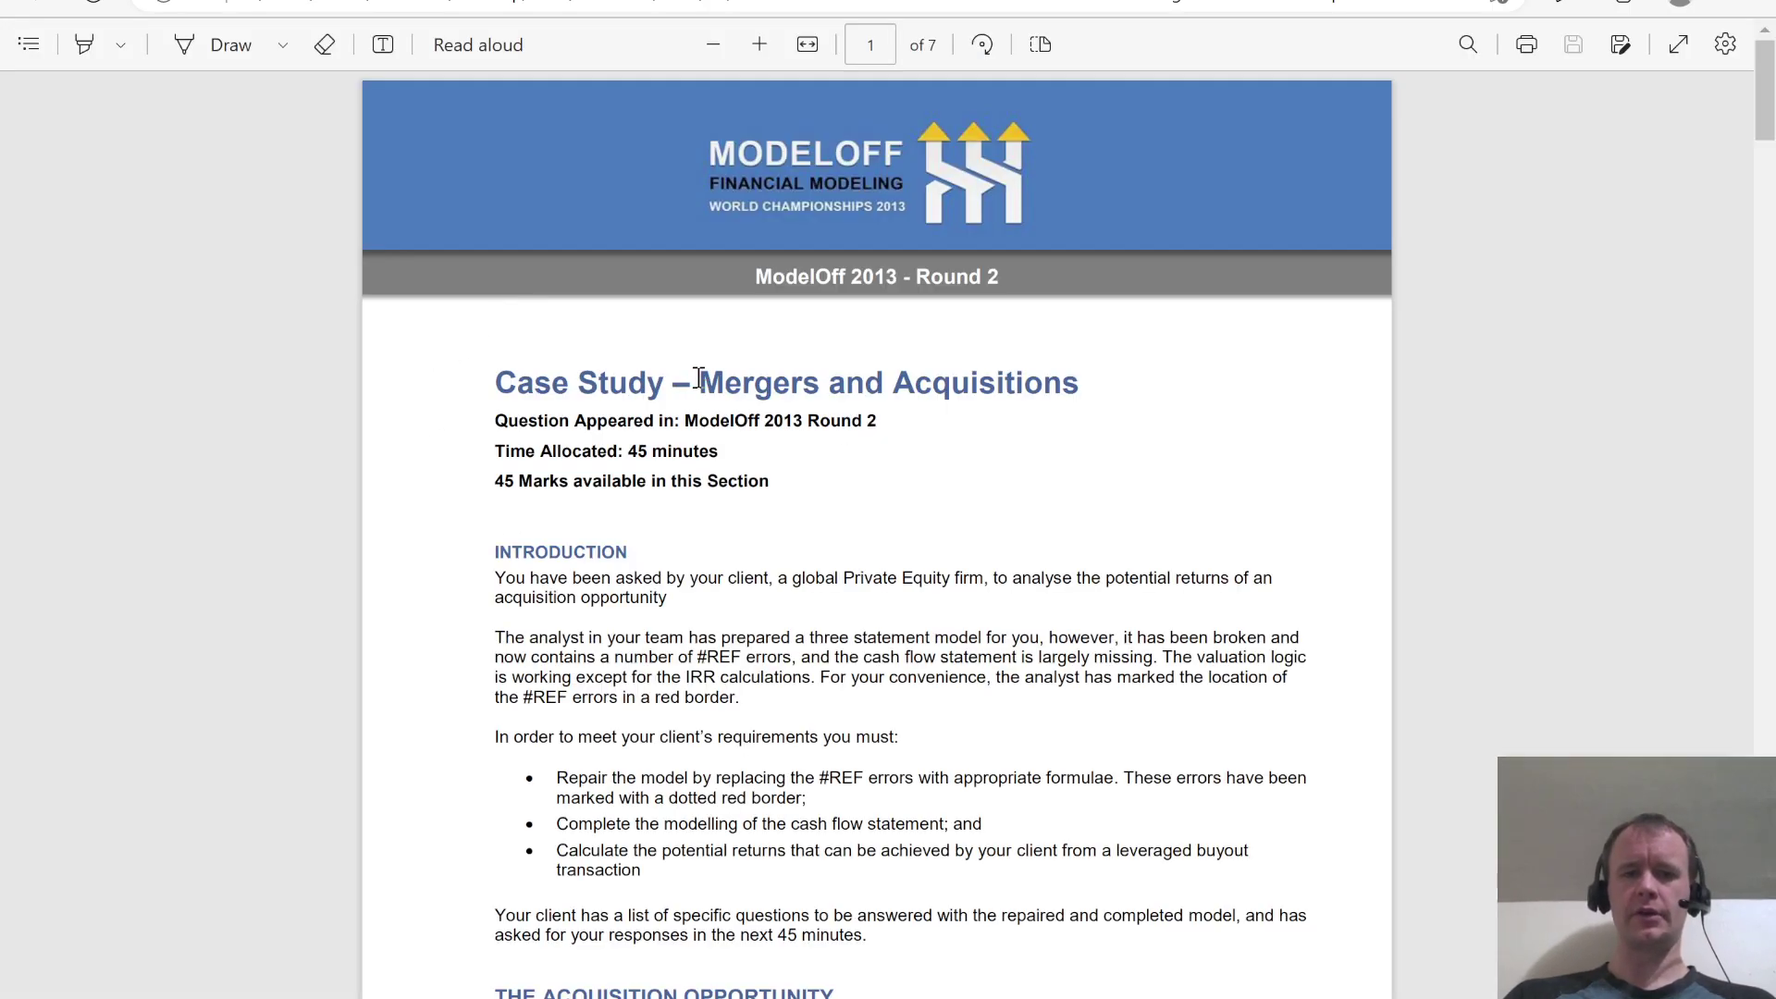
Review the case study's title, allocated time and available marks on the first page of the PDF
drag(700, 383, 1015, 440)
click(1015, 440)
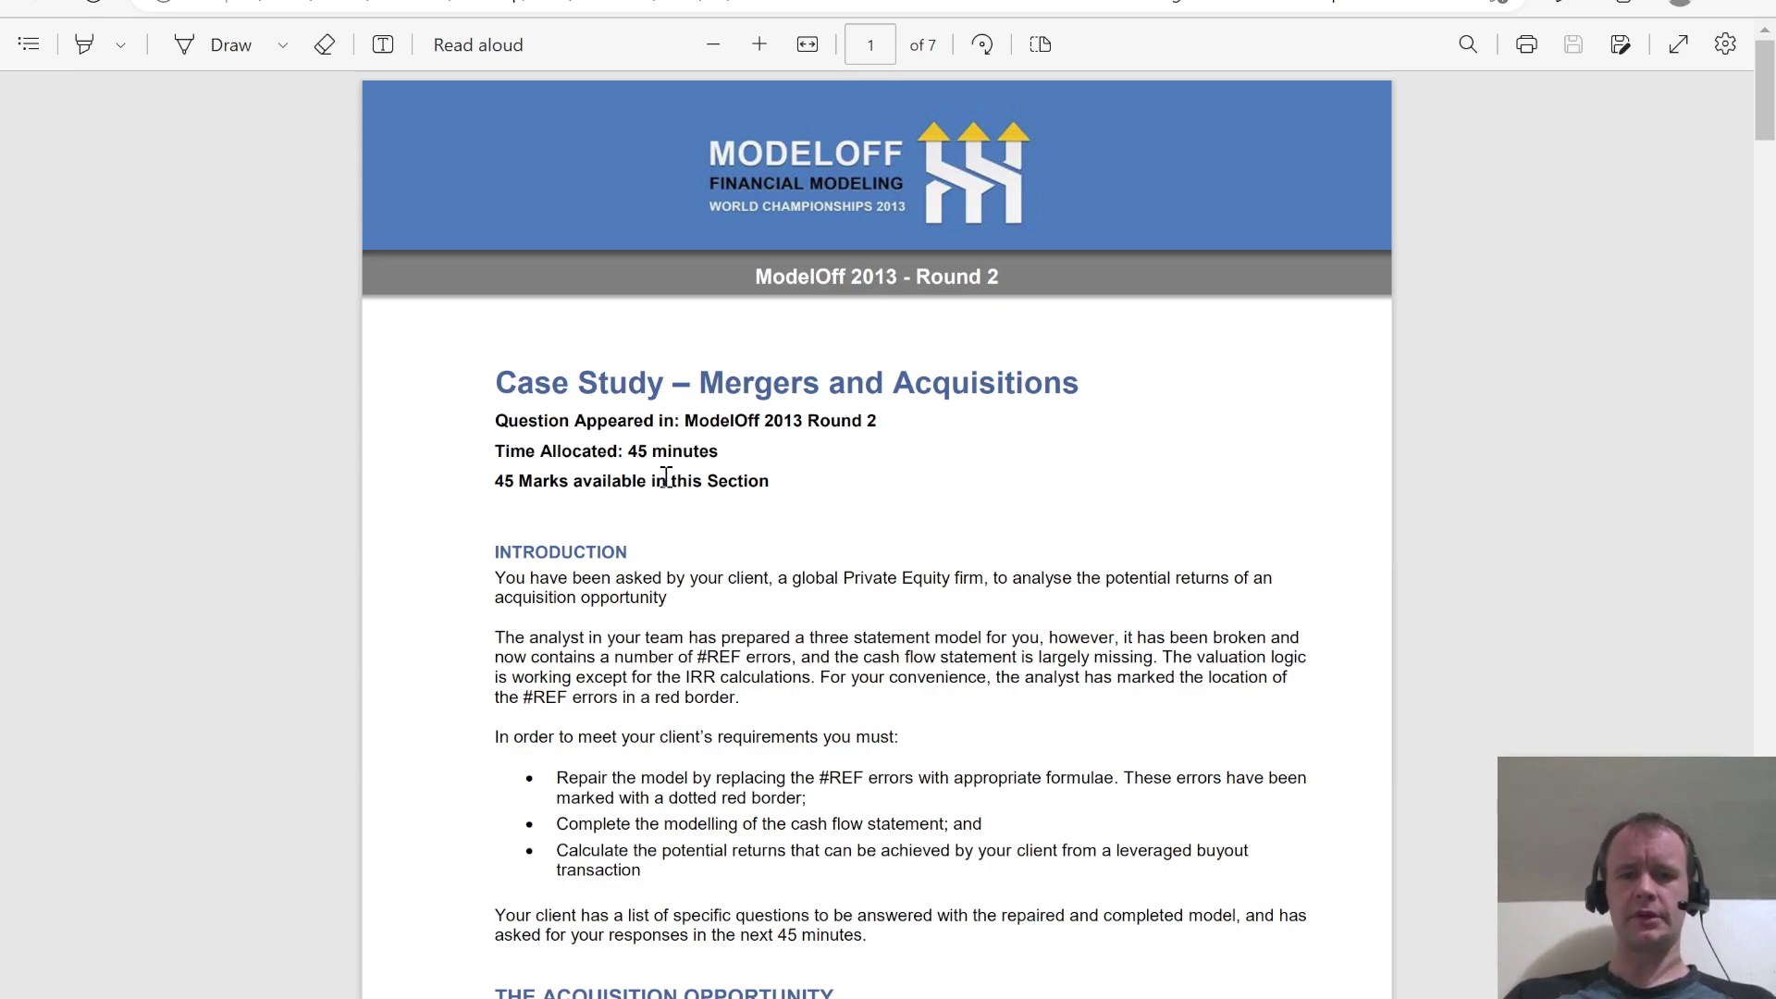
drag(627, 449, 766, 481)
click(920, 505)
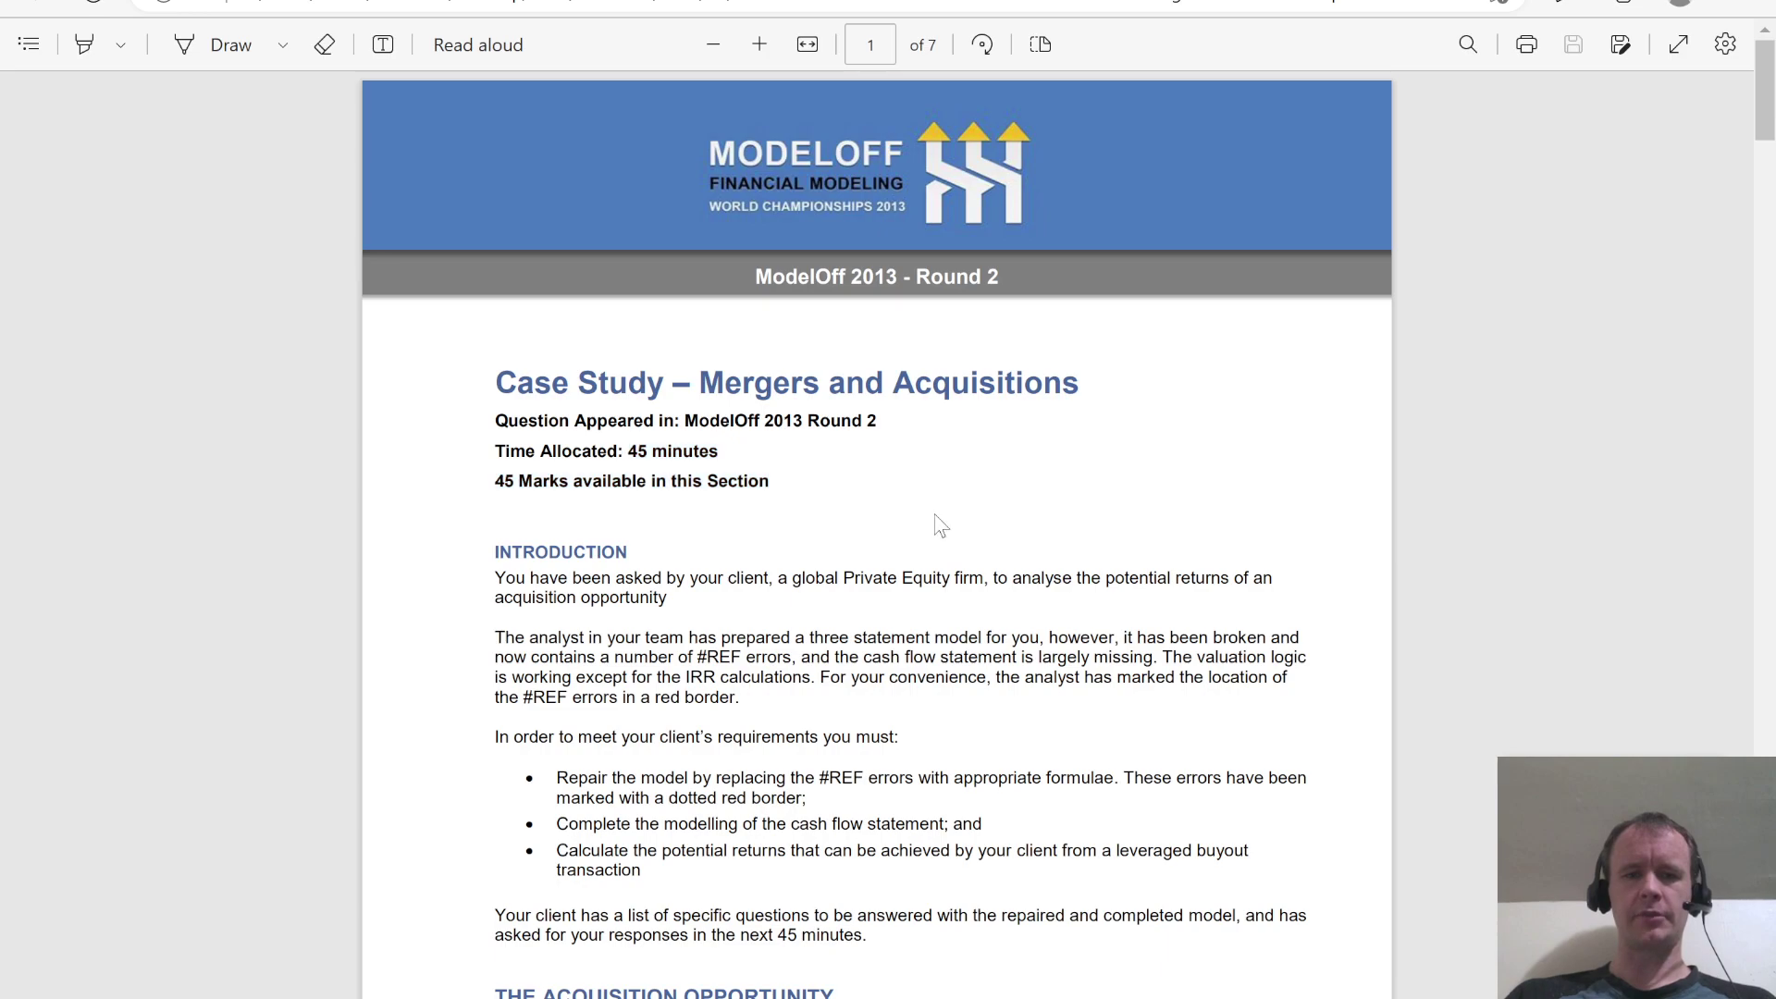
Switch to the Excel model and look through the receivable and payable percentages across the forecast years in rows 49 and 50
key(ctrl+Tab)
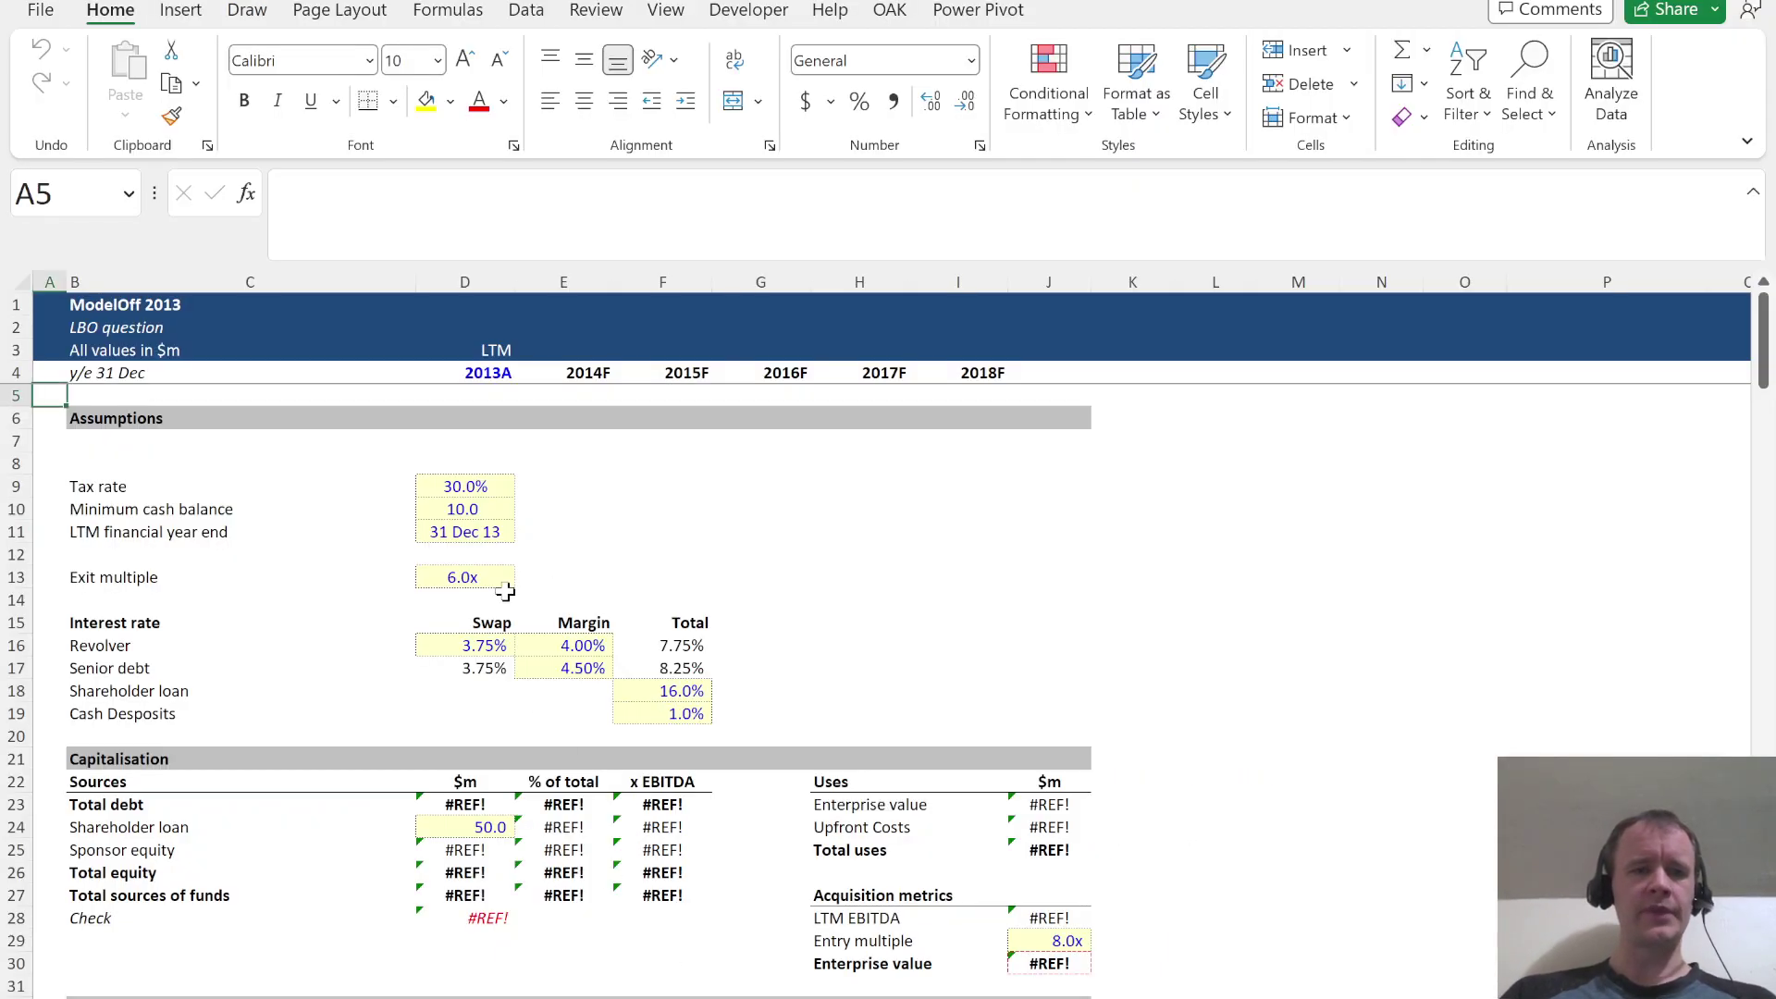
scroll(505, 592, up, 2)
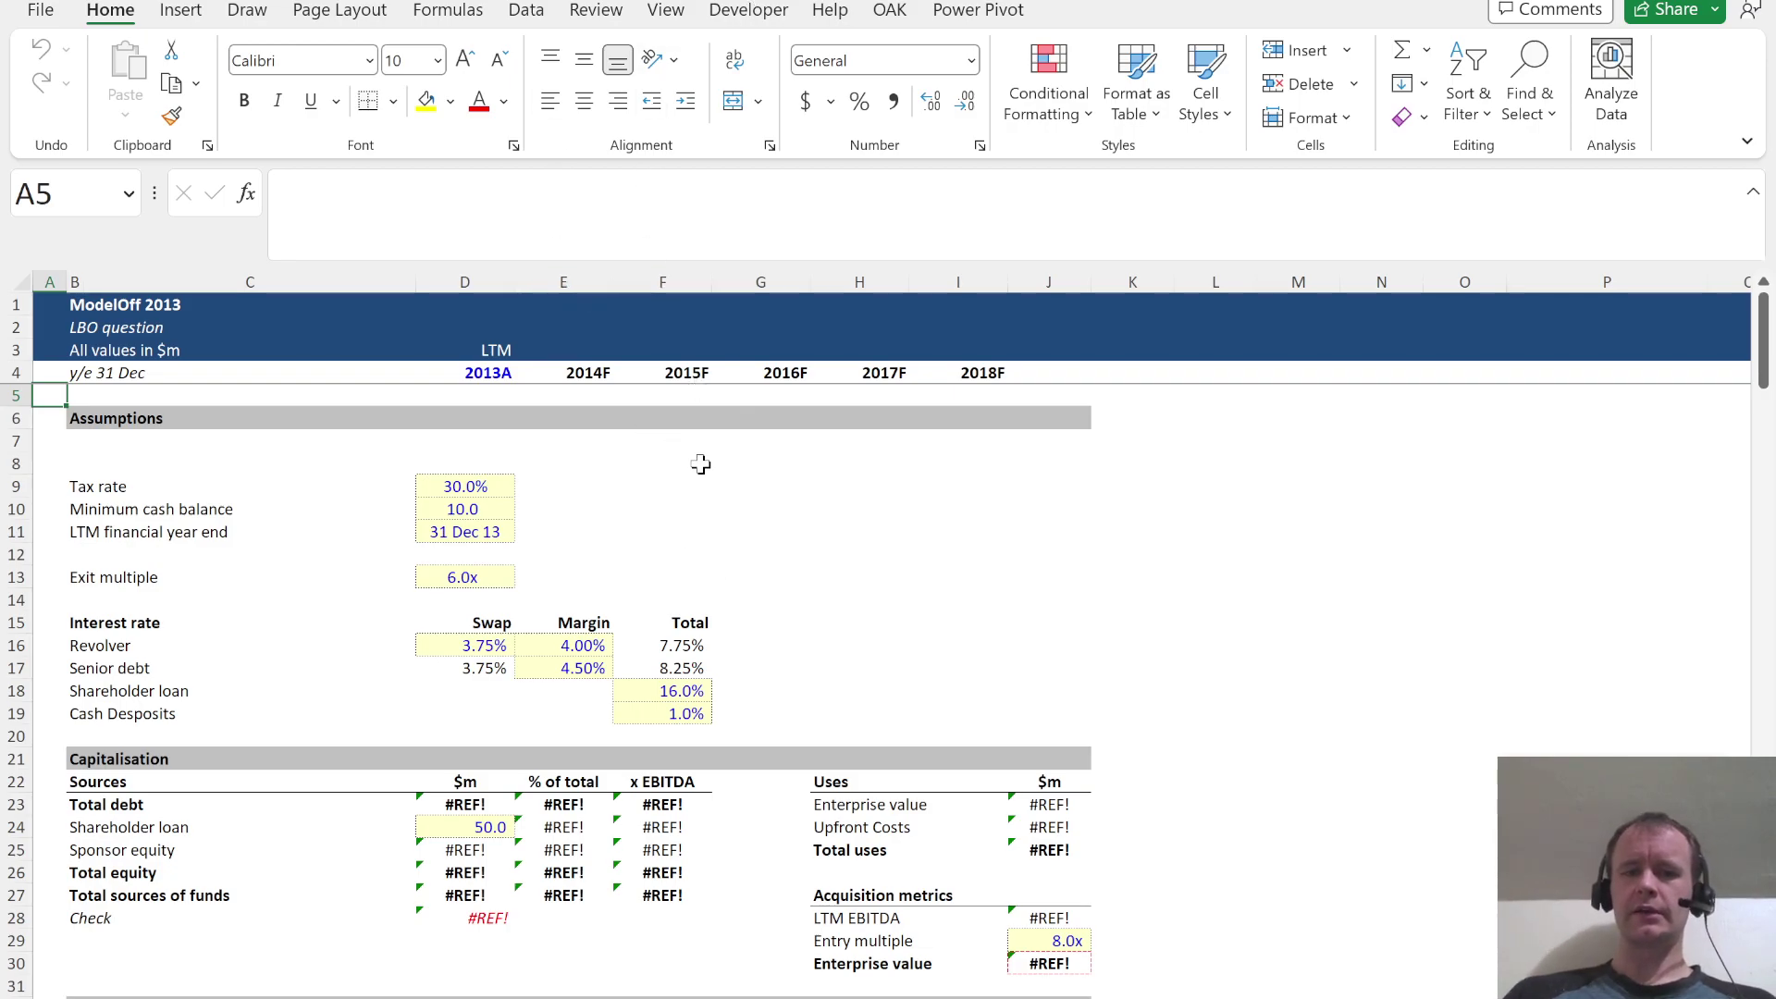
scroll(702, 465, down, 12)
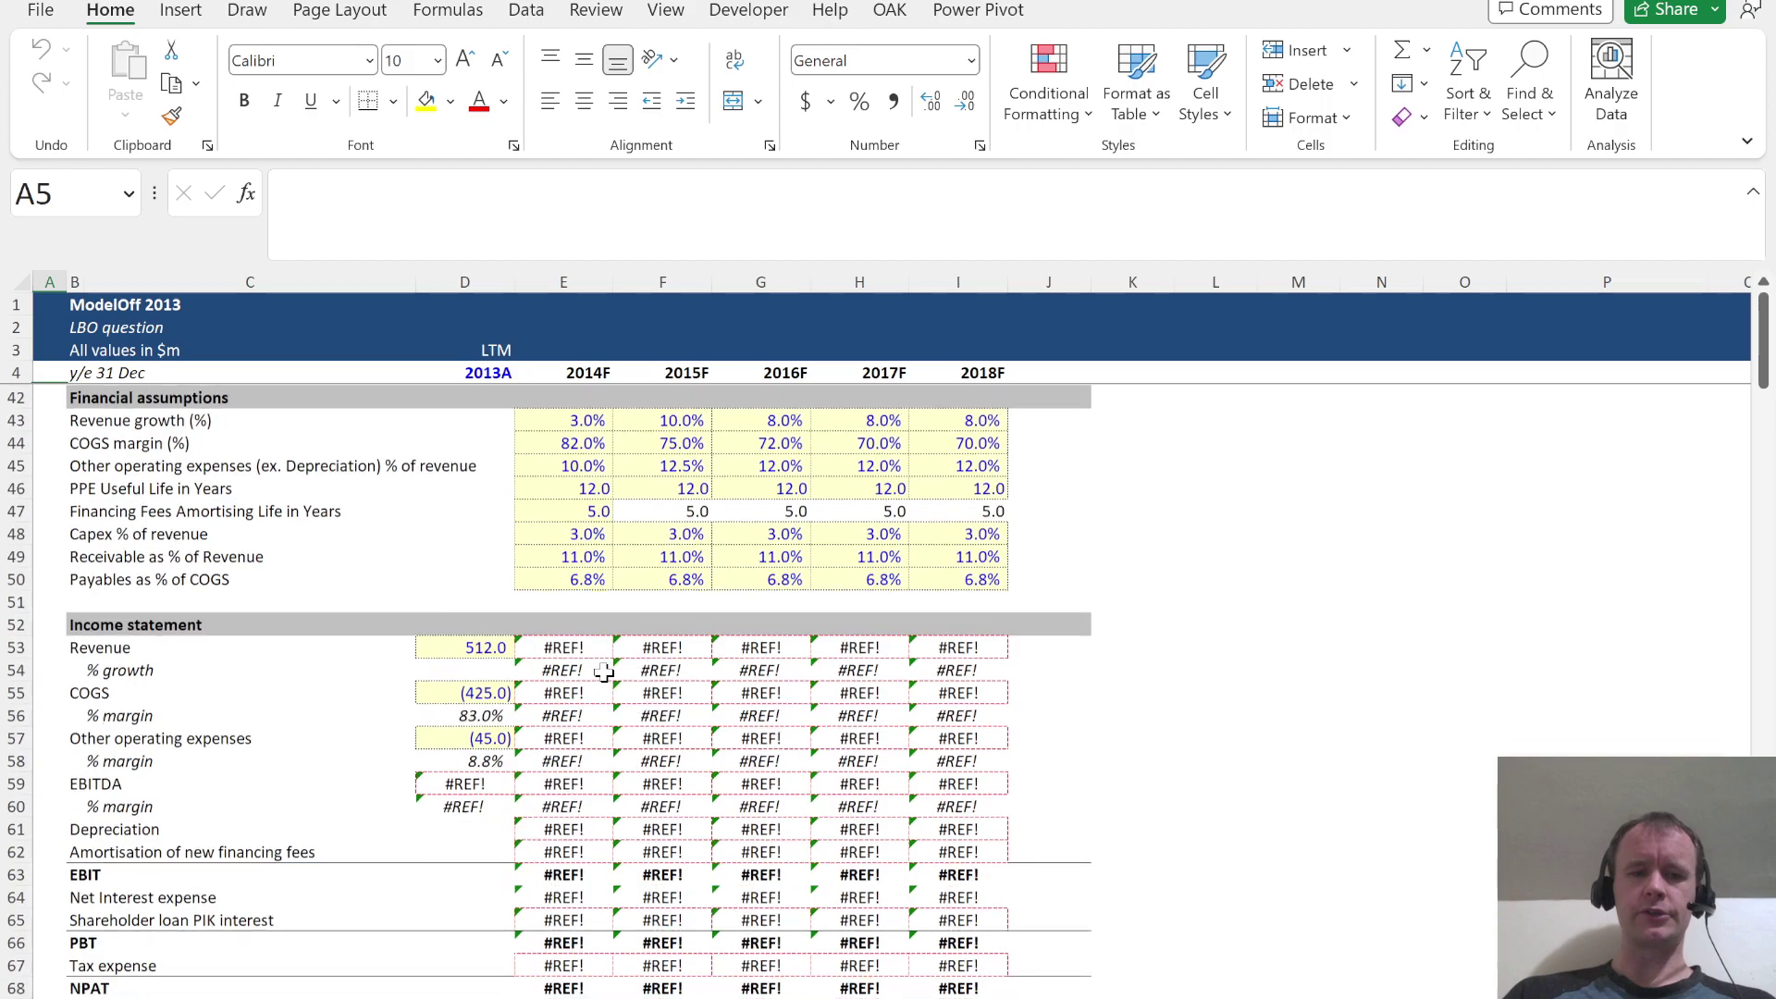
click(528, 590)
key(Right)
key(Right)
key(Right)
key(Right)
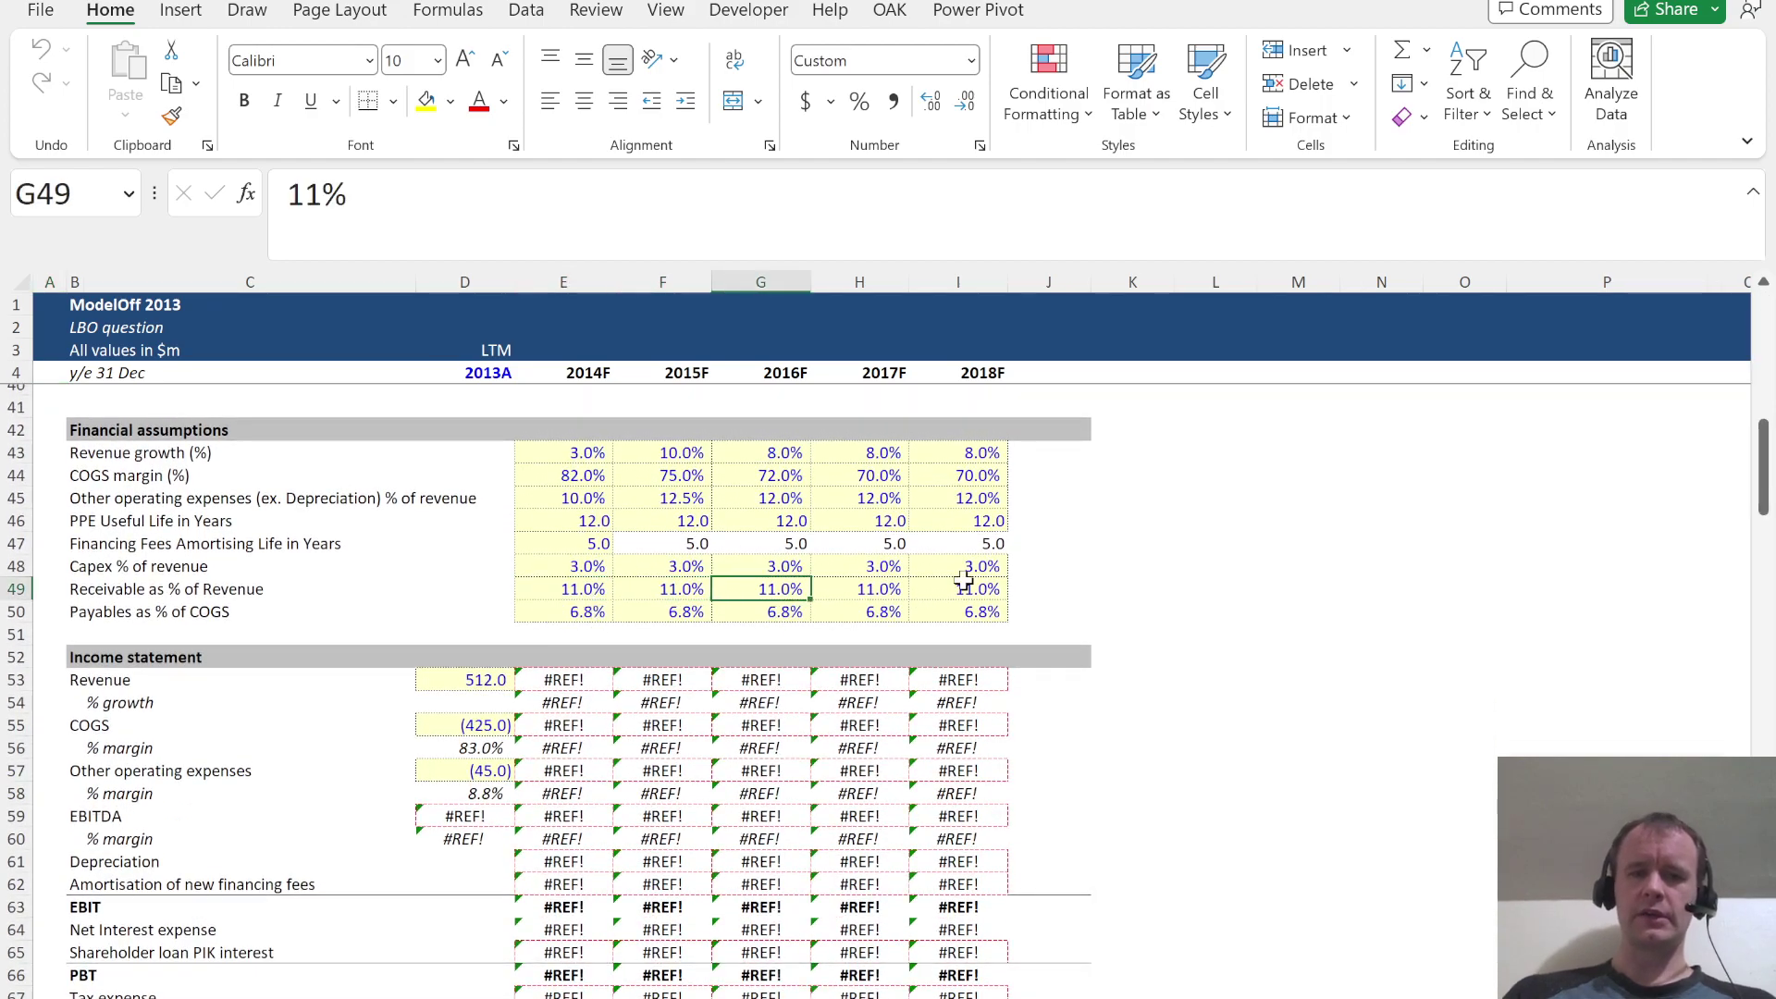
key(Left)
key(Left)
key(Left)
key(Left)
key(Down)
key(Right)
key(Right)
key(Right)
key(Right)
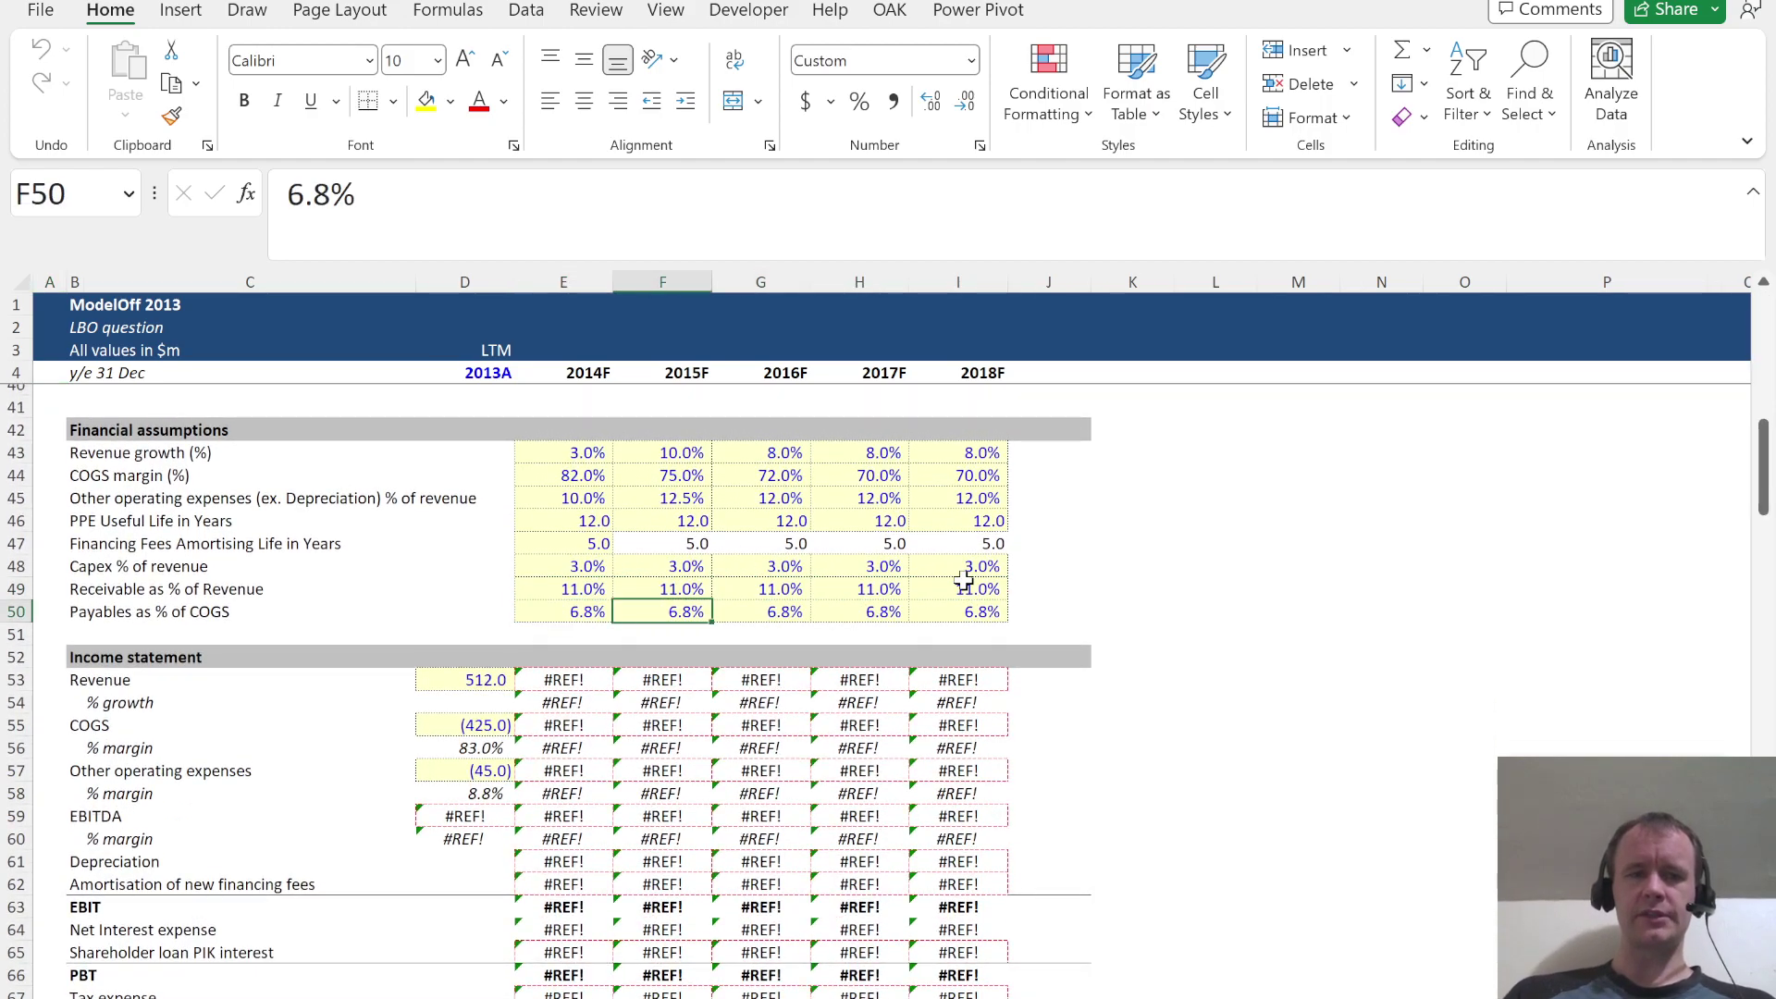
Inspect the underlying values of the receivable and payable percentages in E49:I50 for hidden decimals
key(Left)
key(Left)
key(Left)
key(Left)
key(Up)
key(Down)
key(Up)
key(ctrl+shift+Right)
click(359, 202)
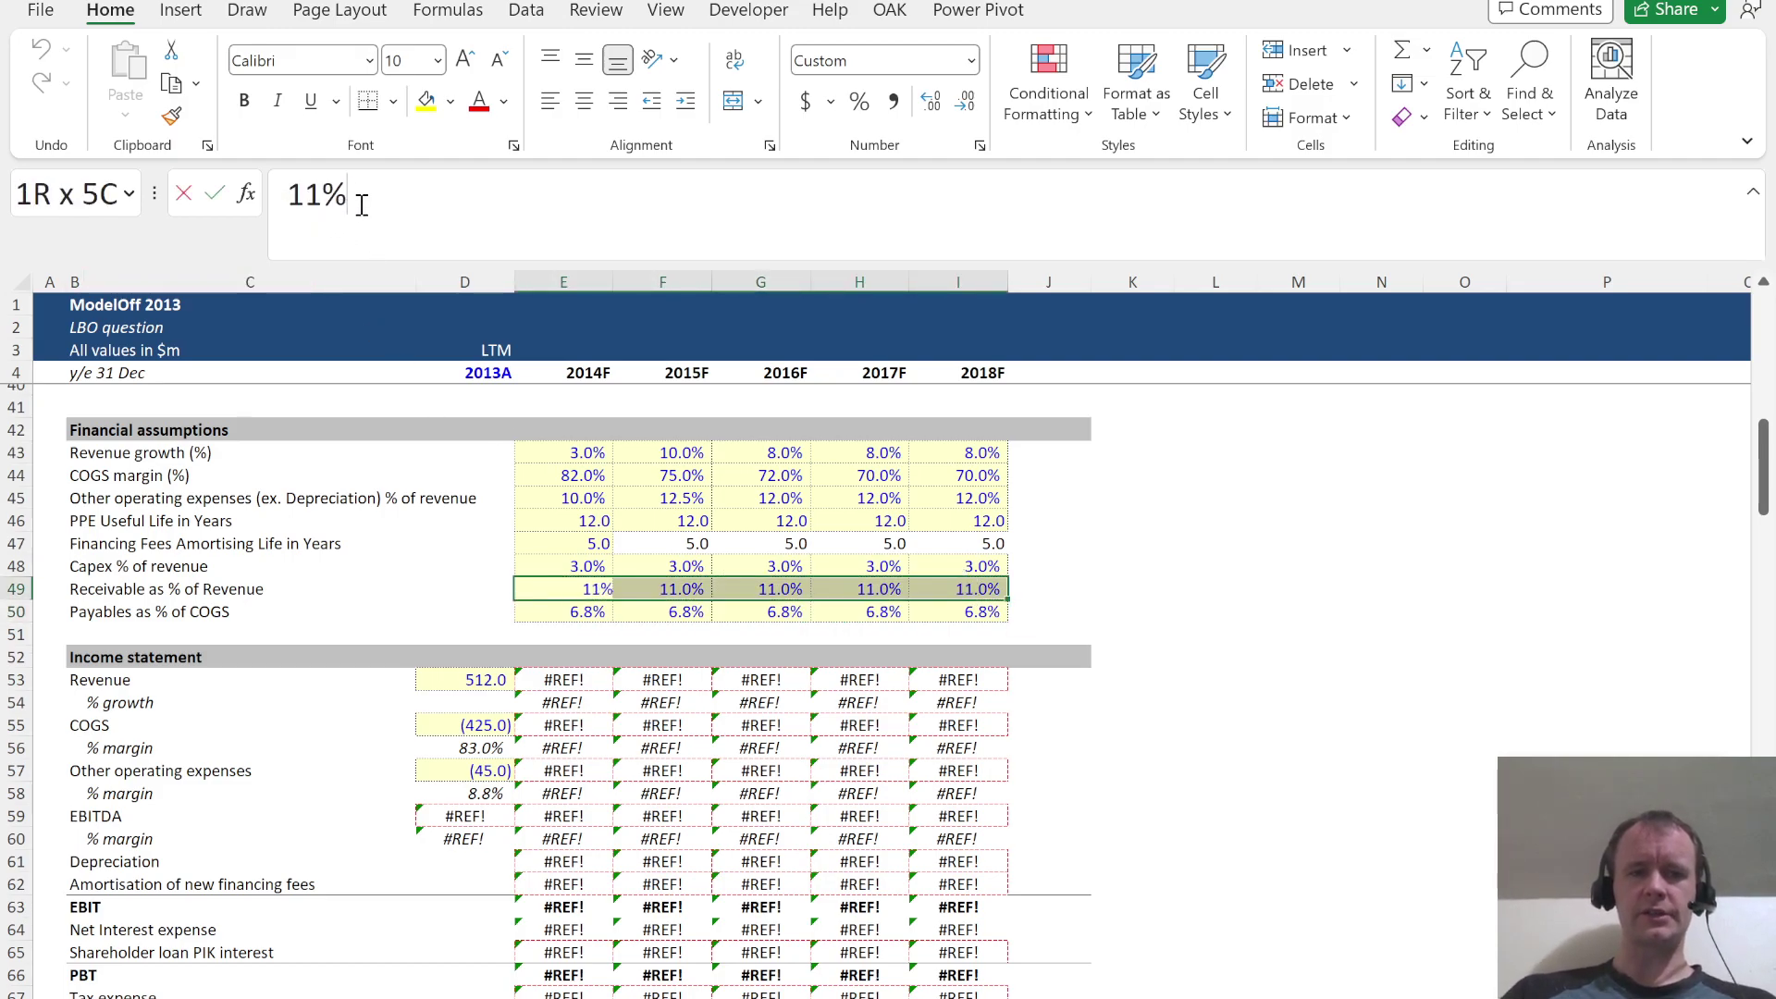
key(Escape)
key(Down)
click(361, 205)
key(Escape)
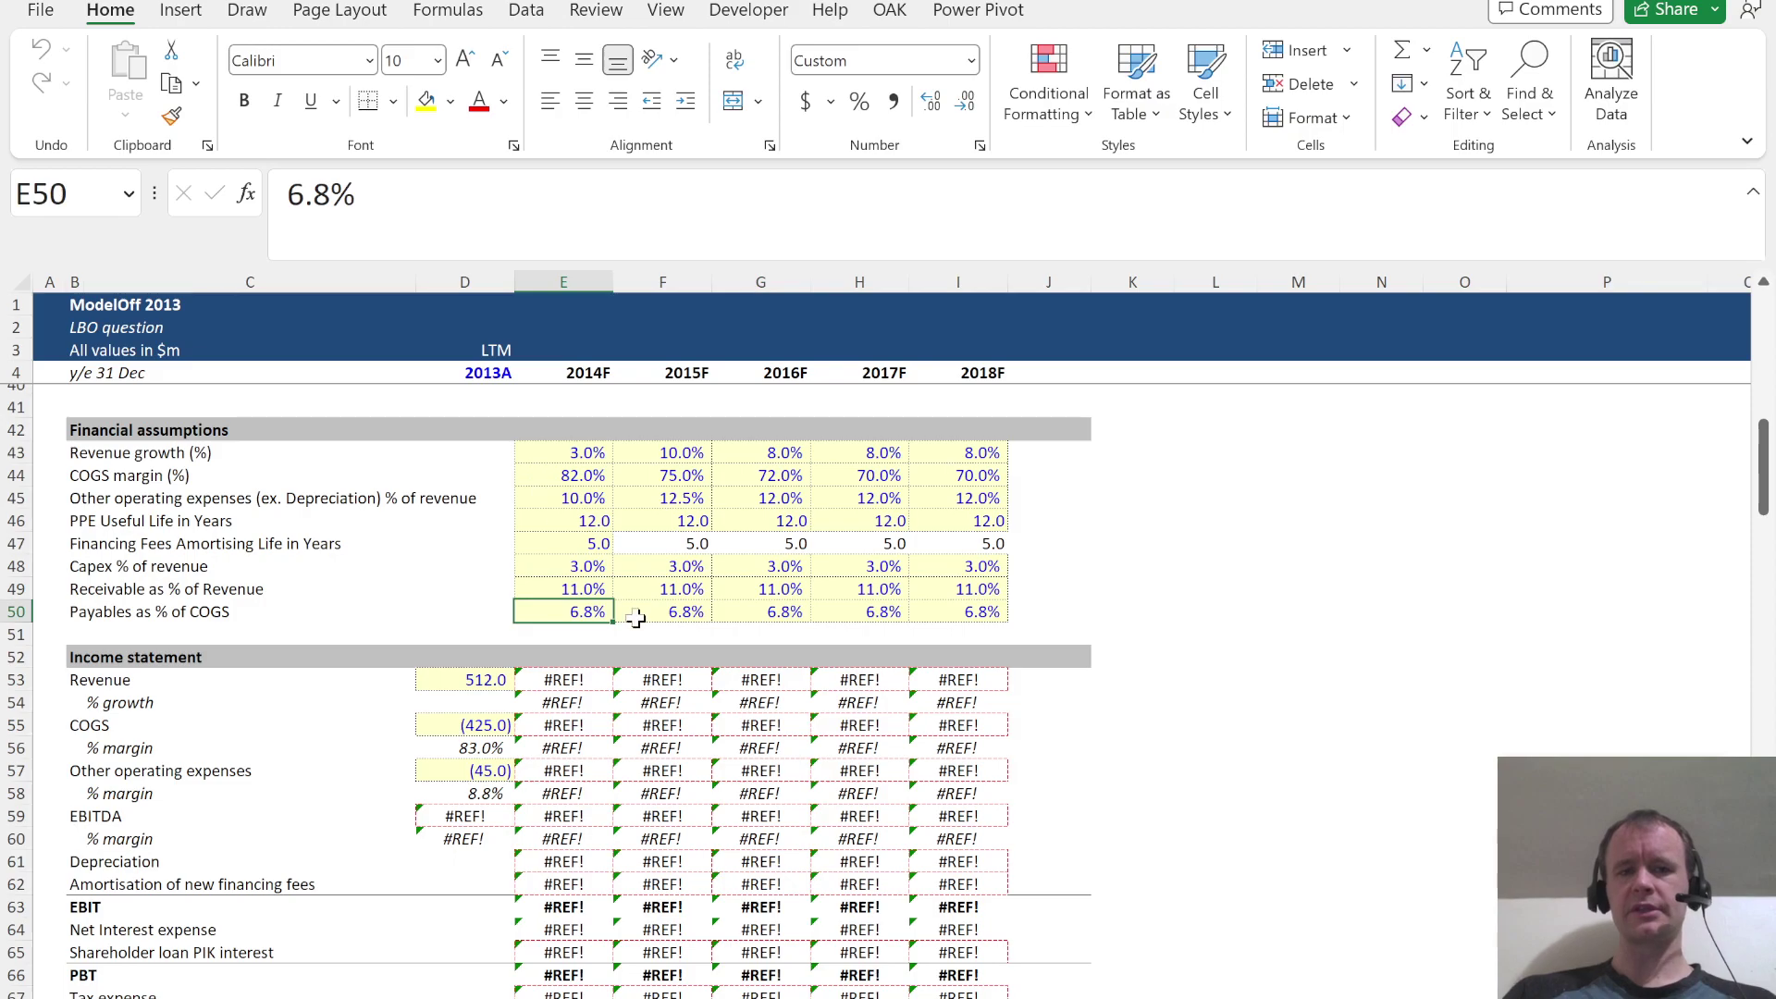
key(Up)
key(ctrl+shift+Right)
key(Down)
key(ctrl+shift+Right)
key(Up)
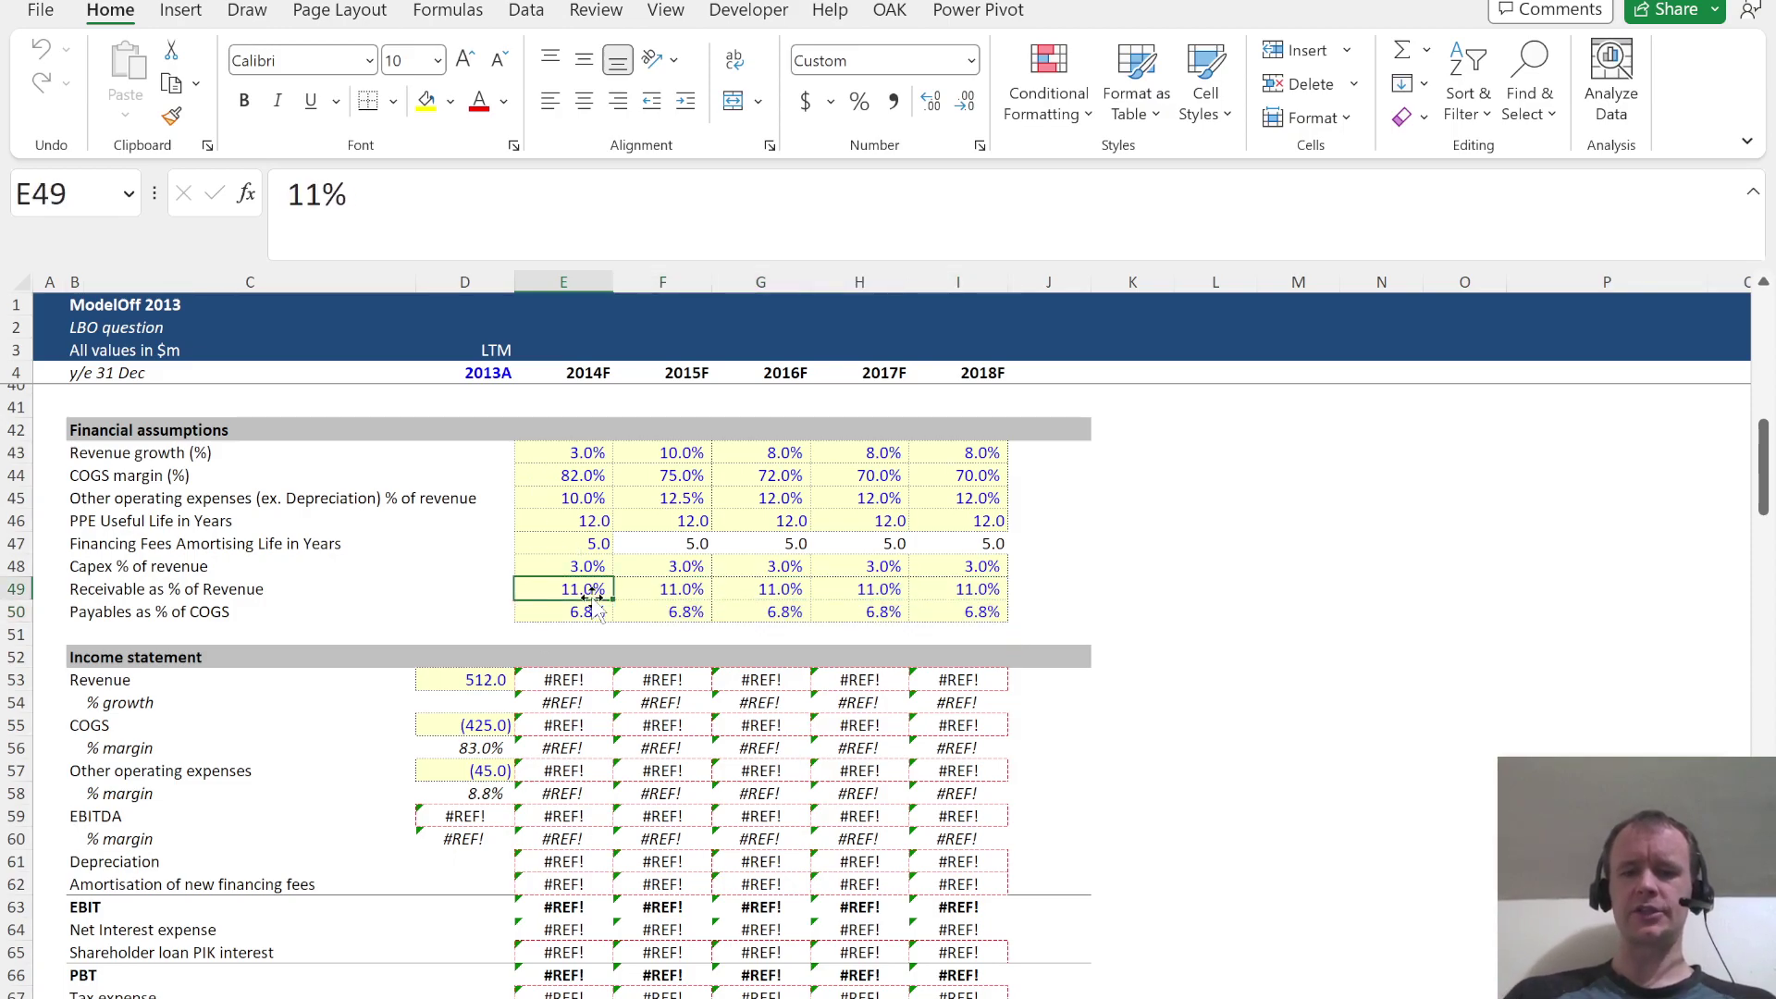
Read the Update notes sheet about the corrected percentages, and return to rows 49 and 50 of the model
key(ctrl+Page_Up)
key(ctrl+Page_Up)
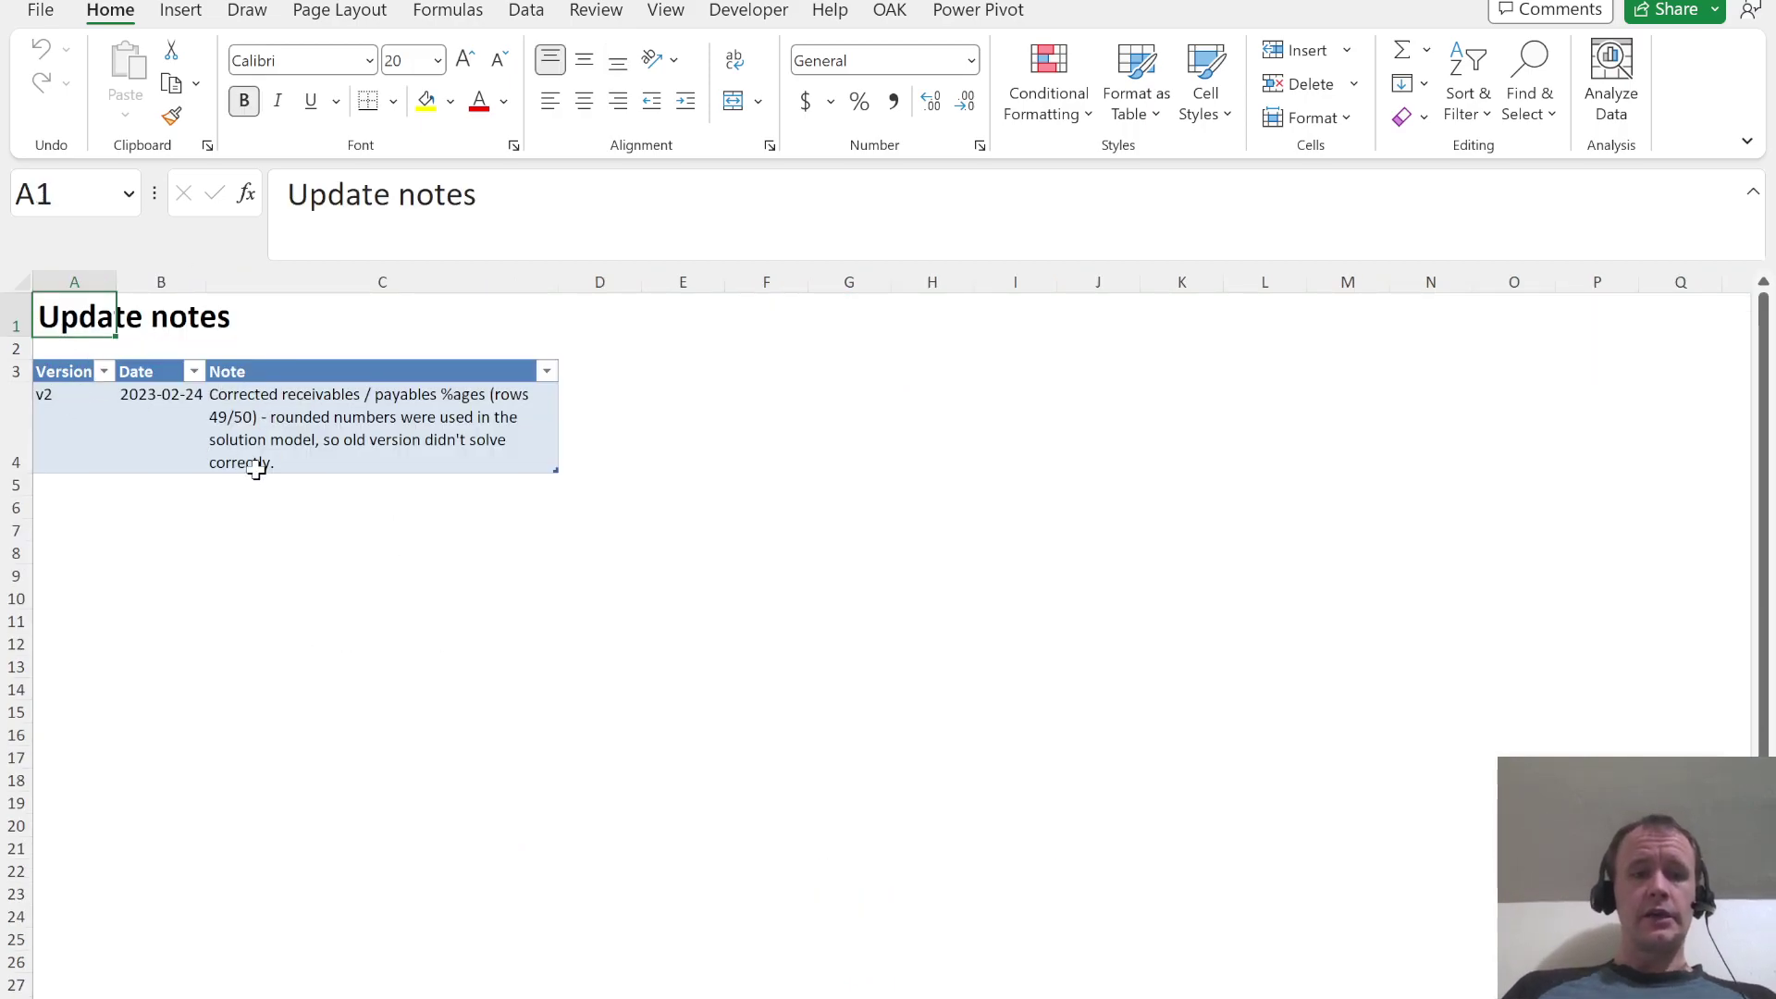
key(ctrl+Page_Down)
scroll(374, 565, down, 10)
scroll(374, 565, down, 2)
click(583, 601)
click(585, 620)
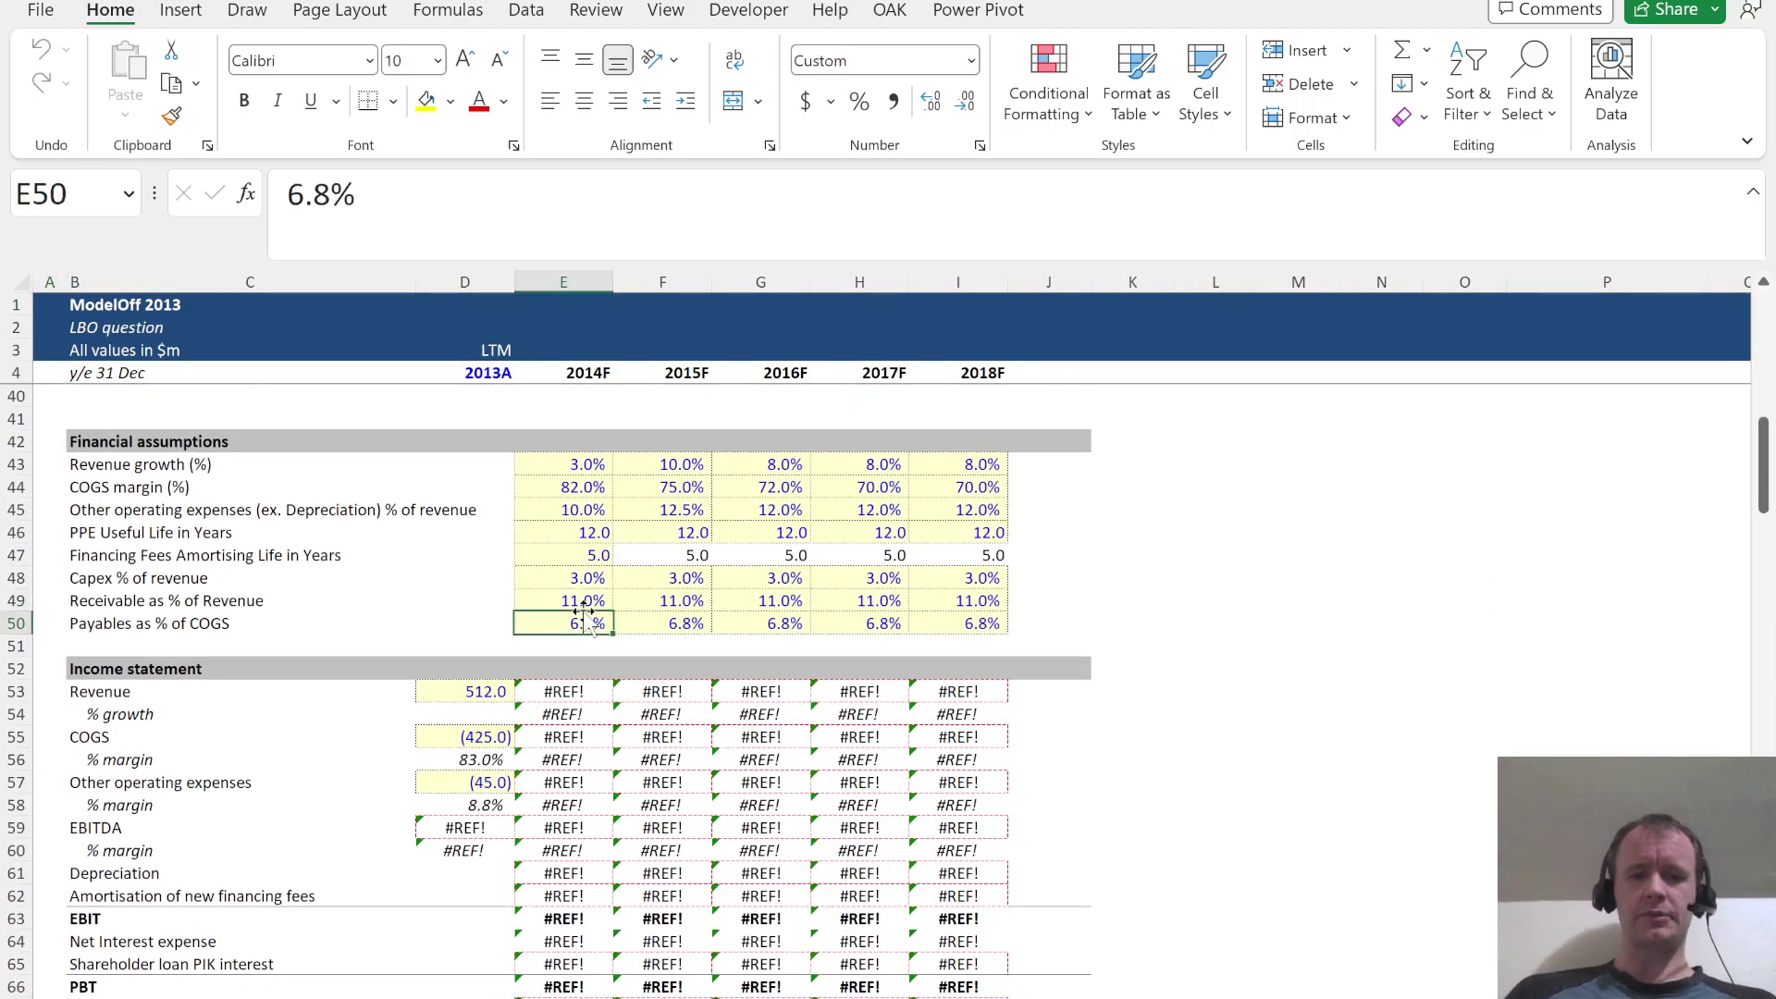
Skim the model from the Assumptions section down to the cash flow statement and back
key(ctrl+Home)
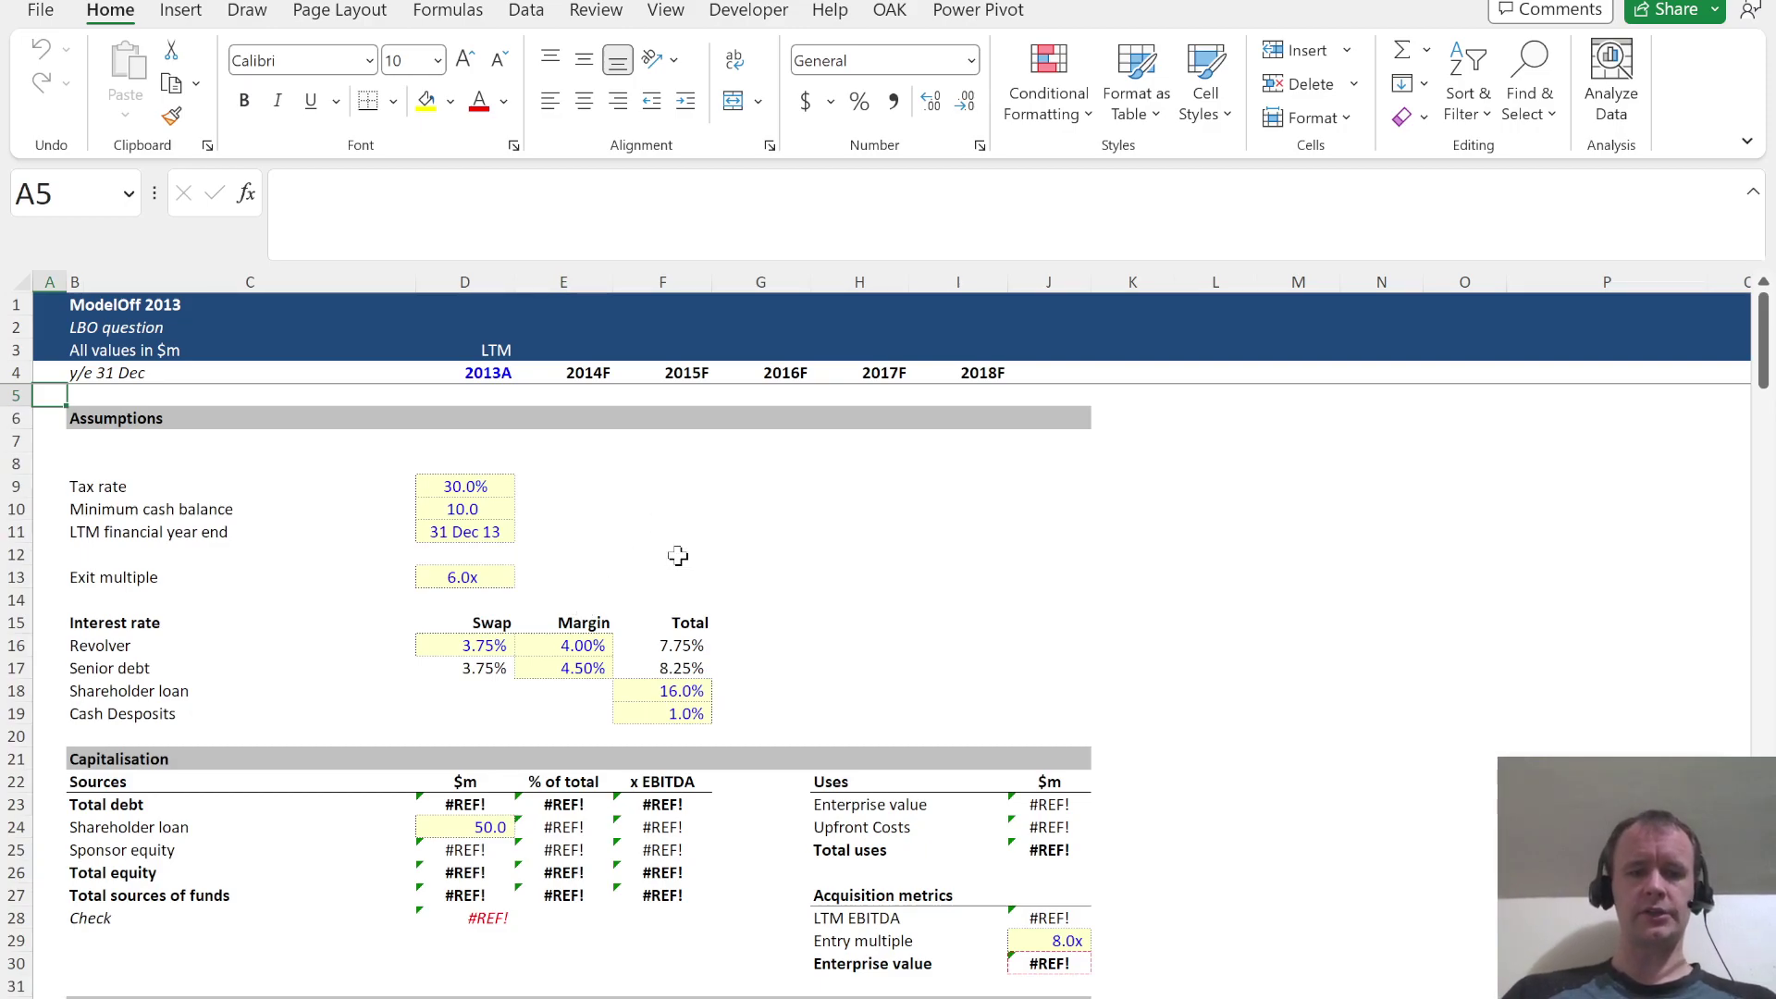
scroll(678, 555, down, 20)
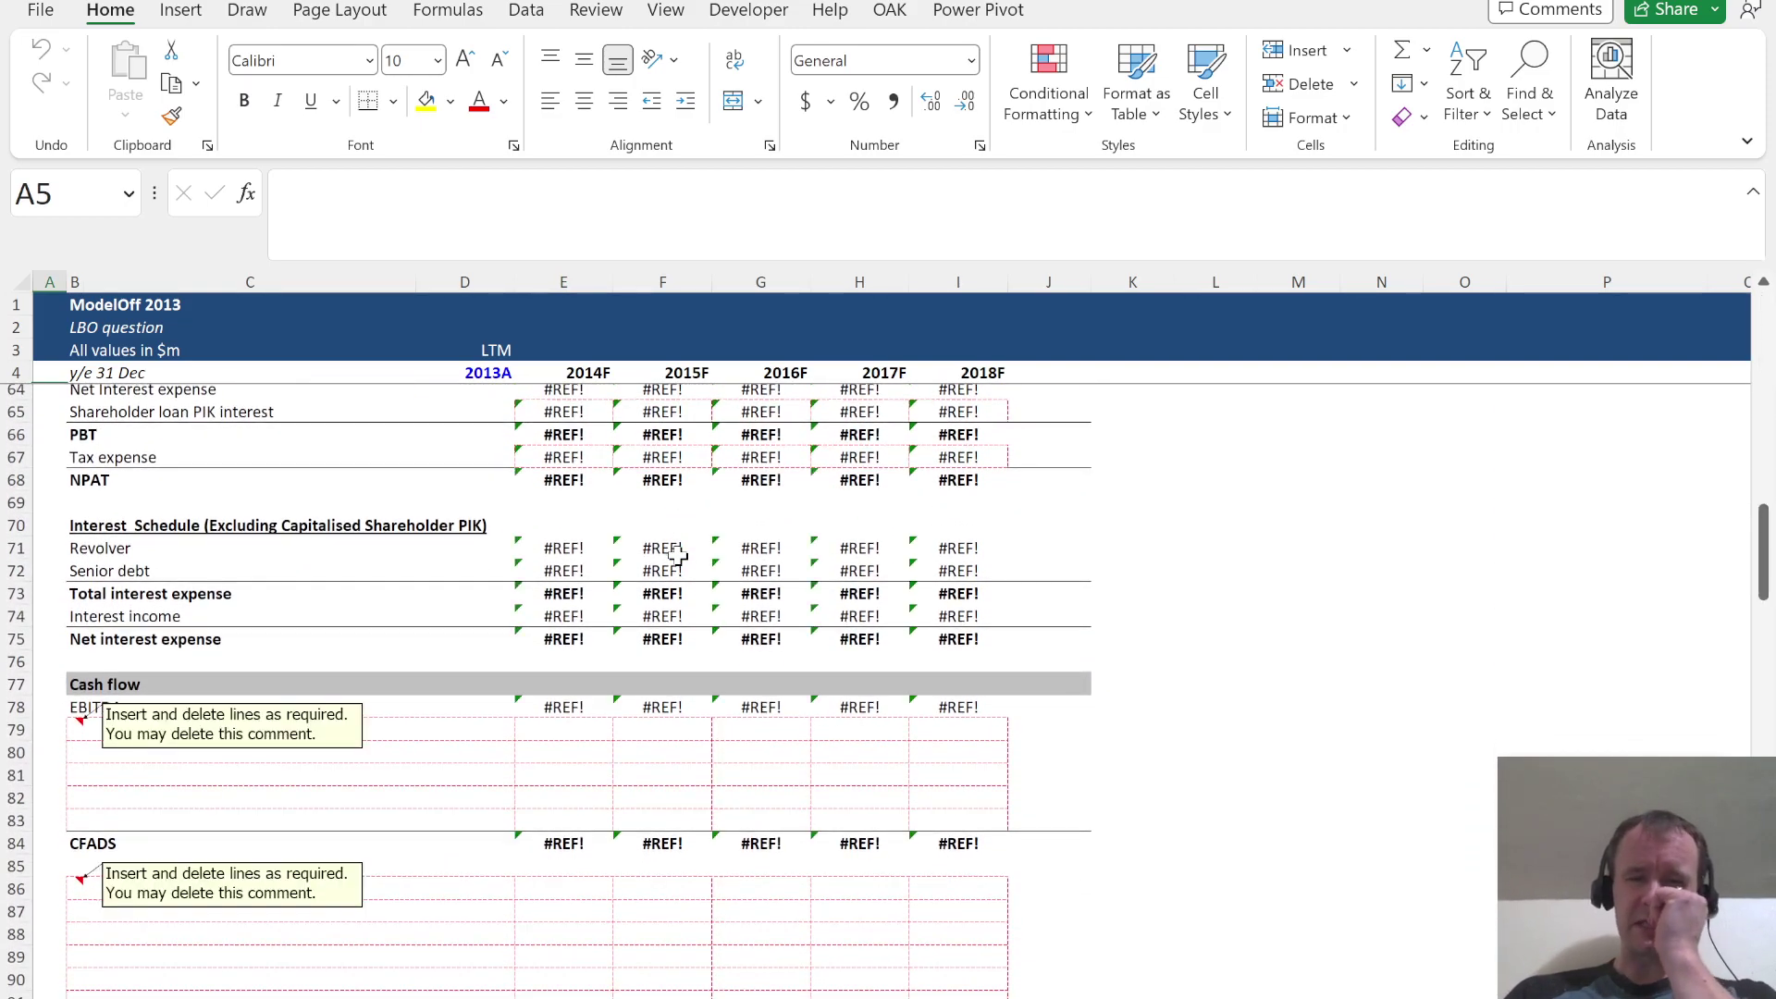
scroll(678, 556, up, 20)
Switch to the case study PDF and read the introduction on the broken model and missing cash flow statement
key(alt+Tab)
key(alt+Tab)
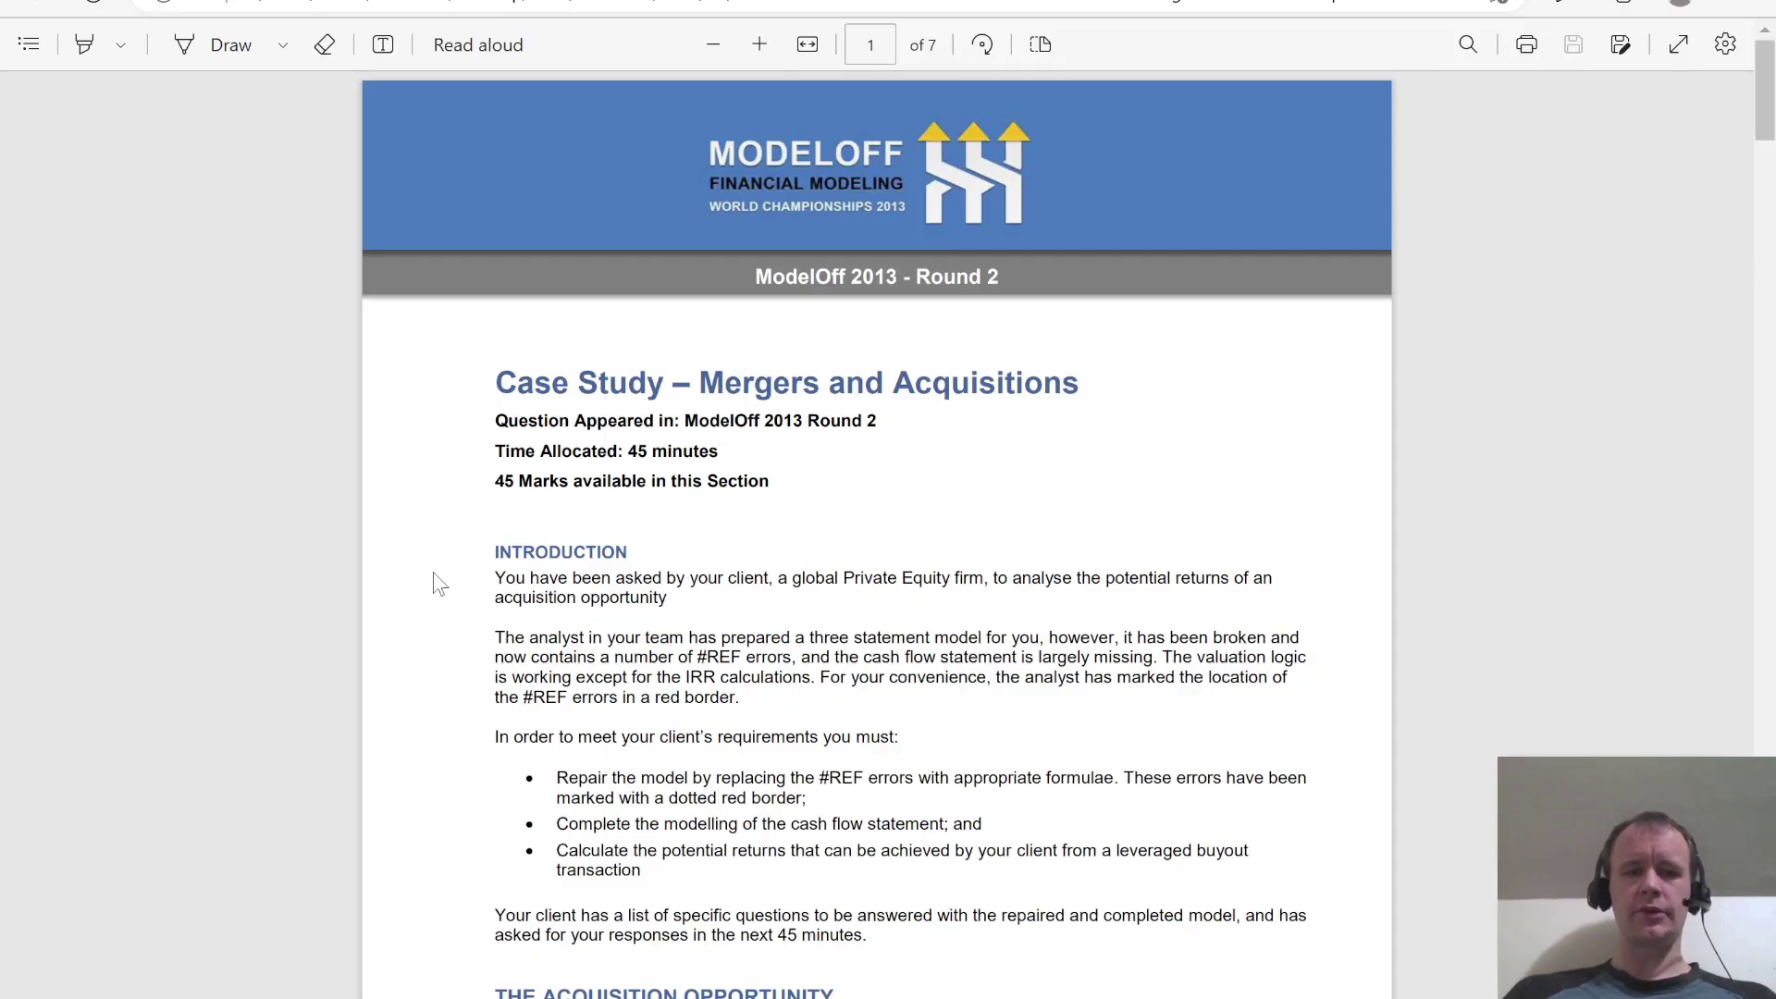
scroll(609, 610, down, 3)
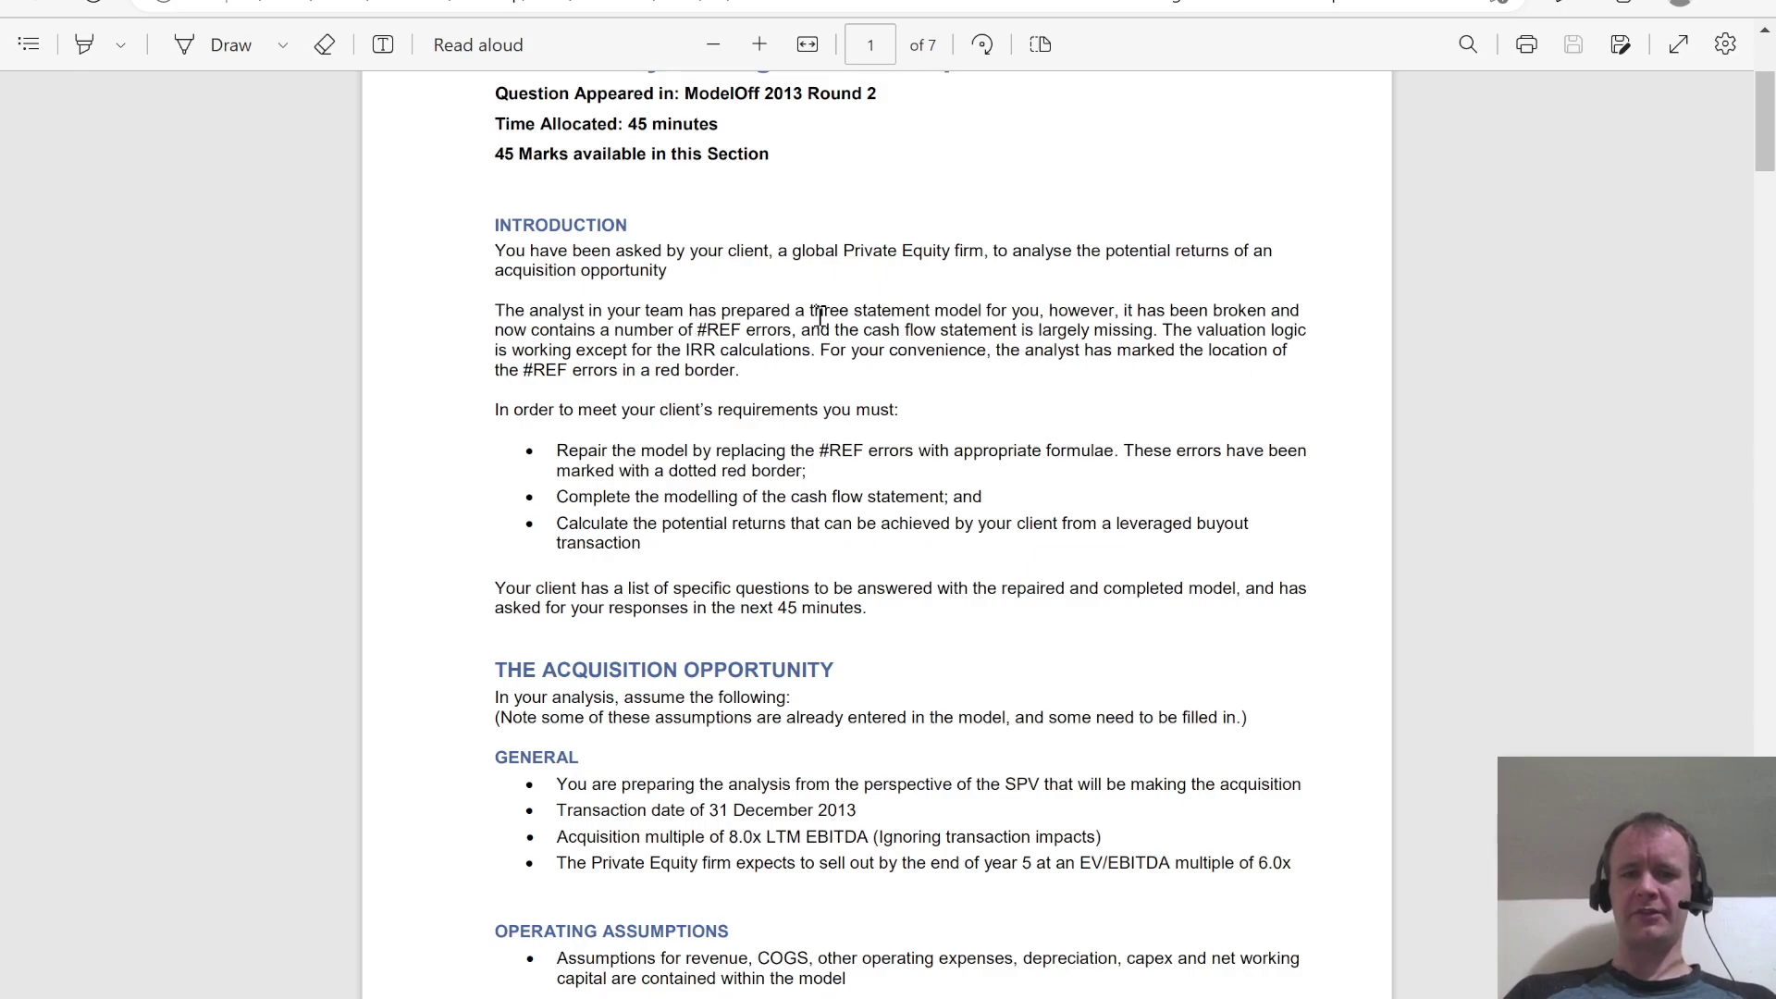
drag(871, 334, 1156, 333)
click(1022, 437)
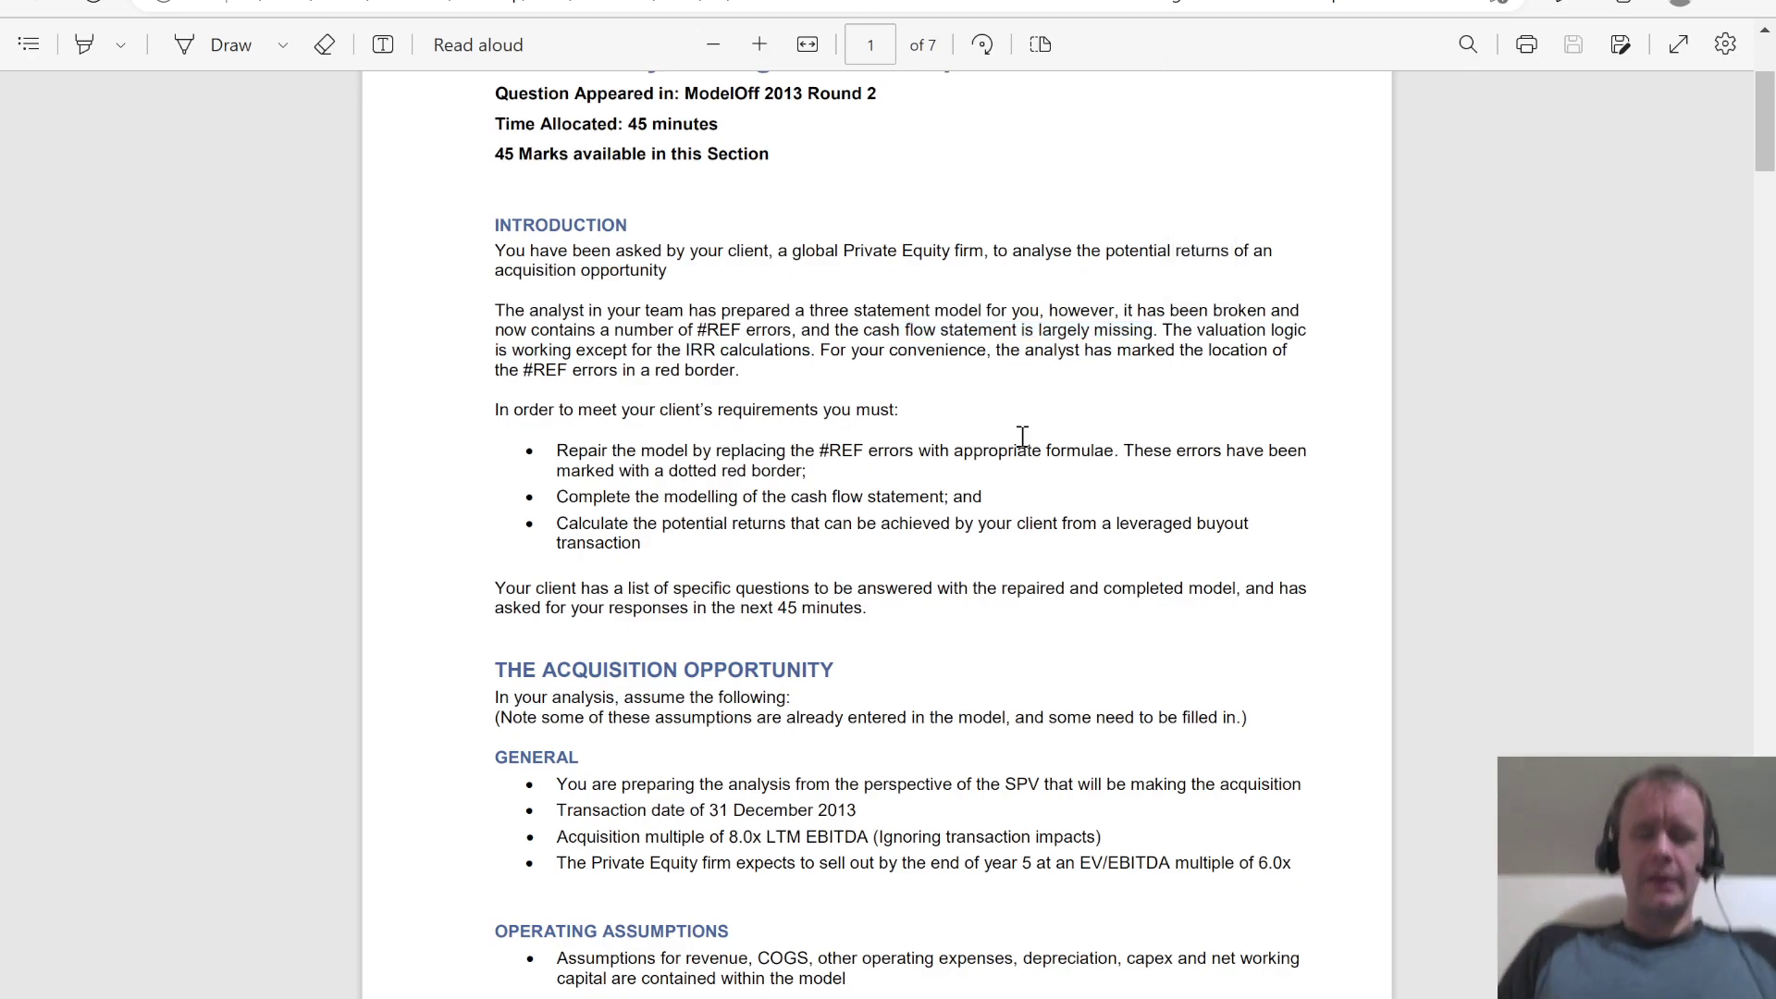
Switch to the Excel model and survey its sections from the assumptions down to the credit metrics
key(alt+Tab)
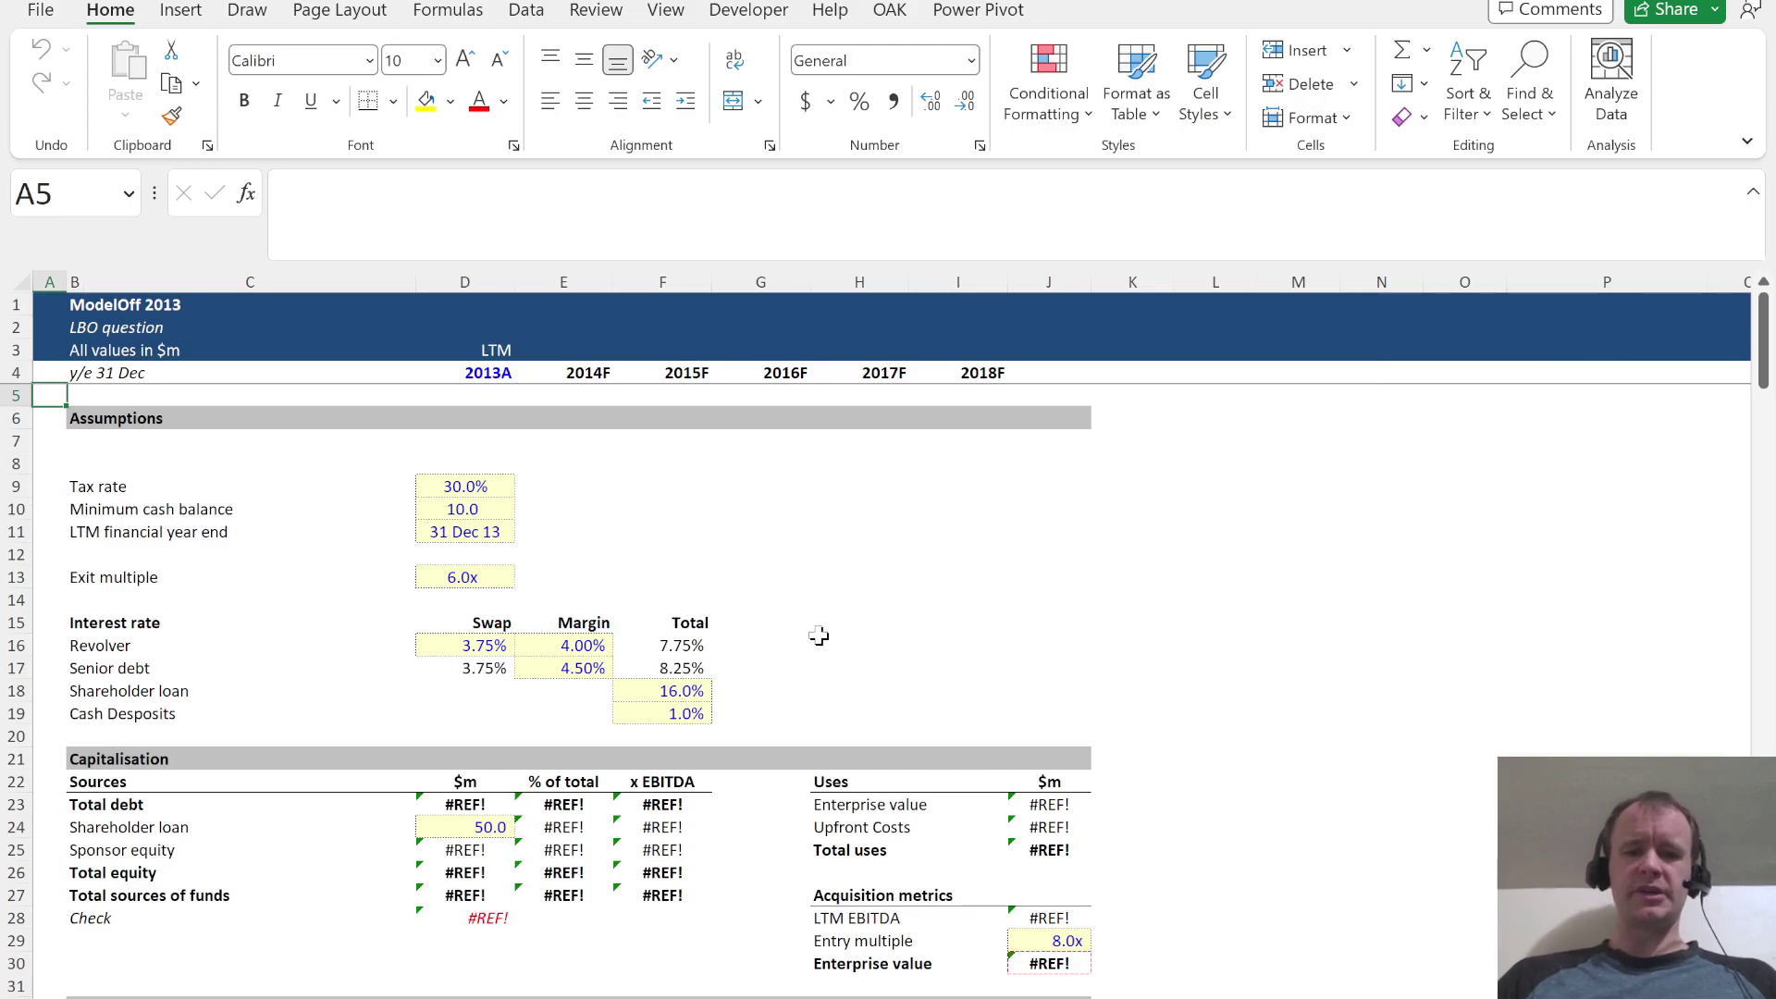
scroll(814, 625, down, 20)
scroll(819, 635, down, 20)
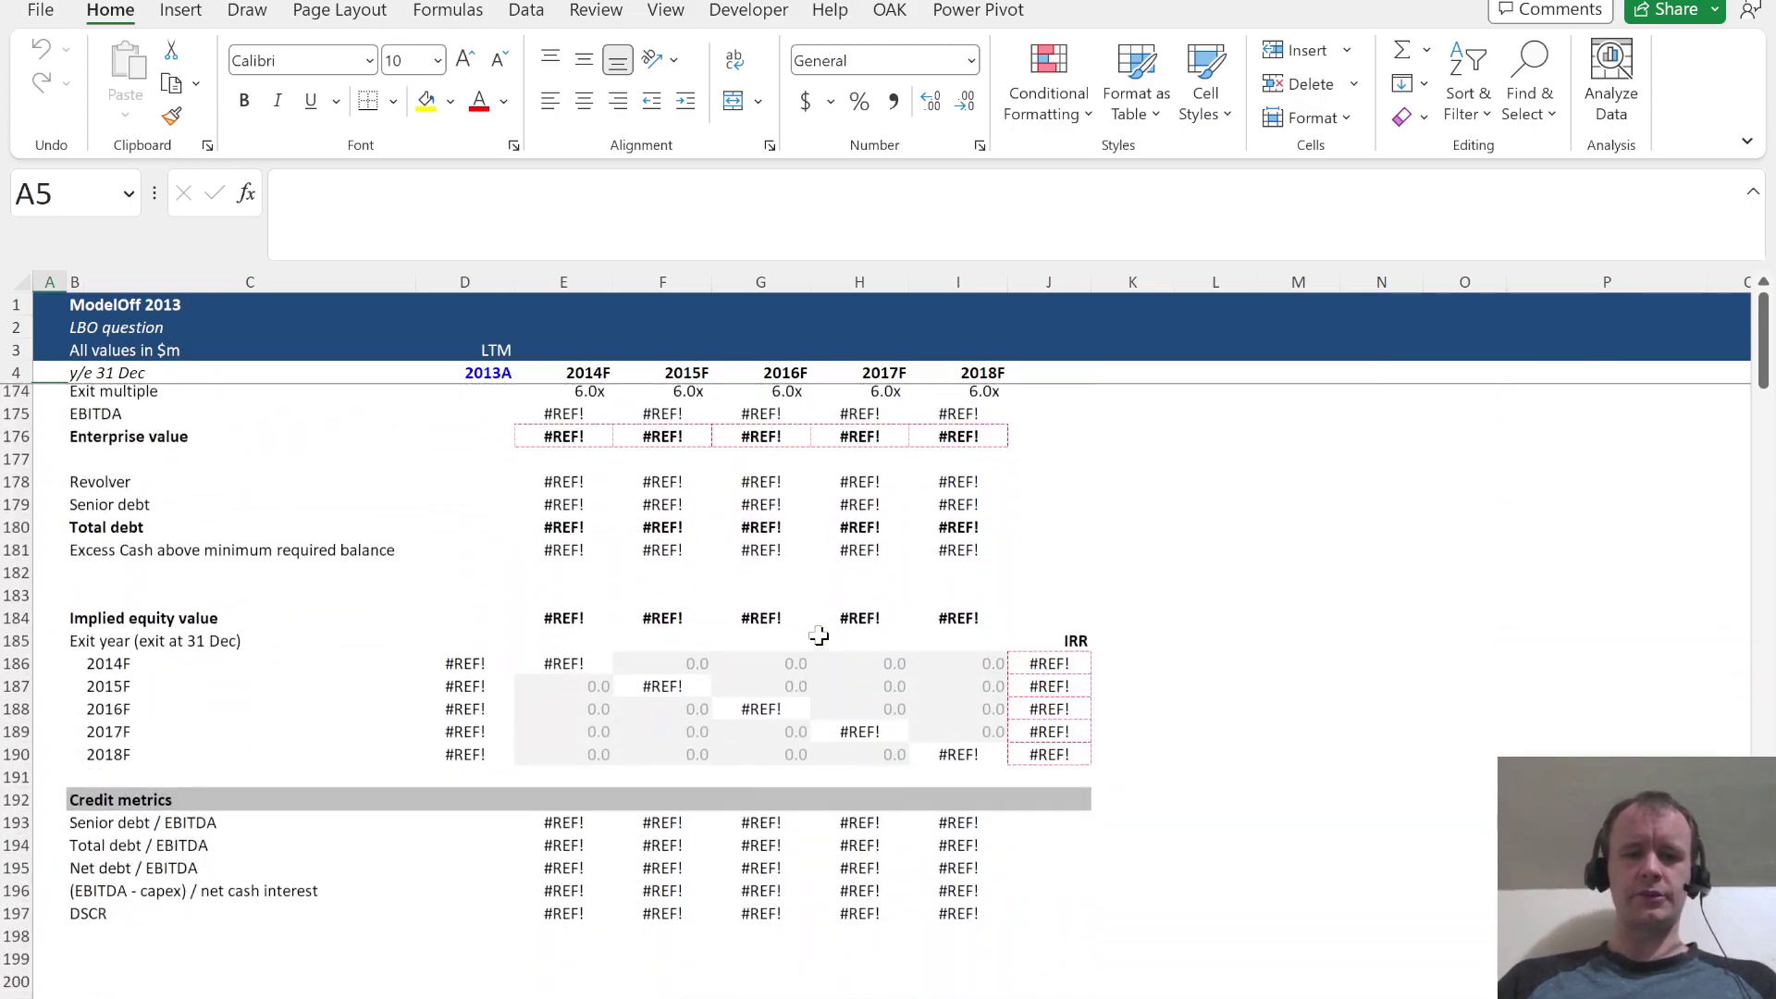
scroll(819, 636, up, 20)
scroll(818, 636, up, 20)
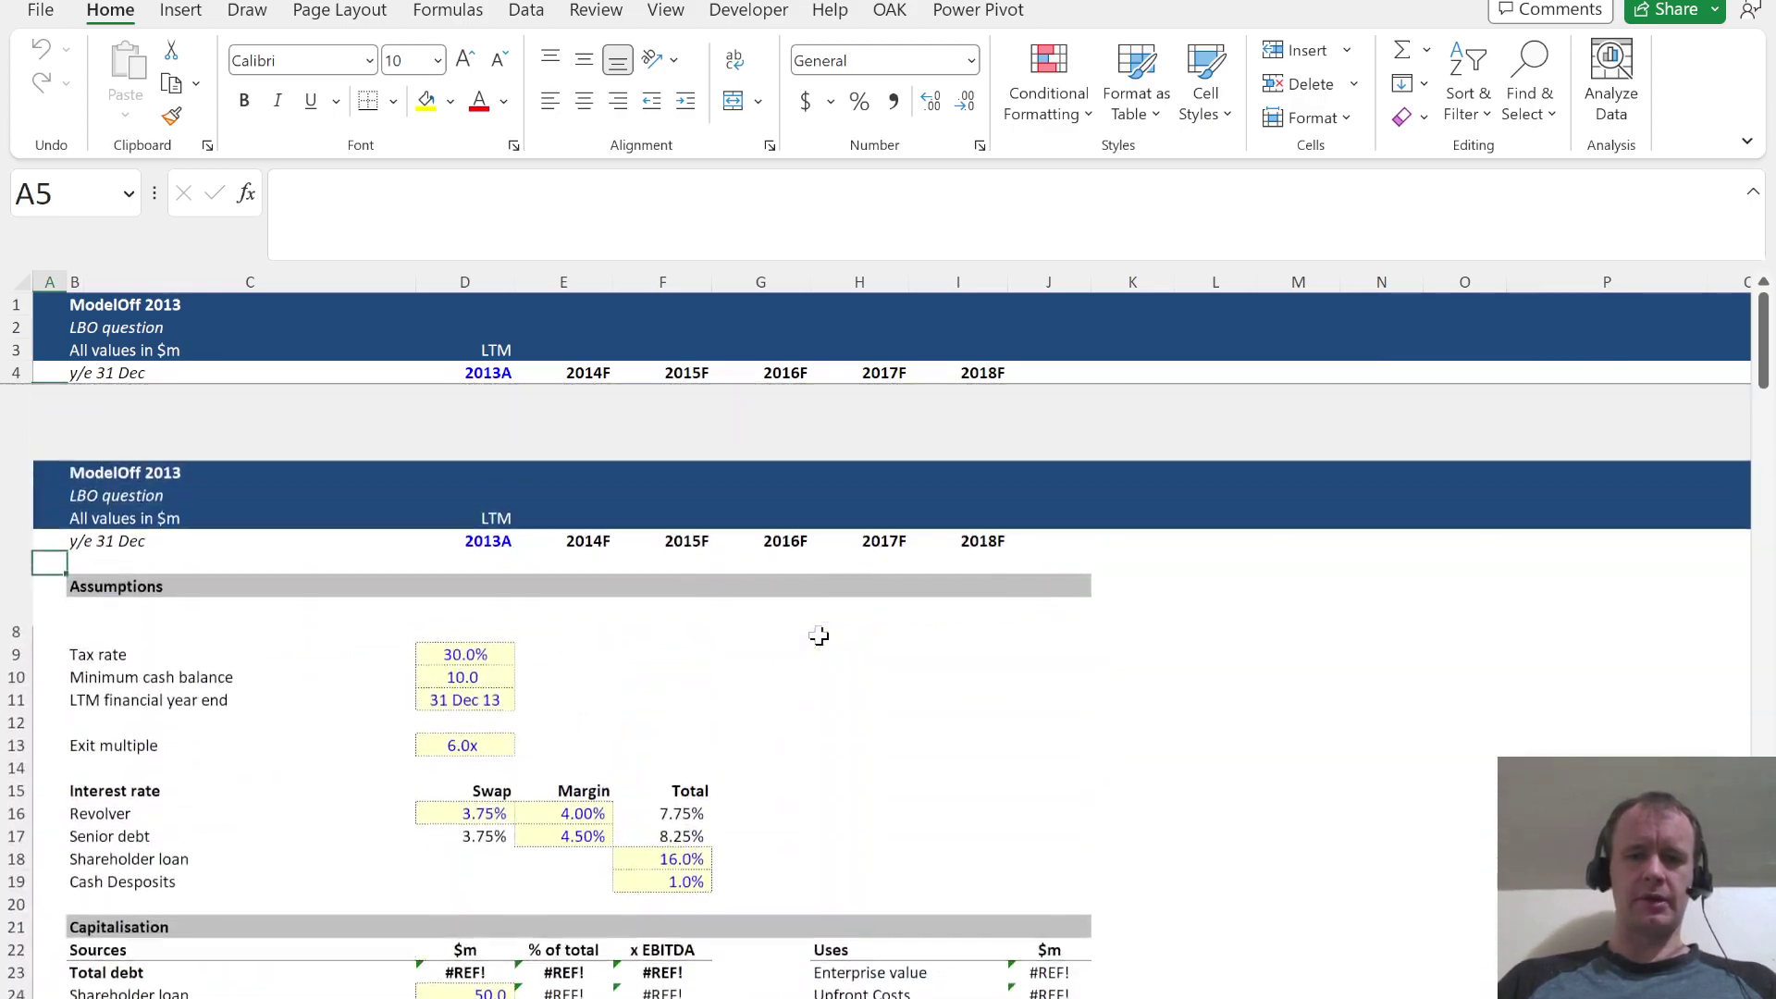
scroll(818, 636, up, 5)
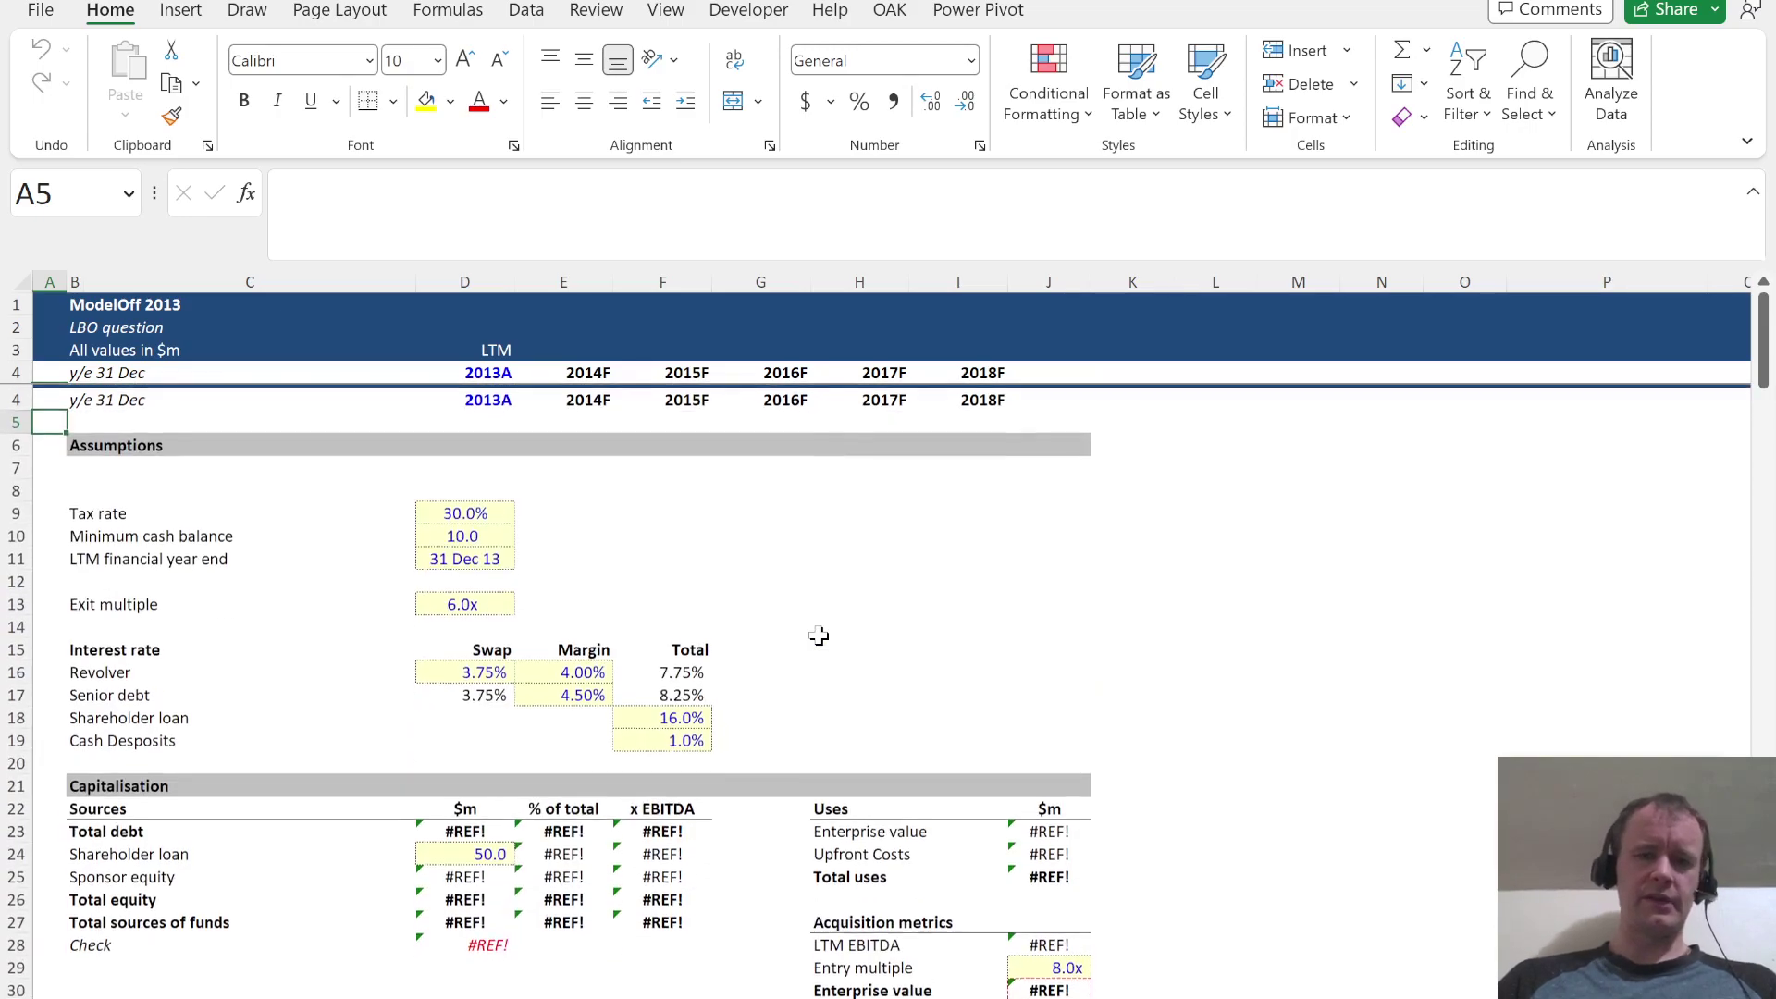
scroll(819, 636, down, 20)
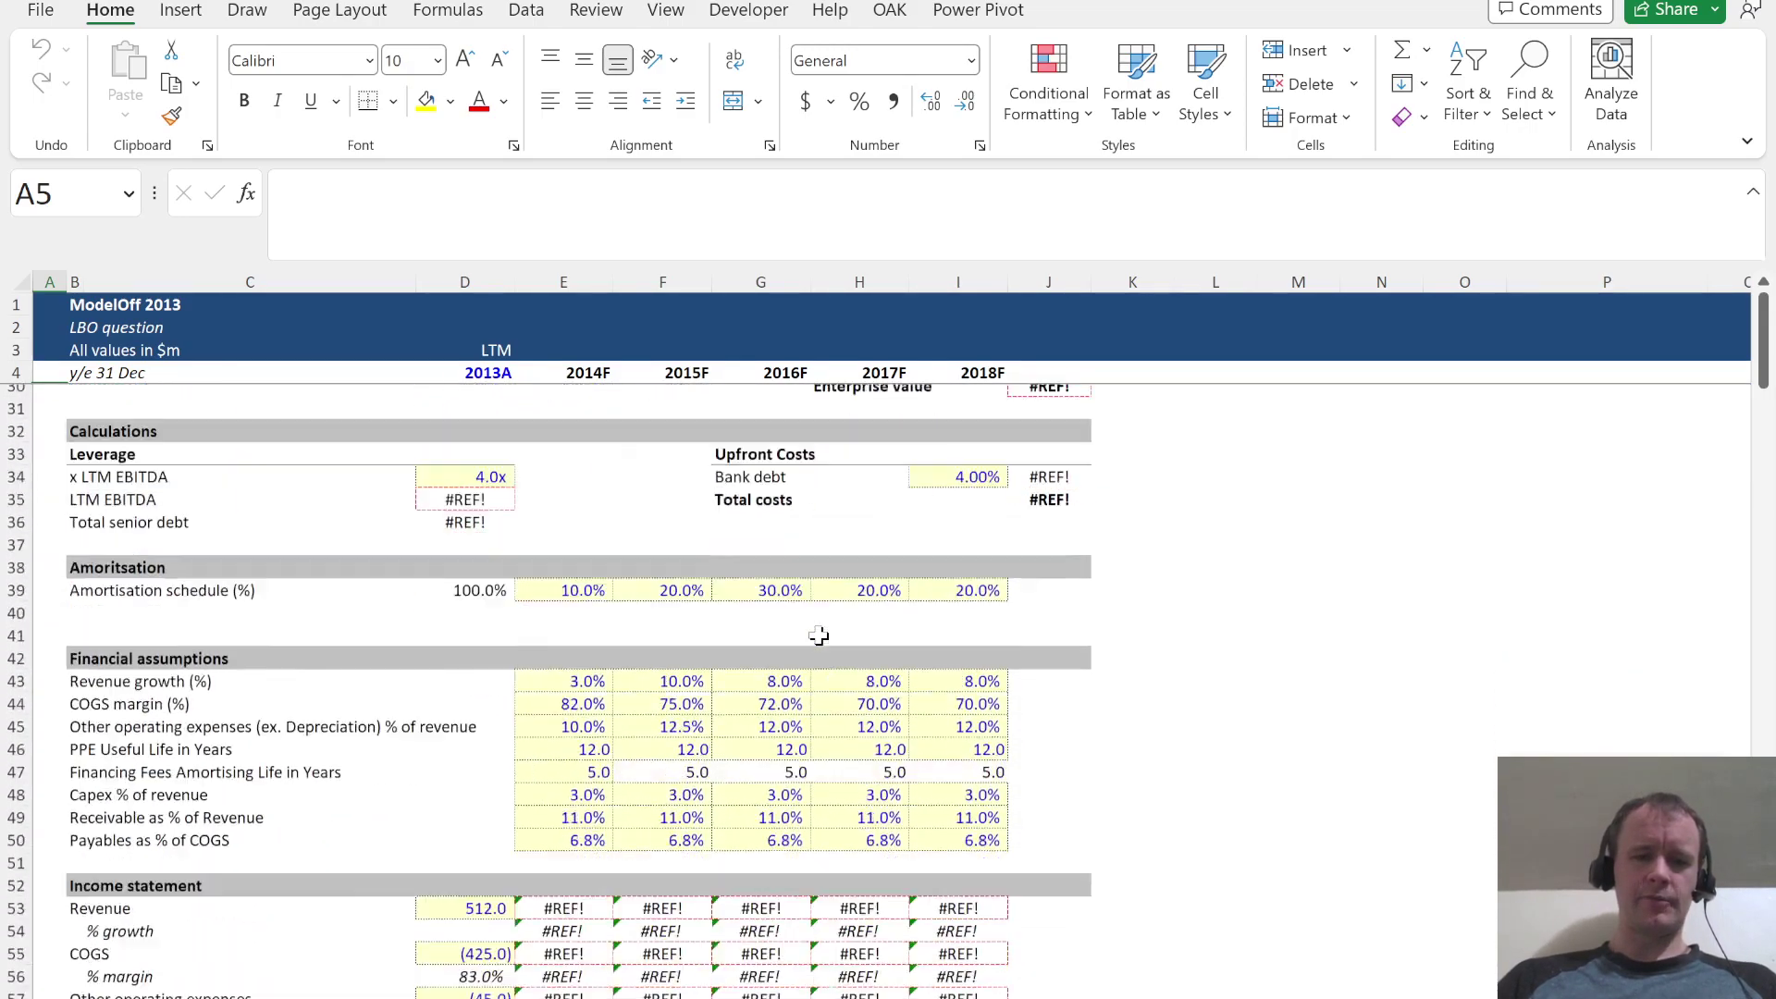
scroll(819, 636, down, 7)
scroll(819, 636, up, 20)
scroll(819, 635, up, 7)
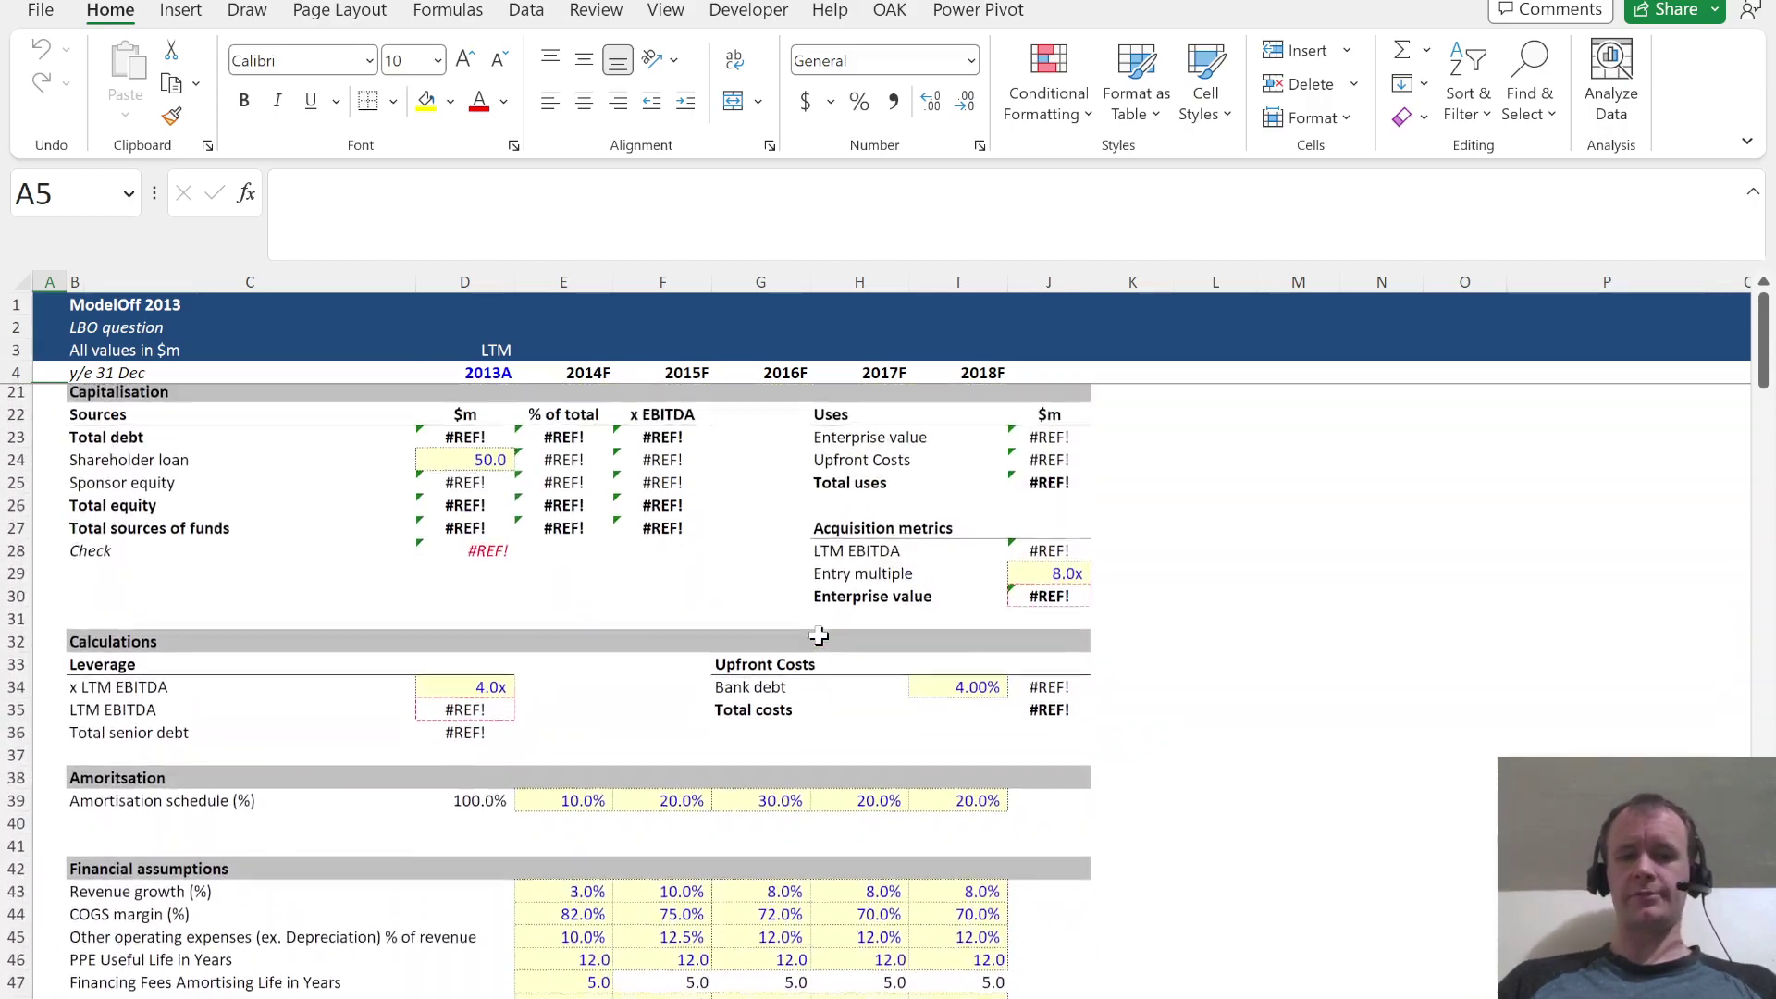
Switch to the case study PDF, skim its pages and read the acquisition opportunity assumptions
key(alt+Tab)
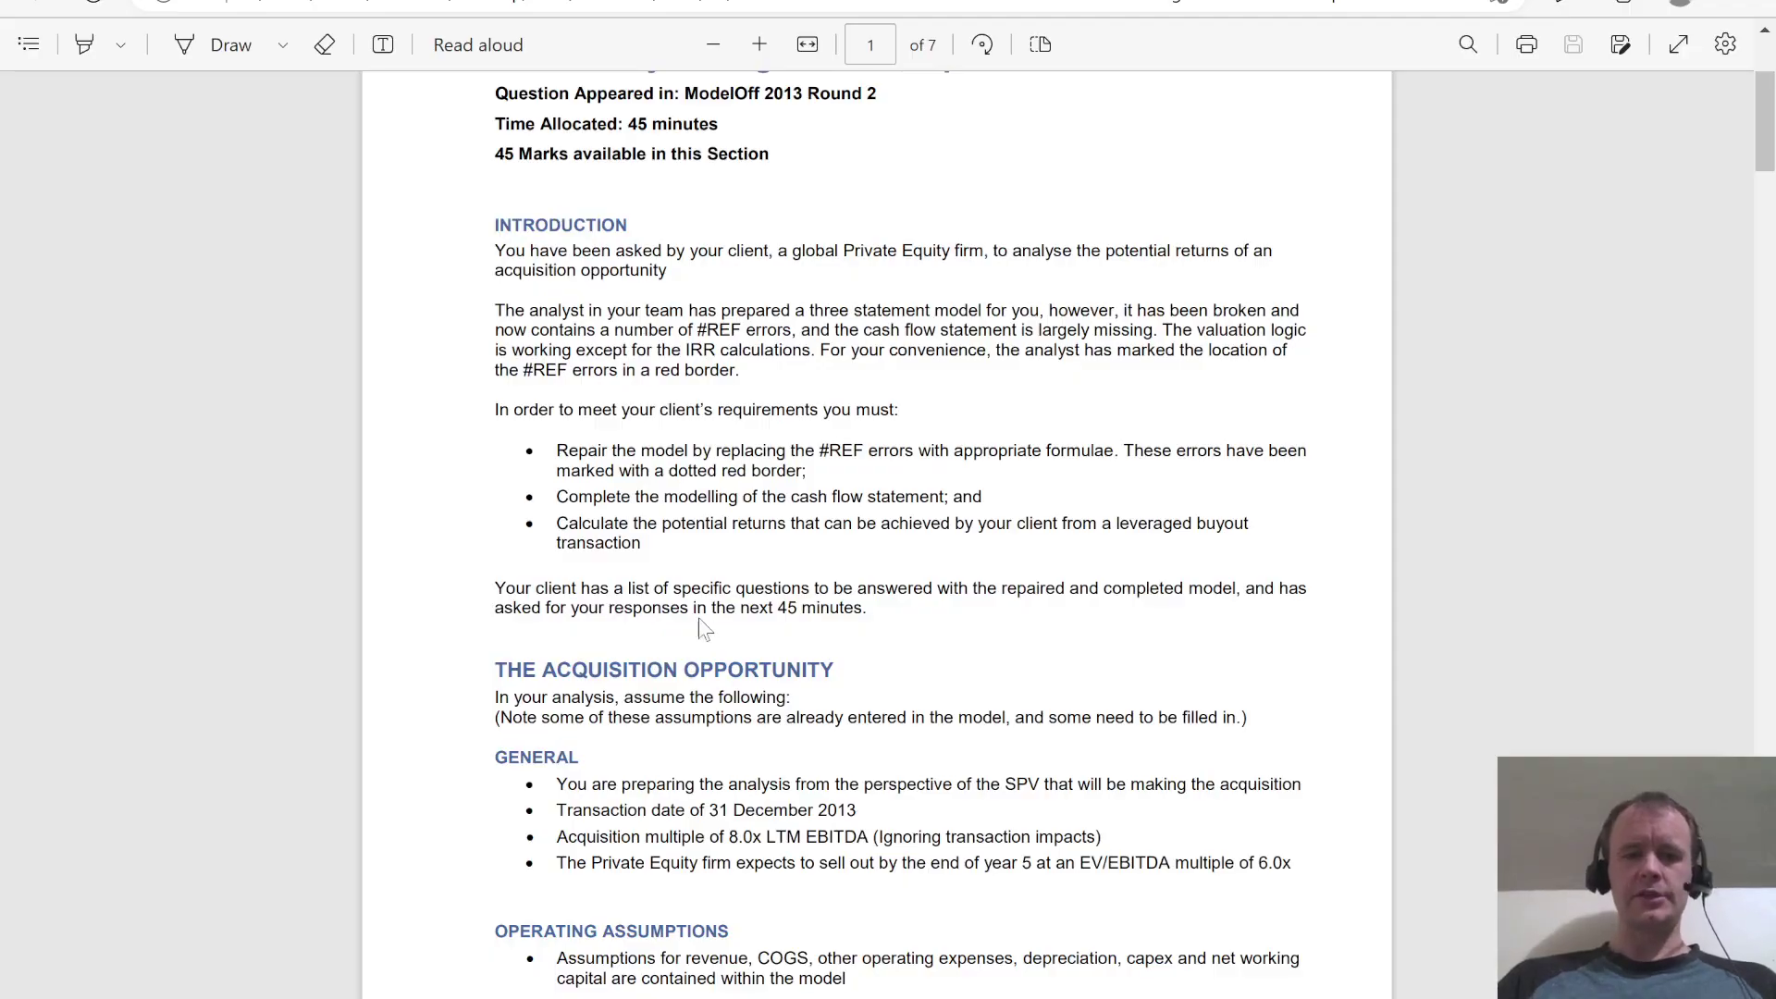
scroll(773, 463, down, 20)
scroll(773, 575, down, 4)
scroll(772, 578, up, 18)
scroll(720, 311, up, 3)
scroll(675, 496, up, 5)
key(alt+Tab)
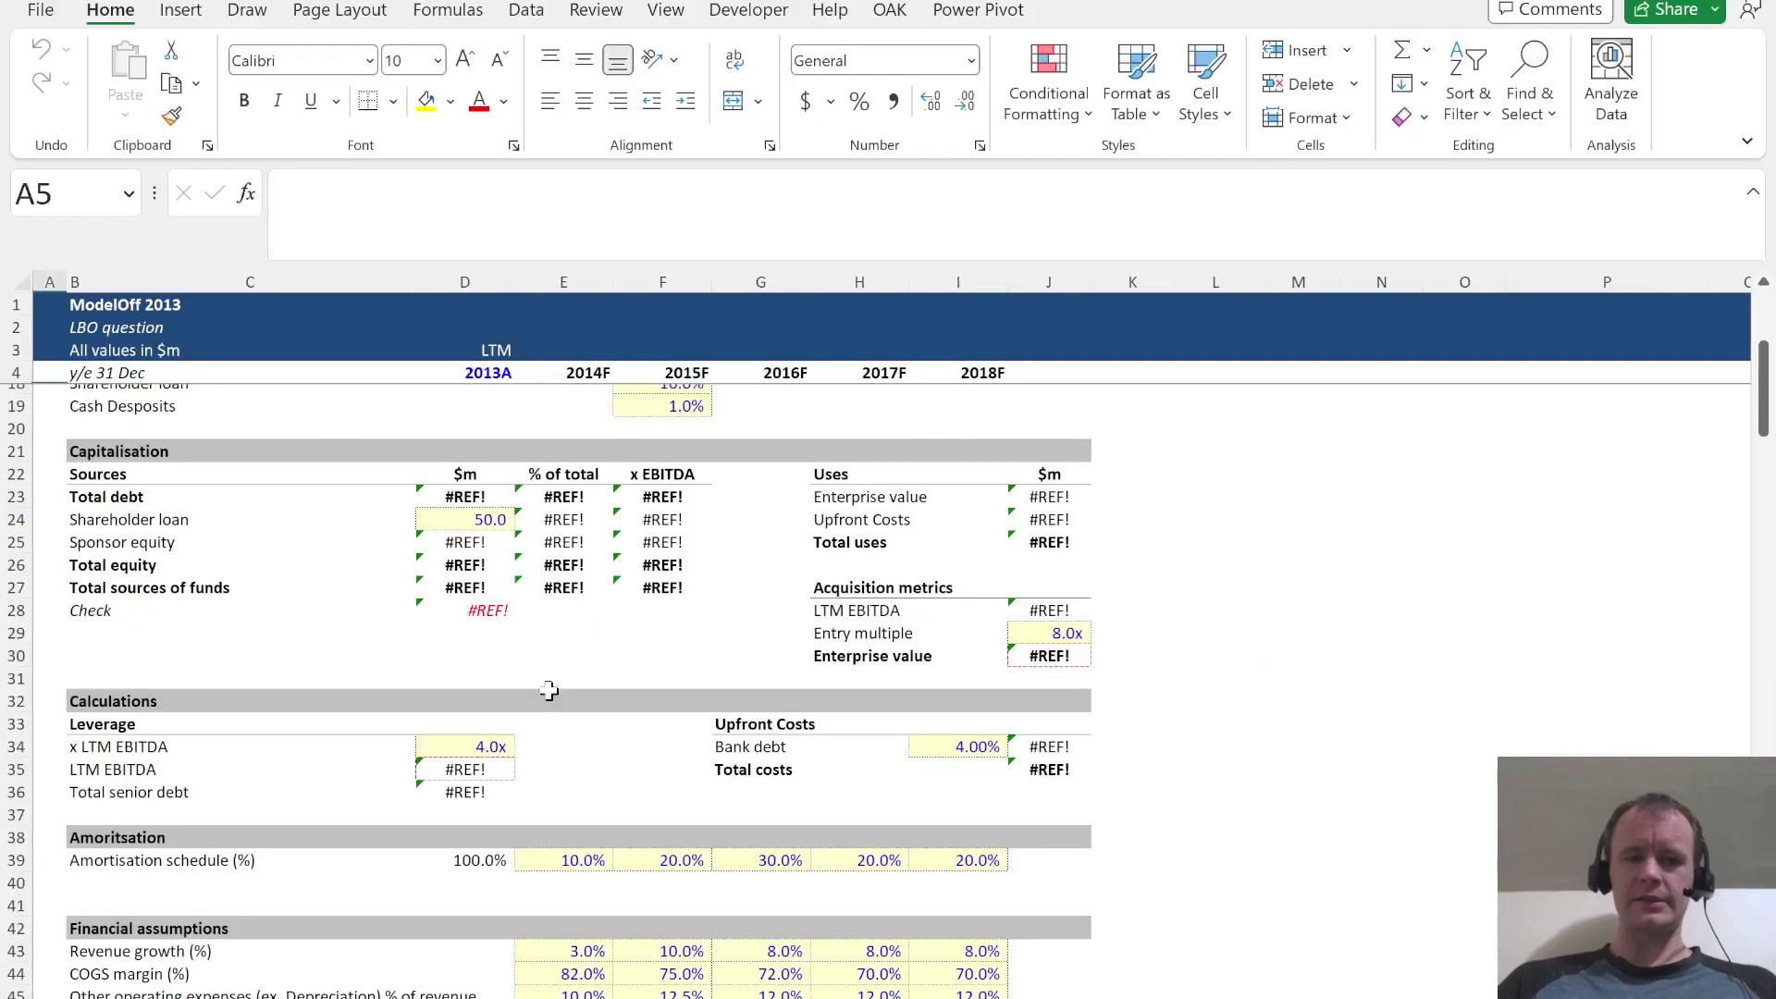
key(alt+Tab)
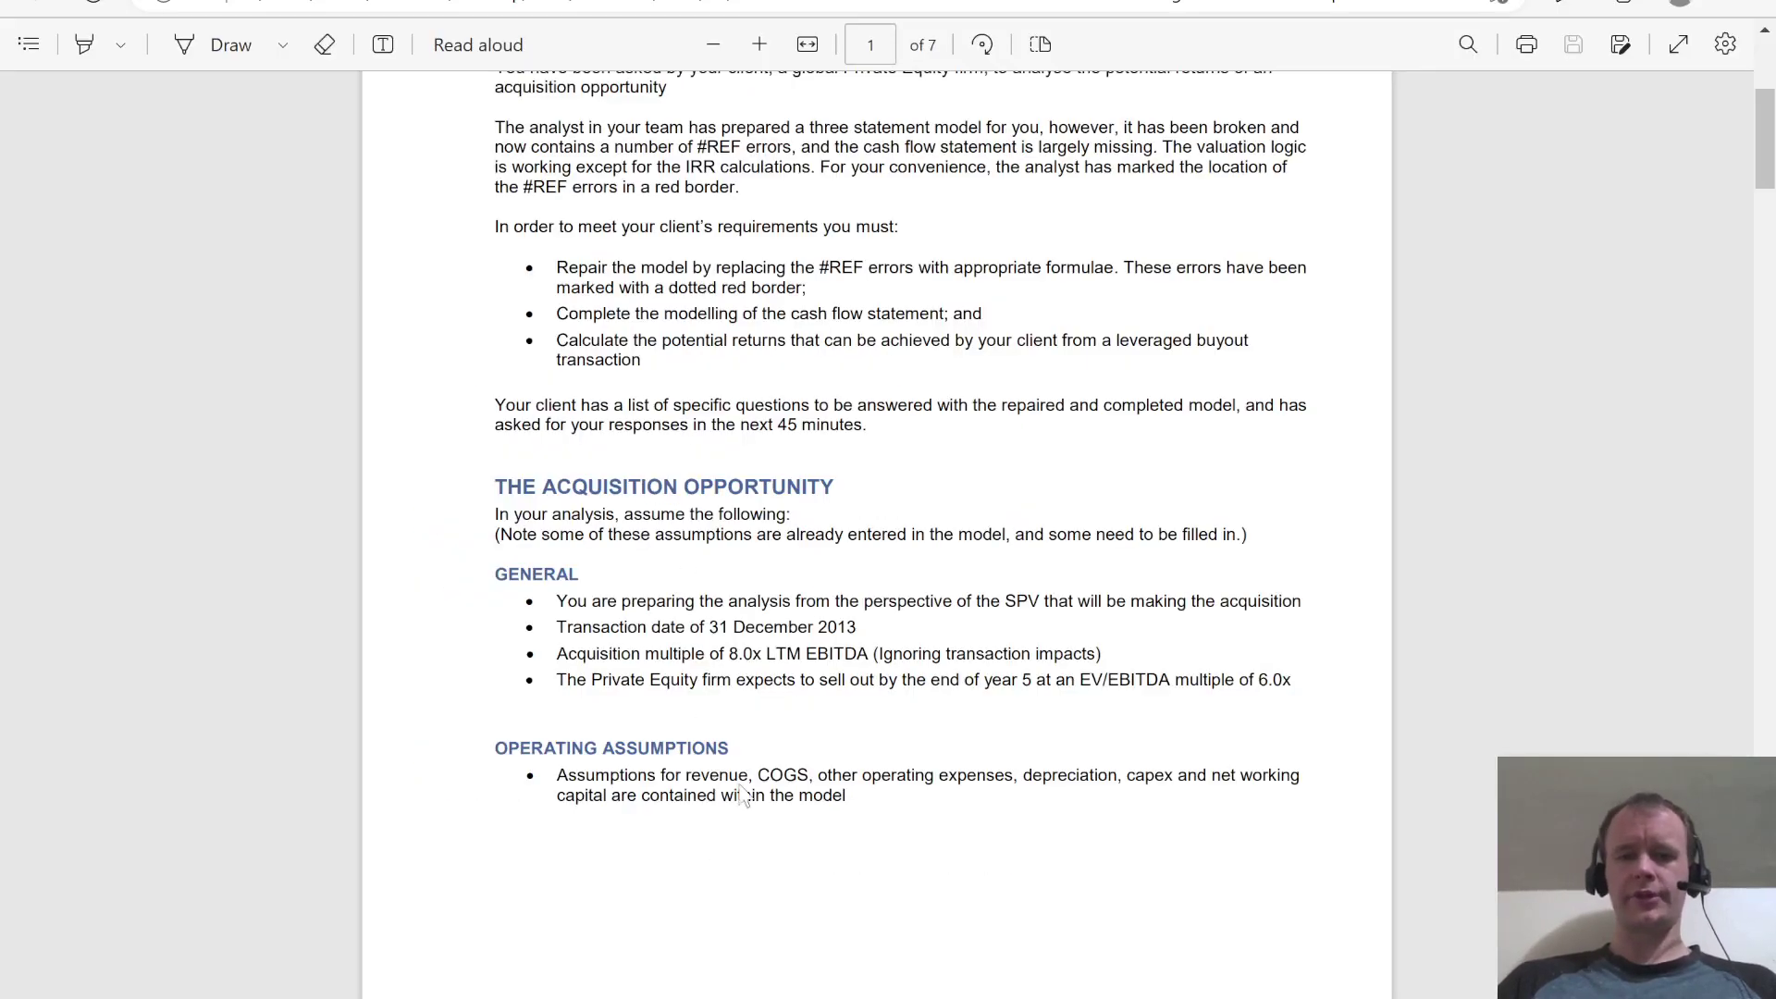
scroll(781, 658, up, 2)
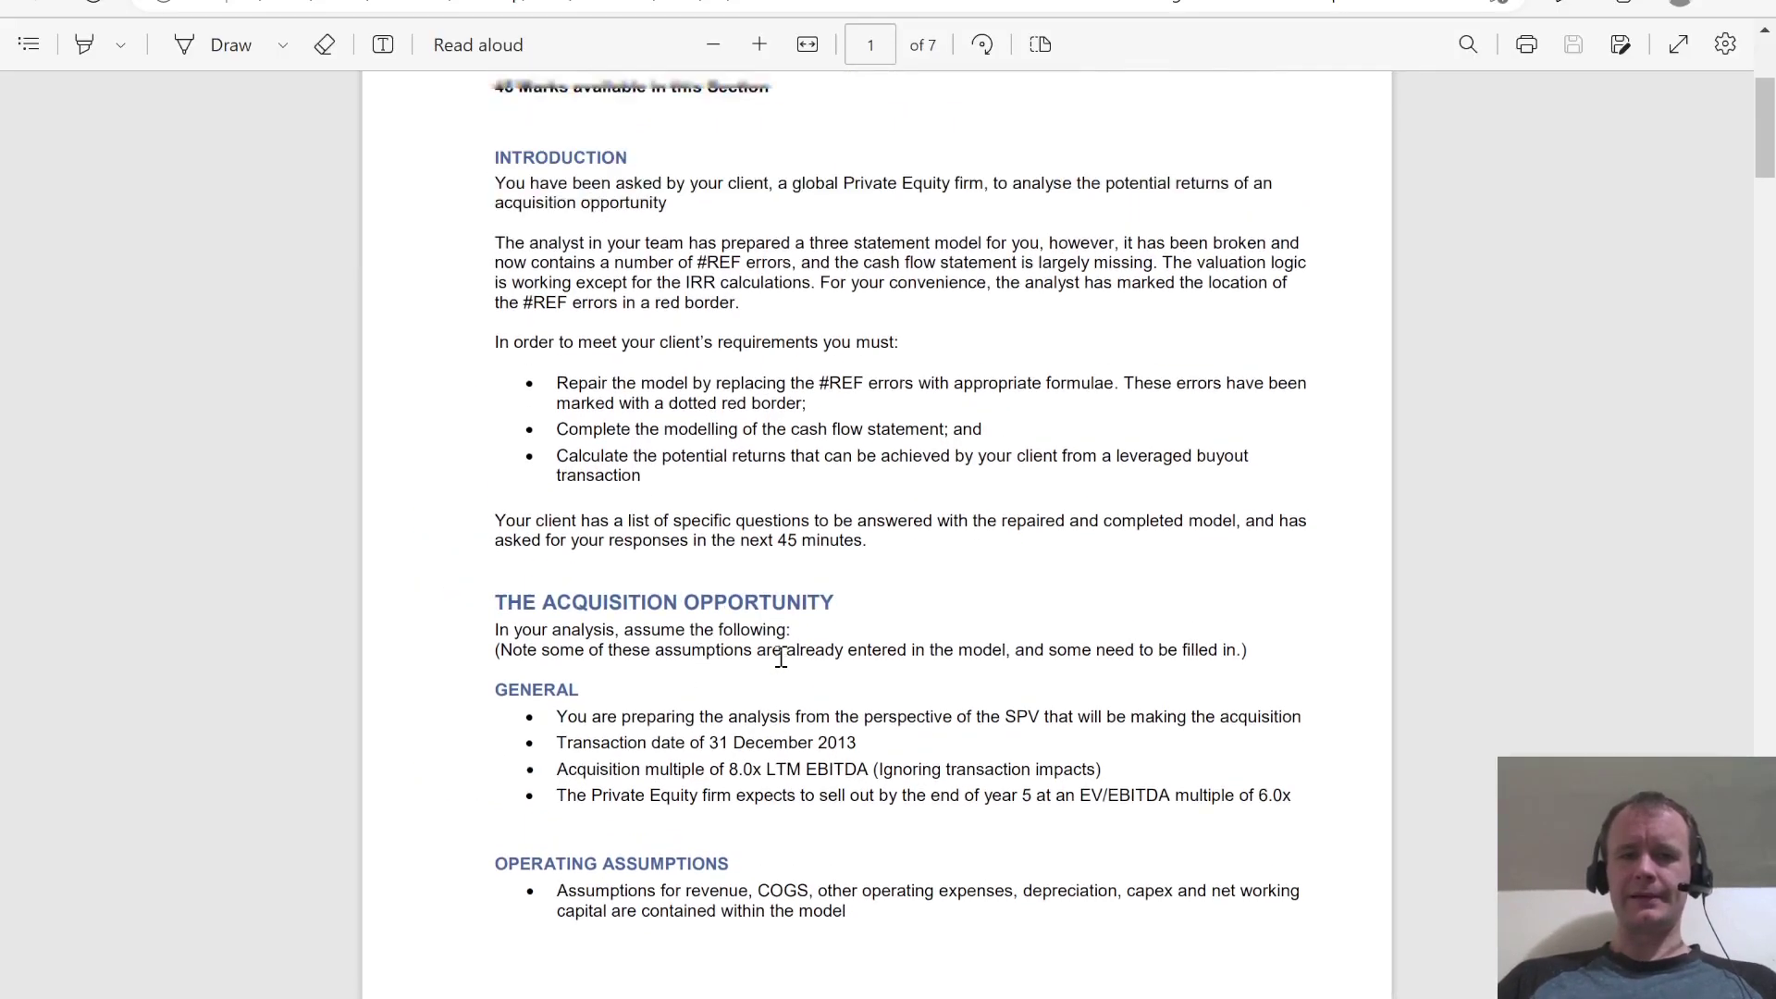
scroll(781, 658, down, 5)
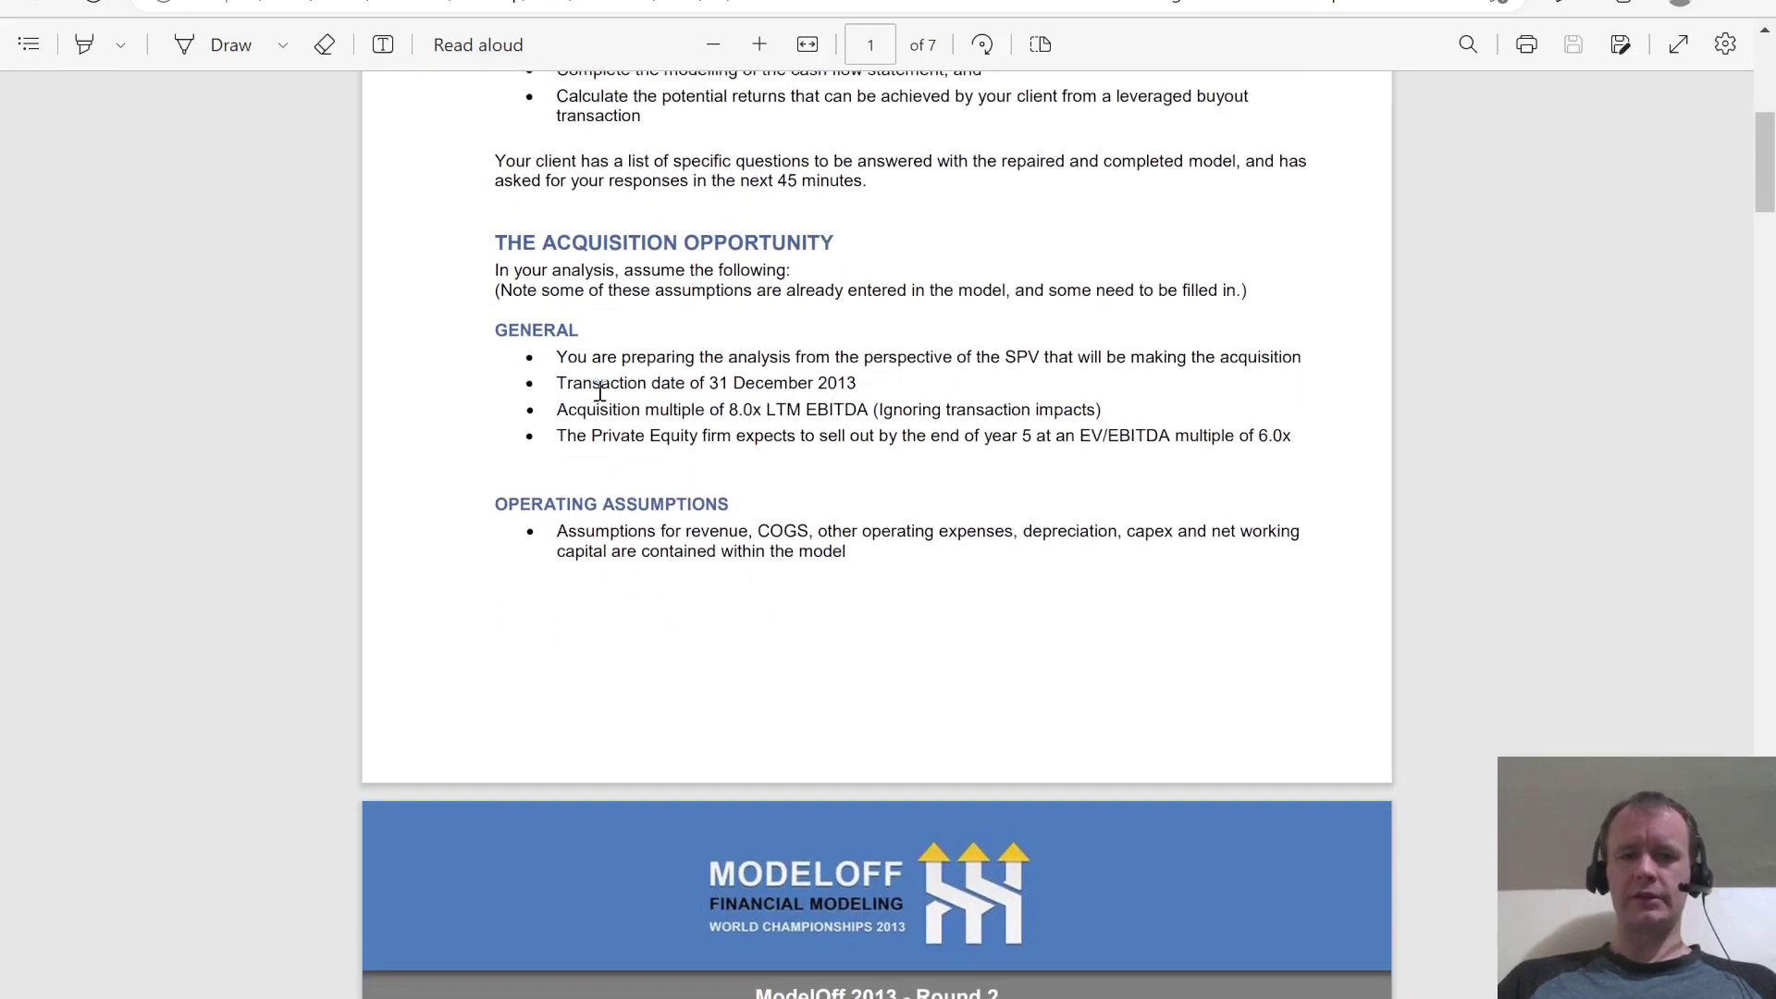
Compare the transaction date and acquisition multiple in the PDF with the inputs in the Excel model
key(alt+Tab)
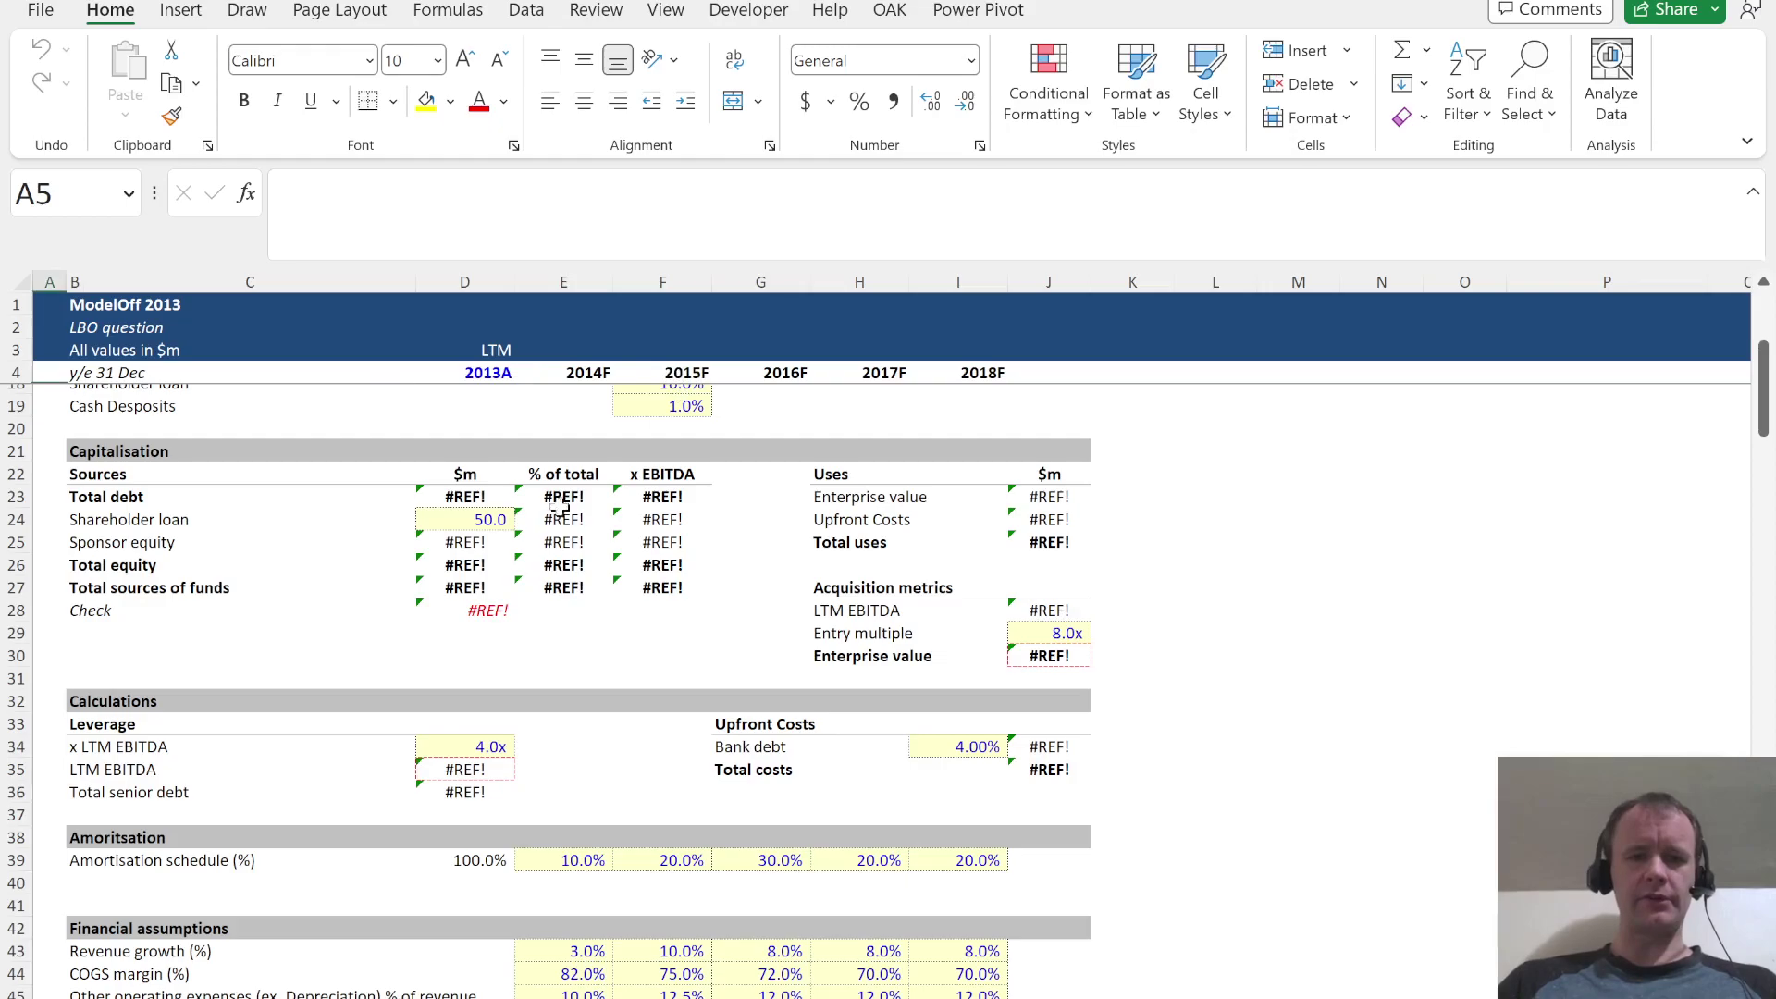
scroll(561, 536, up, 5)
key(alt+Tab)
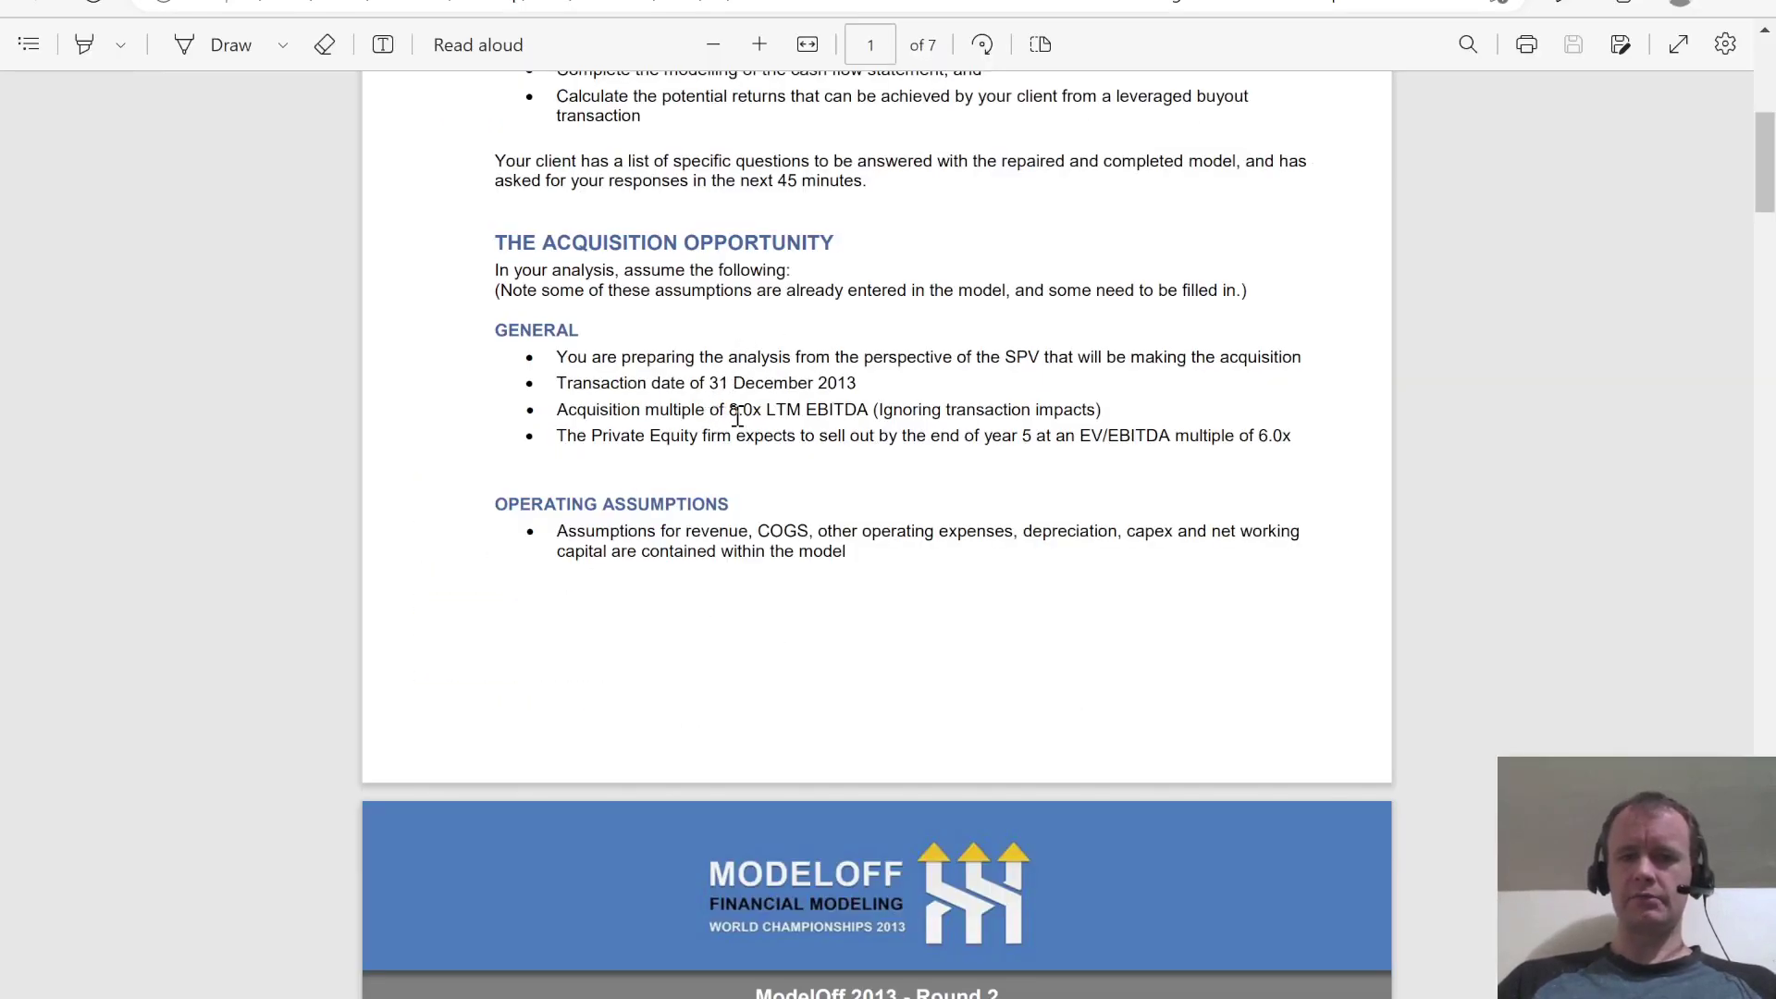
drag(730, 410, 877, 411)
click(913, 443)
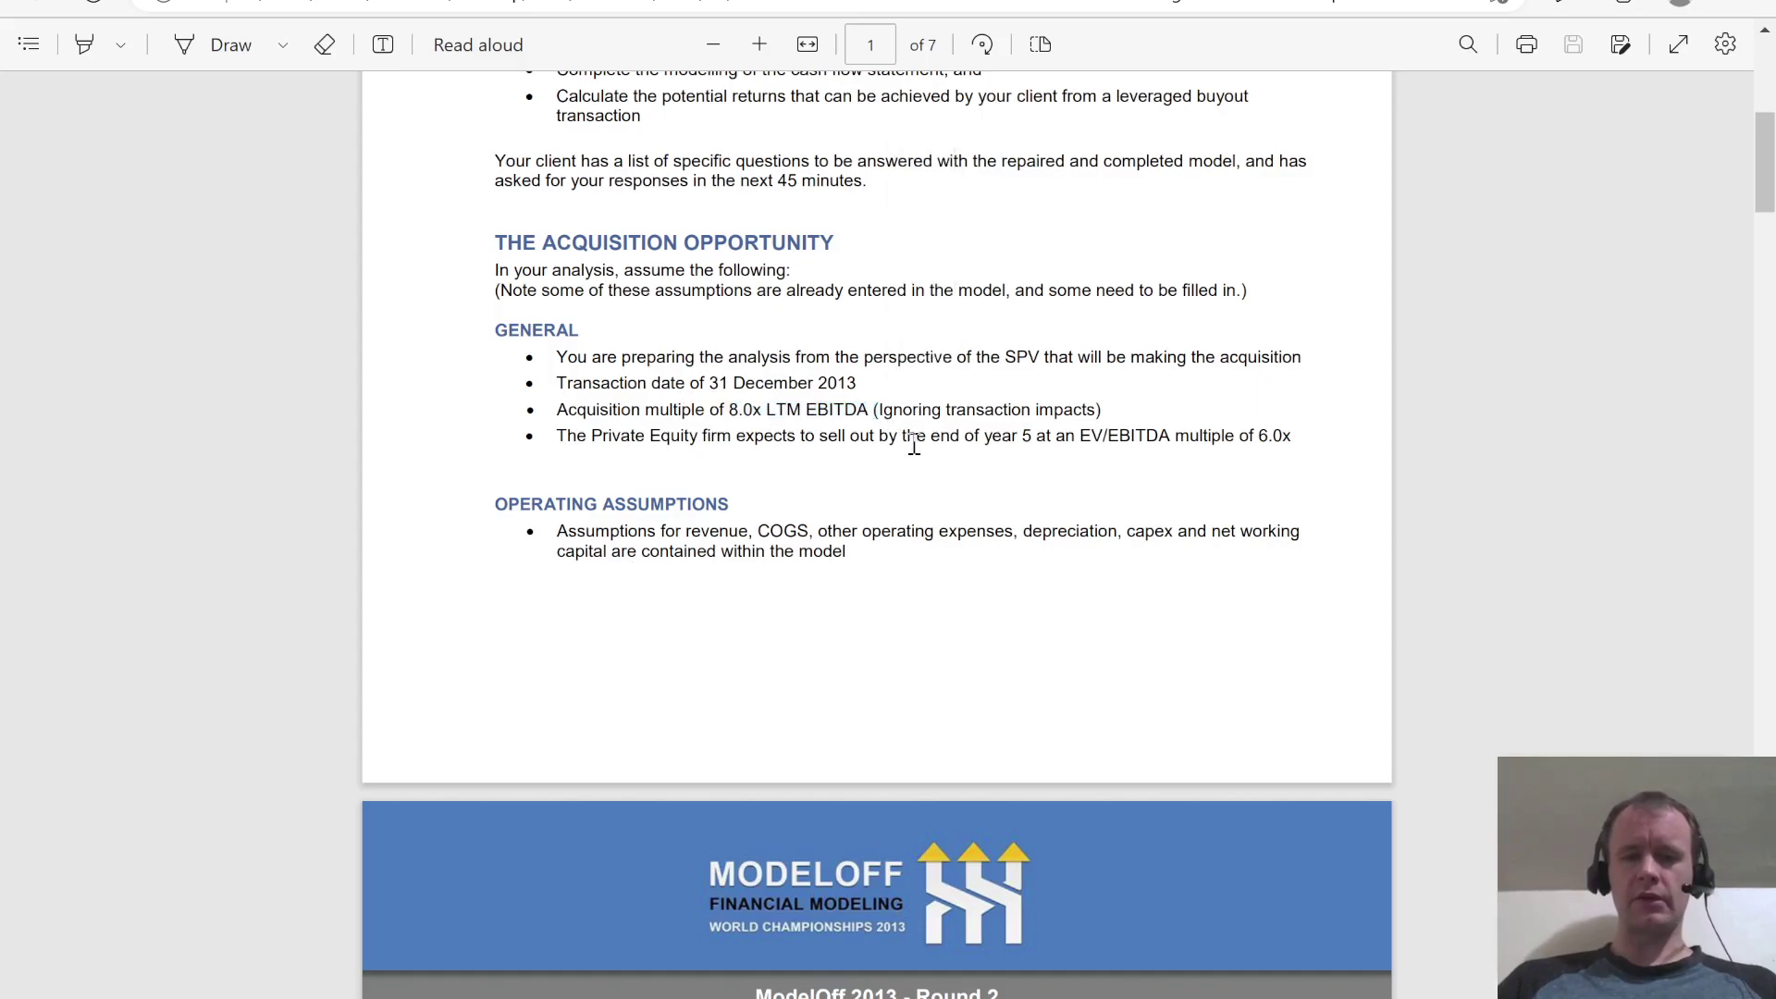
Check the Excel model's exit multiple in D13 against the EV/EBITDA sell-out multiple in the PDF
key(alt+Tab)
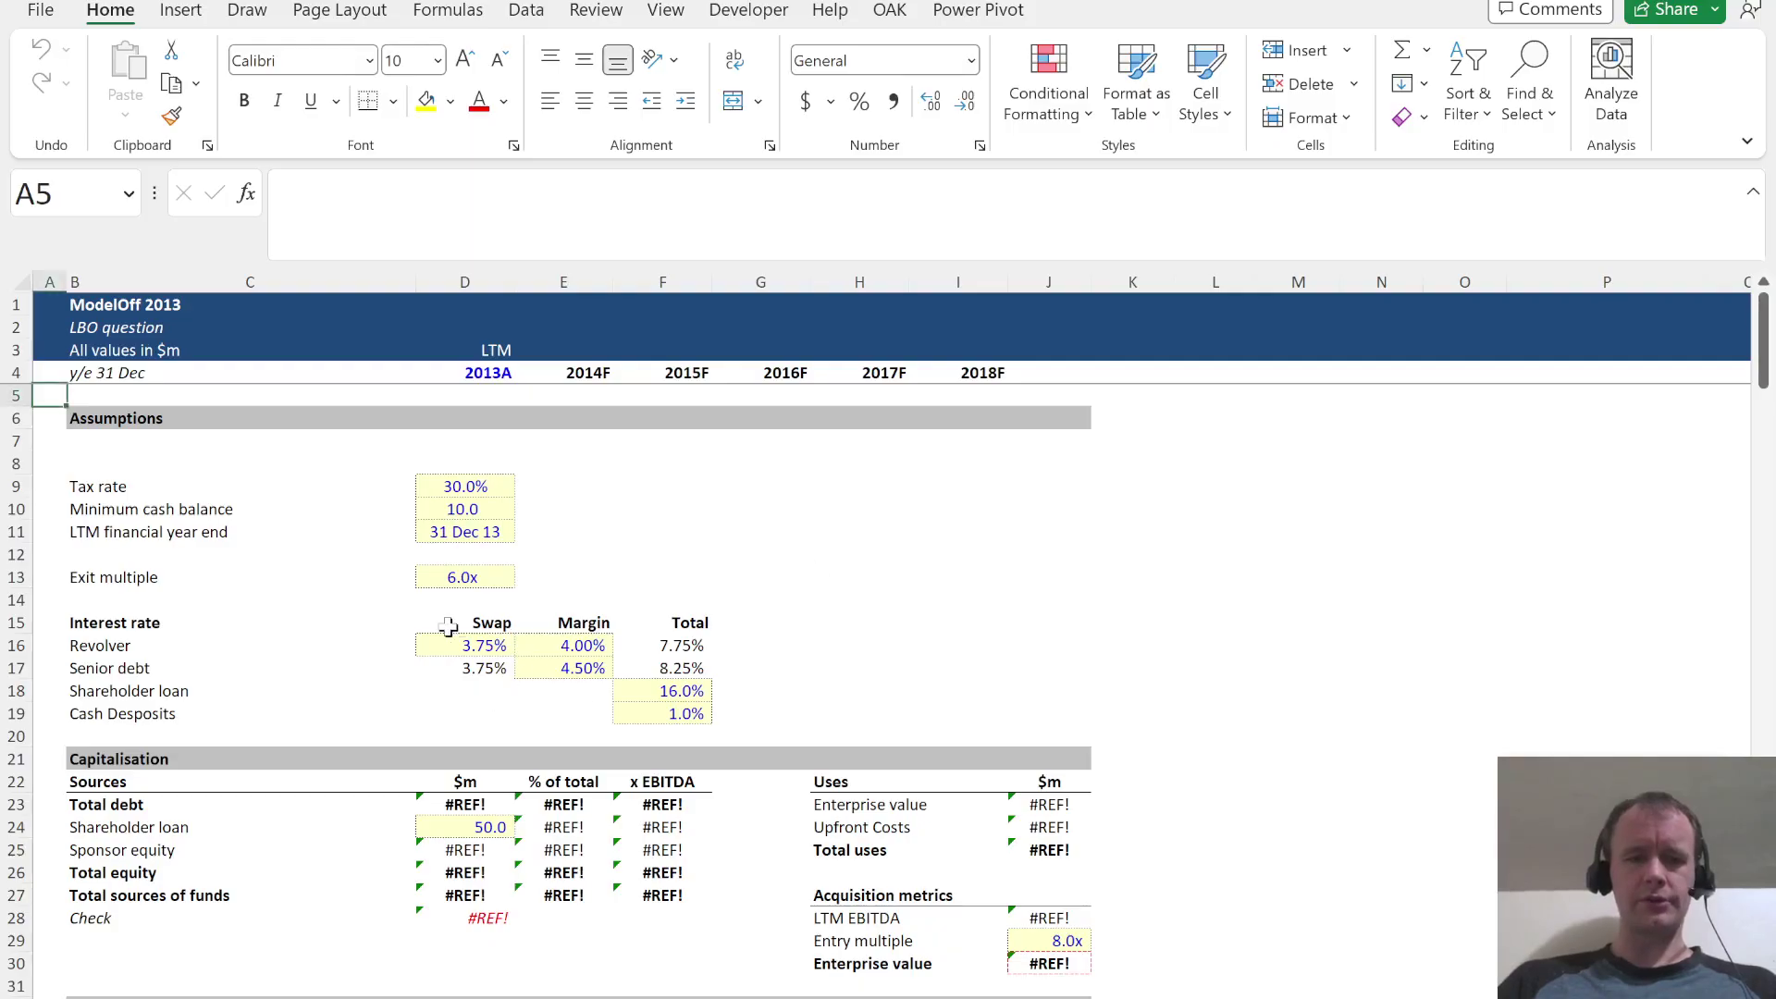
click(456, 578)
key(alt+Tab)
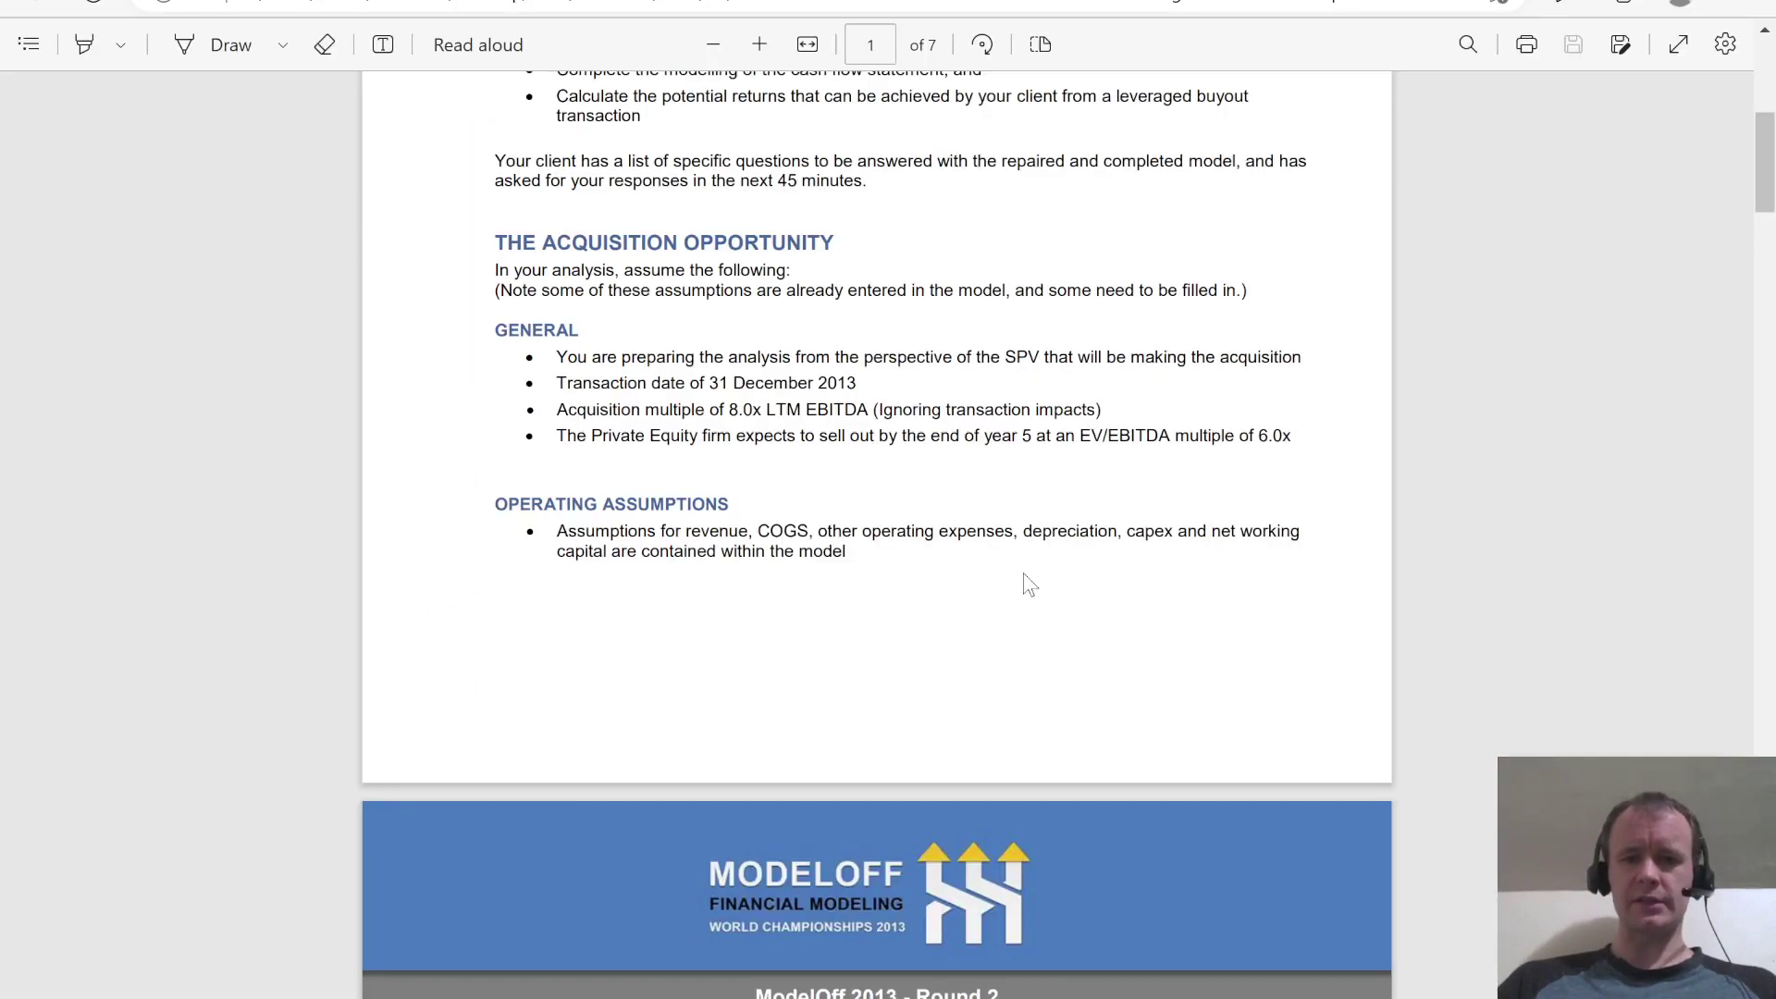
drag(1249, 436, 1307, 439)
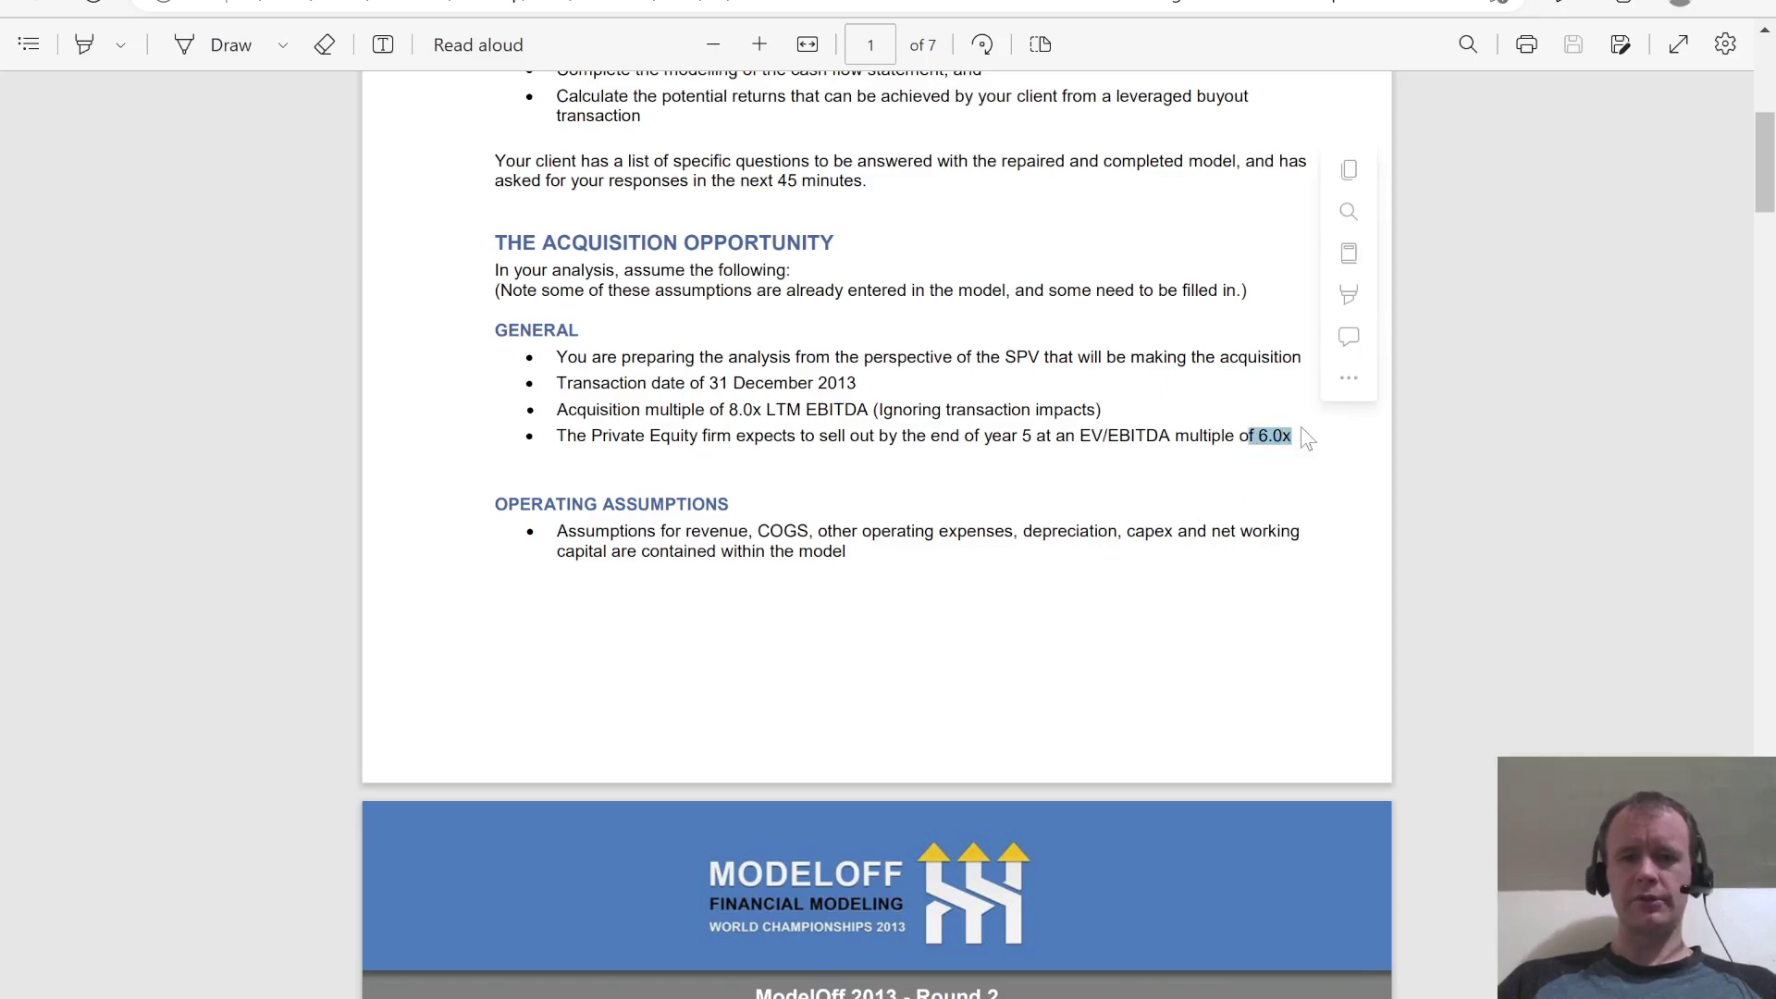
click(828, 631)
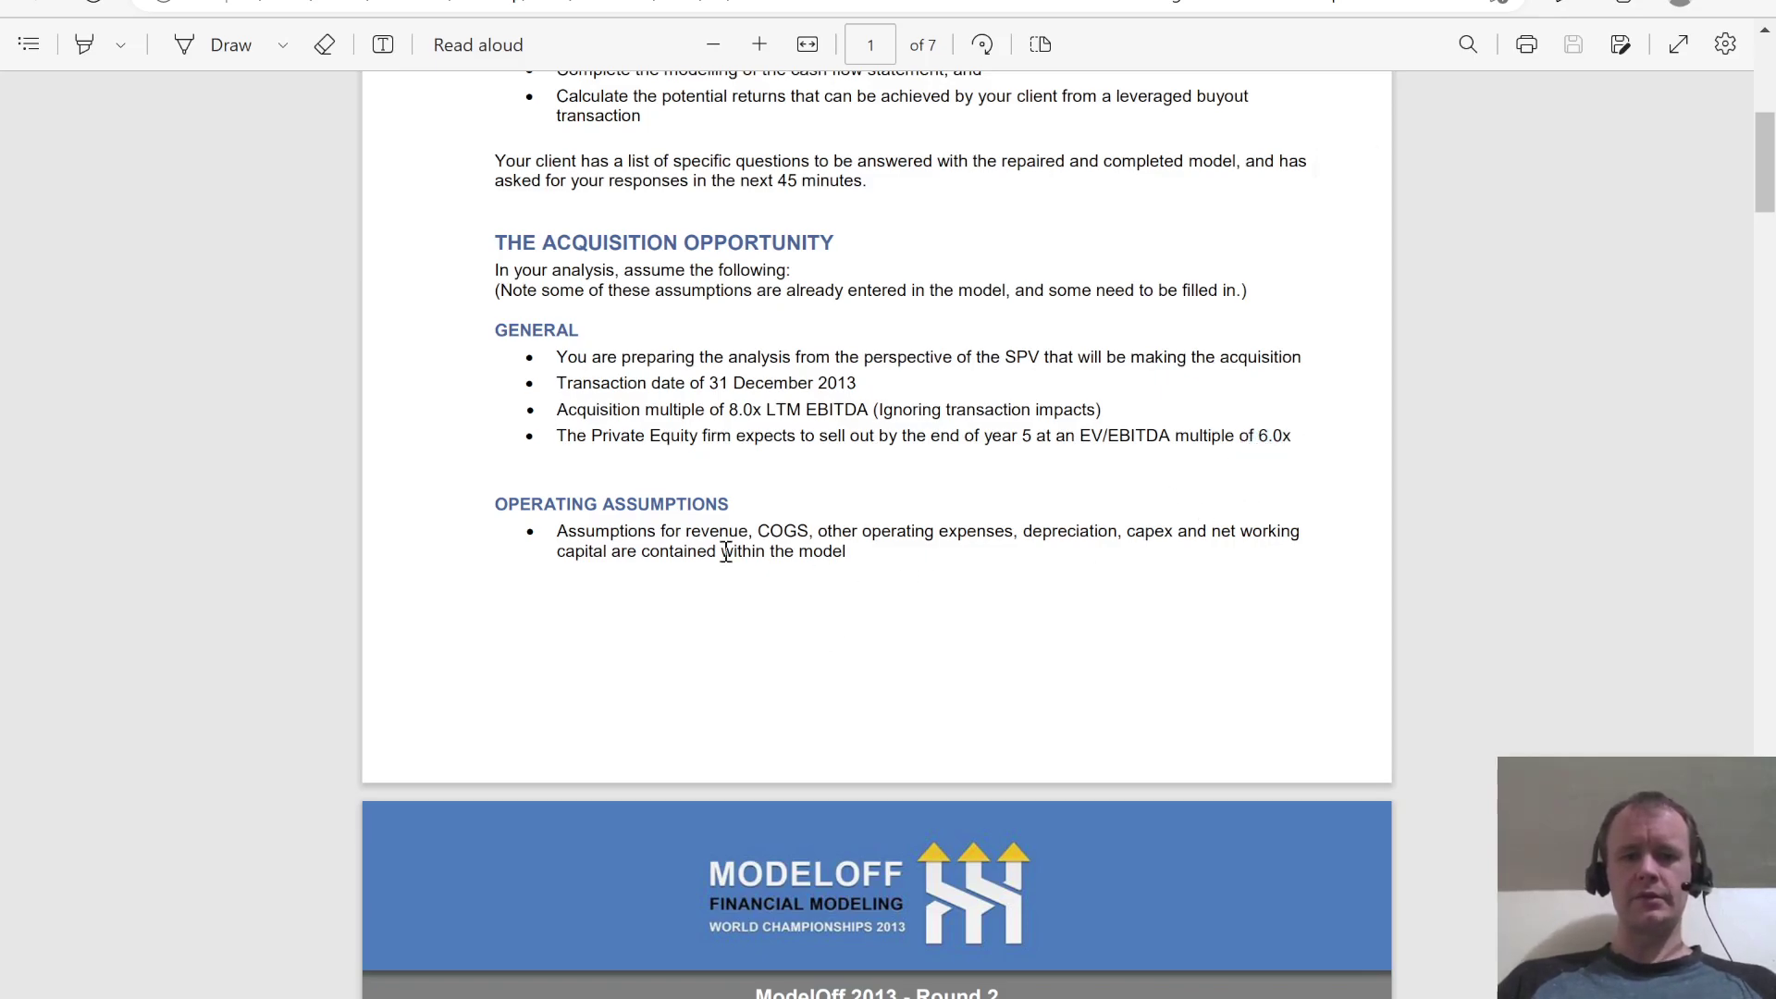
Read the operating assumptions and the timing of cash flows section in the case study PDF
drag(632, 505, 730, 506)
click(862, 611)
scroll(902, 681, down, 4)
scroll(903, 689, down, 1)
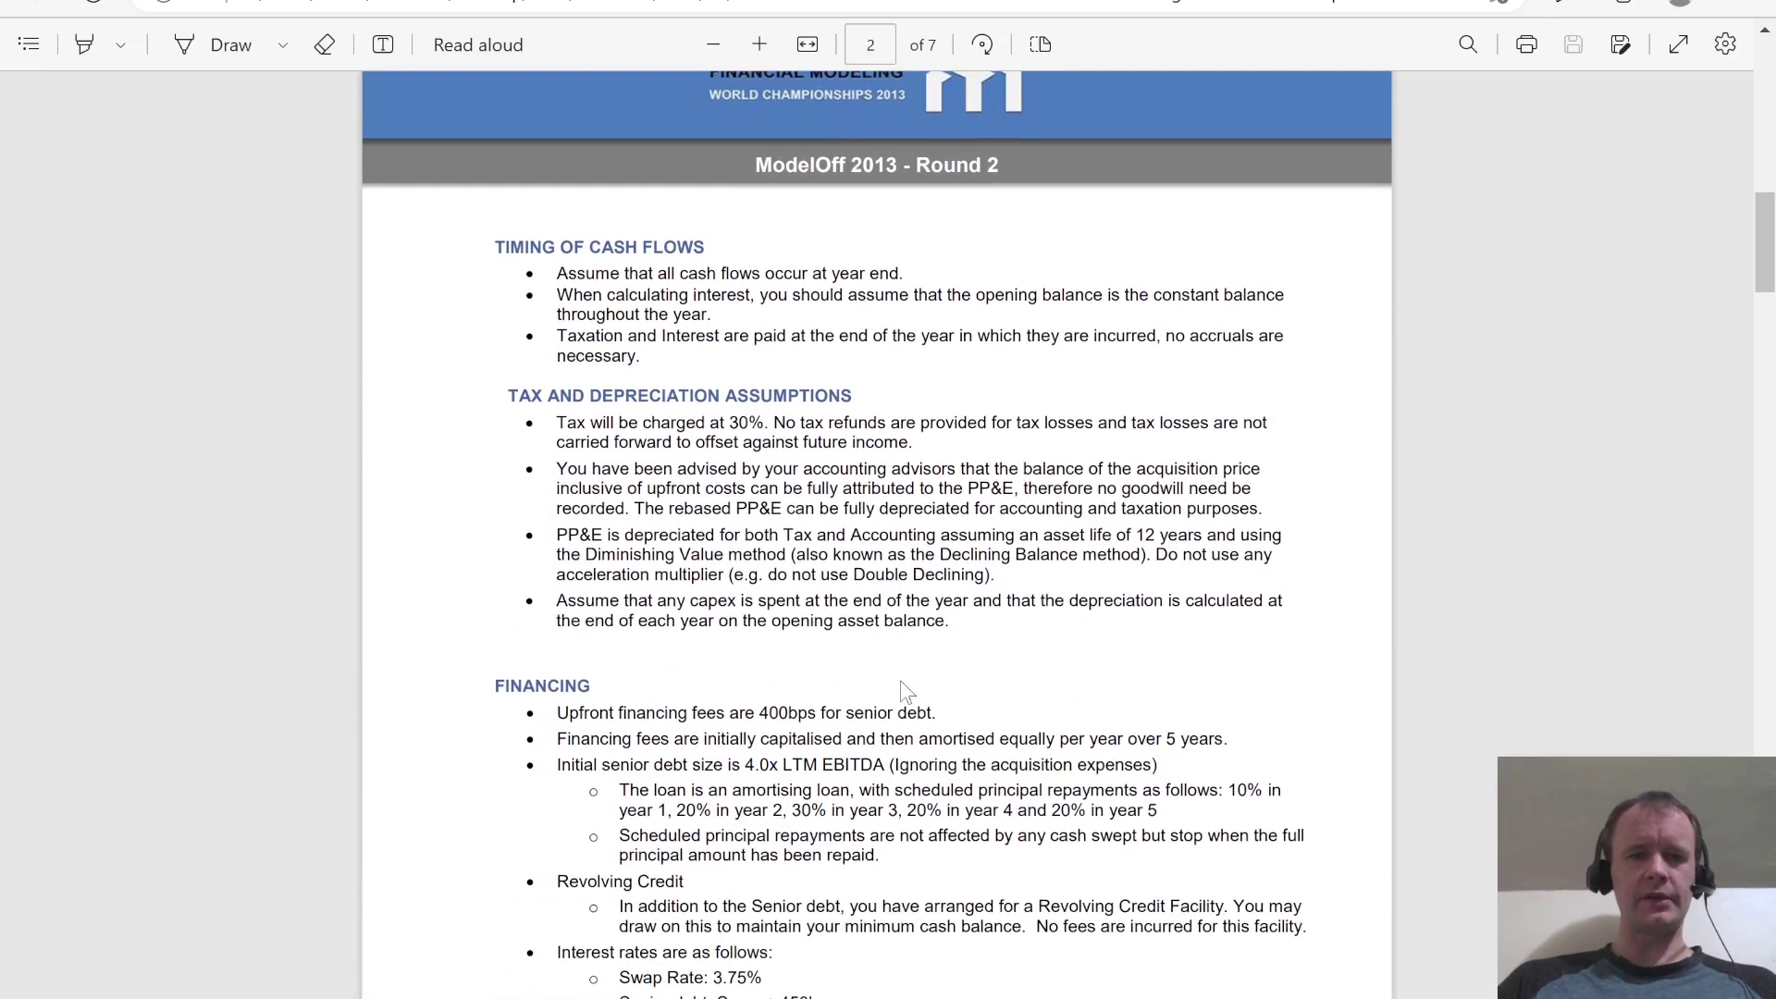
triple_click(685, 274)
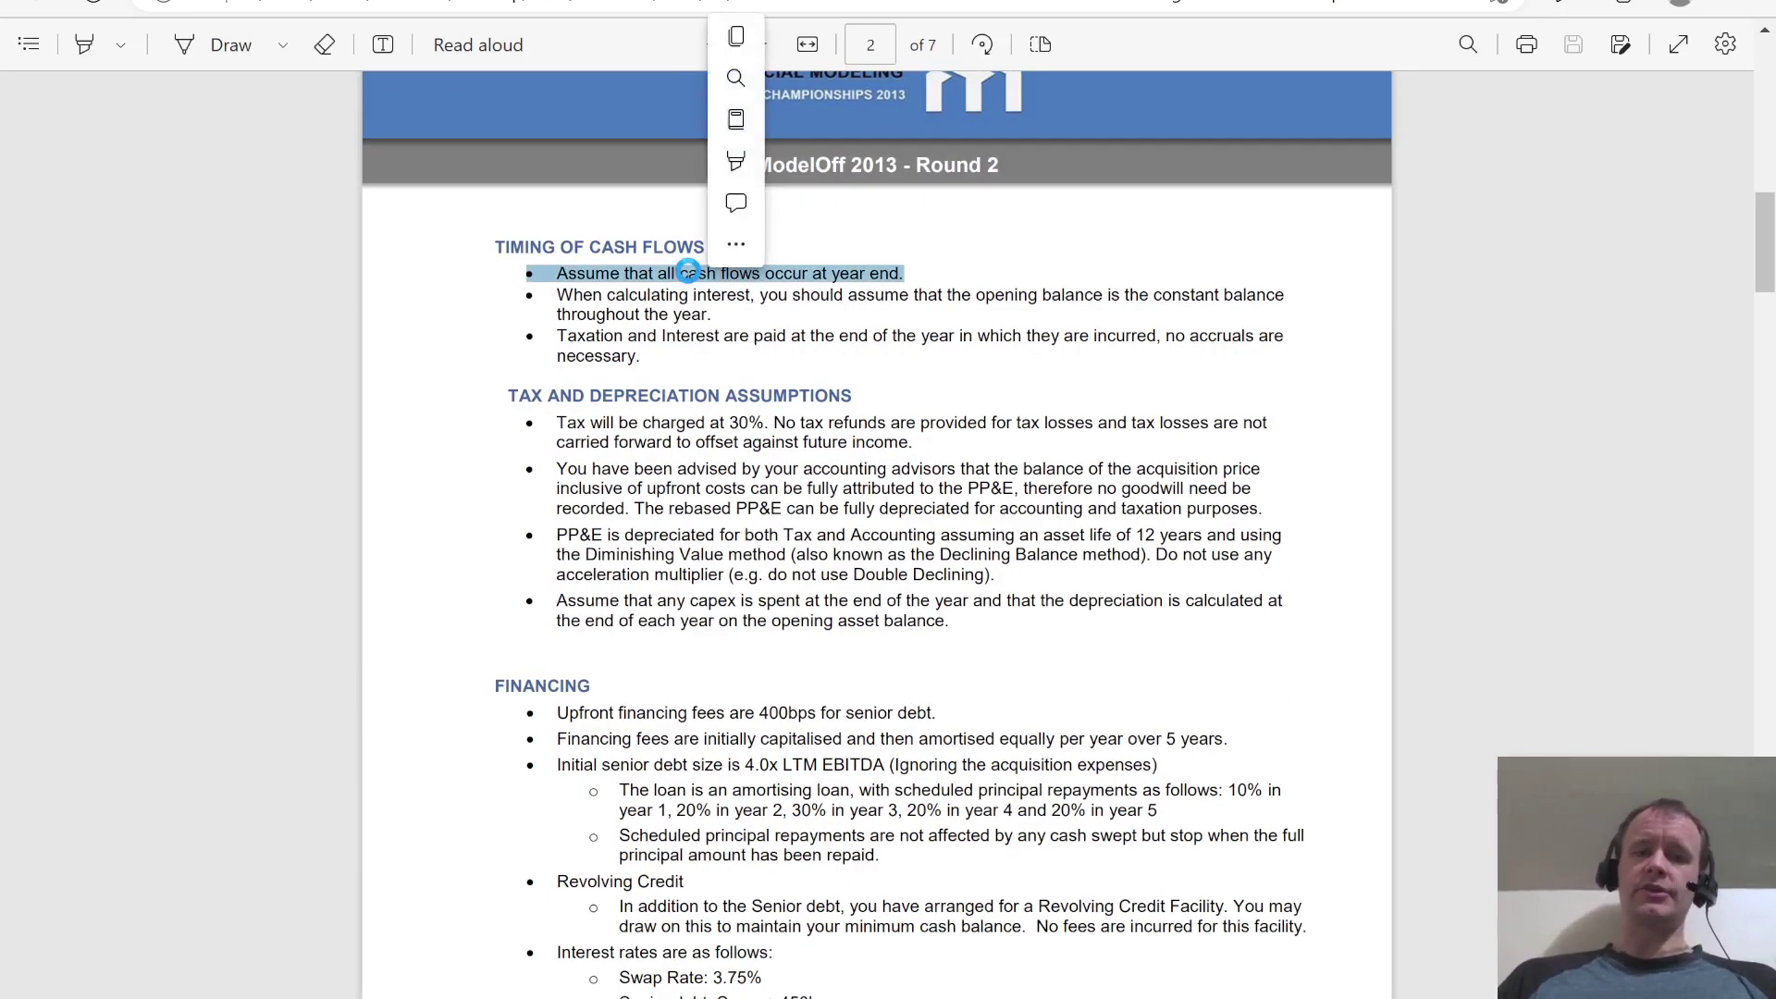
click(451, 291)
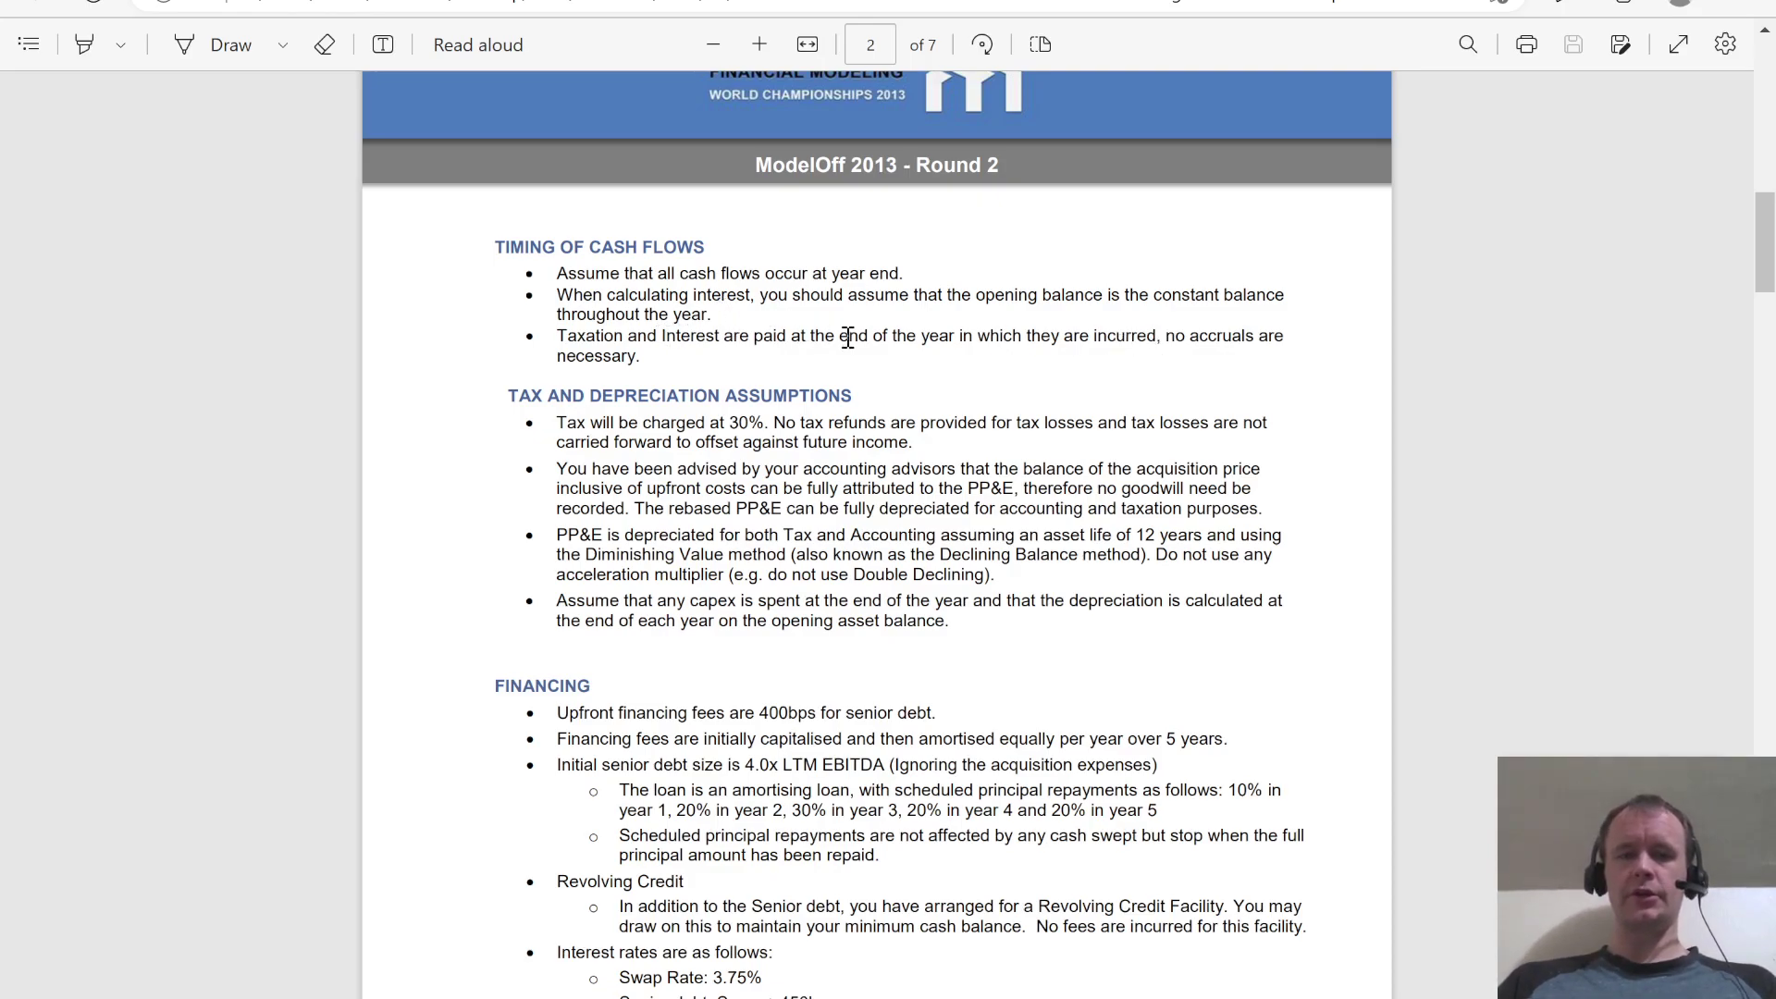
Read the tax and depreciation assumptions in the PDF, including attributing the acquisition price and upfront costs to PP&E
scroll(703, 383, down, 3)
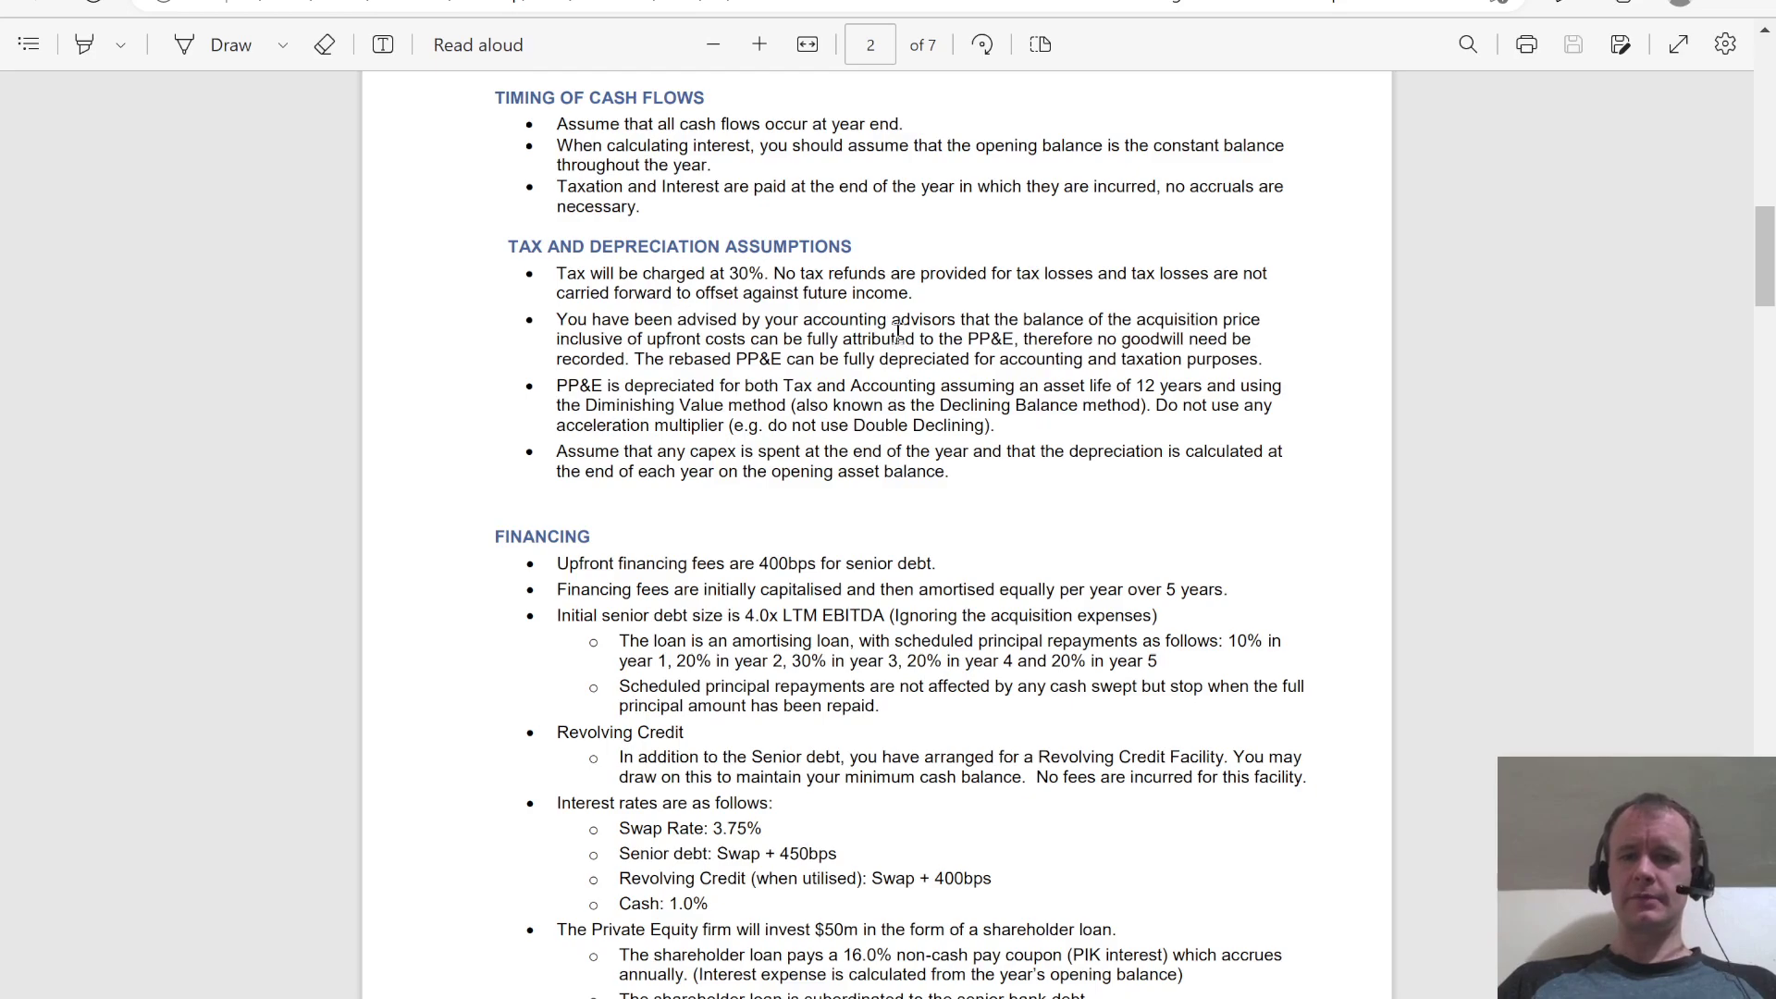
scroll(897, 389, down, 1)
drag(559, 216, 1281, 257)
click(1025, 269)
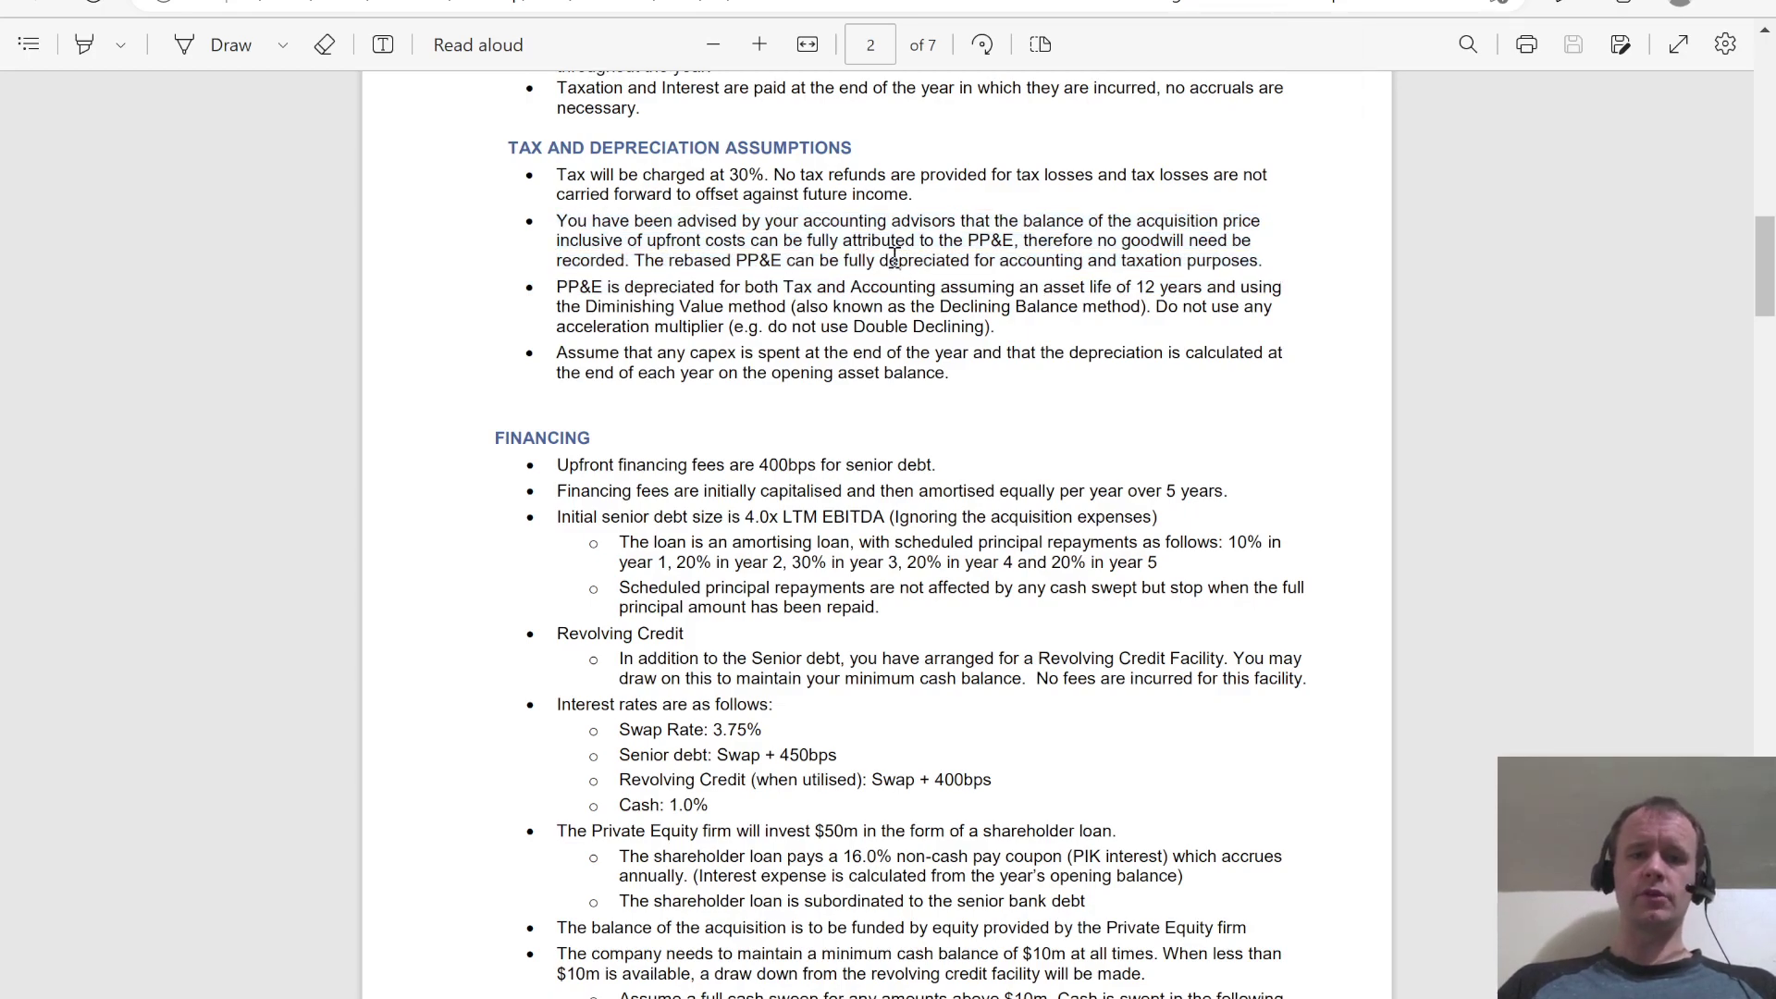
Switch to the Excel model and inspect the 2013A balance sheet formulas for cash, capitalised finance costs and PP&E in D99:D101
key(alt+Tab)
scroll(389, 897, down, 20)
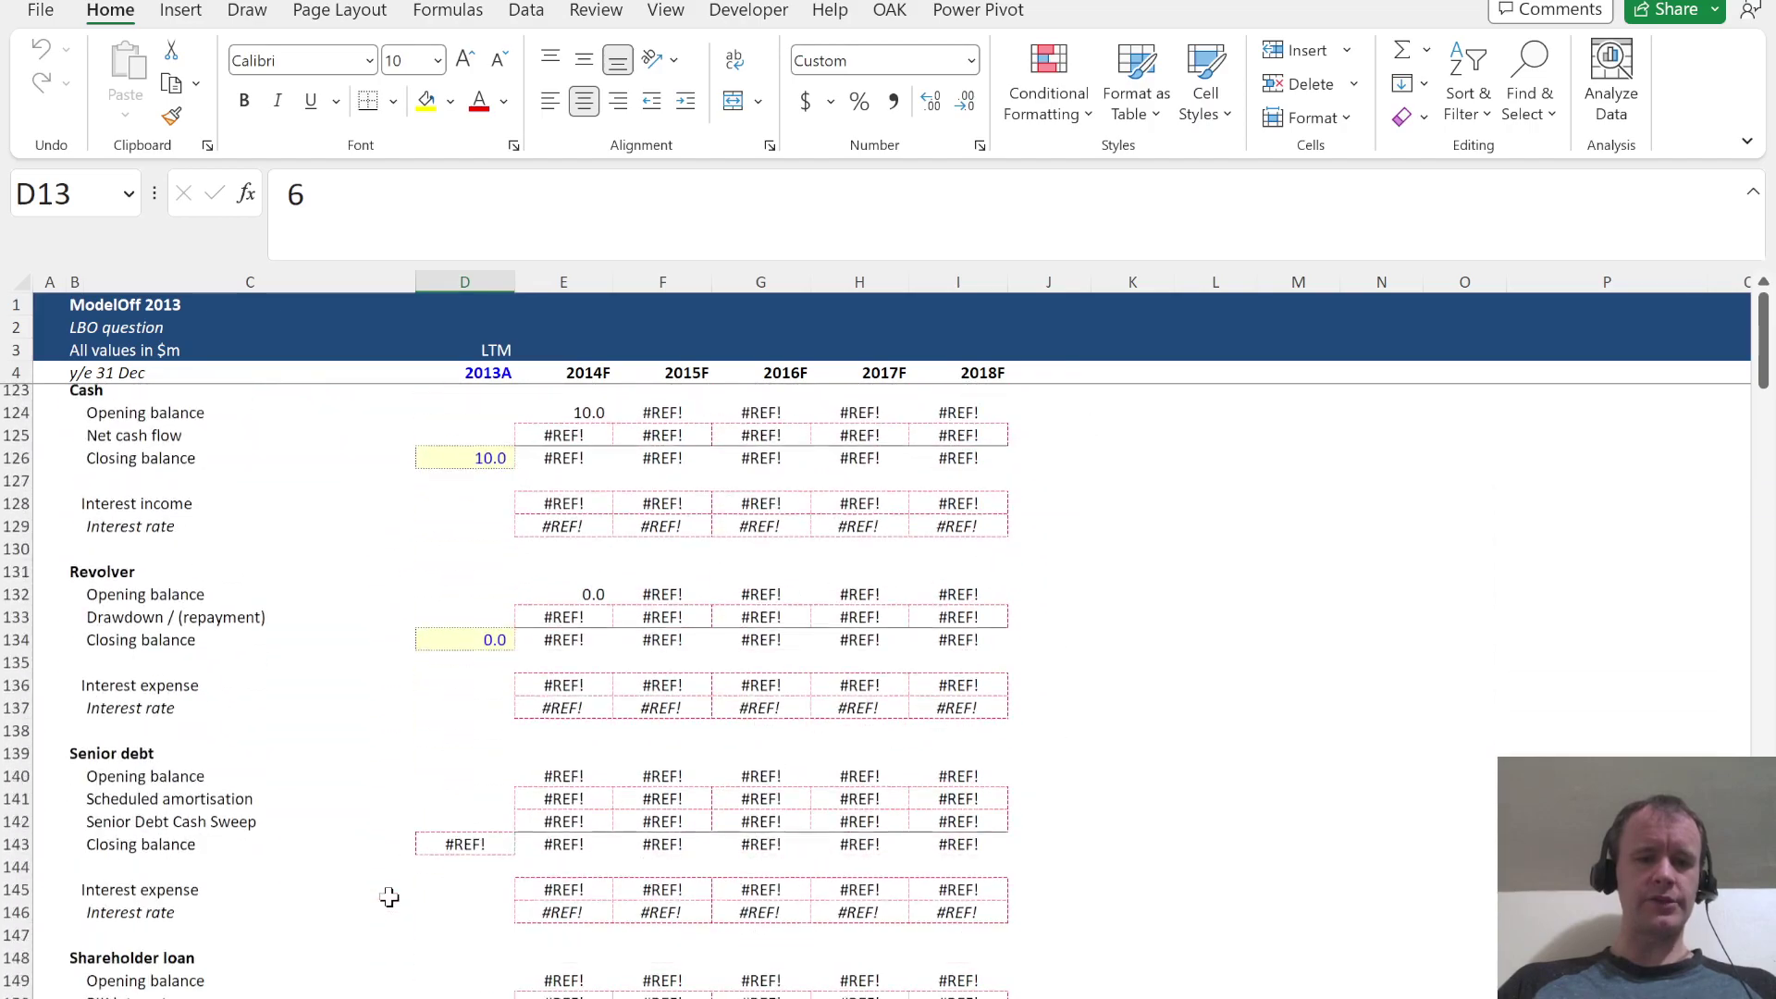
scroll(389, 897, up, 10)
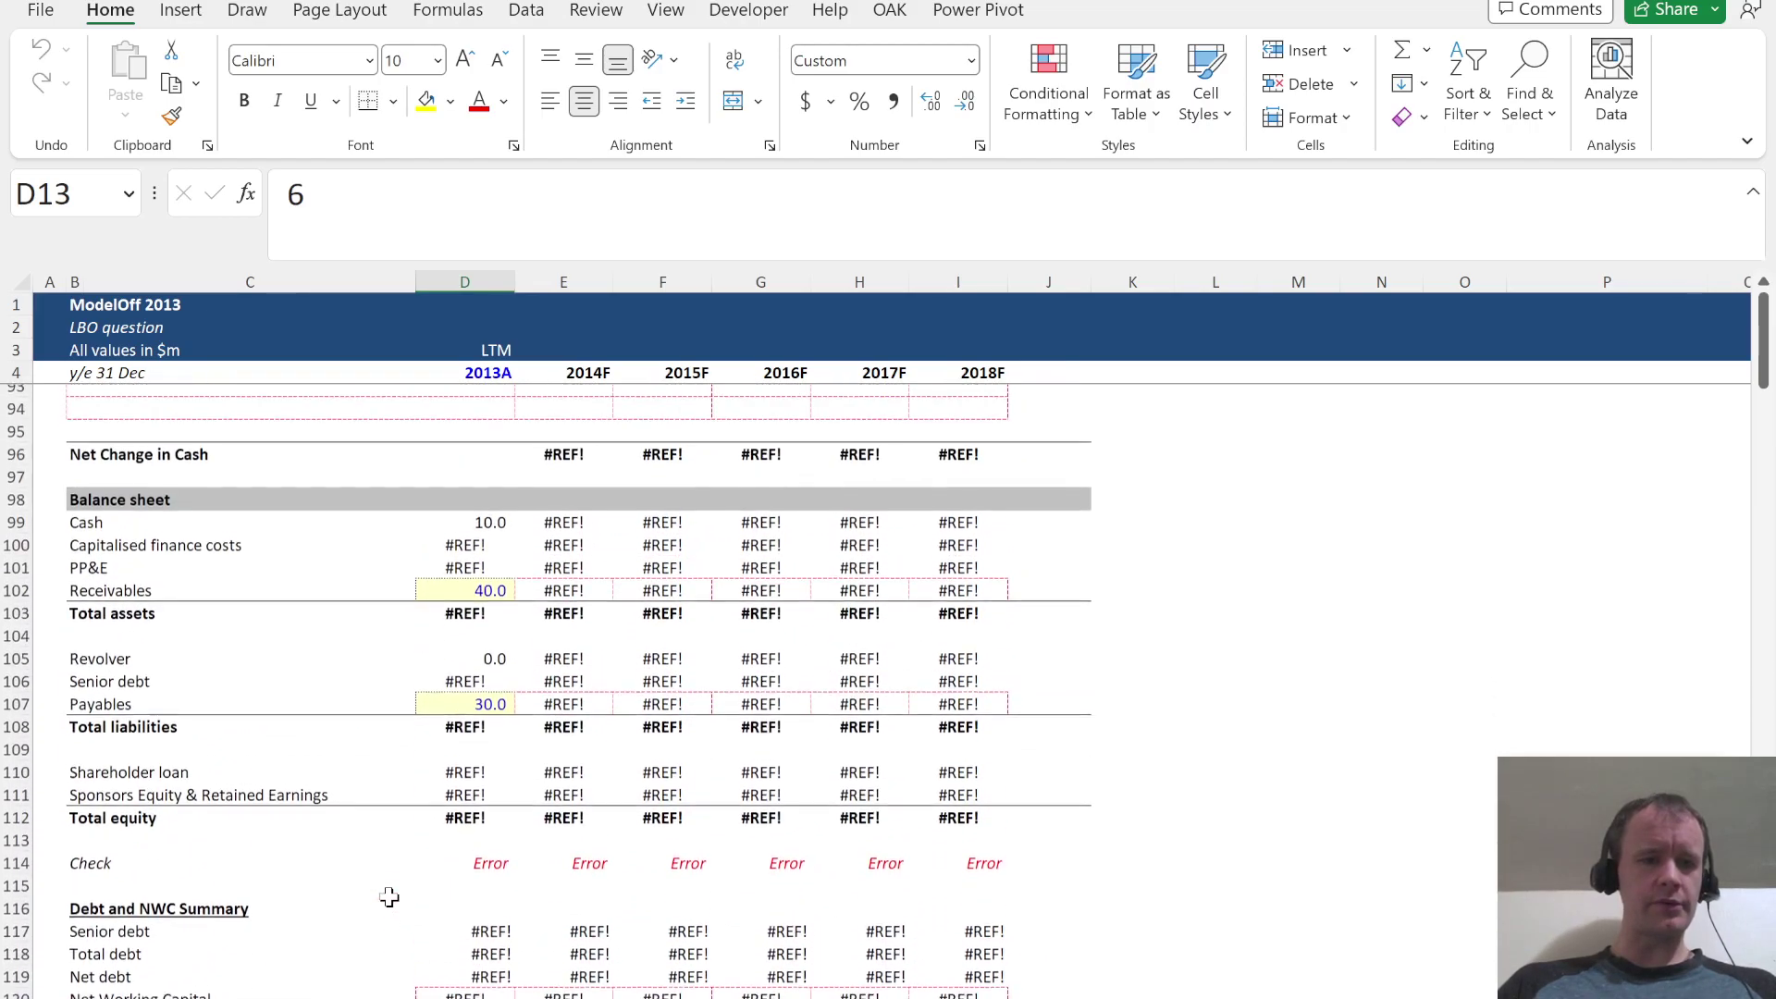
drag(470, 523, 460, 824)
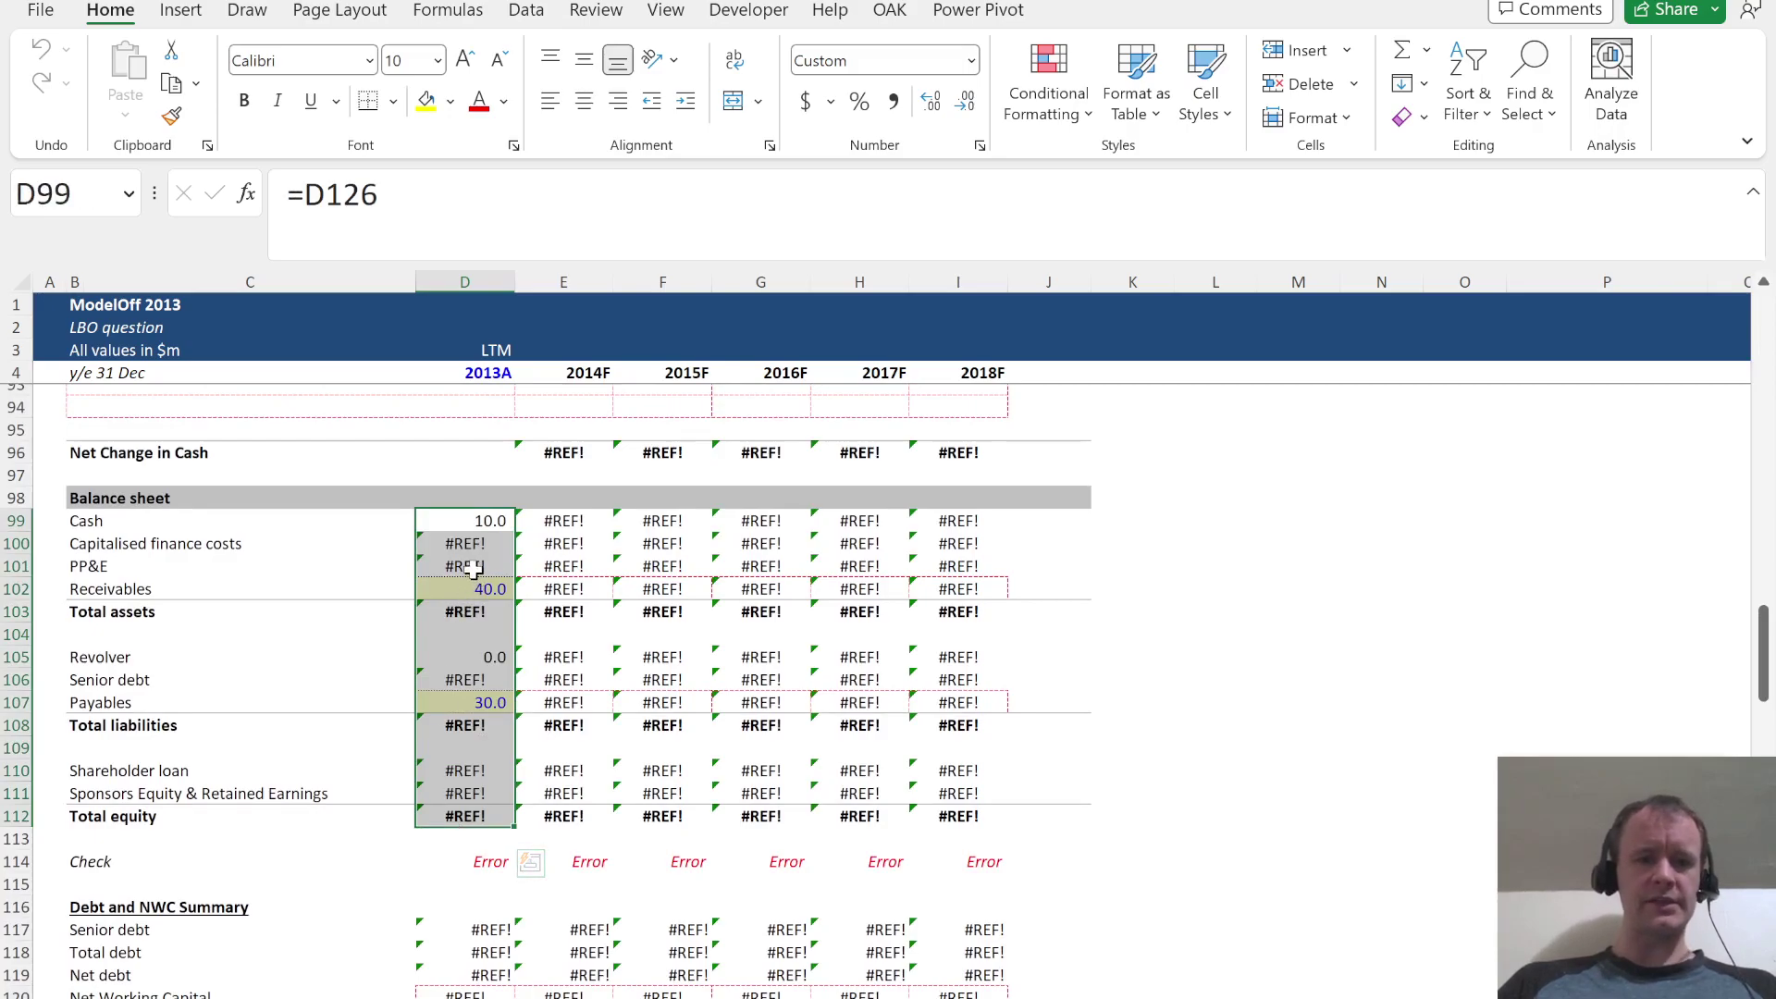
key(Down)
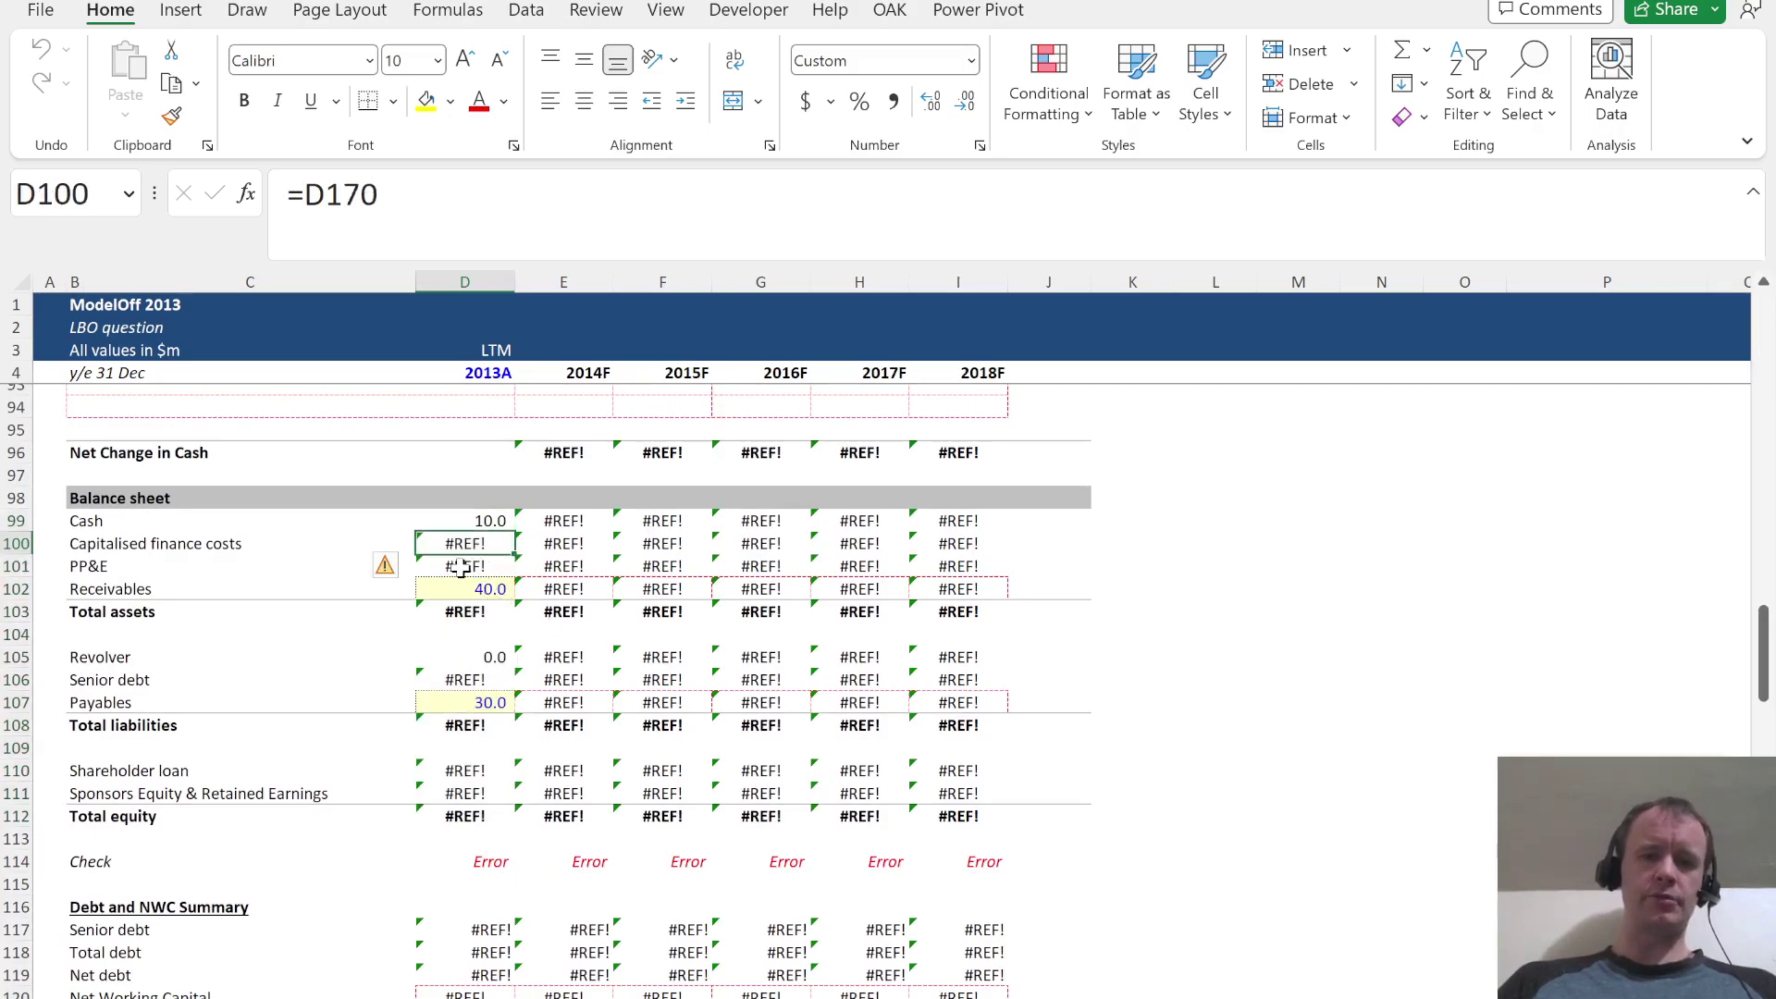
key(Down)
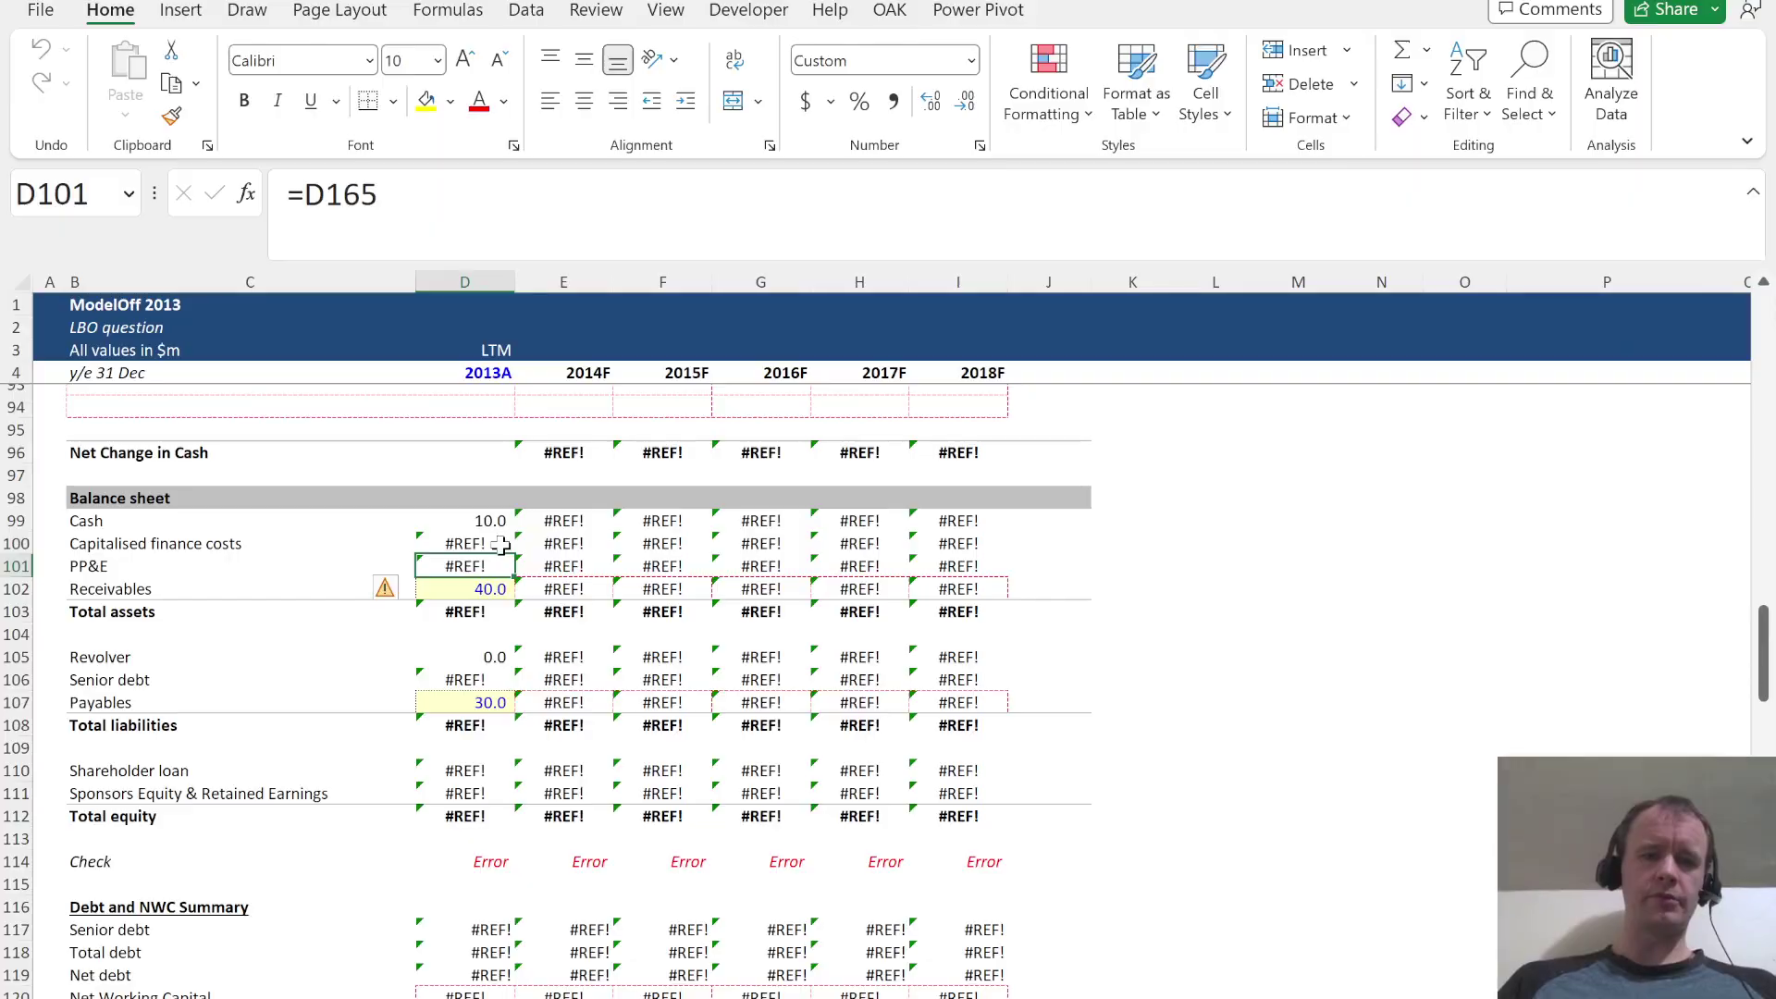
Return to the case study PDF and read the capex and depreciation timing assumption and the financing assumptions
key(alt+Tab)
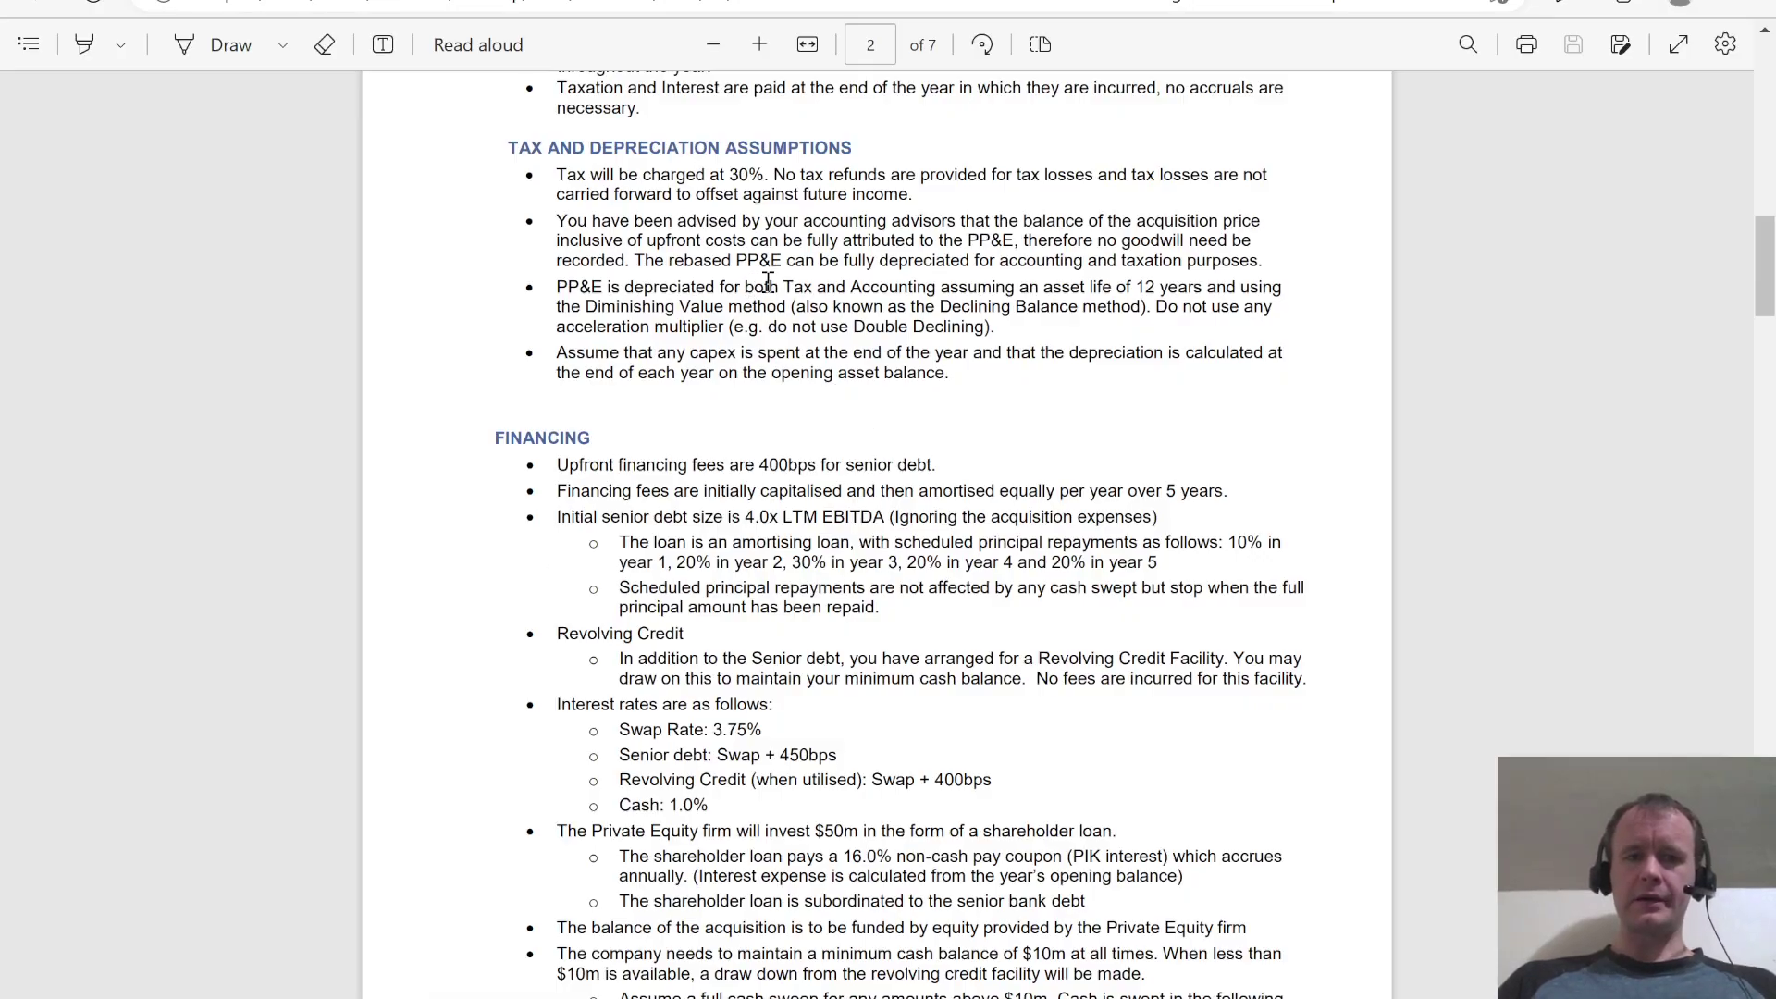
drag(746, 352, 883, 381)
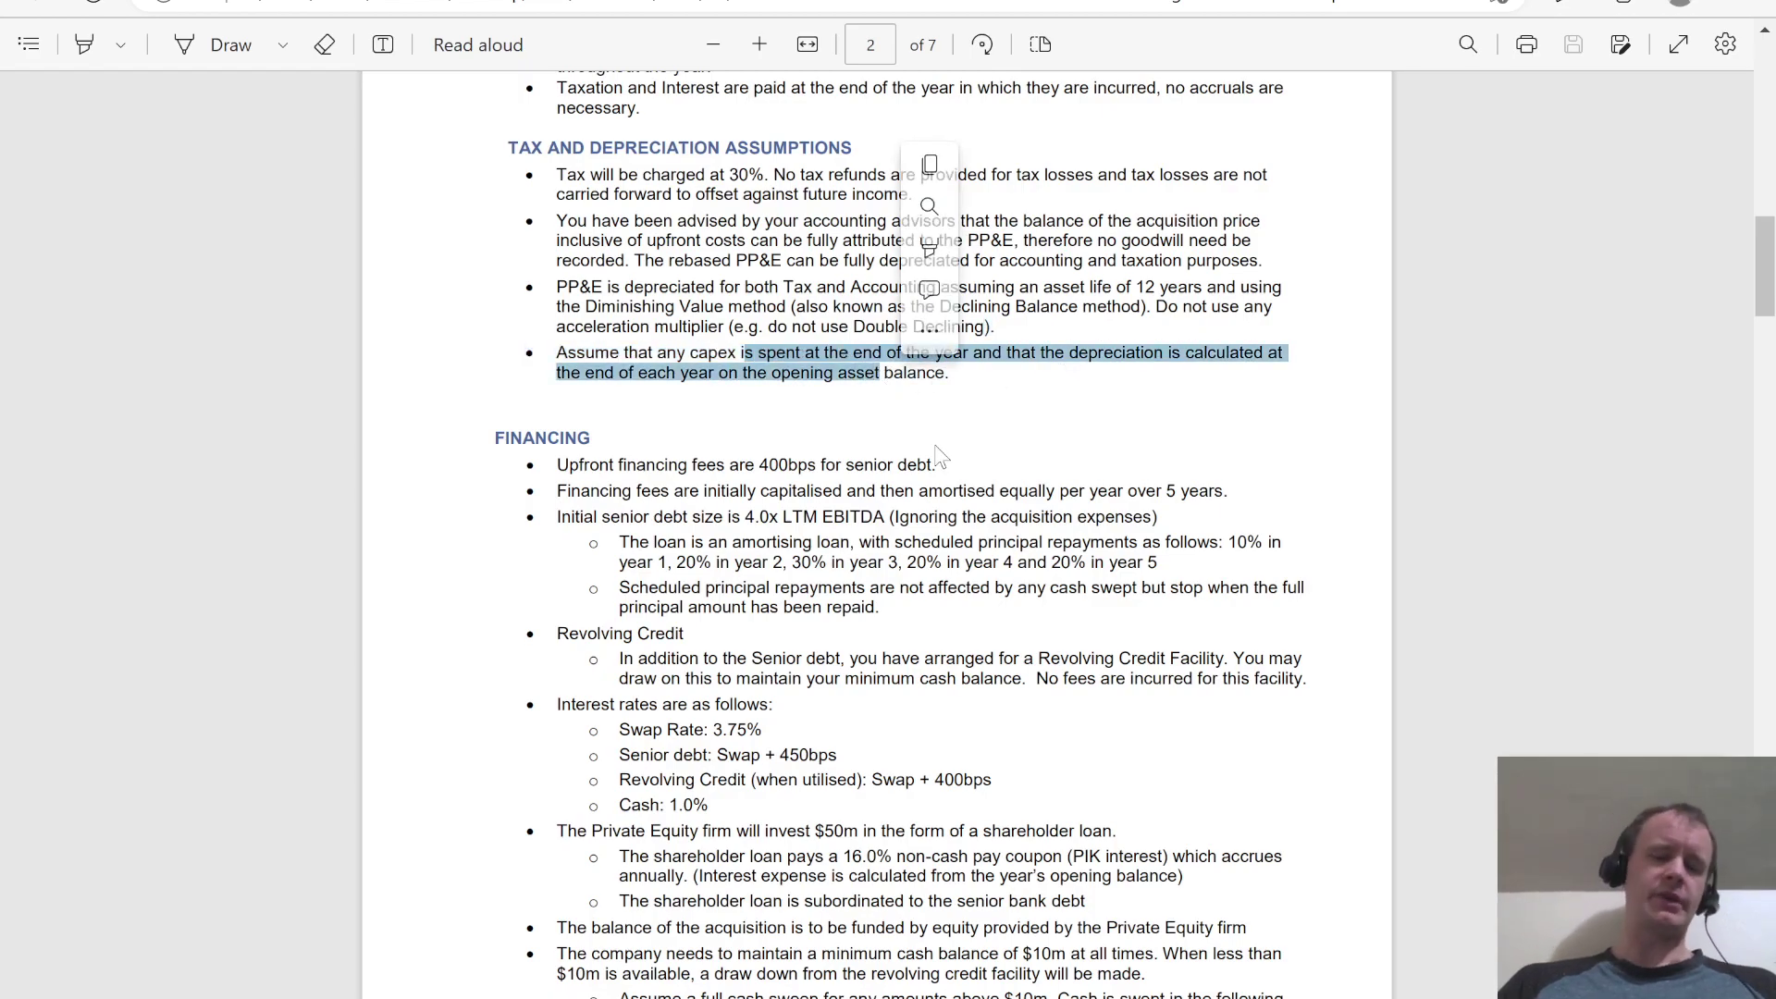
scroll(1055, 532, down, 1)
scroll(1055, 532, down, 2)
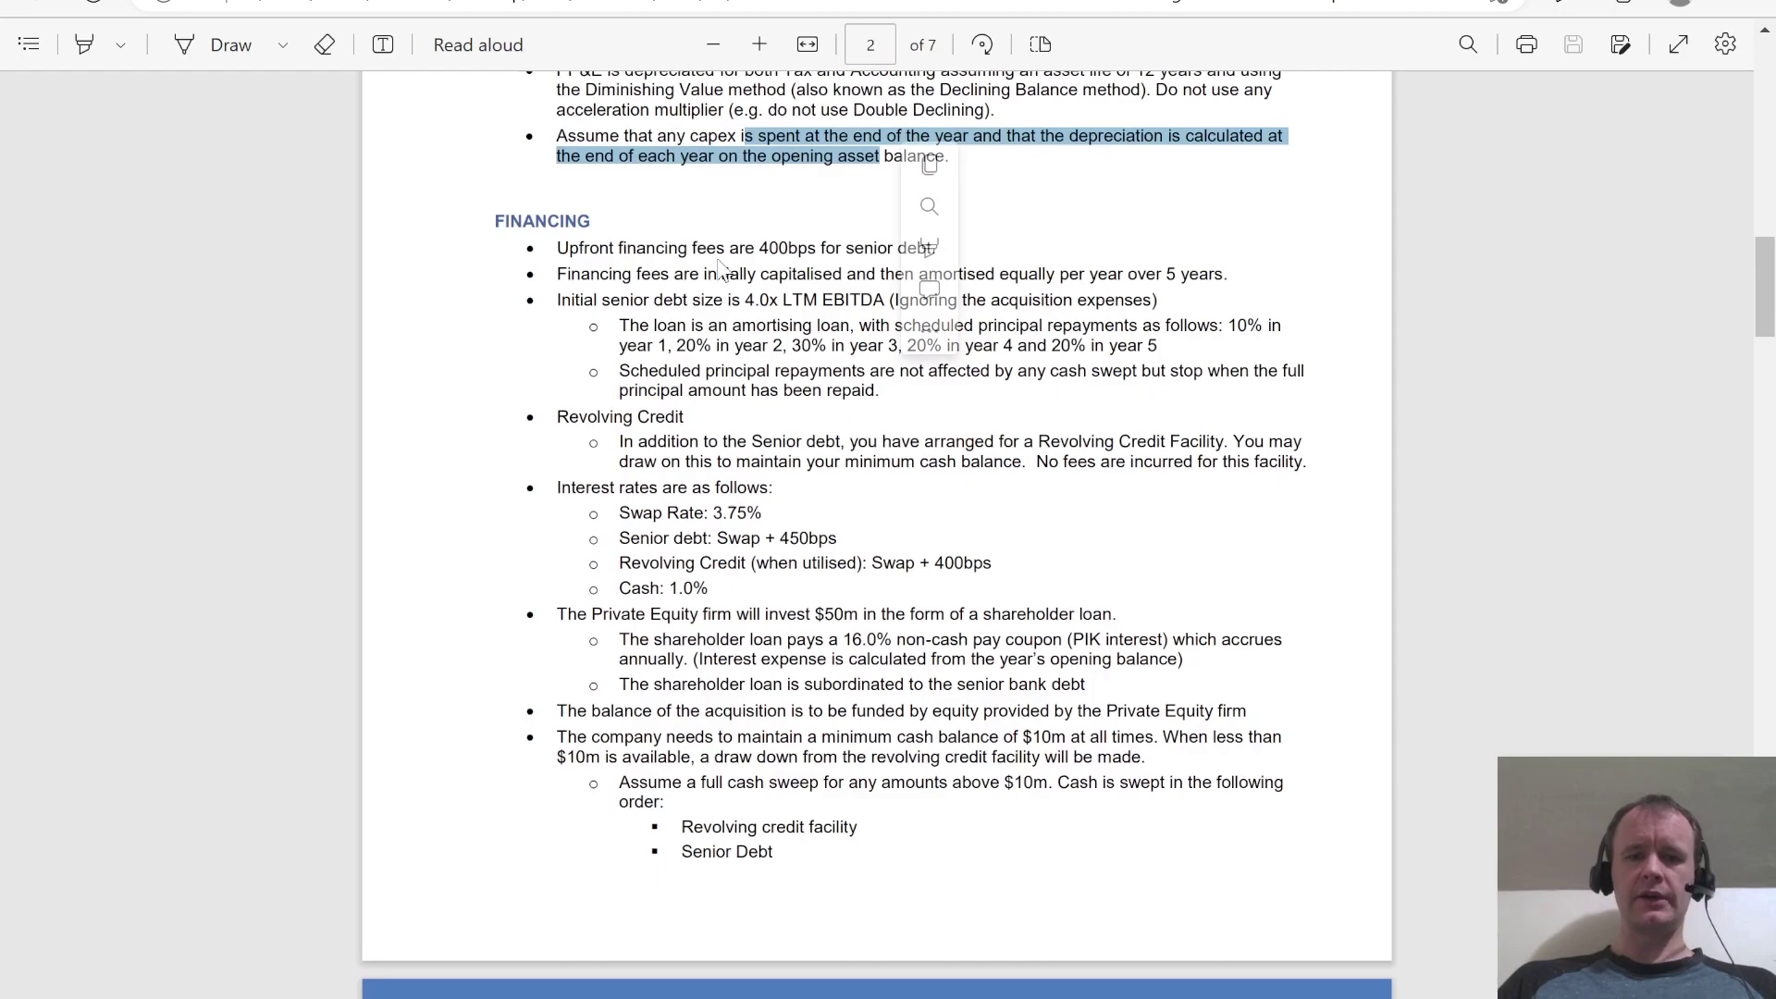
drag(692, 248, 815, 879)
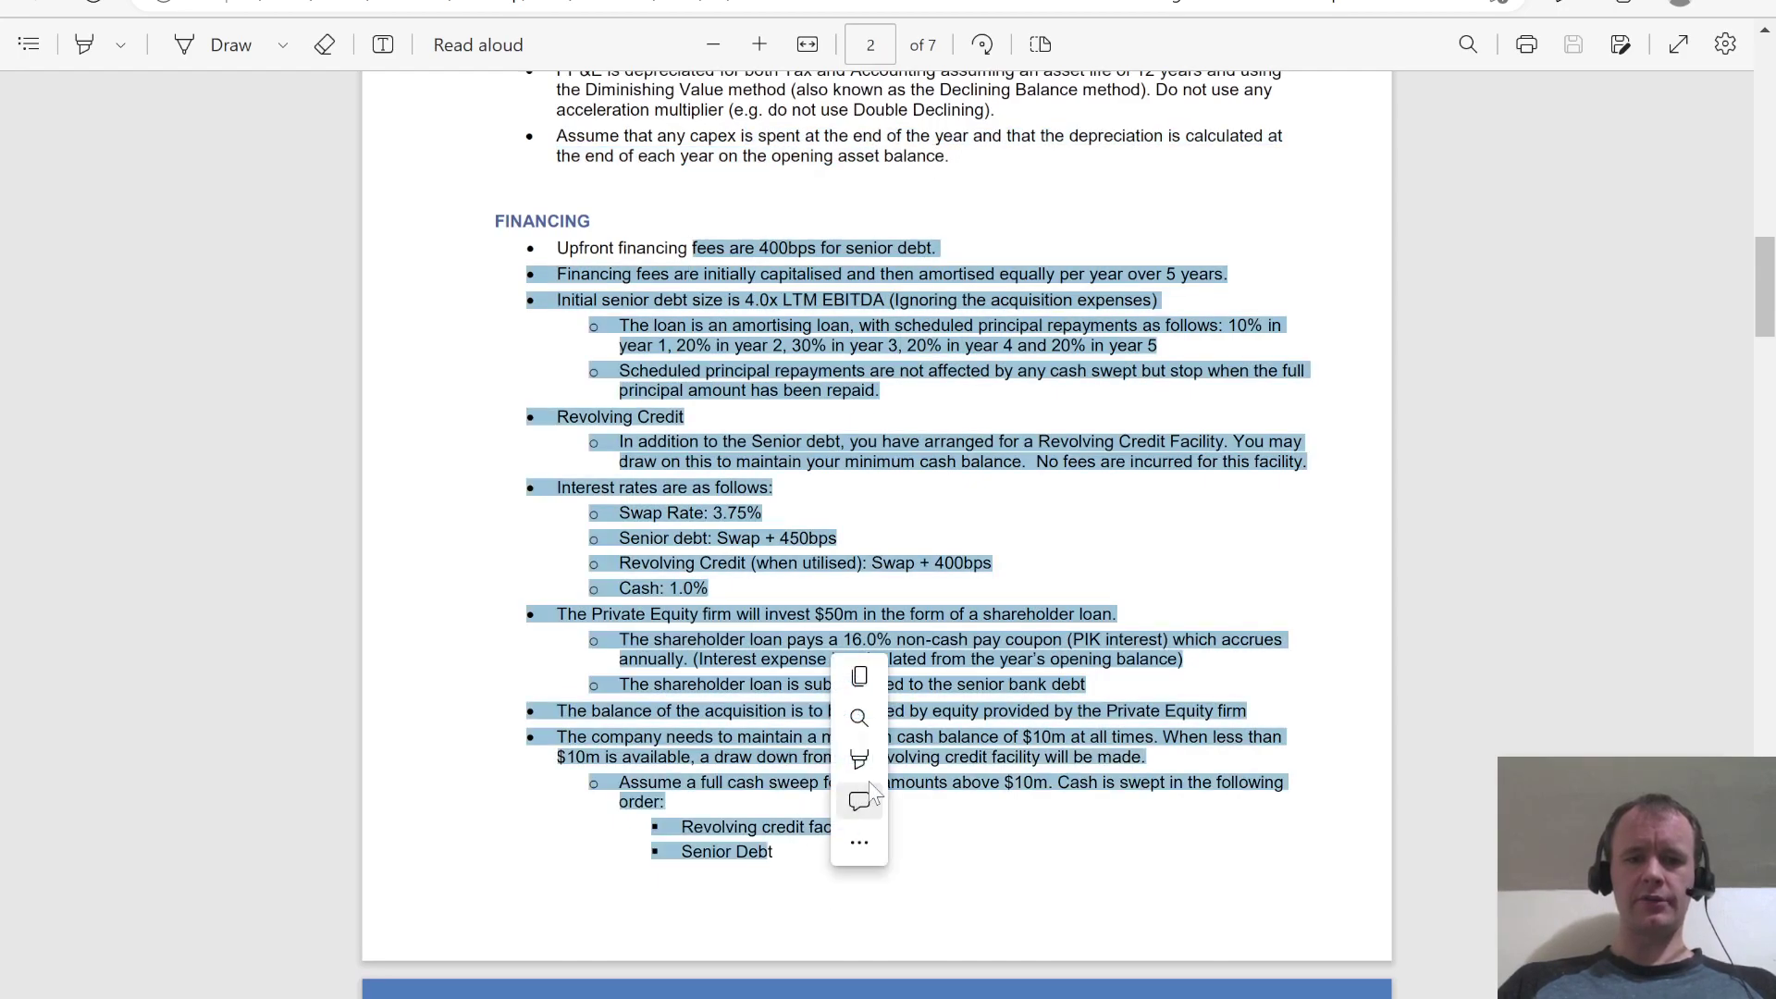
Read the interest calculations and net interest expense rules on page 3 of the PDF
scroll(676, 743, down, 5)
scroll(675, 743, down, 4)
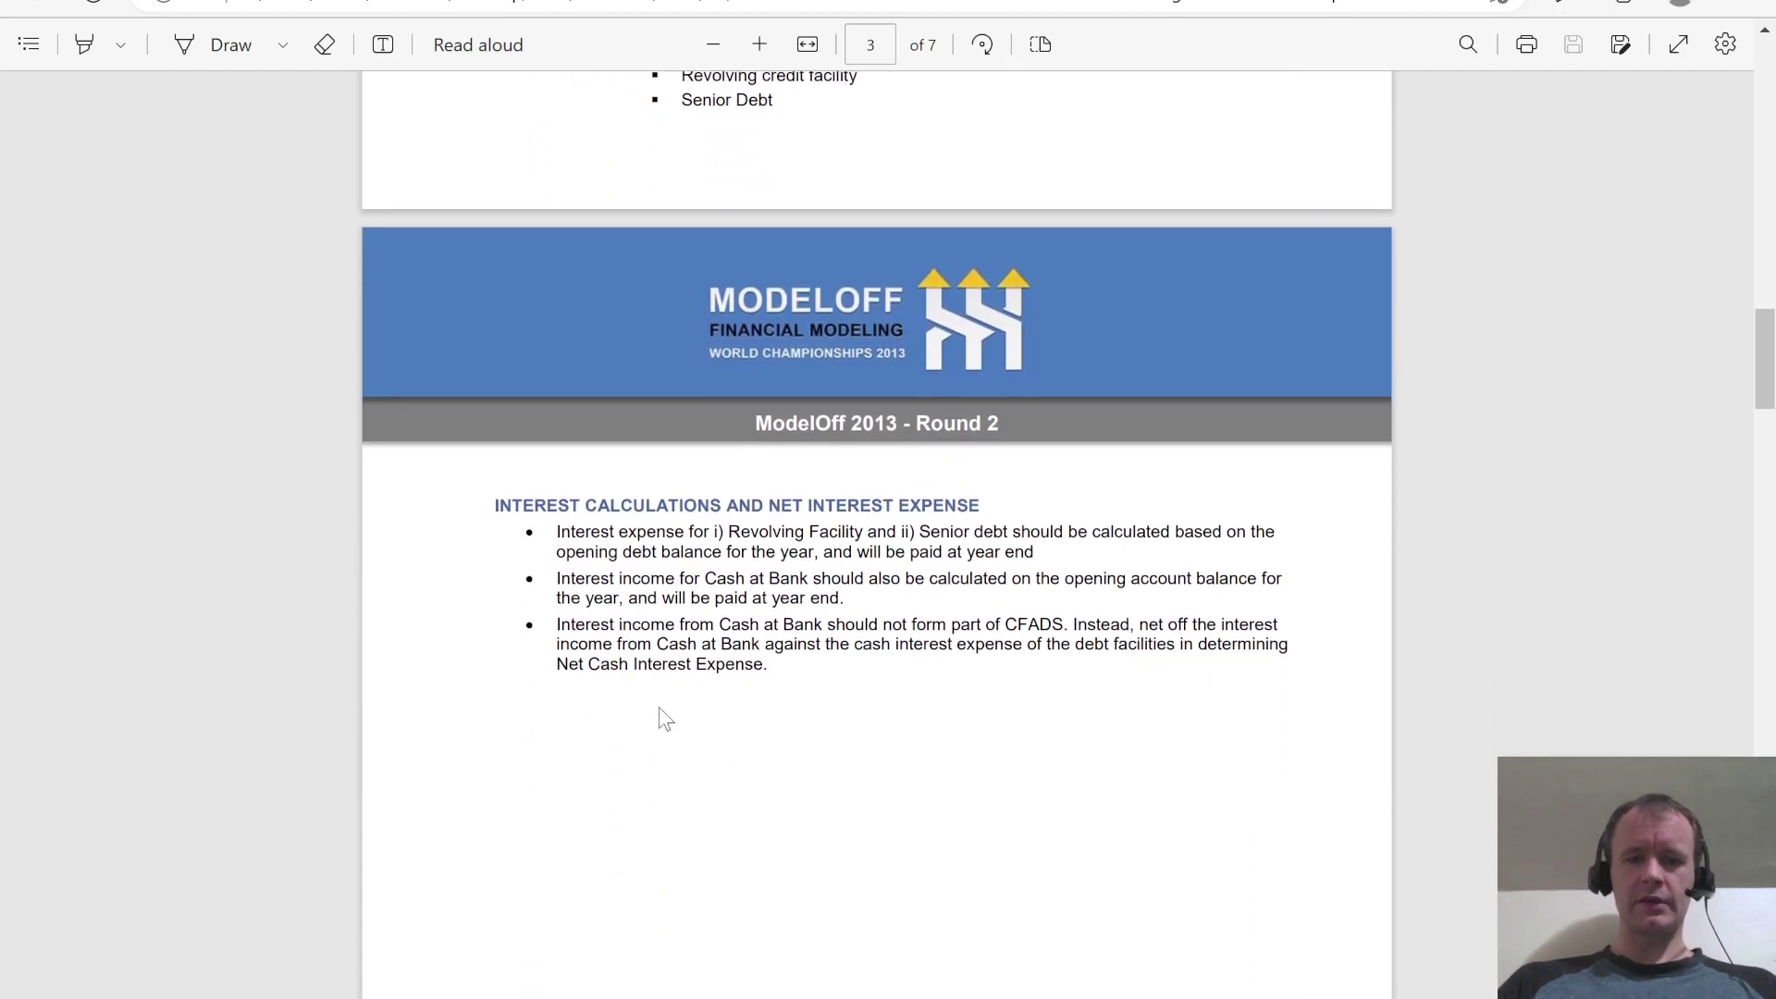
scroll(638, 569, down, 1)
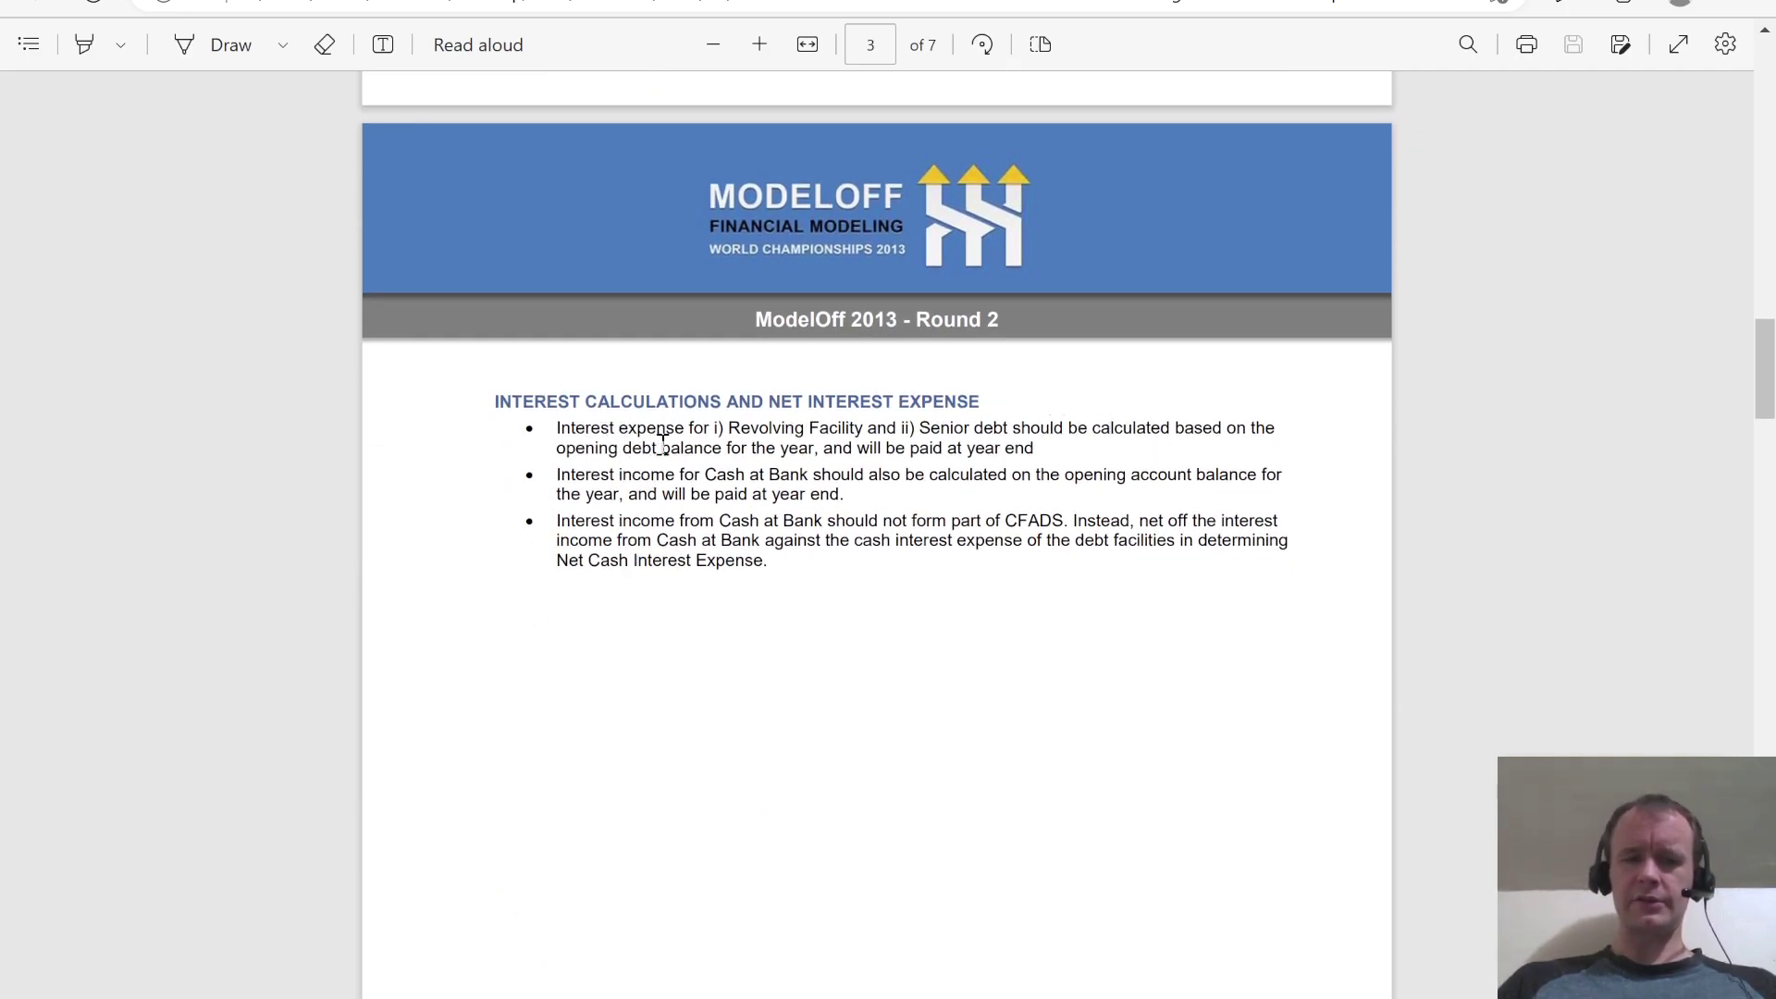
drag(684, 428, 685, 449)
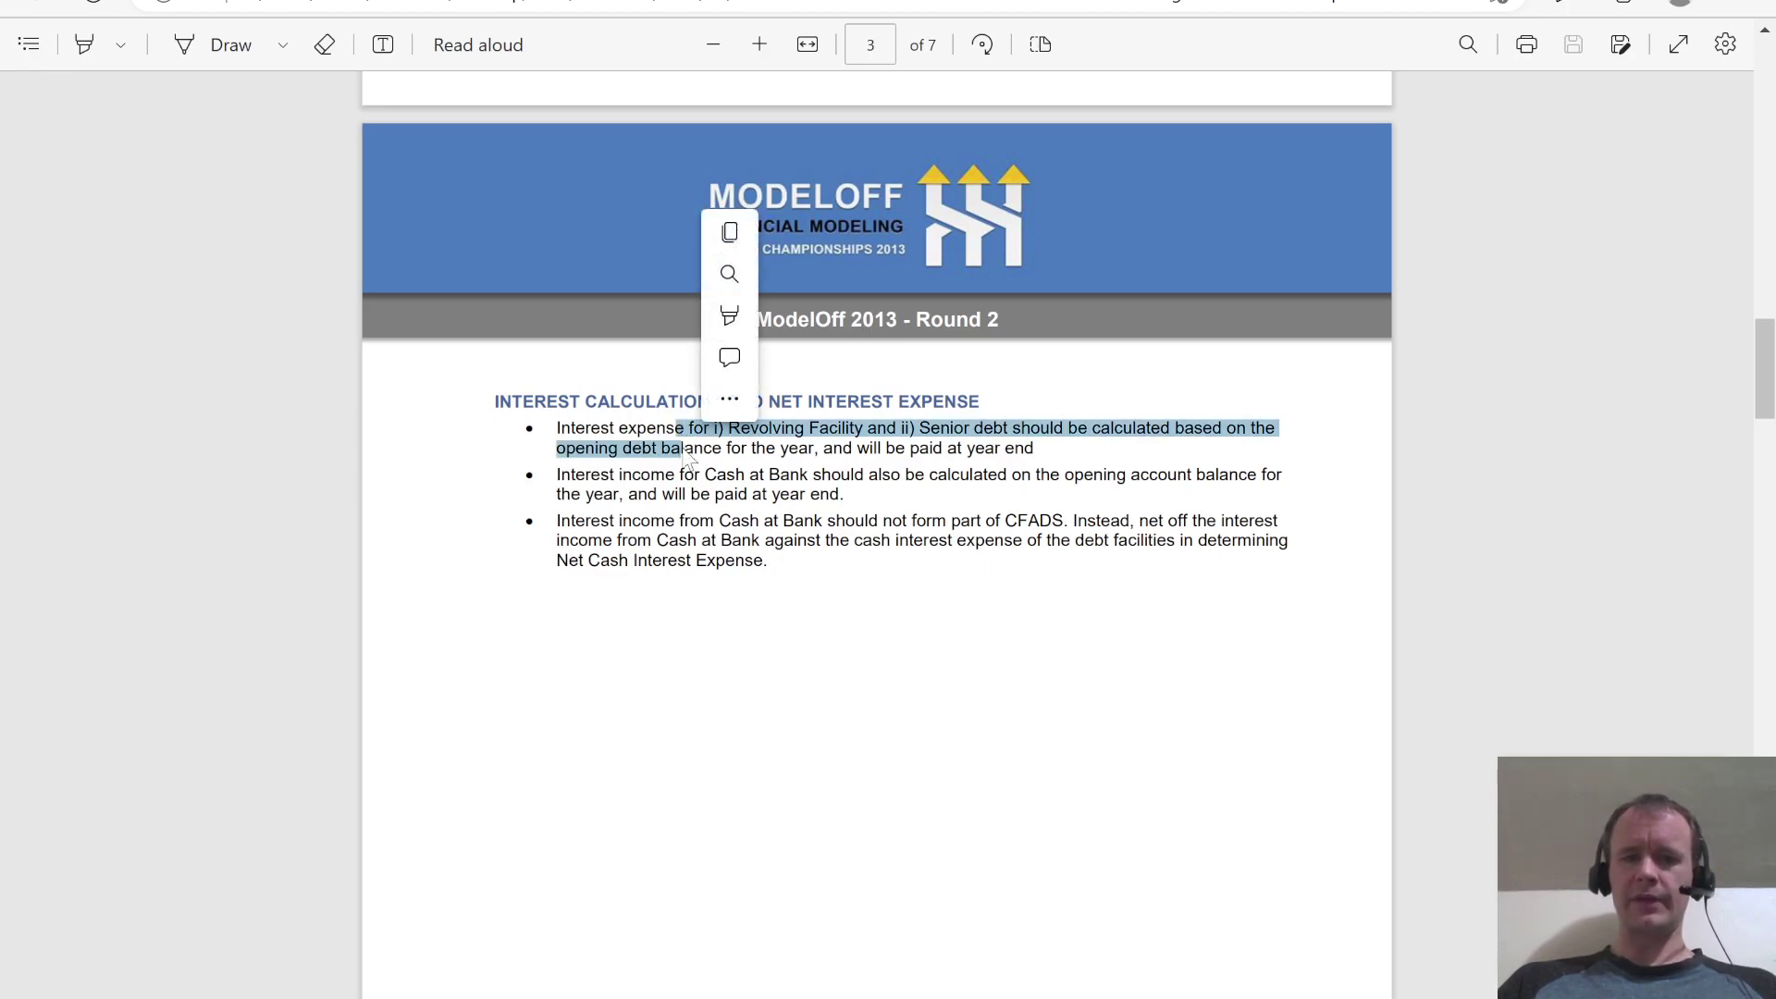
click(733, 472)
drag(719, 475, 729, 500)
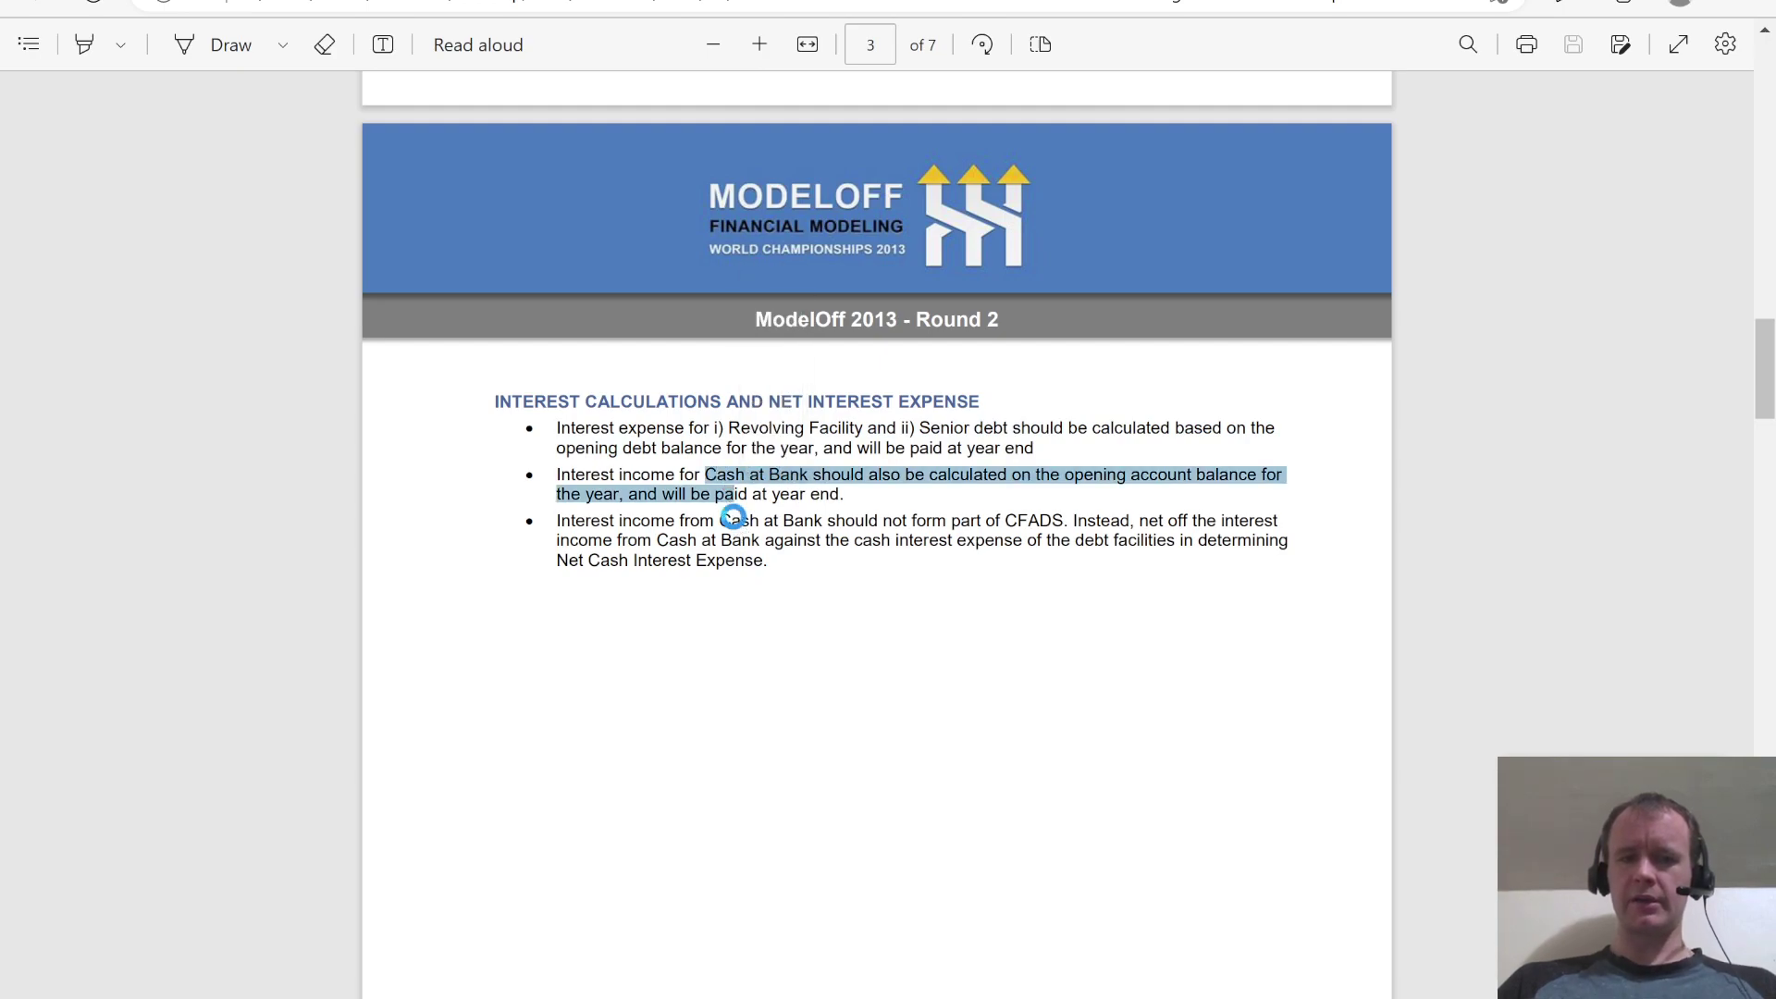
click(735, 518)
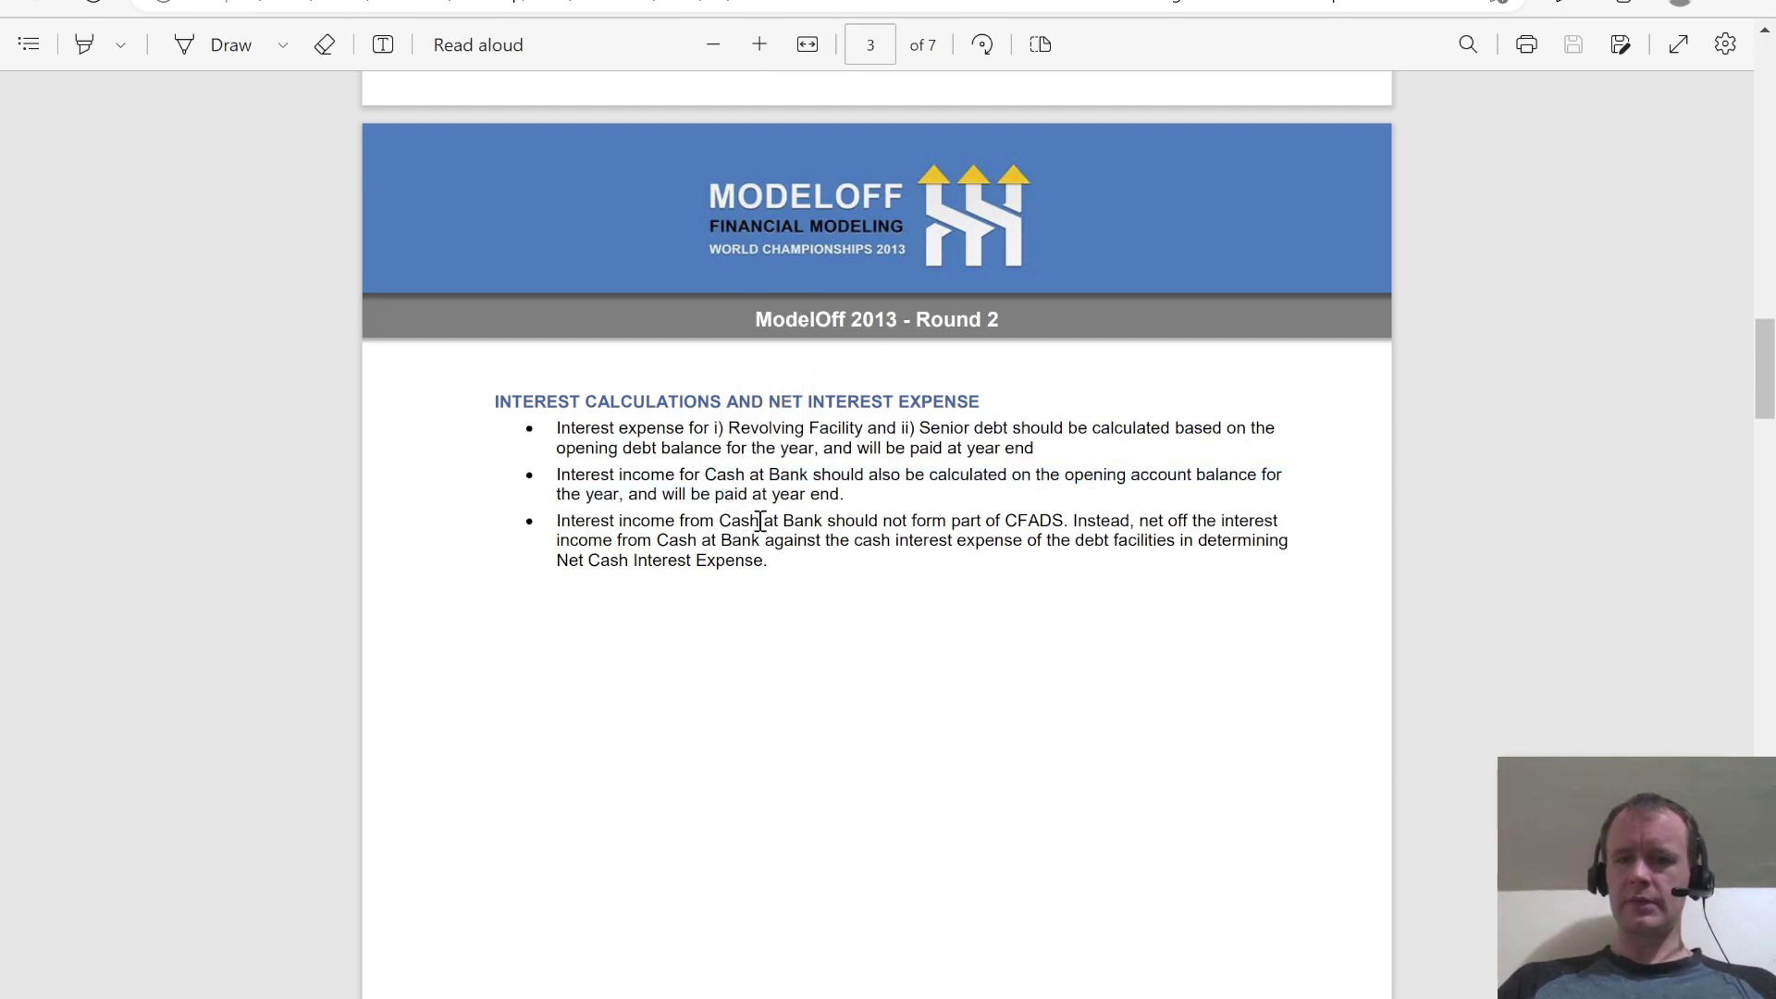
drag(760, 521, 765, 623)
click(720, 714)
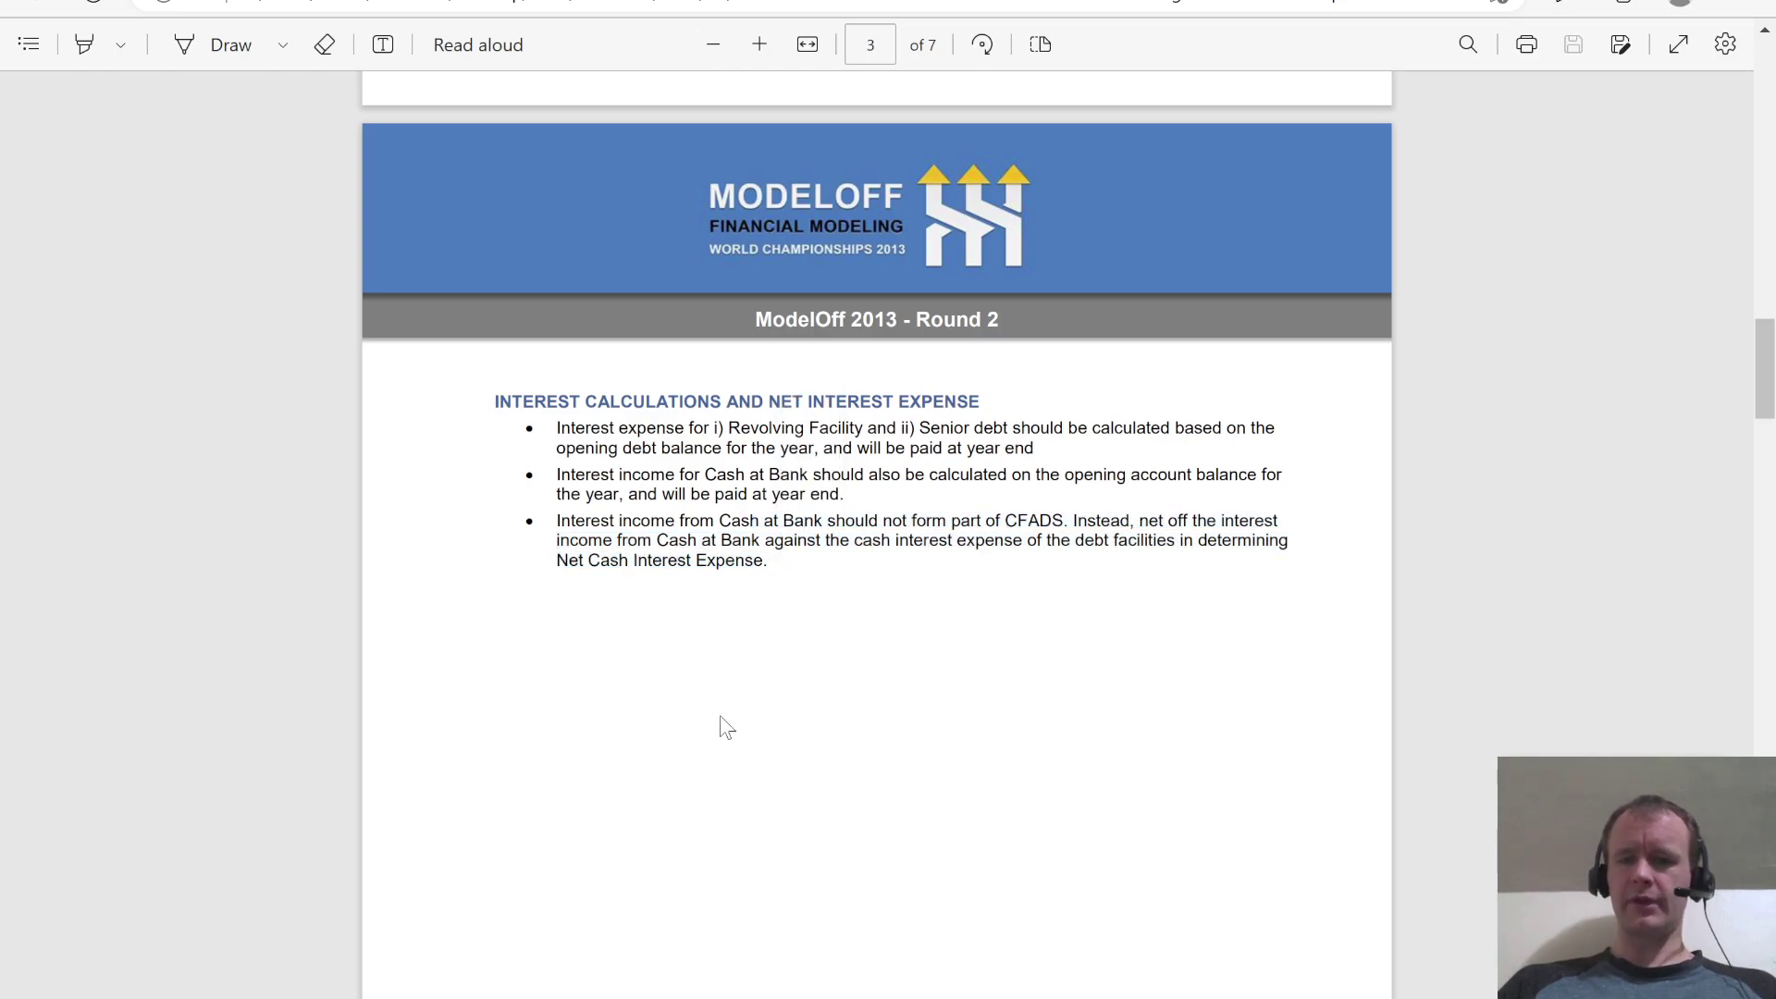
Switch back to the Excel model and run Trace Error on the Total debt cell D23 in the Capitalisation section
scroll(721, 718, up, 6)
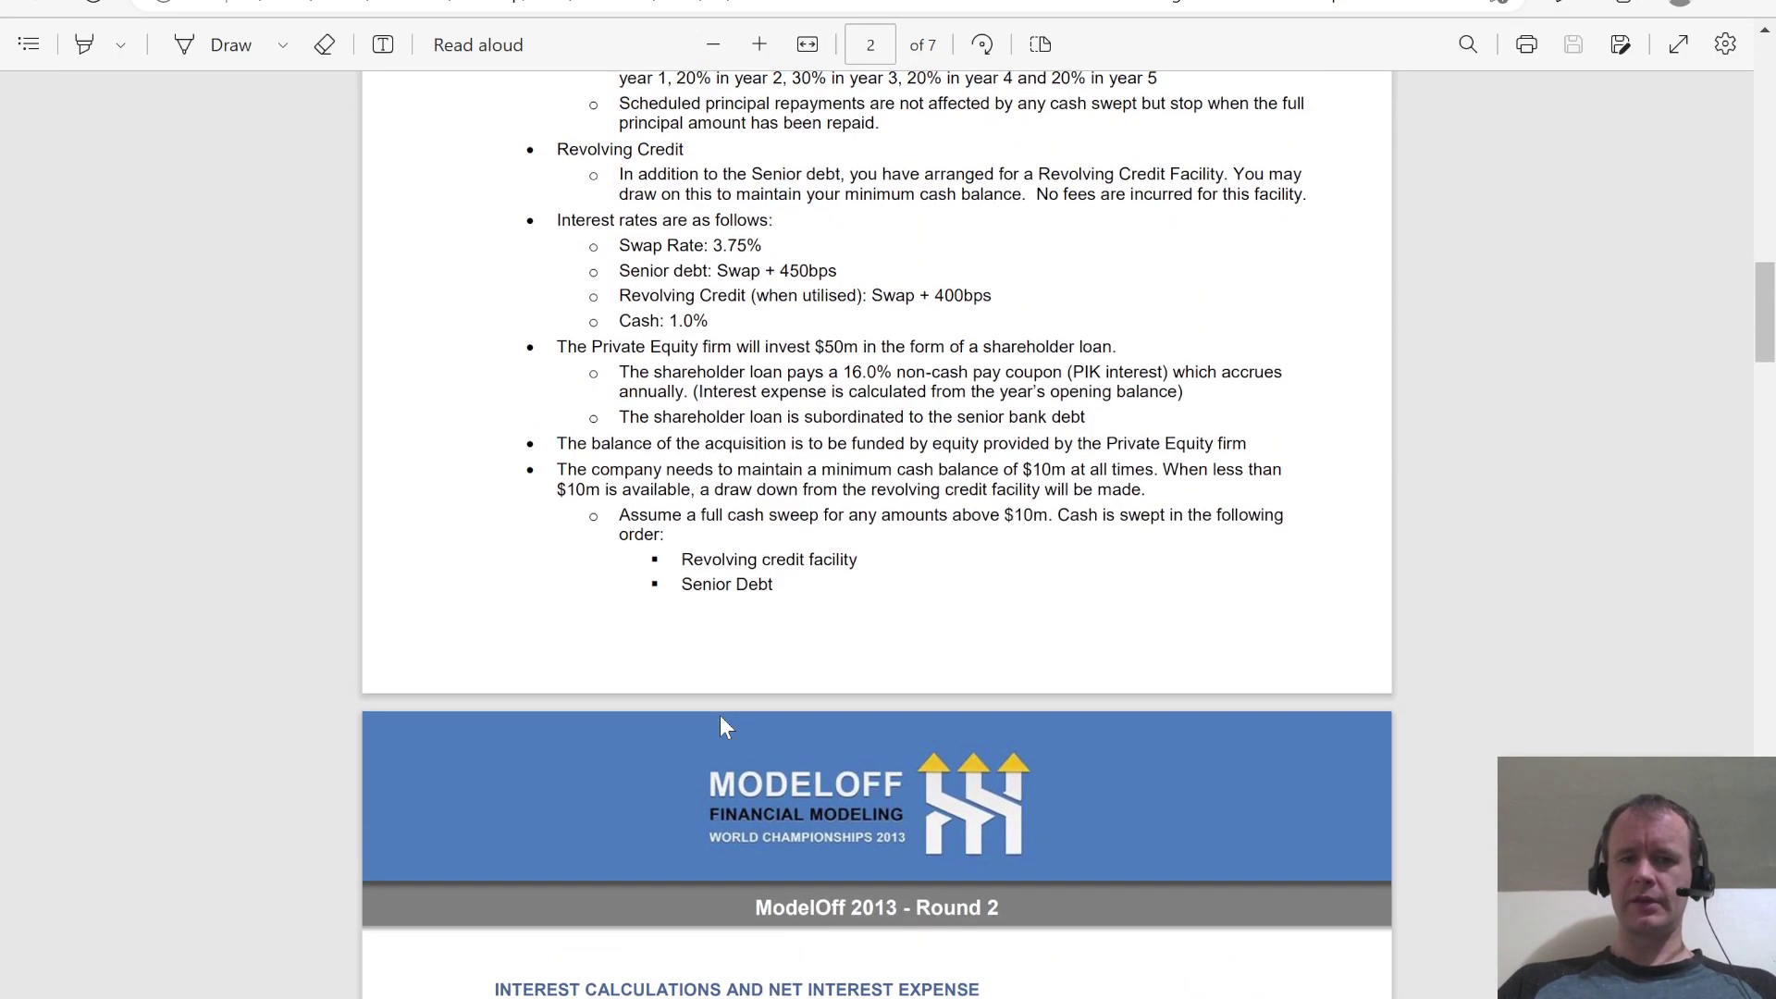
scroll(724, 726, up, 12)
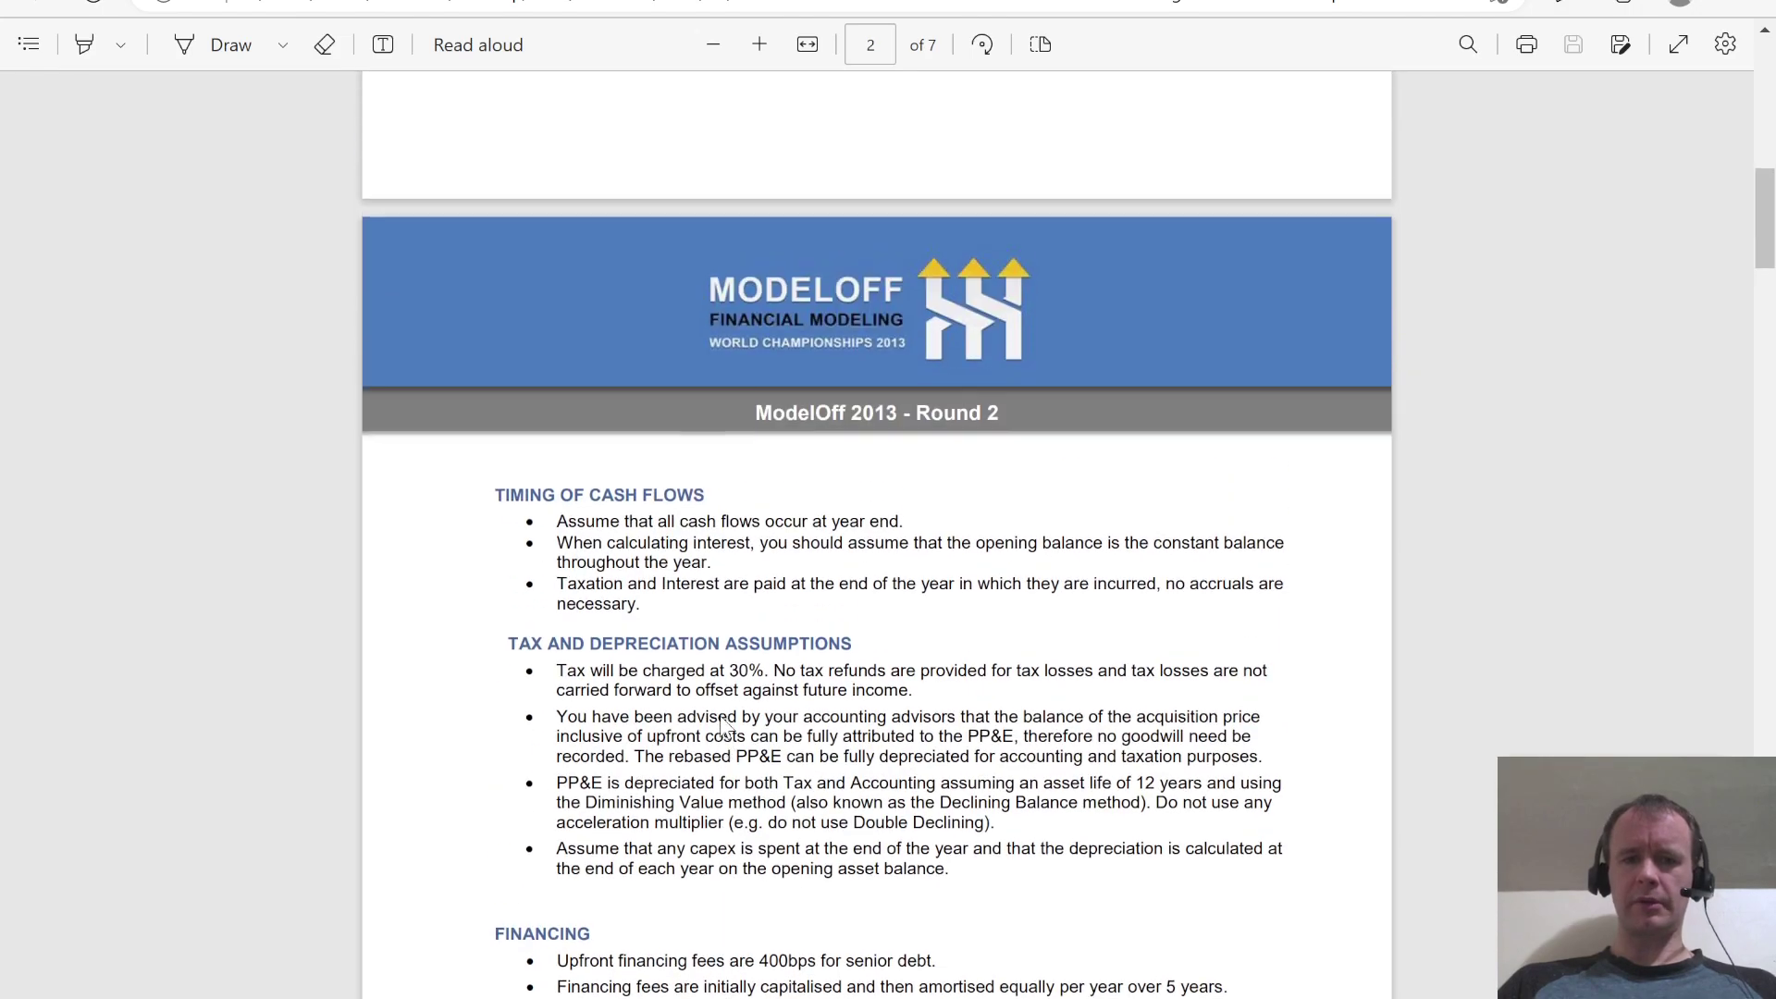
key(alt+Tab)
scroll(539, 556, up, 20)
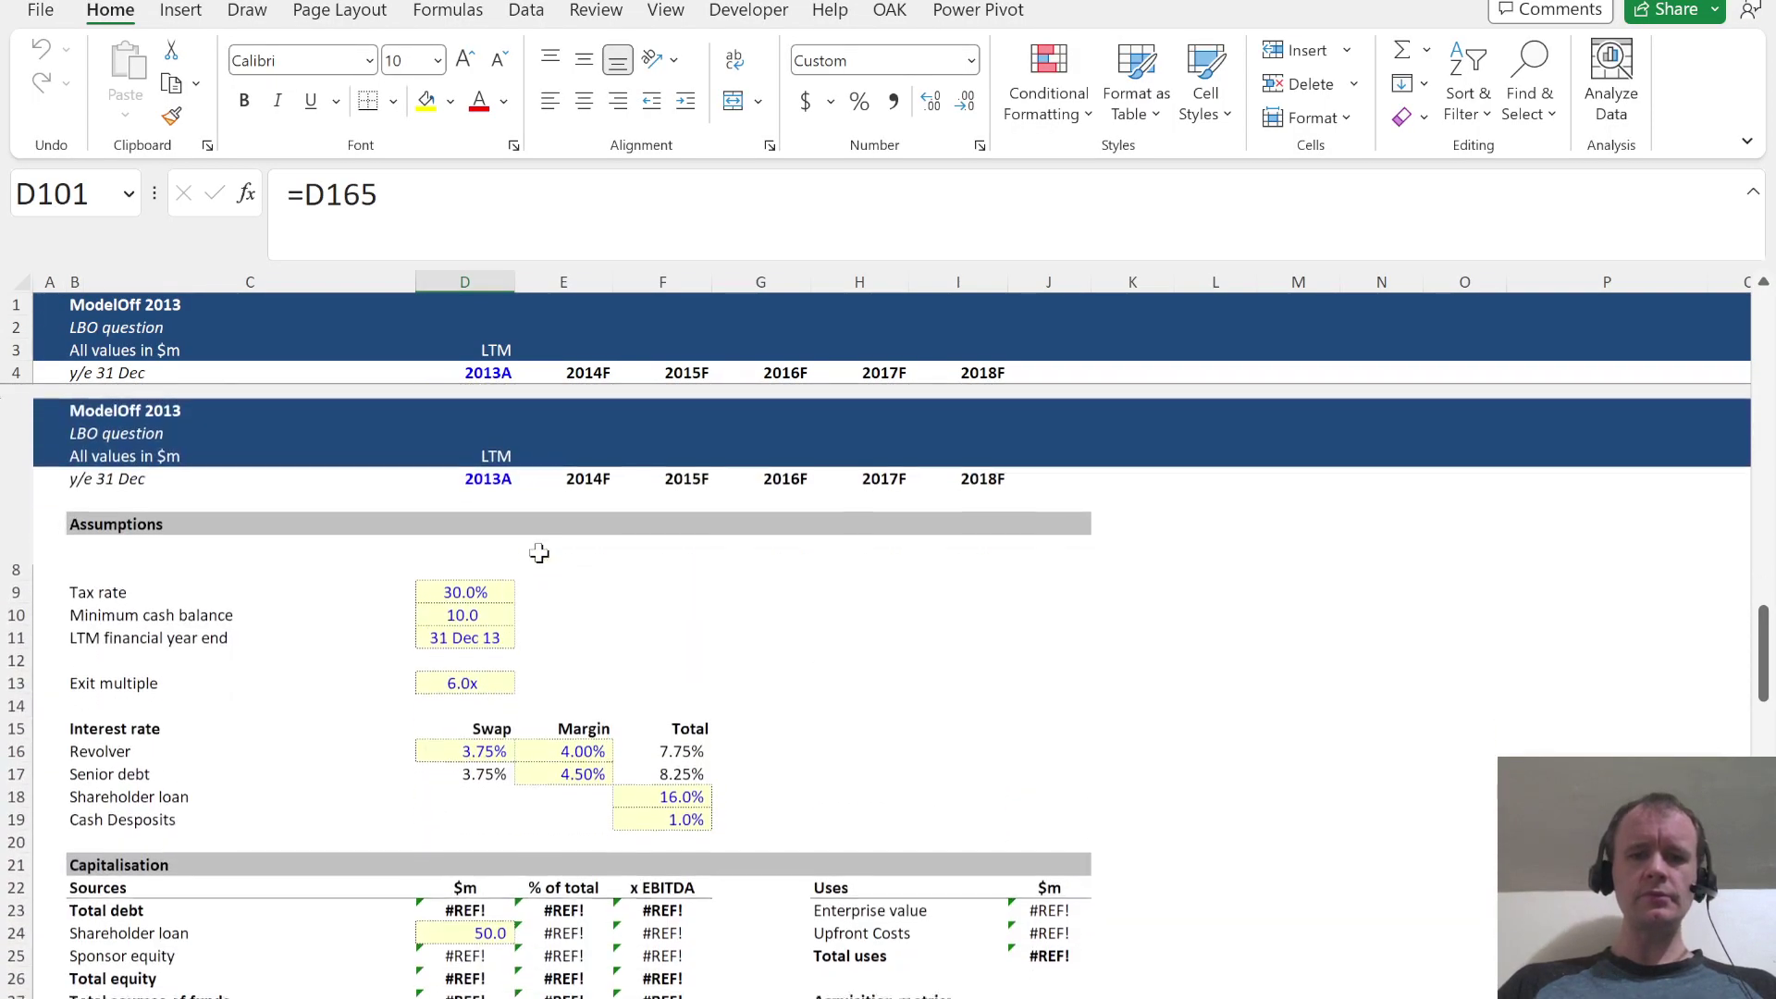
key(ctrl+Home)
scroll(758, 596, down, 3)
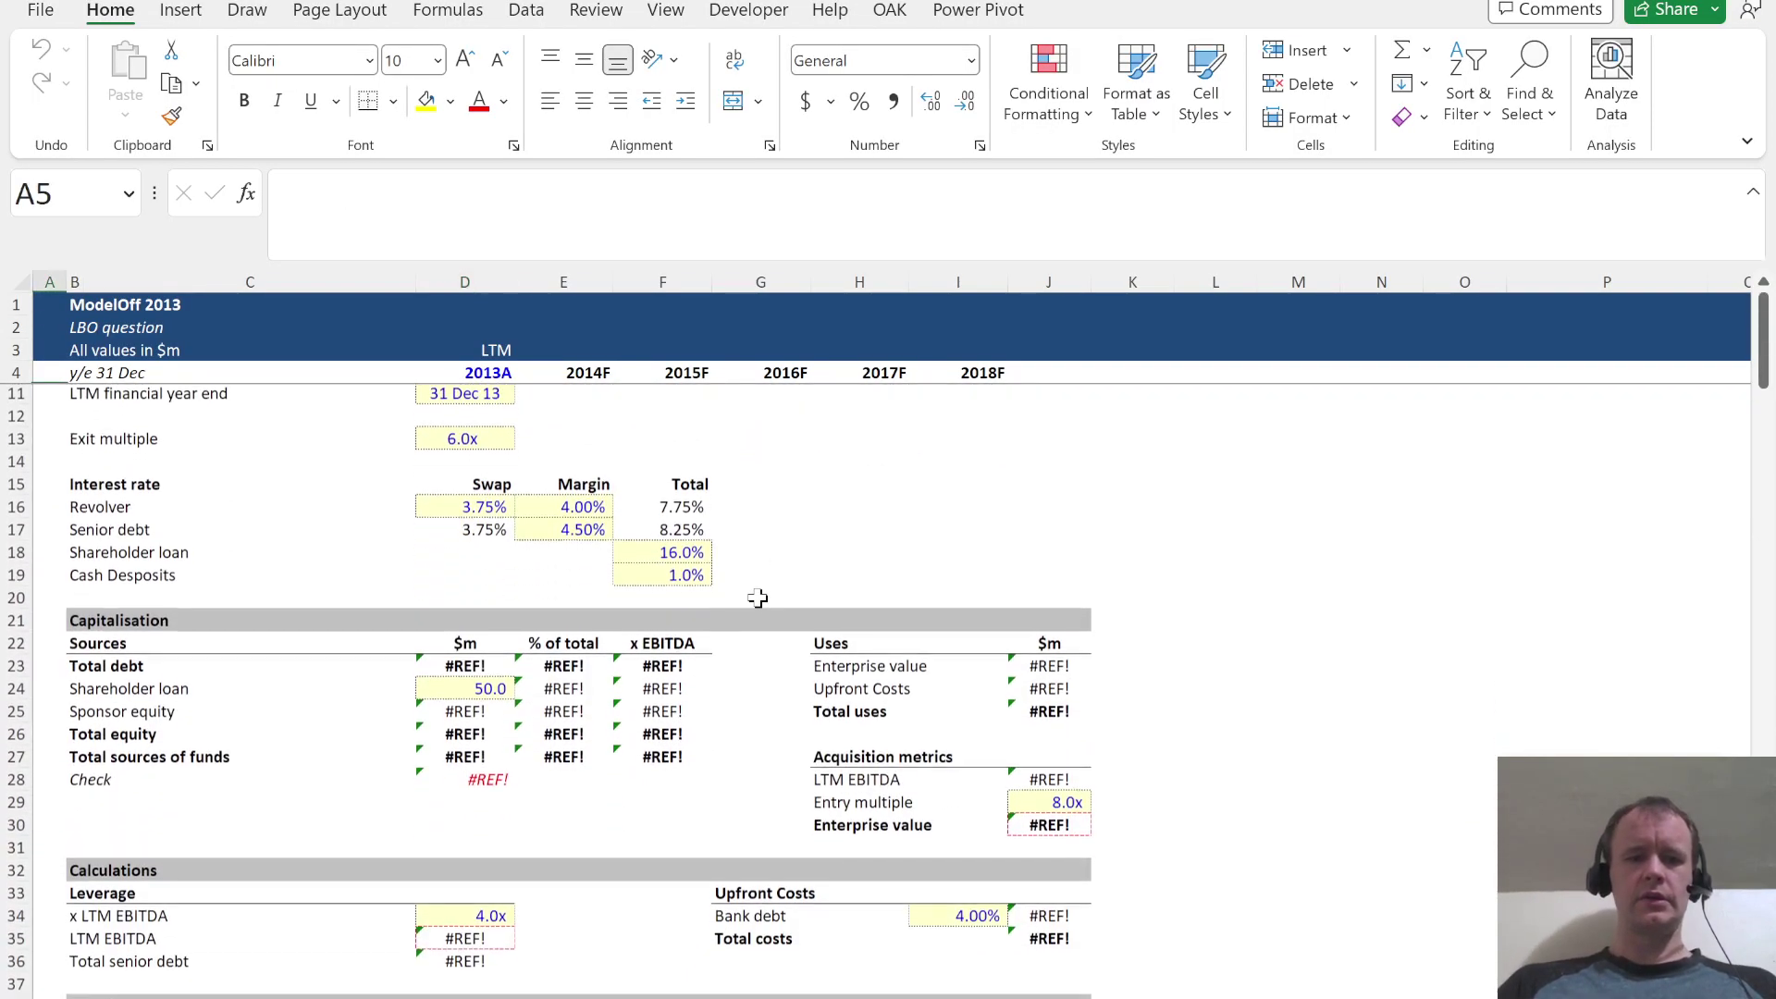
click(476, 579)
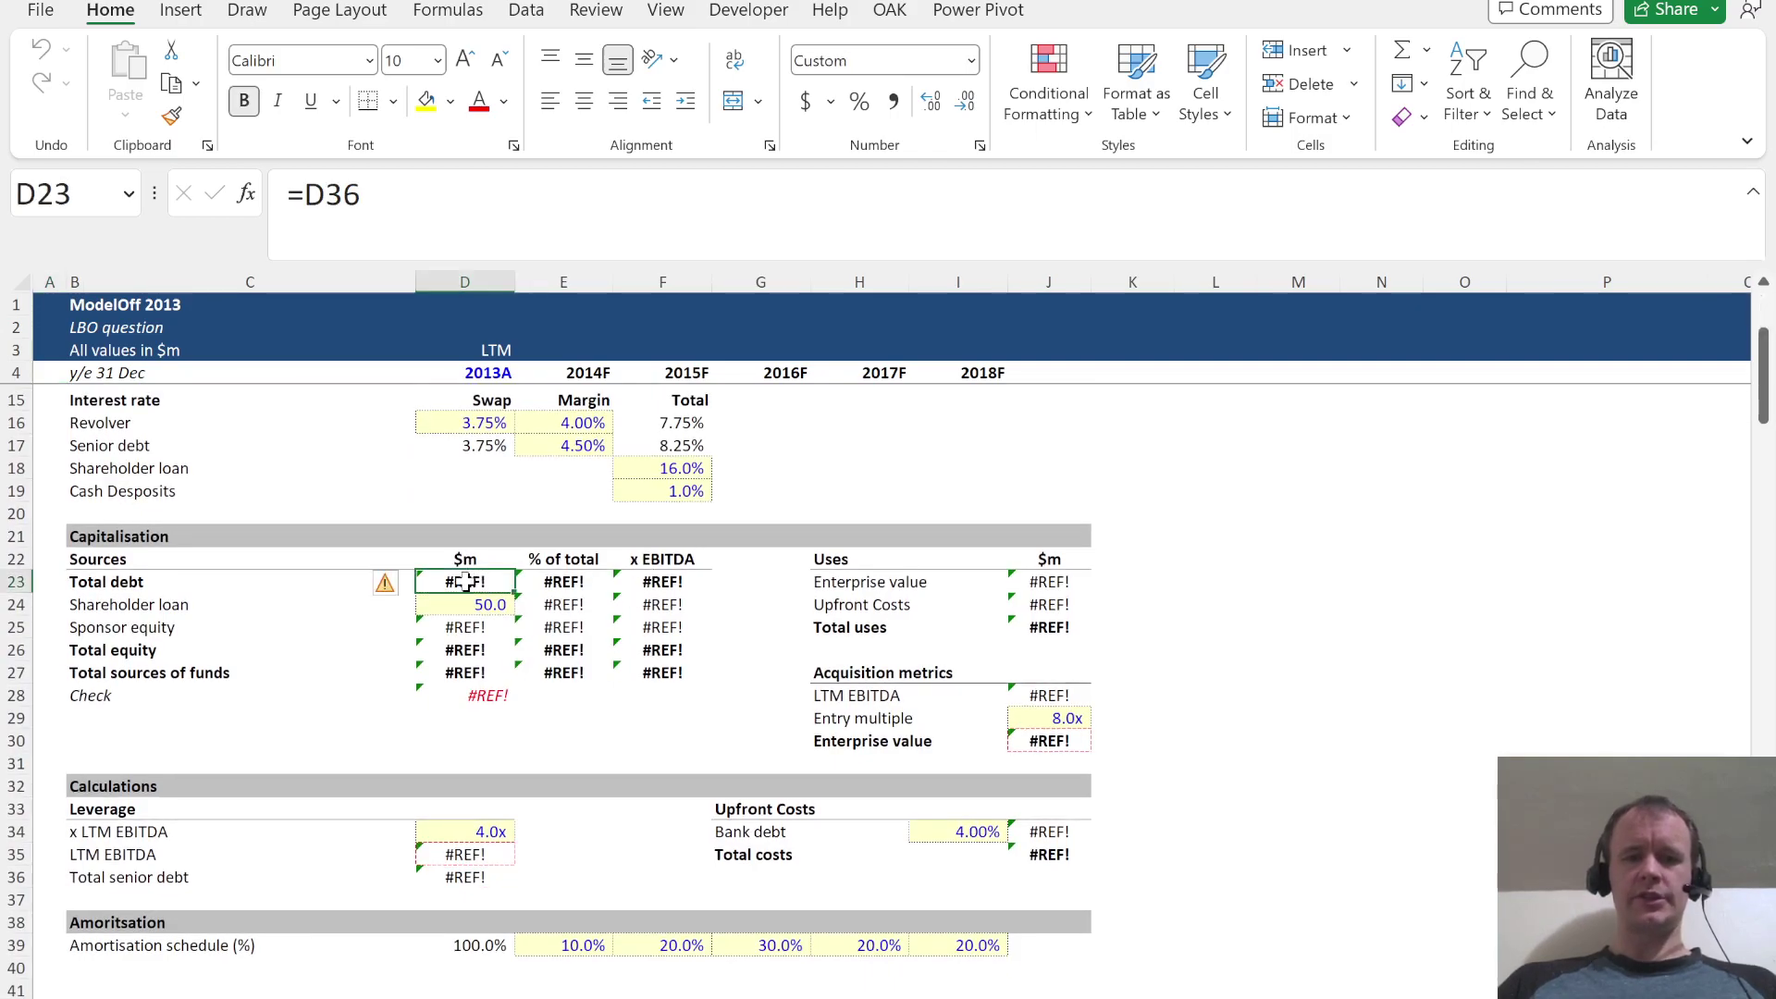
scroll(658, 477, up, 2)
scroll(658, 477, down, 2)
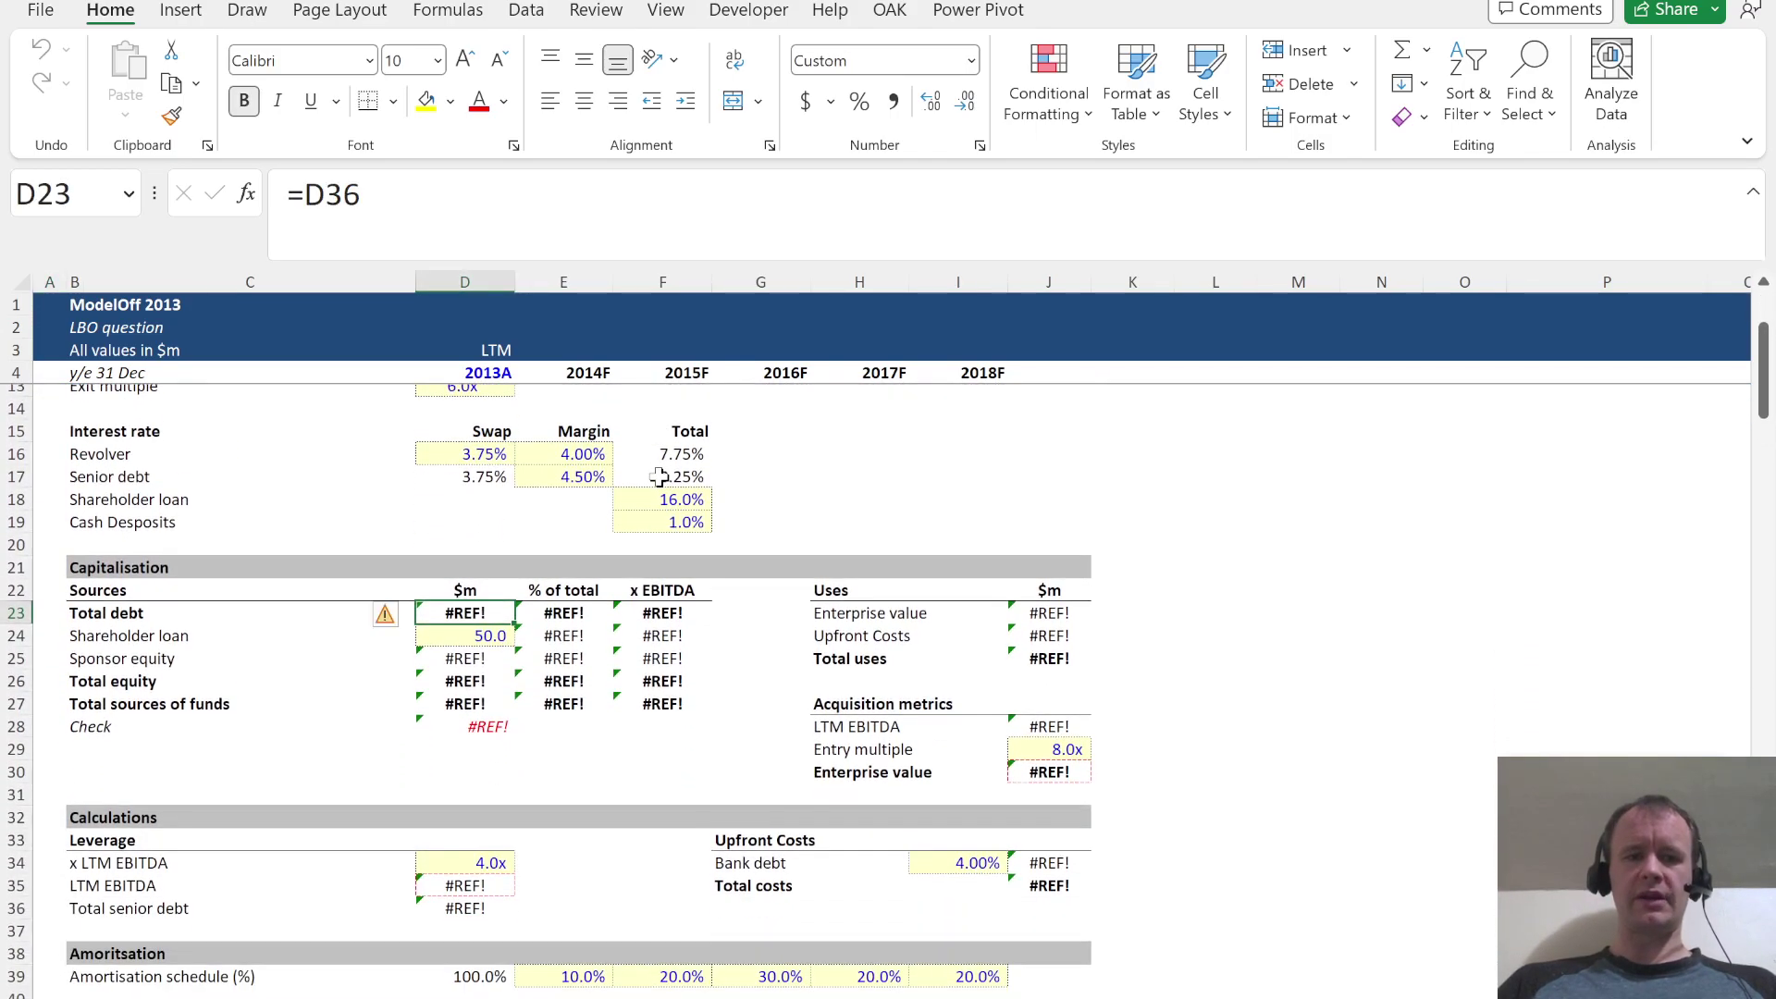
key(alt+t)
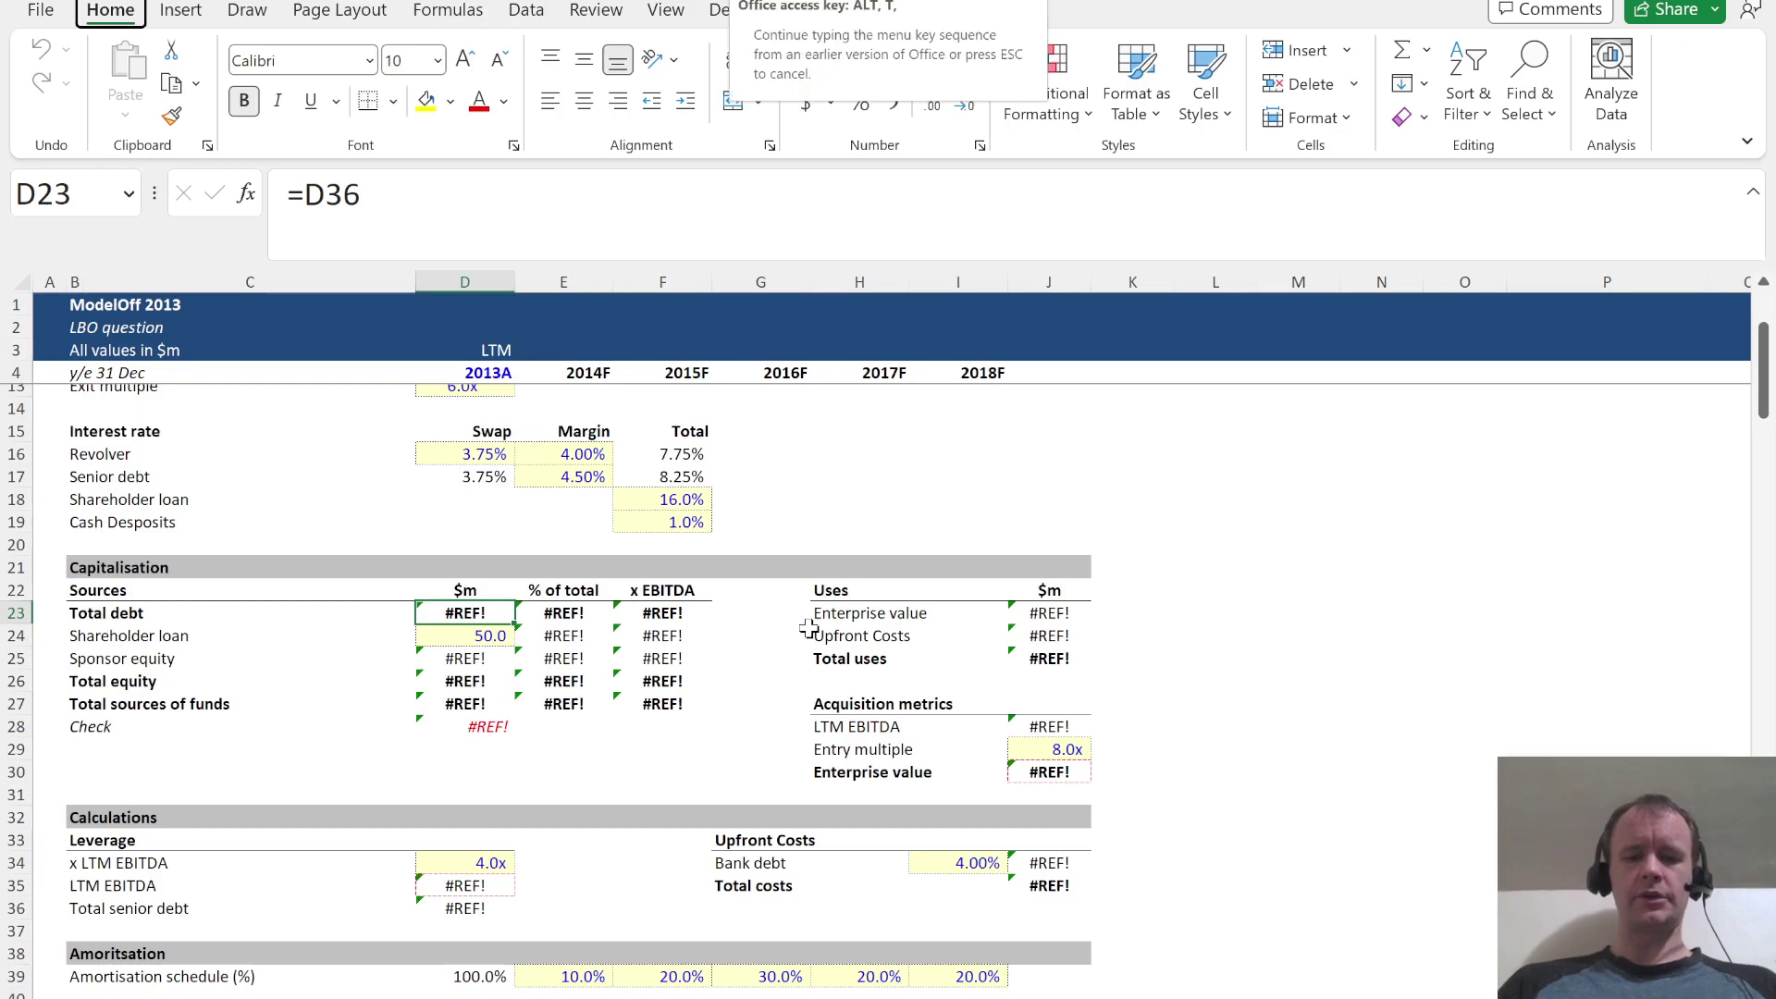
key(u)
key(e)
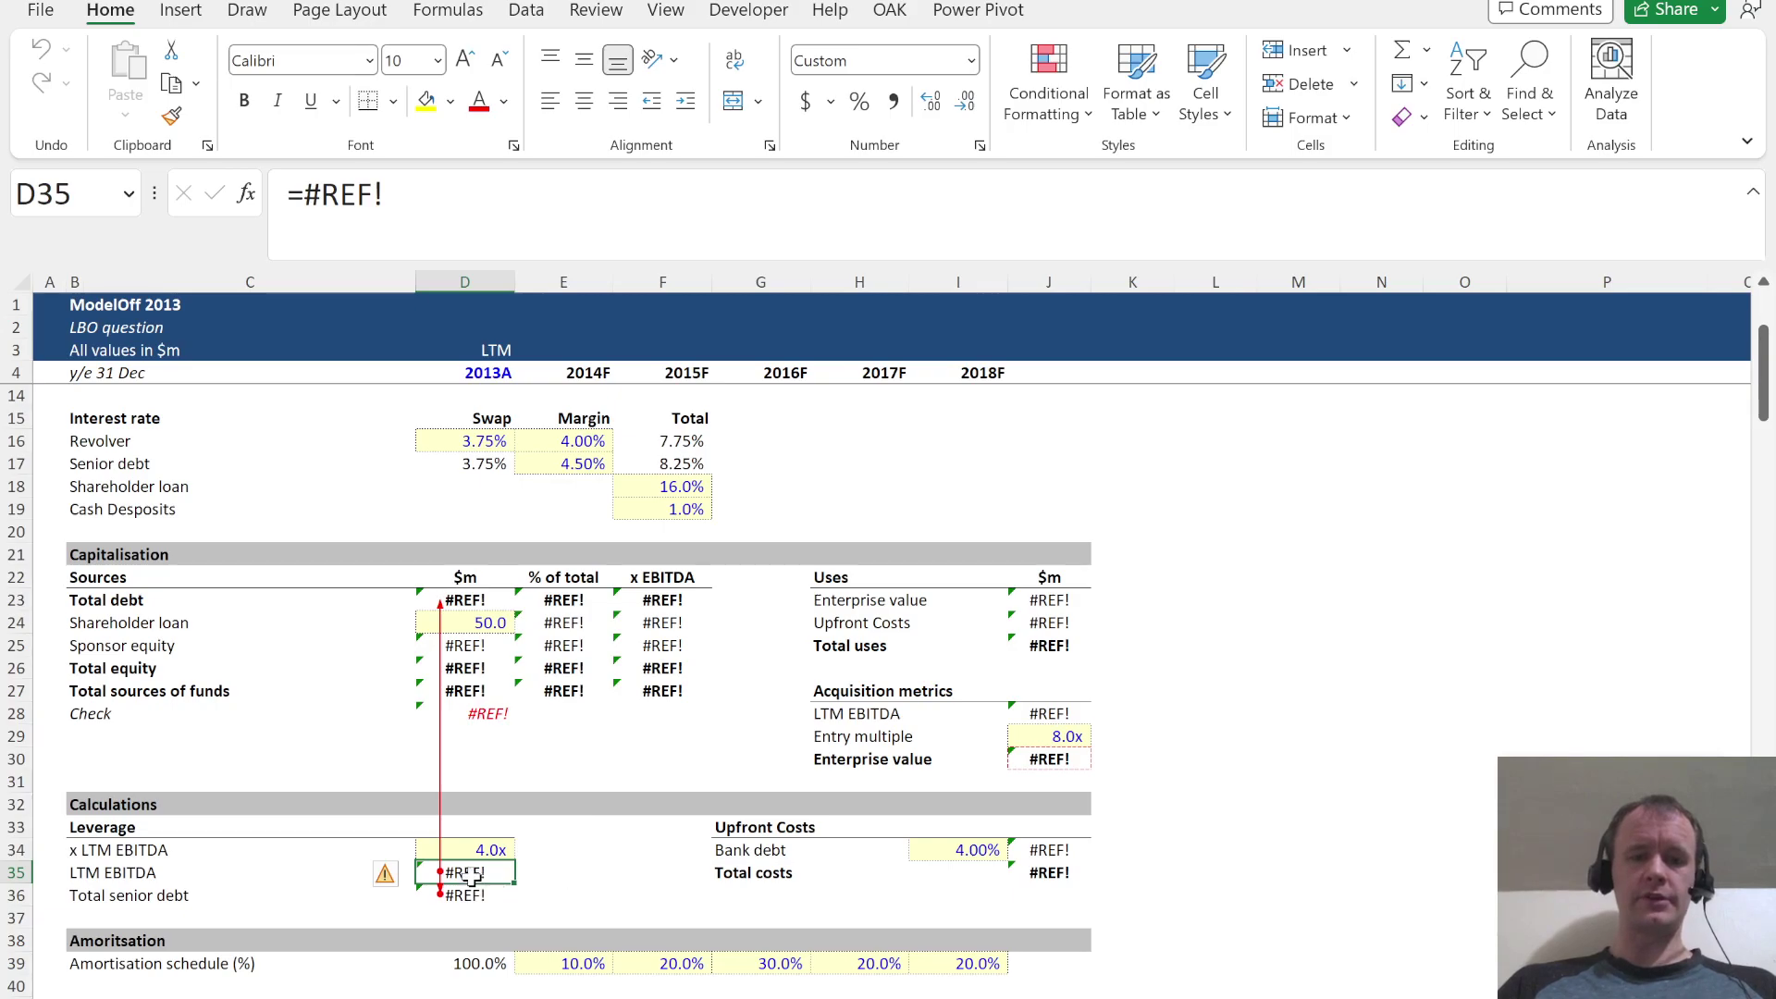
Follow the traced error by inspecting the formulas in Total debt D23, Total senior debt D36 and LTM EBITDA D35
click(463, 599)
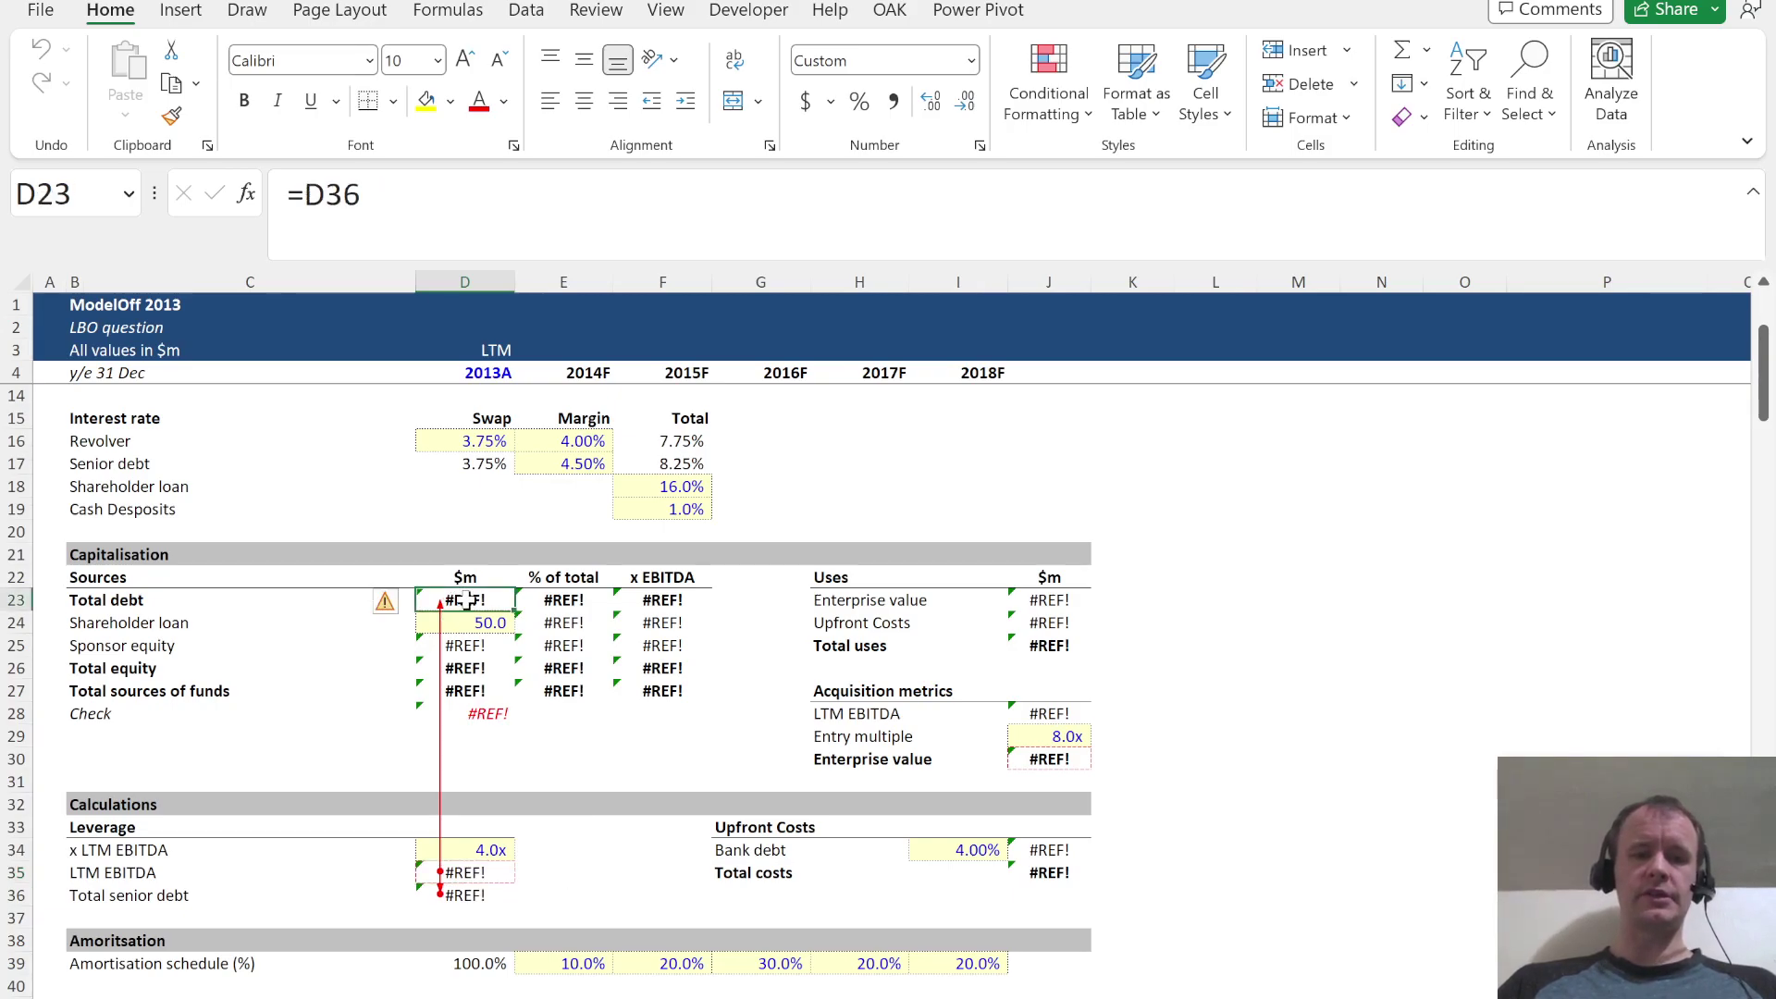
drag(307, 204, 456, 210)
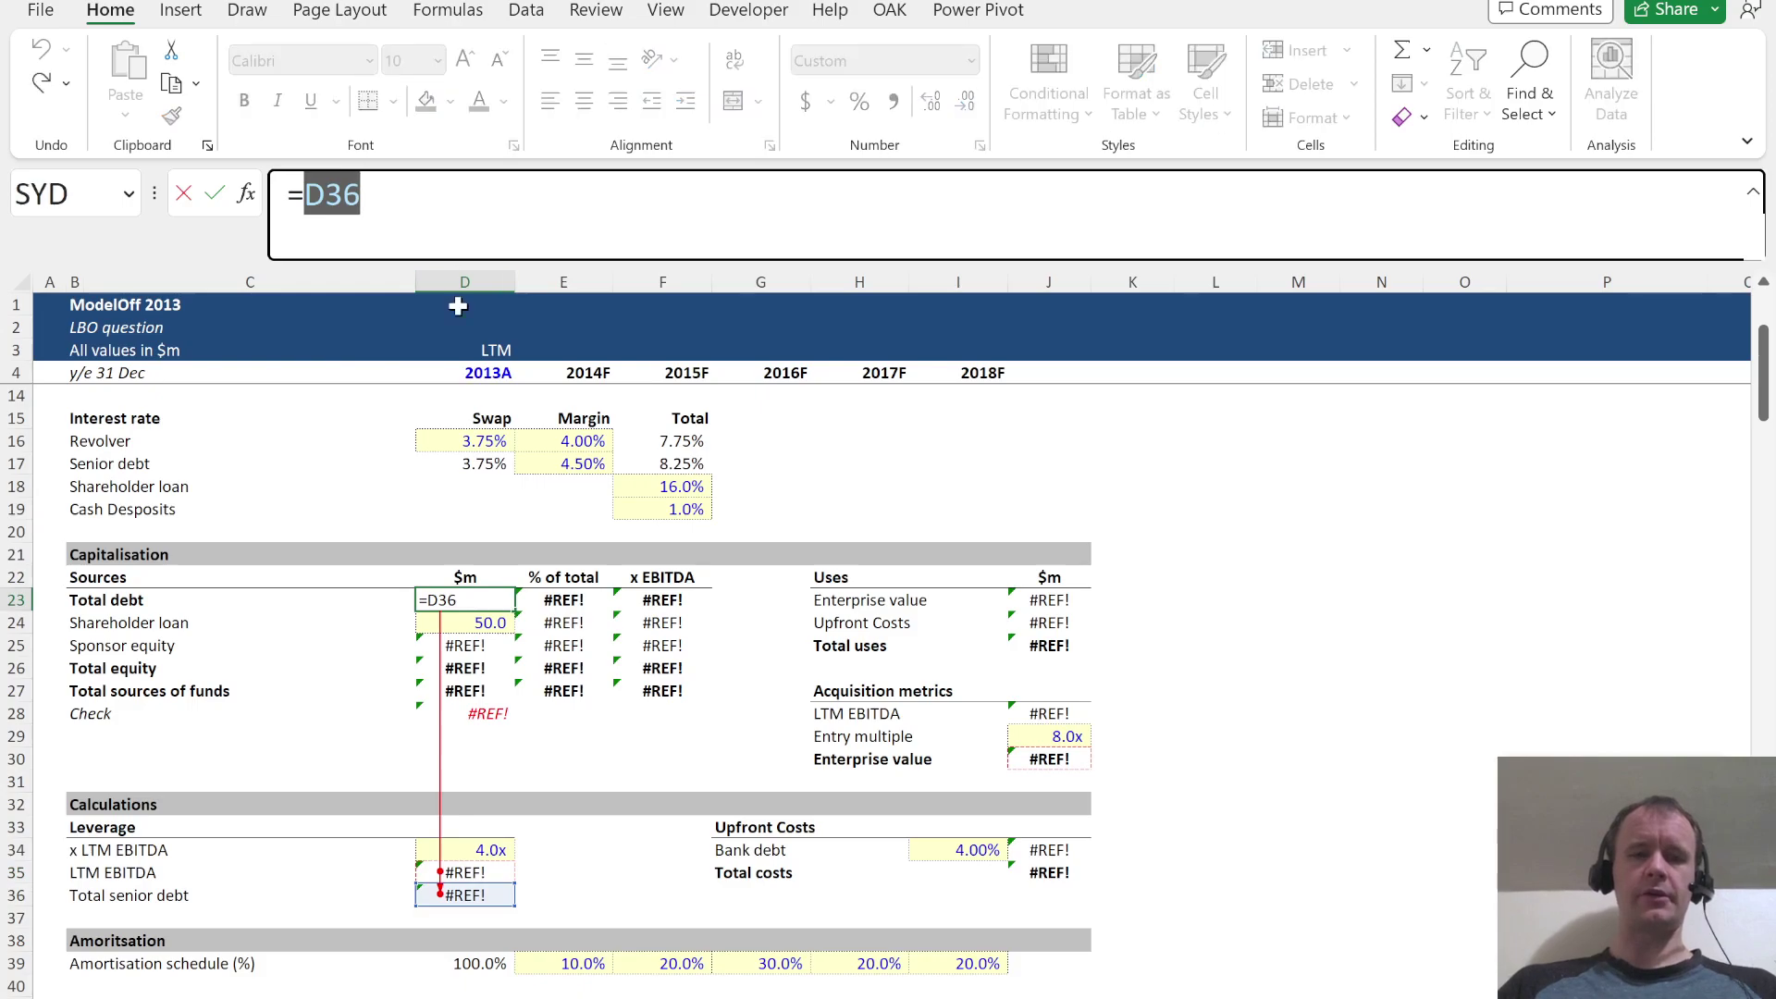
key(Escape)
click(474, 895)
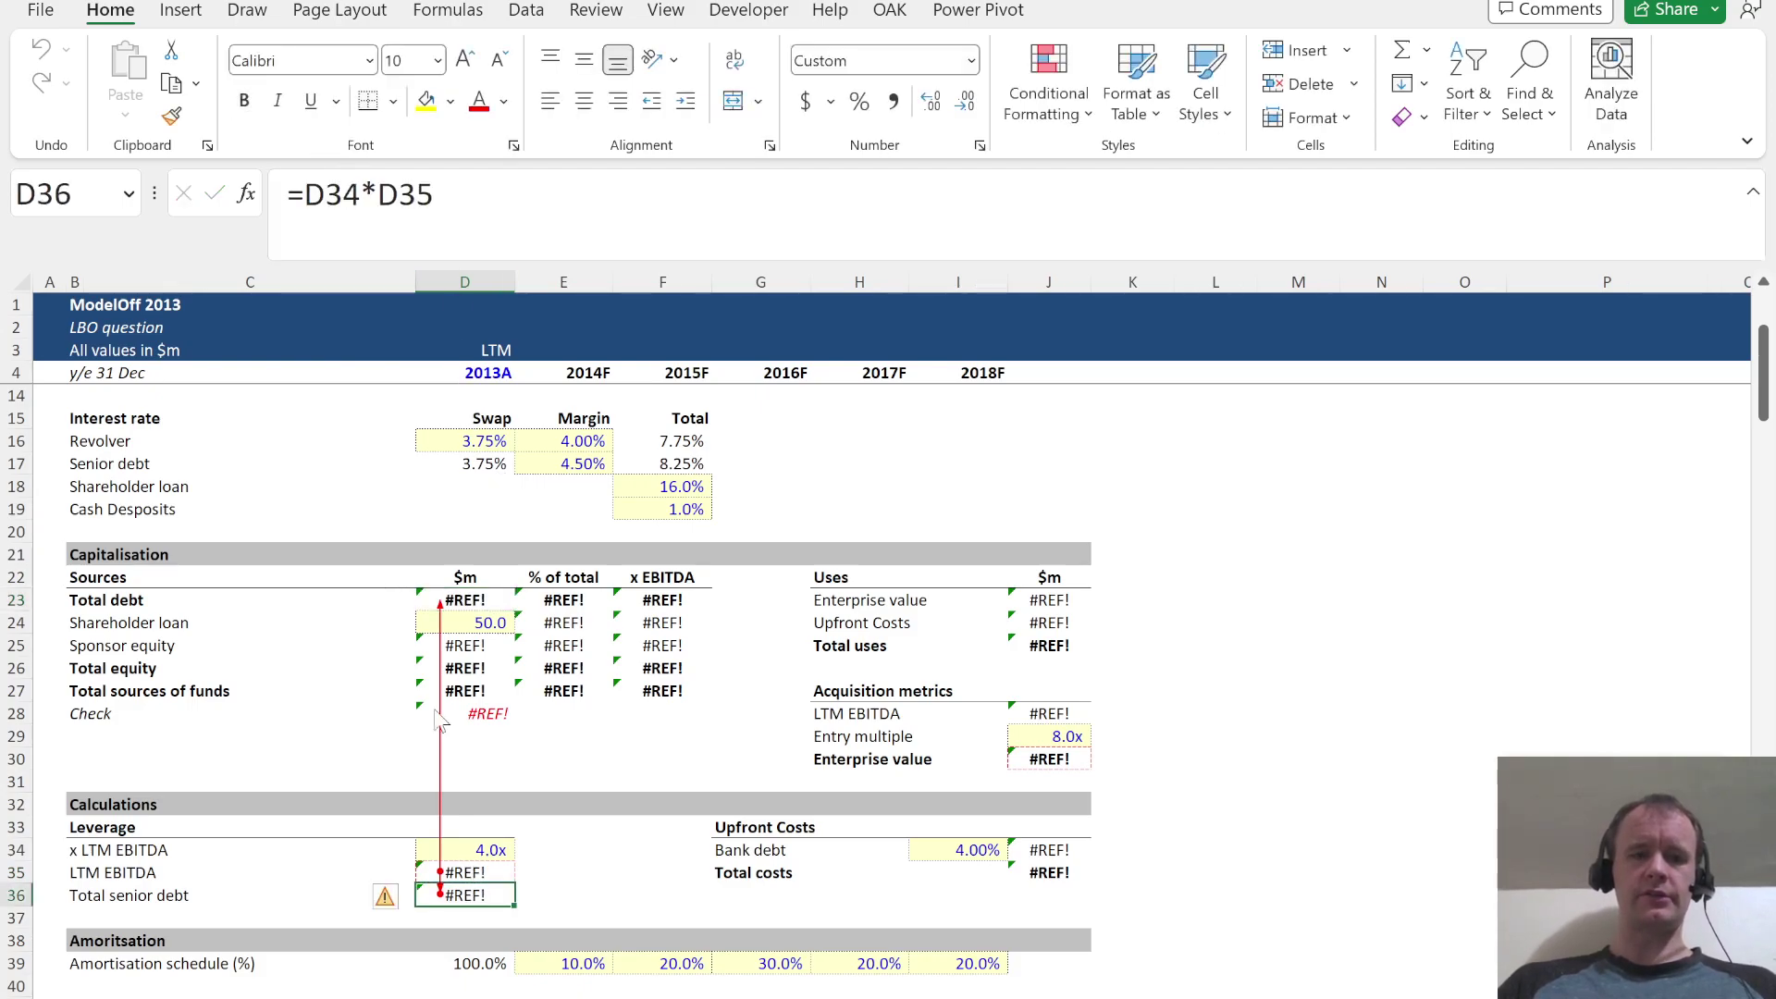
click(347, 204)
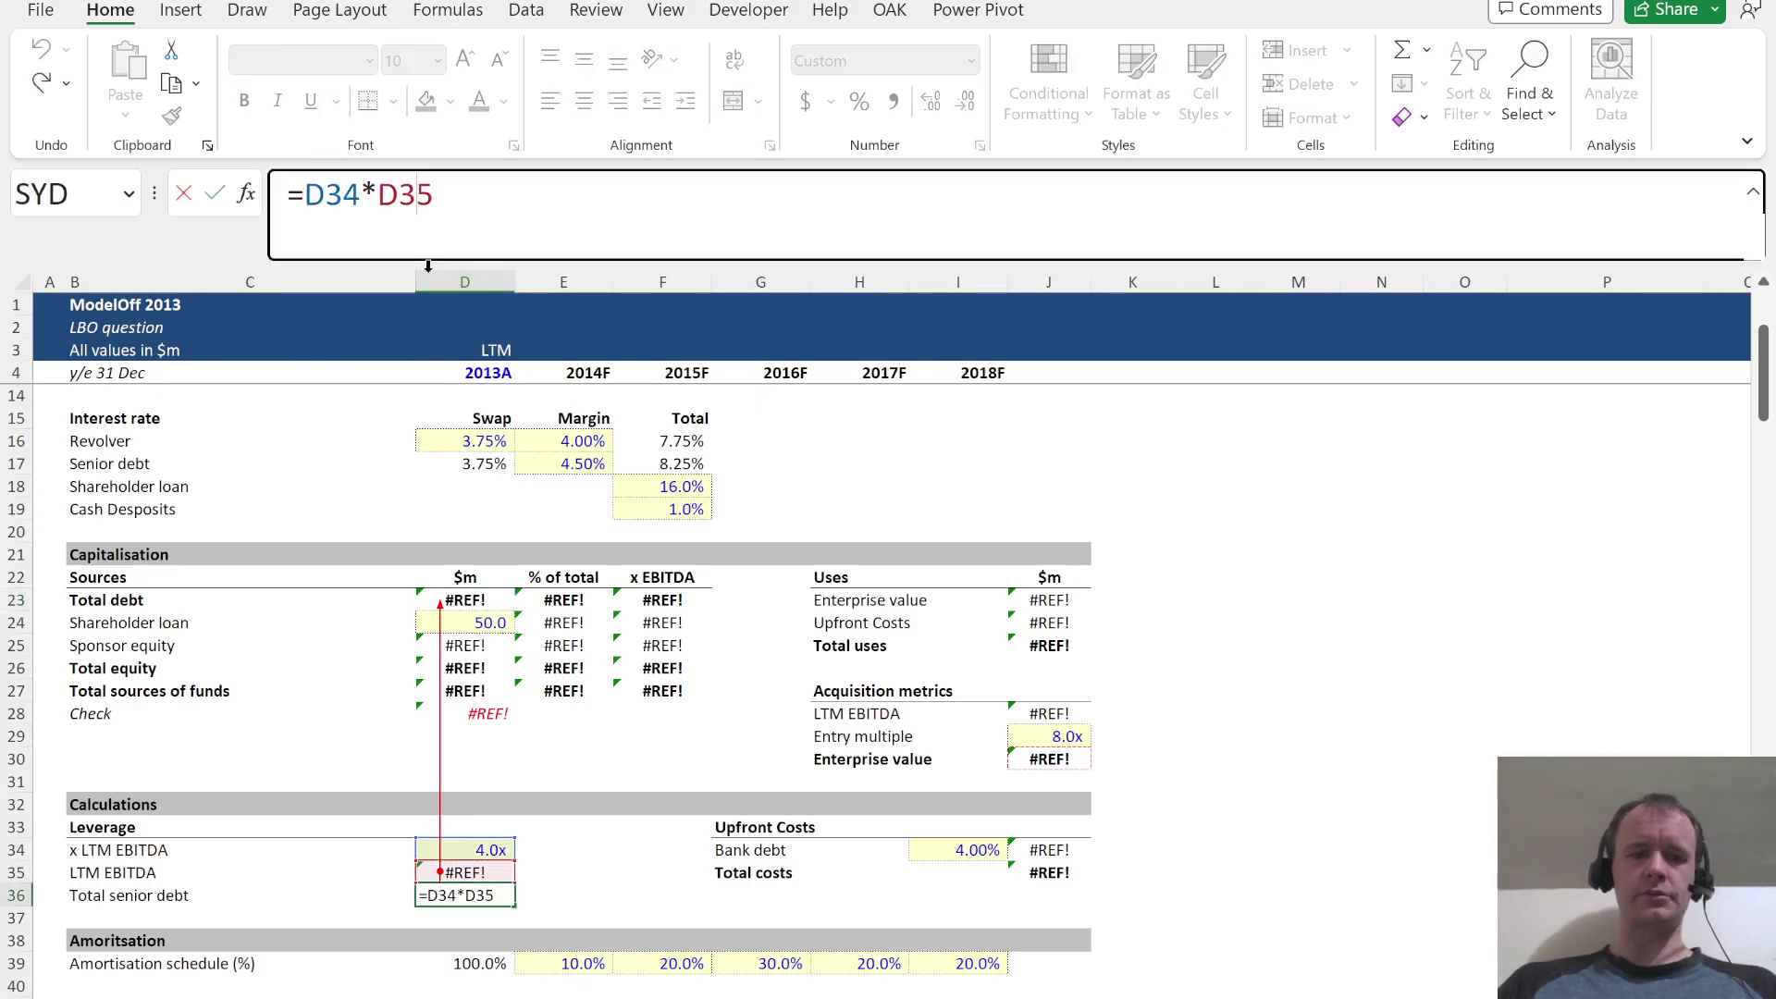
key(Escape)
click(491, 874)
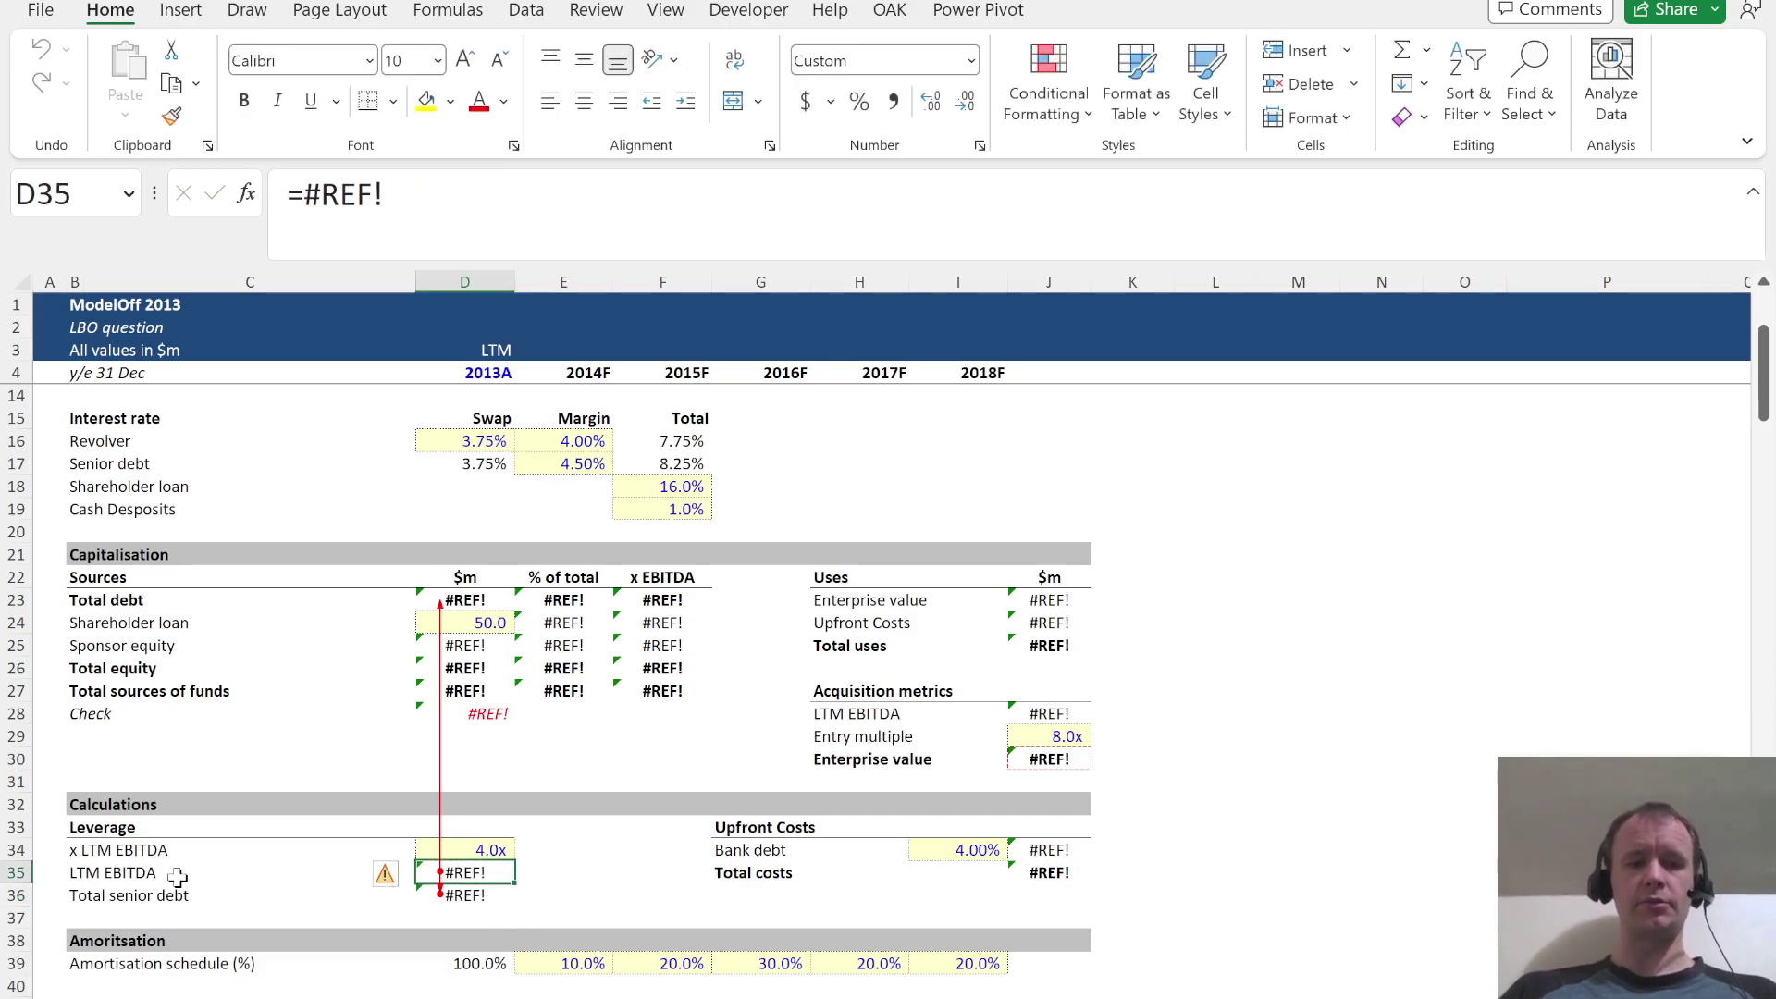
Inspect the 2013A EBITDA formula in D59 of the Income statement and the Revenue, COGS and Other operating expenses inputs above it
scroll(586, 824, down, 12)
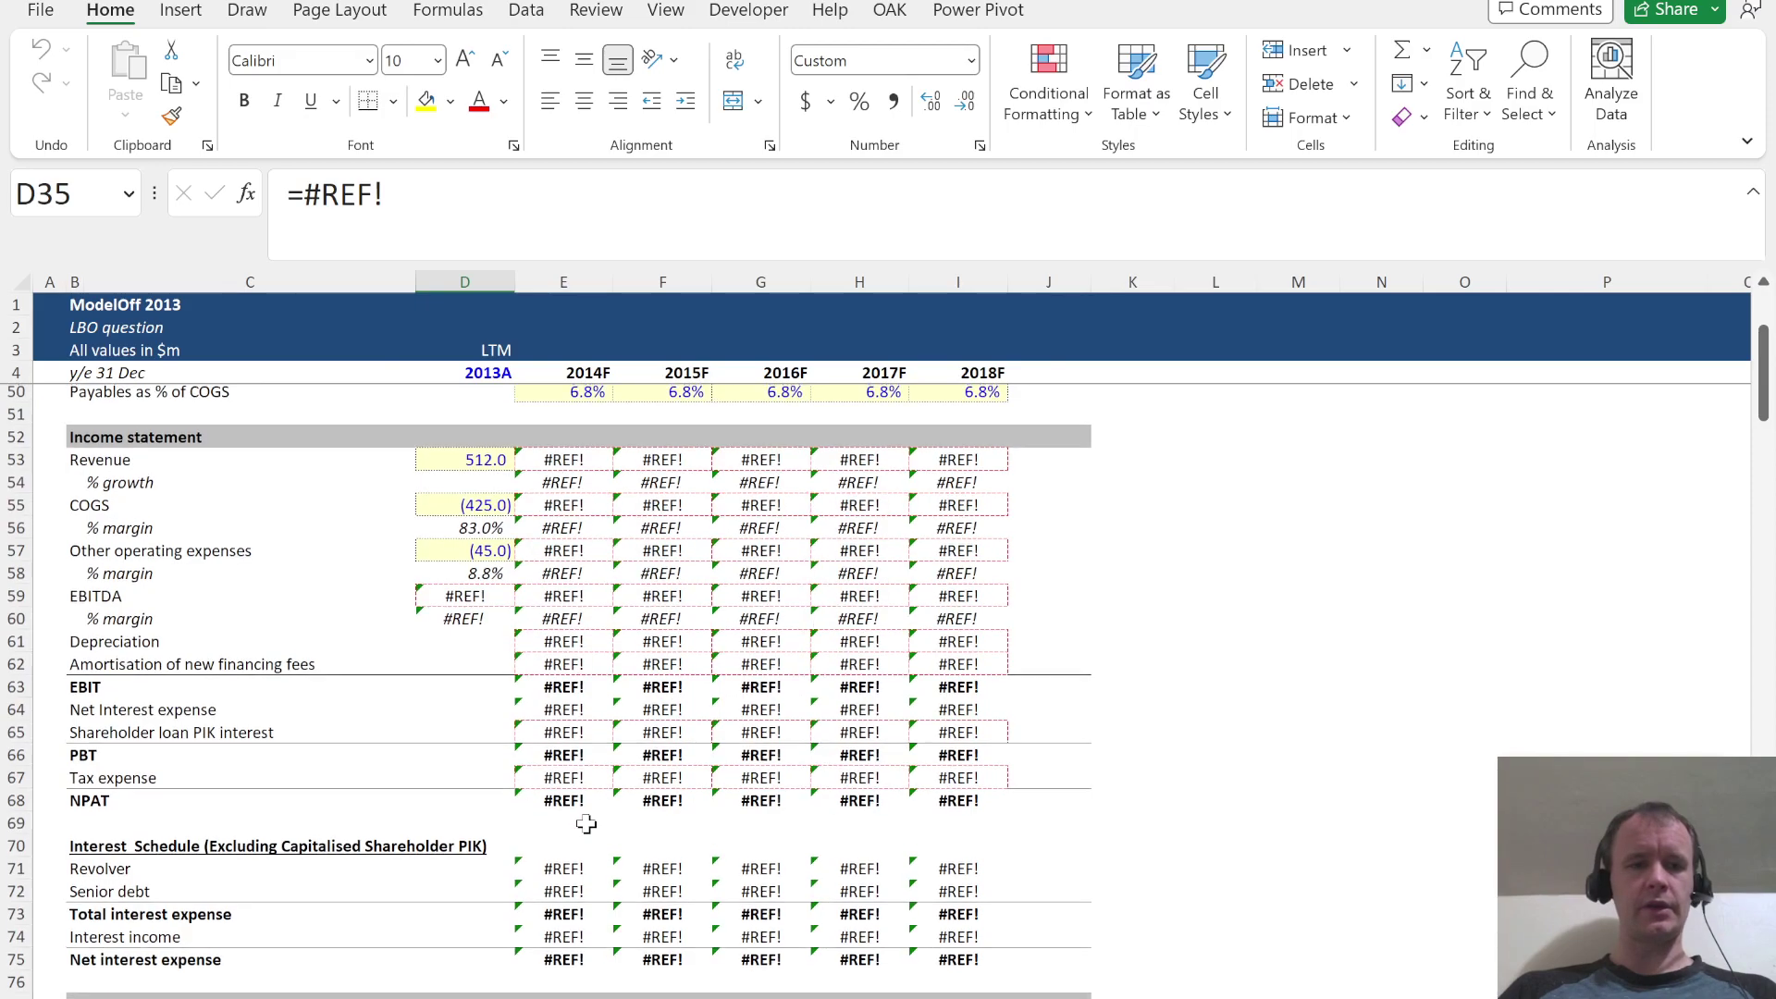
scroll(323, 527, up, 1)
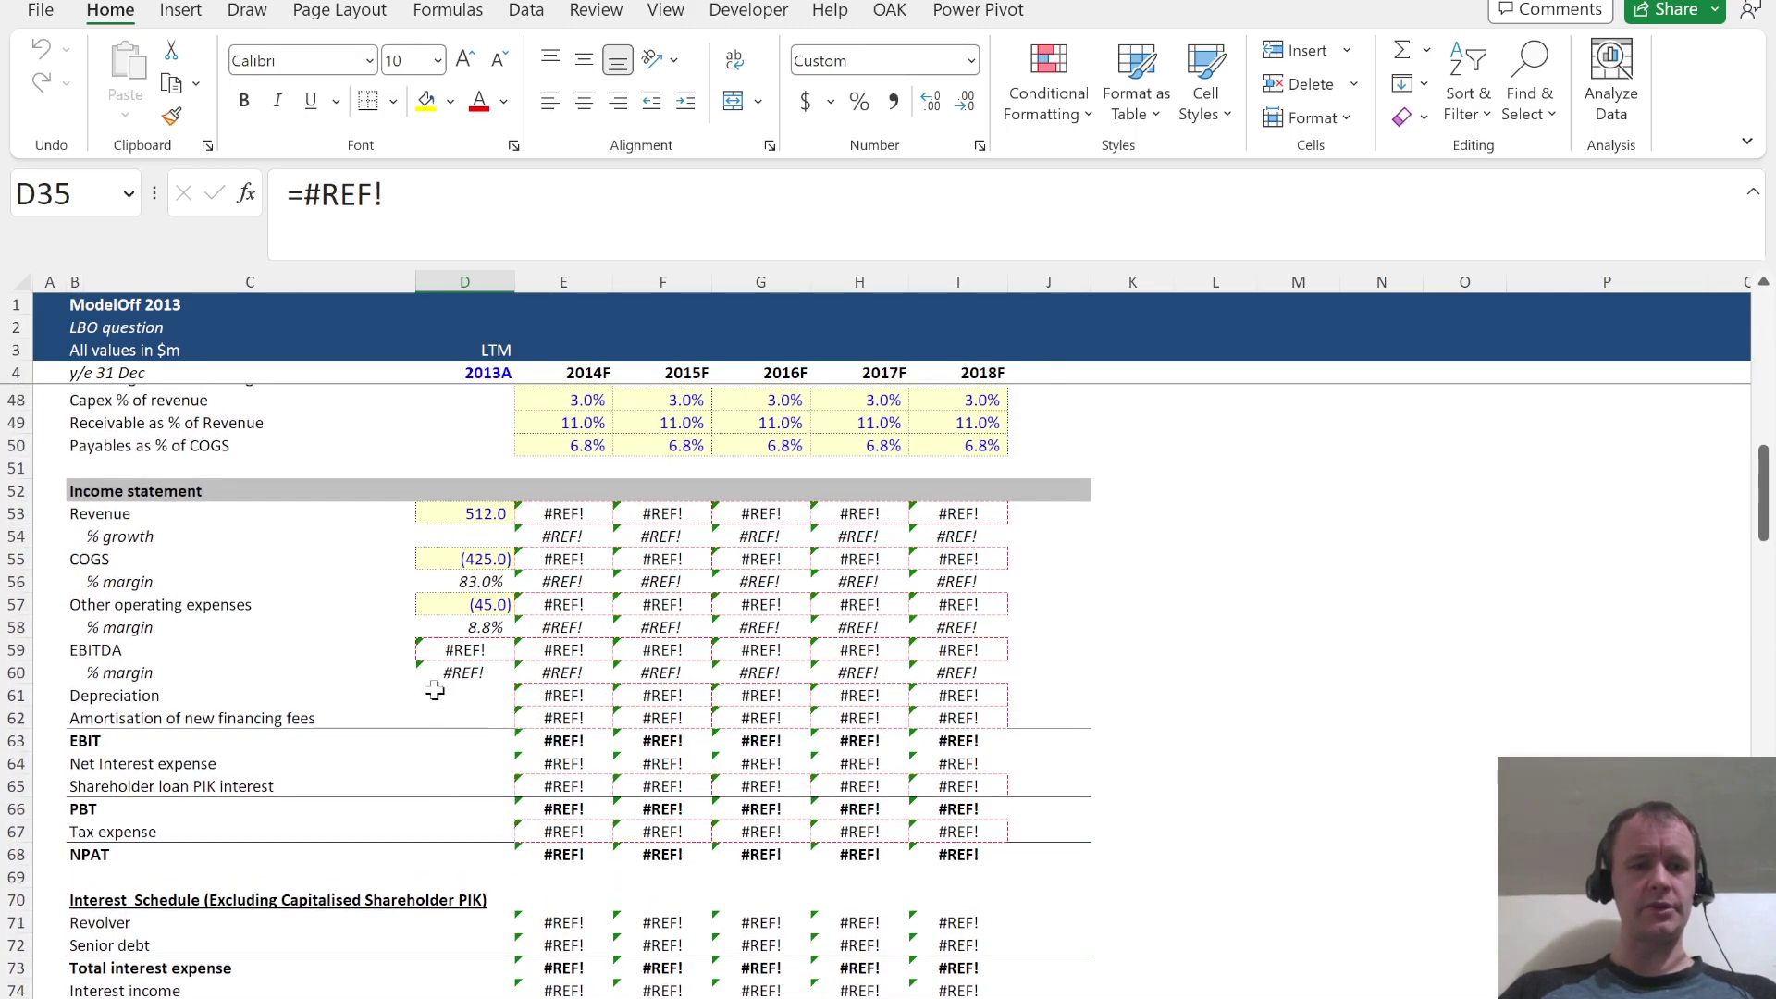
click(456, 645)
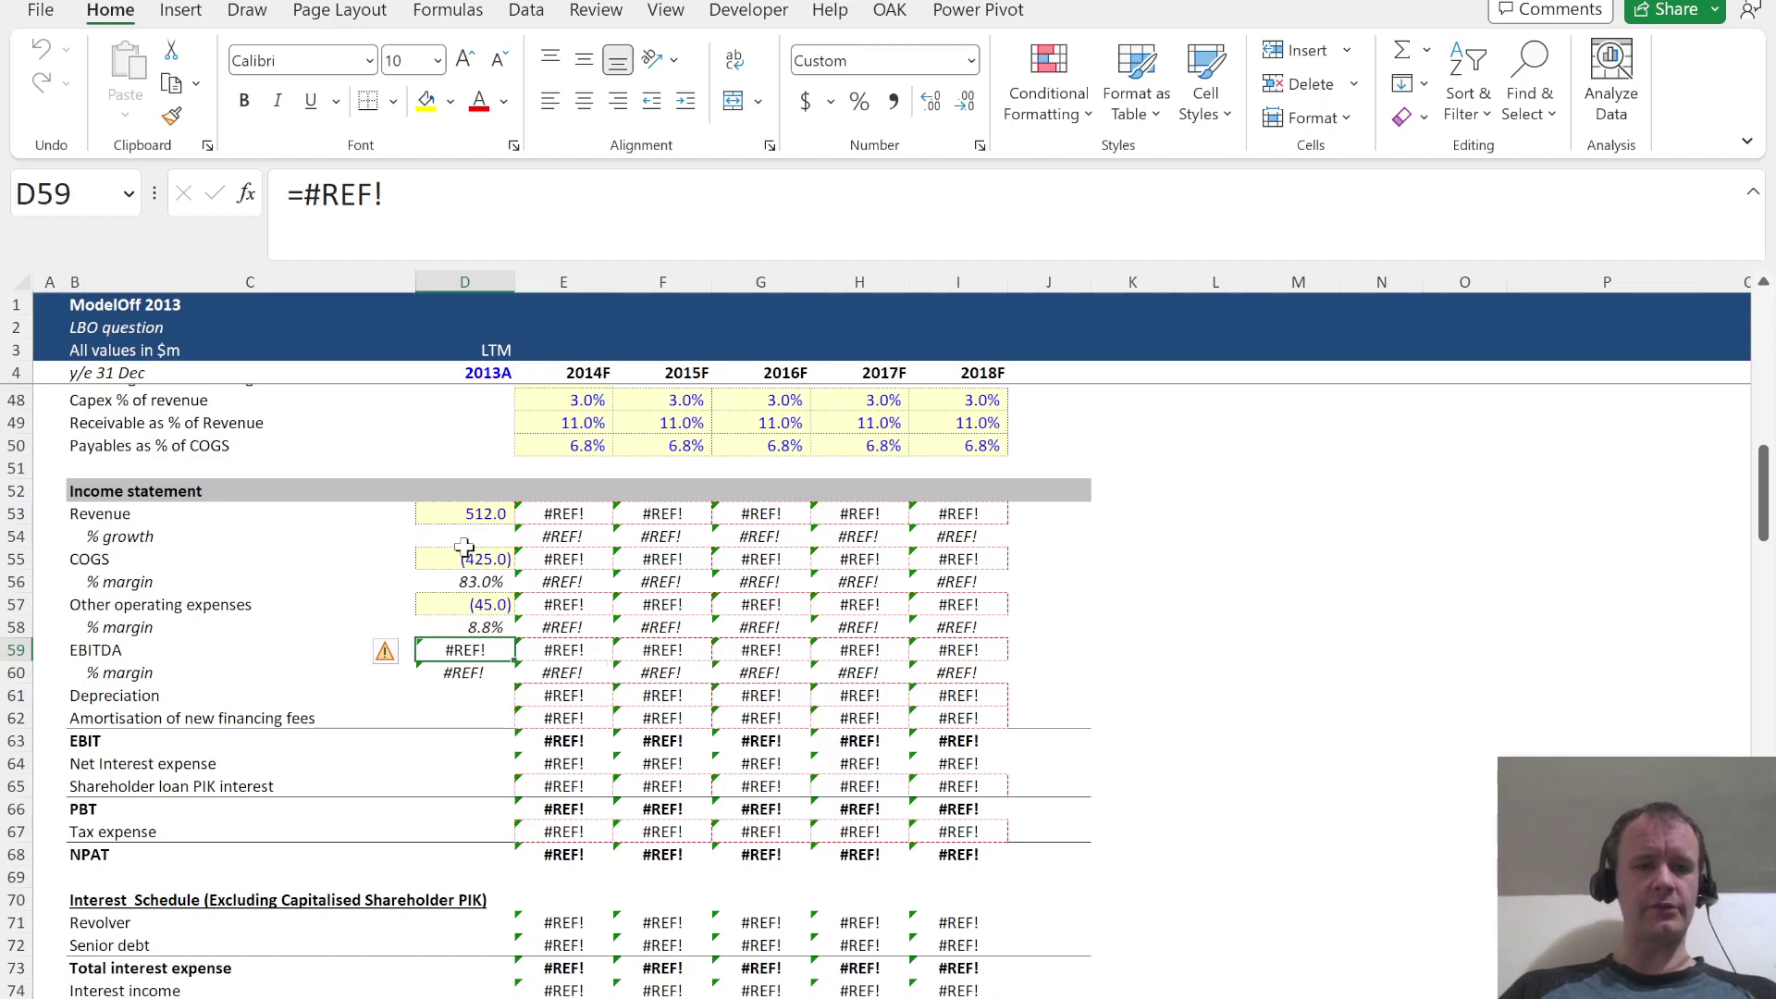
click(466, 516)
click(454, 561)
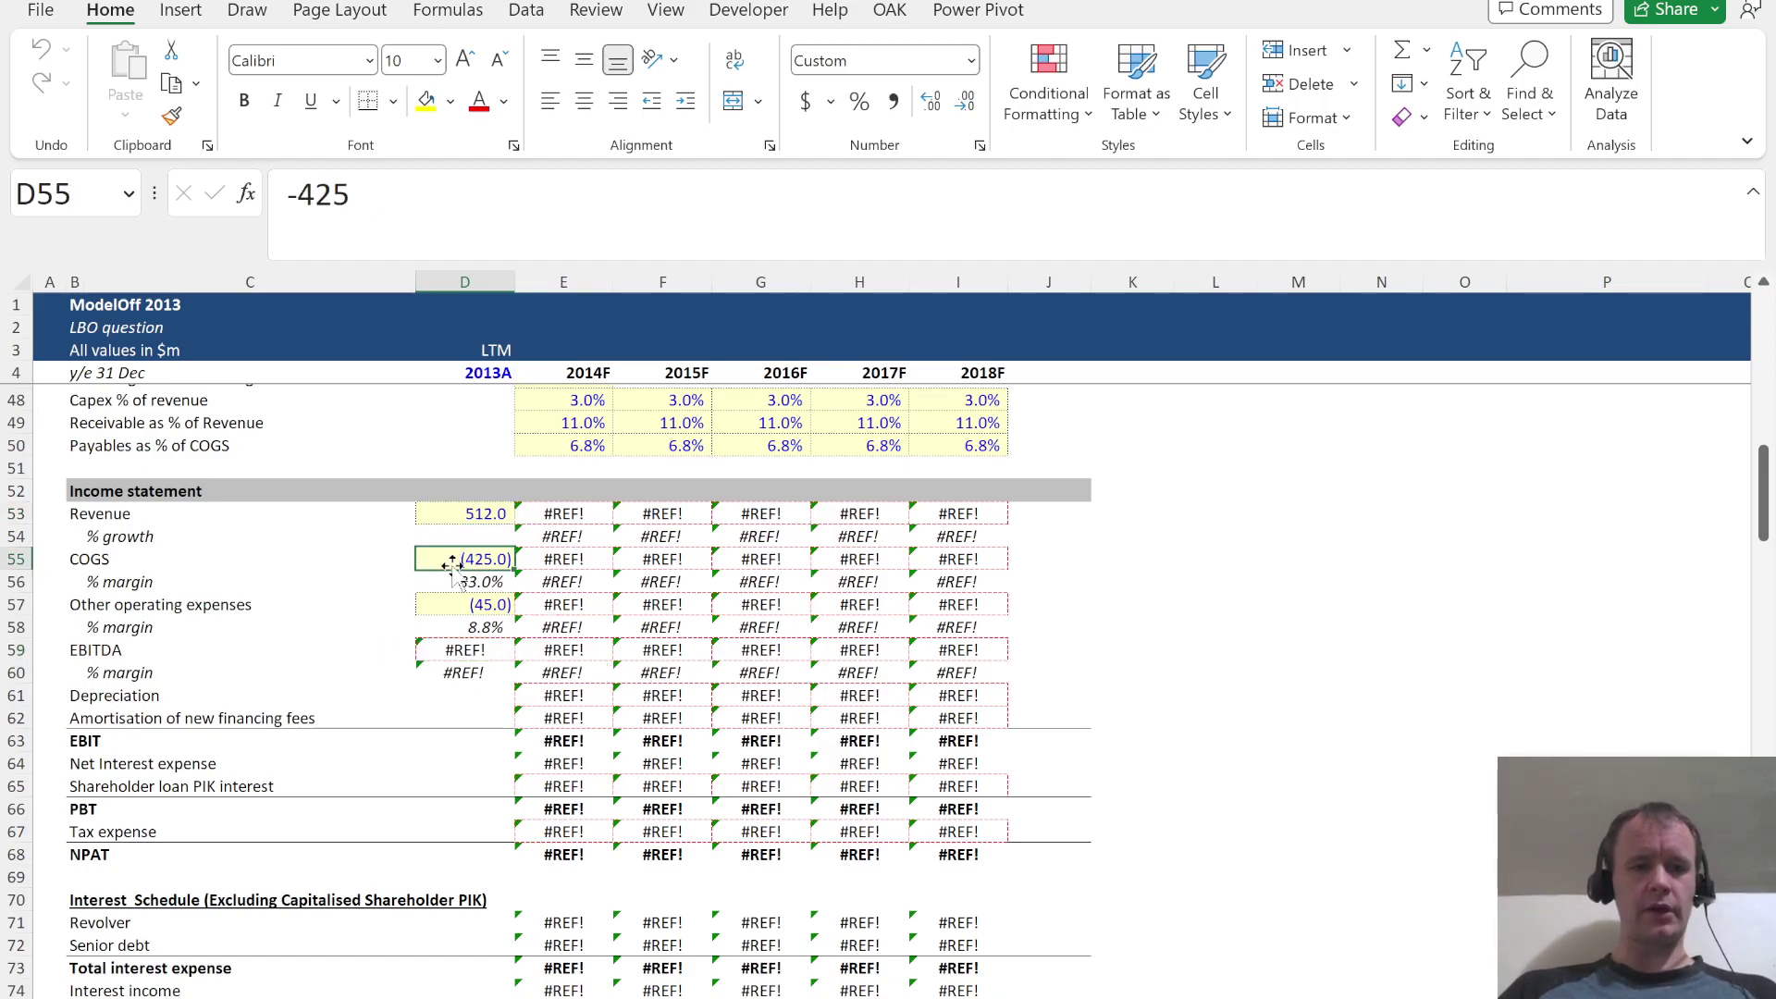
click(448, 606)
click(451, 645)
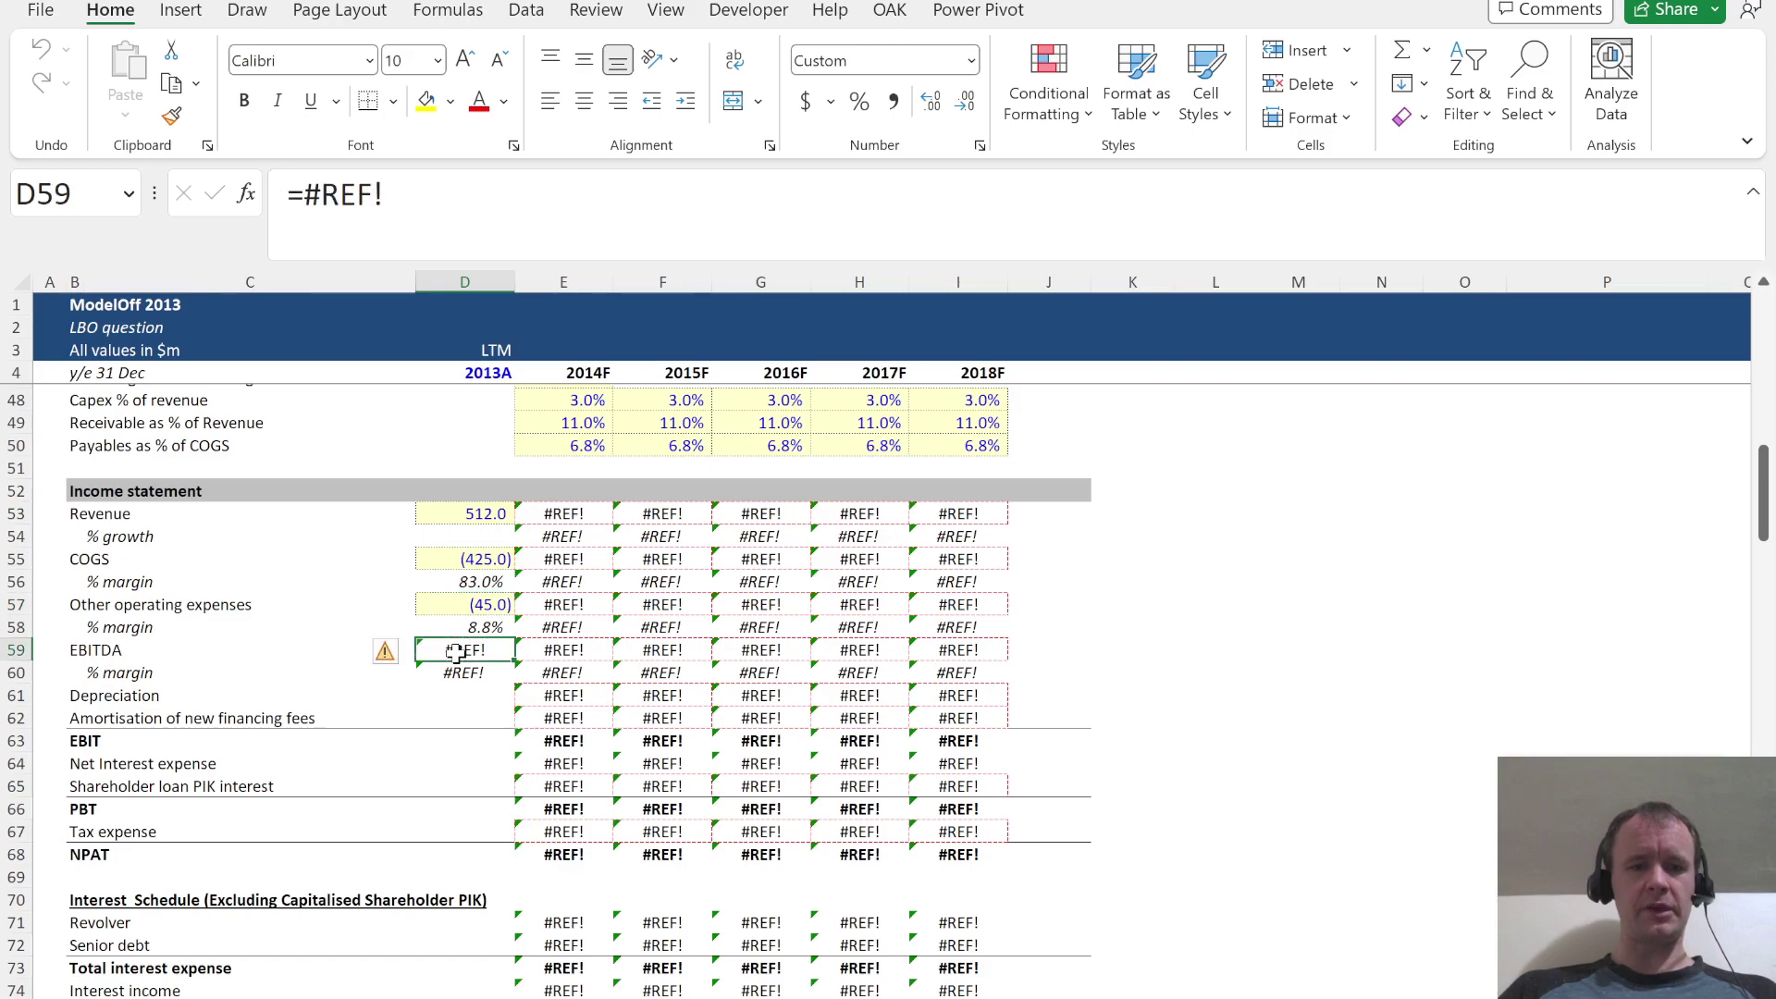
Rebuild the 2013A EBITDA in D59 as the sum of Revenue, COGS and Other operating expenses, =D53+D55+D57
text(=)
key(Up)
key(Up)
key(Up)
key(Up)
key(Up)
key(Up)
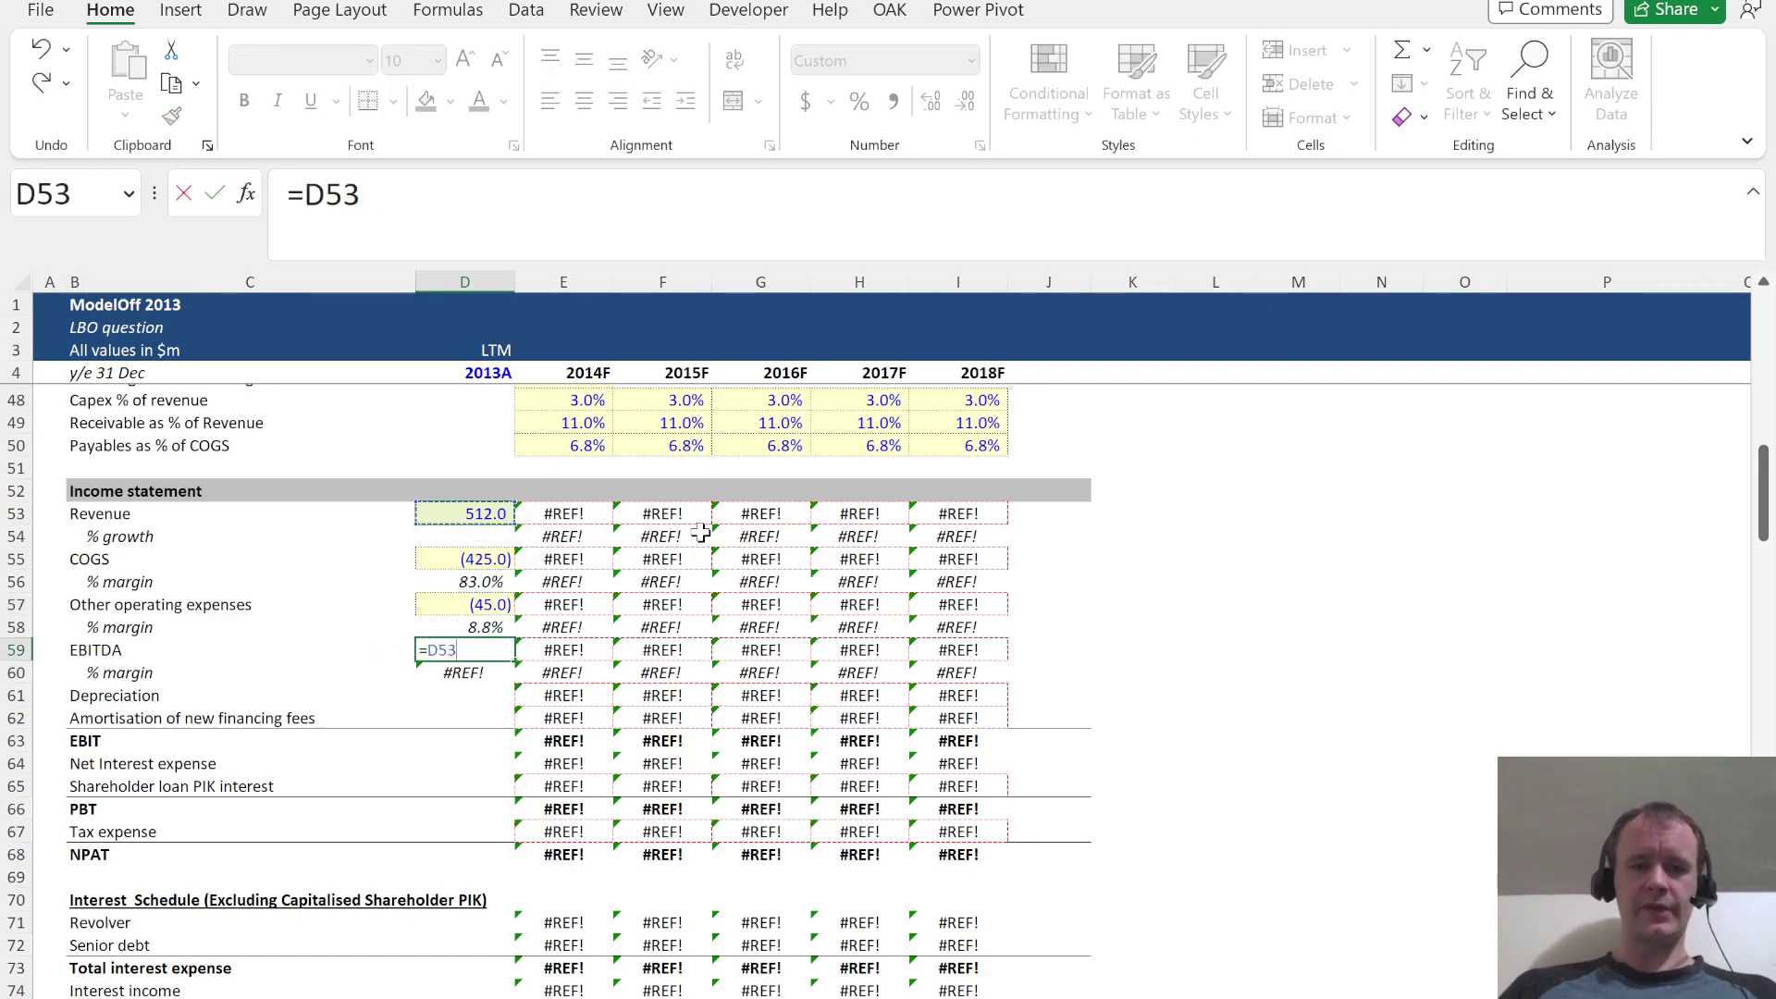
click(510, 574)
click(509, 561)
key(Up)
key(Up)
key(ctrl+Return)
Fill the EBITDA formula from D59 across the forecast years to I59
key(ctrl+shift+Right)
key(F2)
key(ctrl+Return)
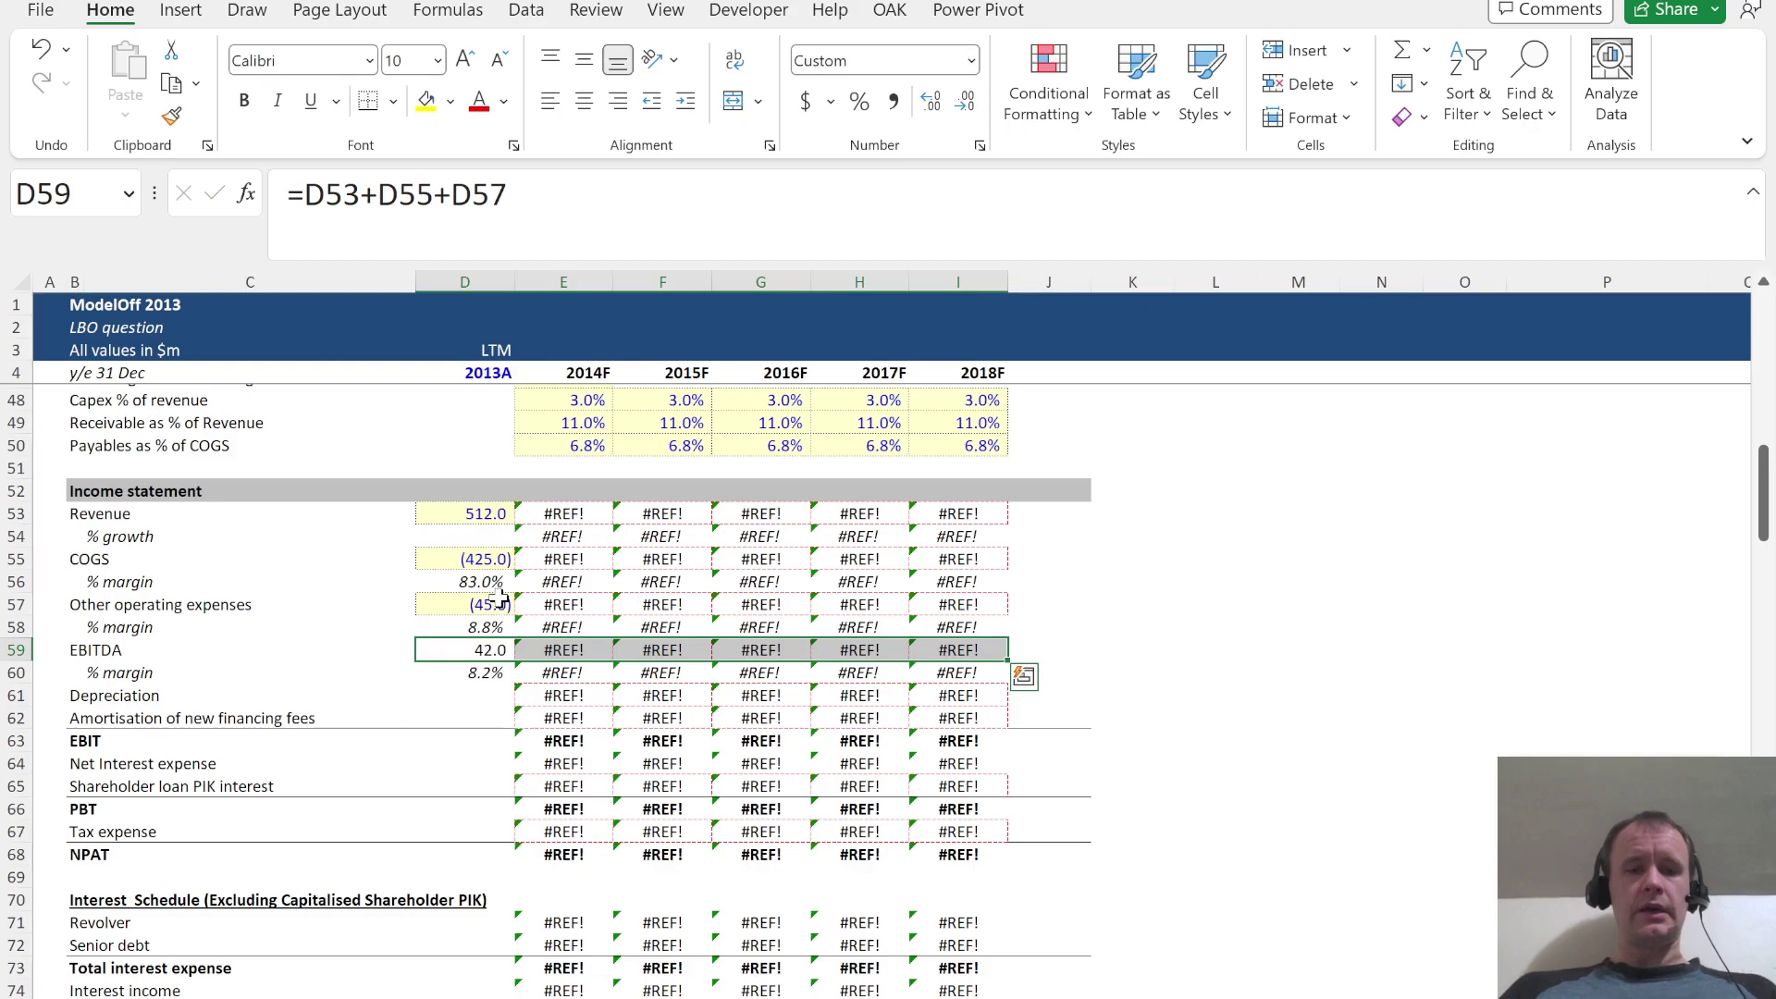
Link LTM EBITDA D35 in the Leverage calculations to the Income statement's 2013A EBITDA with =D59
scroll(514, 555, up, 12)
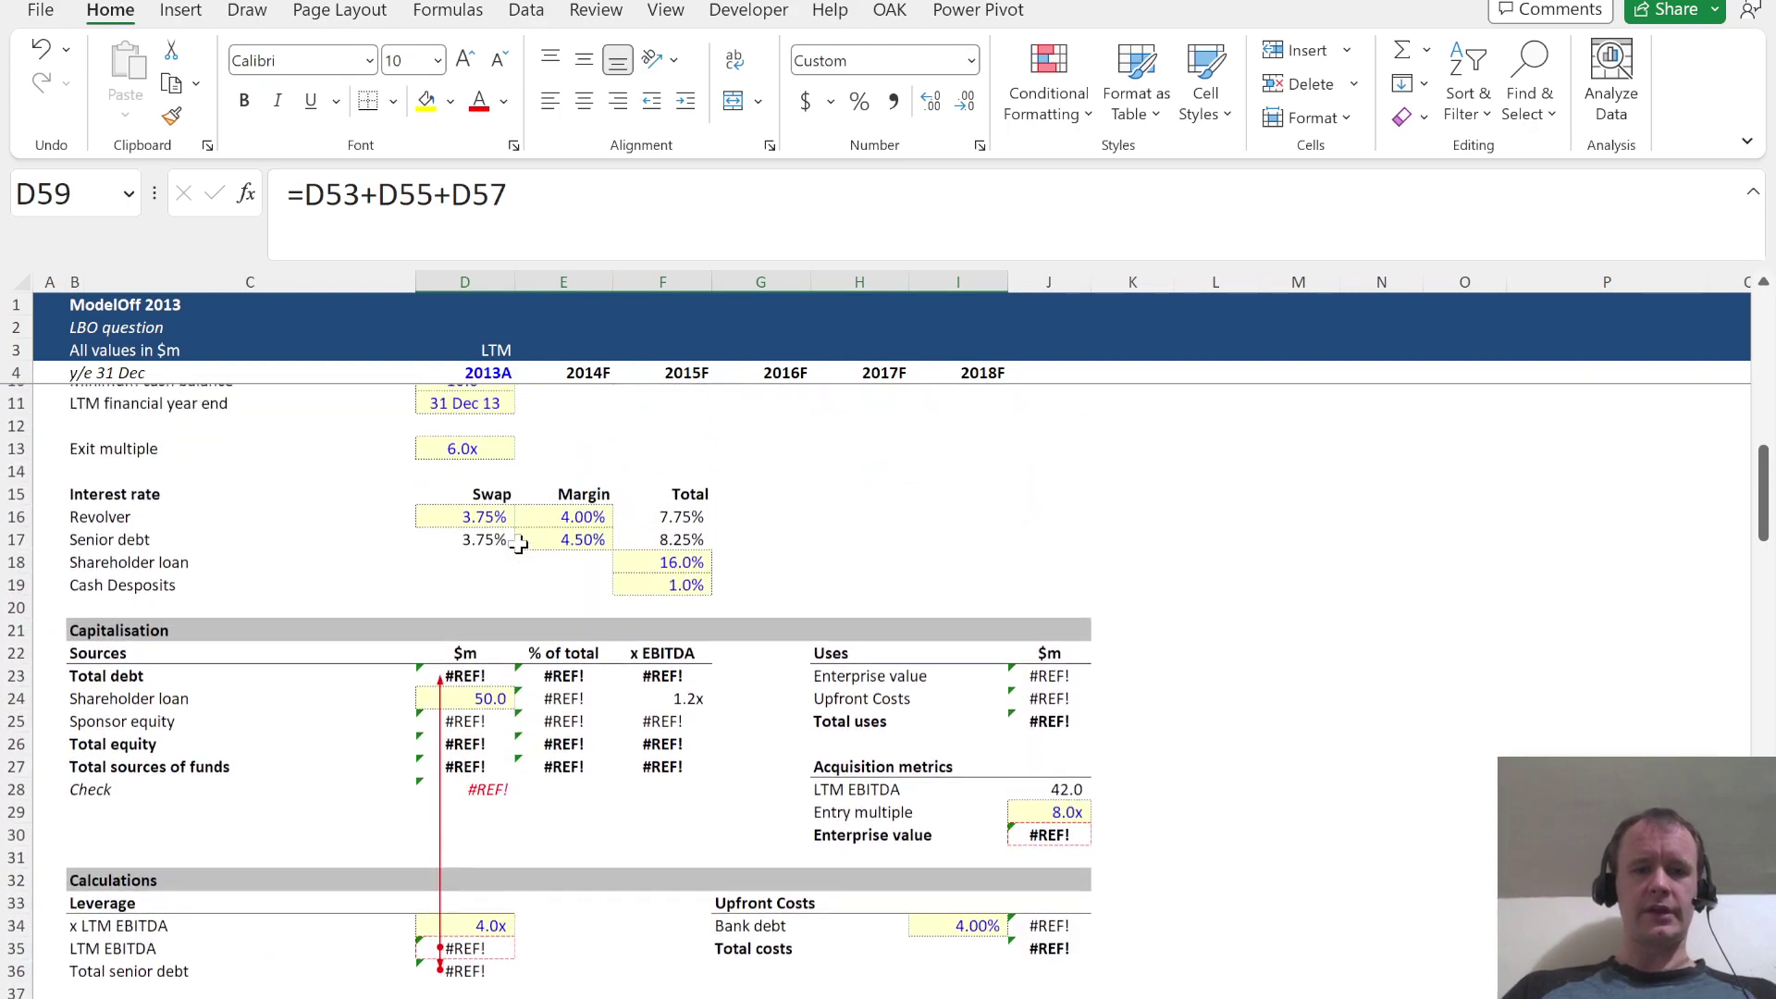
scroll(515, 555, down, 5)
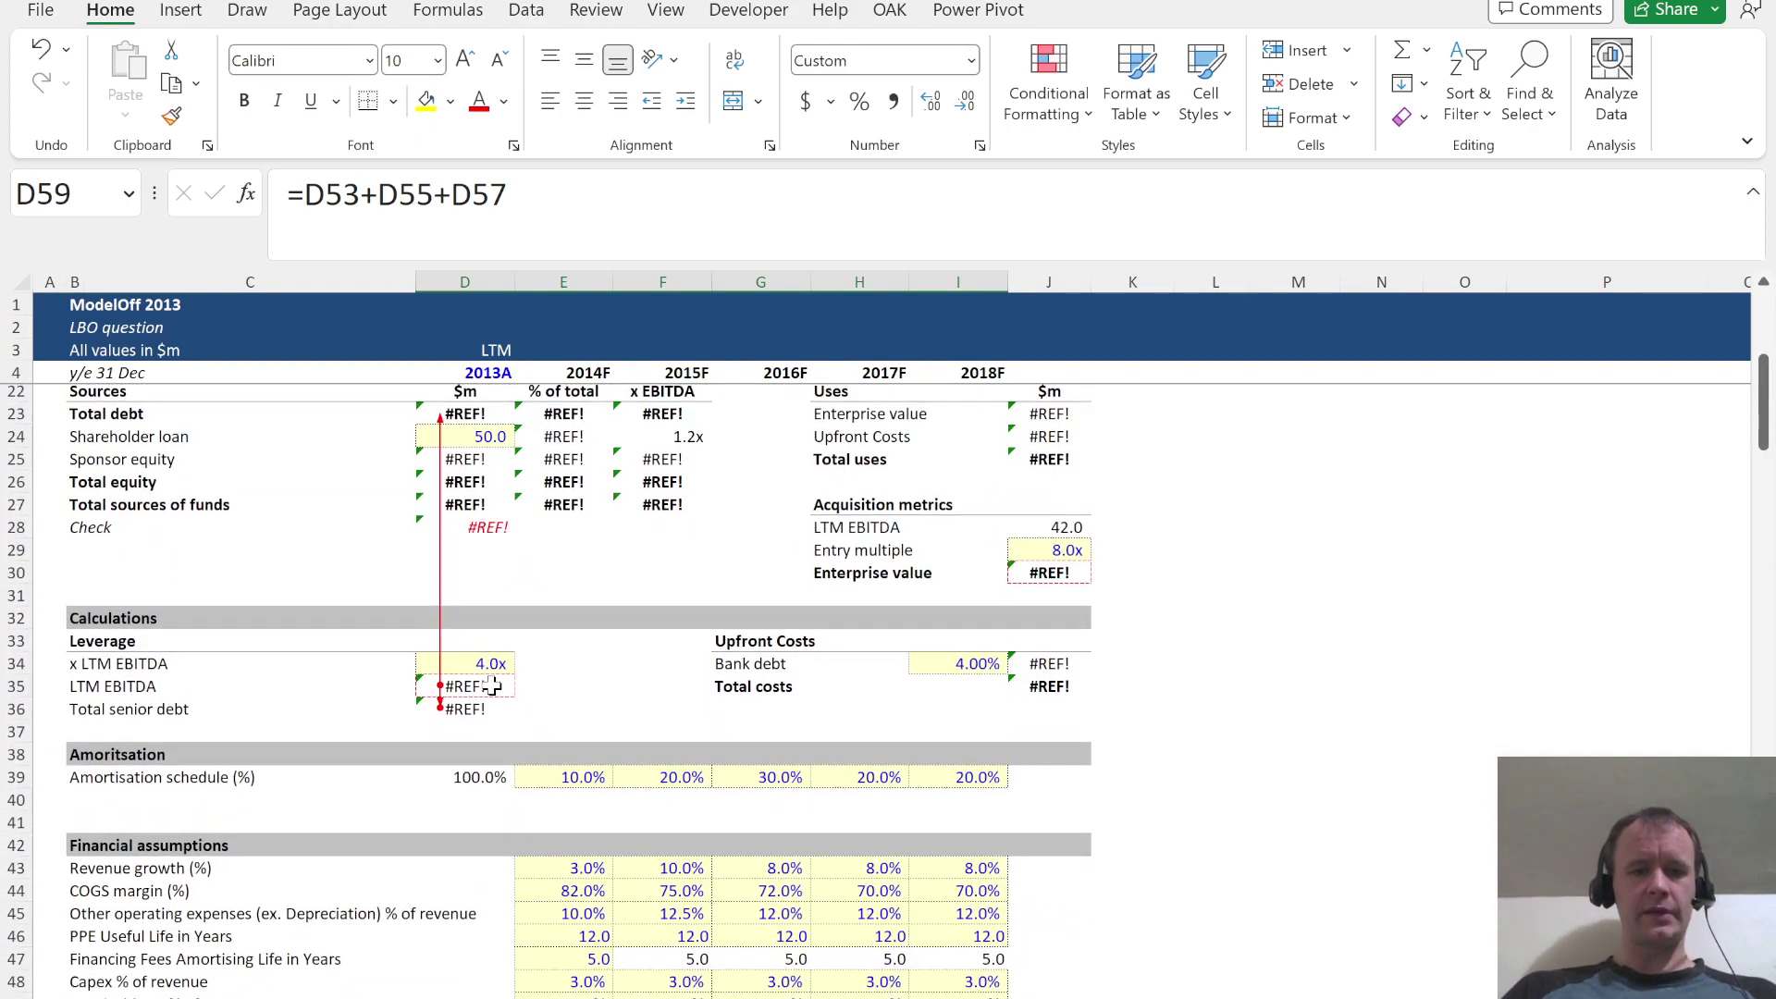
click(491, 687)
text(=)
scroll(491, 687, down, 7)
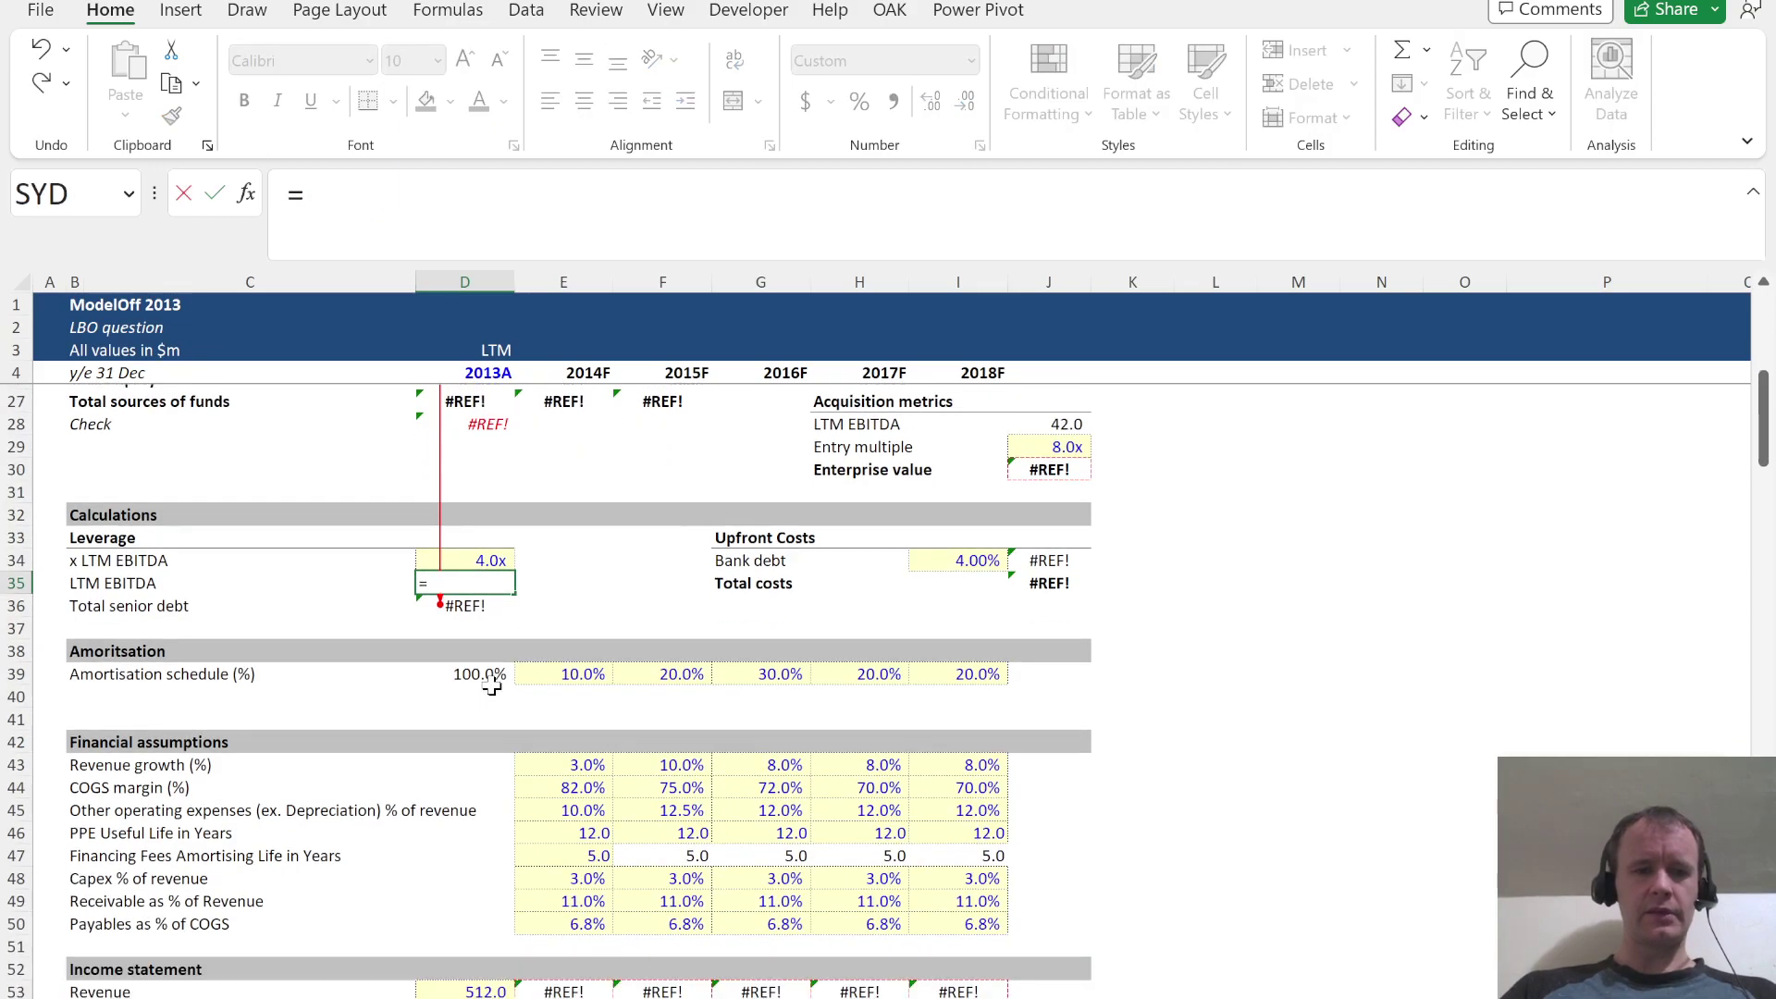
scroll(491, 687, down, 2)
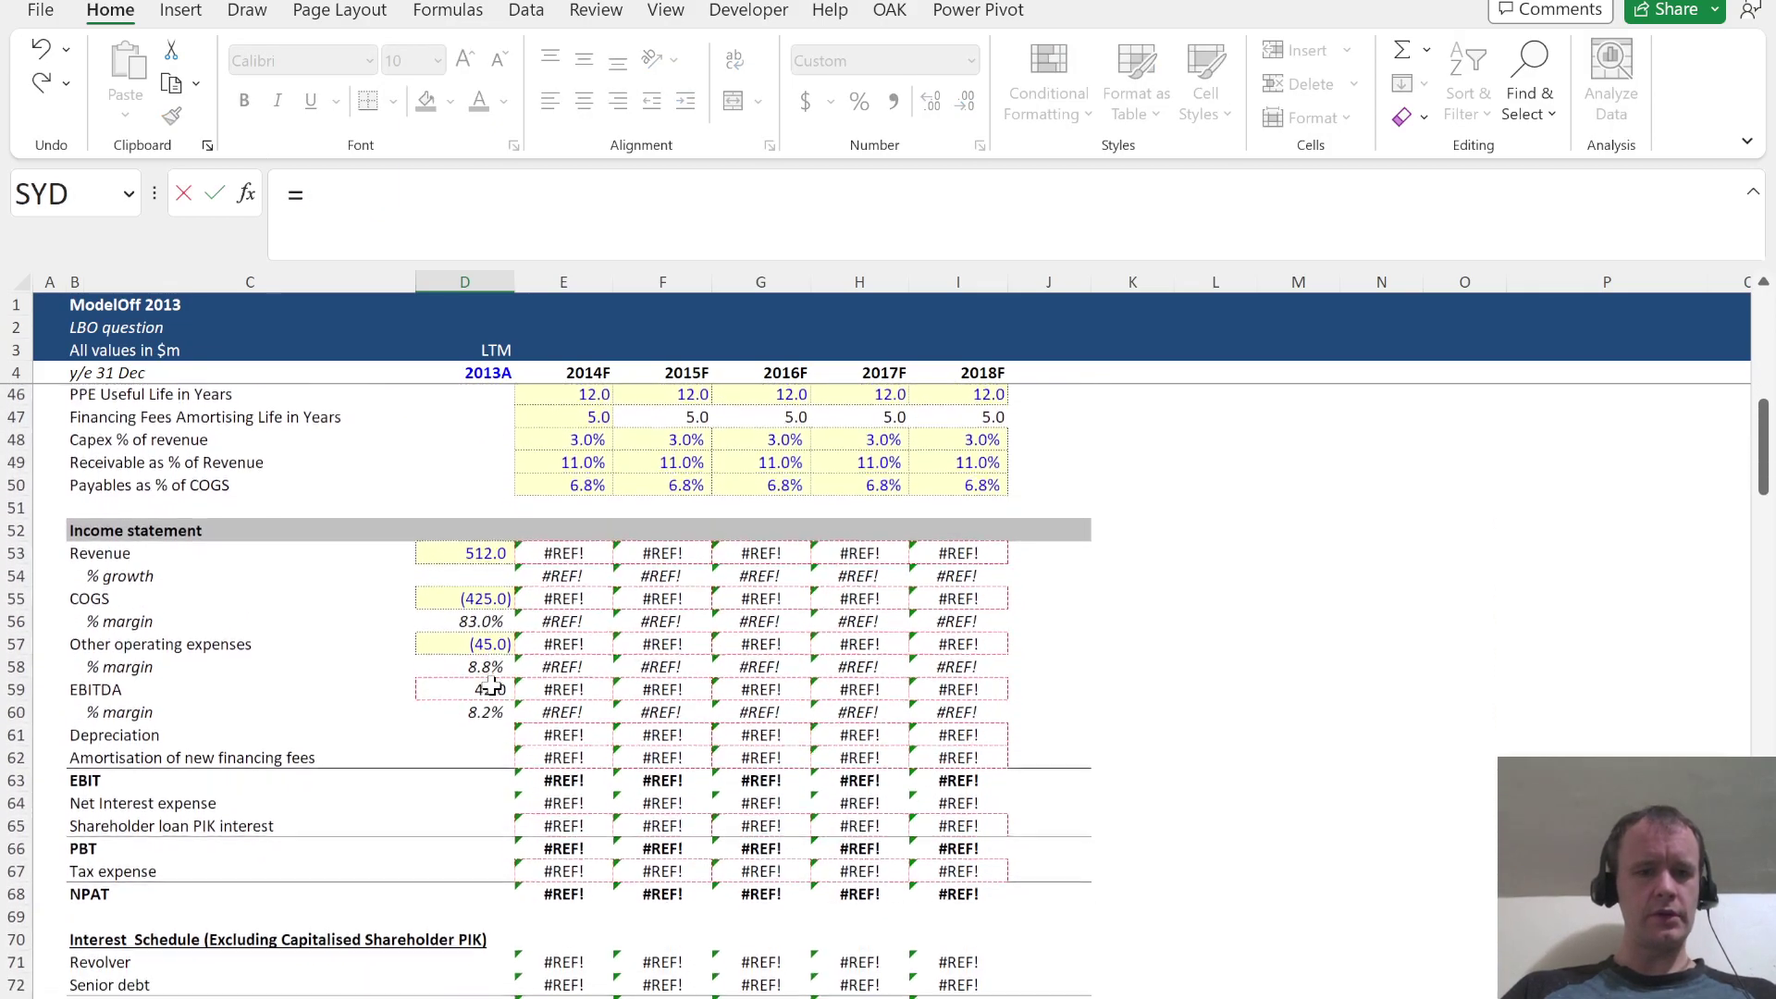
click(465, 696)
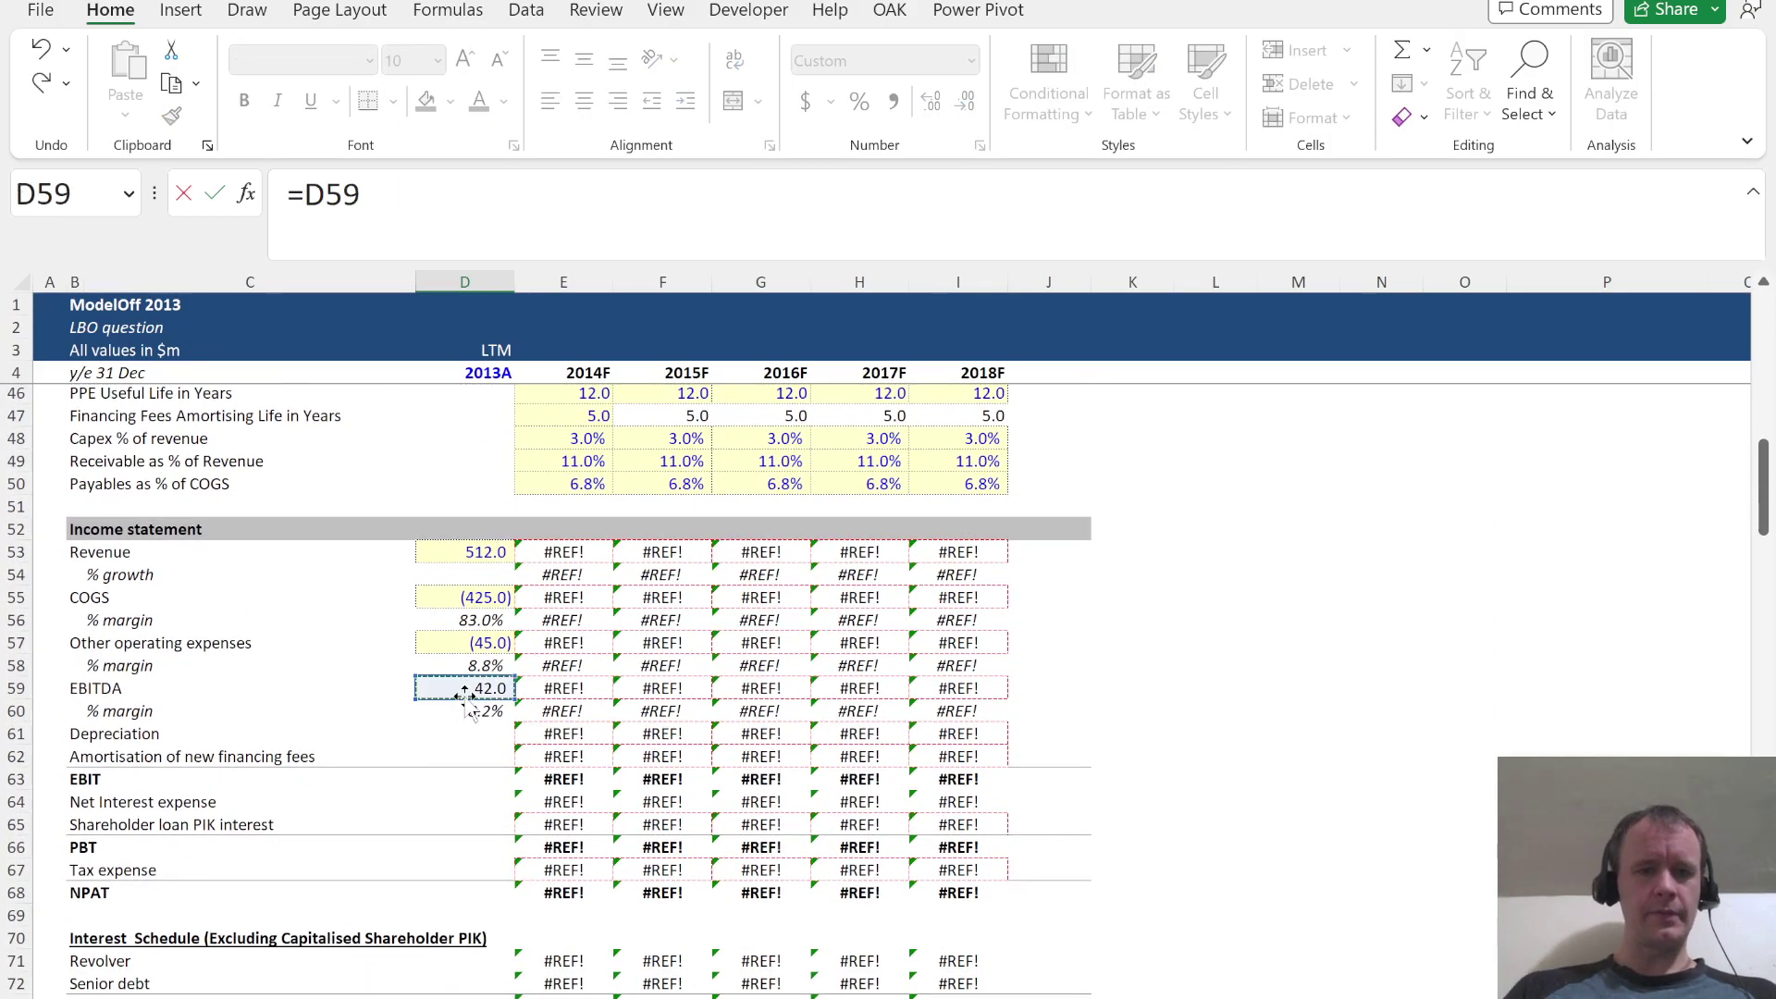
key(Return)
Review column D for remaining errors, checking the x LTM EBITDA multiple in D34 and the Total debt formula in D23
scroll(473, 549, up, 2)
scroll(473, 549, up, 1)
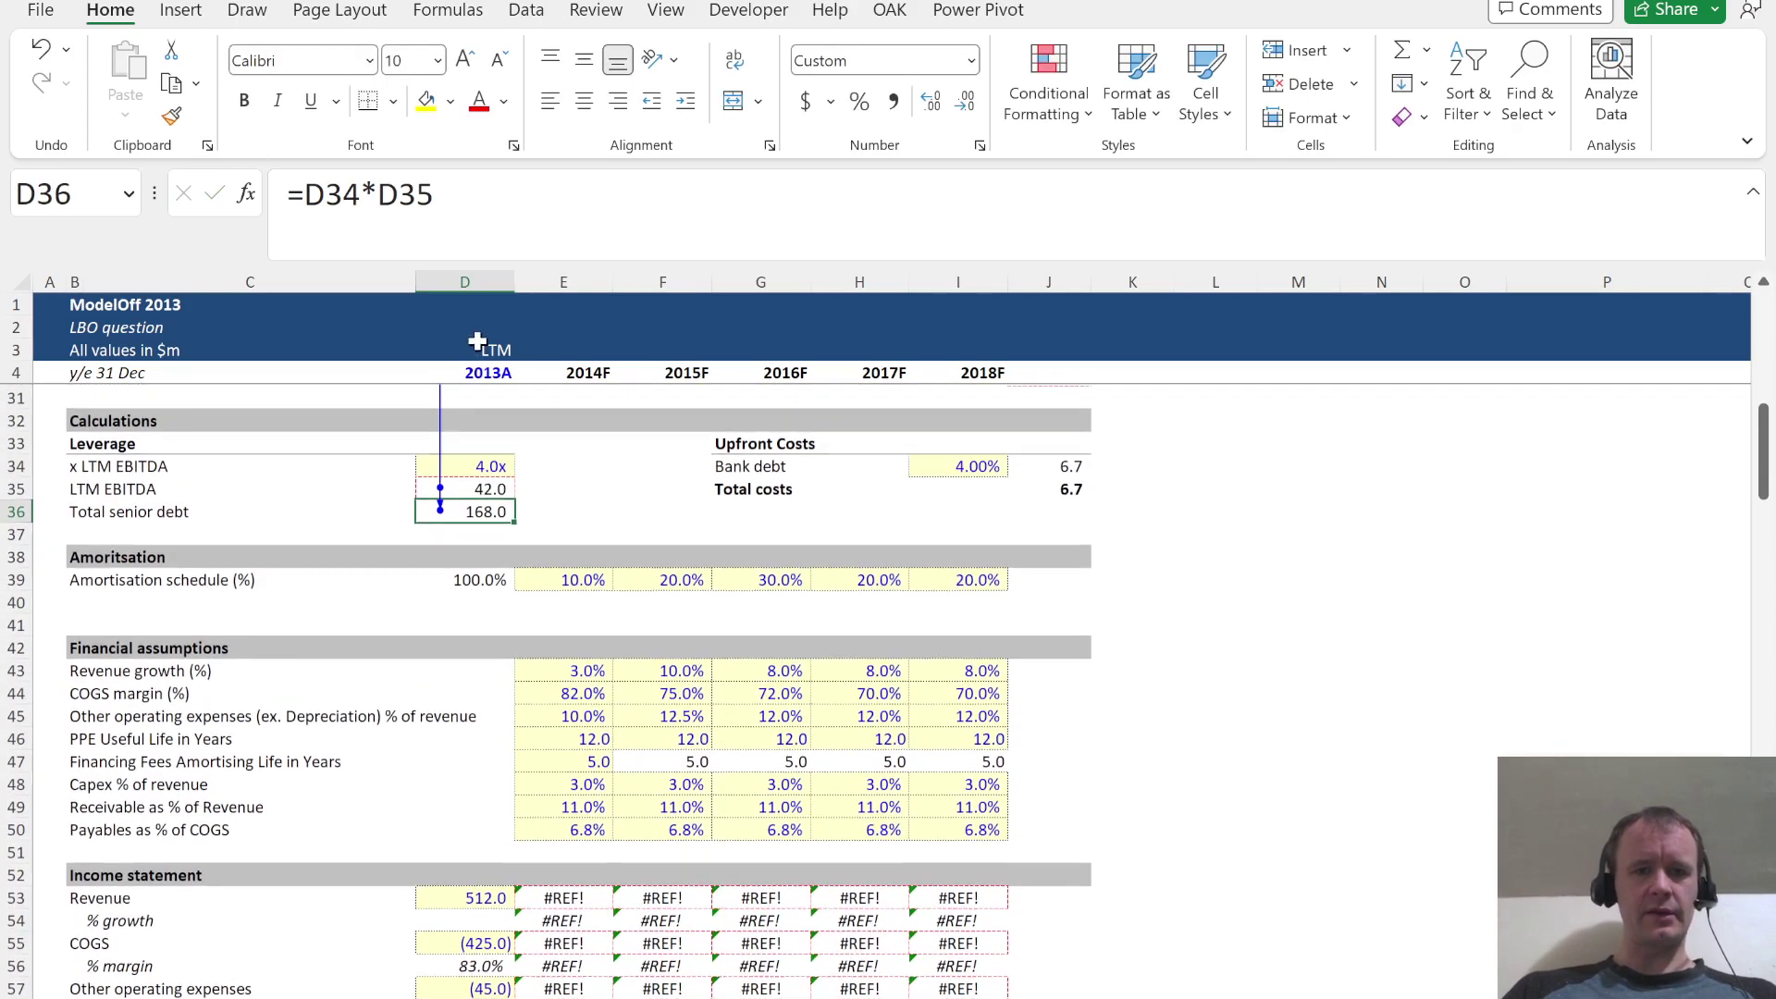
scroll(527, 508, down, 5)
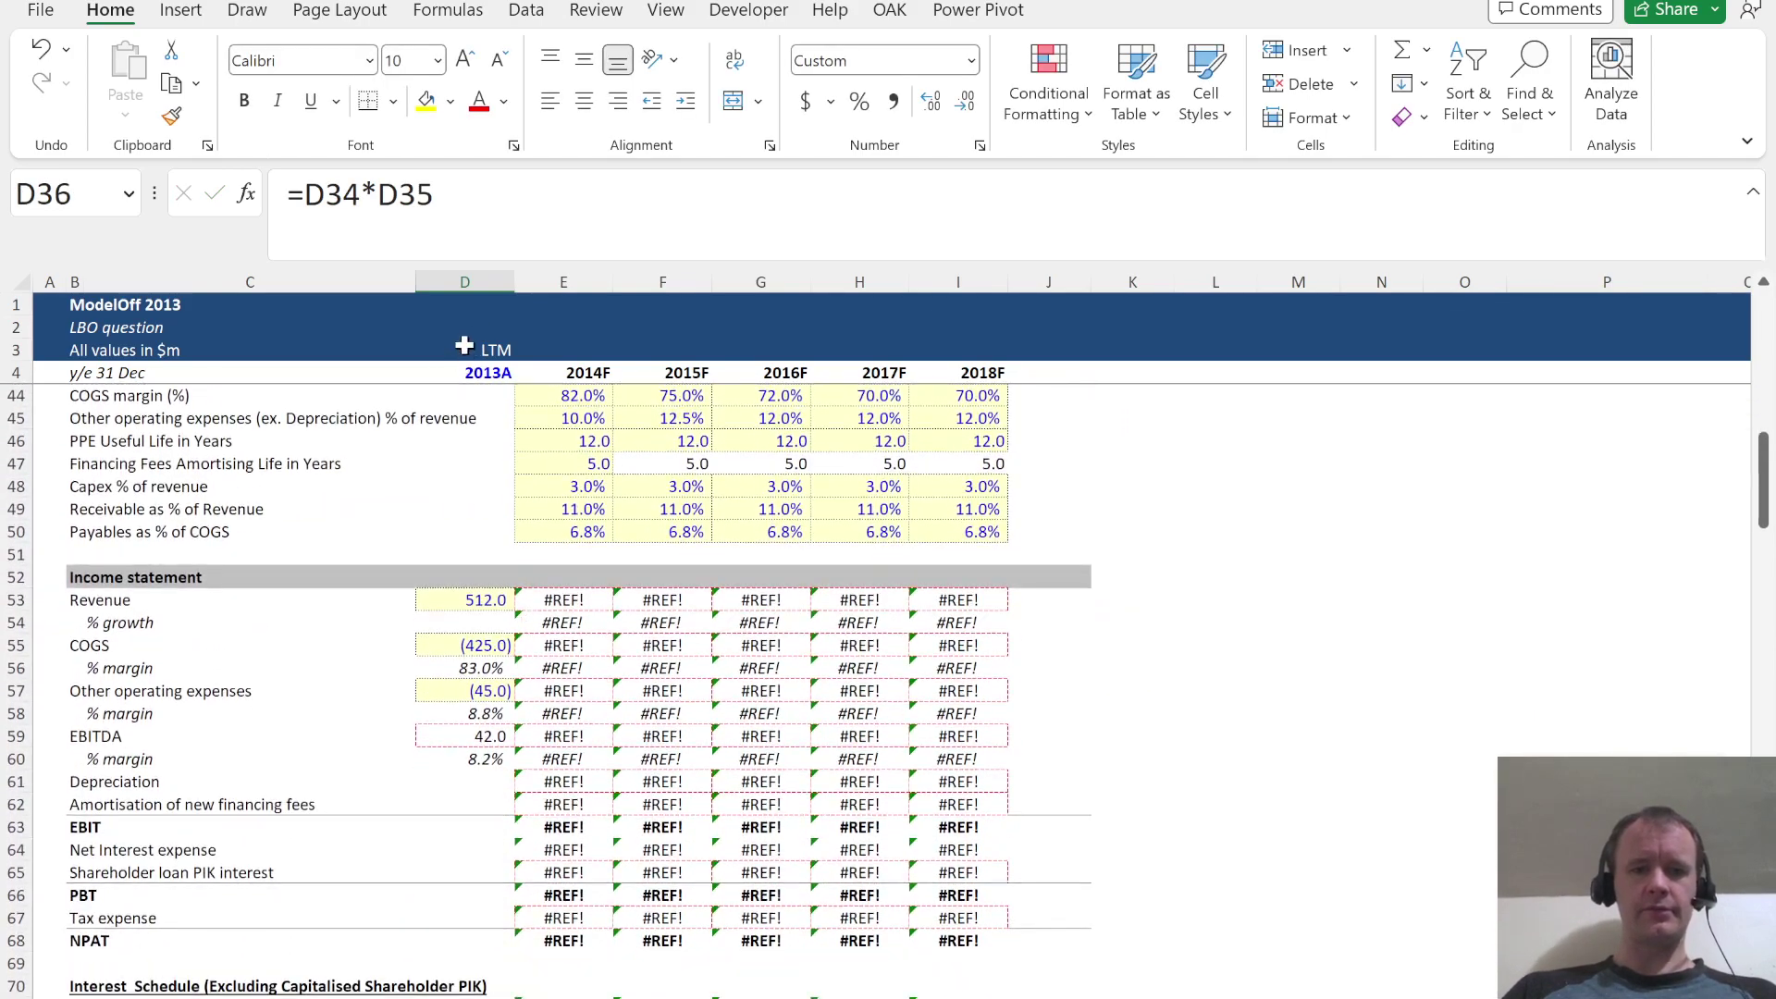
click(465, 282)
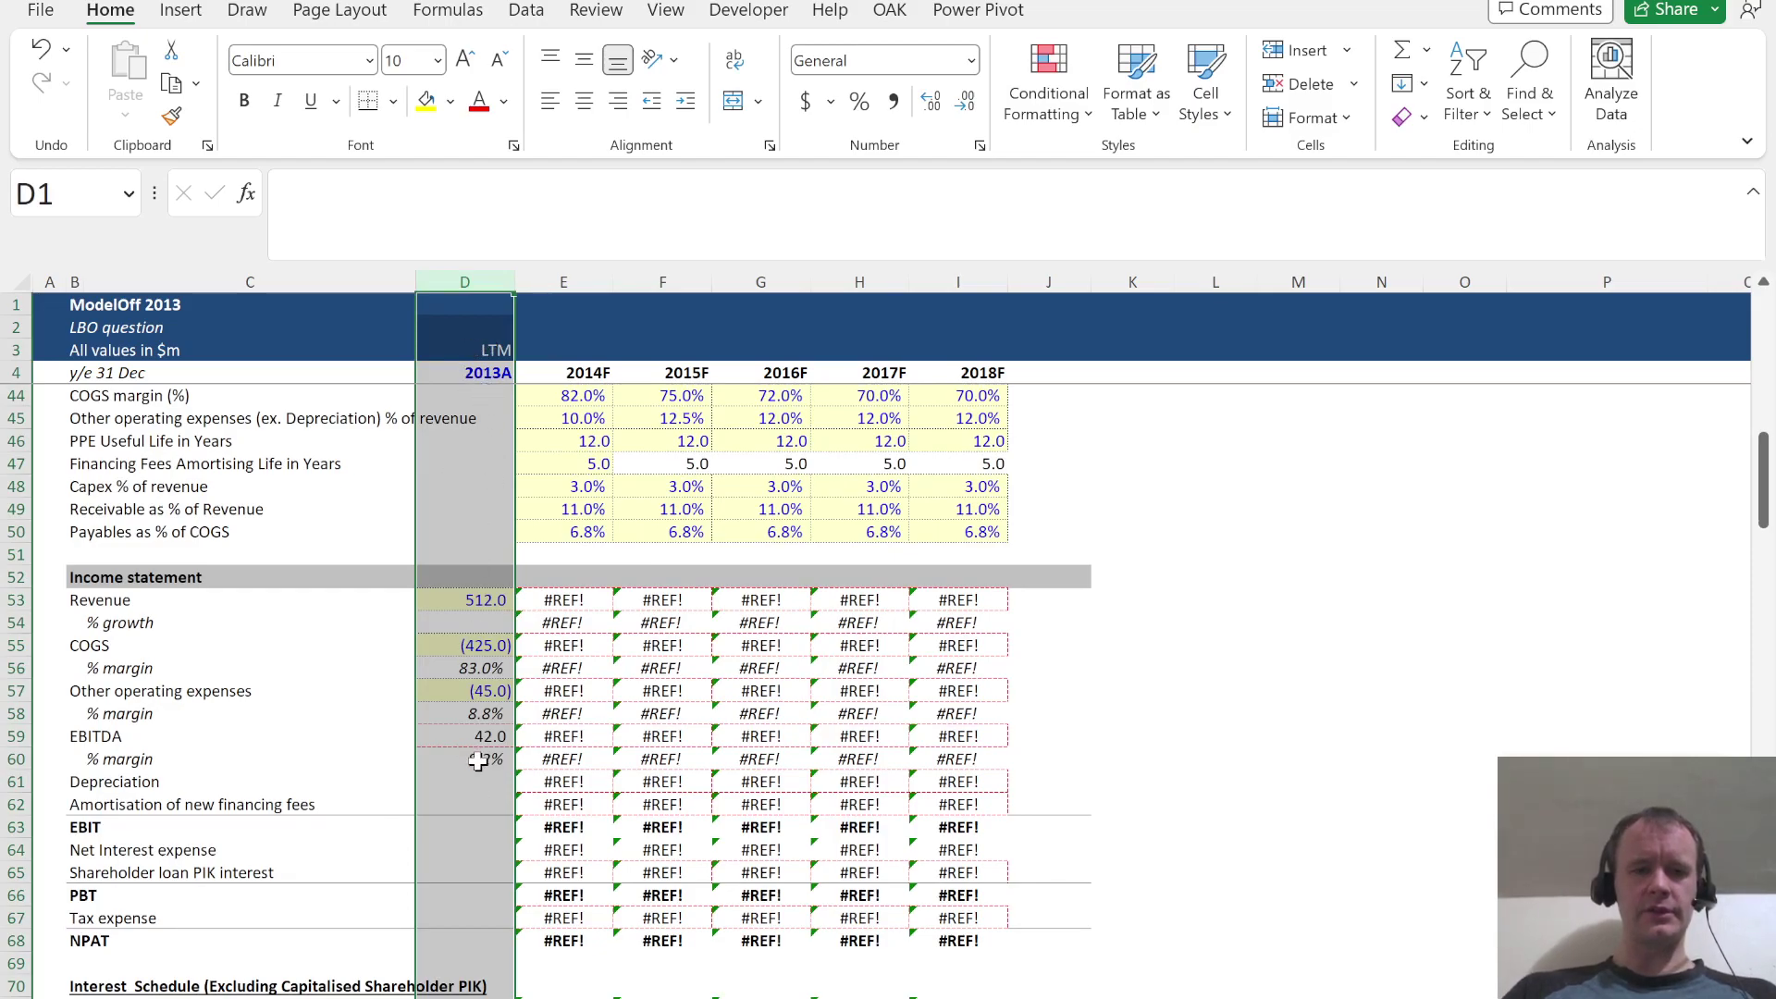
scroll(482, 771, up, 13)
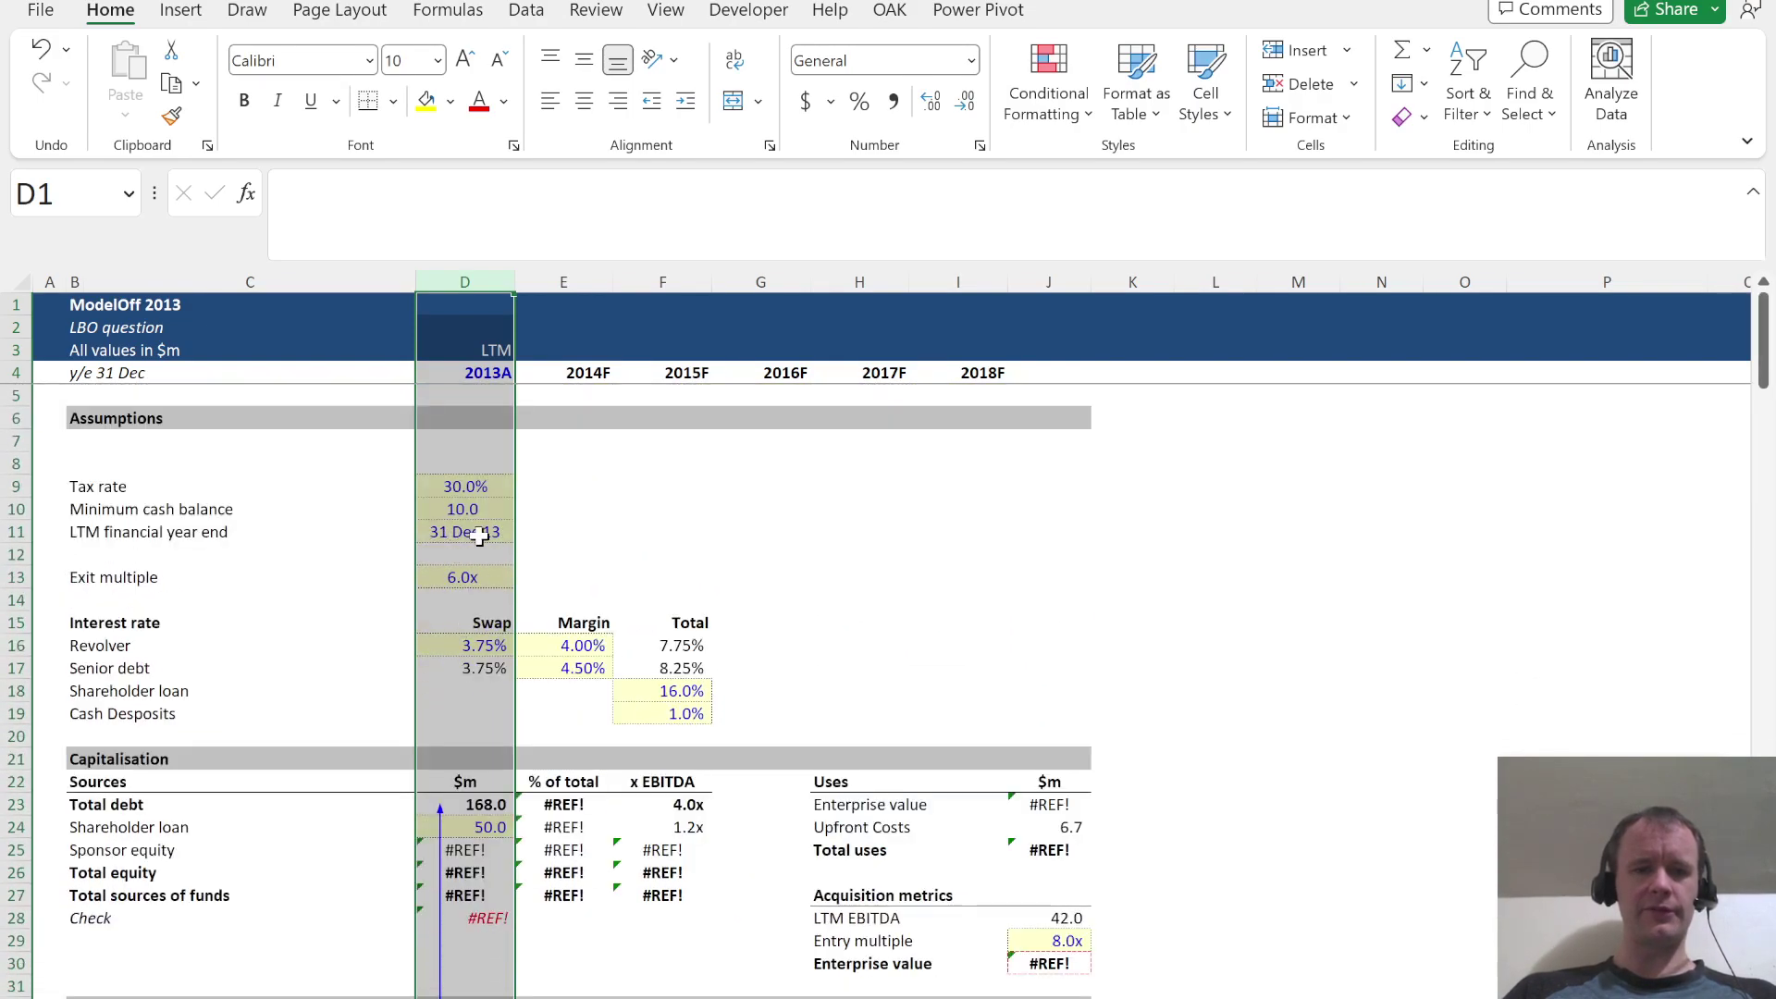
scroll(497, 661, down, 6)
scroll(497, 660, down, 2)
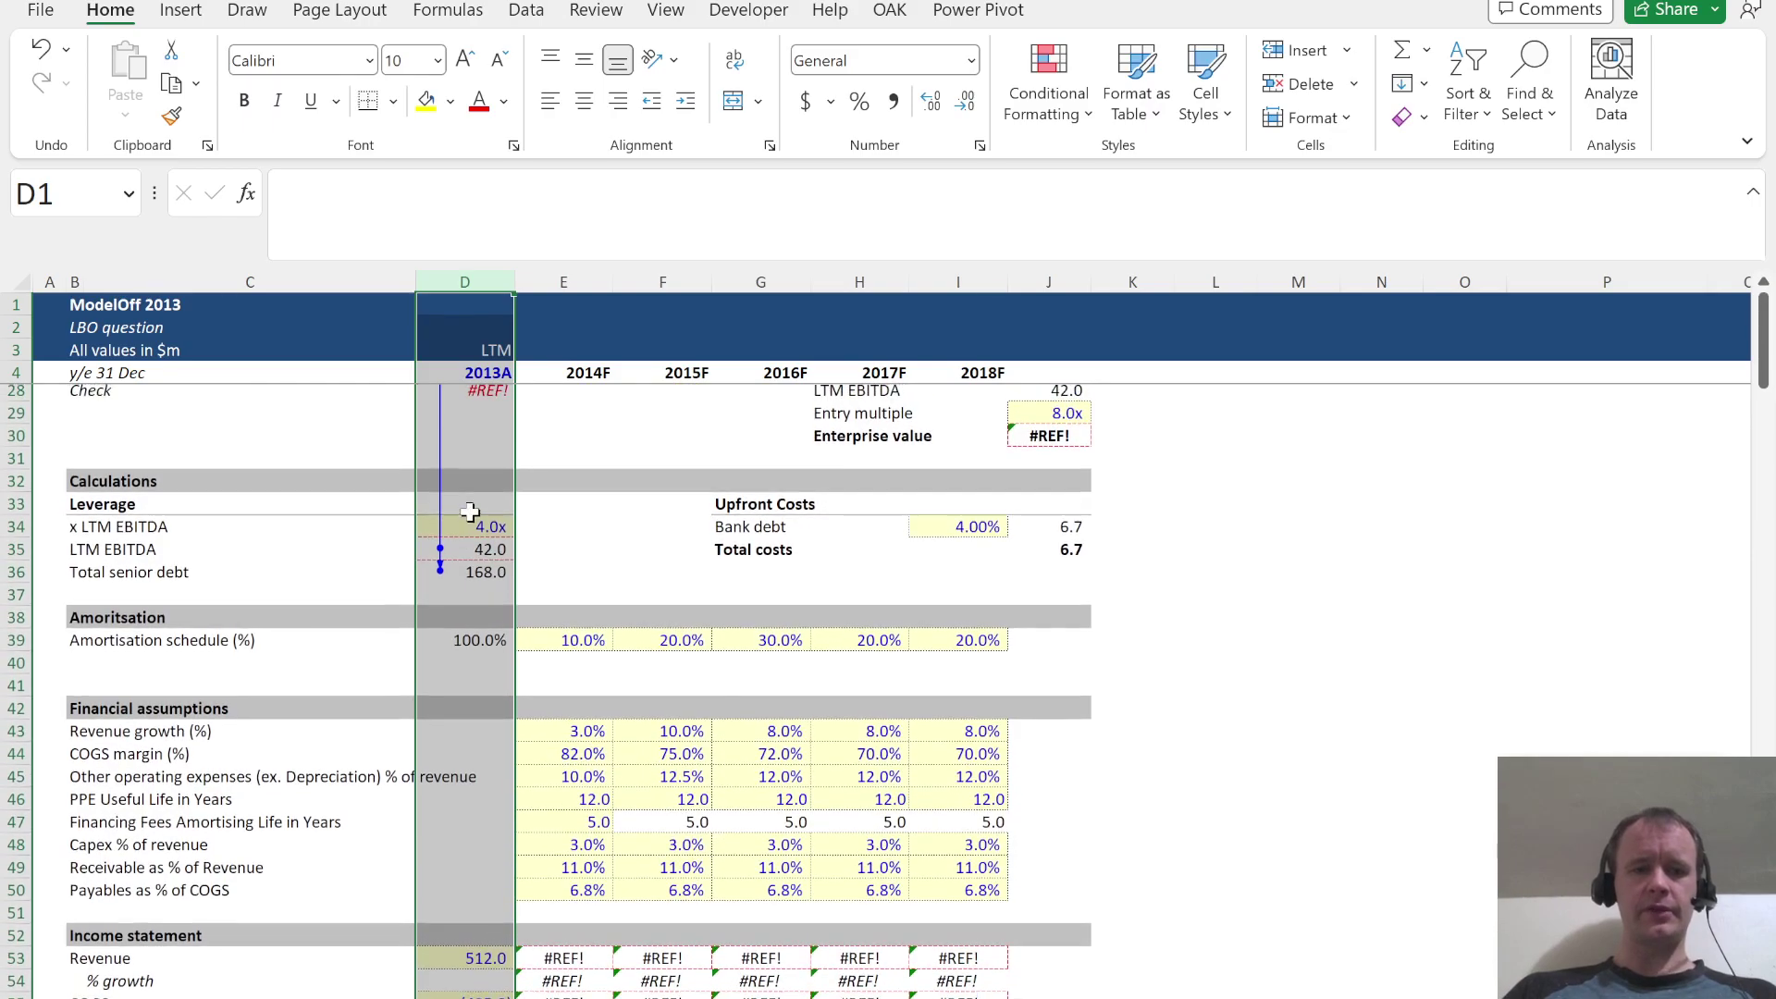
click(474, 526)
scroll(588, 508, up, 4)
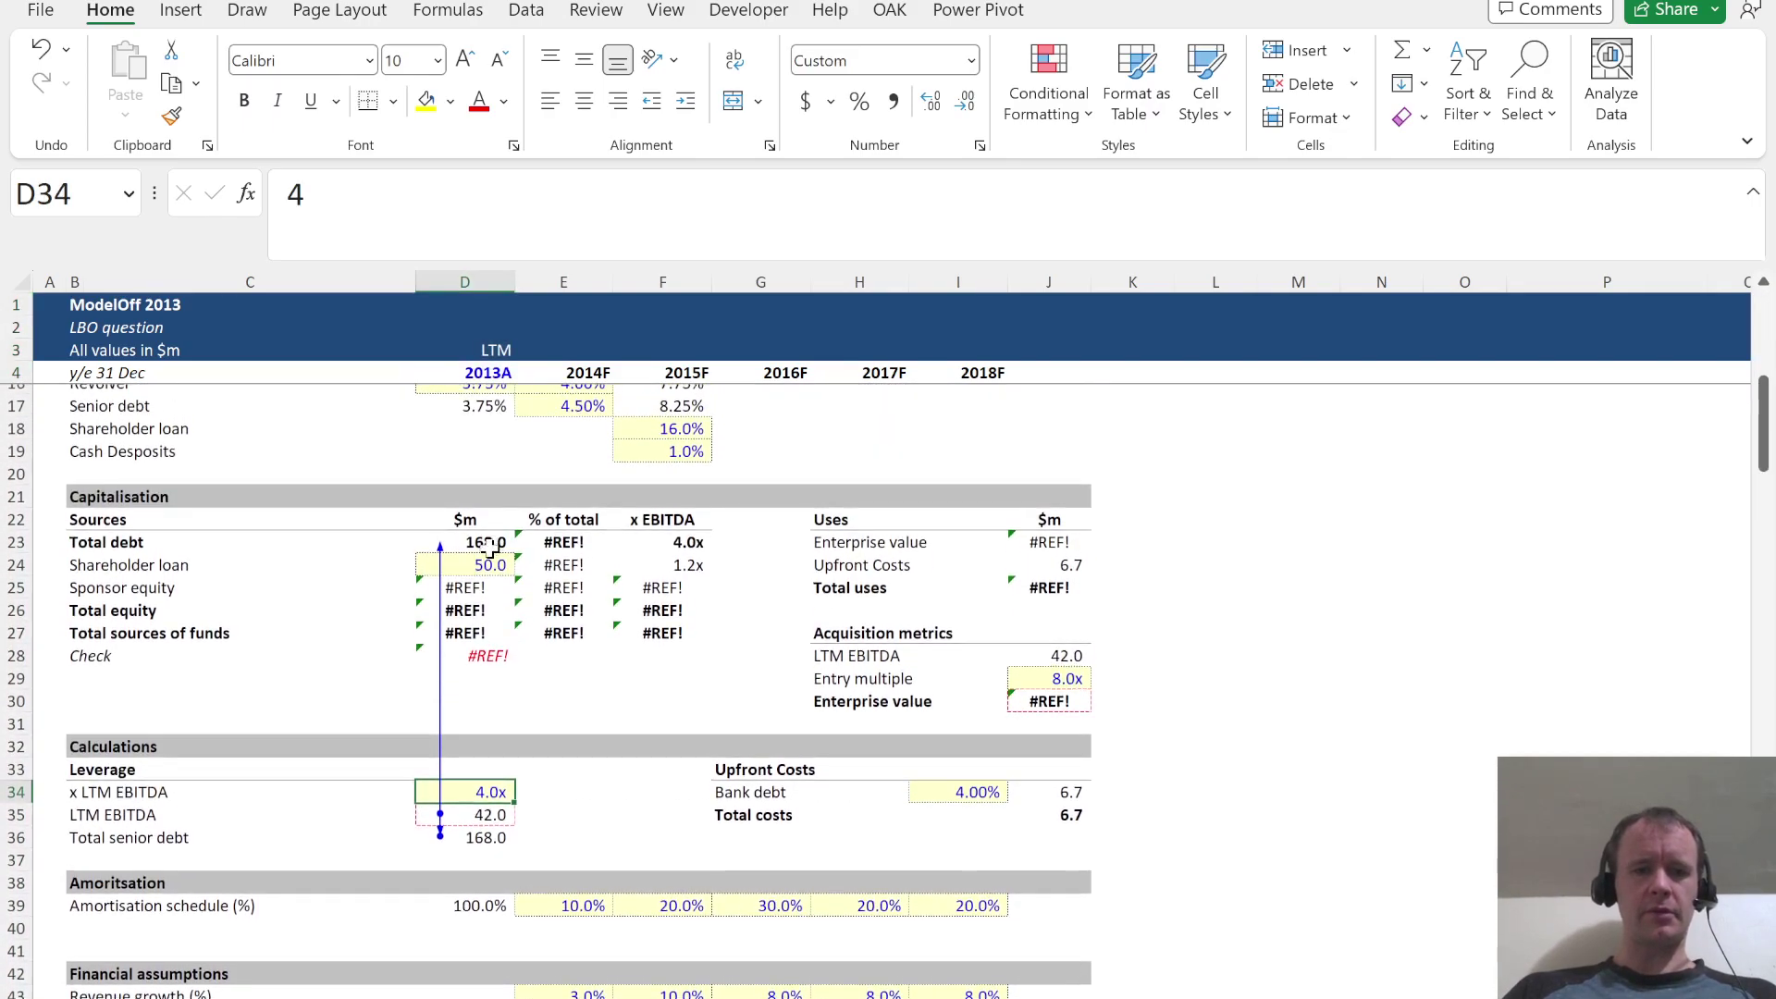
click(485, 542)
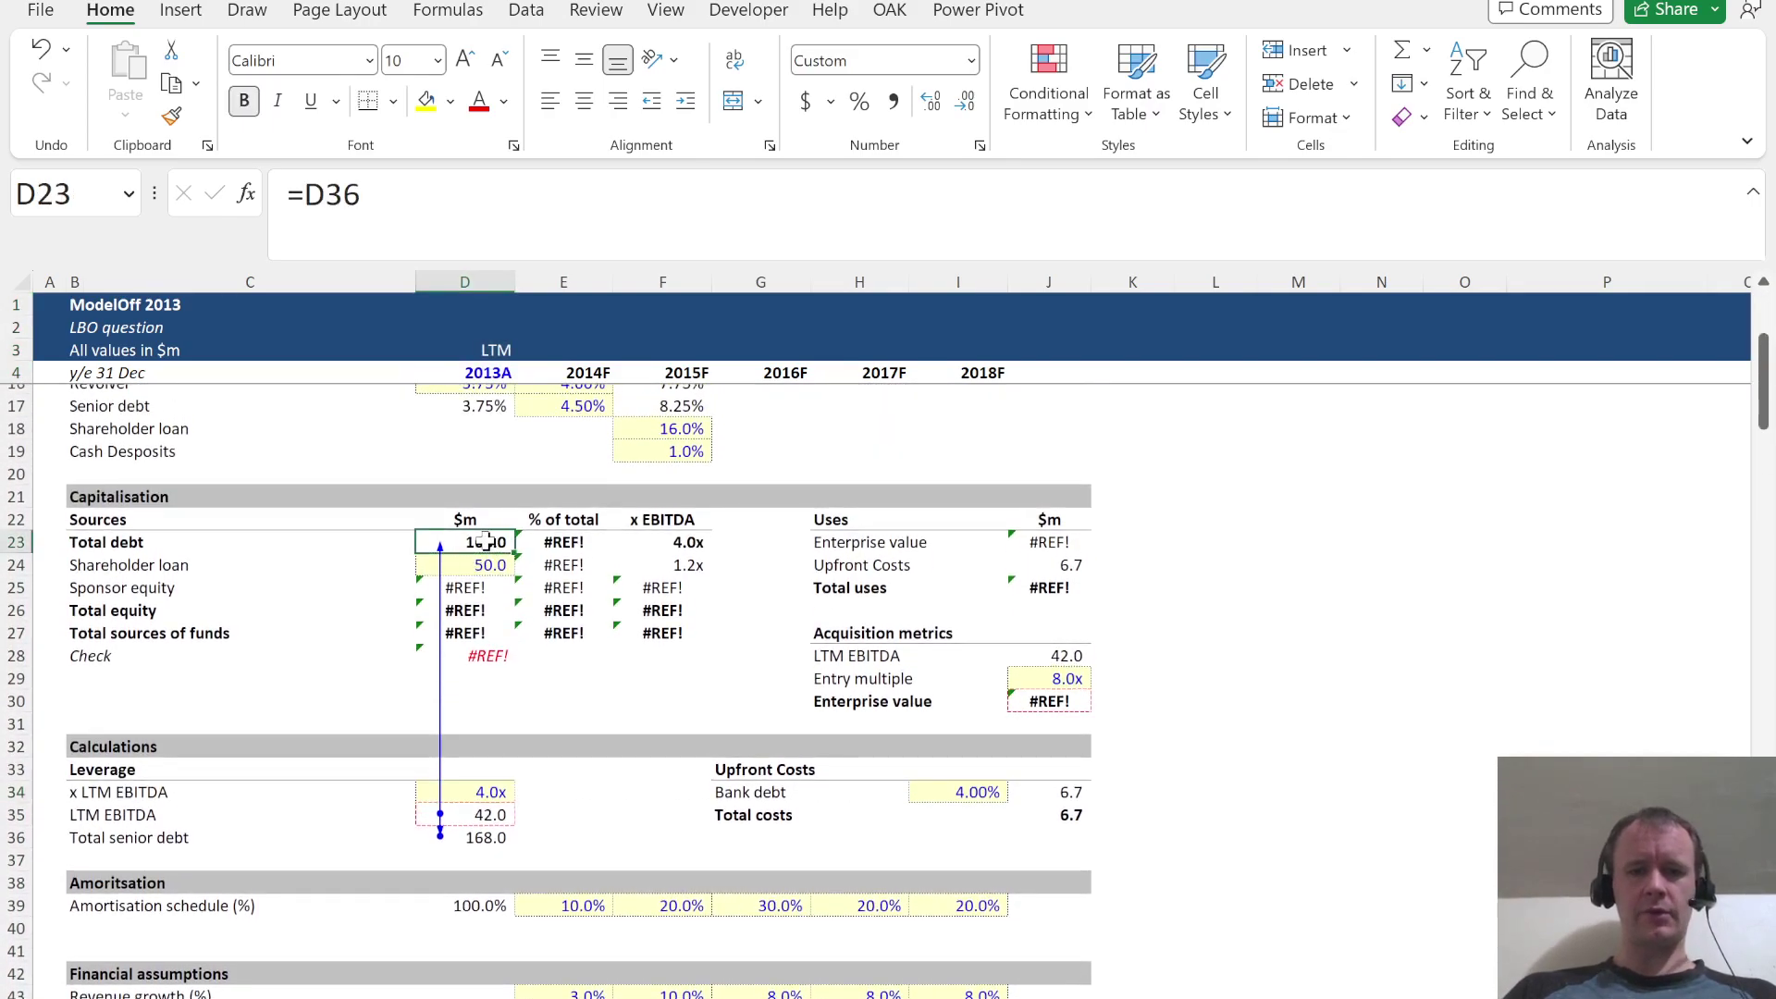
Run Trace Error on Sponsor equity D25 and inspect the Enterprise value J30 and LTM EBITDA J28 formulas
click(453, 587)
key(t)
key(u)
key(e)
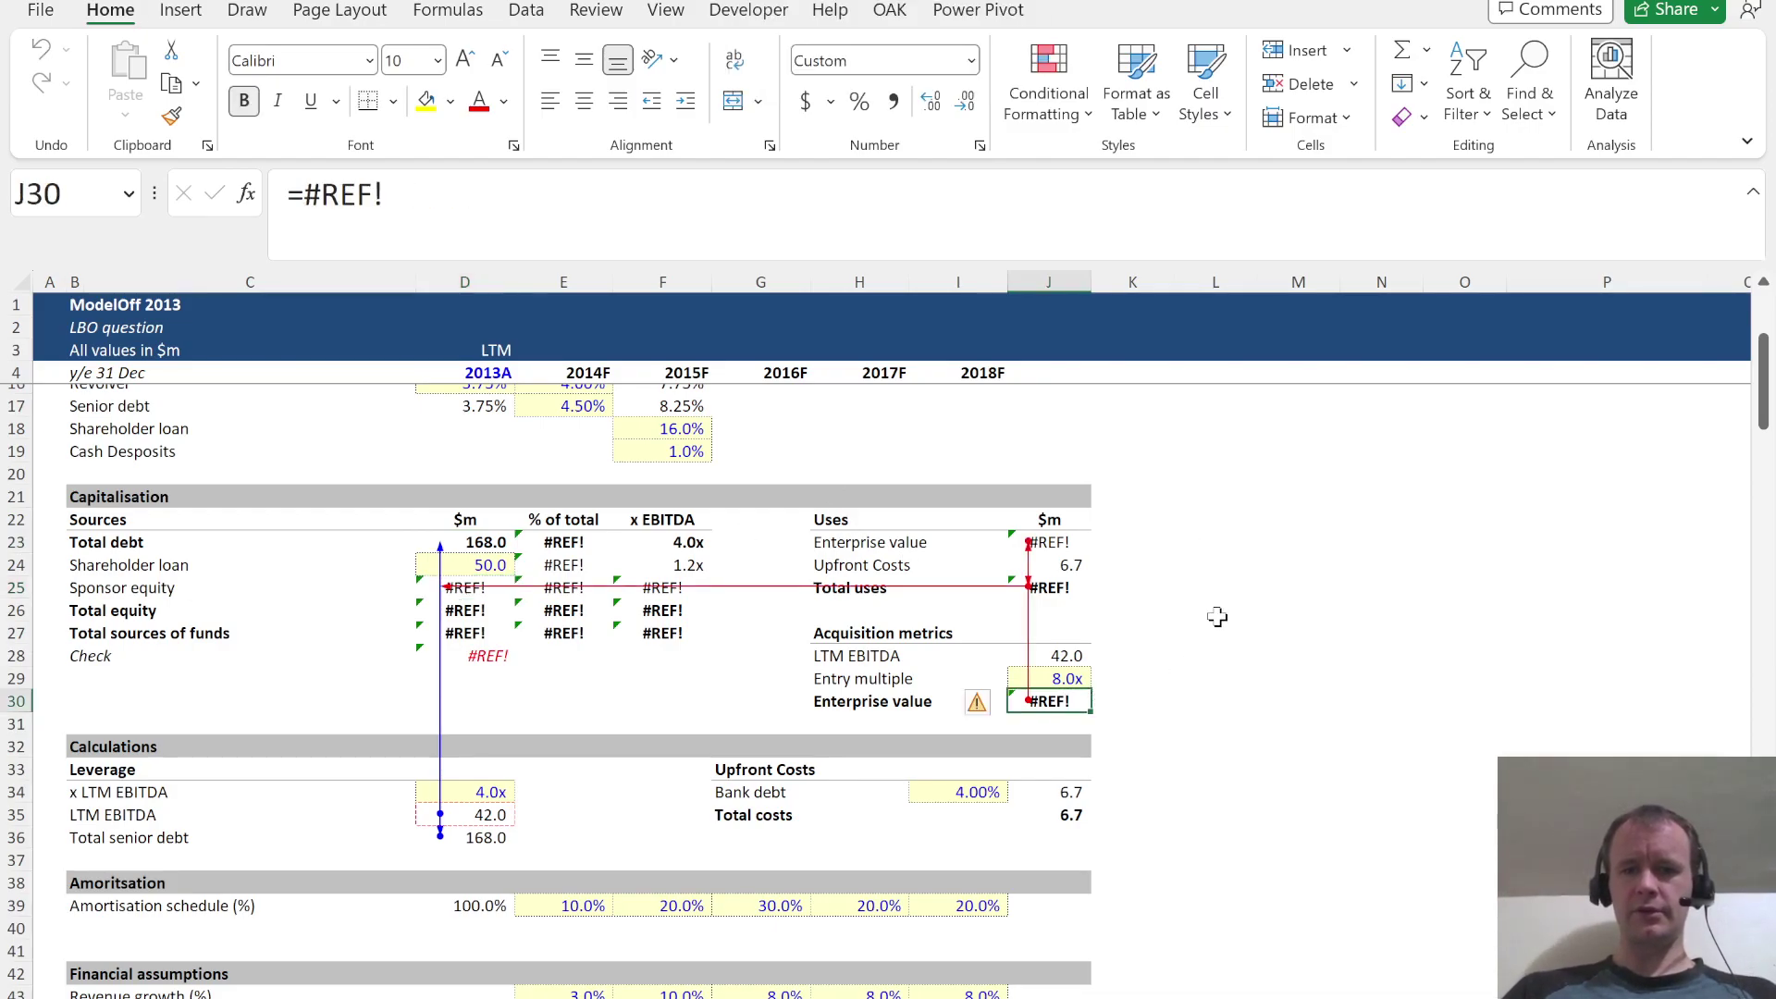
key(Up)
key(Up)
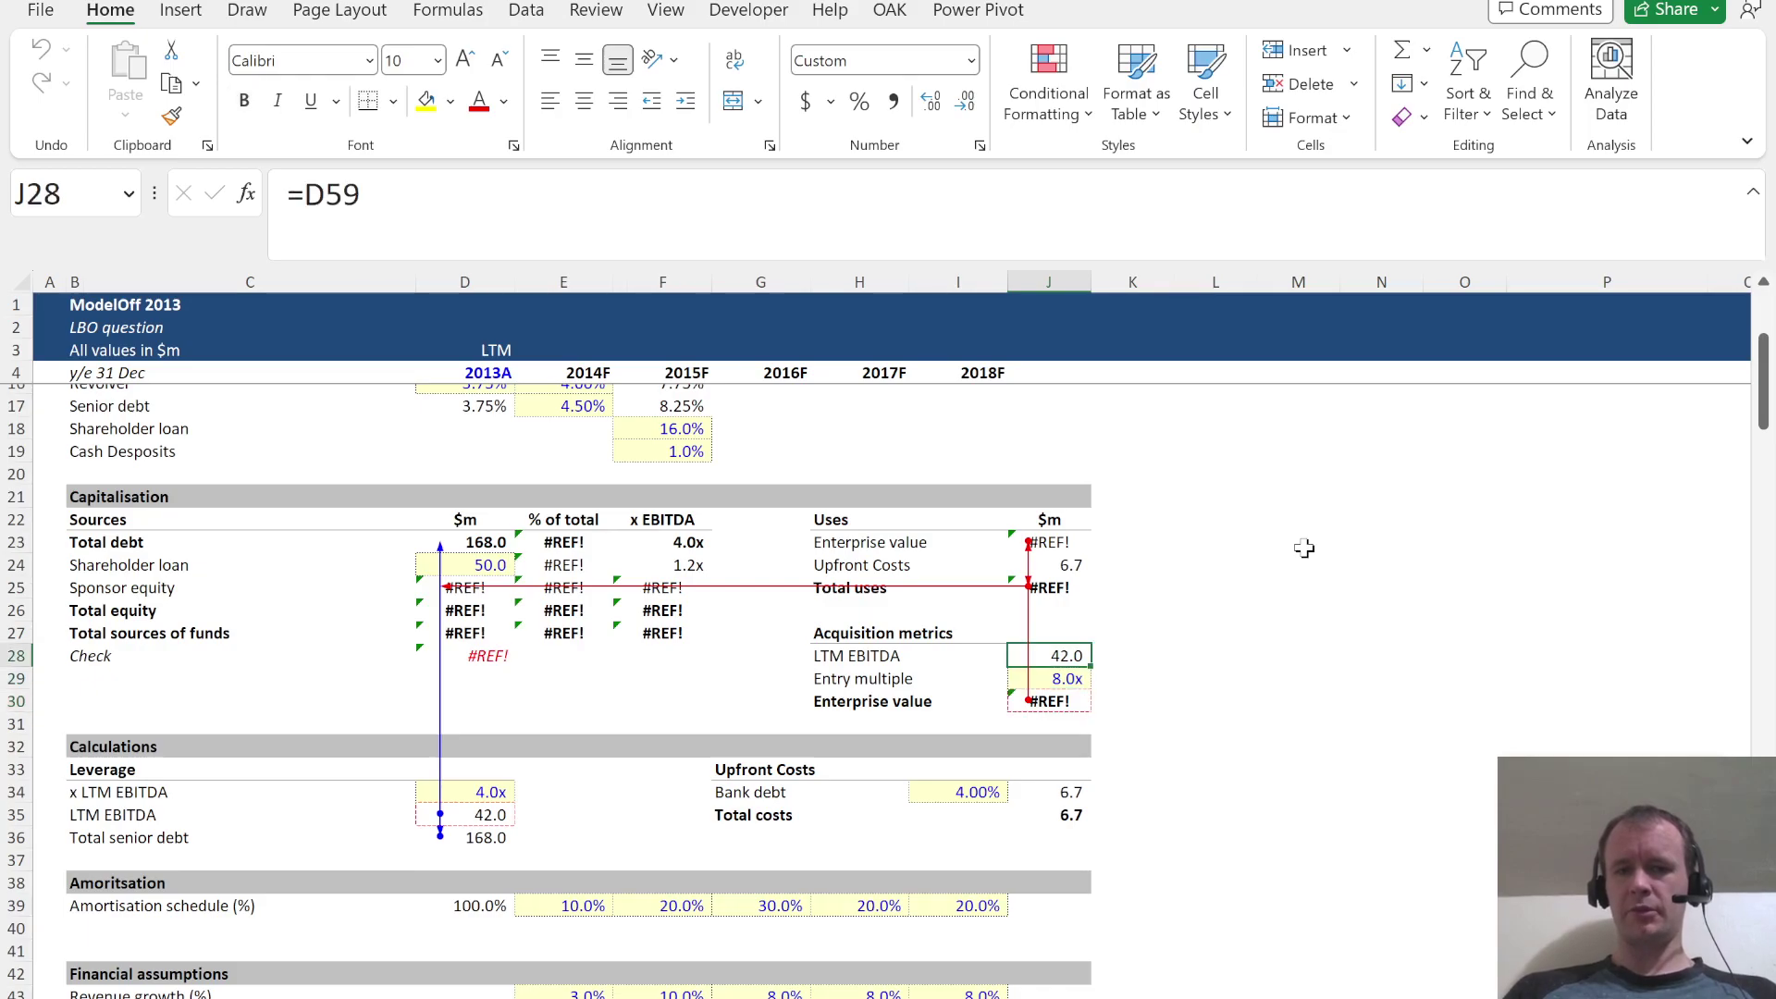
key(Down)
key(Down)
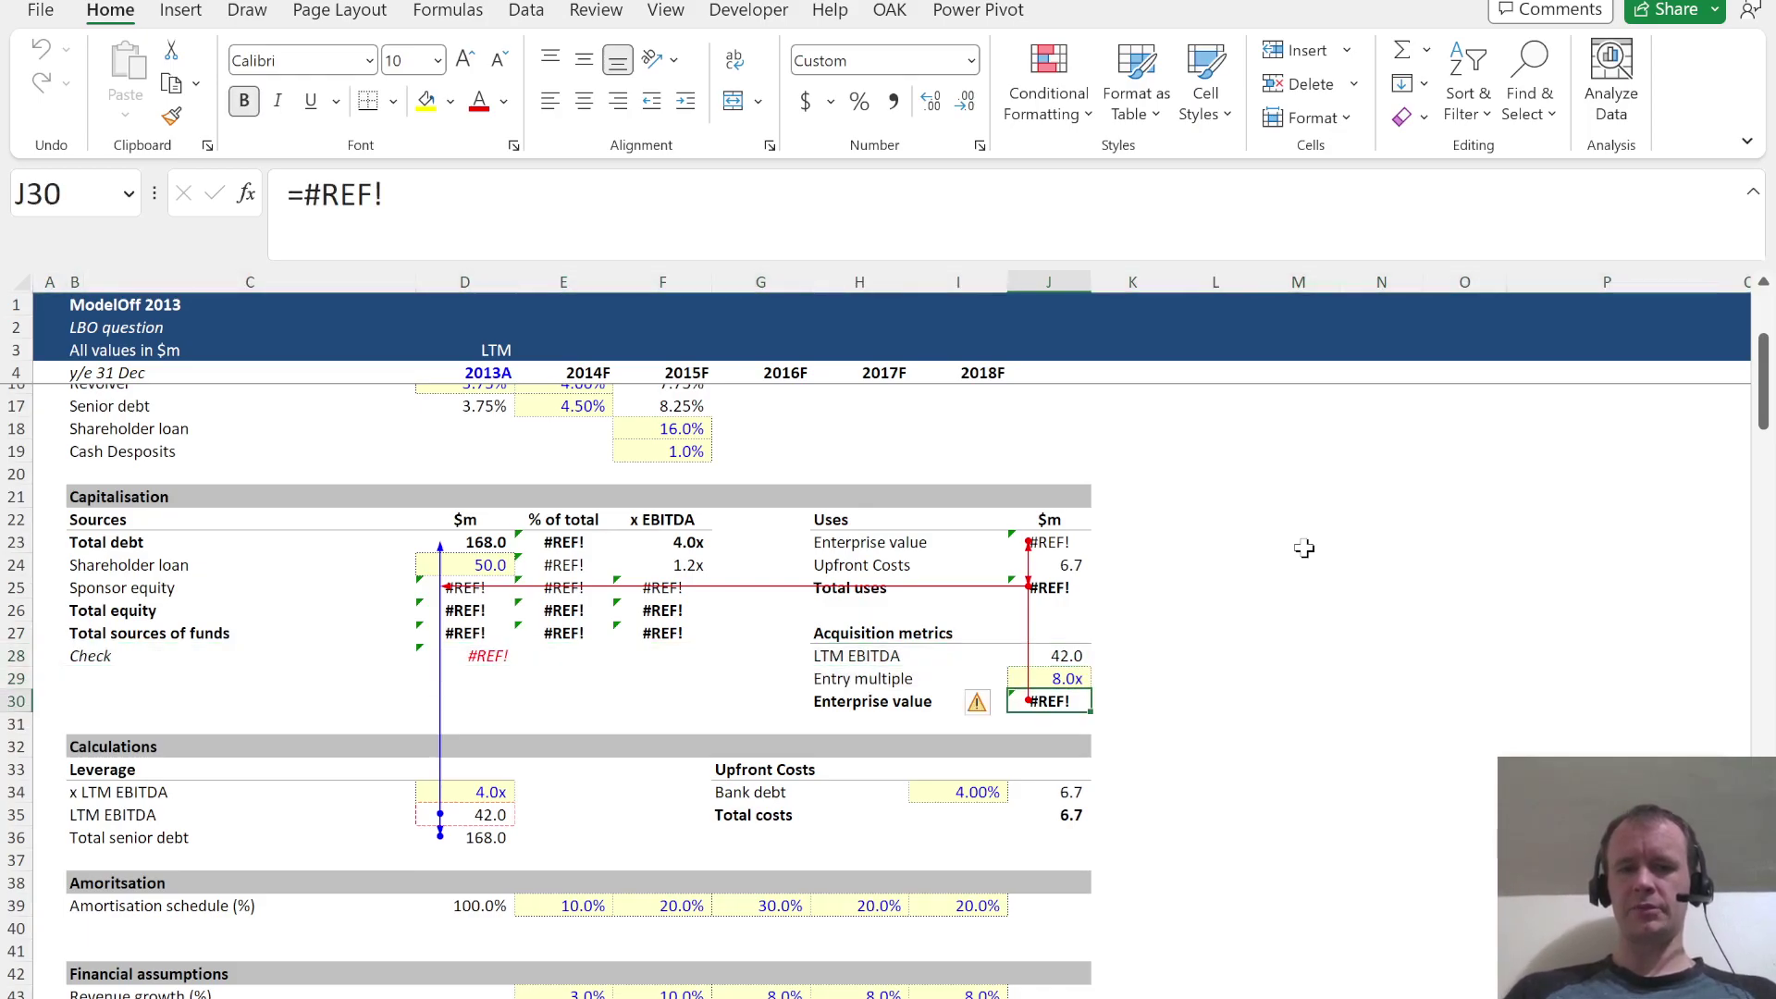
Calculate Enterprise value in J30 as LTM EBITDA times the entry multiple, =J28*J29
text(=)
key(Up)
key(Up)
text(*)
key(Up)
key(Return)
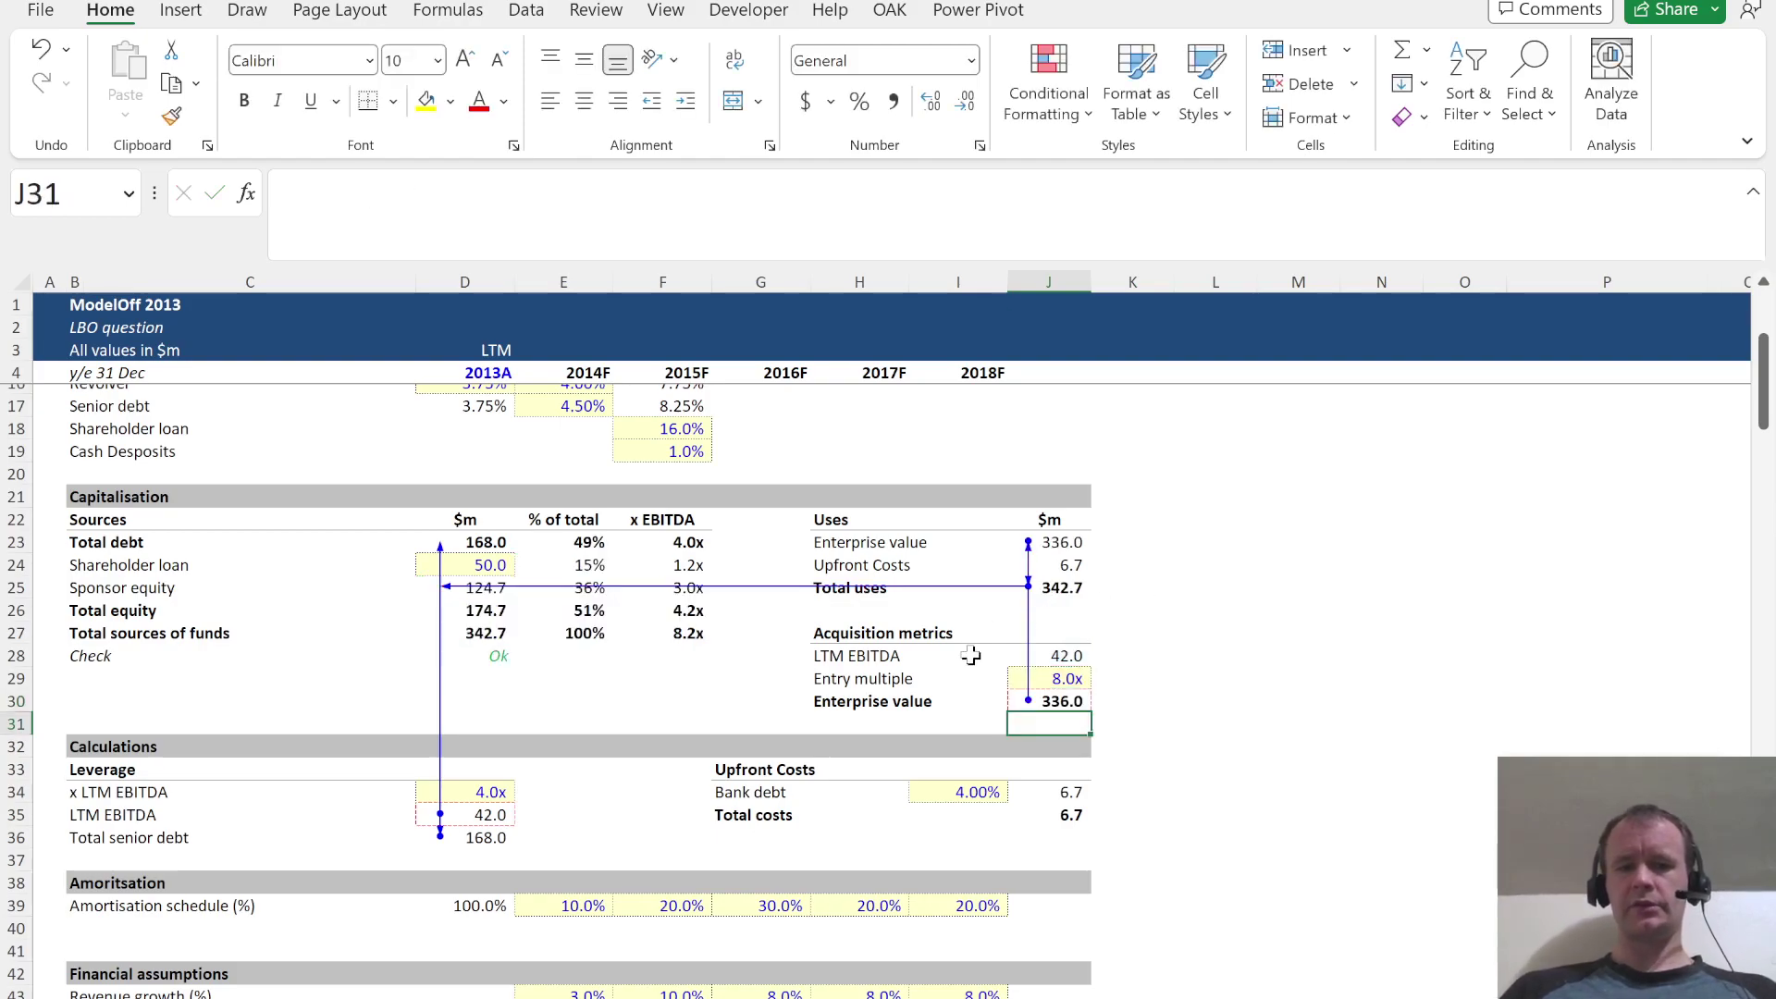
Remove all the trace arrows from the sheet and reselect Enterprise value J30
key(alt)
key(t)
key(u)
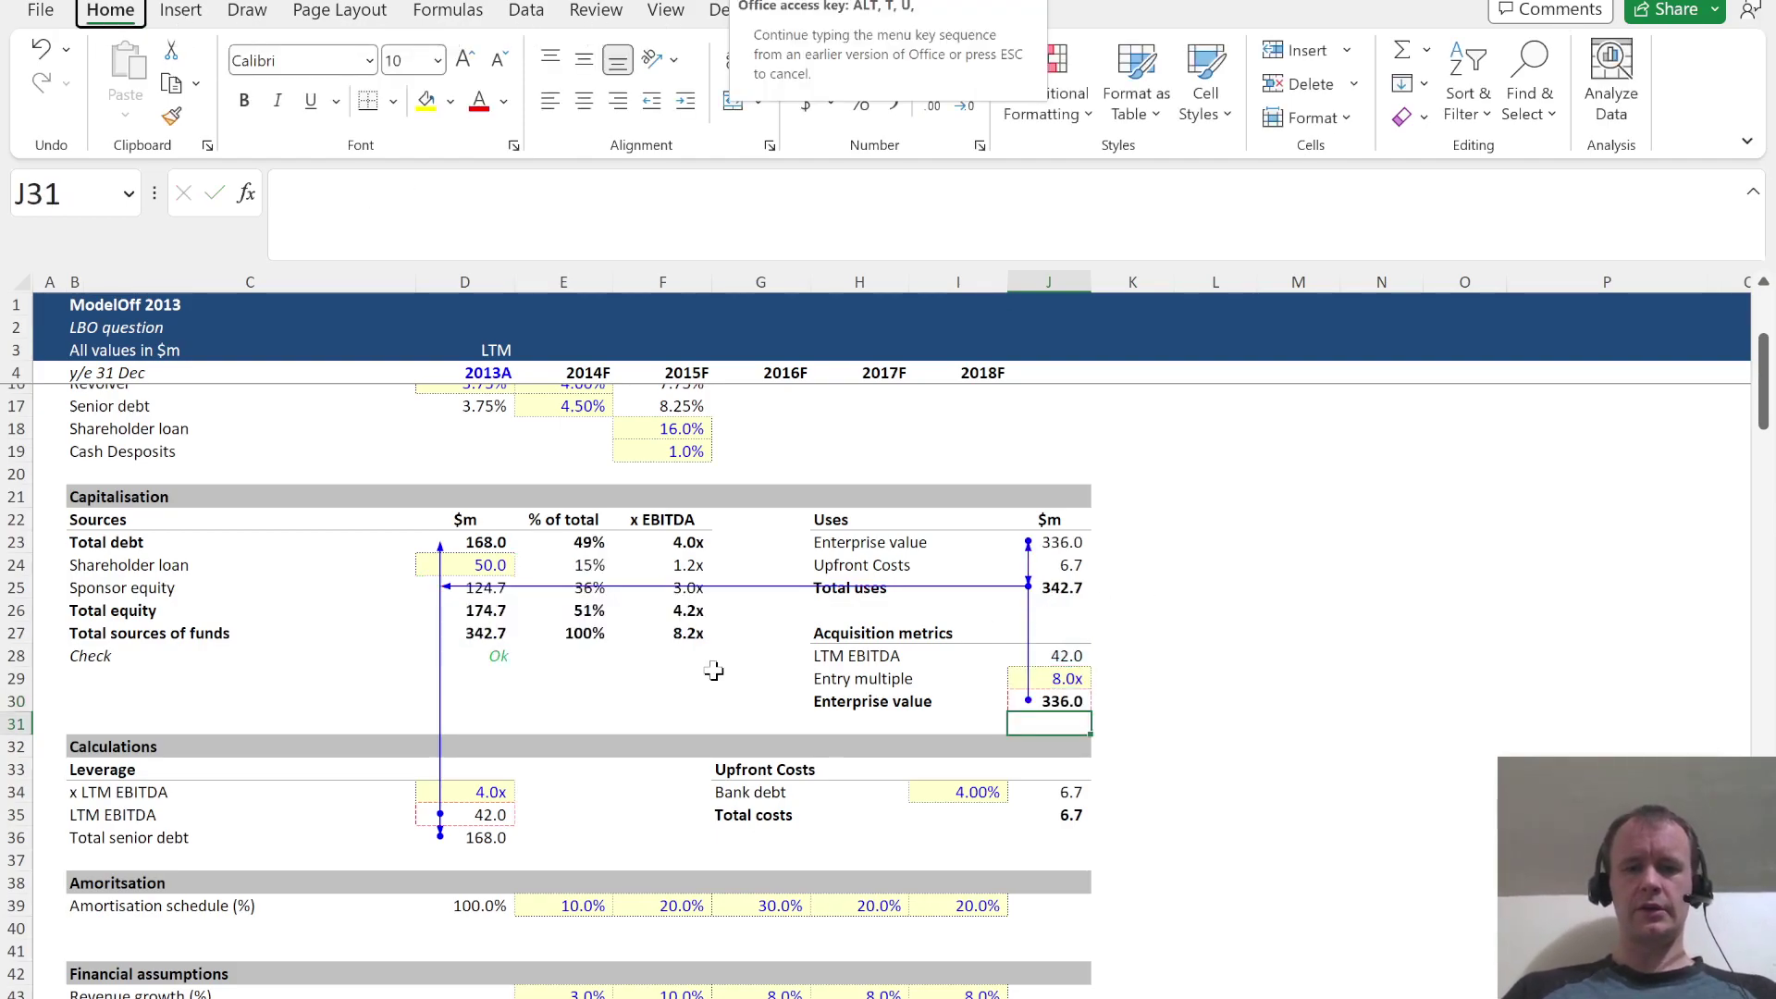
key(a)
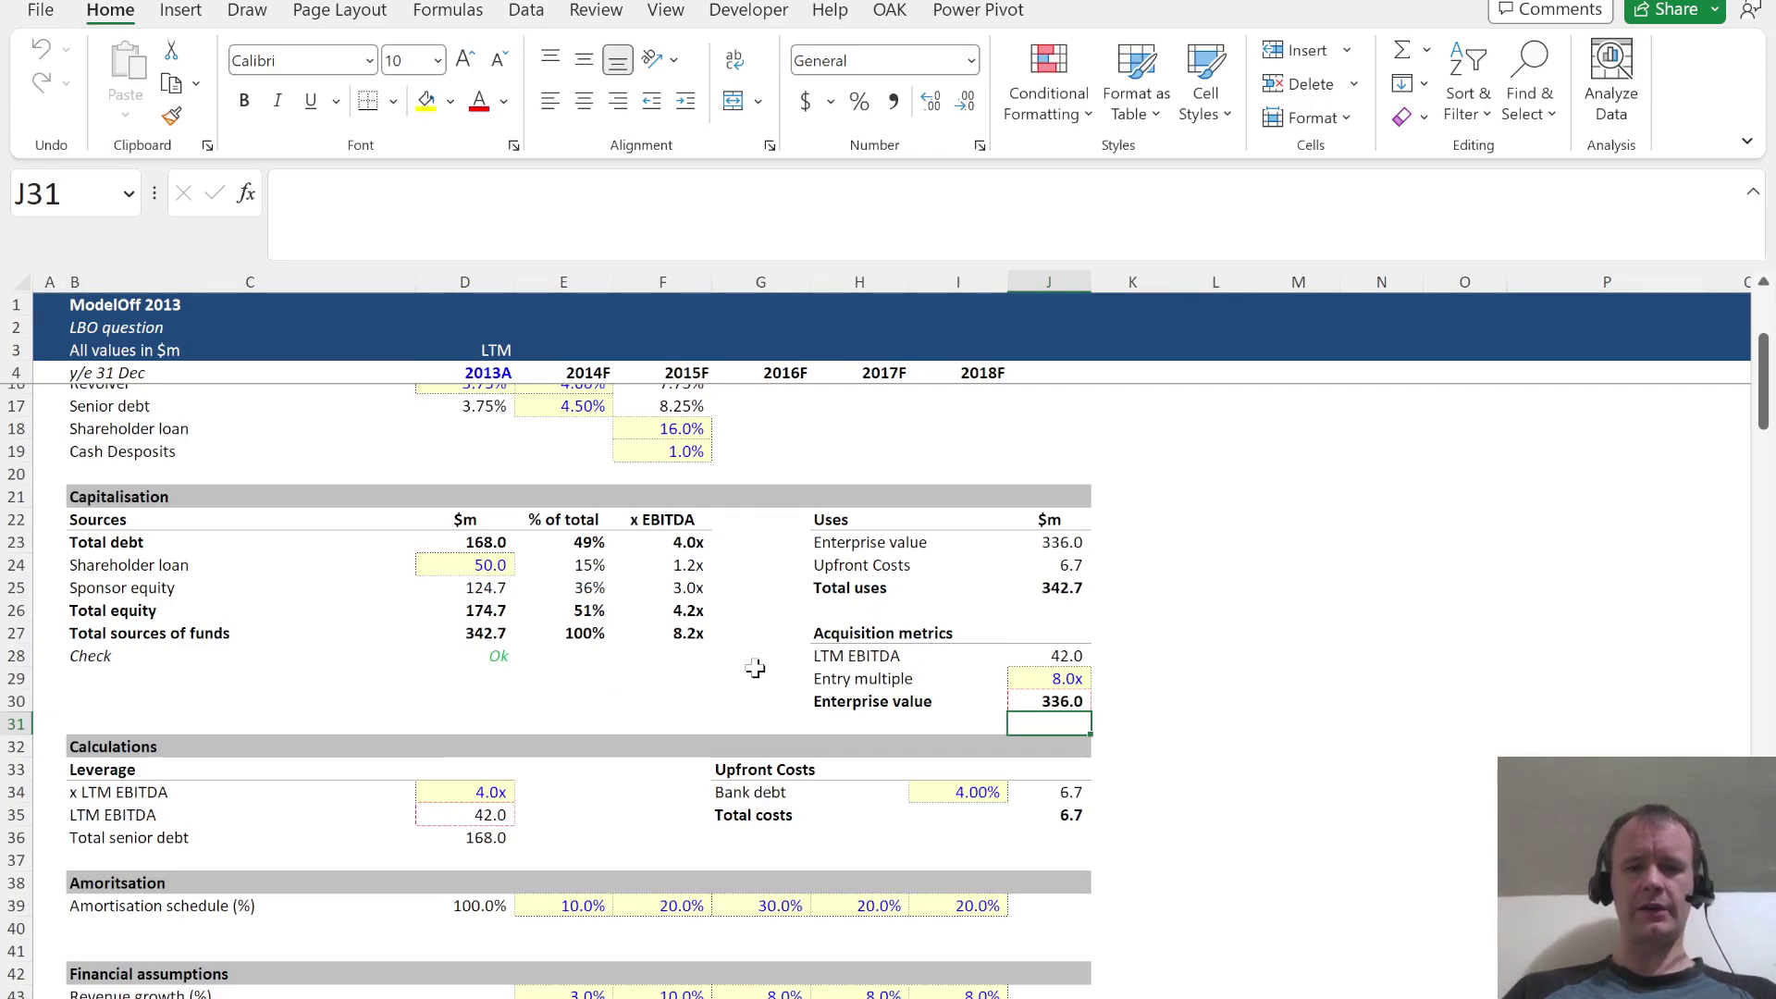
key(Up)
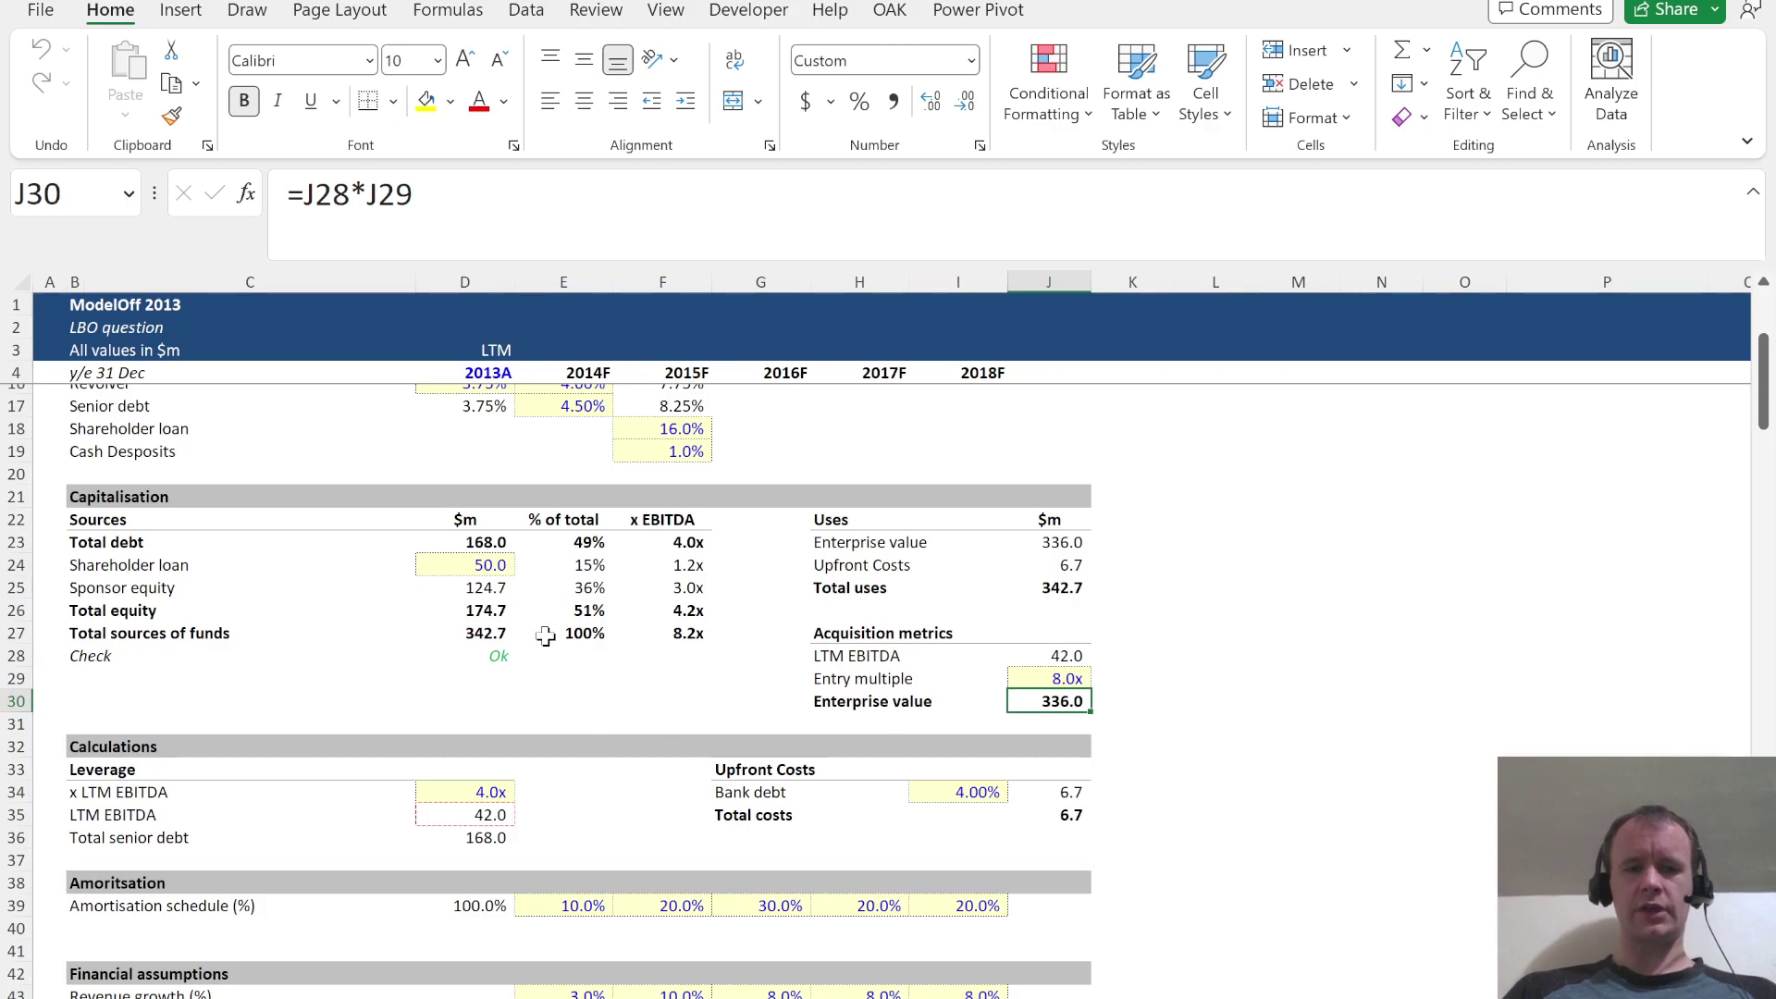
Select 2014F Revenue E53 and review the broken forecast rows from the Financial assumptions through the Income statement to the Cash flow section
scroll(348, 850, down, 9)
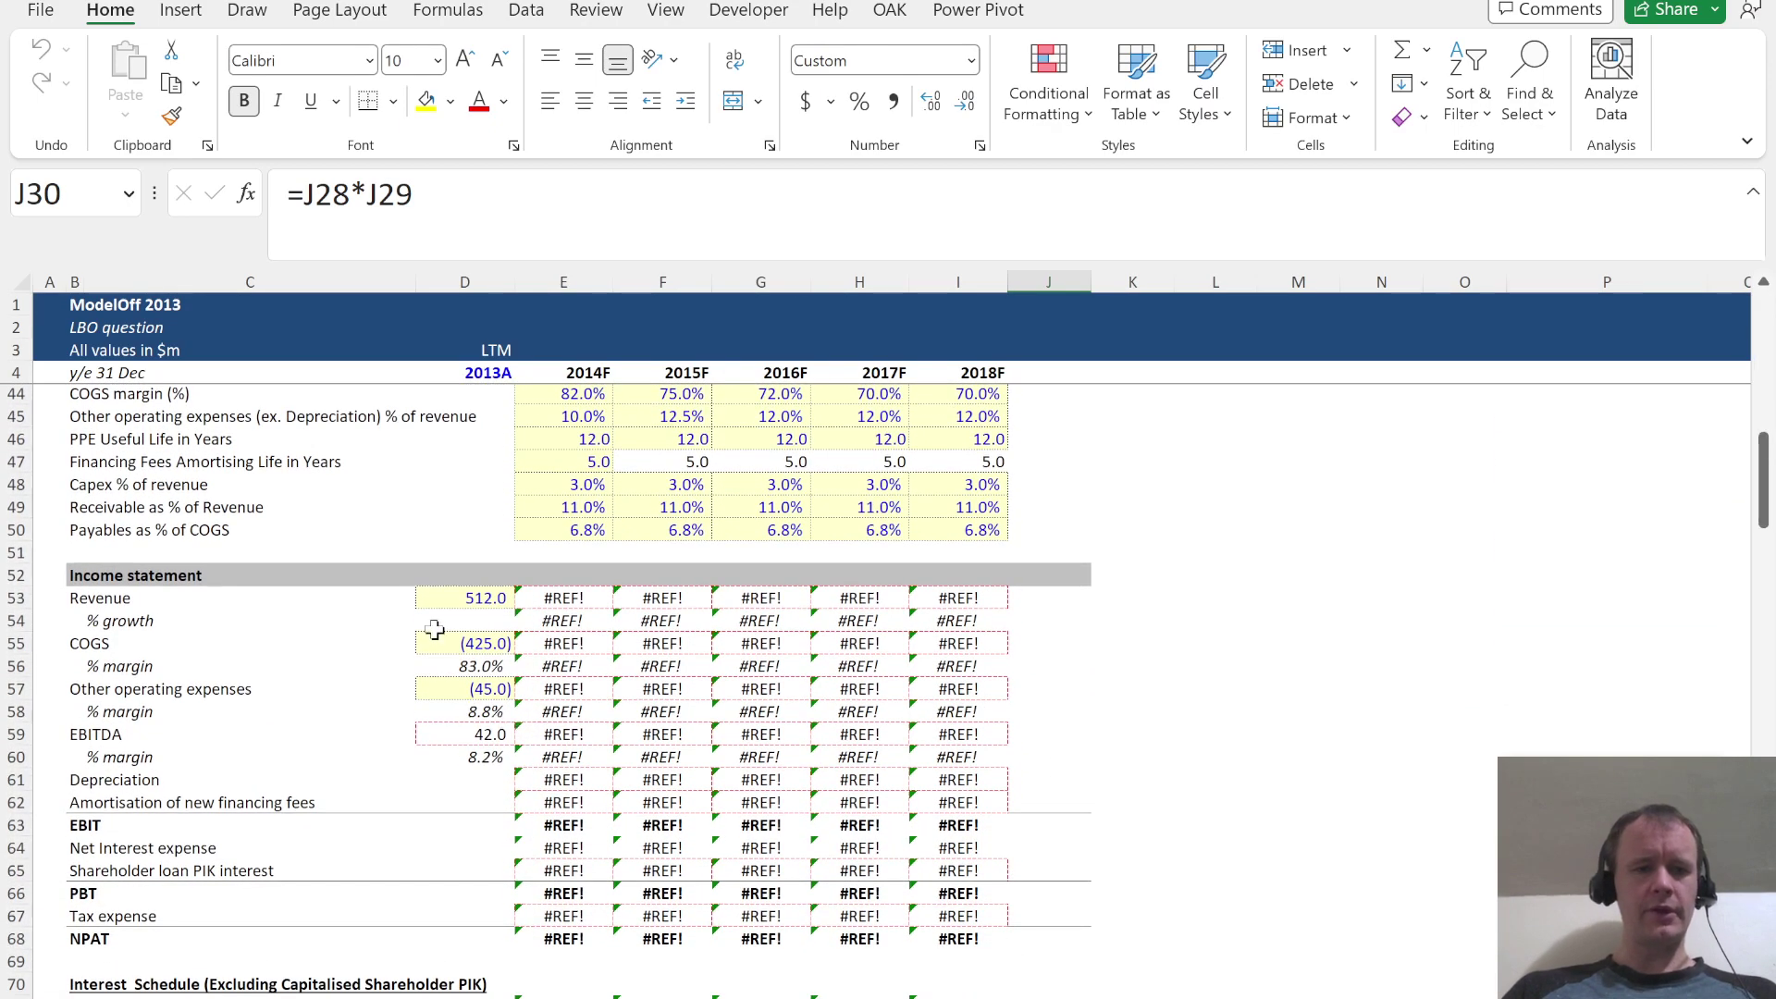
click(548, 598)
scroll(555, 600, up, 3)
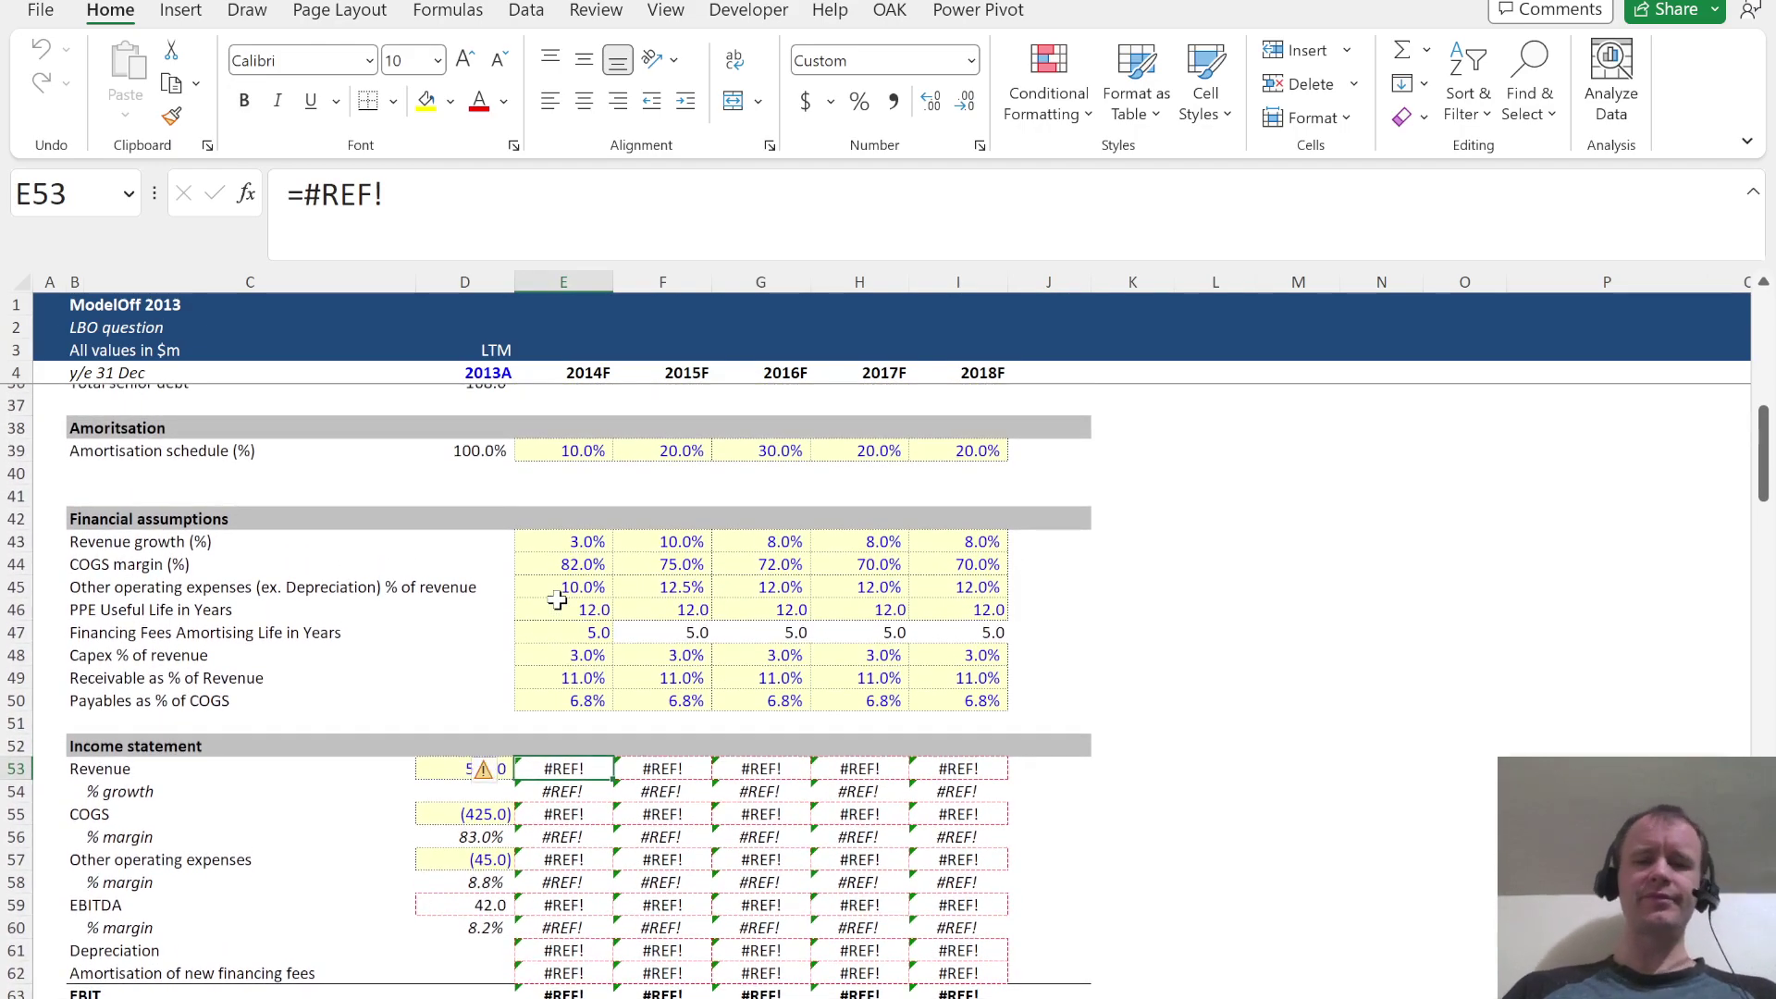
scroll(564, 648, down, 2)
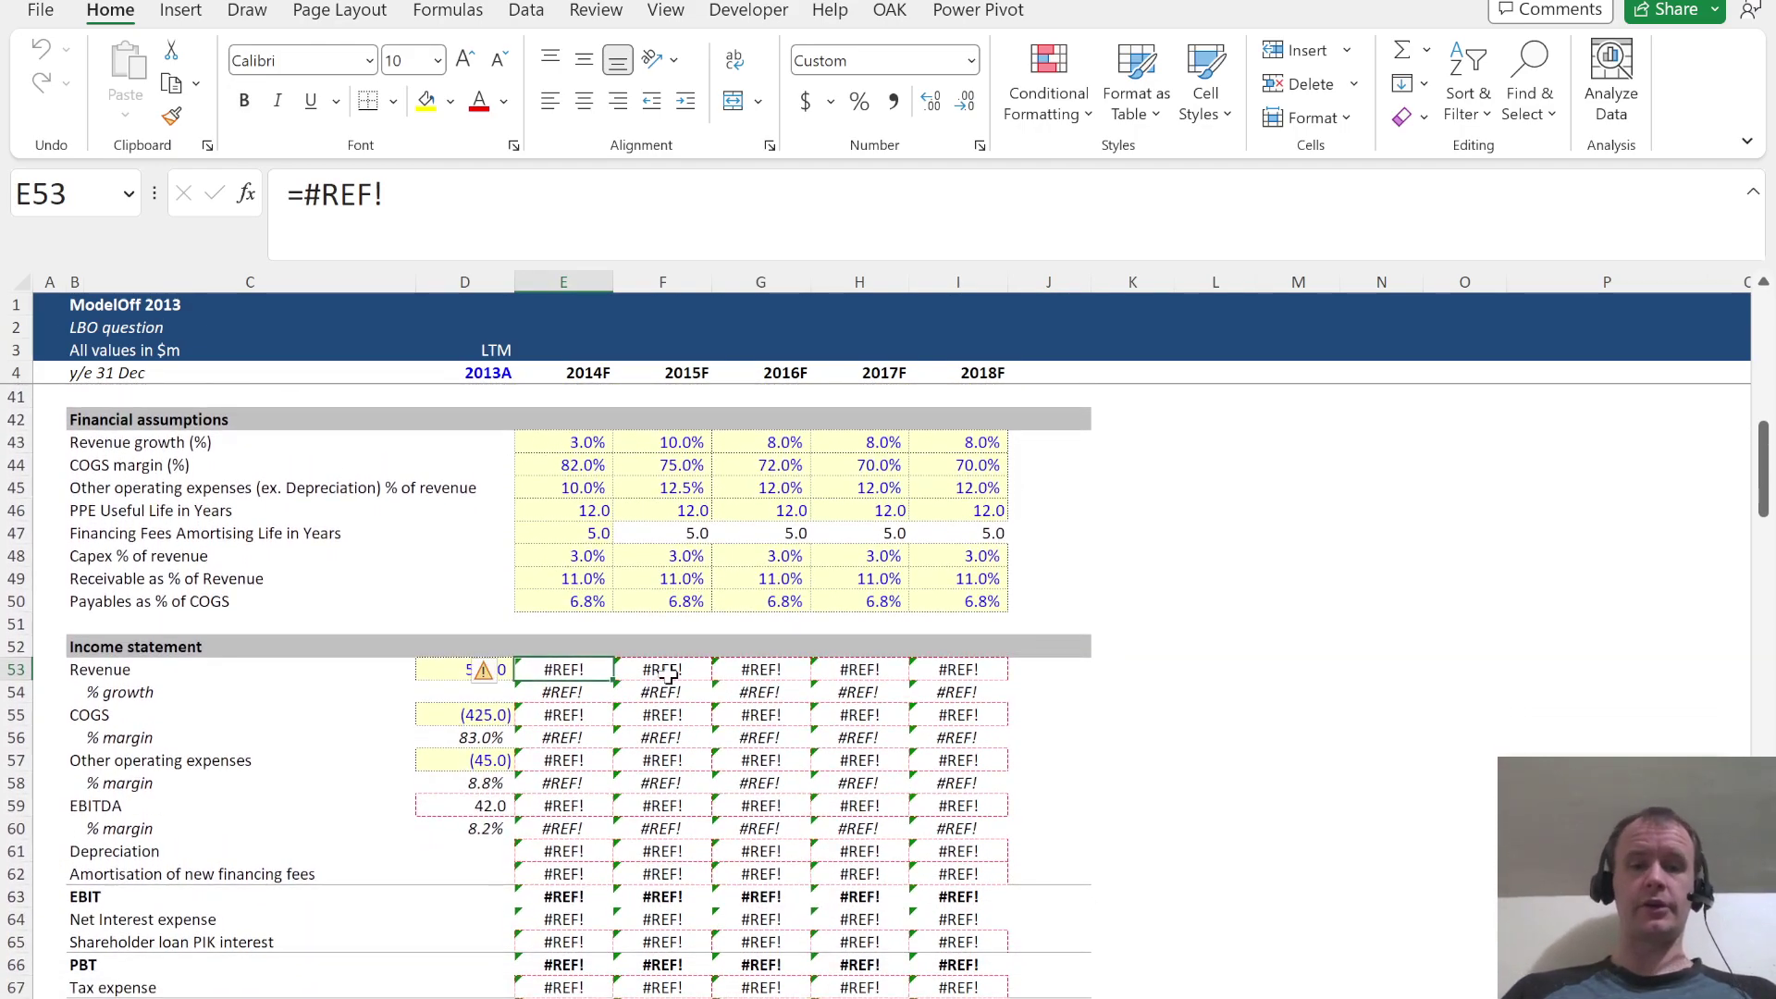
scroll(668, 674, down, 3)
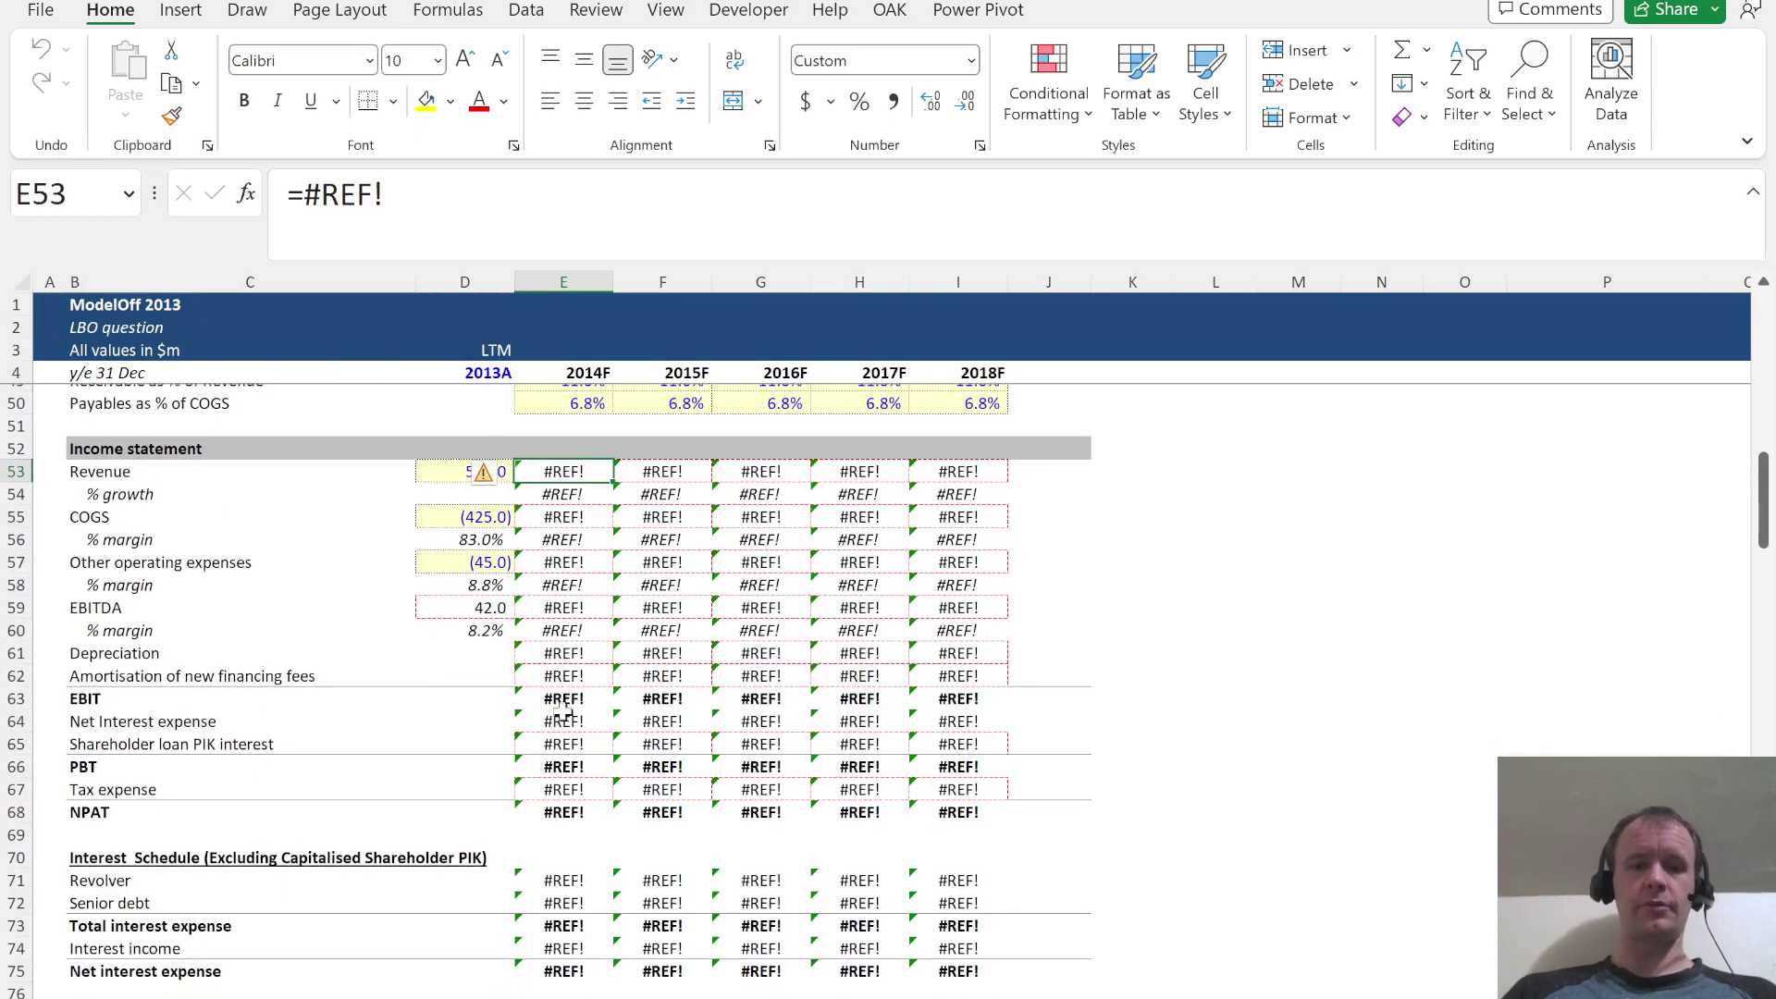
scroll(581, 862, down, 10)
scroll(582, 863, up, 15)
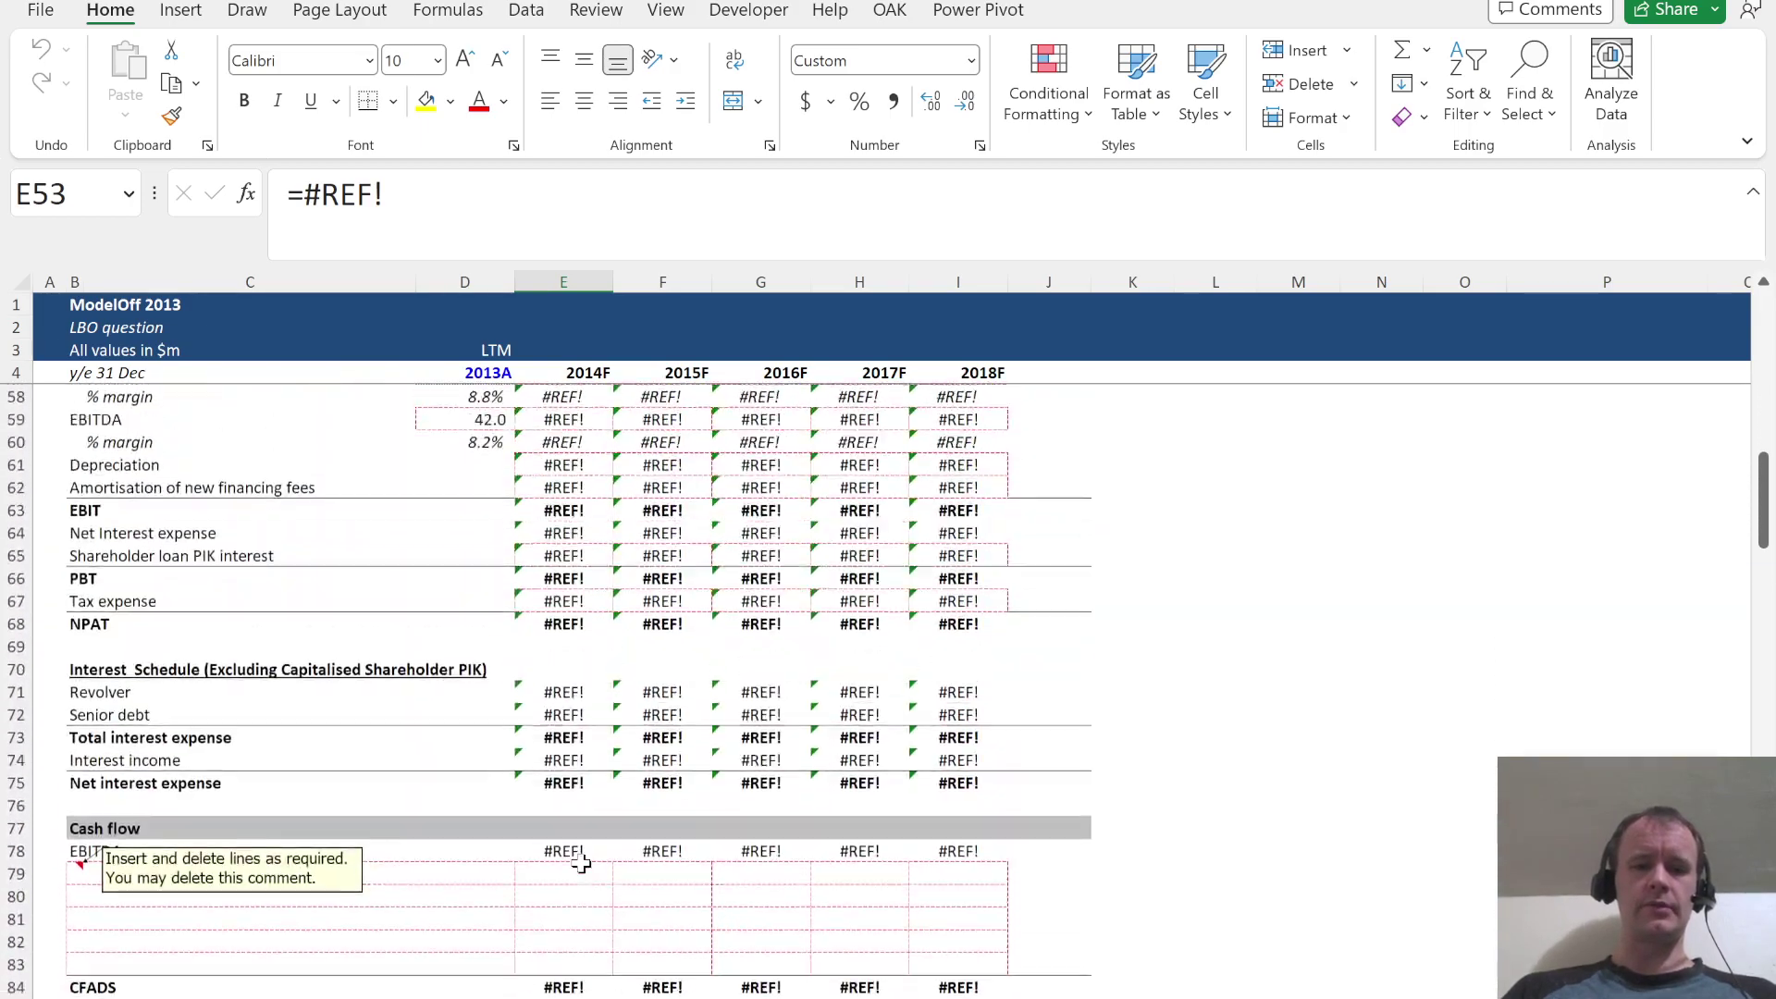
scroll(581, 862, down, 2)
Switch to the case study PDF to recheck the timing, tax and depreciation assumptions, and return to the Excel model's Financial assumptions
key(alt+Tab)
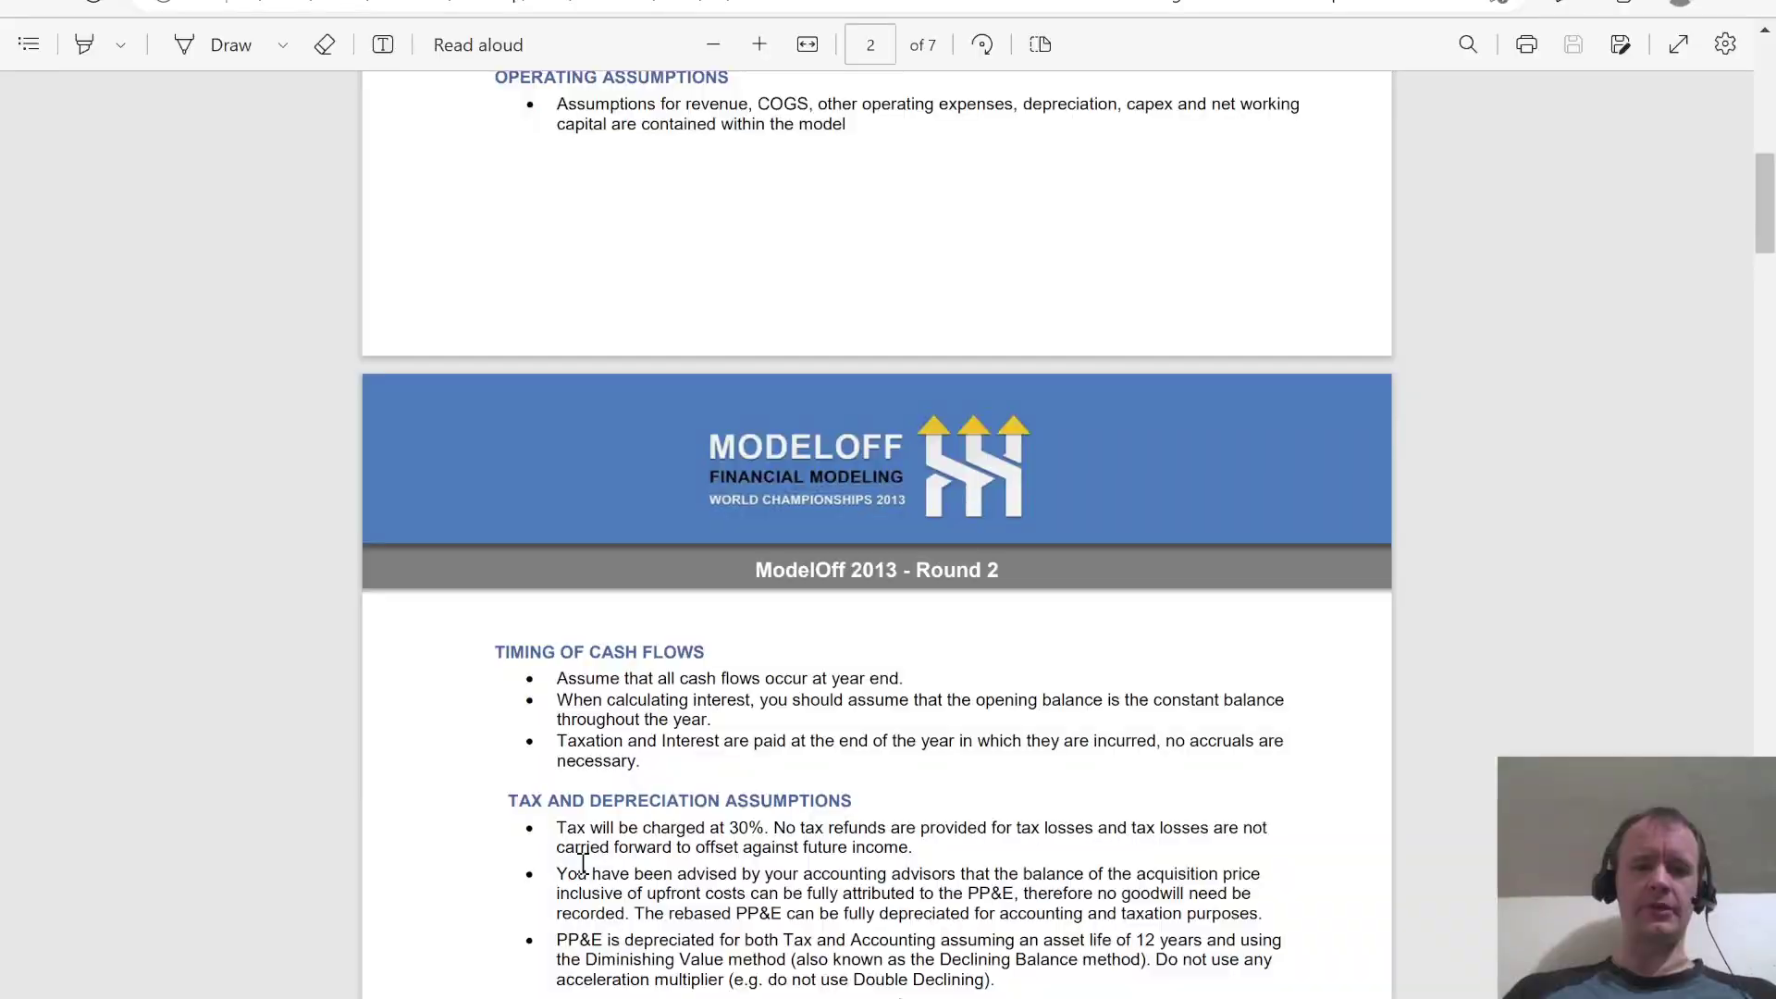
scroll(737, 712, up, 8)
scroll(736, 712, down, 10)
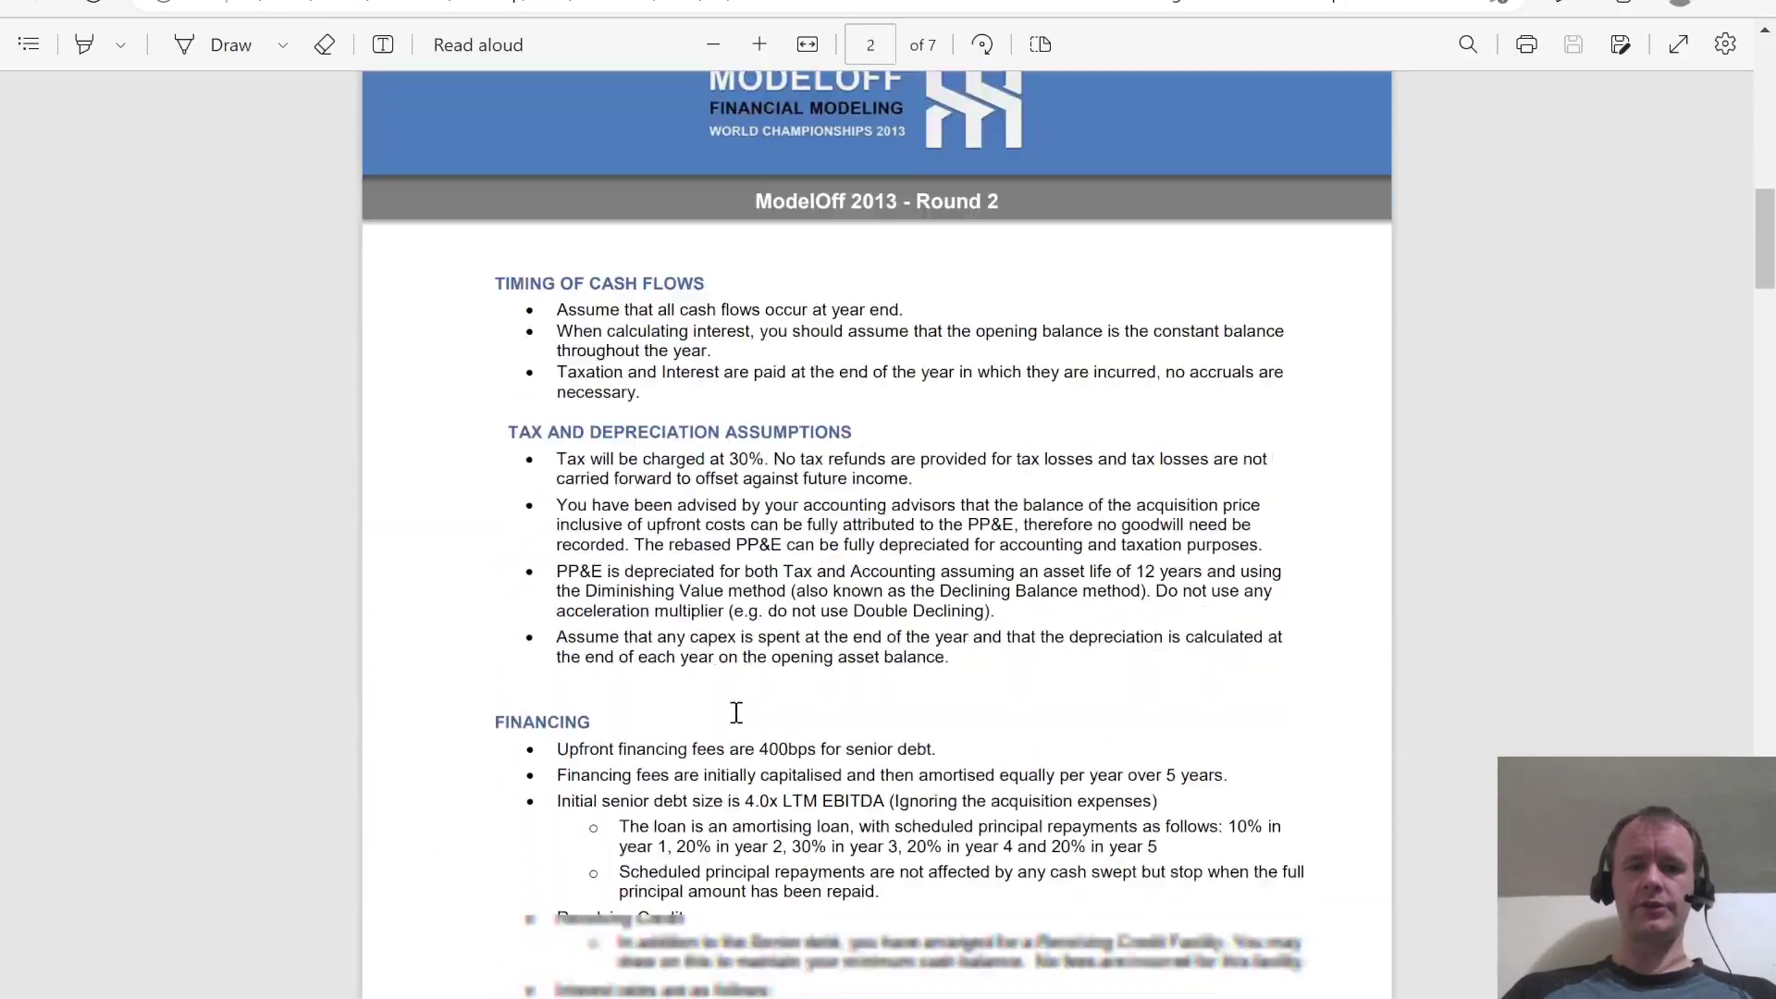
scroll(736, 712, up, 1)
key(alt+Tab)
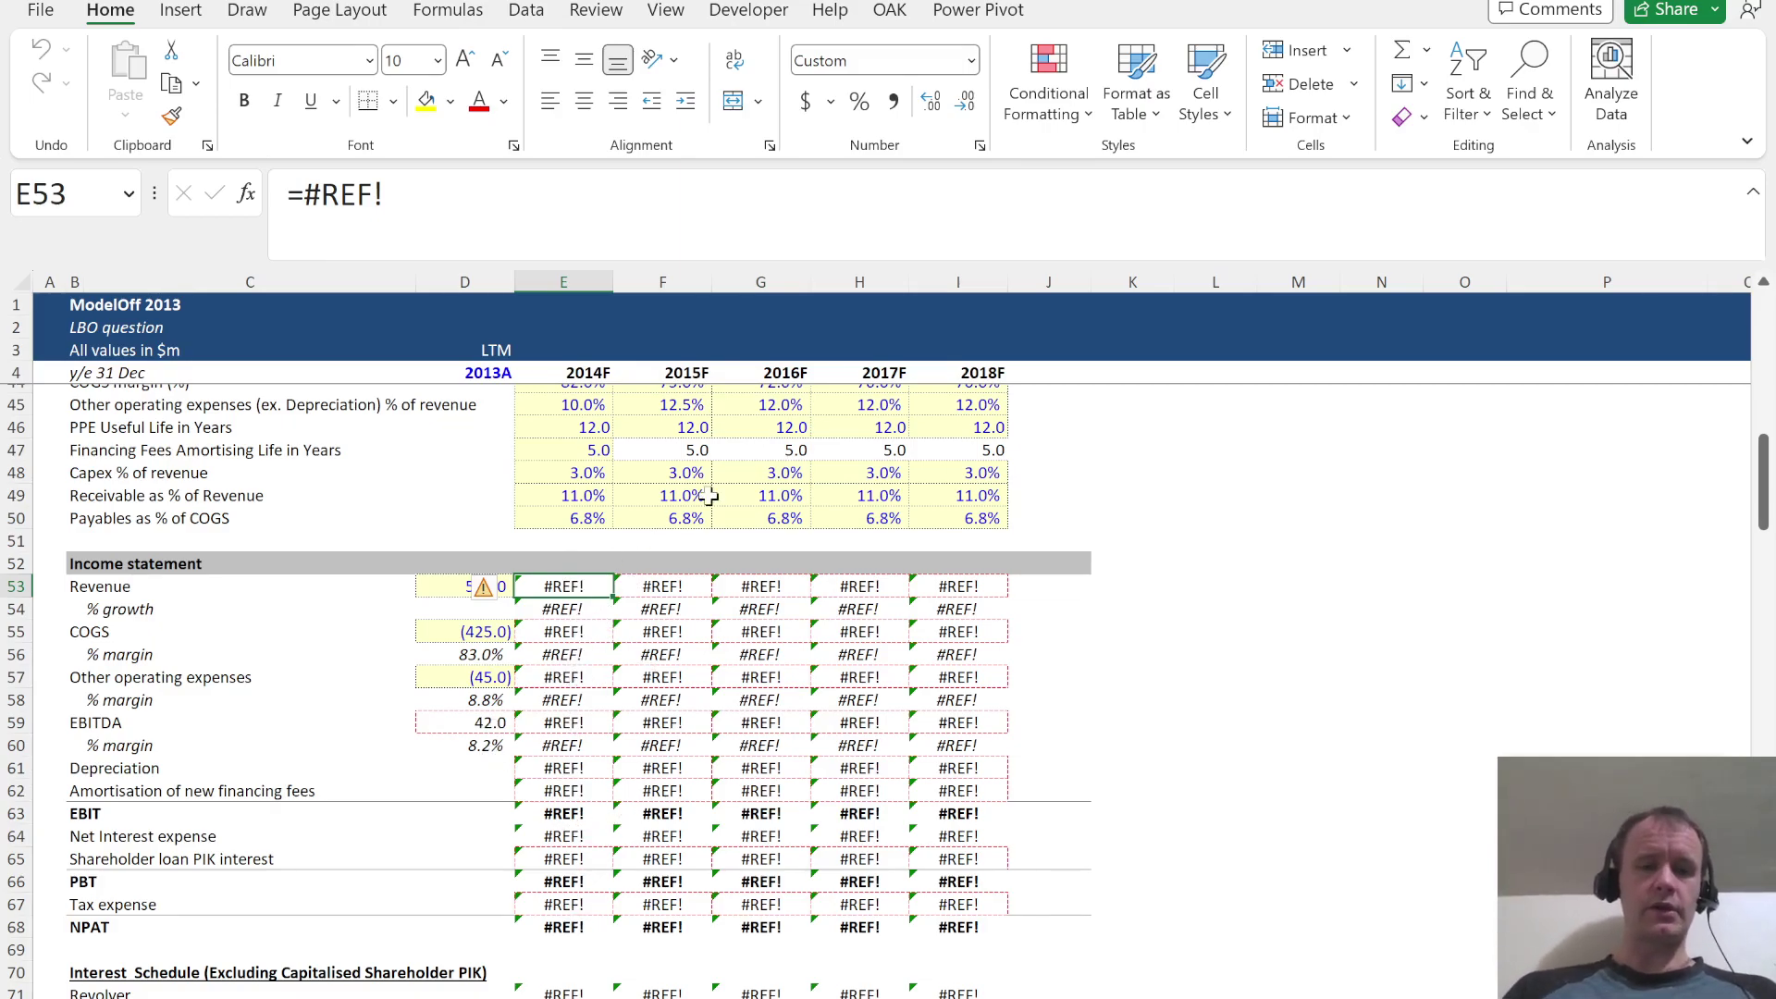
scroll(709, 496, up, 2)
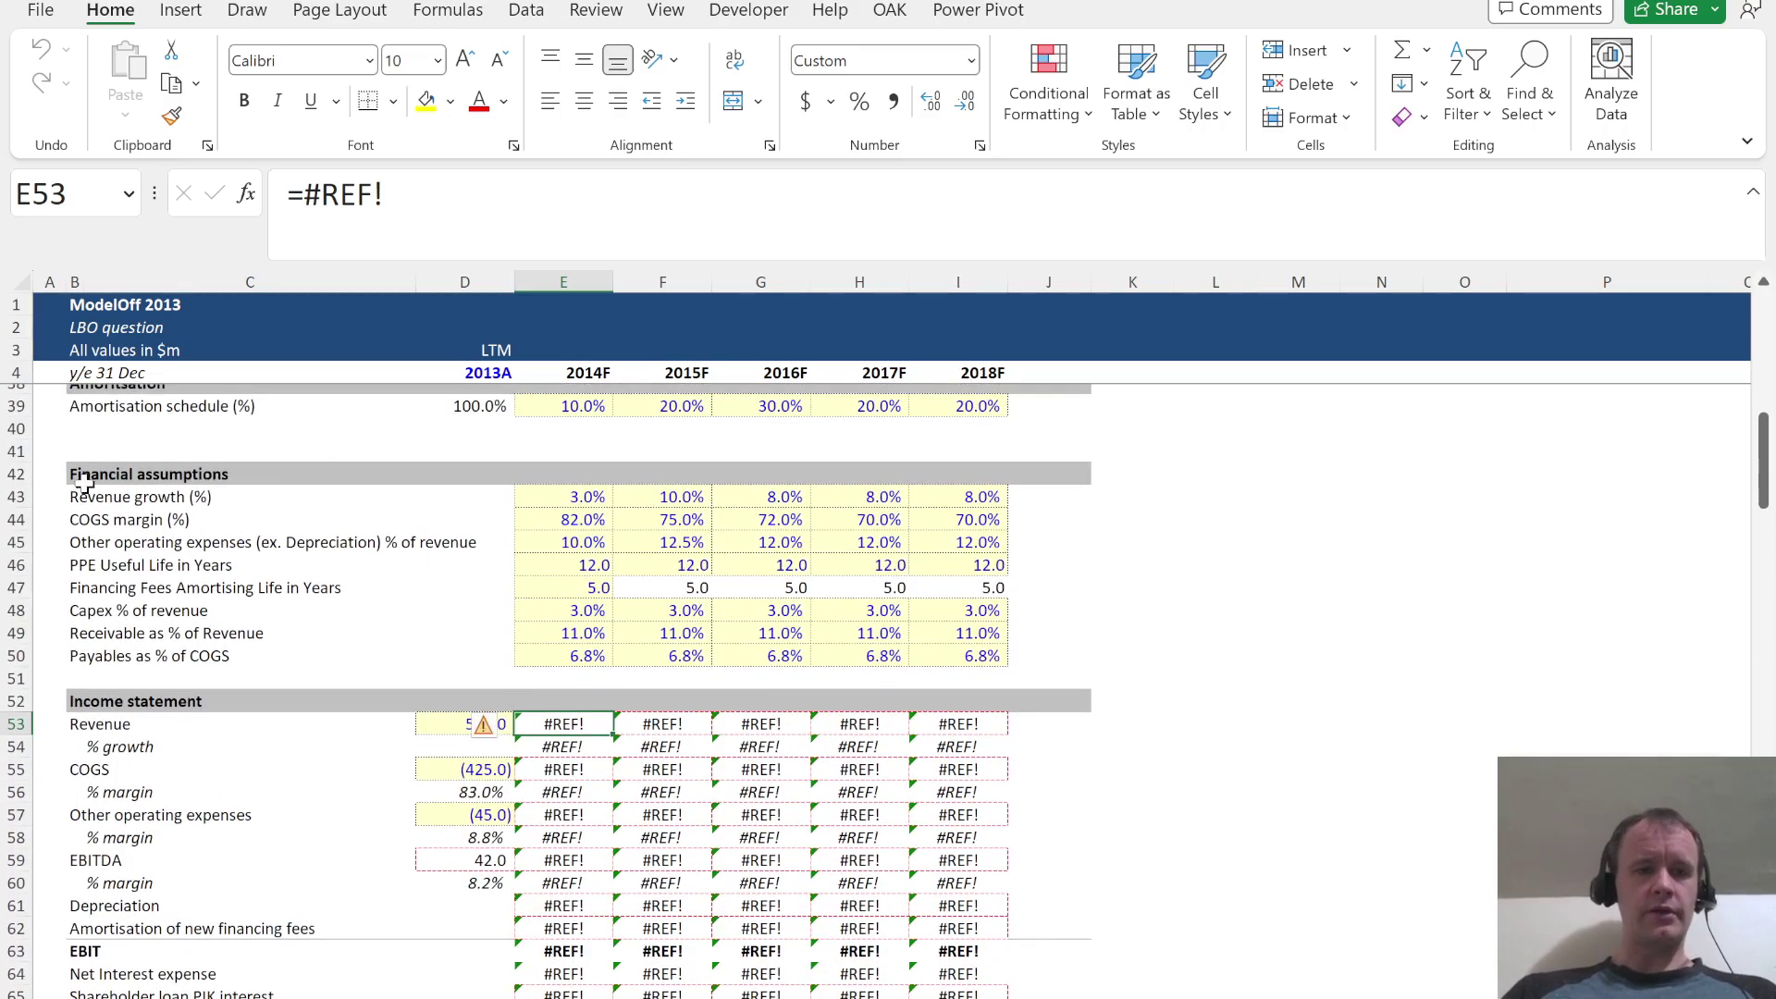
Calculate 2014F Revenue in E53 as prior-year revenue grown by the revenue growth assumption, =D53*(1+E43)
click(9, 497)
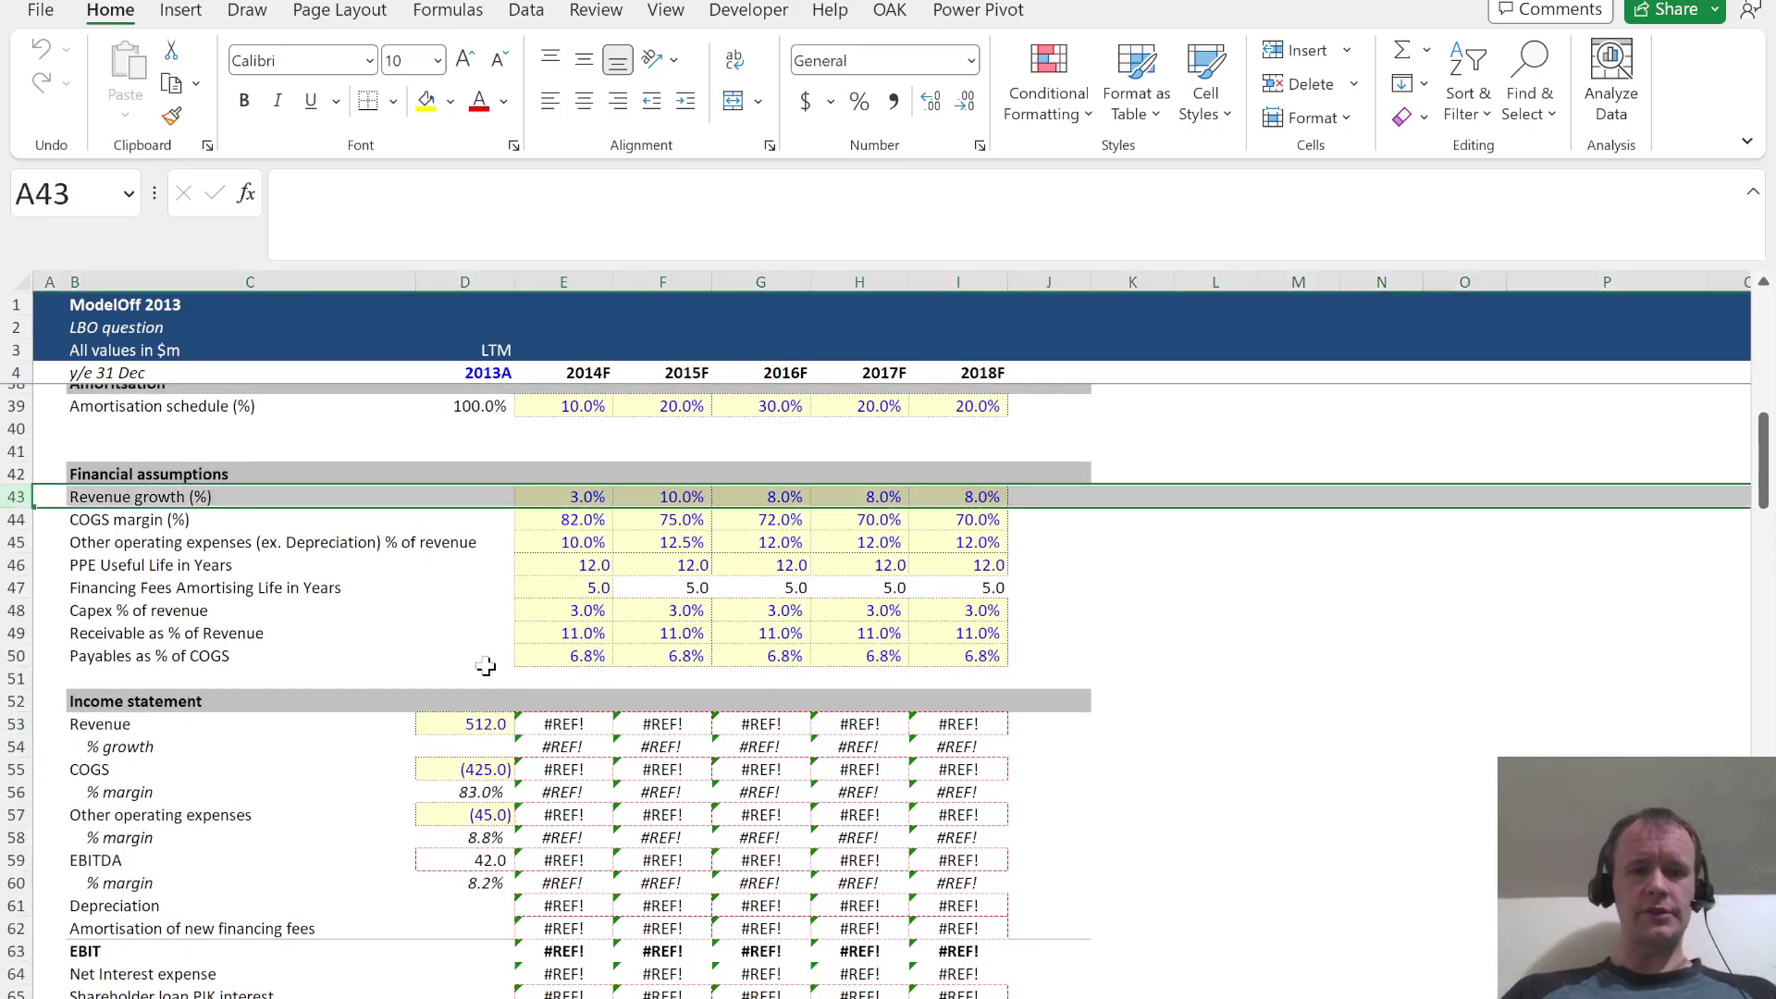
click(563, 746)
key(F2)
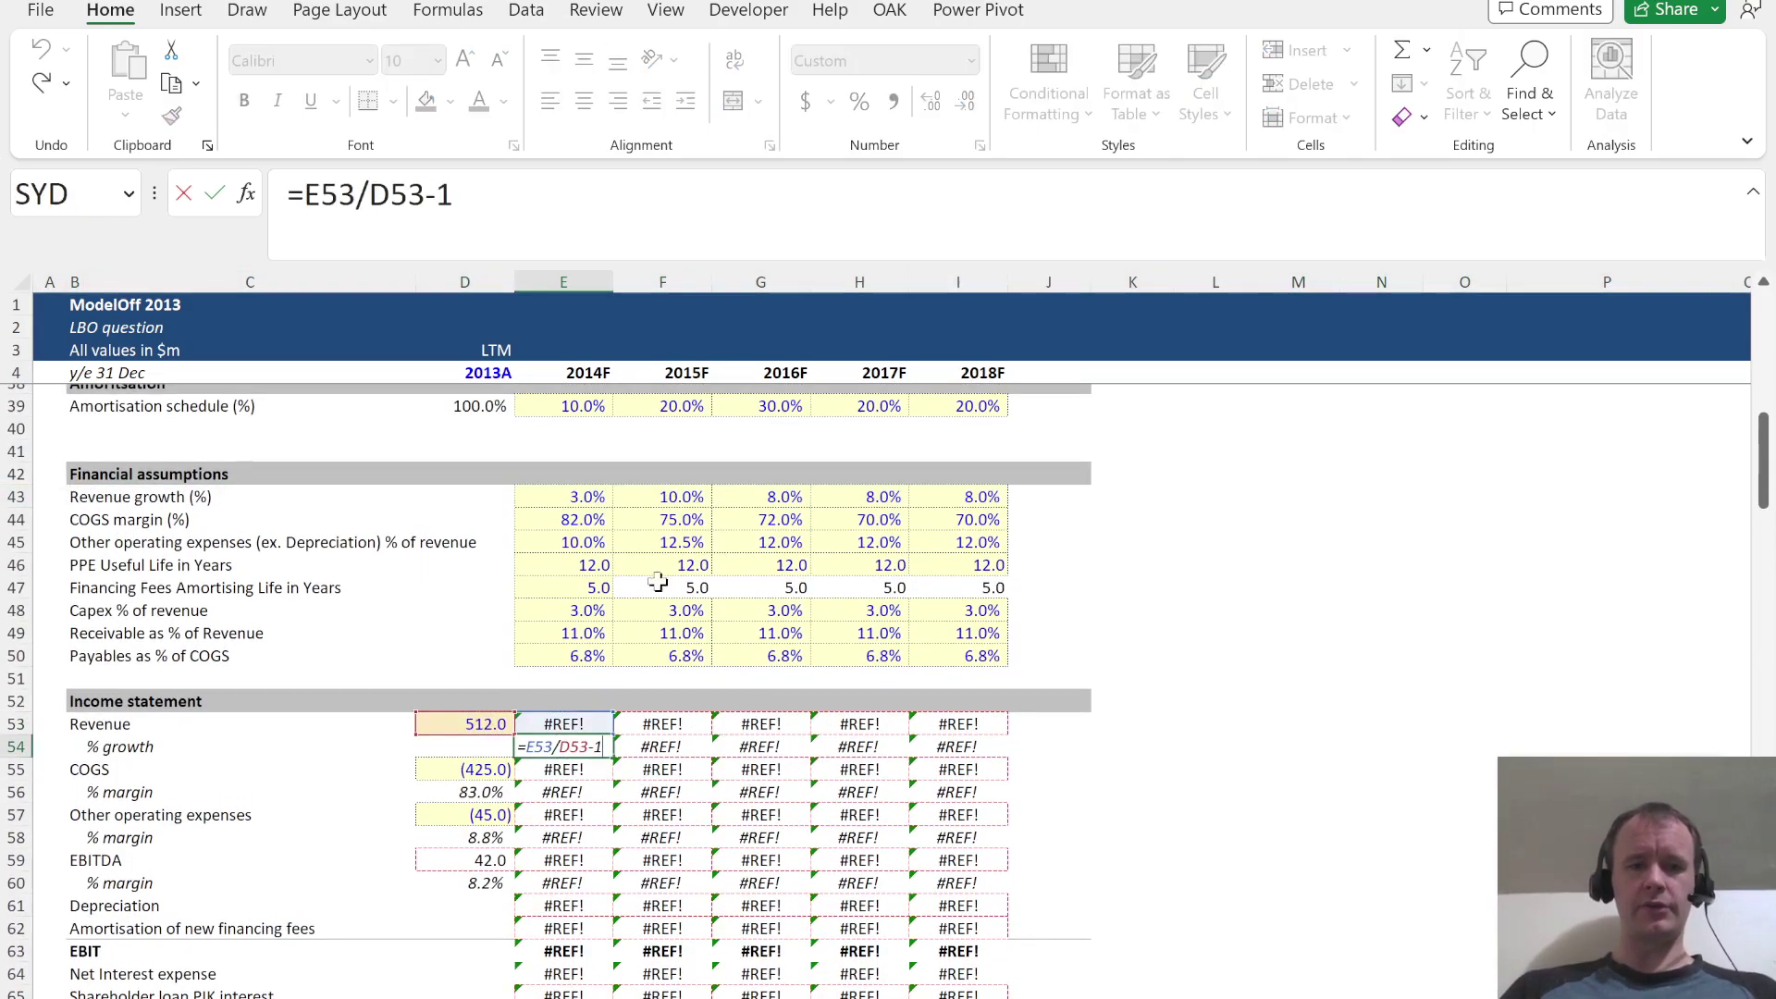
key(Escape)
click(571, 723)
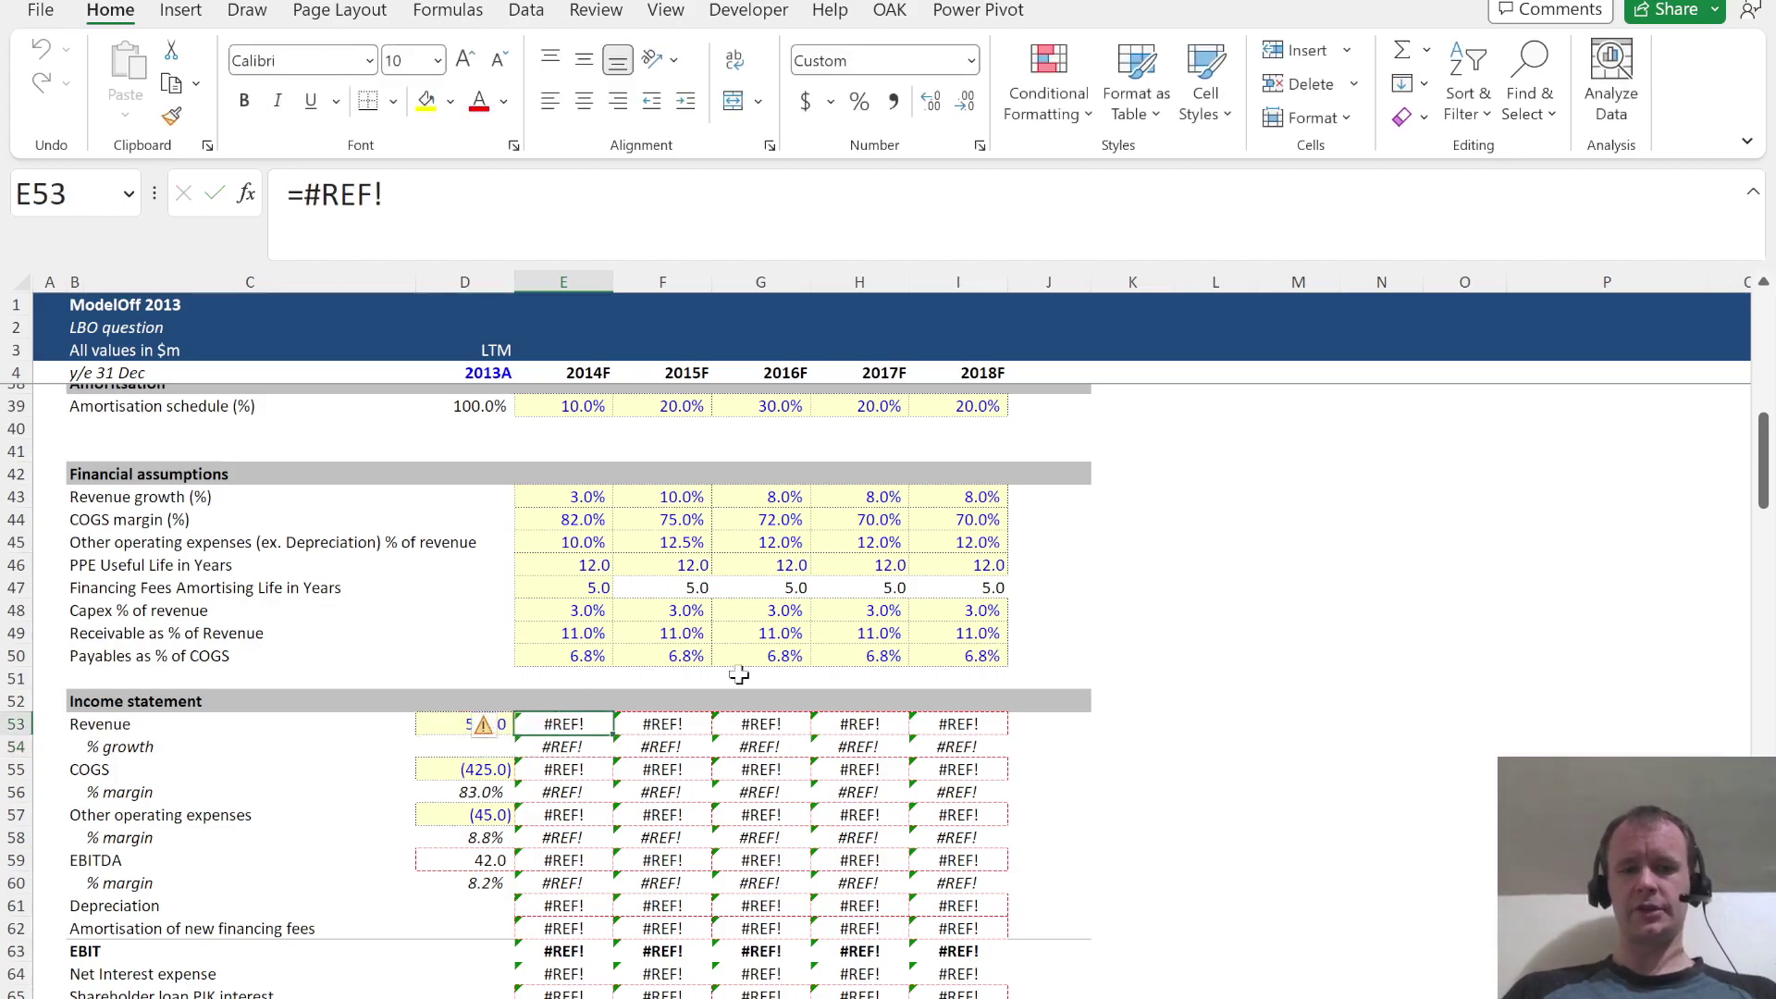
text(=)
key(Left)
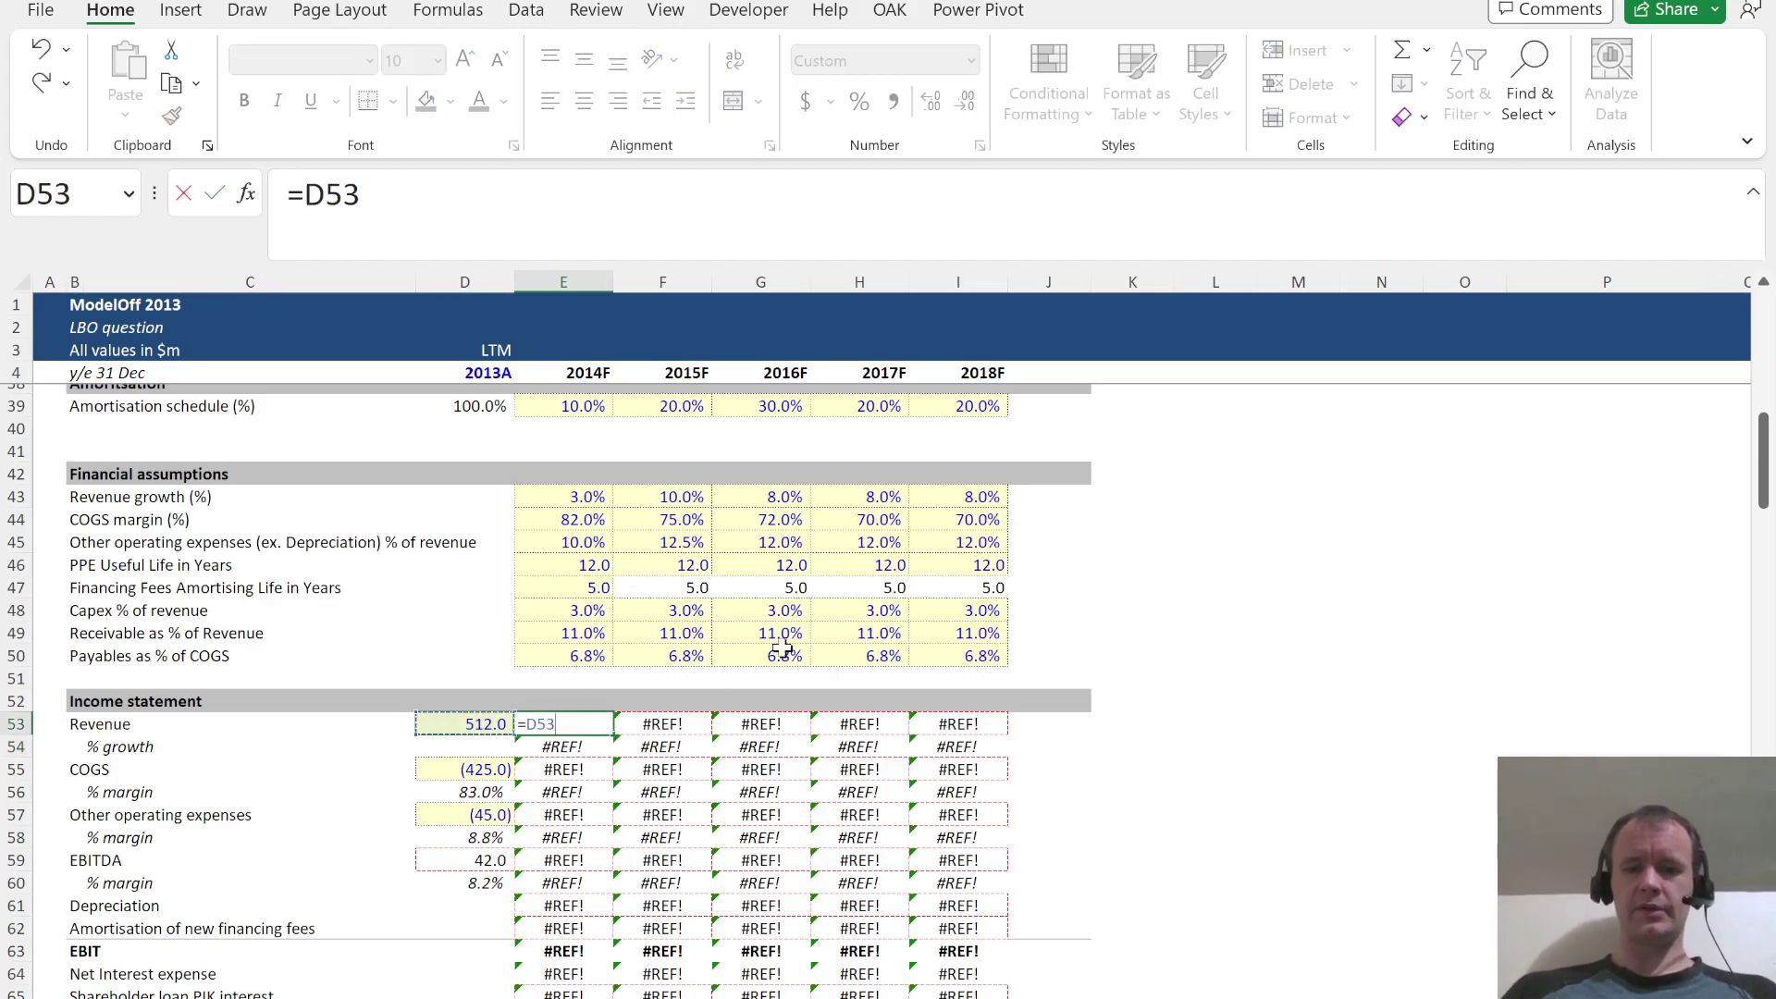
text(*(1+)
click(568, 497)
text())
key(ctrl+Return)
Fill the 2014F Revenue formula across the forecast years to 2018F
key(ctrl+shift+Right)
key(F2)
key(ctrl+Return)
Calculate 2014F COGS in E55 as the negative COGS margin times revenue, =-E44*E53
key(Down)
key(Down)
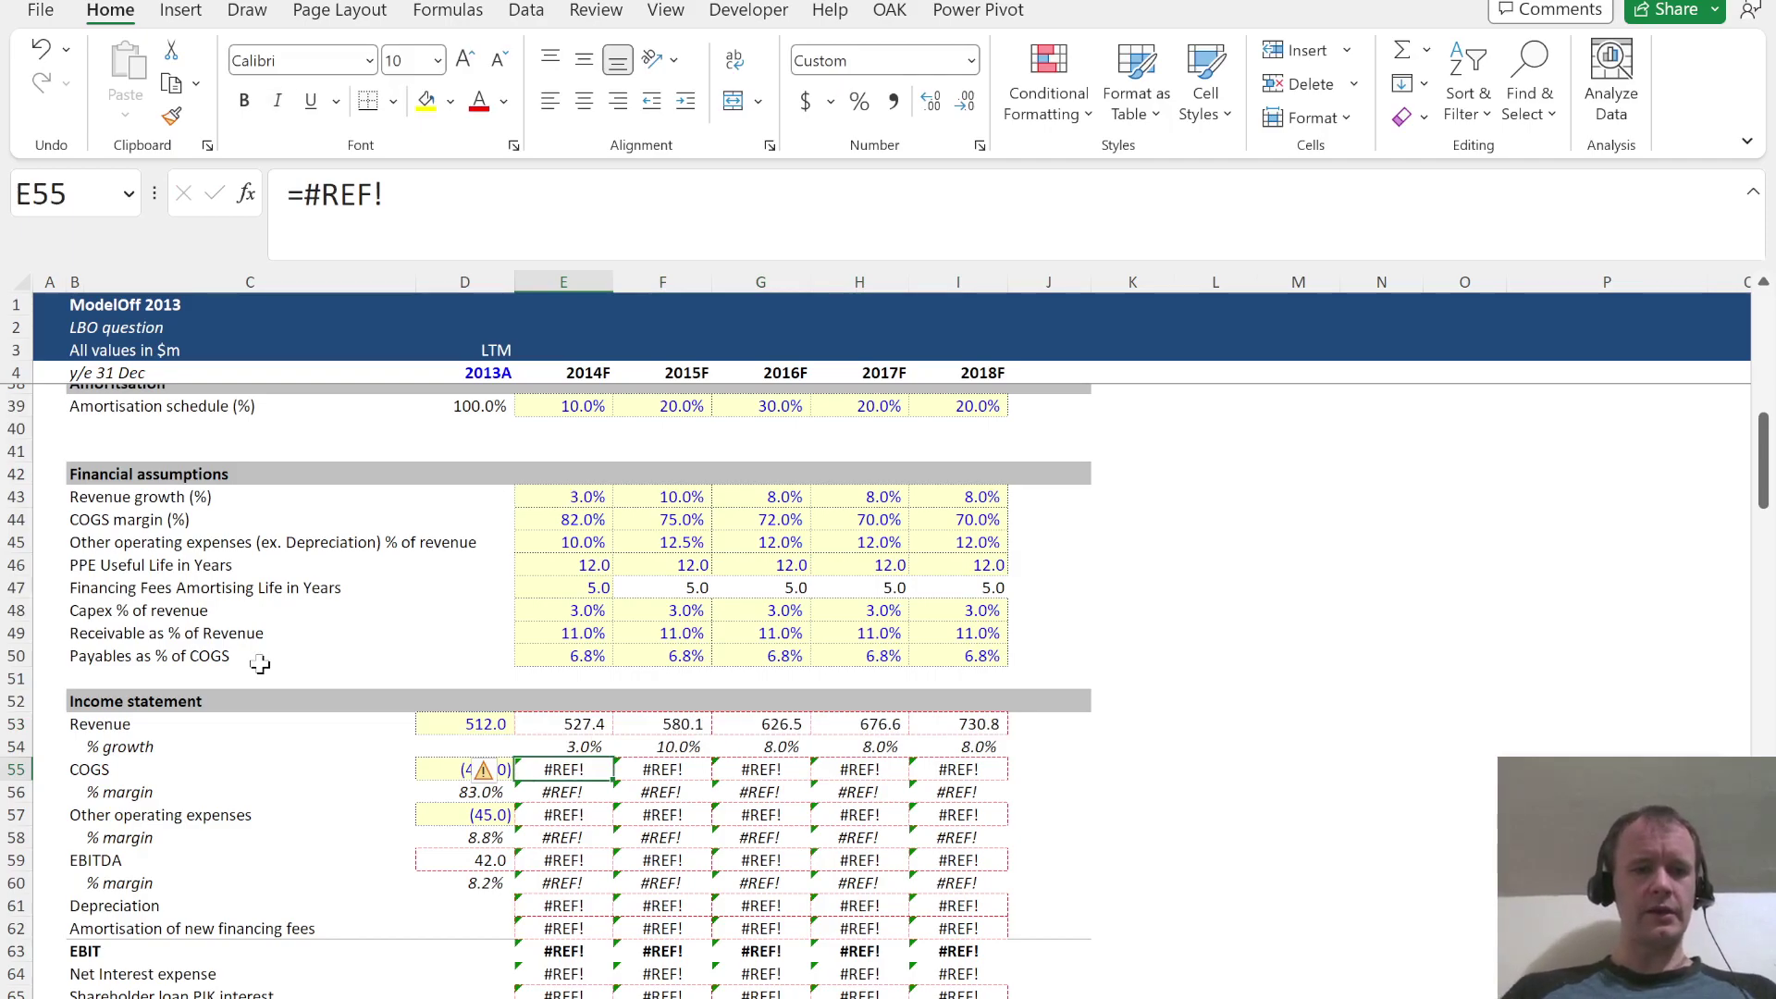
click(567, 522)
click(574, 774)
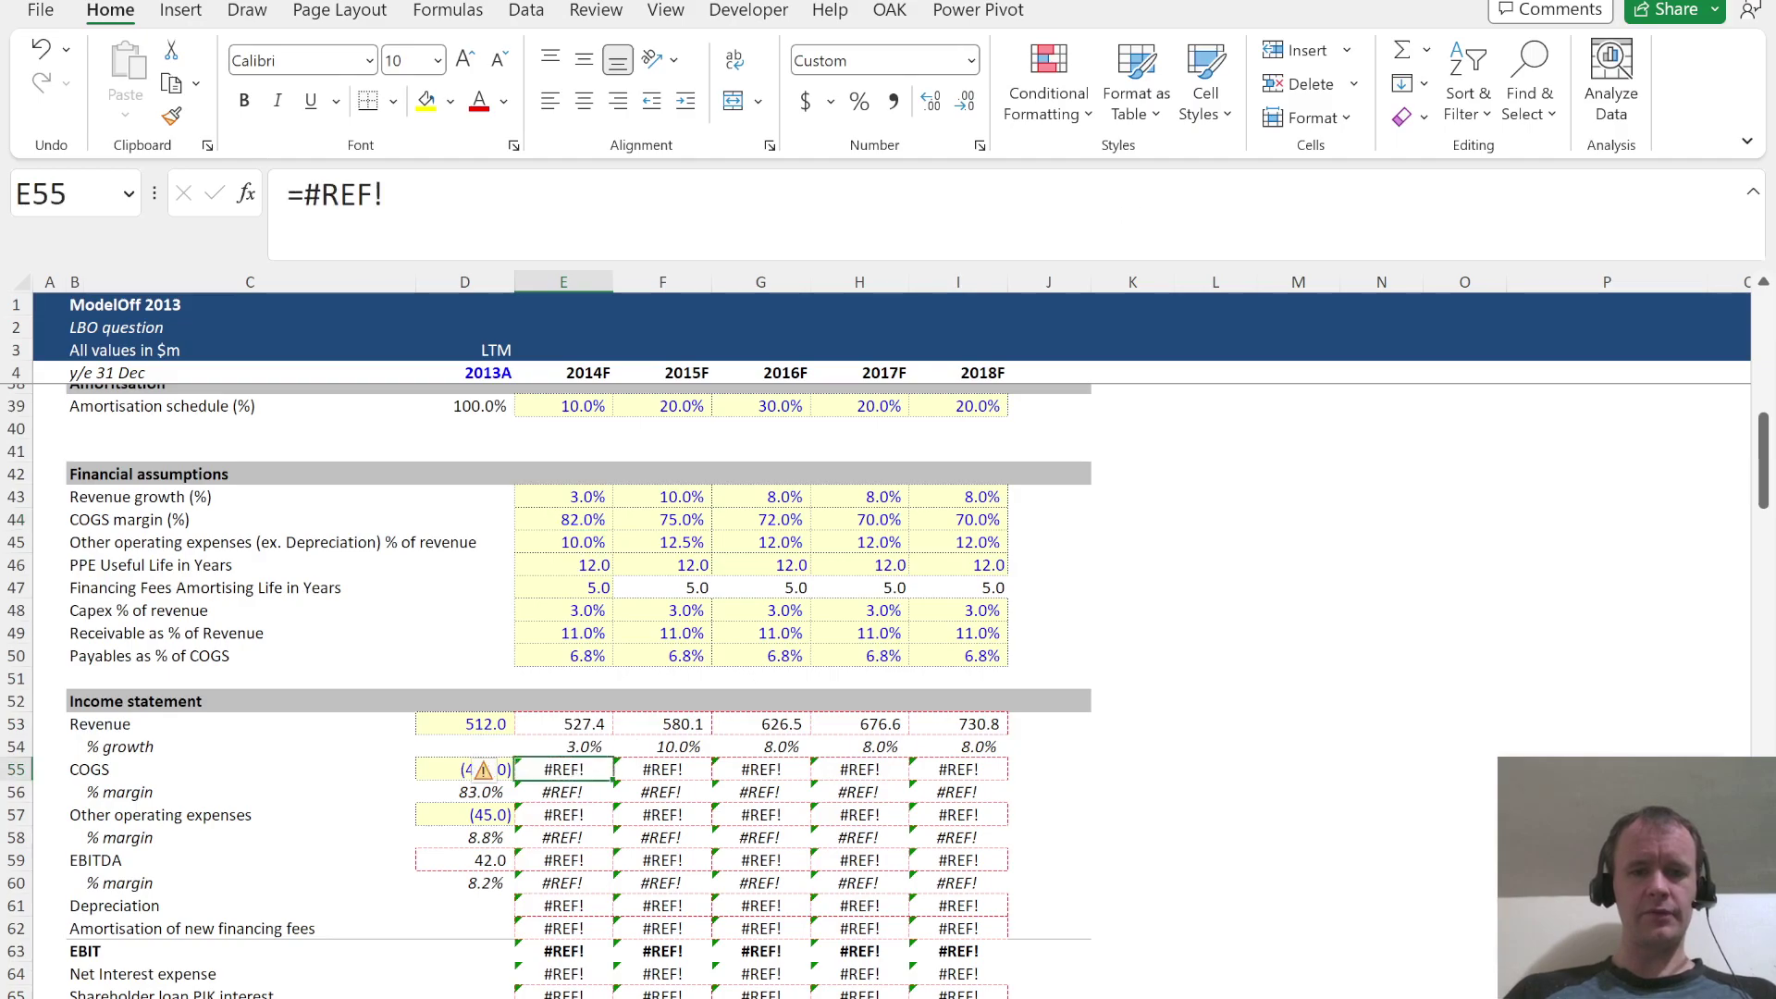
text(=)
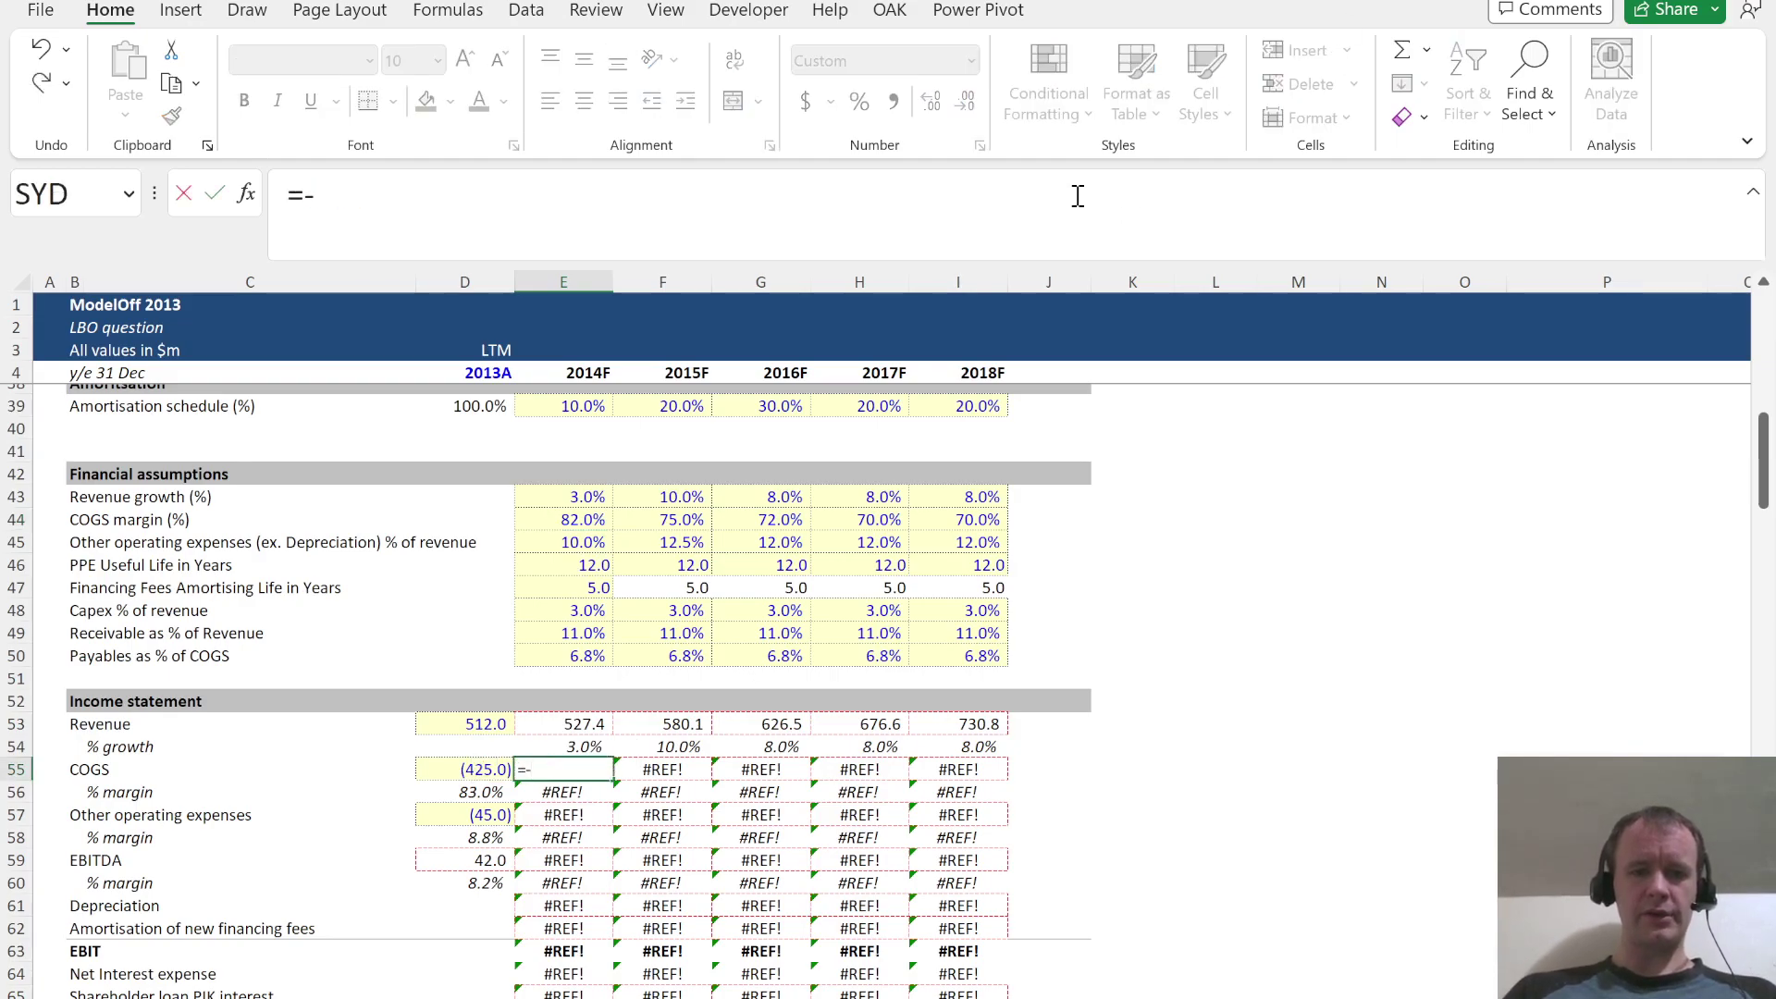
text(-)
click(571, 514)
text(*)
click(567, 728)
key(ctrl+Return)
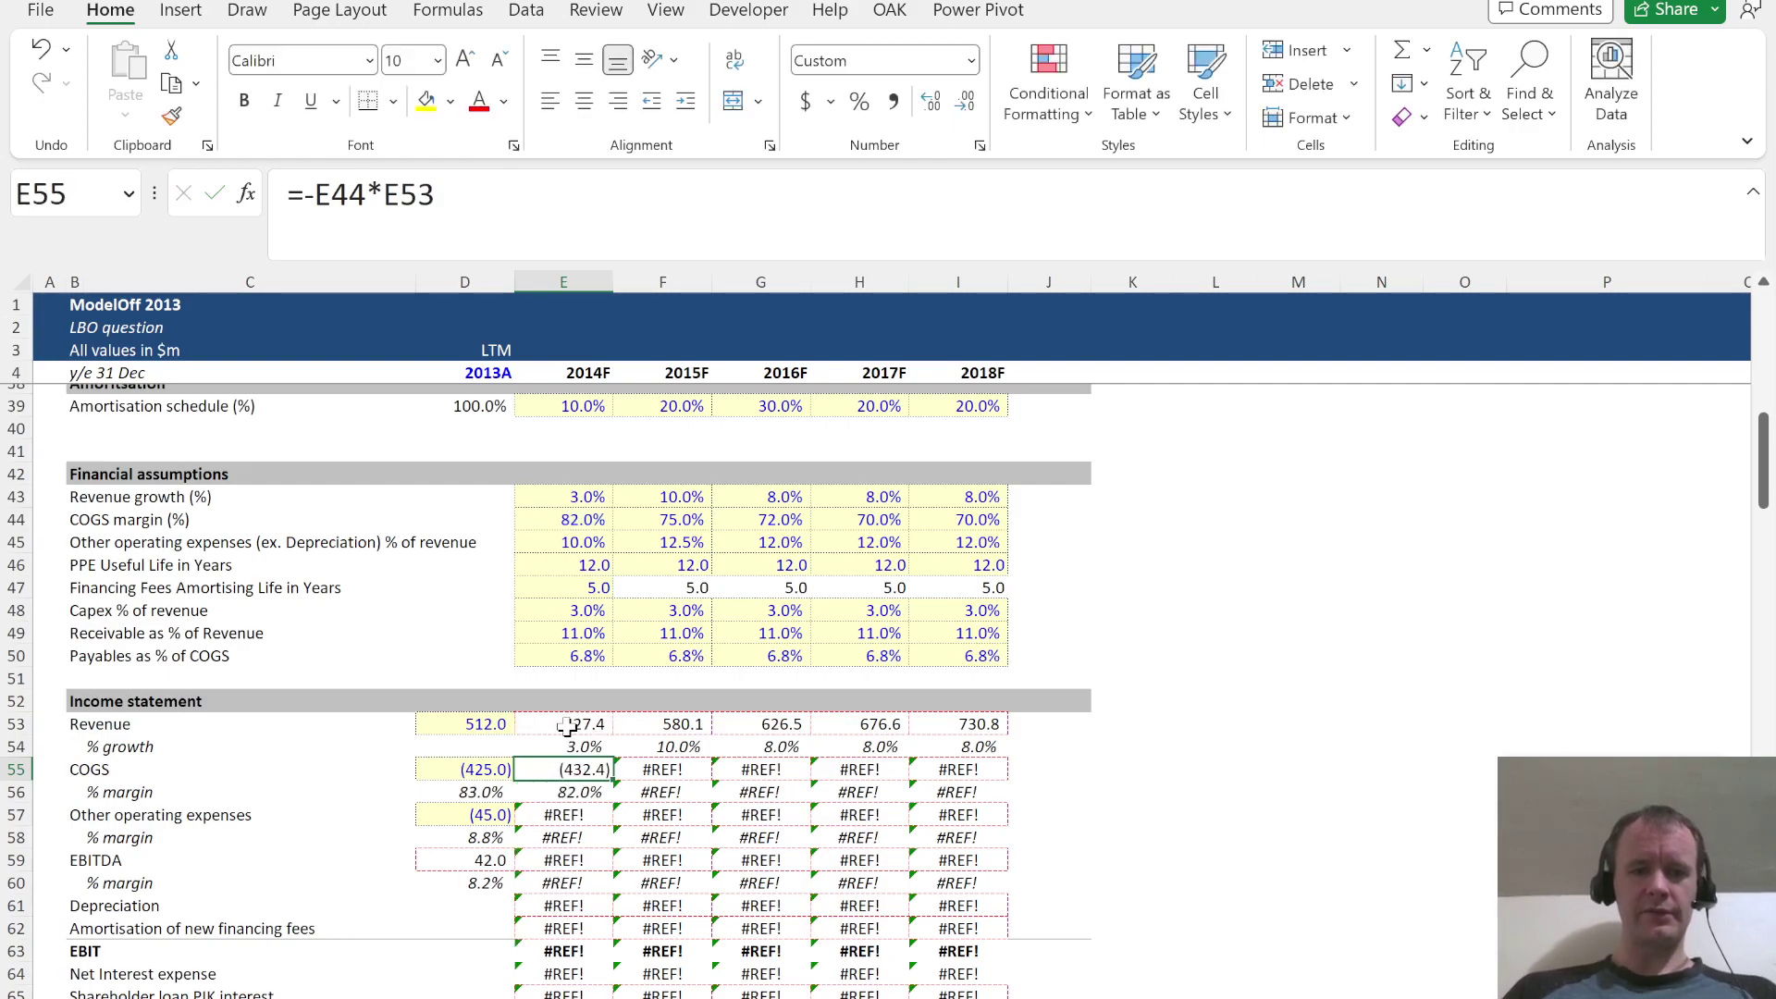
Copy the COGS formula from E55 across to 2018F
key(shift+Right)
key(shift+Right)
key(shift+Right)
key(shift+Right)
key(ctrl+r)
key(F2)
key(Escape)
Calculate Other operating expenses in E57 as the negative expense percentage times revenue, =-E45*E53, and fill it across to 2018F
key(Down)
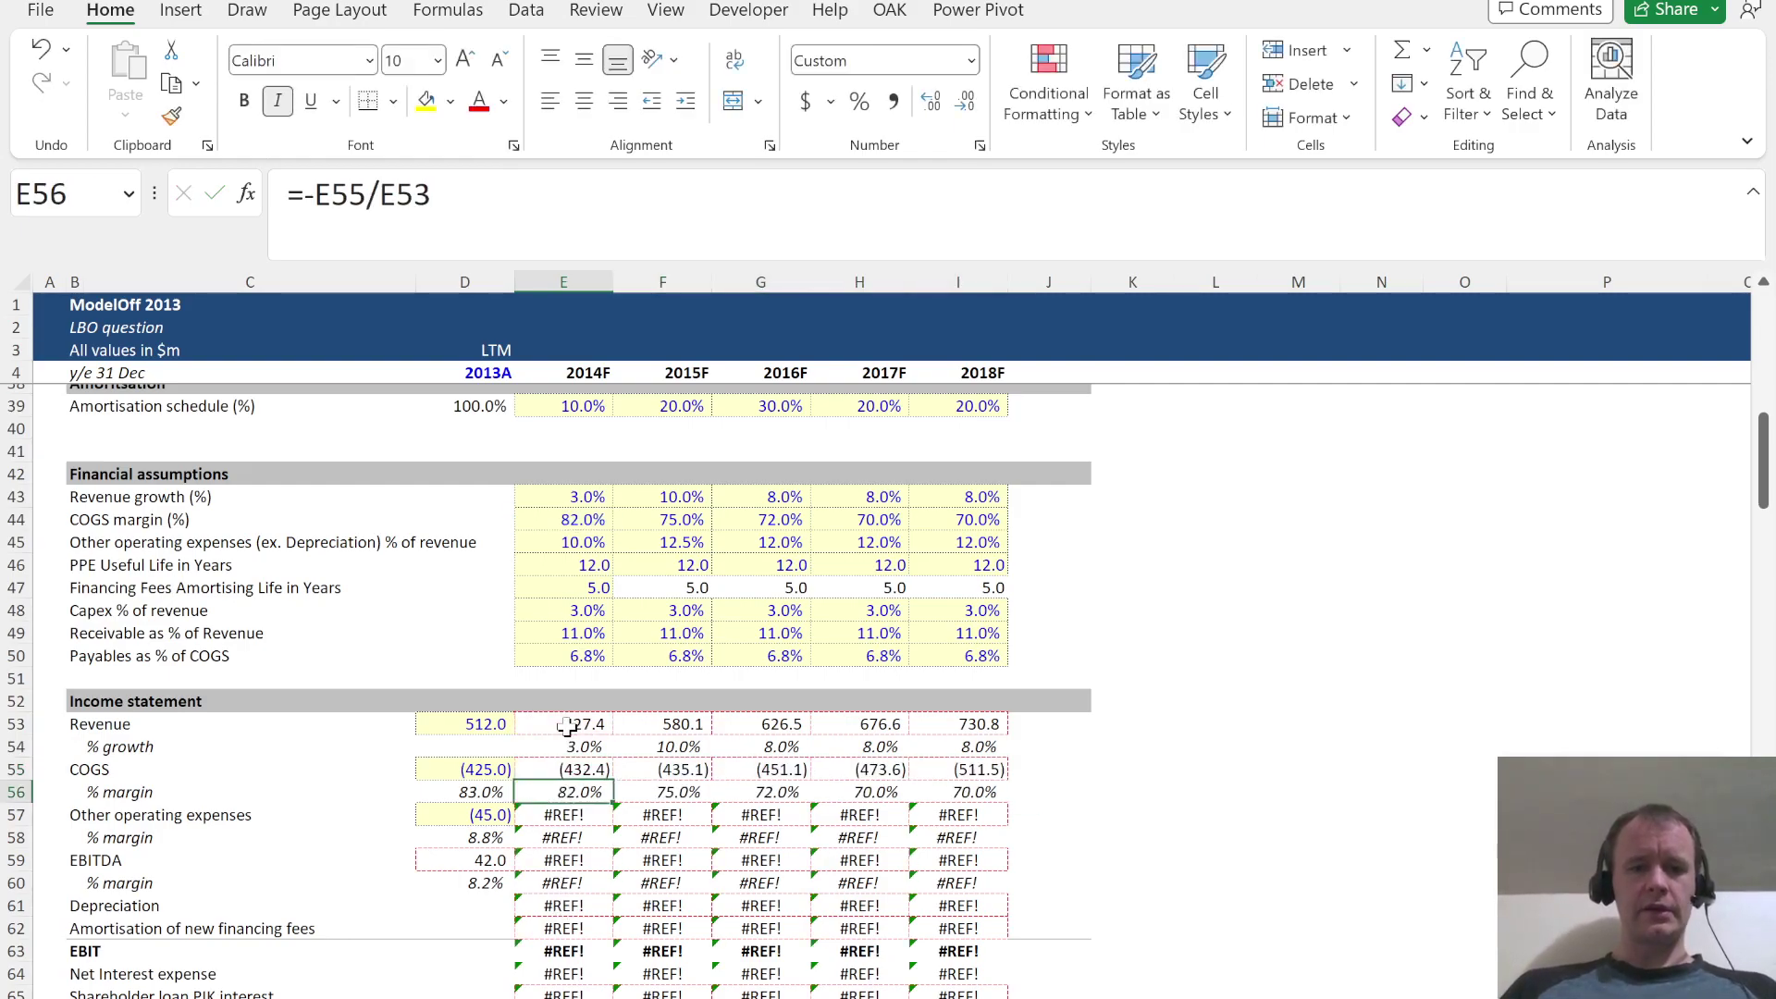
key(Down)
text(=)
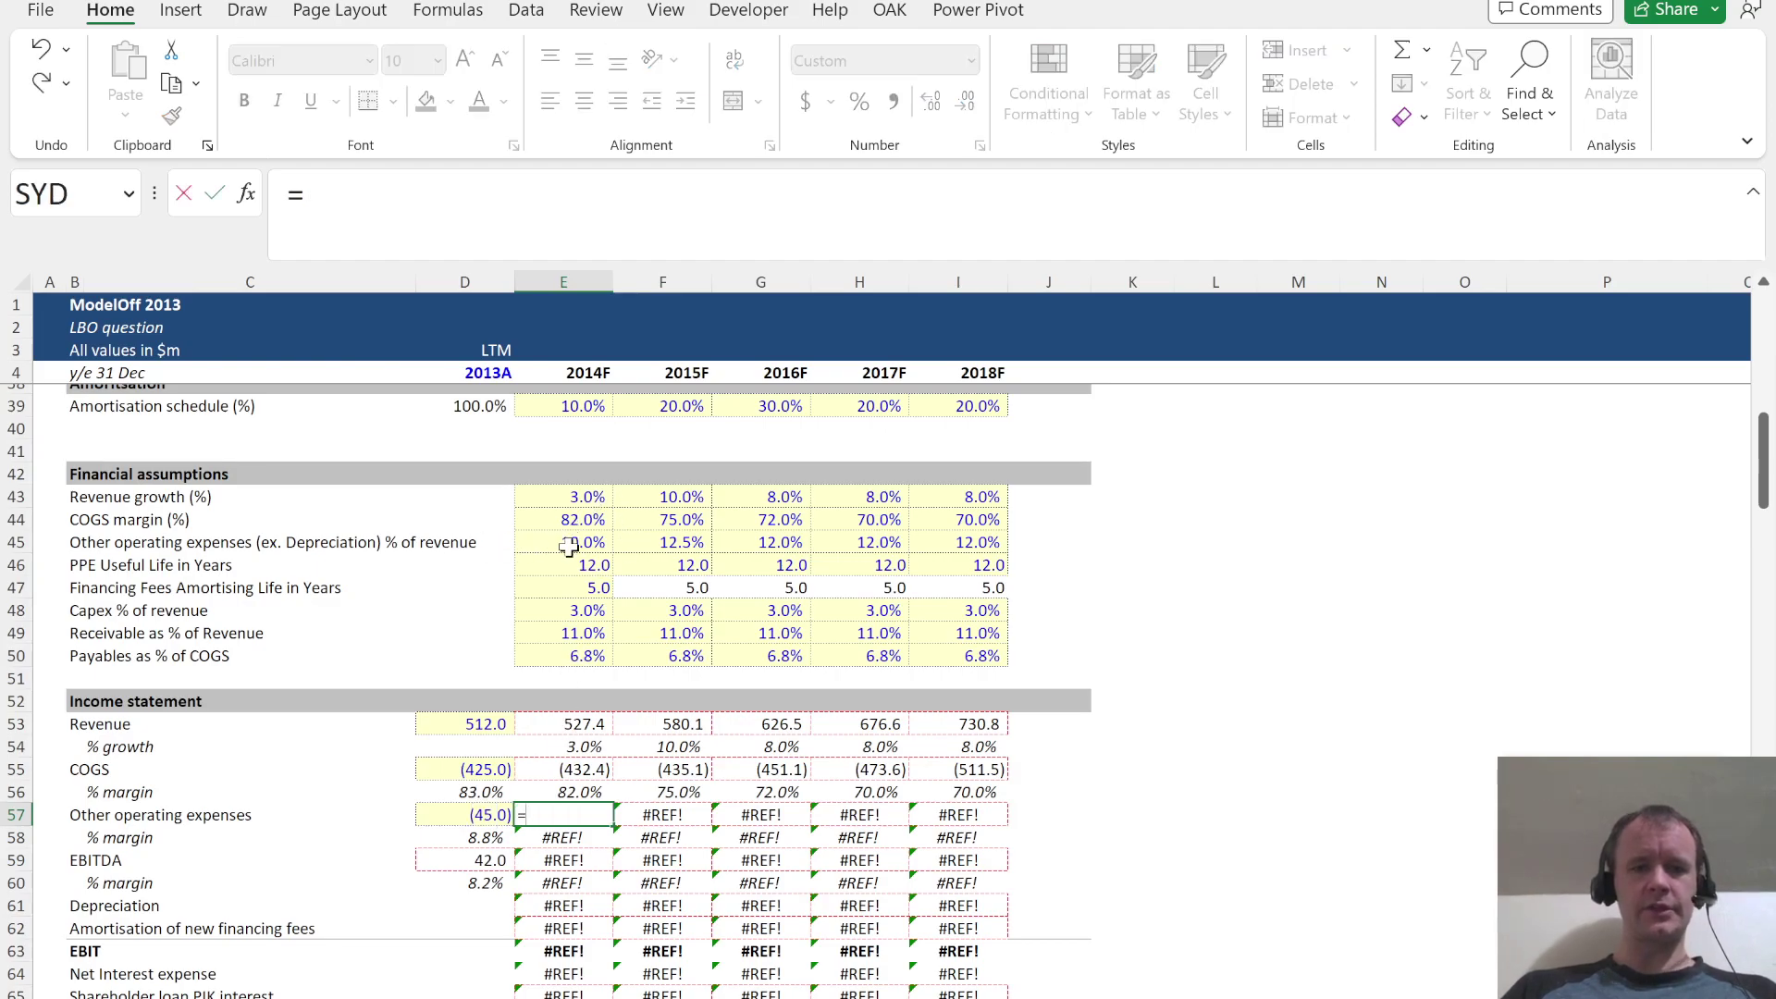
text(-)
click(603, 544)
text(*)
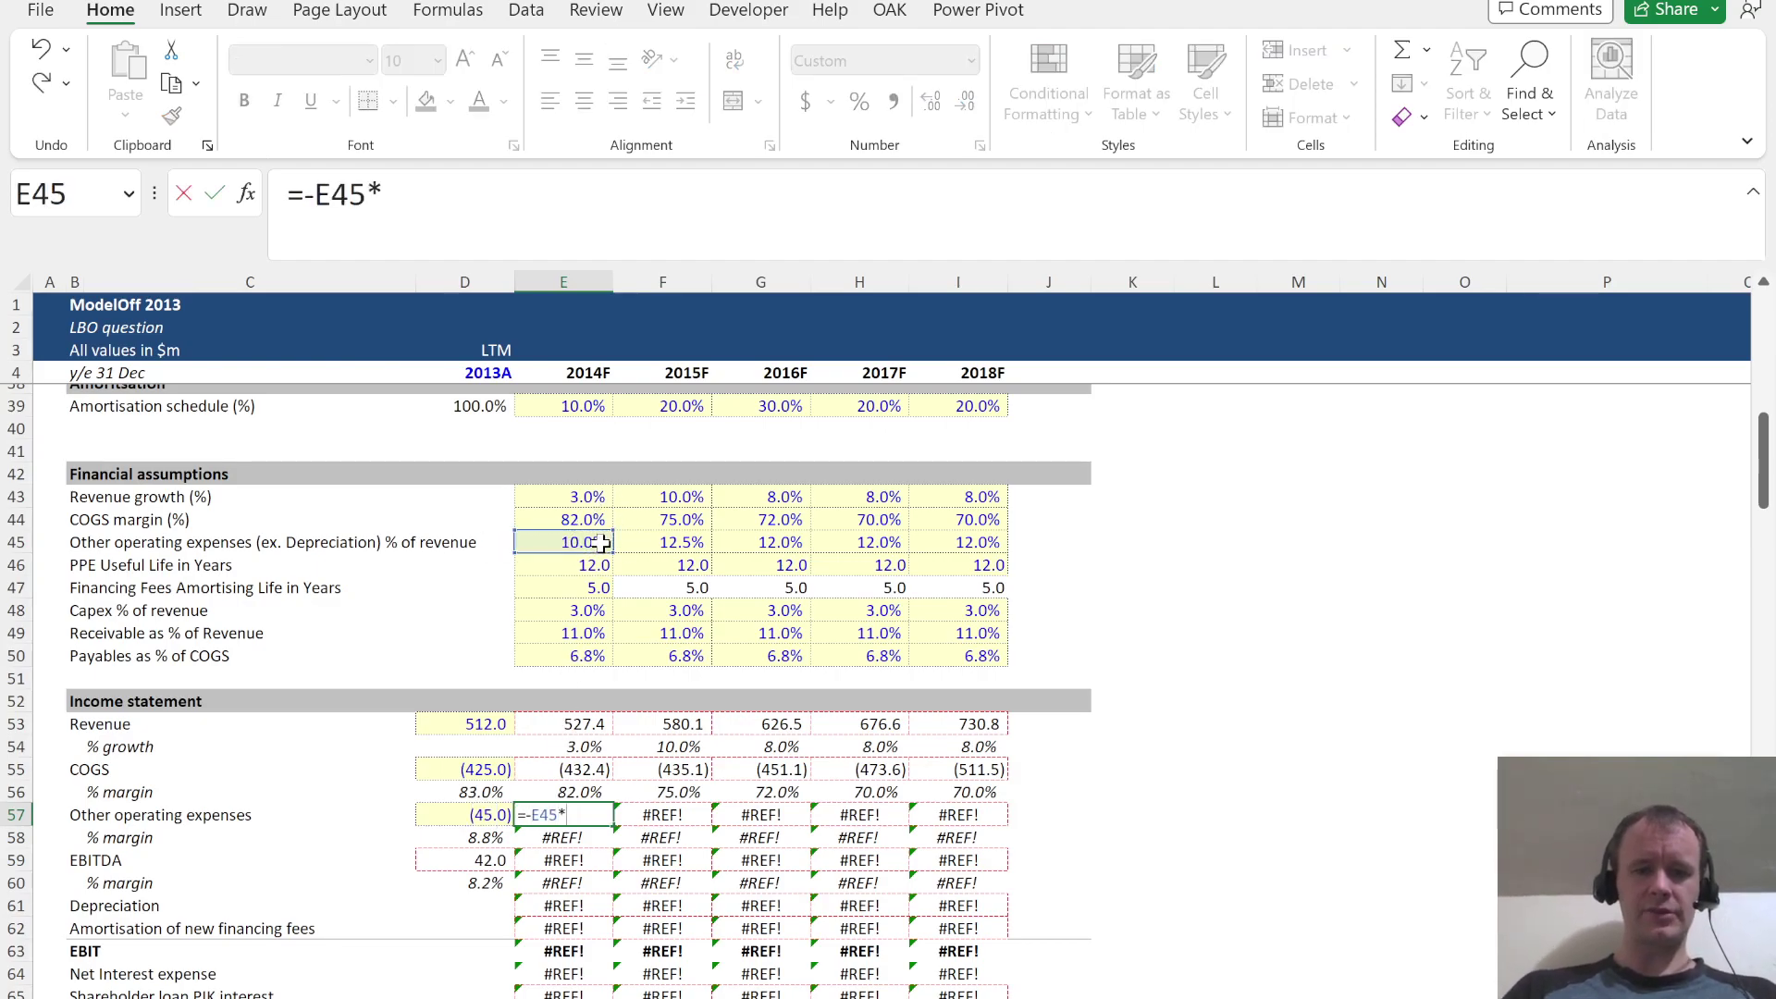
click(558, 731)
key(ctrl+Return)
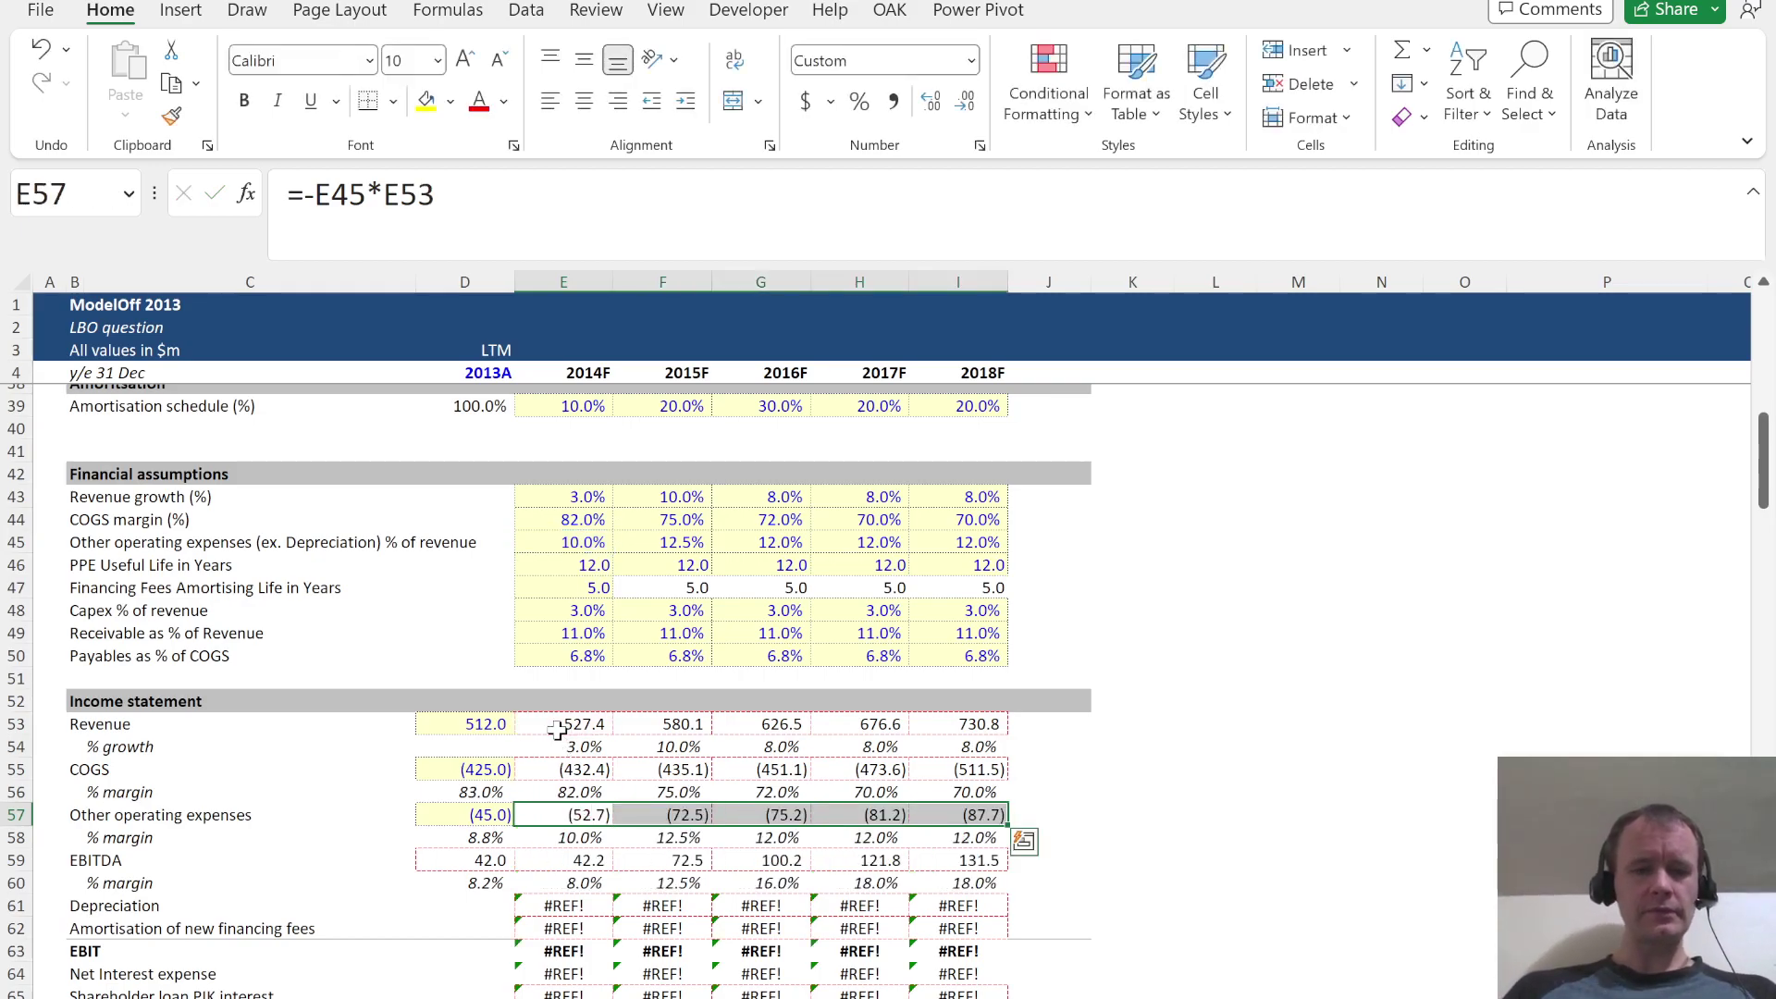
Check the 2014F EBITDA formula in E59 and move down to the Depreciation row
click(569, 837)
double_click(574, 861)
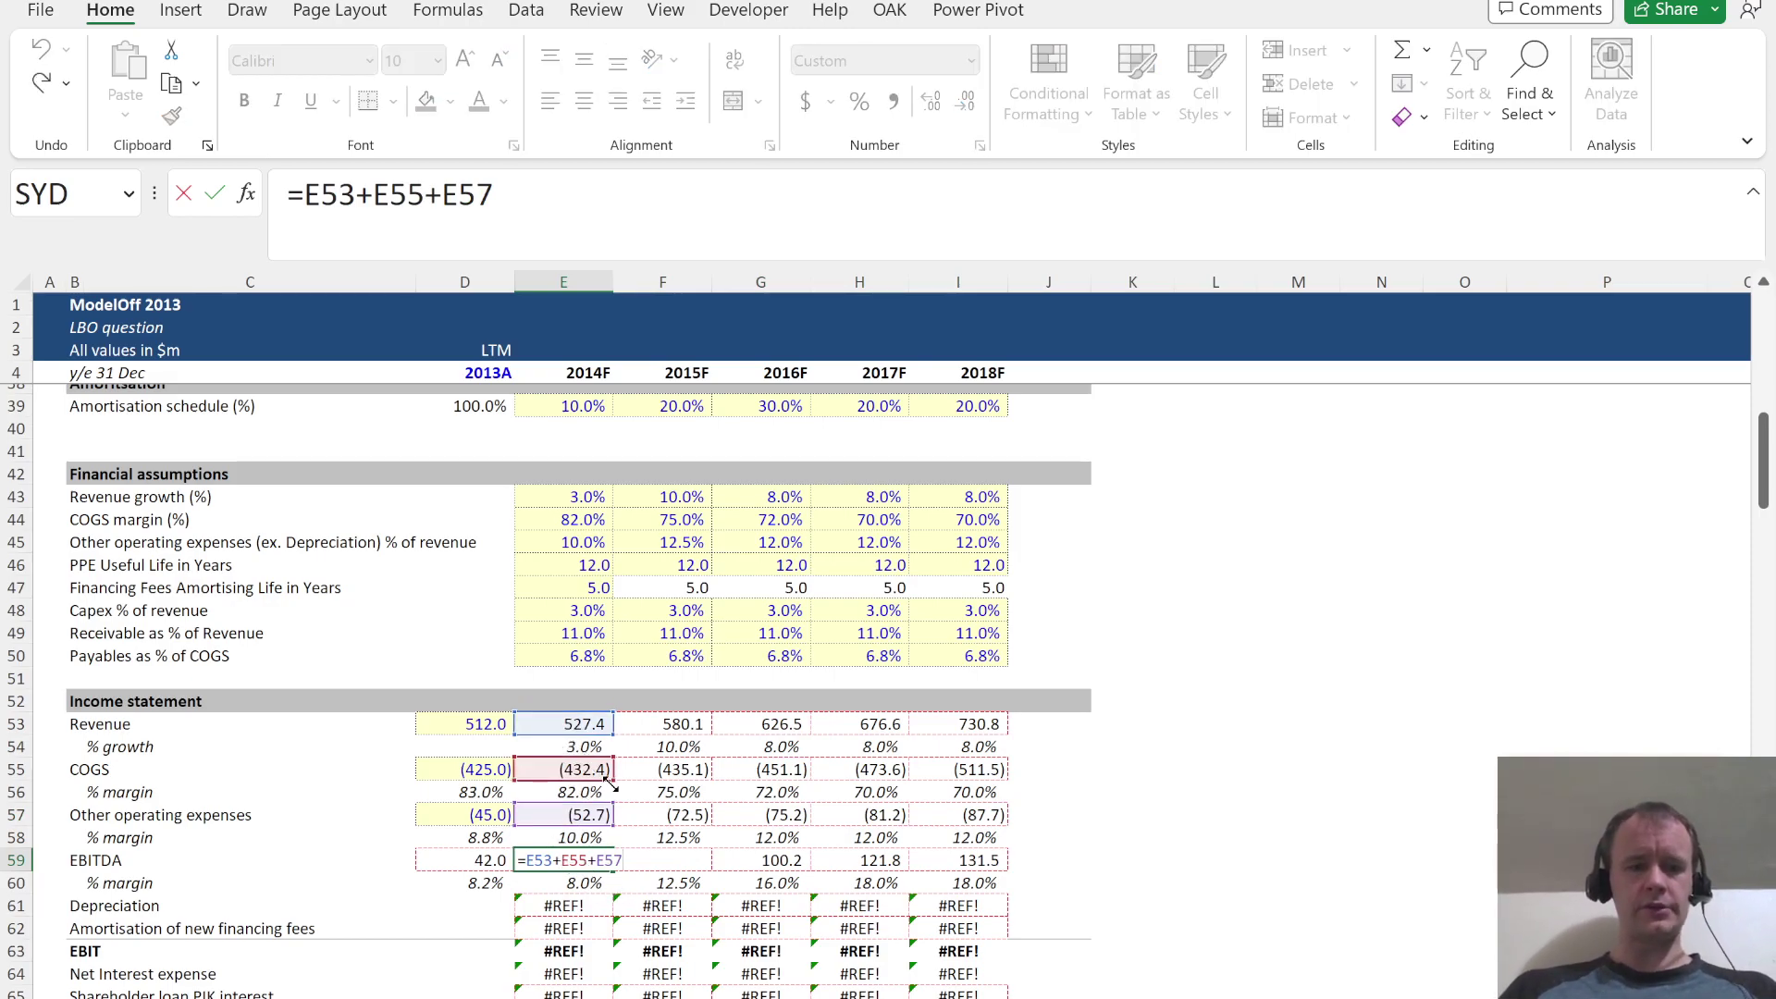
key(Escape)
key(Down)
key(Down)
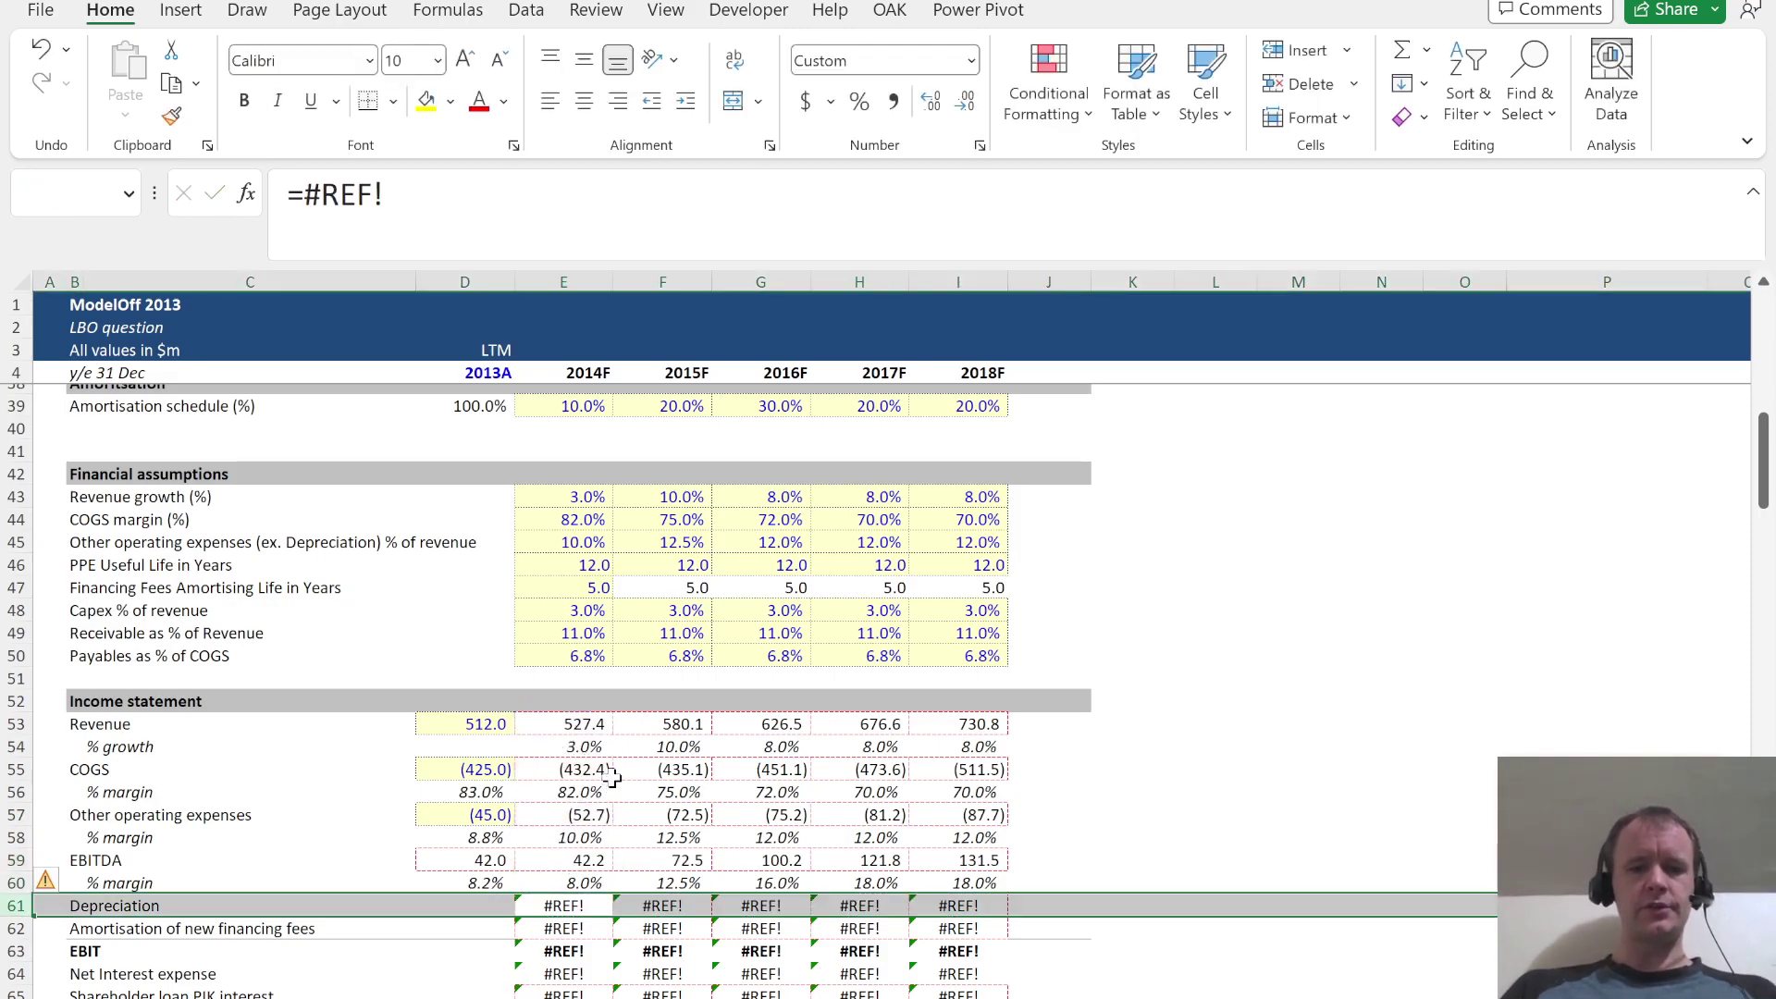
Review where depreciation and amortisation of new financing fees flow through the statements, checking the Capitalised finance costs link in D100
scroll(645, 735, down, 2)
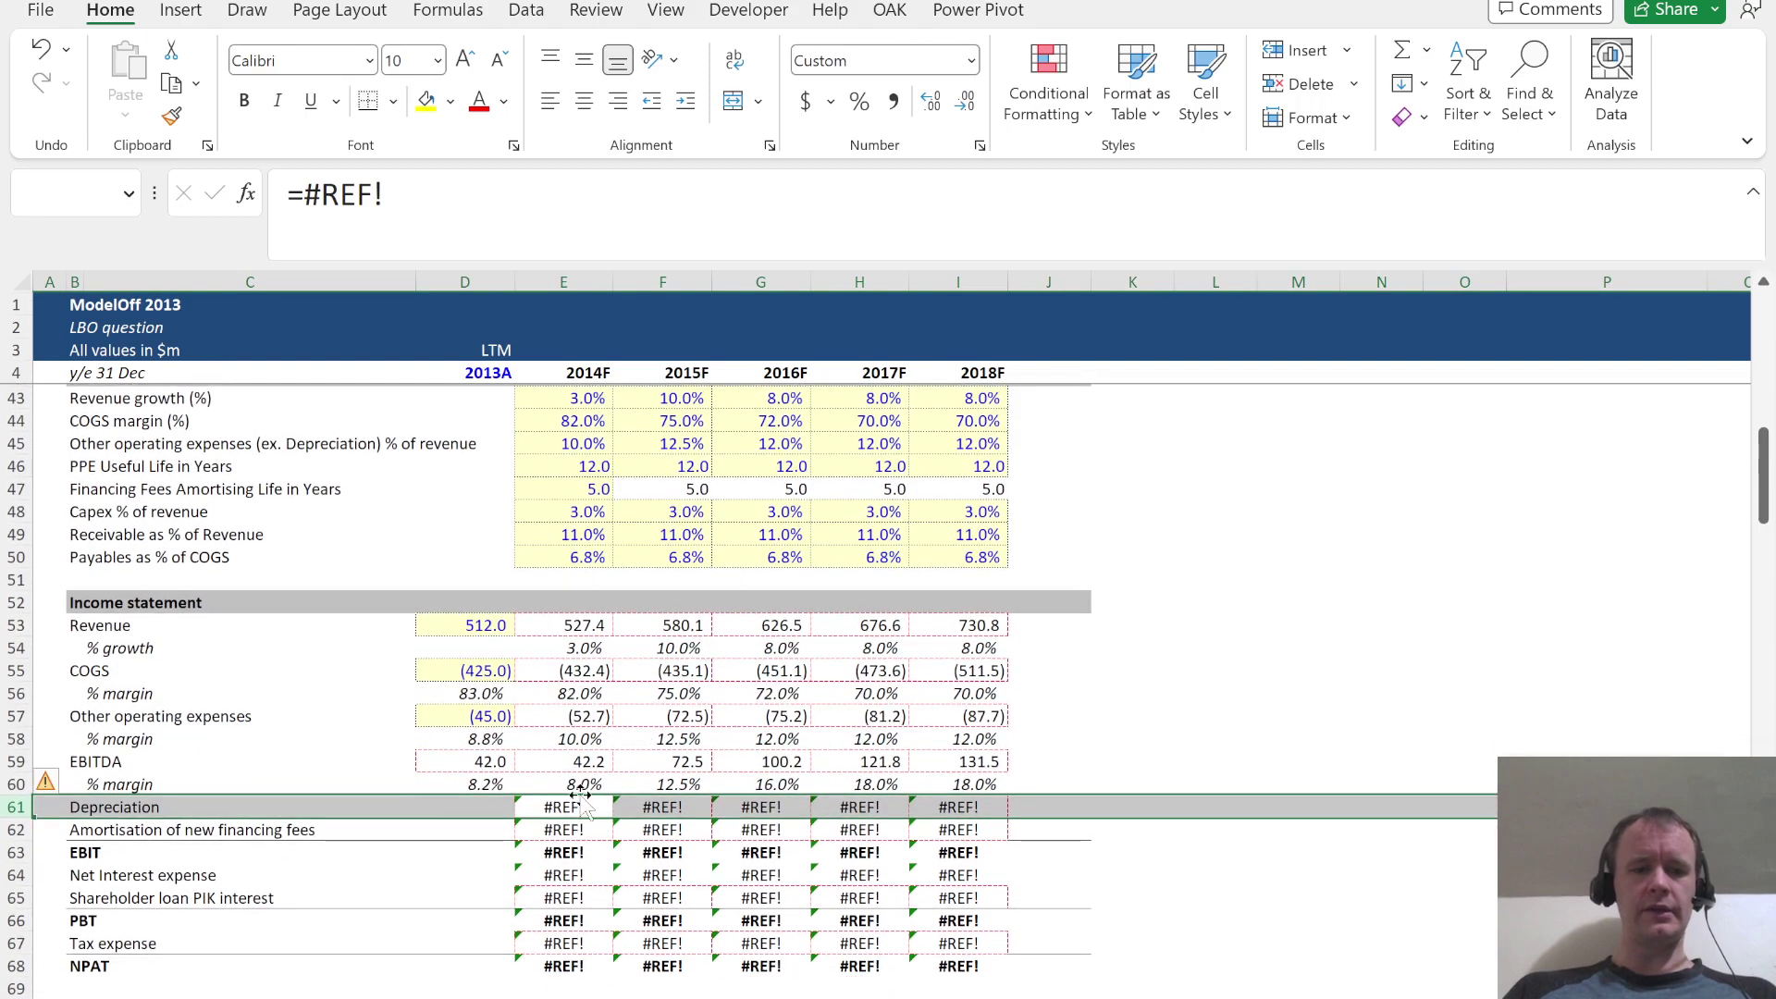
key(Down)
scroll(519, 581, down, 5)
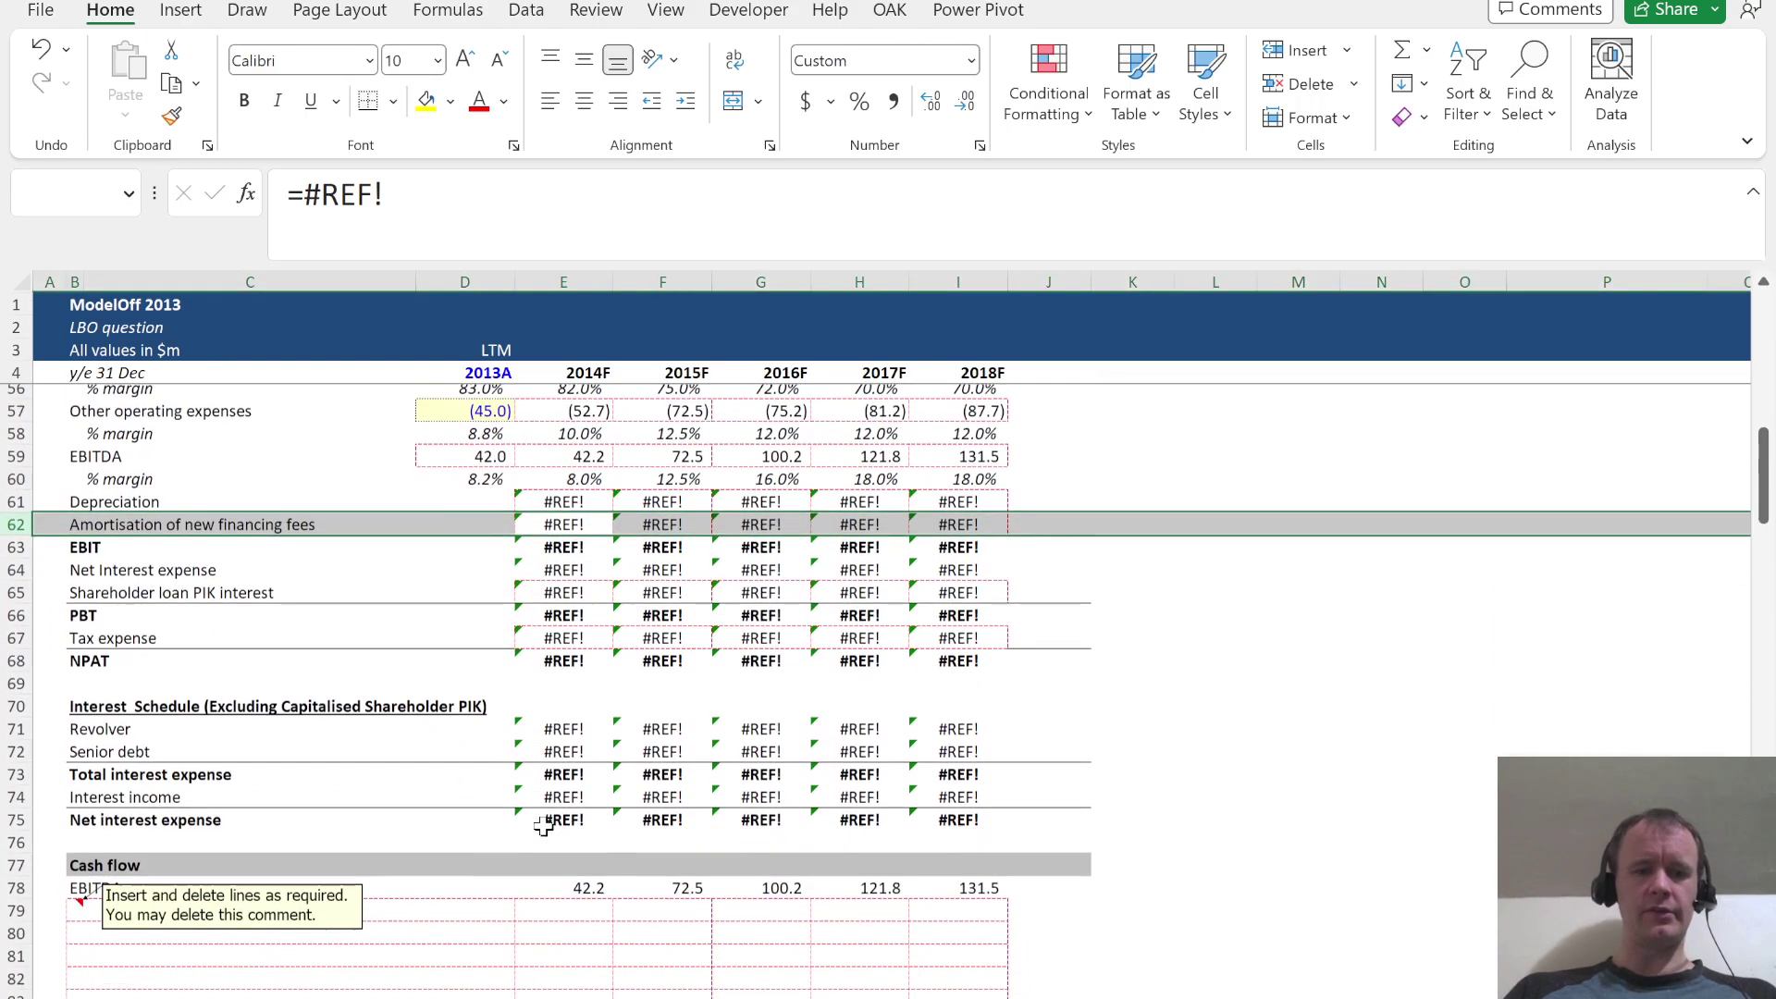
scroll(519, 582, up, 3)
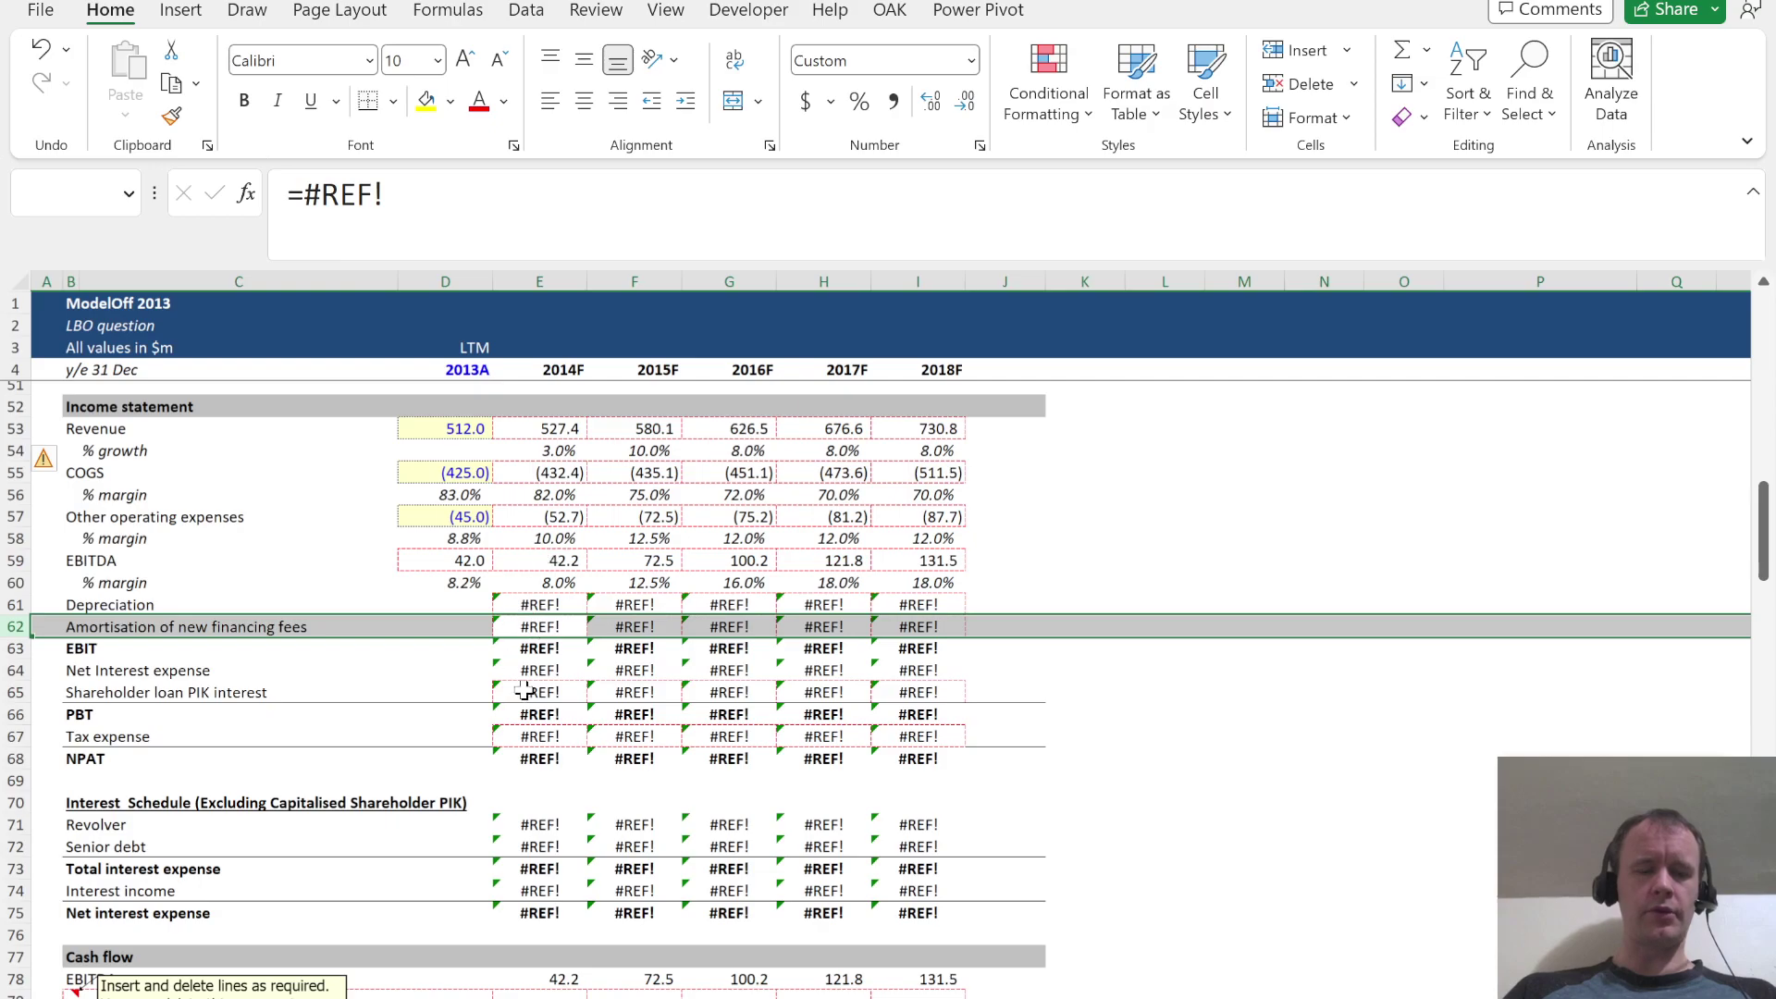
scroll(528, 752, down, 7)
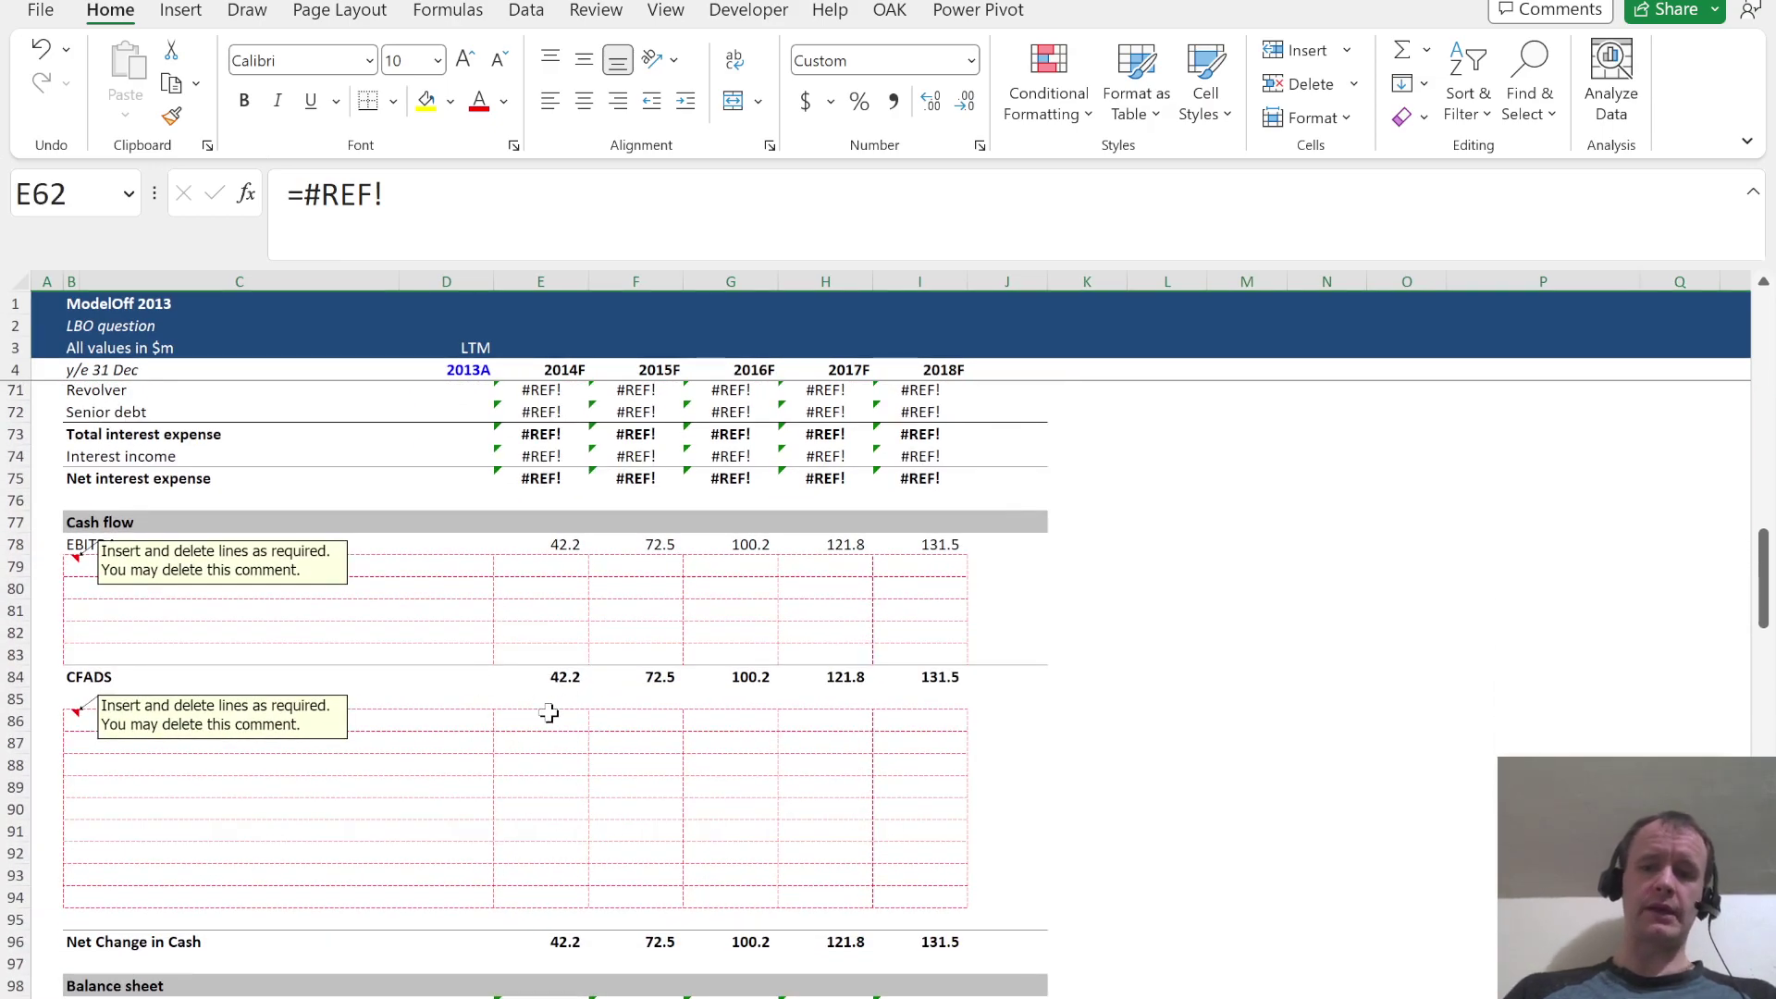
scroll(550, 713, down, 4)
scroll(547, 713, up, 10)
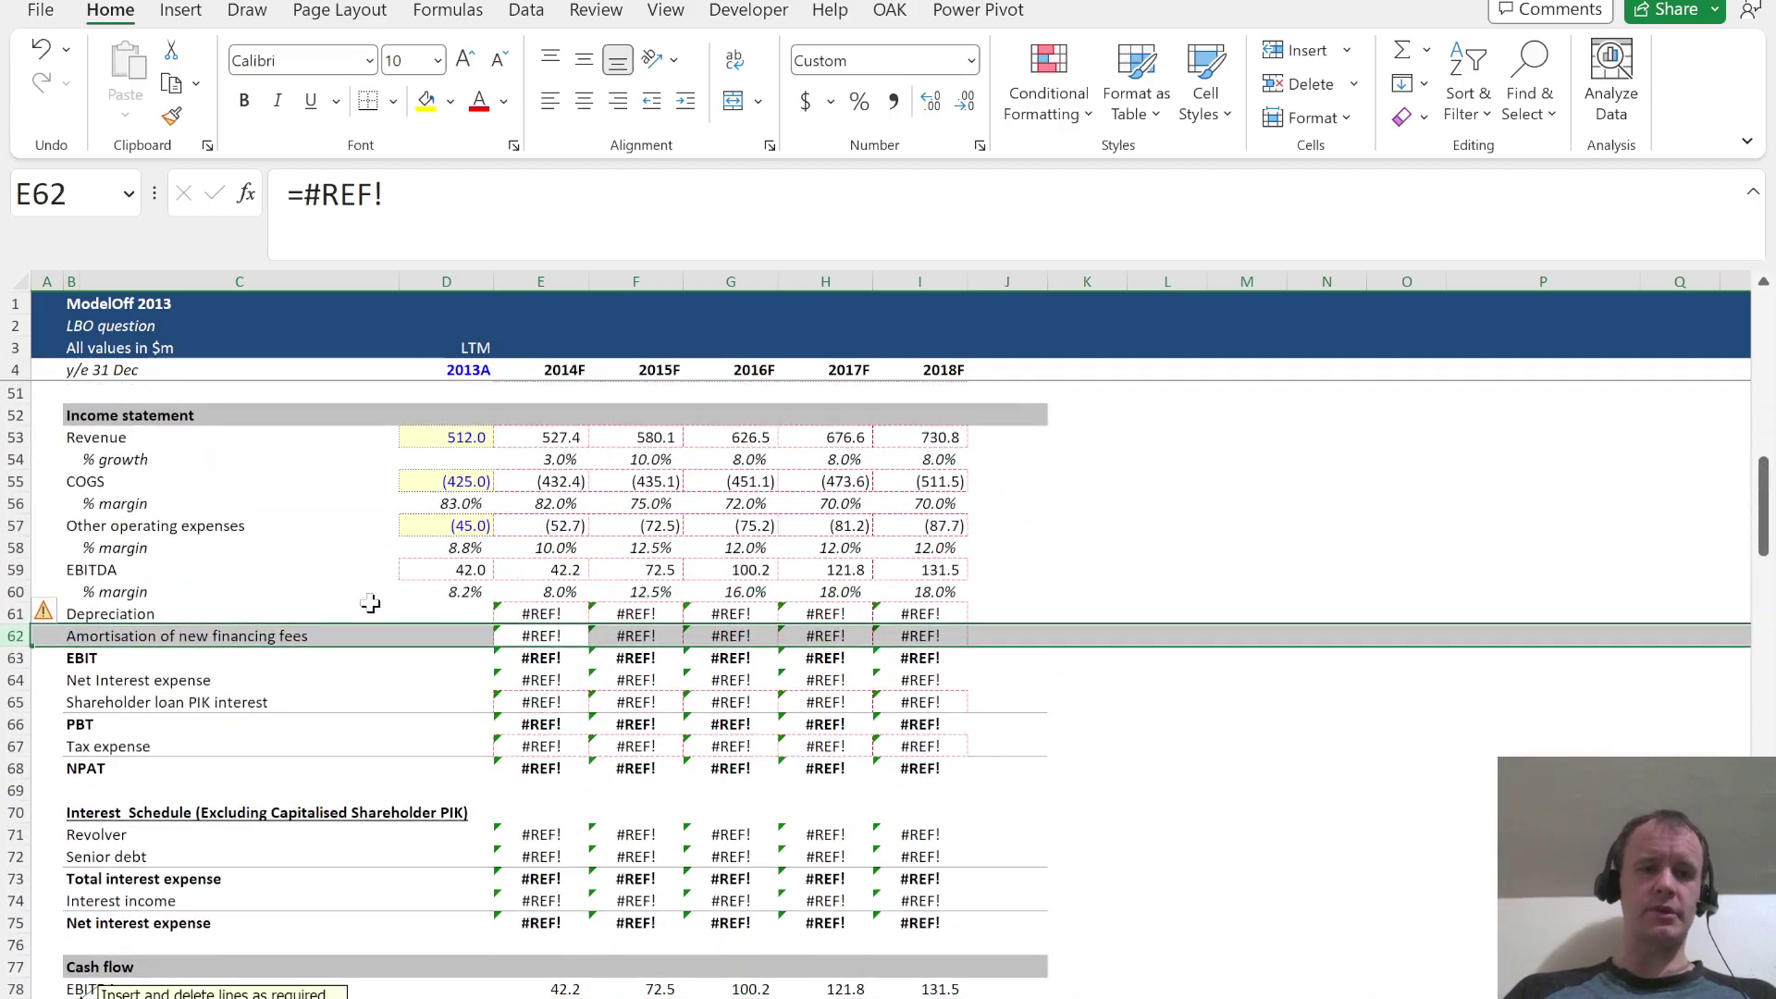
scroll(433, 740, down, 13)
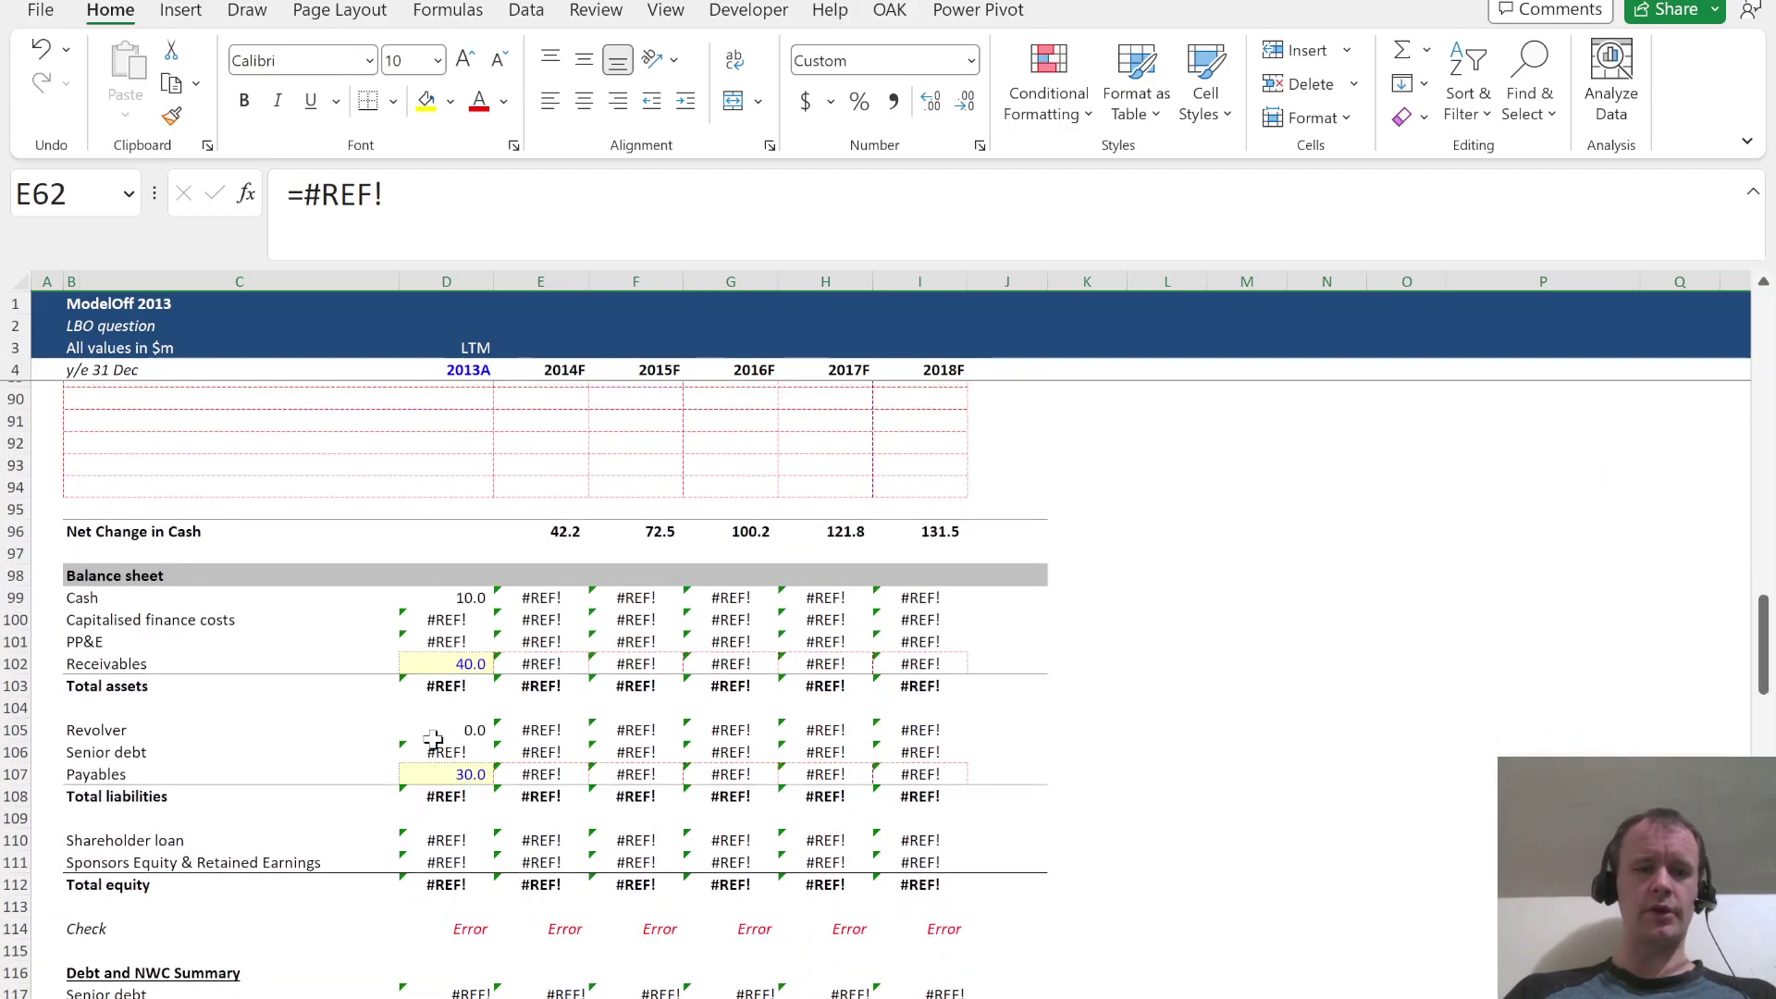
click(448, 619)
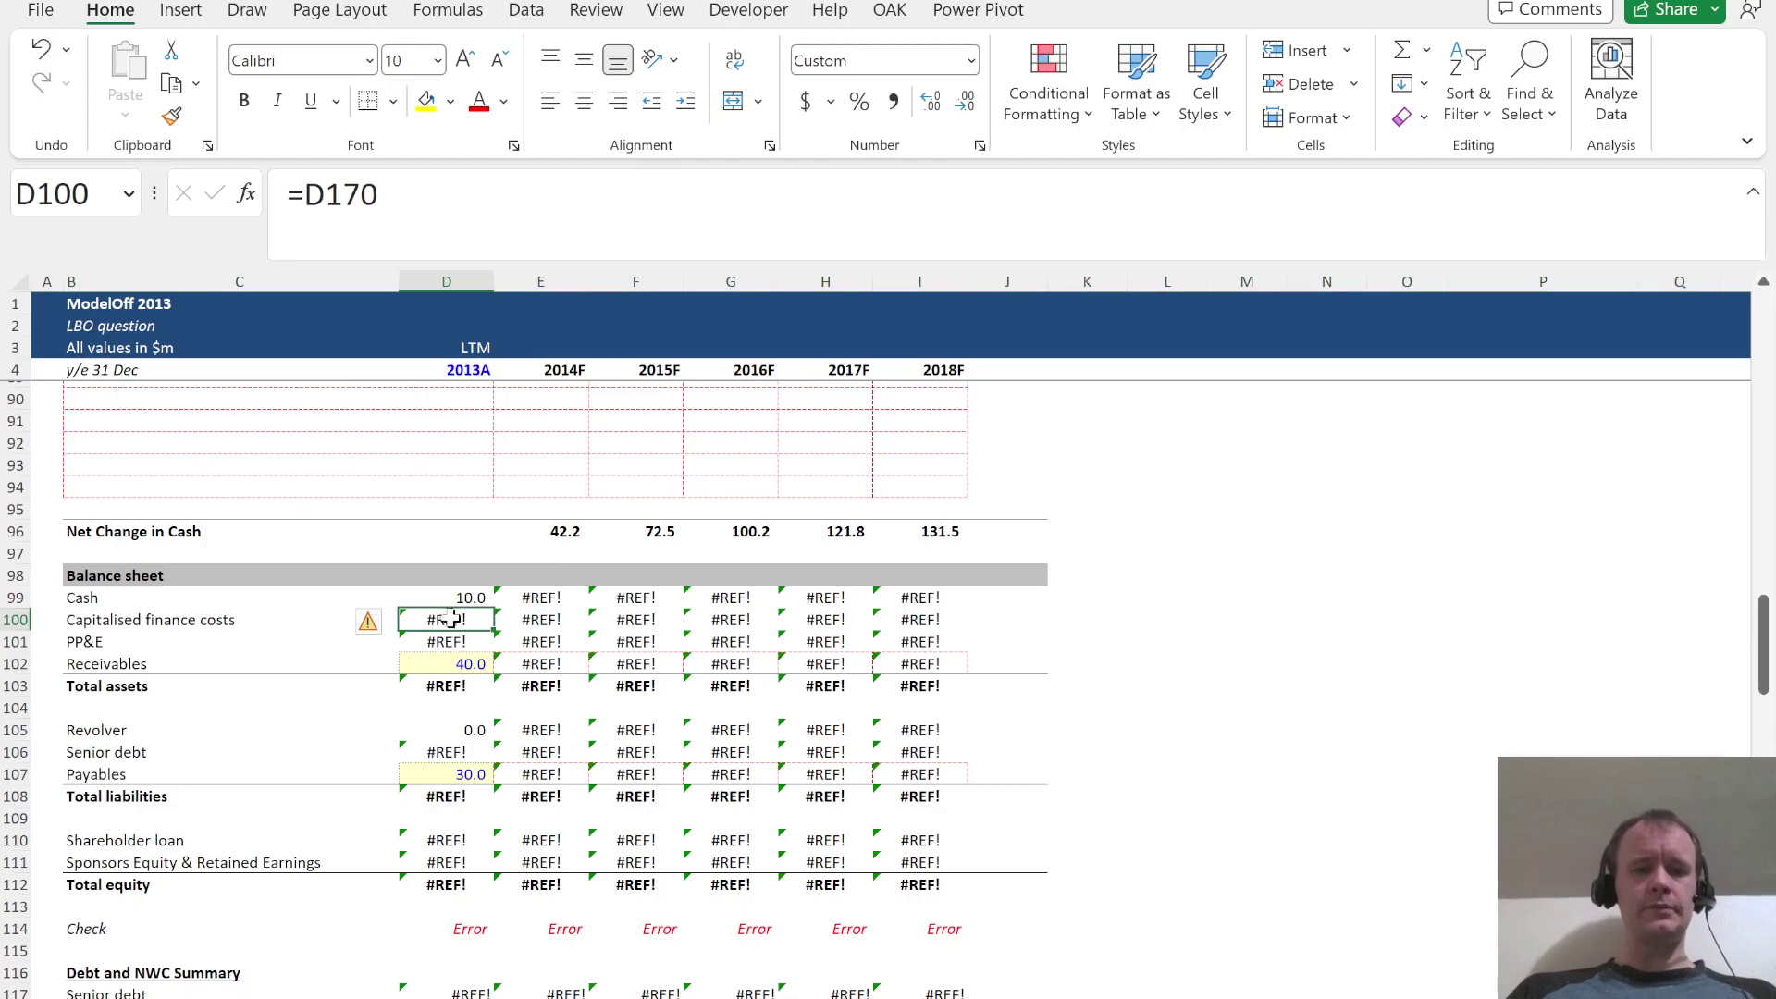
scroll(550, 624, up, 10)
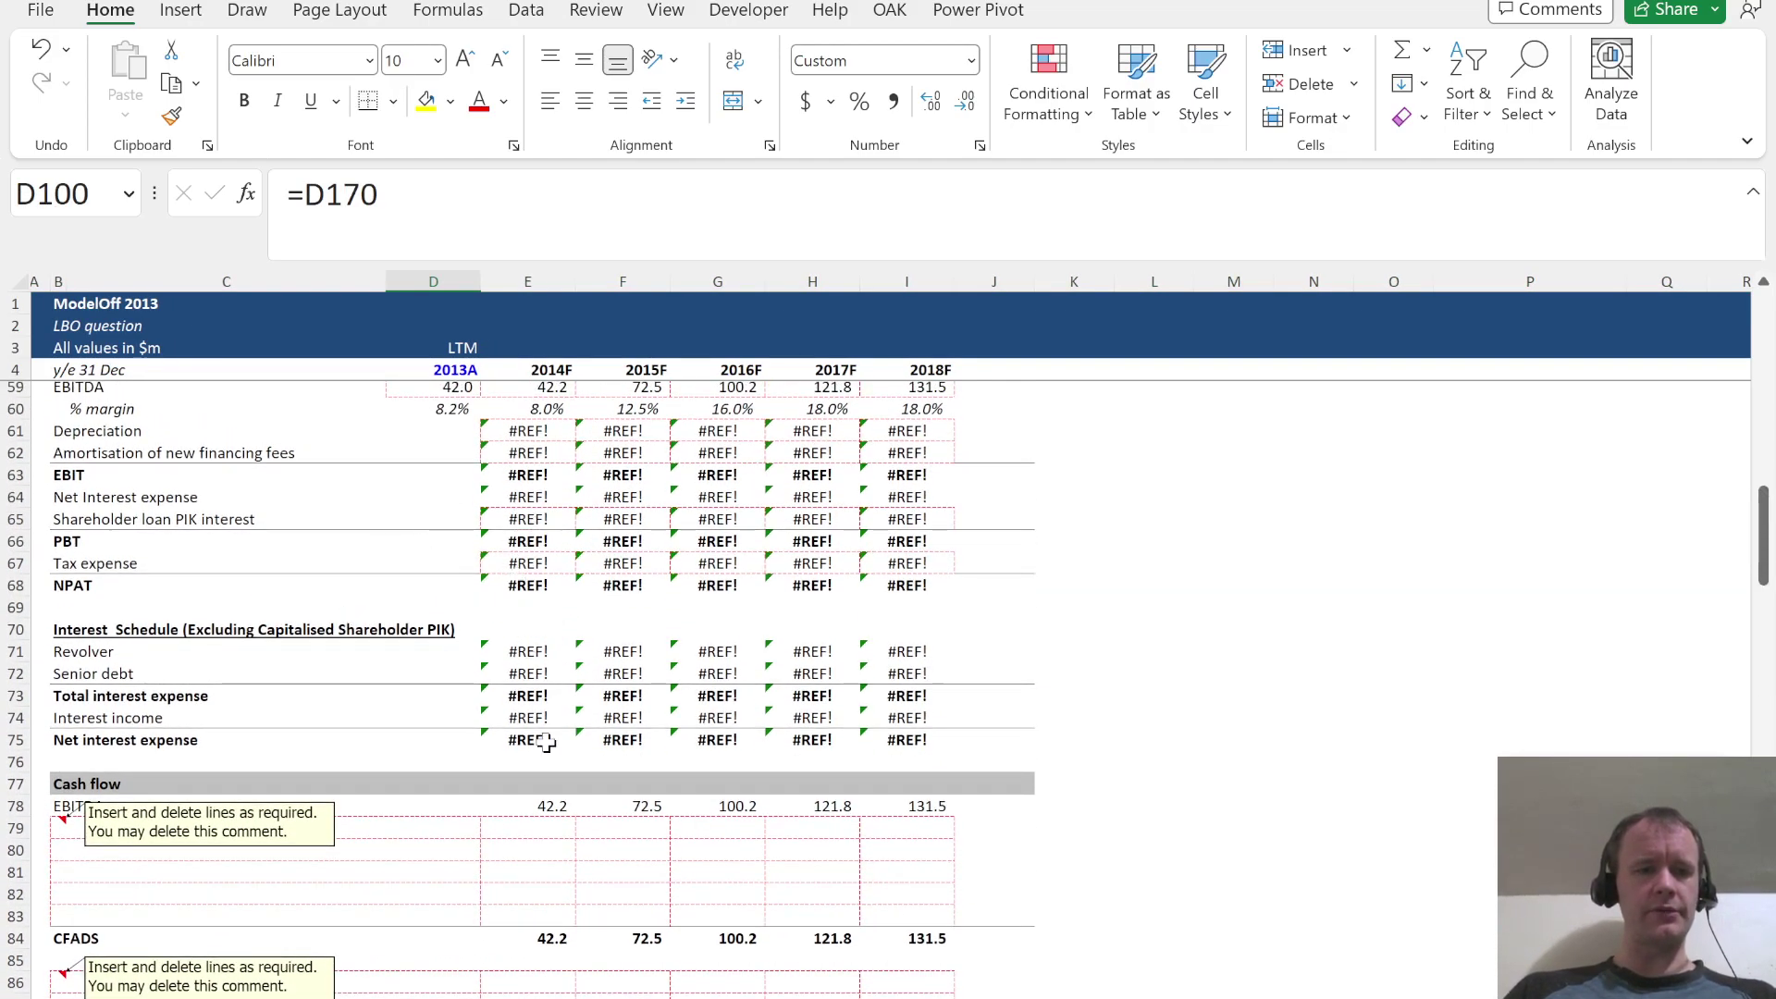
Switch to the case study PDF and read the Financing section's terms on upfront financing fees and their amortisation
key(alt+Tab)
scroll(715, 812, up, 5)
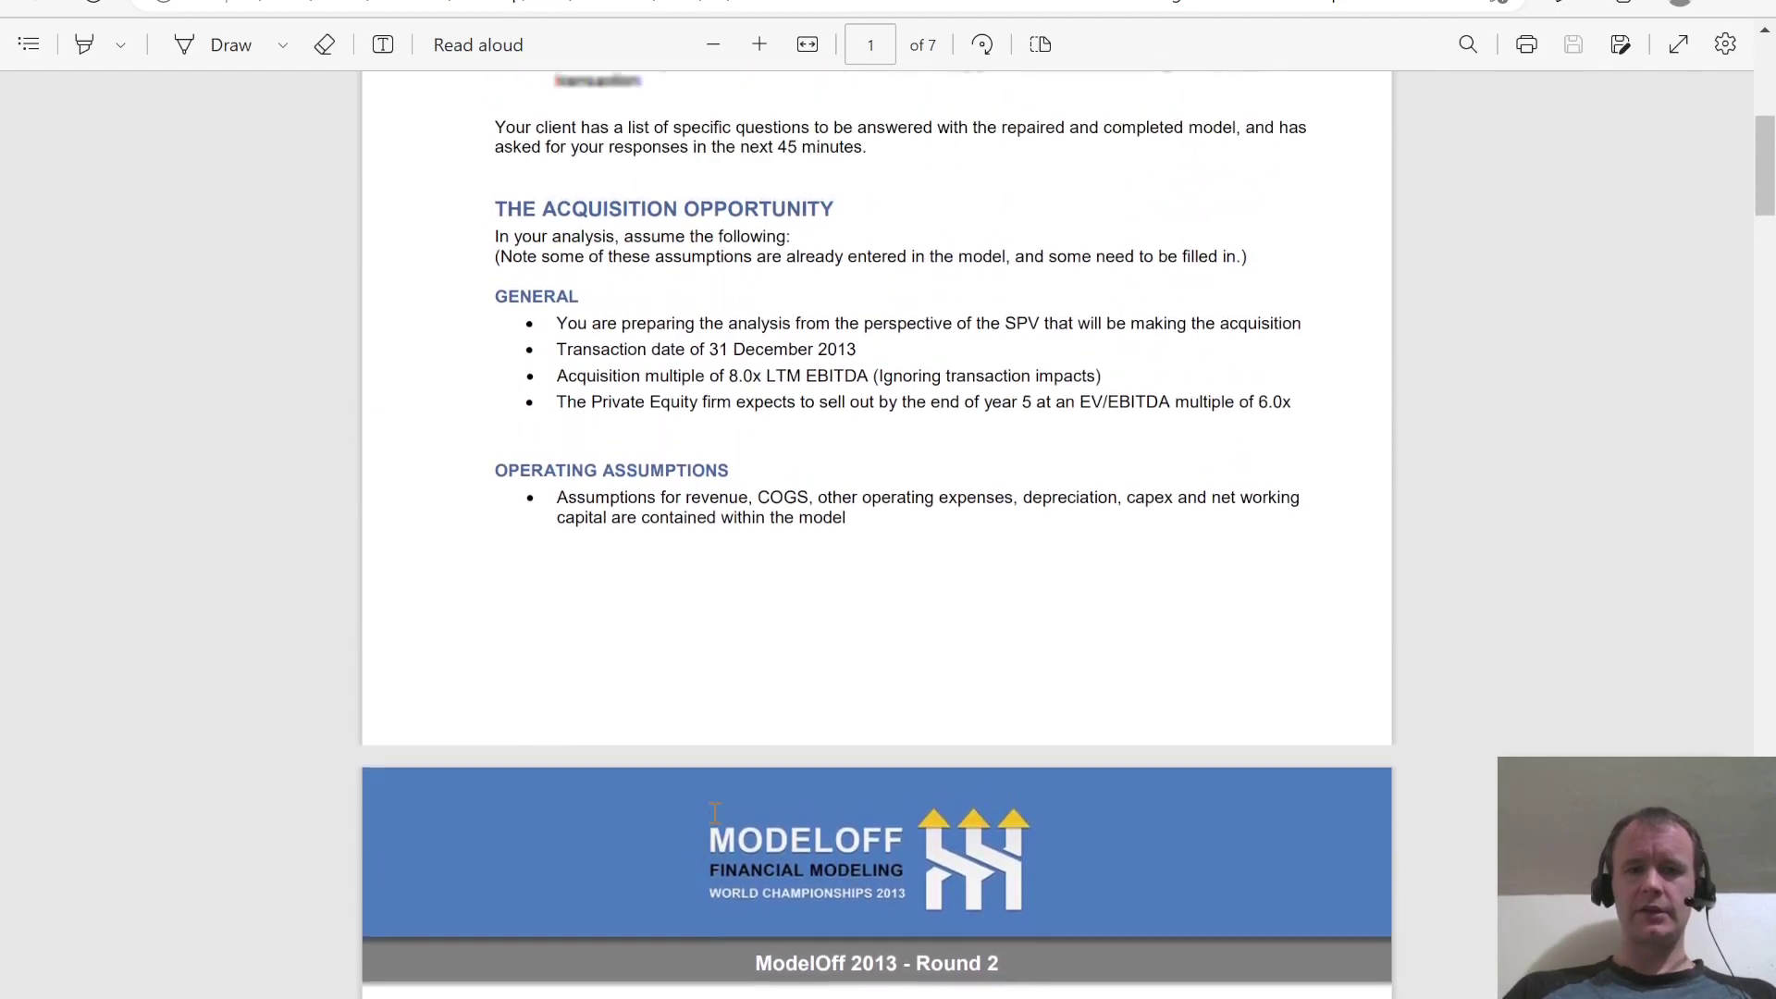
scroll(715, 812, down, 10)
scroll(715, 814, down, 2)
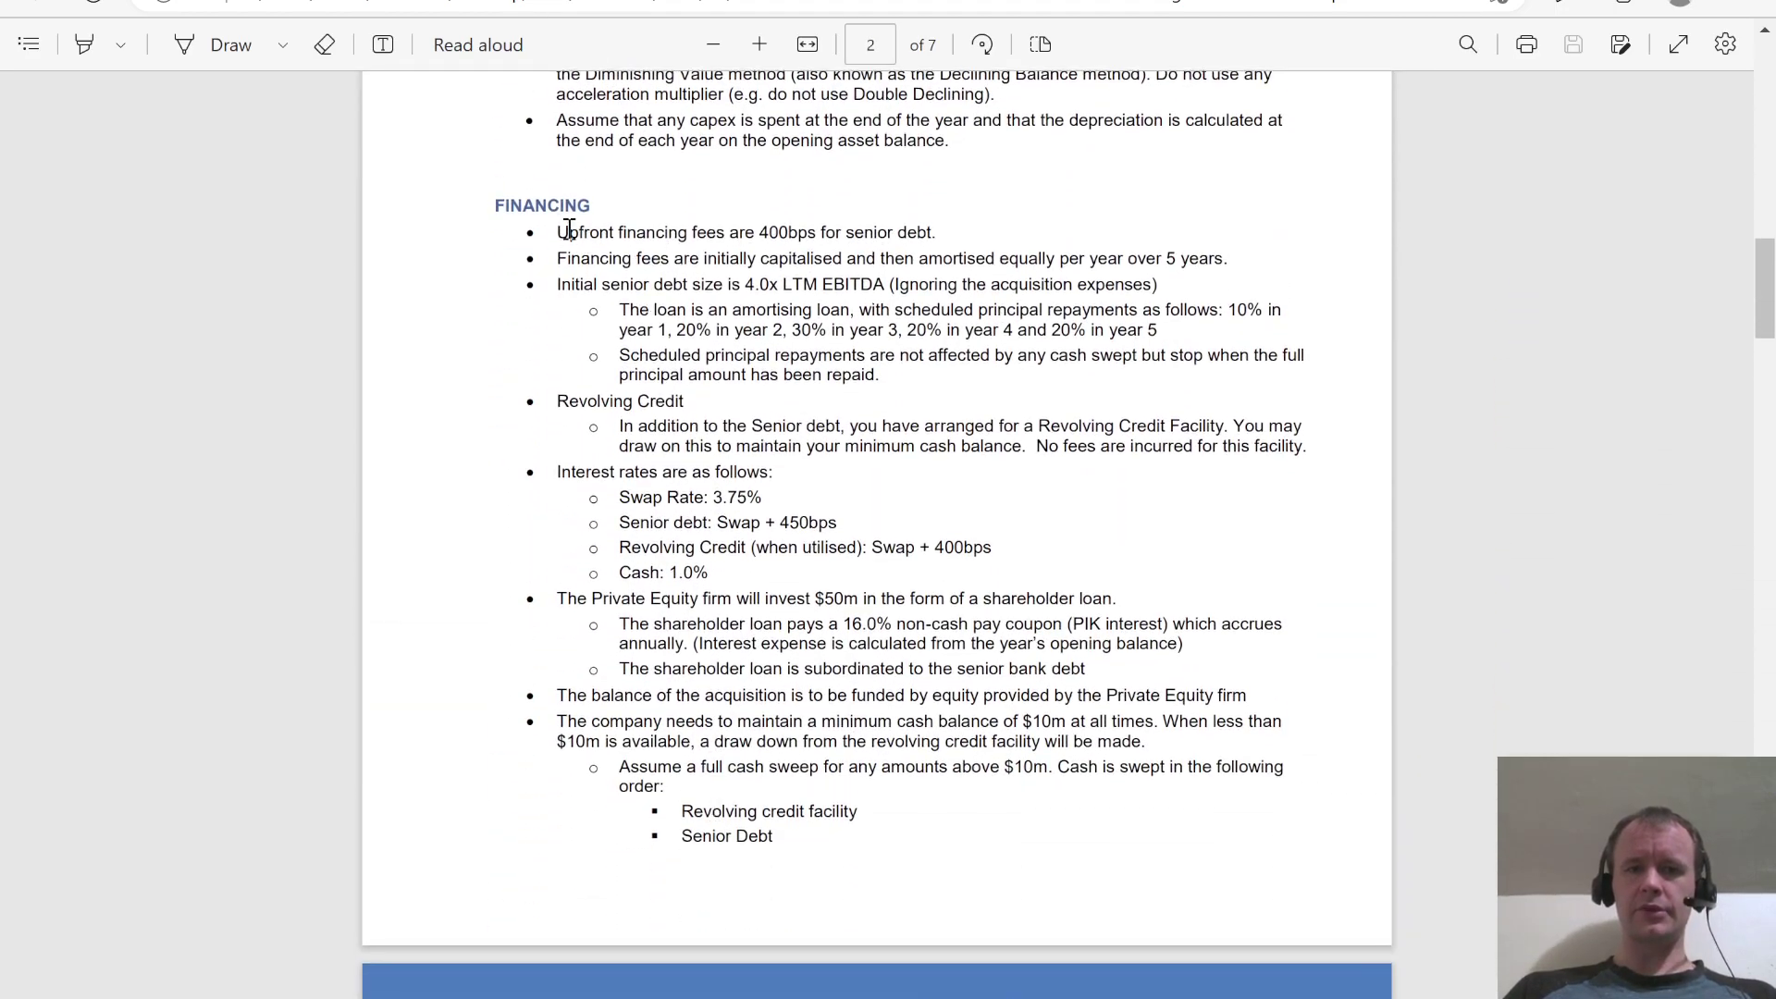
drag(570, 232, 911, 241)
click(701, 267)
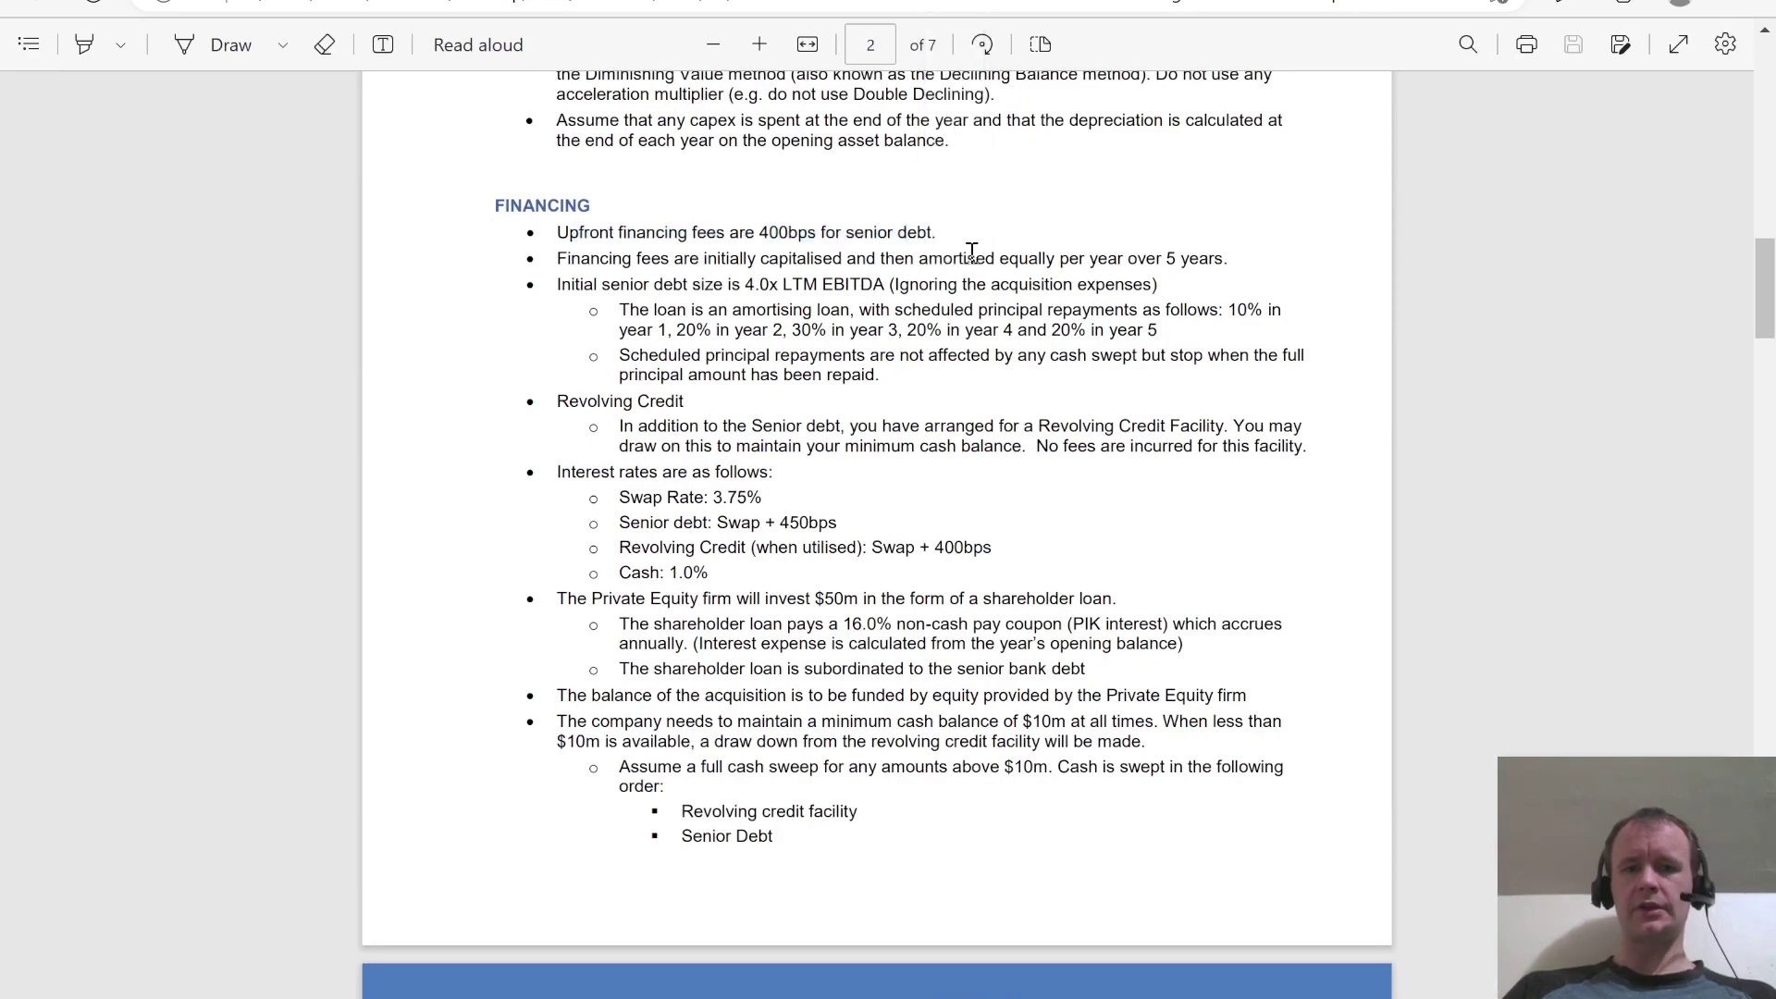
Return to the Excel model and check the bank debt Upfront Costs rate in I34 and the formula in J34
key(alt+Tab)
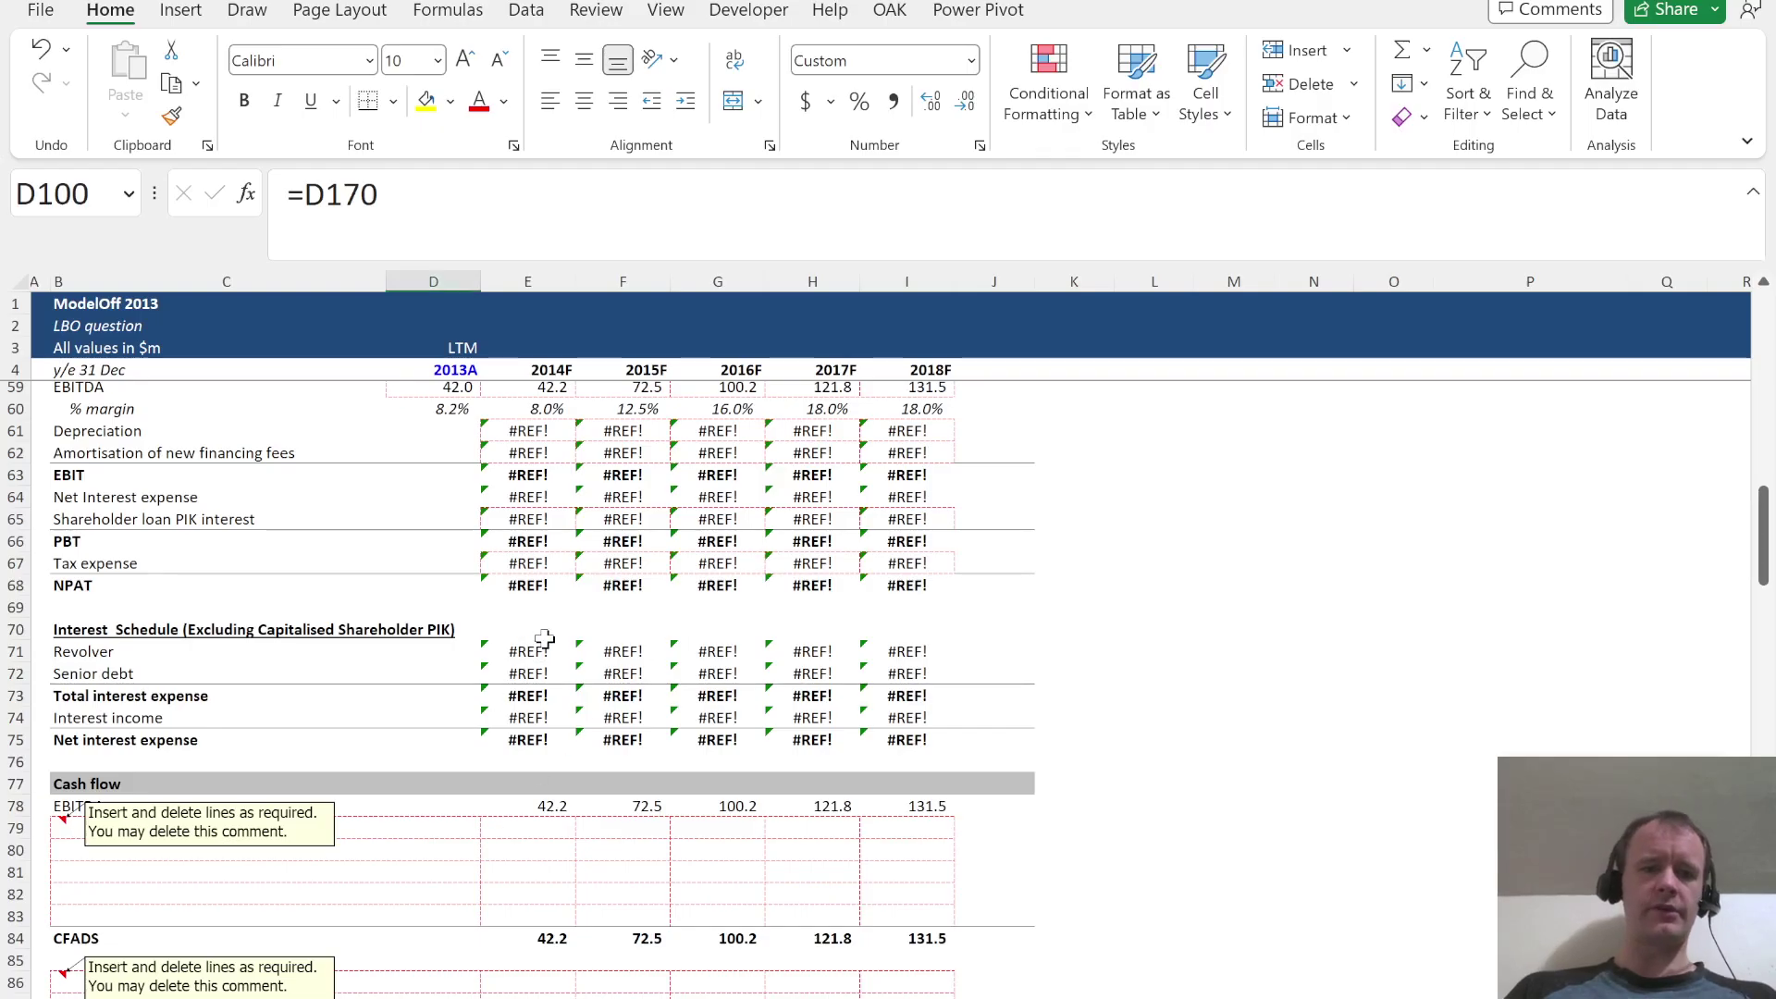
scroll(545, 639, up, 15)
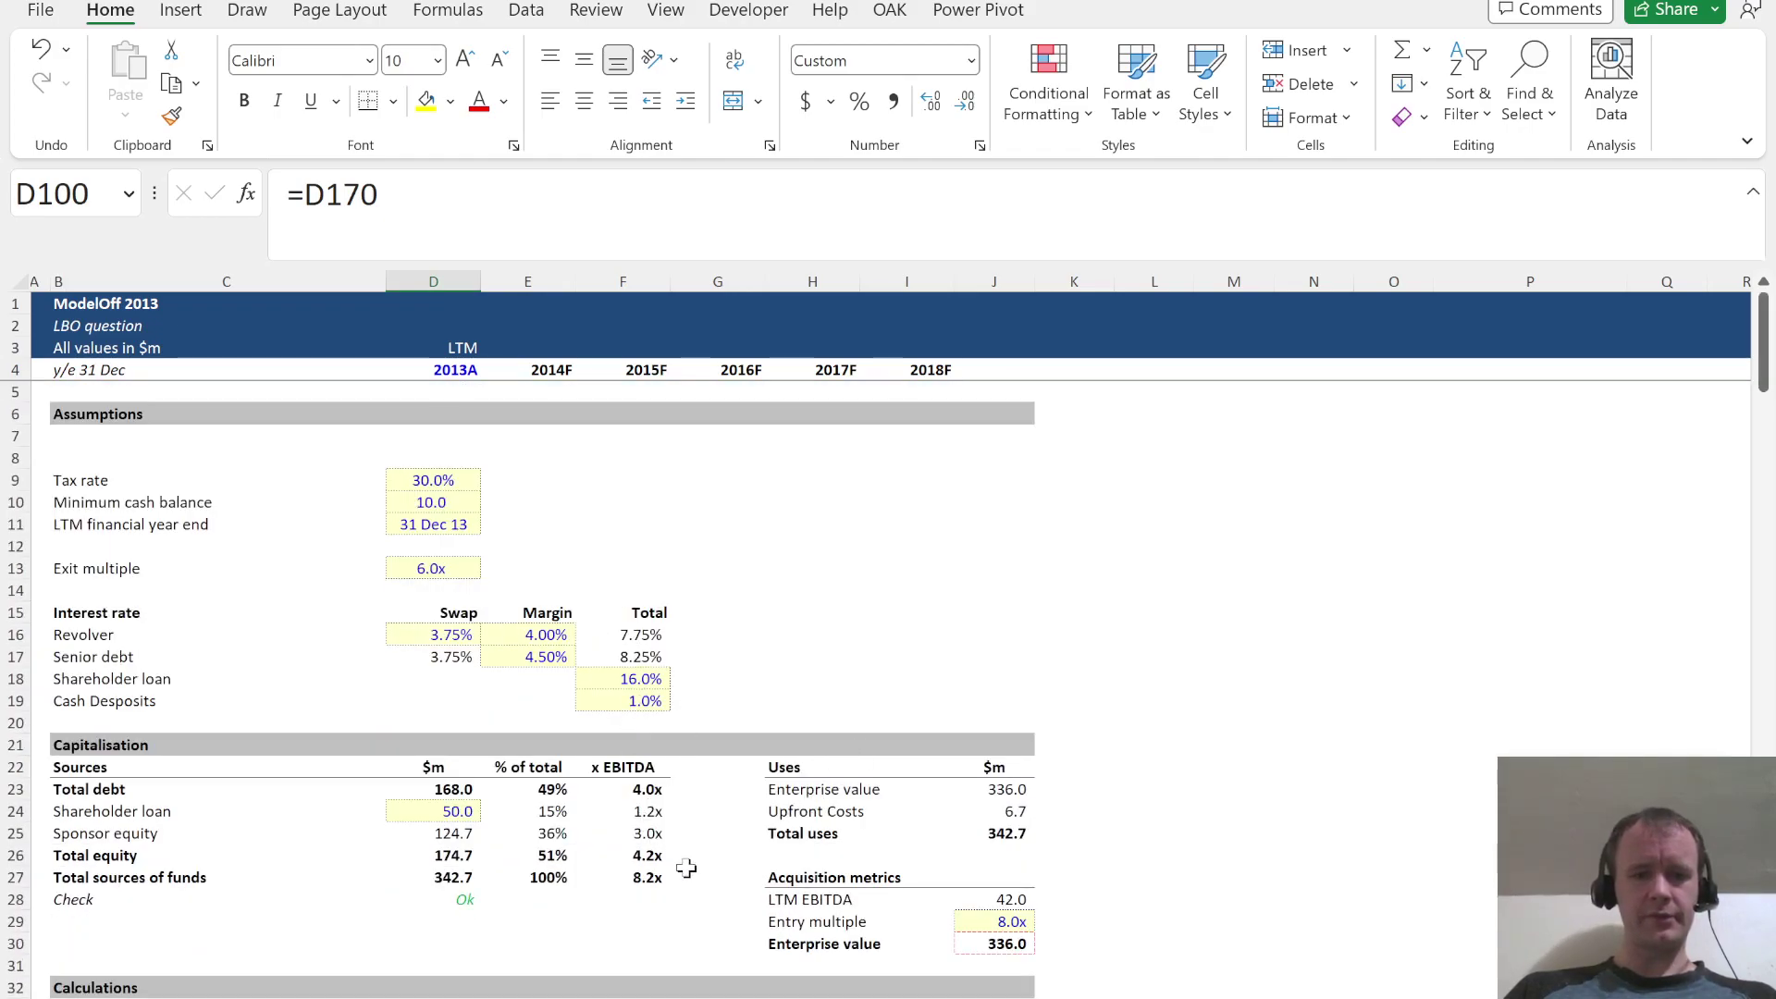
scroll(832, 865, down, 3)
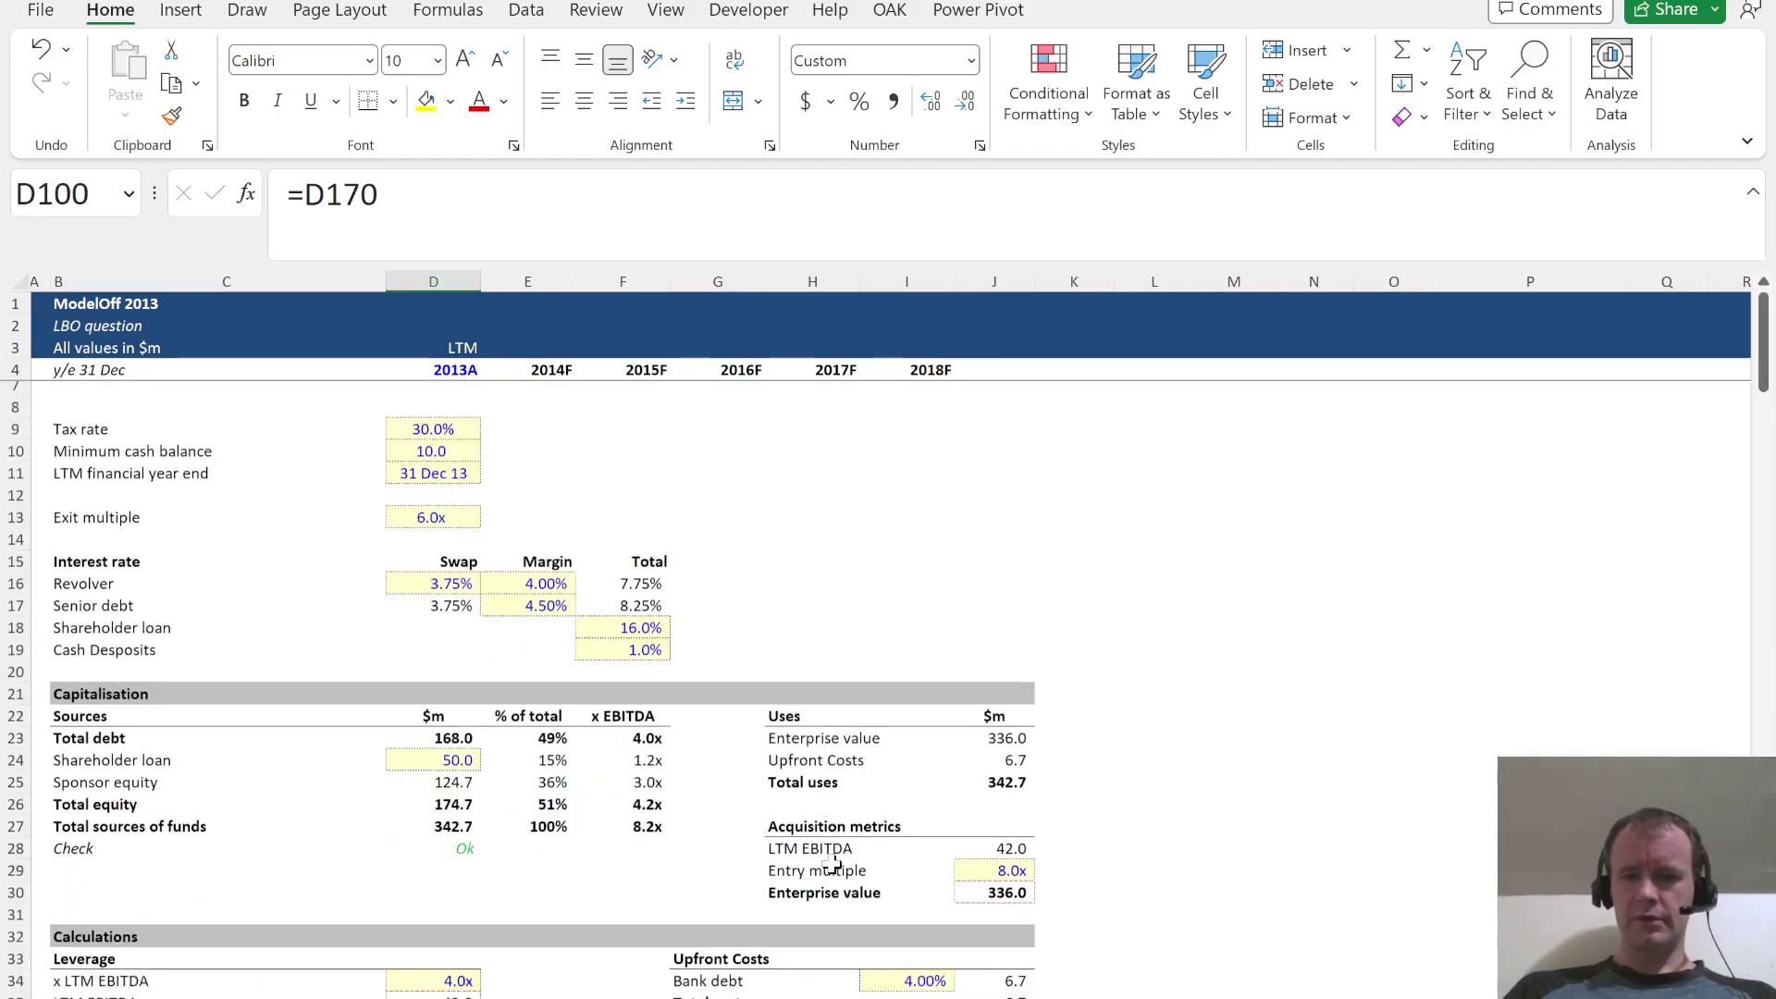
click(925, 830)
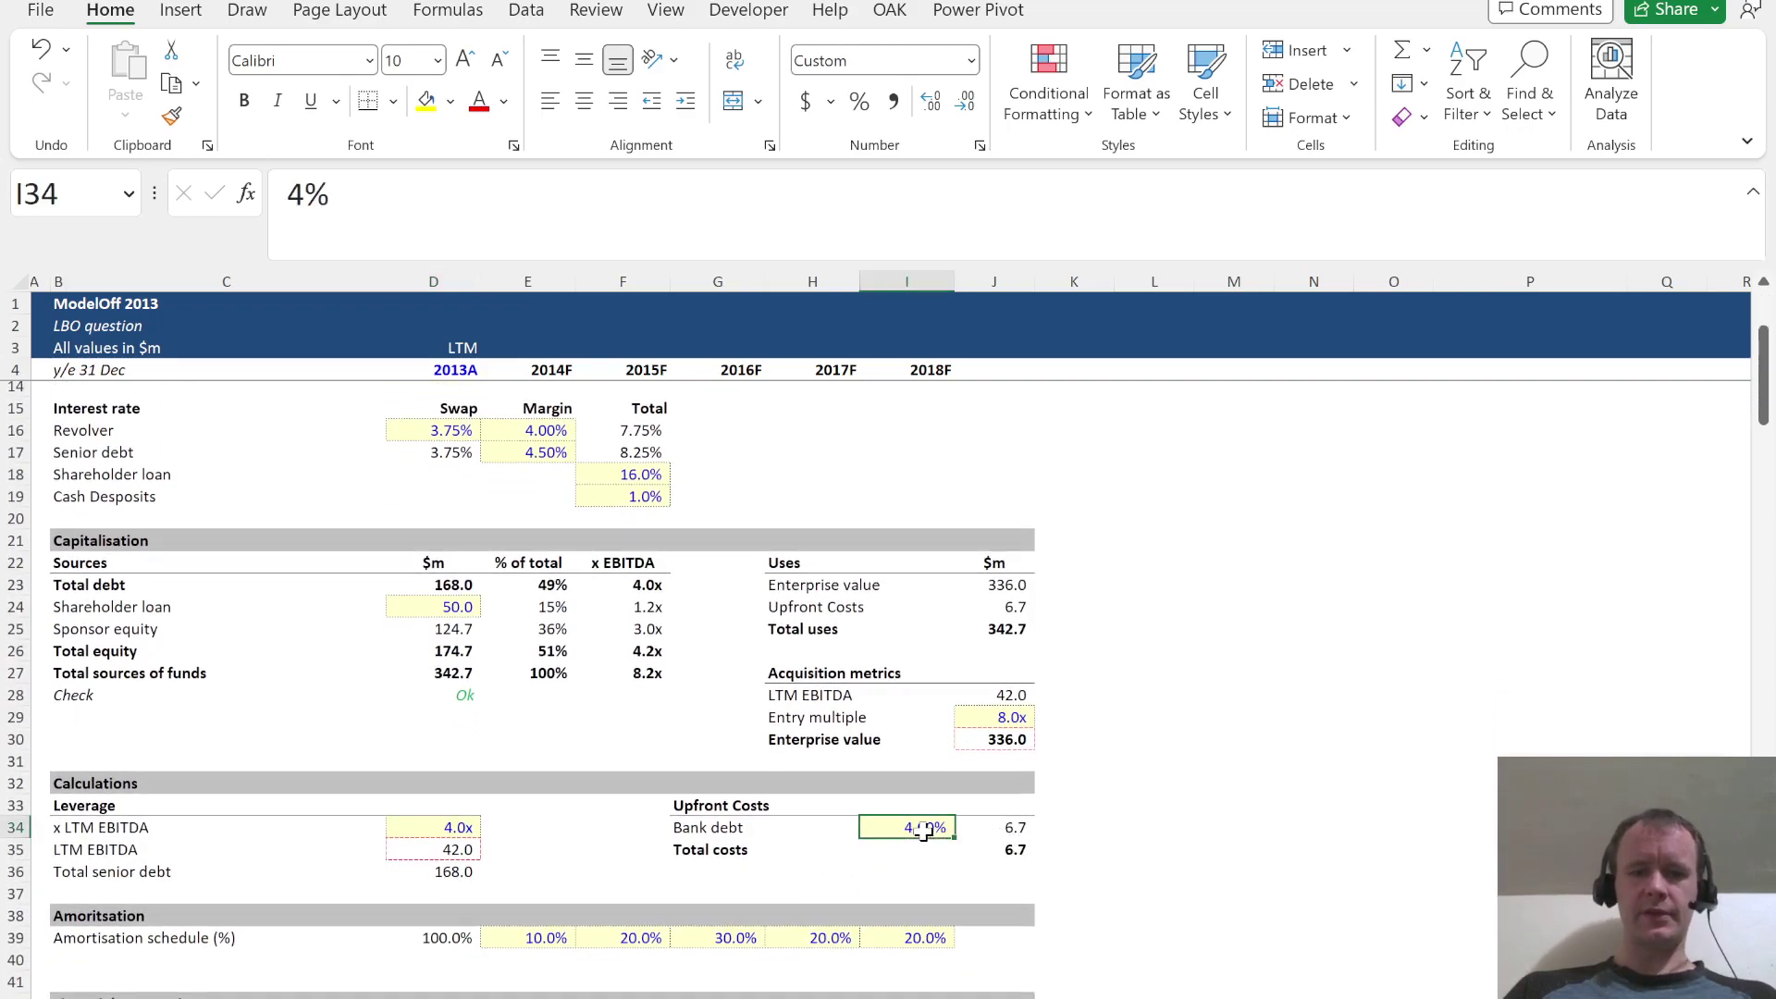
click(1007, 833)
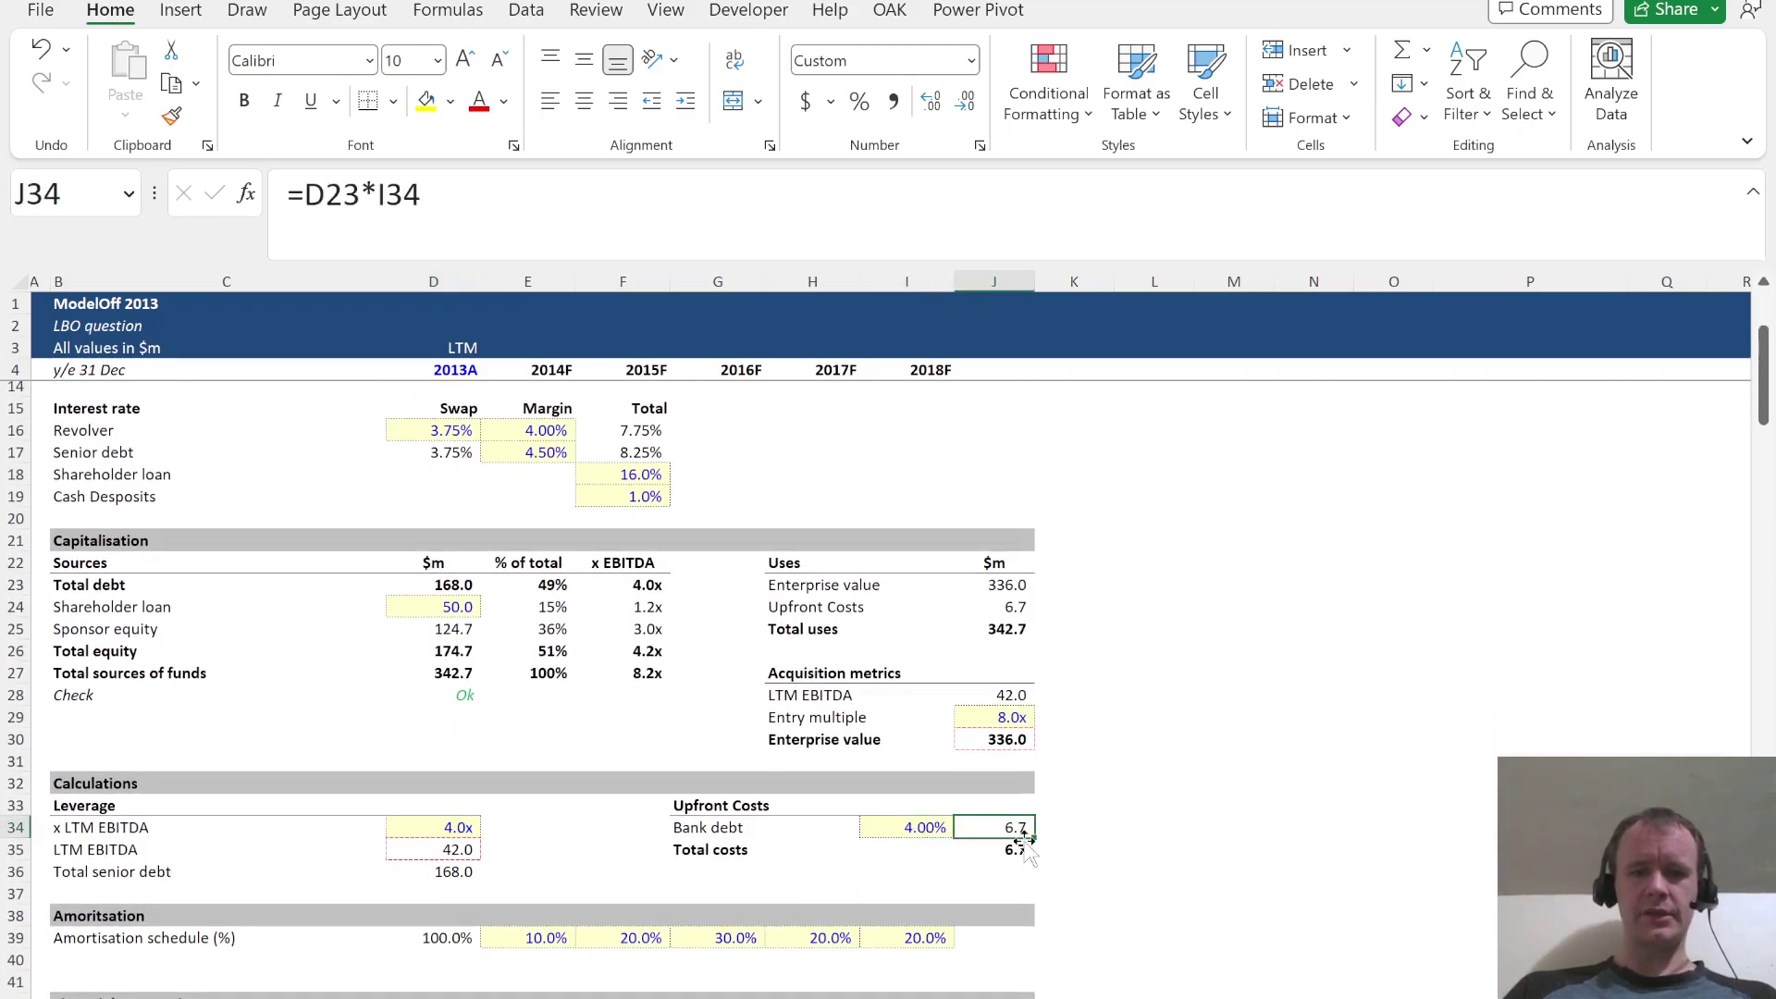
key(F2)
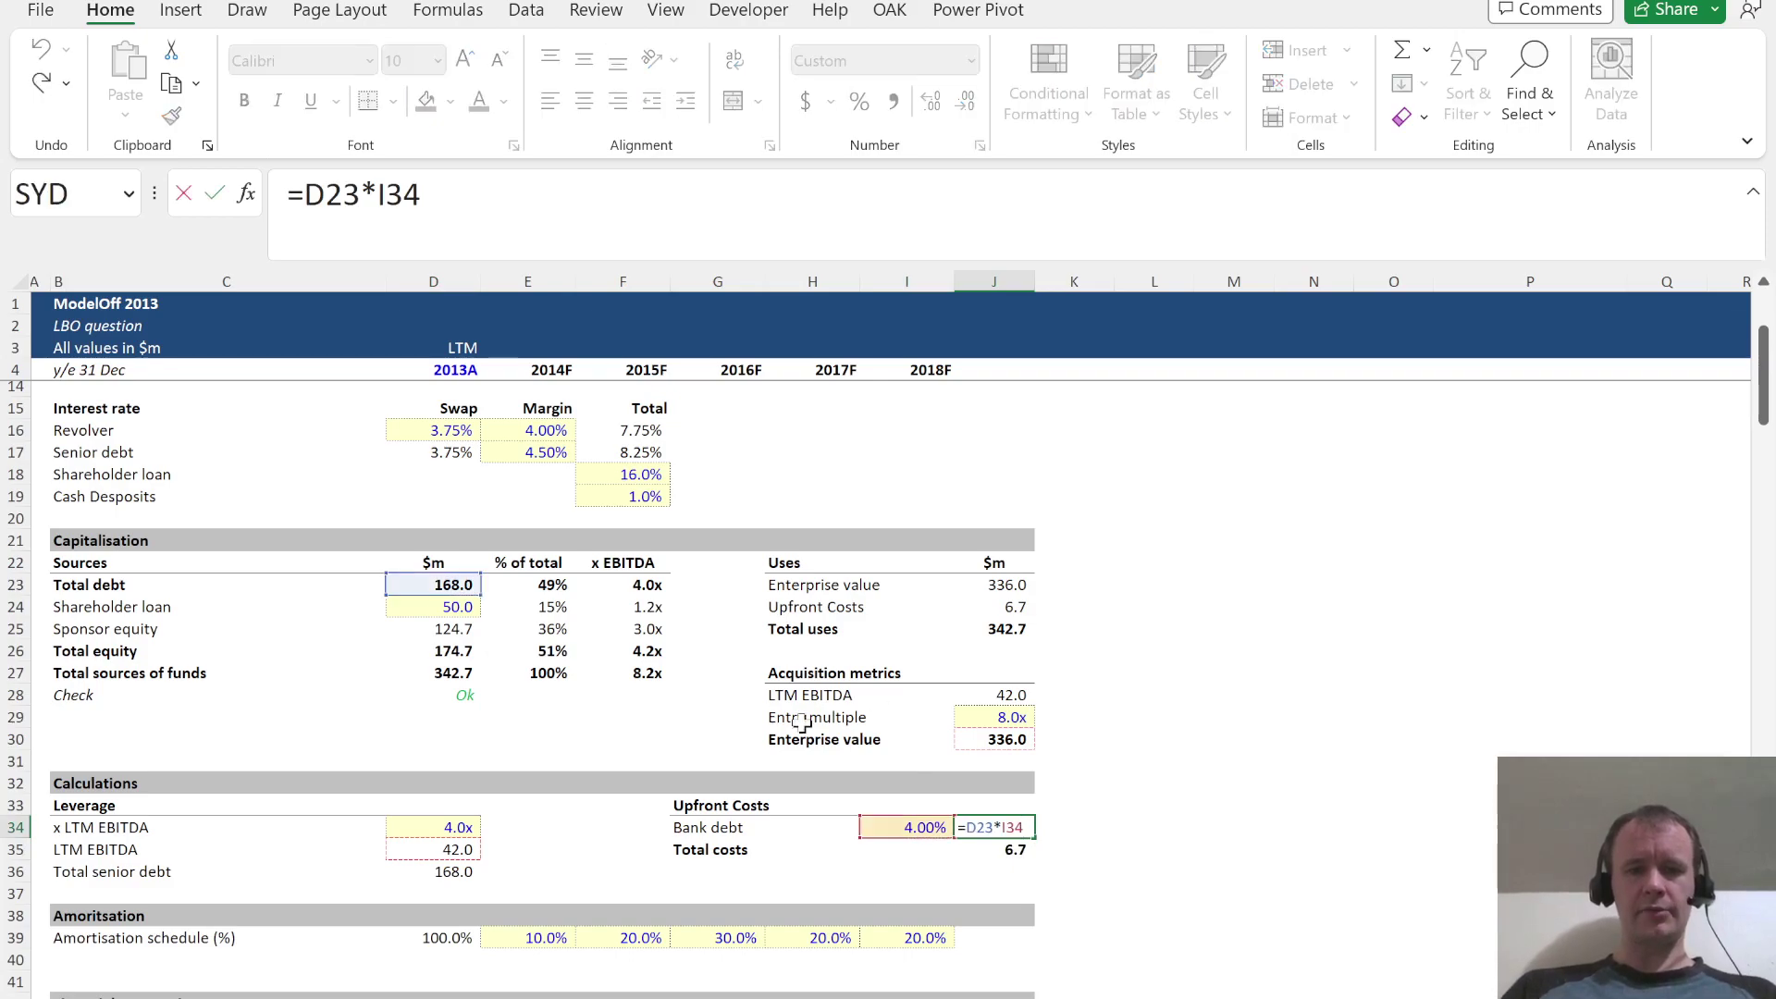
key(Return)
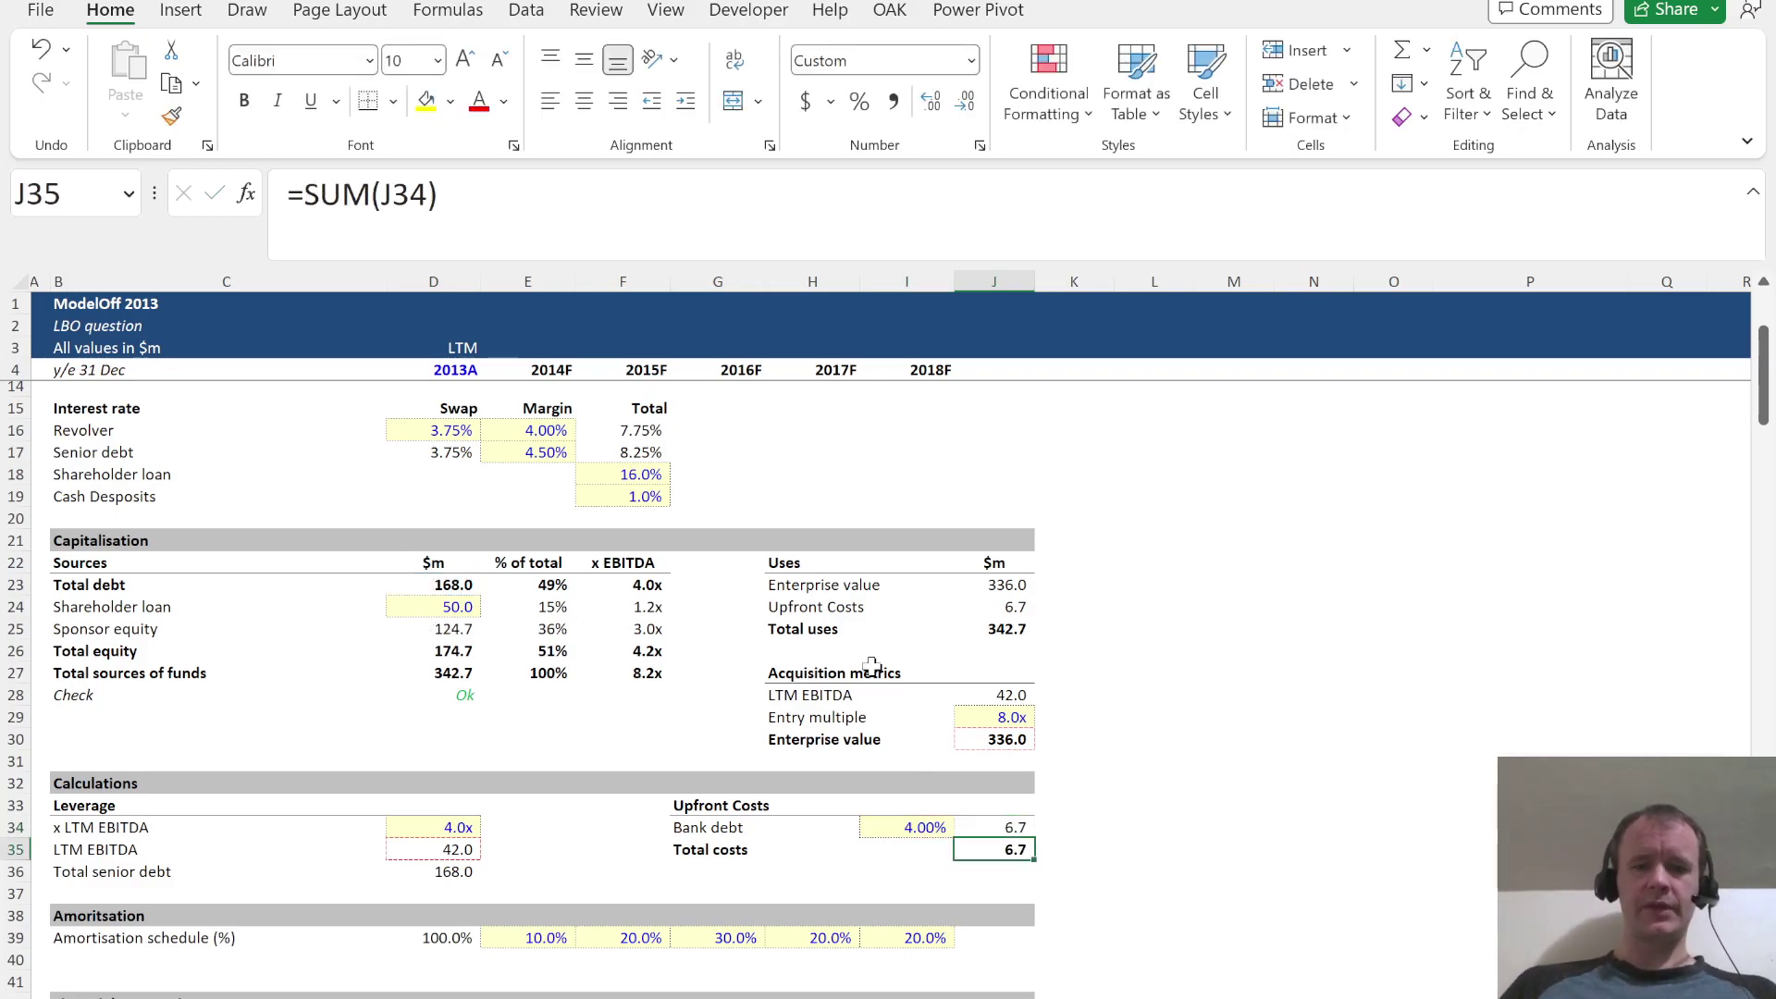
Review the model's flow from the capitalisation and upfront costs through the financial assumptions to the income statement
scroll(537, 904, down, 17)
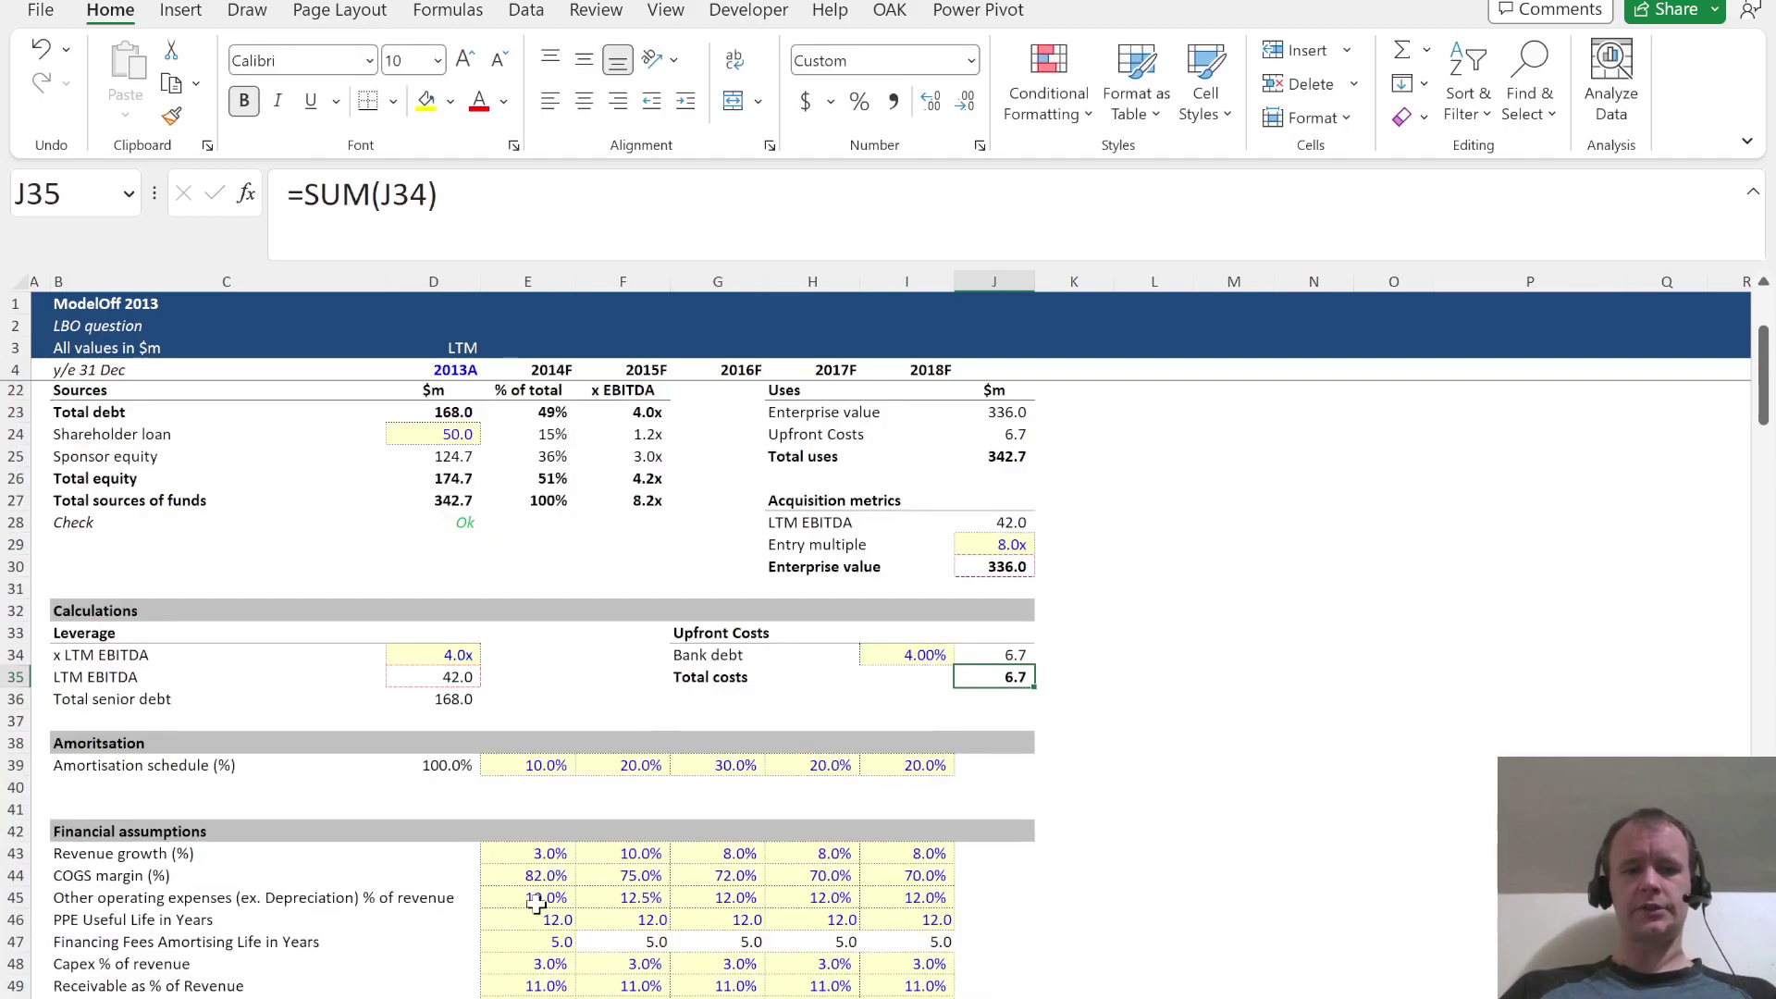
scroll(537, 904, down, 20)
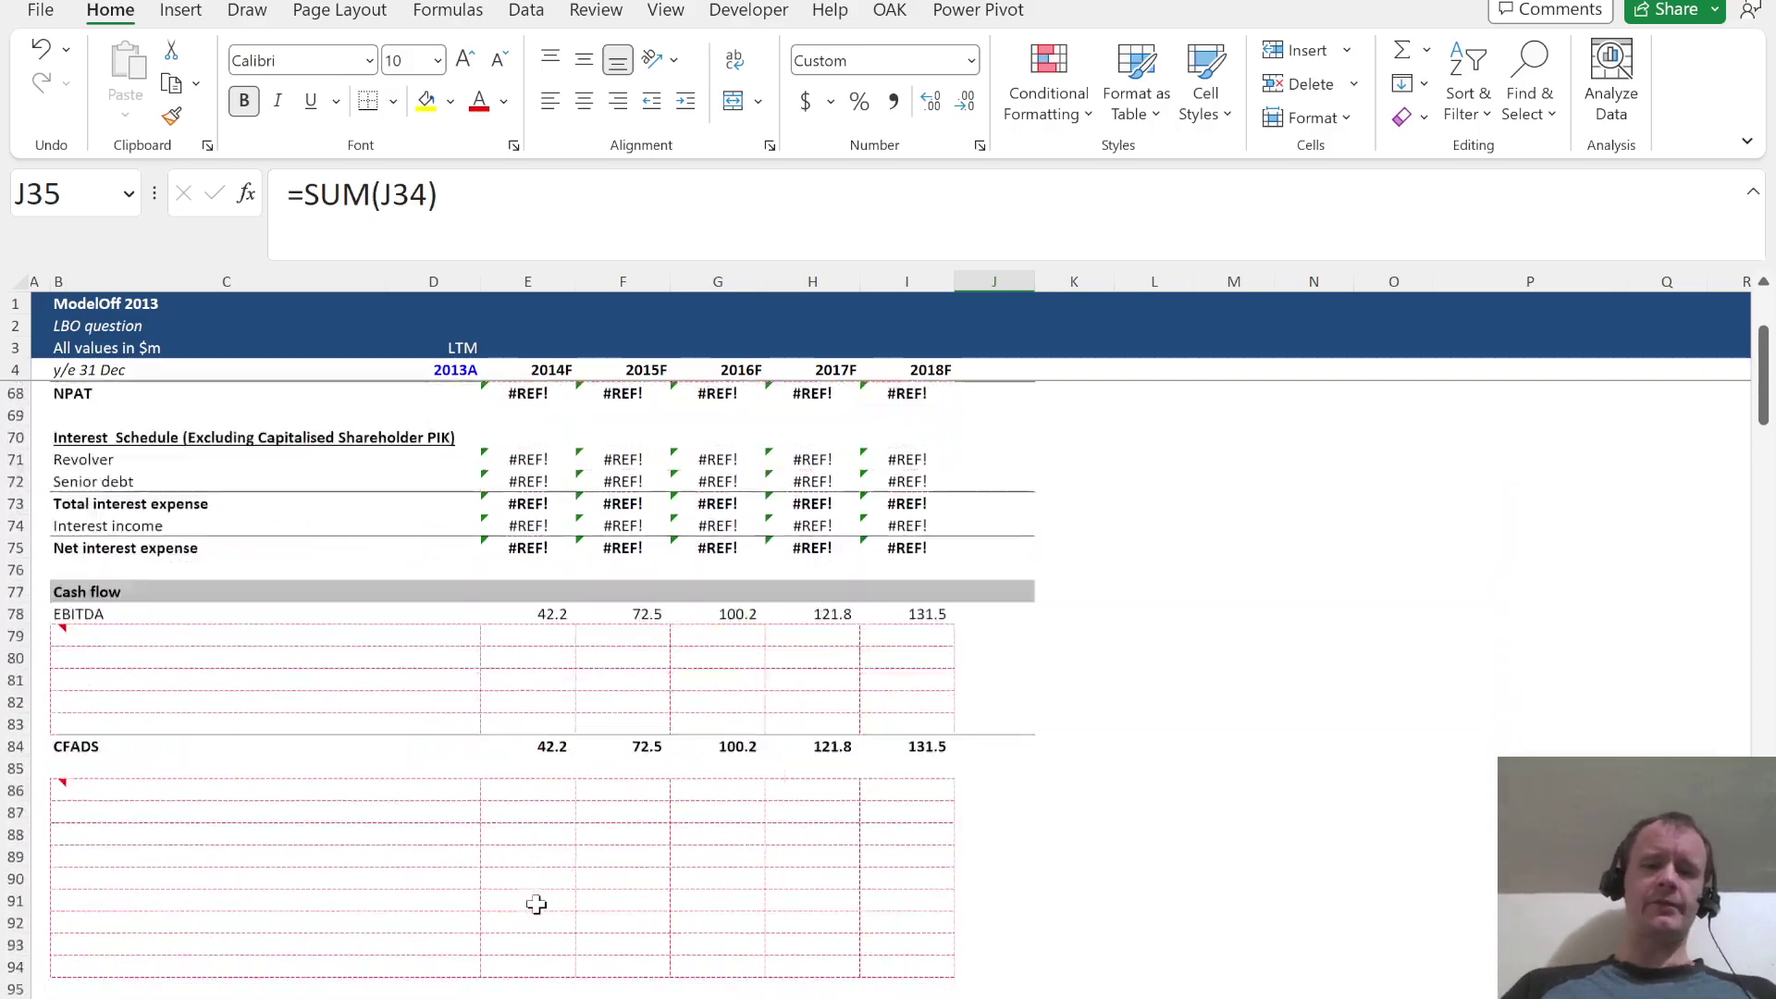
scroll(536, 904, up, 20)
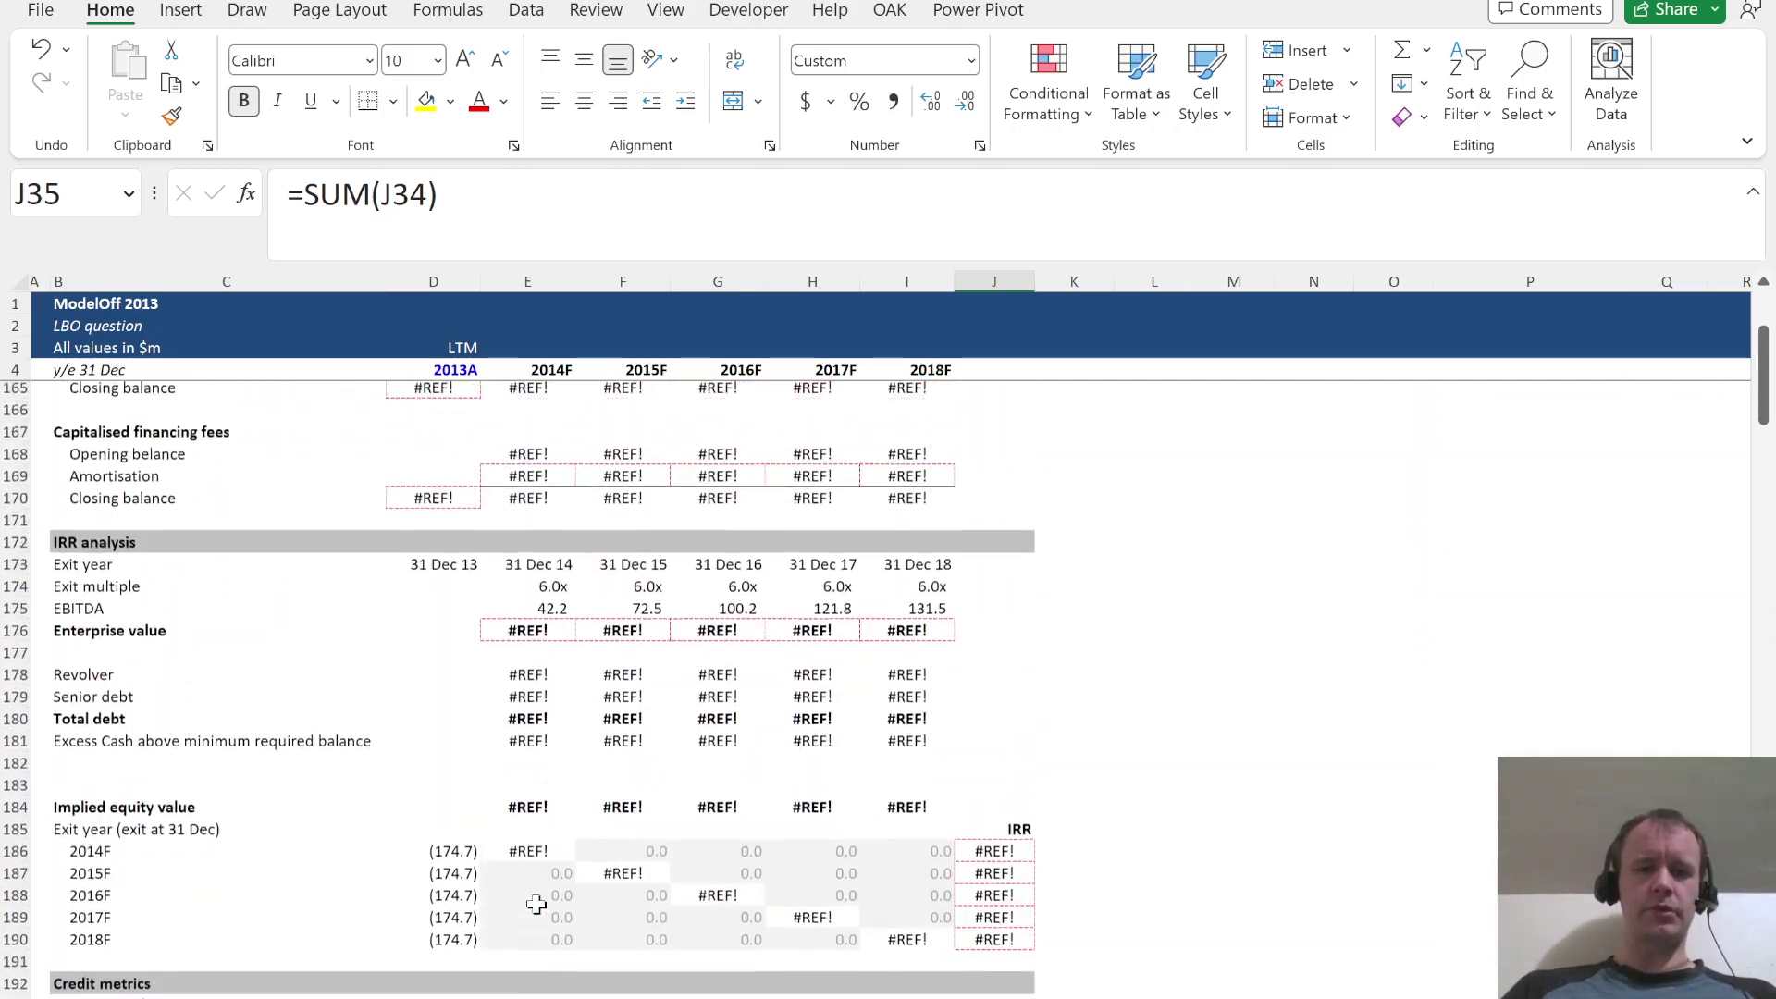
scroll(537, 904, down, 5)
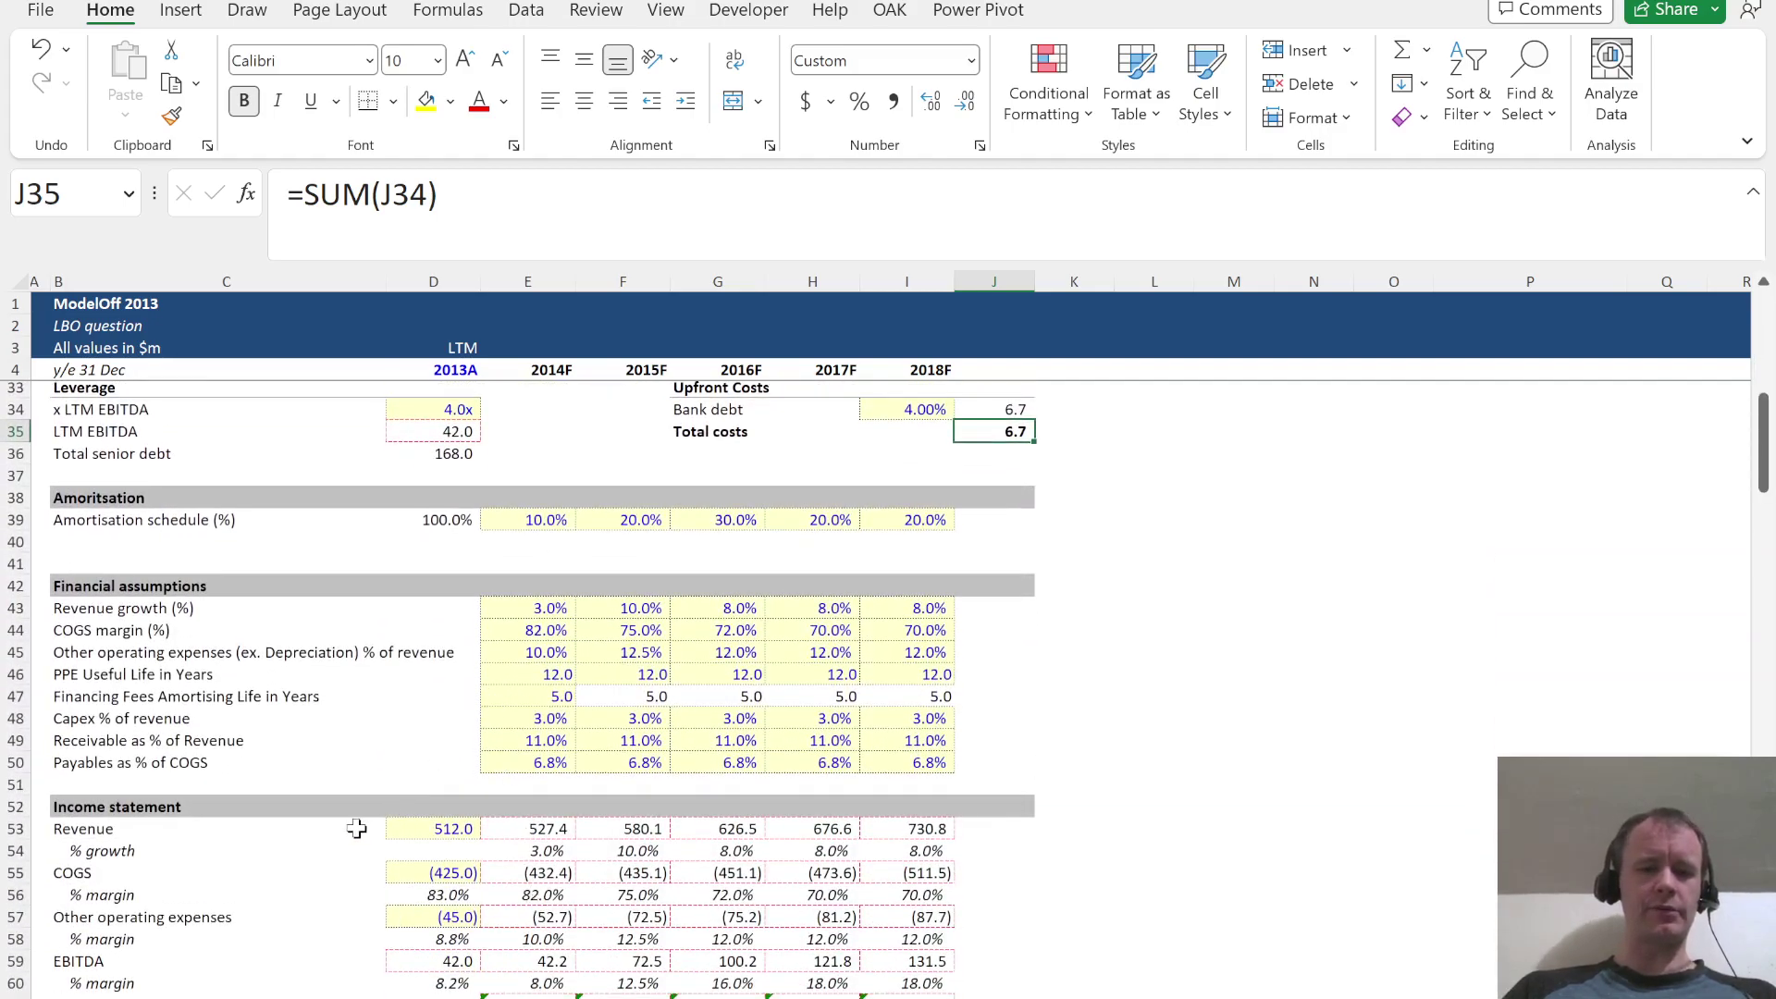
click(356, 828)
scroll(446, 794, down, 7)
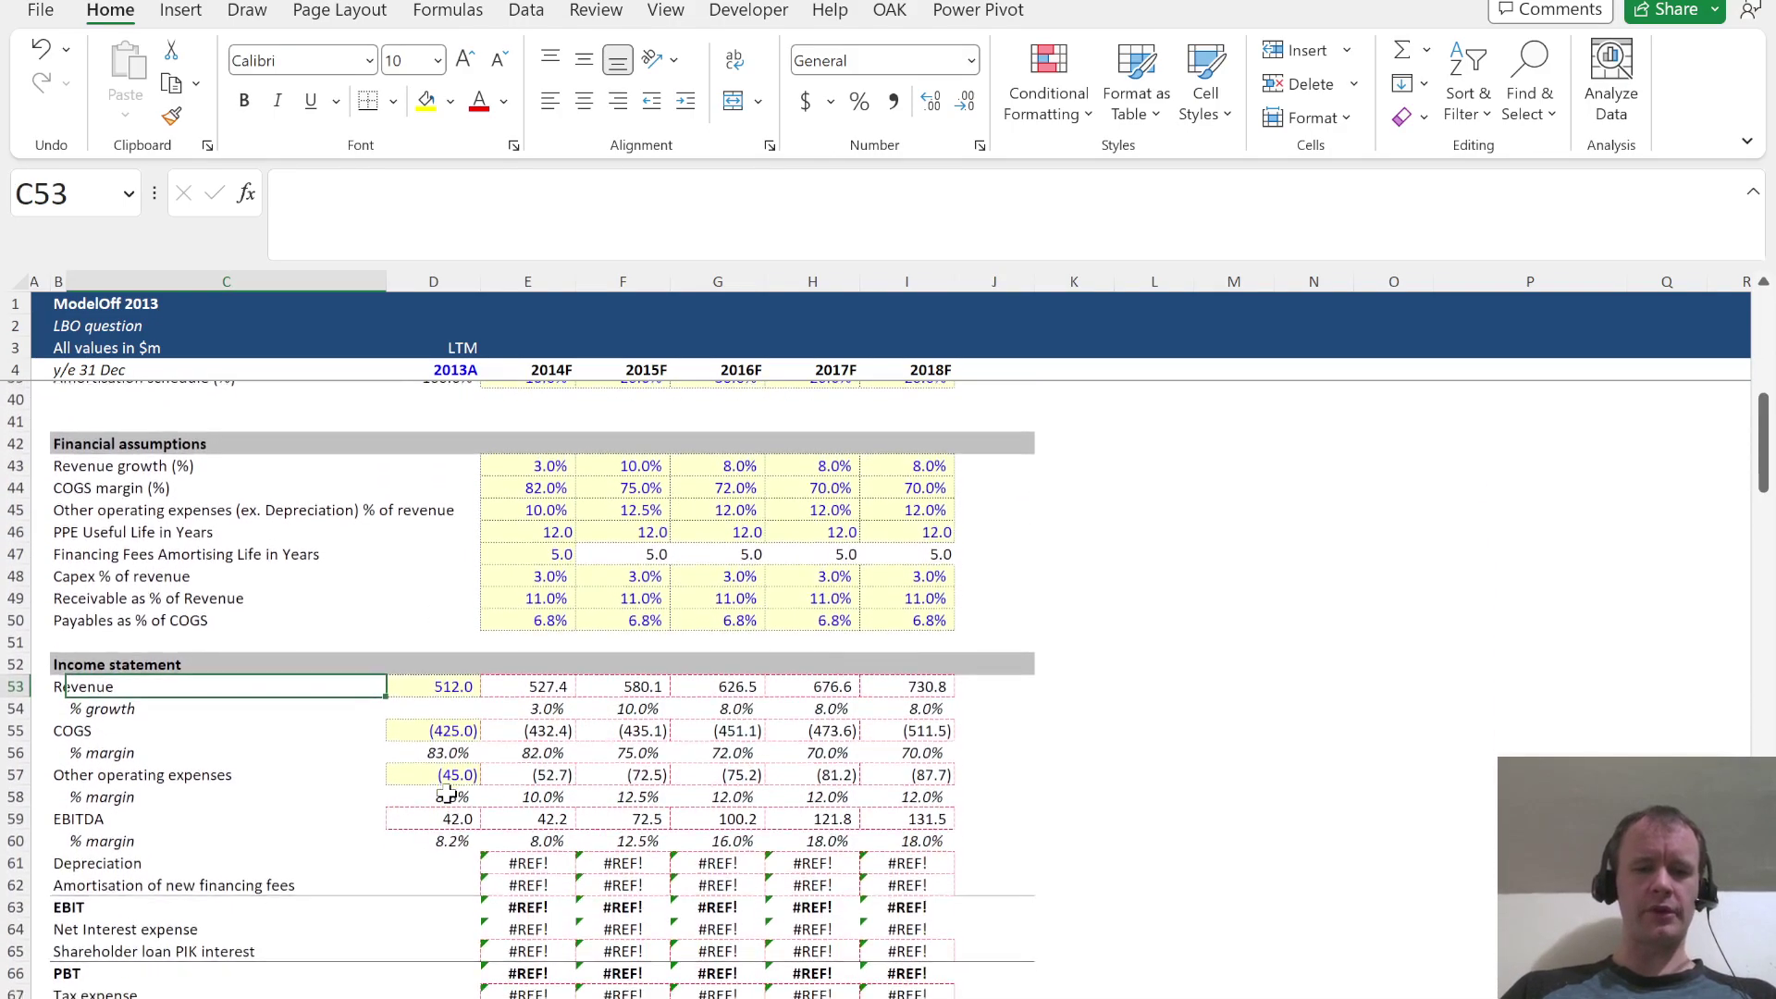
scroll(247, 647, down, 8)
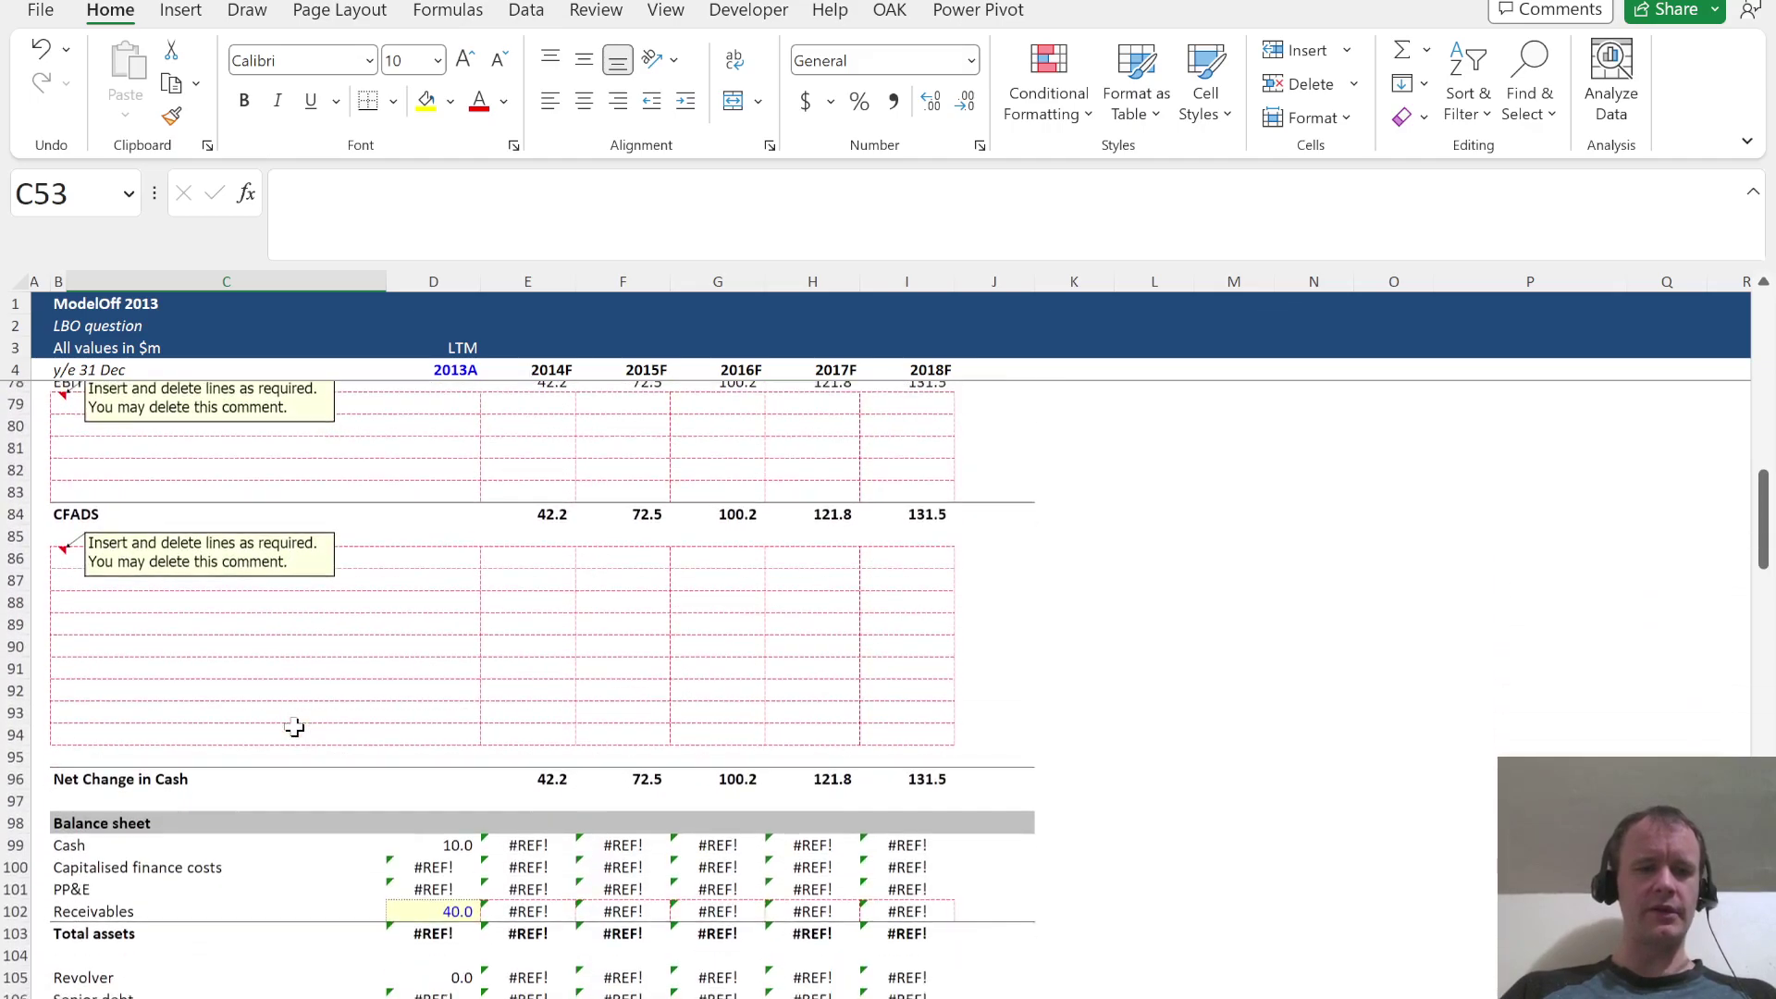
Examine the Cash flow section from EBITDA through CFADS to Net Change in Cash, including its blank line-item rows
scroll(277, 611, up, 3)
scroll(308, 594, up, 1)
click(70, 587)
key(Left)
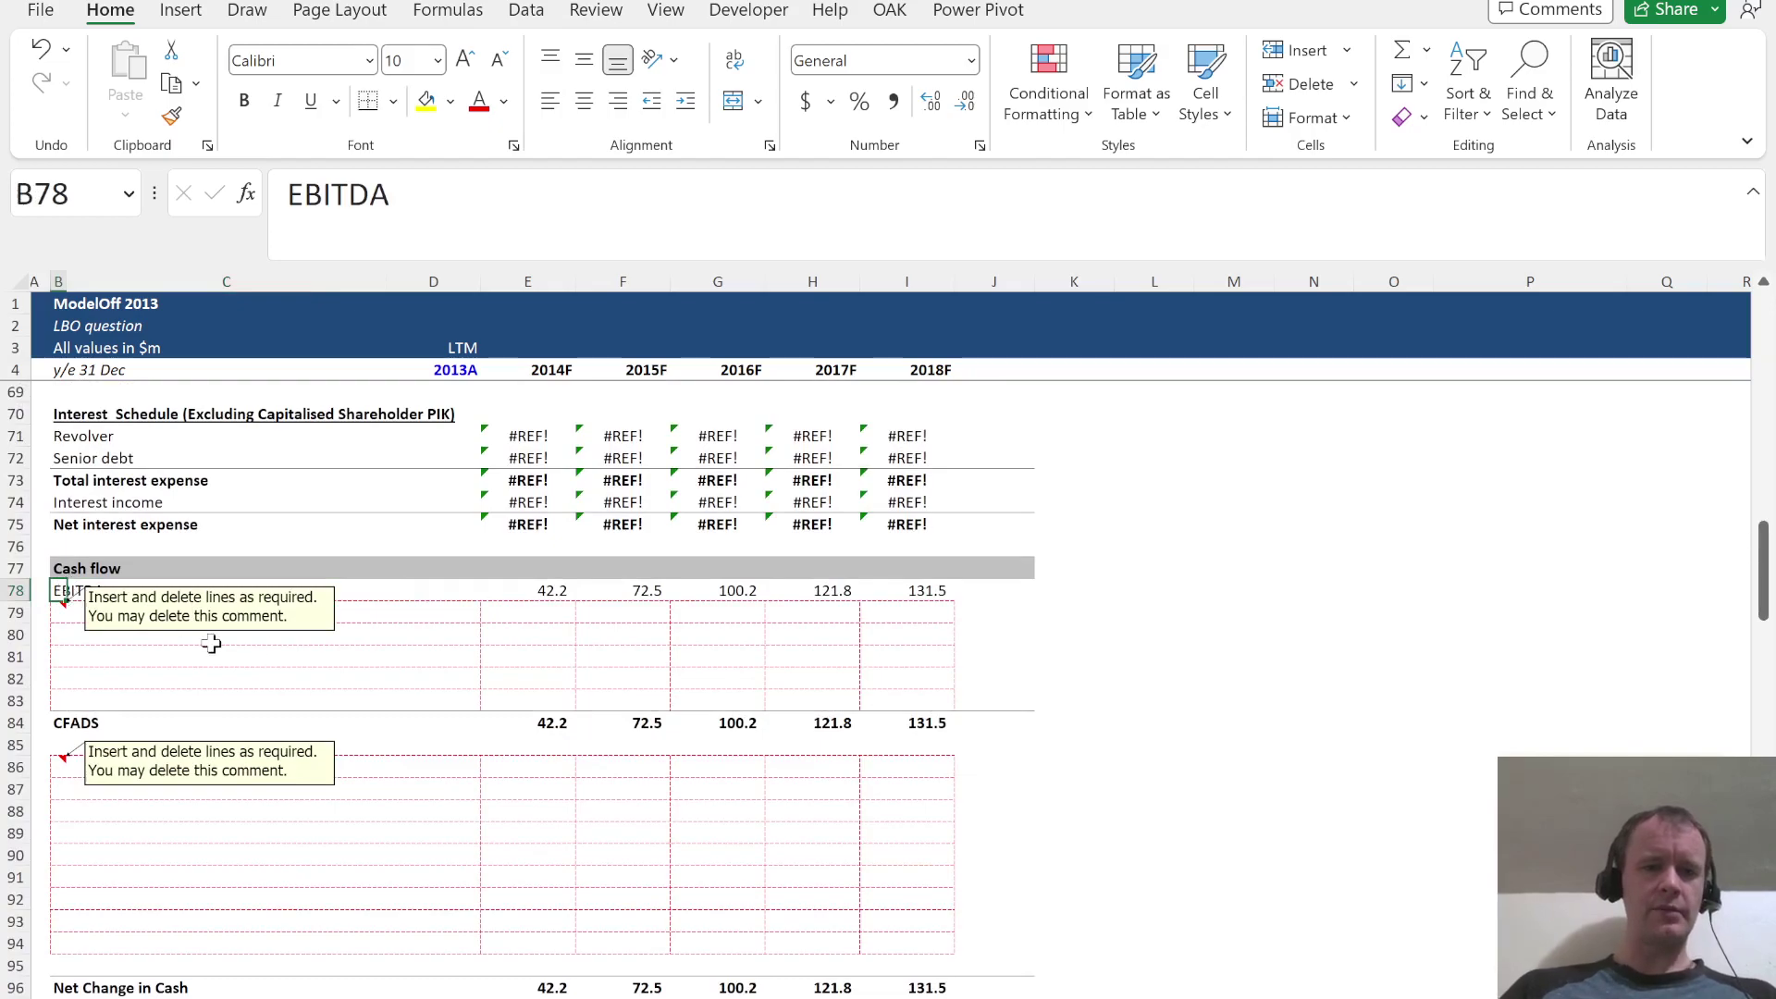
drag(352, 609, 354, 701)
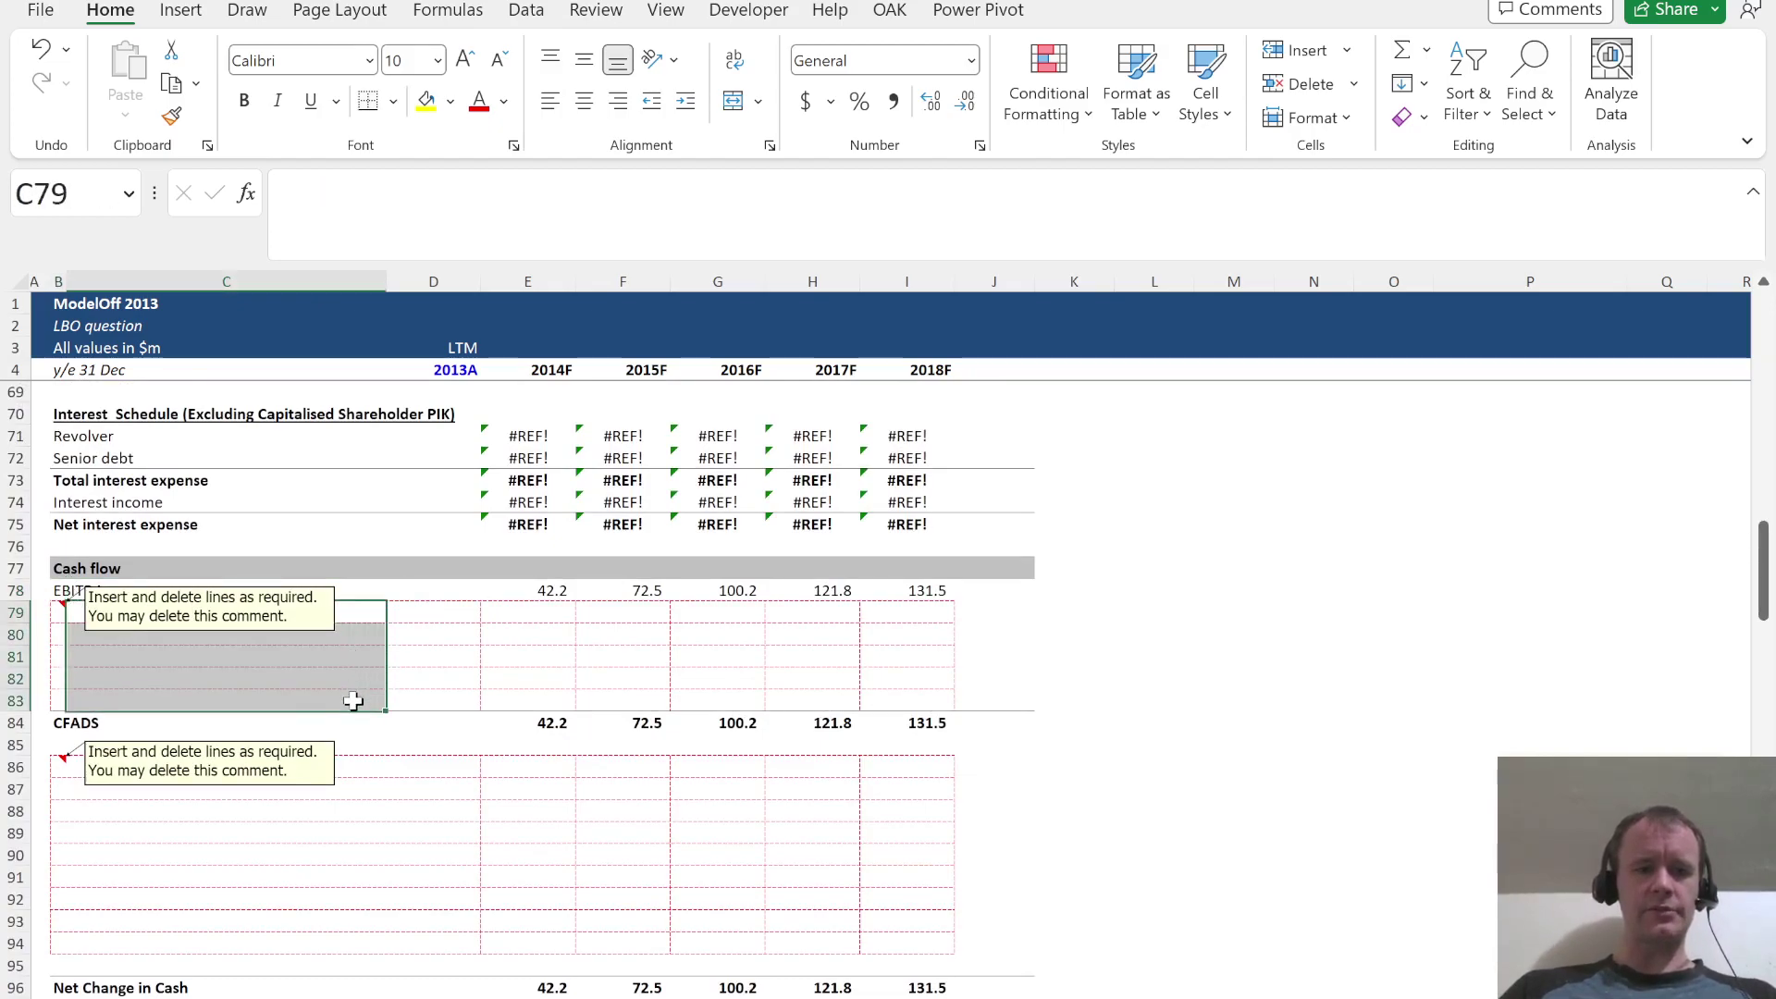
click(54, 723)
click(185, 725)
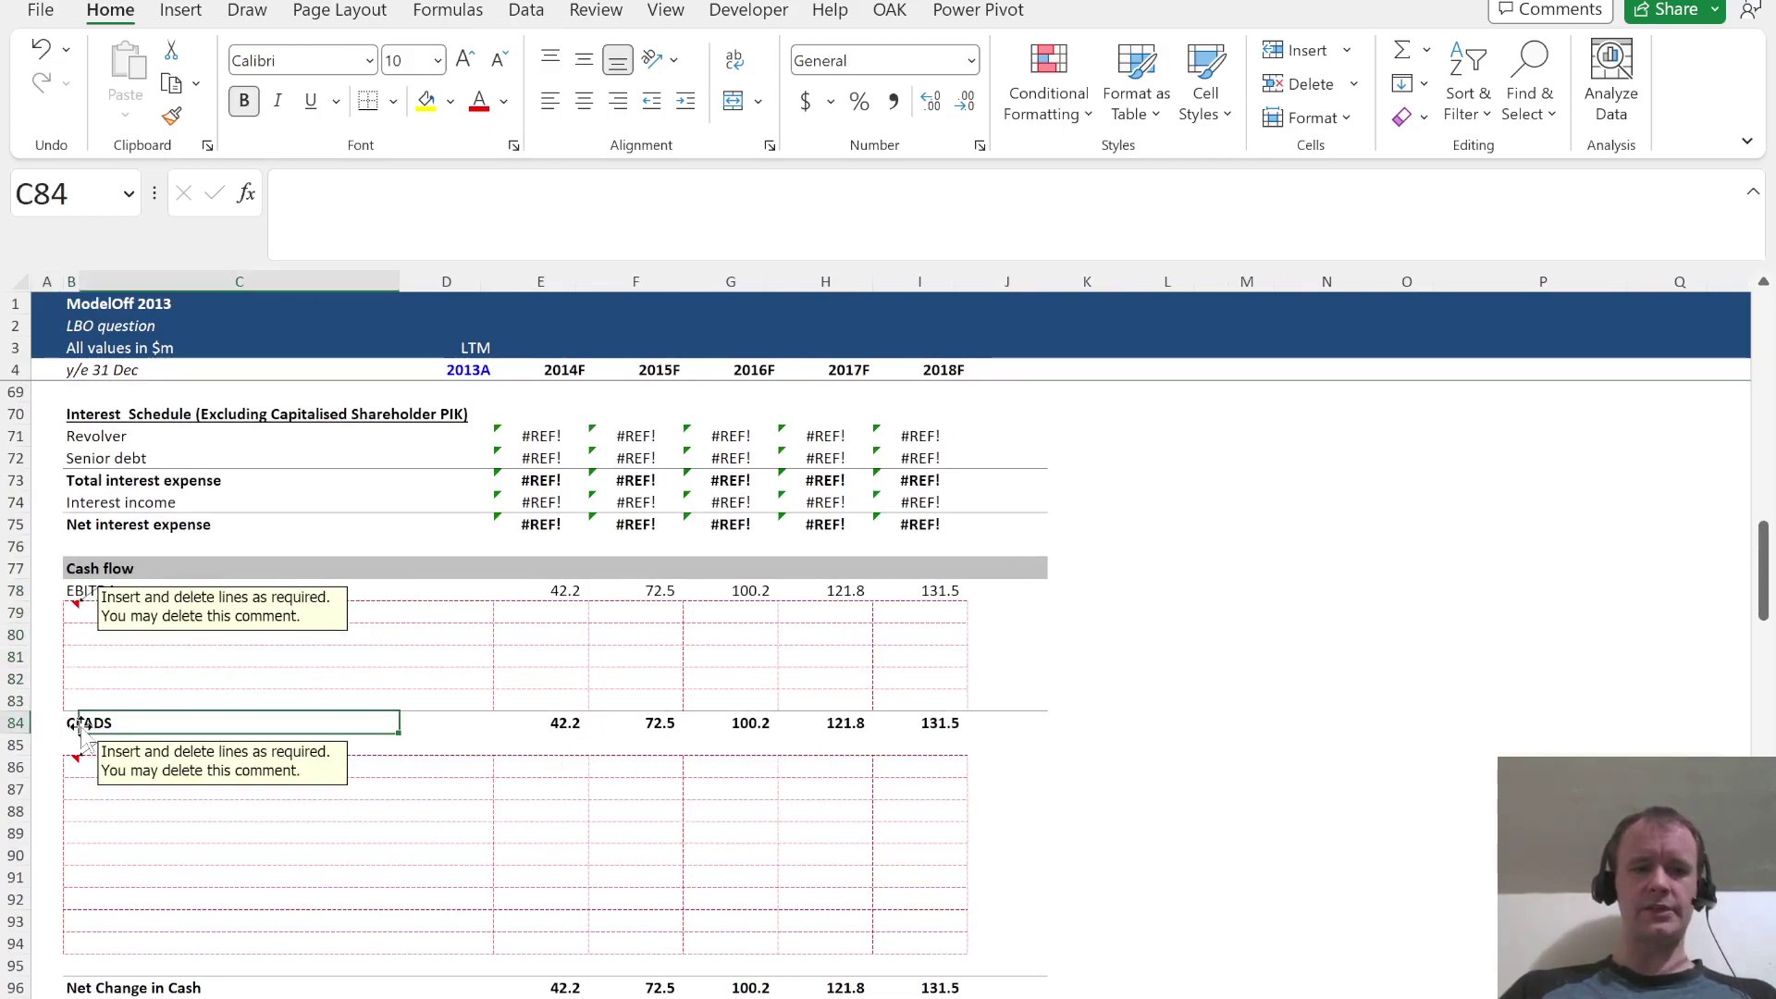
drag(404, 775, 396, 934)
scroll(397, 934, down, 2)
click(235, 877)
scroll(401, 884, down, 6)
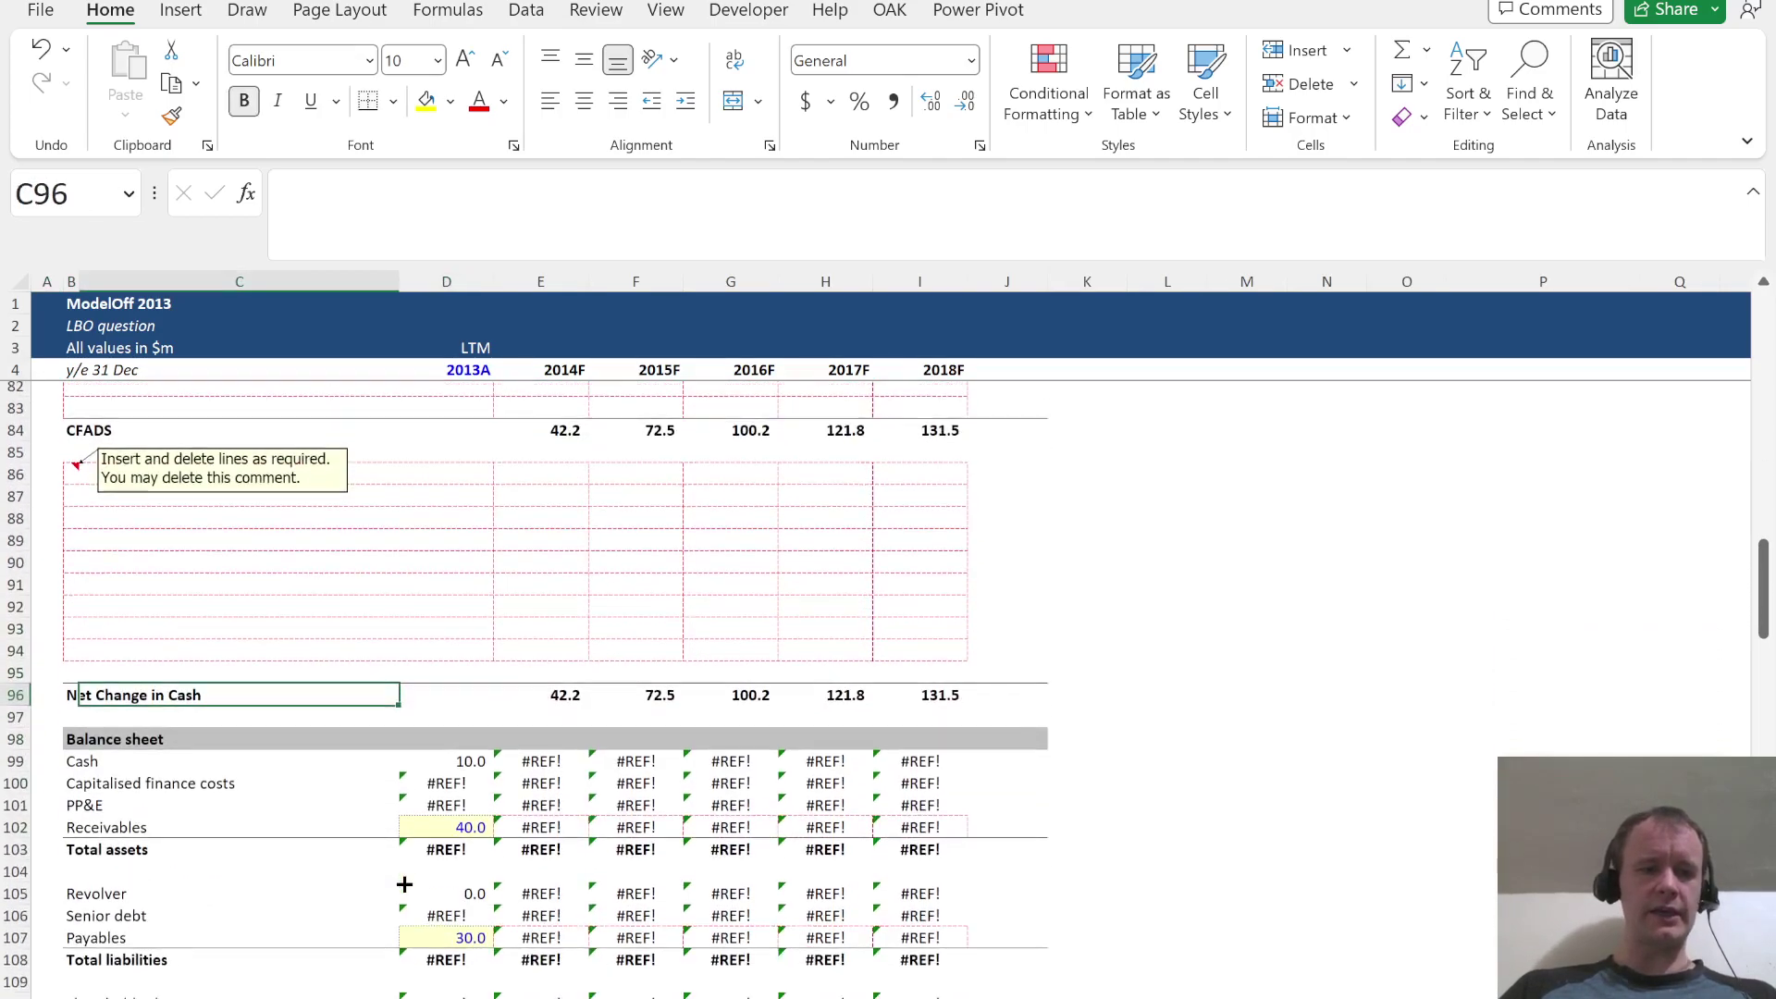
Review the balance sheet and the supporting schedules, and check the 2013A closing balance formula of Capitalised financing fees in D170
click(349, 594)
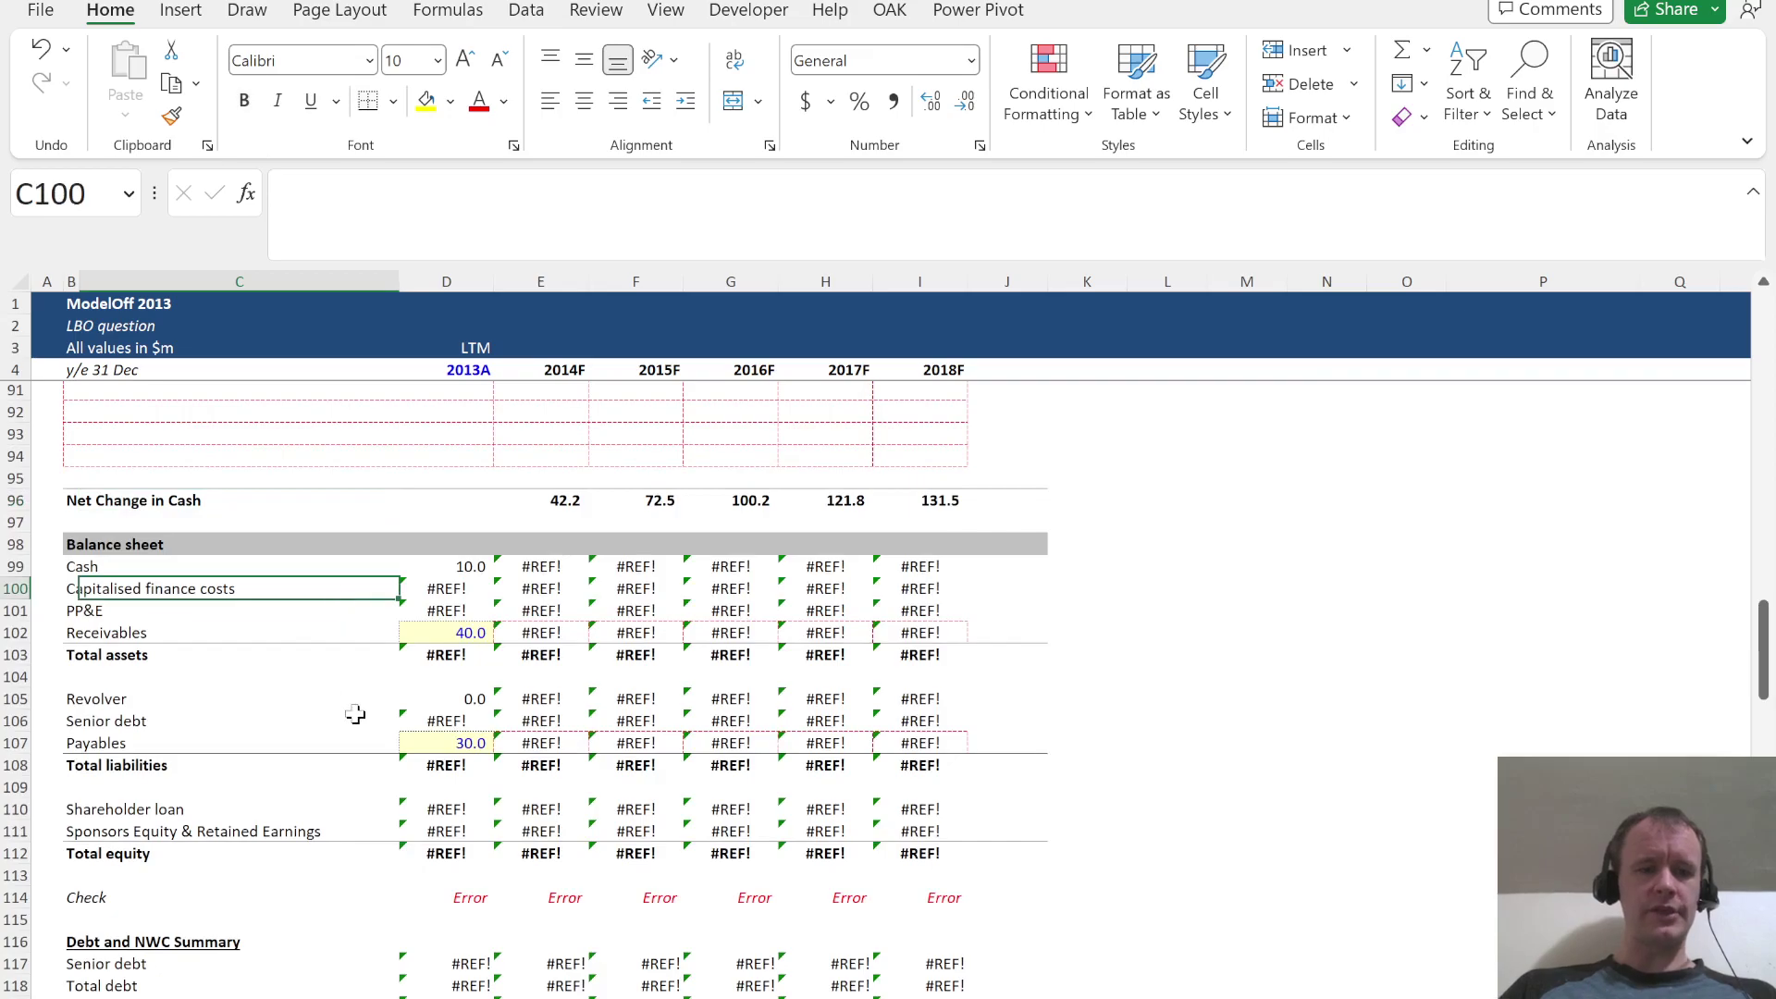
scroll(355, 714, down, 5)
drag(329, 643, 318, 748)
scroll(325, 805, down, 5)
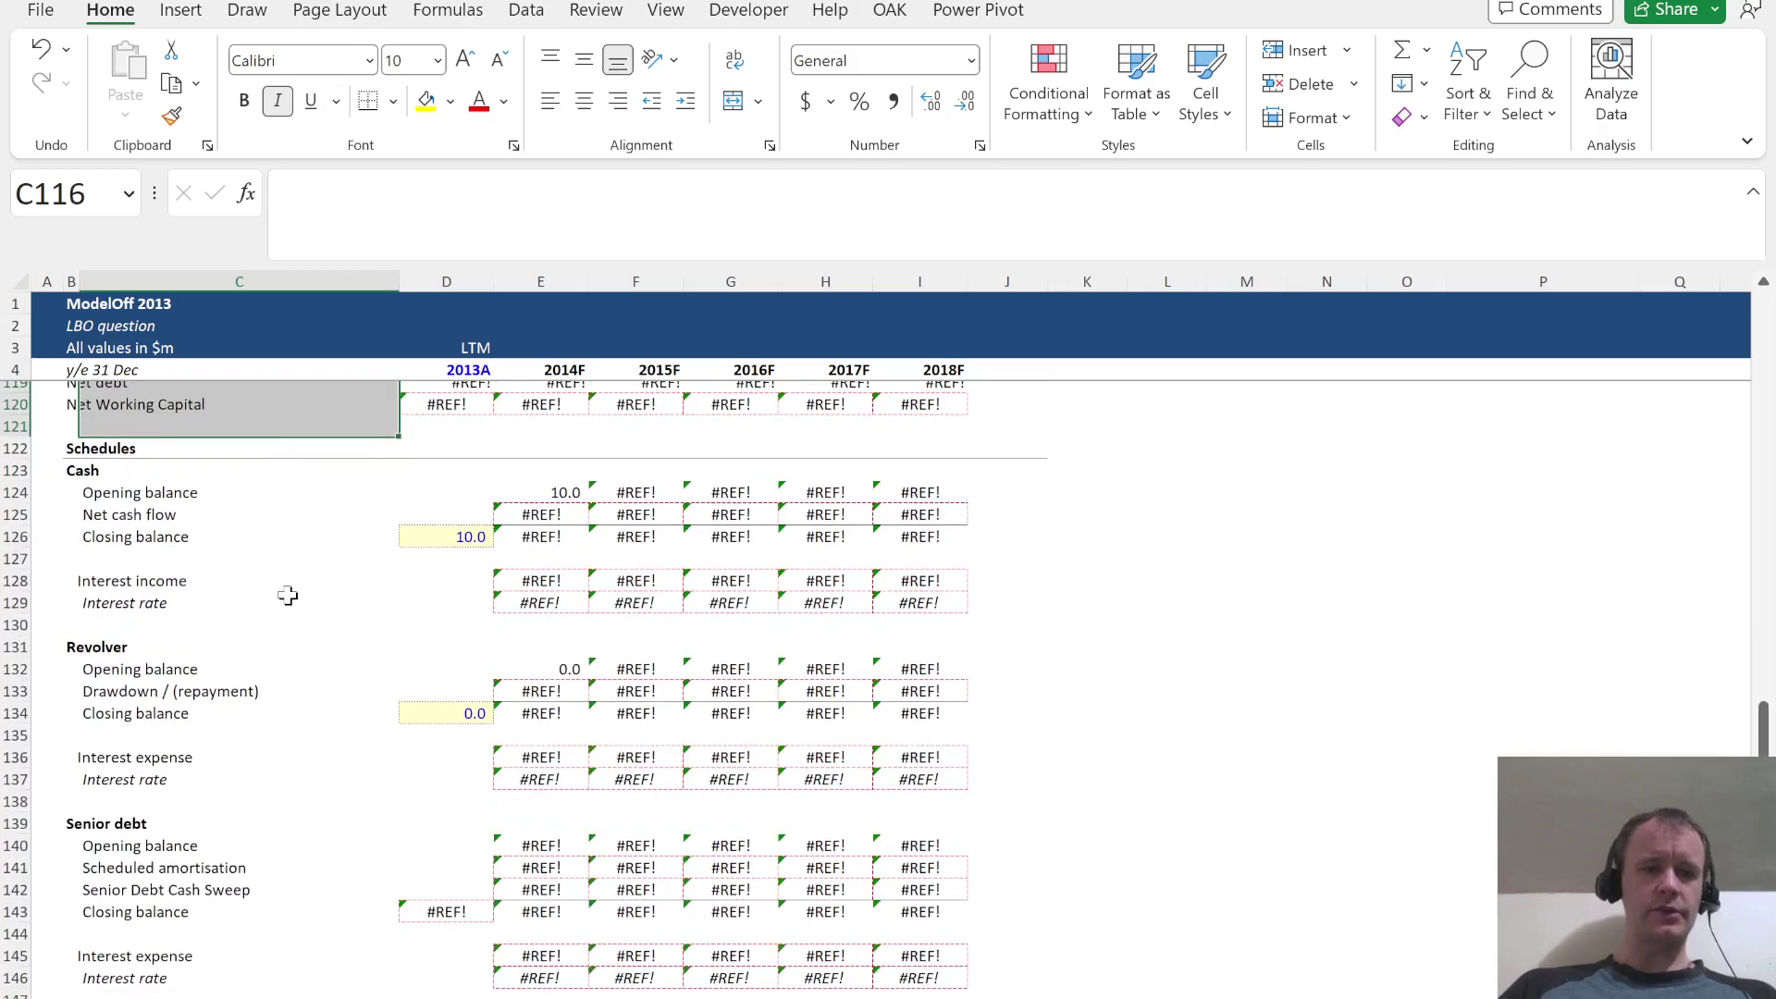
scroll(302, 732, down, 7)
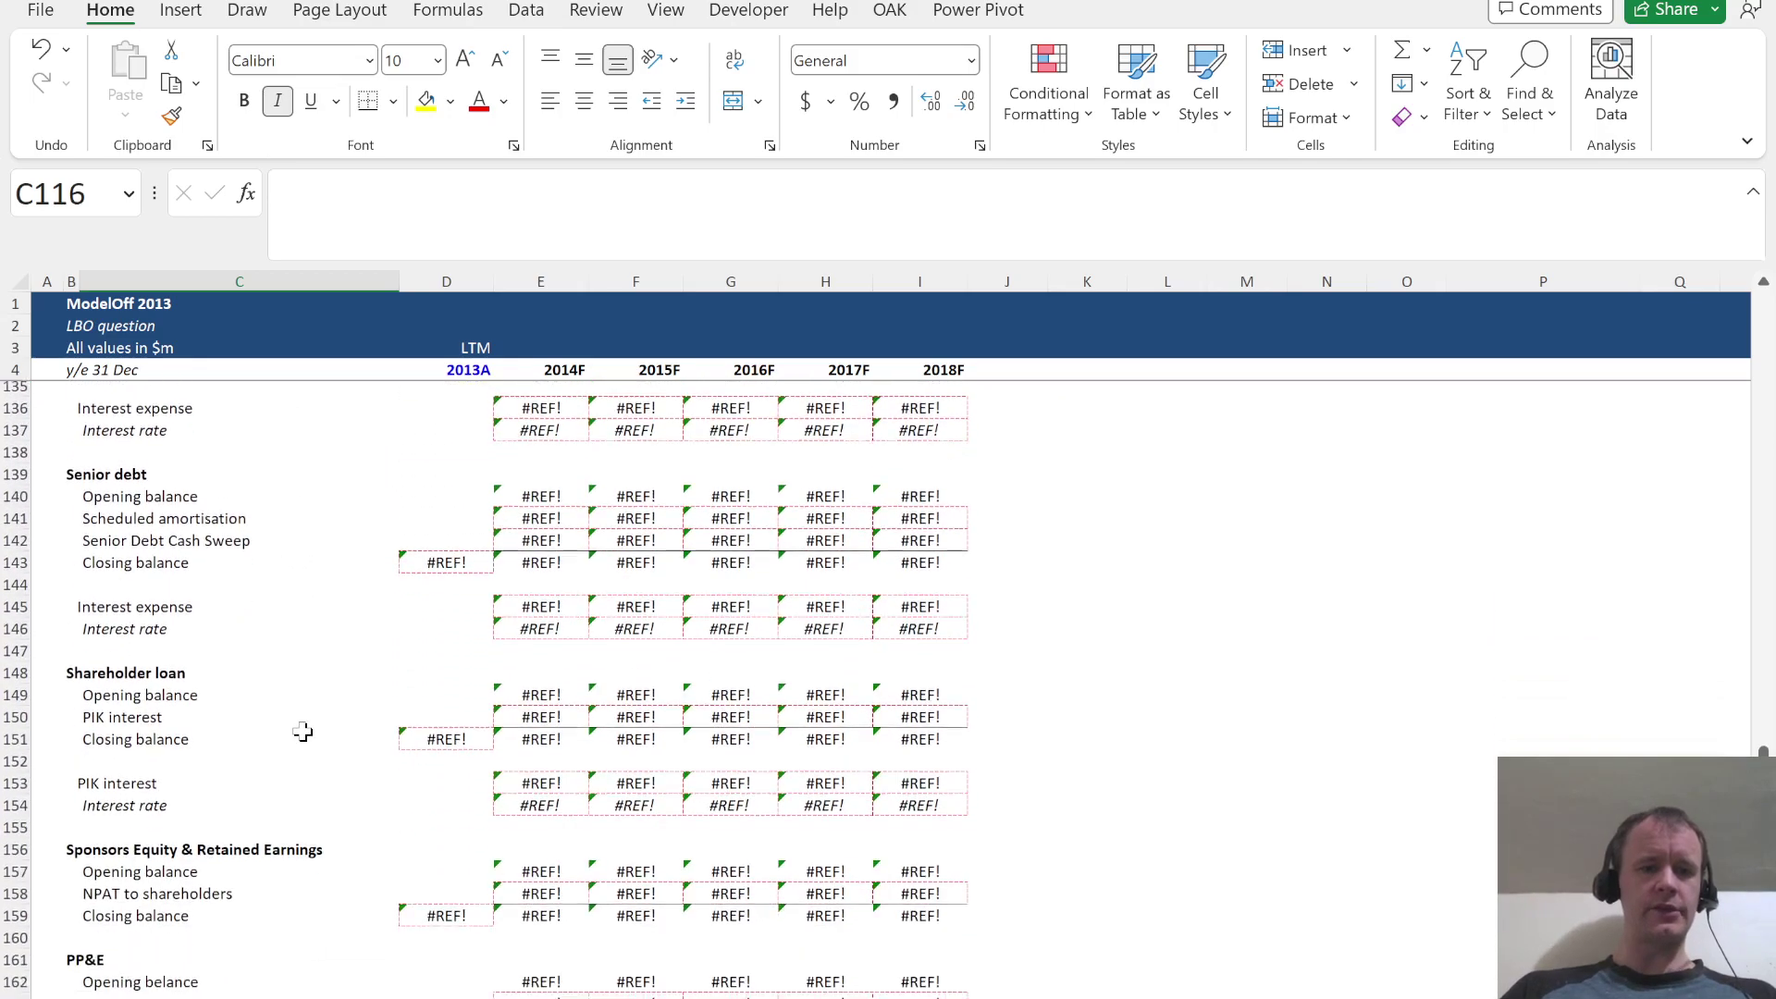
scroll(303, 732, down, 4)
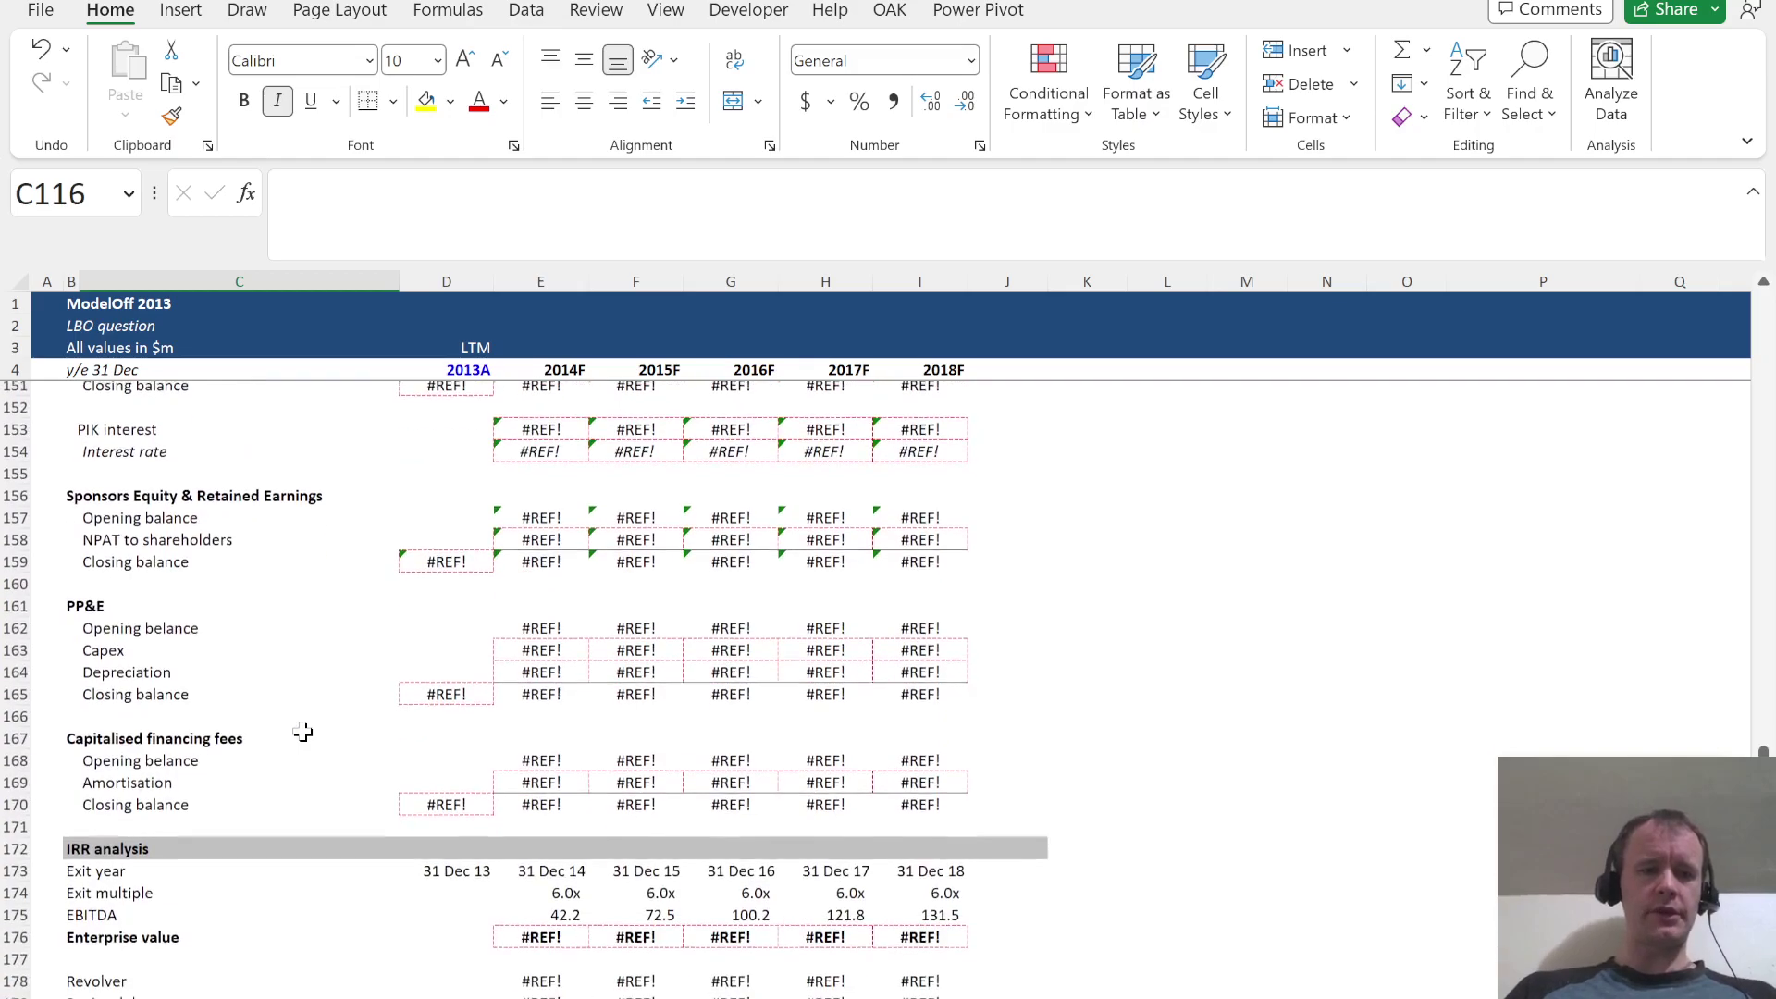
scroll(288, 764, down, 2)
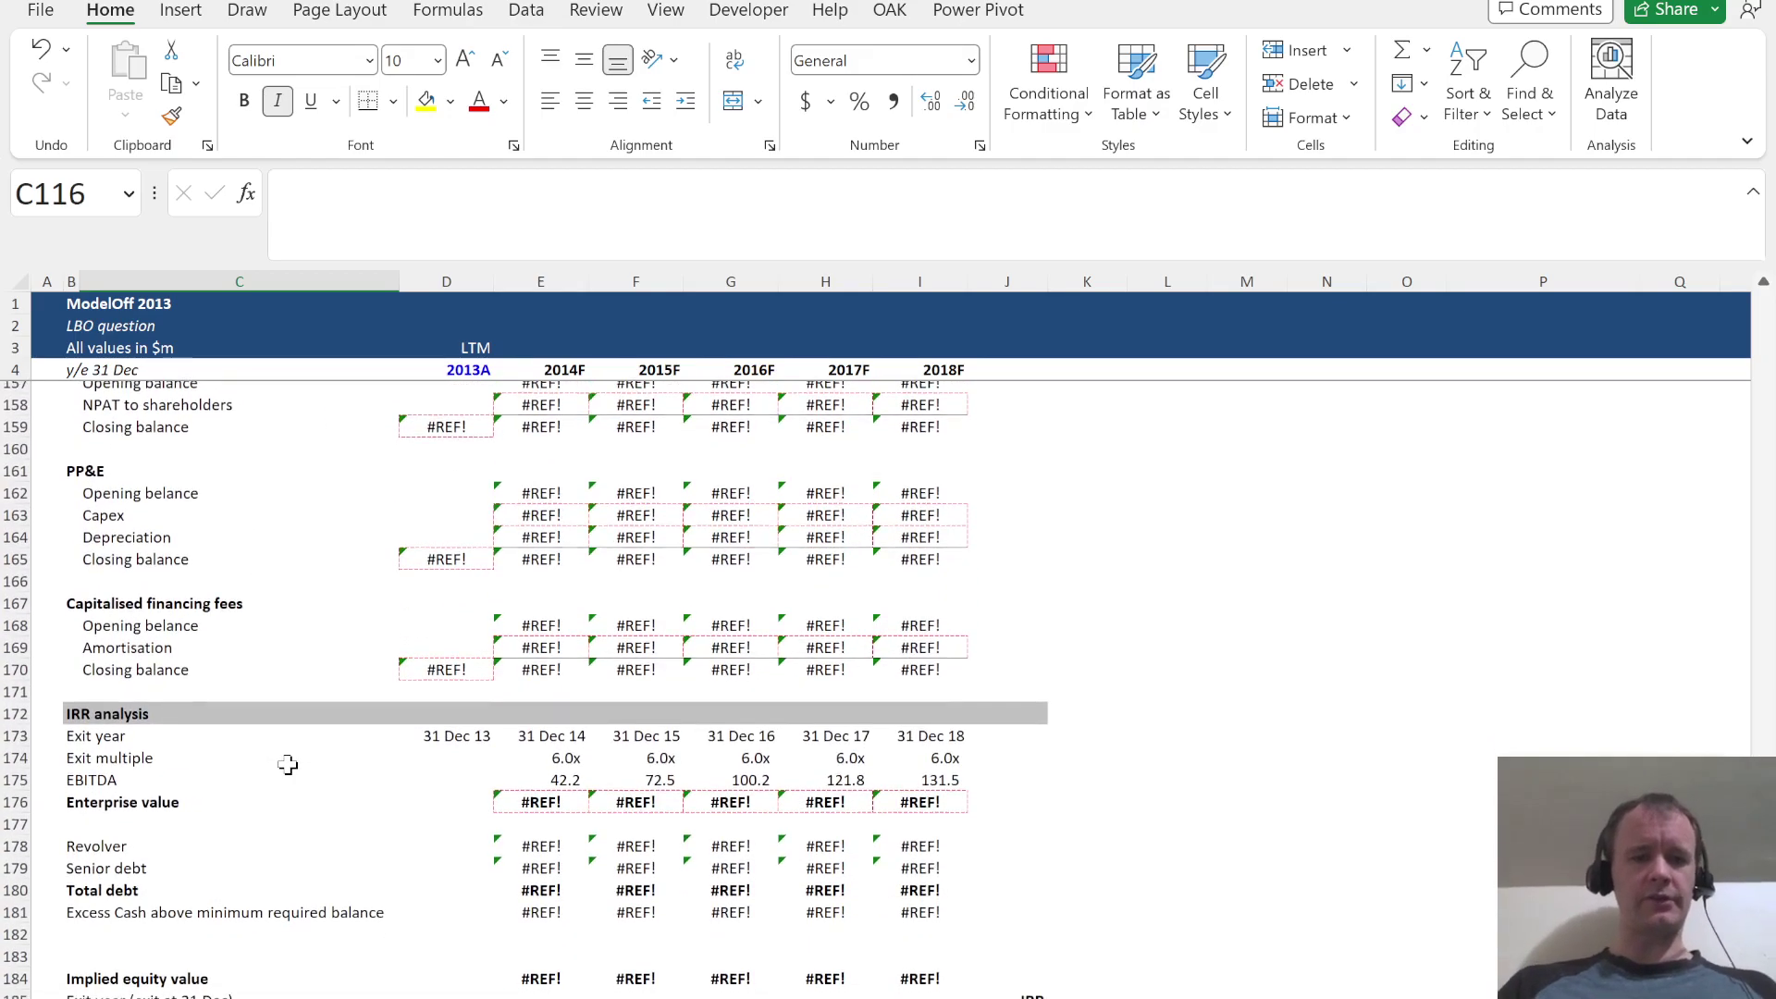
click(428, 668)
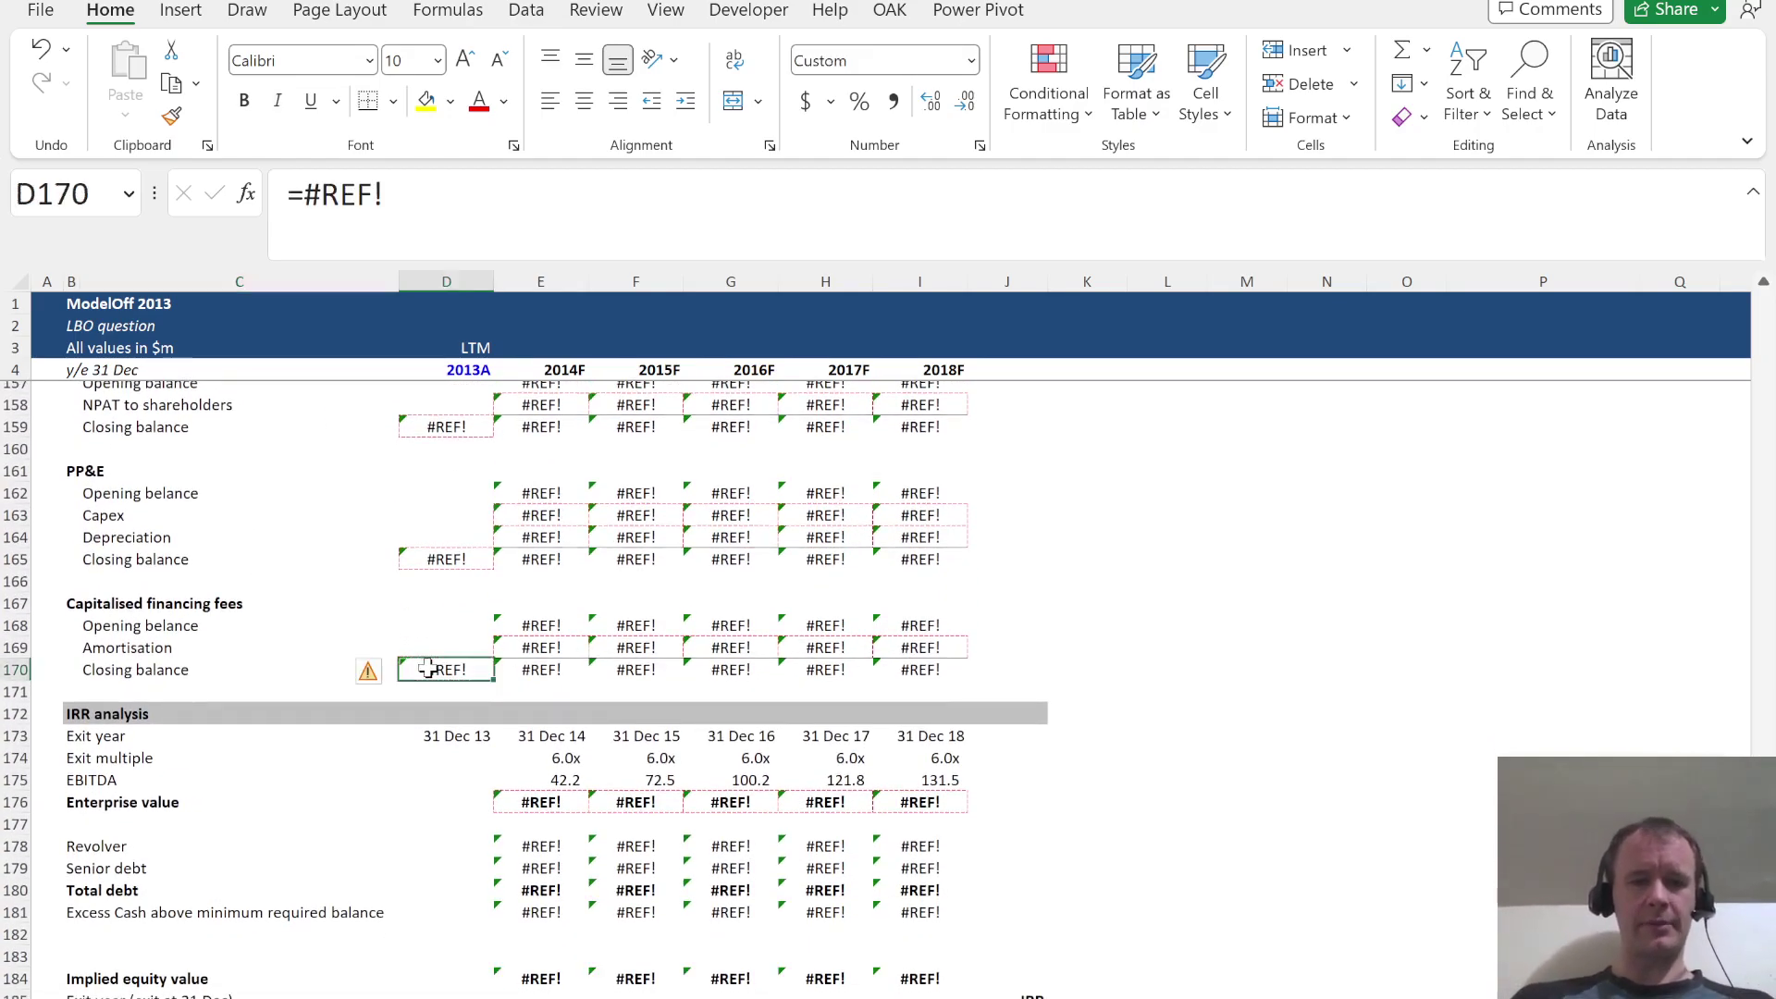
text(=)
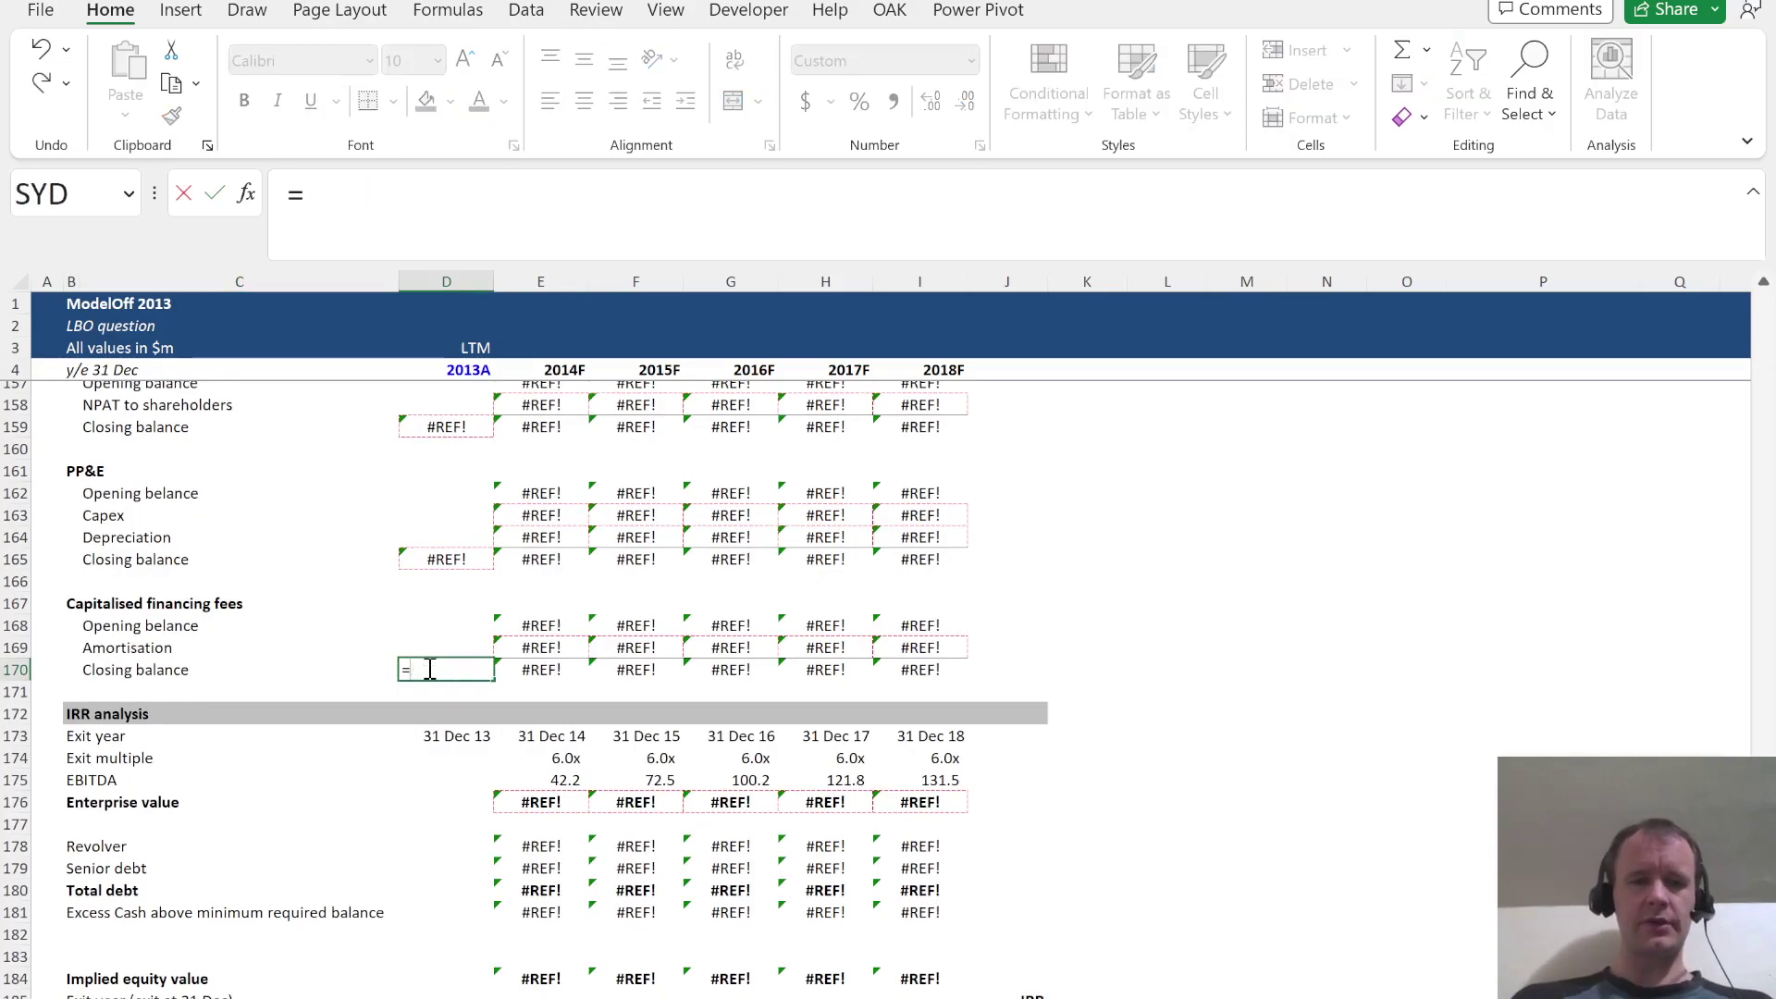
scroll(429, 668, up, 20)
scroll(429, 668, down, 12)
key(Escape)
scroll(428, 668, down, 6)
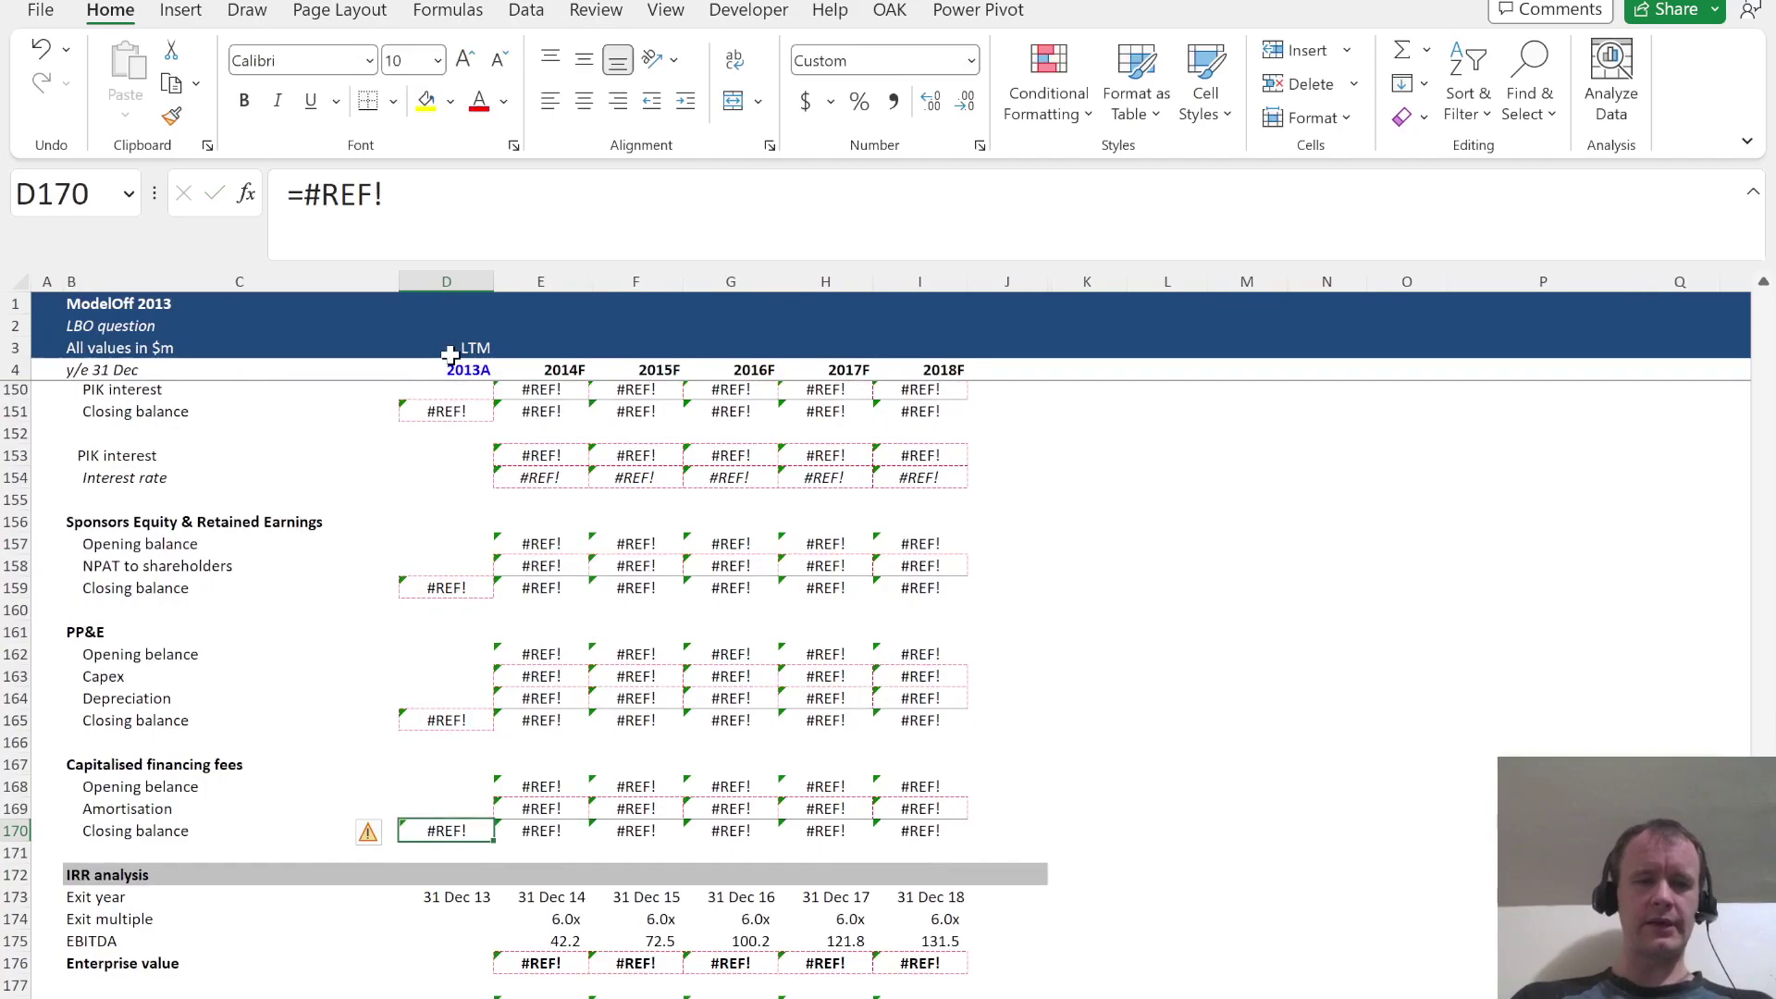
Link the 2013A Capitalised financing fees closing balance in D170 to the total upfront costs in J35
text(=)
scroll(828, 614, up, 20)
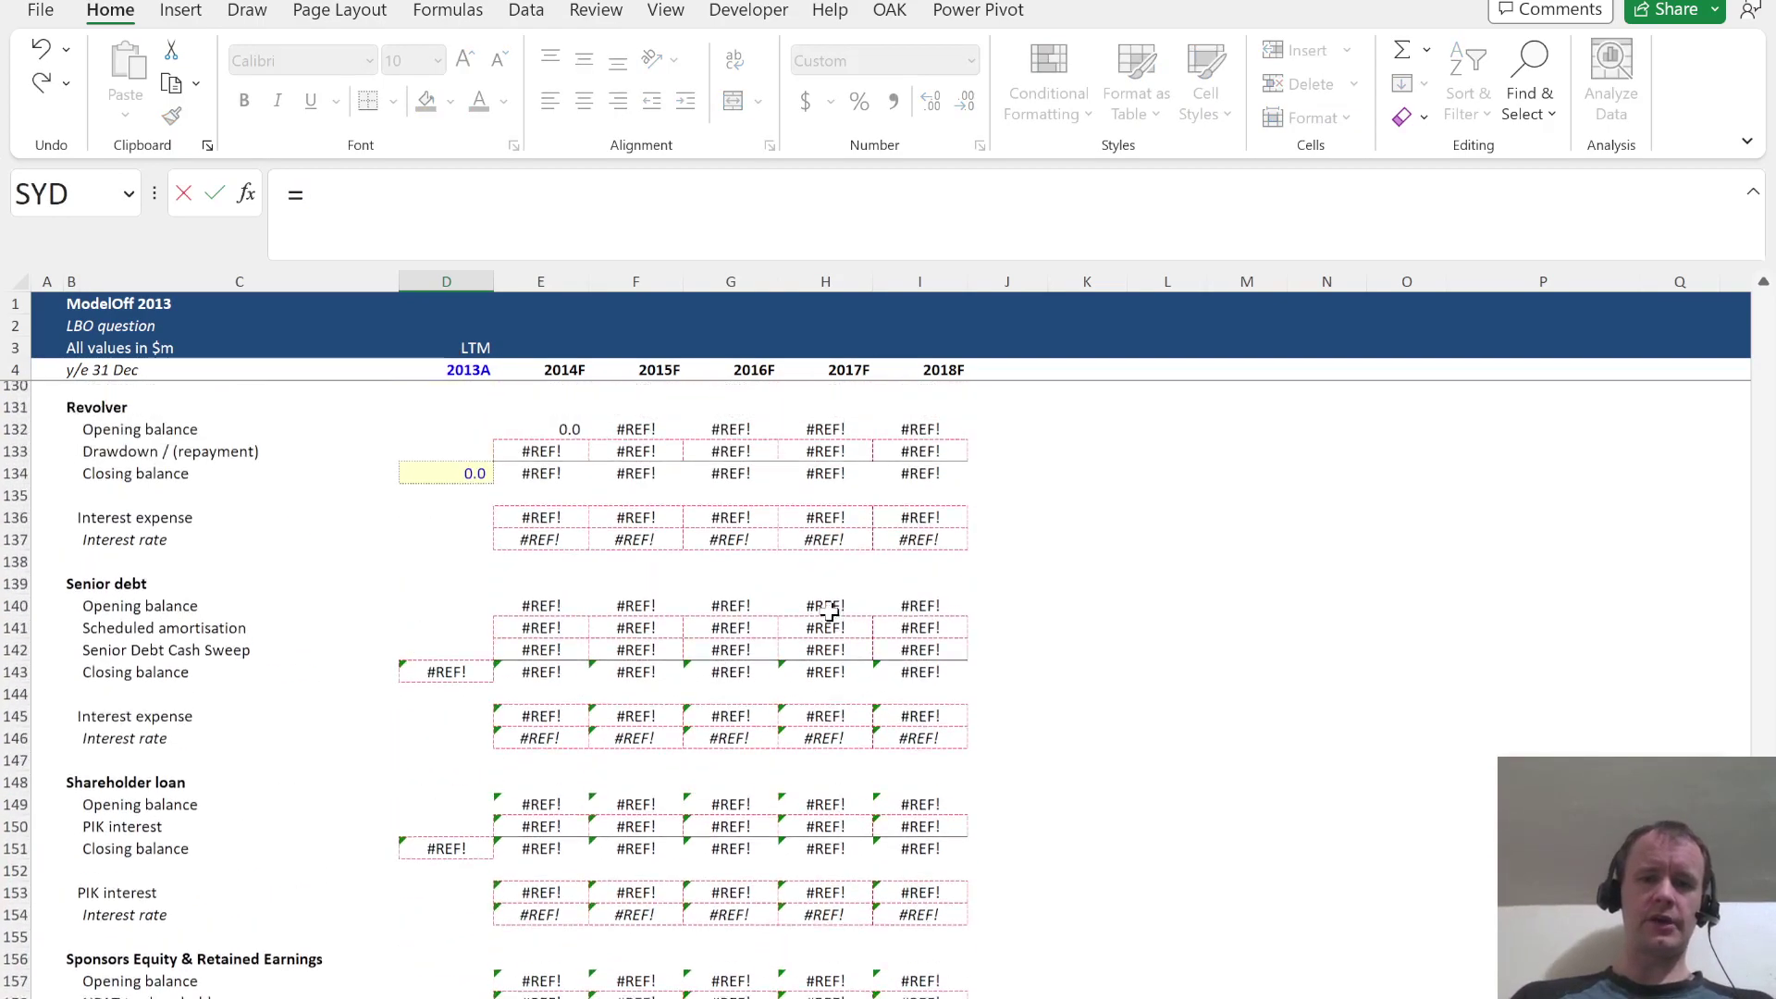
scroll(828, 613, up, 15)
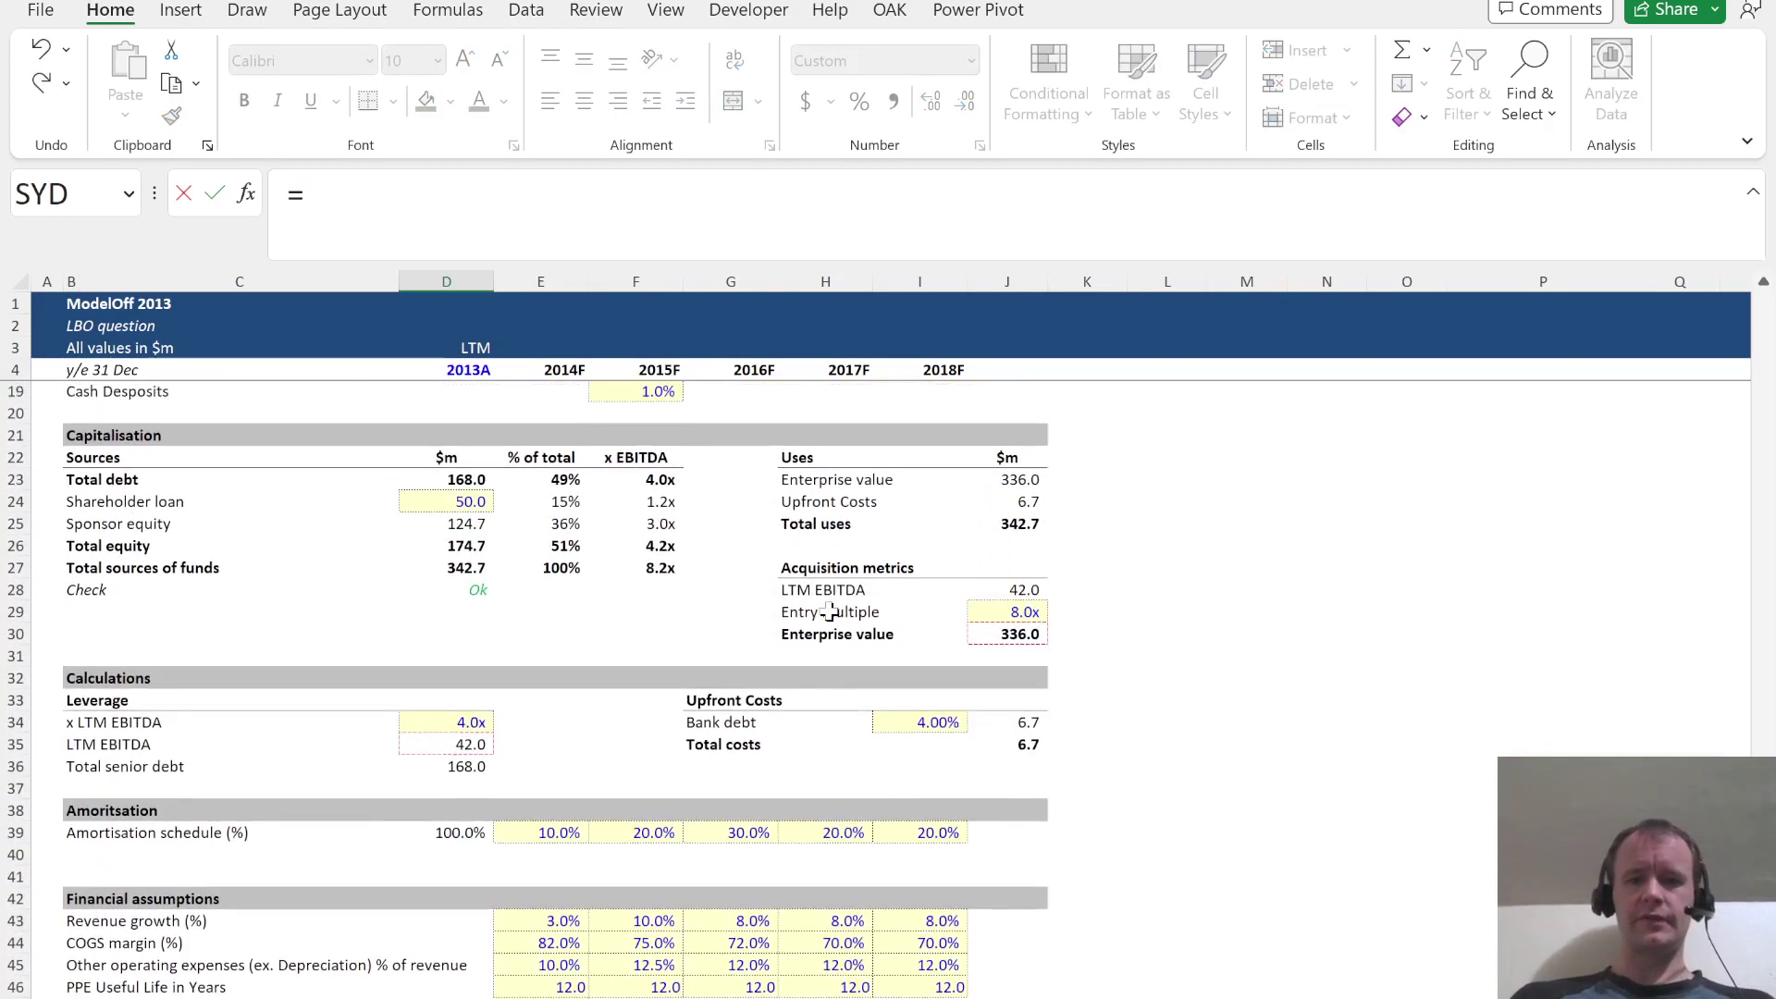
click(1018, 718)
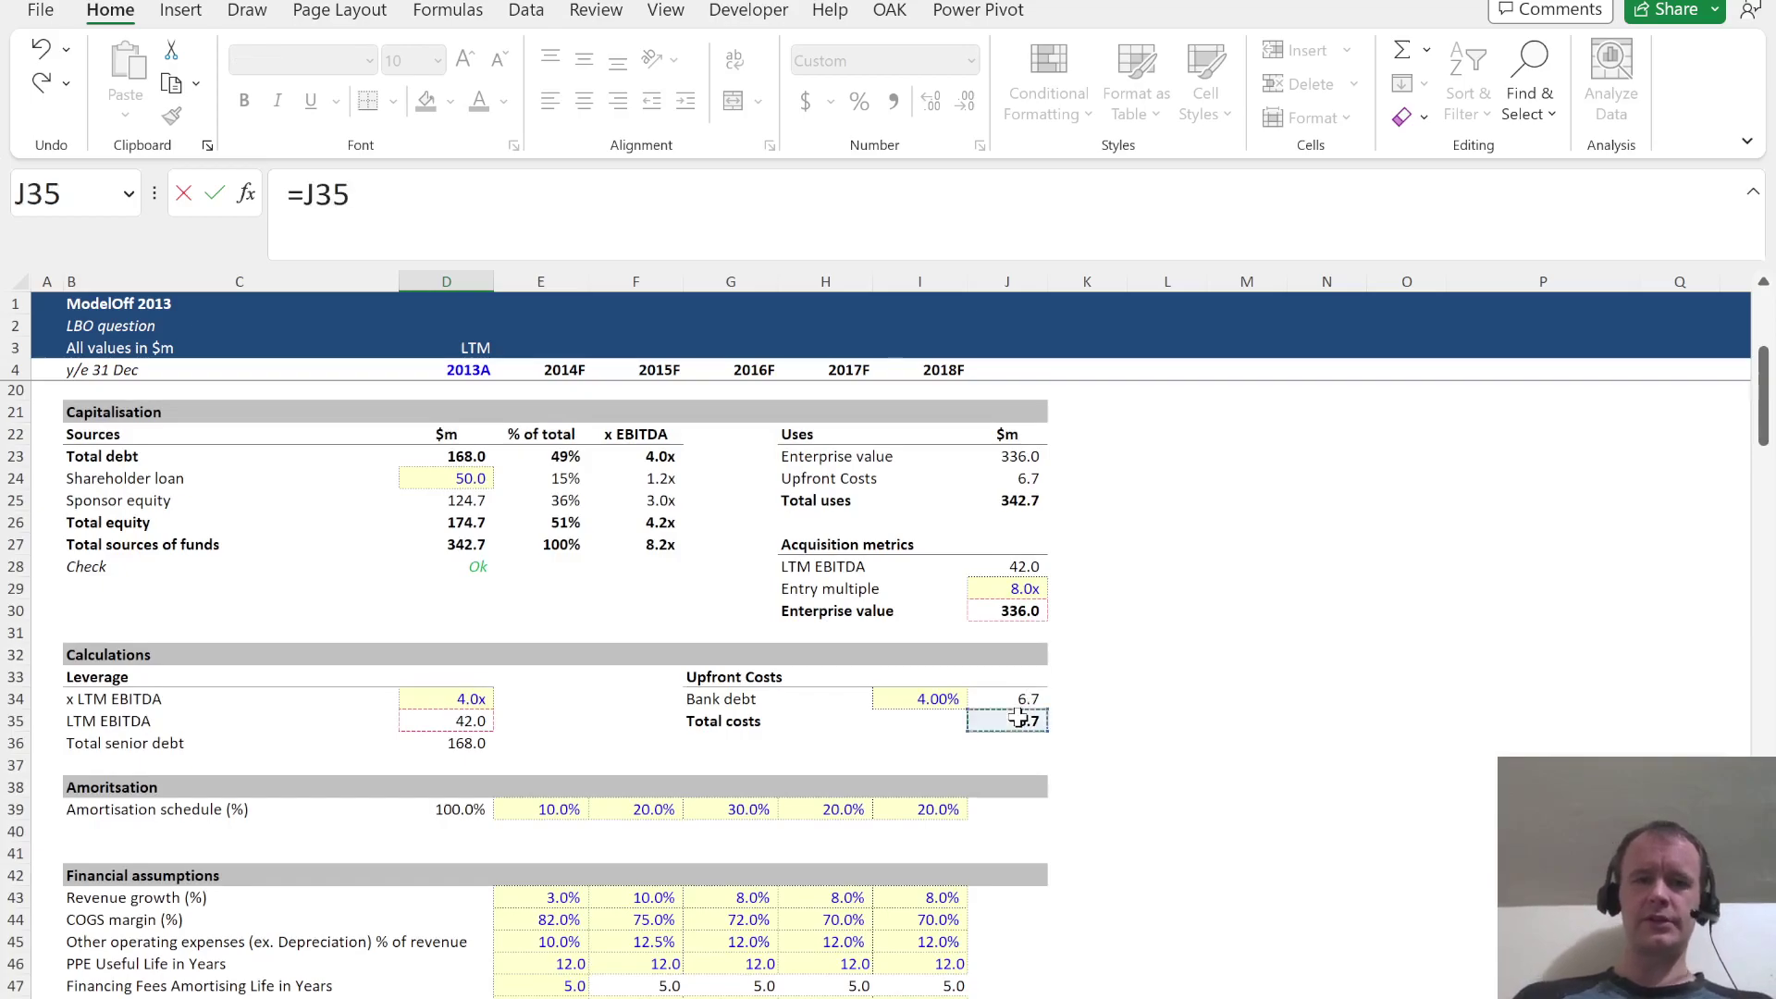
key(Return)
Fill the financing fee Amortisation row E169:I169 with =$D$170/$E47, dividing the initial balance by the amortising life
key(Up)
key(Up)
key(Right)
key(ctrl+shift+Right)
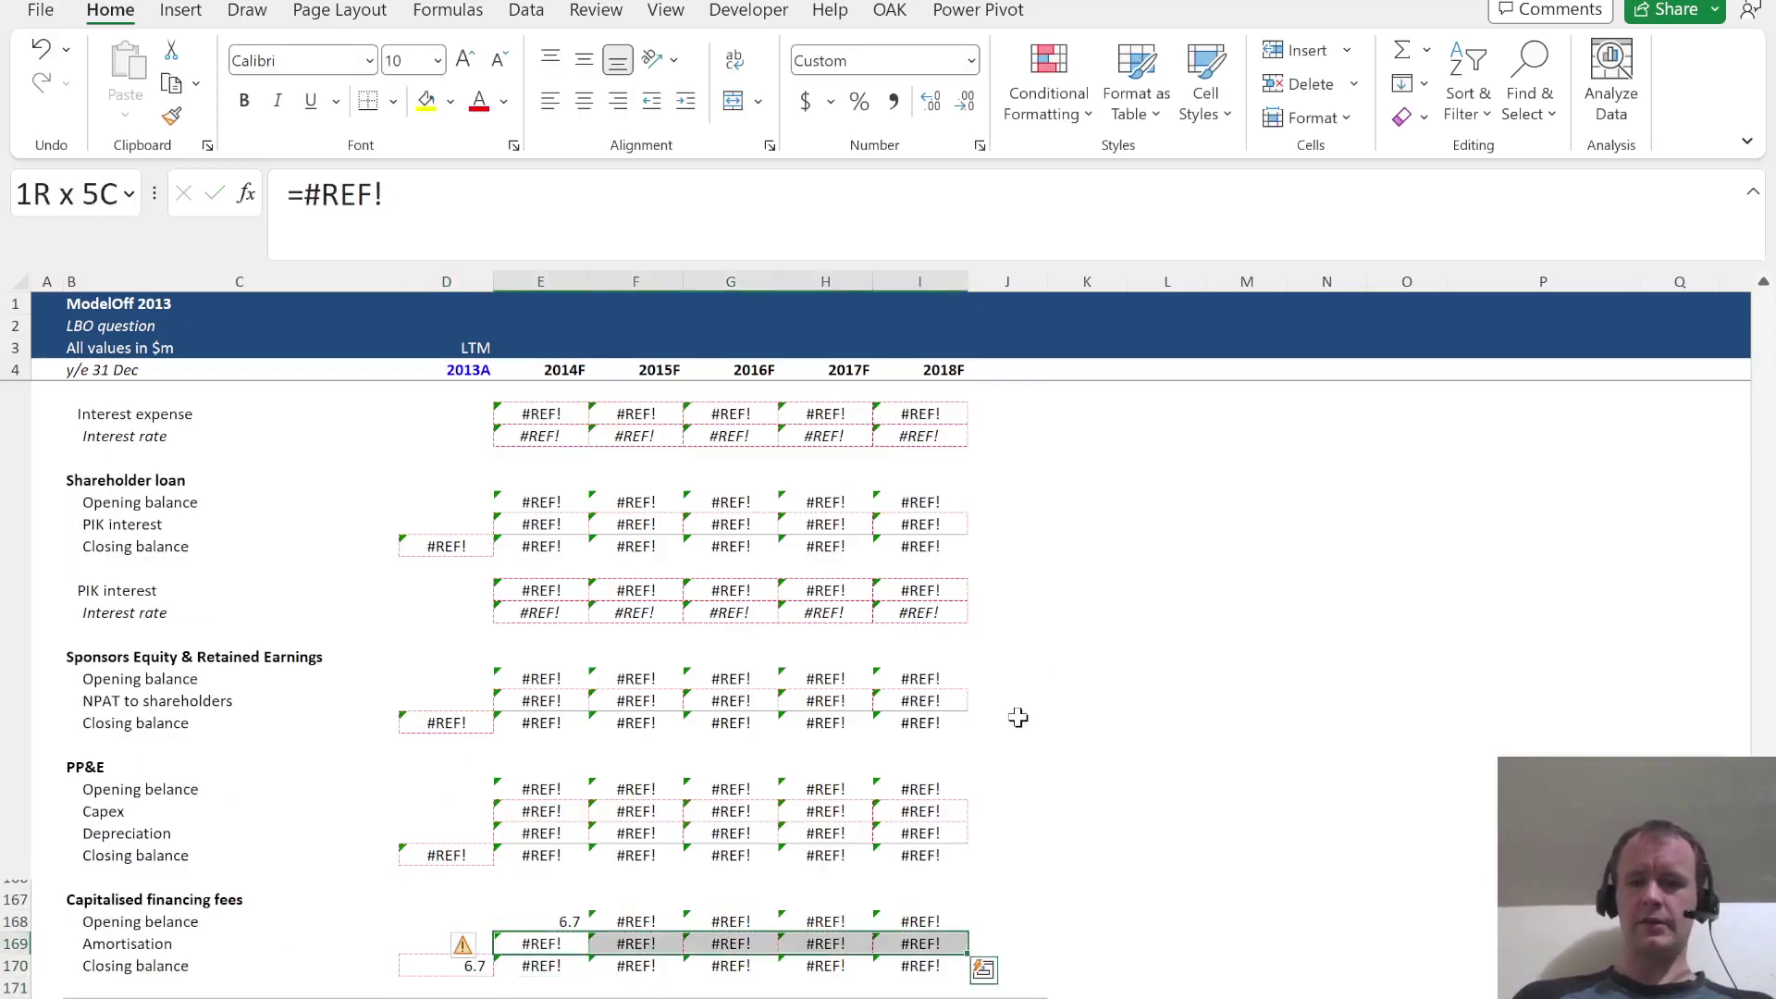
text(=)
key(Down)
key(Left)
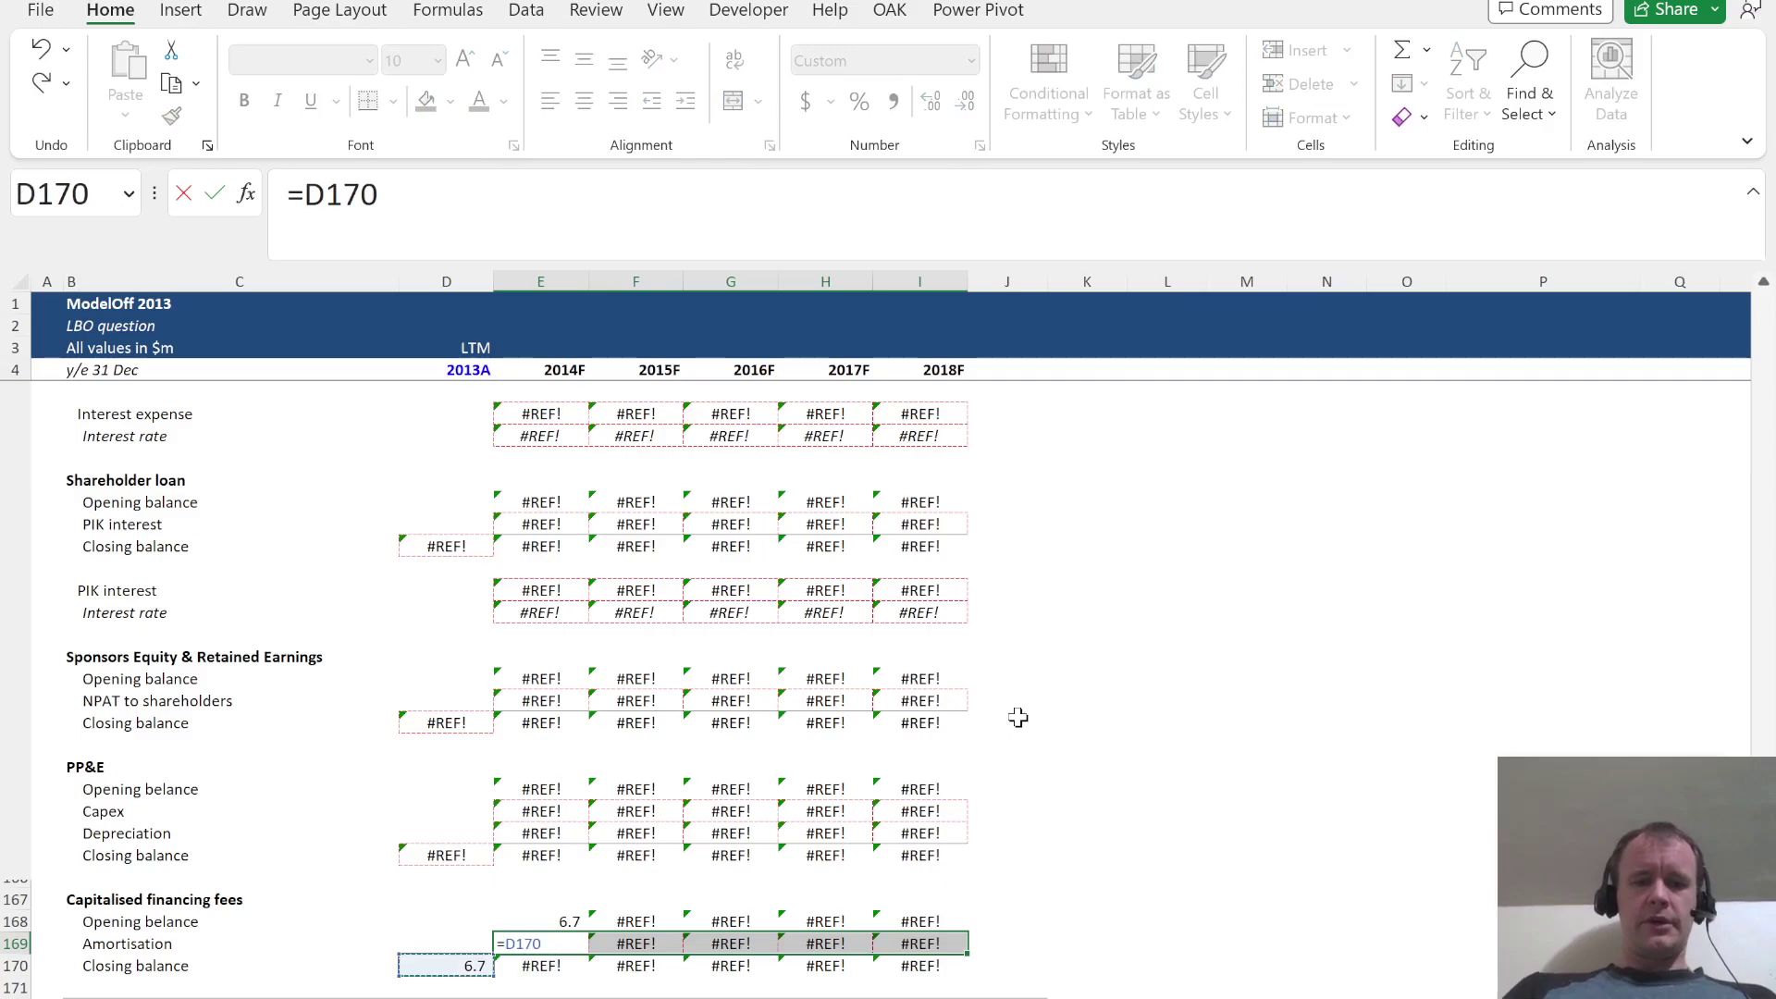
key(F4)
text(/)
scroll(1017, 718, up, 20)
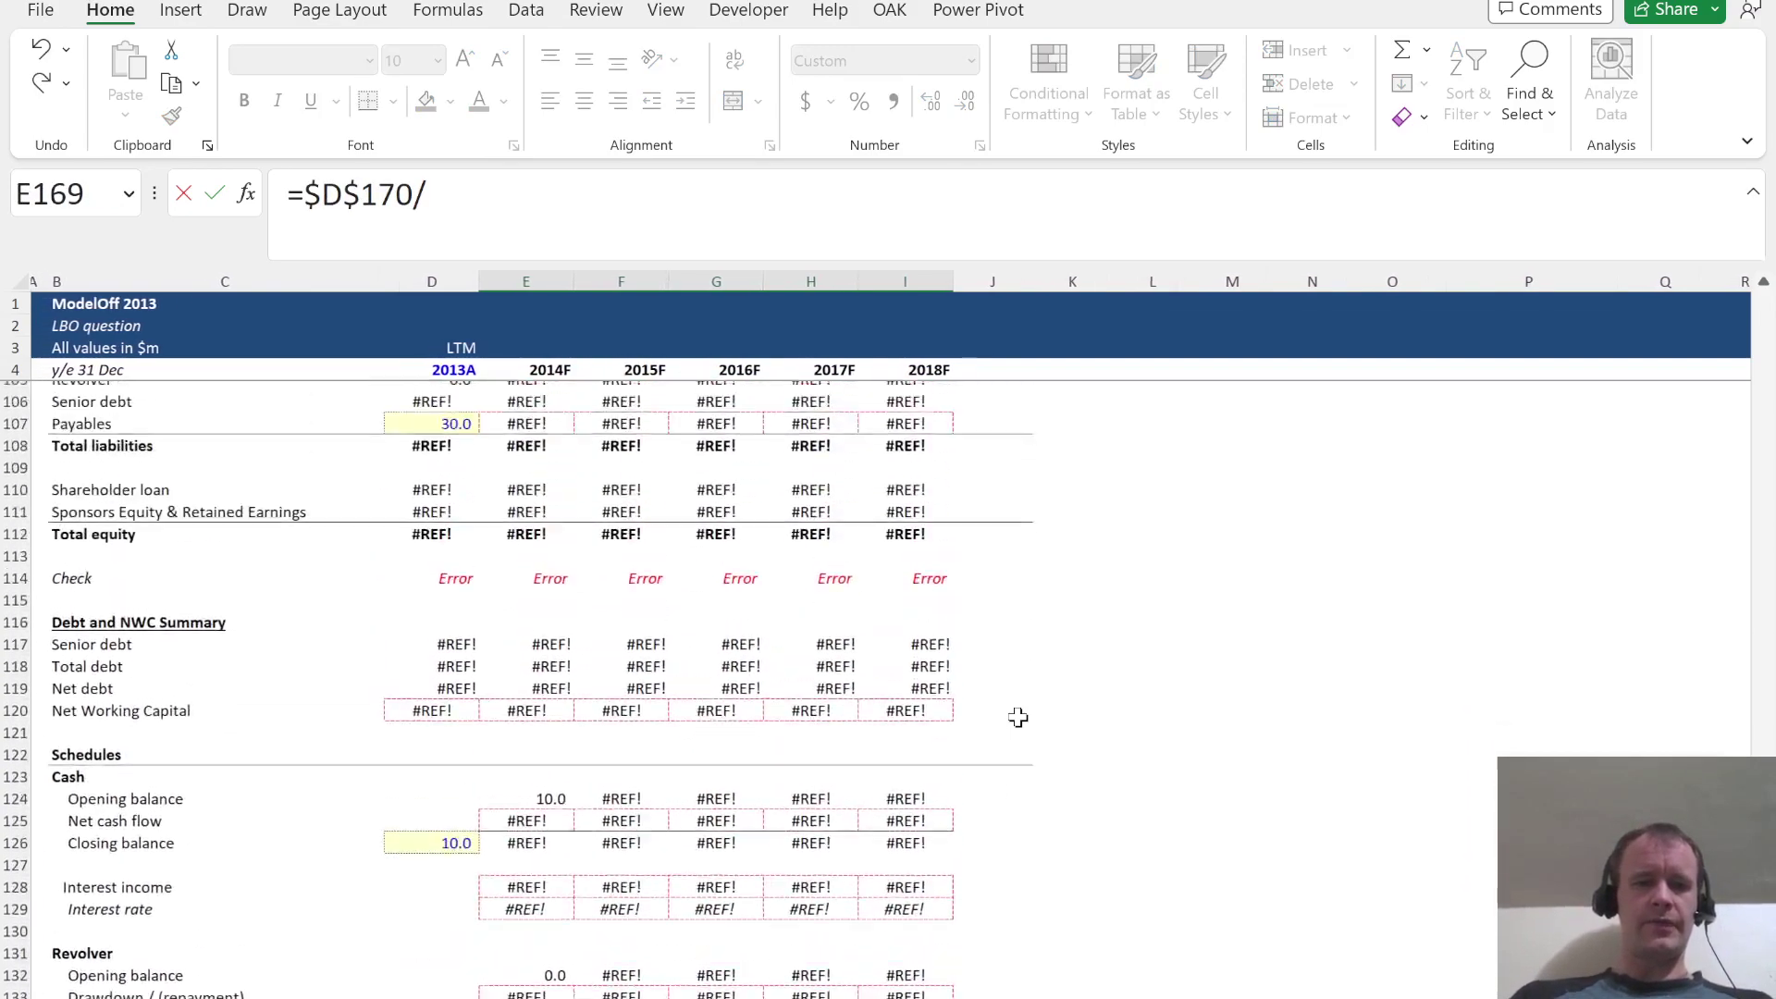
scroll(1018, 718, up, 5)
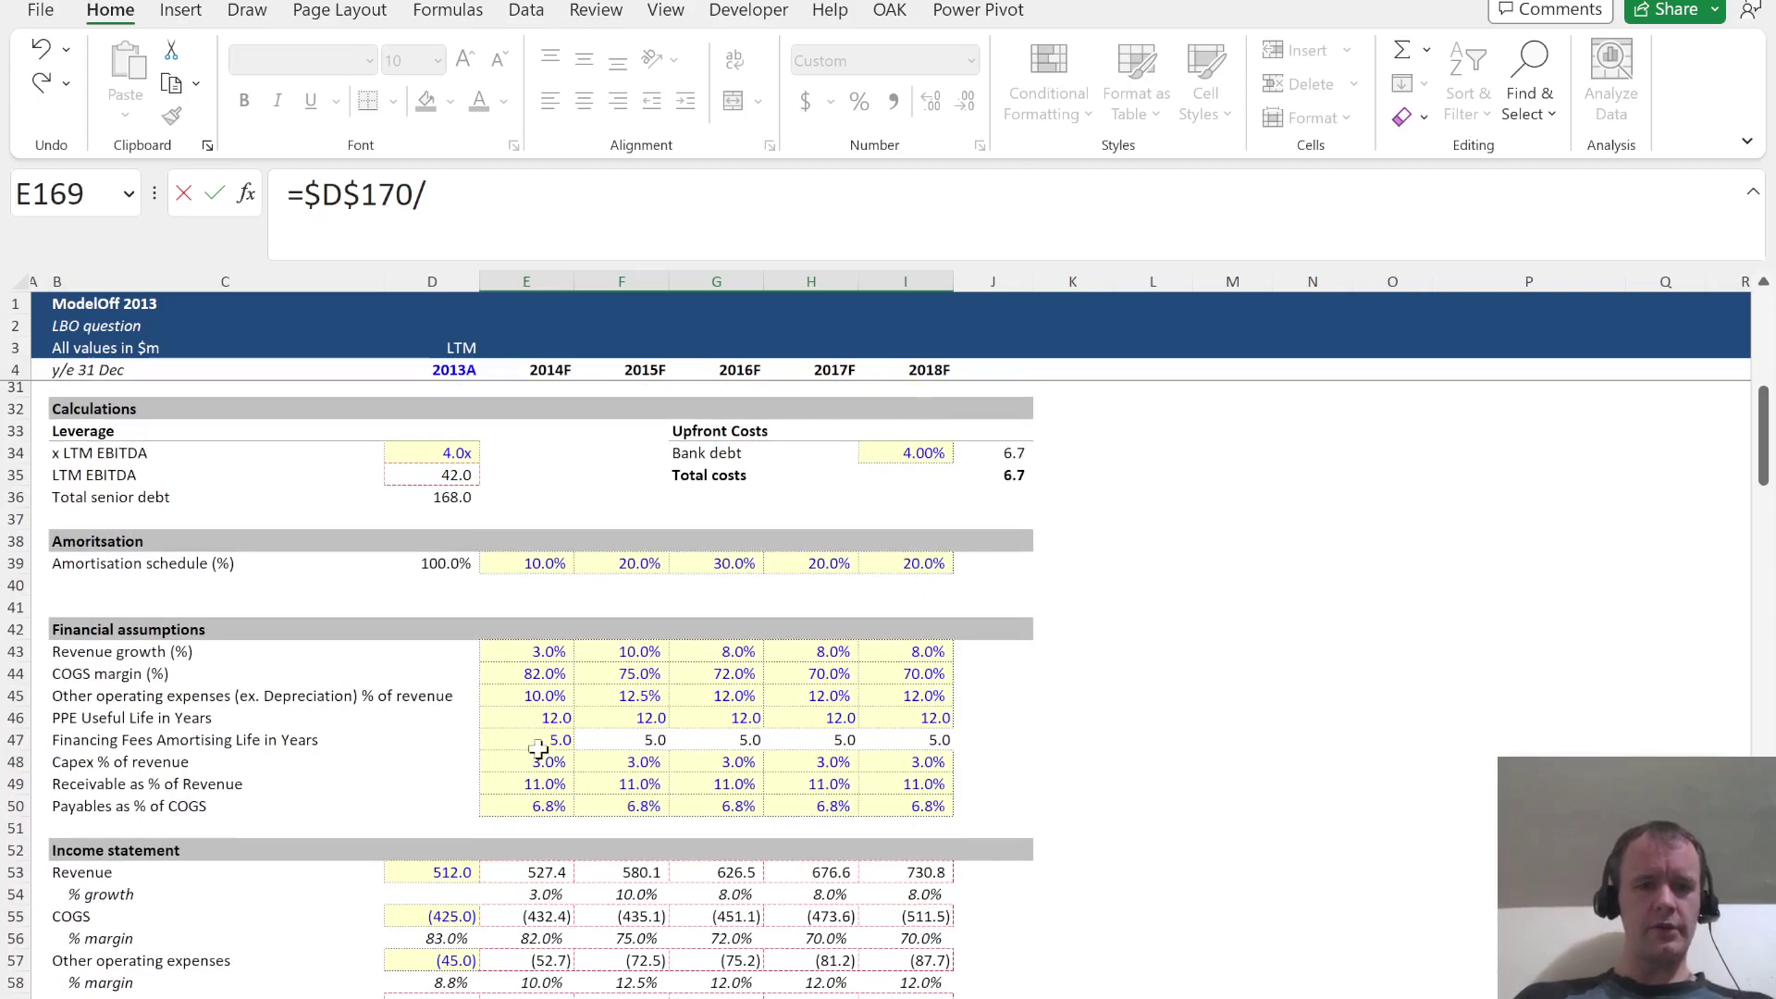
click(538, 745)
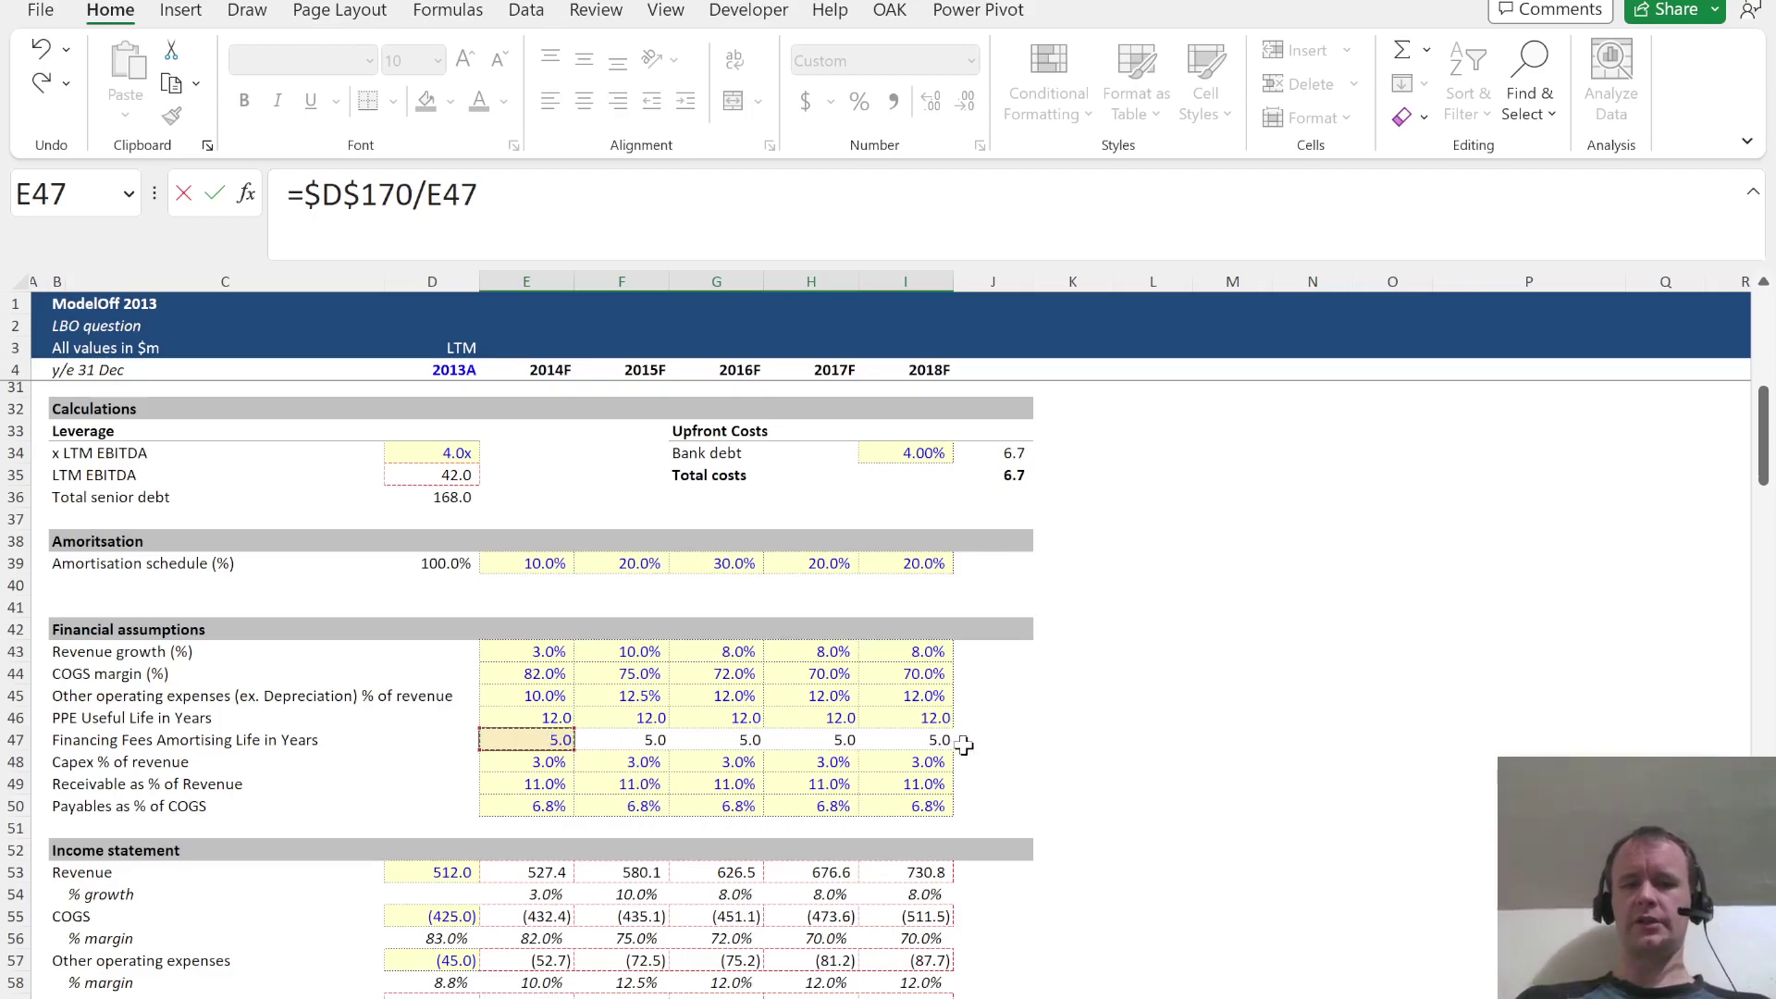
key(F4)
key(F4)
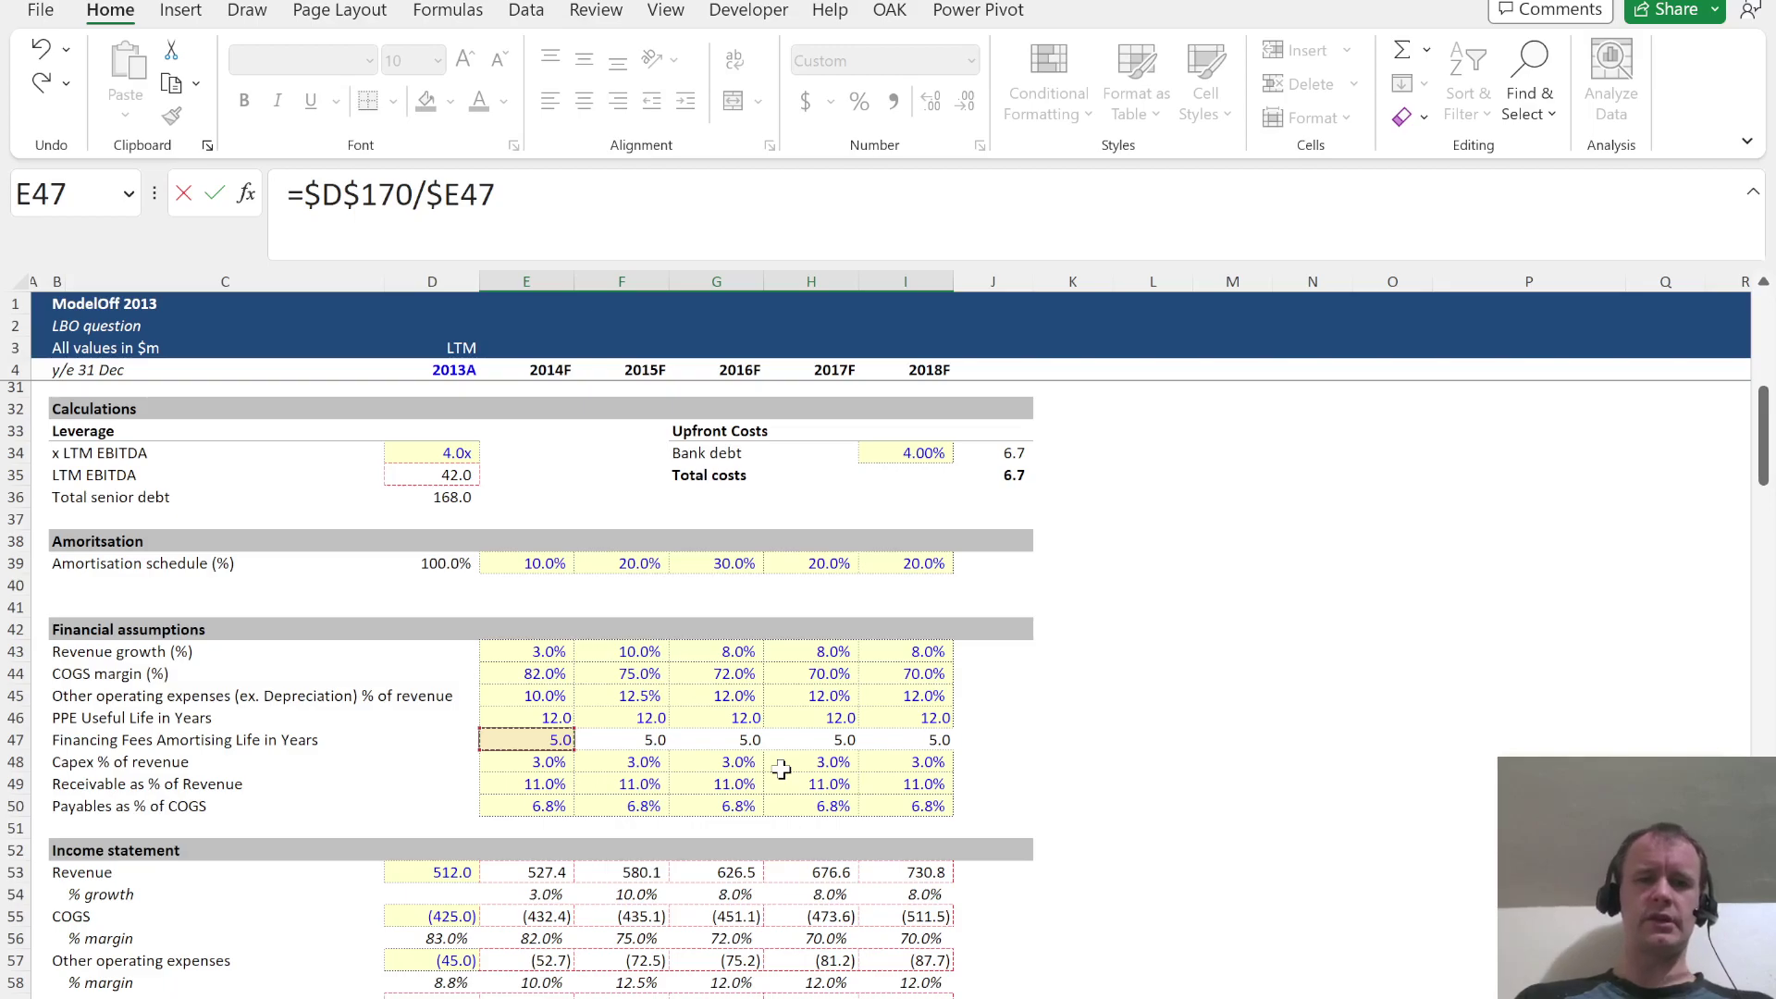
key(ctrl+Return)
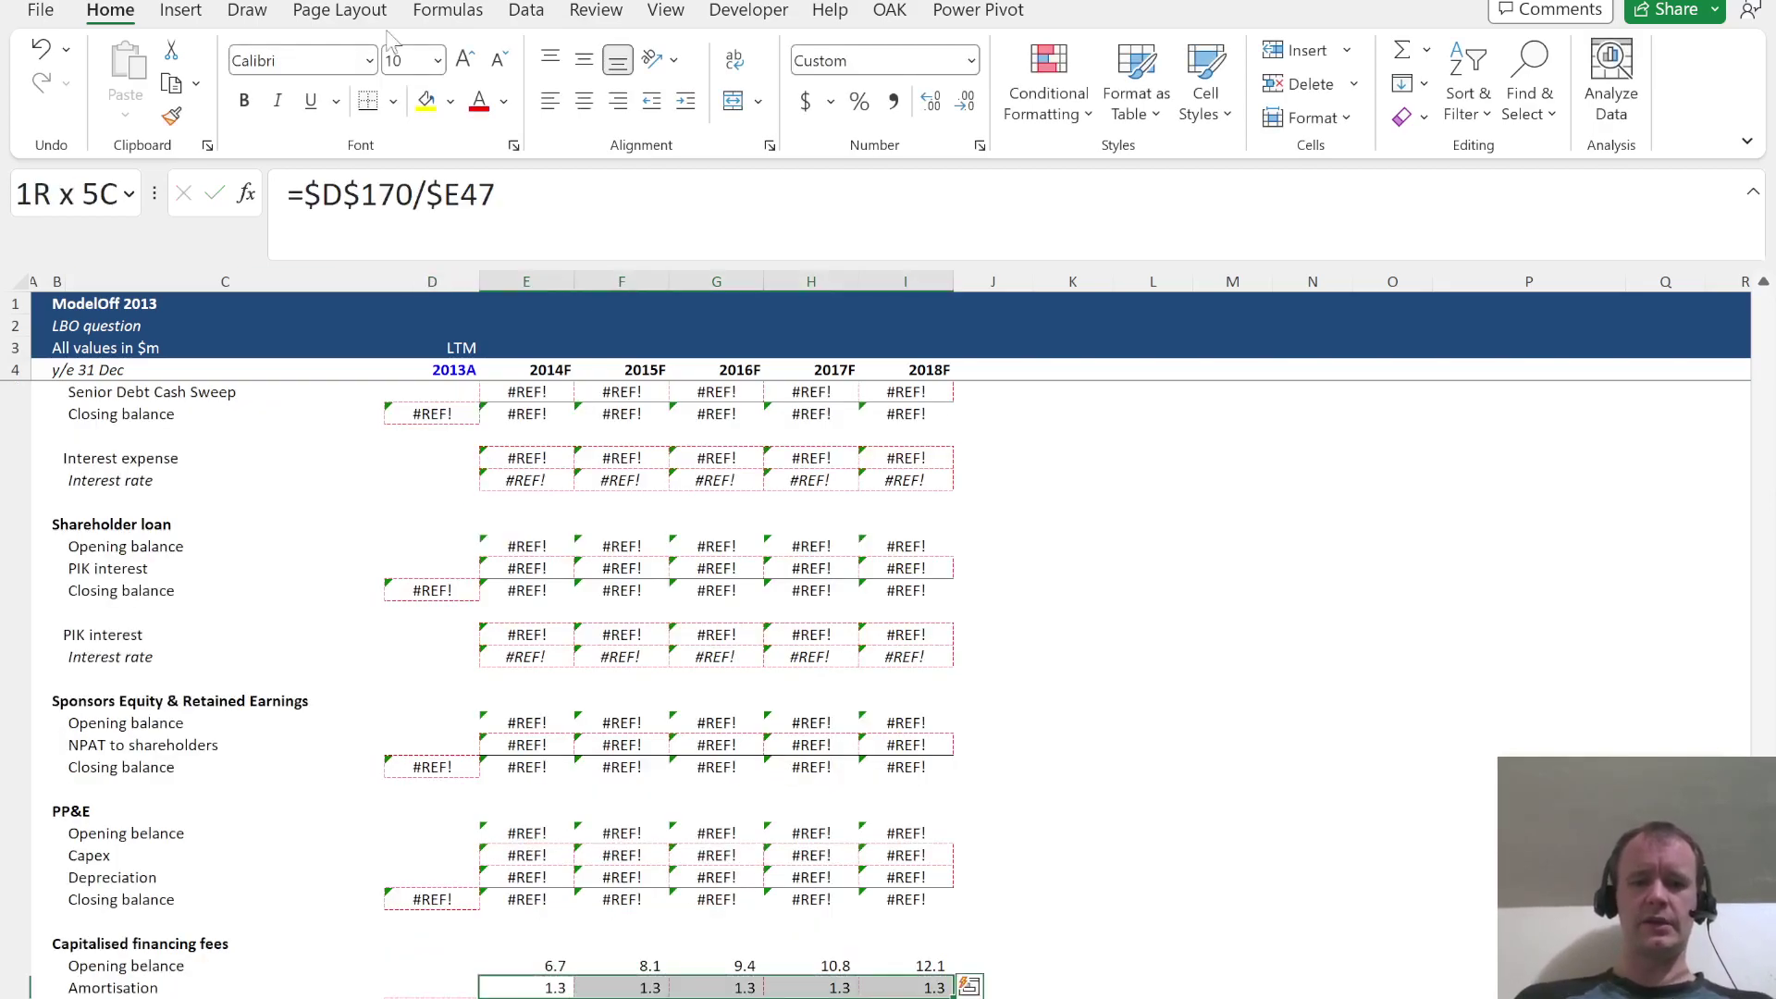
Make the Amortisation formula in E169:I169 negative and check the 2018F closing balance in I170
click(302, 194)
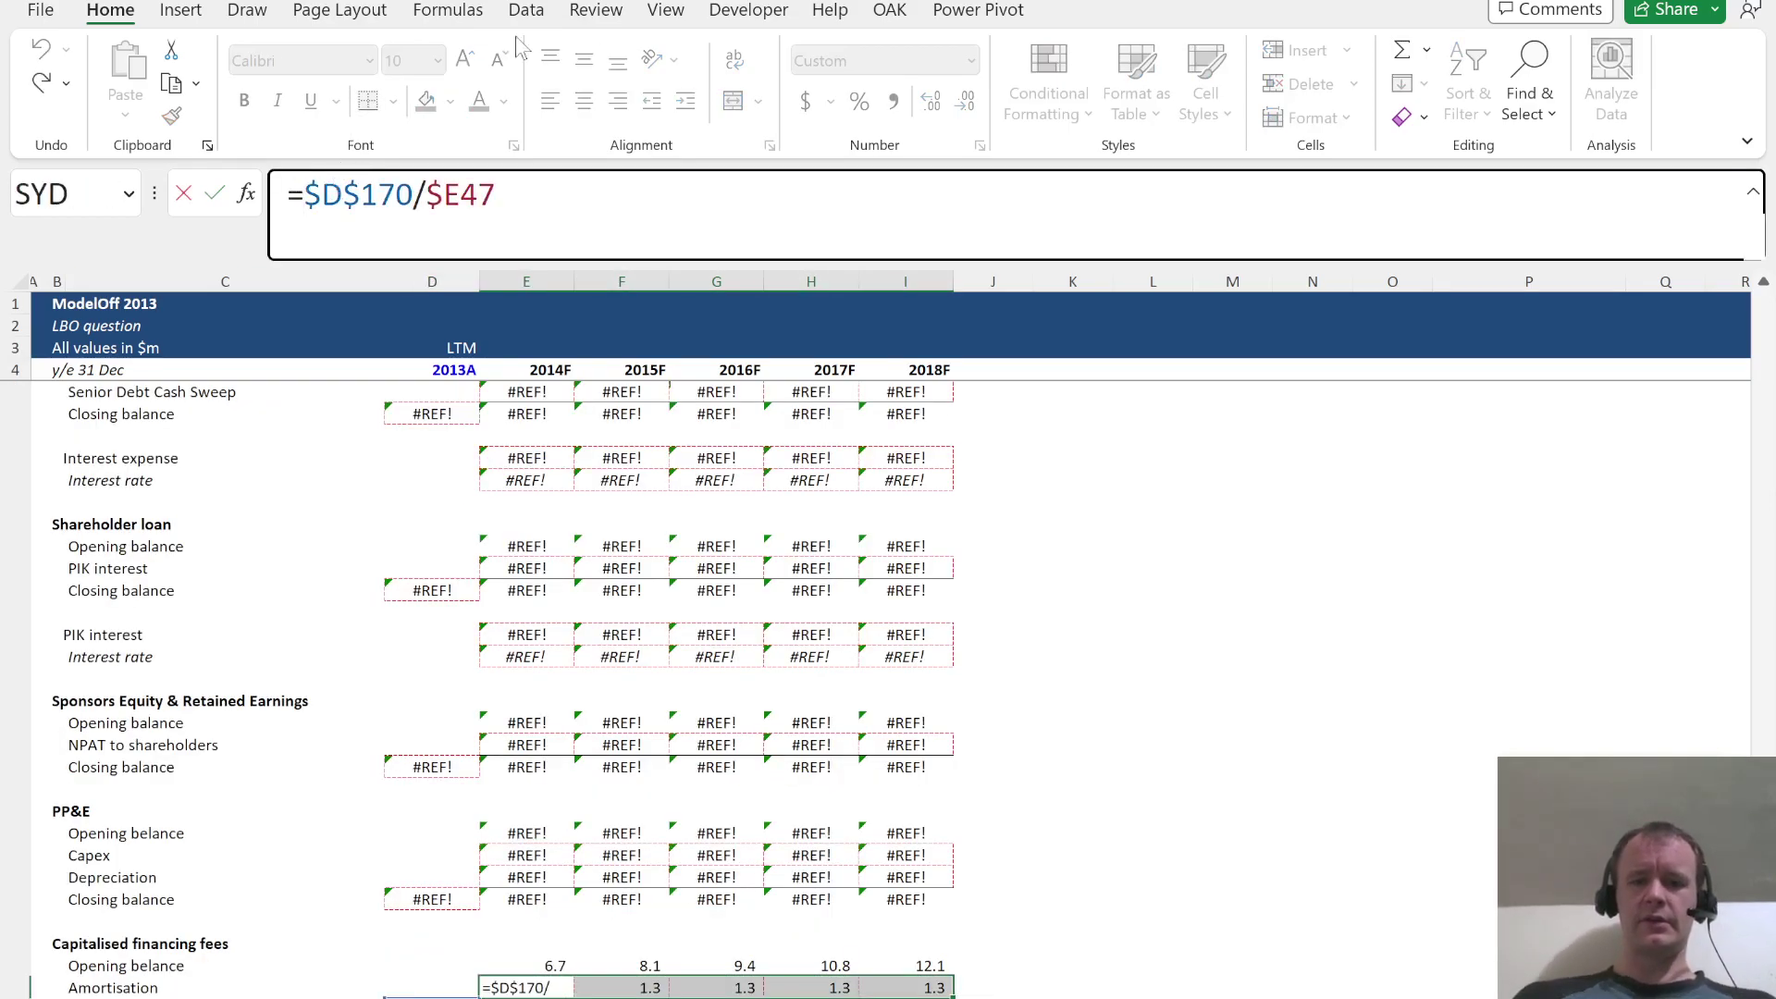
text(-)
key(ctrl+Return)
key(Down)
key(Right)
key(Right)
key(Right)
key(Right)
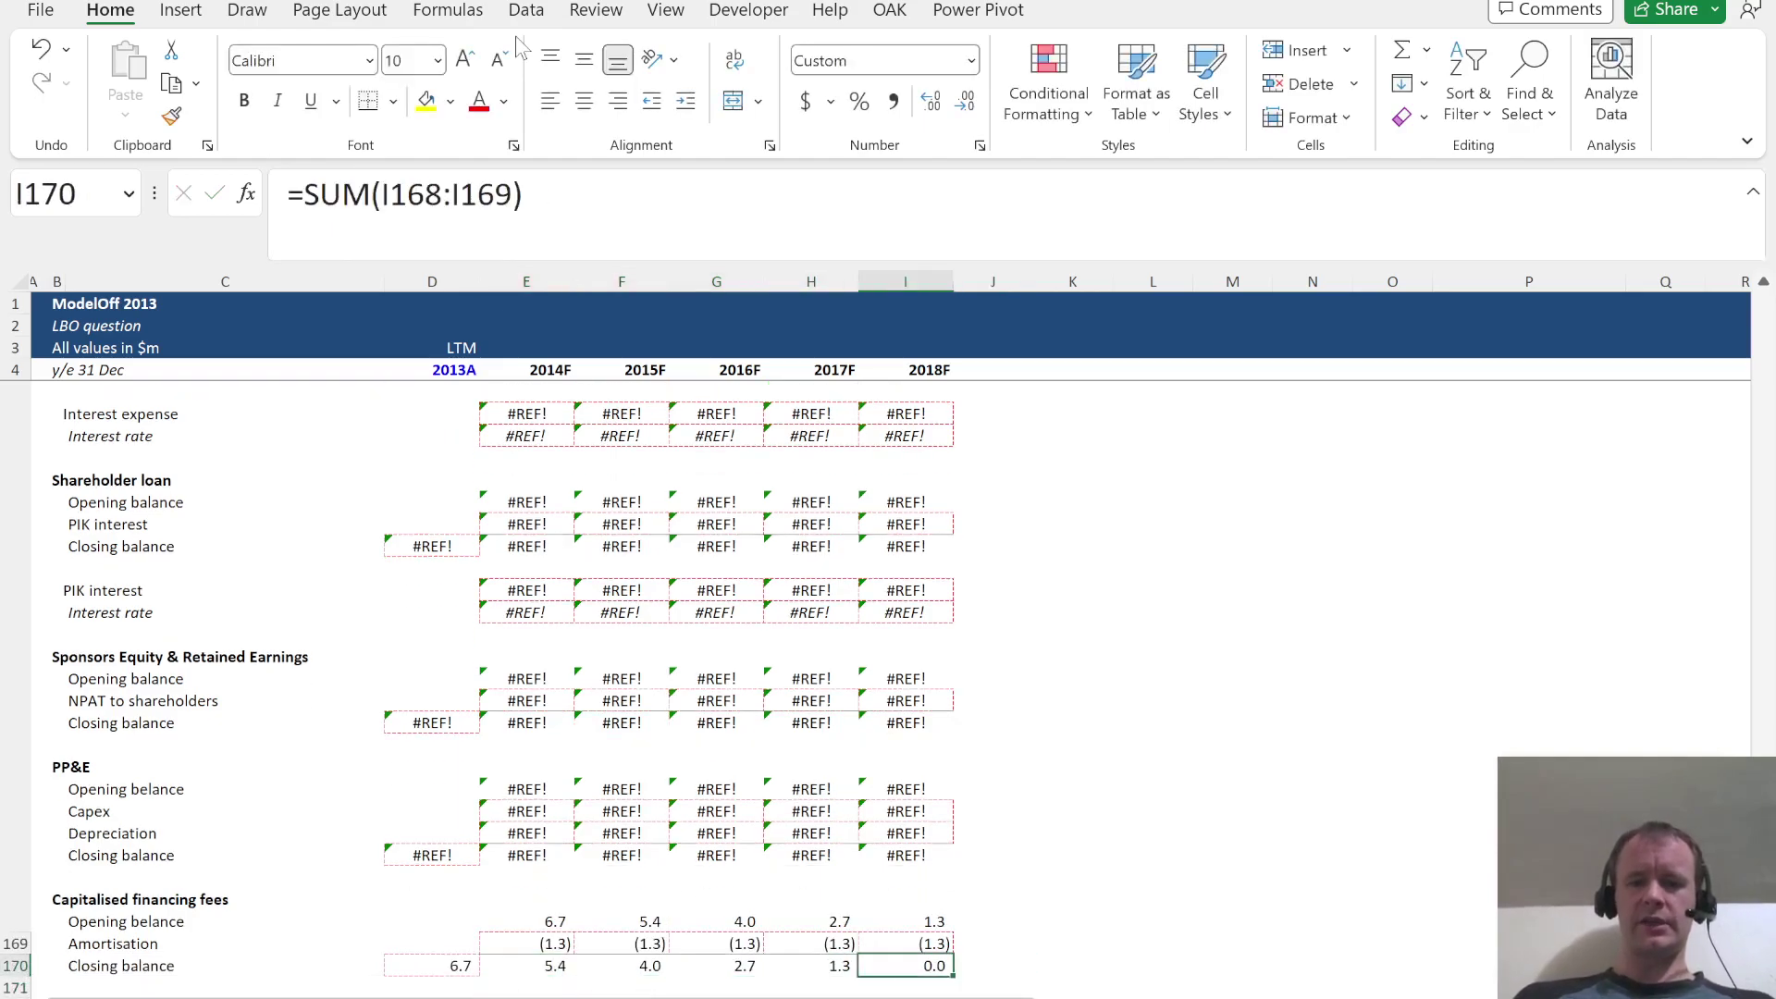
Link the income statement's Amortisation of new financing fees, E62:I62, to the Capitalised financing fees amortisation with =E169
key(Page_Up)
key(Page_Up)
key(Page_Up)
key(Page_Up)
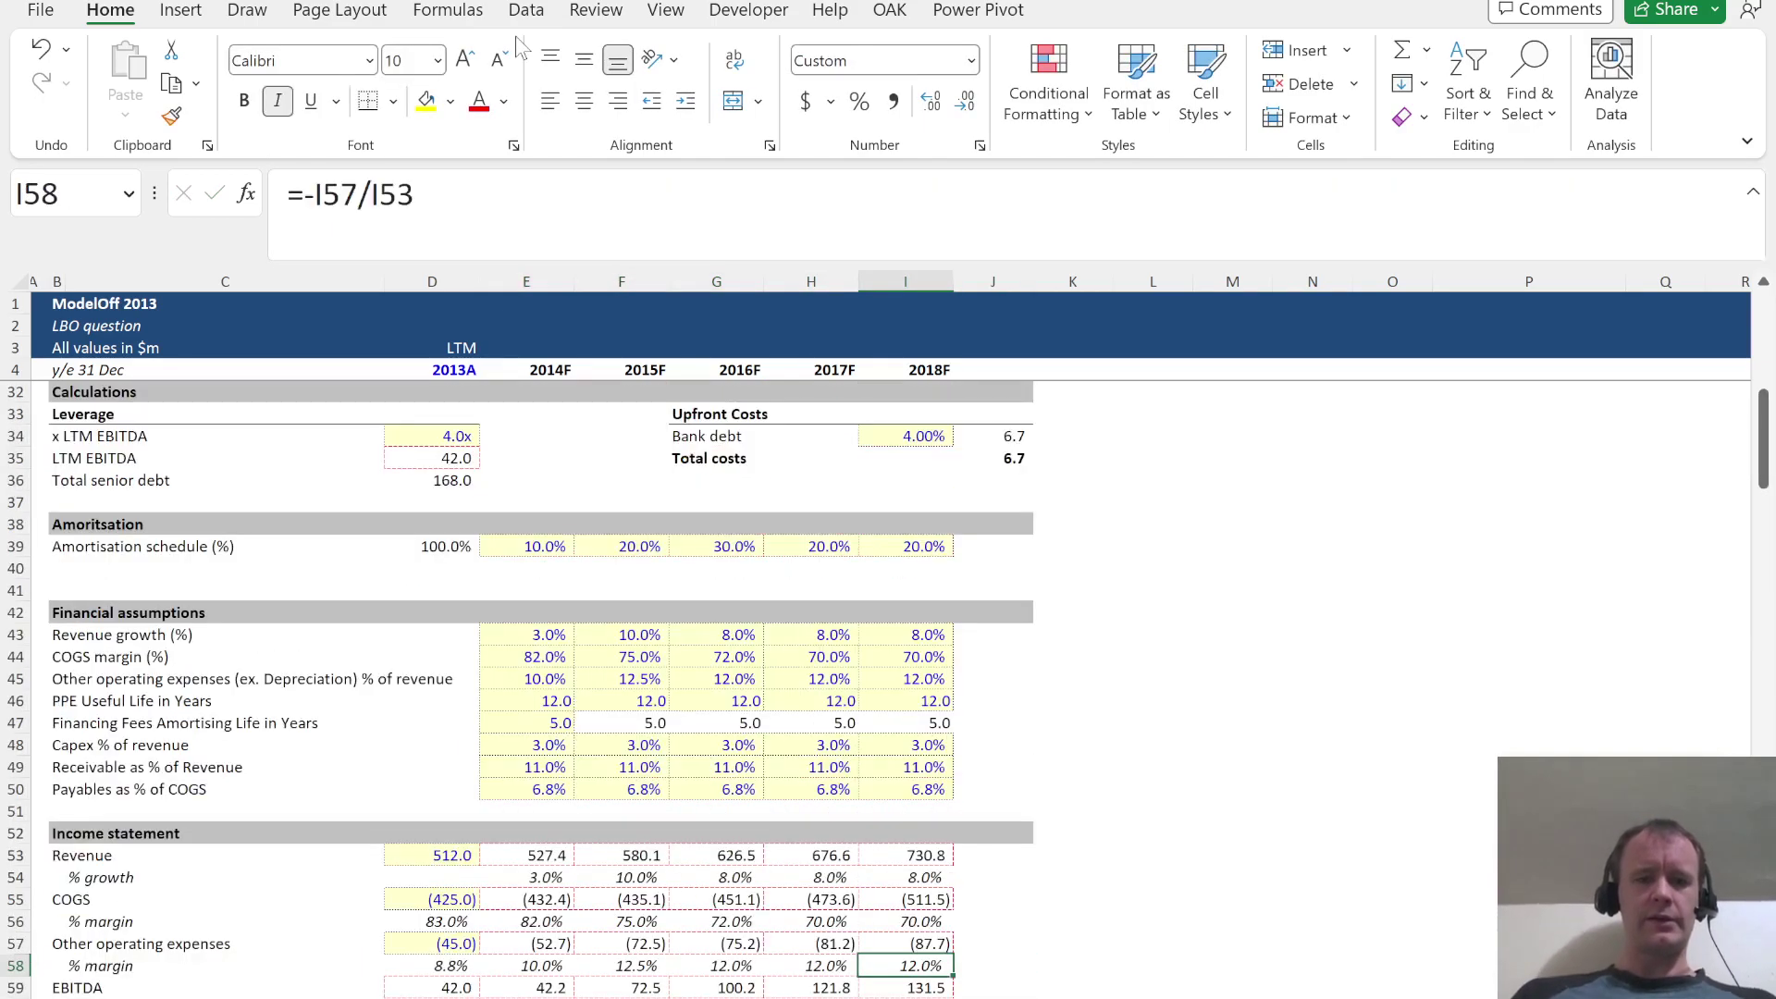
scroll(460, 562, down, 6)
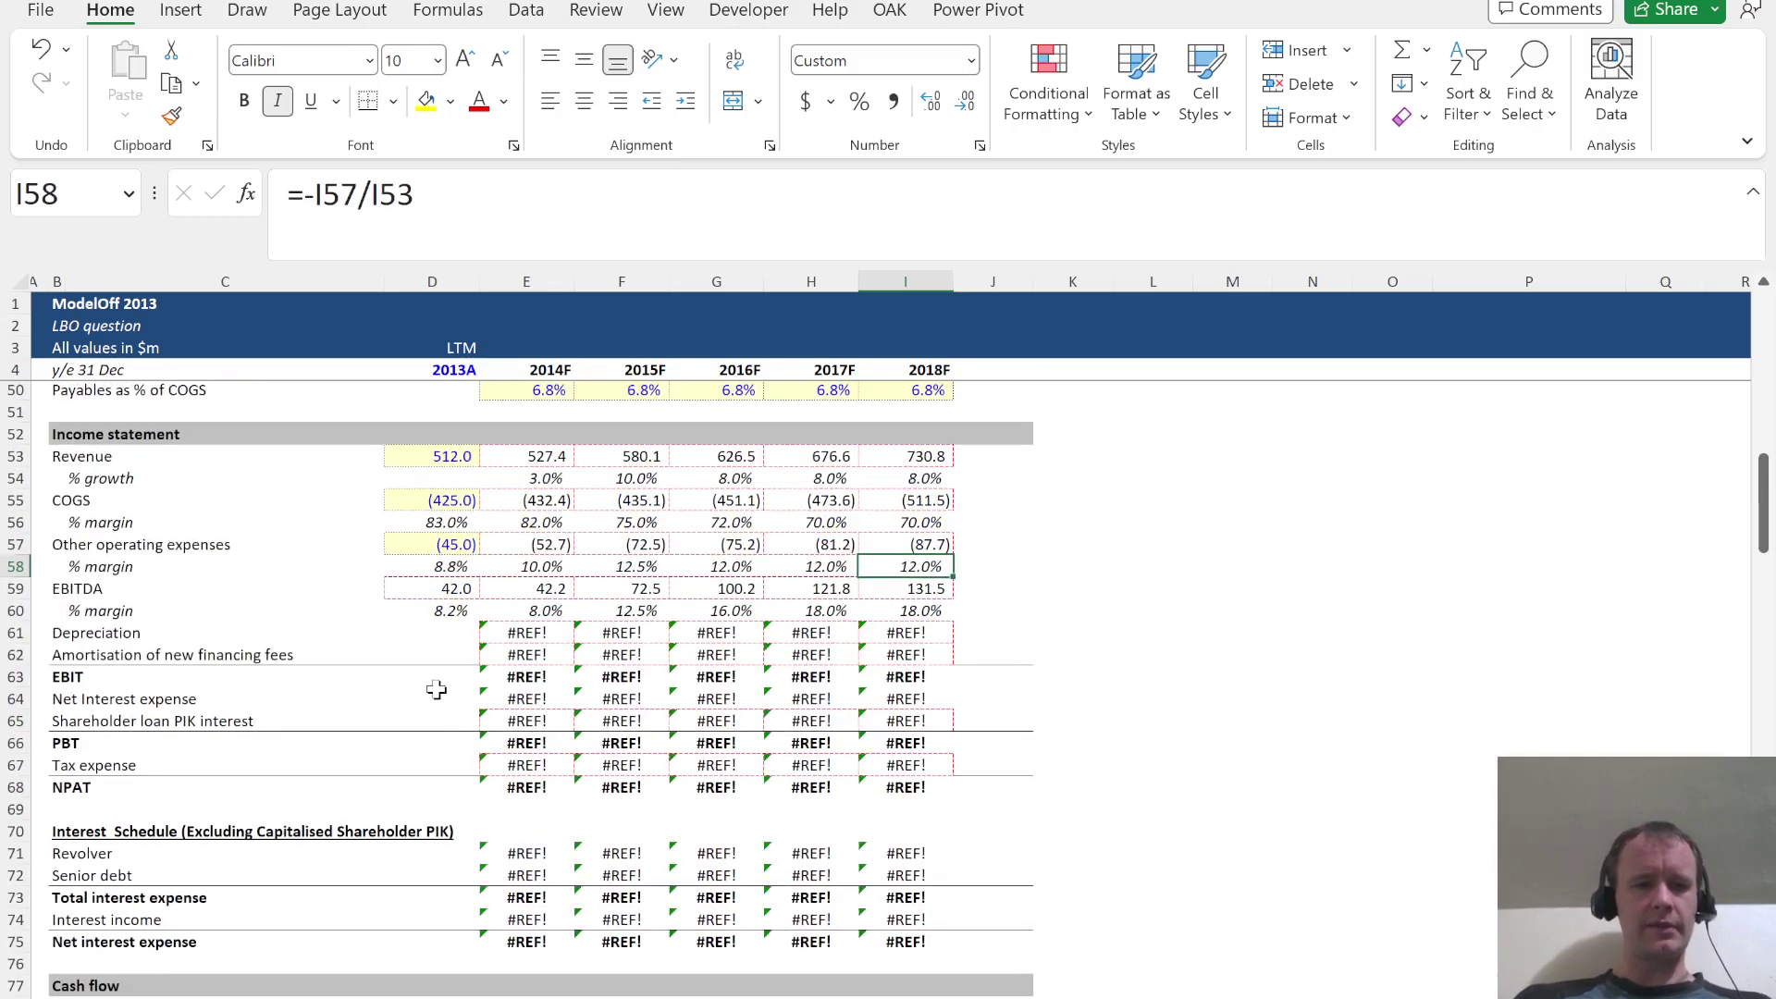
click(487, 653)
key(ctrl+shift+Right)
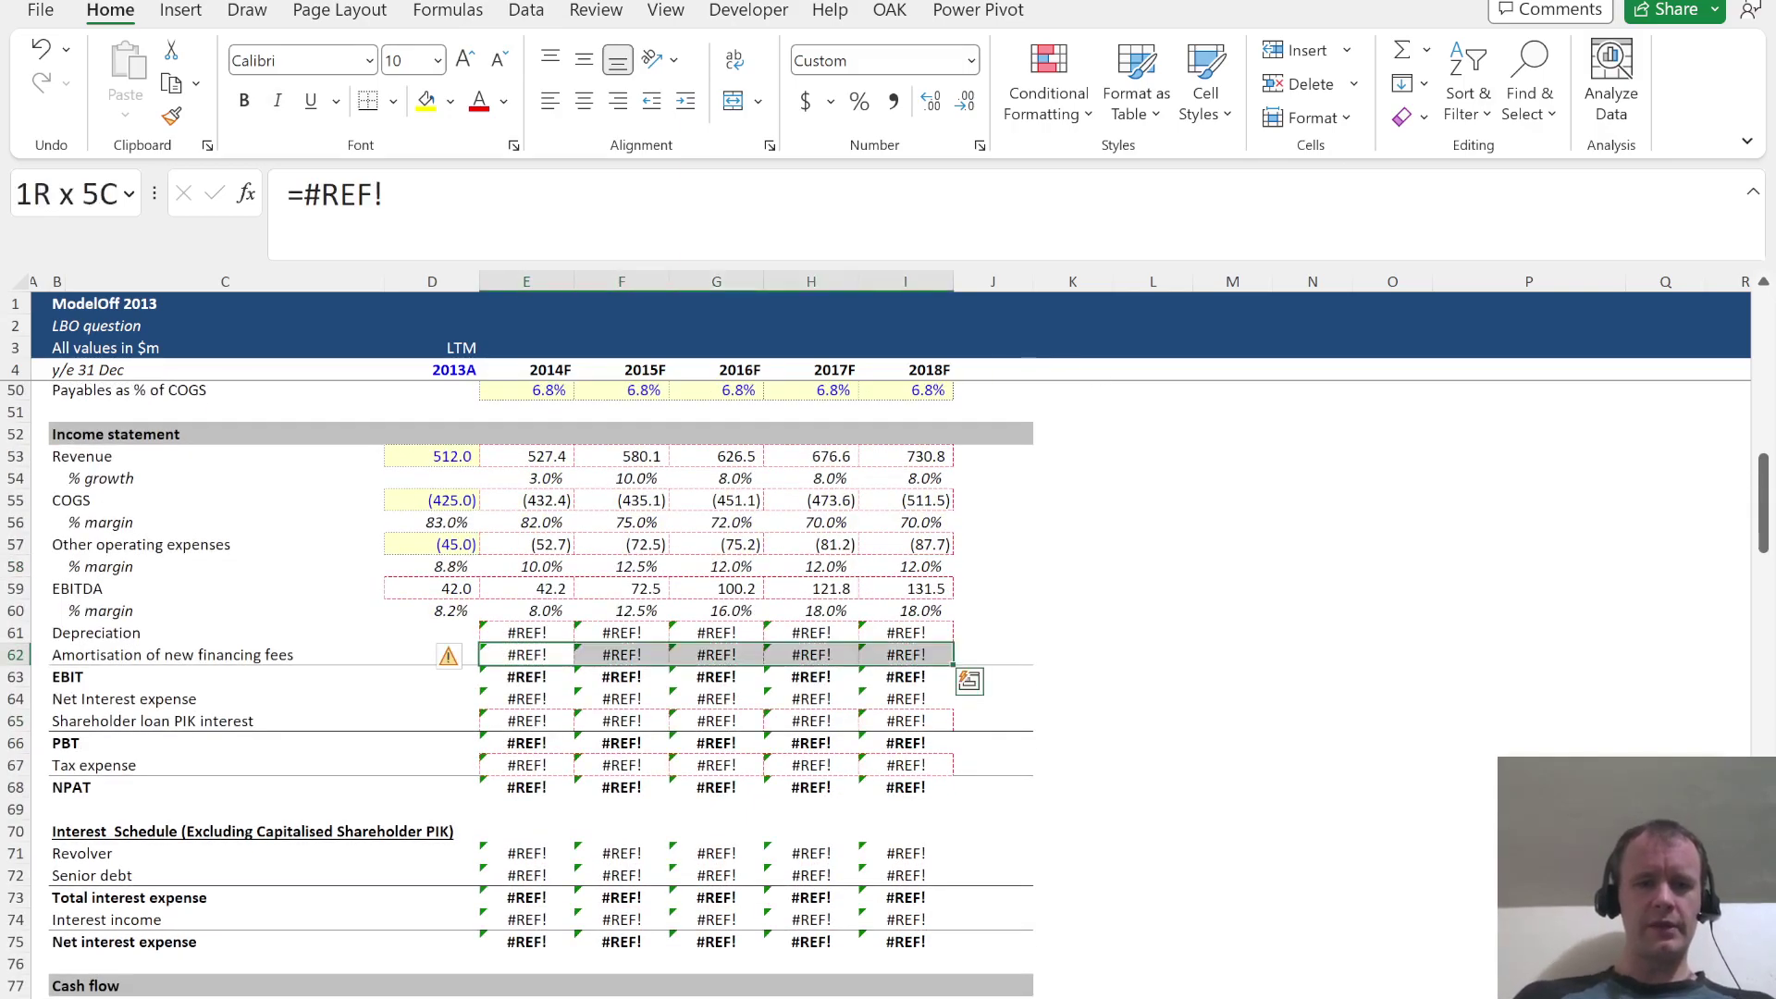
text(=)
key(Page_Down)
key(Page_Down)
key(Page_Down)
key(Page_Down)
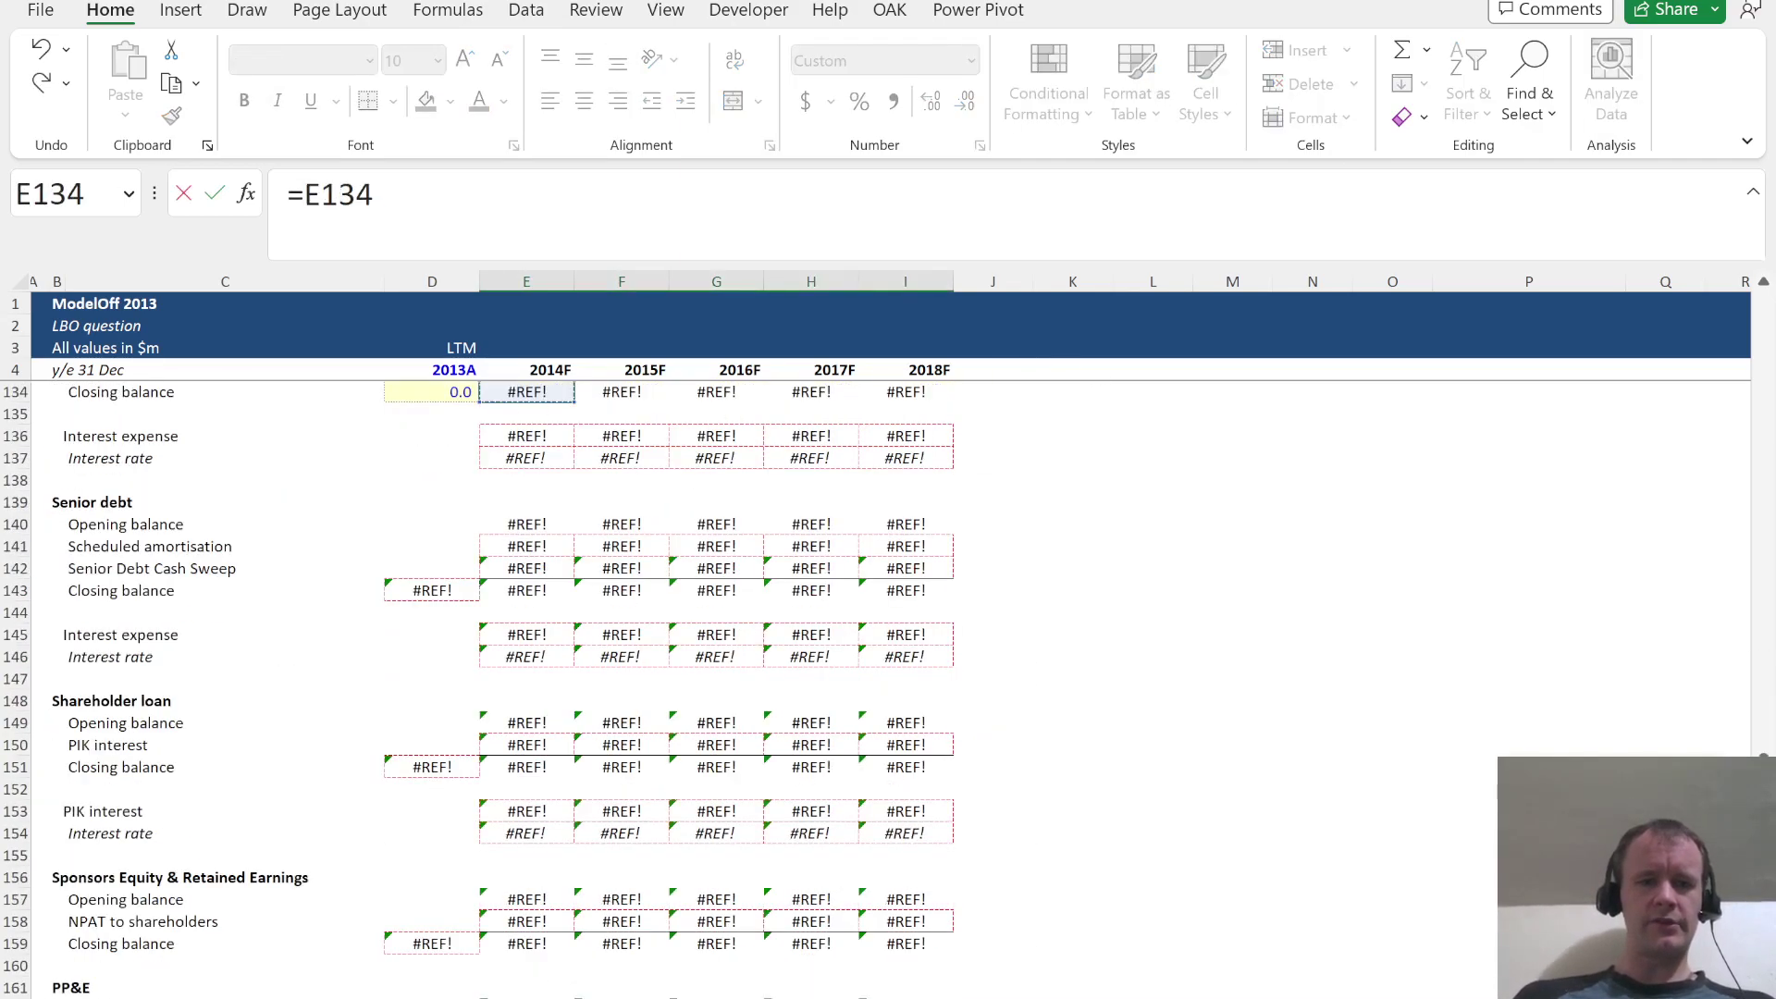
click(543, 549)
key(ctrl+Return)
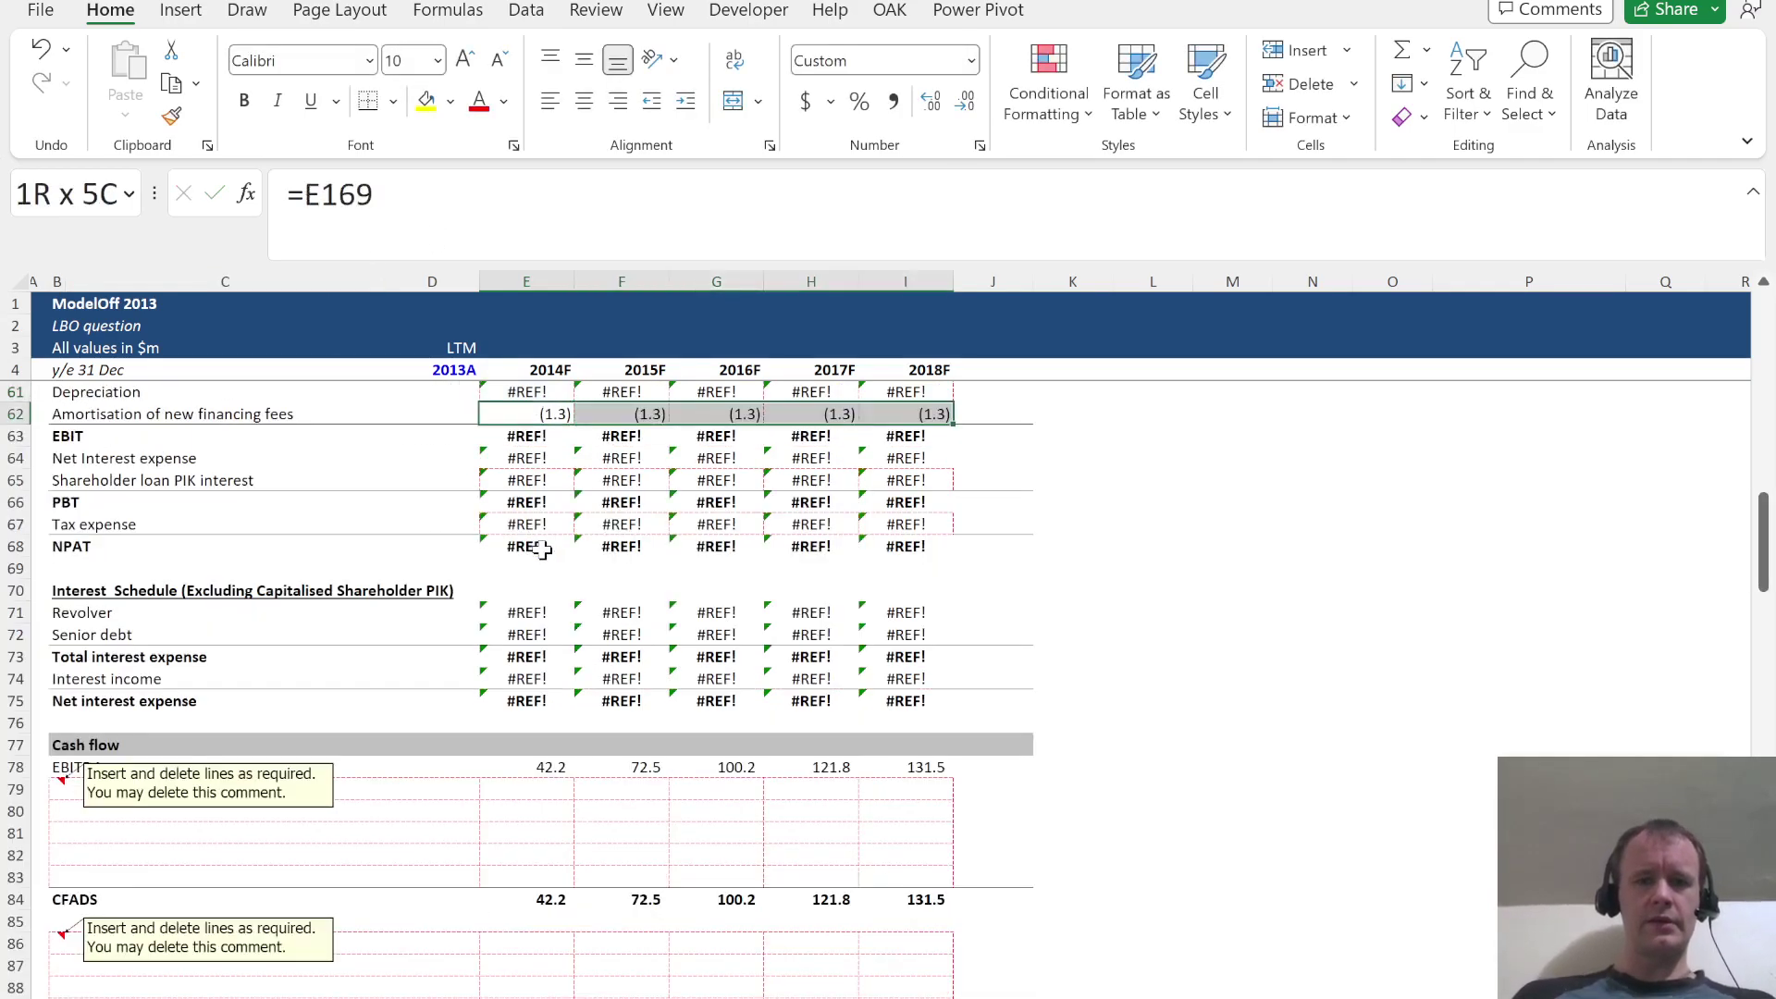
Review the interest schedule, balance sheet and debt summary for broken links, checking the 2014F Capitalised finance costs formula in E100
key(Down)
key(Down)
key(Down)
key(Down)
key(Down)
key(Down)
key(Down)
key(Down)
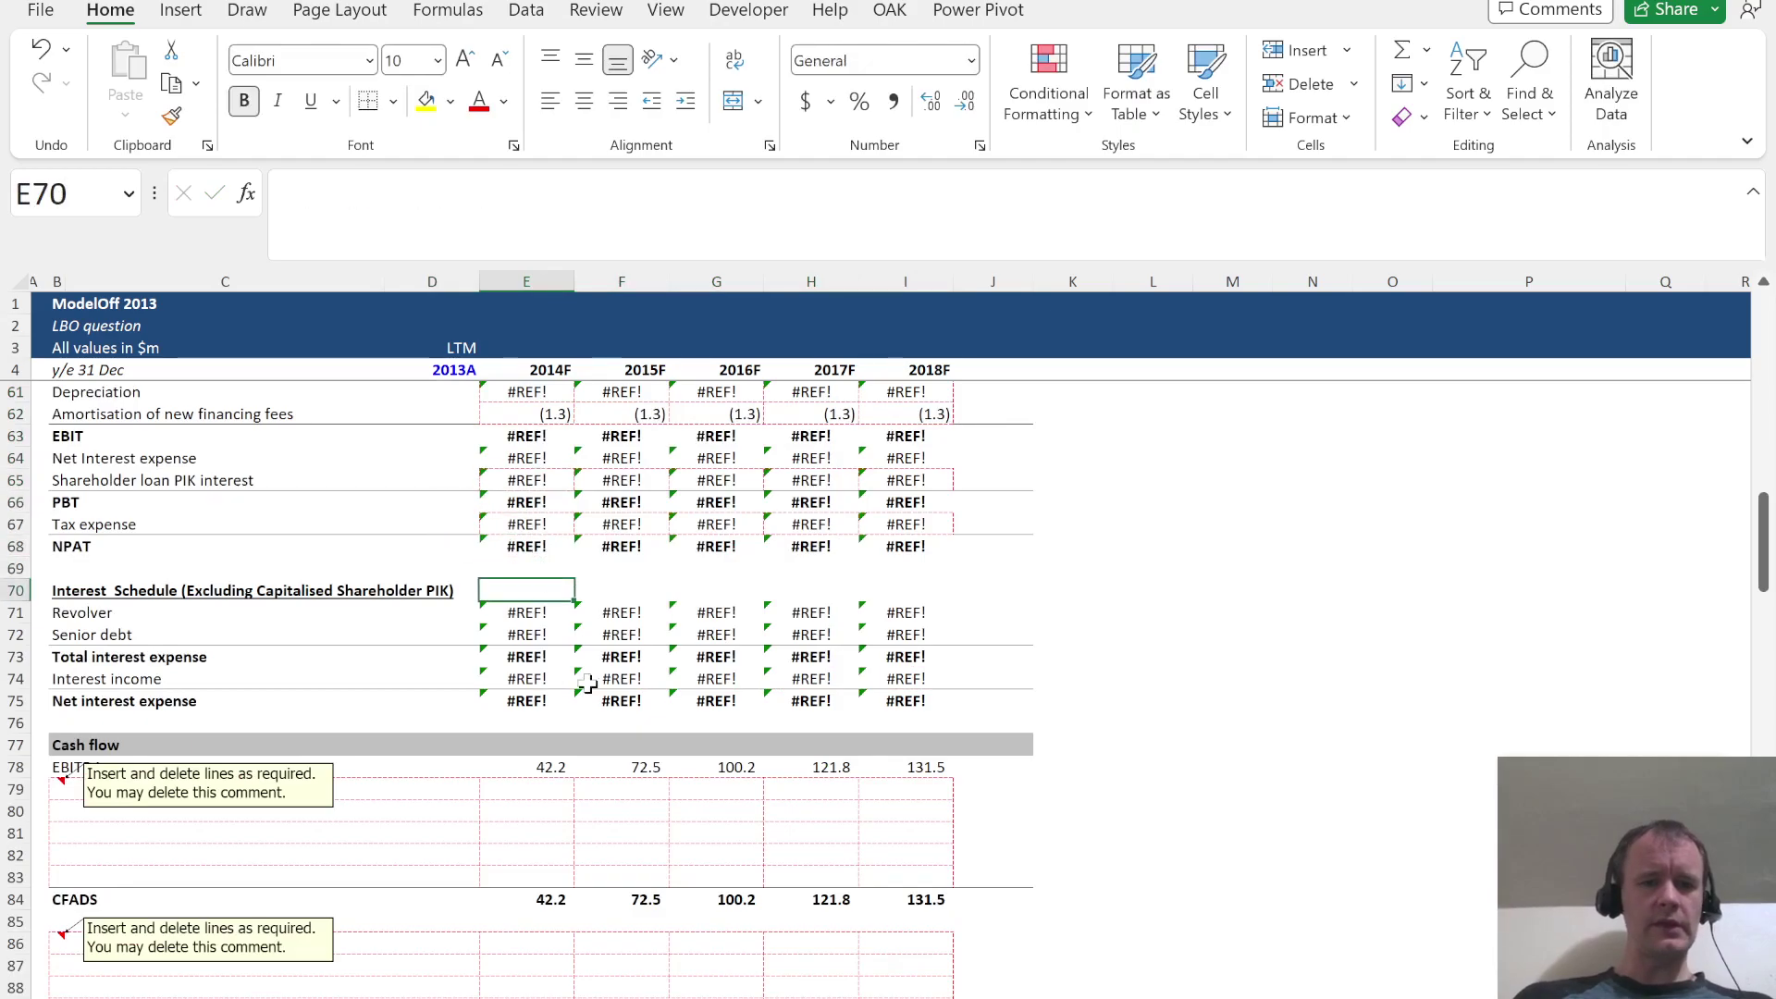
scroll(624, 832, down, 8)
scroll(626, 831, down, 1)
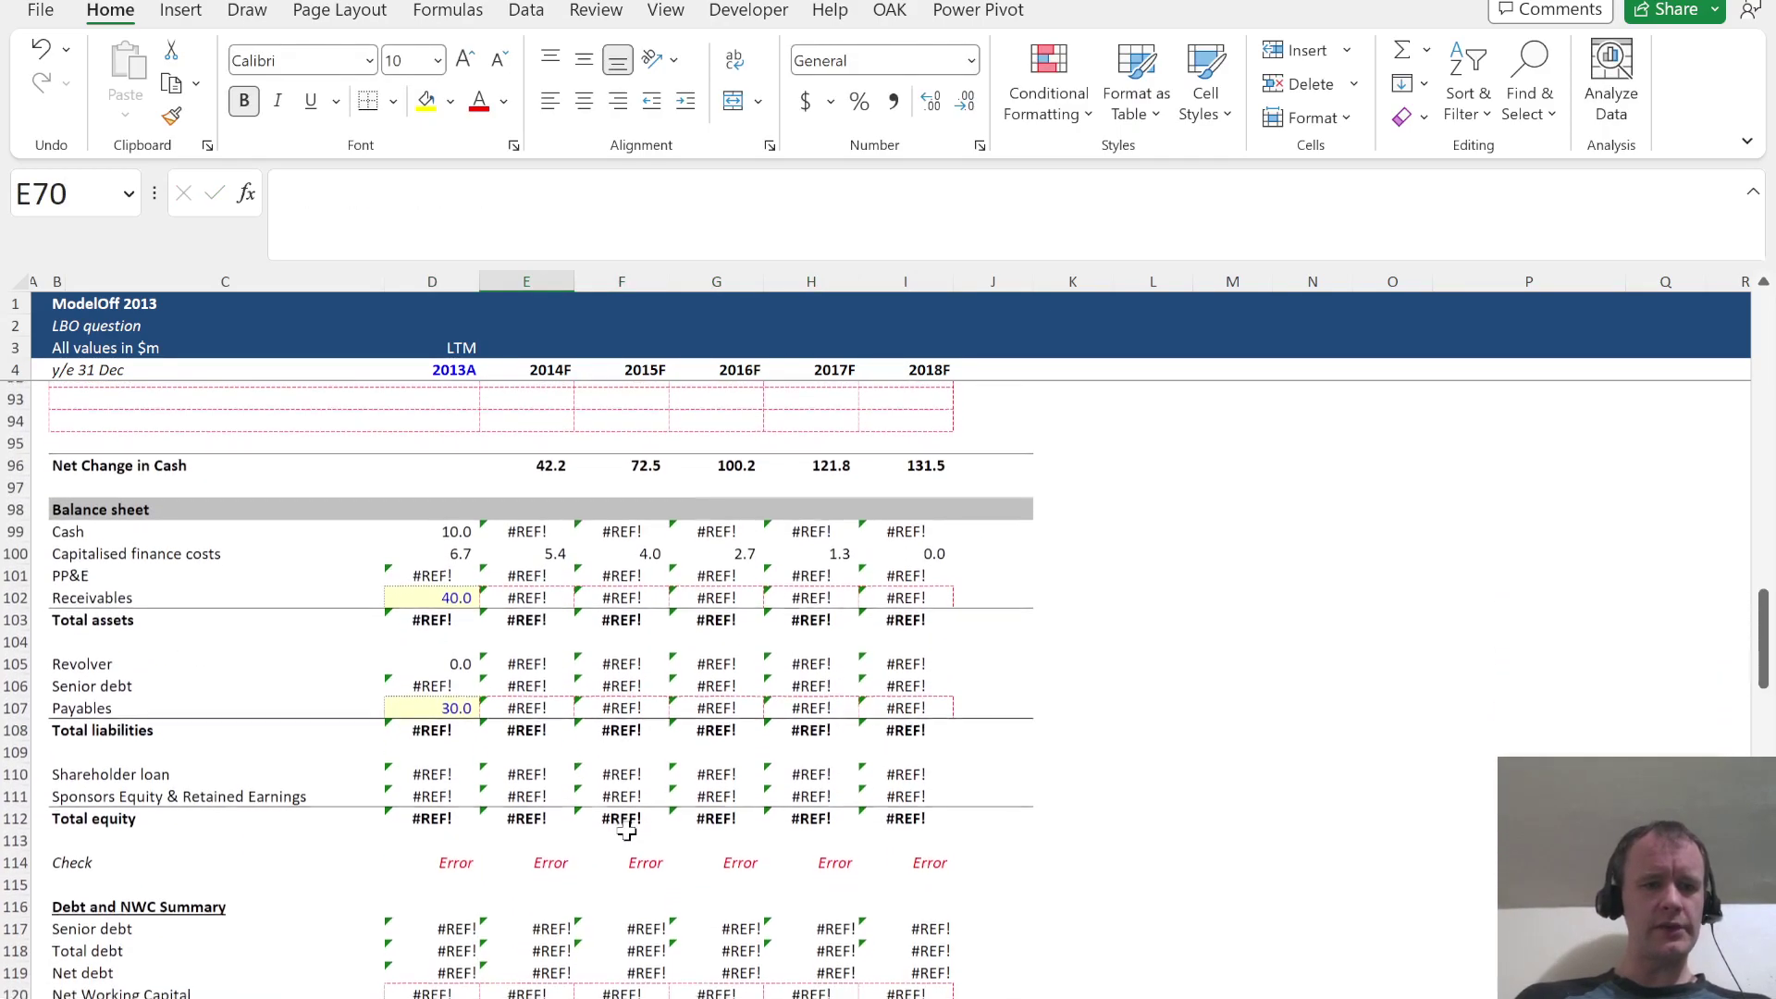
scroll(536, 669, down, 1)
scroll(537, 669, up, 1)
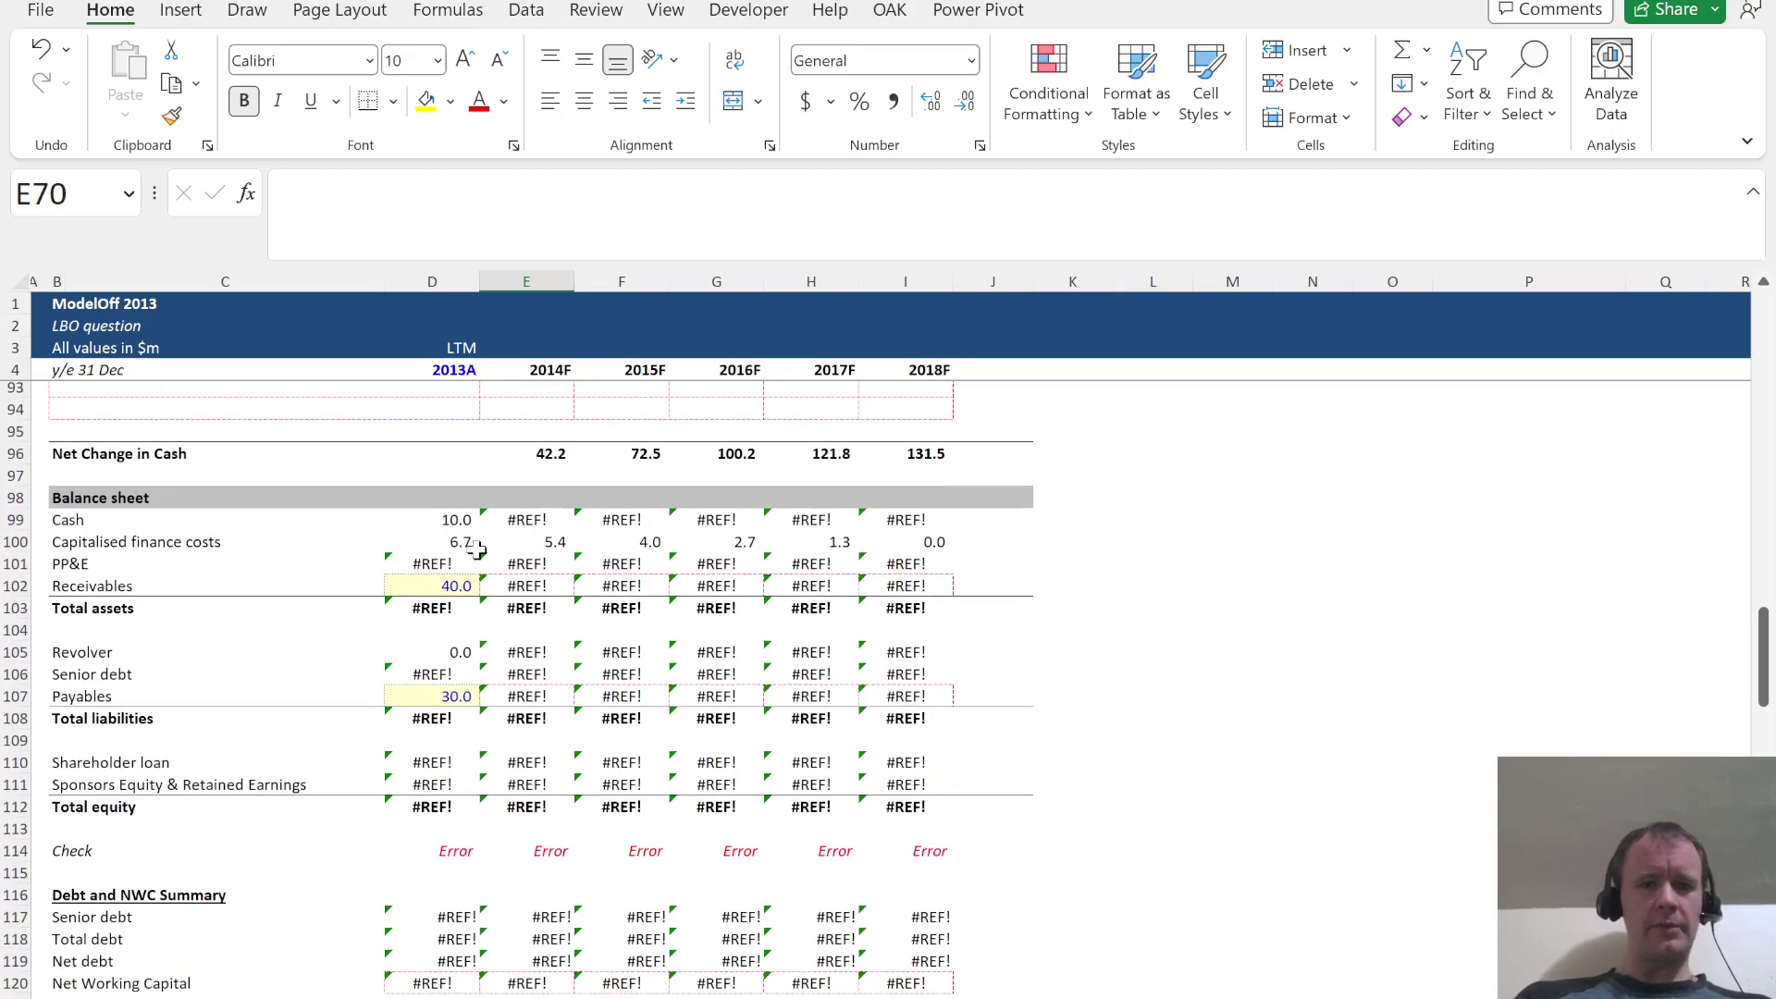
click(501, 543)
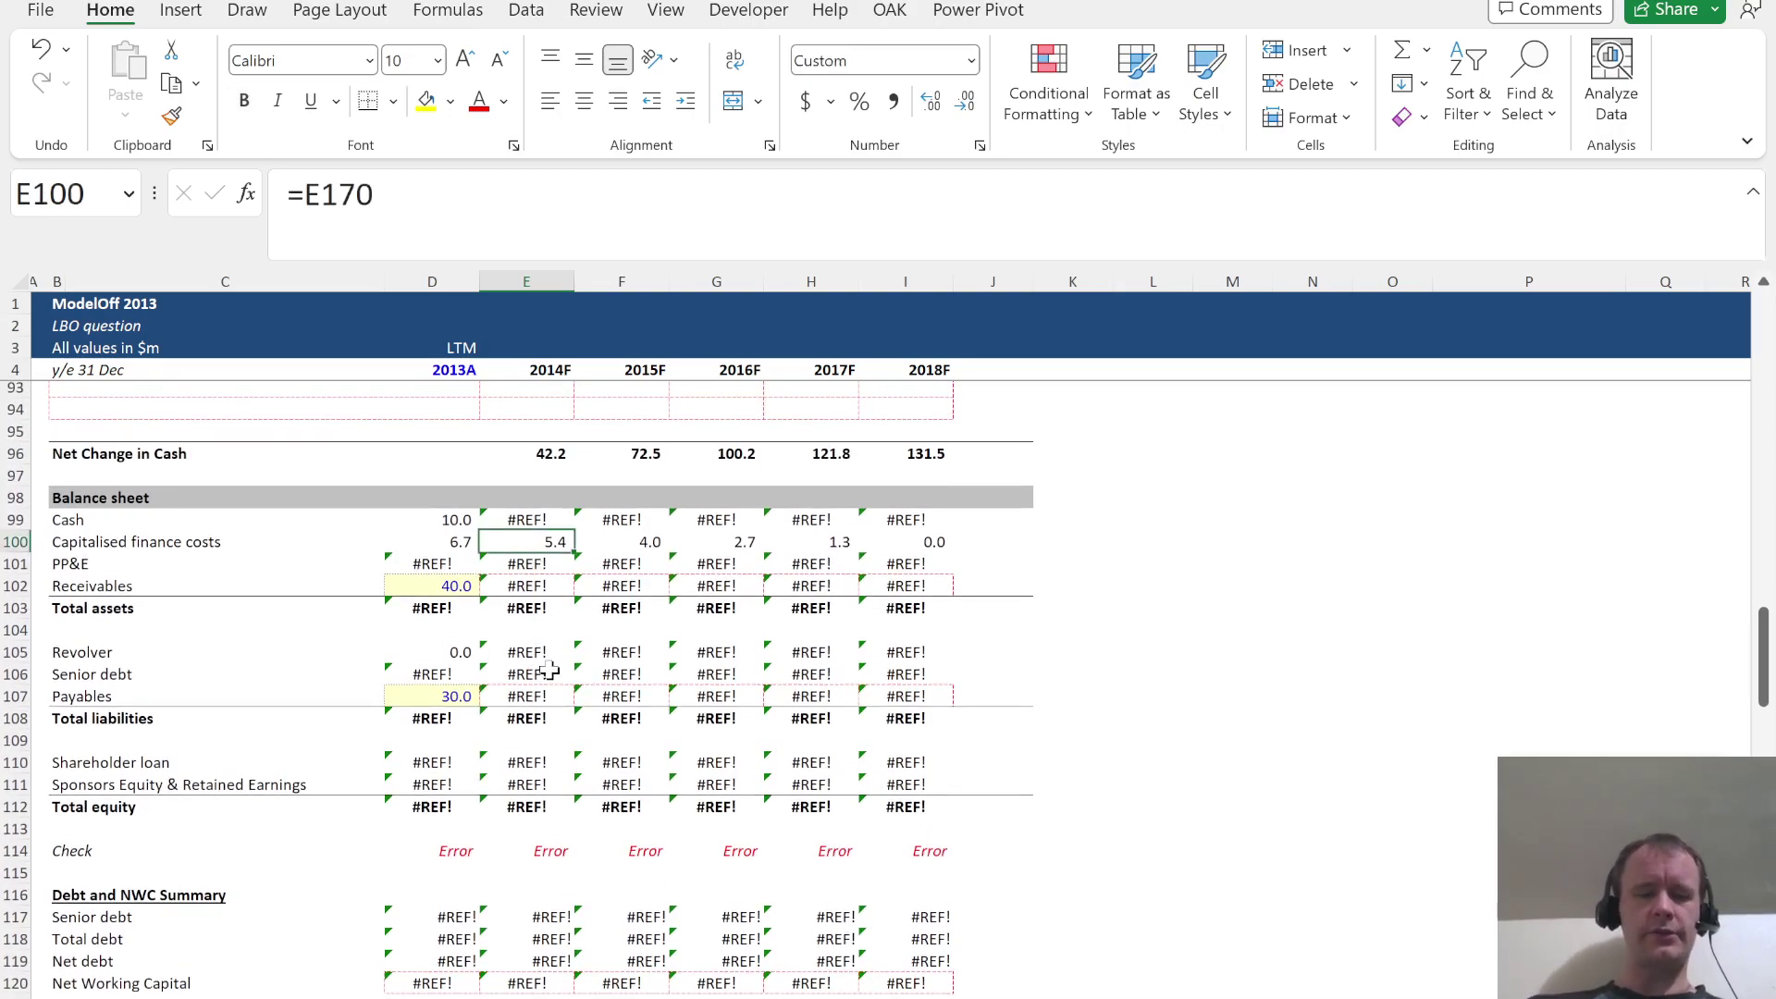
scroll(550, 670, down, 1)
scroll(550, 670, up, 1)
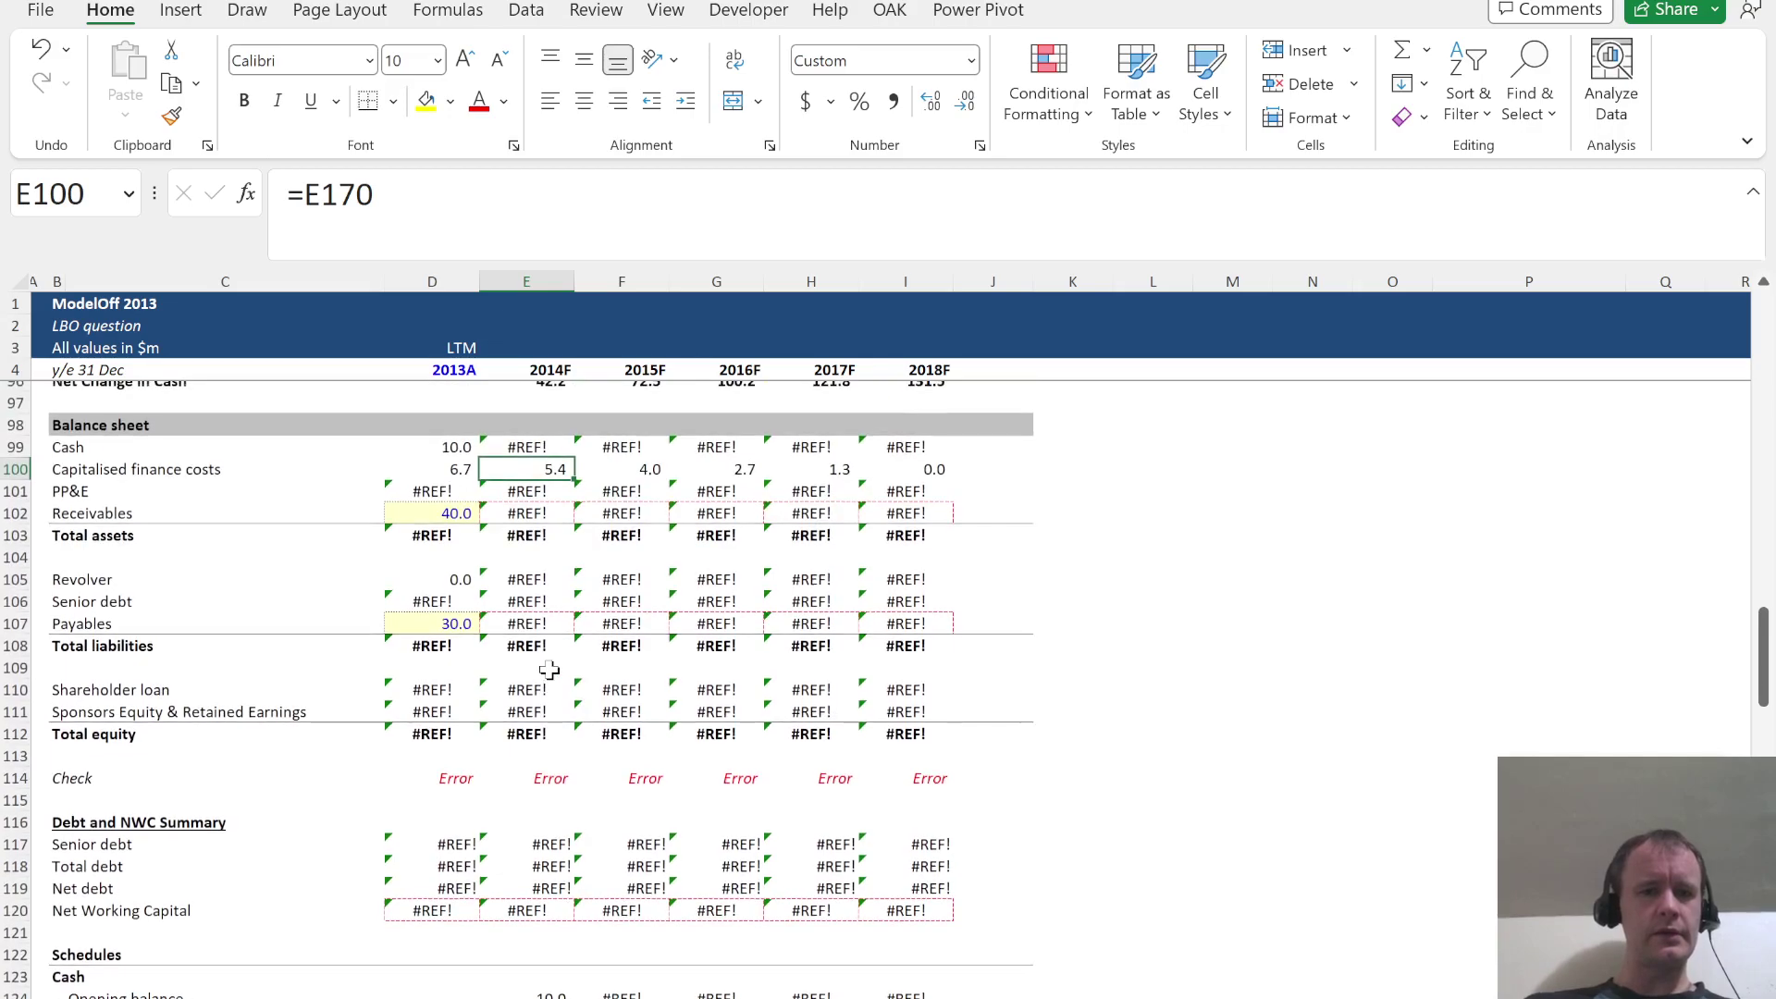
scroll(549, 670, down, 1)
scroll(540, 679, up, 1)
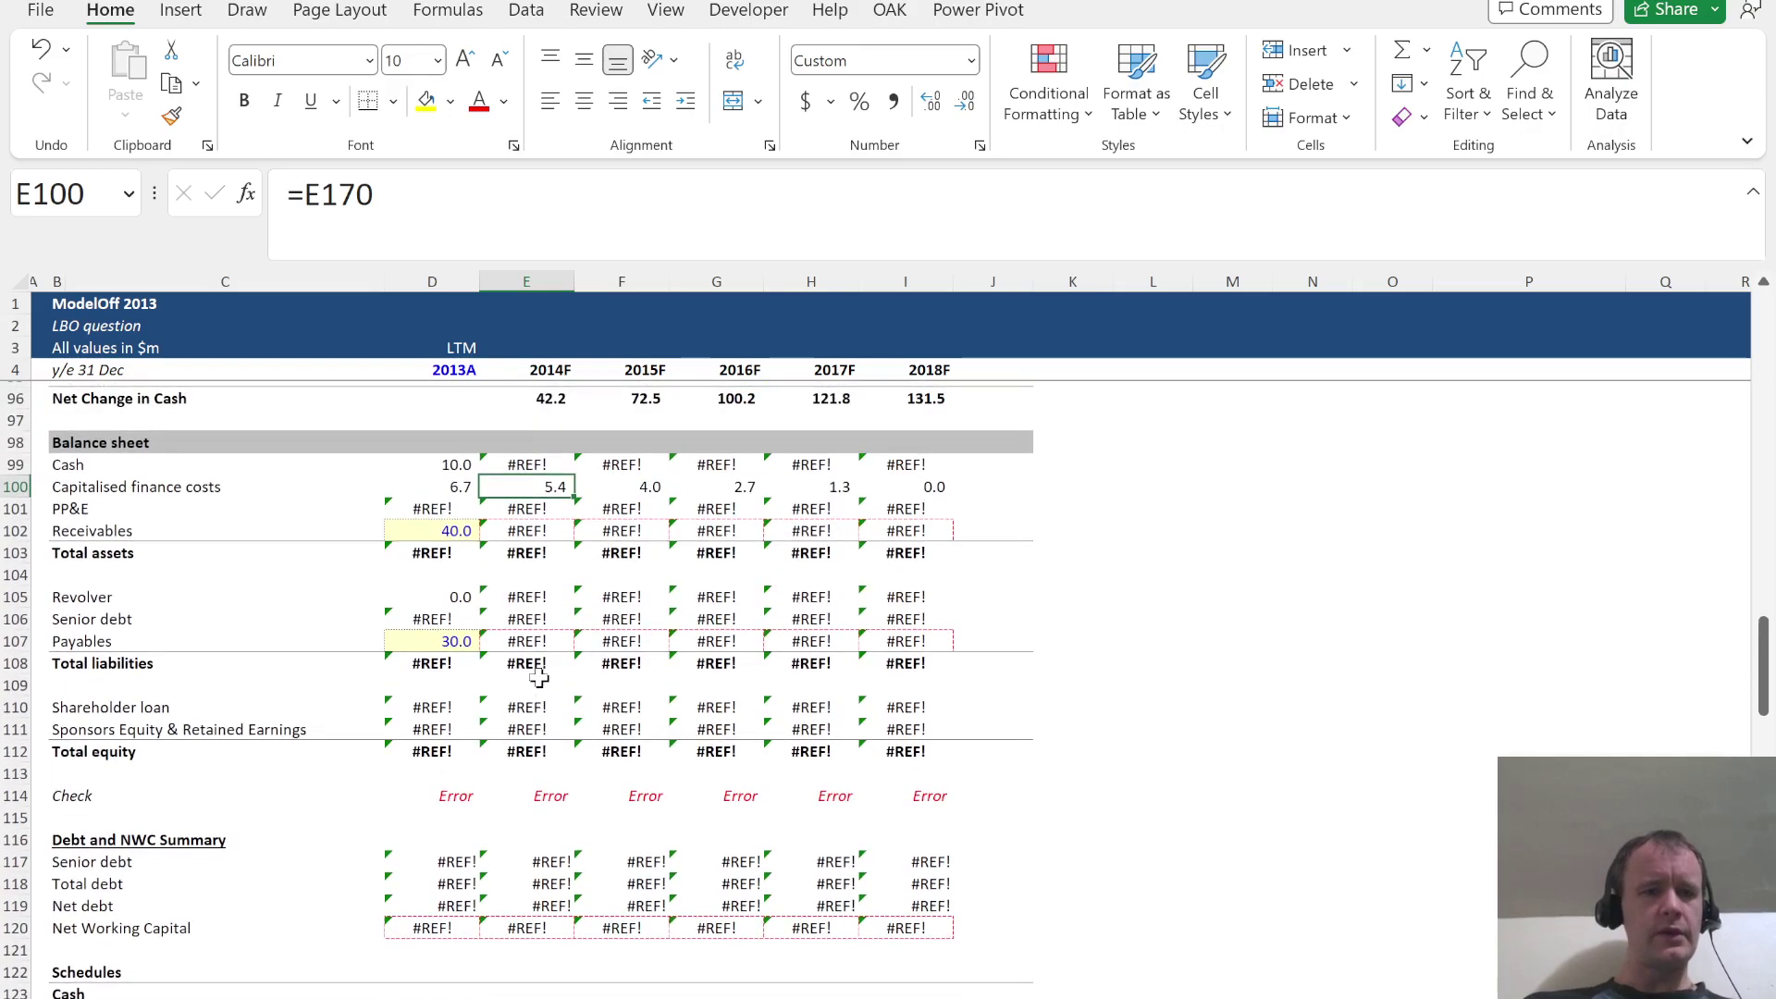
Inspect the balance sheet's 2013A PP&E link in D101 and trace the Senior debt error in D106 to its source
click(437, 491)
drag(437, 499, 439, 515)
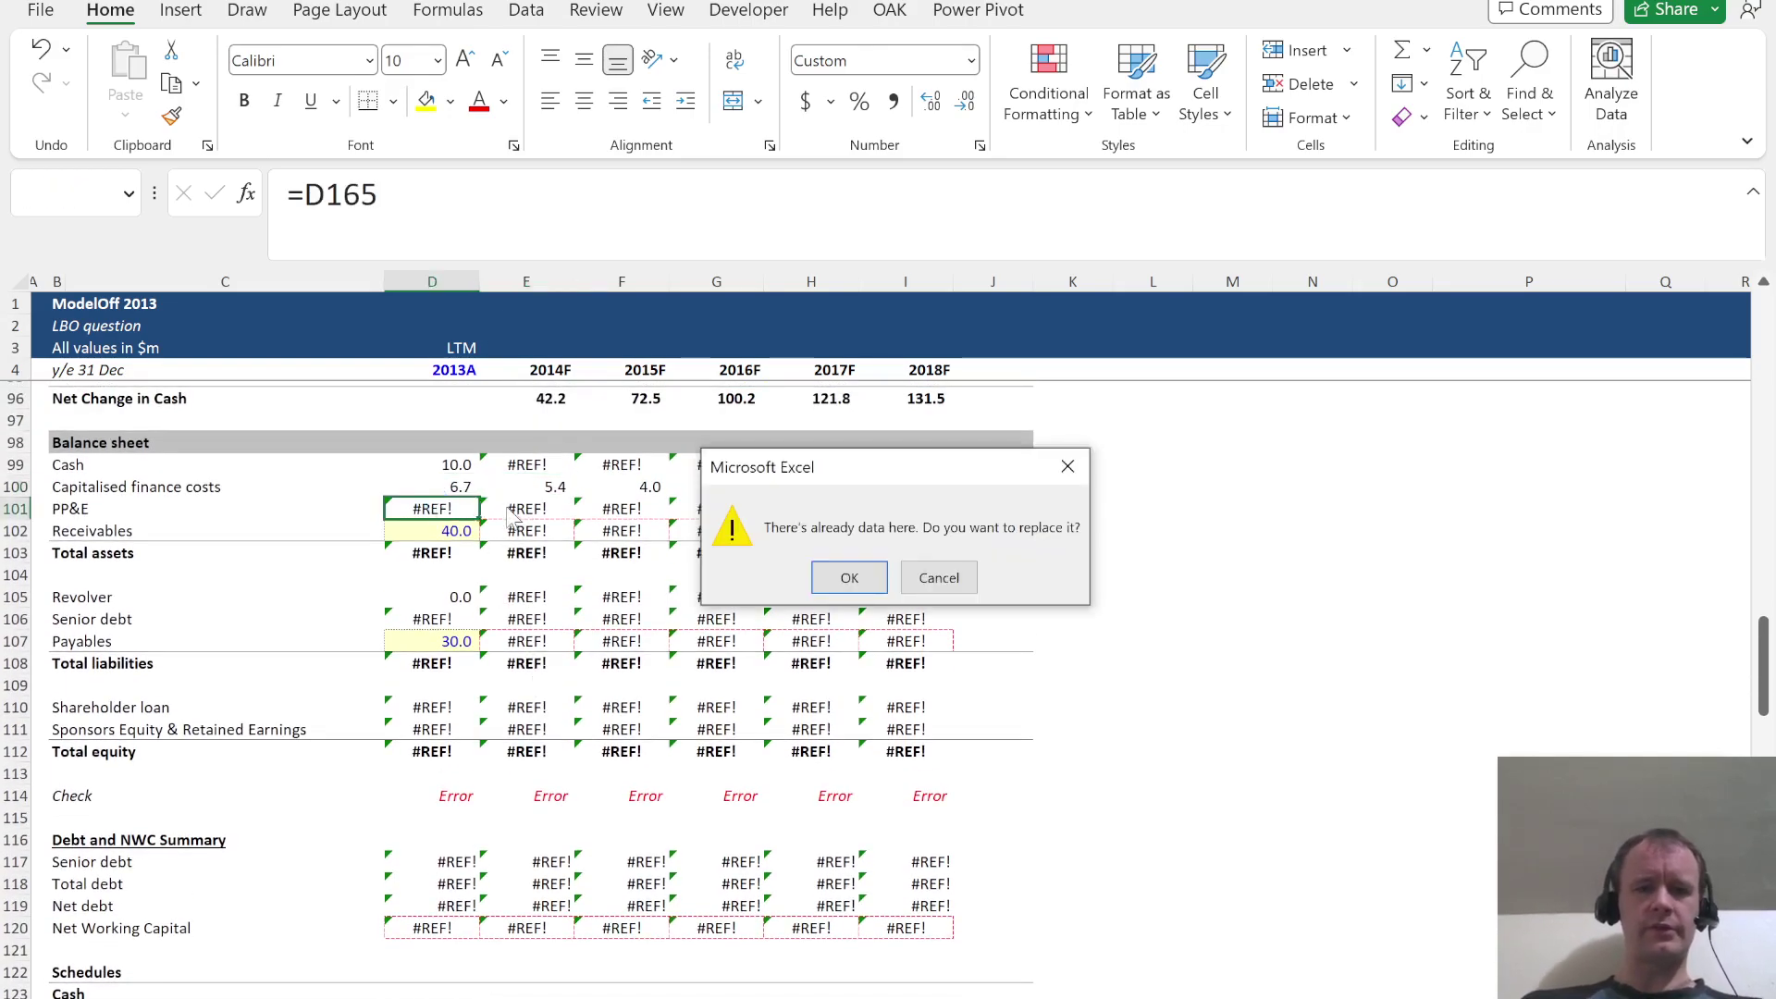
key(Escape)
click(442, 511)
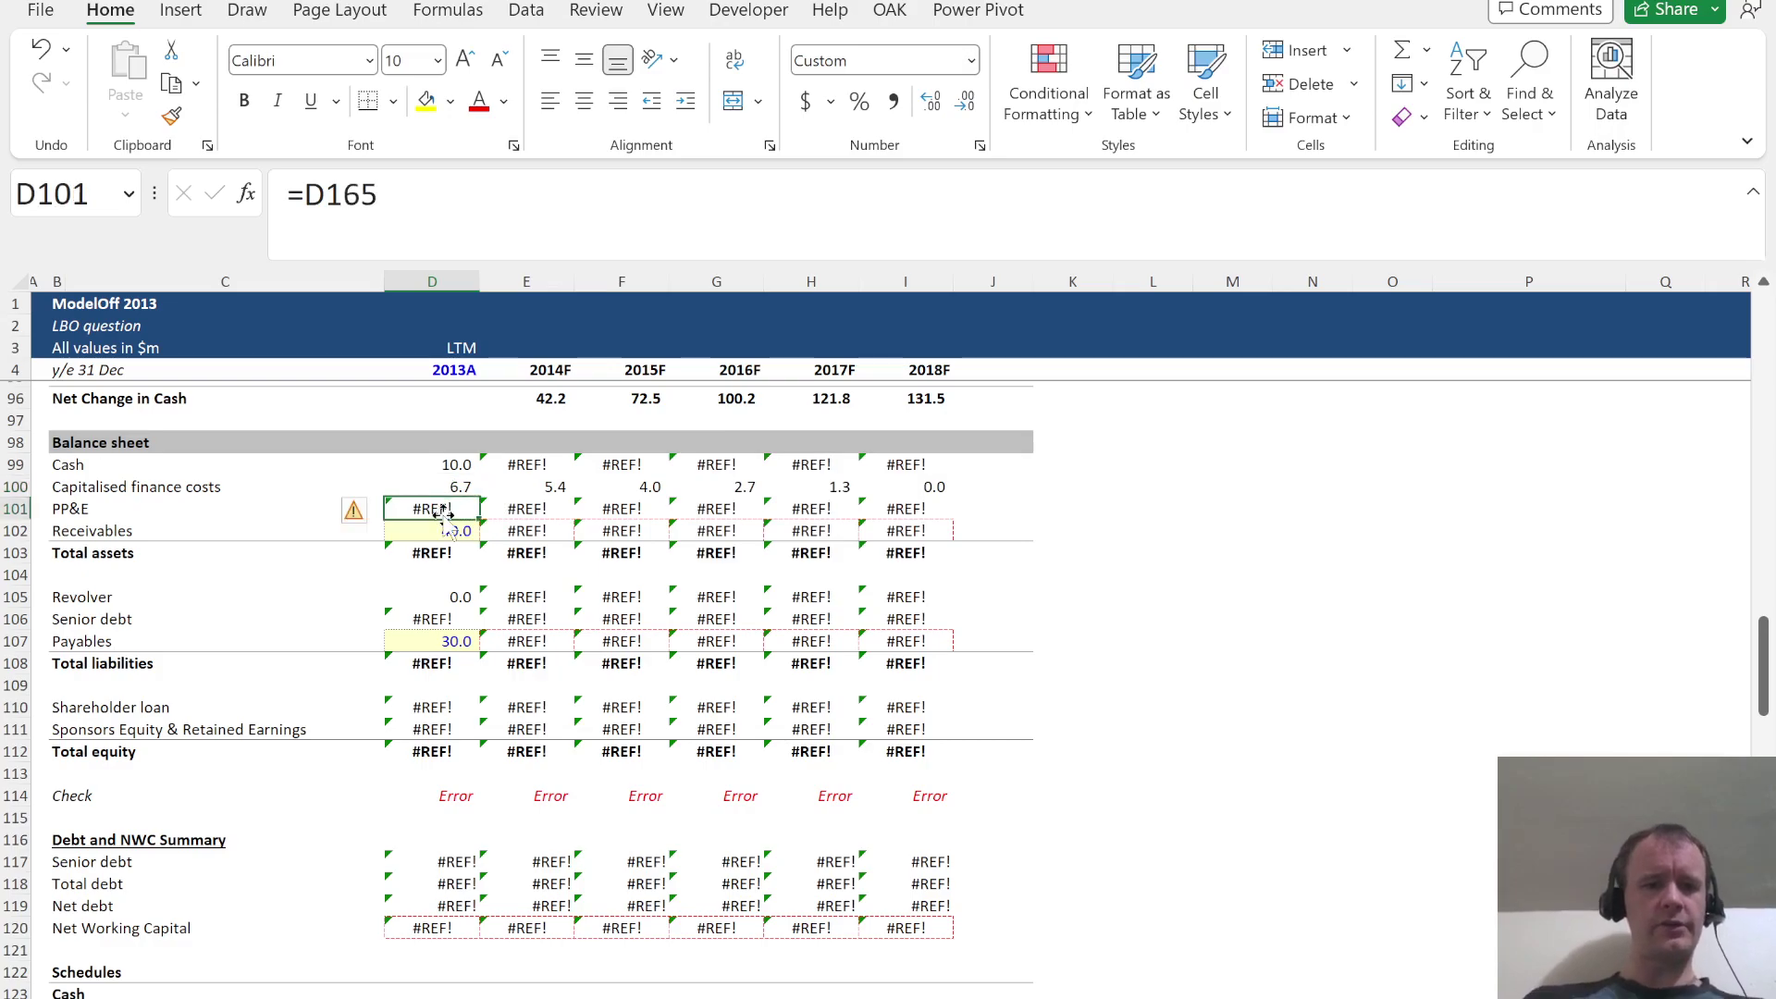
click(449, 618)
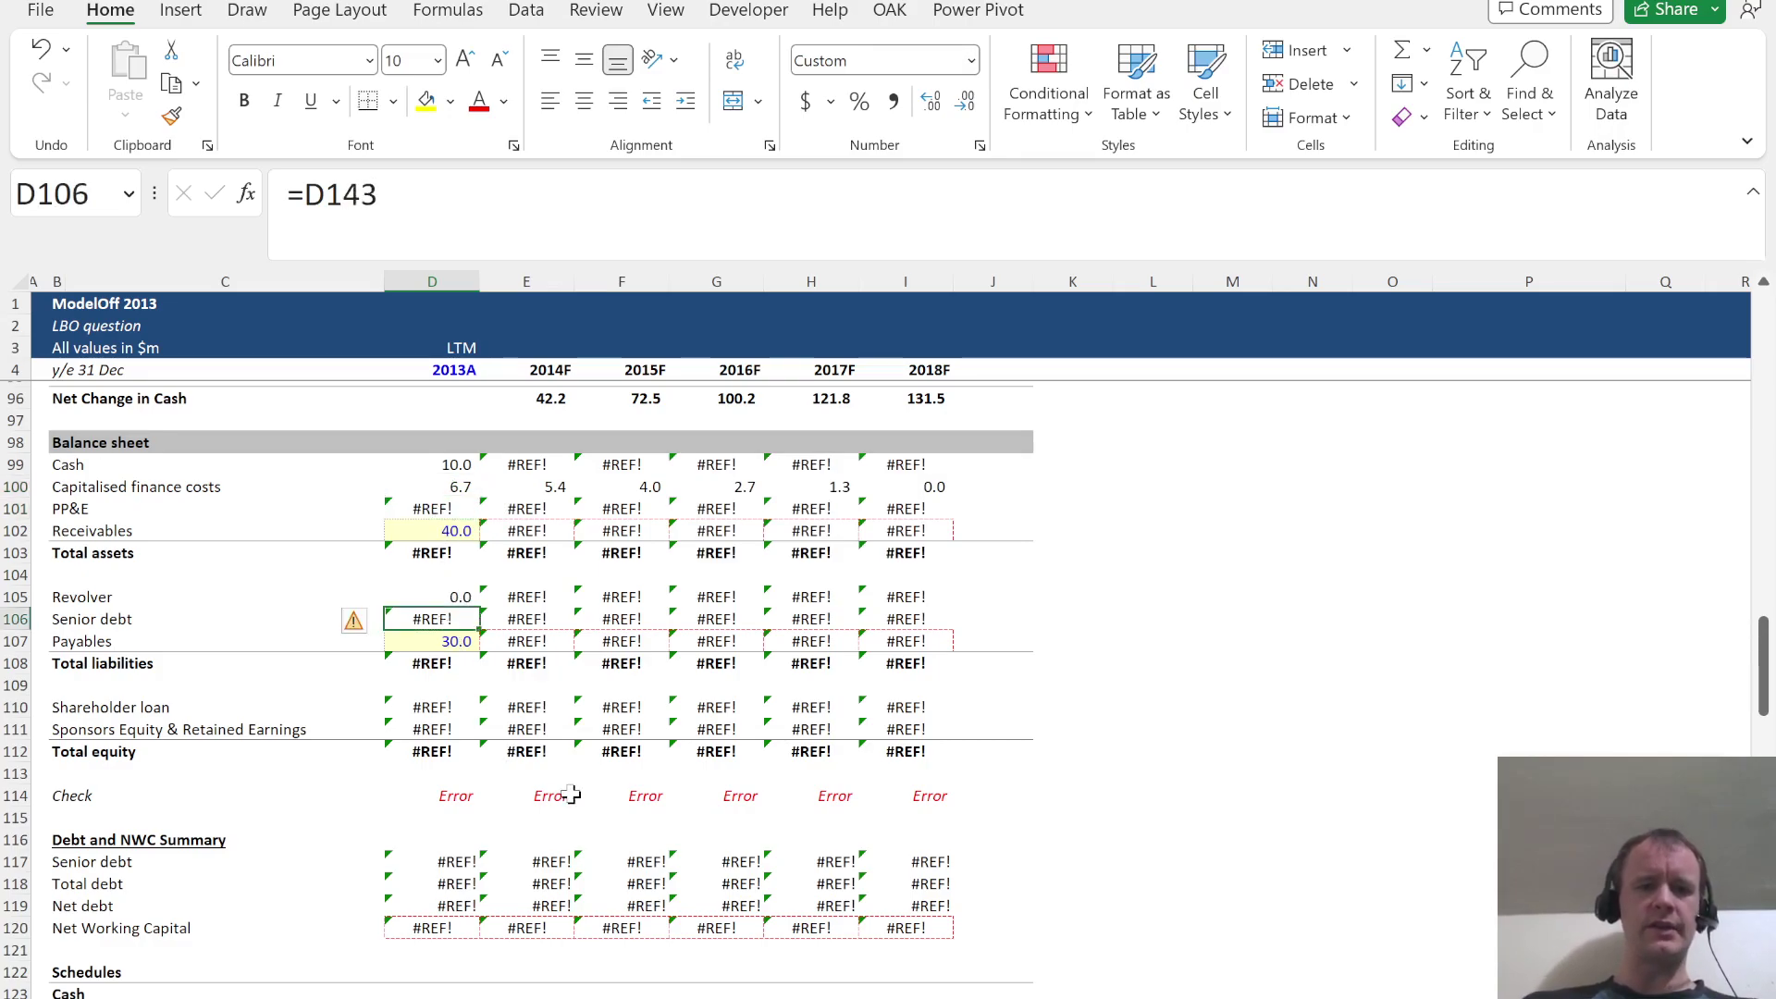
key(alt+t)
key(u)
key(e)
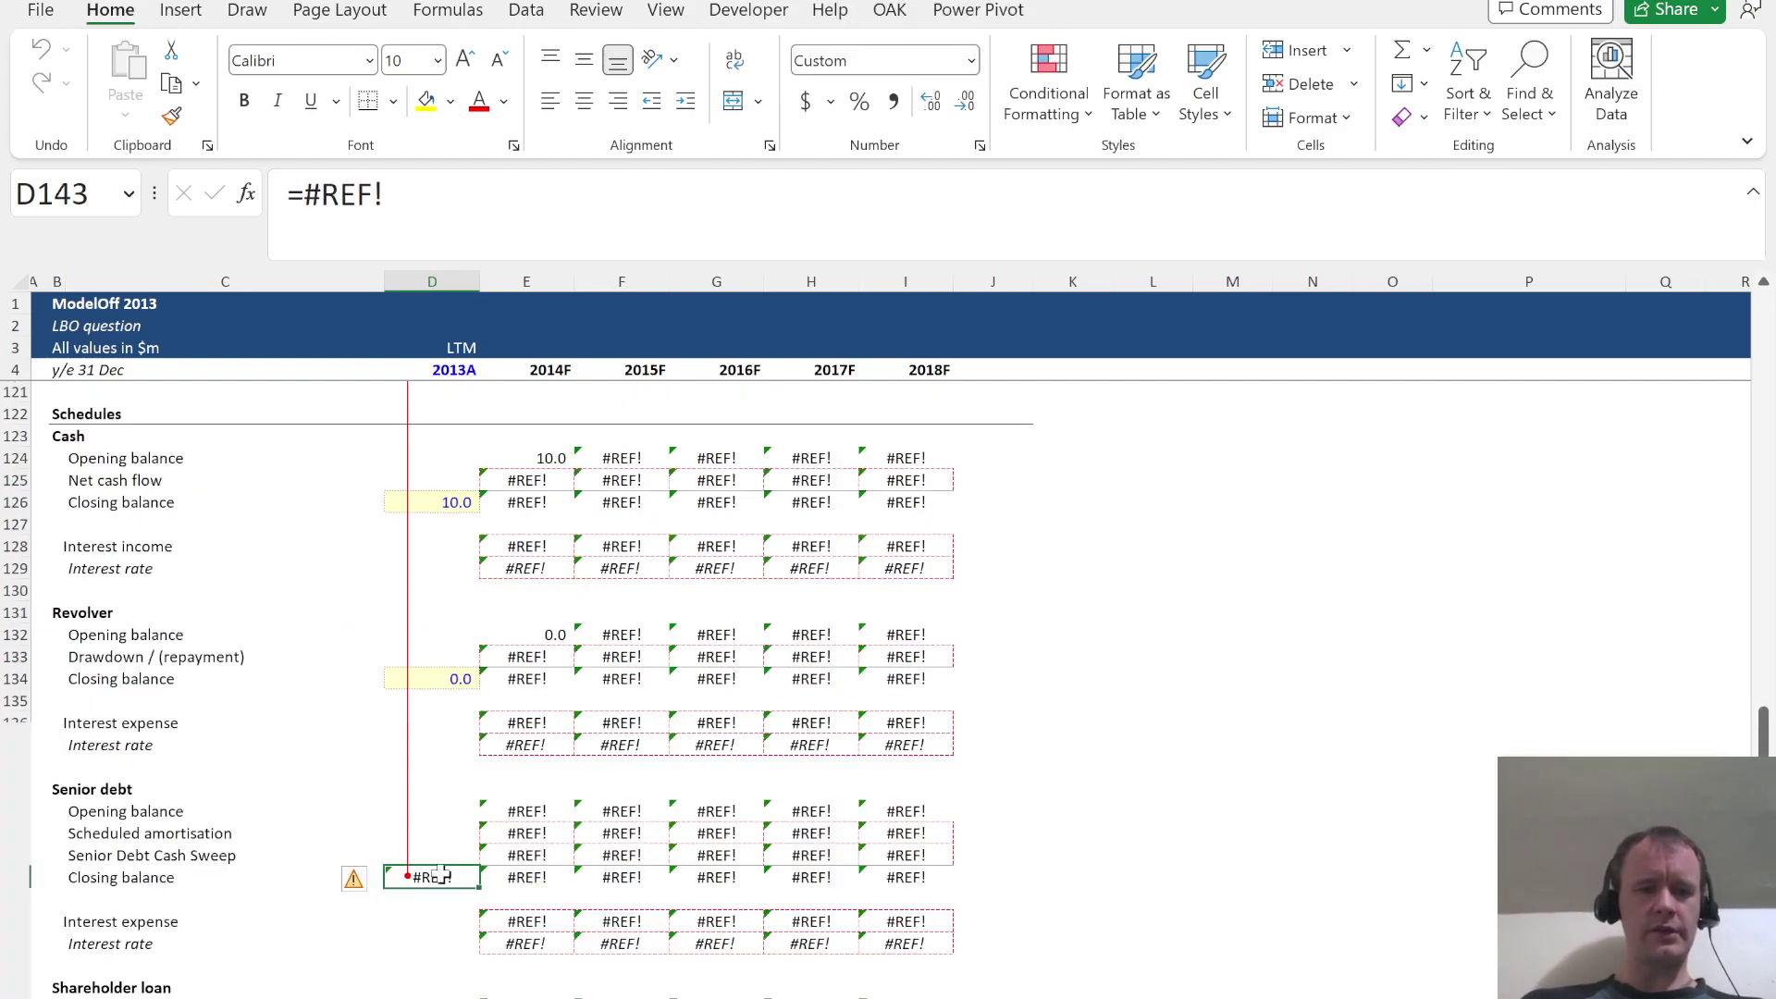
Link the 2013A Senior debt closing balance in D143 to Total debt in D23 and check the 2014F opening balance
text(=)
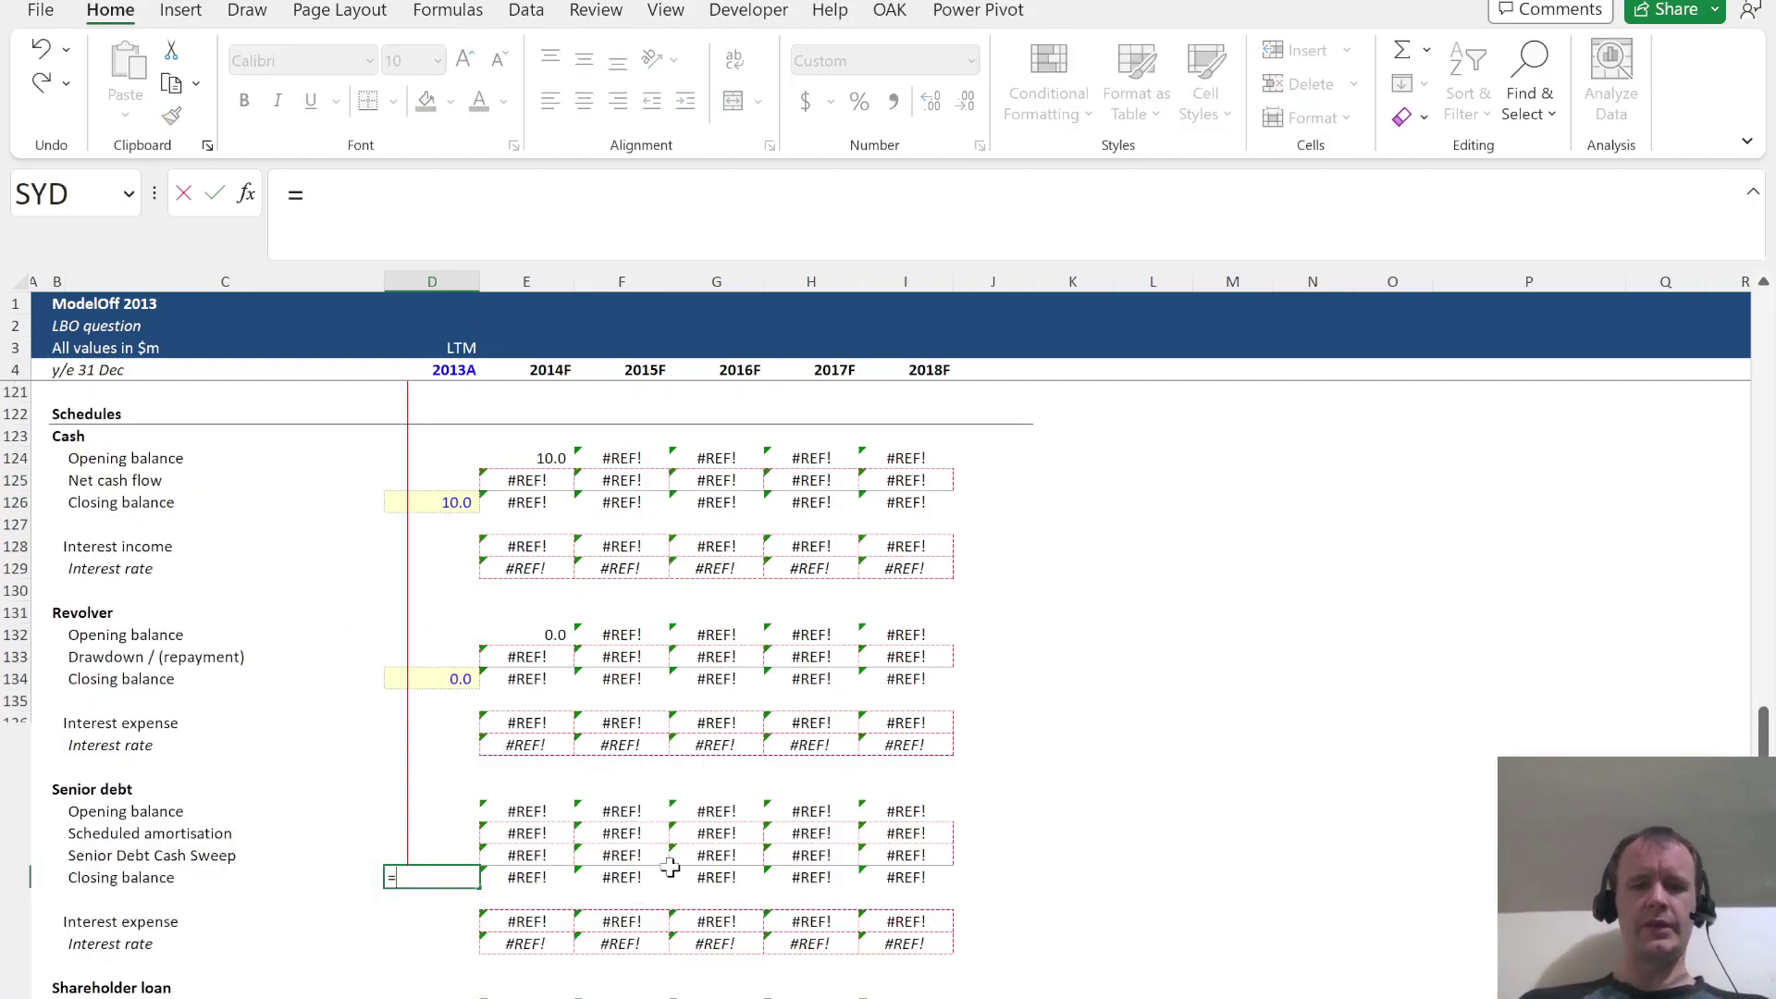
scroll(680, 804, up, 12)
scroll(680, 805, up, 20)
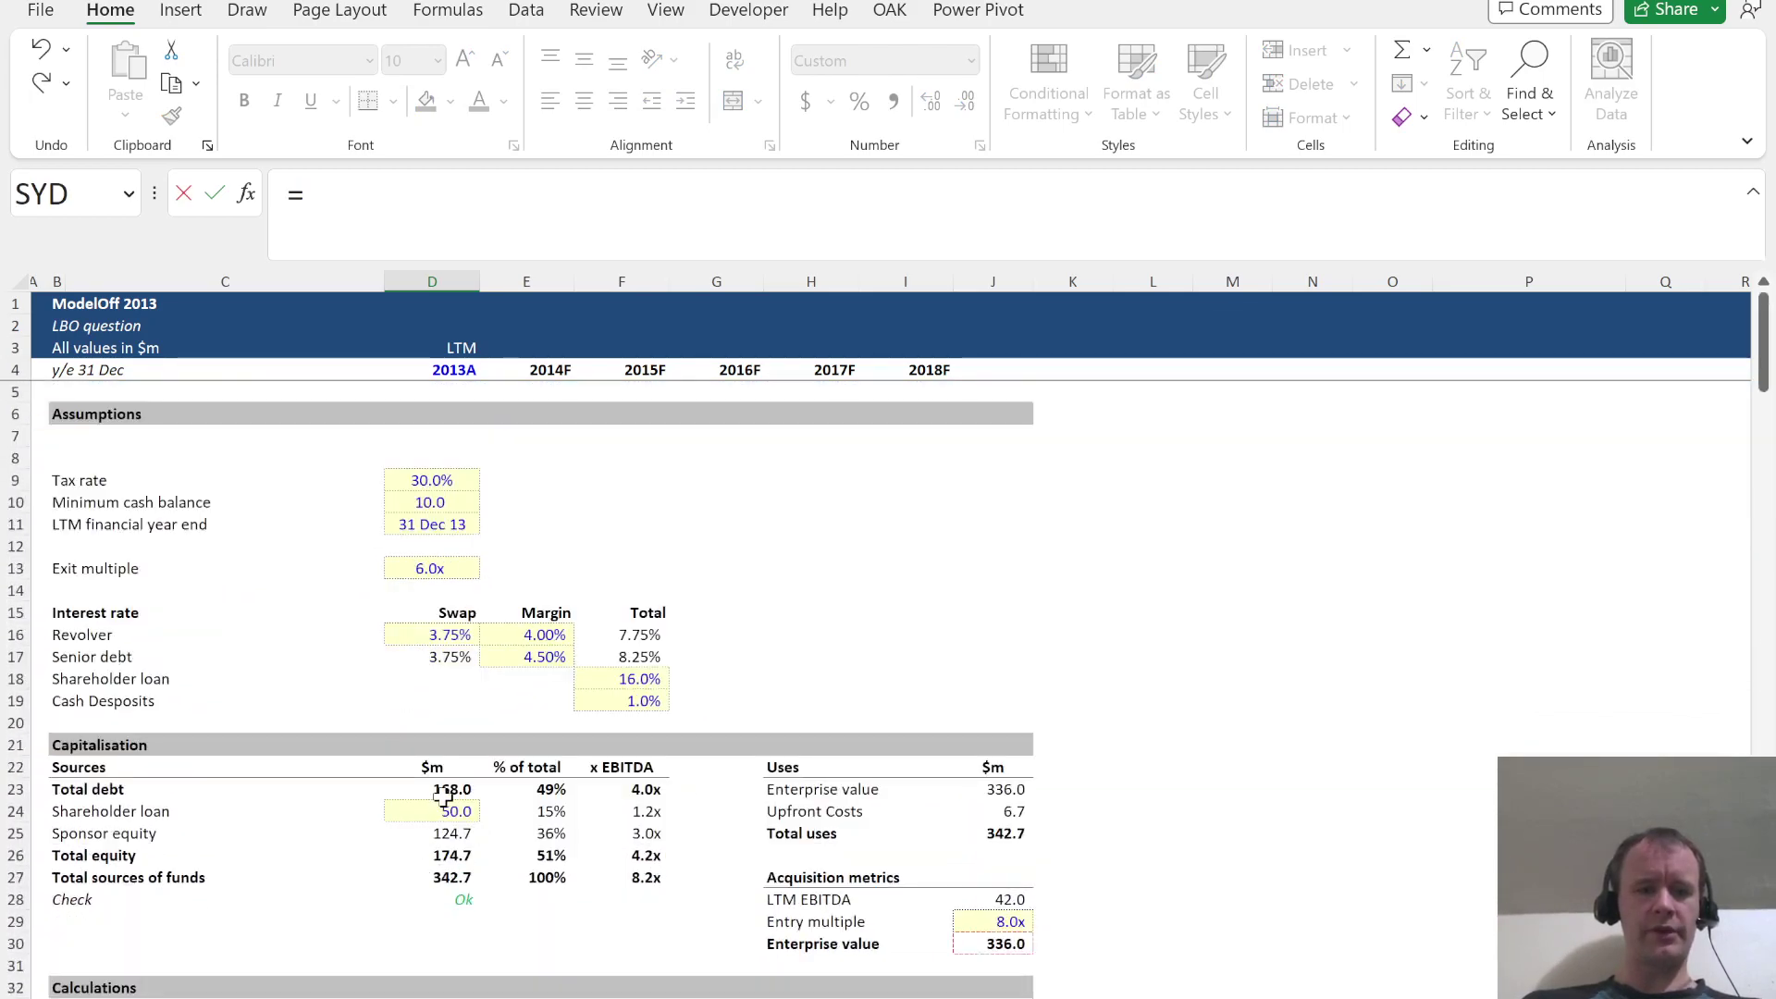
click(443, 794)
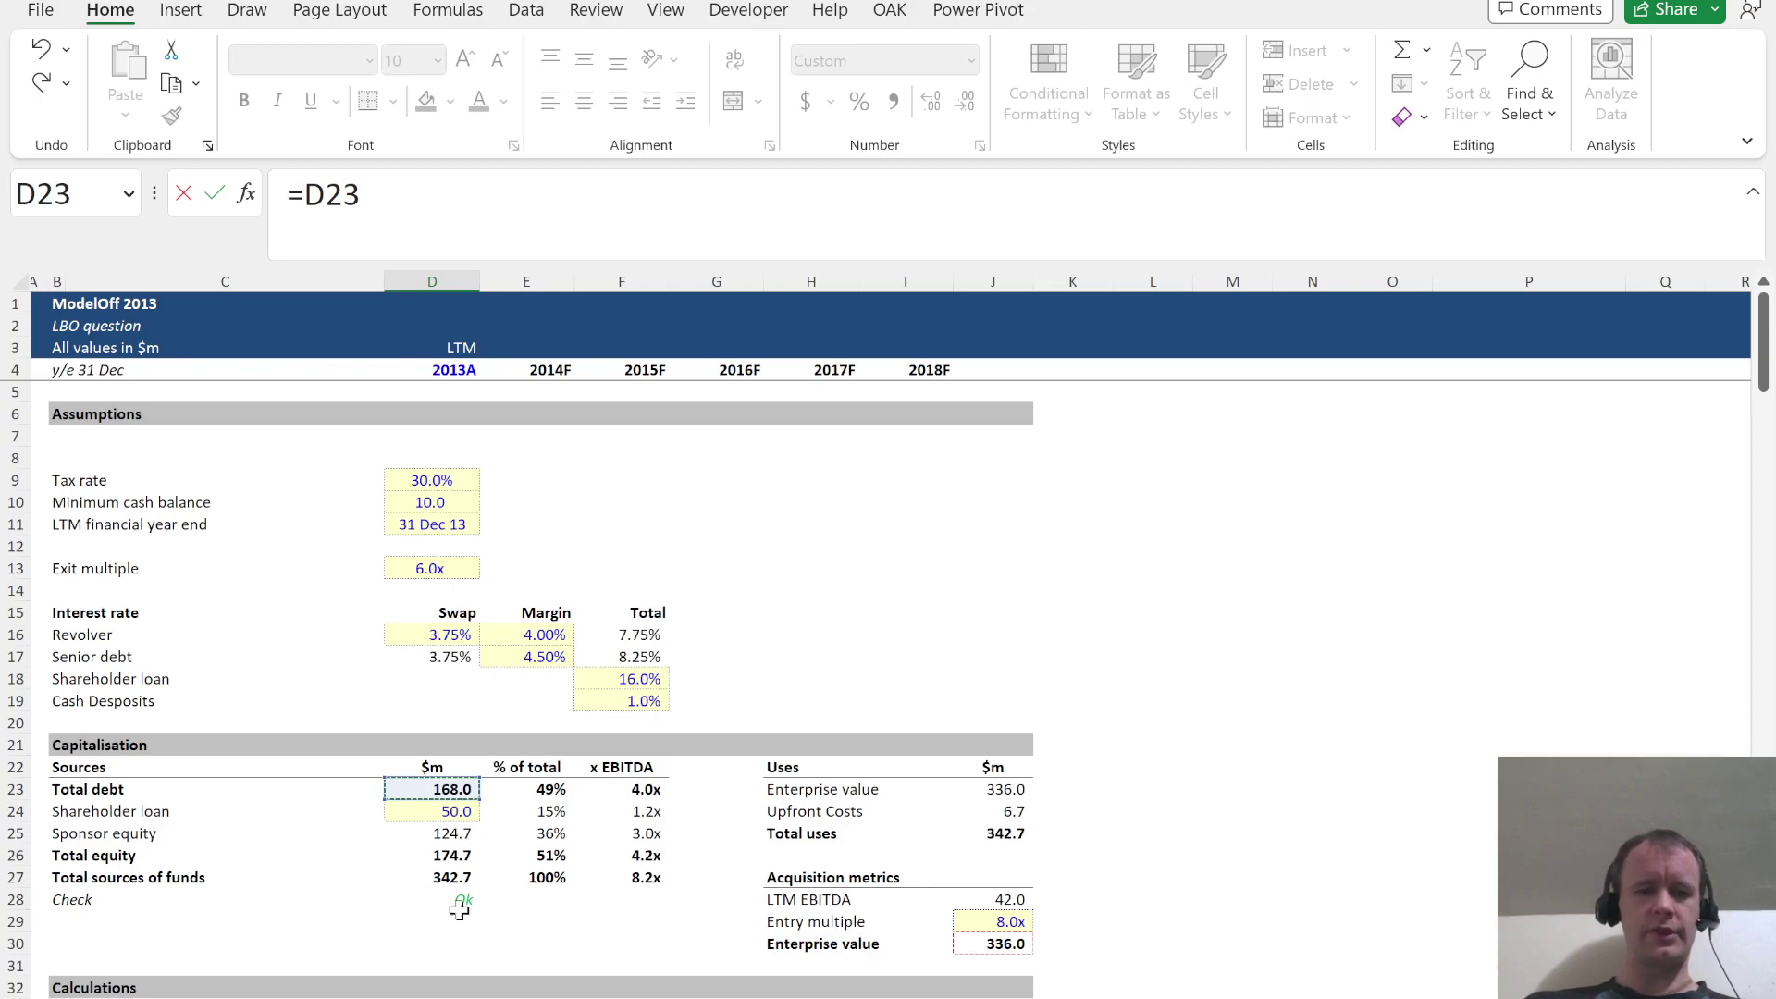
key(Return)
key(Up)
key(Right)
key(Up)
key(Up)
key(Up)
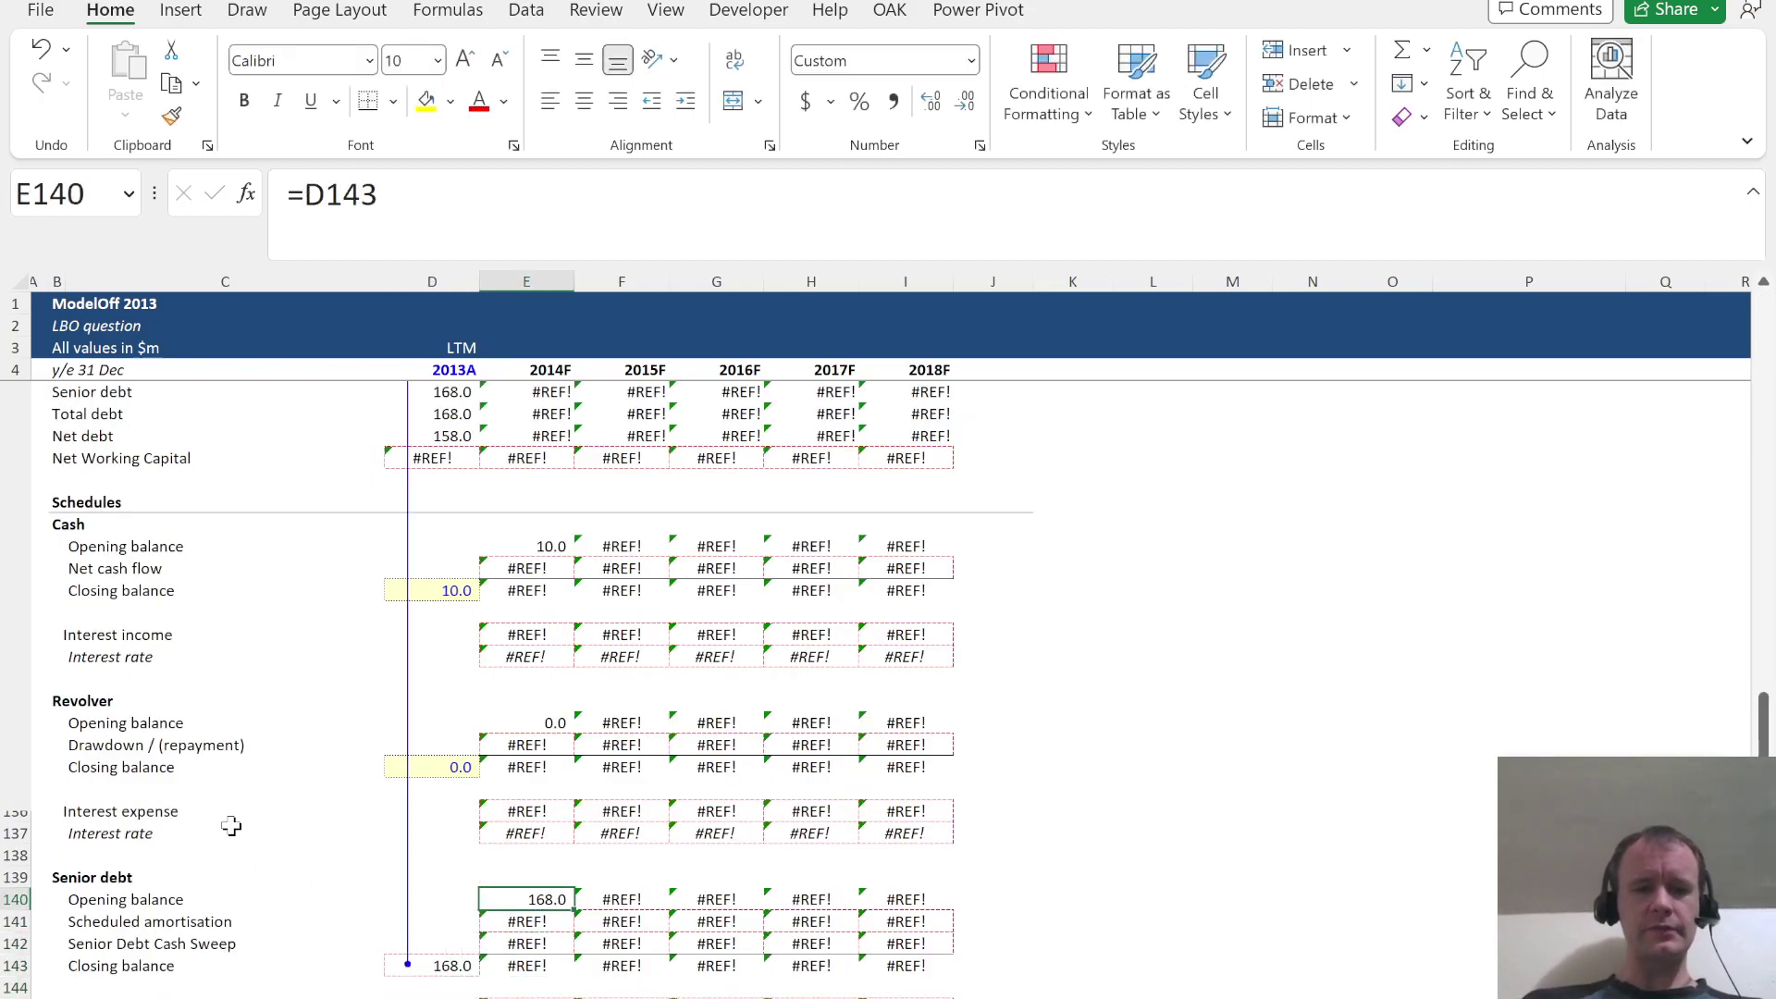
Enter =-$D$143*E39 as the 2014F Scheduled amortisation in E141, applying the Amortisation schedule (%) to the initial senior debt
key(Down)
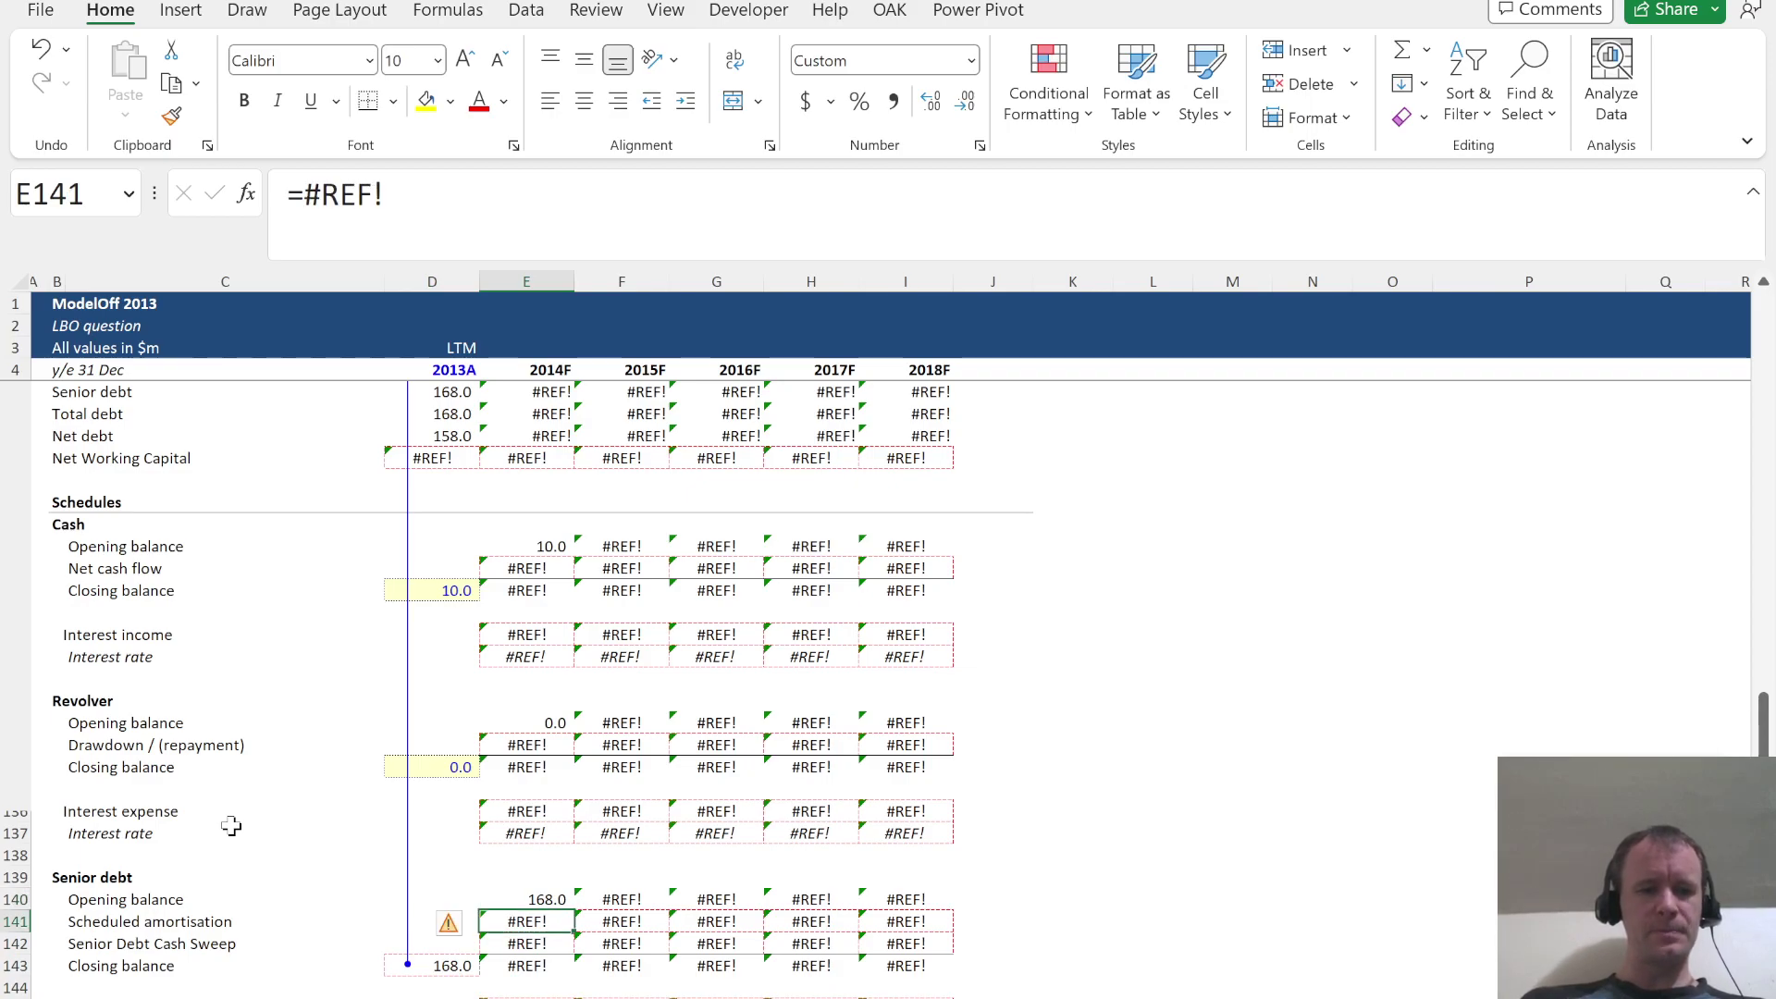
scroll(495, 838, up, 20)
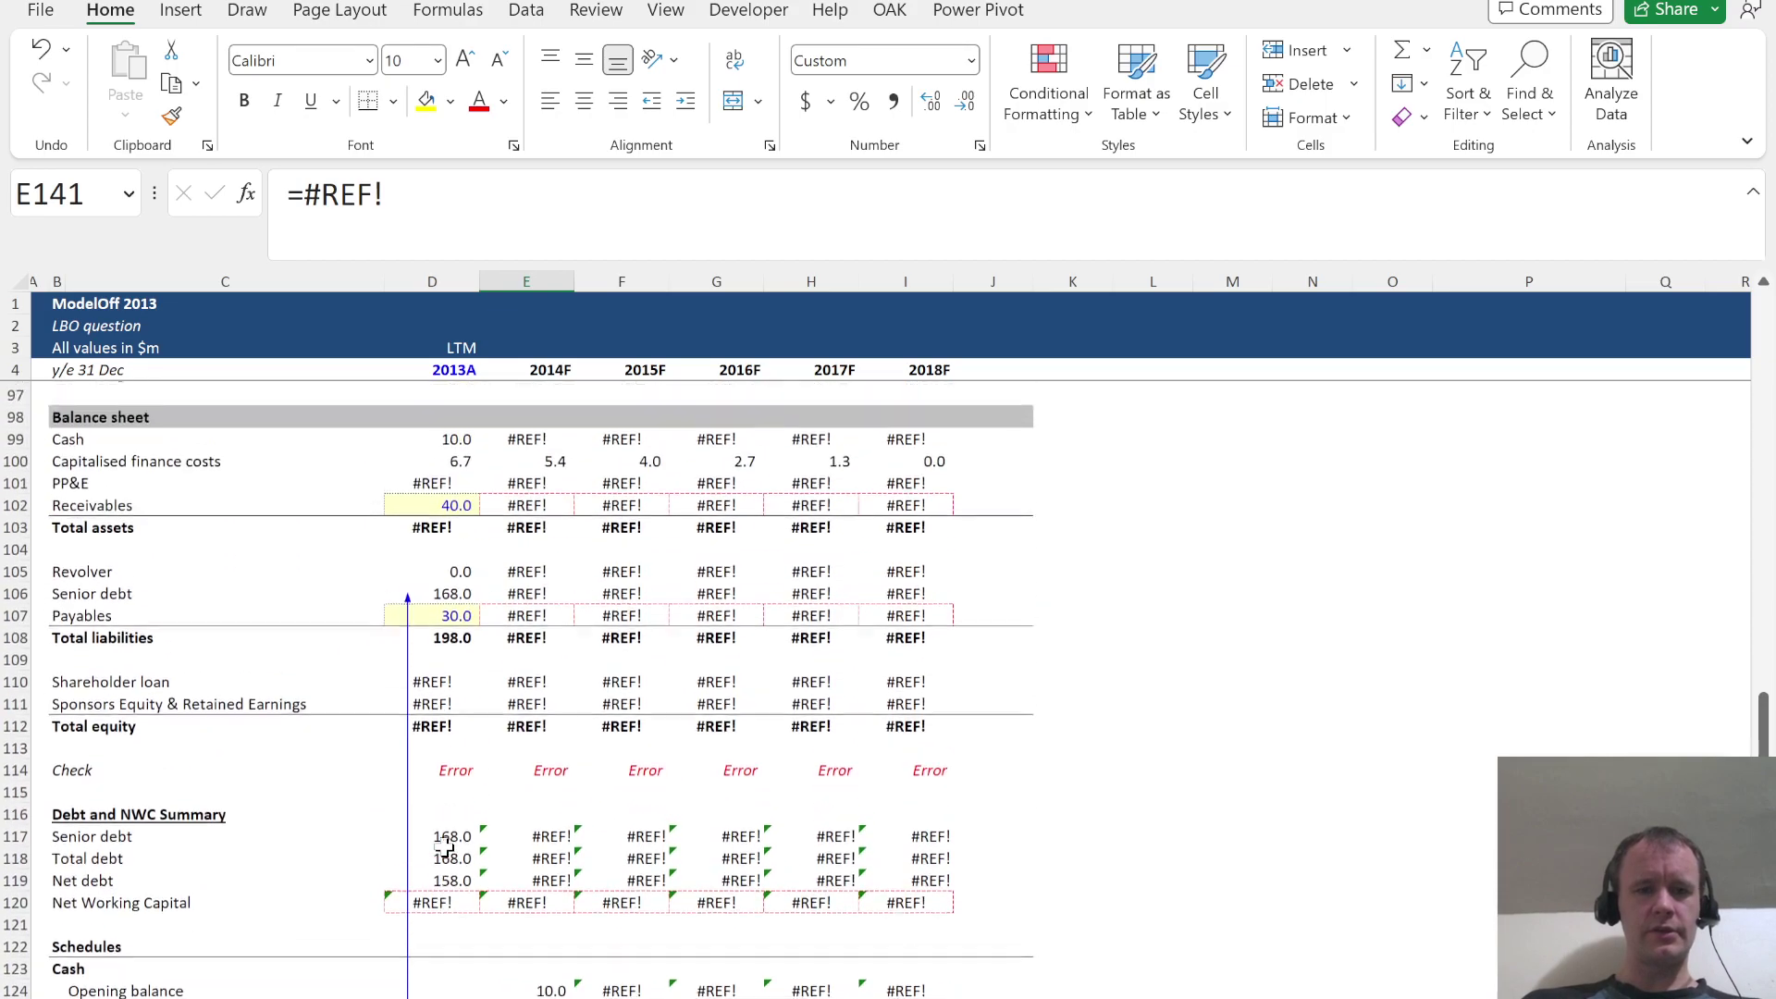
scroll(444, 847, up, 5)
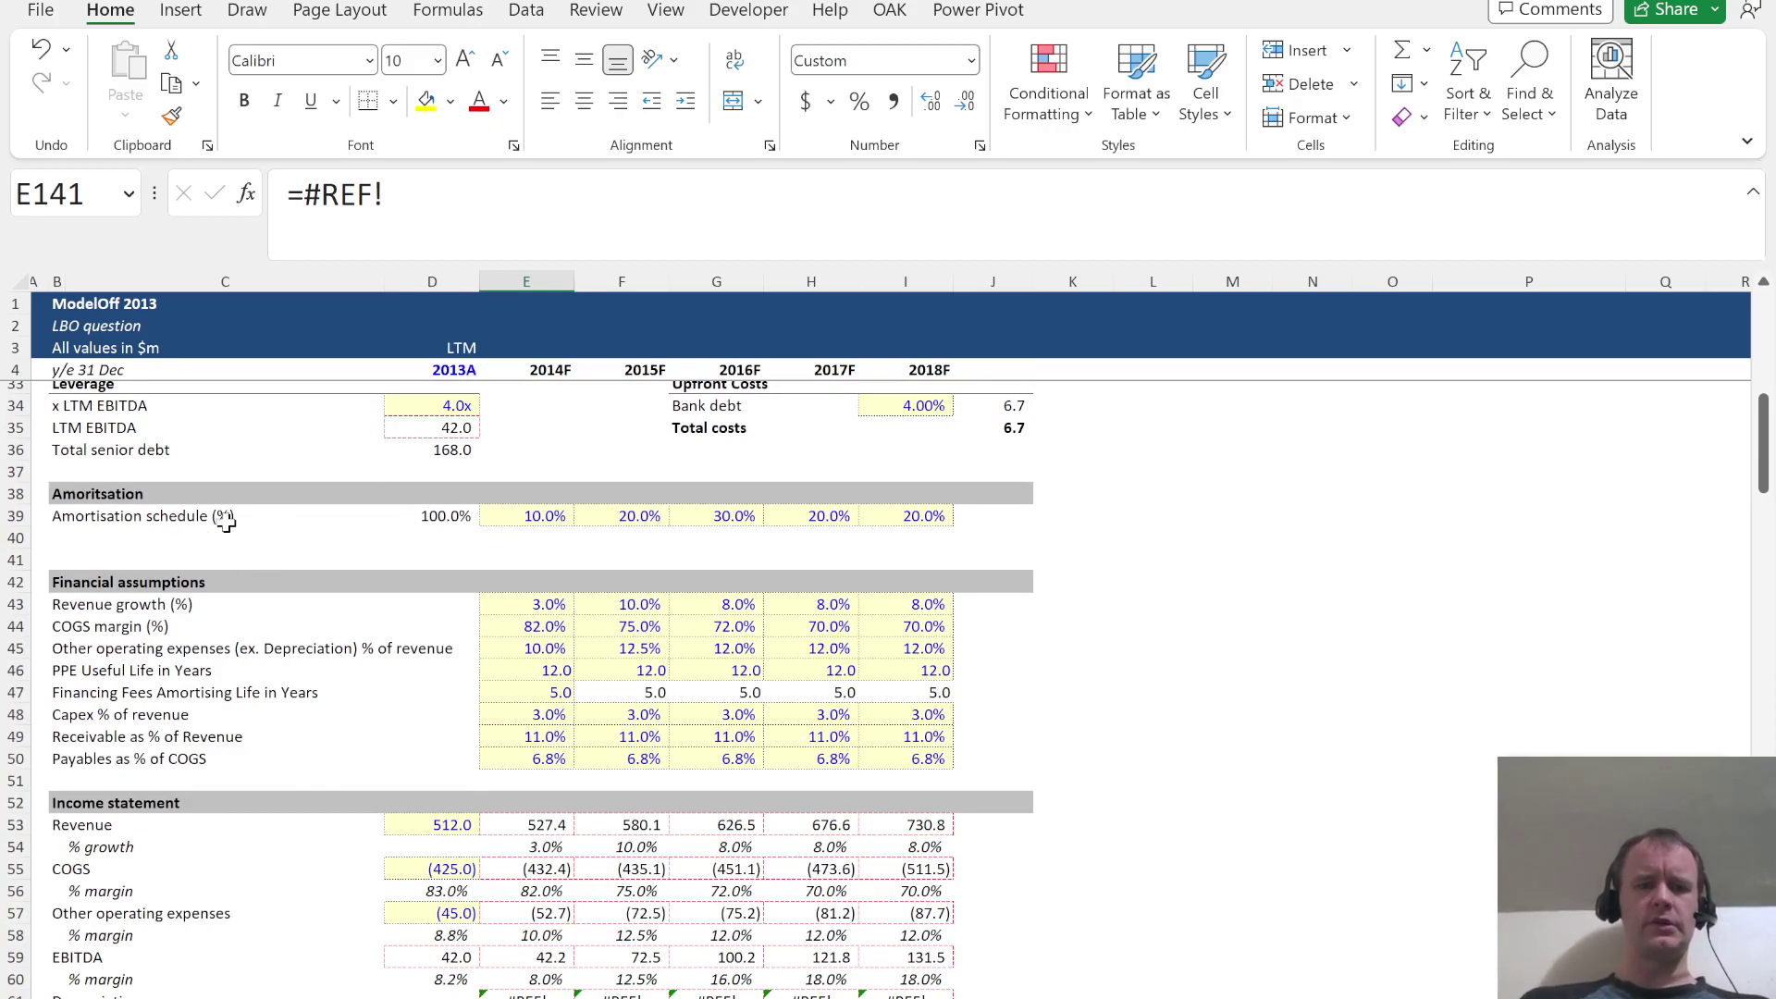
key(Right)
scroll(349, 558, up, 20)
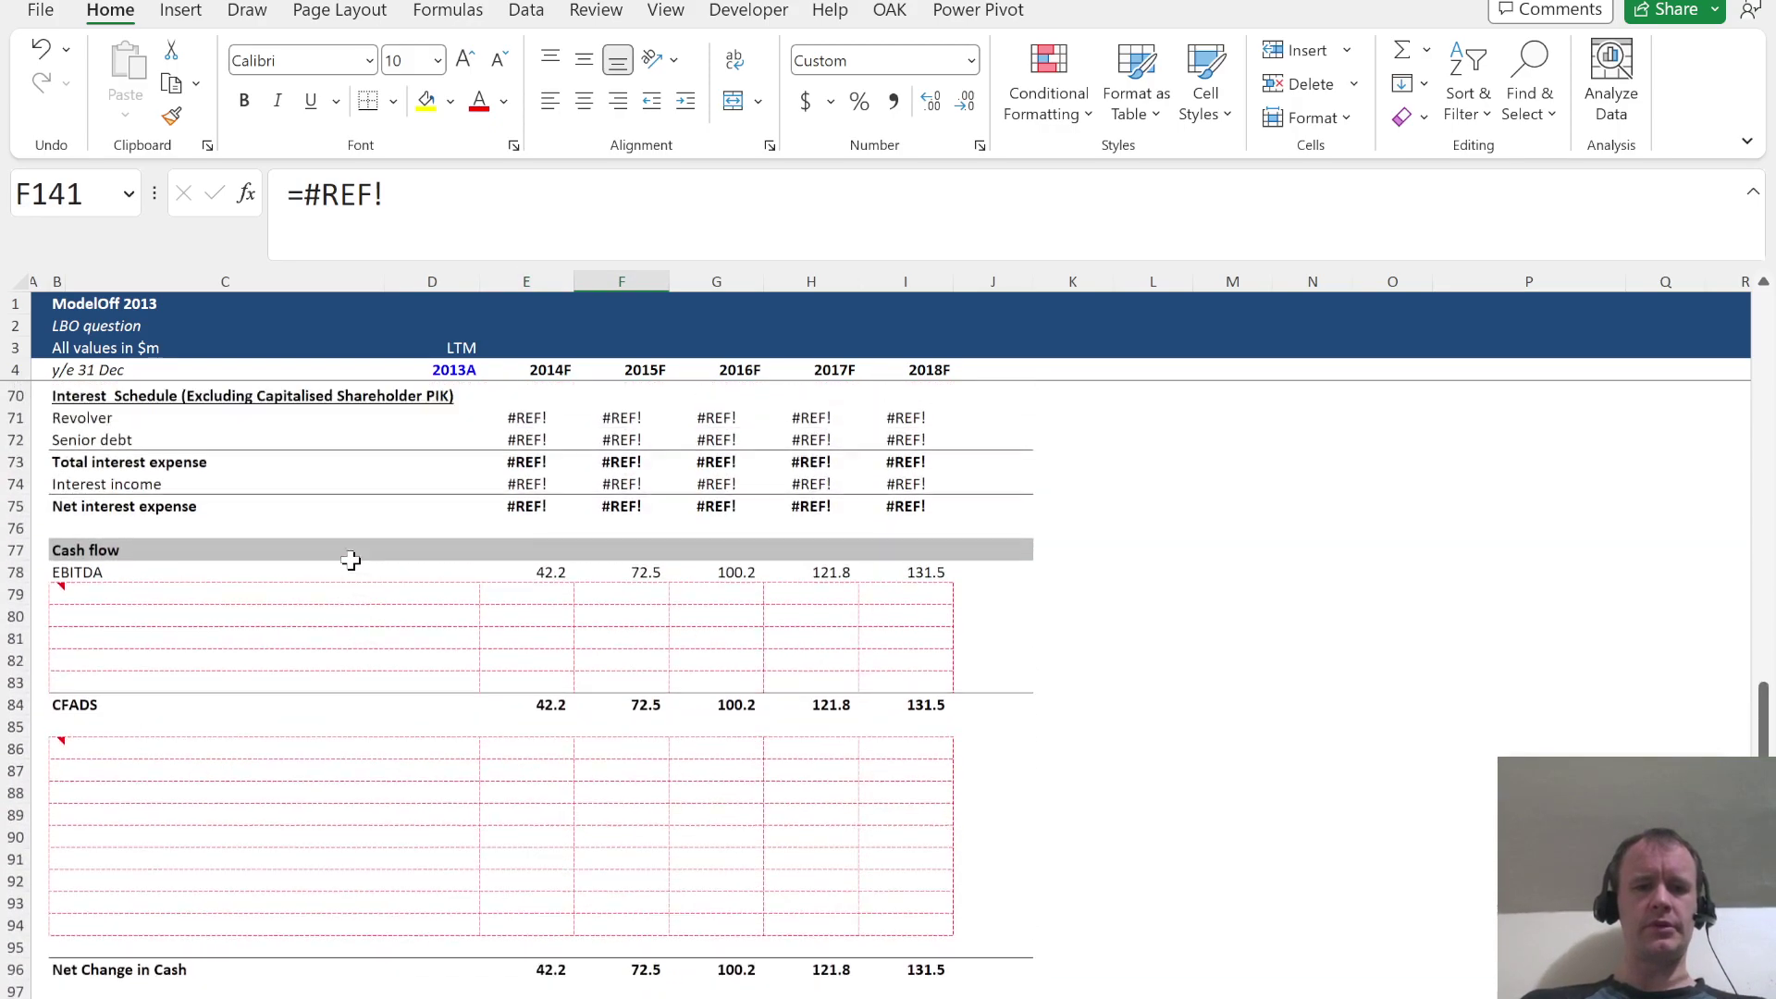
scroll(351, 561, up, 4)
scroll(468, 586, up, 2)
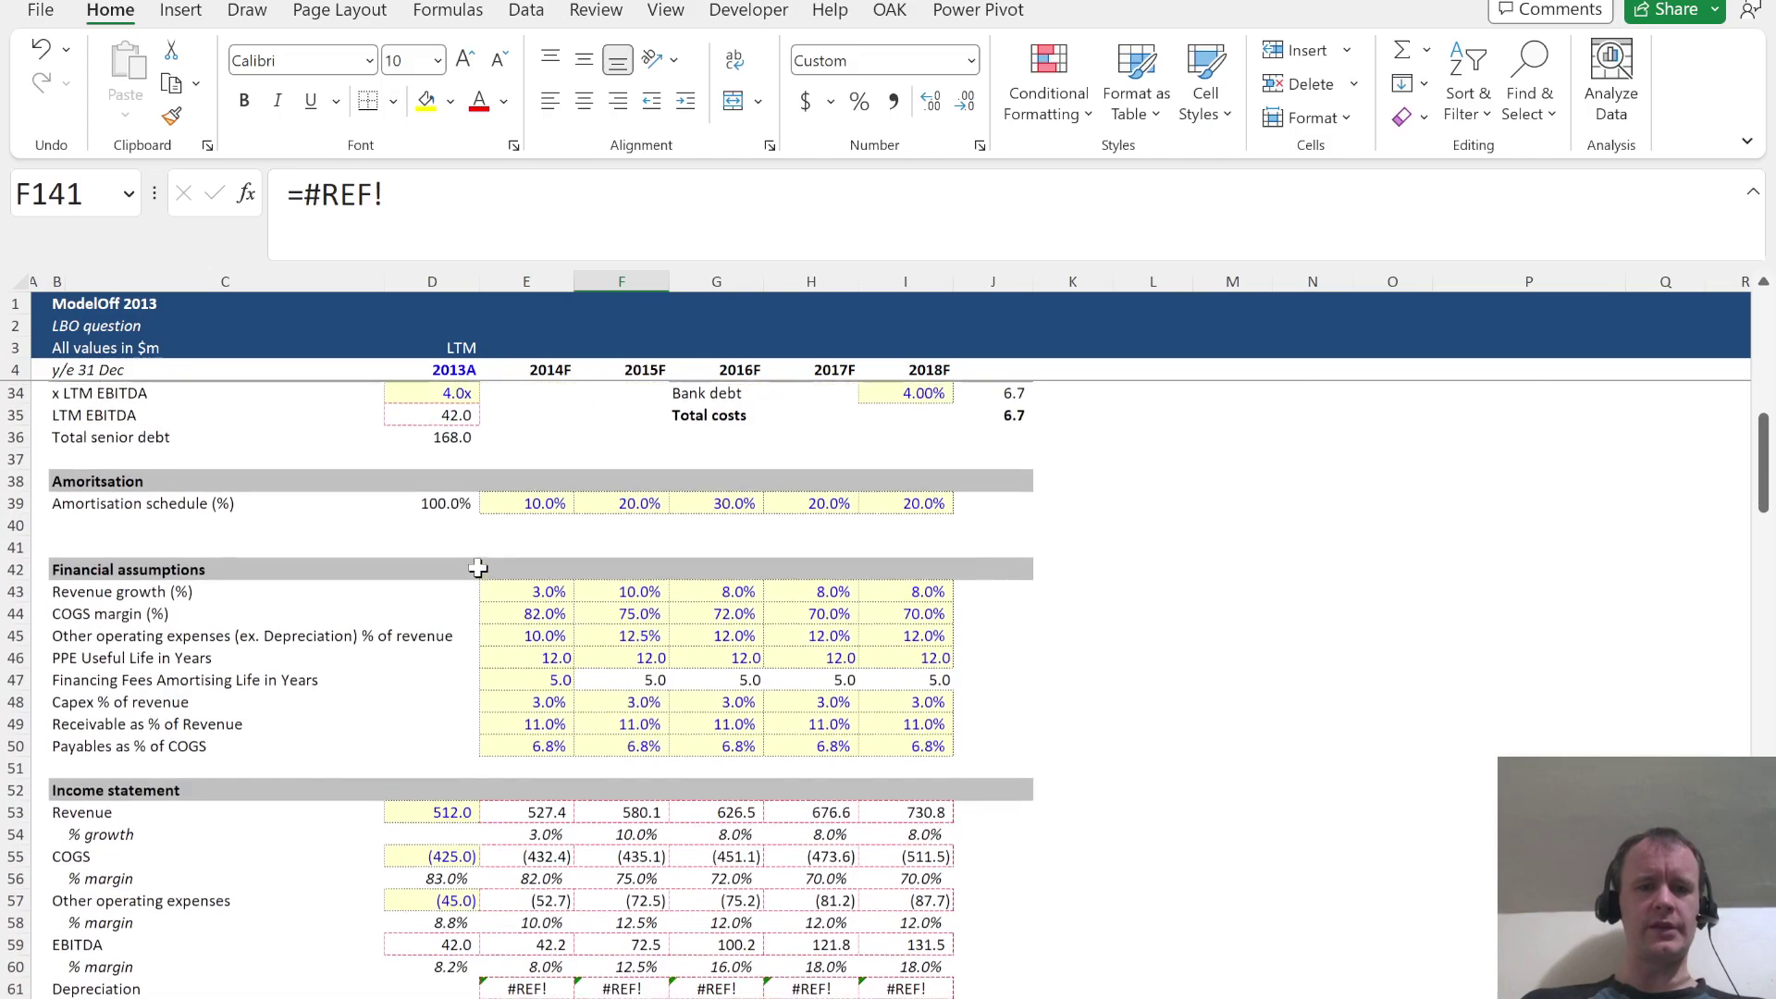
key(Left)
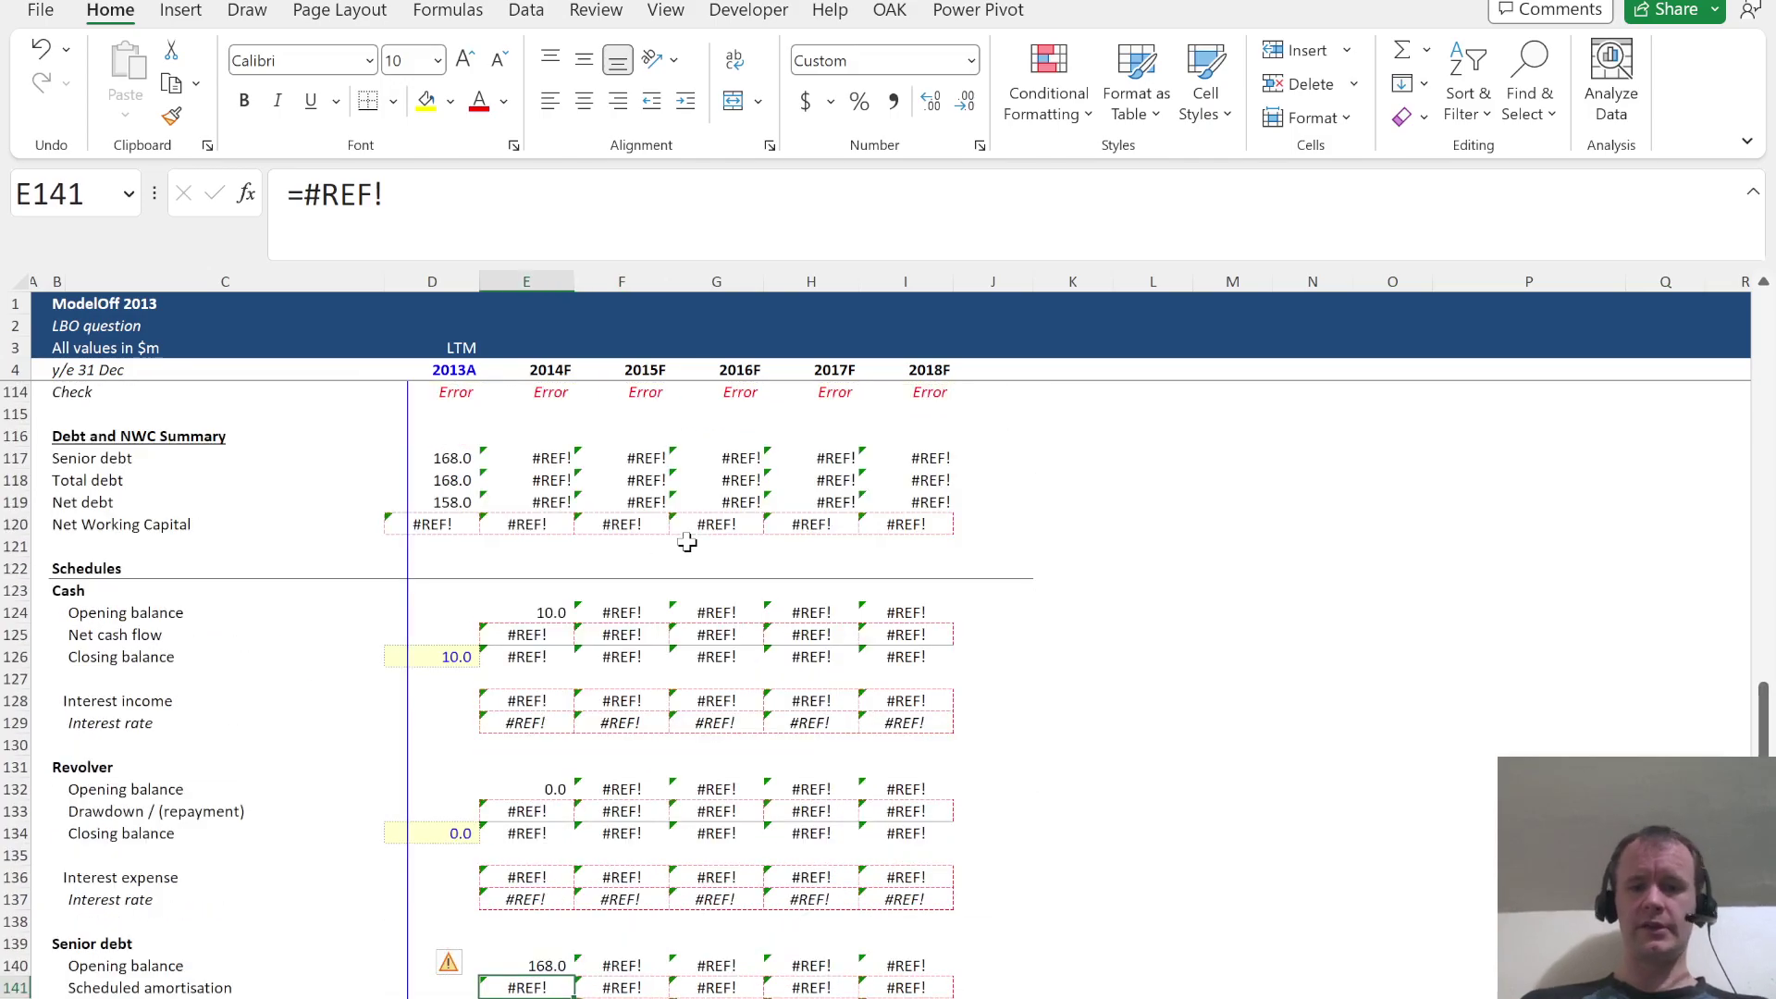
text(=-)
key(Left)
key(Down)
key(Down)
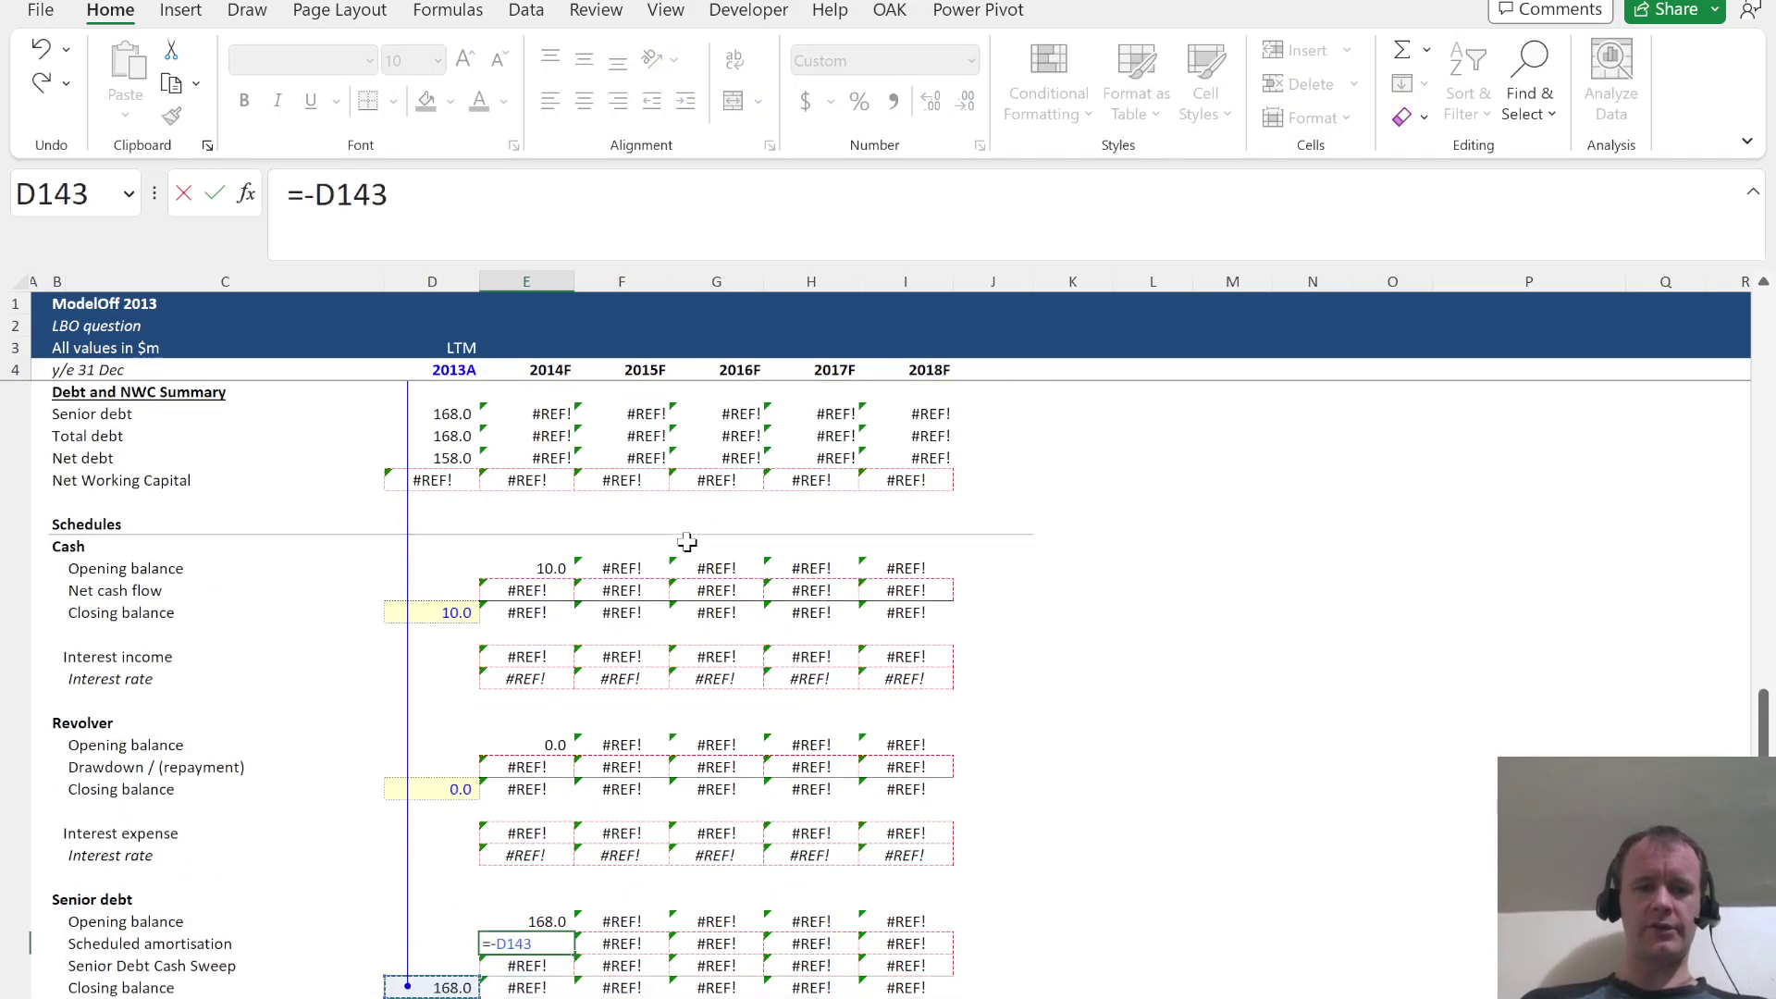
key(F4)
text(()
key(BackSpace)
text(*)
scroll(686, 542, up, 20)
scroll(686, 542, up, 7)
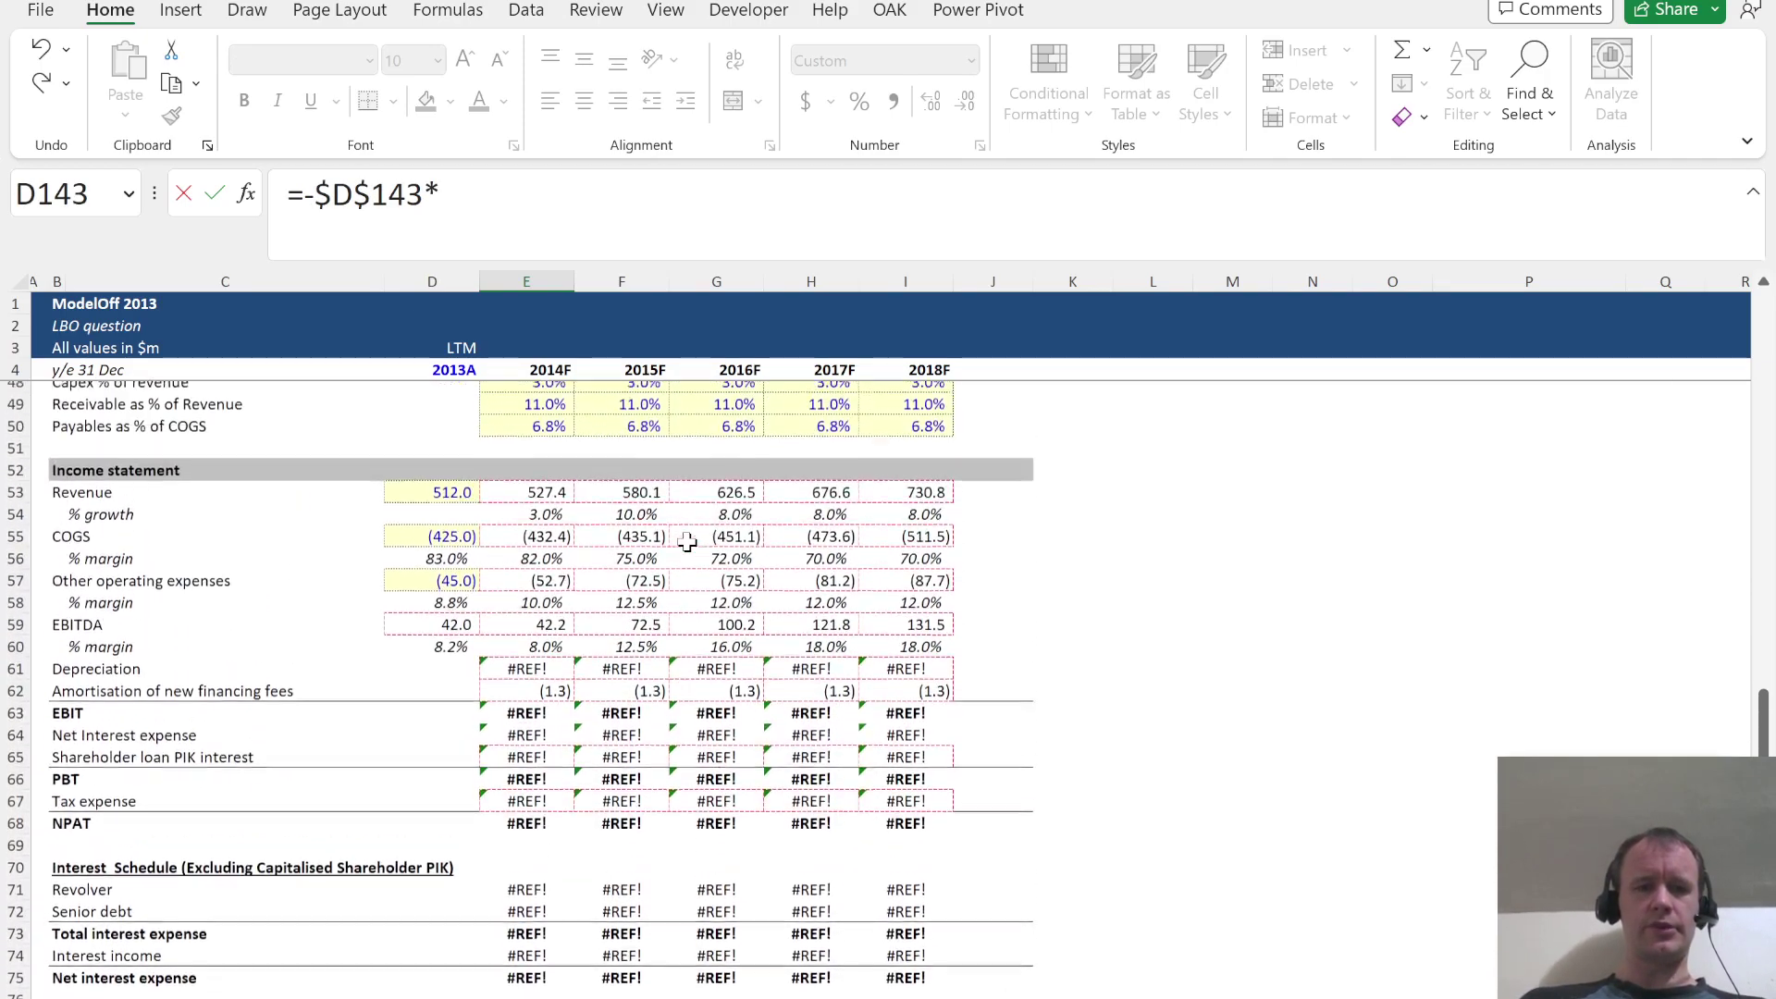
click(544, 428)
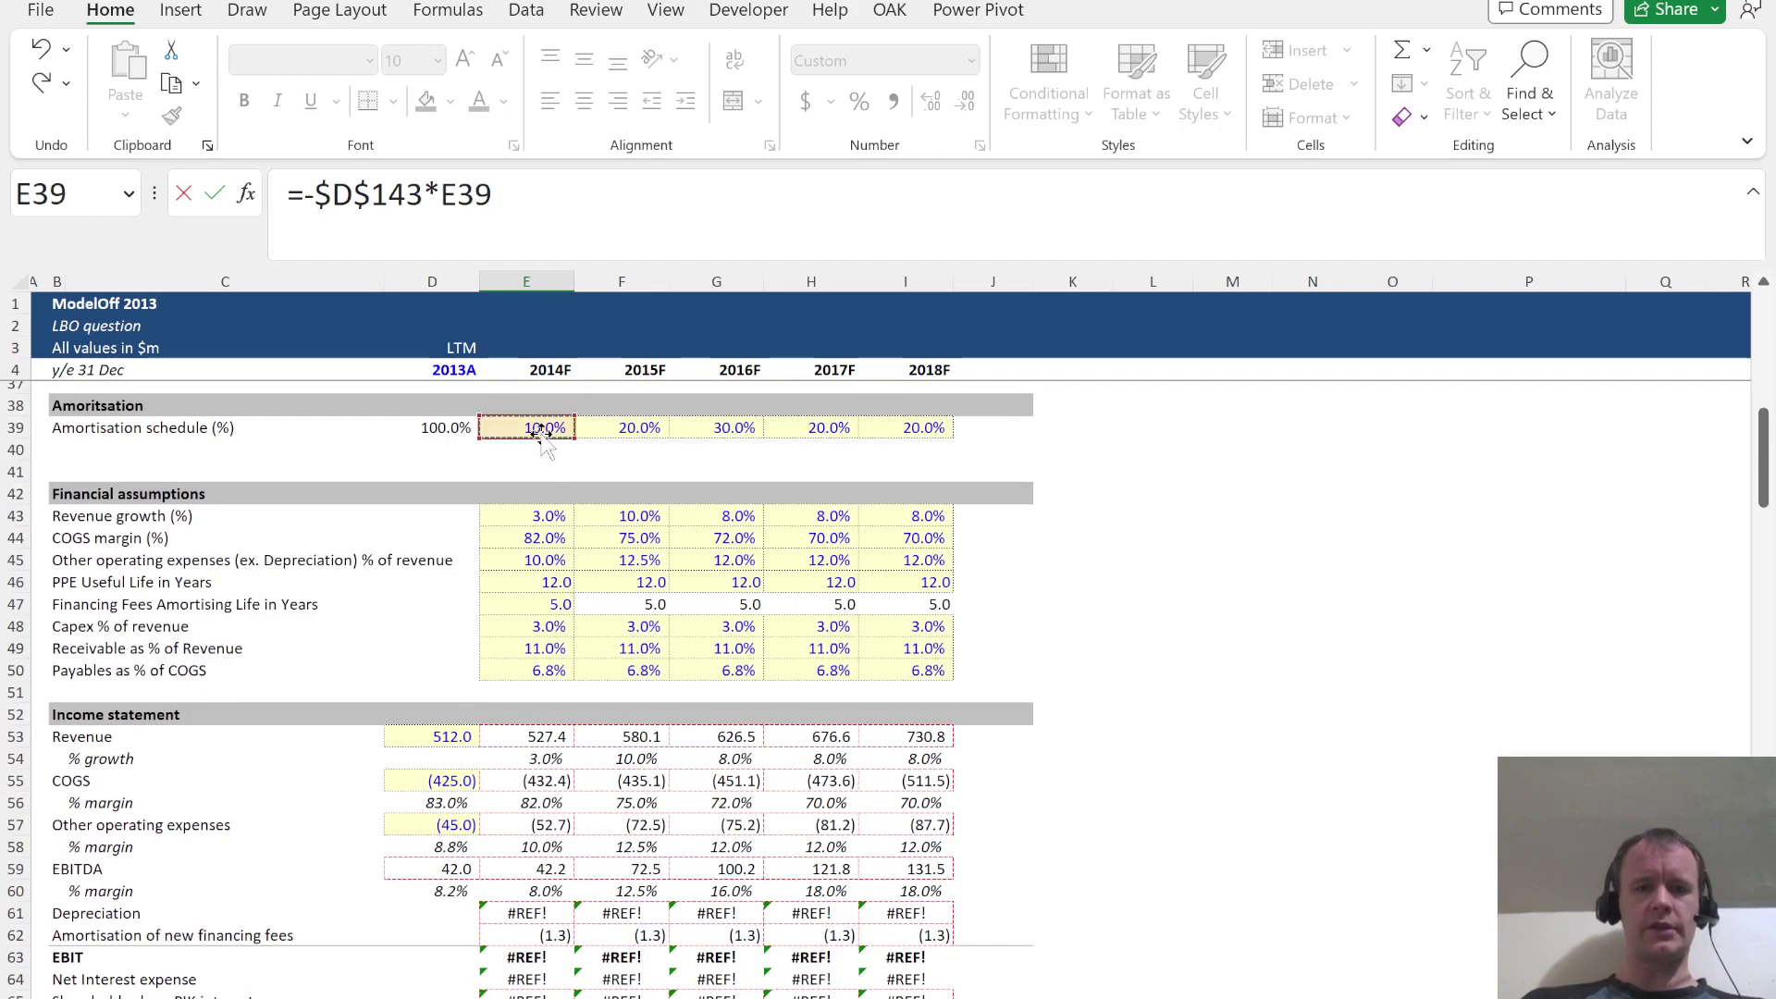
key(ctrl+Return)
Copy the senior debt Scheduled amortisation formula across to 2018F, filling E141:I141
key(shift+Right)
key(shift+Right)
key(shift+Right)
key(shift+Right)
key(ctrl+r)
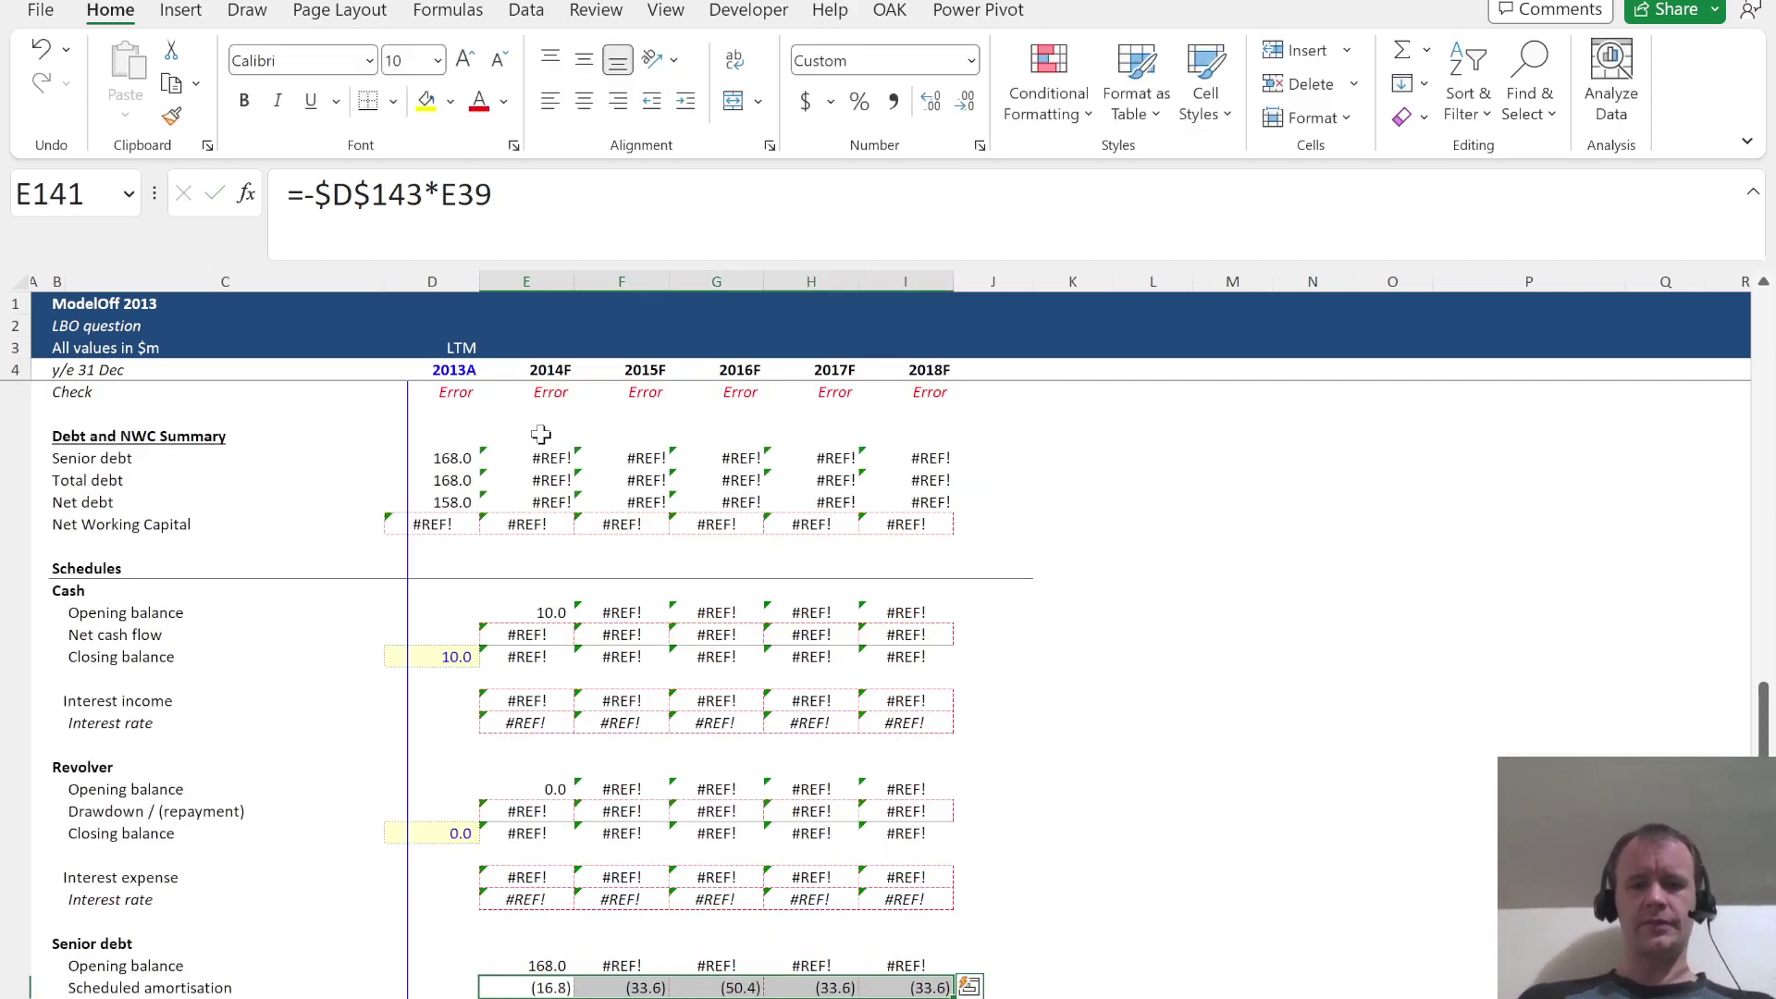
key(shift+BackSpace)
scroll(591, 710, down, 3)
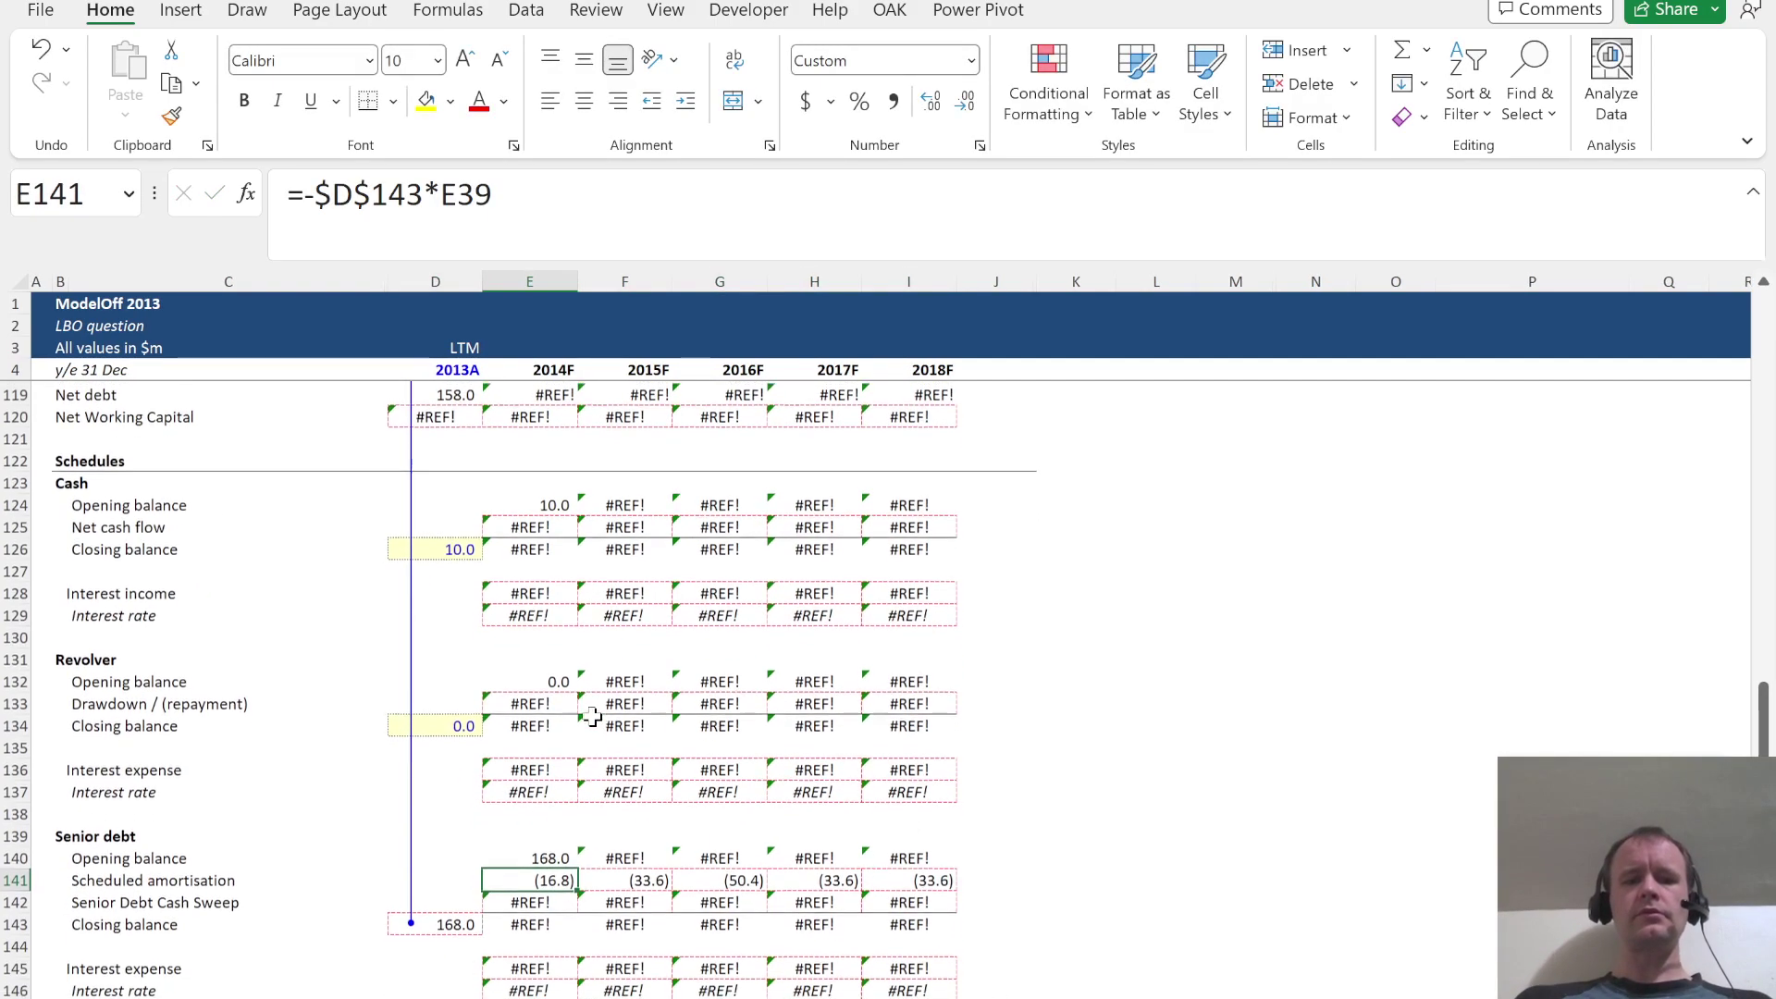
Set the Senior Debt Cash Sweep row E142:I142 to a placeholder of 0 and highlight it yellow
key(Down)
key(shift+Right)
key(shift+Right)
key(shift+Right)
key(shift+Right)
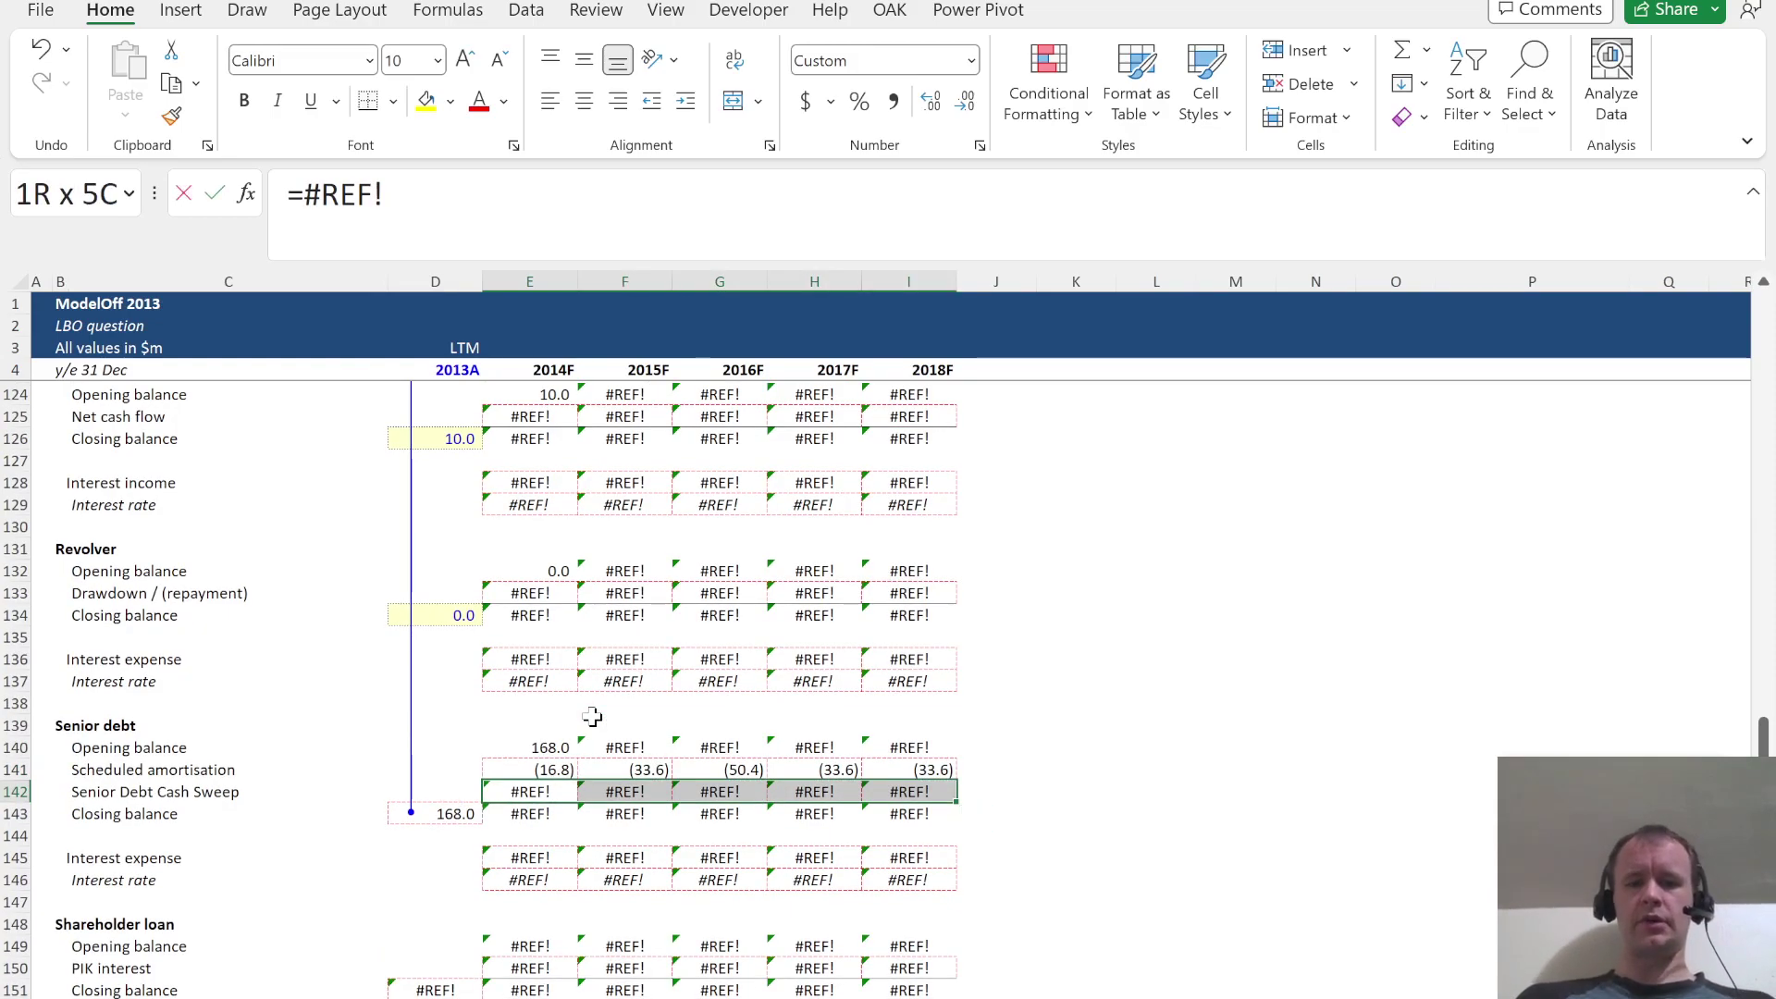
text(0)
key(ctrl+Return)
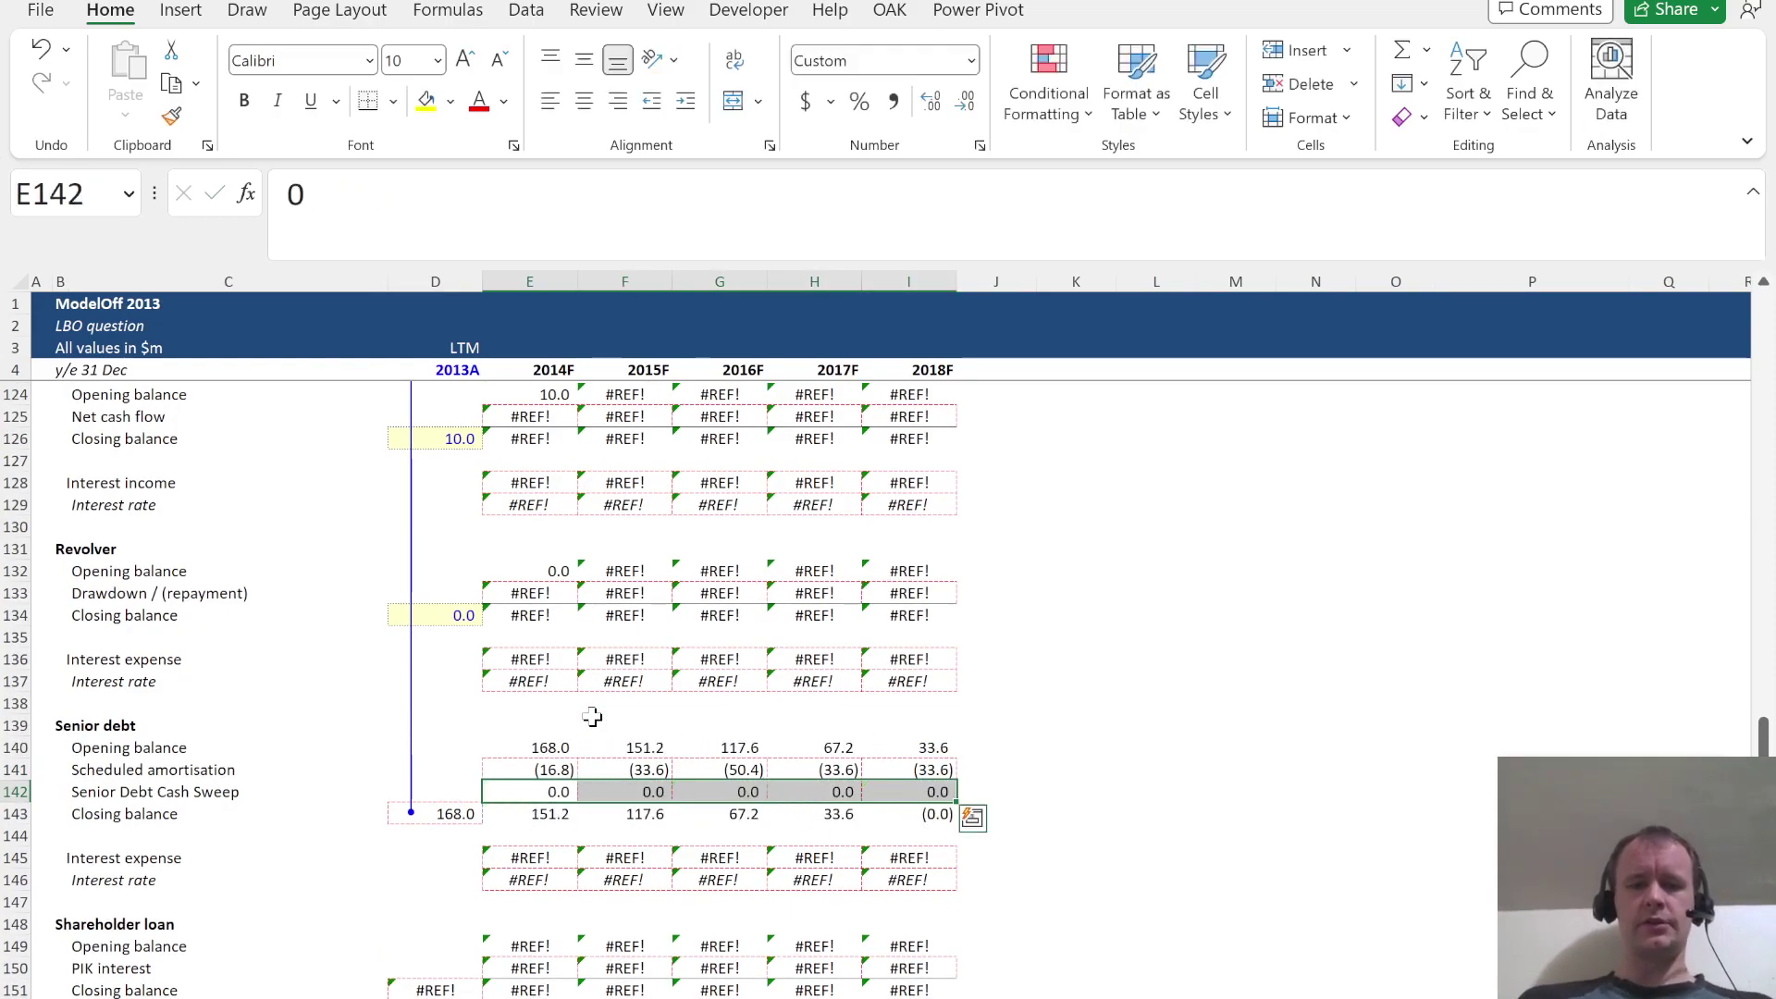
click(428, 115)
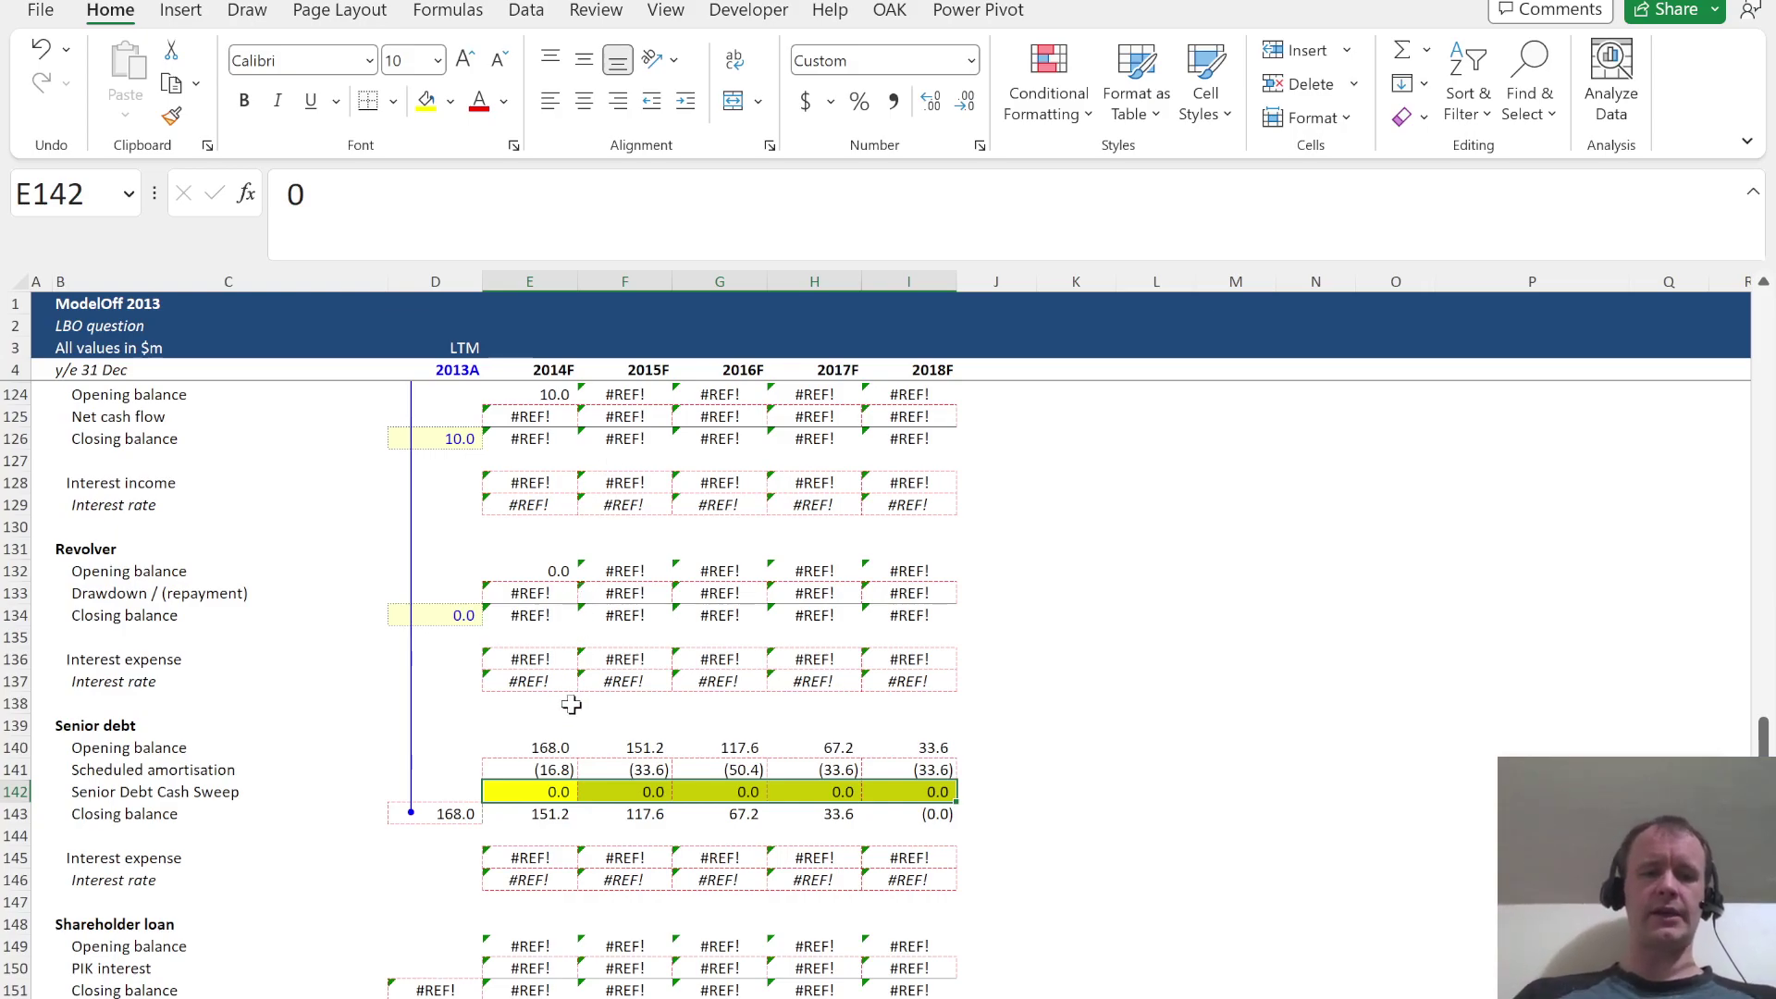
Fill the senior debt Interest rate row E146:I146 with =$F$17, the total senior debt rate from the assumptions
click(522, 877)
key(ctrl+shift+Right)
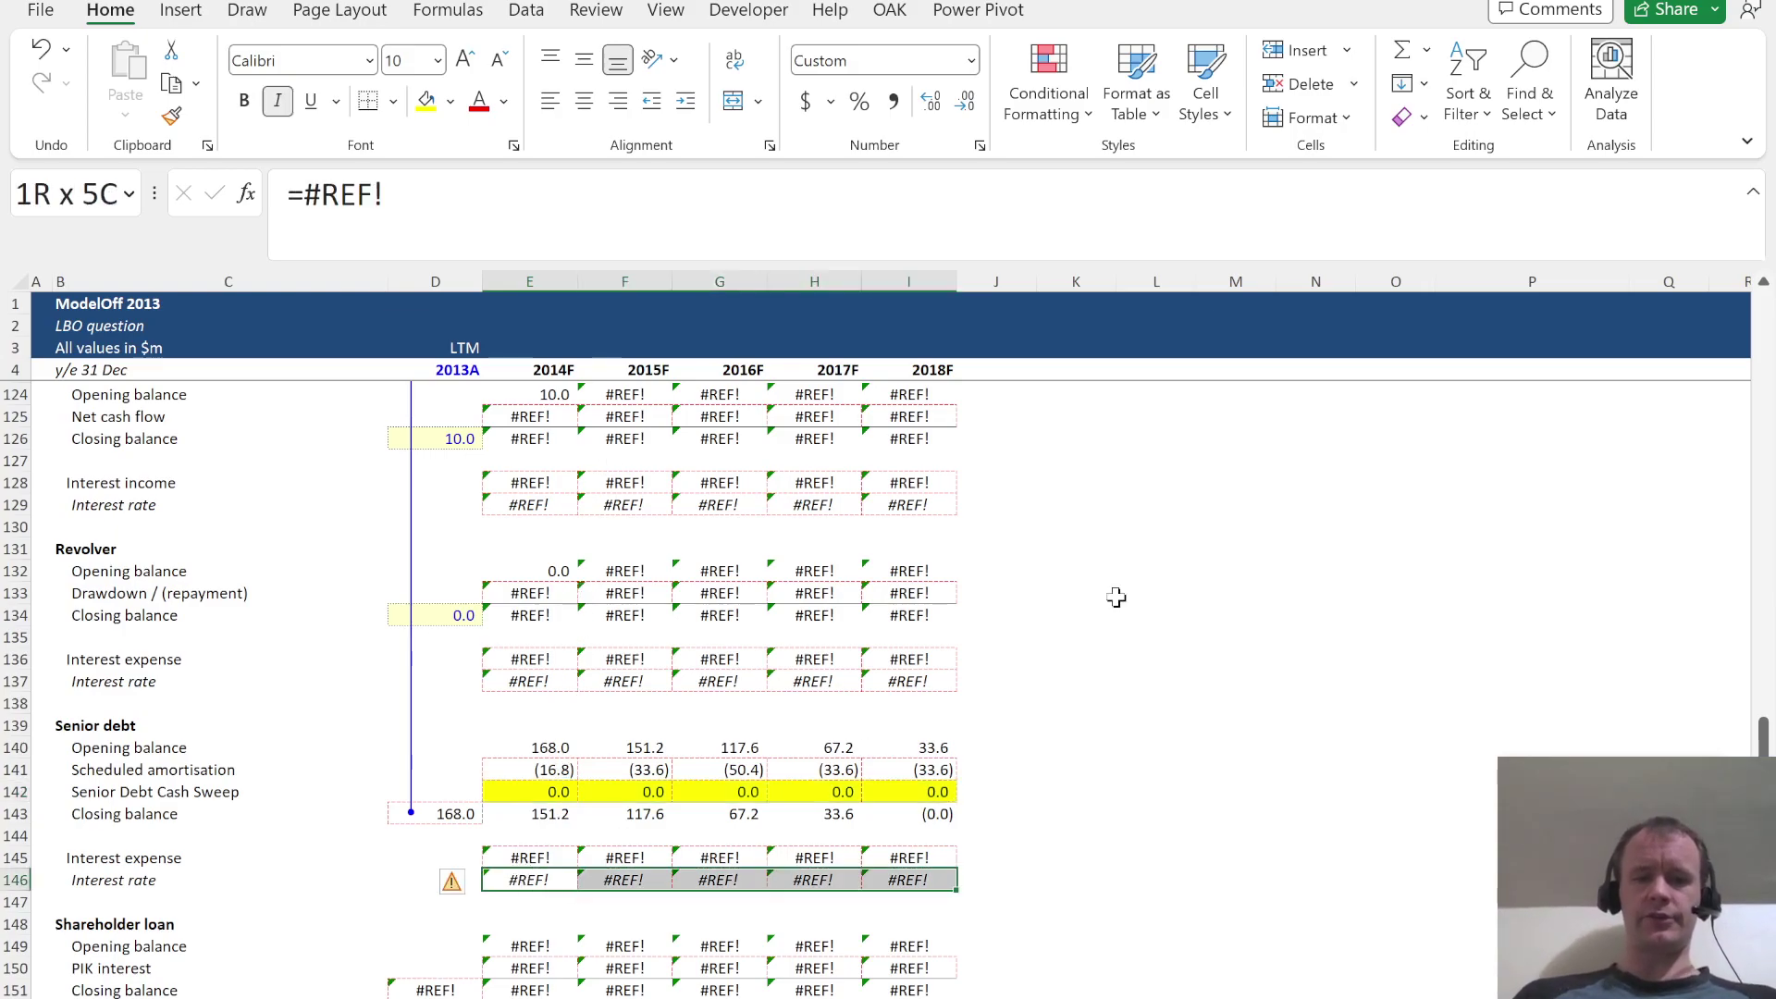
text(=)
key(ctrl+Home)
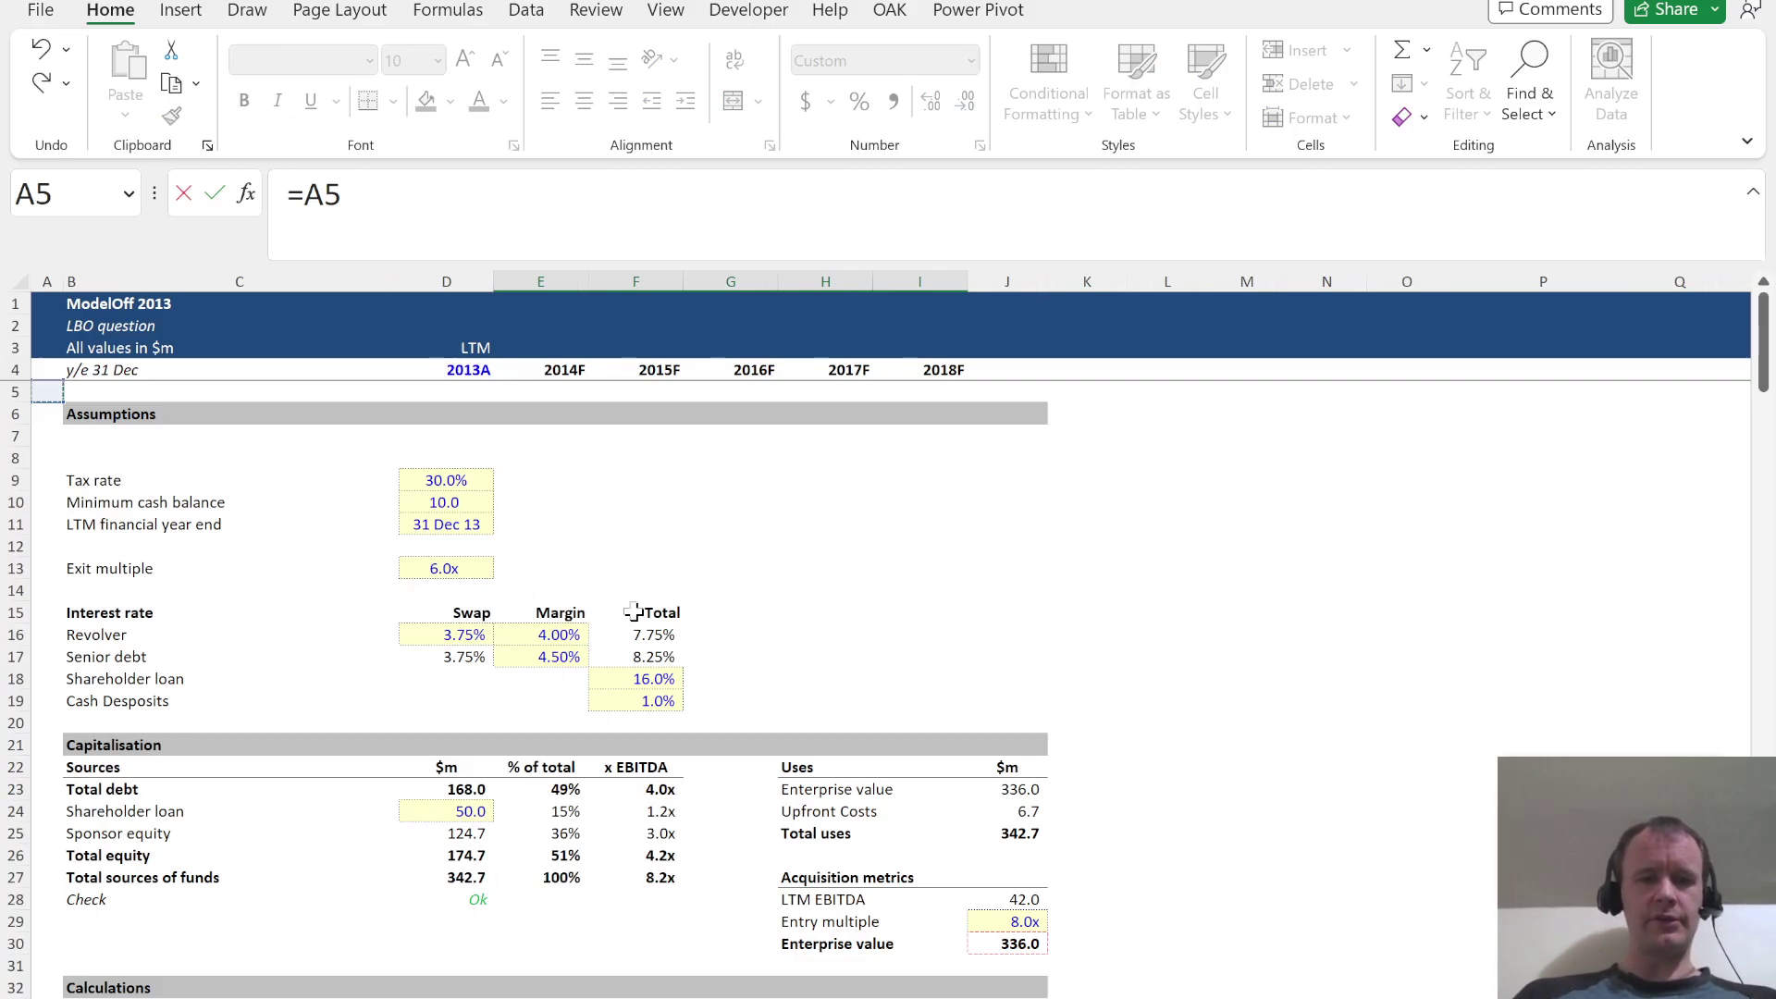
click(648, 635)
key(Down)
key(shift+space)
key(shift+BackSpace)
key(F4)
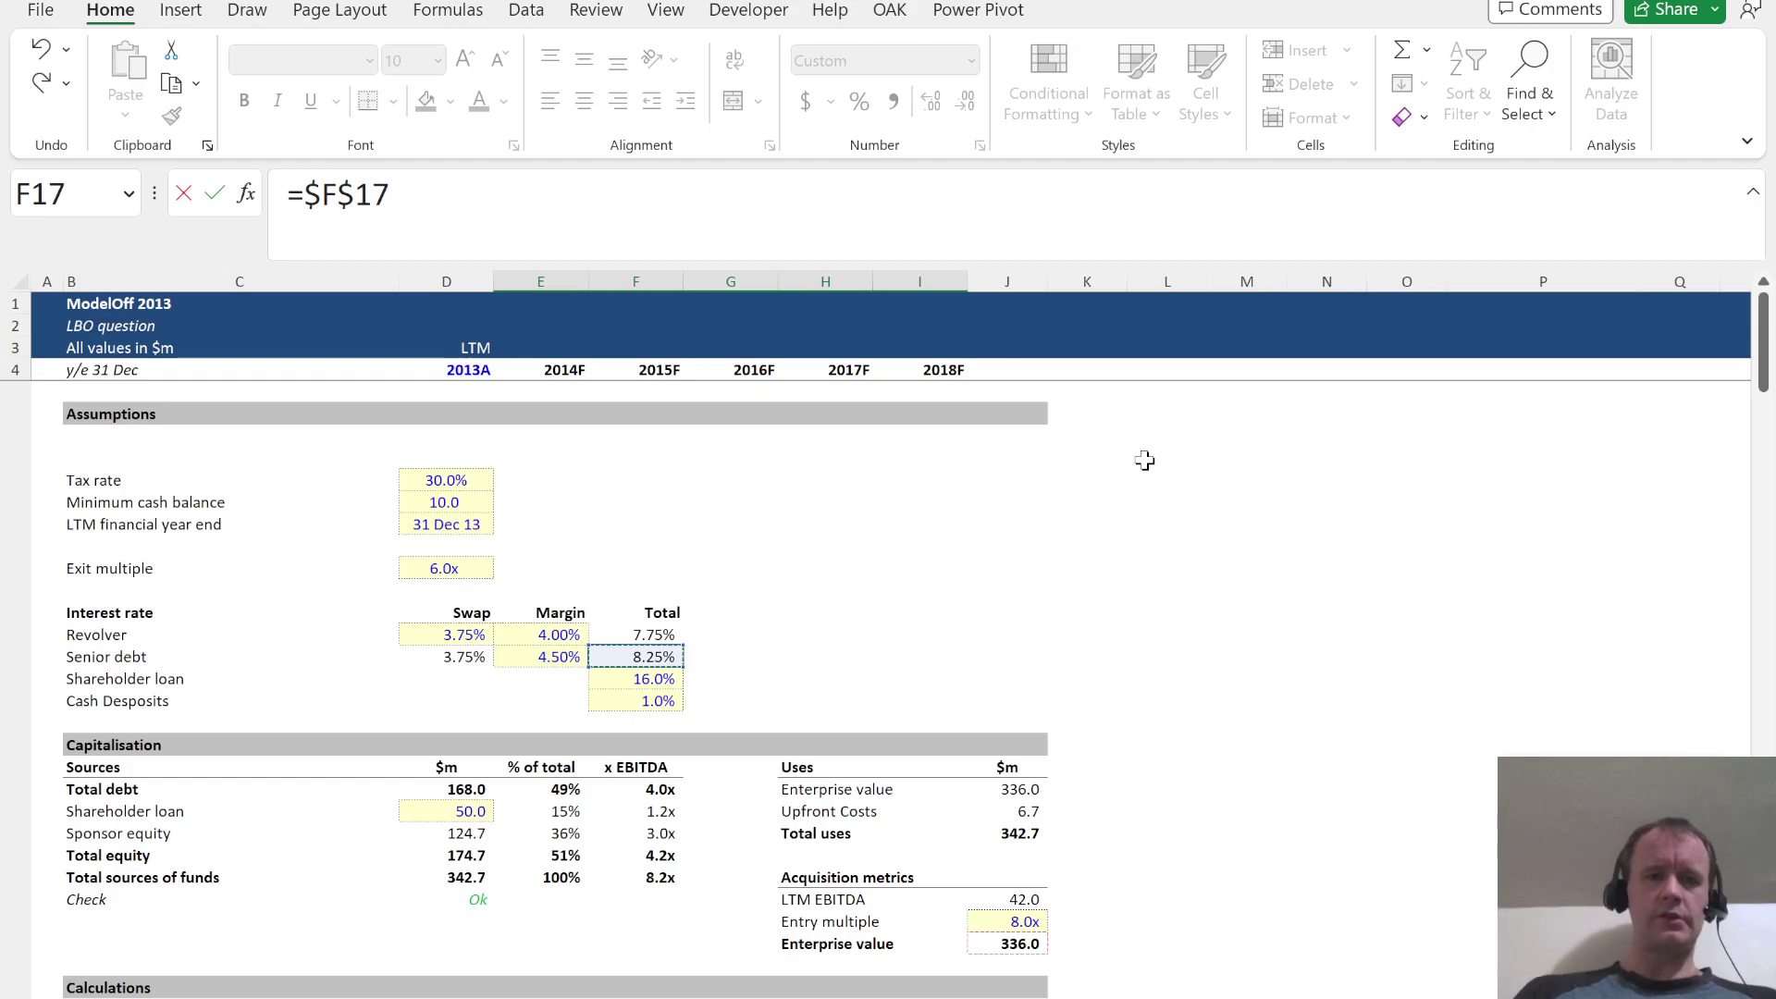
key(Return)
key(Left)
key(ctrl+shift+Right)
key(F2)
key(ctrl+Return)
Fill the senior debt Interest expense row E145:I145 with =E140*E146, multiplying the opening balance by the interest rate
key(Up)
text(=)
key(Up)
key(Up)
key(Up)
key(Up)
key(Up)
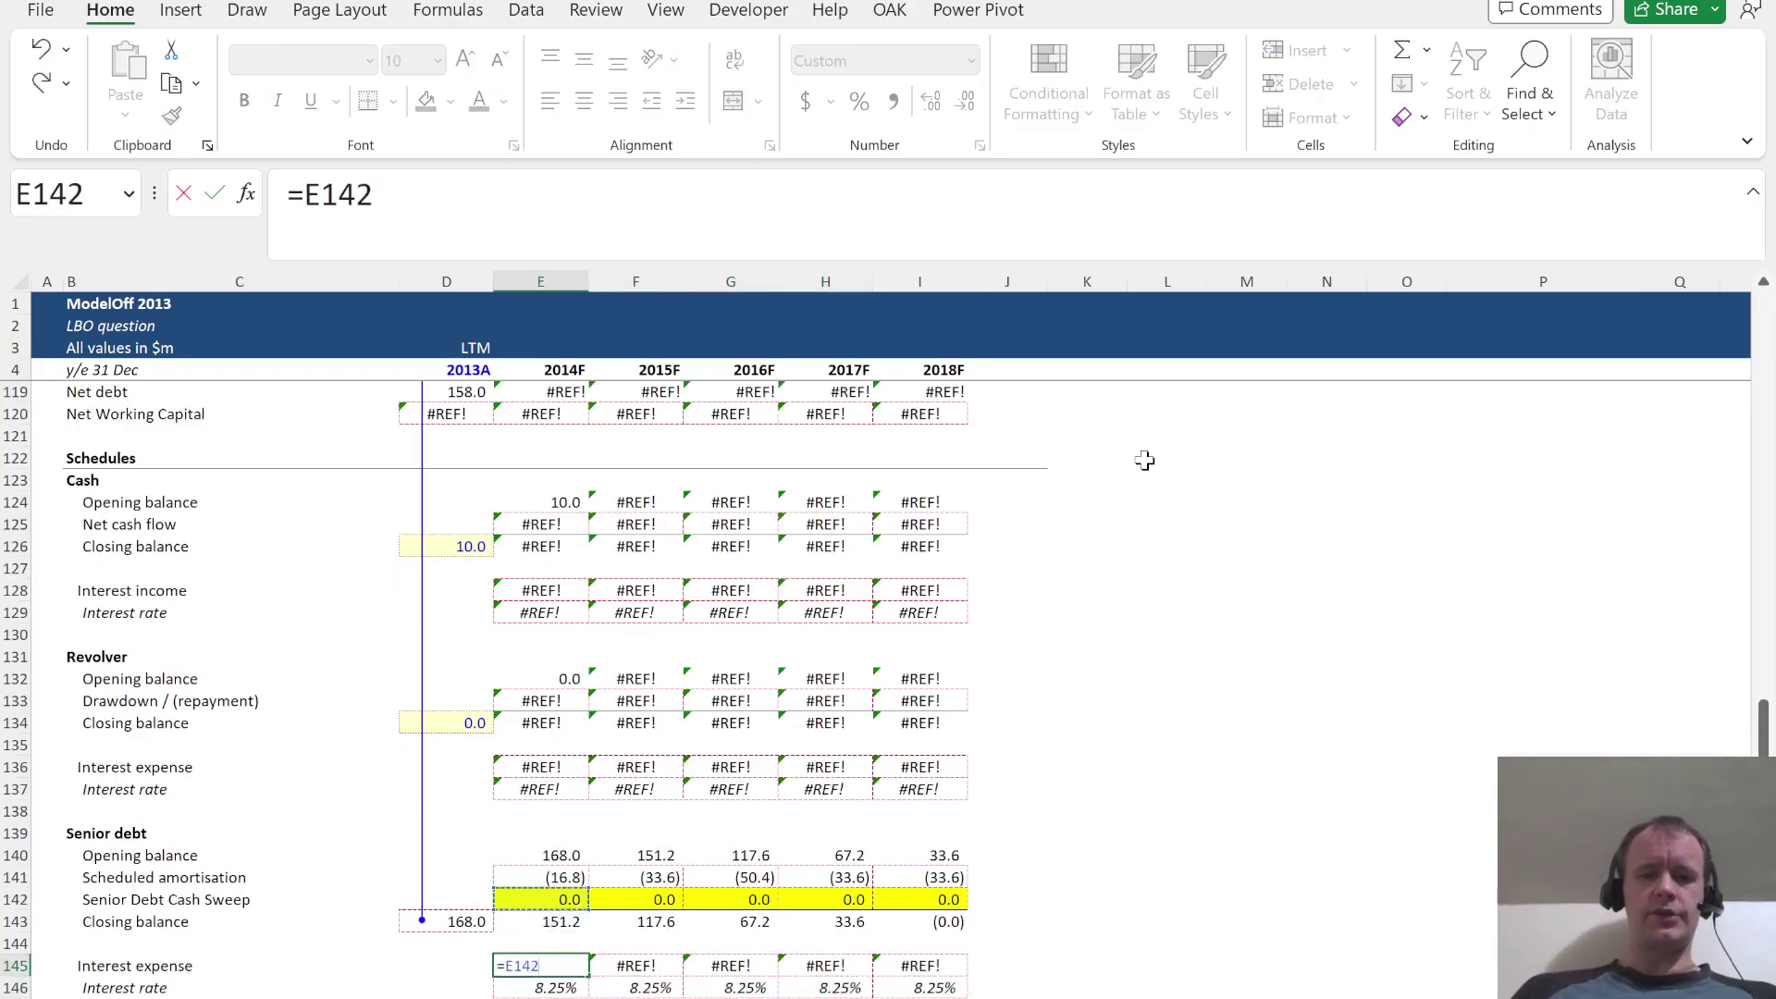
text(*)
key(Down)
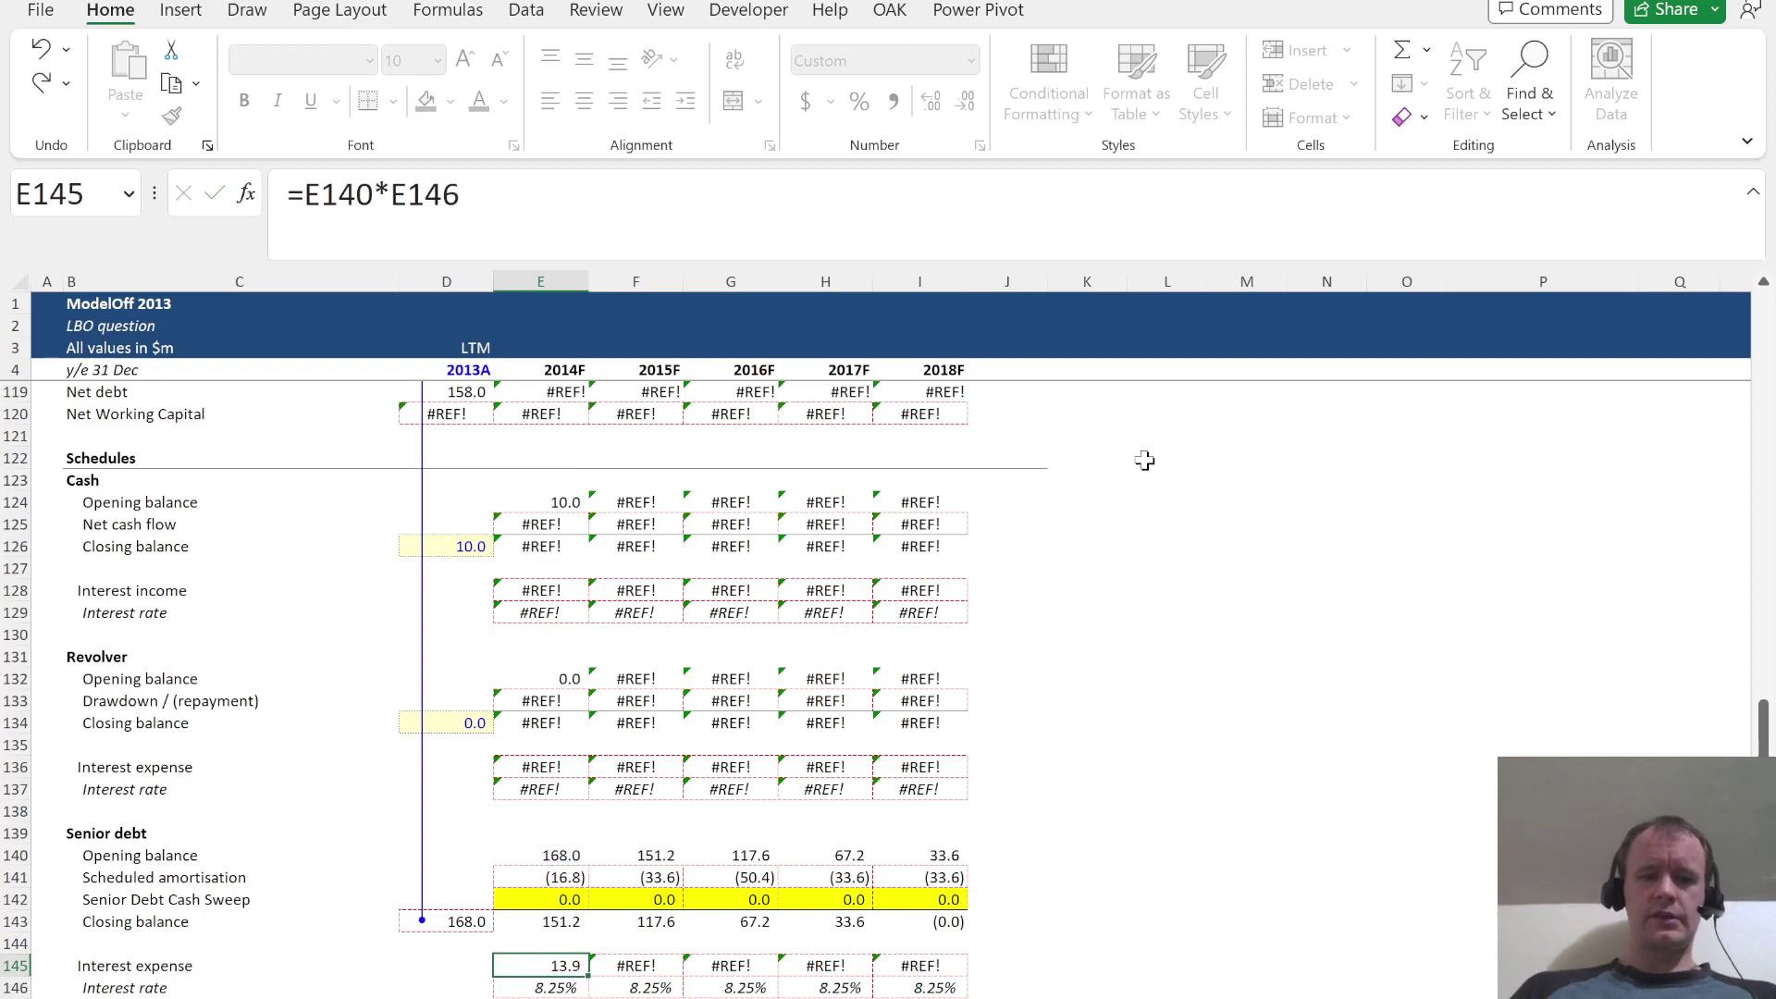
key(ctrl+Return)
key(ctrl+shift+Right)
key(F2)
key(ctrl+Return)
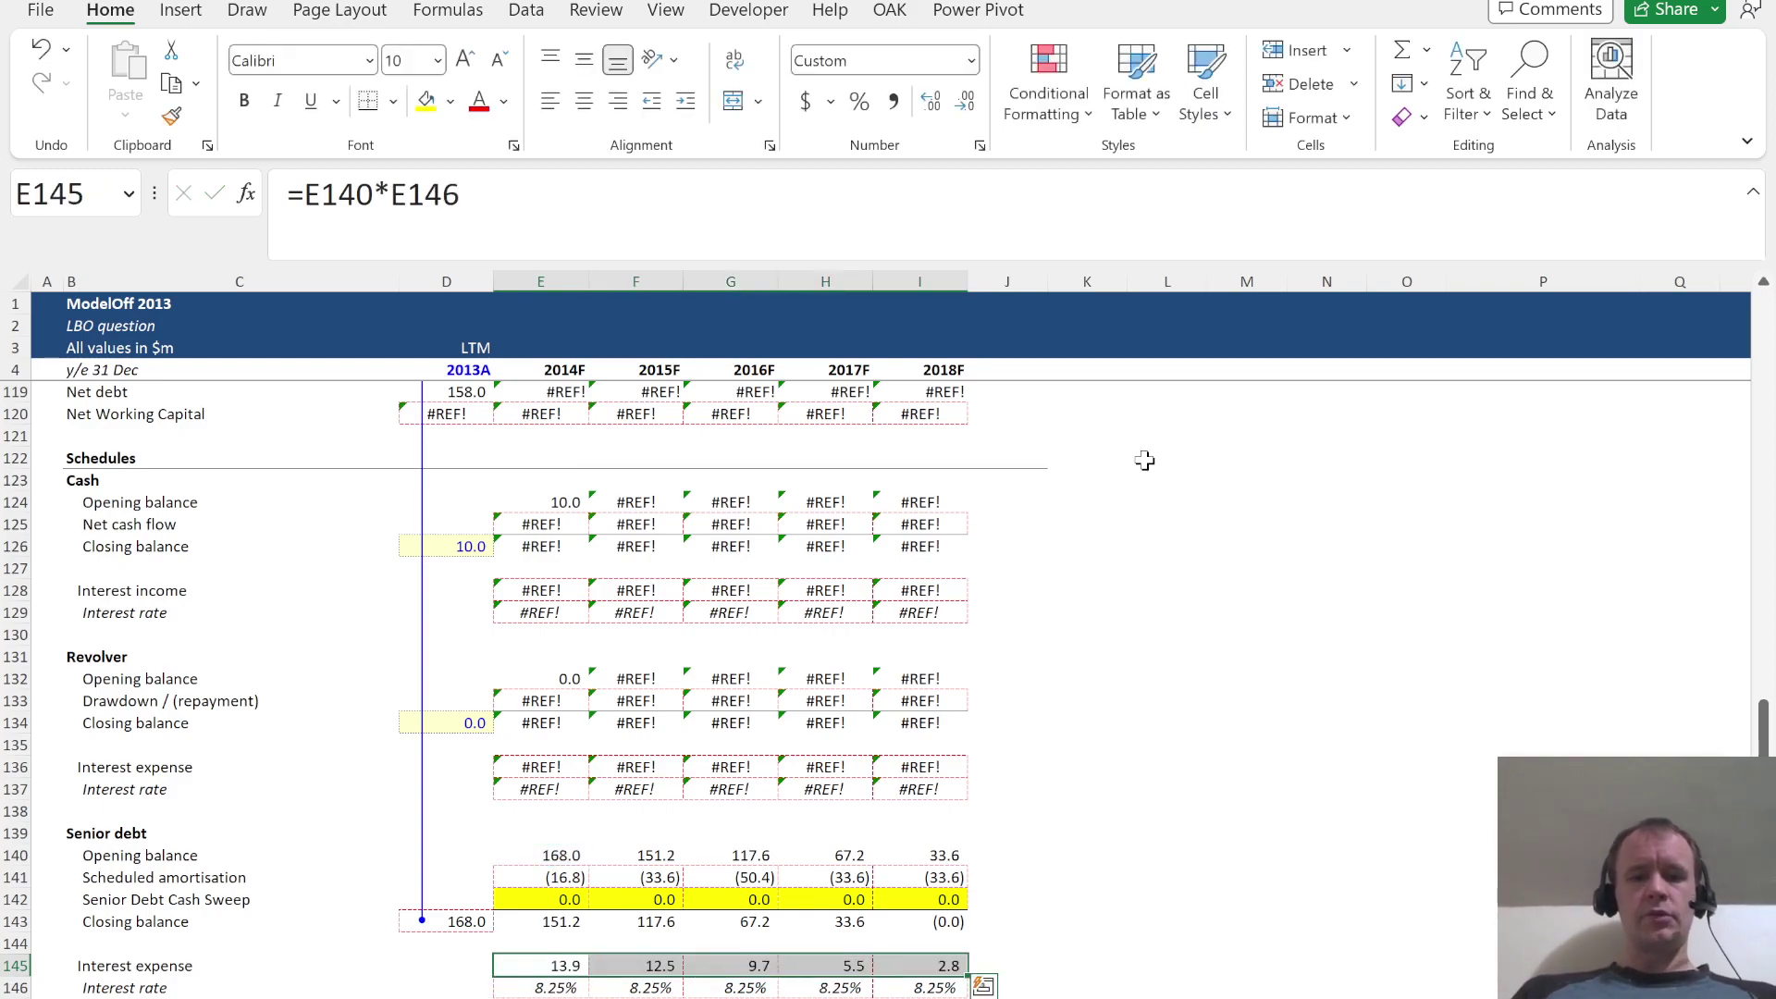
Switch to the case study PDF and review the senior debt's scheduled repayment percentages and when repayments stop
key(alt+Tab)
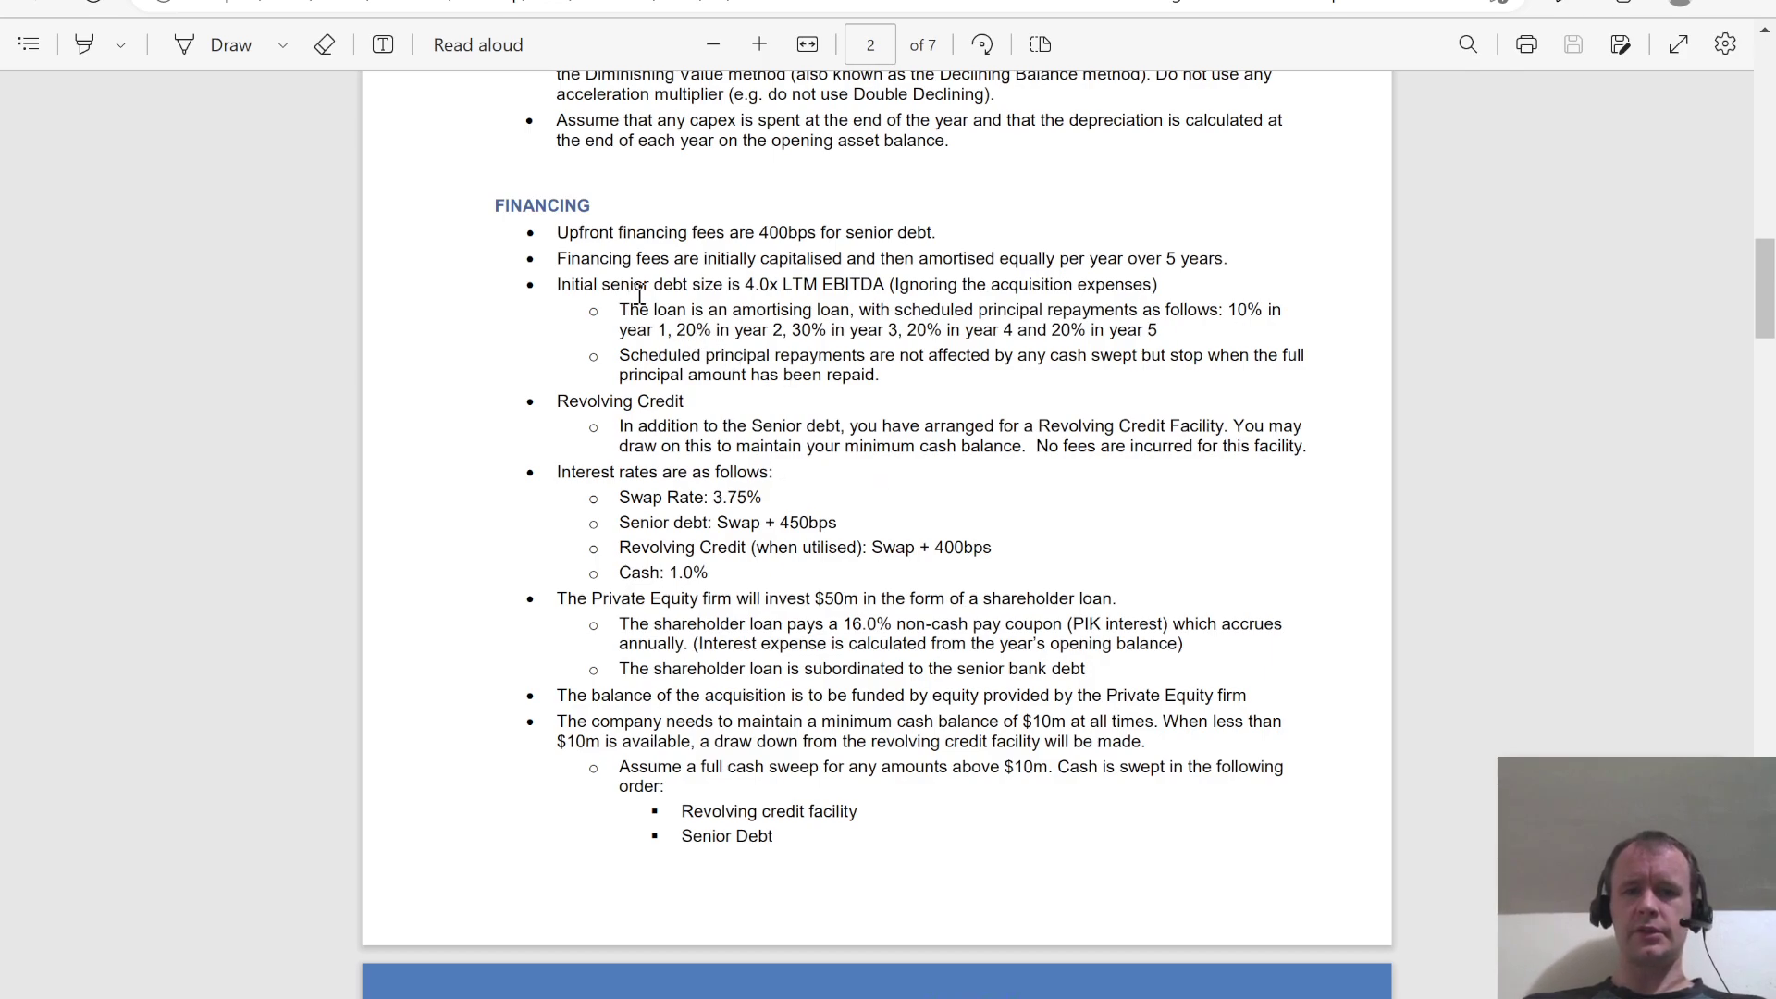
drag(676, 308, 1011, 330)
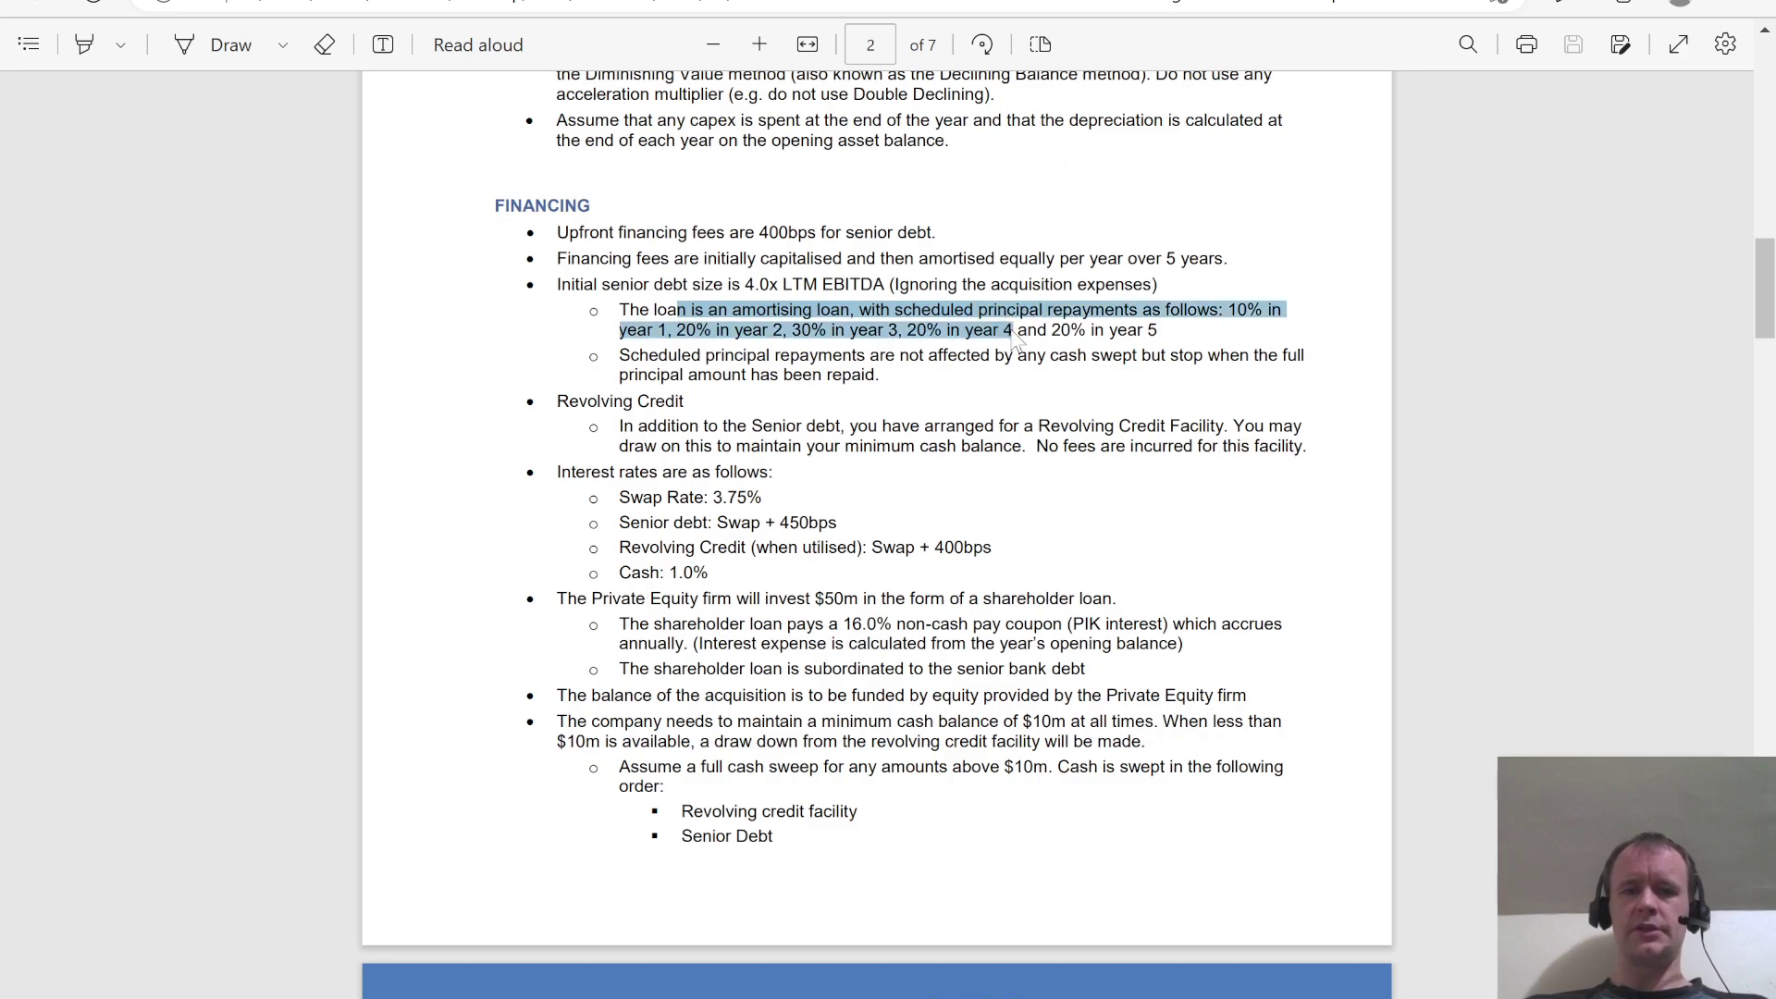
drag(758, 357, 837, 377)
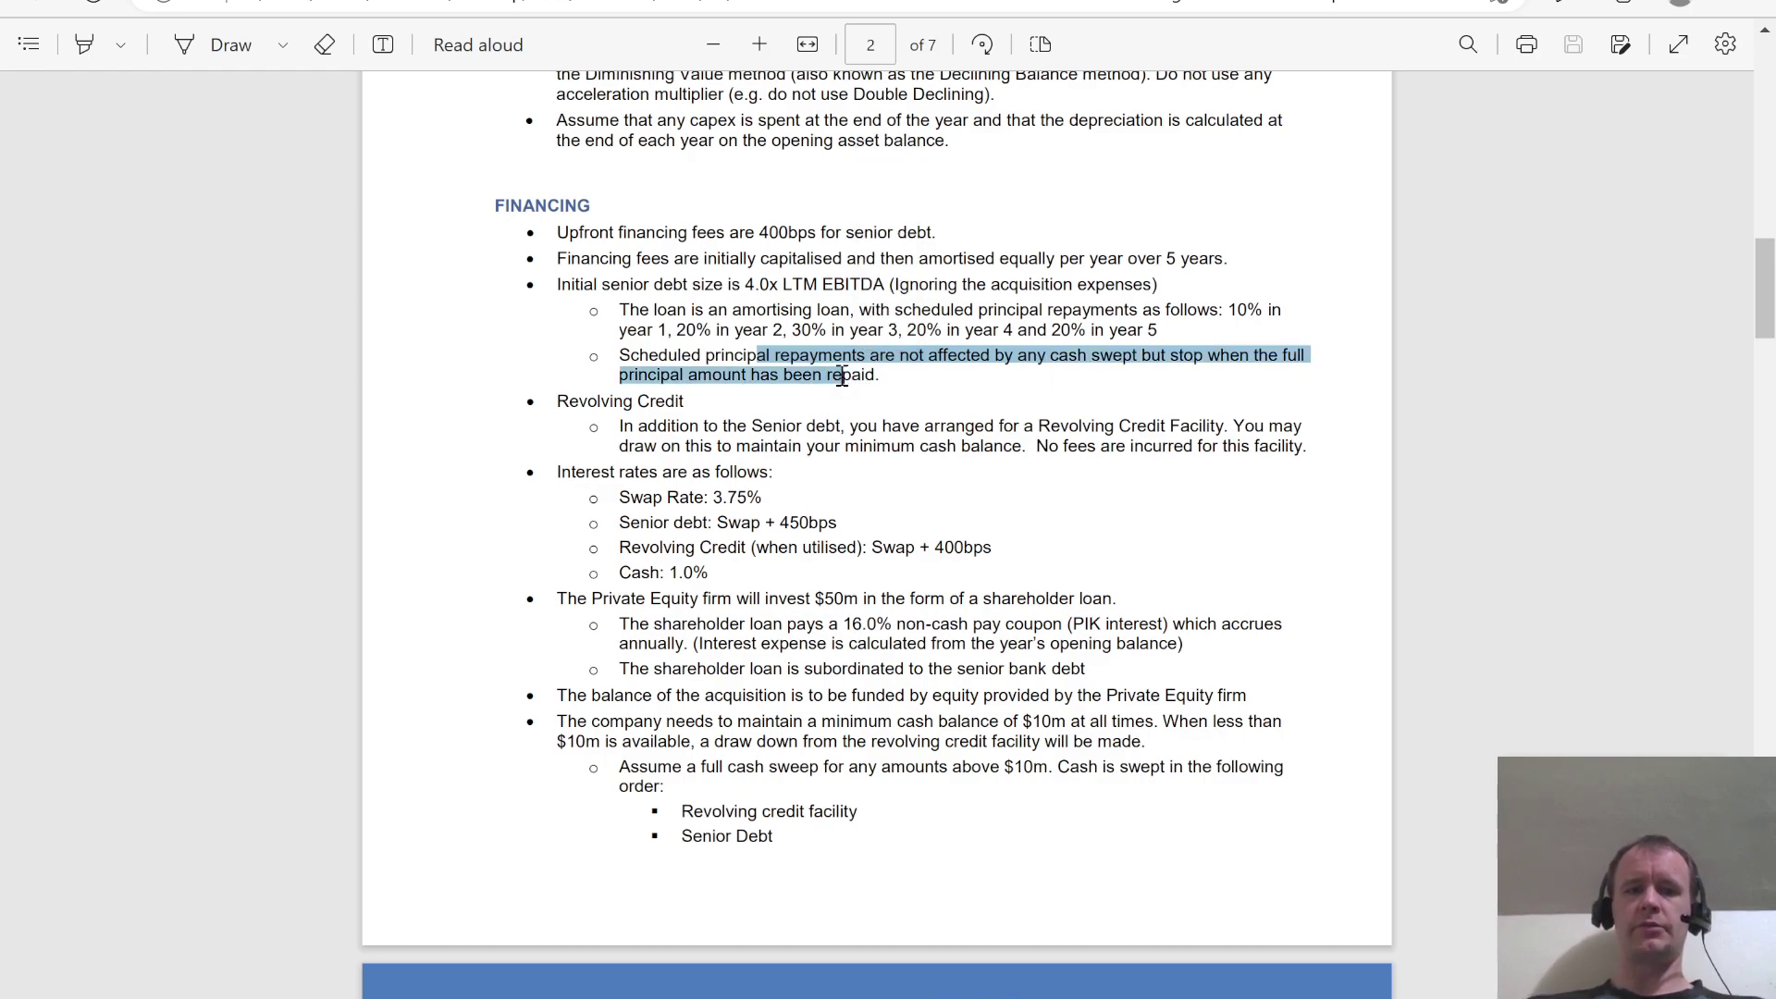
Return to the Excel model, enter a test cash sweep of -10 in E142 and check its effect on the 2018F closing balance in I143
key(alt+Tab)
scroll(614, 780, down, 2)
click(558, 788)
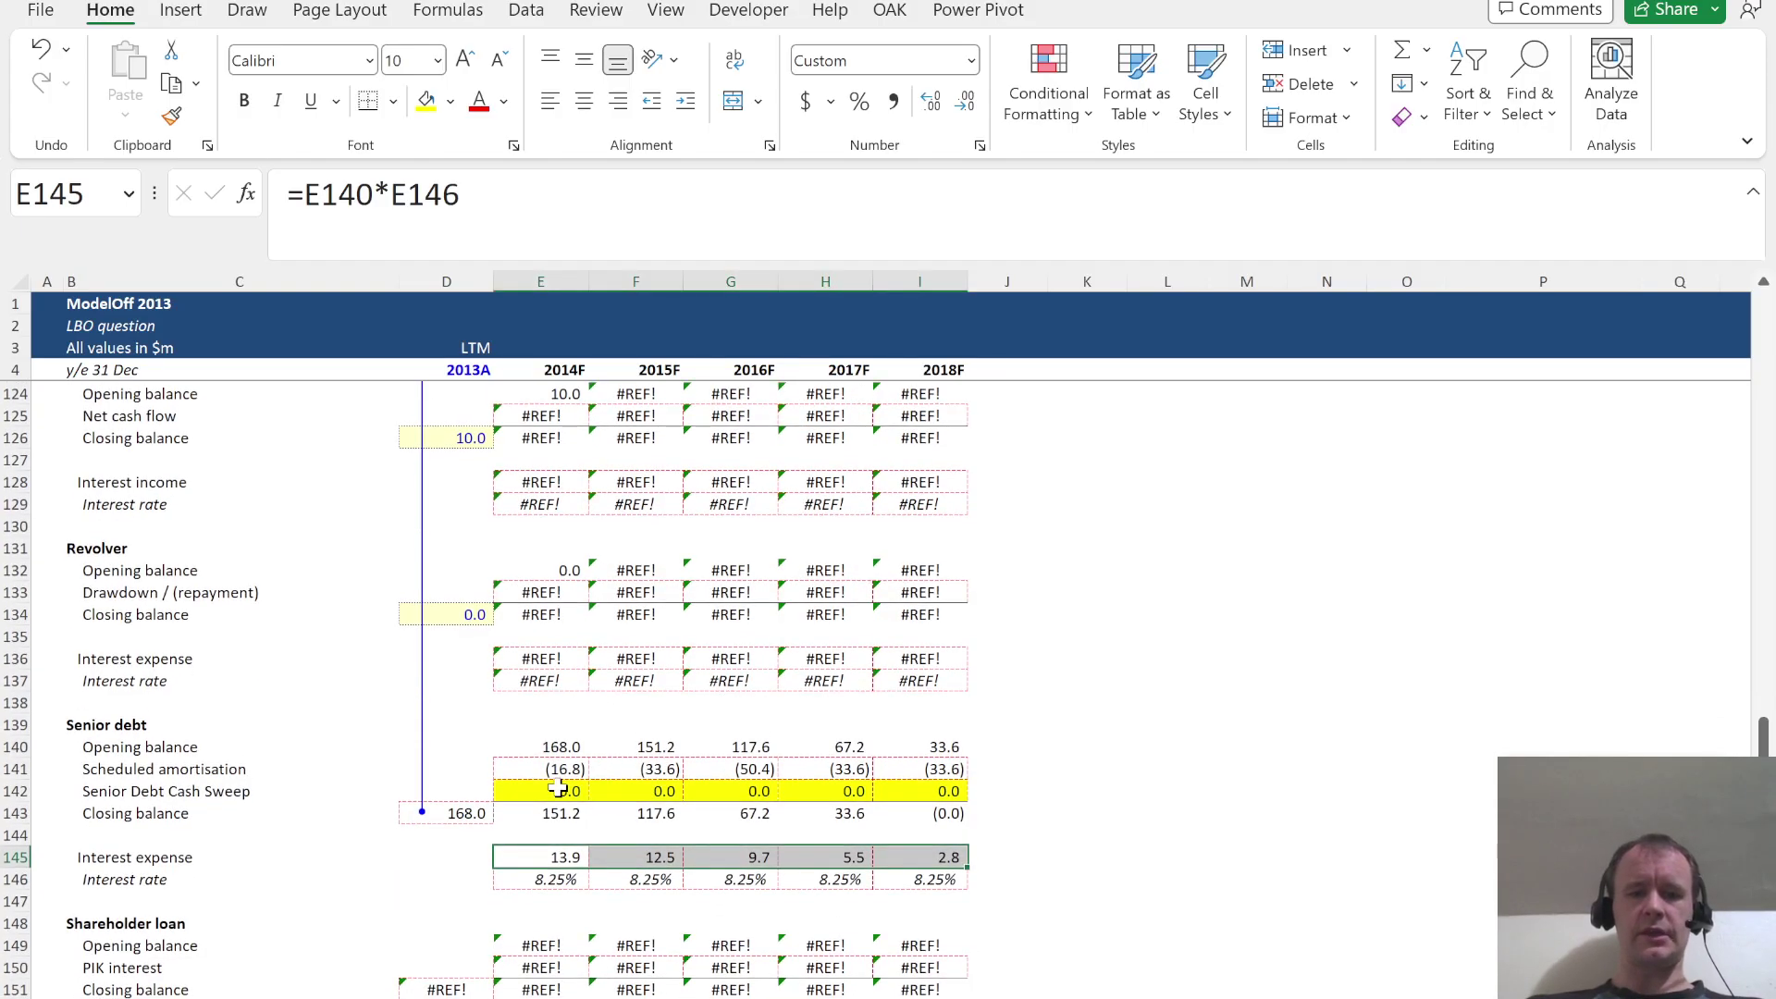
text(-10)
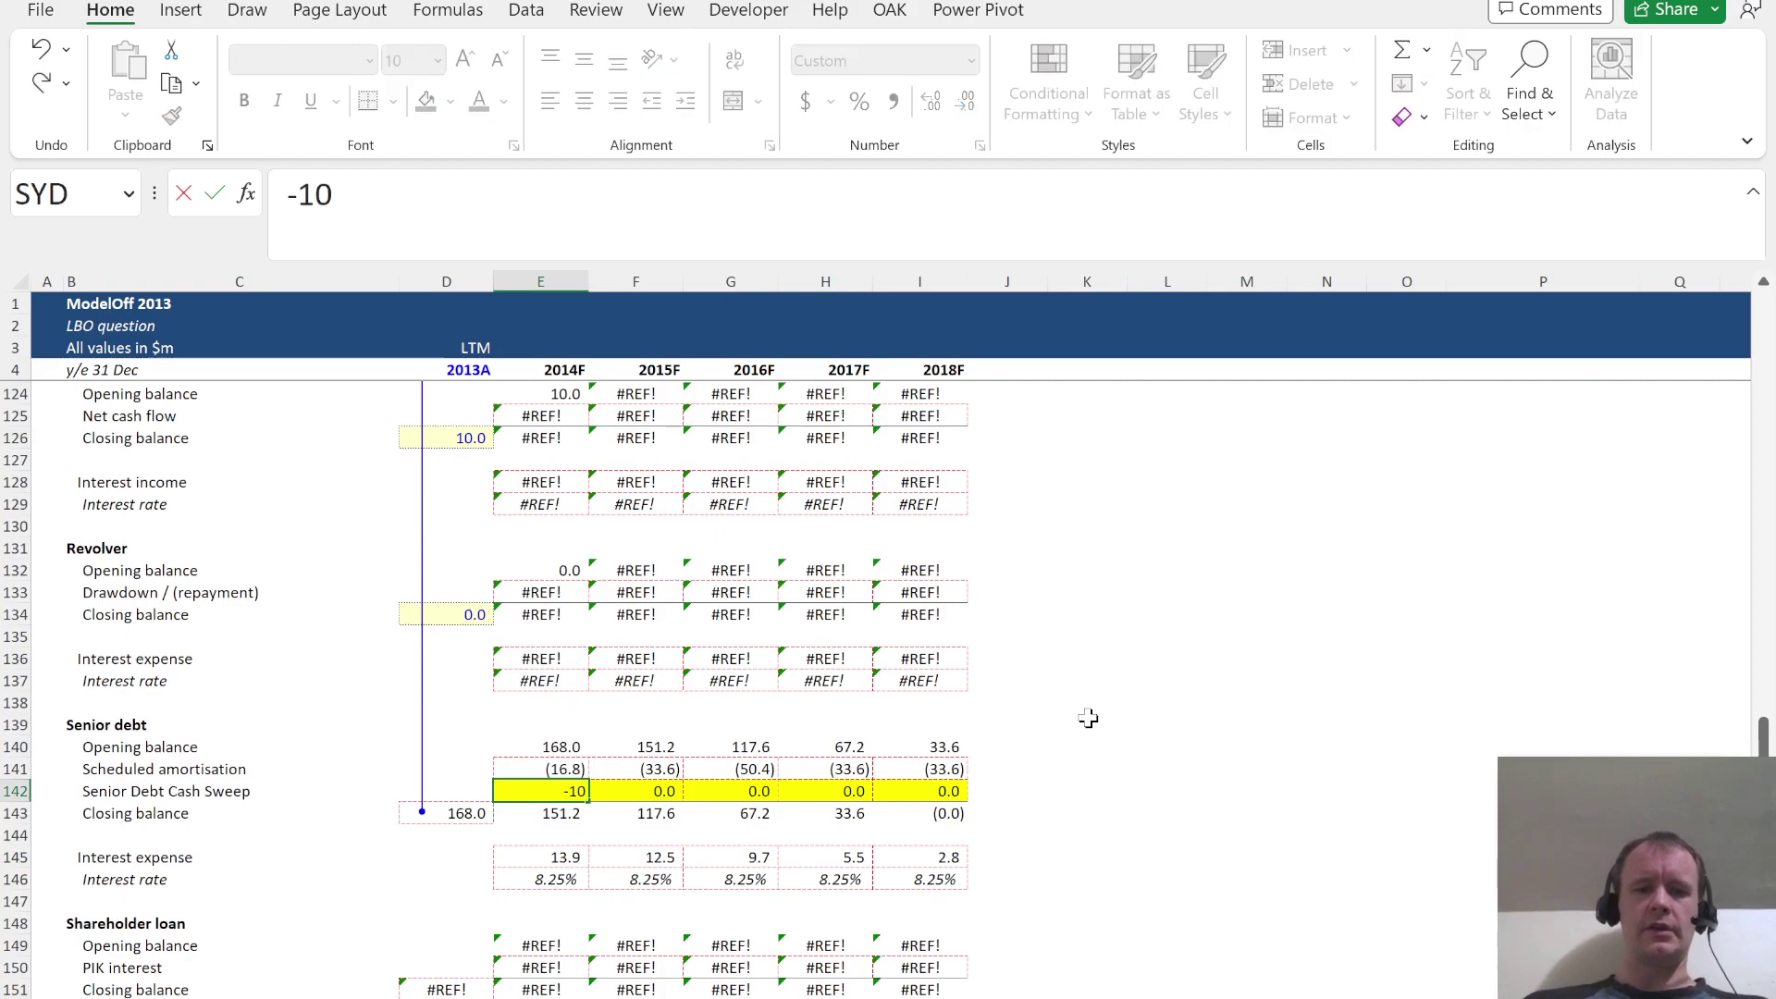
key(ctrl+Return)
key(Up)
key(Right)
key(Right)
key(Right)
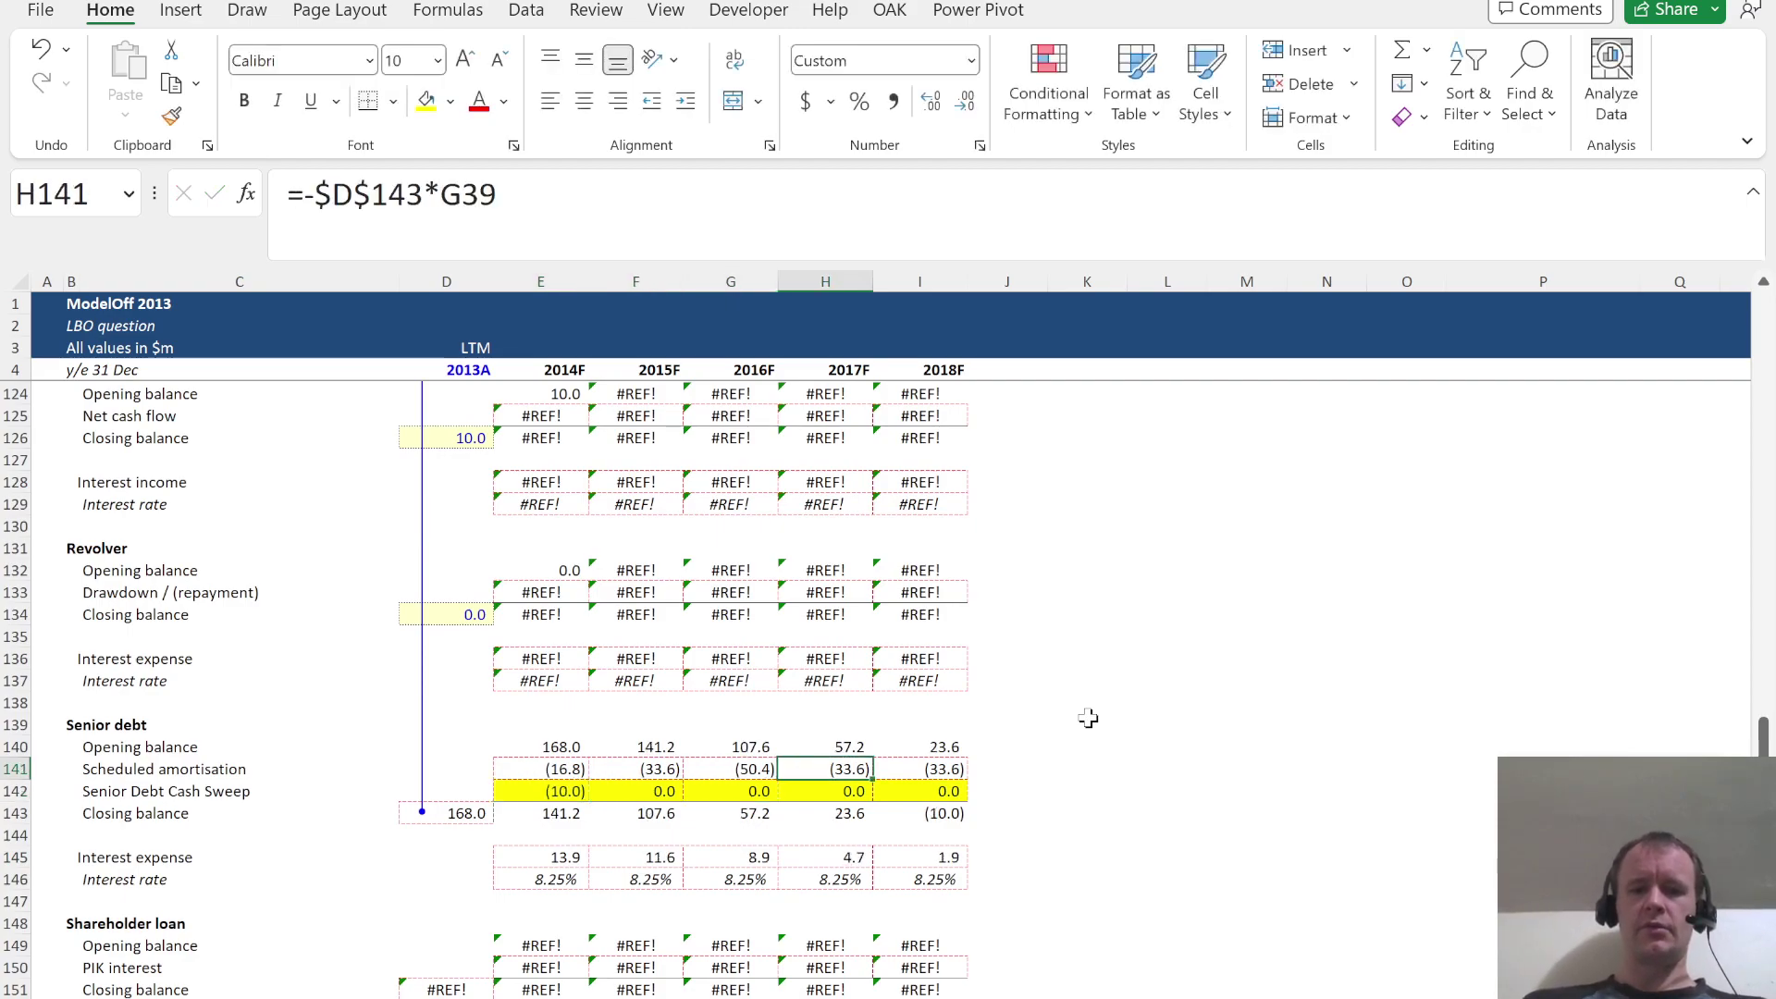
key(Right)
key(ctrl+shift+Left)
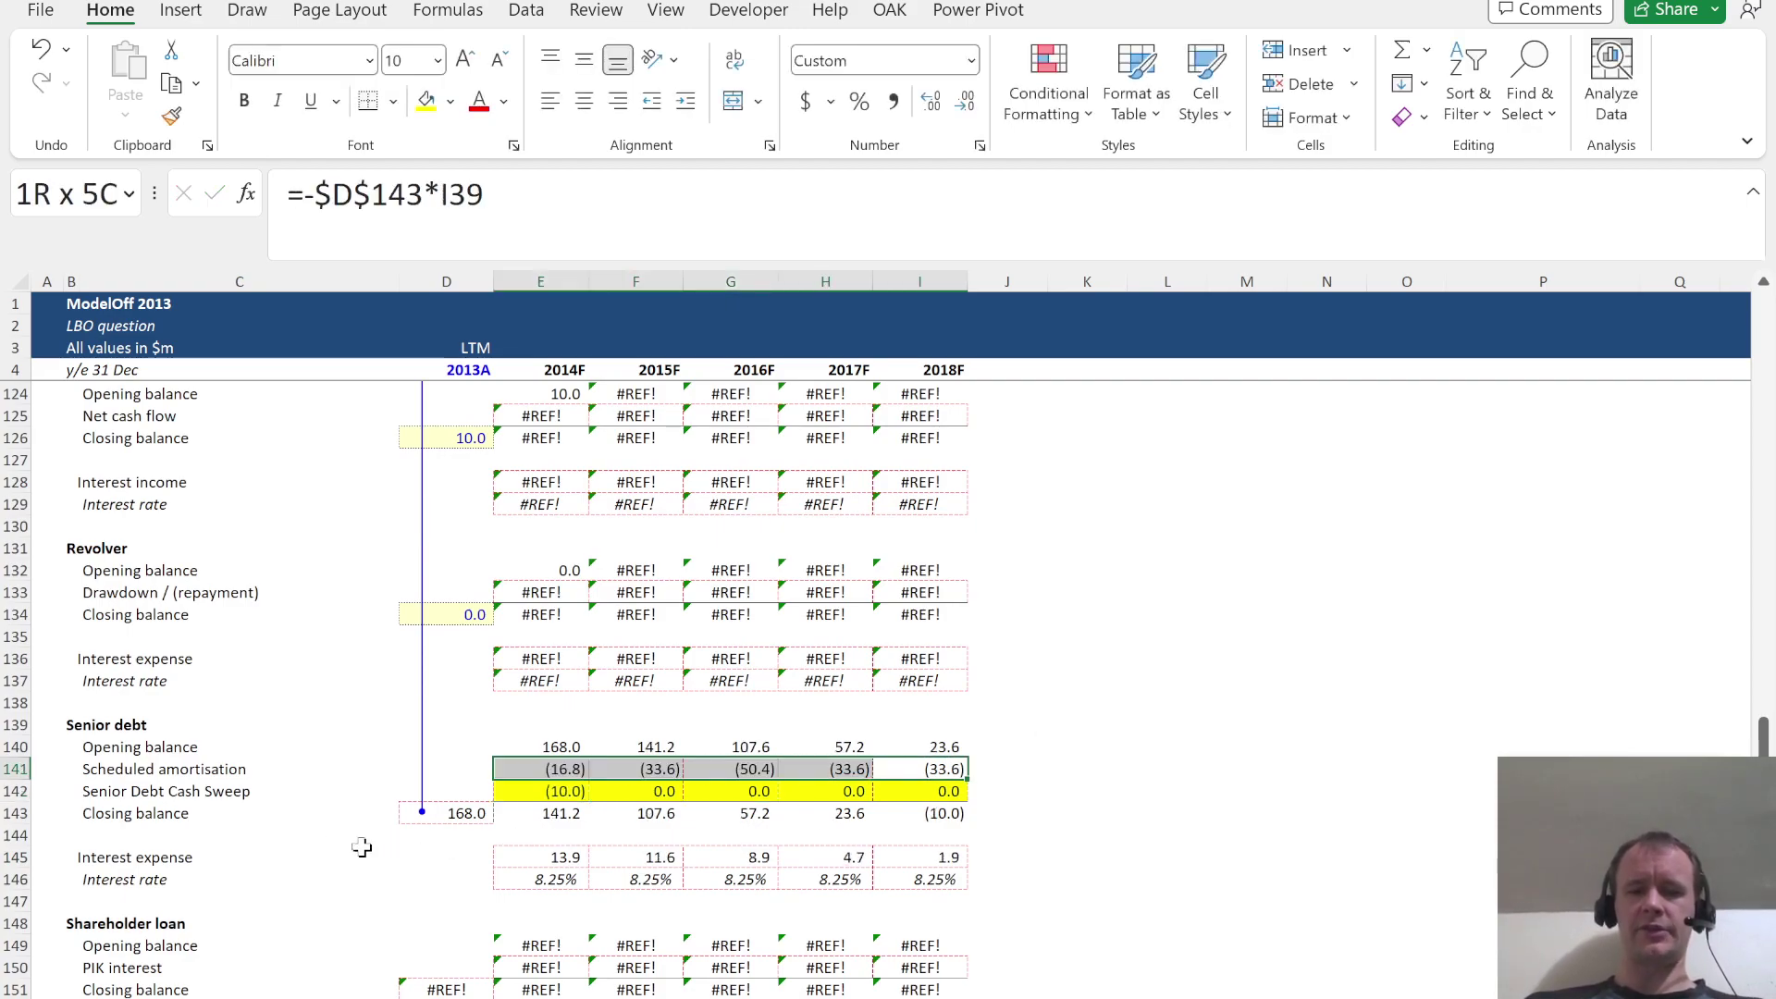
click(946, 811)
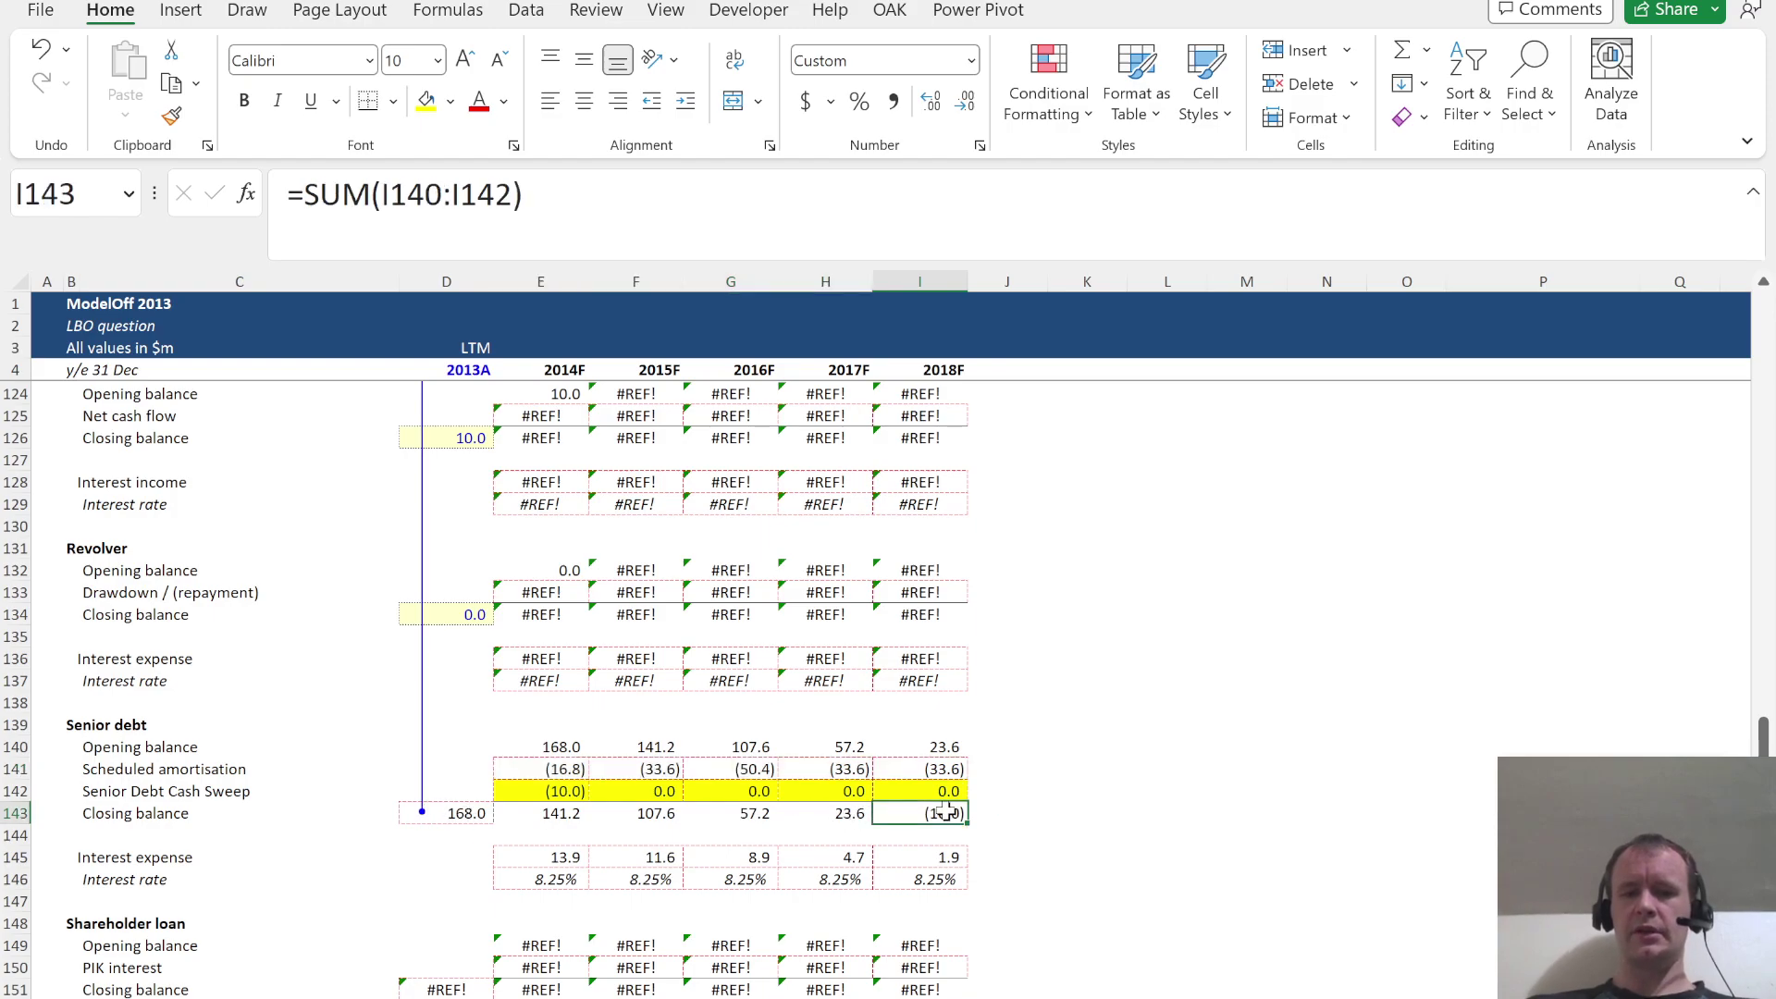
Cap the 2014F Scheduled amortisation in E141 at the opening balance with =-MIN($D$143*E39,E140)
click(532, 751)
click(520, 776)
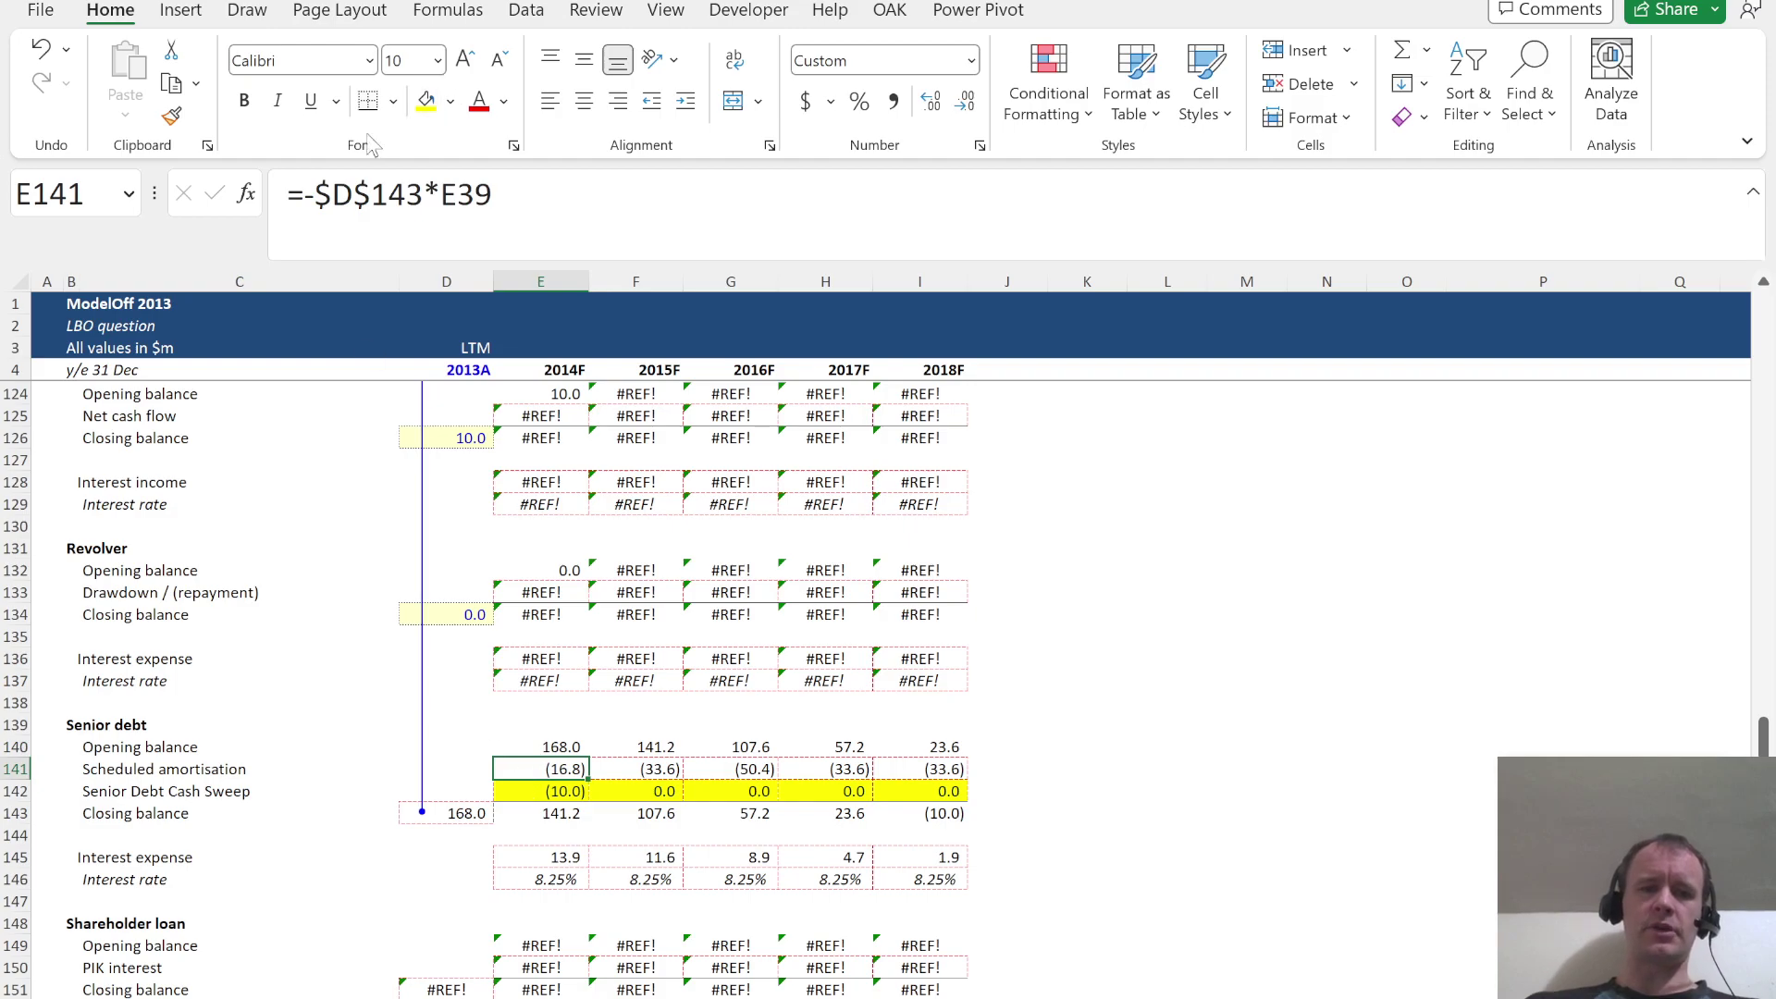
click(306, 200)
text(min)
key(Tab)
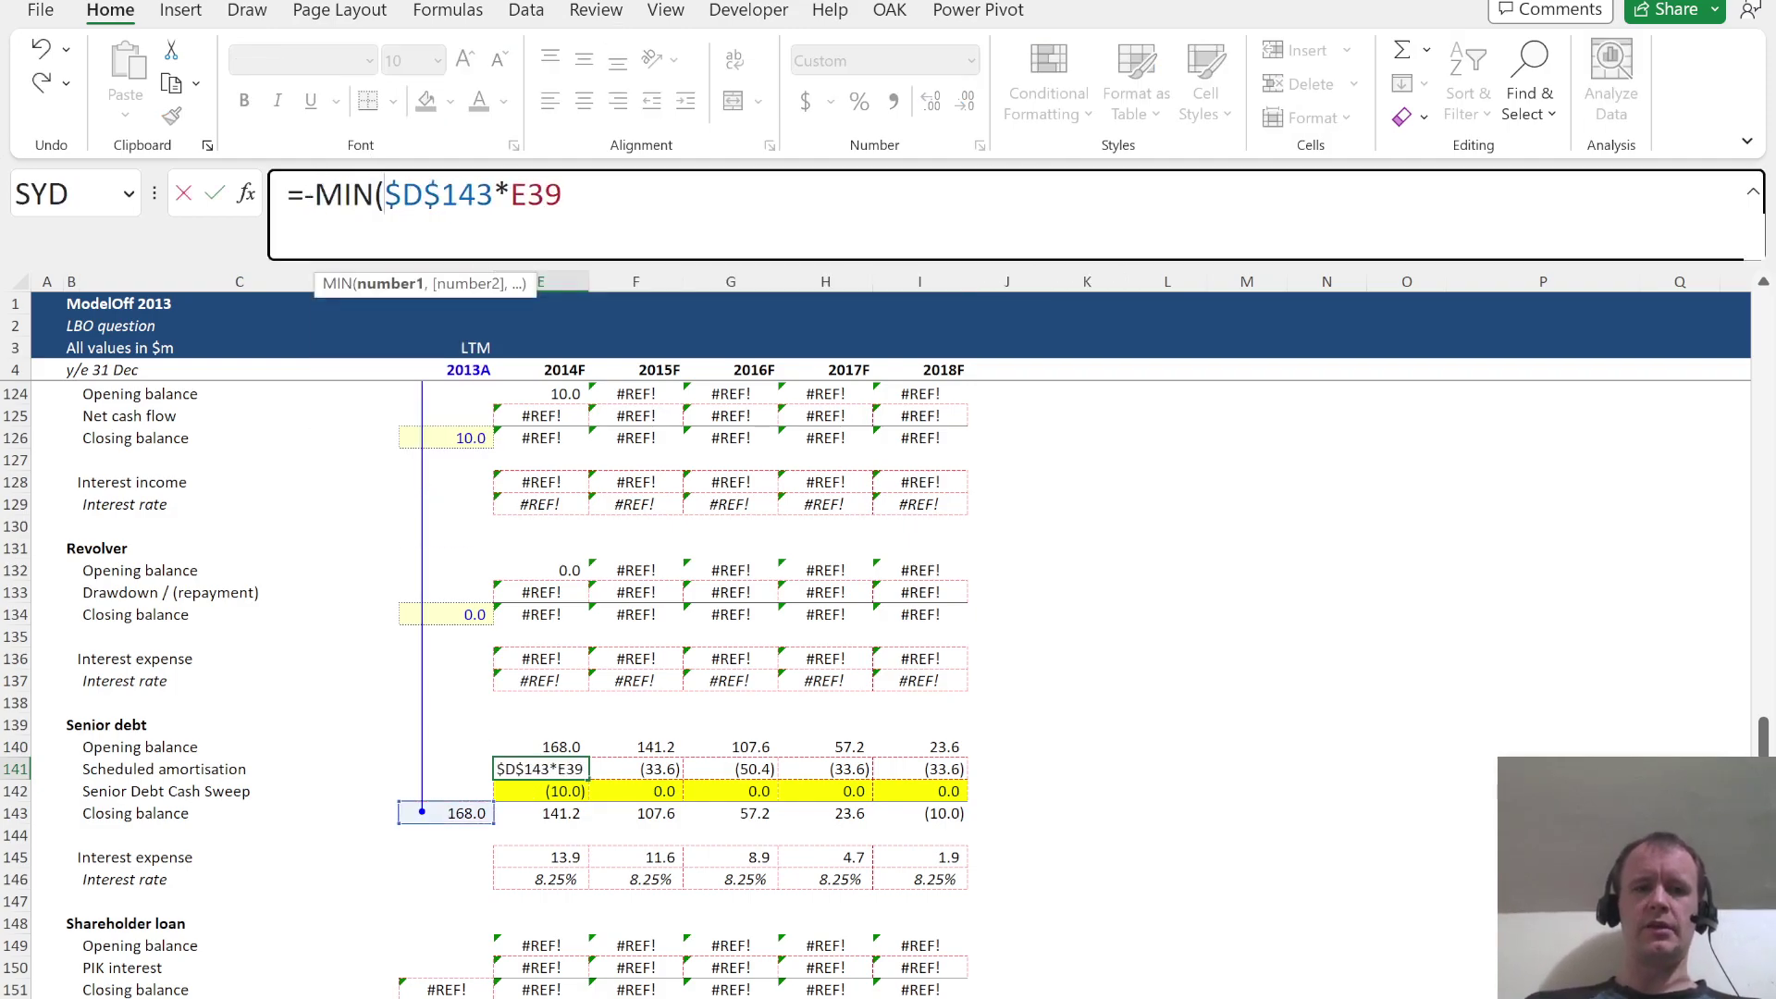
click(607, 190)
text(,)
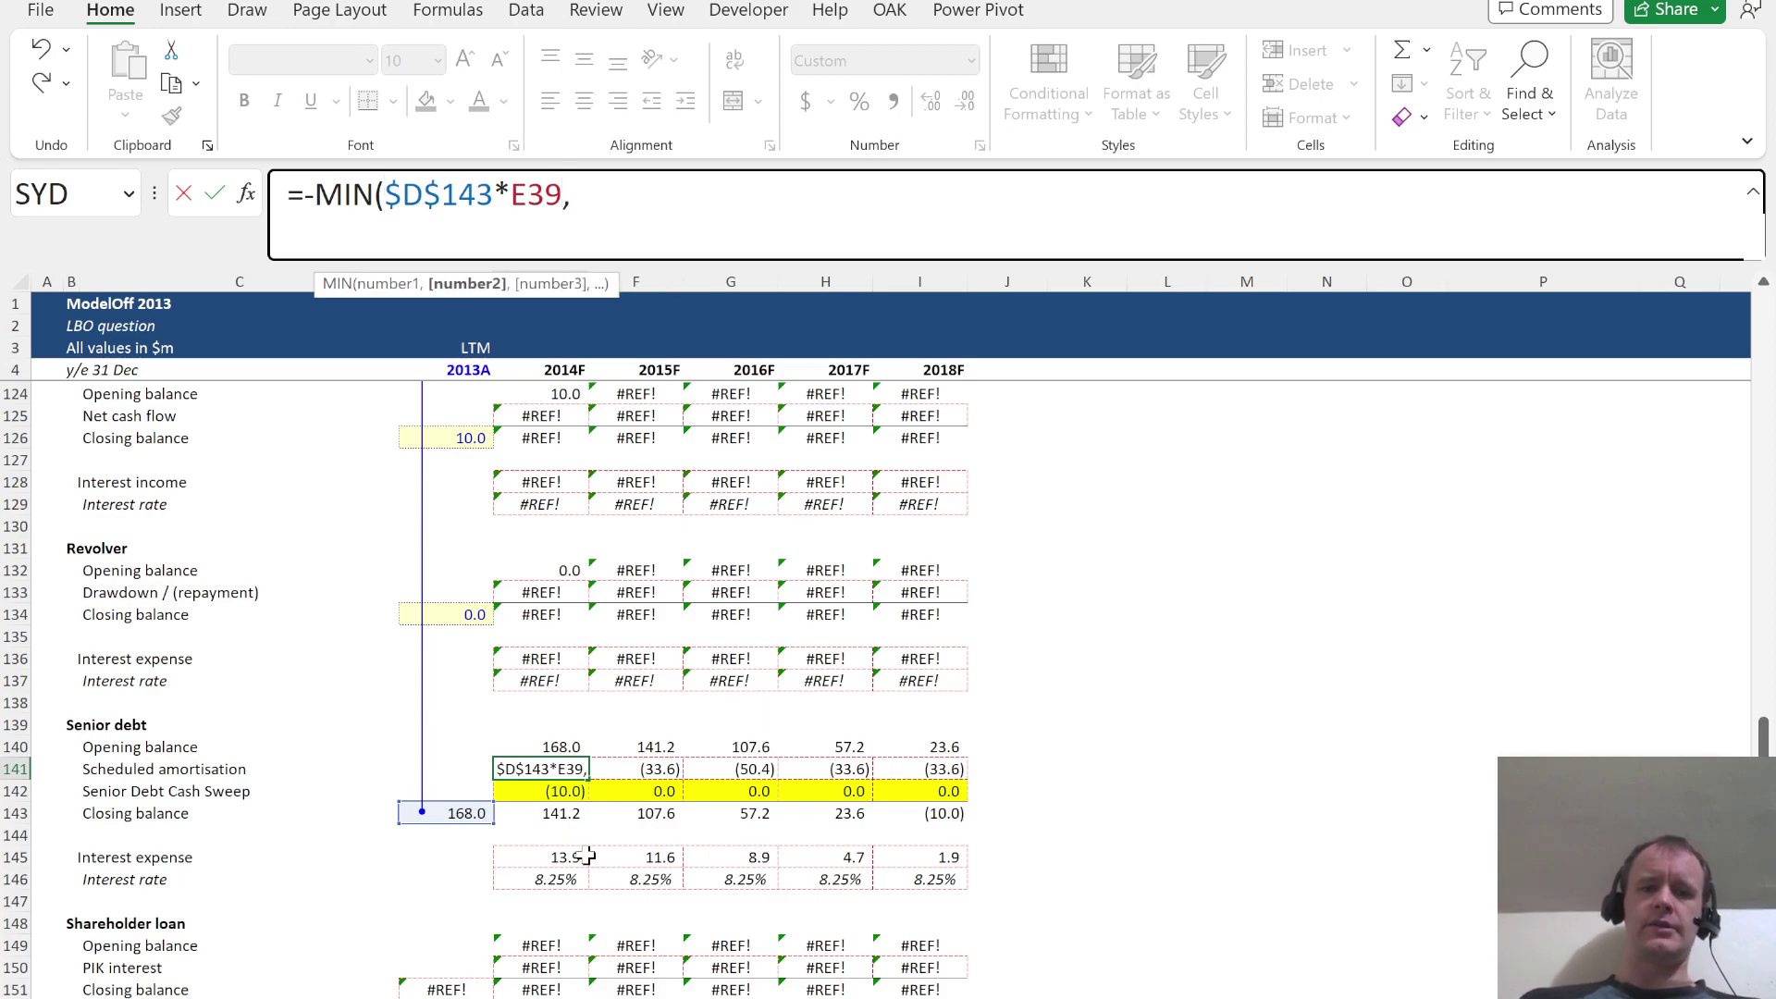
click(552, 747)
text())
key(ctrl+Return)
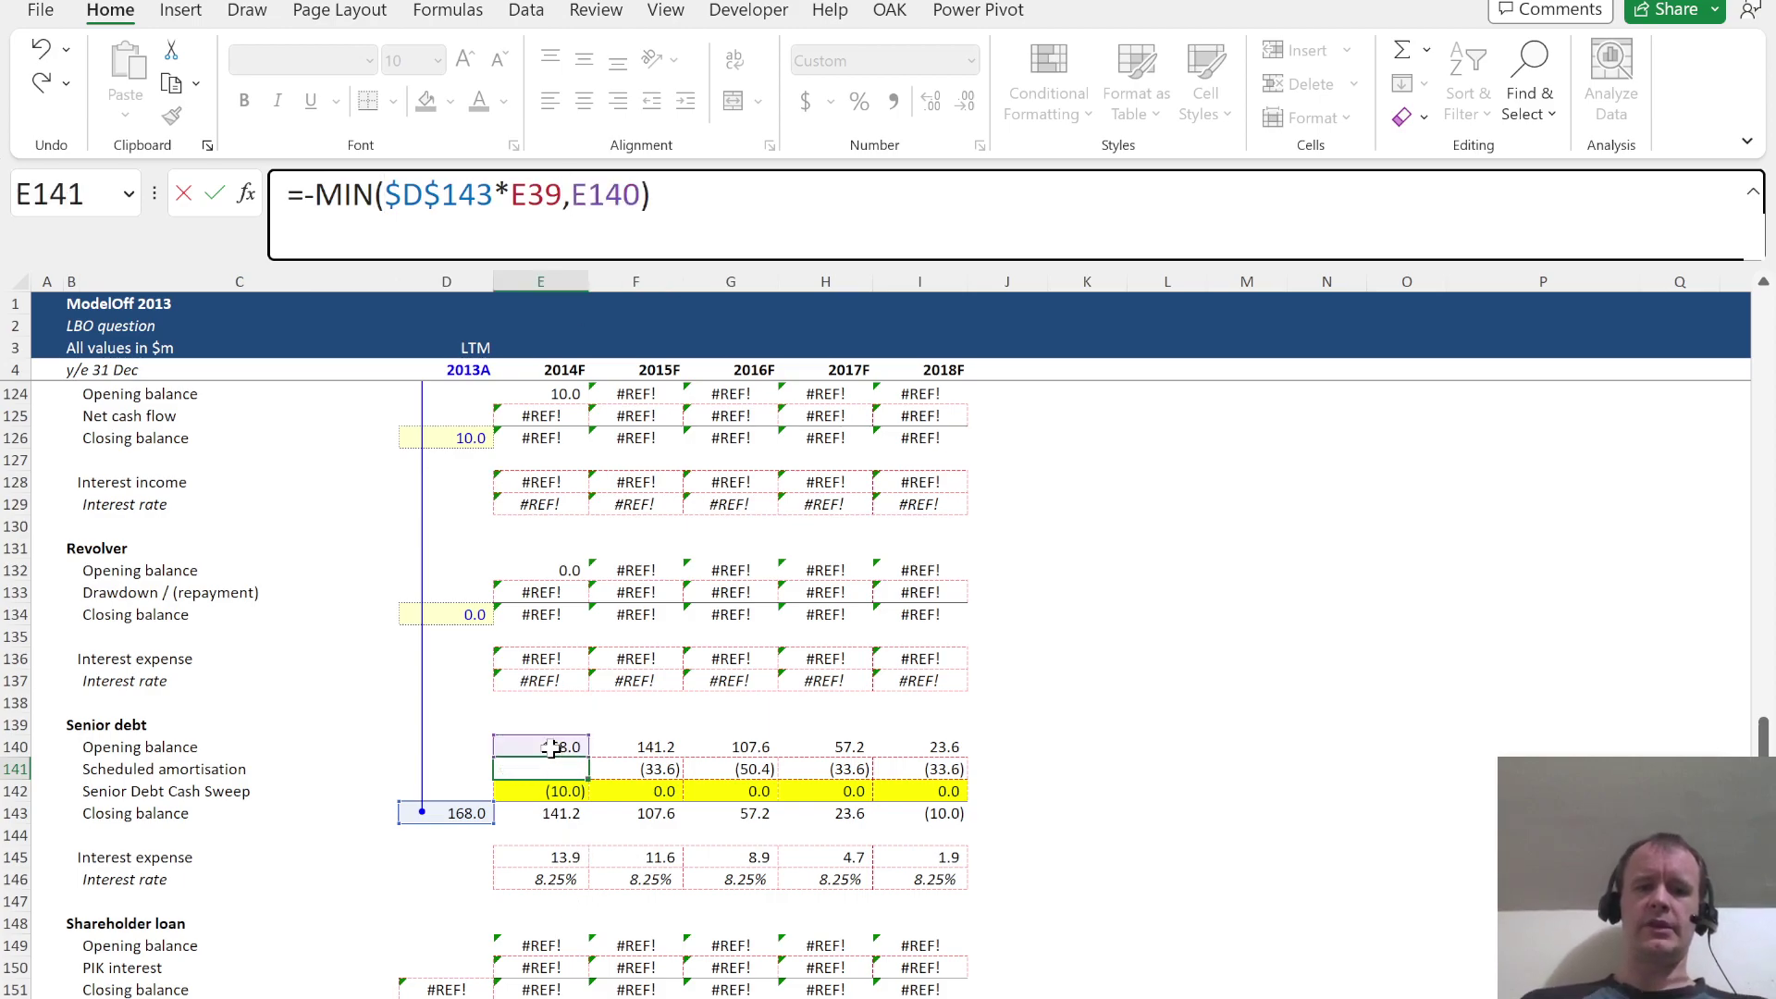
Copy the capped Scheduled amortisation formula from E141 across to 2018F, filling E141:I141
key(shift+Right)
key(shift+Right)
key(shift+Right)
key(shift+Right)
key(ctrl+r)
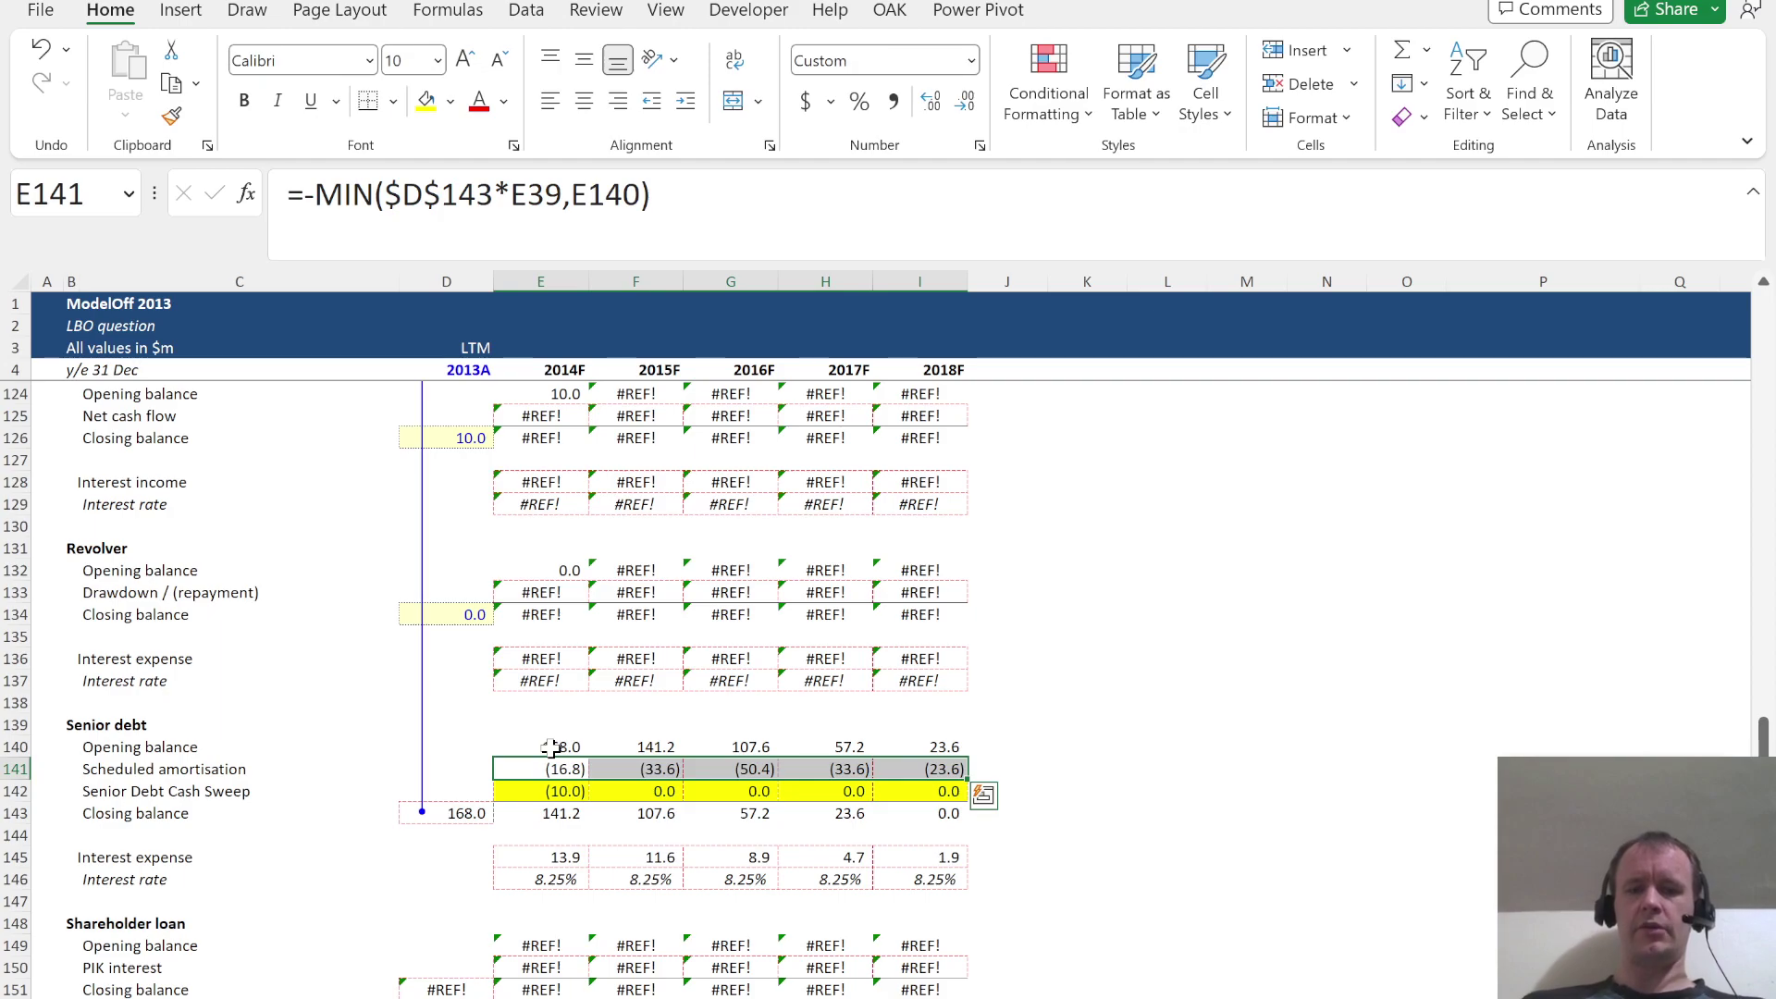
Reset the 2014F Senior Debt Cash Sweep in E142 to 0
key(Down)
text(0)
key(ctrl+Return)
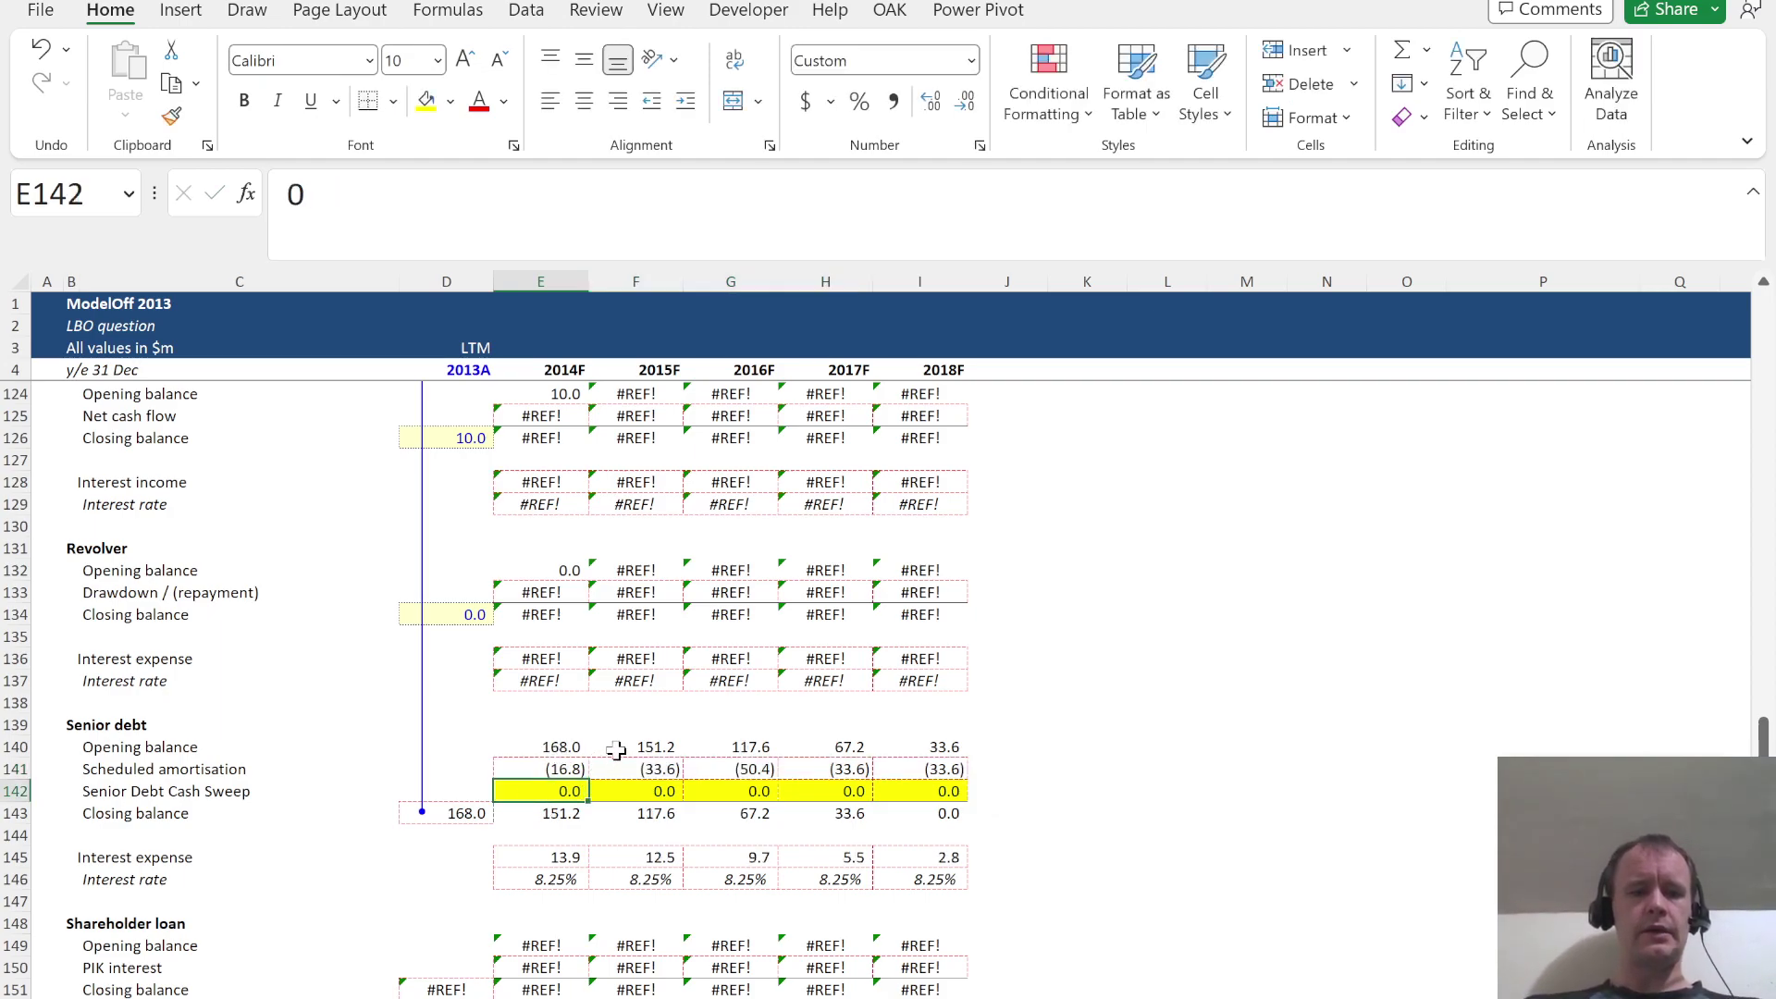
Link the 2013A shareholder loan closing balance in D151 to the shareholder loan amount in D24 of the Sources table
scroll(616, 750, down, 3)
click(432, 798)
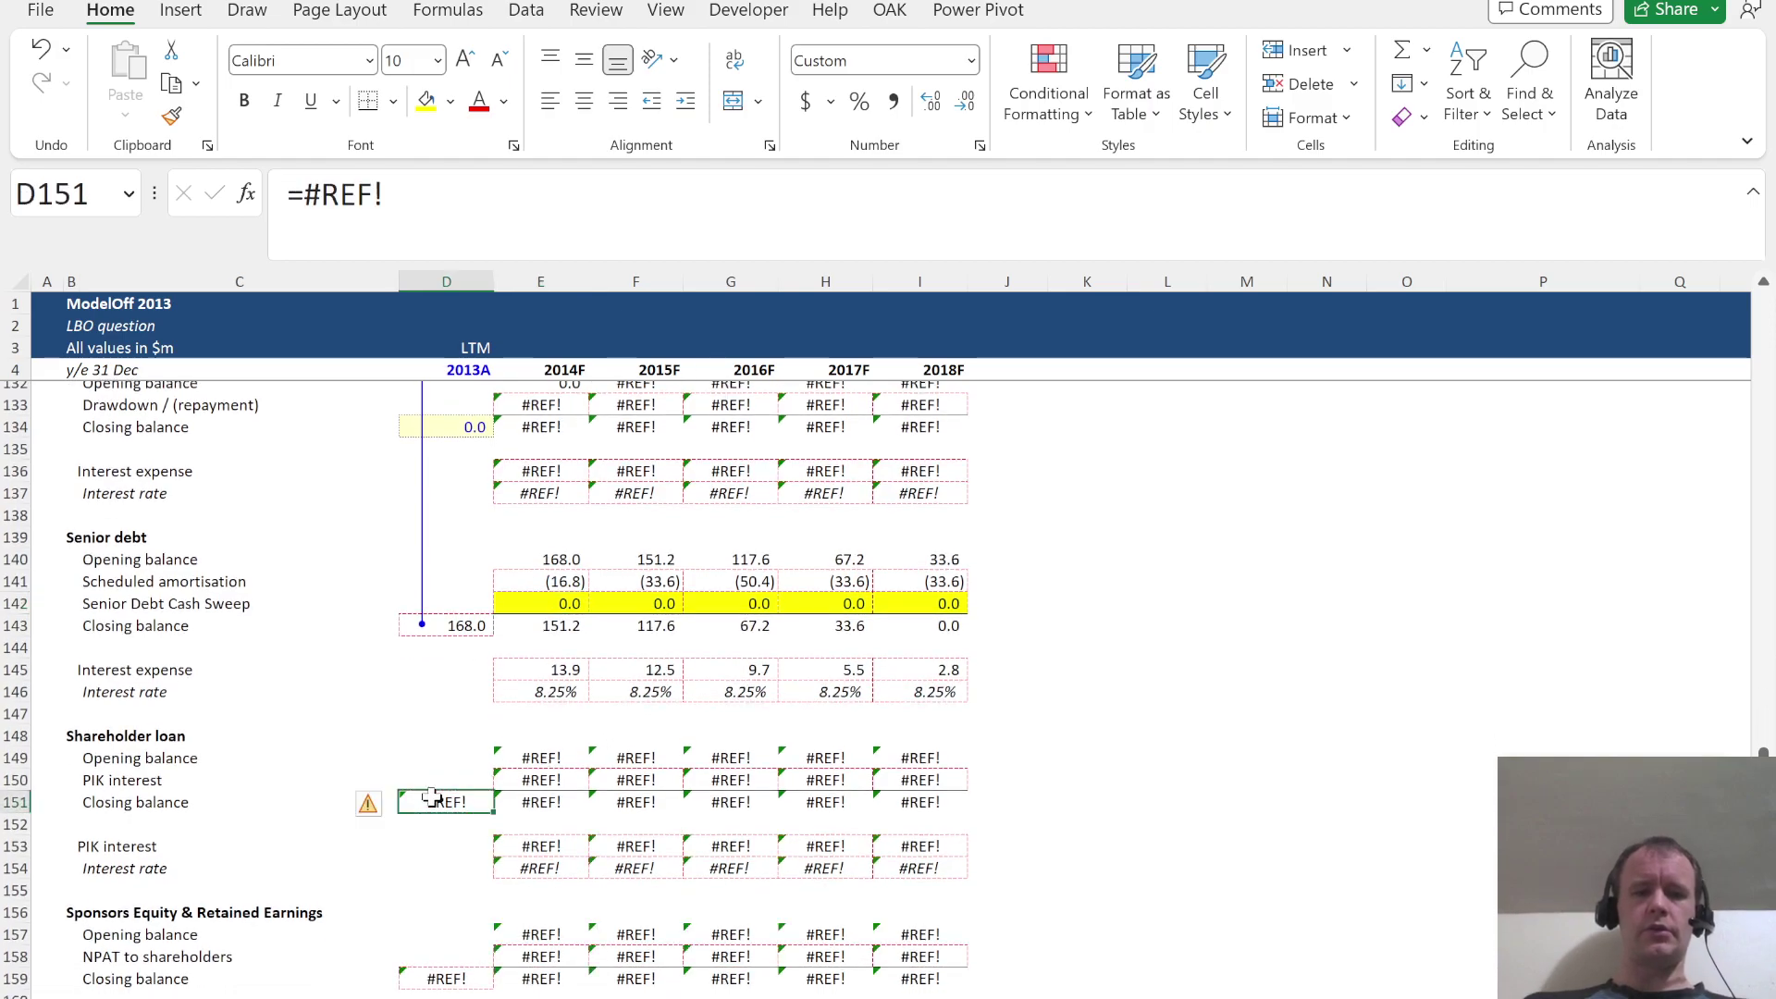
text(=)
scroll(432, 798, up, 20)
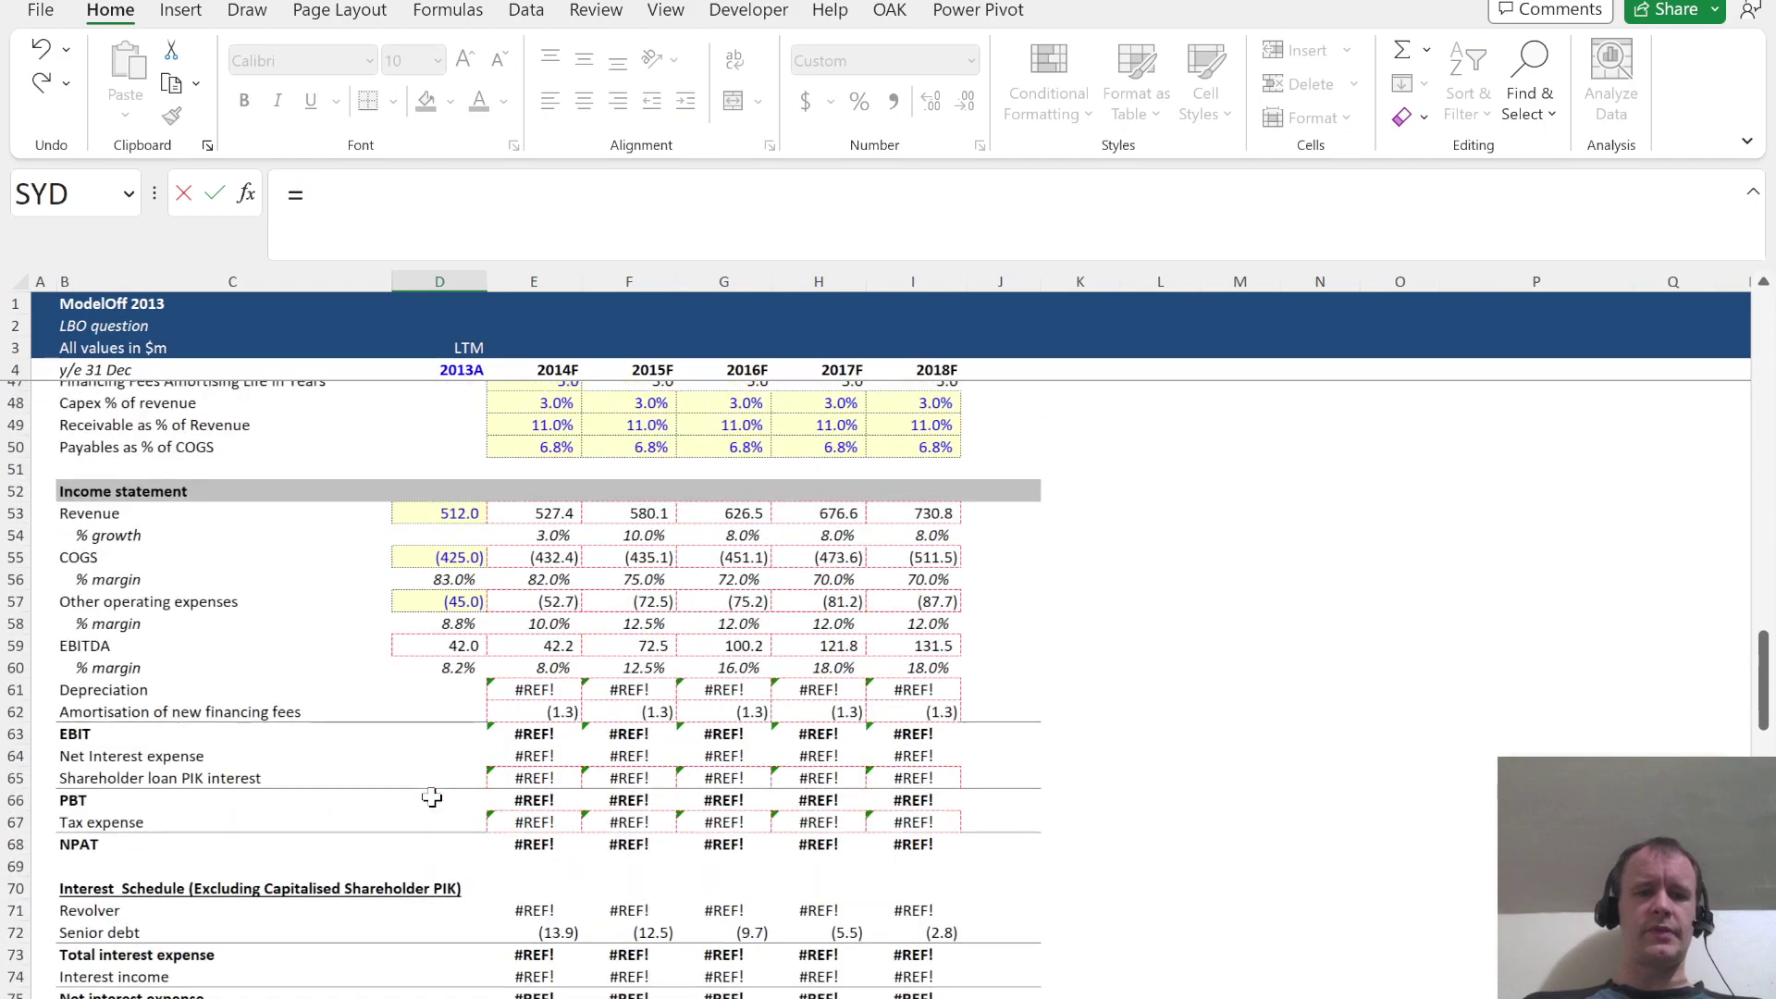
scroll(432, 797, up, 10)
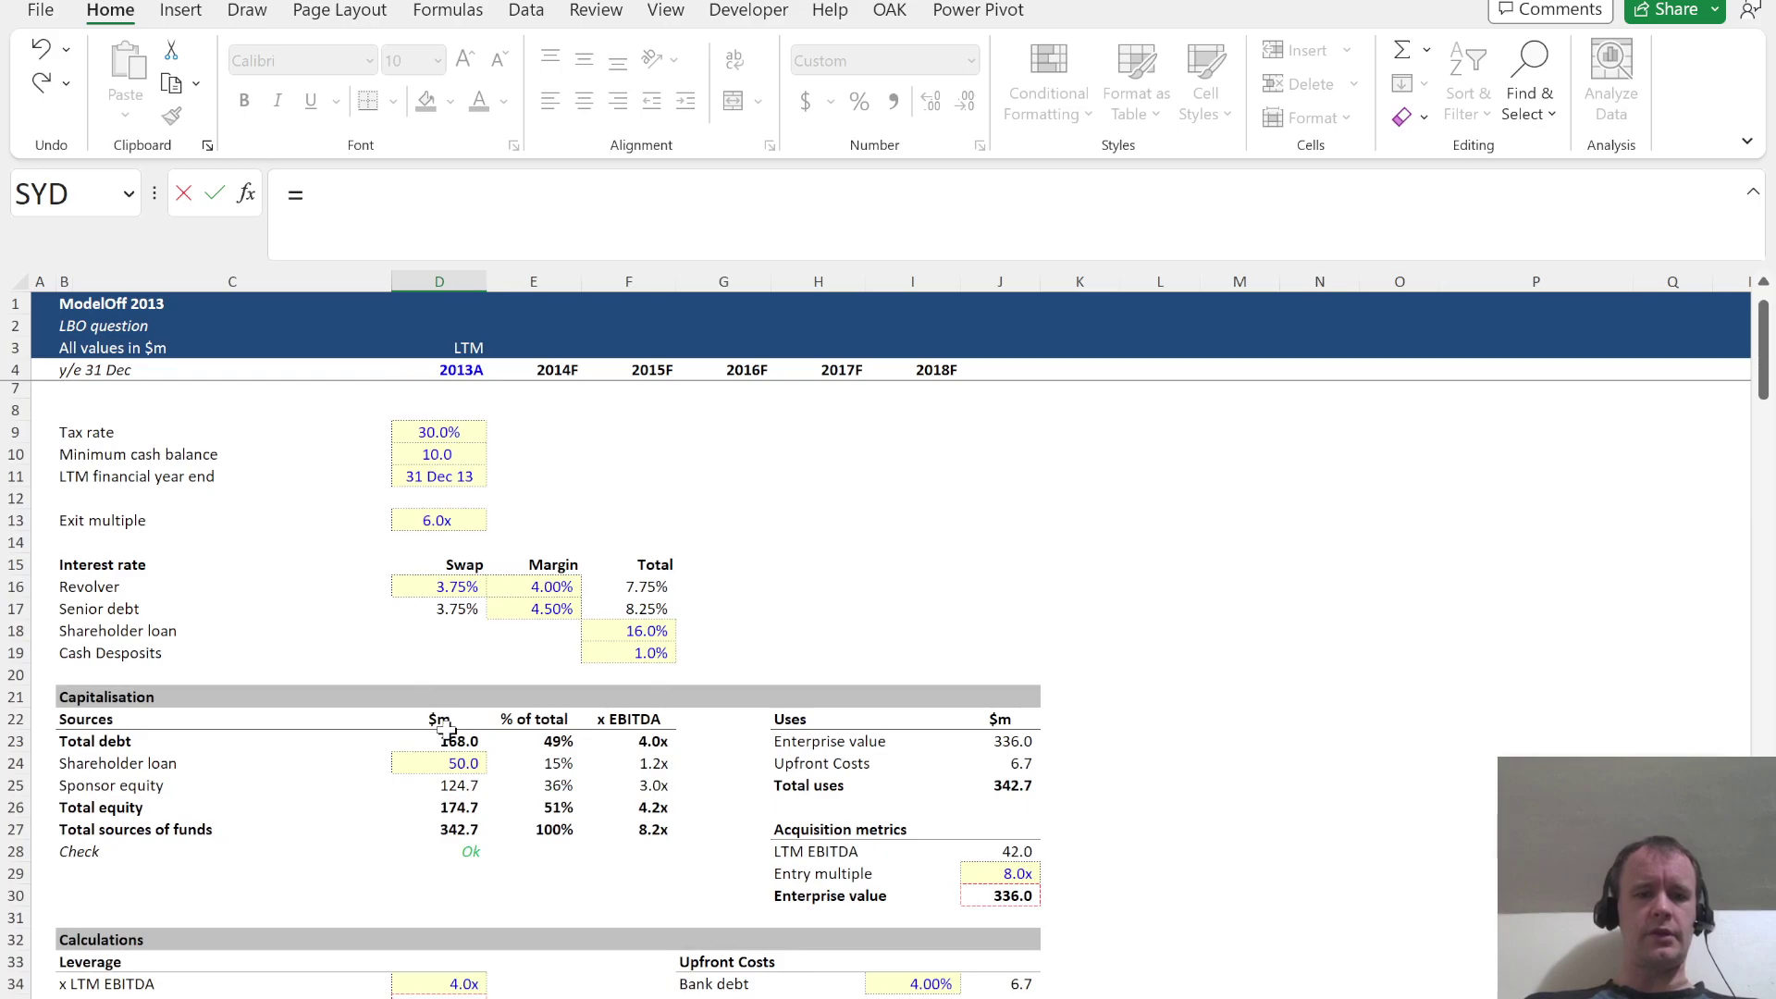
click(451, 768)
key(Return)
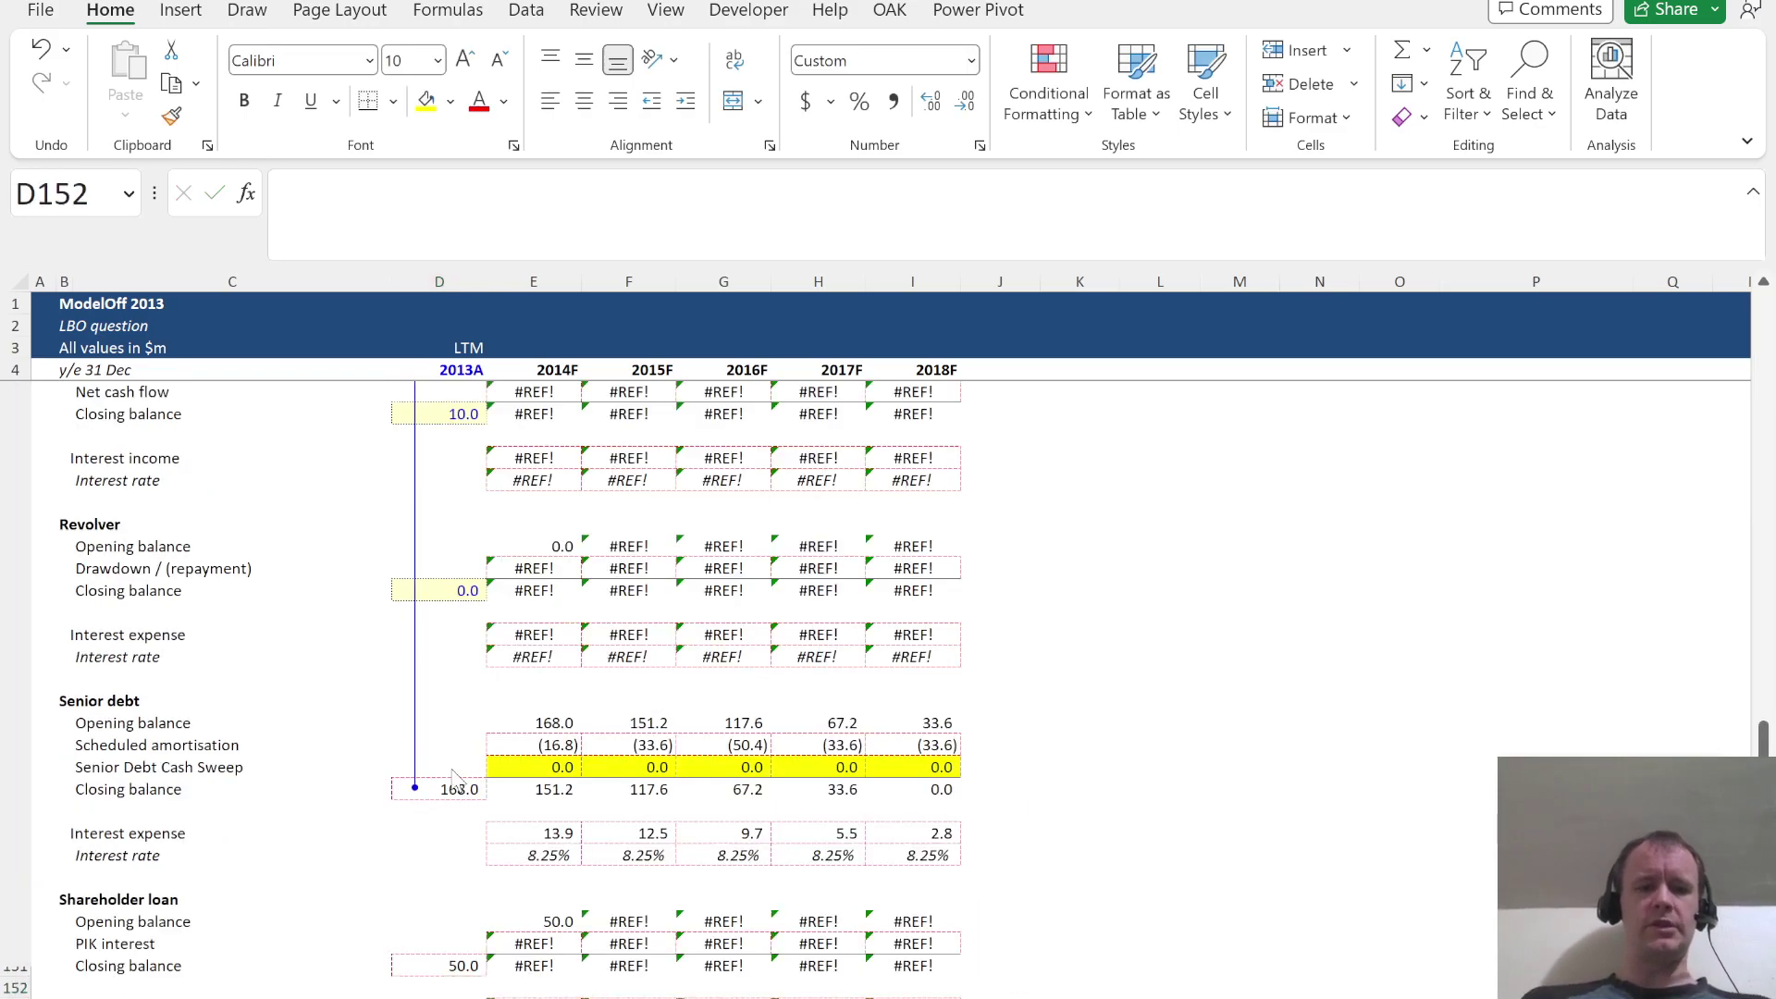
Switch to the case study PDF and review the shareholder loan's amount, PIK coupon and interest calculation basis
key(alt+Tab)
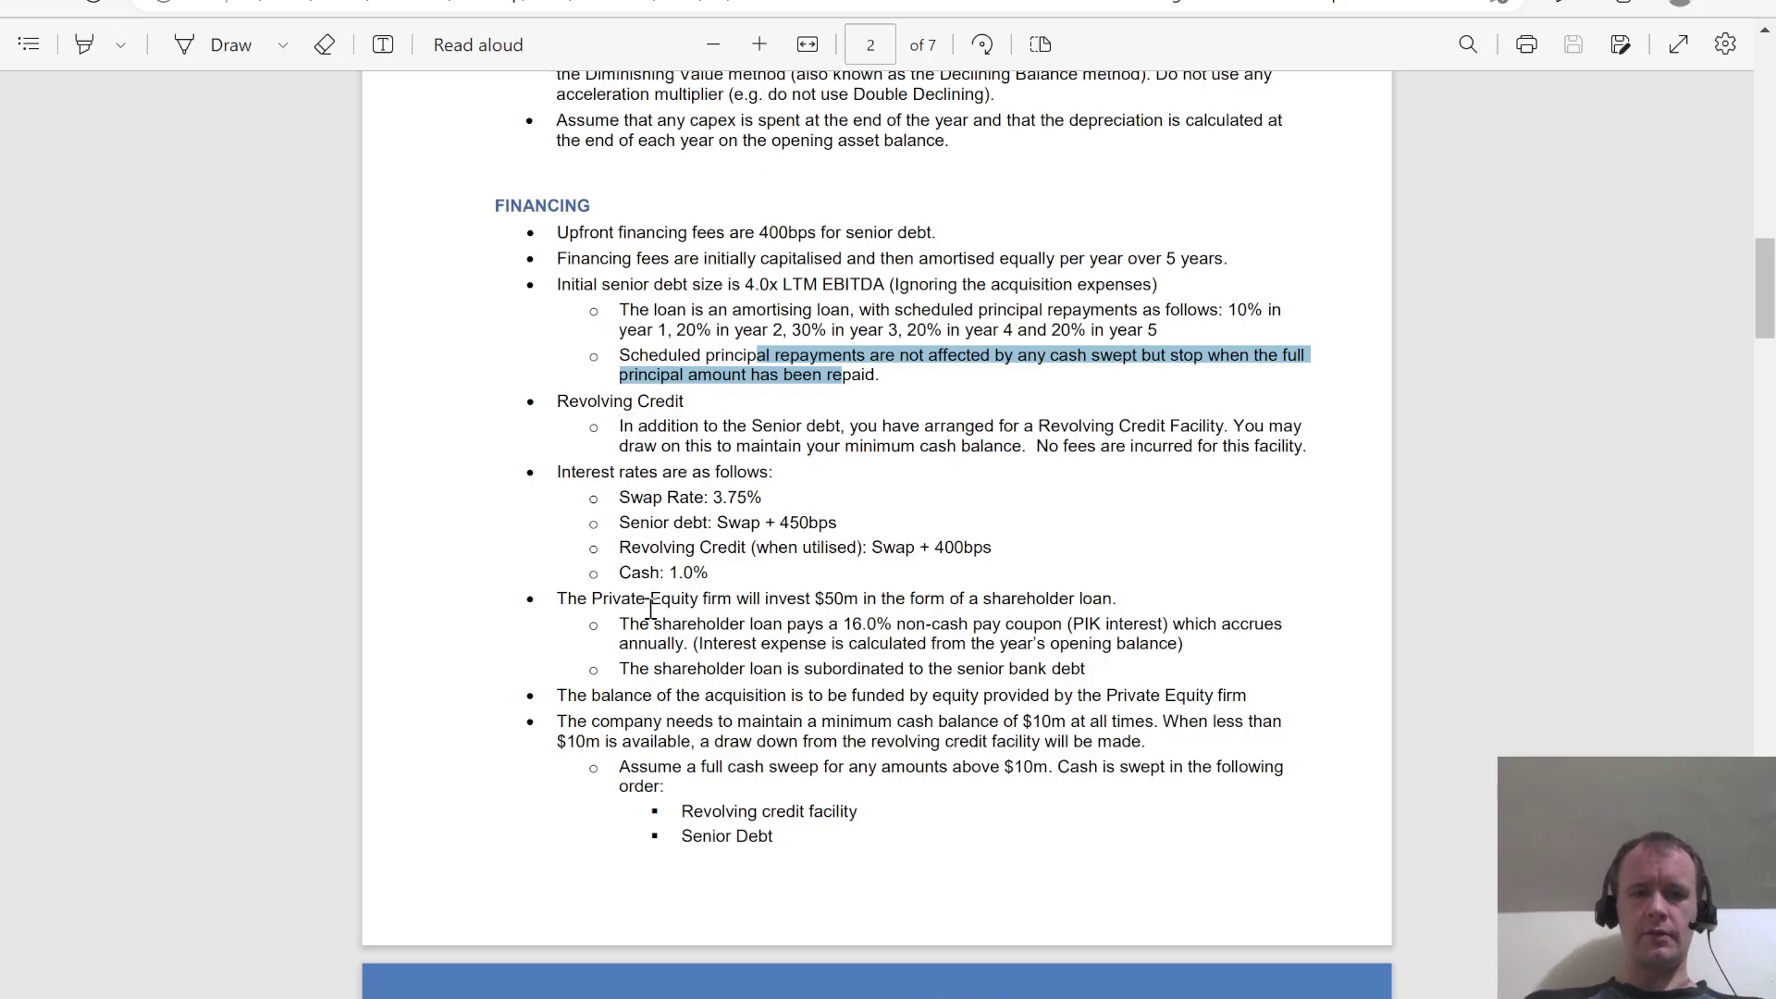
click(606, 432)
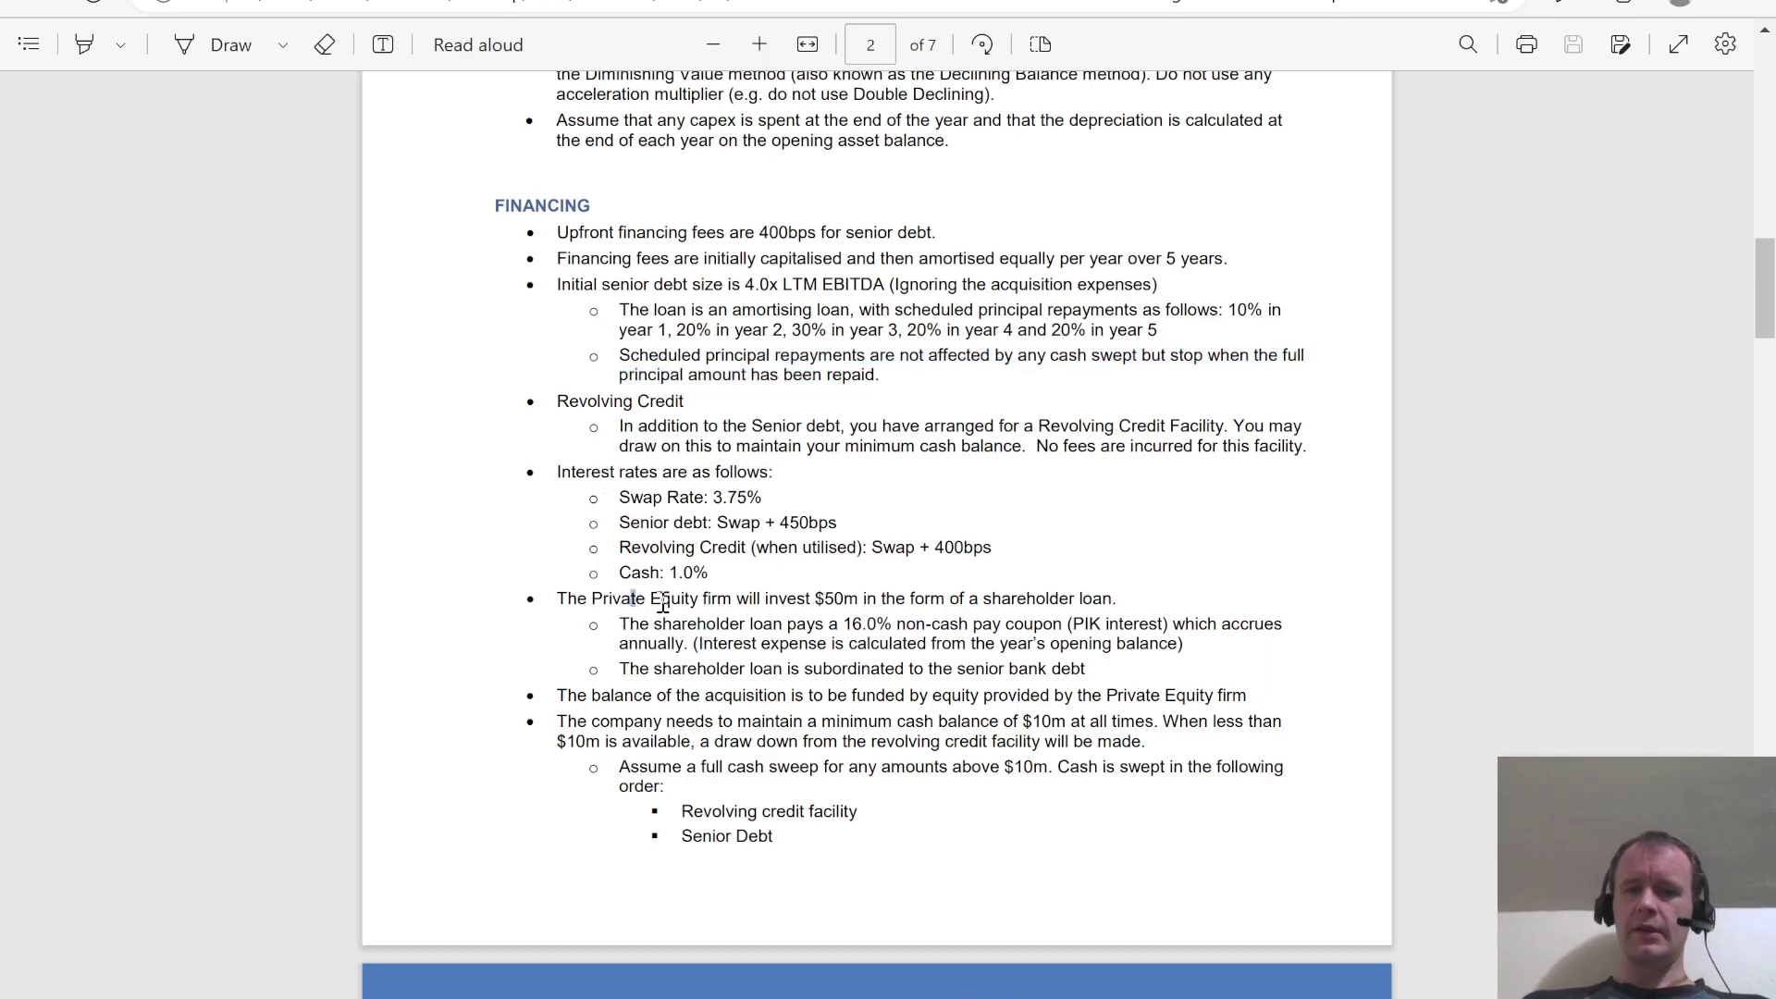
drag(652, 602, 994, 602)
click(860, 622)
drag(859, 622, 931, 628)
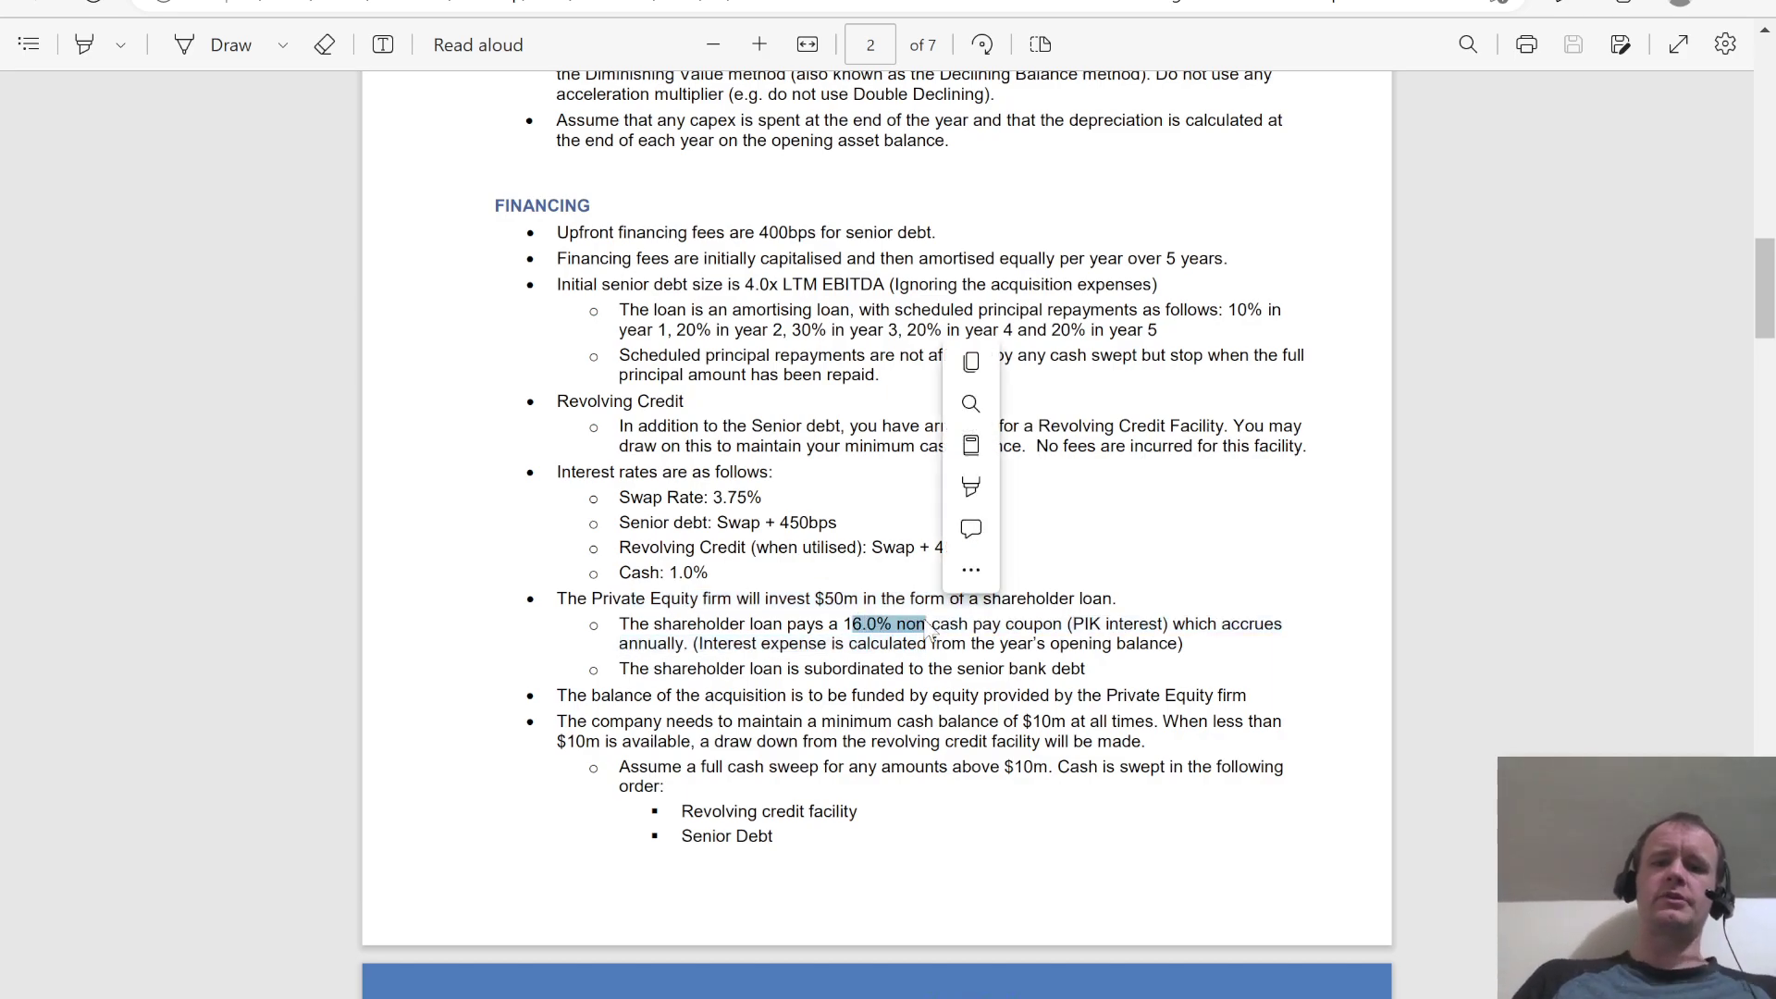
click(703, 636)
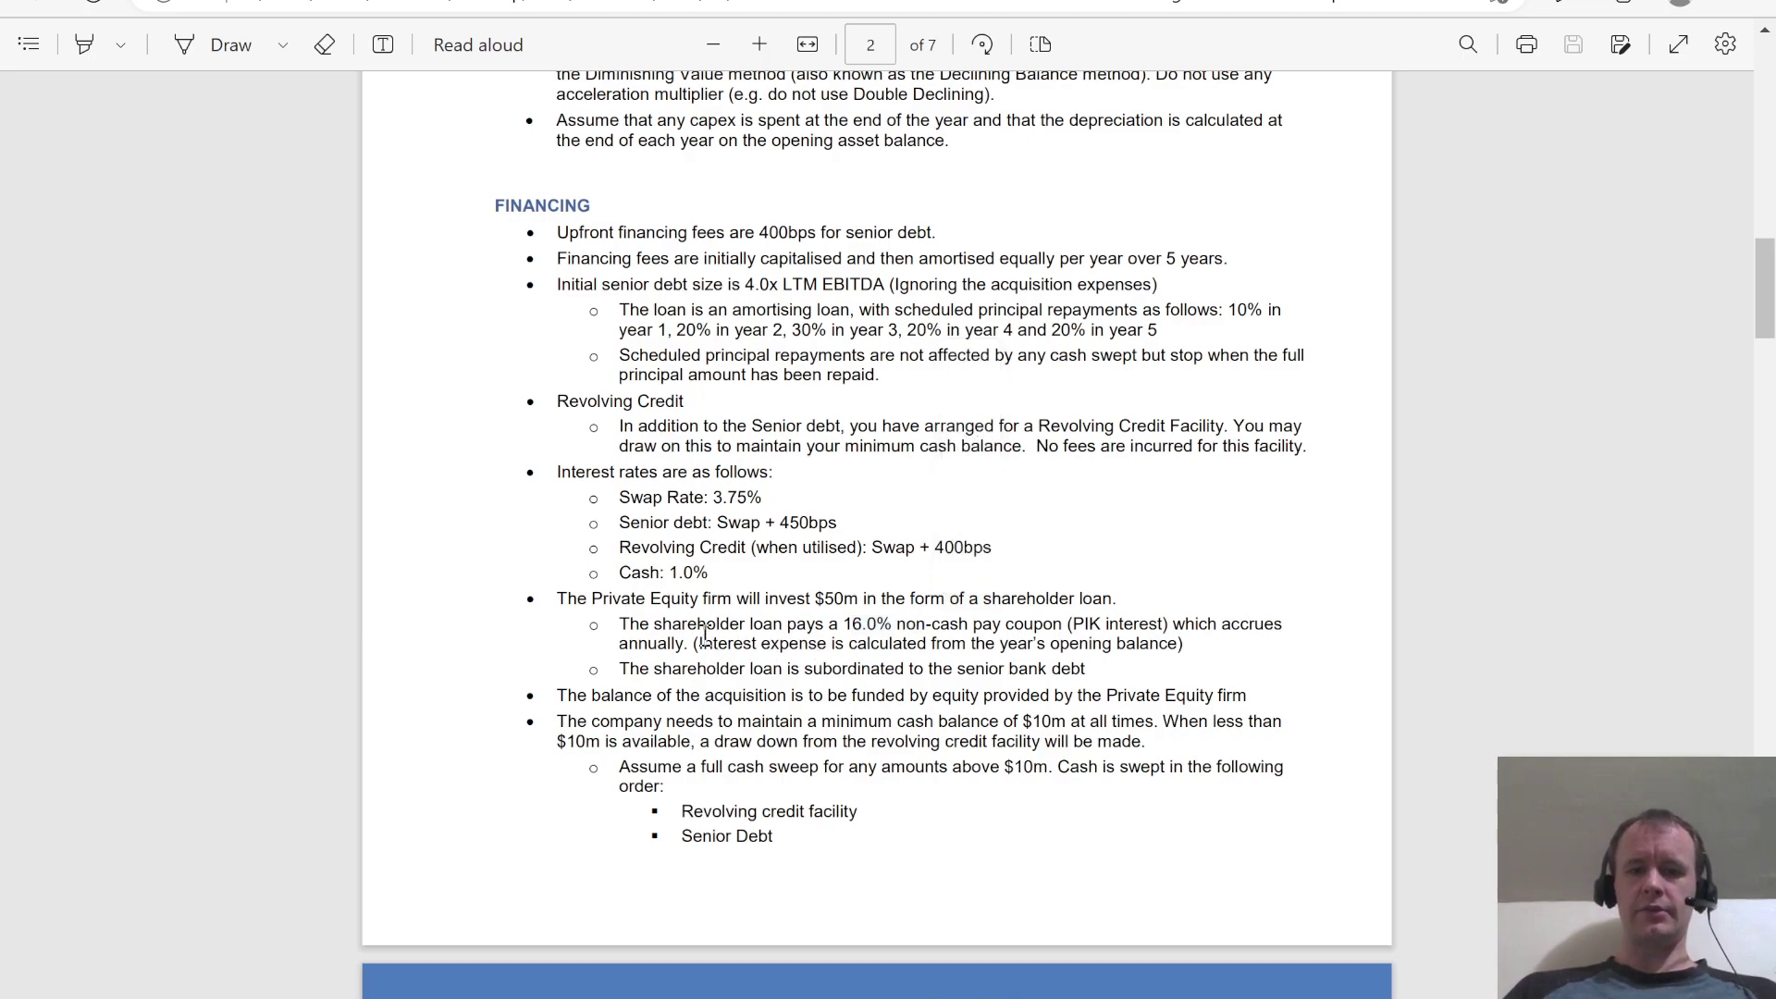
Return to the Excel model and fill the shareholder loan Interest rate row E154:I154 with =$F$18 from the assumptions
key(alt+Tab)
key(Right)
key(Down)
key(Down)
key(Down)
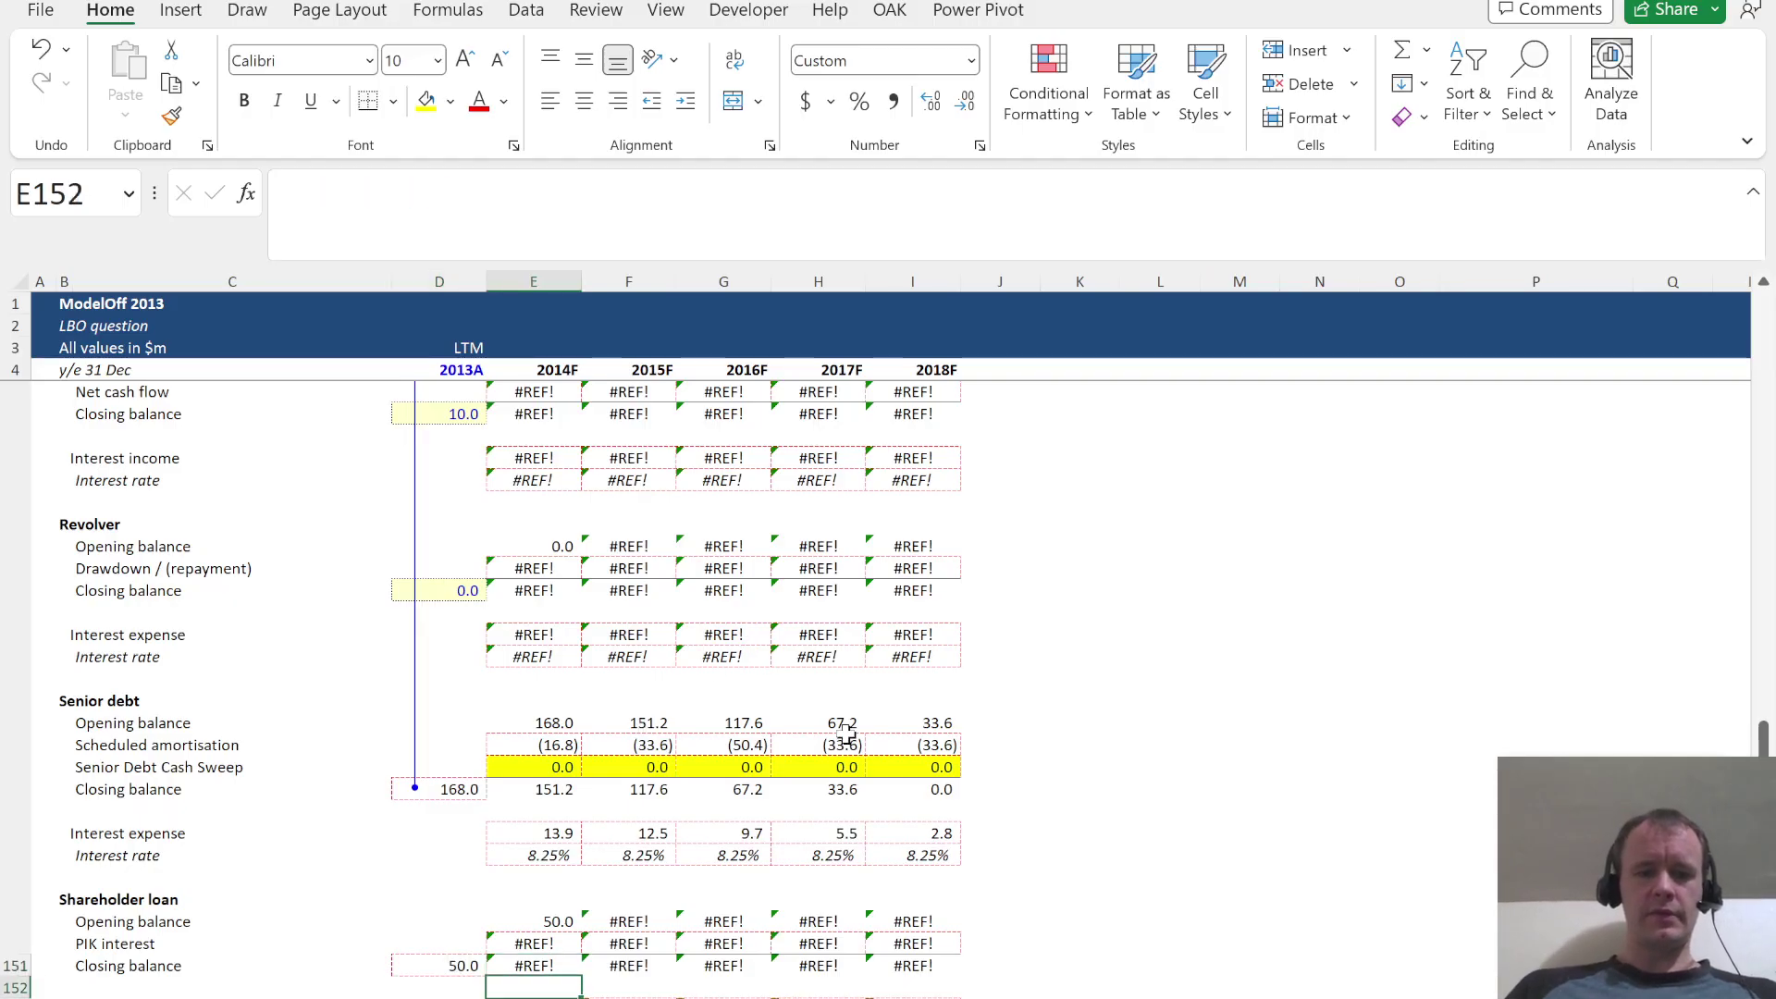
key(Up)
key(ctrl+shift+Right)
text(=)
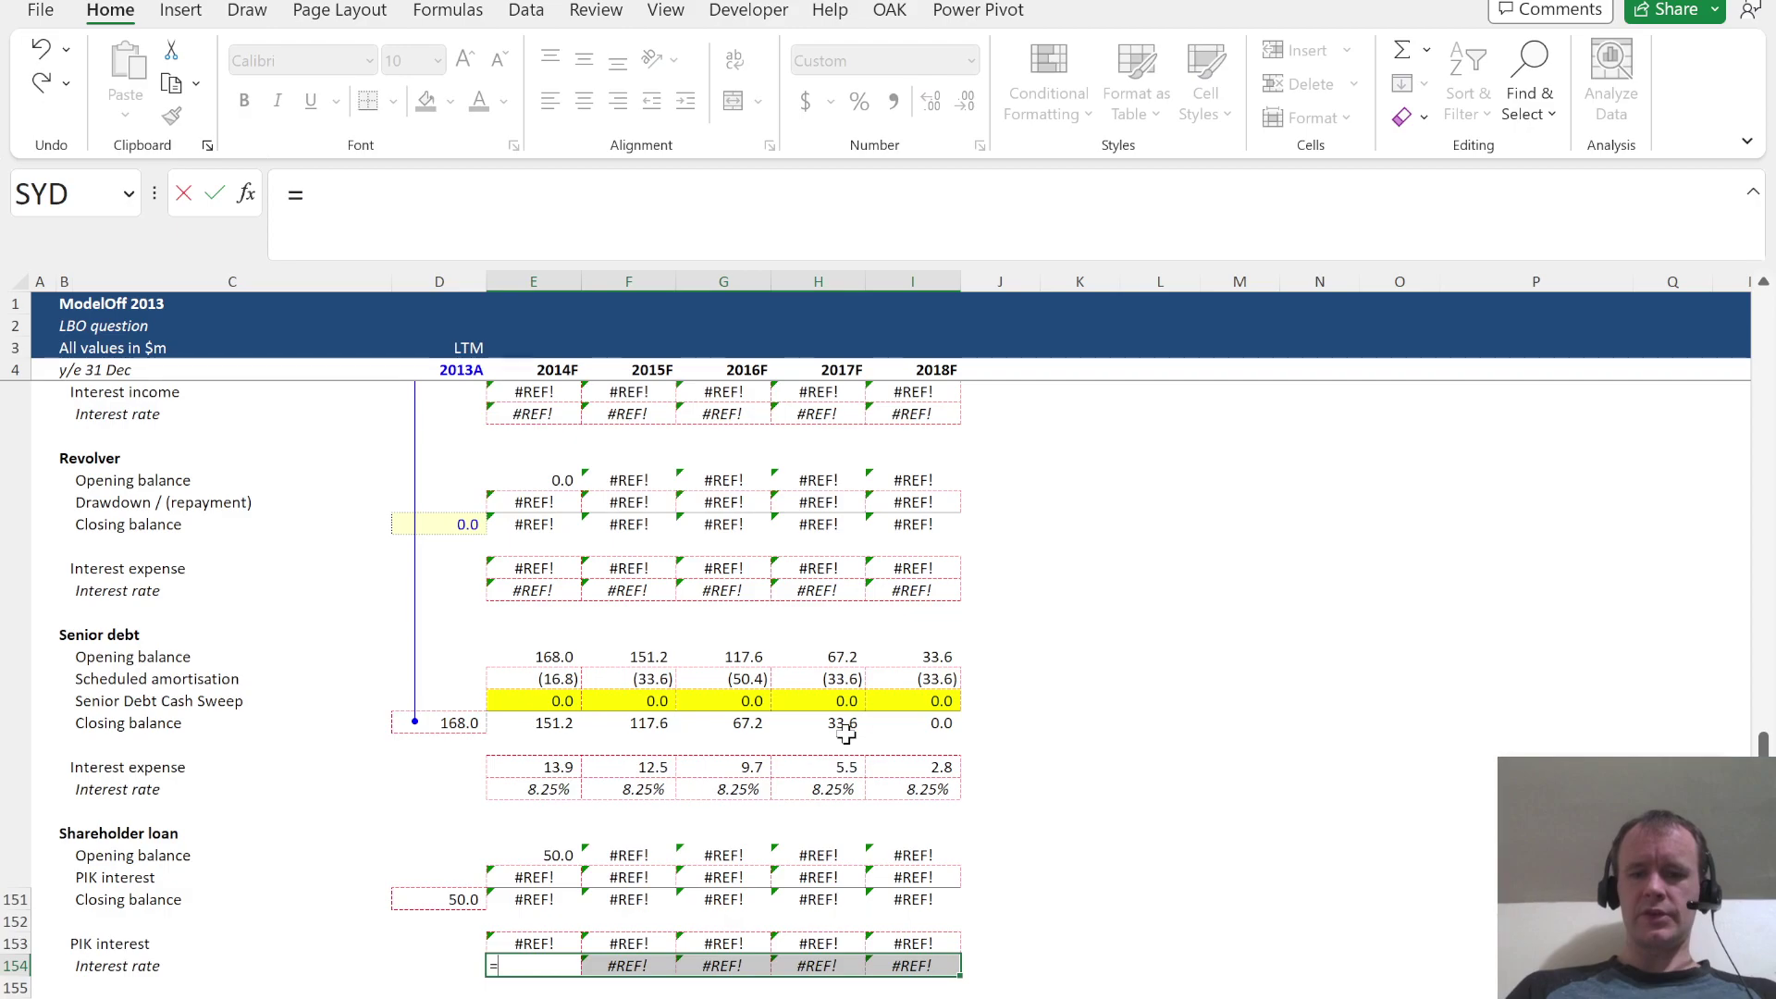
key(ctrl+Home)
click(643, 680)
key(F4)
key(ctrl+Return)
Fill the lower shareholder loan PIK interest row E153:I153 with =E149*E154, multiplying the opening balance by the interest rate
key(Down)
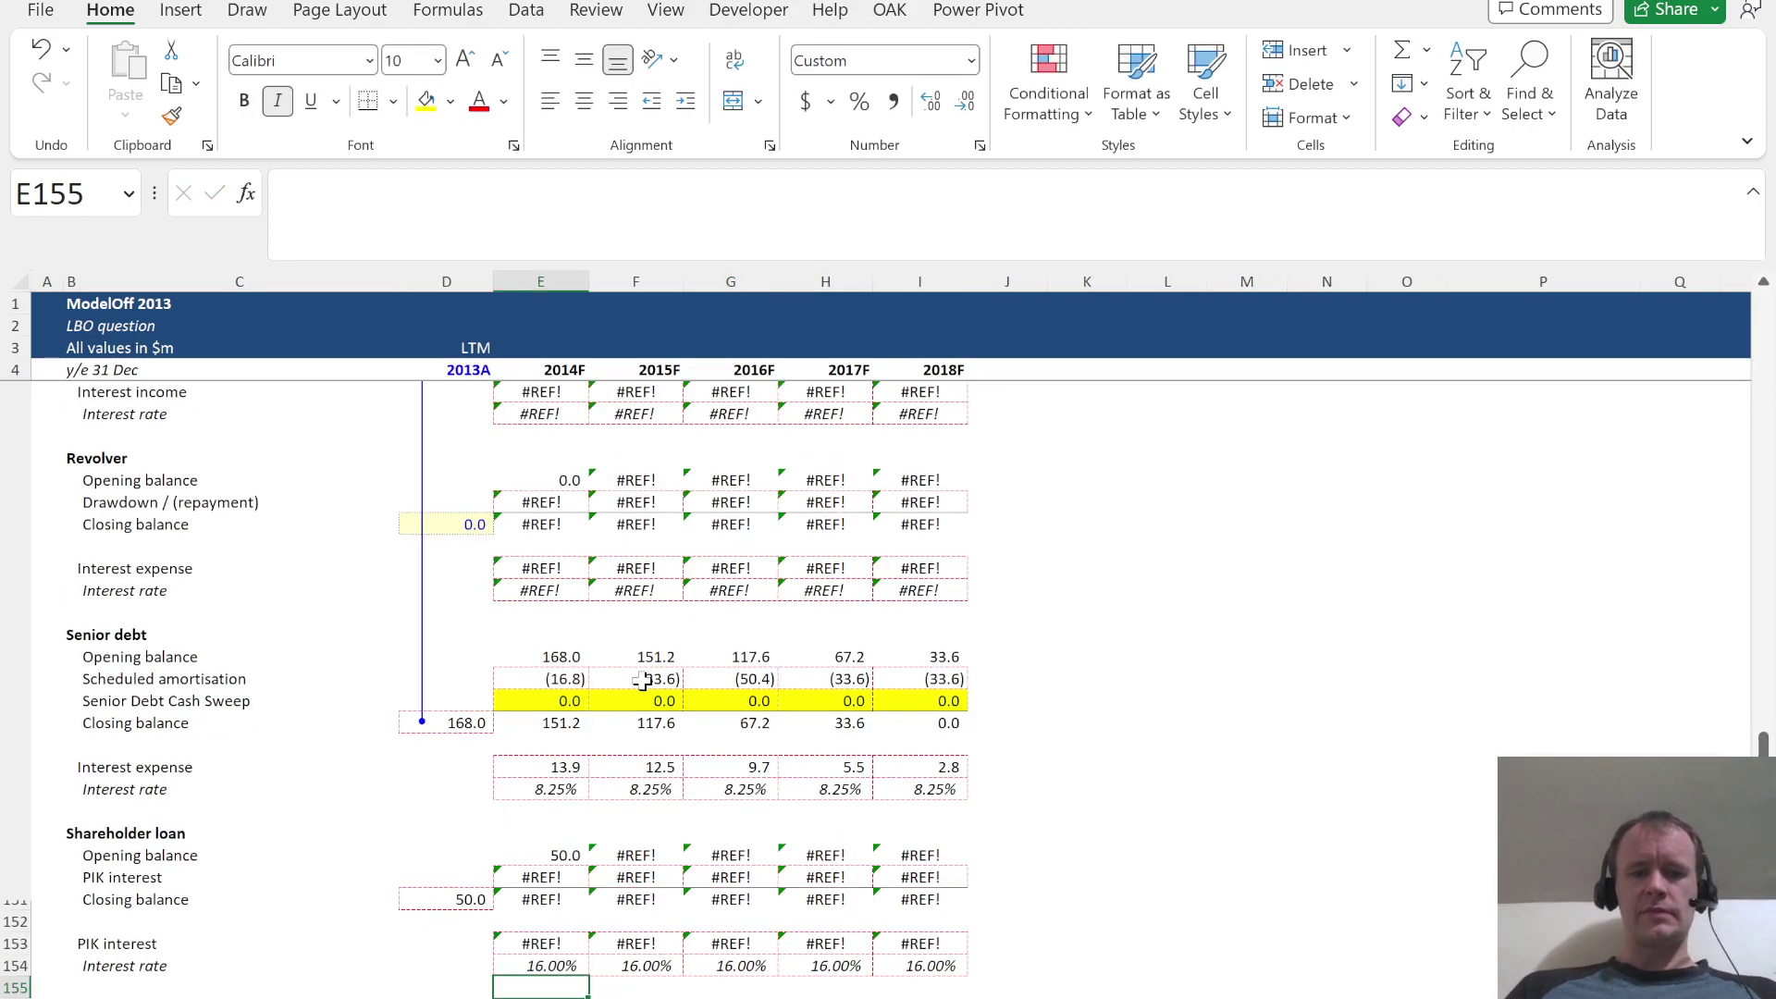
key(Up)
key(Up)
text(=)
key(Up)
key(Up)
key(Up)
key(Up)
text(*)
key(Down)
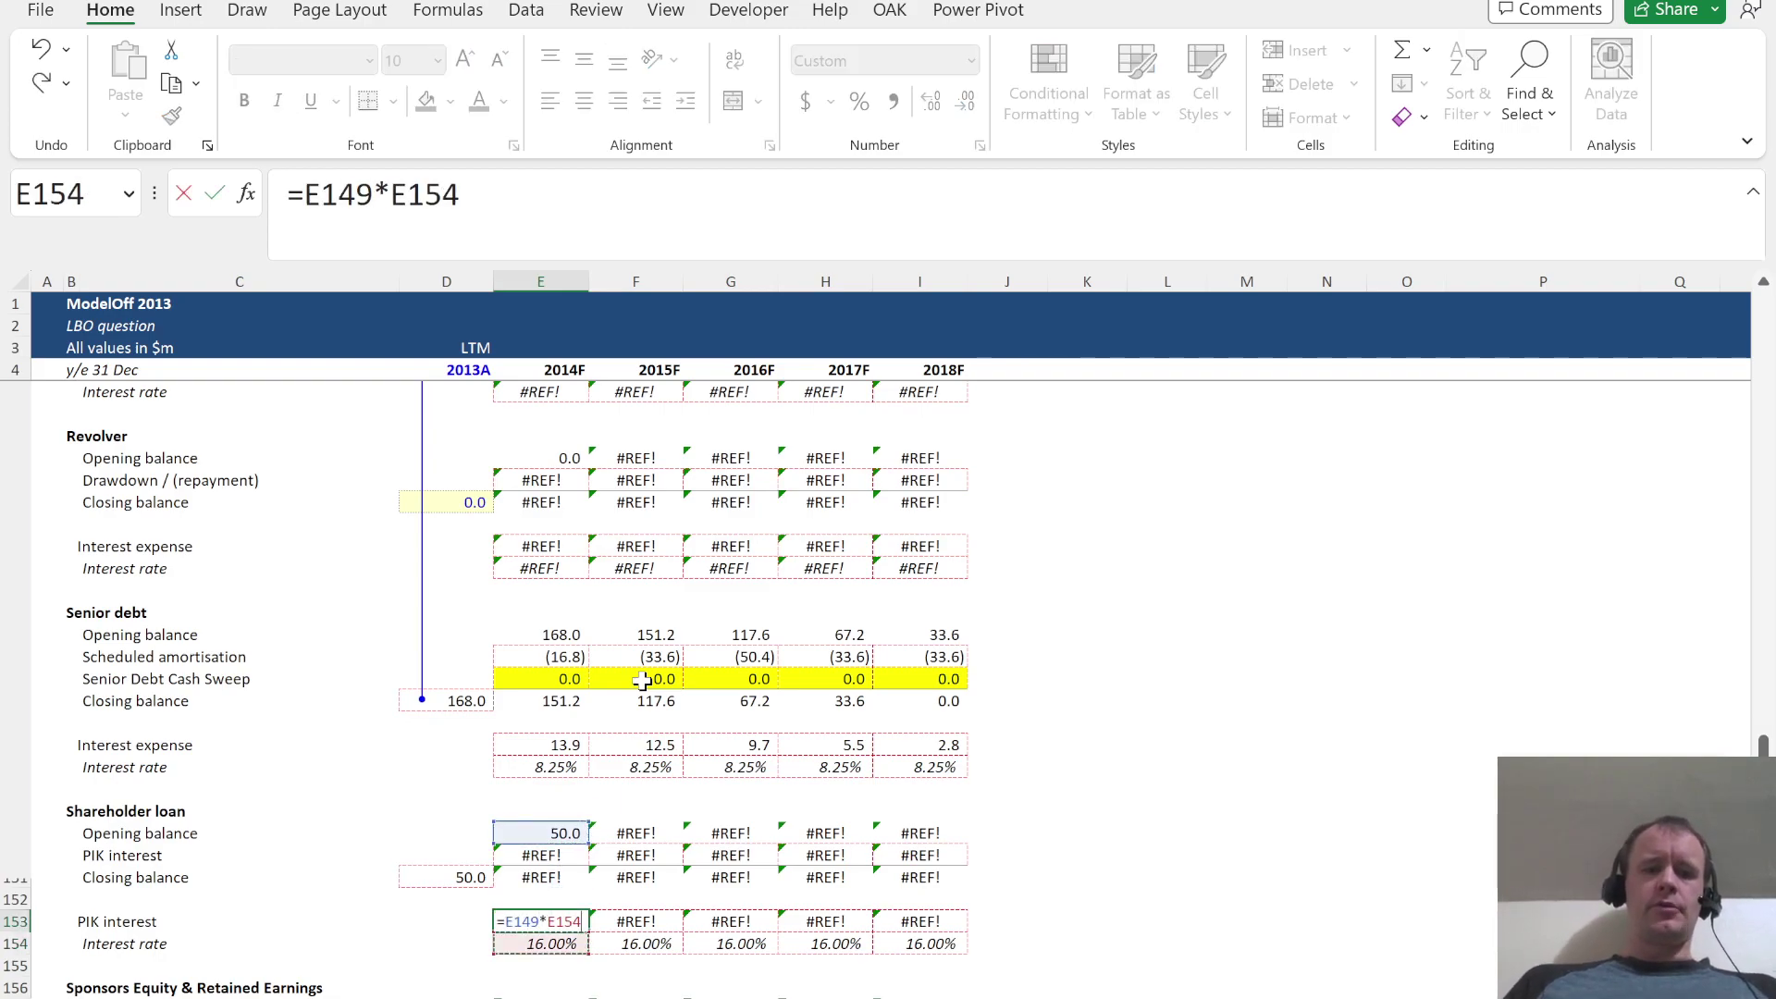
key(ctrl+Return)
key(ctrl+shift+Right)
Link the PIK interest row E150:I150 in the shareholder loan roll-forward to the calculated interest with =E153, filled across to 2018F
key(Up)
key(Up)
key(Up)
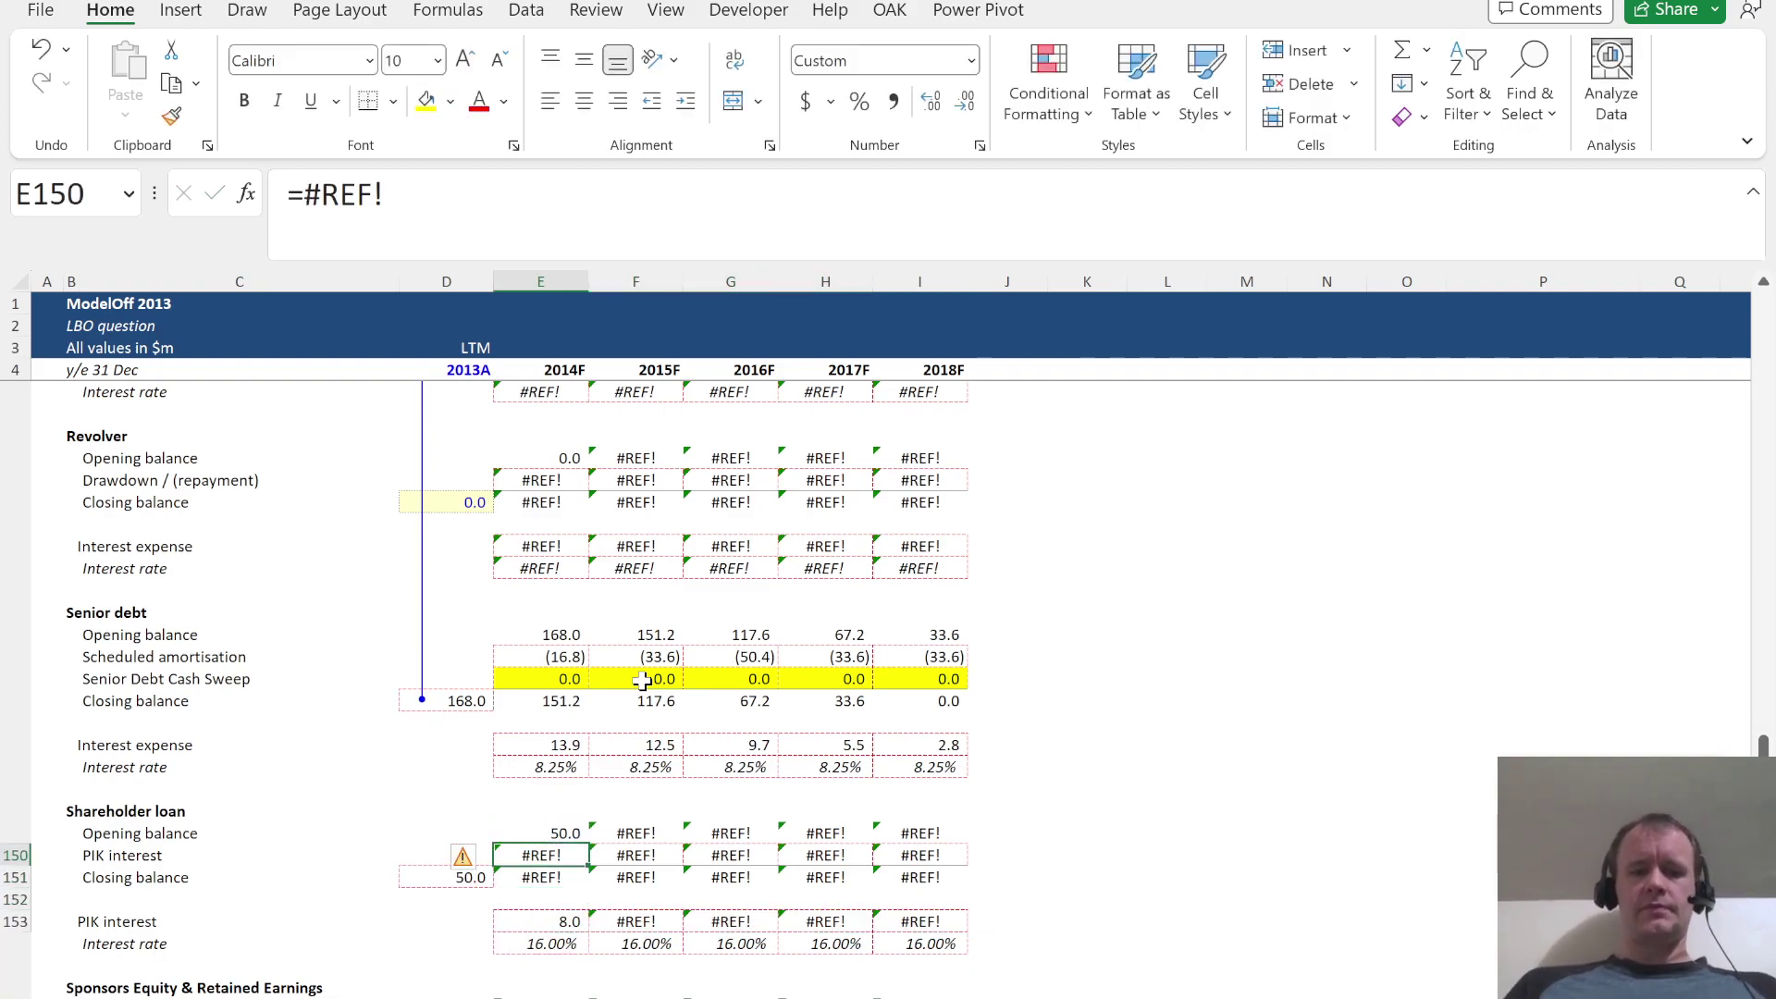
text(=)
key(Down)
key(Down)
key(Down)
key(ctrl+Return)
key(shift+Right)
key(shift+Right)
key(shift+Right)
key(shift+Right)
key(ctrl+r)
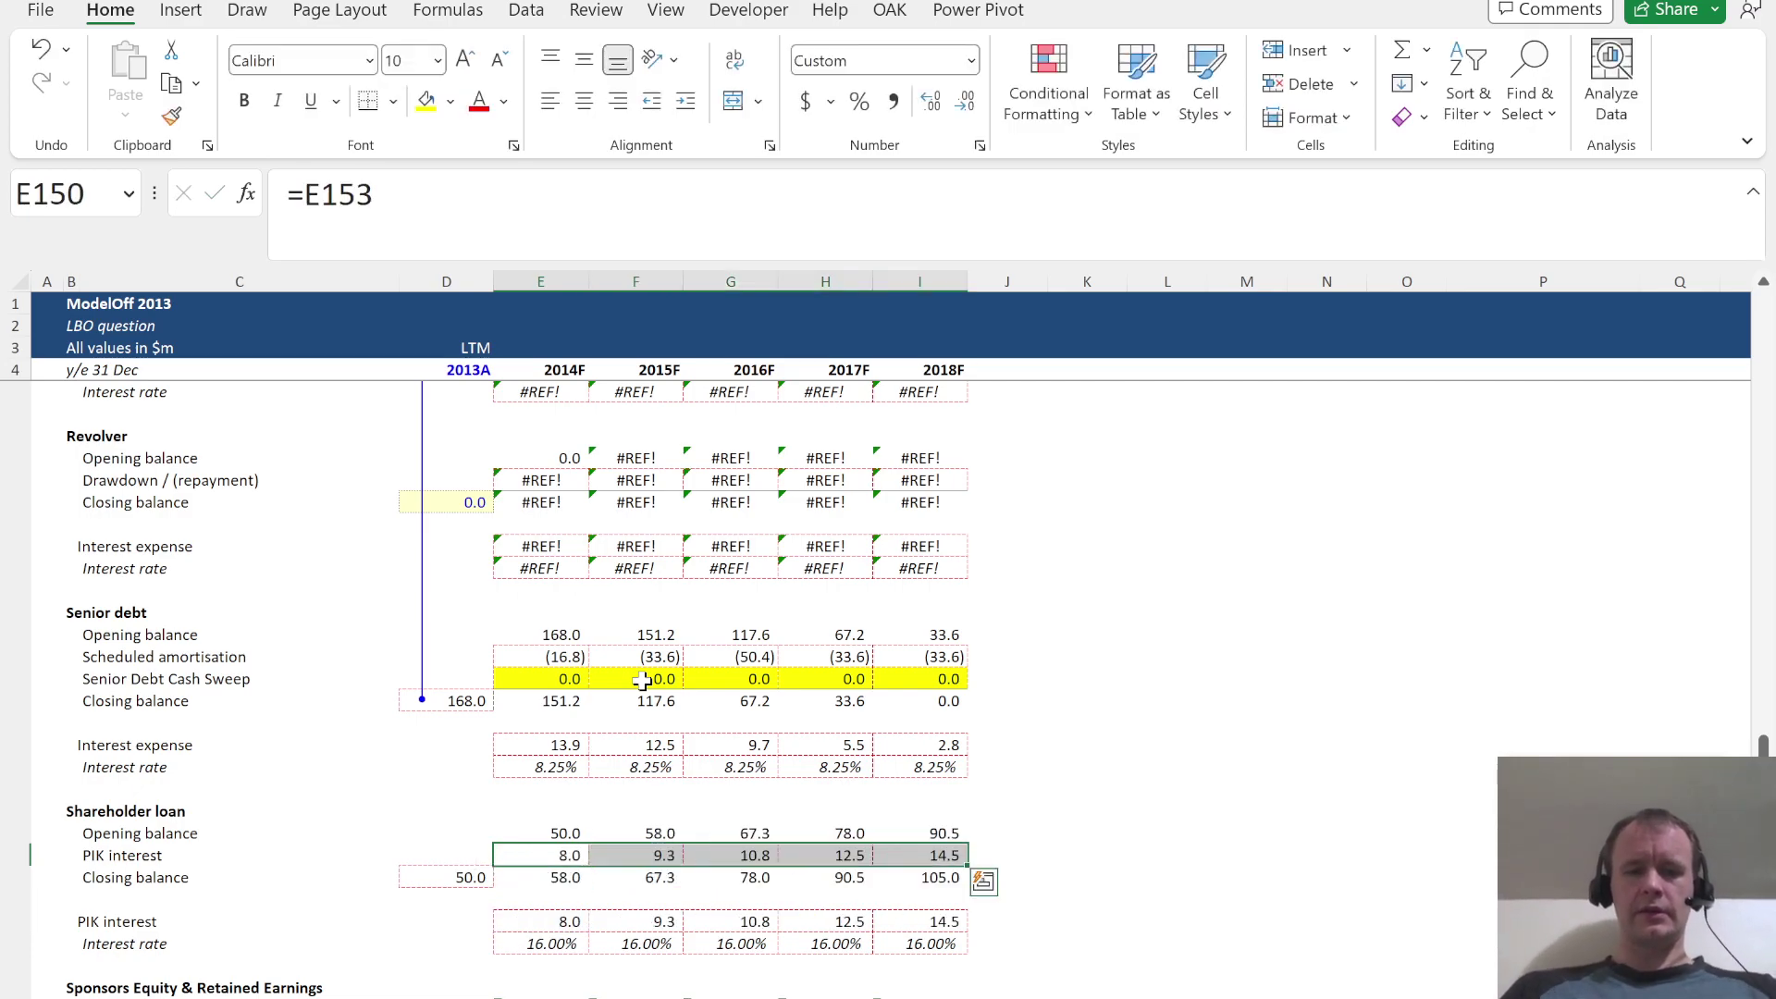
Examine the remaining broken schedules, the balance sheet's 2013A Sponsors Equity & Retained Earnings cell D111, and the Sources table
scroll(575, 781, down, 4)
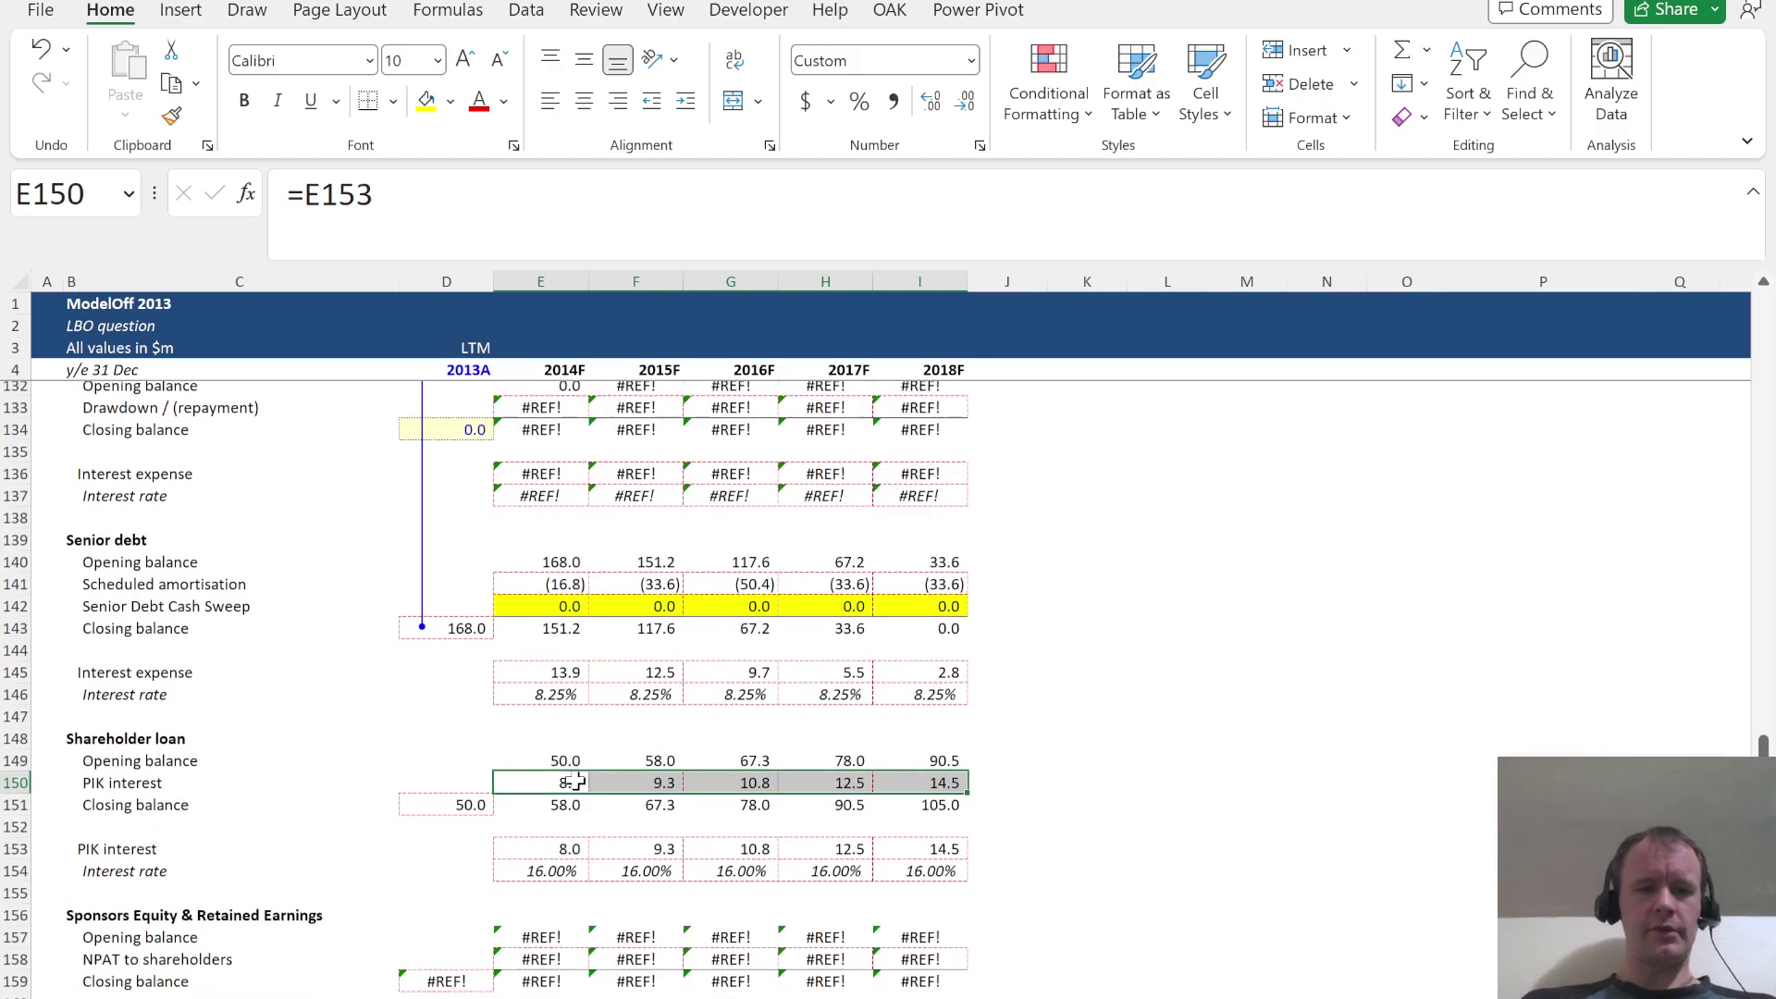
scroll(575, 780, down, 1)
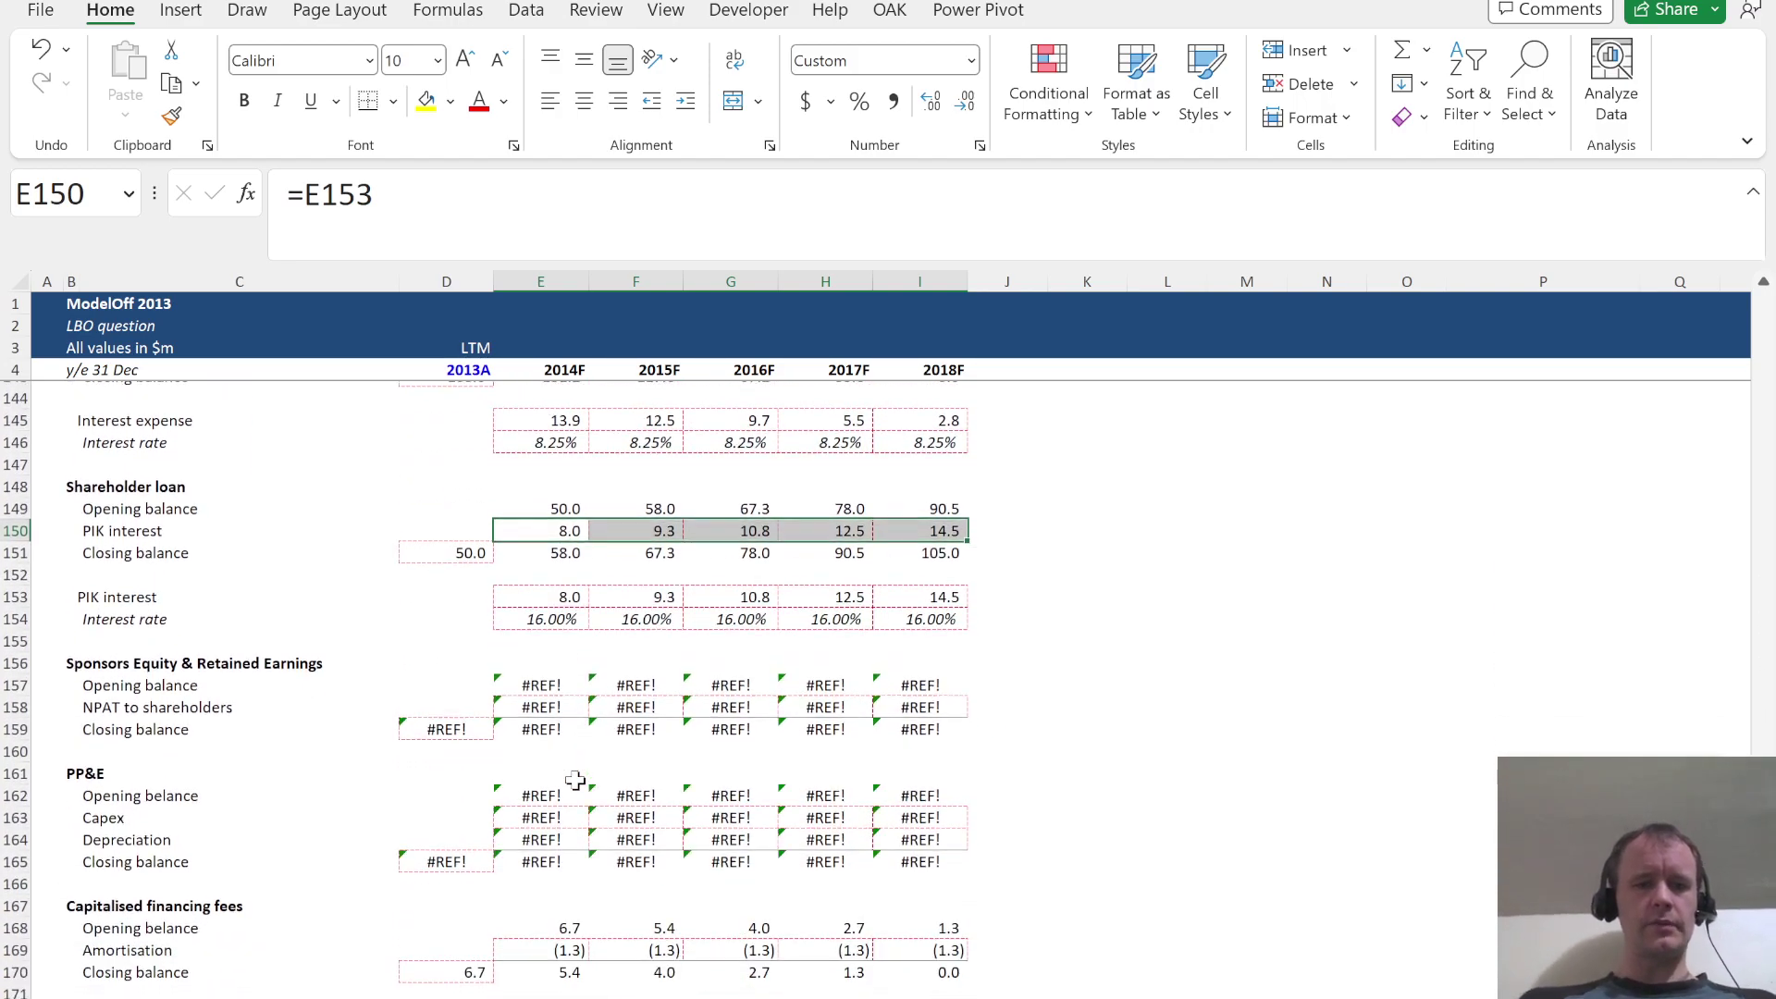
scroll(574, 781, up, 20)
scroll(575, 781, down, 1)
scroll(575, 781, down, 18)
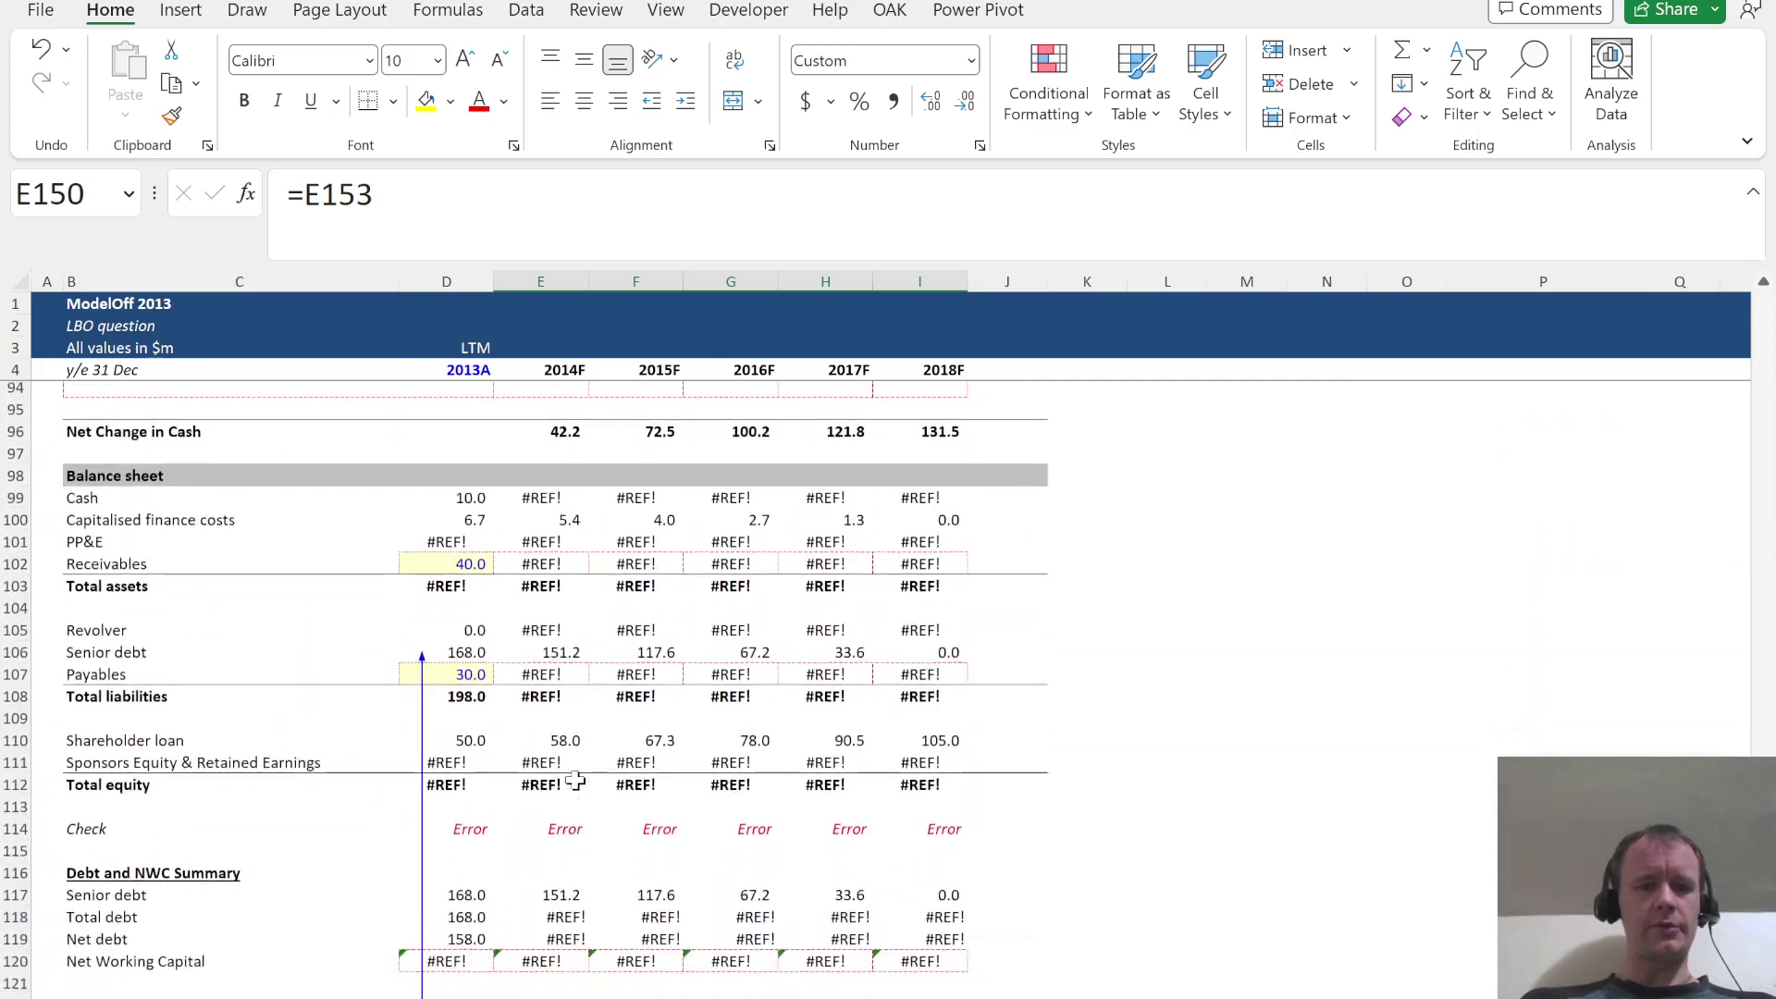
scroll(574, 781, up, 1)
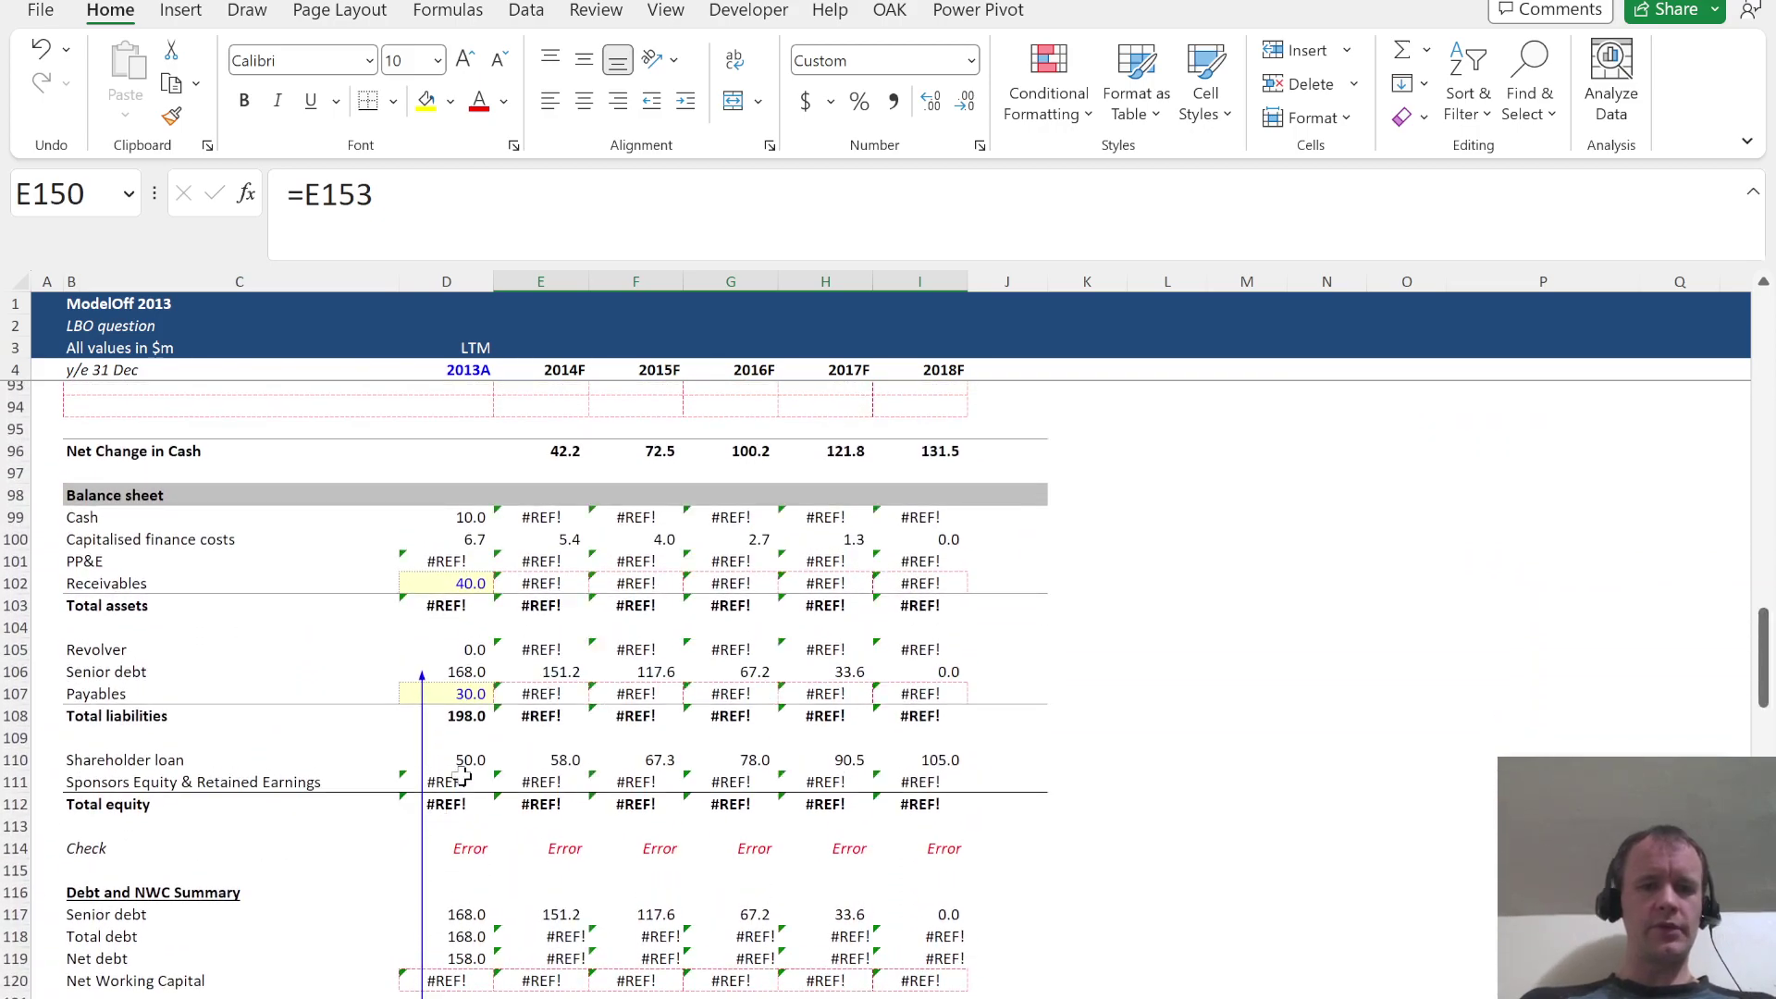
click(463, 780)
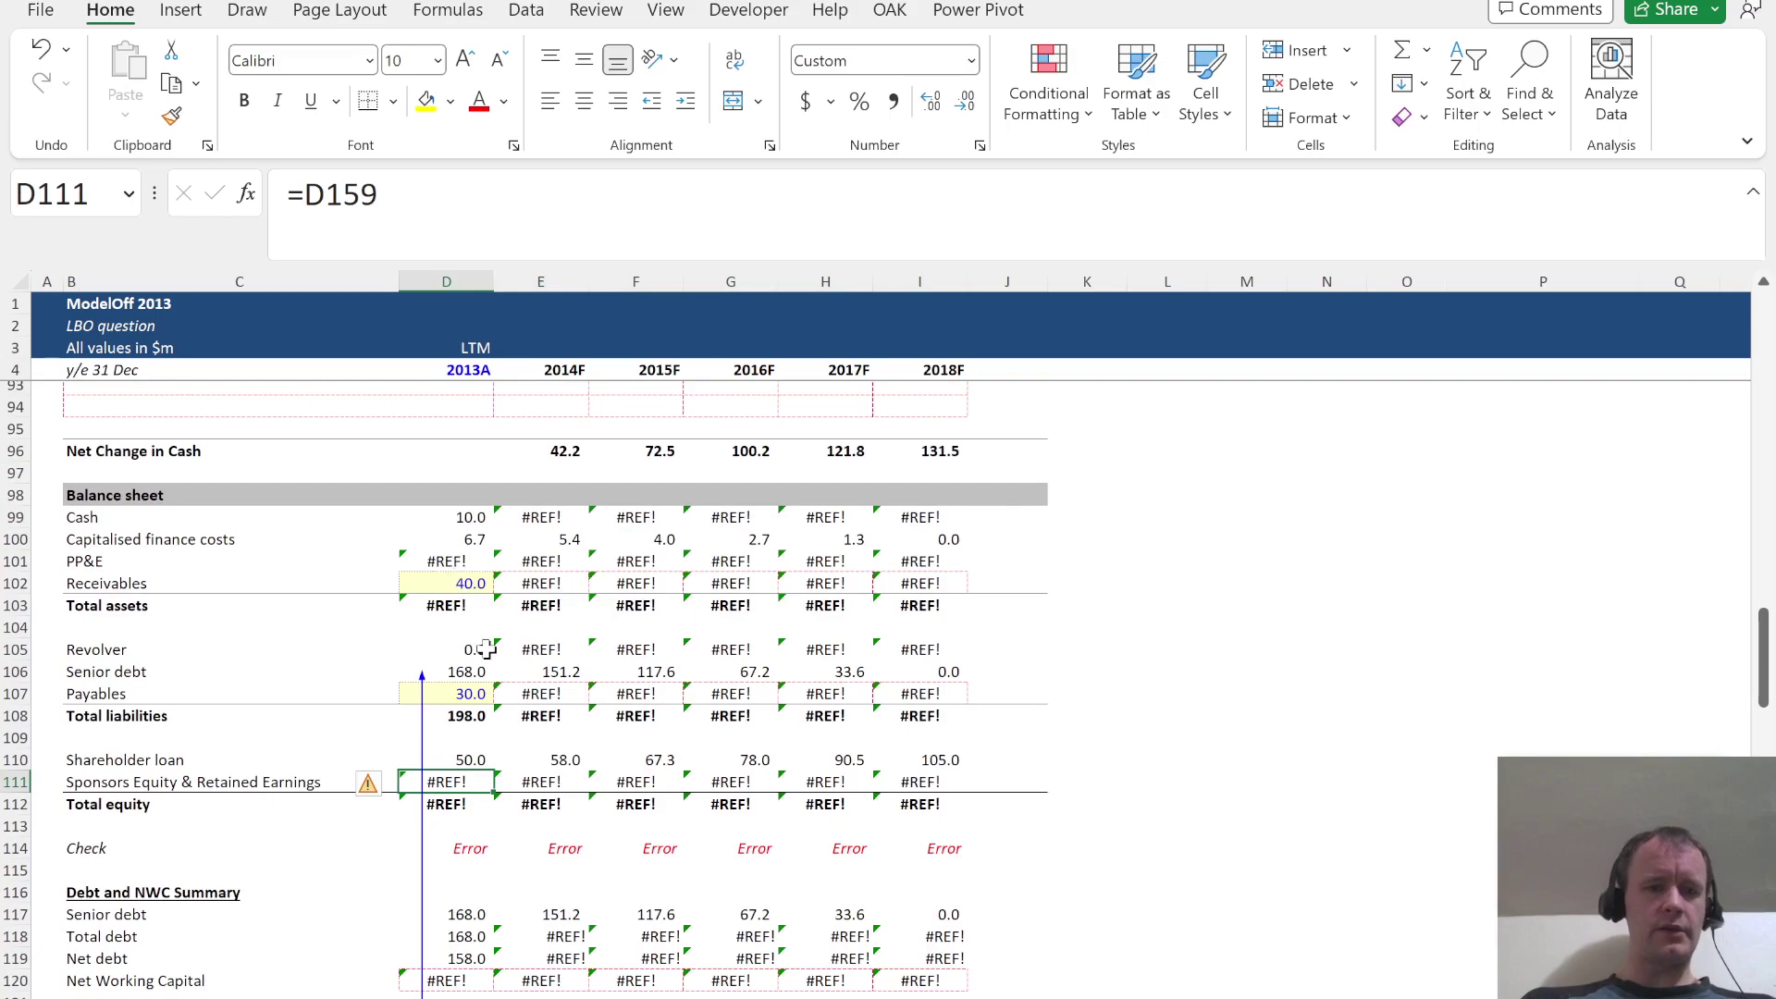
scroll(537, 803, up, 20)
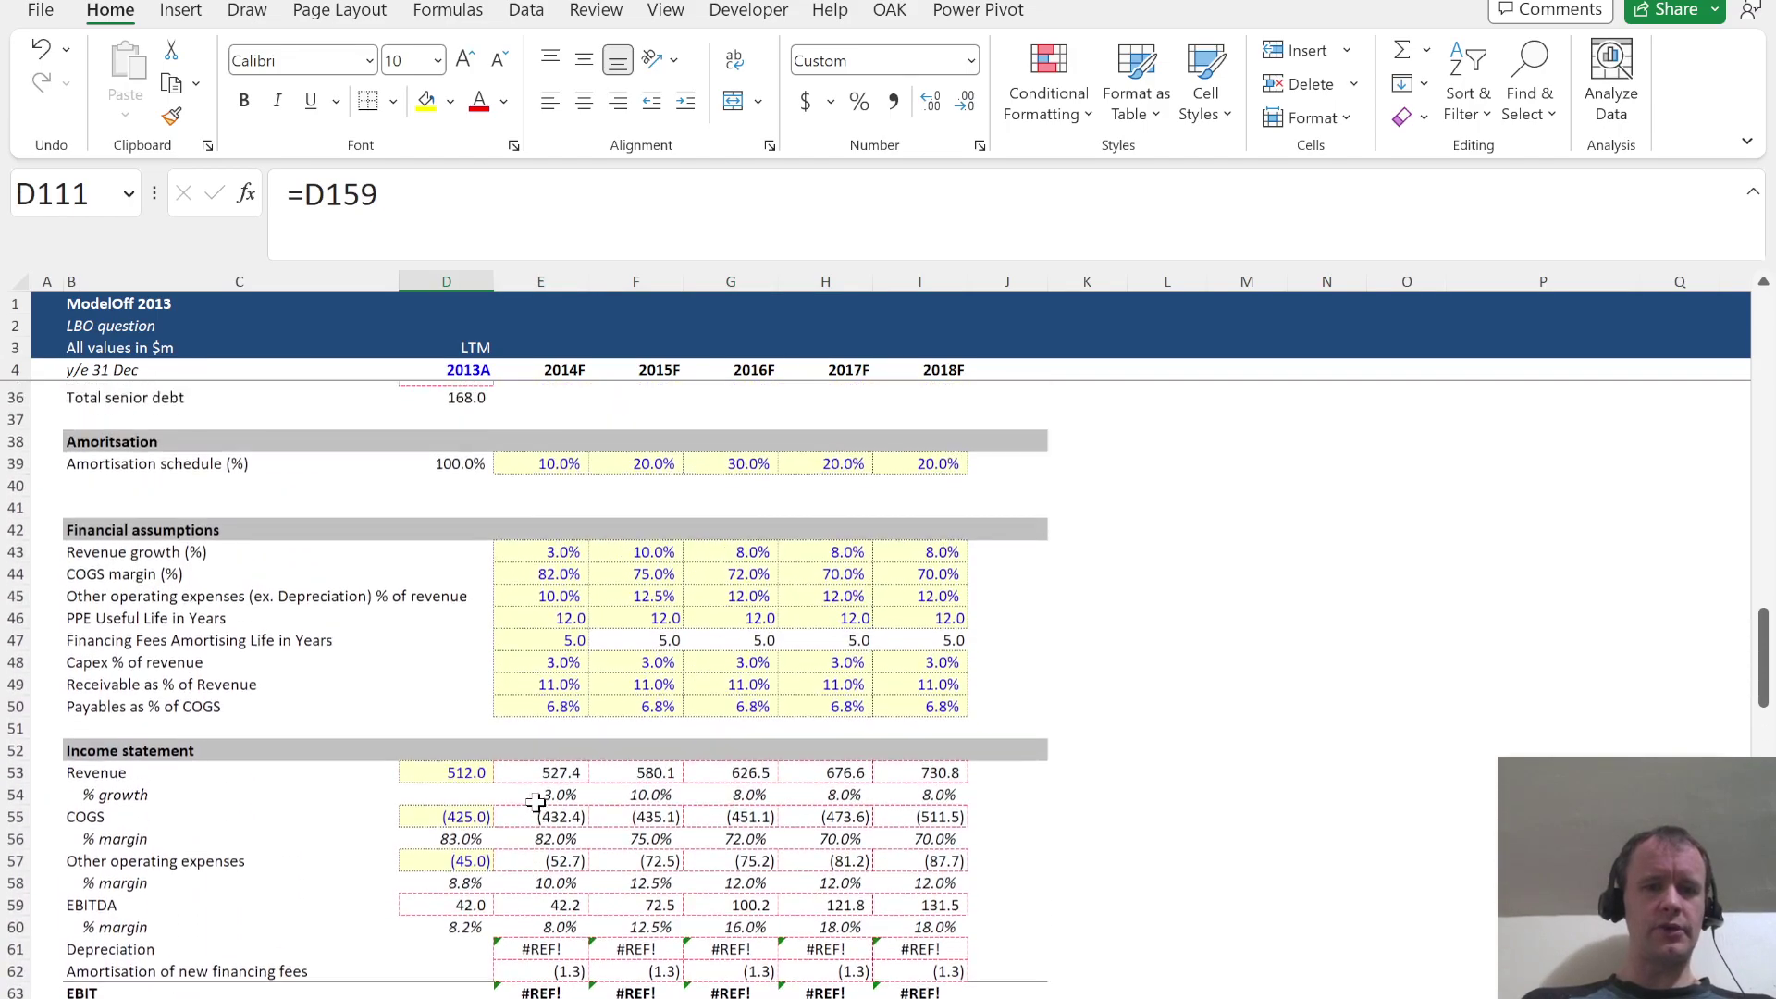
scroll(537, 804, up, 1)
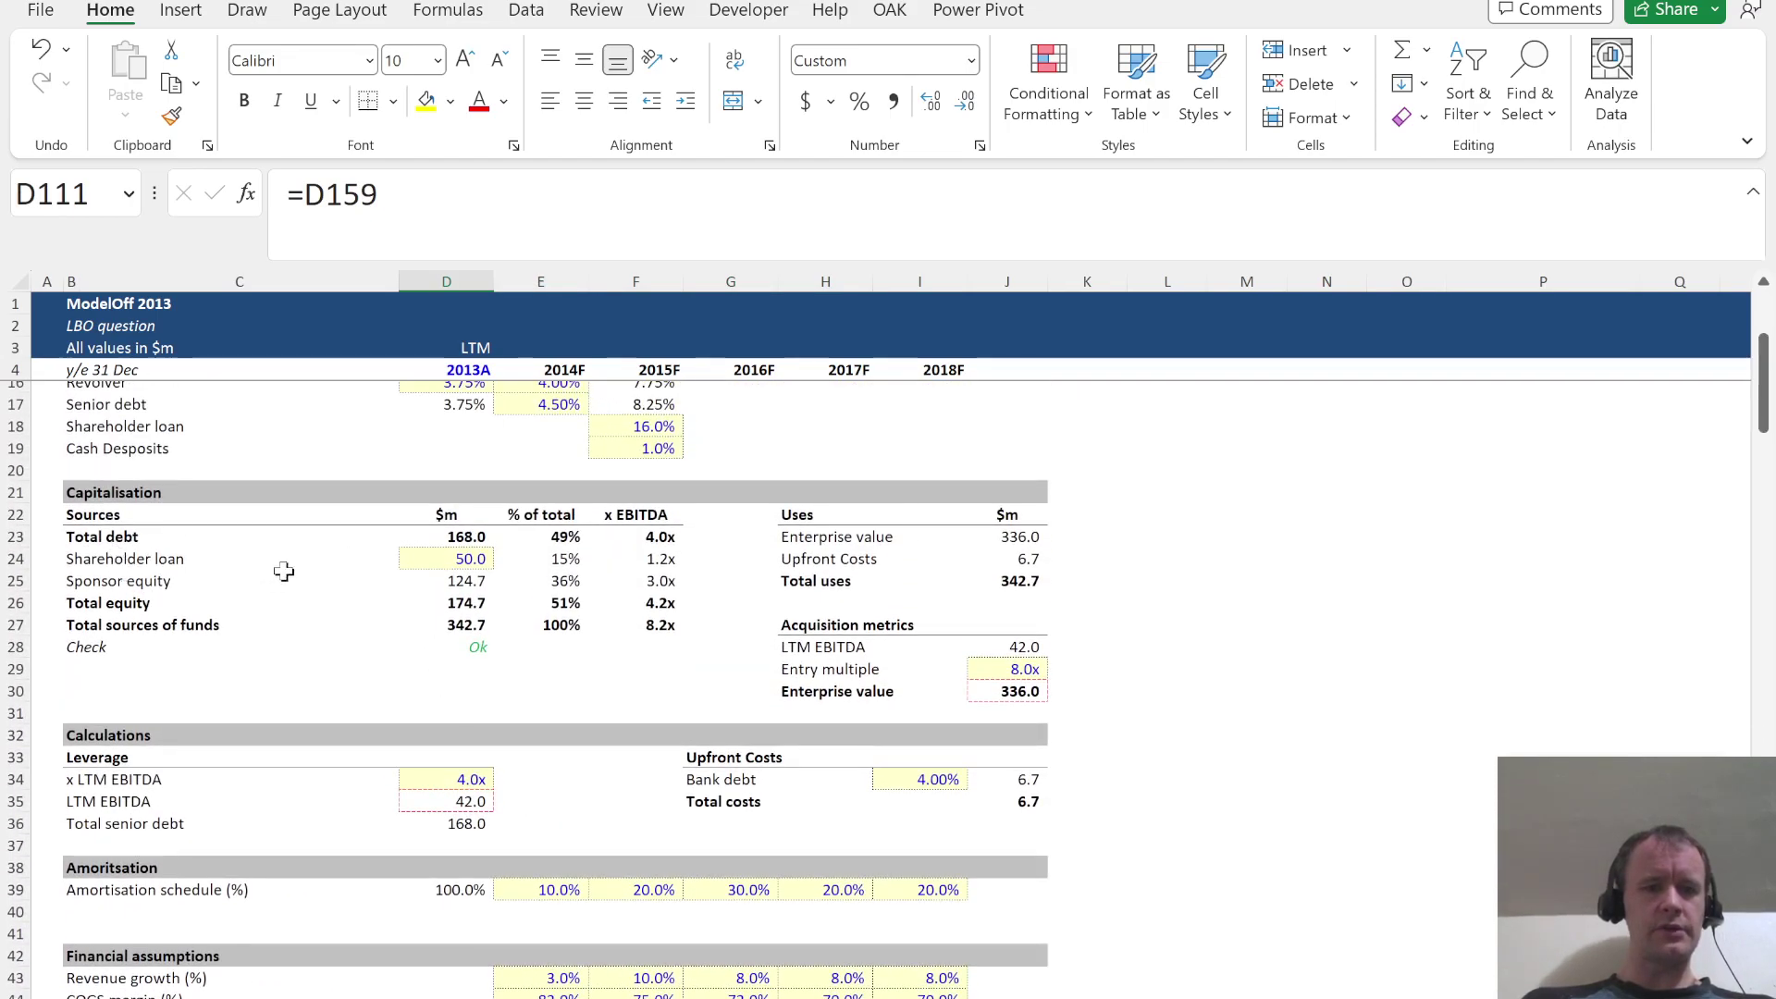
Link the 2013A closing balance of Sponsors Equity & Retained Earnings in D159 to the Sponsor equity source with =D25
click(444, 583)
scroll(486, 768, down, 20)
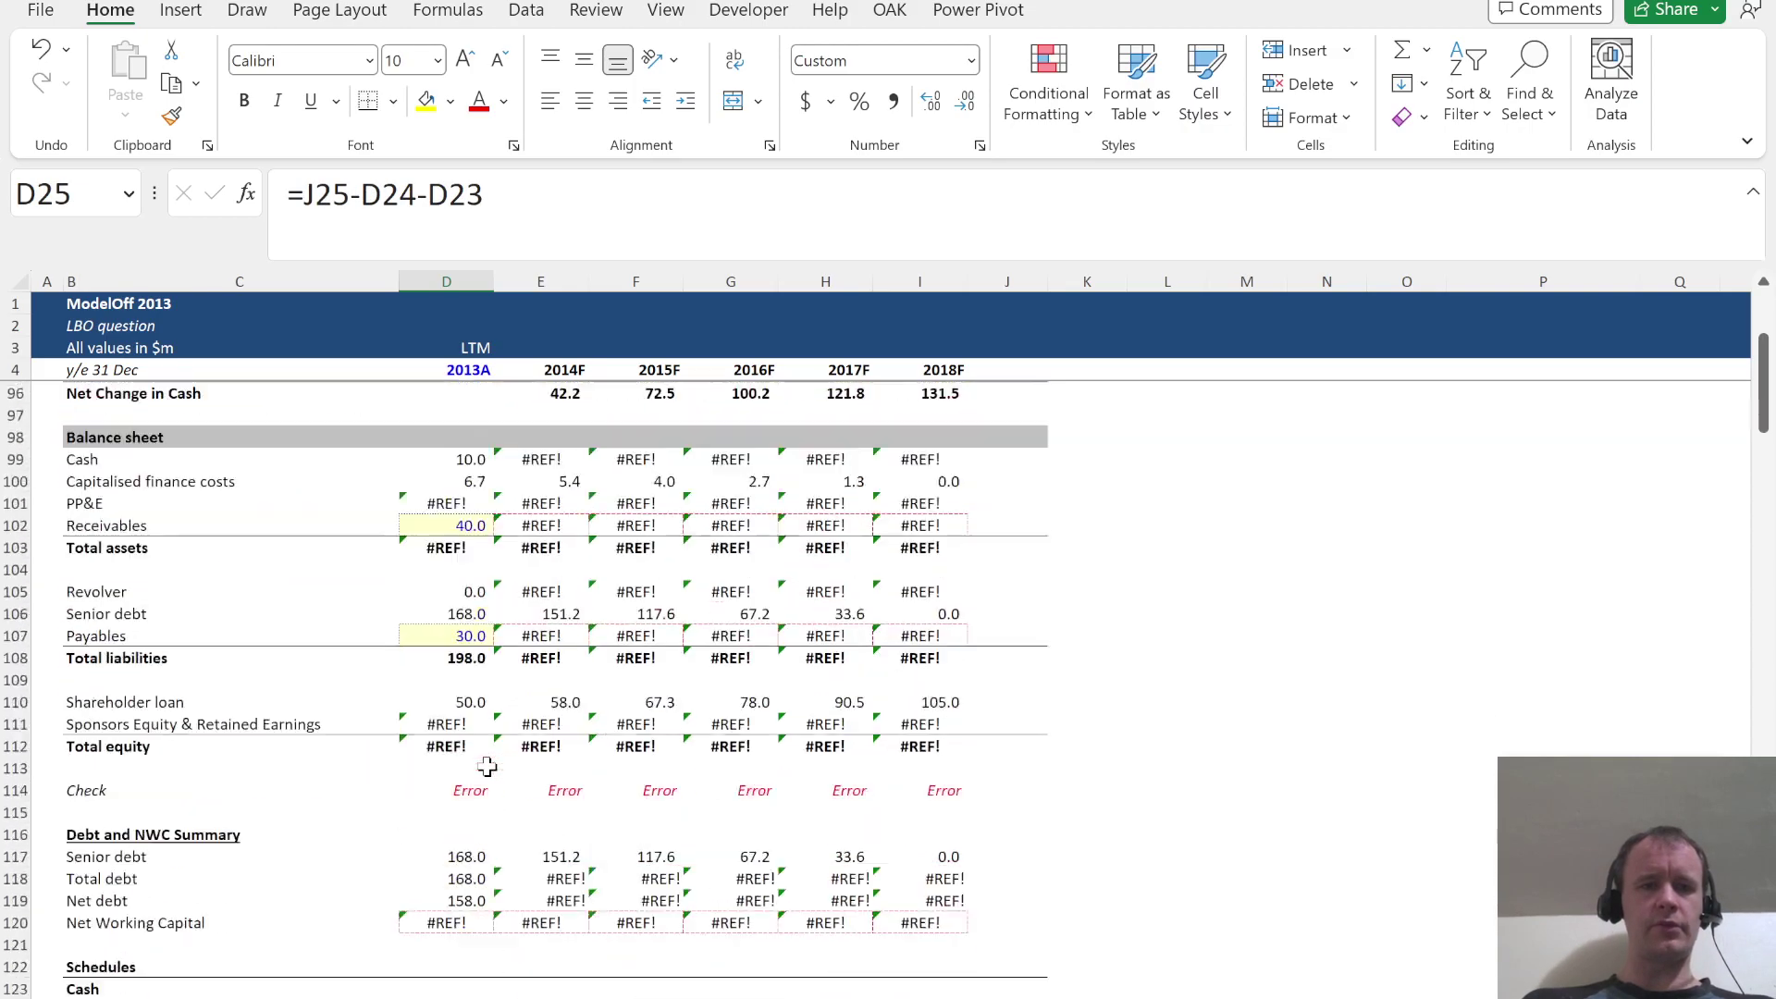
scroll(487, 768, up, 6)
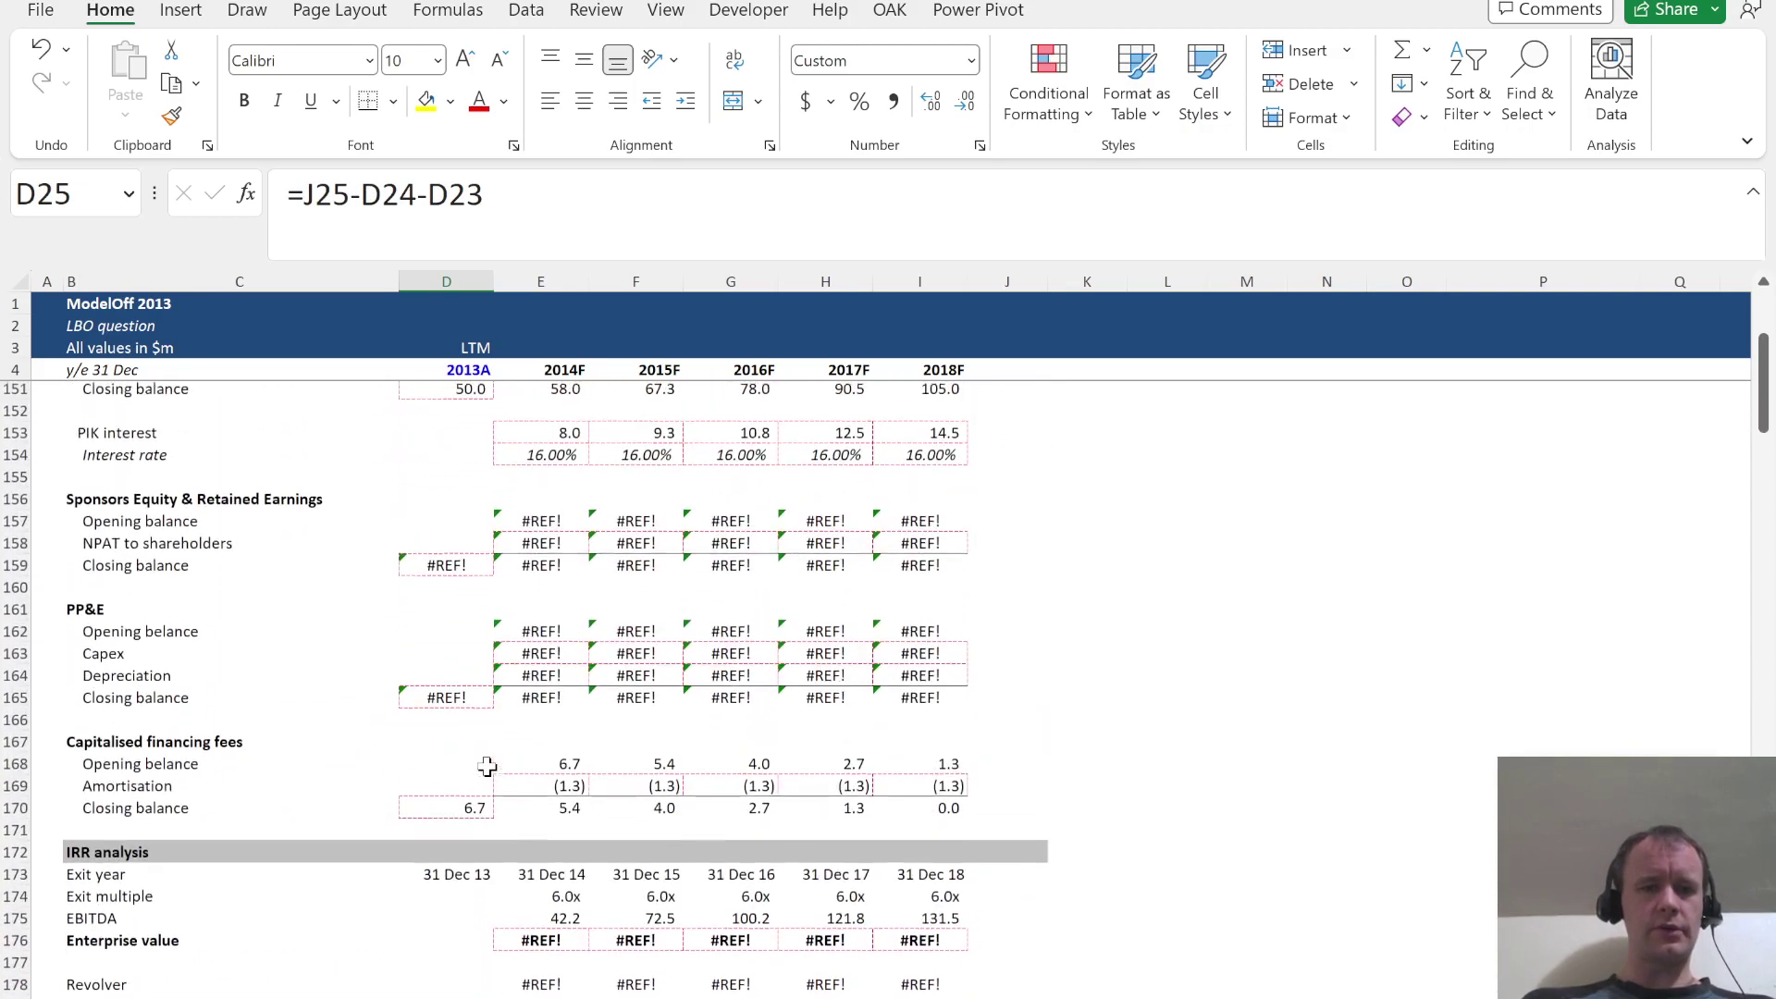
click(434, 634)
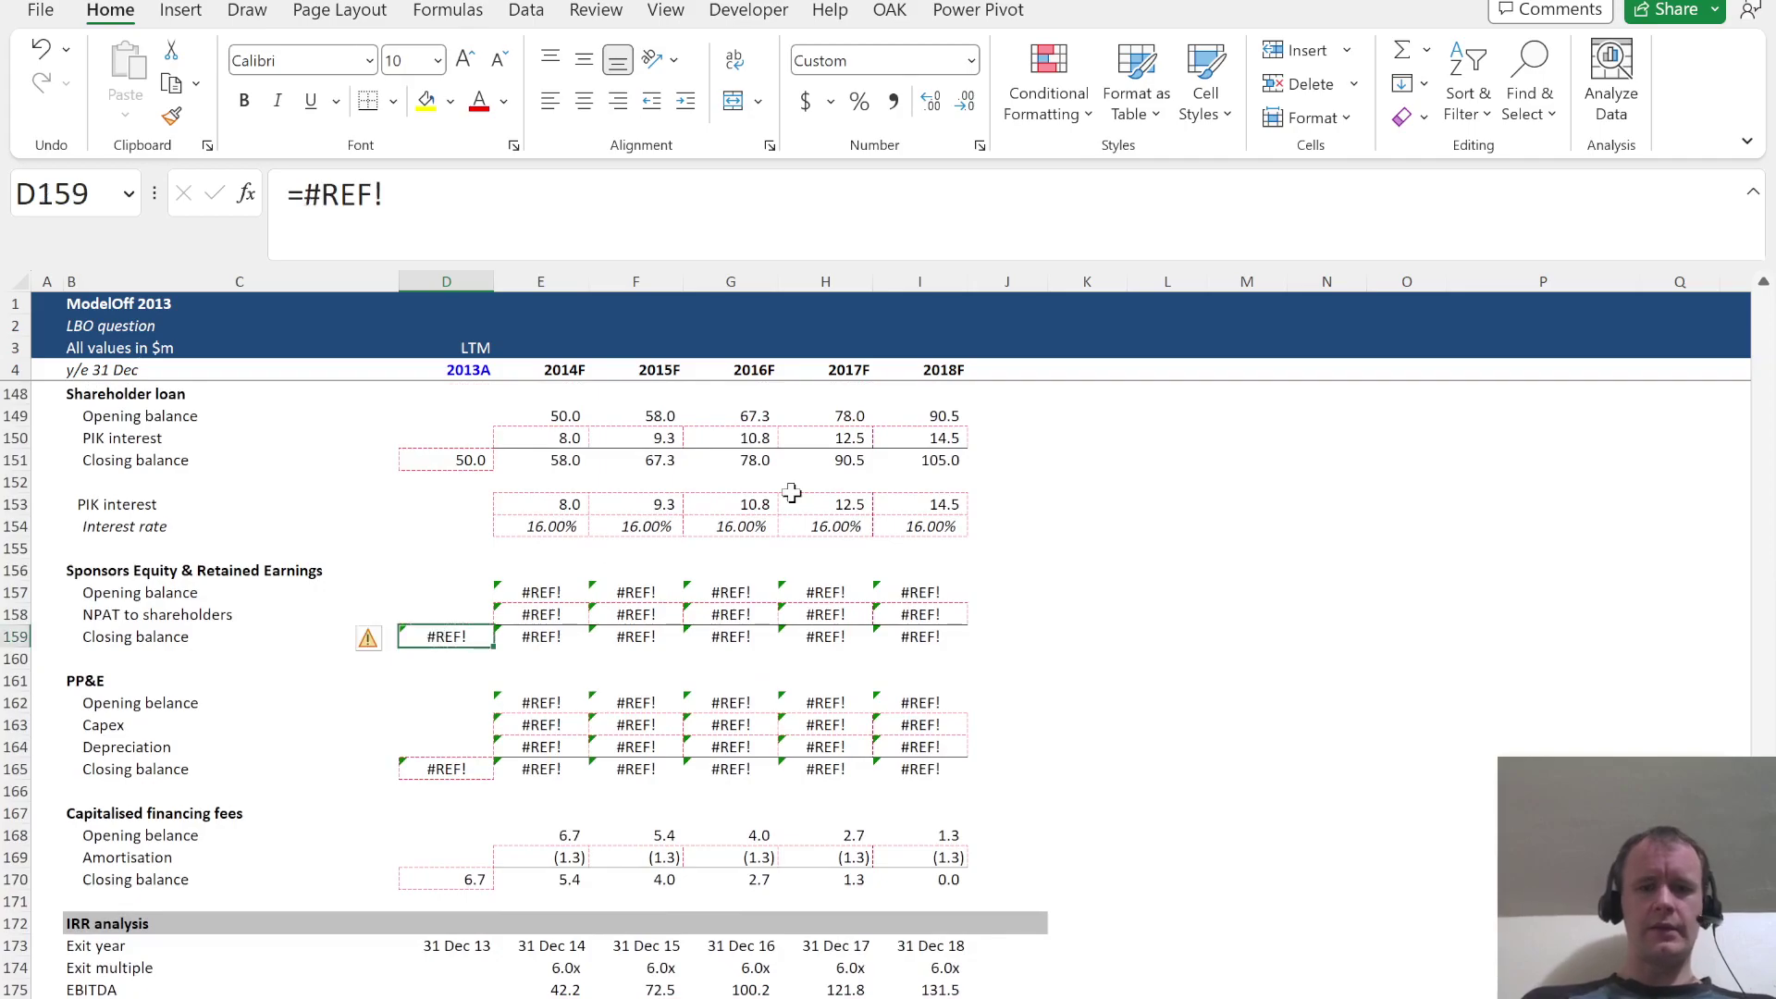
text(=)
scroll(792, 492, up, 20)
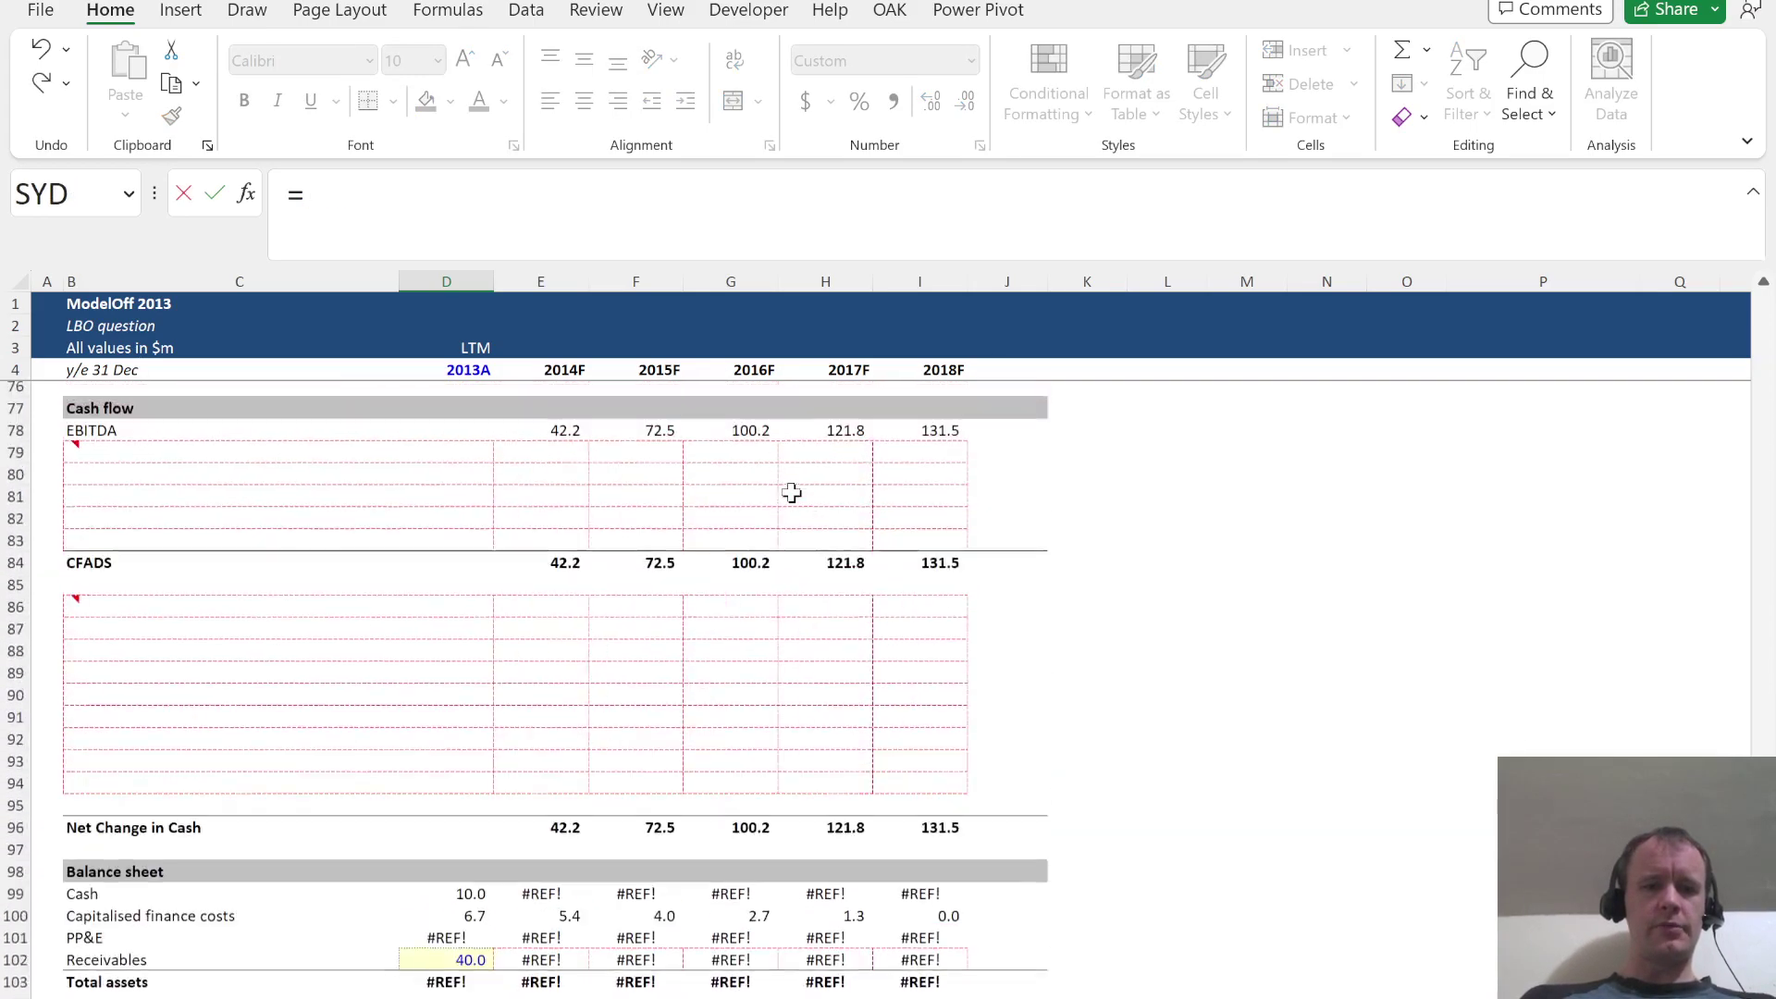
scroll(792, 492, up, 4)
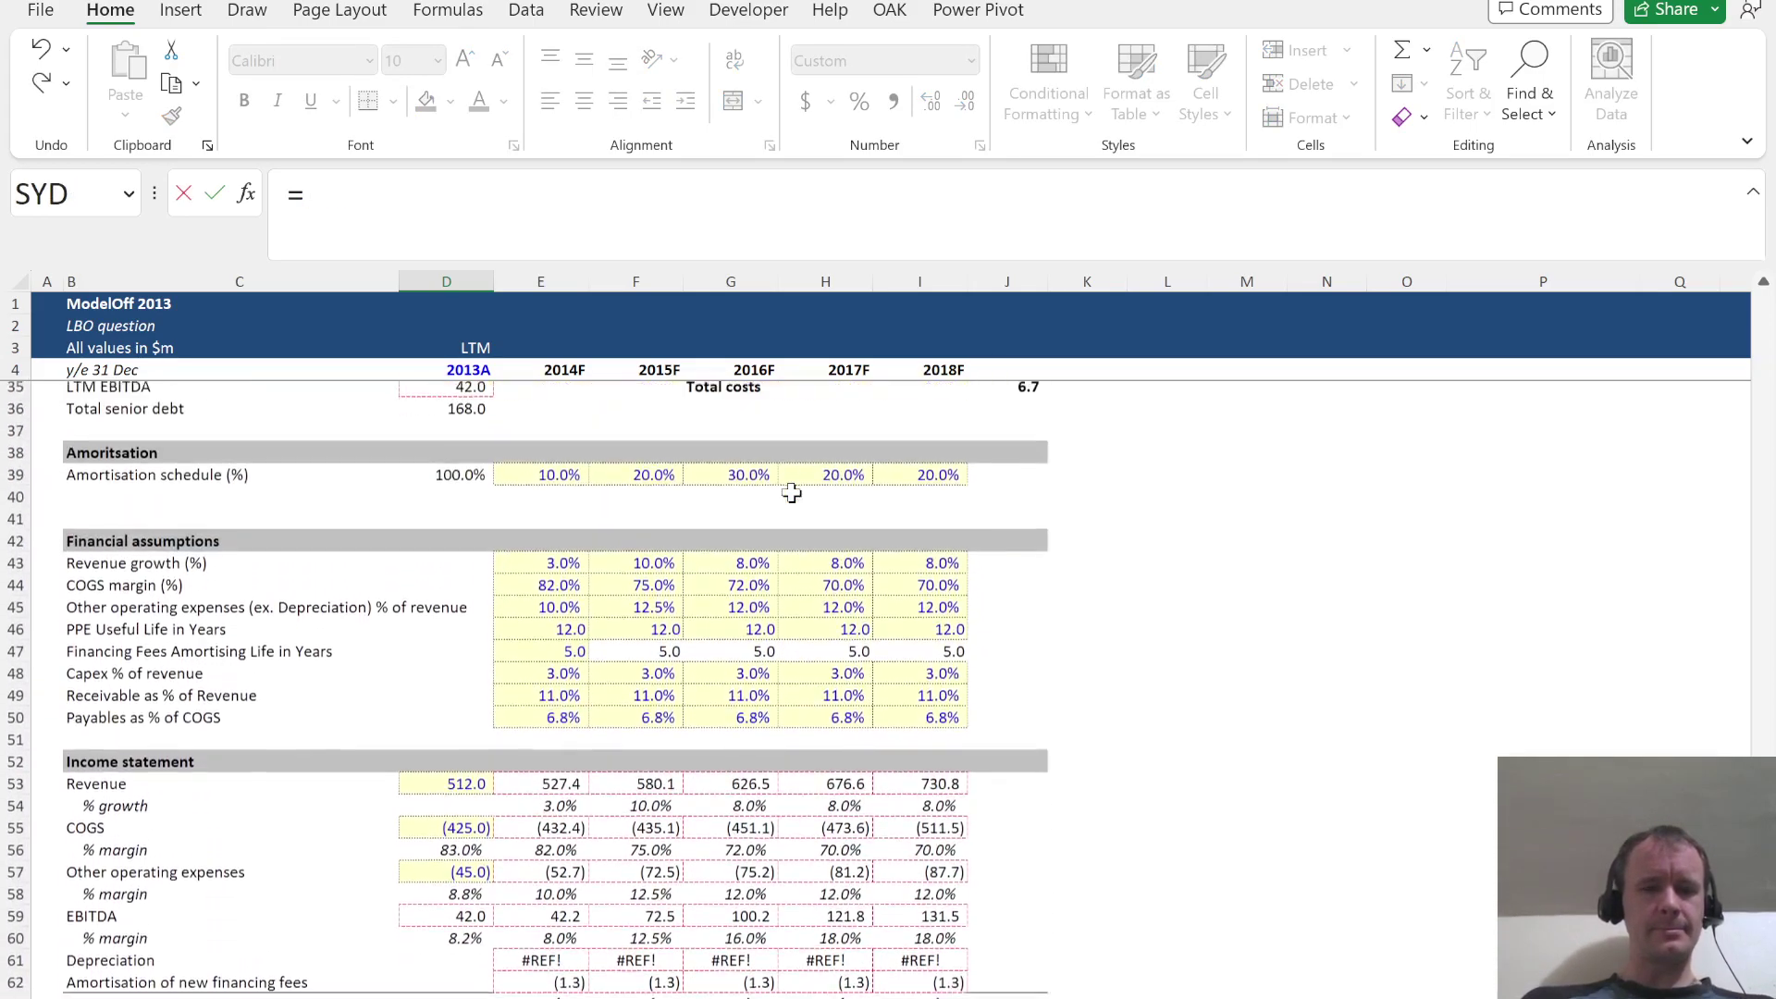
scroll(792, 492, up, 7)
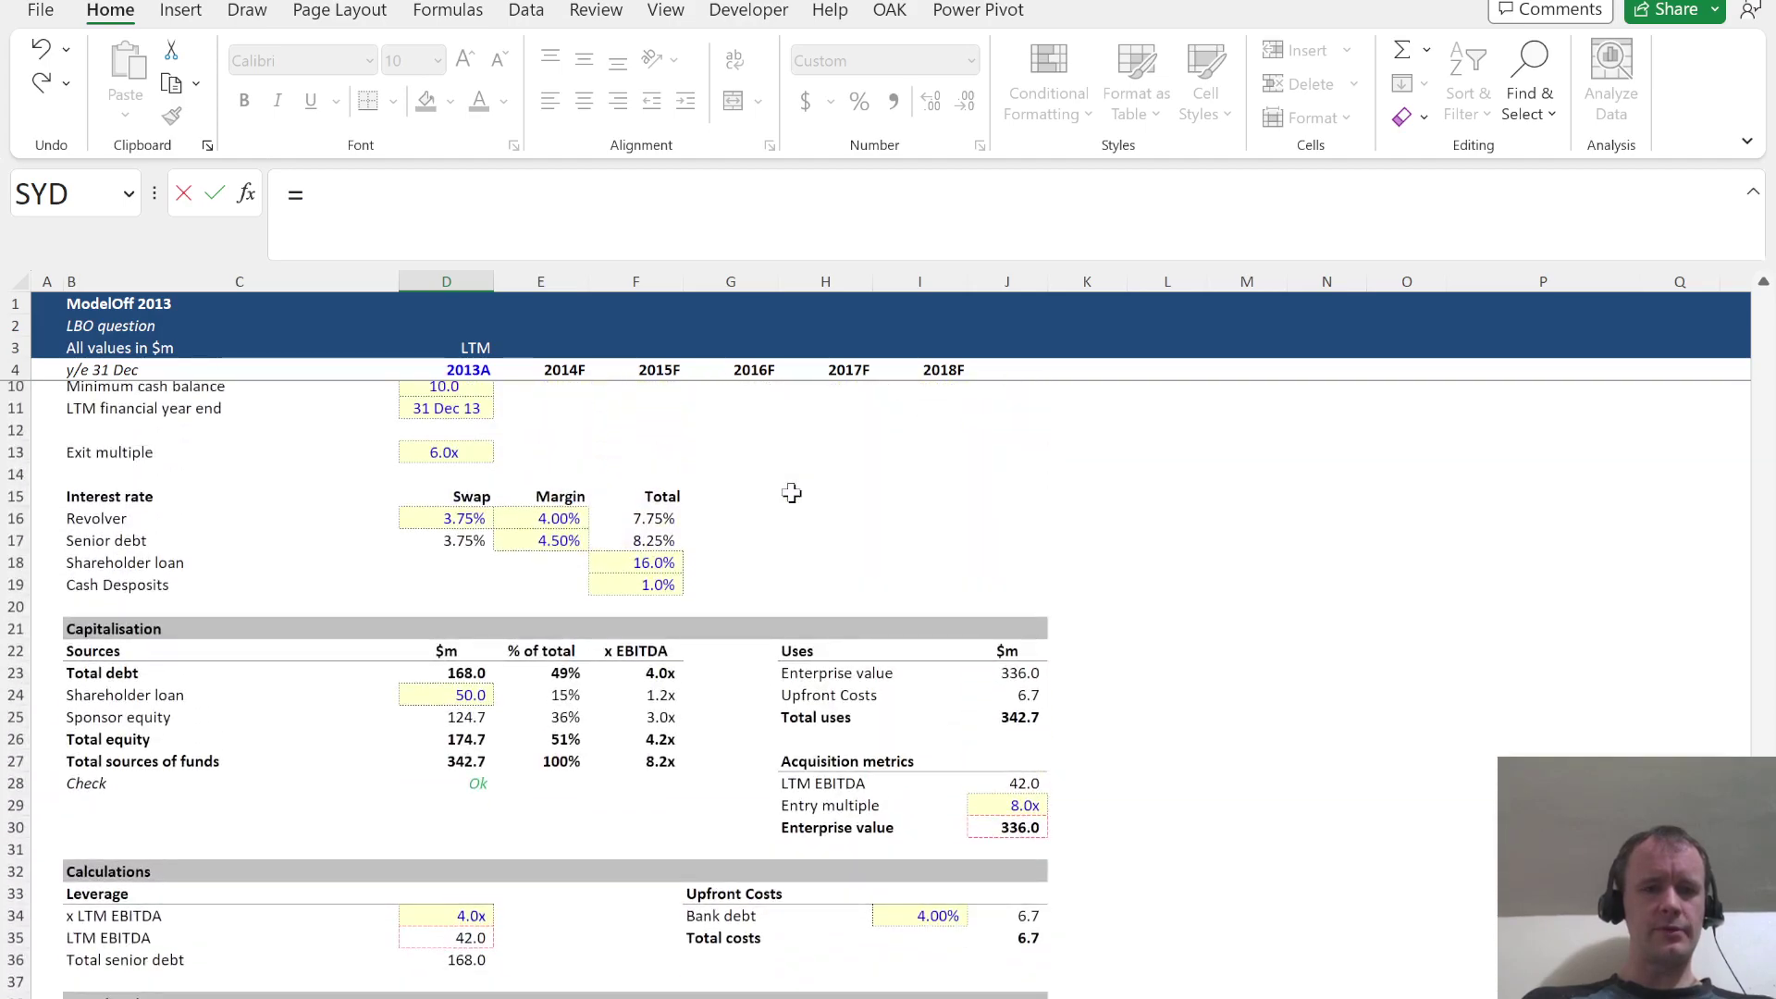
click(469, 719)
key(Return)
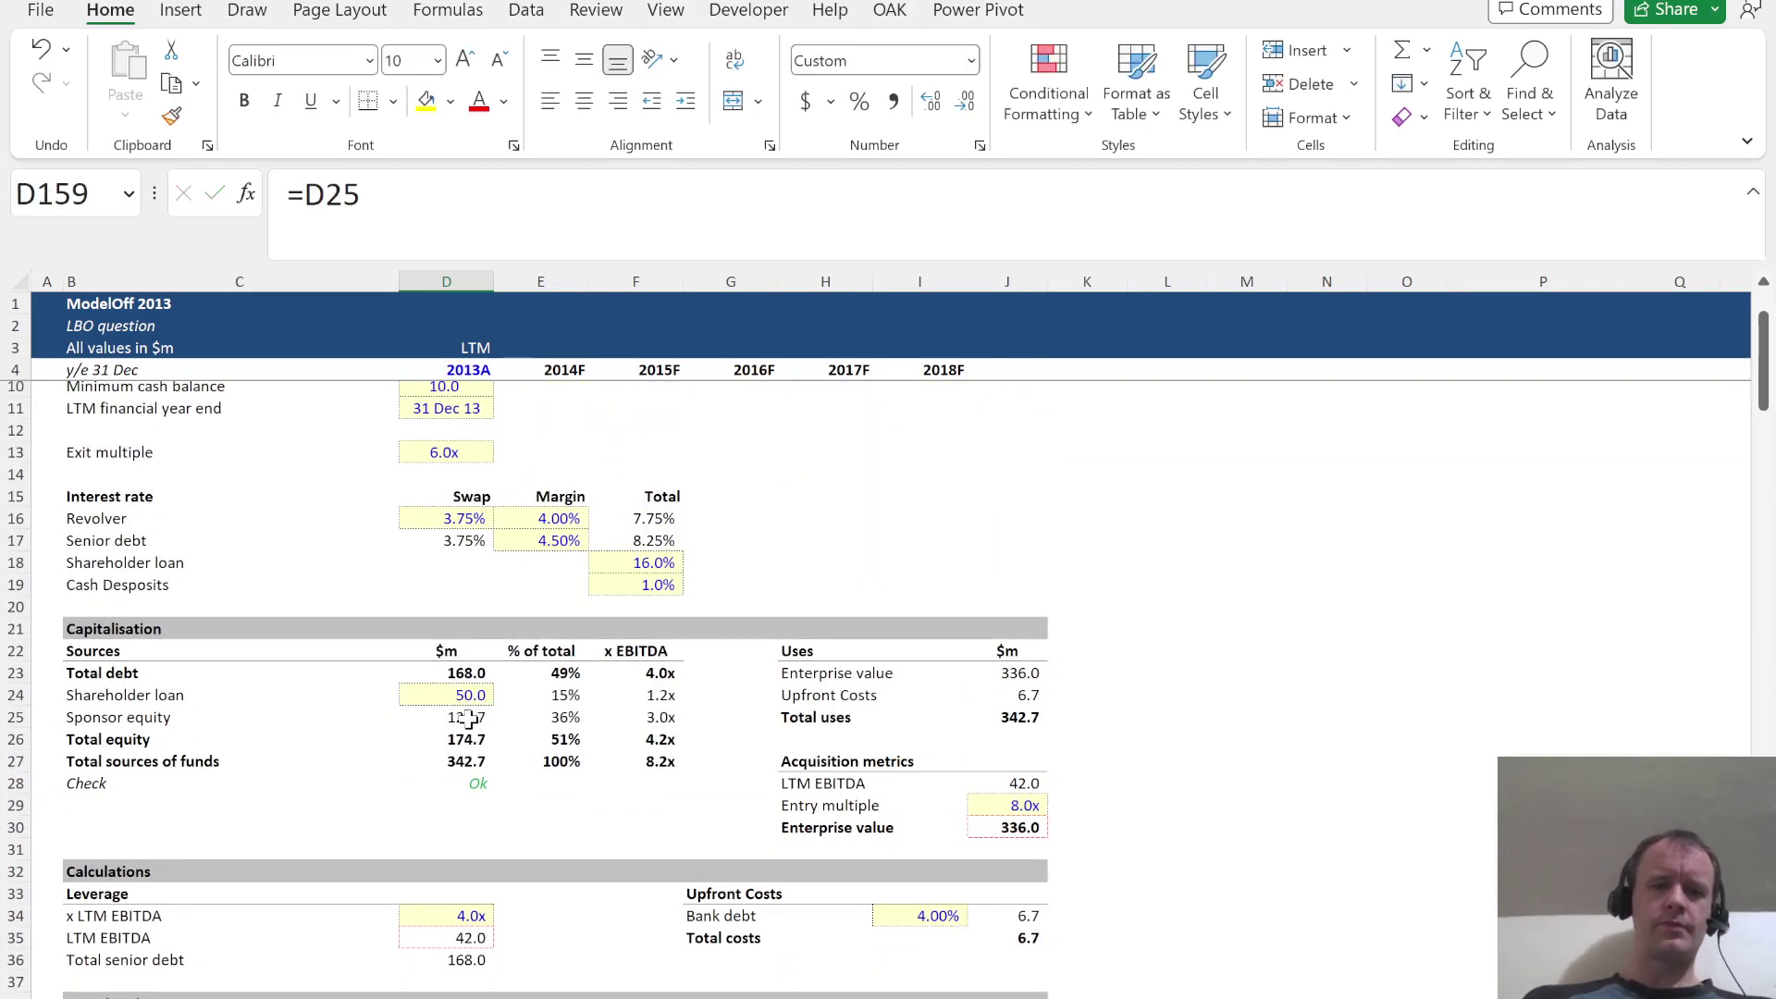
Examine the forecast cells of the Sponsors Equity & Retained Earnings schedule, focusing on the NPAT to shareholders row E158:I158
key(Up)
key(Right)
key(Right)
key(Down)
key(Down)
key(Down)
key(Left)
key(Up)
key(Up)
key(Up)
key(shift+Down)
key(shift+Right)
key(shift+Right)
key(shift+Right)
key(shift+Right)
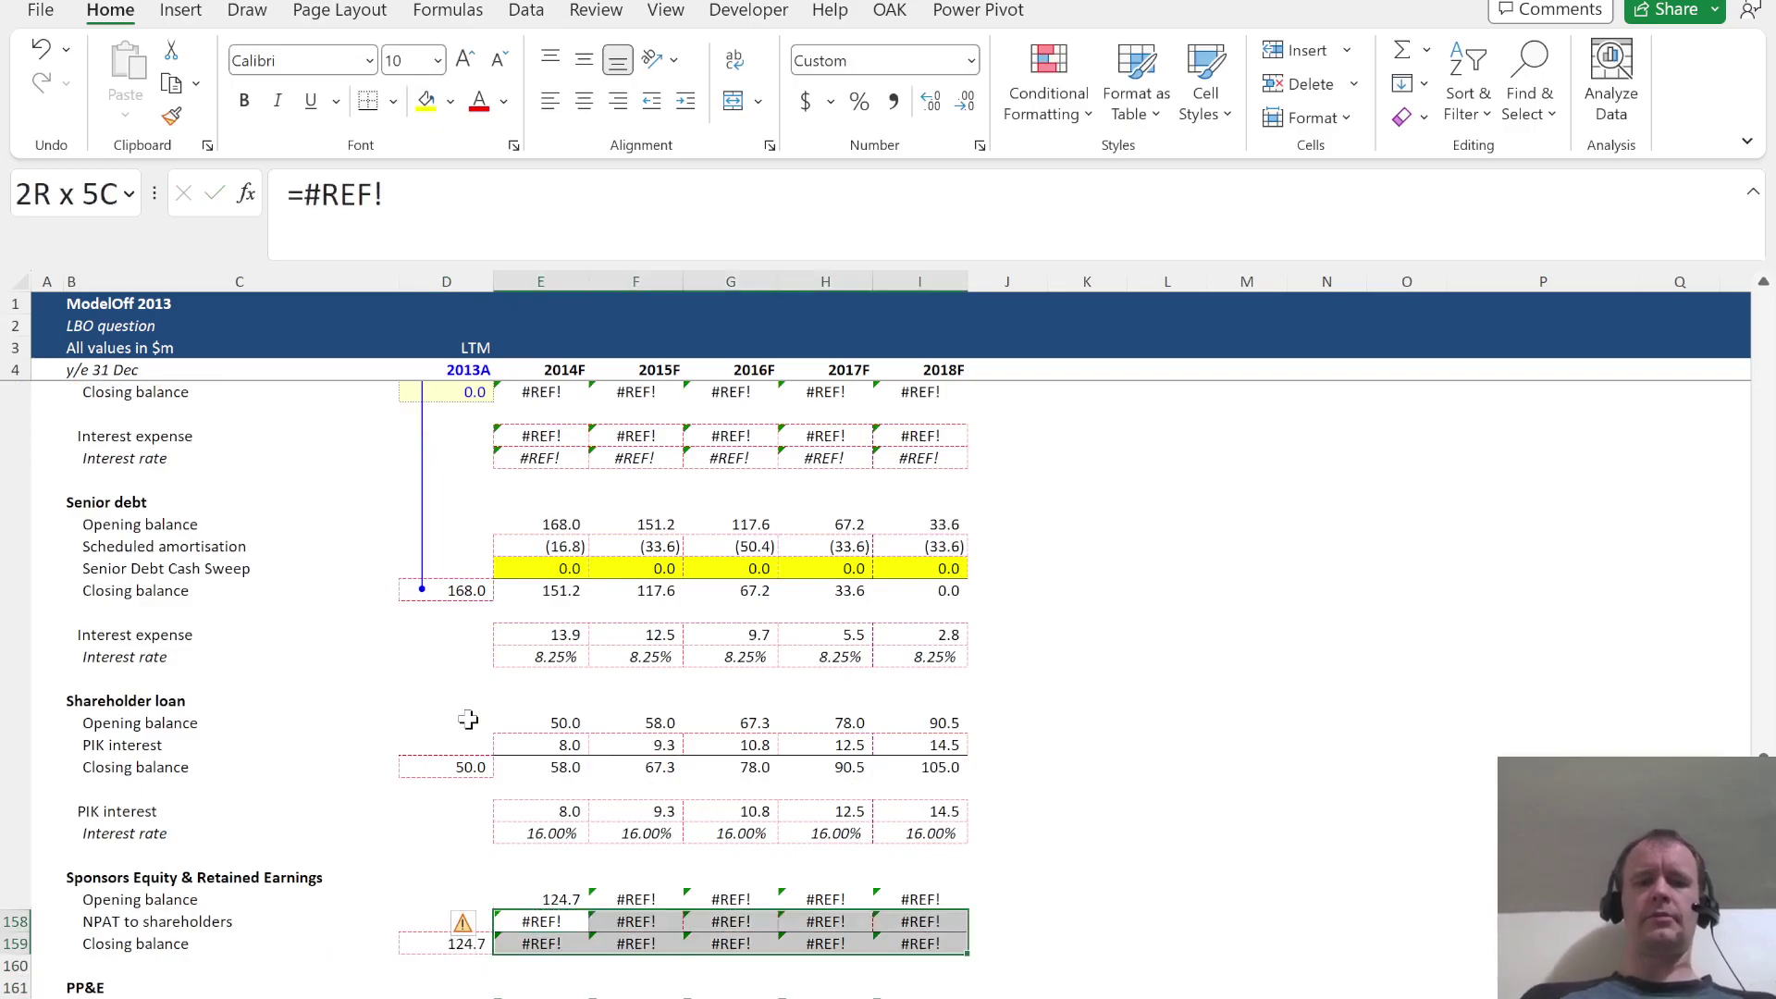
key(Left)
key(Right)
key(shift+Right)
key(shift+Right)
key(shift+Right)
key(shift+Right)
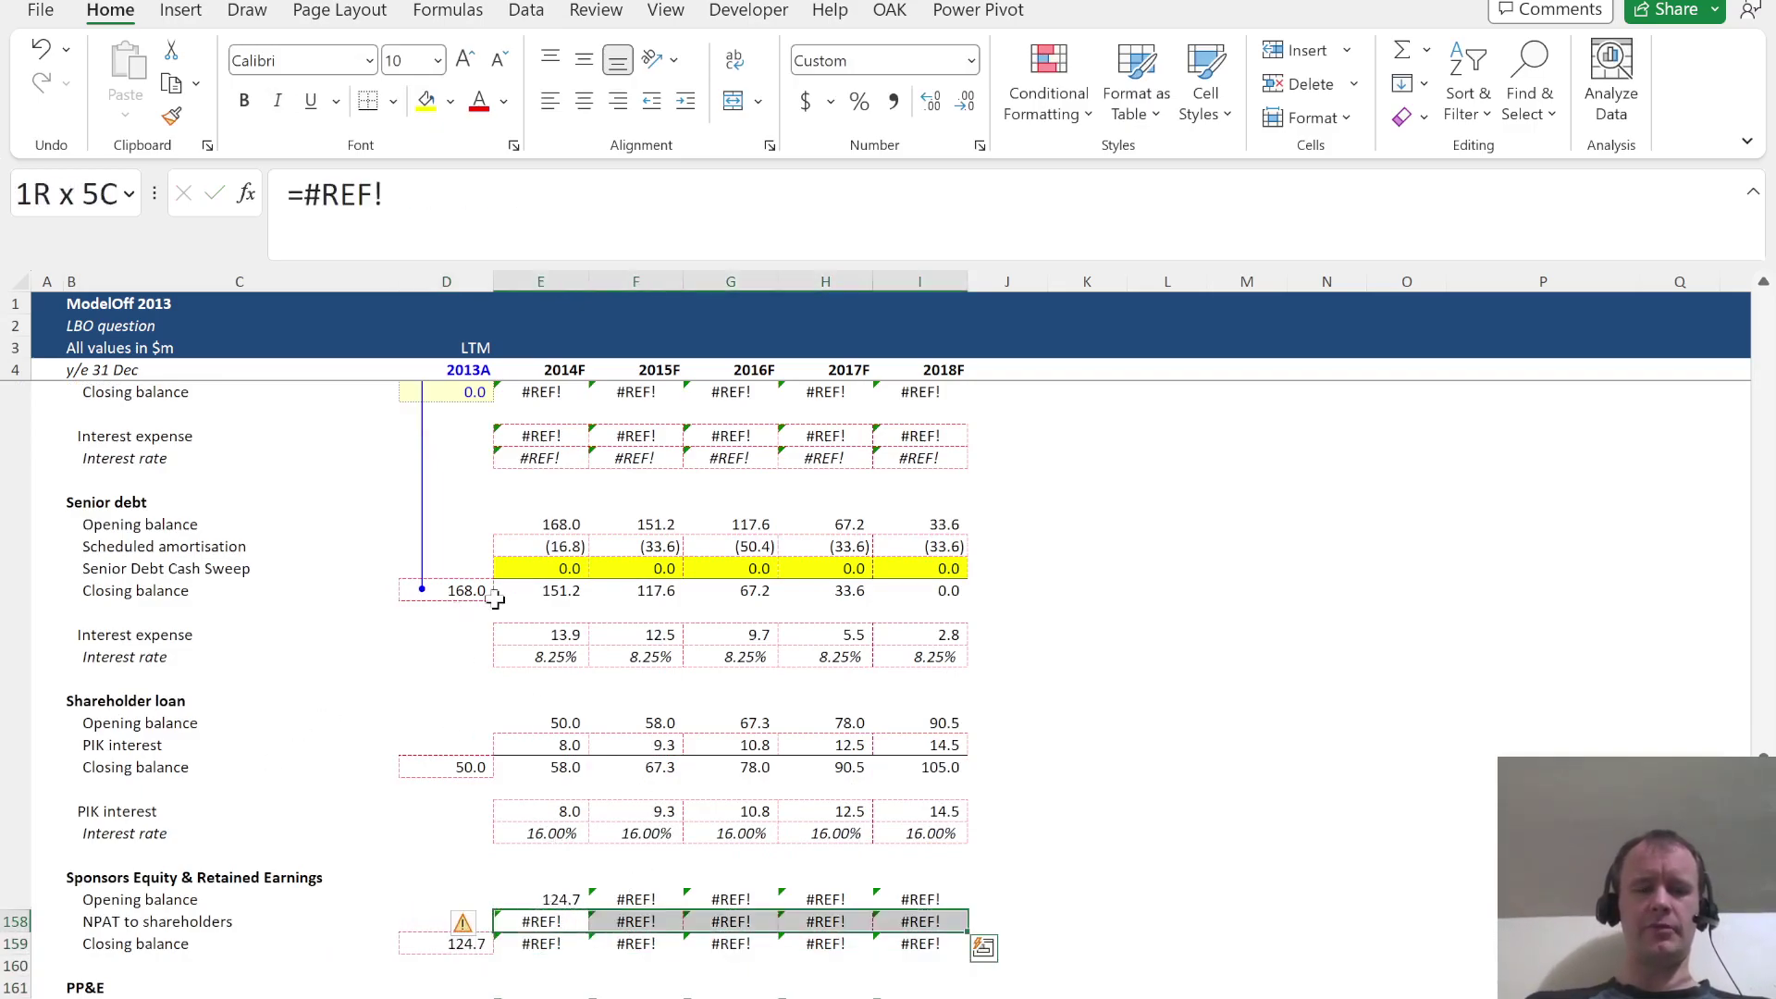
Examine the Capitalisation tables and the income statement rows feeding NPAT, including the 2014F Depreciation cell E61
scroll(496, 600, up, 14)
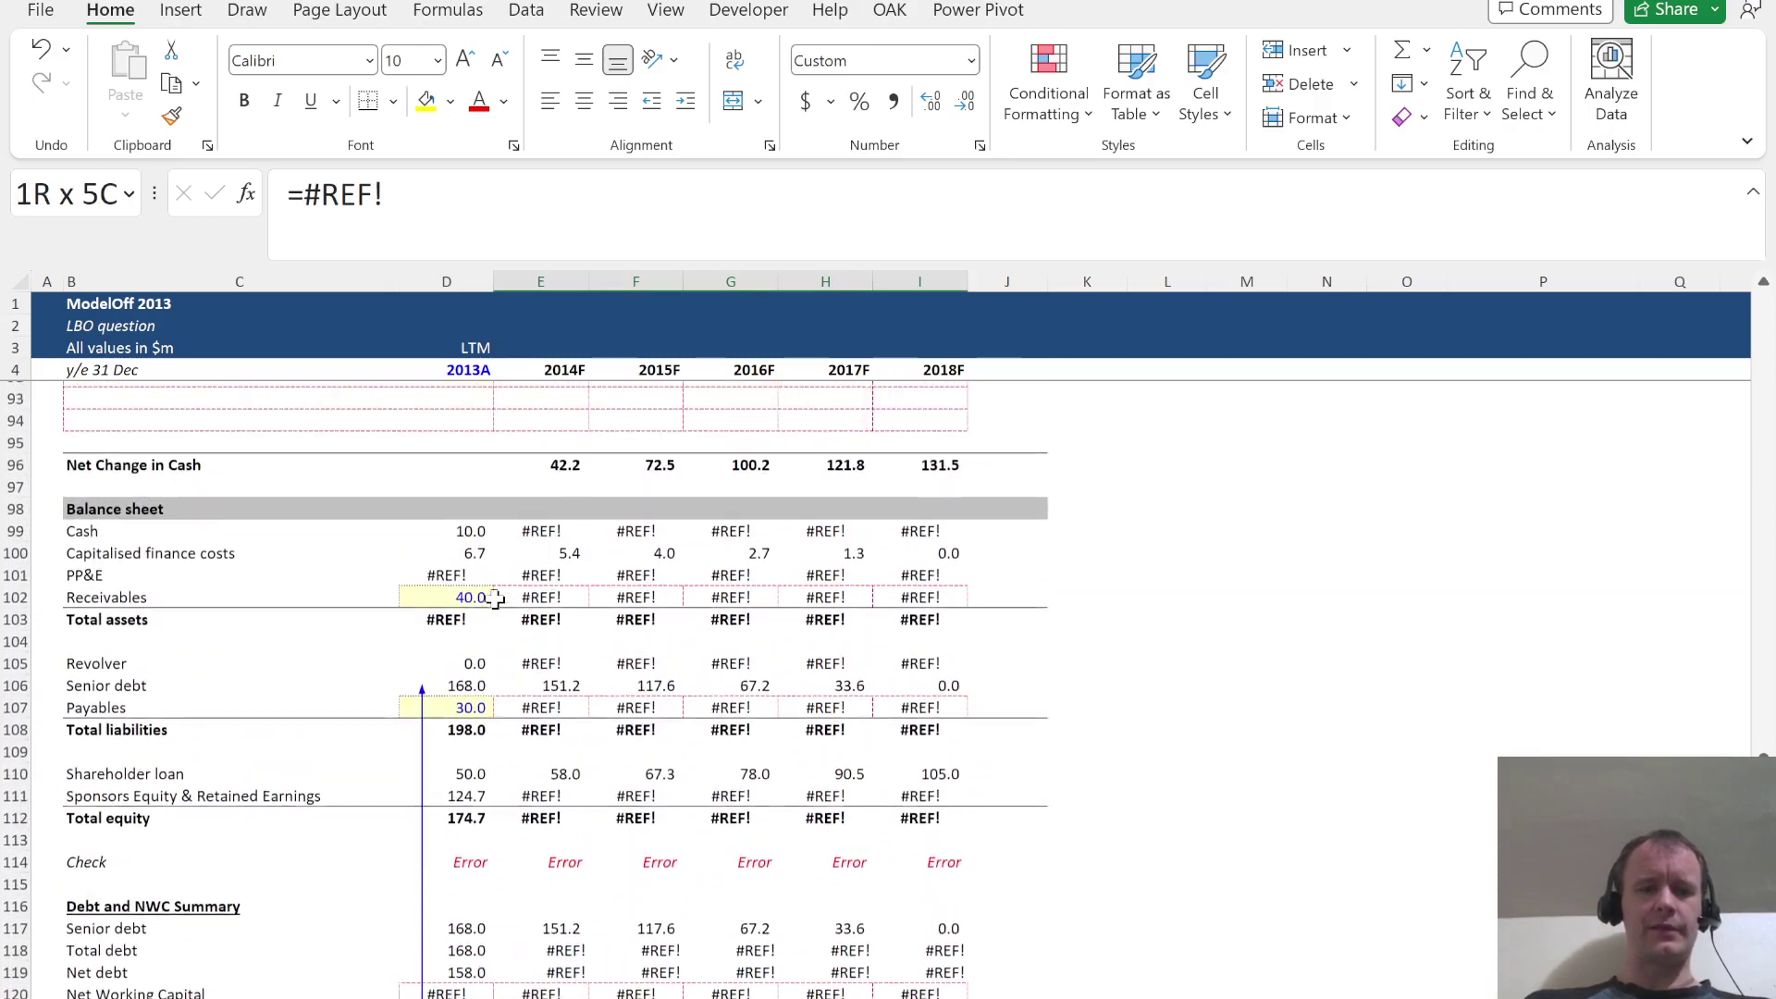
scroll(497, 599, up, 14)
scroll(497, 599, up, 13)
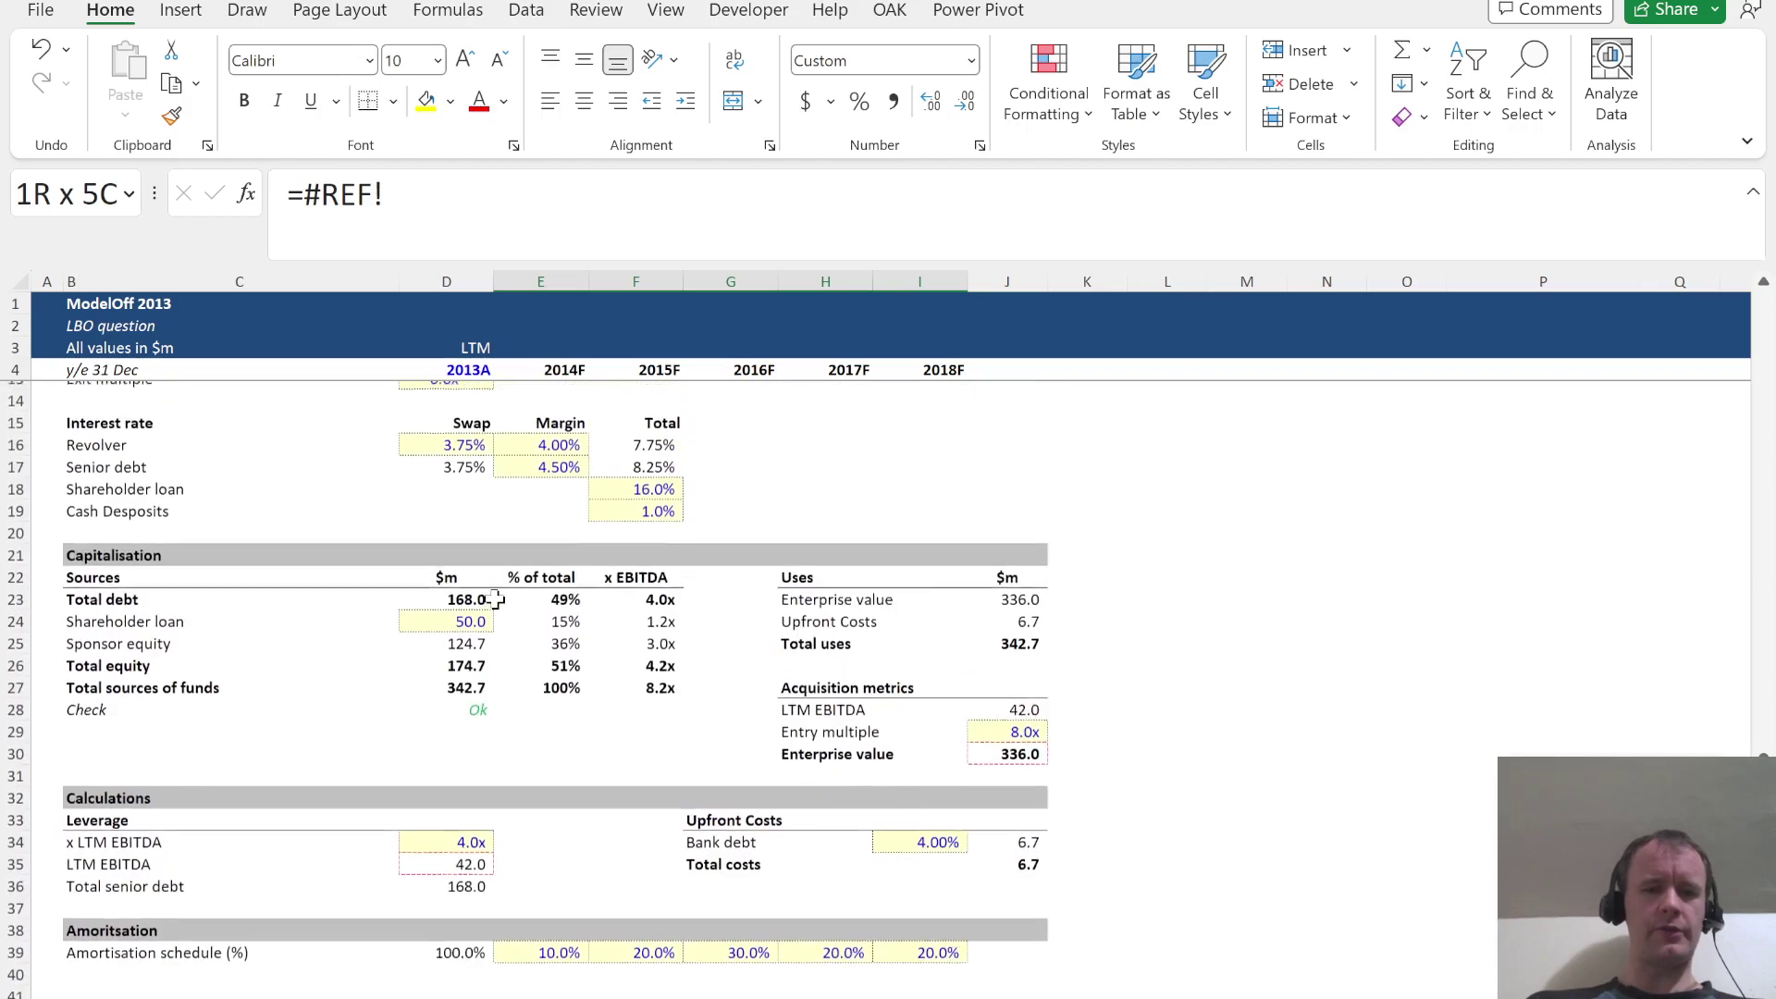
scroll(497, 599, down, 13)
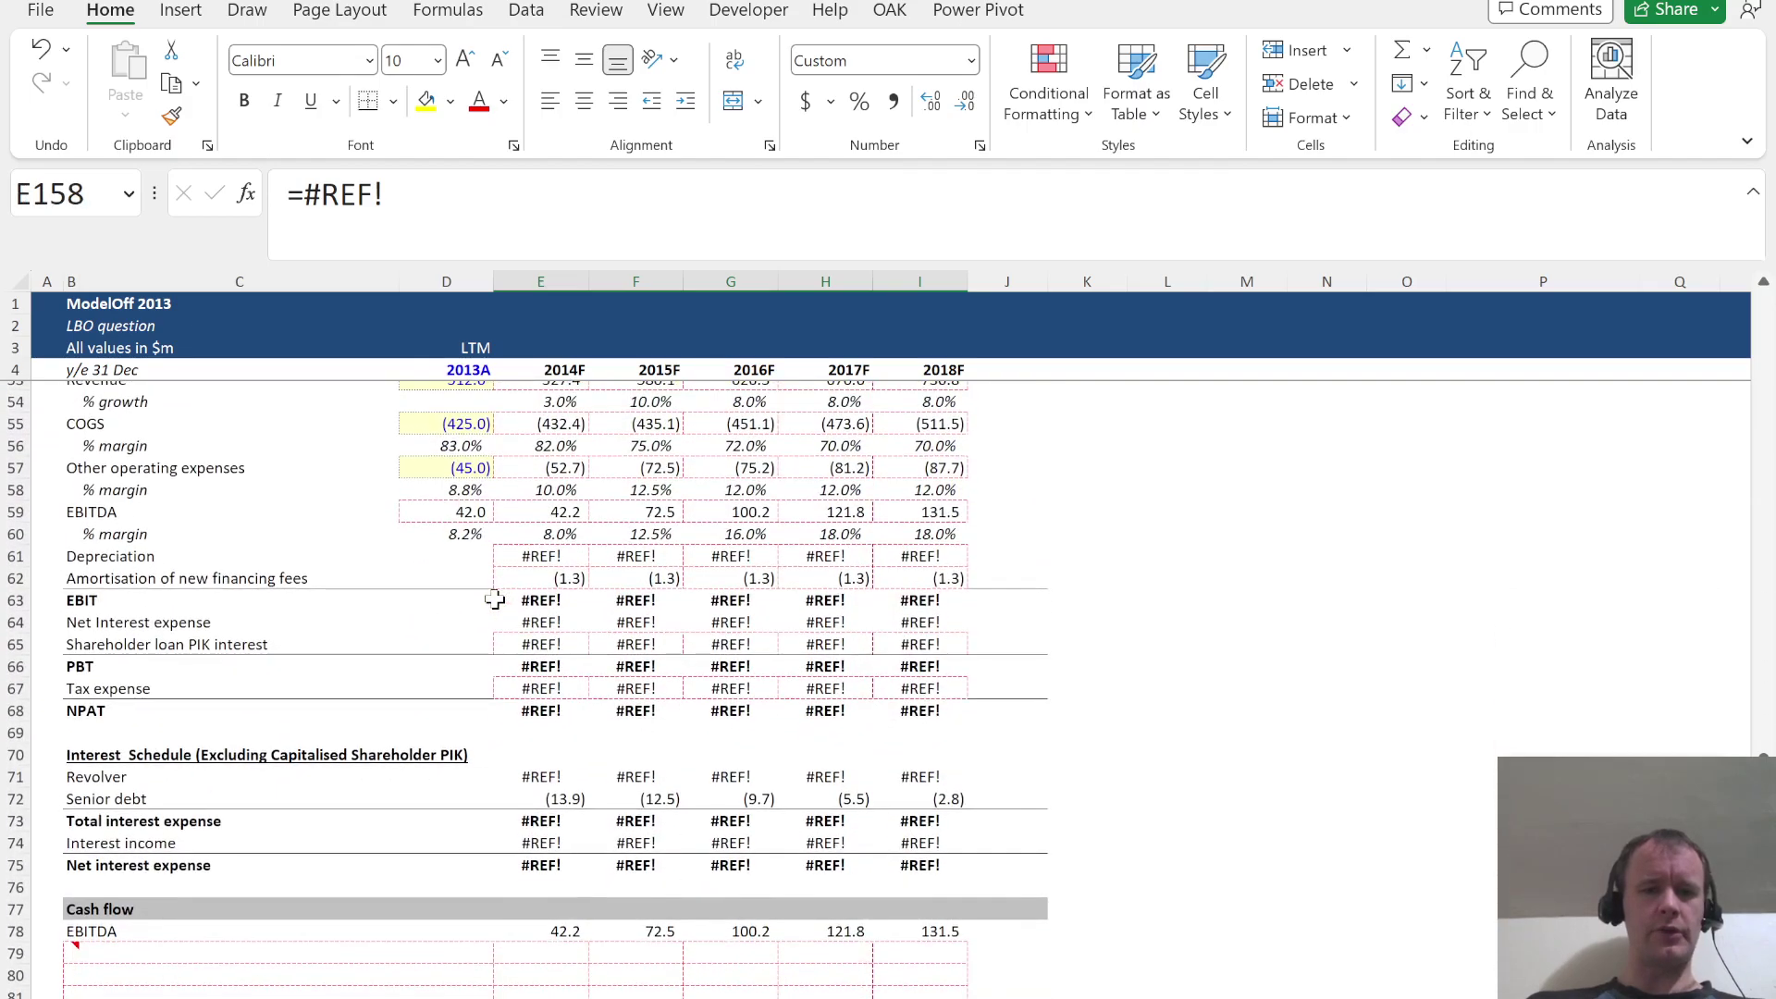
scroll(500, 597, up, 3)
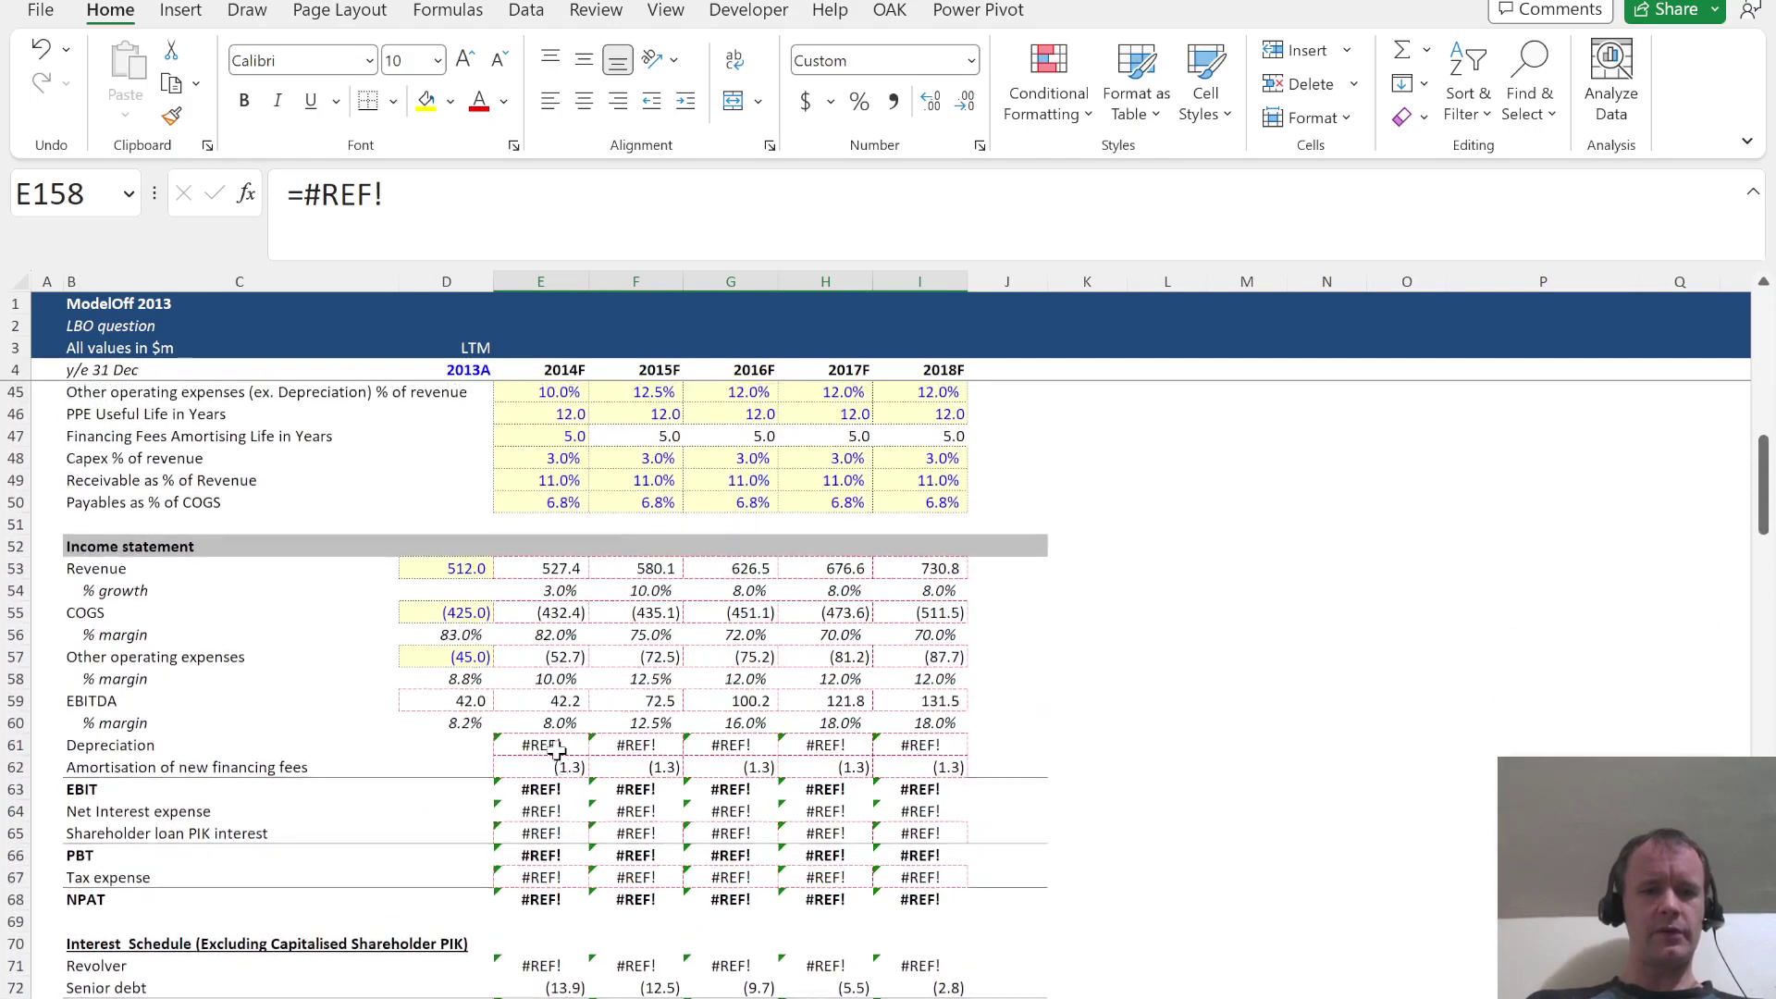
click(557, 750)
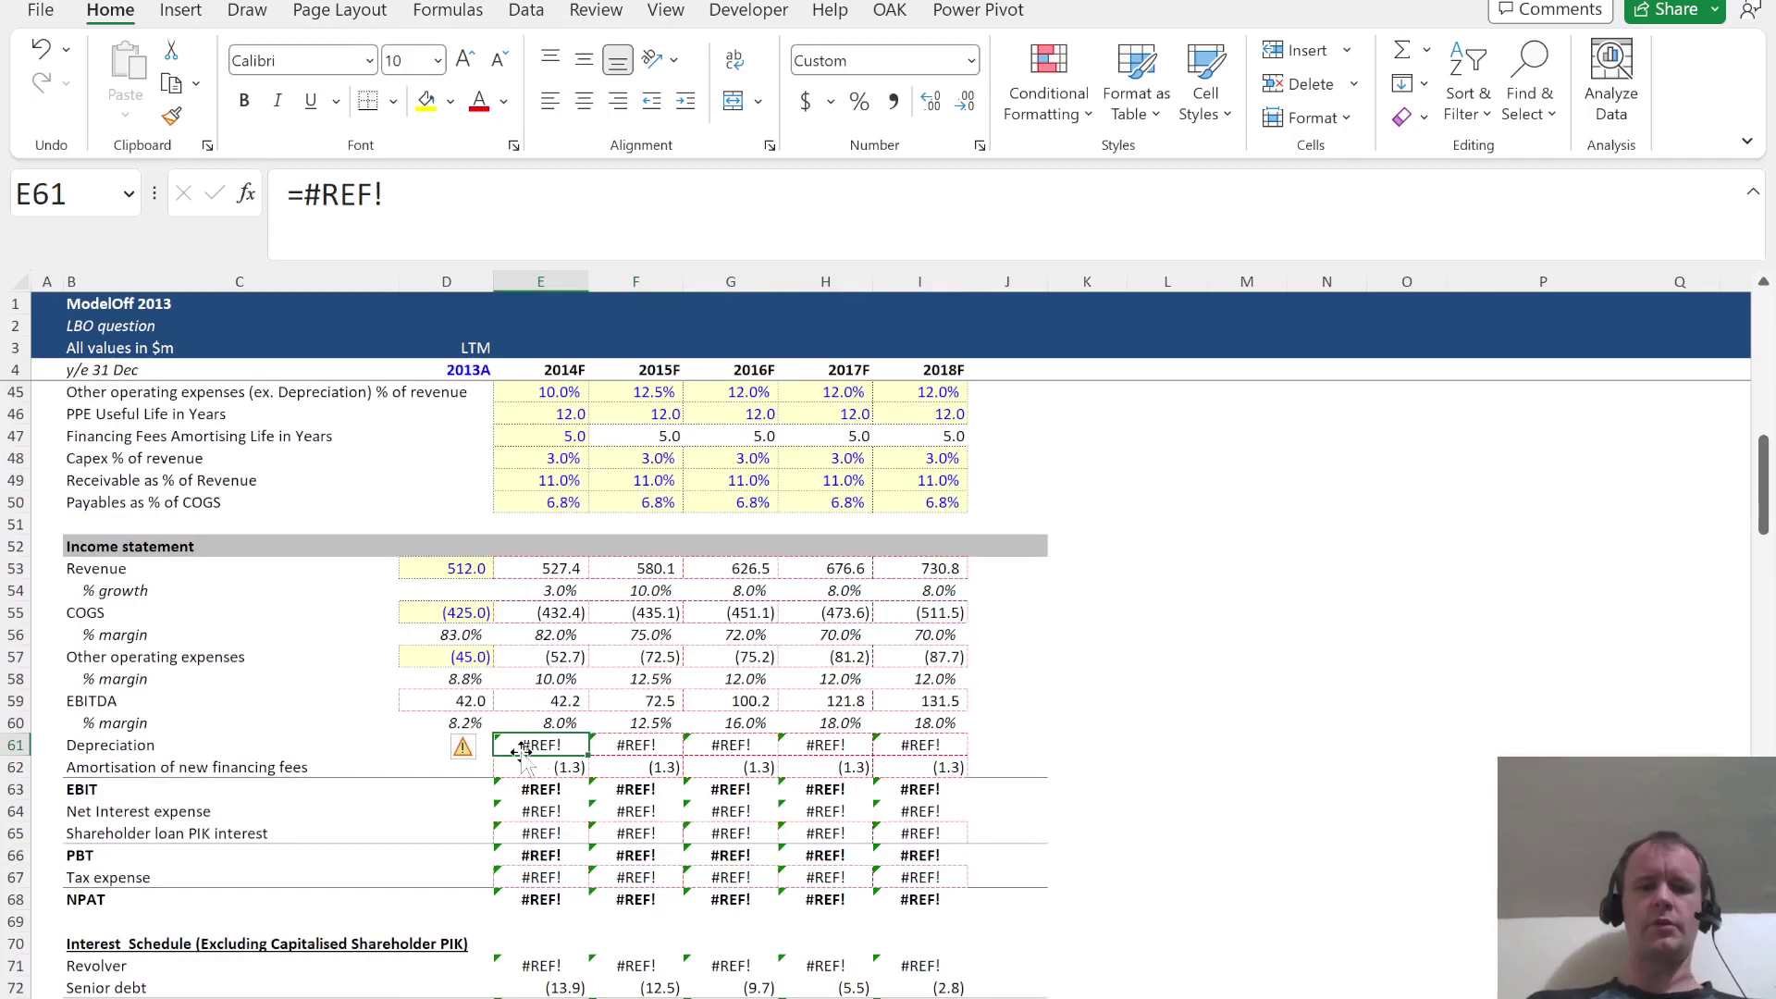
scroll(511, 886, down, 3)
scroll(511, 887, down, 13)
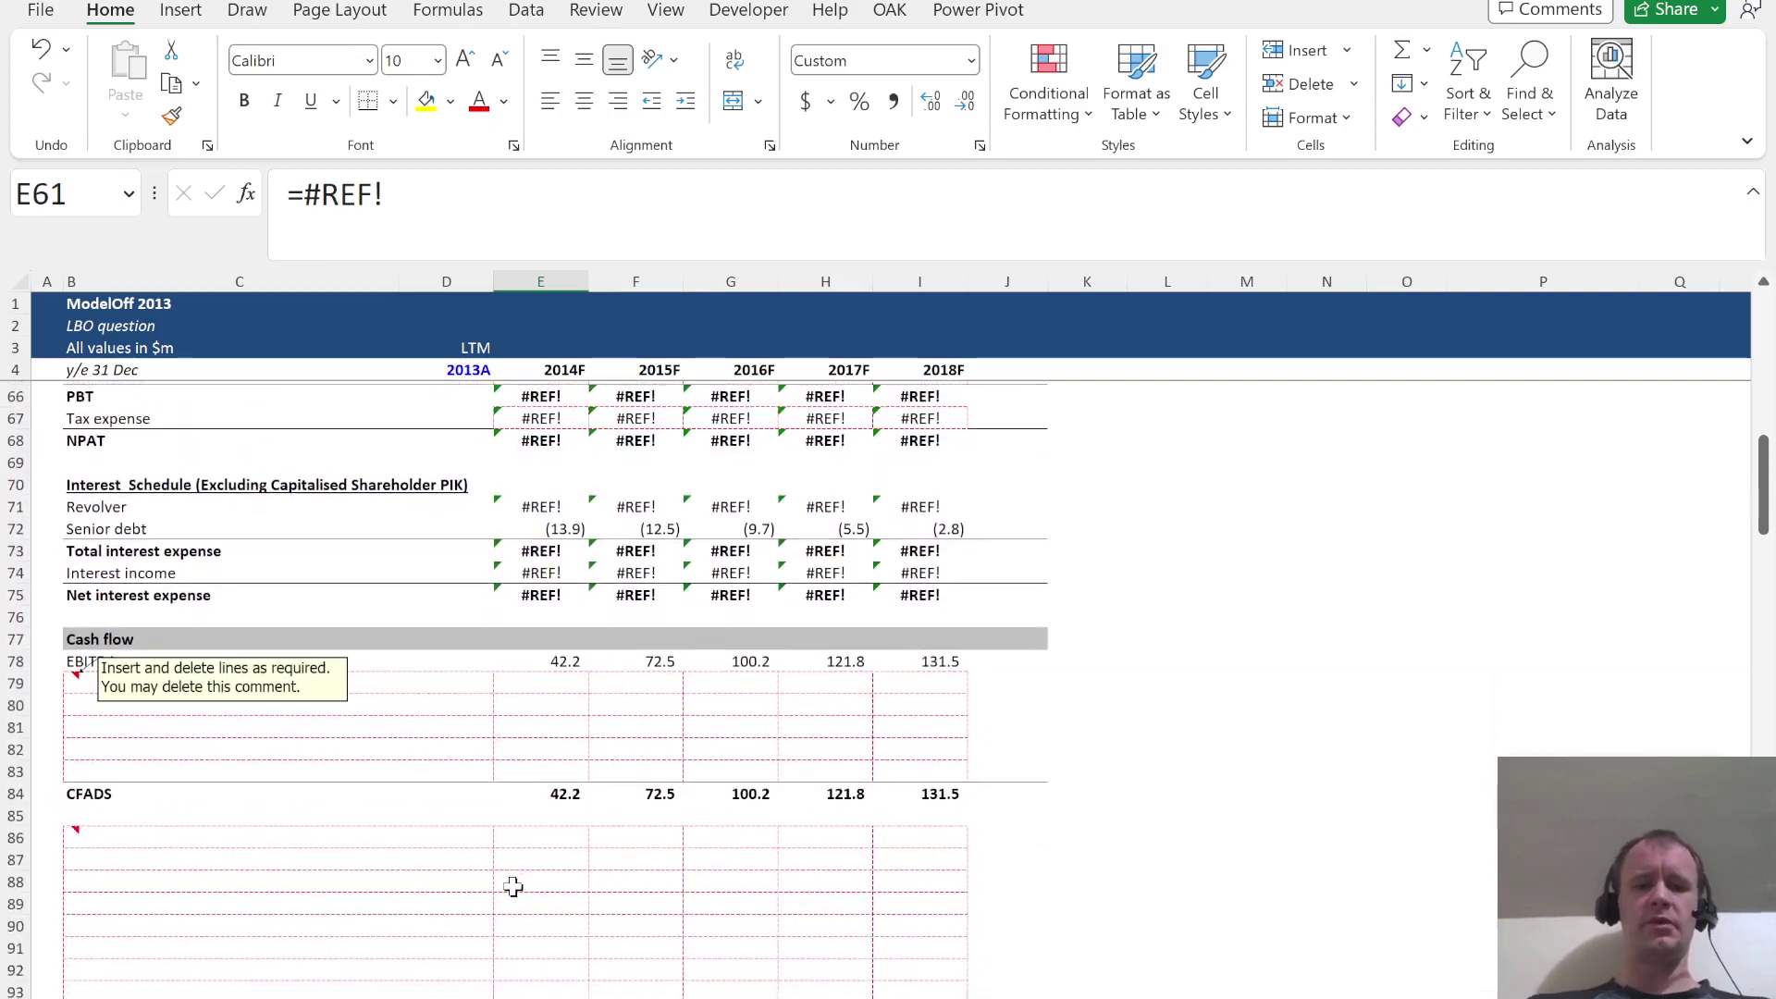
Add total equity and total liabilities for 2013A in scratch cell D113 with =D112+D108
drag(436, 541, 425, 836)
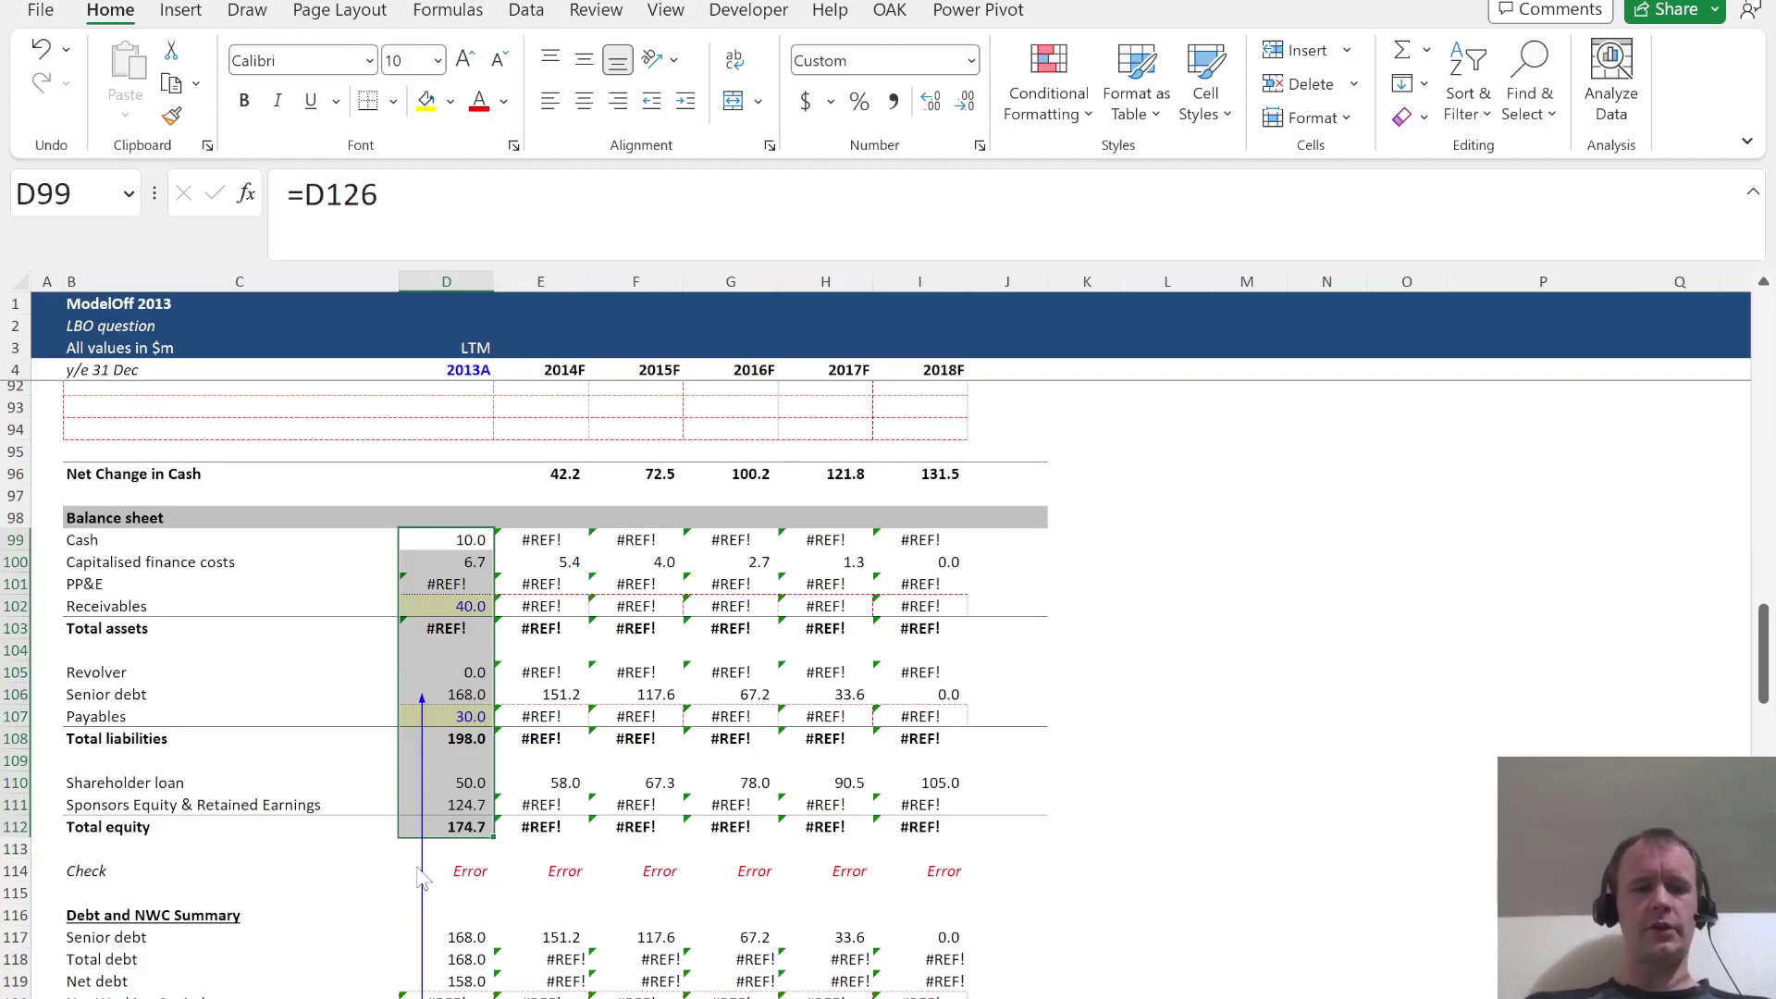
click(405, 858)
key(alt)
text(tua)
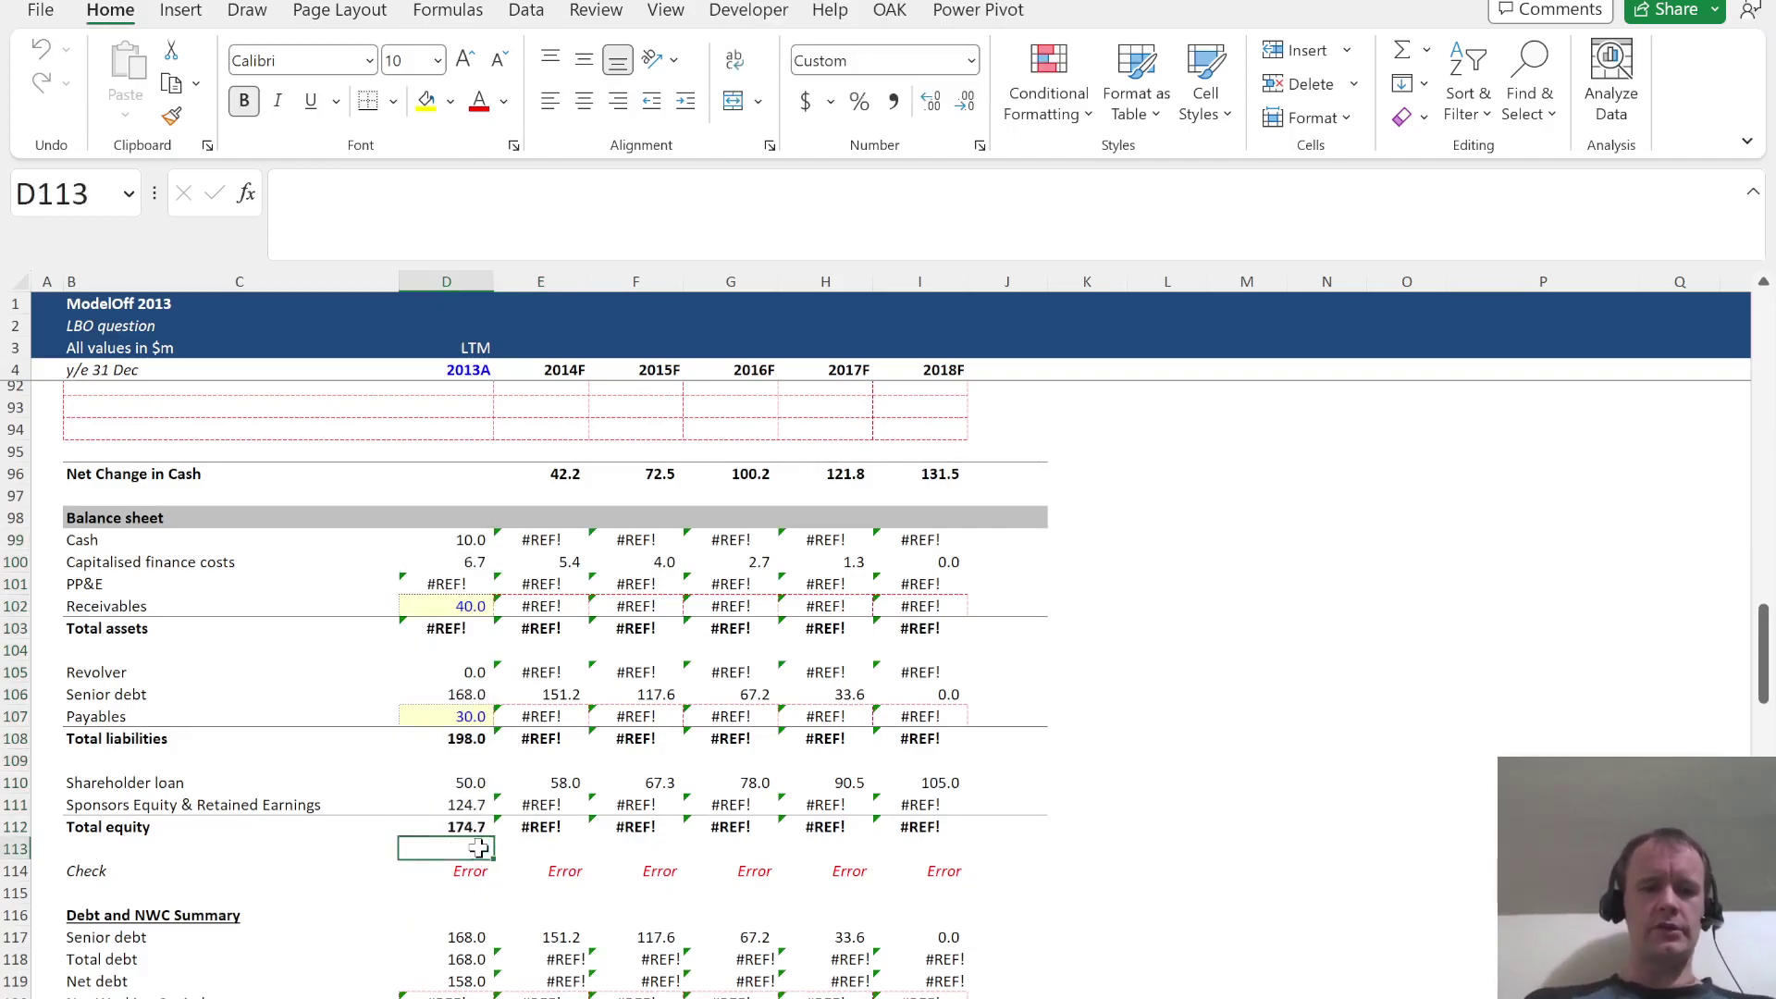
text(=)
key(Up)
text(+)
key(Up)
key(Up)
key(Up)
key(Up)
key(Return)
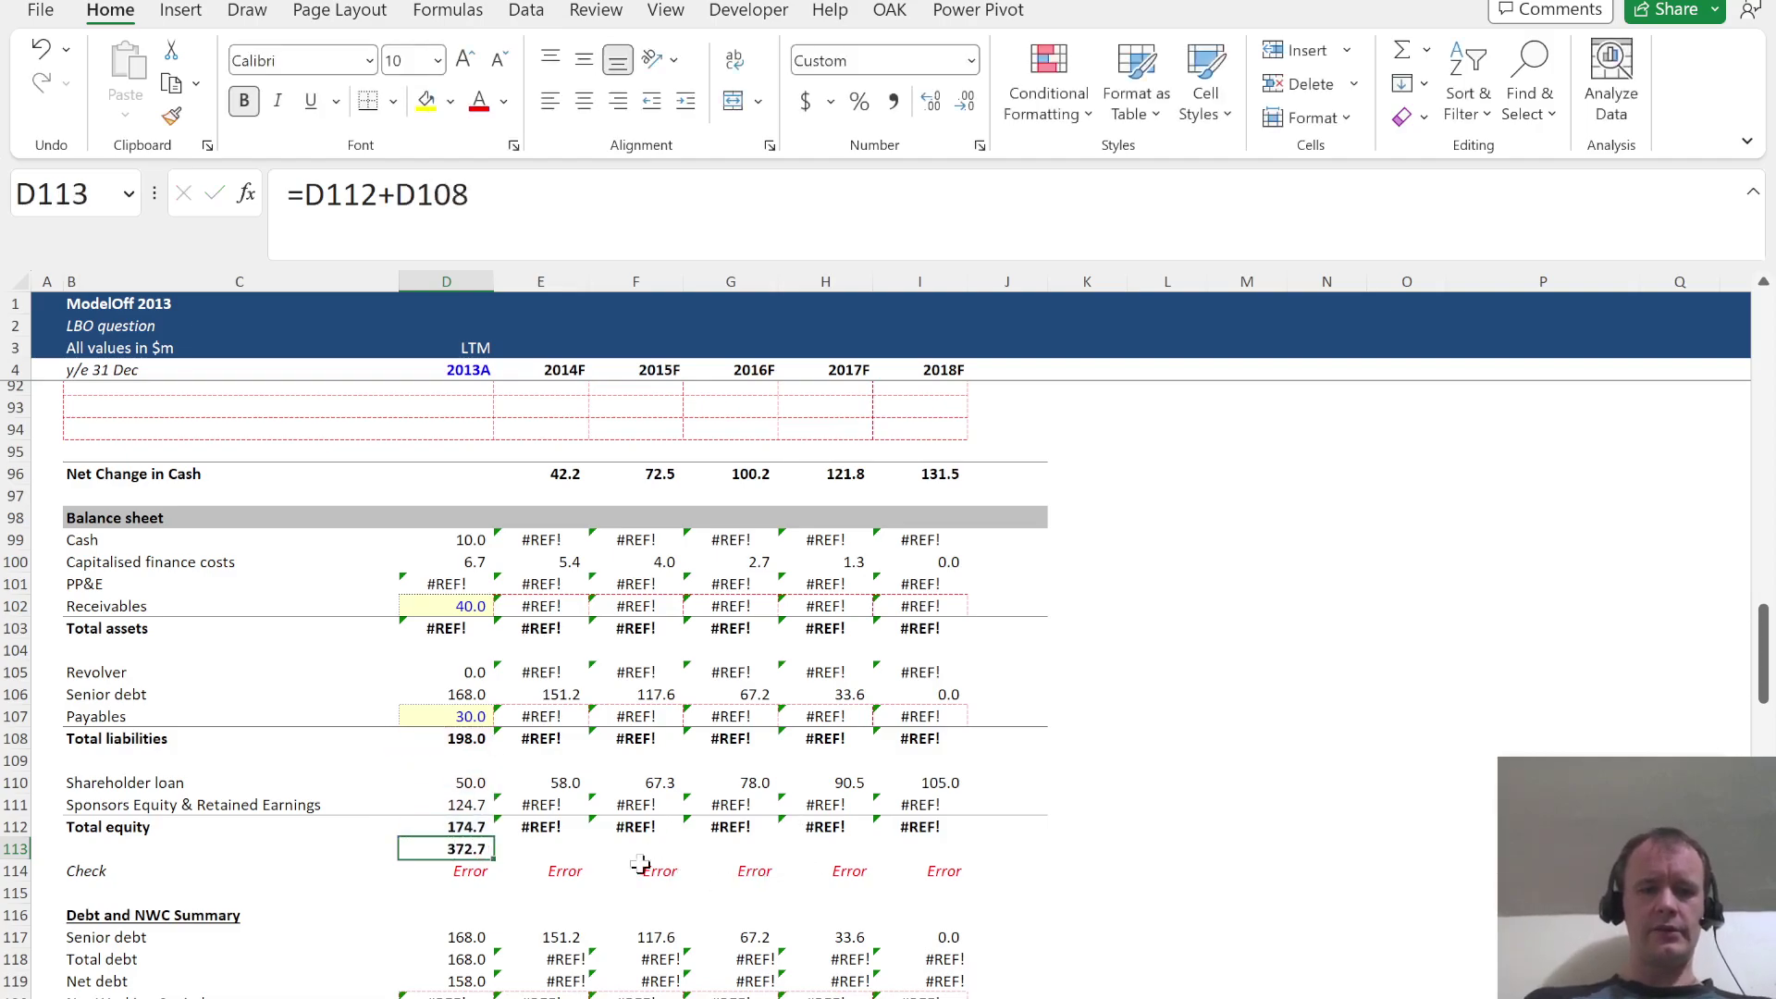
Sum the known 2013A assets in scratch cell C113 by adding cash D99, capitalised finance costs D100 and receivables D102
key(Left)
text(=)
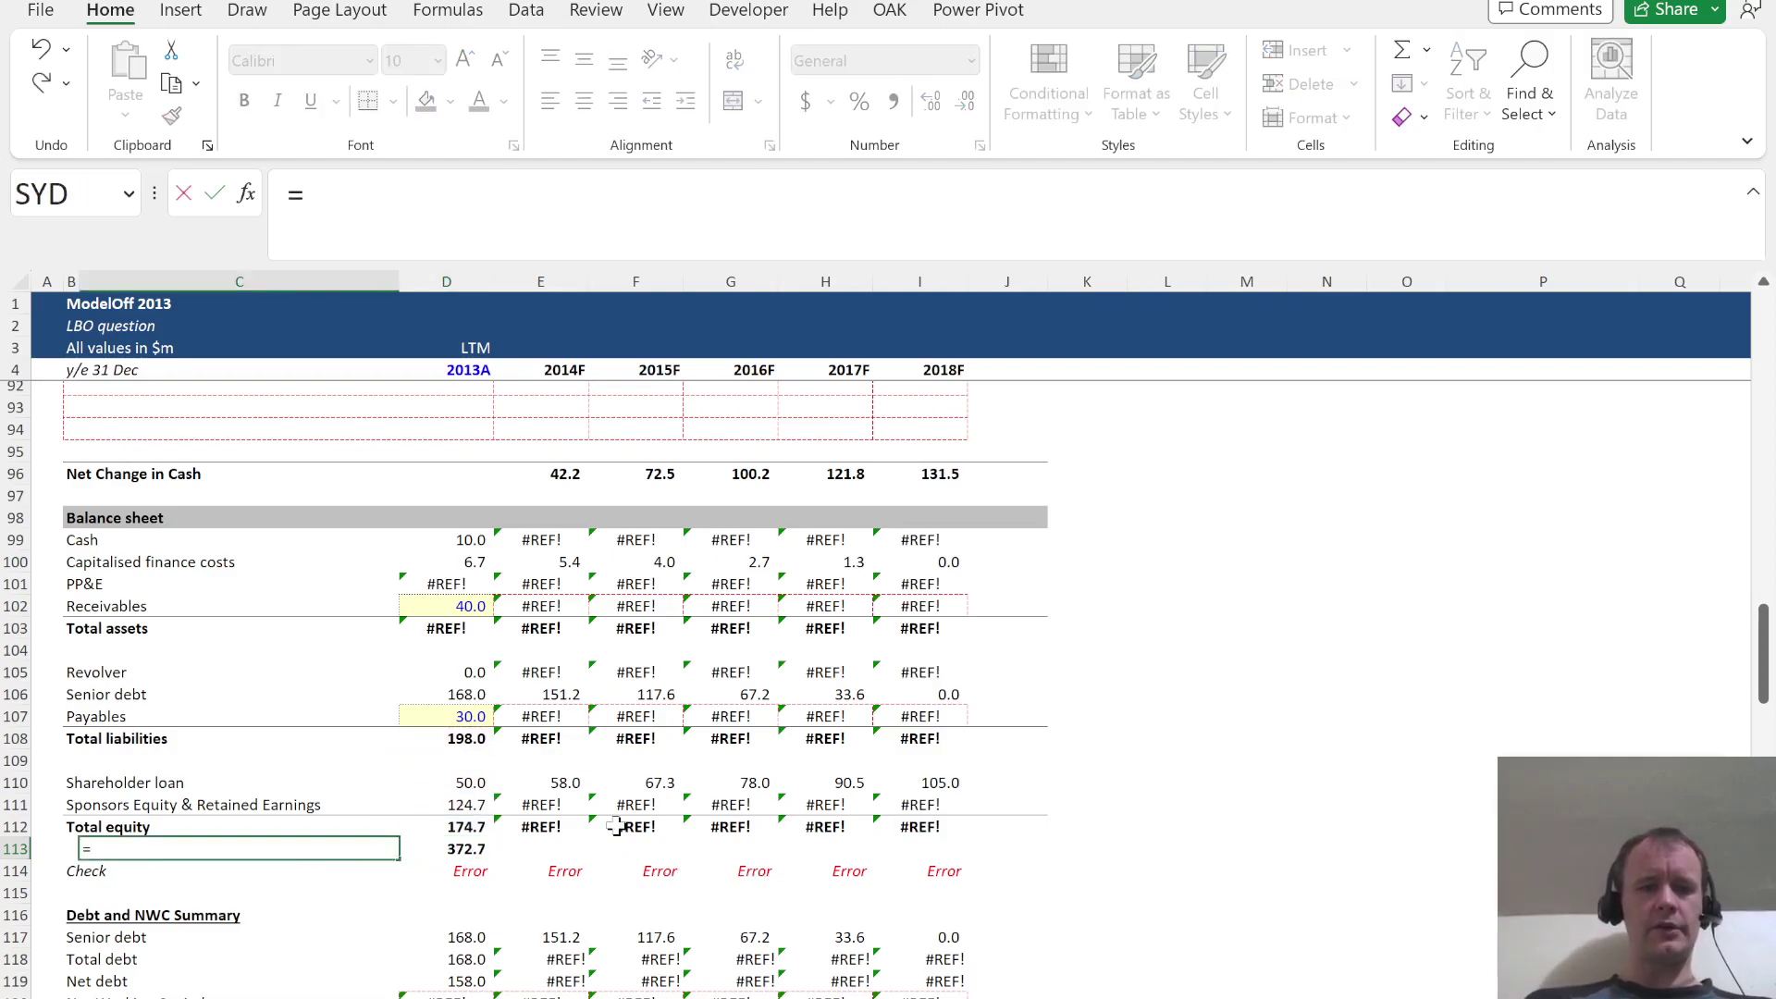
click(450, 547)
text(+)
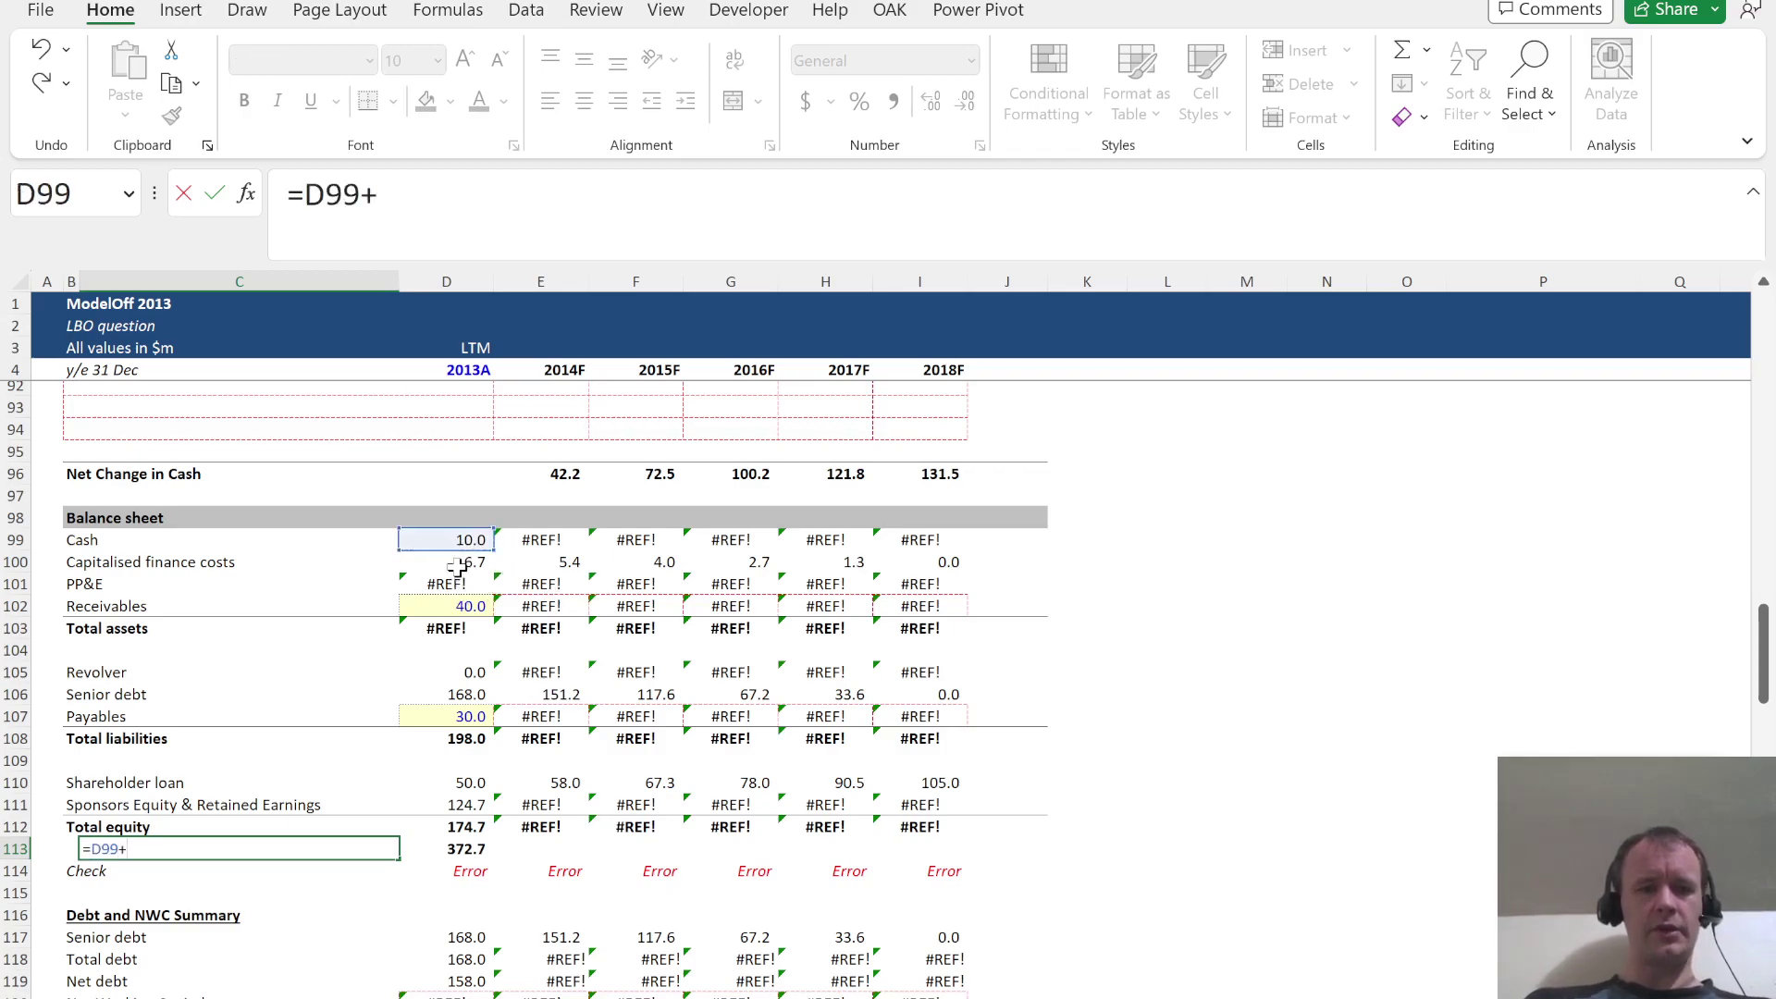
click(455, 564)
text(+)
click(447, 608)
key(Tab)
Calculate the implied 2013A PP&E in scratch cell E113 with =D113-C113
key(Right)
text(=)
key(Left)
text(-)
key(Left)
key(Left)
key(ctrl+Return)
key(ctrl+c)
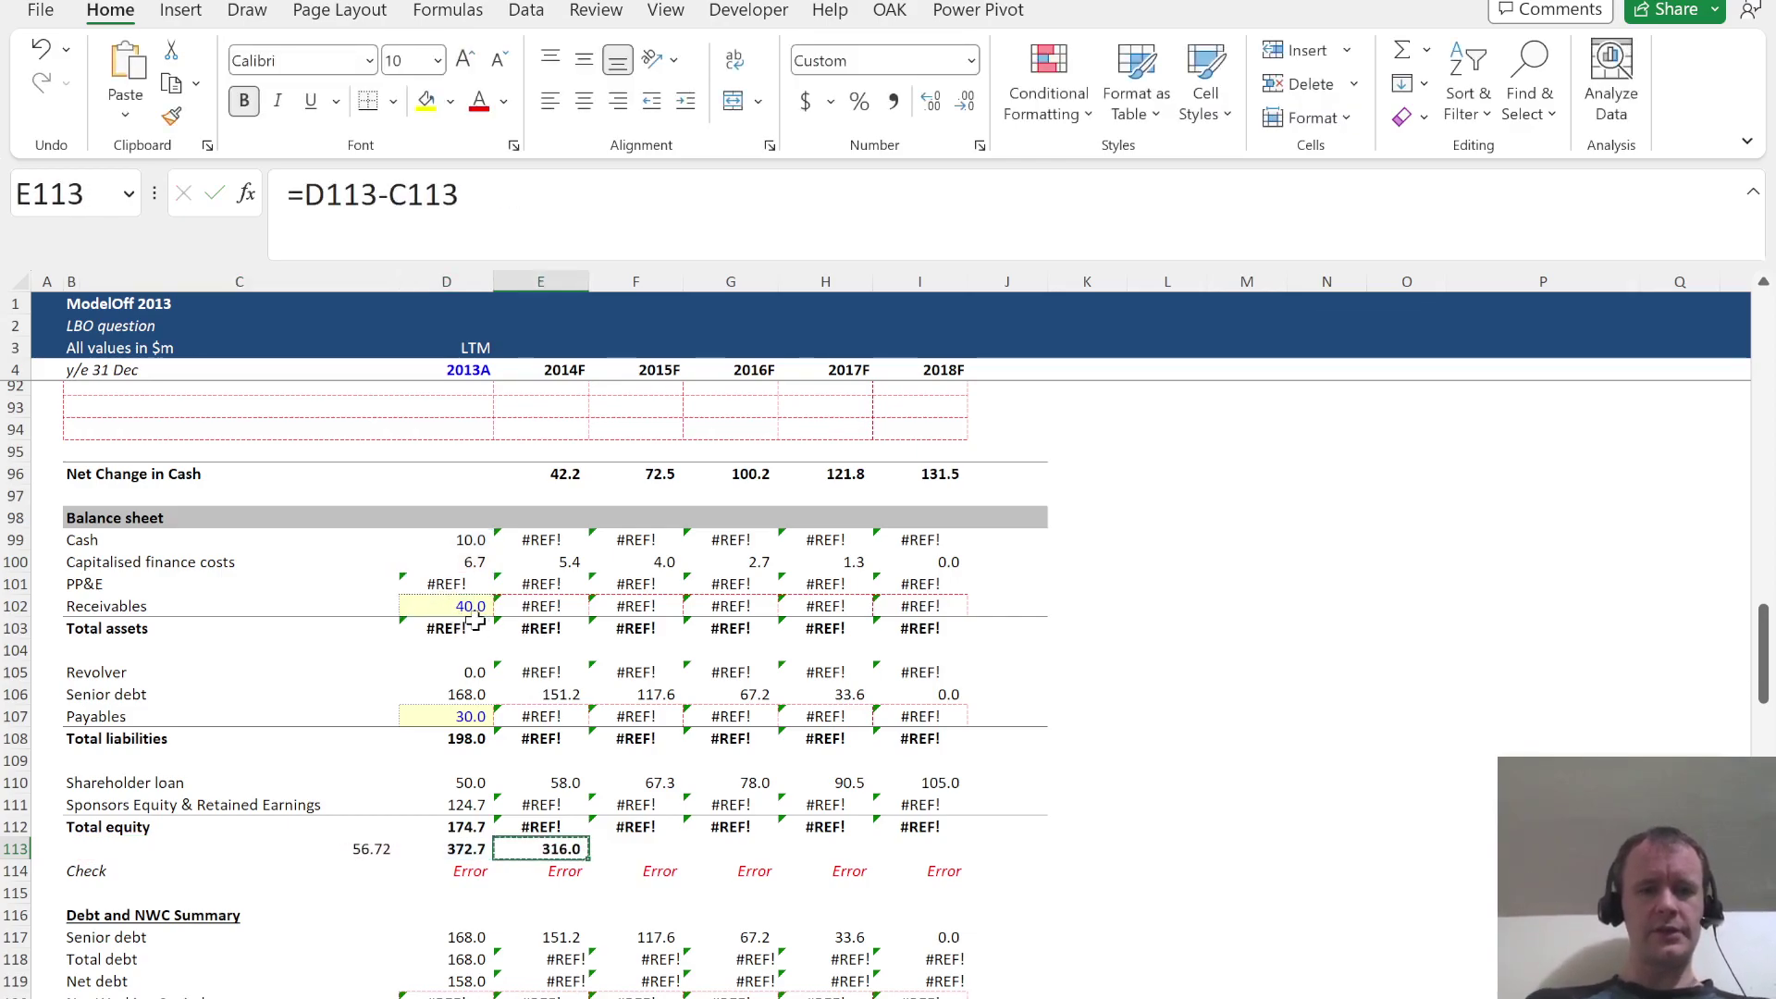
Clear the scratch calculations in C113:E113 below Total equity
key(shift+Left)
key(shift+Left)
key(shift+Left)
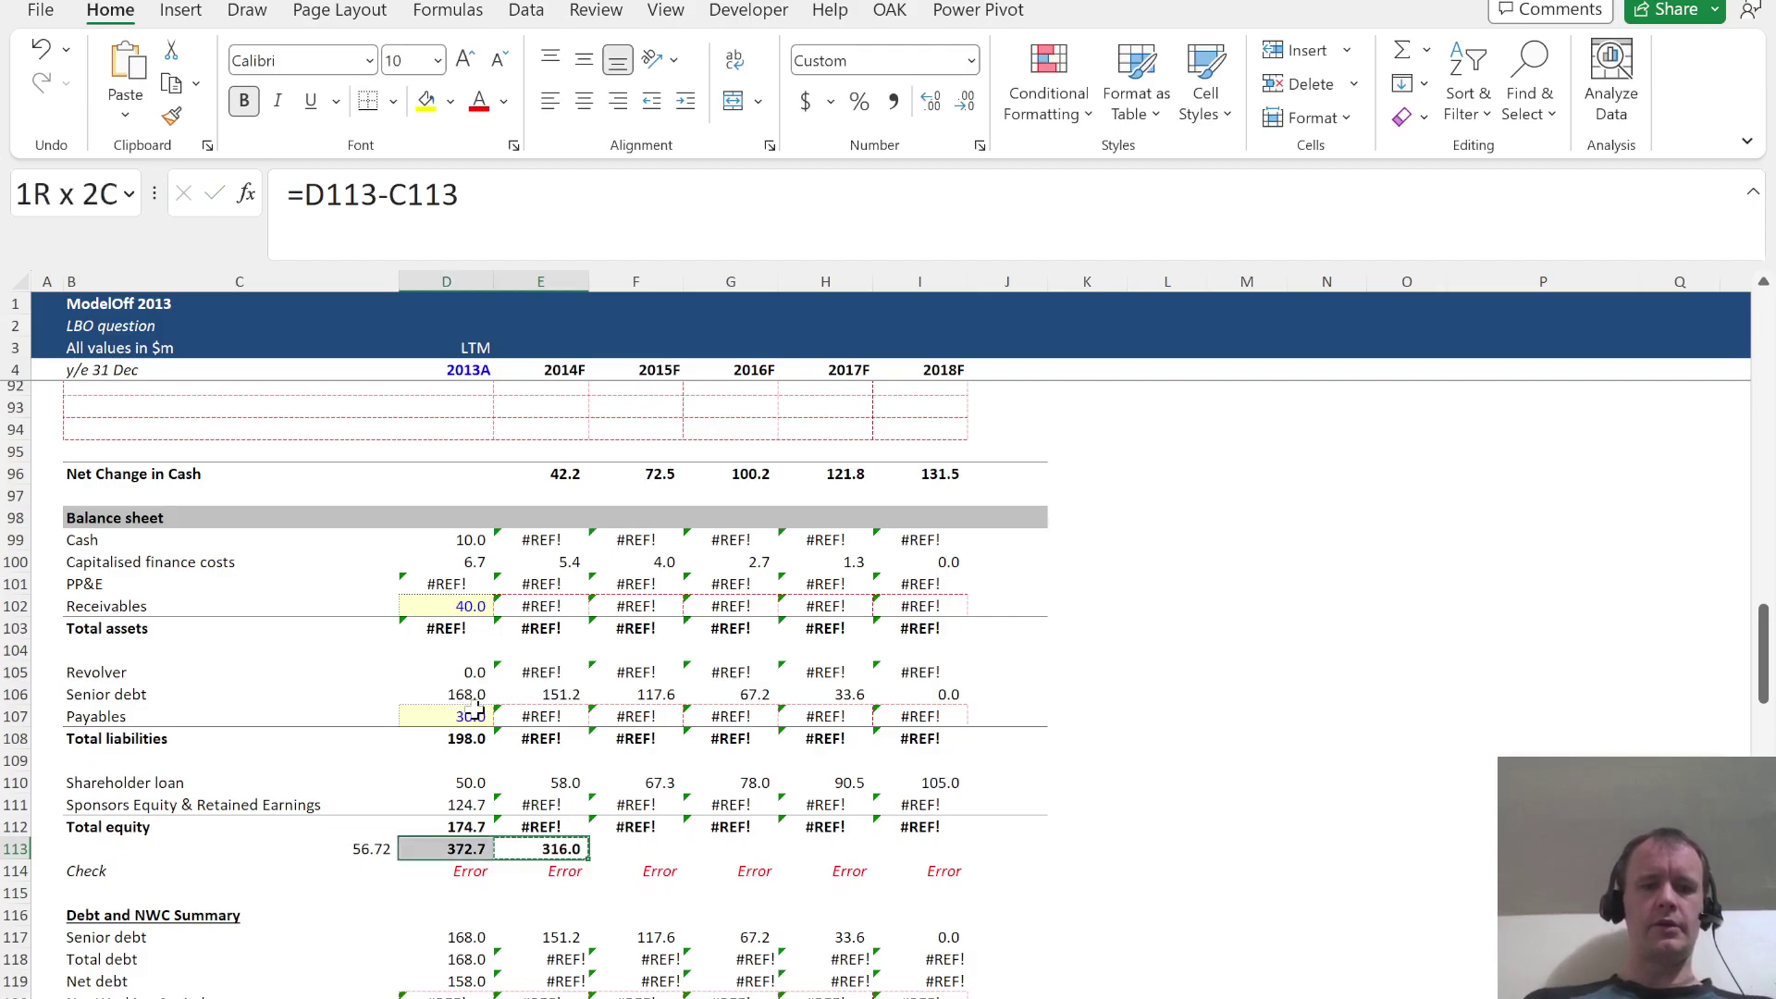
key(Delete)
key(ctrl+z)
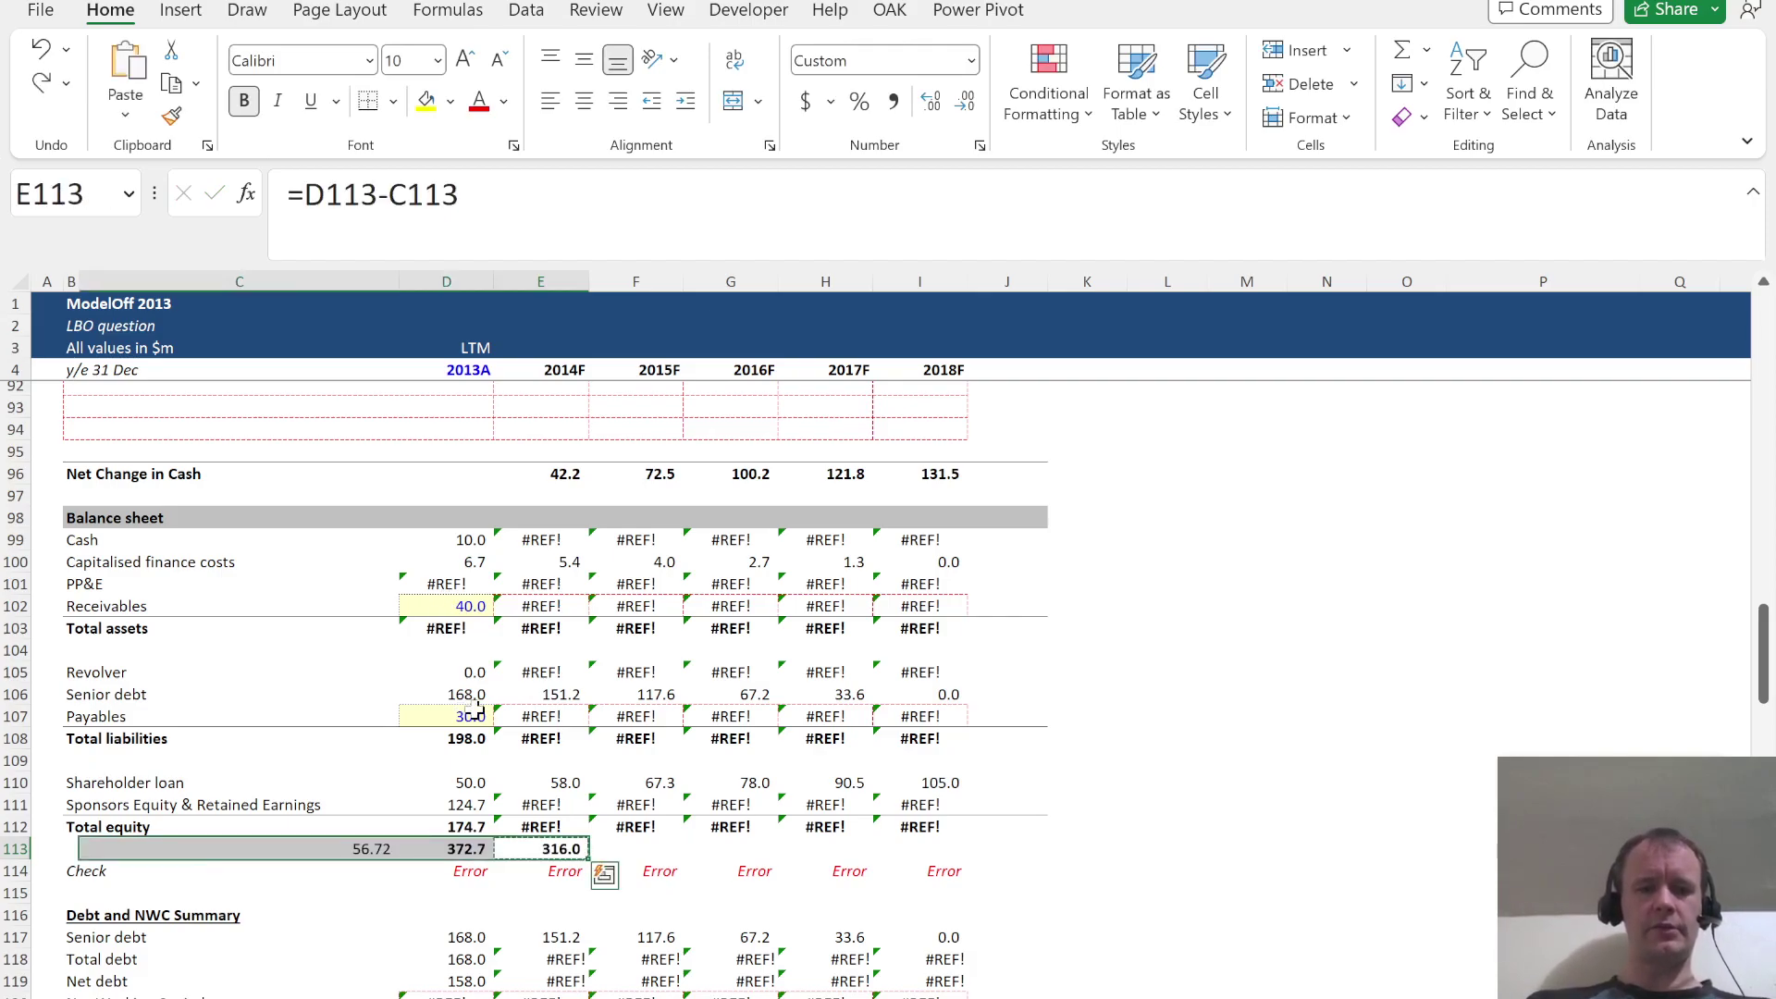
key(Delete)
Set the 2013A PP&E closing balance D165 to the balancing figure =D112+D108-D99-D100-D102
scroll(414, 868, down, 19)
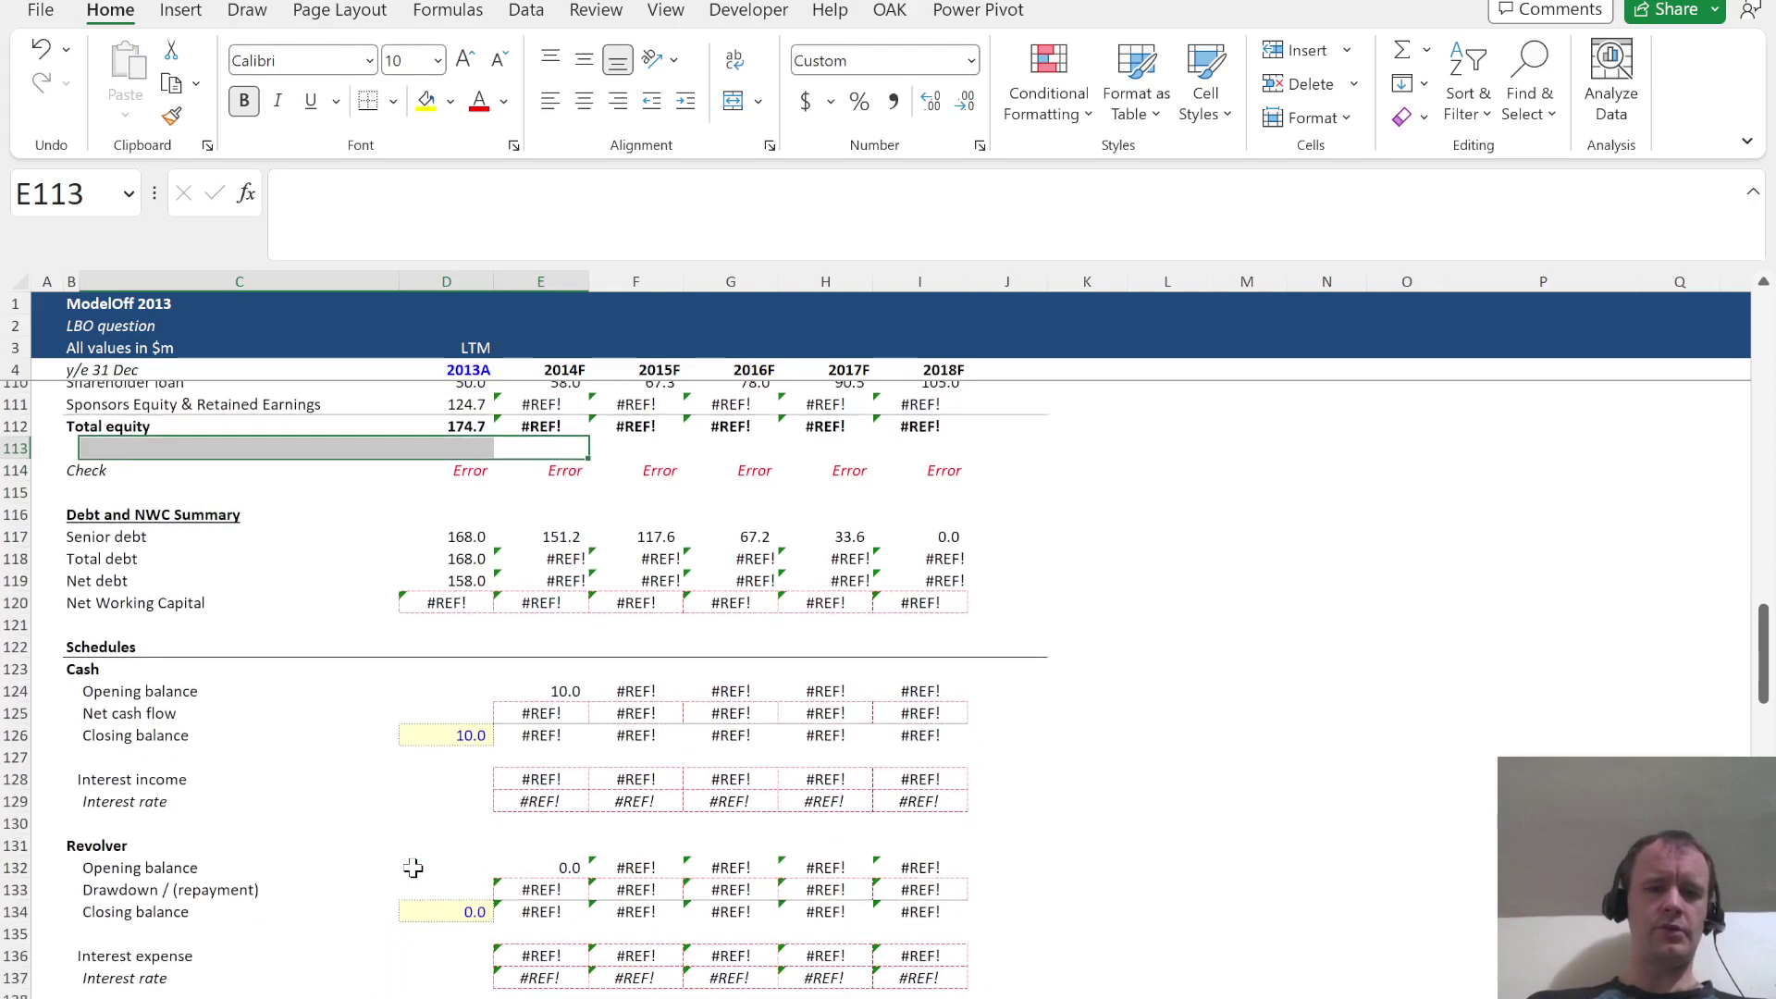
scroll(414, 868, up, 1)
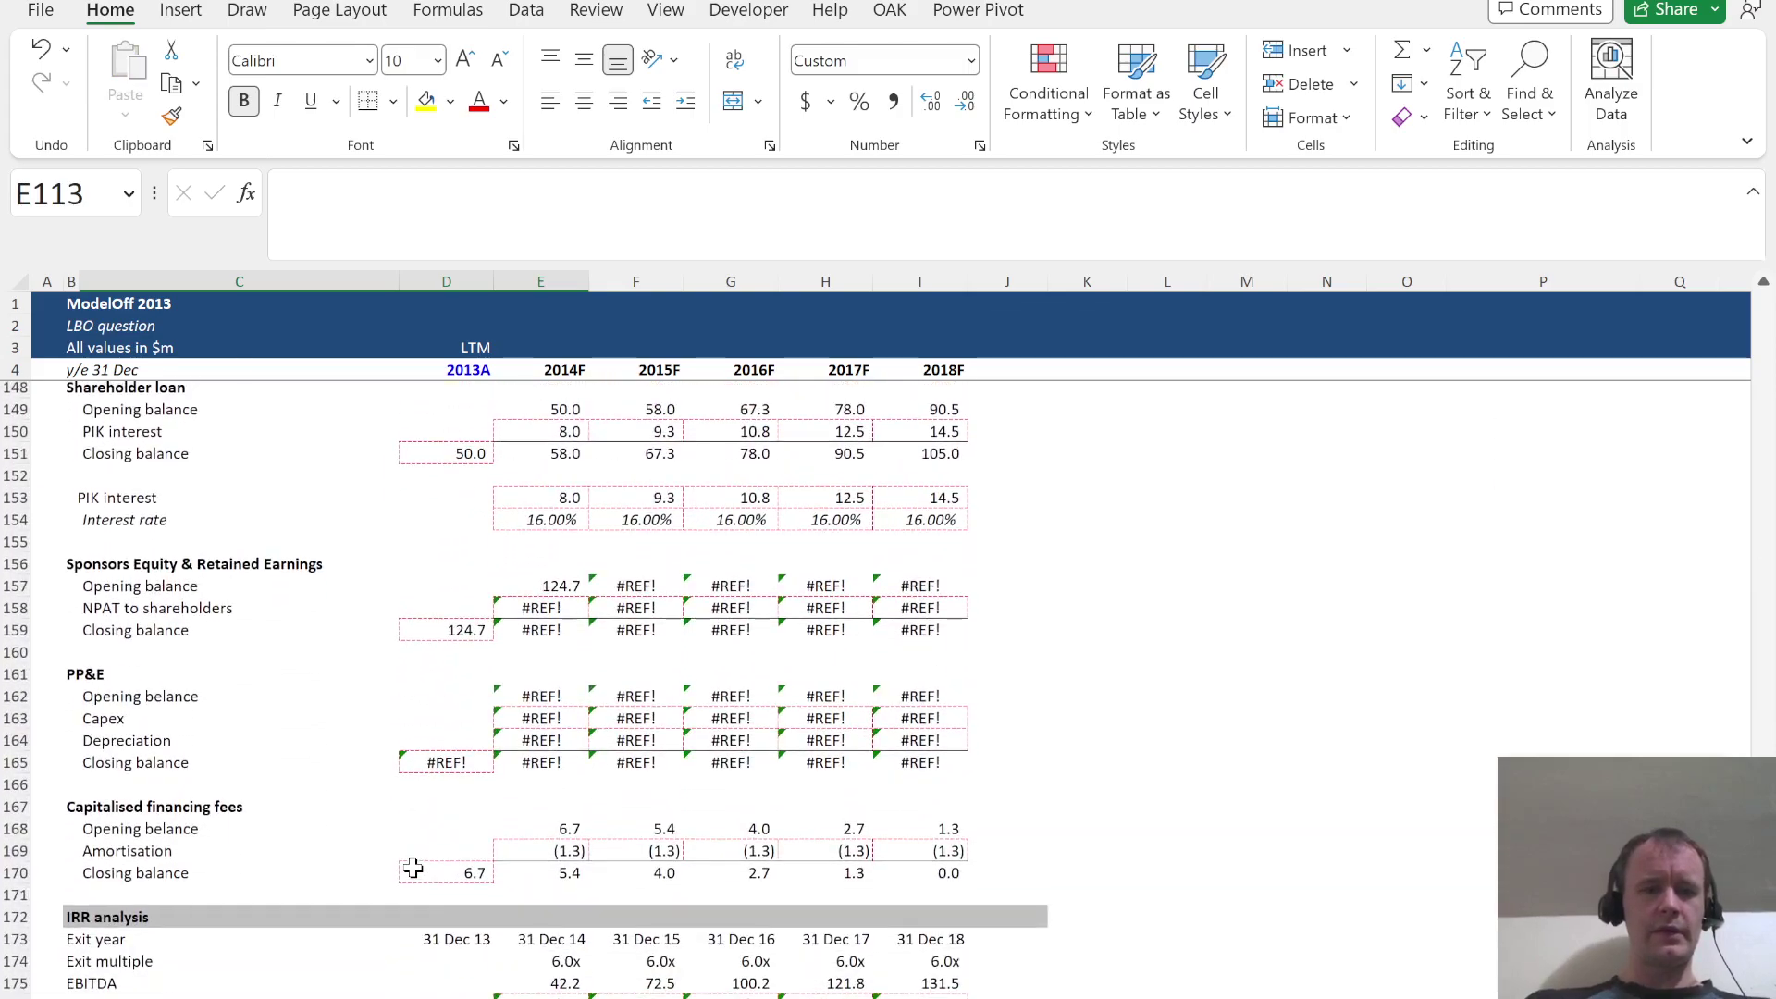
click(454, 771)
text(=)
scroll(454, 767, up, 20)
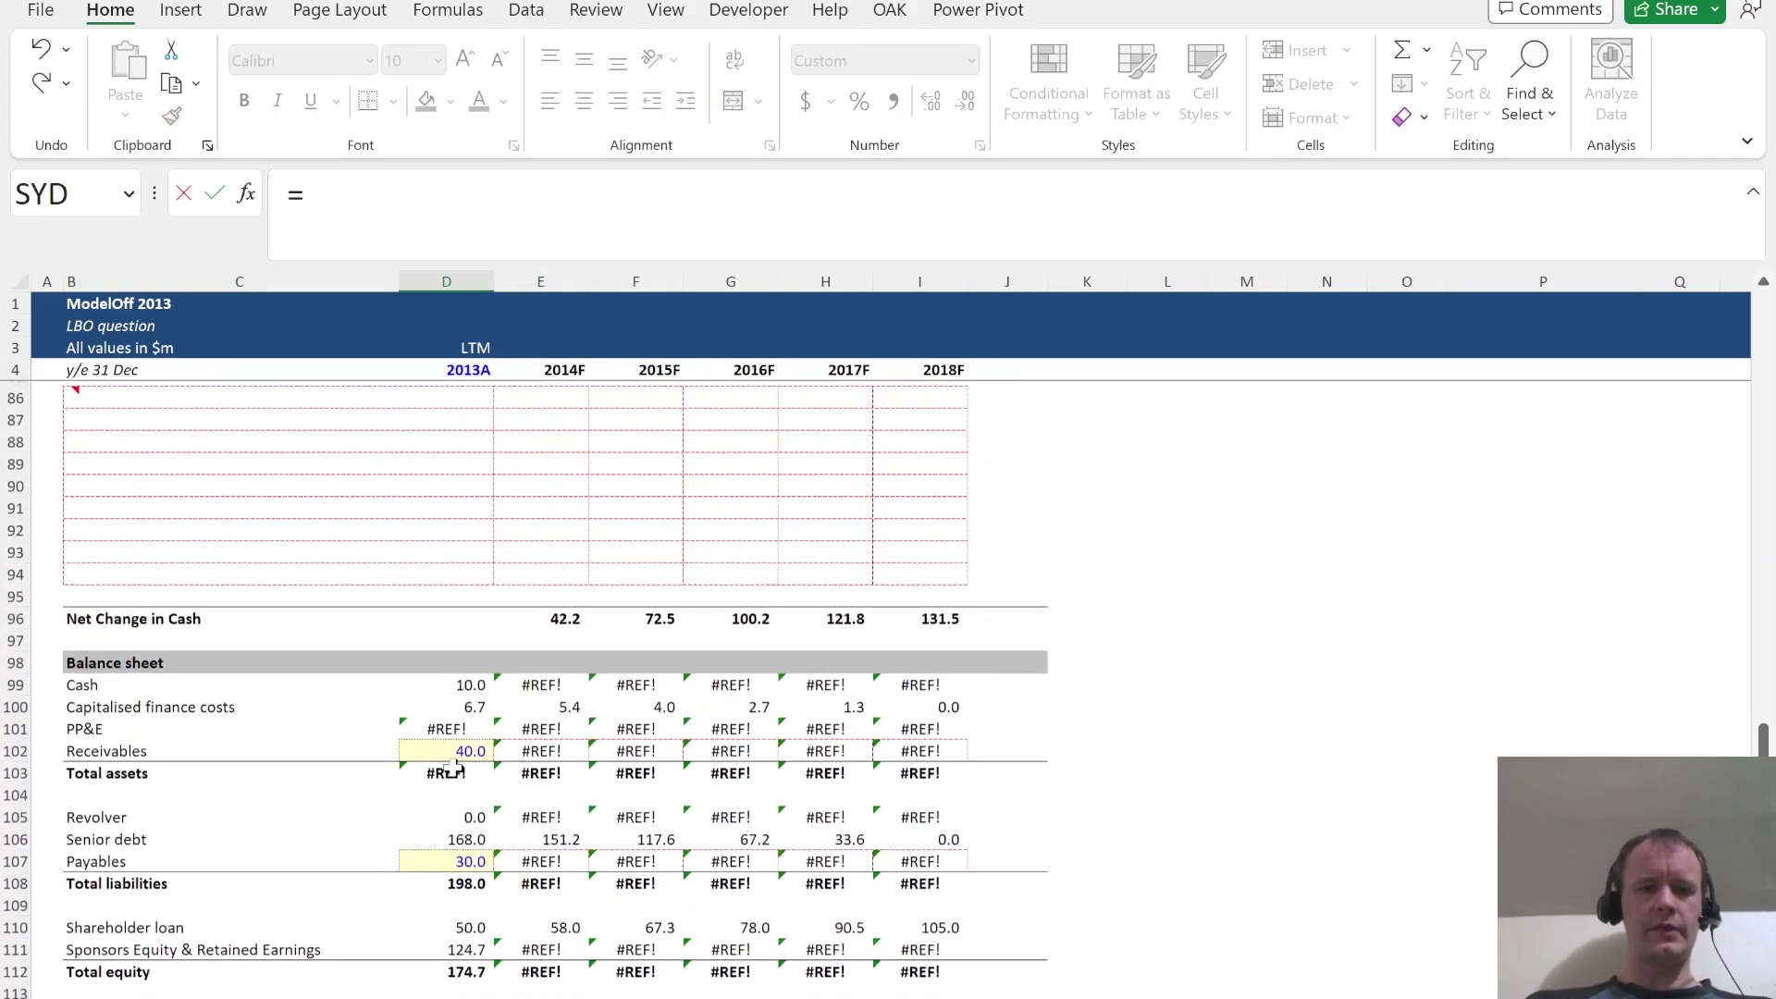
scroll(454, 768, down, 3)
click(446, 754)
text(+)
click(413, 668)
text(-)
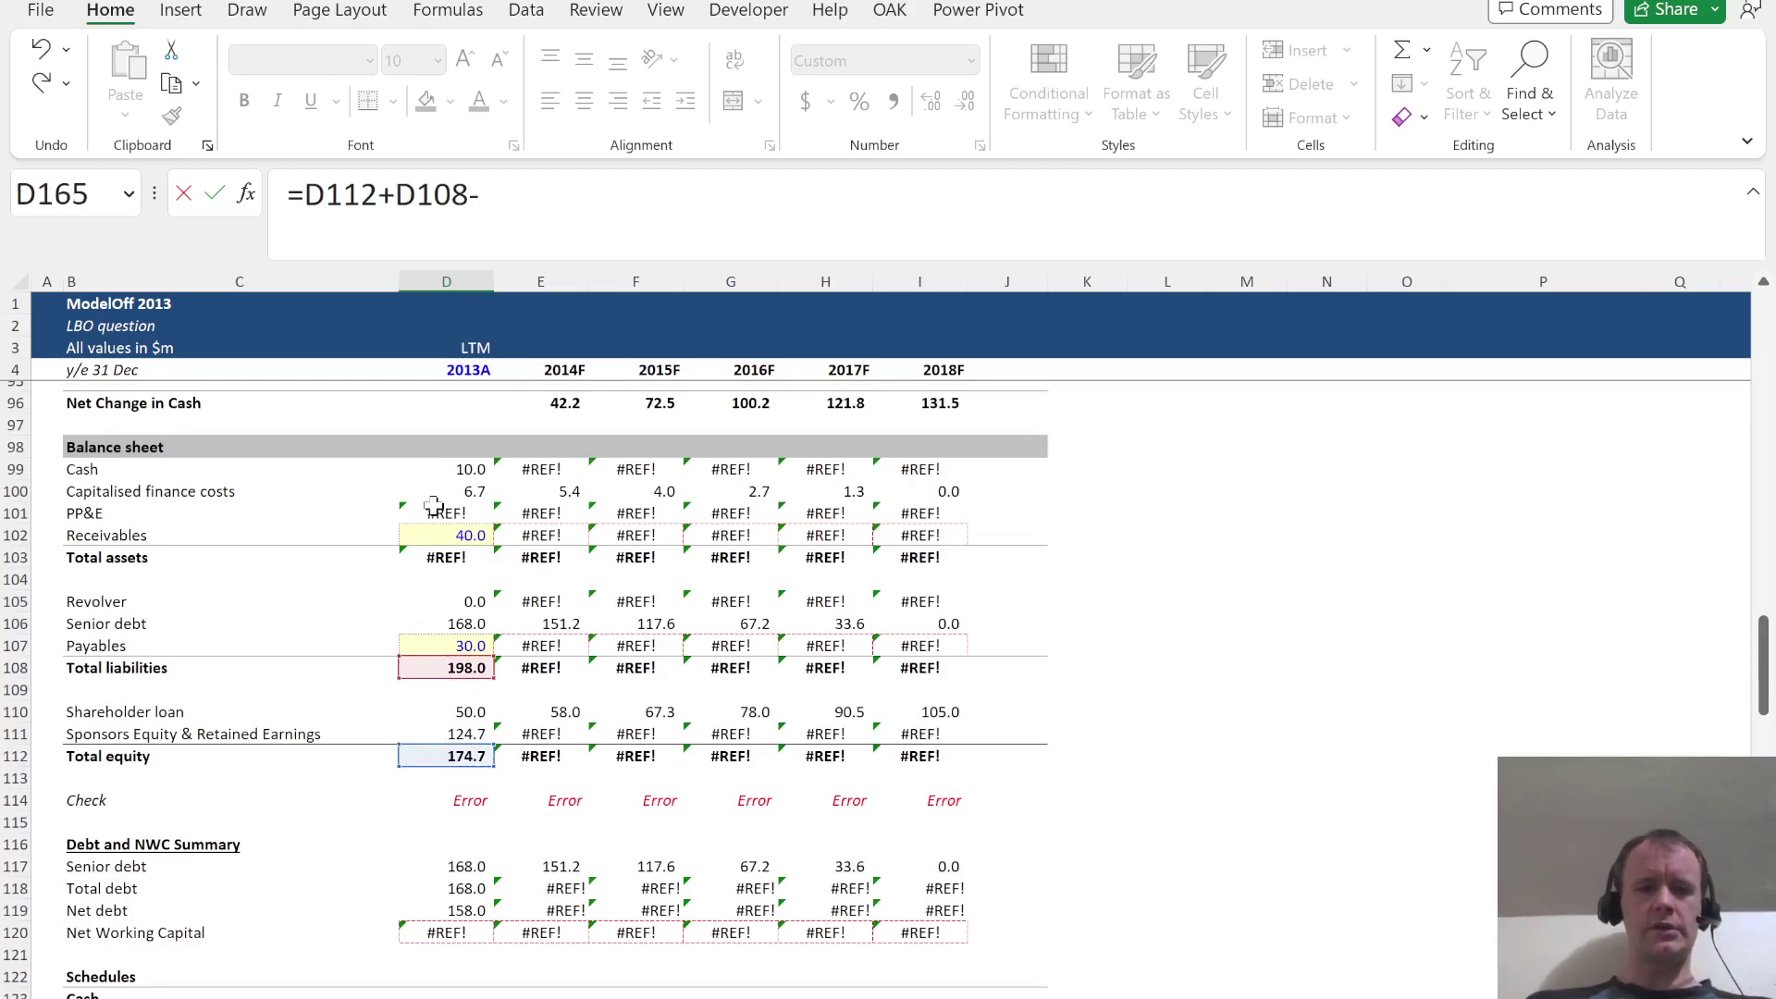
click(456, 469)
text(-)
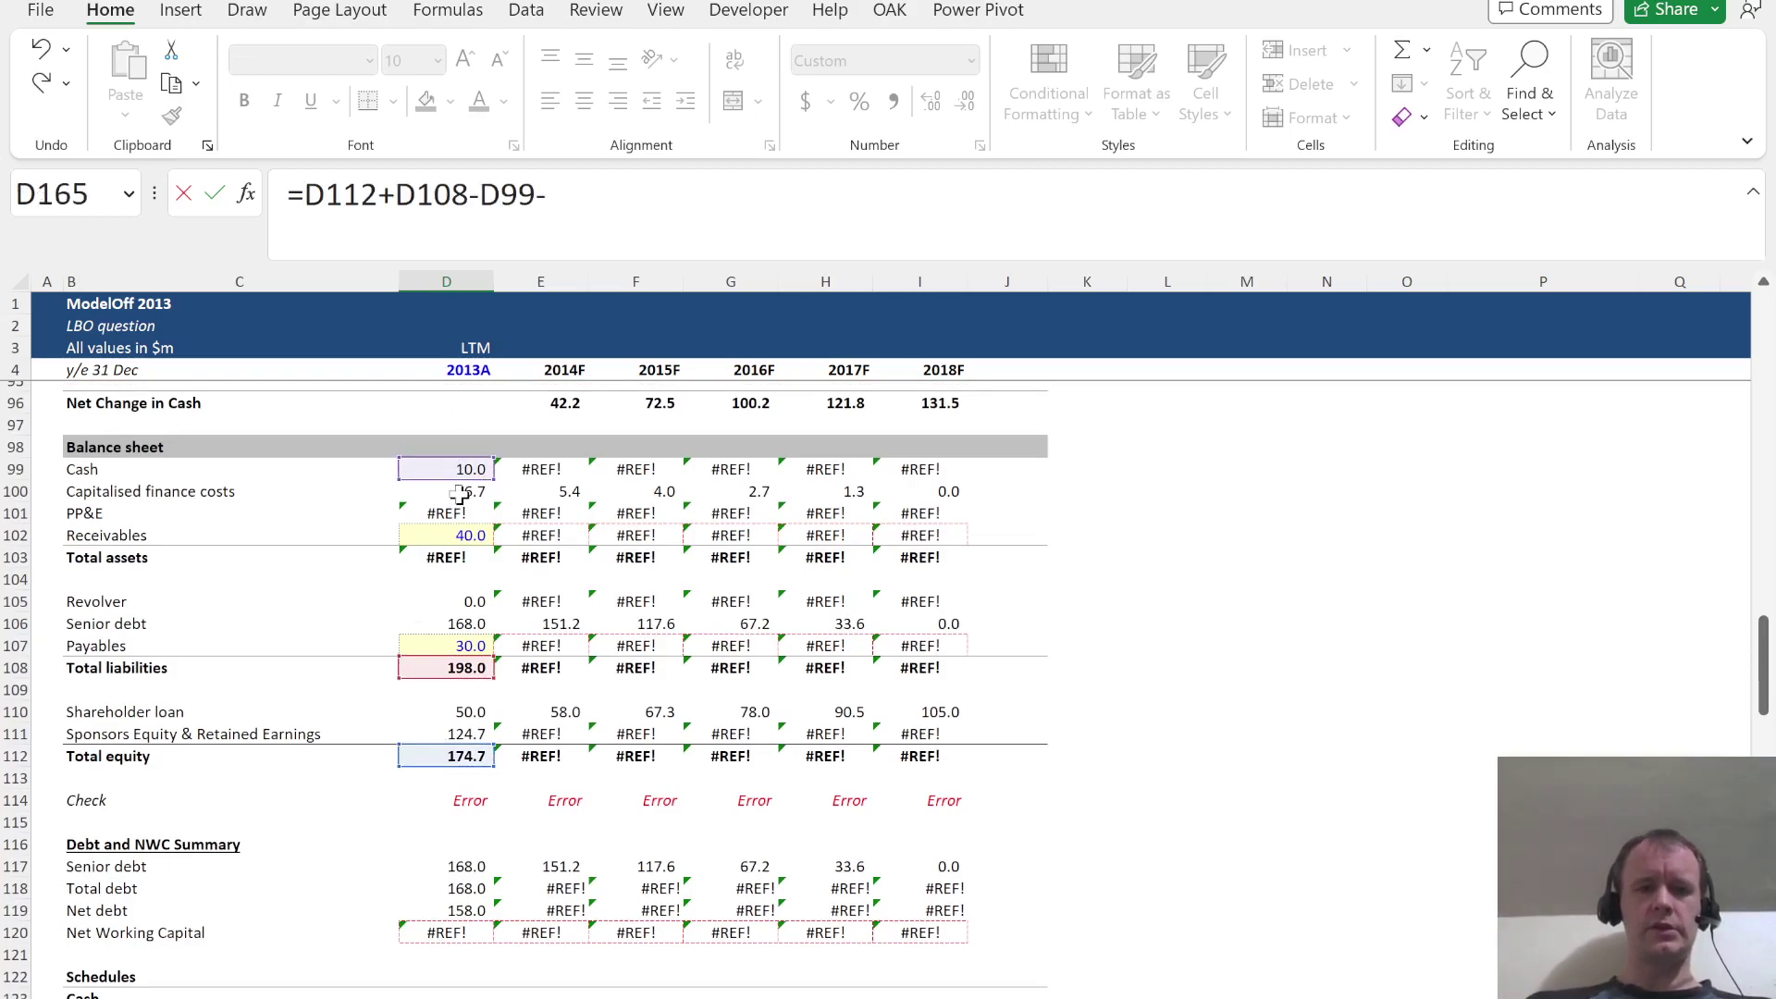
click(460, 494)
text(-)
click(450, 539)
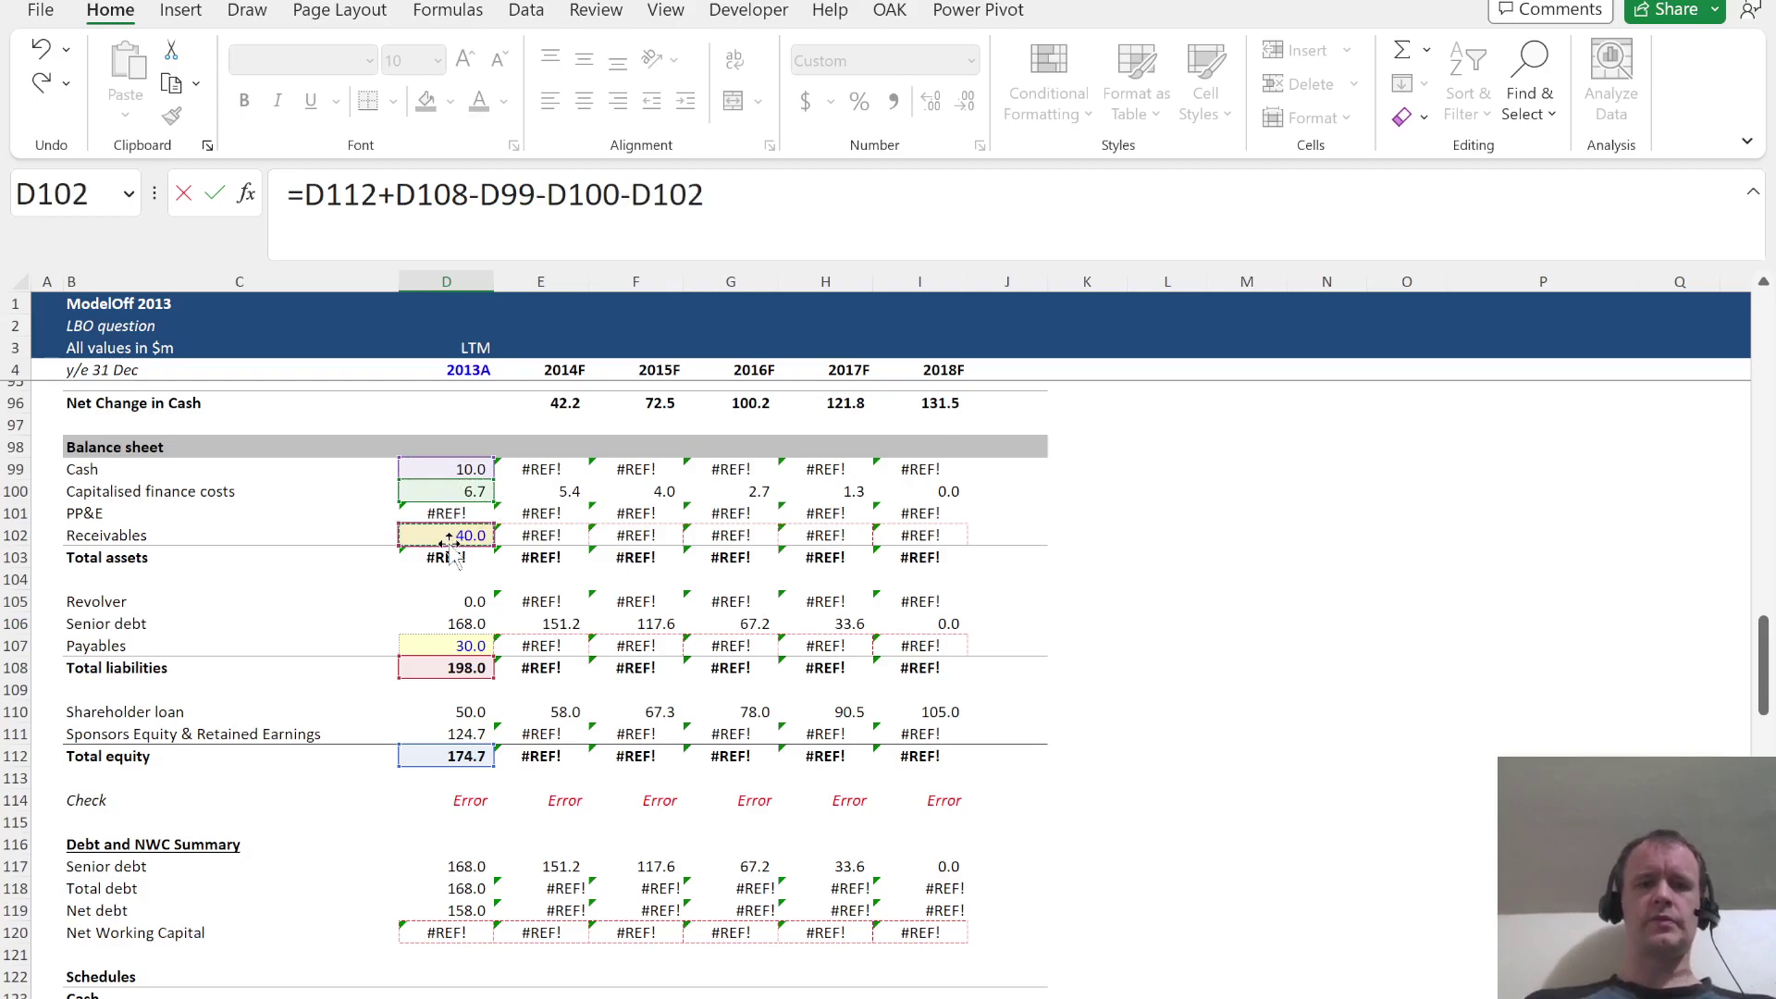
key(Return)
Examine the 2013A balance sheet, its check formula in D114, and the remaining broken schedules and credit metrics
key(Up)
key(Page_Up)
key(Page_Up)
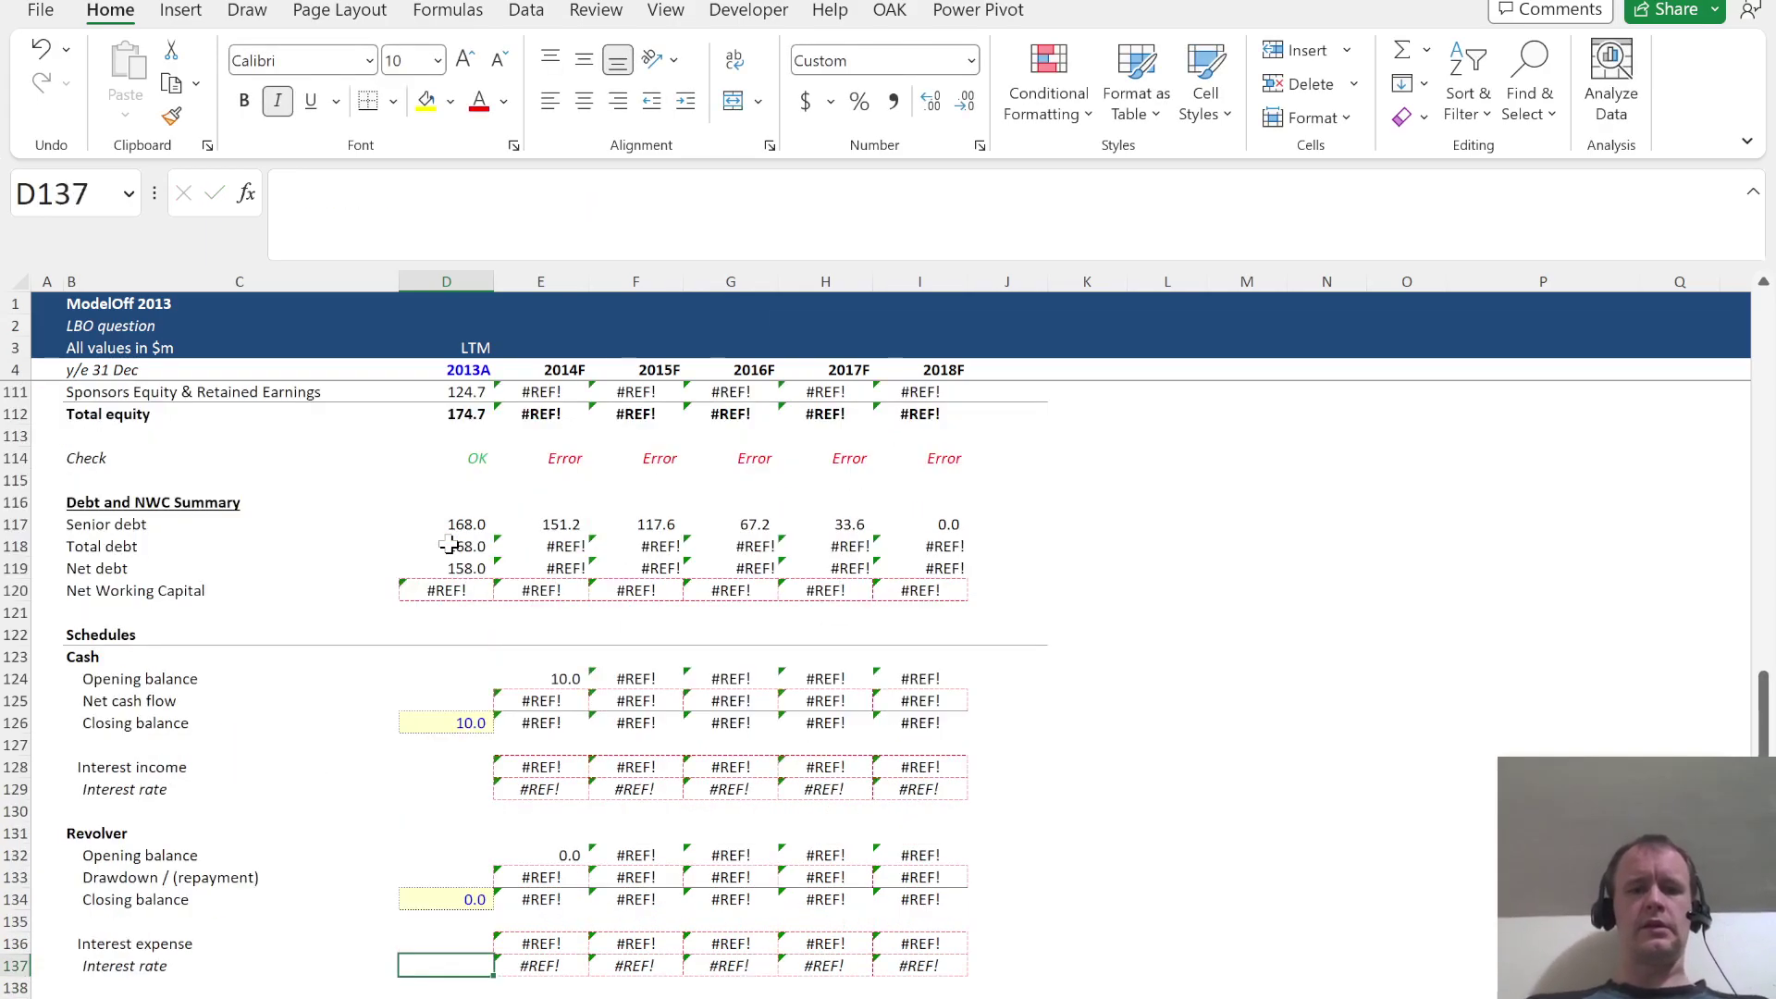
key(Up)
key(Up)
key(Up)
key(Up)
key(Up)
key(Up)
key(Up)
key(Up)
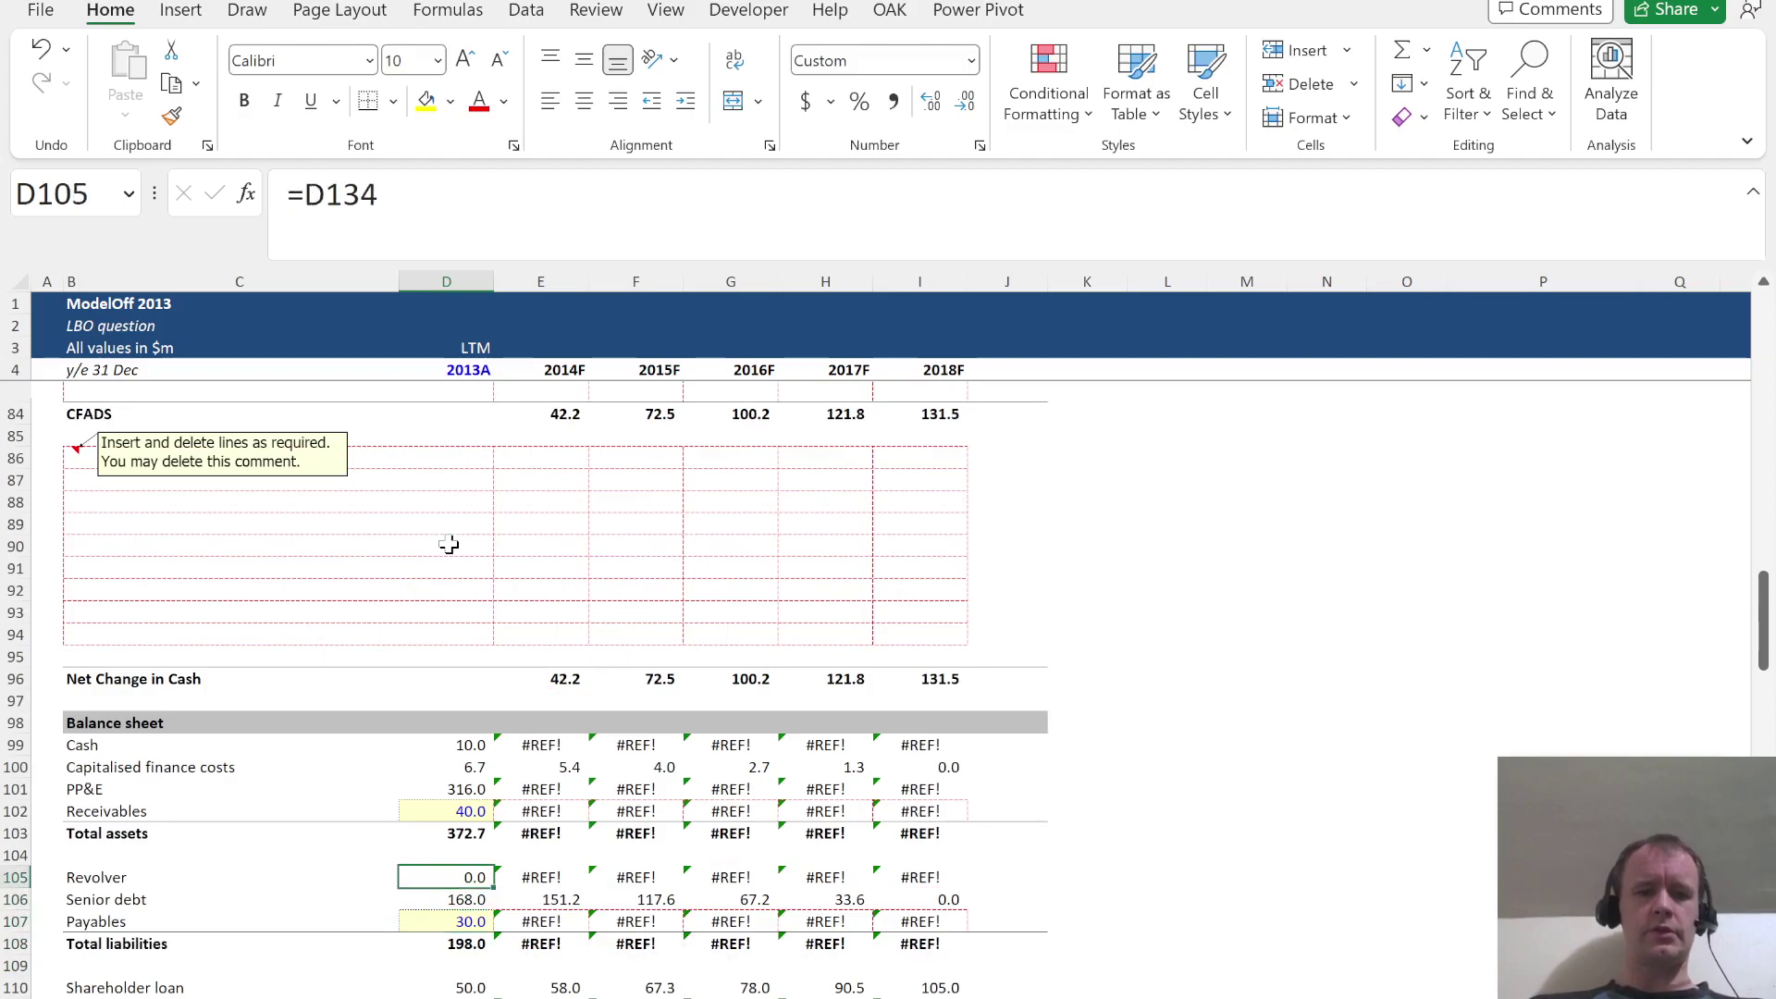
key(Down)
key(Down)
key(Down)
key(Down)
key(Down)
key(Down)
key(Down)
key(Down)
key(Down)
key(Down)
key(Down)
key(Down)
key(Down)
key(Down)
key(Down)
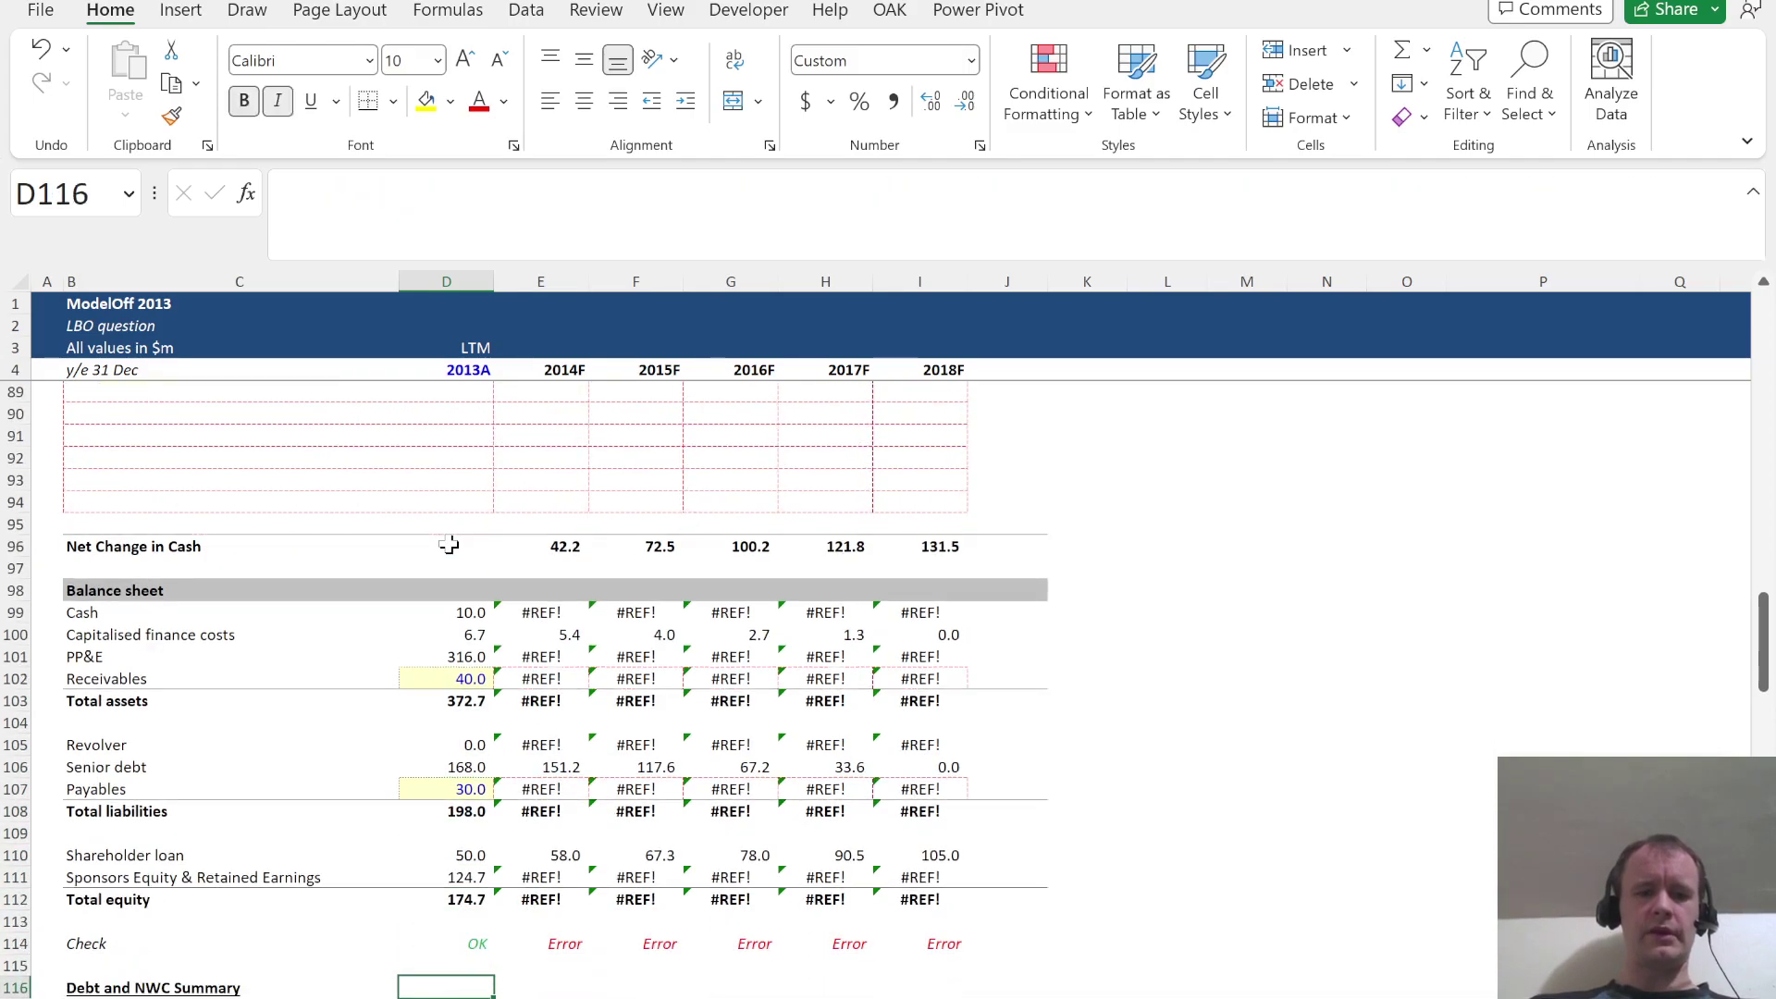
key(Up)
key(Up)
key(Right)
key(Left)
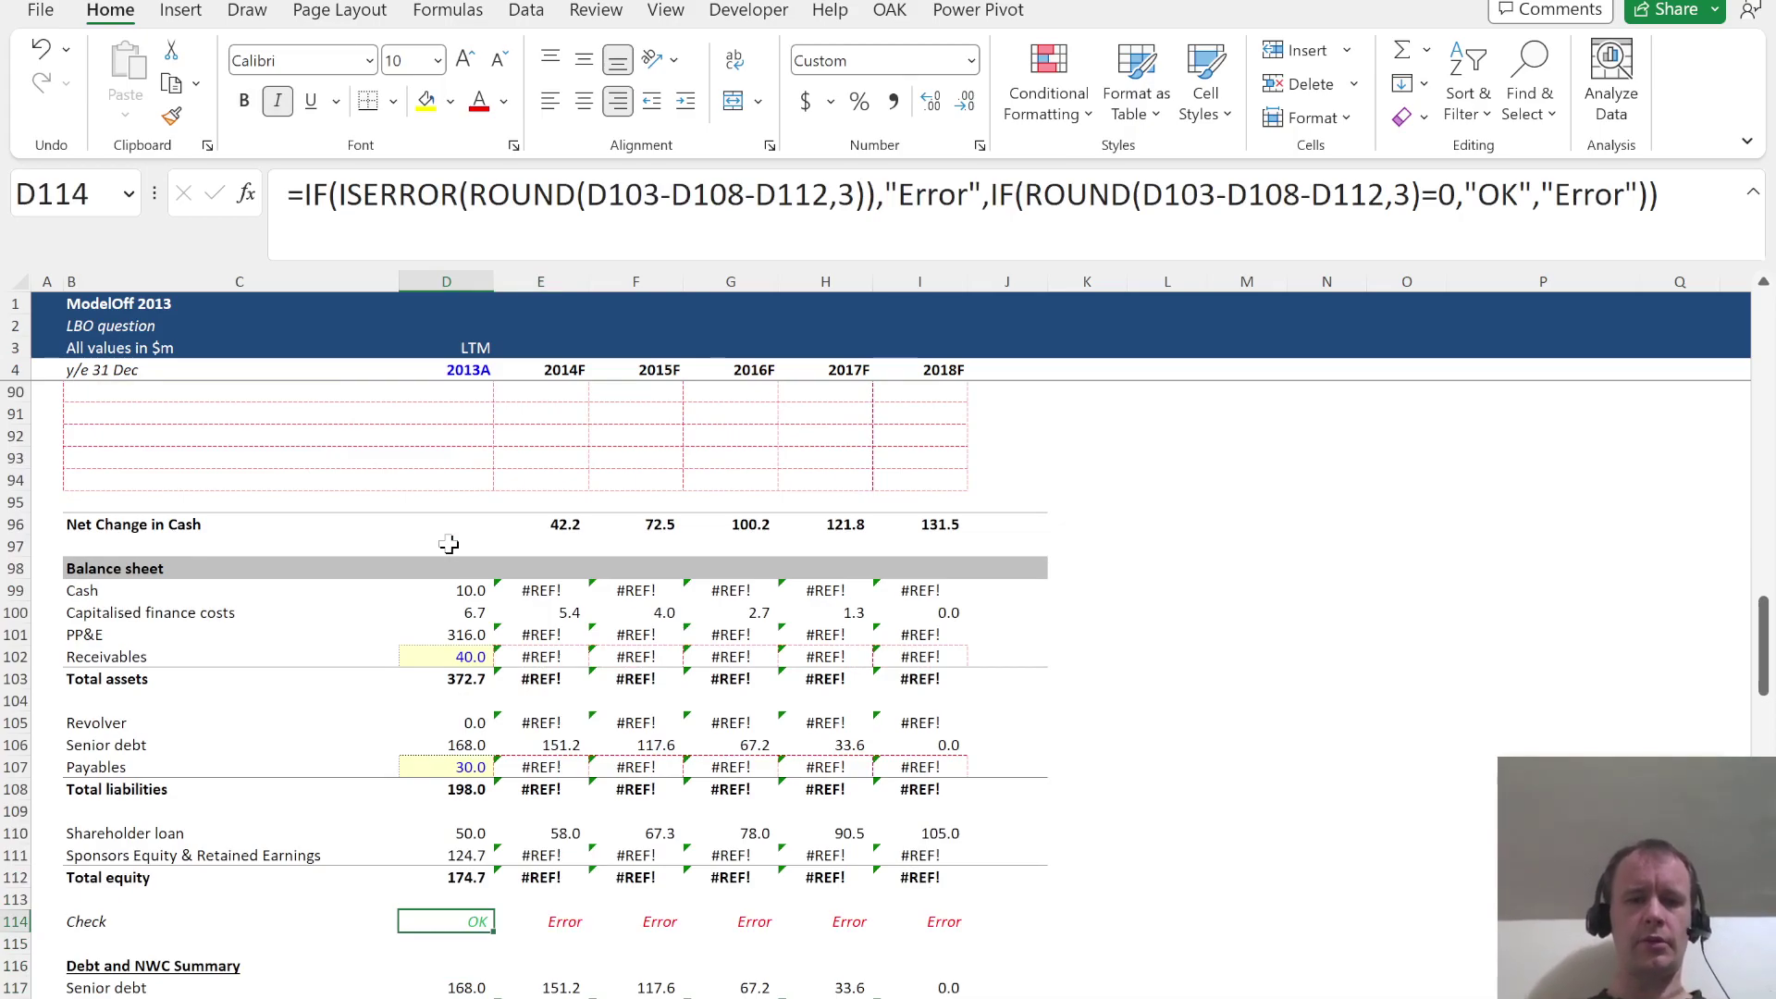
scroll(470, 768, down, 20)
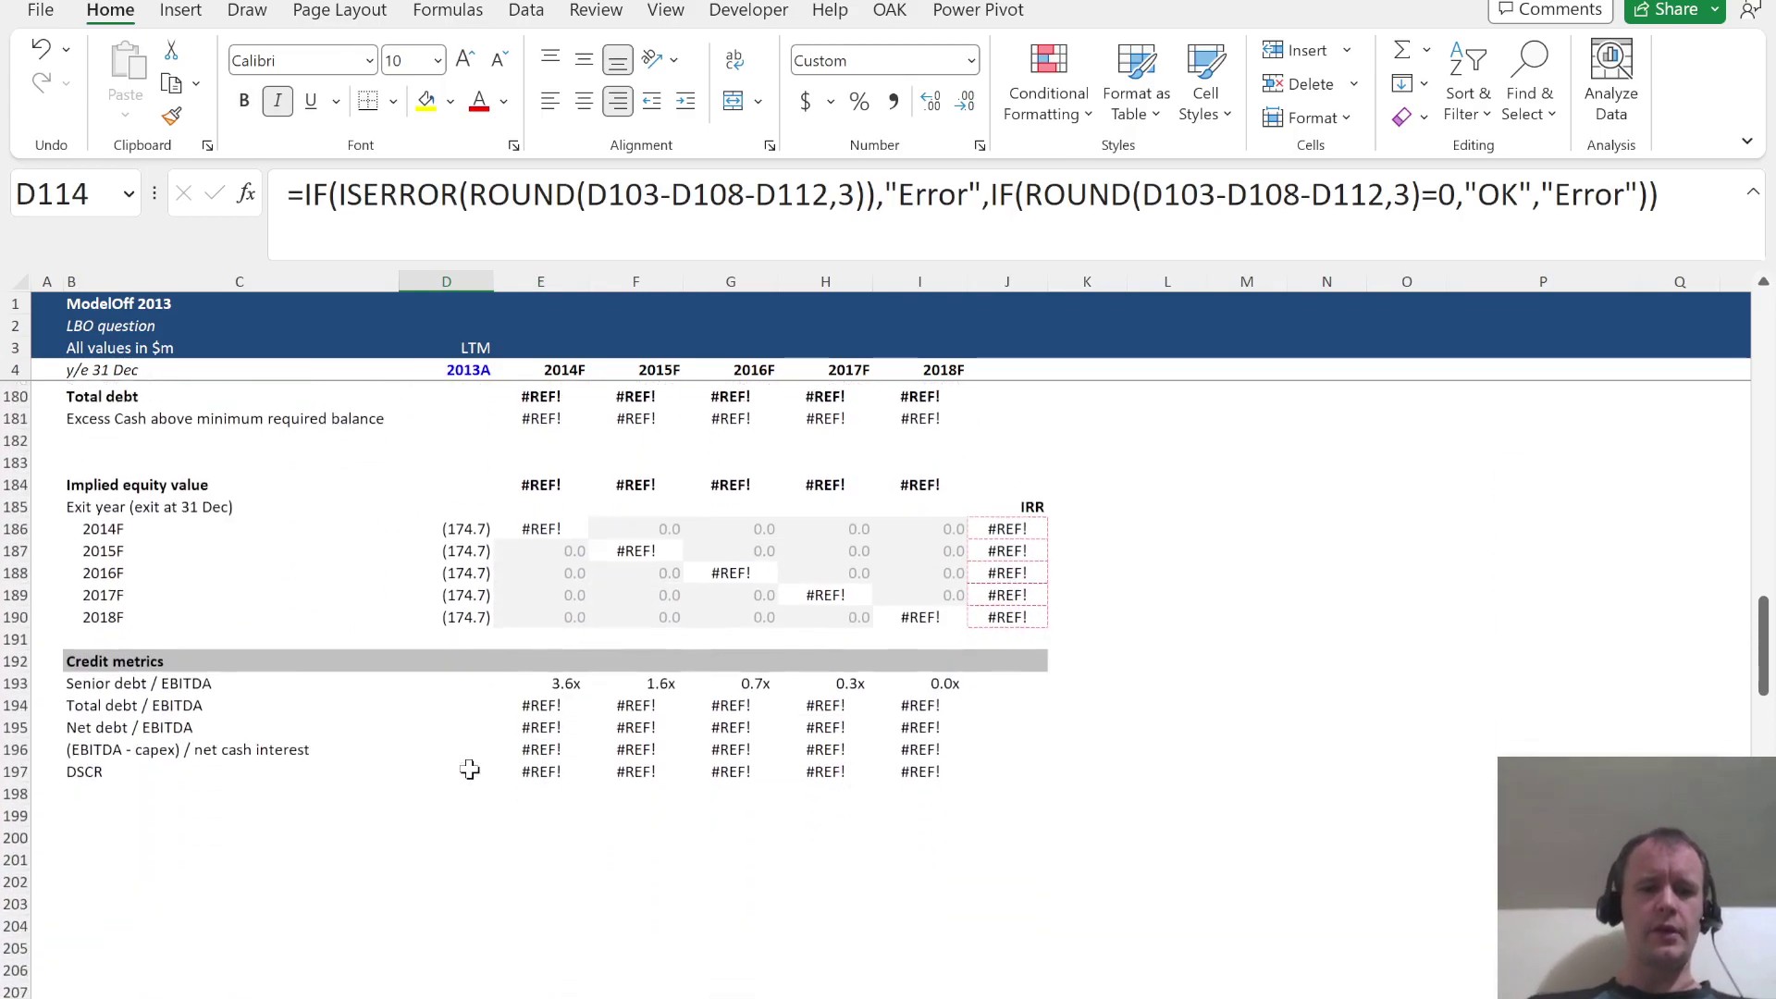
scroll(470, 768, up, 12)
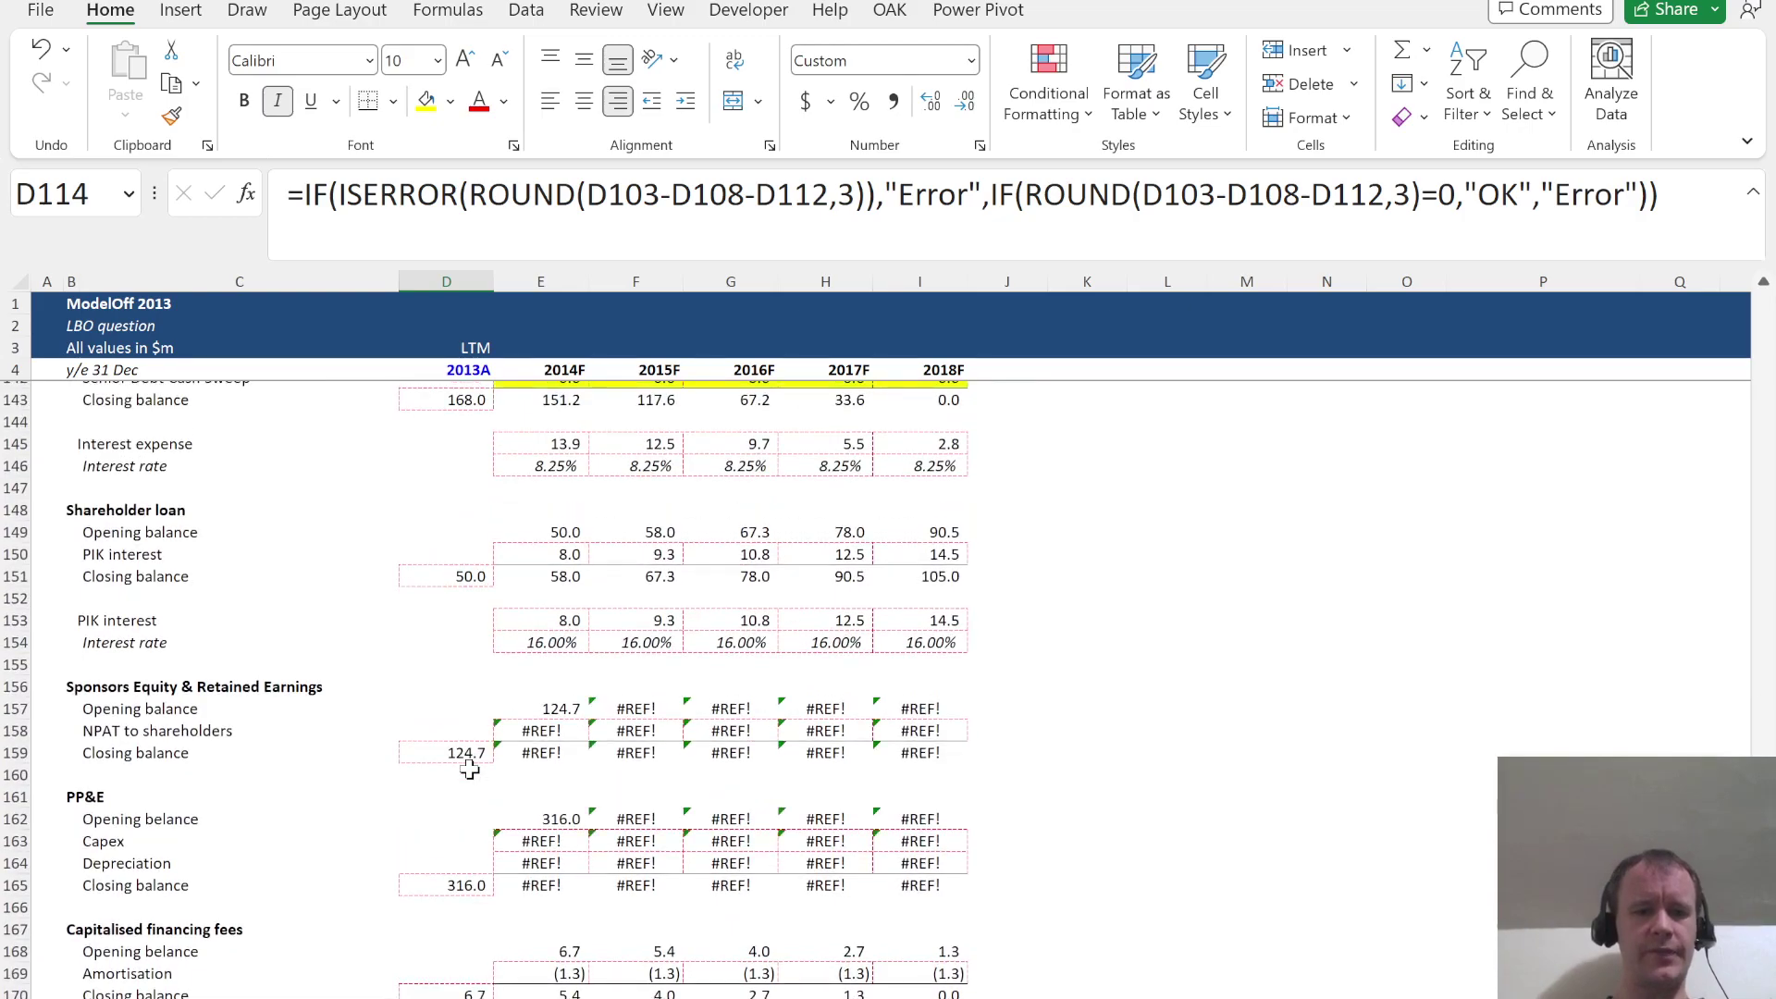
Calculate PP&E capex for 2014F–2018F in E163:I163 as revenue times capex % of revenue with =E53*E48
click(556, 819)
key(Down)
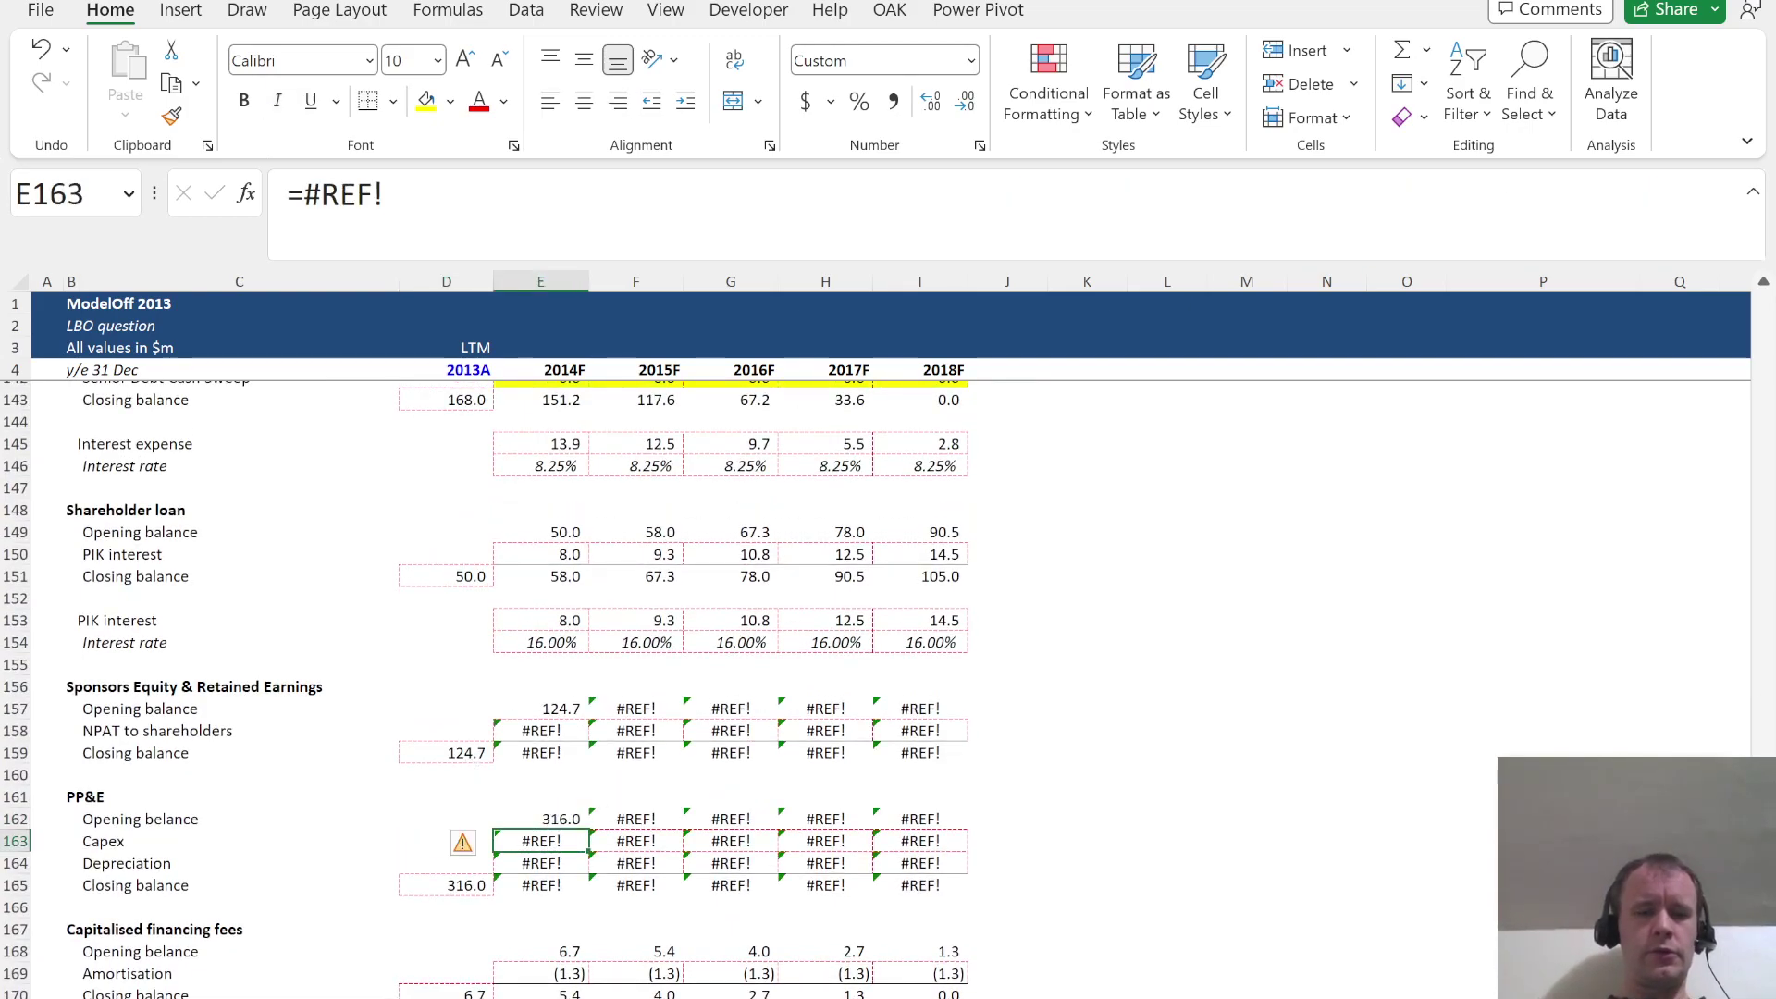
scroll(609, 806, up, 20)
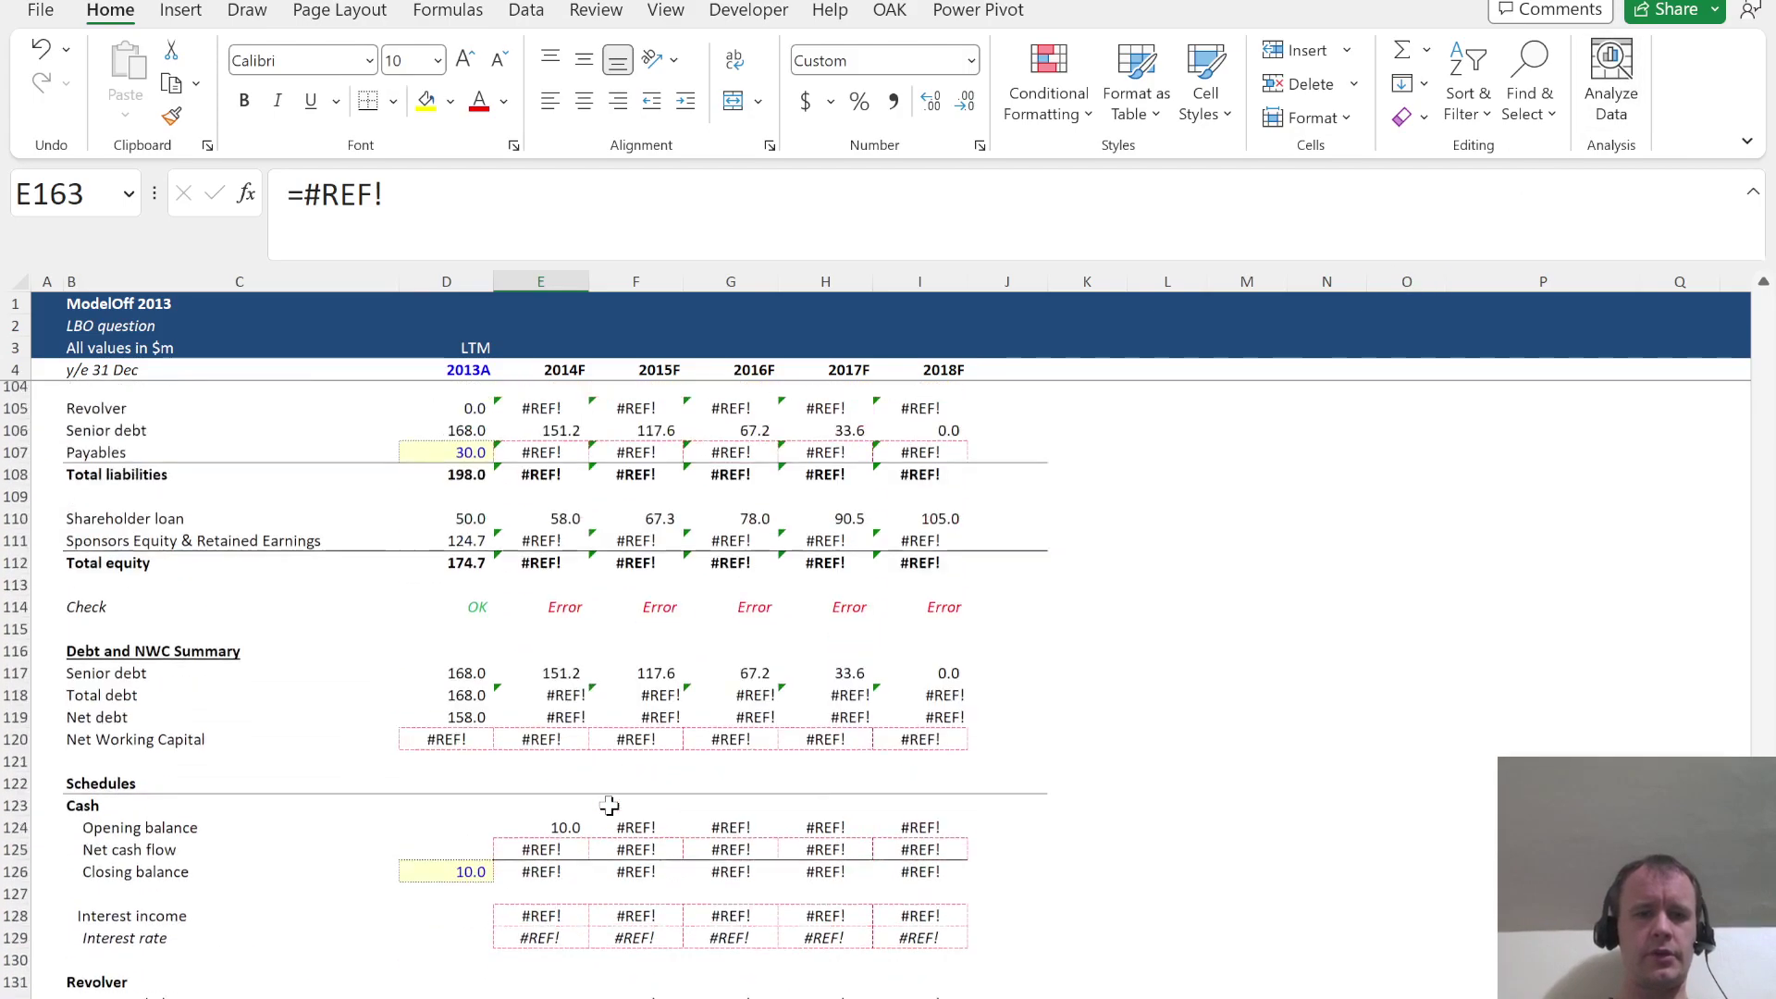
scroll(608, 806, up, 15)
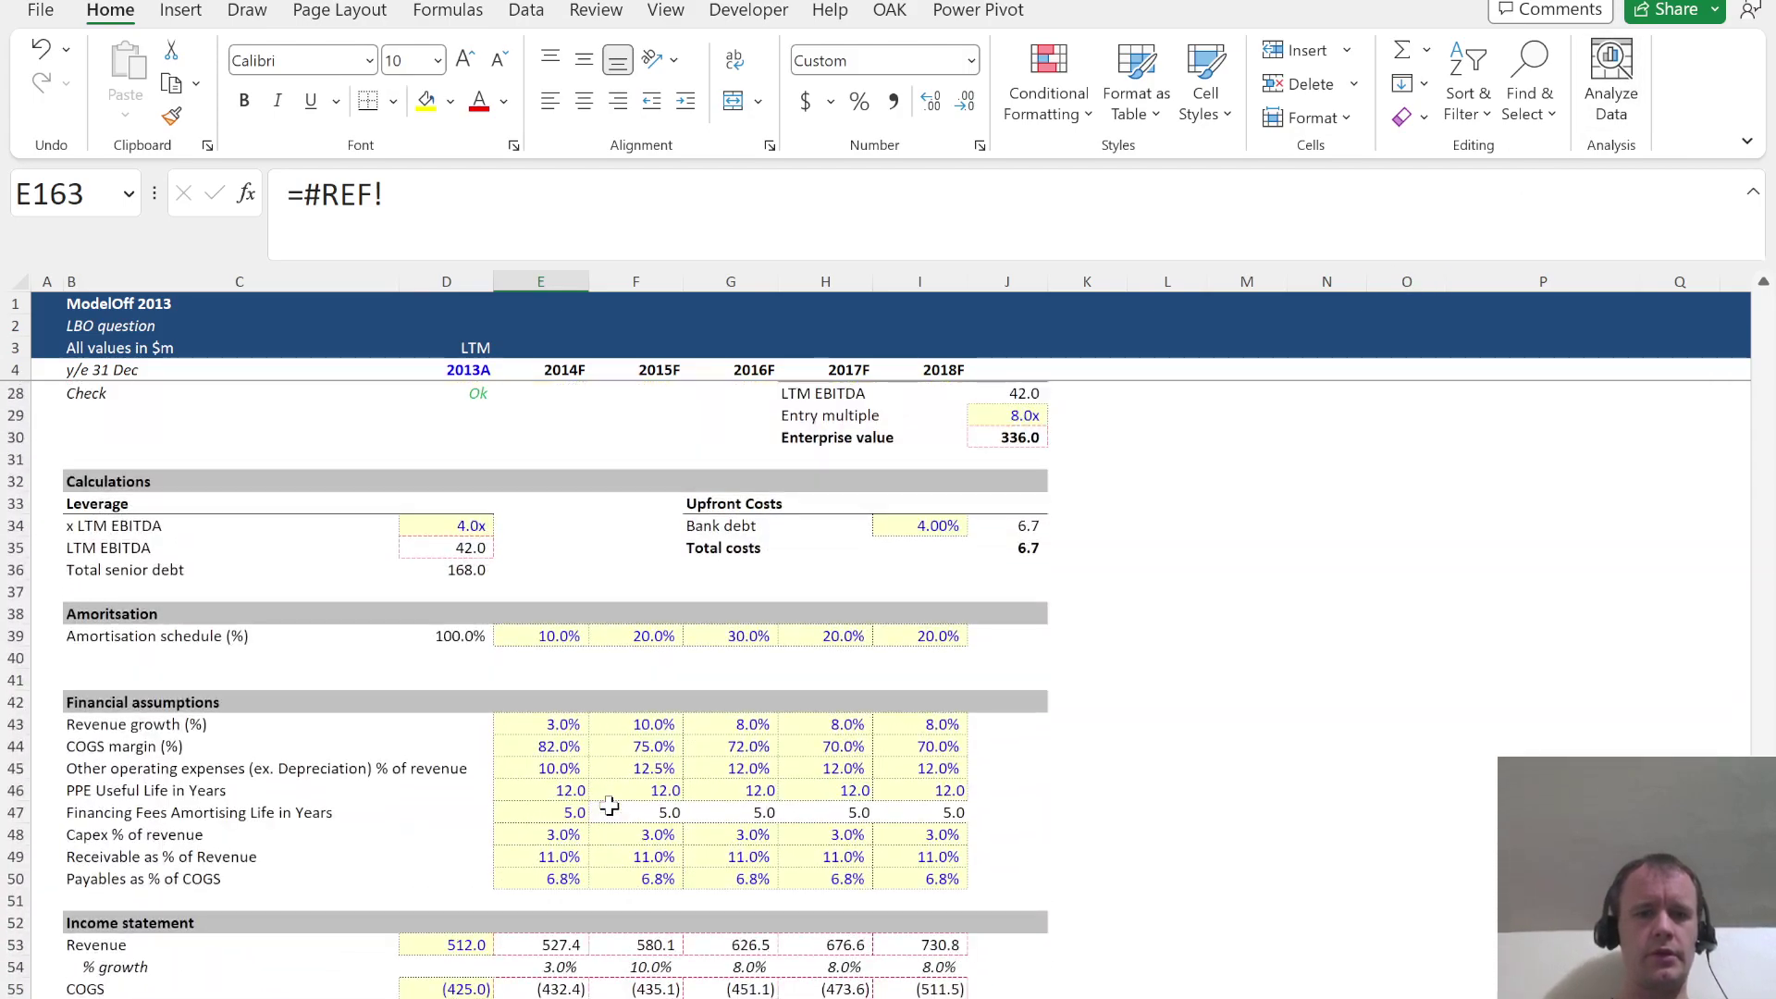
scroll(609, 806, down, 1)
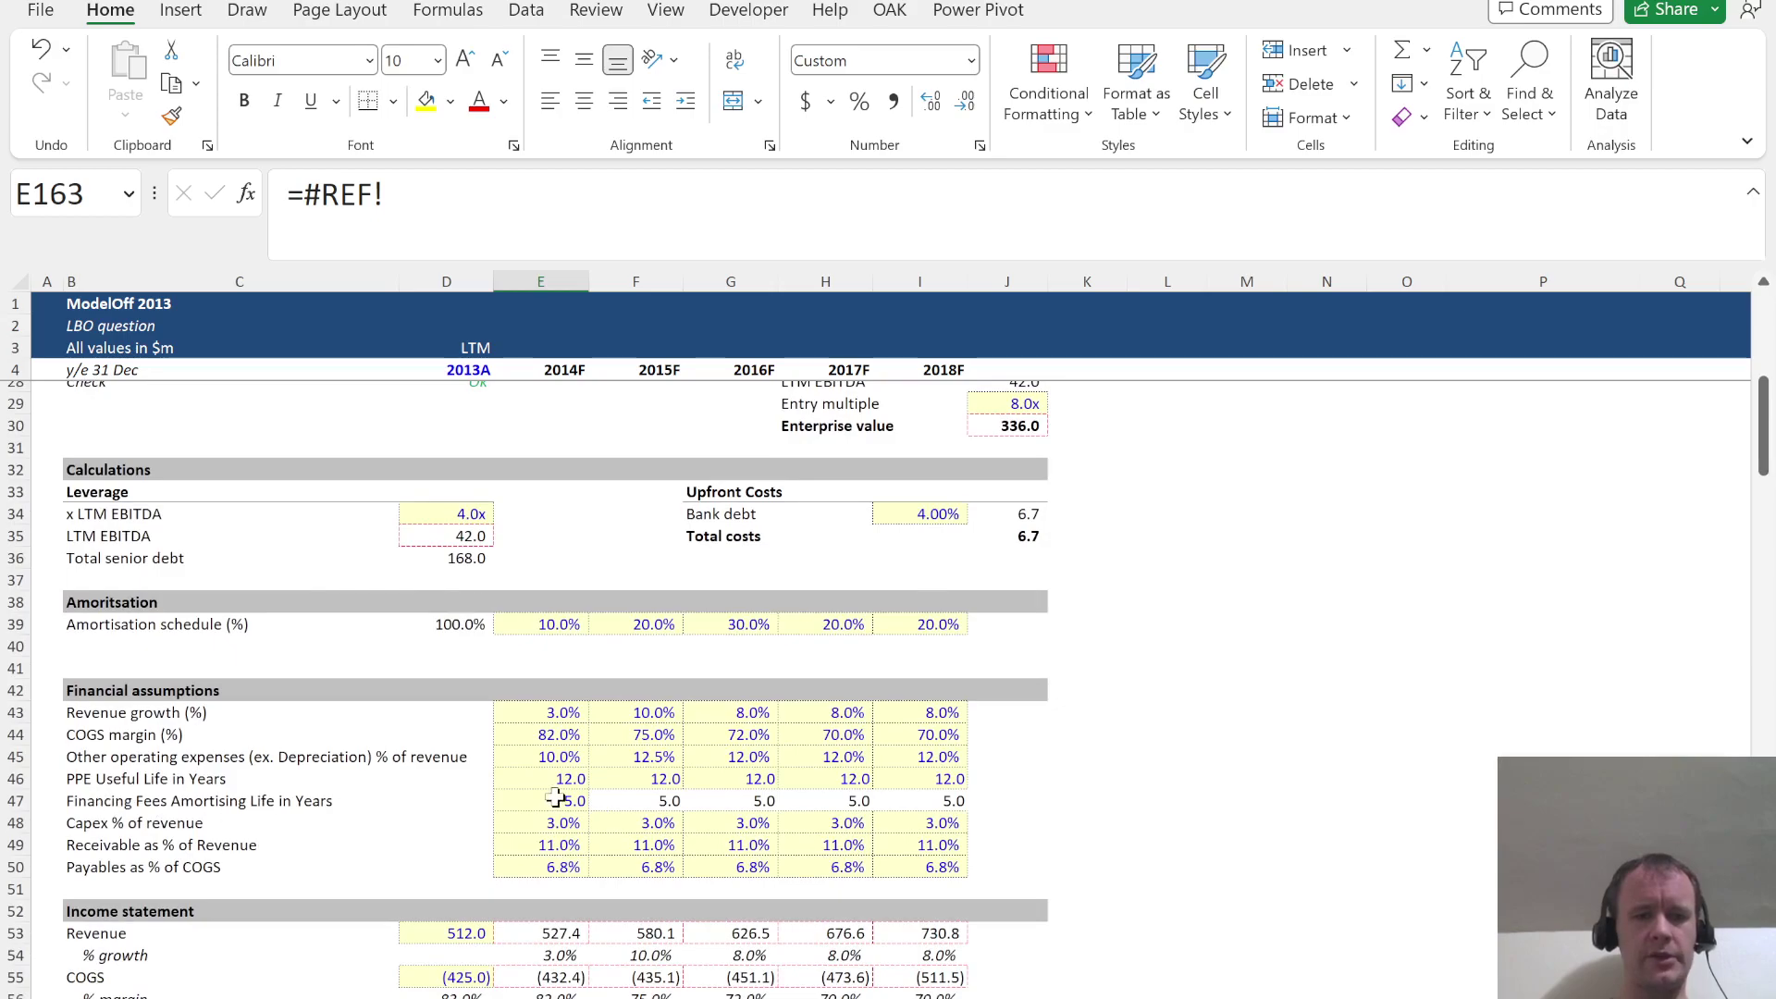
text(=)
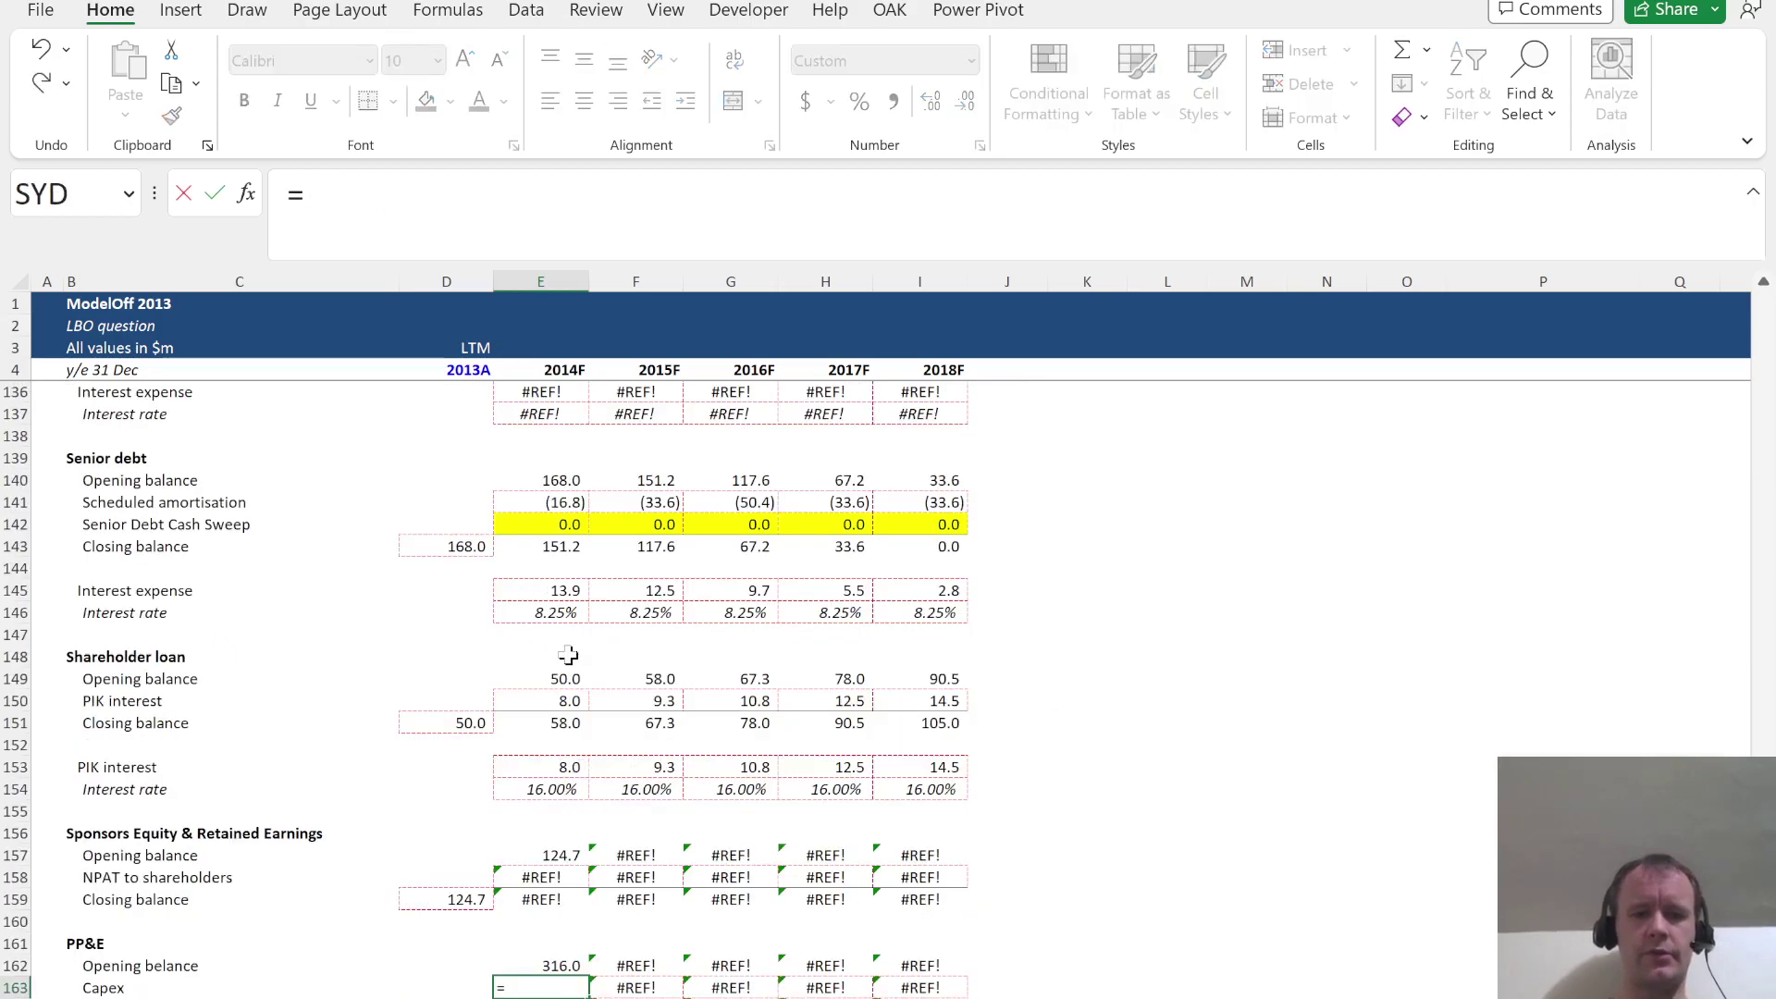
scroll(568, 655, up, 20)
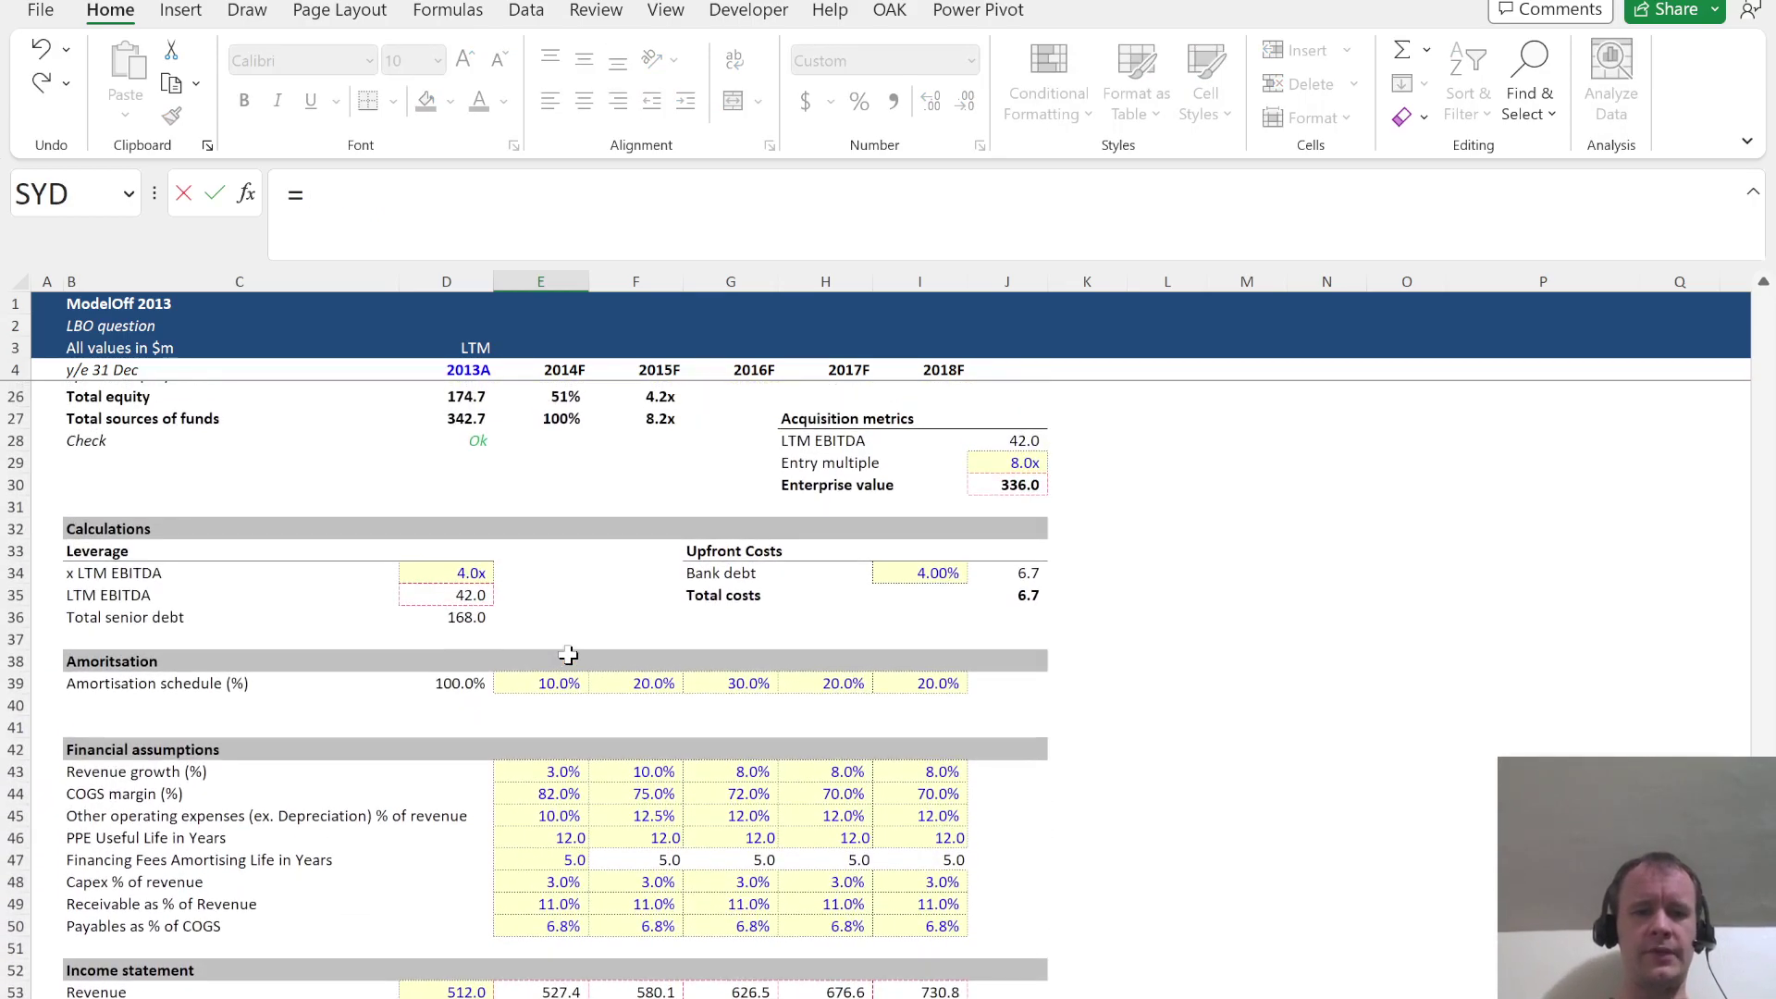
scroll(568, 655, down, 1)
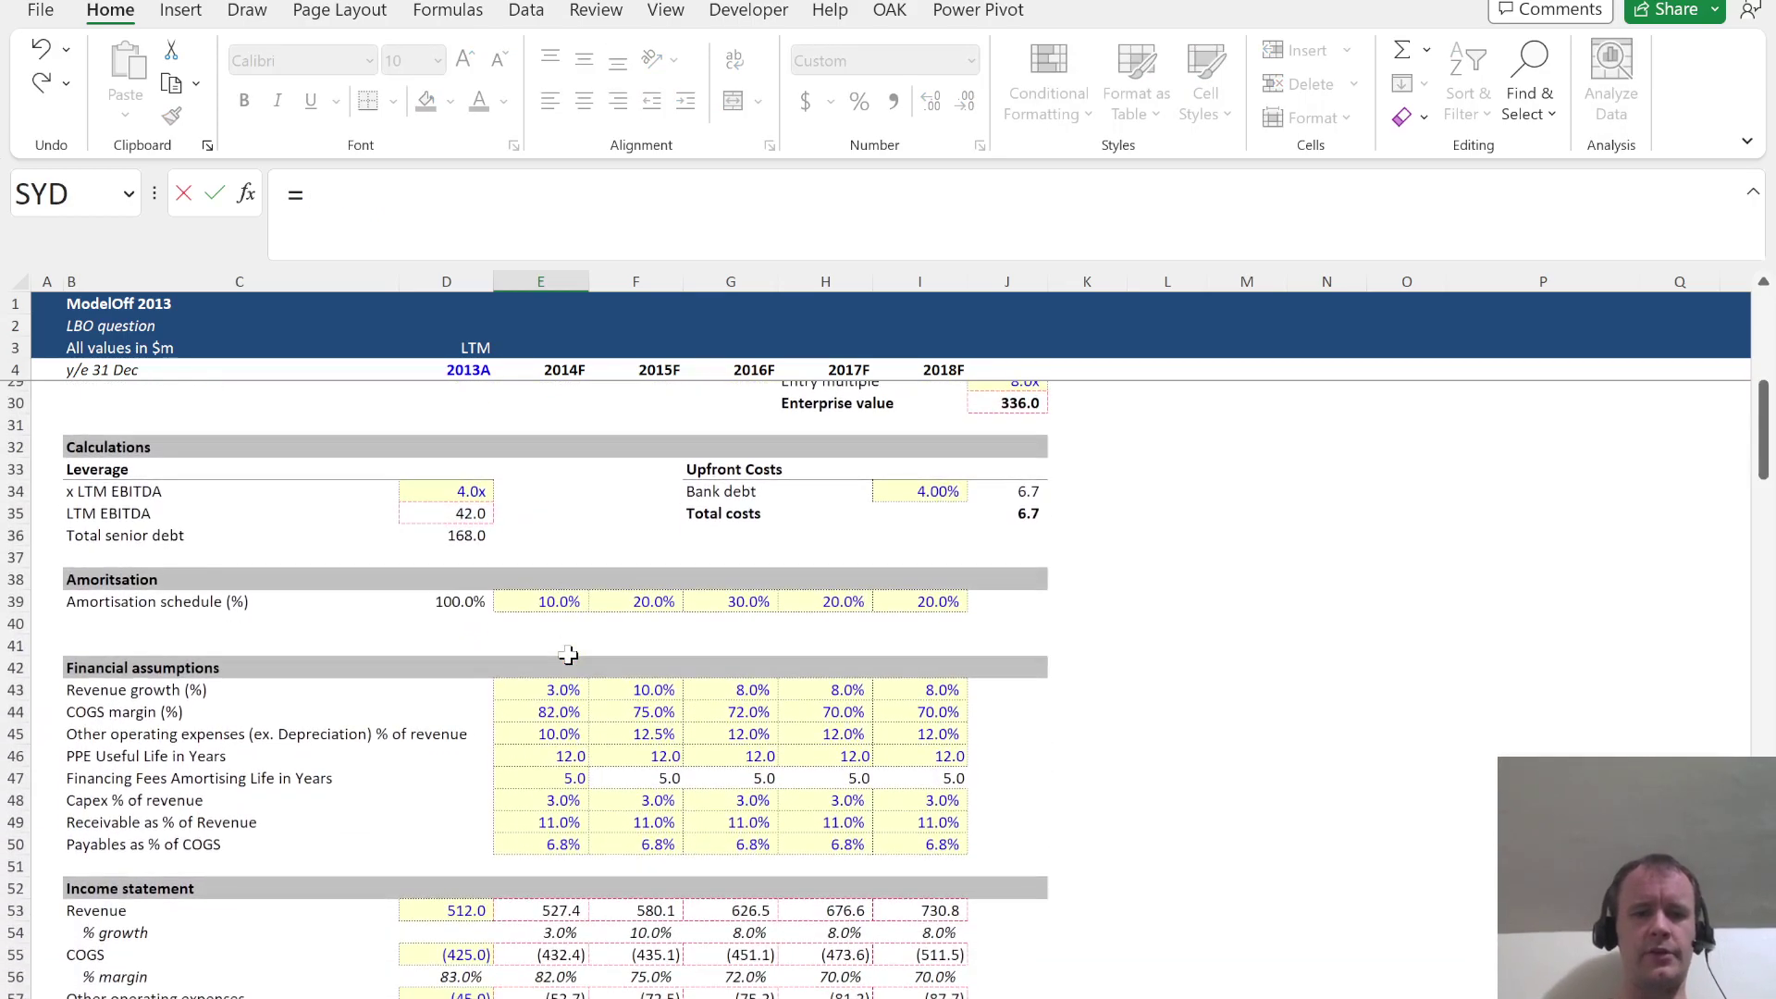
click(565, 906)
text(*)
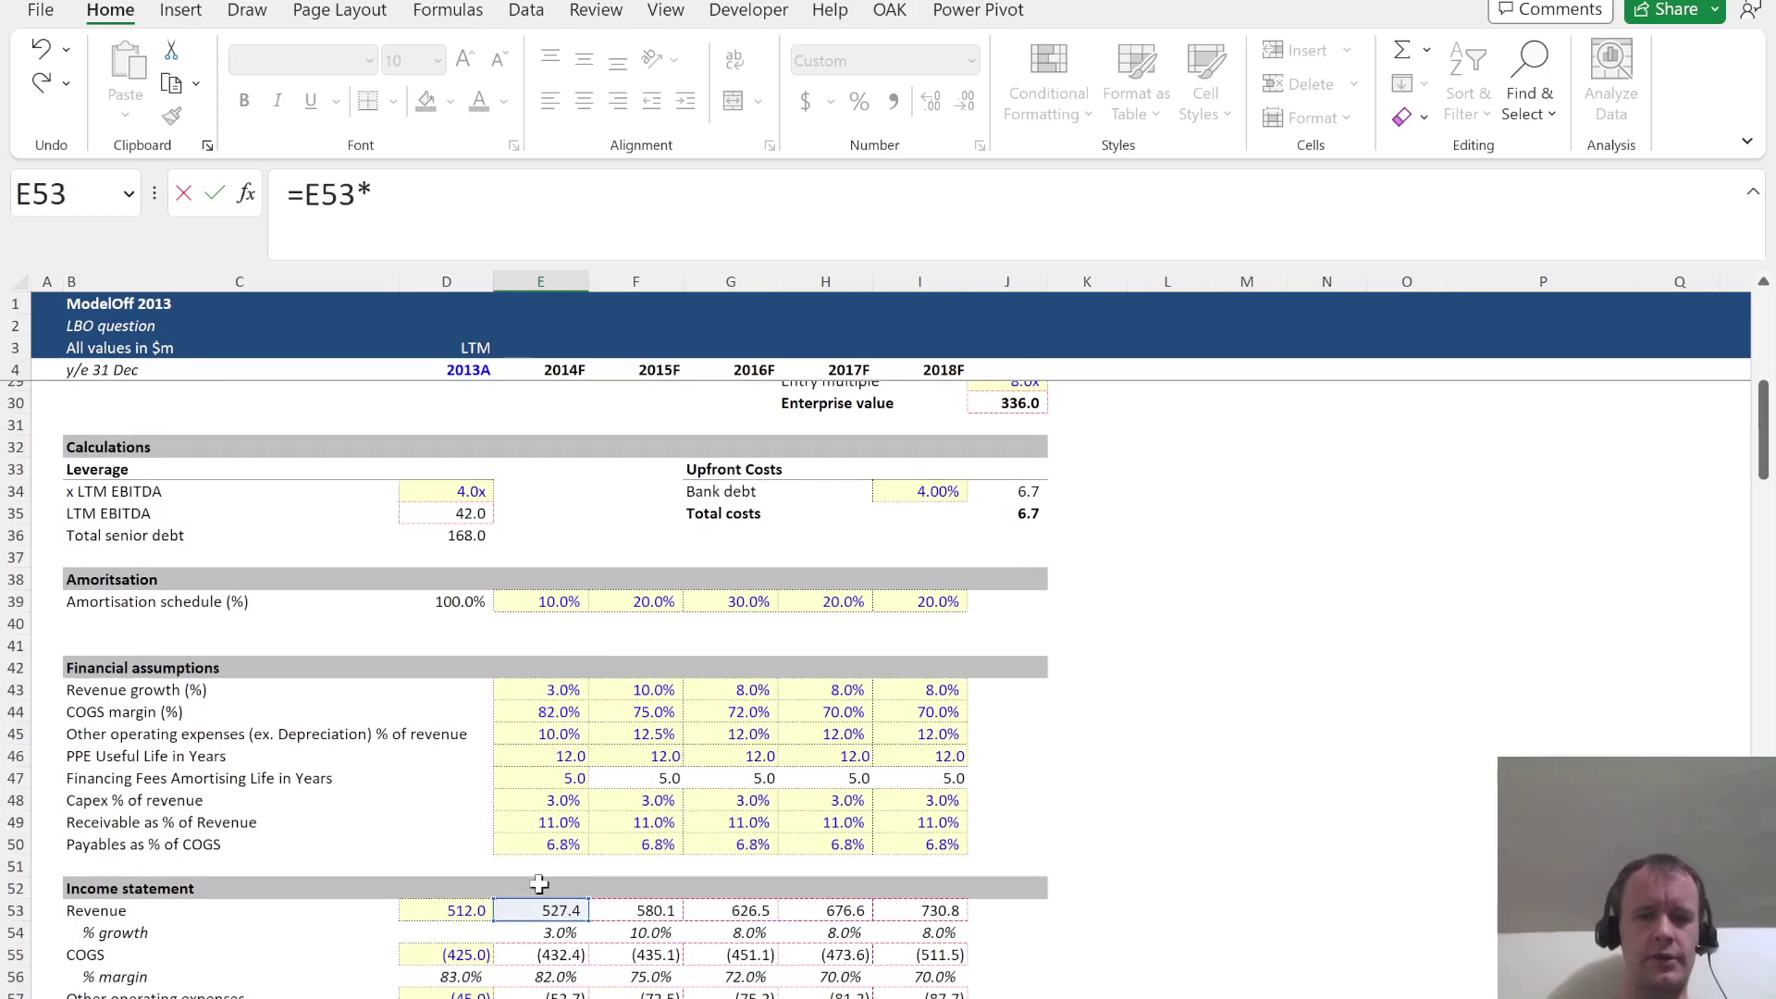
click(542, 799)
key(ctrl+BackSpace)
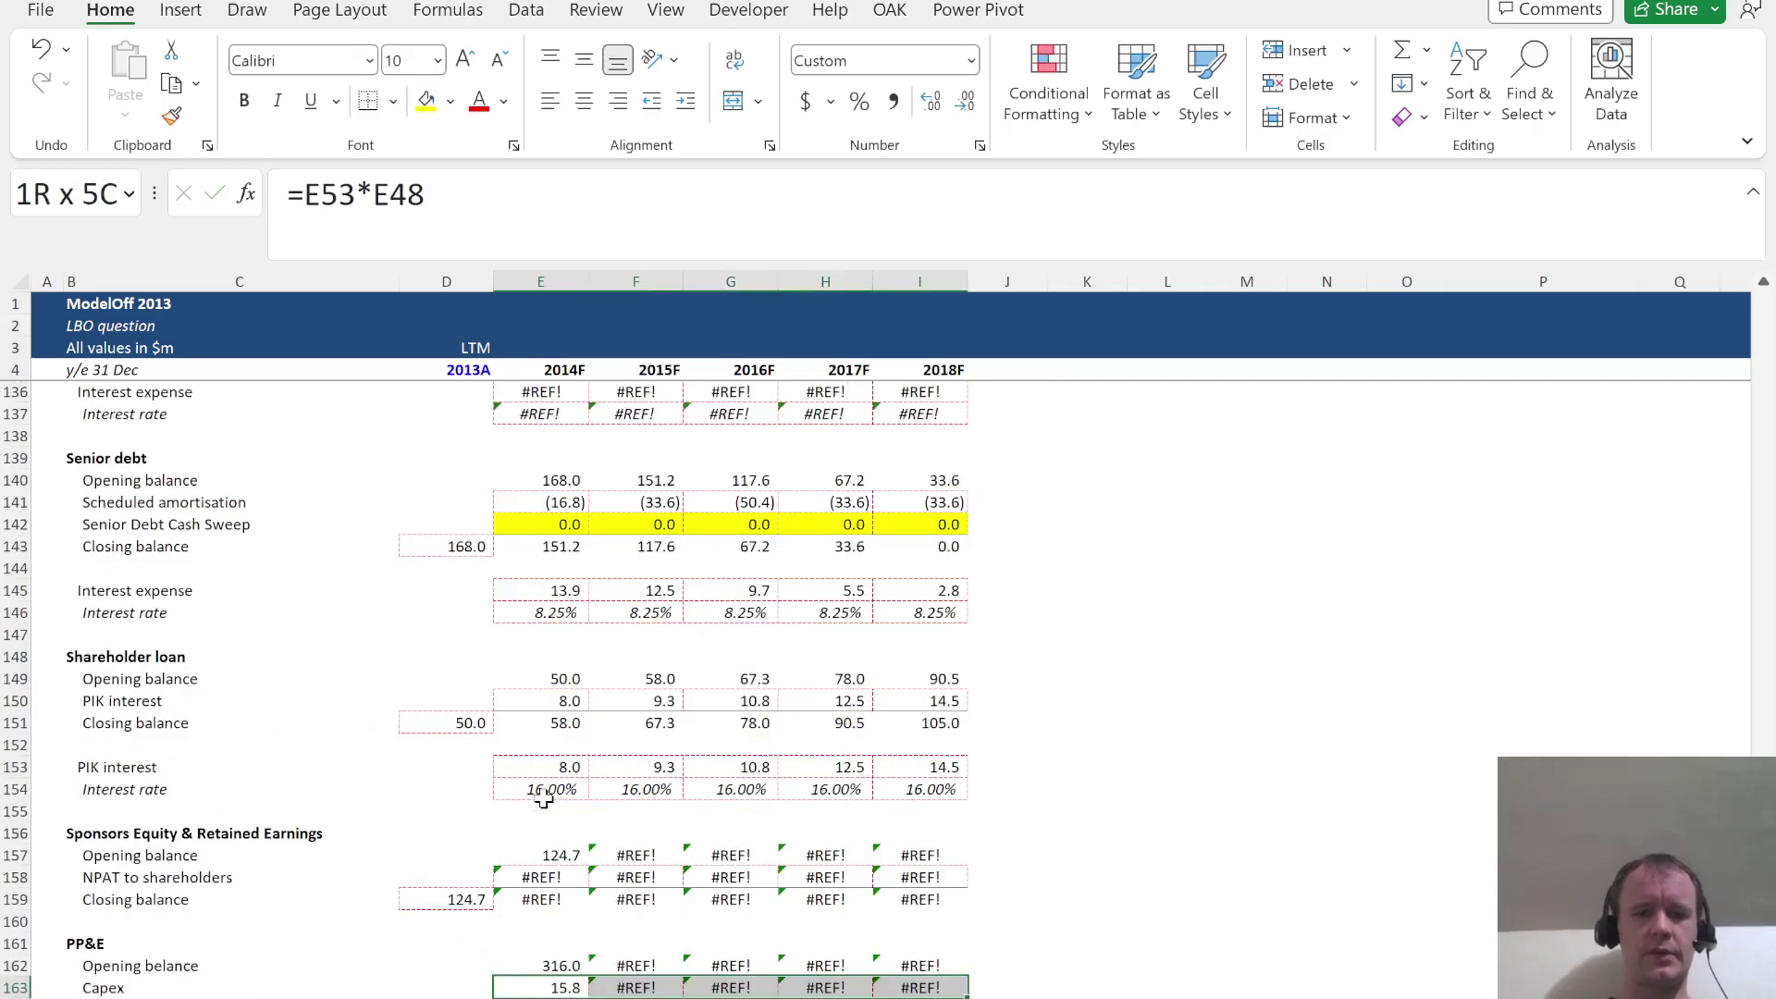
key(ctrl+Return)
Switch to the case study PDF and read the PP&E depreciation method under Tax and Depreciation Assumptions
key(Down)
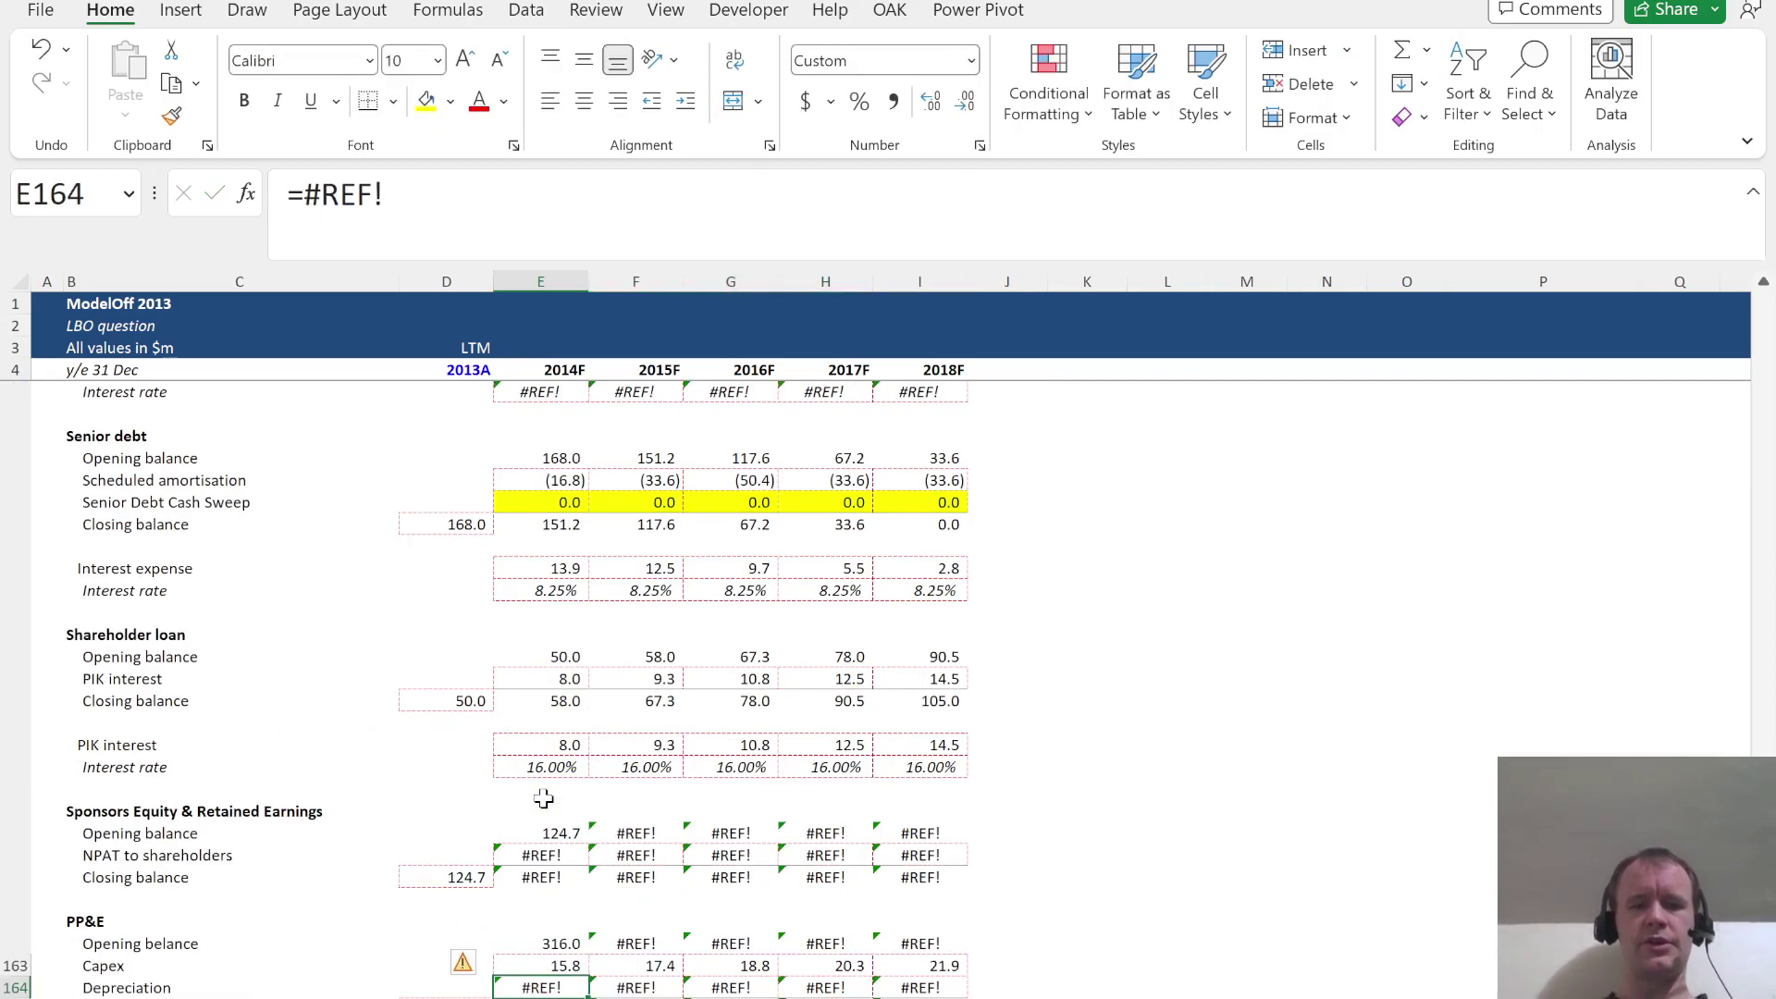
scroll(543, 799, up, 20)
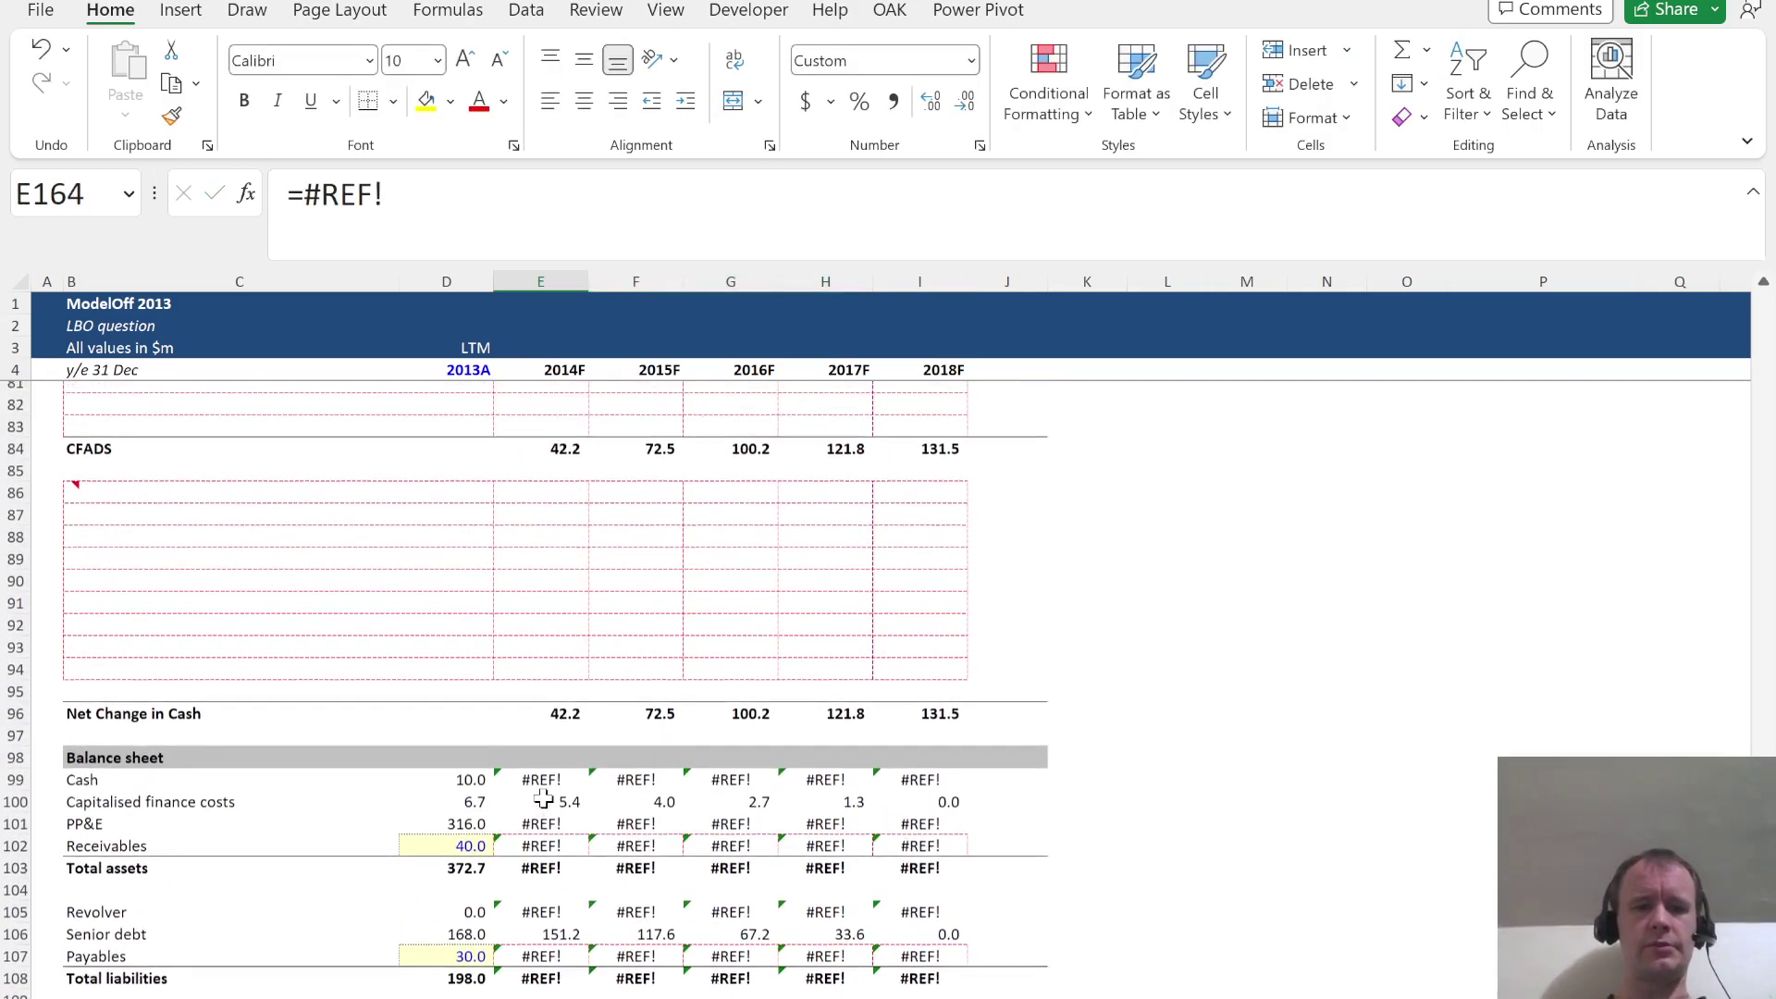
scroll(542, 798, up, 15)
key(alt+Tab)
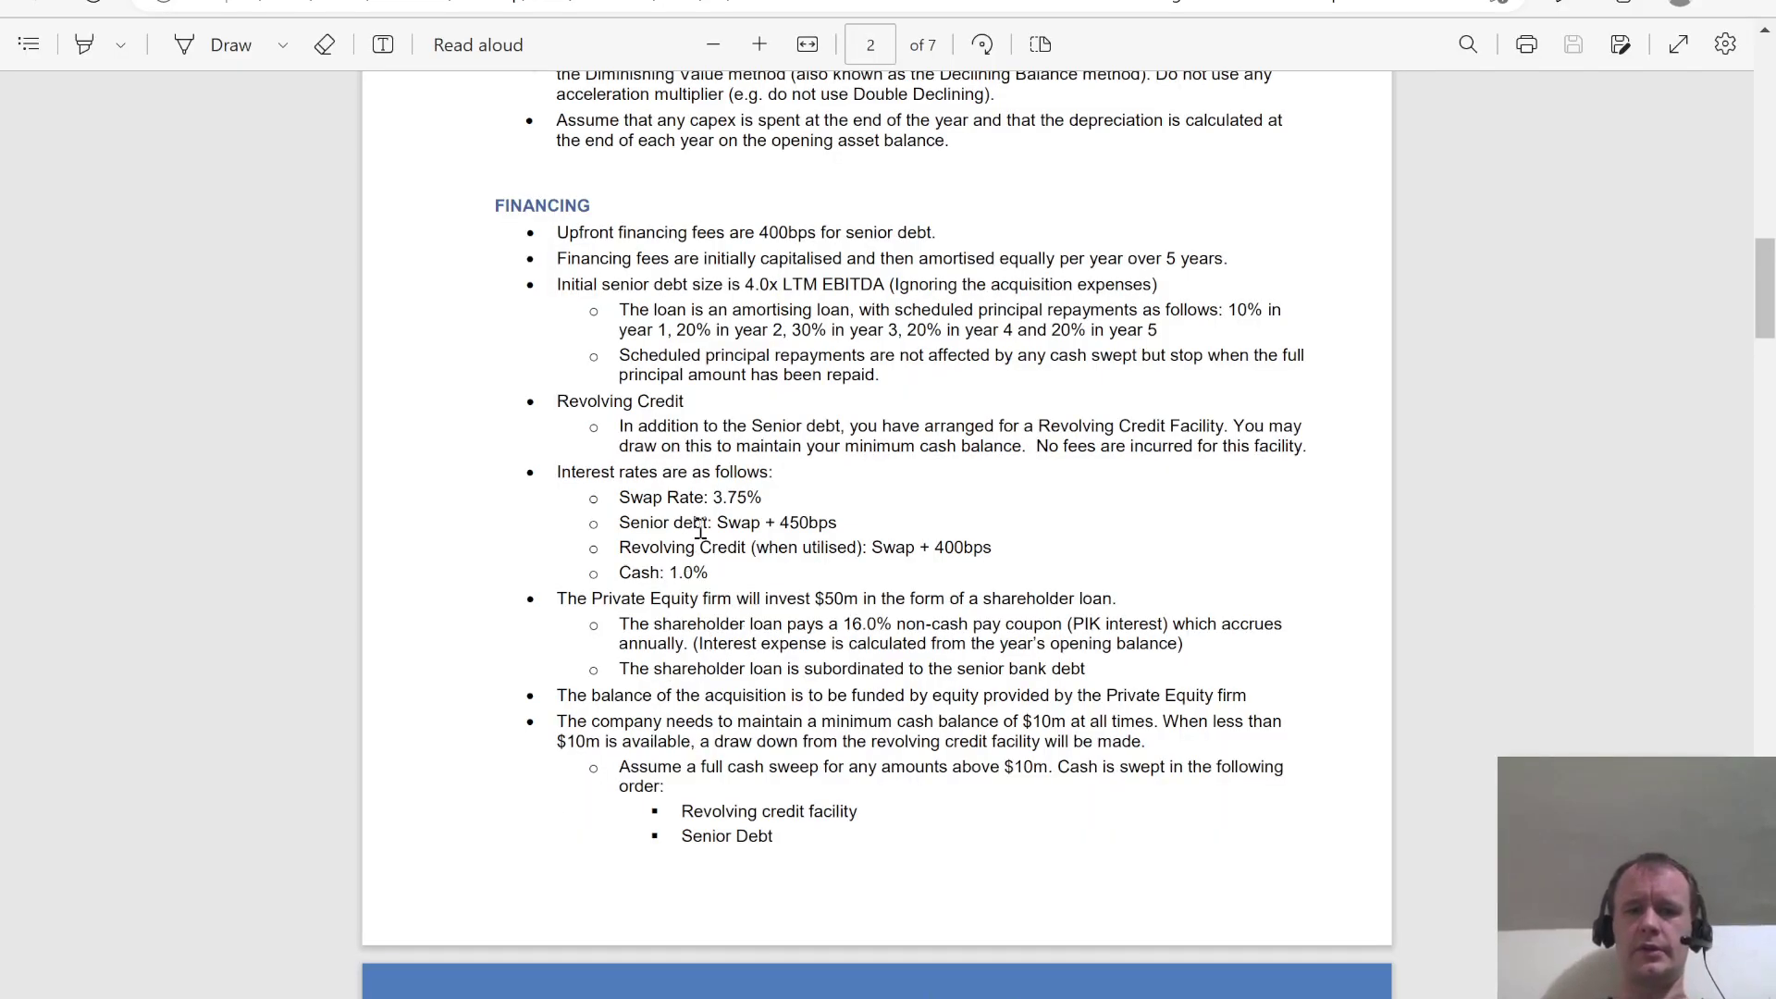
scroll(700, 528, up, 4)
scroll(701, 528, down, 2)
scroll(701, 528, up, 5)
scroll(701, 528, down, 9)
scroll(701, 529, down, 5)
scroll(700, 528, up, 7)
scroll(701, 528, down, 10)
scroll(700, 528, up, 20)
scroll(700, 528, up, 1)
scroll(700, 529, up, 1)
scroll(700, 528, down, 4)
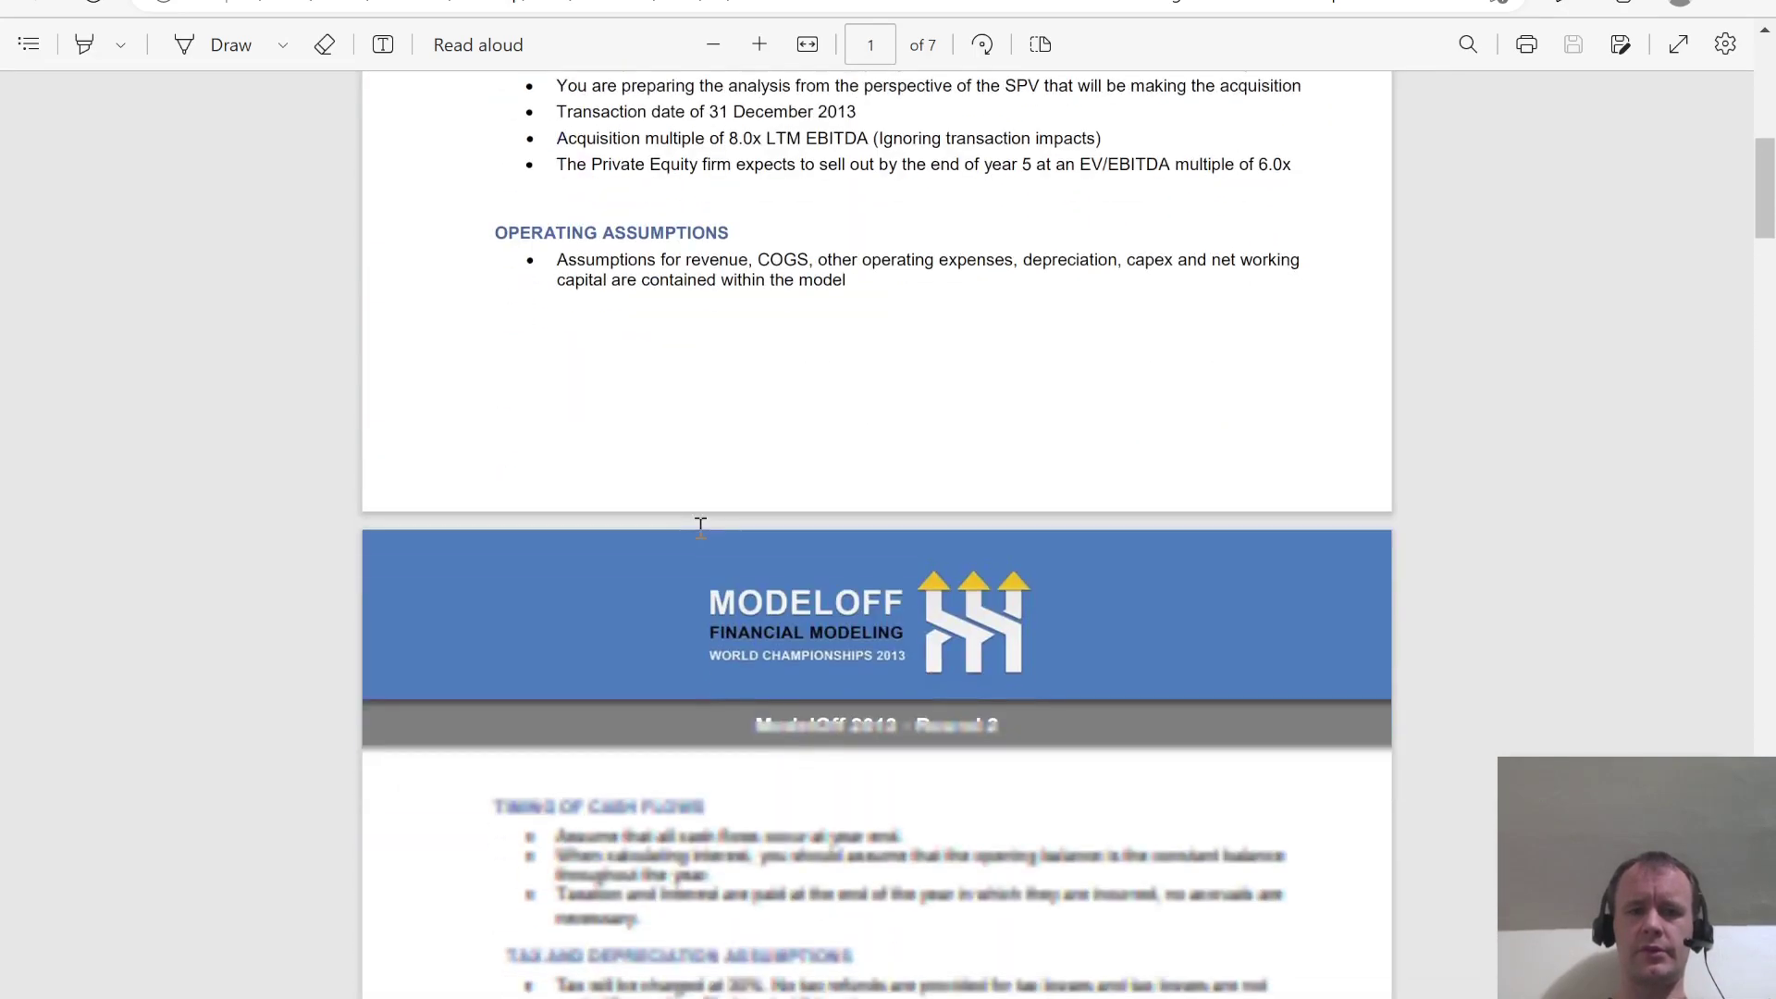
scroll(700, 527, down, 5)
drag(627, 644, 738, 669)
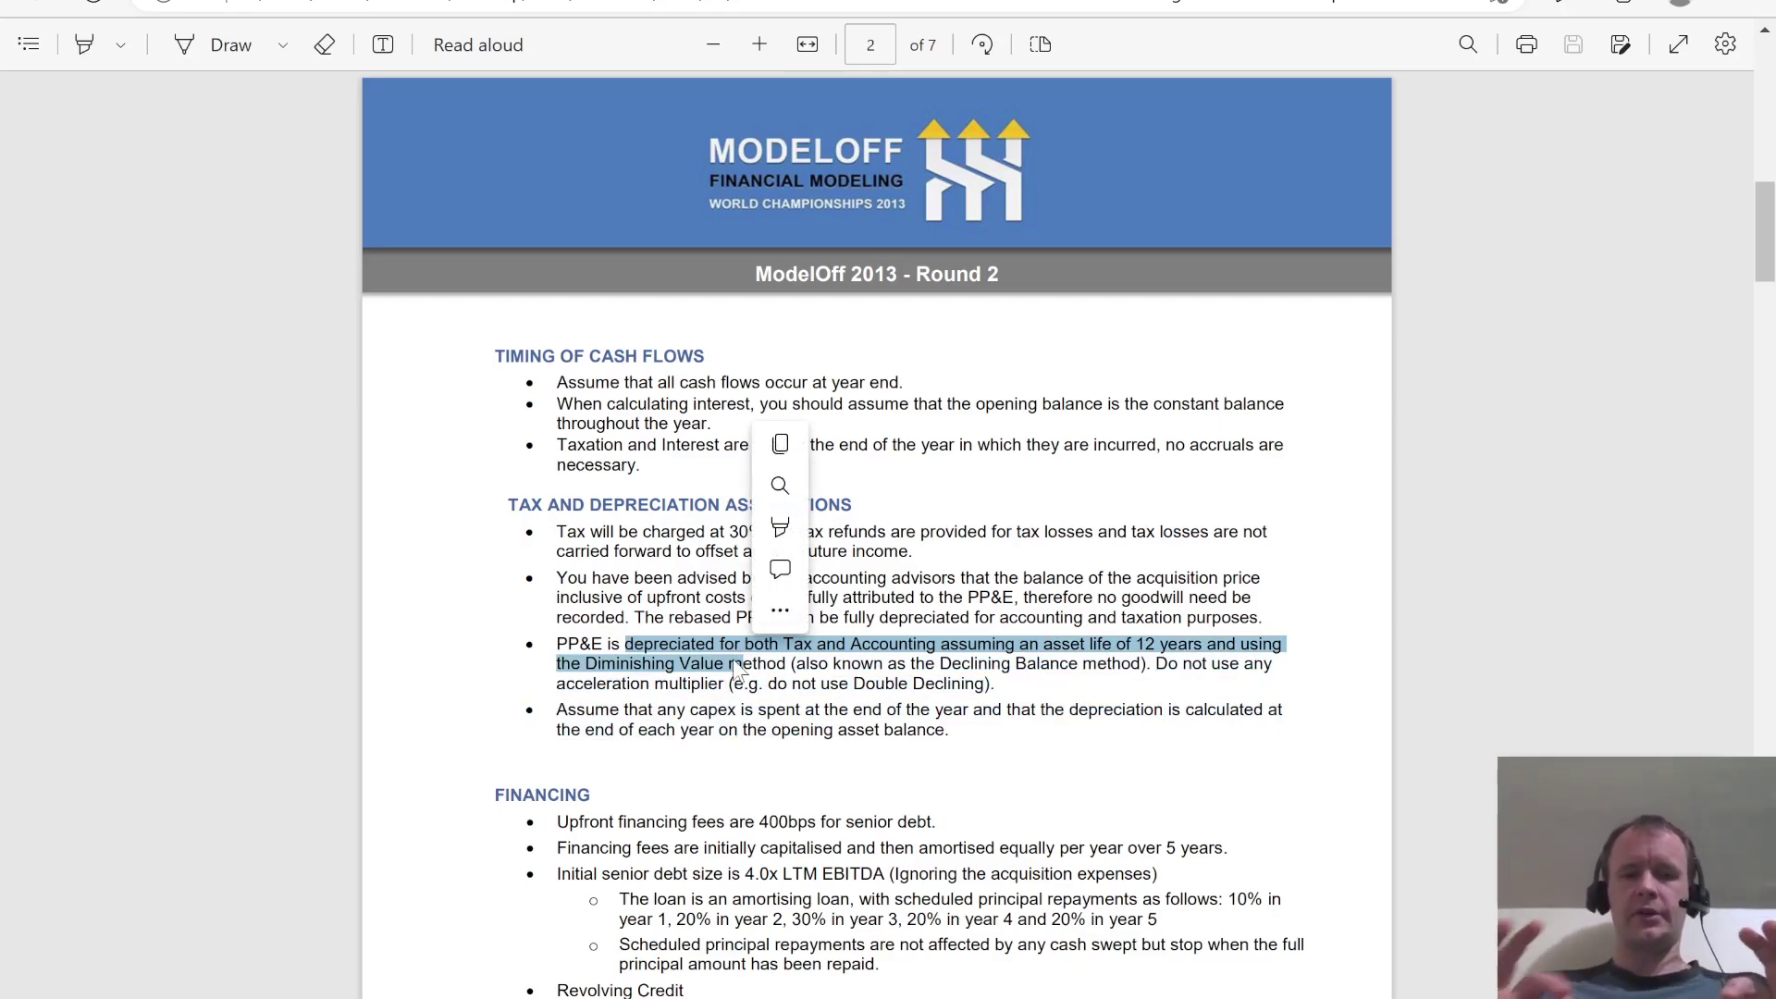
click(790, 672)
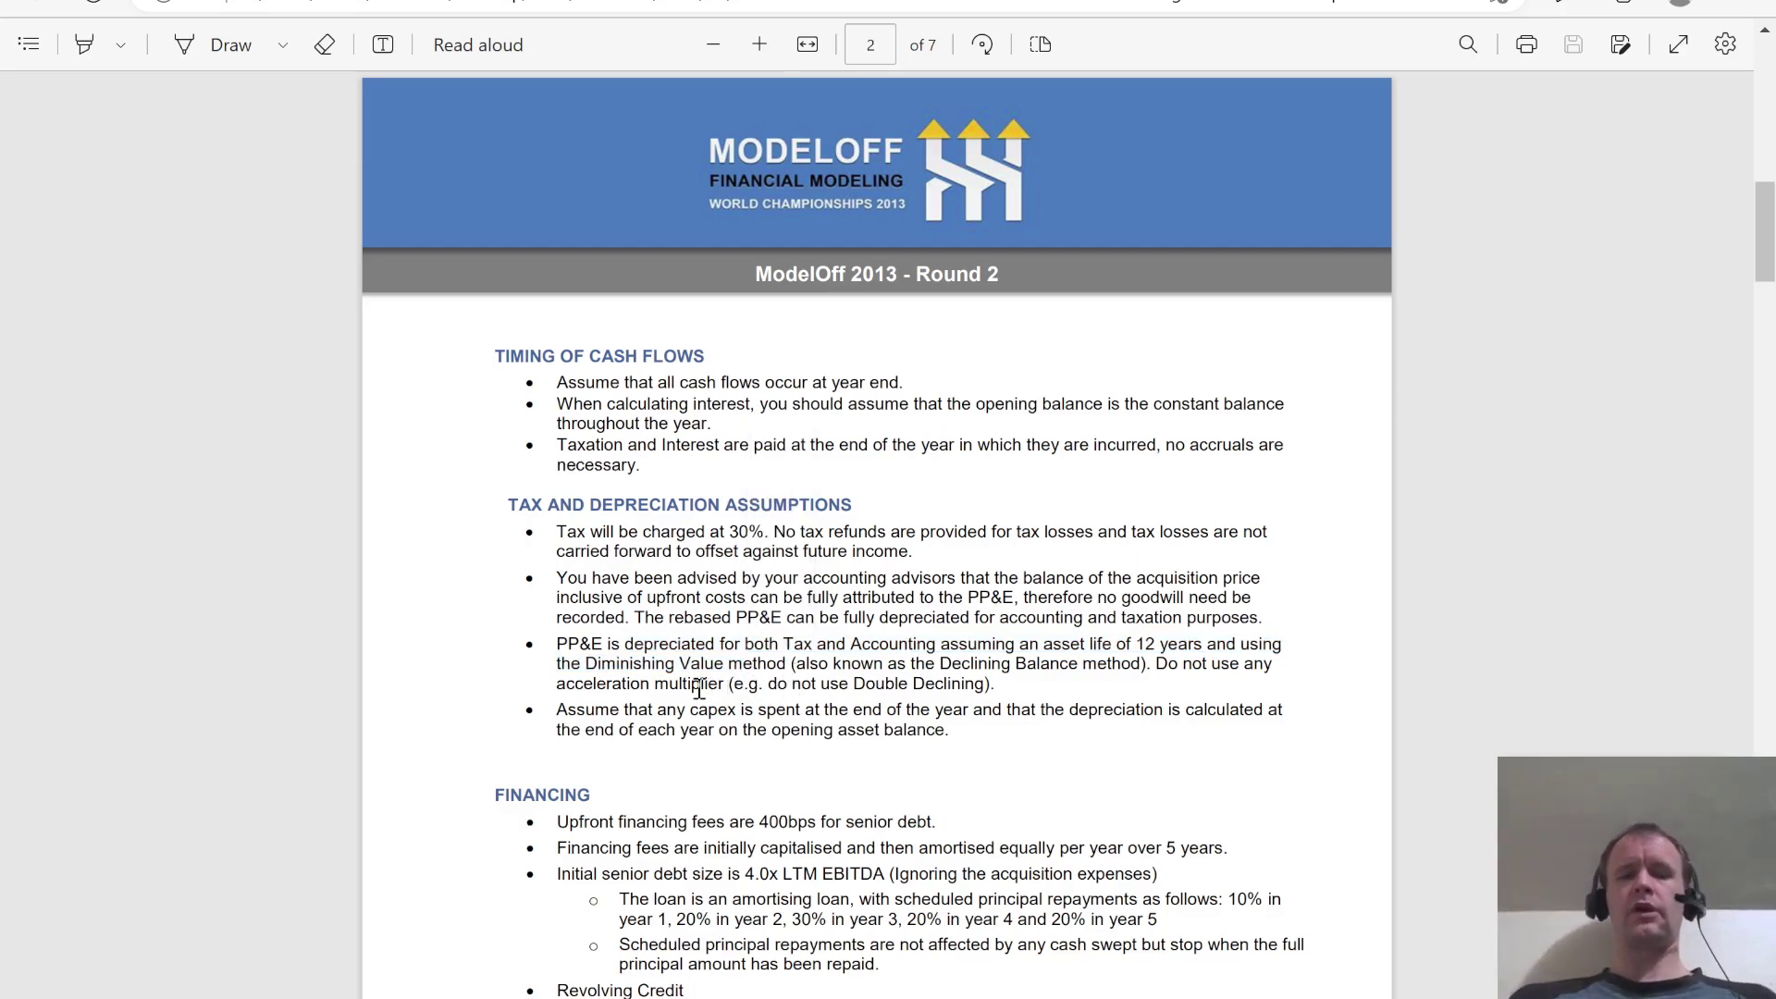
drag(590, 662, 701, 666)
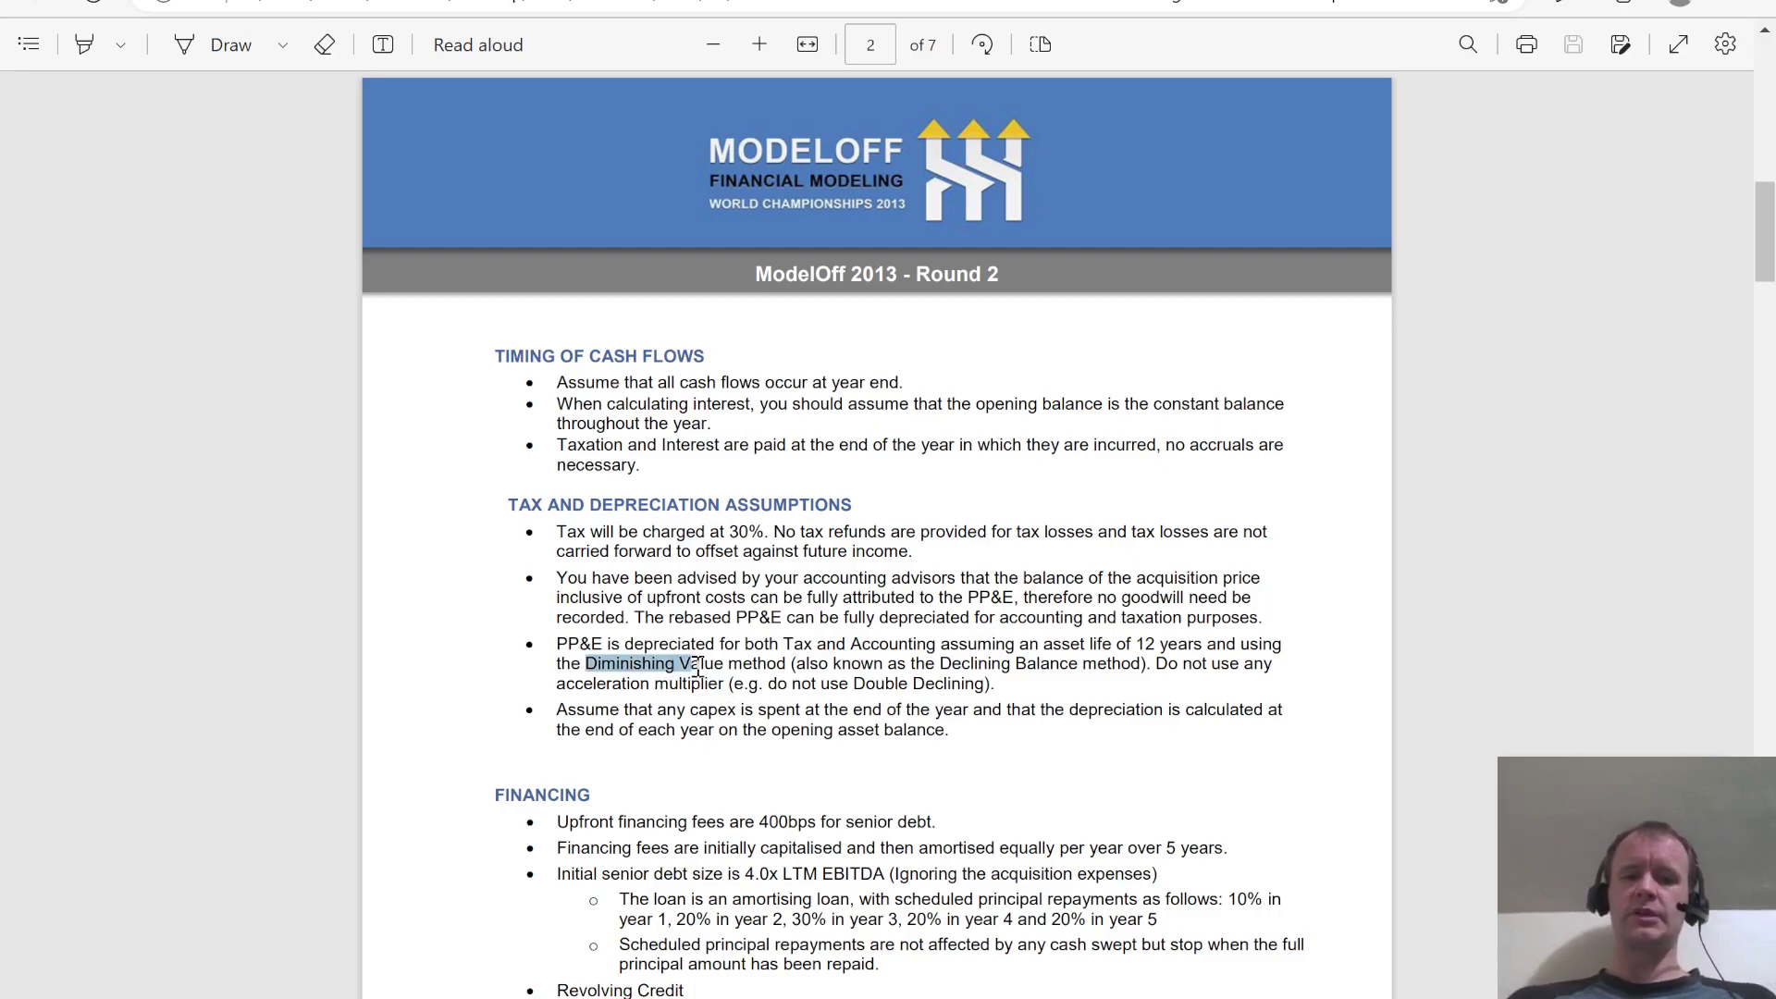
click(748, 678)
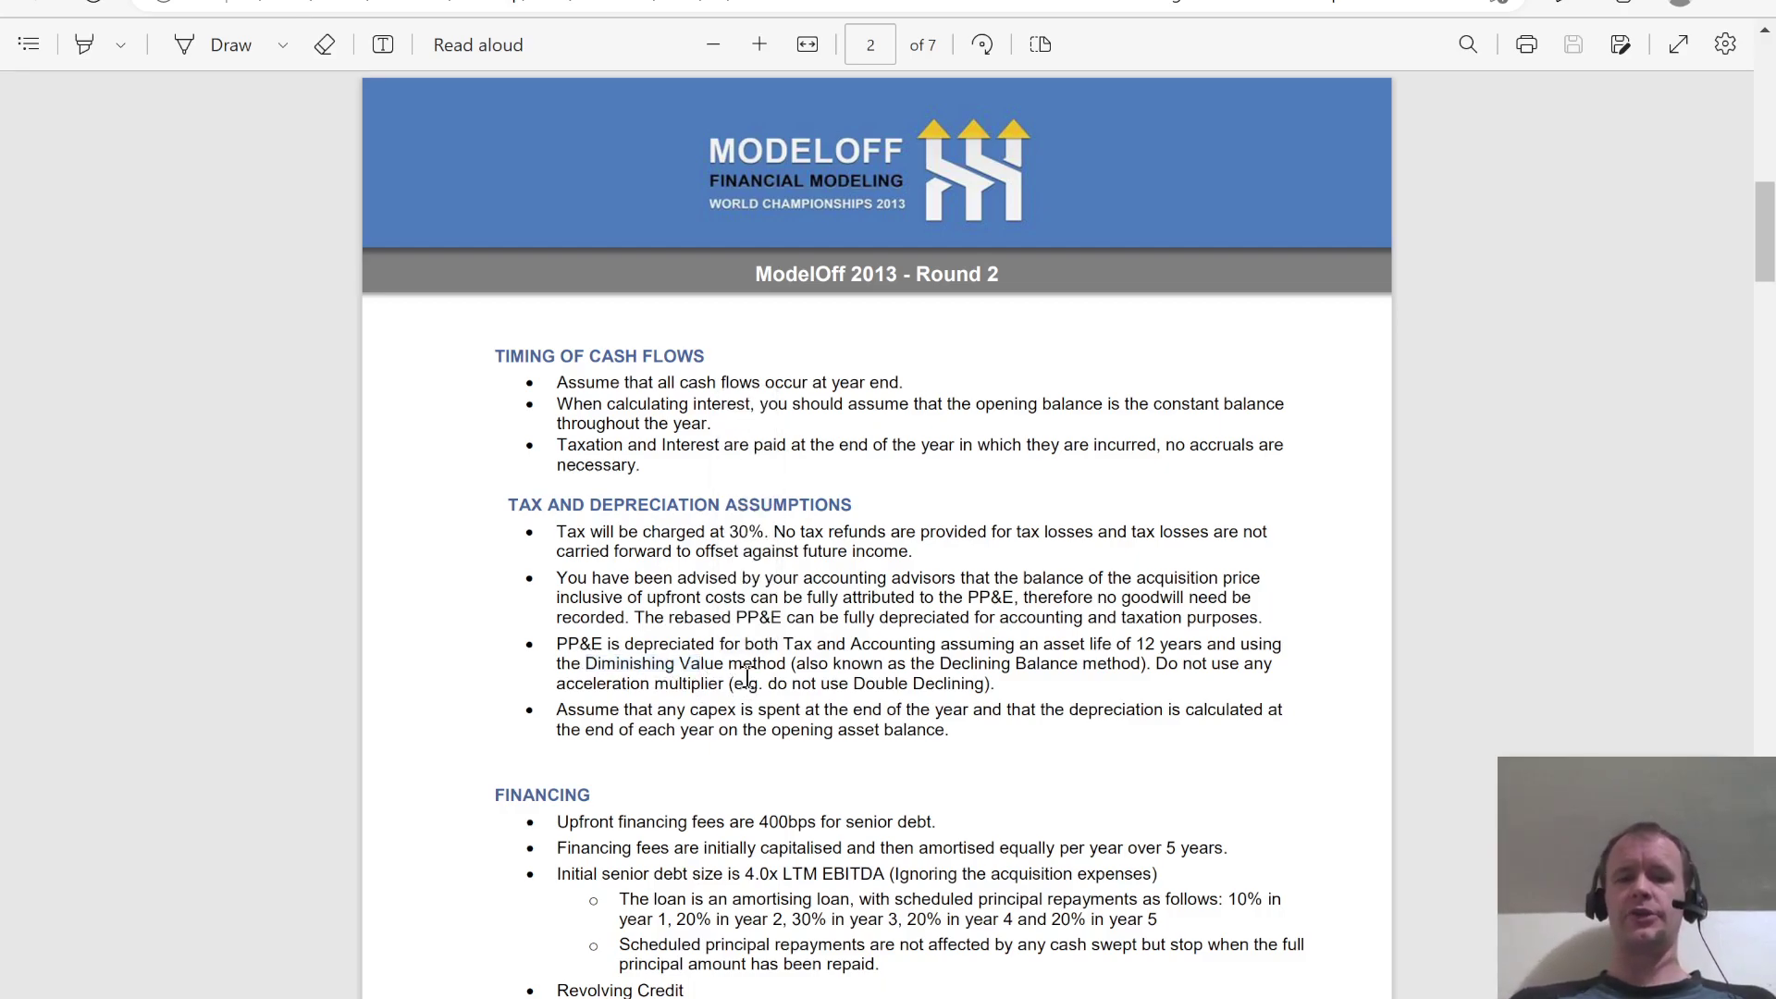
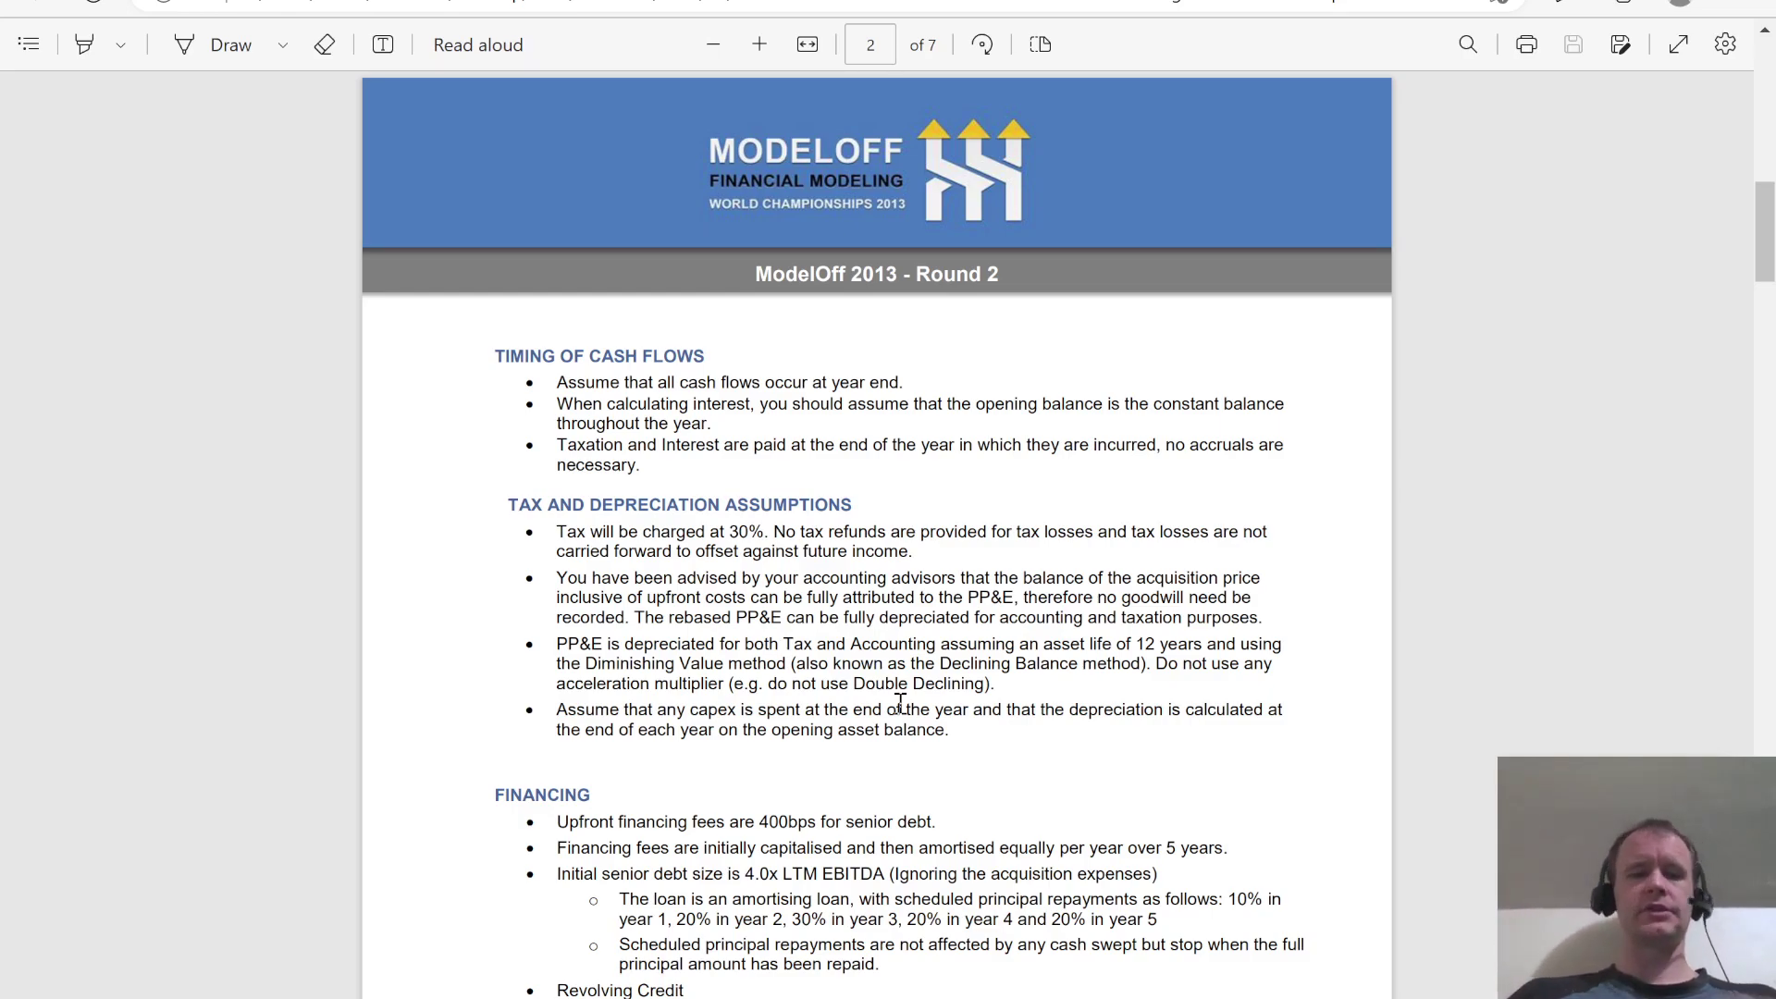
Switch back to the Excel model and calculate PP&E depreciation for 2014F–2018F in E164:I164 with =-E162/E46
key(alt+Tab)
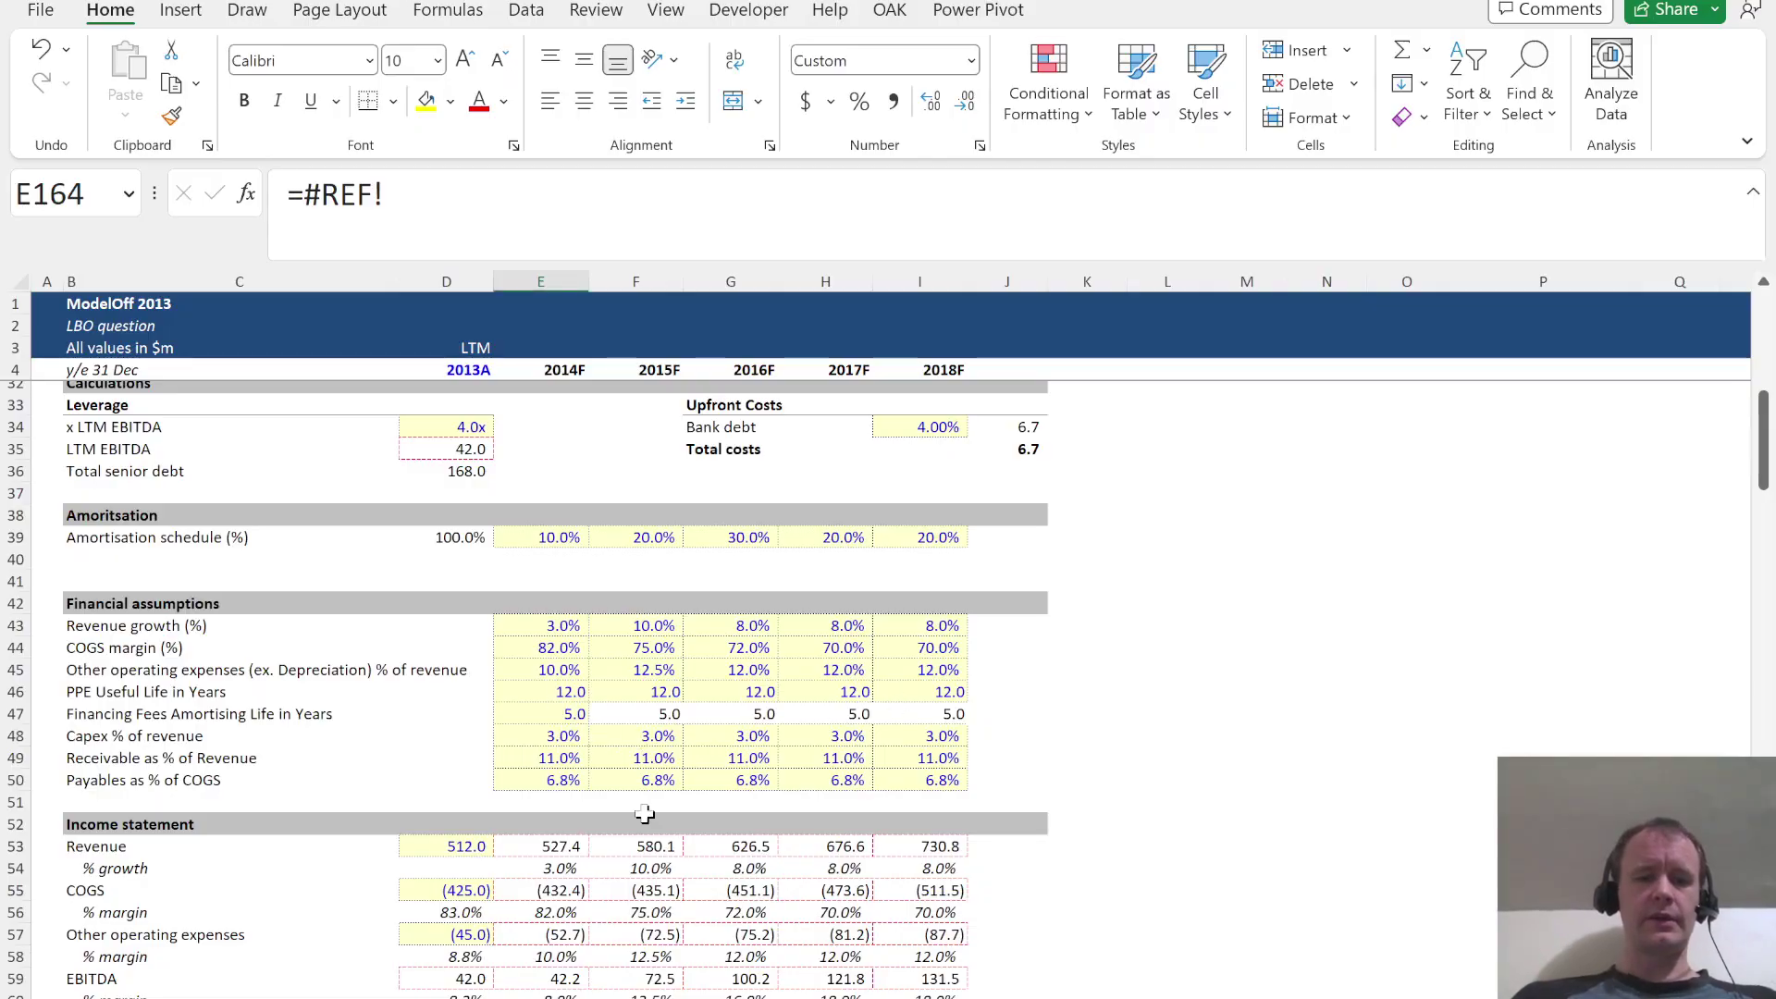
scroll(645, 814, down, 20)
scroll(645, 814, down, 5)
text(=)
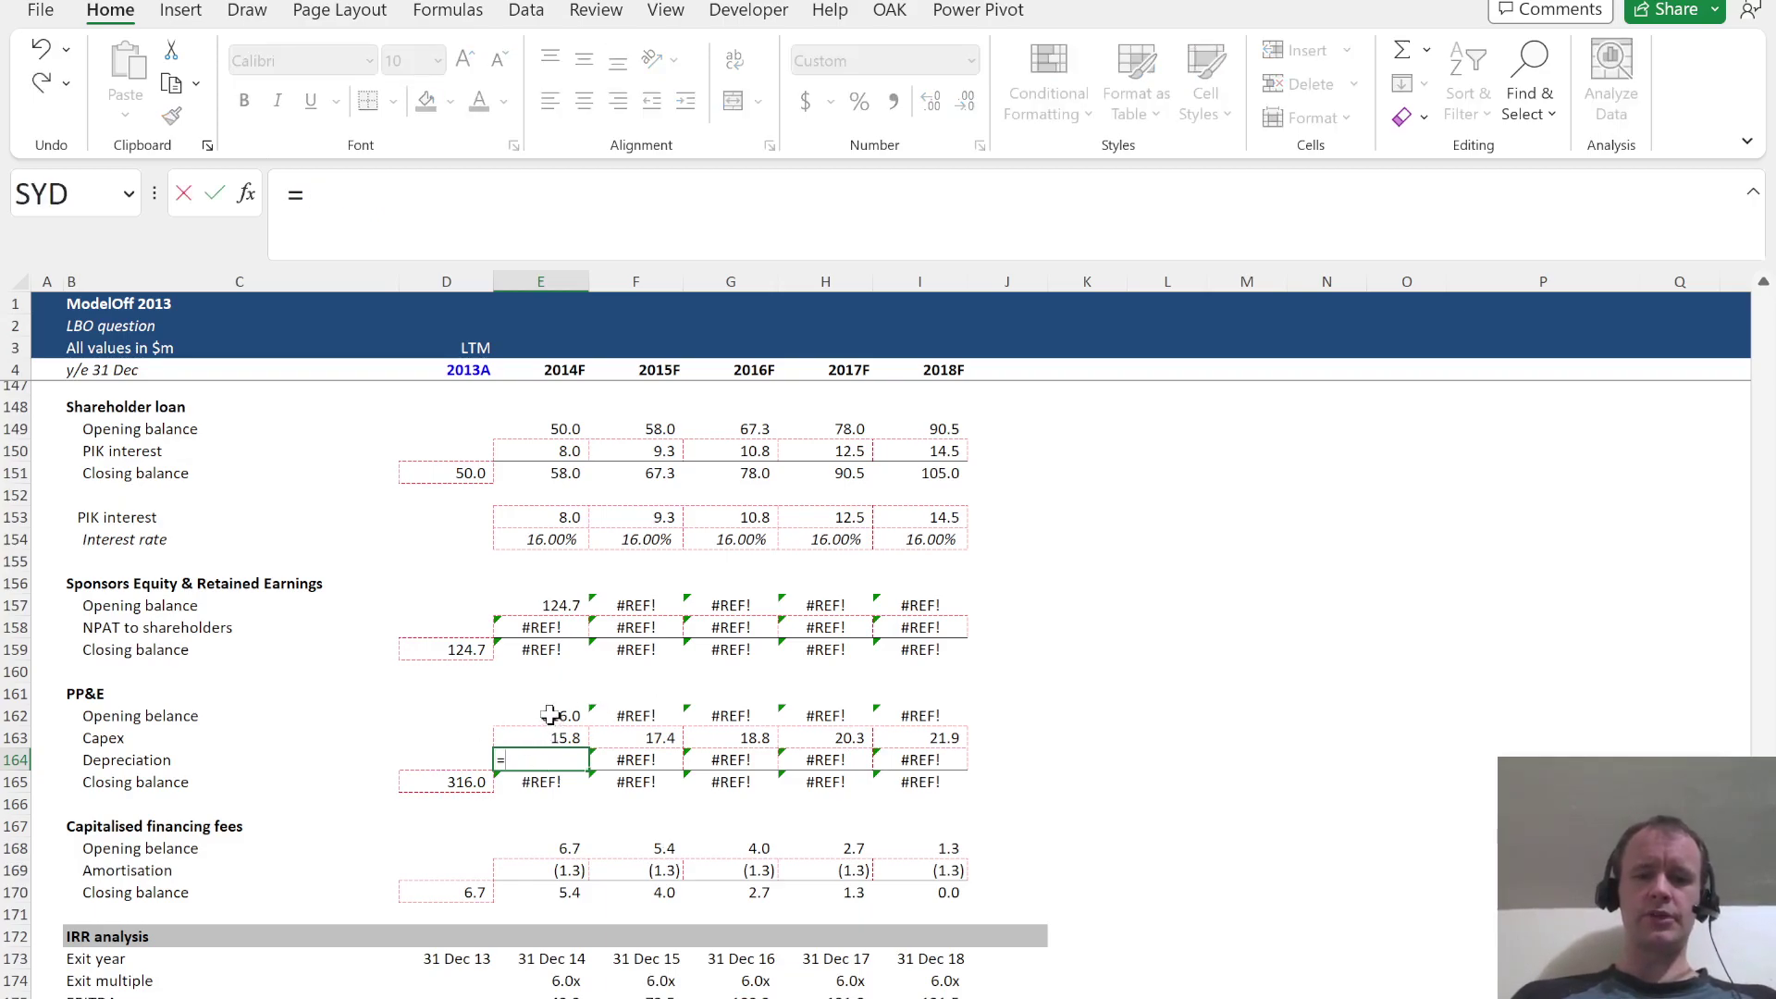
text(-)
click(550, 715)
text(/)
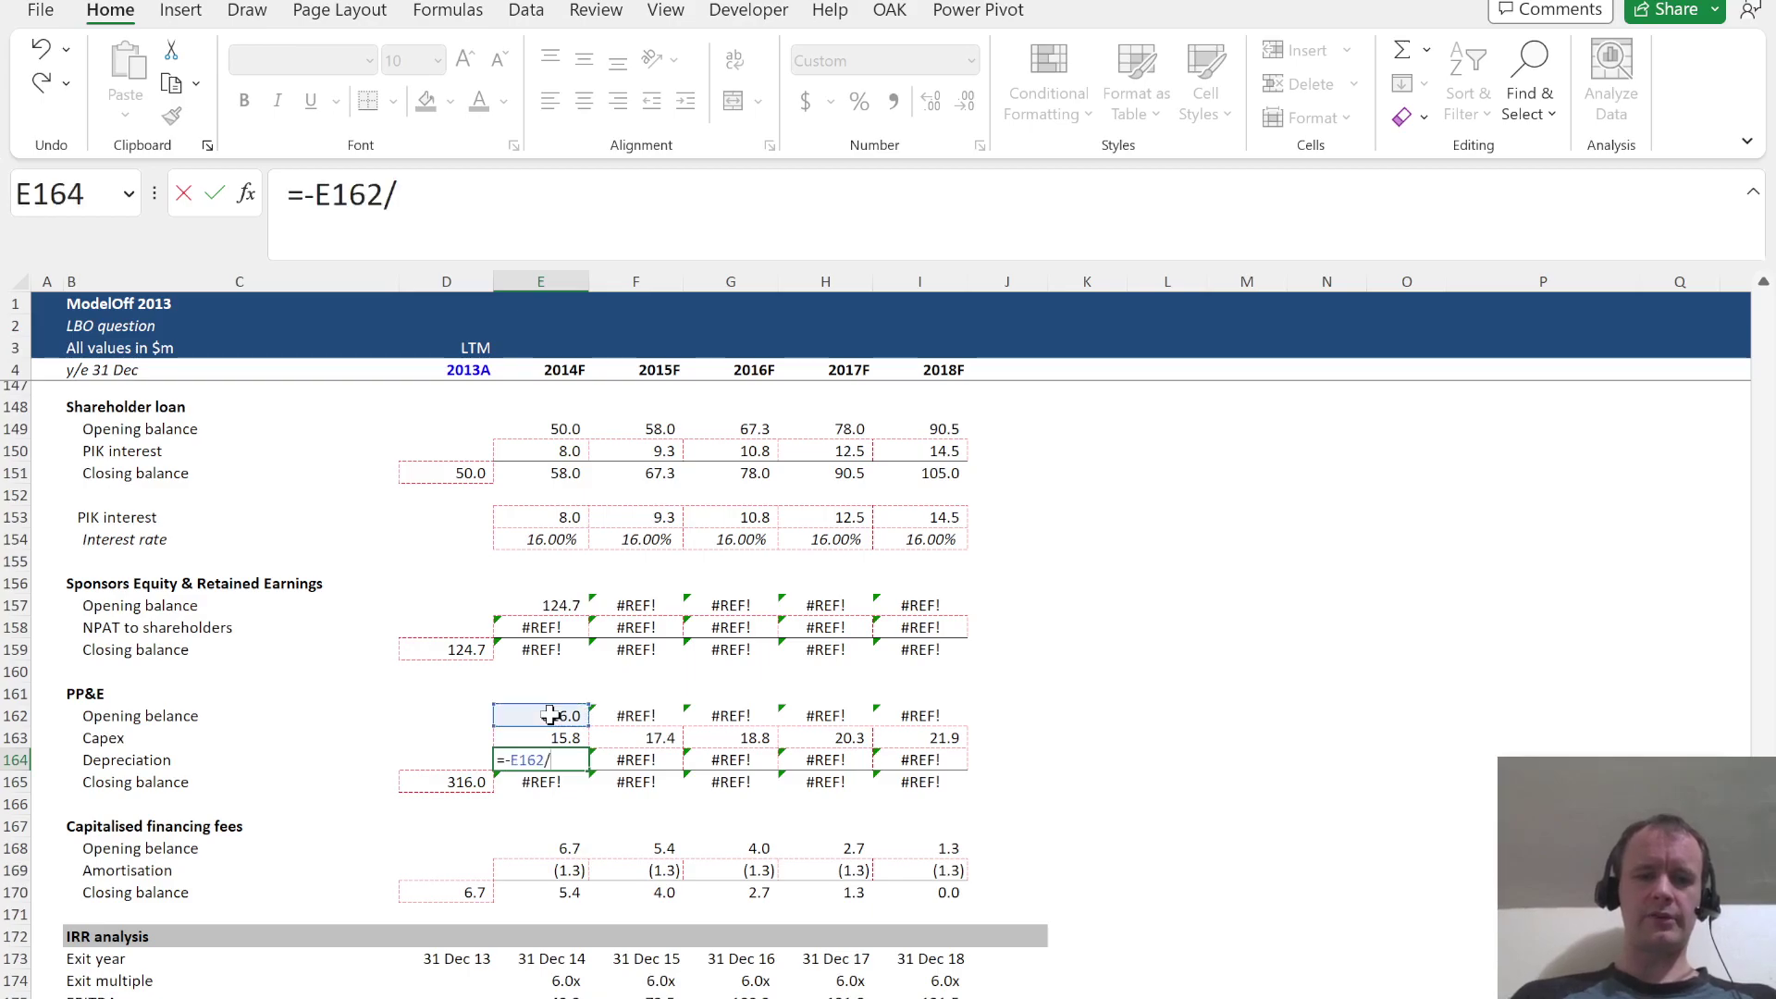
scroll(550, 715, up, 20)
scroll(545, 685, up, 9)
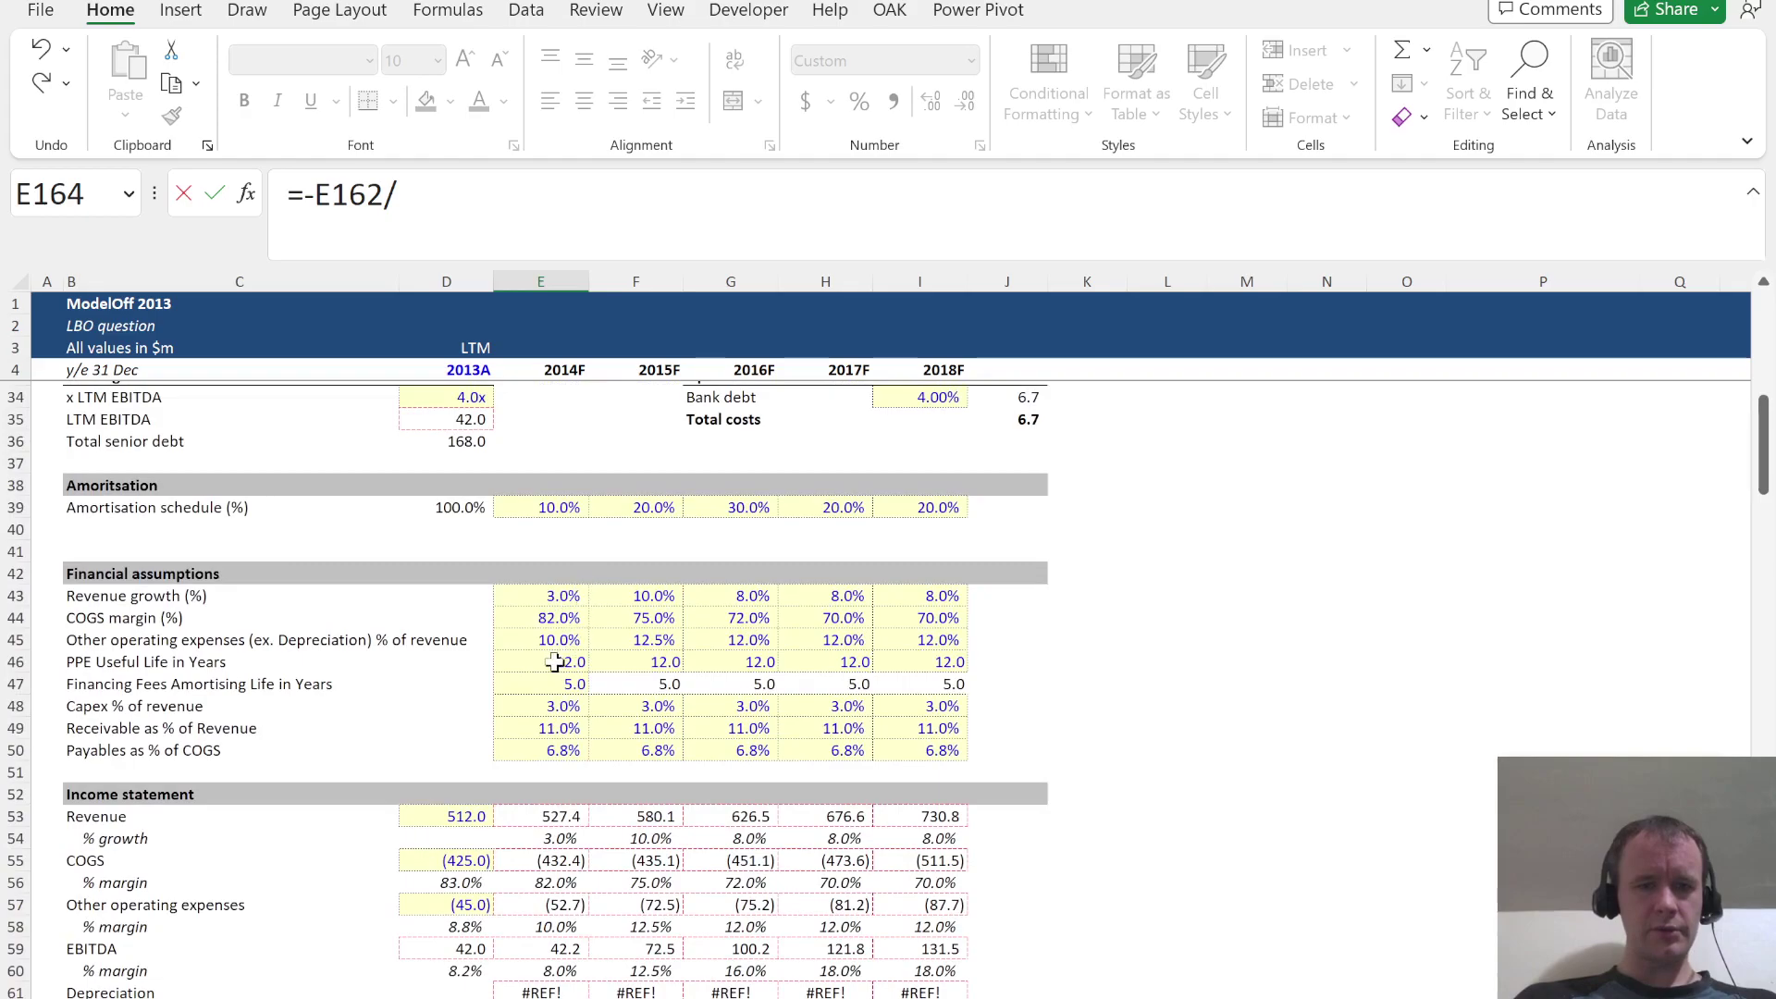
click(545, 666)
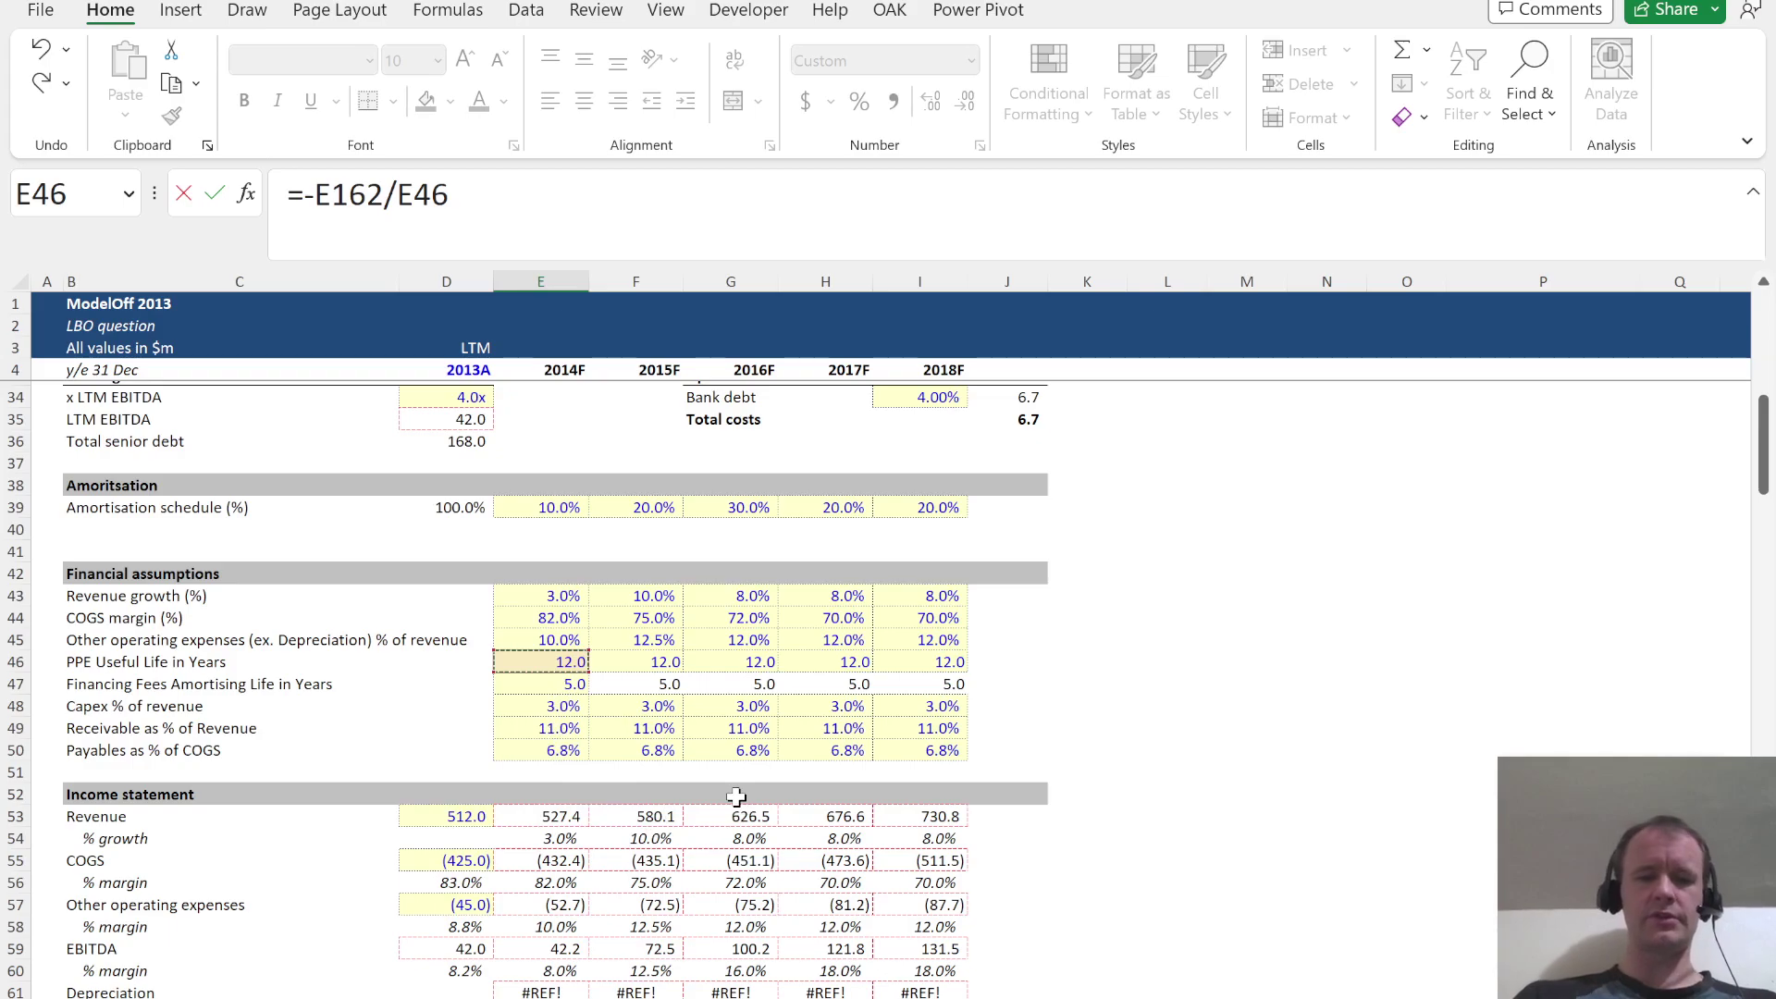
key(Return)
key(Up)
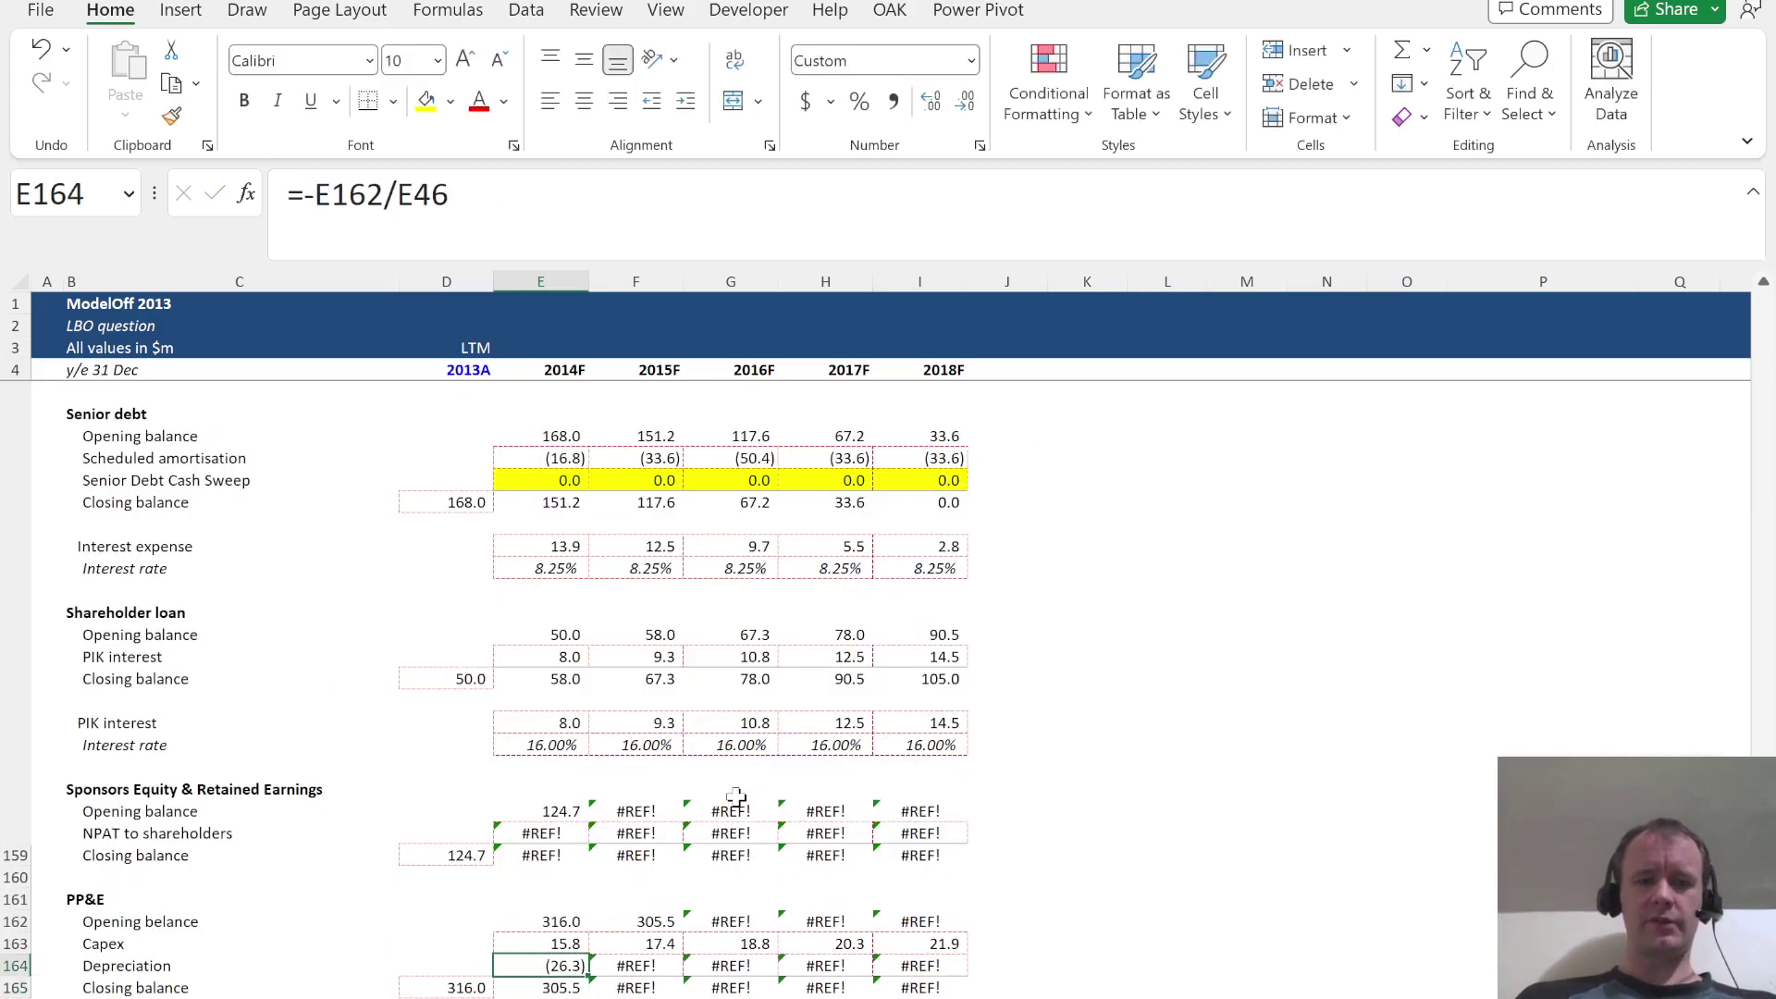
key(ctrl+shift+Right)
key(F2)
key(ctrl+Return)
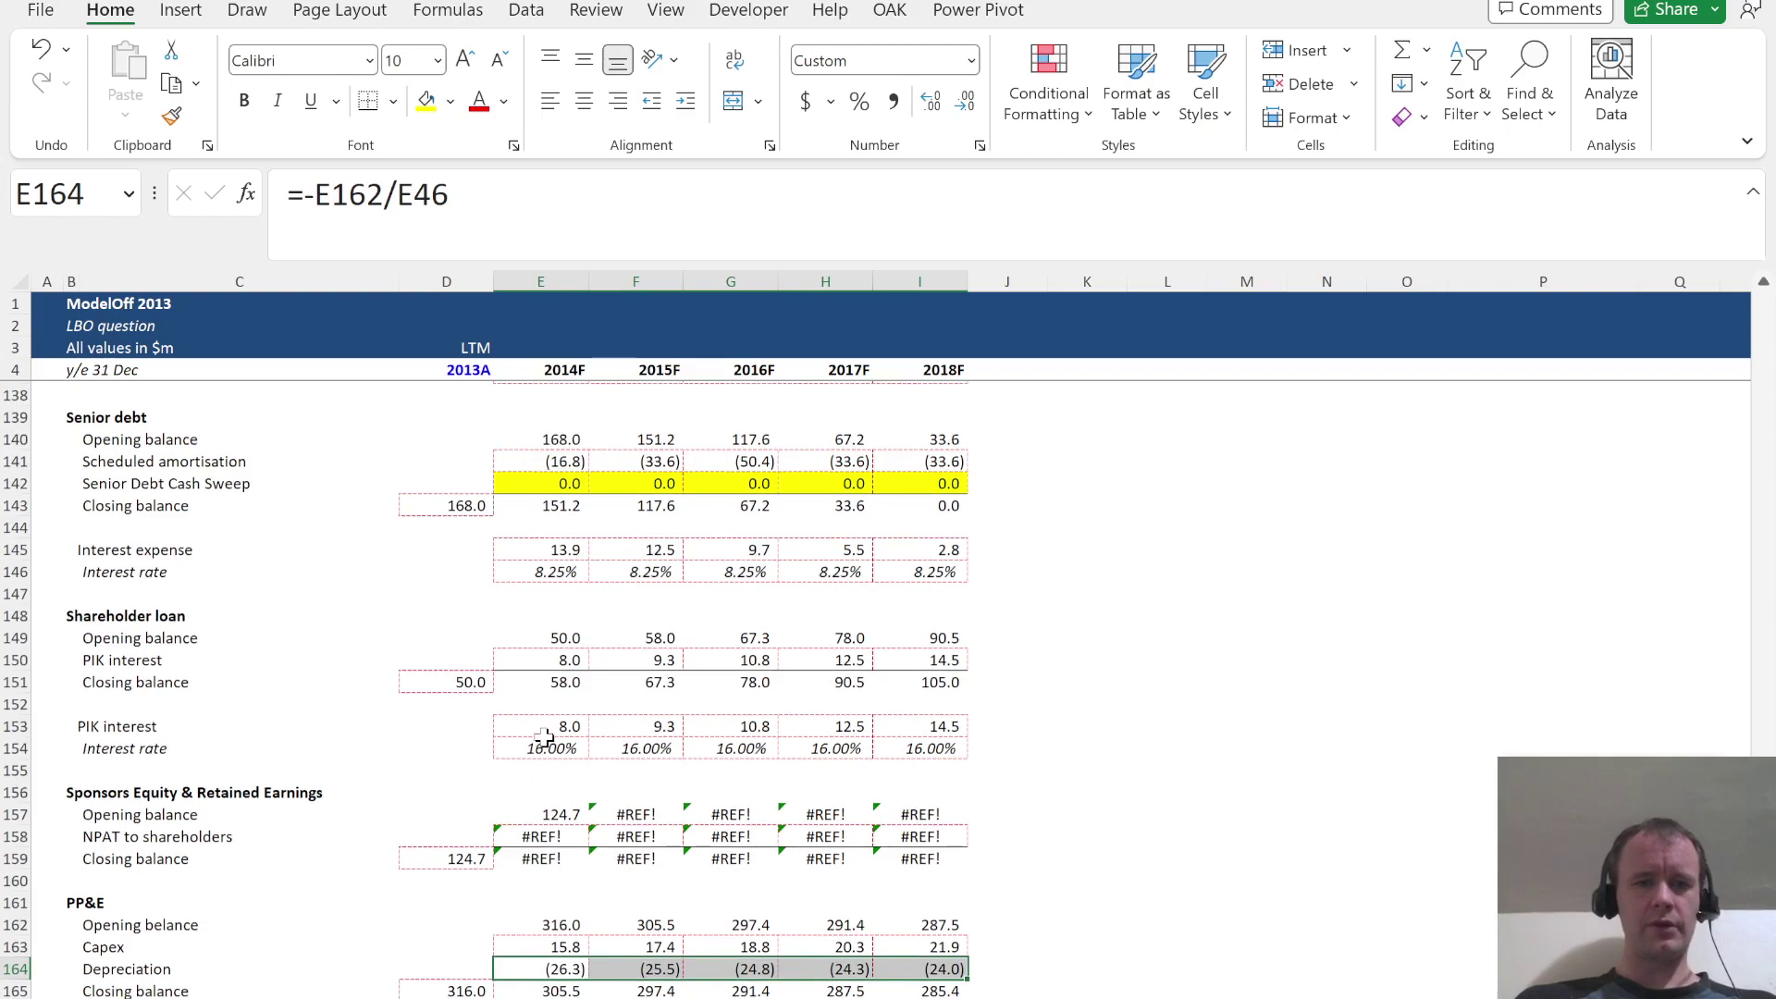
Examine the broken NPAT to shareholders cell E158, the cash and revolver schedules, and the income statement lines
scroll(544, 737, down, 2)
click(512, 691)
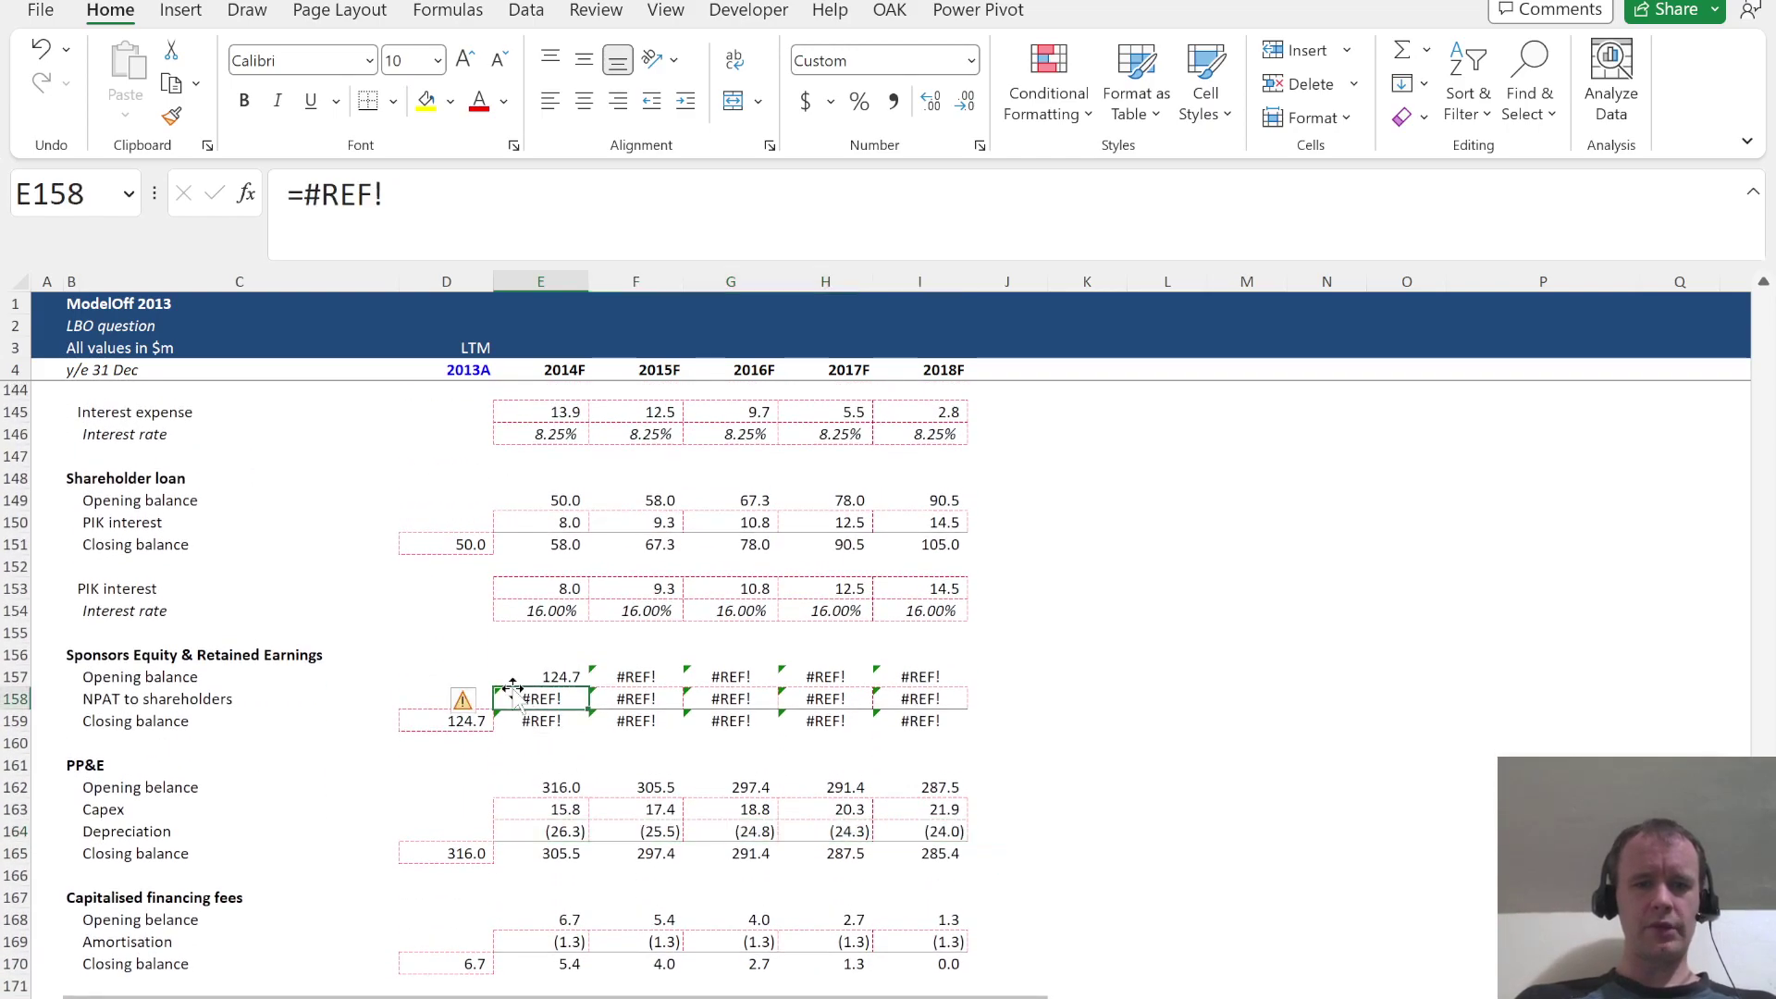
scroll(559, 557, up, 3)
scroll(559, 557, up, 4)
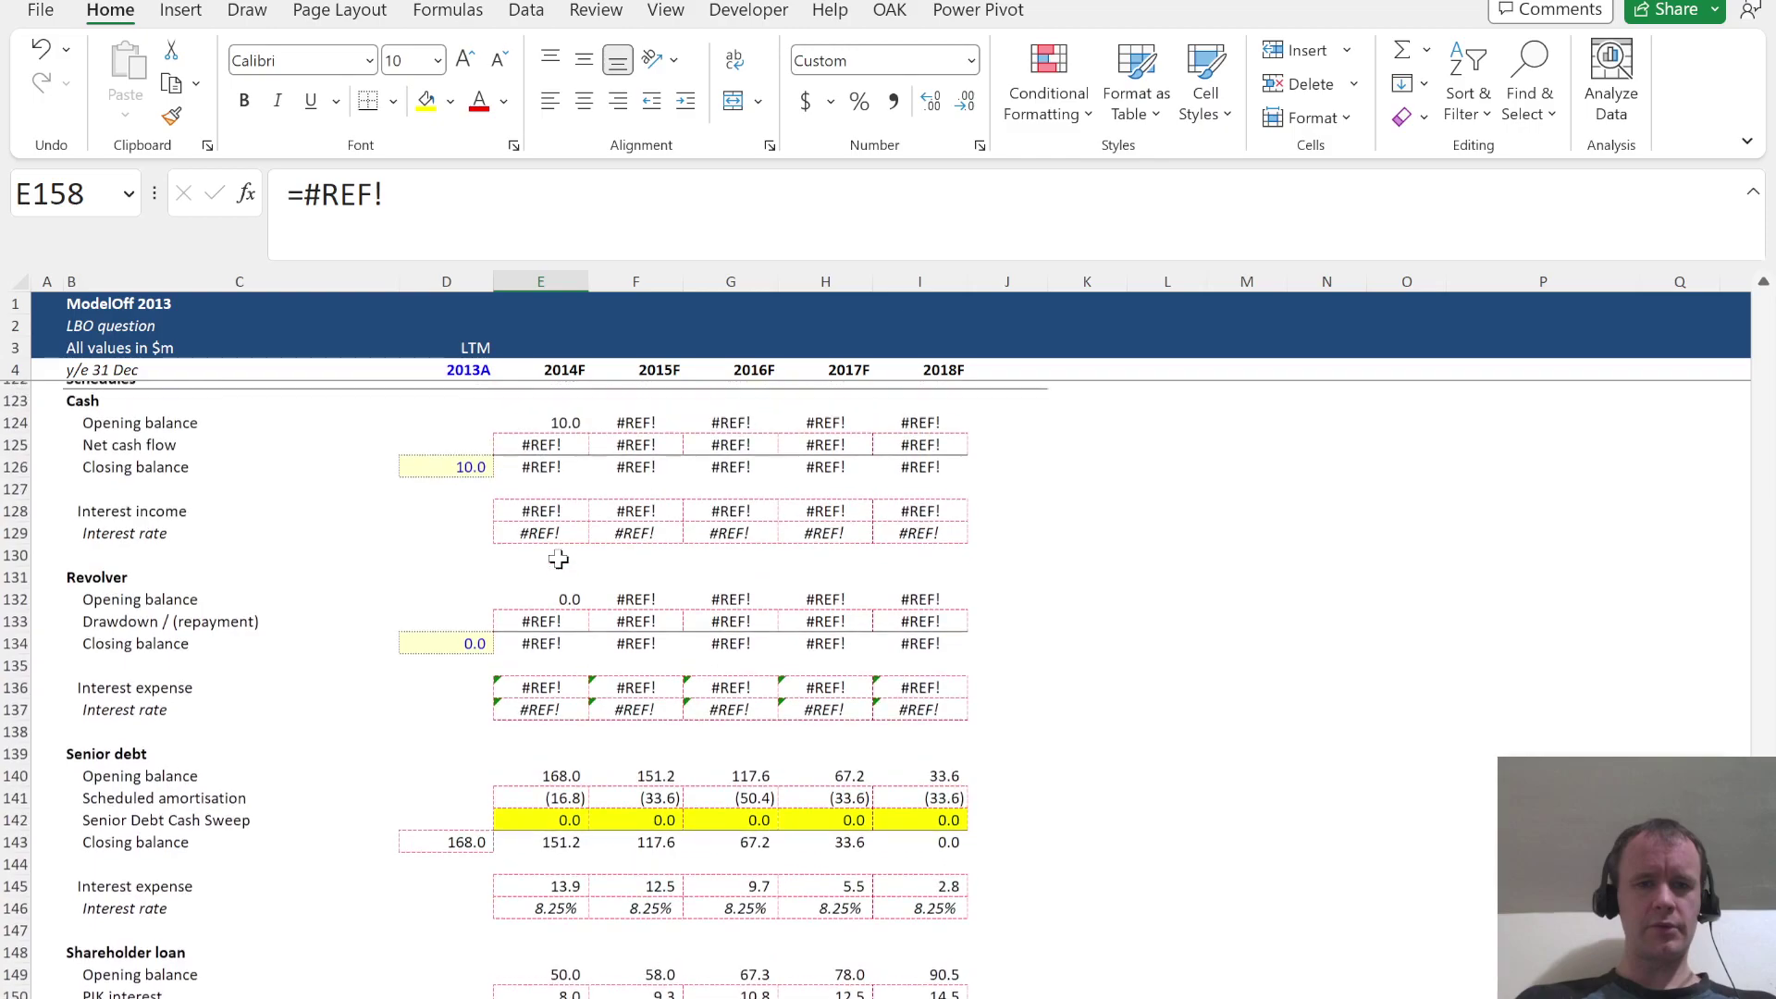
scroll(551, 593, up, 2)
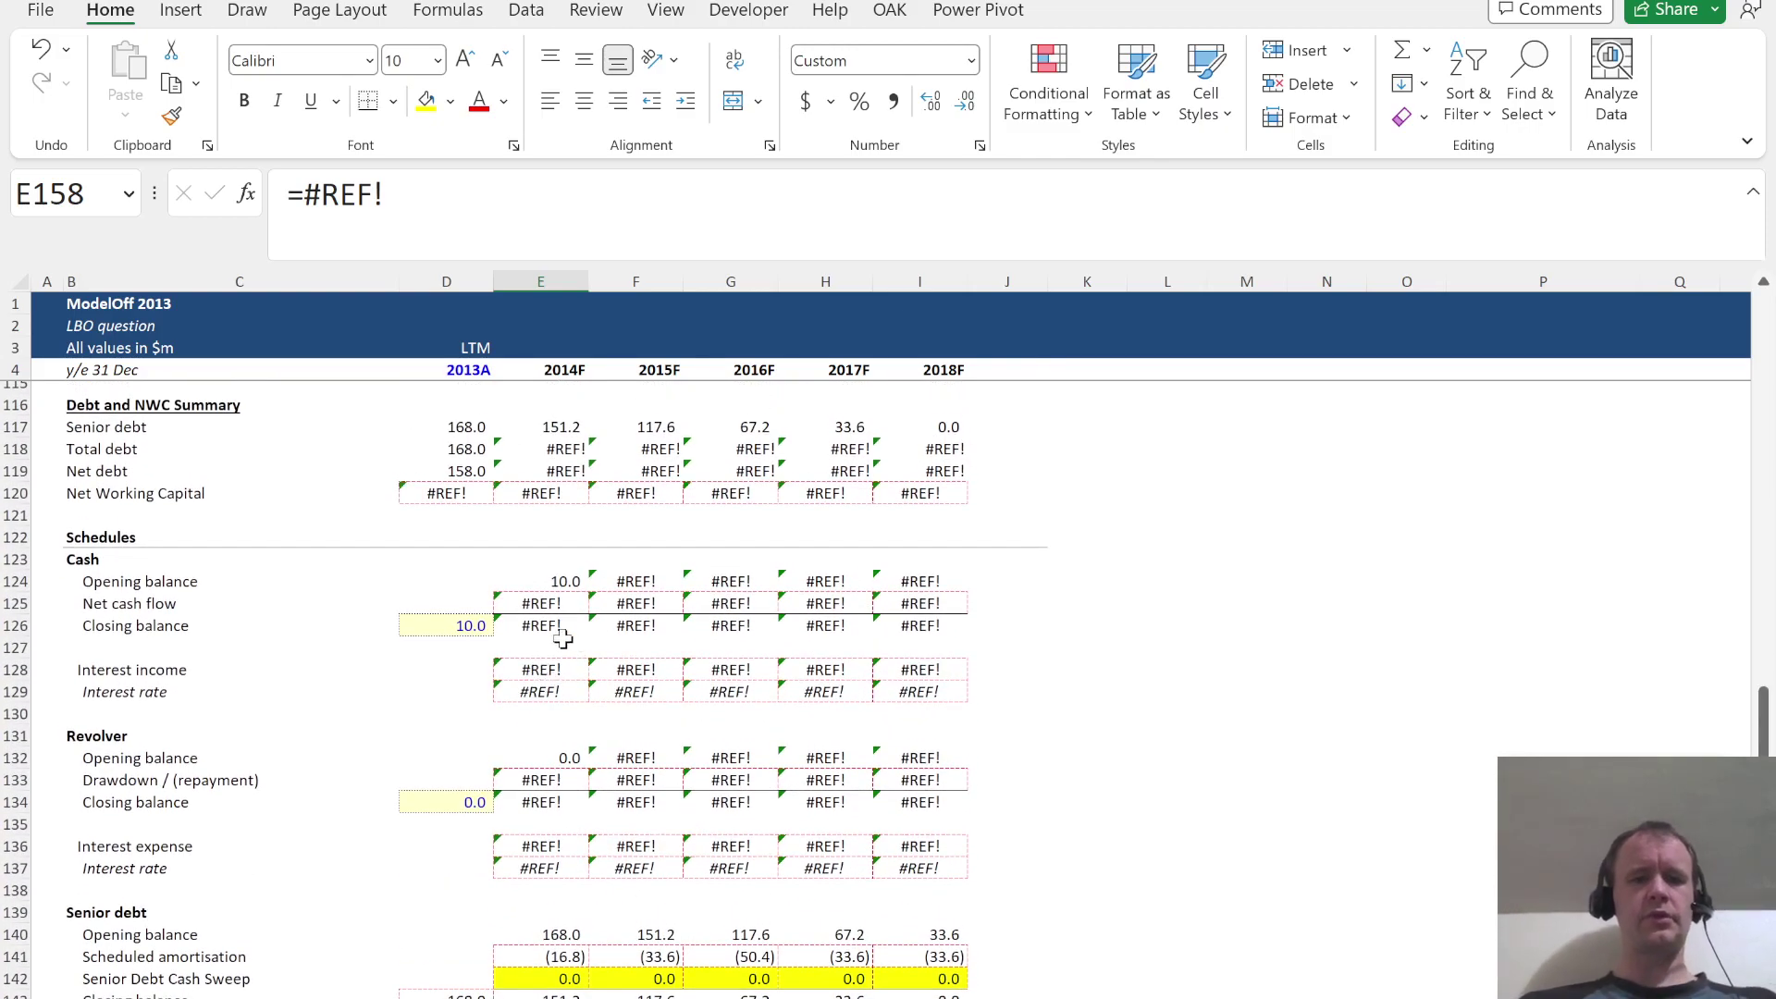
scroll(564, 618, up, 11)
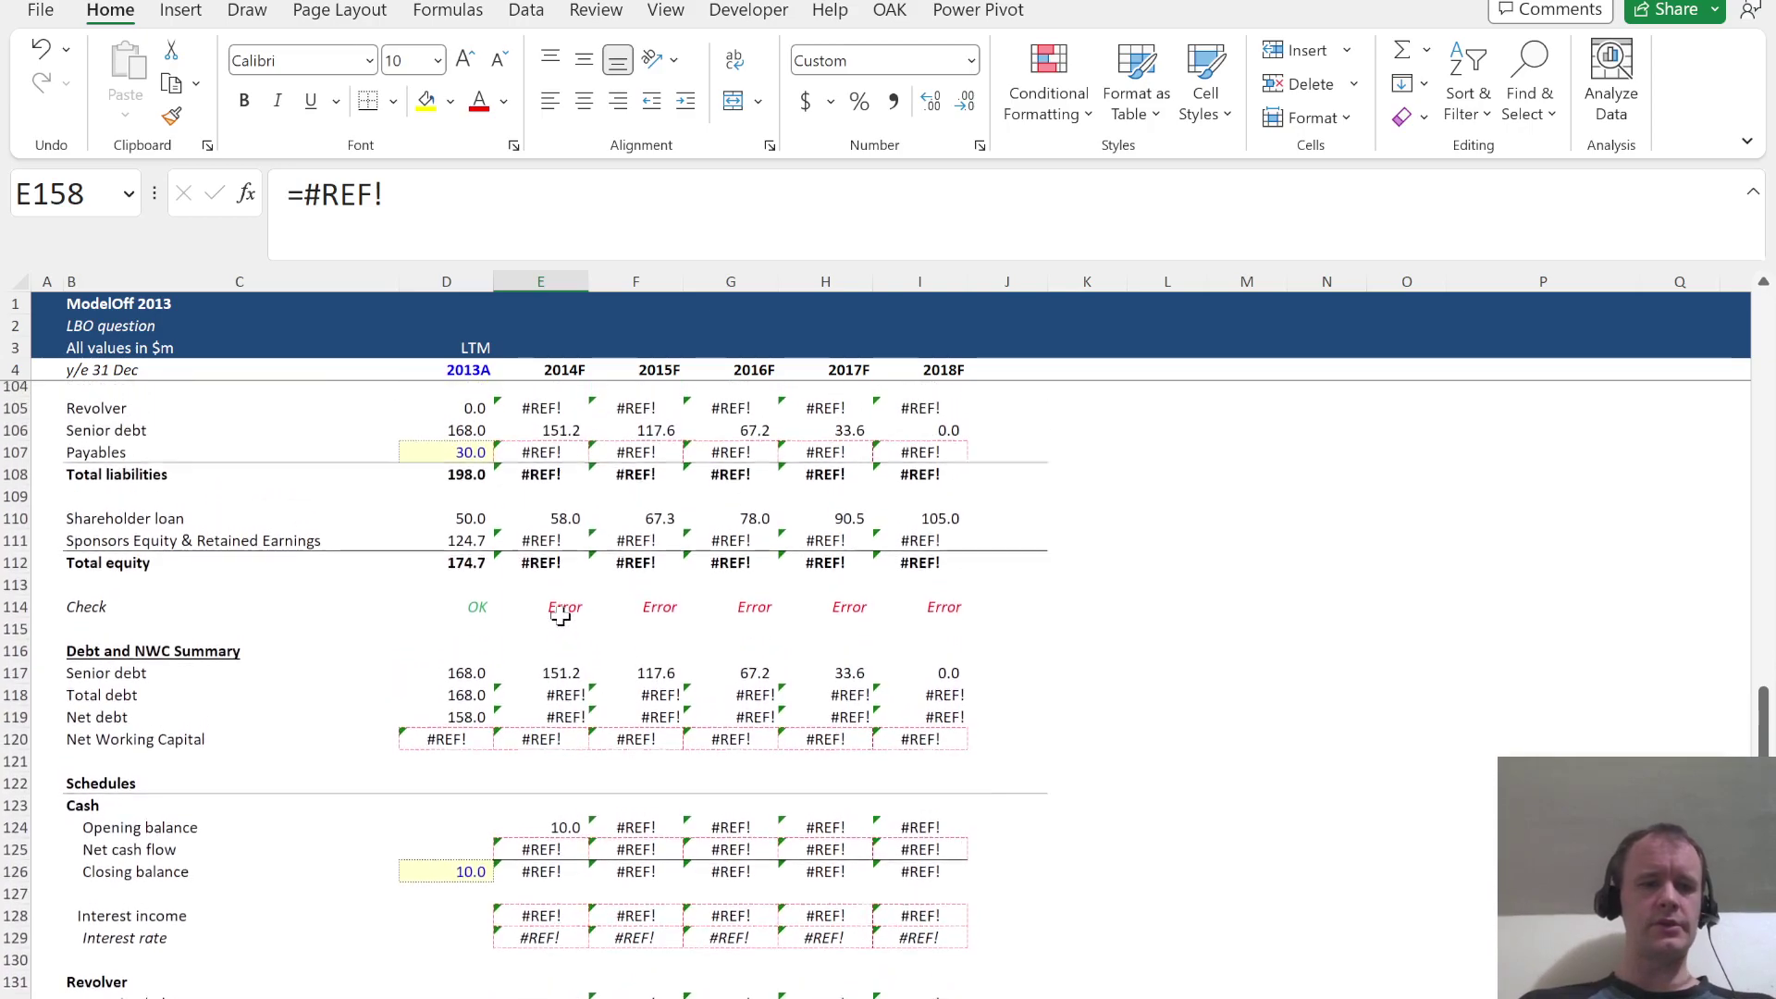
scroll(560, 616, up, 20)
scroll(561, 617, down, 17)
scroll(562, 618, up, 2)
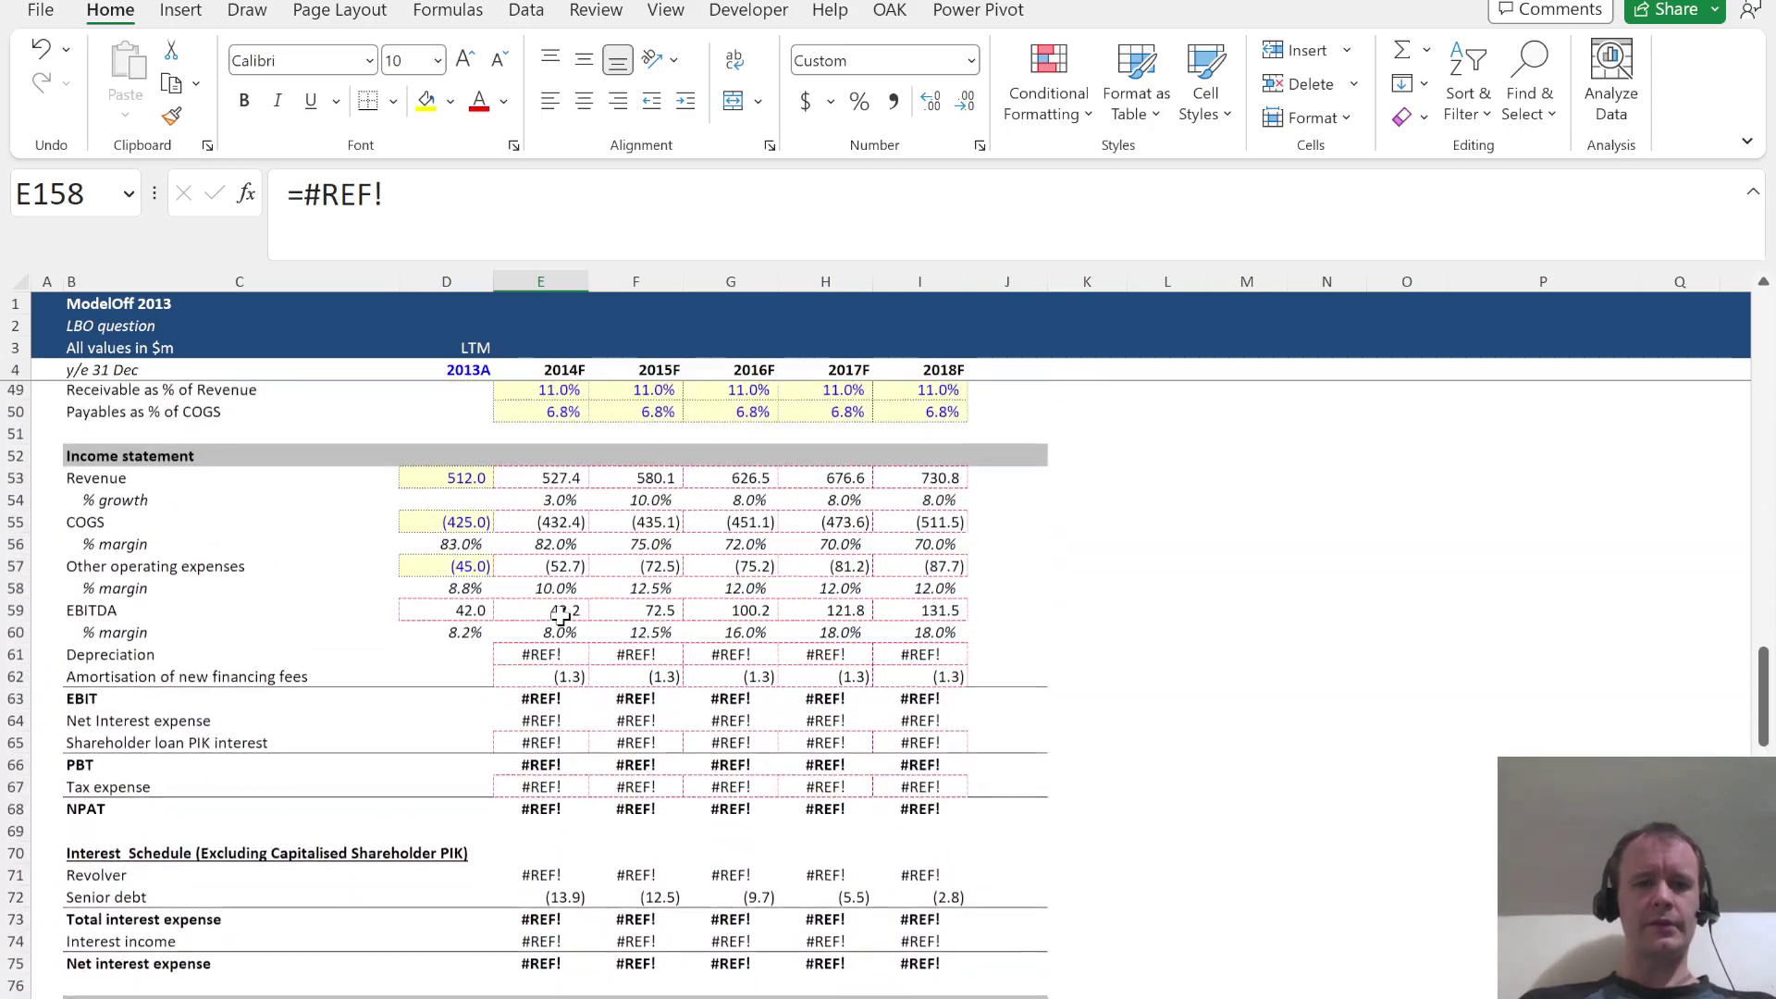
Link the income statement Depreciation row E61:I61 to the PP&E schedule's depreciation with =E164
click(524, 654)
text(=)
scroll(542, 555, down, 19)
click(541, 392)
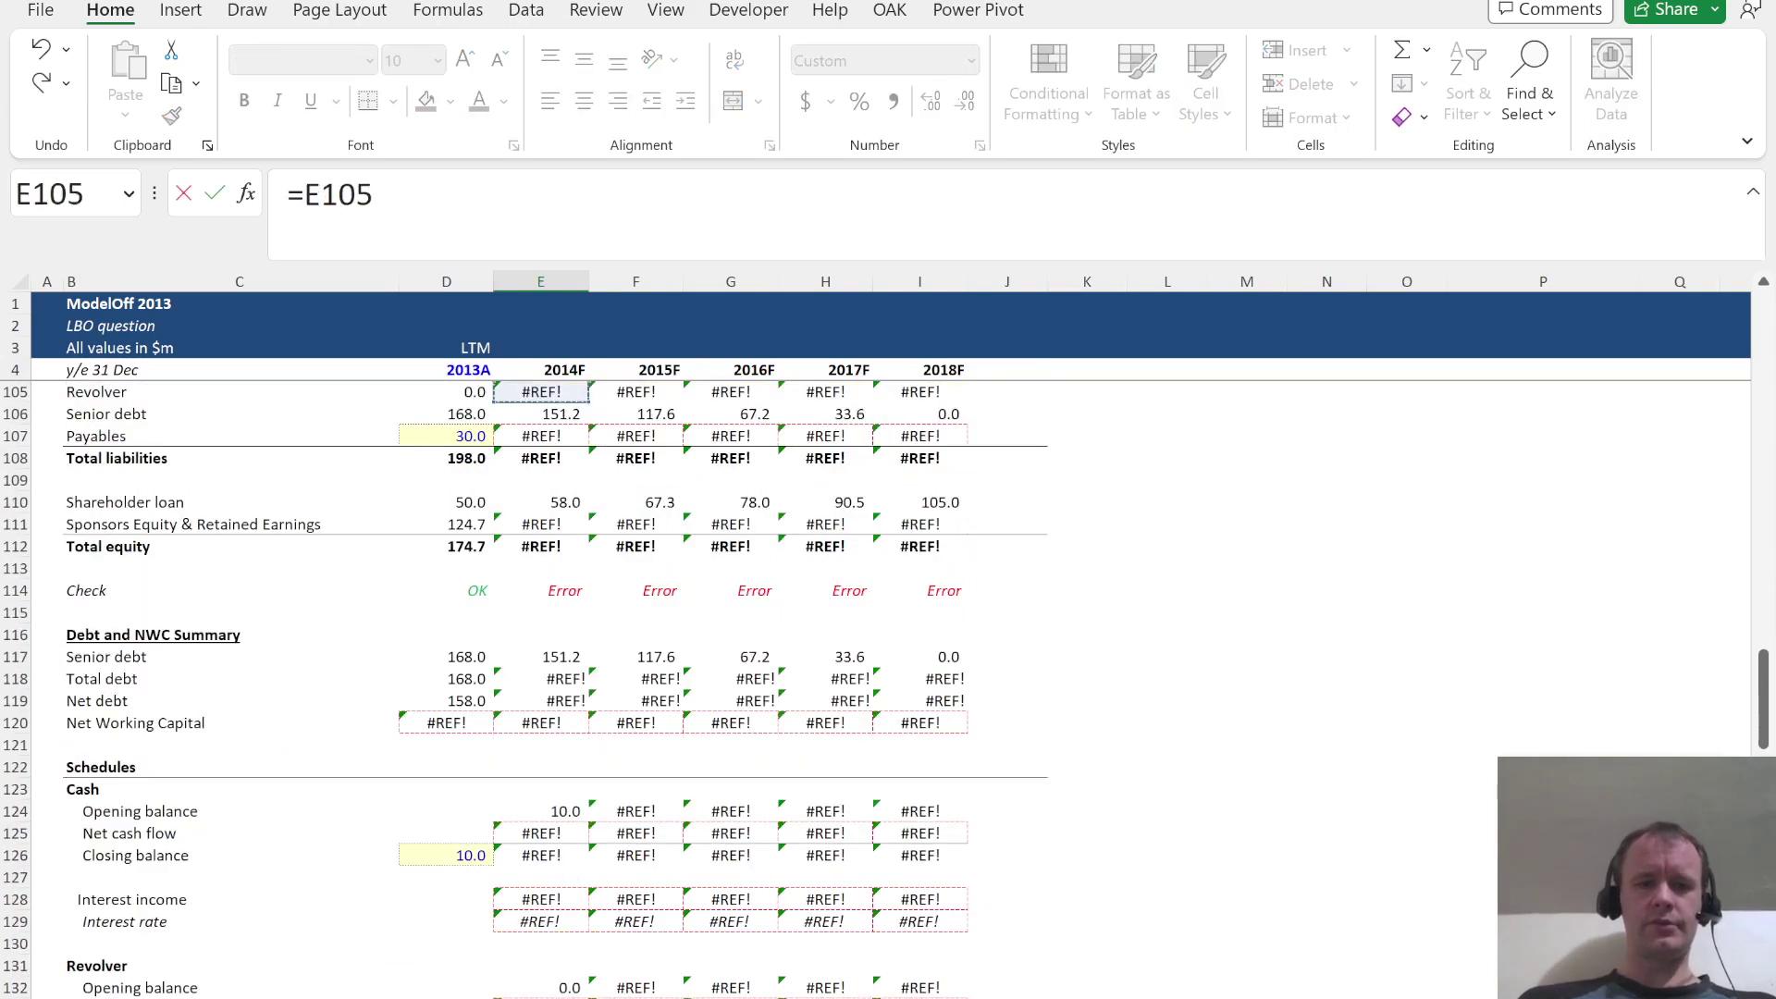
key(Page_Down)
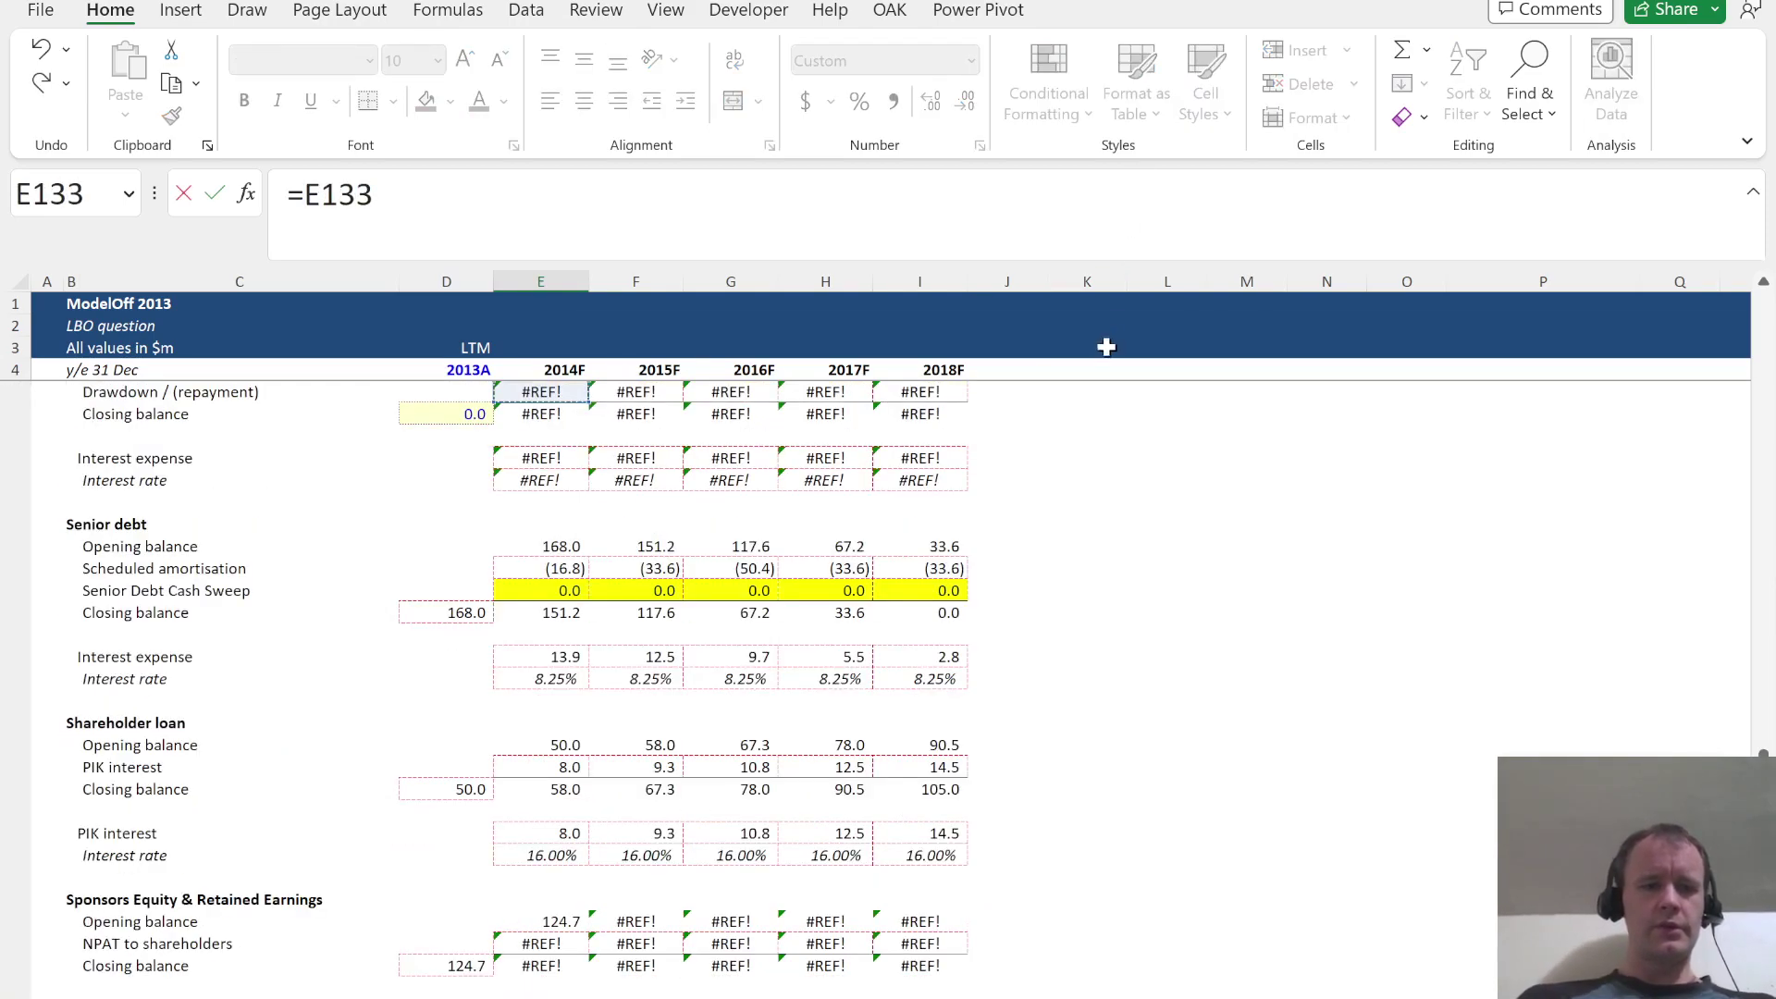
scroll(806, 654, down, 5)
scroll(806, 654, up, 3)
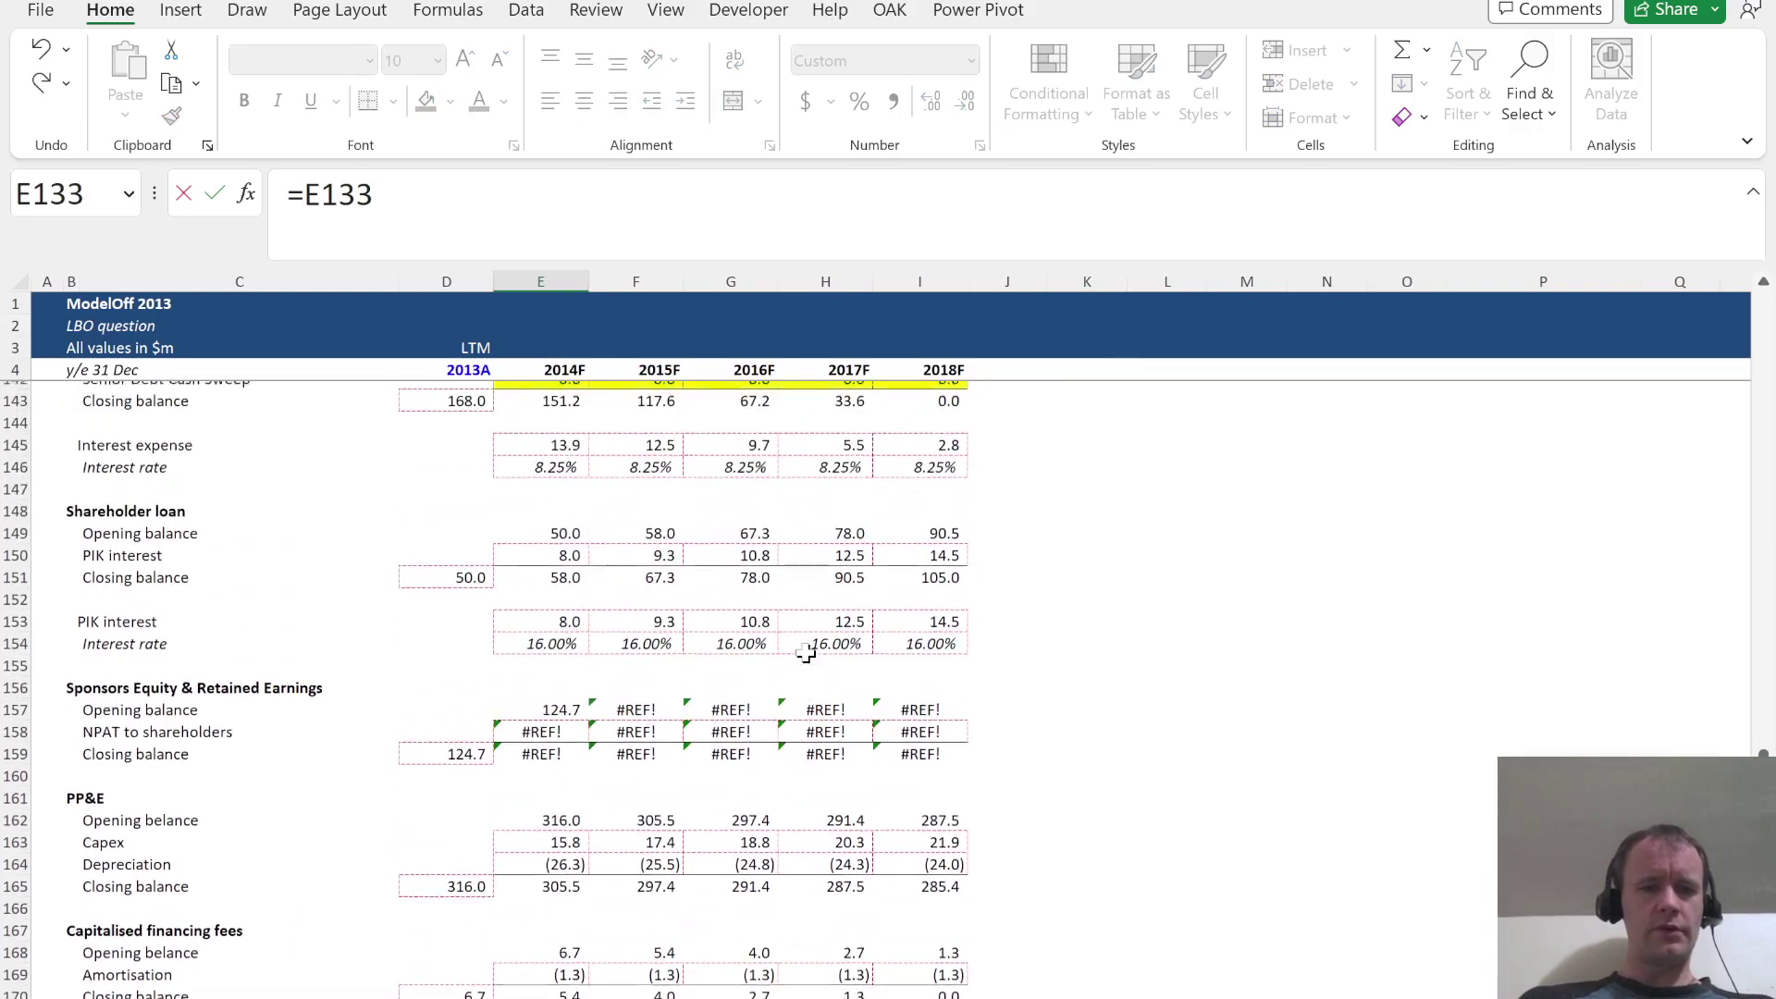
scroll(806, 654, down, 2)
click(532, 837)
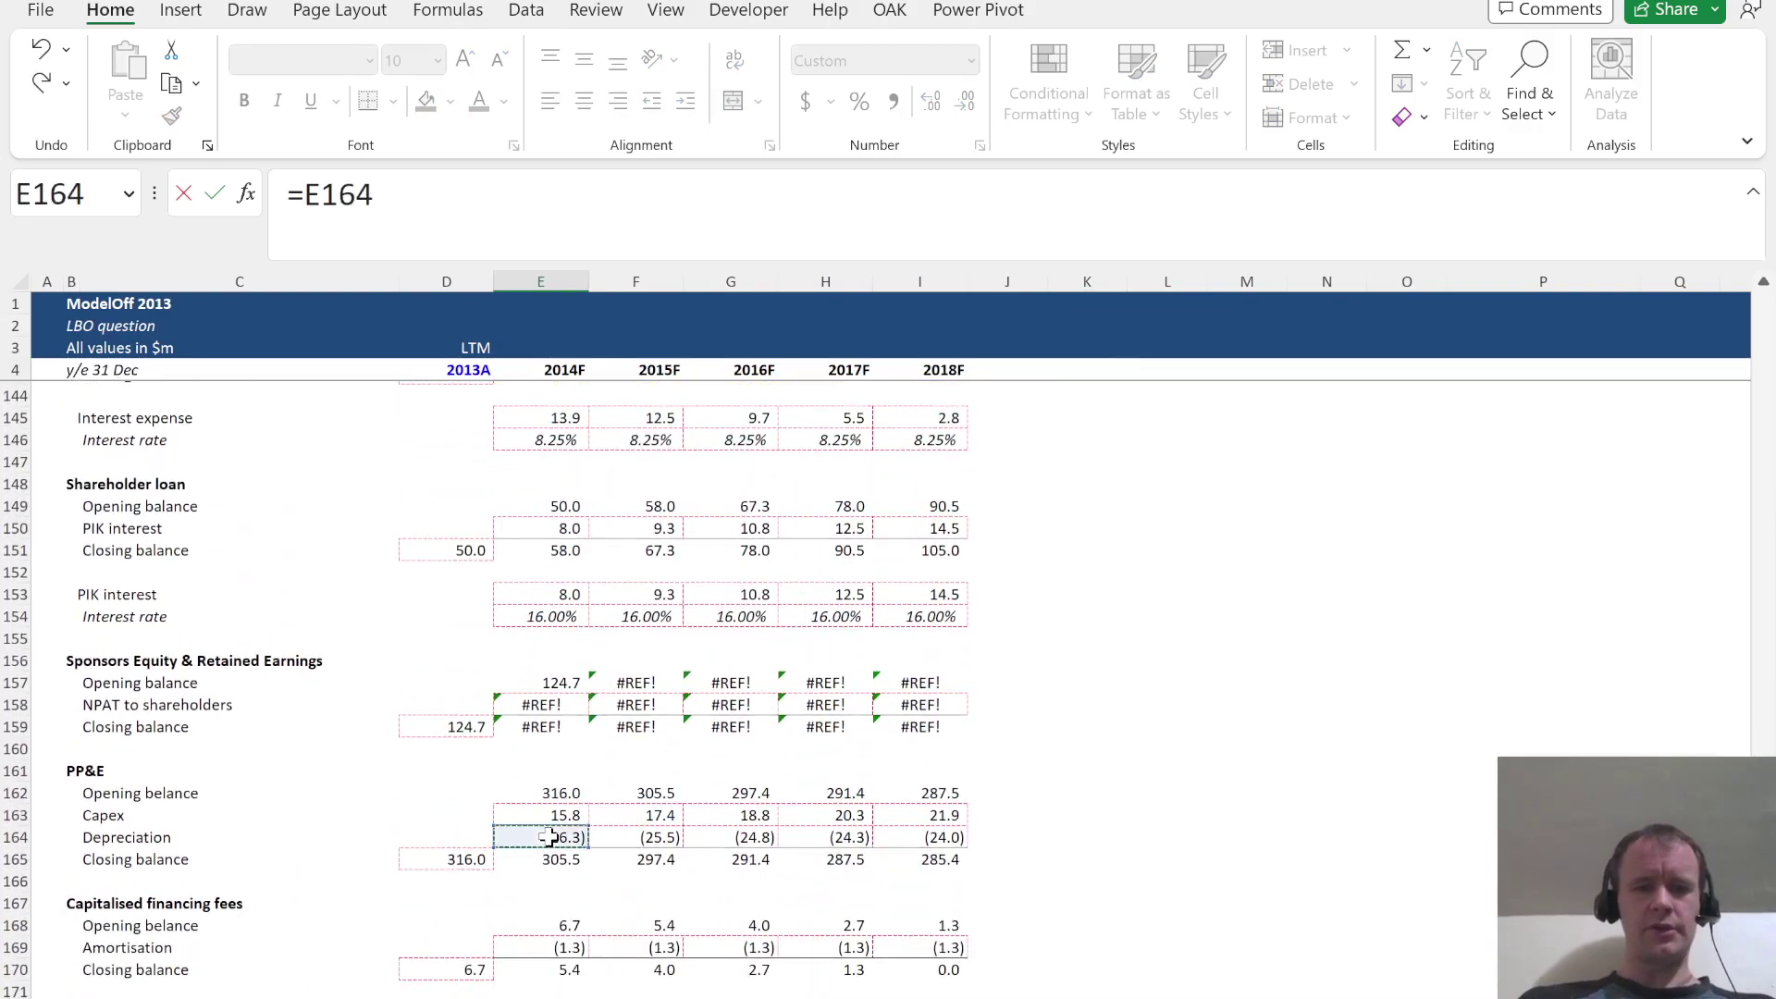
key(ctrl+Return)
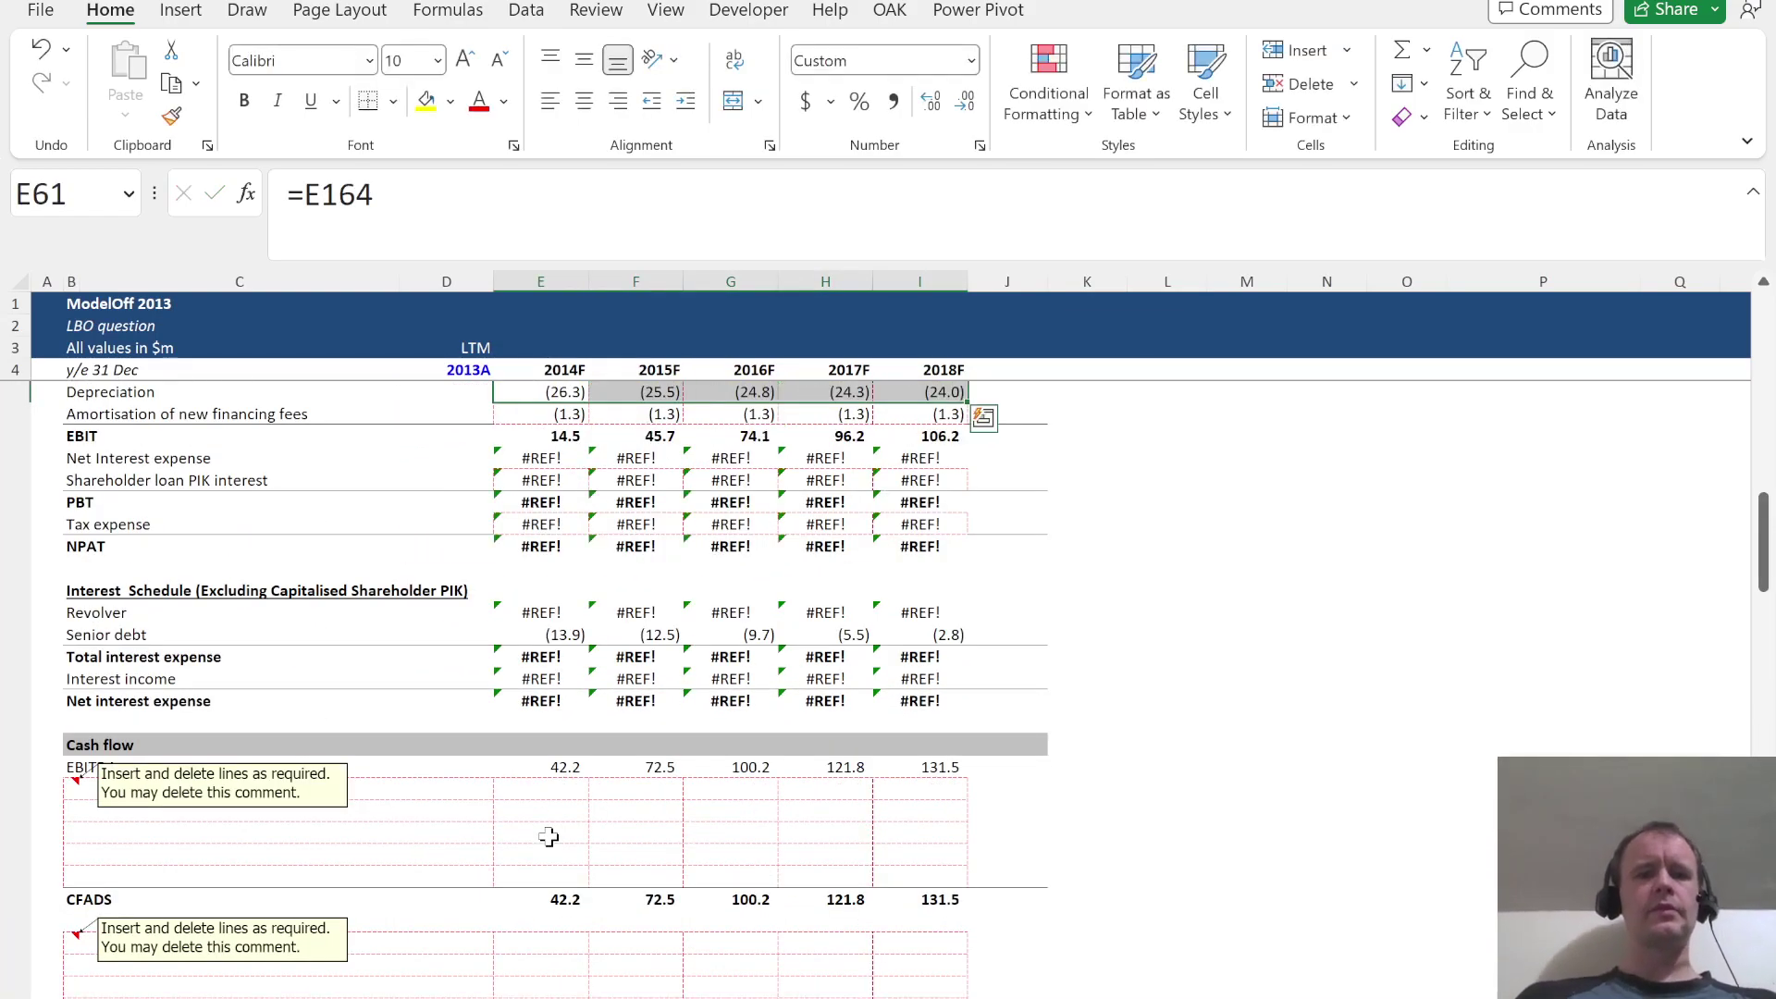
Trace the broken Net interest expense in E64 through E75 and Revolver E71 to the revolver schedule, and examine the senior debt cash sweep row
click(554, 439)
click(544, 456)
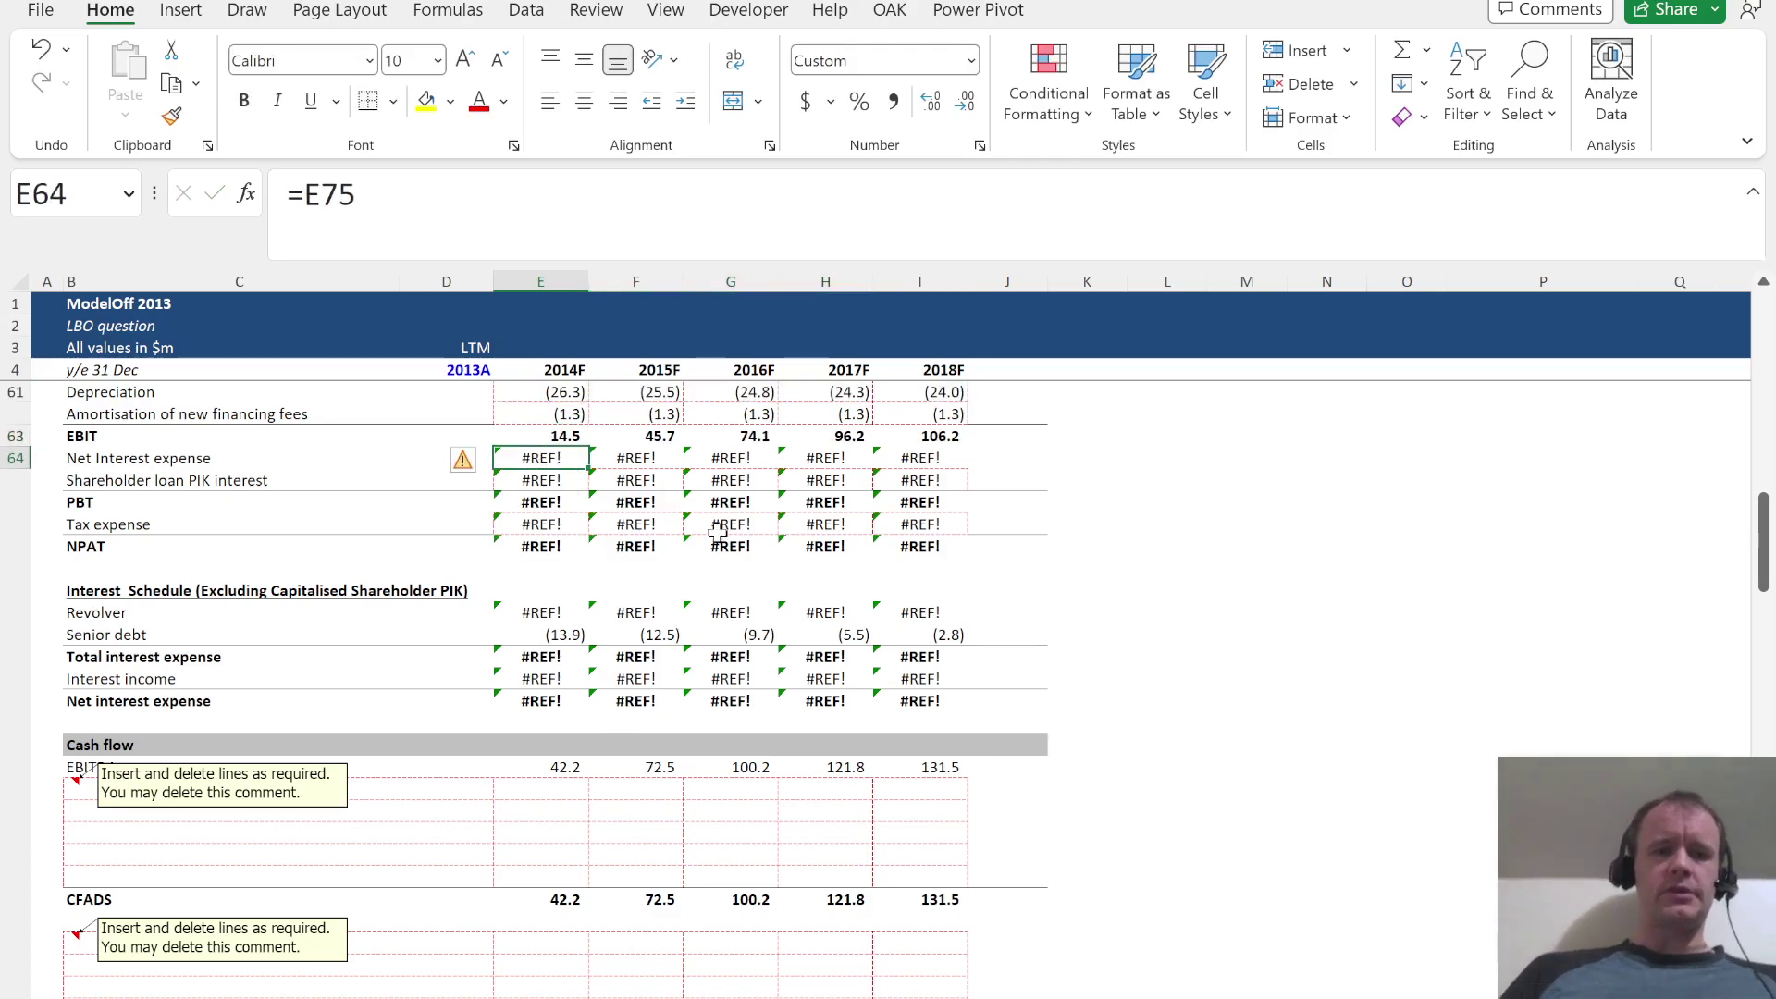
click(401, 199)
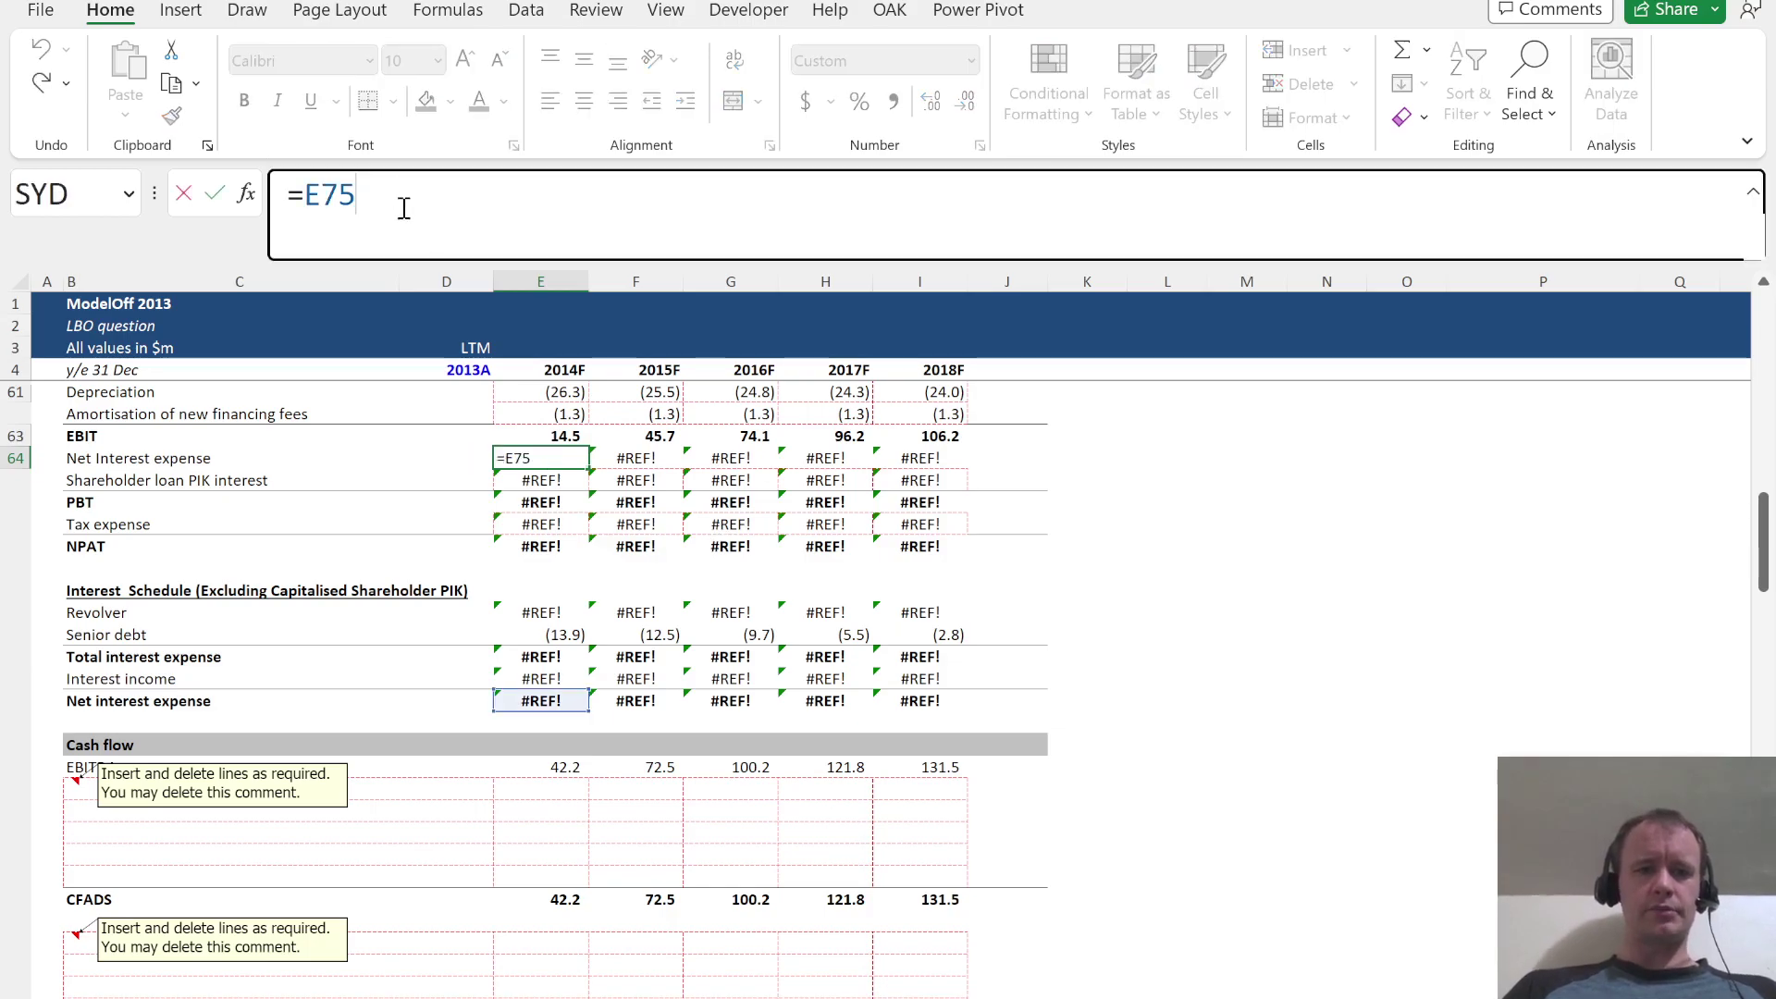
key(Escape)
click(563, 708)
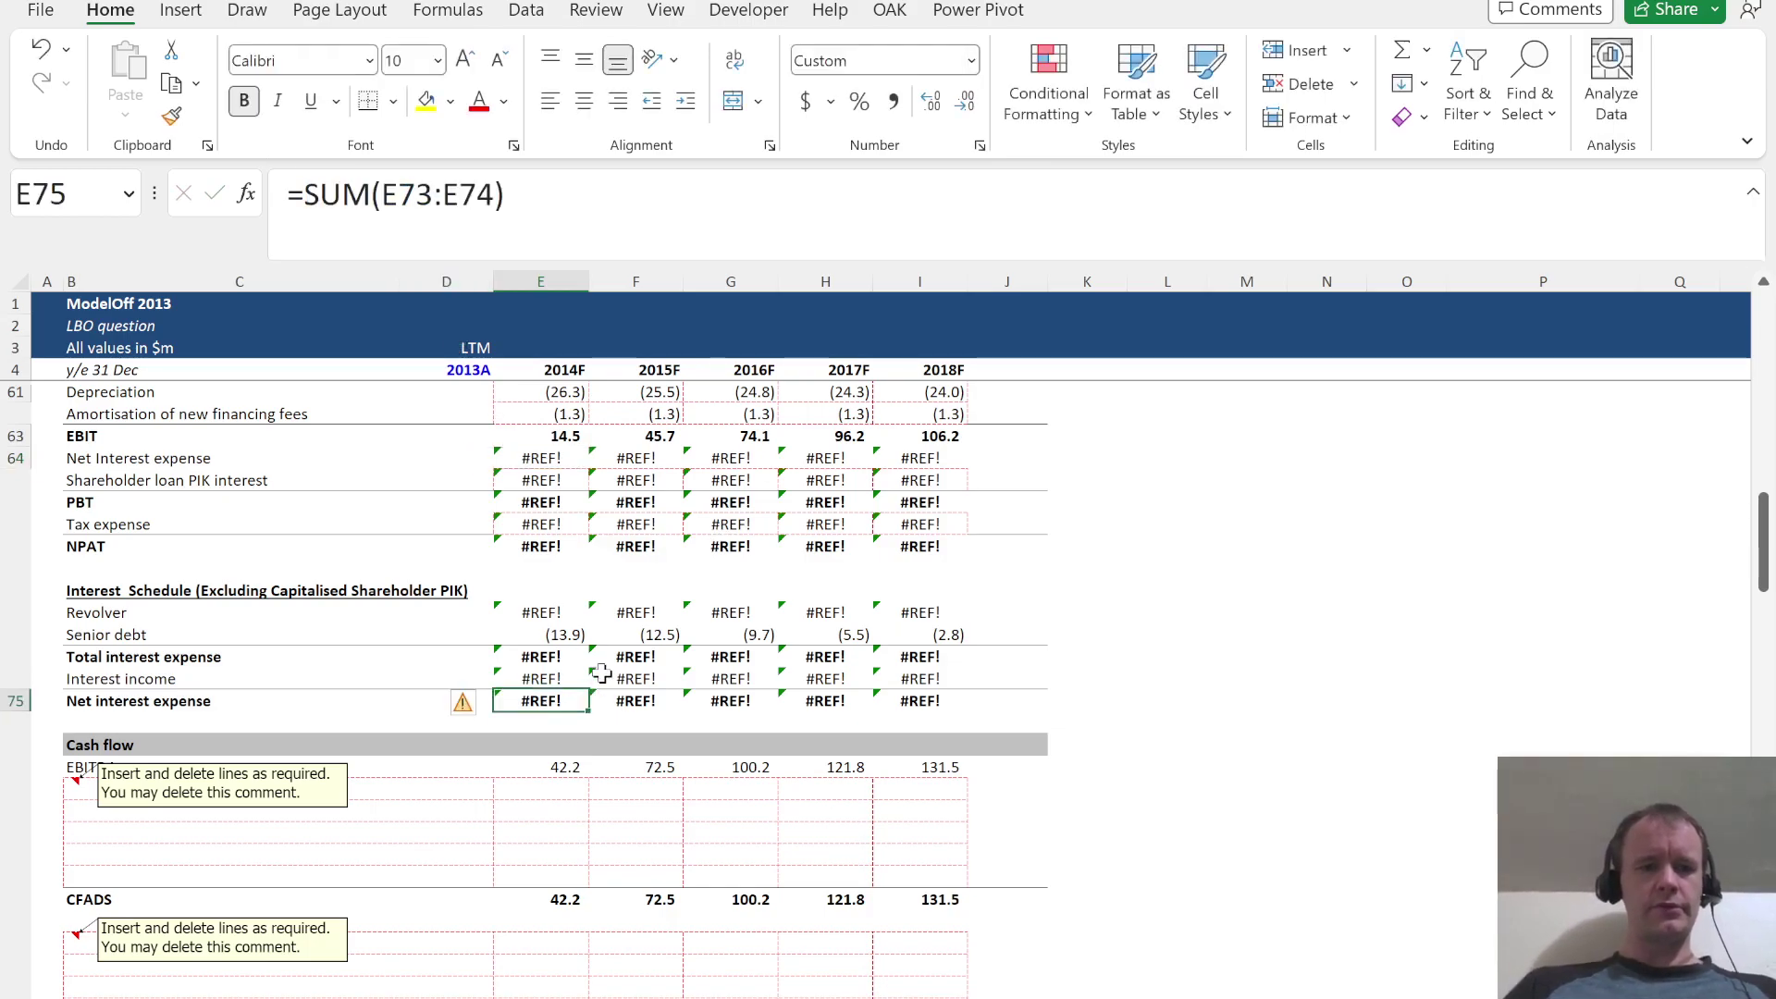
click(551, 617)
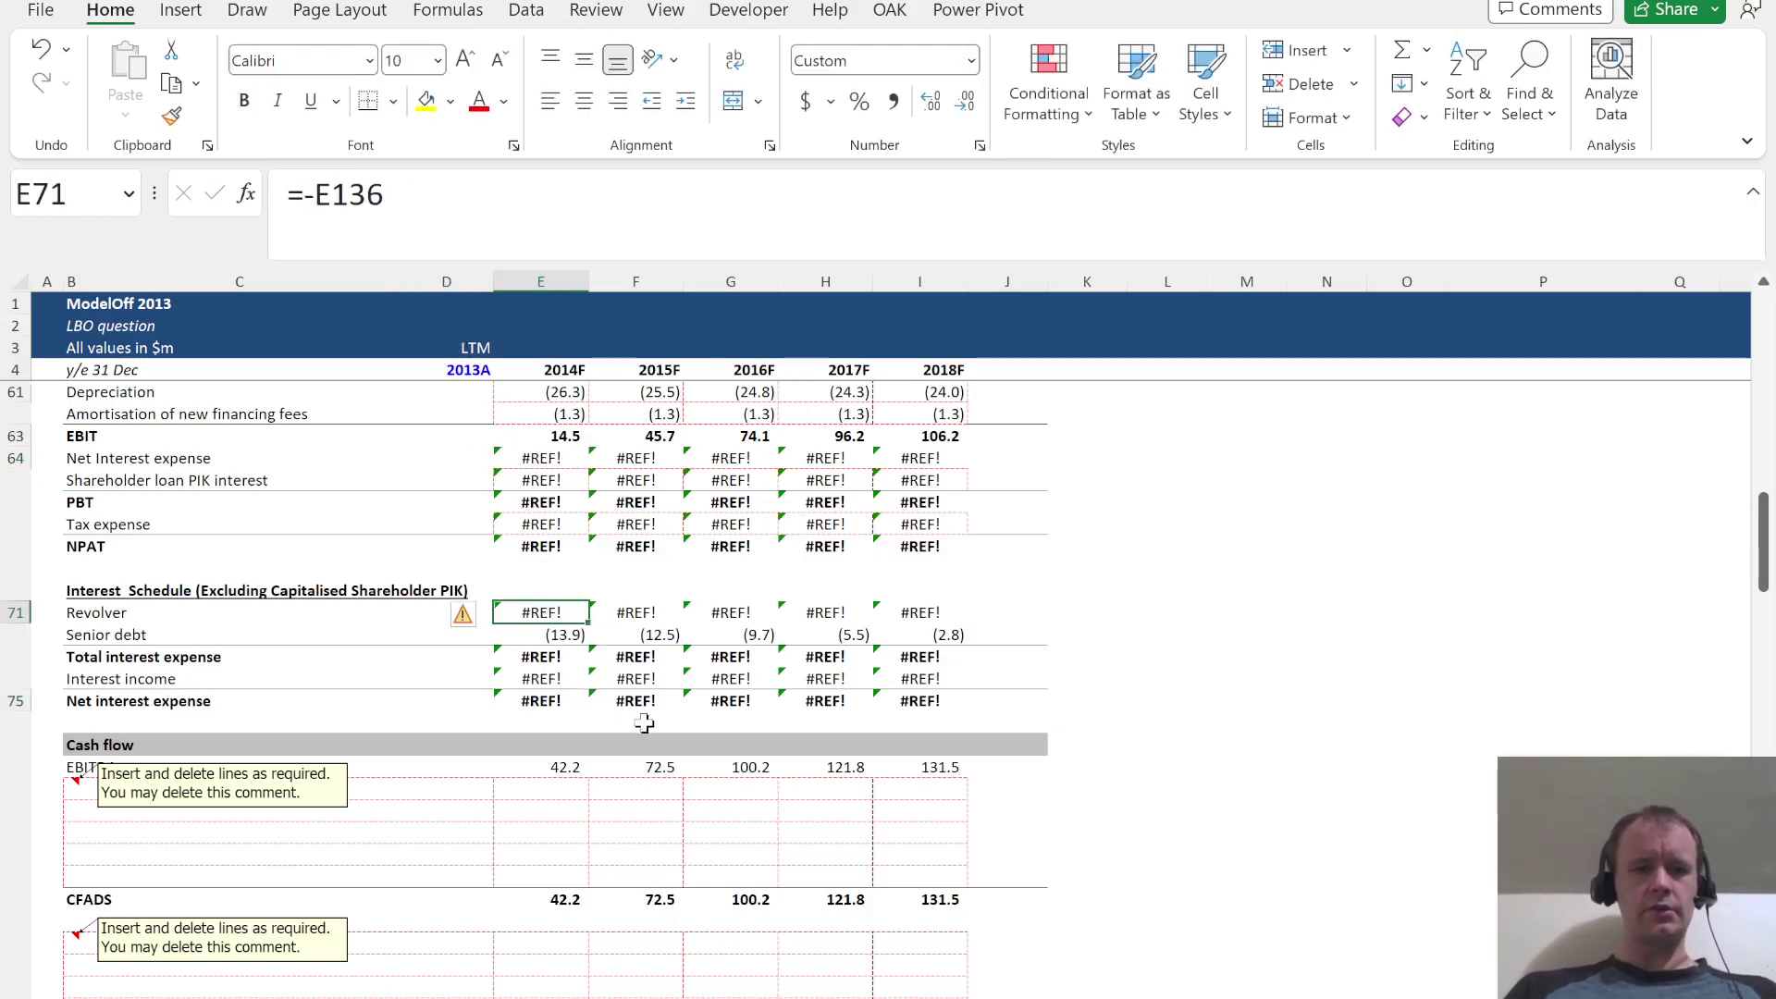
scroll(504, 840, down, 12)
scroll(504, 840, down, 8)
click(544, 872)
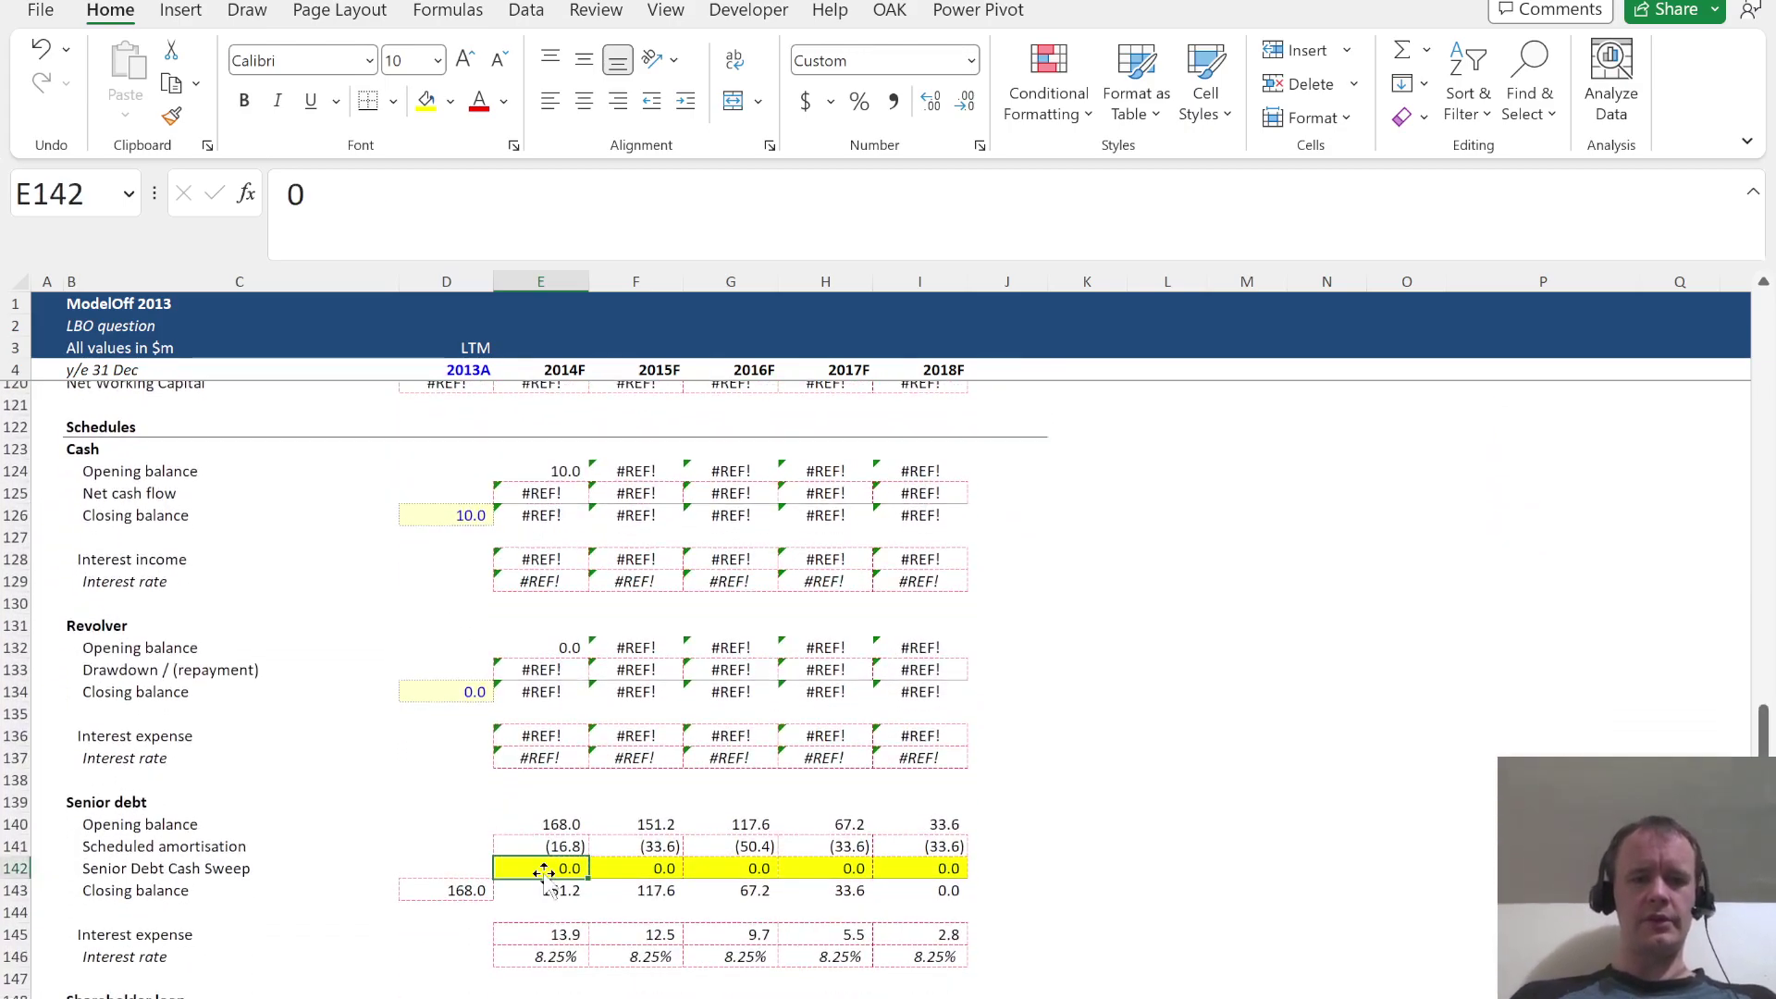
key(ctrl+shift+Right)
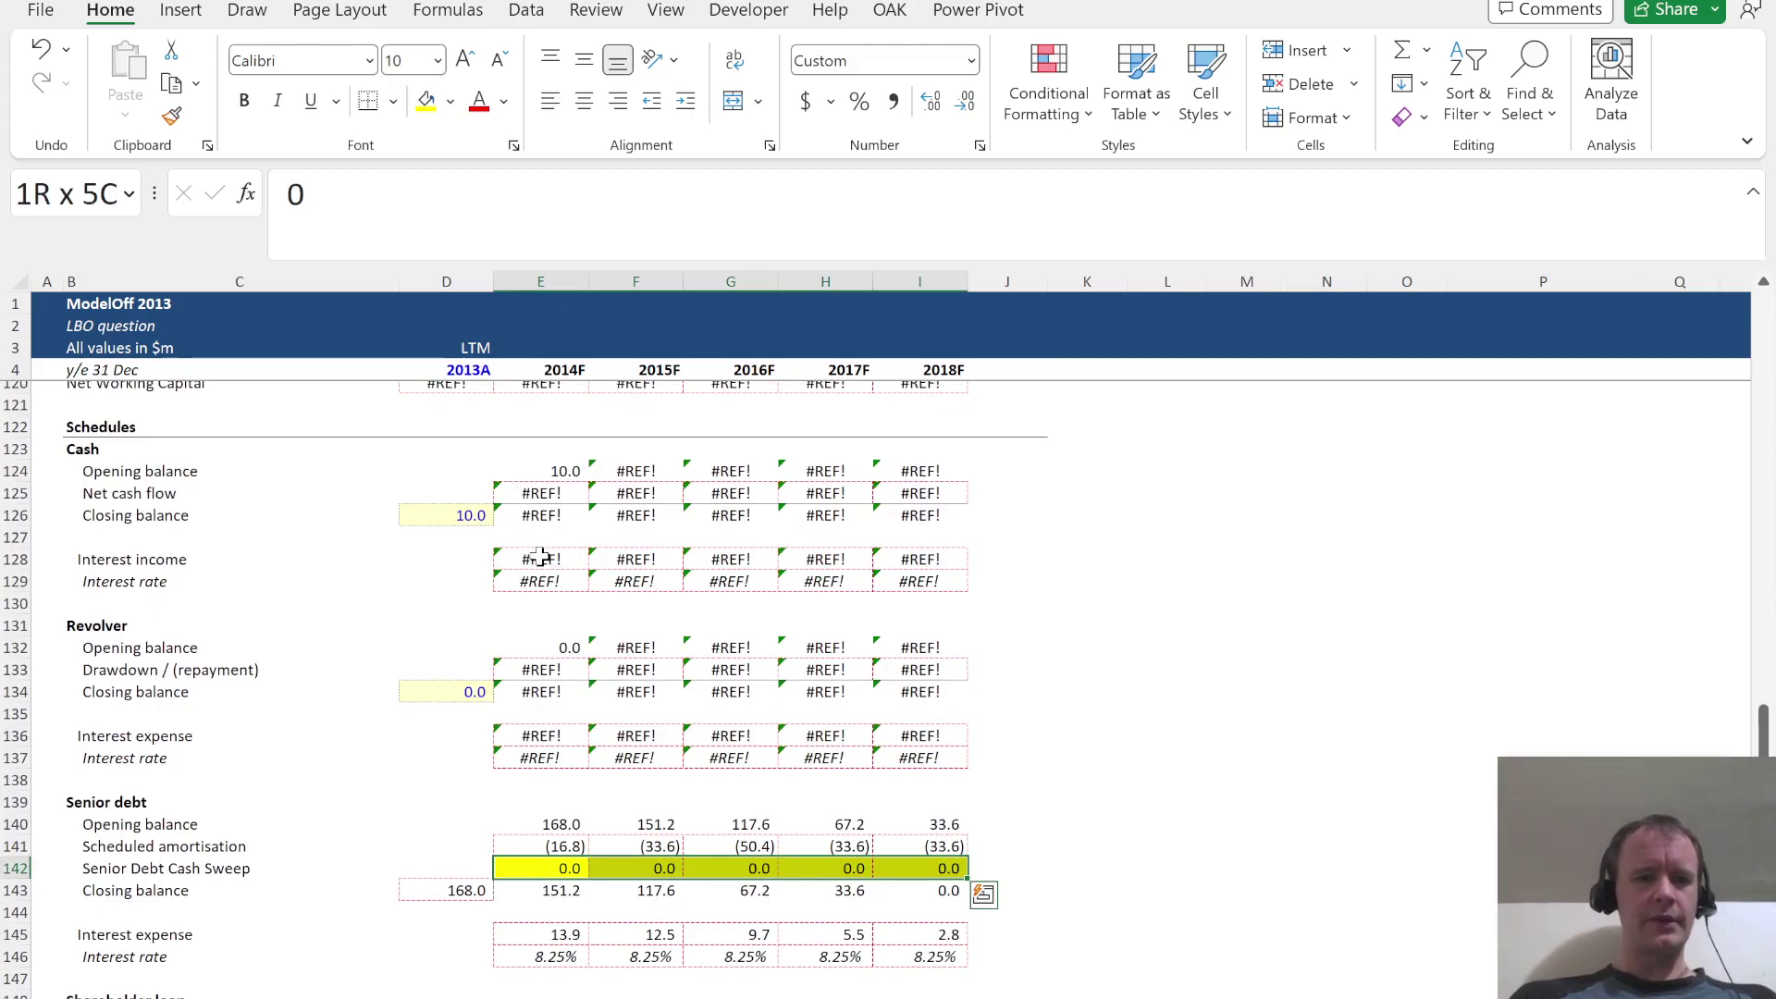
Enter placeholder 0 across the Revolver Drawdown / (repayment) row E133:I133 and fill the cells yellow
click(540, 556)
key(Down)
key(Down)
key(Down)
key(Down)
key(Down)
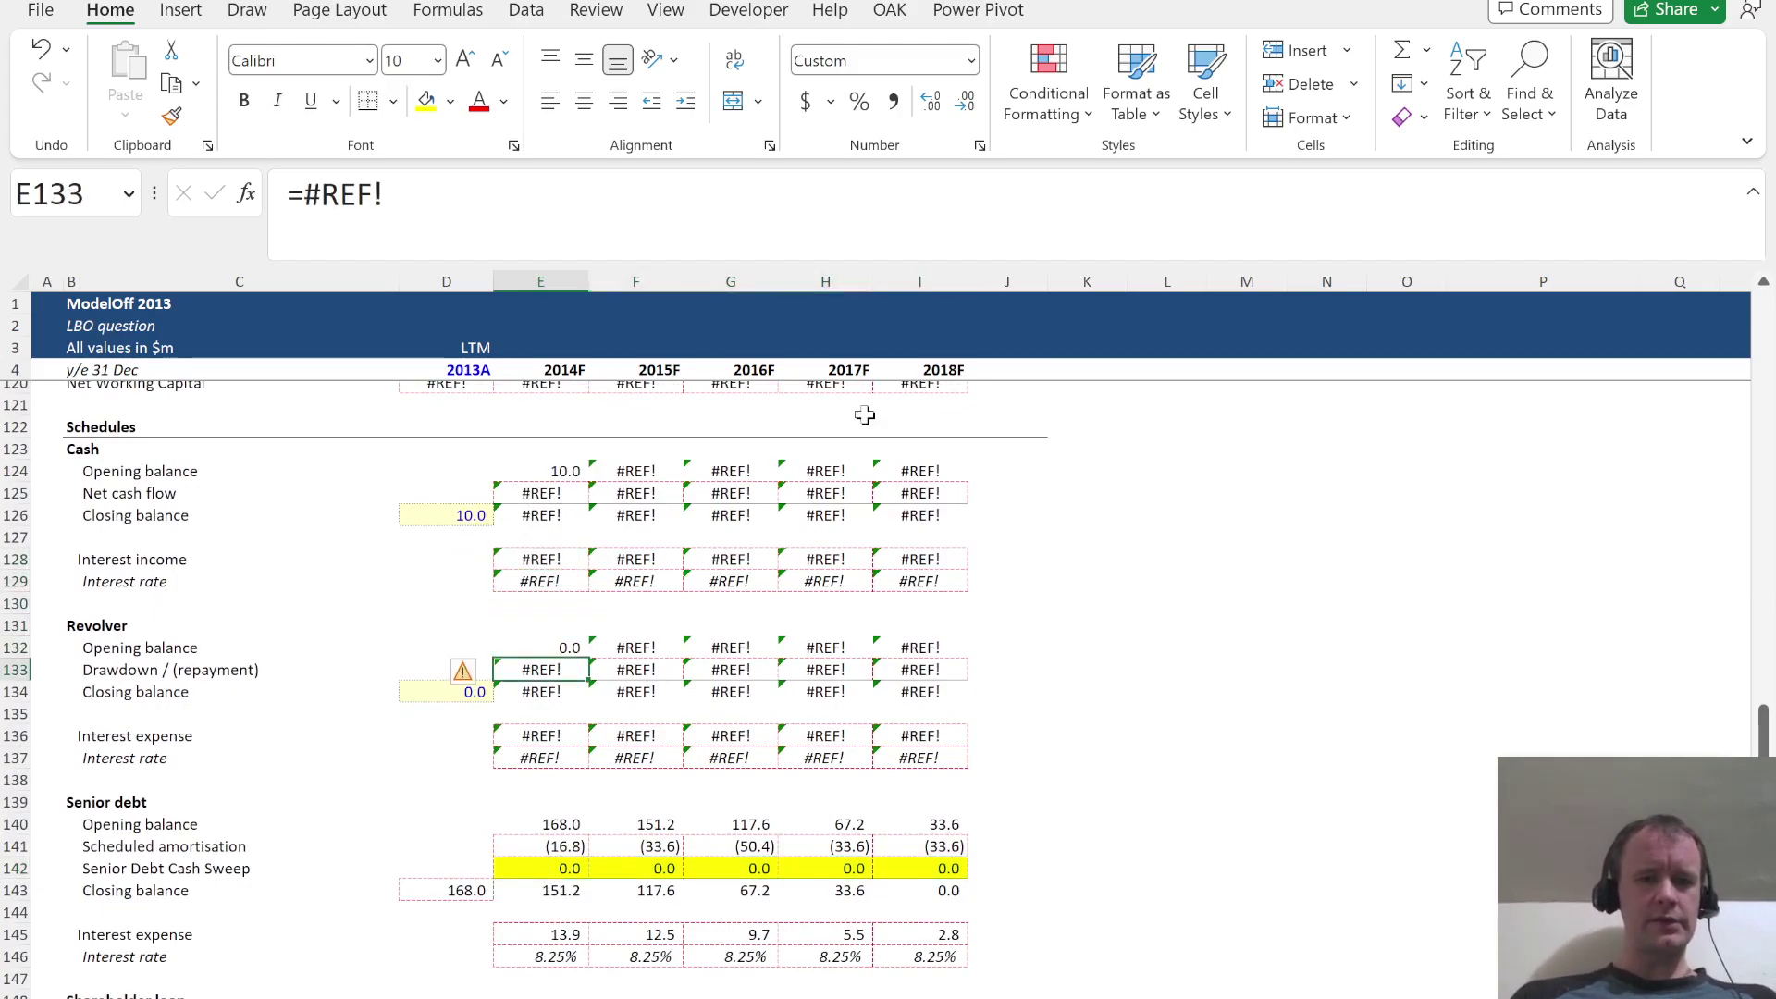
key(ctrl+shift+Right)
text(0)
key(ctrl+Return)
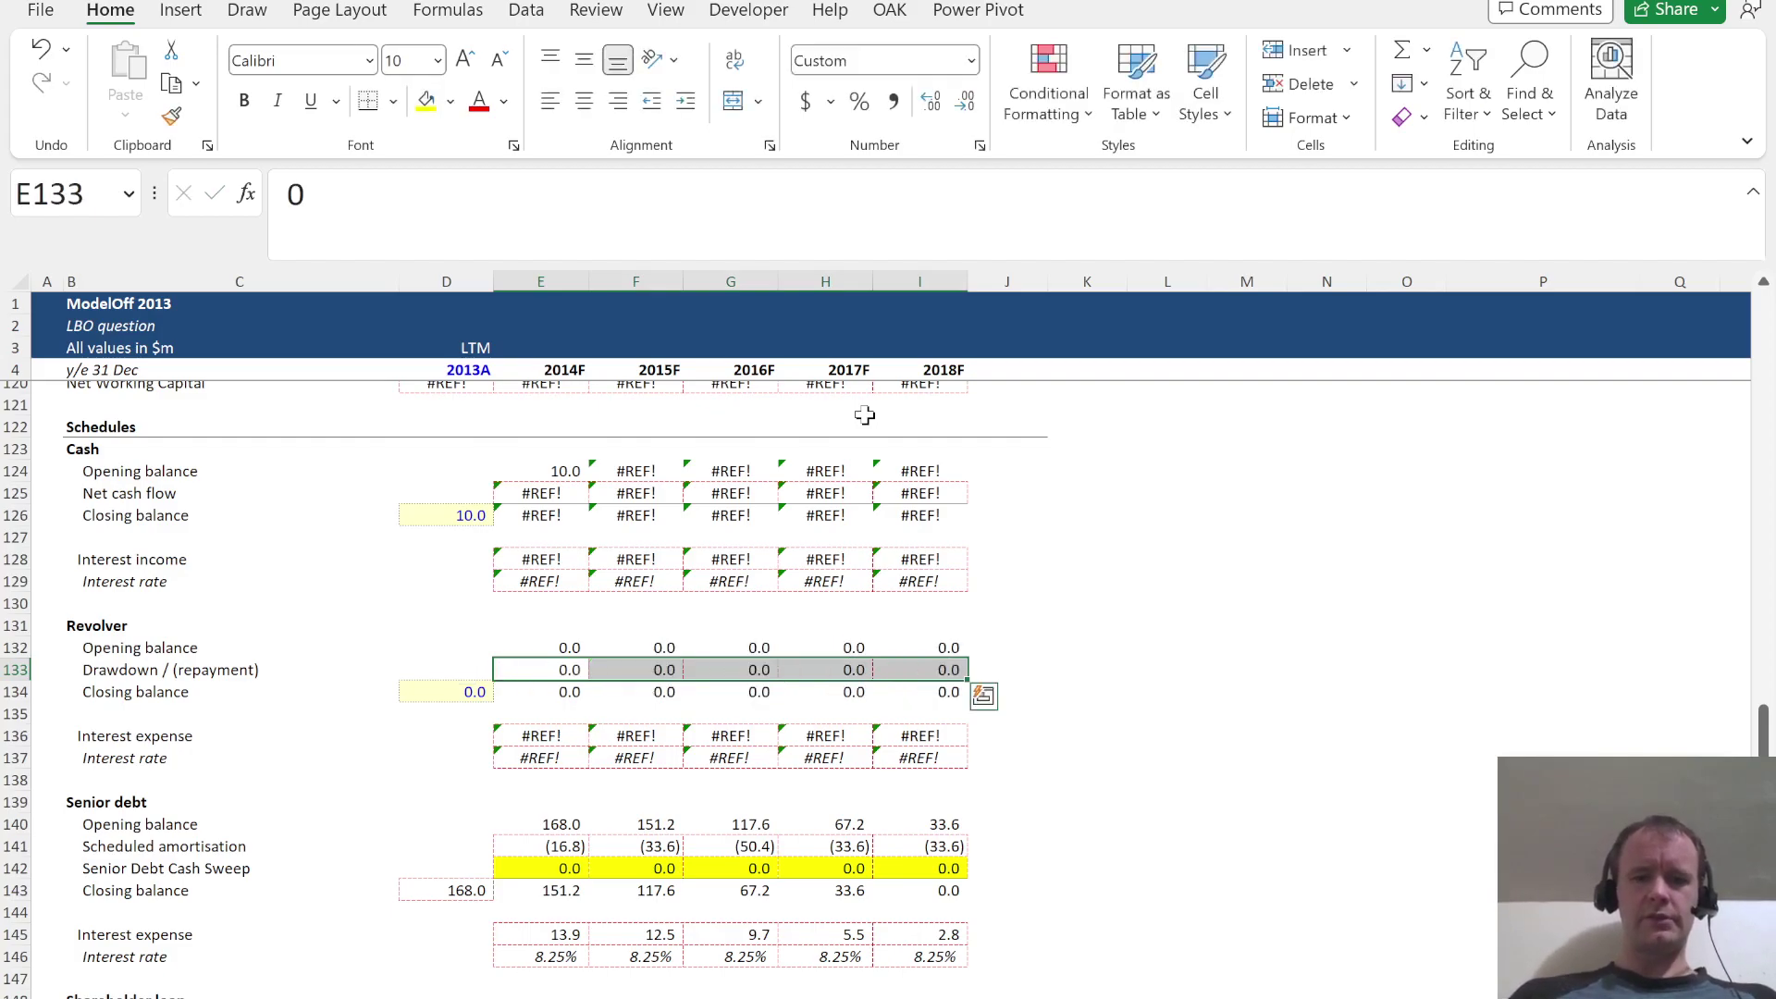
click(426, 100)
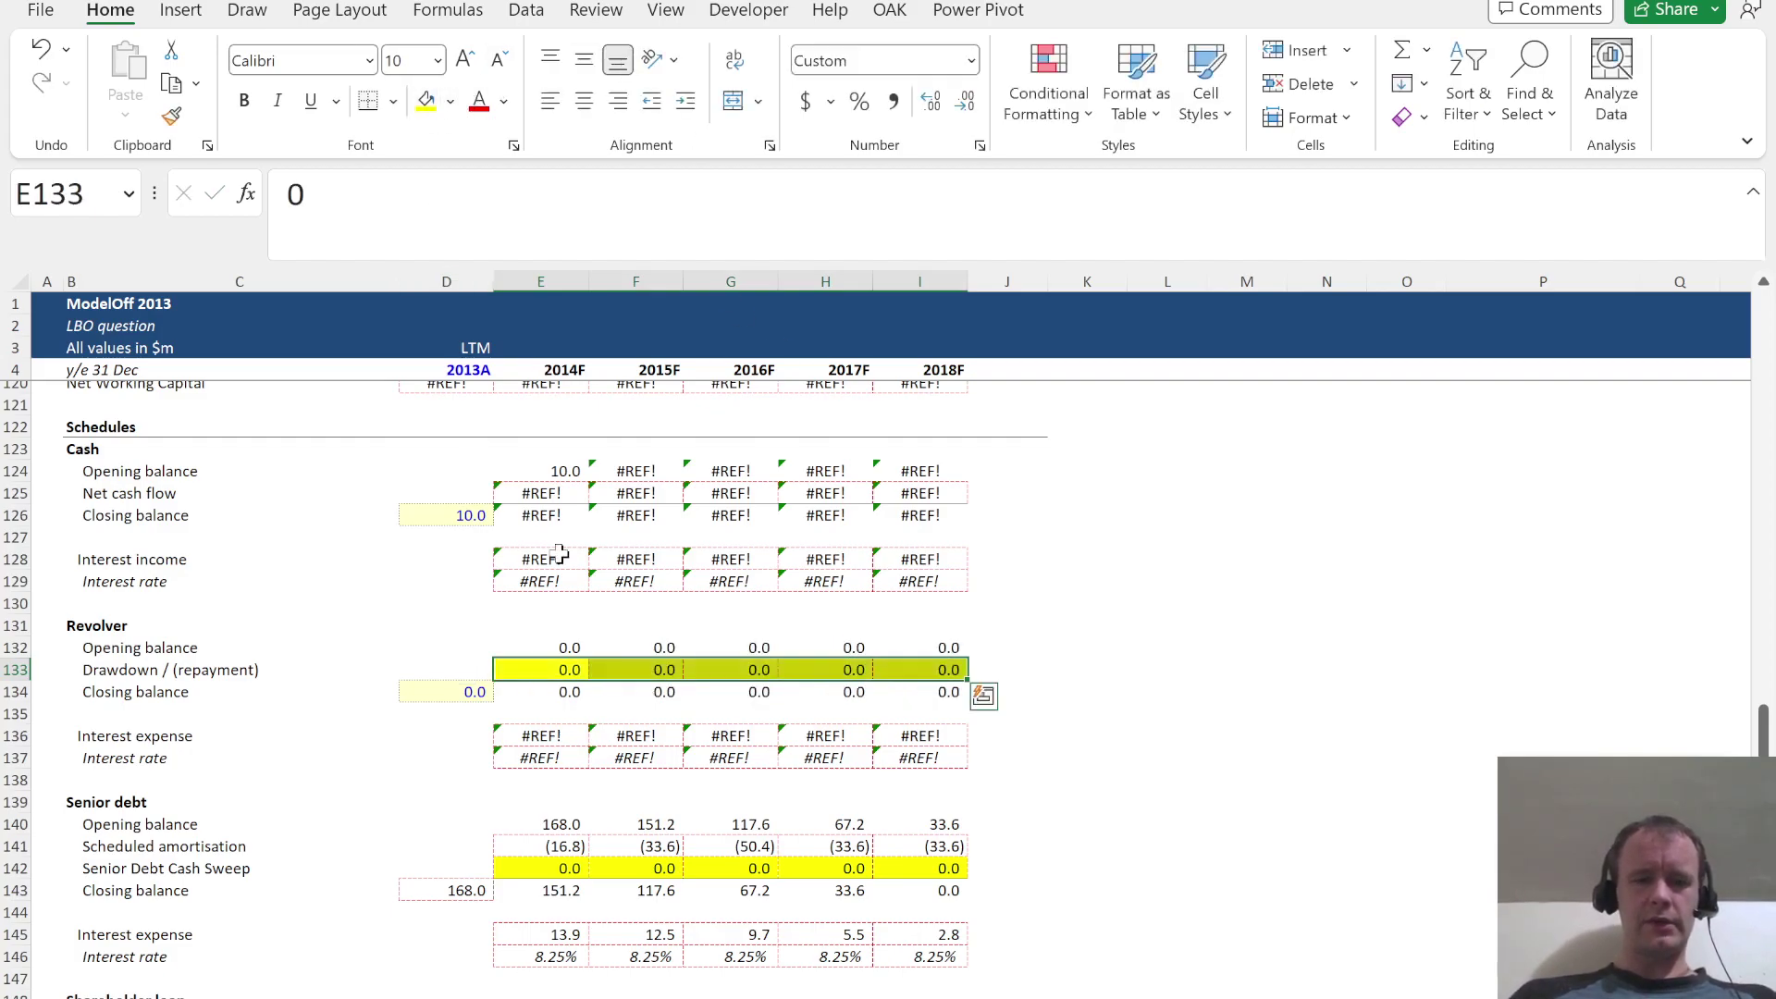
Link the Revolver interest rate row E137:I137 to the total revolver rate in the assumptions with =$F$16
key(Down)
key(Down)
key(Down)
key(Down)
key(ctrl+shift+Right)
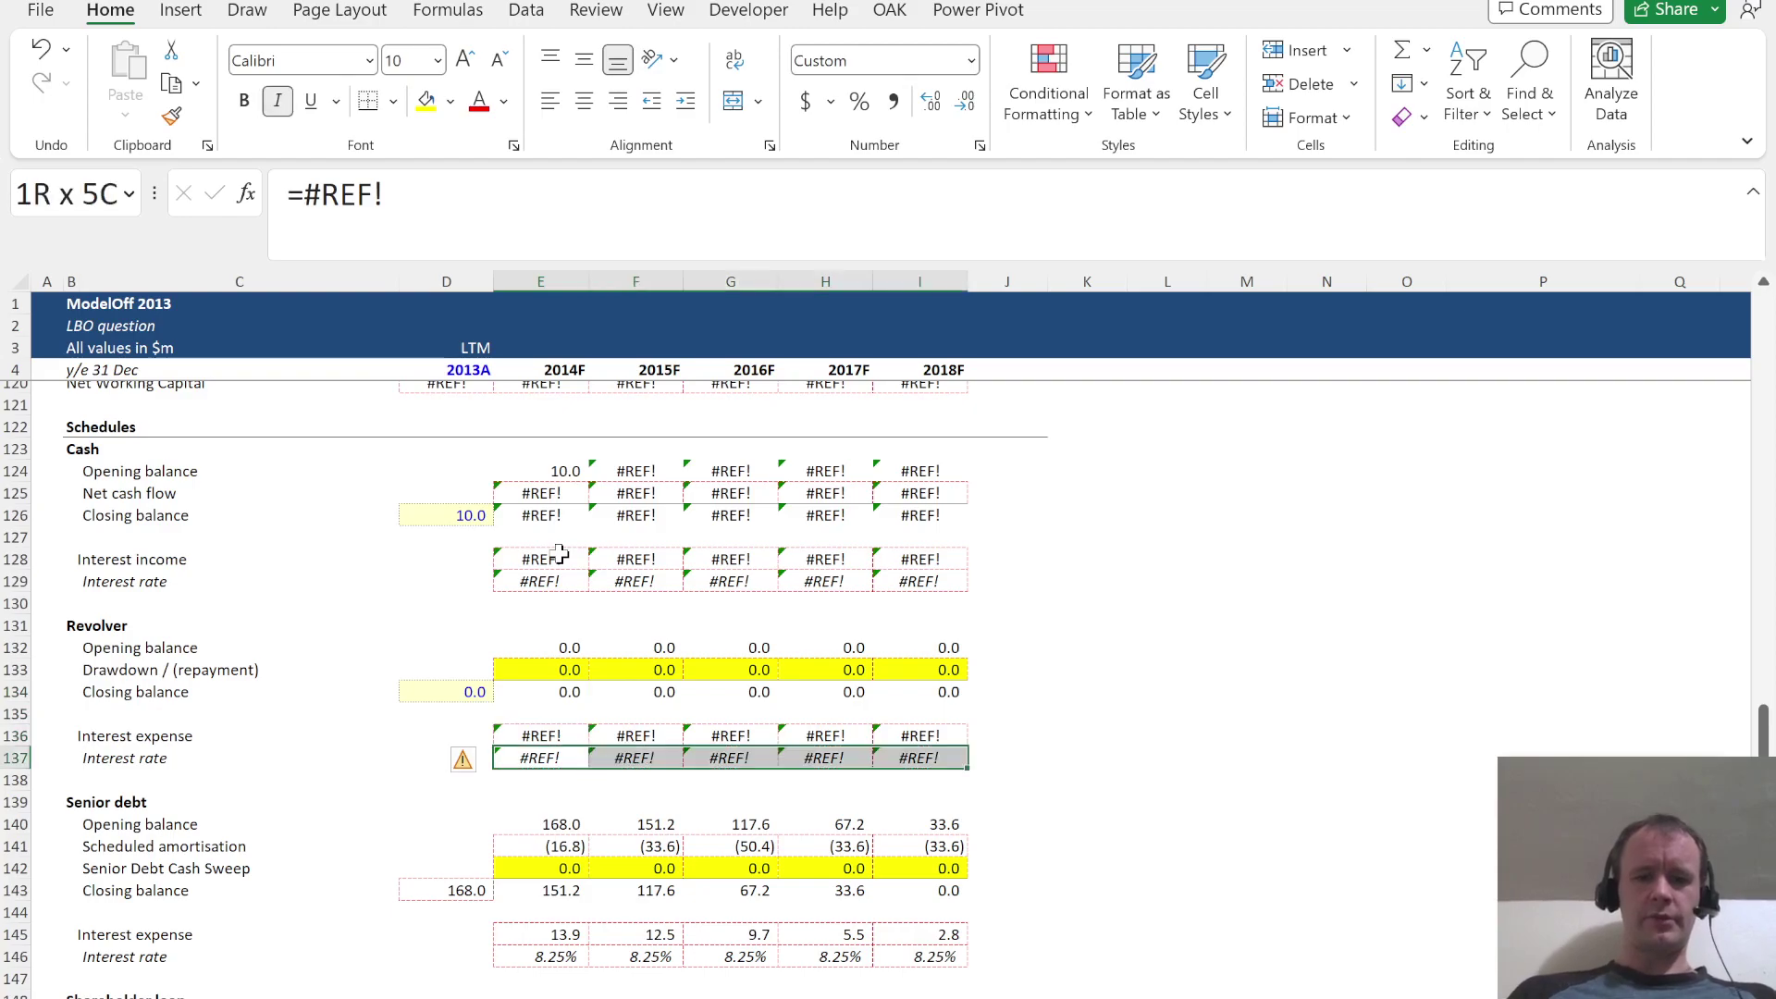
text(=)
key(ctrl+Home)
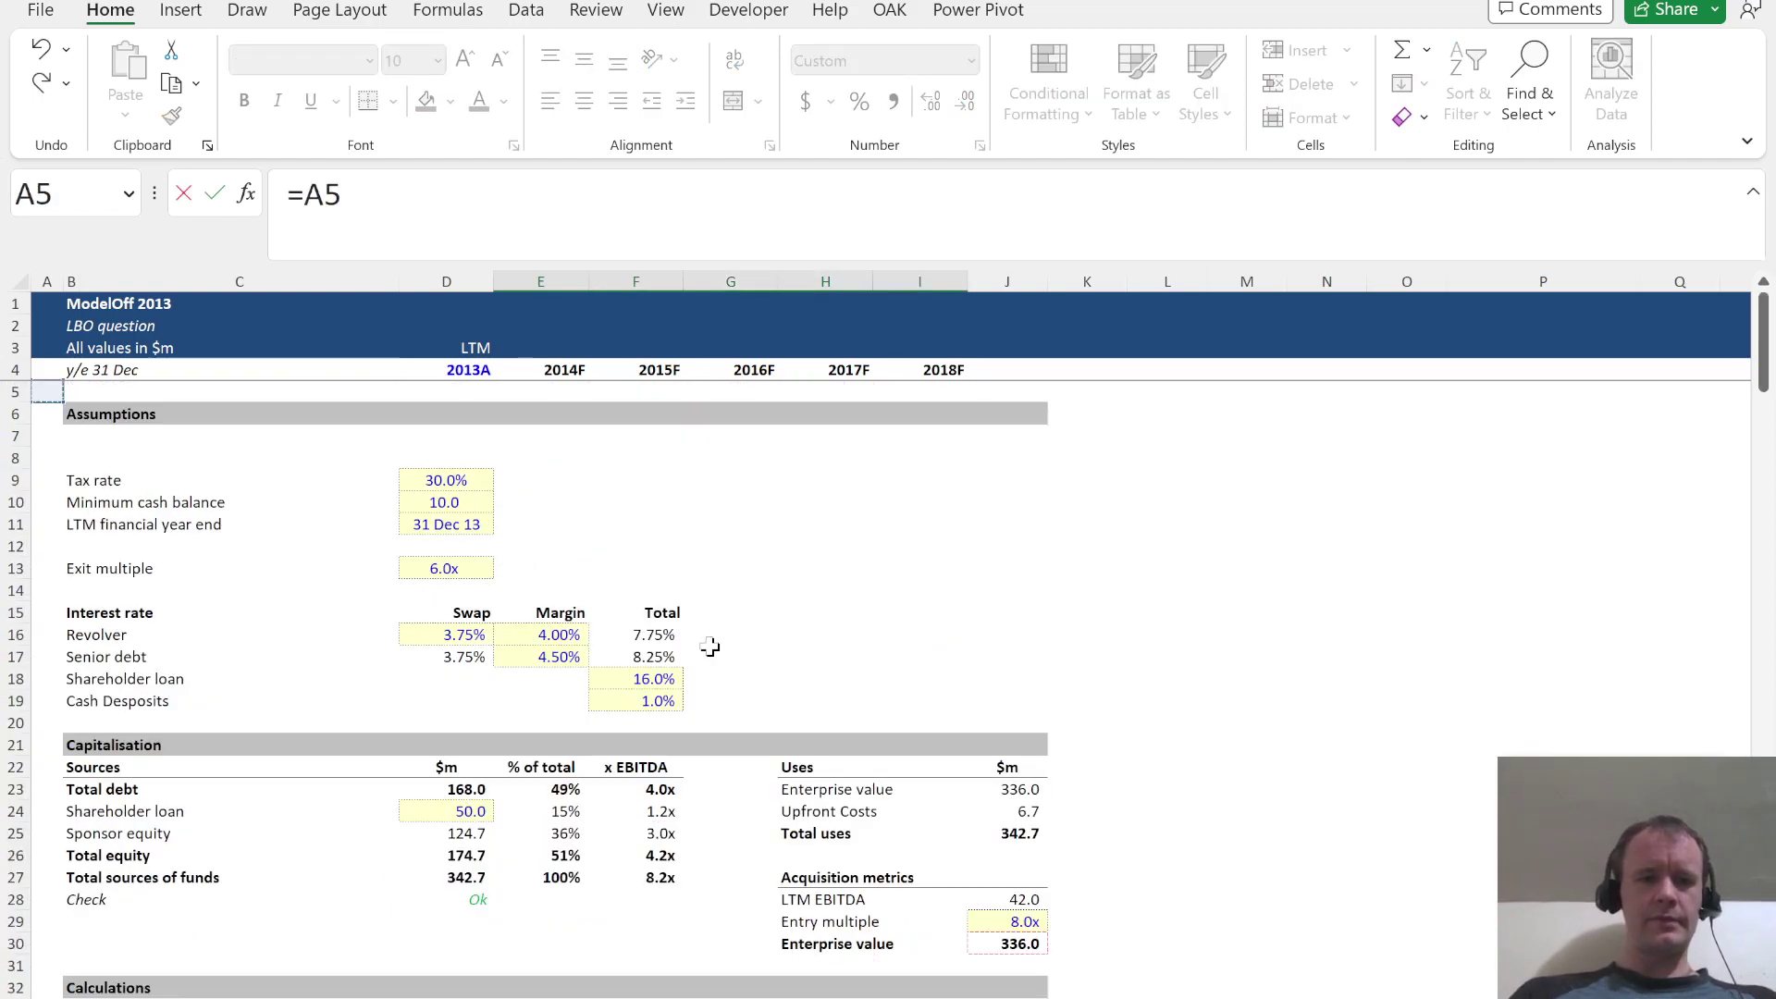
click(637, 639)
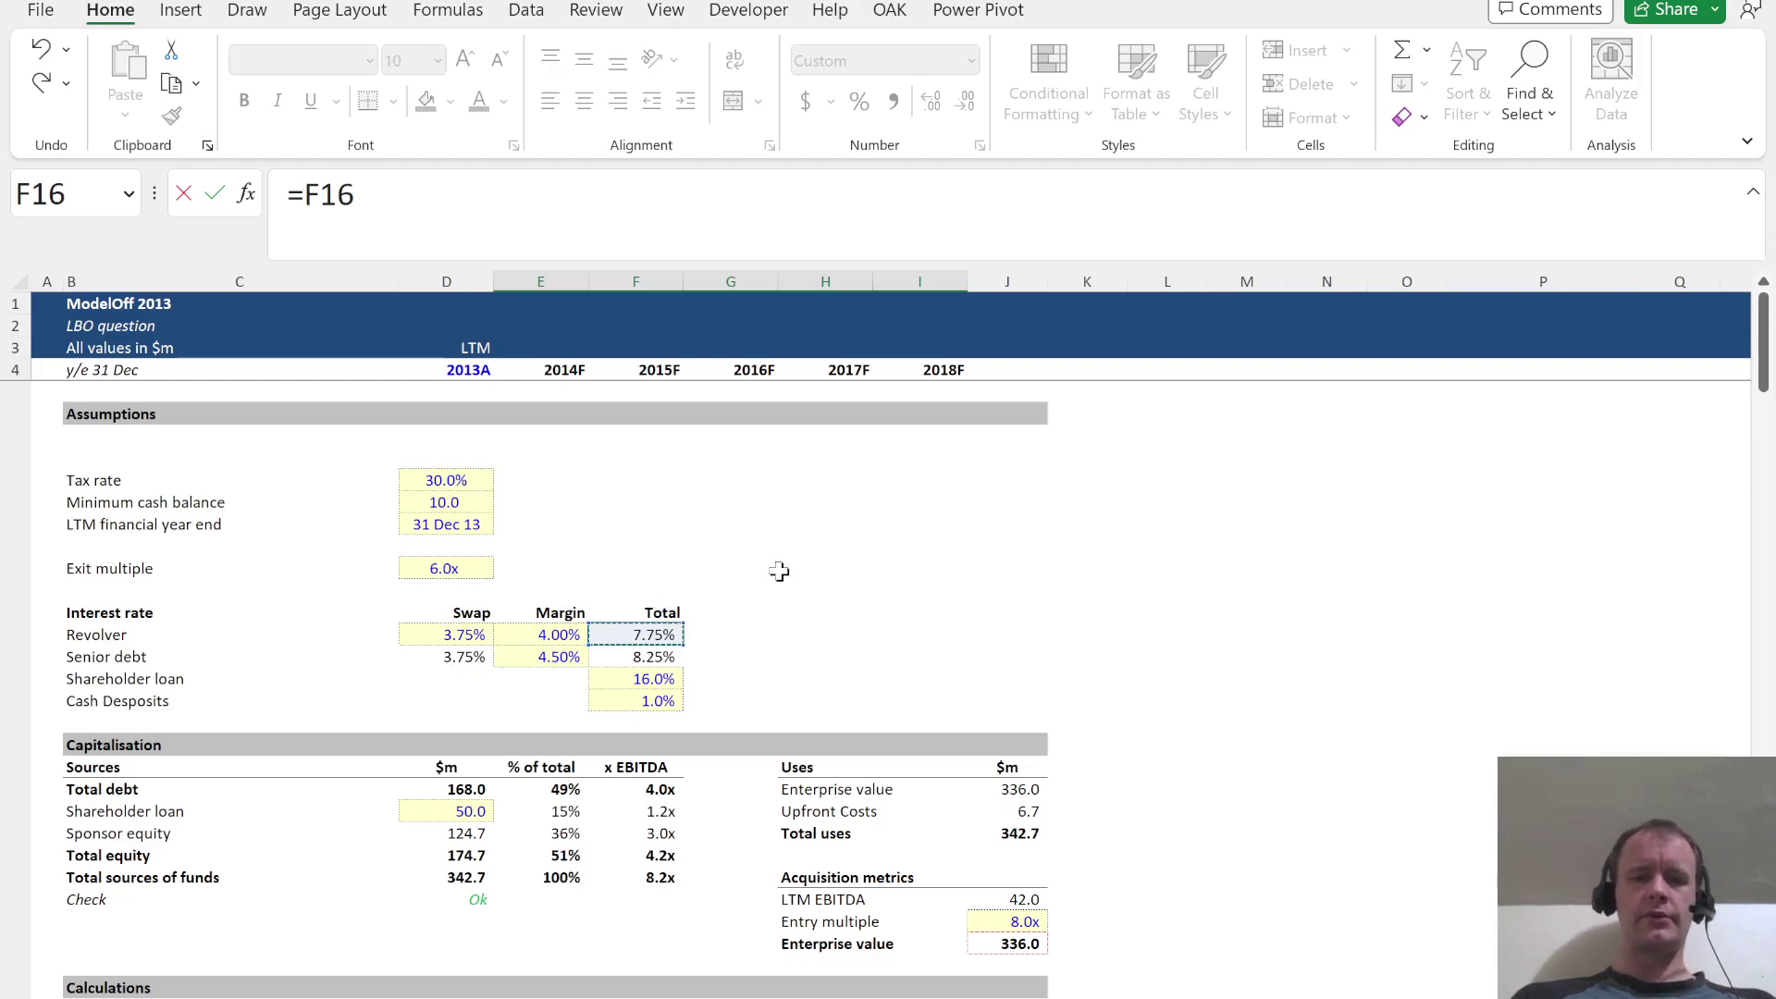
key(F4)
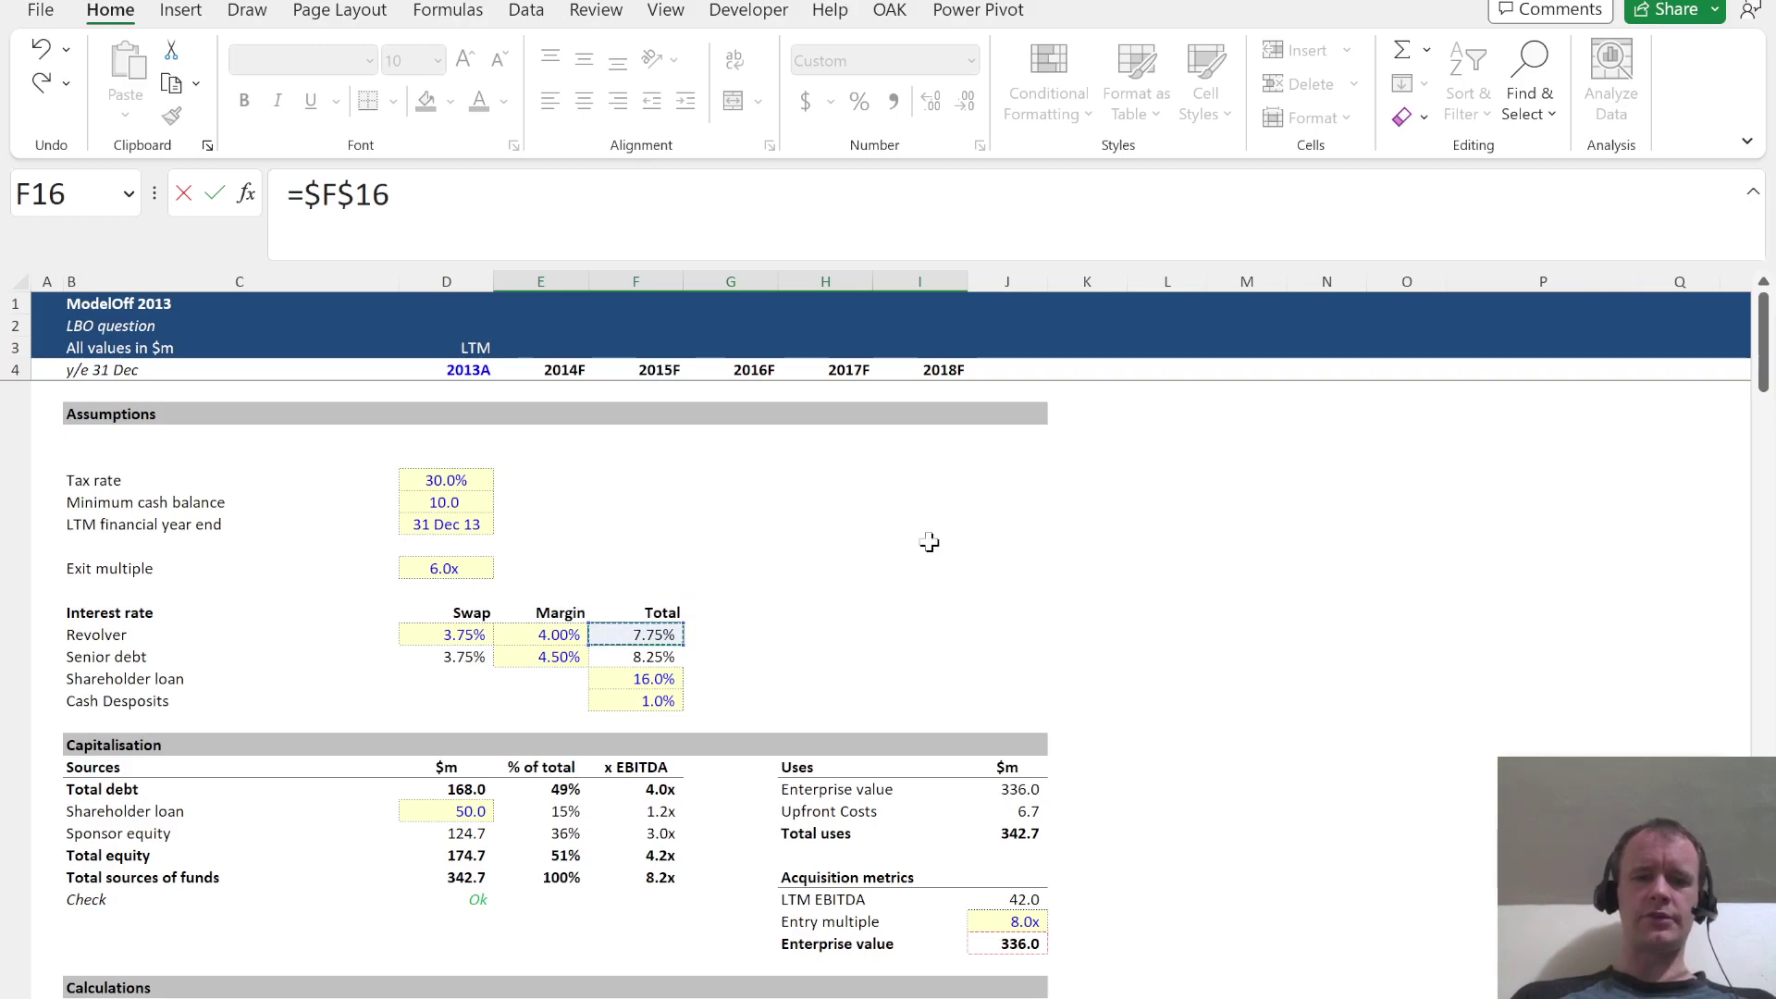
key(Tab)
key(Left)
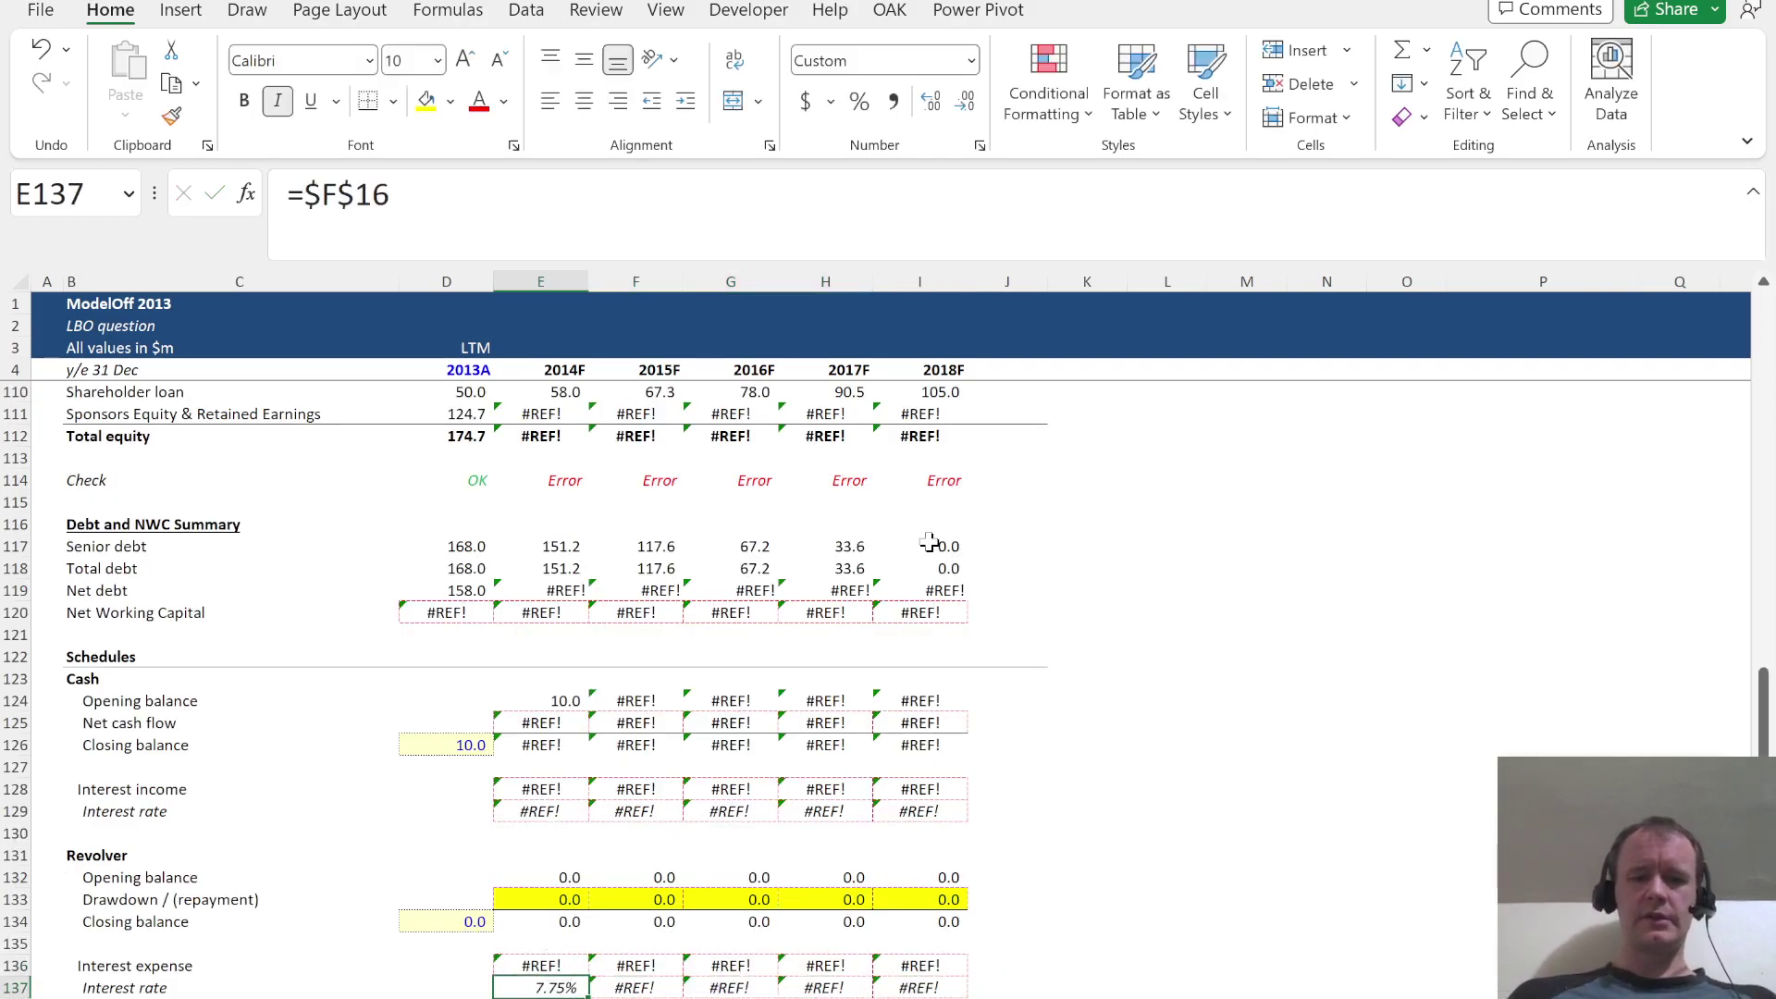
key(ctrl+shift+Right)
key(ctrl+r)
Calculate Revolver interest expense on the opening balance across E136:I136 with =E132*E137
key(Up)
text(=)
key(Up)
key(Up)
key(Up)
key(Up)
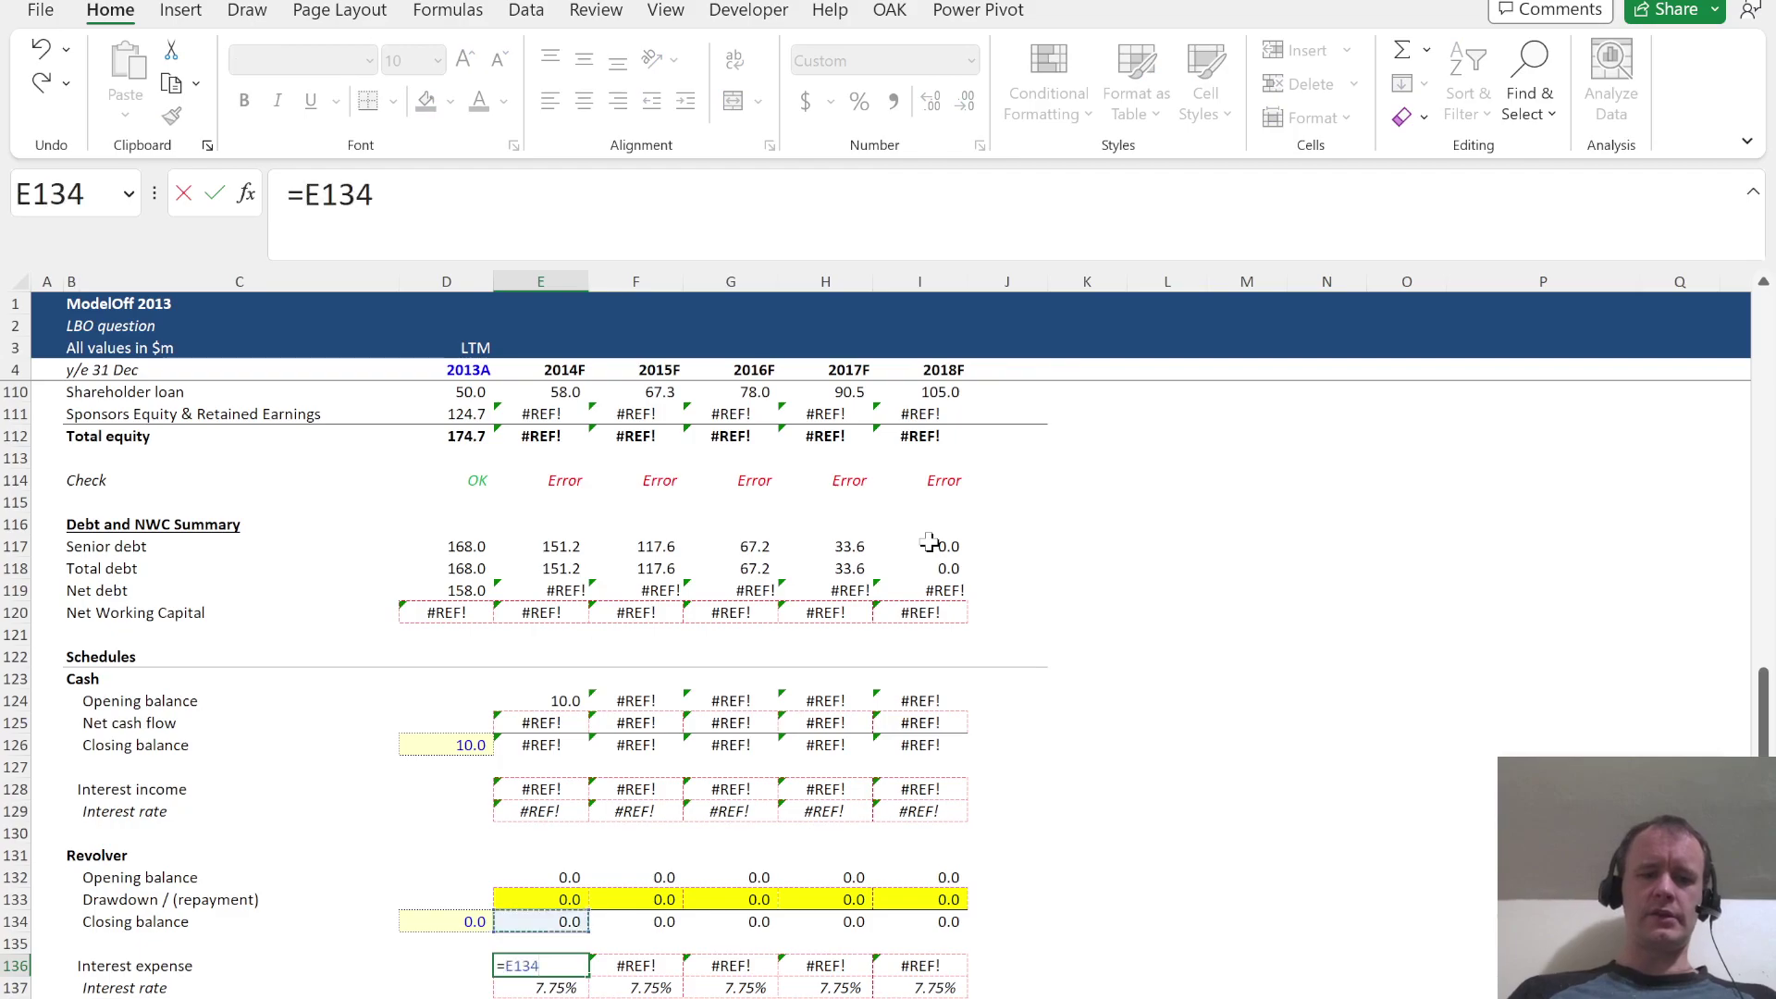
text(*)
key(Down)
key(Return)
key(Up)
key(ctrl+shift+Right)
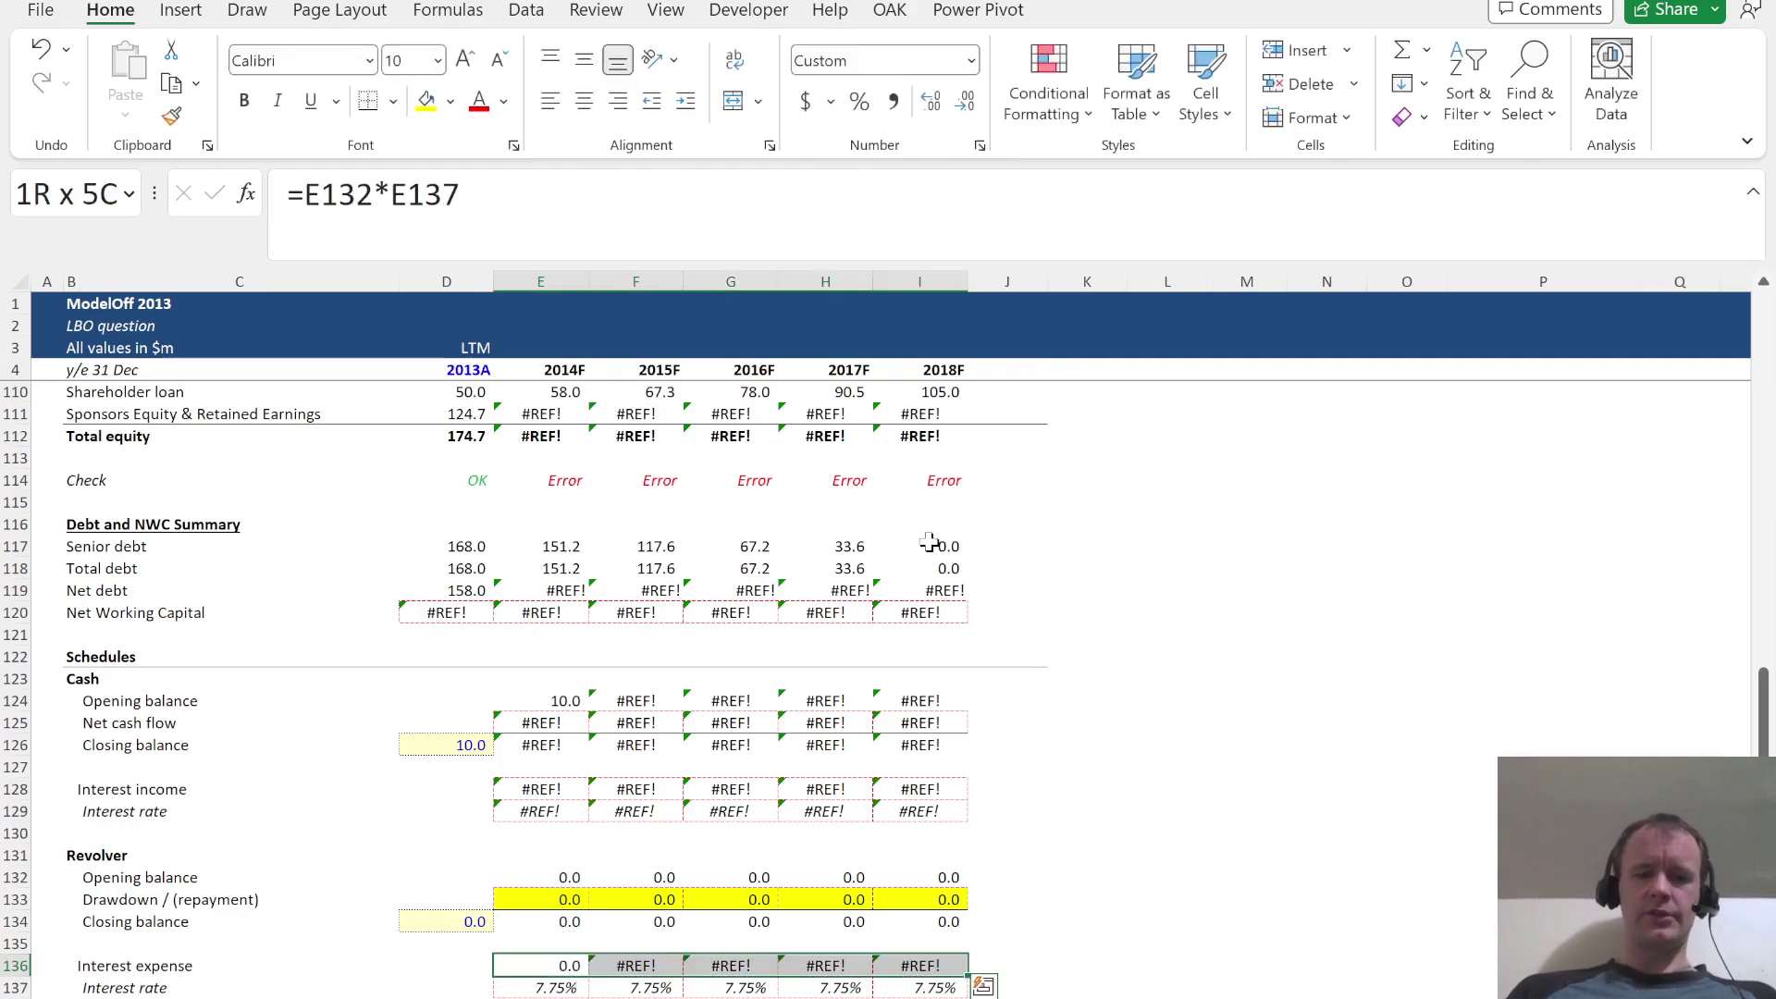
key(ctrl+r)
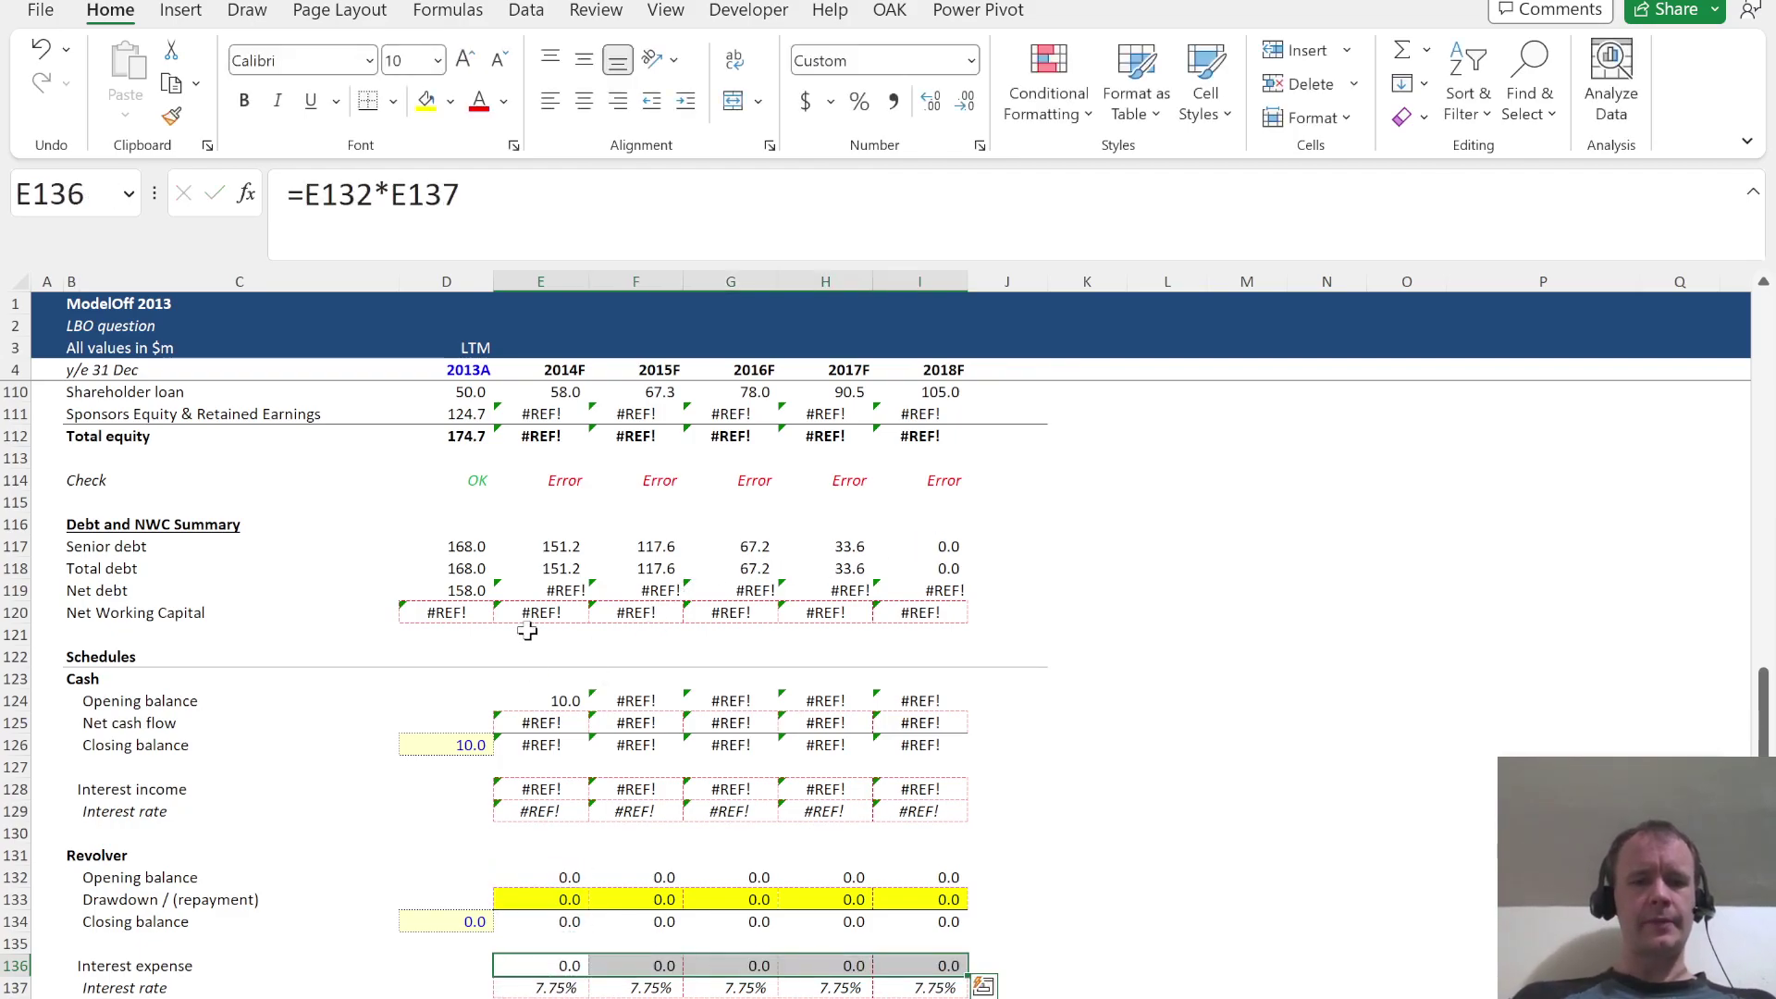
Trace the broken Interest income in E74 to the Cash schedule, and set Net cash flow E125:I125 to placeholder 0 with yellow fill
scroll(527, 631, up, 16)
scroll(527, 631, up, 1)
click(568, 682)
click(567, 707)
click(565, 751)
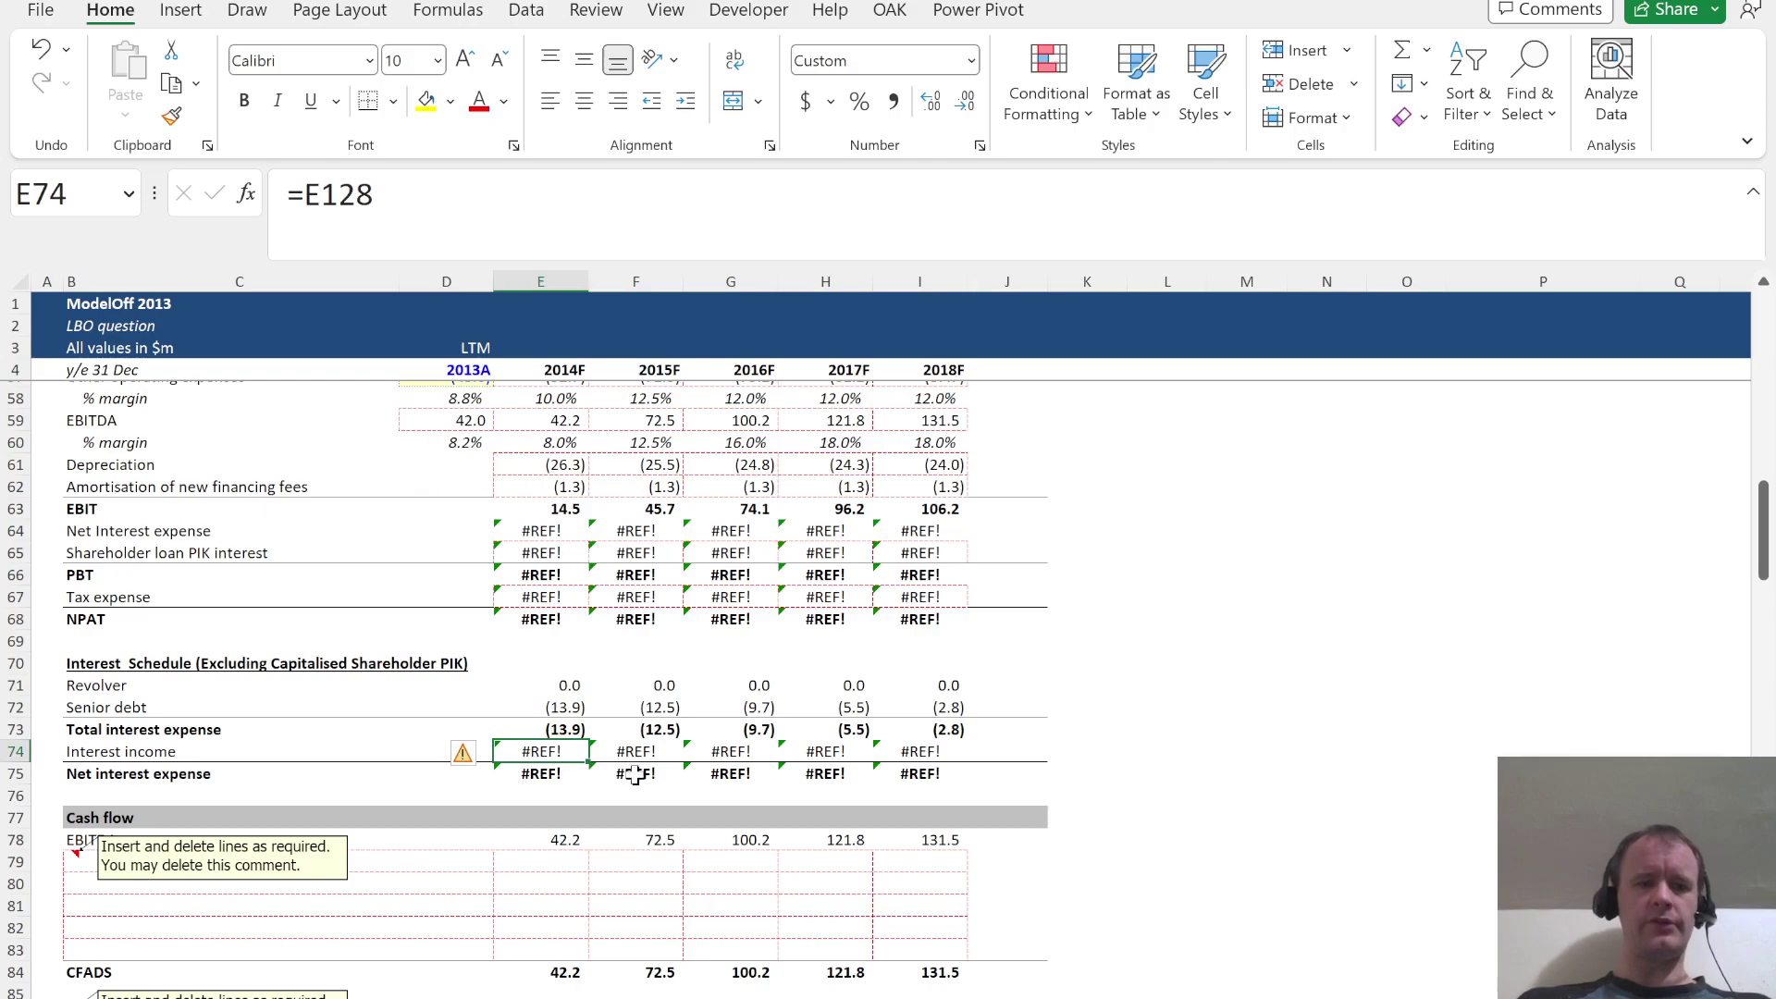
scroll(636, 775, down, 14)
scroll(635, 775, up, 1)
scroll(574, 703, down, 6)
click(535, 650)
key(ctrl+shift+Right)
text(0)
key(ctrl+Return)
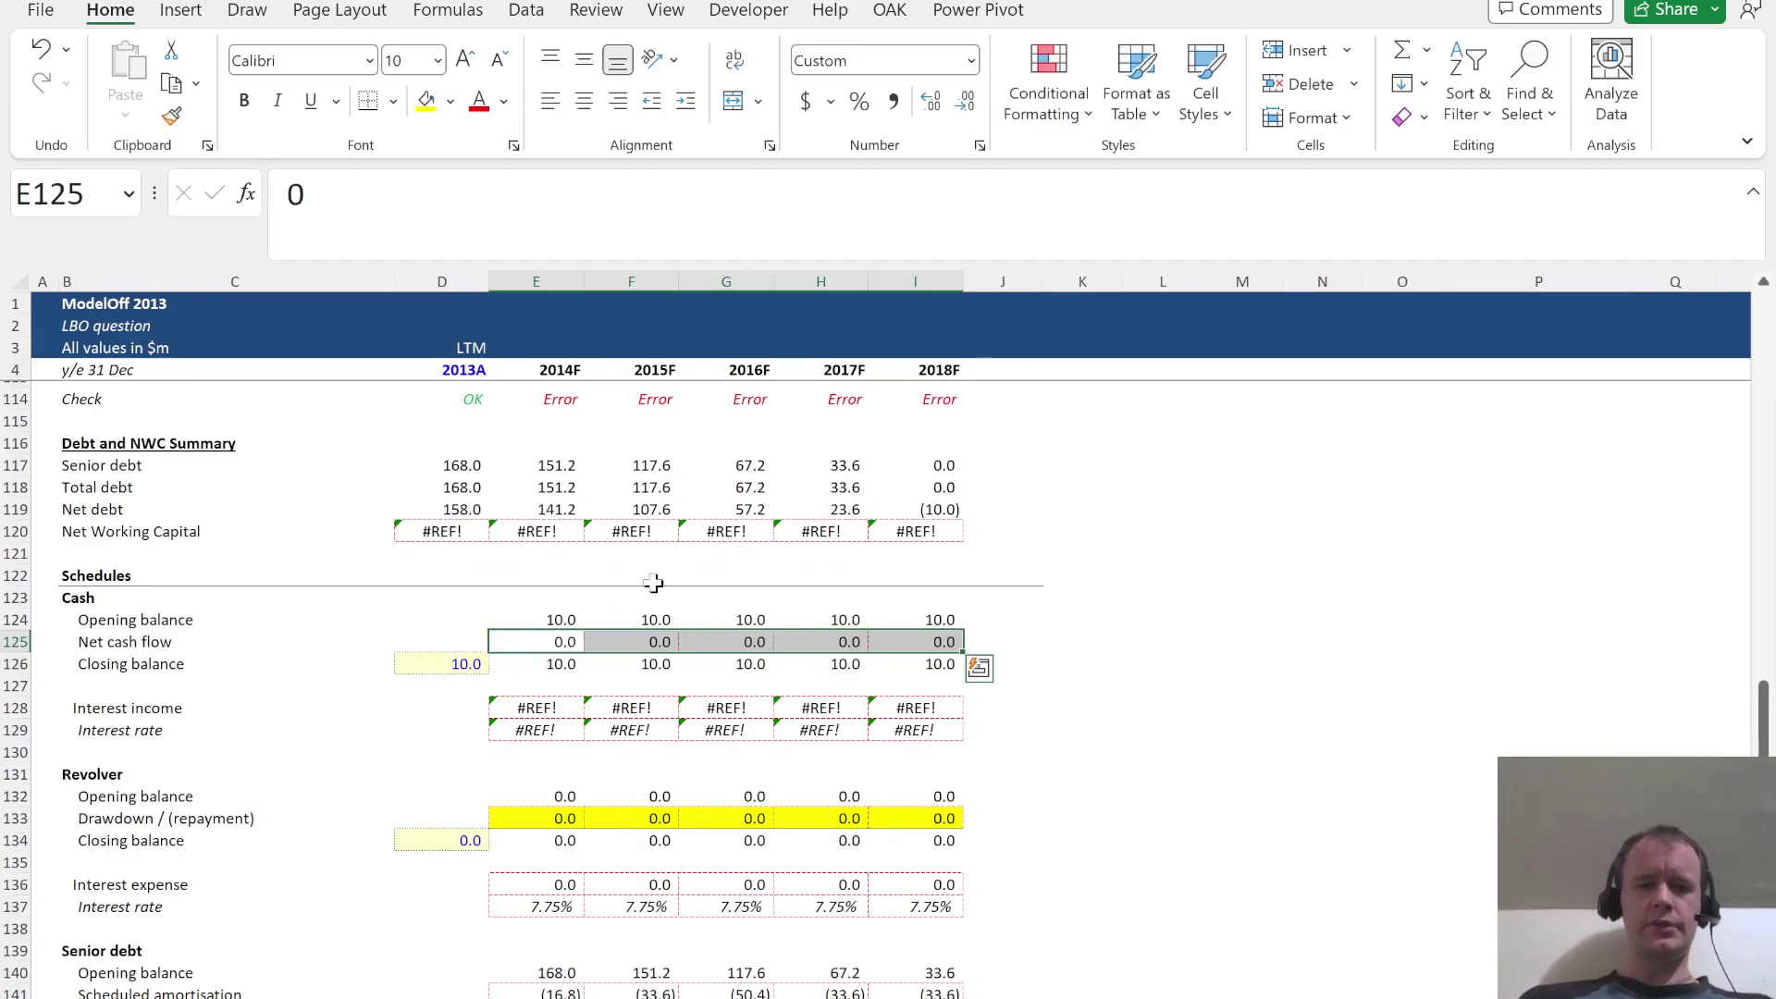
click(426, 100)
Link the Cash interest rate row E129:I129 to the cash deposits rate in the assumptions with =$F$19
key(Down)
key(Down)
key(Down)
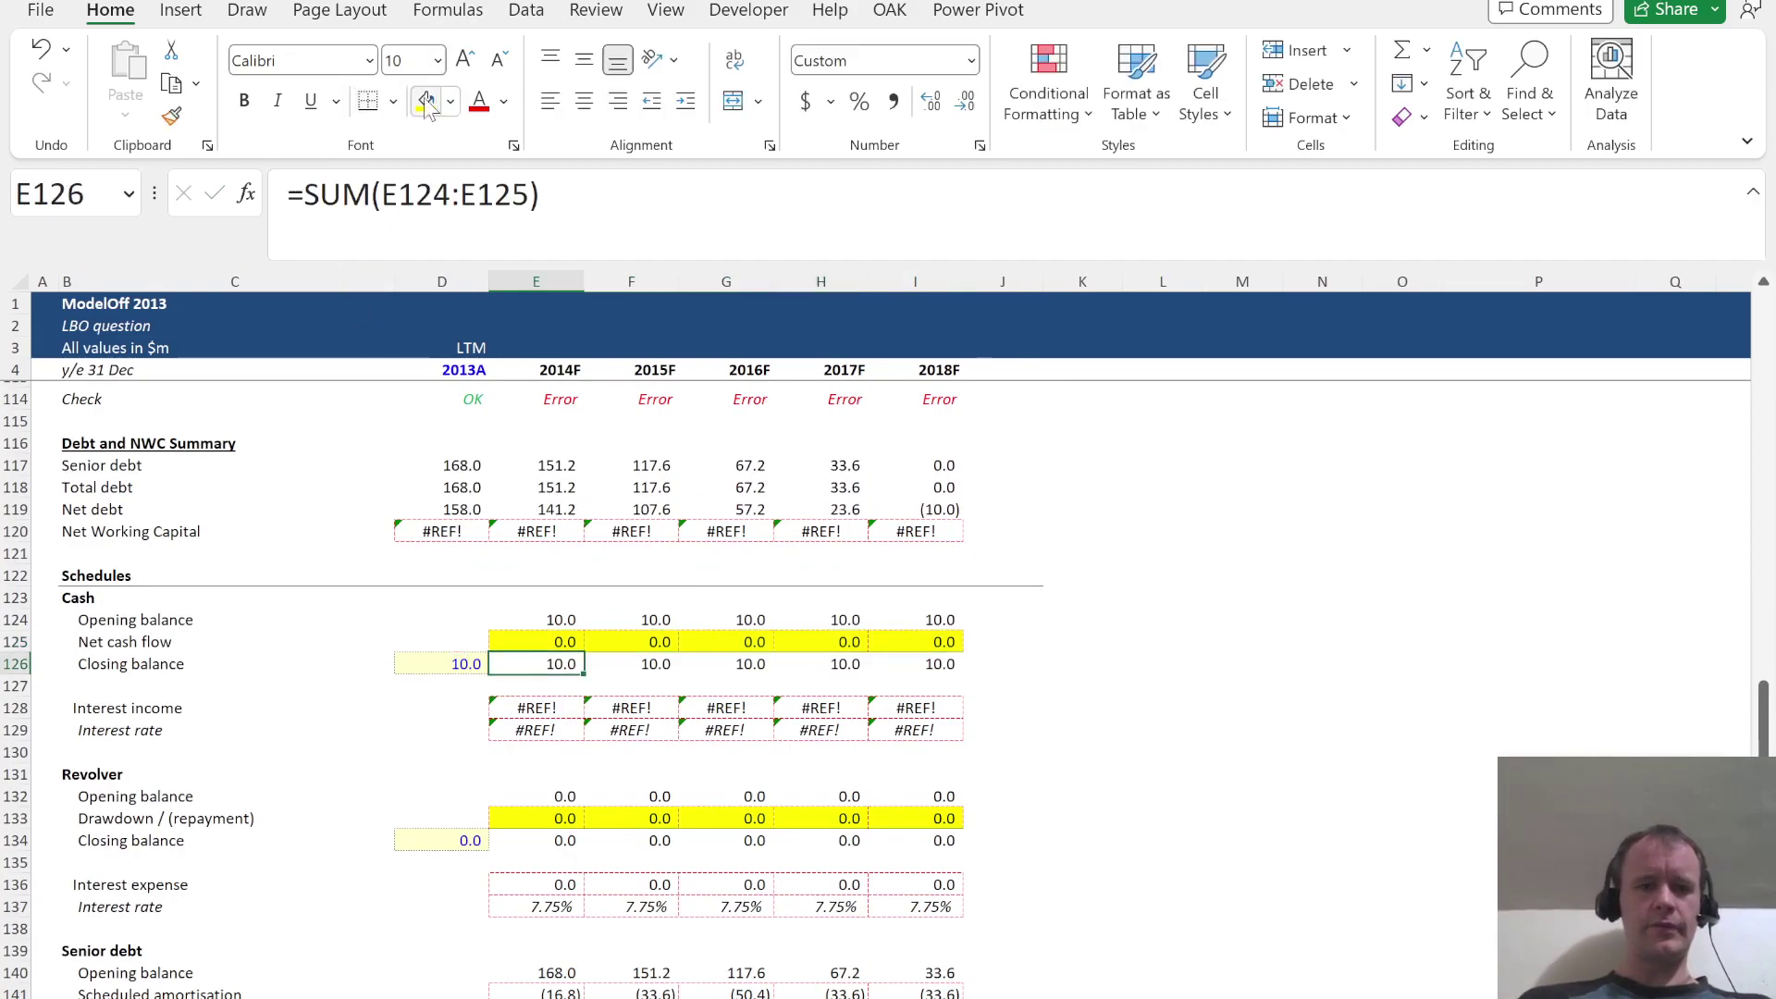
key(ctrl+shift+Right)
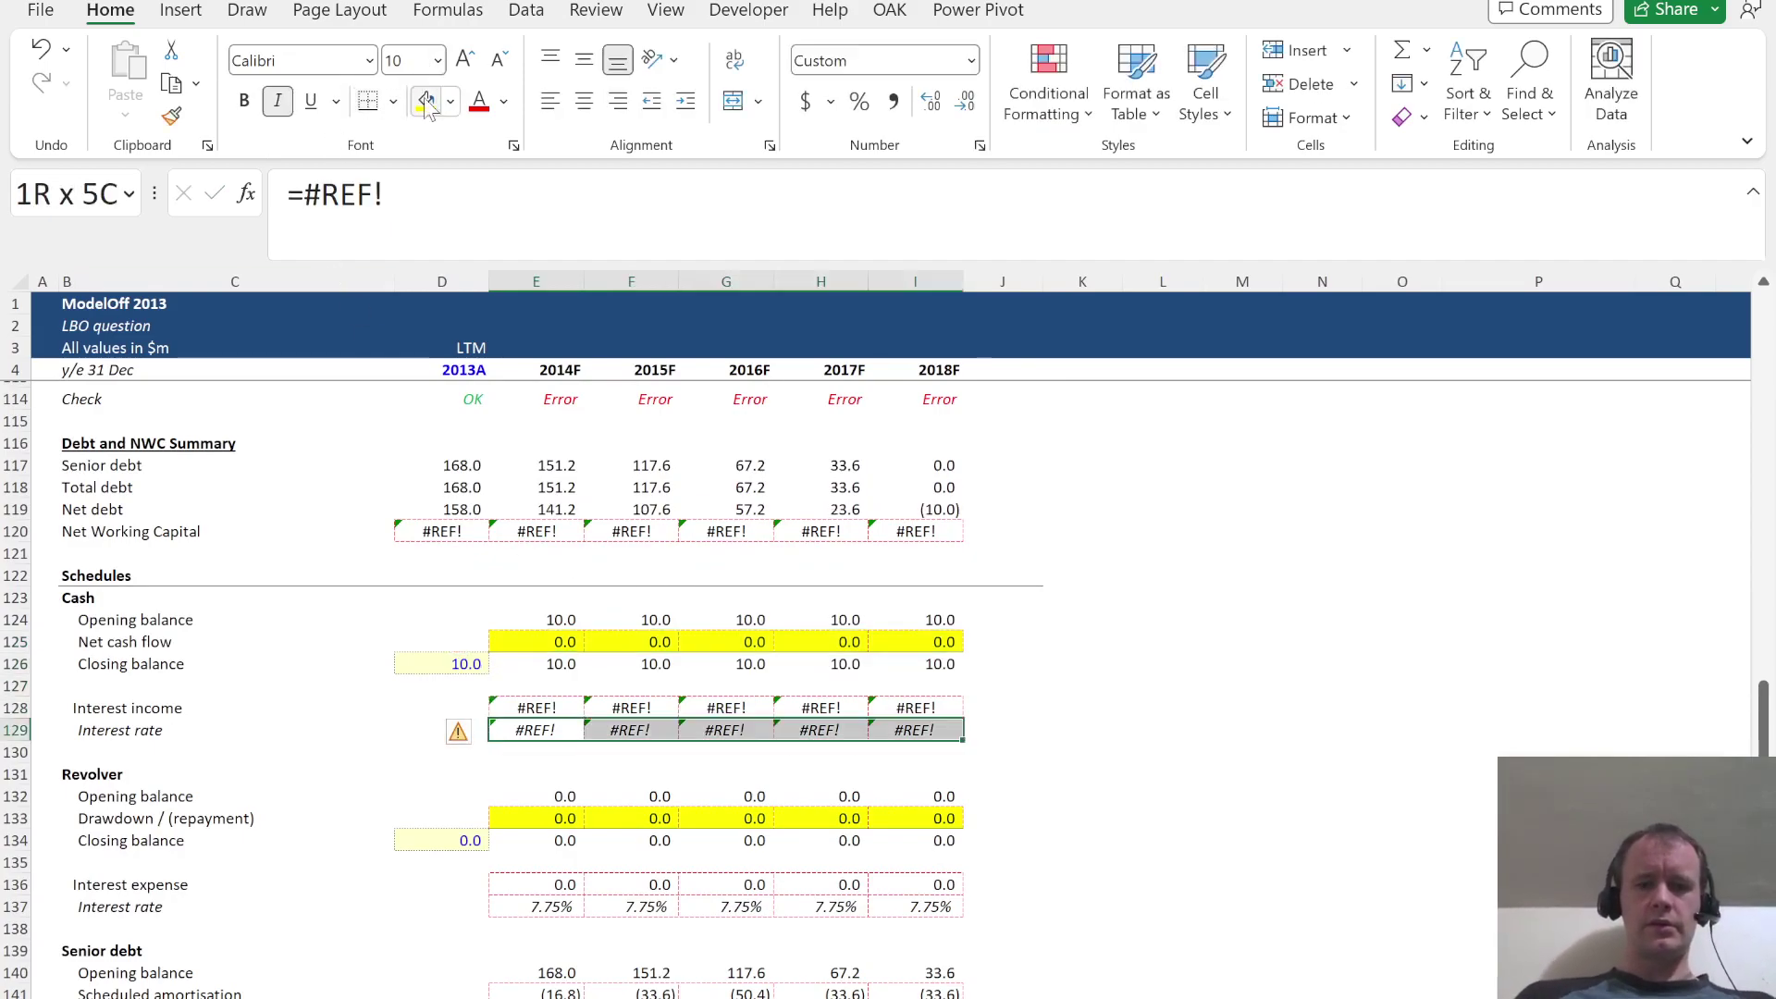
text(=)
key(ctrl+Home)
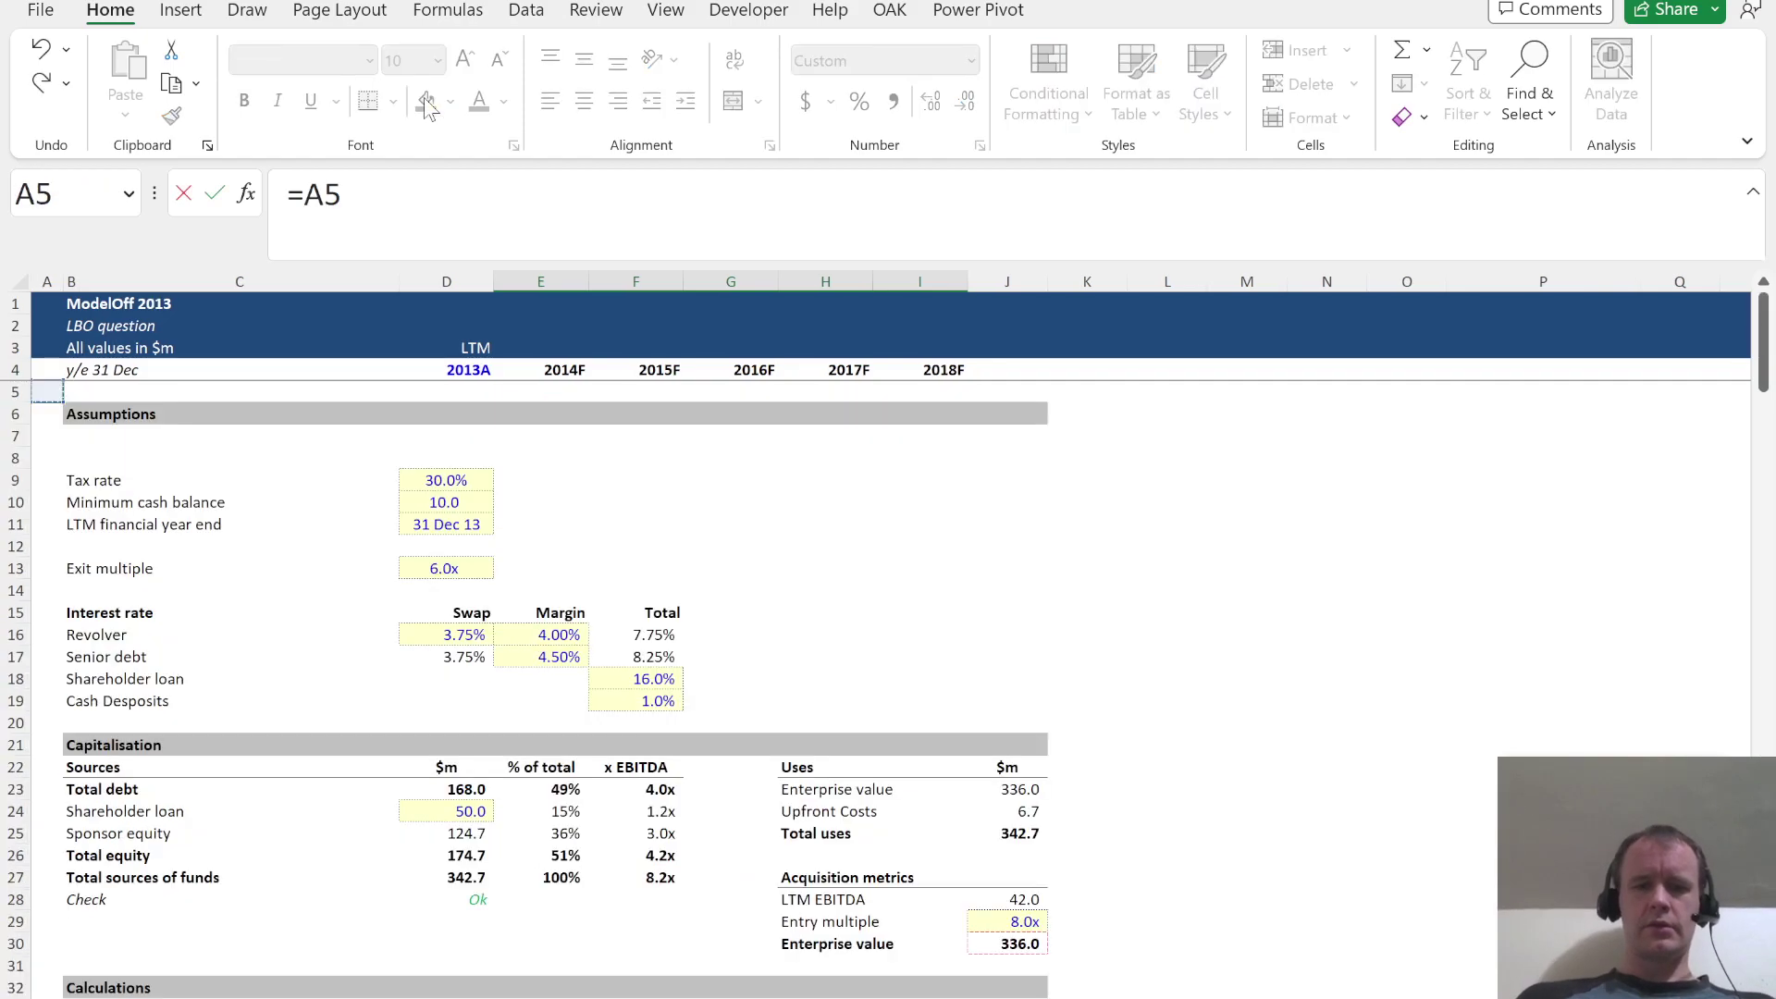
click(660, 699)
key(F4)
key(Return)
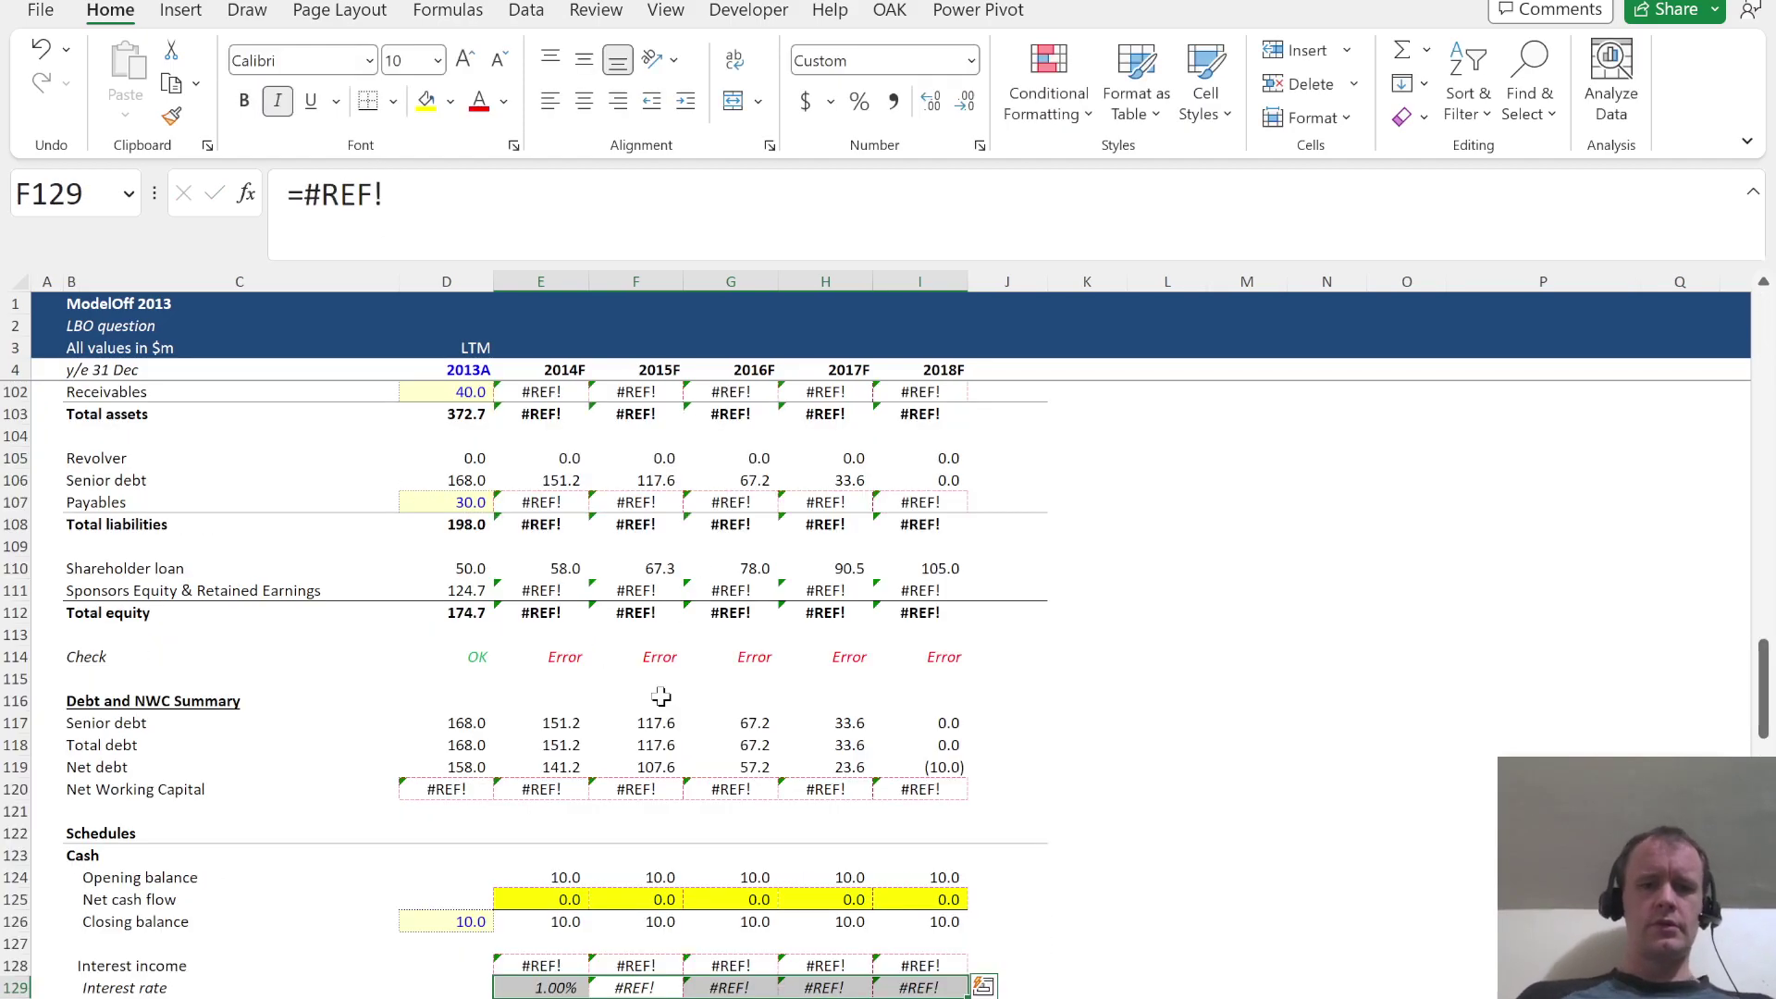
key(ctrl+r)
Calculate Cash interest income on the opening balance across E128:I128 with the array formula {=E124*E129}
key(shift+Tab)
key(Up)
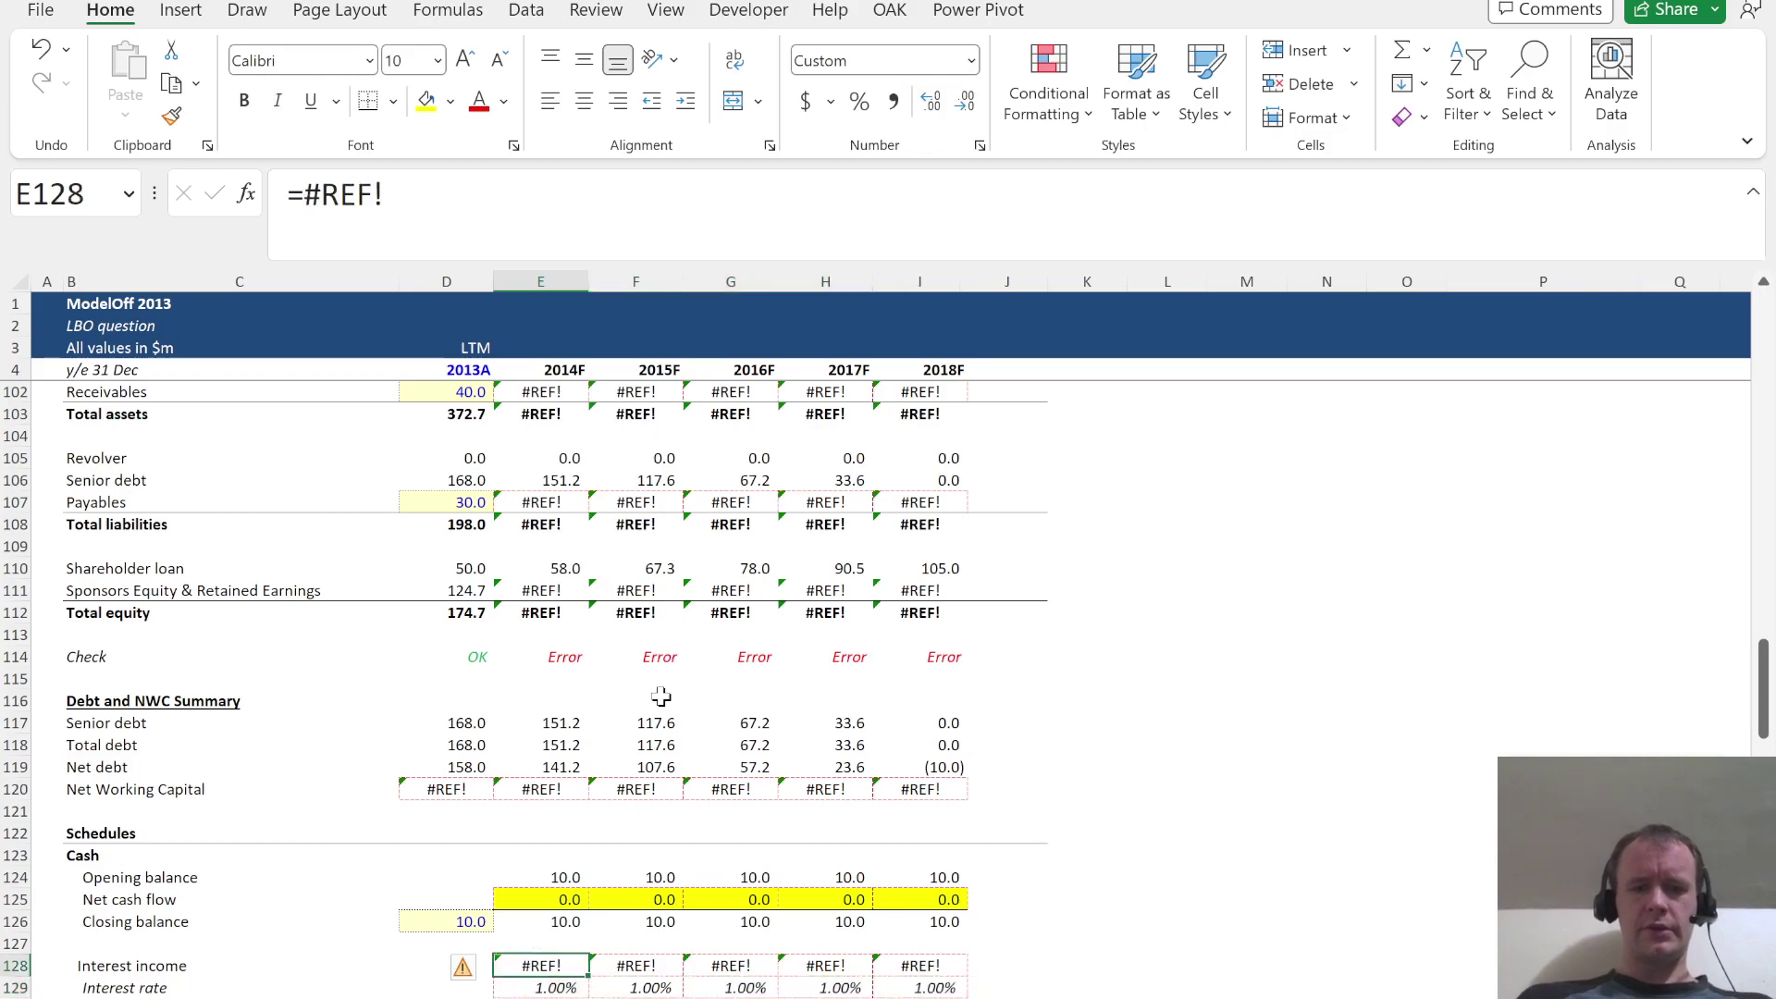
text(=)
key(Up)
key(Up)
key(Up)
key(Up)
text(*)
key(Down)
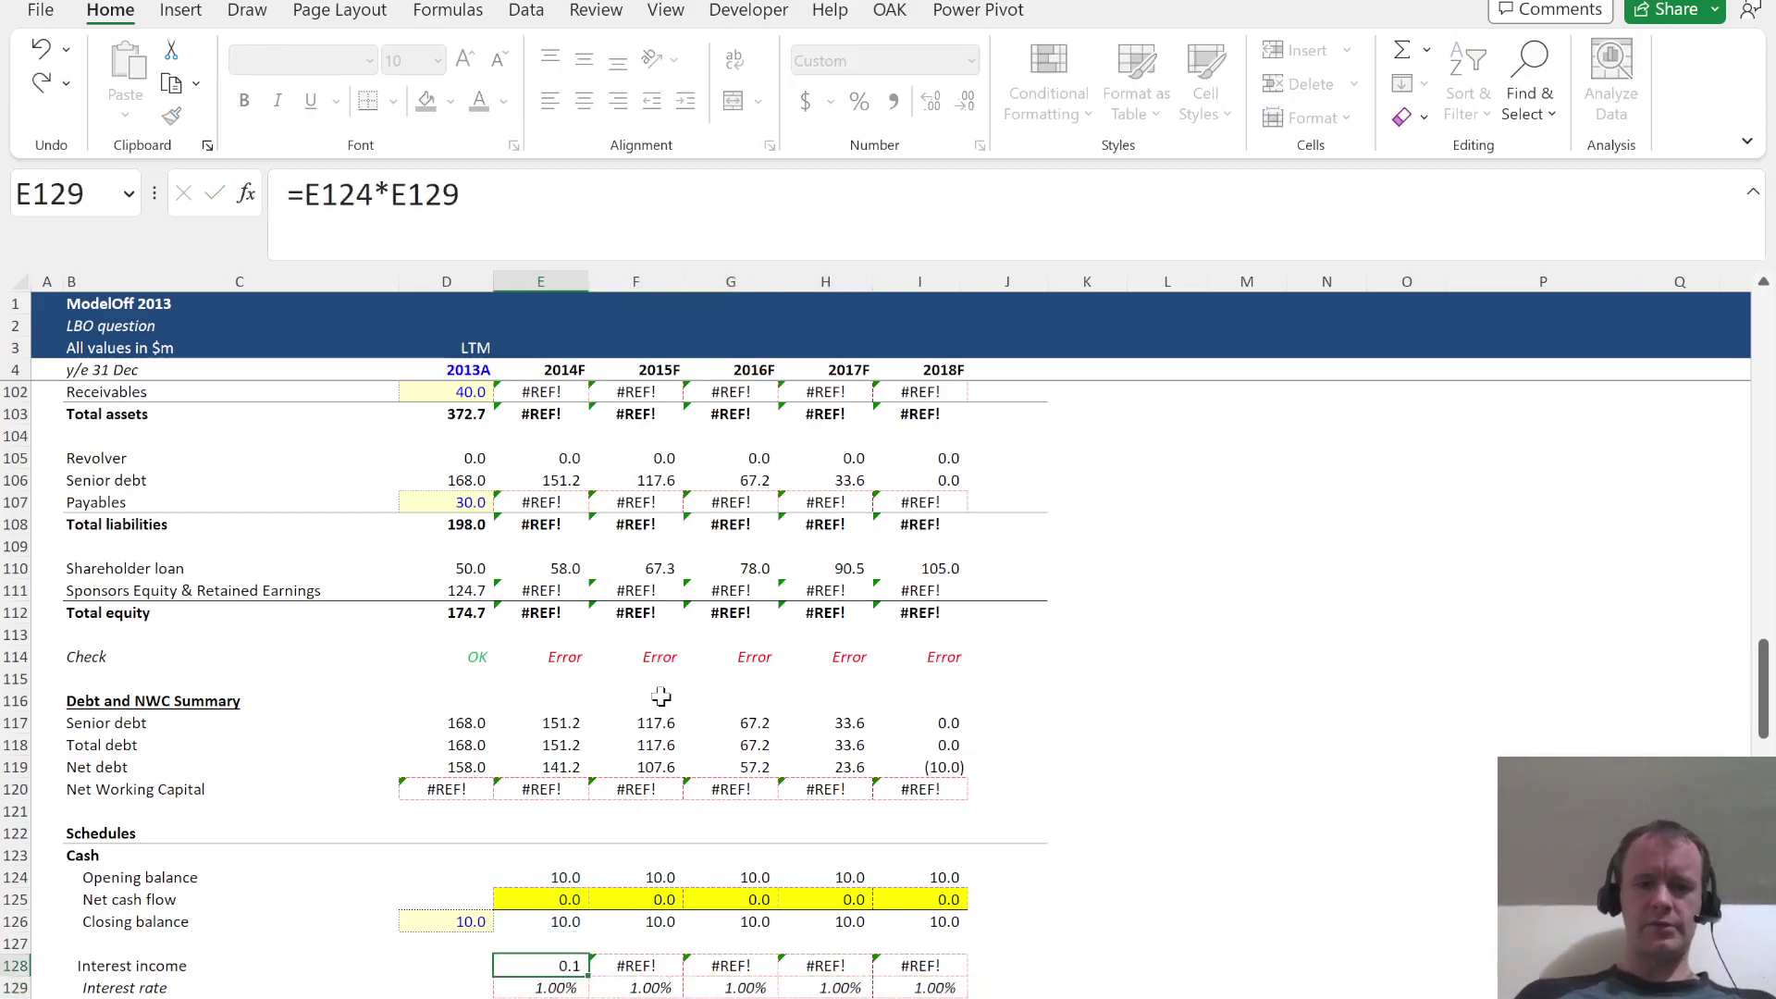
key(ctrl+shift+Return)
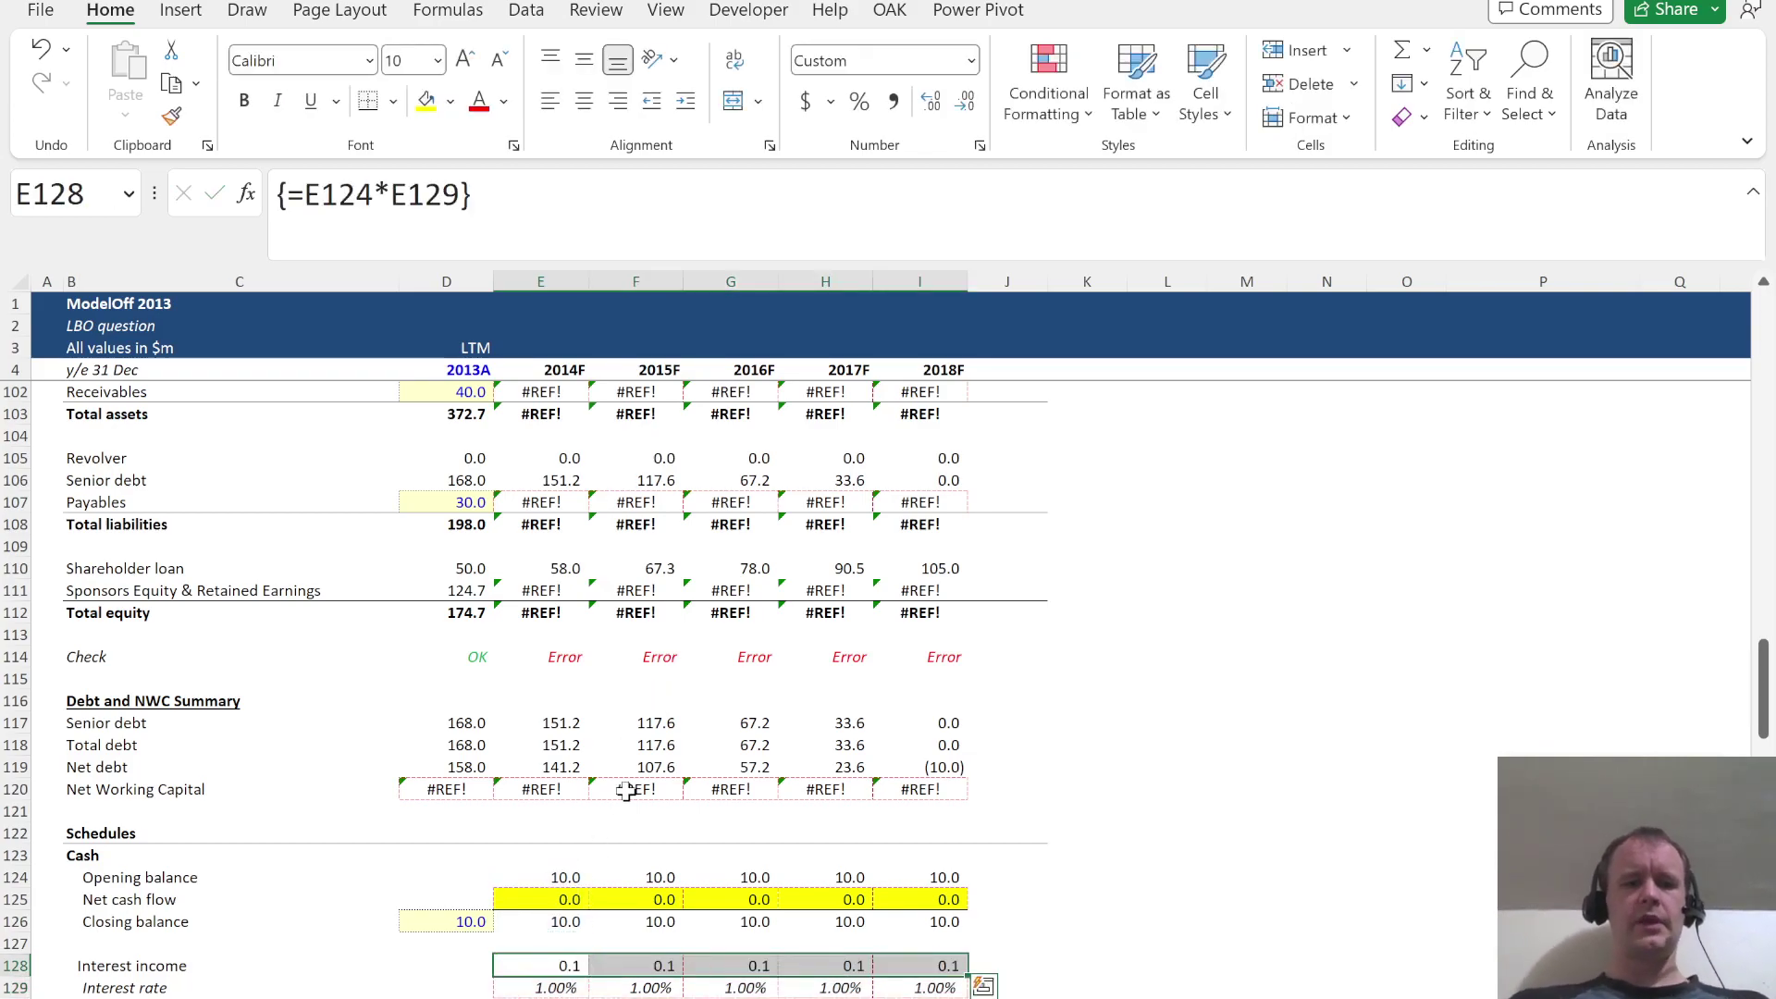
Link the income statement's Shareholder loan PIK interest row E65:I65 to the shareholder loan schedule with =-E153
scroll(561, 729, up, 5)
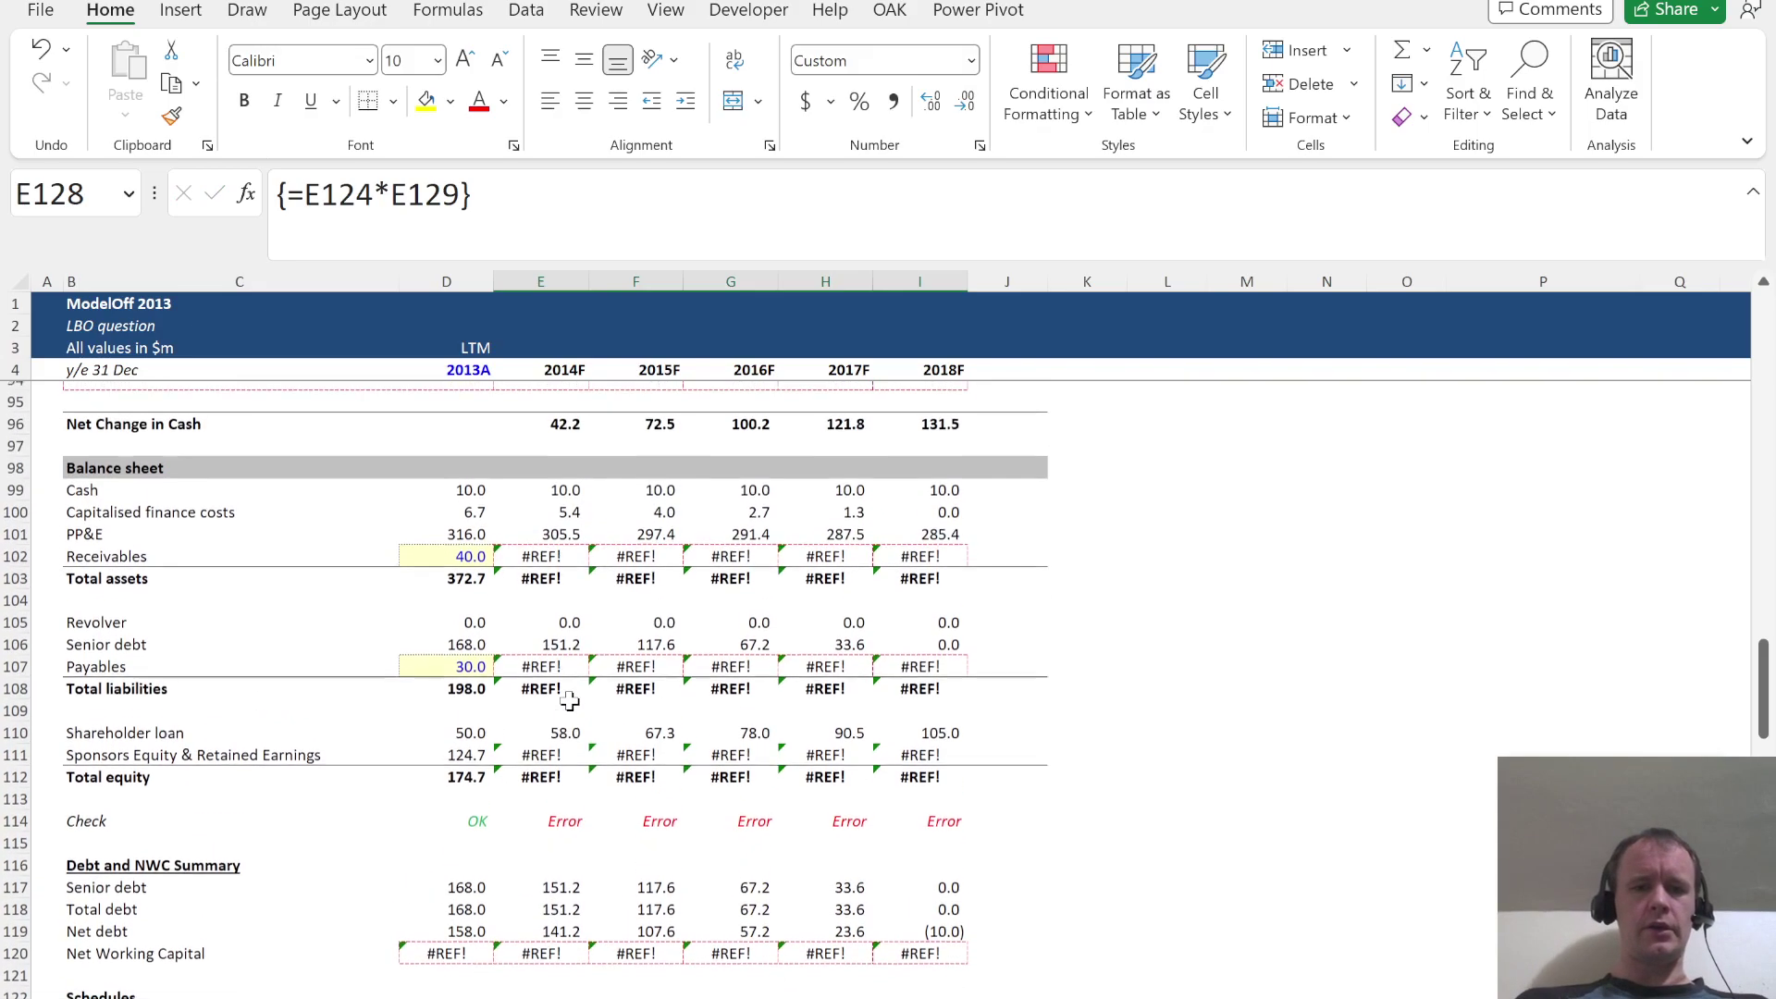
scroll(569, 700, up, 11)
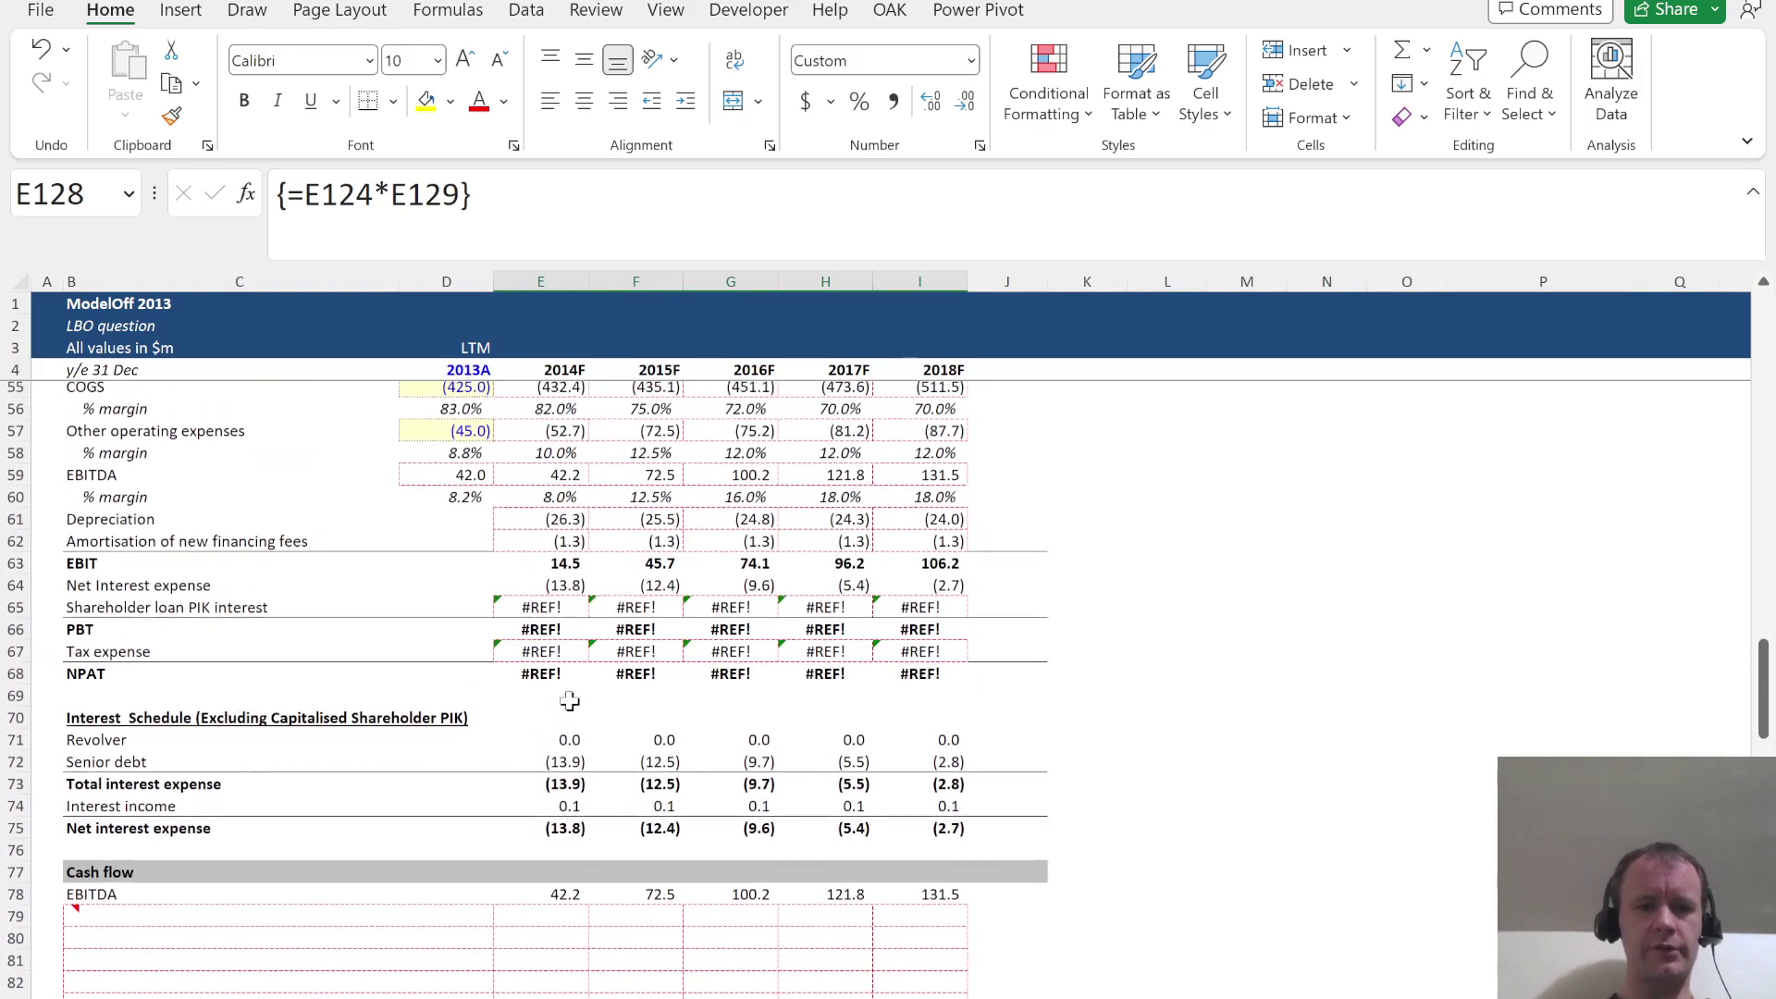
click(572, 833)
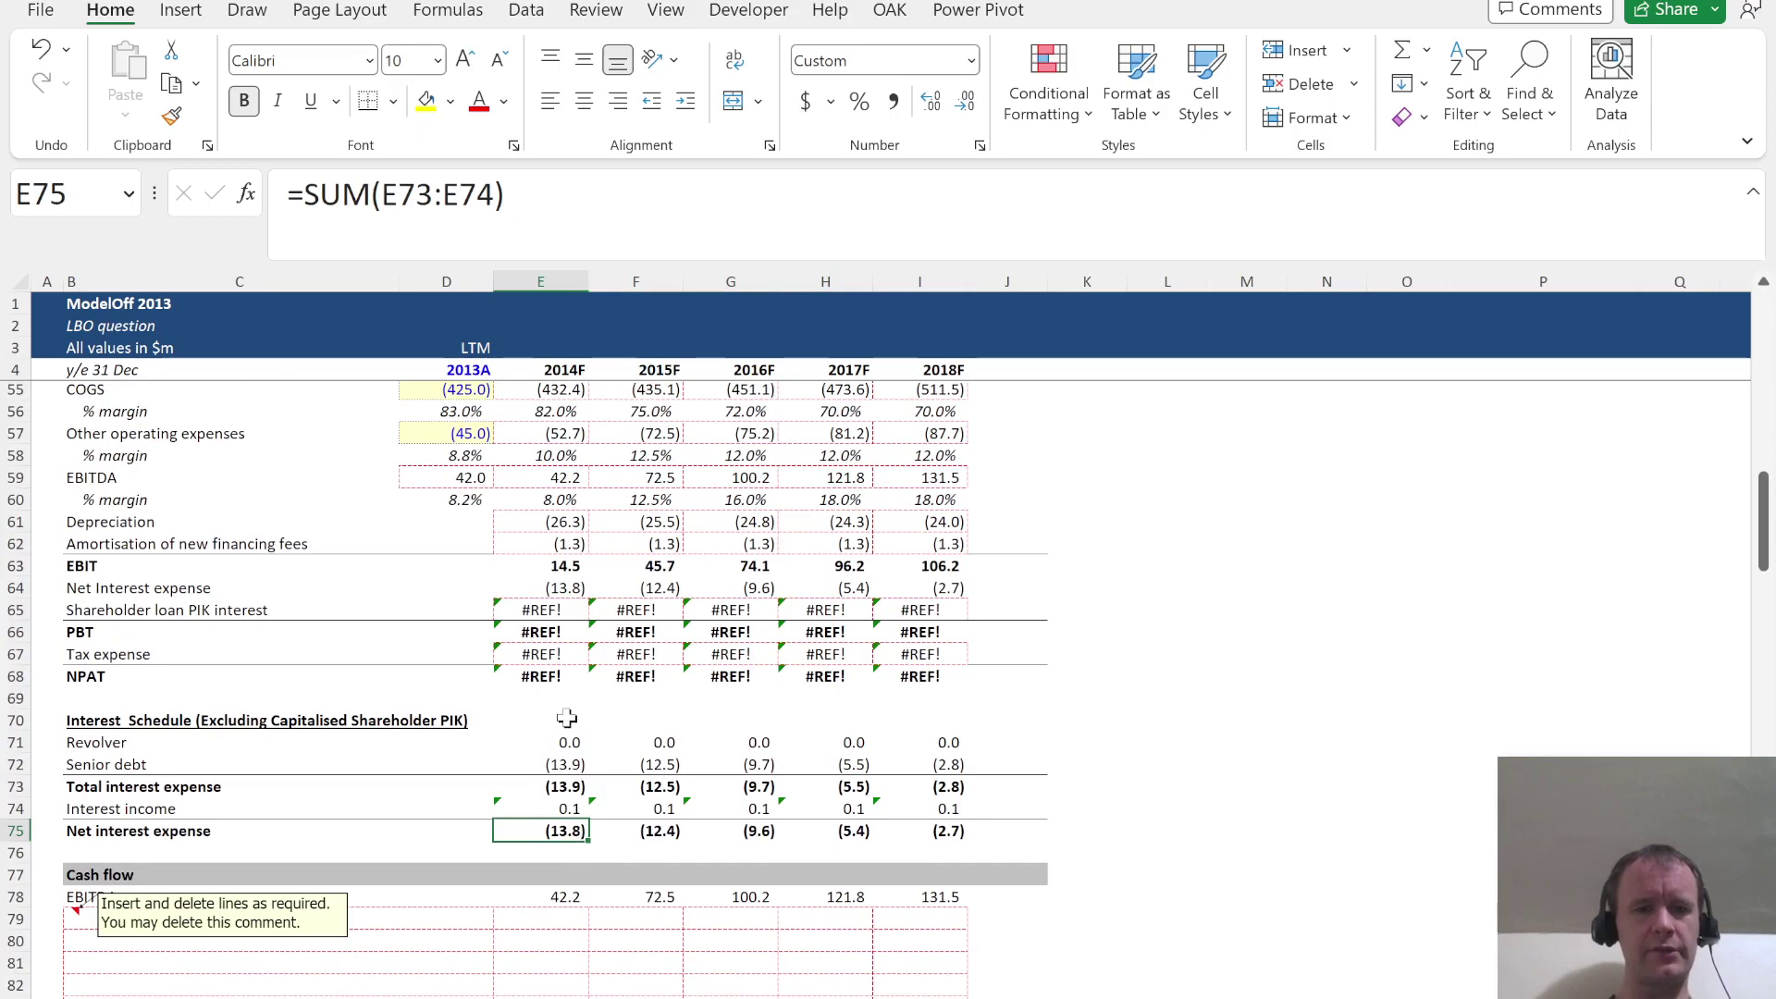
click(544, 592)
click(544, 618)
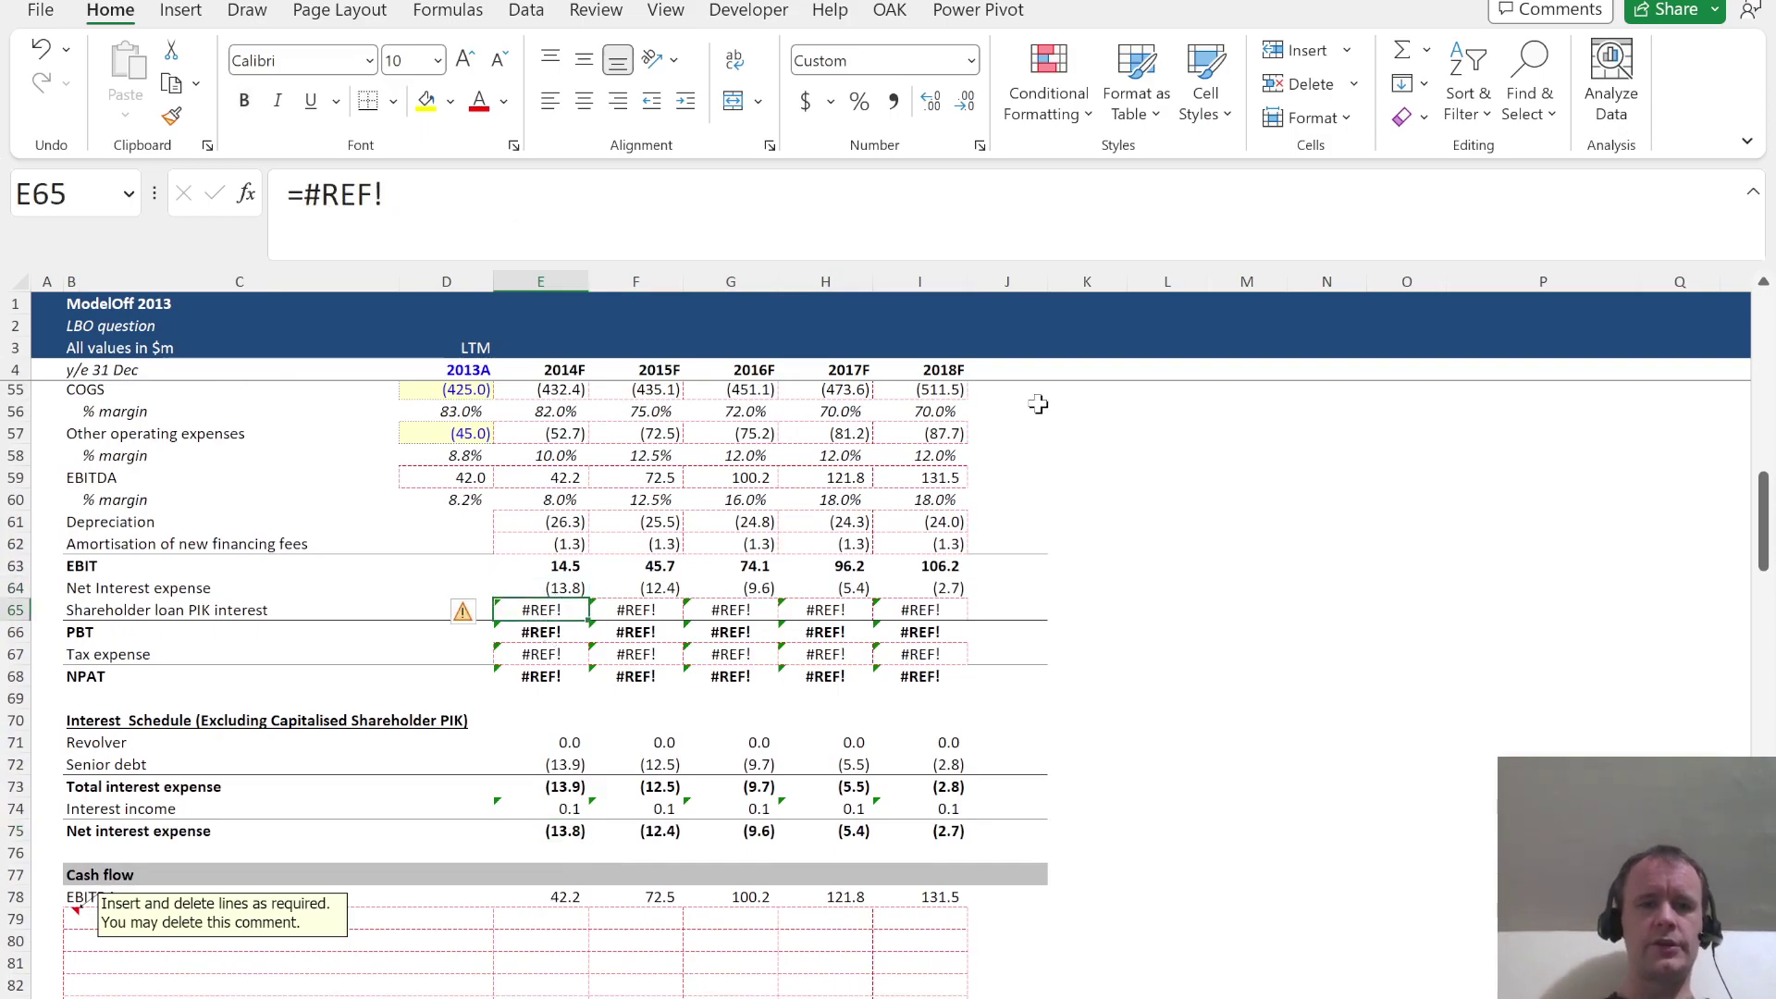
text(=)
key(Page_Down)
key(Page_Down)
key(Page_Down)
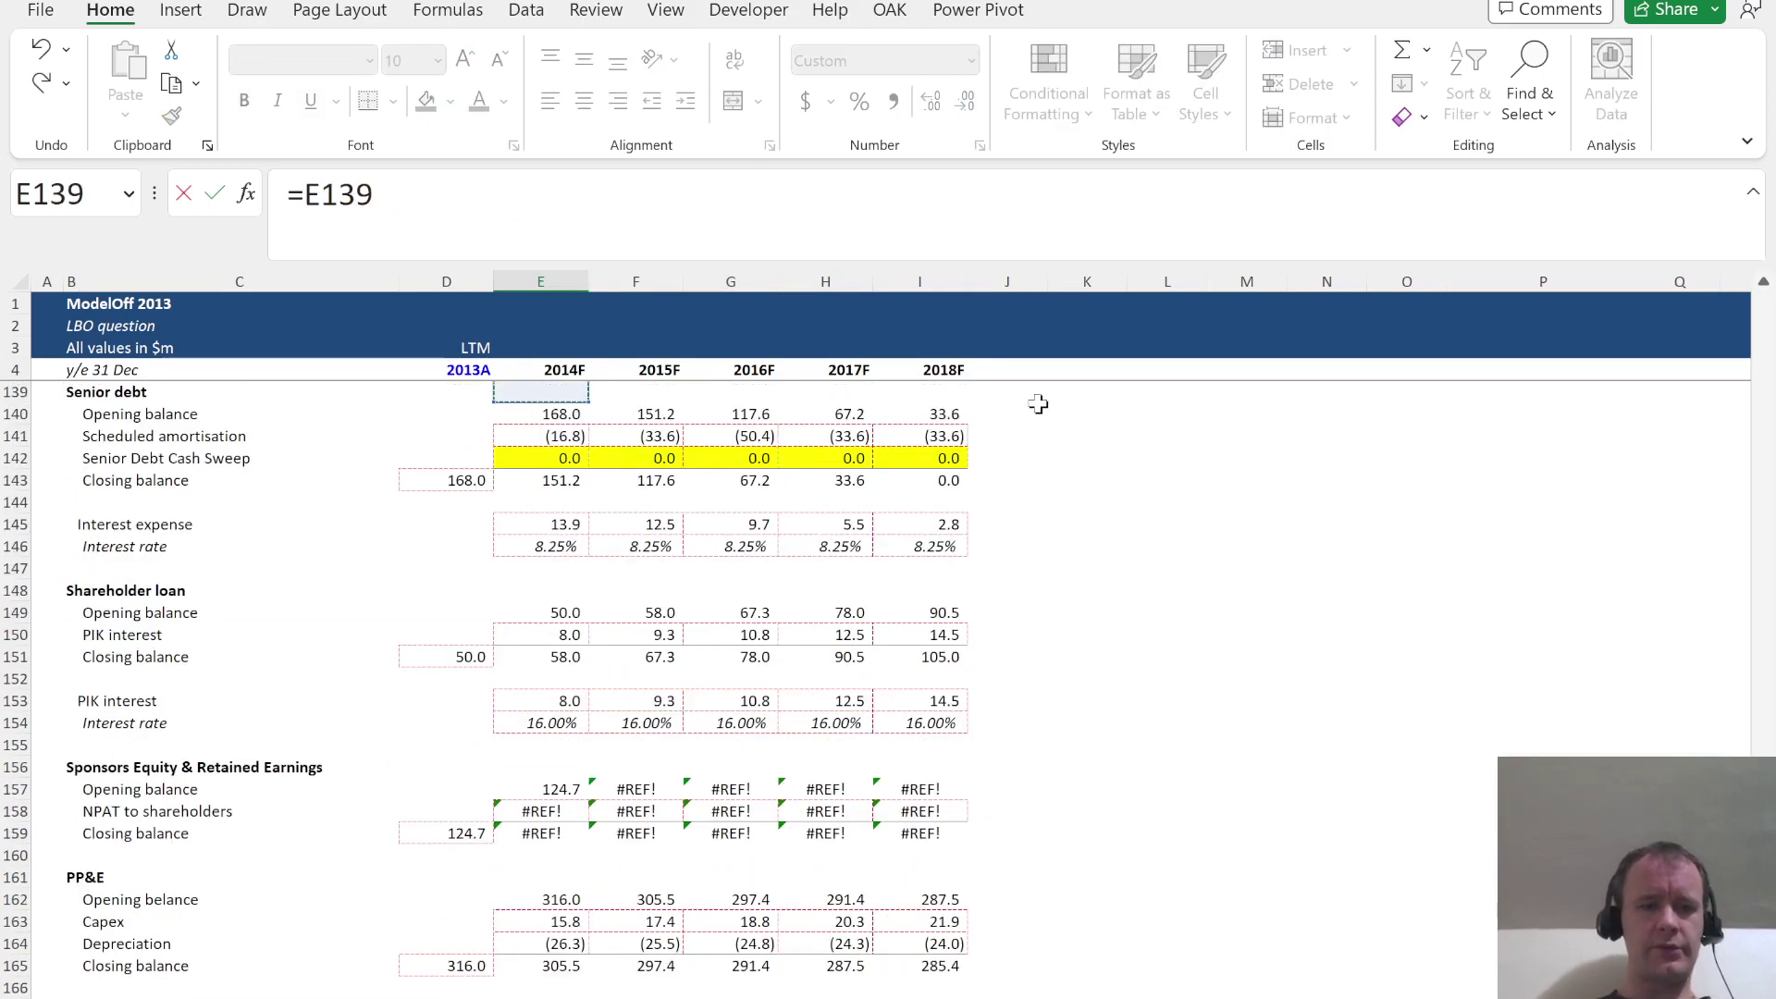
scroll(613, 789, down, 1)
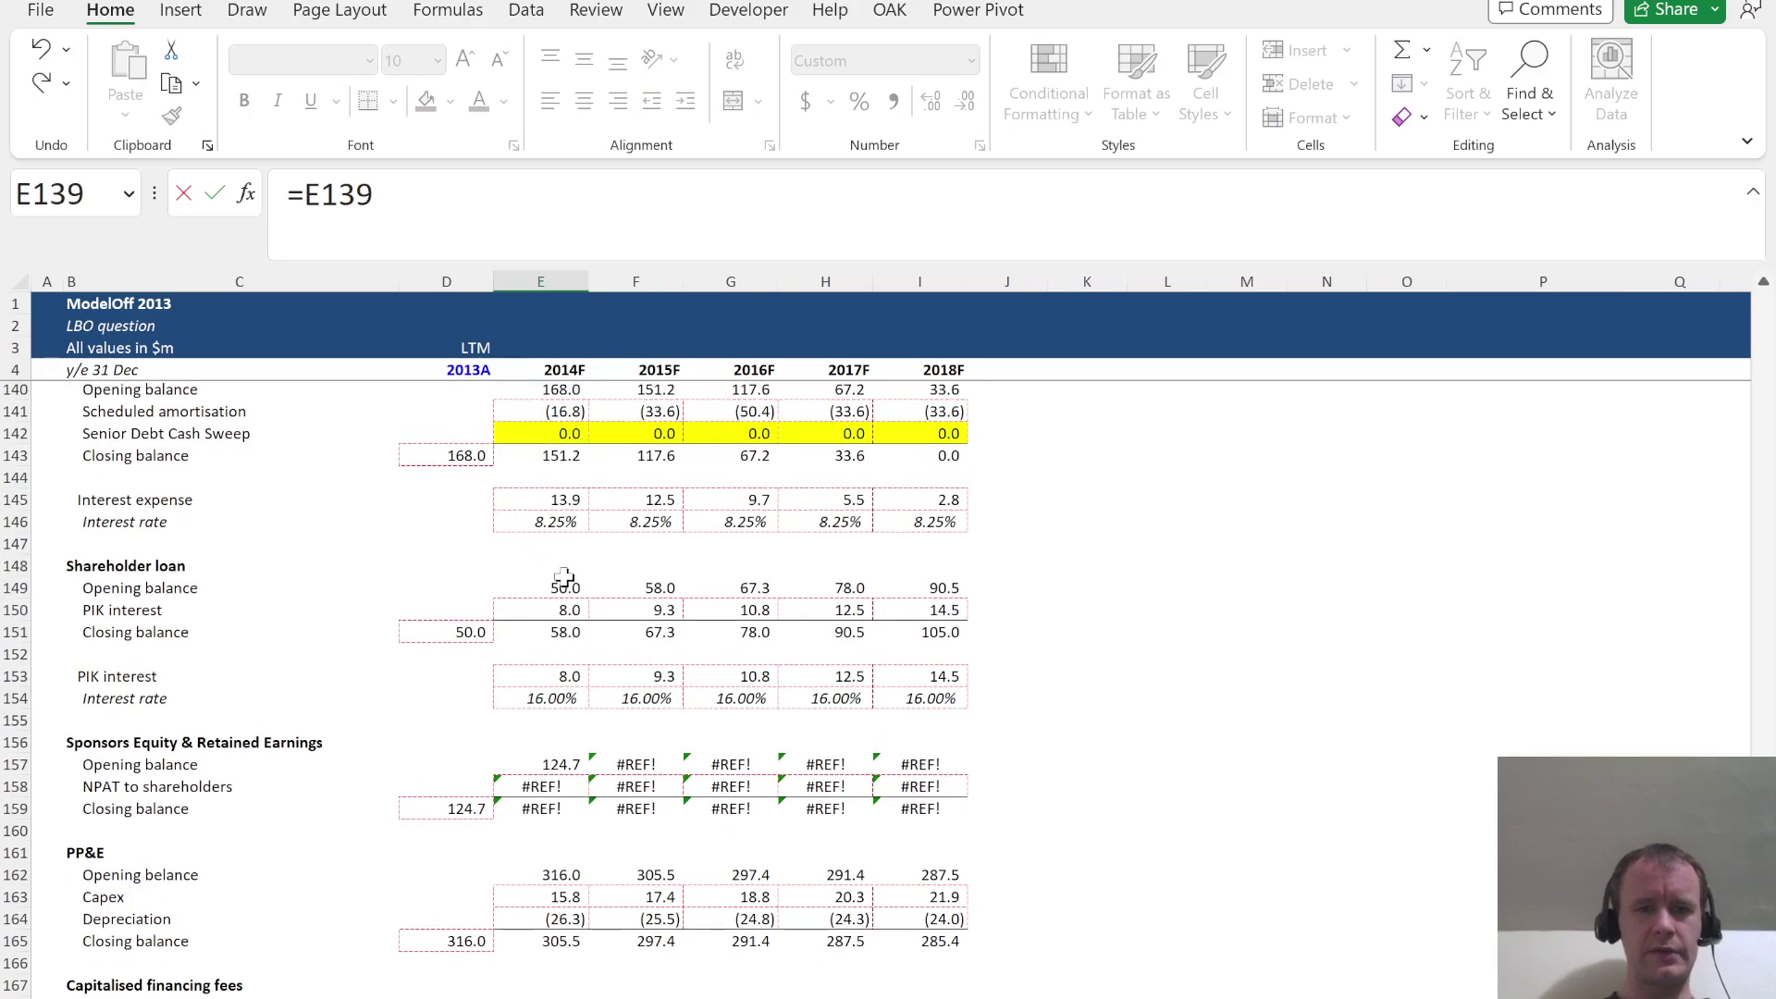
click(539, 674)
click(302, 195)
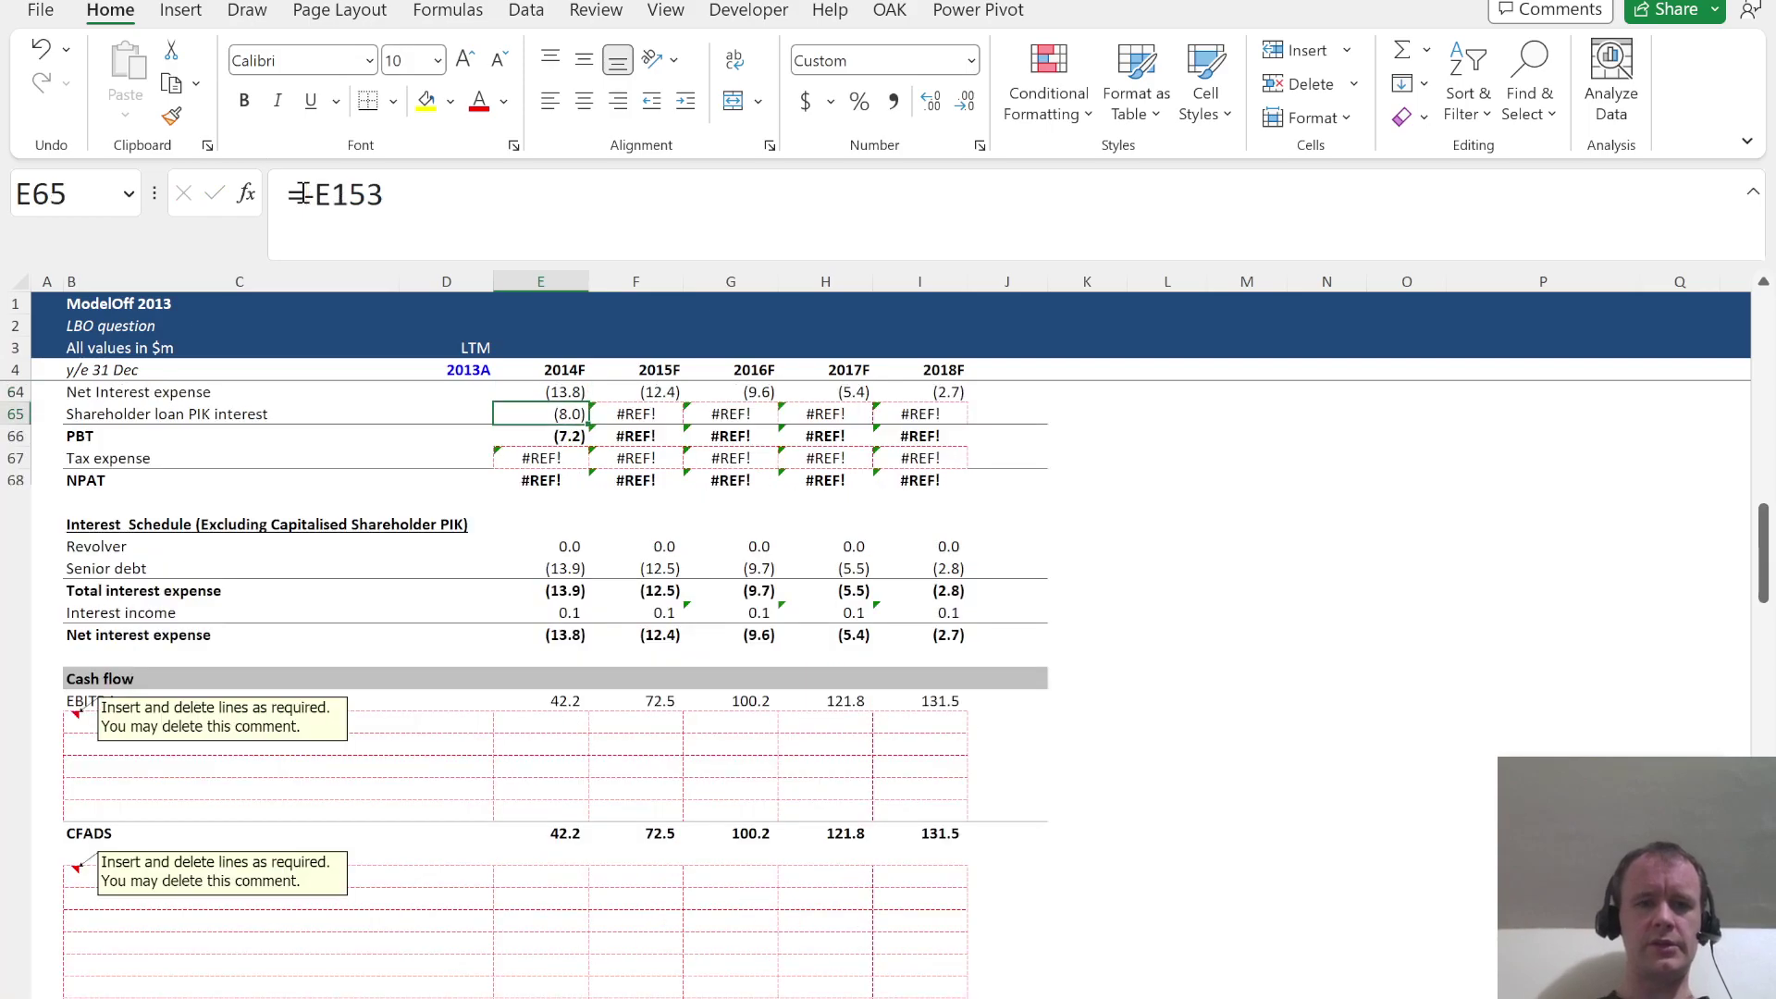
text(-)
key(ctrl+Return)
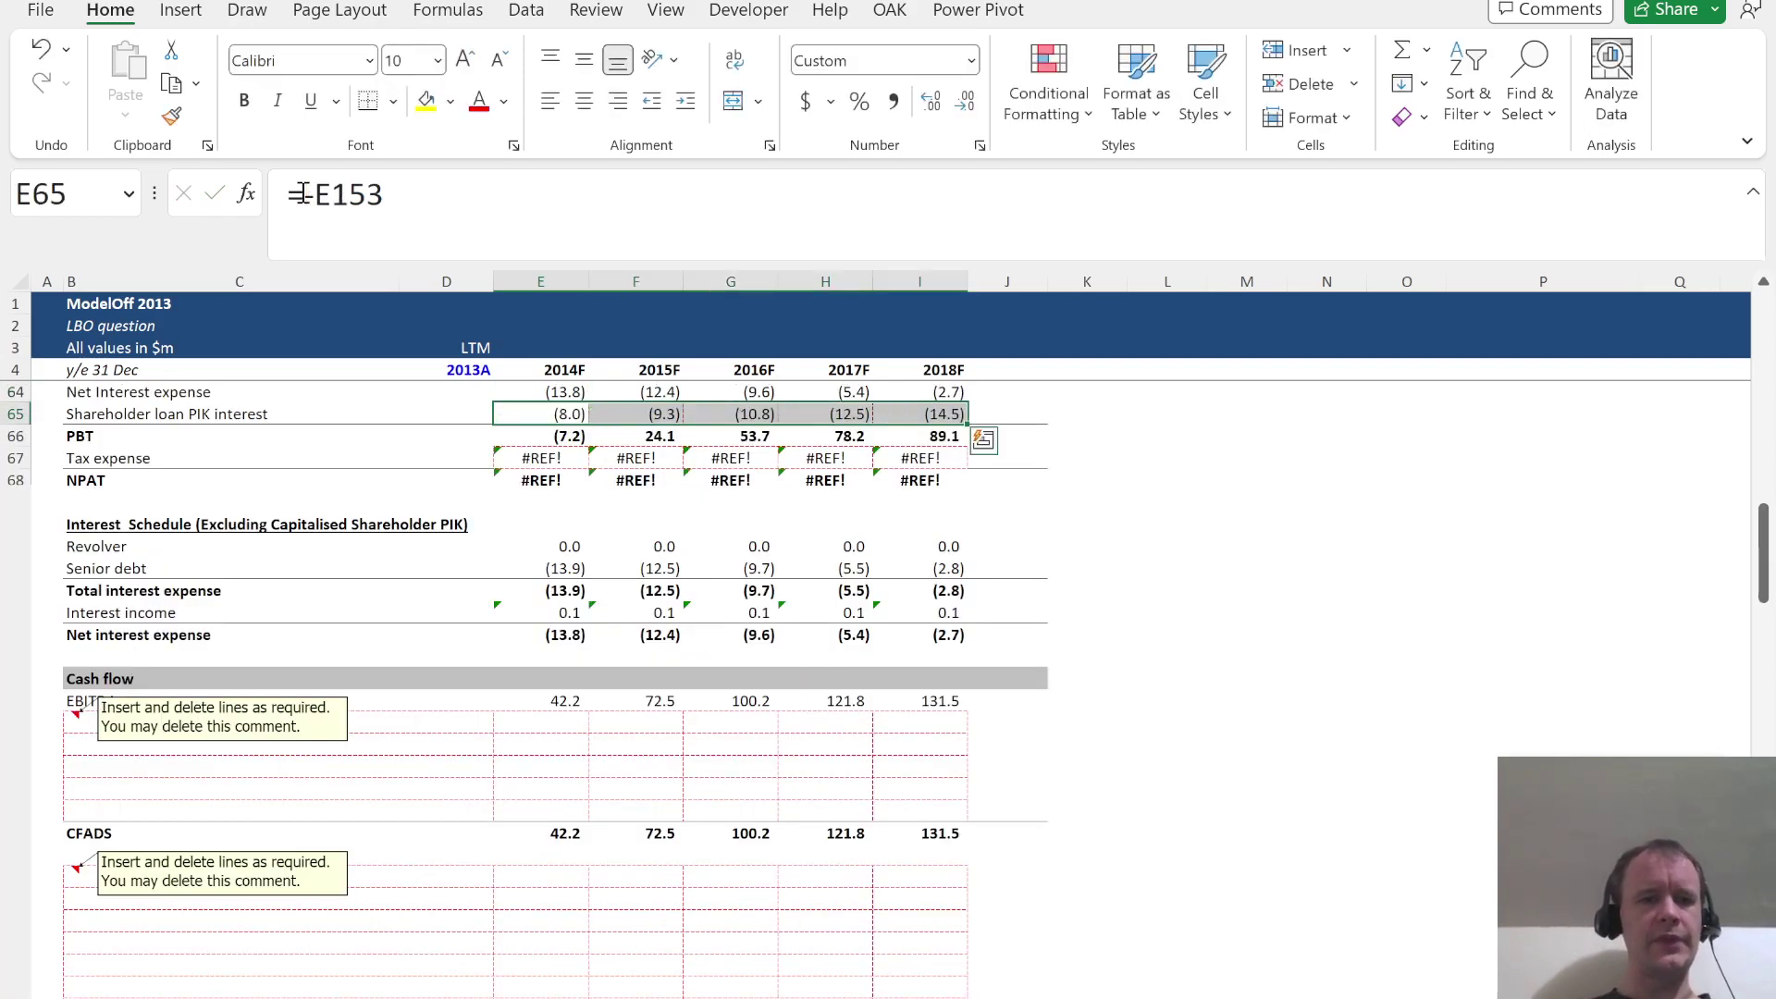
Calculate the 2014F Tax expense in E67, charging the tax rate only on positive PBT, with =IF(E66>0,-$D$9*E66,0)
key(Down)
key(Down)
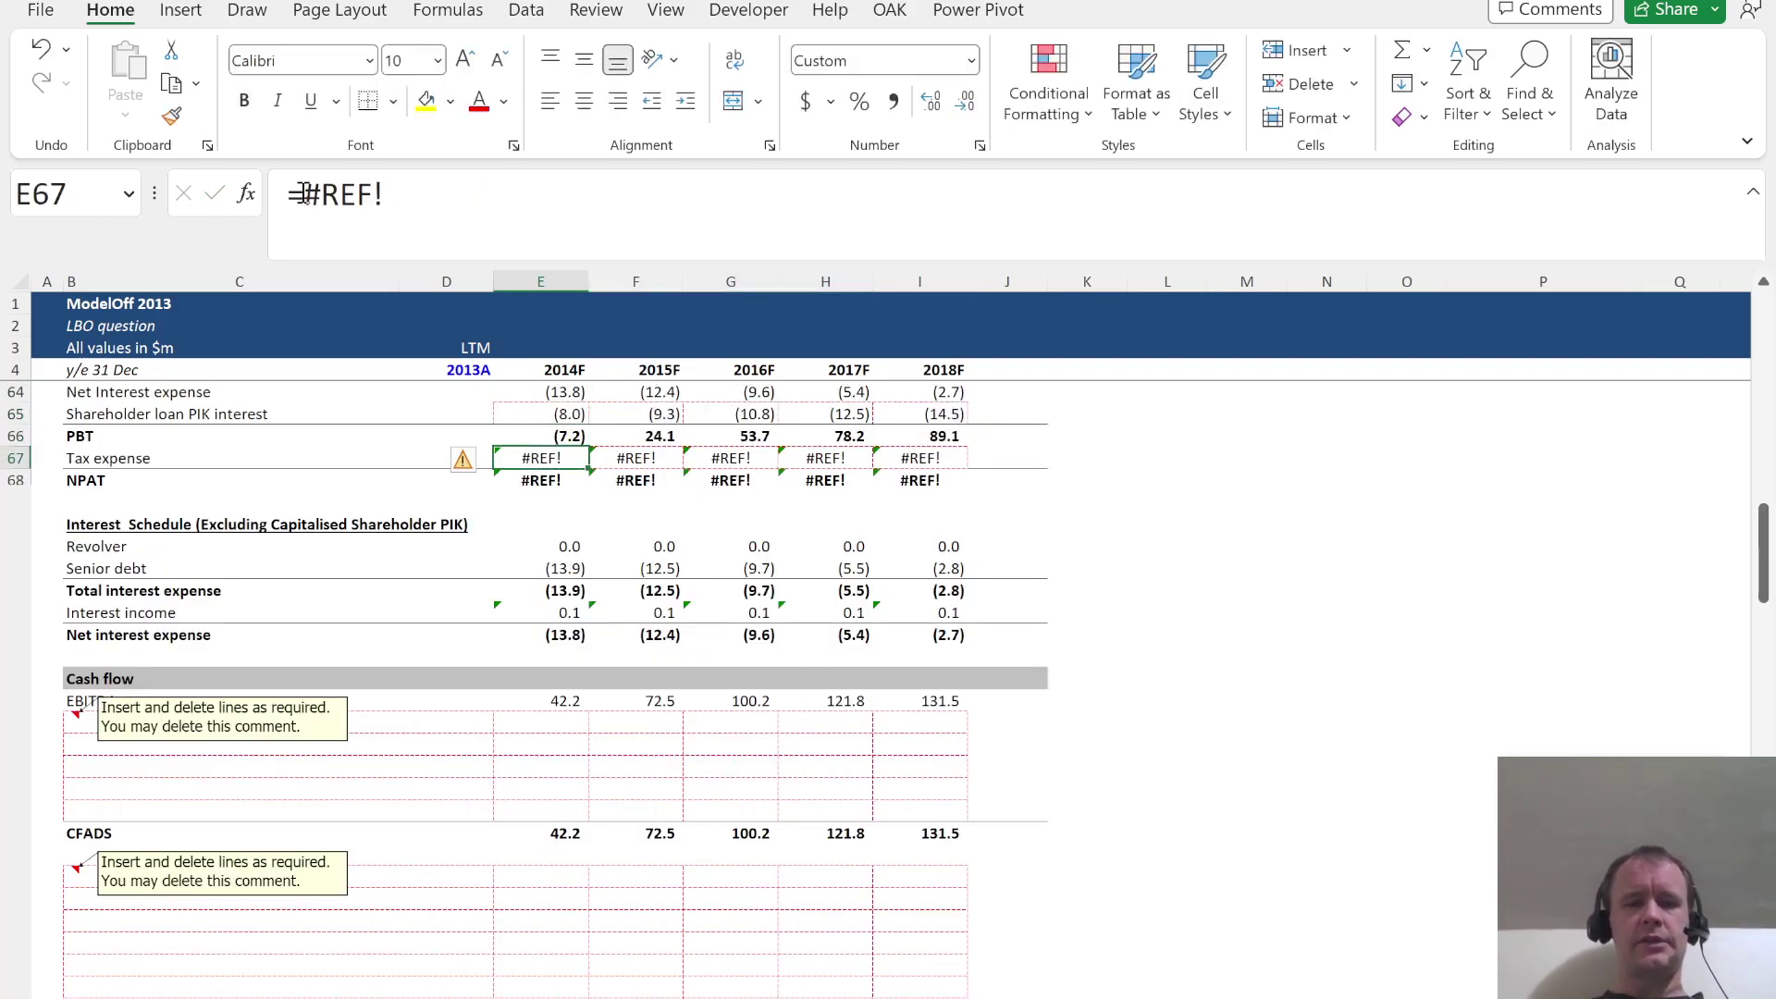
scroll(265, 743, up, 20)
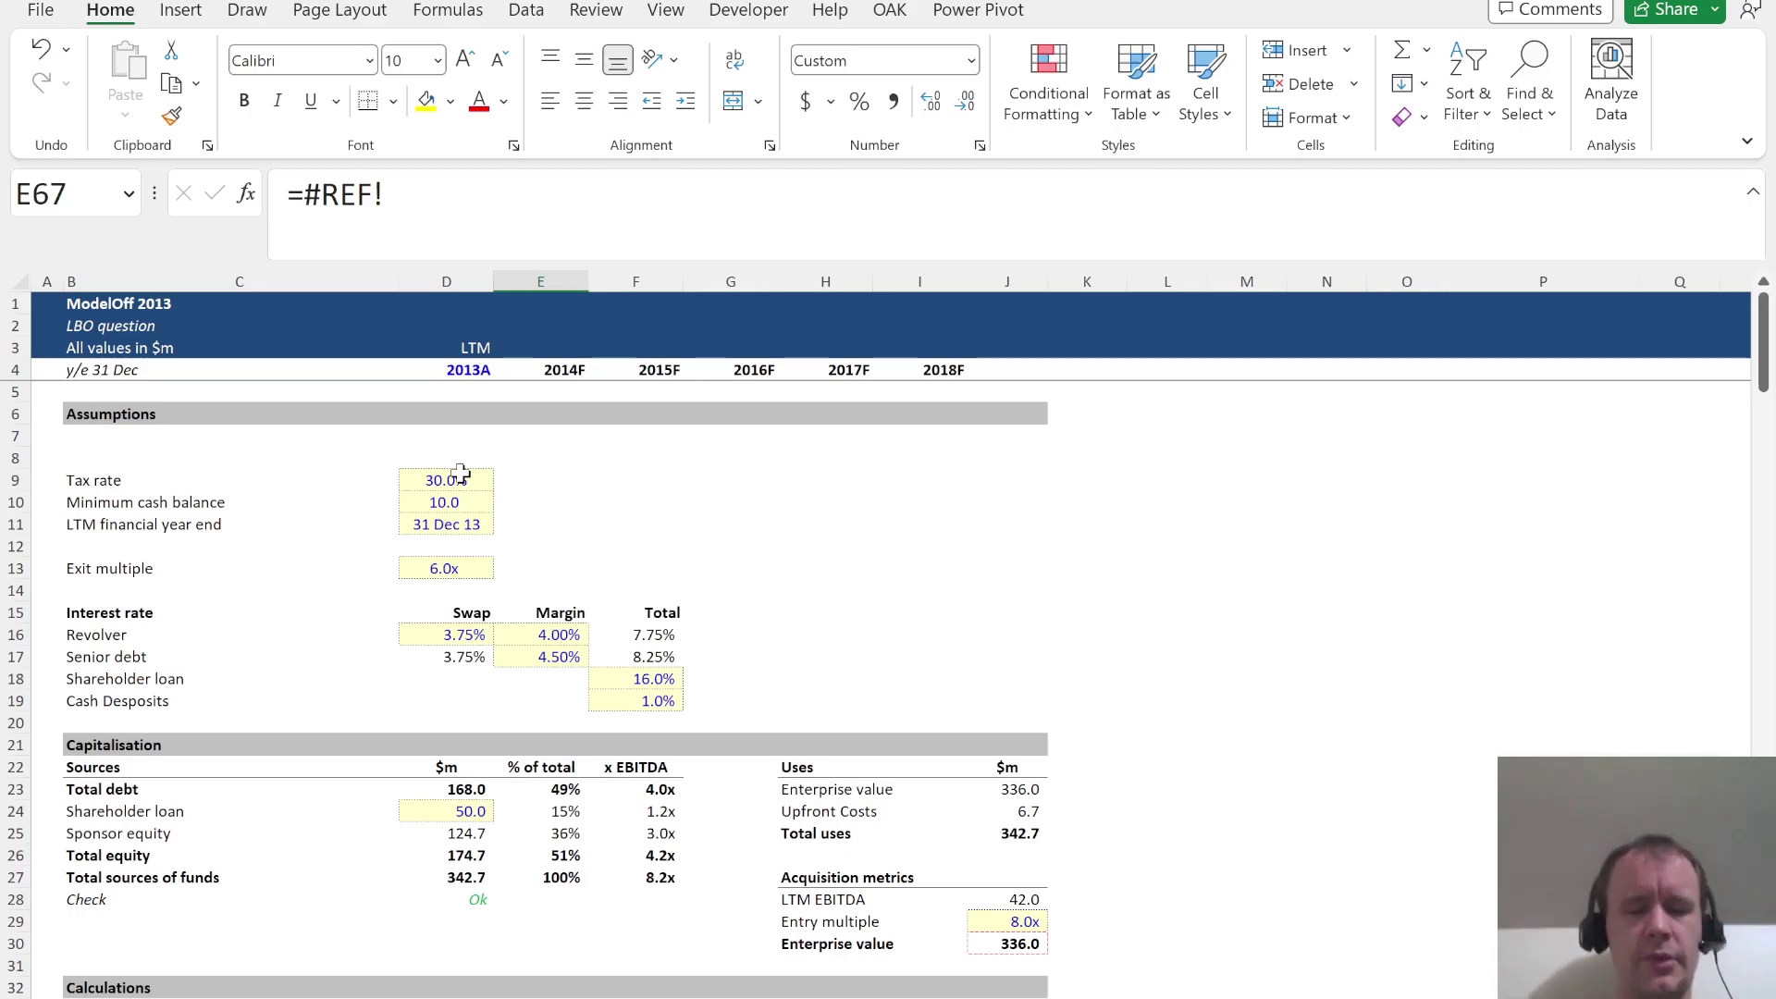
key(Left)
key(Right)
text(=if()
key(Up)
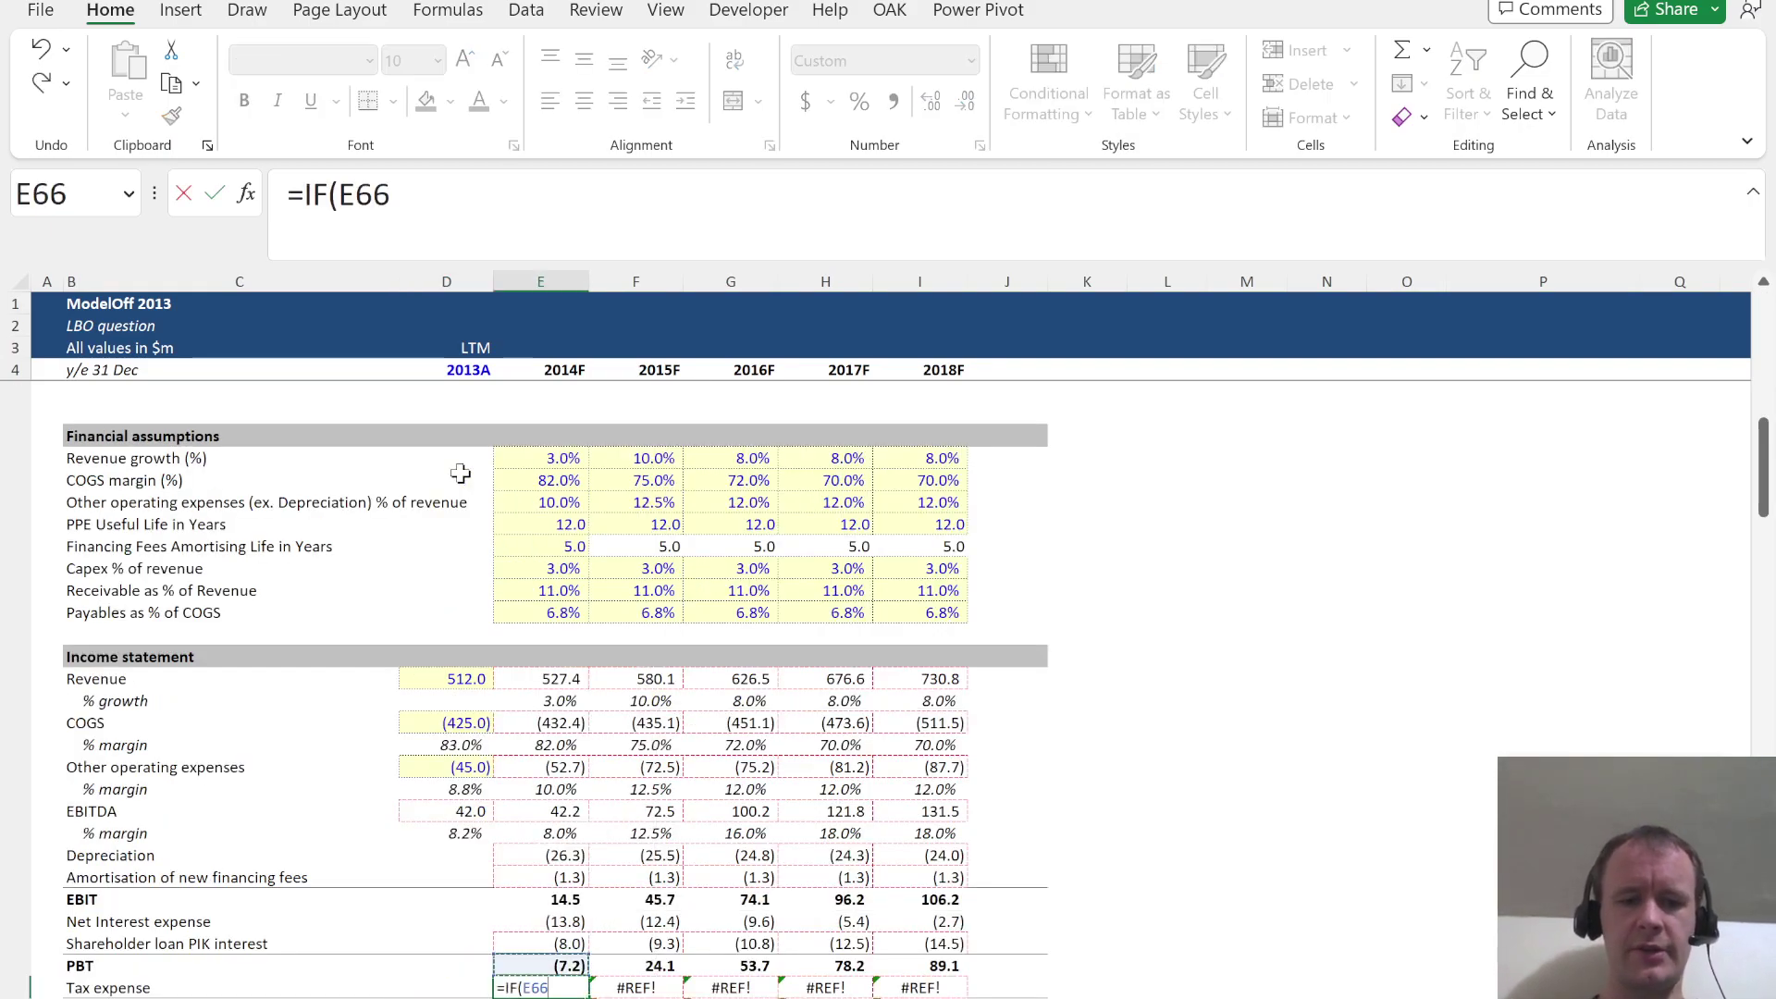
text(>0)
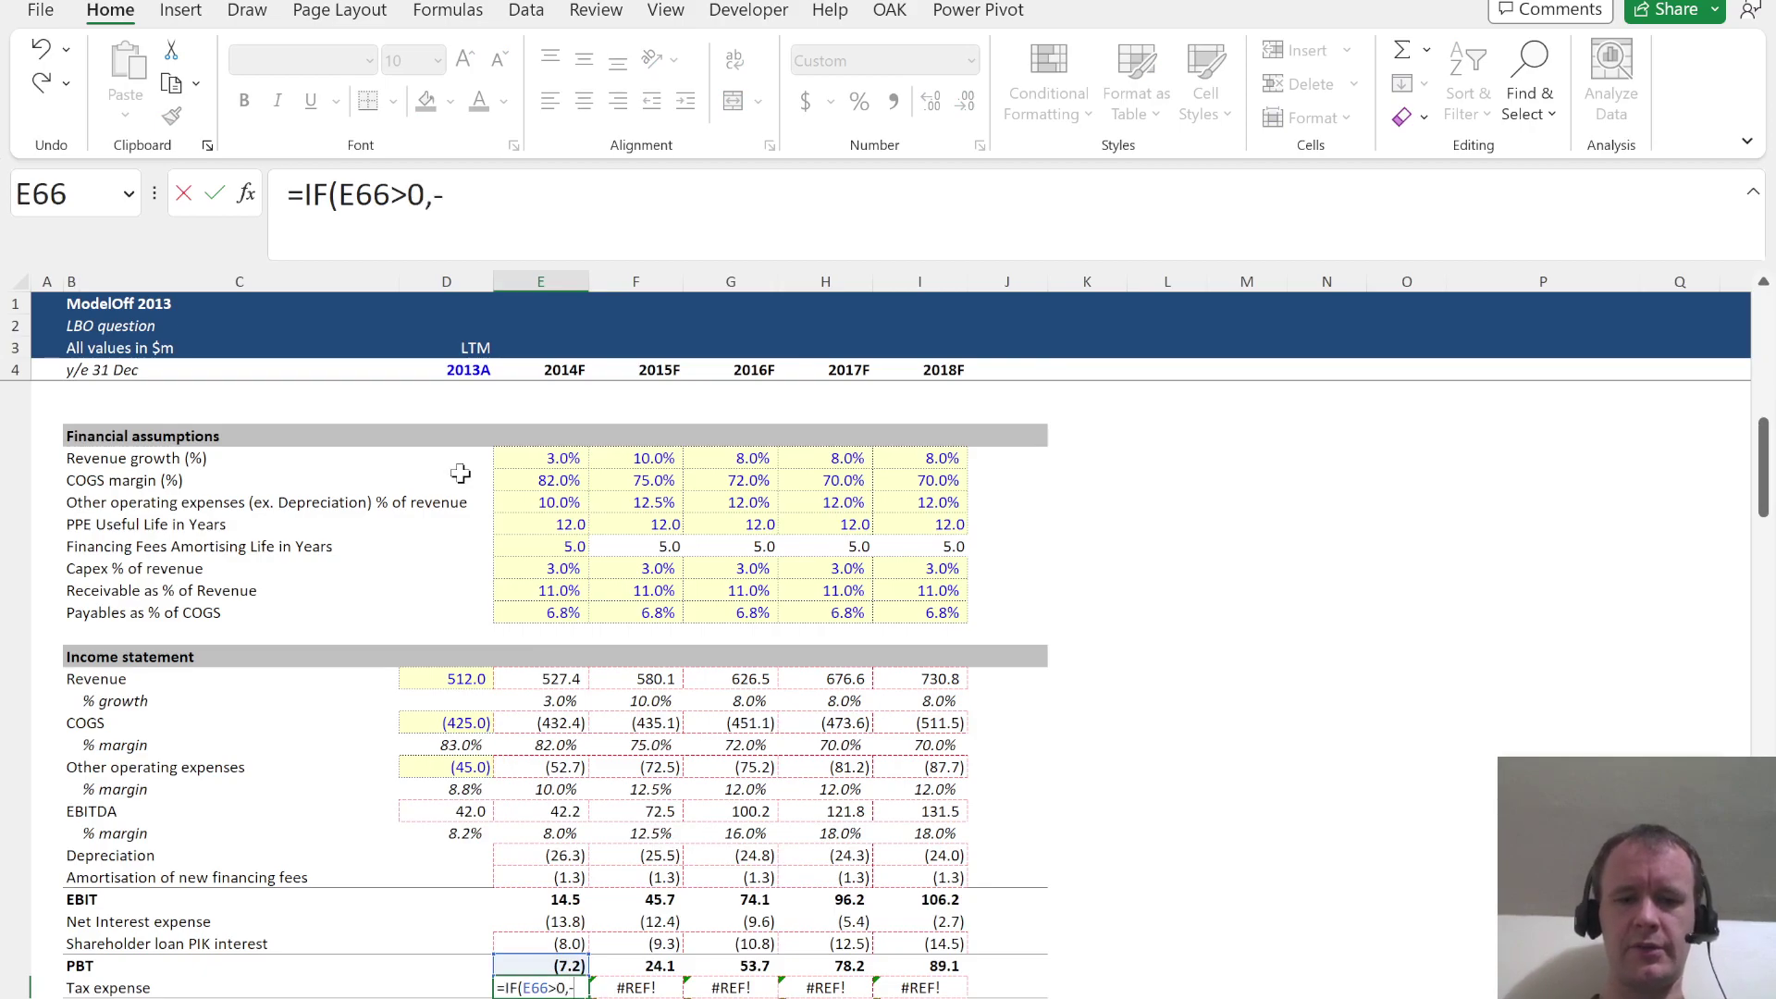
text(,-)
key(ctrl+Home)
click(461, 476)
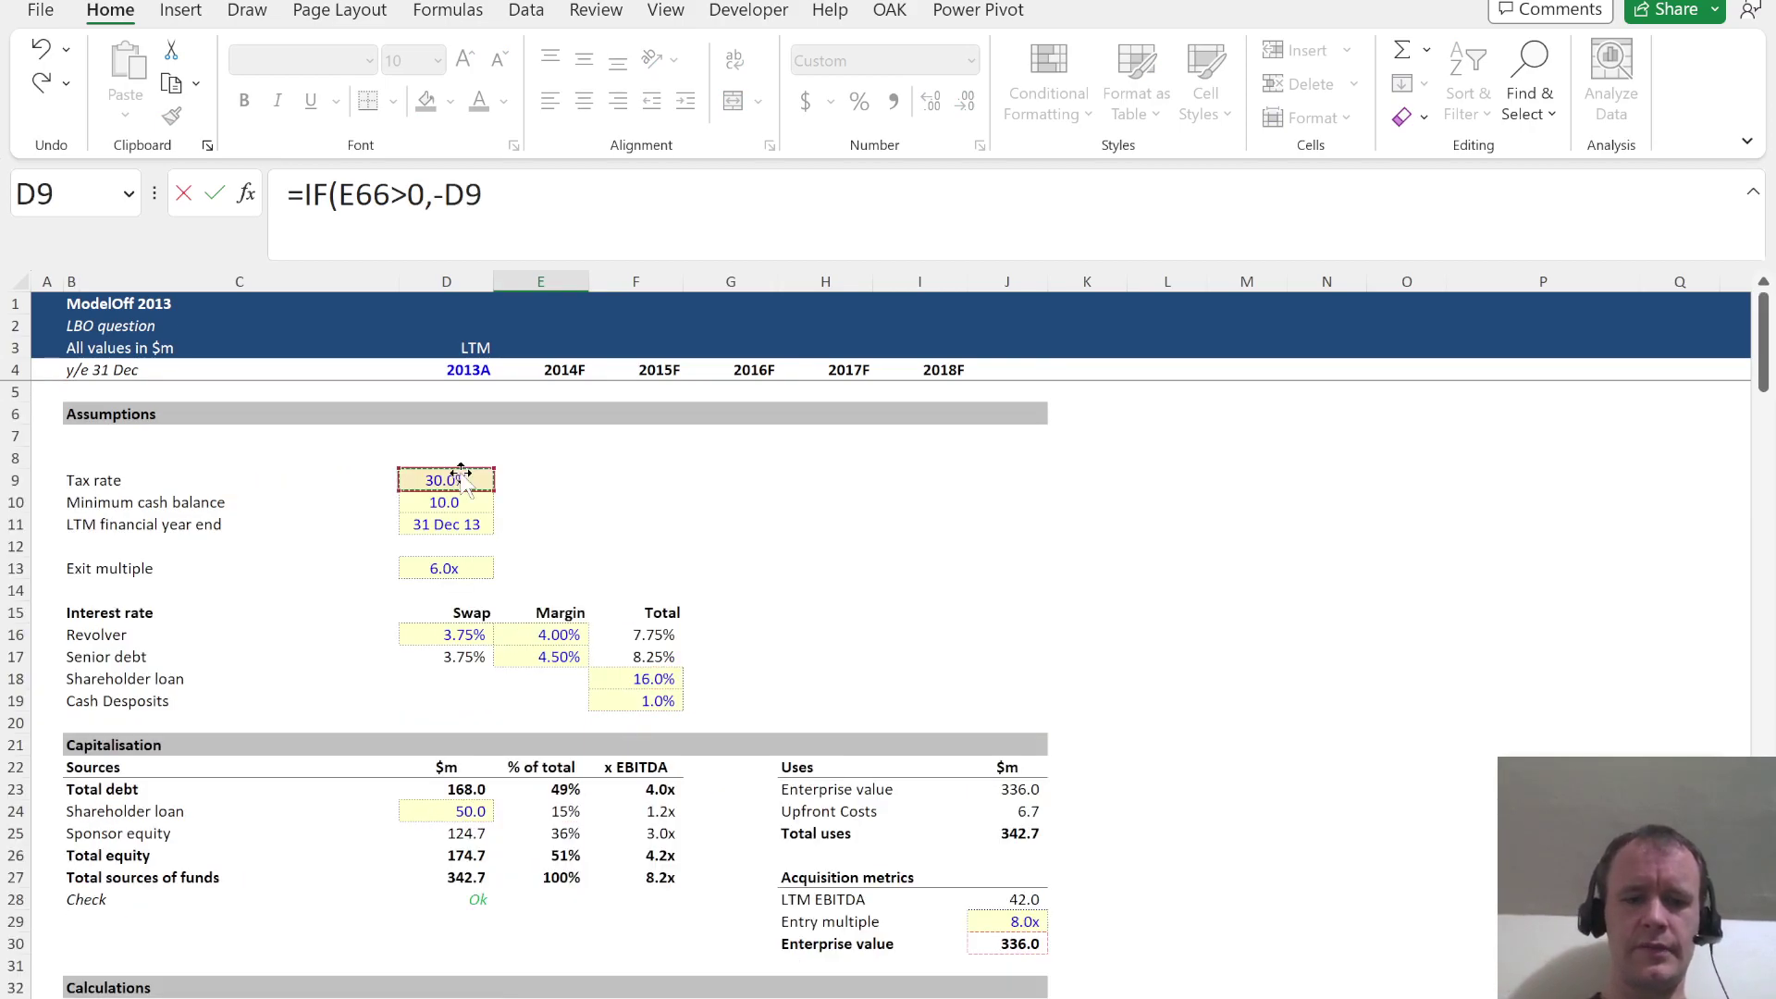
key(F4)
text(*)
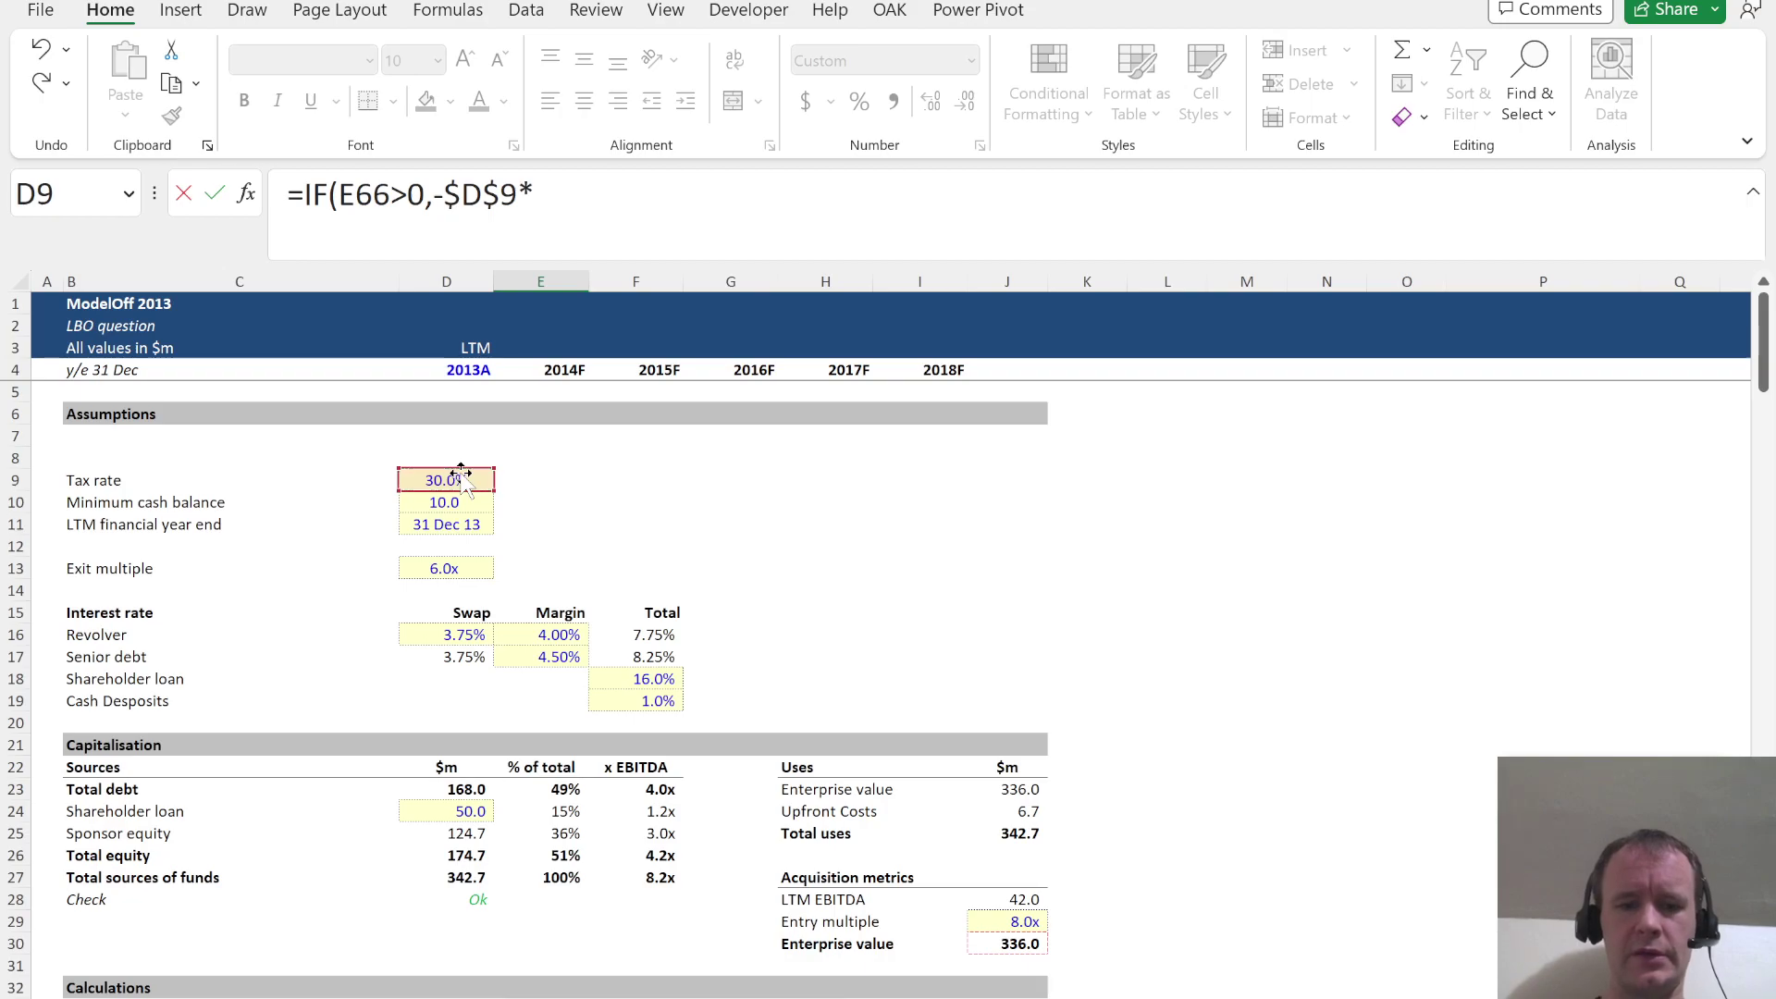
text(e66,)
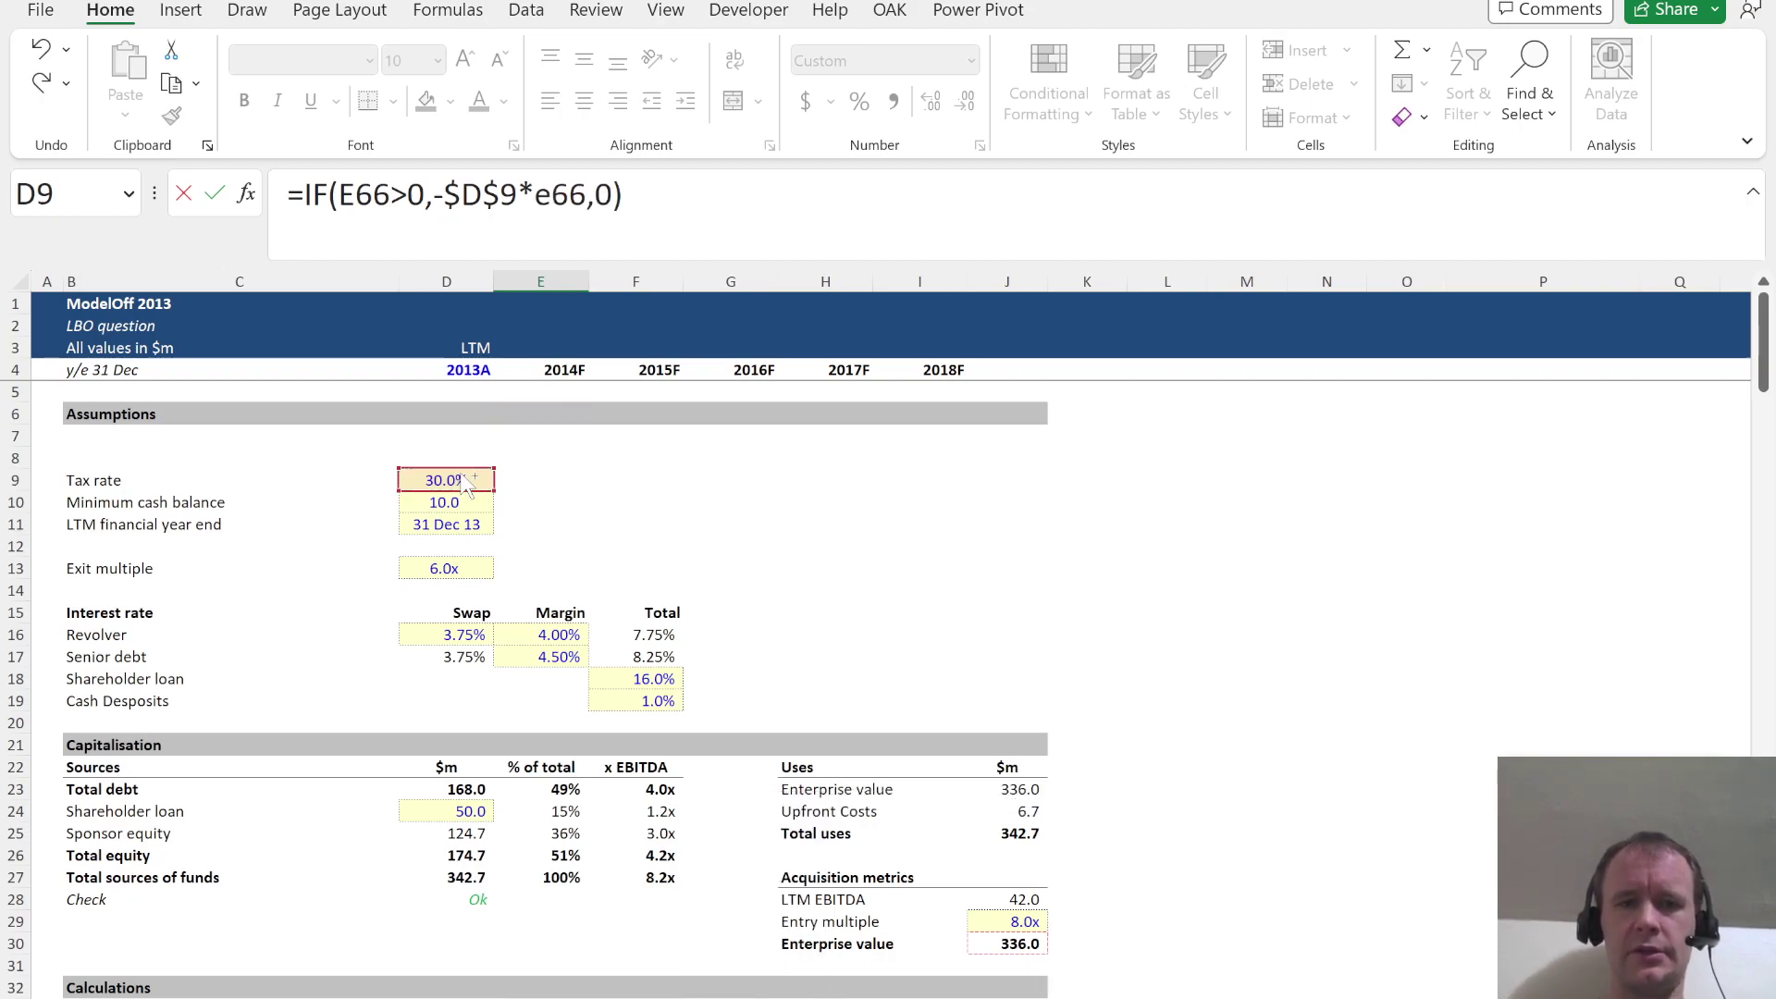
Complete the 2014F tax expense formula as =IF(E66>0,-$D$9*E66,0) and fill it across to 2018F
text(0))
key(ctrl+Return)
key(shift+Right)
key(shift+Right)
key(shift+Right)
key(shift+Right)
key(F2)
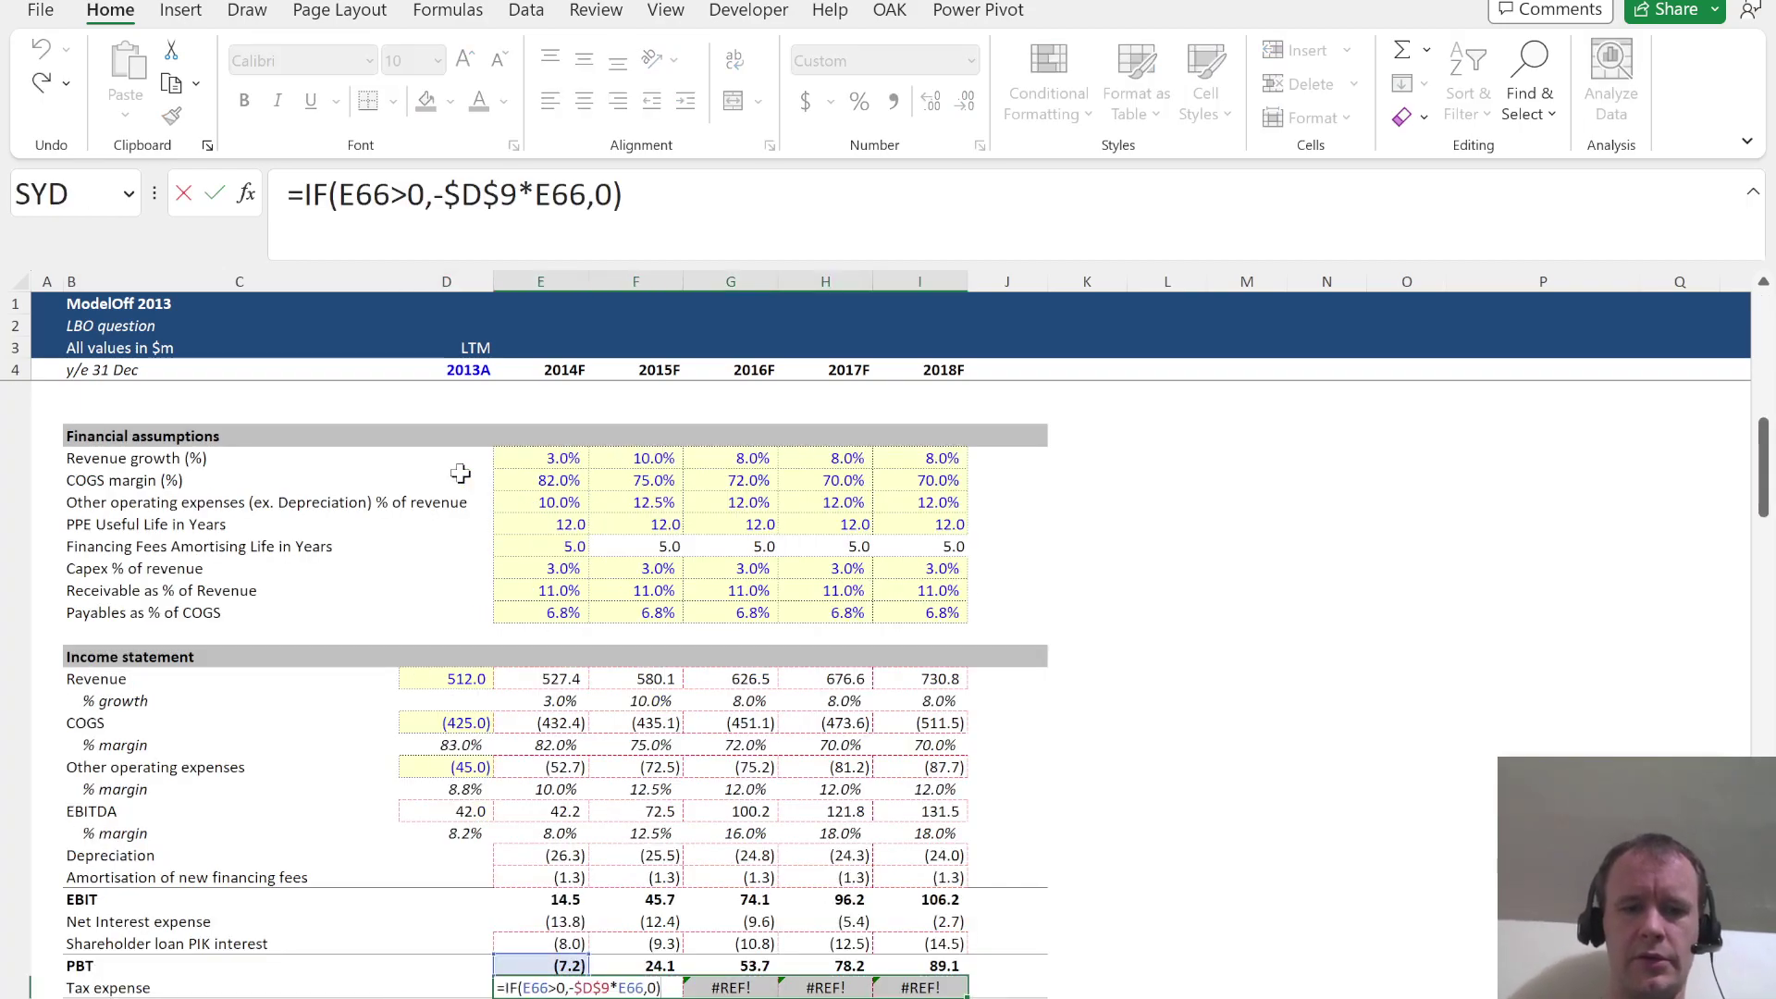
key(shift+Return)
key(Return)
key(F2)
key(ctrl+Return)
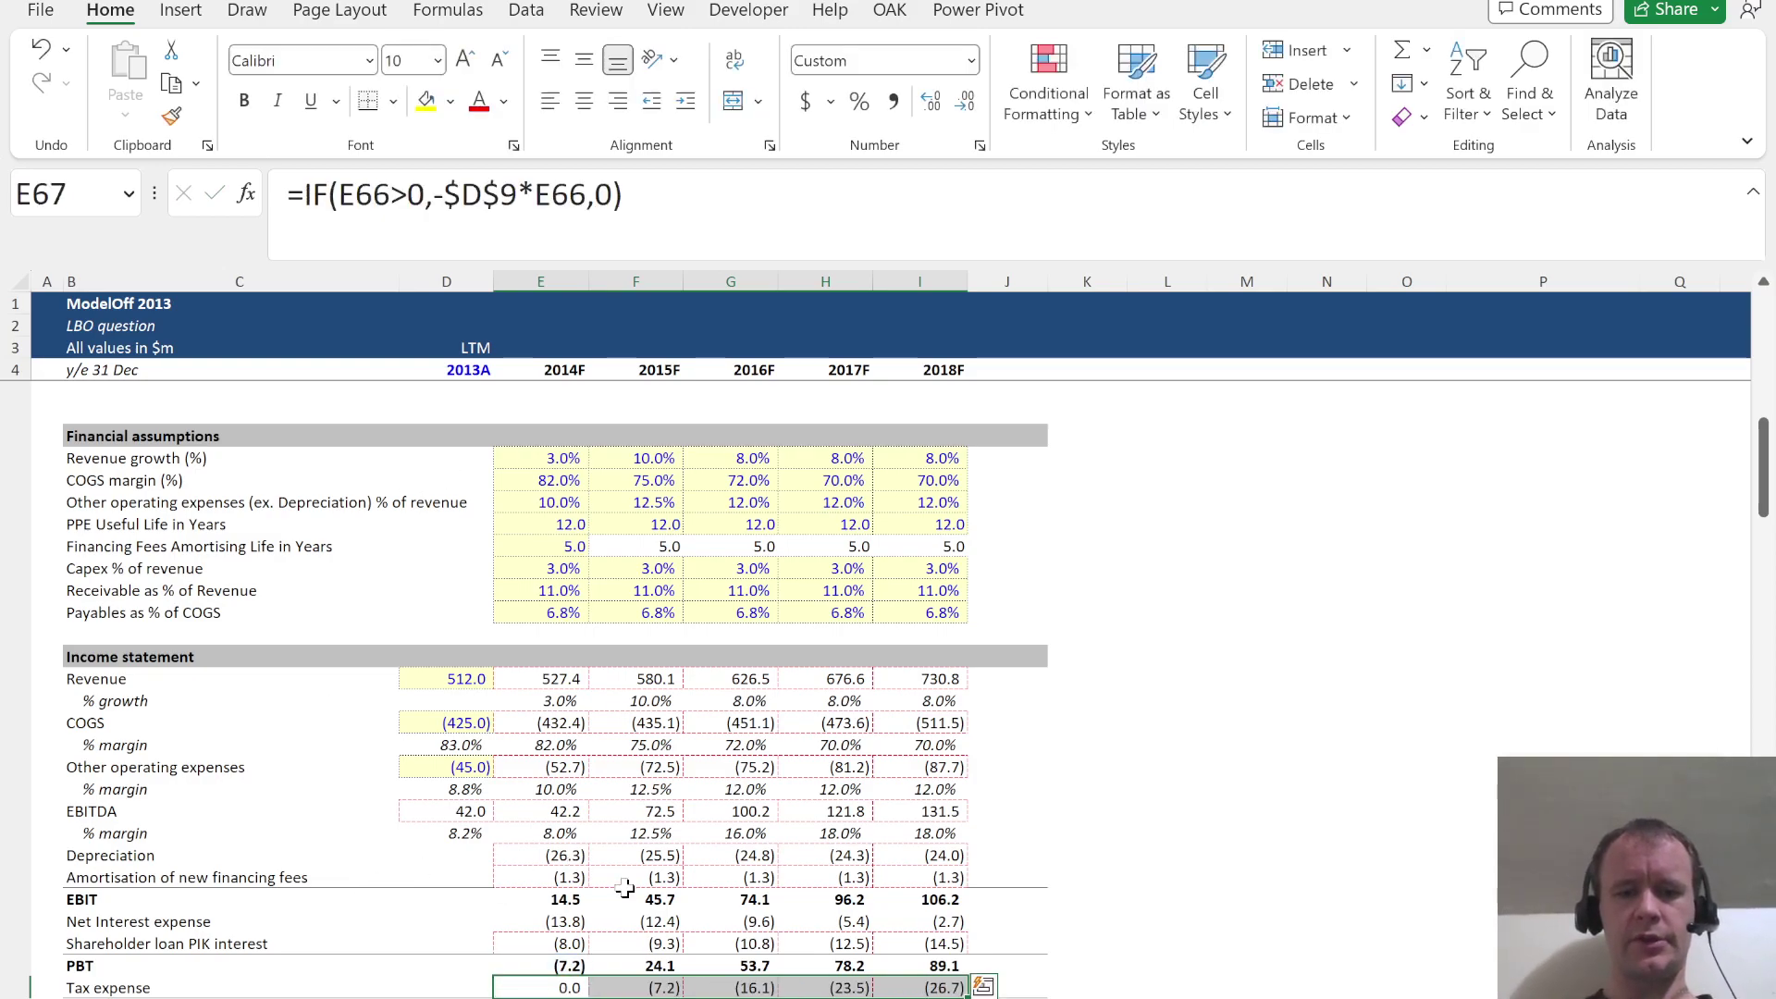
Link the 2014F NPAT to shareholders row of the sponsors equity schedule to the income statement's NPAT with =E68
scroll(626, 888, down, 5)
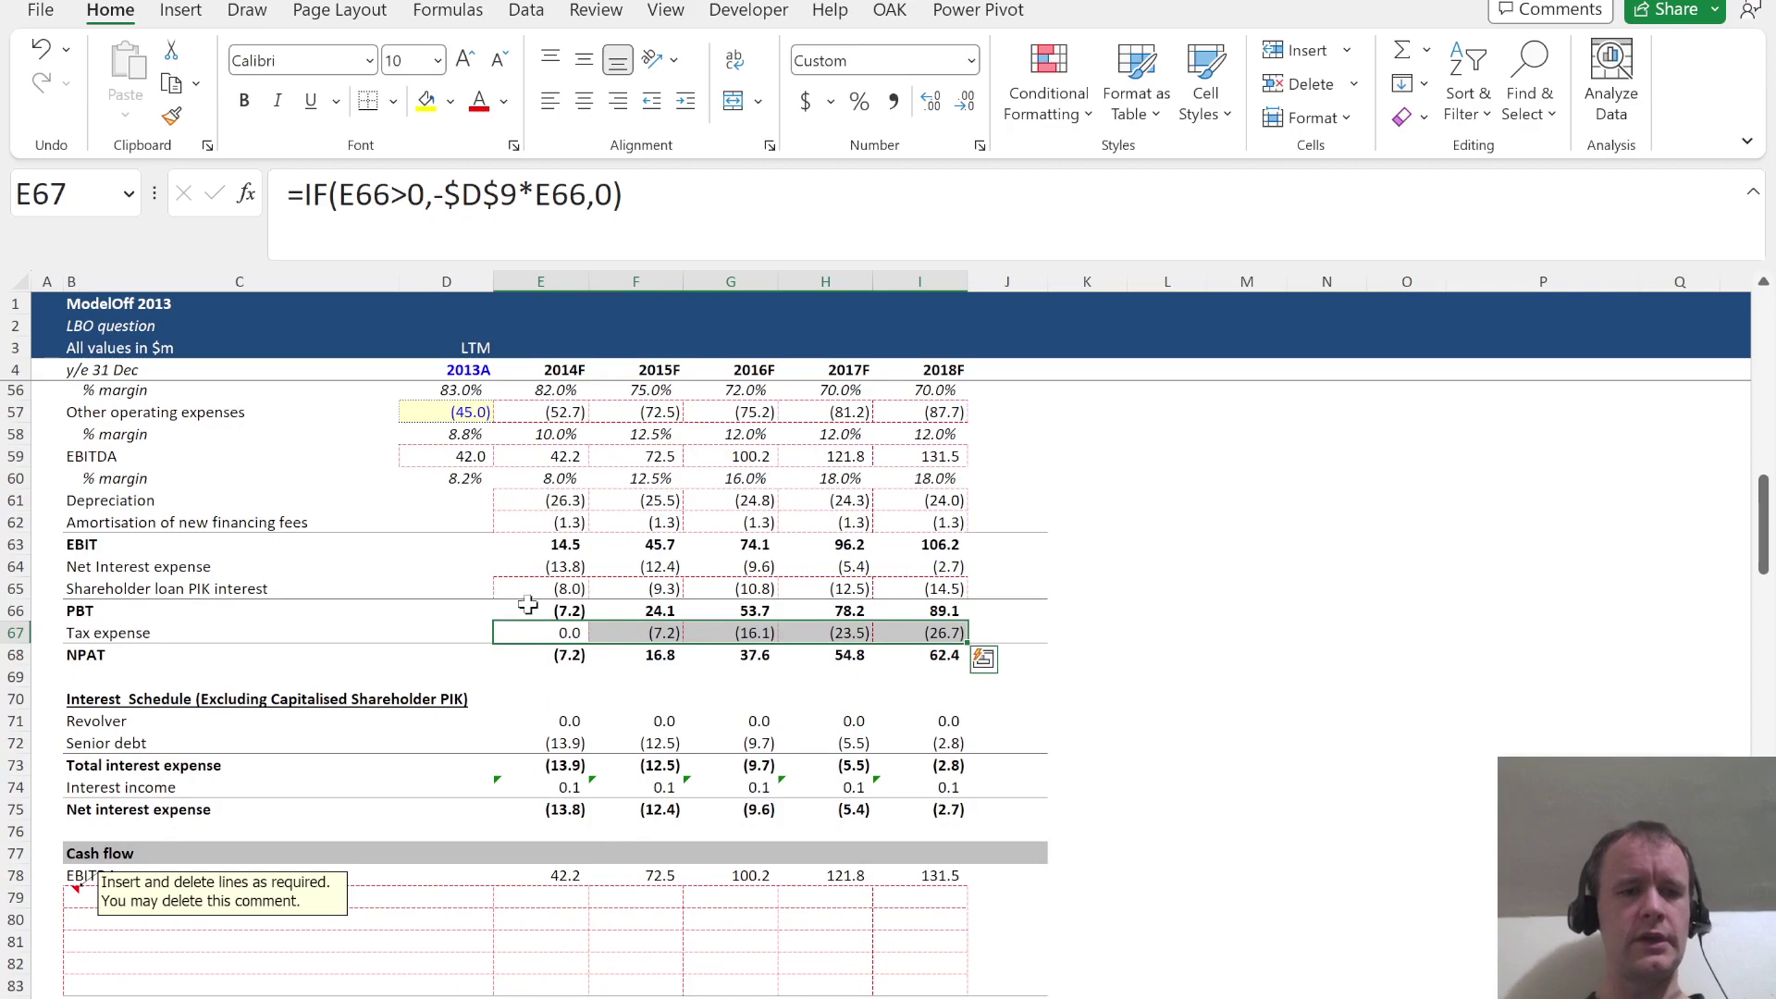
click(557, 653)
scroll(551, 755, down, 20)
scroll(551, 755, down, 2)
scroll(552, 755, up, 8)
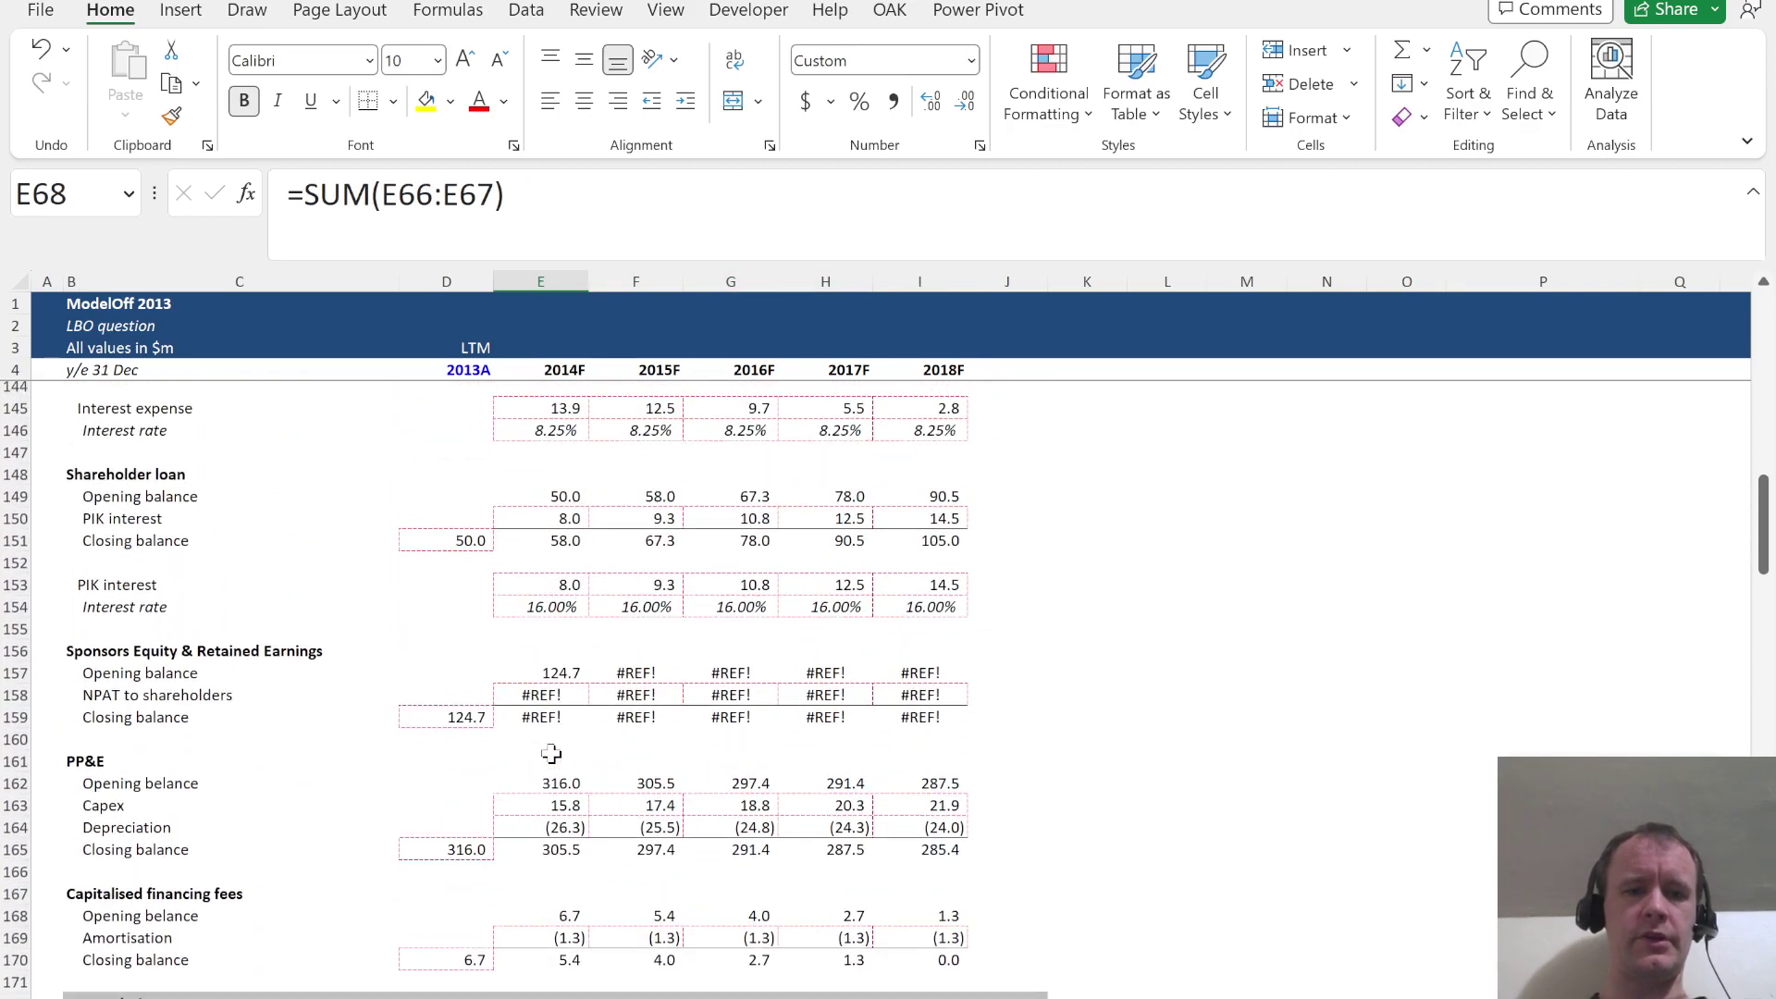
click(549, 696)
text(=)
scroll(686, 681, up, 19)
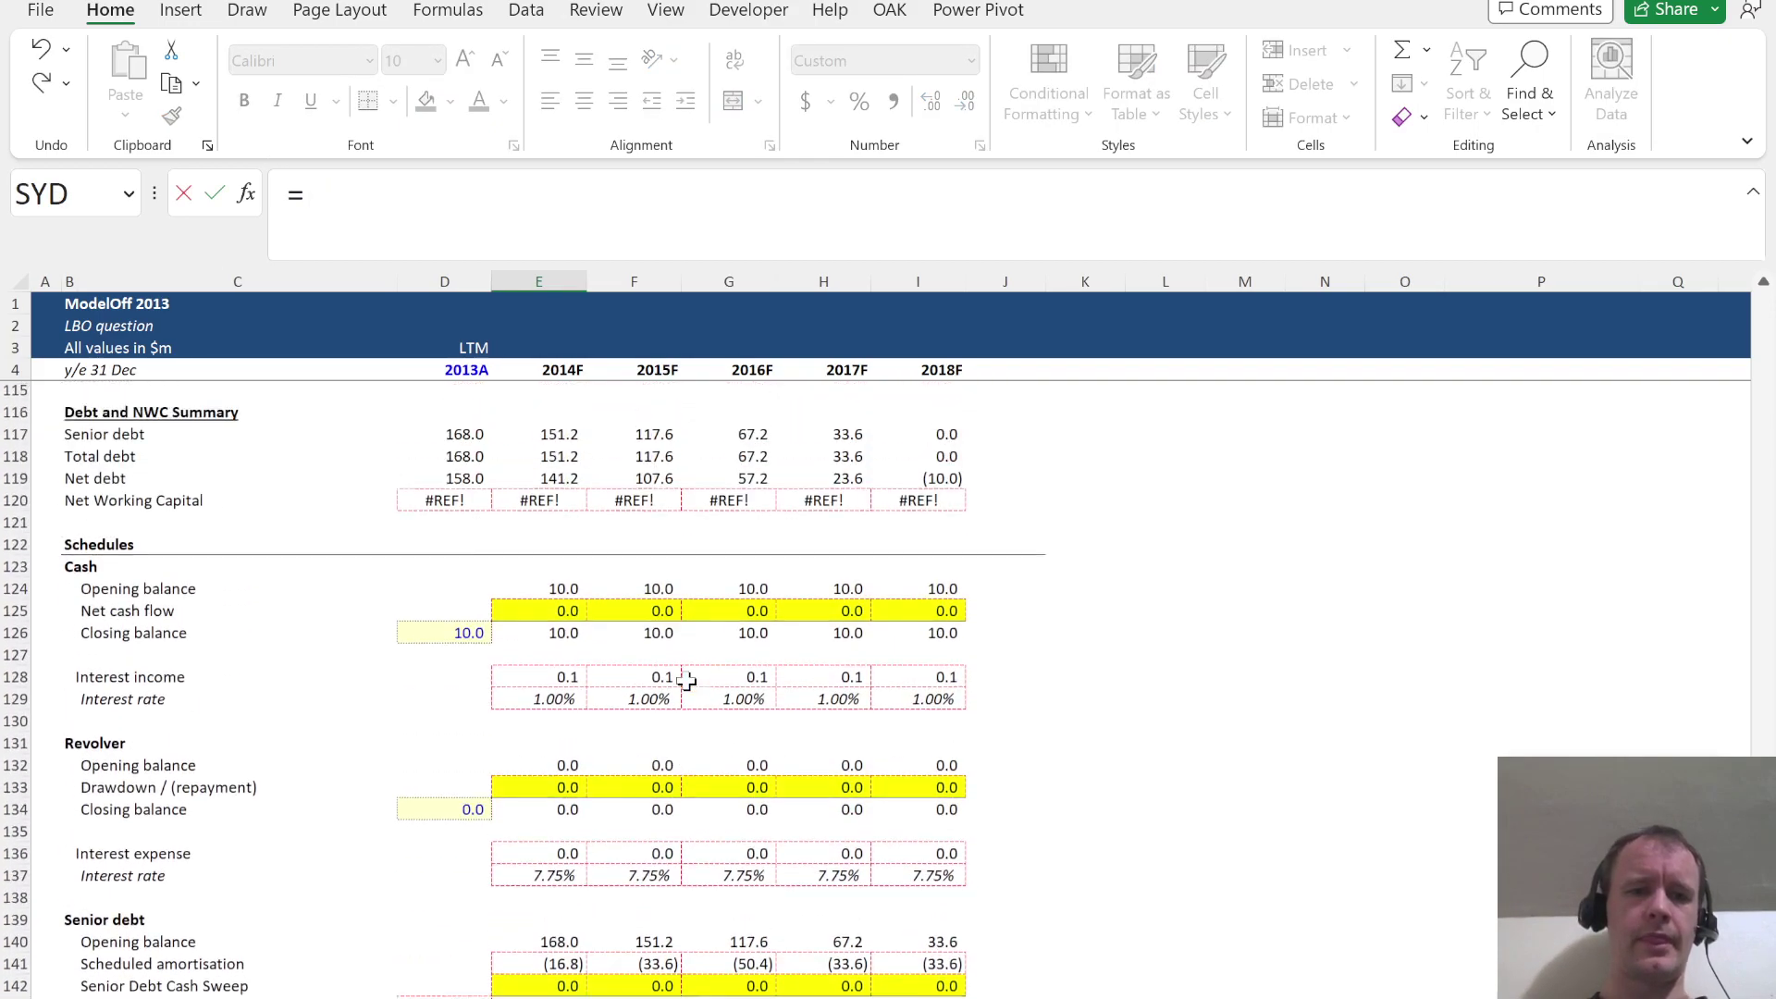
scroll(686, 681, up, 20)
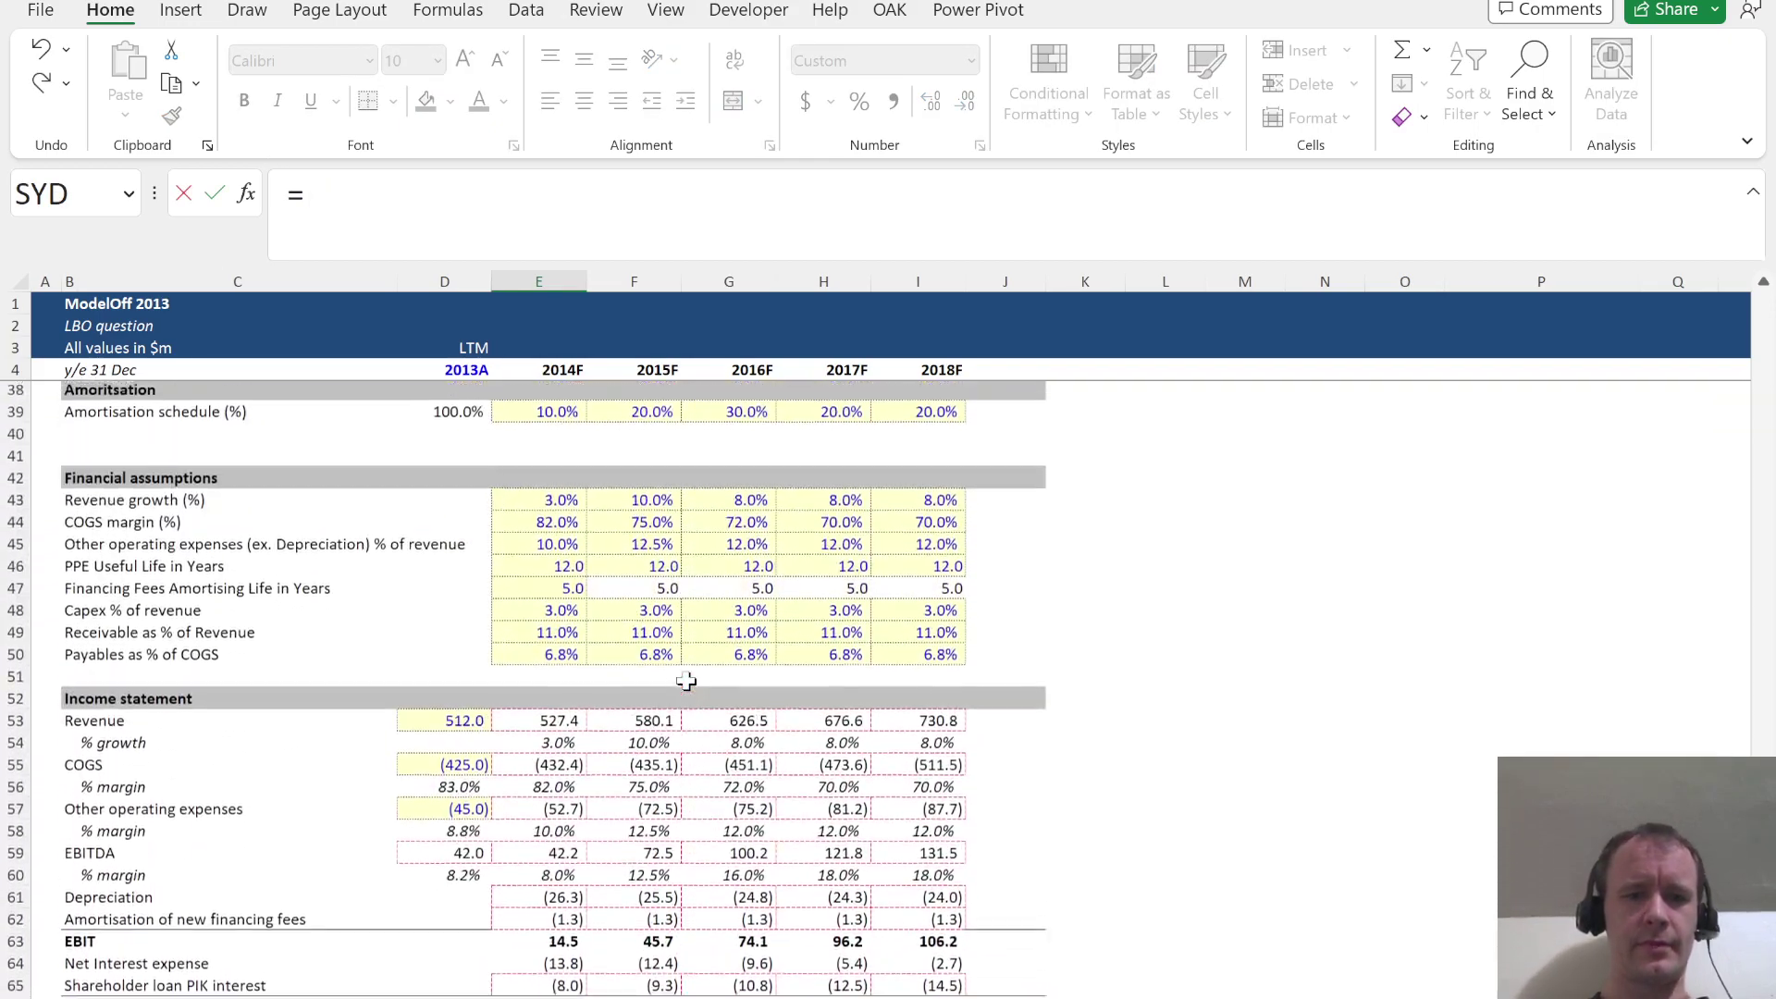
scroll(686, 681, down, 10)
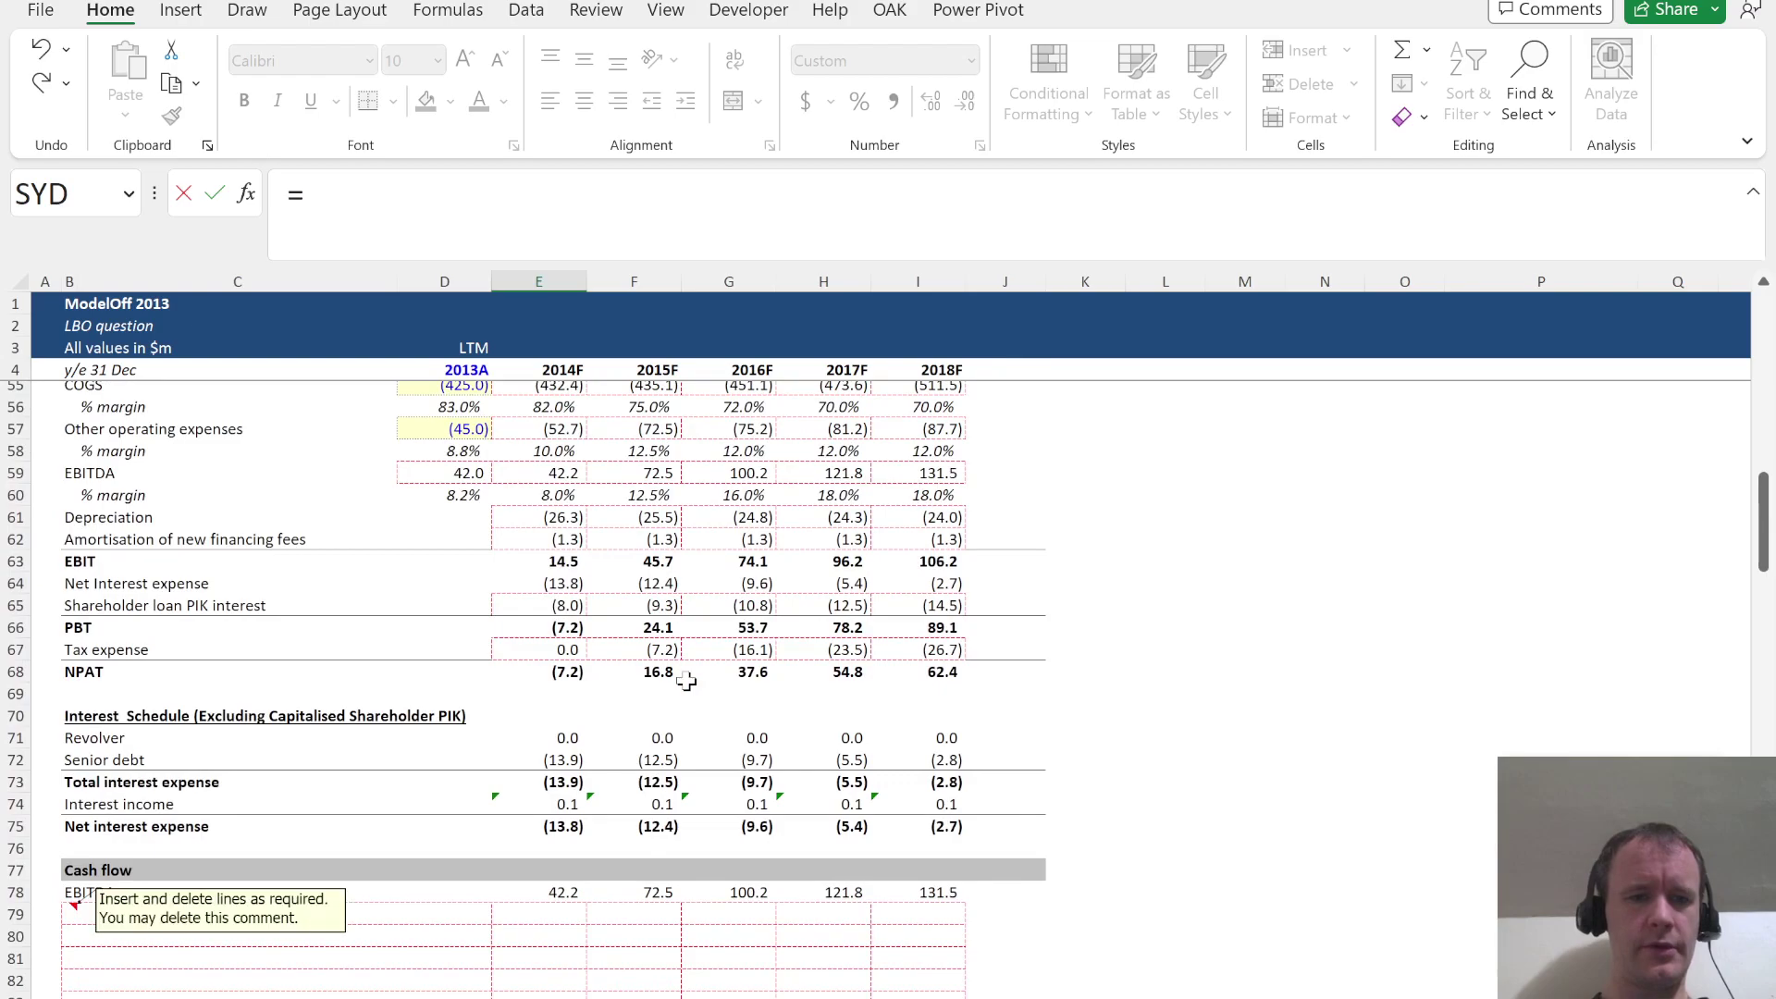
click(564, 673)
key(ctrl+Return)
Fill the NPAT to shareholders link from 2014F across to 2018F
key(shift+Right)
key(shift+Right)
key(shift+Right)
key(shift+Right)
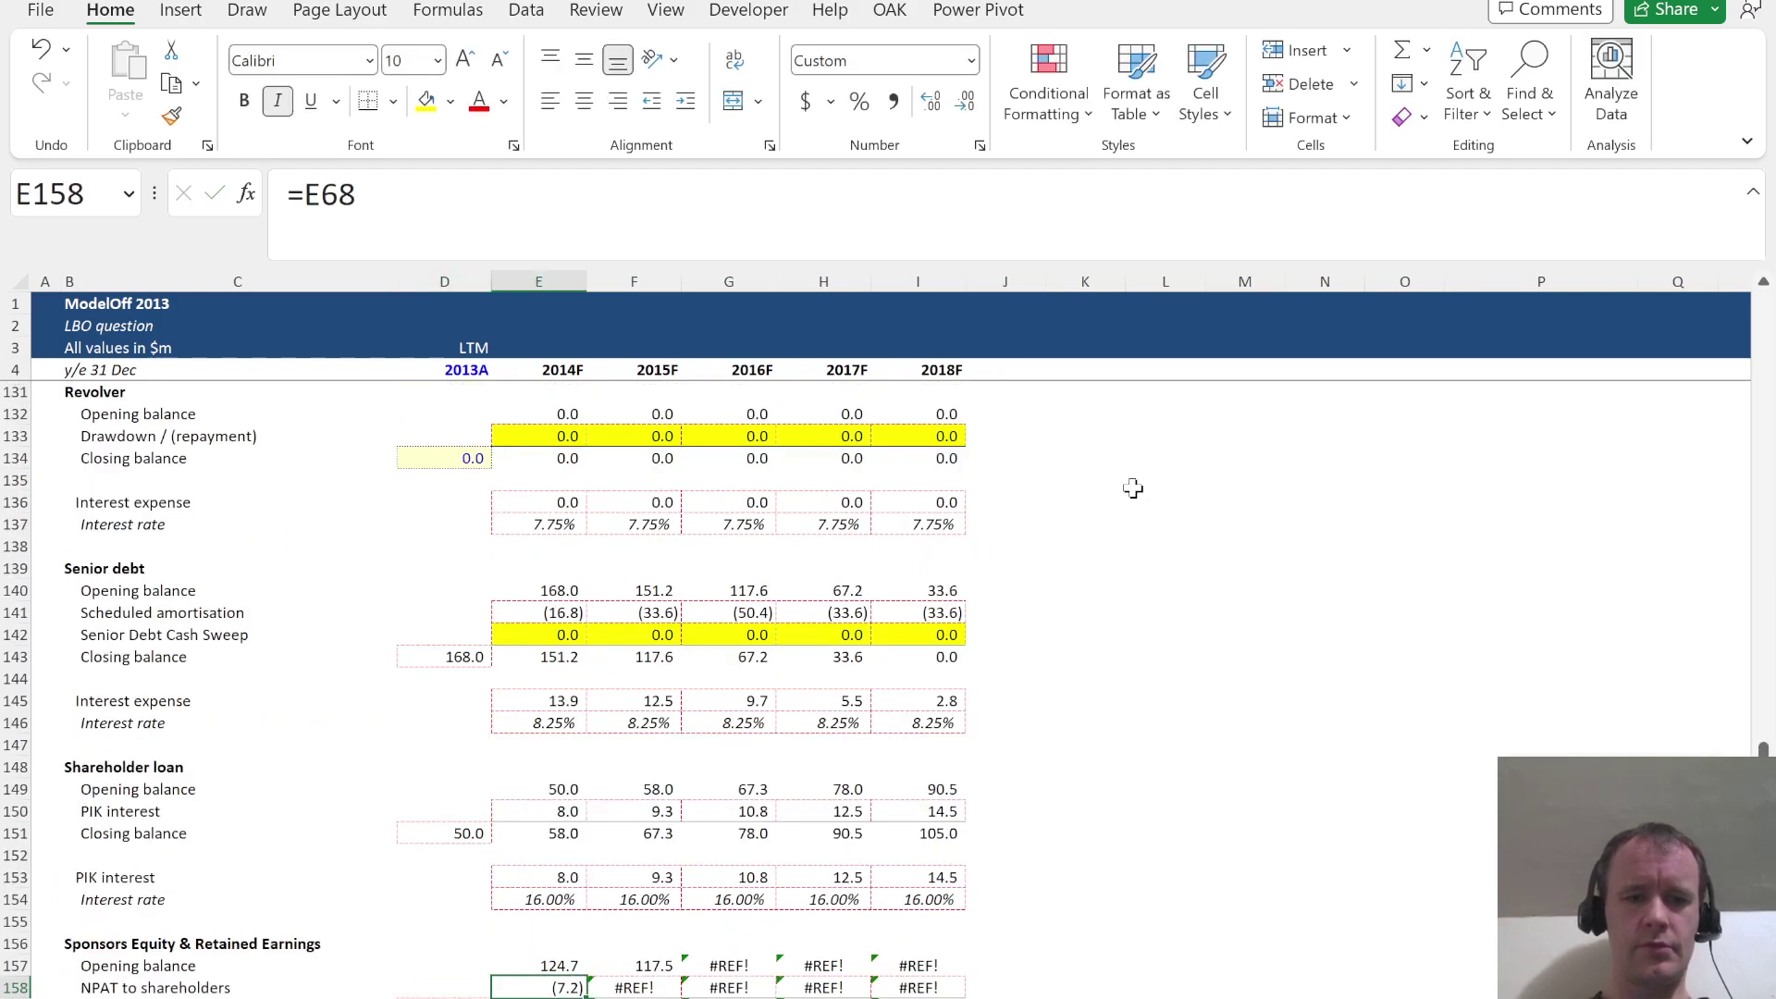
key(ctrl+r)
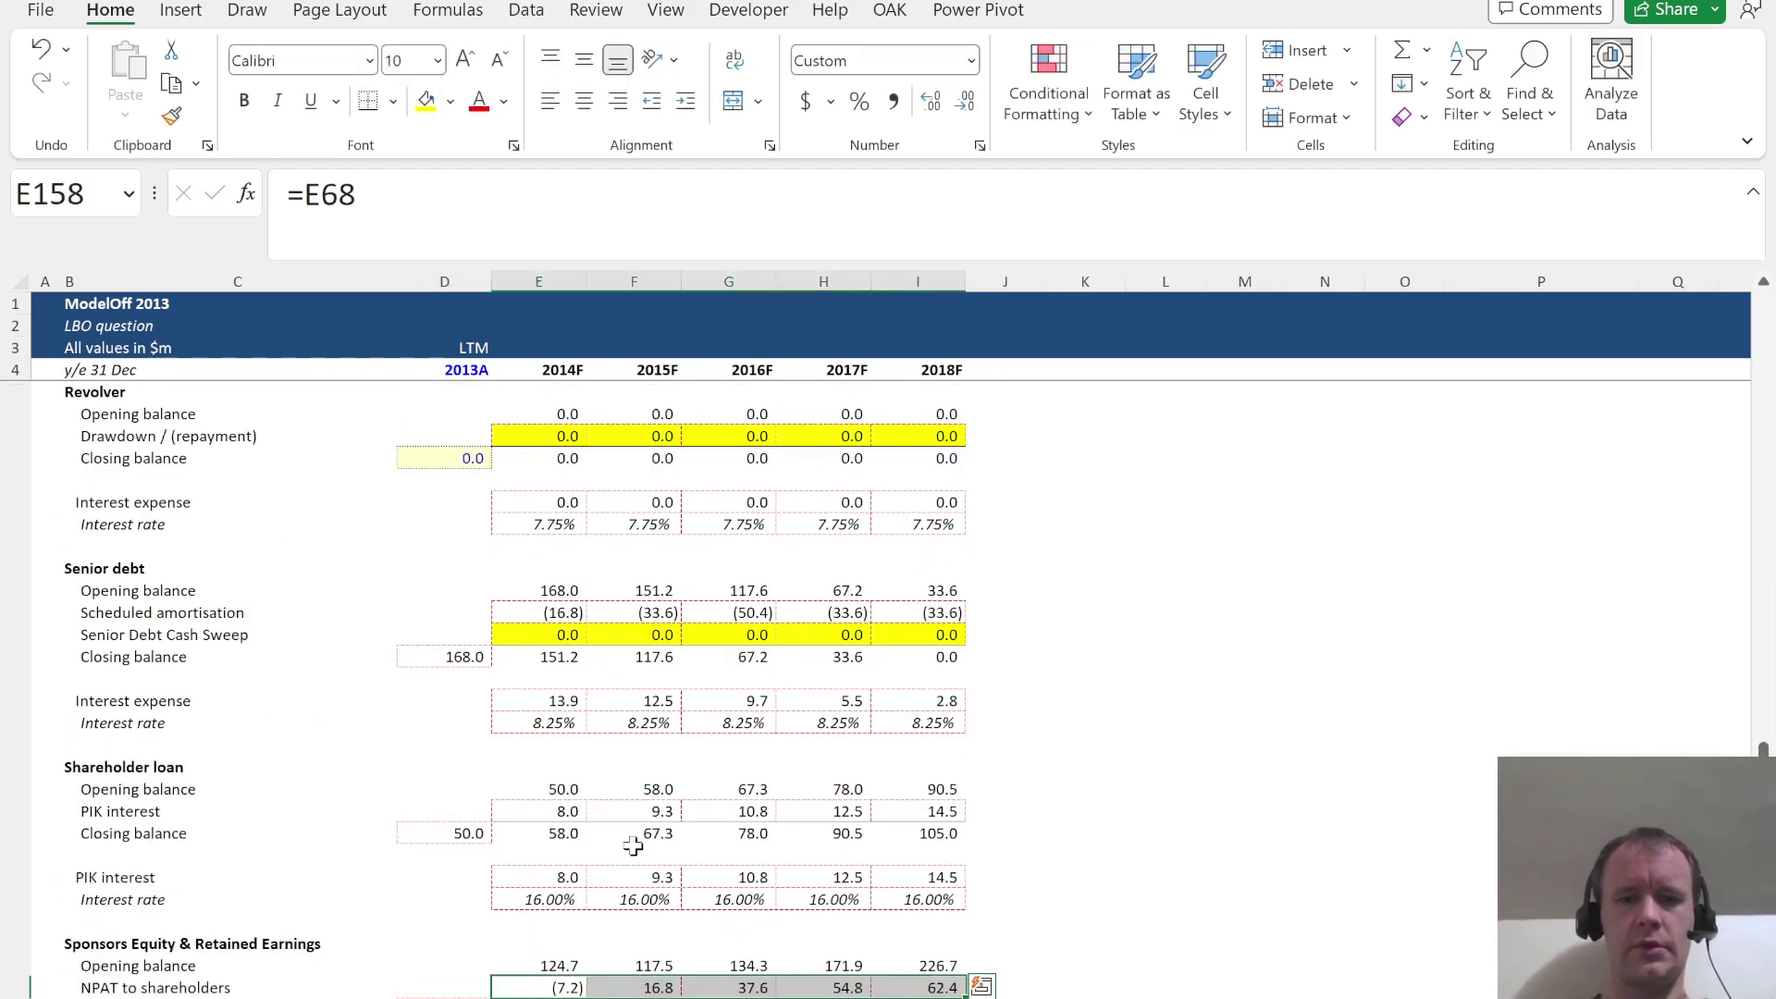
Examine the IRR analysis, debt and net working capital summary, and balance sheet for formulas that still need rebuilding
scroll(633, 843, down, 10)
scroll(592, 819, up, 1)
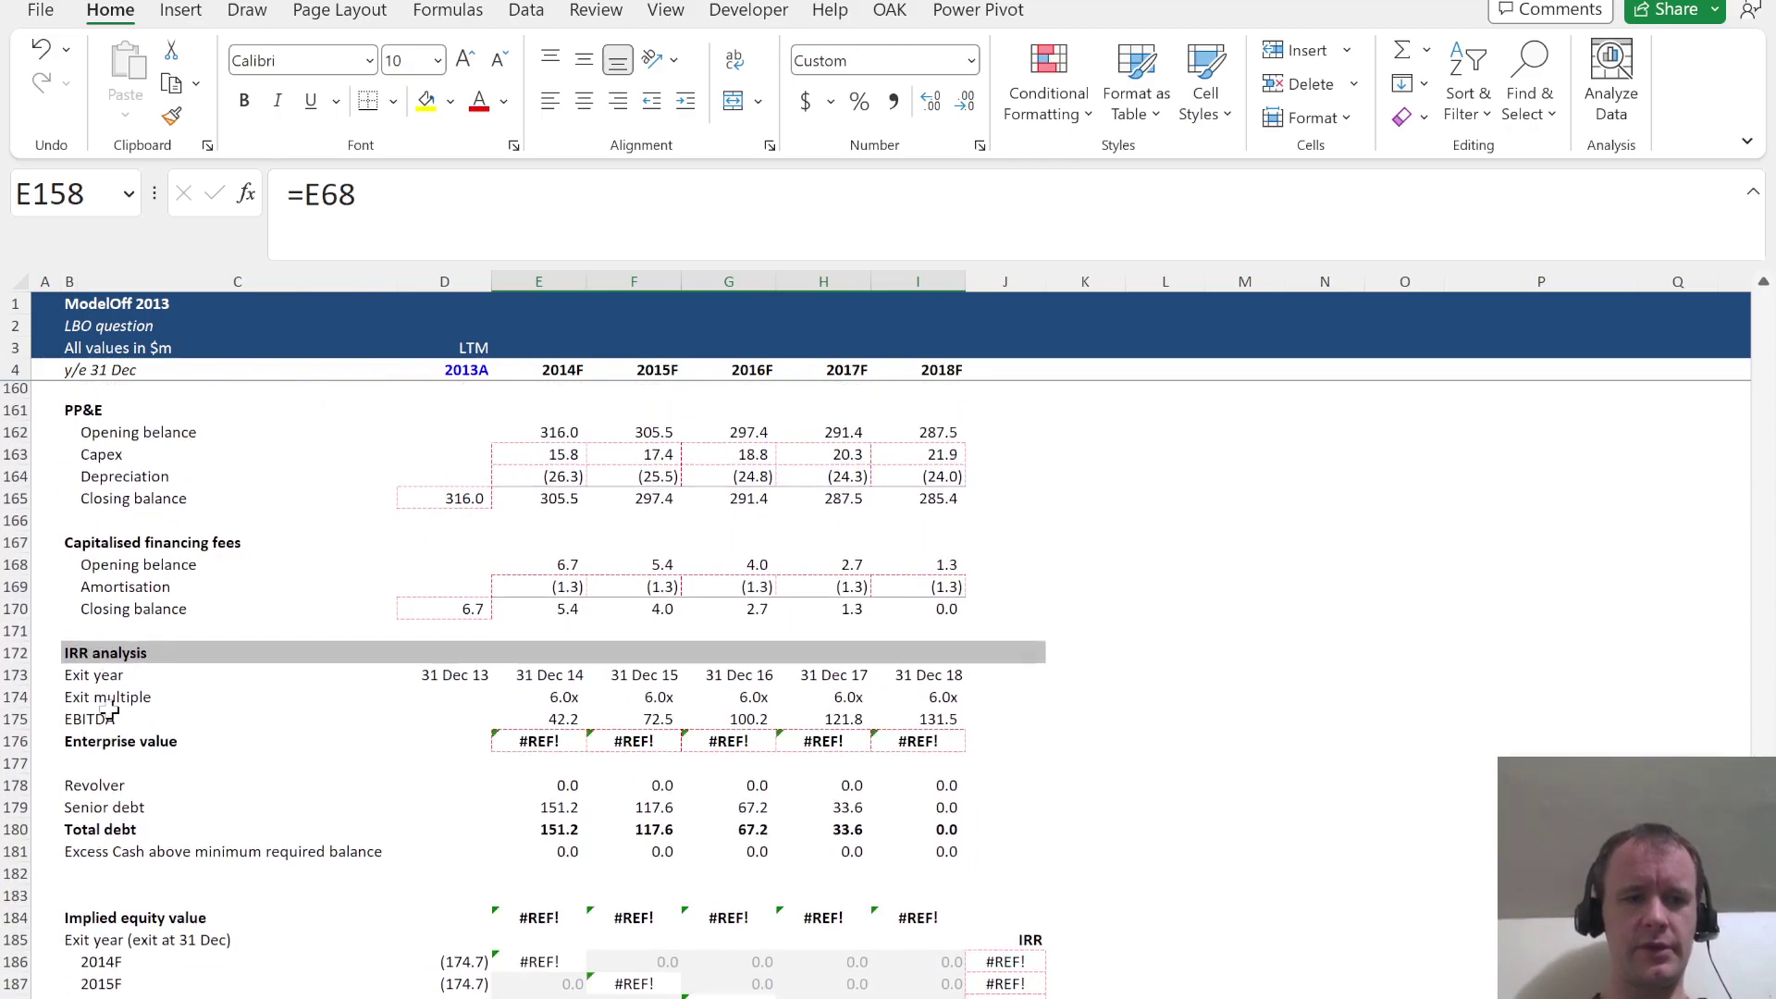
scroll(147, 720, down, 2)
scroll(487, 845, up, 8)
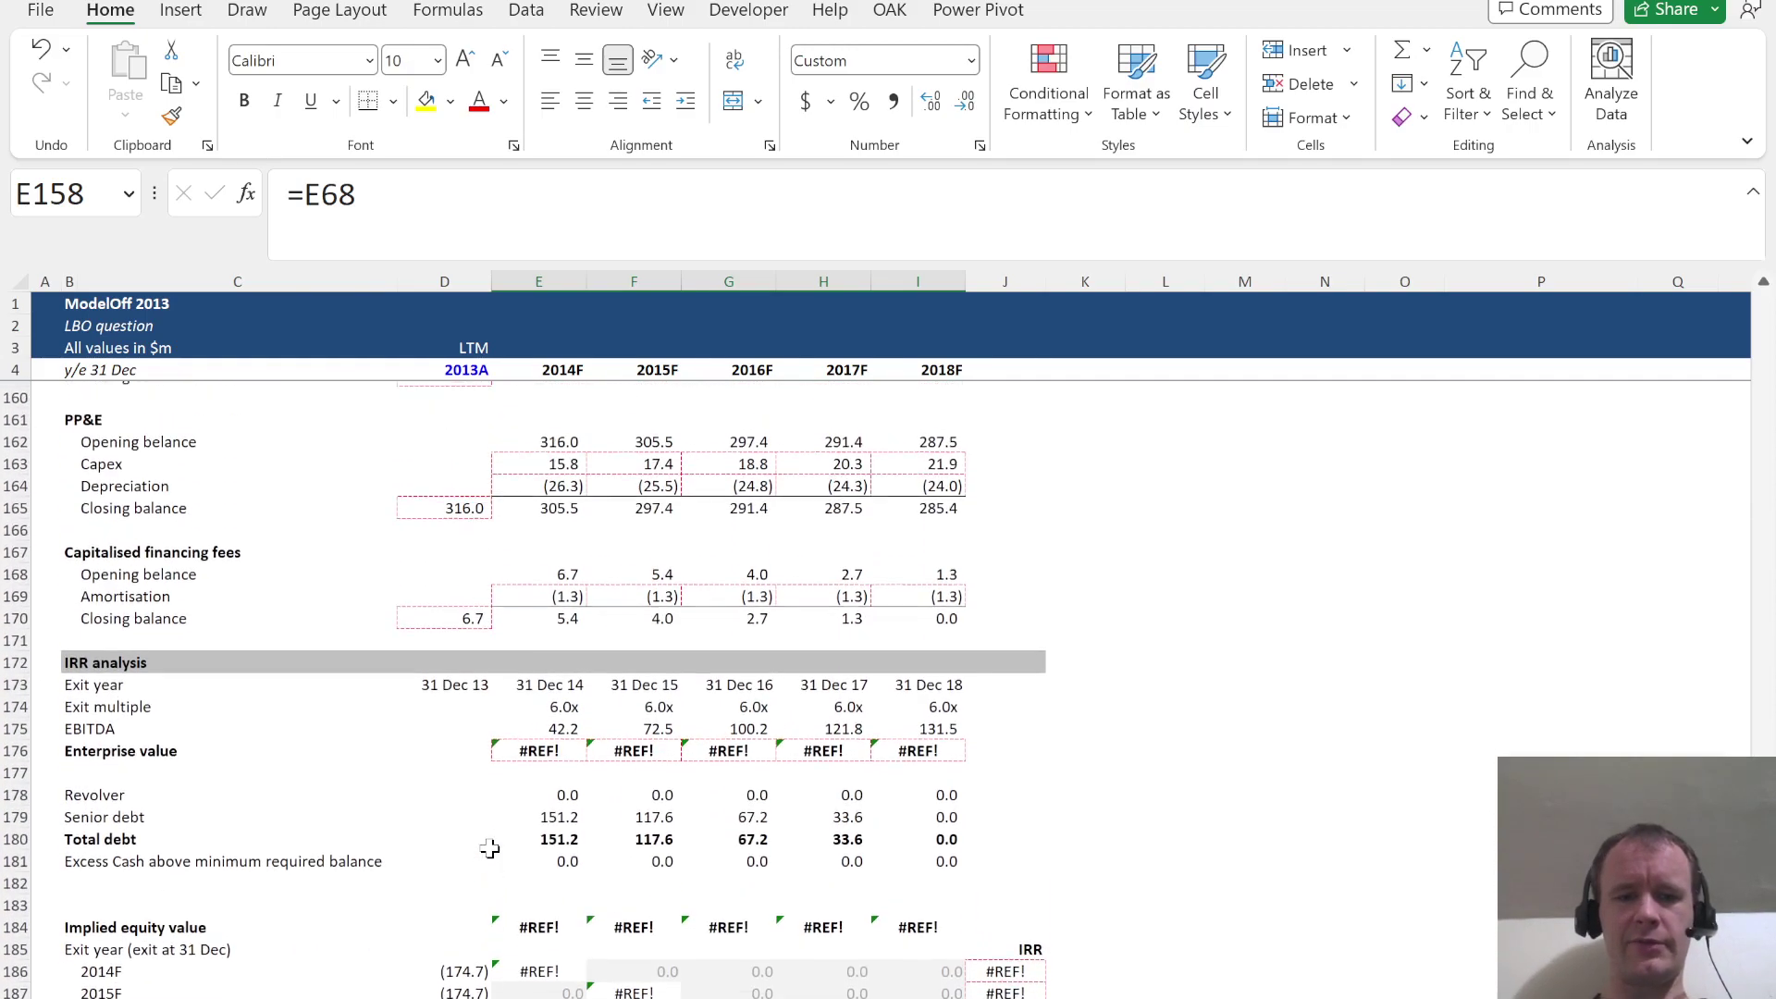
scroll(489, 849, up, 14)
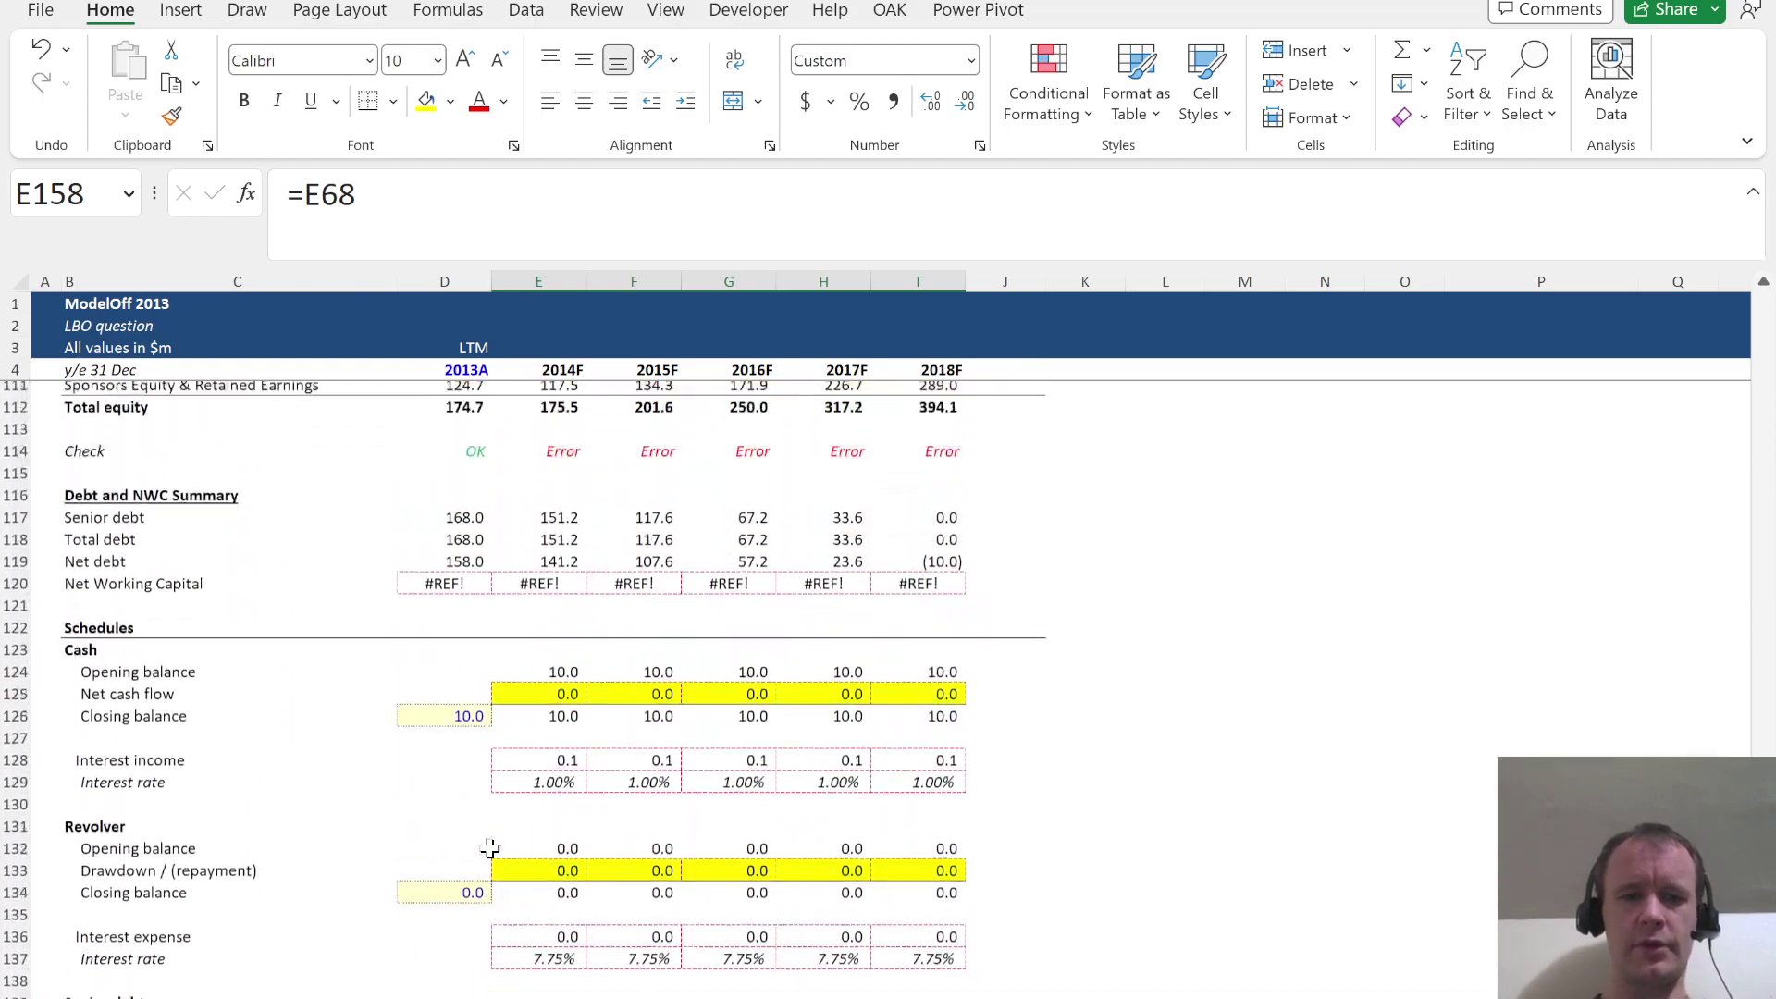
scroll(490, 848, up, 1)
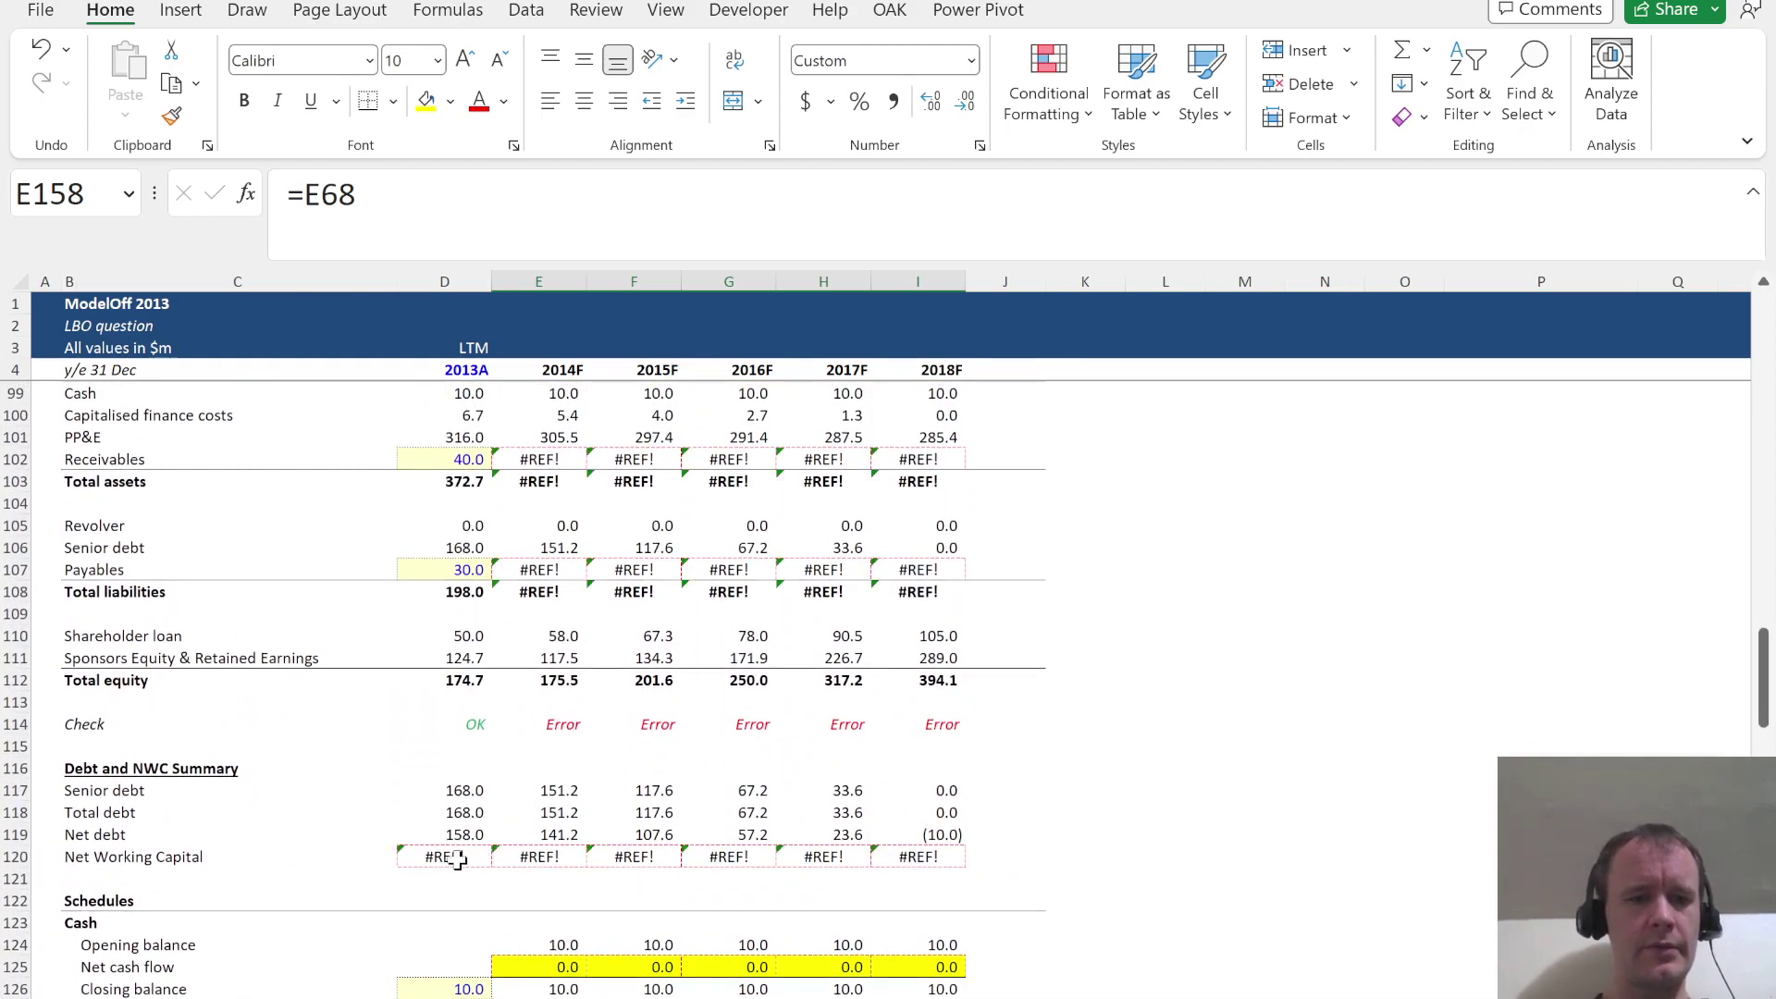
click(456, 859)
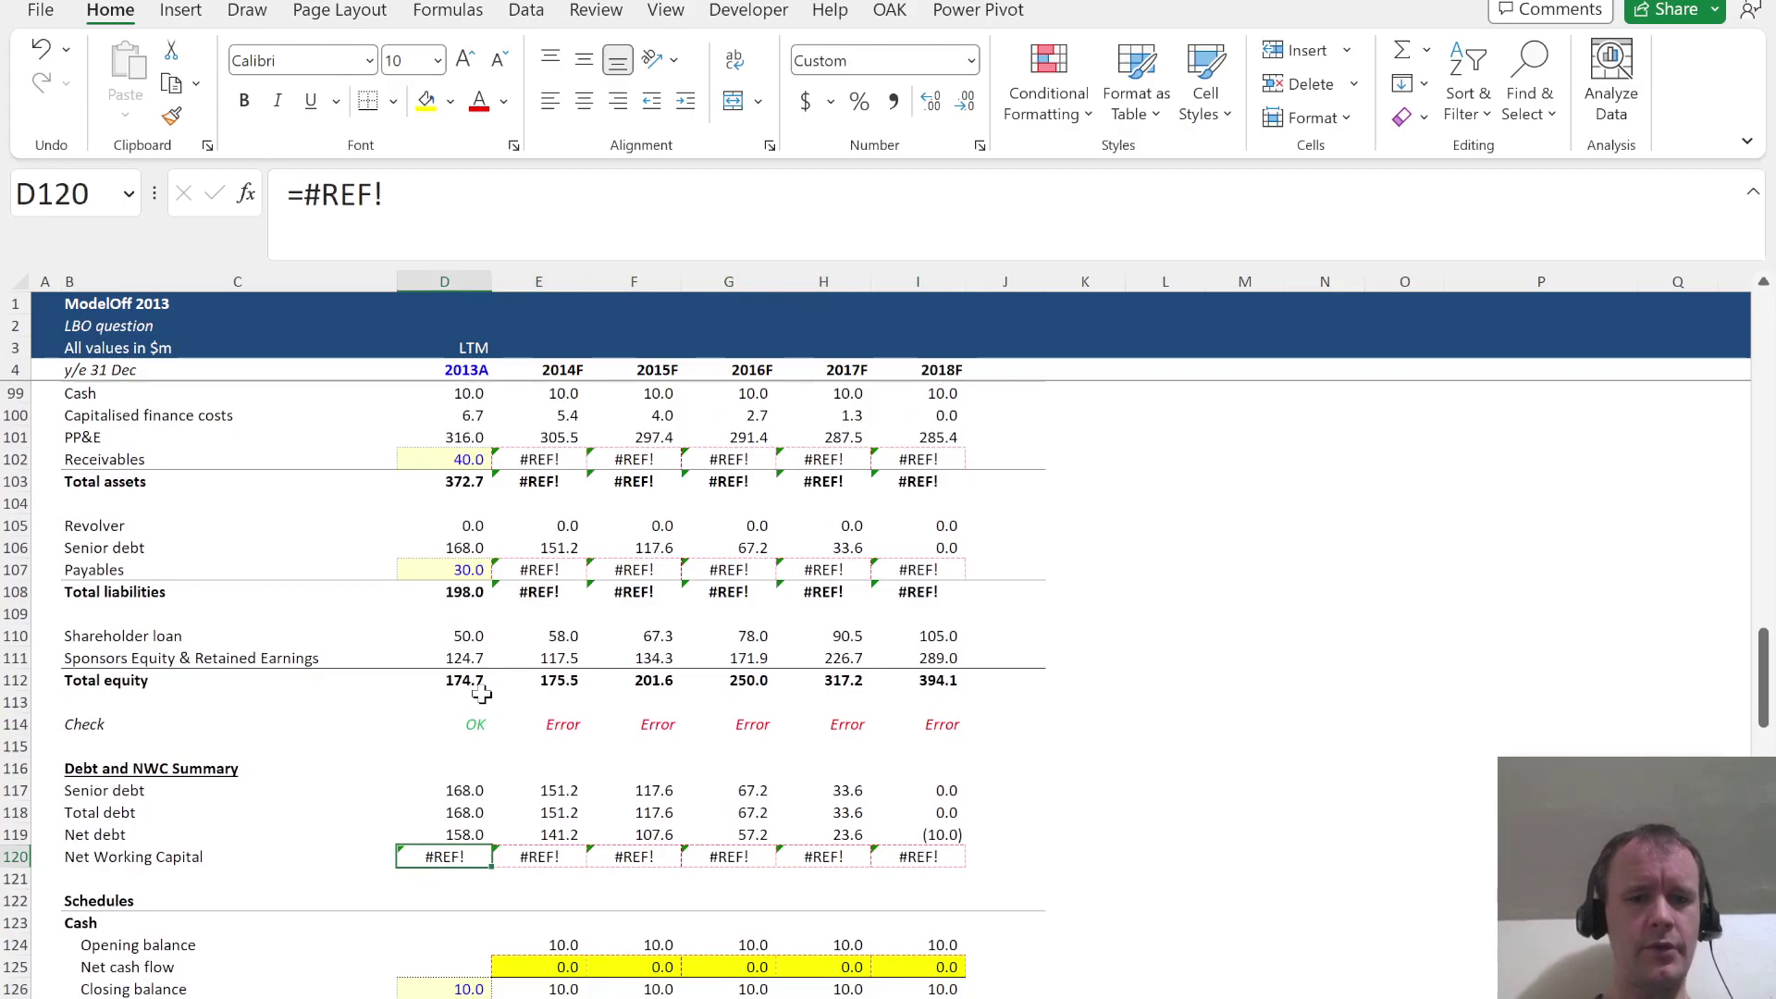
scroll(482, 694, up, 10)
scroll(482, 694, up, 11)
scroll(482, 694, down, 20)
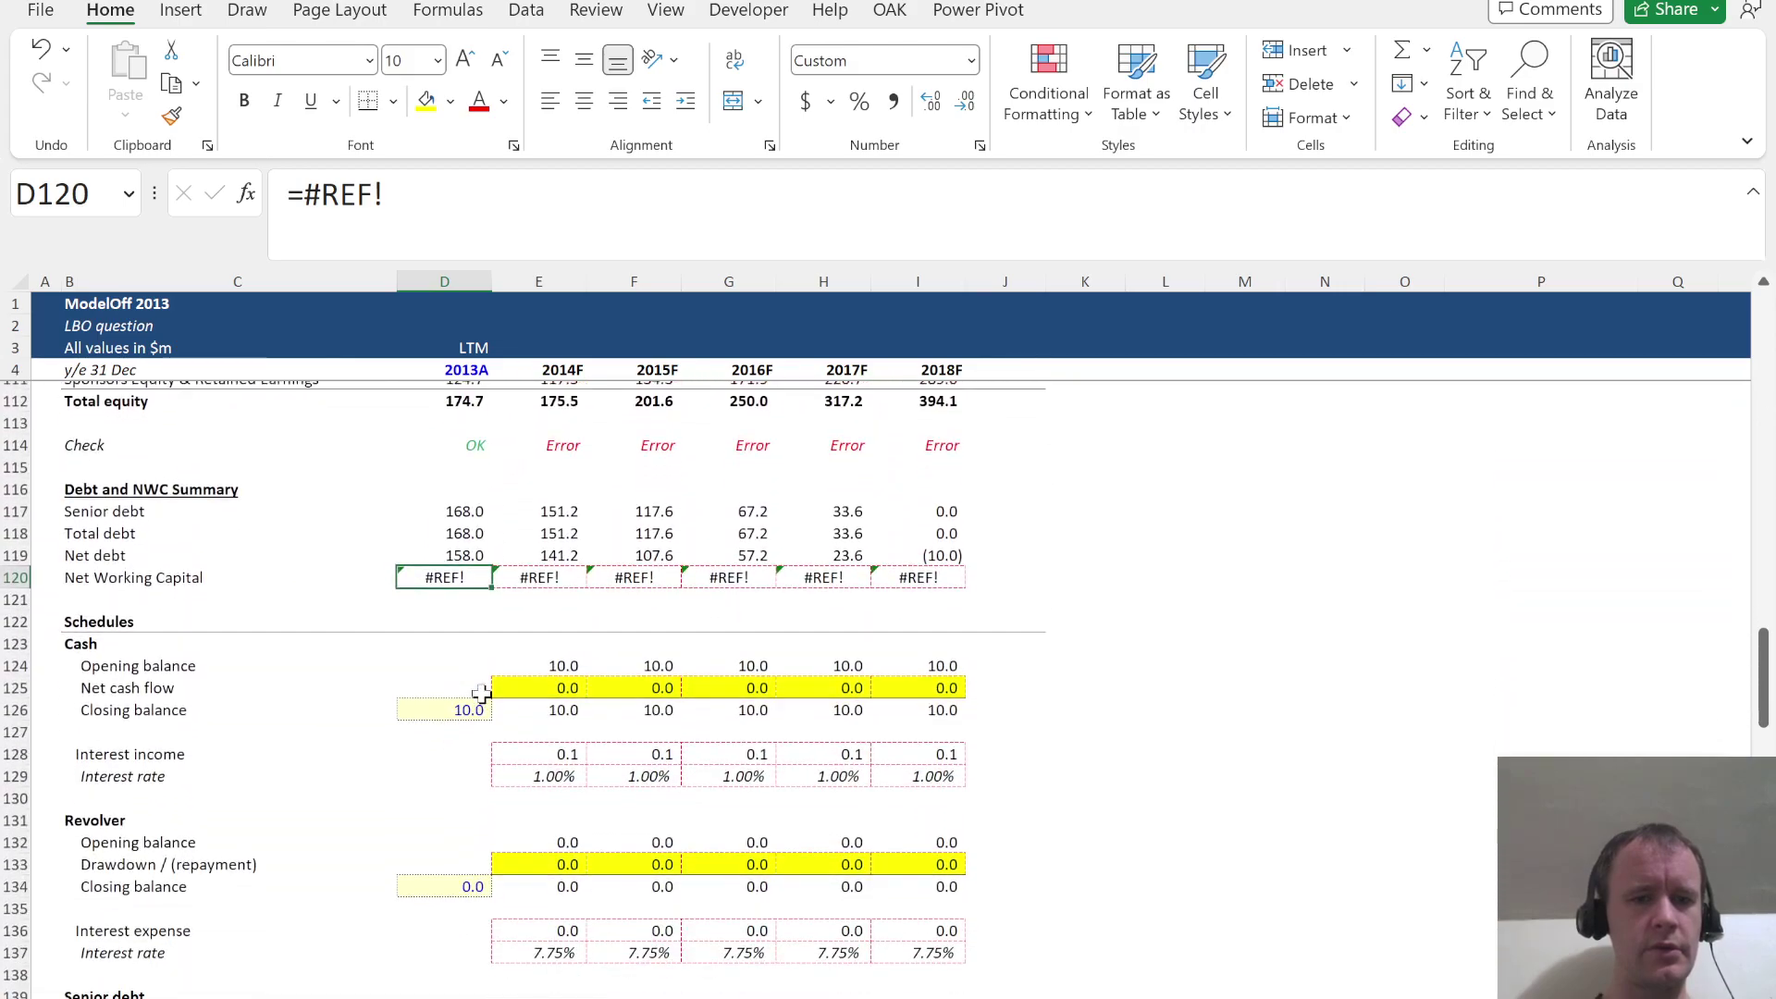
scroll(482, 694, up, 3)
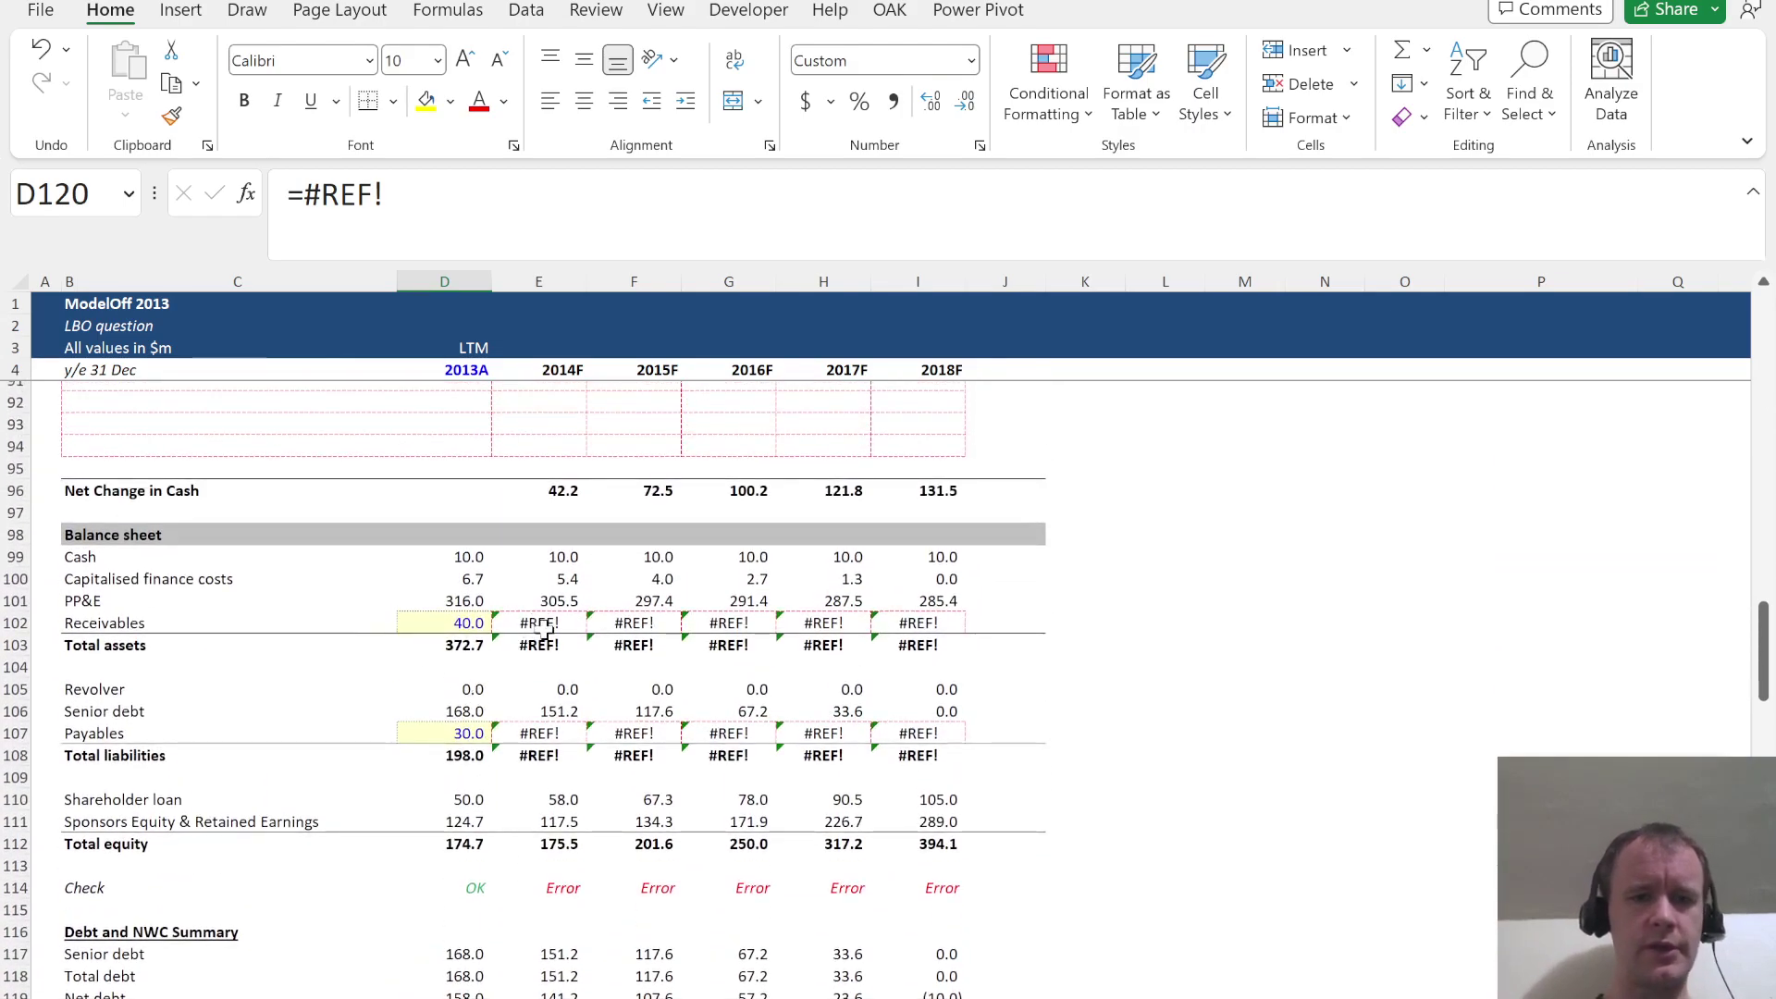
Calculate 2014F receivables on the balance sheet as revenue times the receivable percentage with =E53*E49
click(546, 644)
click(553, 623)
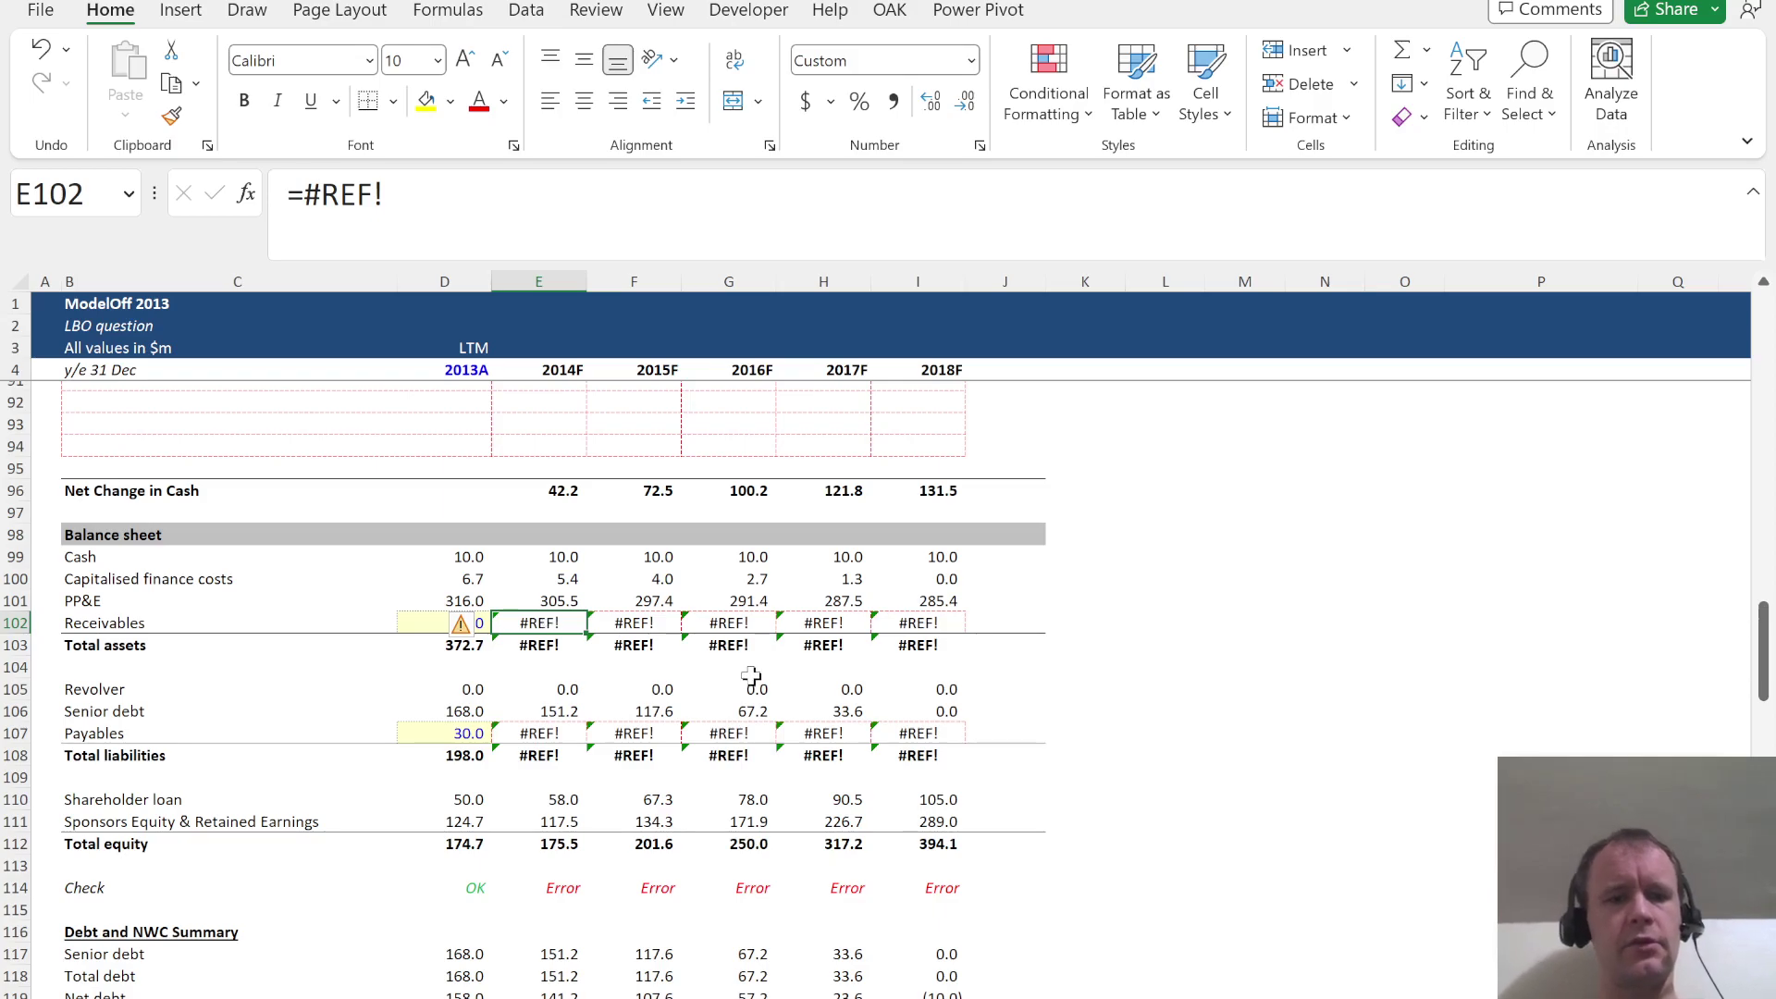
scroll(750, 676, up, 18)
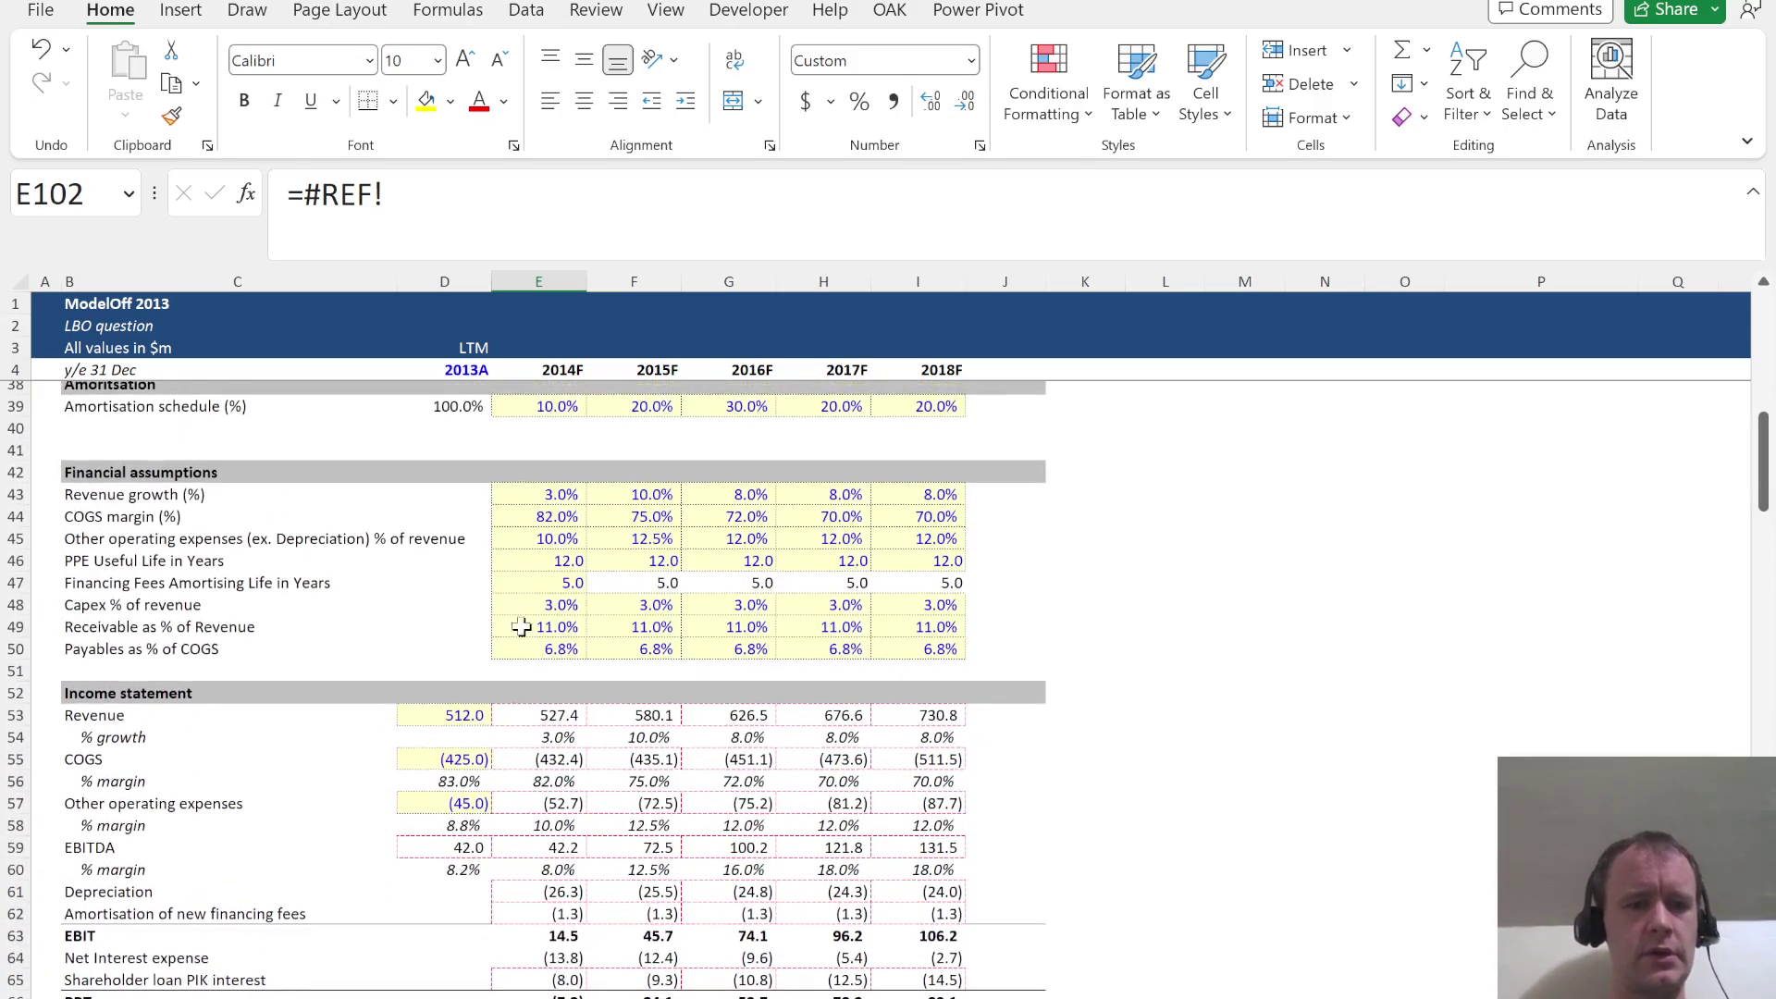
scroll(627, 754, down, 10)
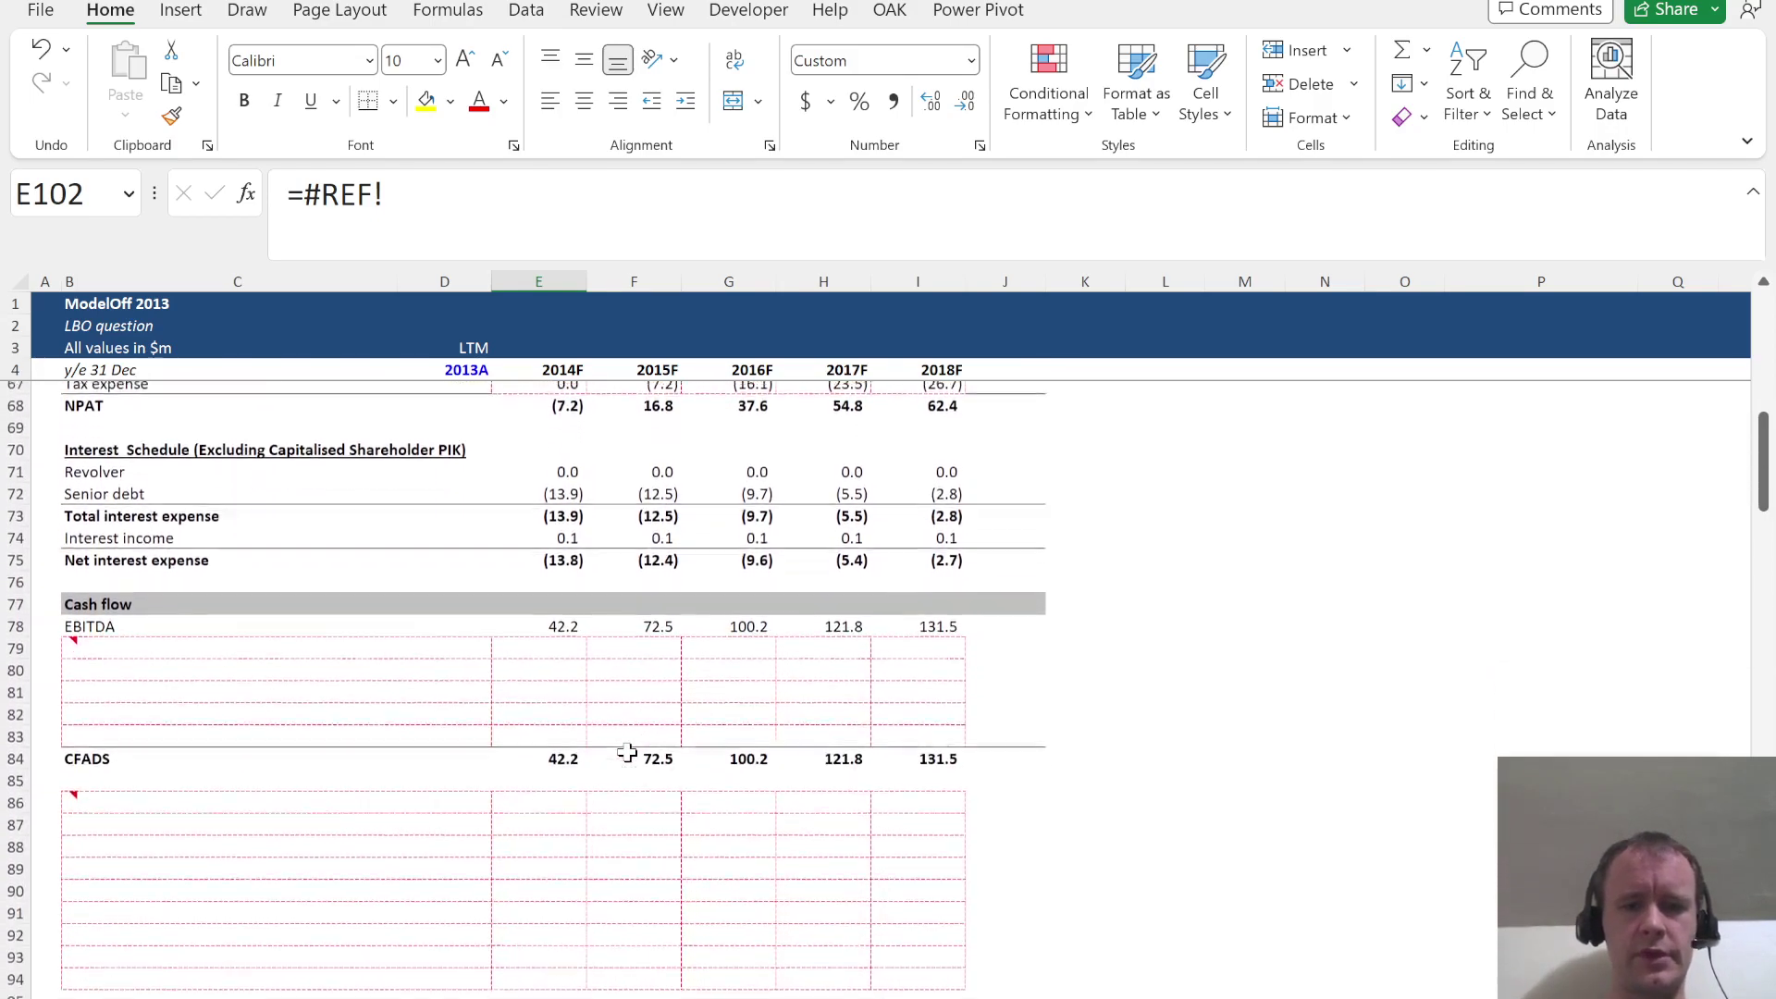
text(=)
scroll(612, 692, up, 10)
scroll(617, 688, up, 8)
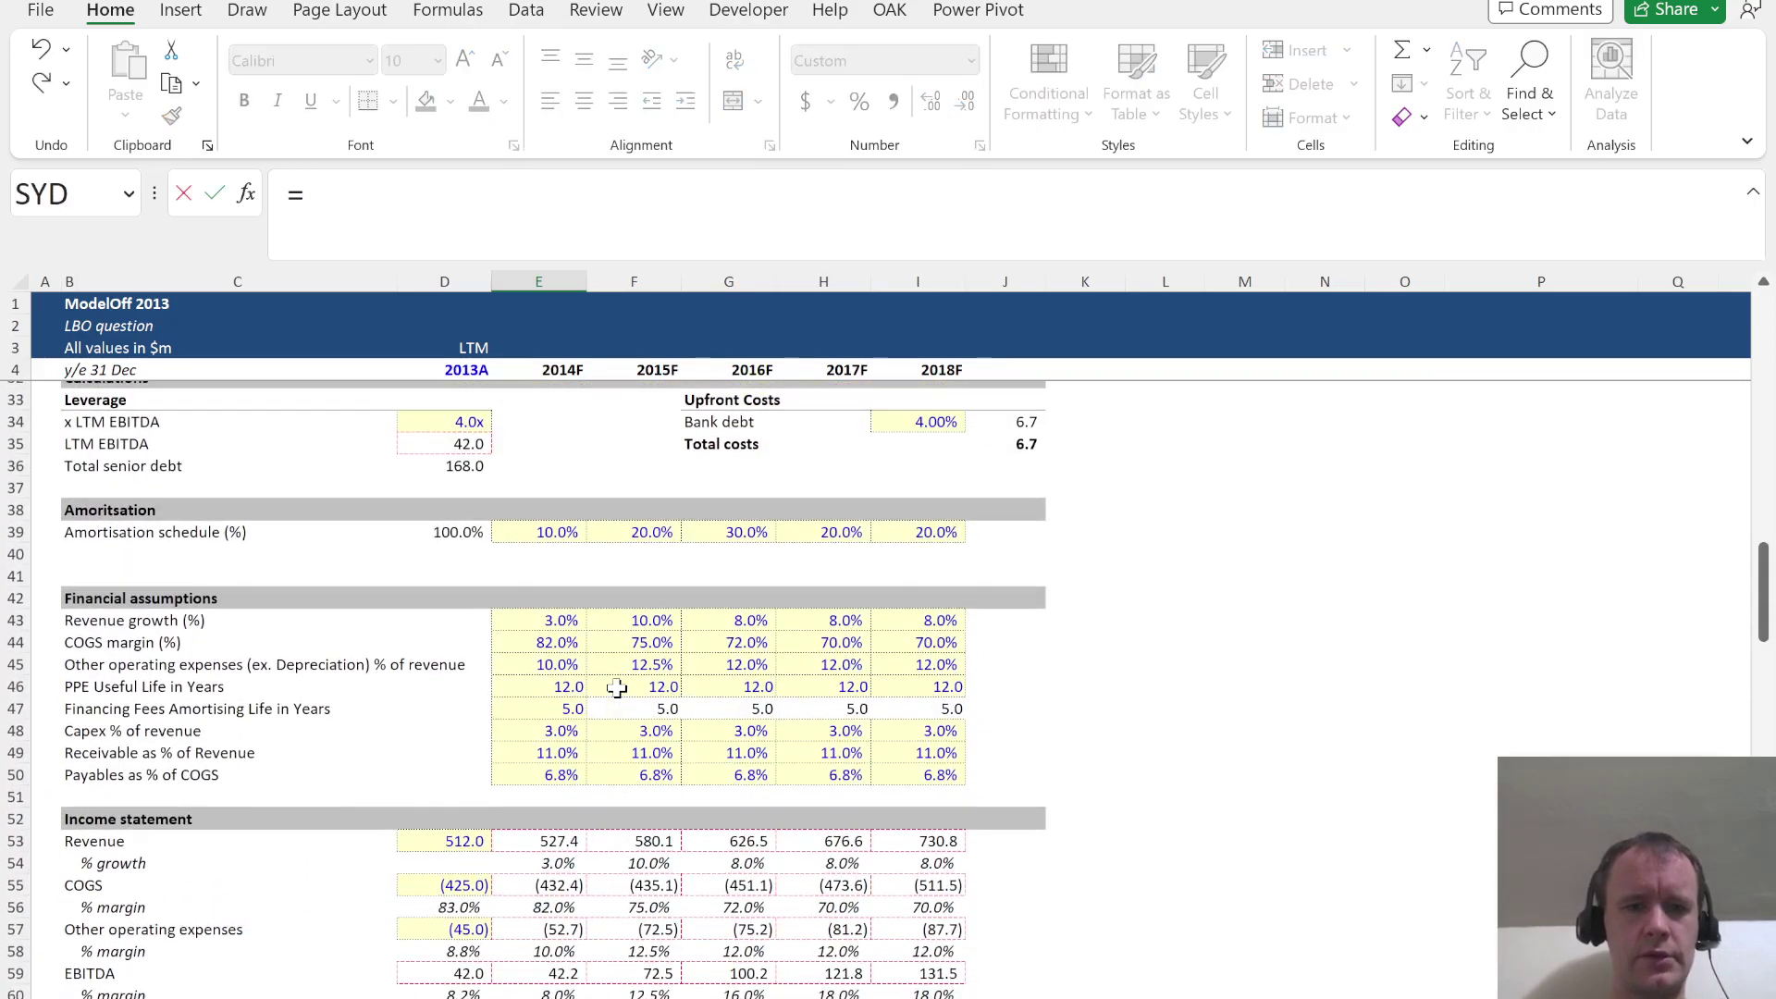
click(559, 844)
text(*)
click(536, 754)
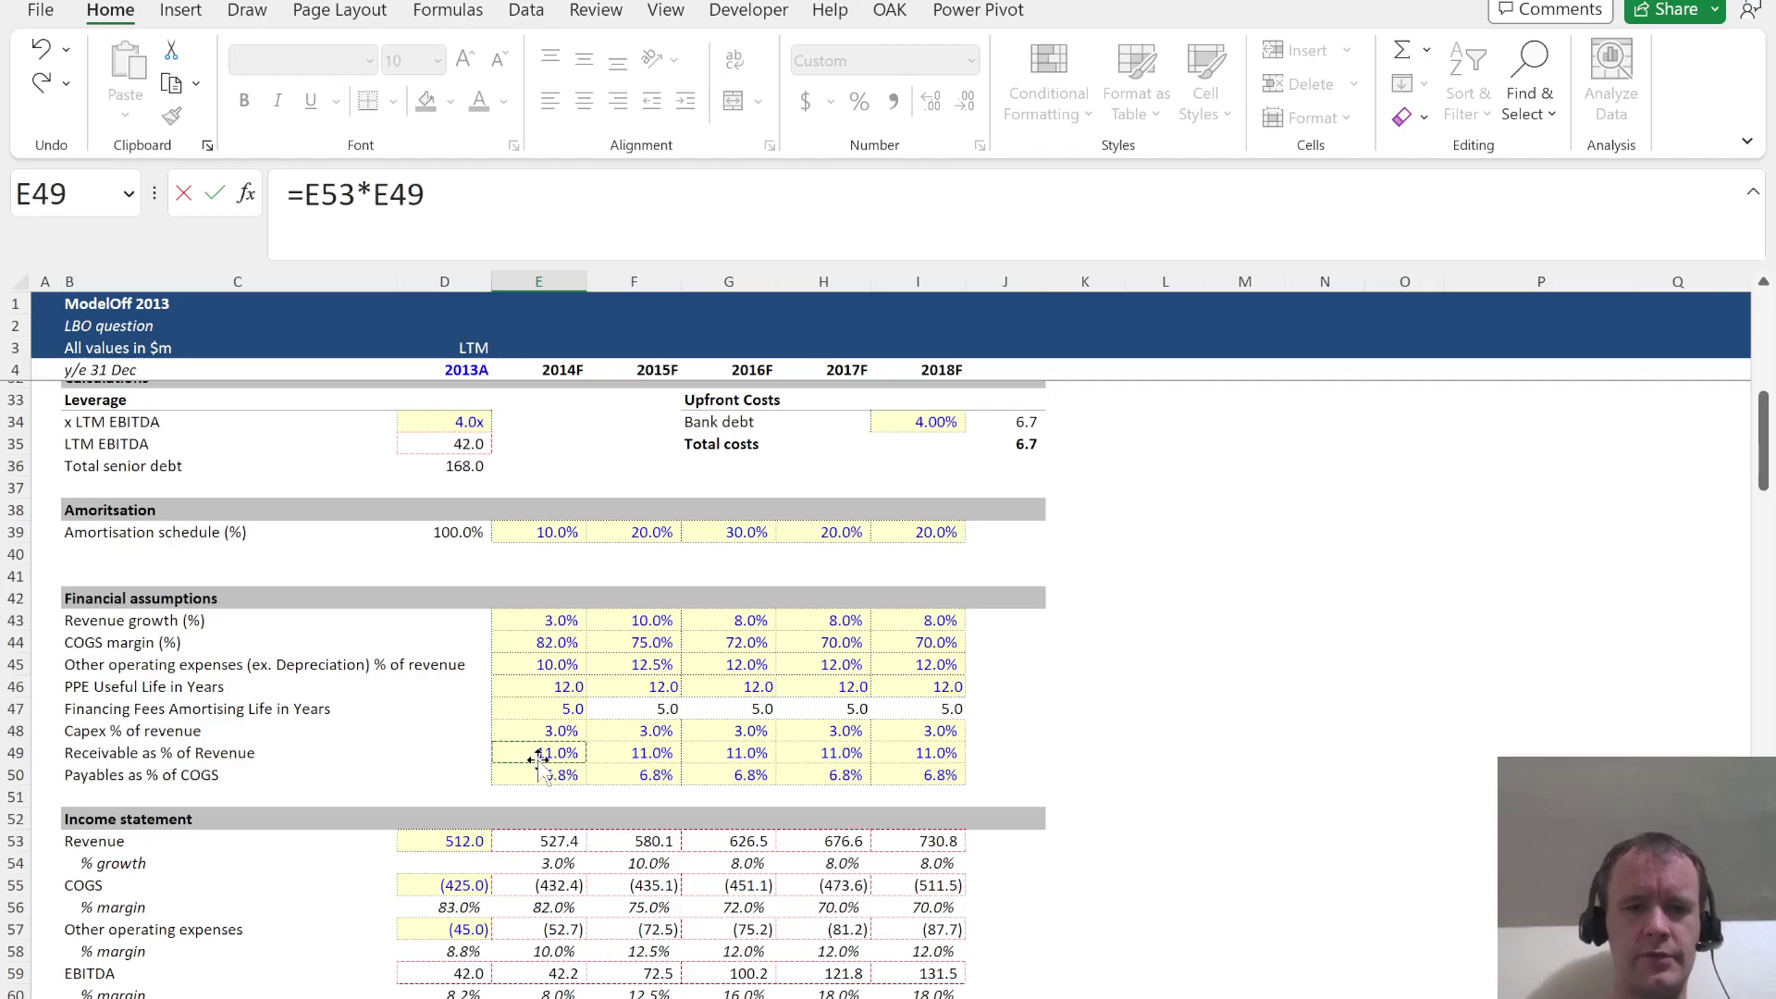
key(Return)
Fill the receivables formula from 2014F across to 2018F
key(Up)
key(ctrl+shift+Right)
key(F2)
key(ctrl+Return)
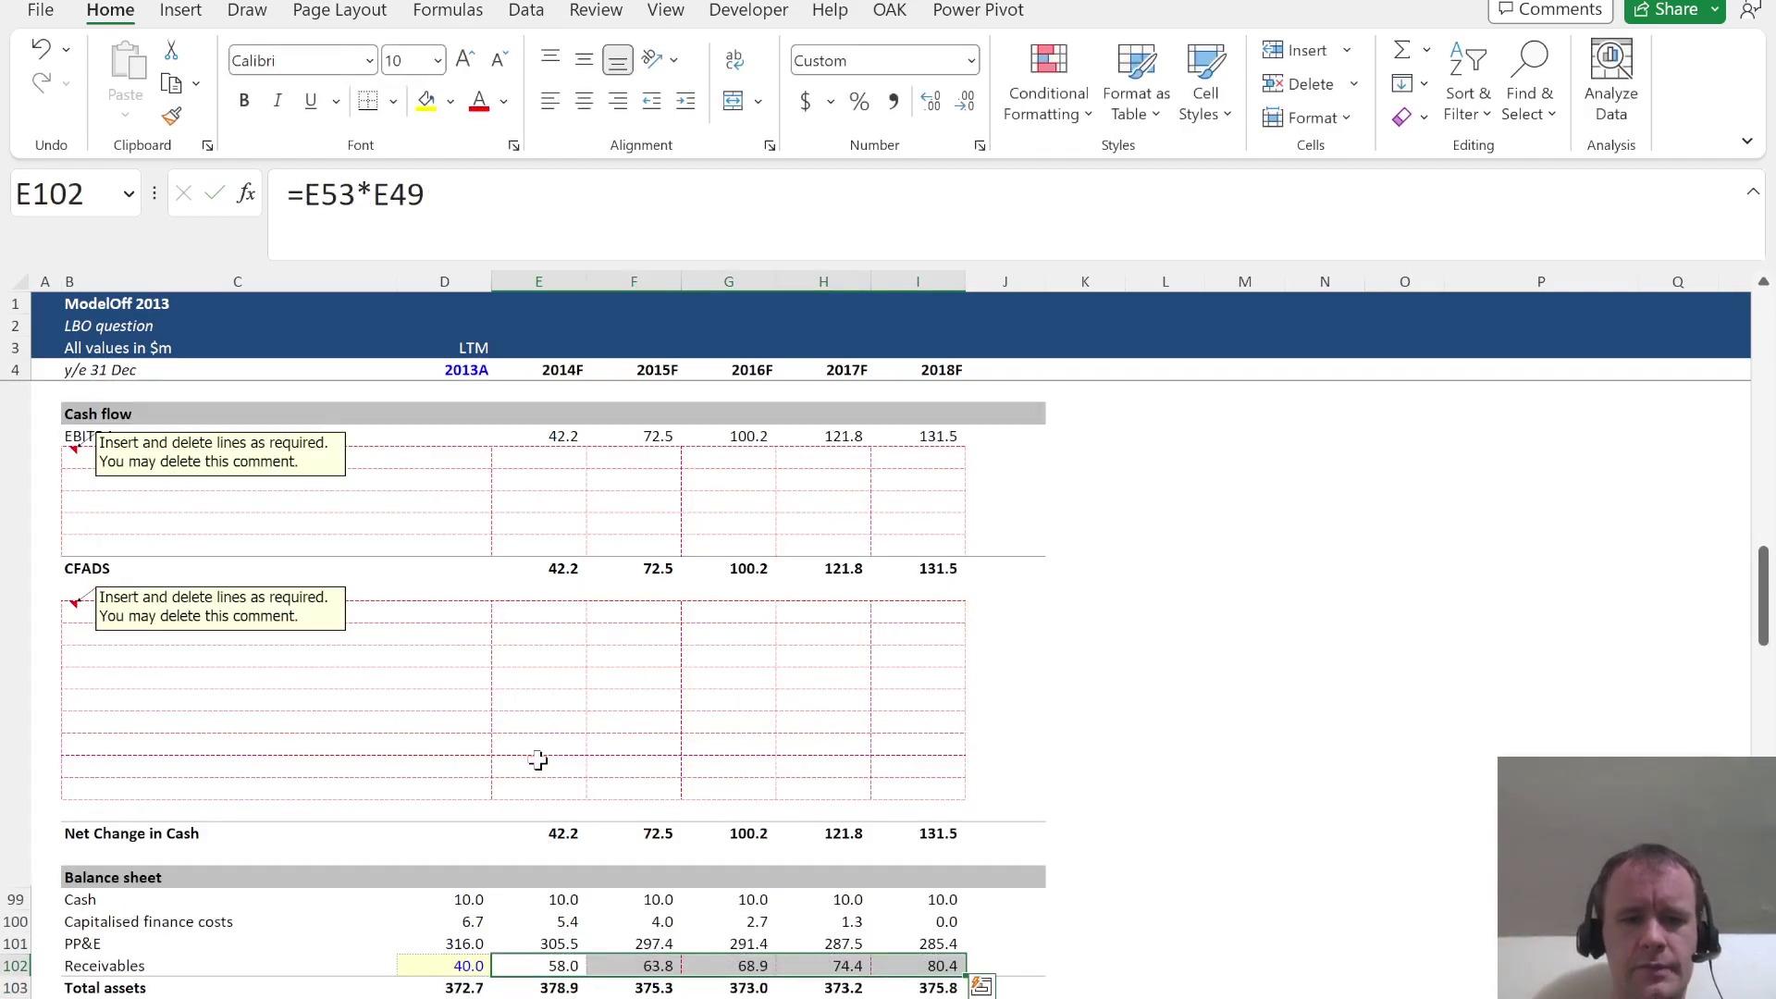
Calculate 2014F payables on the balance sheet as the negated product of the payables percentage and COGS with =-E50*E55
scroll(539, 759, down, 5)
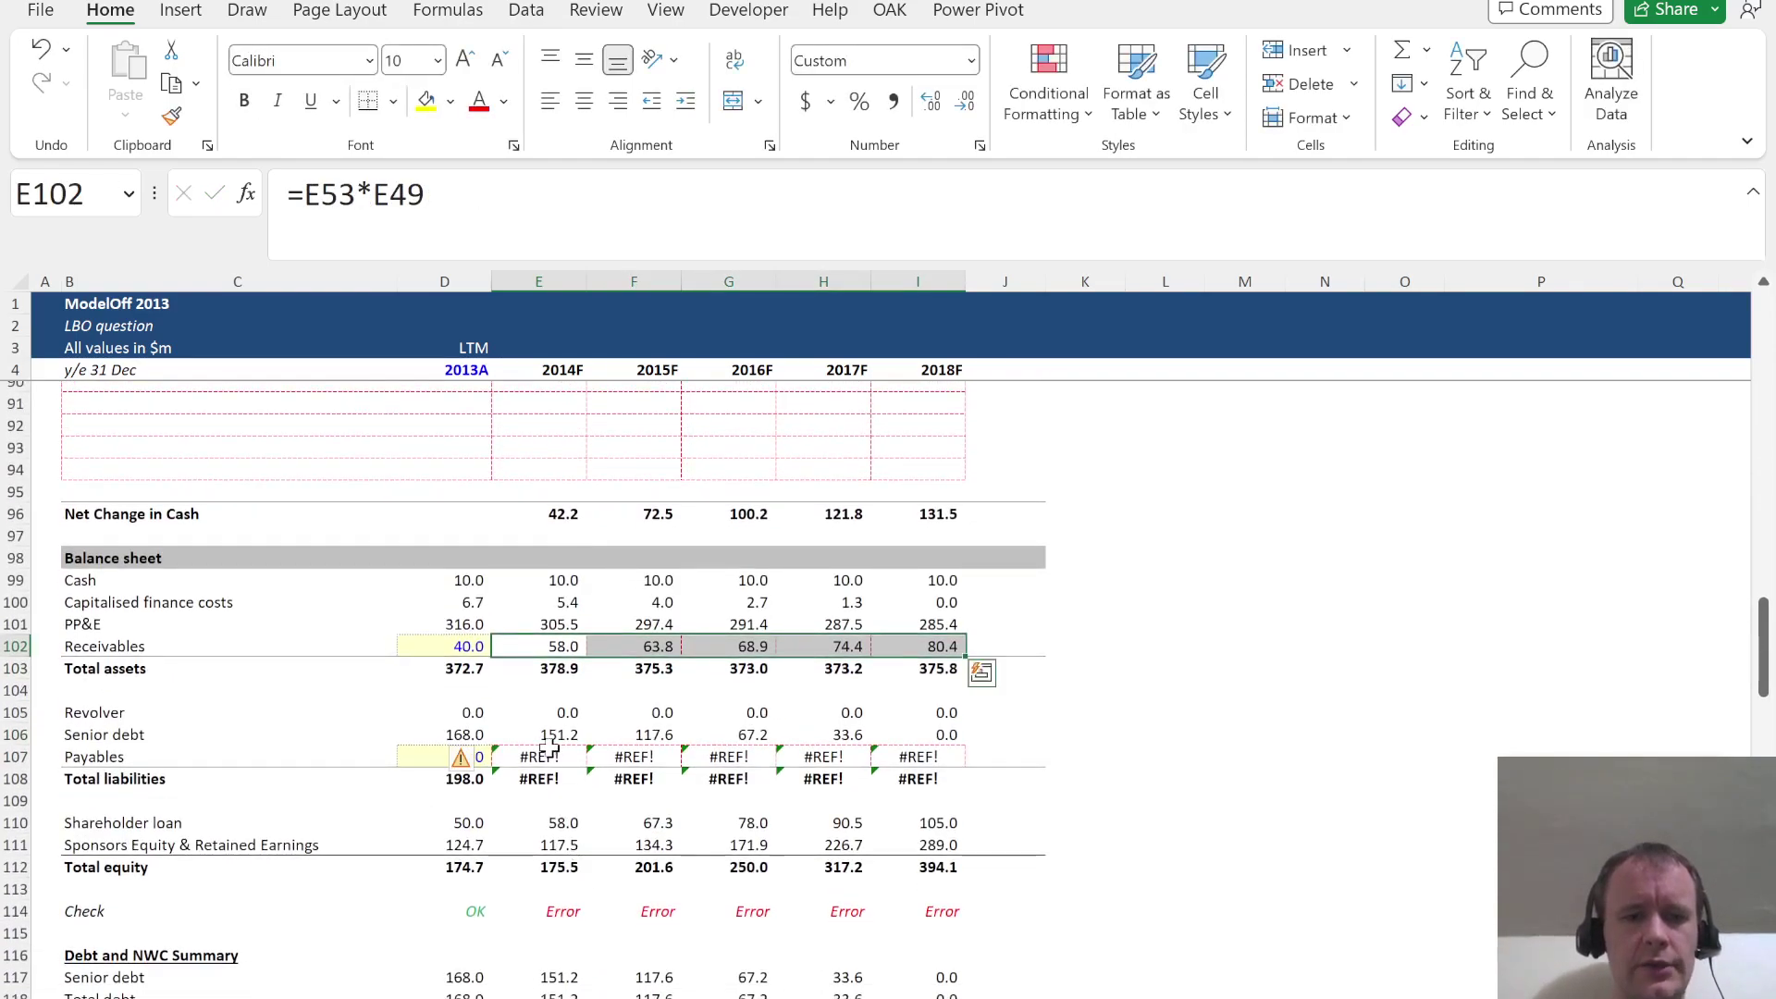
click(549, 755)
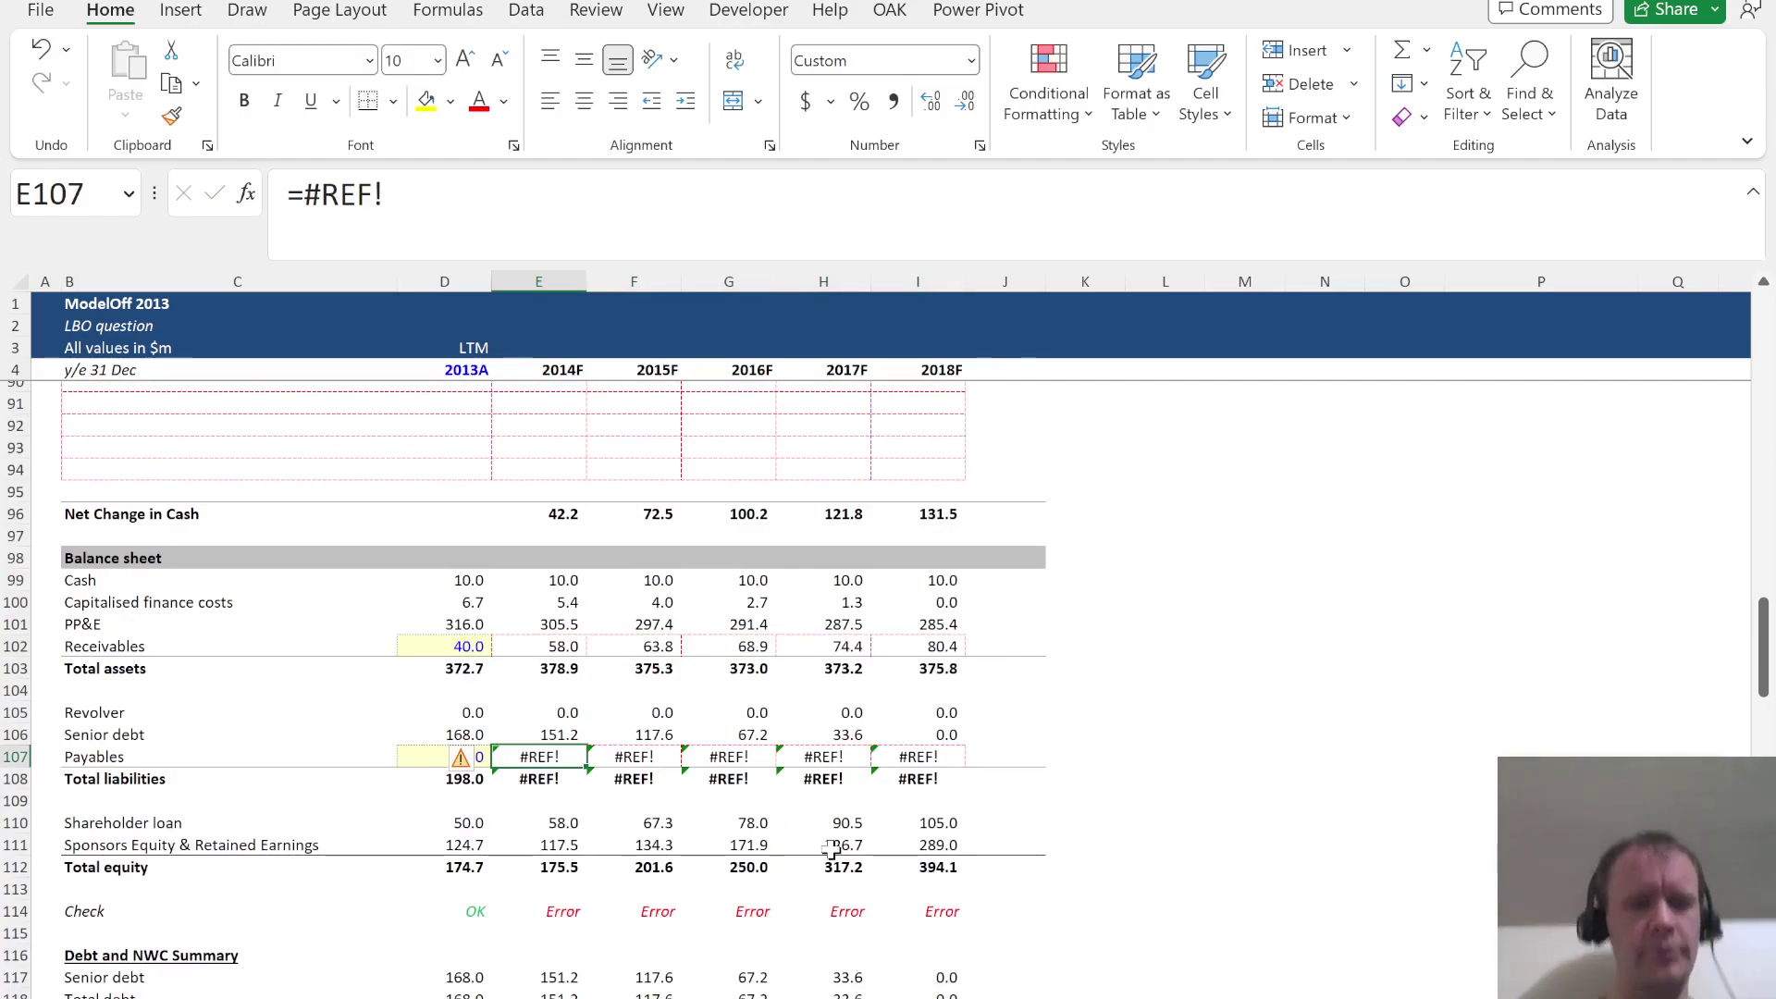
text(=)
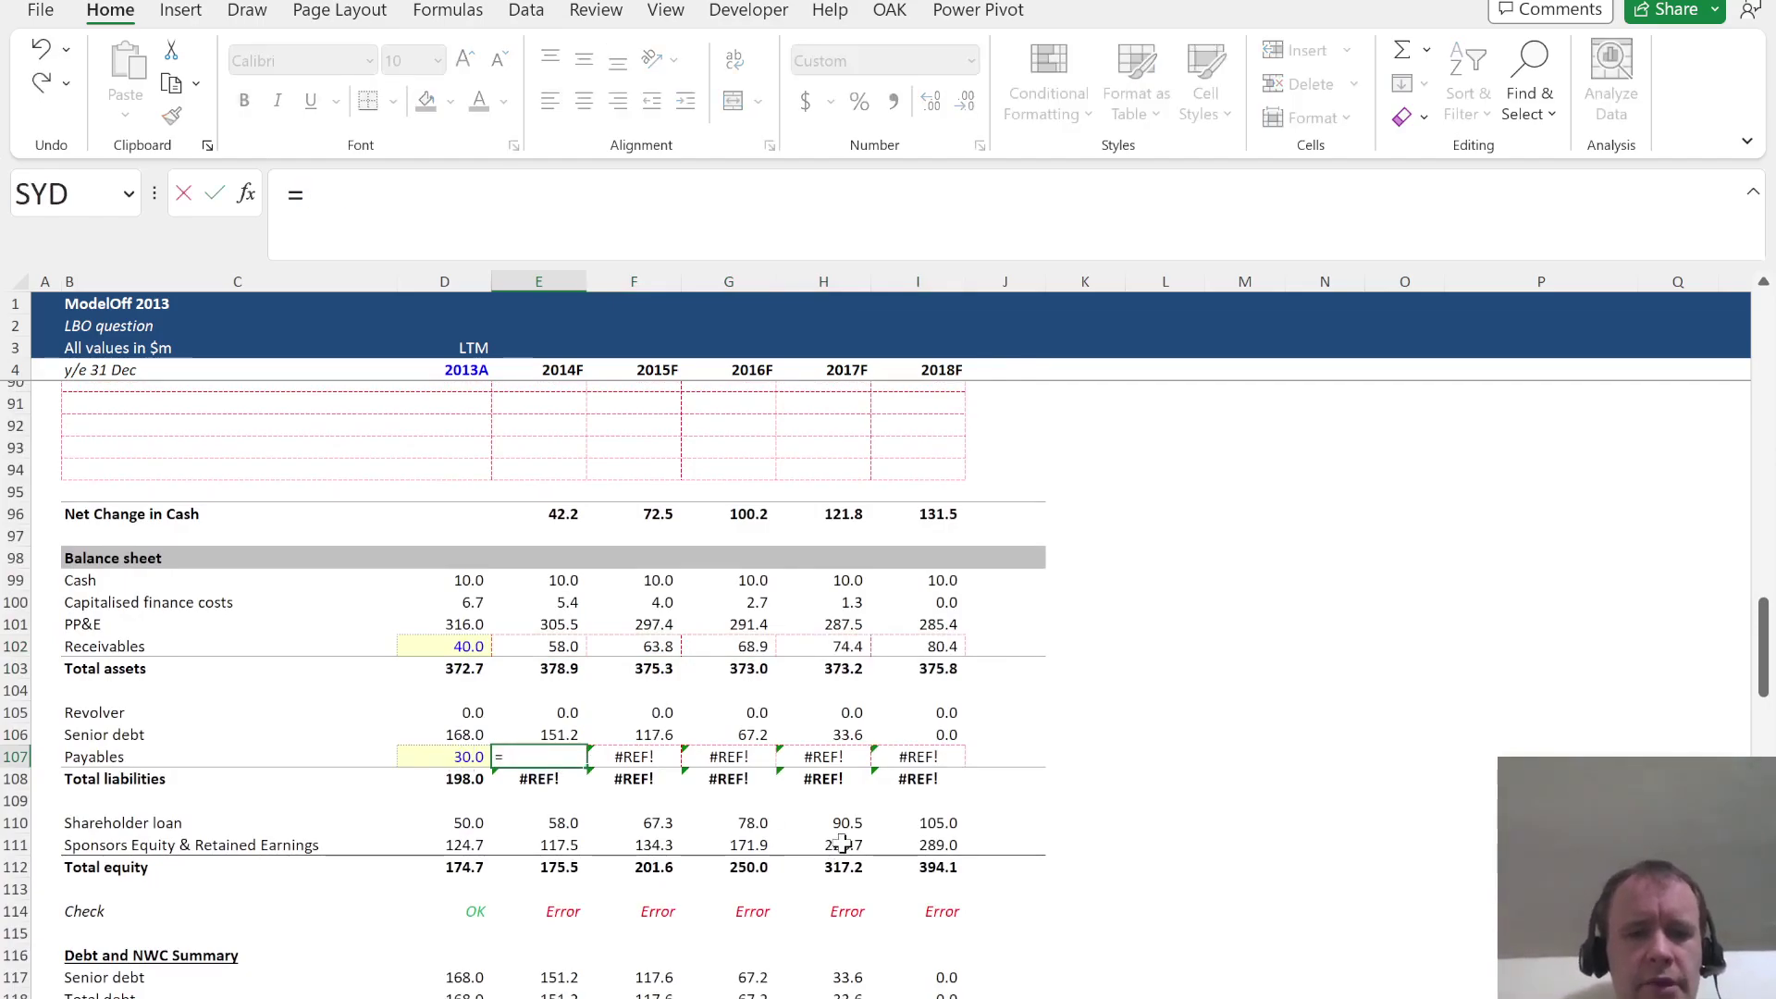
scroll(668, 694, up, 20)
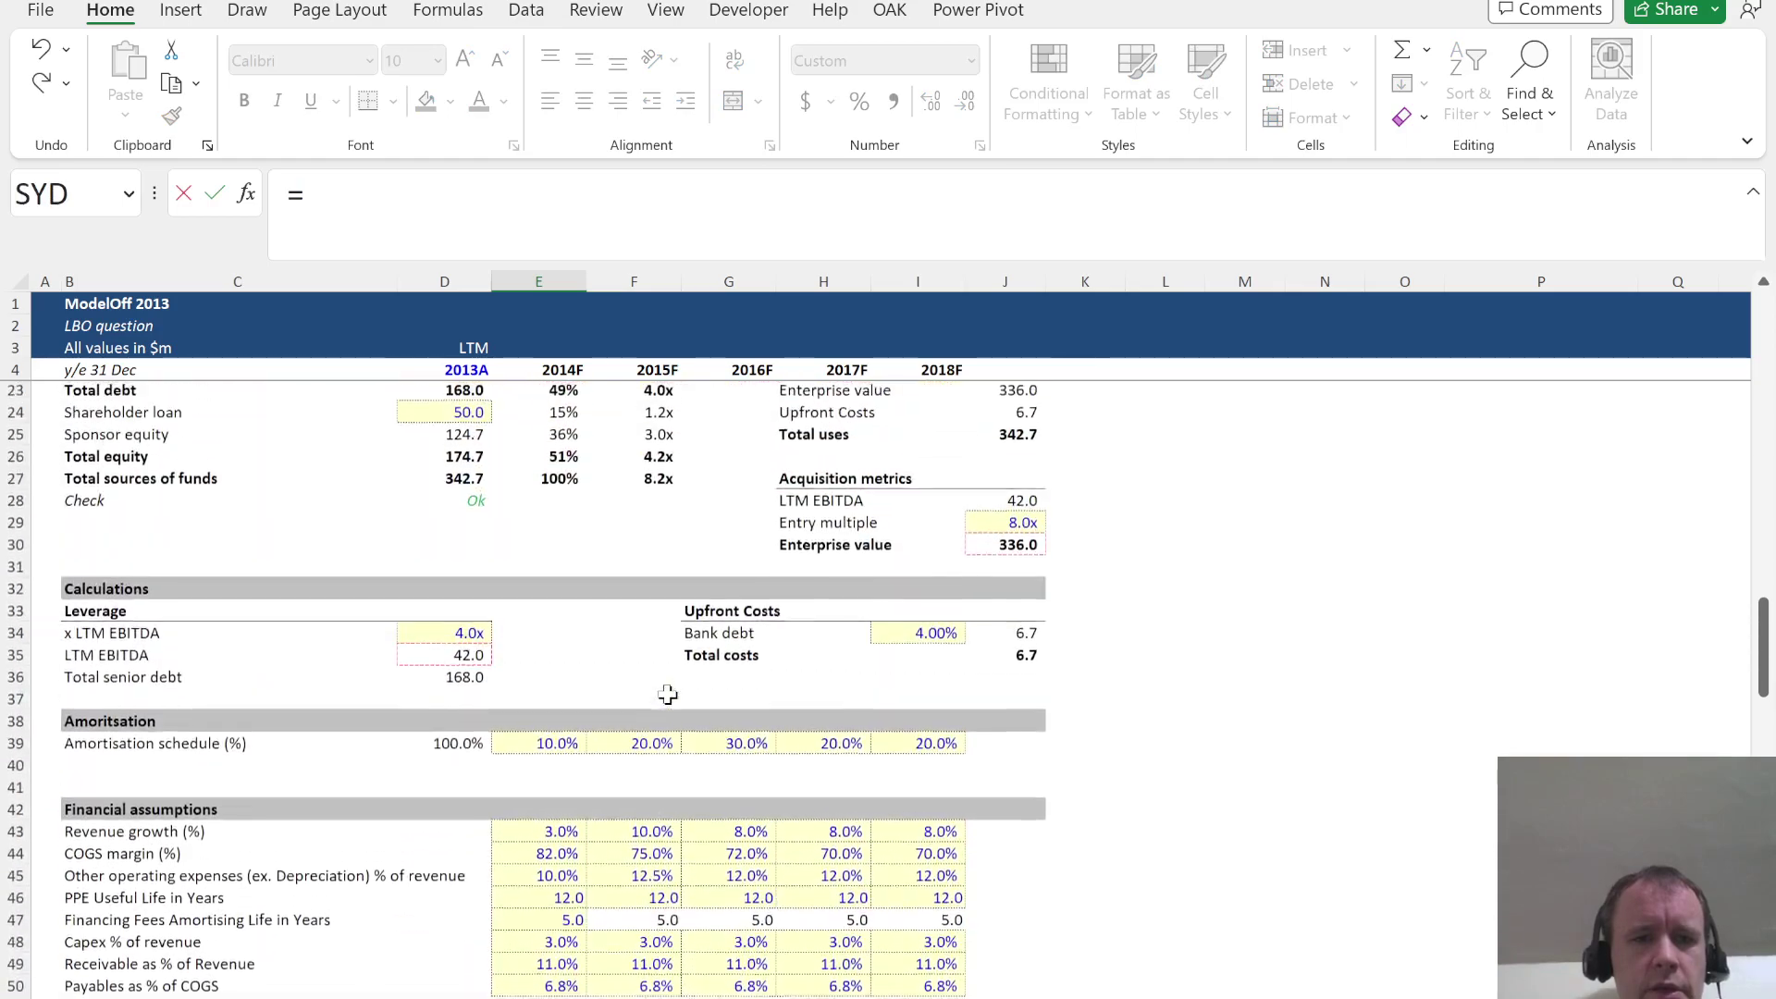
scroll(668, 694, down, 2)
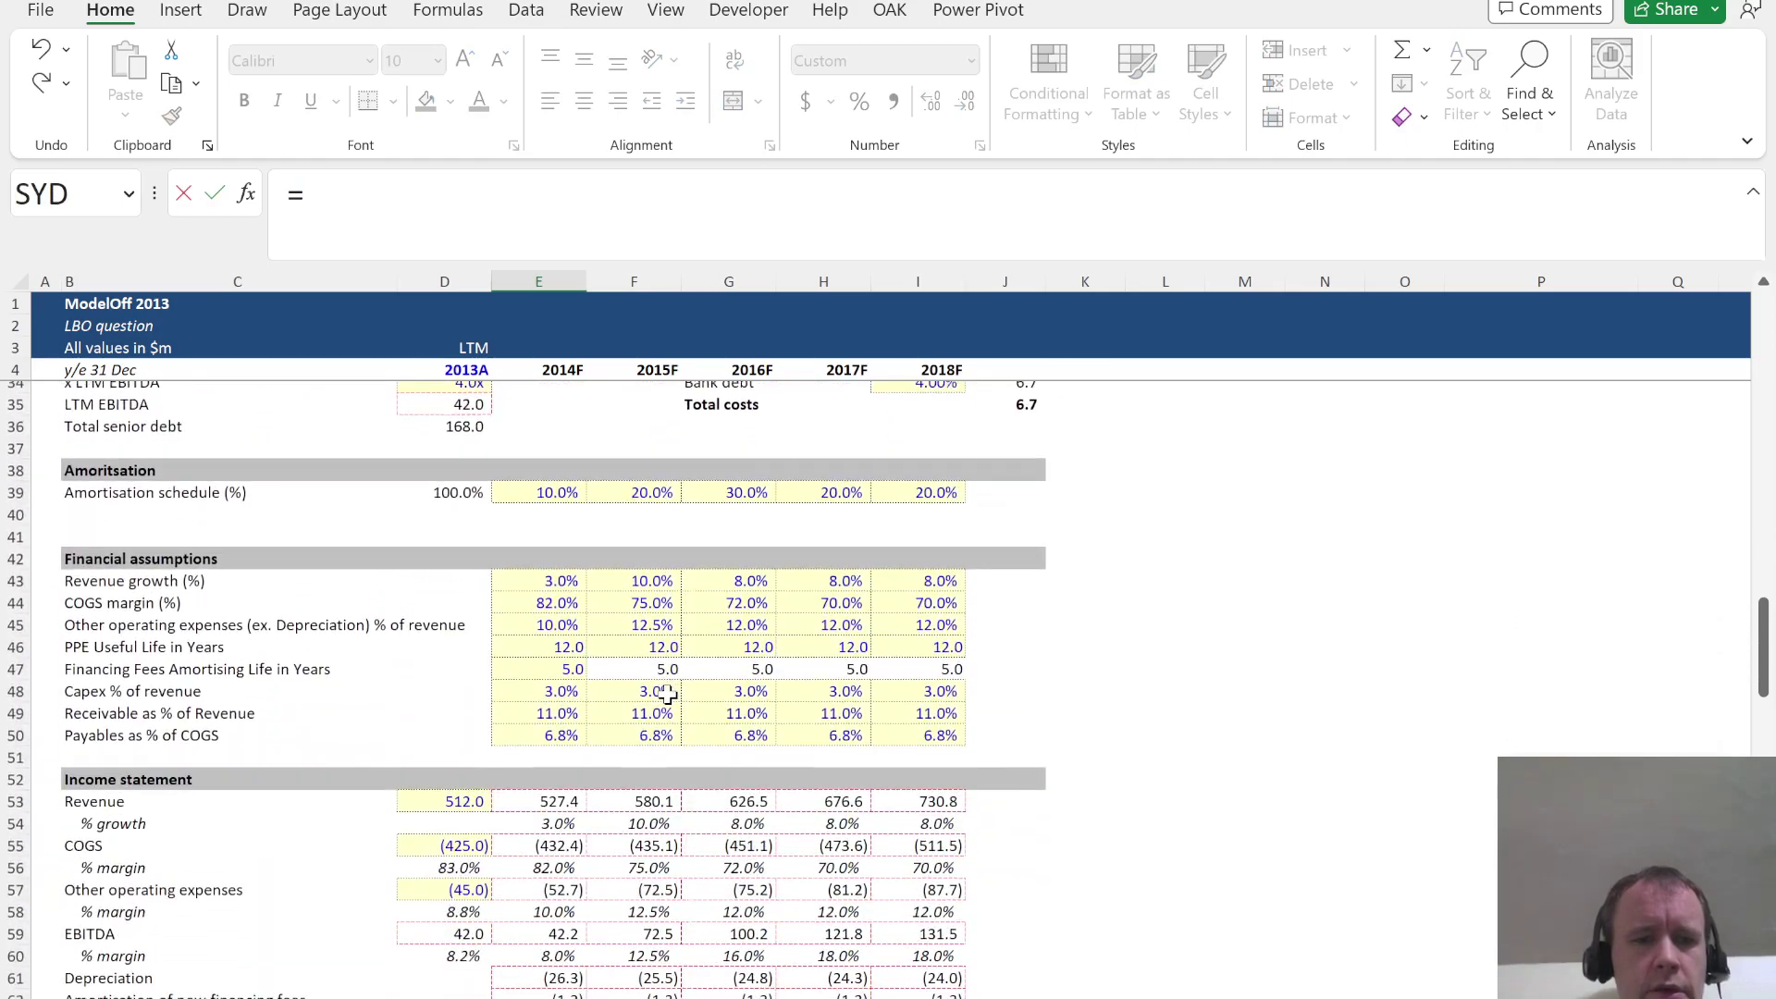
click(561, 735)
text(*)
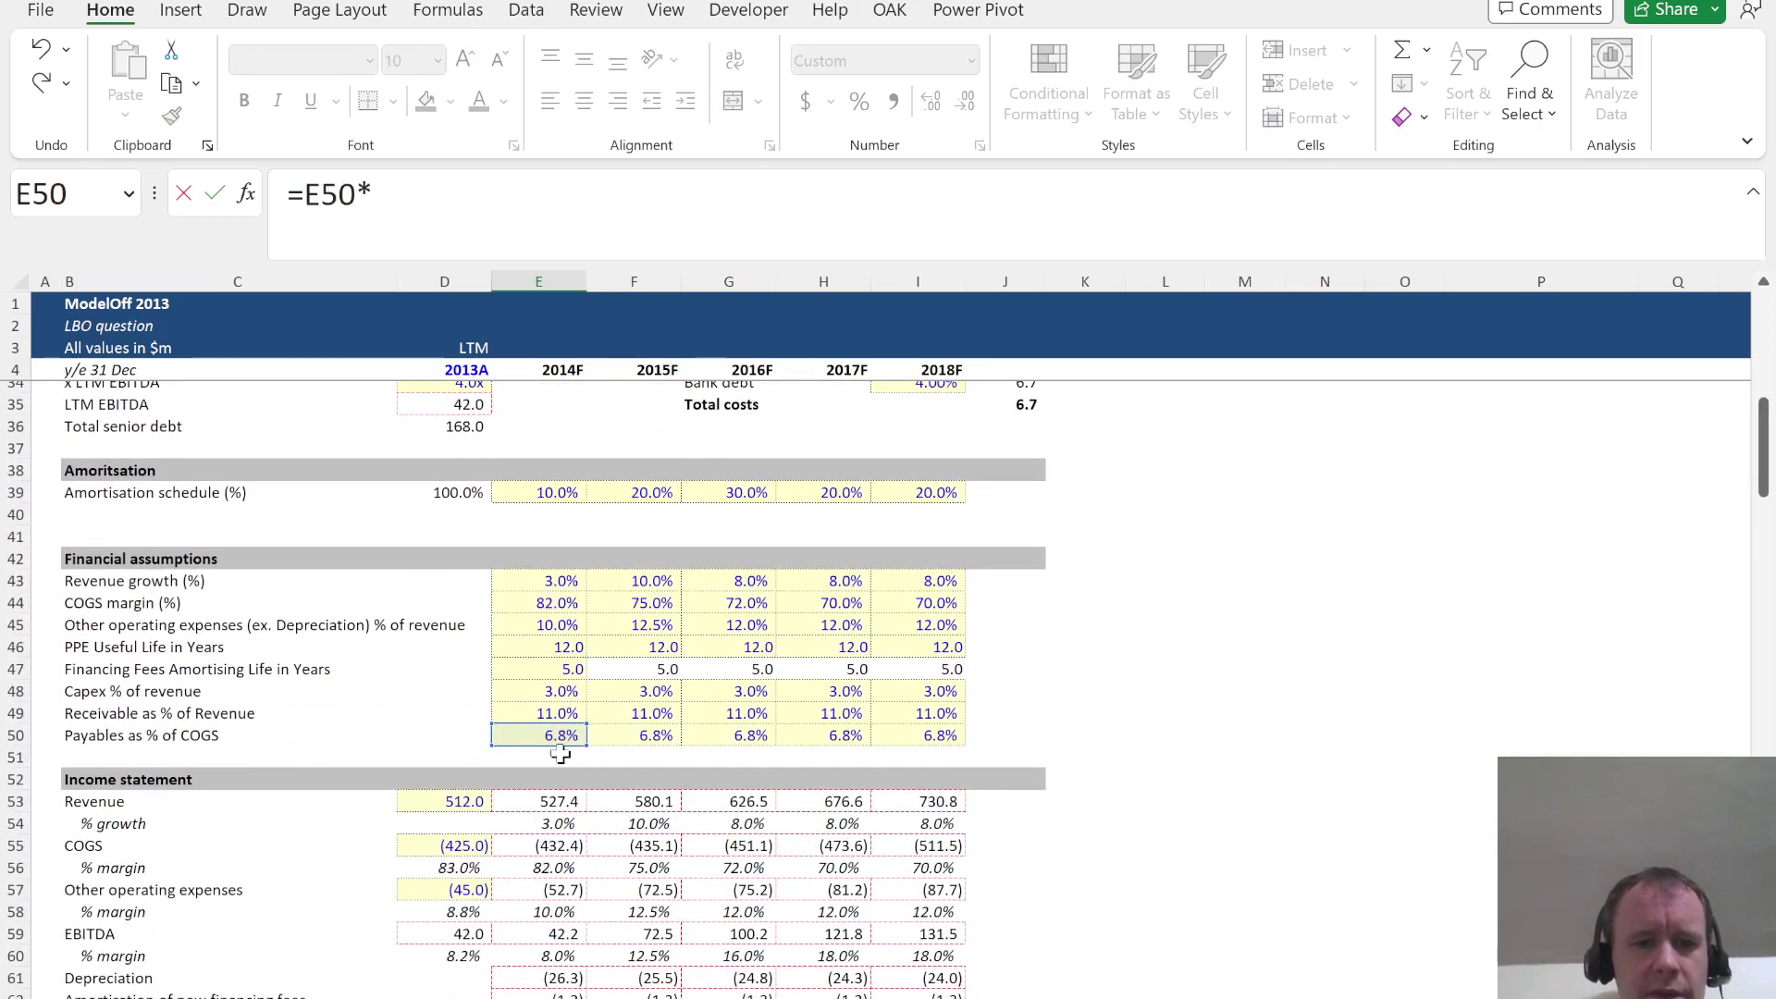
click(559, 846)
click(305, 194)
text(-)
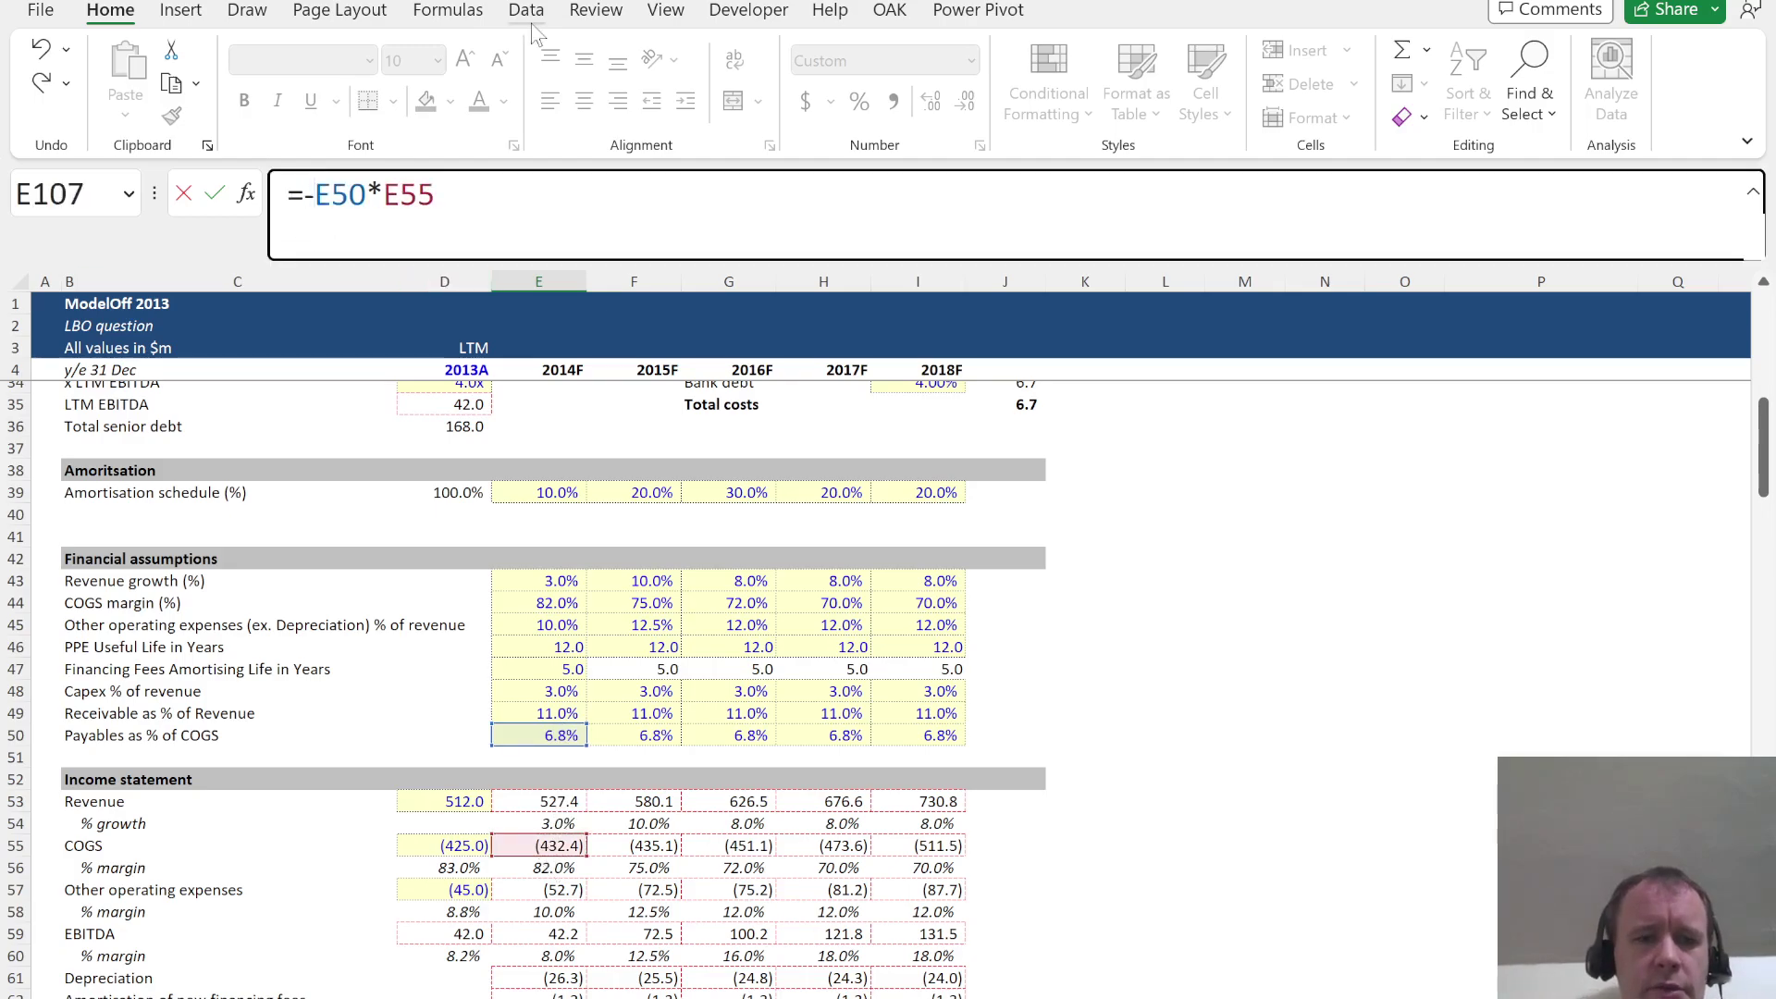
key(shift+Tab)
Fill the payables formula from 2014F across to 2018F
key(Right)
key(ctrl+shift+Right)
key(F2)
key(ctrl+Return)
Calculate 2013A net working capital in the debt and NWC summary as receivables minus payables with =D102-D107
key(Down)
key(Down)
key(Down)
key(Down)
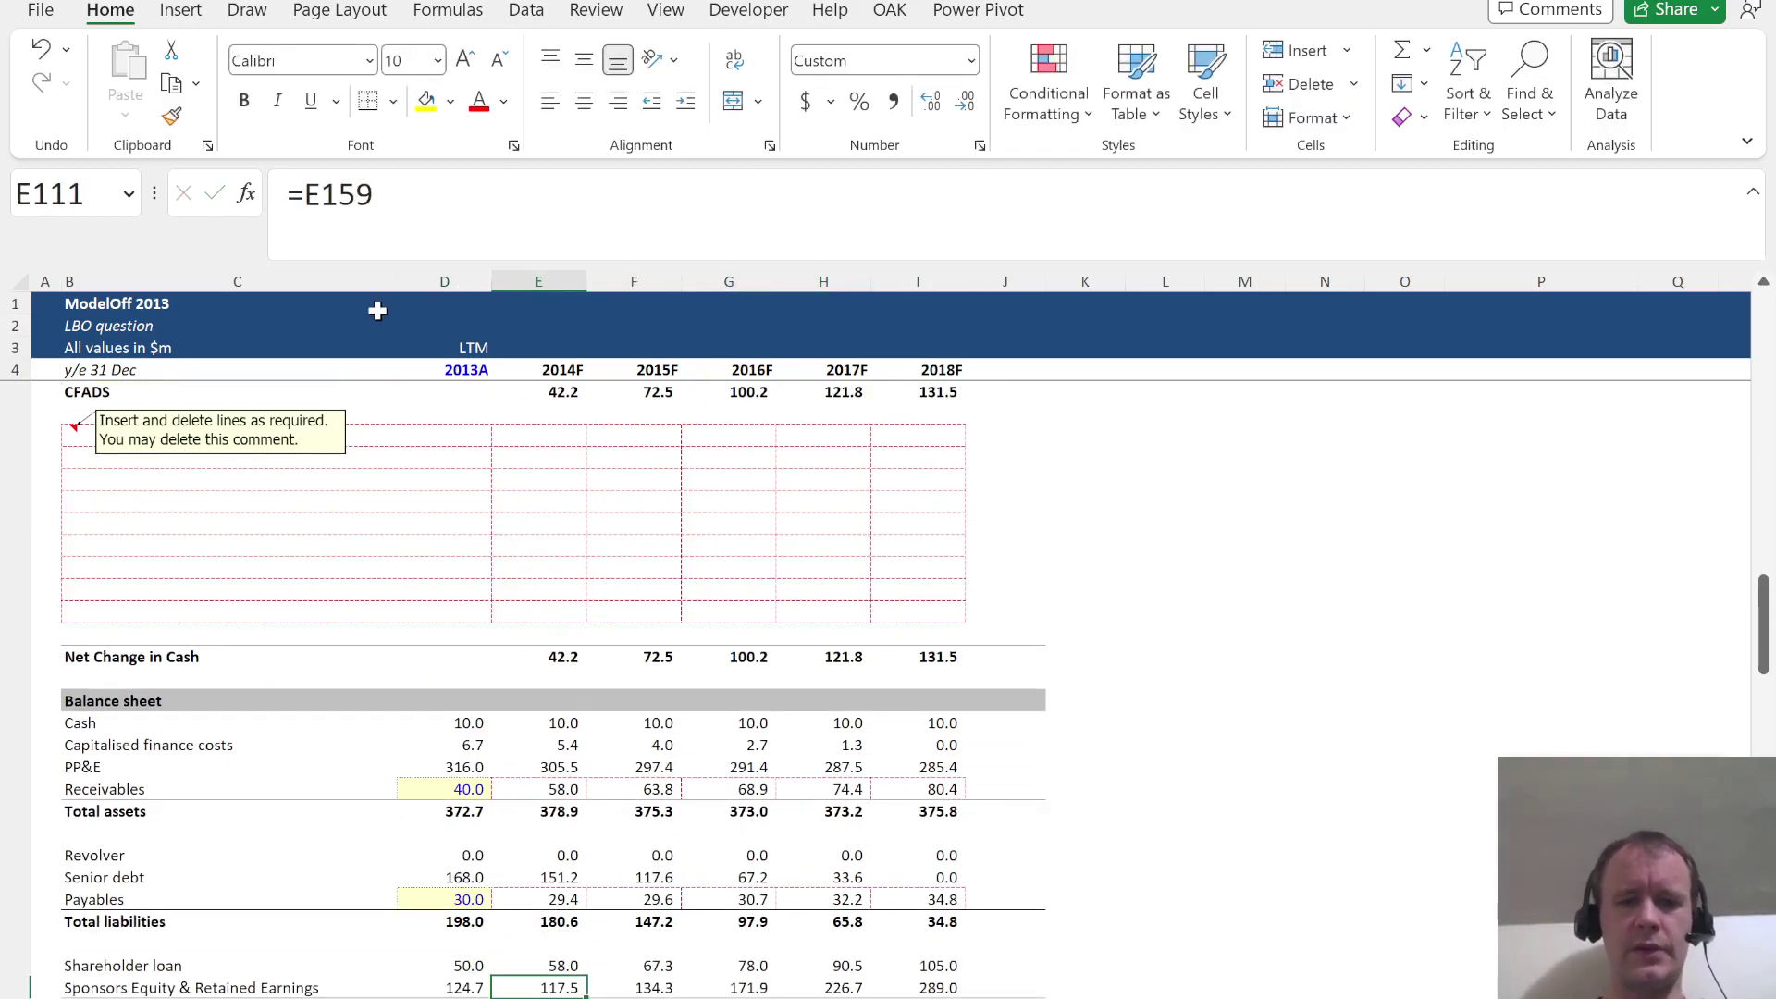
scroll(575, 681, down, 5)
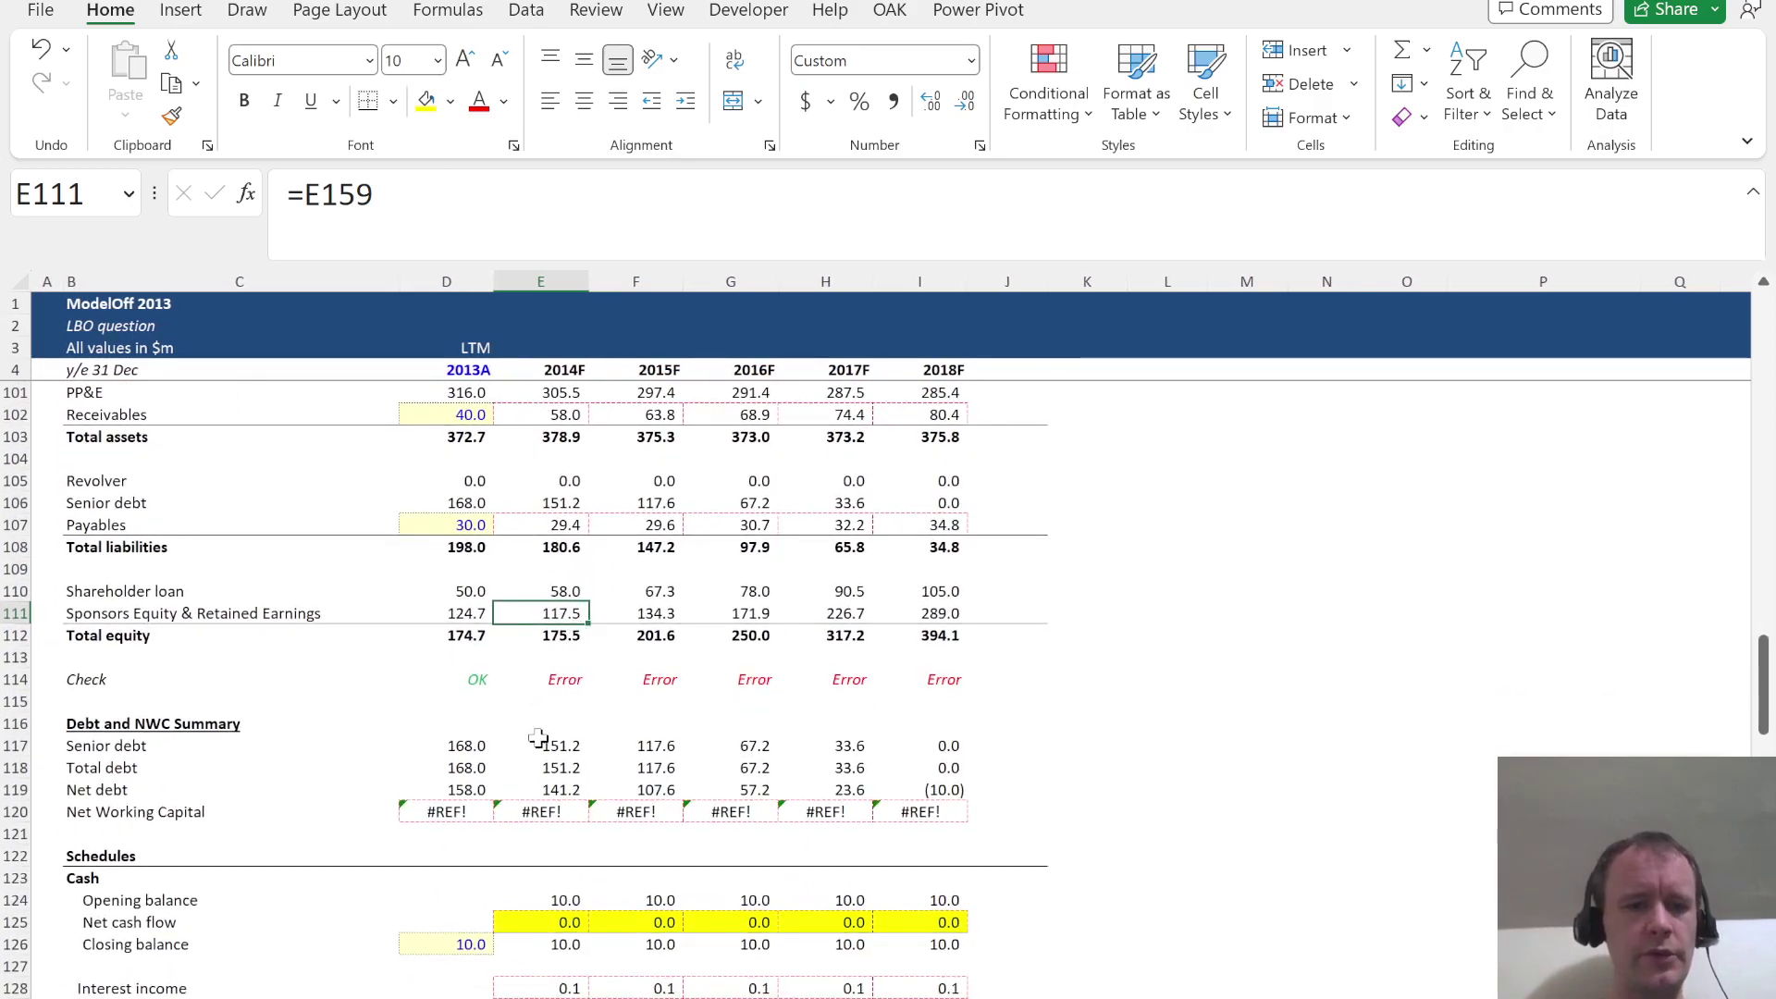
click(460, 814)
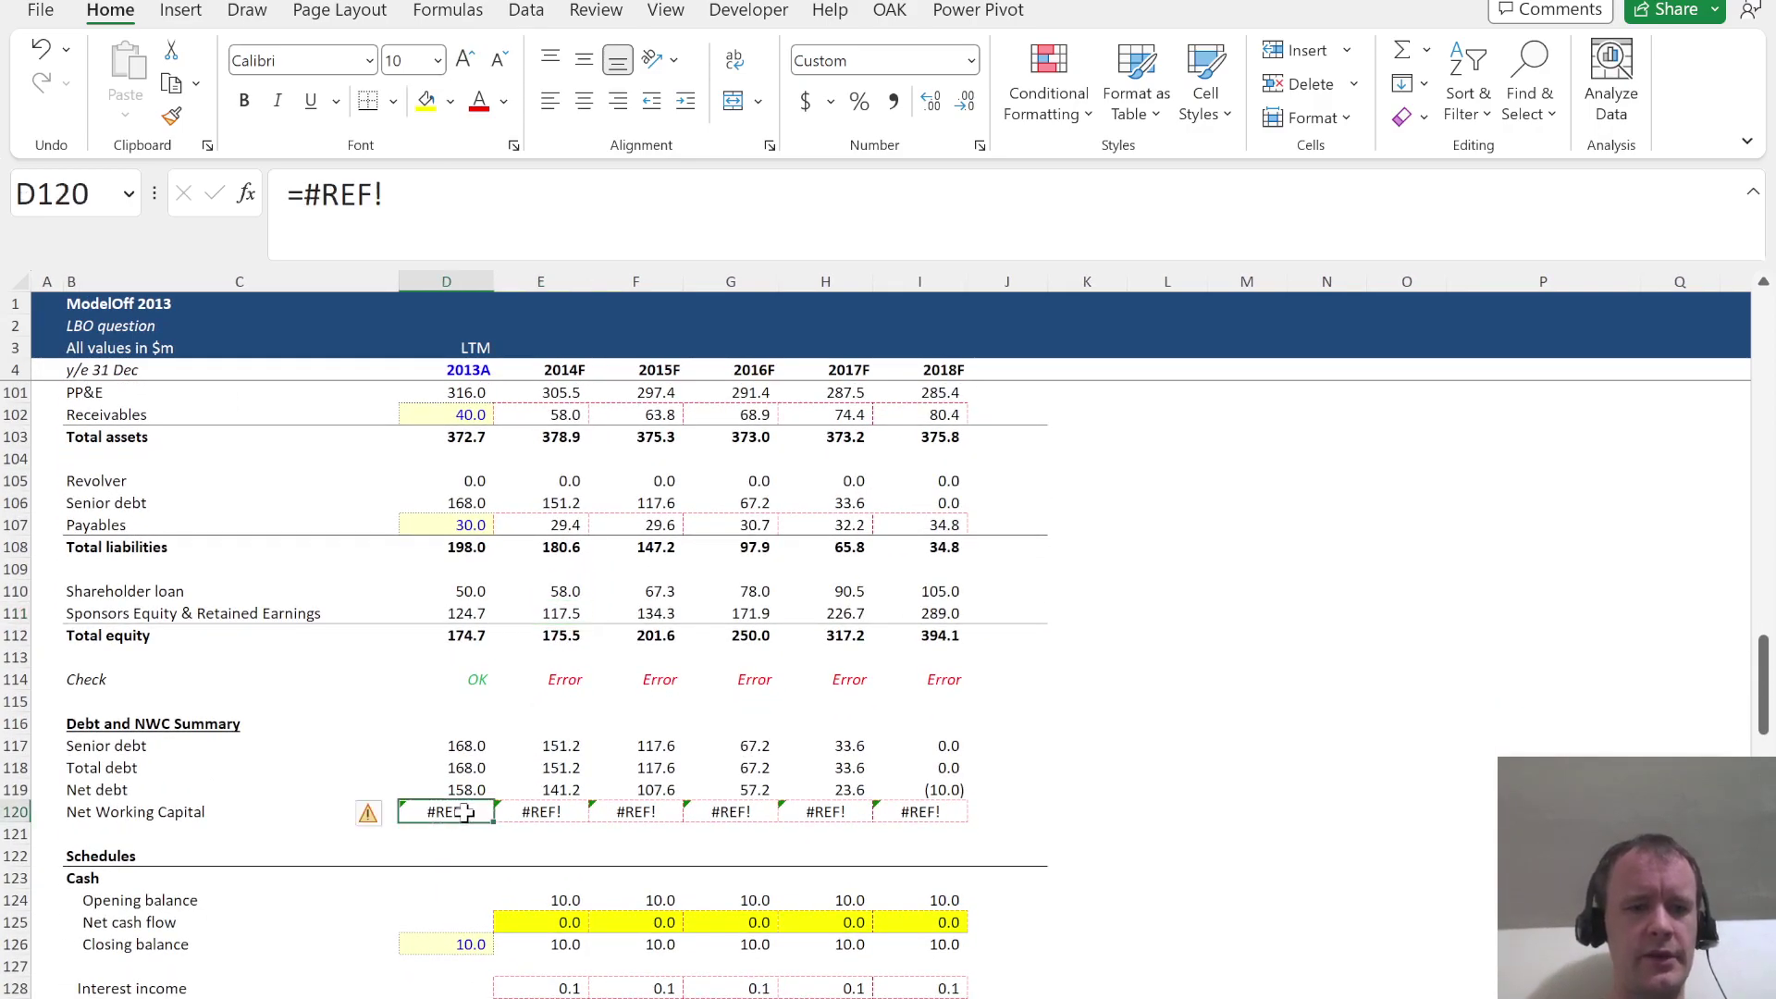
scroll(614, 693, up, 3)
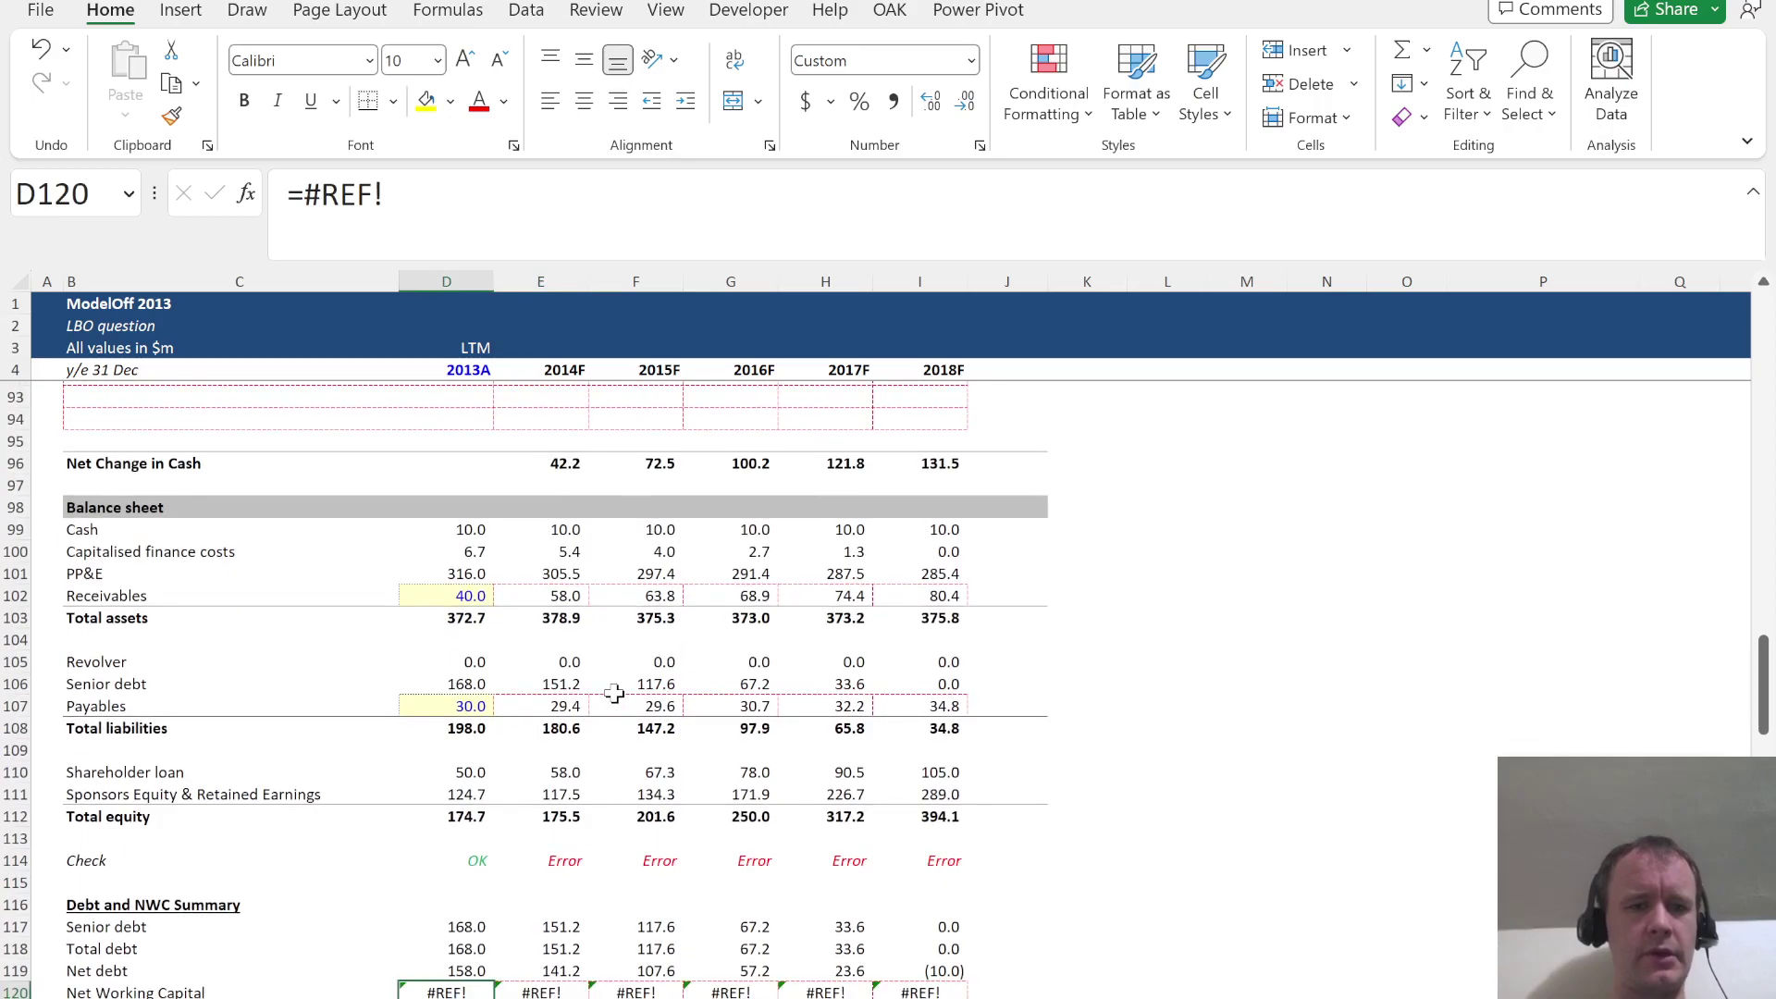
text(=)
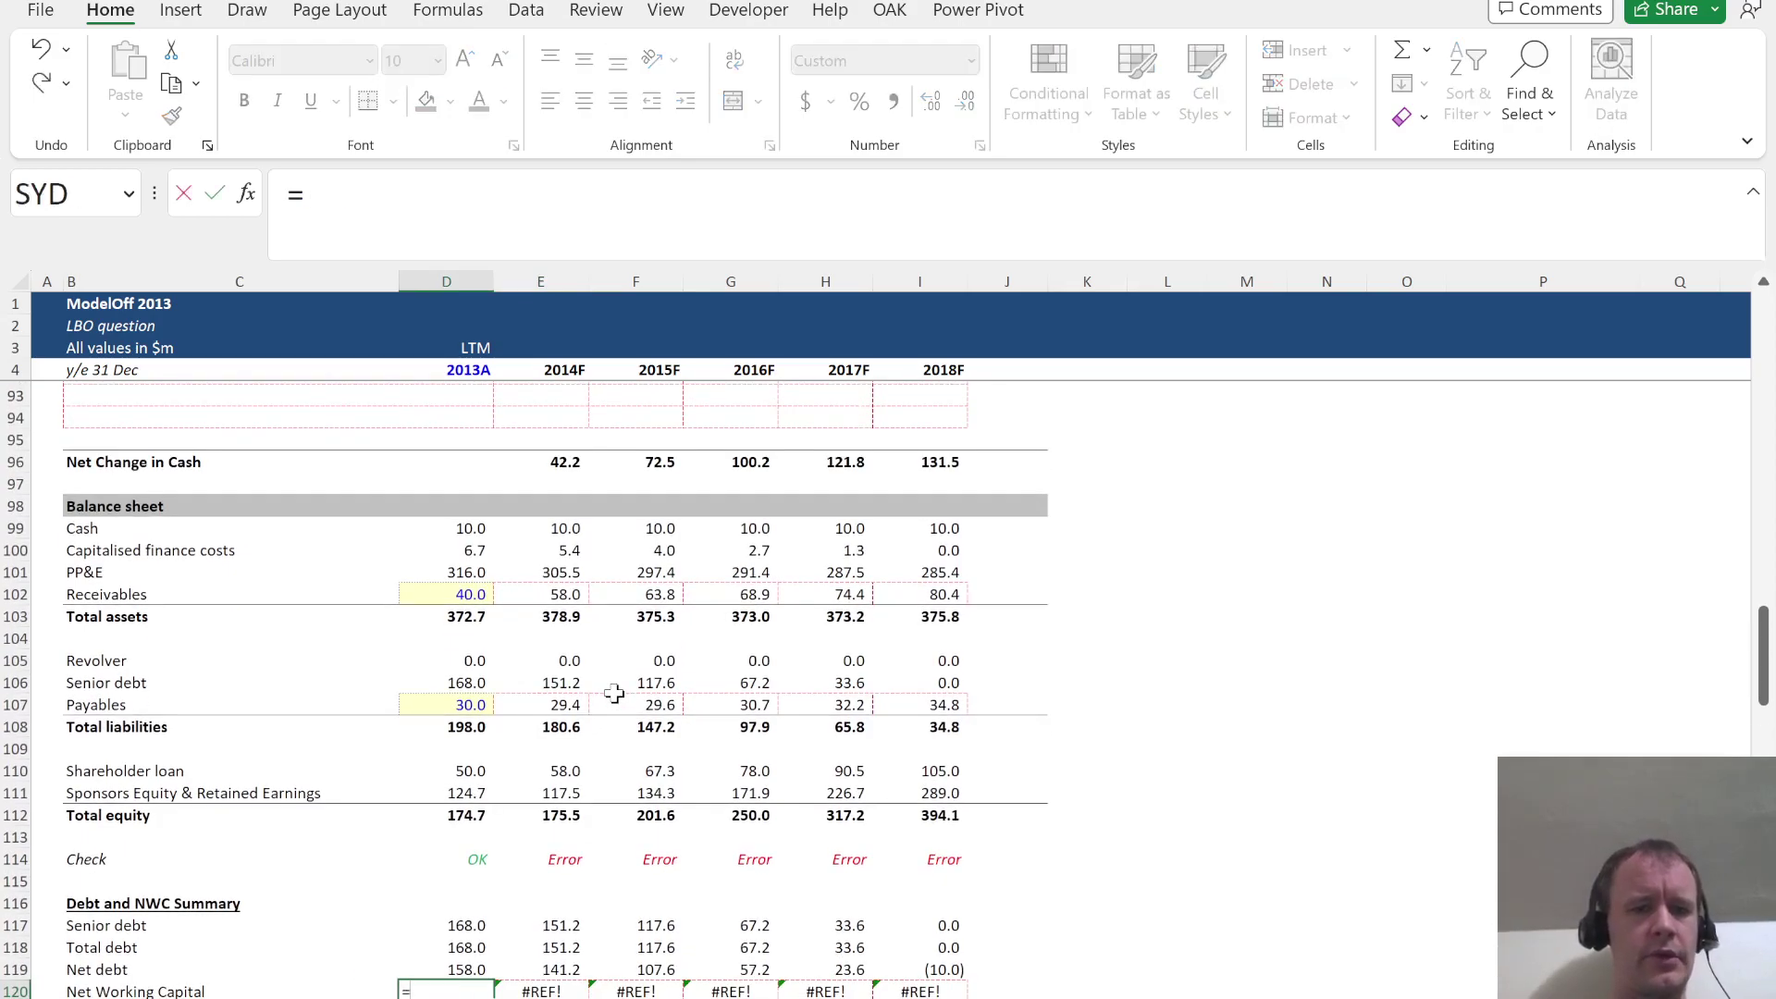
click(457, 594)
text(-)
click(447, 705)
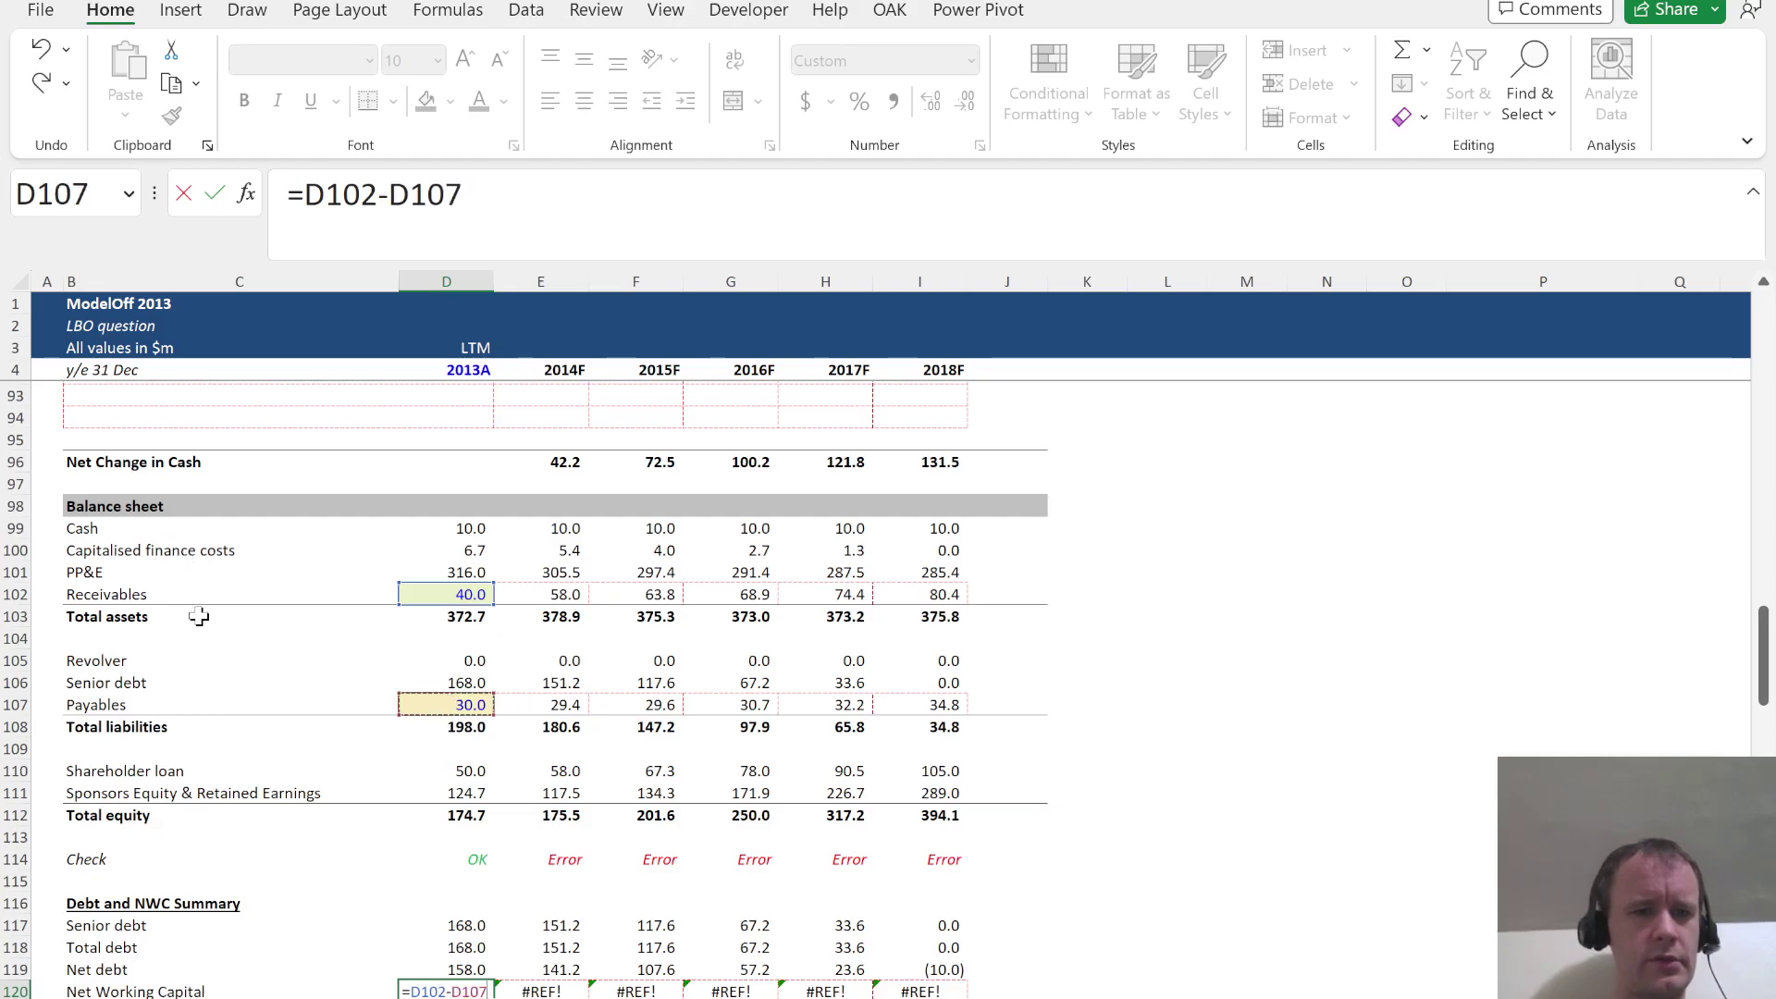
key(Return)
Fill the net working capital formula from 2013A across to 2018F
key(Up)
key(shift+Right)
key(shift+Right)
key(shift+Right)
key(shift+Right)
key(shift+Right)
key(F2)
key(ctrl+Return)
Delete the two "Insert and delete lines as required" comments at B79 and B86 in the cash flow section
scroll(518, 833, down, 5)
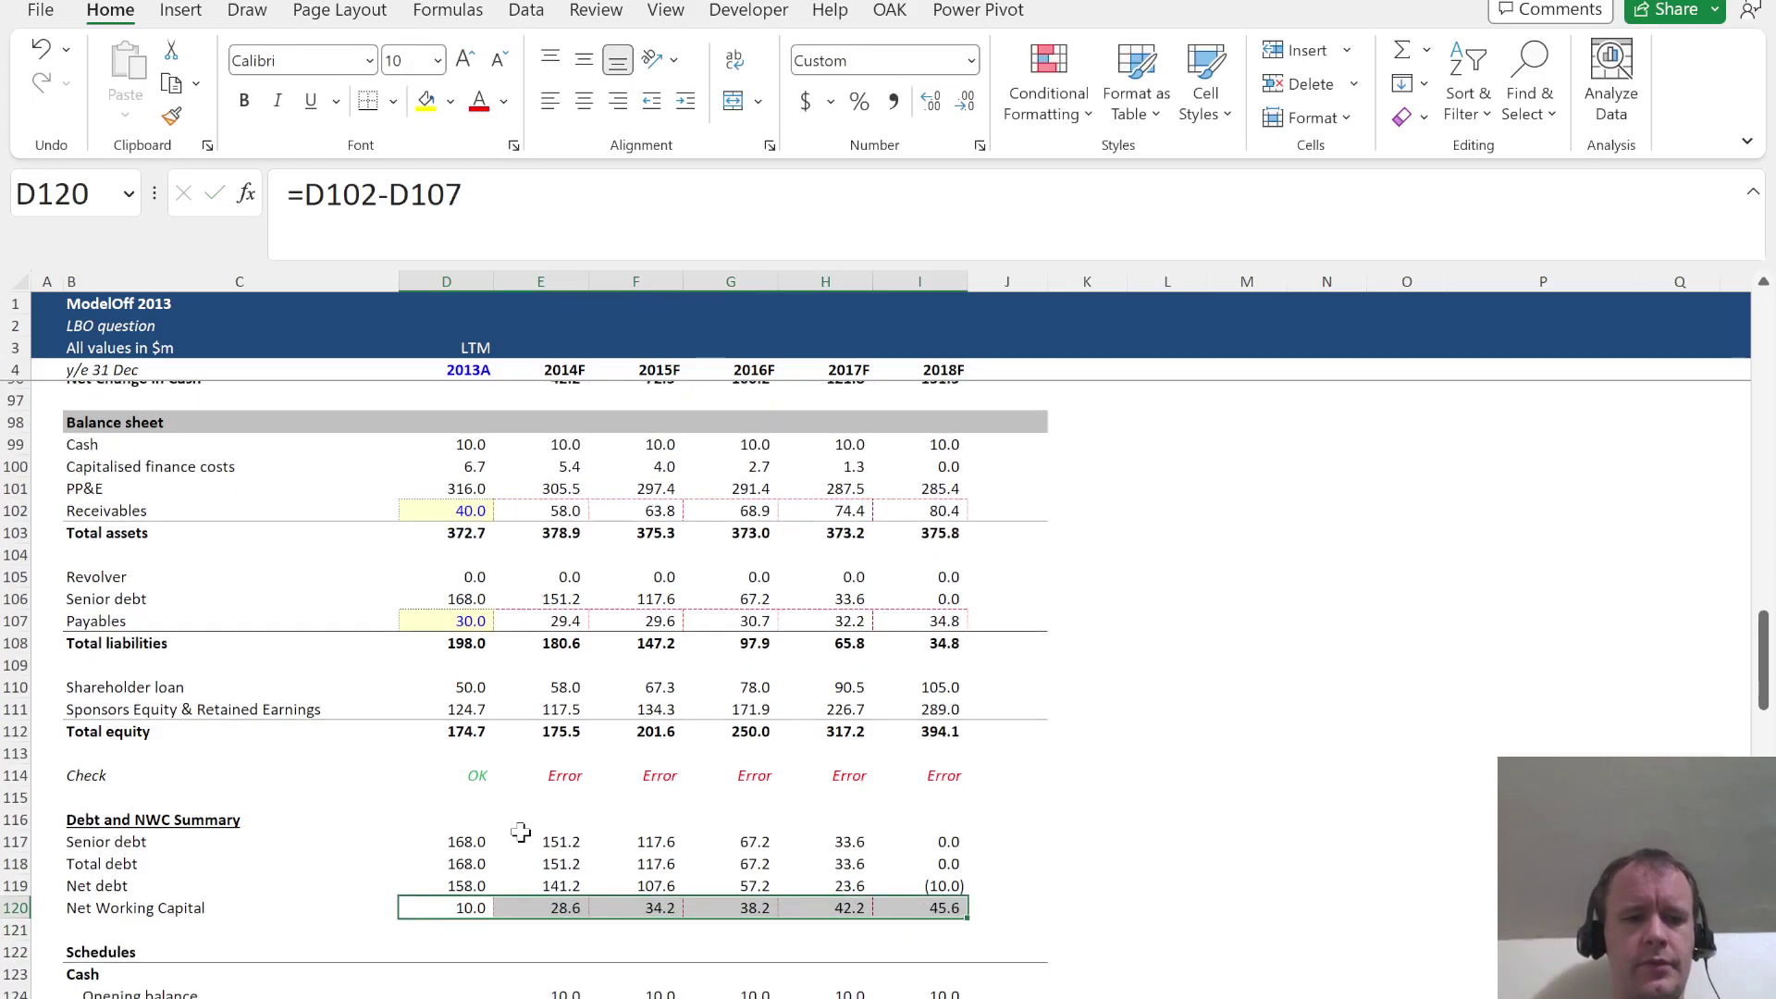
scroll(520, 832, up, 20)
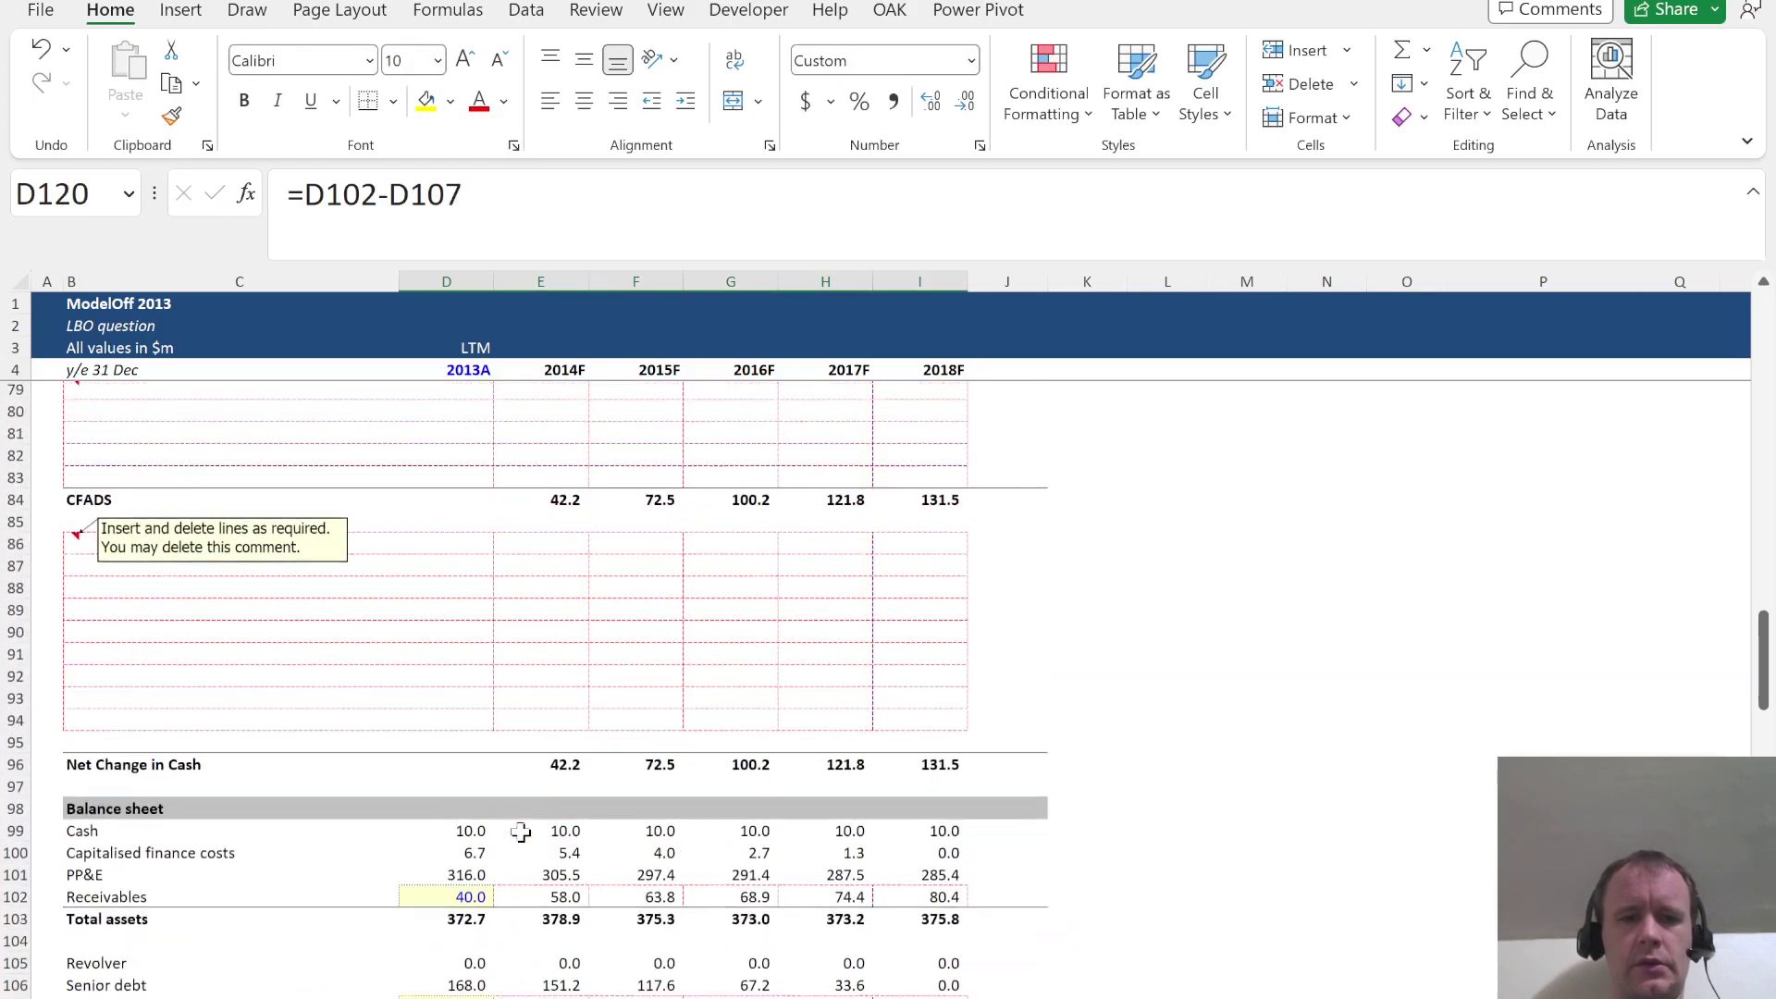
scroll(521, 833, down, 6)
scroll(521, 832, down, 3)
scroll(521, 832, up, 3)
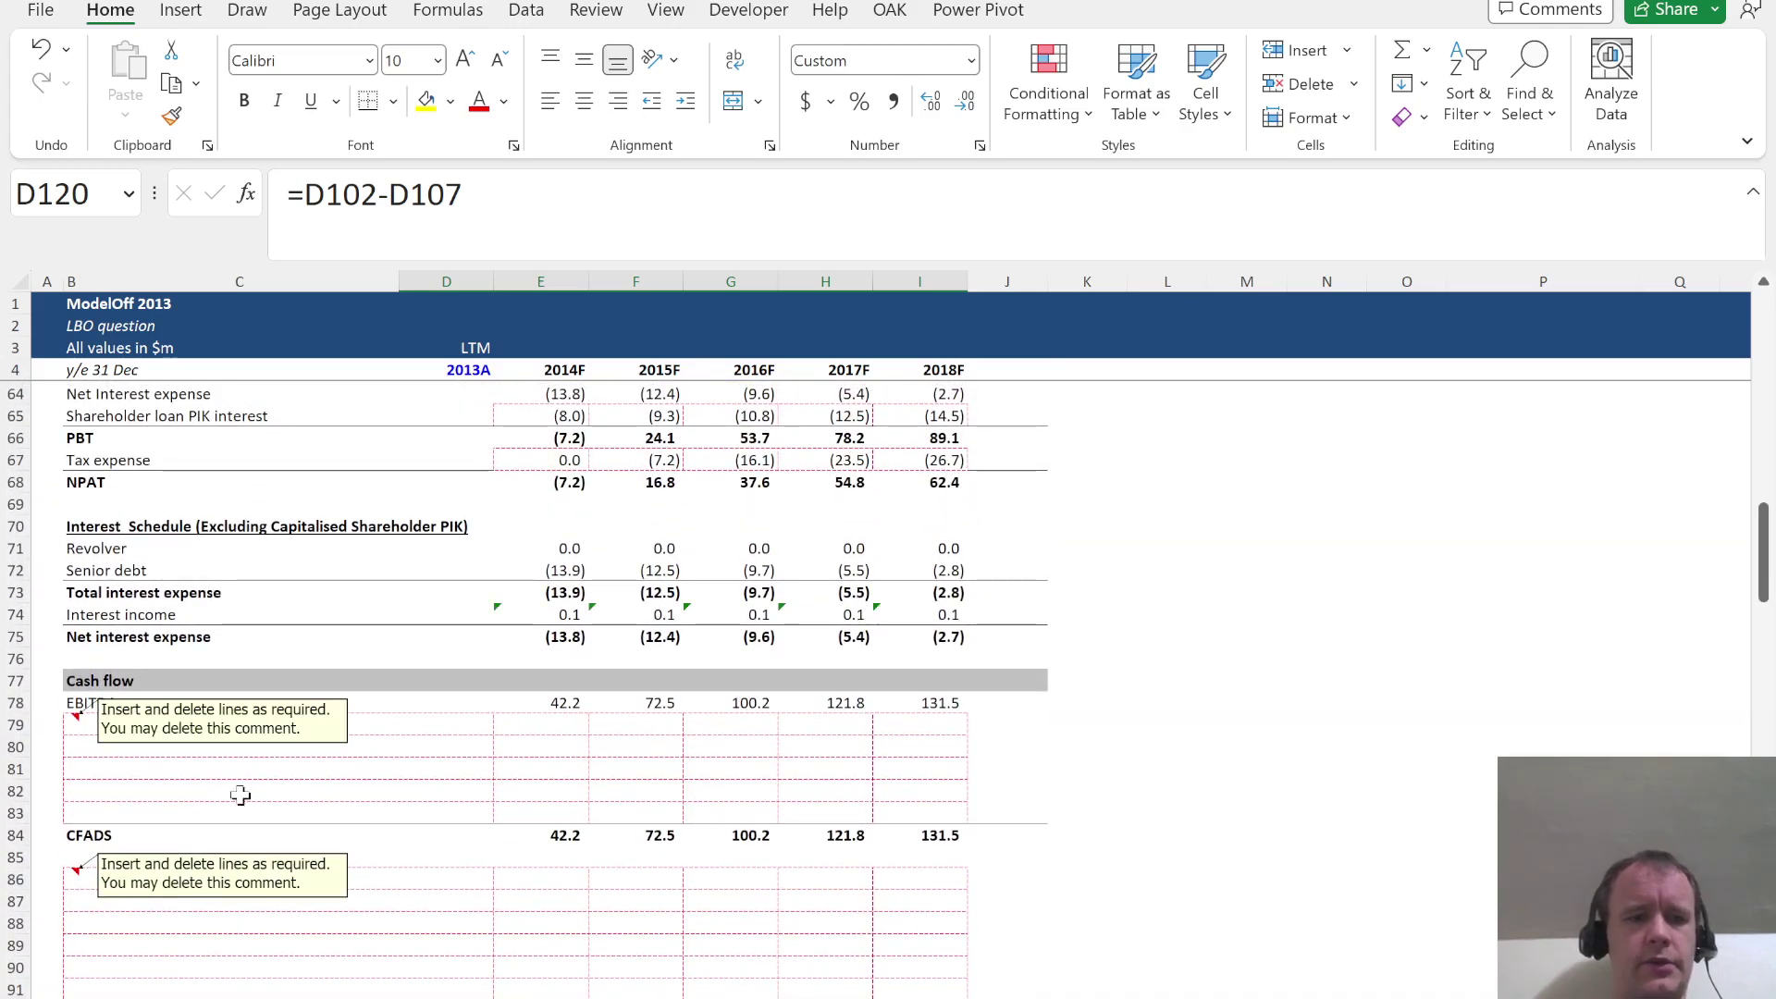
click(71, 727)
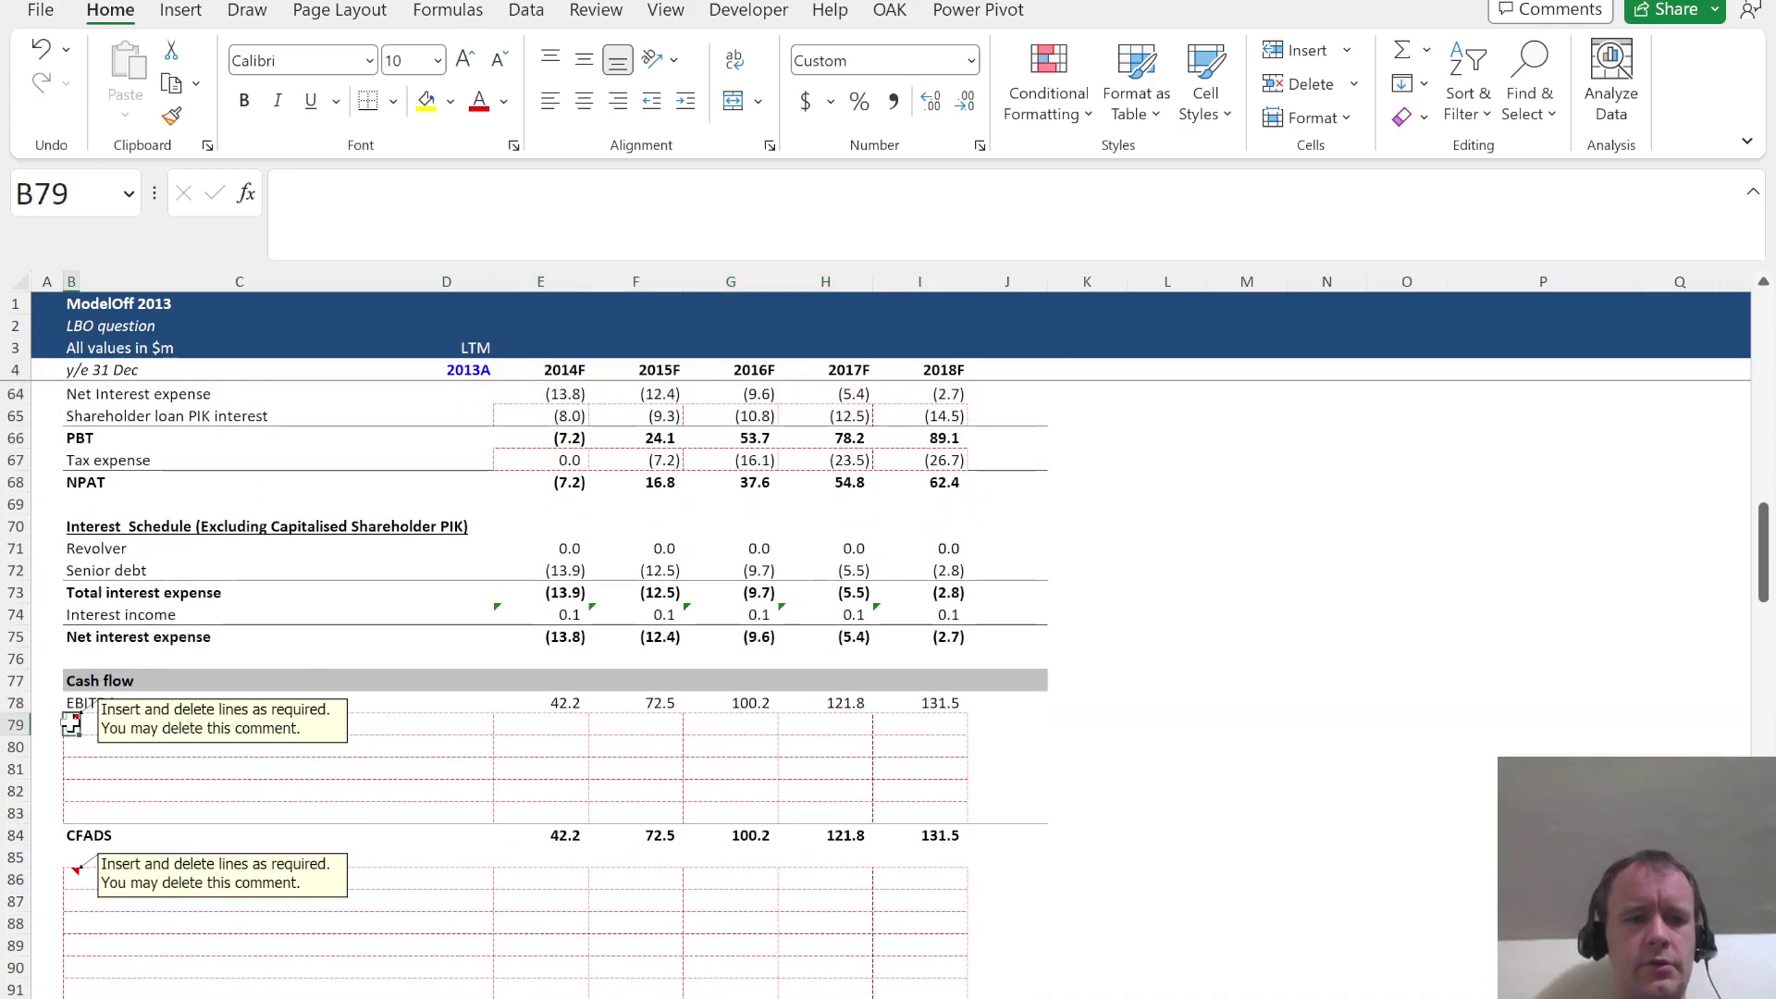
click(148, 720)
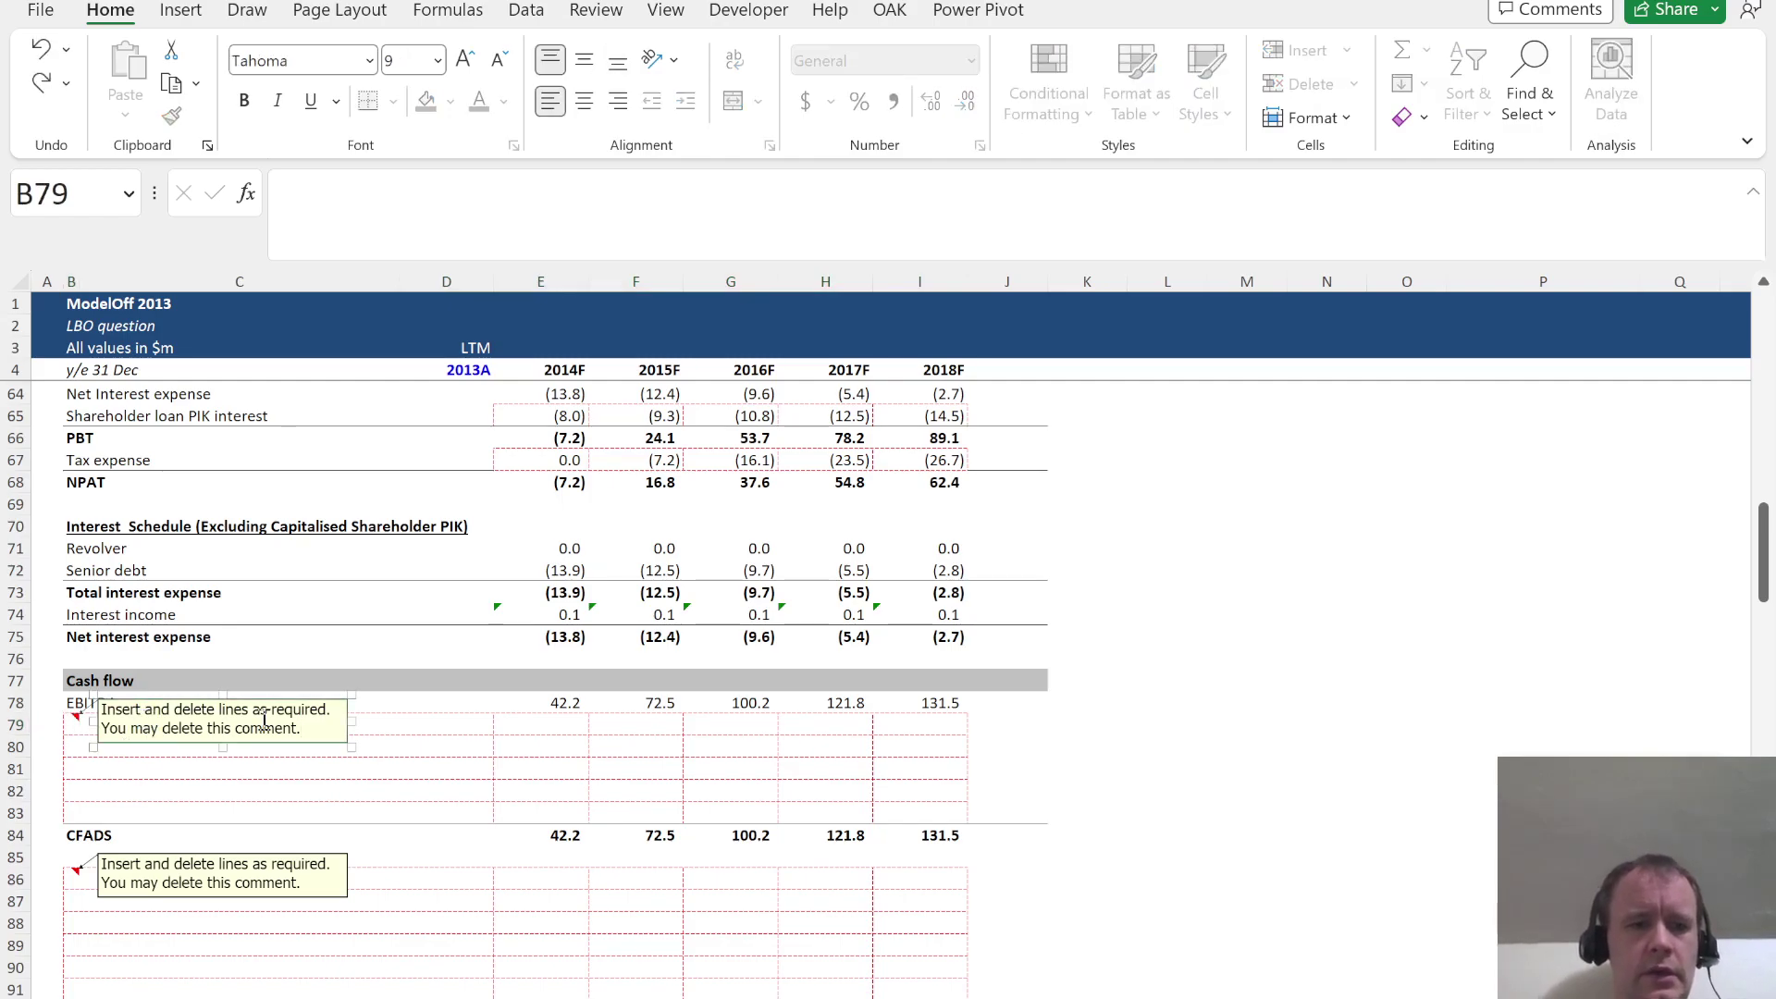
key(Escape)
click(71, 876)
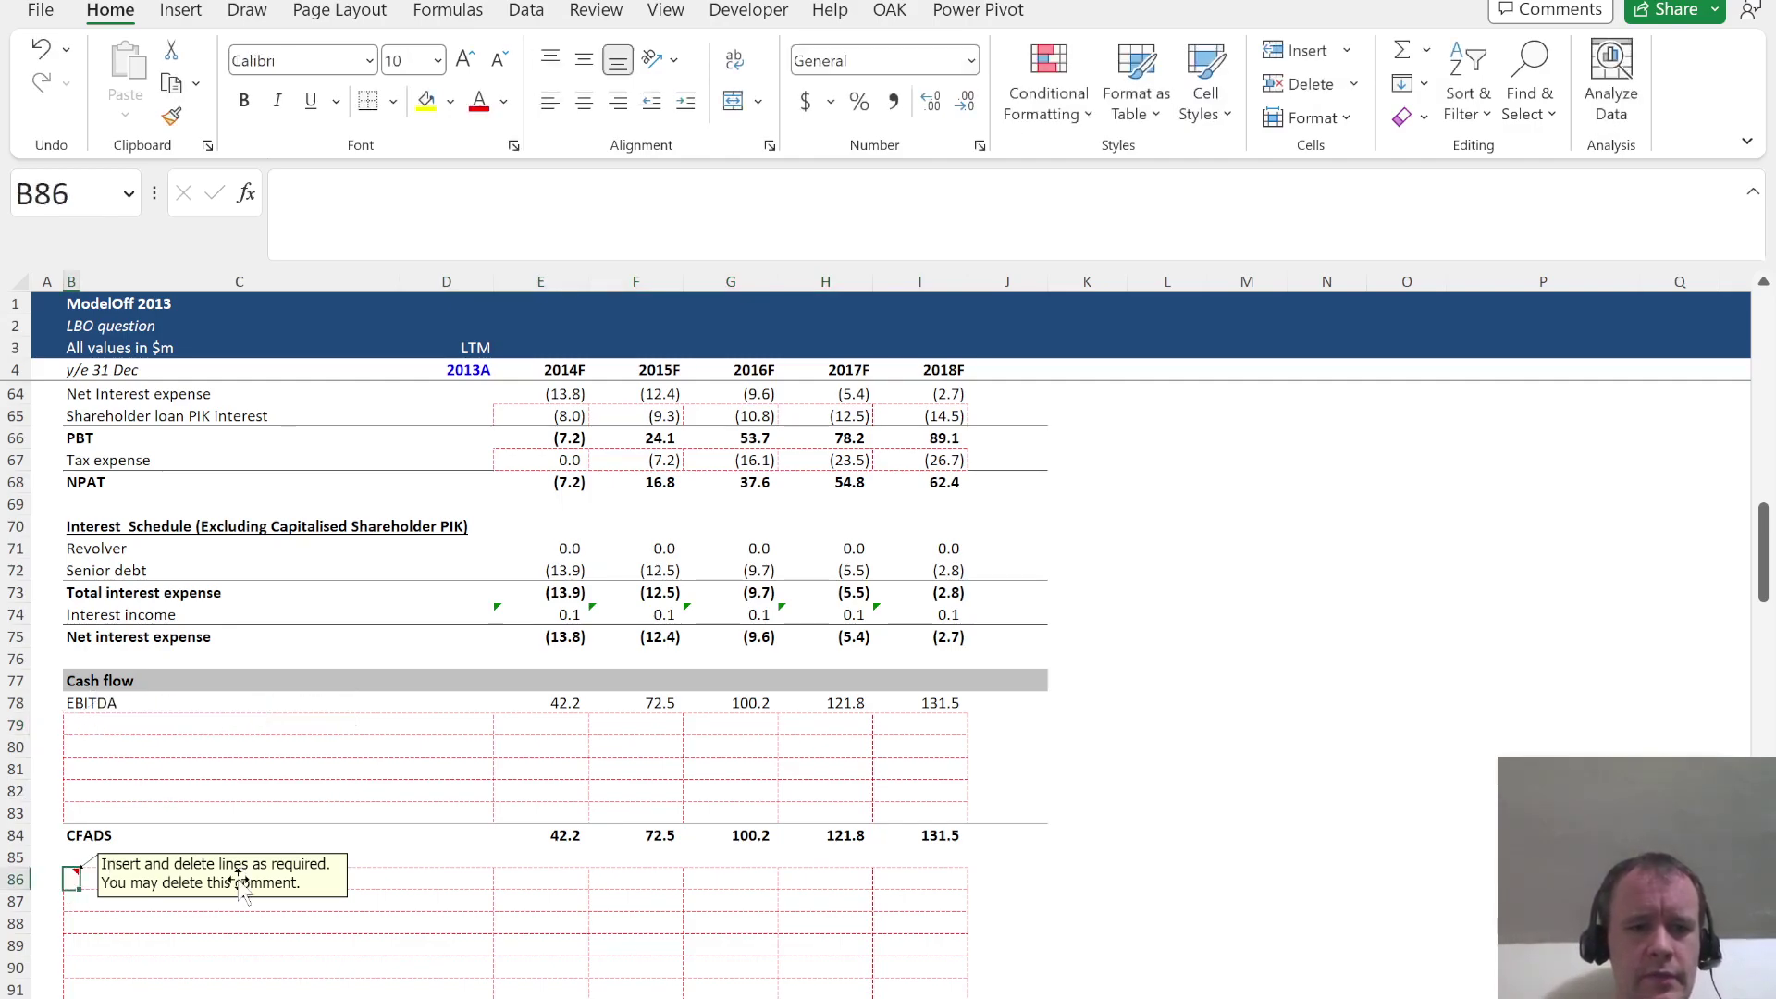
click(240, 877)
key(Escape)
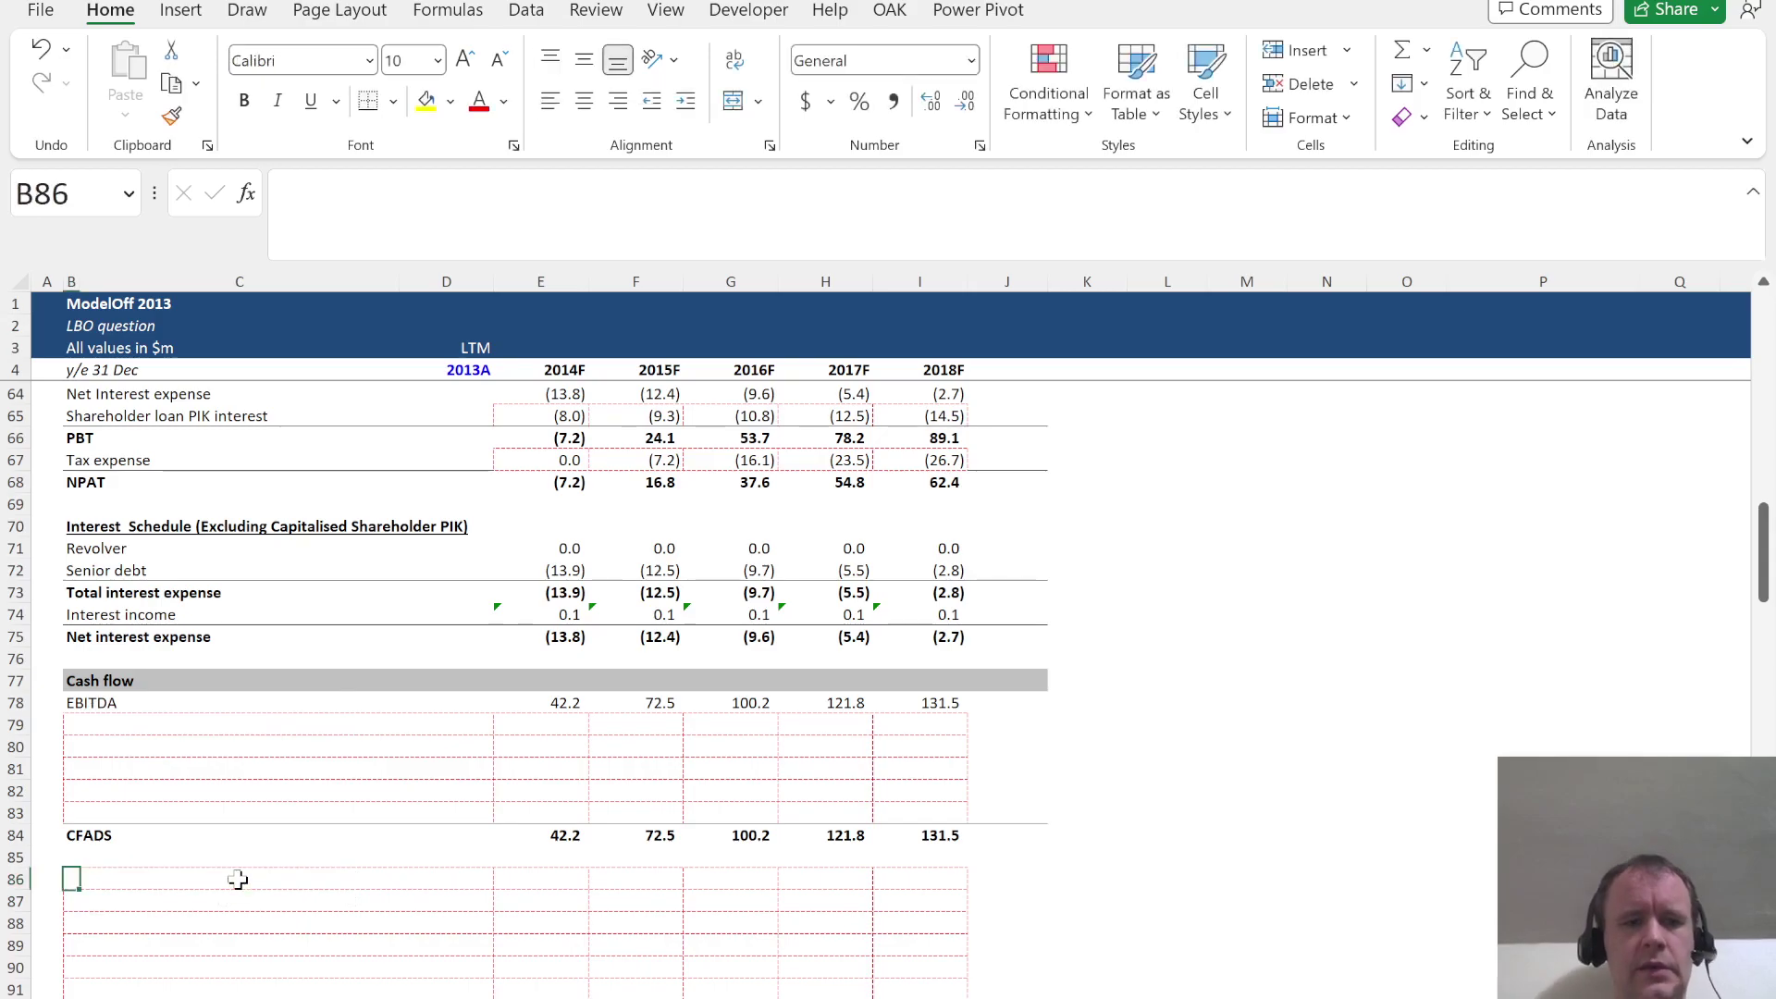
Label the cash flow rows below EBITDA, from C79 to C81, as Change in NWC, Capex and Tax
click(102, 725)
key(Left)
key(Right)
text(Change in NWC)
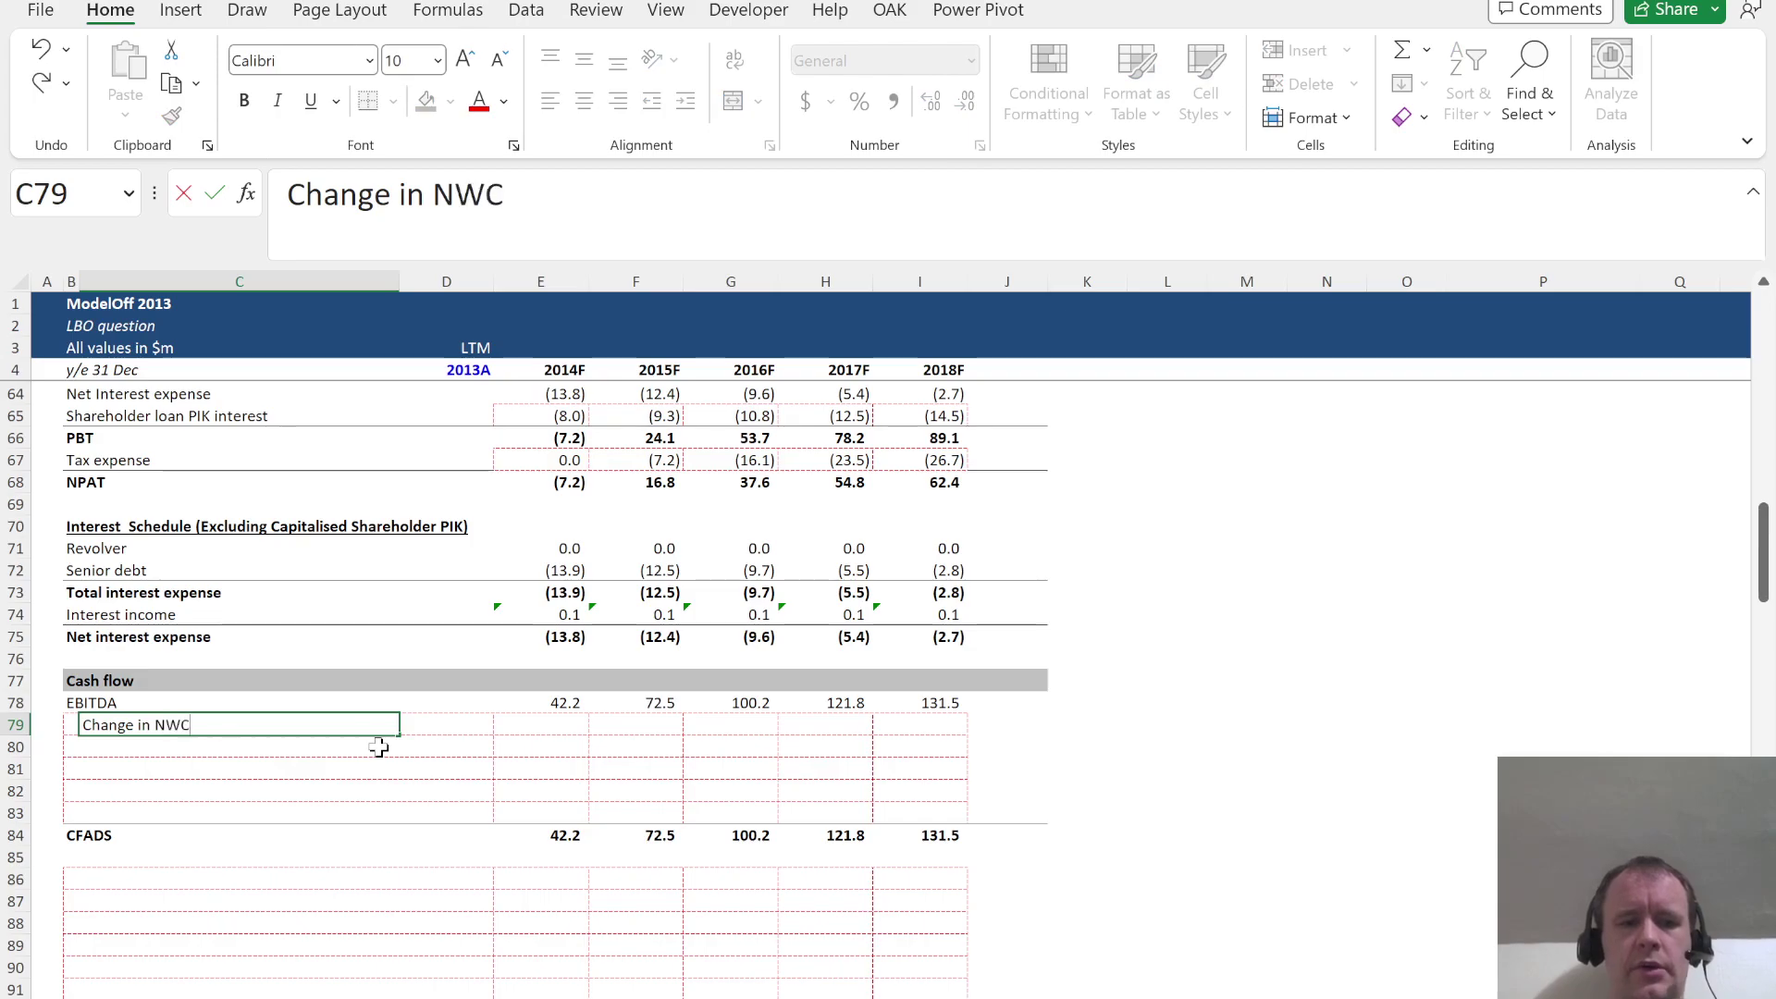
key(Return)
text(Ca)
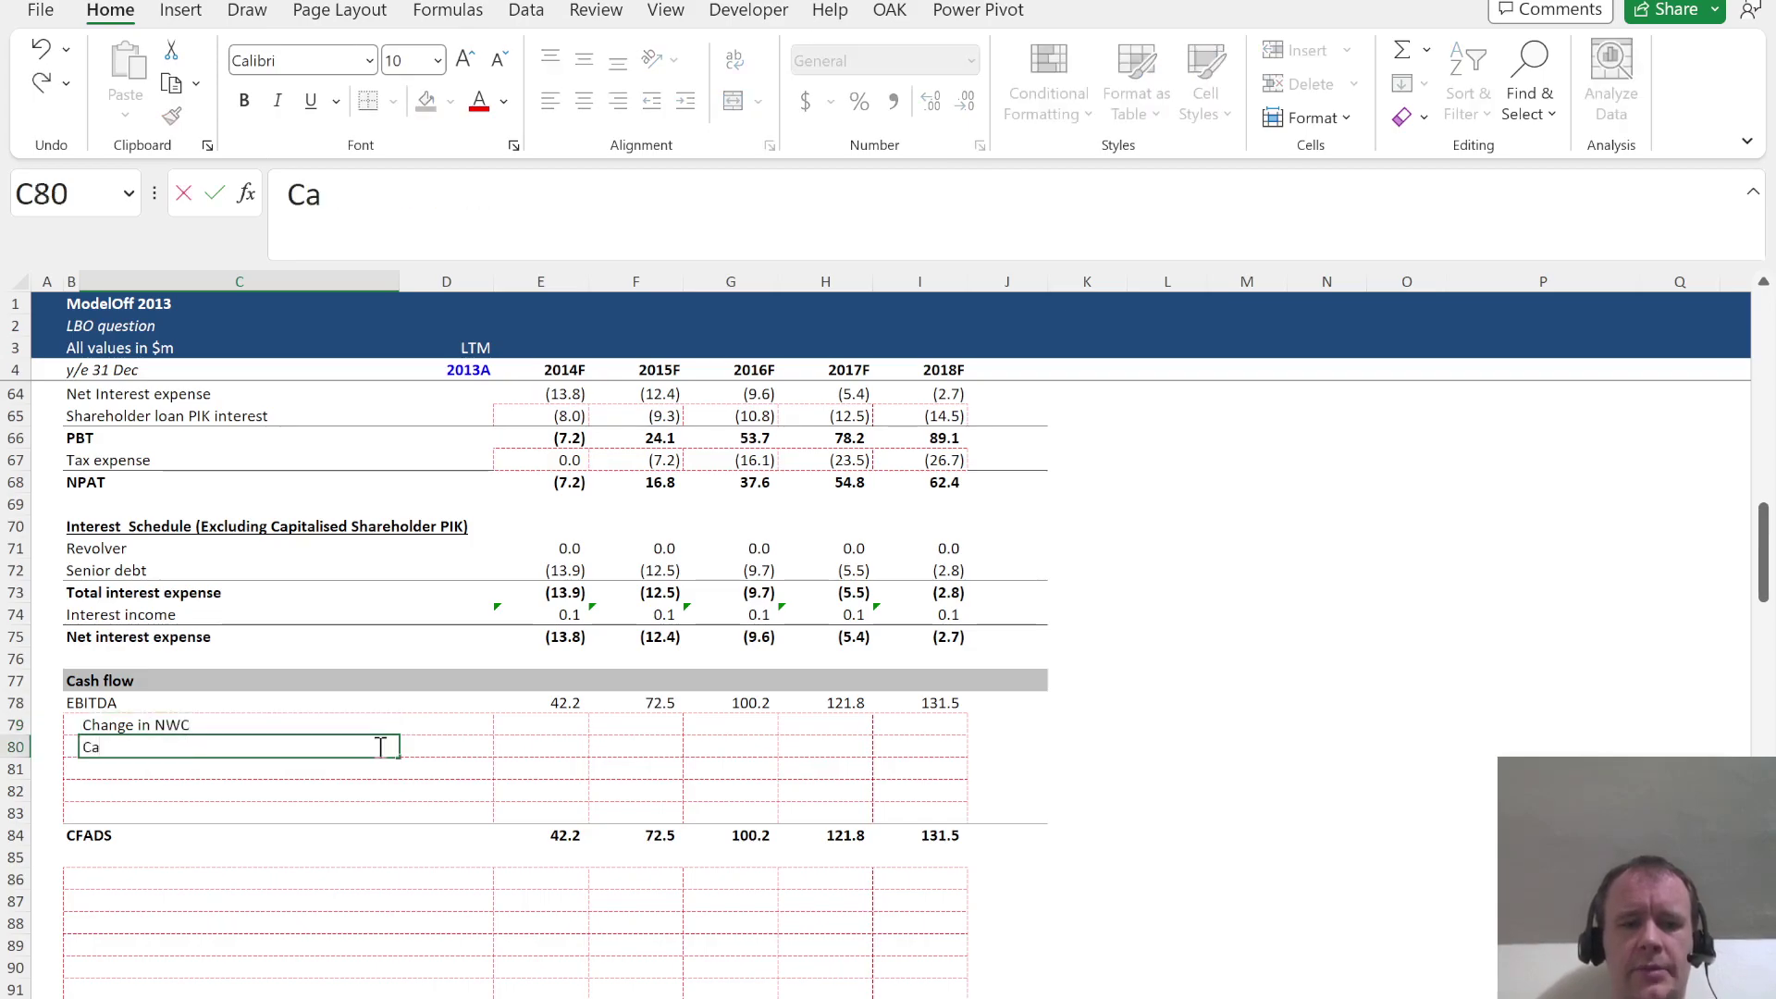
text(pex)
key(Return)
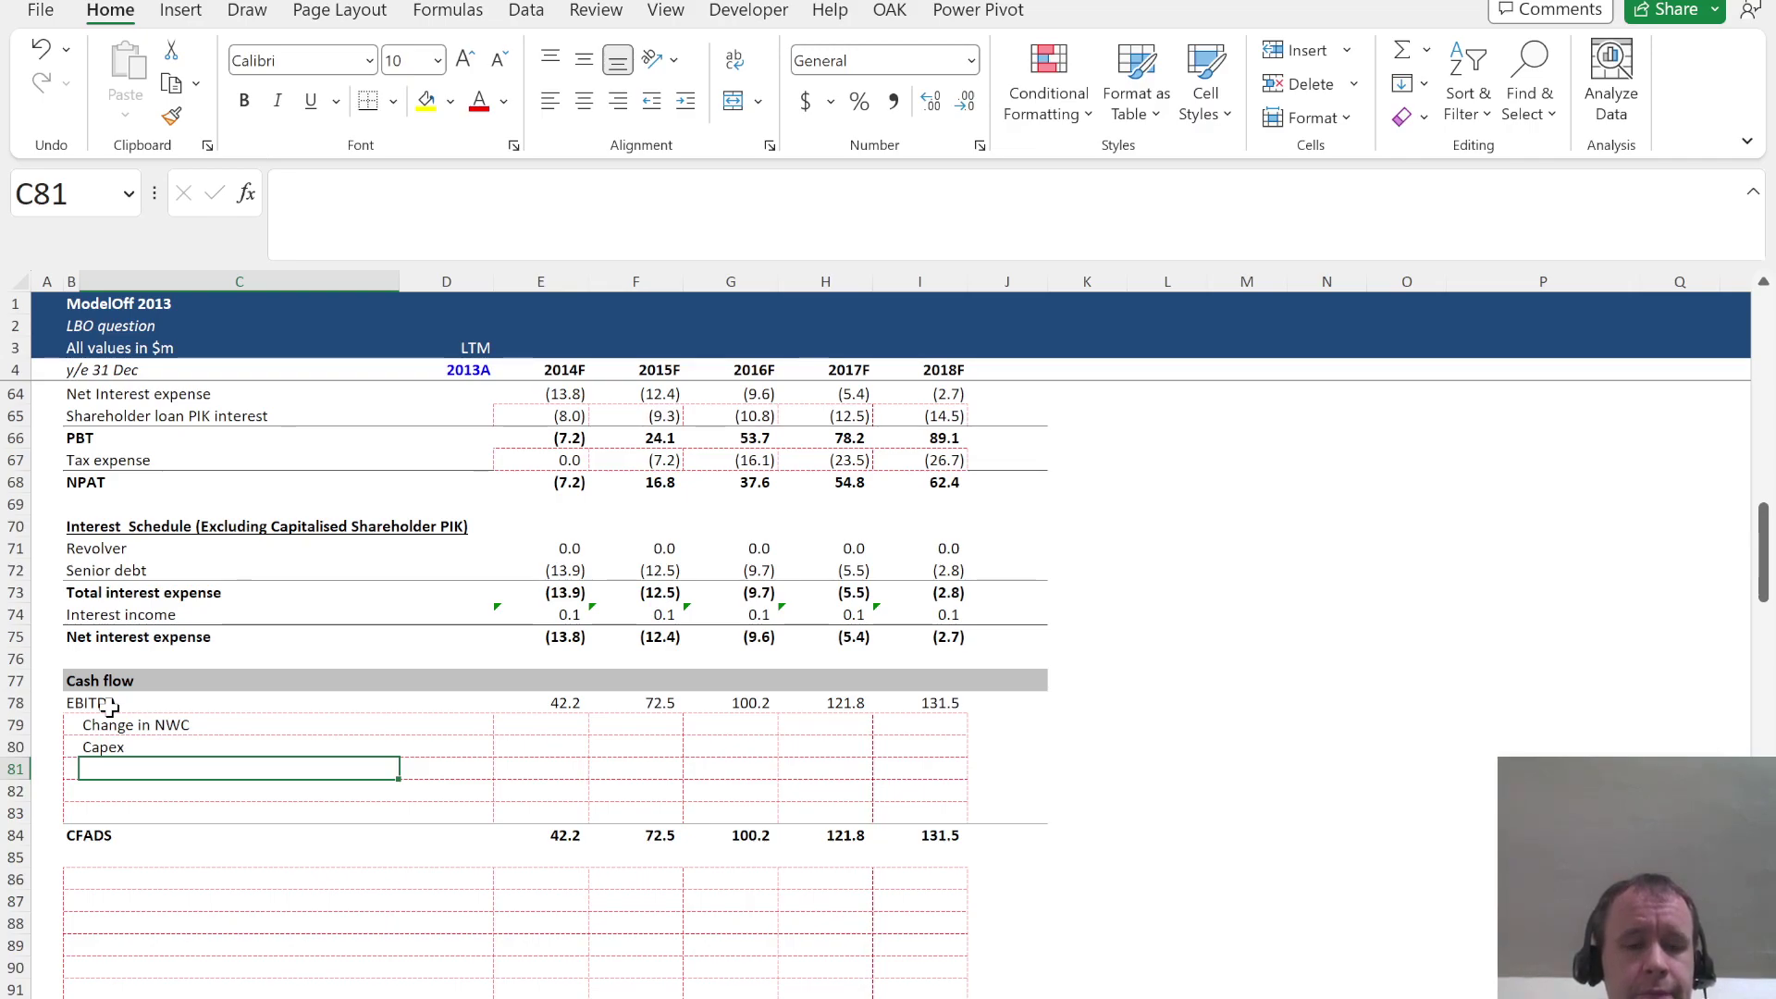
text(Tax)
key(Tab)
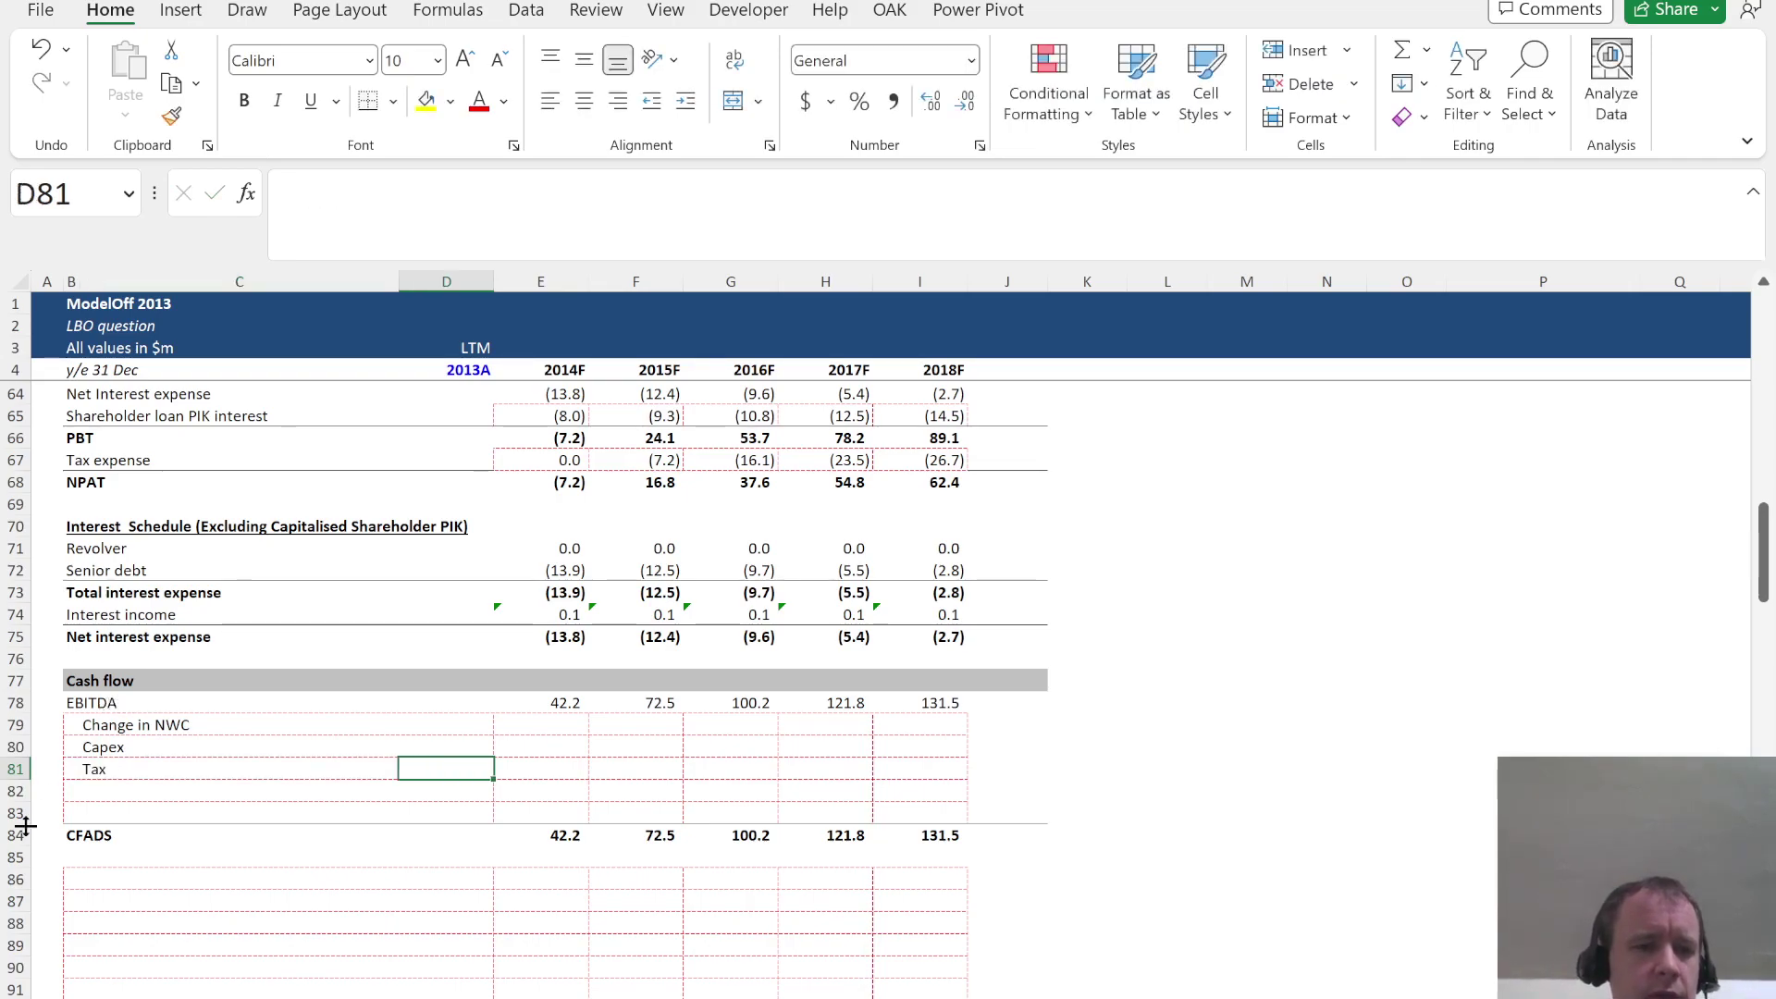
Review the income statement lines from revenue down to tax expense against the cash flow section to check which items affect CFADS
click(105, 701)
scroll(312, 614, up, 5)
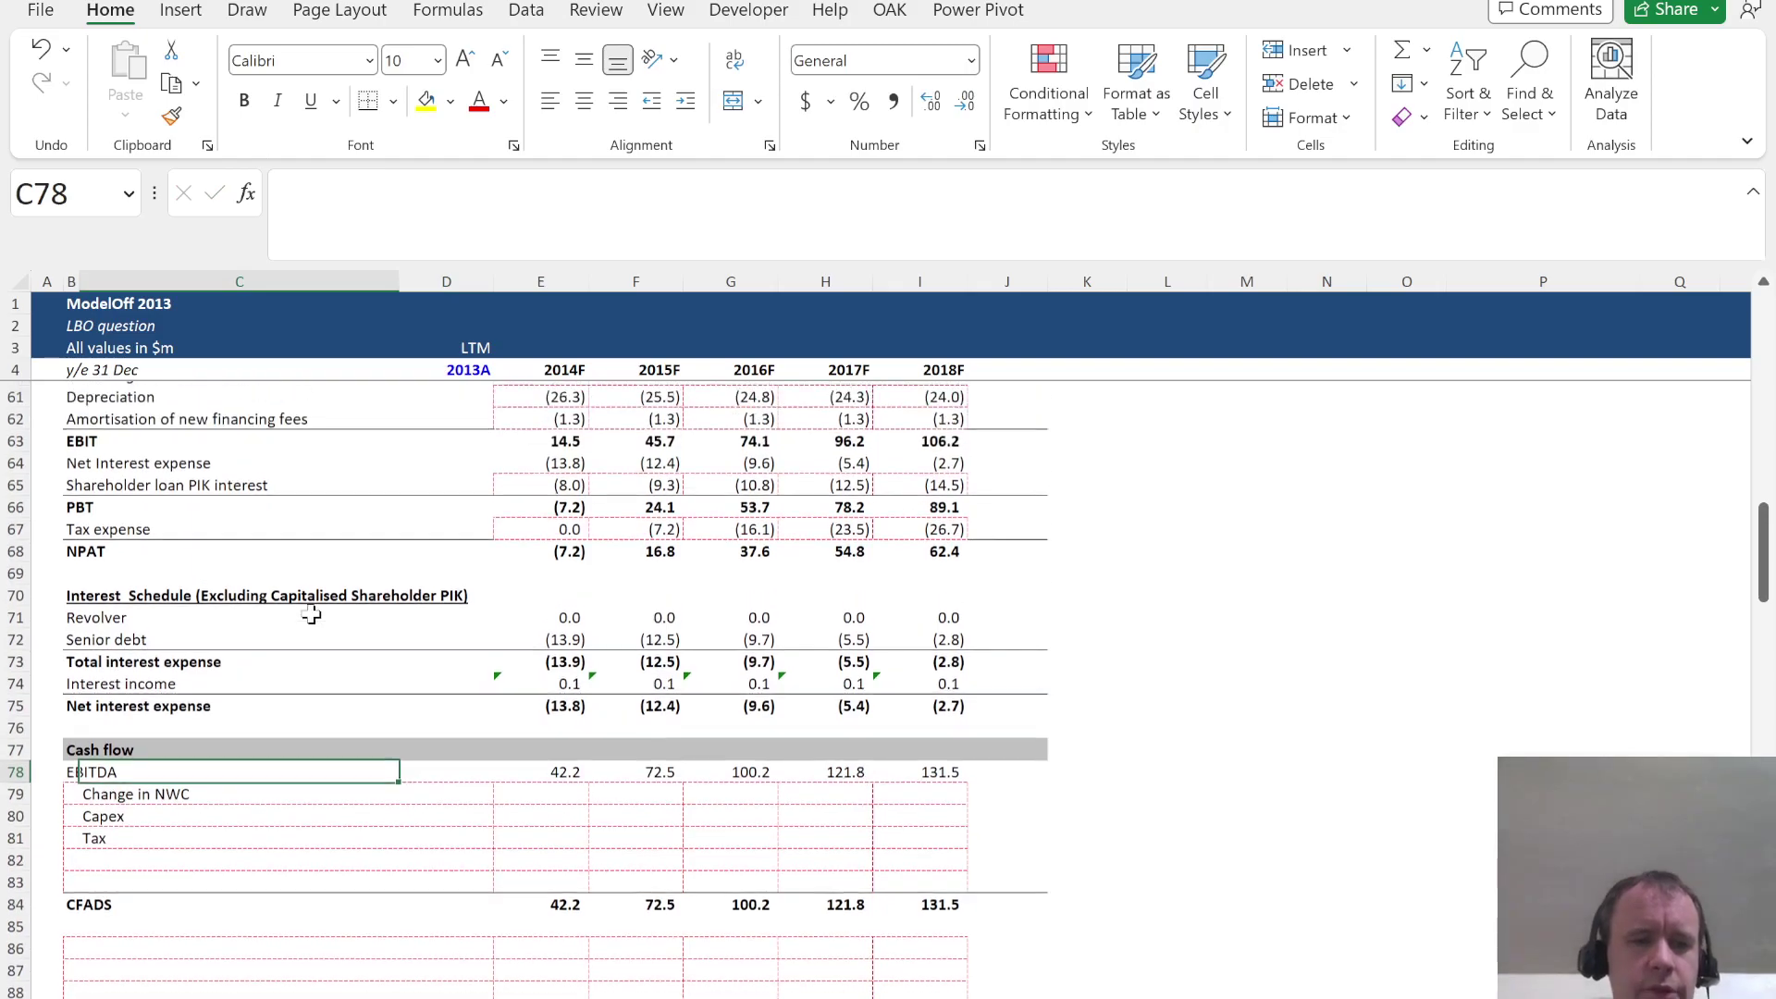
scroll(312, 614, up, 2)
scroll(312, 614, down, 1)
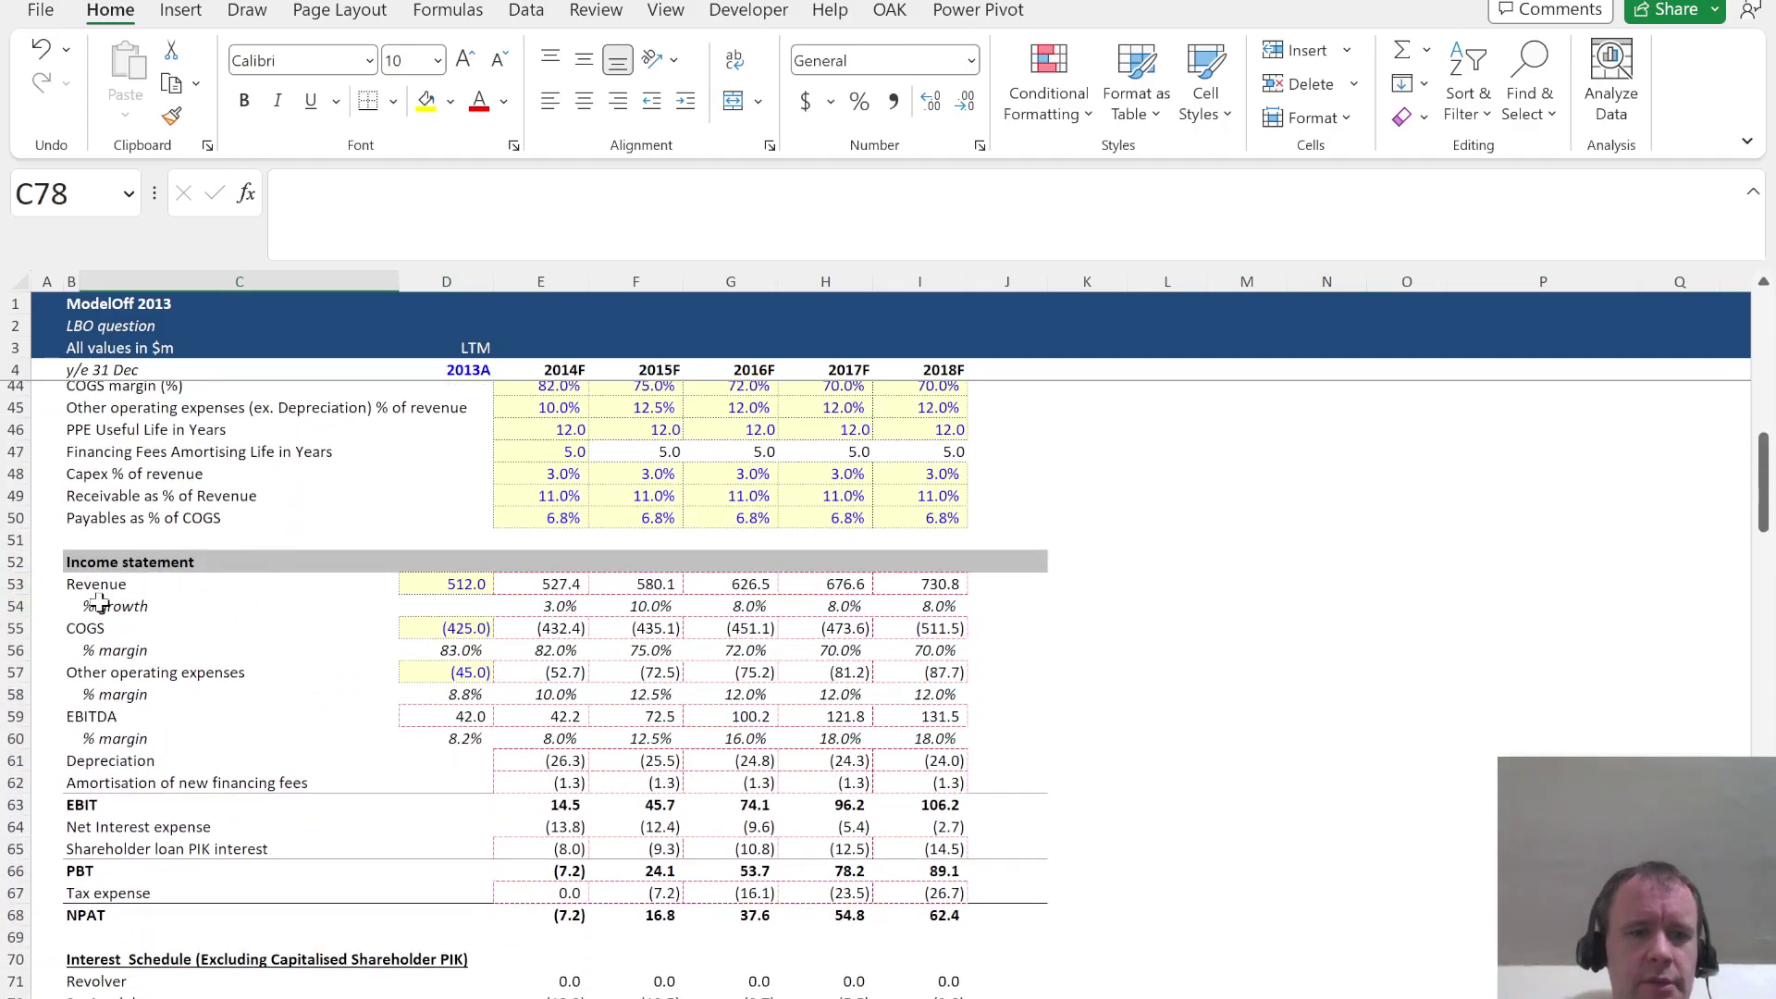
click(110, 581)
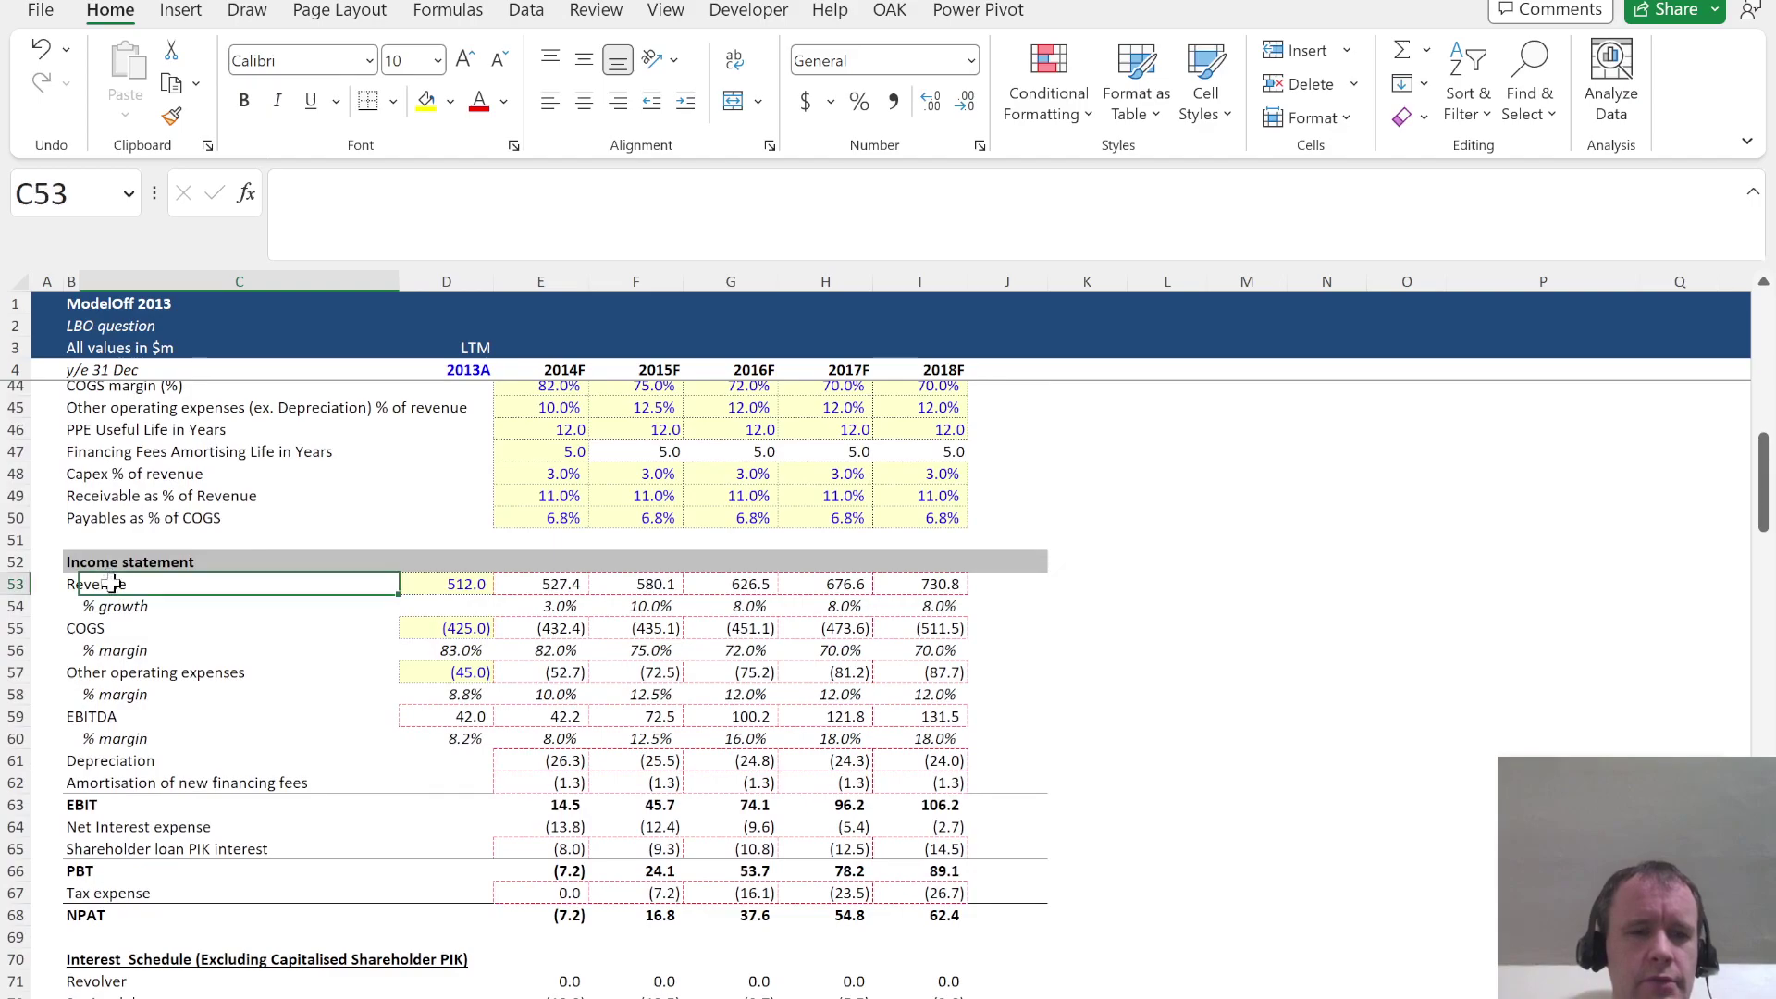
click(127, 629)
click(149, 675)
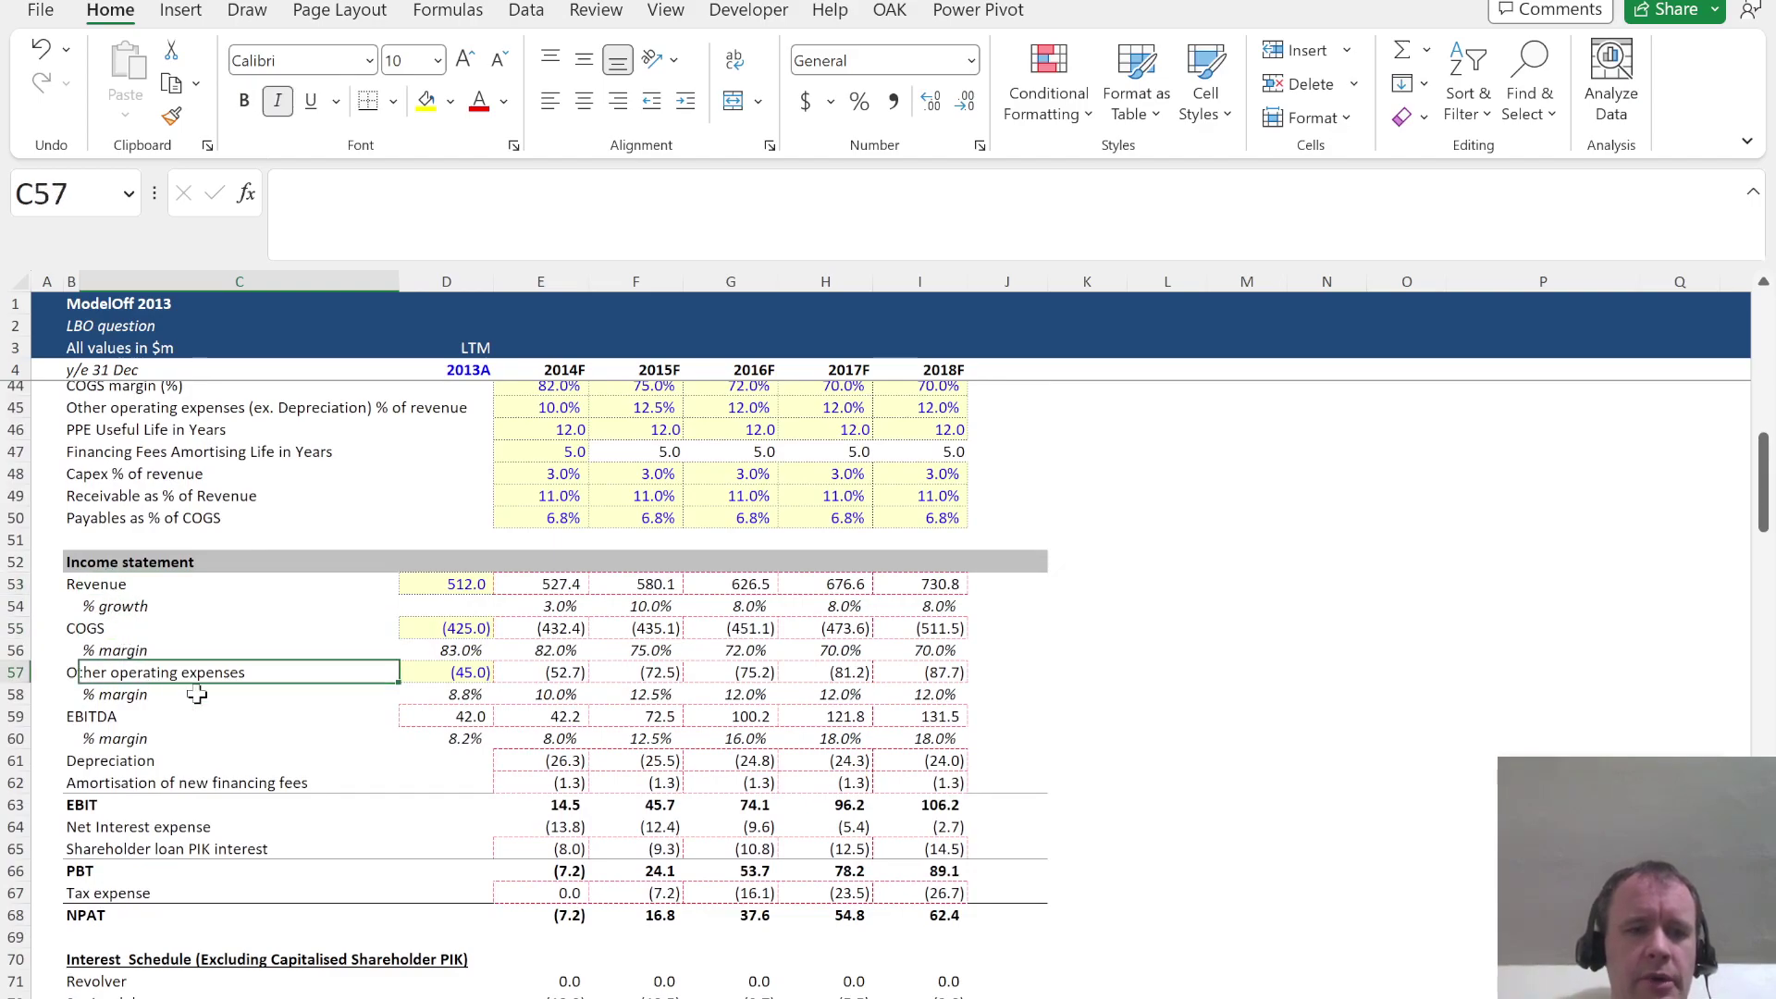
click(121, 719)
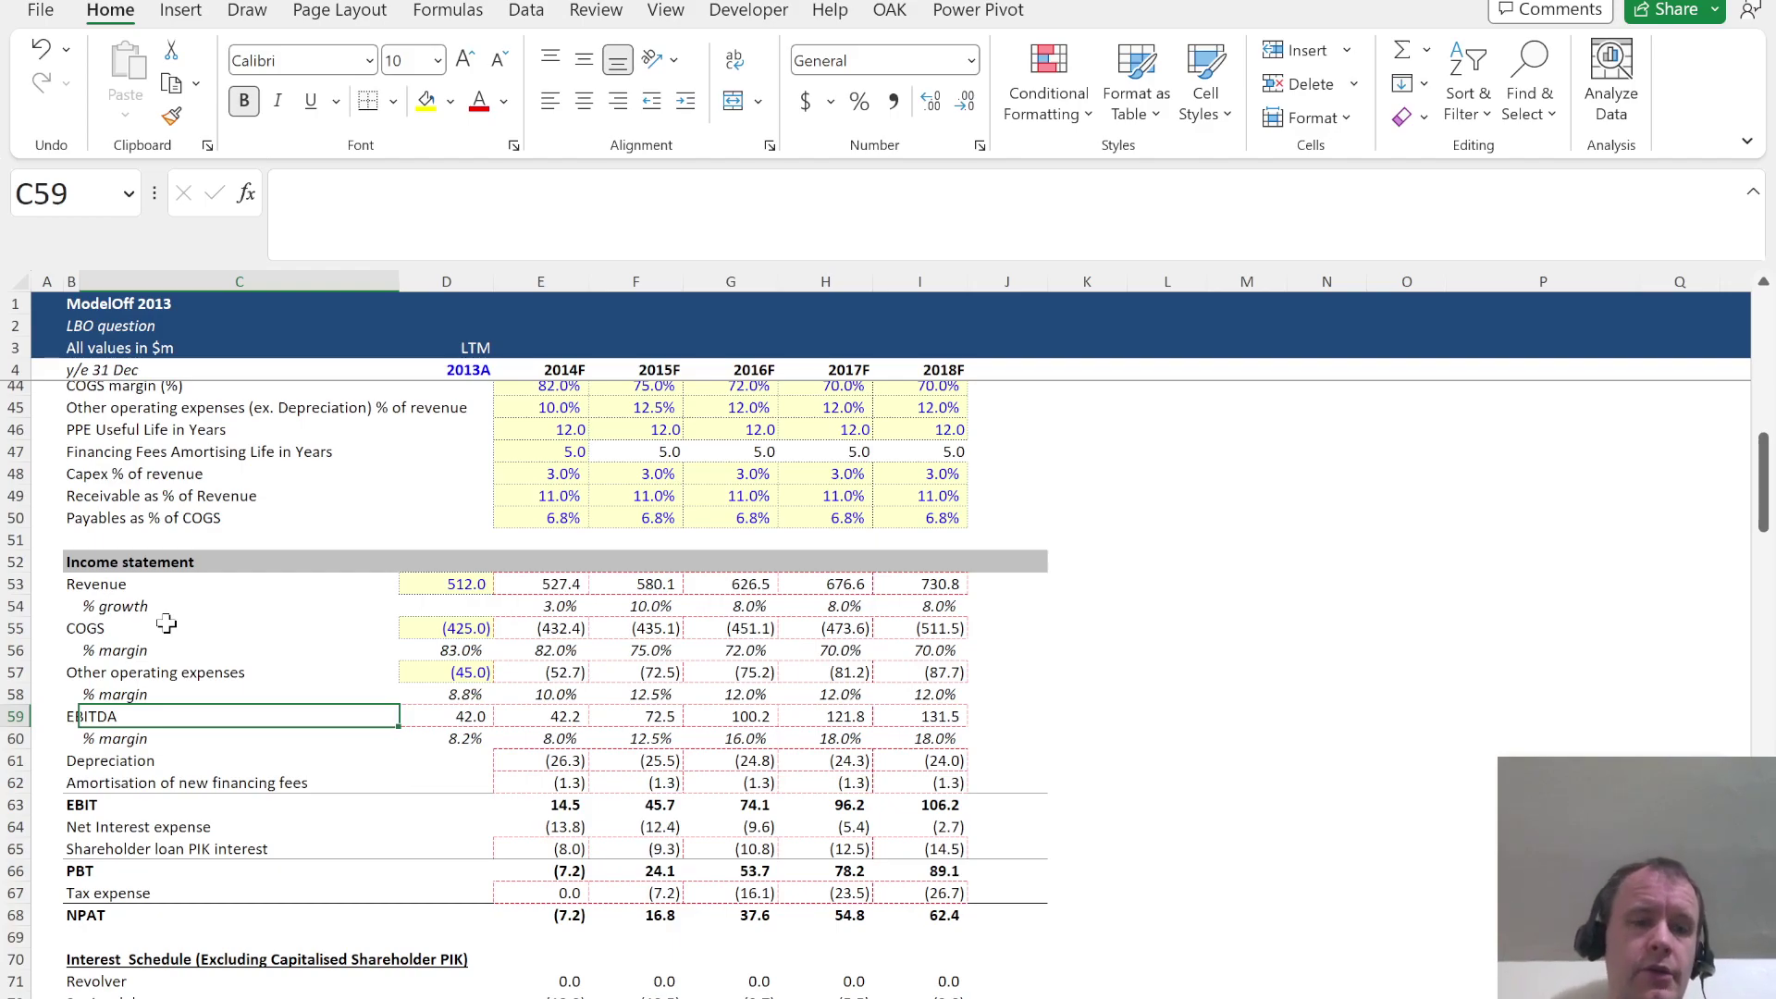
scroll(165, 625, down, 4)
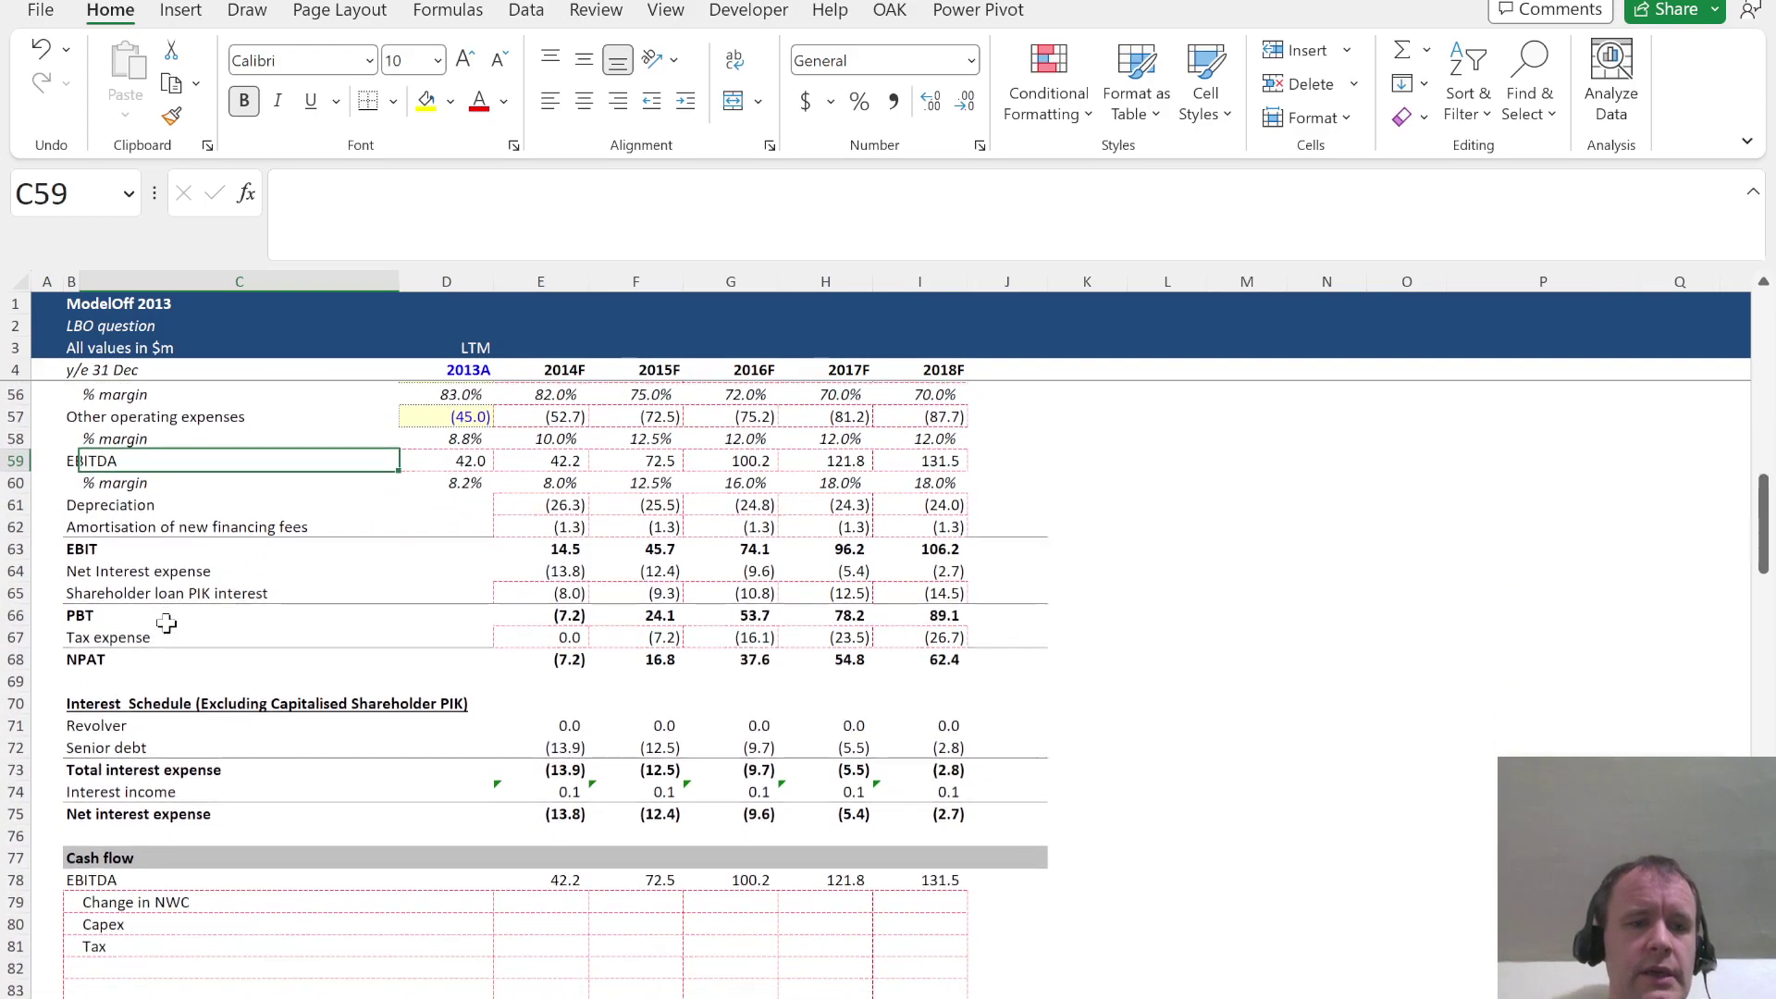
click(12, 505)
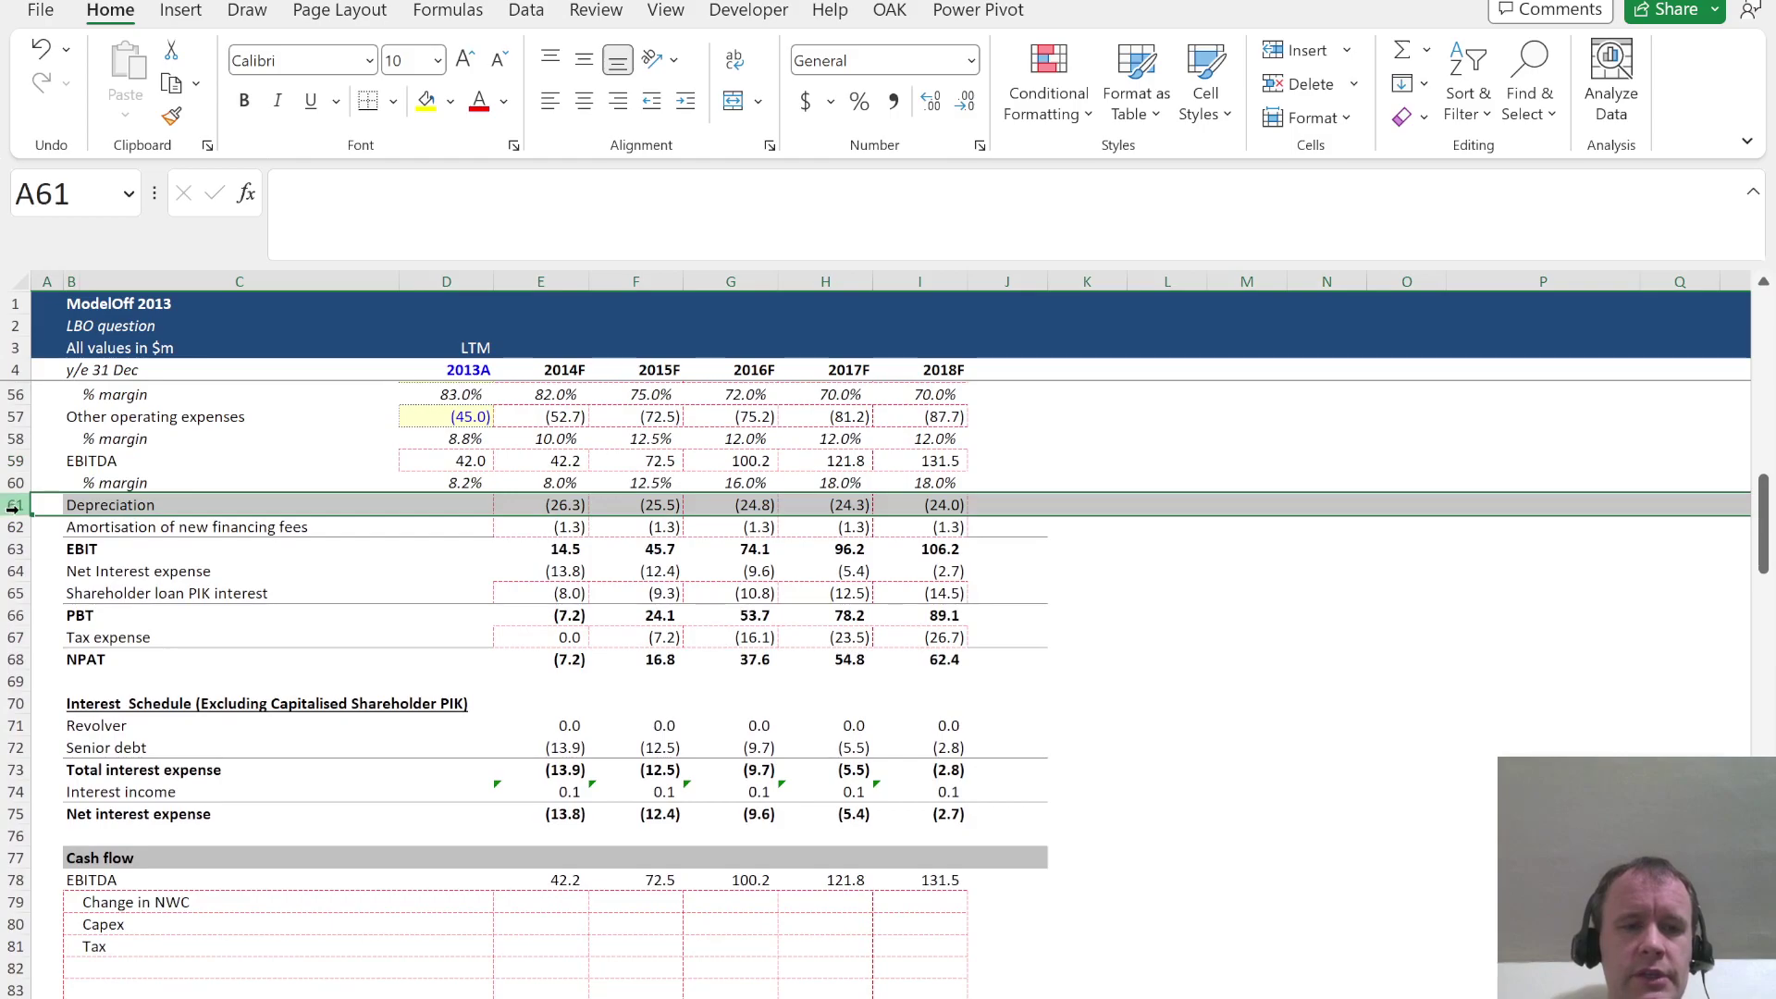
click(11, 526)
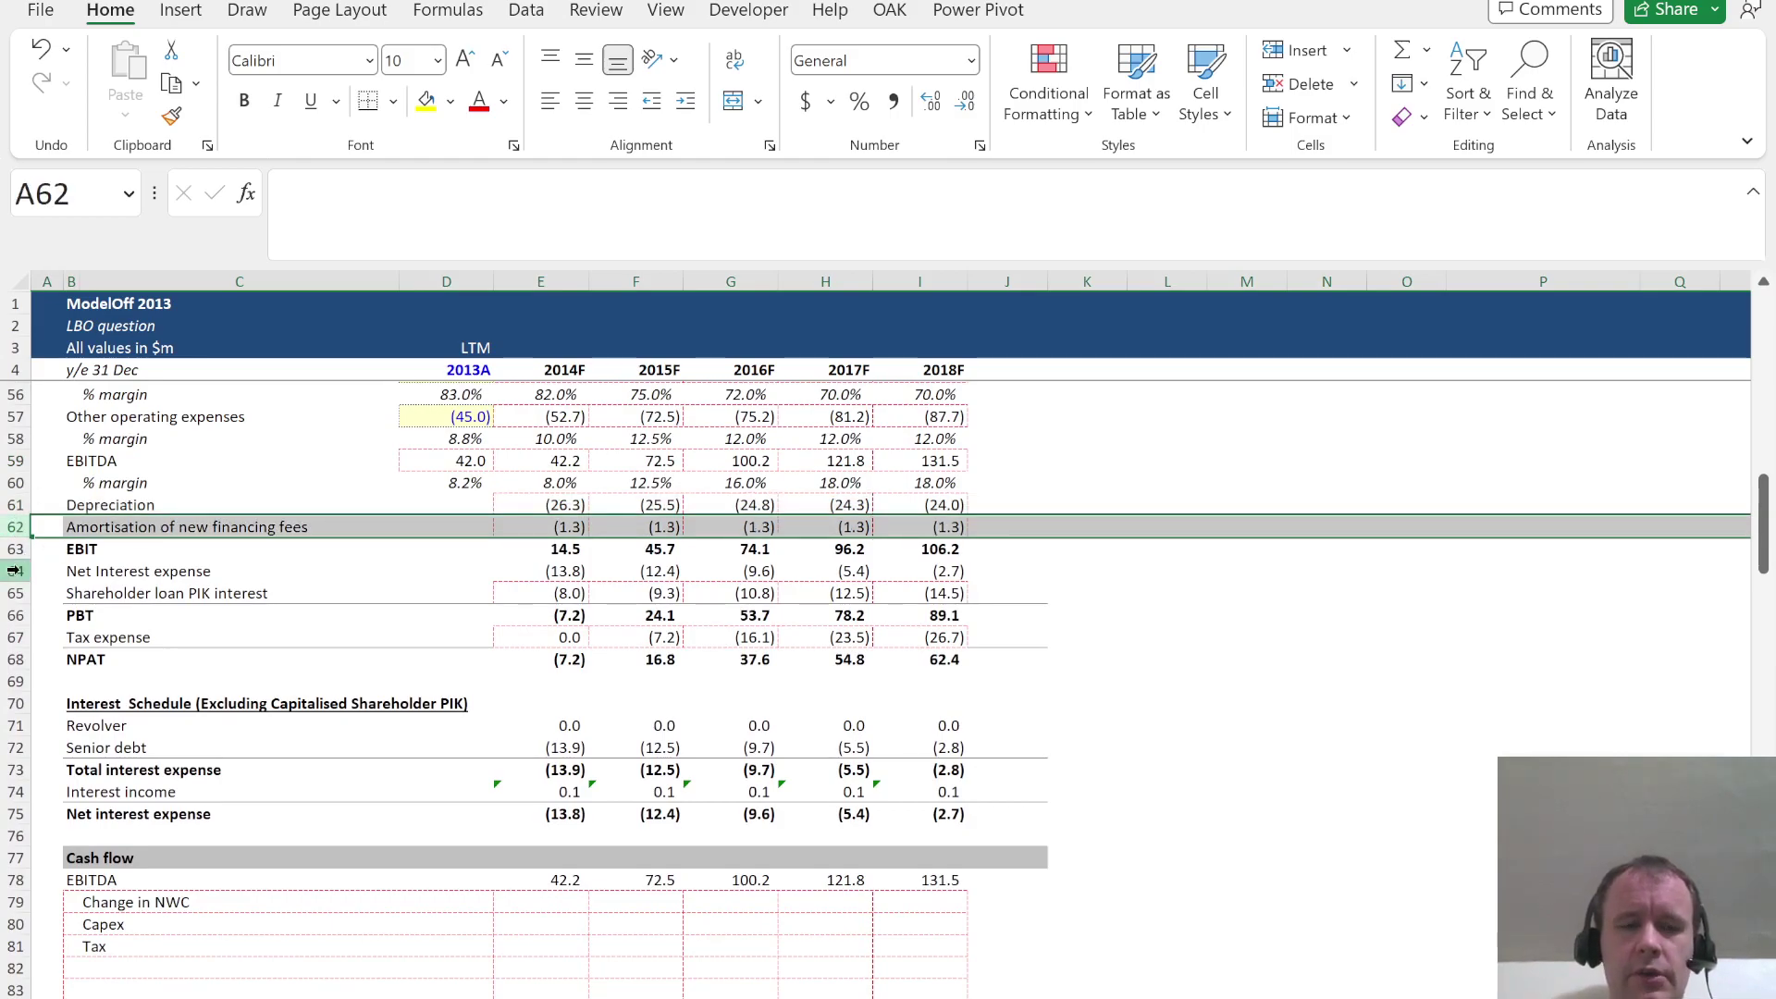
click(14, 571)
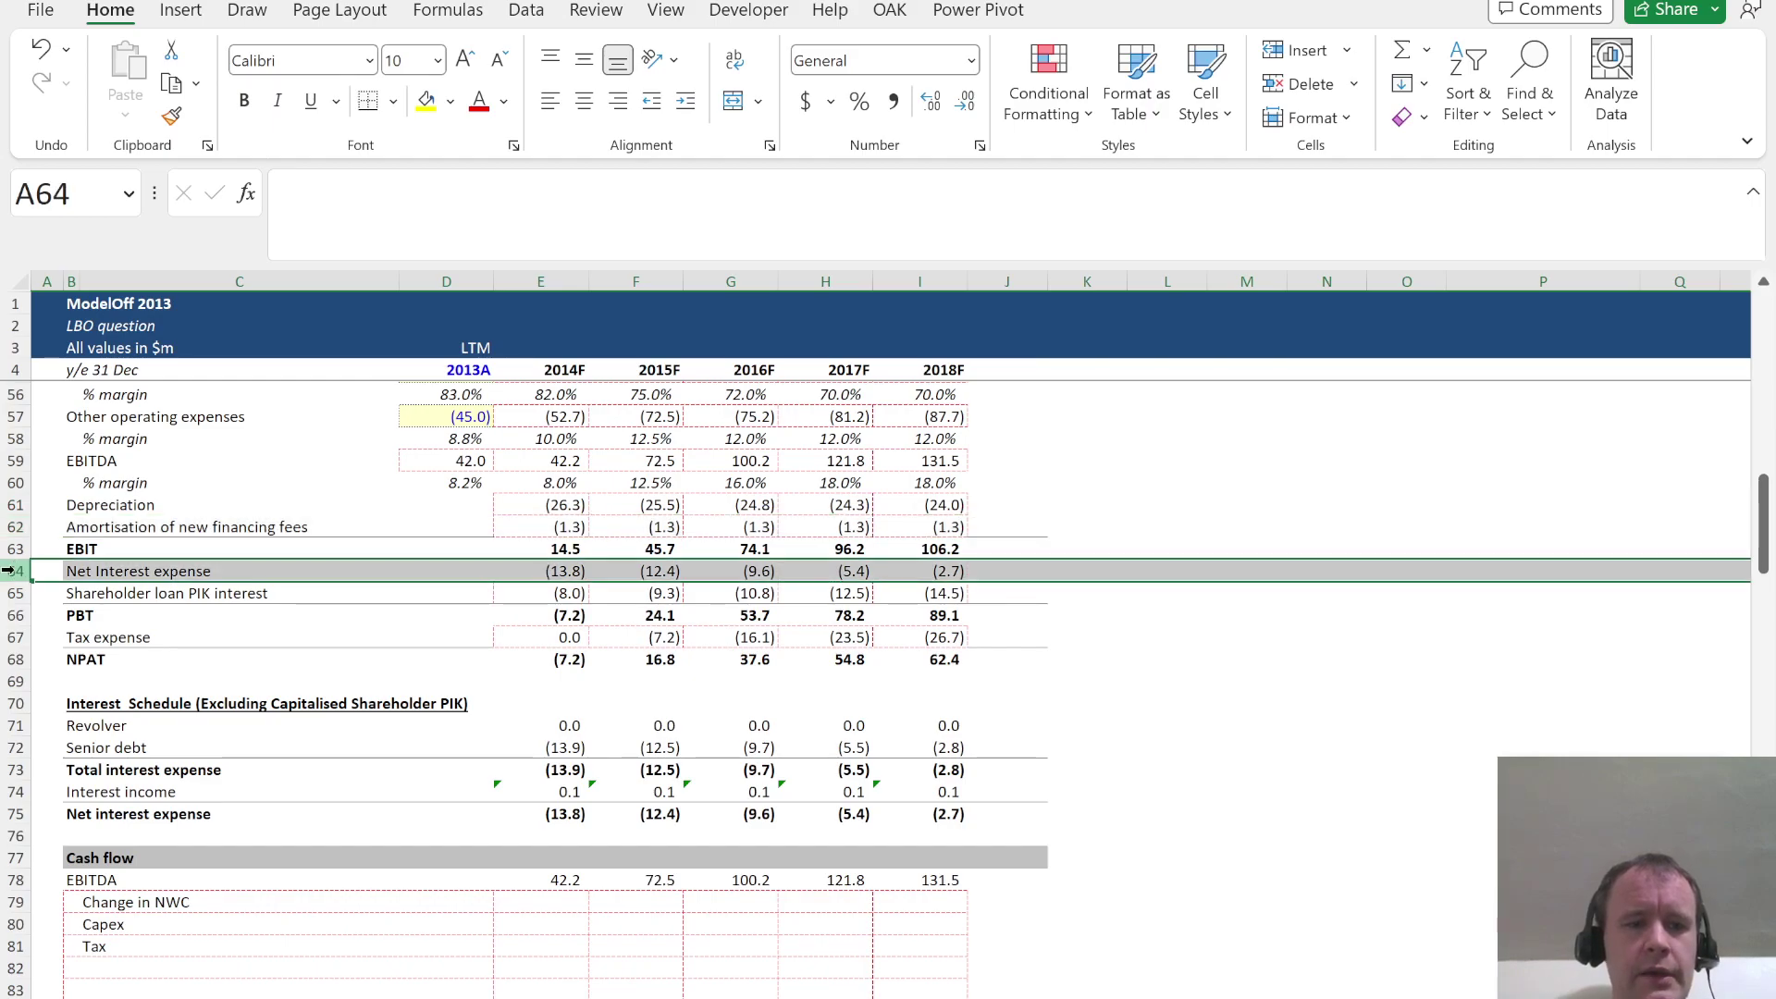
scroll(172, 856, down, 7)
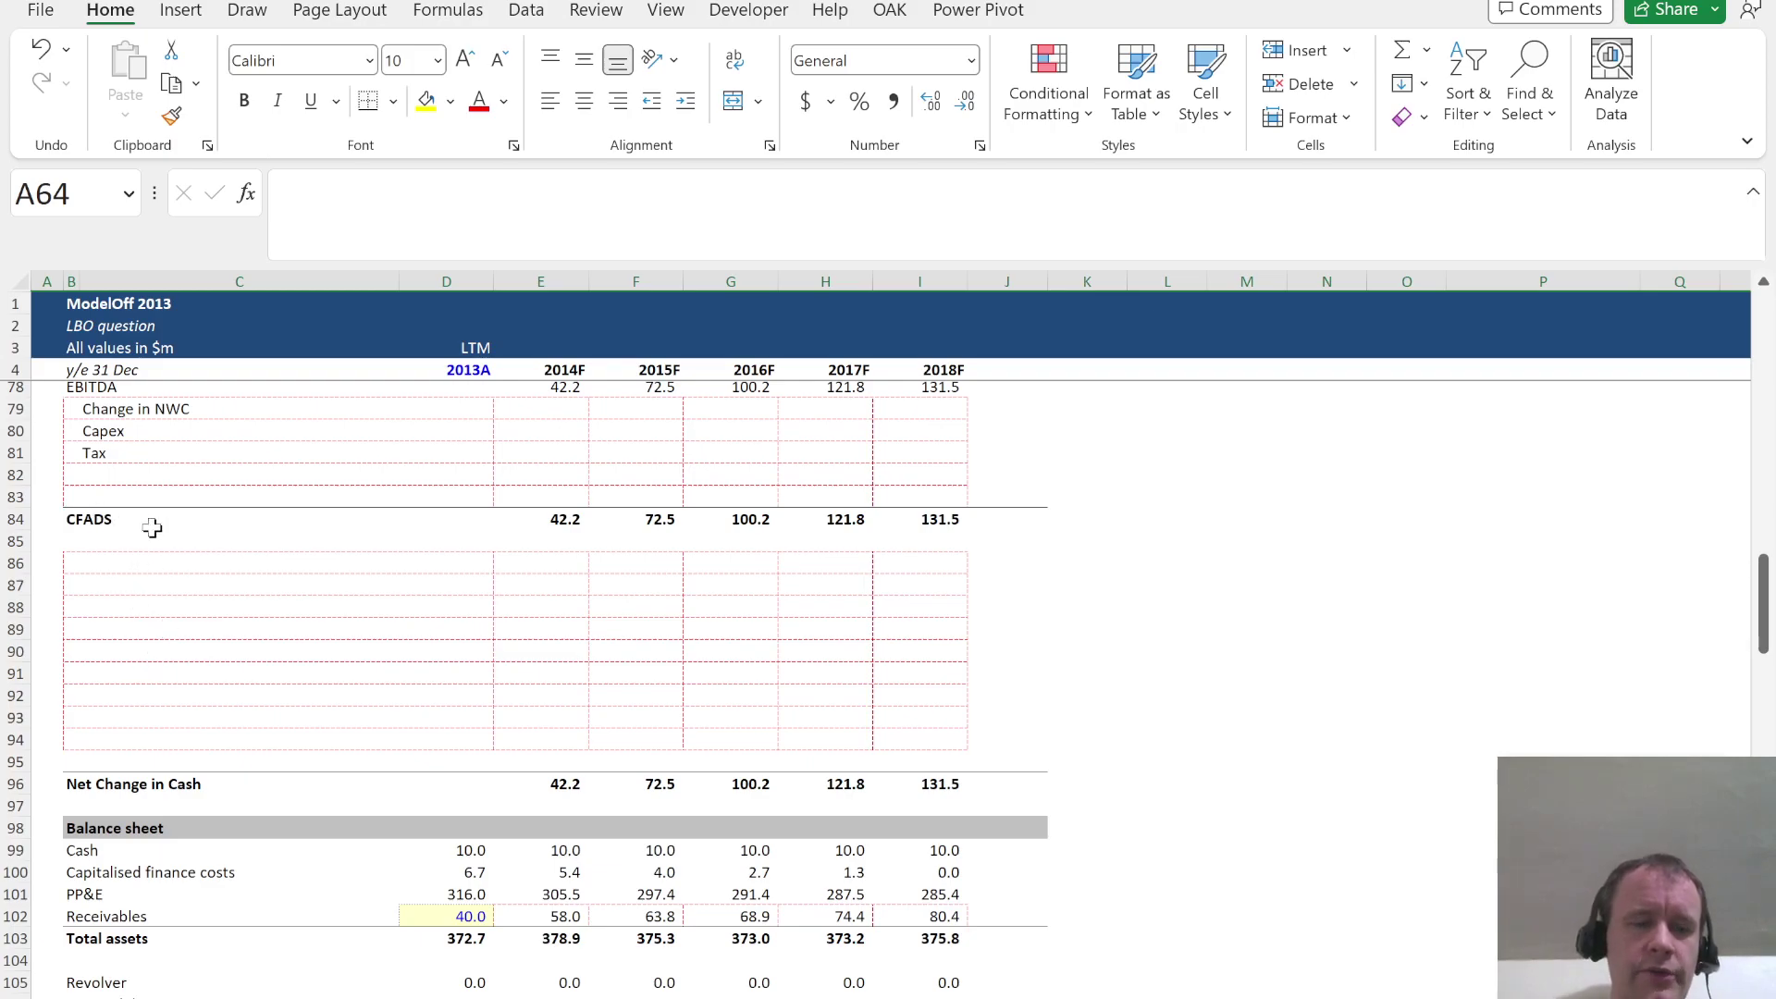
scroll(185, 738, up, 8)
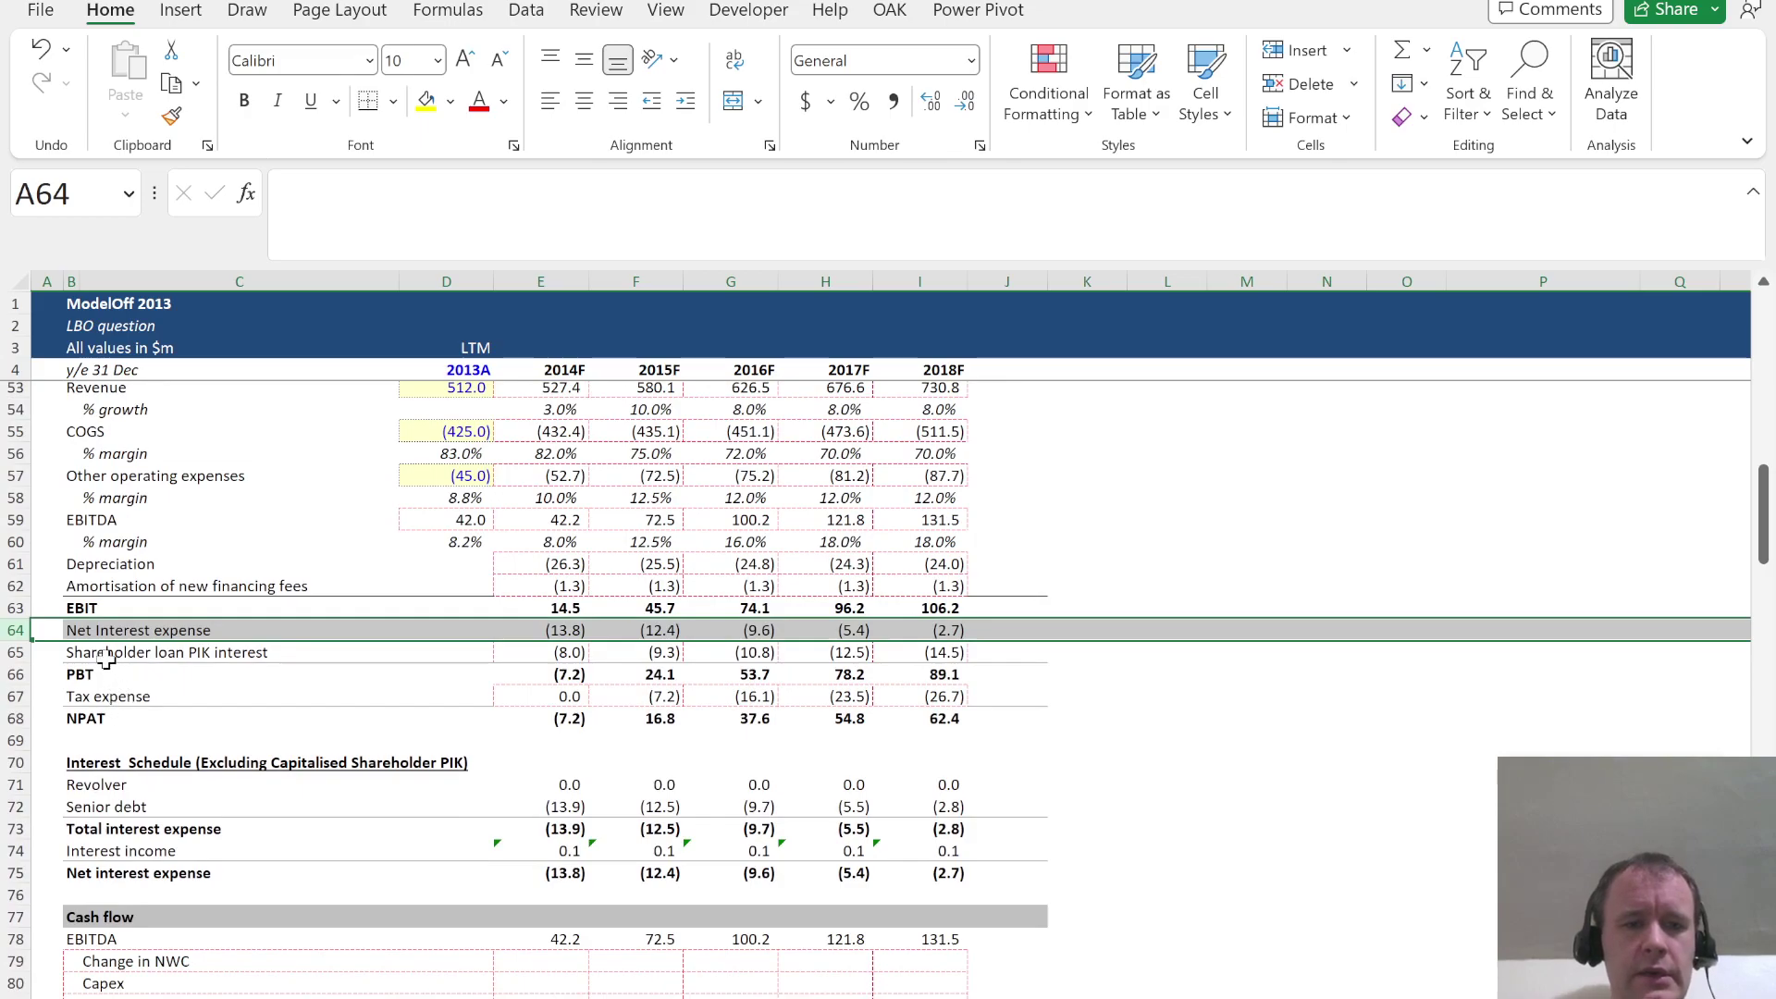
click(106, 655)
click(118, 701)
scroll(186, 745, down, 4)
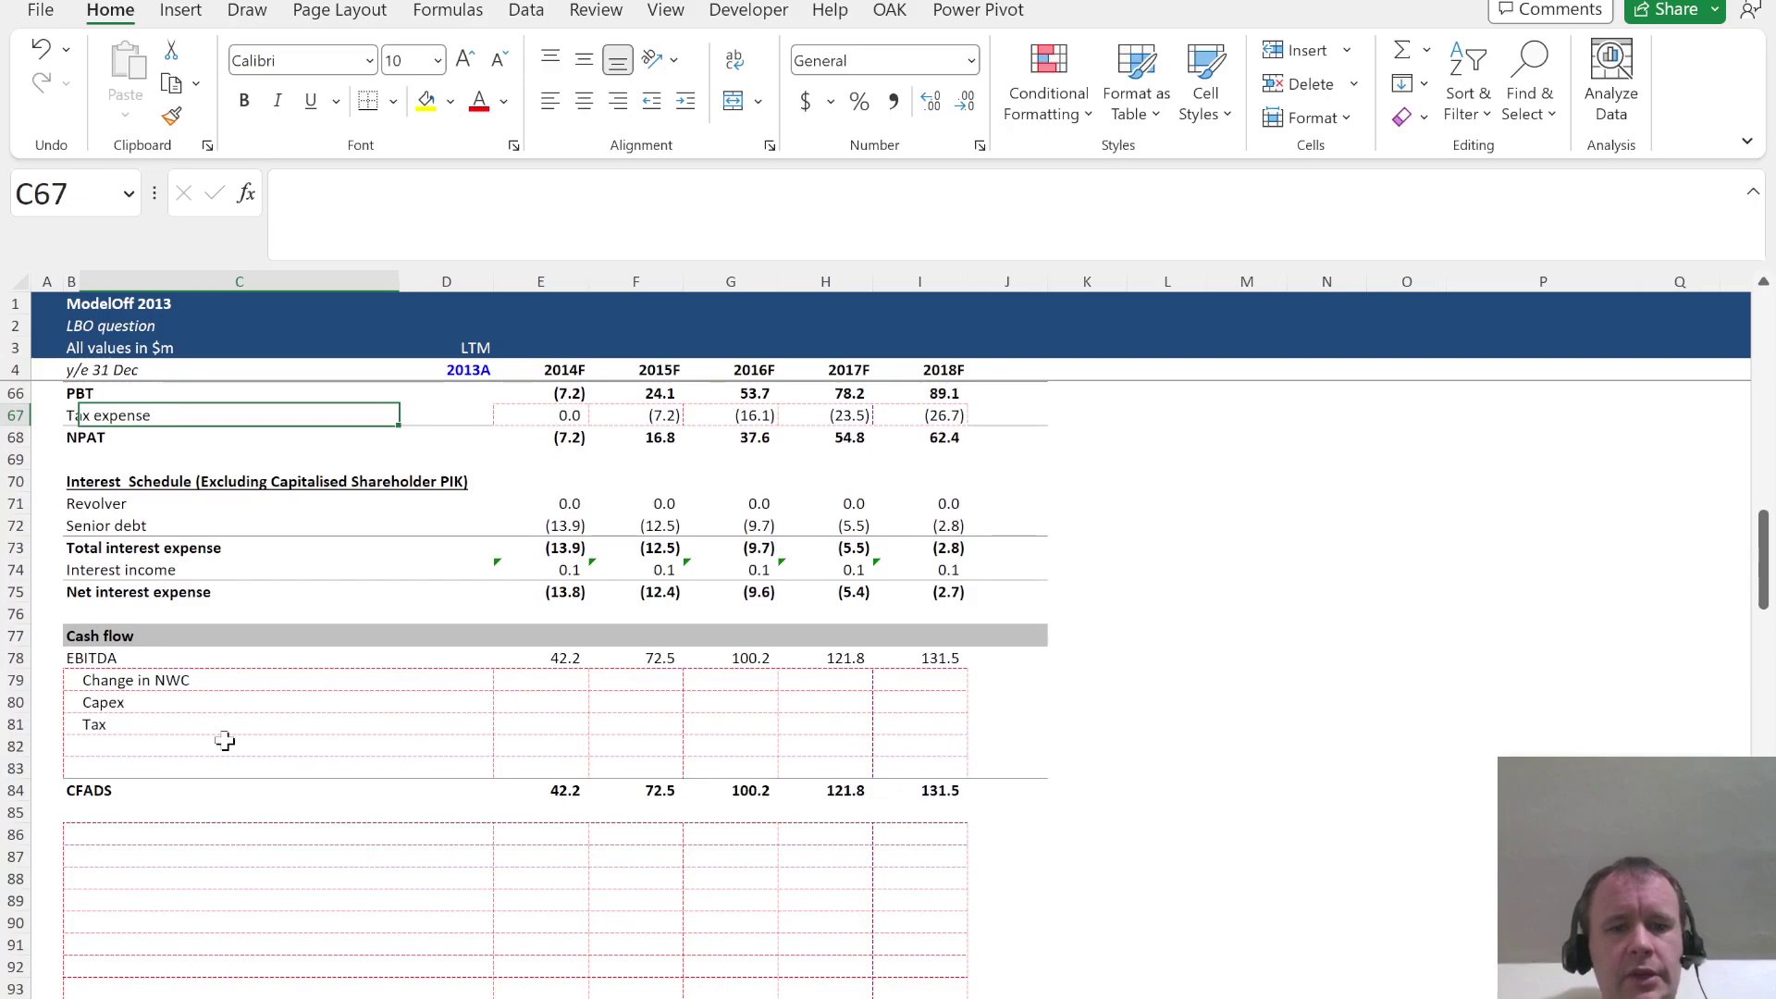
Calculate the 2014F Change in NWC in E79 from the Net Working Capital row as =(D120-E120)
click(569, 677)
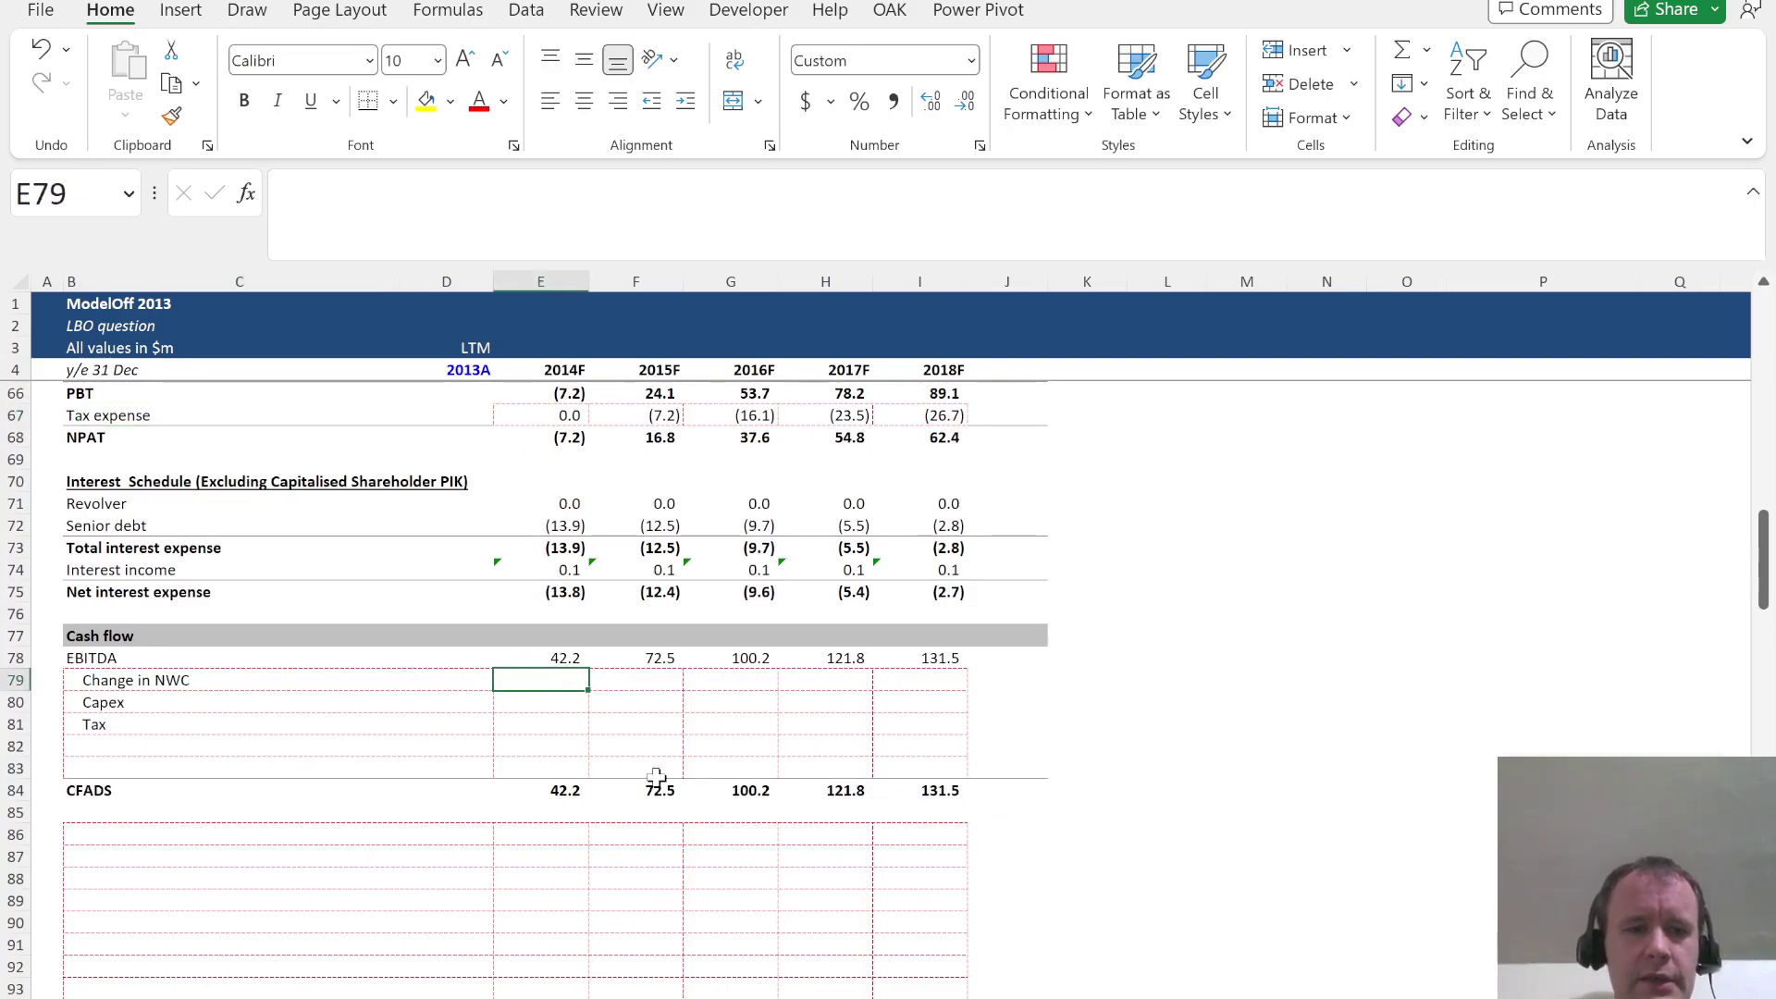
scroll(656, 775, down, 12)
scroll(656, 775, up, 2)
scroll(656, 776, down, 1)
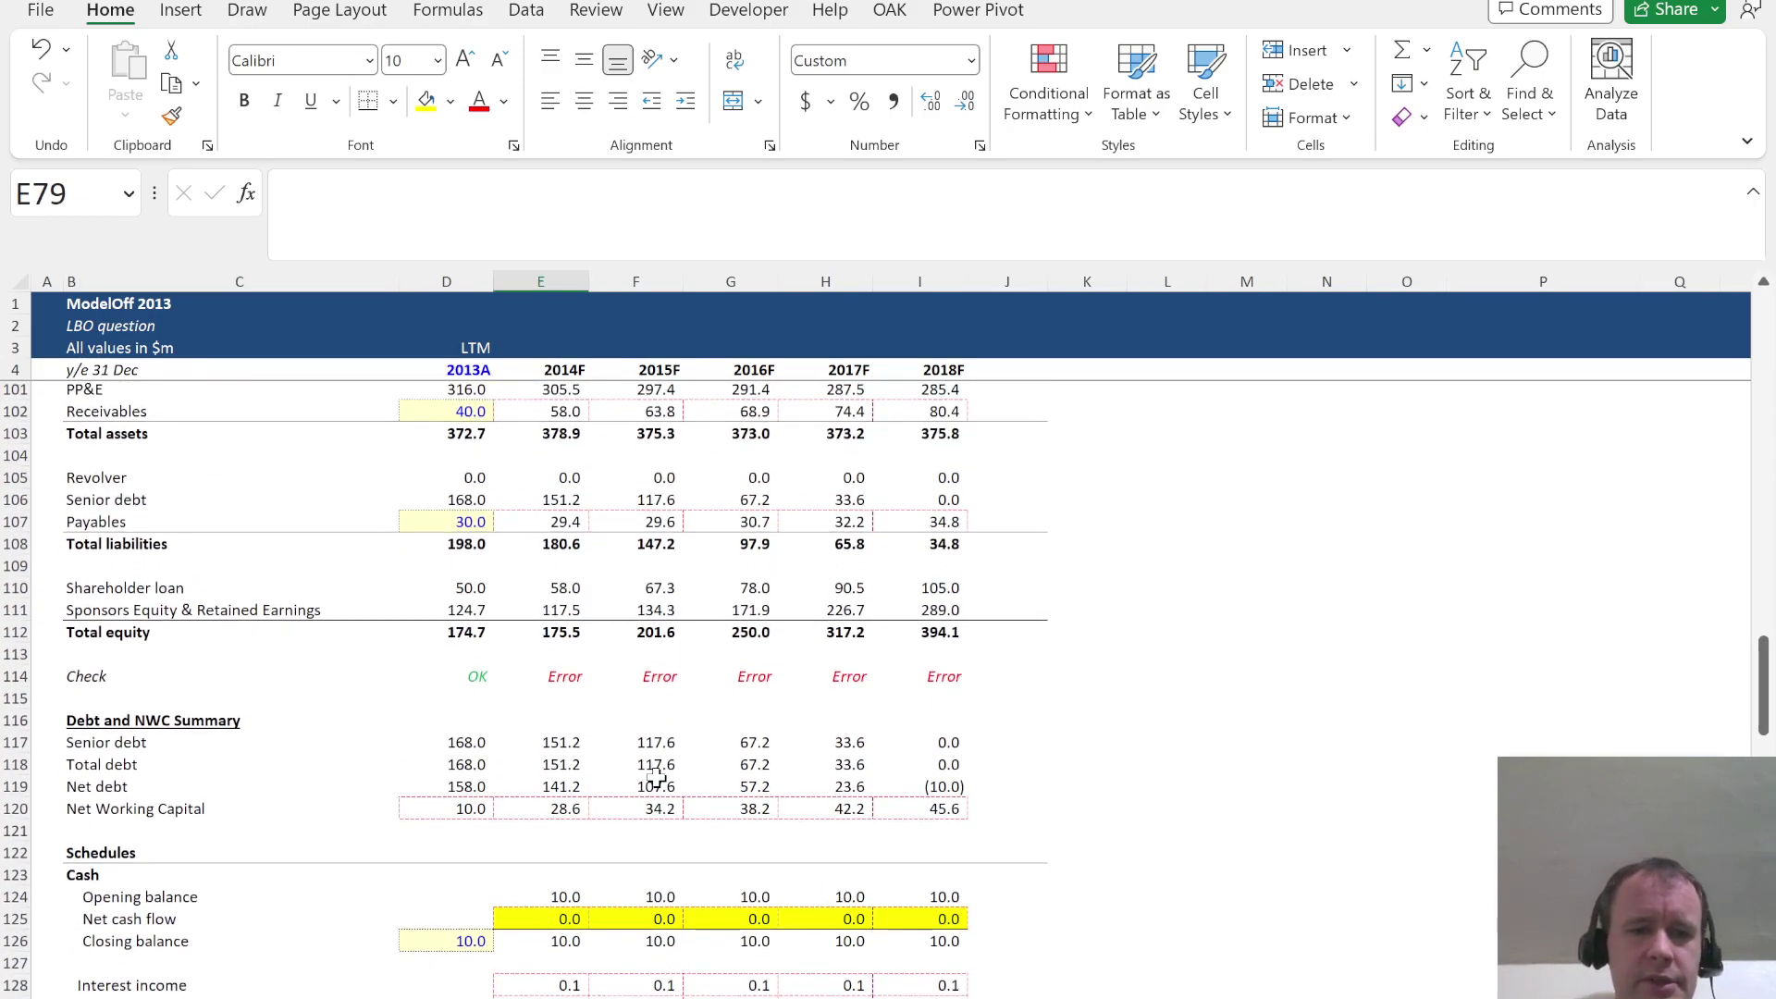
scroll(656, 780, up, 2)
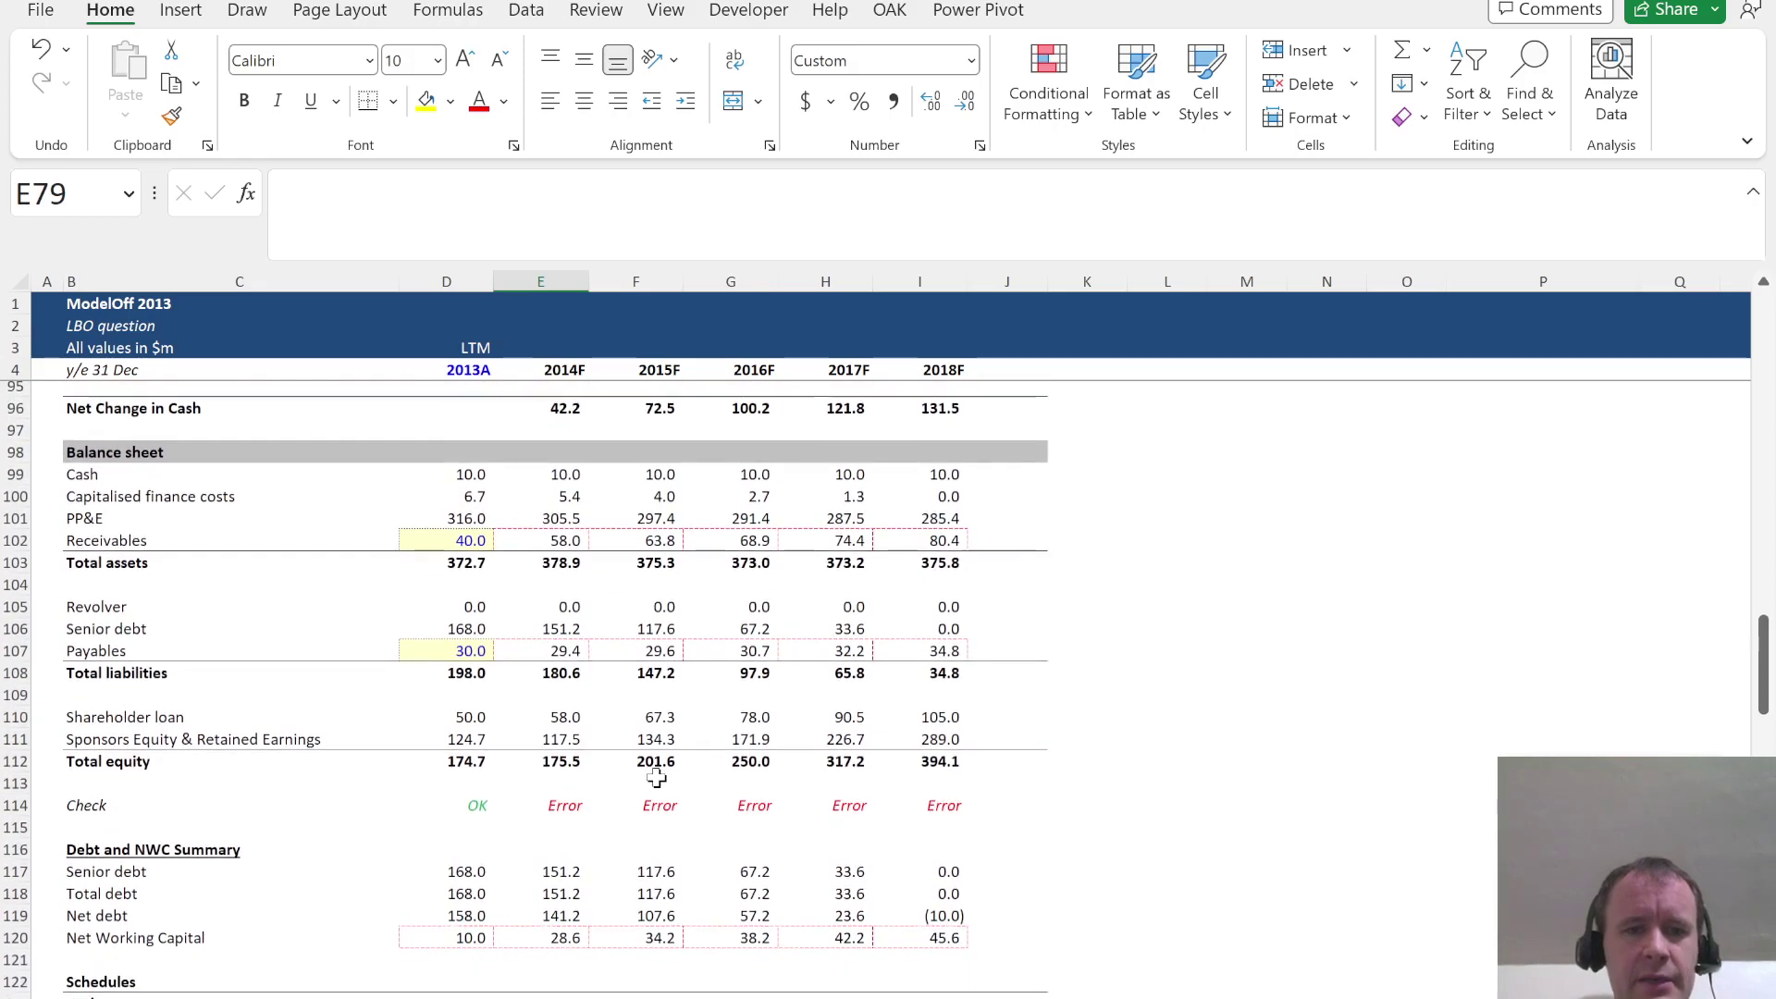
scroll(656, 779, down, 1)
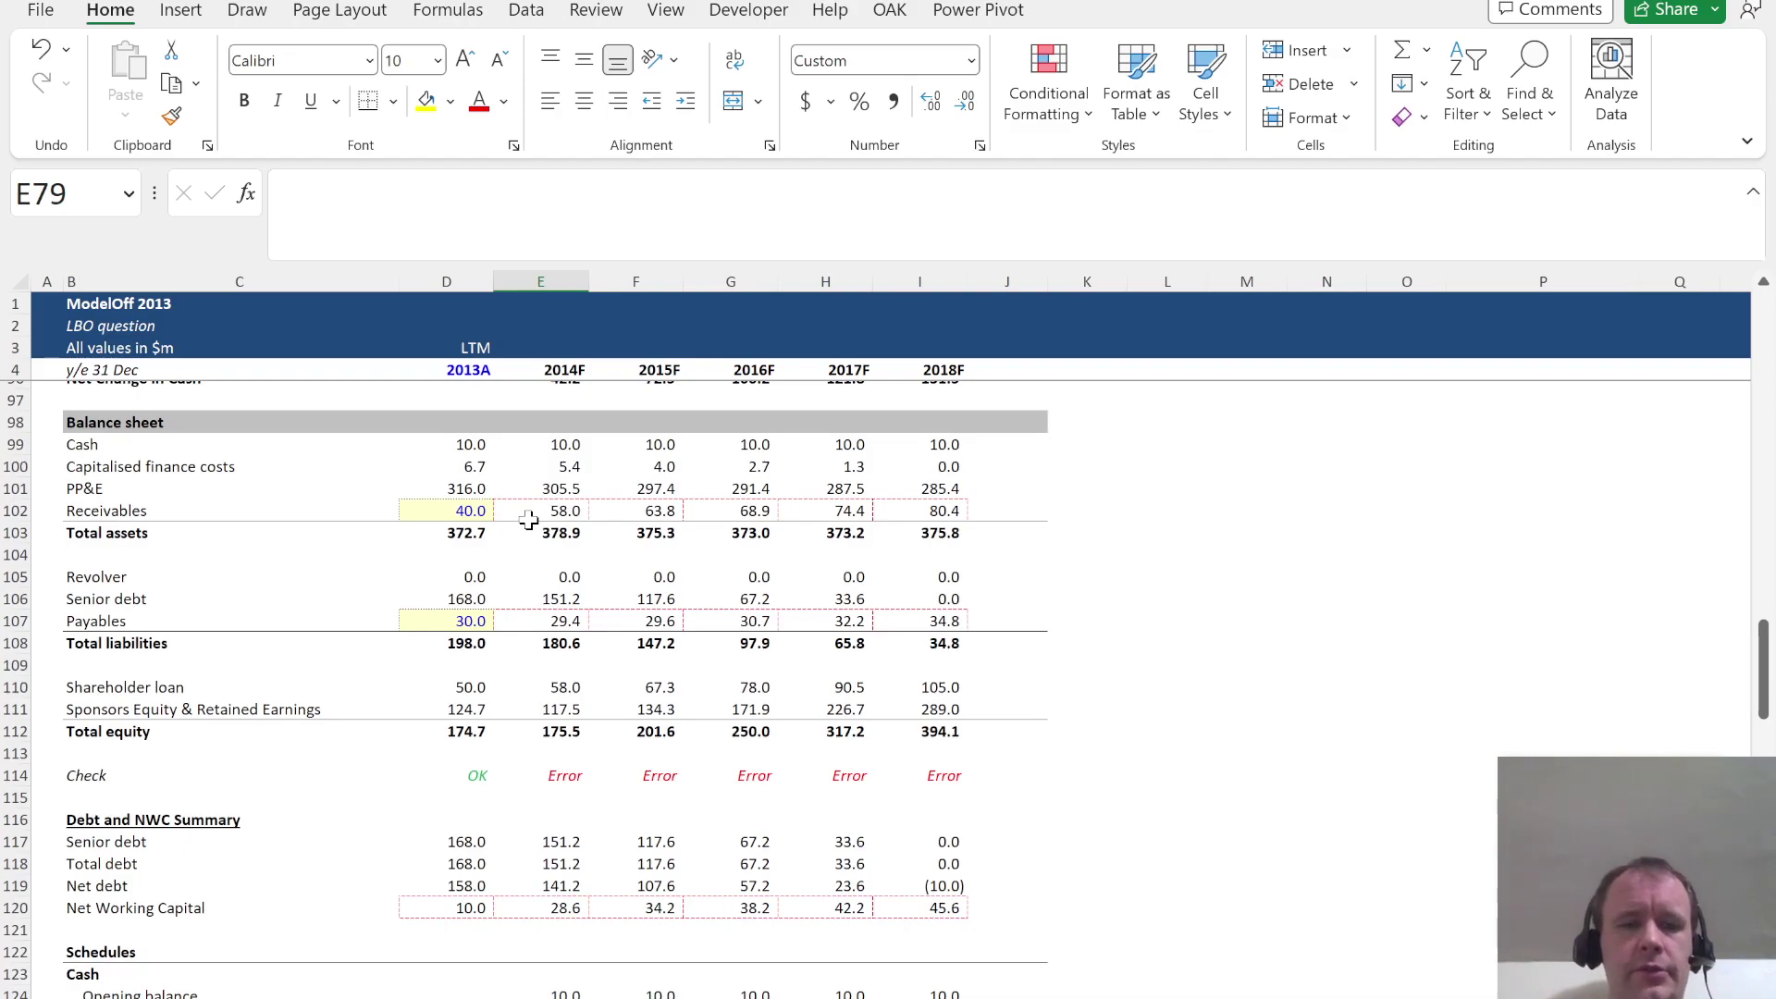
text(=()
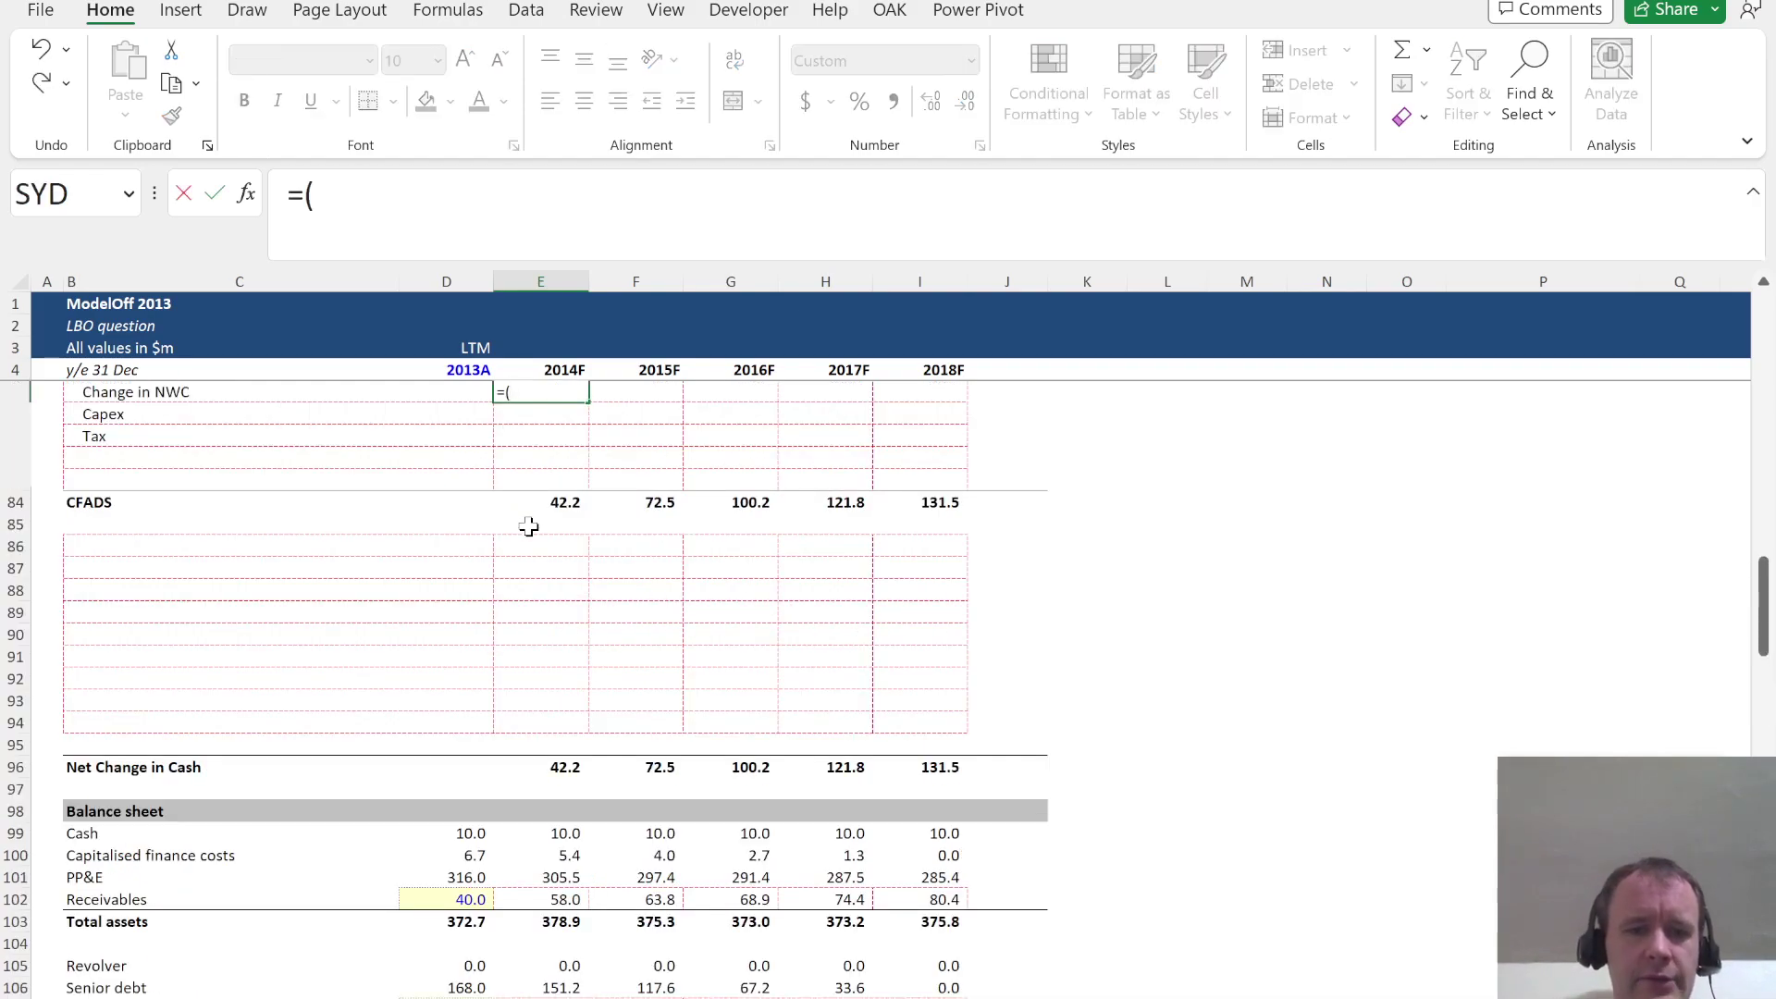
scroll(560, 686, down, 12)
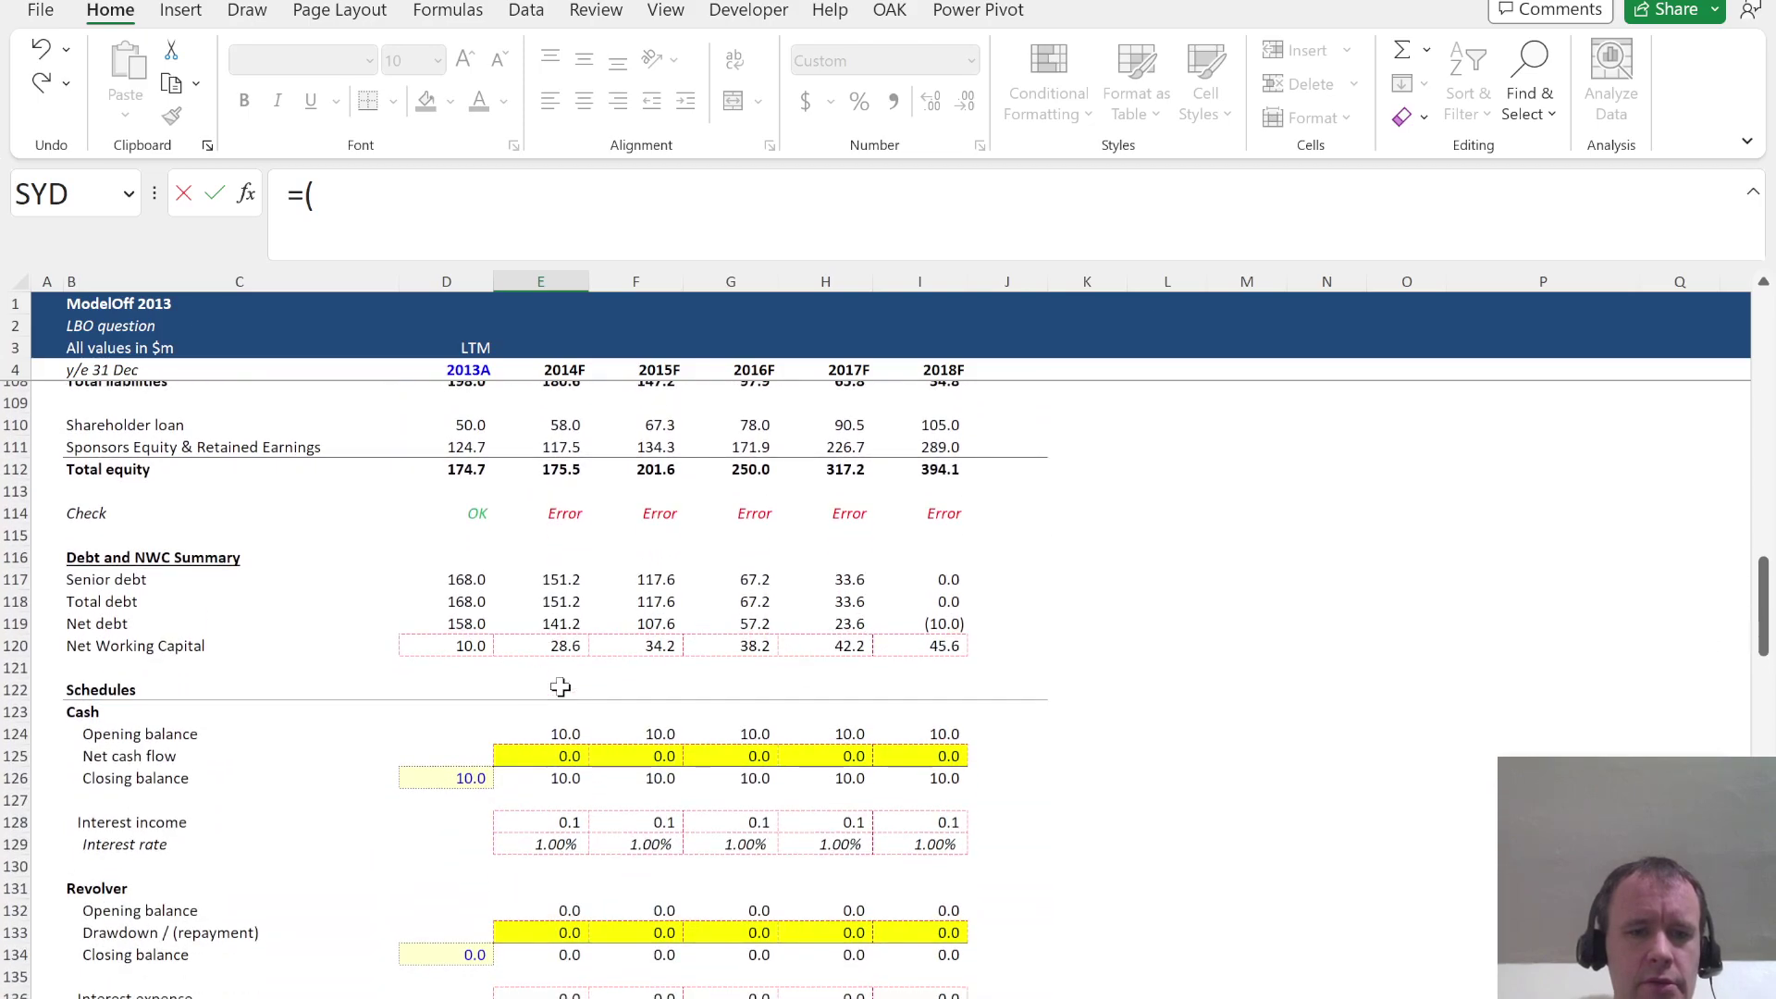
scroll(561, 686, up, 19)
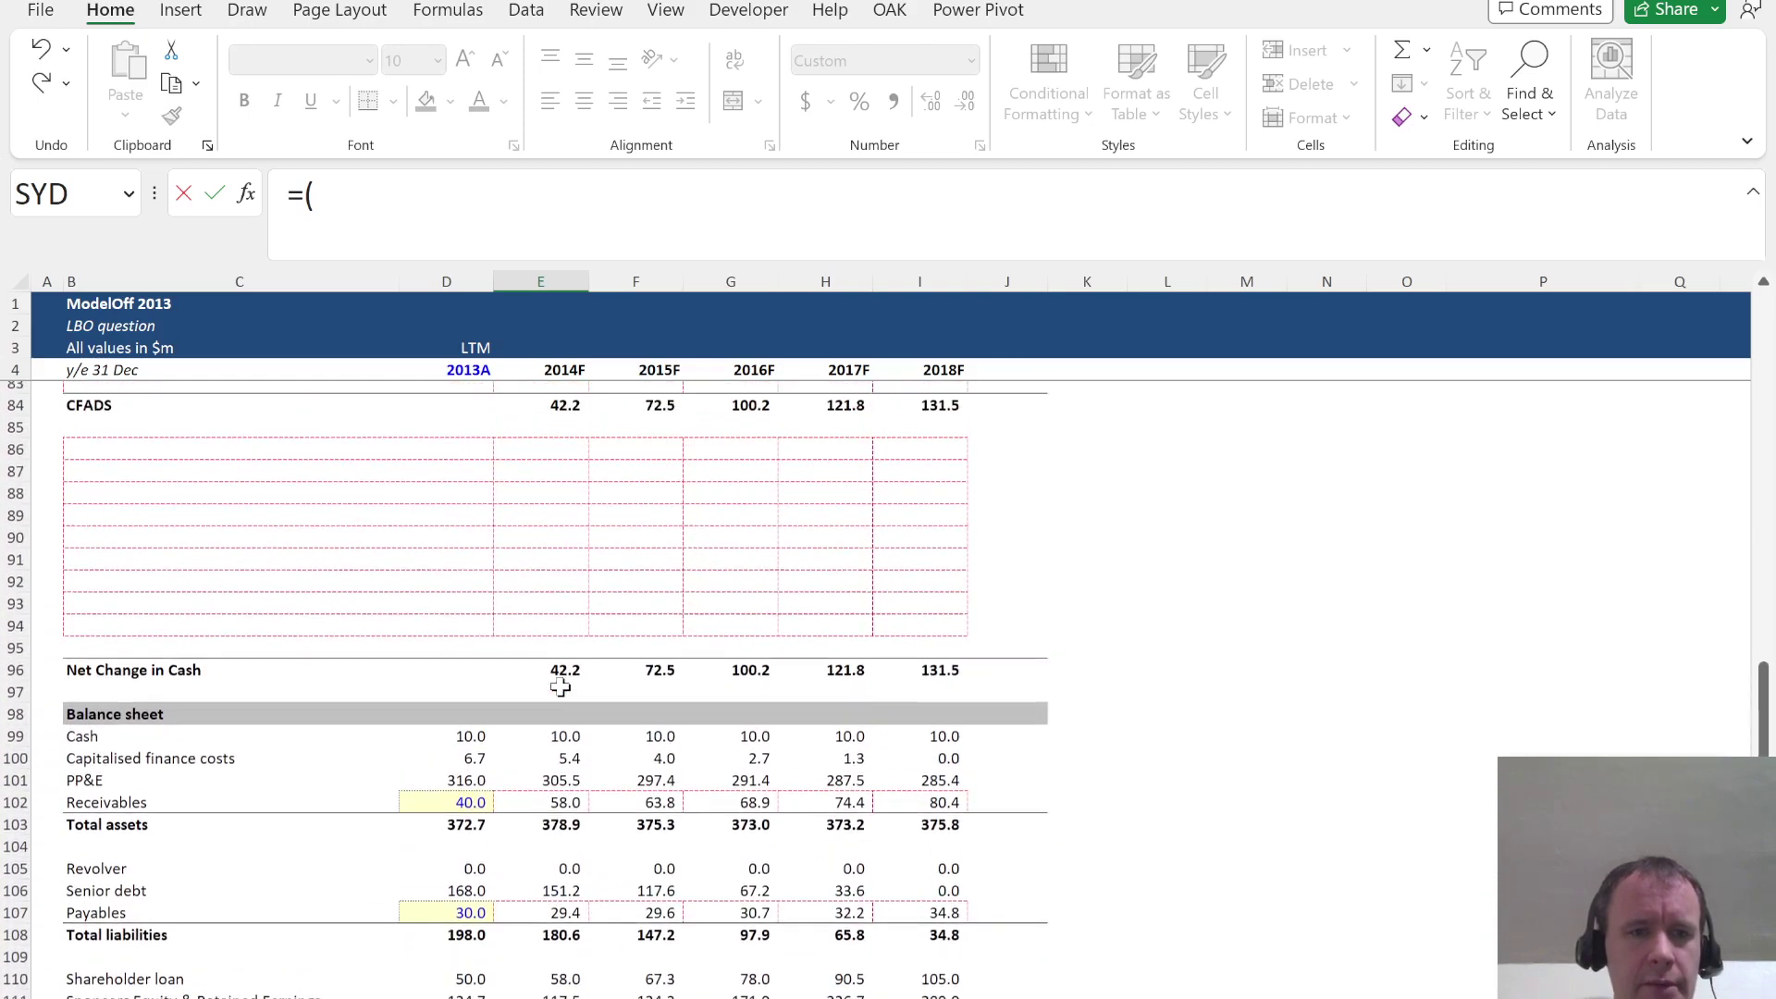
scroll(561, 686, up, 1)
scroll(561, 686, down, 8)
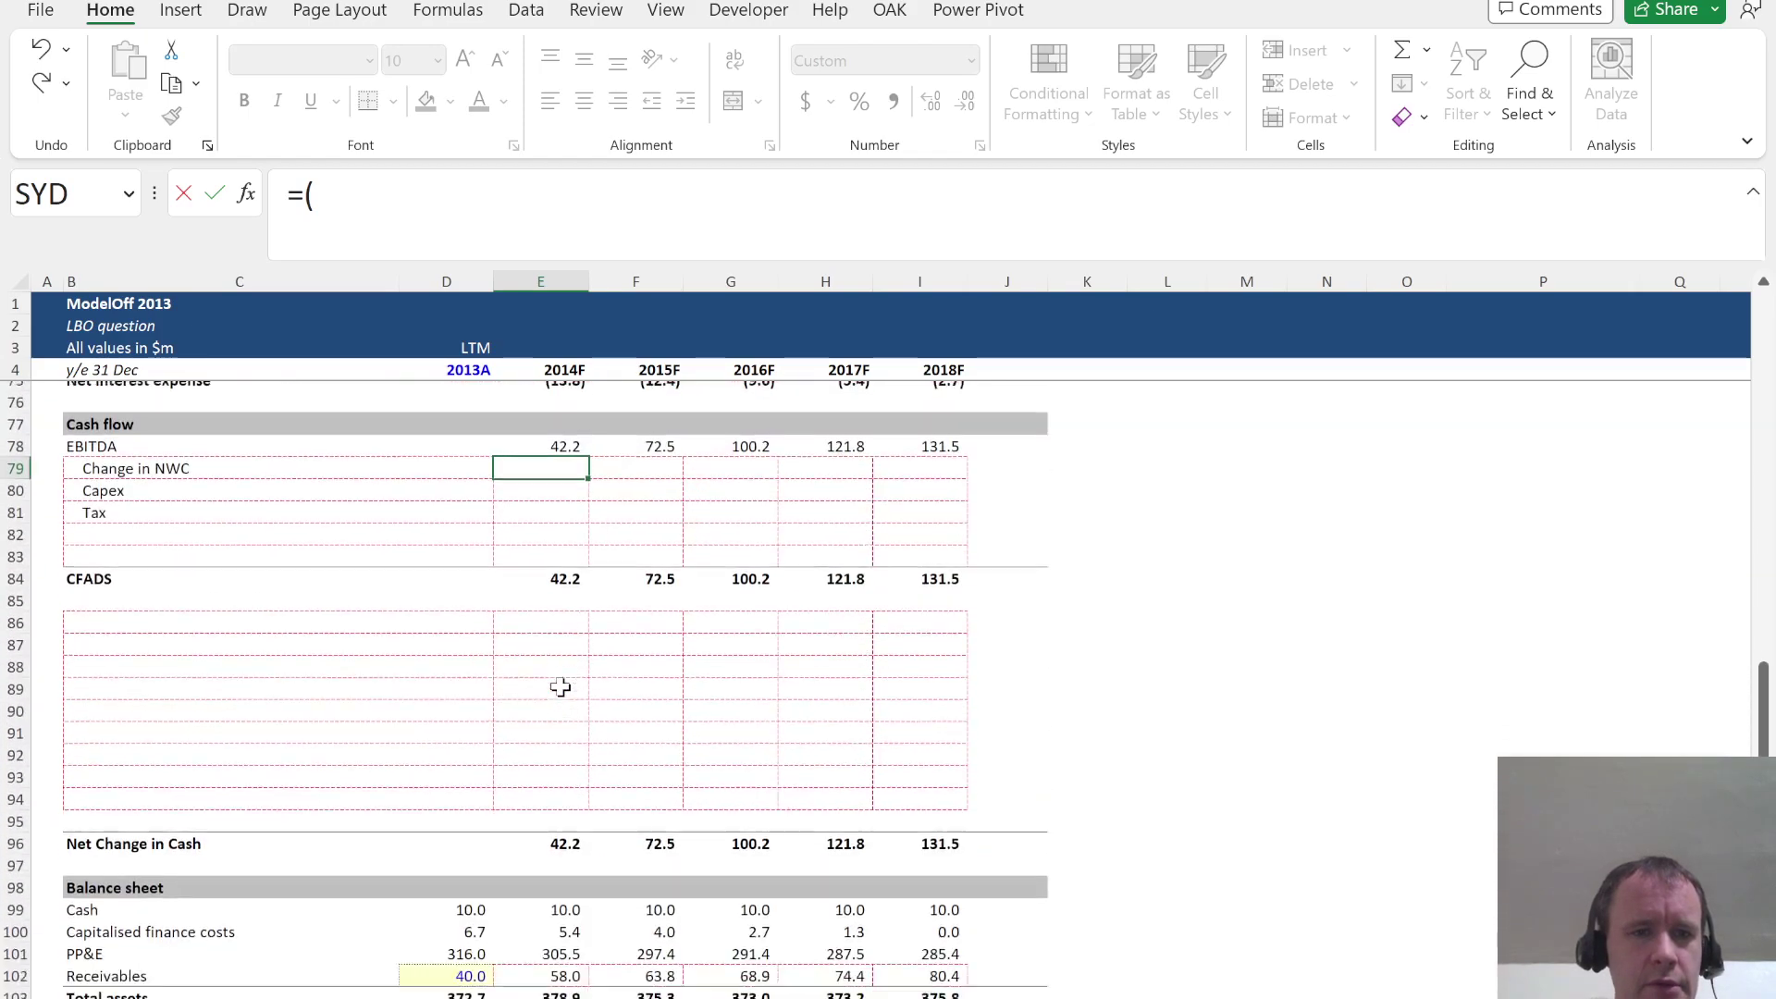
scroll(561, 686, down, 6)
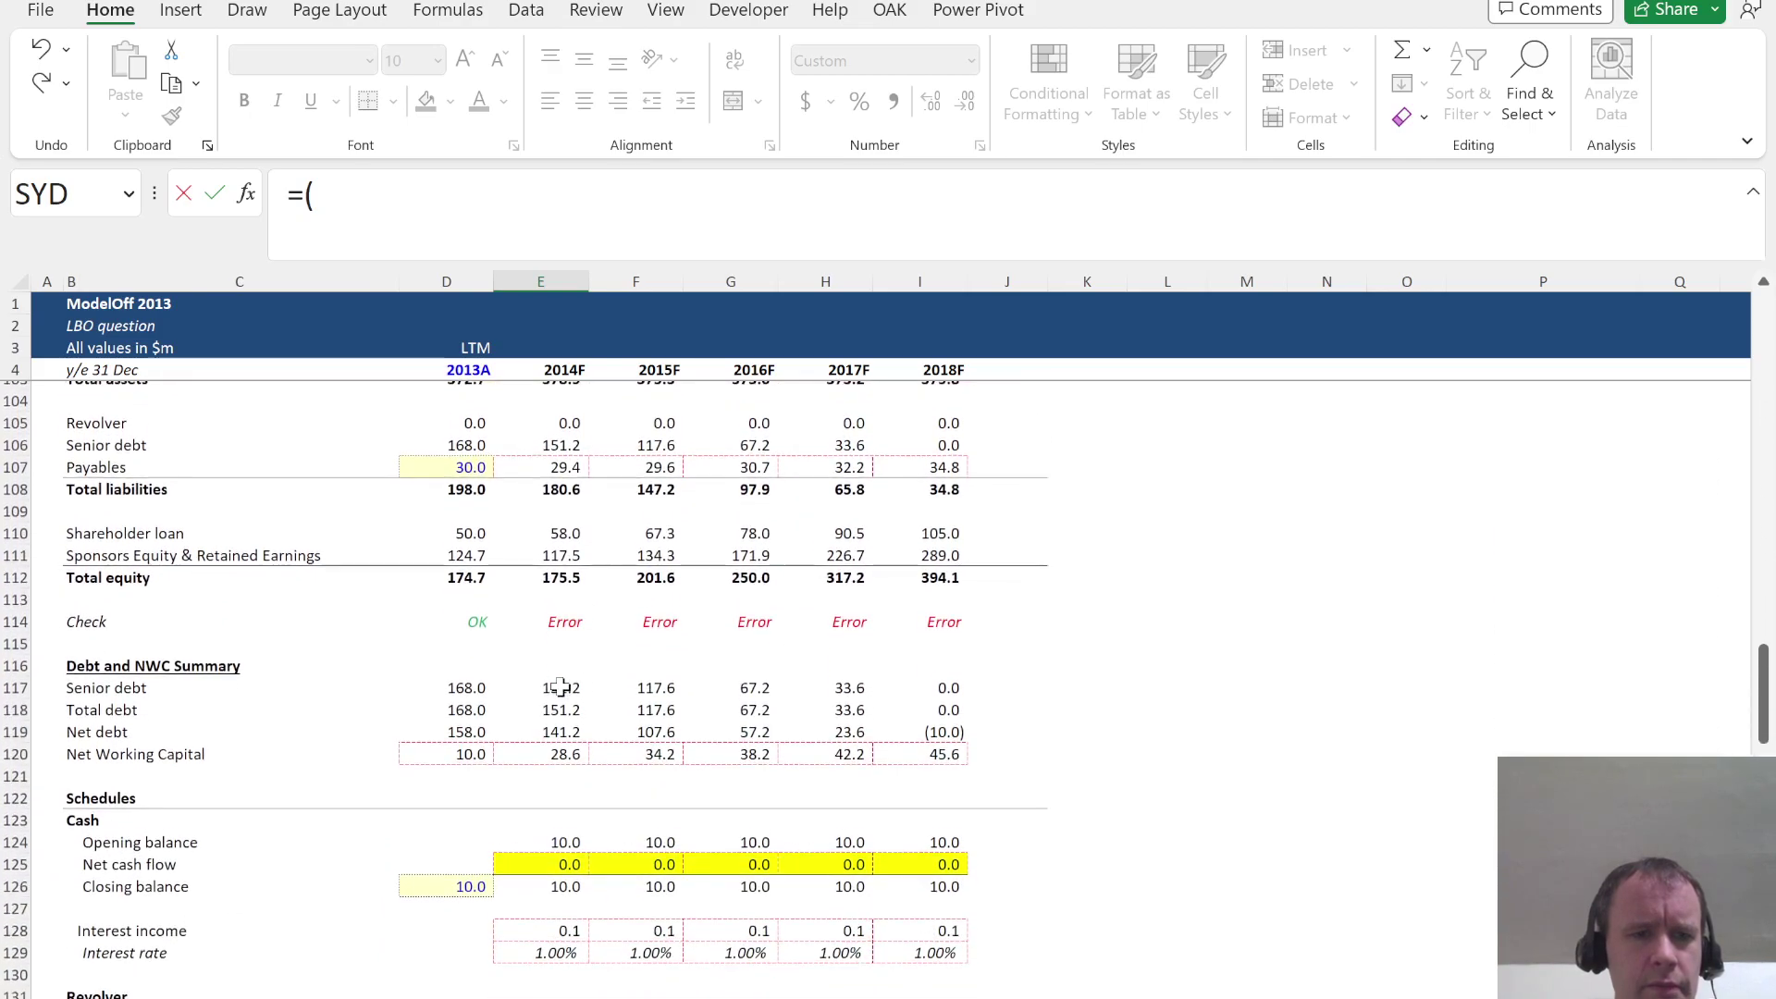
click(451, 757)
text(-)
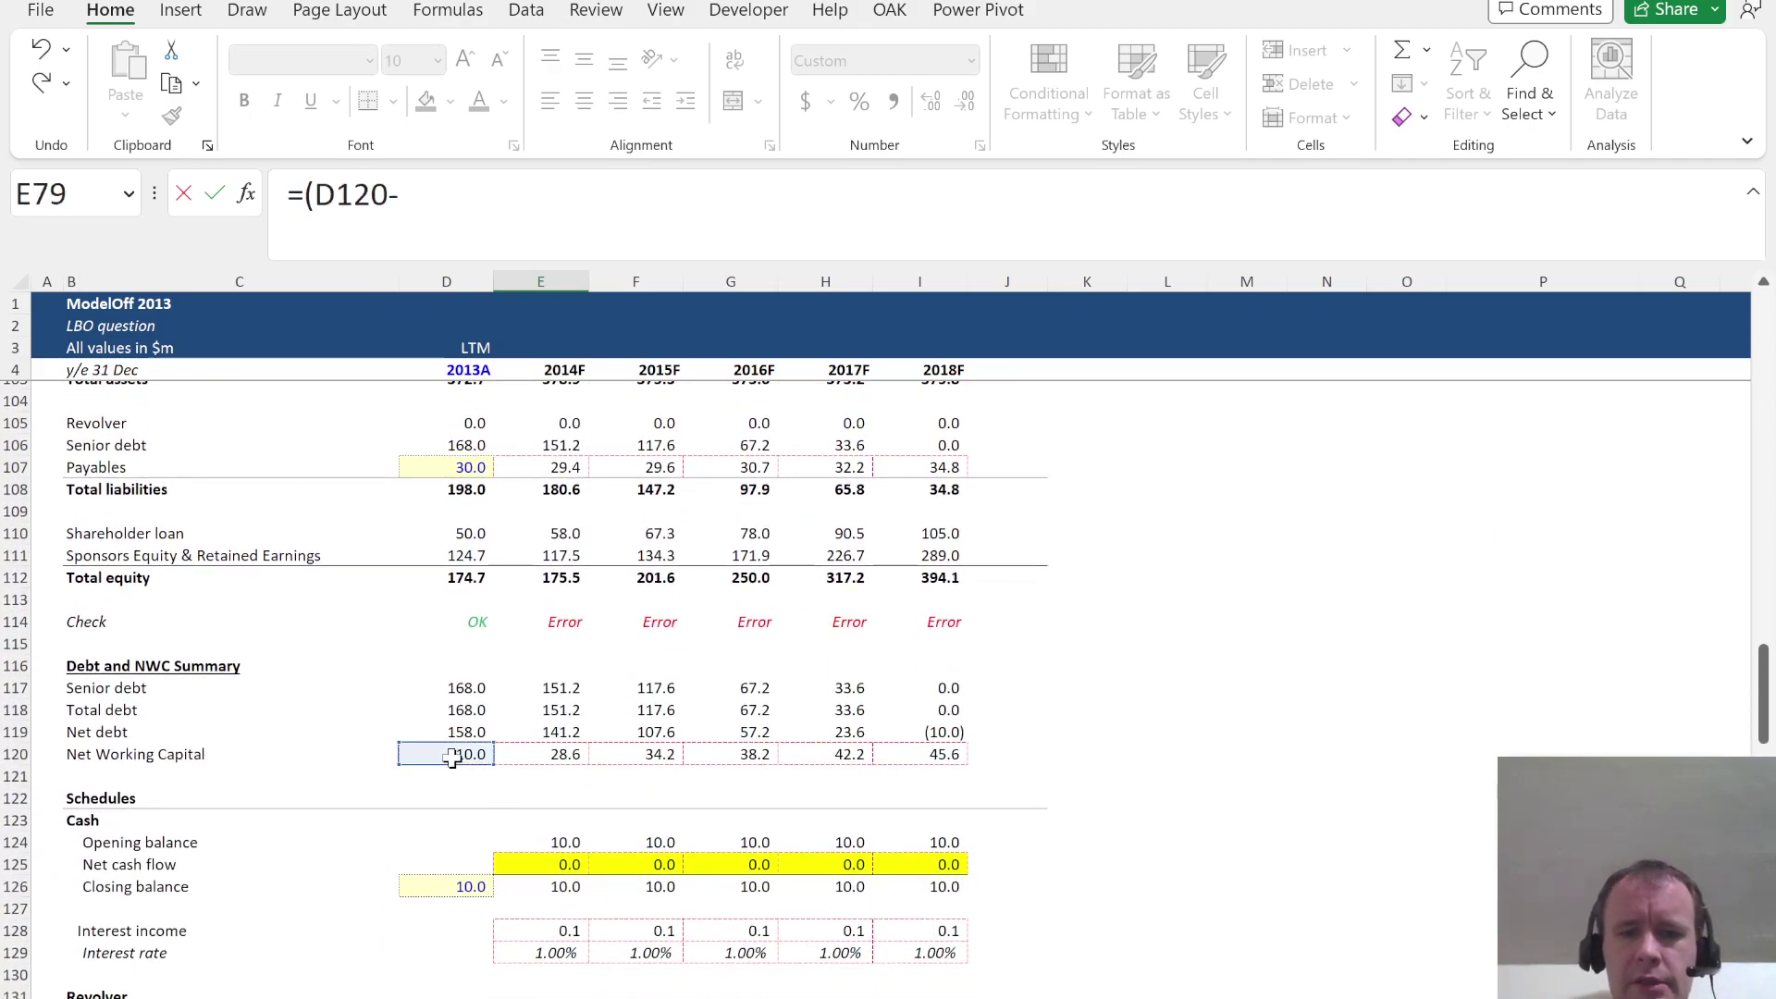
click(561, 756)
text())
key(Return)
key(Up)
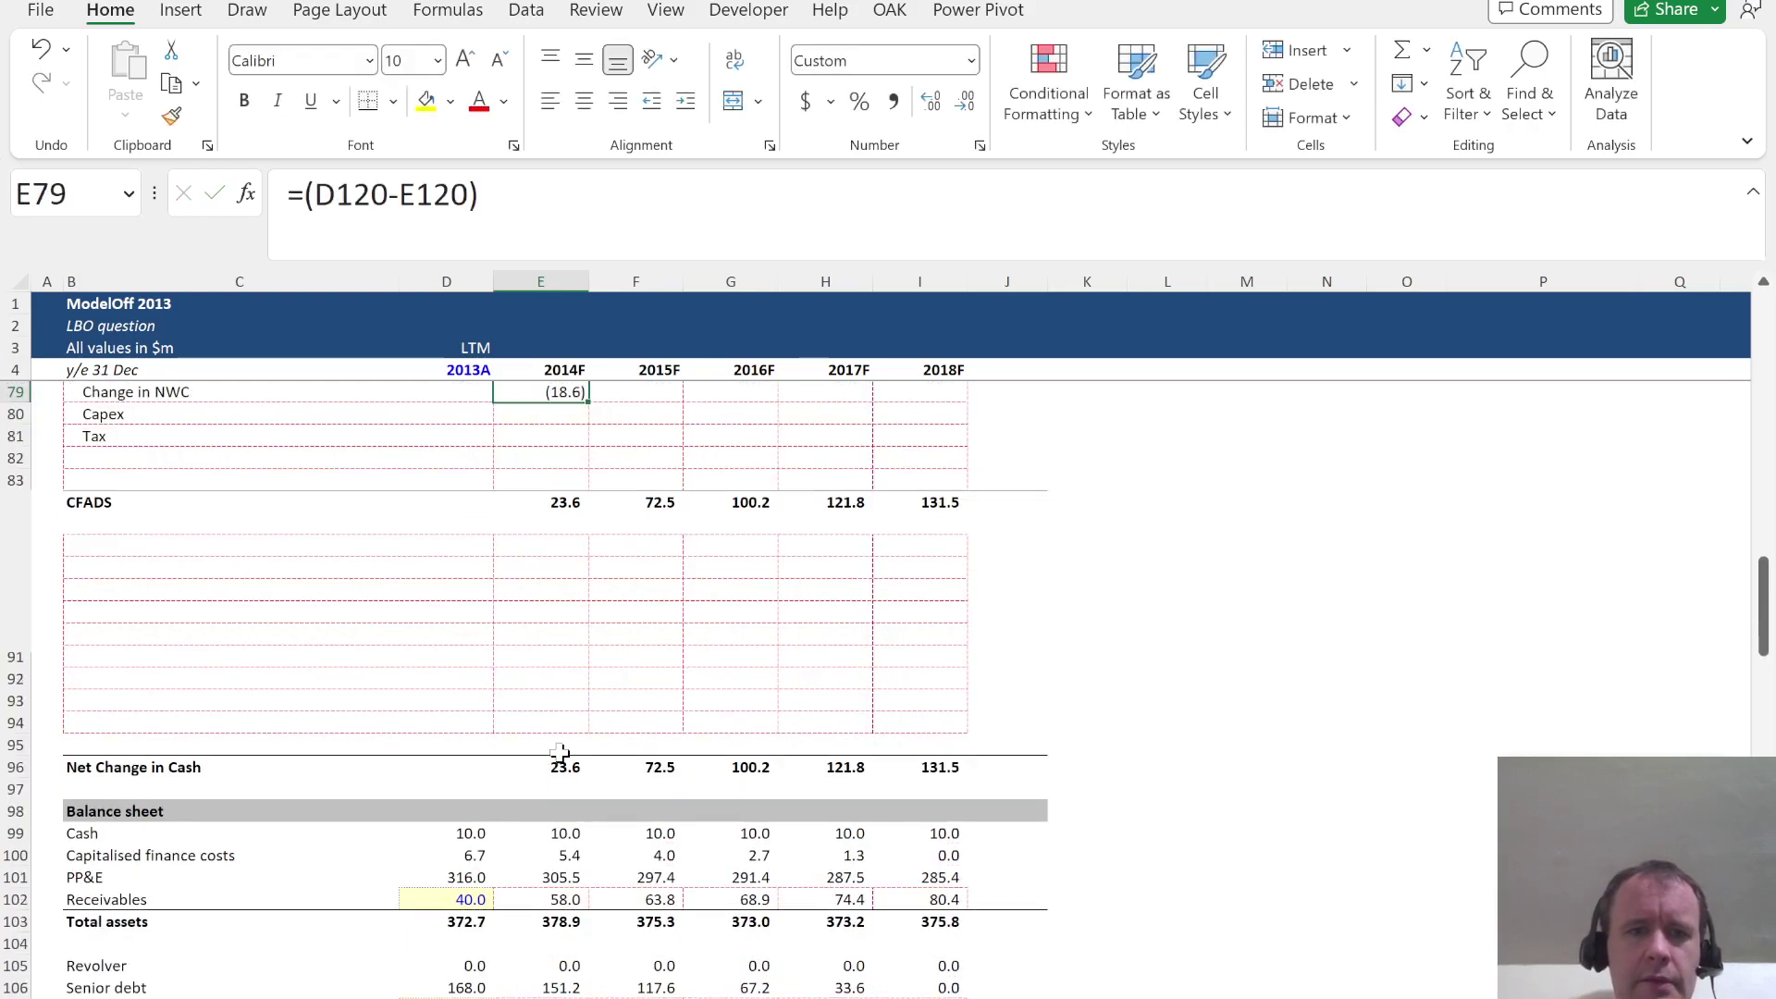
Remove the parentheses from the 2014F Change in NWC formula so it reads =D120-E120
click(533, 220)
key(BackSpace)
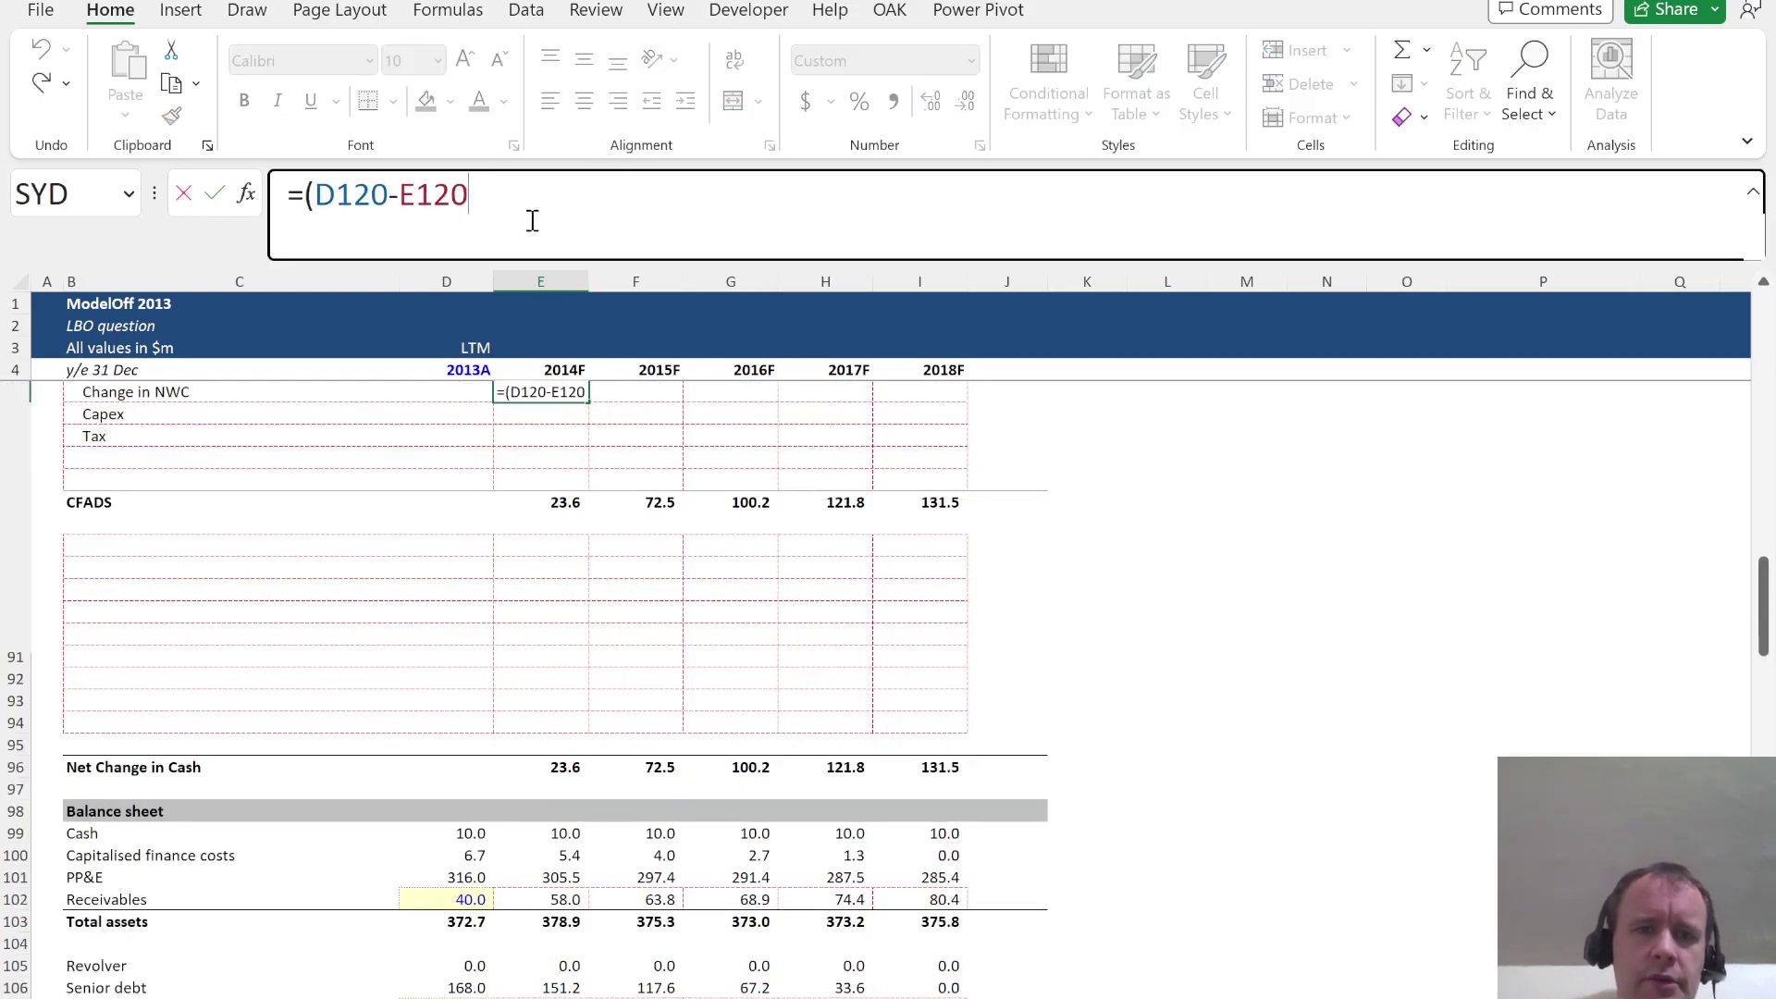
click(317, 194)
key(BackSpace)
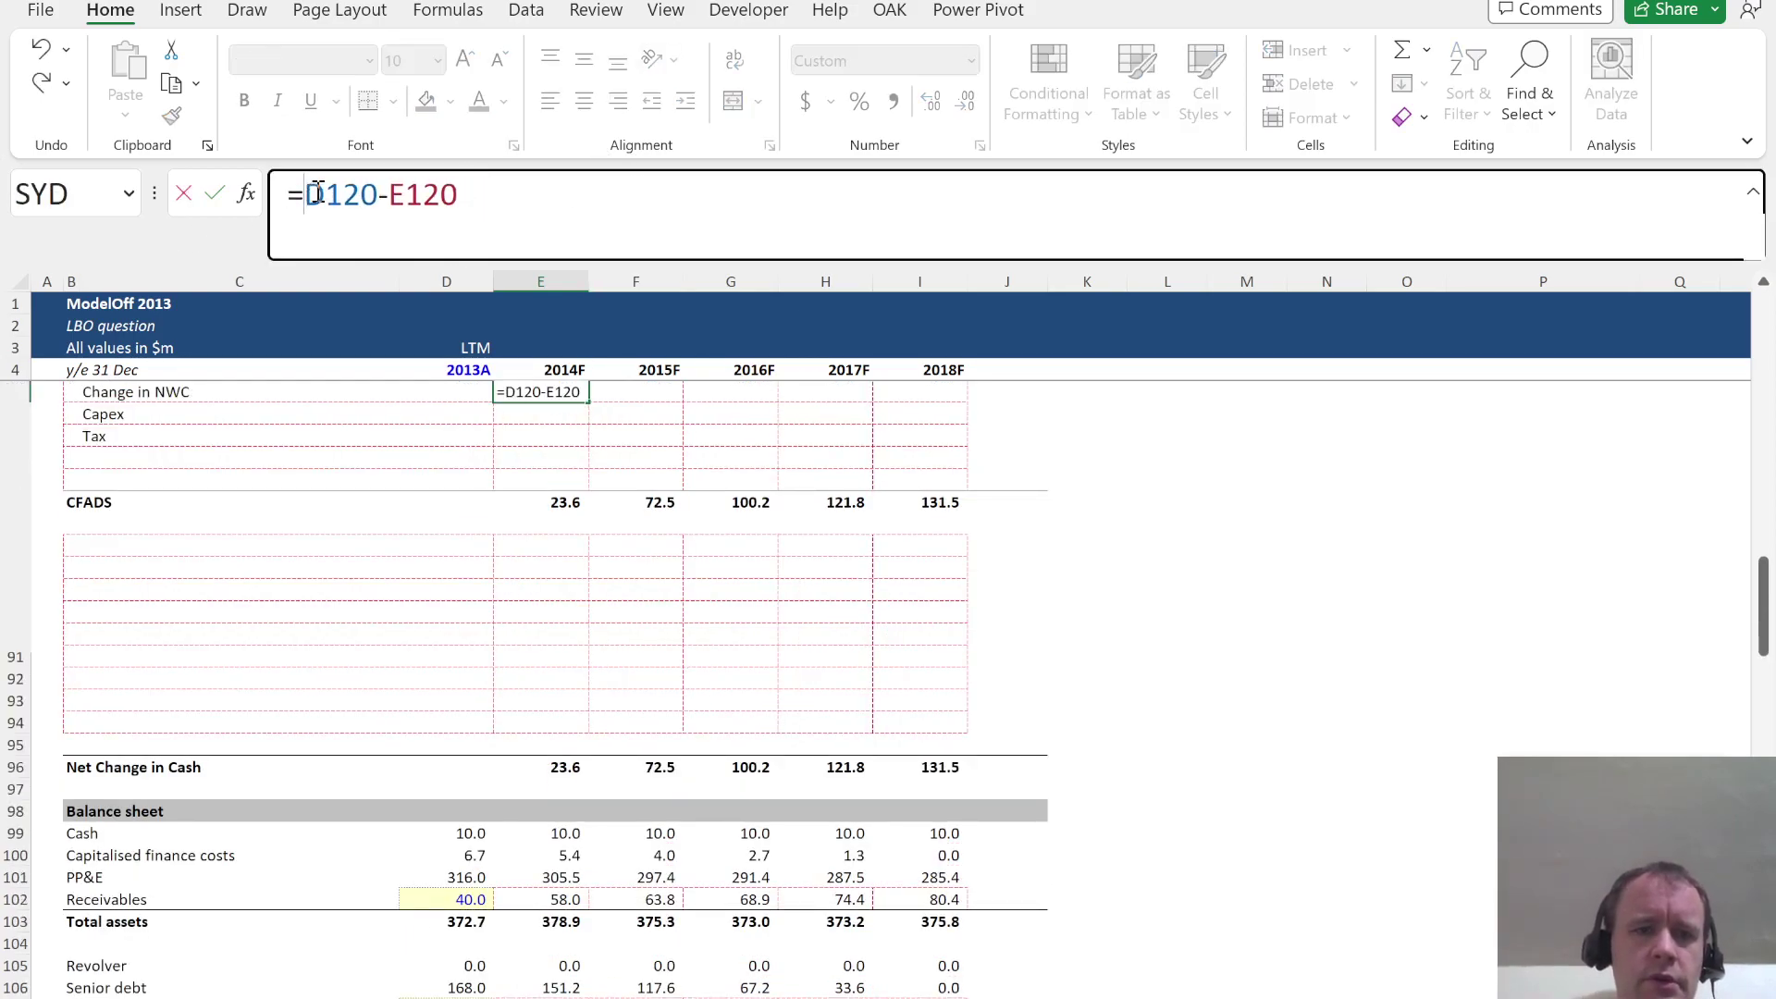
scroll(453, 726, down, 3)
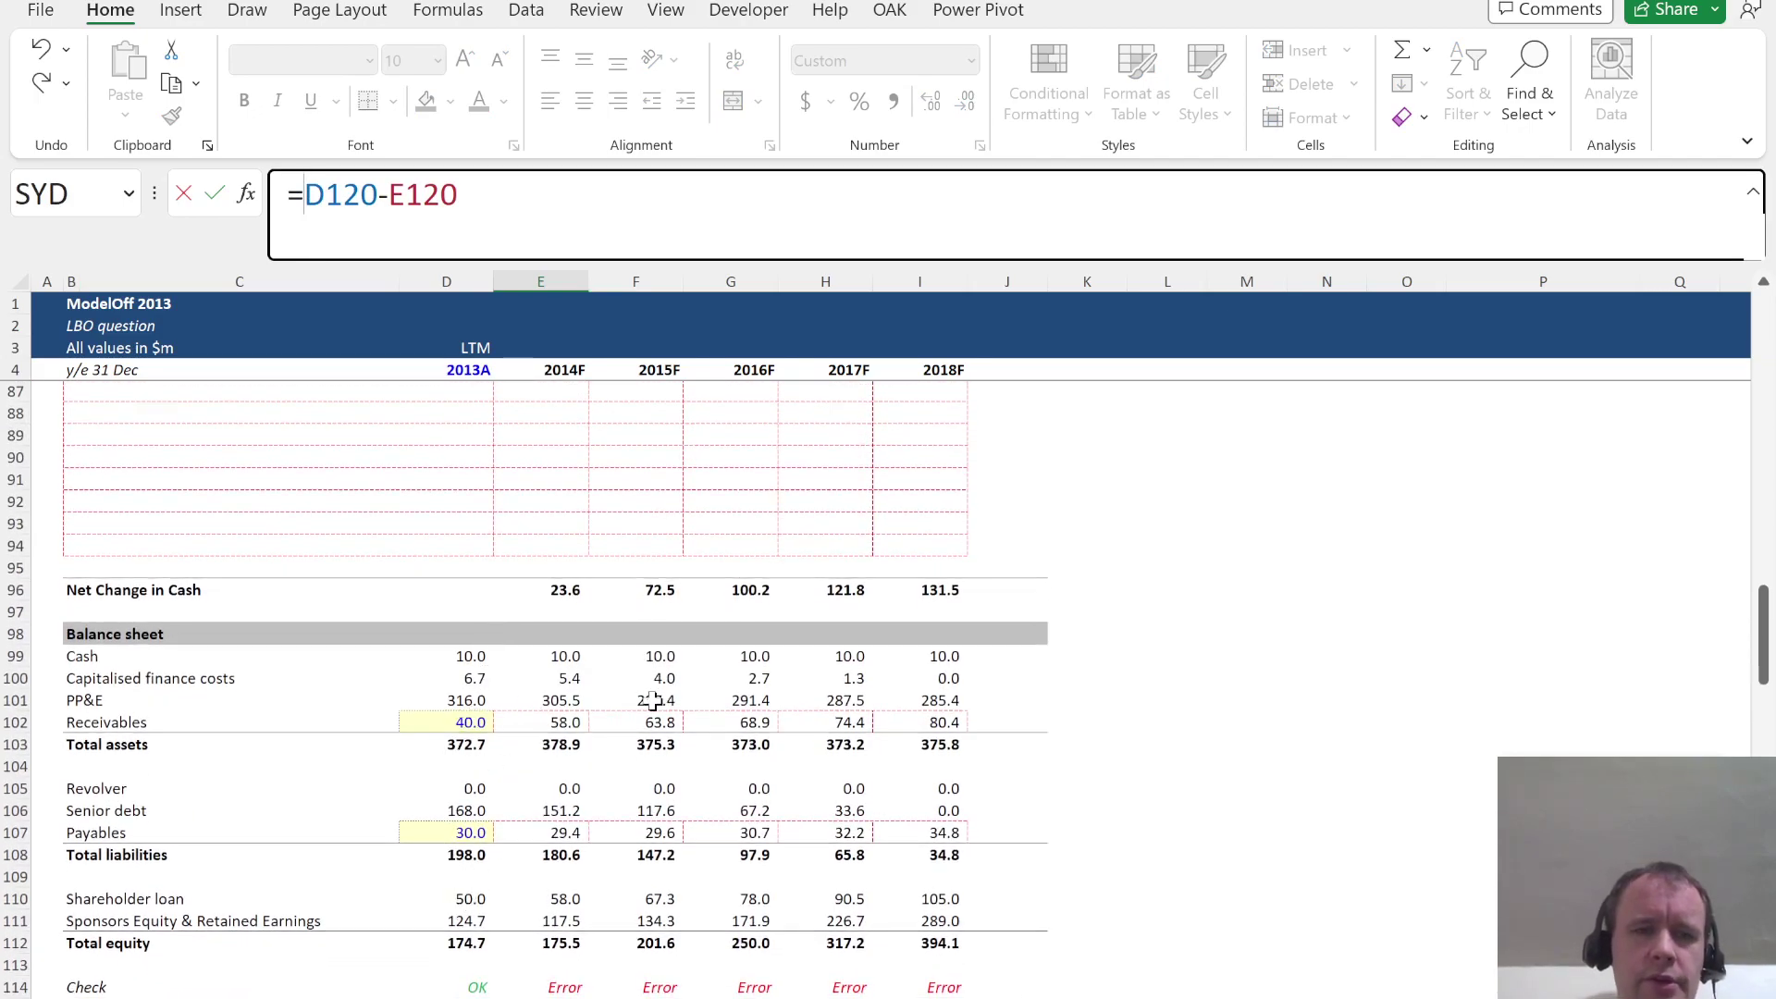
key(shift+Return)
Fill the Change in NWC formula from 2014F across to 2018F
key(Down)
key(shift+Right)
key(shift+Right)
key(shift+Right)
key(shift+Right)
key(F2)
key(ctrl+Return)
Link Capex in E80 to the PP&E schedule as =-E163 and fill it across to 2018F
key(Down)
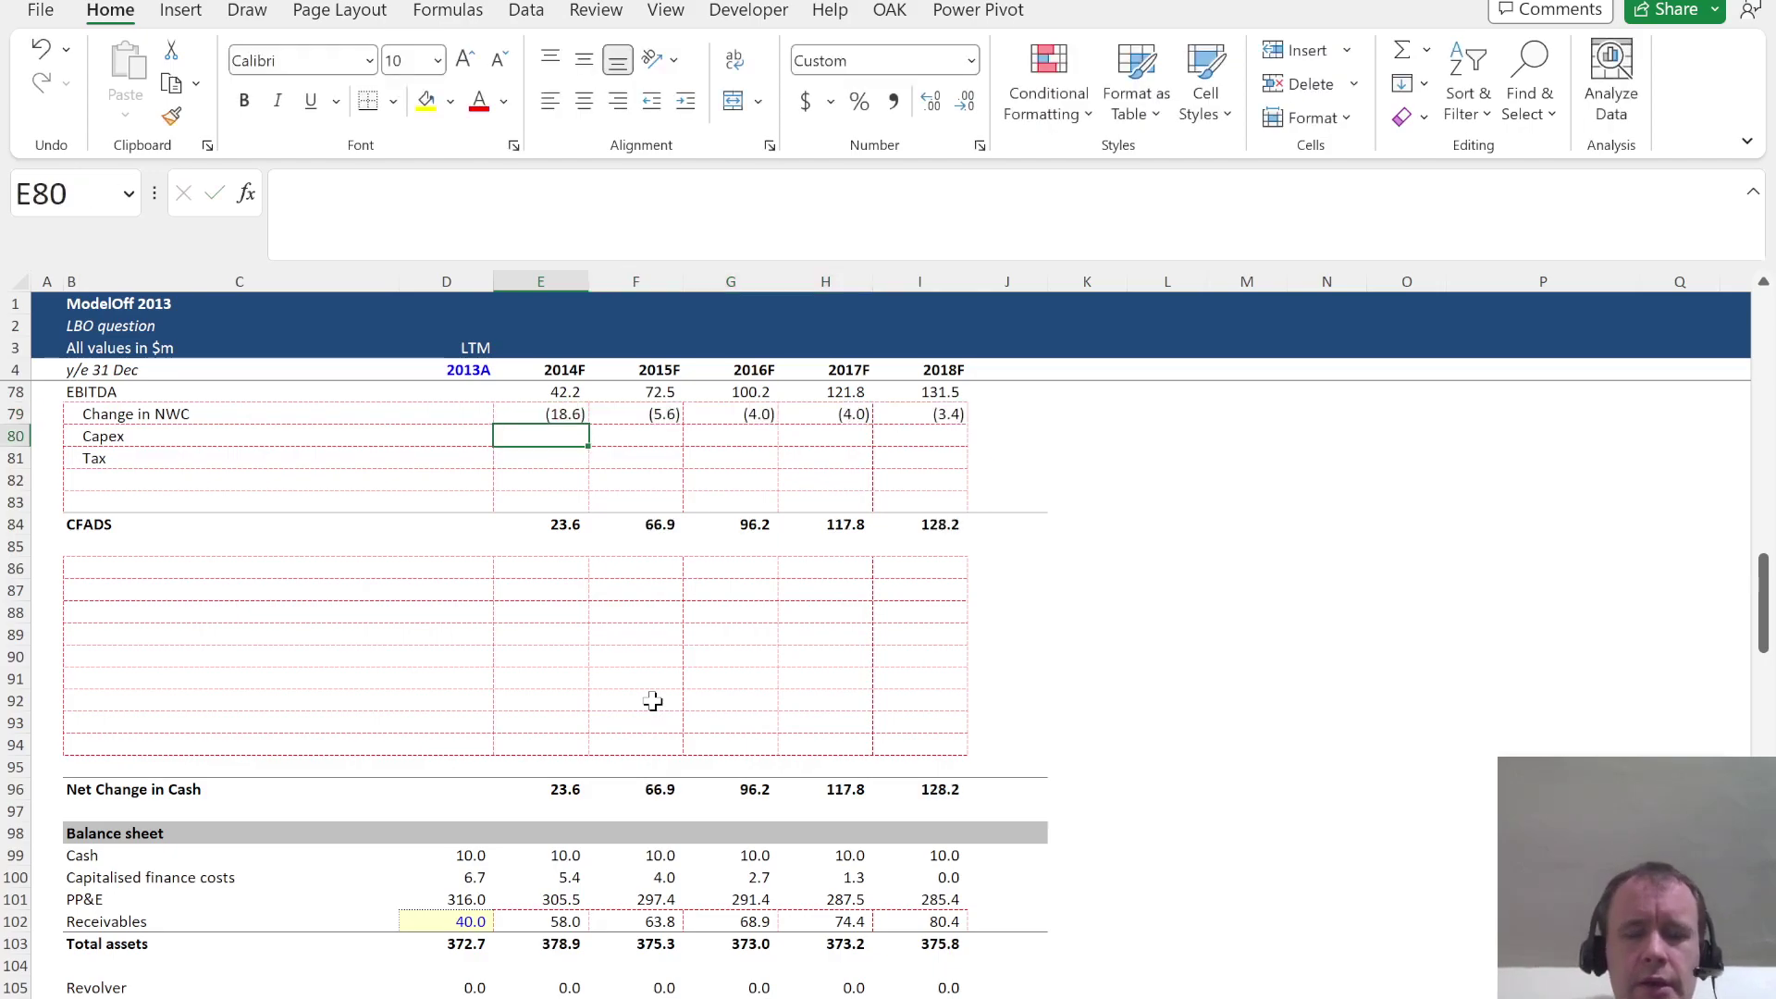
scroll(653, 701, down, 19)
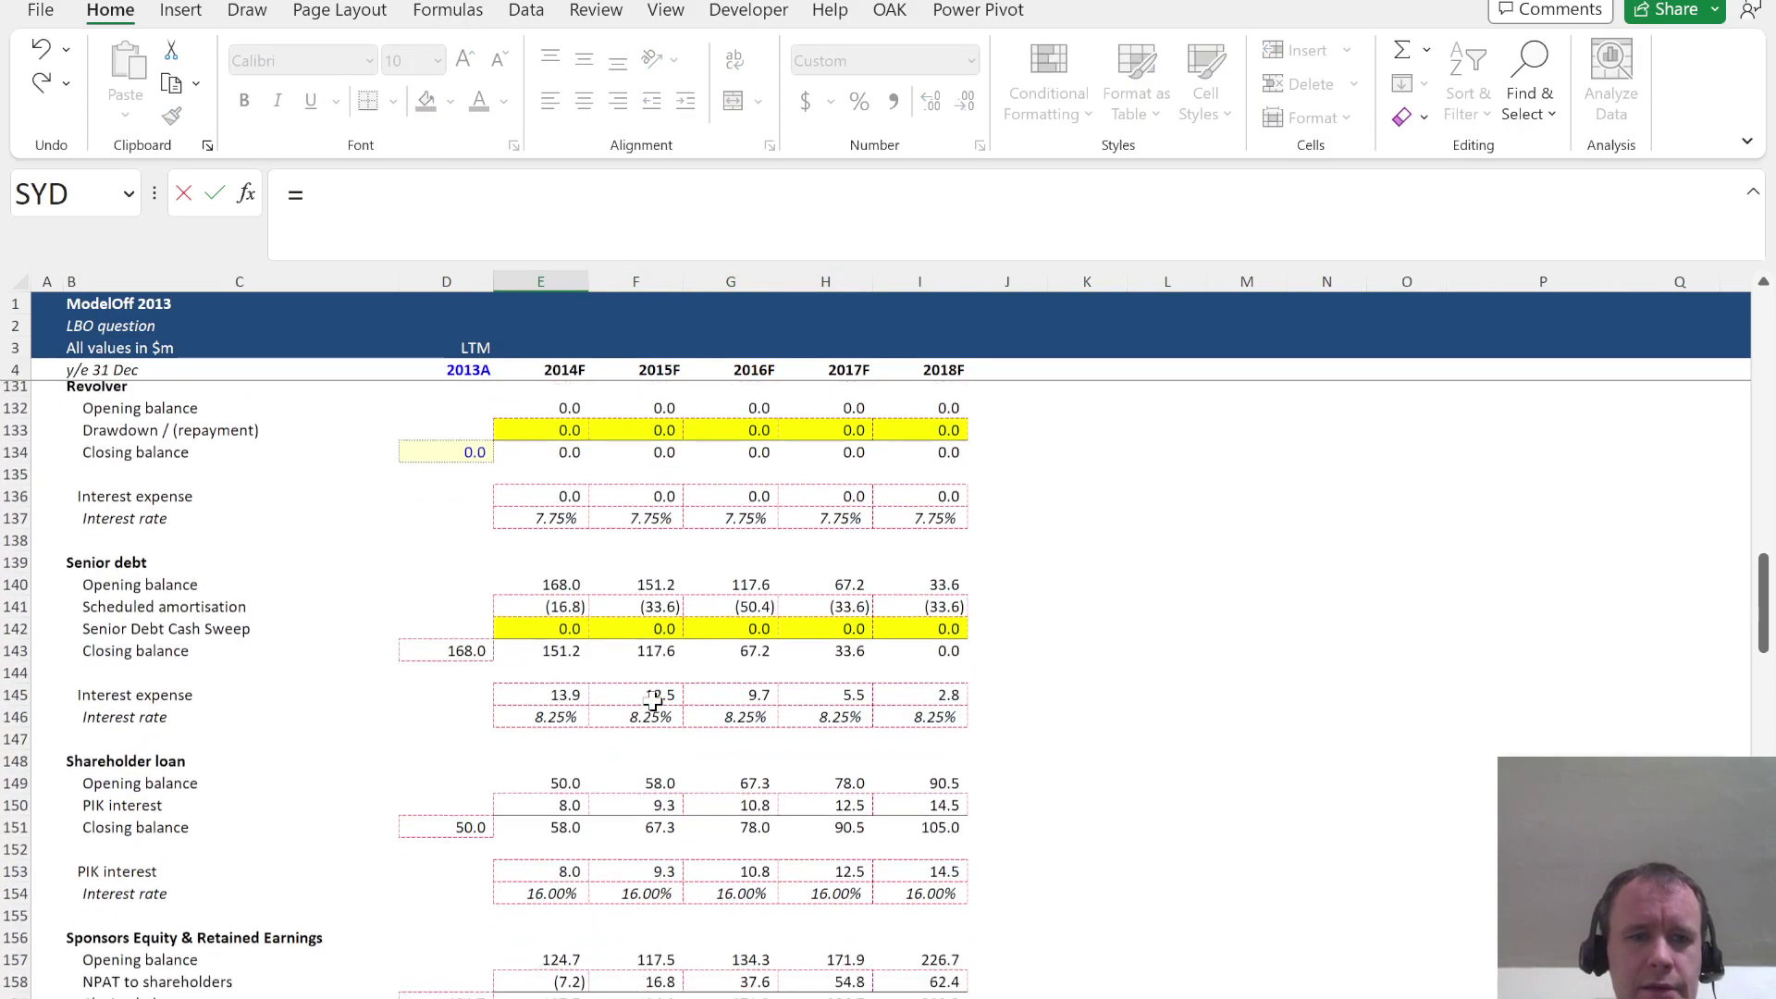
scroll(653, 701, down, 3)
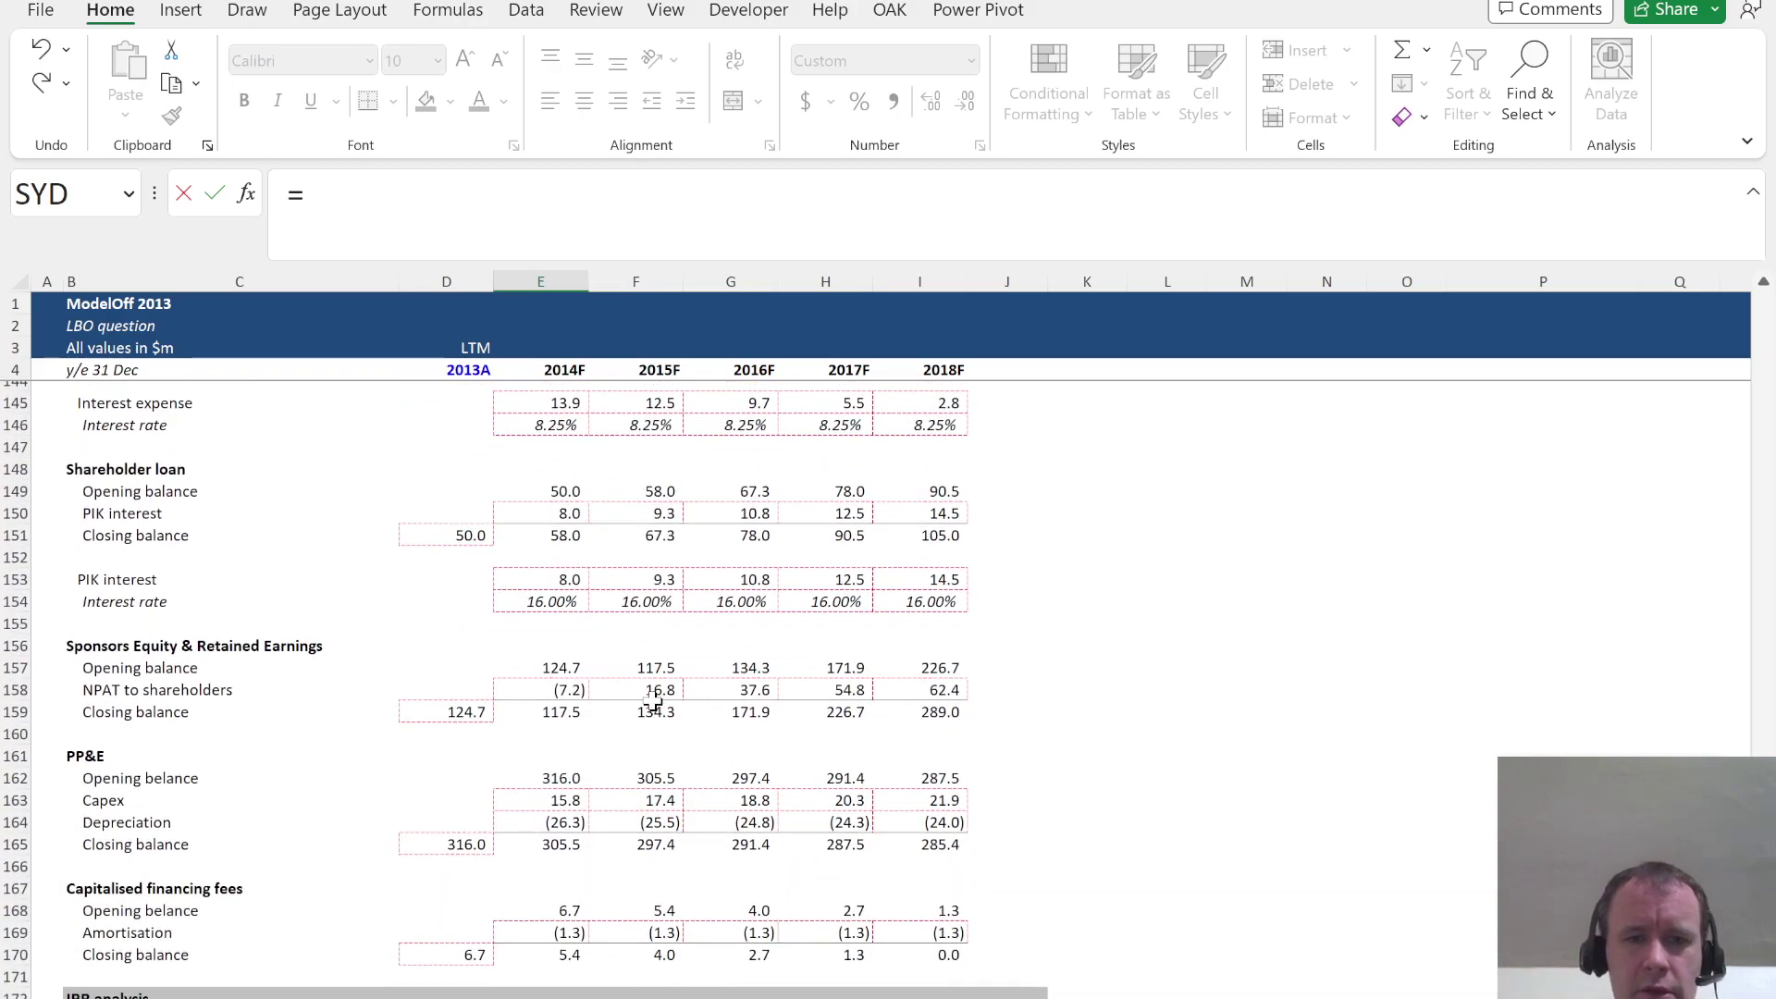
text(-)
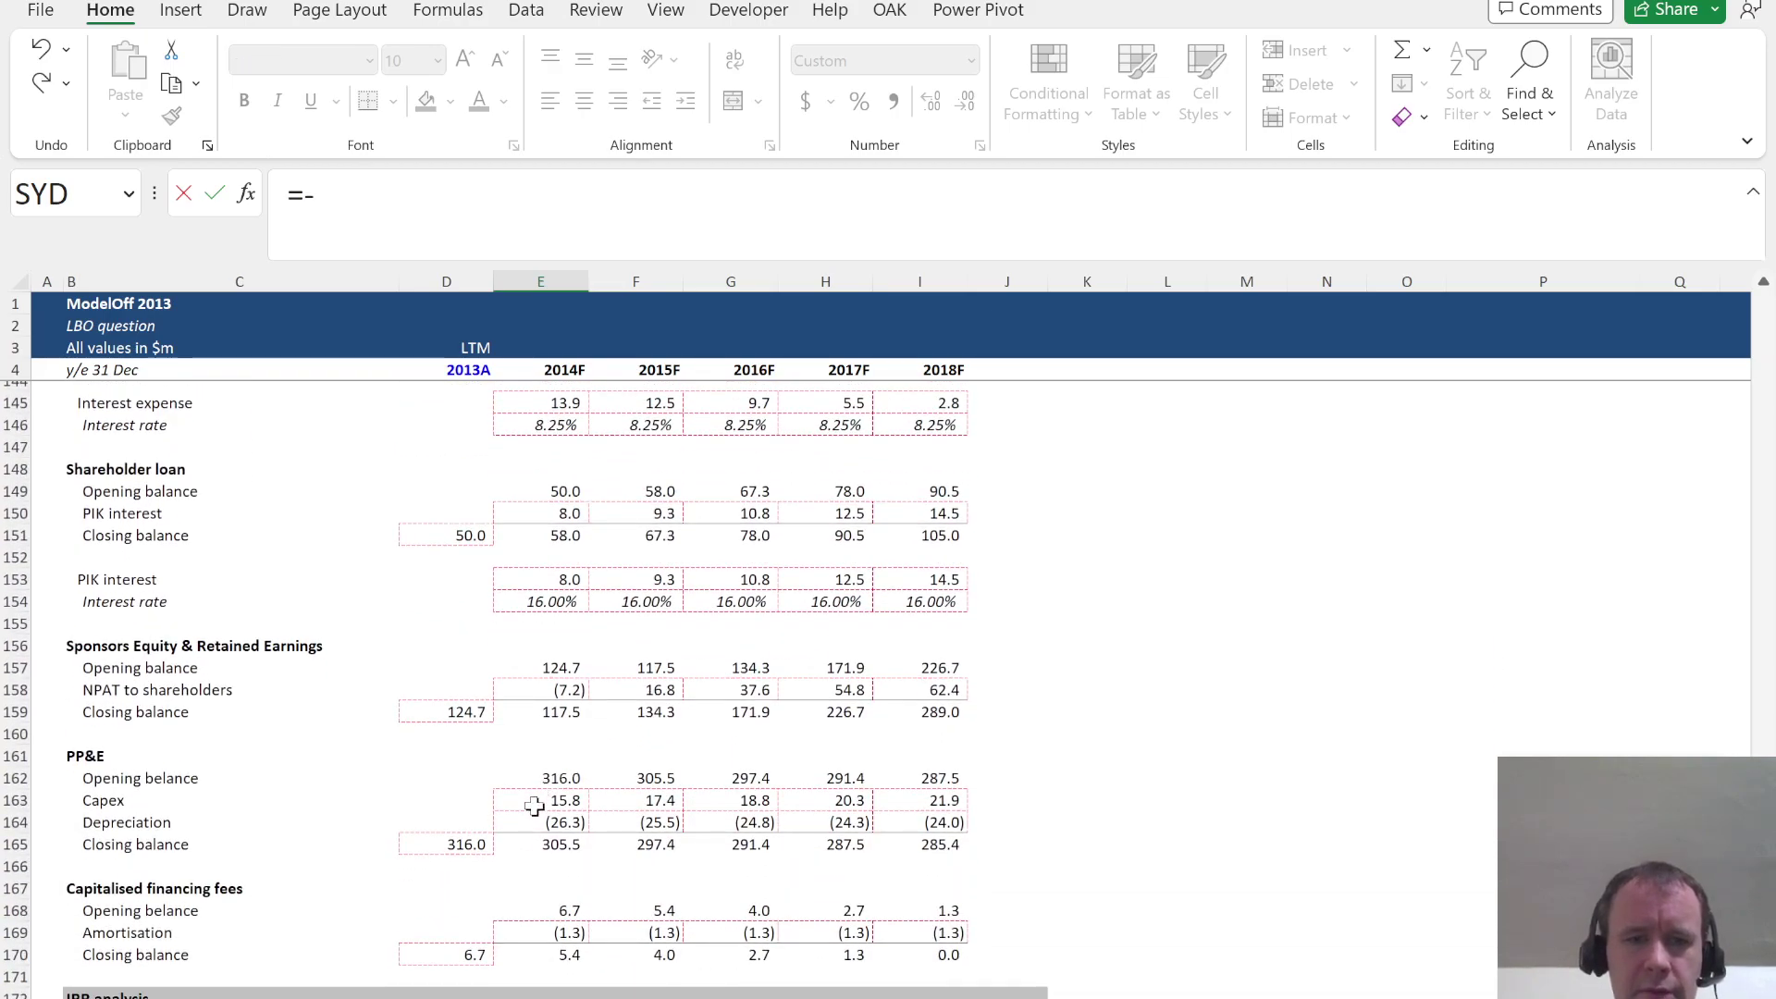
click(544, 801)
key(ctrl+Return)
key(shift+Right)
key(shift+Right)
key(shift+Right)
key(shift+Right)
key(ctrl+r)
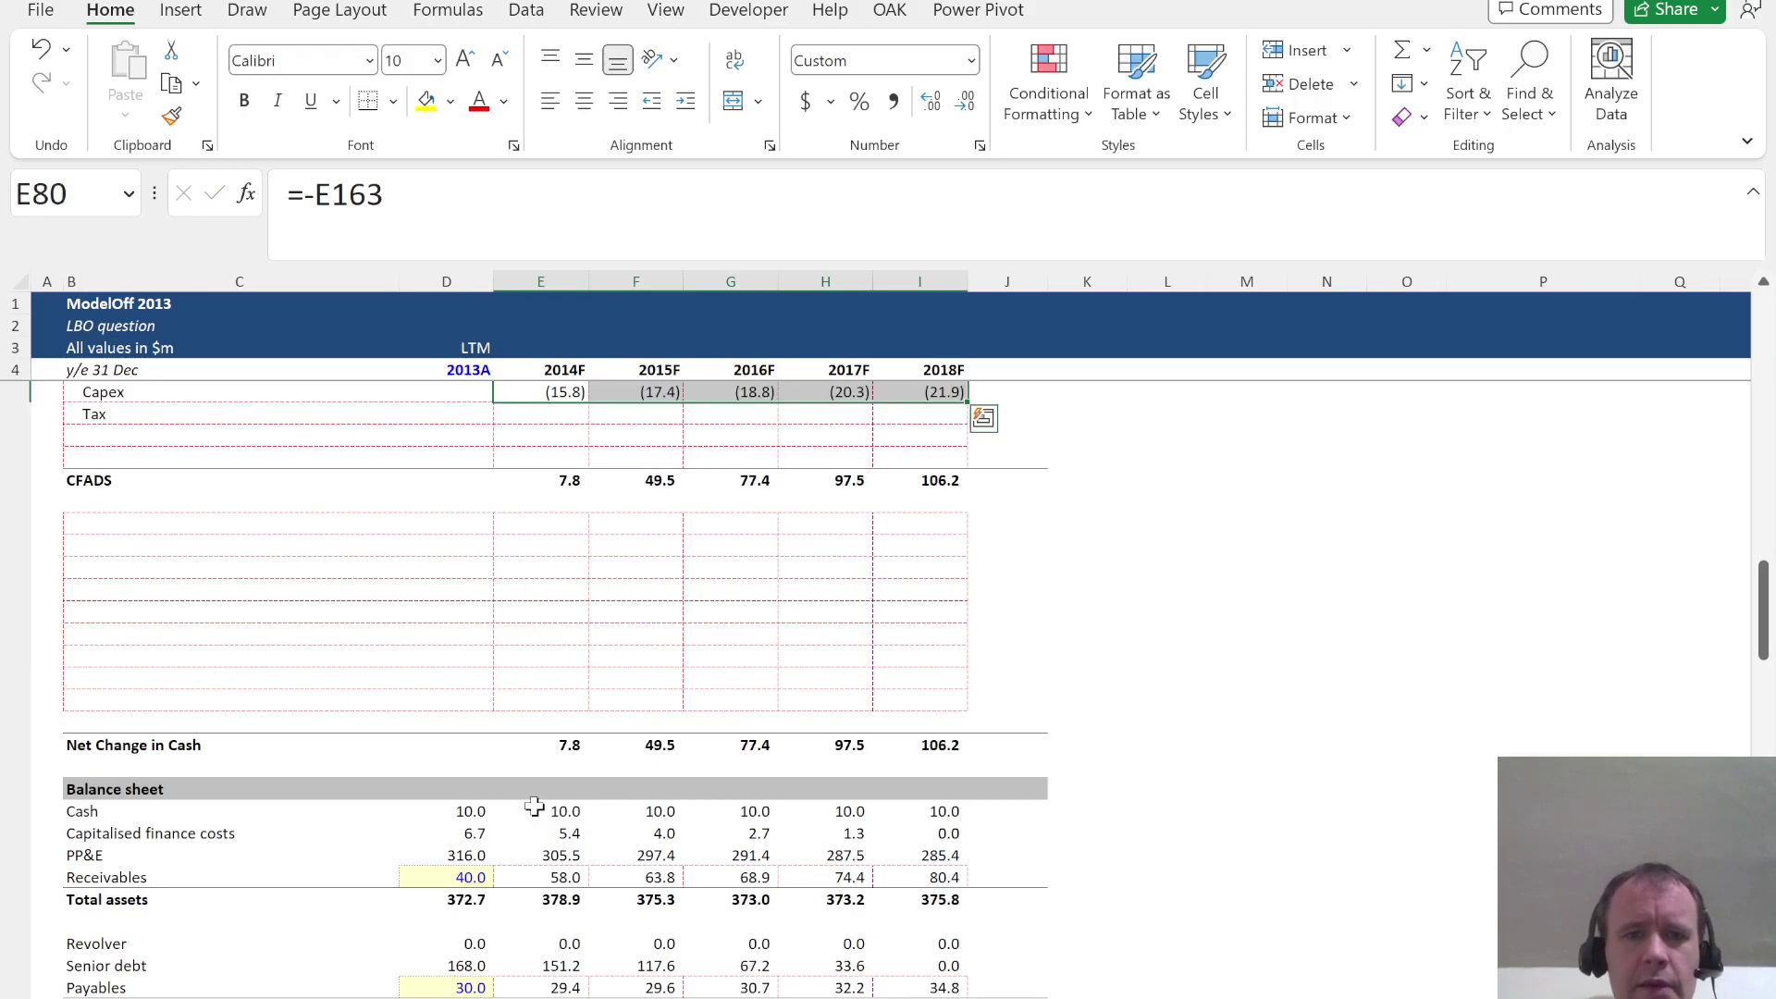
Link Tax in E81 to the income statement's tax expense as =E67 and fill it across to 2018F
key(Down)
text(=)
scroll(534, 807, up, 4)
scroll(535, 807, up, 4)
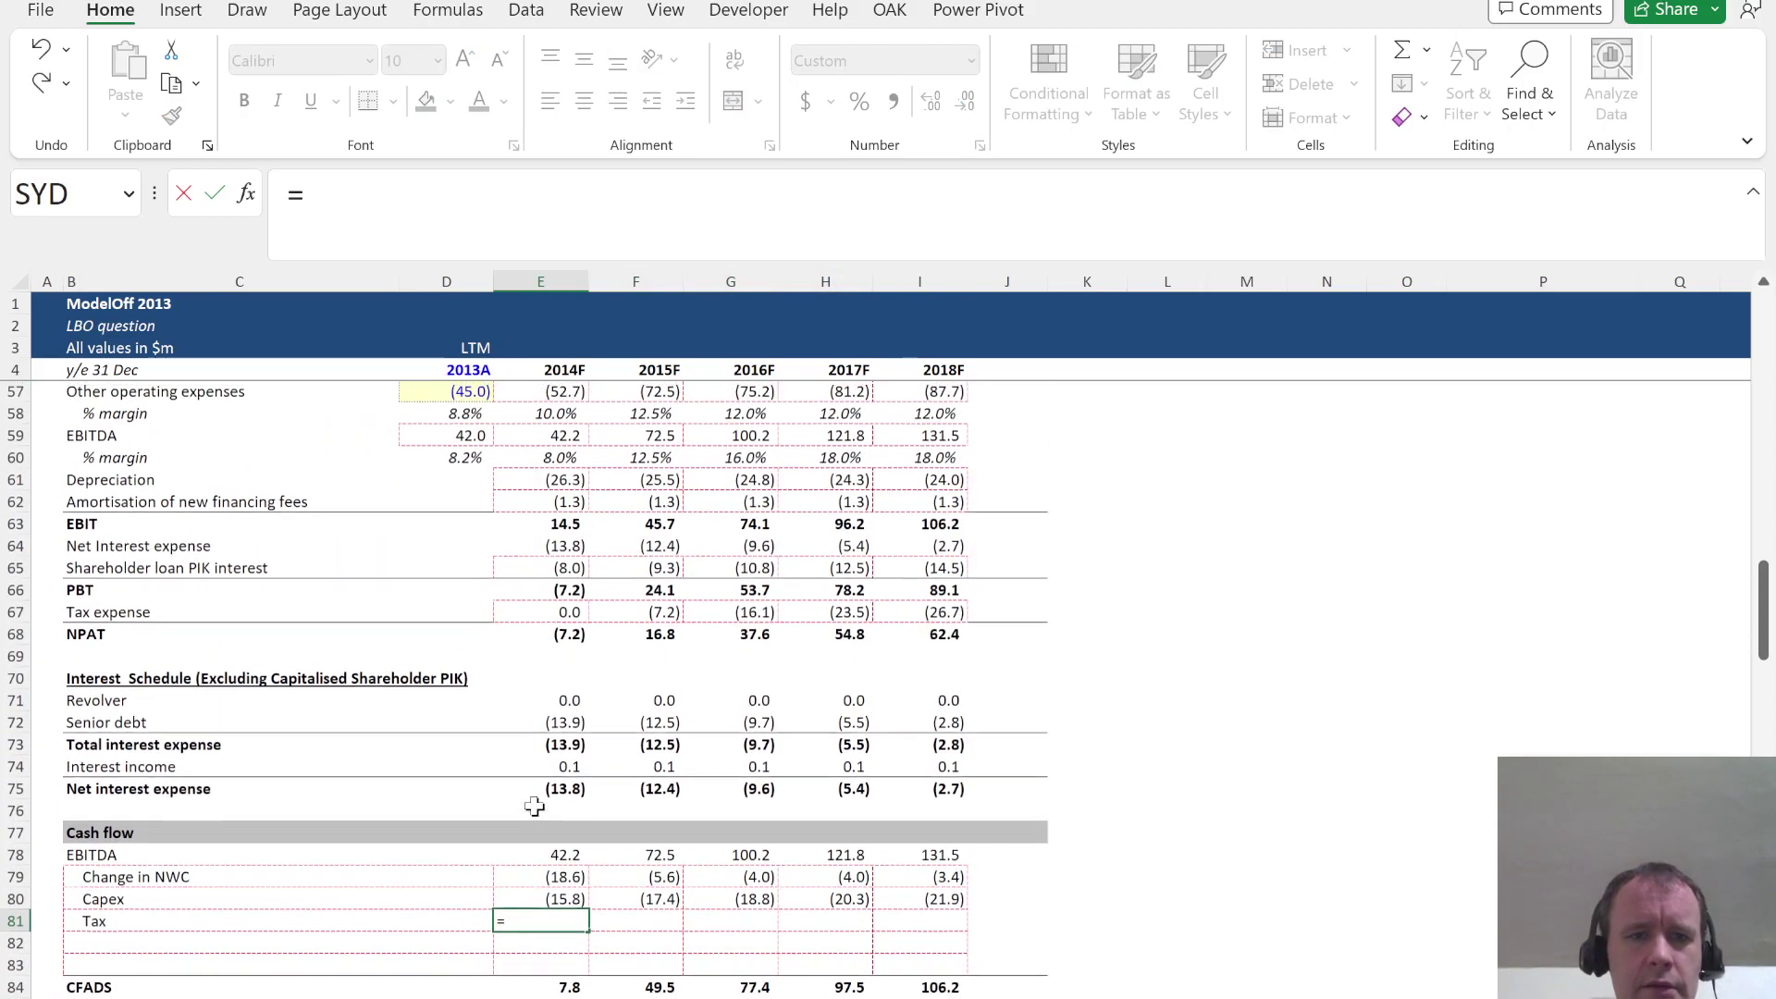
click(550, 611)
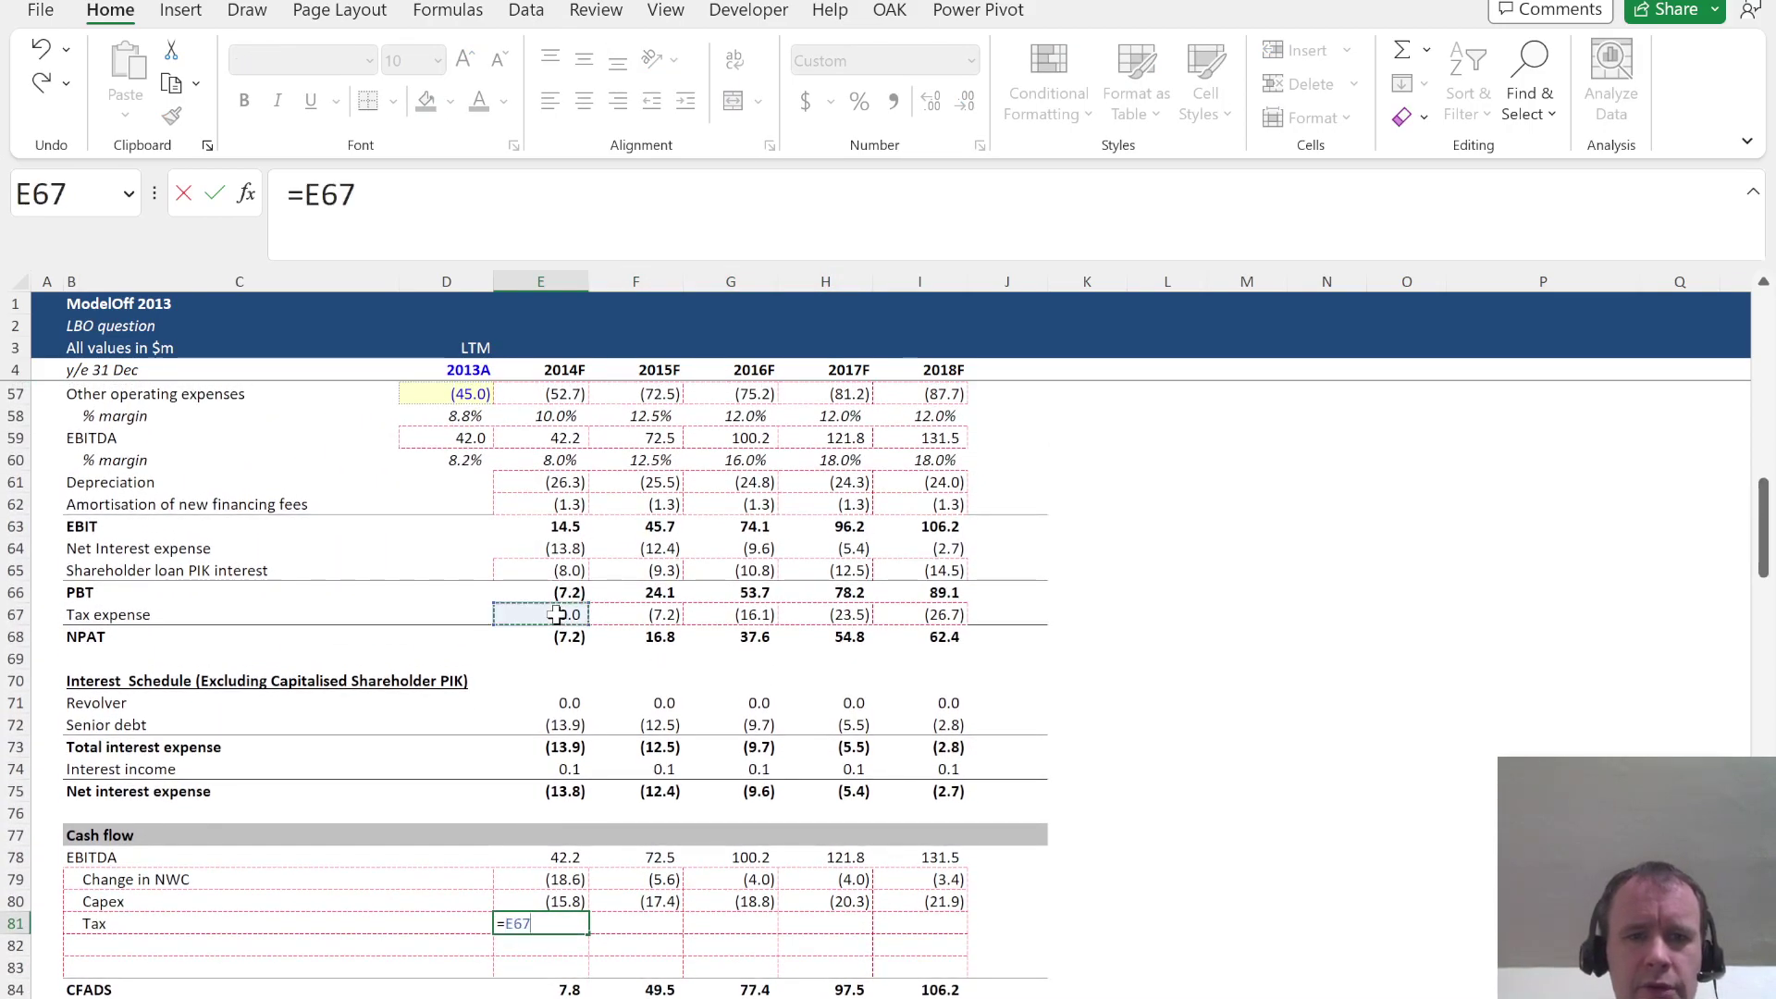
key(ctrl+Return)
key(shift+Right)
key(shift+Right)
key(shift+Right)
key(shift+Right)
key(ctrl+r)
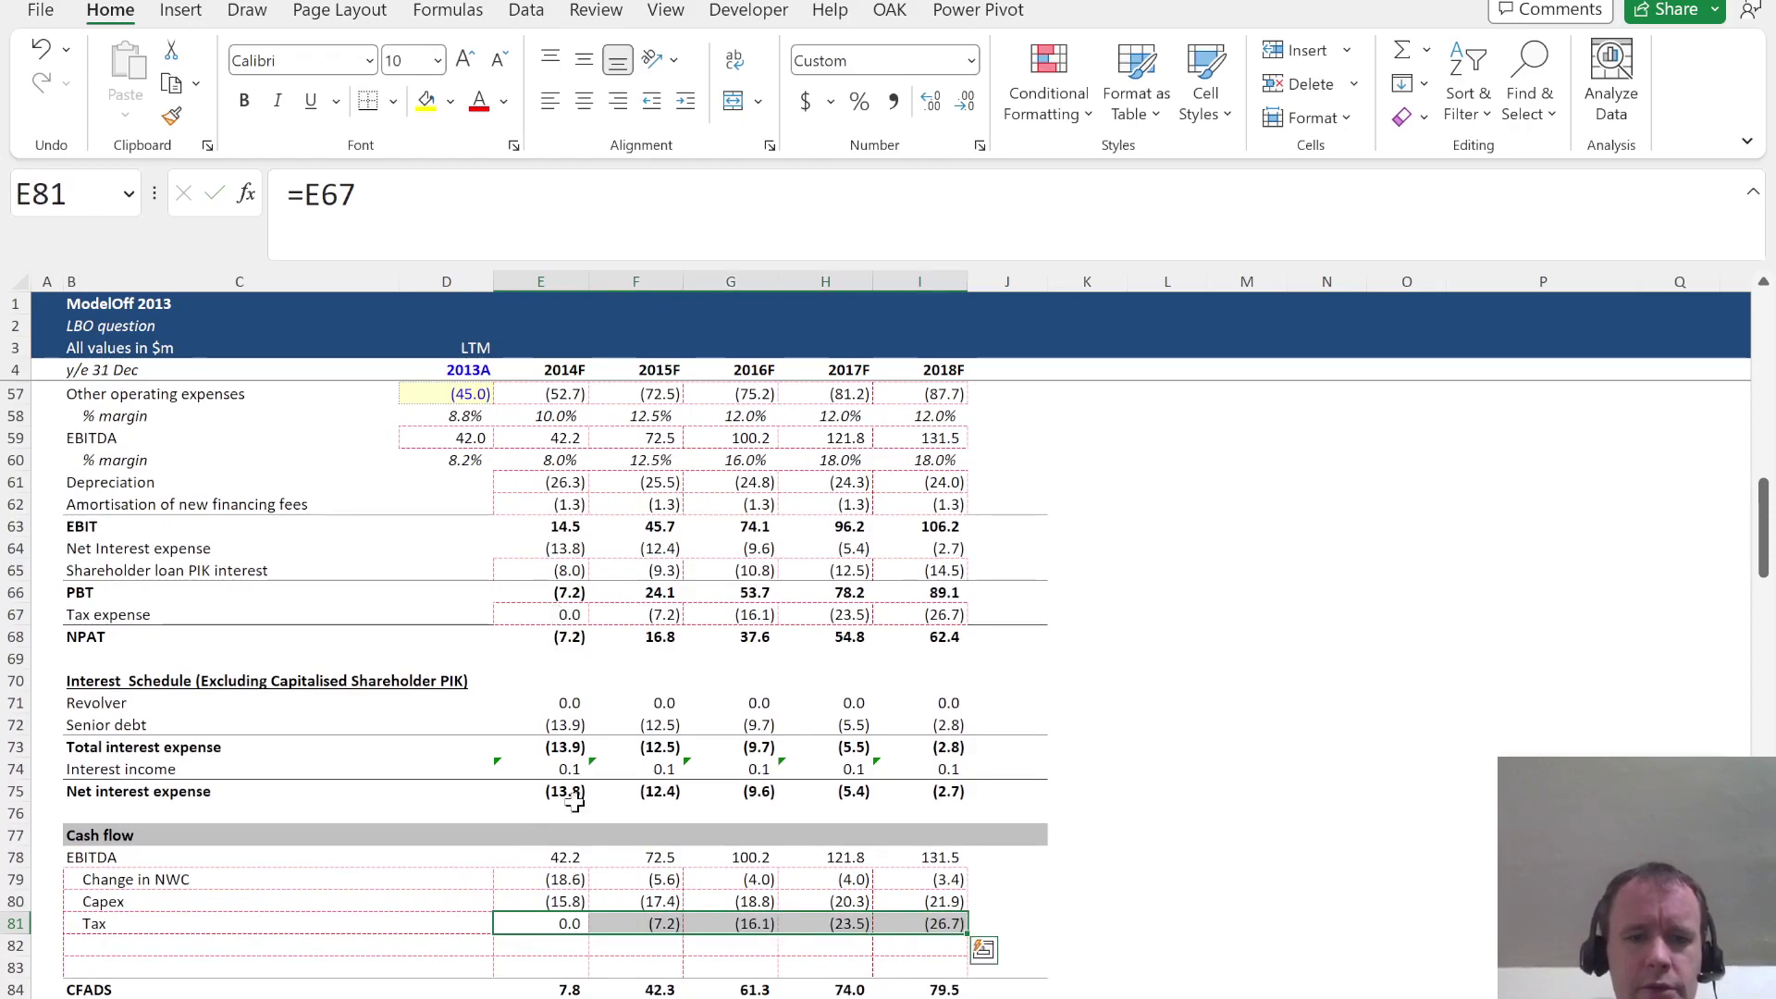
Label the first two rows below CFADS, C86 and C87, as Interest and Scheduled principal payments
scroll(565, 801, down, 6)
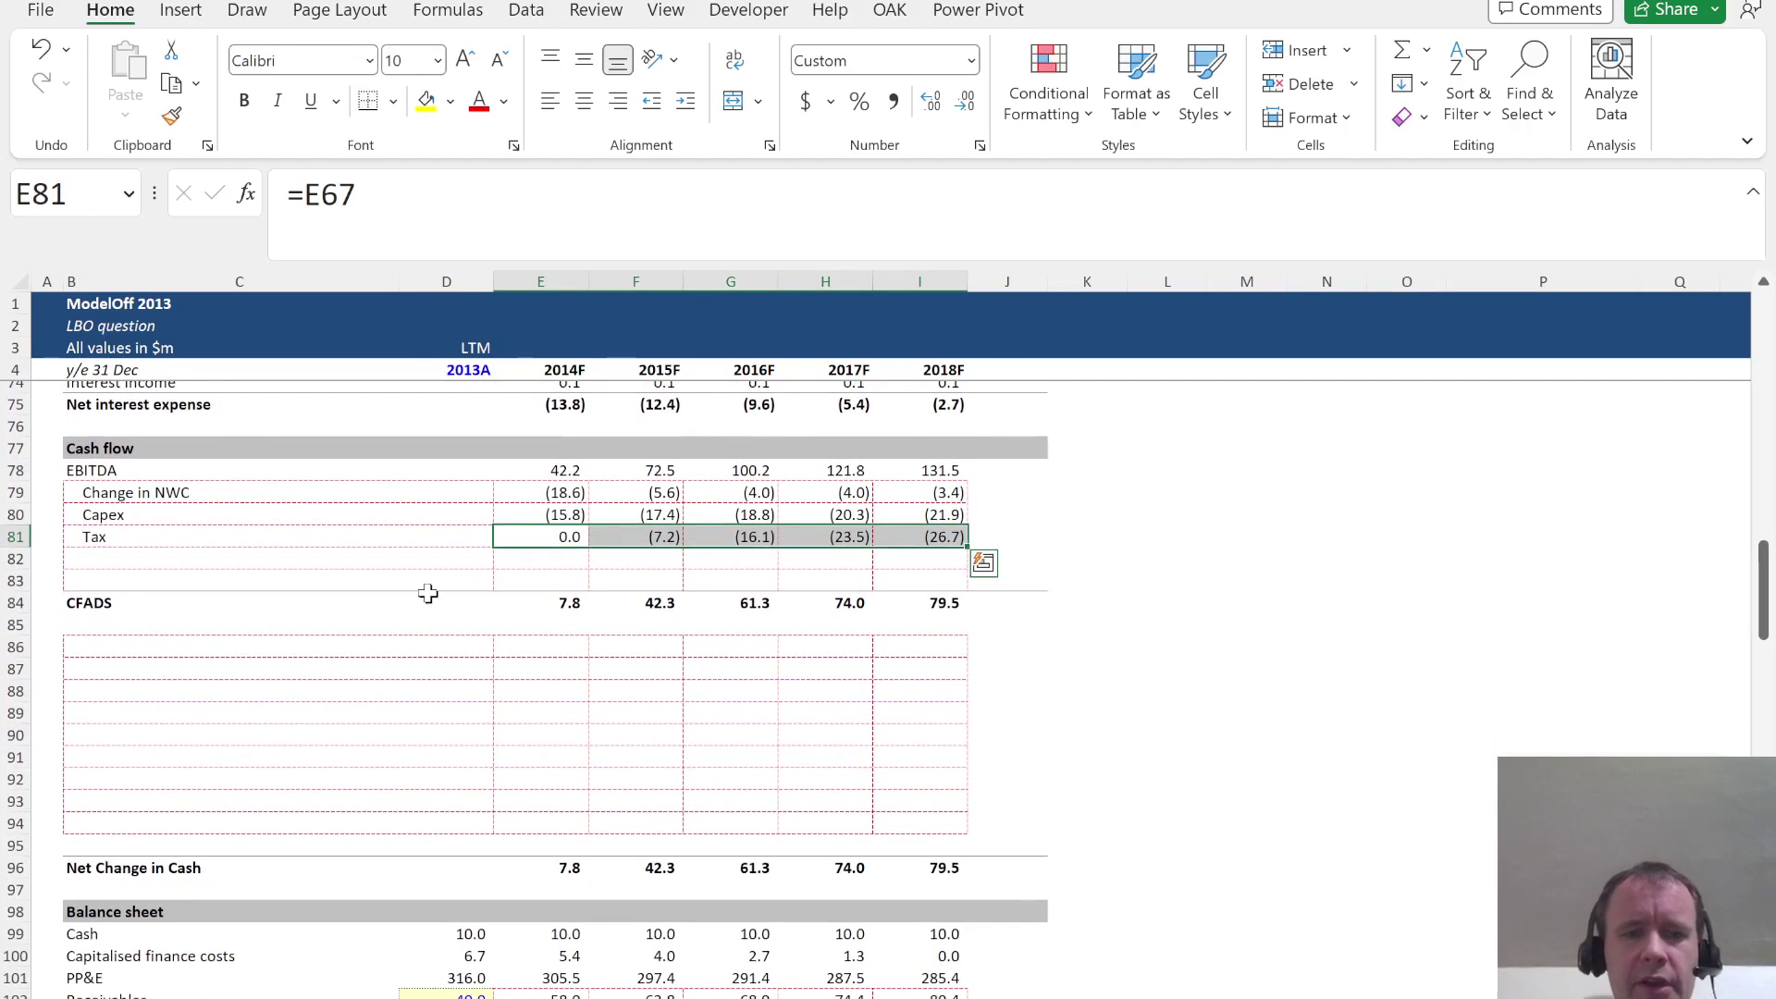
click(92, 646)
text(Int)
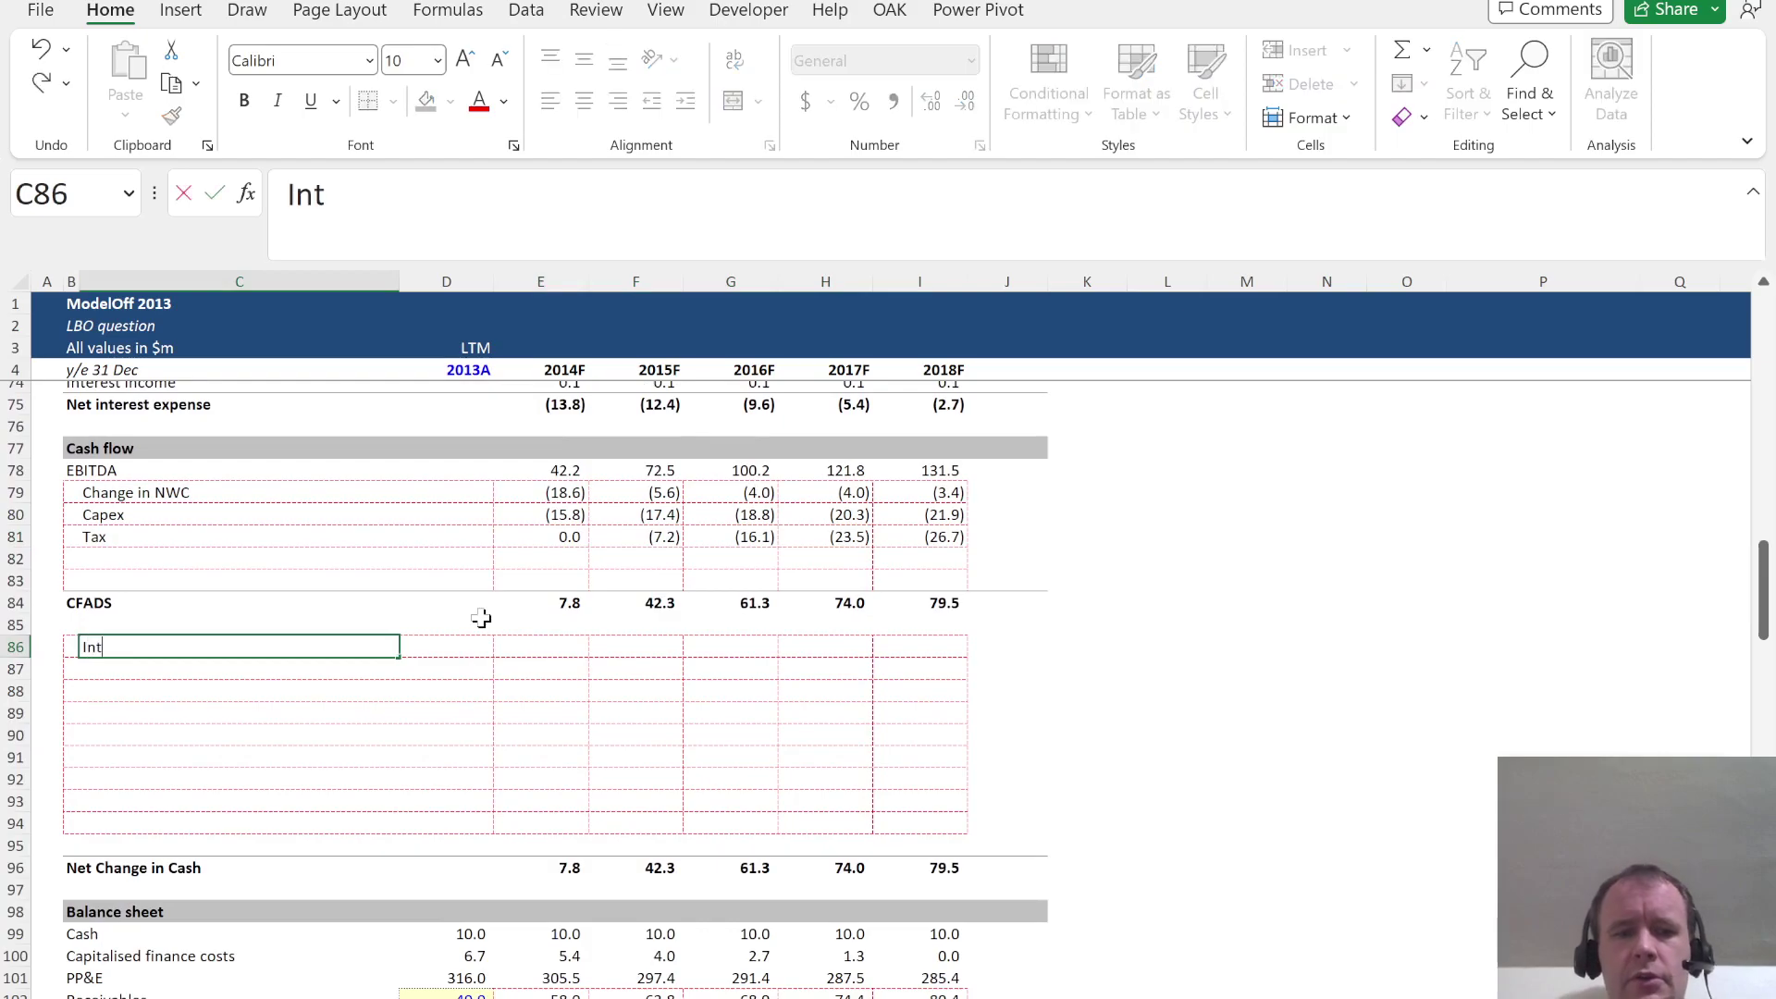
text(erest)
key(Return)
text(Sc)
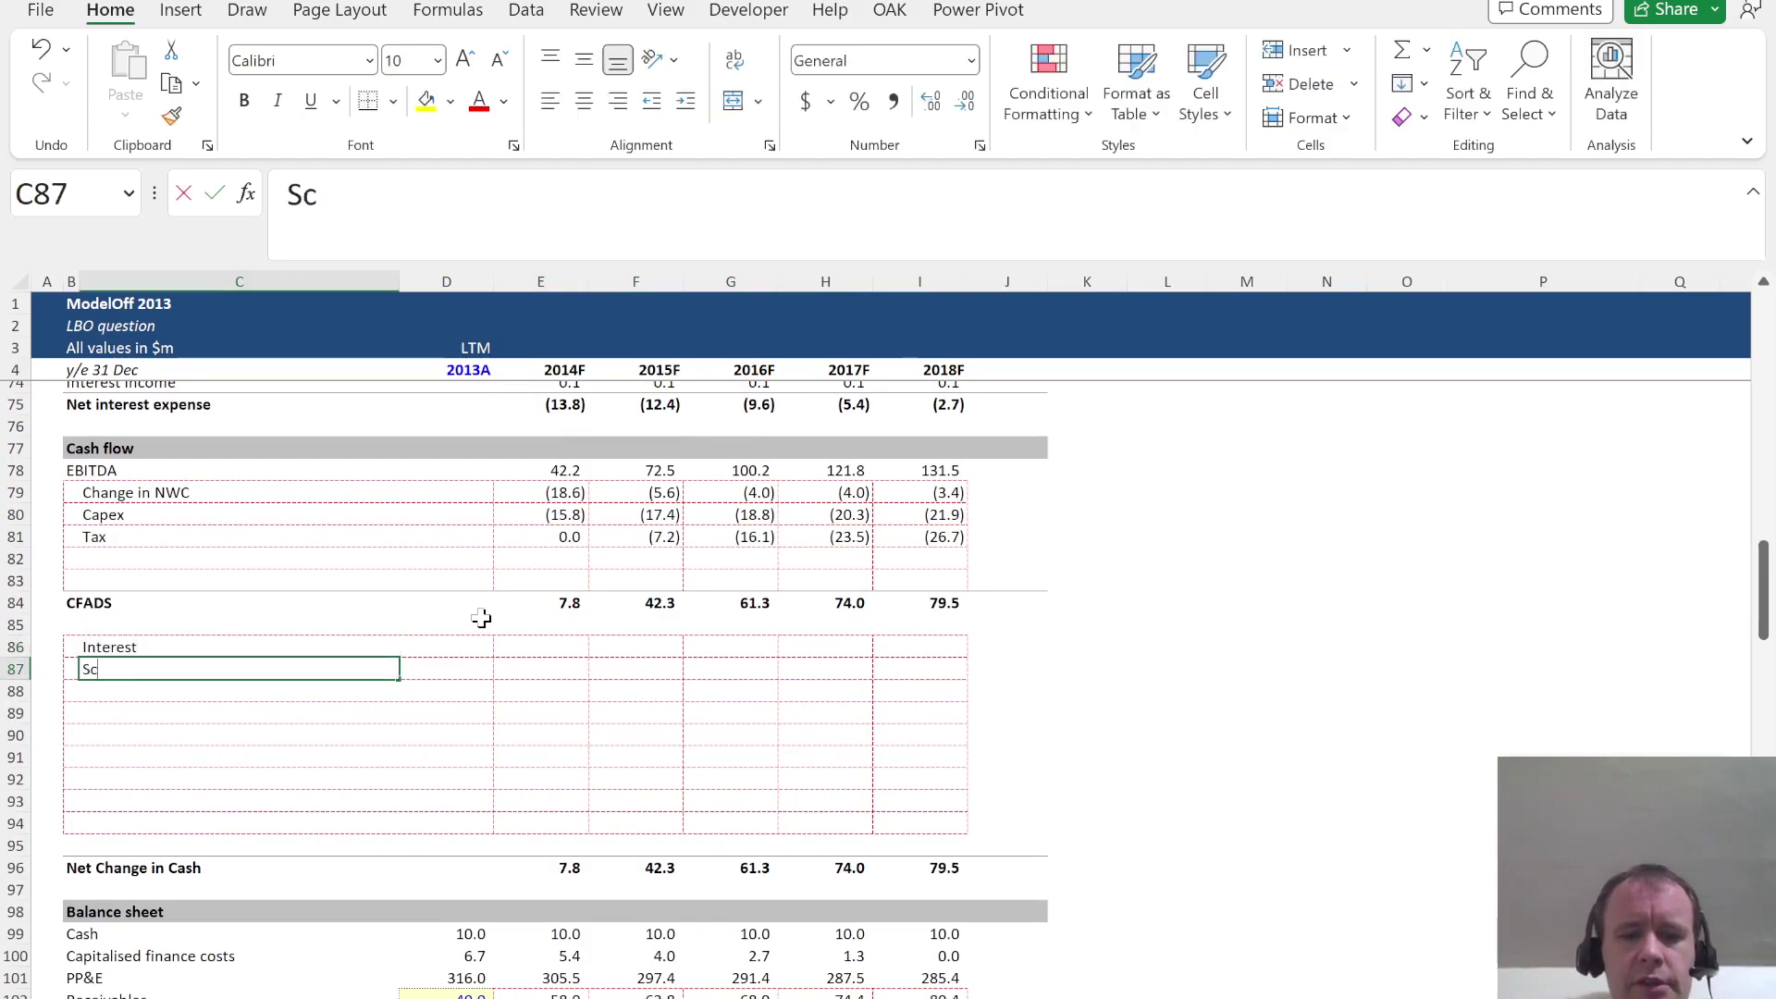
text(heduled princi)
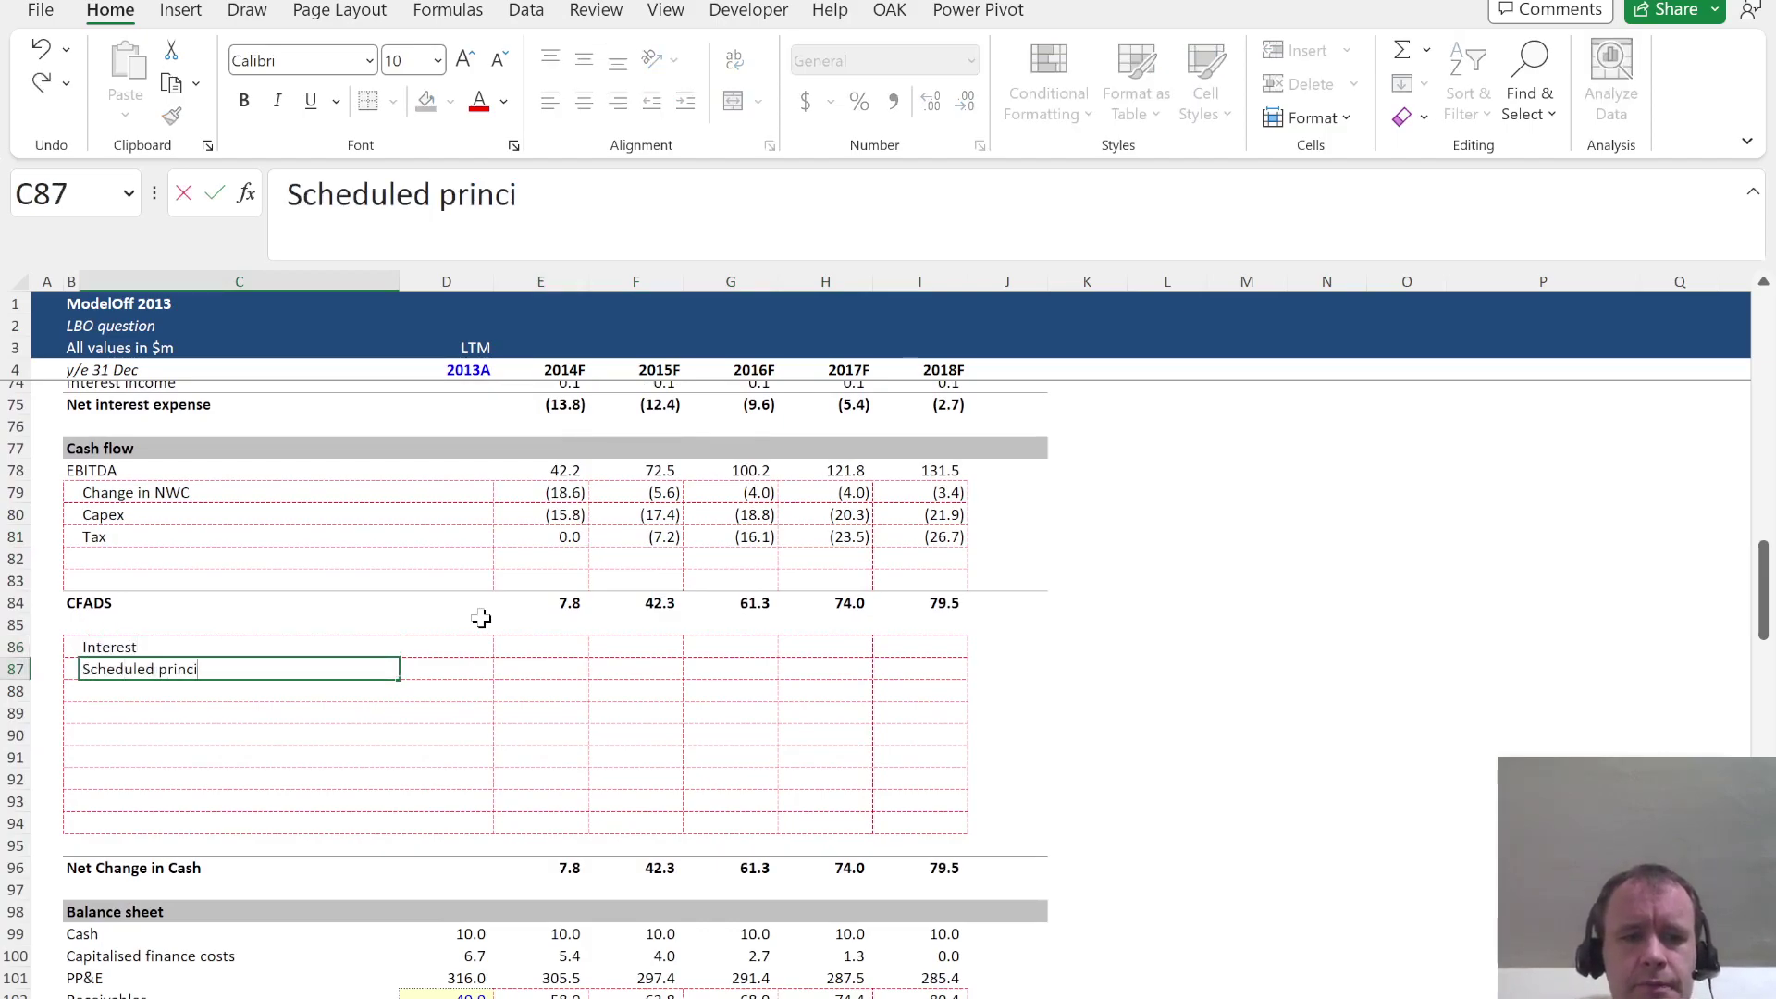
text(pal payments)
key(Return)
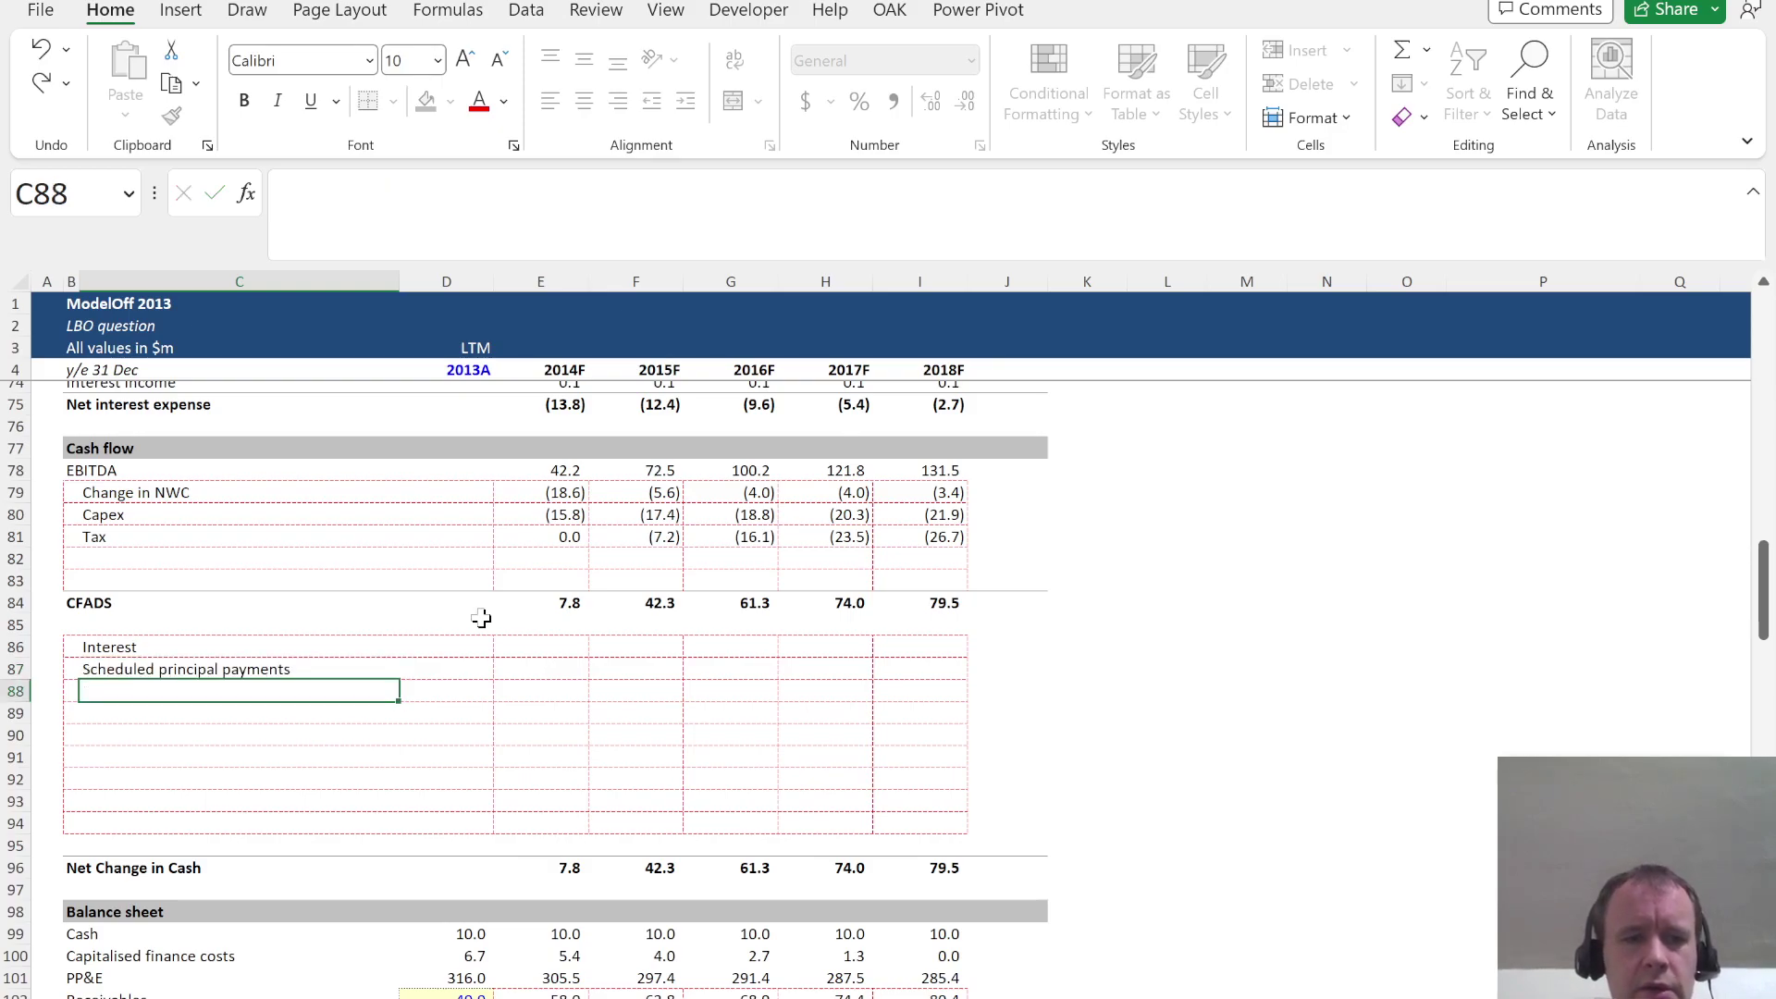
Inspect the 2014F Net Change in Cash formula in E96 and return to cell B89 in the blank rows above
key(Right)
key(Right)
key(Down)
key(Down)
key(Down)
key(Down)
key(Down)
key(Down)
key(Down)
key(Down)
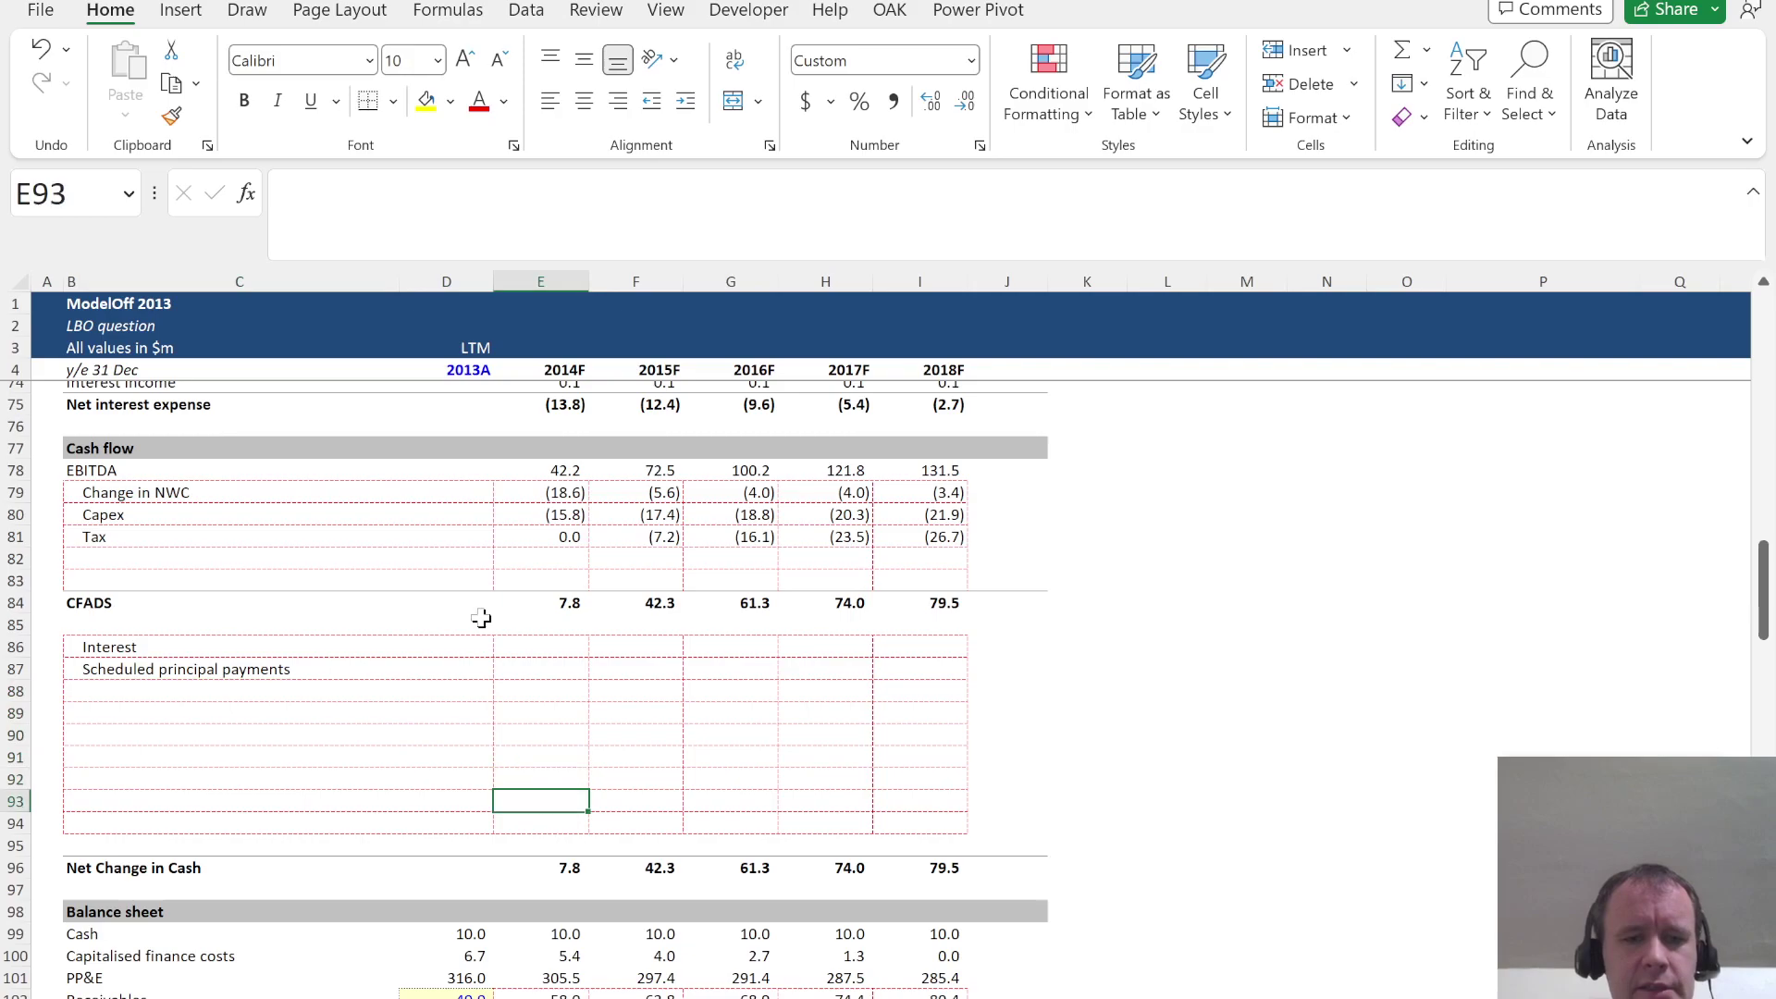
key(F2)
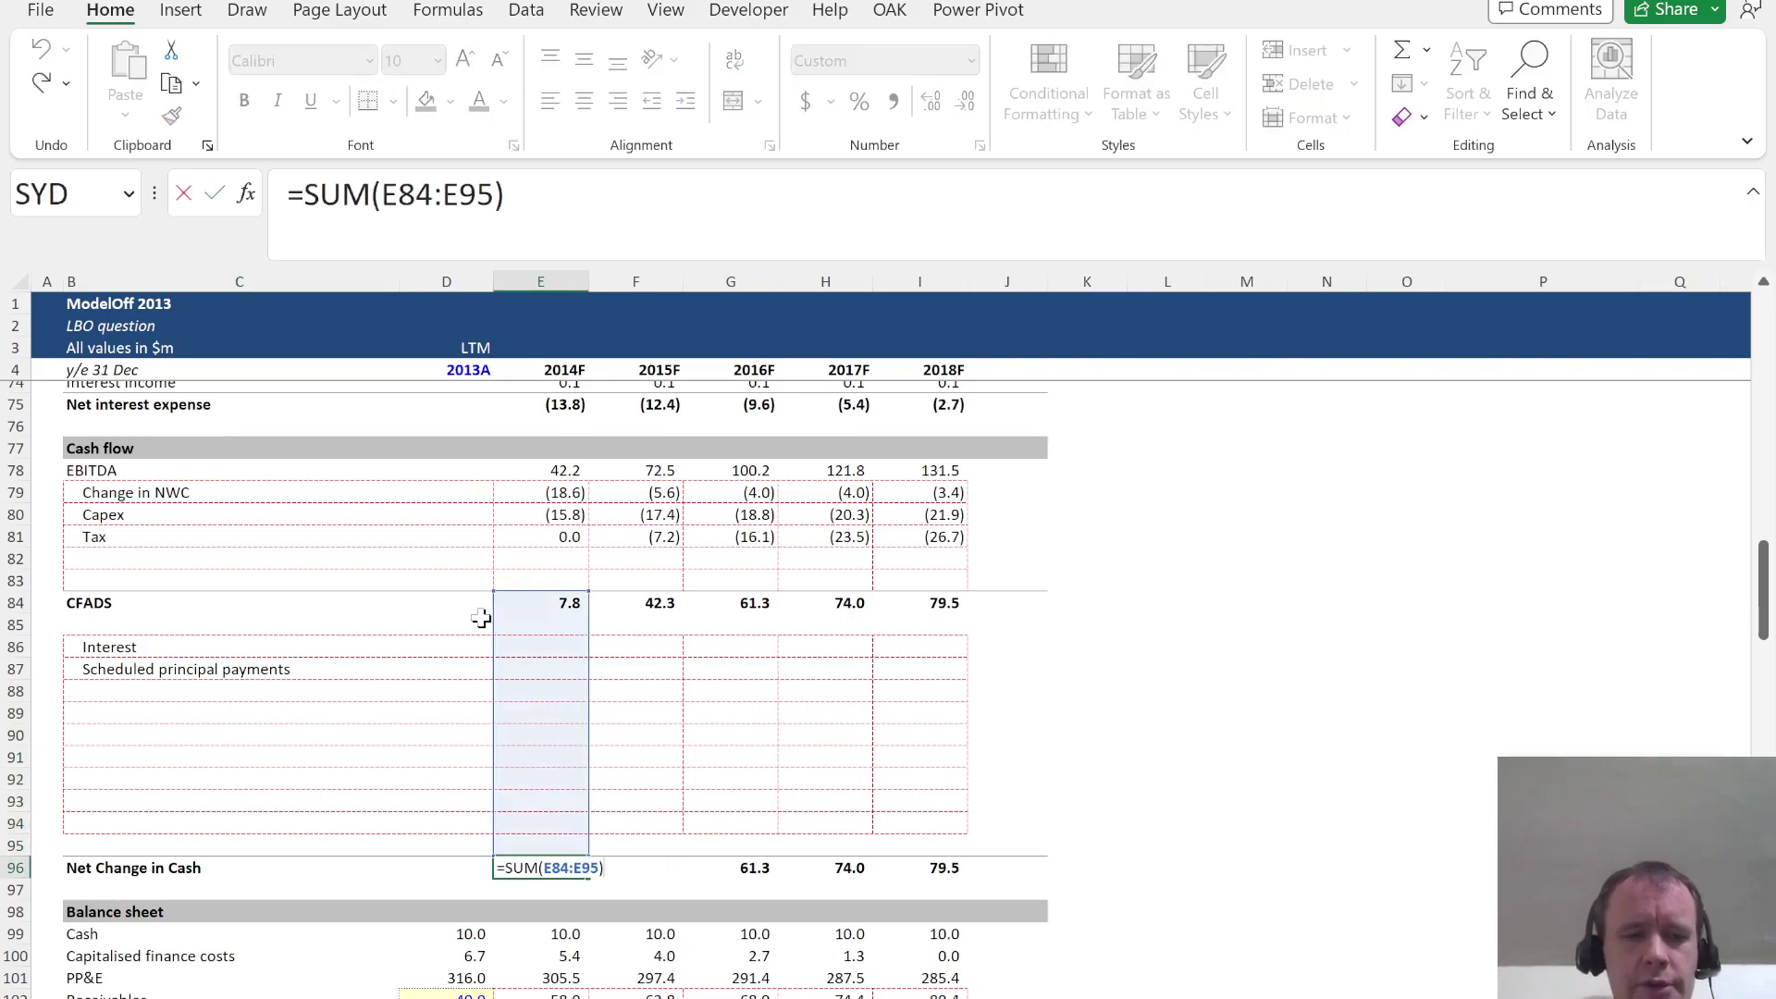
key(Escape)
key(Left)
key(Left)
key(Left)
key(Up)
key(Up)
key(Up)
key(Right)
key(Right)
key(Down)
key(Down)
key(Up)
key(Left)
key(Left)
key(Up)
key(Up)
key(Up)
key(Up)
key(Up)
key(Up)
key(Down)
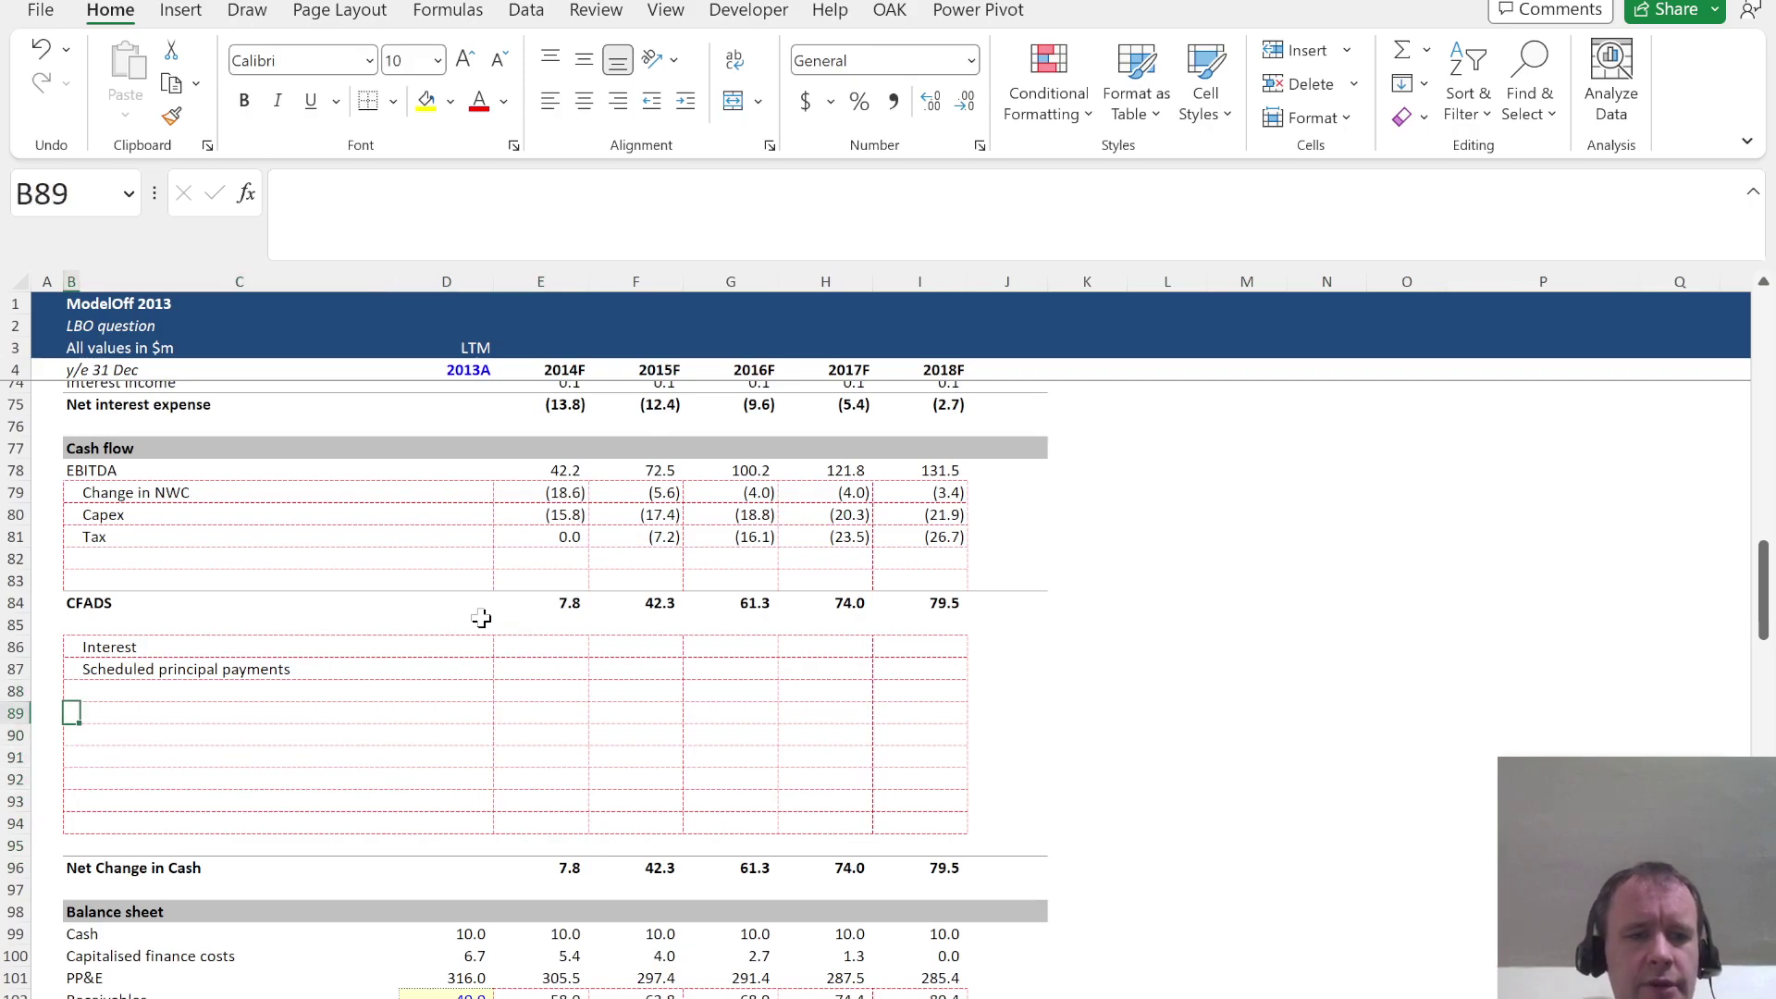
key(Right)
text(Open)
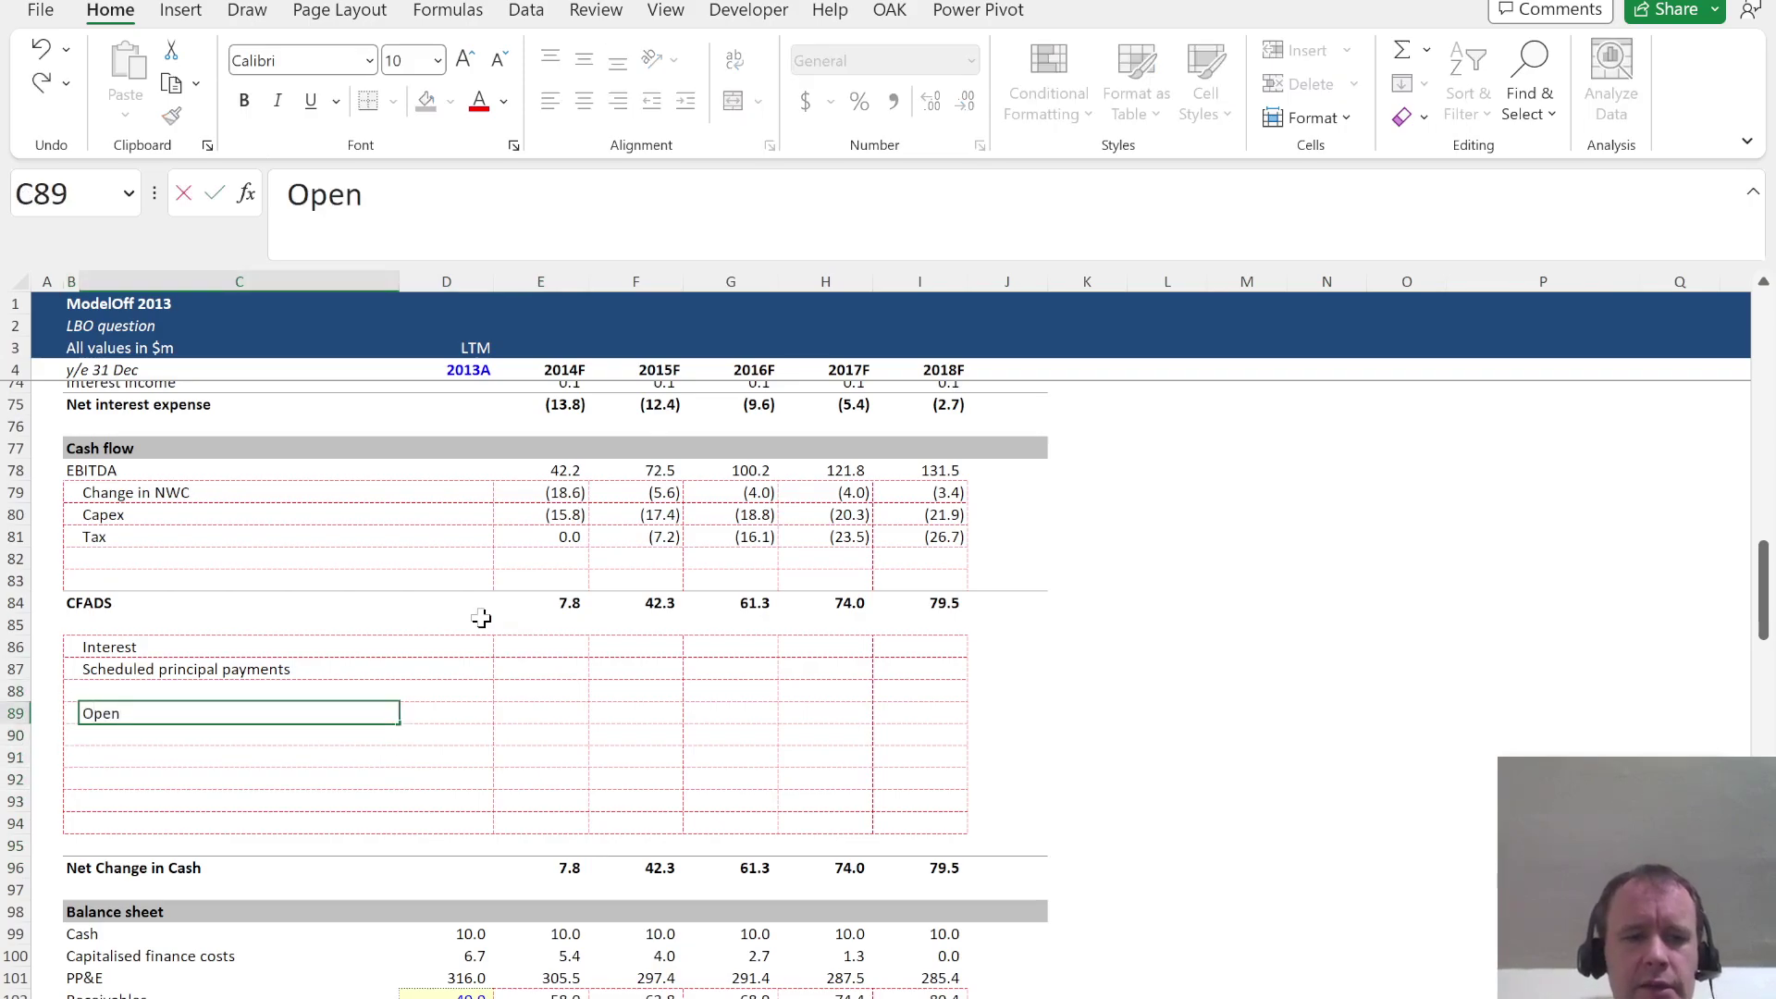
text(ing)
key(Escape)
key(Left)
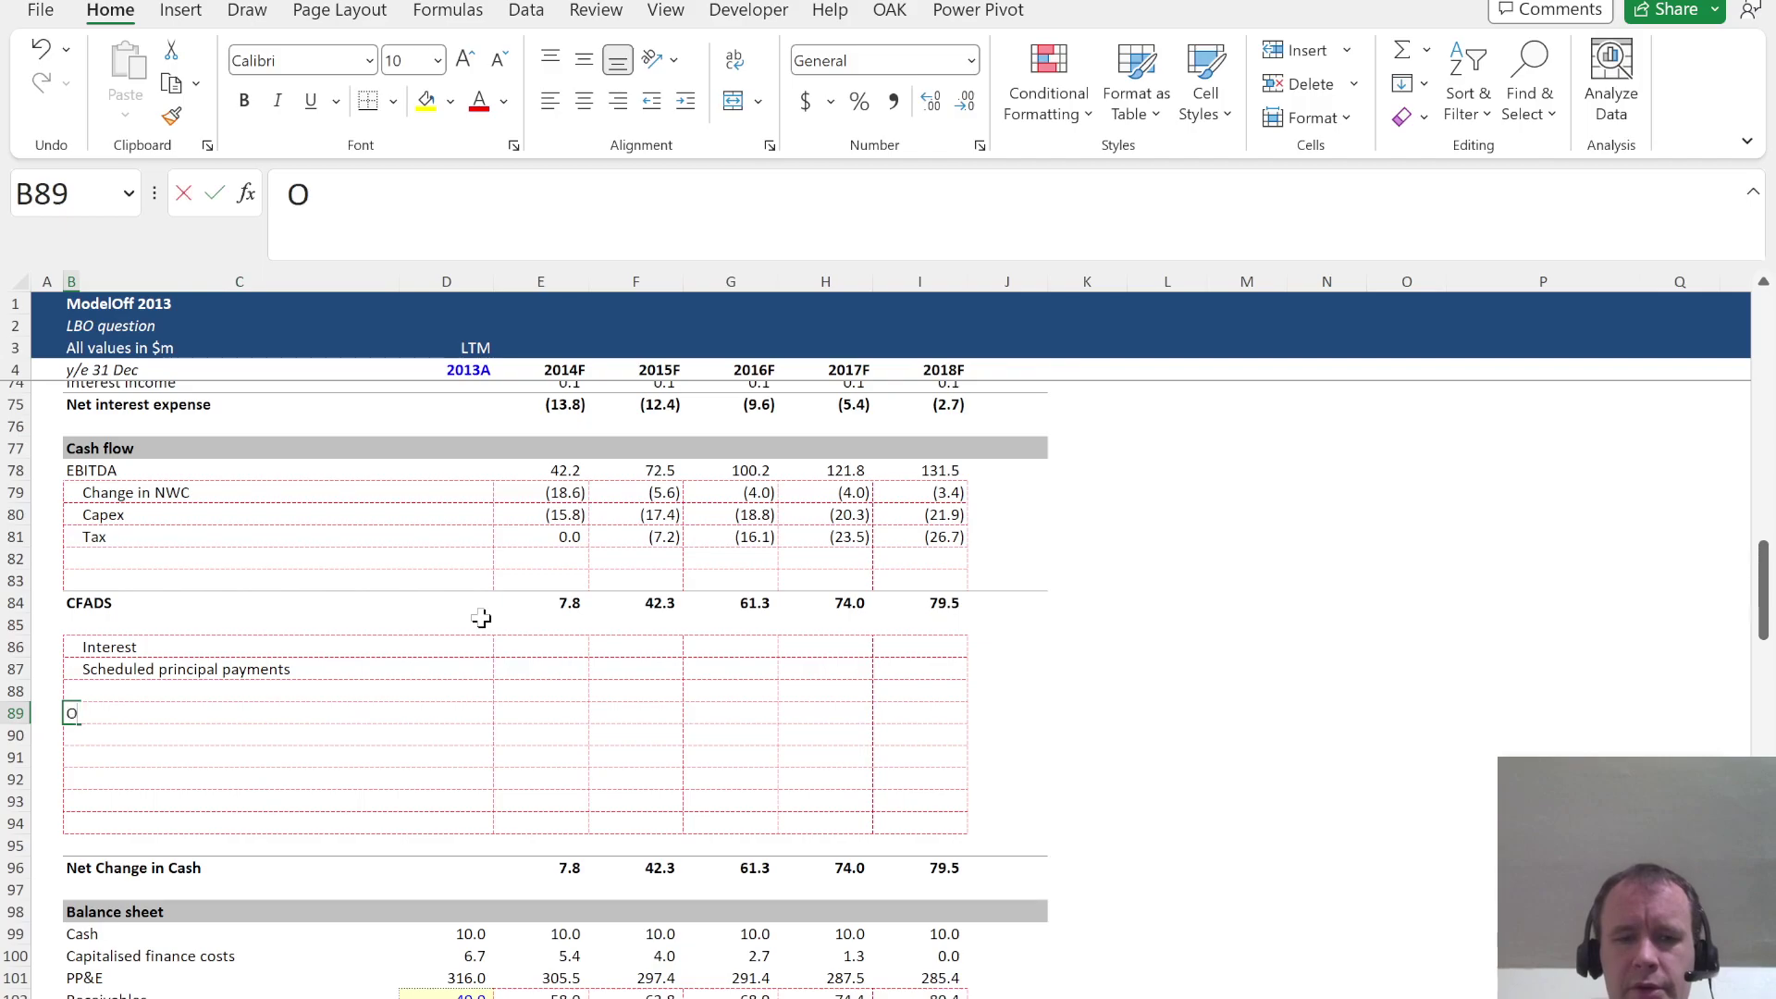
Label B89 as Opening cash and B90 as Cash available for sweep (above min balance)
text(Opening c)
text(h)
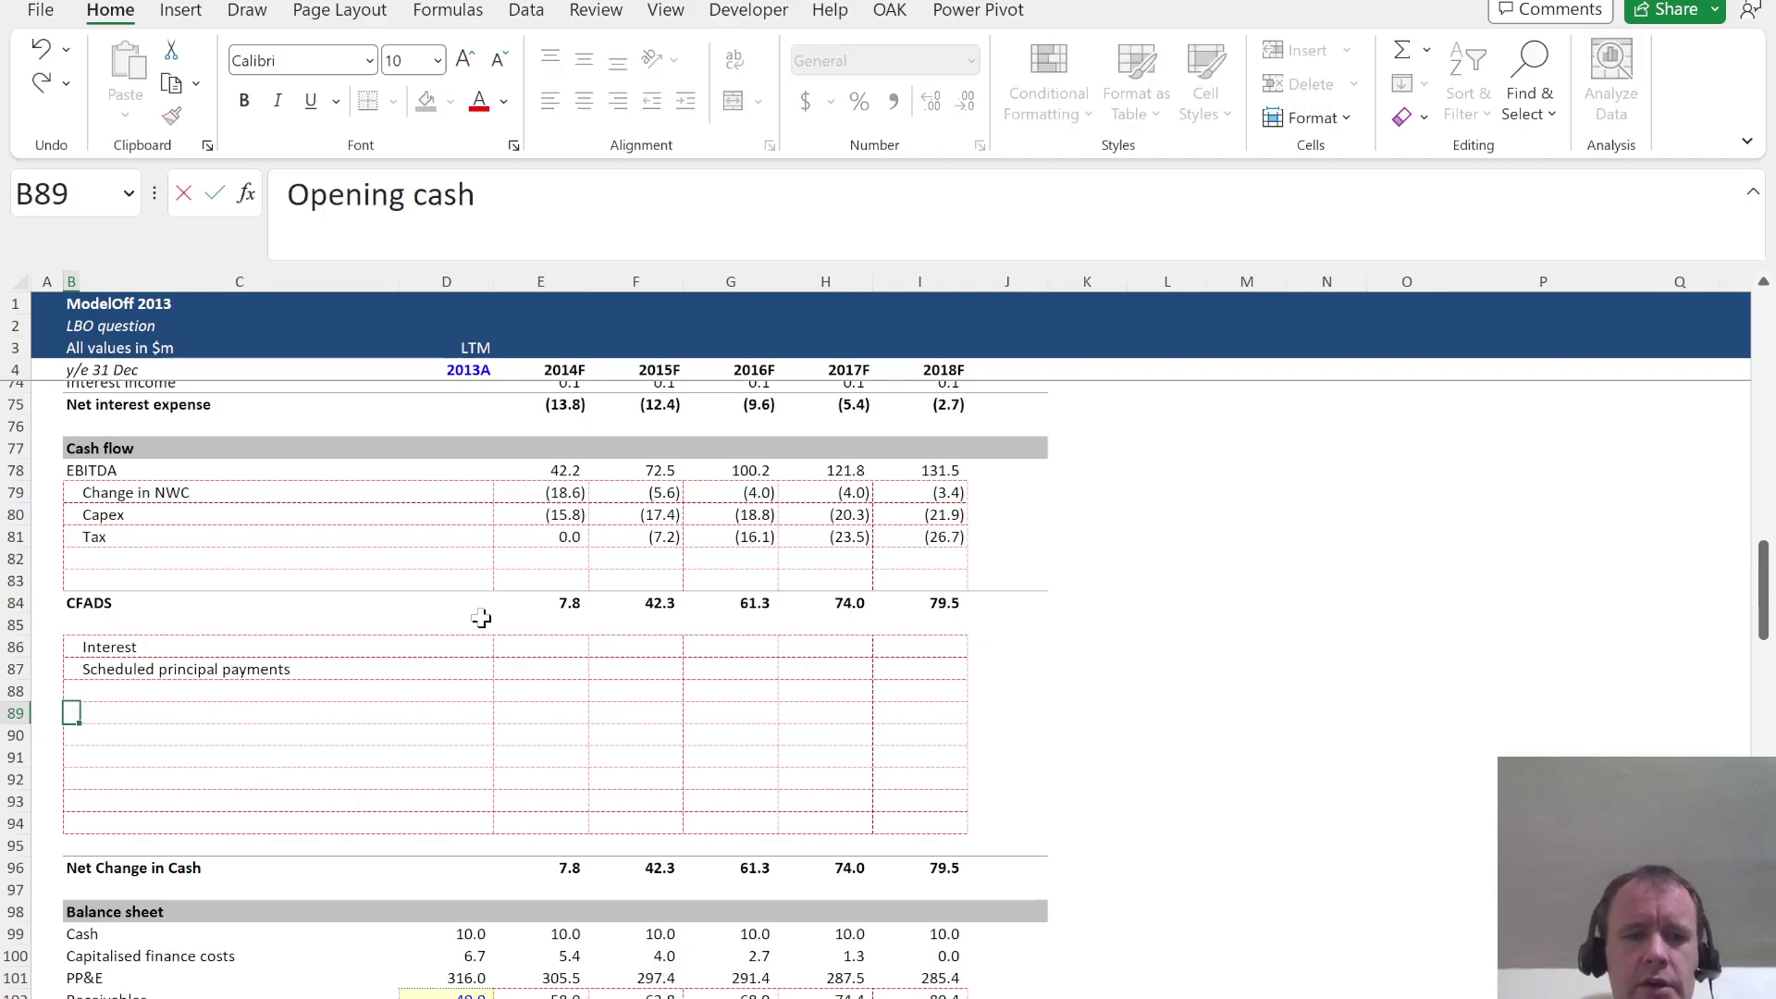
key(Return)
text(Cash)
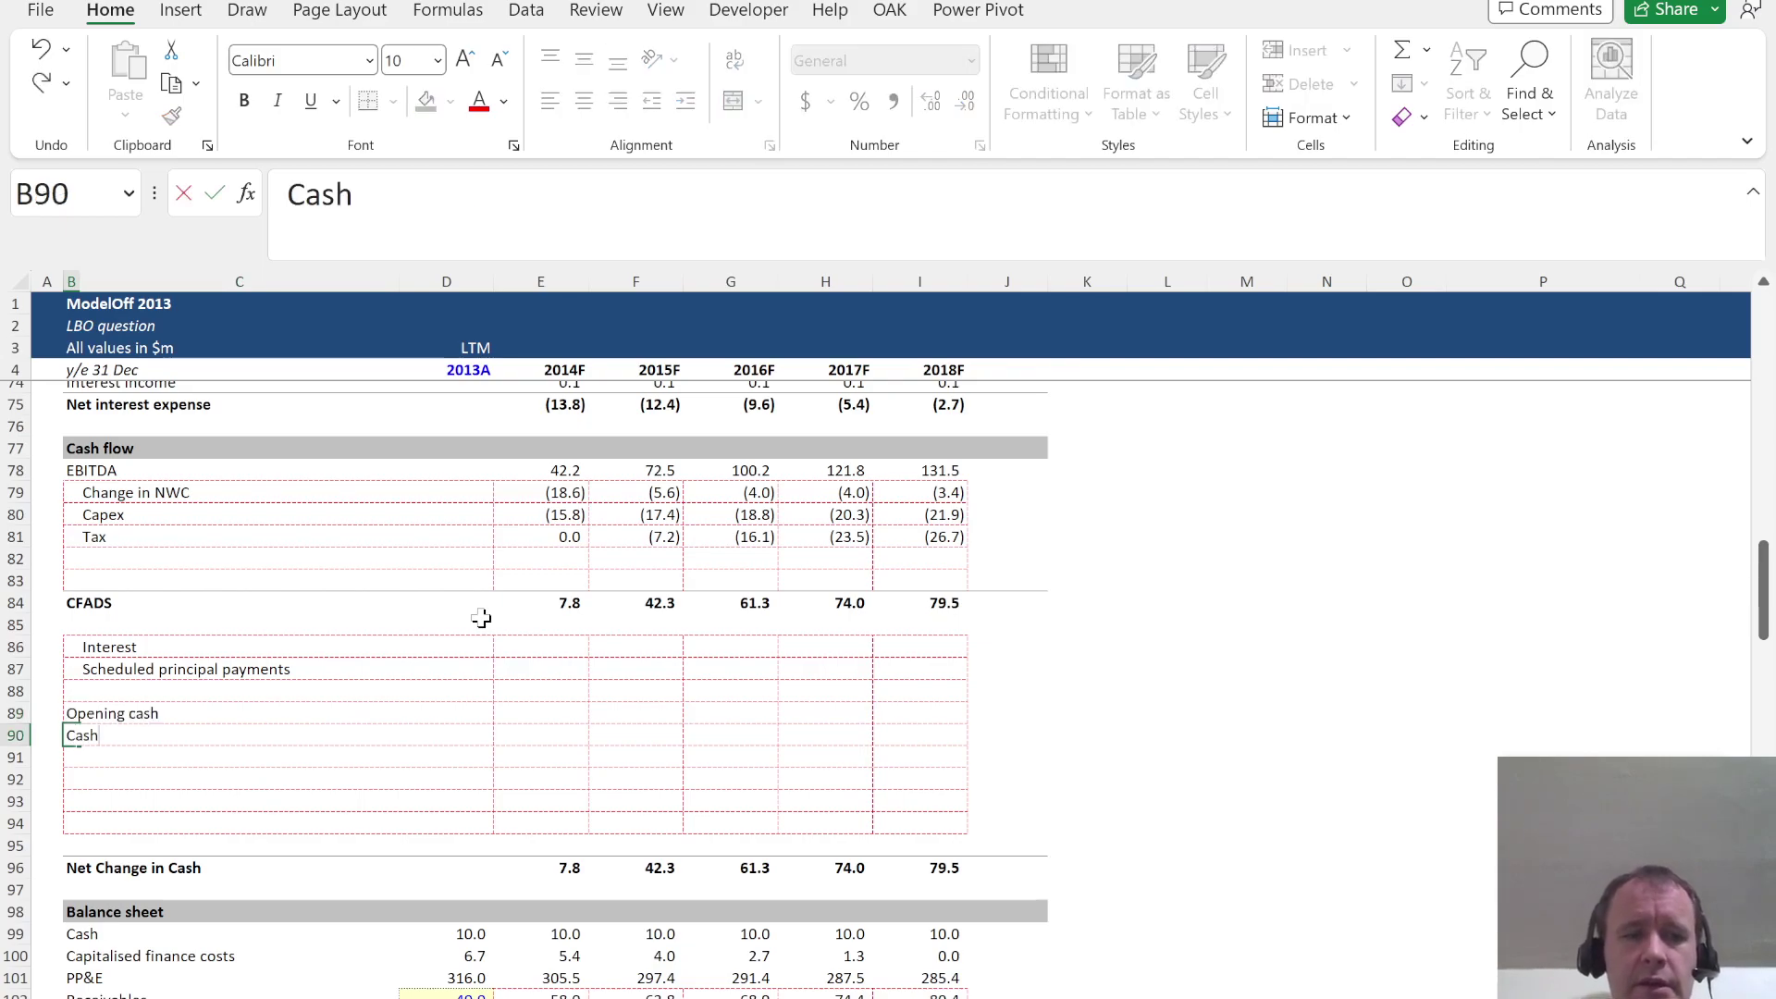
text( available for sw)
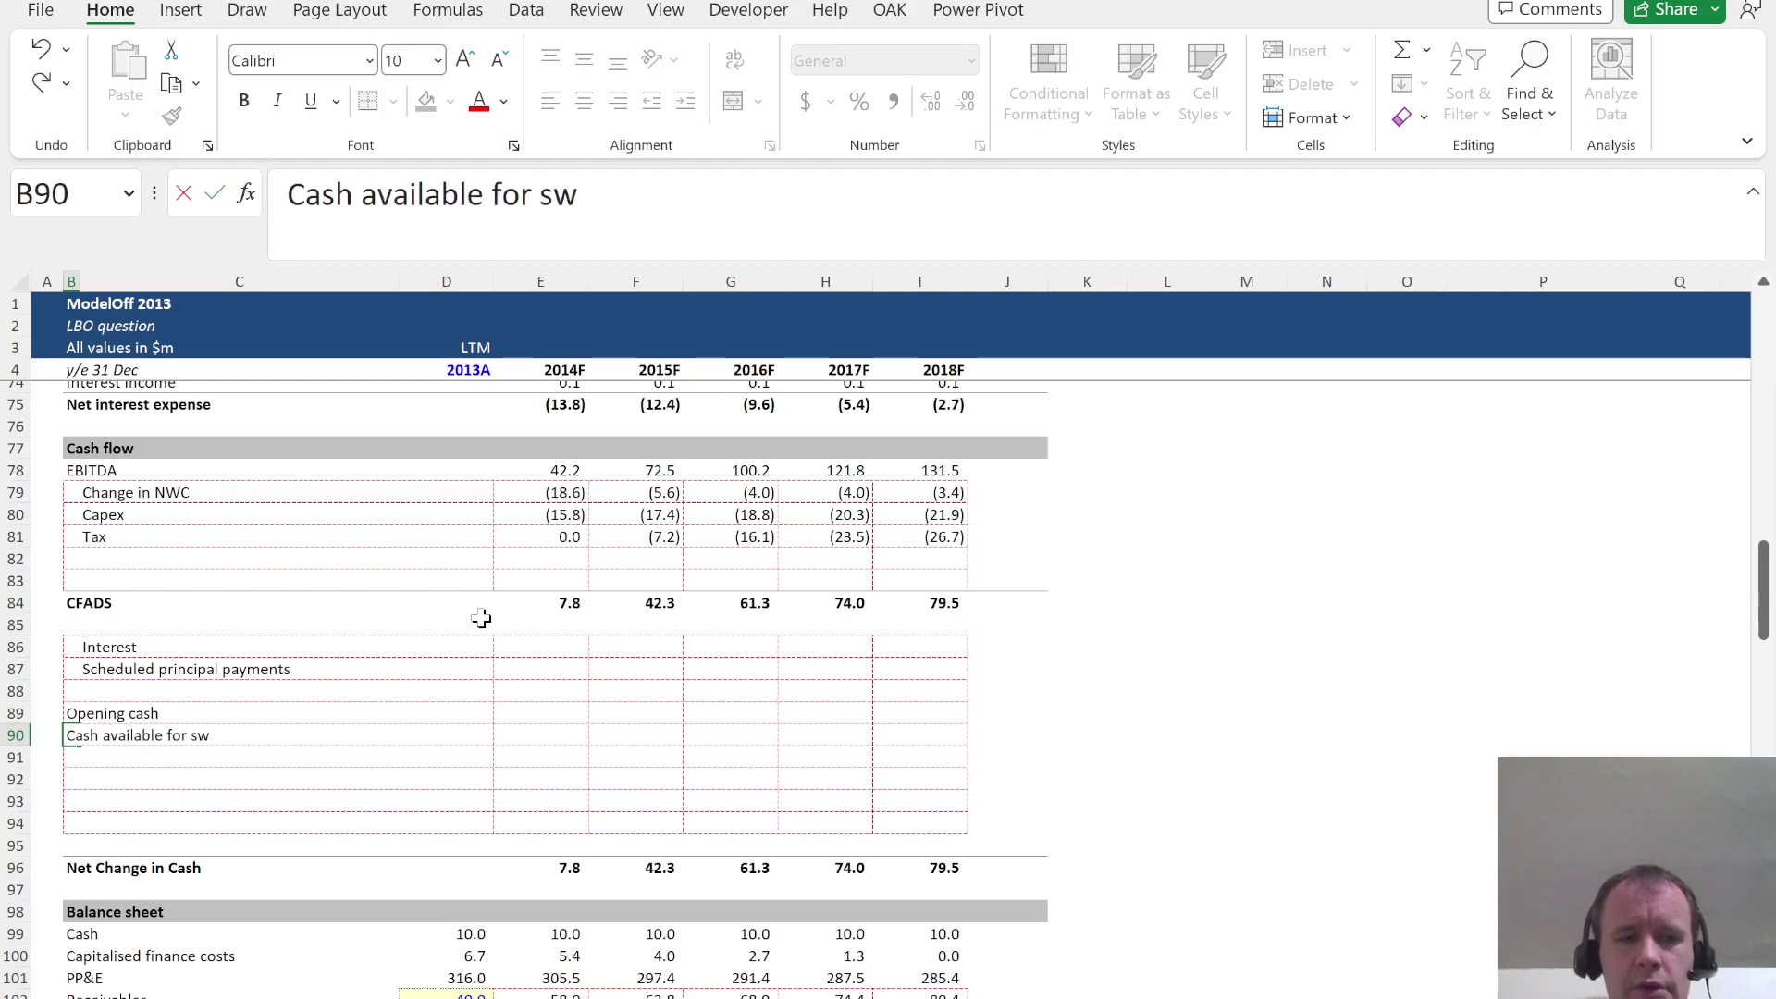
text(eep (abov)
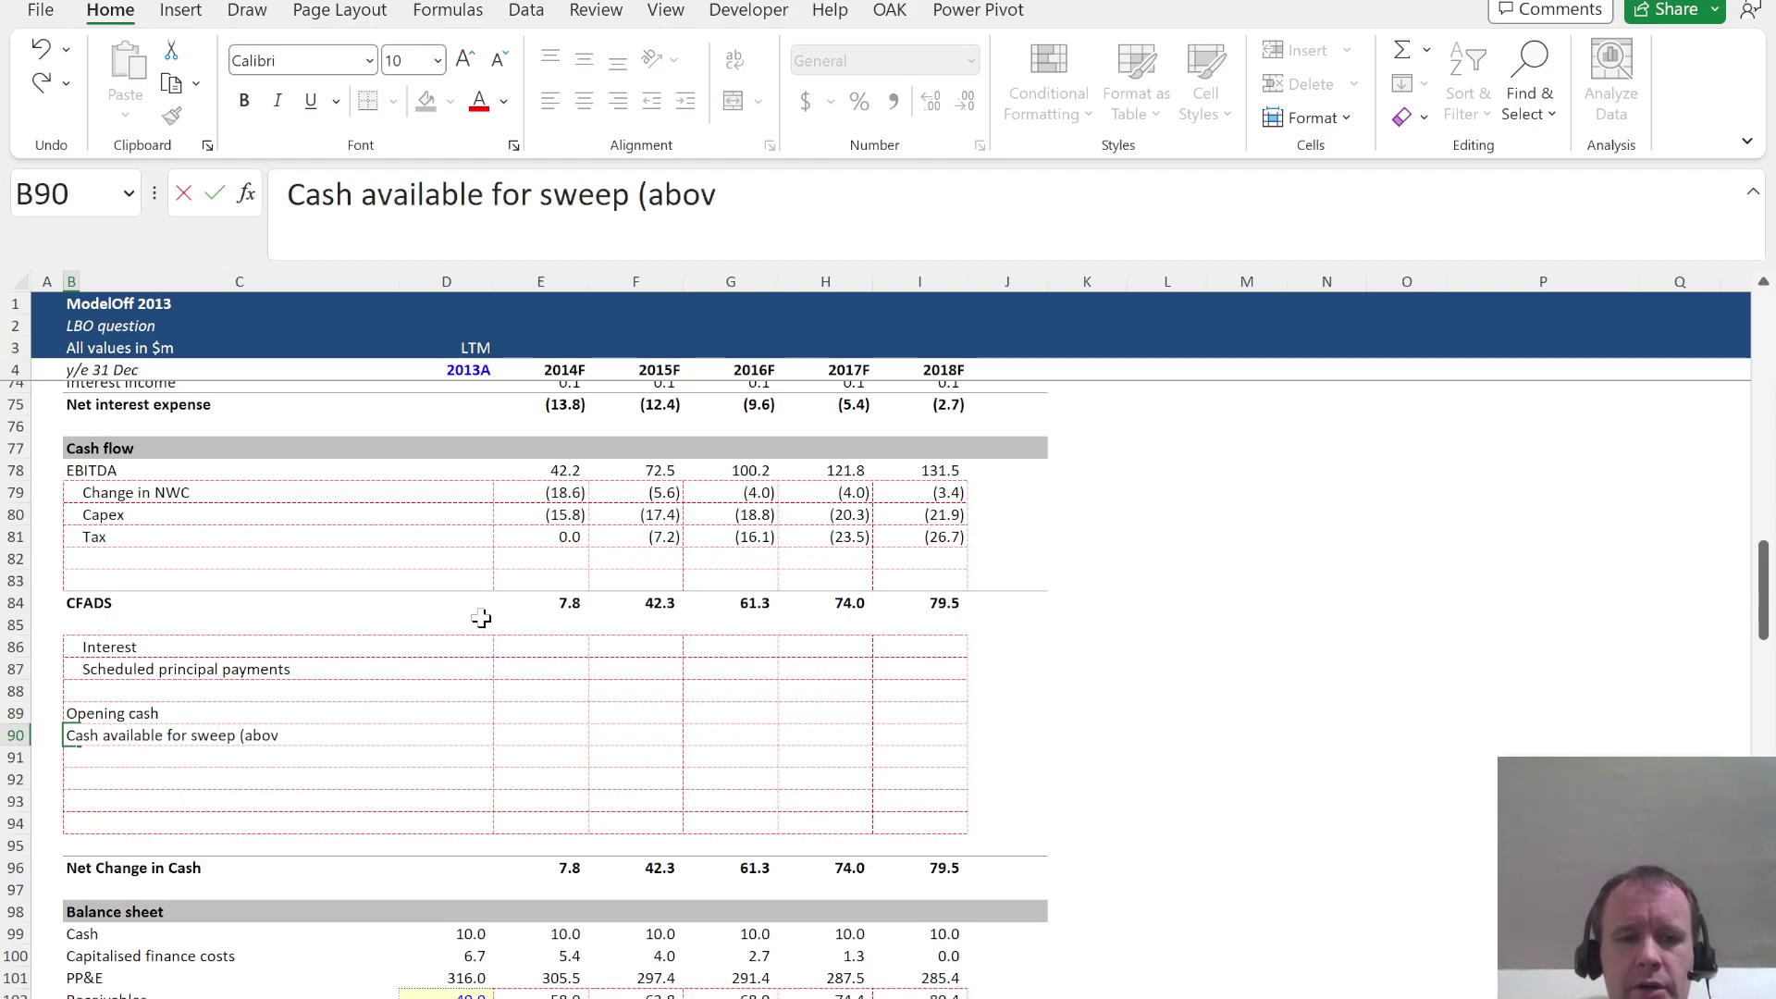
text(e min balance))
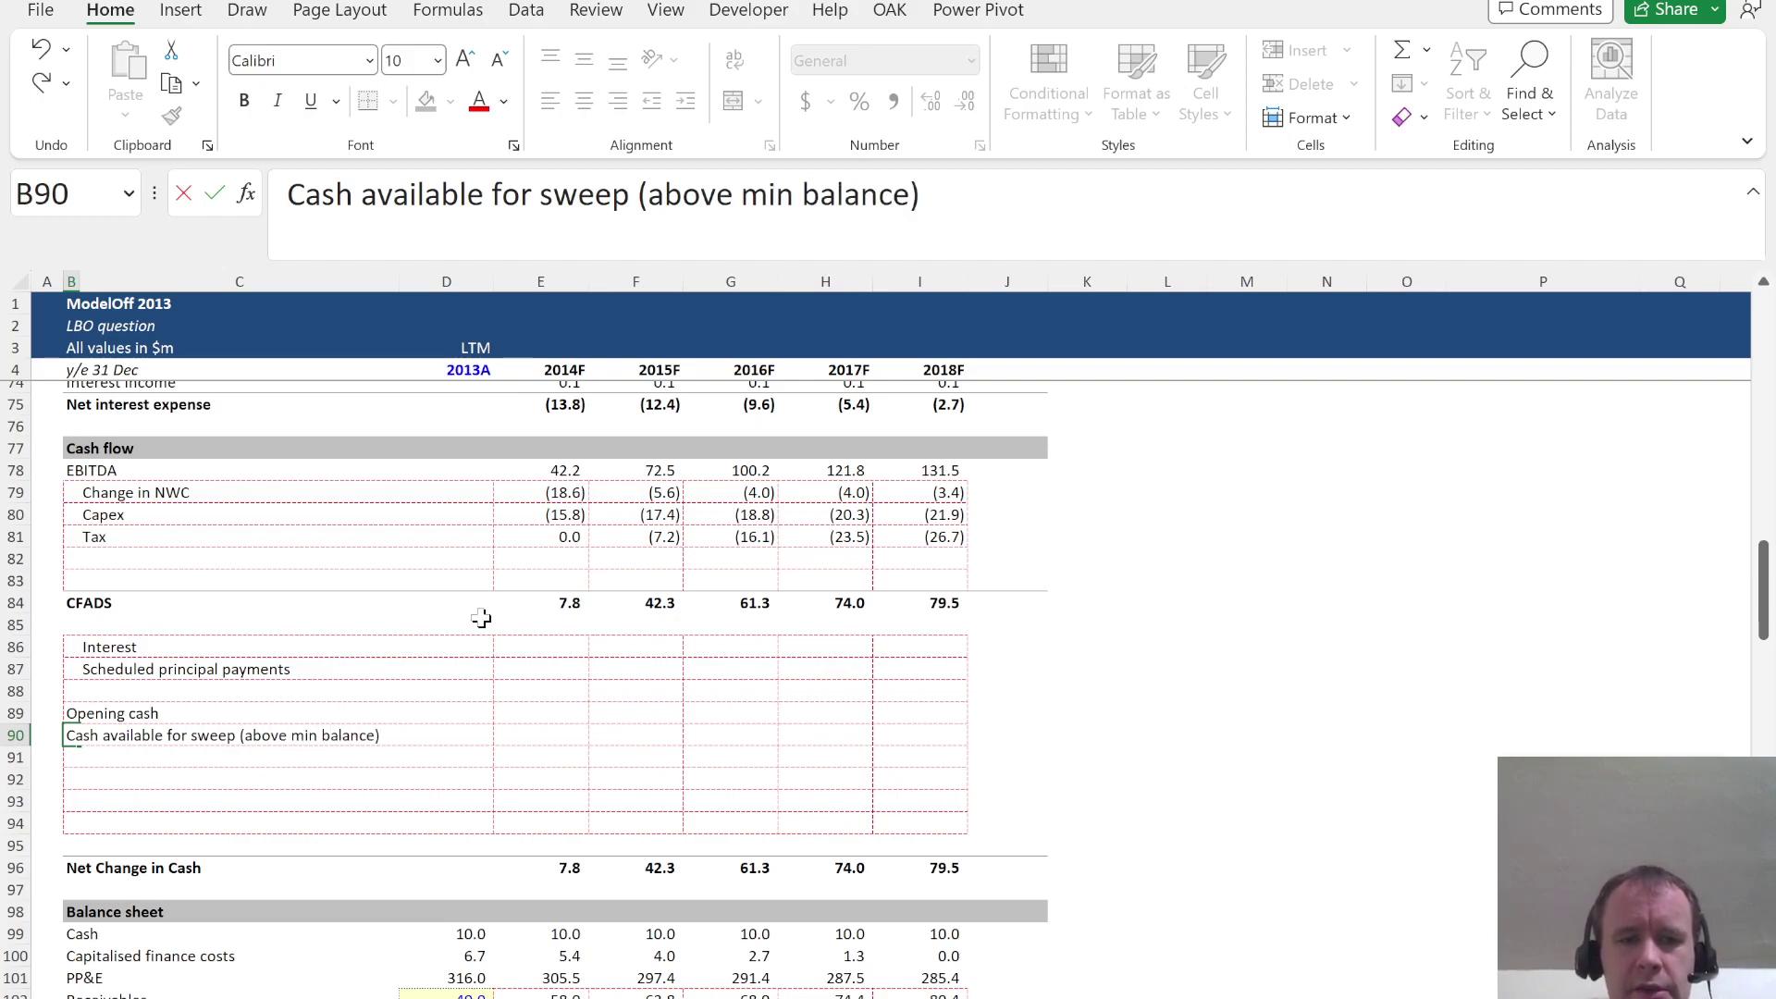
key(Return)
Switch to the case PDF, search for "sweep" to check the order in which cash is swept, and return to the Excel model
key(Right)
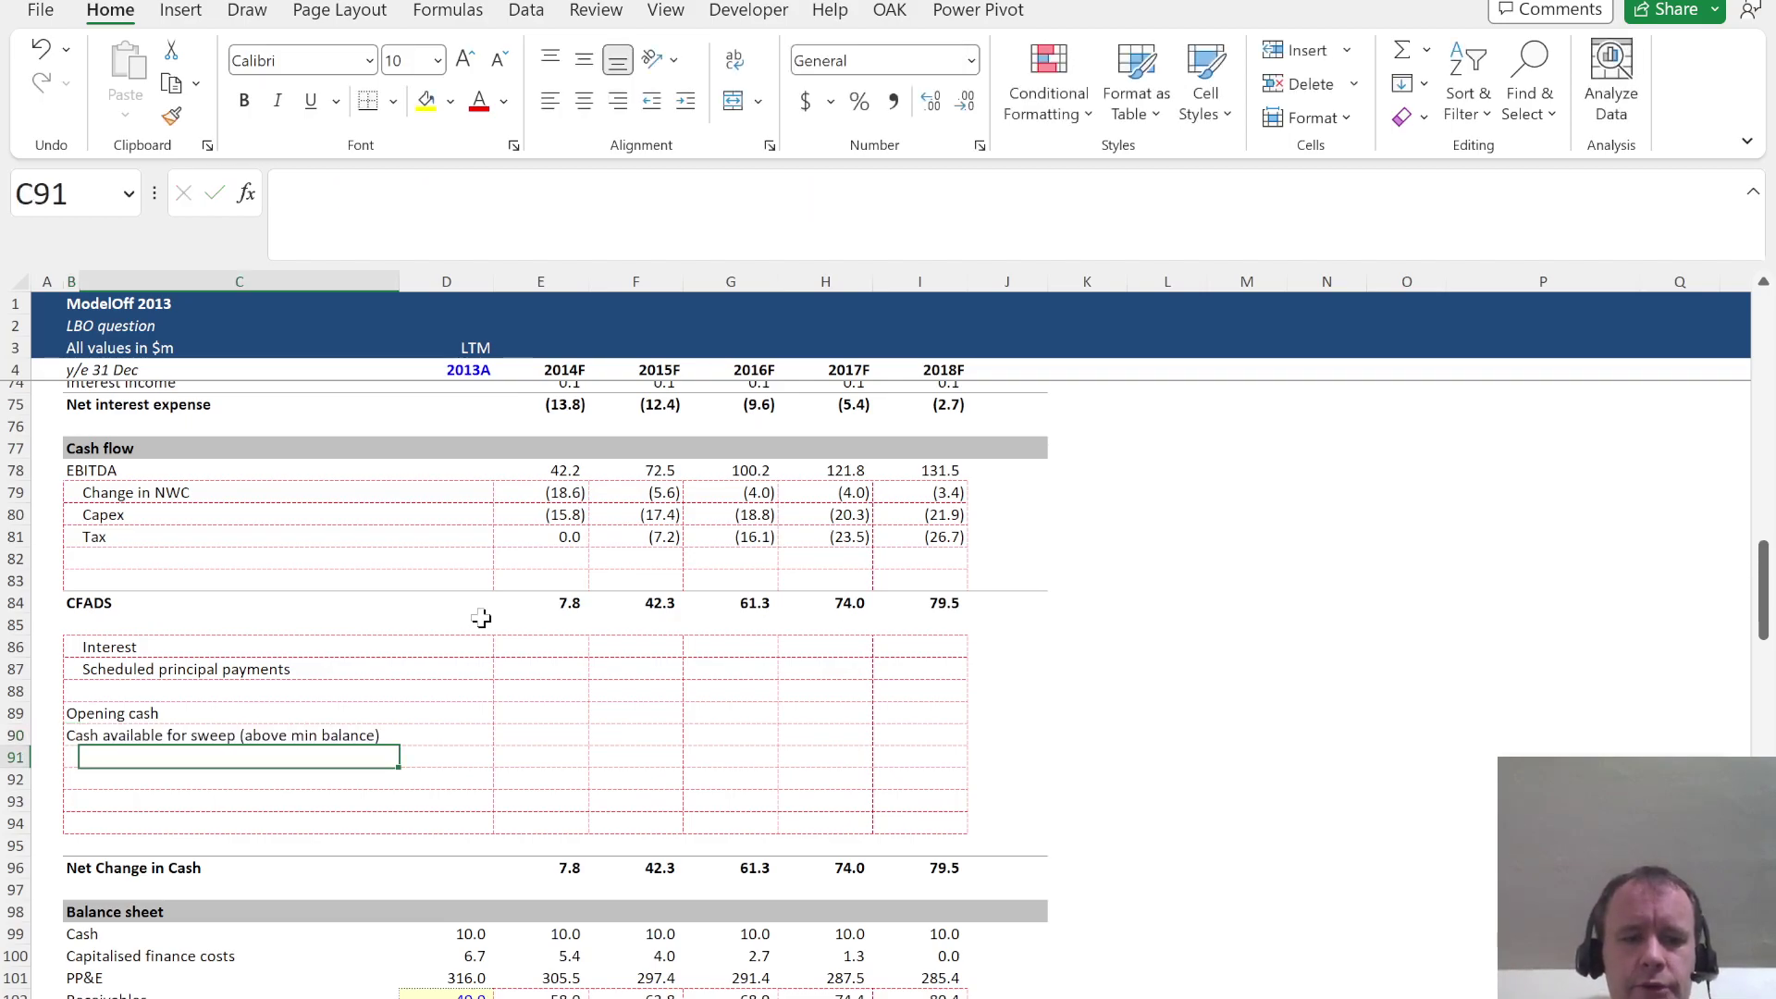
text(Swee)
key(Escape)
key(alt+Tab)
scroll(848, 662, down, 8)
scroll(848, 659, down, 3)
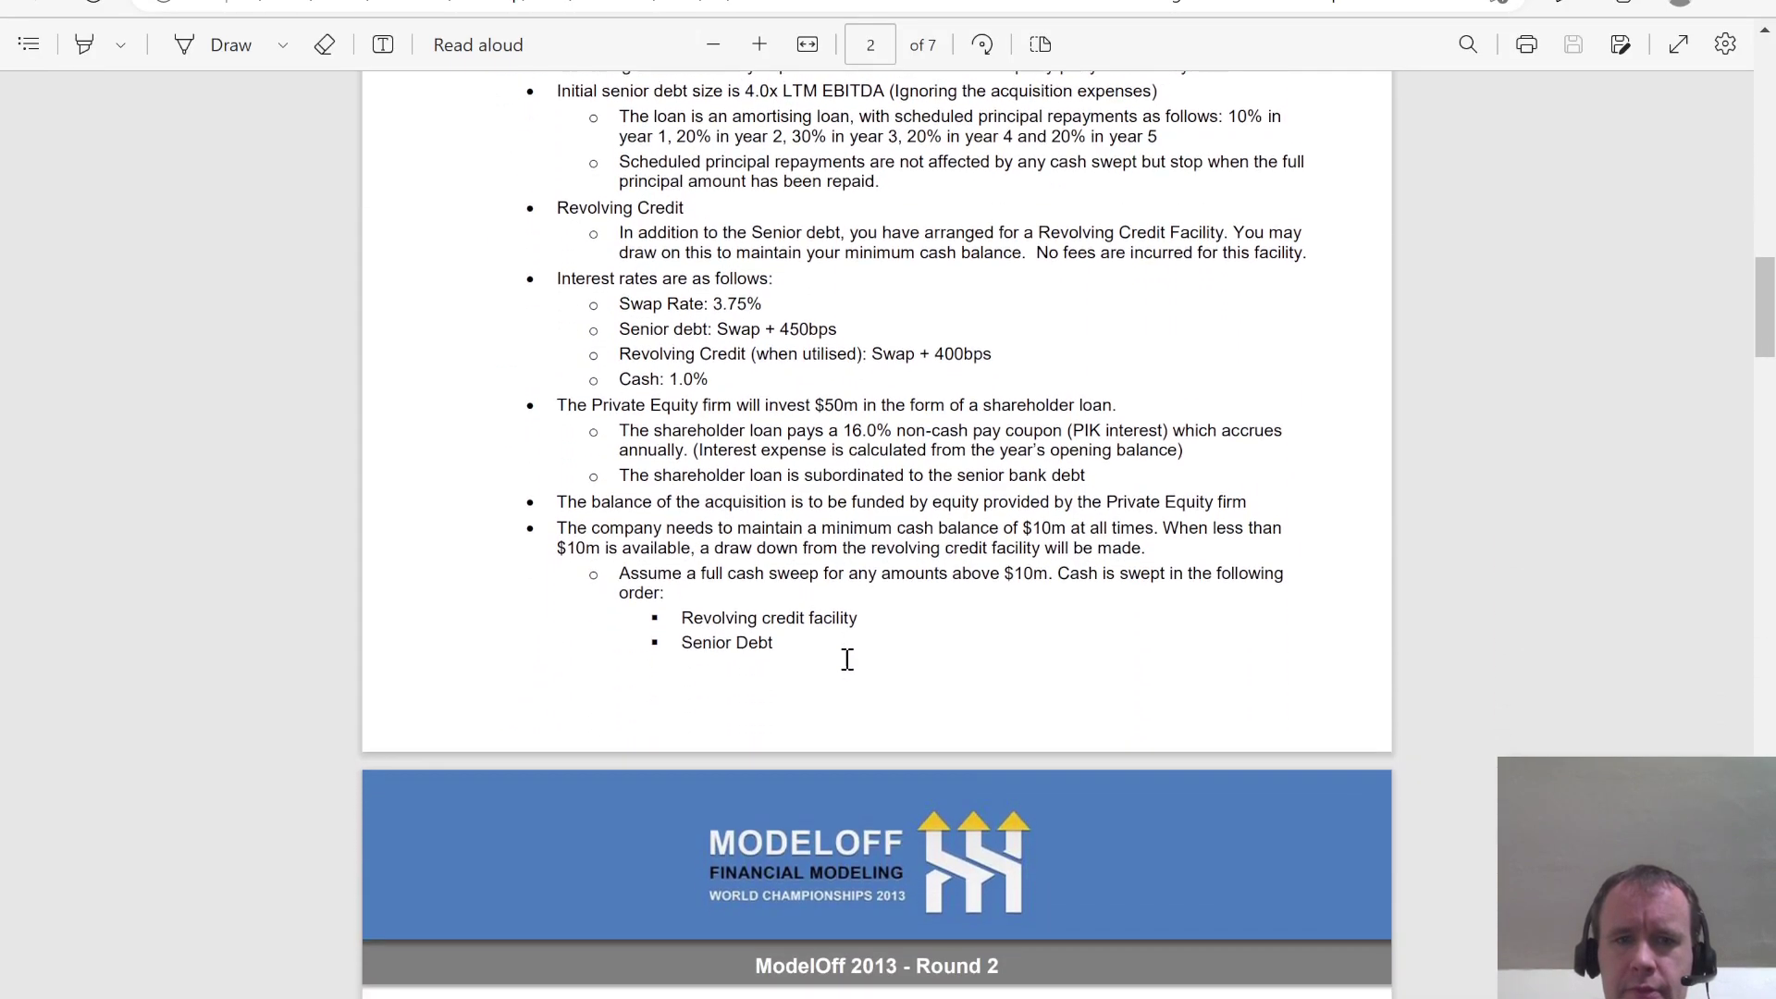
key(ctrl+f)
text(sweep)
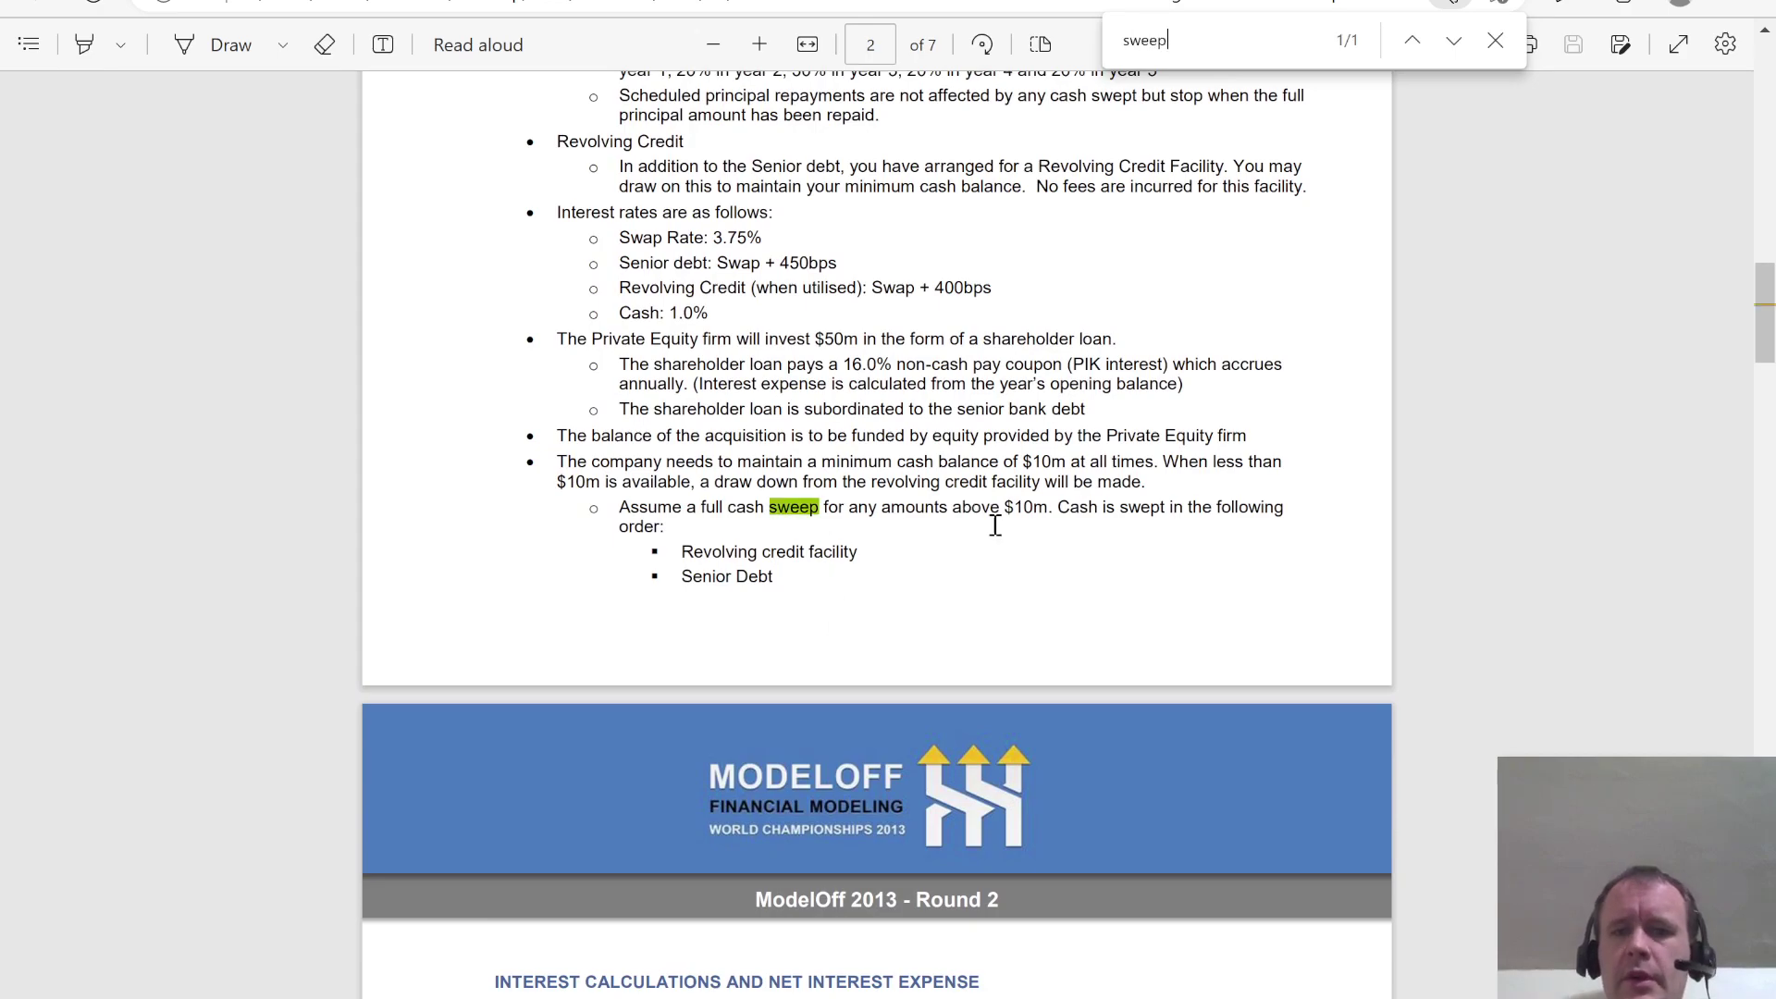
drag(696, 547, 835, 553)
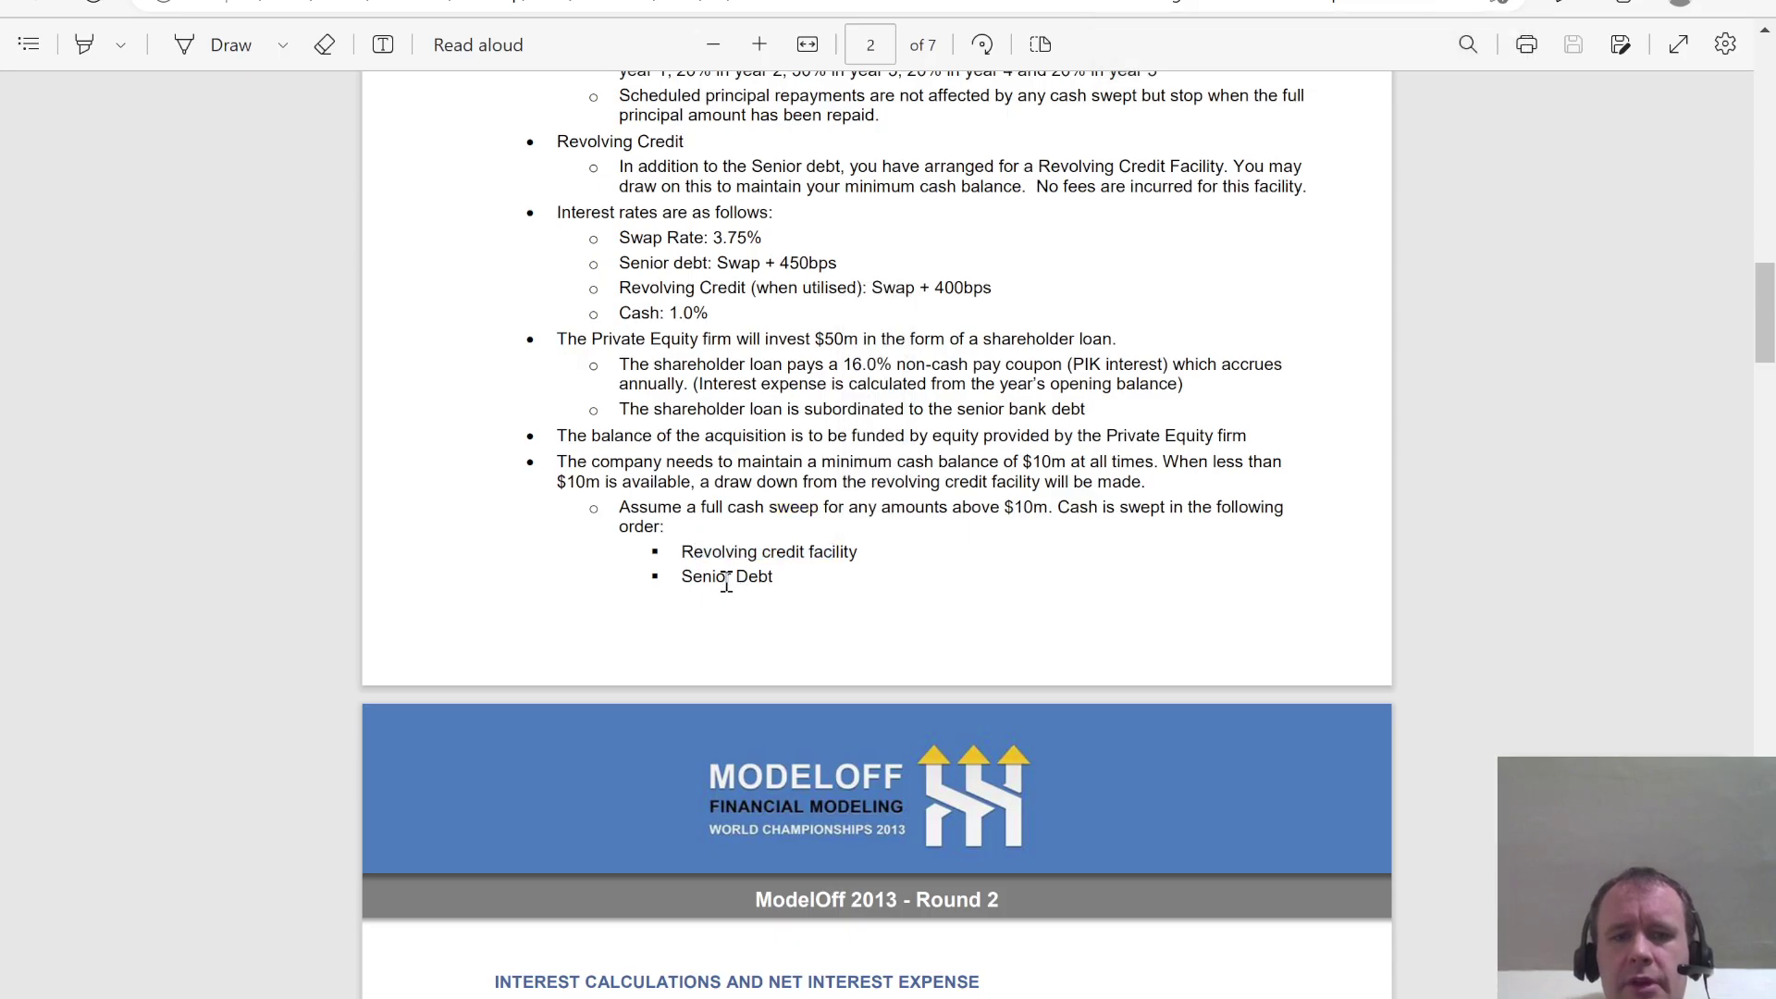
key(alt+Tab)
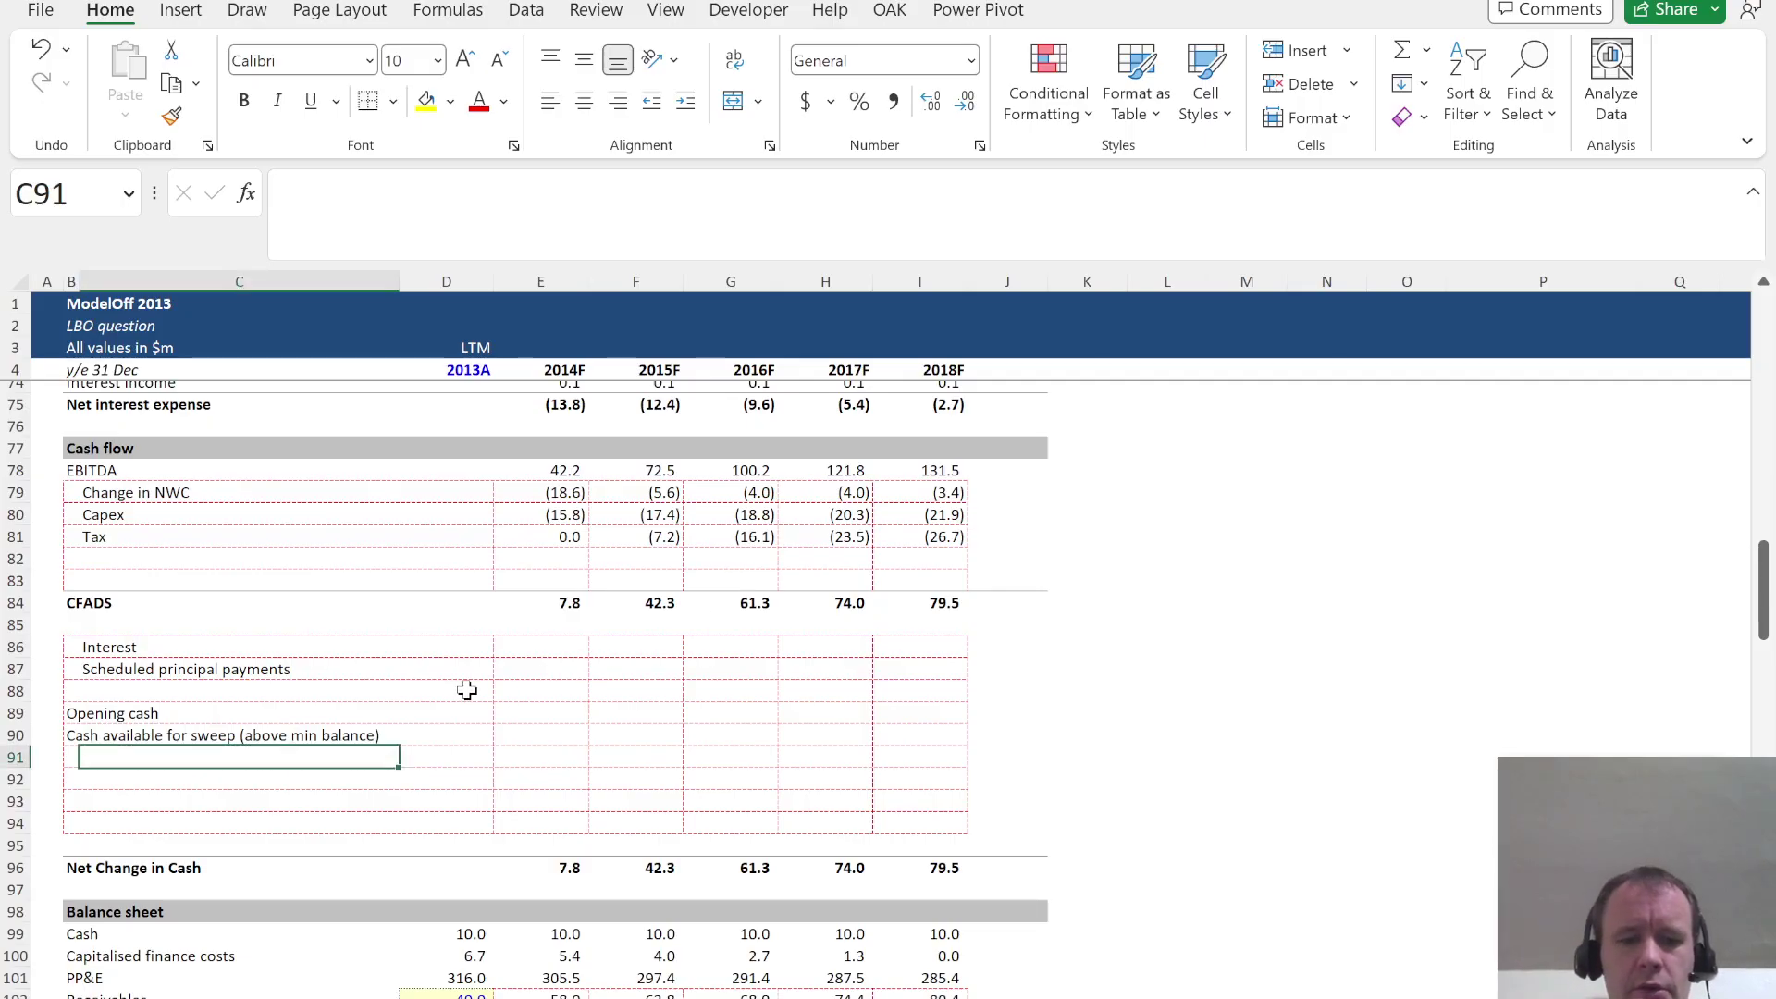
Label the rows below cash available for sweep, C91 and C92, as Revolver sweep and Senior debt sweep
text(Revolver sweep)
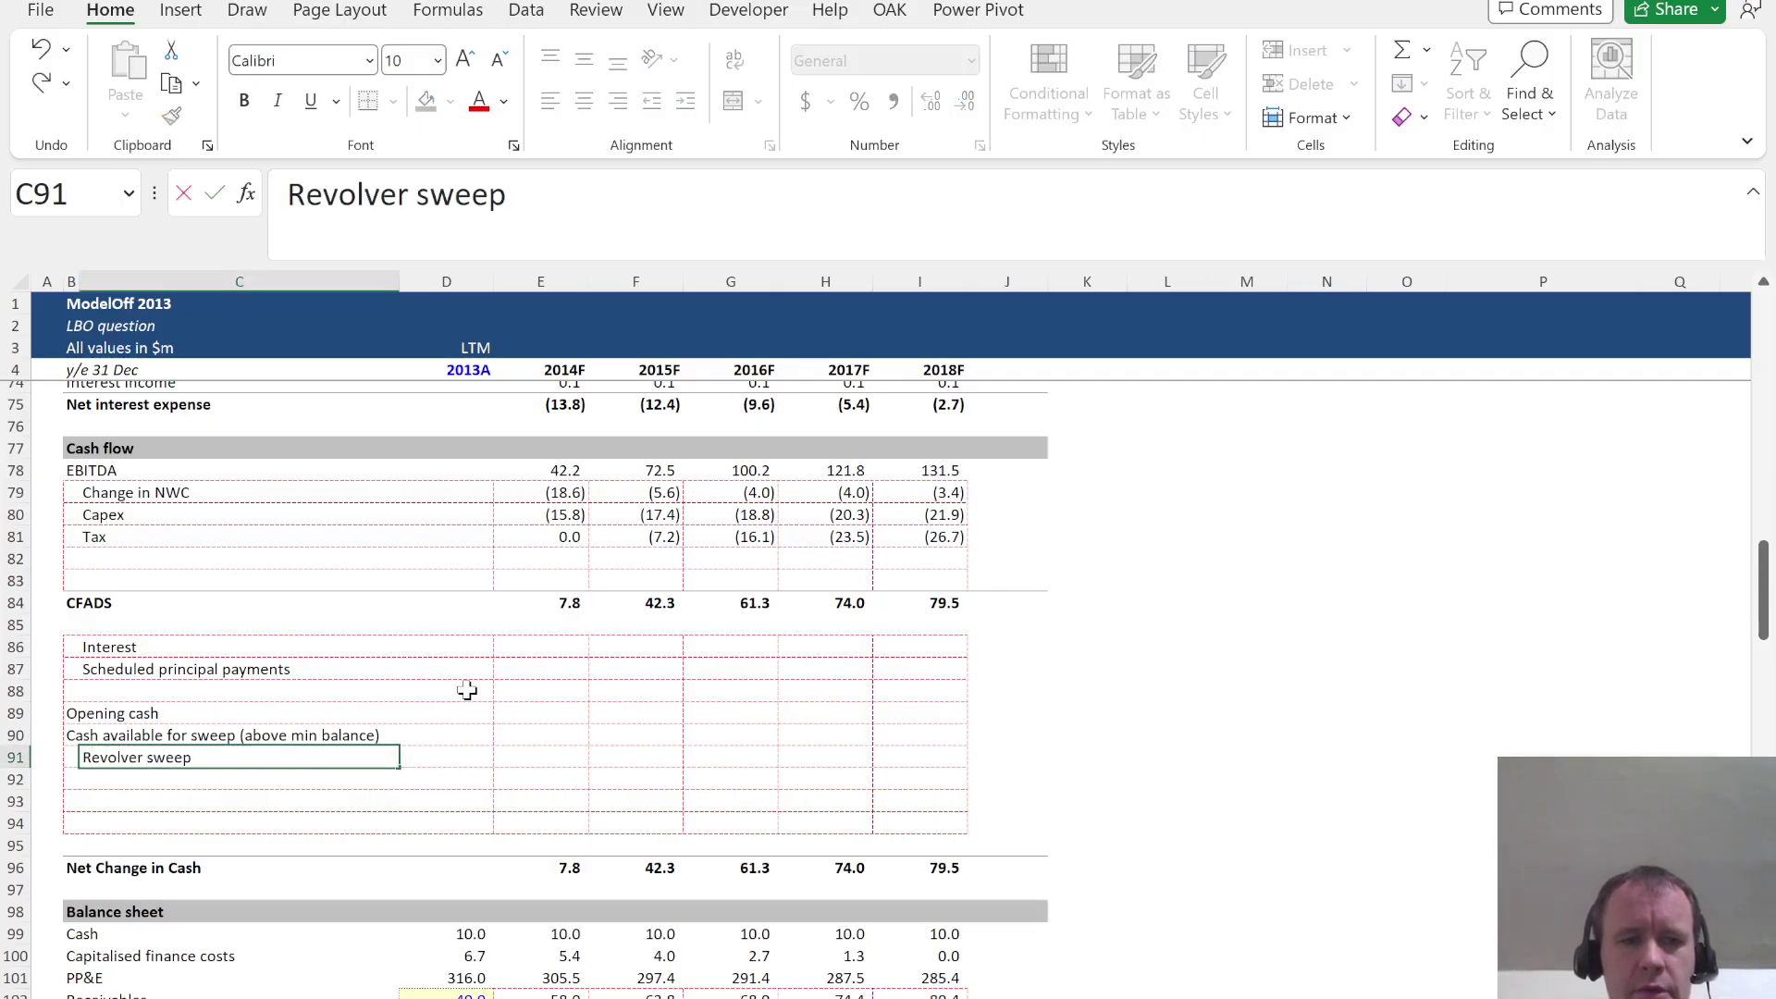
key(Return)
text(Senior debt sweep)
key(Tab)
key(Return)
key(Left)
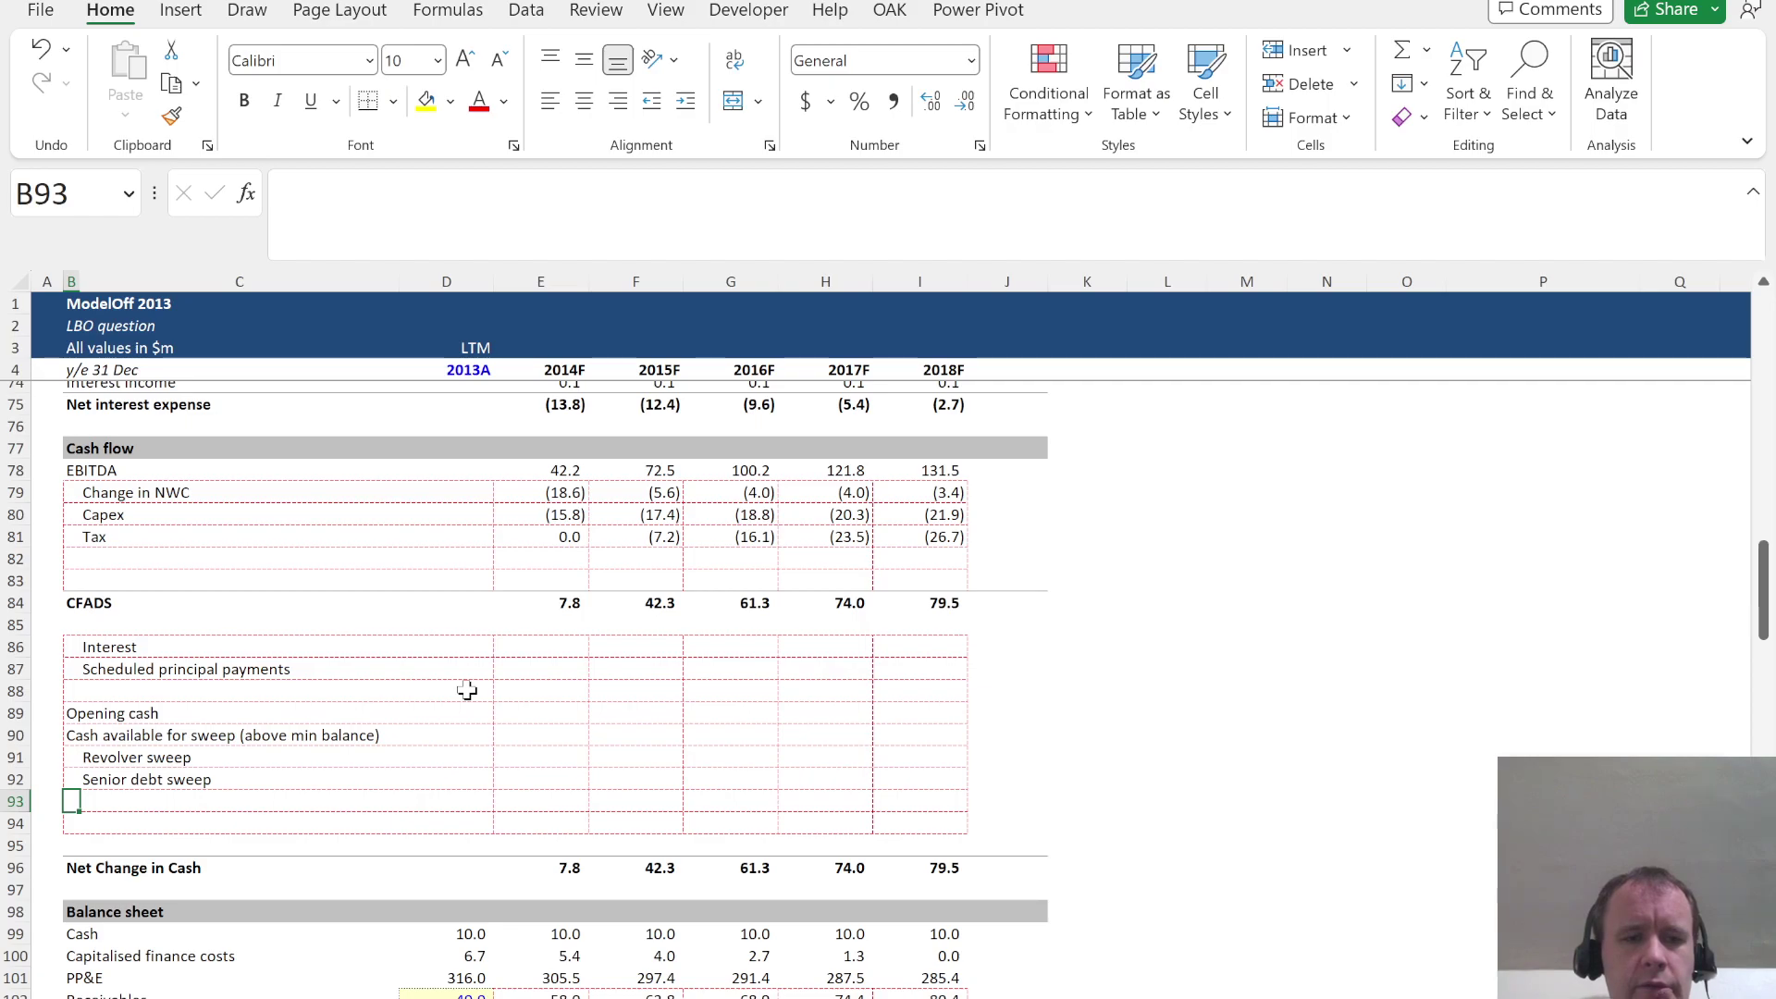
Change Net Change in Cash in E96 to =SUM(E84:E87,E91:E92) and fill it across to 2018F
key(Down)
key(Down)
key(Right)
key(Right)
key(Down)
key(Right)
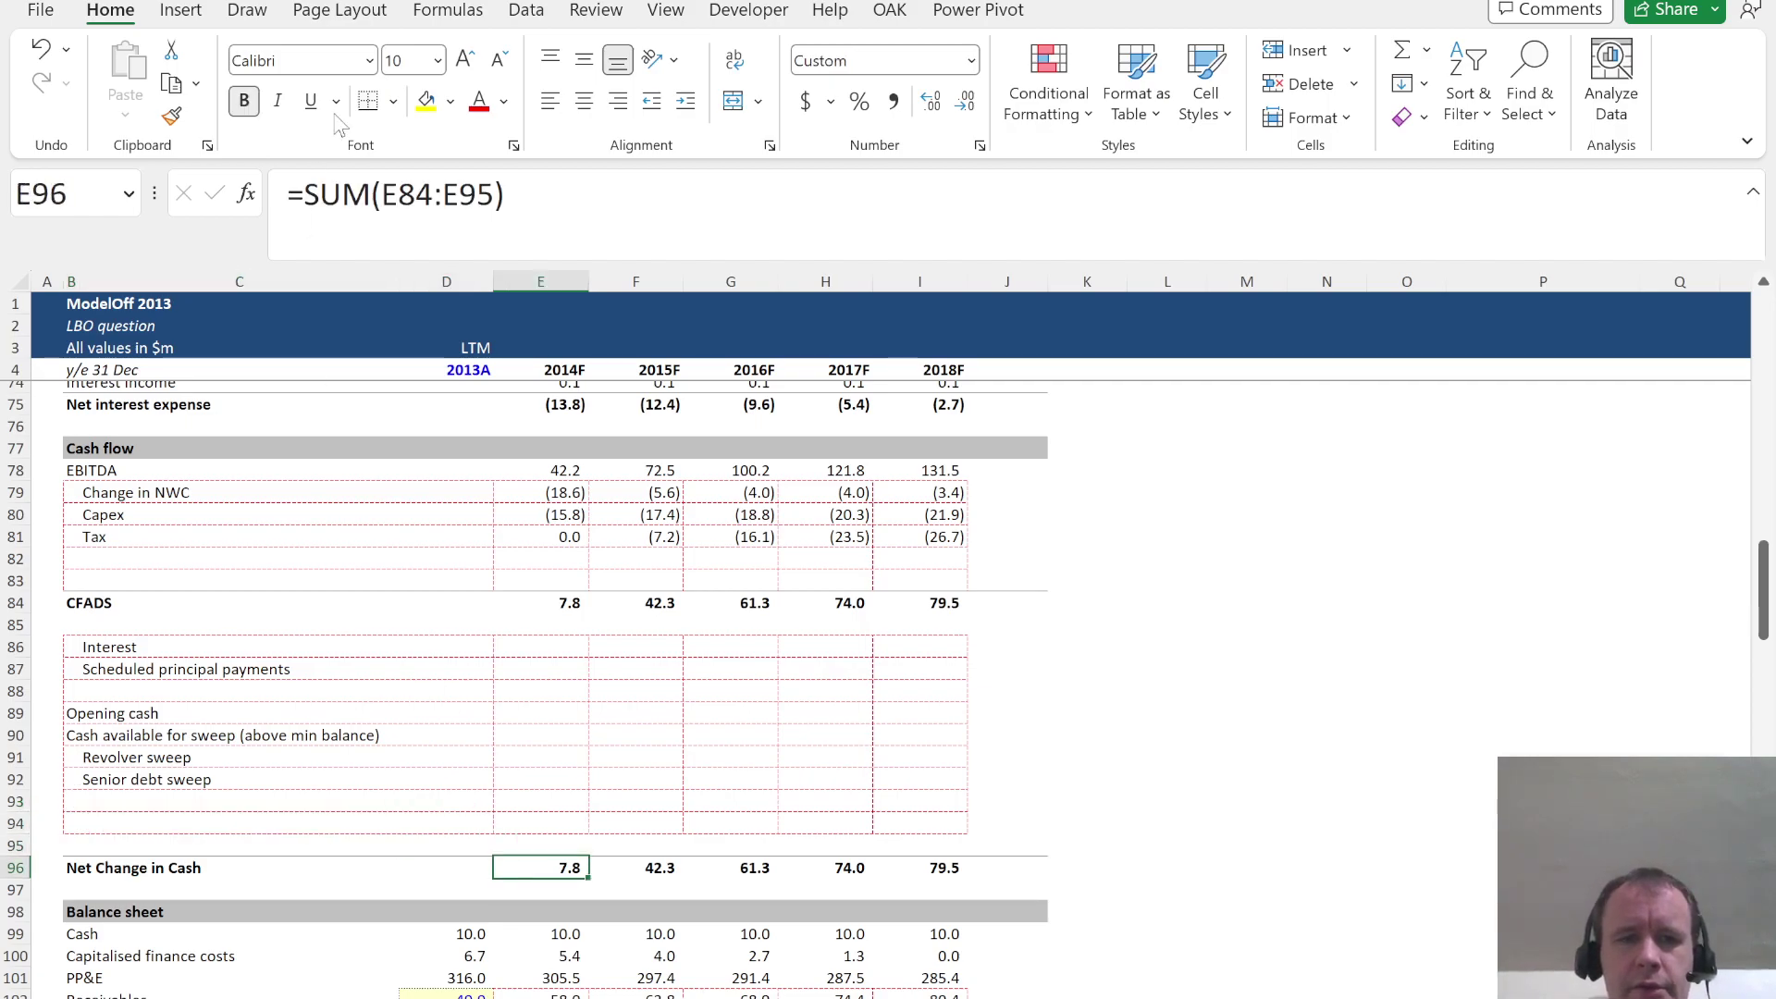
text(=su)
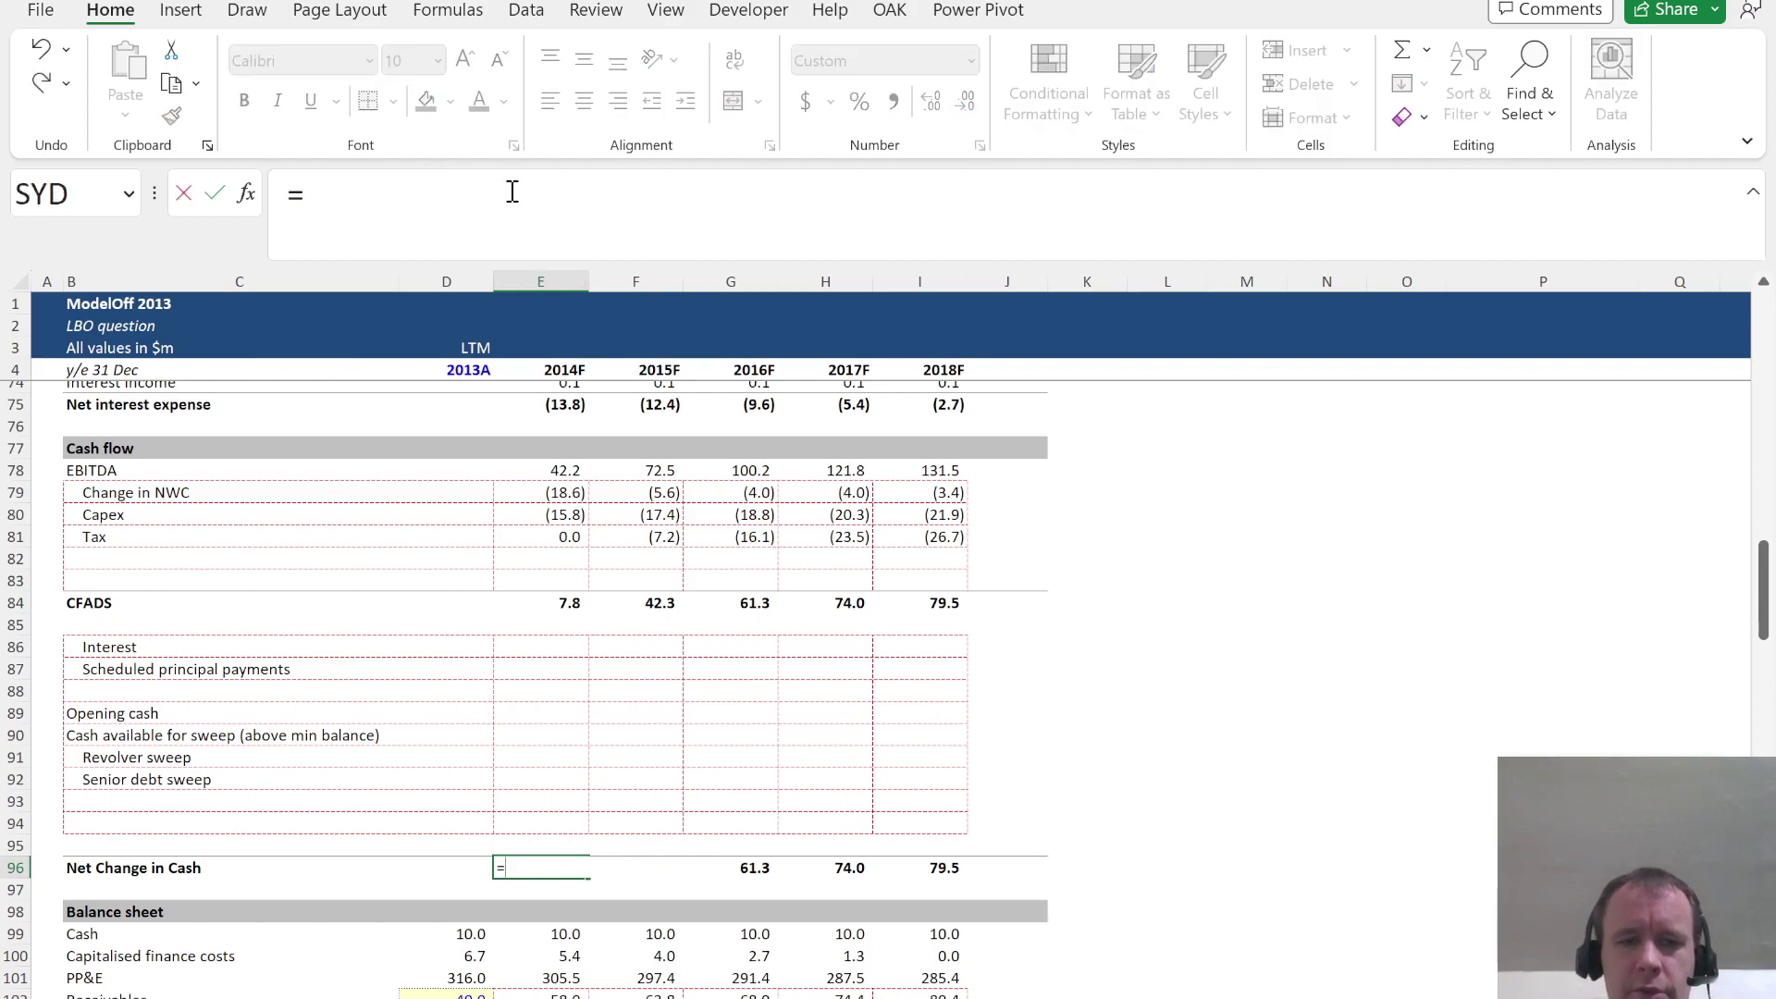
key(Tab)
key(ctrl+Up)
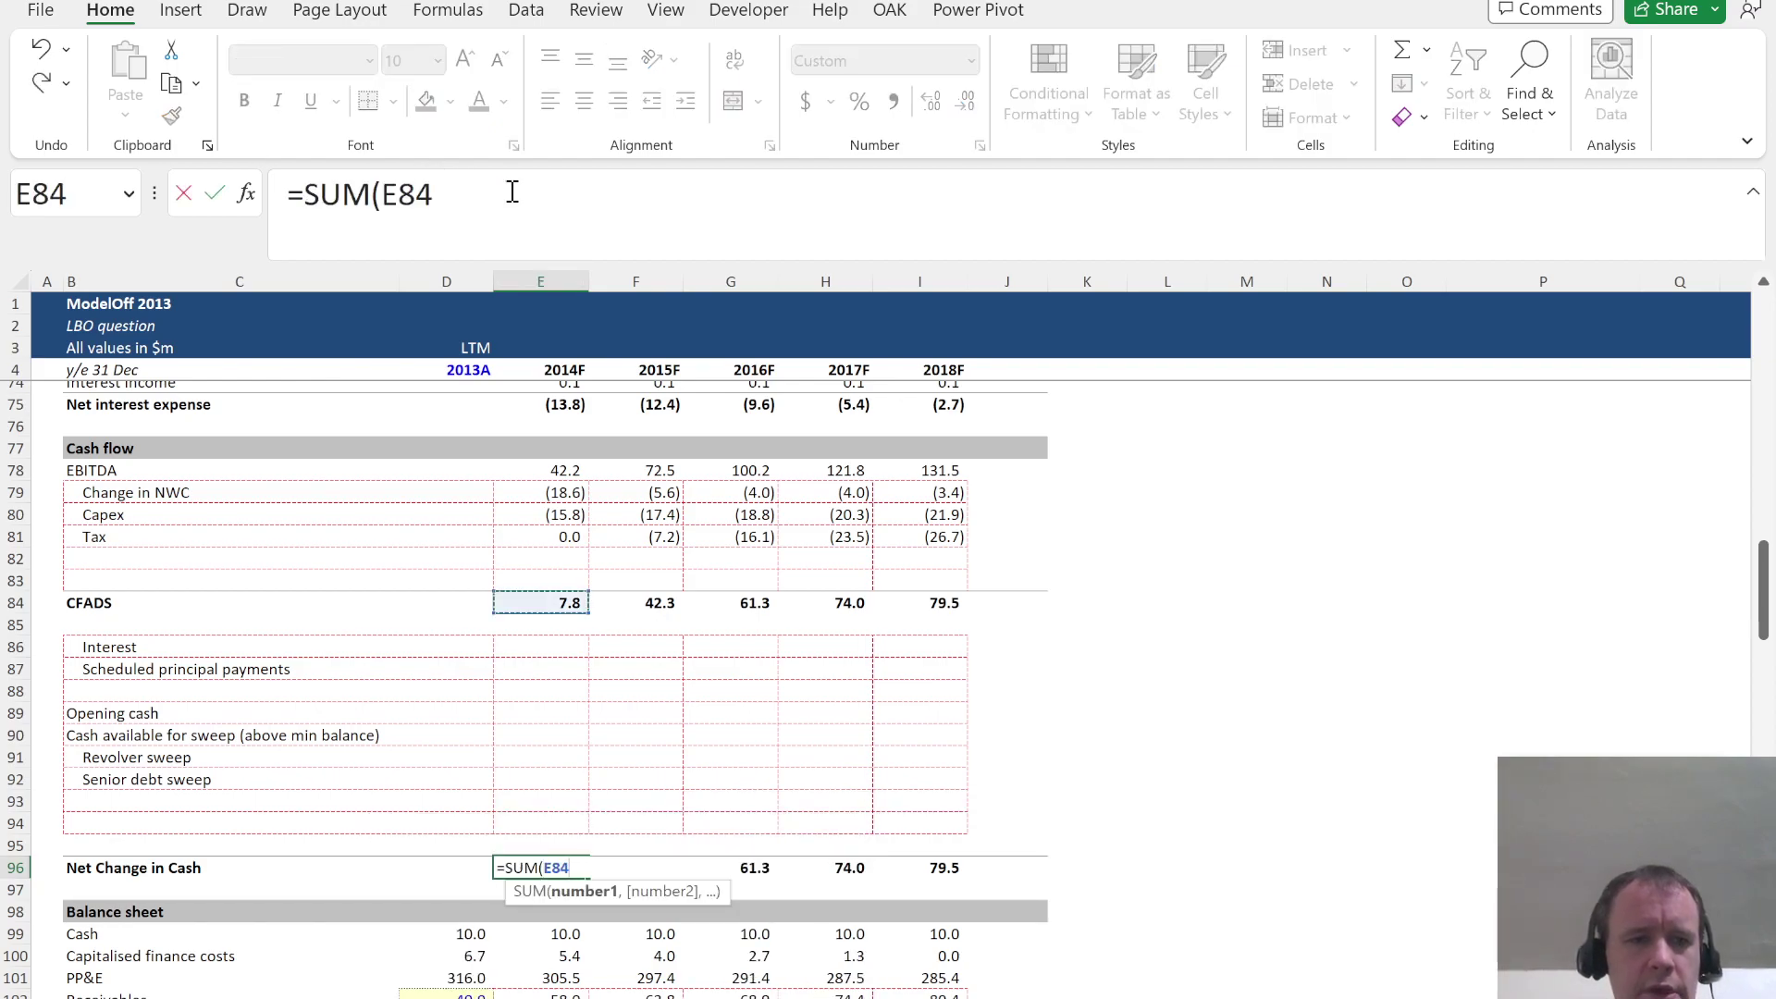
key(shift+Down)
key(shift+Down)
key(shift+Down)
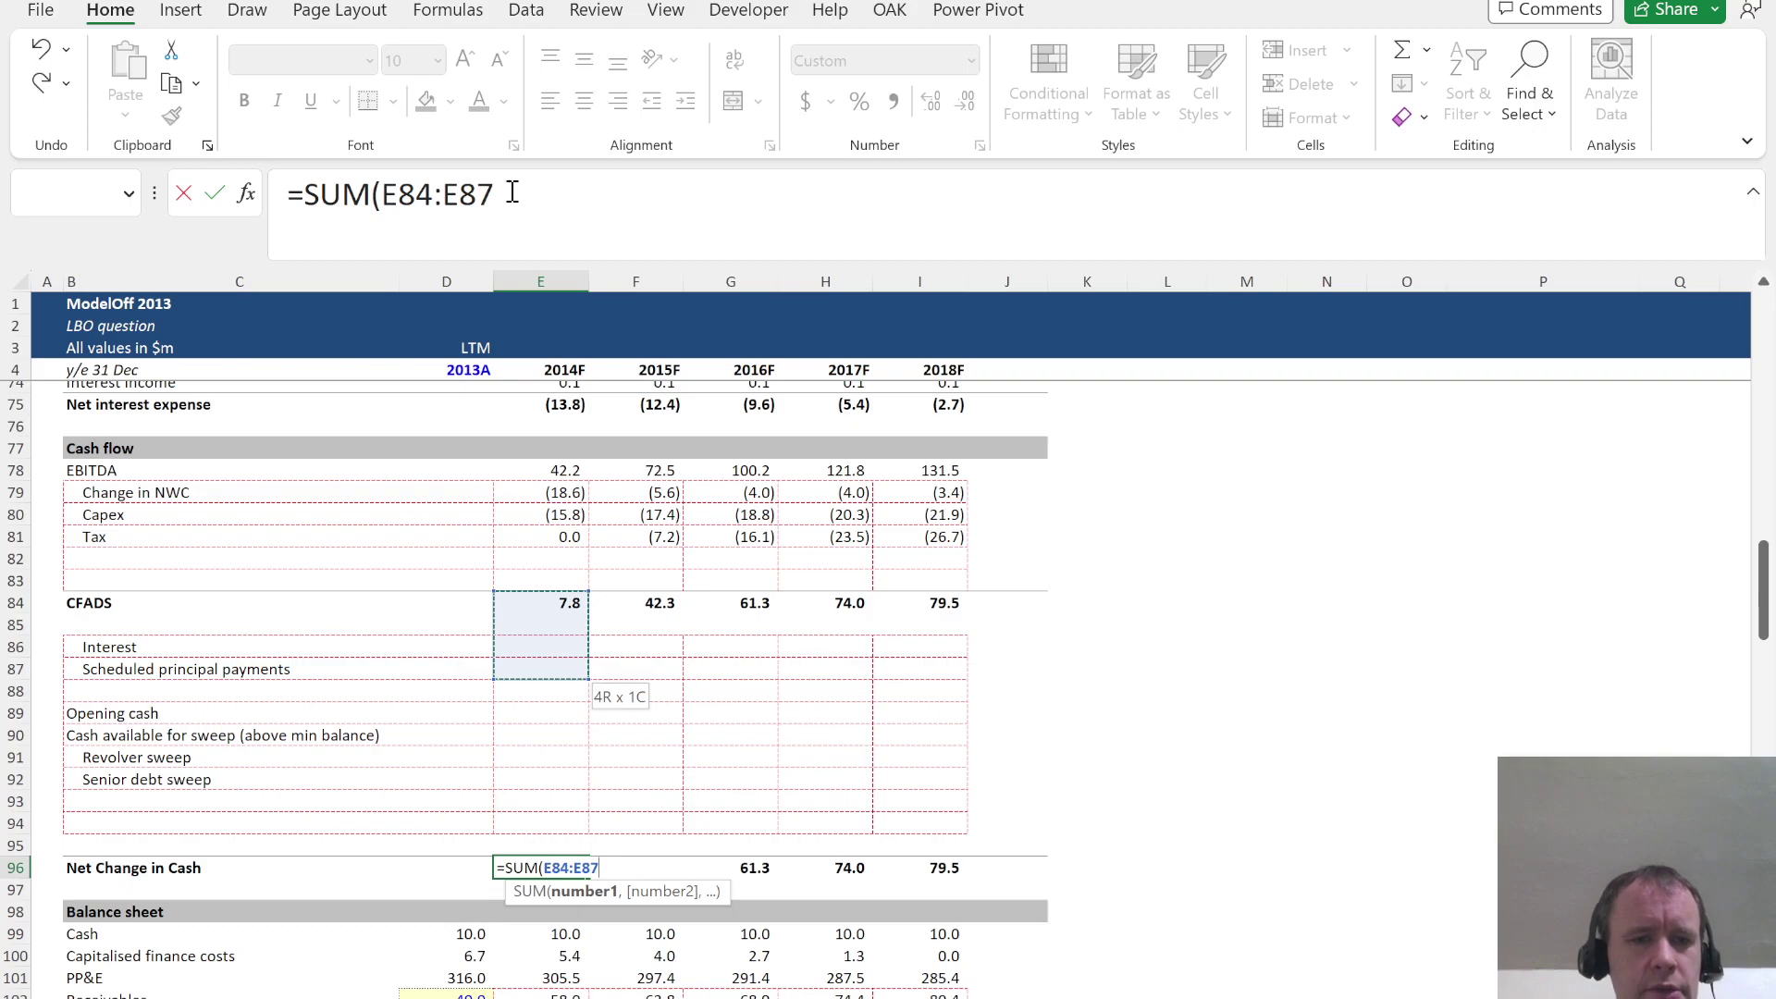
text())
key(BackSpace)
text(,)
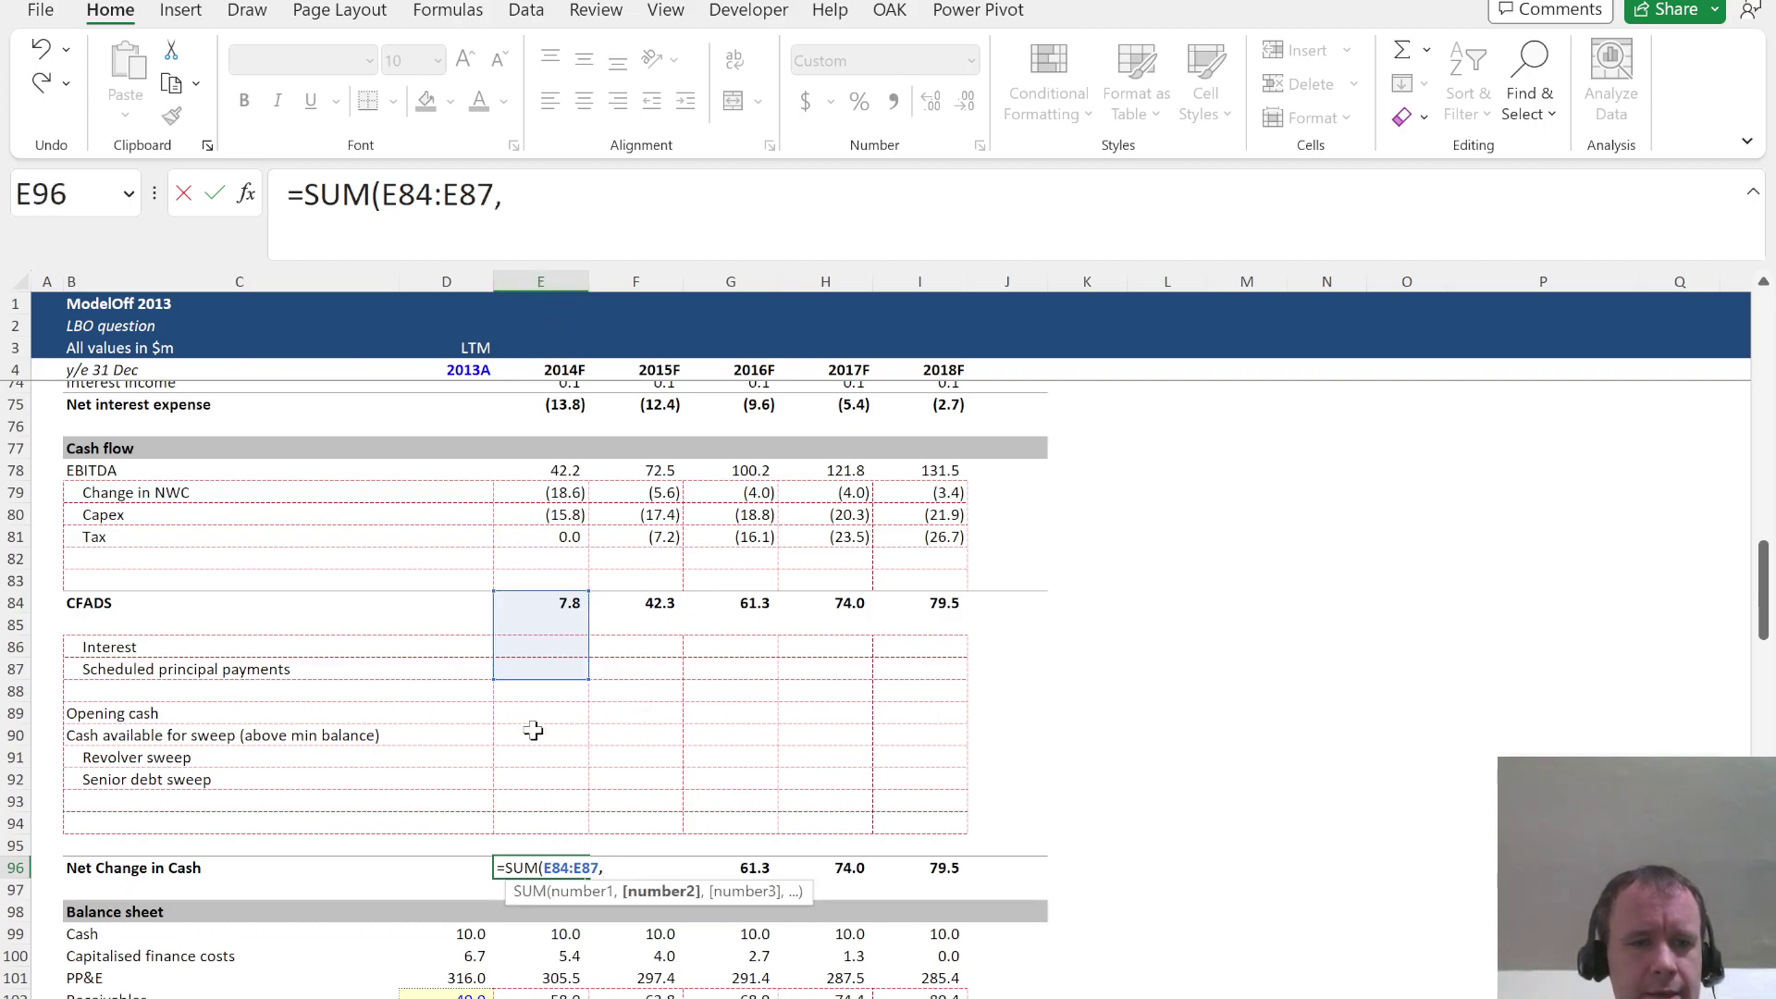
click(528, 752)
key(shift+Down)
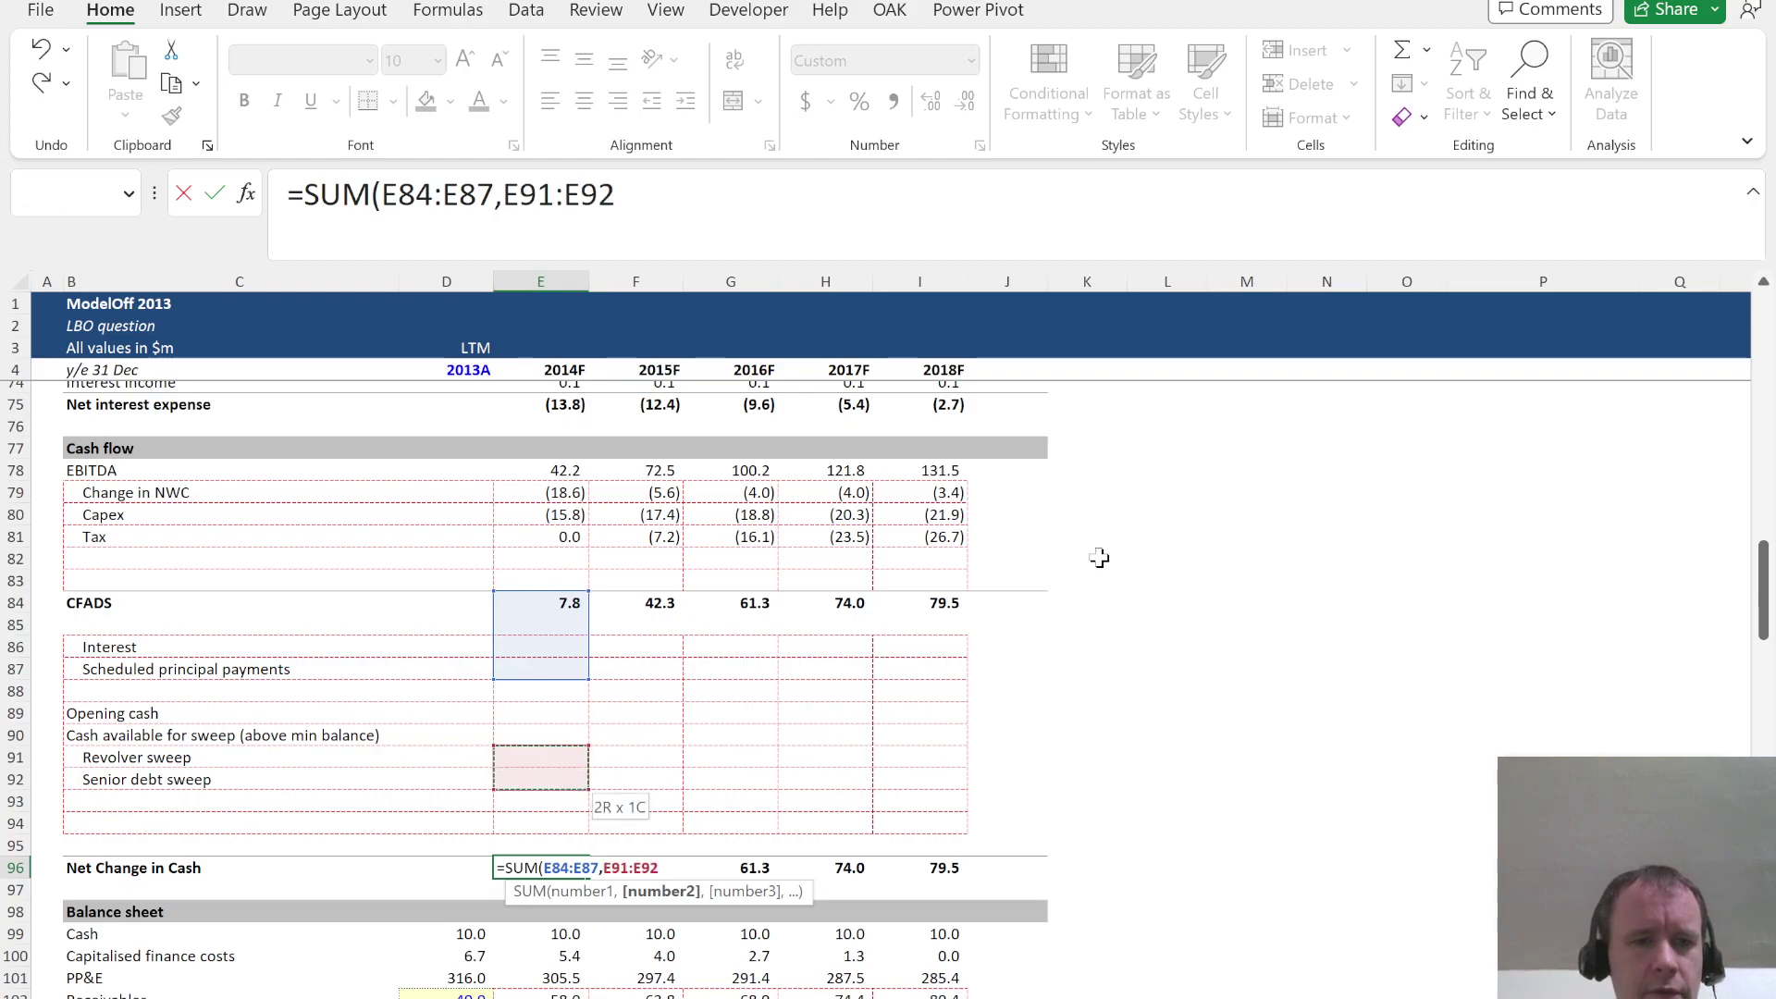
key(ctrl+Return)
key(ctrl+shift+Right)
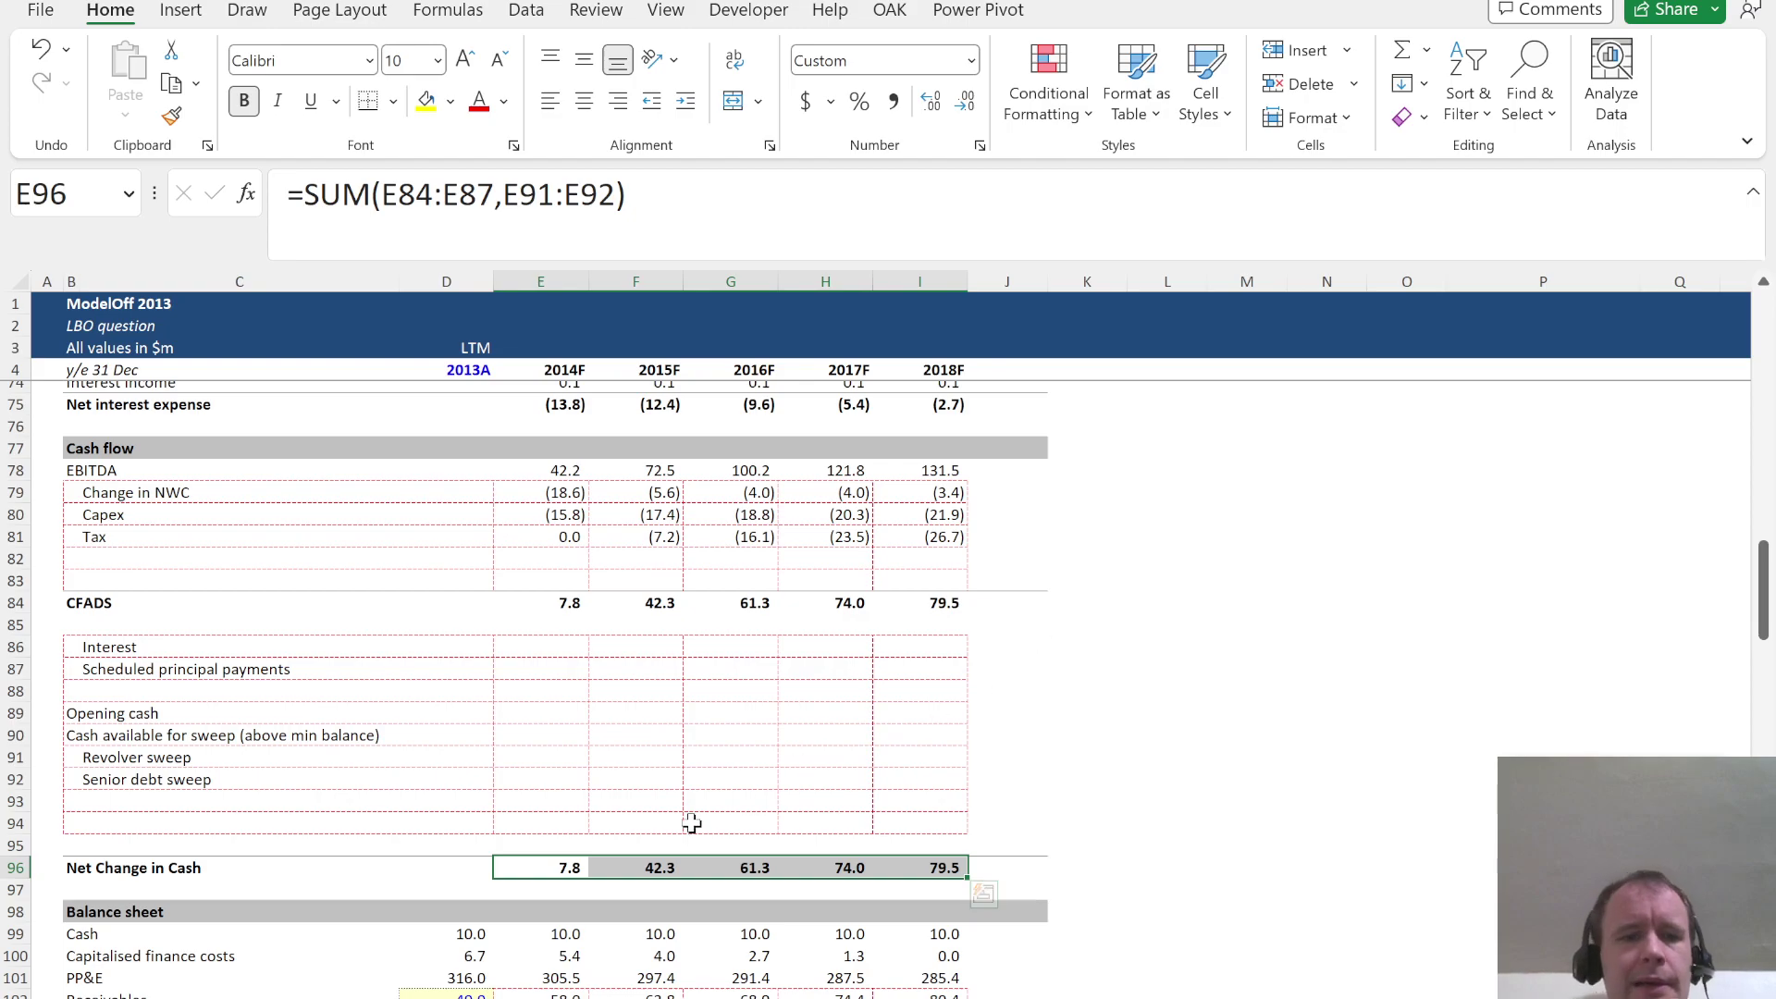
Link Interest in E86 to the interest schedule's net interest expense as =E75 and fill it across to 2018F
click(544, 801)
click(537, 648)
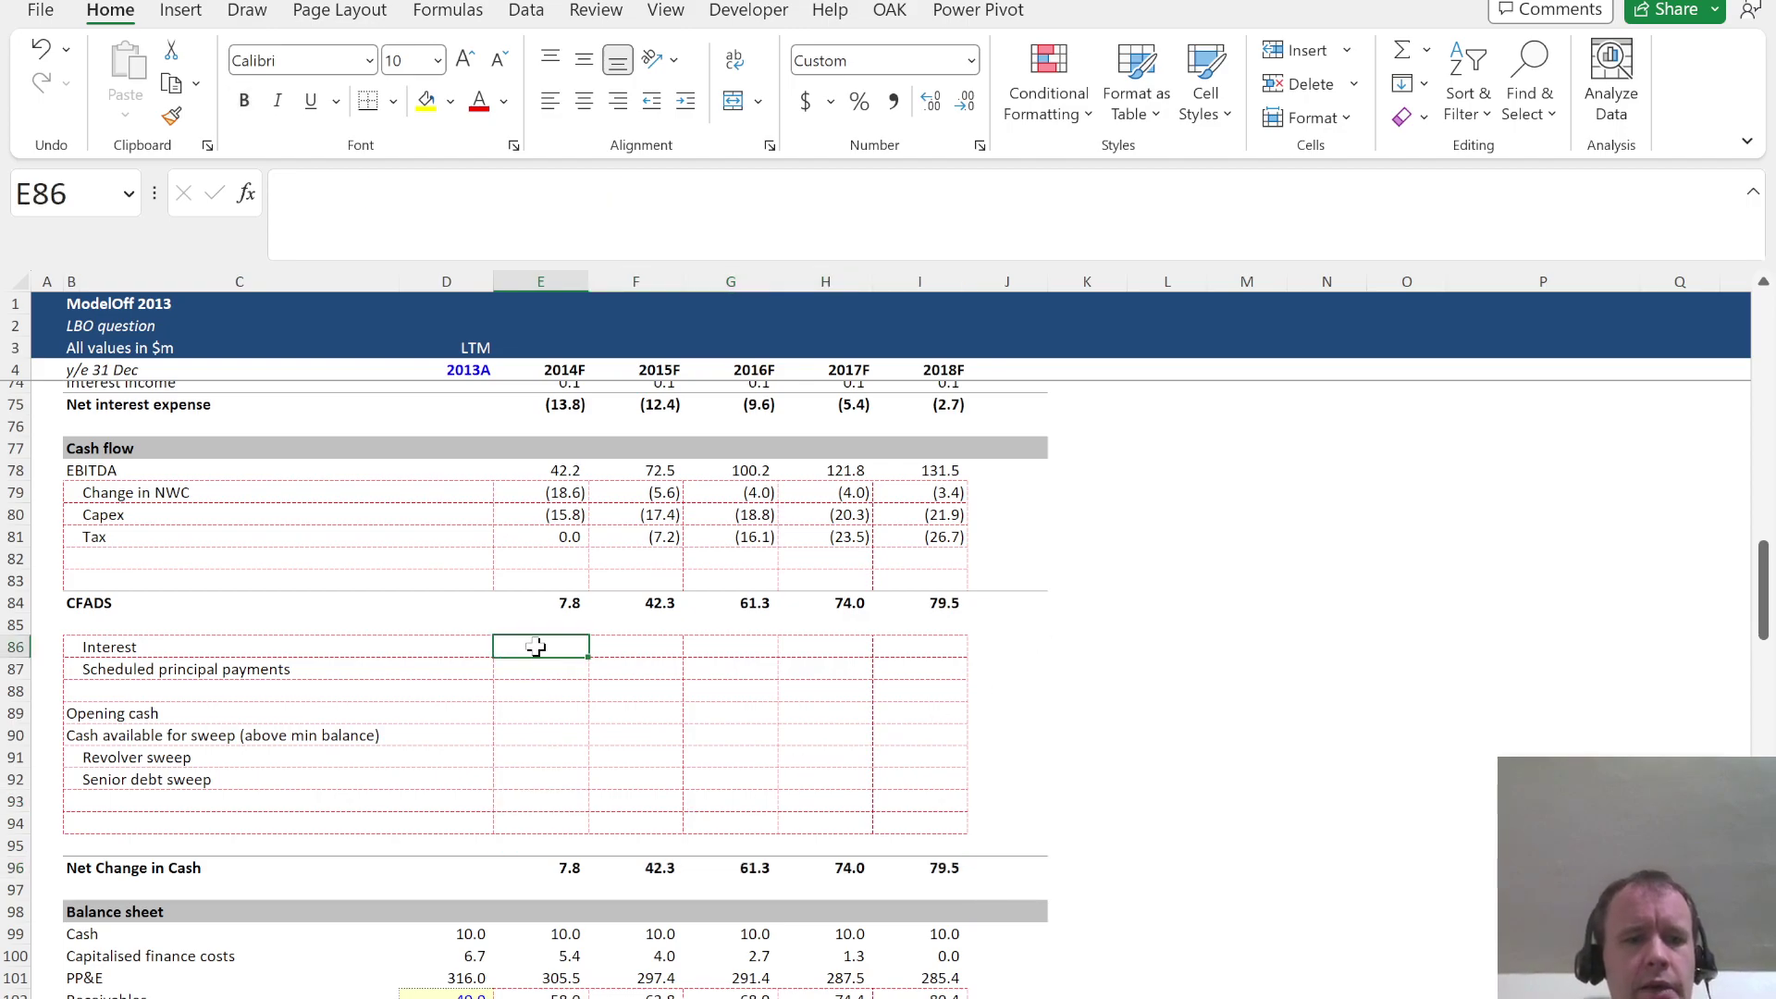
text(=)
scroll(537, 647, up, 5)
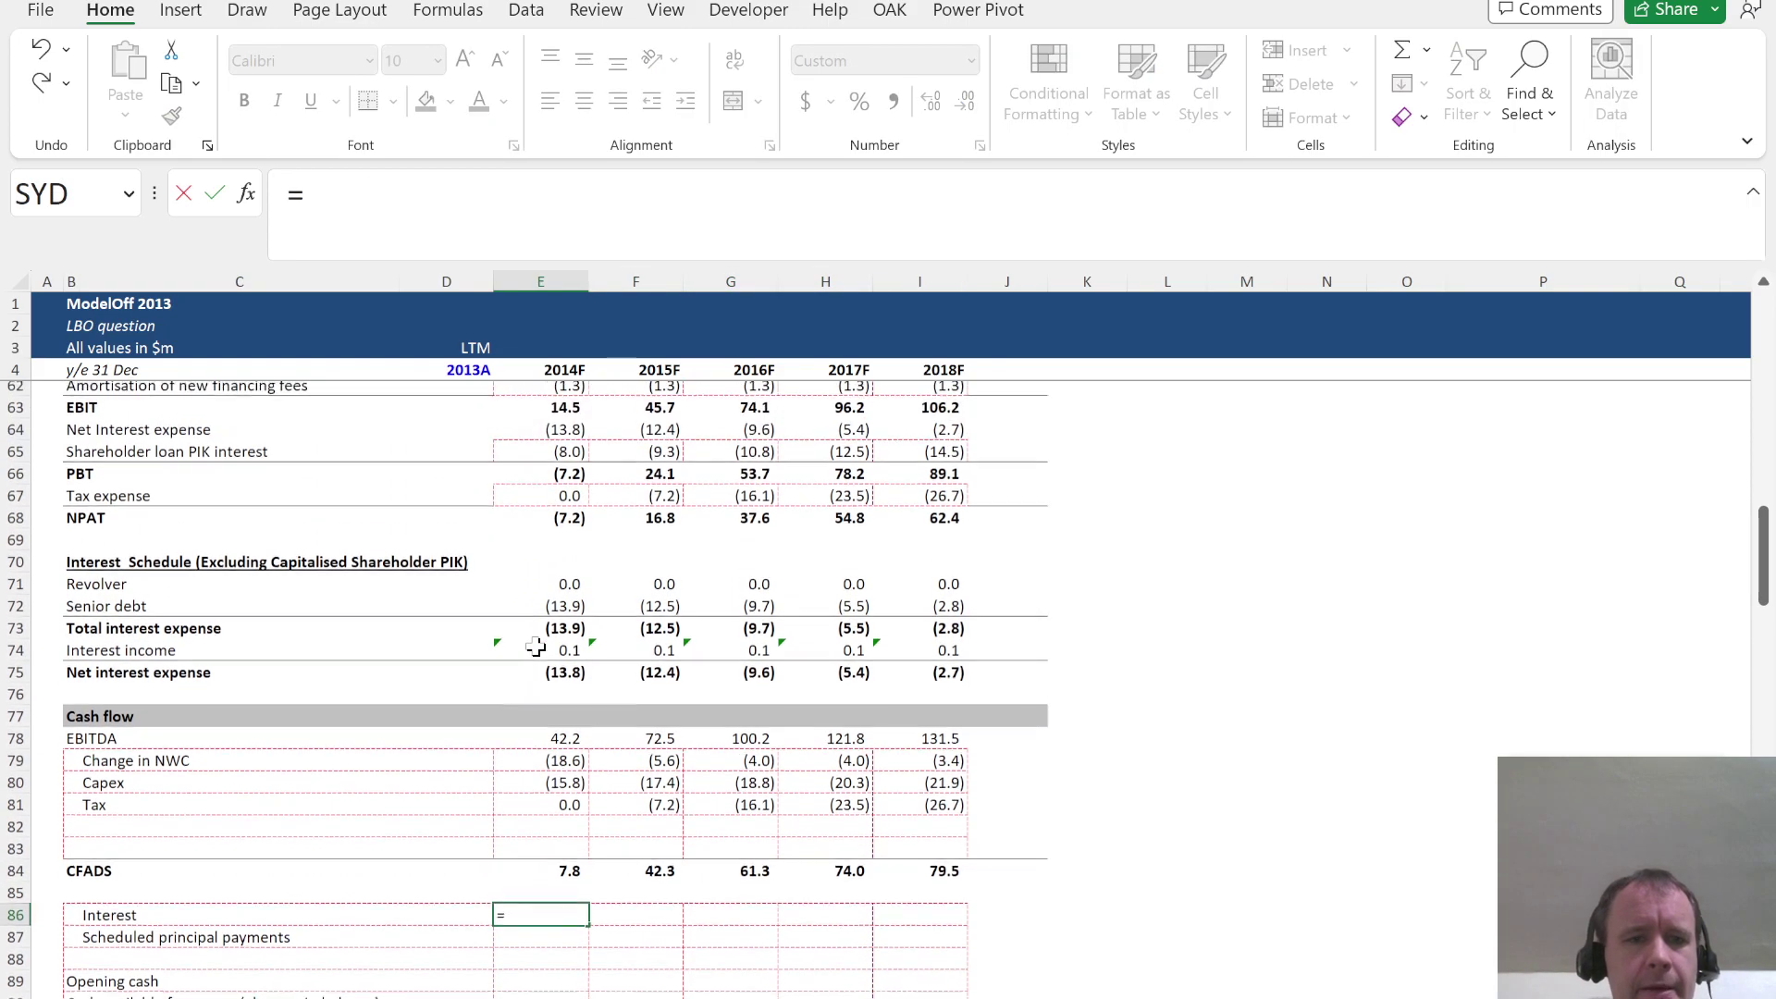
scroll(537, 648, up, 1)
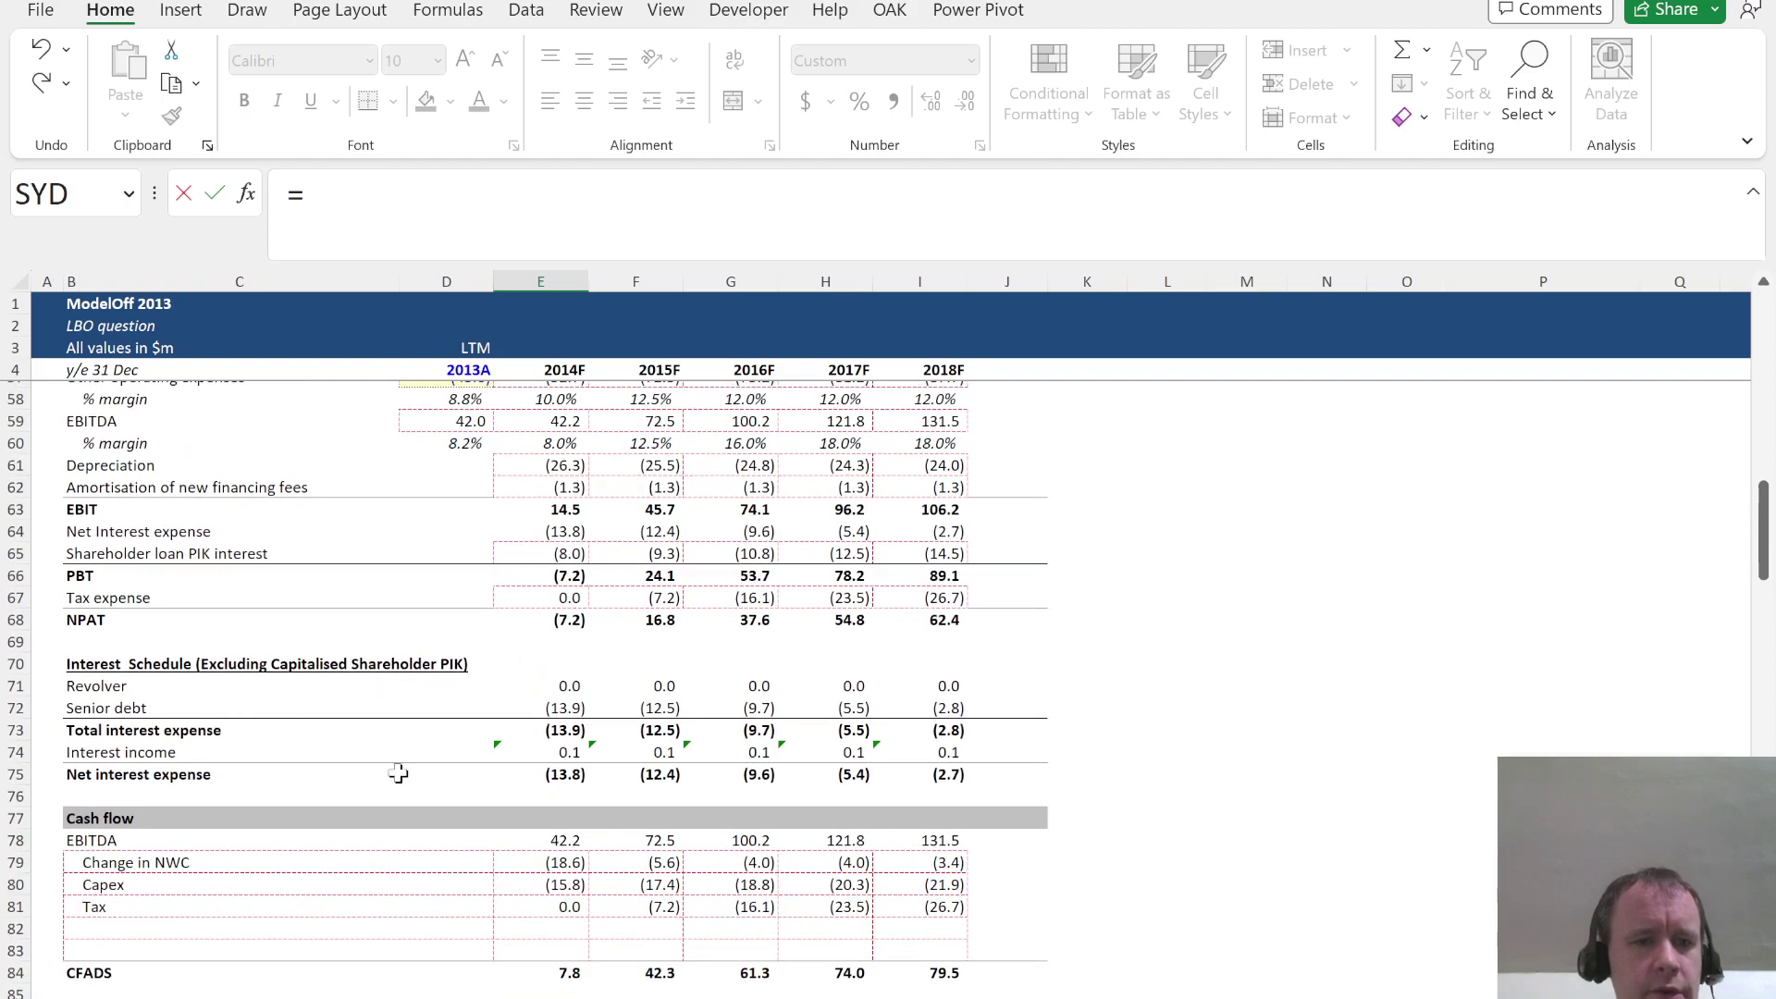
click(565, 777)
key(Return)
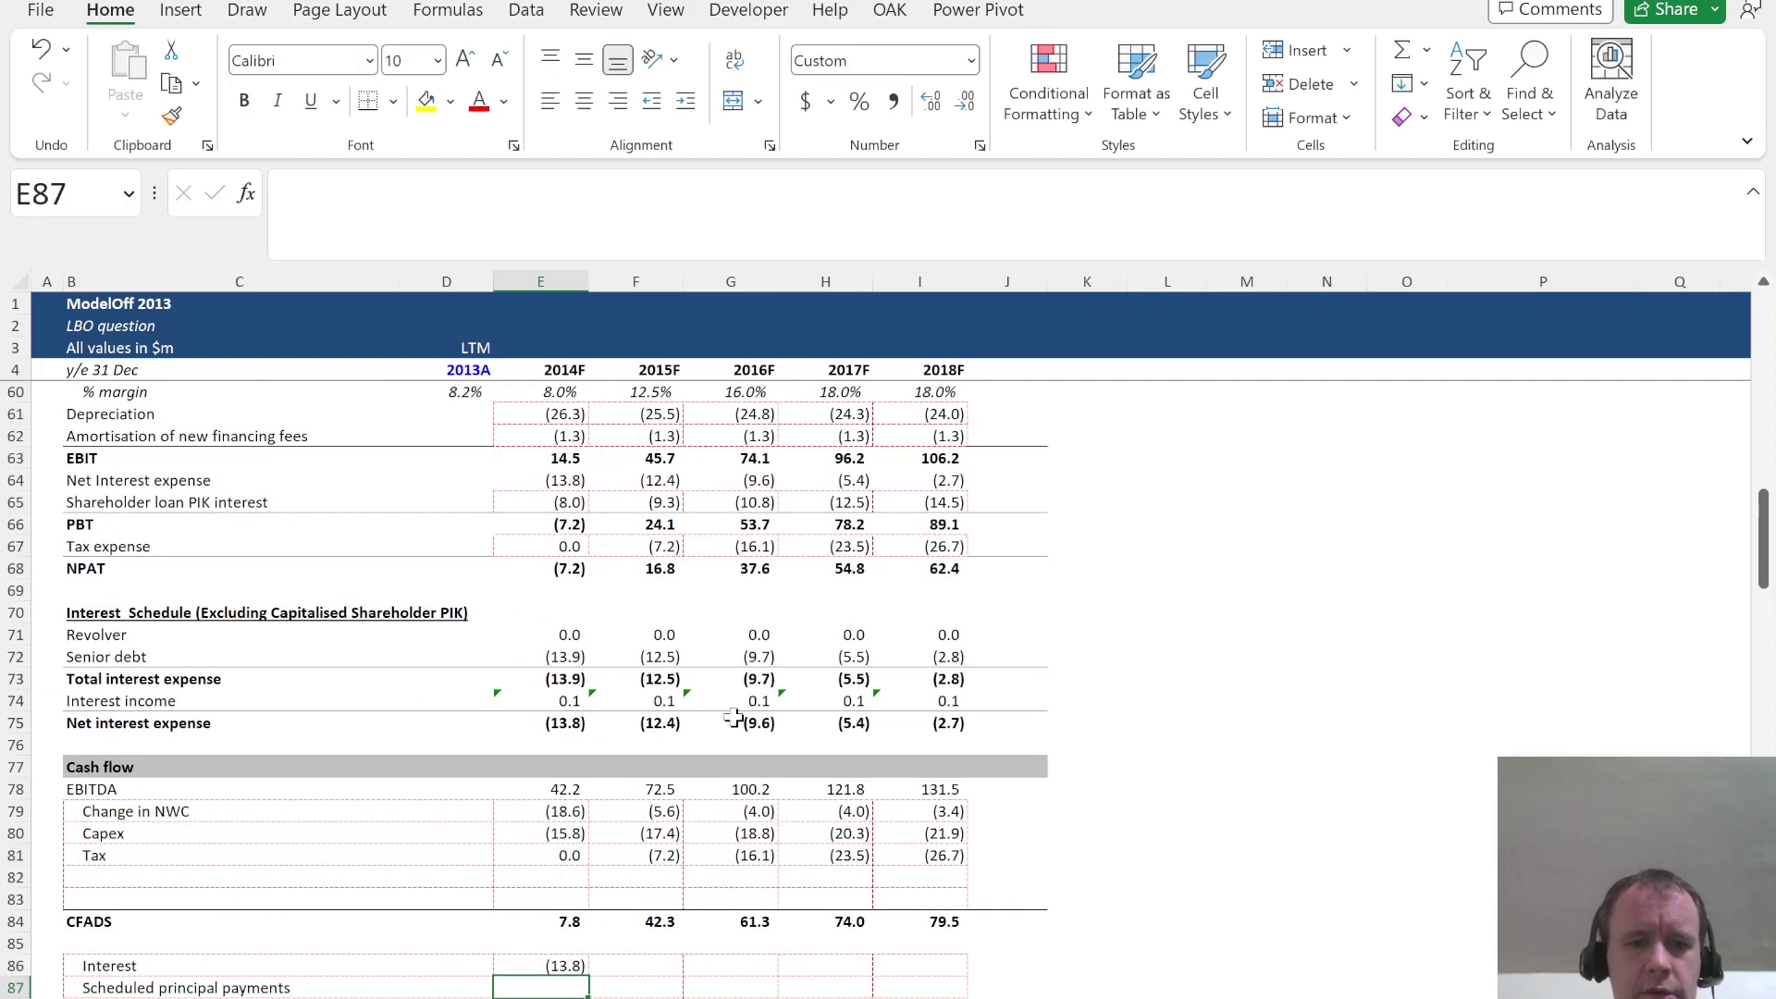
key(Up)
key(shift+Right)
key(shift+Right)
key(shift+Right)
key(shift+Right)
key(F2)
key(ctrl+Return)
Link Scheduled principal payments in E87 to the senior debt scheduled amortisation as =E141 and fill it across to 2018F
key(Down)
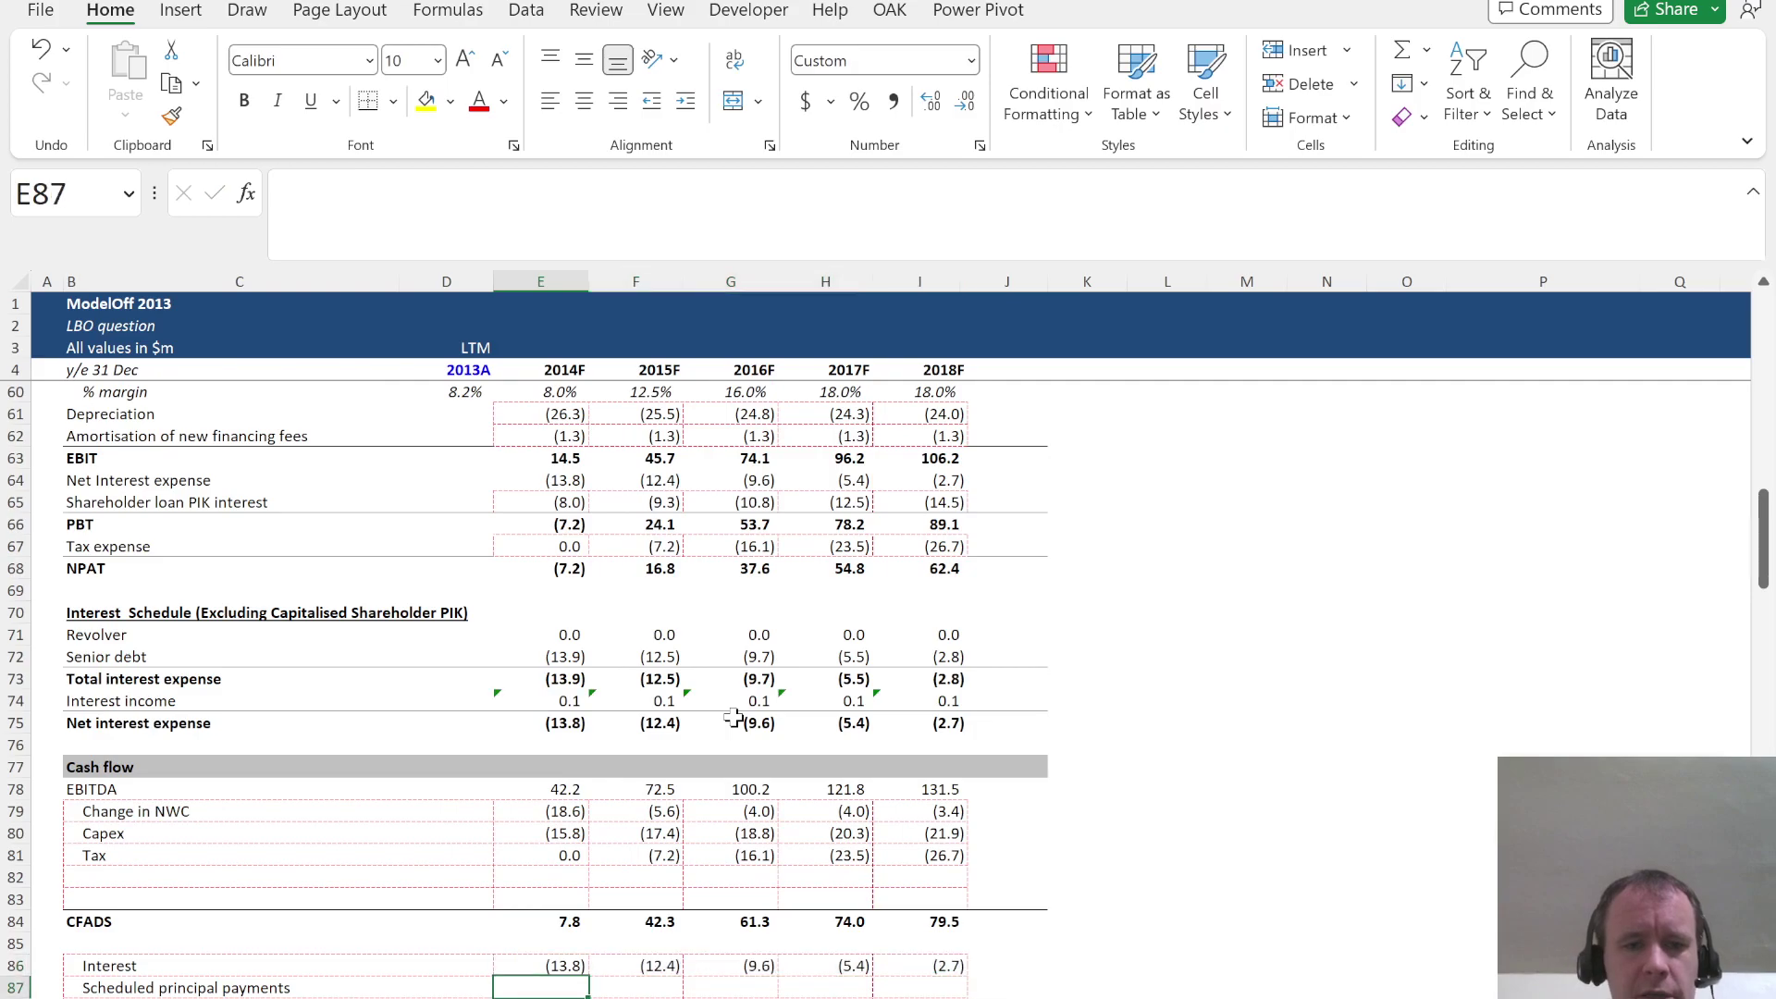
scroll(860, 808, down, 19)
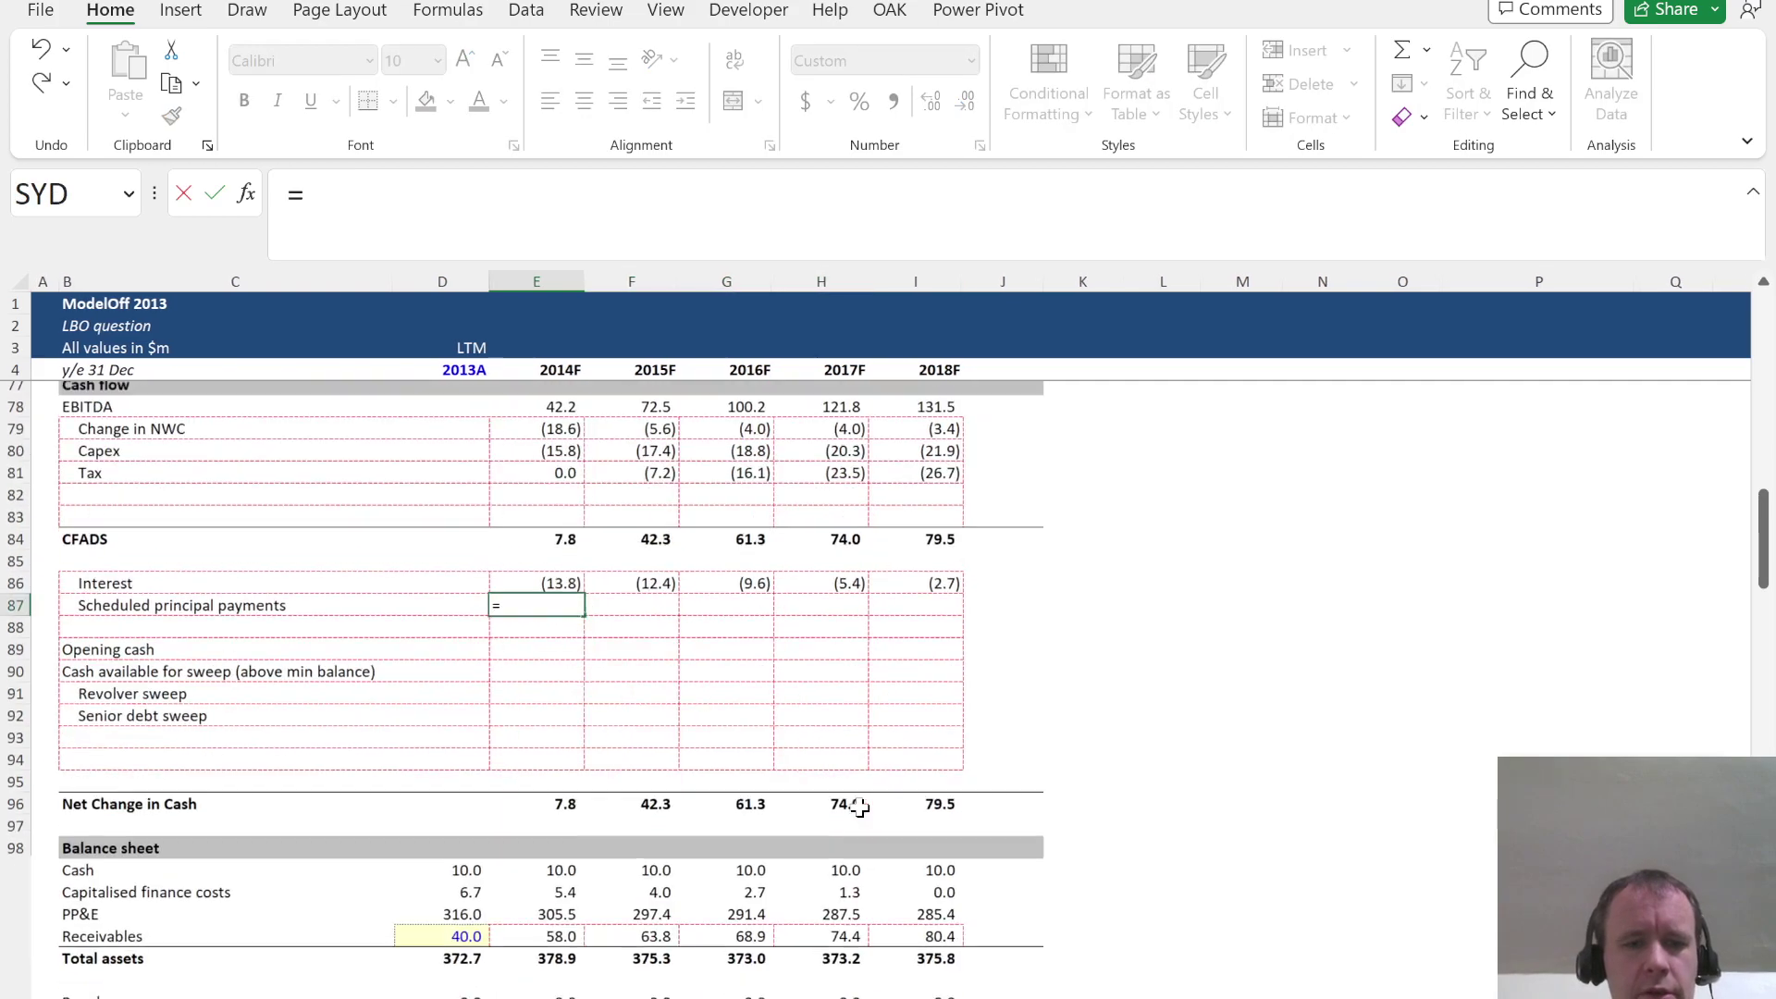
scroll(860, 808, down, 2)
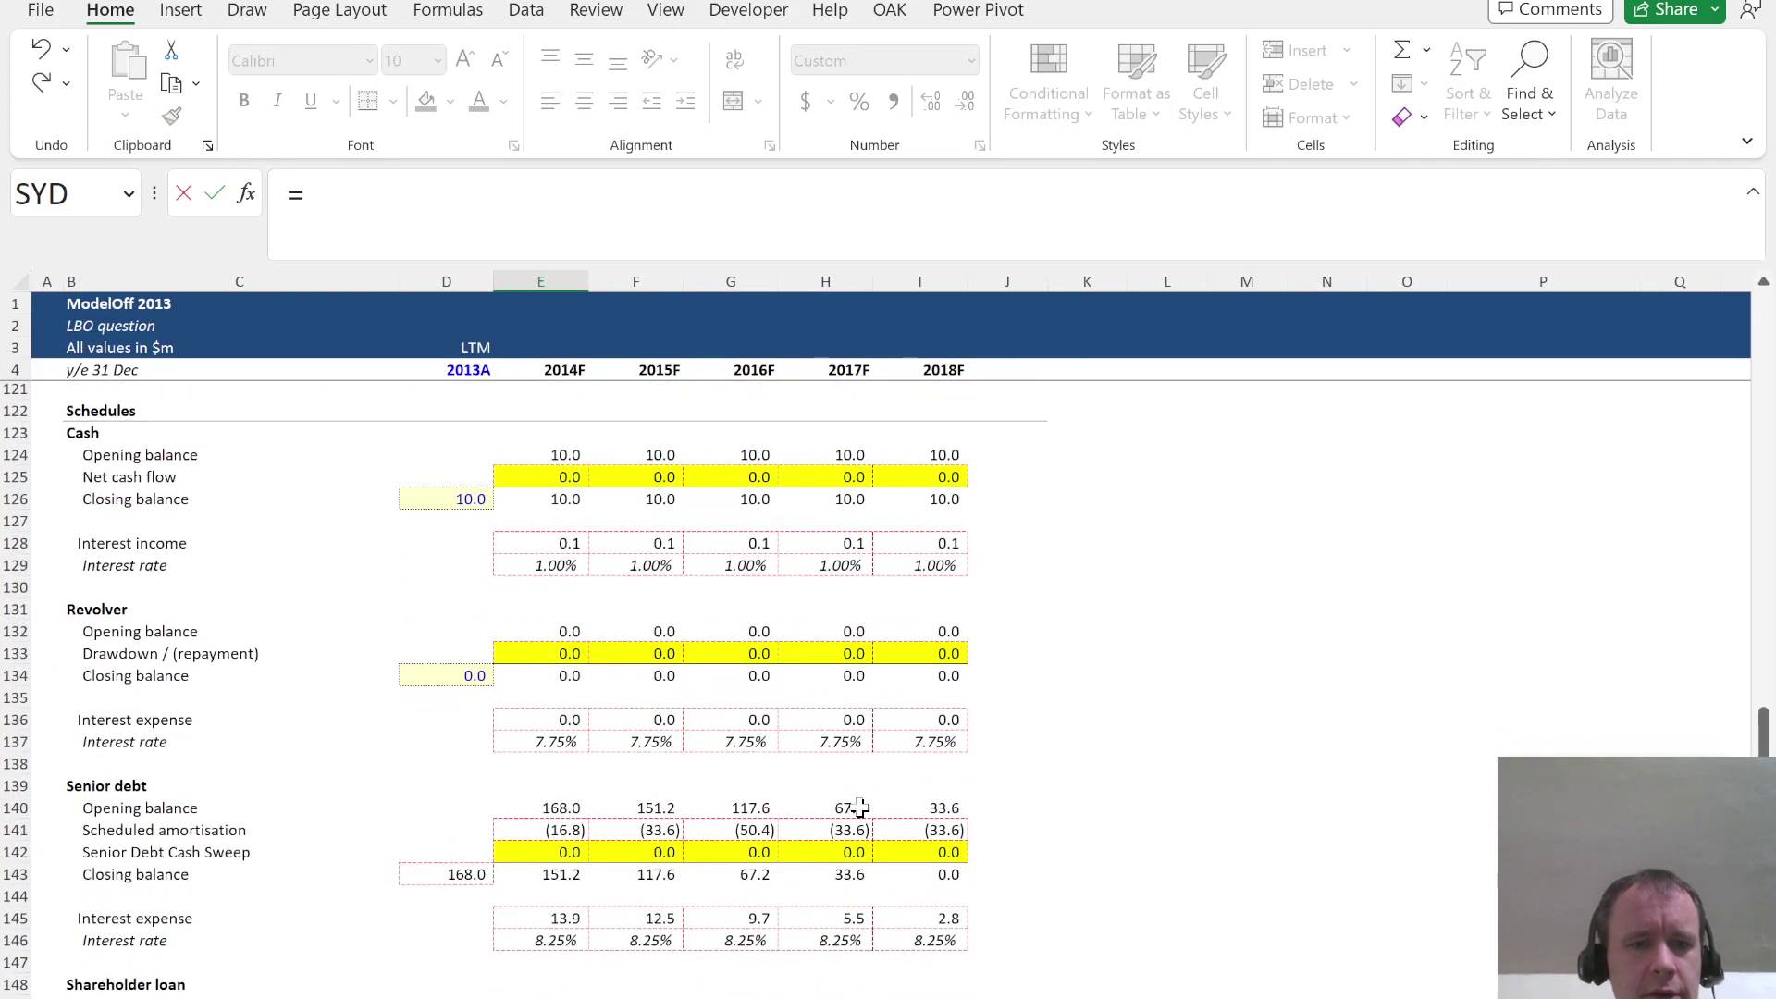
click(552, 802)
key(ctrl+BackSpace)
key(shift+Right)
key(shift+Right)
key(shift+Right)
key(shift+Right)
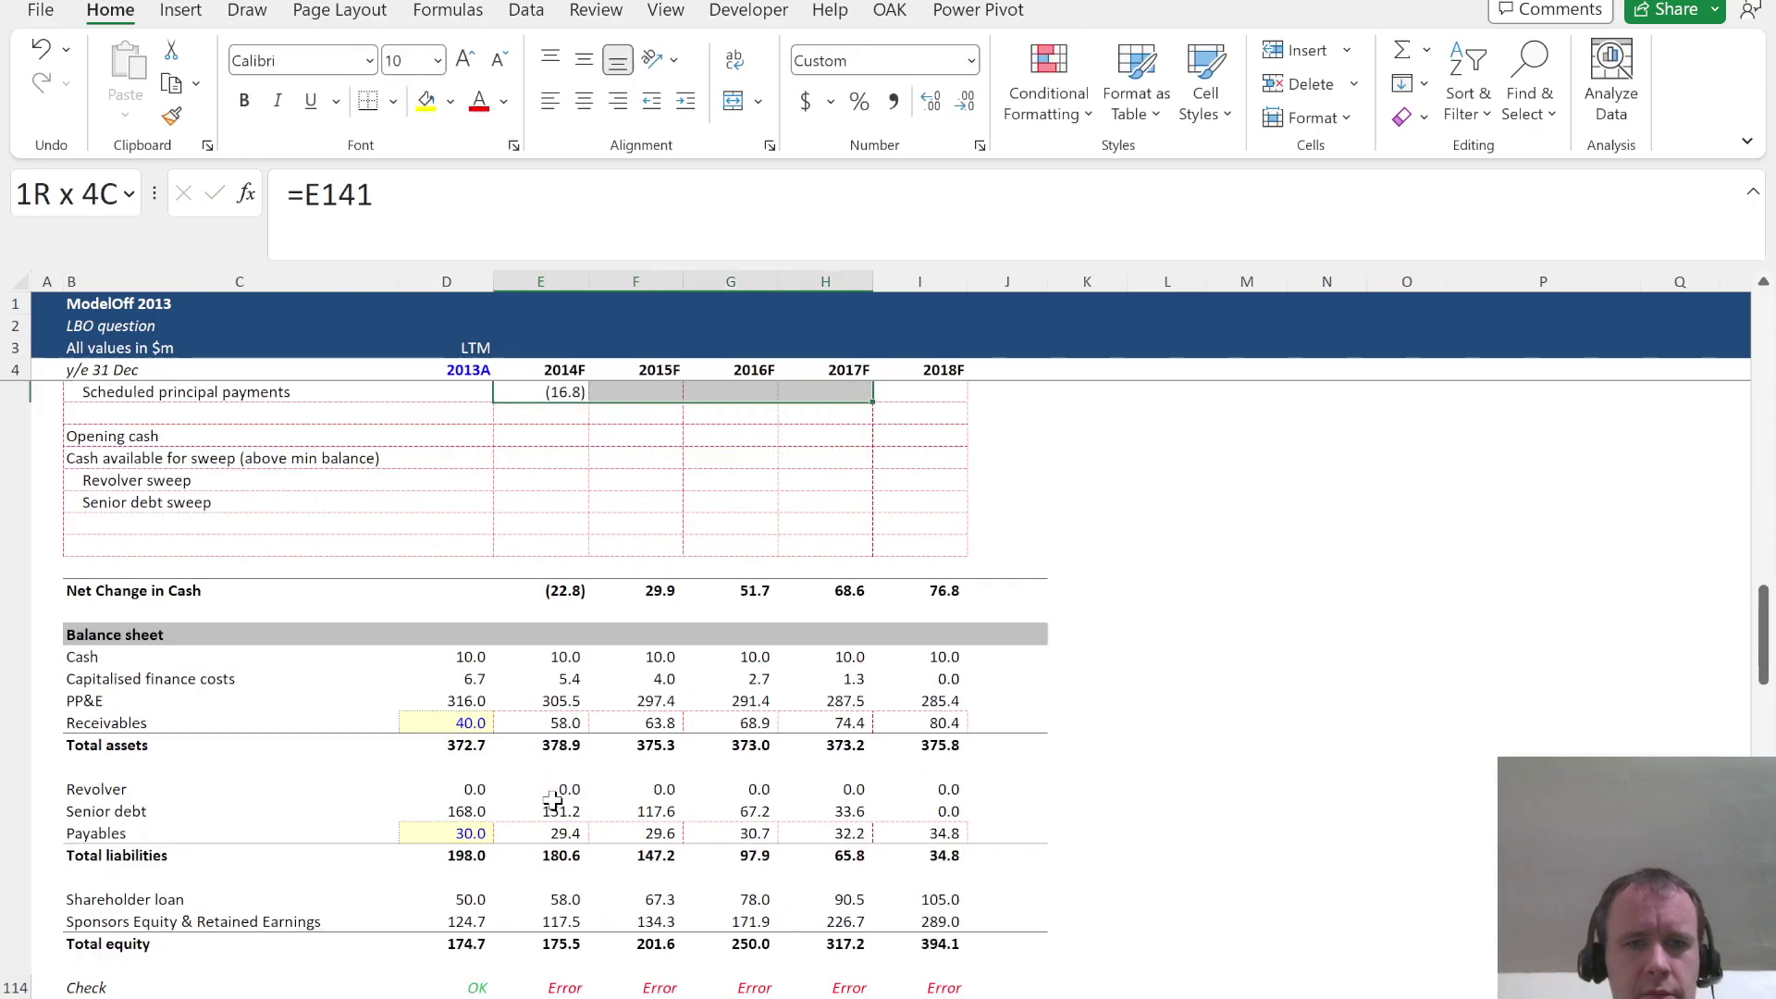
key(ctrl+Return)
Link Opening cash in E89 to the prior year's balance sheet cash as =D99, fill it across to 2018F and check the reference
key(Down)
key(Down)
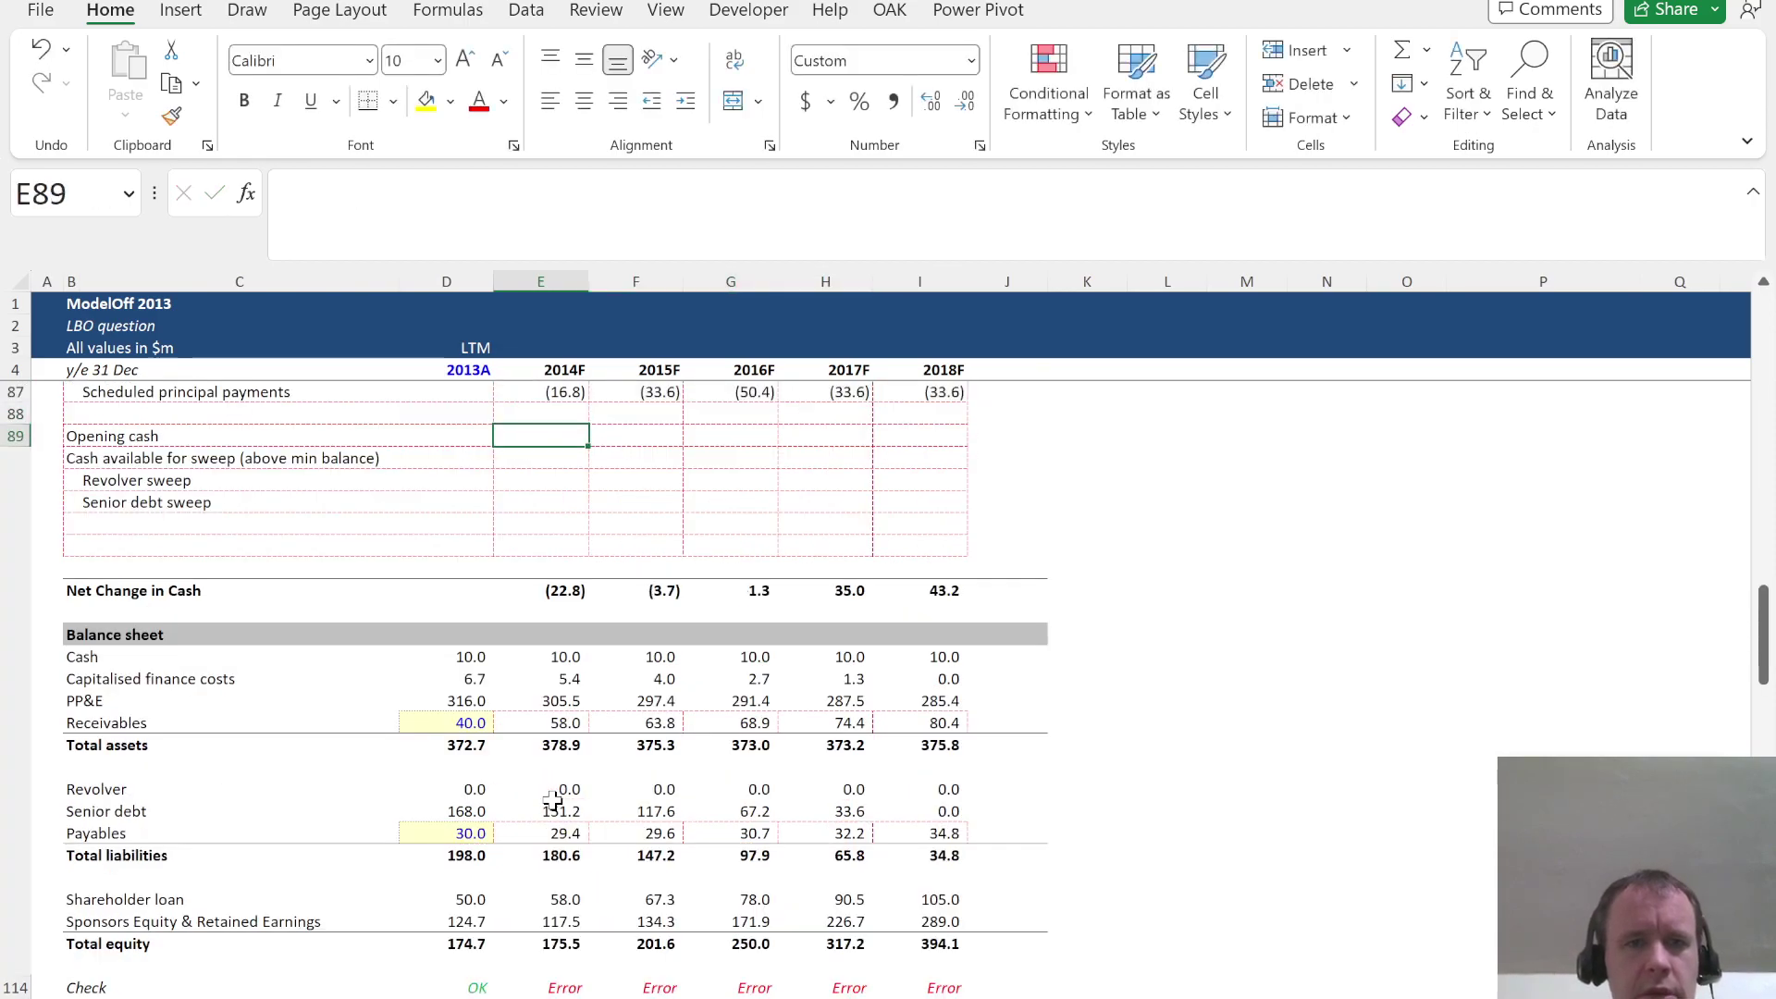
text(=)
click(448, 658)
key(ctrl+Return)
key(shift+Right)
key(shift+Right)
key(shift+Right)
key(shift+Right)
key(F2)
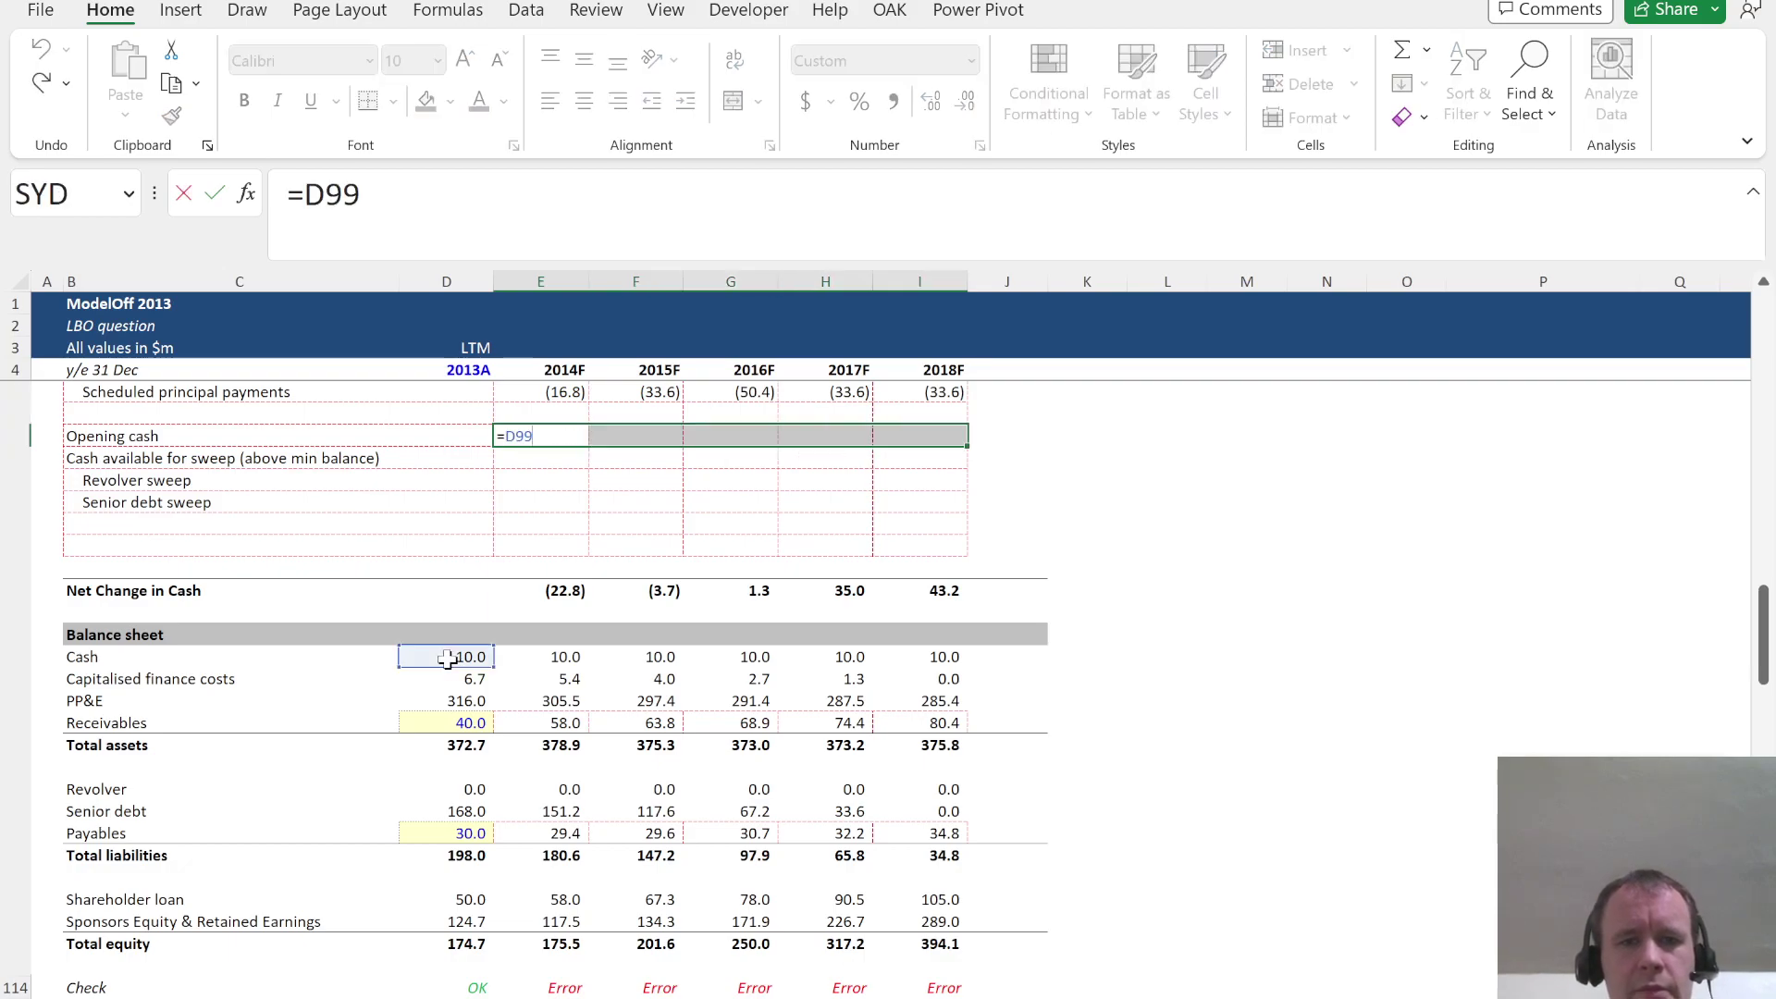
key(ctrl+Return)
key(Down)
key(Up)
key(F2)
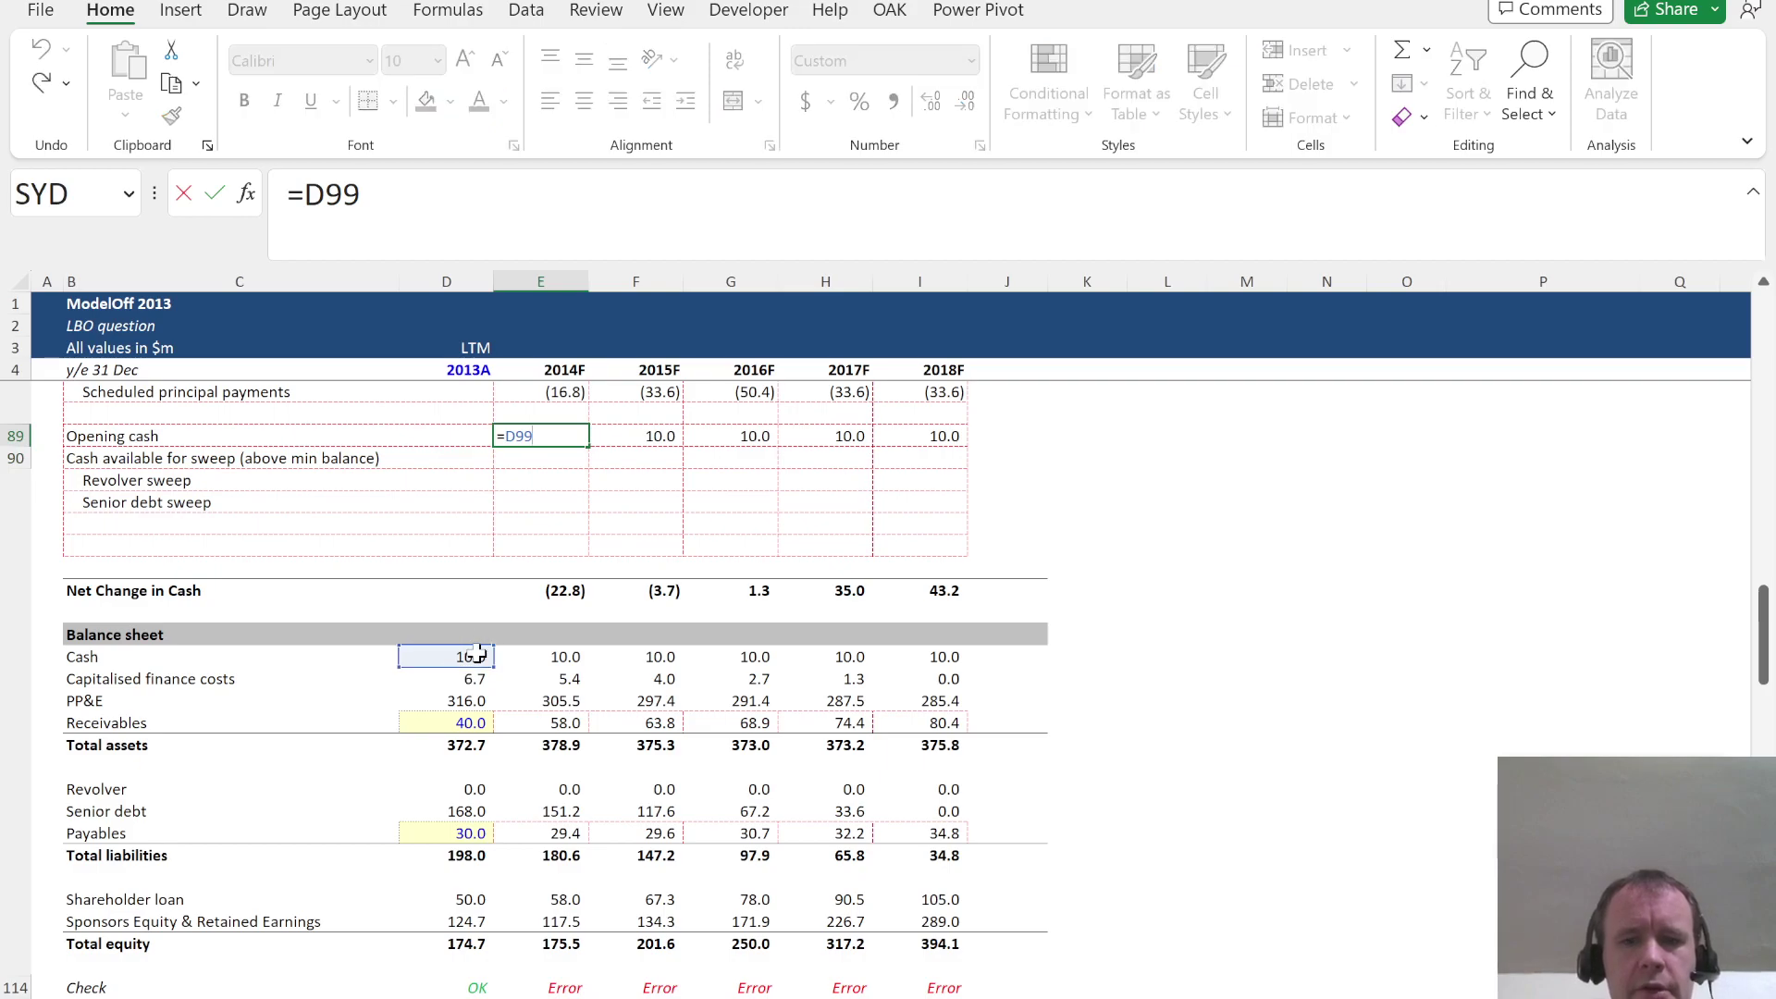
key(Escape)
Start the Cash available for sweep formula in E90 with =SUM(E84:E89) followed by a minus sign
key(Down)
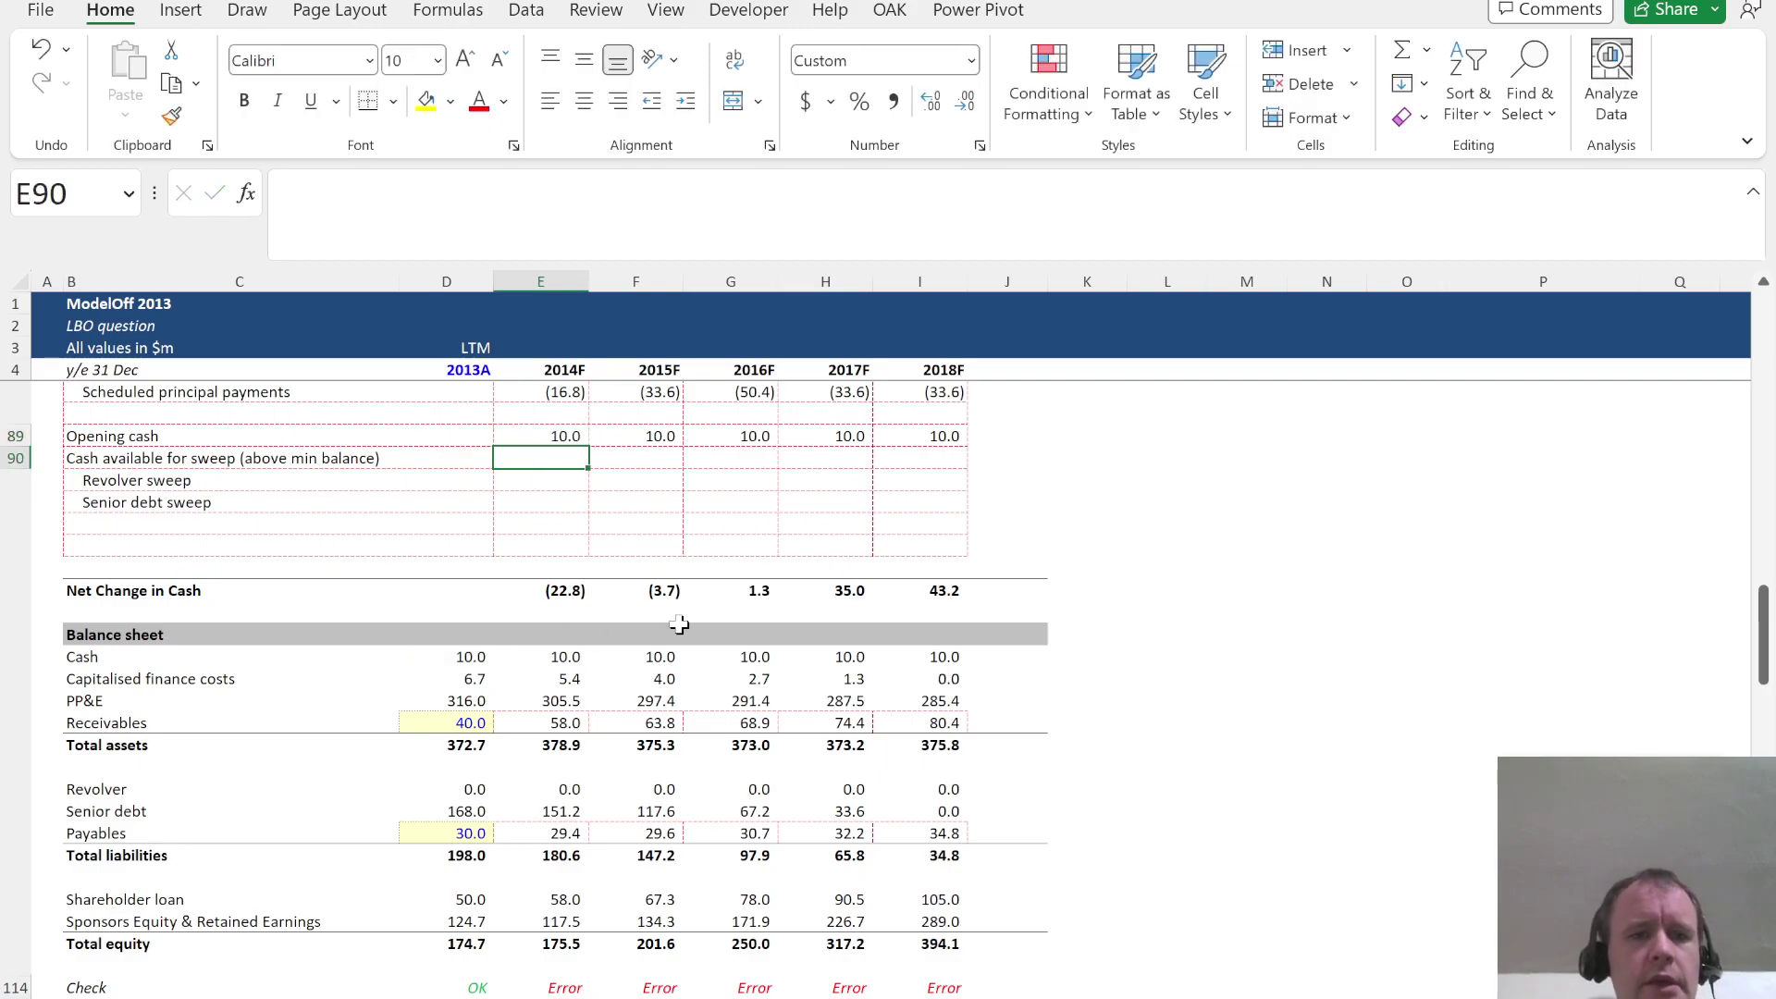
text(=)
scroll(680, 626, up, 4)
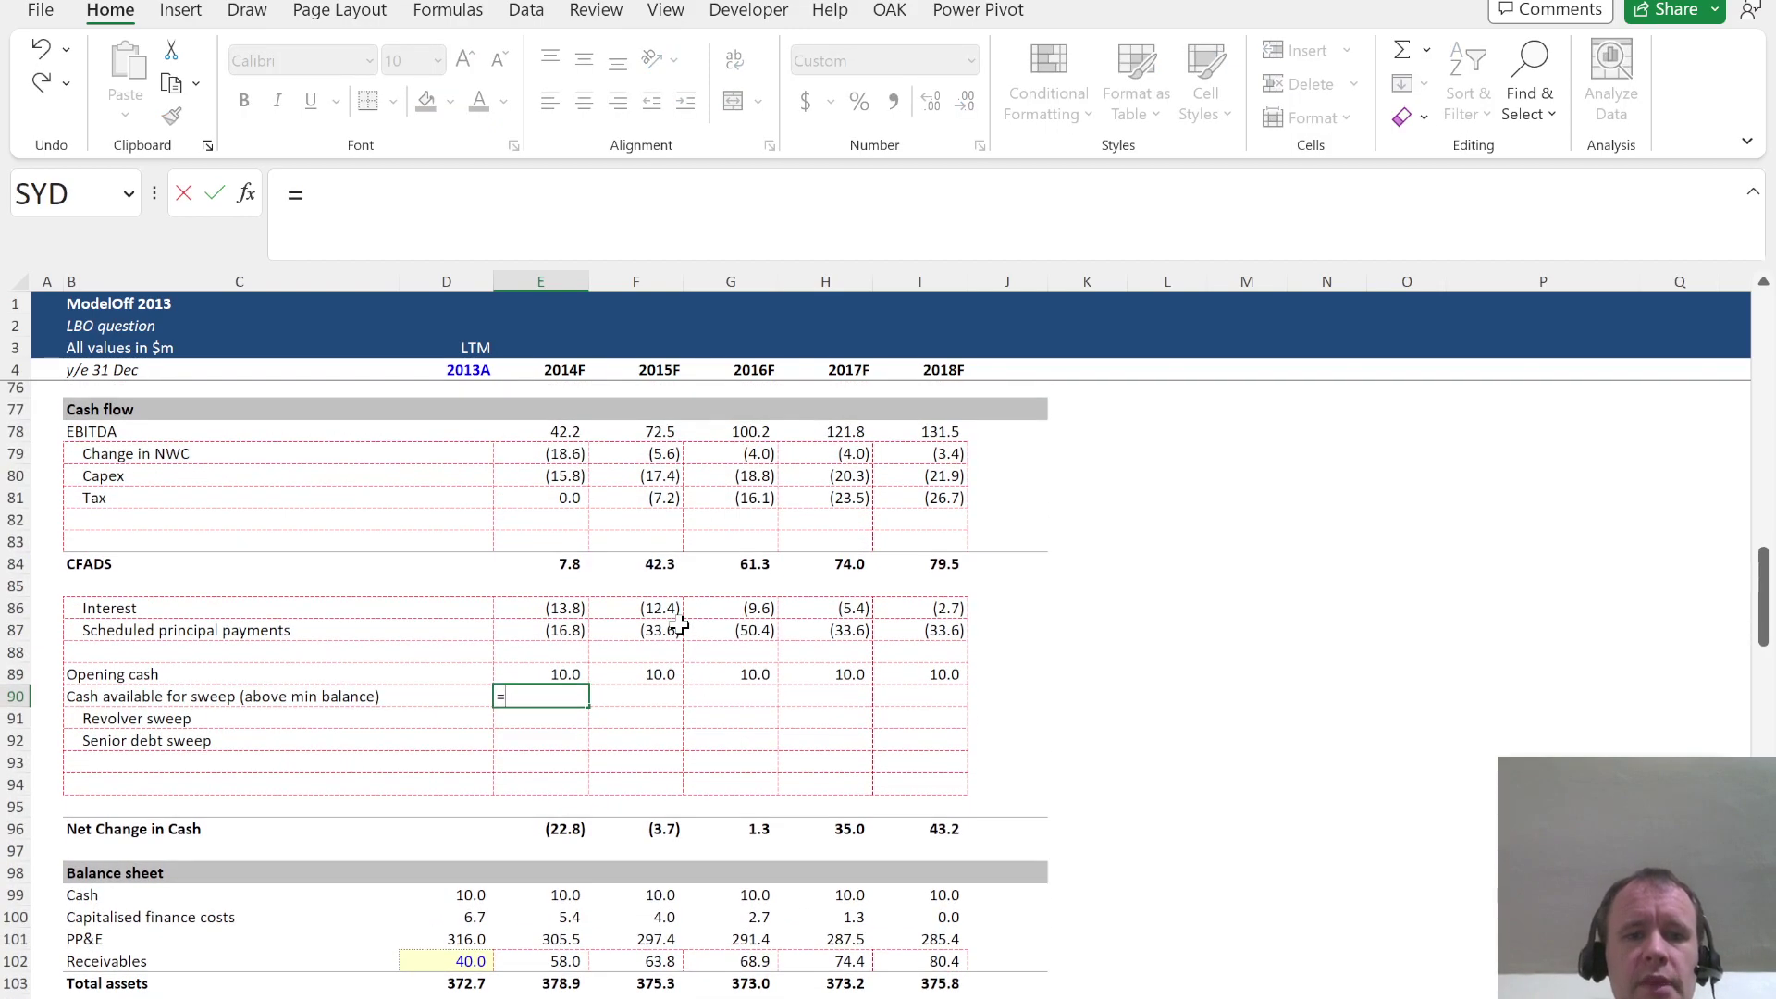
text(su)
key(Tab)
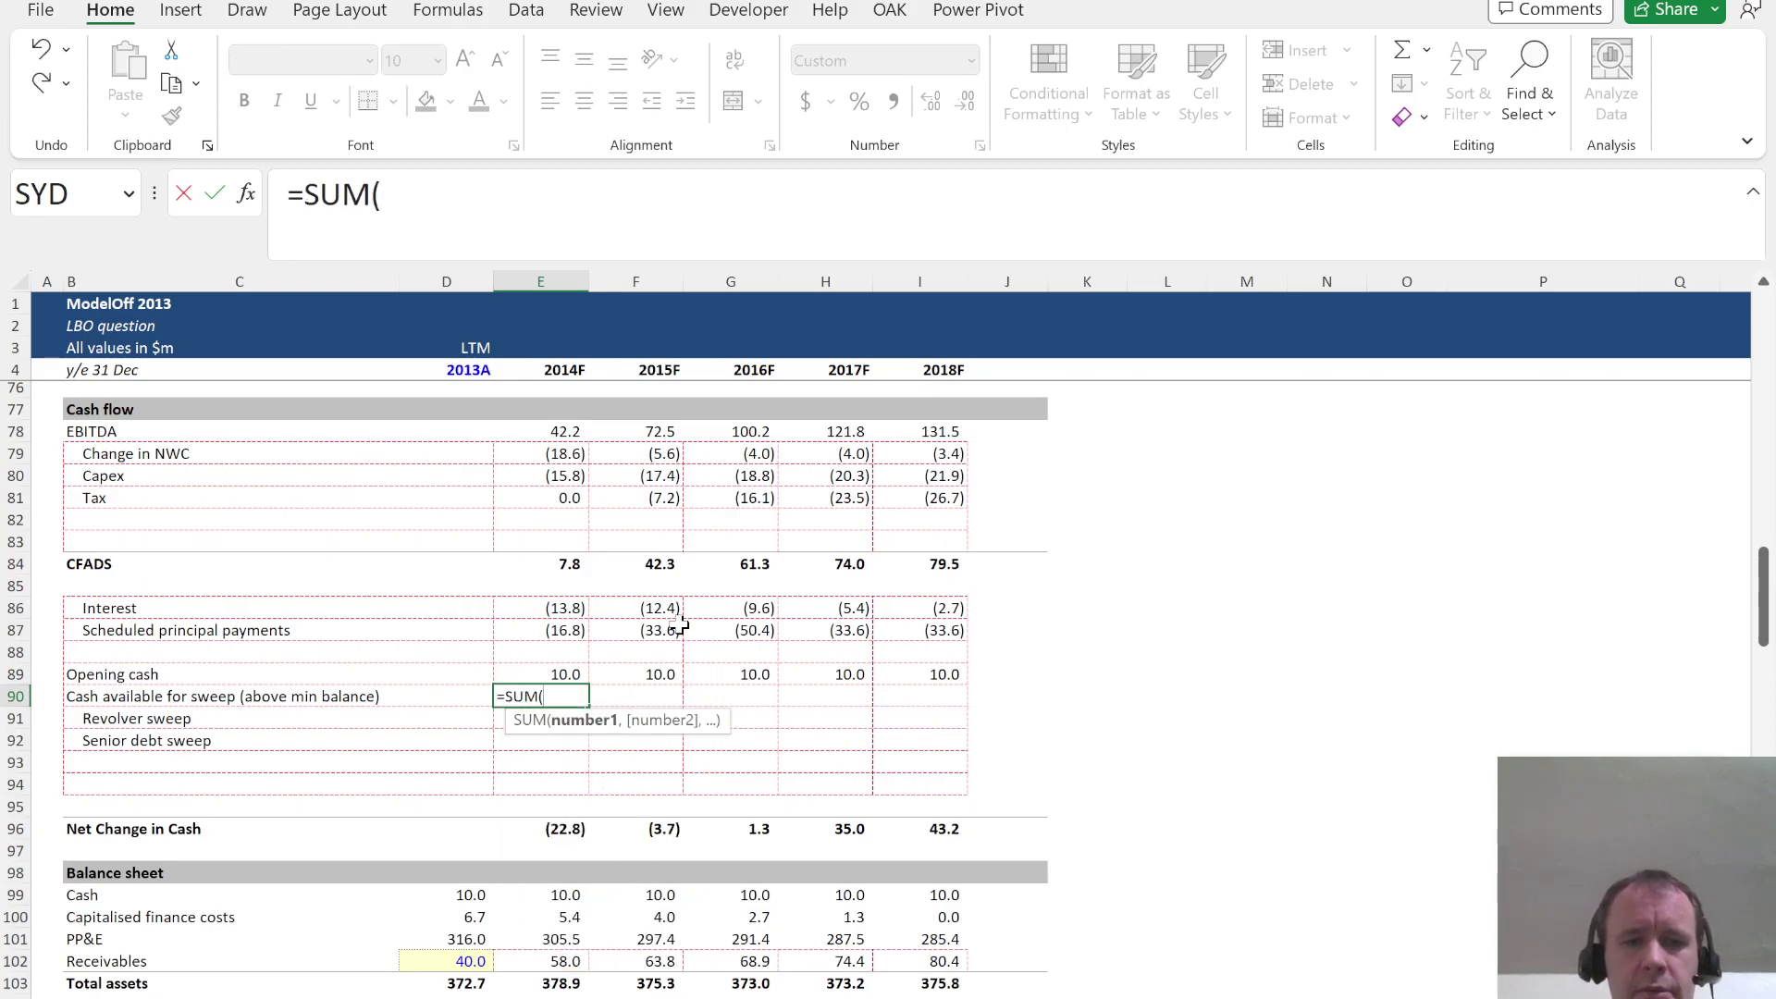
key(Up)
key(shift+Up)
key(shift+Up)
key(shift+Up)
key(shift+Up)
key(shift+Up)
text()-)
scroll(680, 625, up, 16)
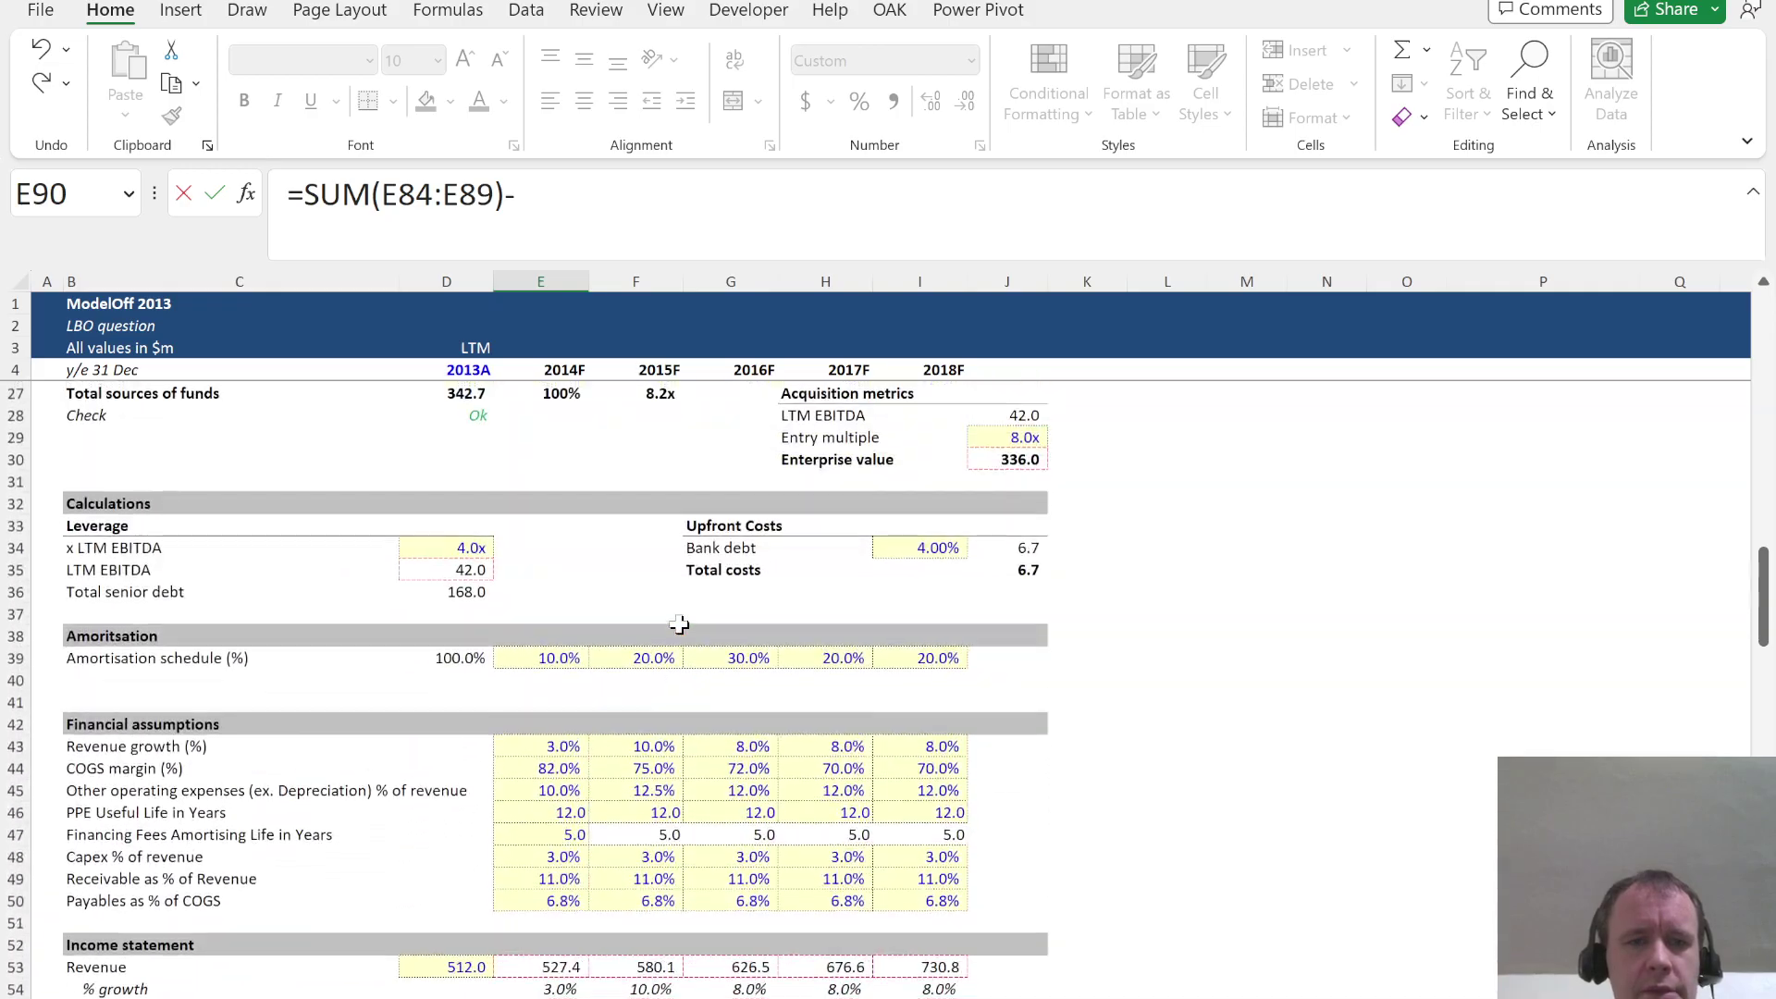
Switch to the case PDF in the browser and read the minimum cash balance and revolver draw-down requirements
key(alt+Tab)
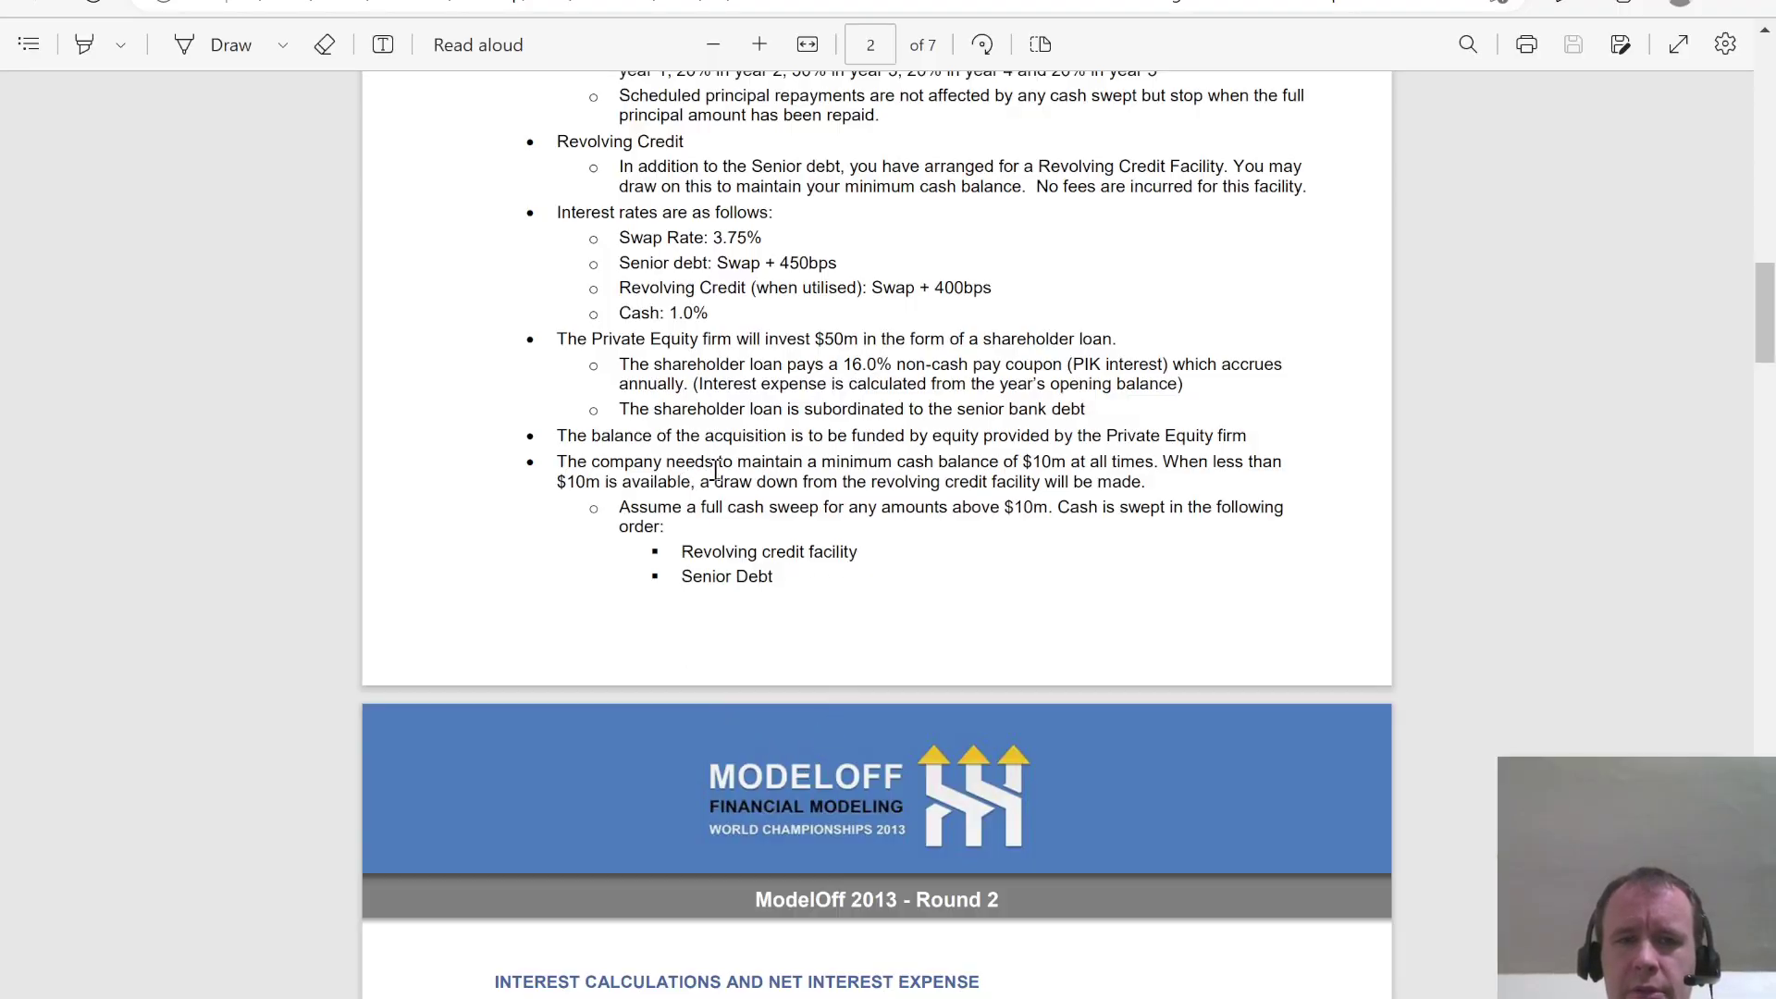
drag(756, 459, 1079, 461)
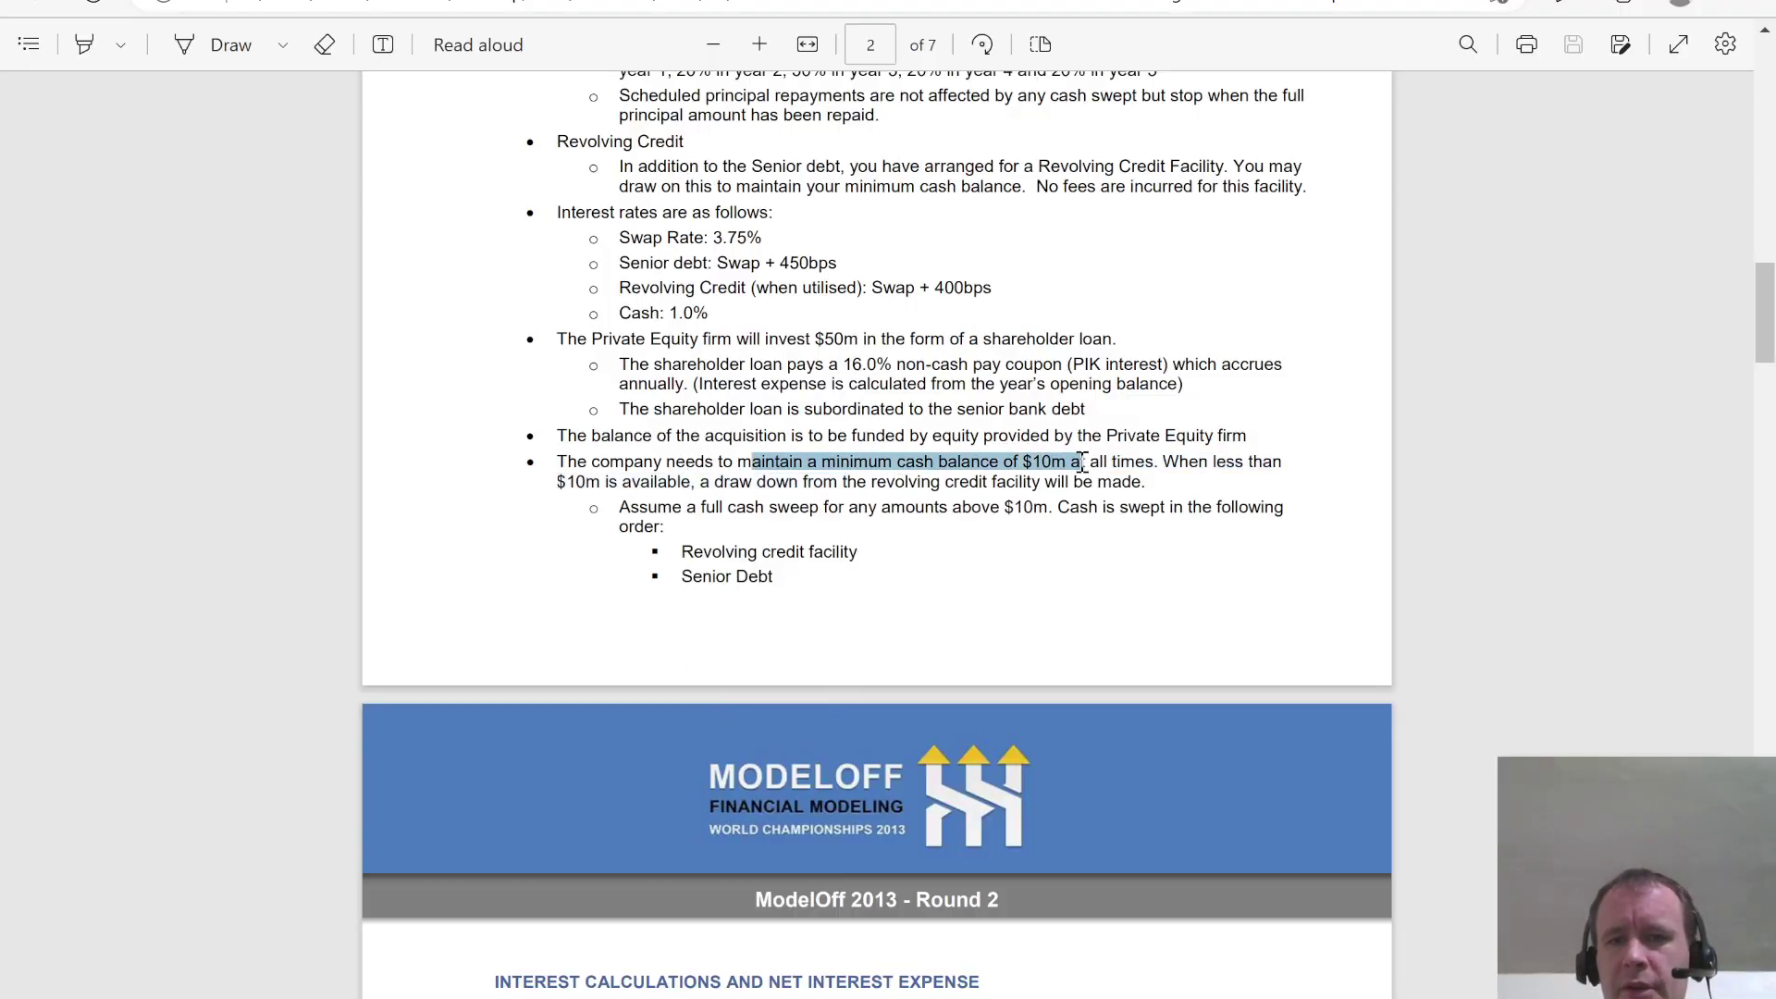
click(876, 486)
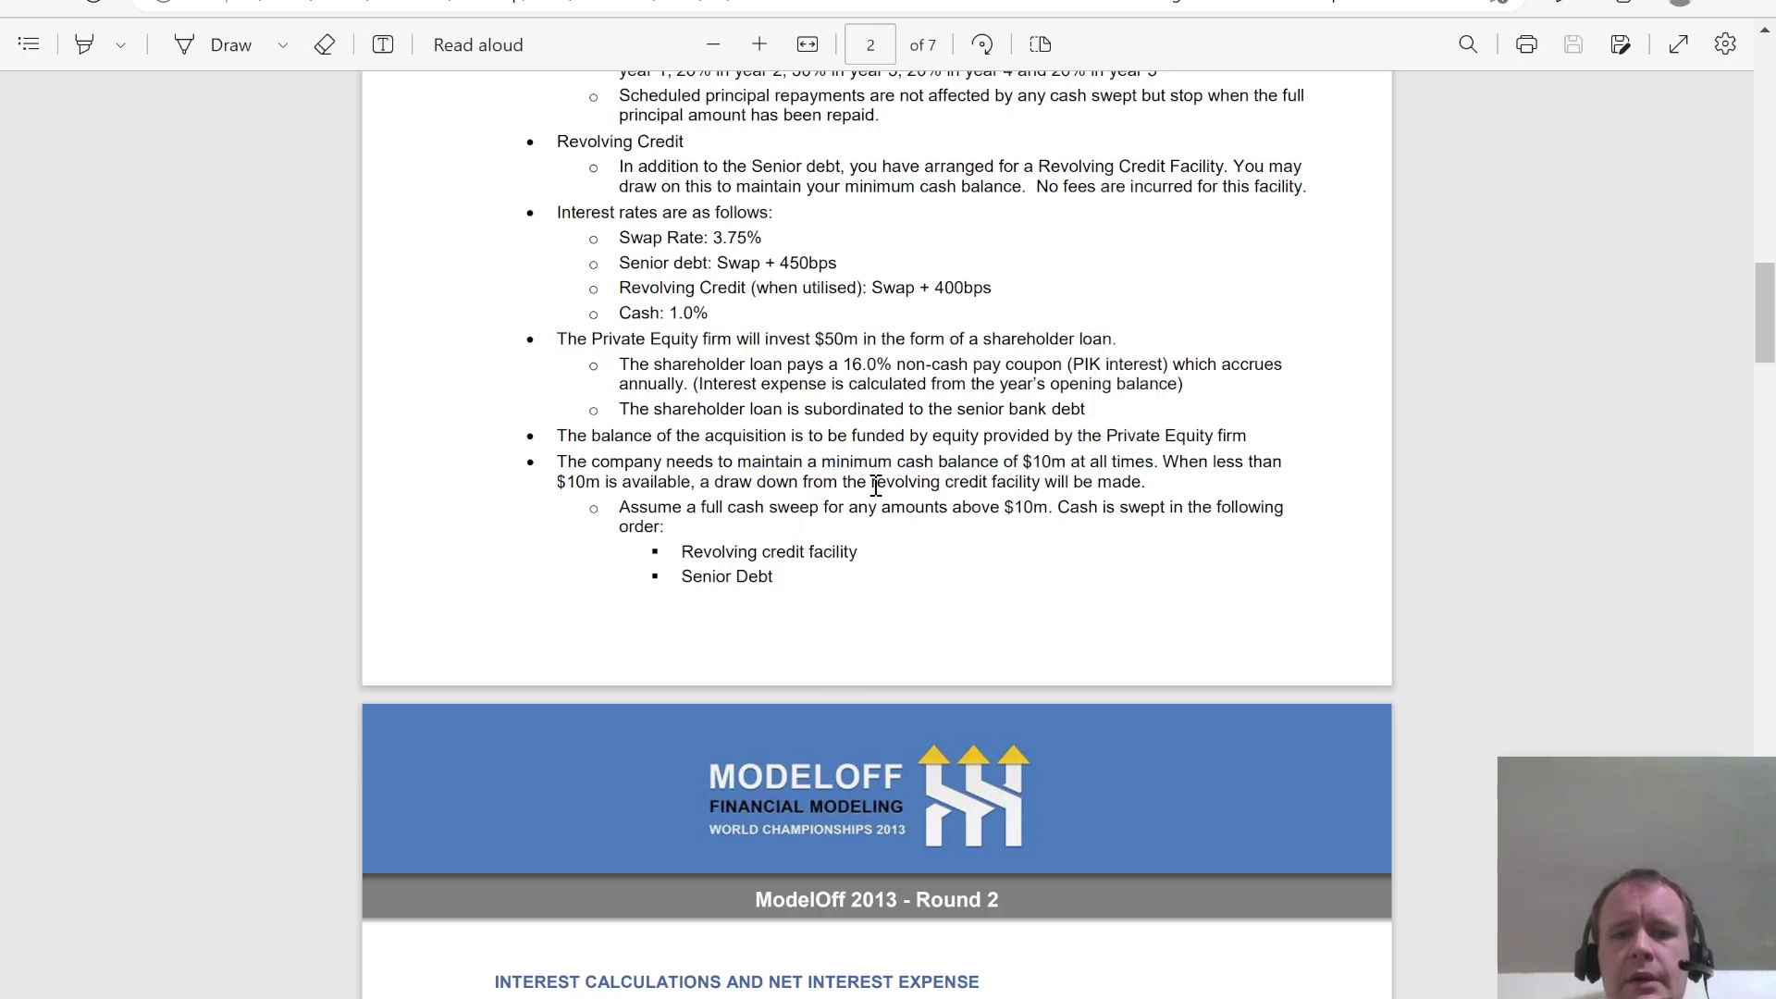
mouse_move(735, 472)
mouse_down()
mouse_move(800, 511)
mouse_move(1038, 487)
mouse_move(1017, 490)
mouse_up()
click(1015, 492)
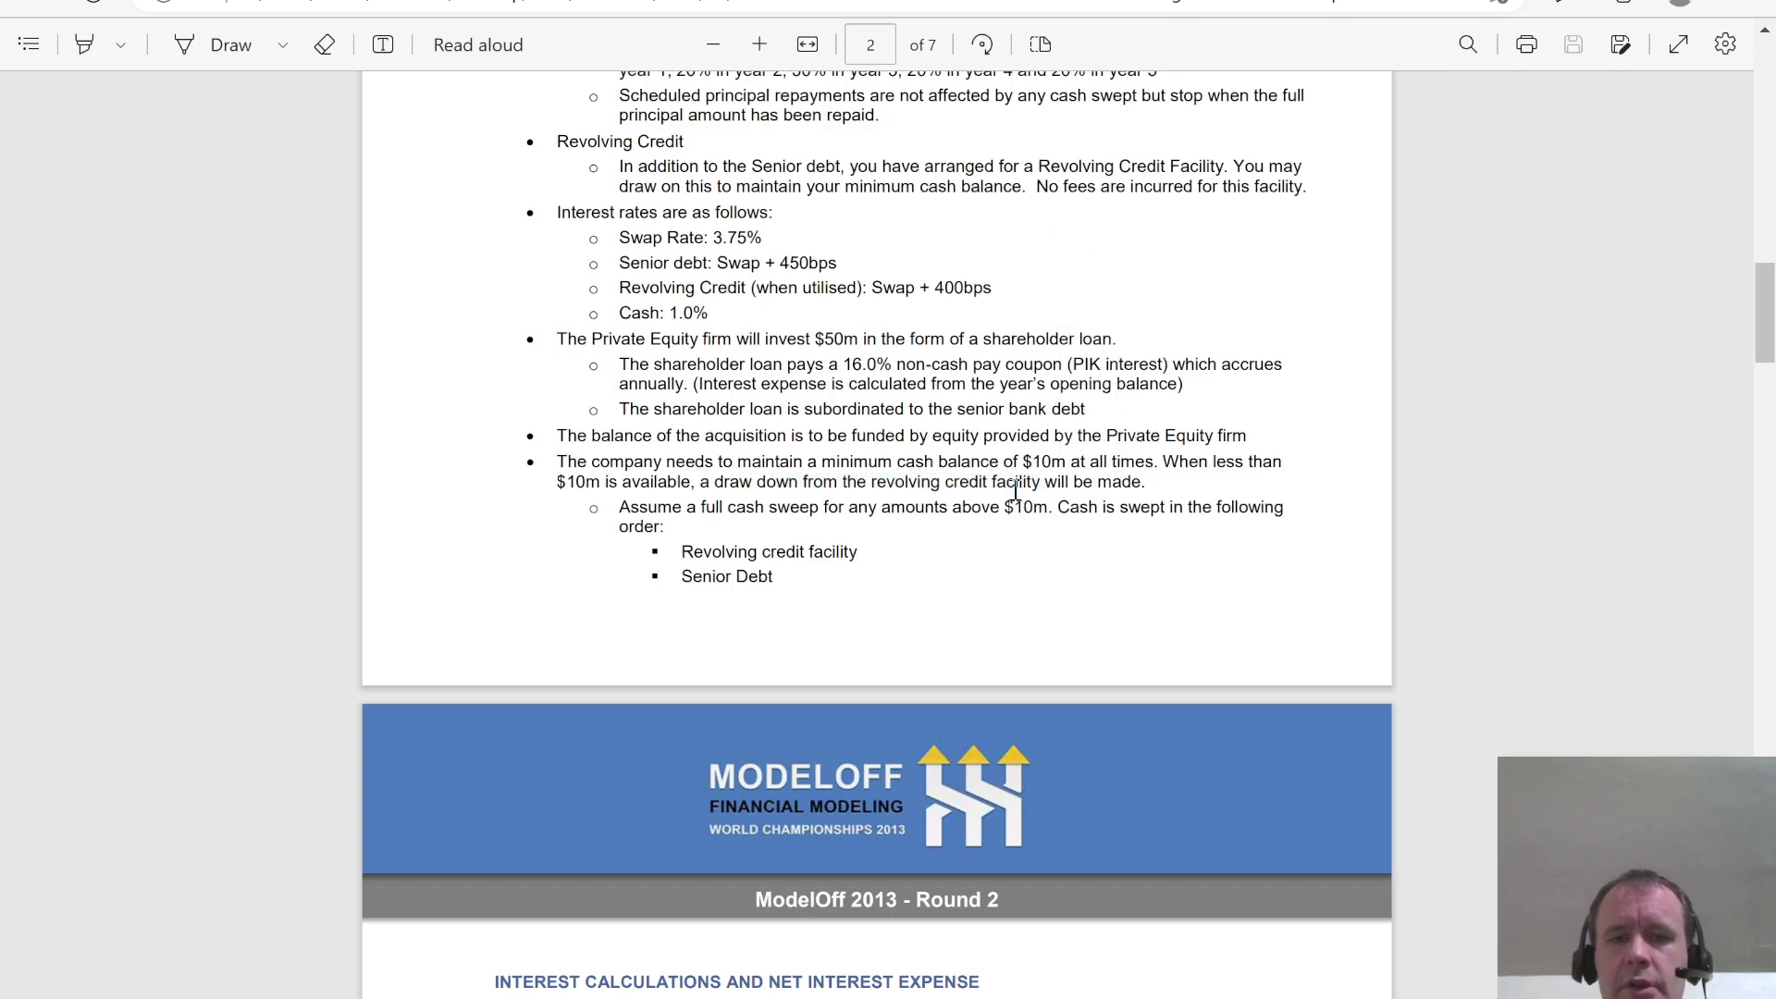
Return to the Excel workbook, finish E90 as =SUM(E84:E89)-$D$10 using the minimum cash balance, and fill it across to 2018F
key(alt+Tab)
scroll(551, 622, up, 9)
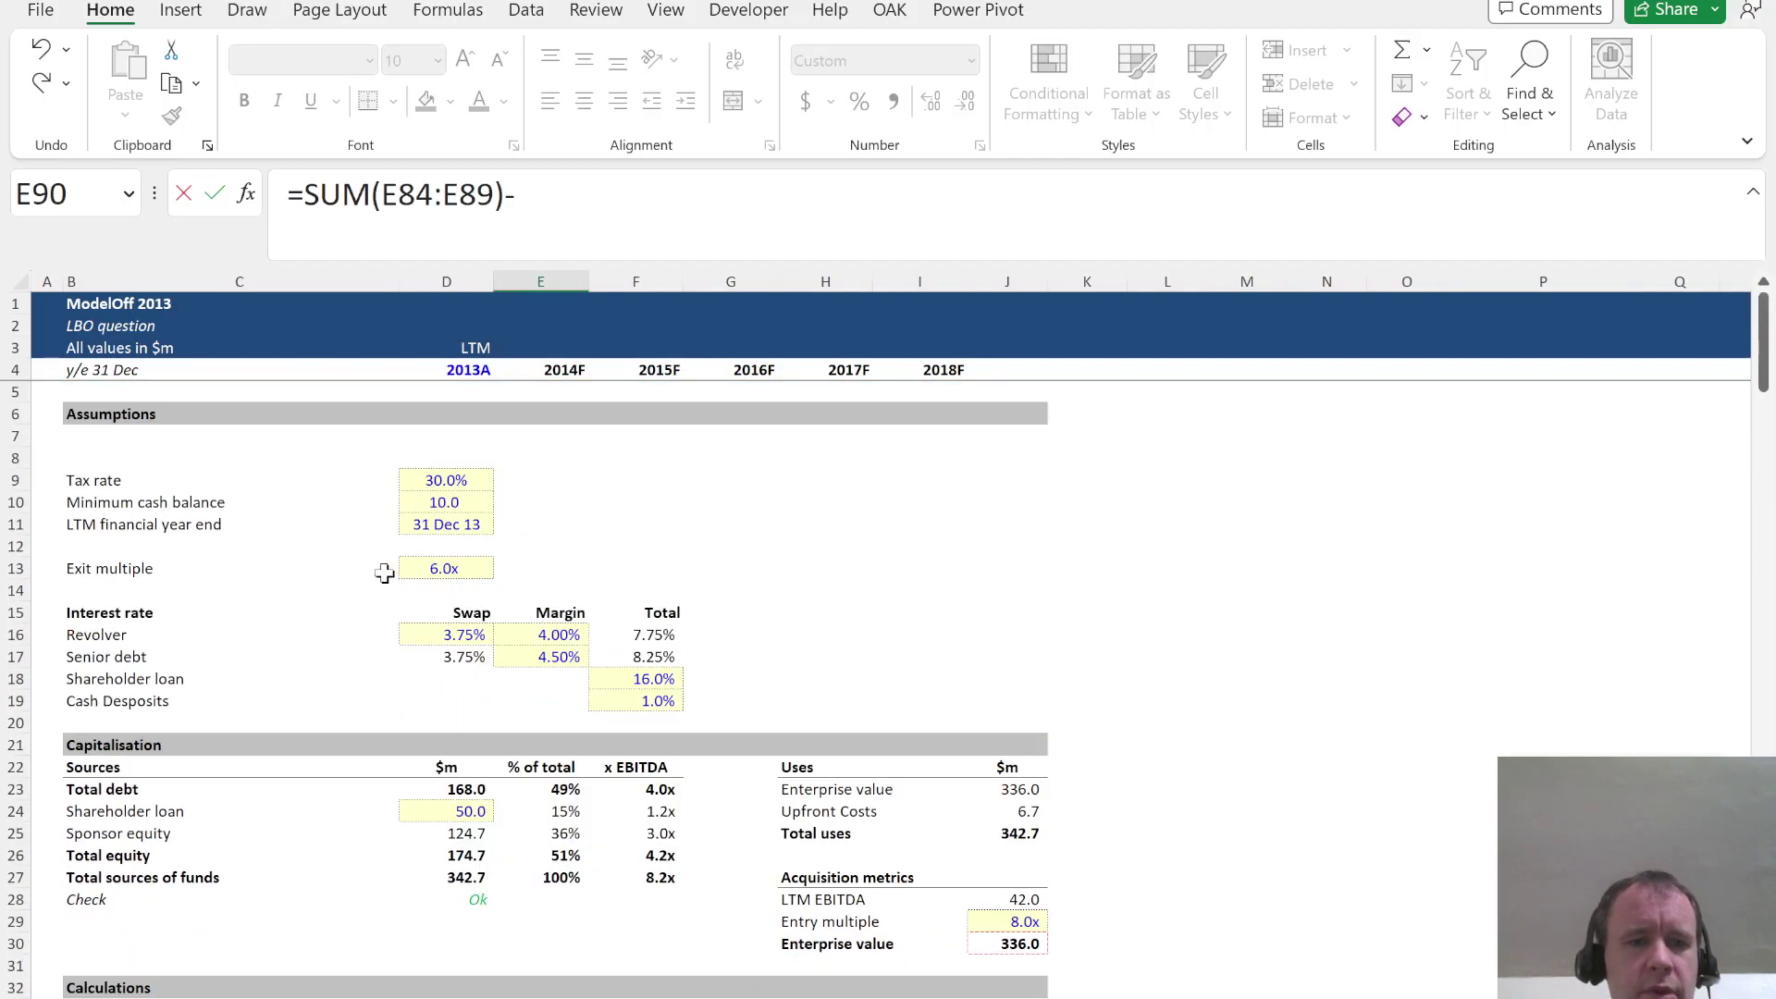
click(439, 501)
key(F4)
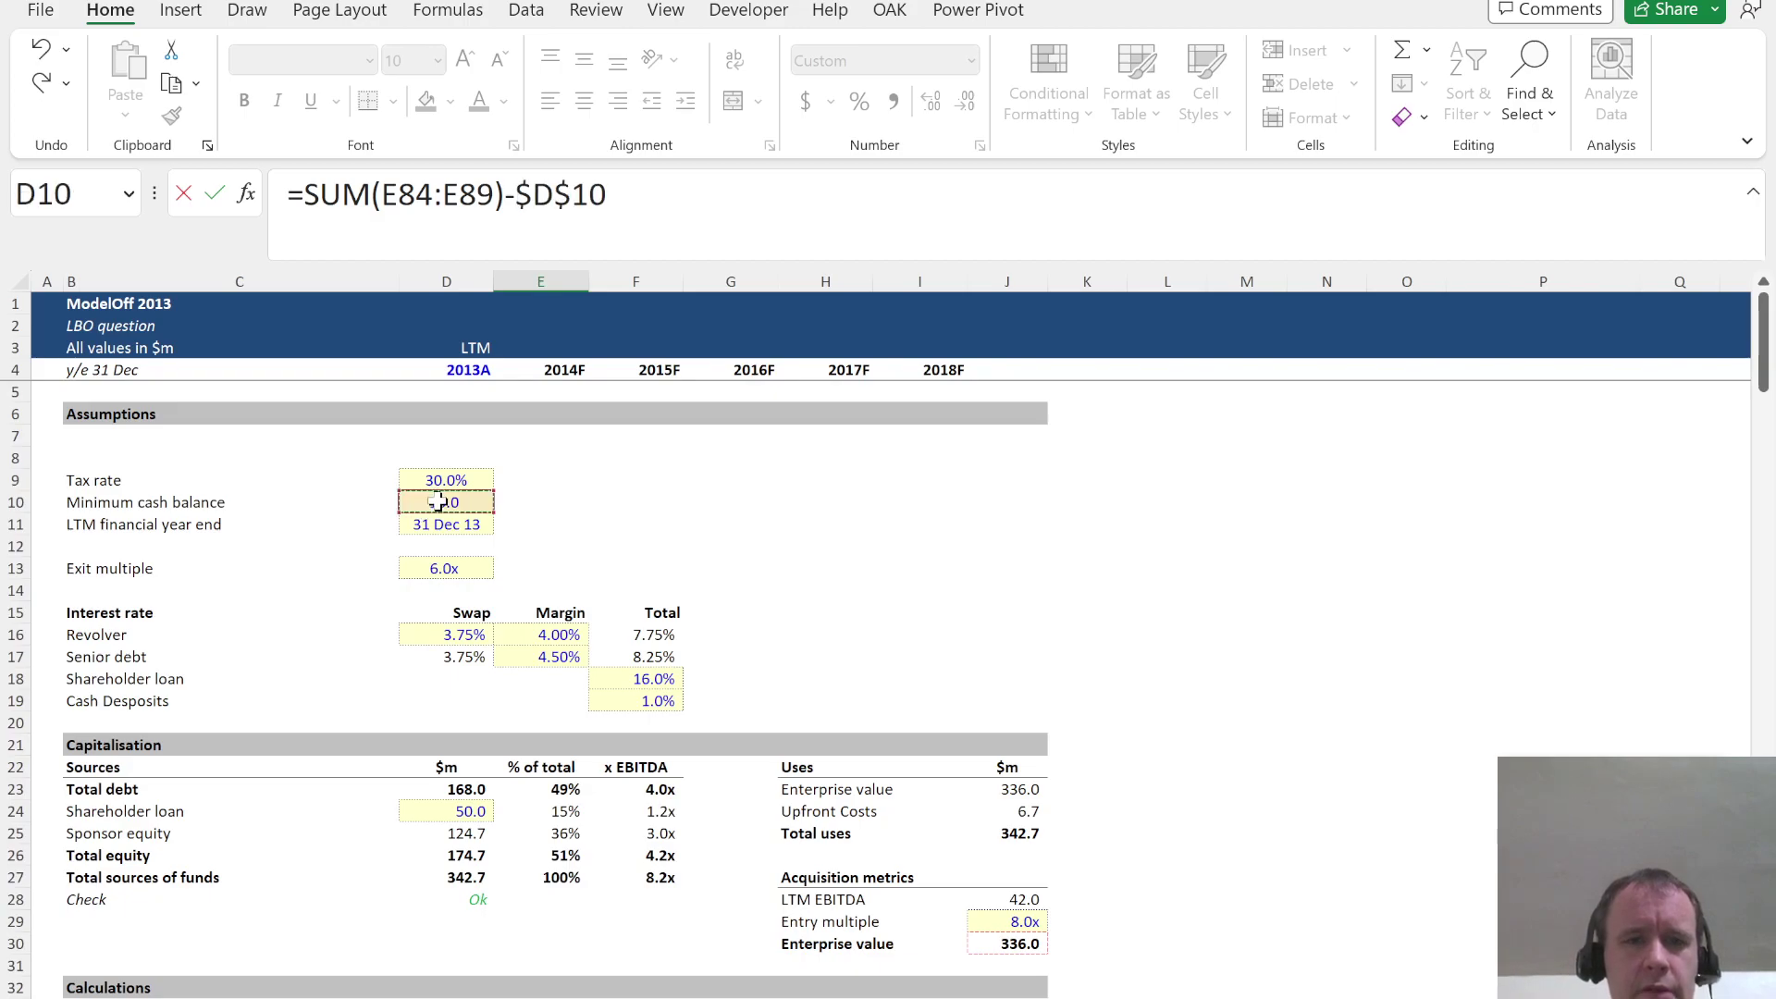
key(Return)
key(Up)
key(shift+Right)
key(shift+Right)
key(shift+Right)
key(shift+Right)
key(ctrl+r)
scroll(507, 823, down, 1)
scroll(507, 824, down, 2)
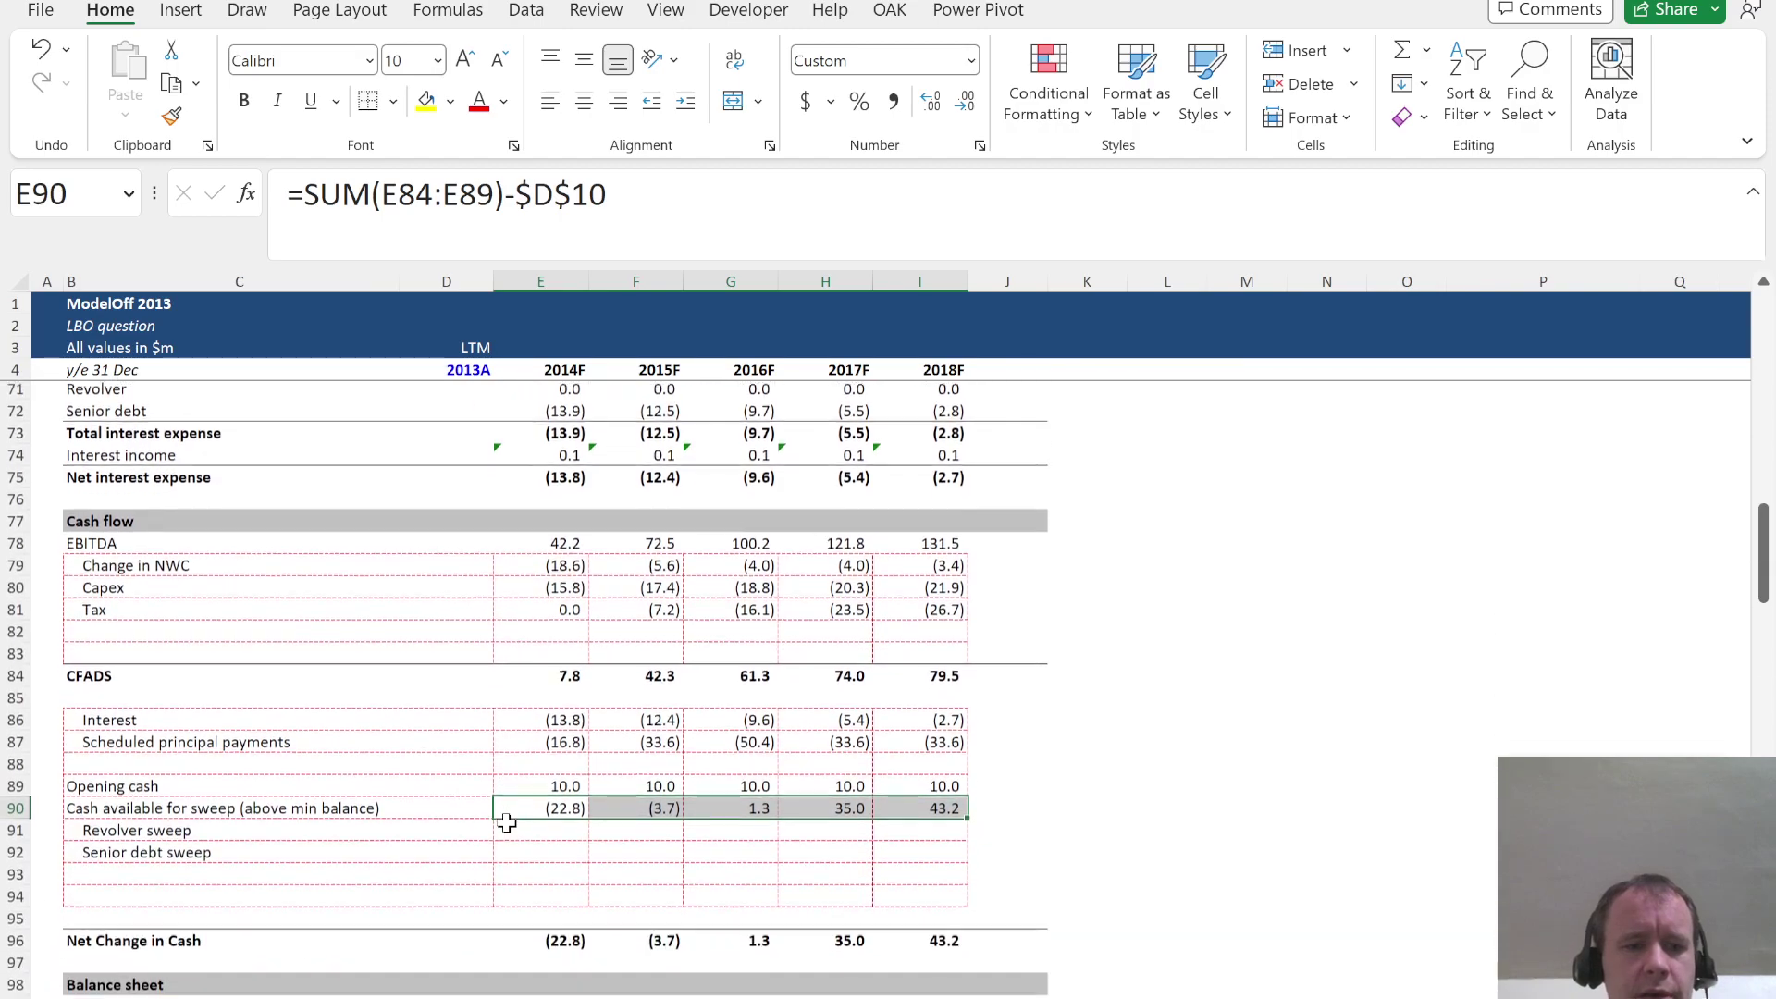
Rename the Revolver sweep label in C91 to "Revolver draw / sweep"
click(369, 766)
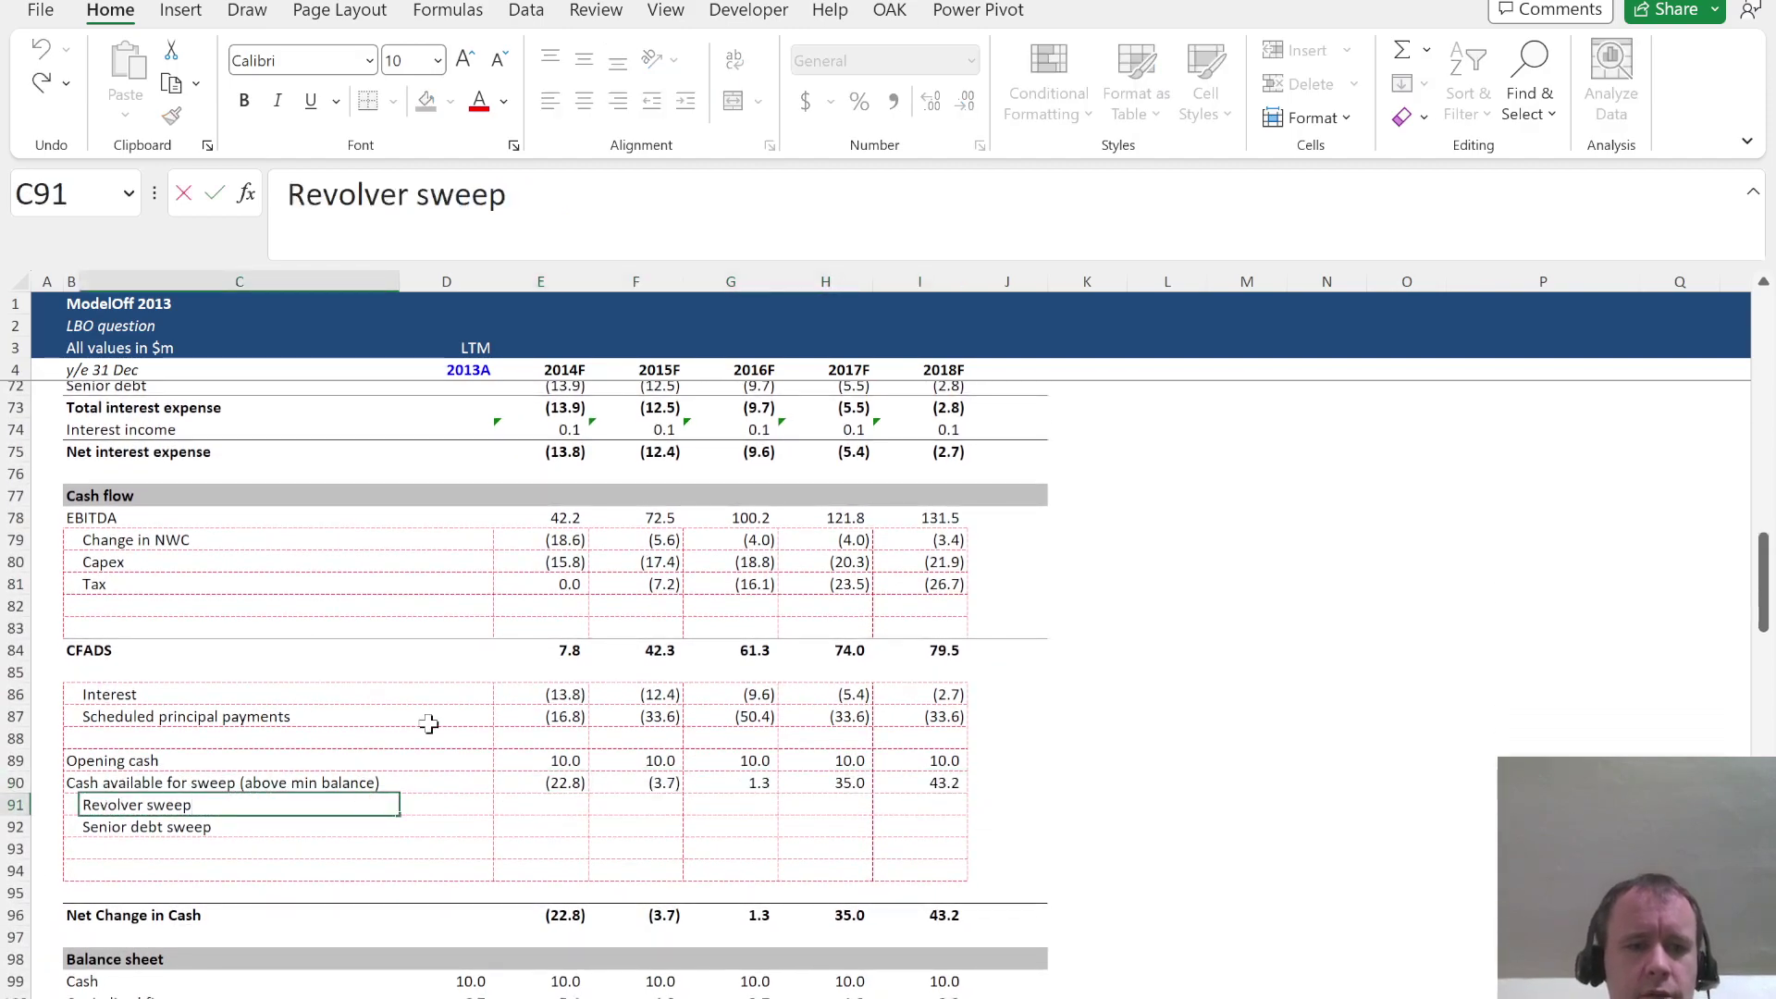
text(draw /)
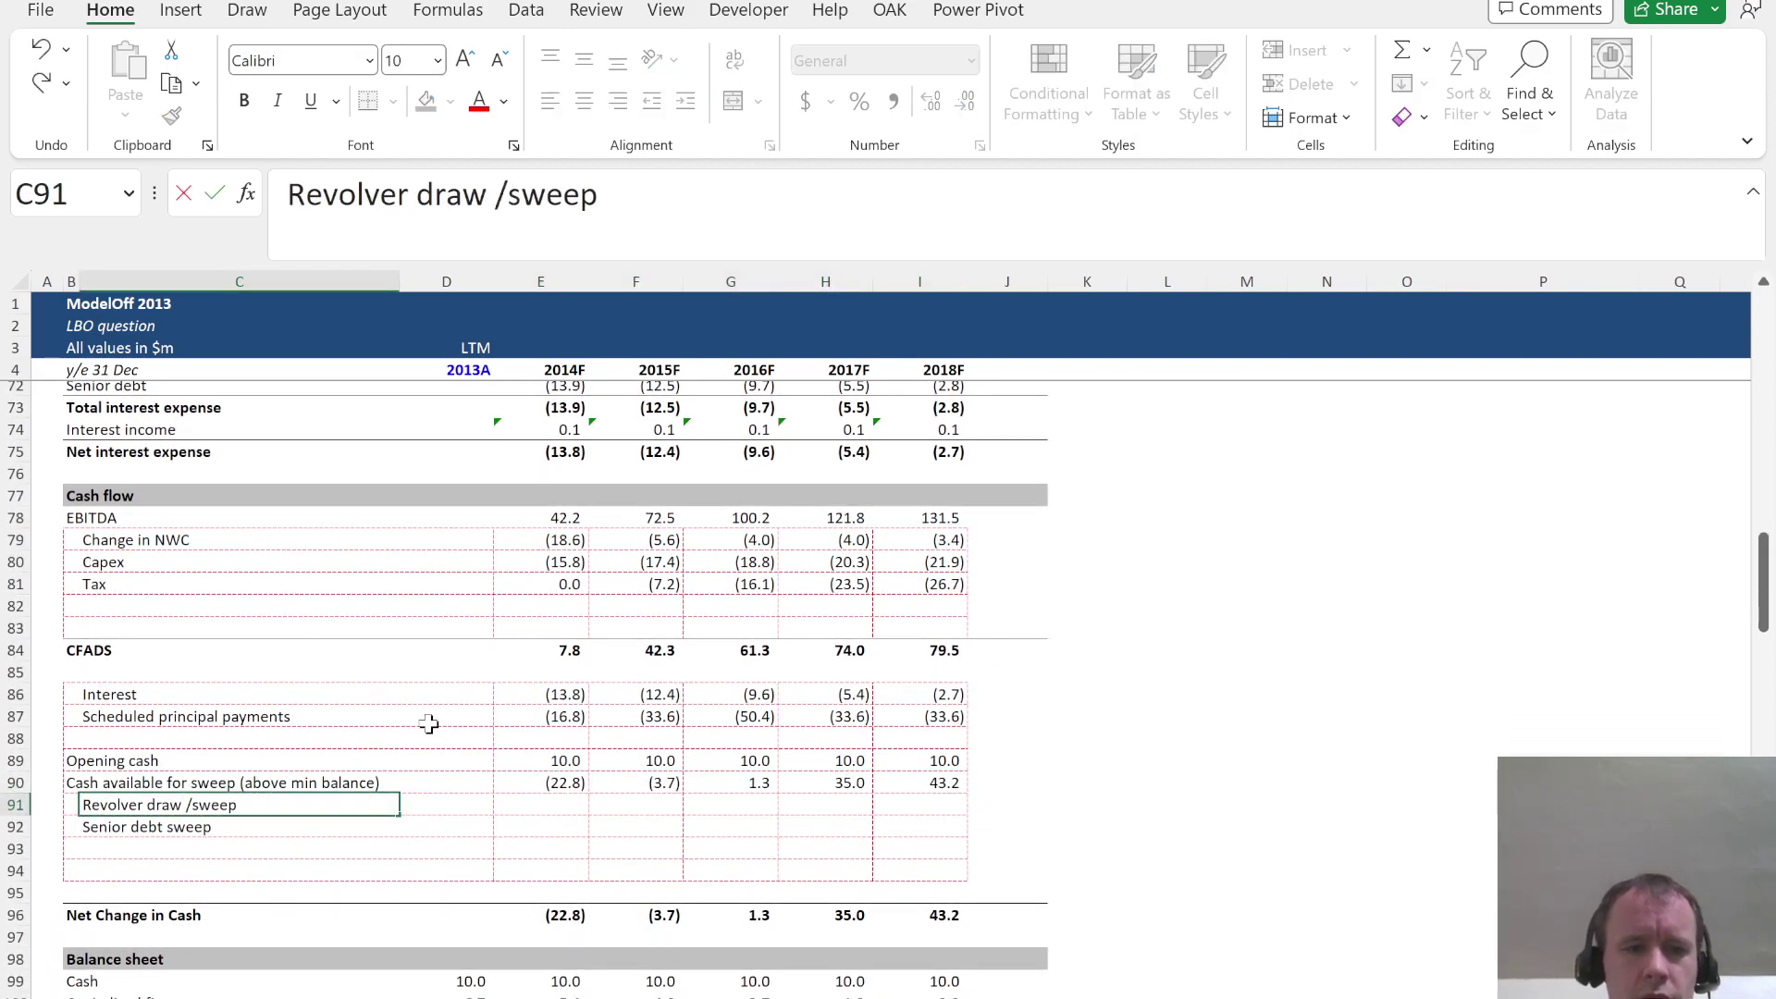
key(ctrl+Return)
key(Right)
key(Right)
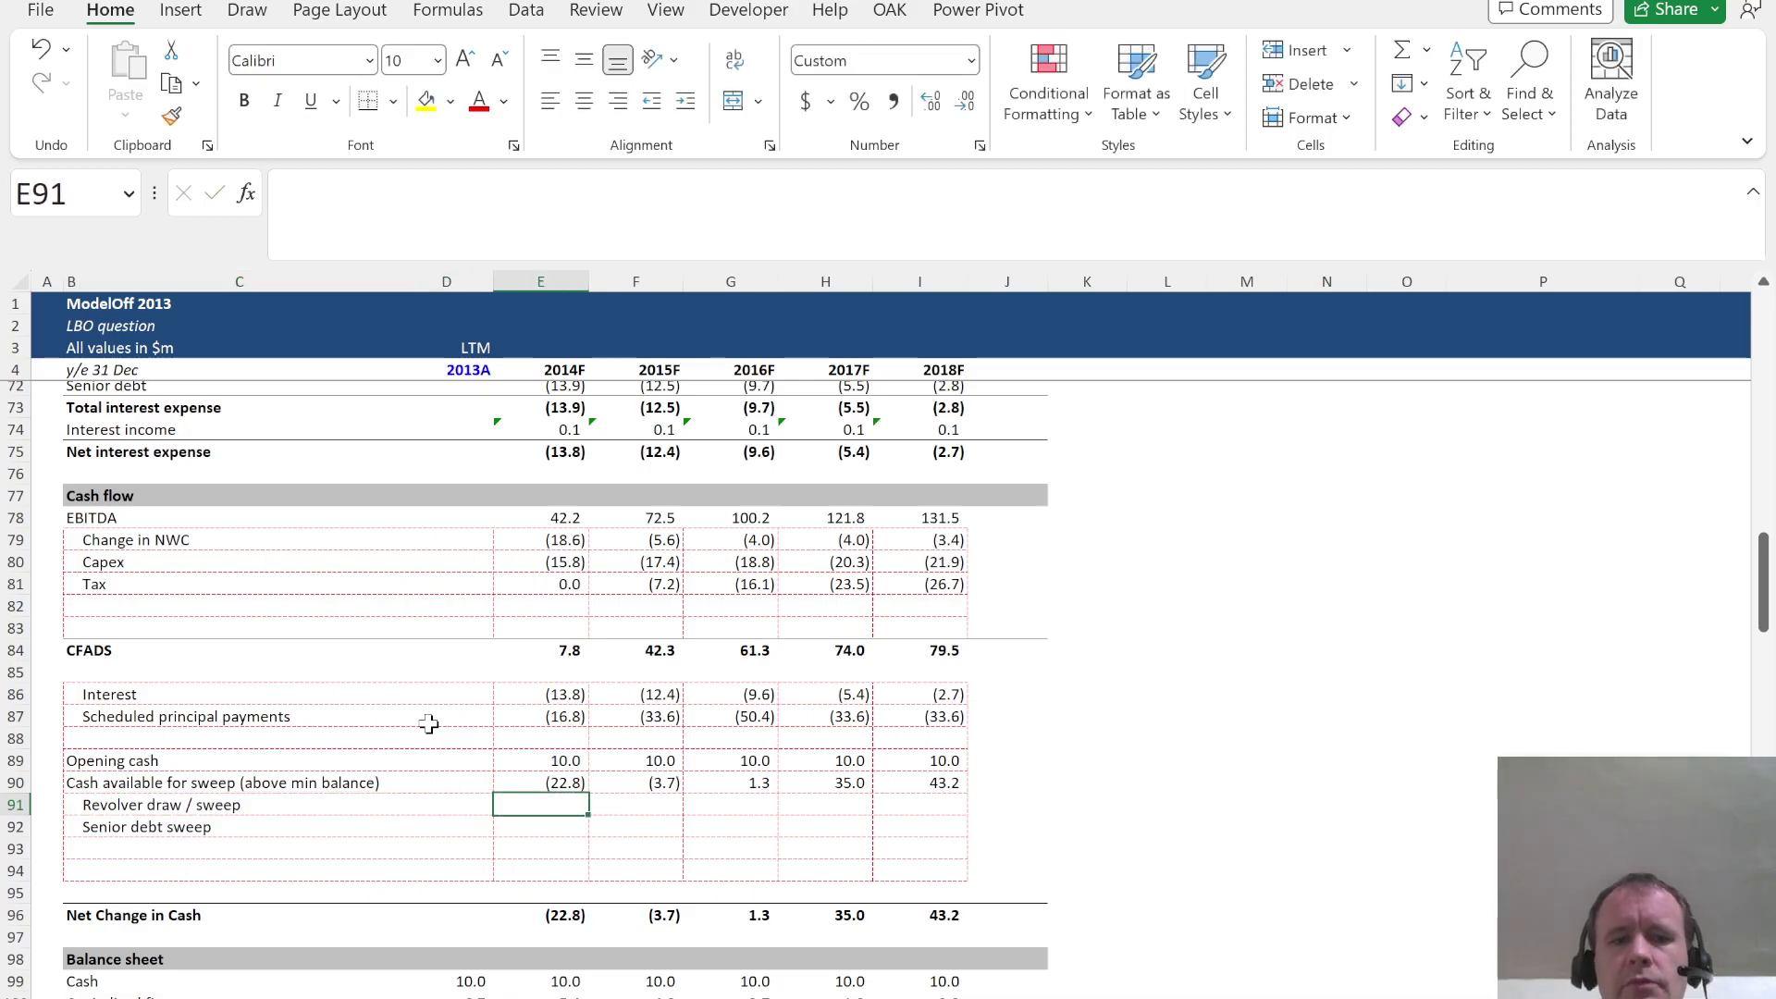
Enter the 2014F Revolver draw / sweep formula in E91 as =E105-E90, using the balance sheet revolver and the cash available for sweep
key(Up)
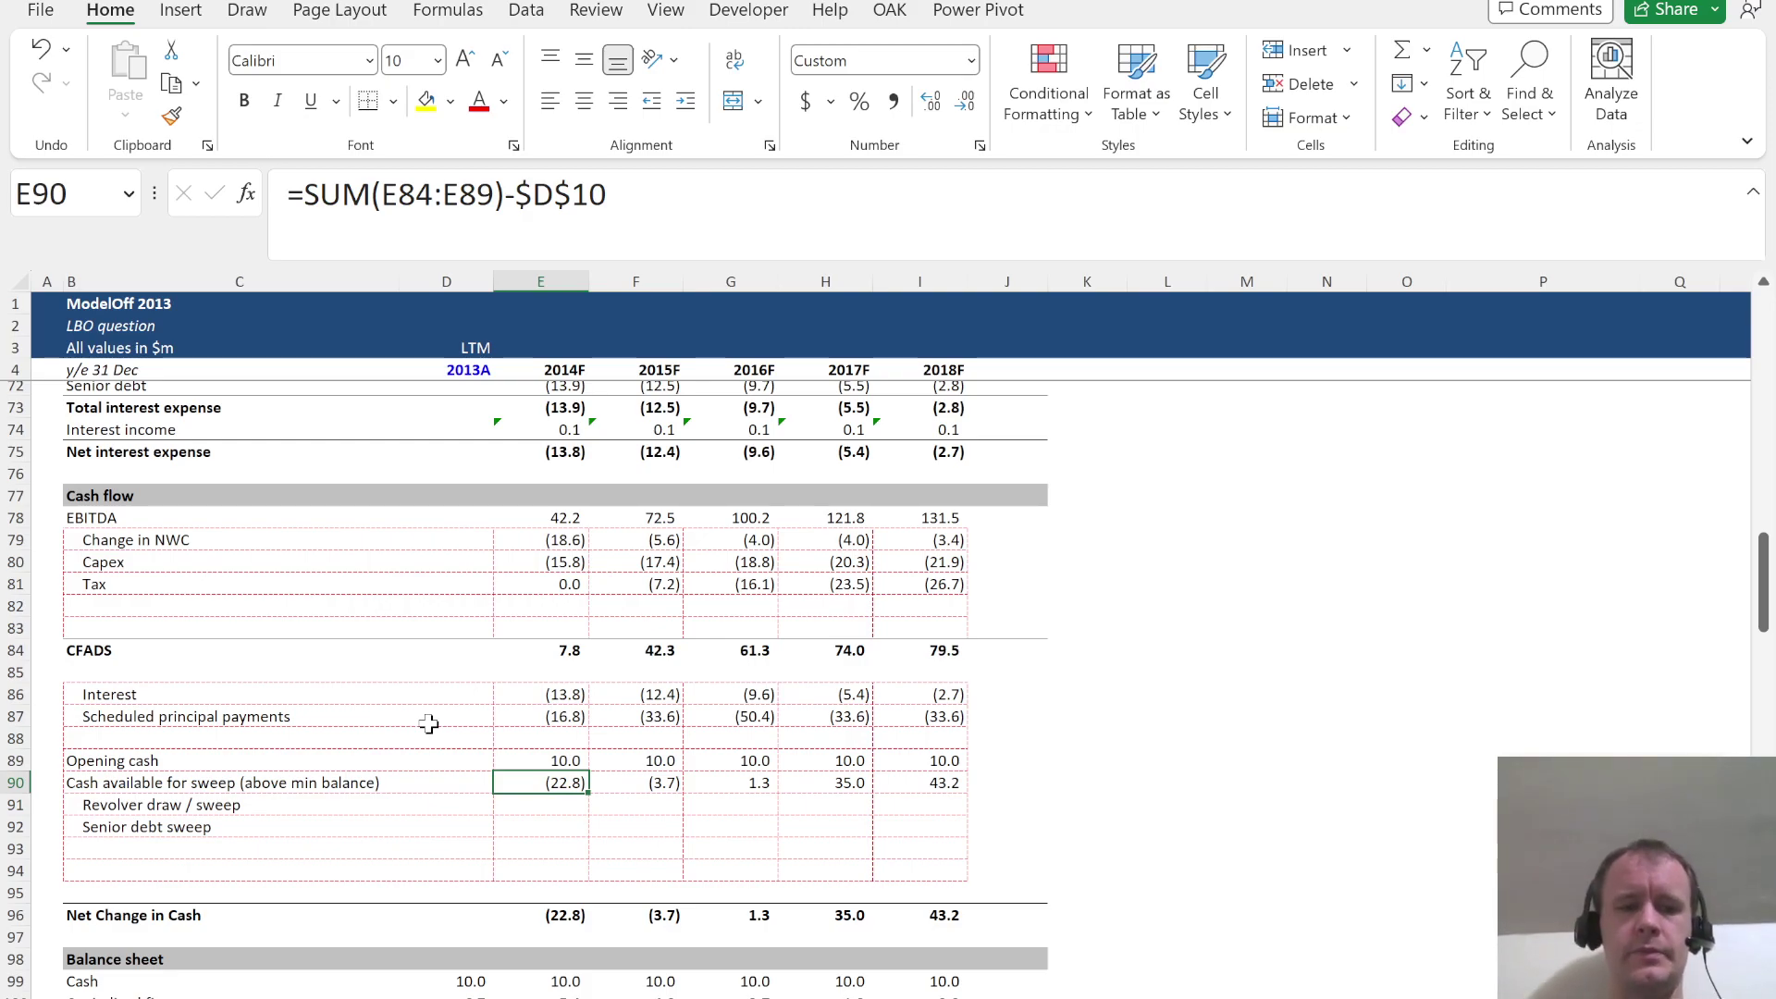
key(Down)
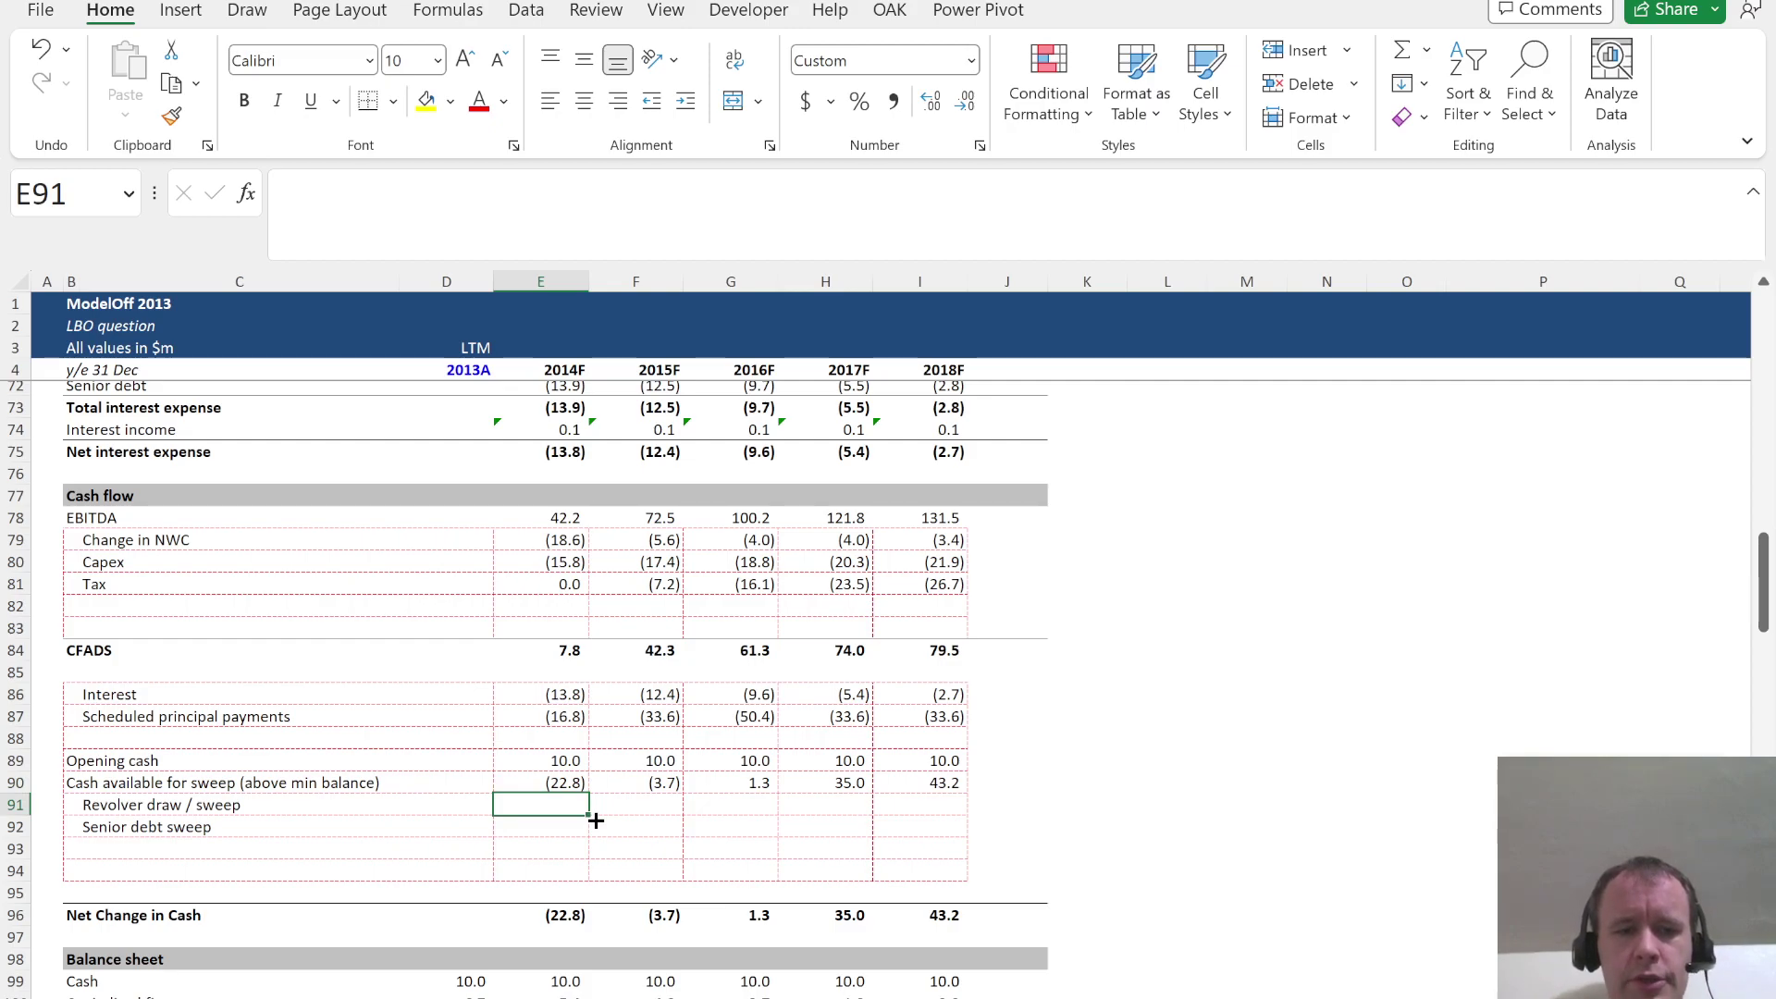
scroll(596, 821, down, 15)
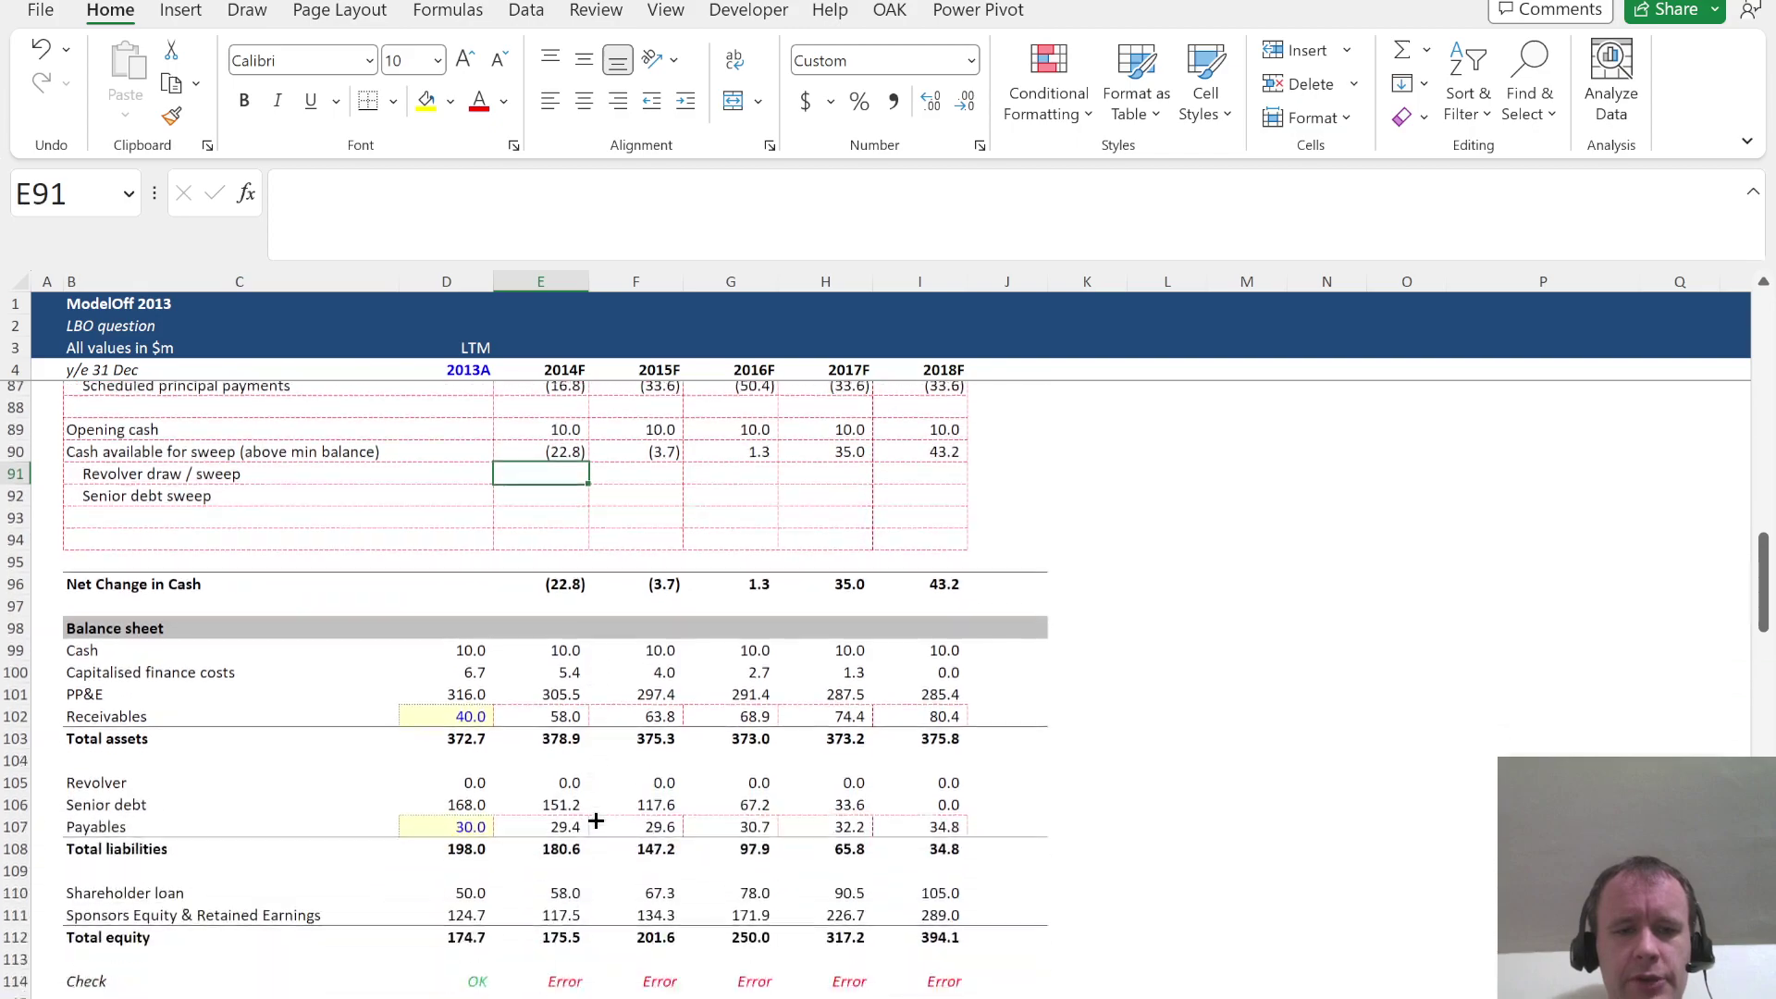
scroll(596, 821, up, 14)
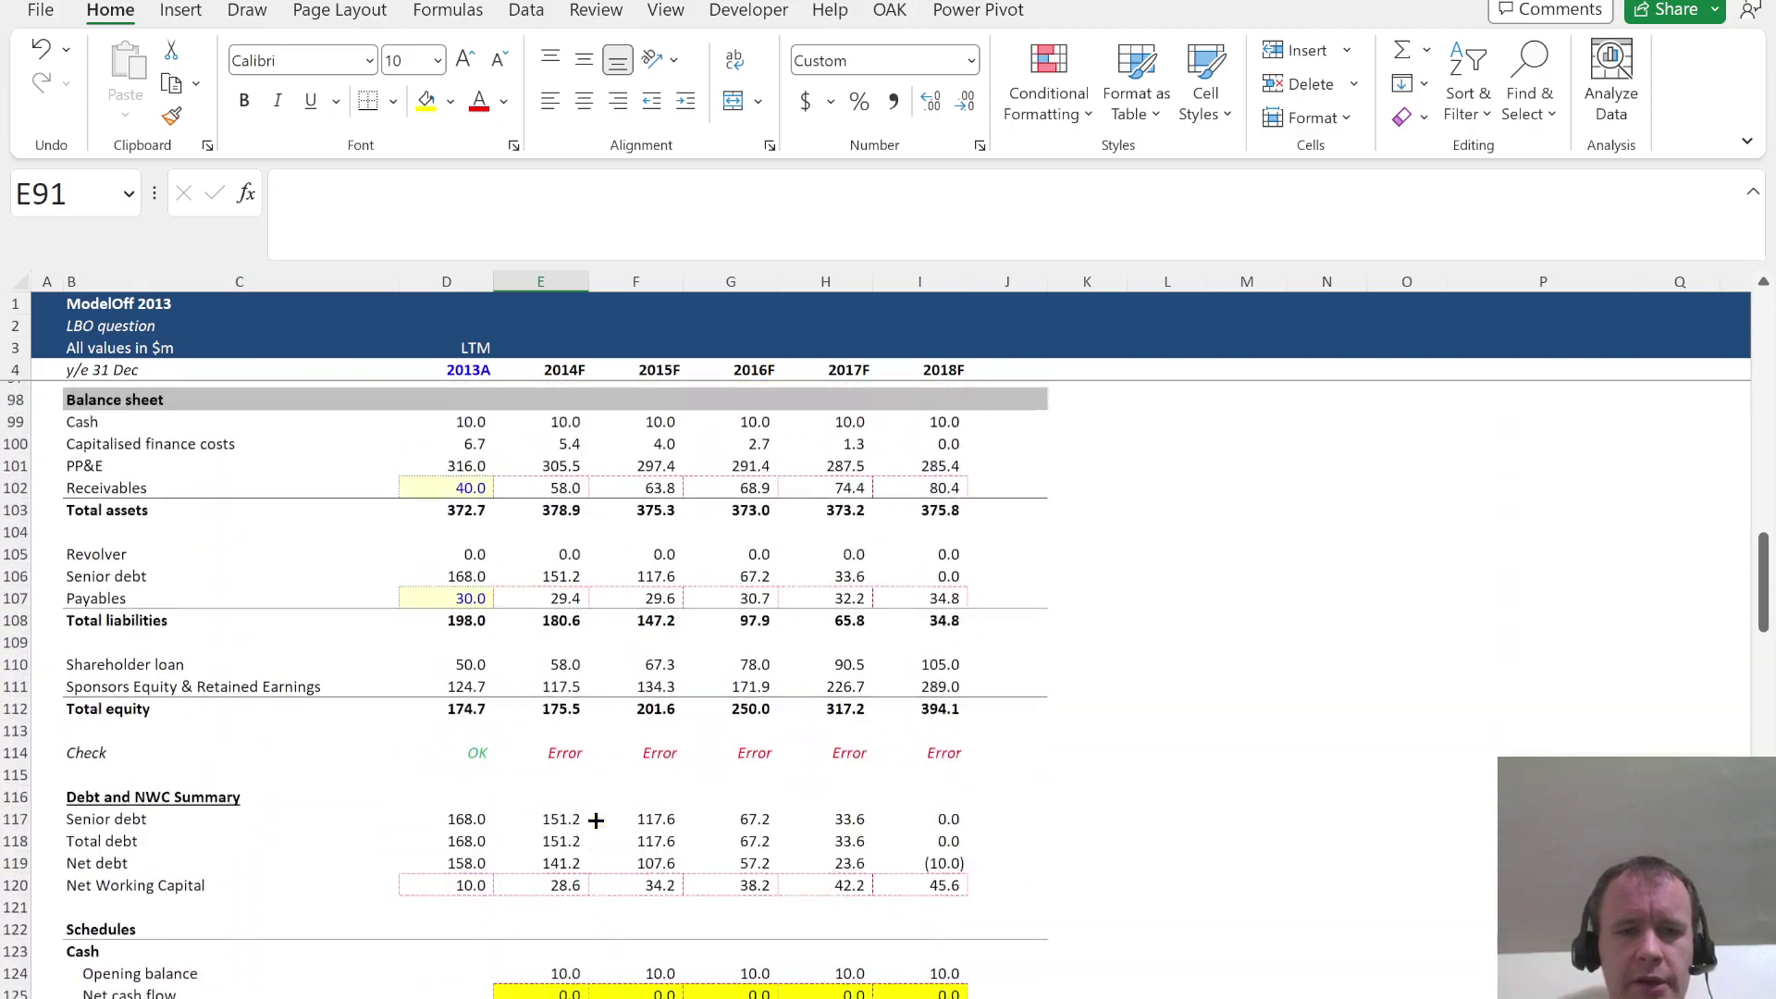
text(=)
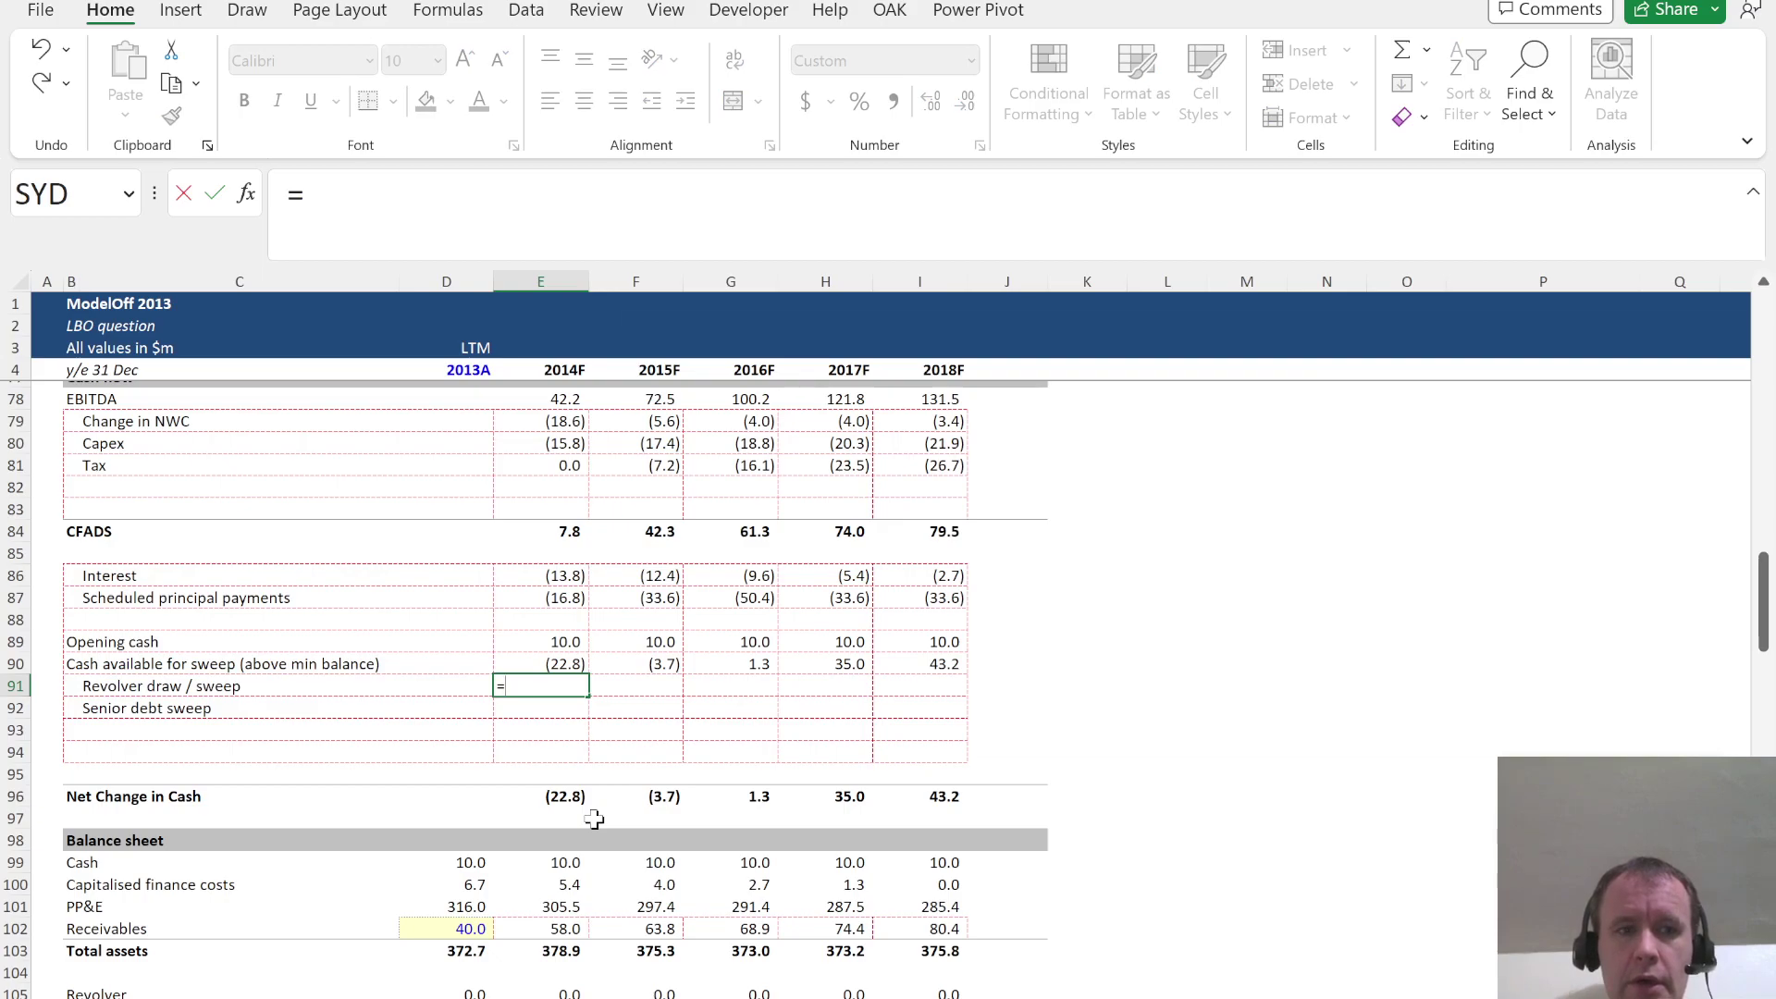
scroll(594, 820, down, 4)
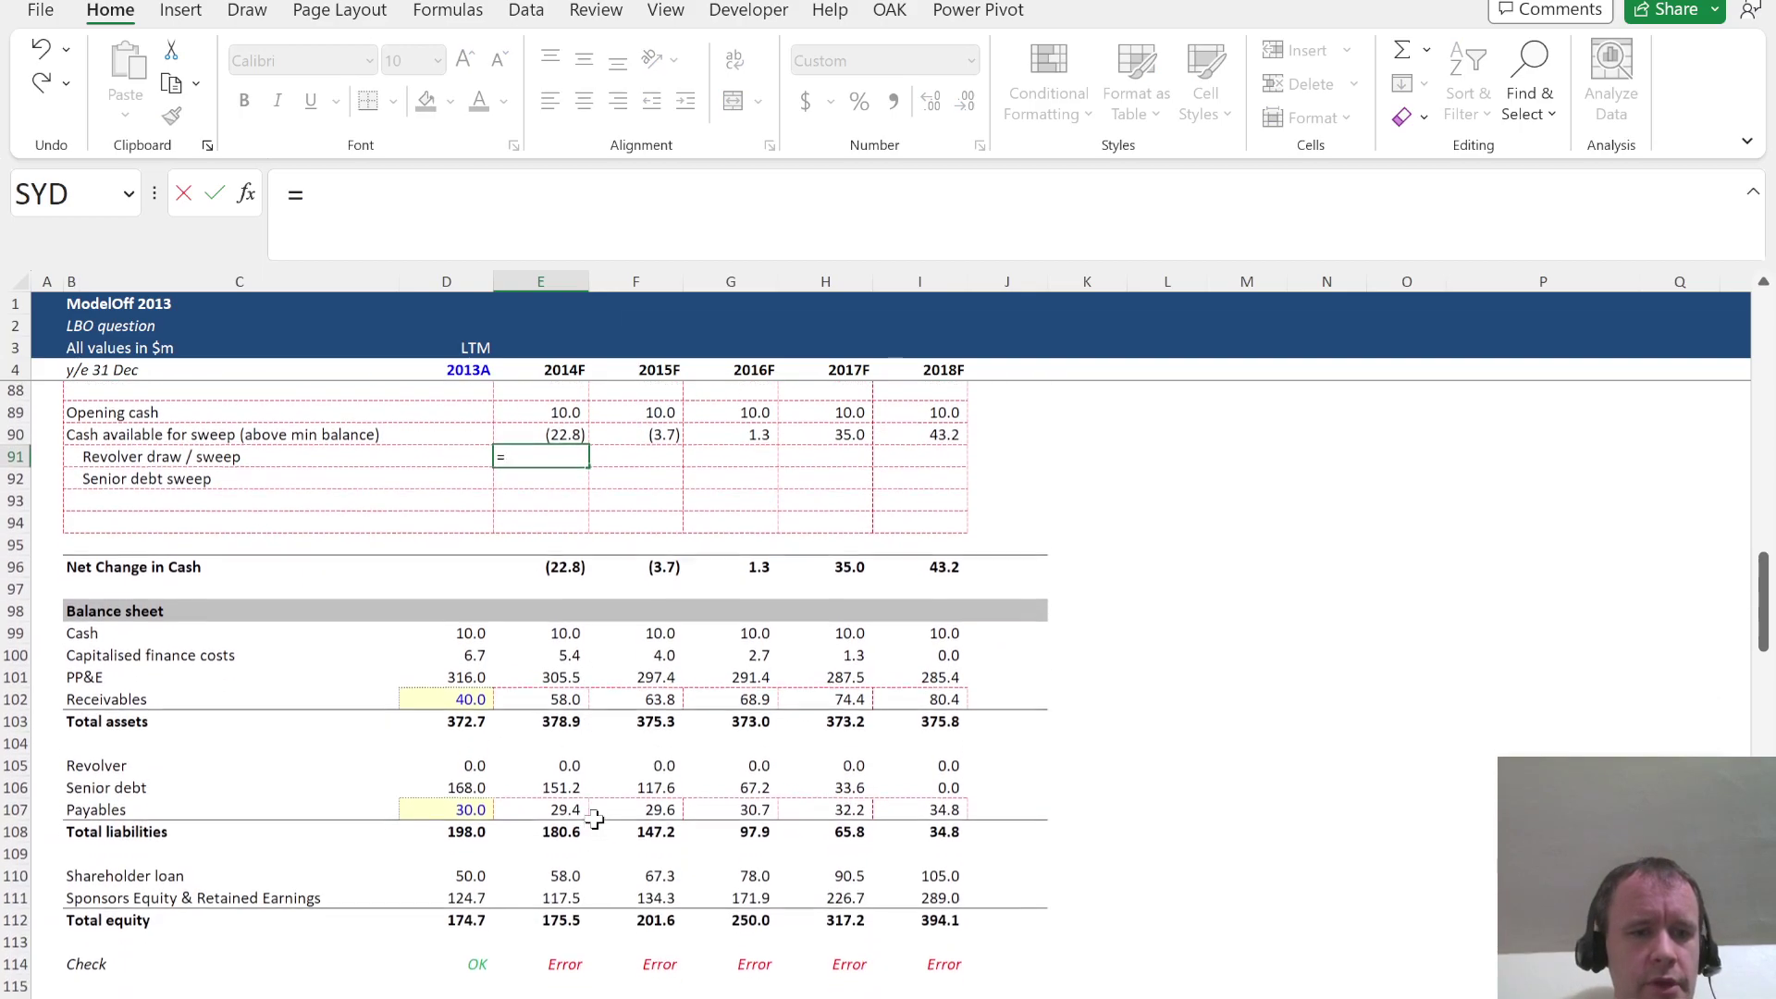
click(538, 709)
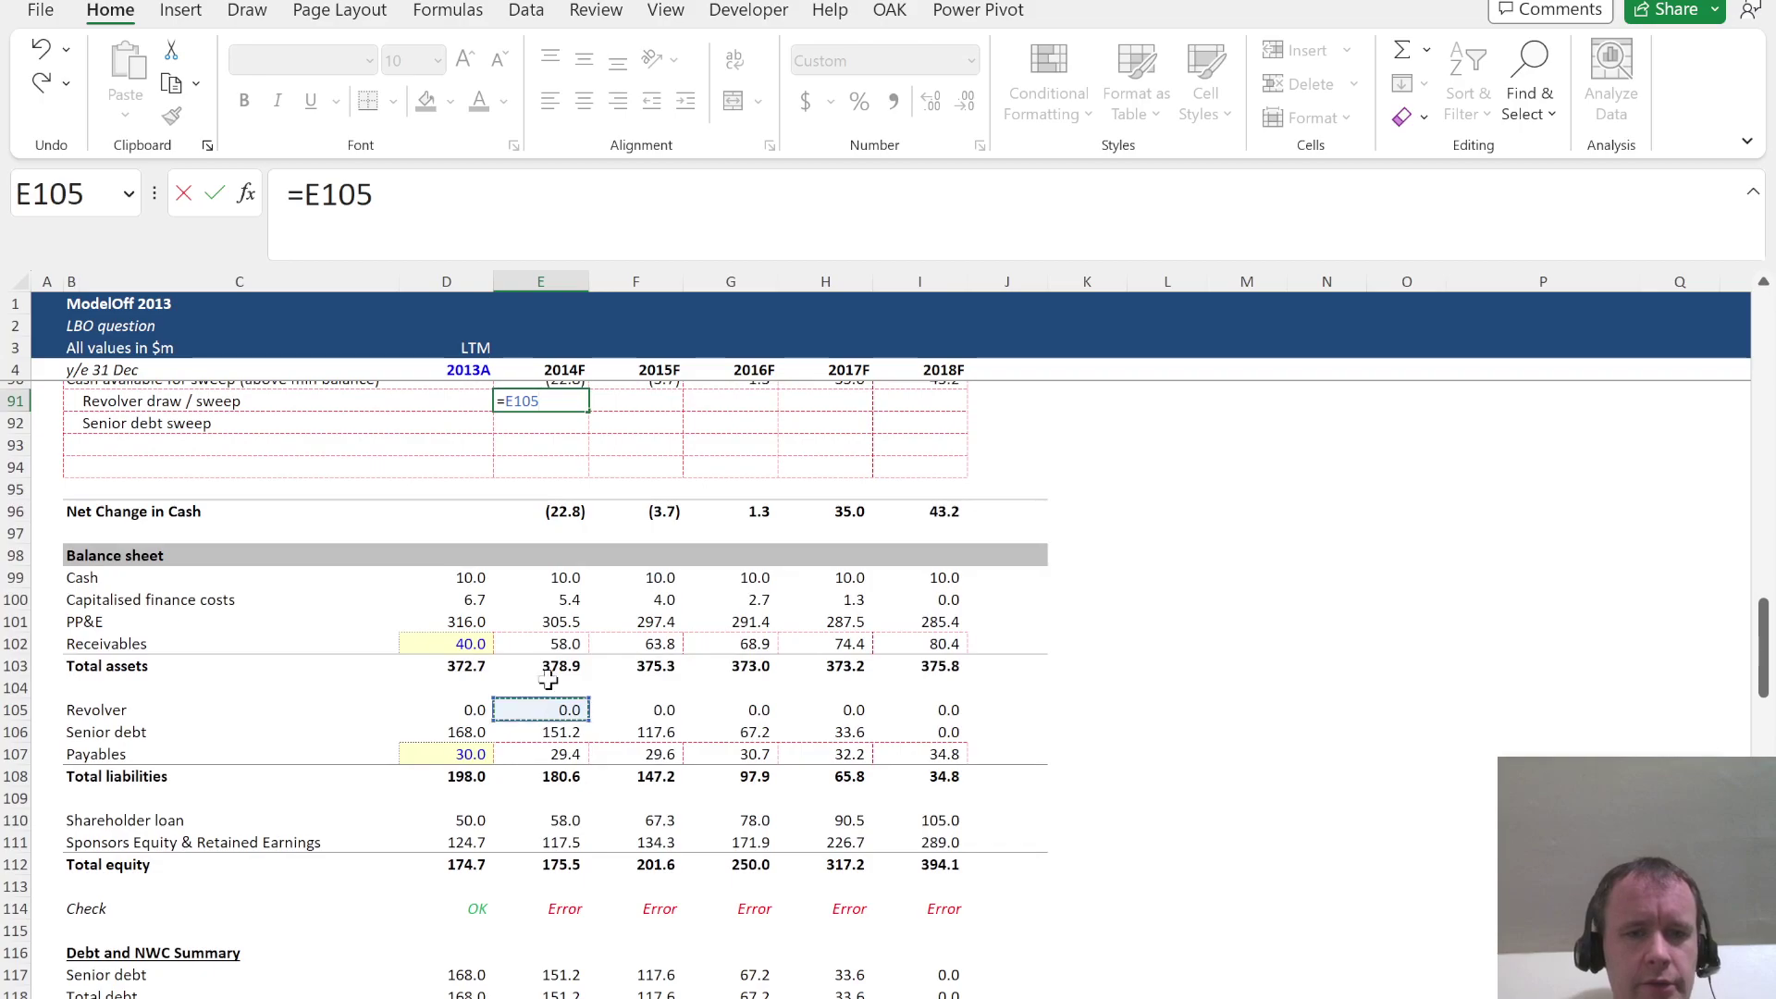
scroll(623, 523, up, 4)
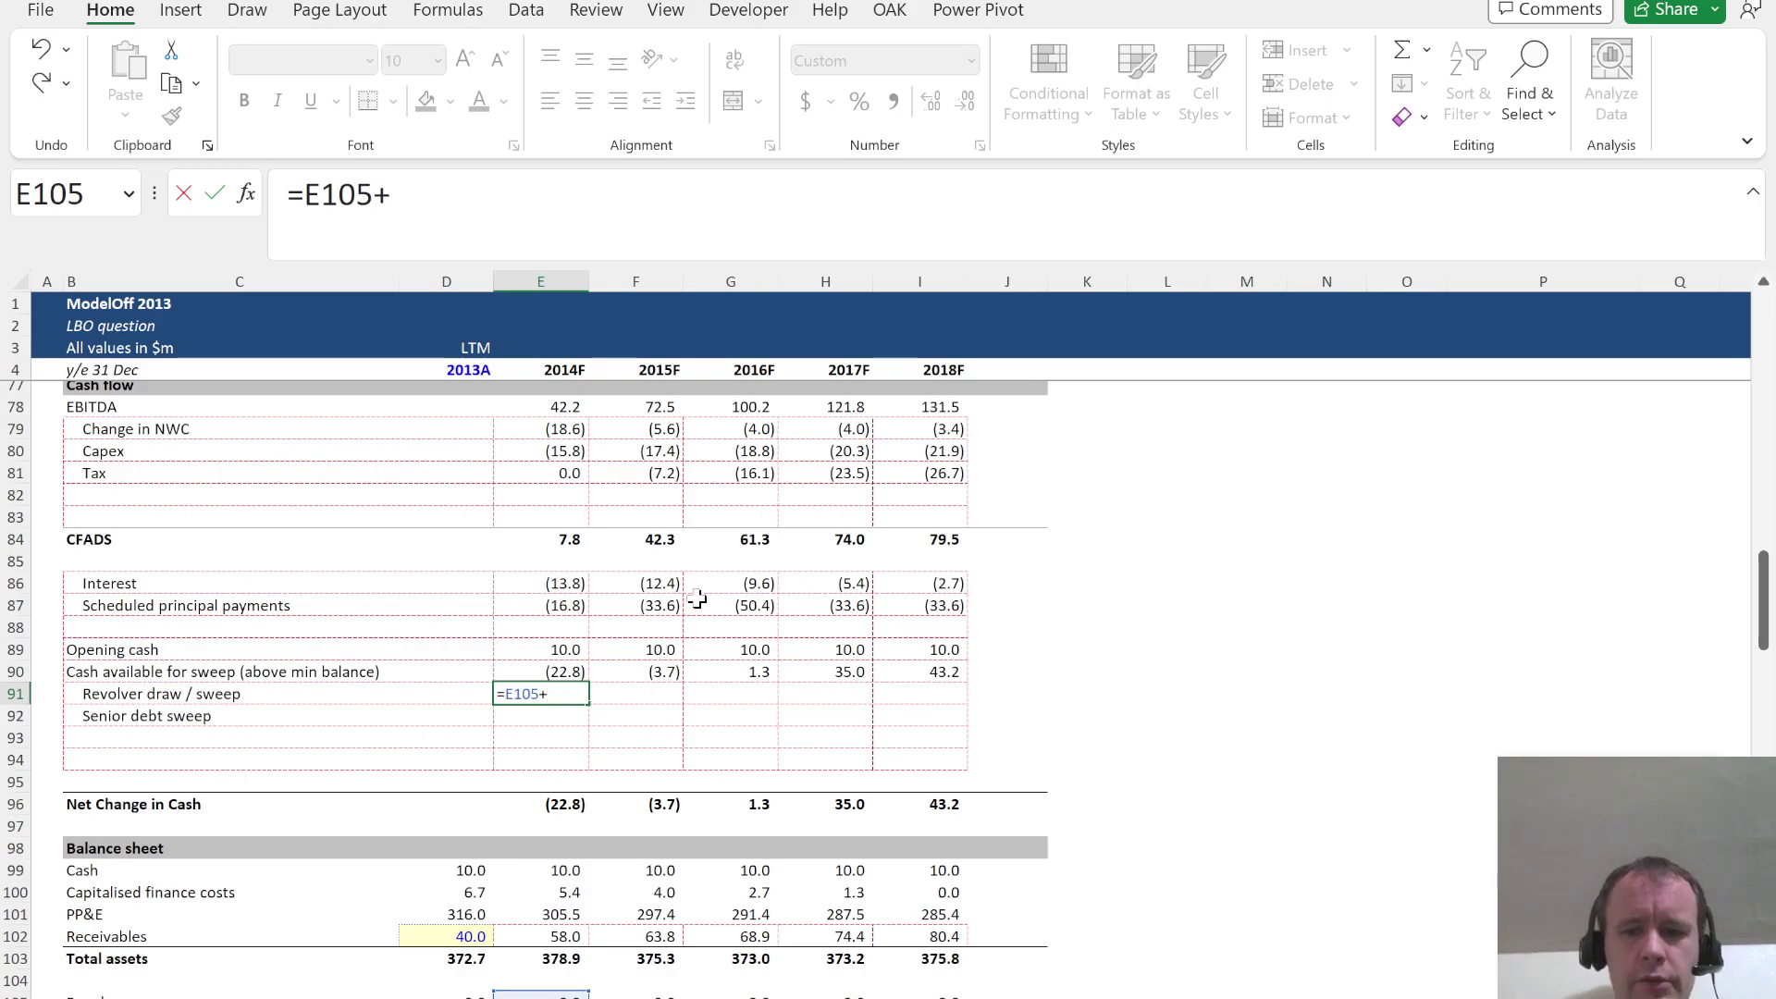
click(555, 670)
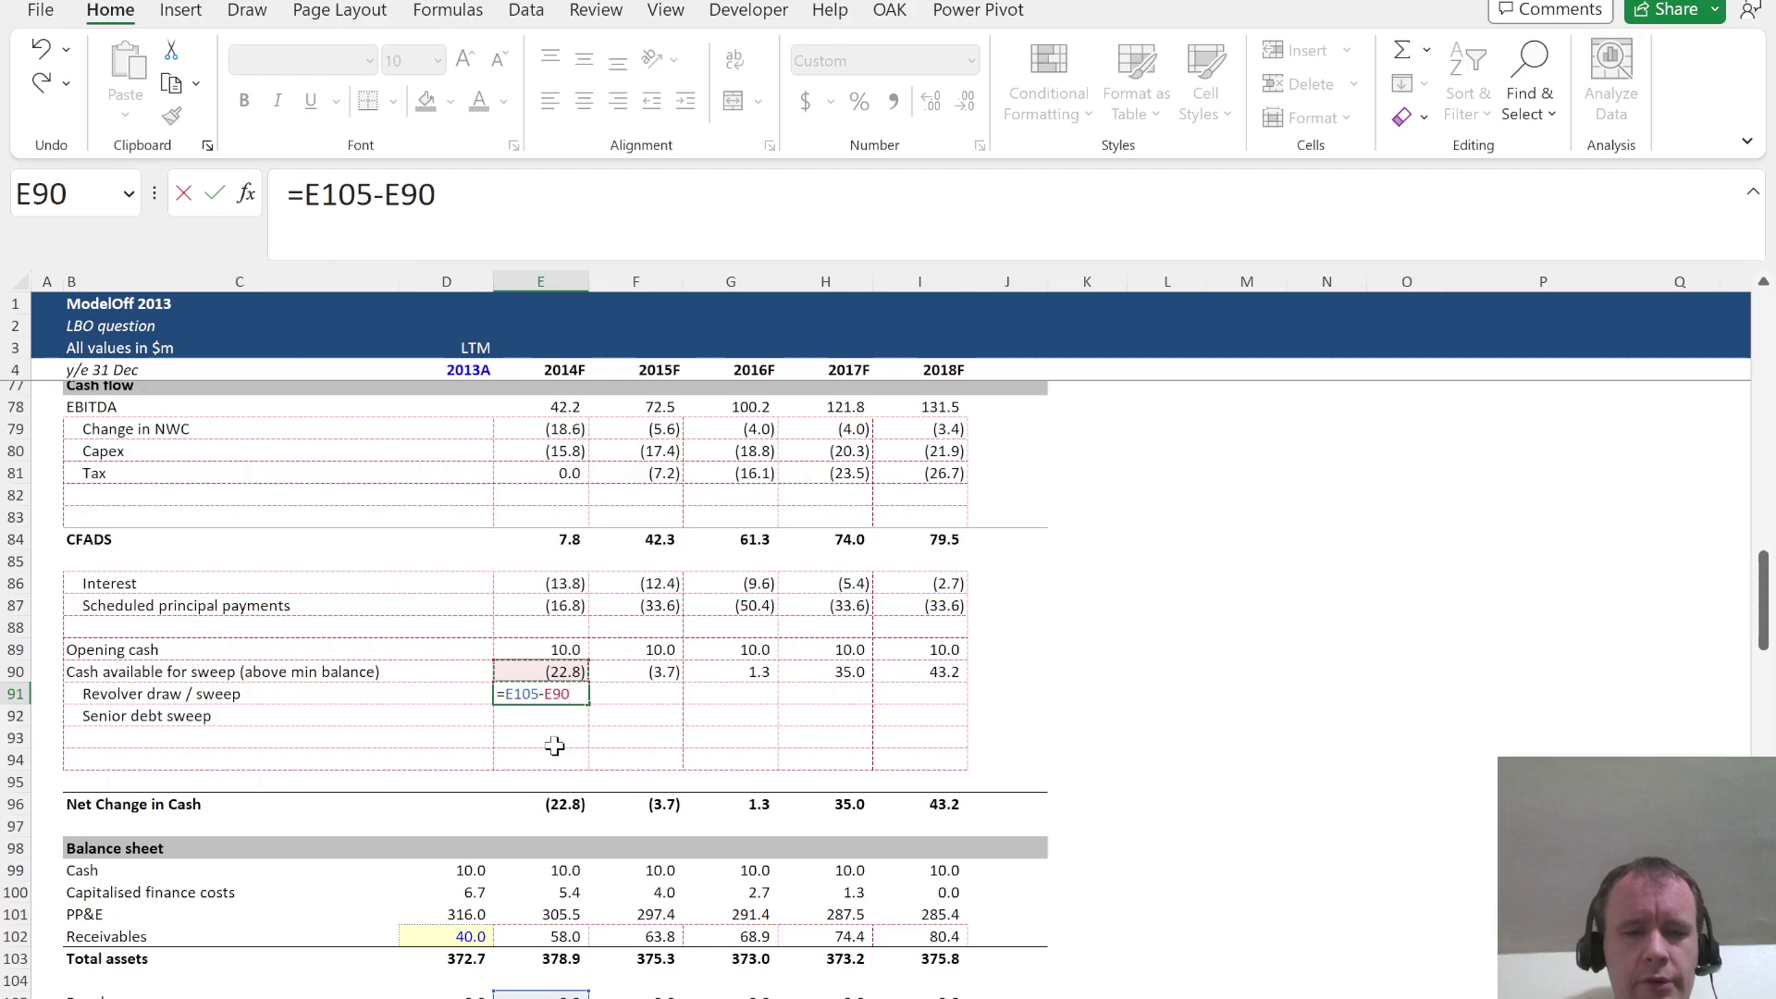
click(506, 694)
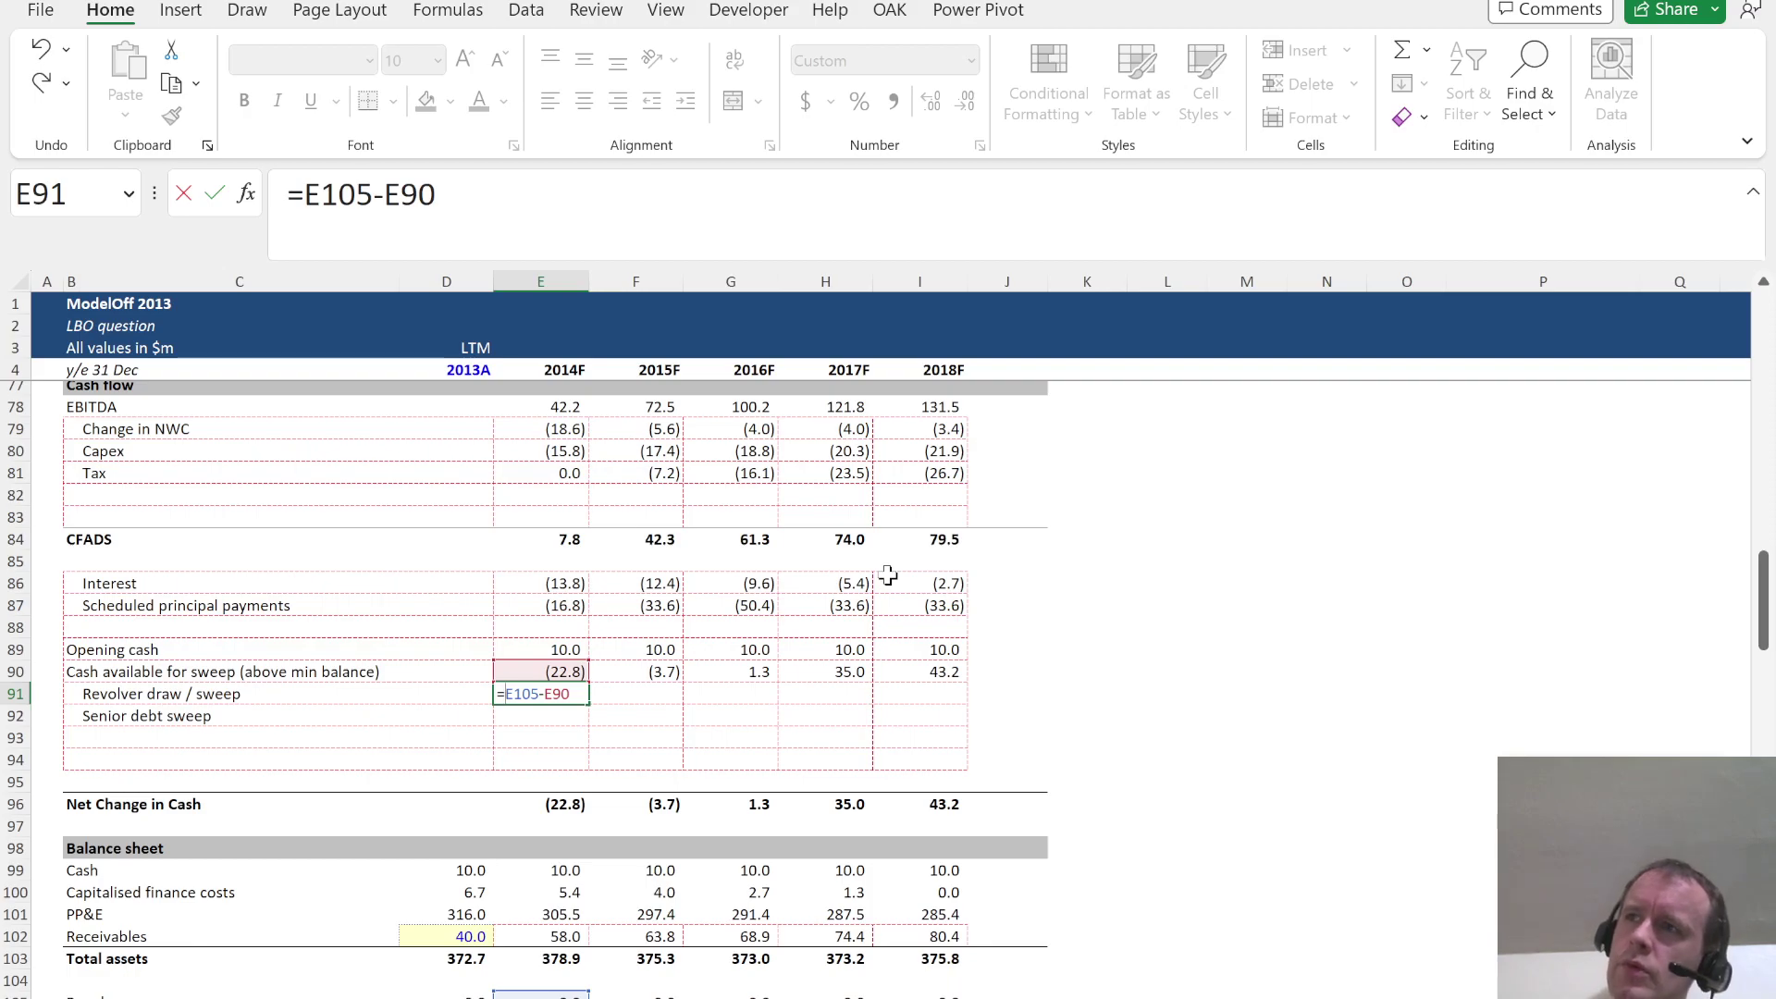
key(Return)
key(Up)
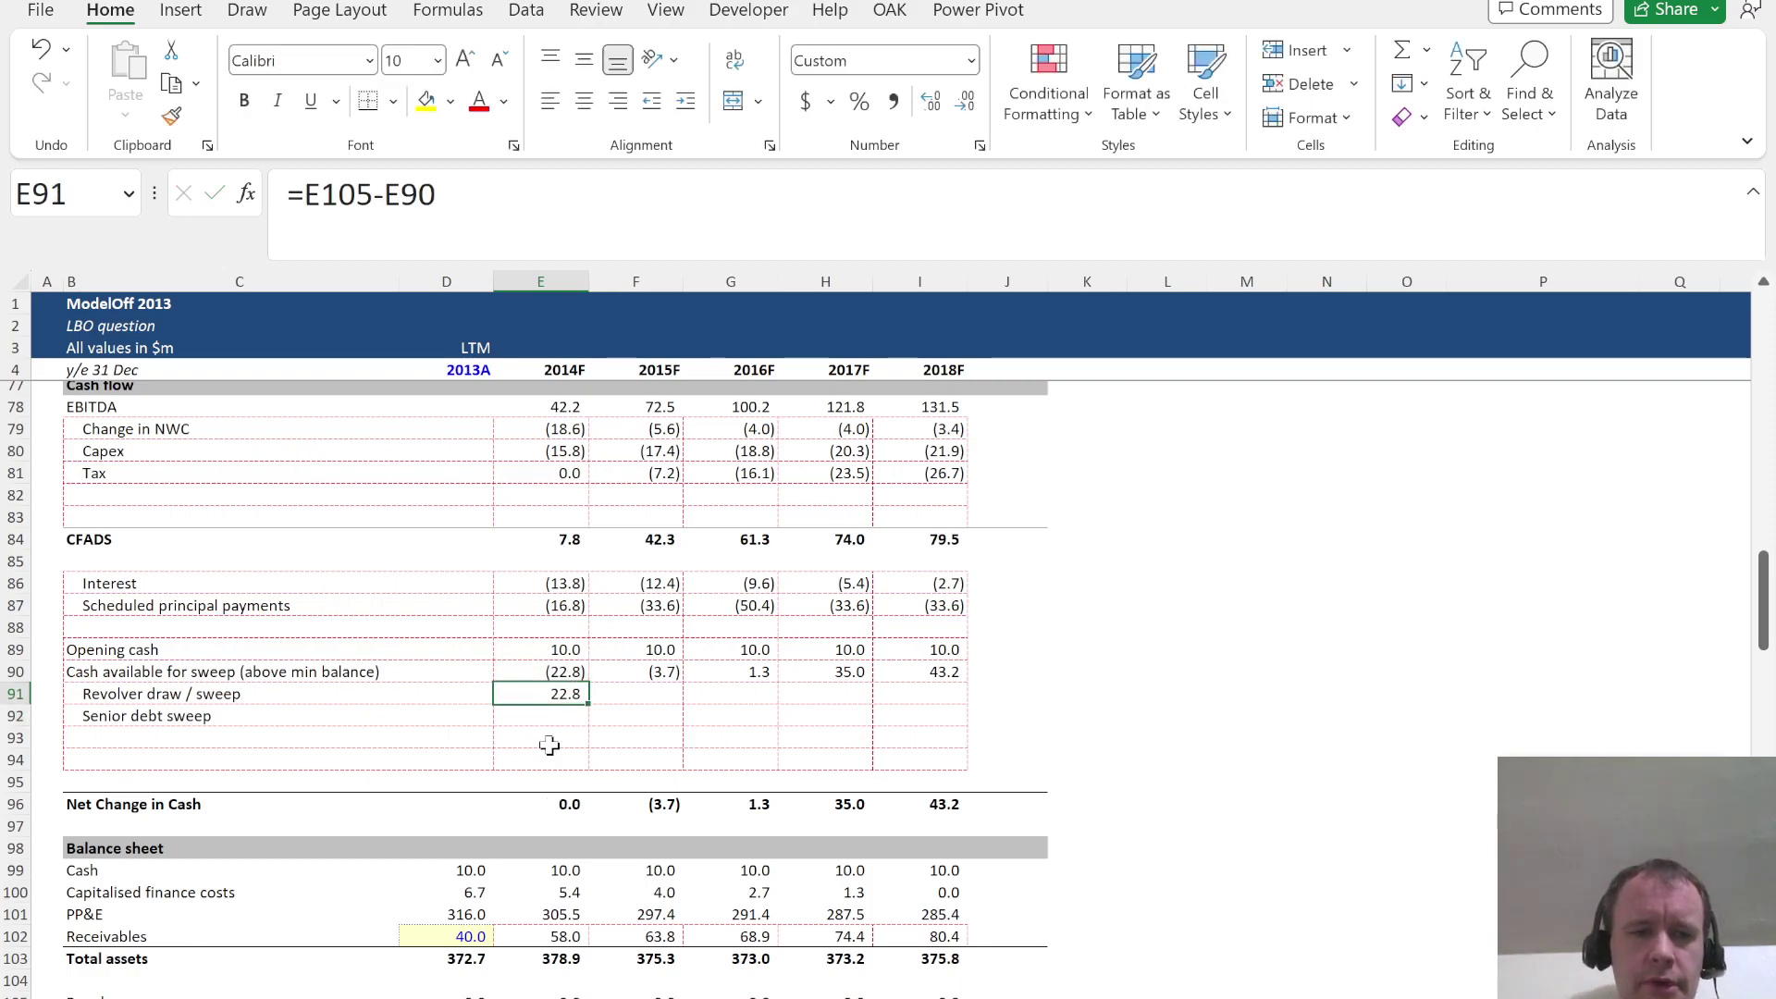
scroll(548, 745, down, 5)
scroll(549, 745, up, 5)
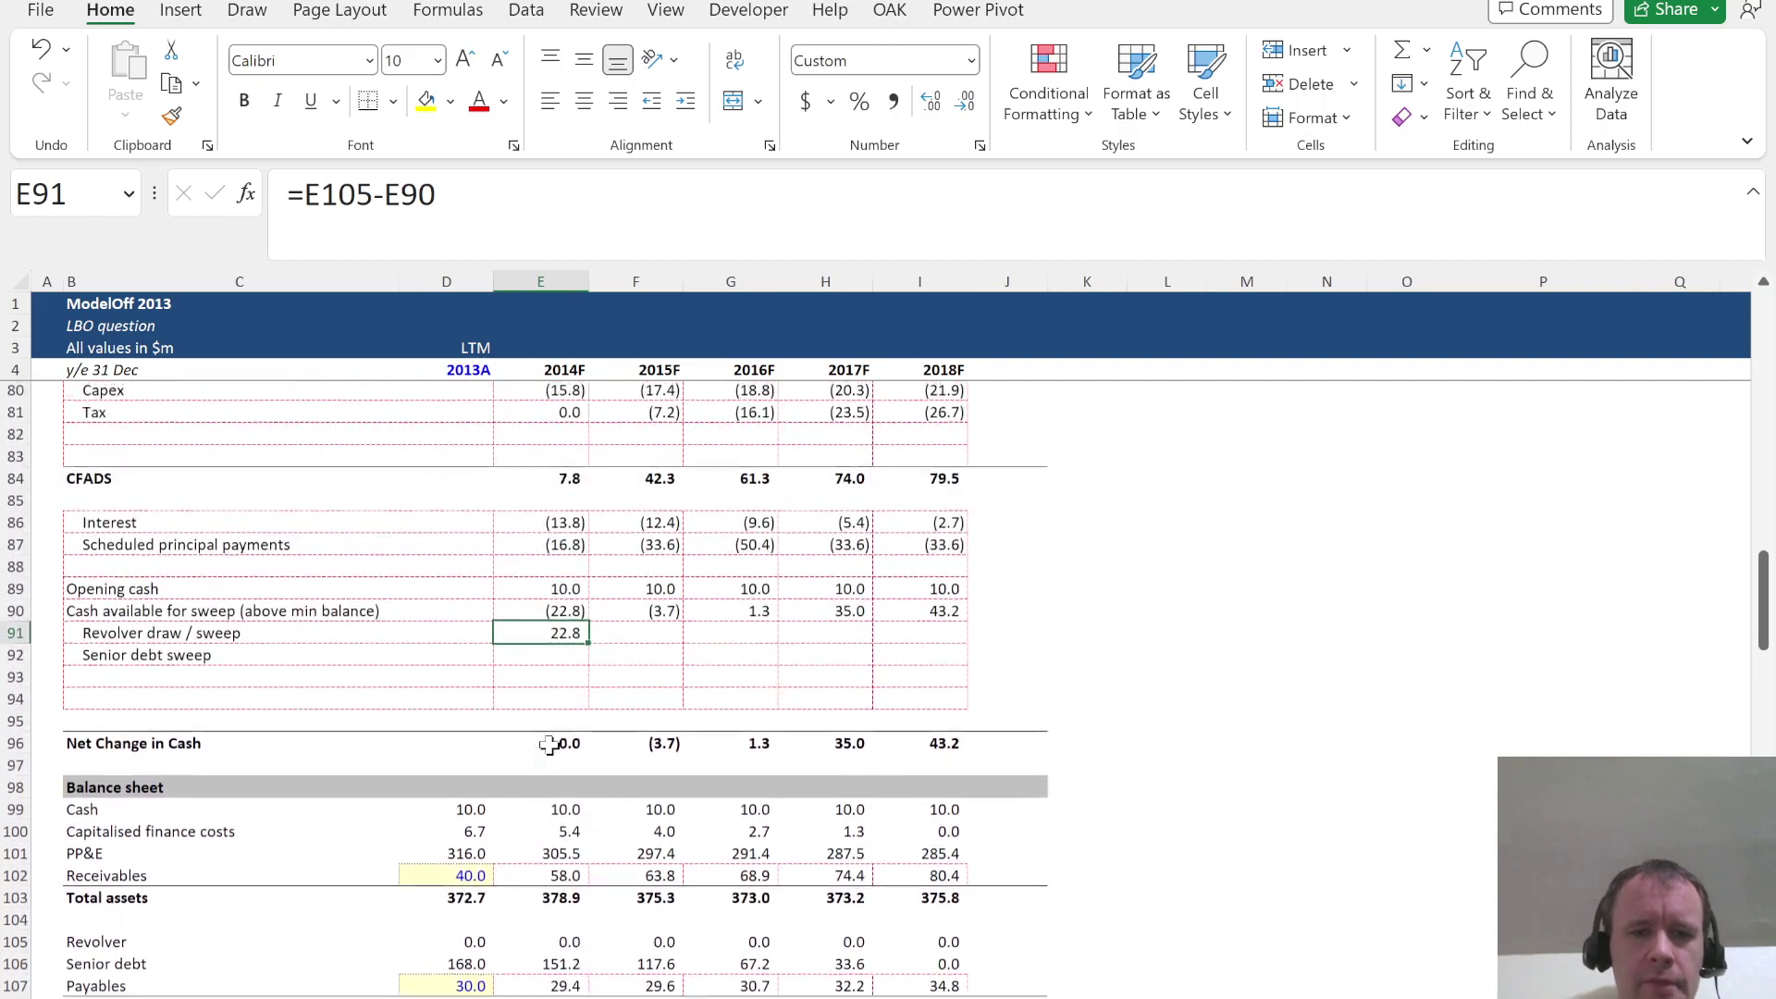
click(413, 195)
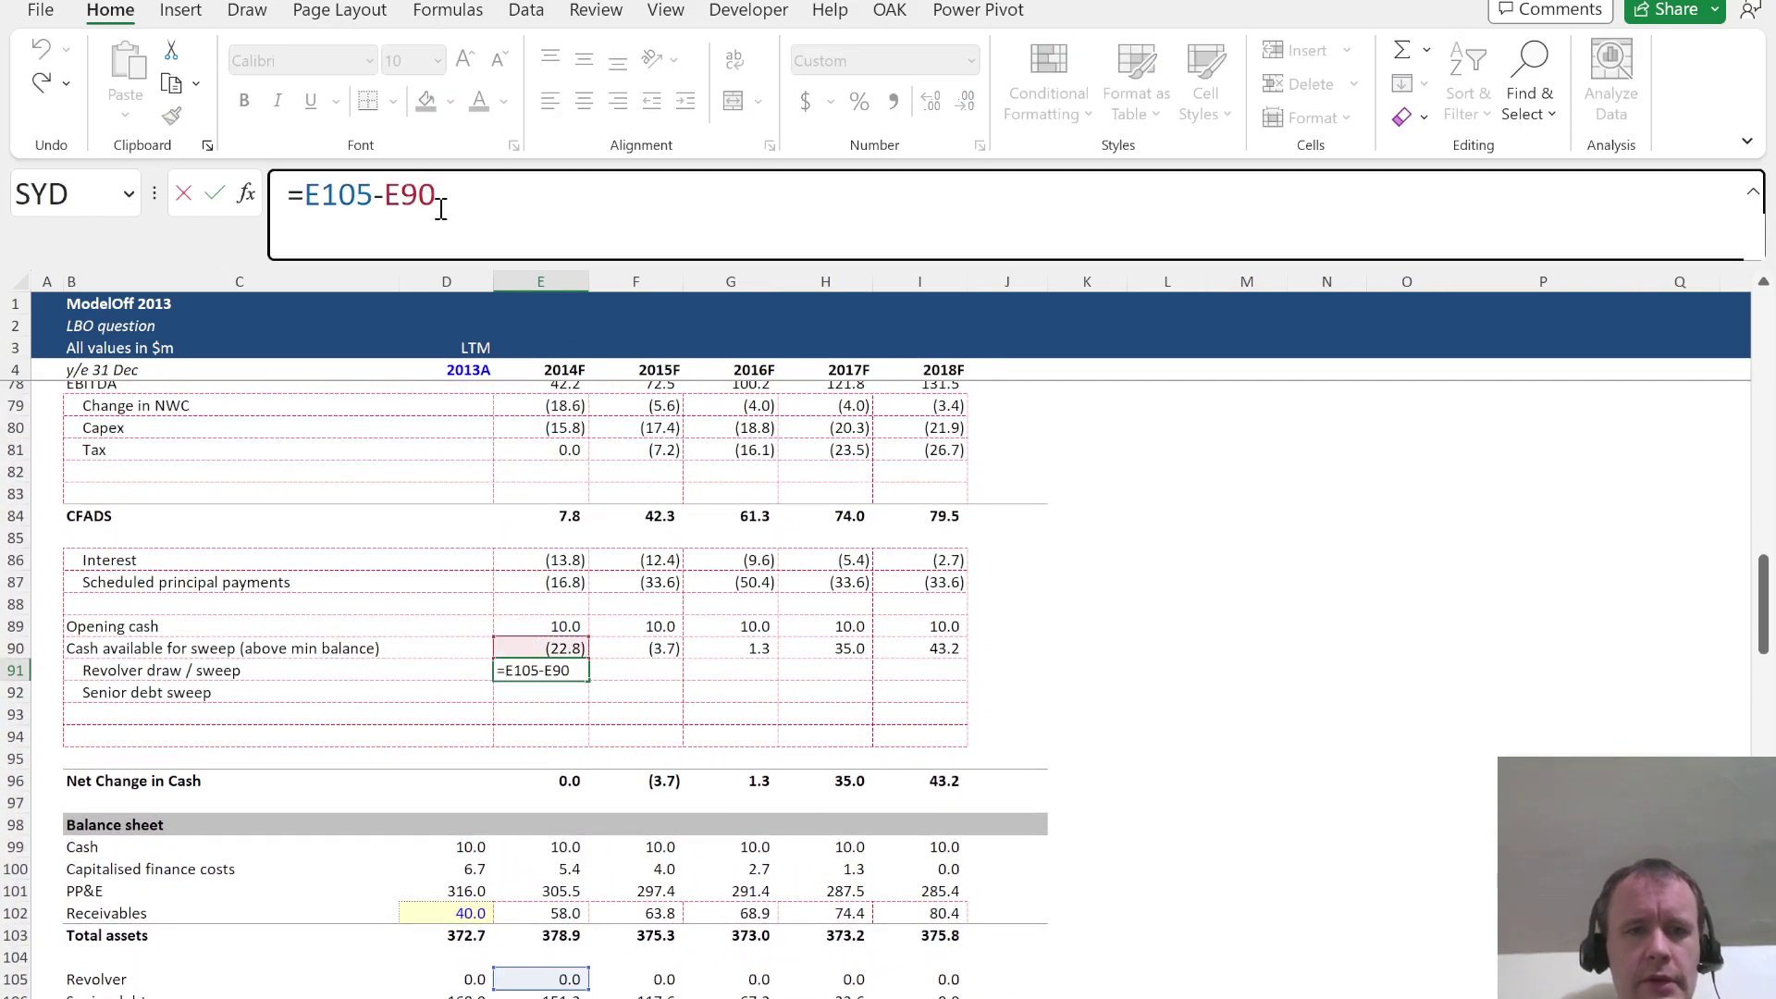
click(363, 198)
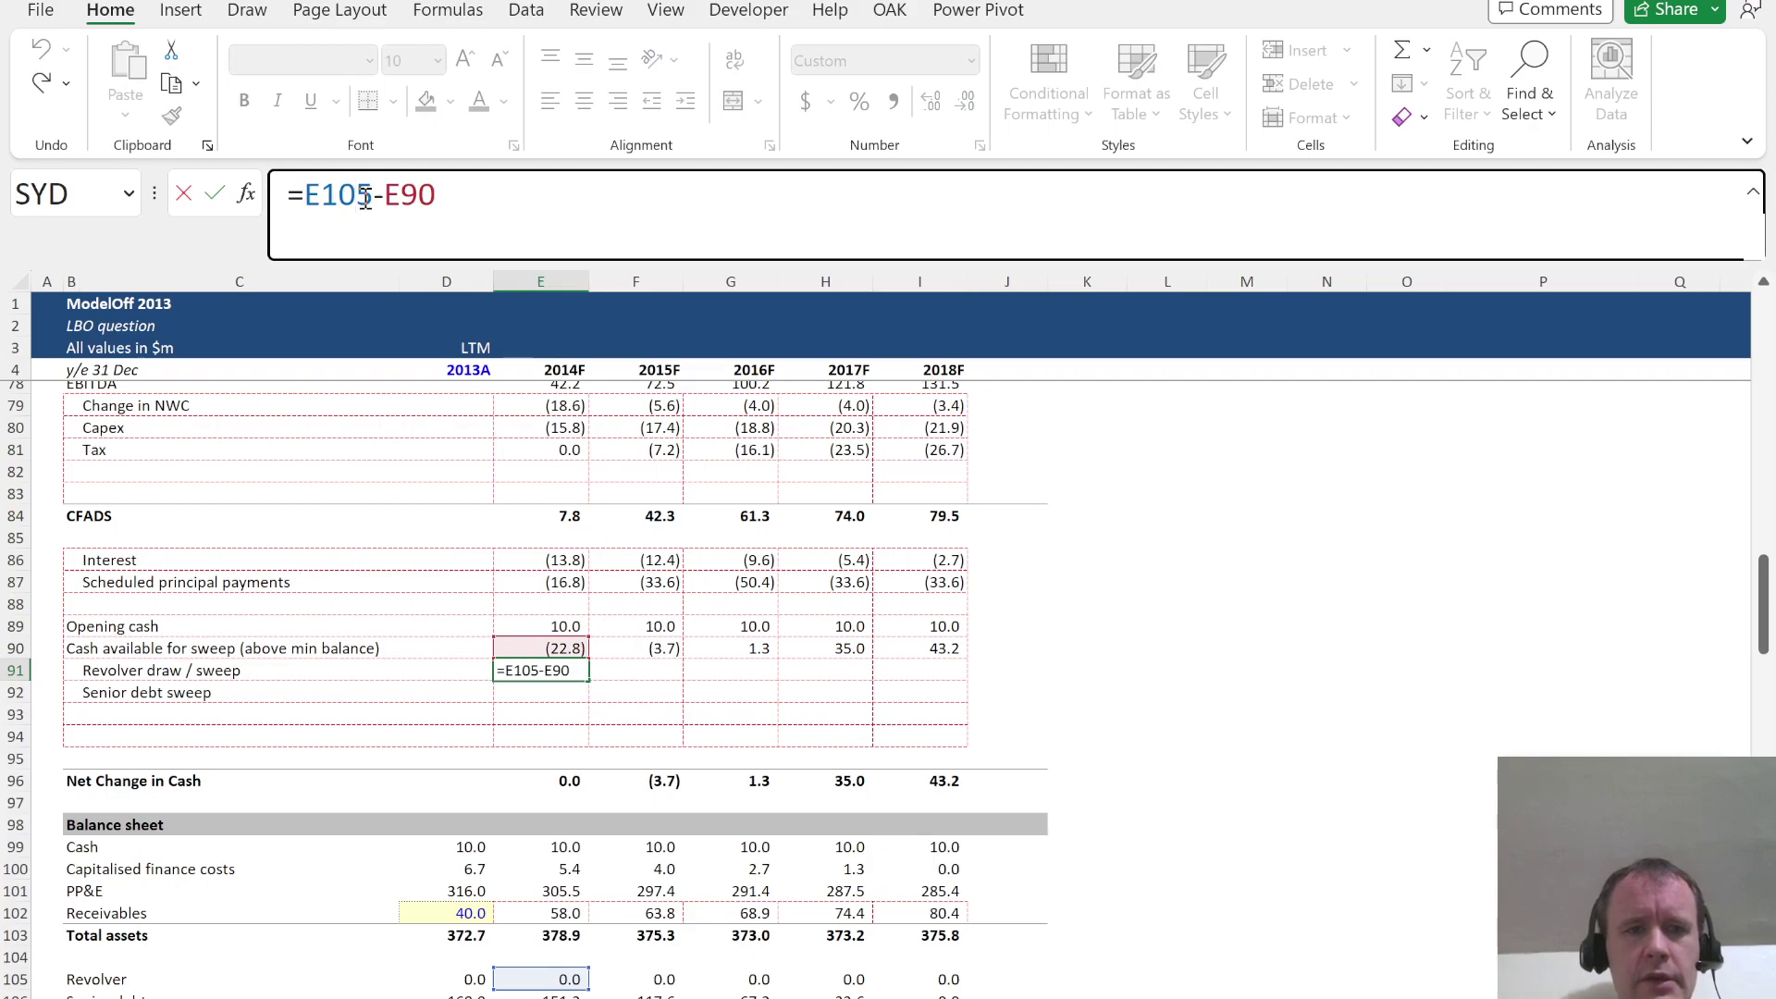
text(min)
key(Tab)
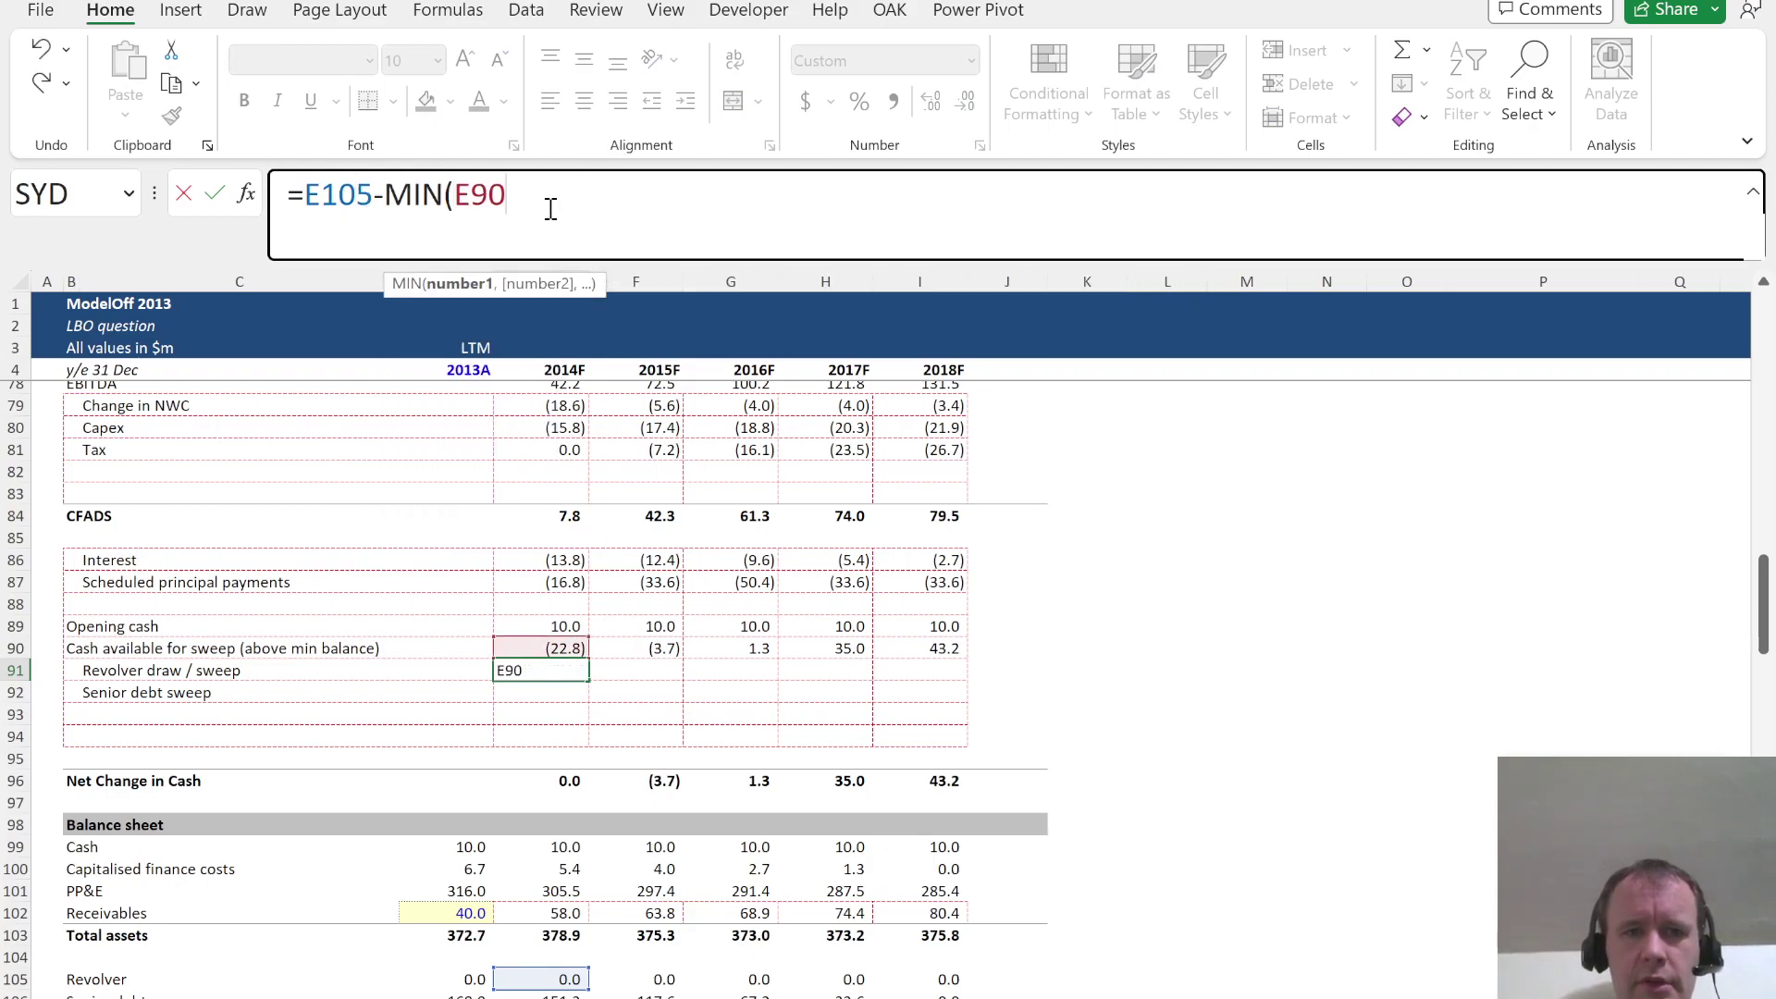
text(,)
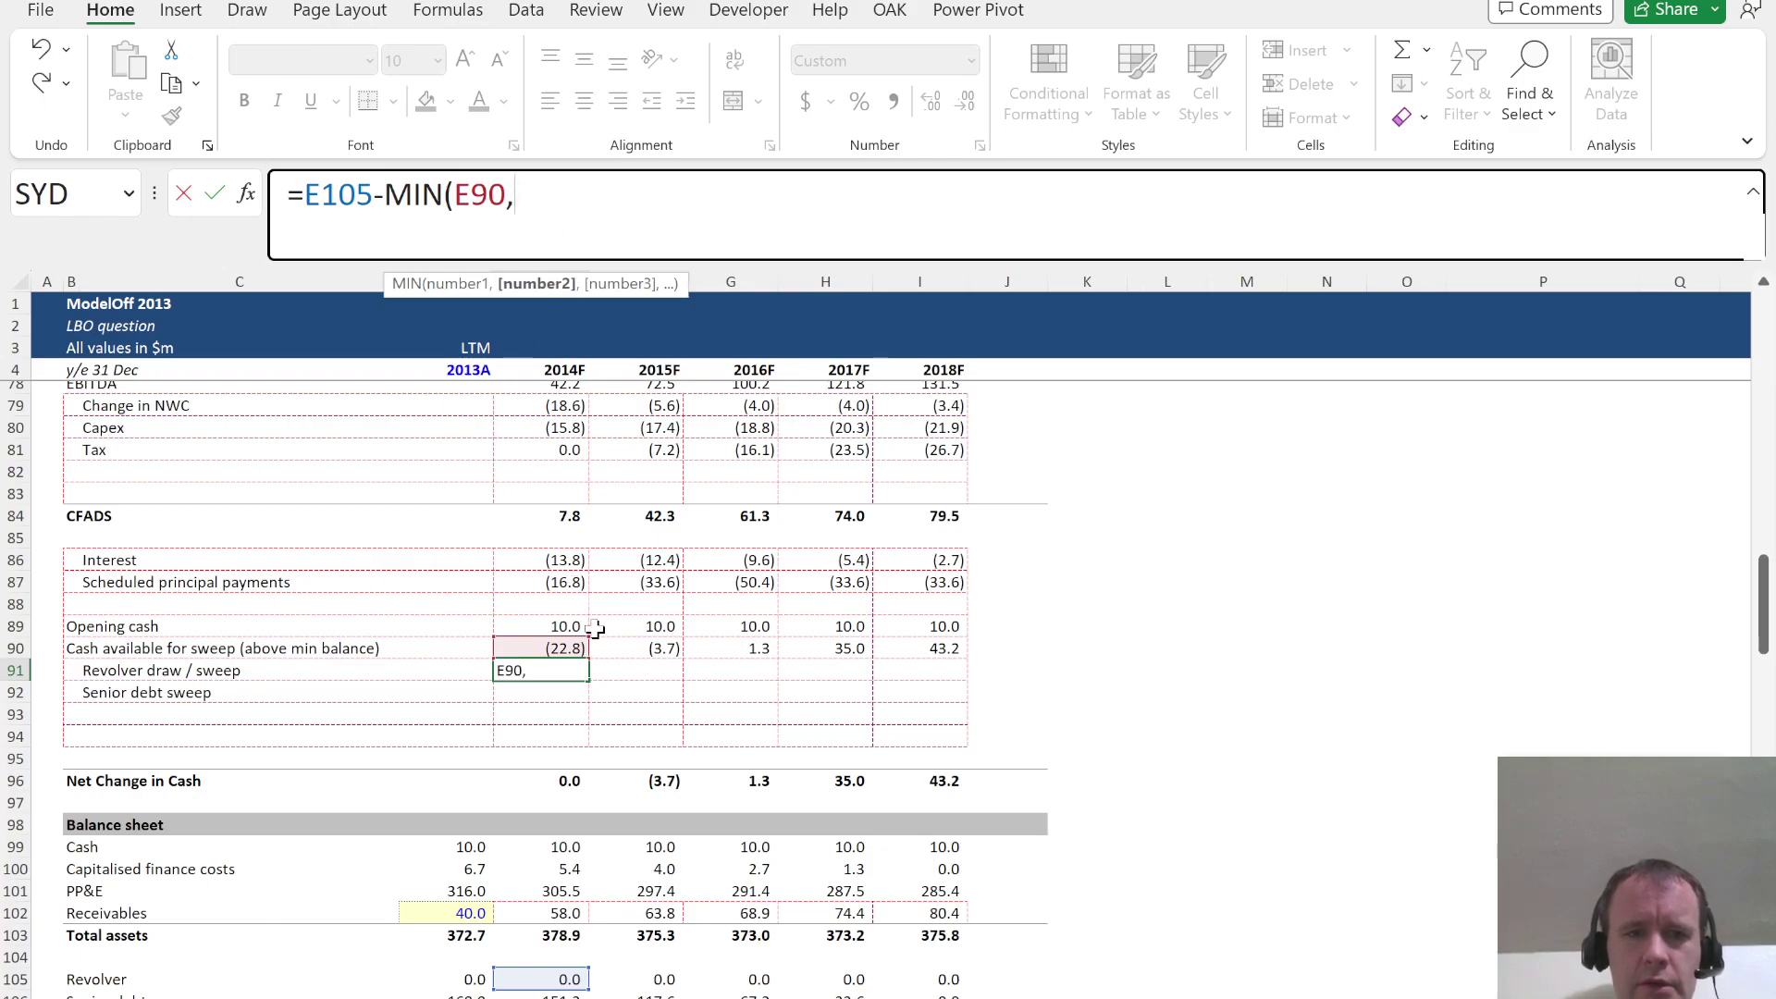
scroll(617, 774, down, 3)
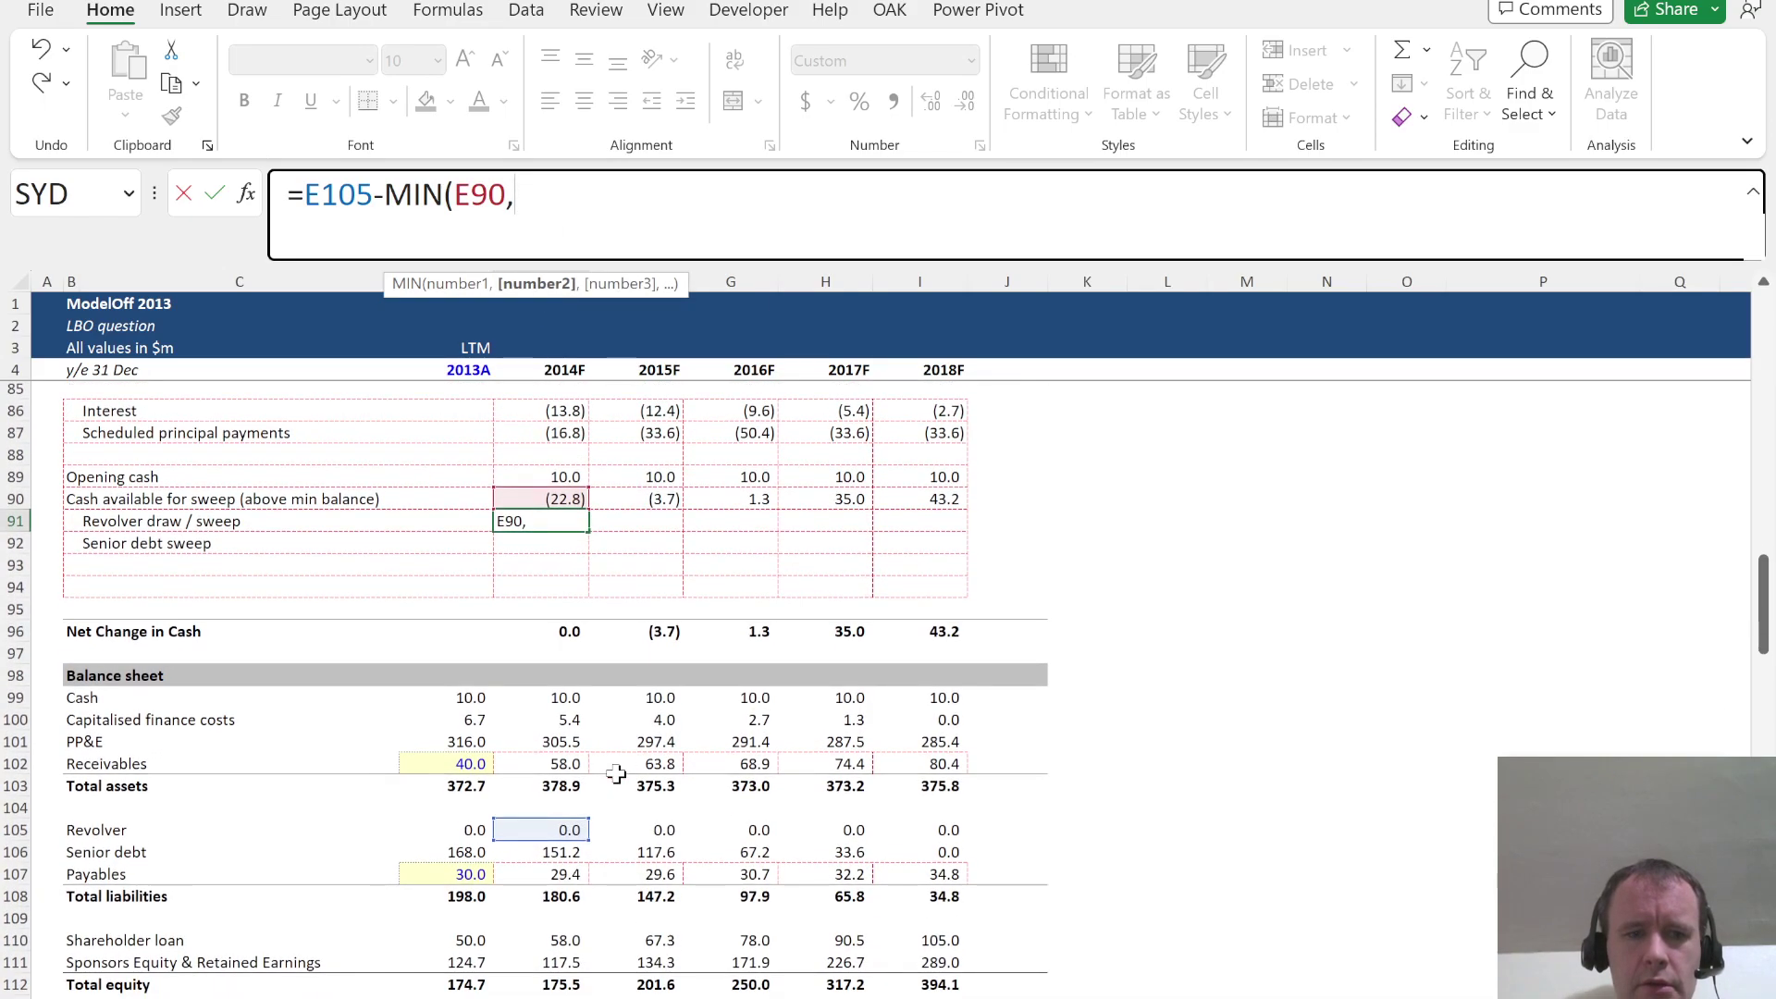
key(Escape)
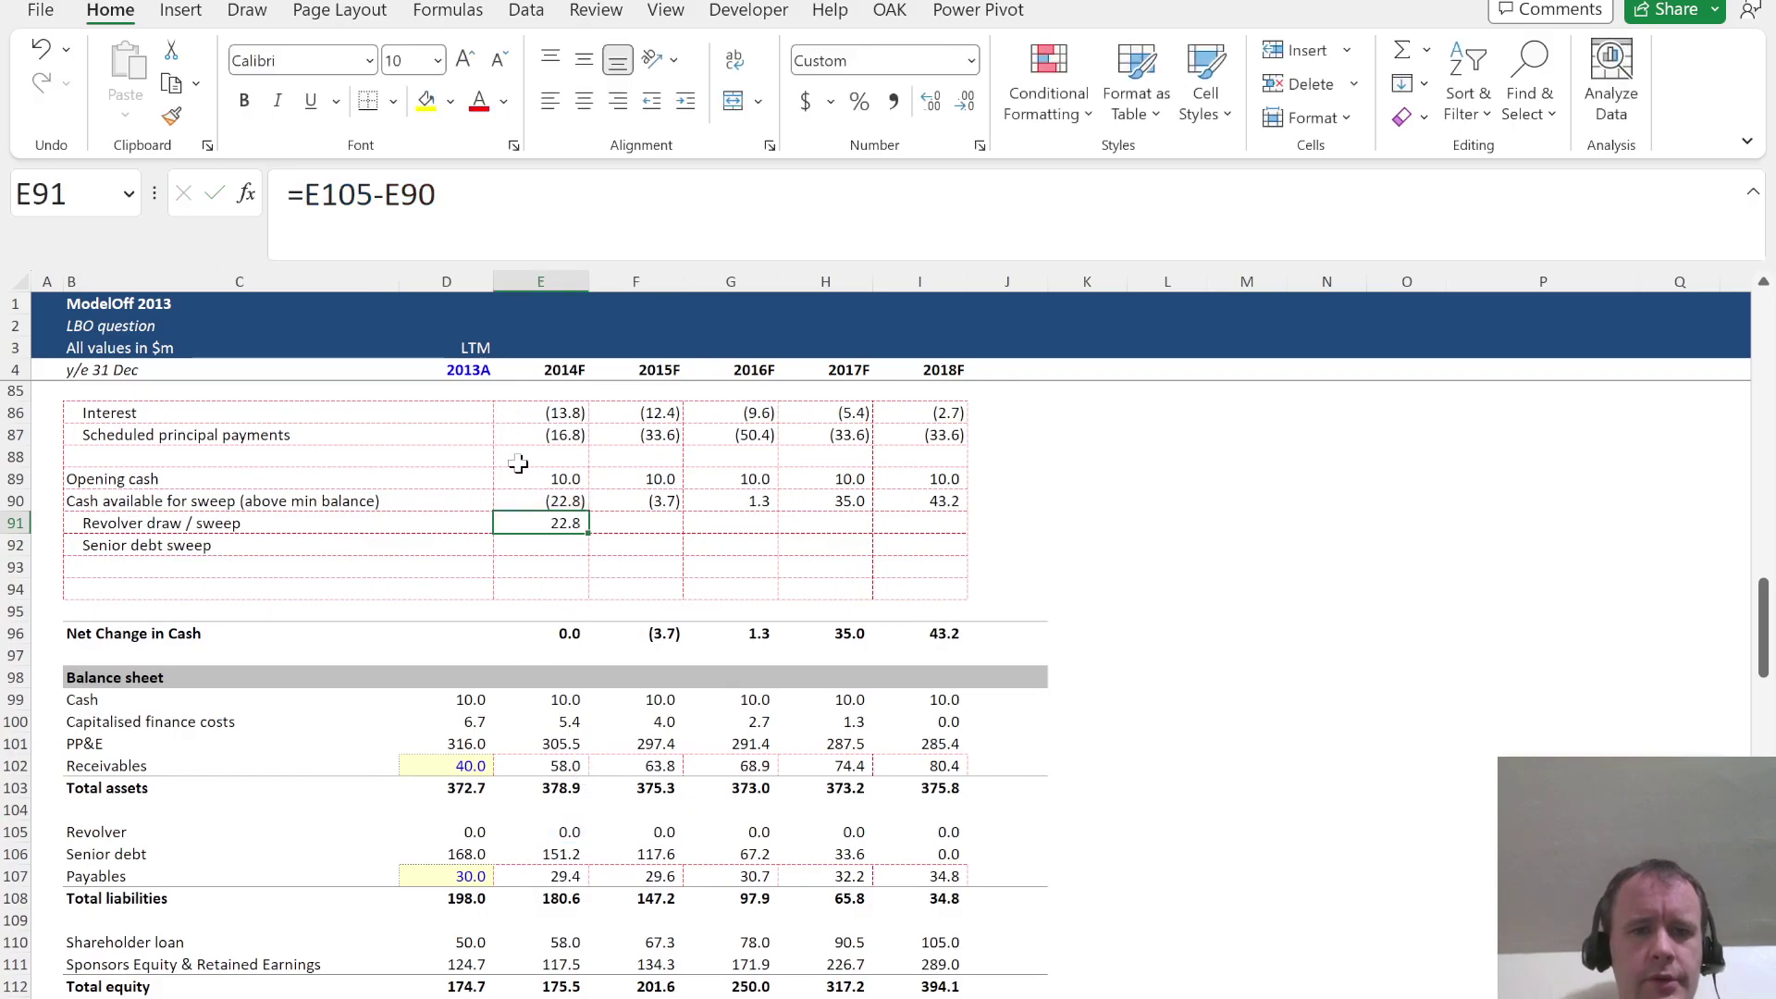
Wrap the 2014F Revolver draw / sweep formula in a MAX that limits repayment to the revolver balance: =MAX(E105-E90,-E105)
click(390, 215)
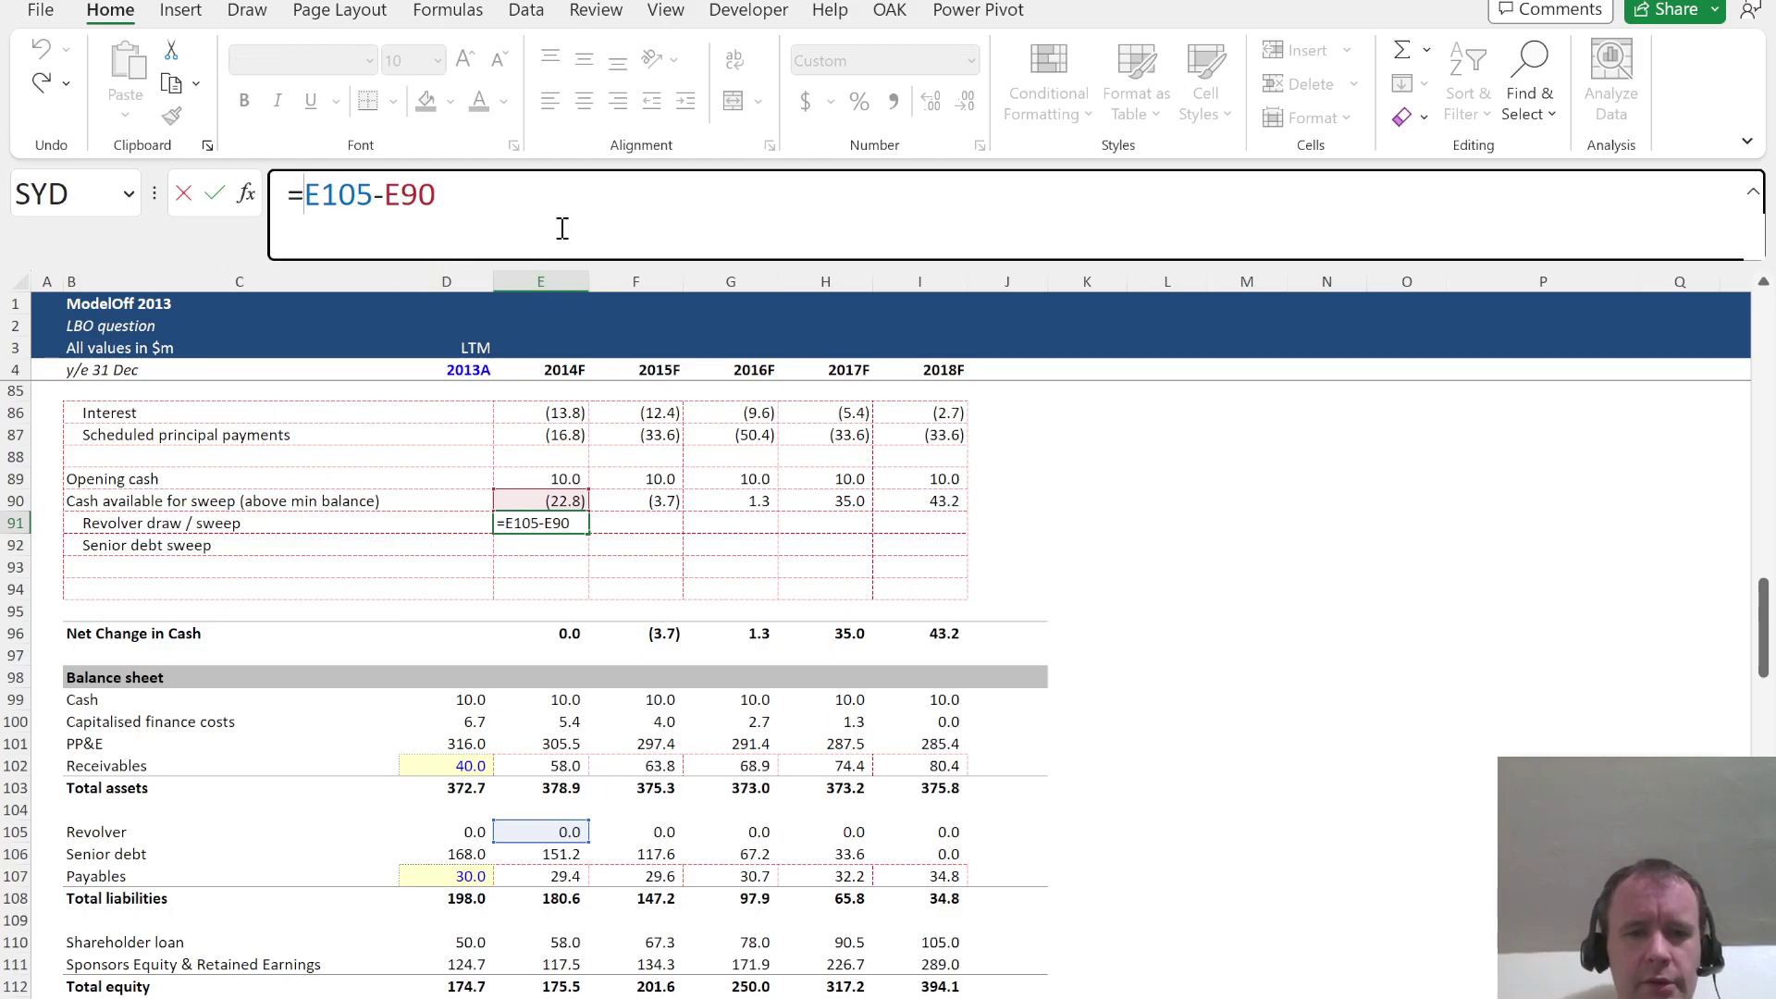
text(max)
key(Tab)
key(End)
text(,)
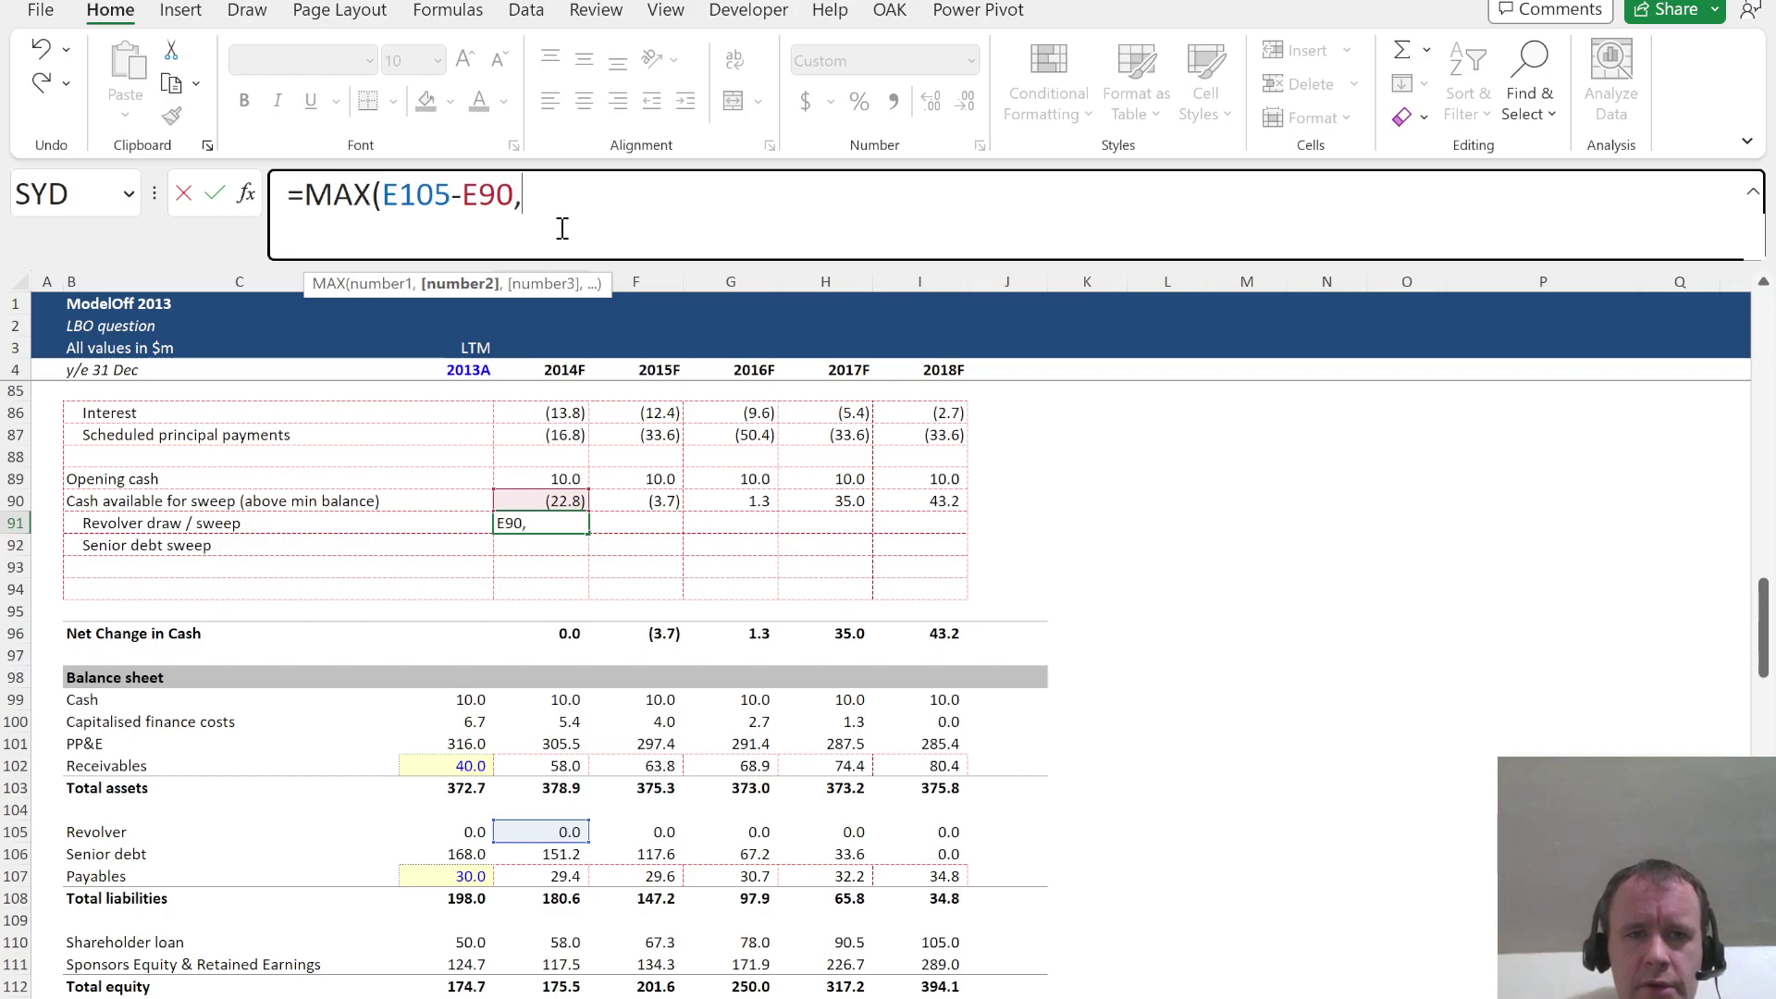
click(537, 832)
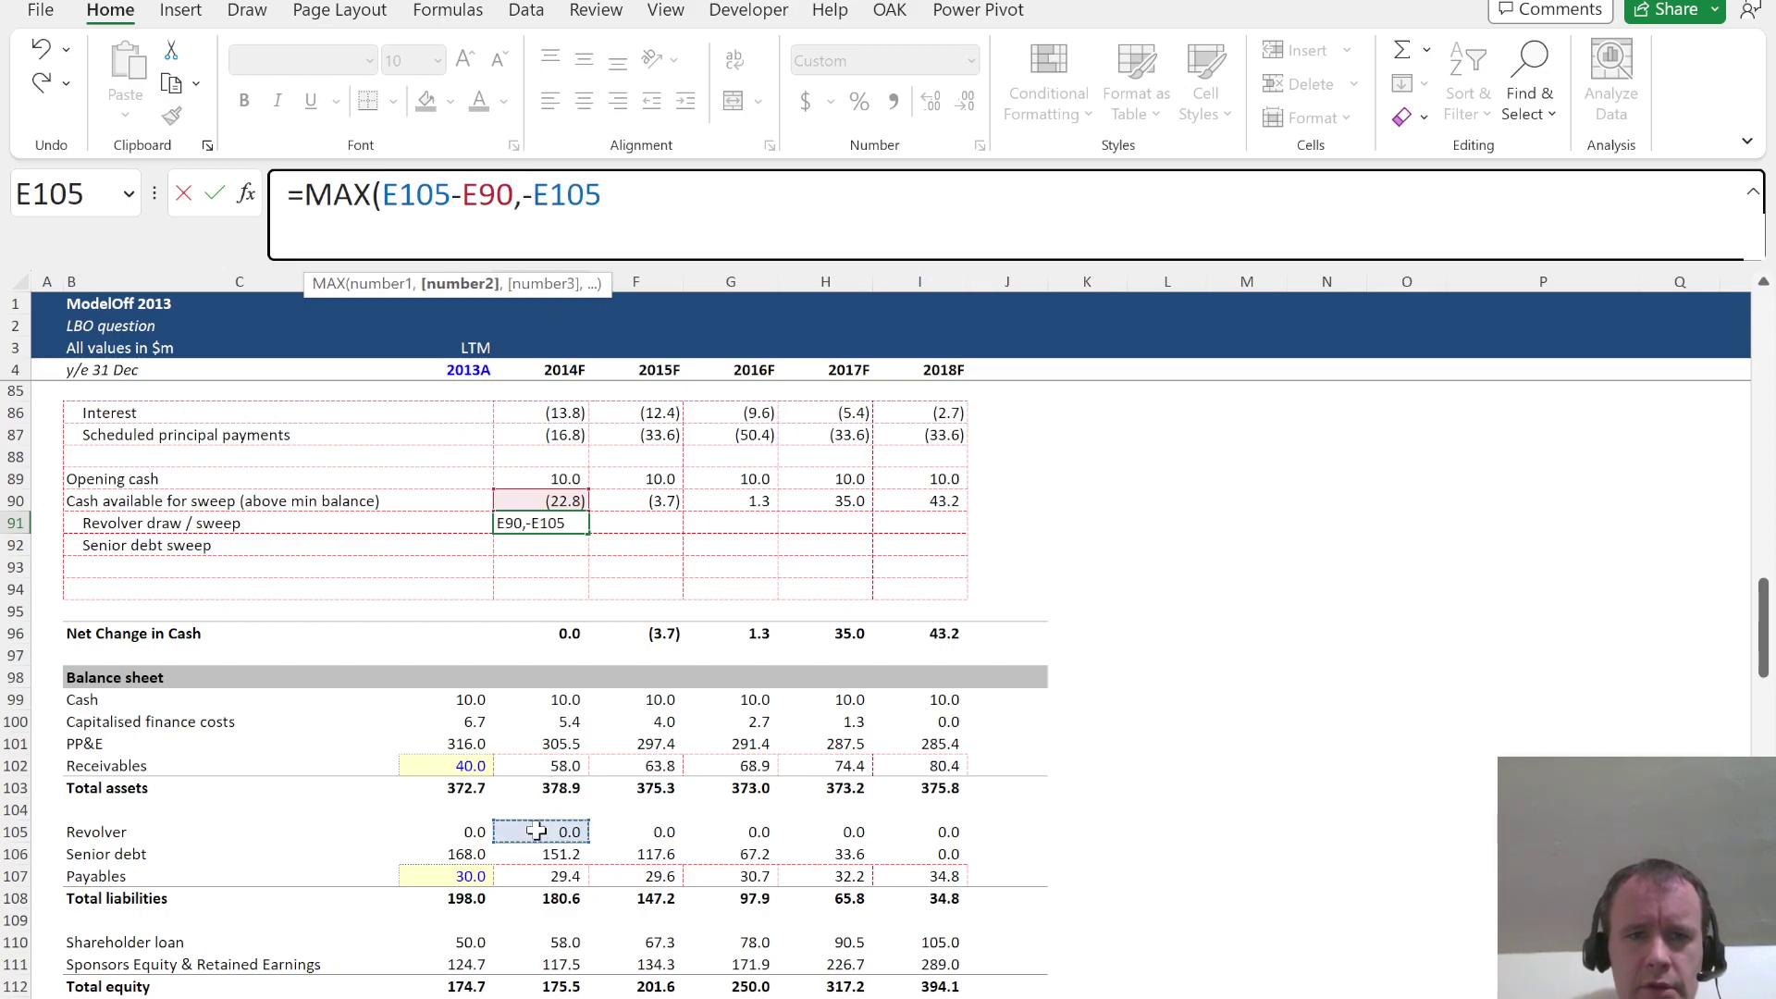
text())
key(ctrl+Return)
key(Up)
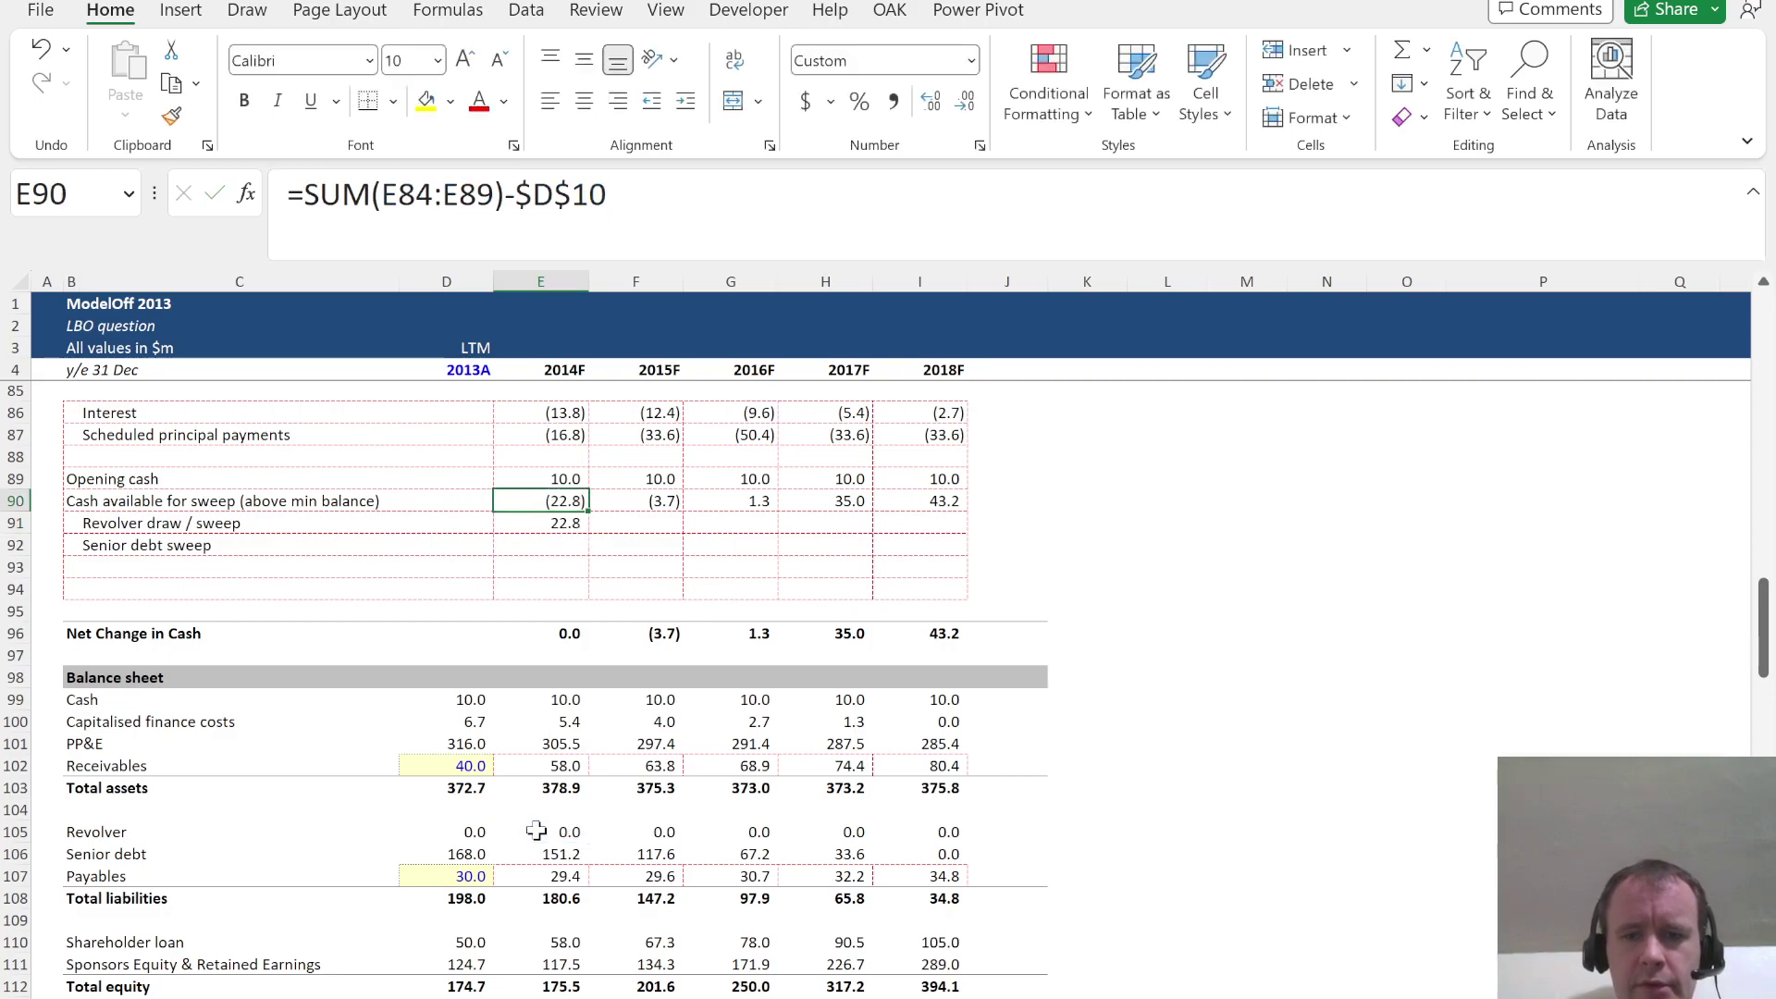
Test the sweep formula with trial values of 100 for the 2014F revolver and 300 for cash available for sweep, and undo both
click(536, 832)
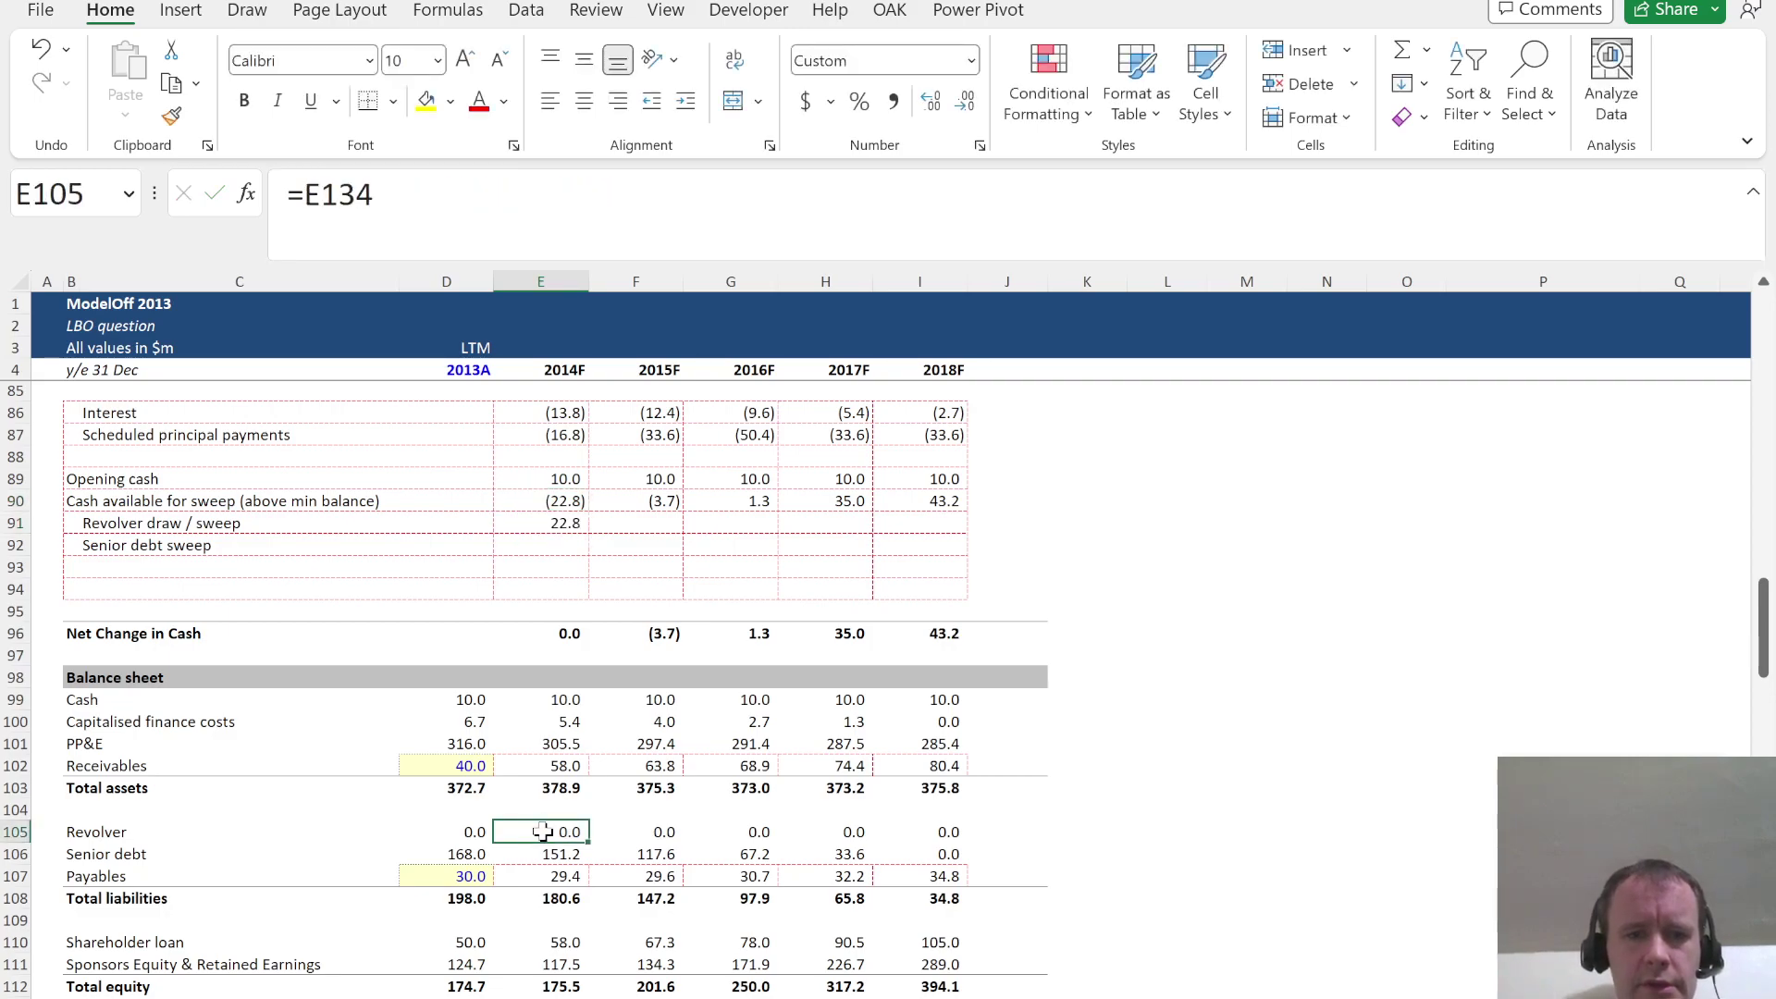
text(100)
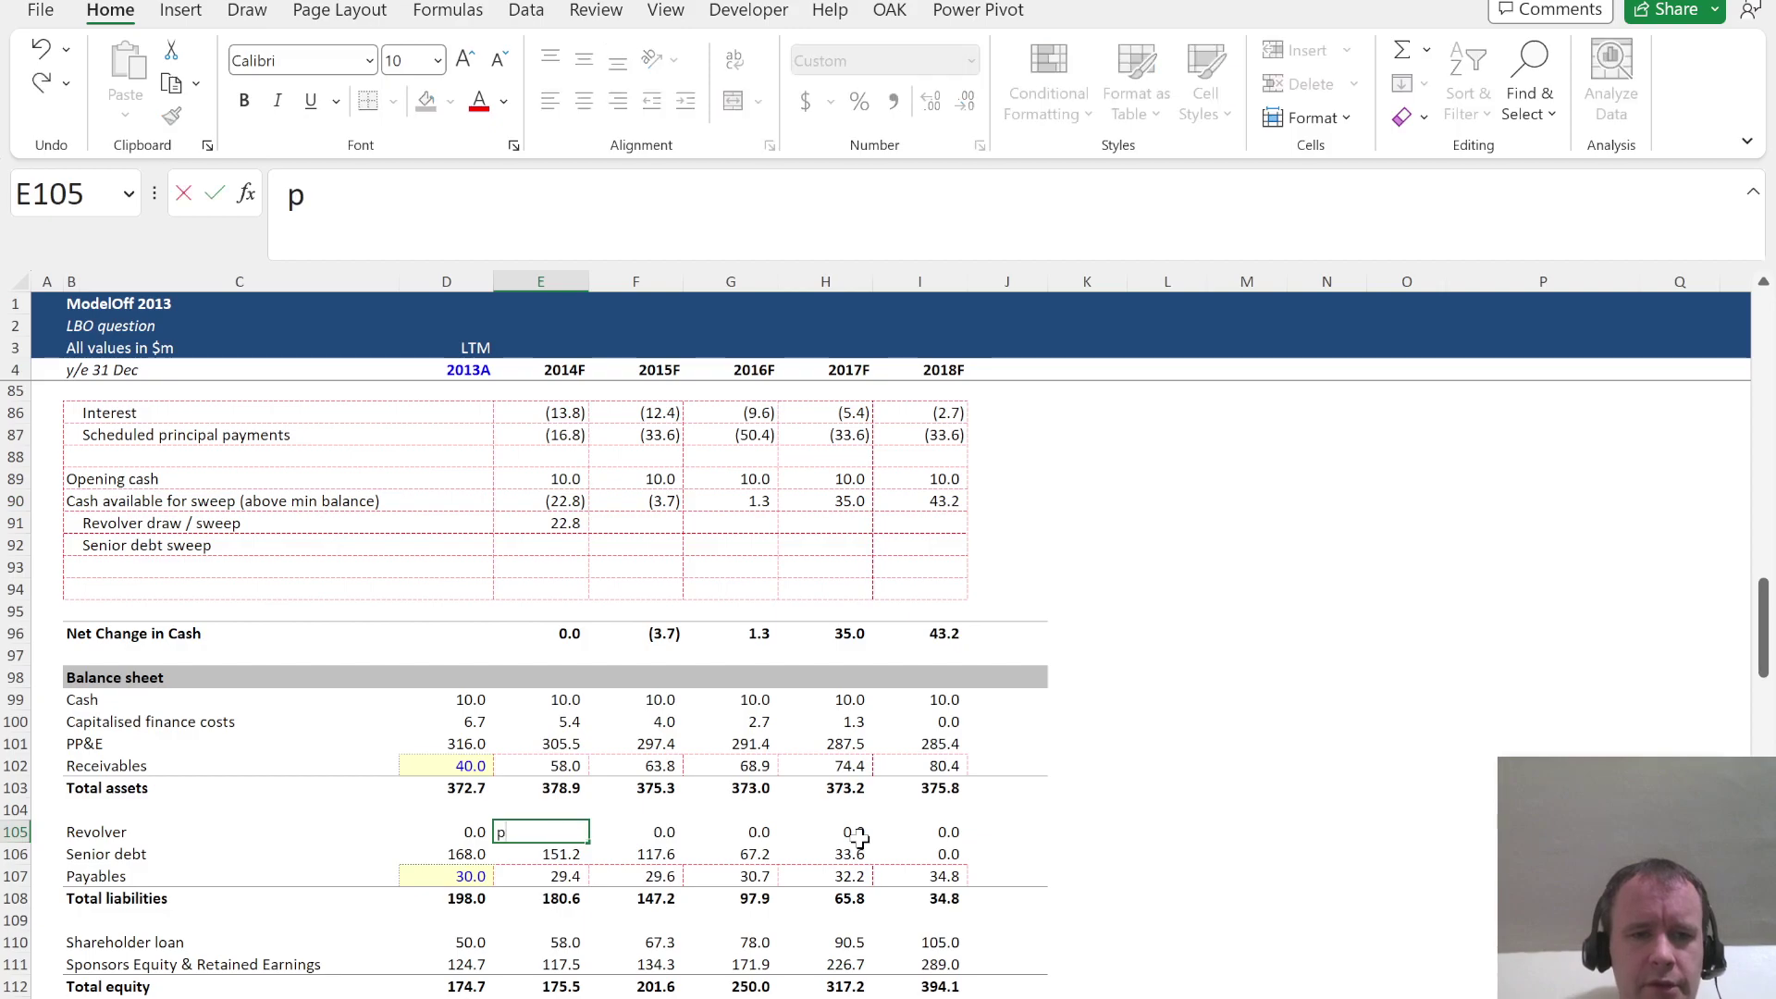
key(ctrl+Return)
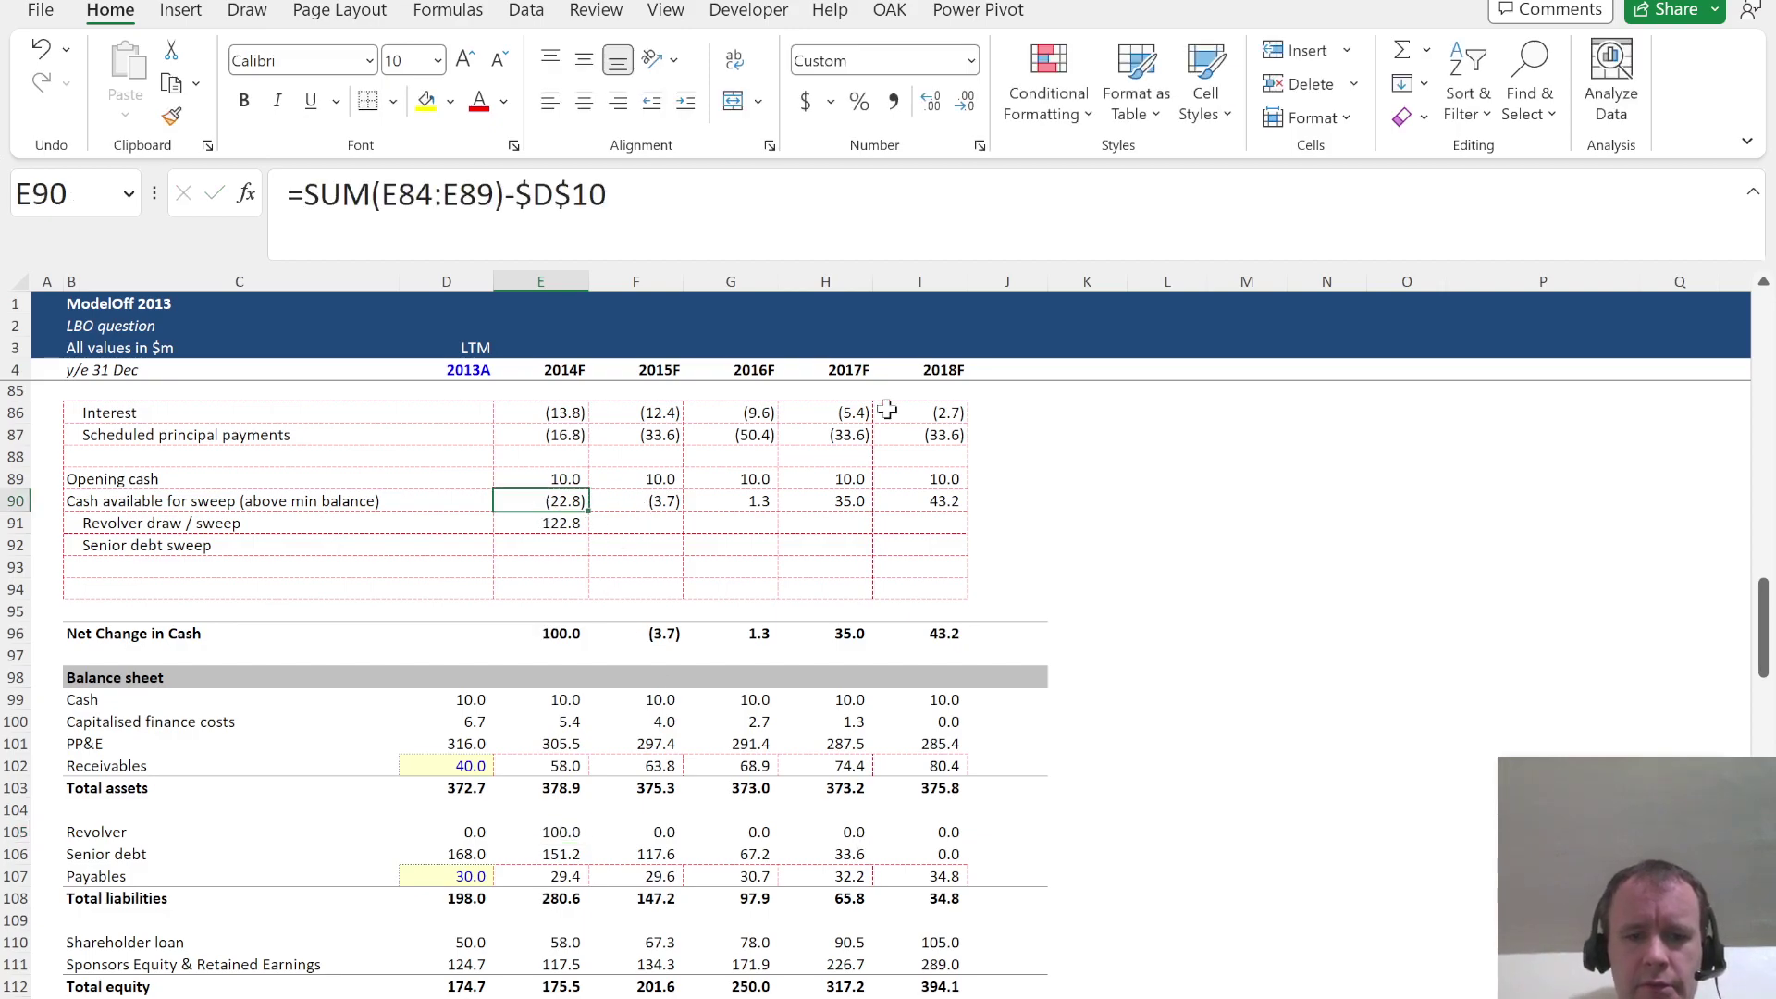
text(300)
key(ctrl+Return)
key(ctrl+z)
key(Down)
key(Down)
key(Down)
key(Down)
key(Down)
key(Down)
key(Down)
key(Down)
key(Down)
key(Down)
key(Down)
key(Down)
key(Down)
key(Down)
key(Down)
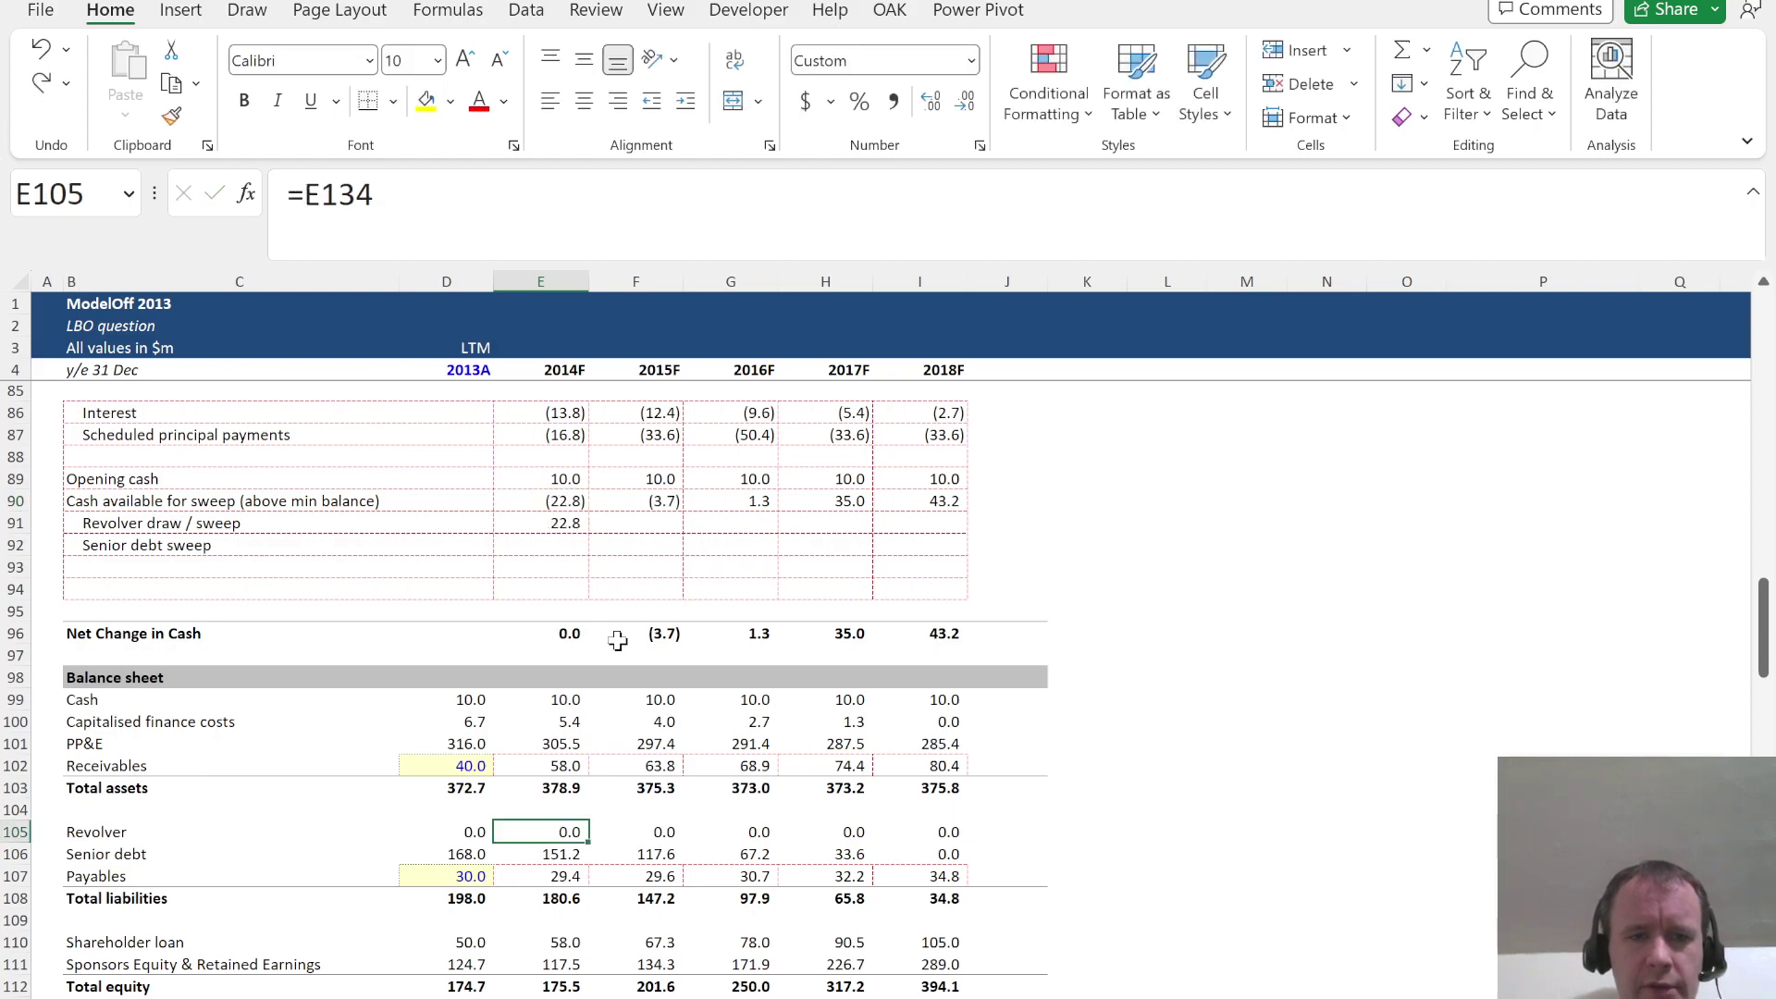
Fill the Revolver draw / sweep formula from 2014F in E91 across to 2018F
click(532, 502)
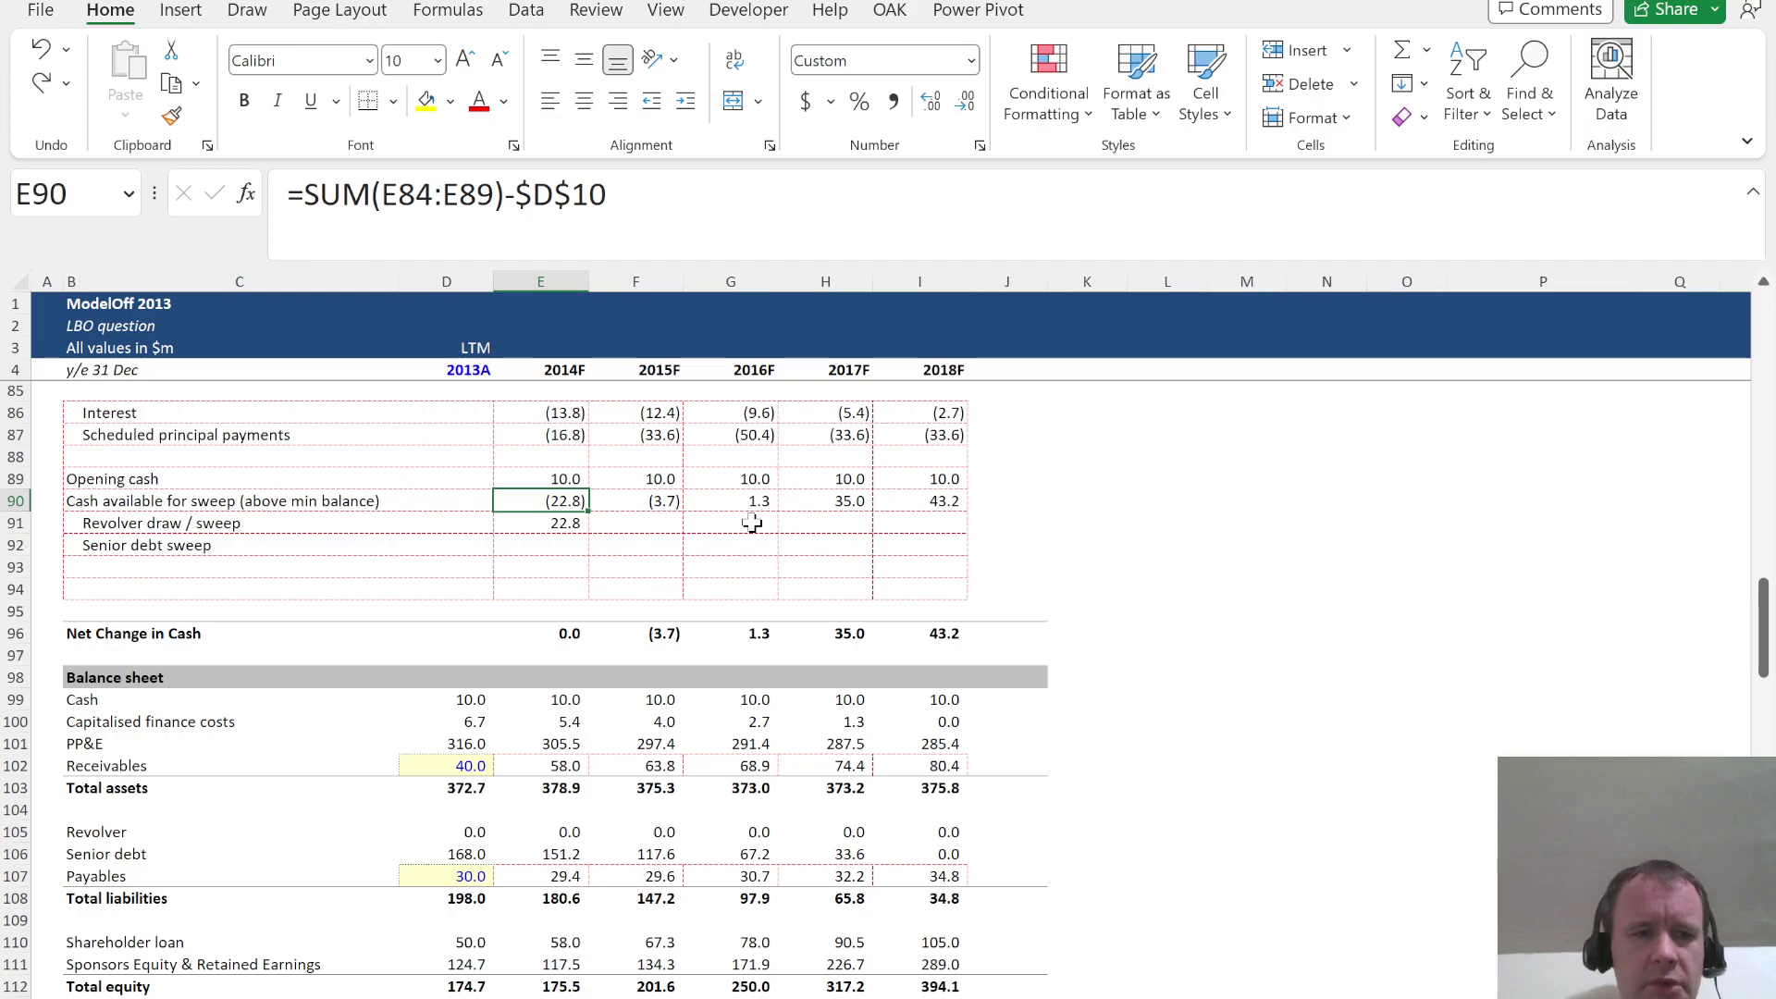
key(Down)
key(shift+Right)
key(shift+Right)
key(shift+Right)
key(shift+Right)
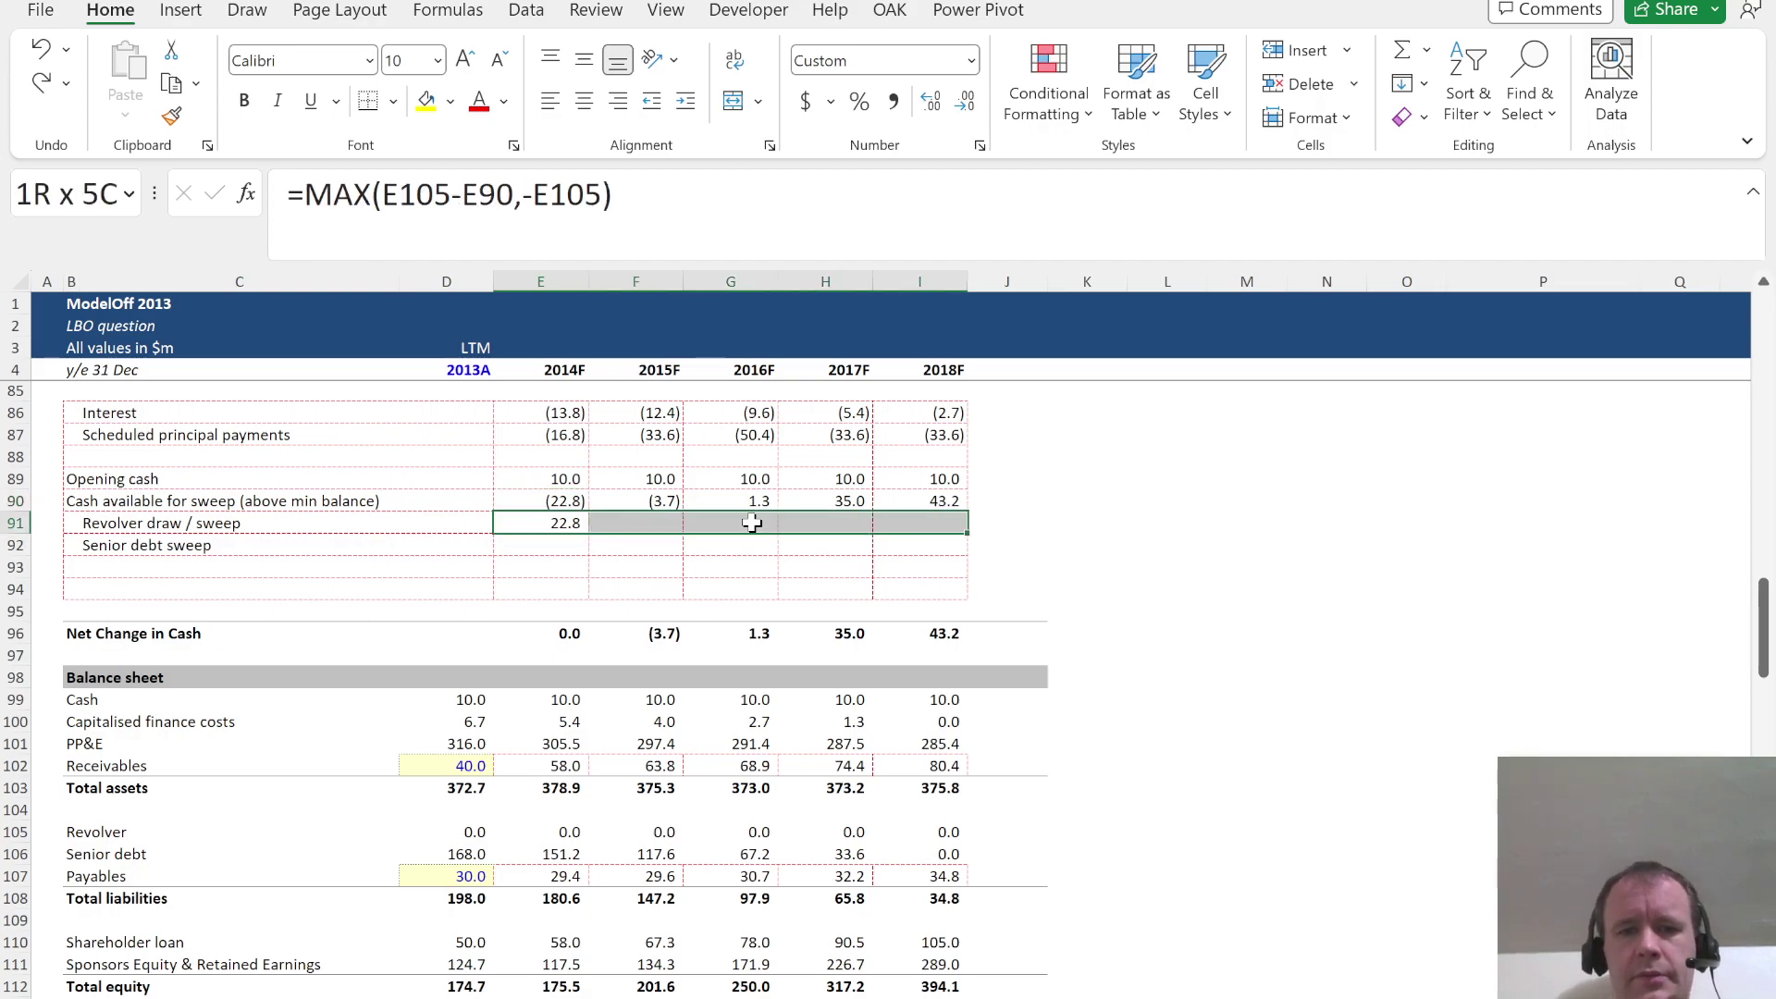
key(ctrl+r)
key(Down)
key(Left)
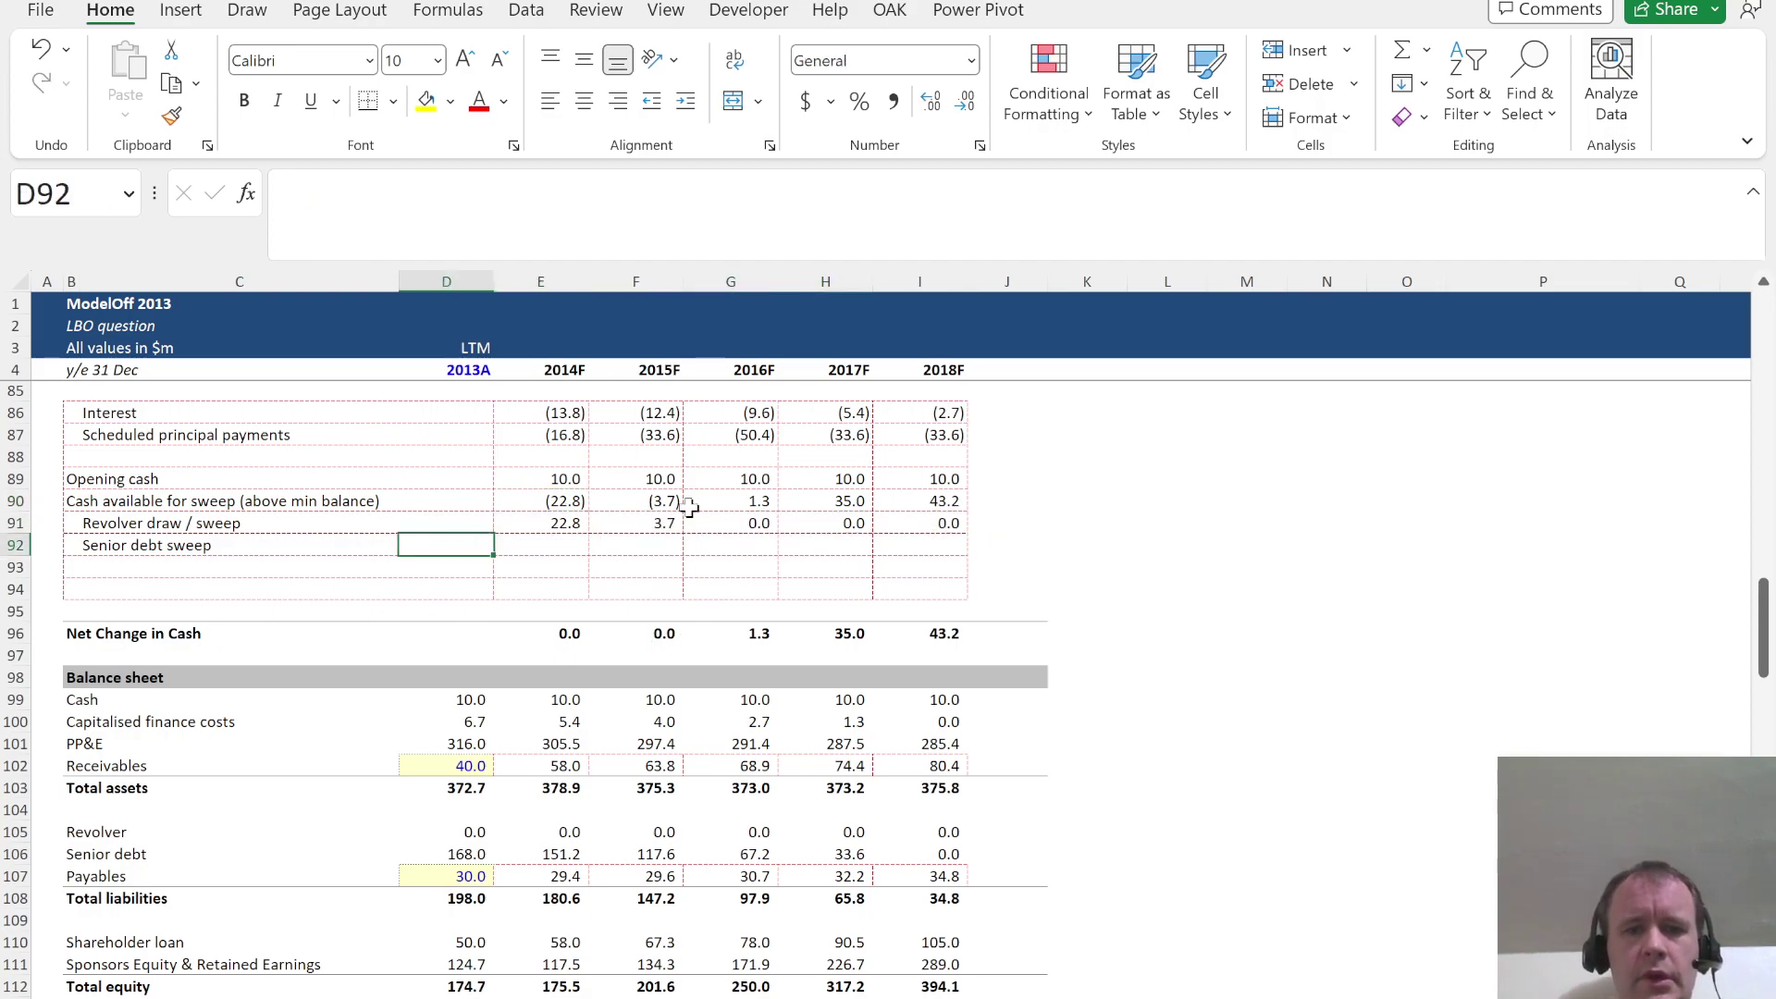
Enter the 2014F Senior debt sweep in E92 as =-MIN(E140+E141,E90+E91), capping it at the senior debt left after scheduled amortisation
click(530, 545)
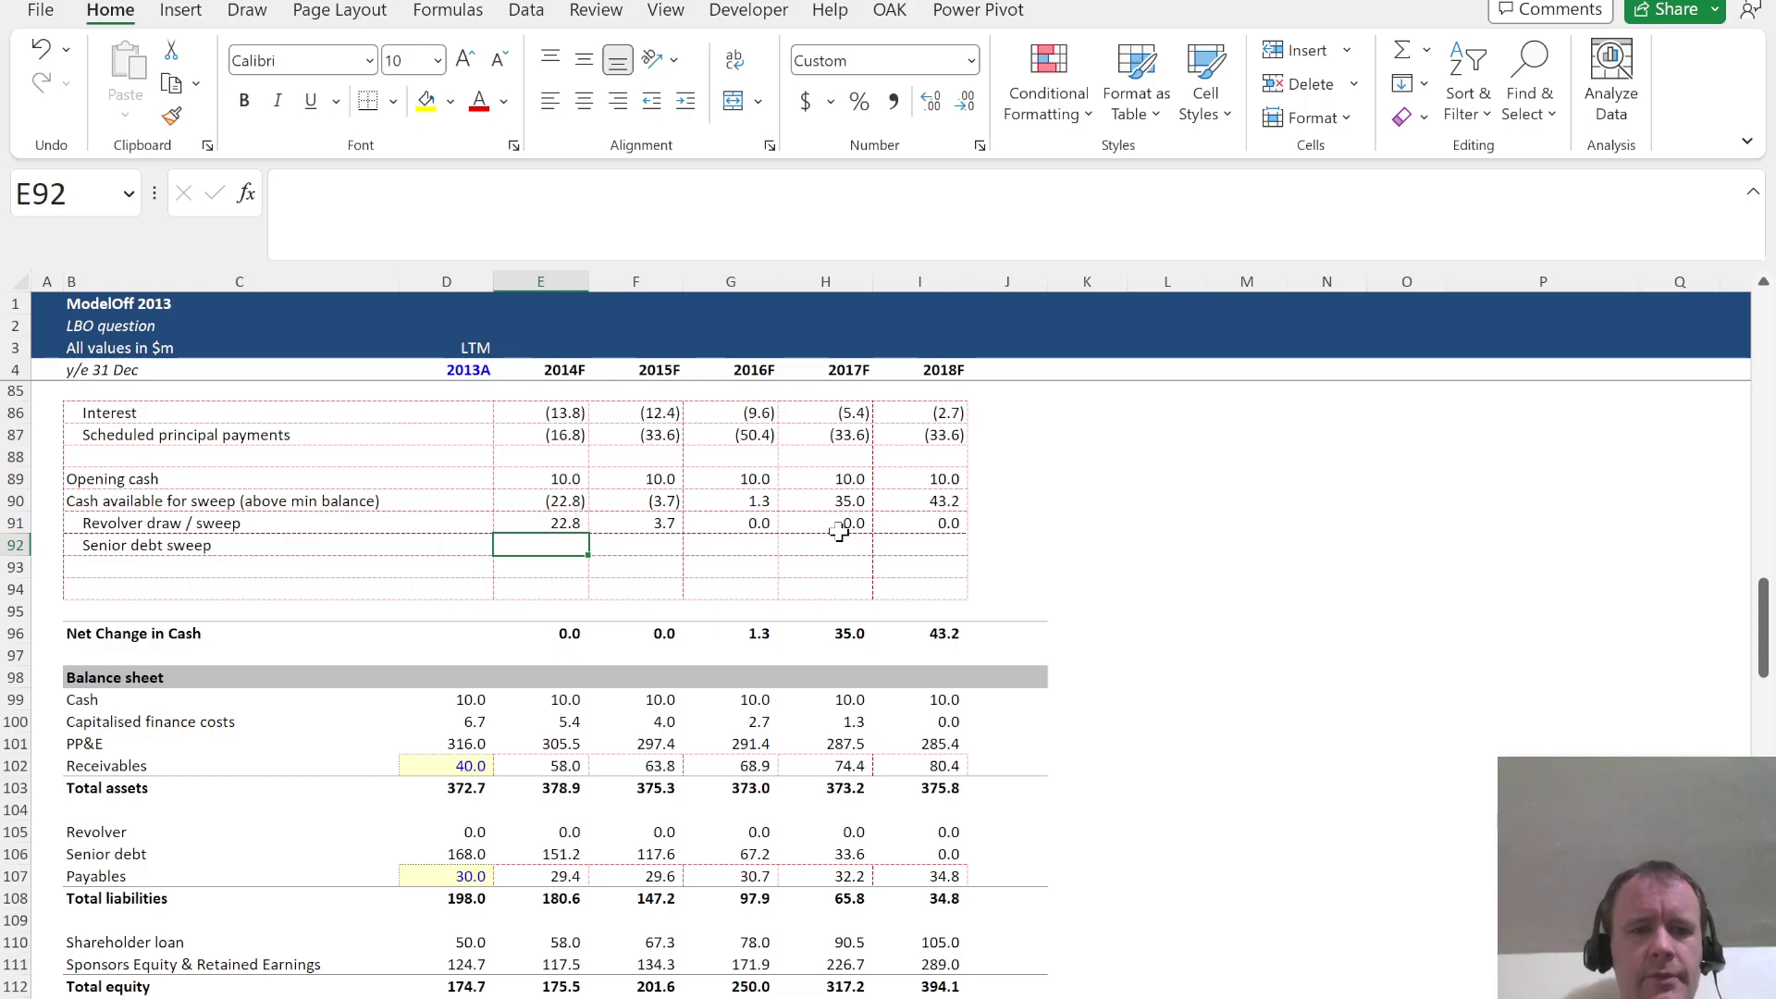
text(=)
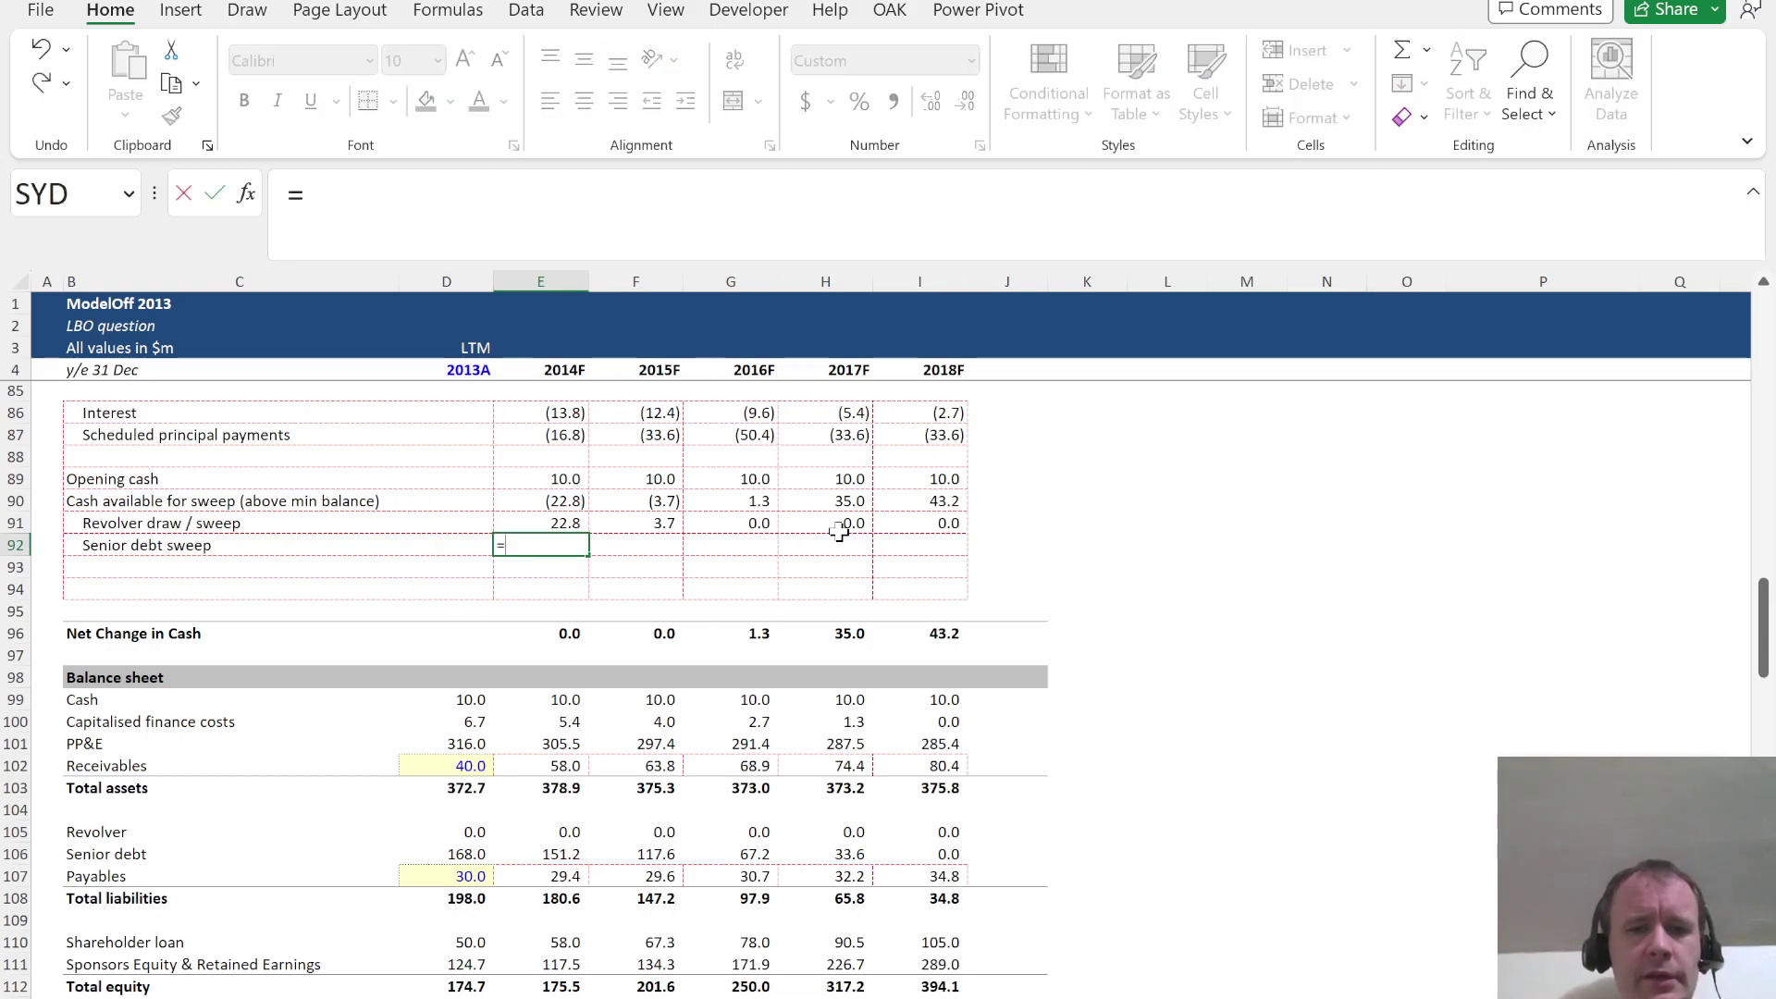
text(min)
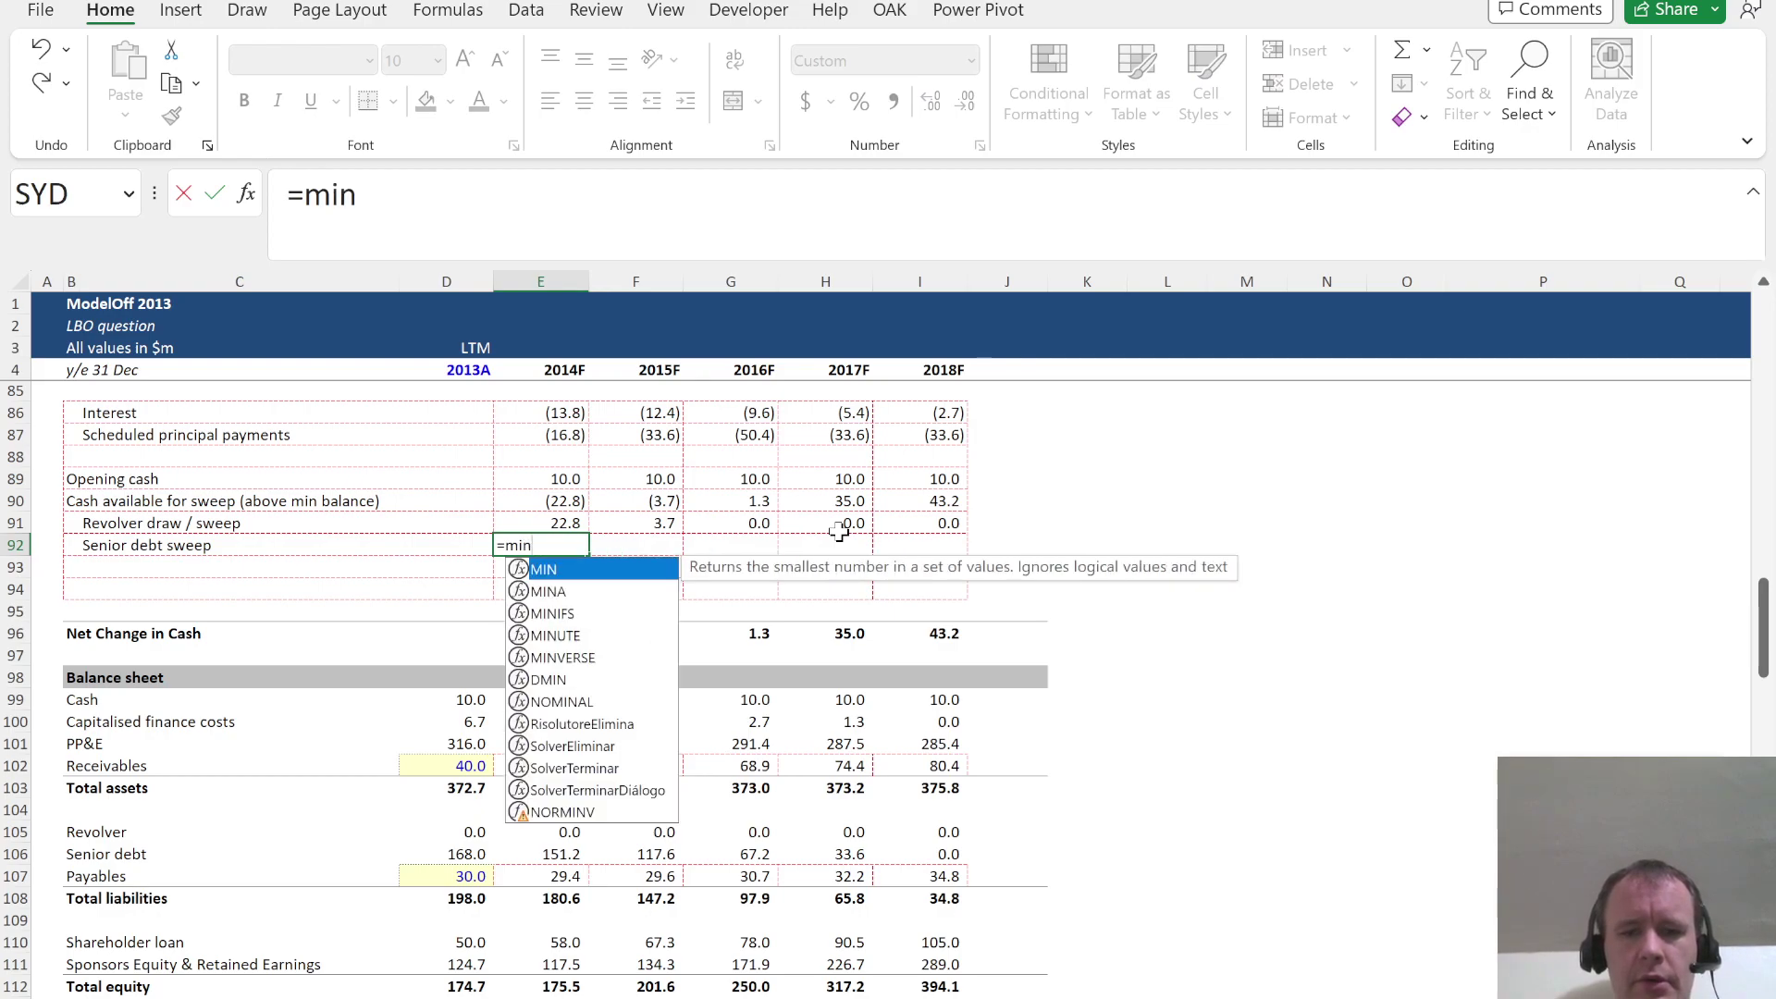
key(BackSpace)
key(BackSpace)
key(BackSpace)
text(-min)
key(Tab)
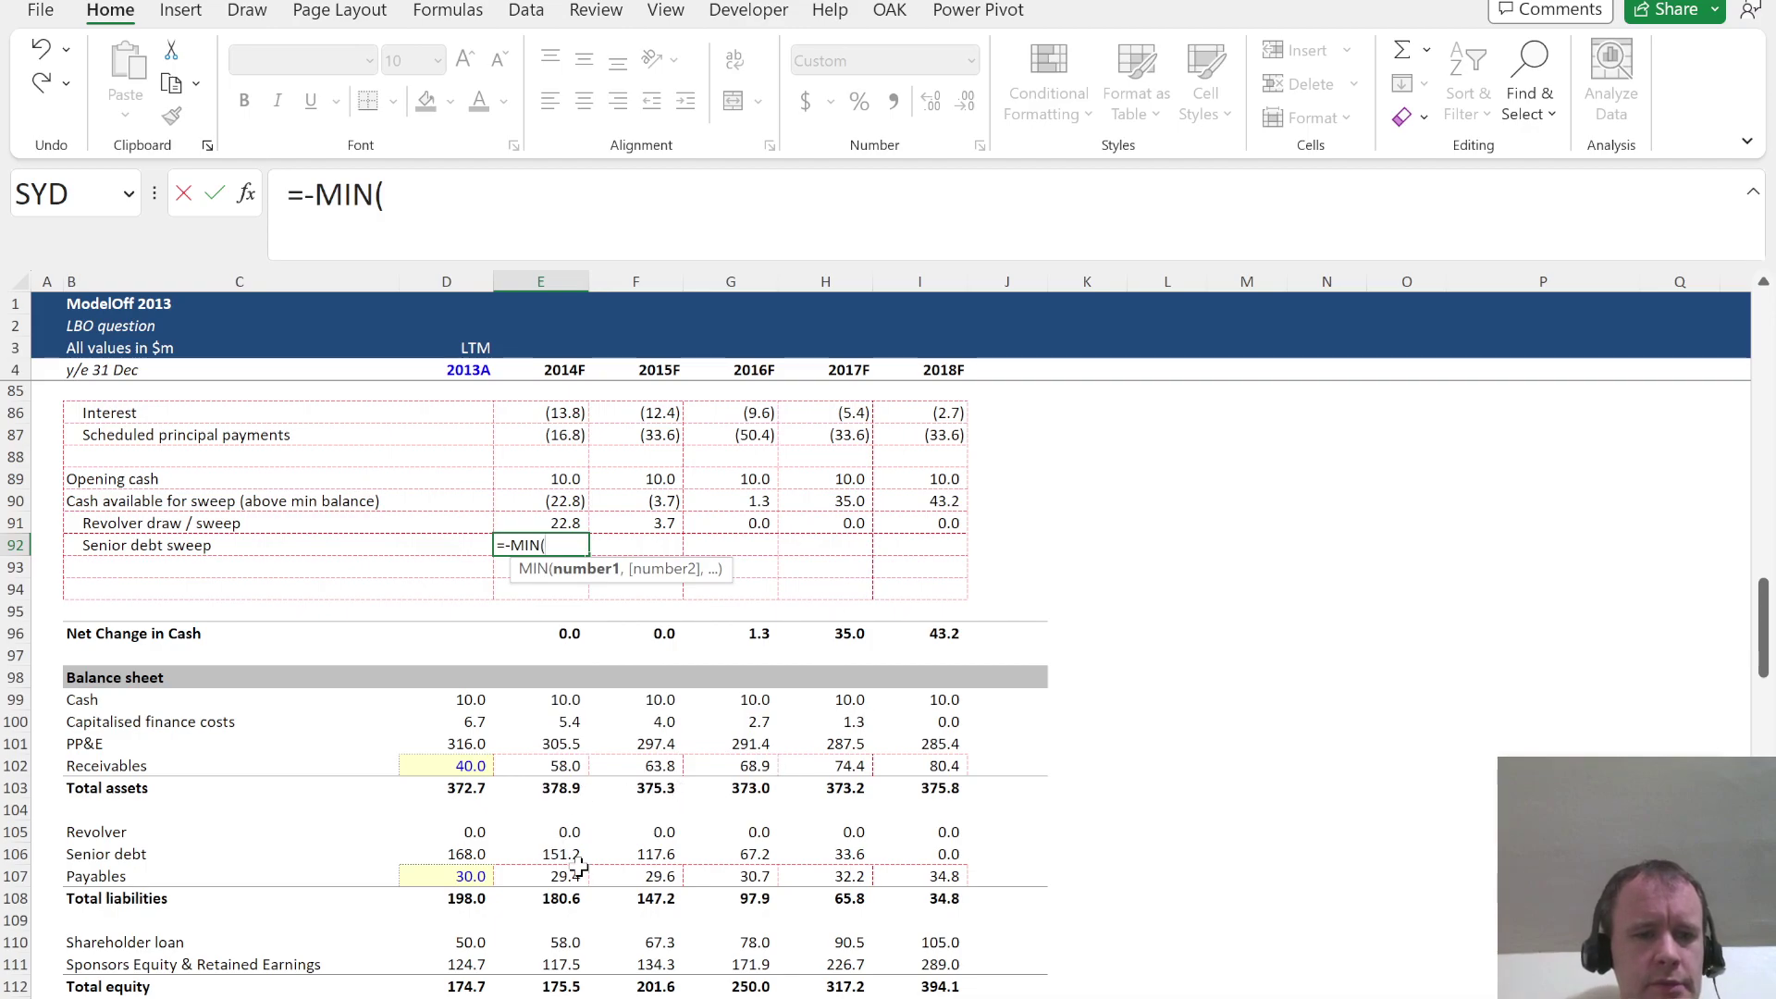
scroll(579, 868, down, 4)
scroll(579, 868, down, 7)
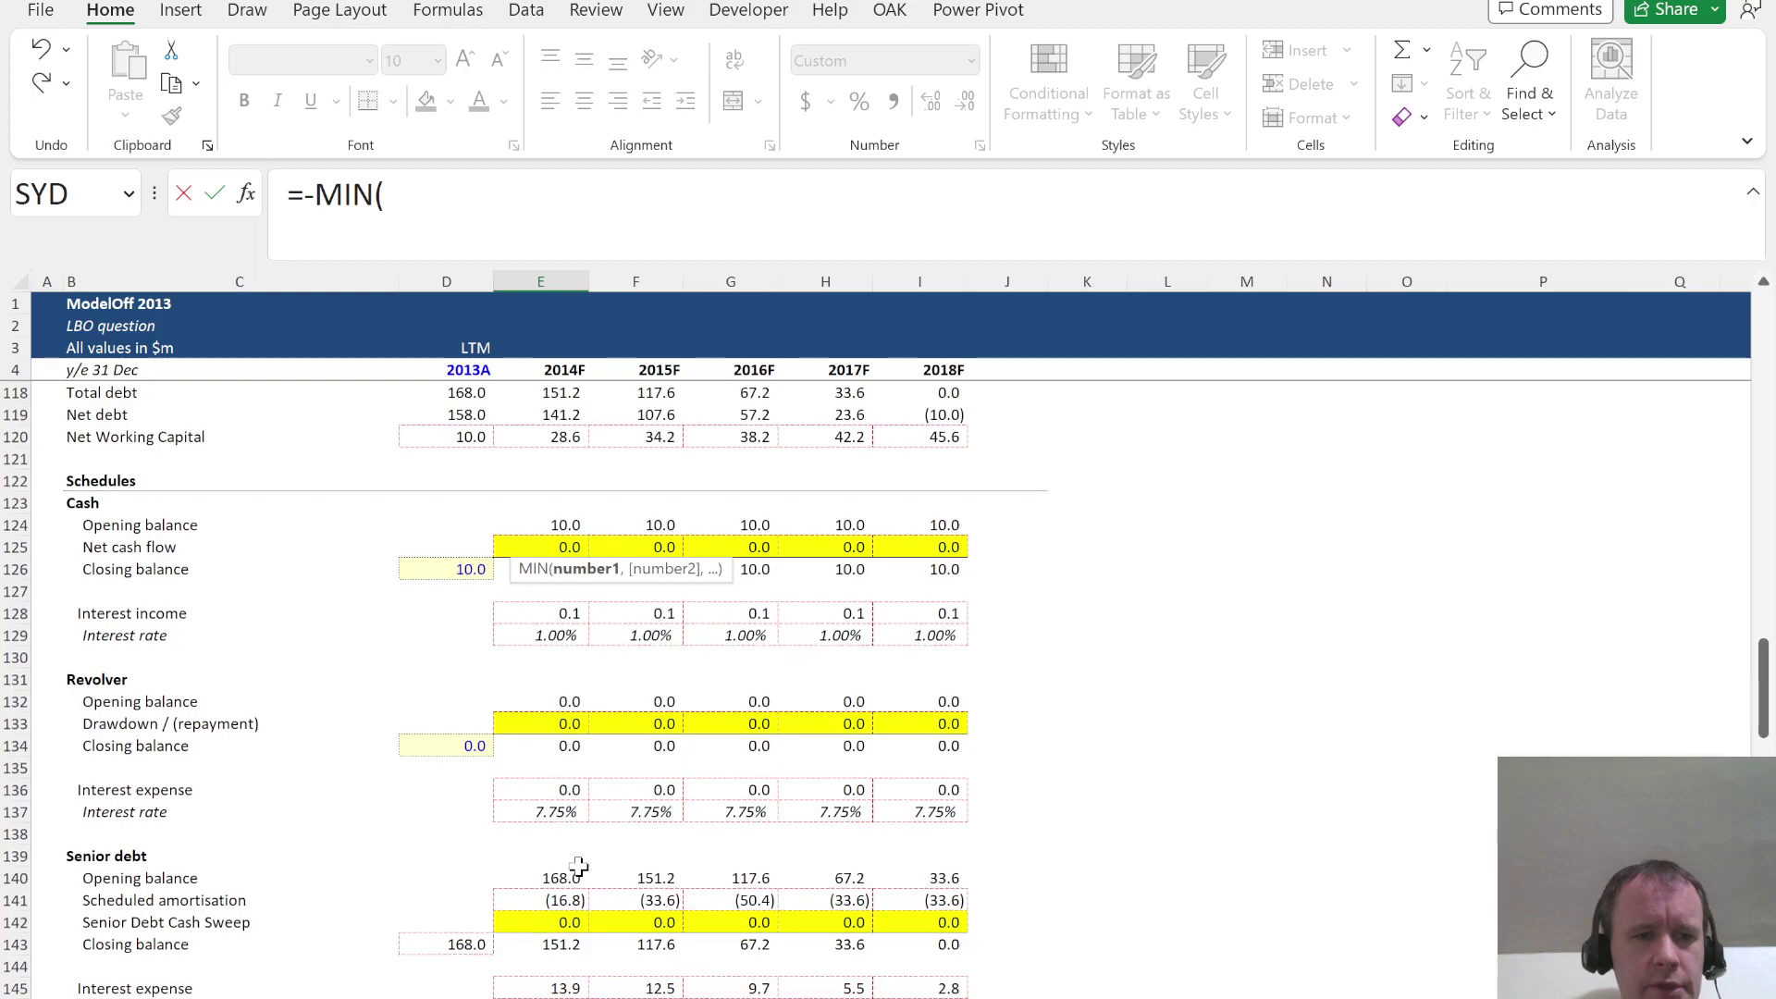
click(541, 877)
text(+)
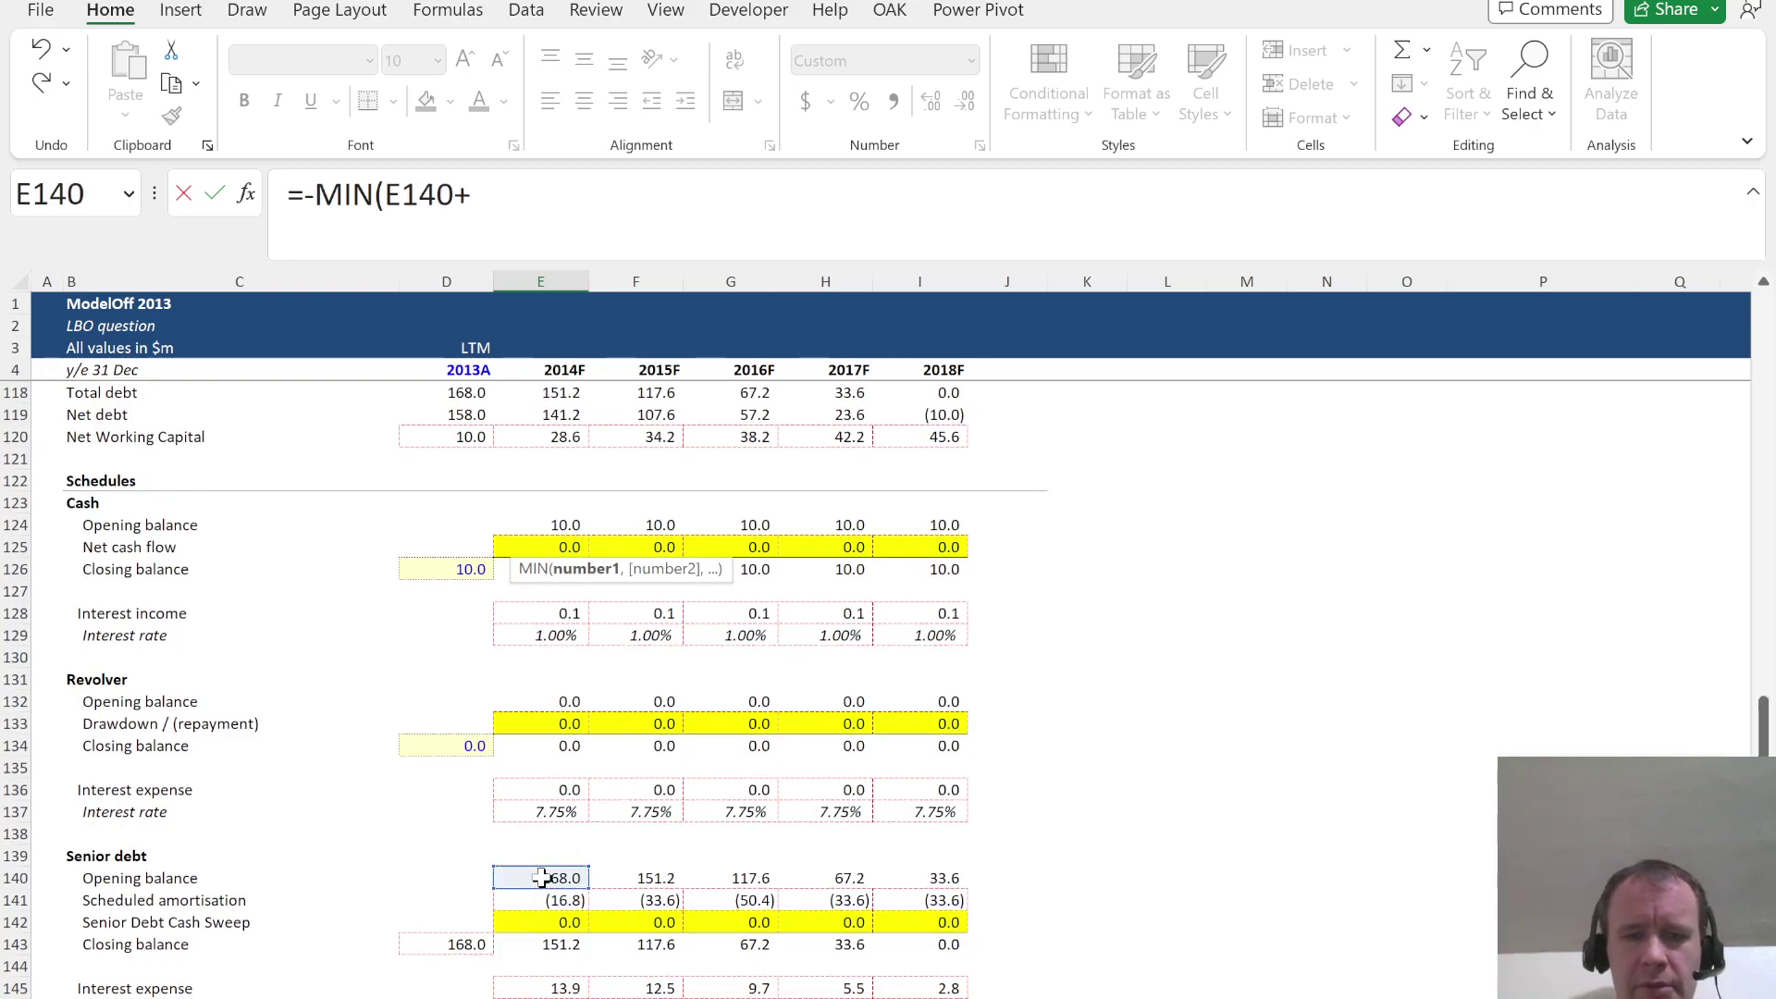
click(522, 901)
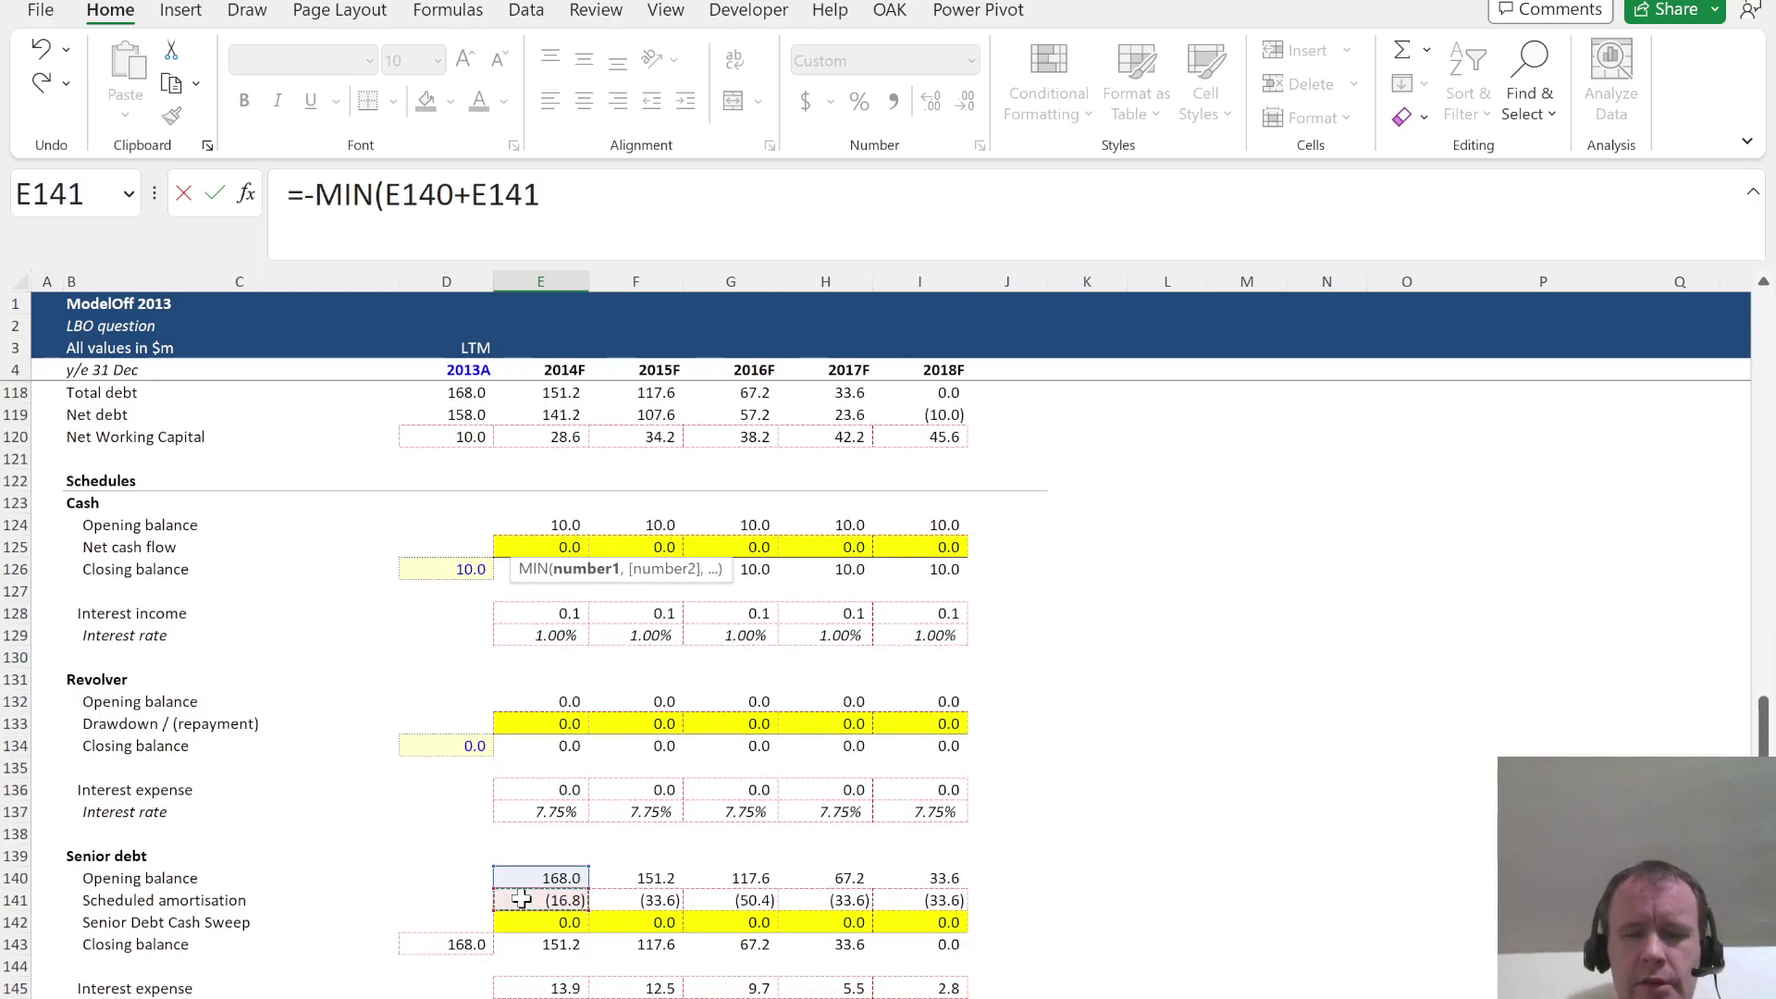
text(,)
scroll(523, 900, up, 16)
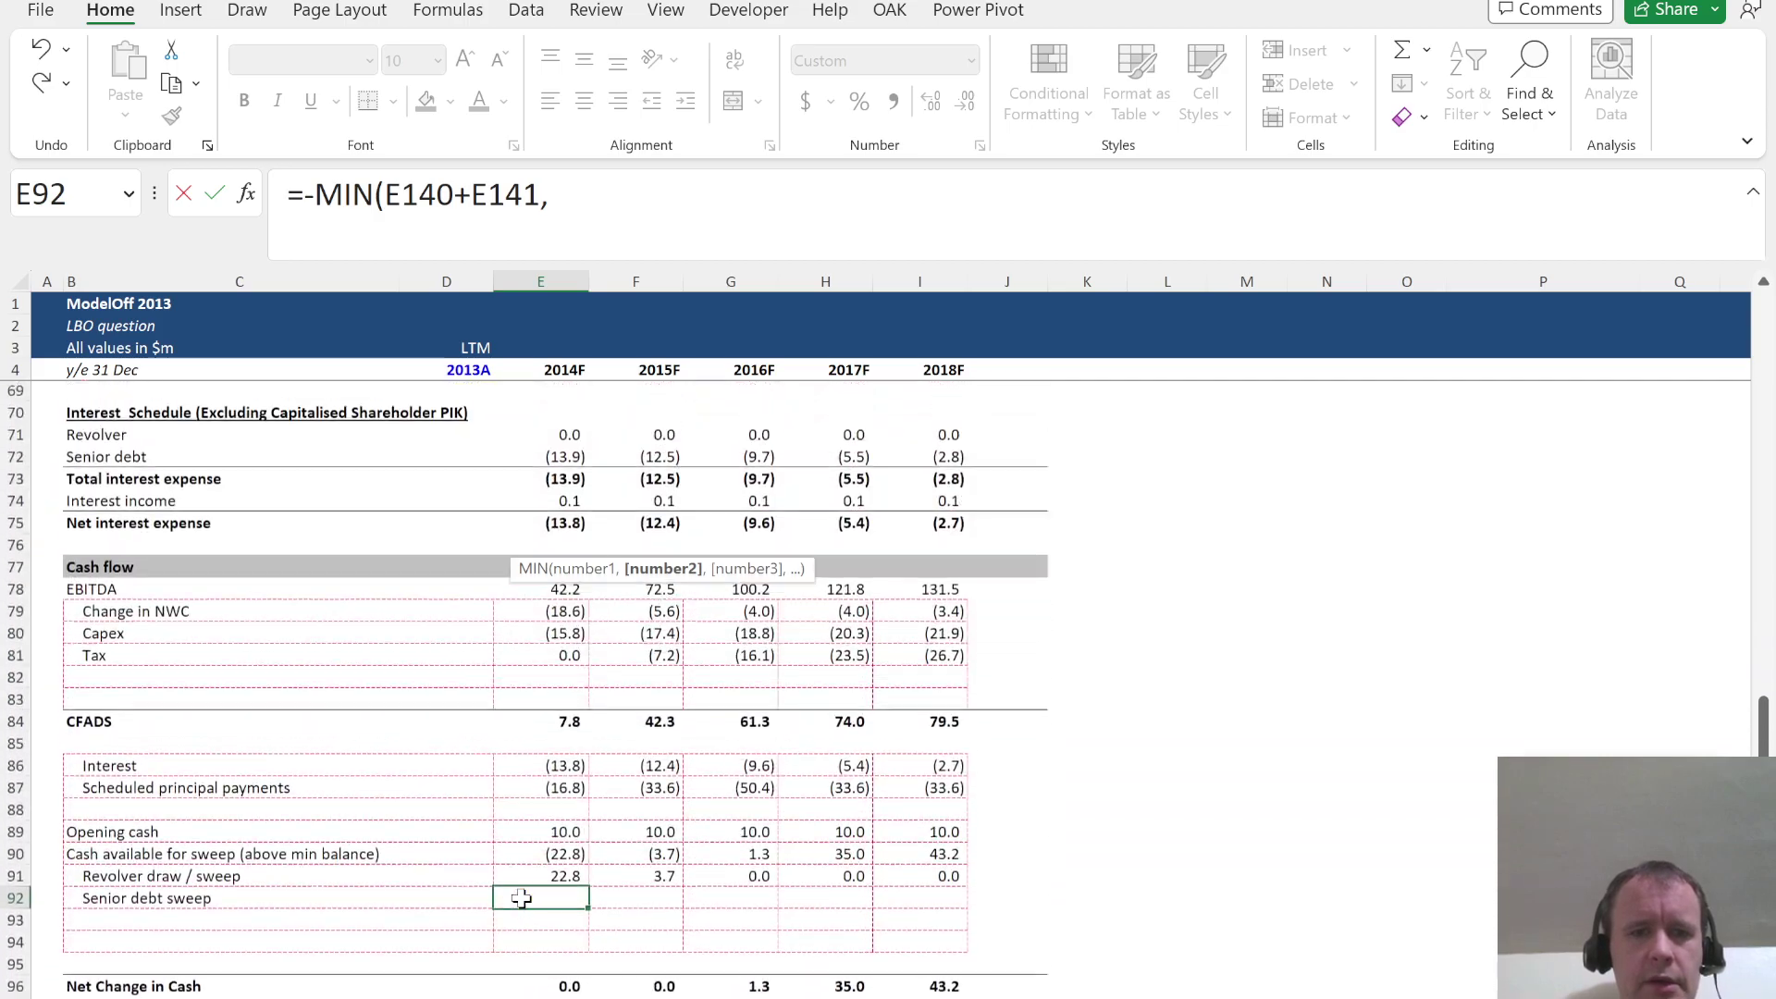
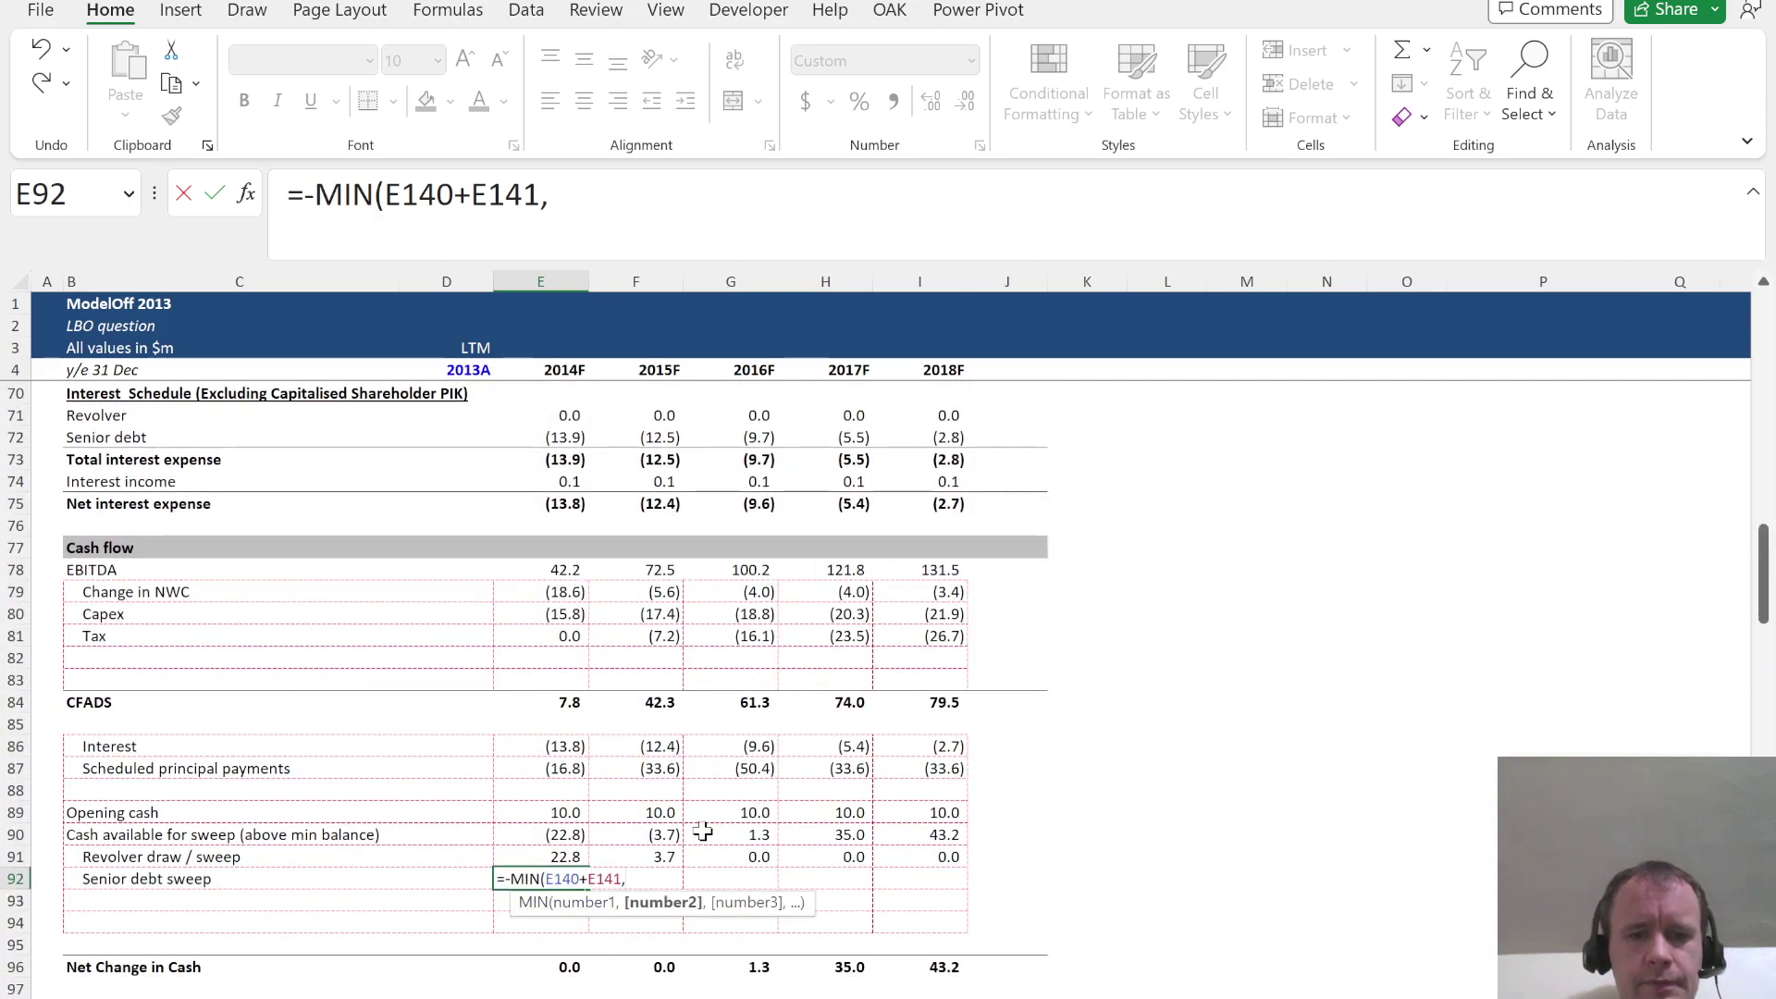
click(528, 836)
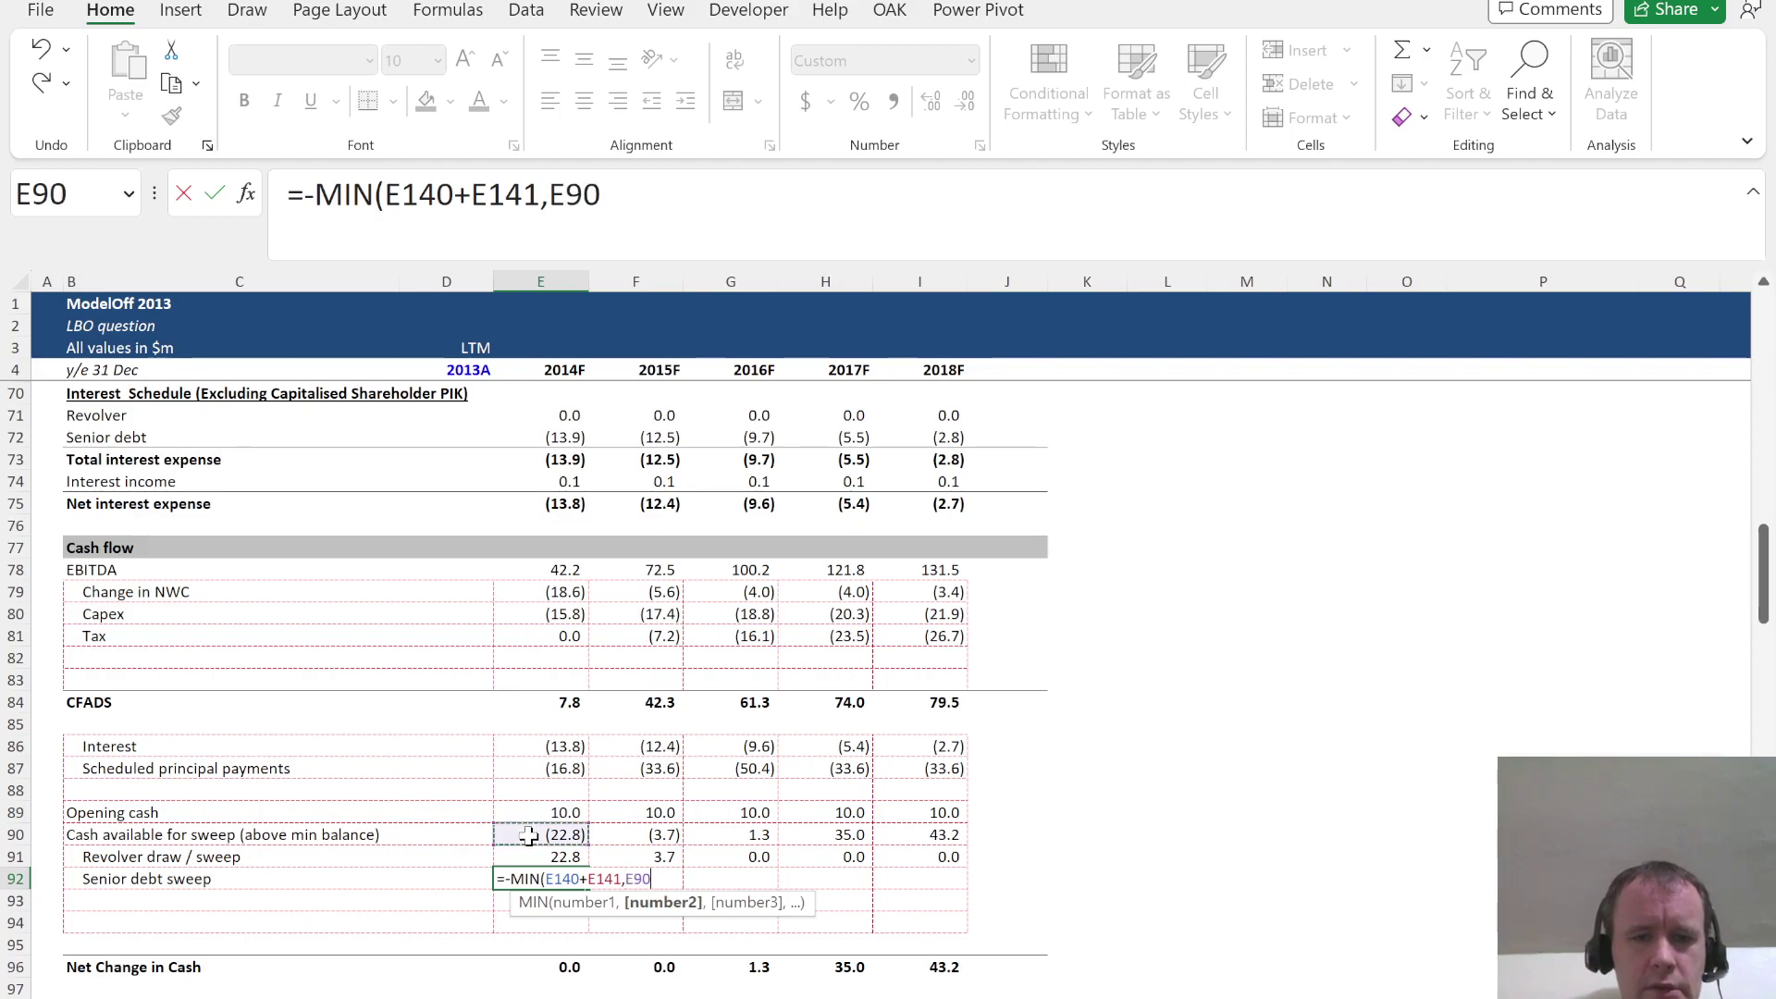
text(+)
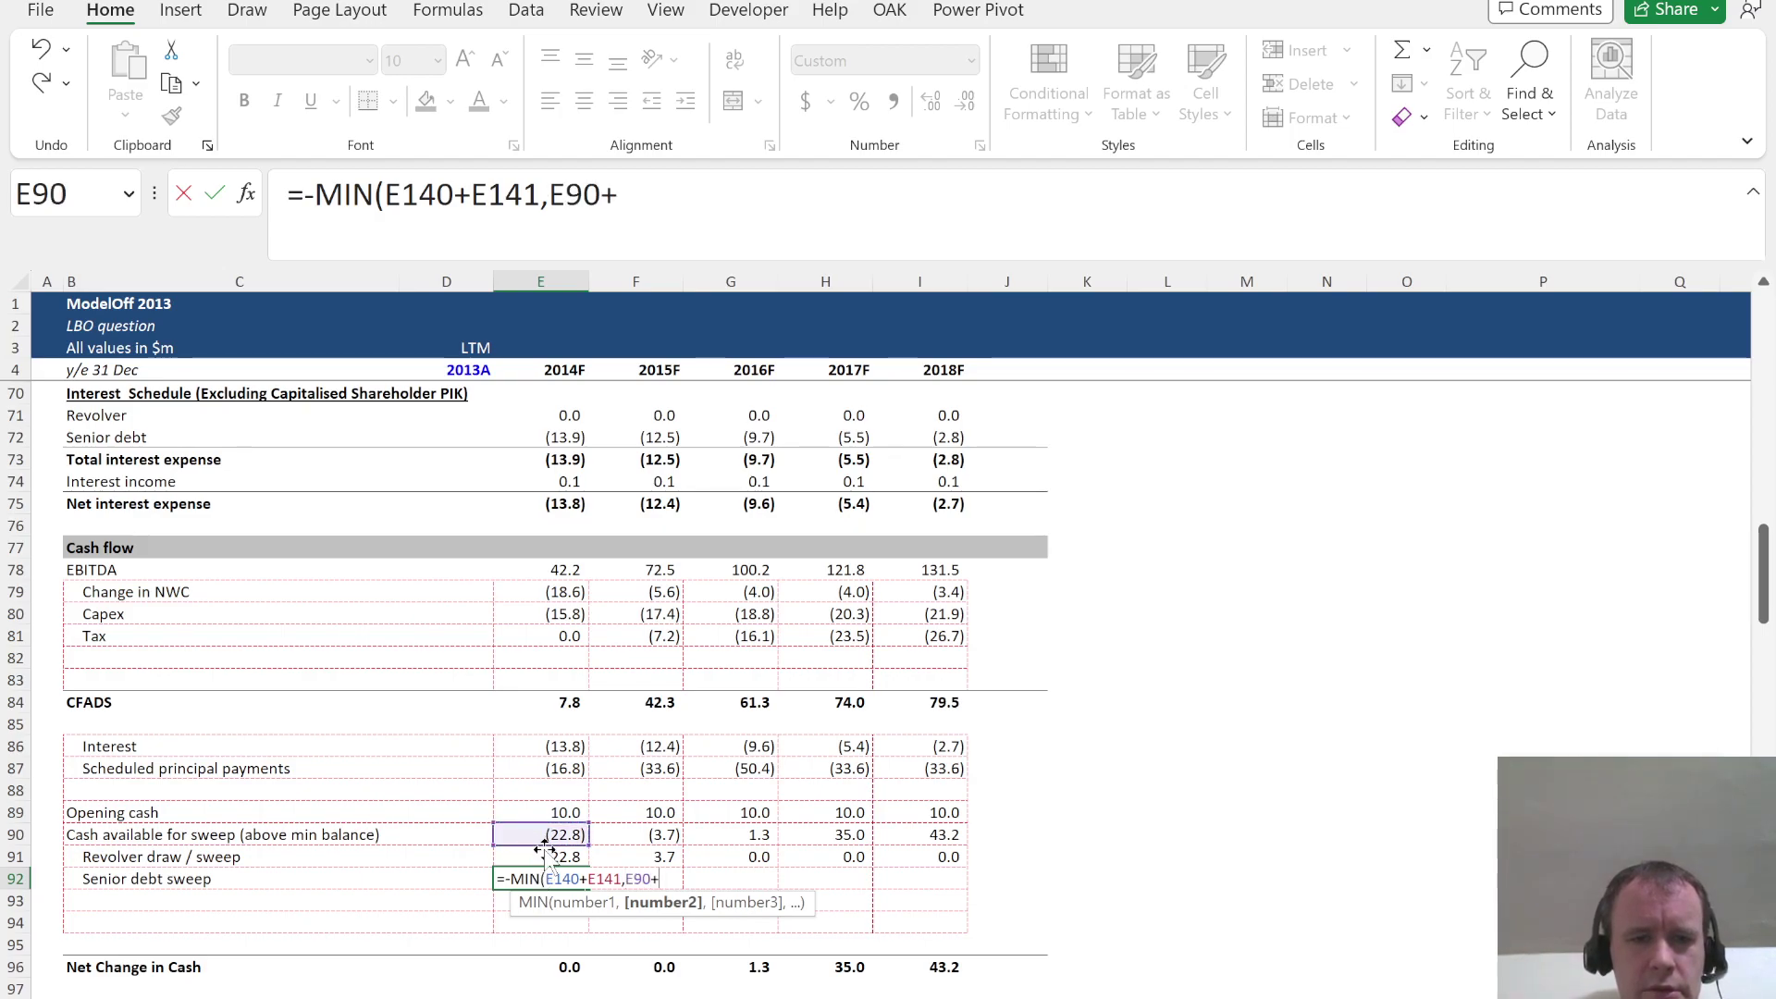
click(544, 859)
key(Return)
Fill the Senior debt sweep formula from E92 across to 2018F
key(Up)
key(shift+Right)
key(shift+Right)
key(shift+Right)
key(shift+Right)
key(ctrl+r)
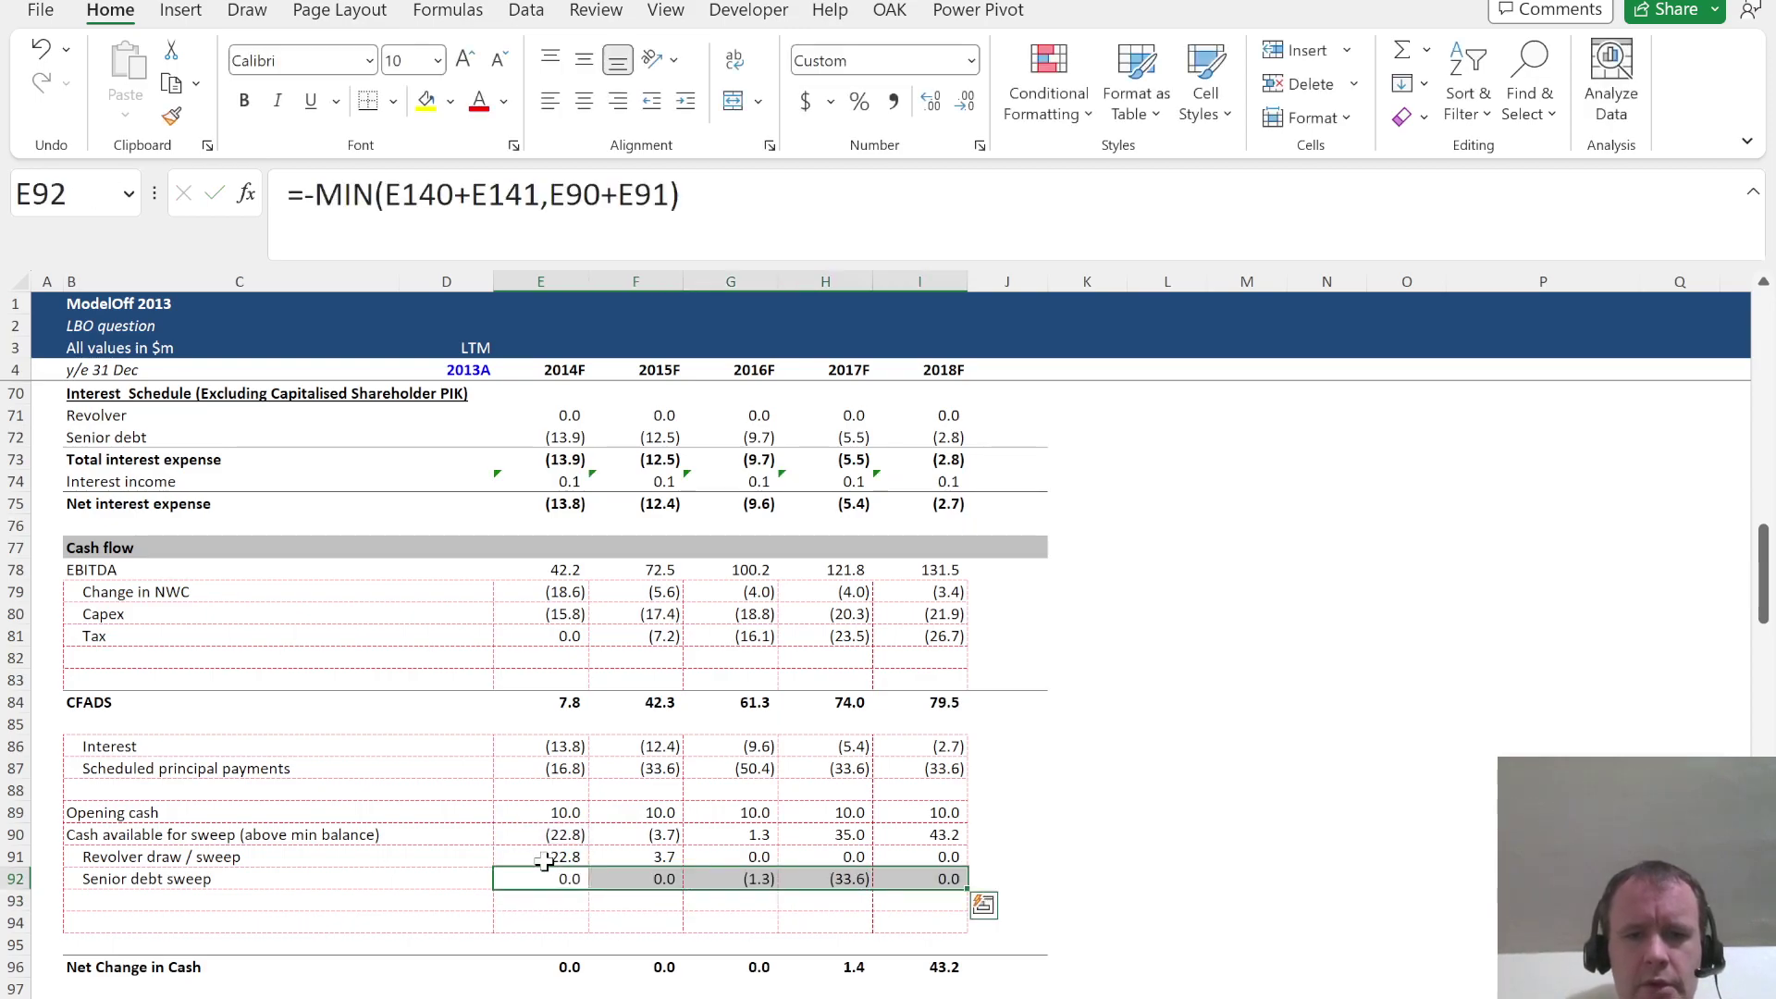
key(shift+Left)
key(shift+Left)
key(shift+Left)
key(shift+Left)
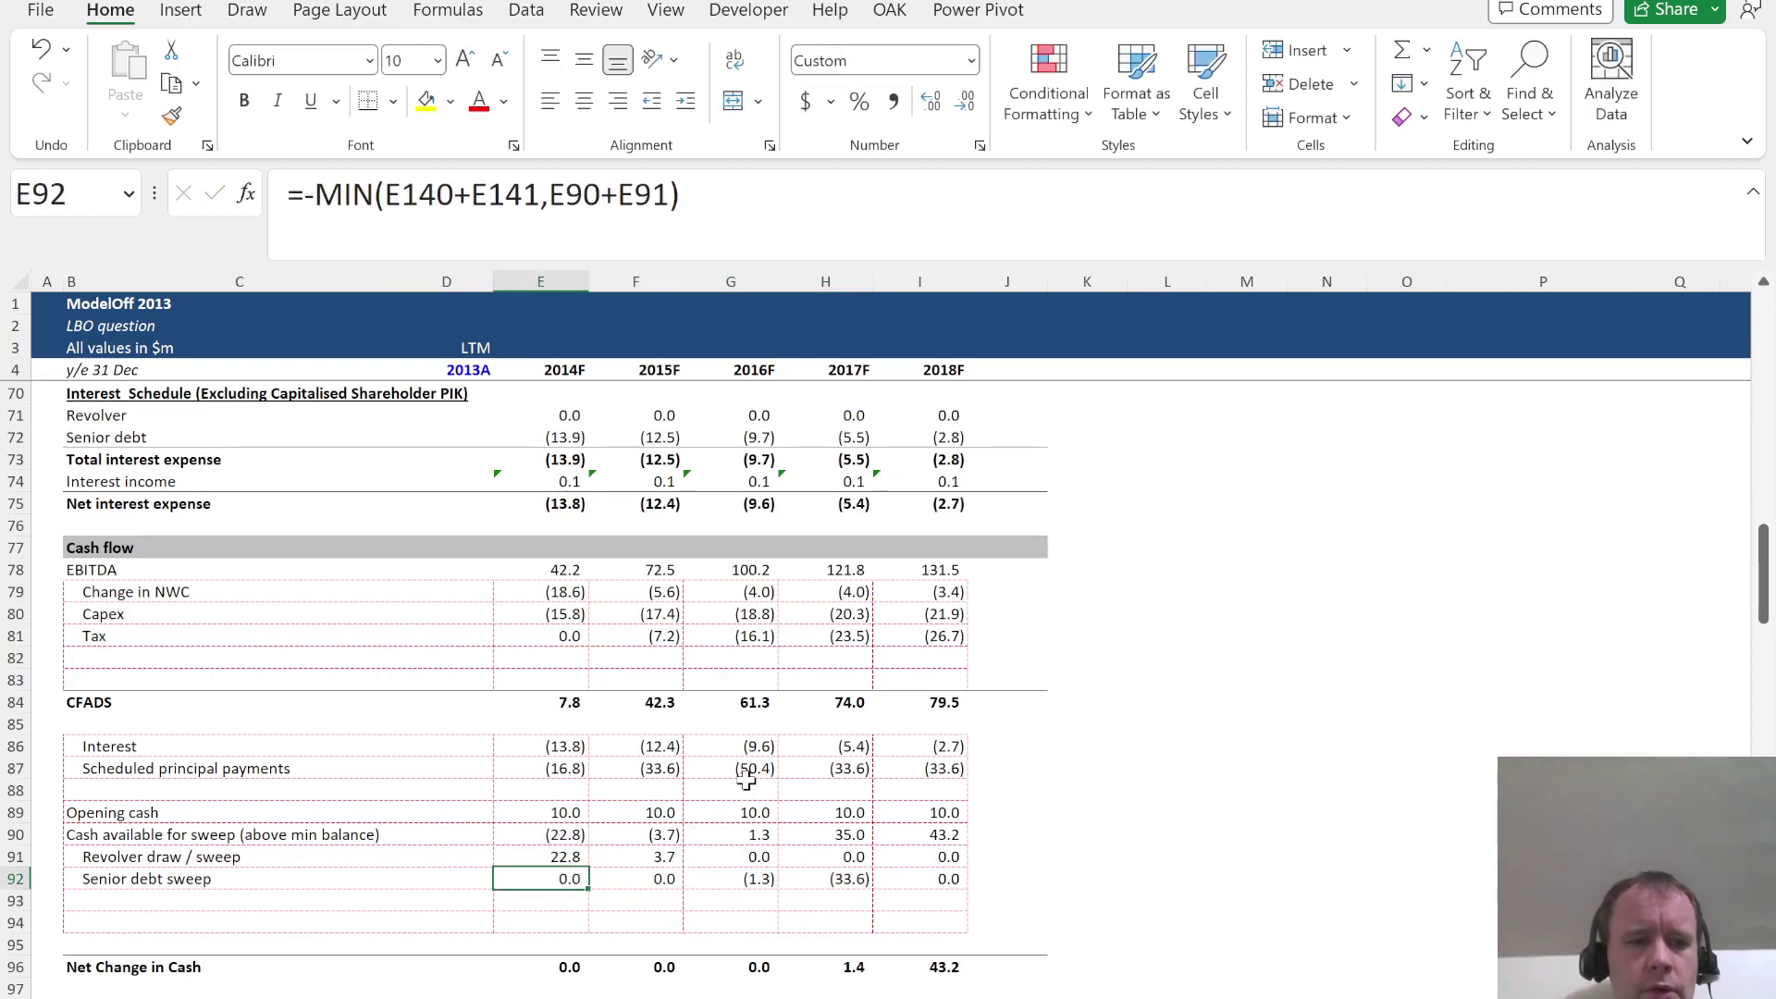
Link the 2014F revolver Drawdown / (repayment) in E133 to the negative of cash available for sweep with =-E90
scroll(746, 782, down, 2)
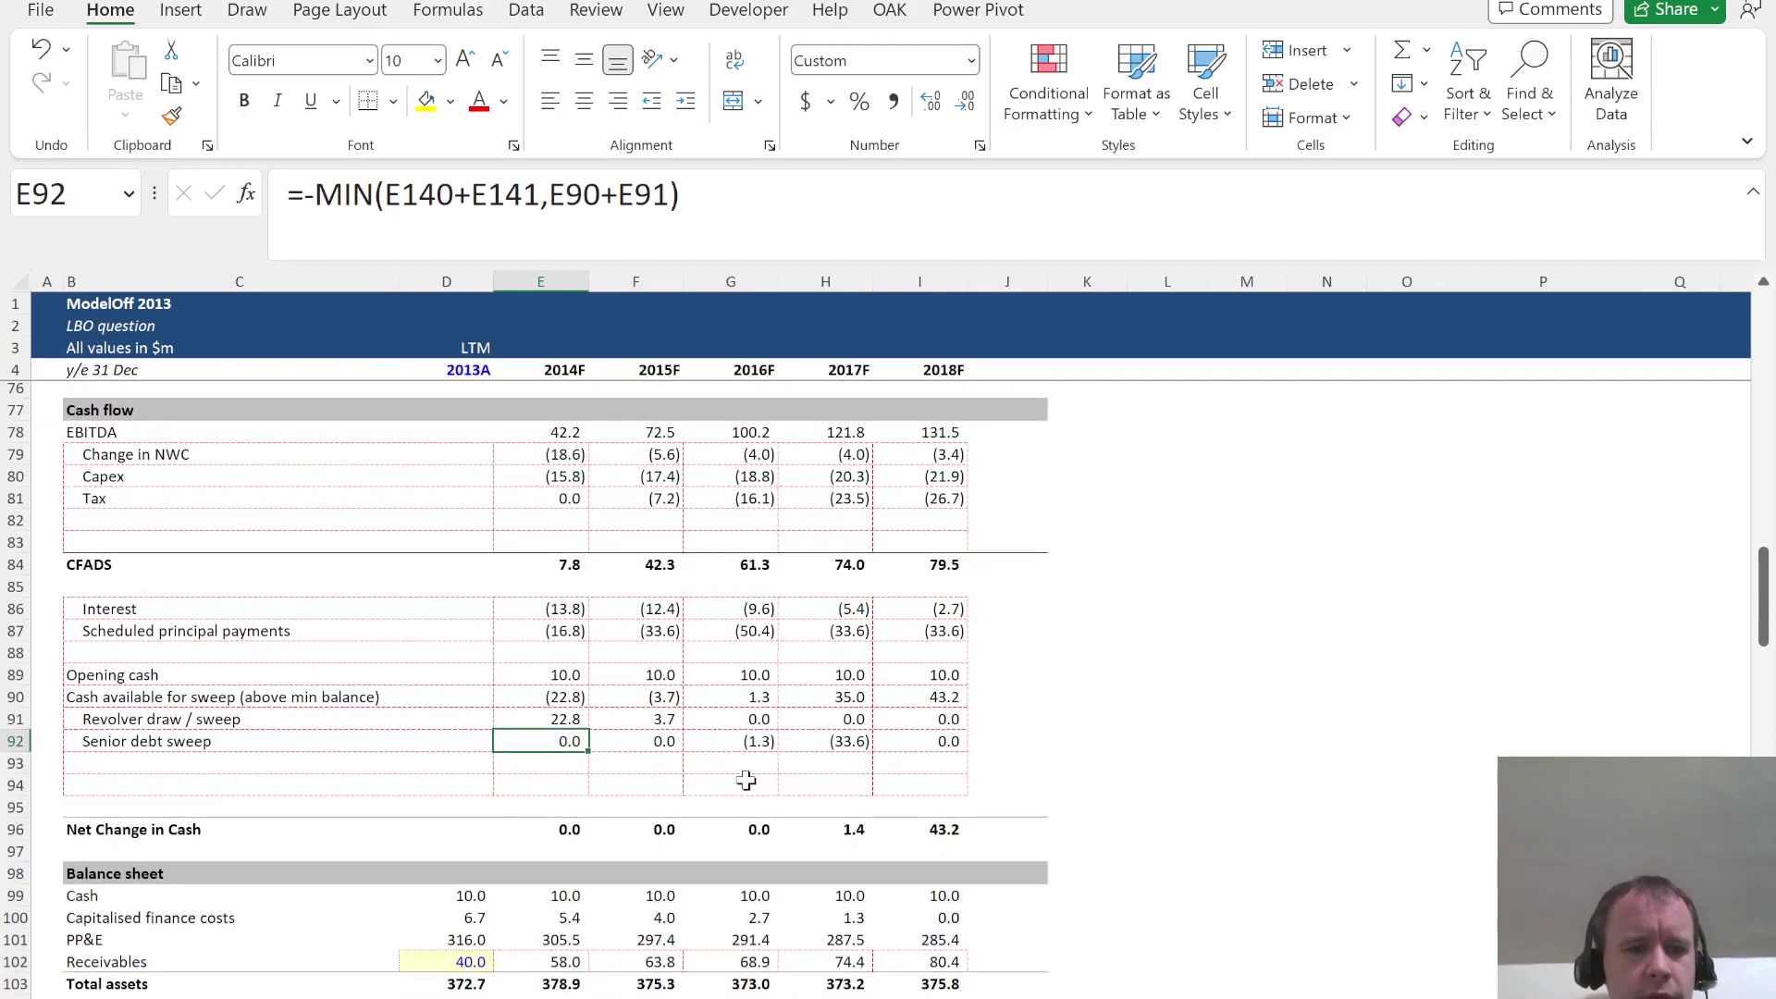
scroll(746, 782, down, 3)
scroll(747, 781, down, 8)
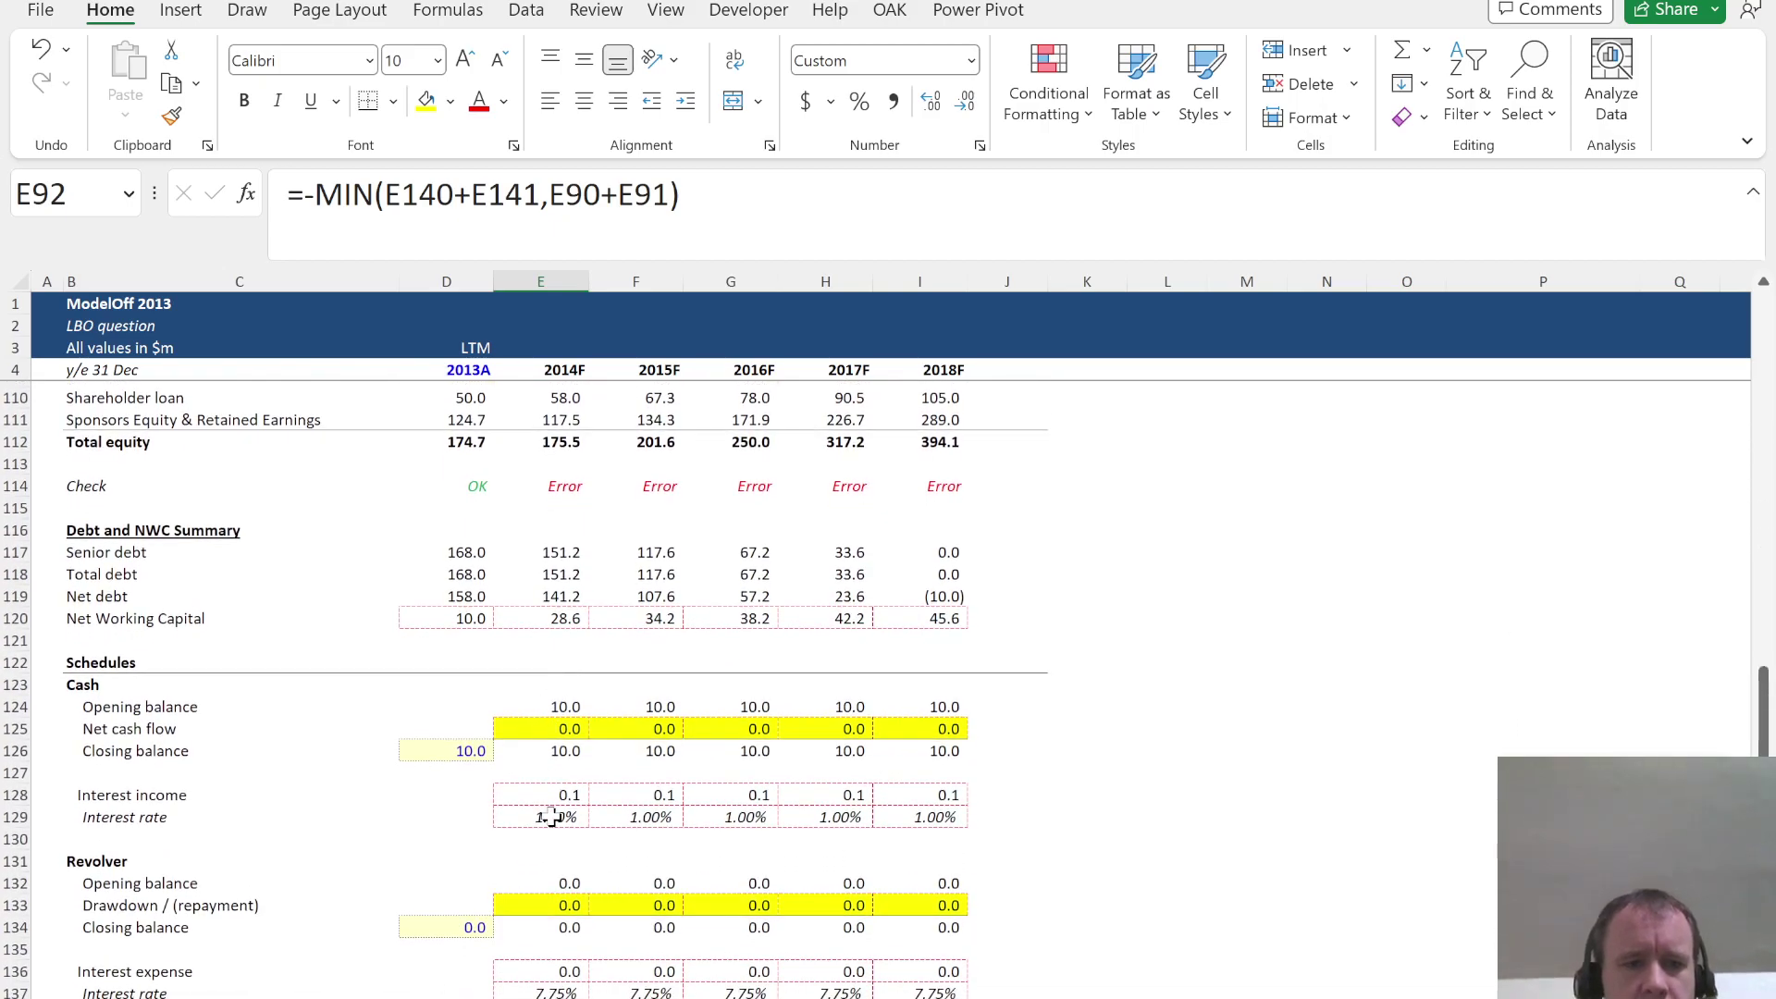
click(537, 907)
text(=)
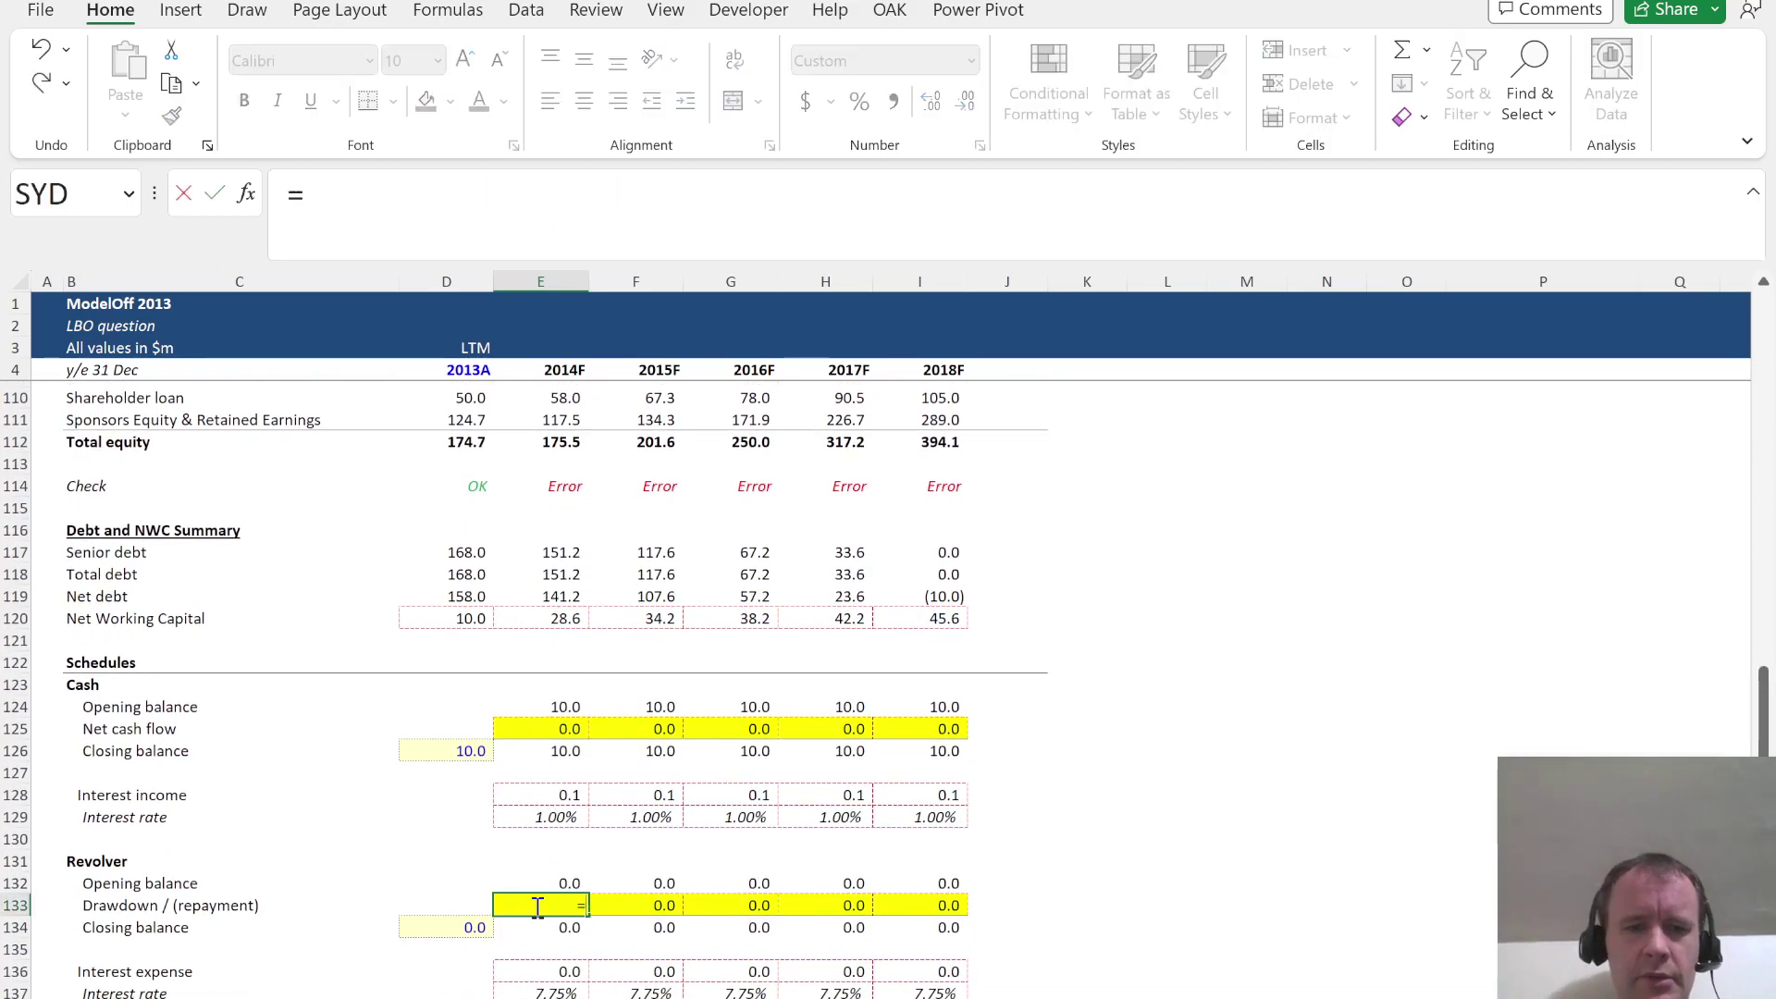
scroll(536, 907, up, 14)
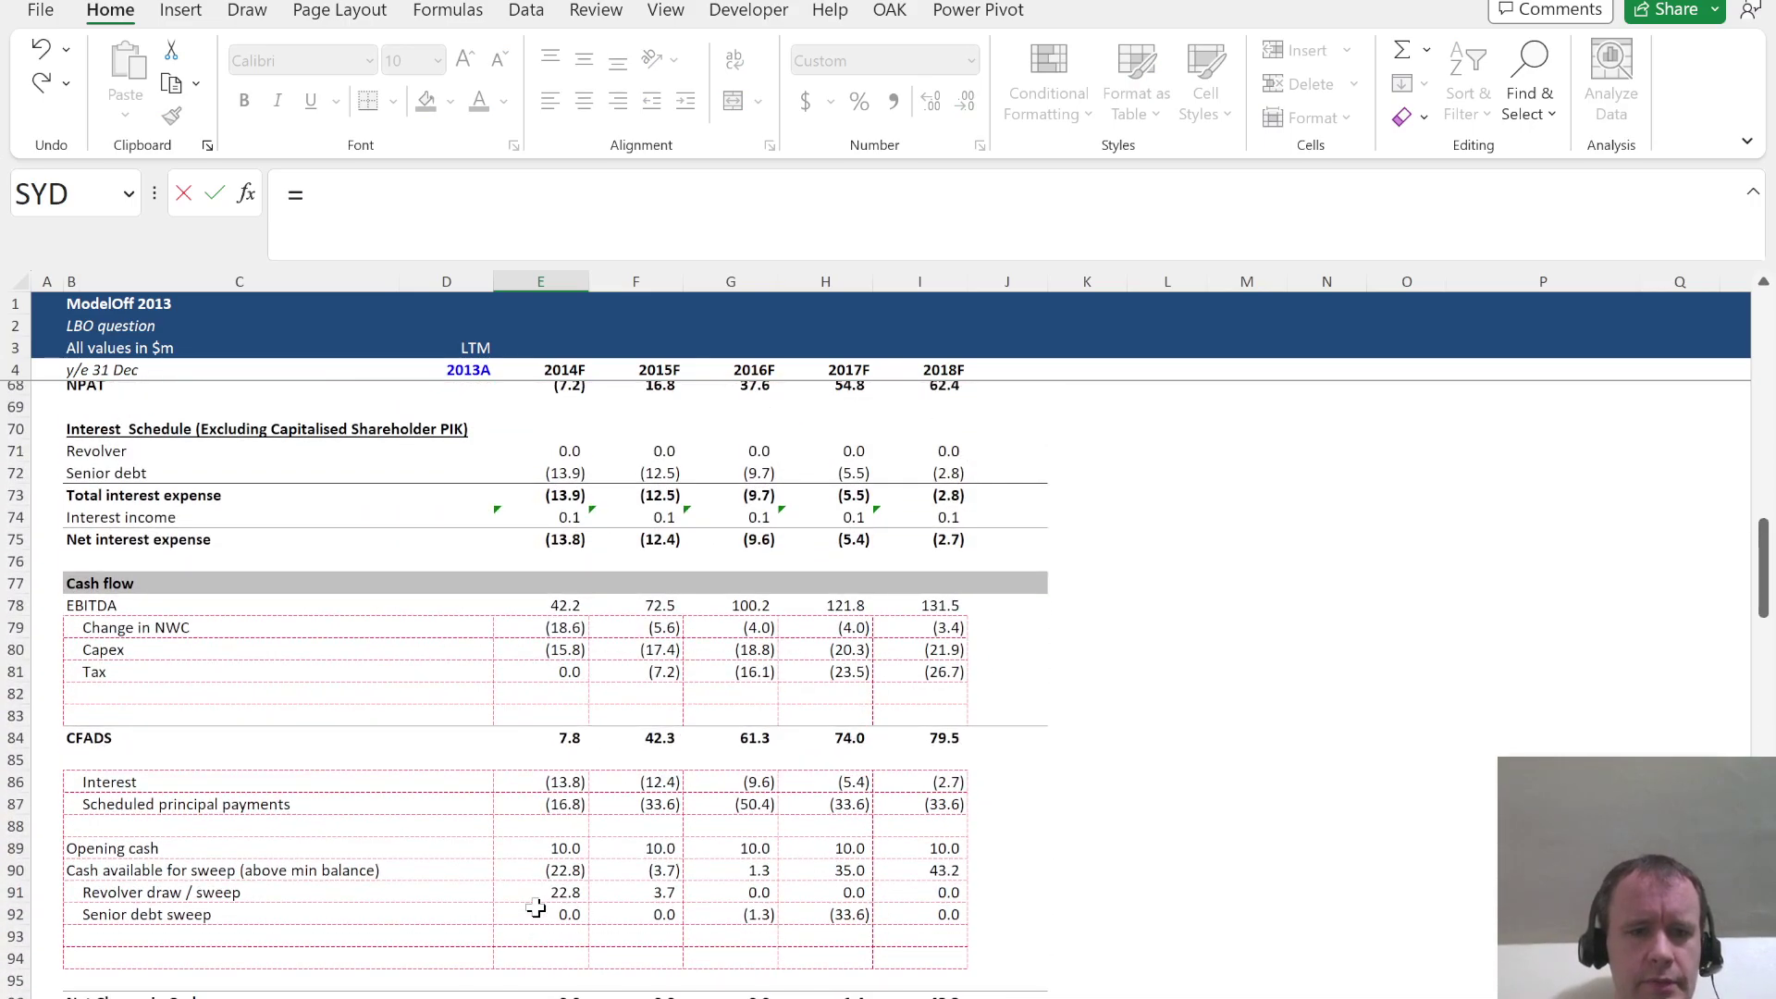
text(-)
click(536, 873)
key(Return)
Fill the revolver Drawdown / (repayment) formula across E133:I133 through 2018F
key(Up)
key(shift+Right)
key(shift+Right)
key(shift+Right)
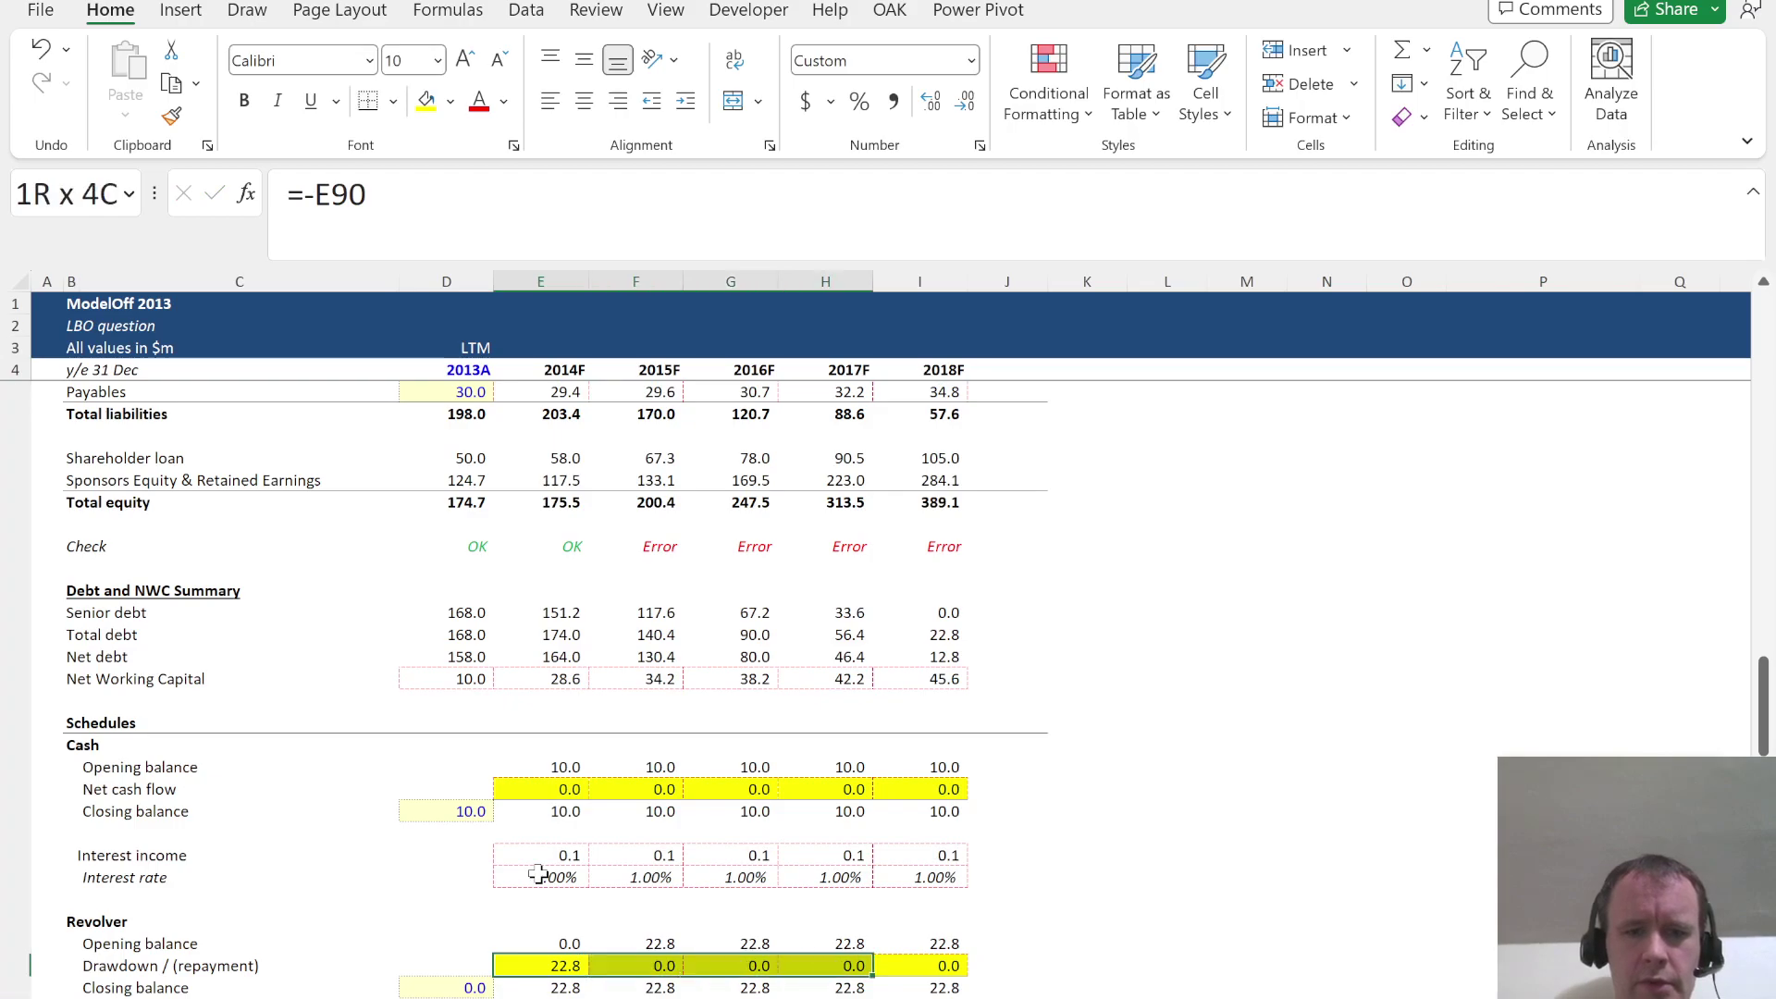
key(shift+Right)
key(F2)
key(ctrl+Return)
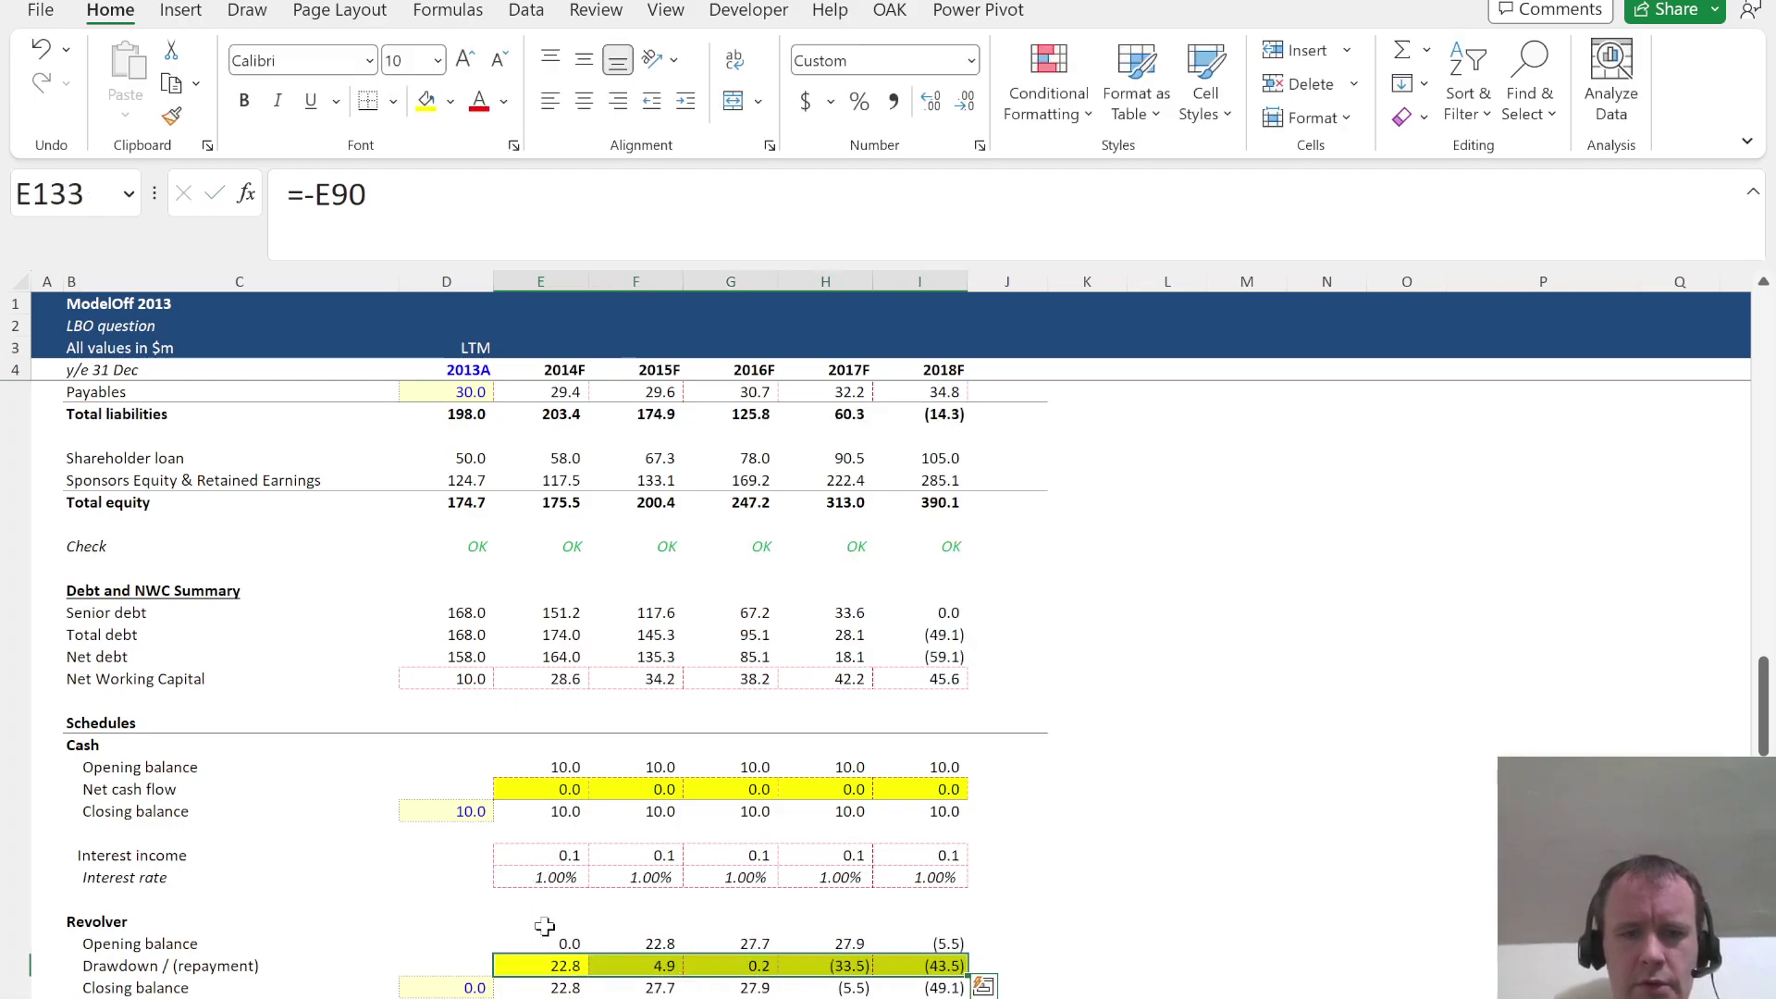
Examine the revolver closing balances in the schedule and balance sheet against the sweep rows of the cash flow, especially for 2017F and 2018F
scroll(544, 927, down, 2)
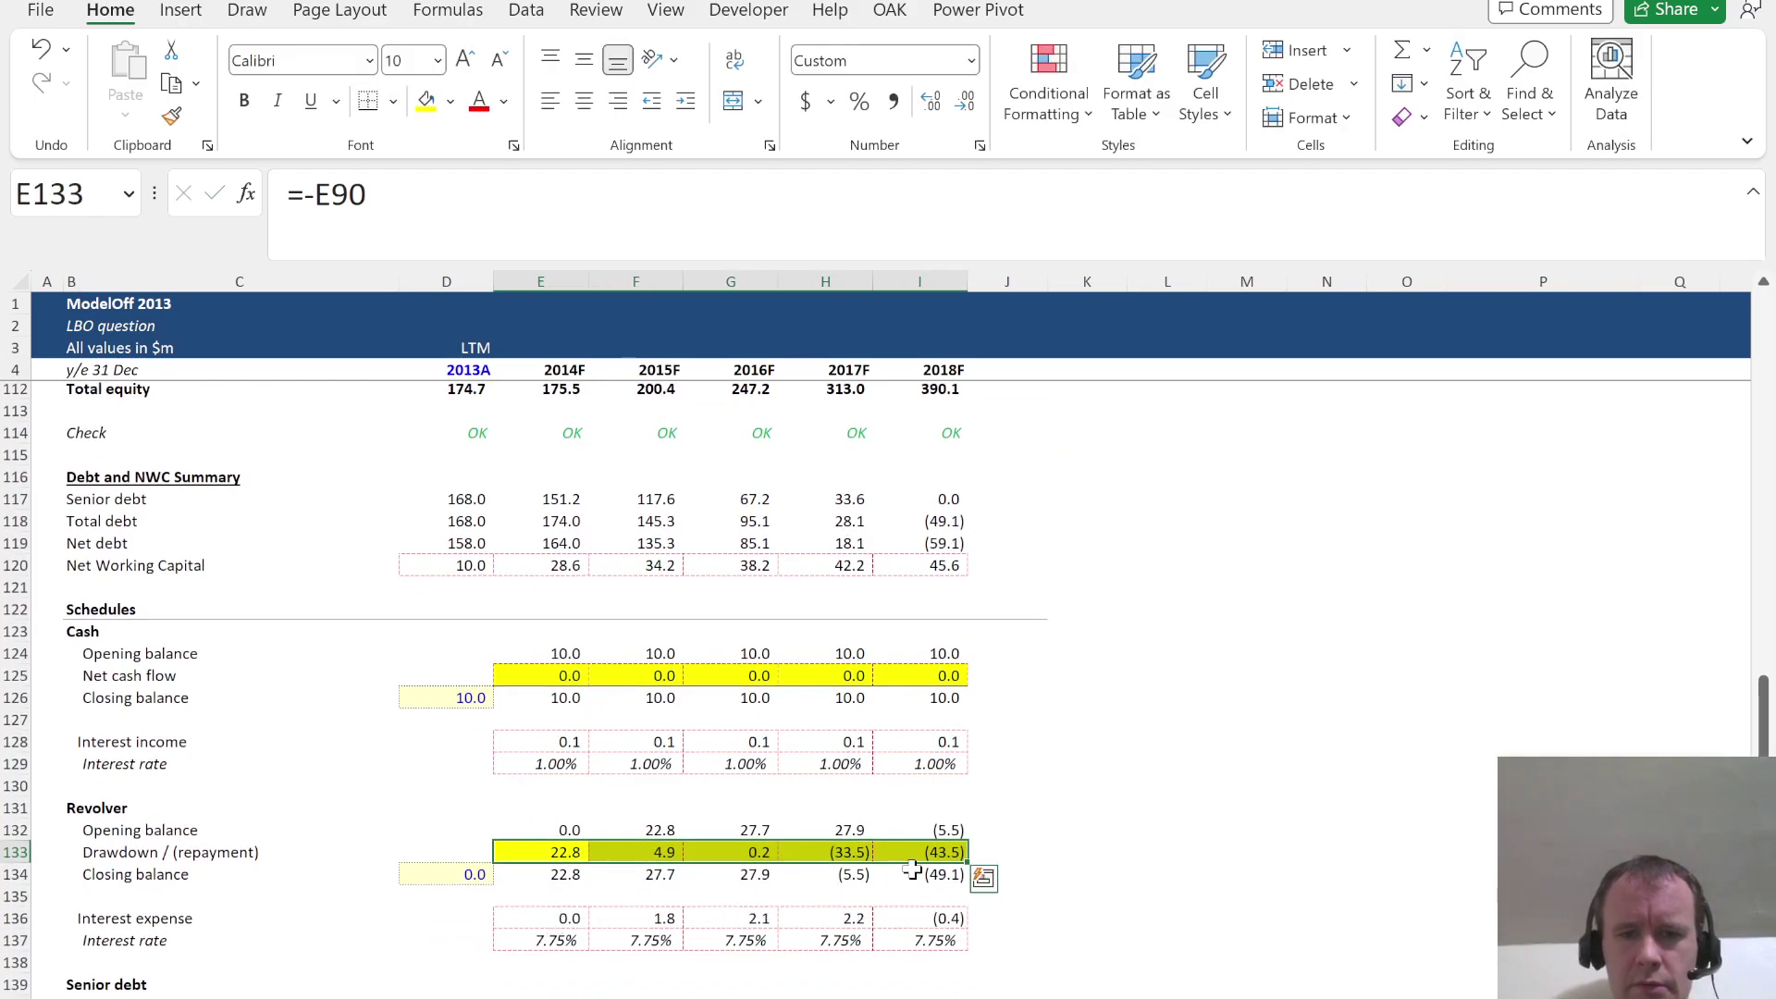
click(939, 877)
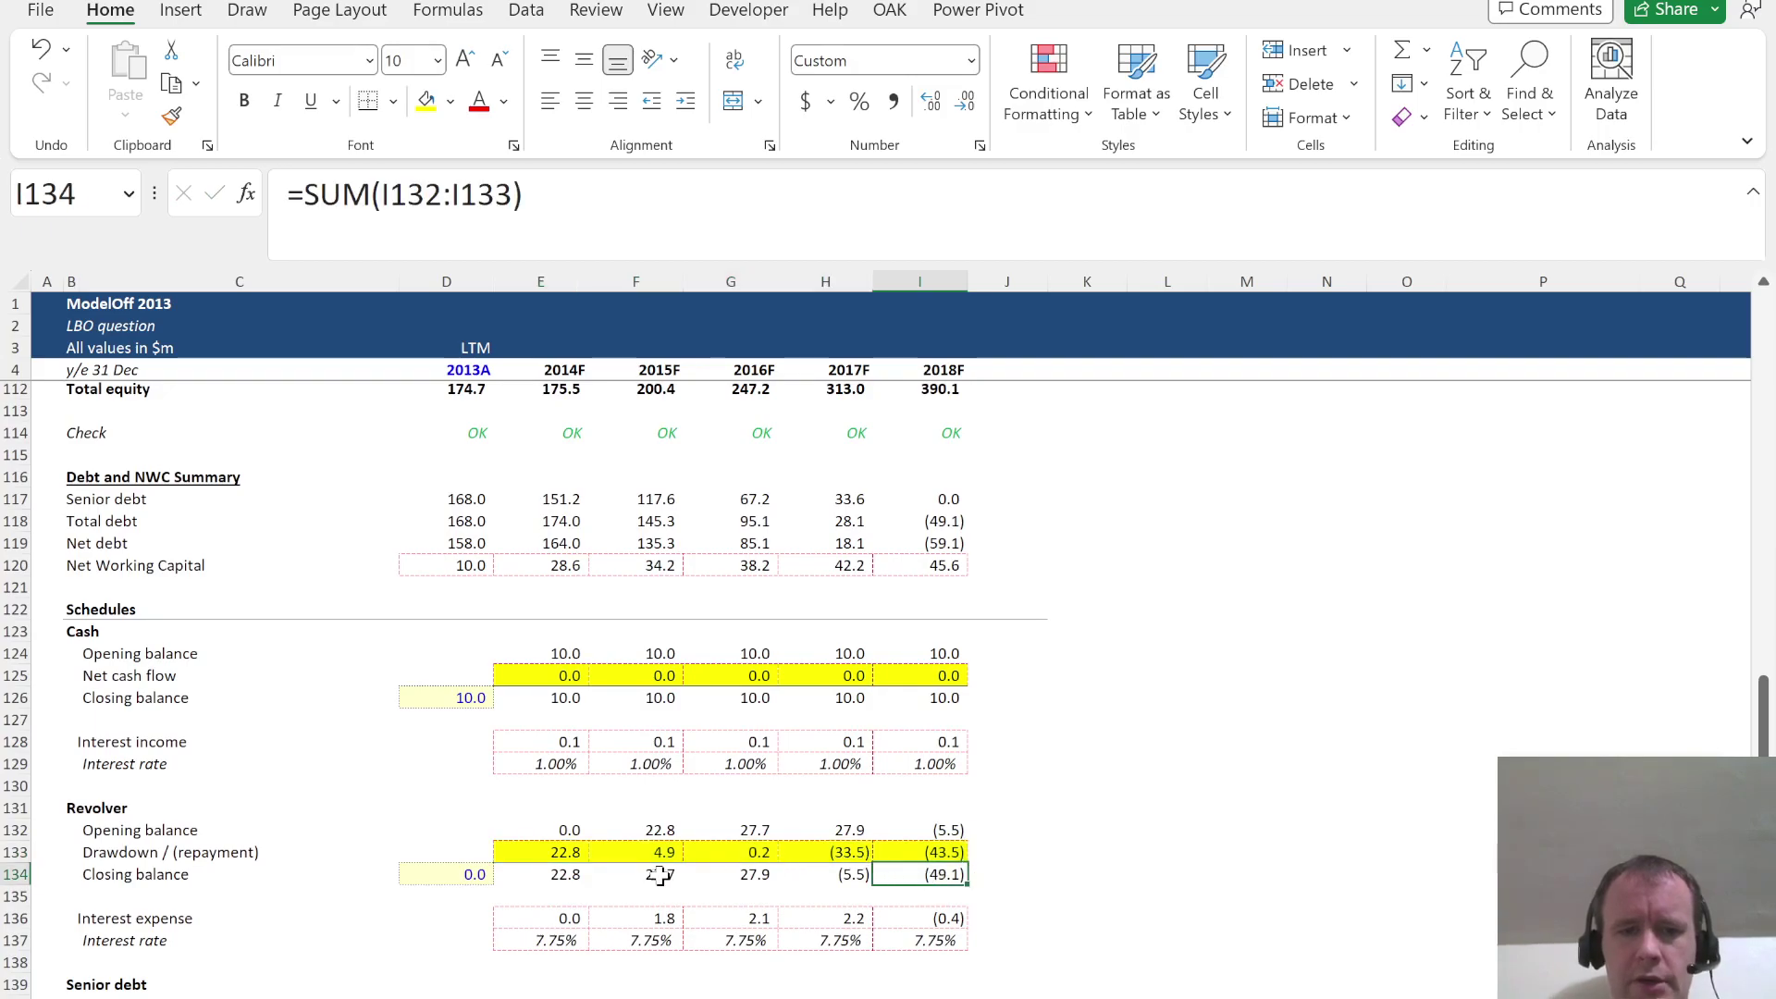
scroll(720, 654, up, 12)
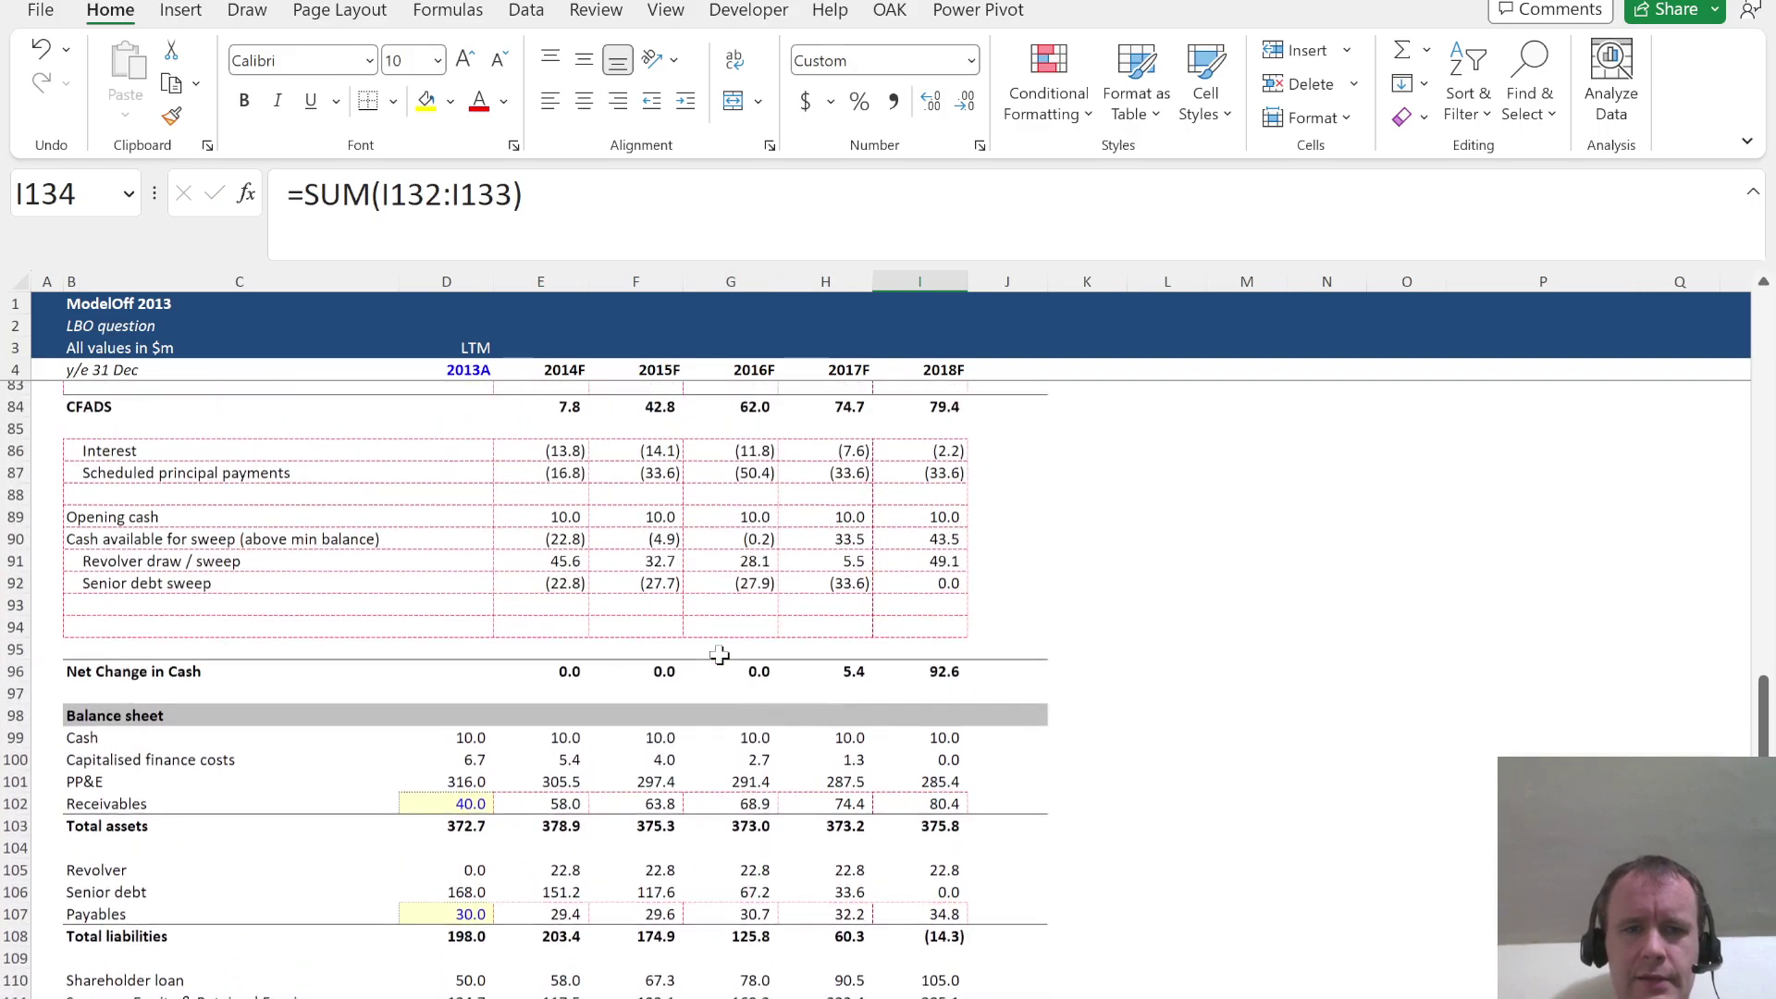
scroll(719, 654, down, 1)
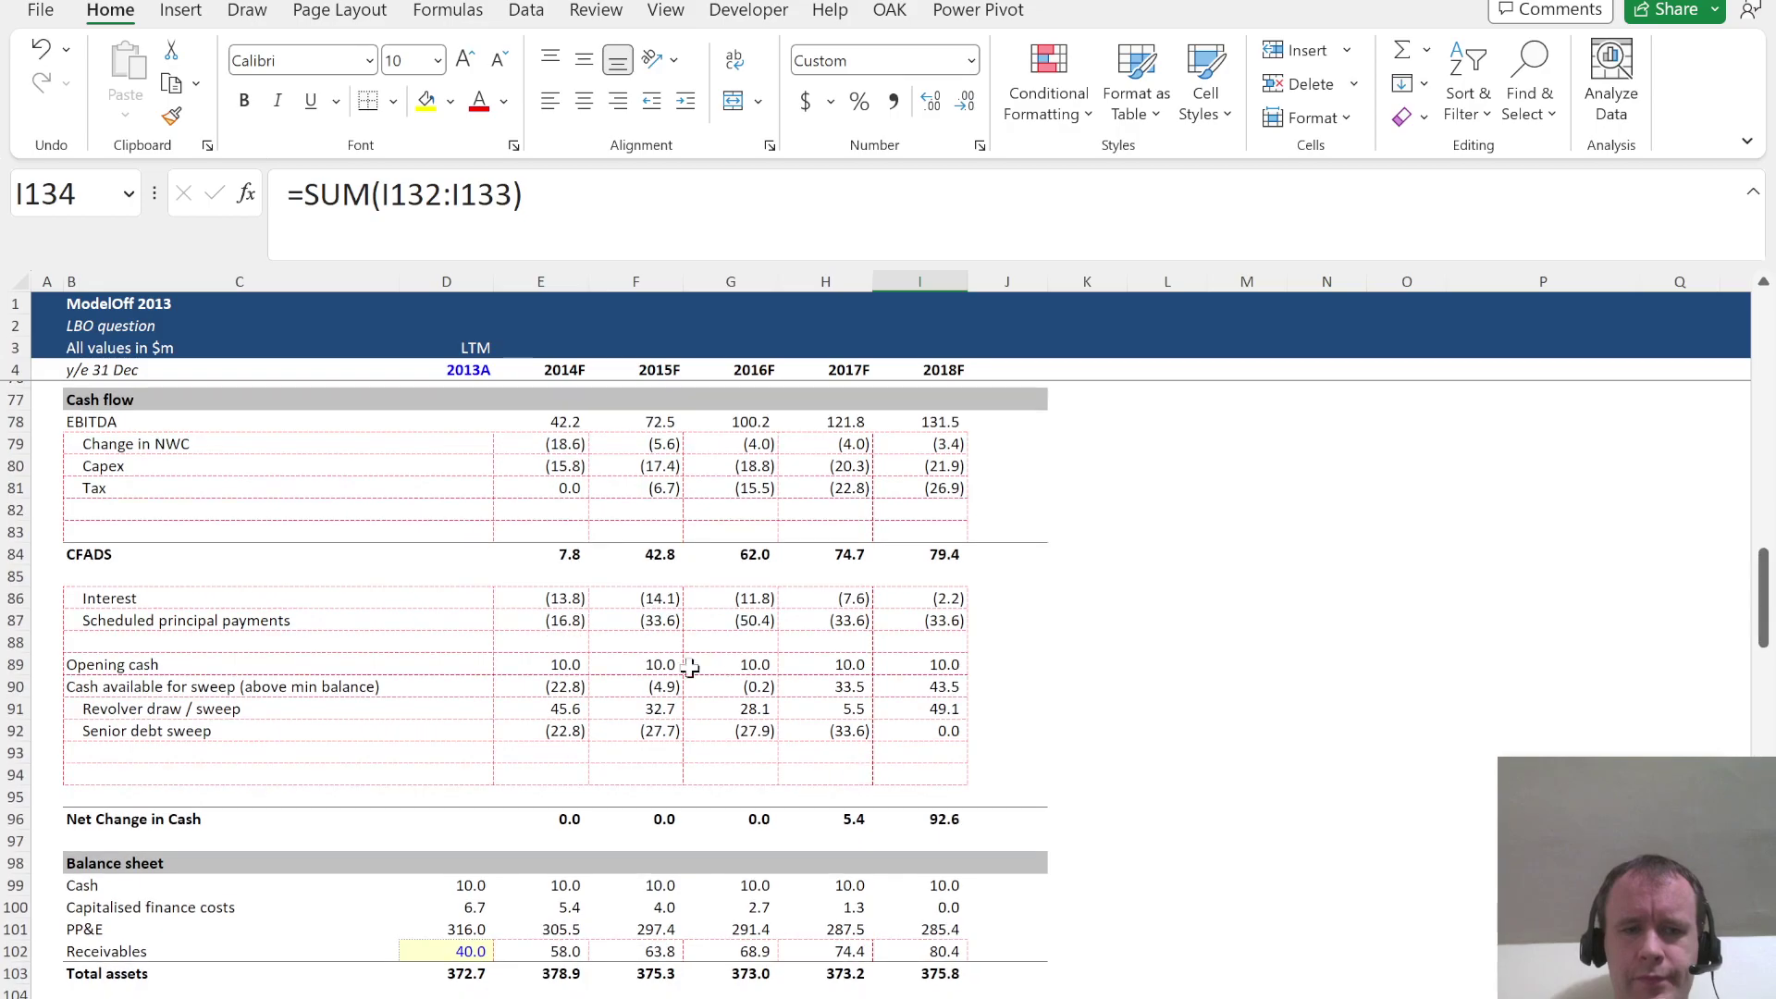
scroll(617, 834, down, 4)
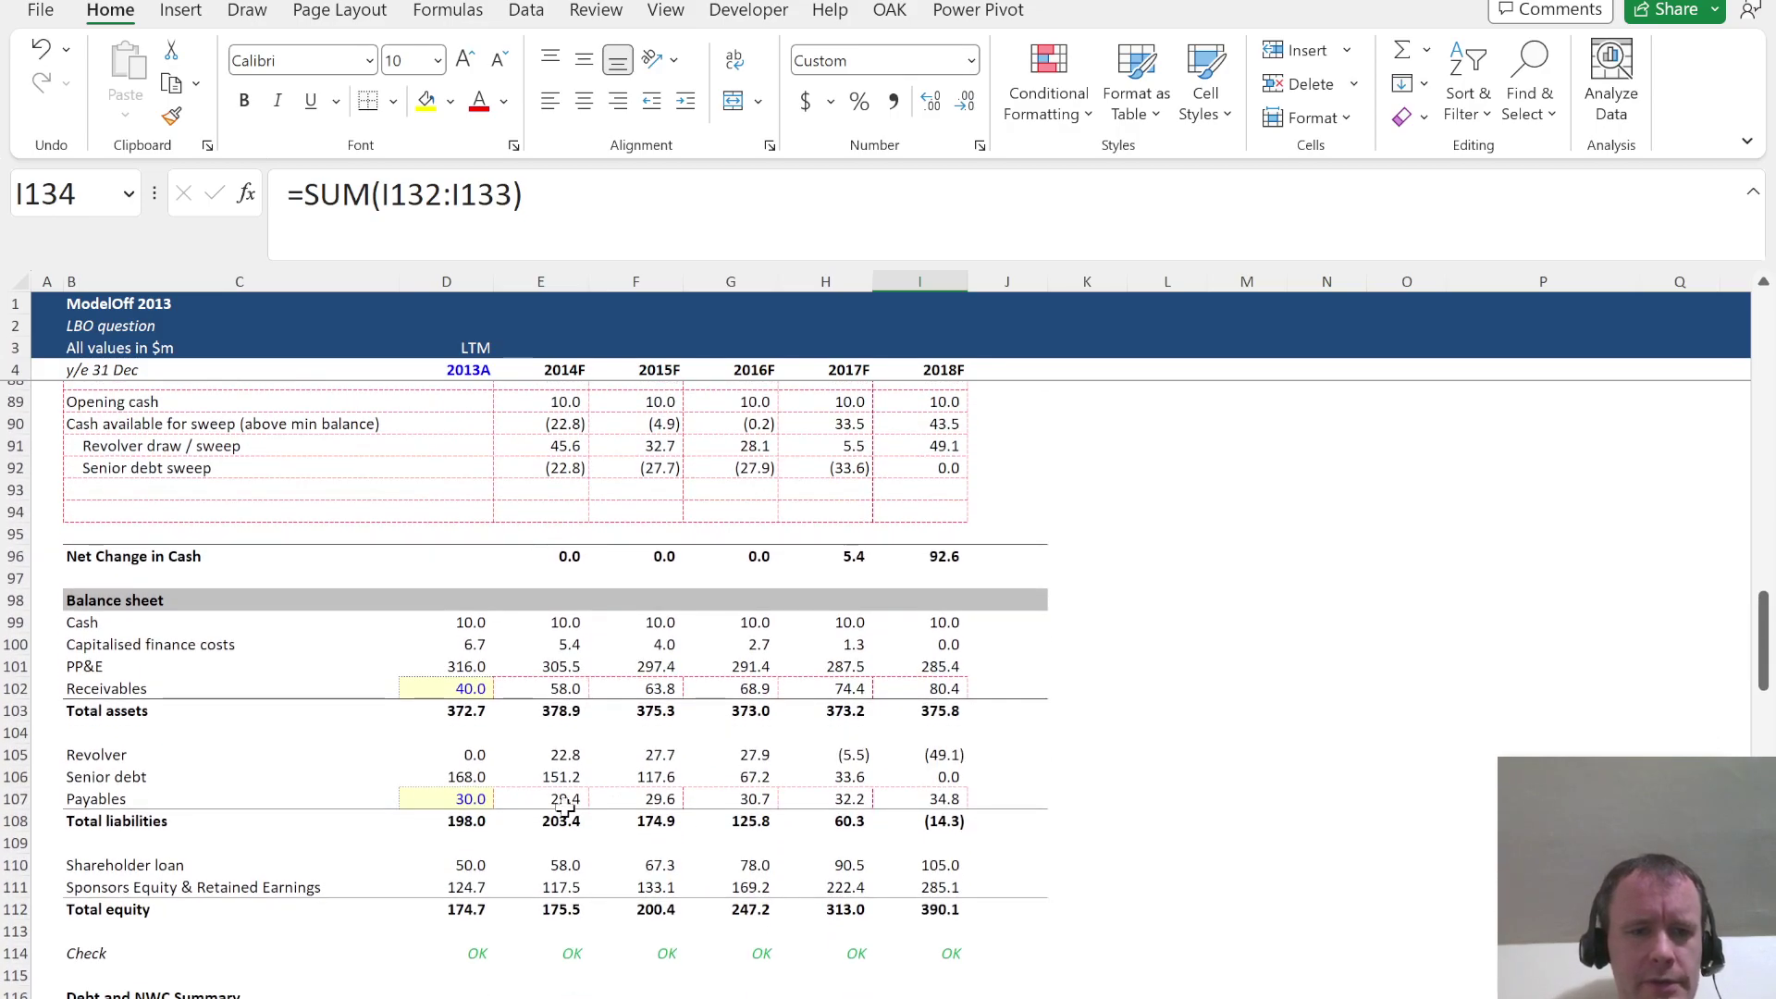
scroll(566, 755, up, 4)
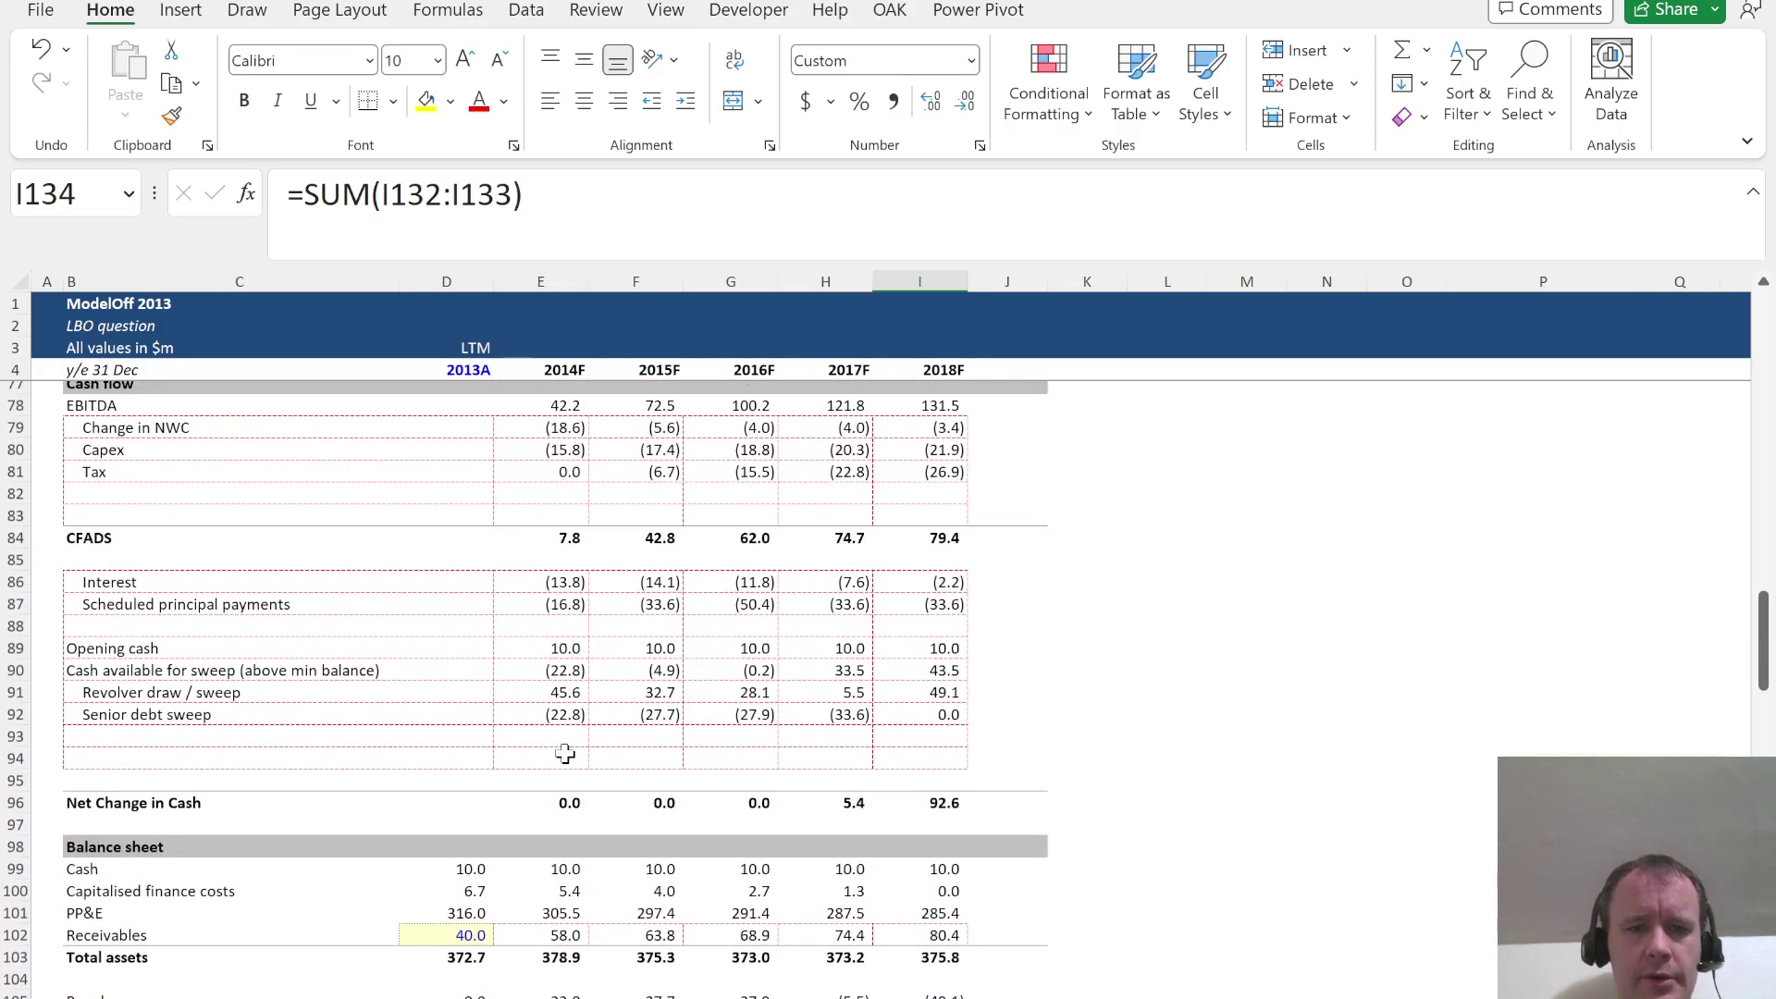
scroll(805, 837, down, 2)
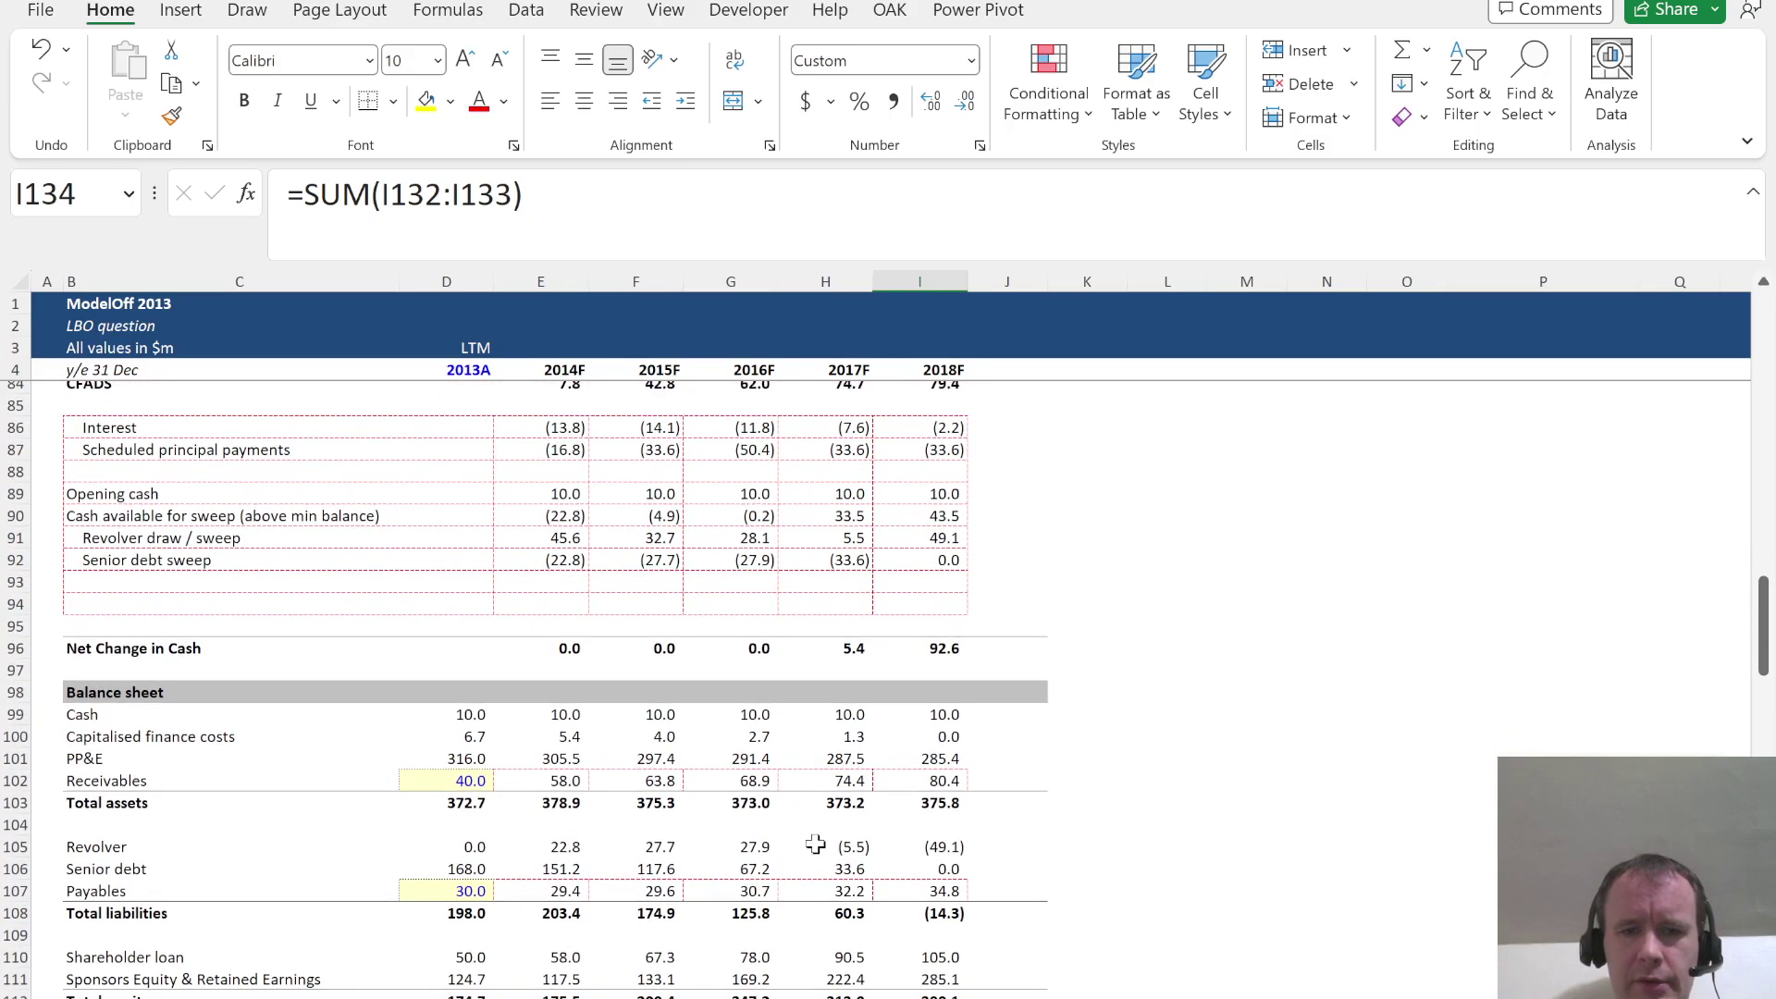
click(815, 844)
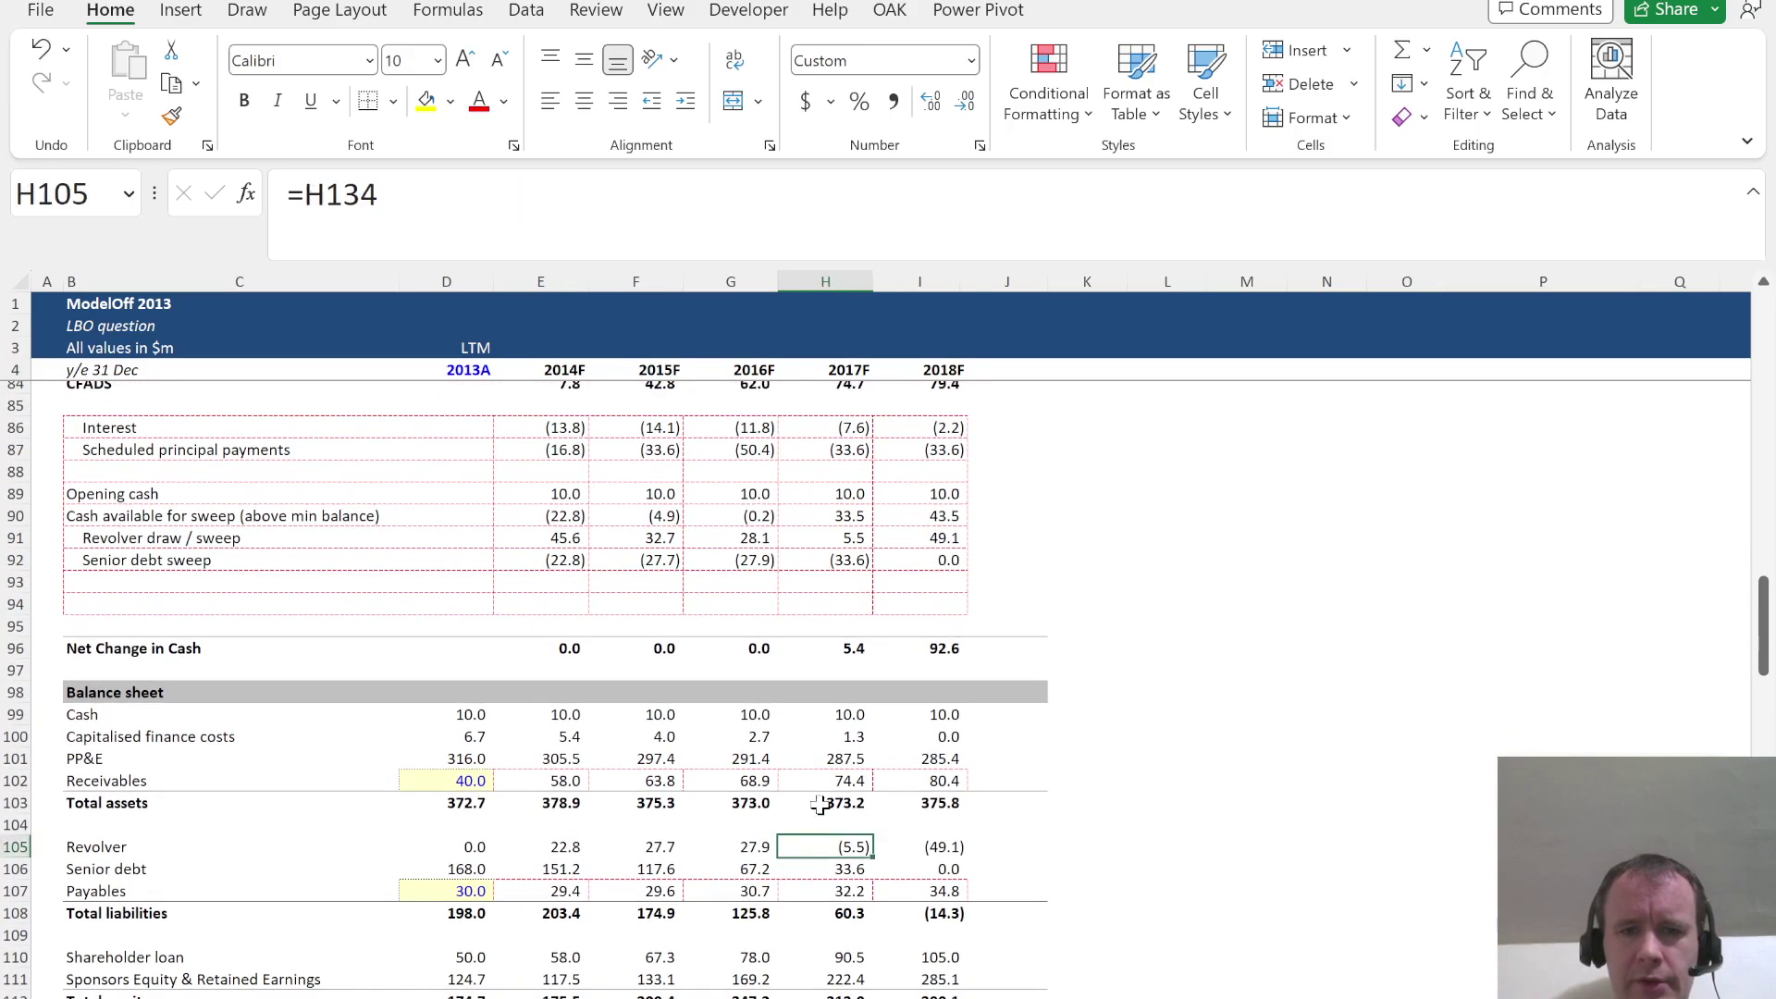
Inspect the 2017F Revolver draw / sweep formula in H91 and compare it with the revolver schedule's drawdown row
click(824, 538)
click(667, 203)
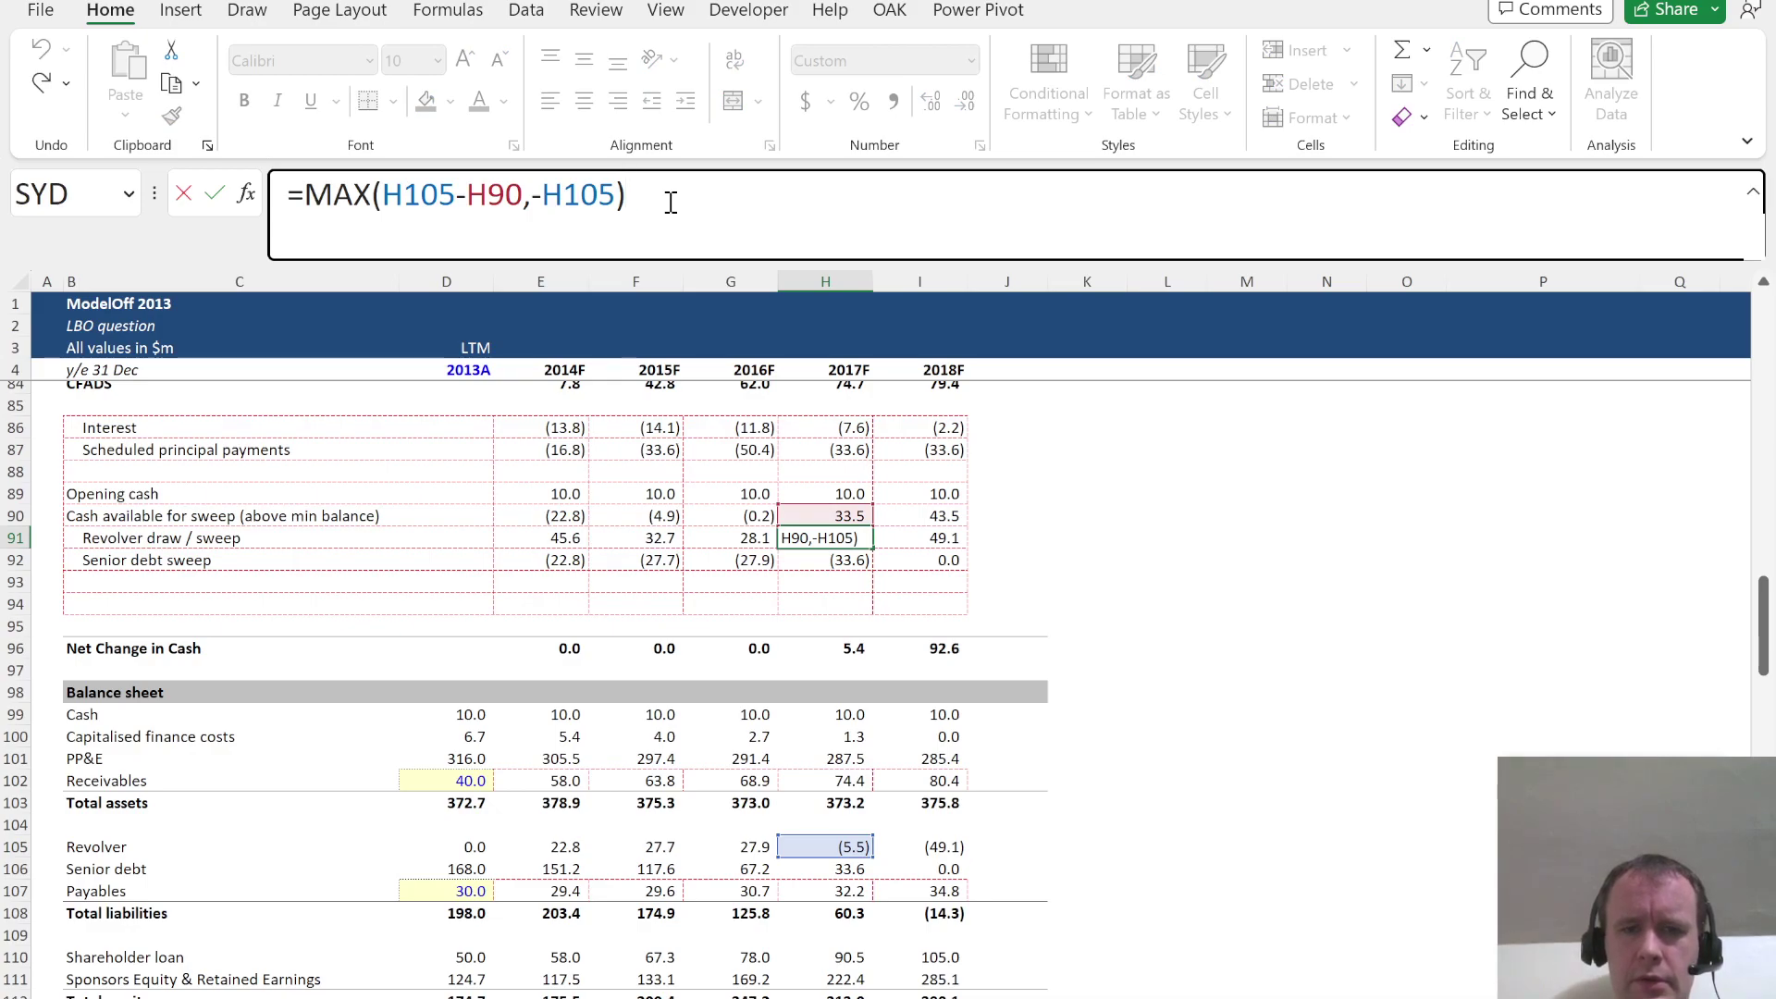
key(Escape)
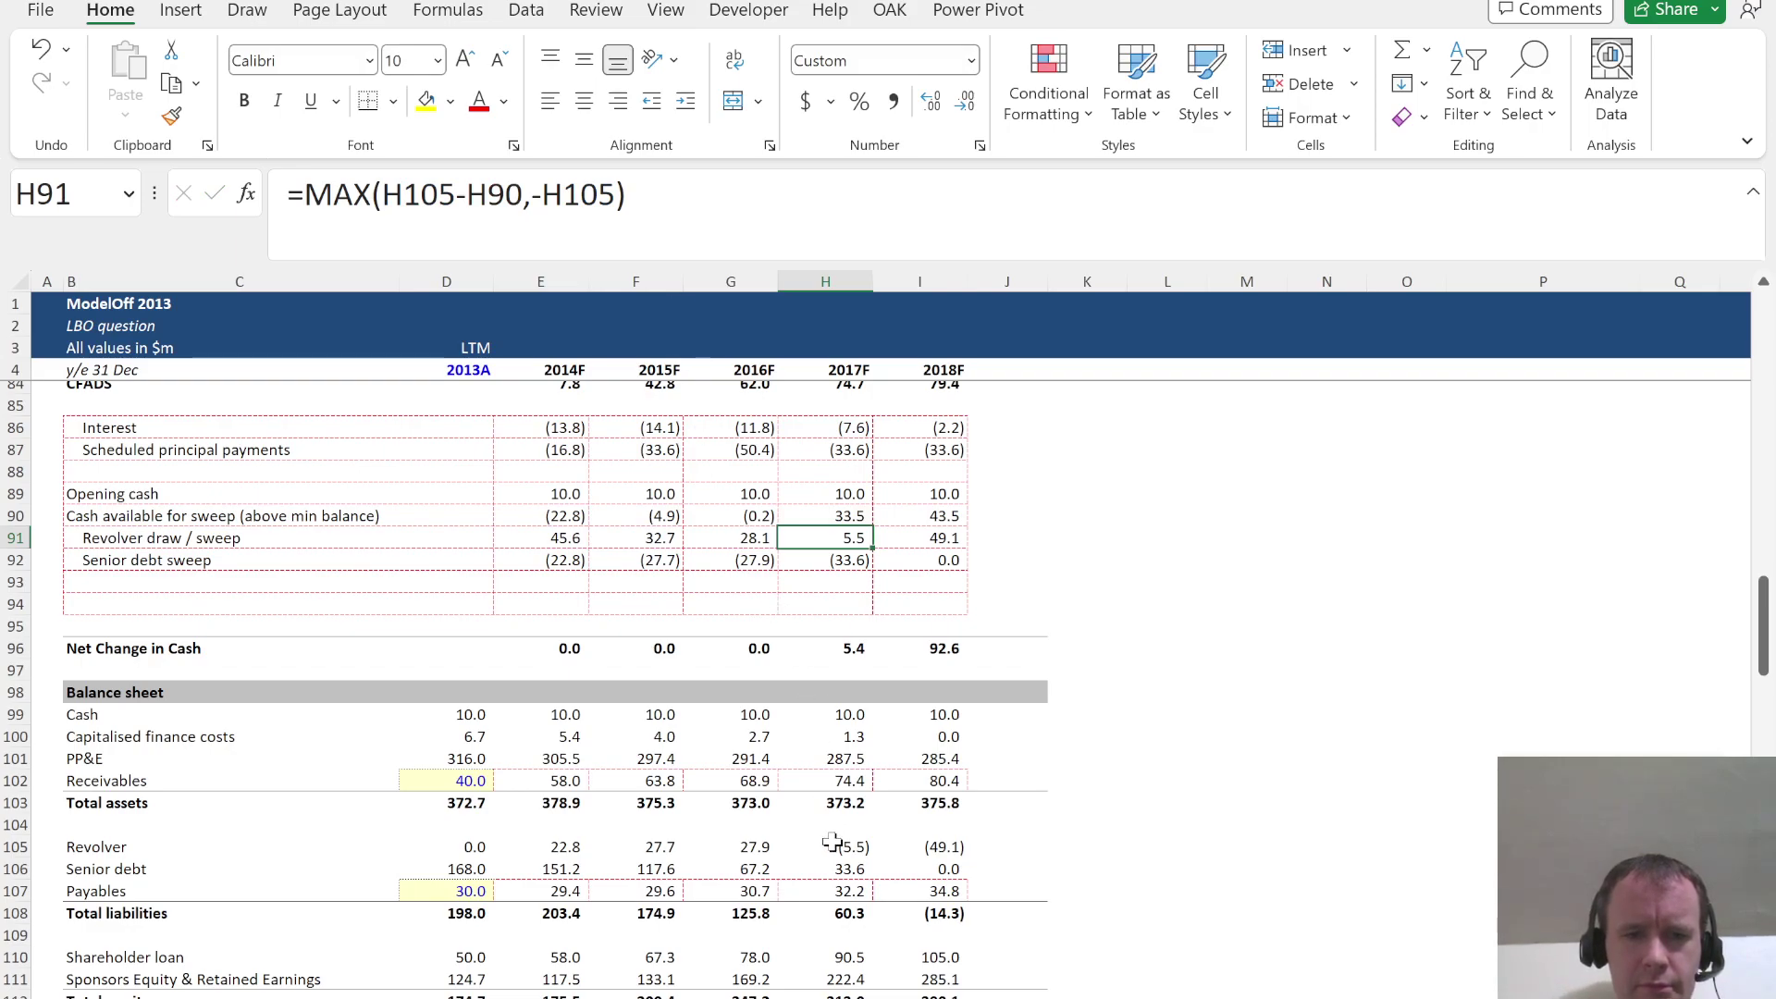
scroll(837, 877, down, 9)
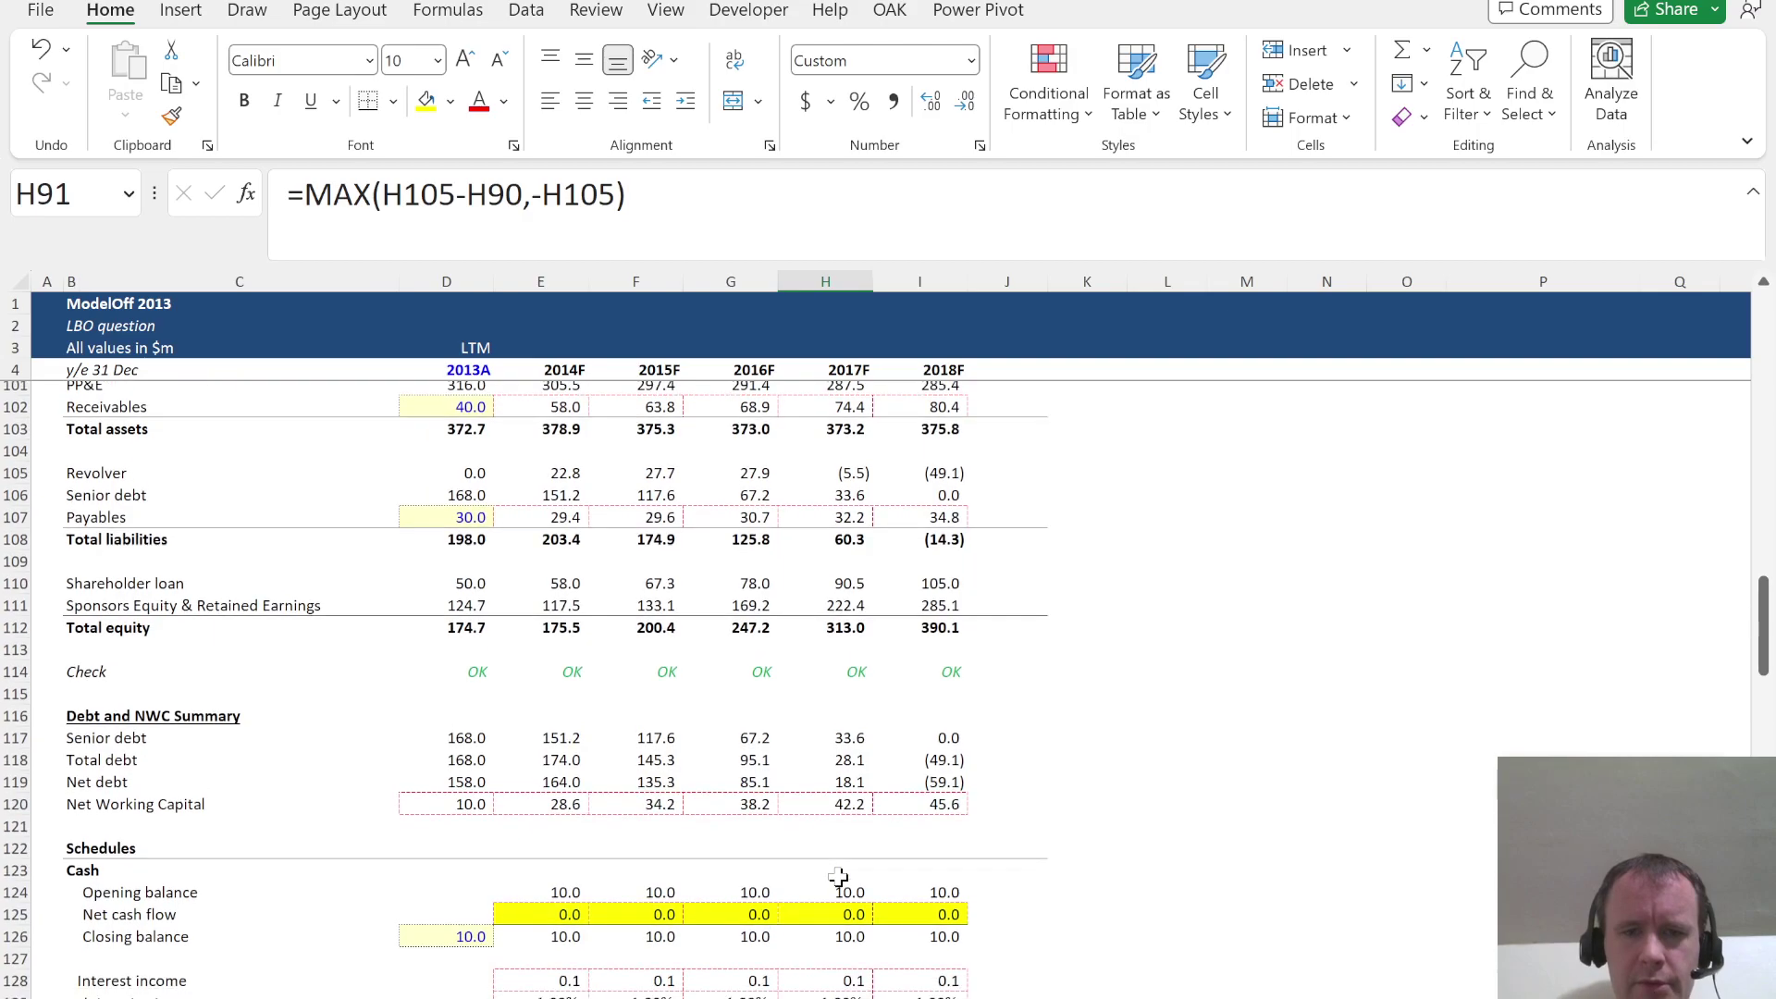
scroll(837, 877, down, 1)
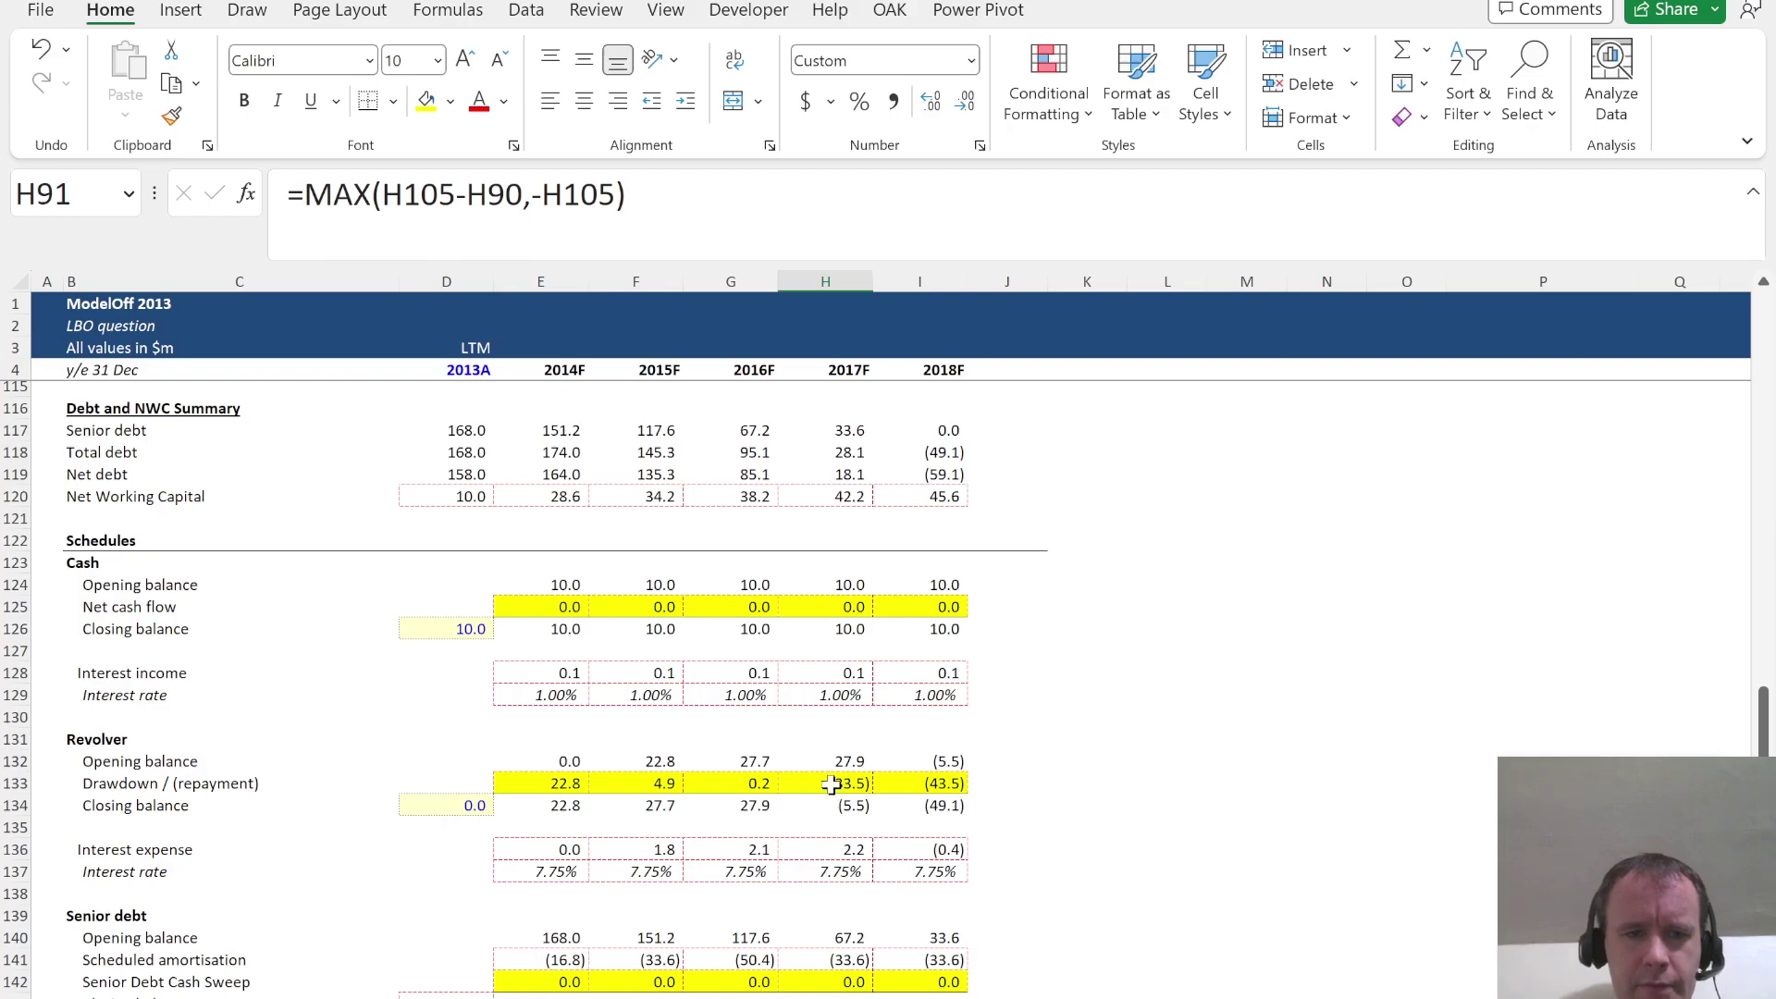
Review the cells feeding the 2017F Cash available for sweep in H90 and Revolver draw / sweep in H91
scroll(810, 732, up, 19)
scroll(810, 726, down, 3)
scroll(811, 725, down, 9)
key(F2)
key(Escape)
scroll(811, 725, up, 2)
key(Up)
key(F2)
key(Escape)
key(Down)
key(F2)
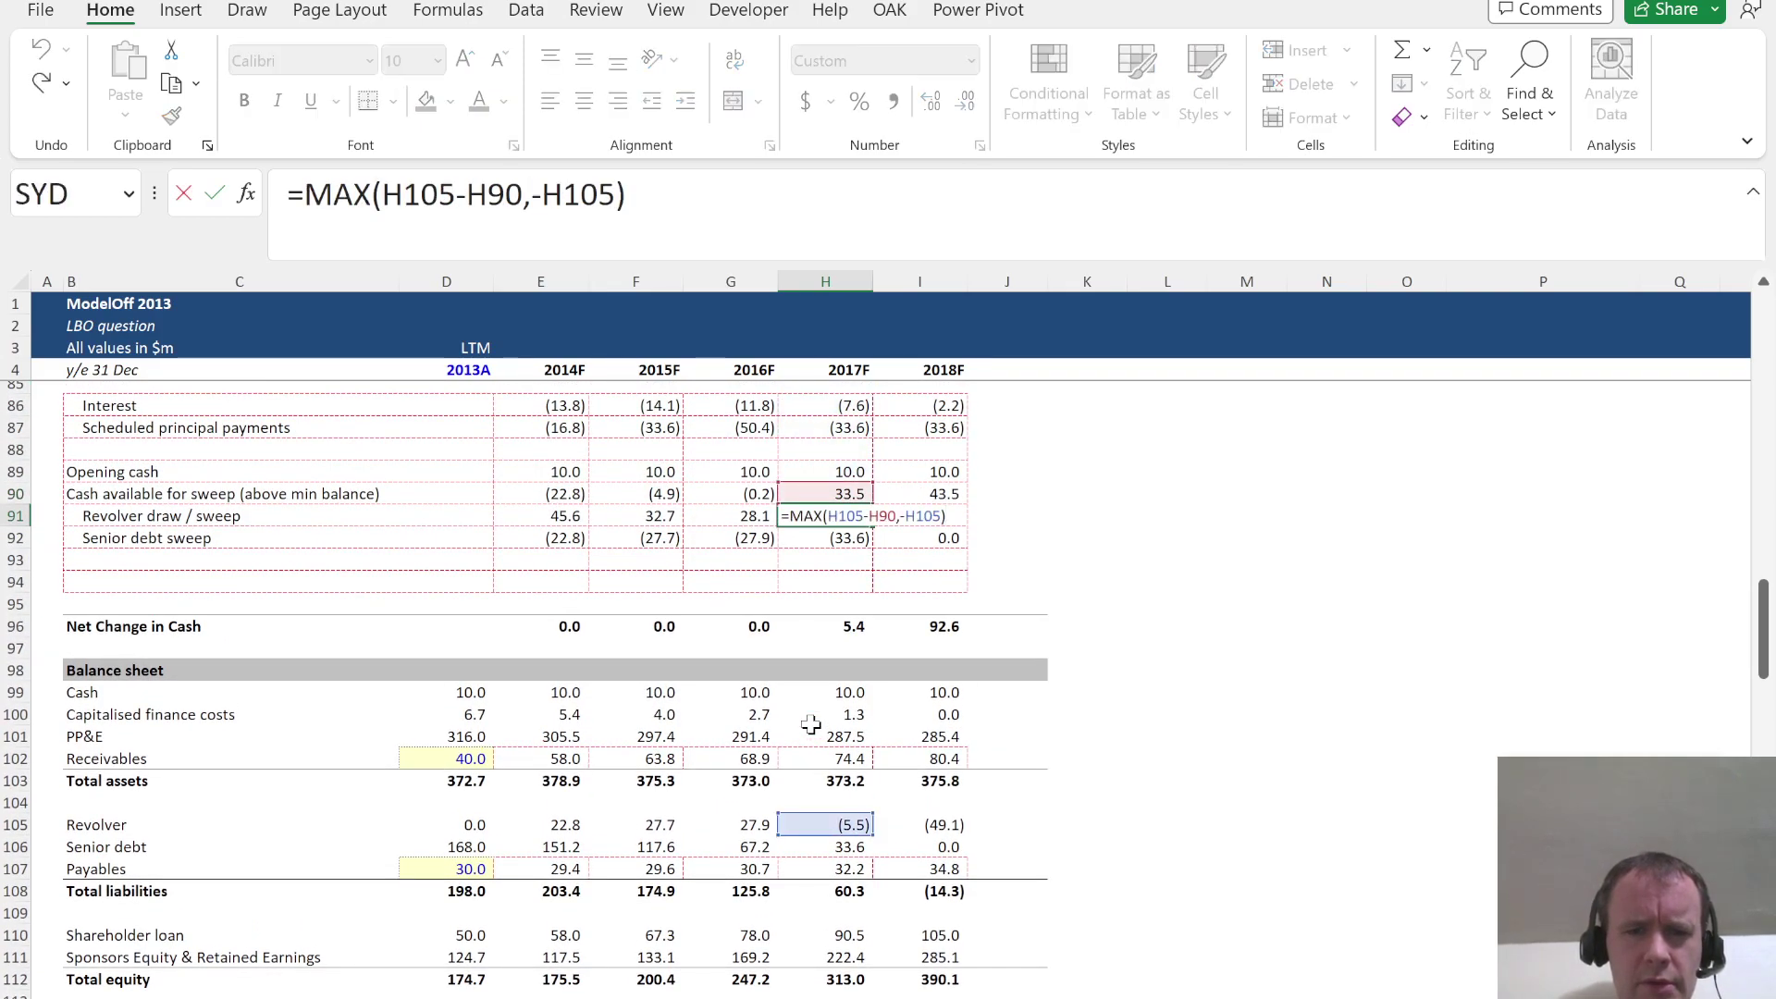
key(Escape)
scroll(842, 813, down, 8)
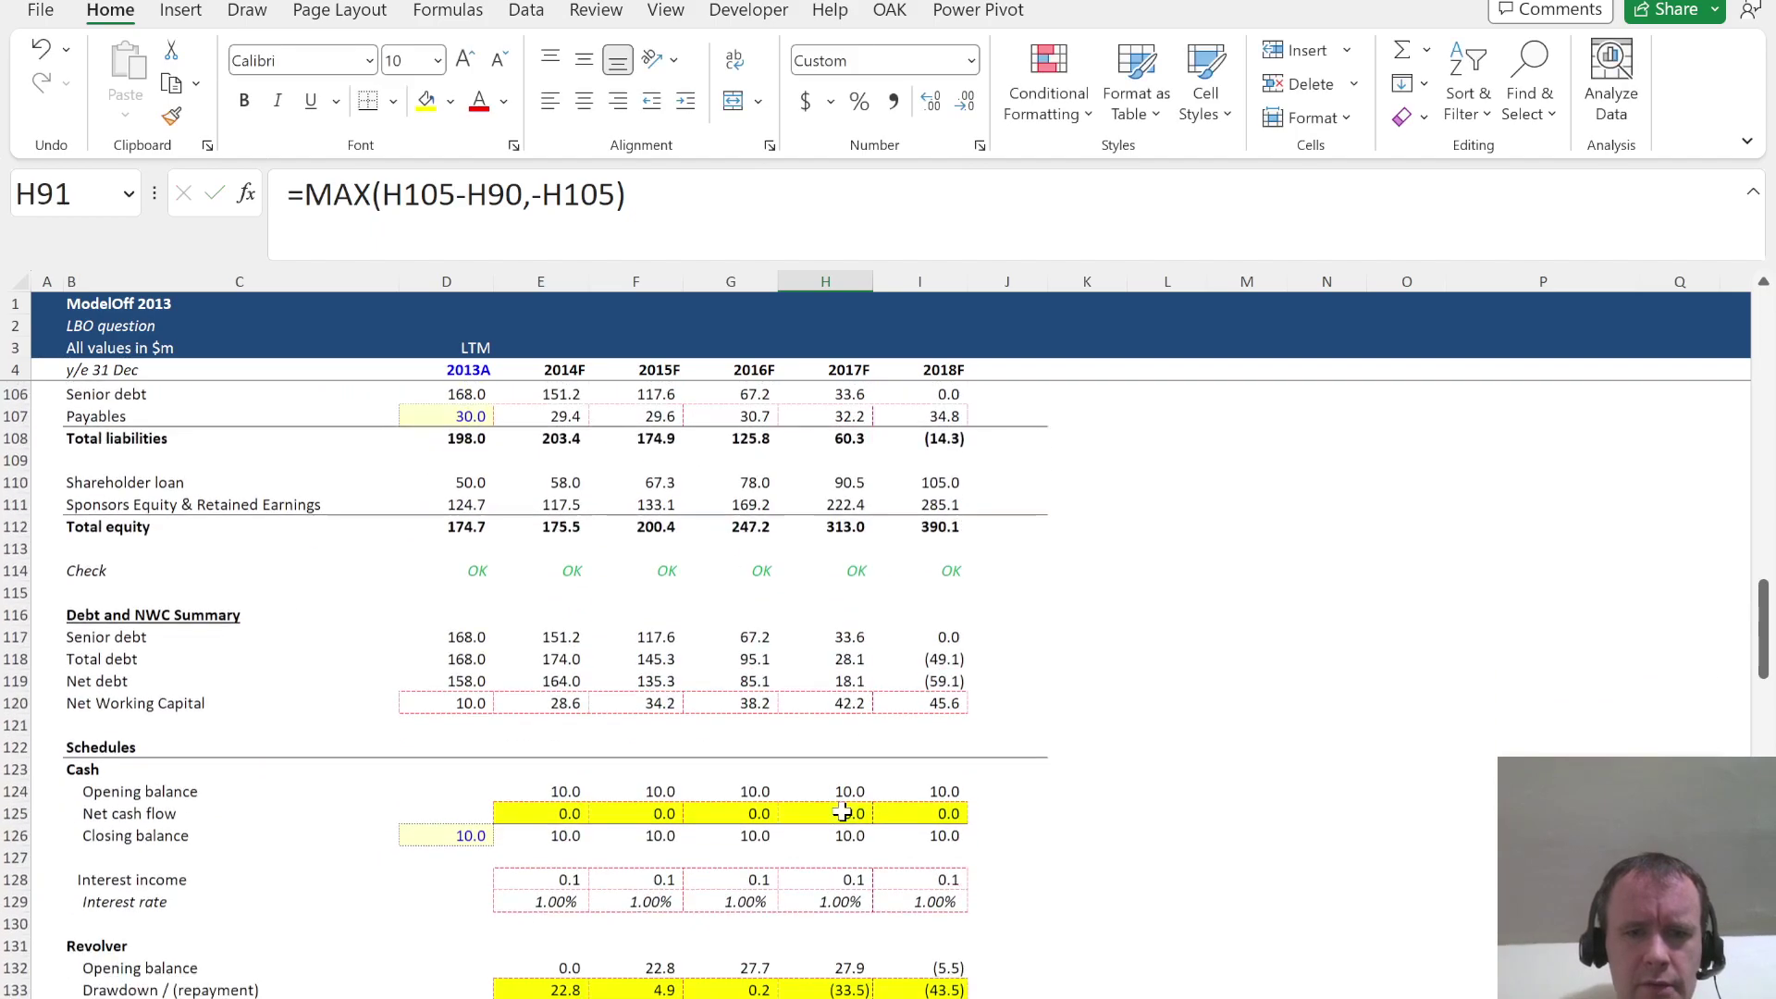
Try to repoint the 2017F revolver Drawdown / (repayment) in H133 to the Revolver draw / sweep line with =-H91
click(858, 888)
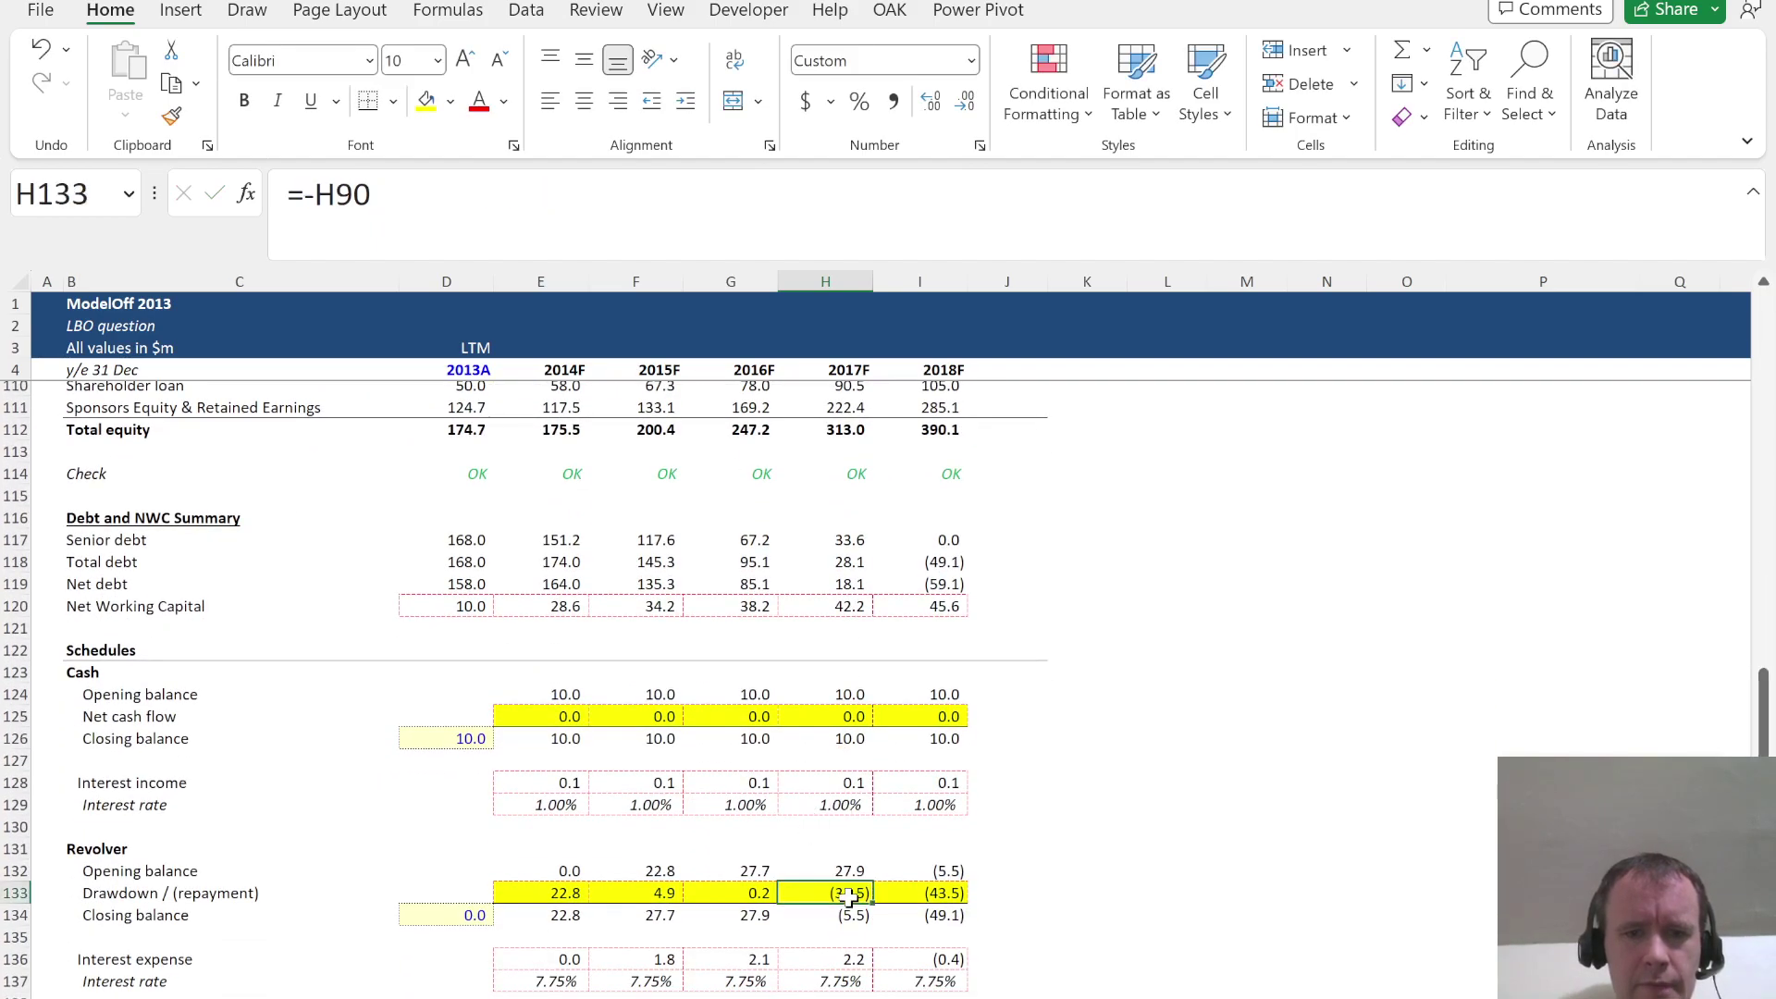
key(F2)
scroll(830, 589, up, 10)
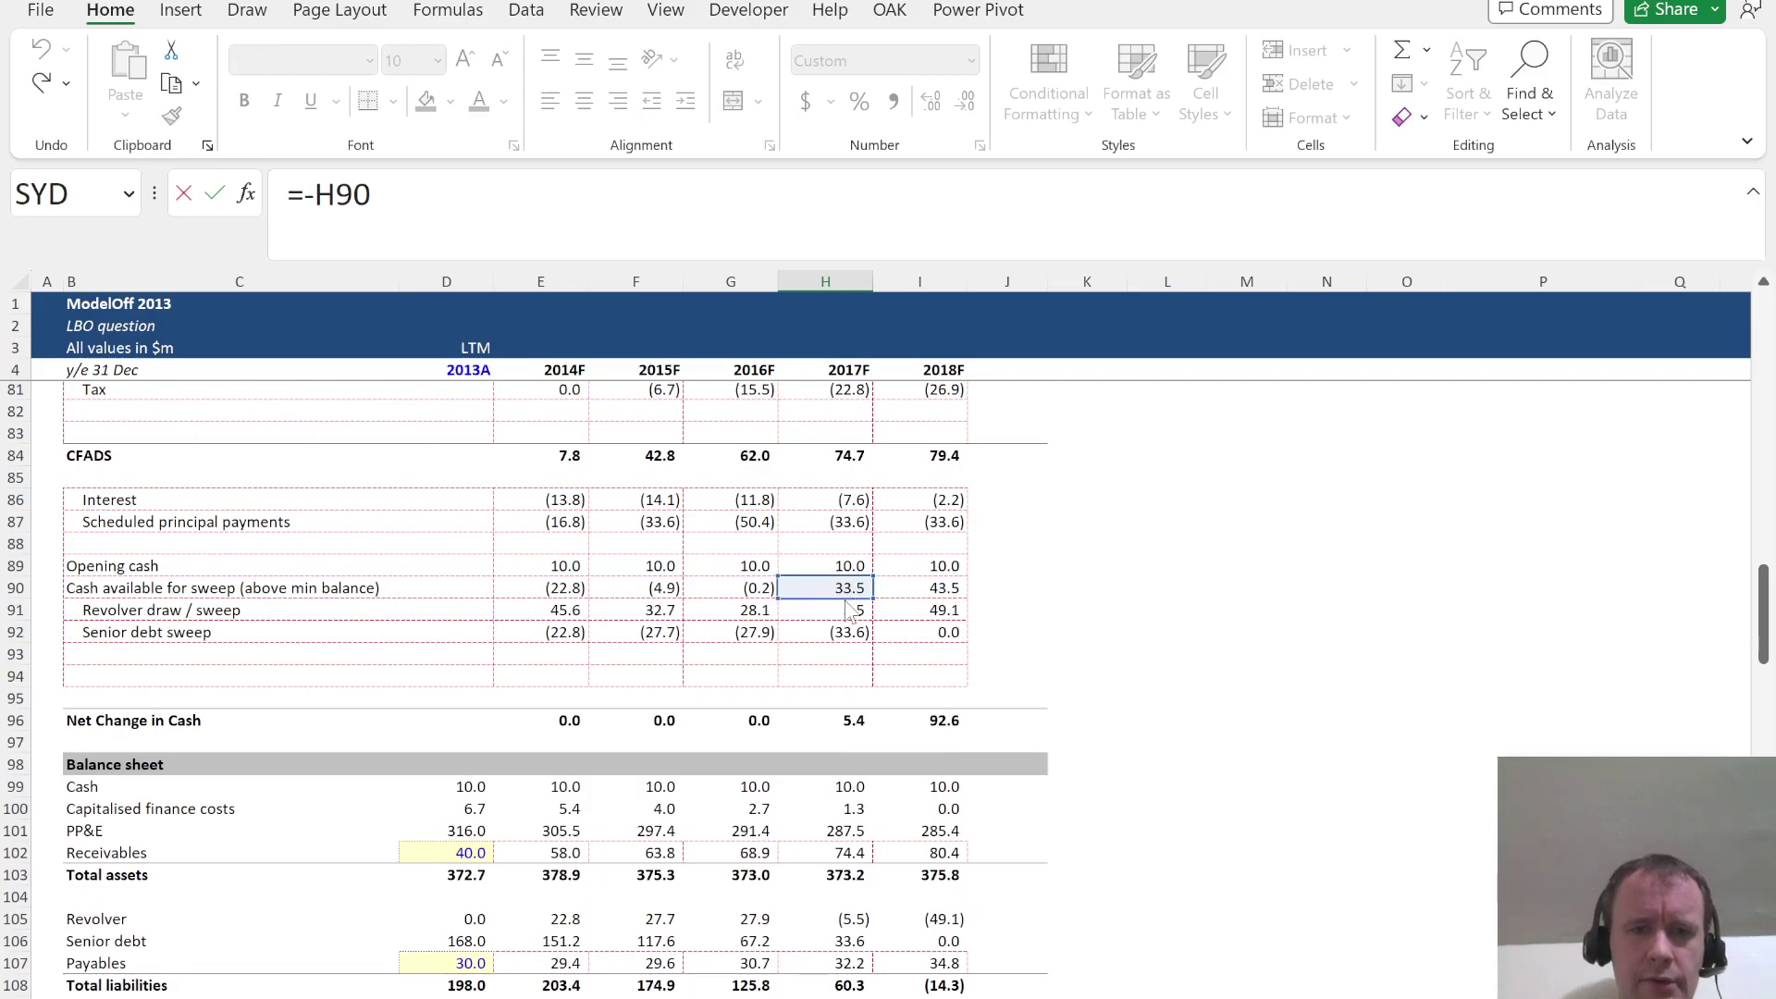
drag(844, 599, 845, 618)
key(Return)
key(Return)
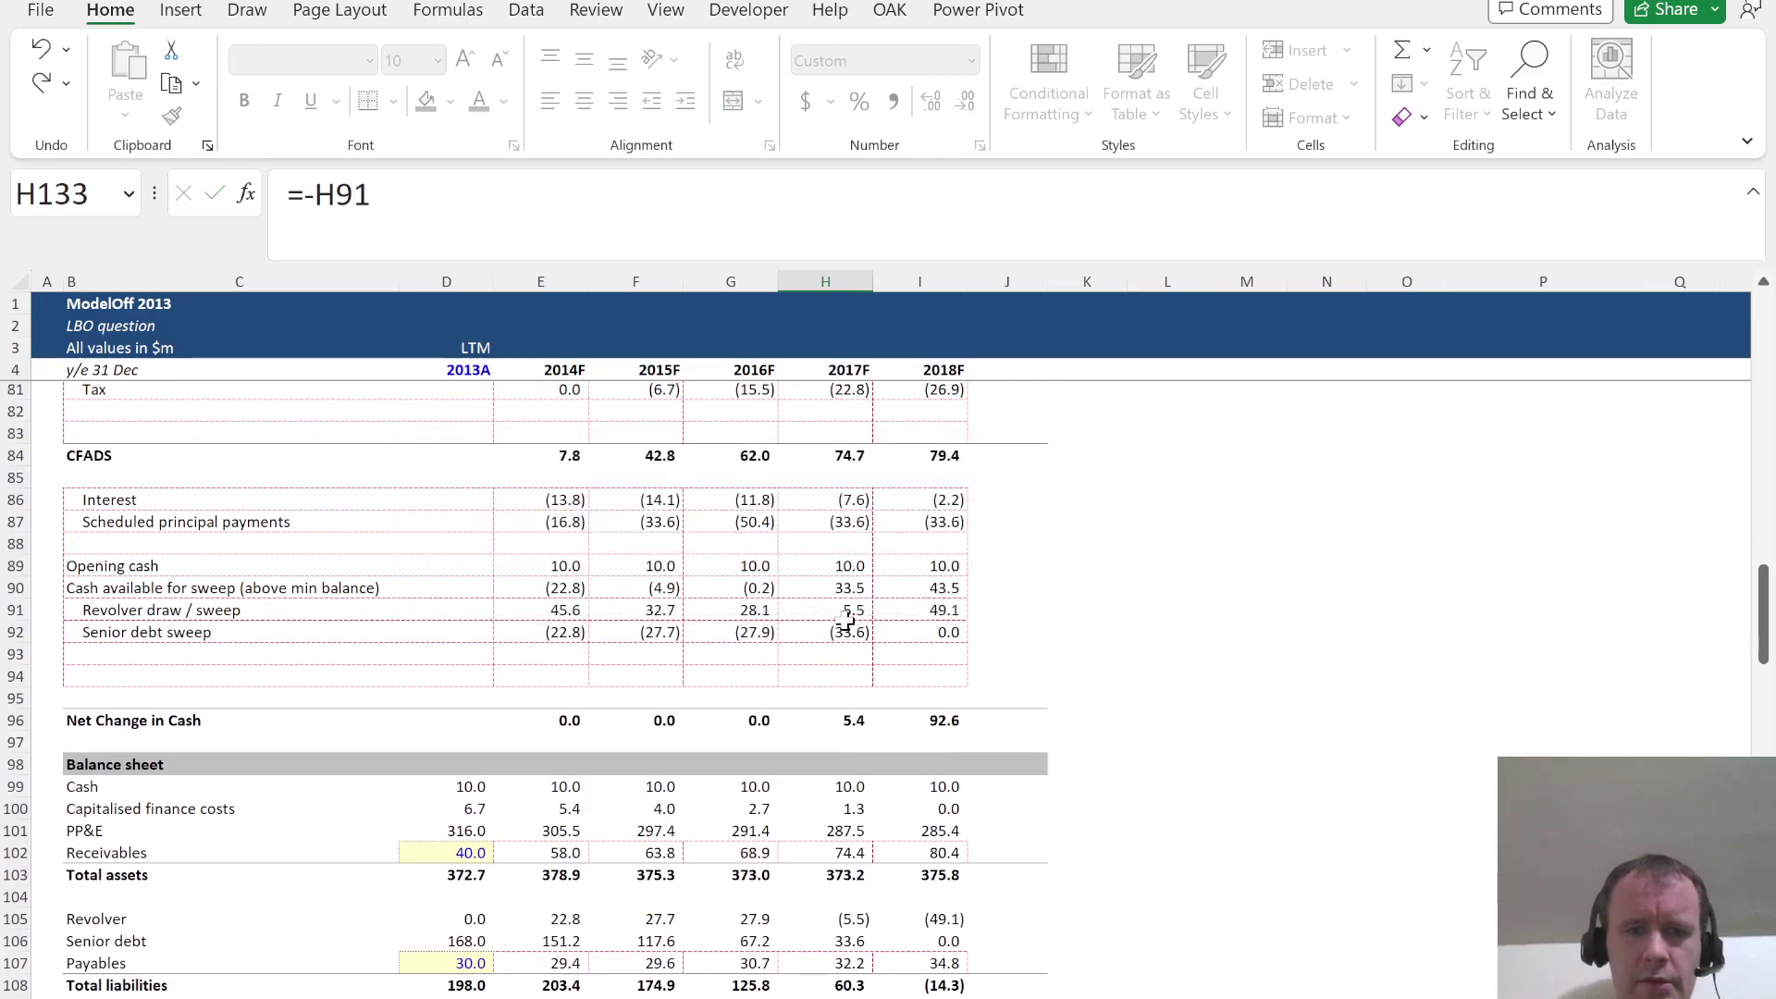
key(ctrl+z)
Relink the 2014F revolver Drawdown / (repayment) in E133 to the cash flow's Revolver draw / sweep with =E91
key(Left)
key(Left)
key(Left)
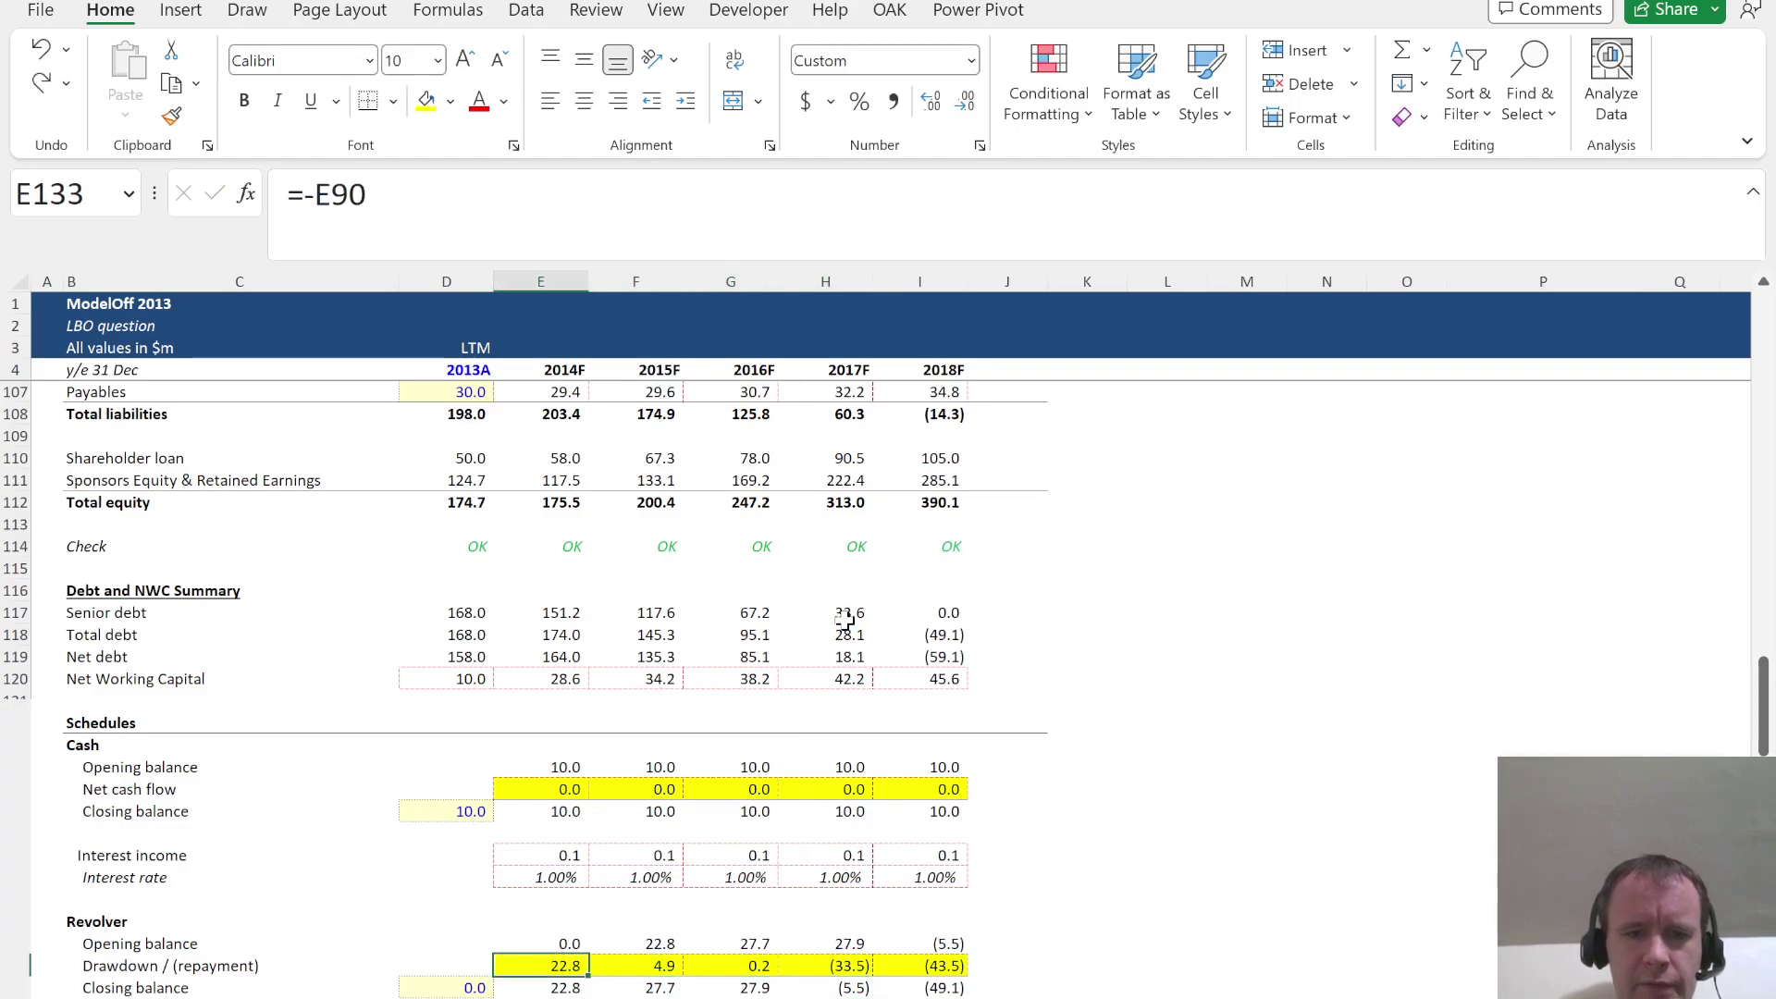
text(=)
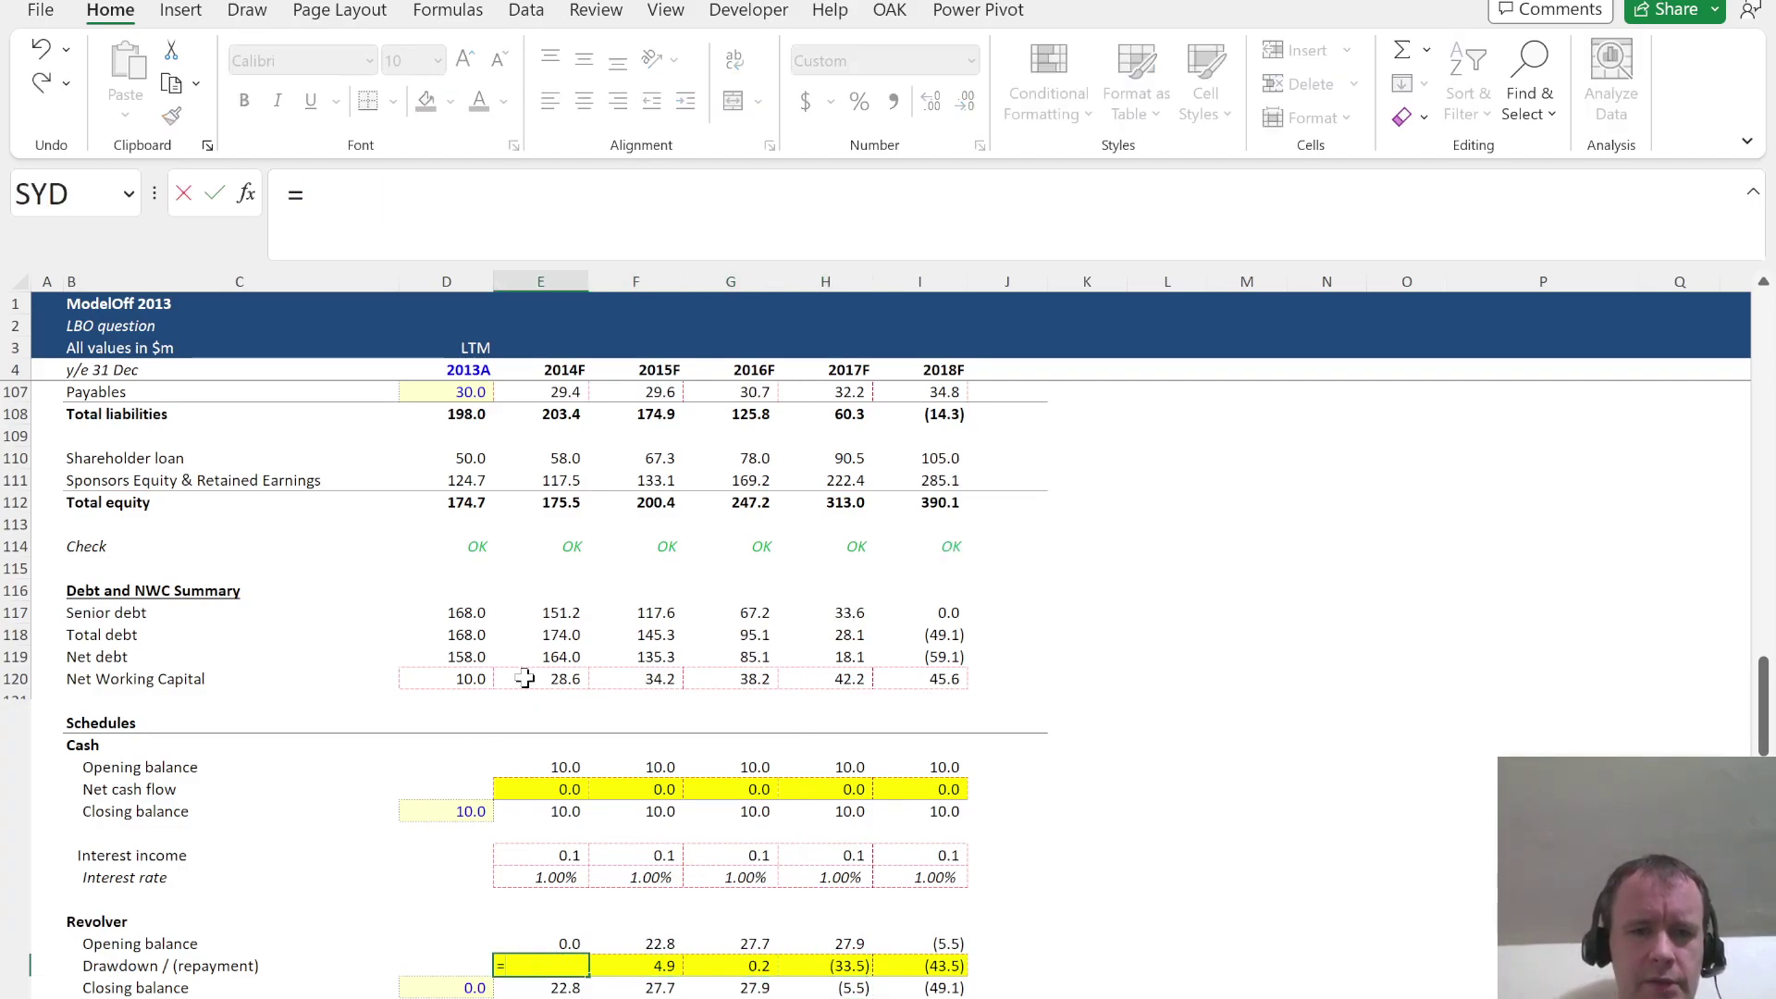
scroll(539, 680, up, 8)
scroll(539, 680, up, 1)
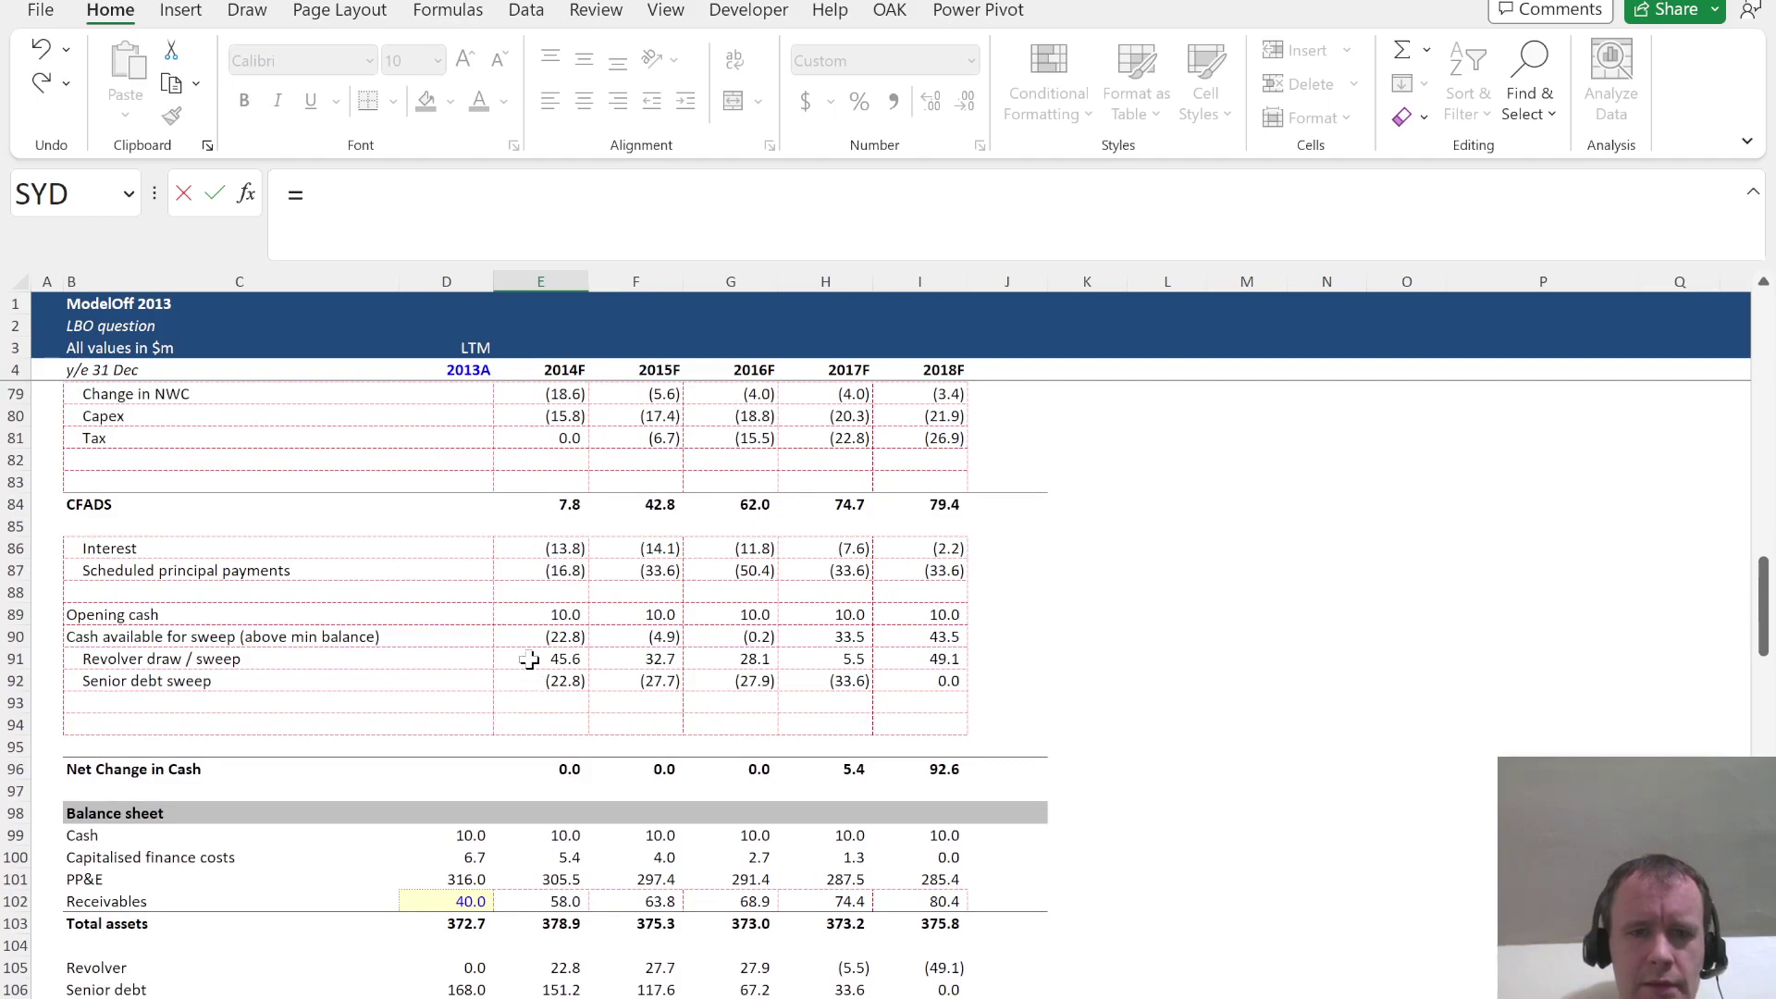
text(-)
click(530, 656)
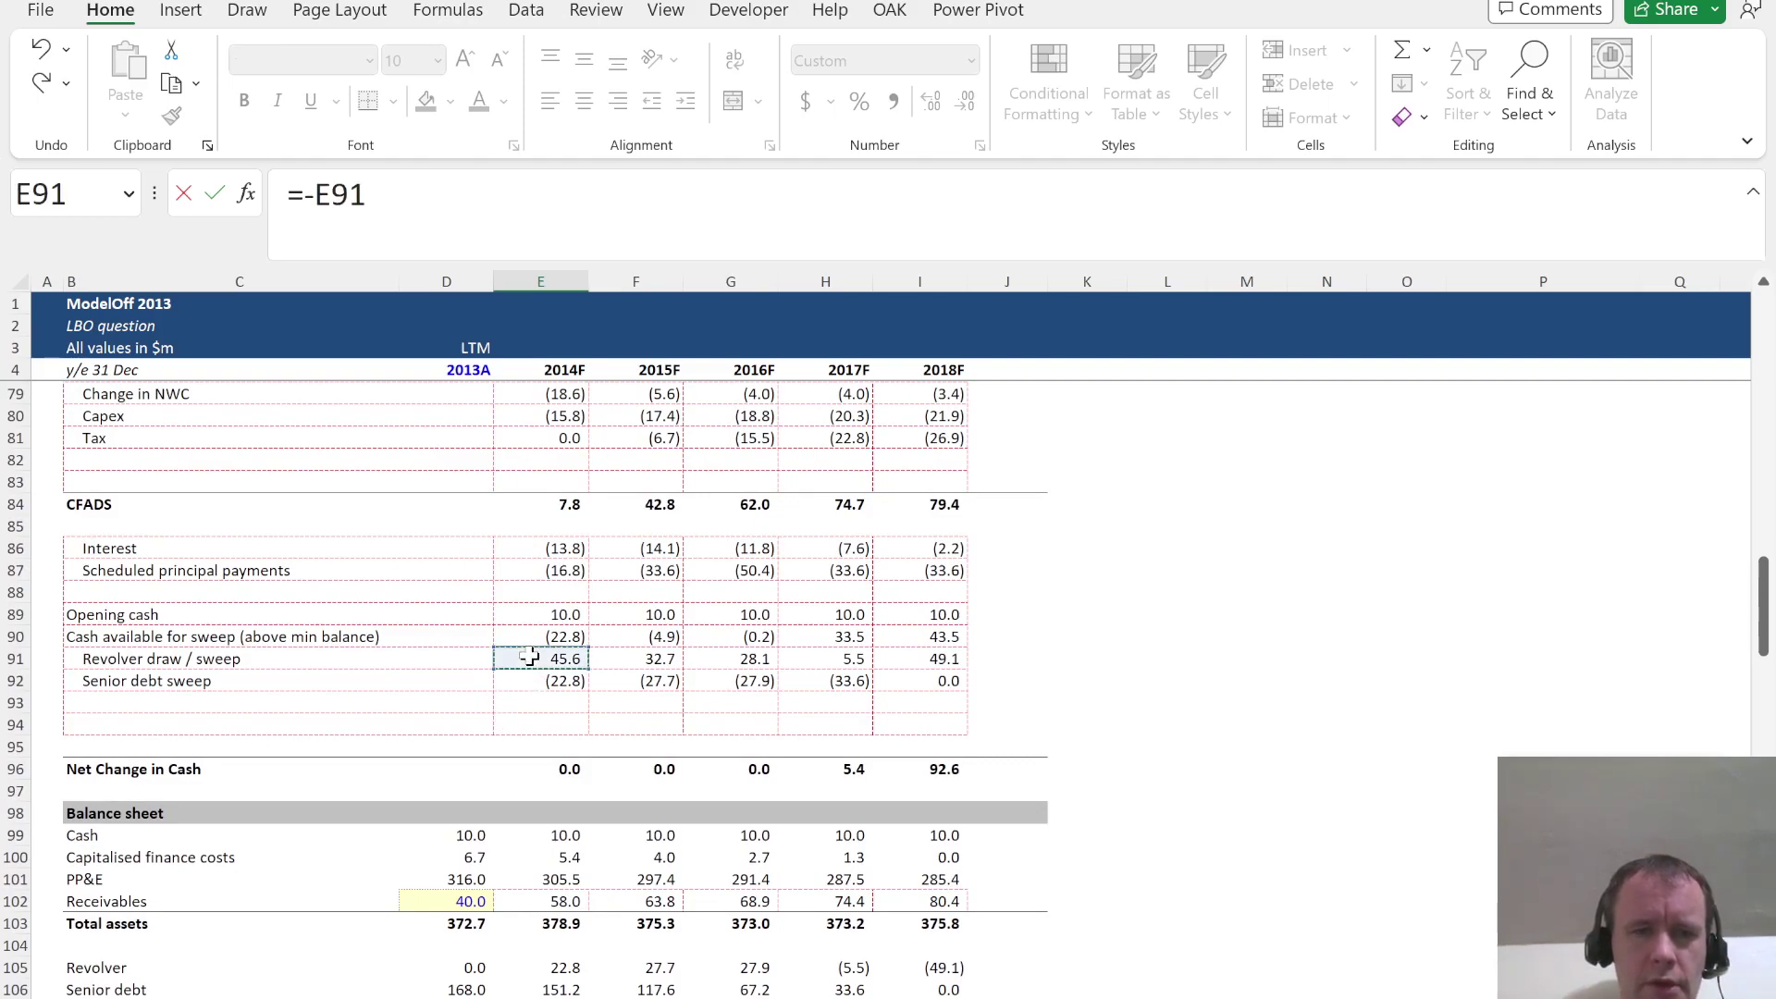
key(BackSpace)
key(BackSpace)
key(BackSpace)
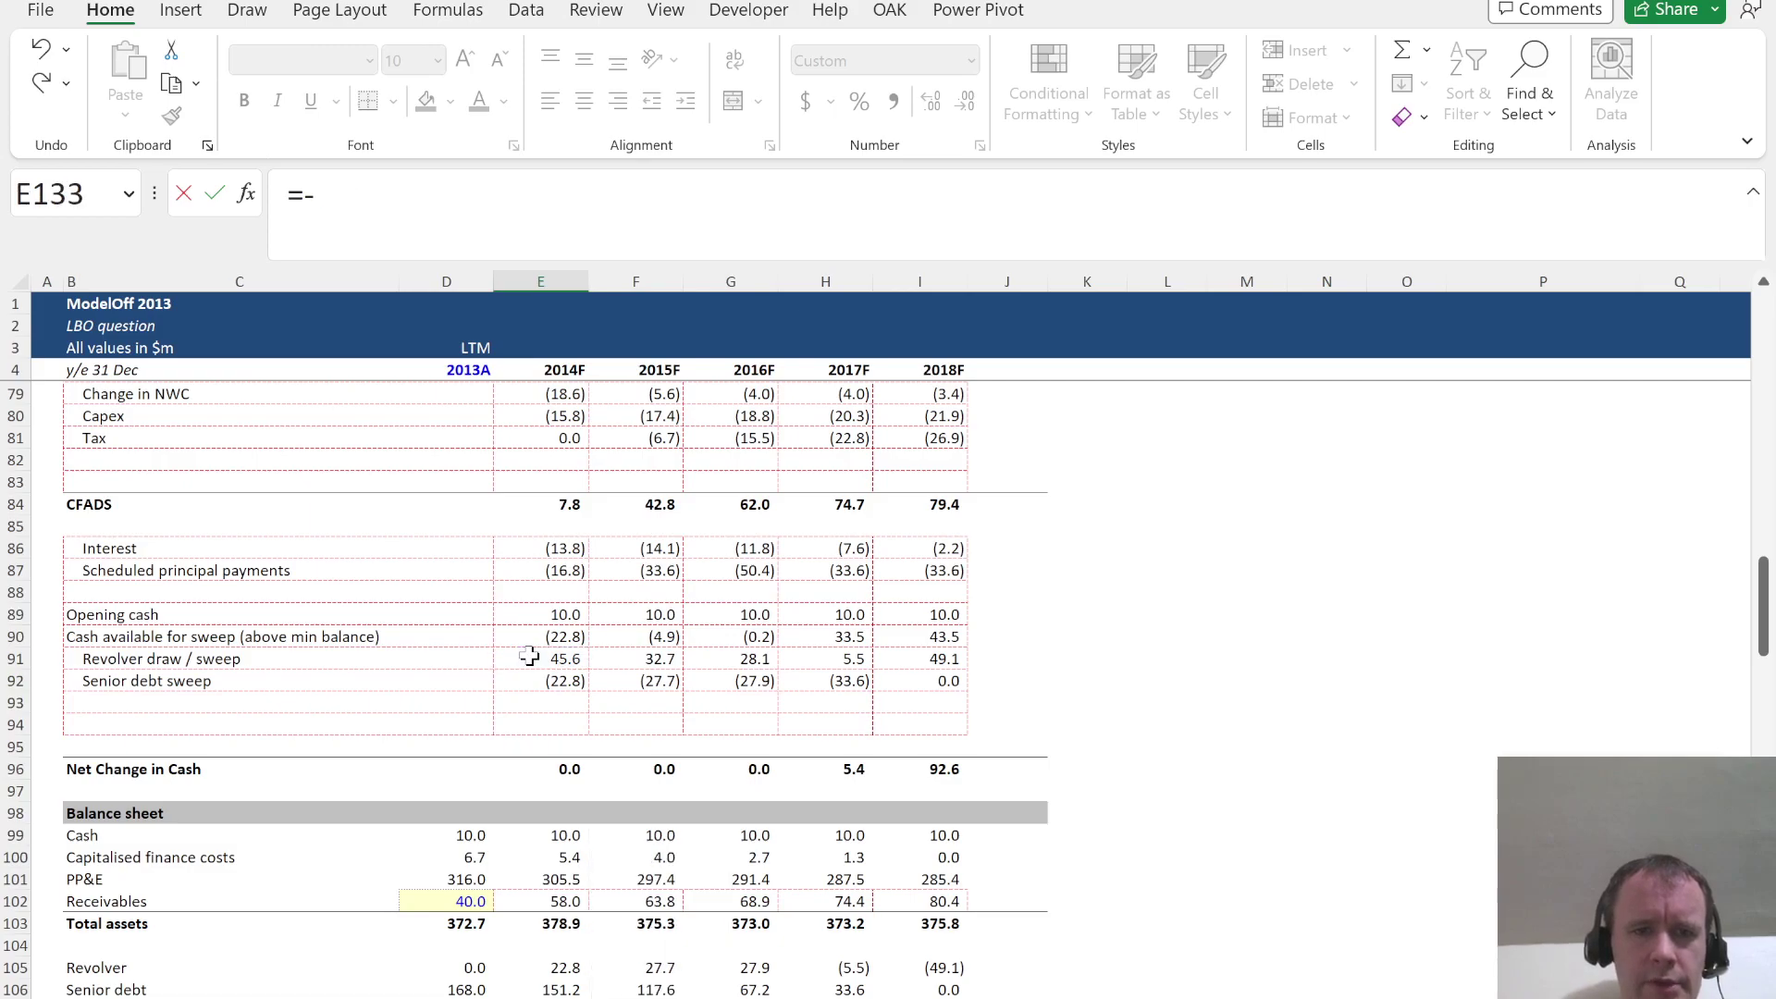
key(BackSpace)
key(BackSpace)
key(BackSpace)
click(529, 656)
key(Return)
key(Return)
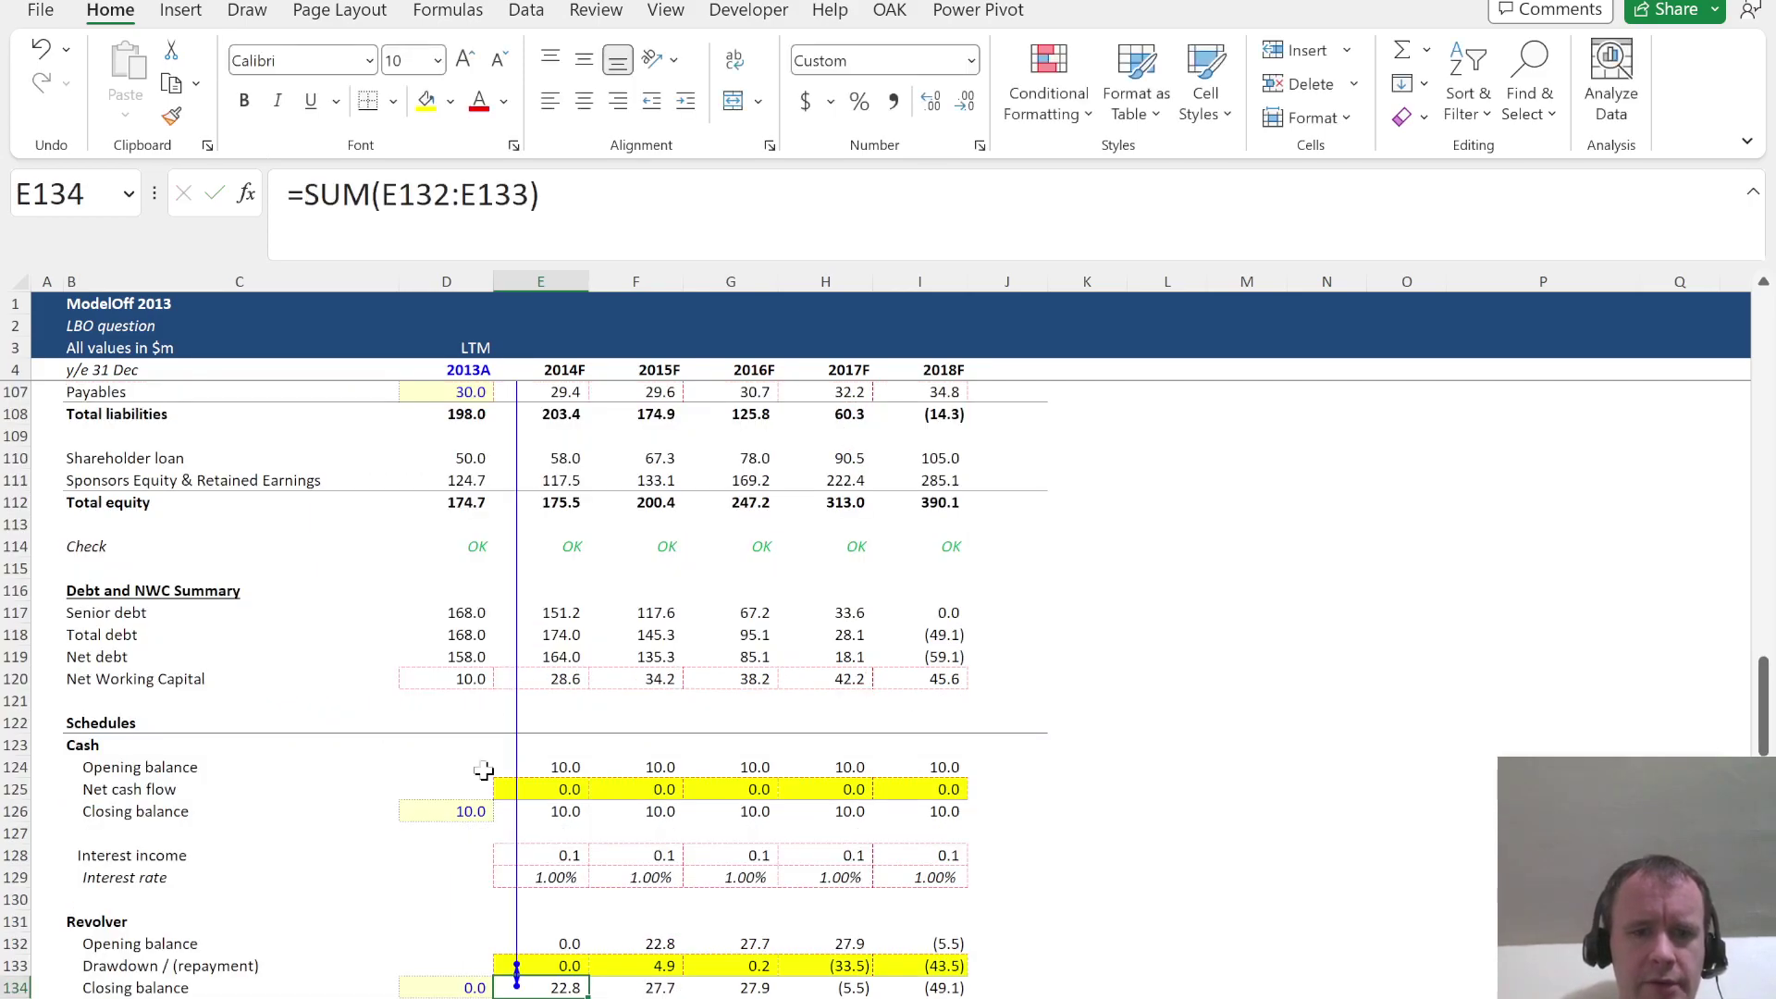
Trace the circular reference through the 2014F balance sheet revolver, Cash available for sweep and Opening cash cells
scroll(592, 594, up, 9)
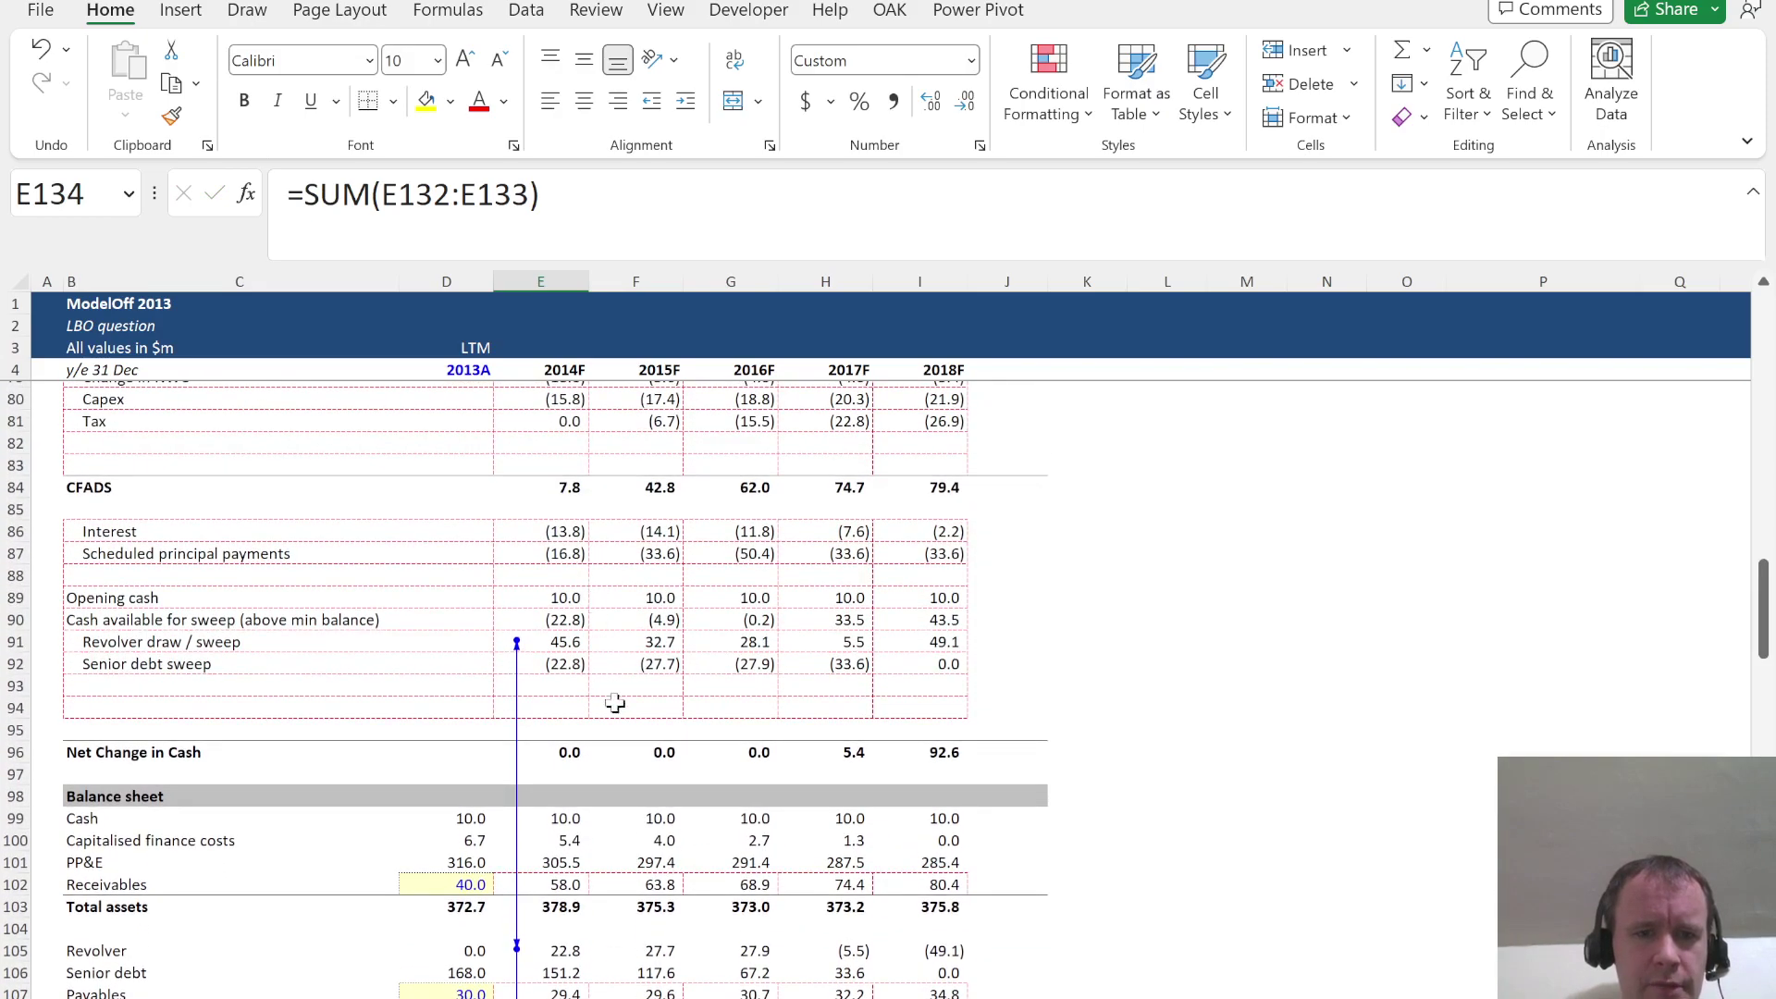
click(554, 950)
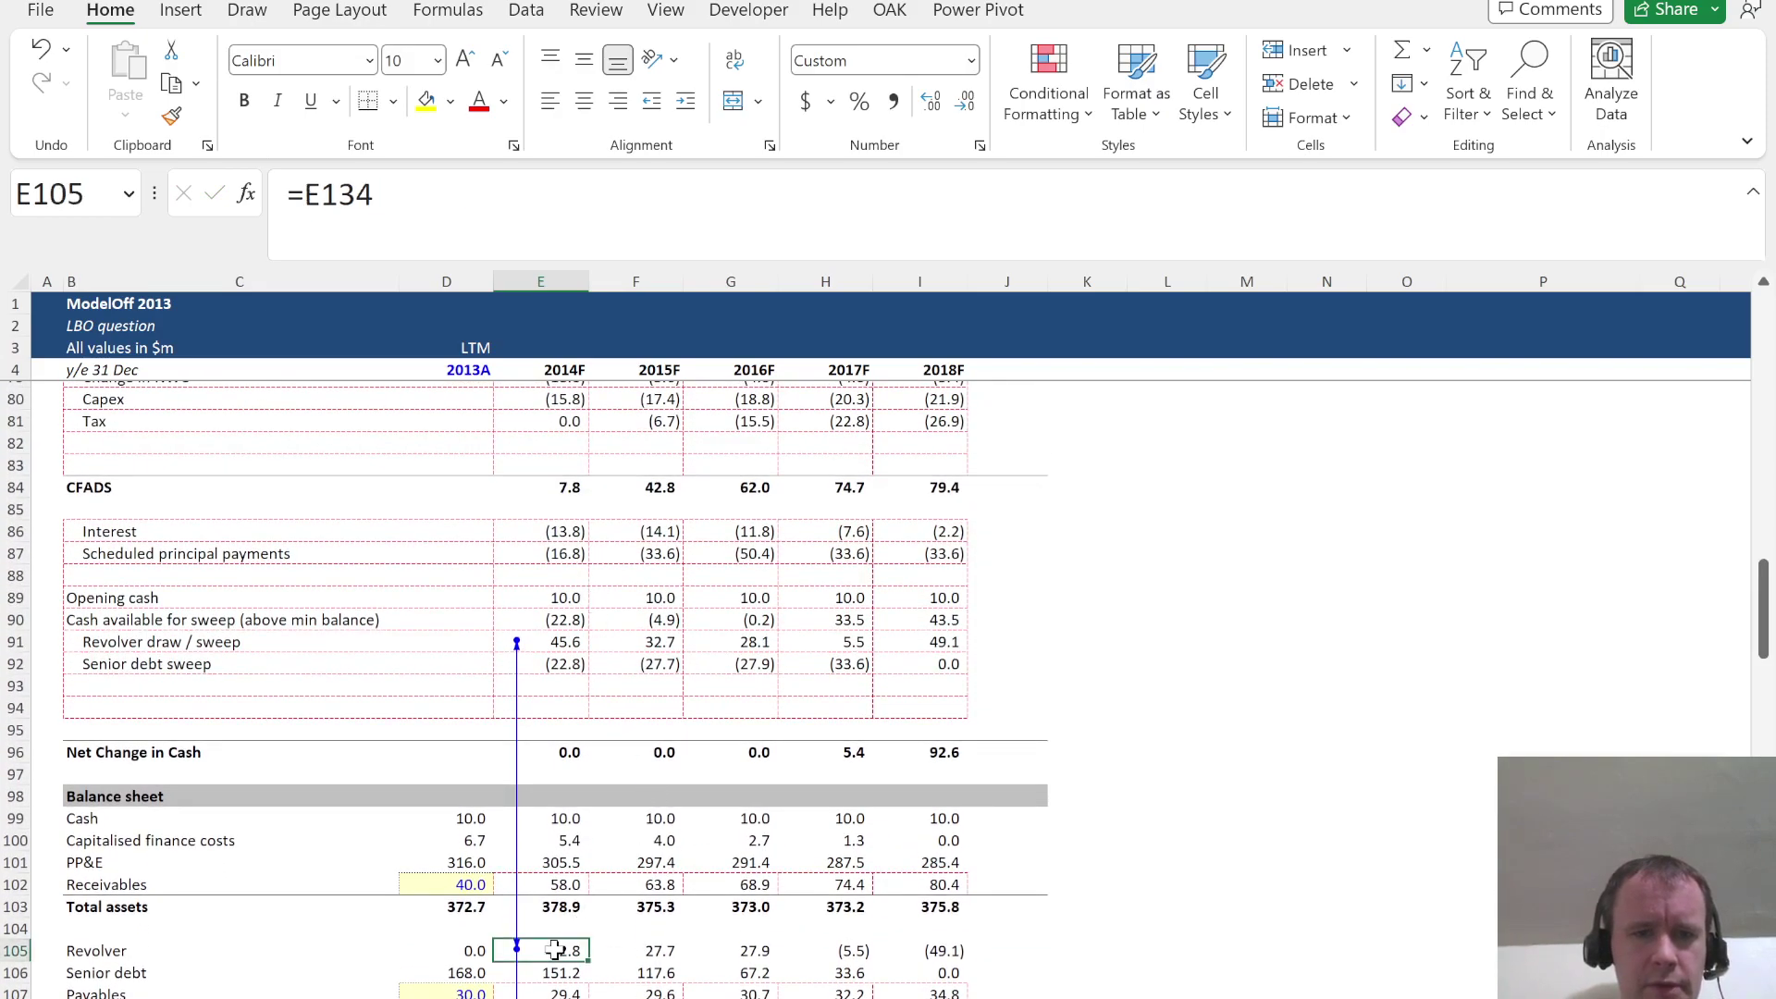
double_click(572, 621)
key(Escape)
click(565, 599)
text(=D99)
key(Return)
key(Down)
Rewrite the 2014F Revolver draw / sweep in E91 as =MAX(E132-E90,-E132), using the revolver's opening balance instead of its balance sheet figure
key(F2)
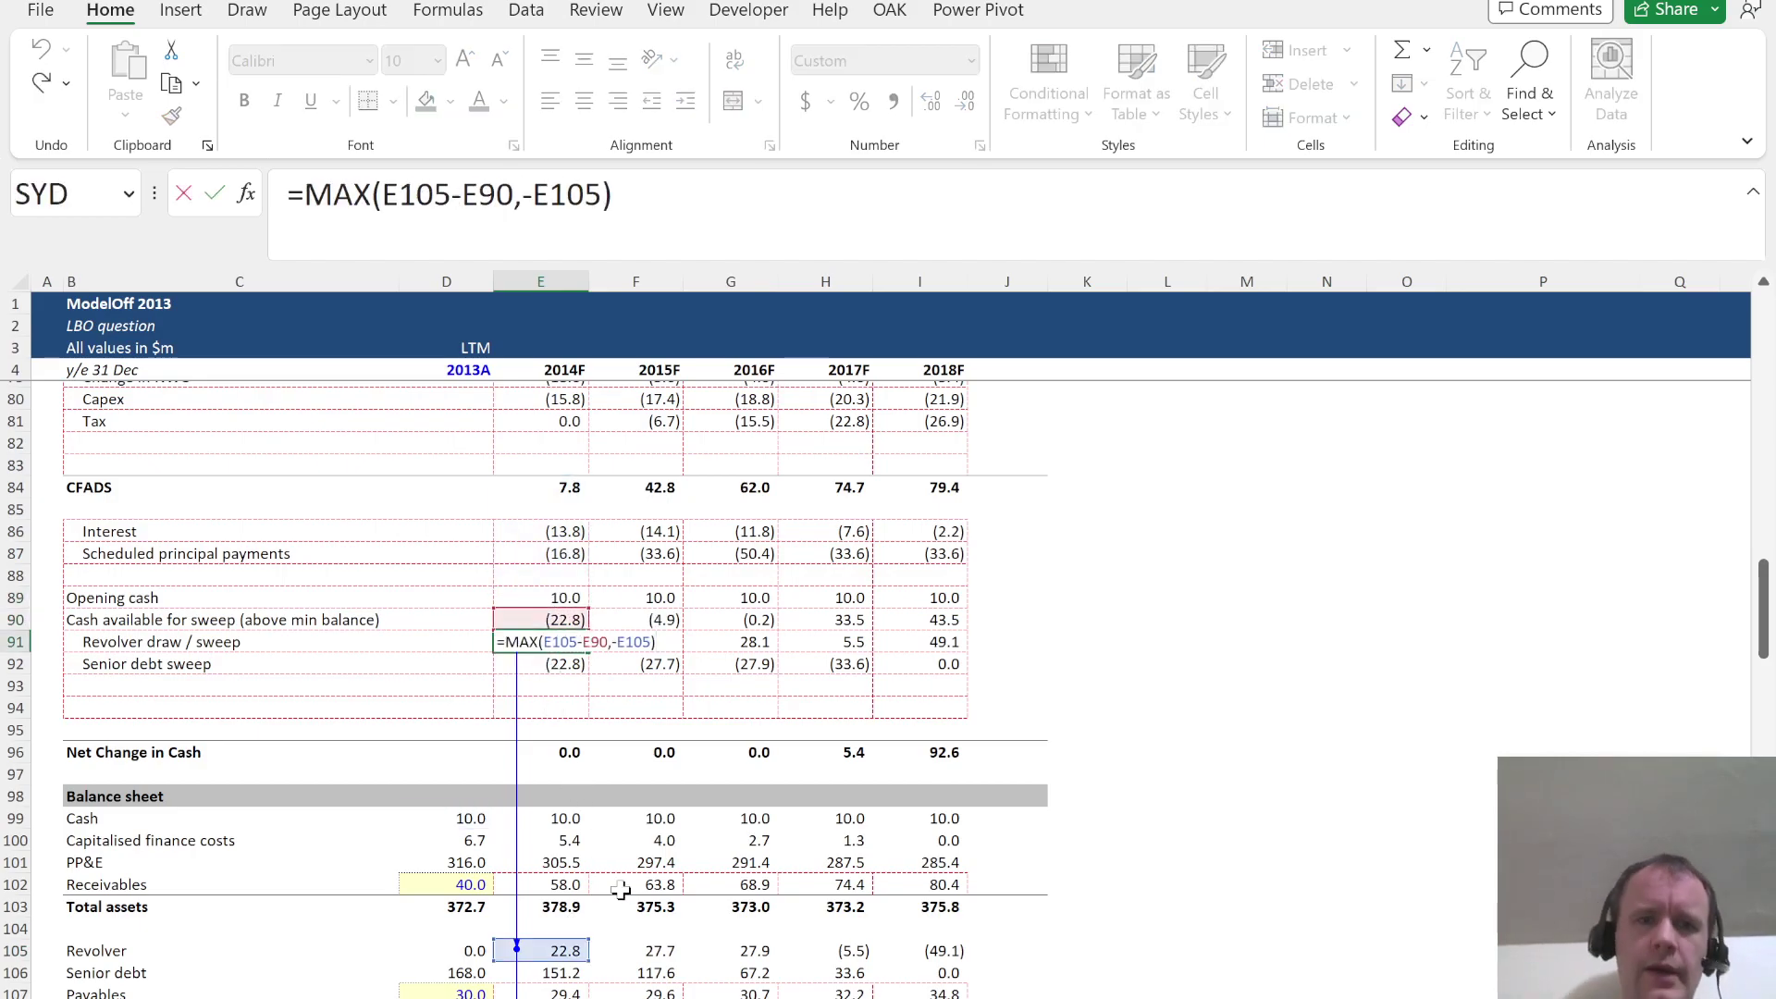
scroll(616, 751, down, 2)
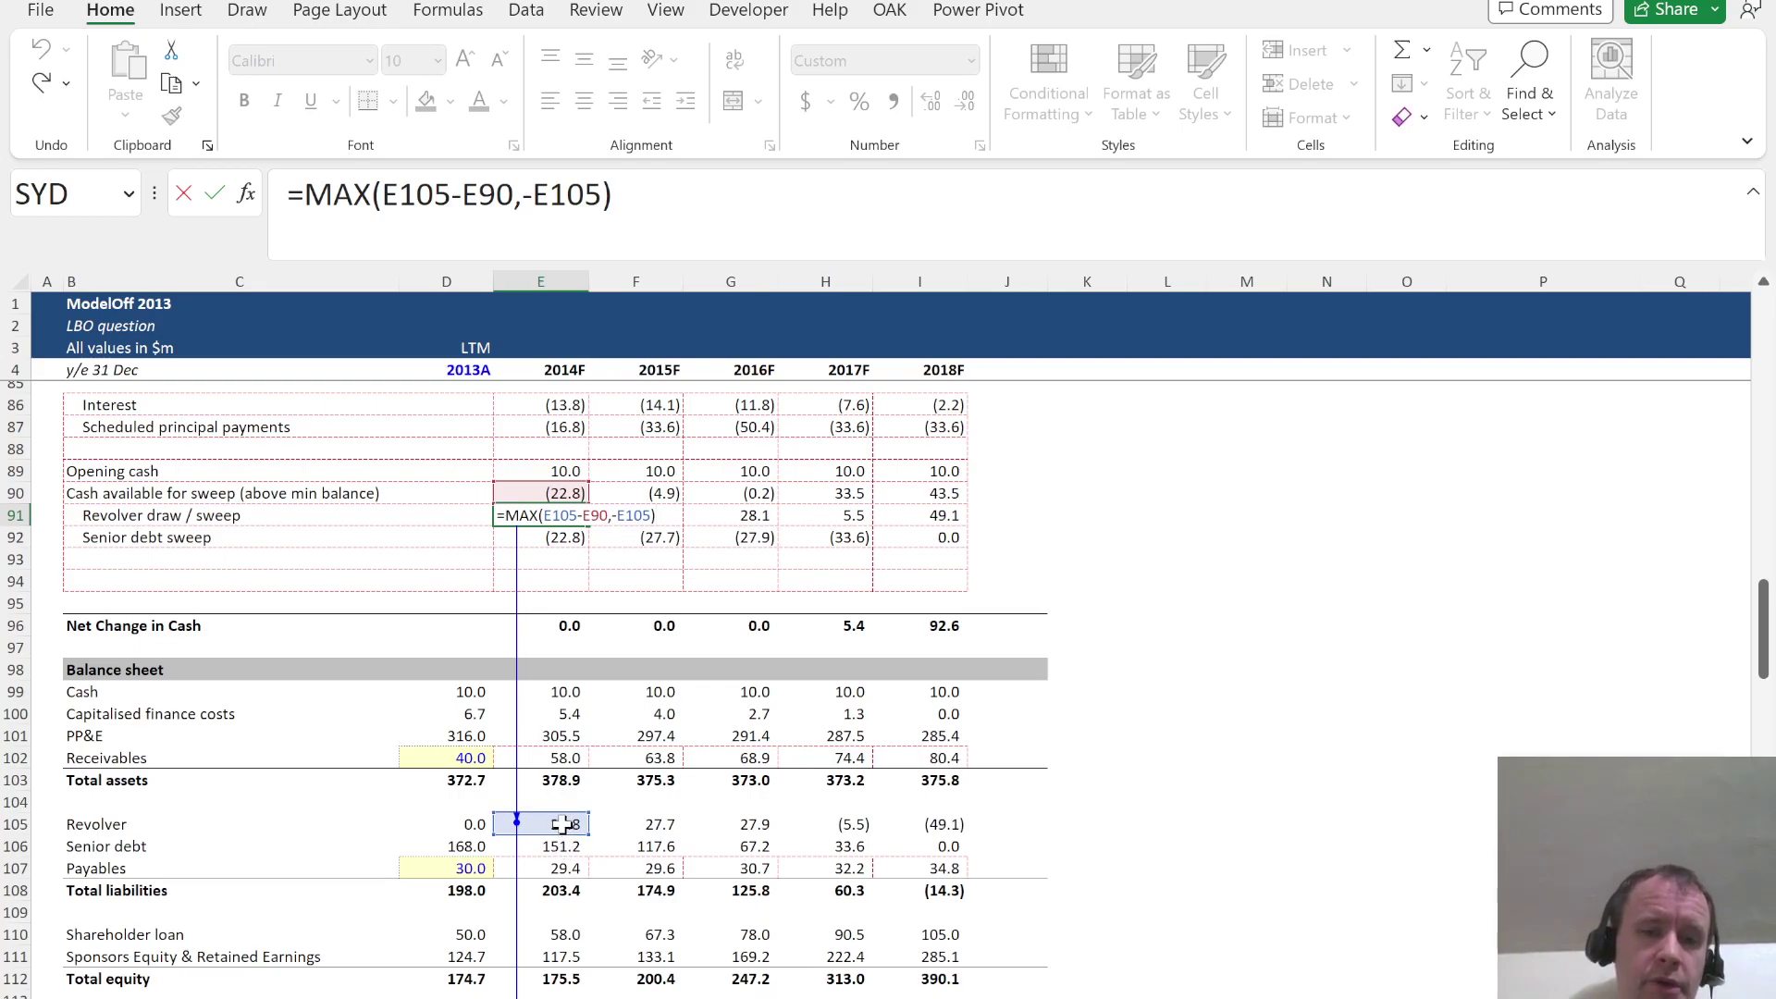
scroll(564, 824, down, 3)
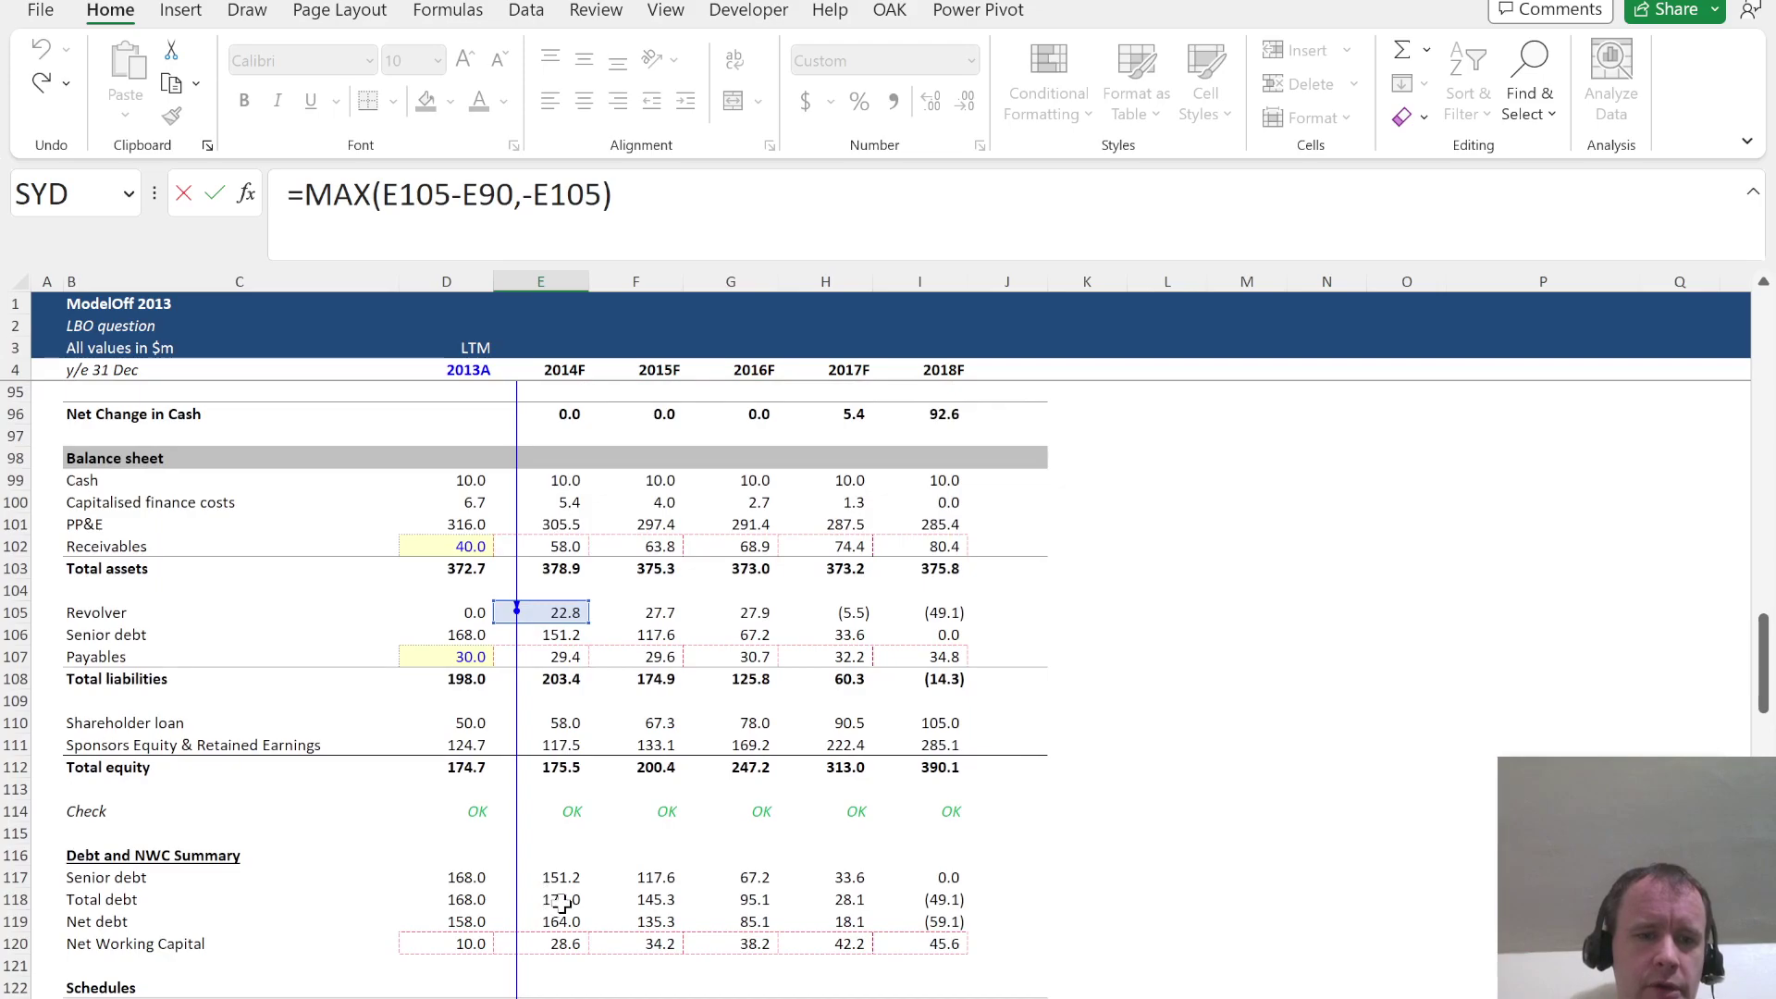
scroll(562, 905, down, 5)
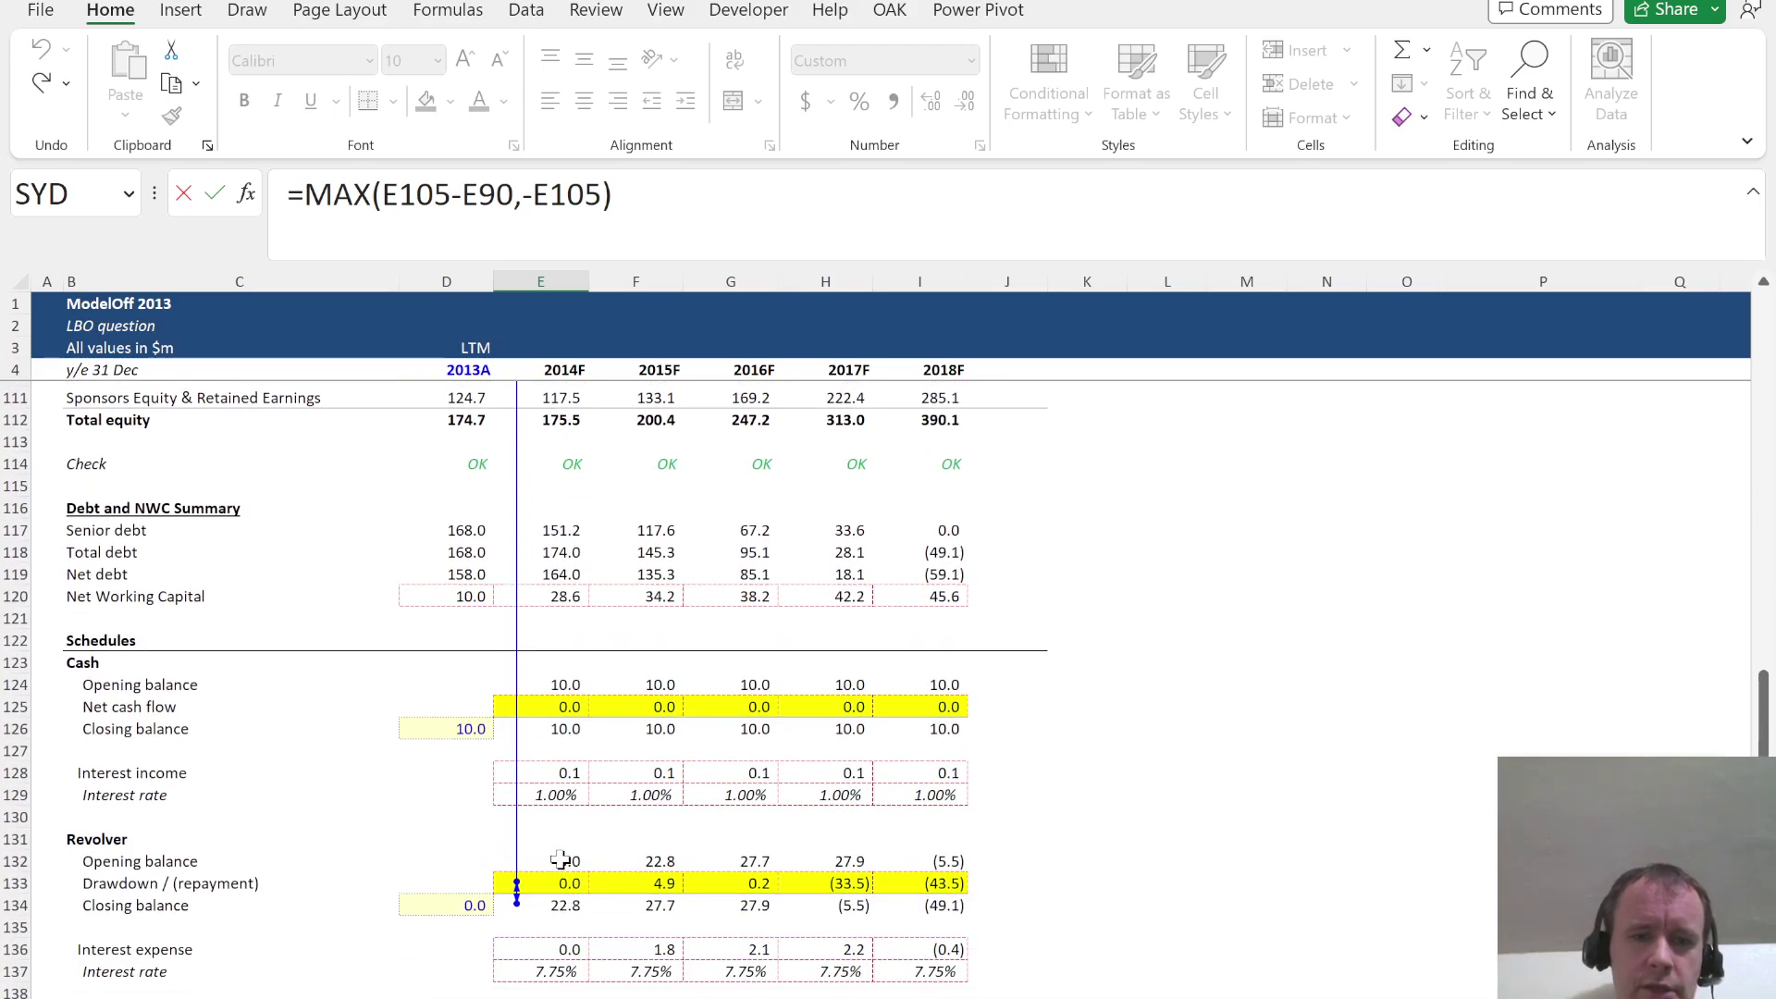
scroll(558, 844, up, 8)
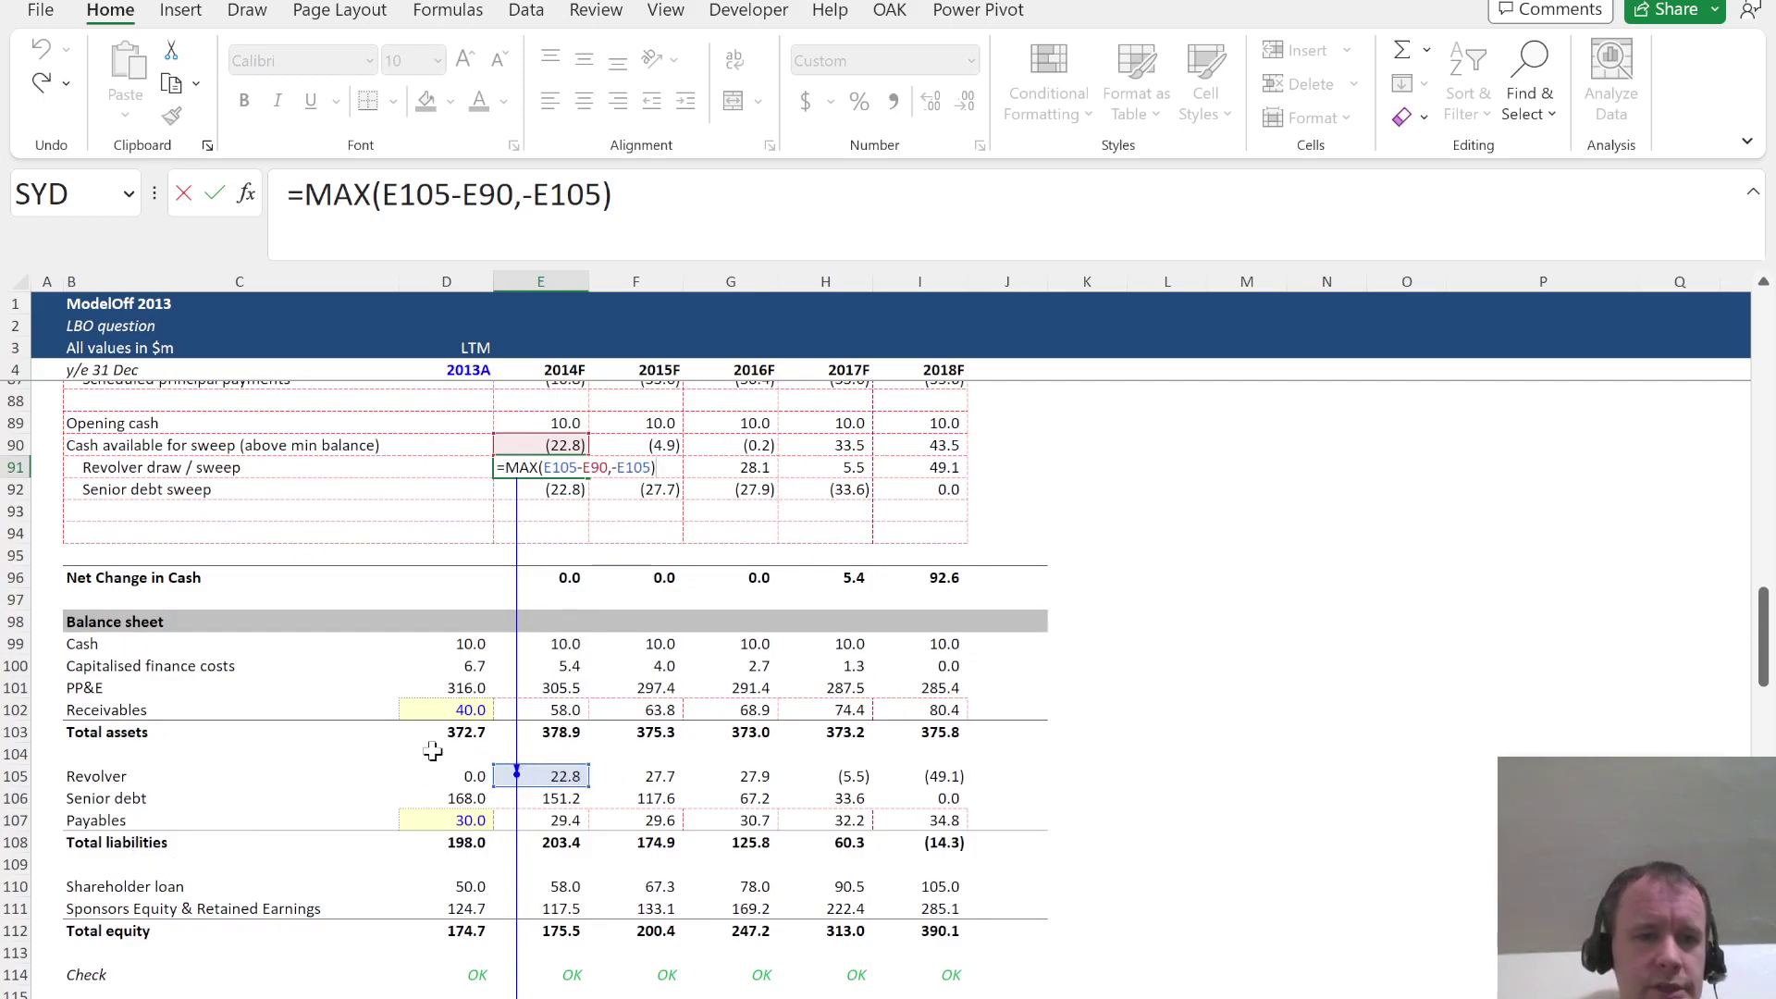
scroll(606, 798, down, 11)
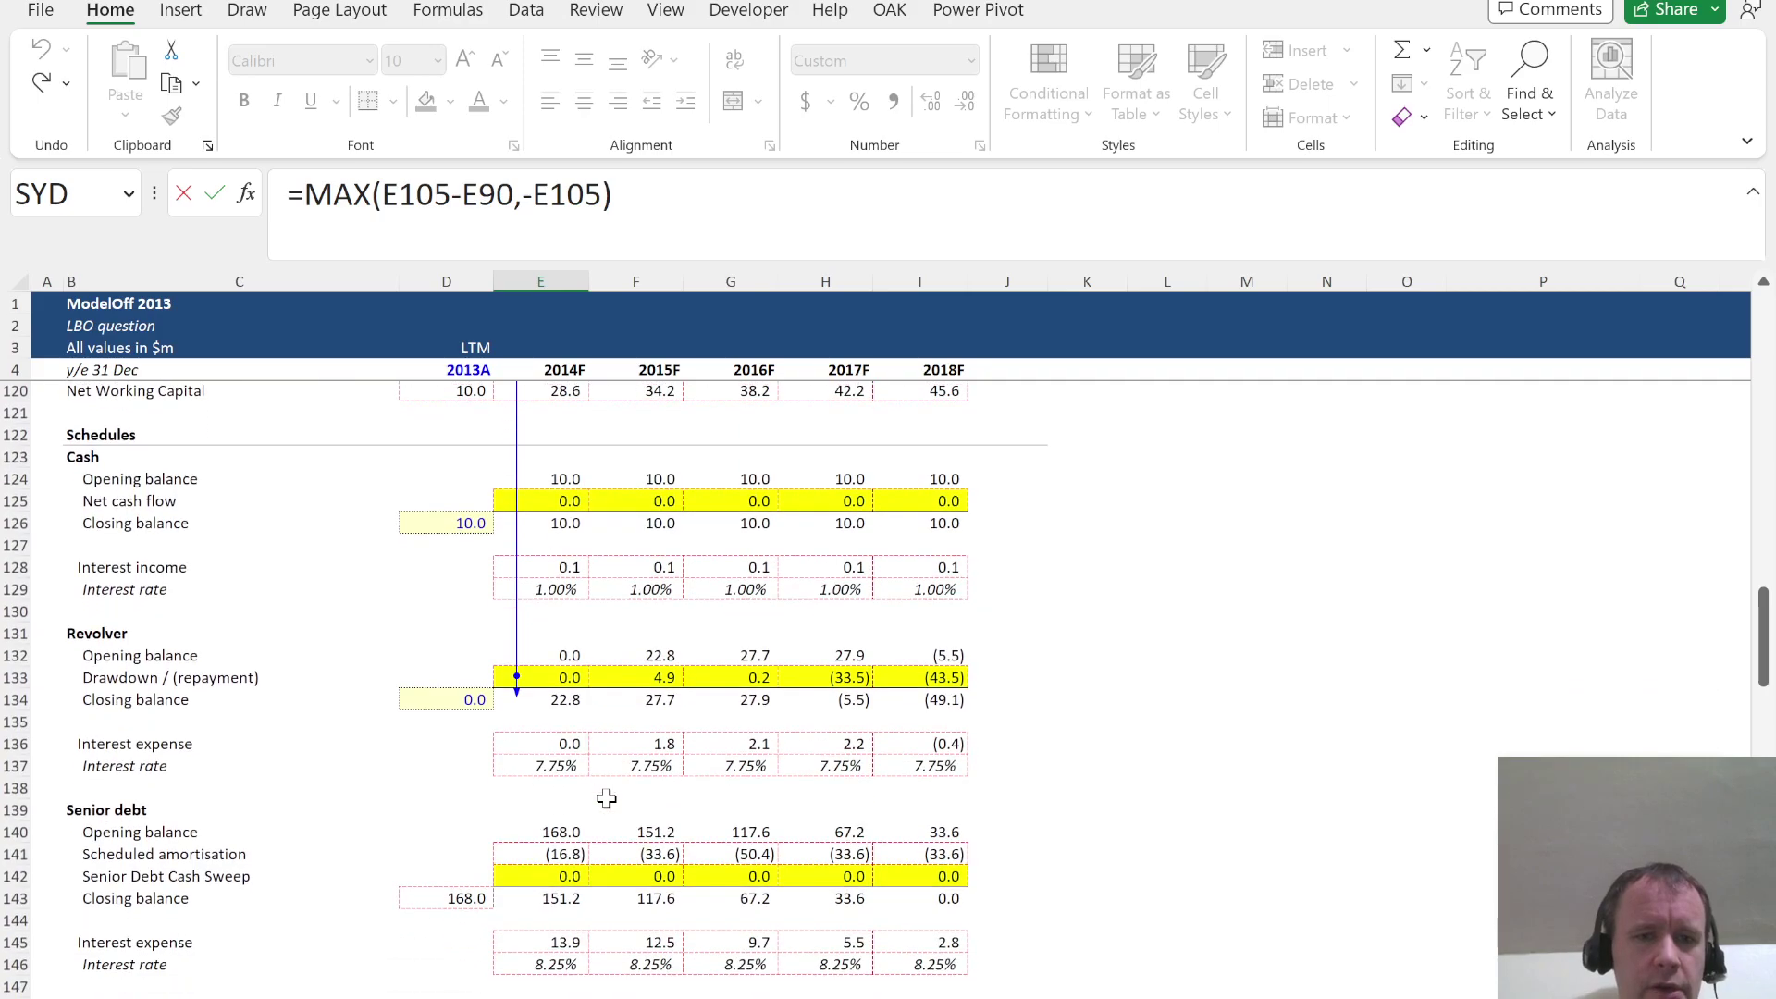
scroll(606, 799, up, 1)
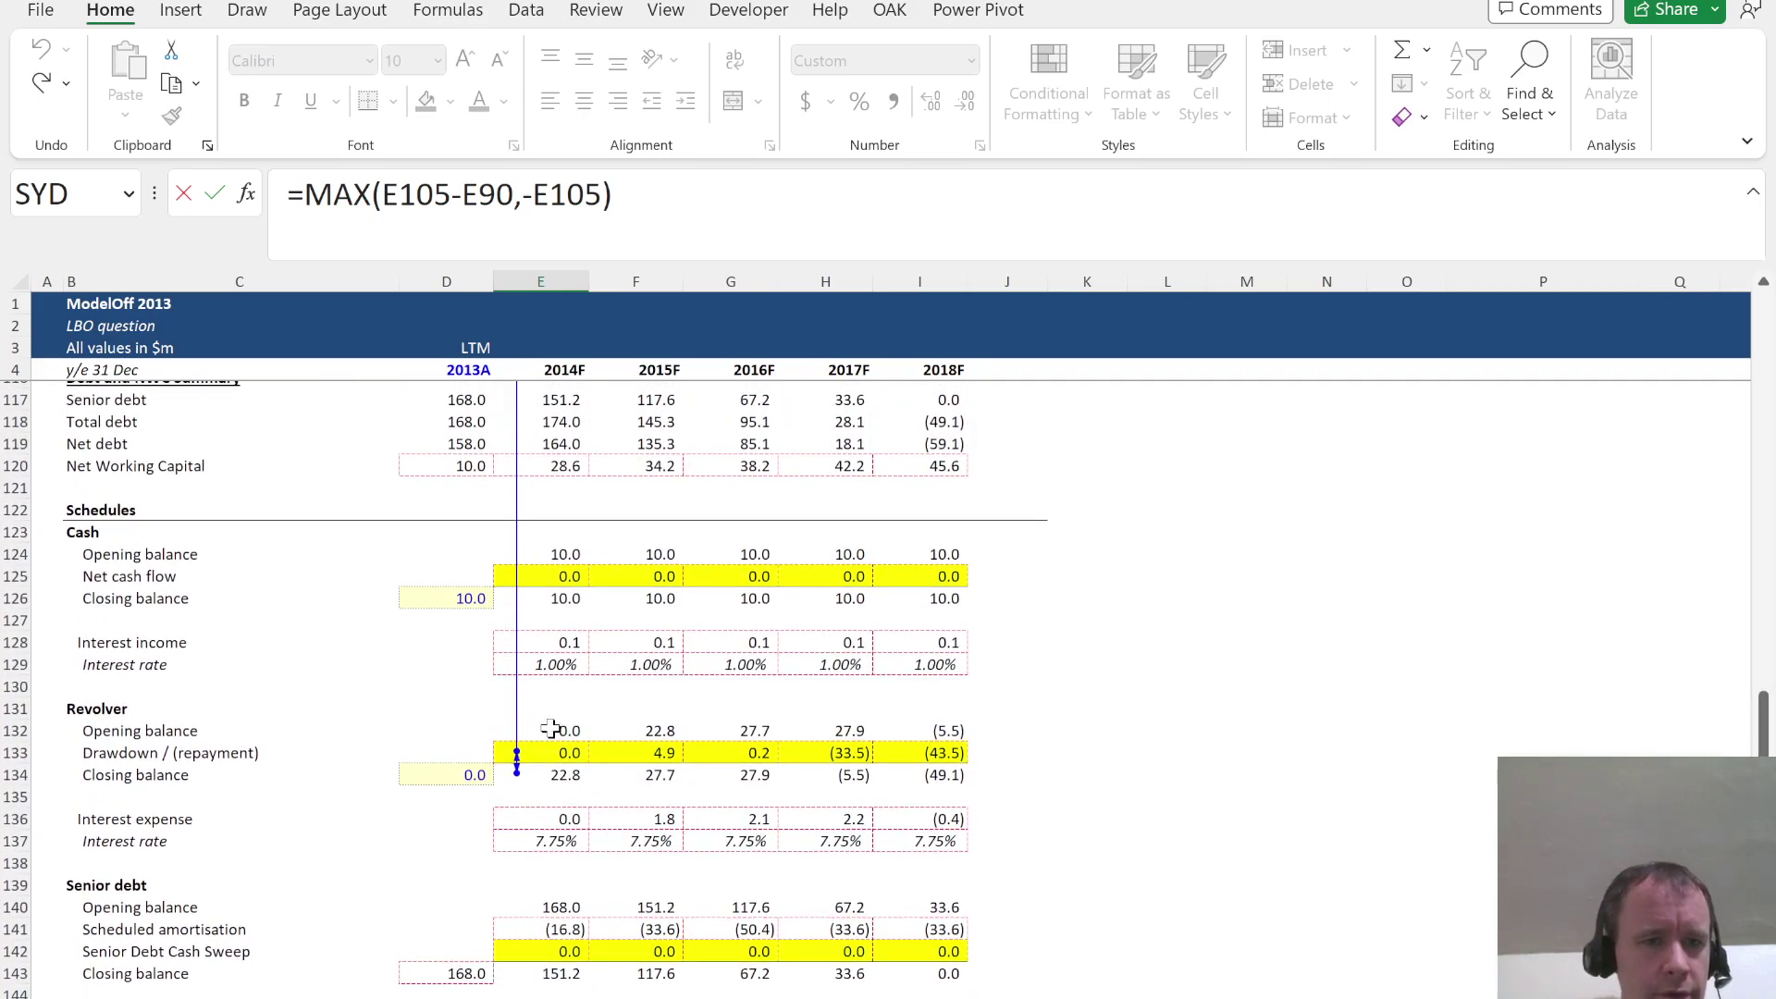
click(457, 194)
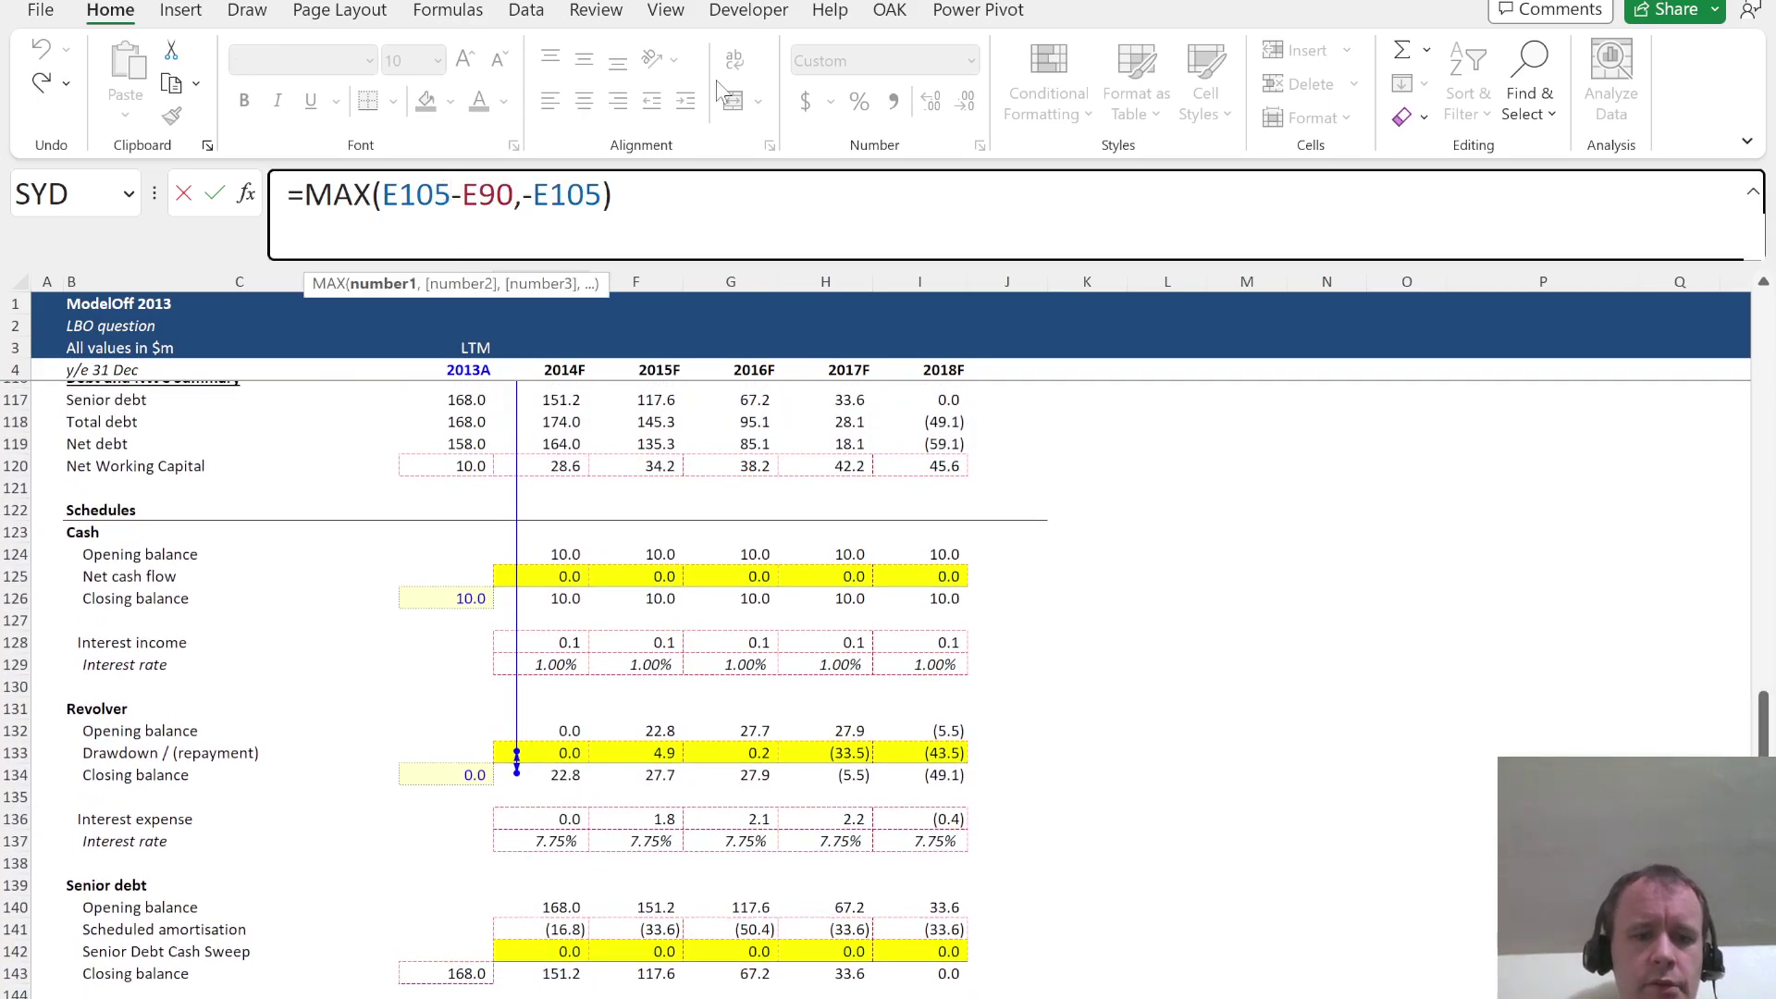
key(BackSpace)
key(BackSpace)
text(32)
click(601, 194)
key(BackSpace)
key(BackSpace)
text(32)
key(Return)
Fill the corrected Revolver draw / sweep formula from E91 across to 2018F in I91
key(Up)
key(Up)
key(Up)
key(Up)
key(Down)
key(Down)
key(Down)
key(ctrl+shift+Right)
click(599, 196)
key(ctrl+Return)
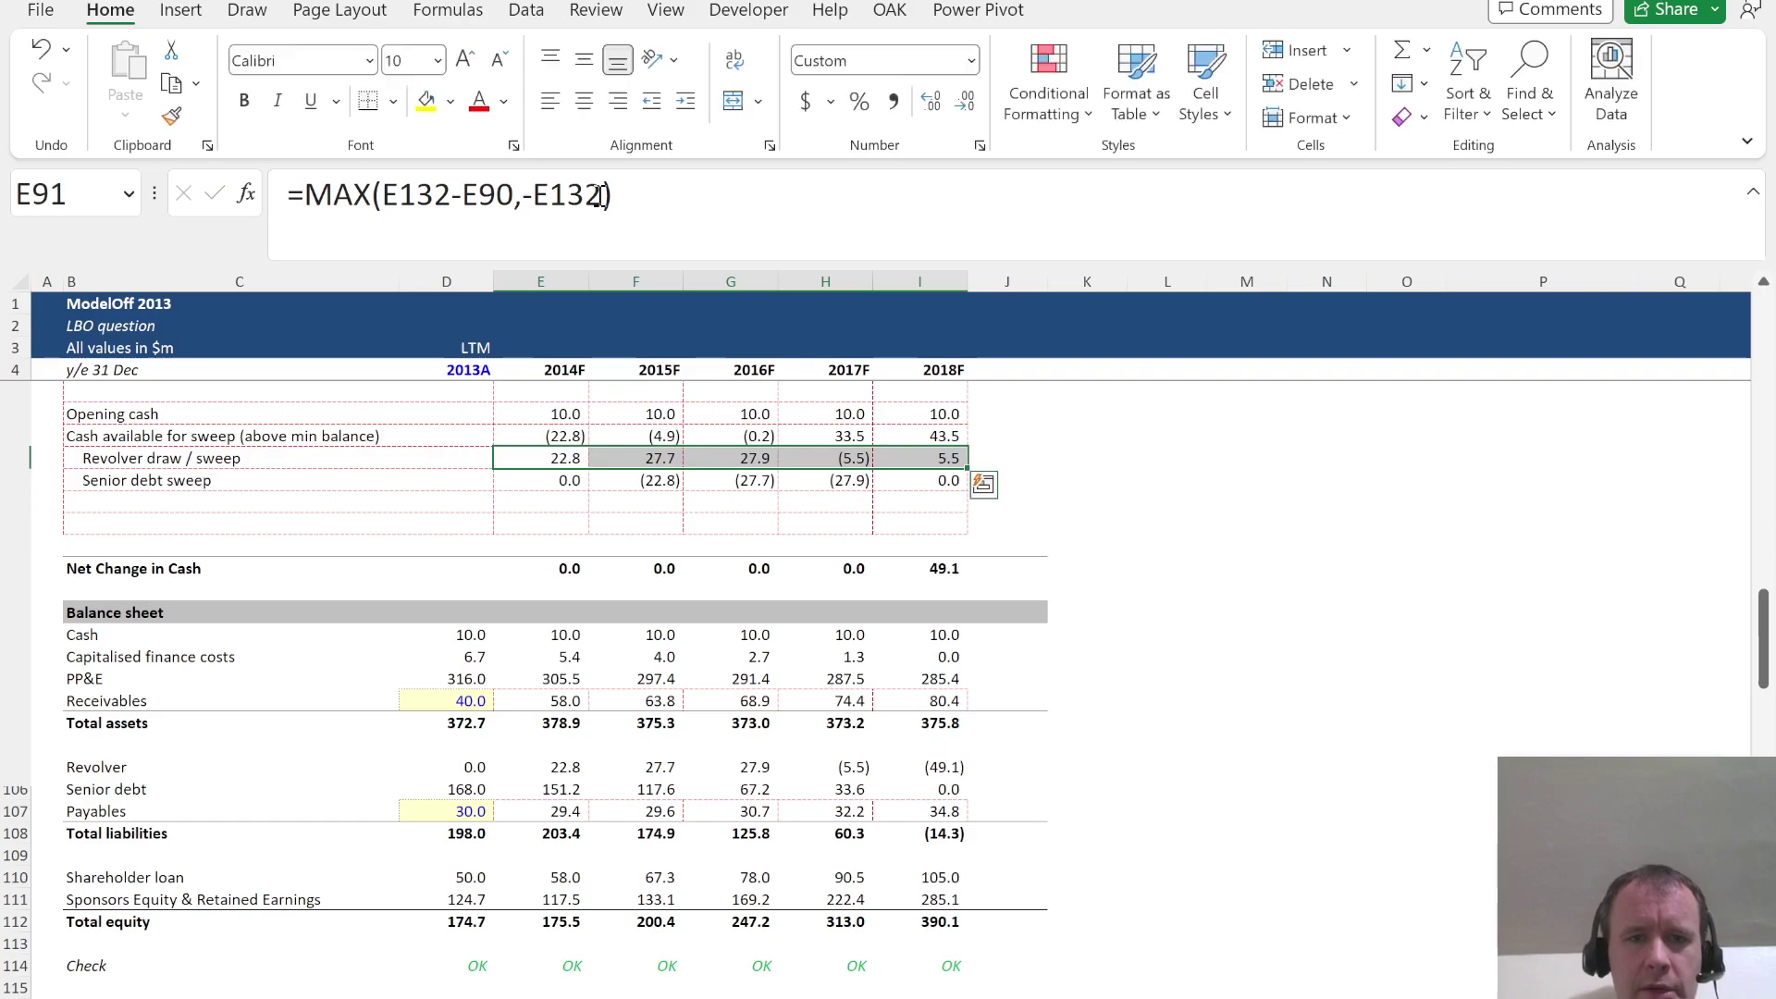
scroll(590, 751, down, 3)
scroll(591, 751, down, 4)
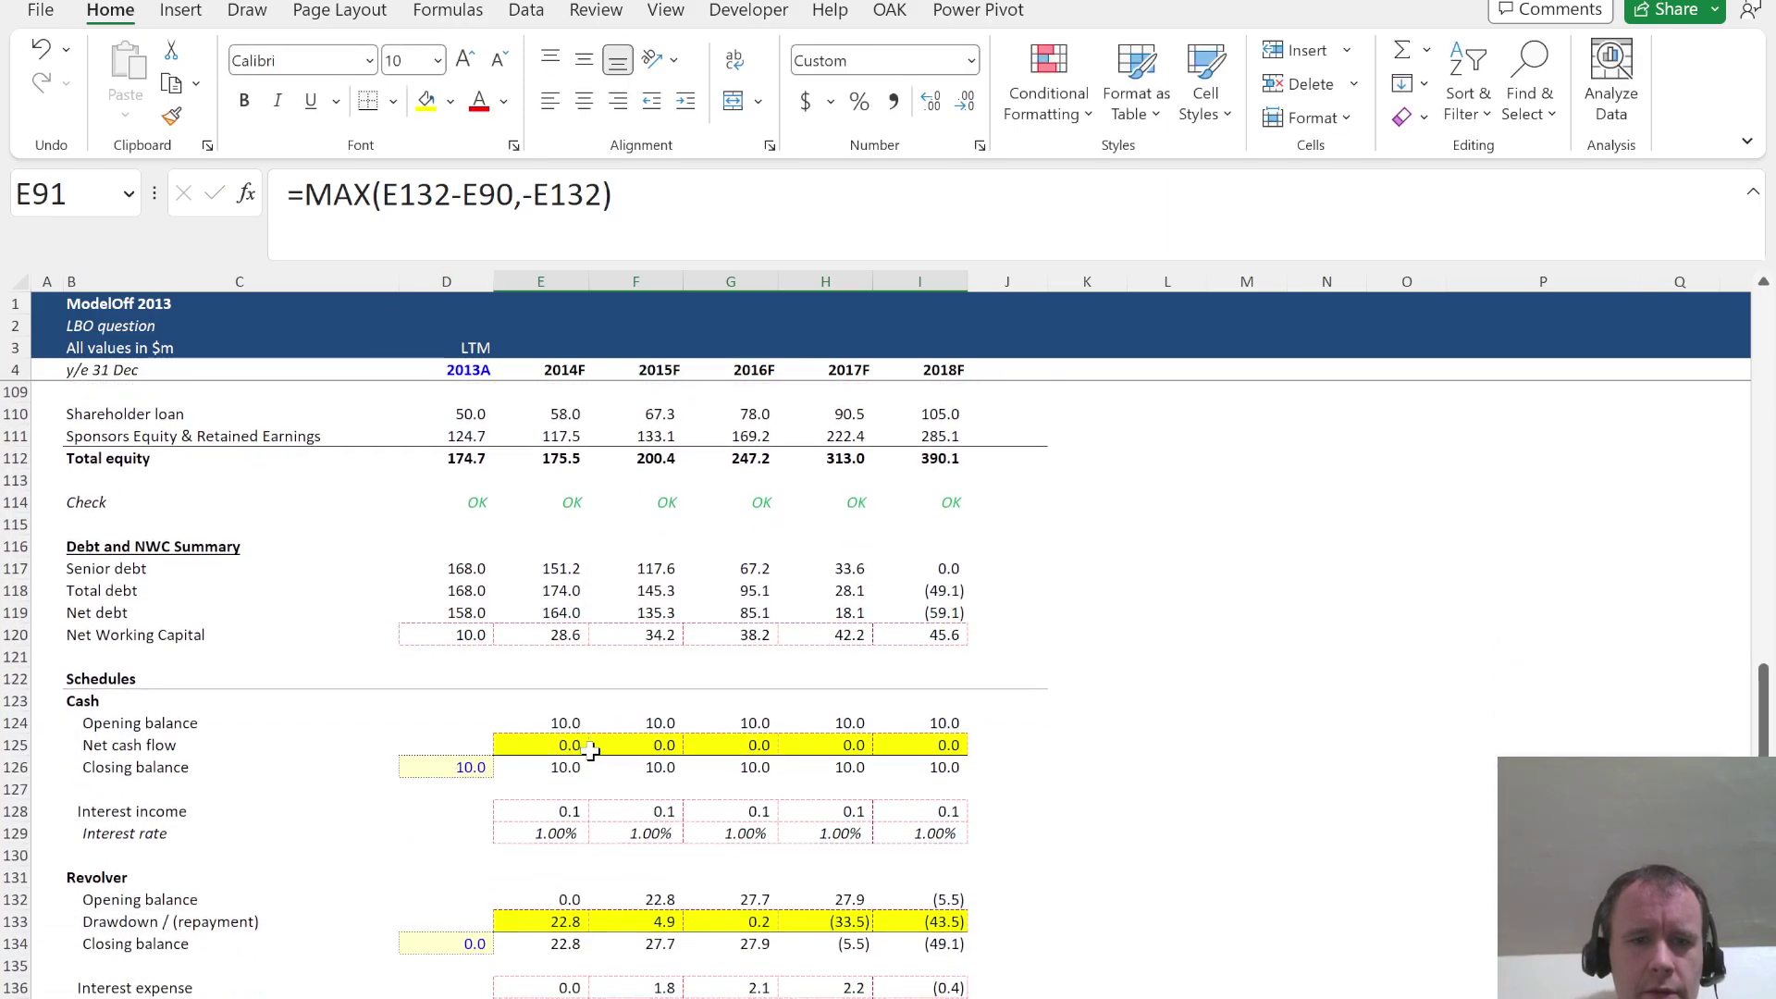
Fill the revolver Drawdown / (repayment) link =E91 from E133 across to 2018F in I133
scroll(596, 845, down, 1)
click(566, 882)
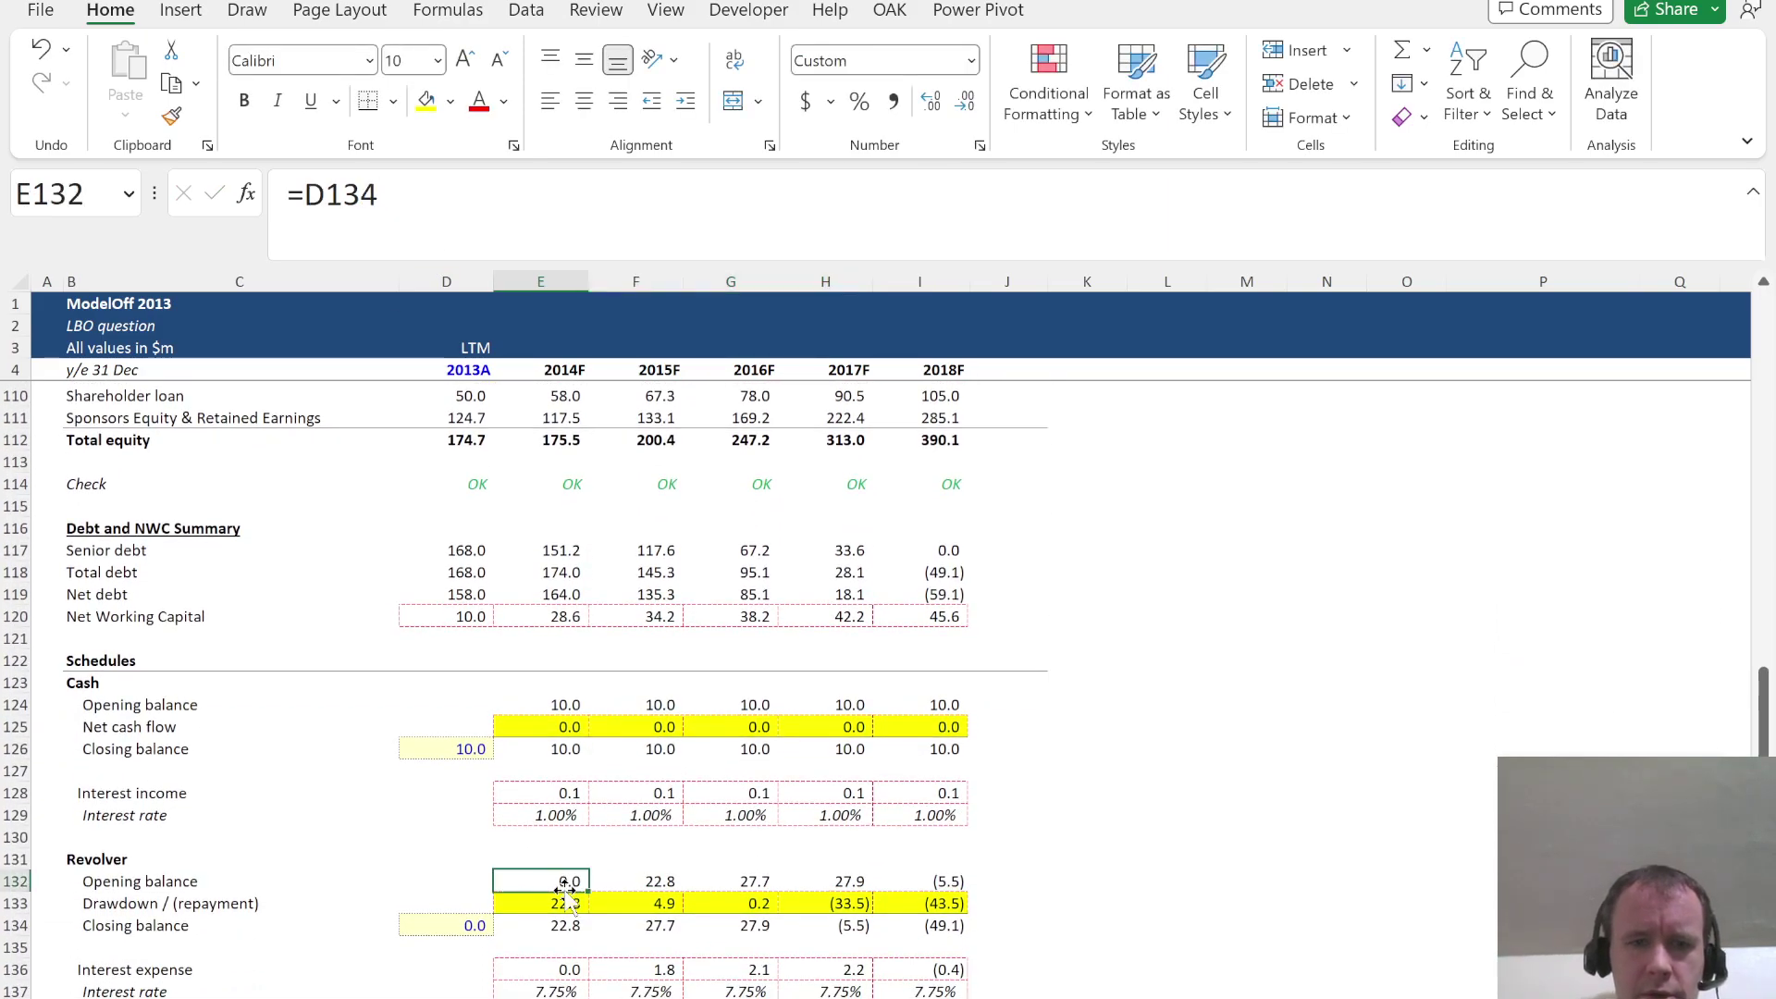
click(566, 898)
key(ctrl+shift+Right)
key(F2)
key(ctrl+Return)
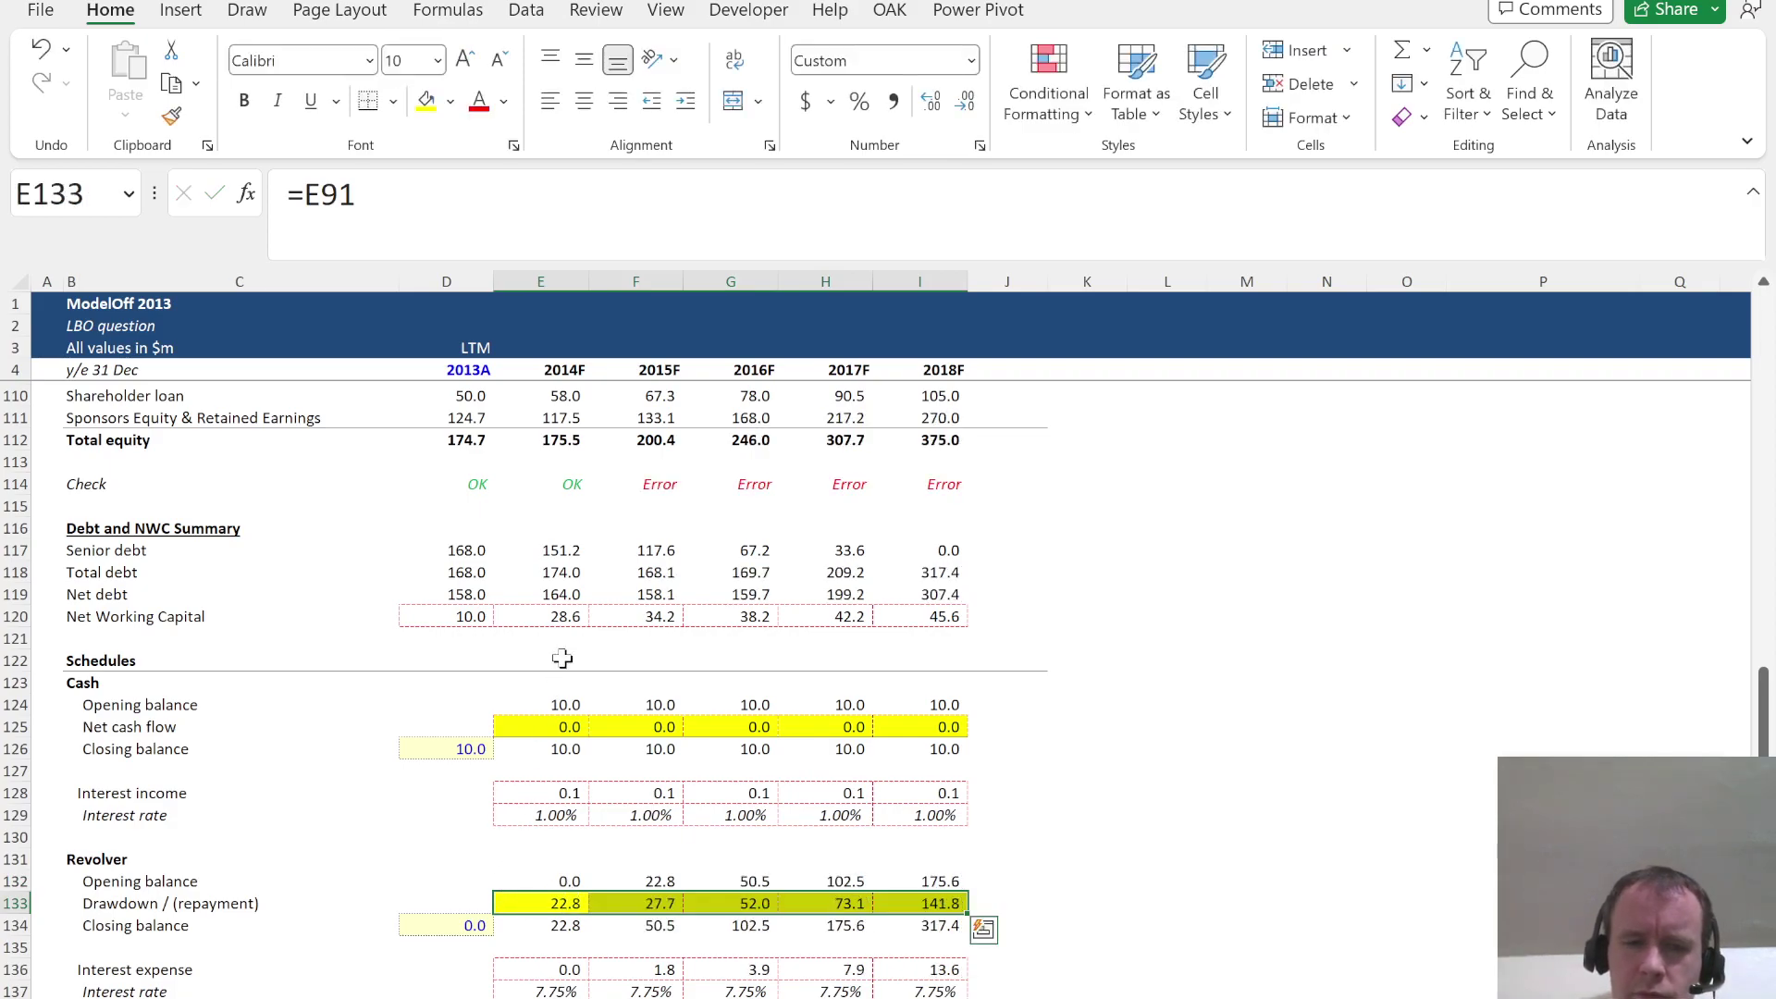
Examine the 2016F Revolver draw / sweep formula in G91 against the cash available for sweep, the balance sheet and the revolver schedule
scroll(587, 638, up, 11)
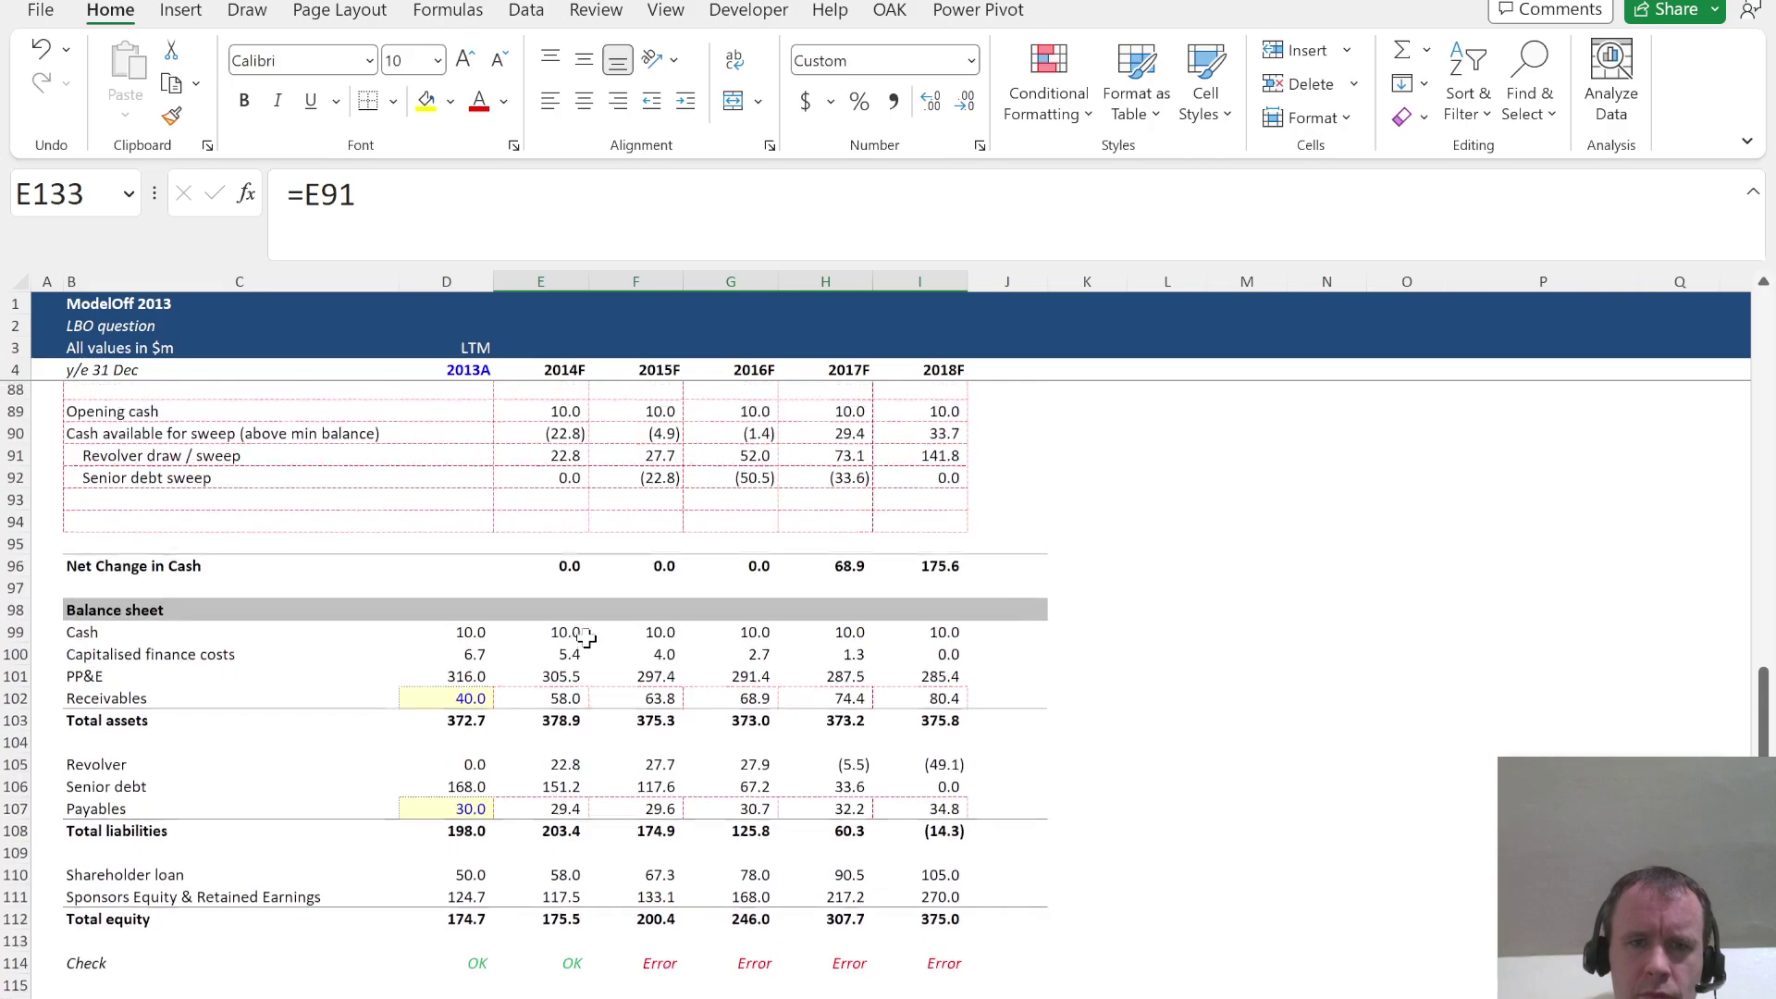
scroll(586, 639, up, 1)
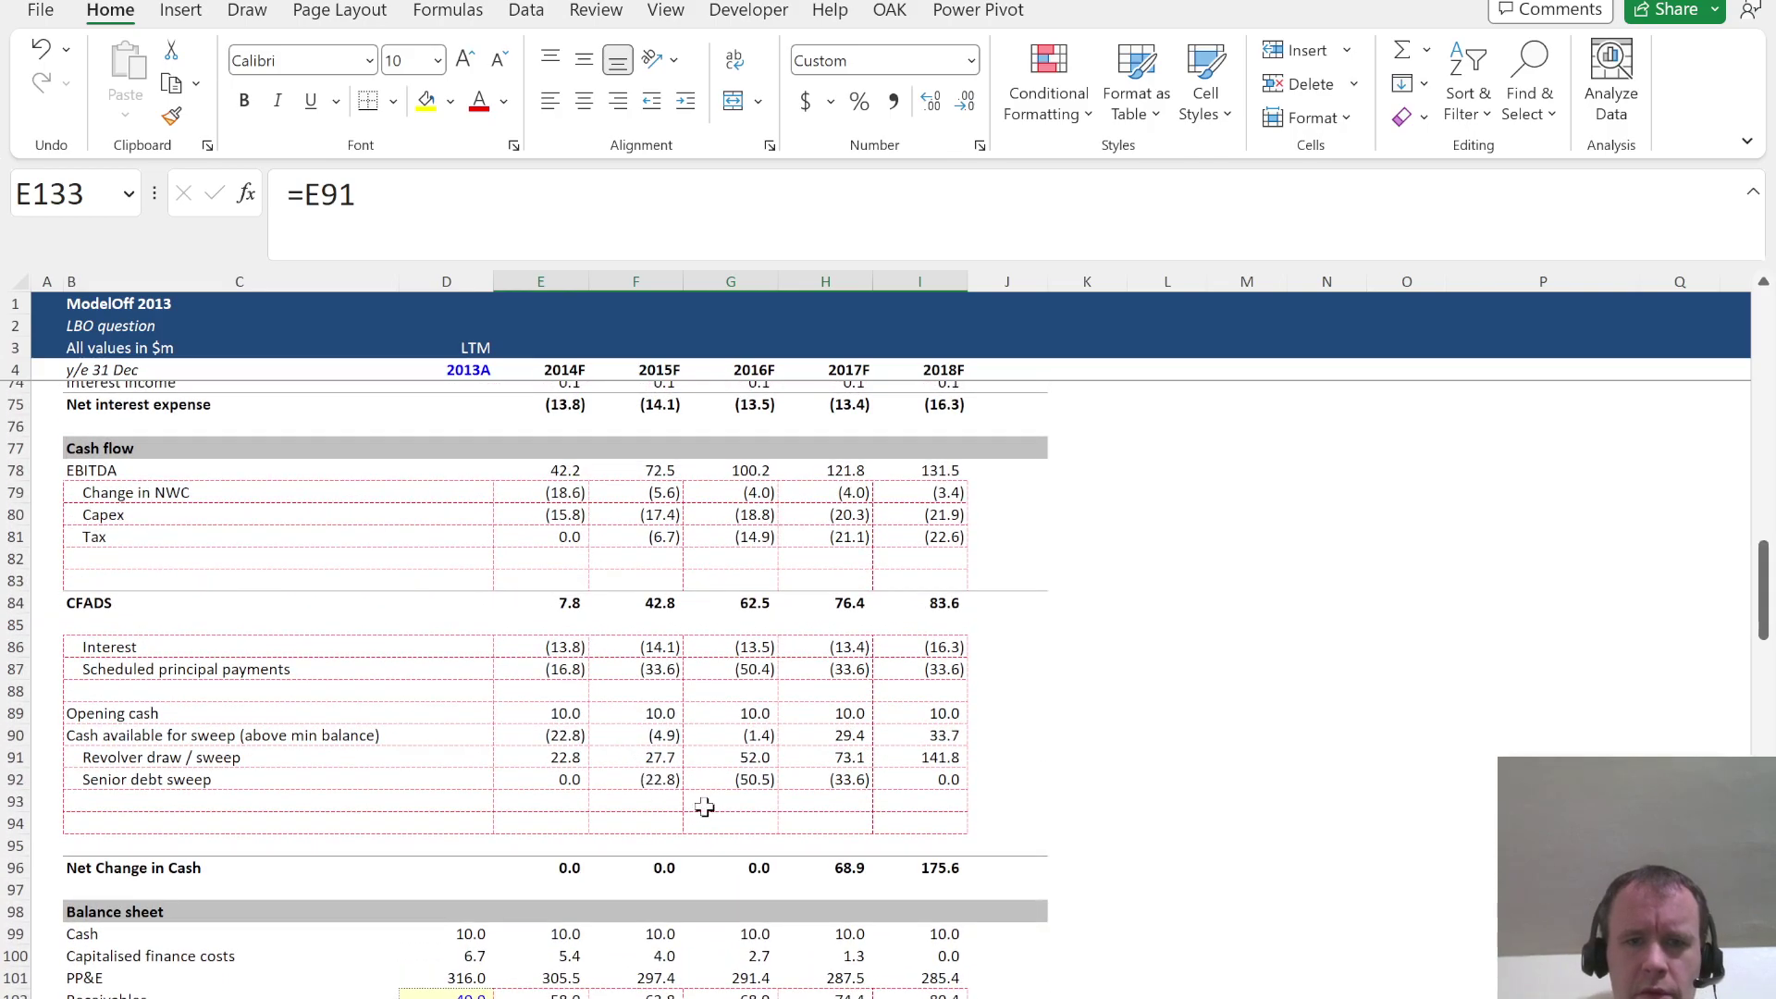
click(744, 759)
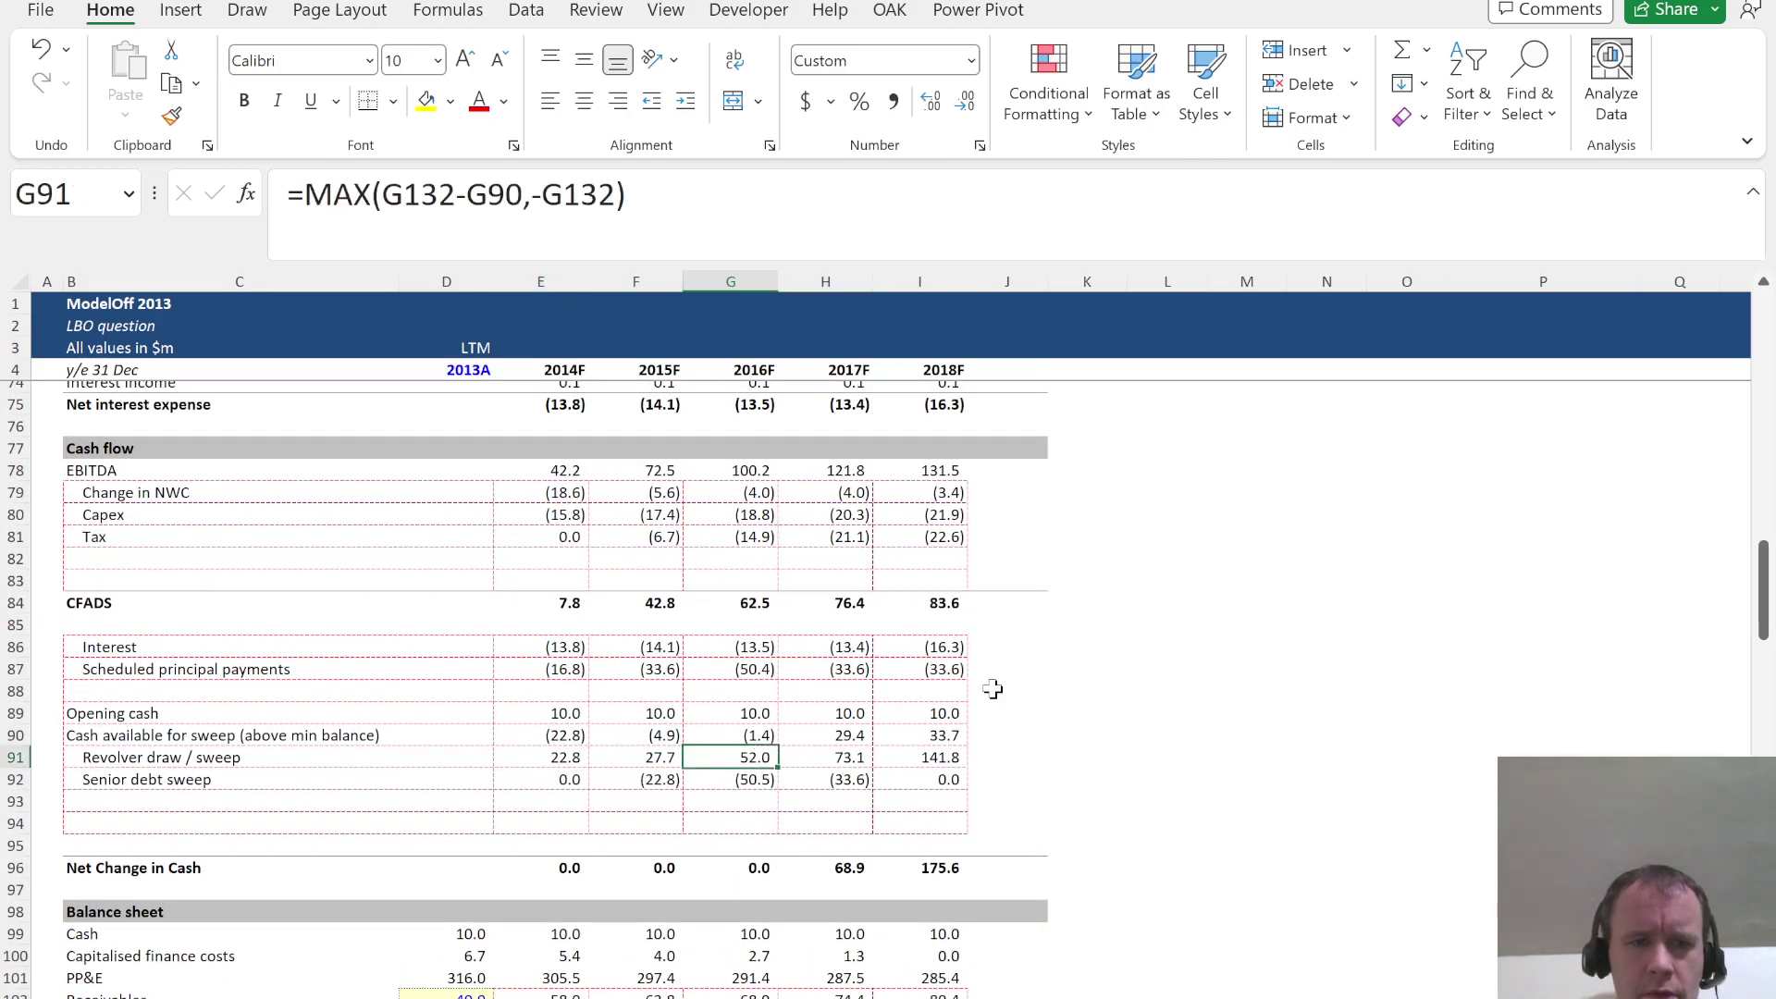
key(F2)
key(Escape)
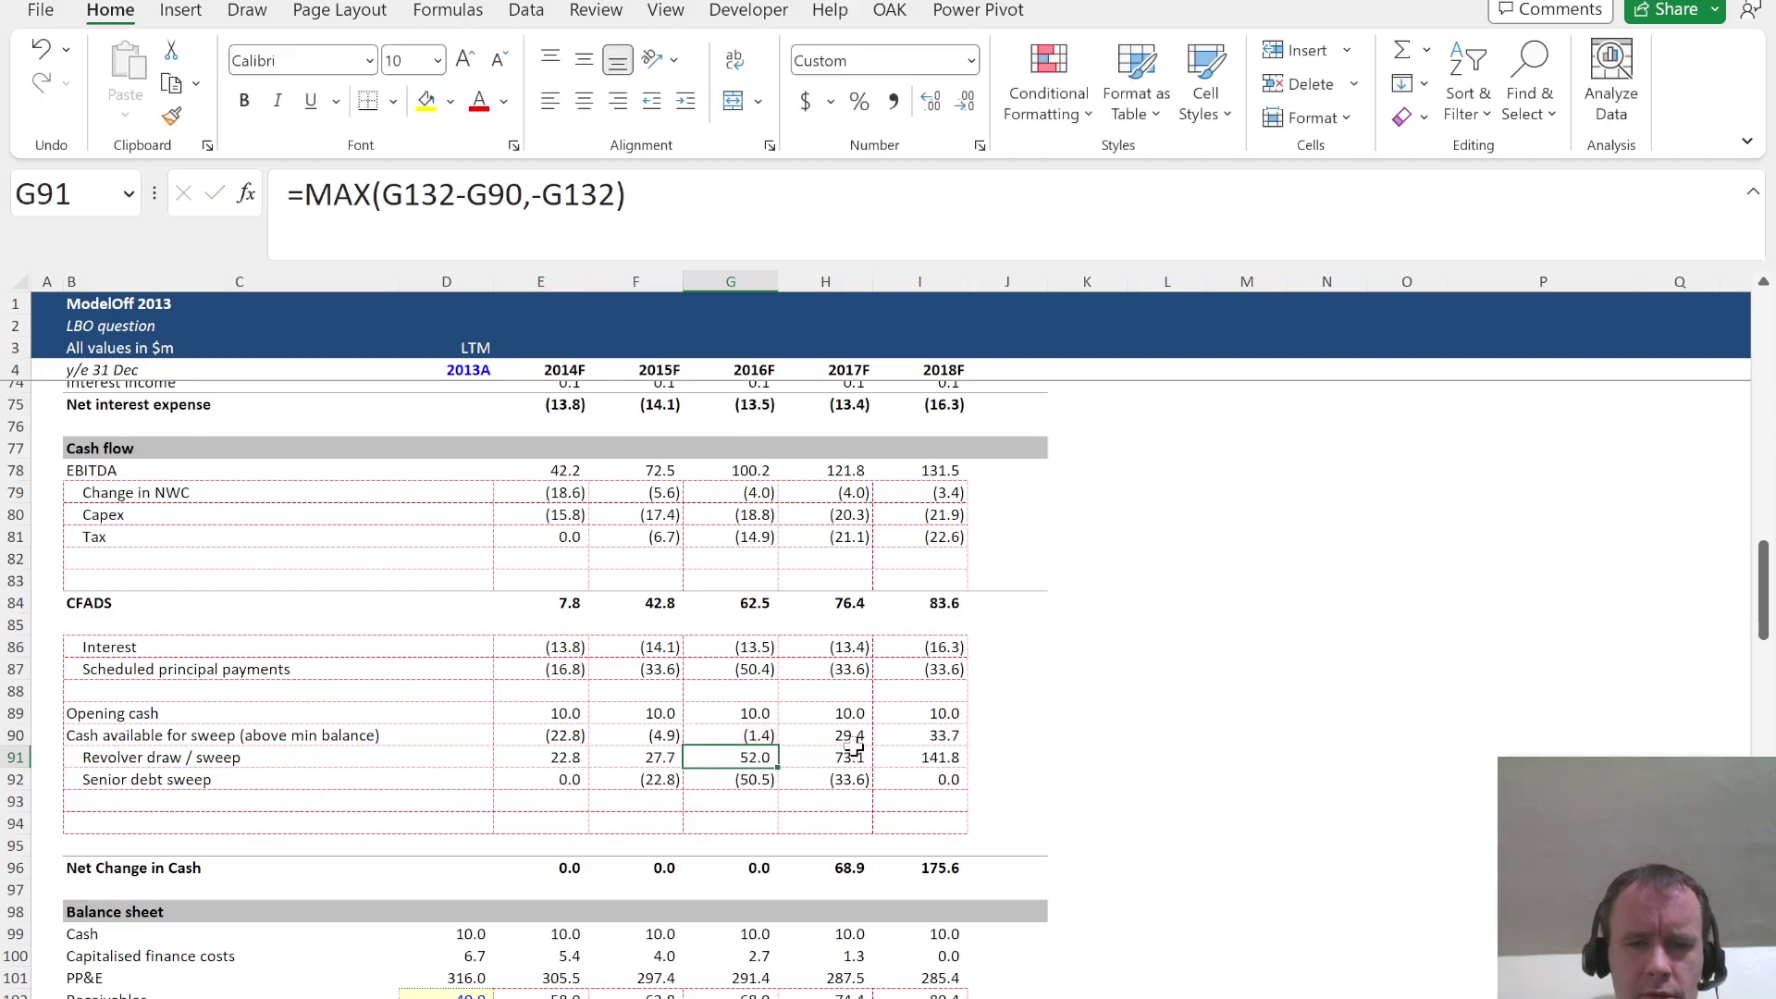
scroll(848, 751, down, 7)
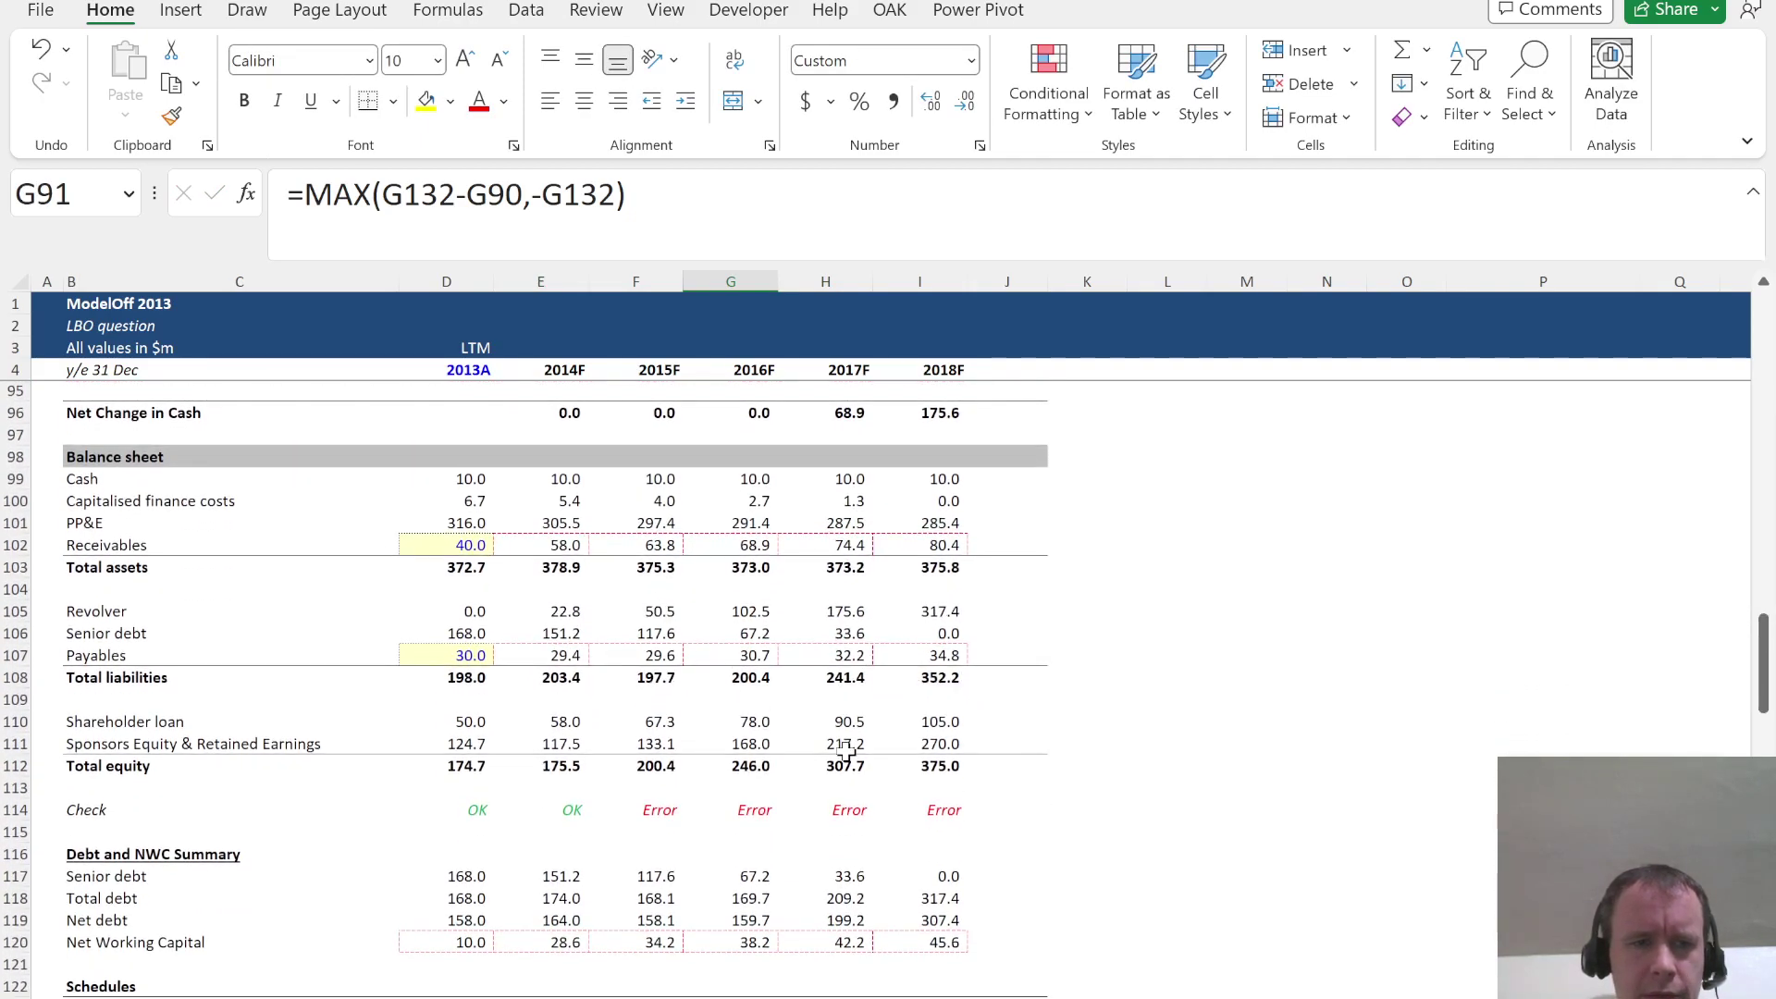
scroll(848, 751, up, 1)
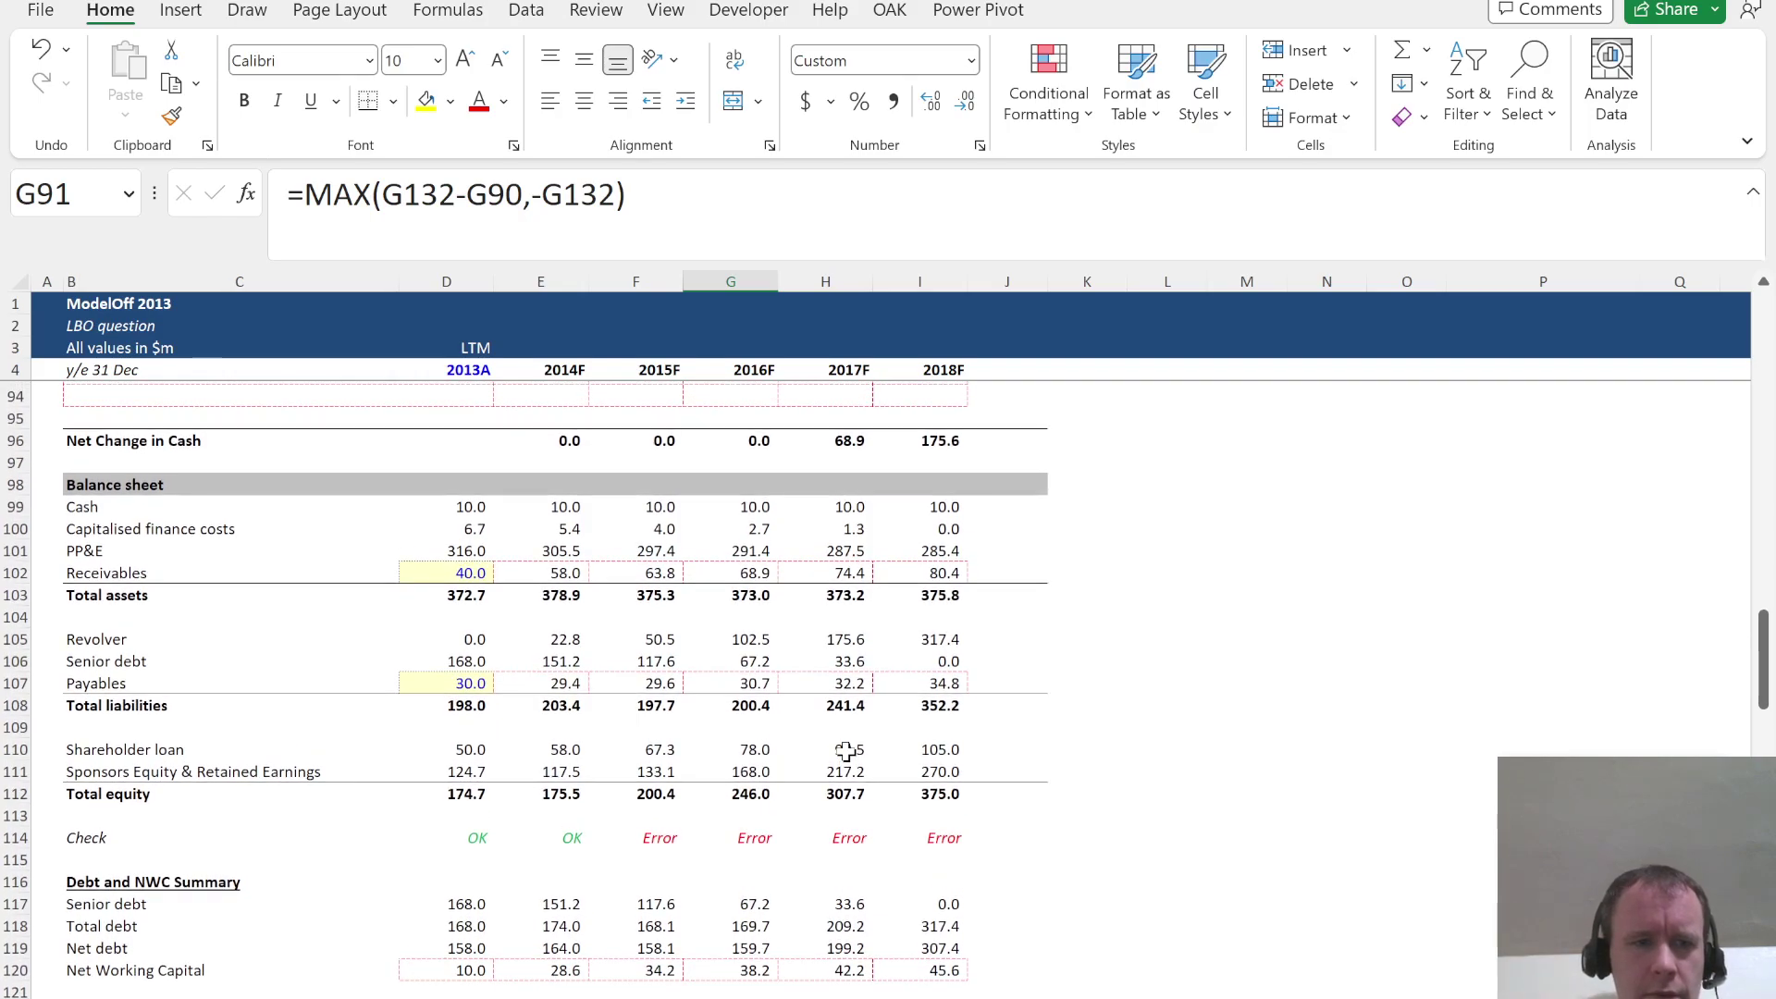
scroll(848, 751, down, 6)
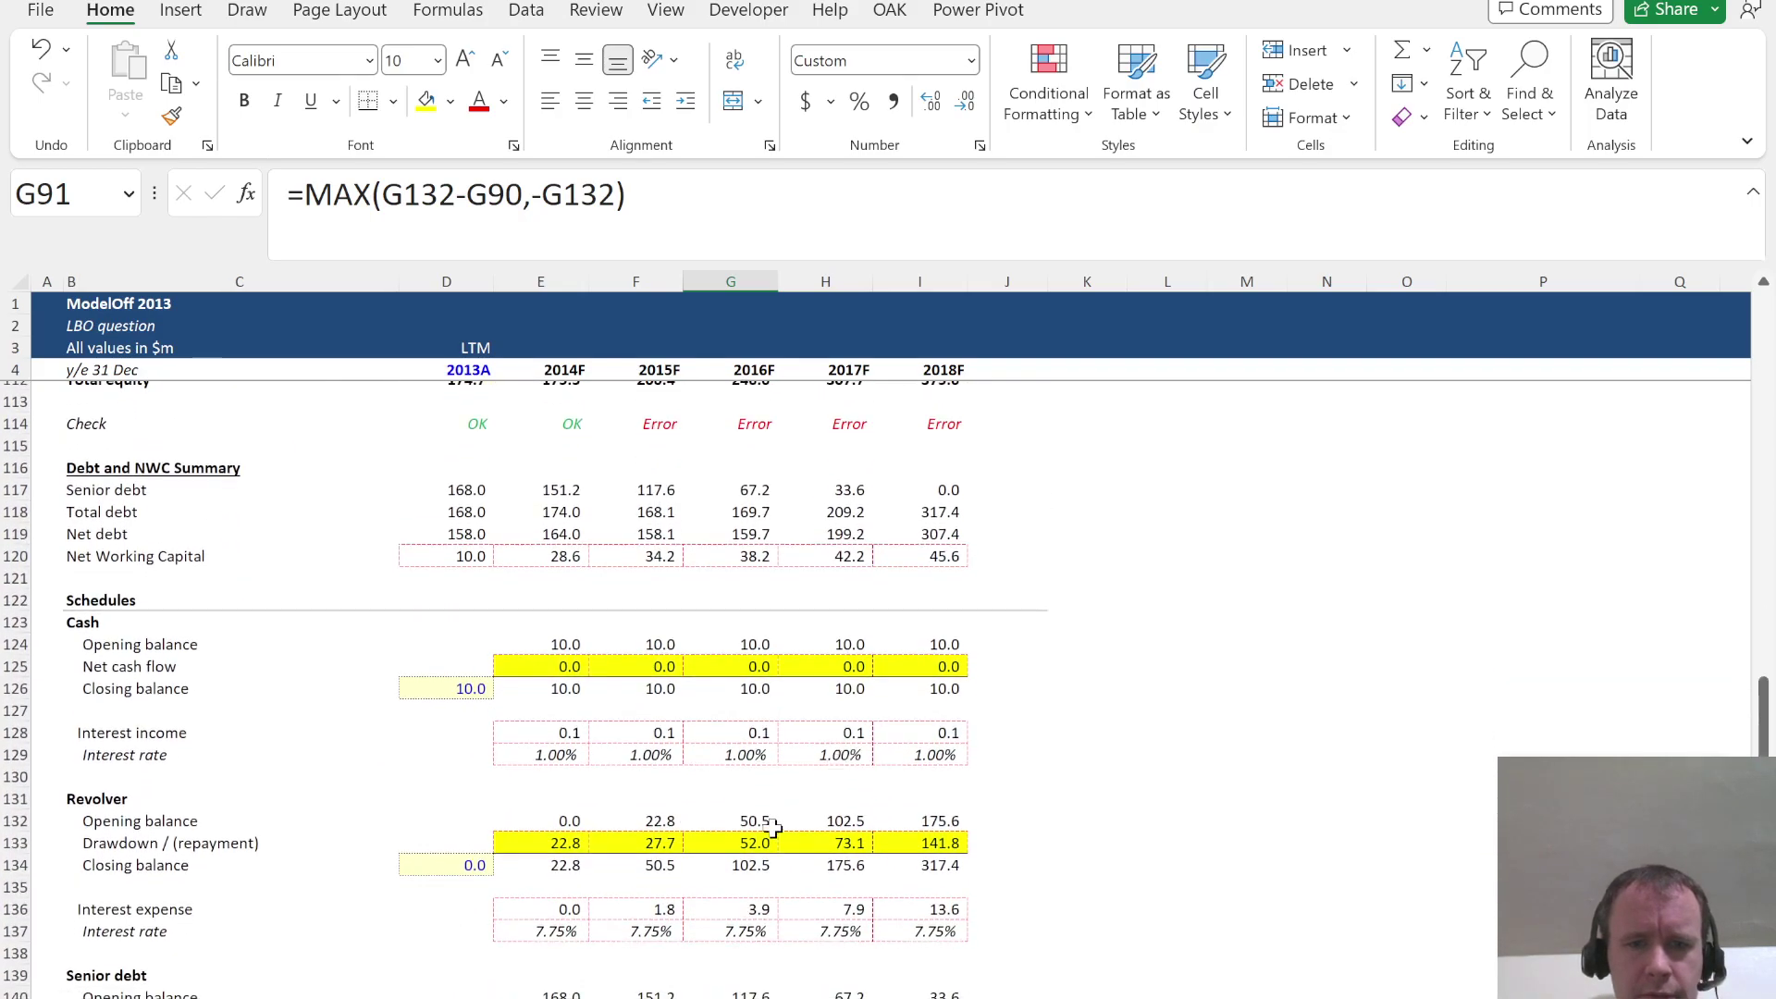
scroll(786, 751, up, 9)
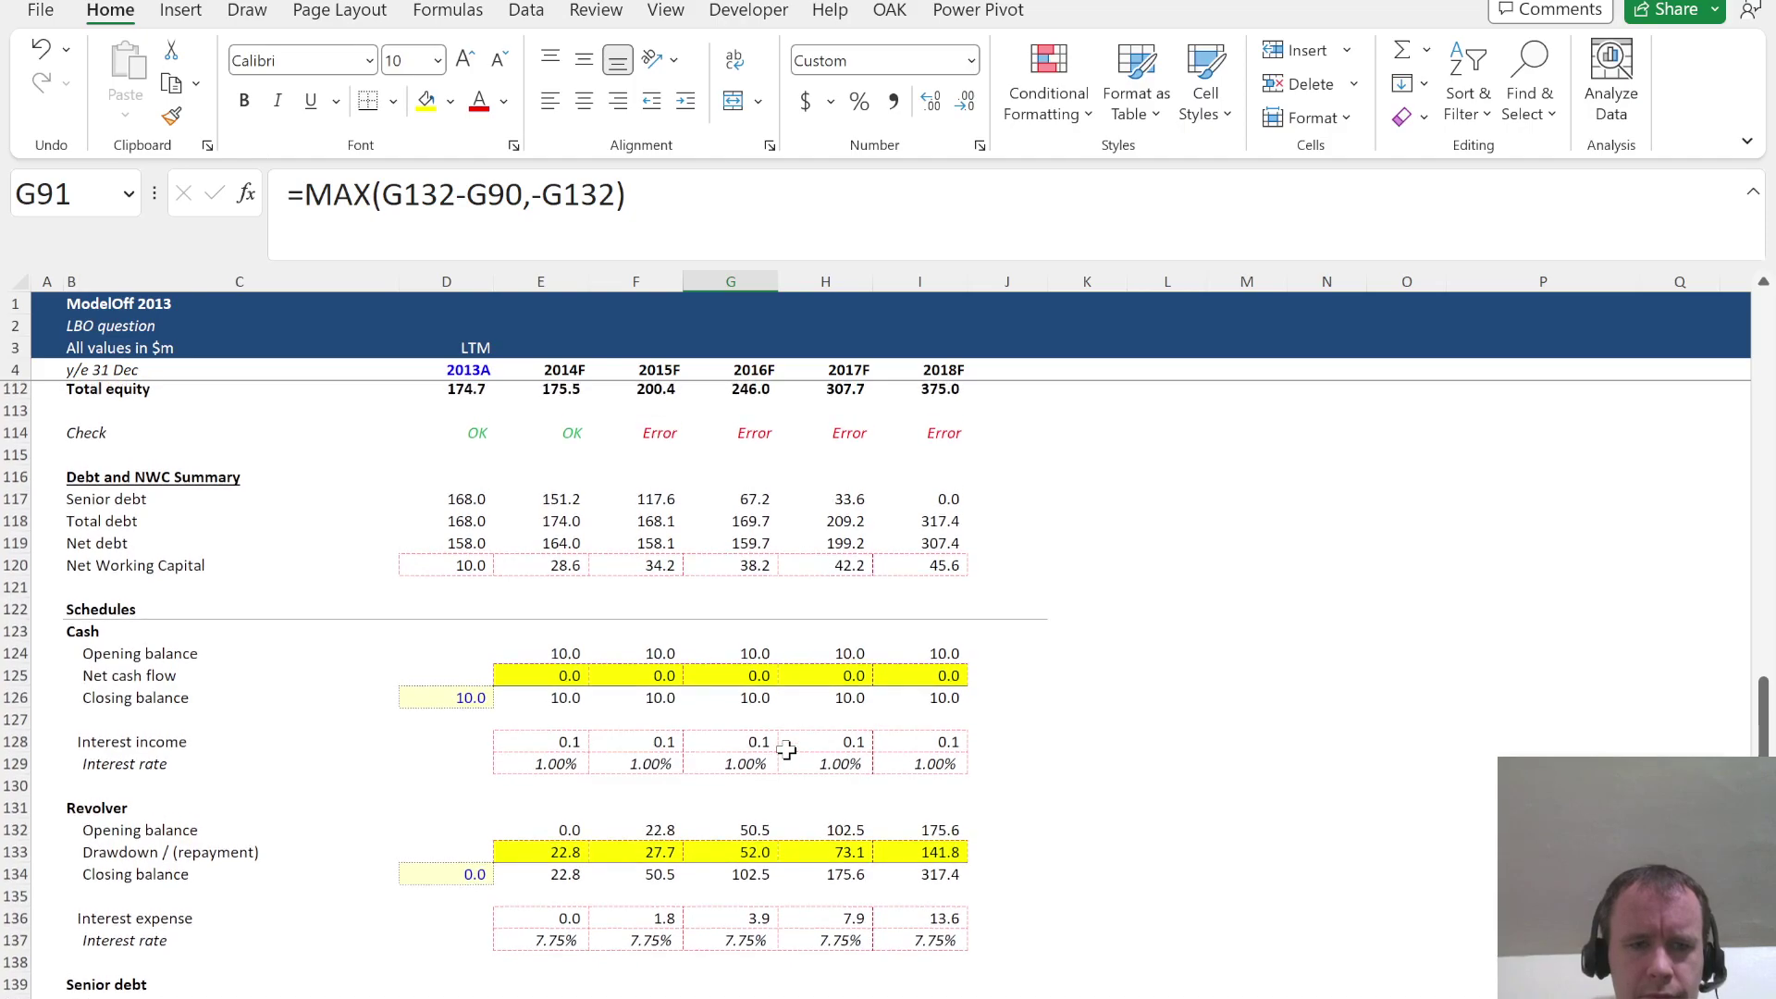
key(F2)
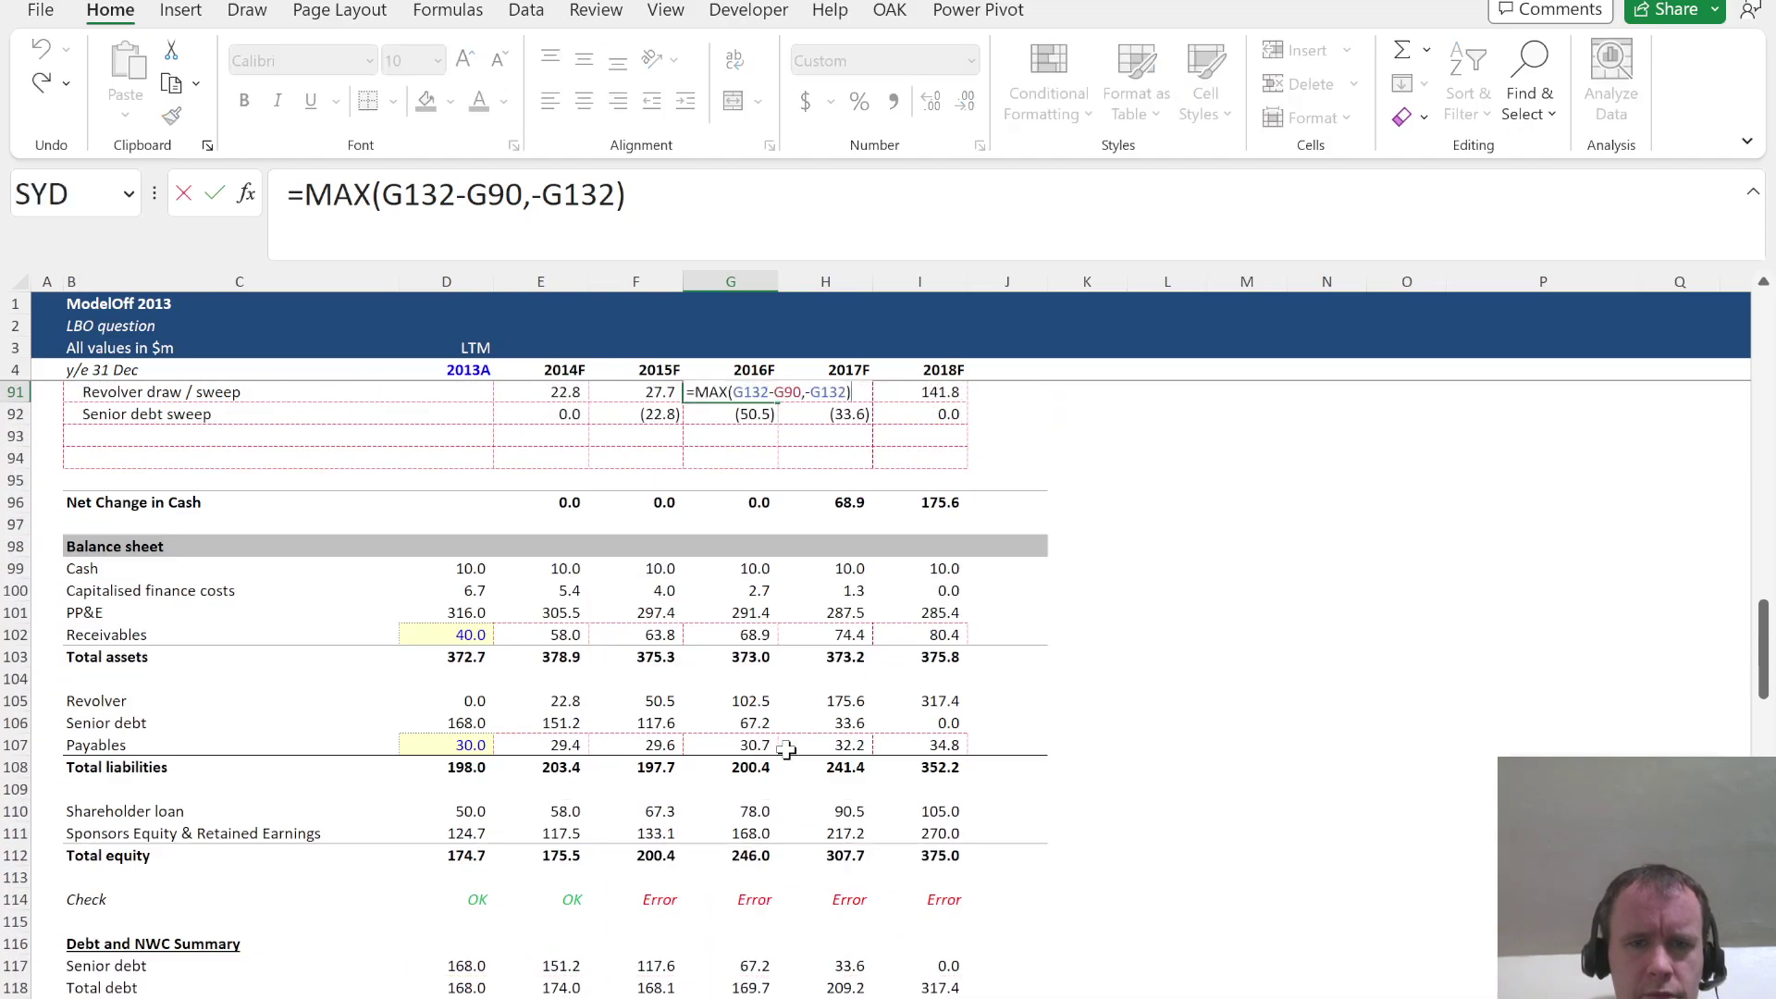
key(Escape)
scroll(773, 574, up, 3)
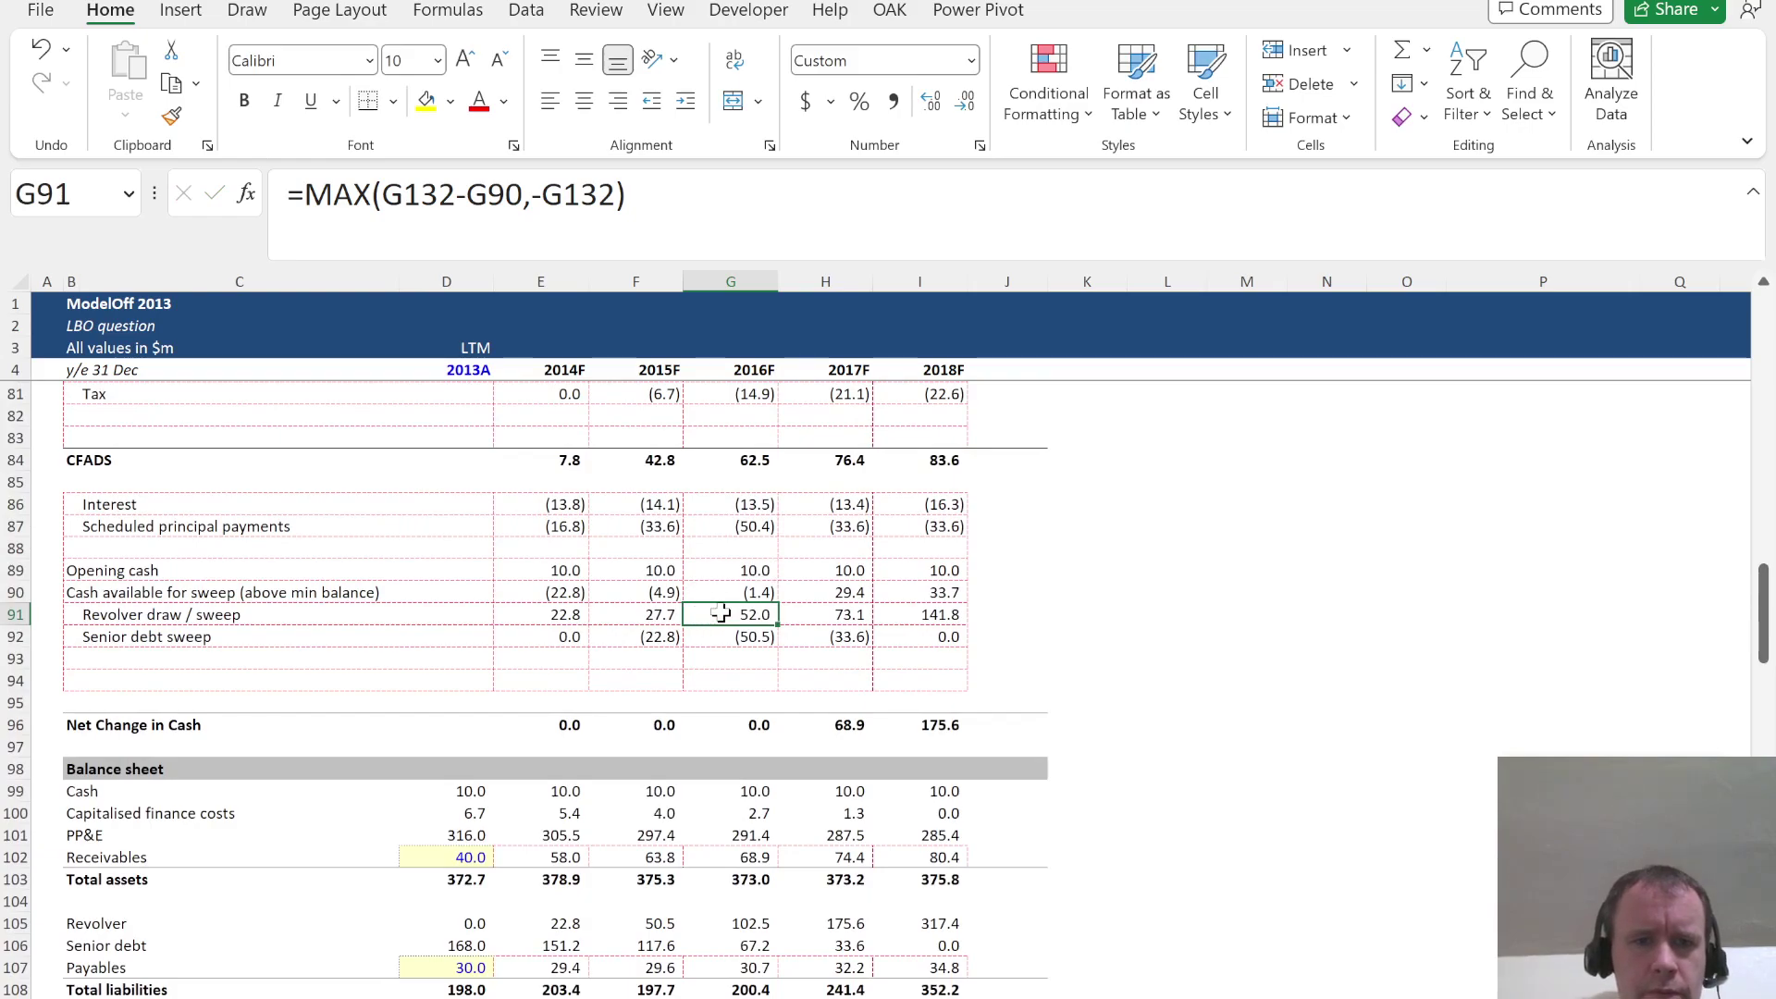
Rewrite the 2014F Revolver draw / sweep in E91 as =IF(E90>0,-MIN(E90,E132),-E90)
click(532, 614)
text(=)
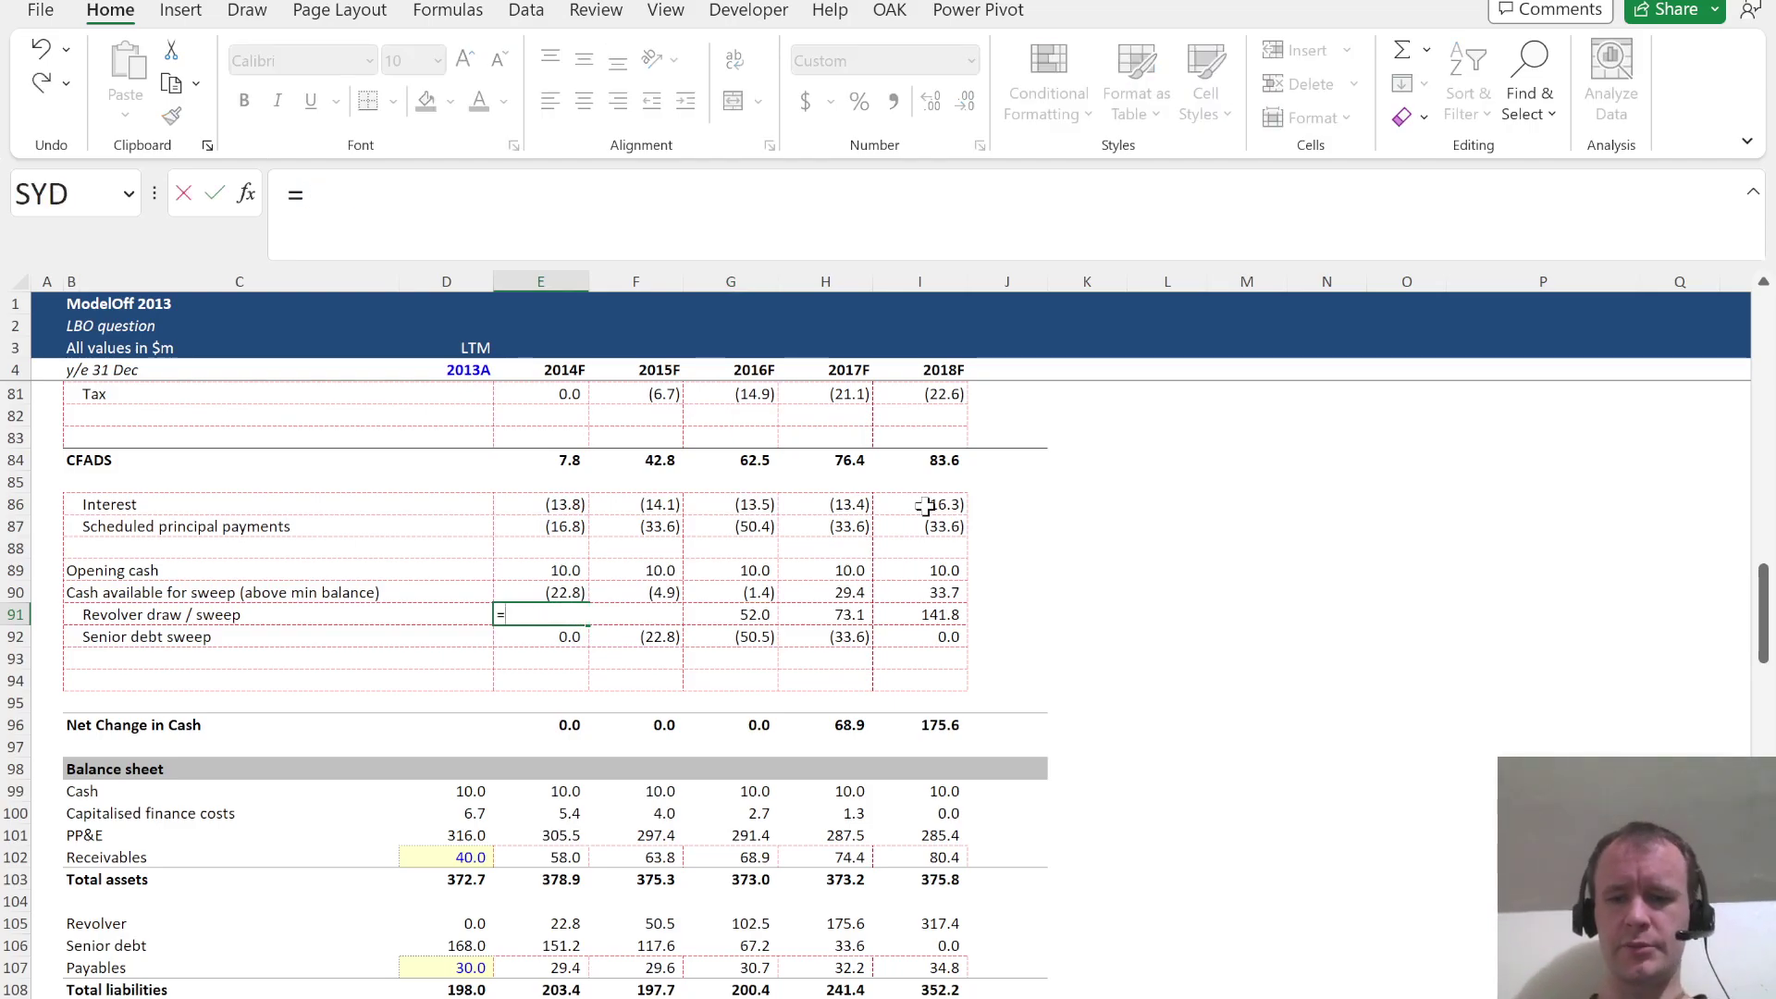
text(=if)
key(Escape)
key(BackSpace)
key(BackSpace)
text(i)
key(Tab)
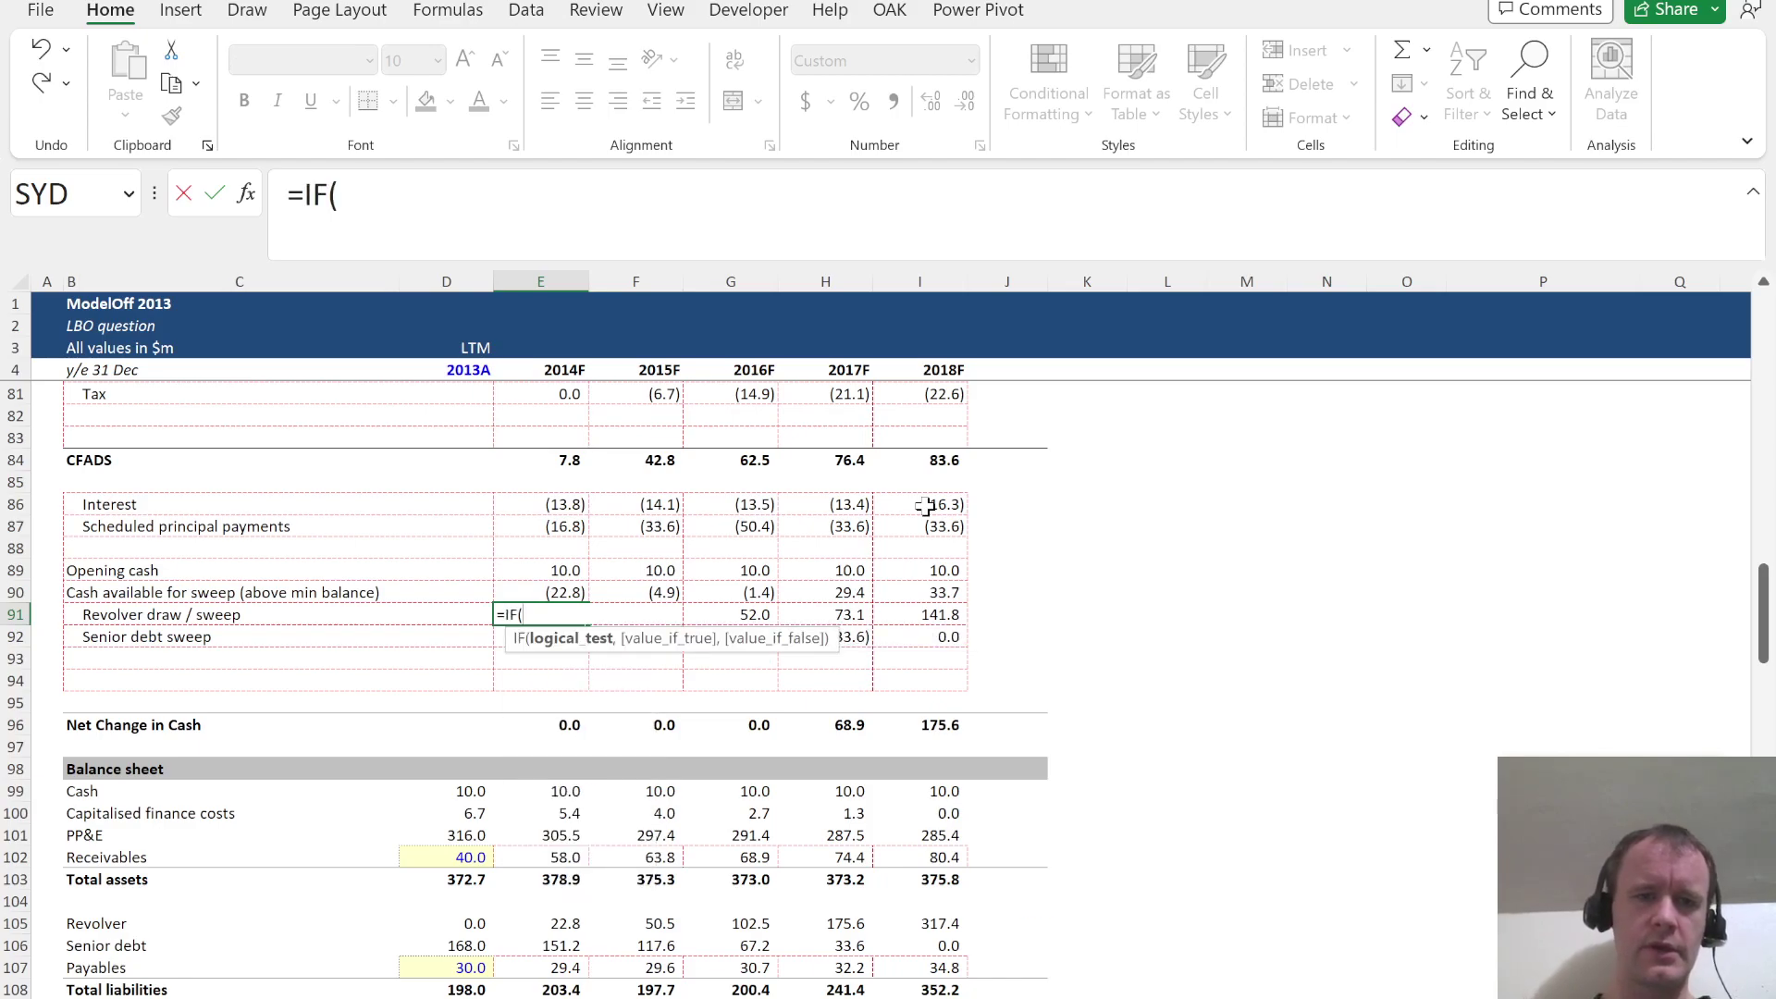
key(Up)
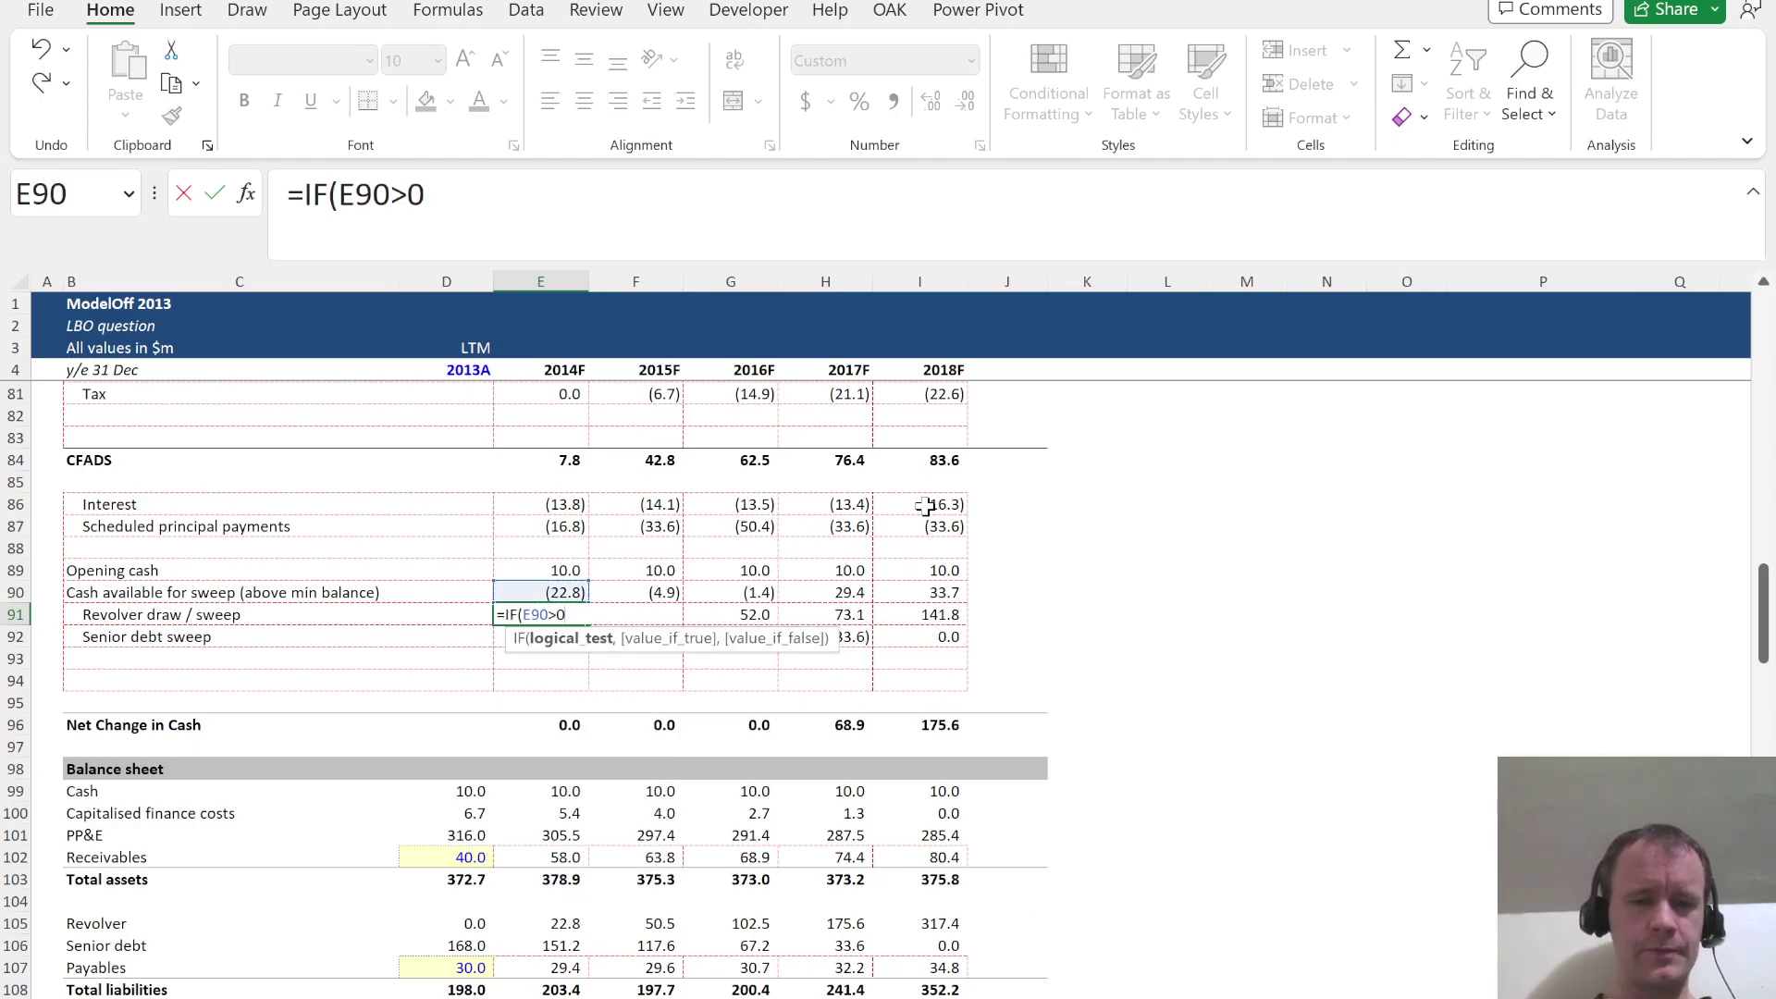
text(>0,)
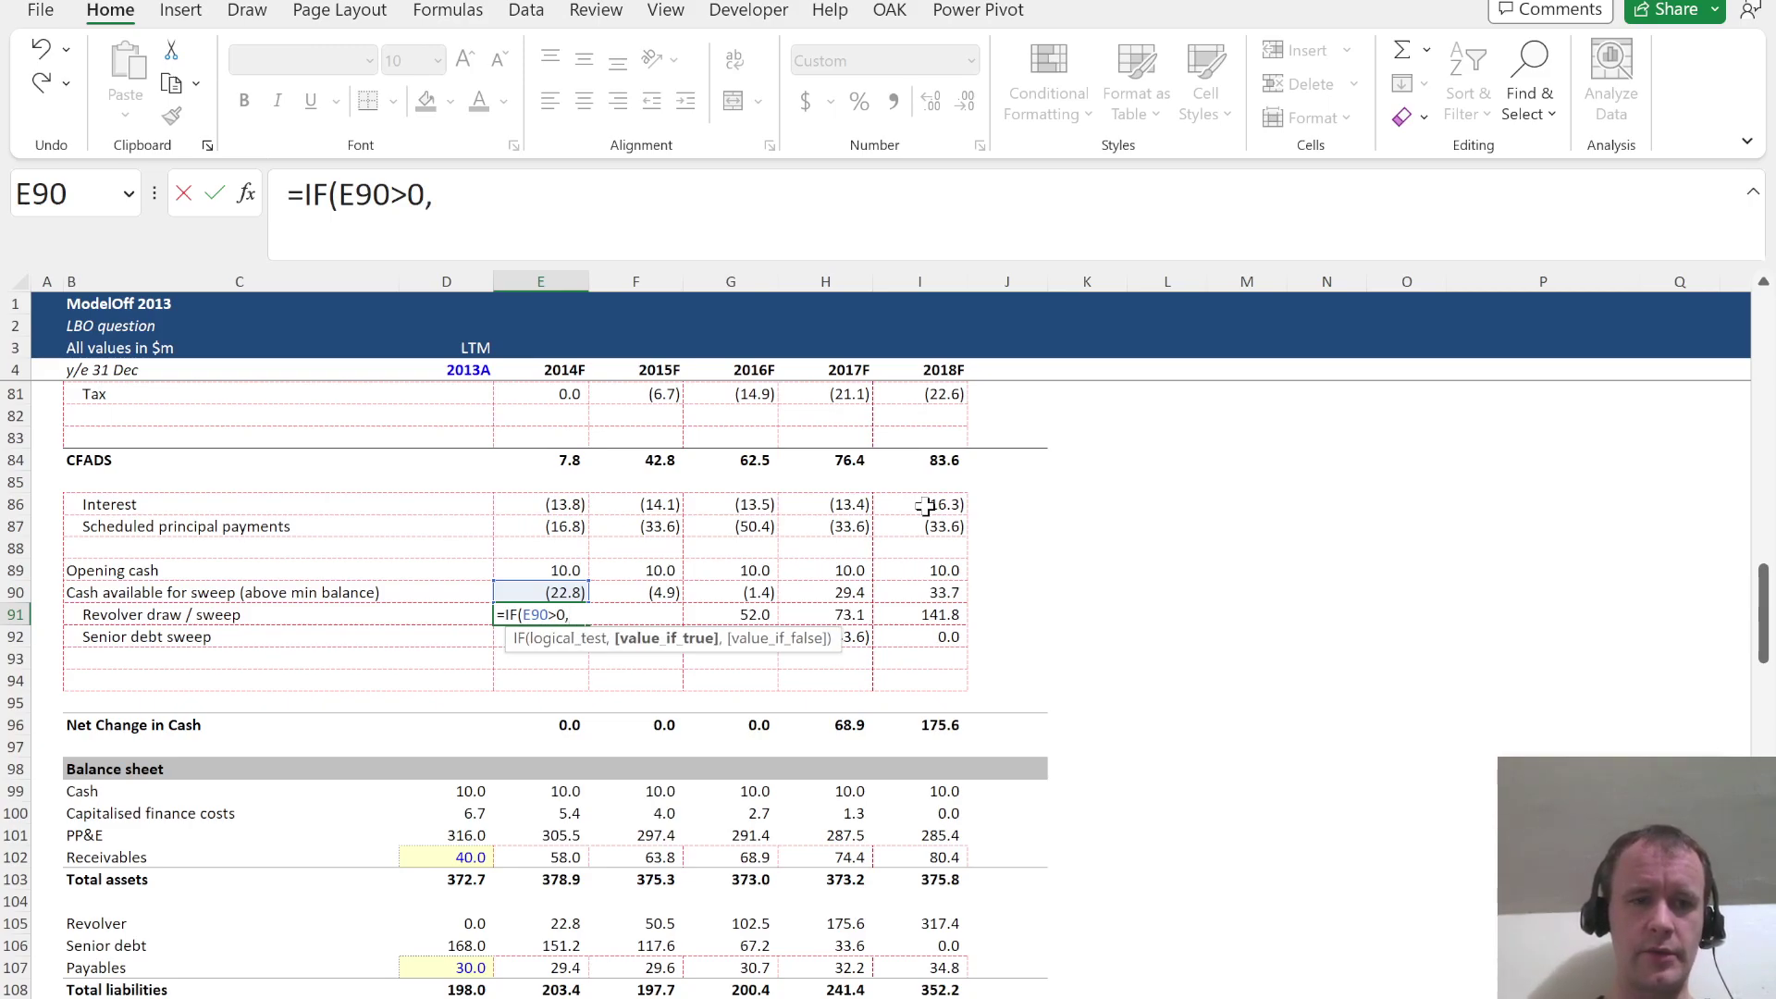
text(-)
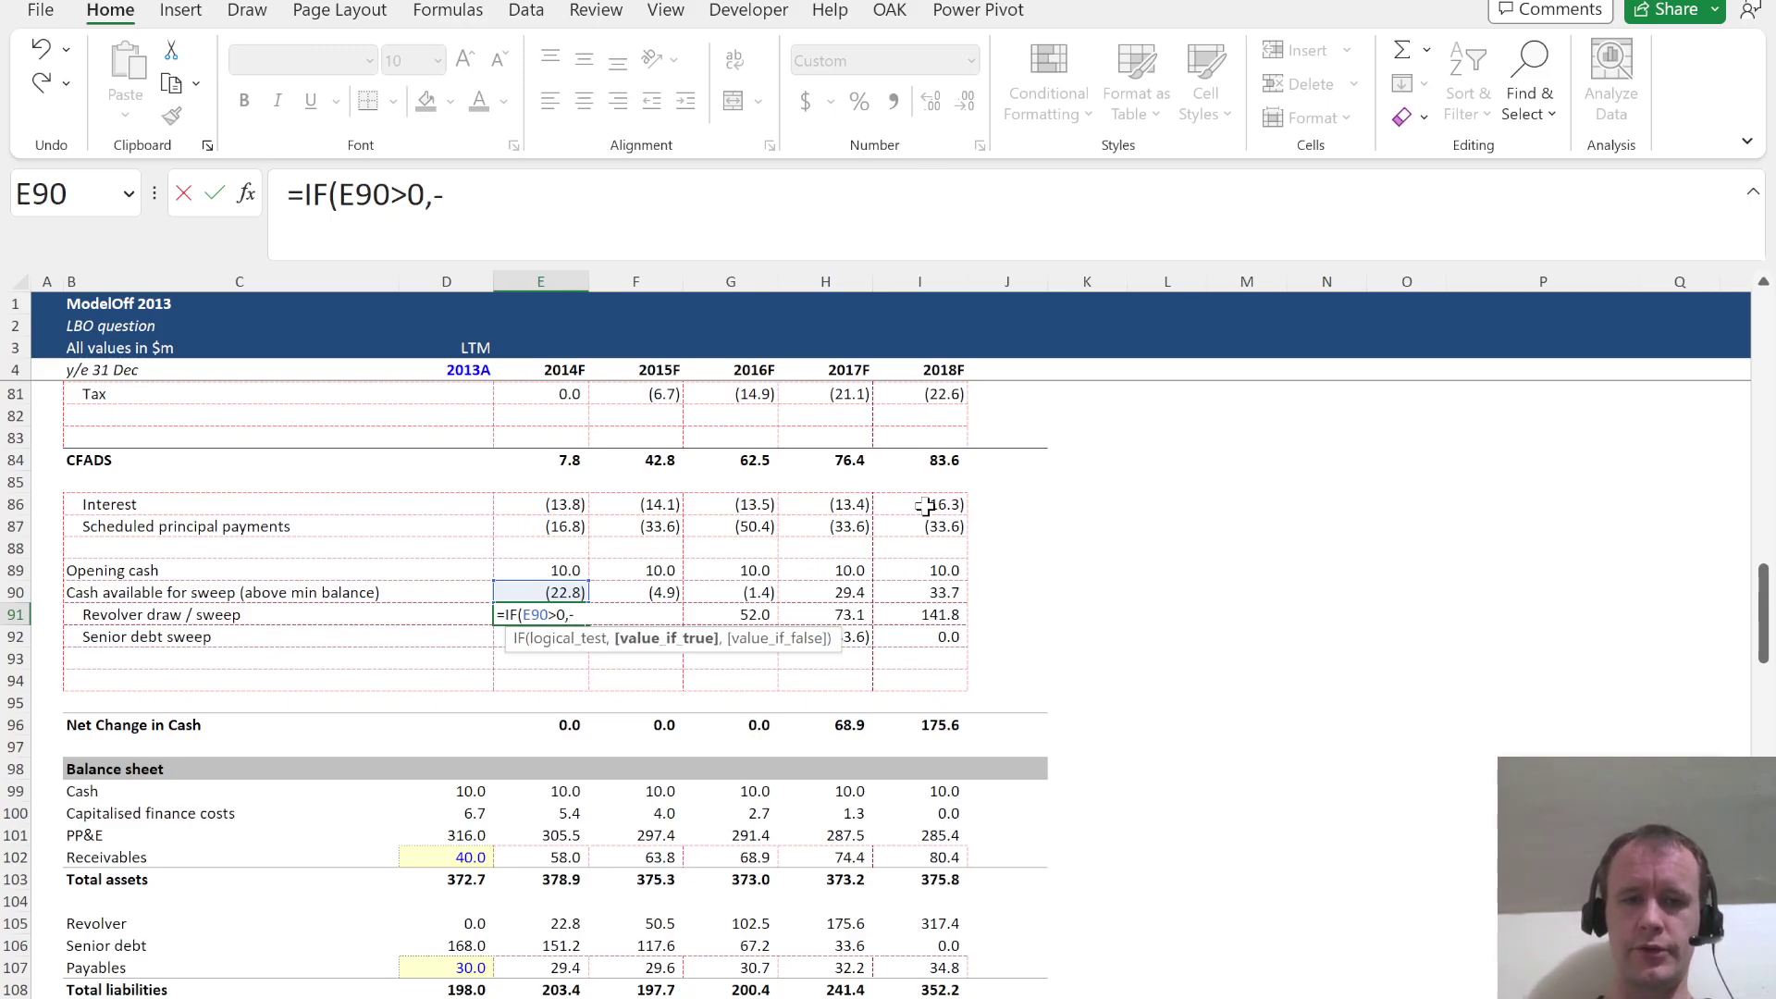
text(min)
key(Tab)
key(Up)
text(,)
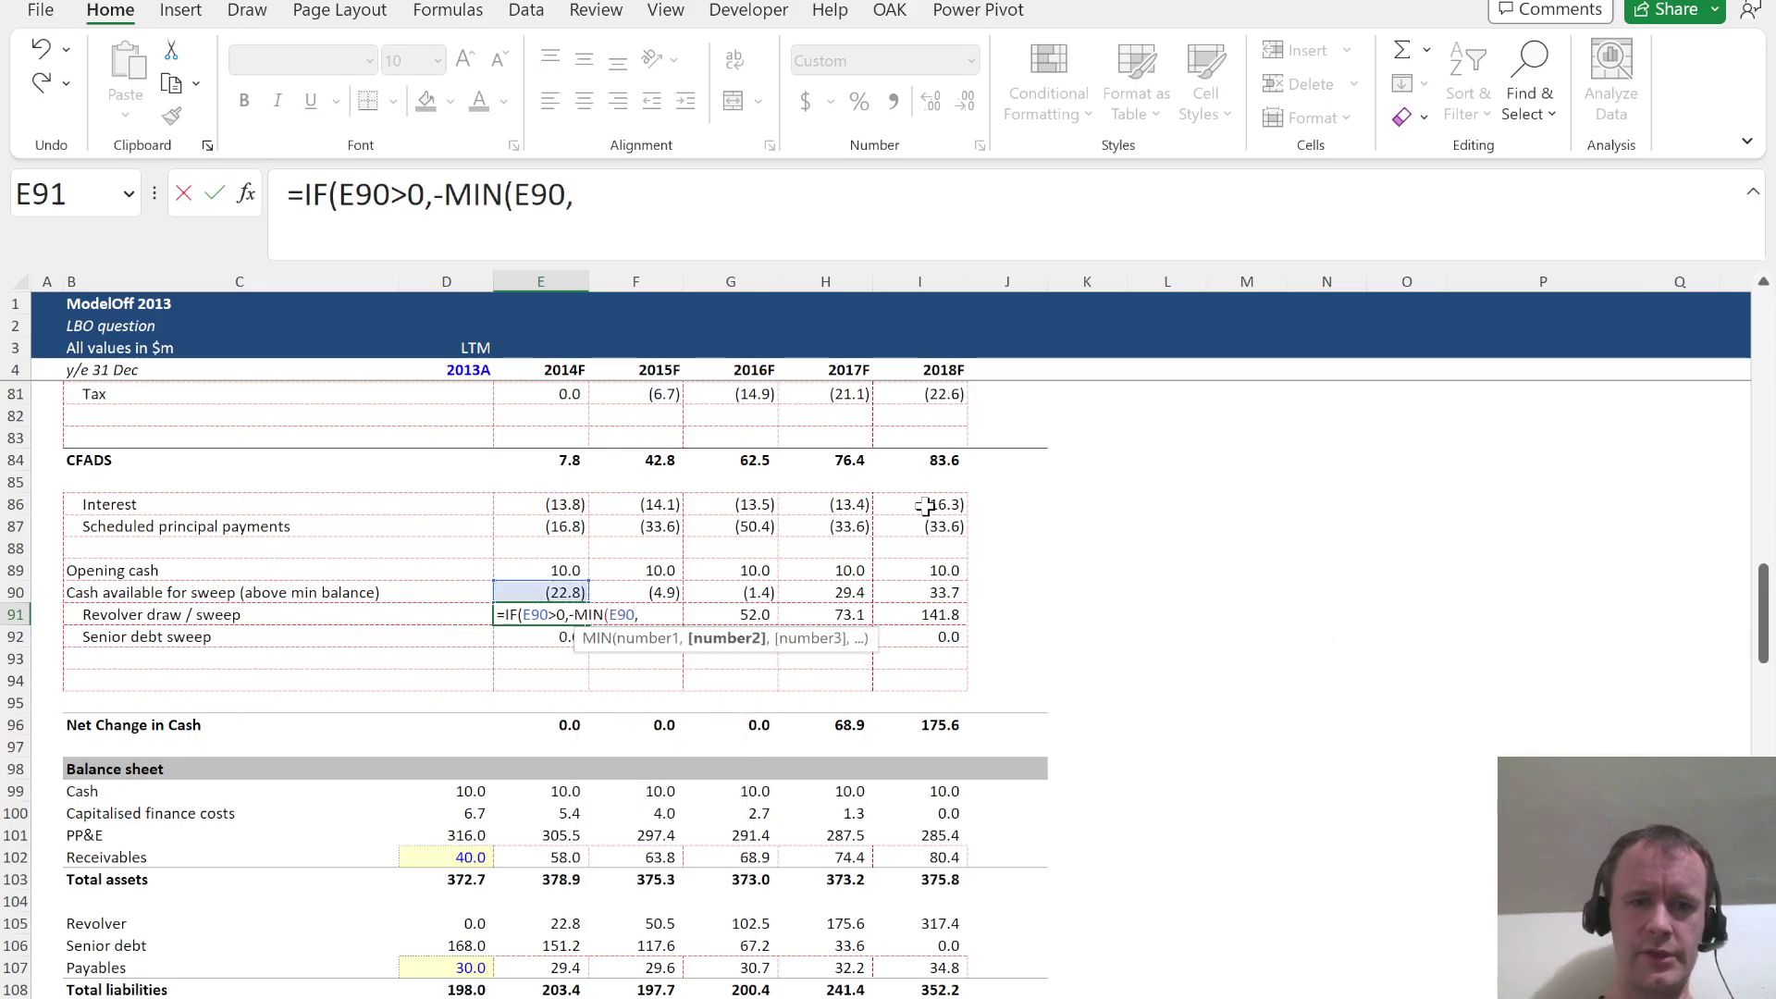
scroll(501, 808, down, 12)
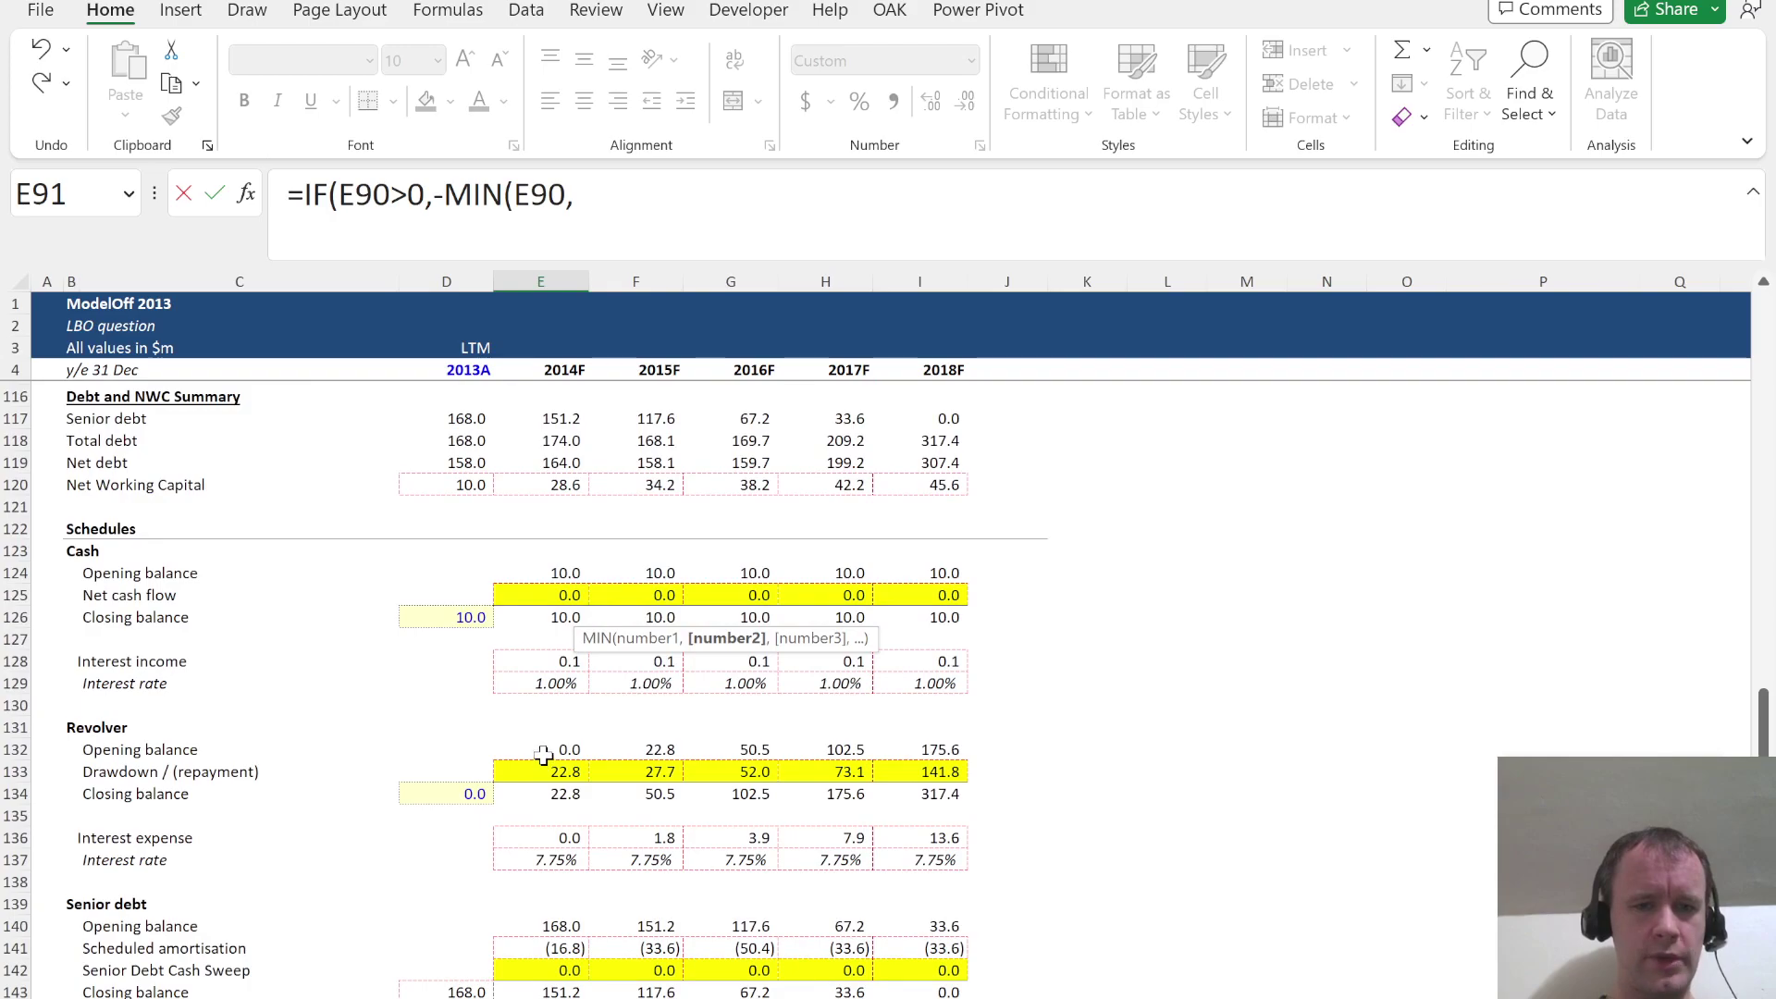
click(543, 754)
text(),)
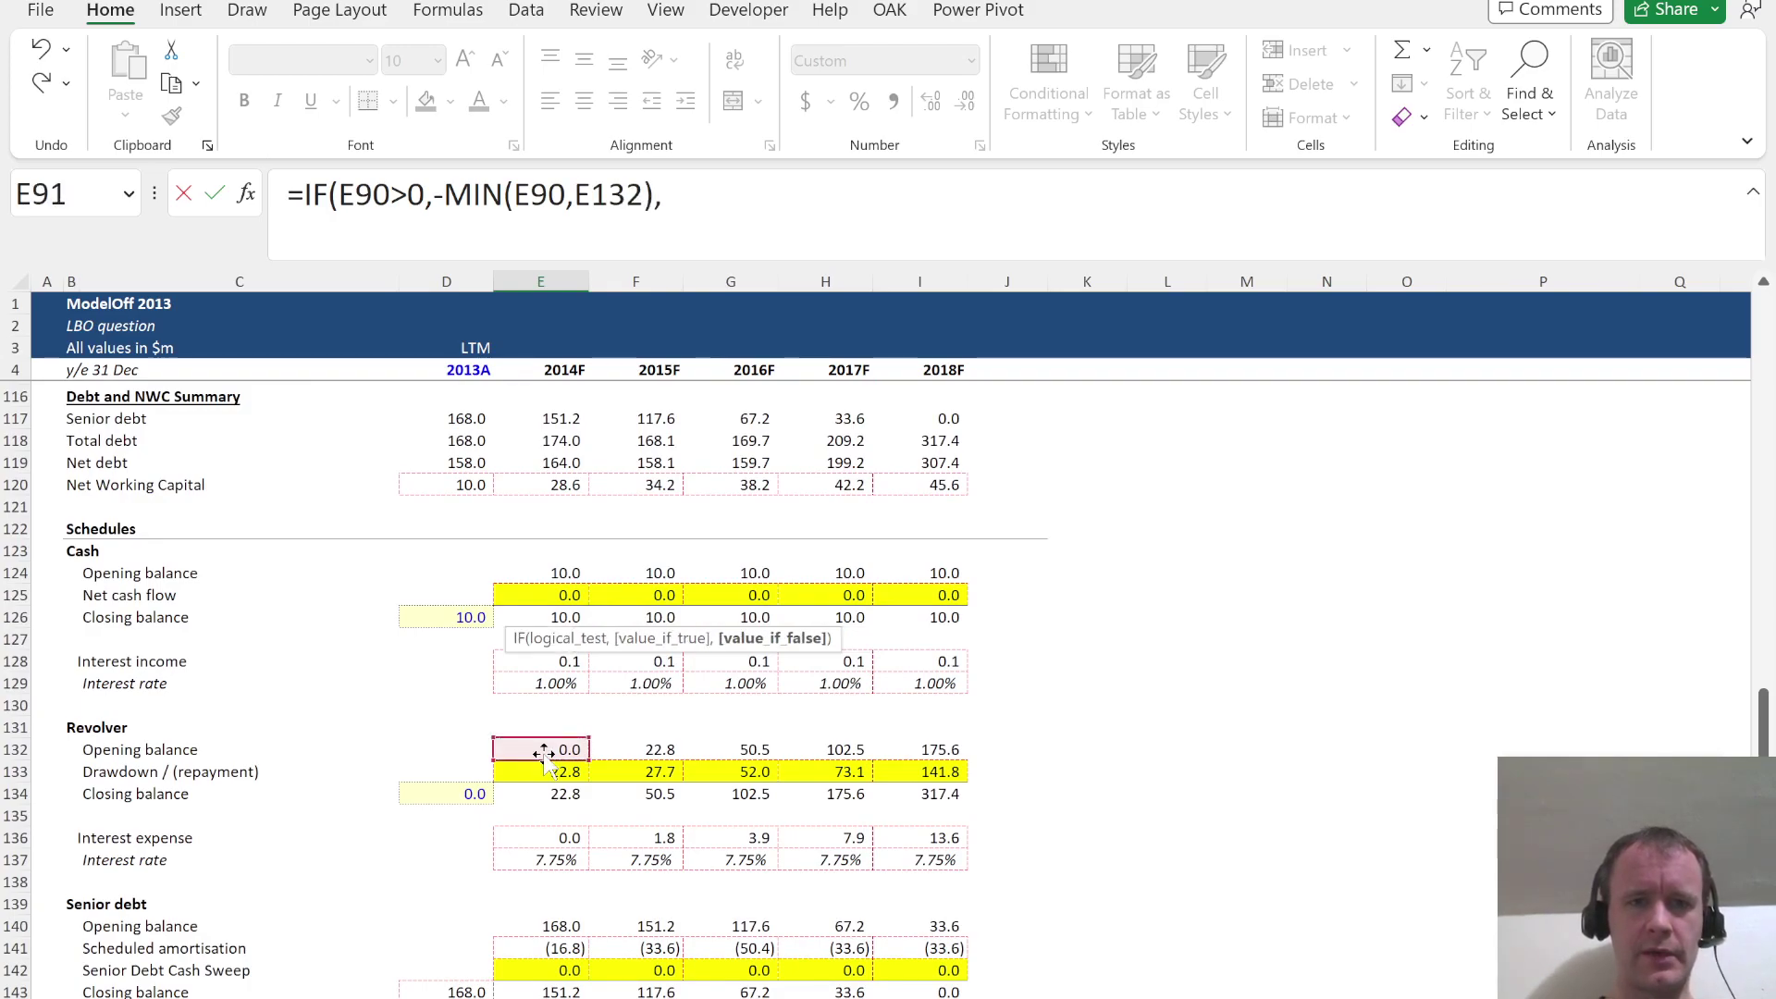
scroll(544, 754, up, 7)
scroll(544, 755, up, 7)
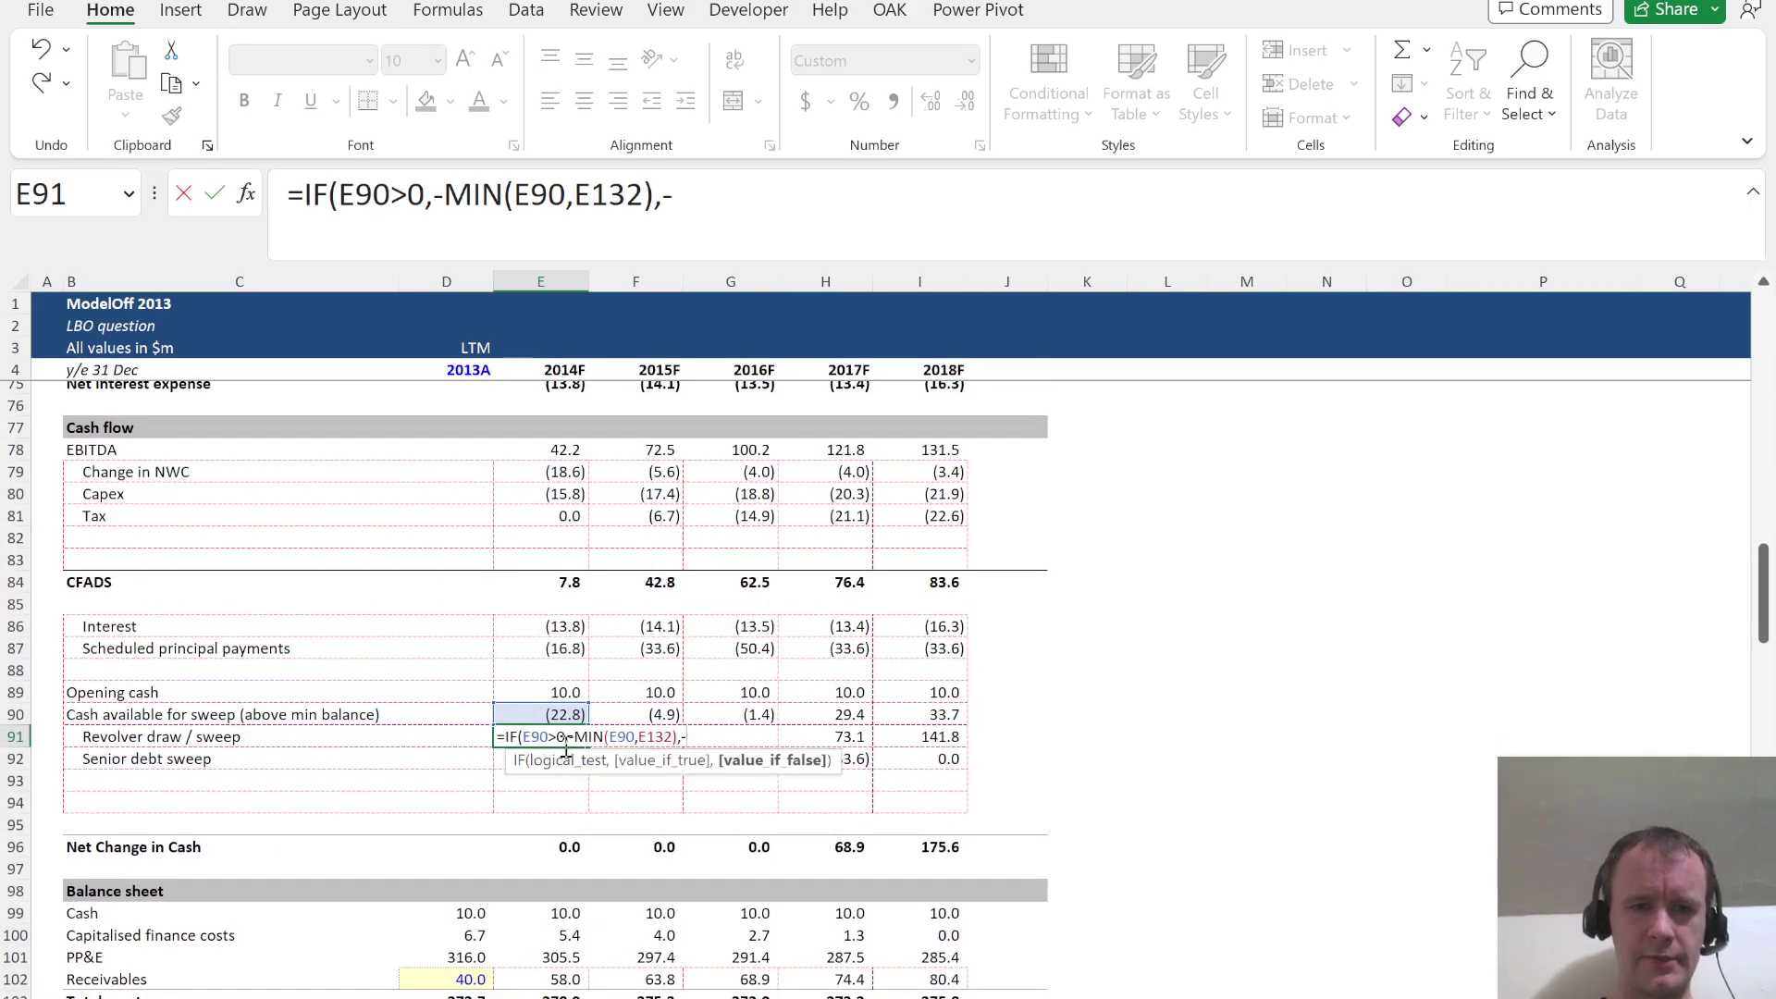
text(-)
click(553, 717)
text())
key(Return)
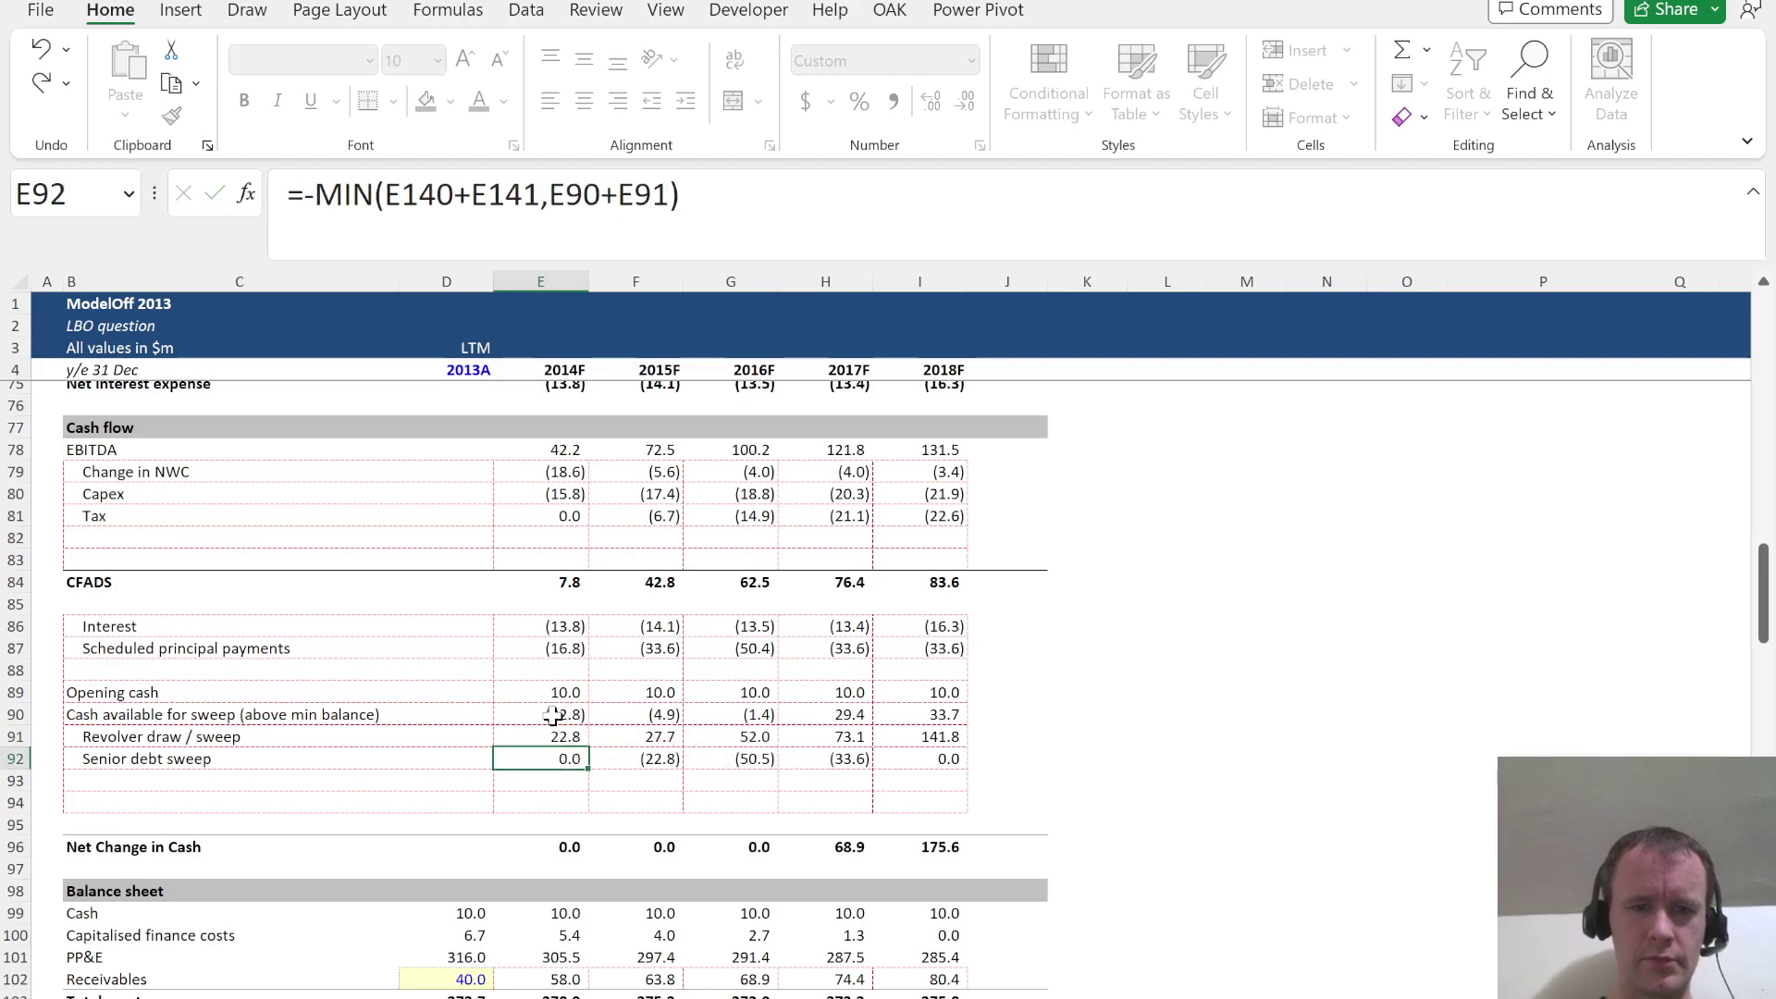
Copy the new IF-based Revolver draw / sweep formula from E91 across to 2018F in I91
key(Up)
key(shift+Right)
key(shift+Right)
key(F2)
key(ctrl+Return)
key(Right)
key(Right)
key(shift+Right)
key(shift+Right)
key(F2)
key(ctrl+Return)
Check the revolver Drawdown / (repayment) links in row 133 and clear the yellow fill from E133:I133
scroll(757, 877, down, 12)
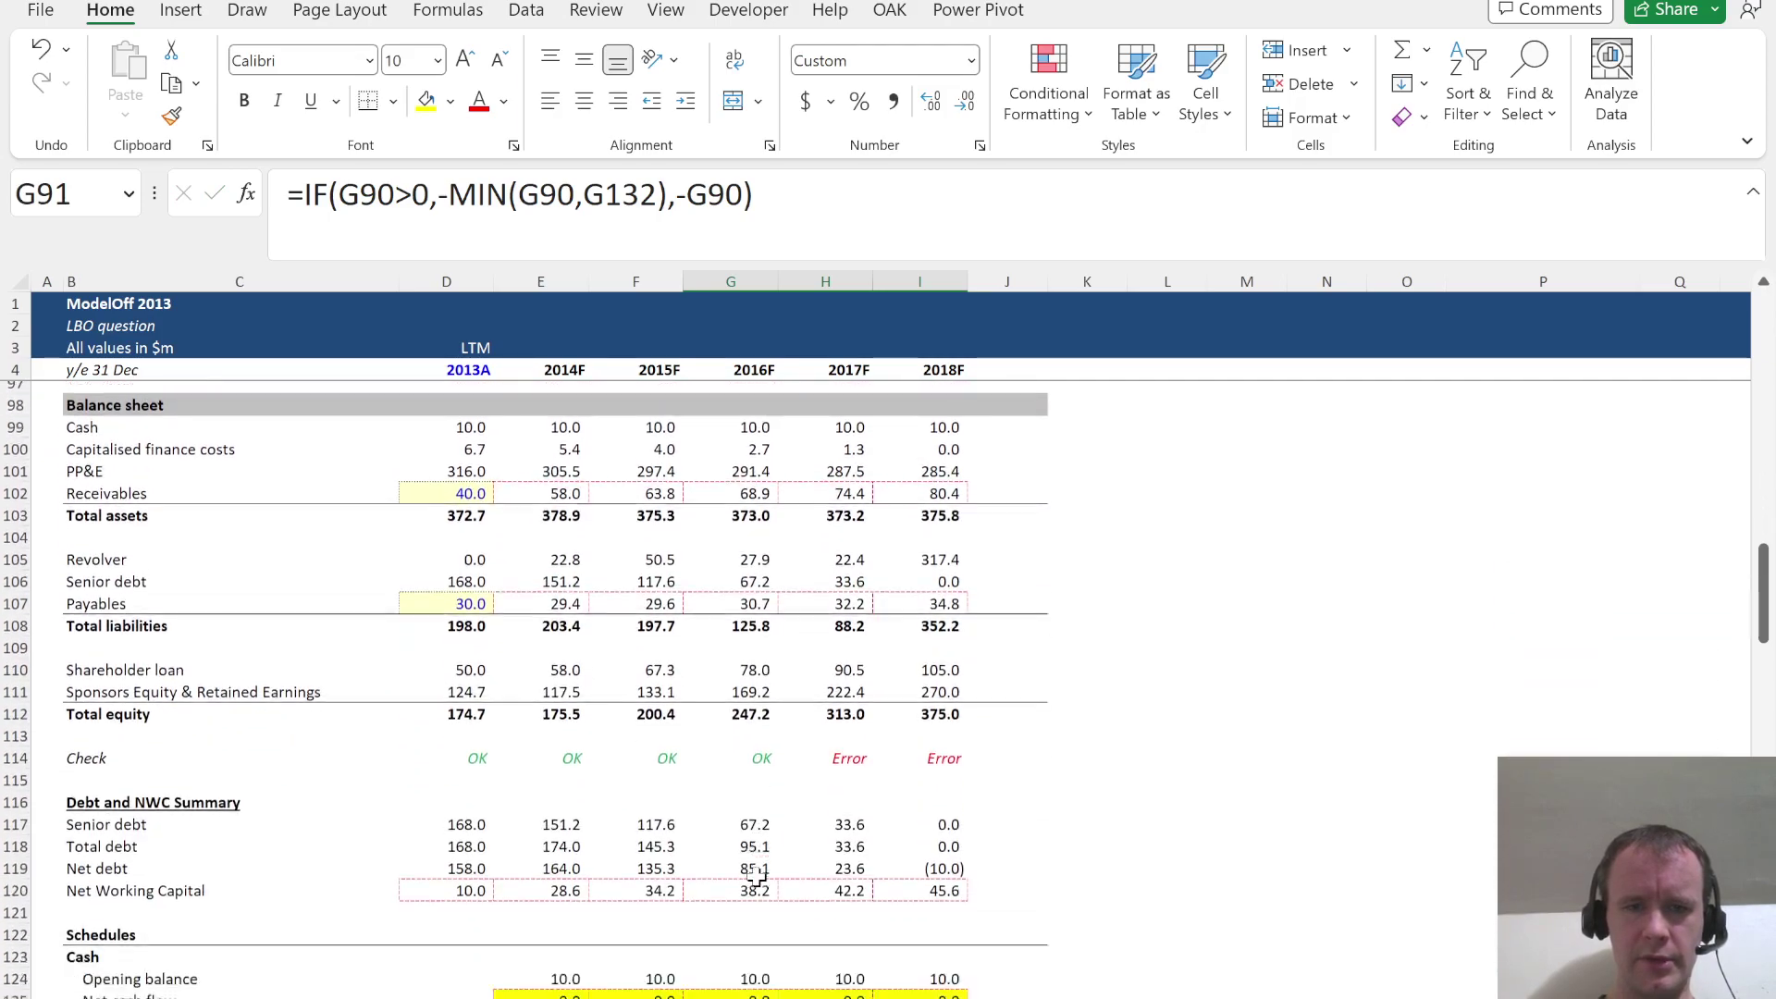
scroll(757, 877, down, 2)
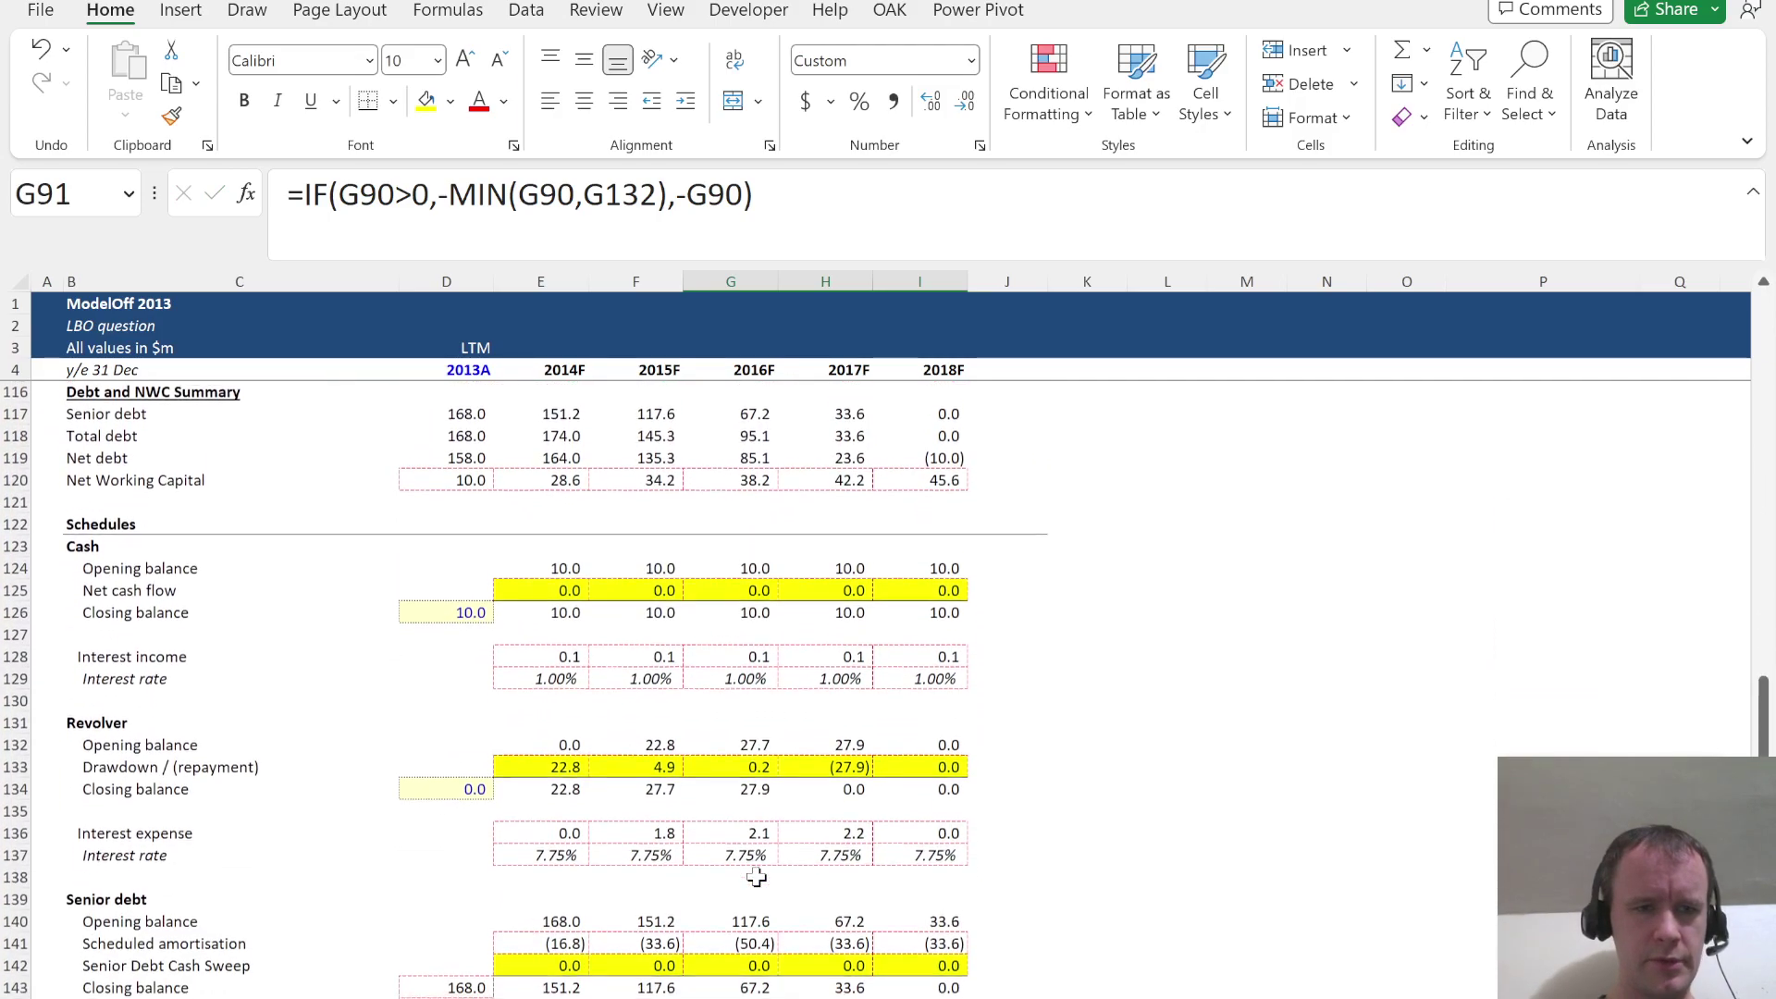
click(556, 764)
key(Right)
key(Right)
key(Right)
key(Right)
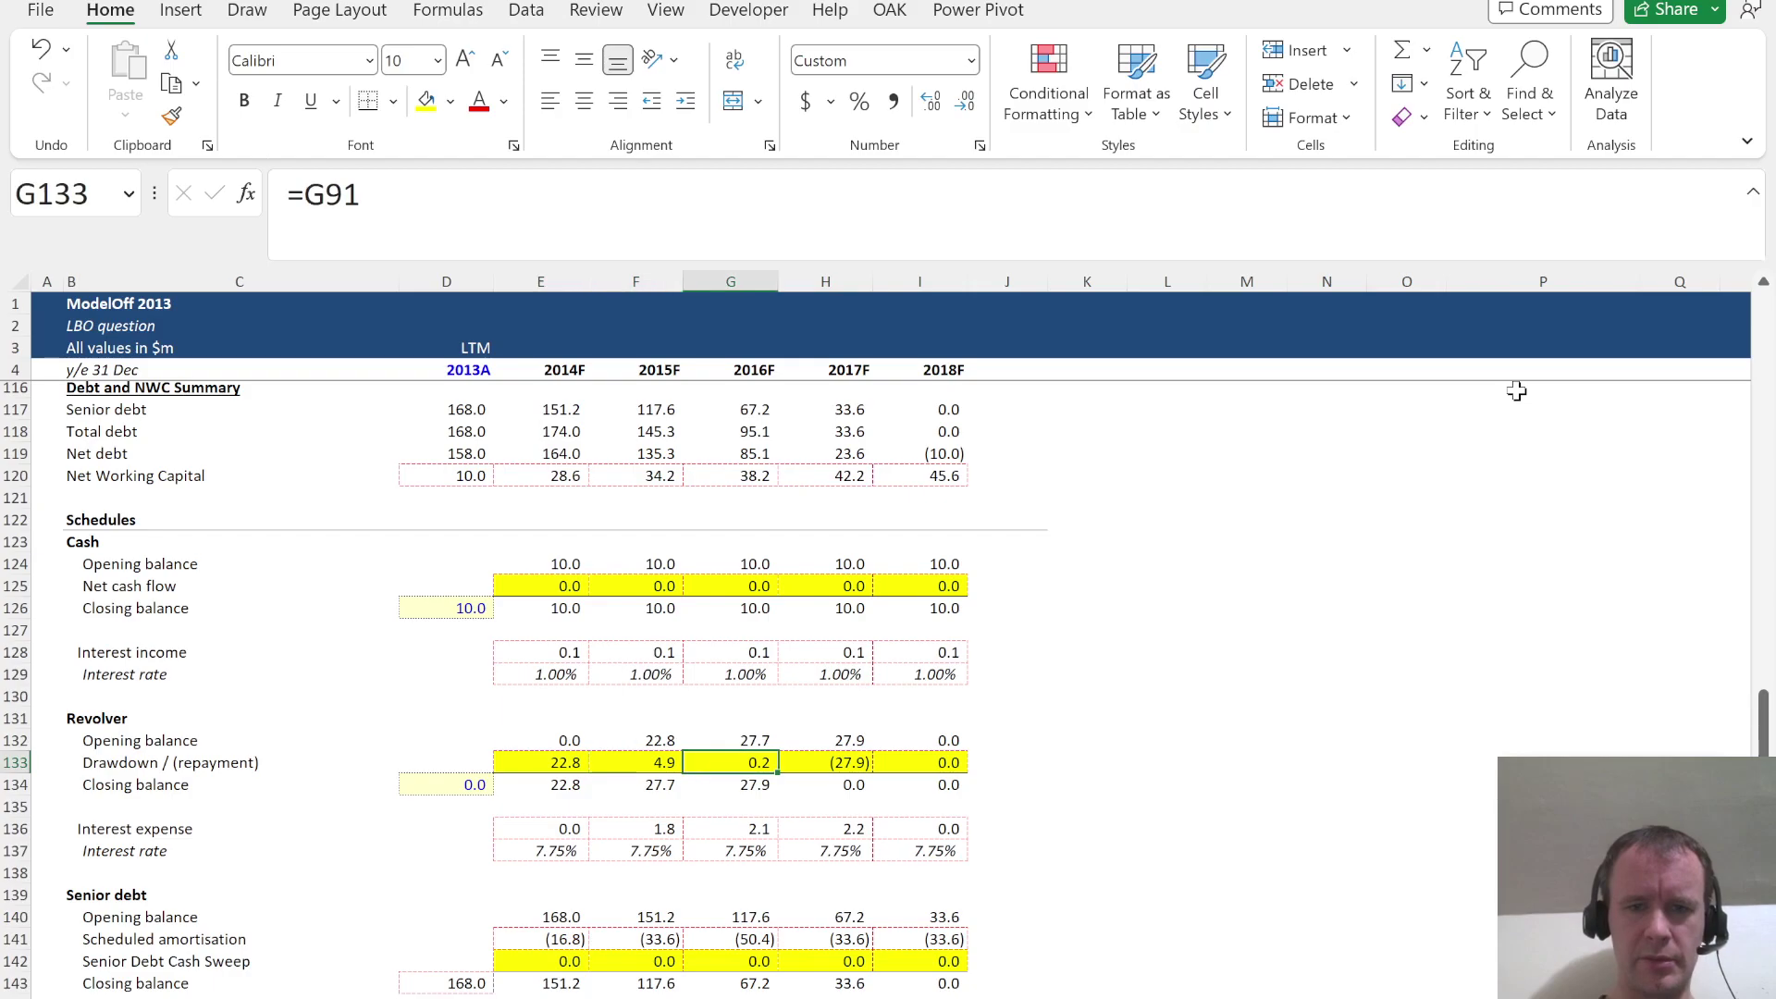
key(Left)
key(ctrl+Left)
key(ctrl+shift+Right)
key(alt+h)
key(h)
key(n)
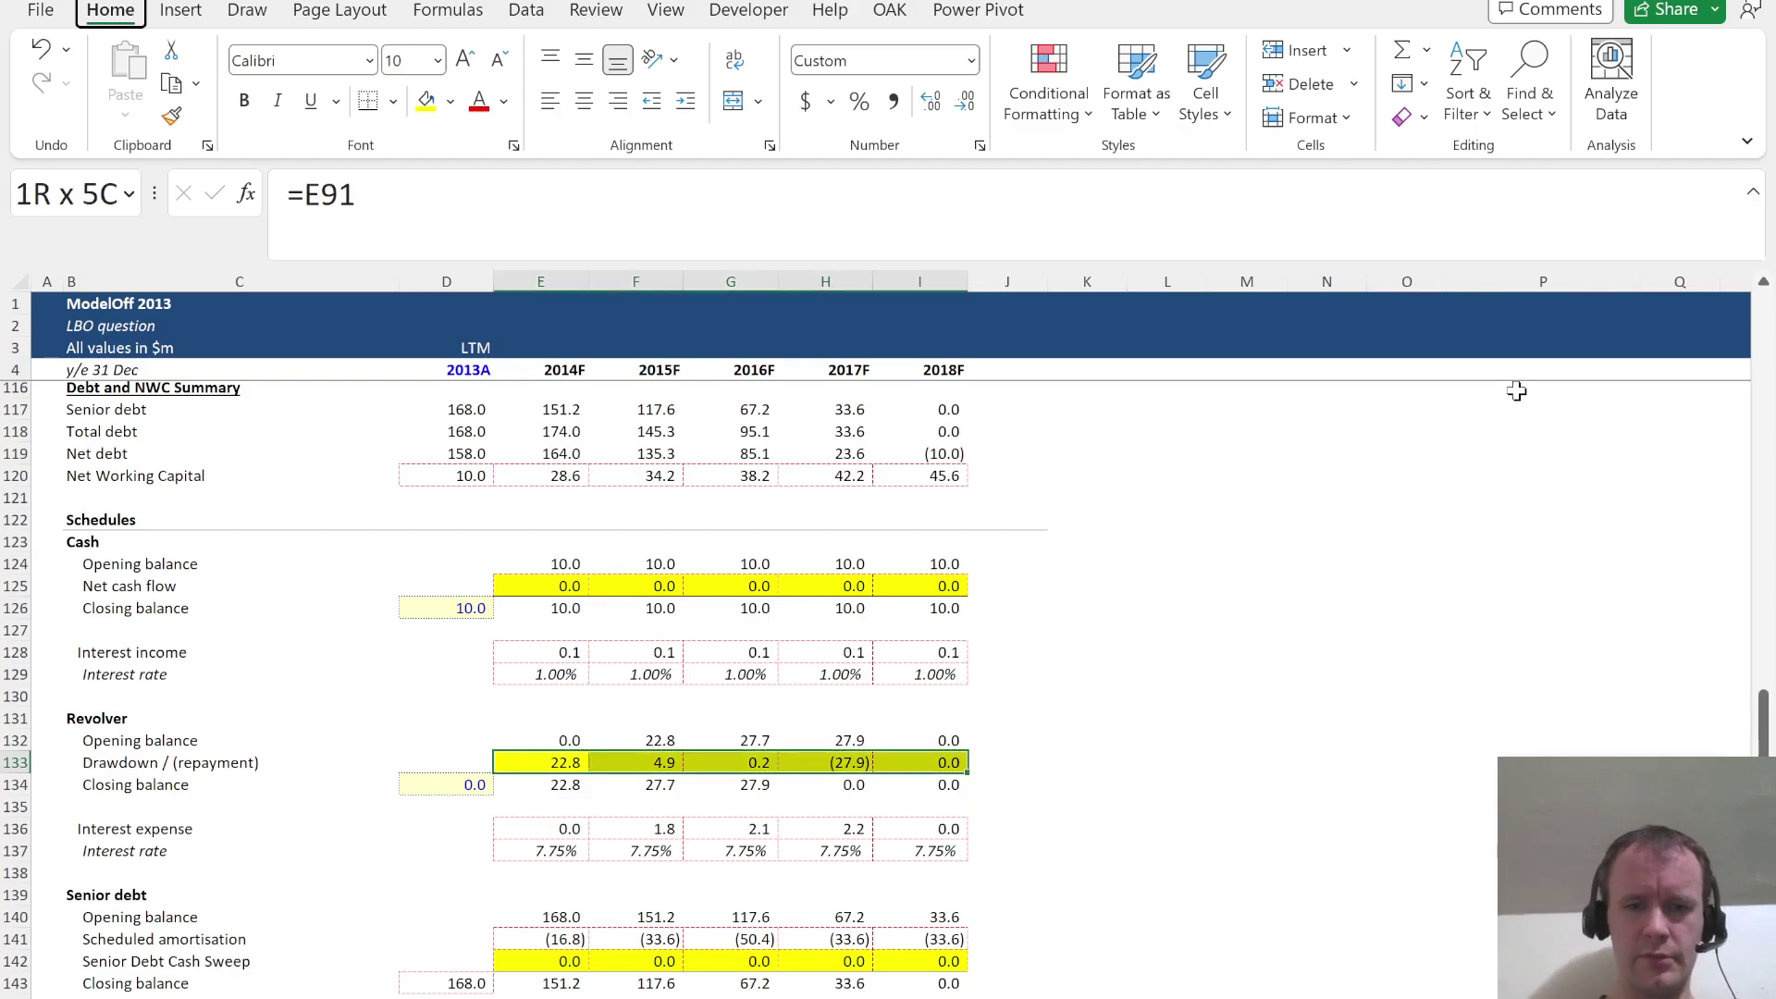
Link the 2014F Senior Debt Cash Sweep in E142 to the cash flow's Senior debt sweep with =E92
scroll(502, 498, up, 10)
scroll(503, 498, down, 1)
click(535, 519)
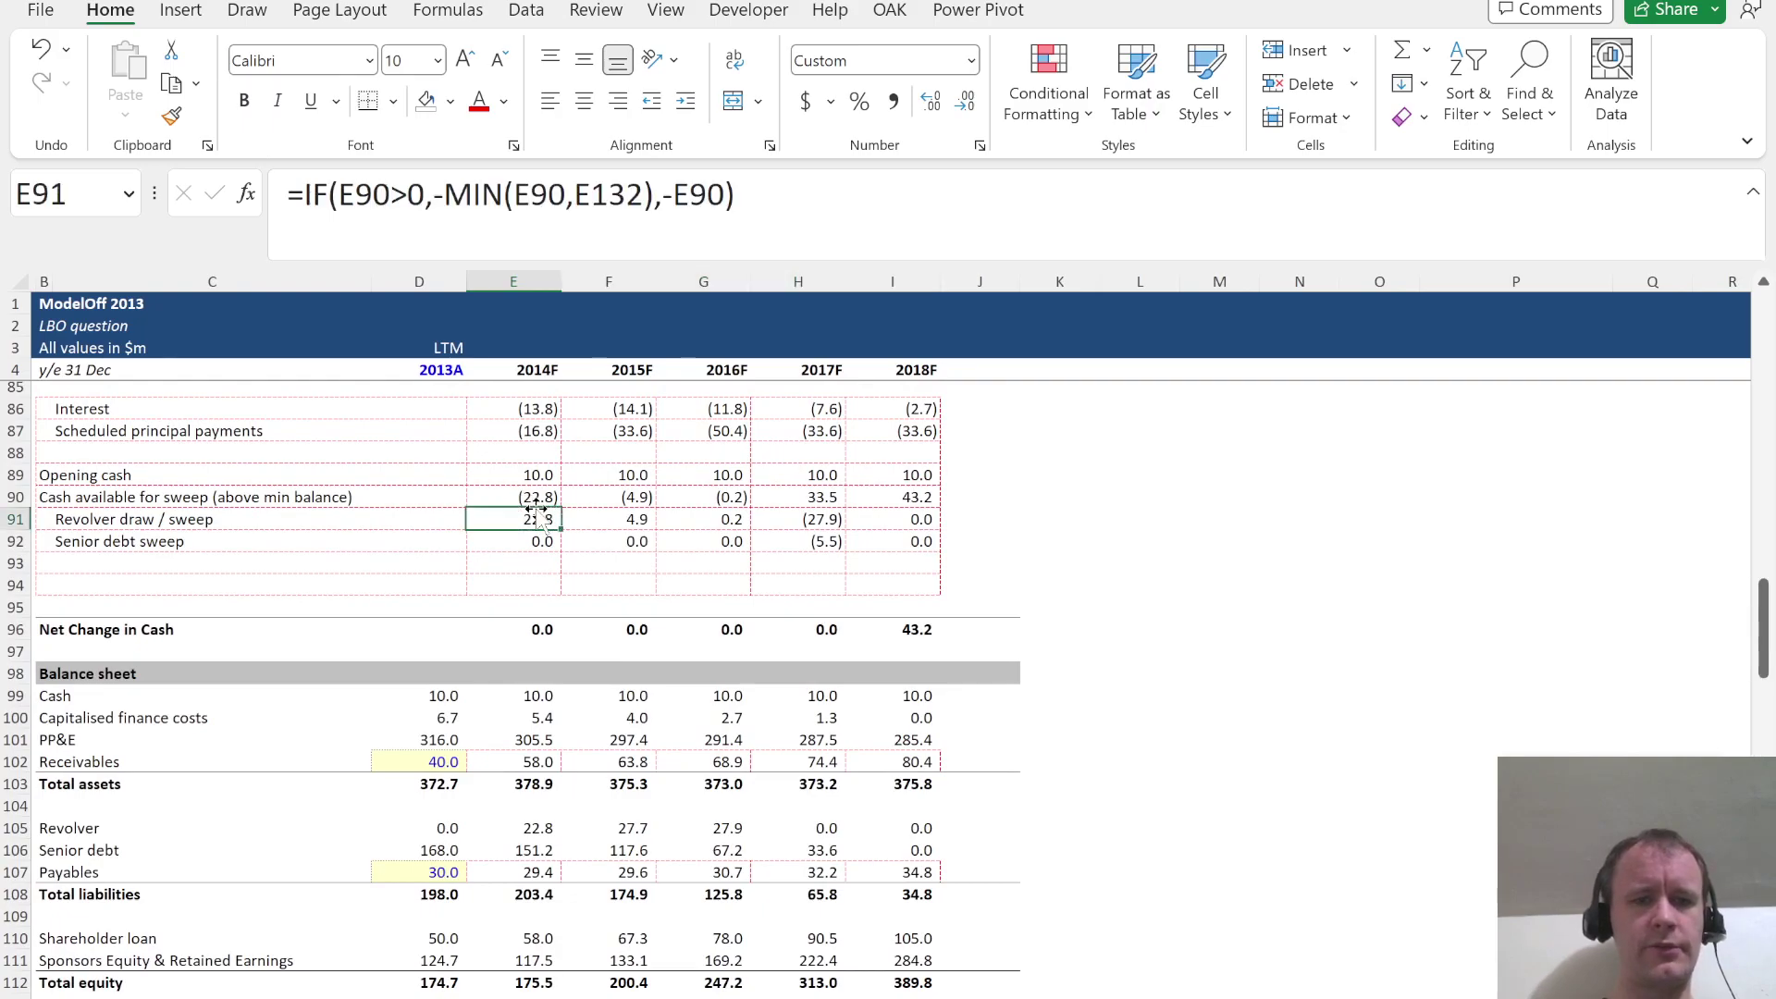
click(530, 188)
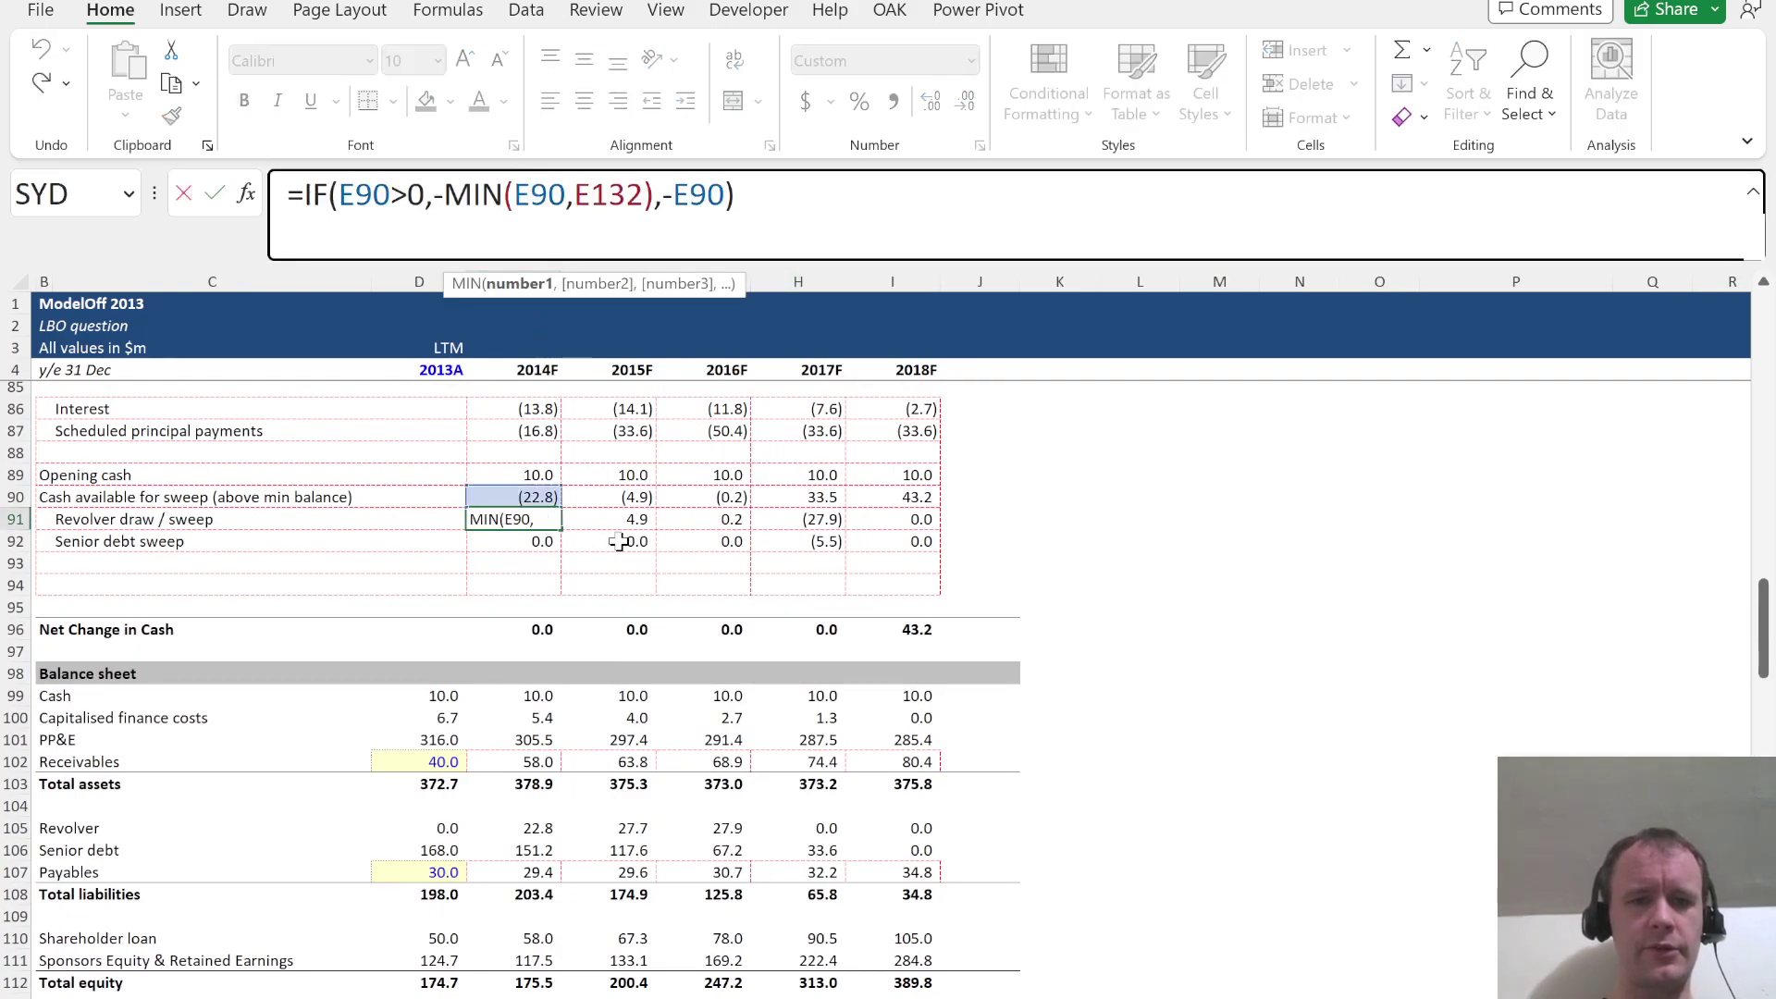
key(Escape)
click(529, 546)
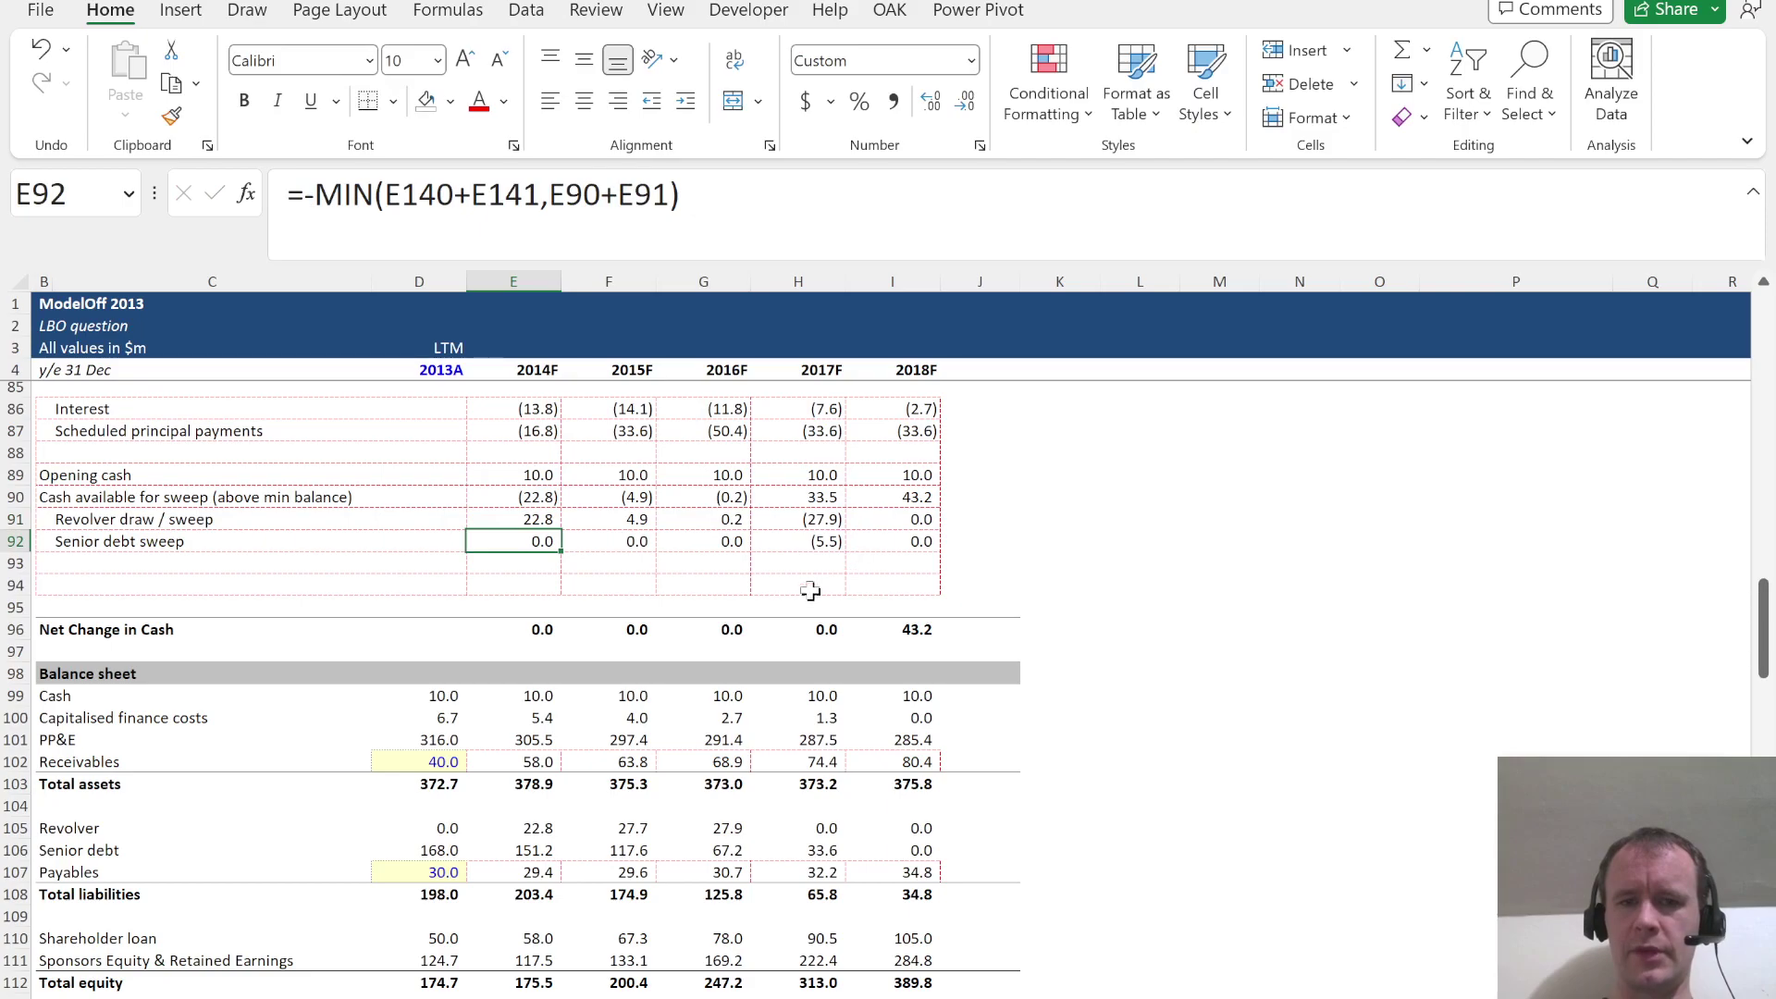
scroll(675, 632, down, 11)
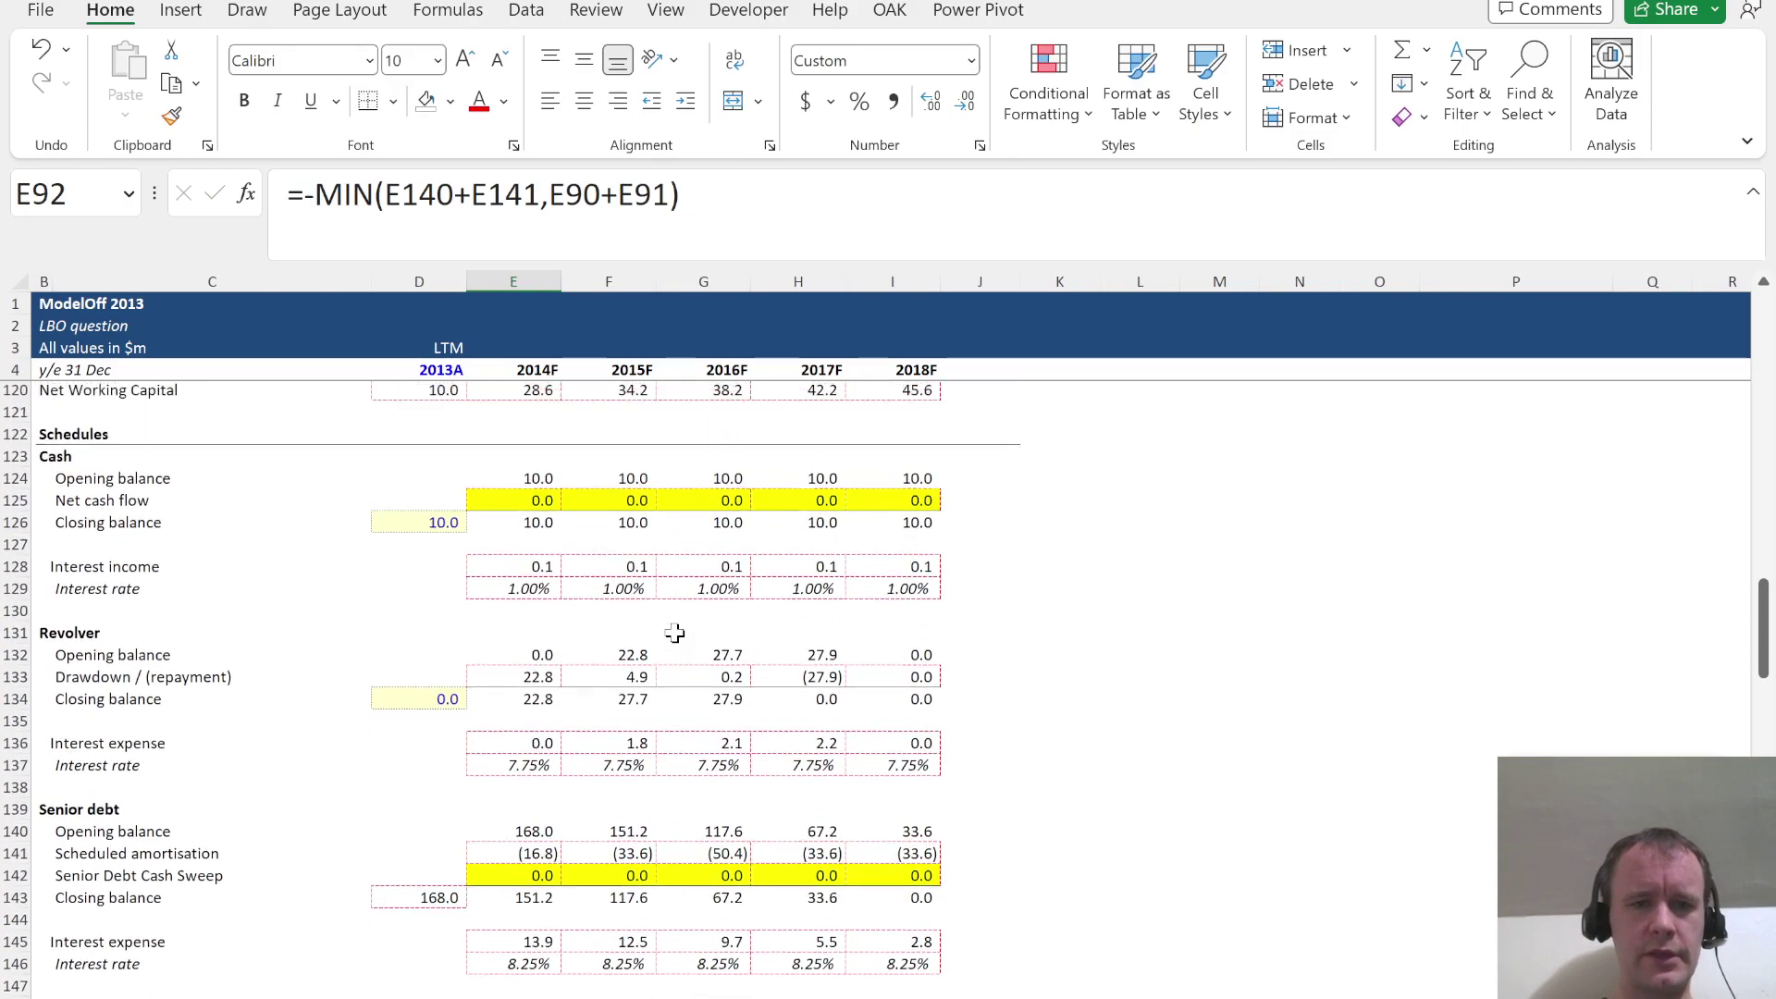
click(539, 921)
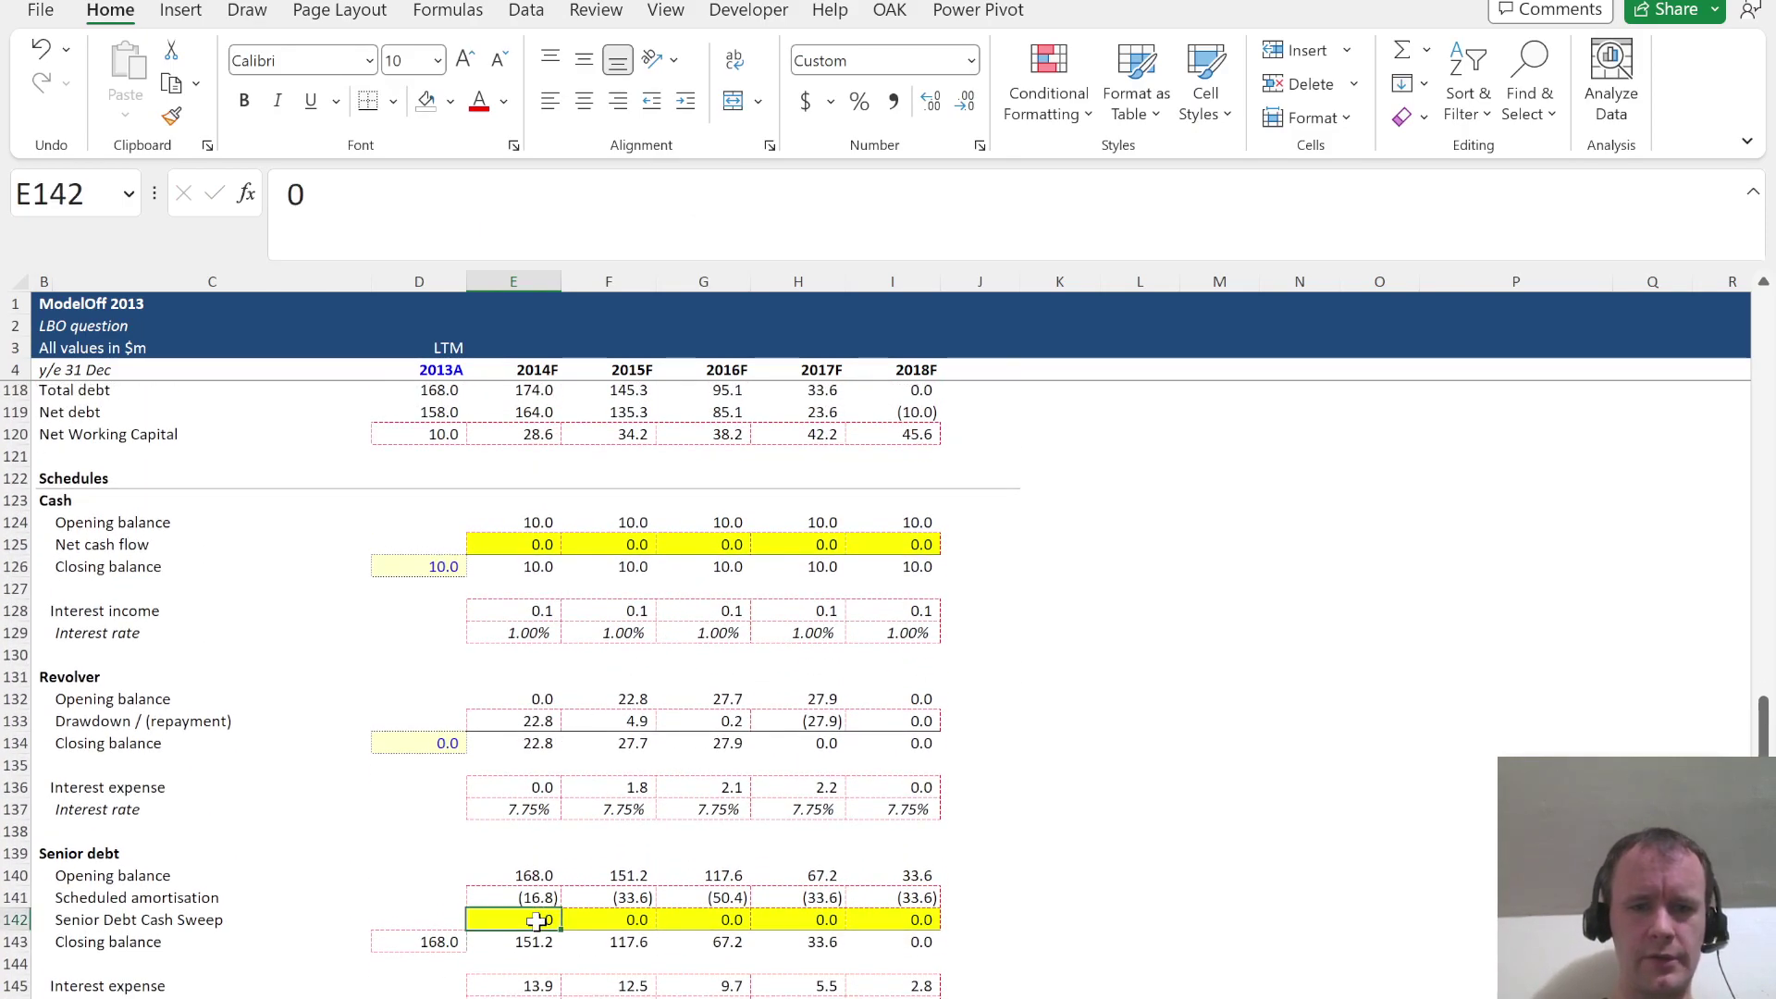
text(=)
scroll(536, 921, up, 13)
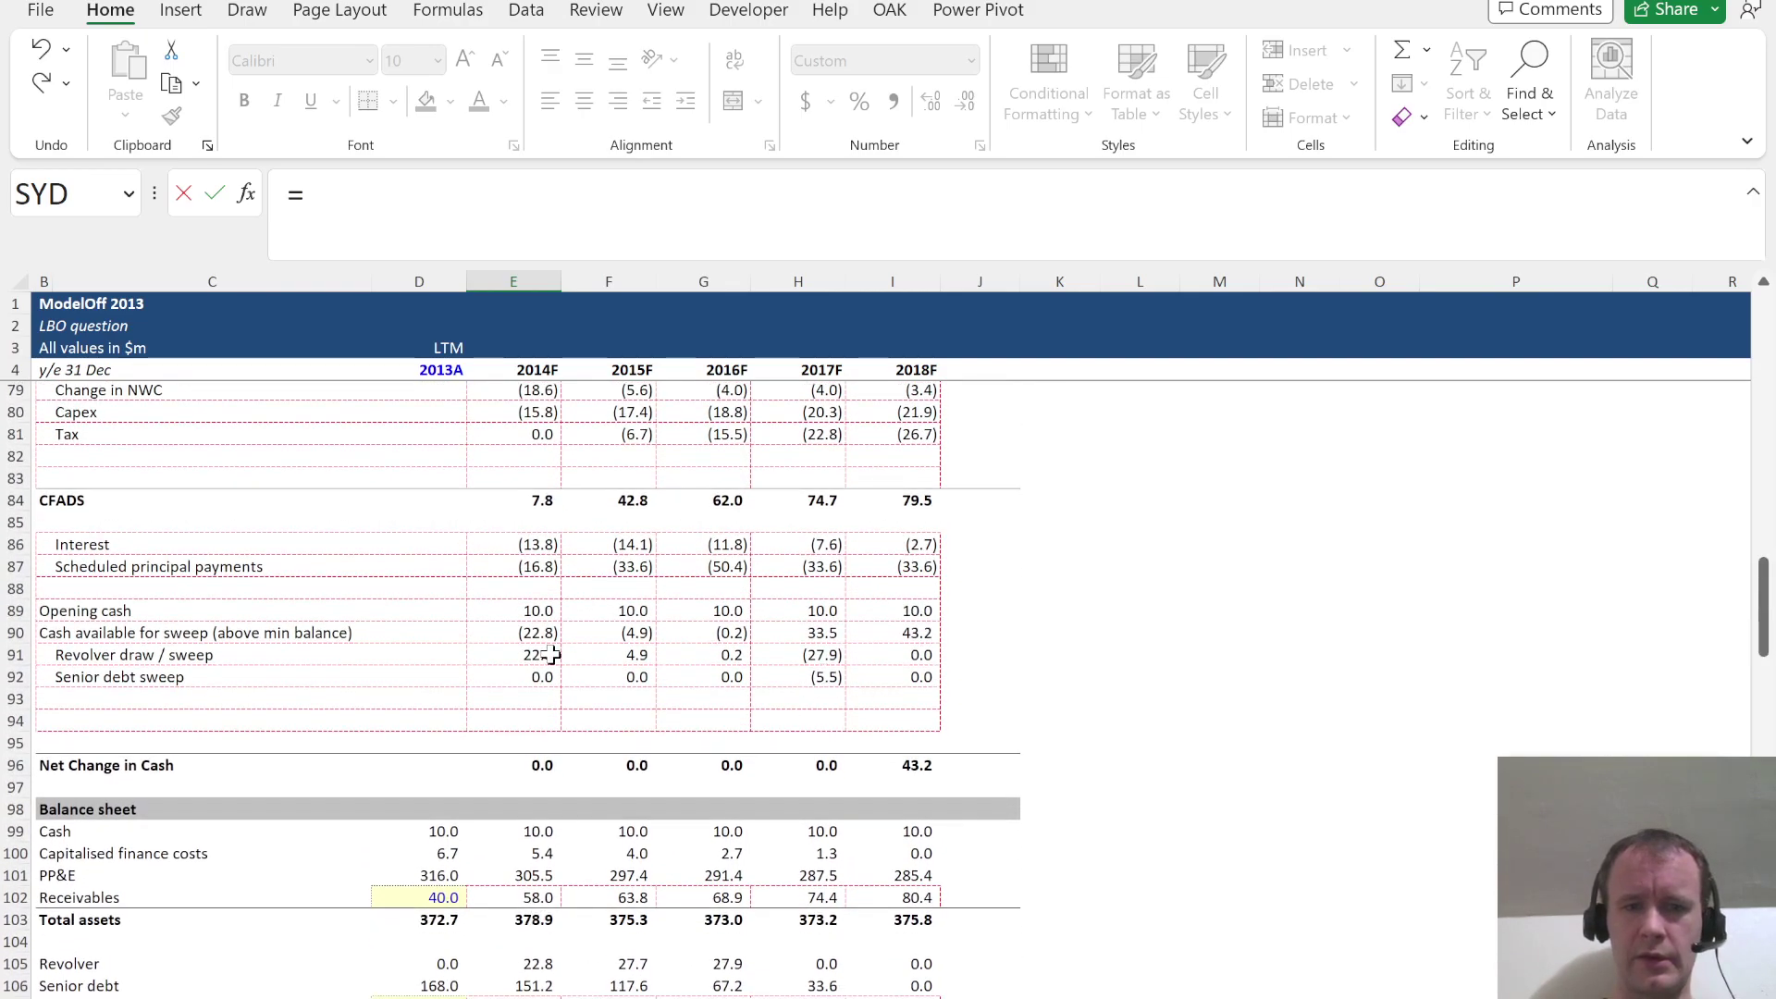
click(534, 676)
key(ctrl+Return)
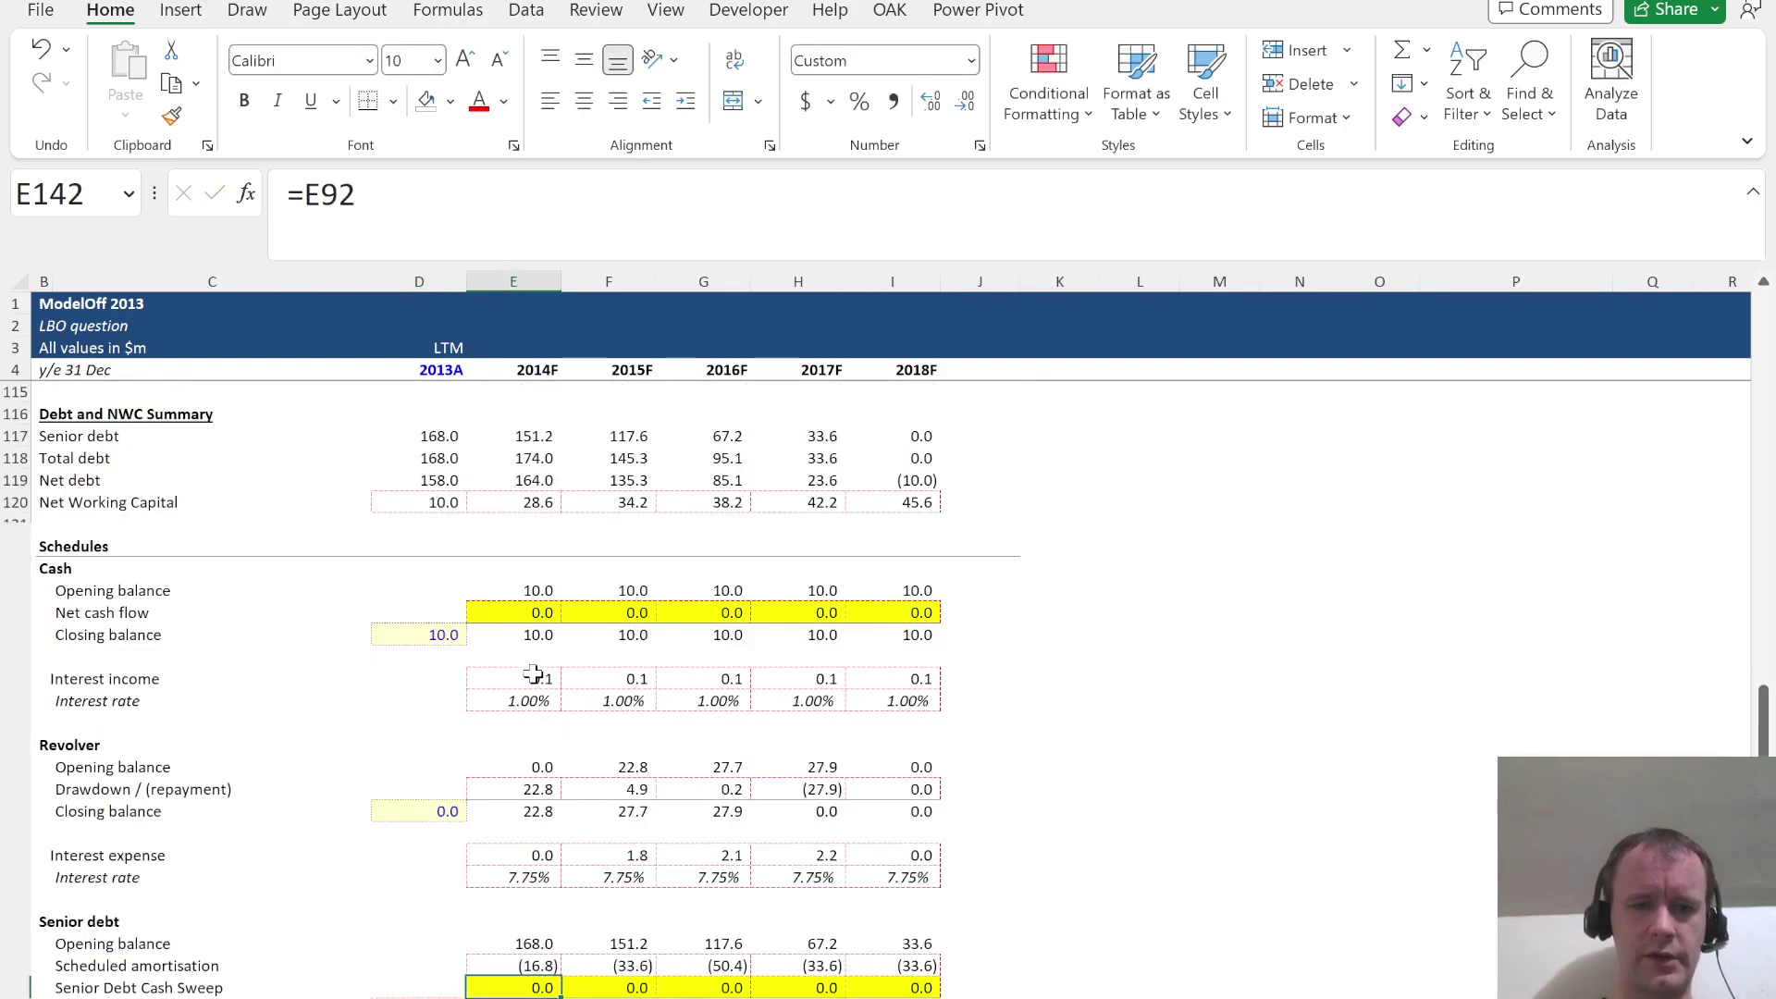
Fill the Senior Debt Cash Sweep link across to 2018F in I142 and clear the yellow fill from the row
key(ctrl+shift+Right)
key(ctrl+r)
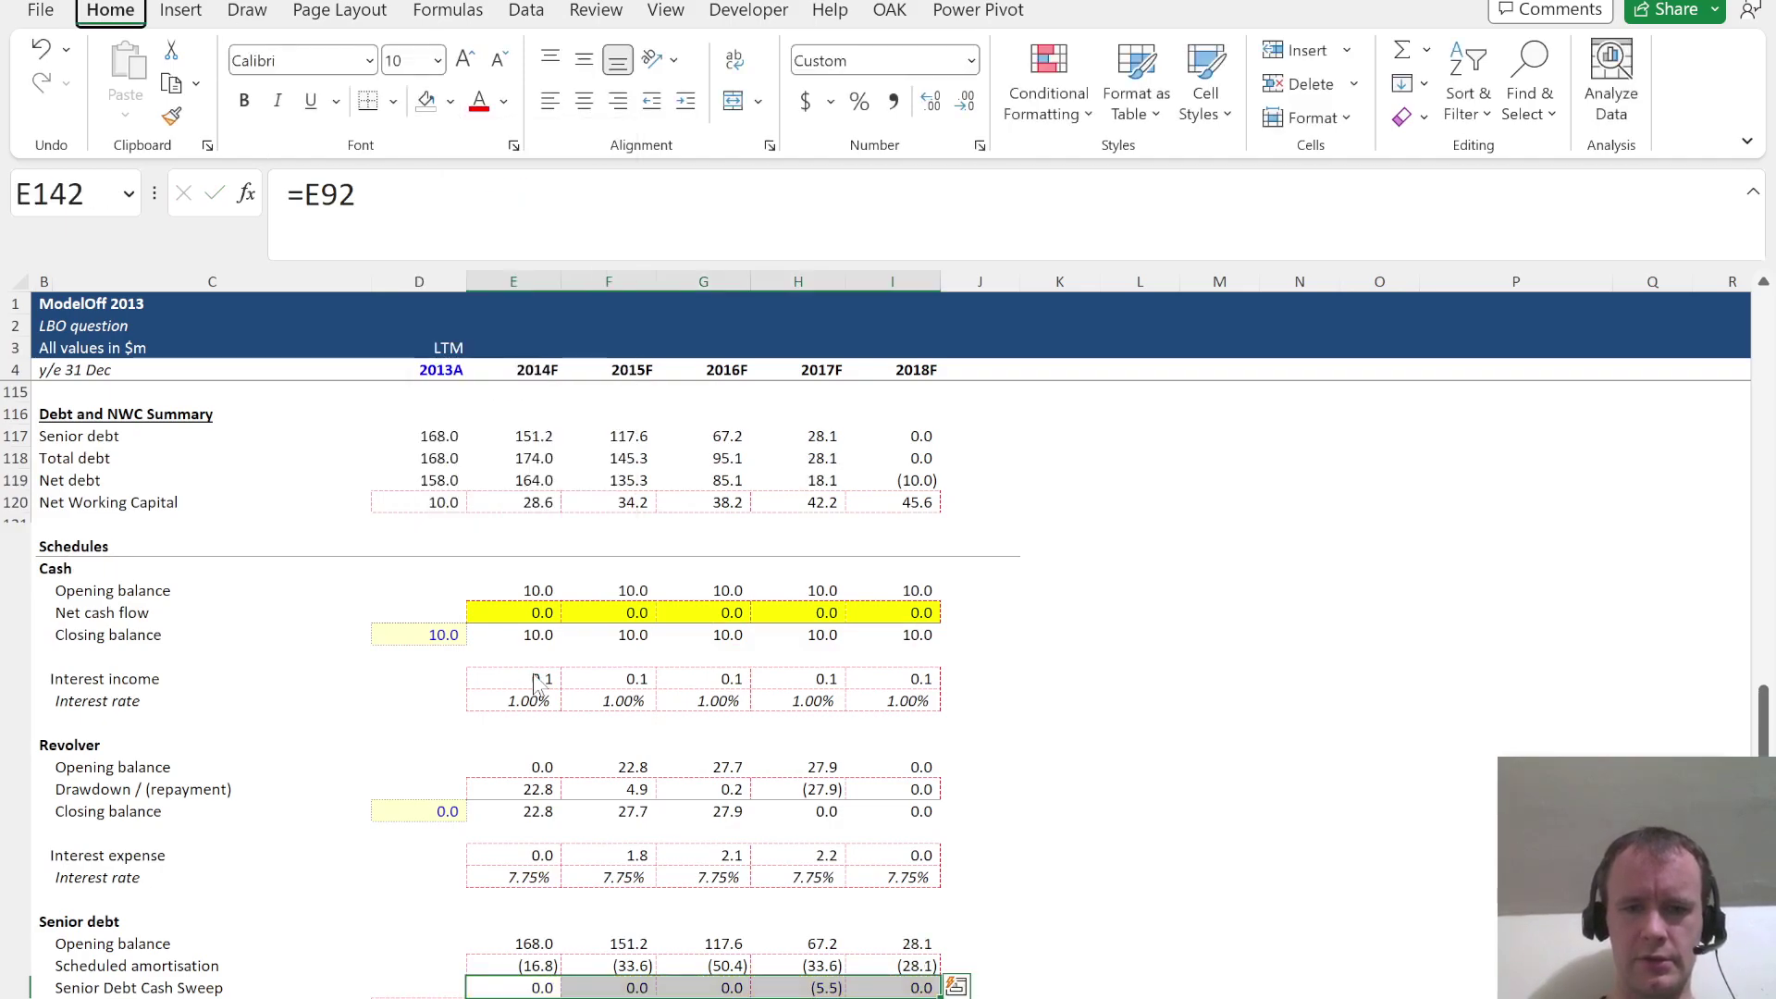
scroll(579, 722, down, 2)
scroll(569, 731, up, 5)
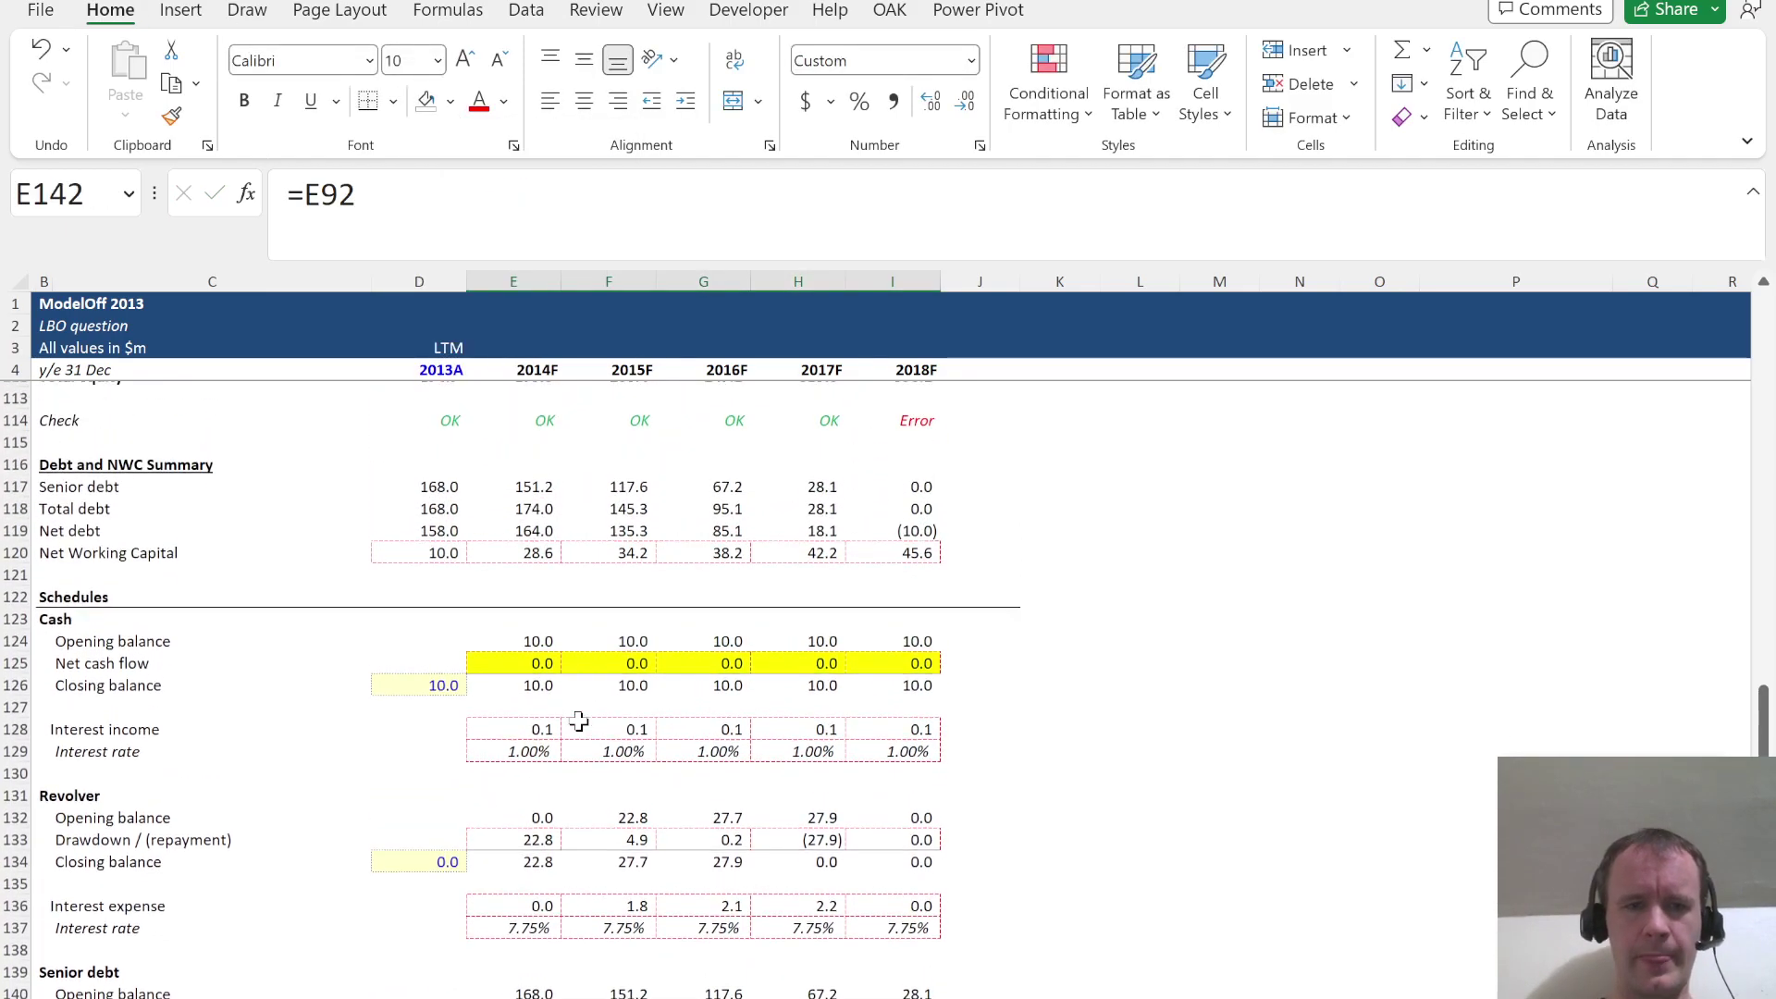
Link the 2014F Net cash flow in E125 of the Cash schedule to Net Change in Cash with =E96
click(533, 727)
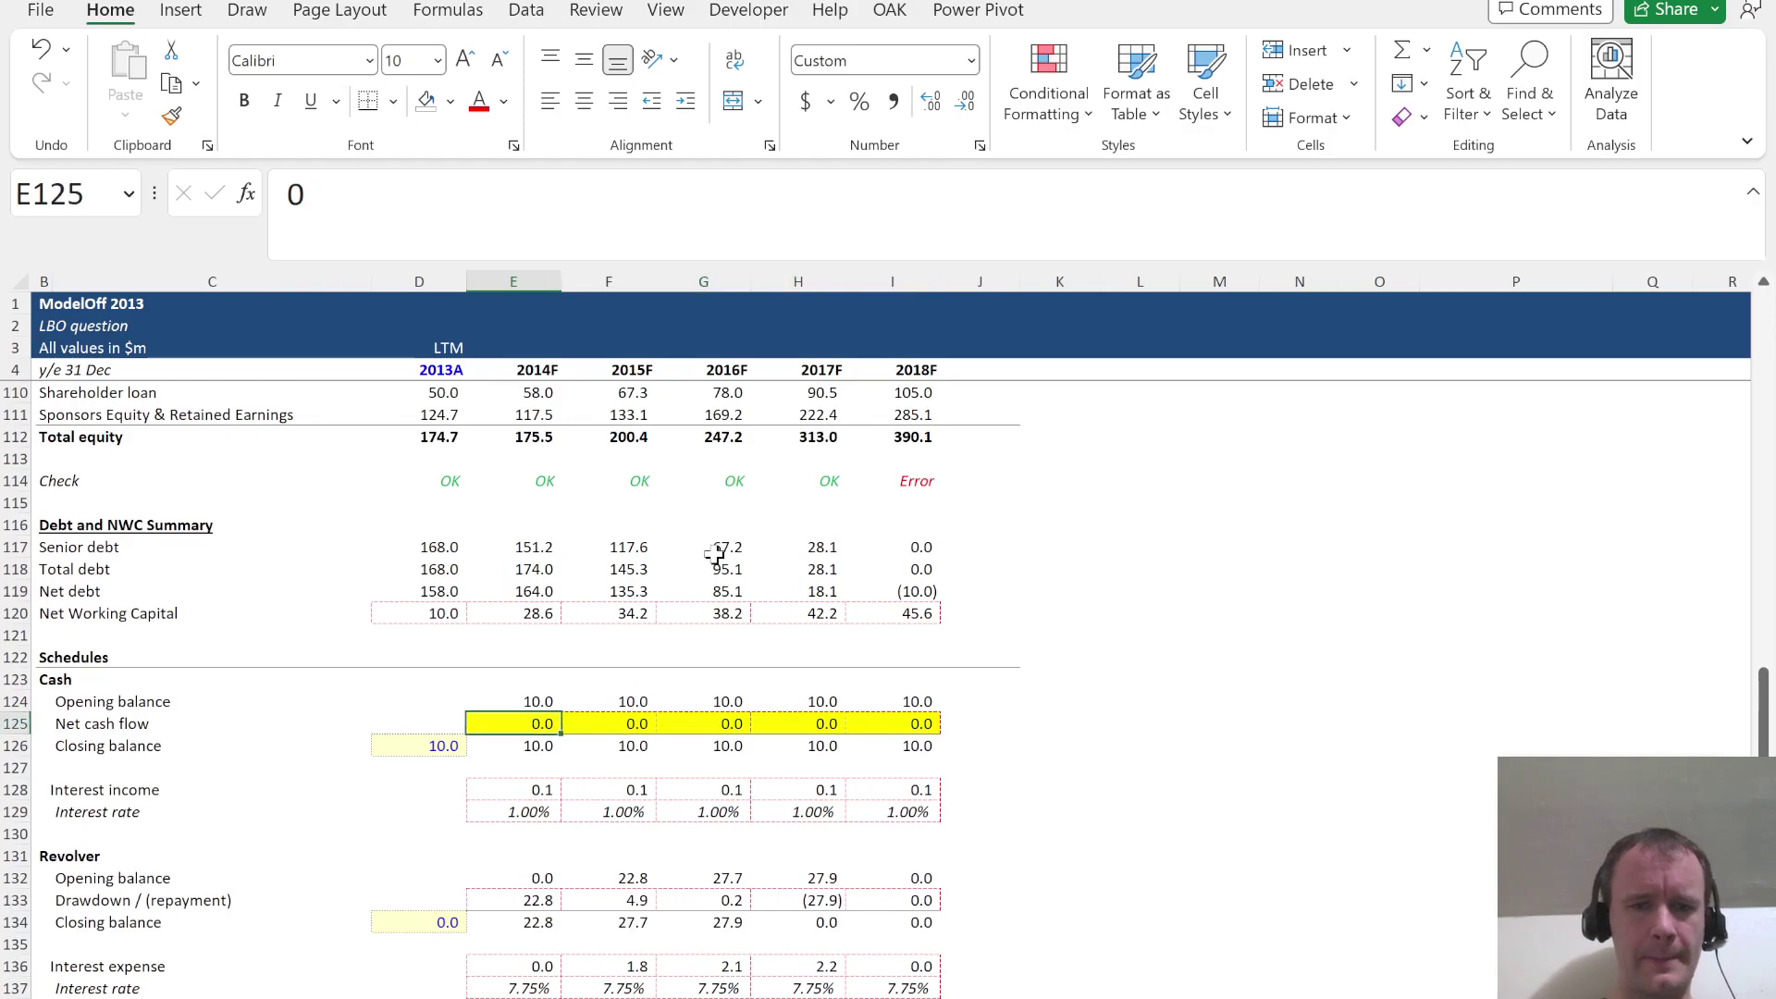
scroll(715, 553, up, 8)
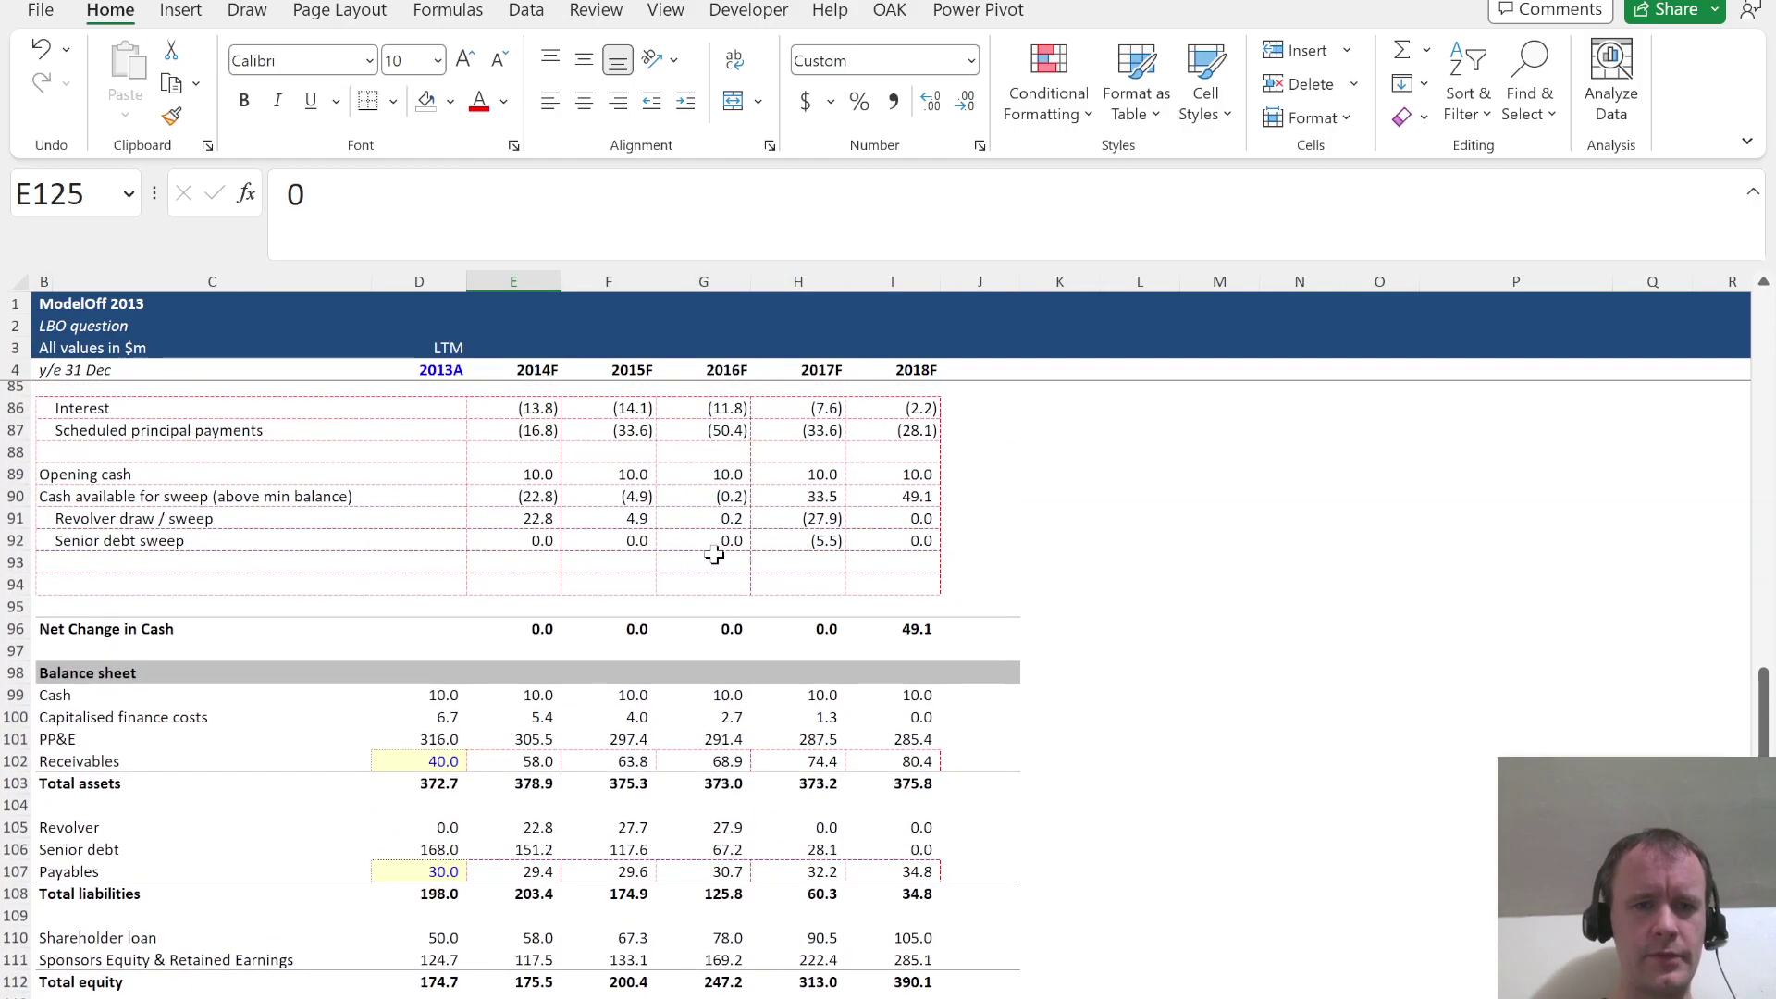
text(=)
scroll(725, 466, up, 2)
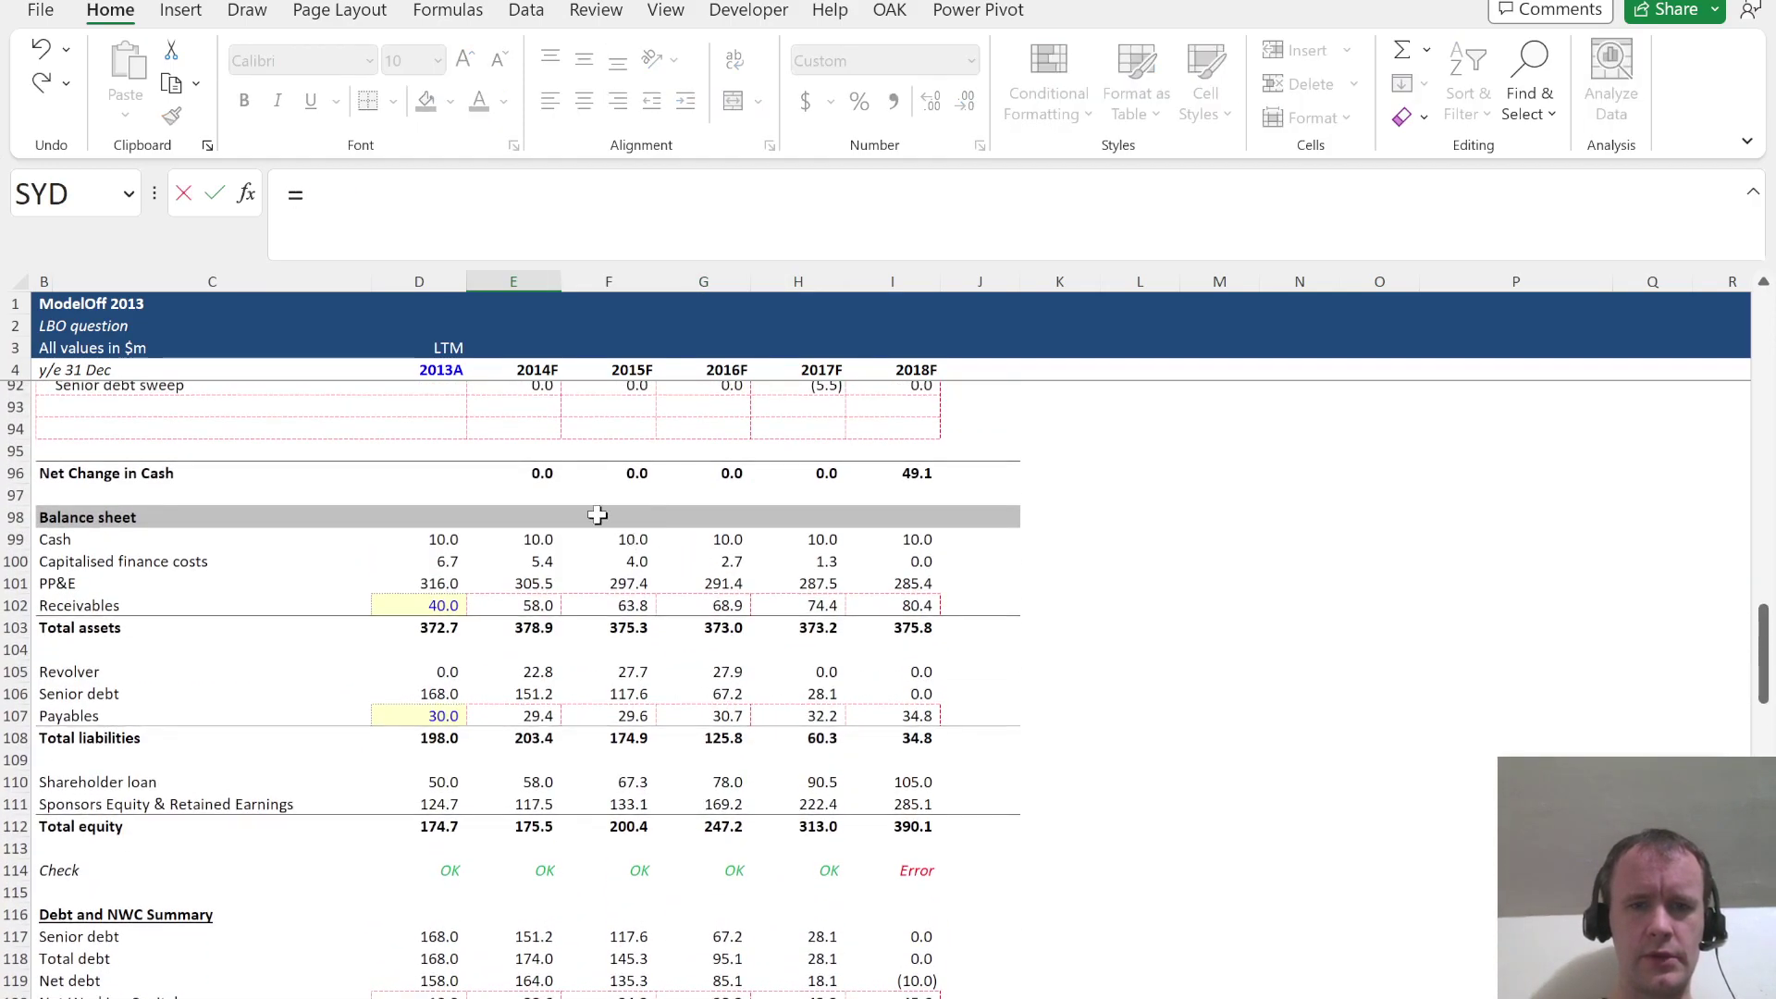
click(526, 478)
scroll(525, 477, down, 2)
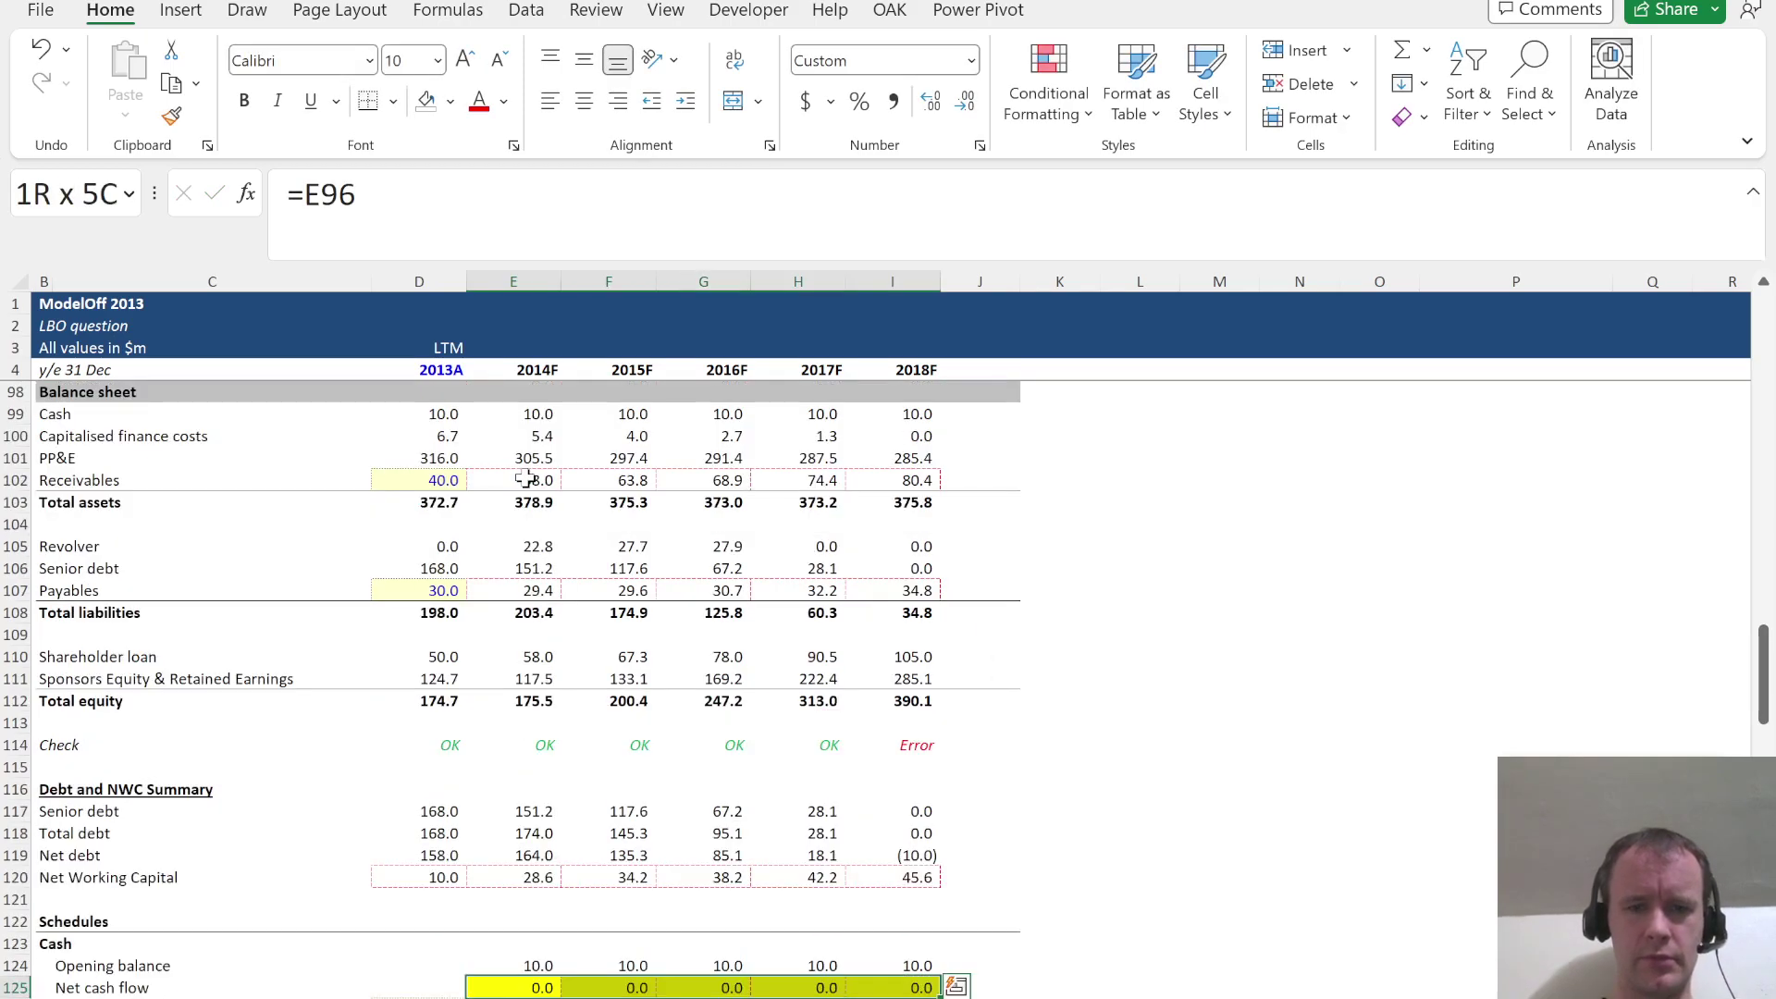
key(ctrl+Return)
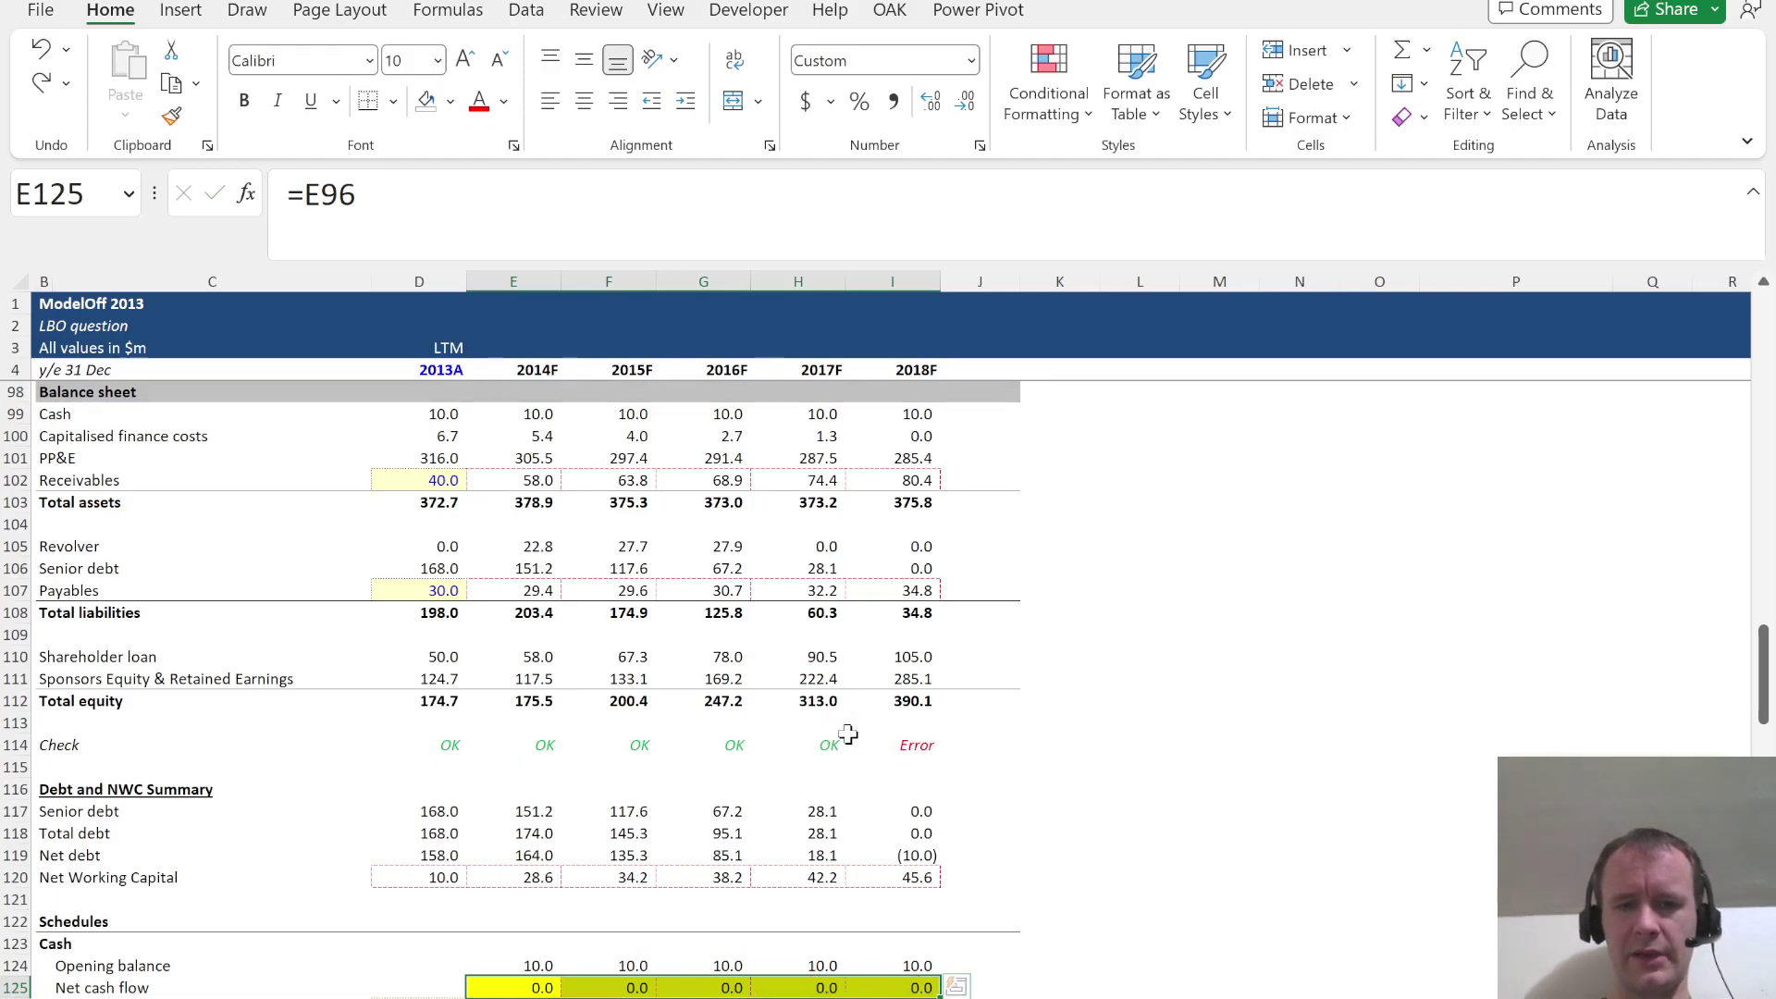
Fill the Net cash flow link across to 2018F in I125 and clear the yellow fill from the row
key(F2)
key(ctrl+Return)
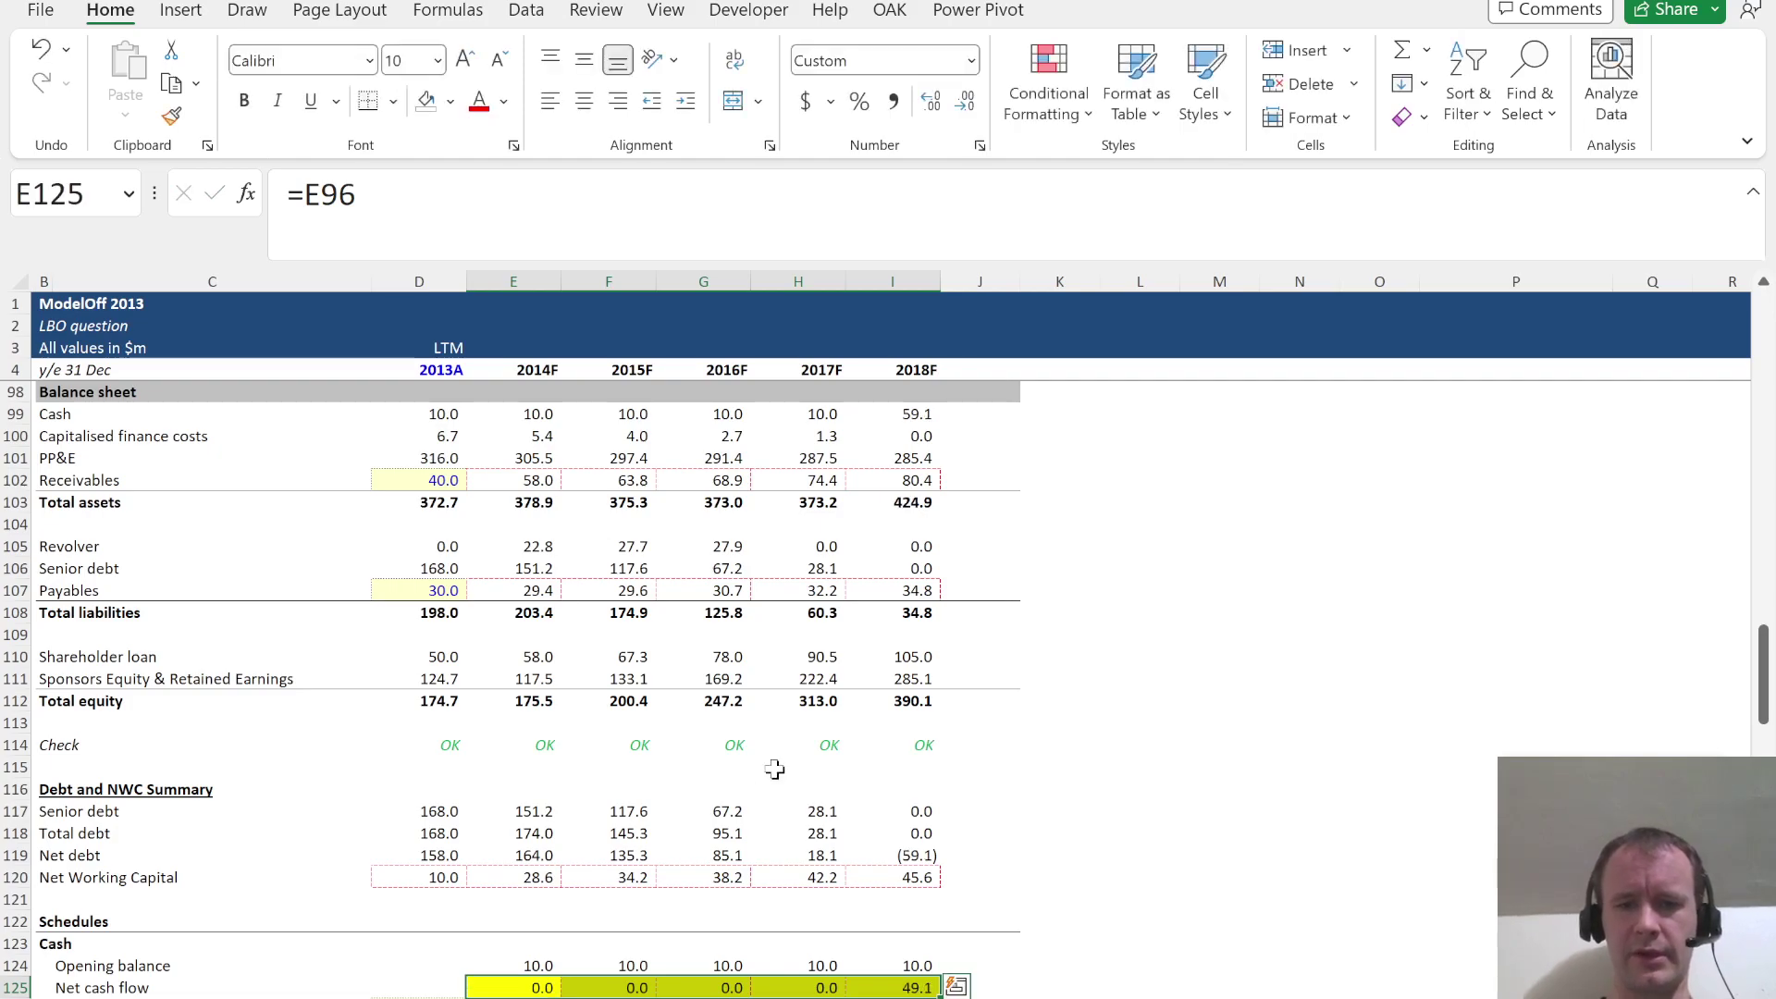
scroll(473, 785, up, 20)
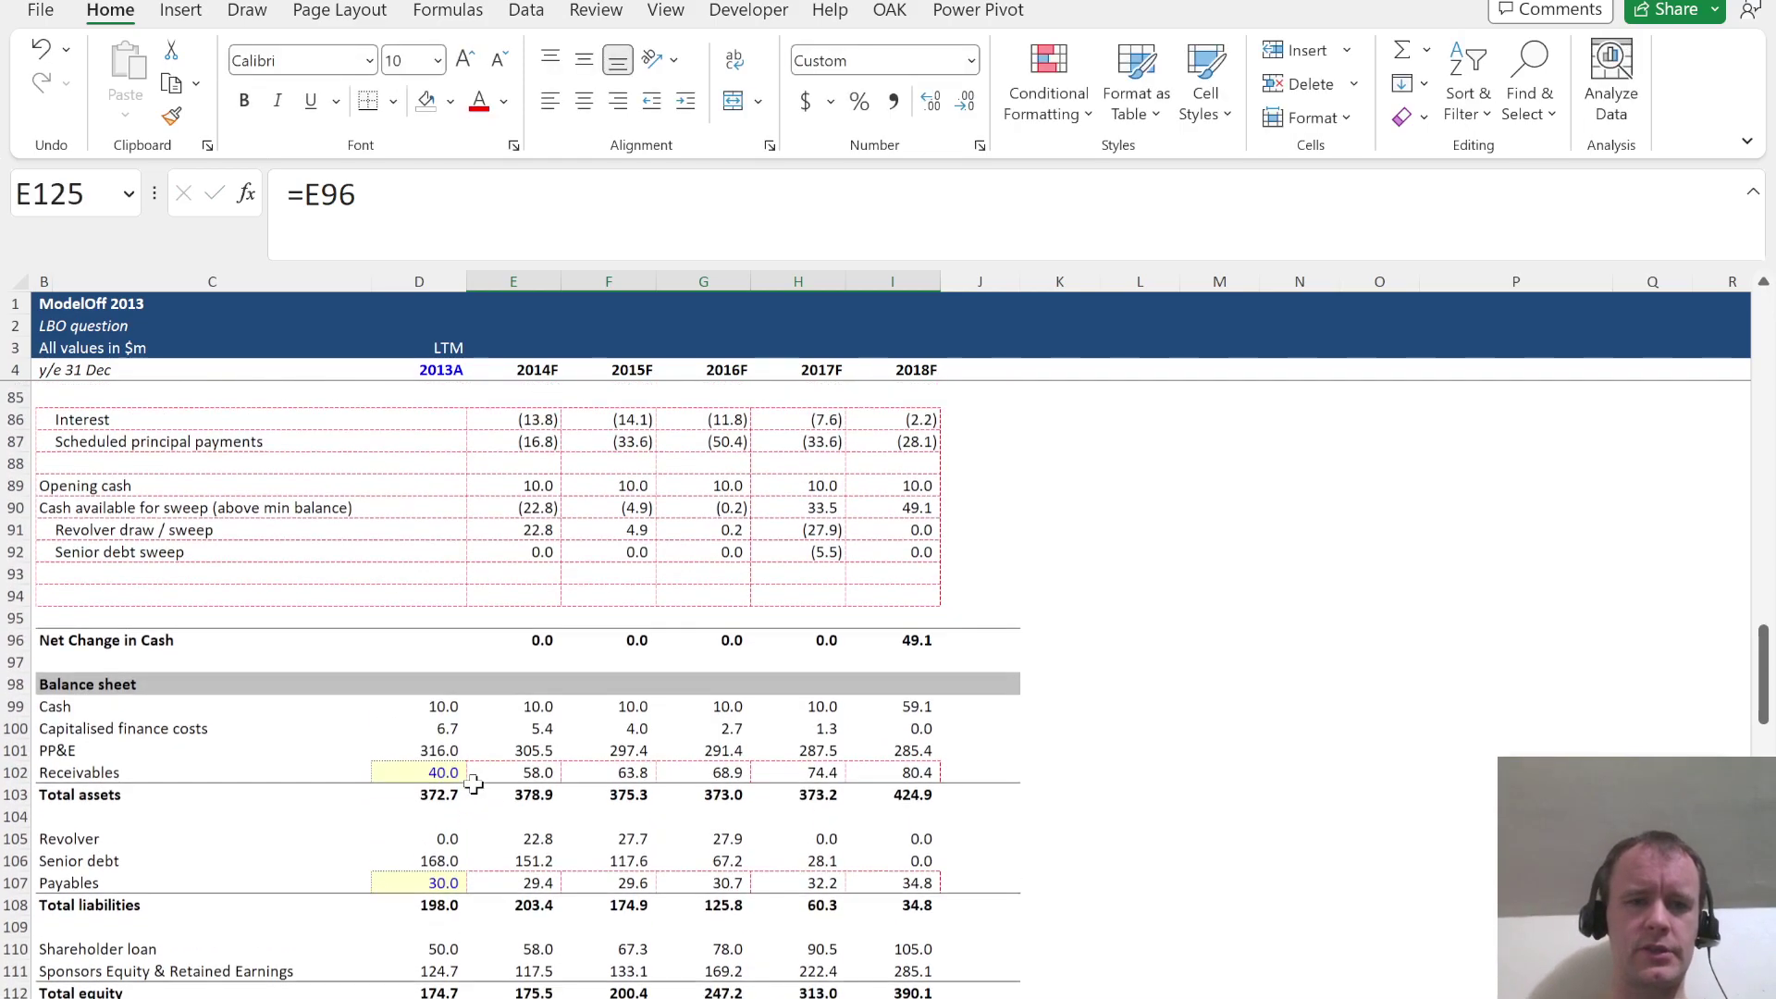
scroll(471, 756, down, 20)
scroll(471, 755, up, 11)
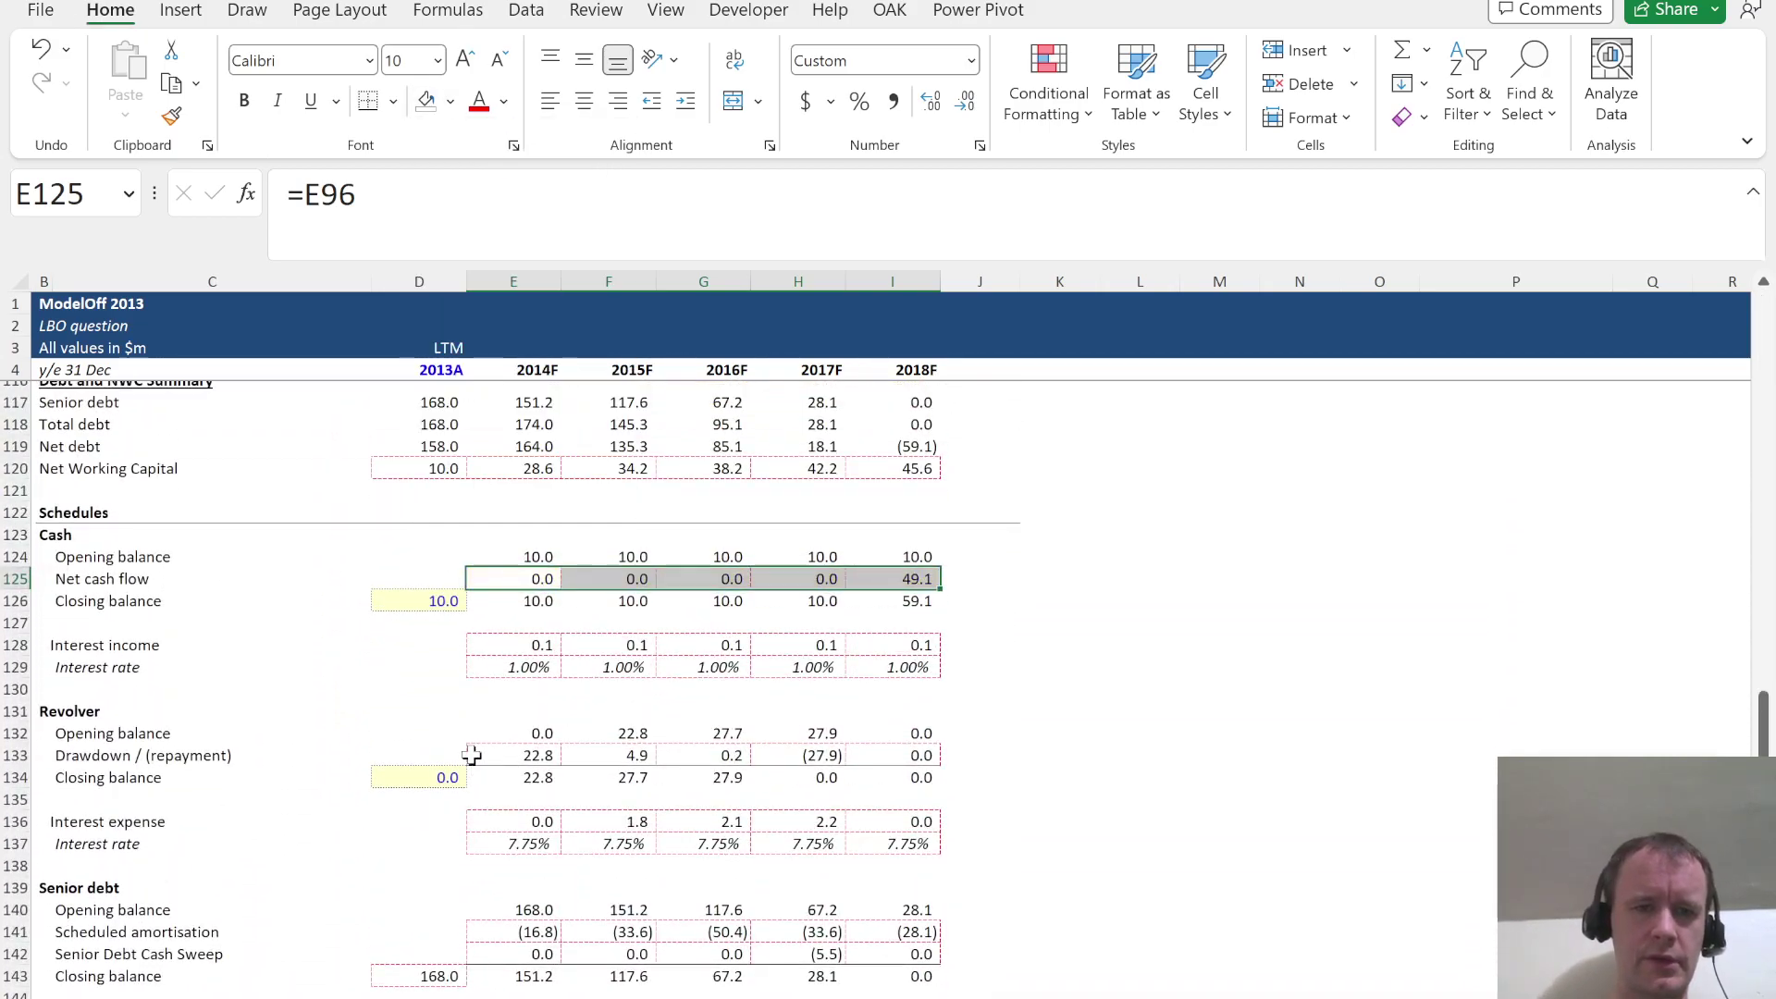
Calculate the 2014F Enterprise value in E176 with =E174*E175 and fill it across to 2018F in I176
scroll(472, 756, down, 17)
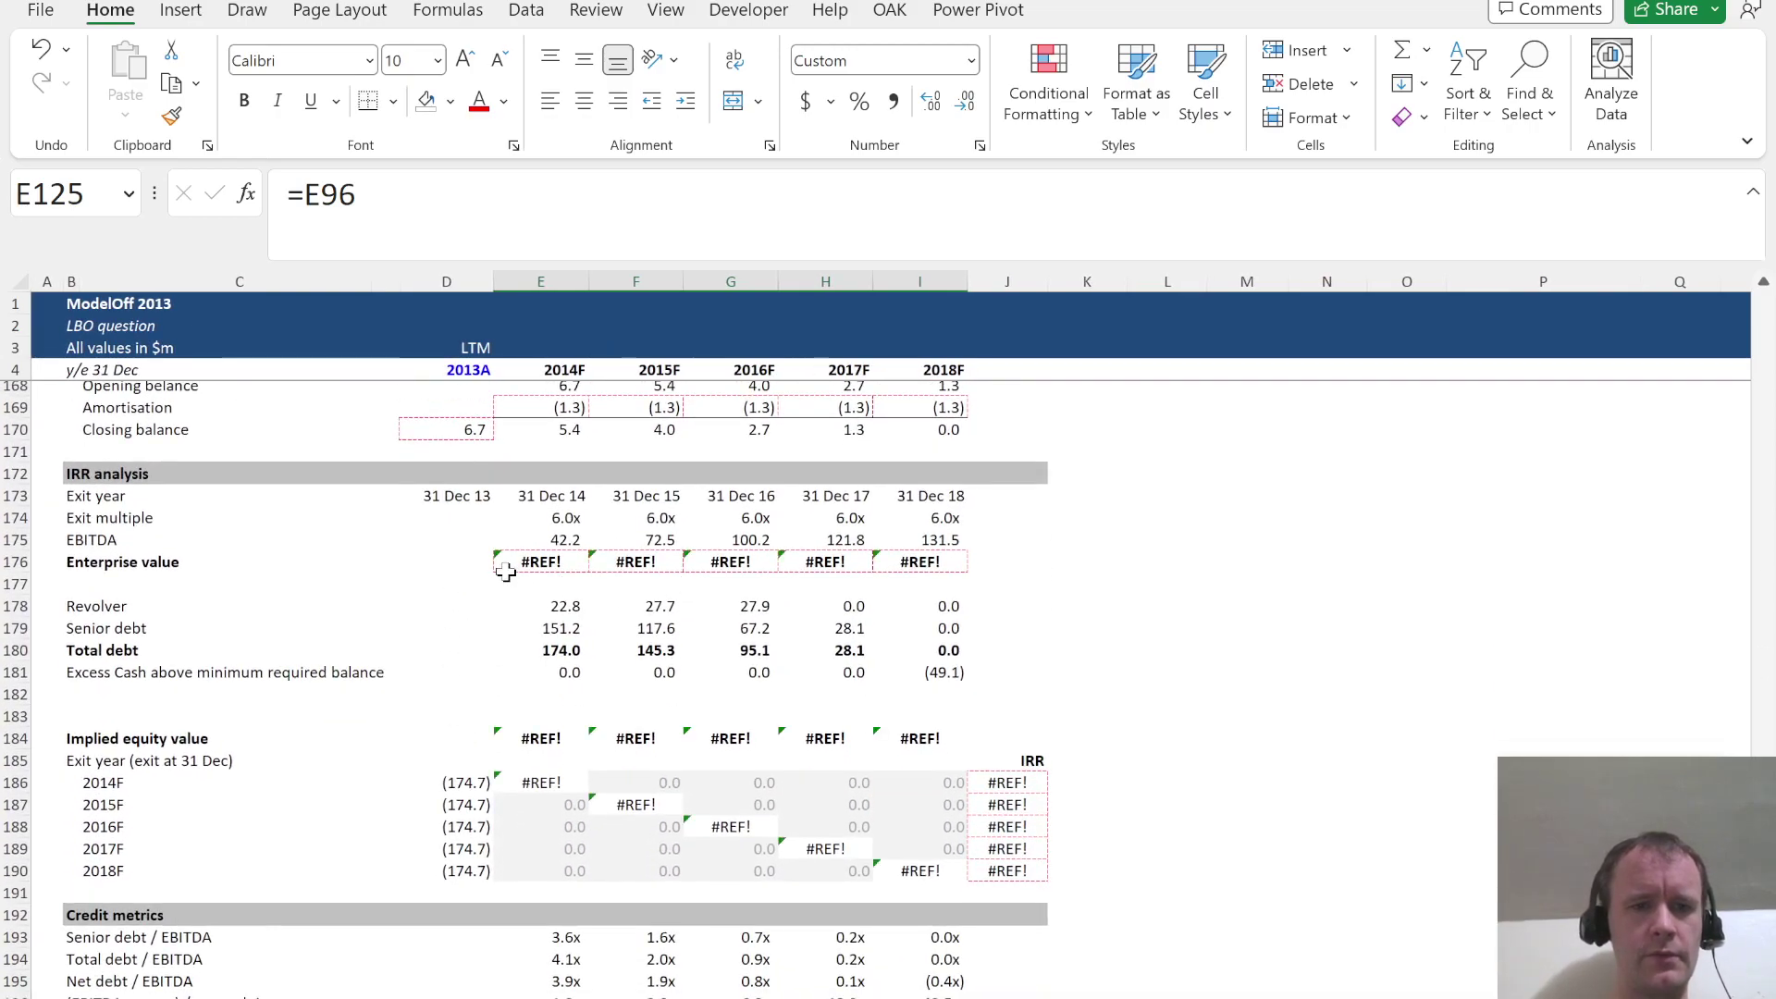
click(520, 561)
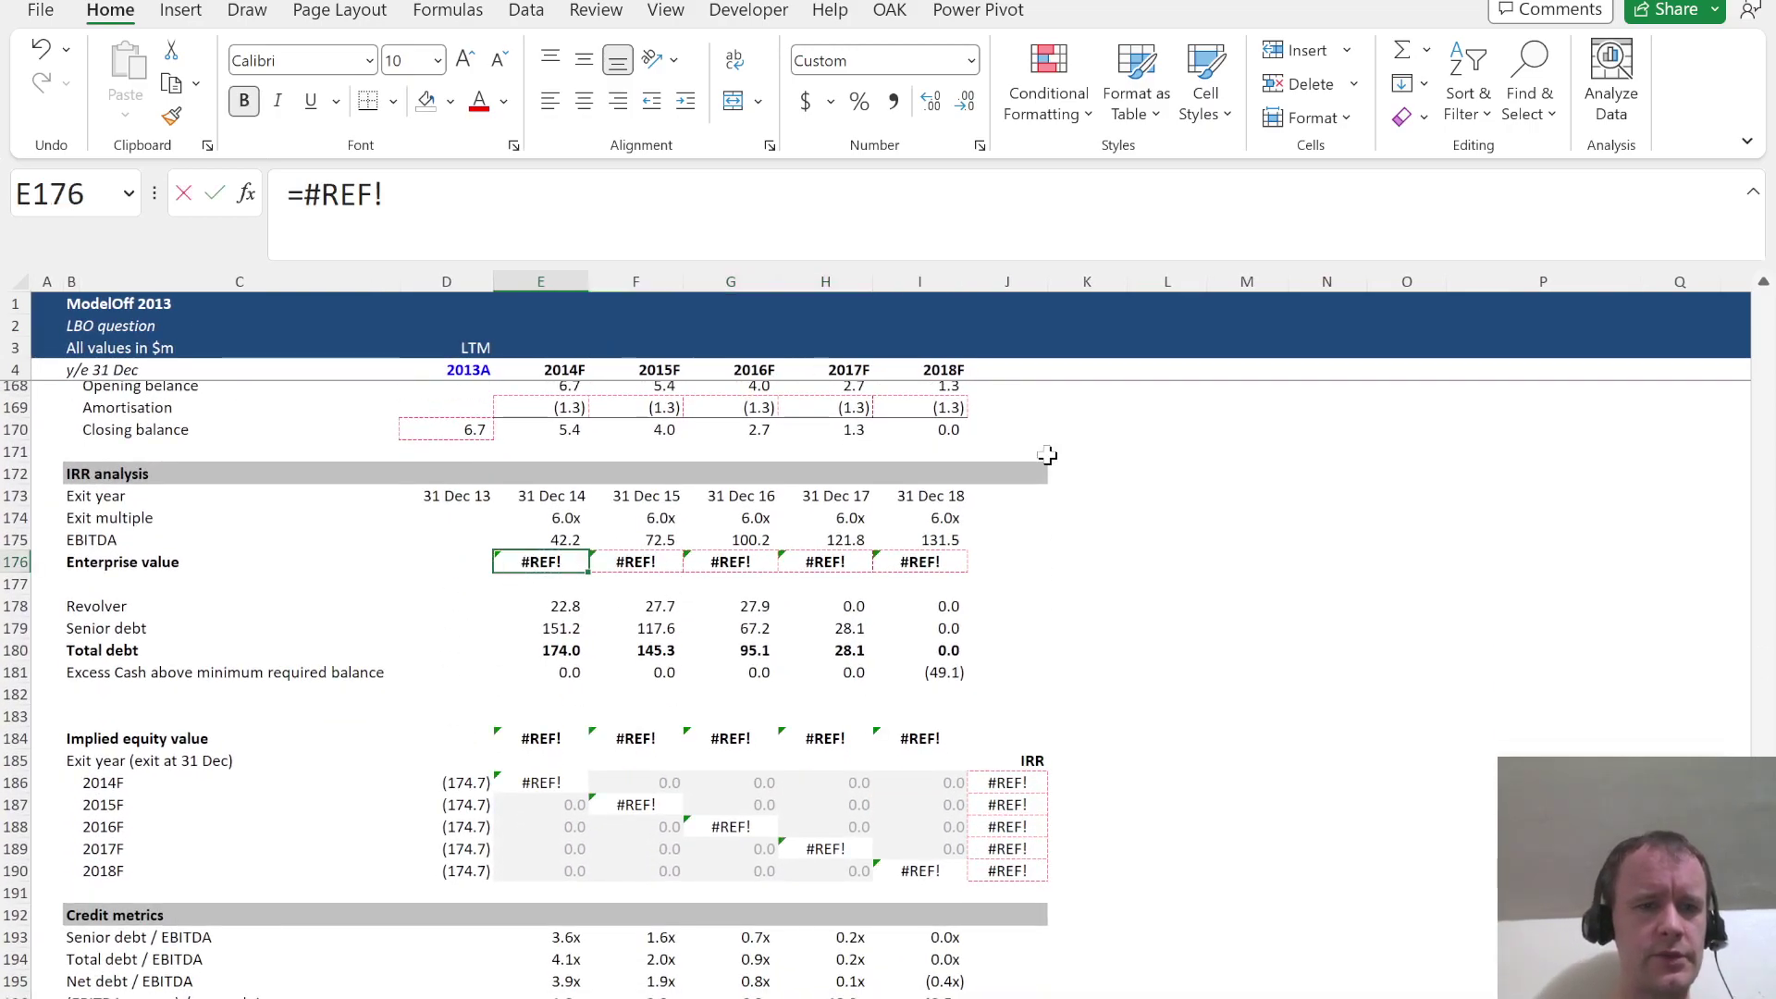
text(=)
key(Up)
key(Up)
text(*)
key(Up)
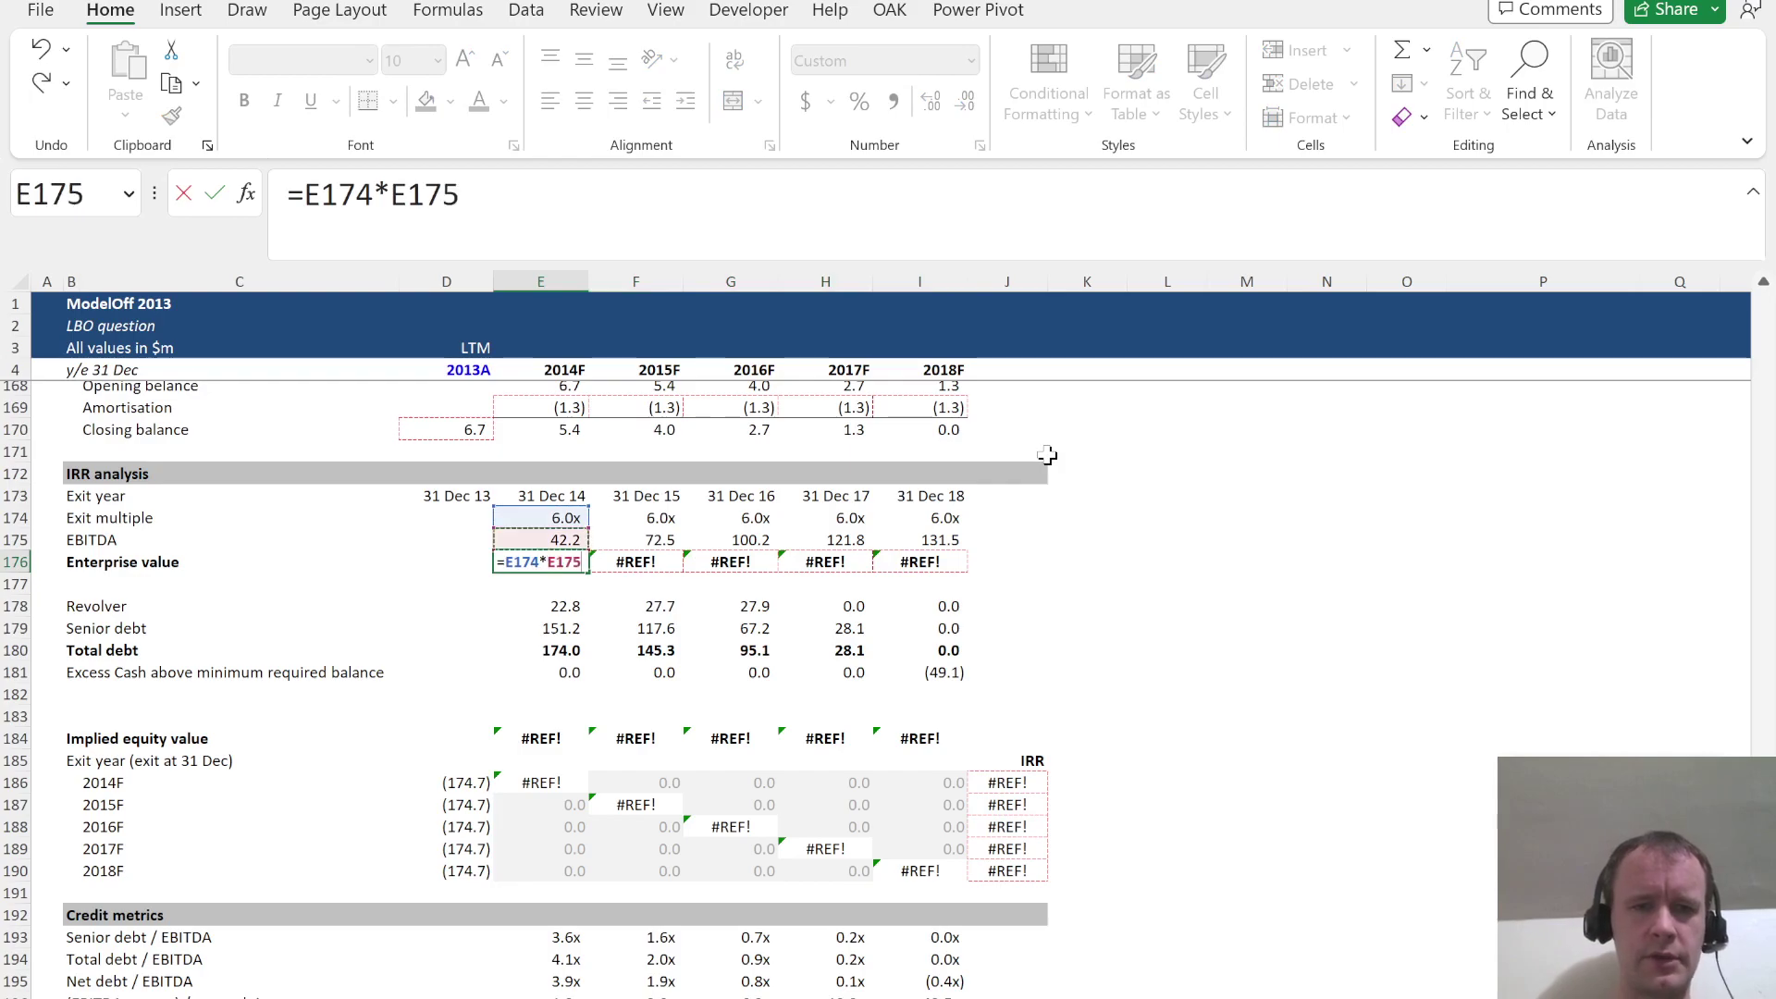
key(ctrl+Return)
key(ctrl+shift+Right)
key(F2)
key(ctrl+Return)
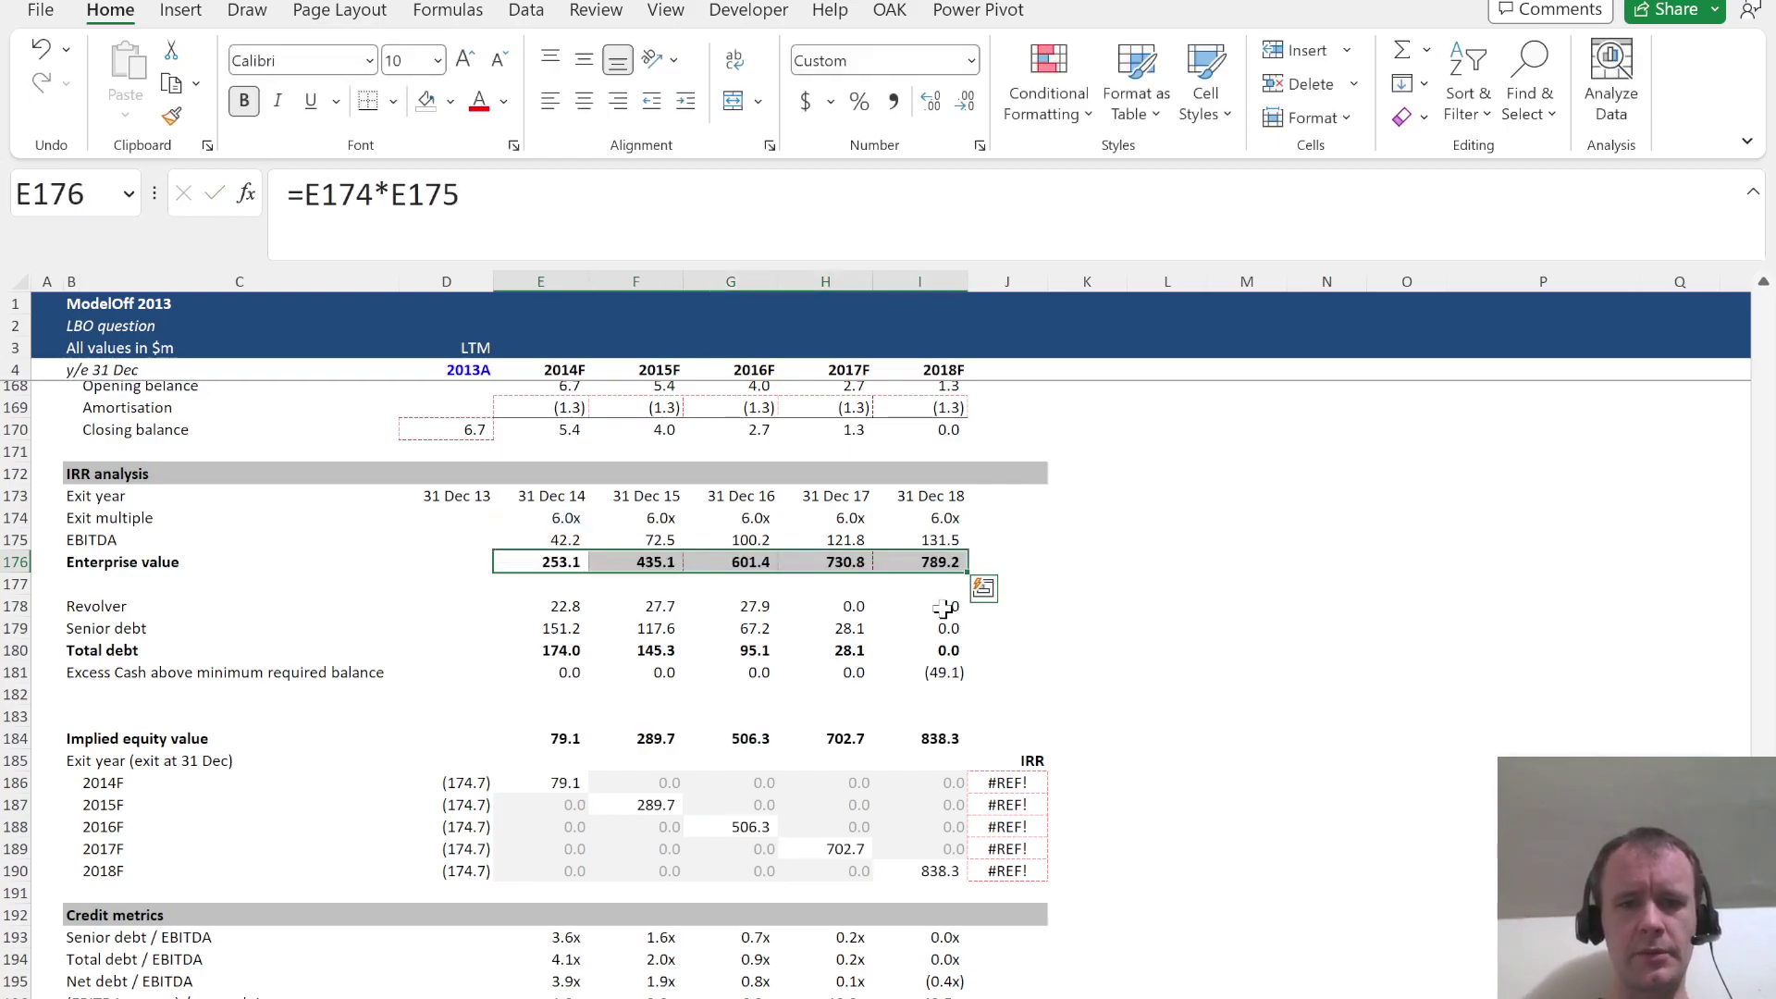
Calculate the 2014F exit IRR in J186 with =IRR(D186:I186)
click(1023, 764)
key(Down)
text(=ir)
key(Tab)
key(Left)
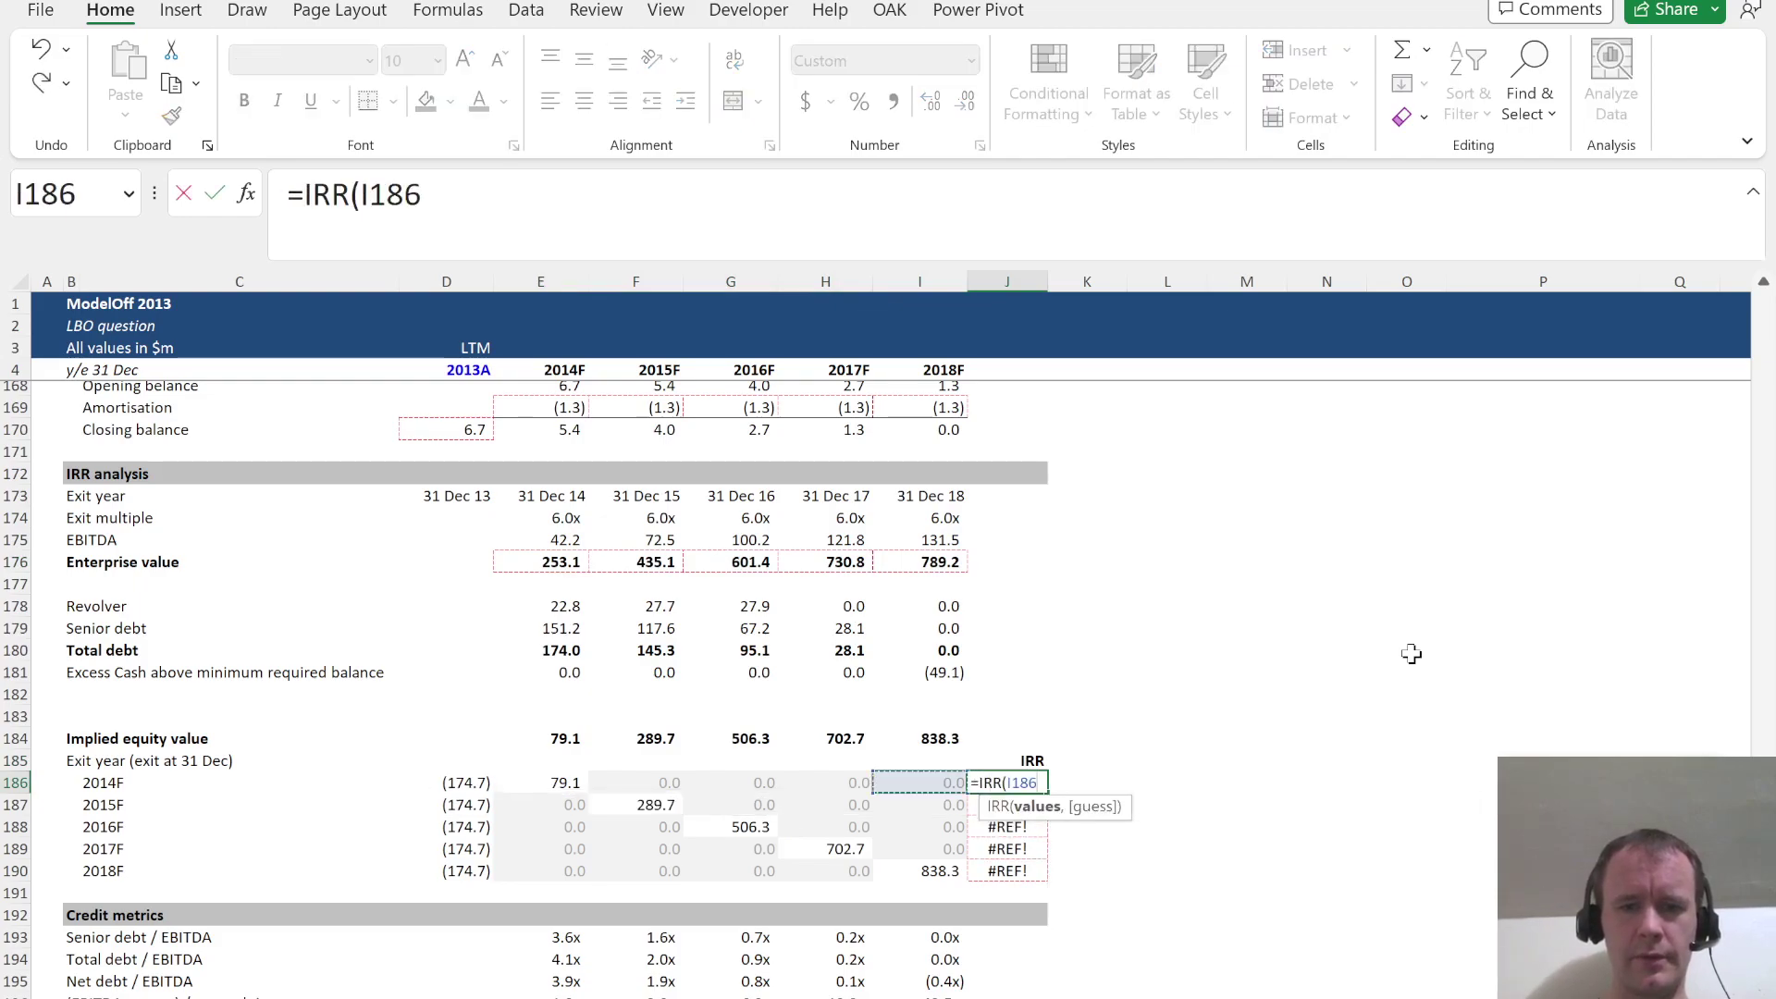
key(ctrl+shift+Left)
key(Return)
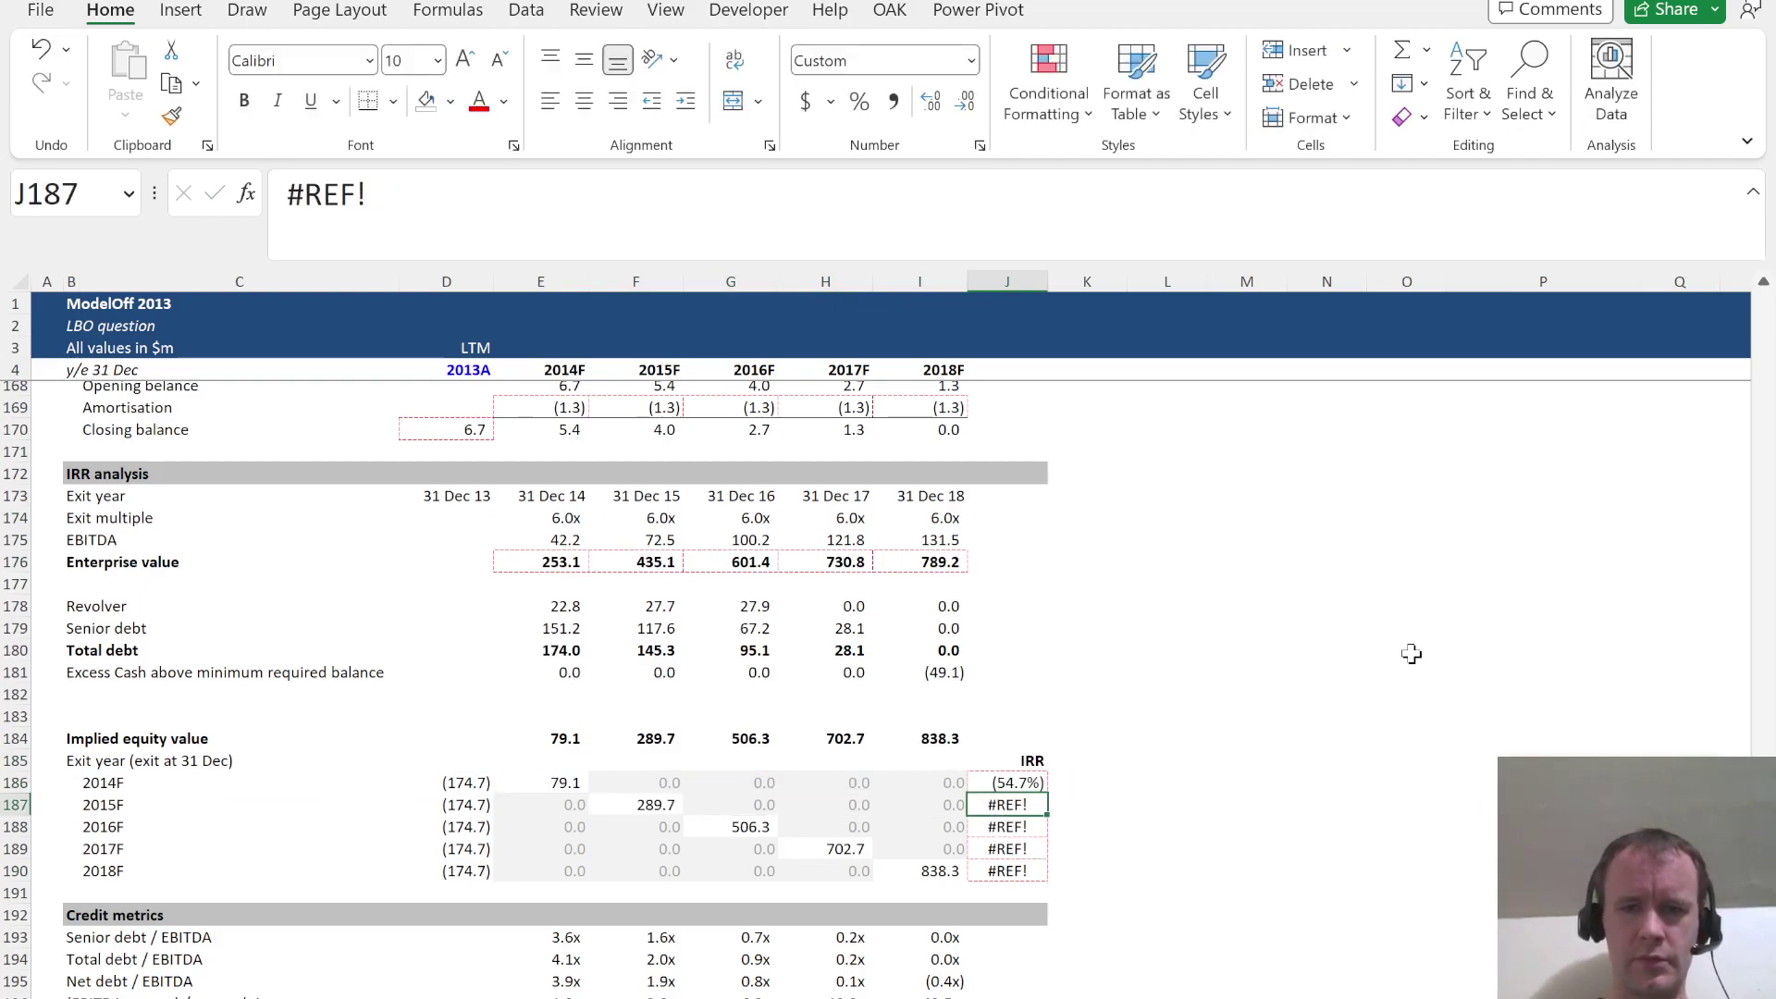
Fill the IRR formula down to the 2018F exit year in J190
key(Up)
key(ctrl+shift+Down)
key(ctrl+d)
scroll(971, 823, down, 4)
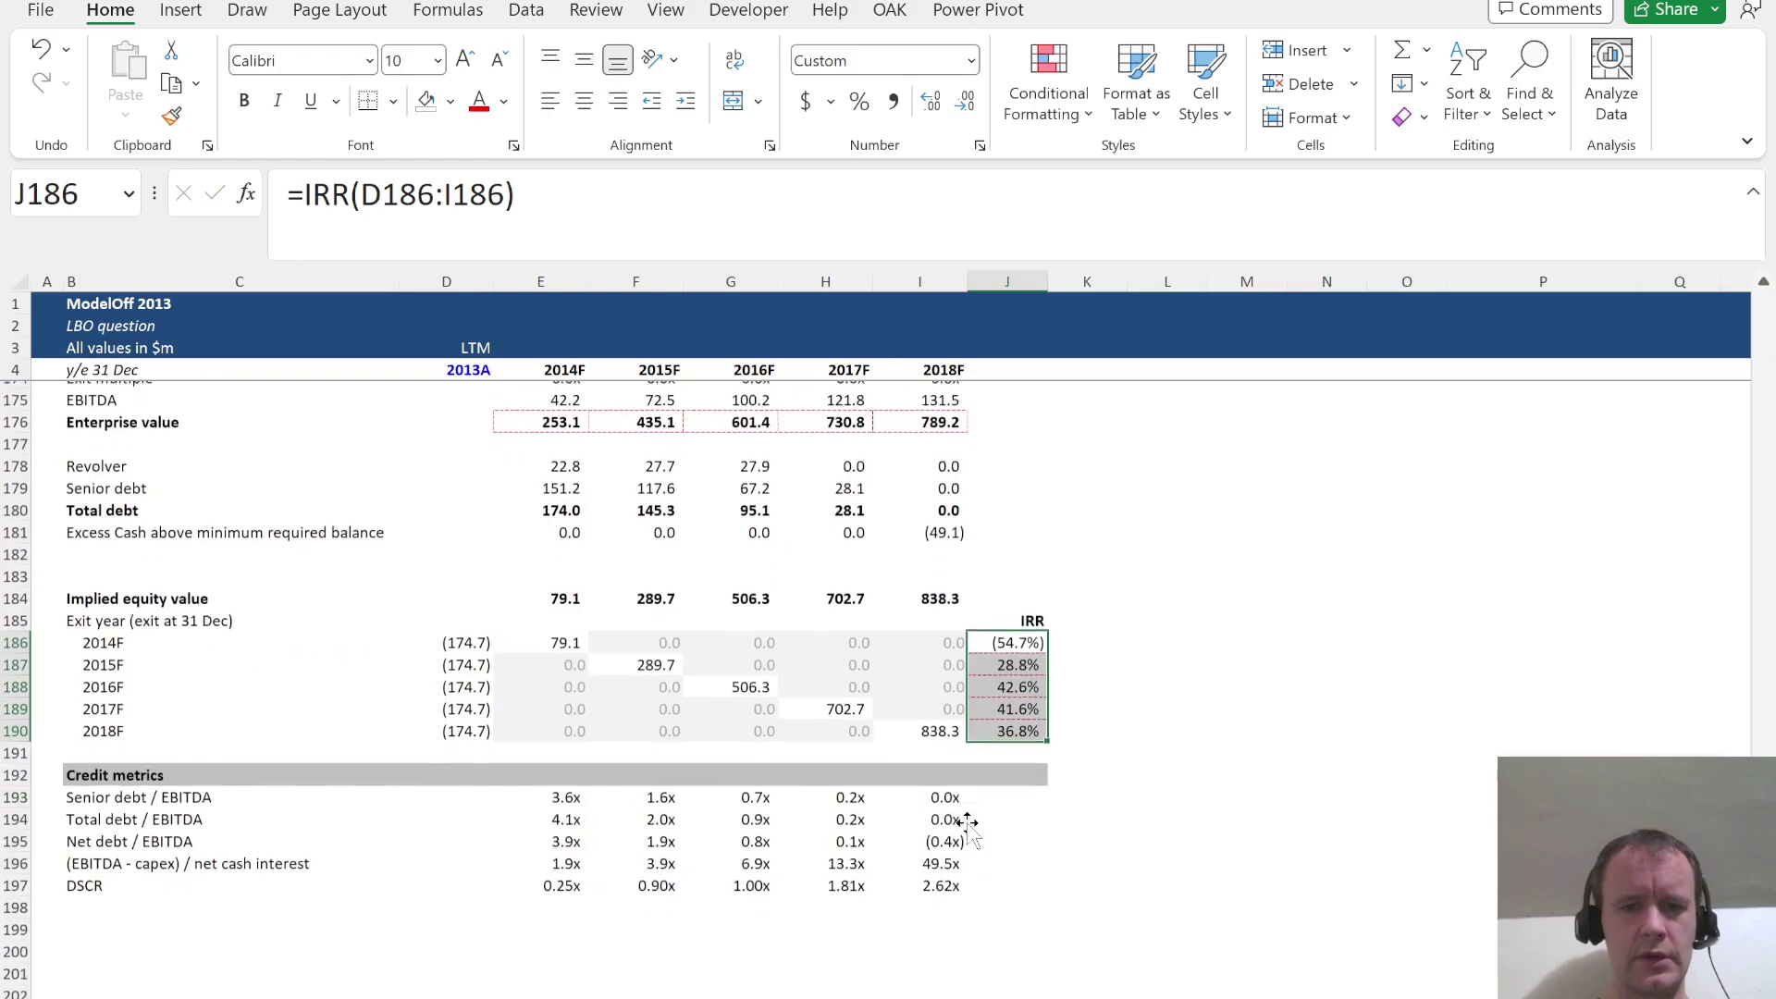
scroll(969, 824, up, 4)
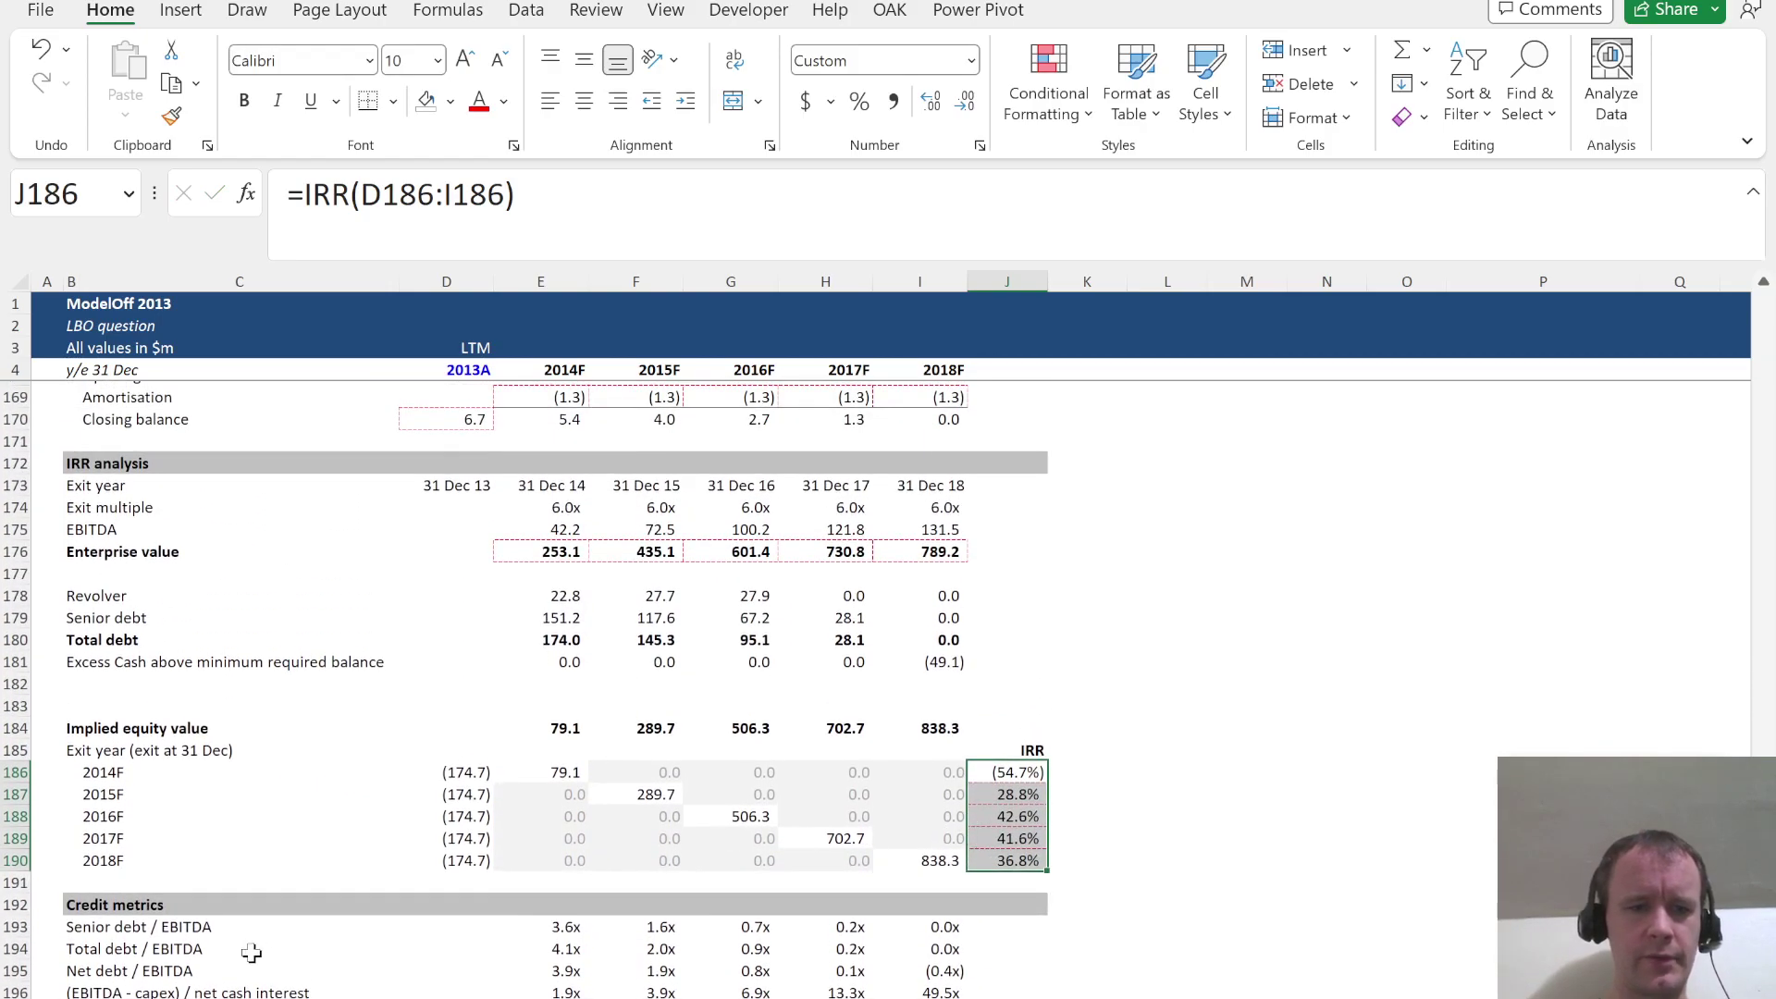
Title the blank sheet after the model "Questions and Answers" in cell A1 at font size 20
key(ctrl+Page_Down)
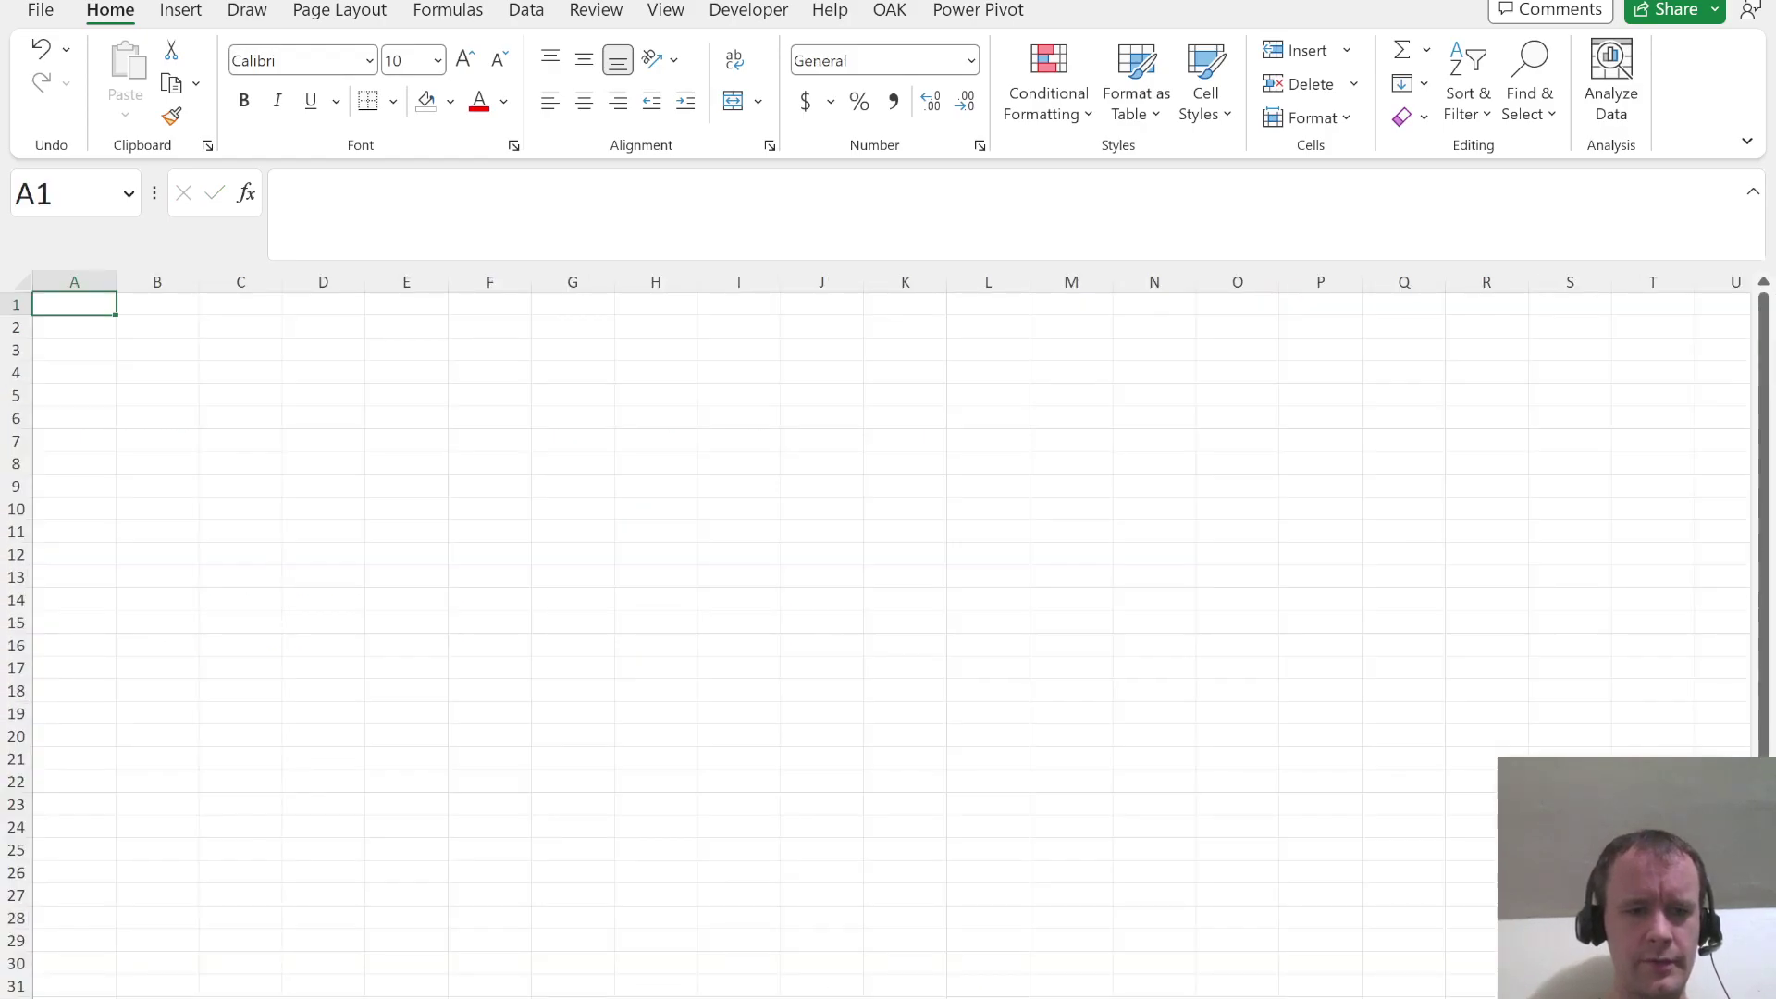
key(alt+Tab)
key(alt+Tab)
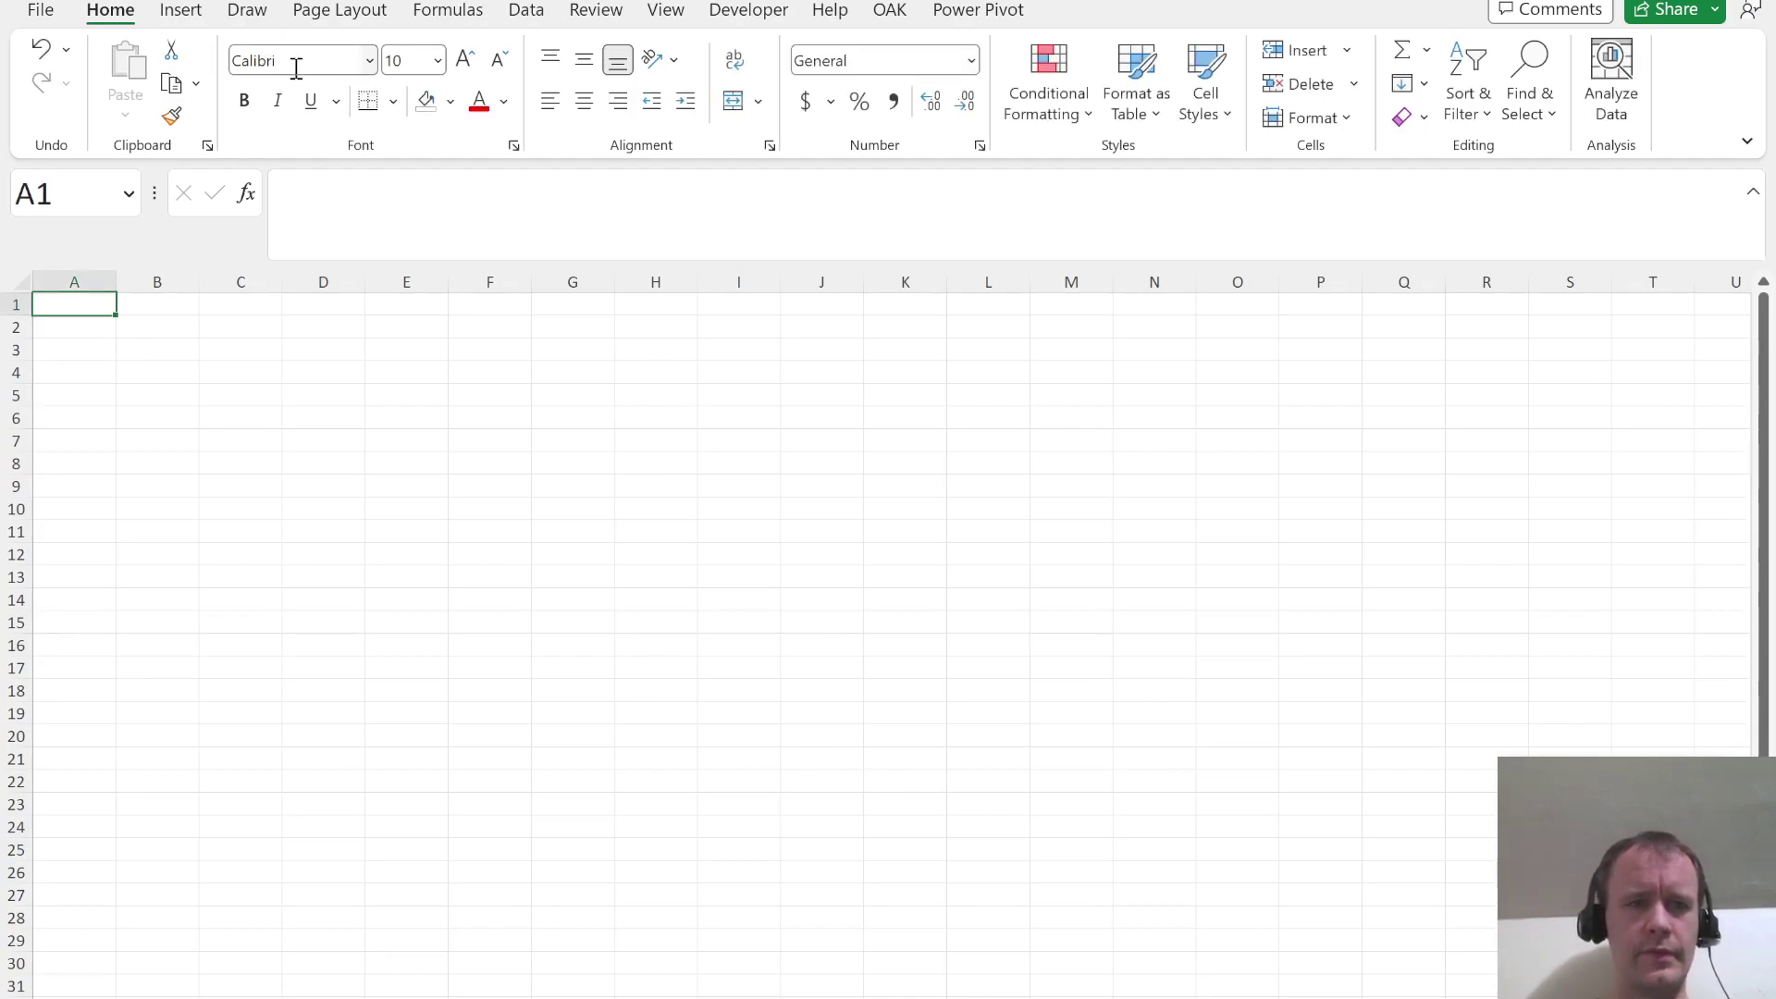
click(415, 70)
text(20)
key(Return)
text(Que)
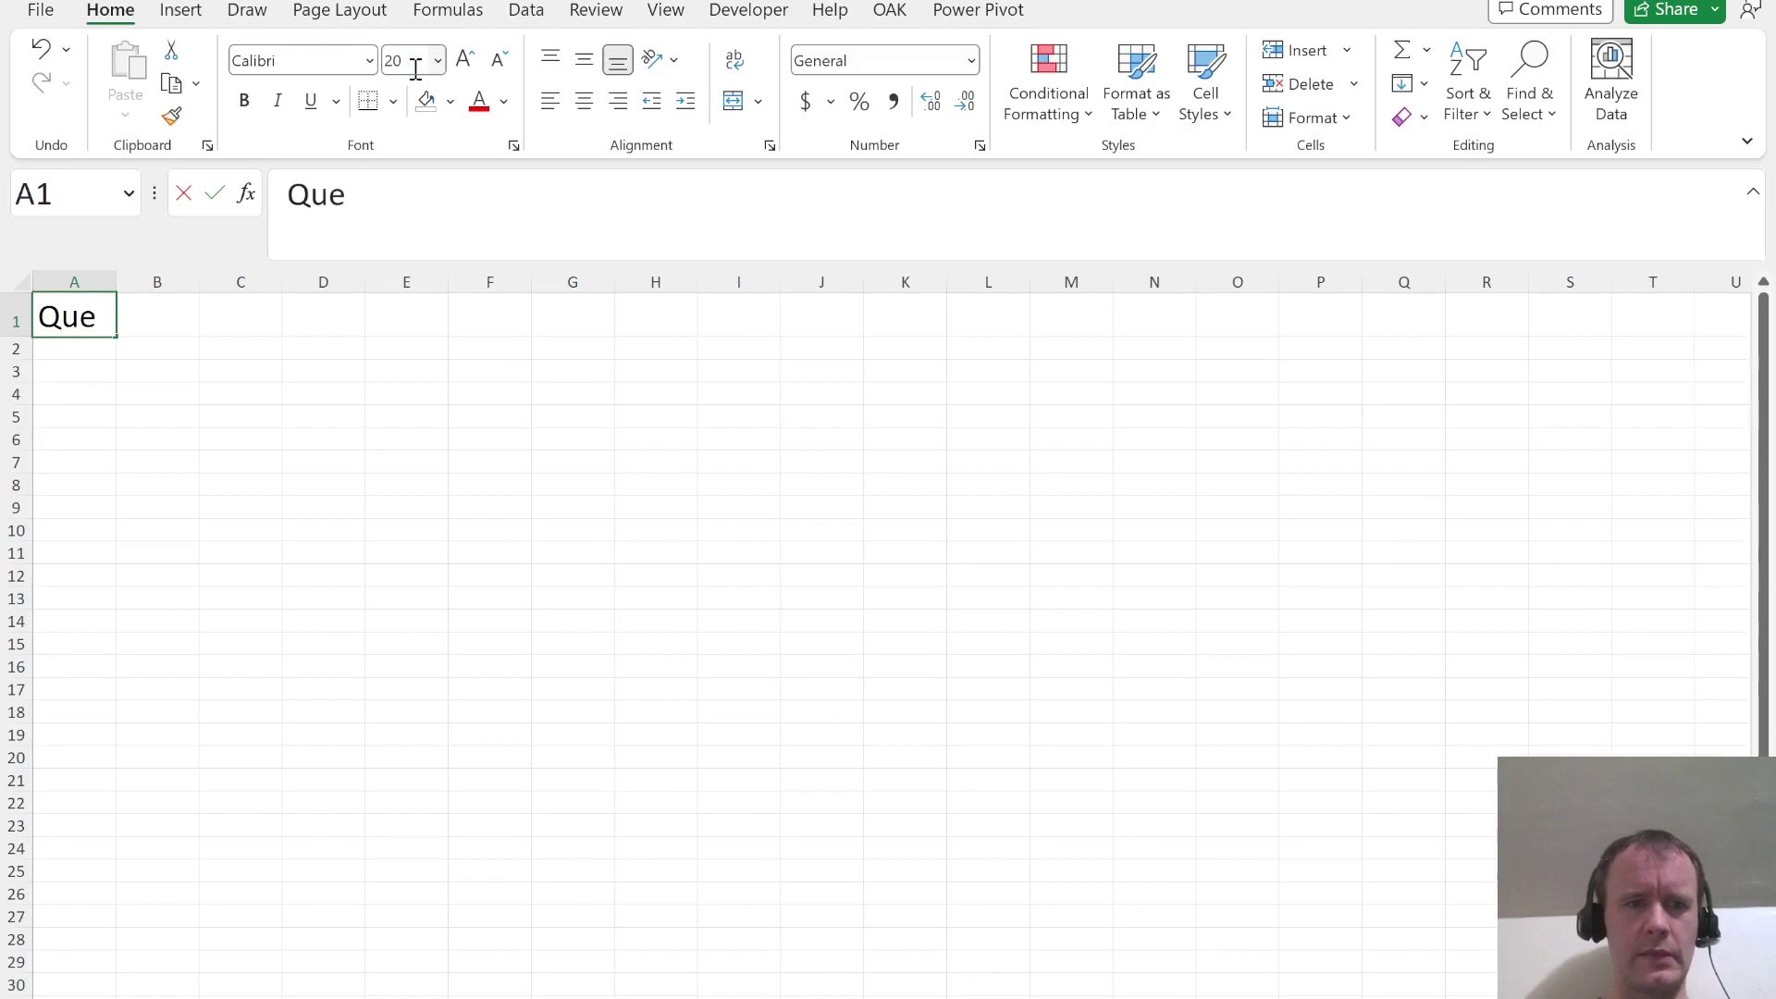
text(stions and aAnswers)
key(Return)
key(Return)
key(Return)
Look through the questions in the case PDF and number ten question rows from A4 down with =SEQUENCE(10)
key(alt+Tab)
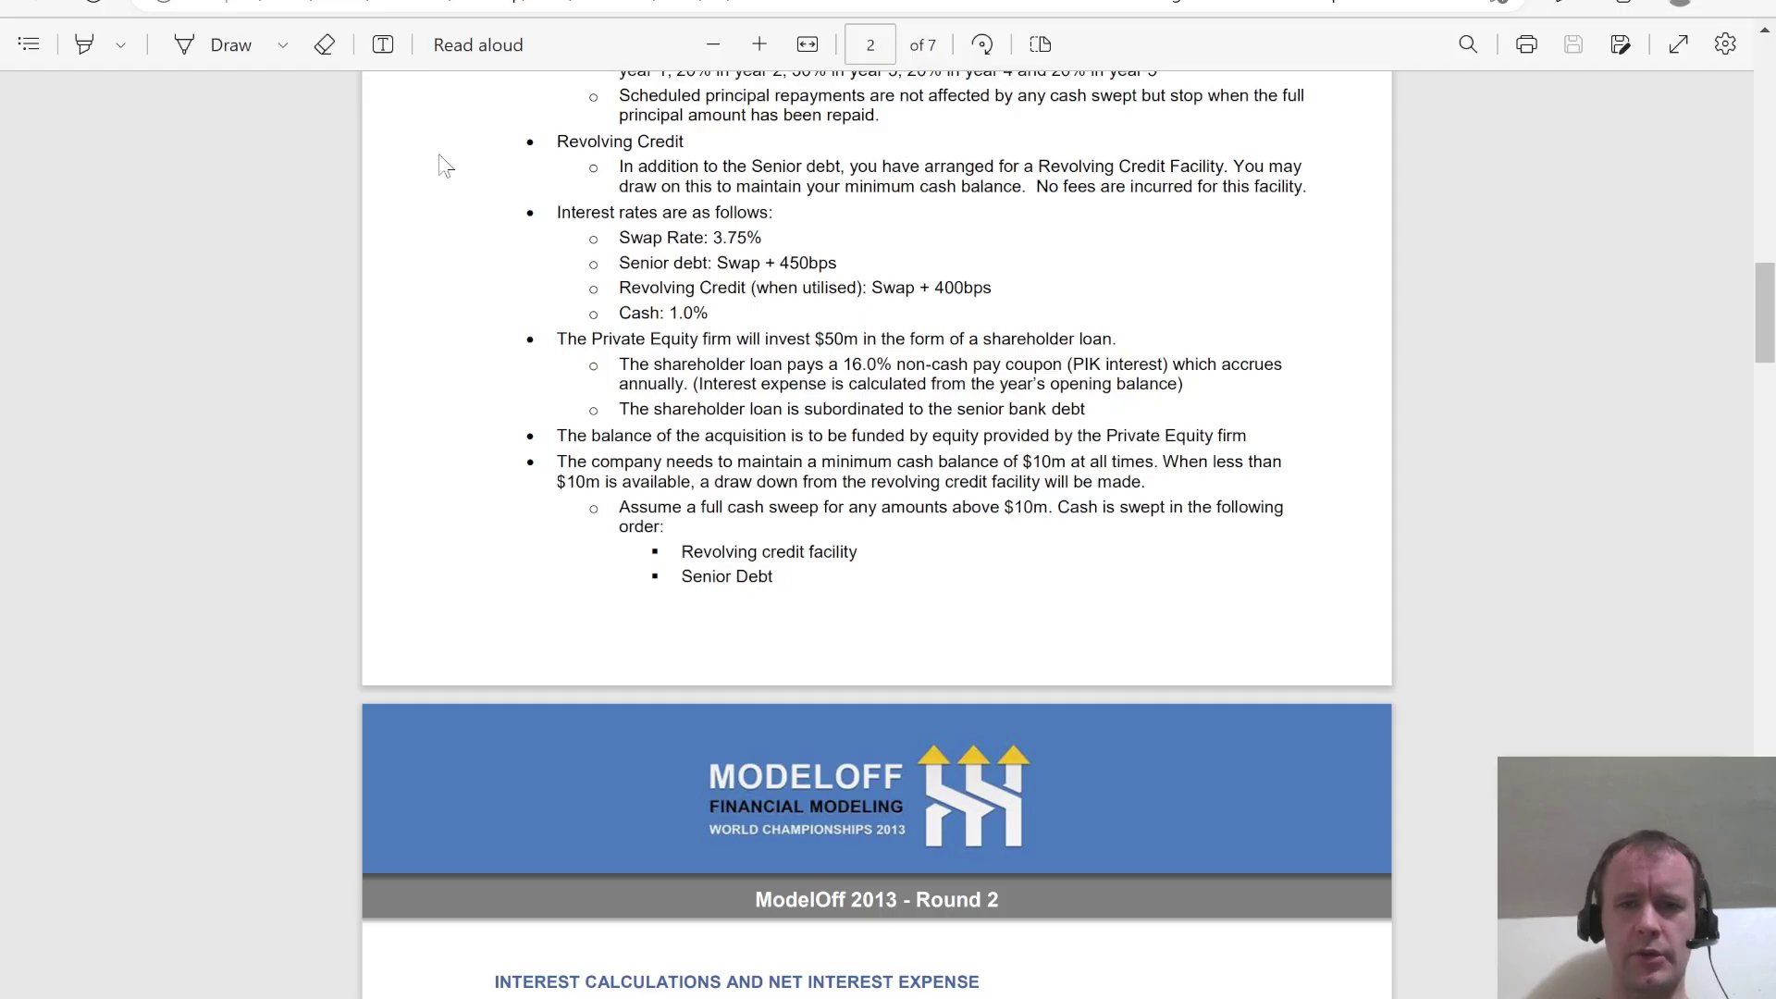
scroll(733, 523, down, 20)
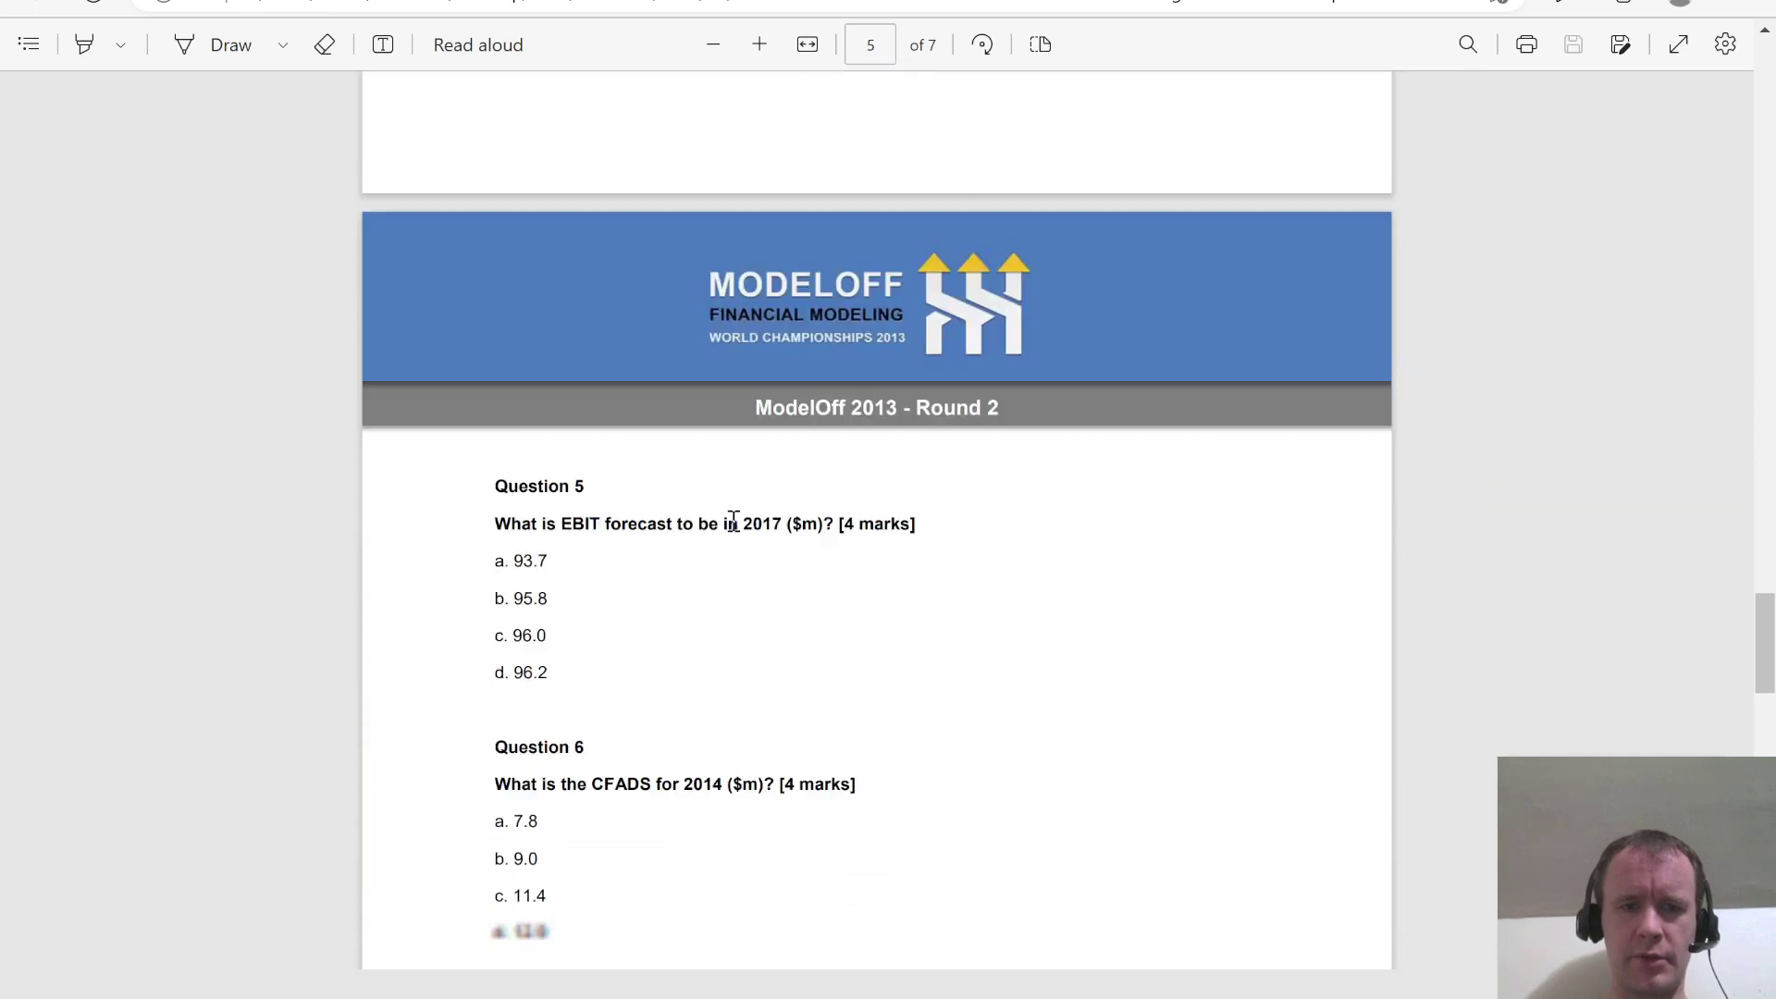
scroll(733, 522, down, 15)
scroll(734, 523, up, 20)
key(alt+Tab)
text(=seq)
key(Tab)
text(10)
key(ctrl+Return)
Head the number column with "#" in A3 and set column A's width to 4
key(Up)
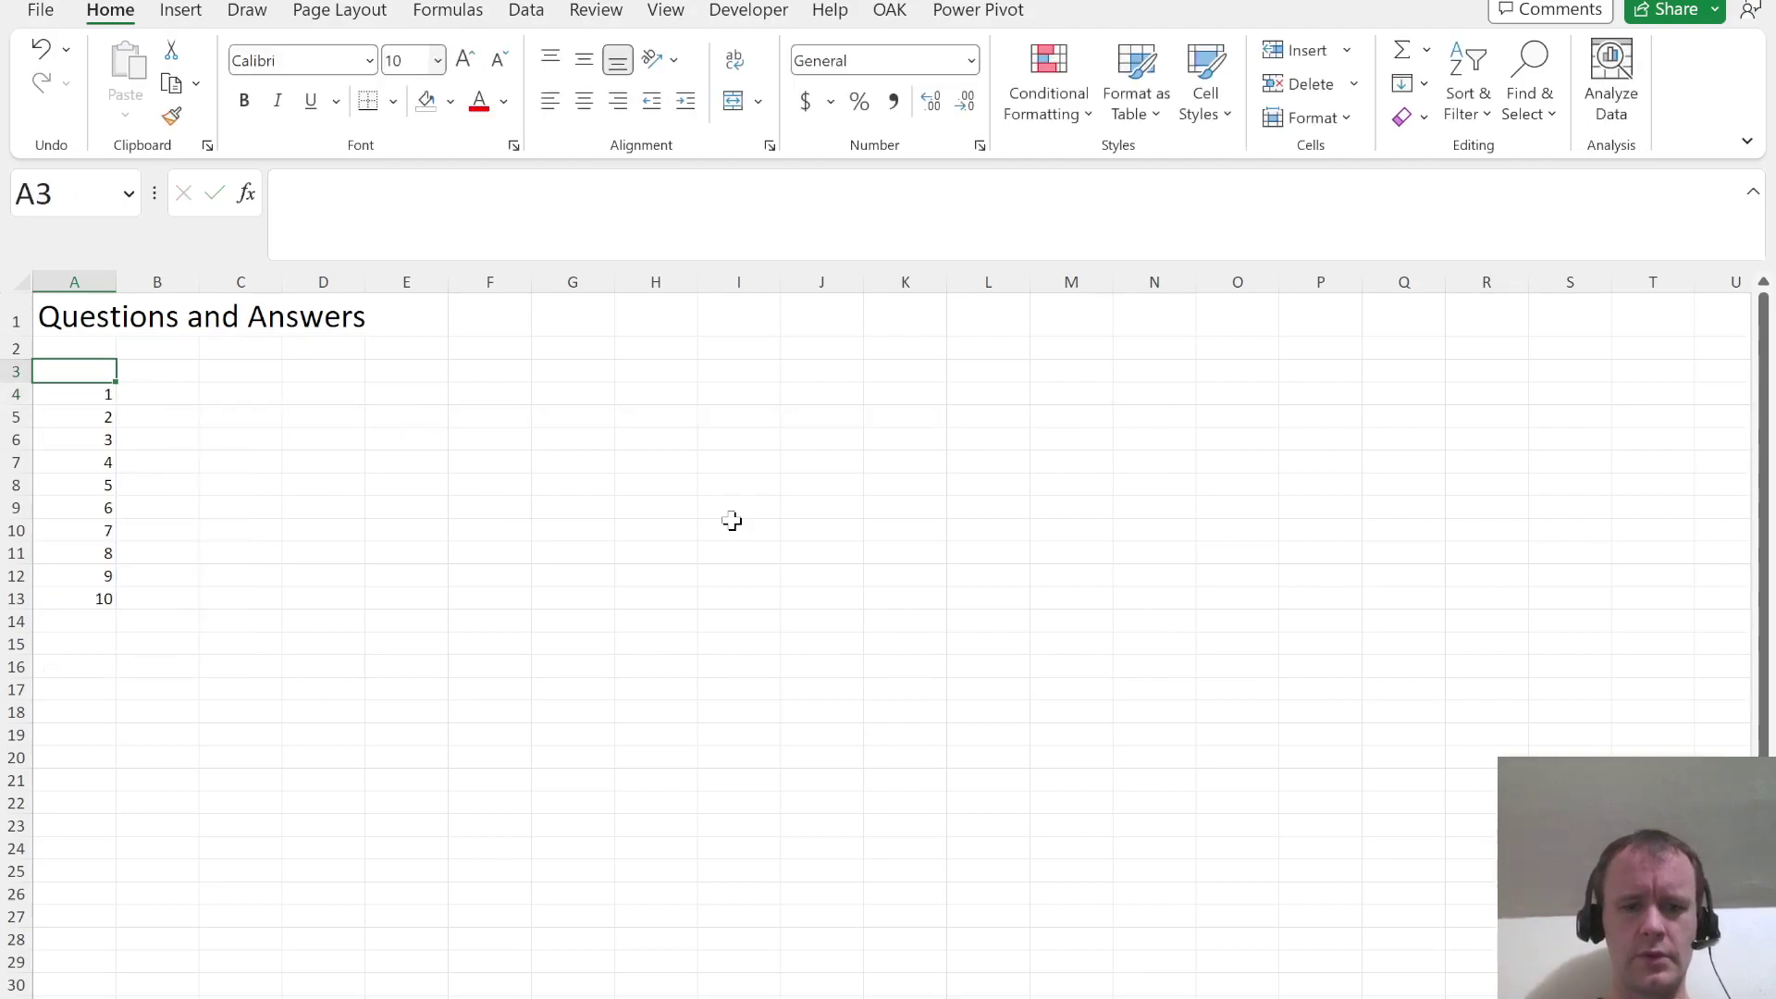
text(#)
key(ctrl+Return)
key(alt+h)
text(ow)
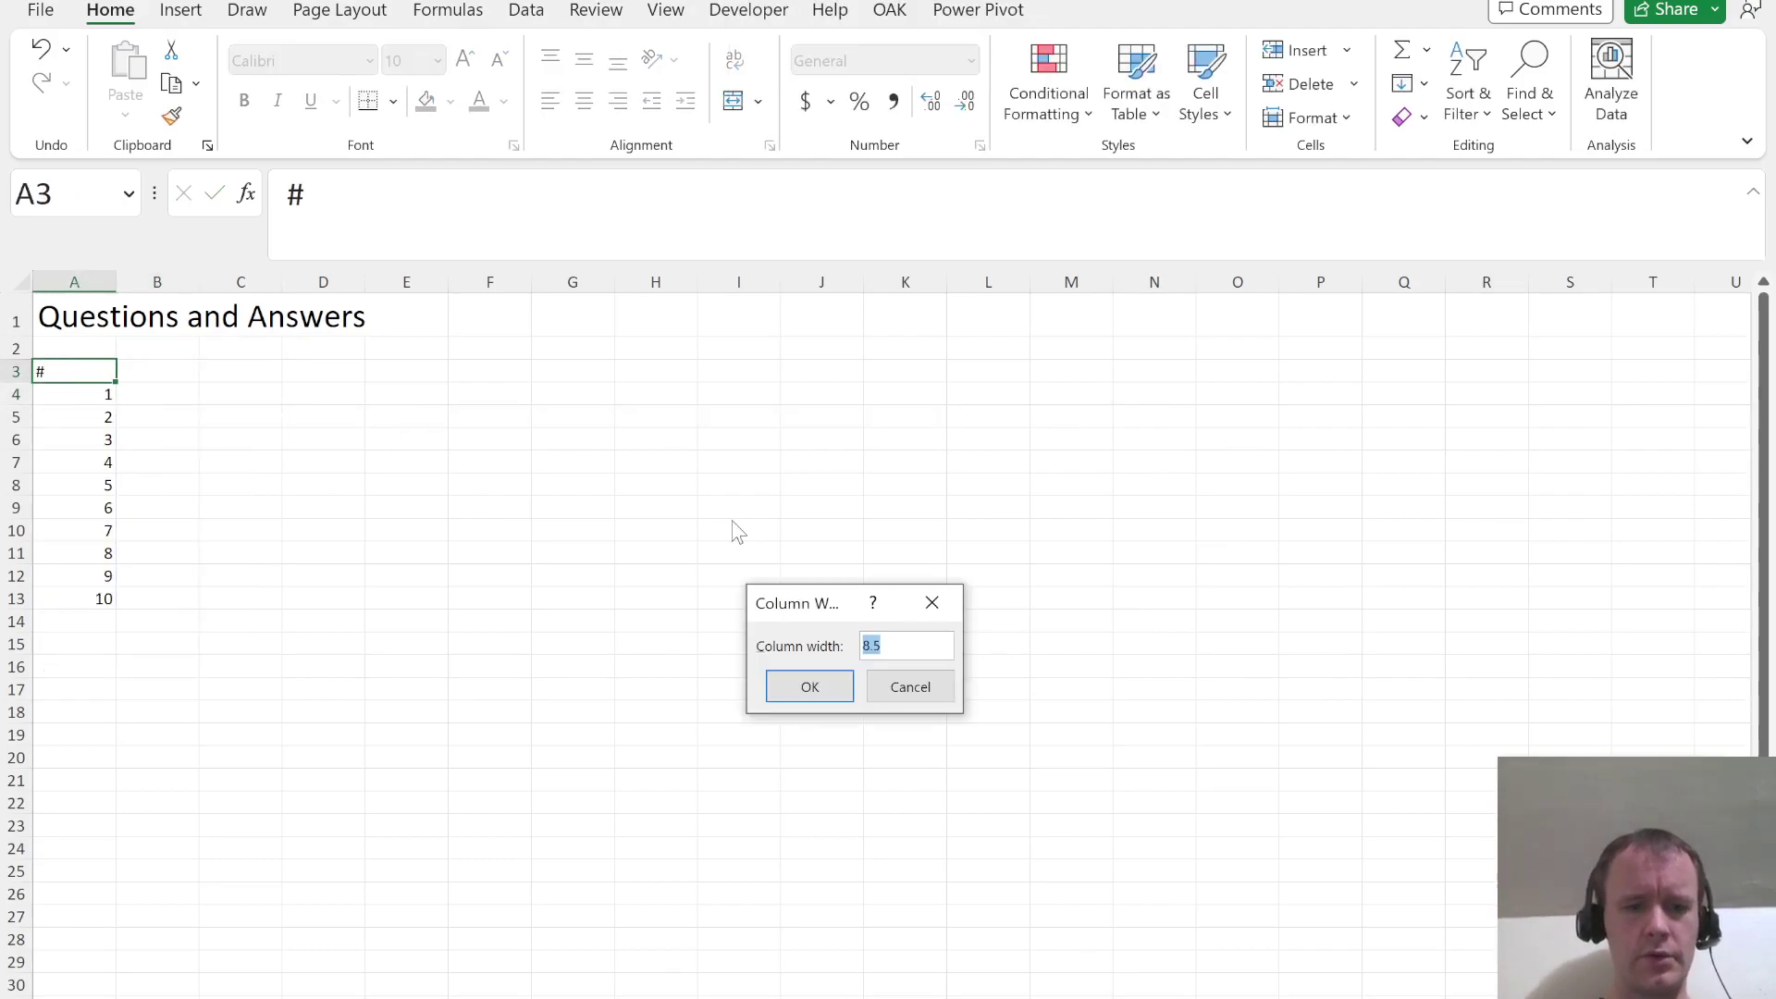
text(4)
key(Return)
Add the column headings "Link" in B3 and "Choice" in C3
key(Right)
text(Link)
key(Tab)
text(H)
key(Escape)
text(C)
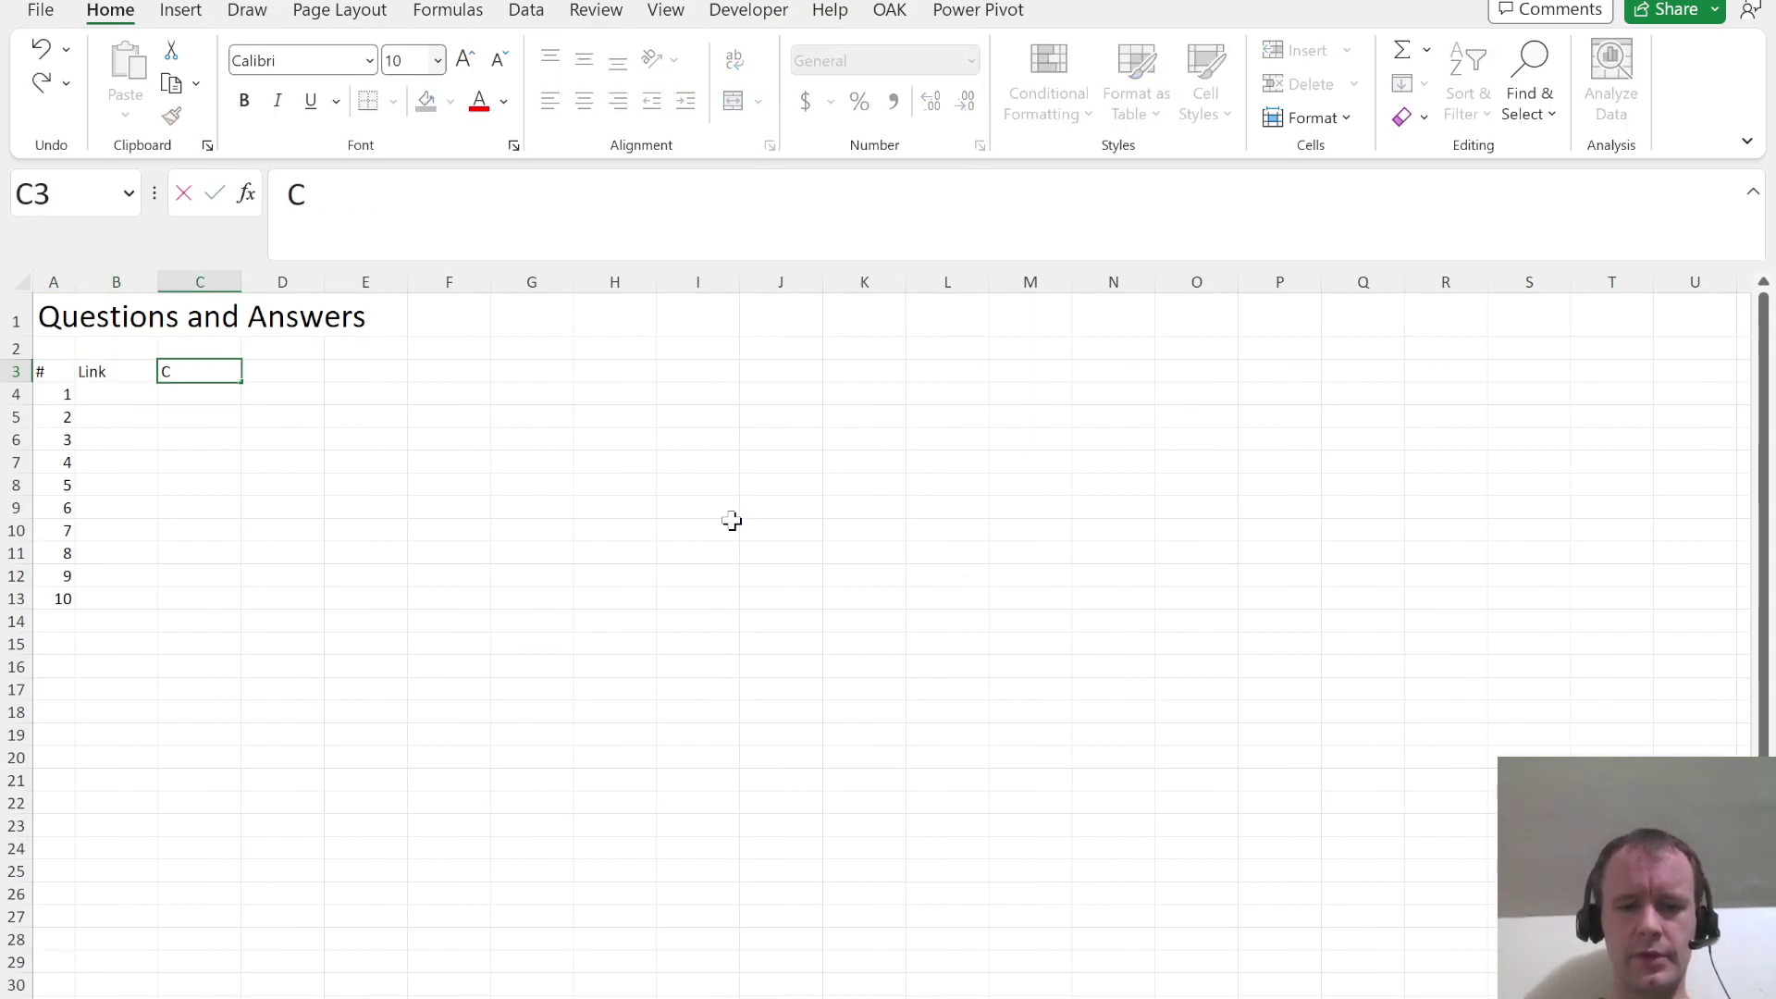
key(Return)
Read question 1 in the PDF and link its answer in B4 to Total sources of funds with =Model!D27
key(alt+Tab)
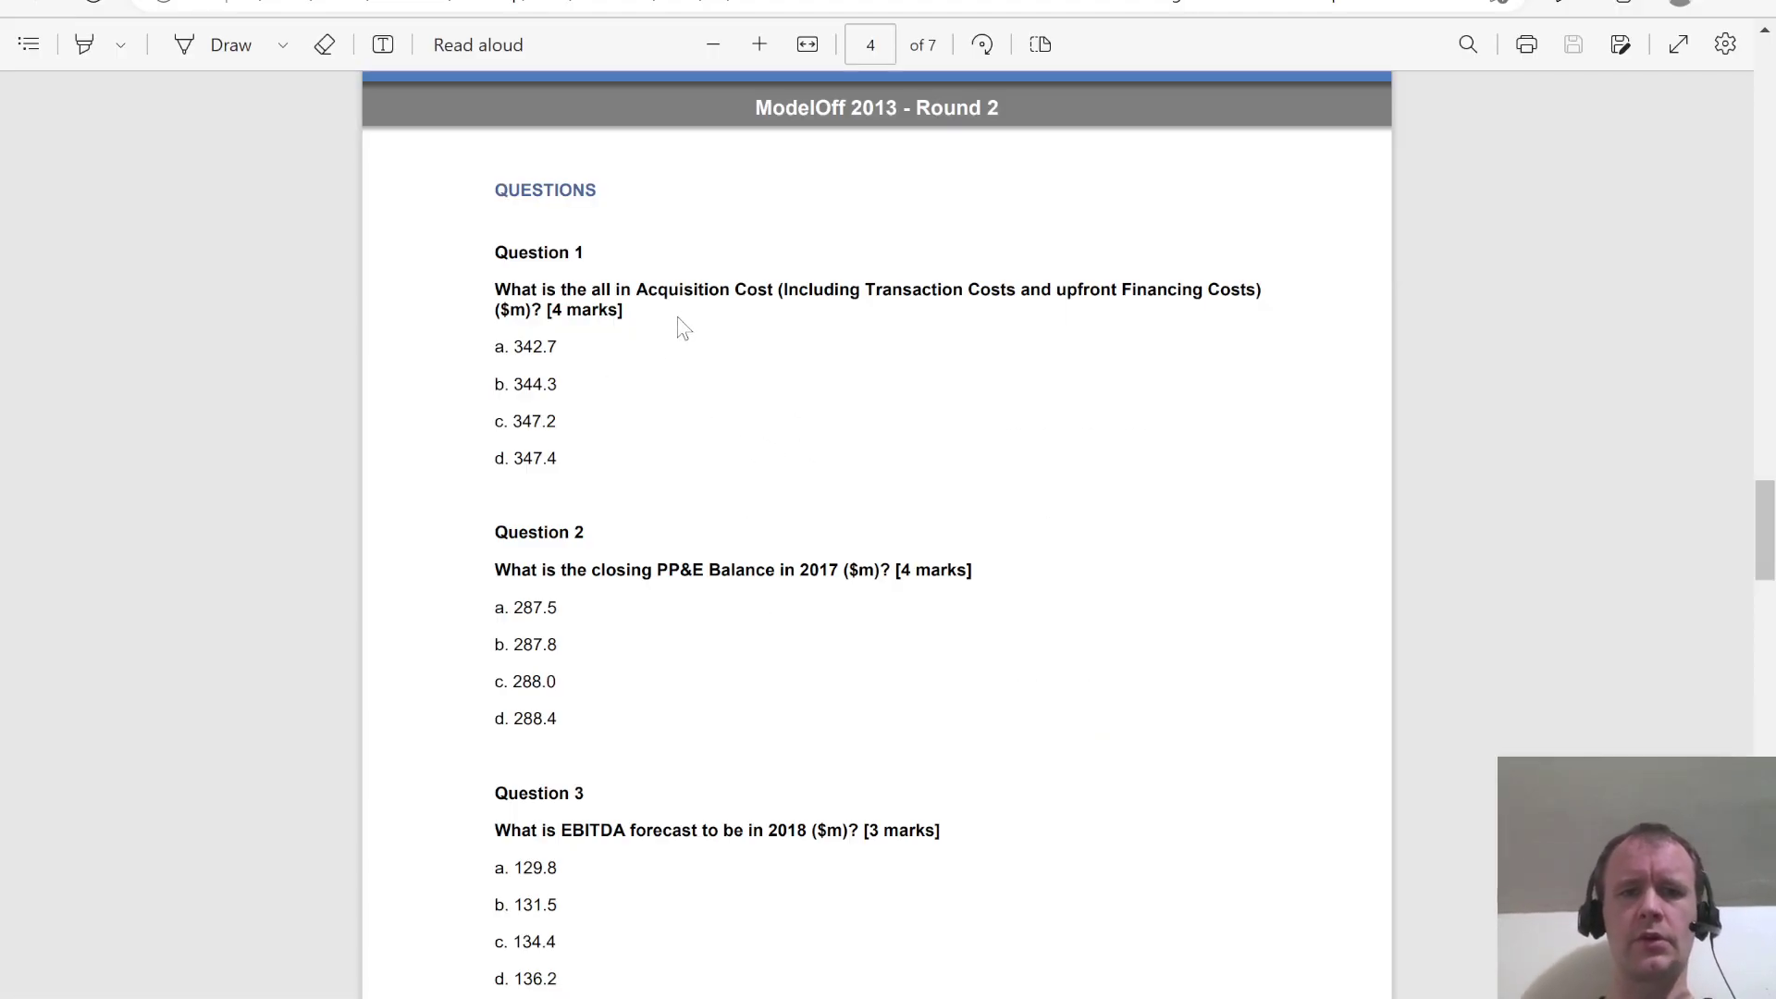
key(alt+Tab)
text(=)
key(ctrl+Page_Up)
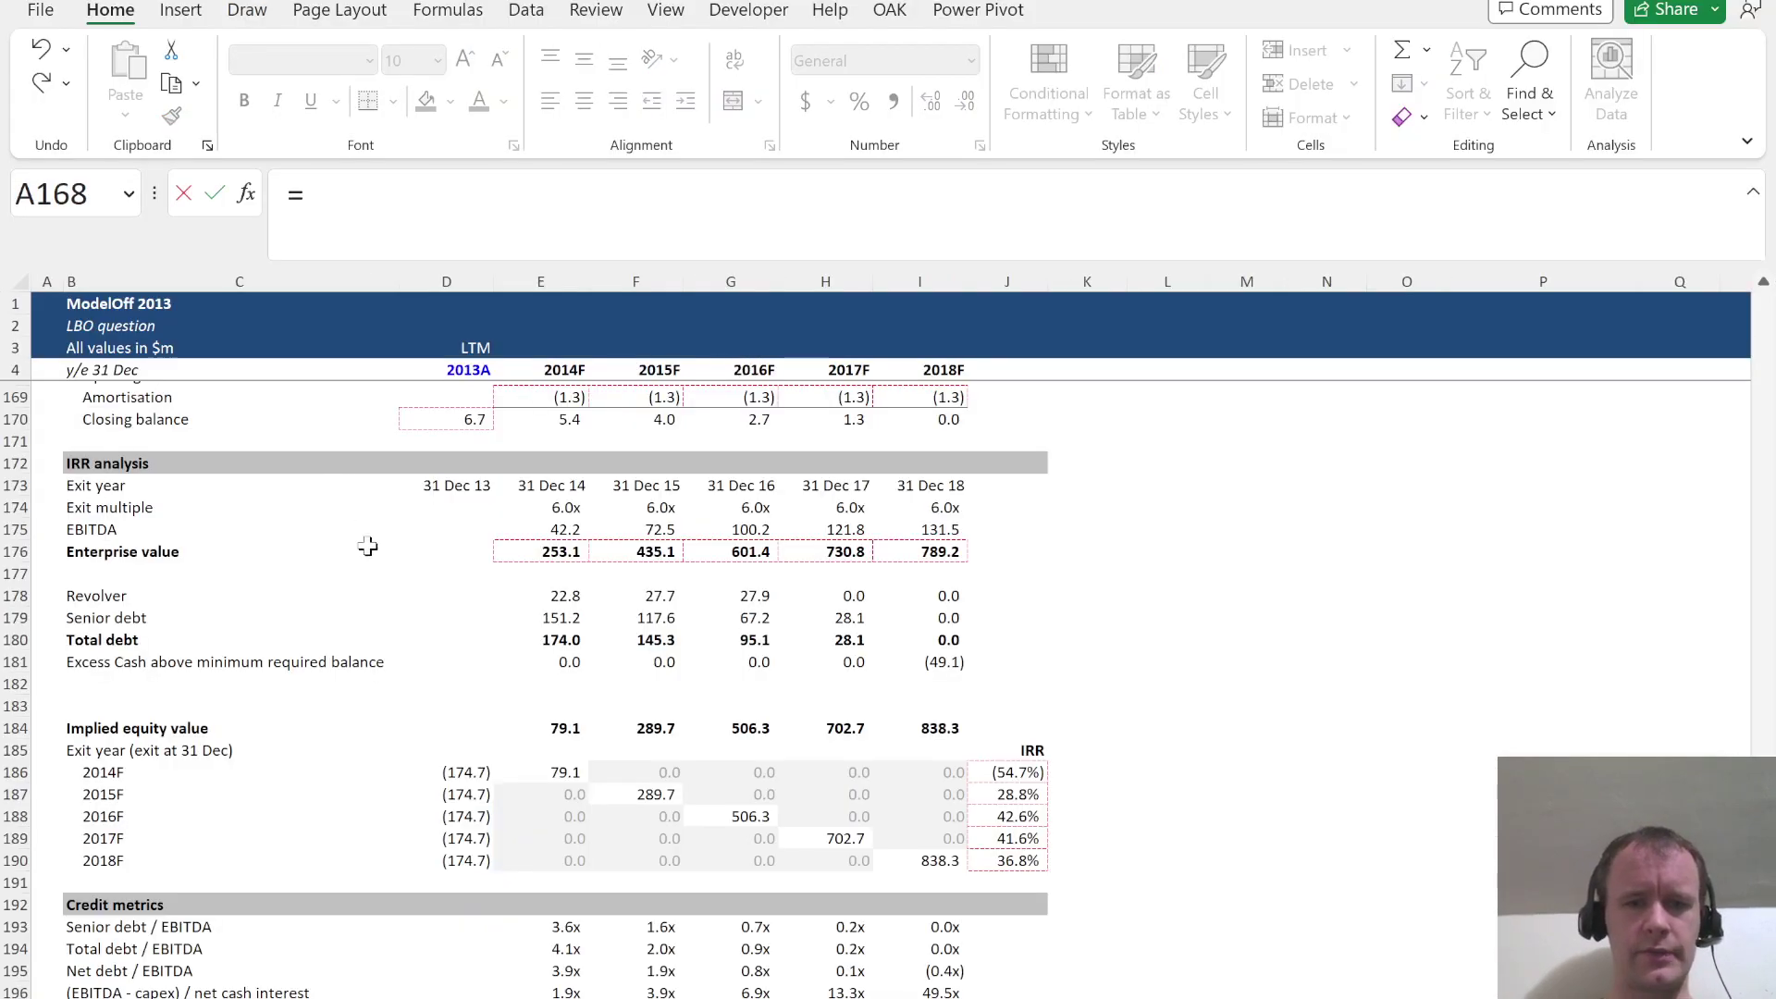
scroll(343, 524, up, 20)
scroll(444, 603, down, 8)
scroll(444, 602, up, 5)
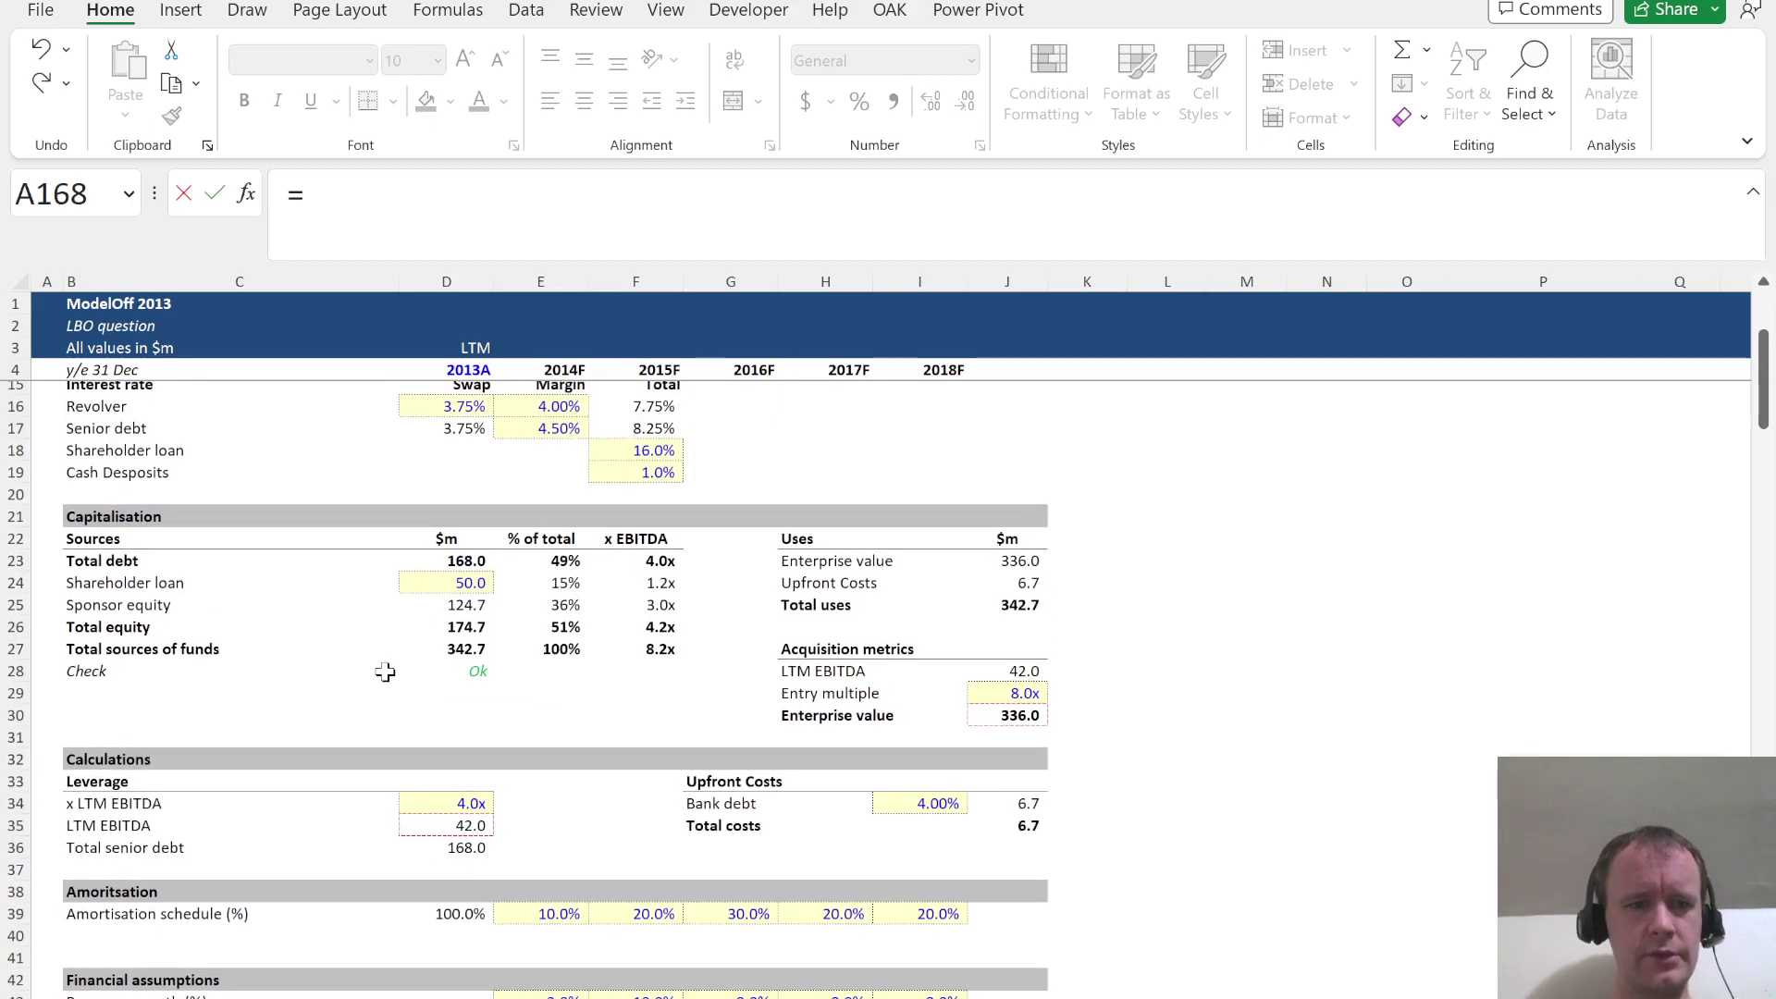
click(452, 656)
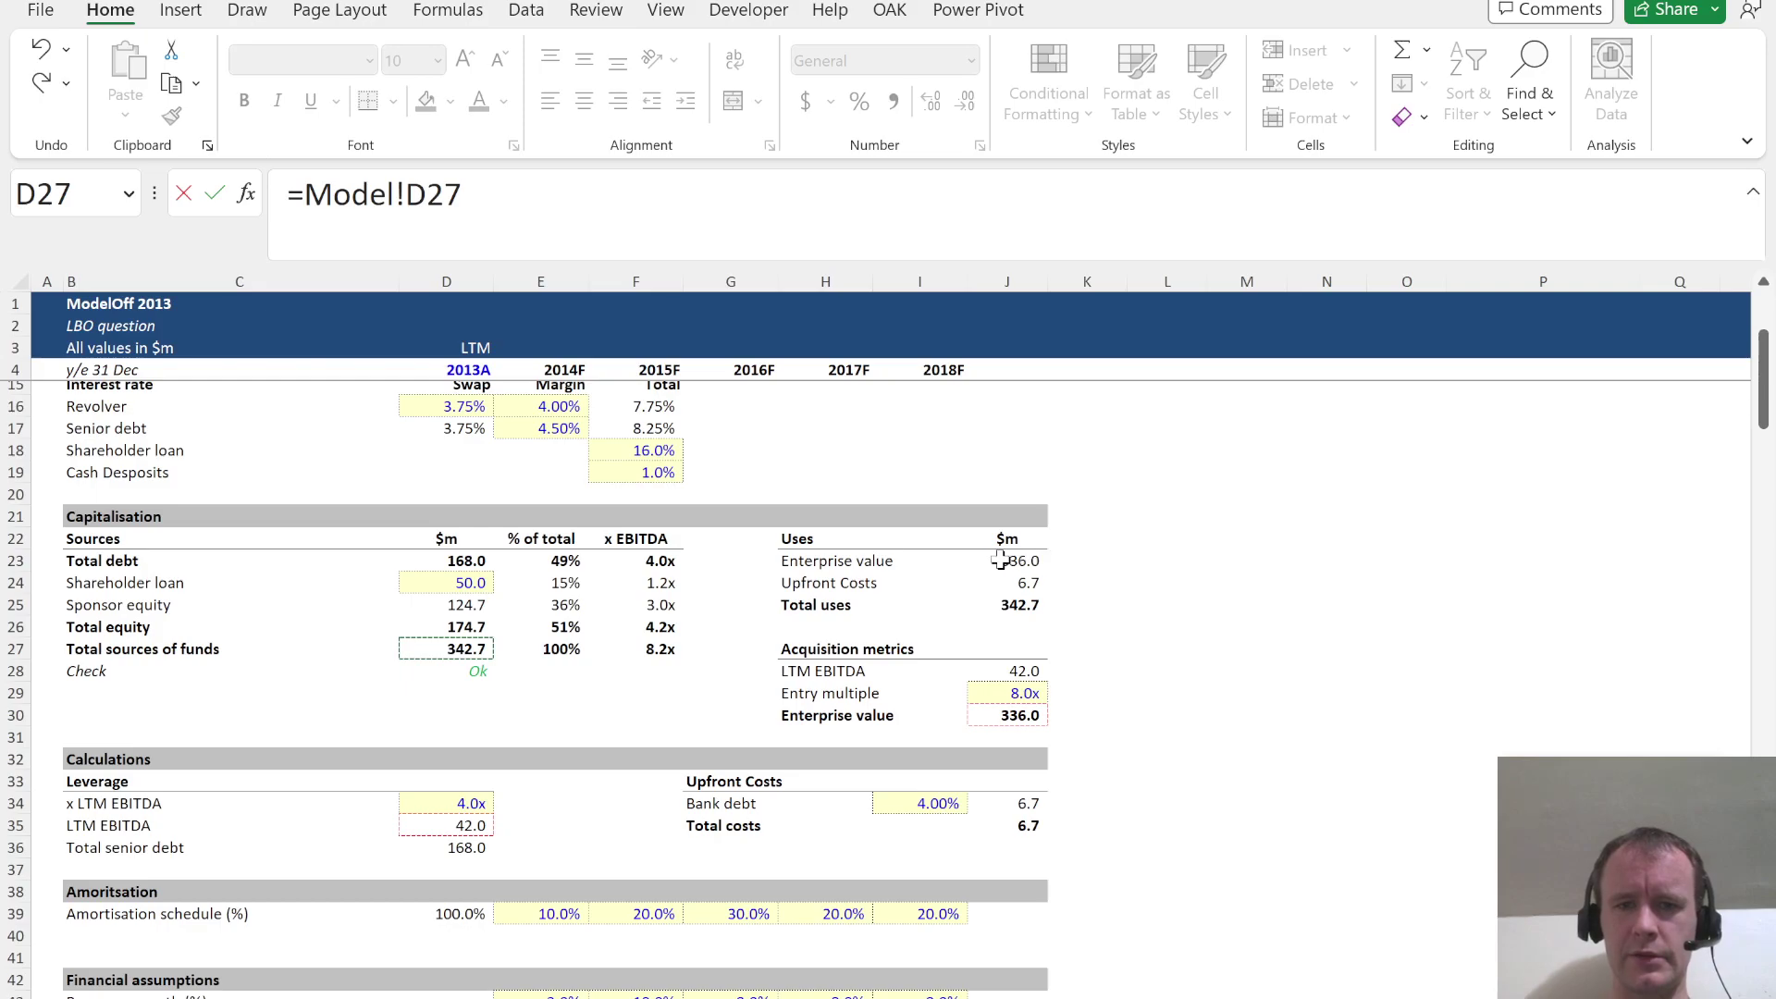
key(Return)
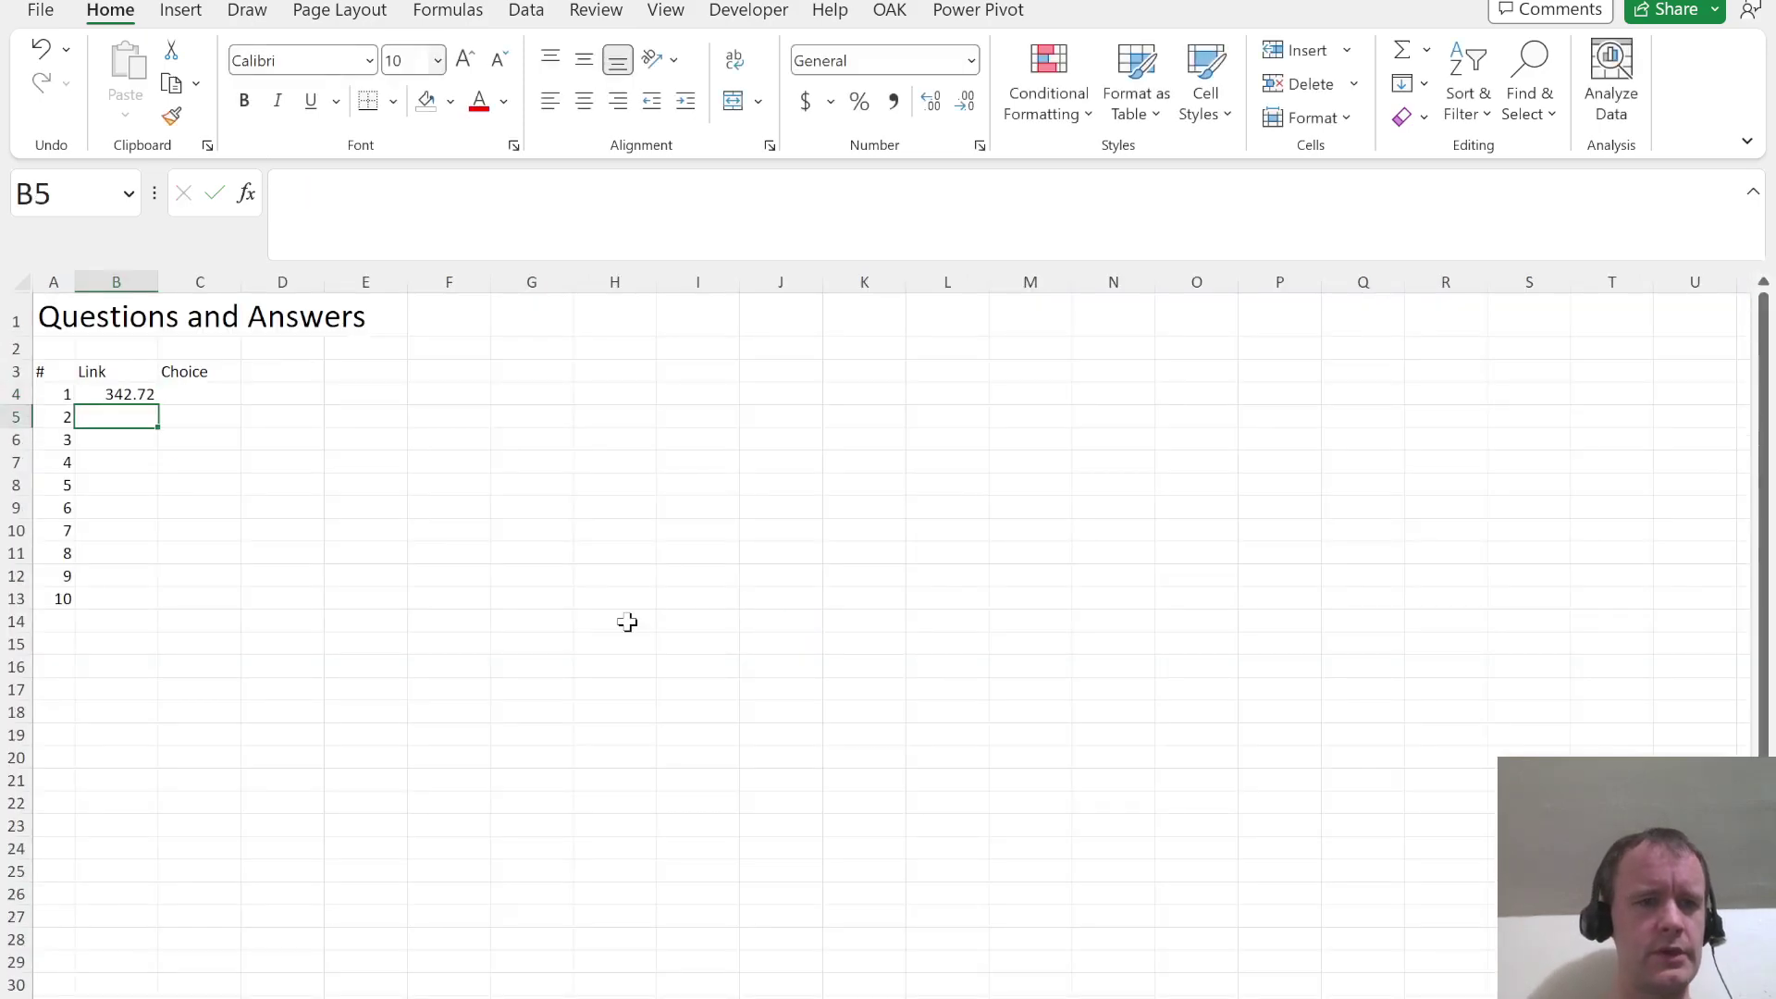
Show the question 1 answer in B4 to one decimal place and enter choice A in C4
key(Up)
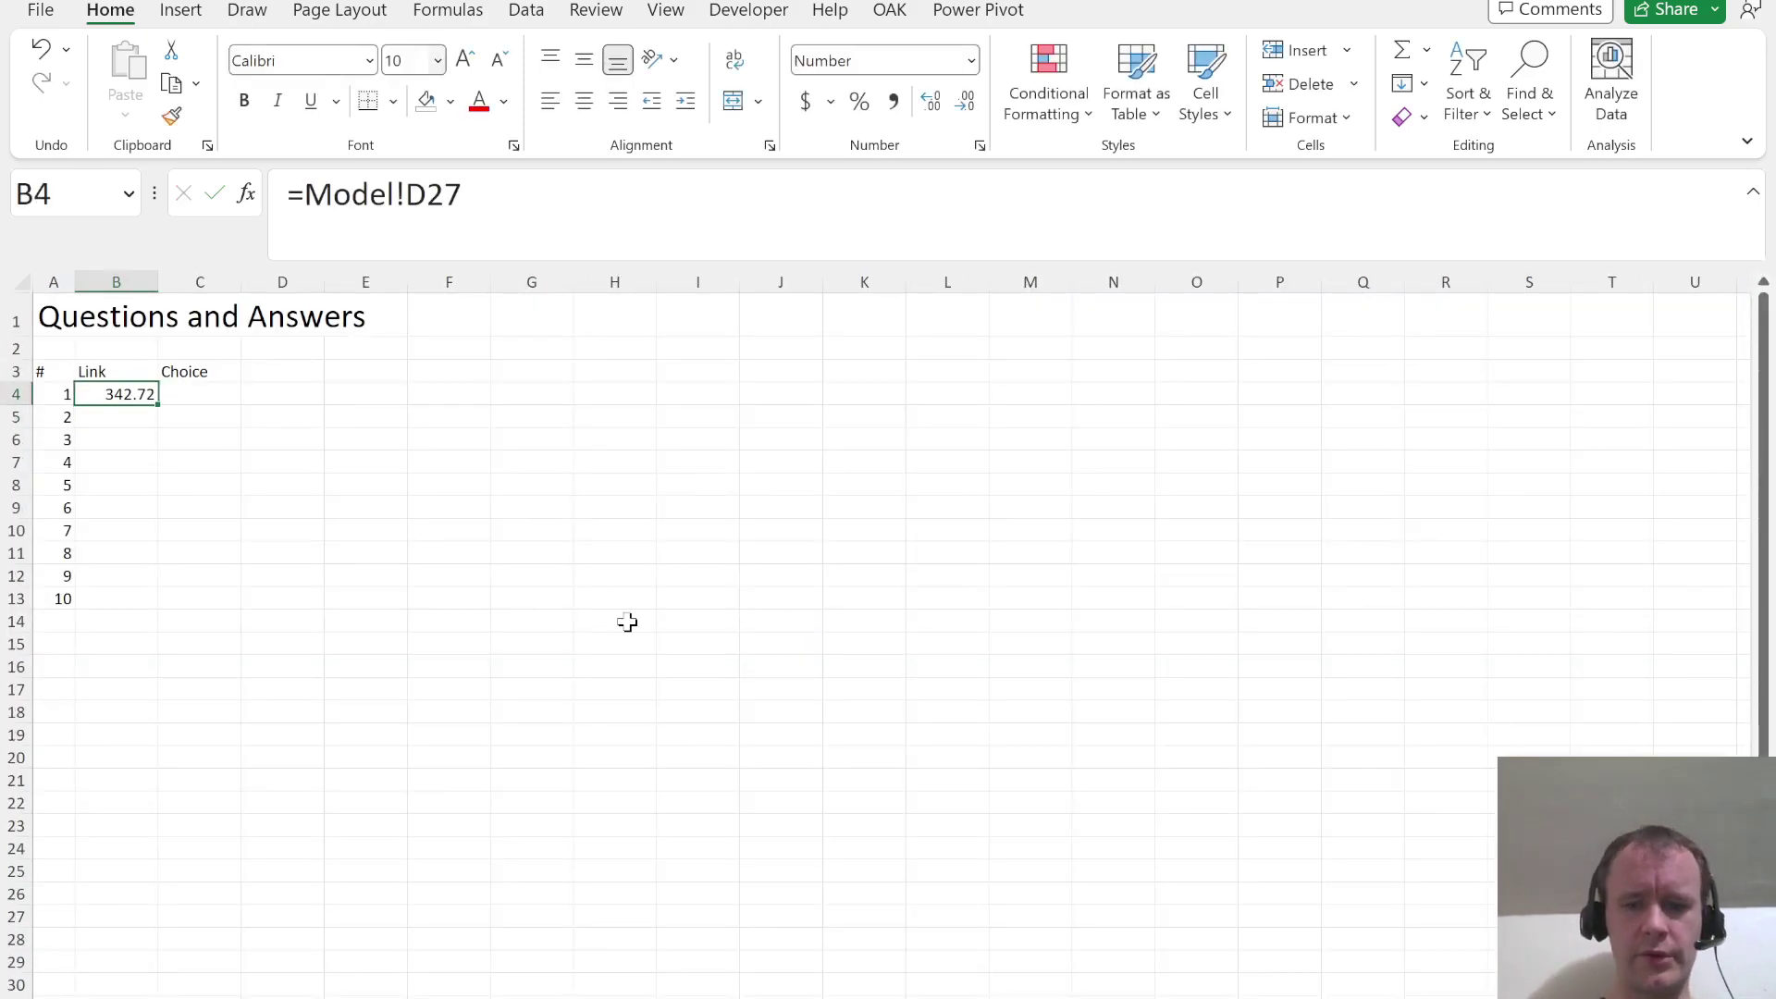
key(Right)
key(alt+Tab)
key(alt+Tab)
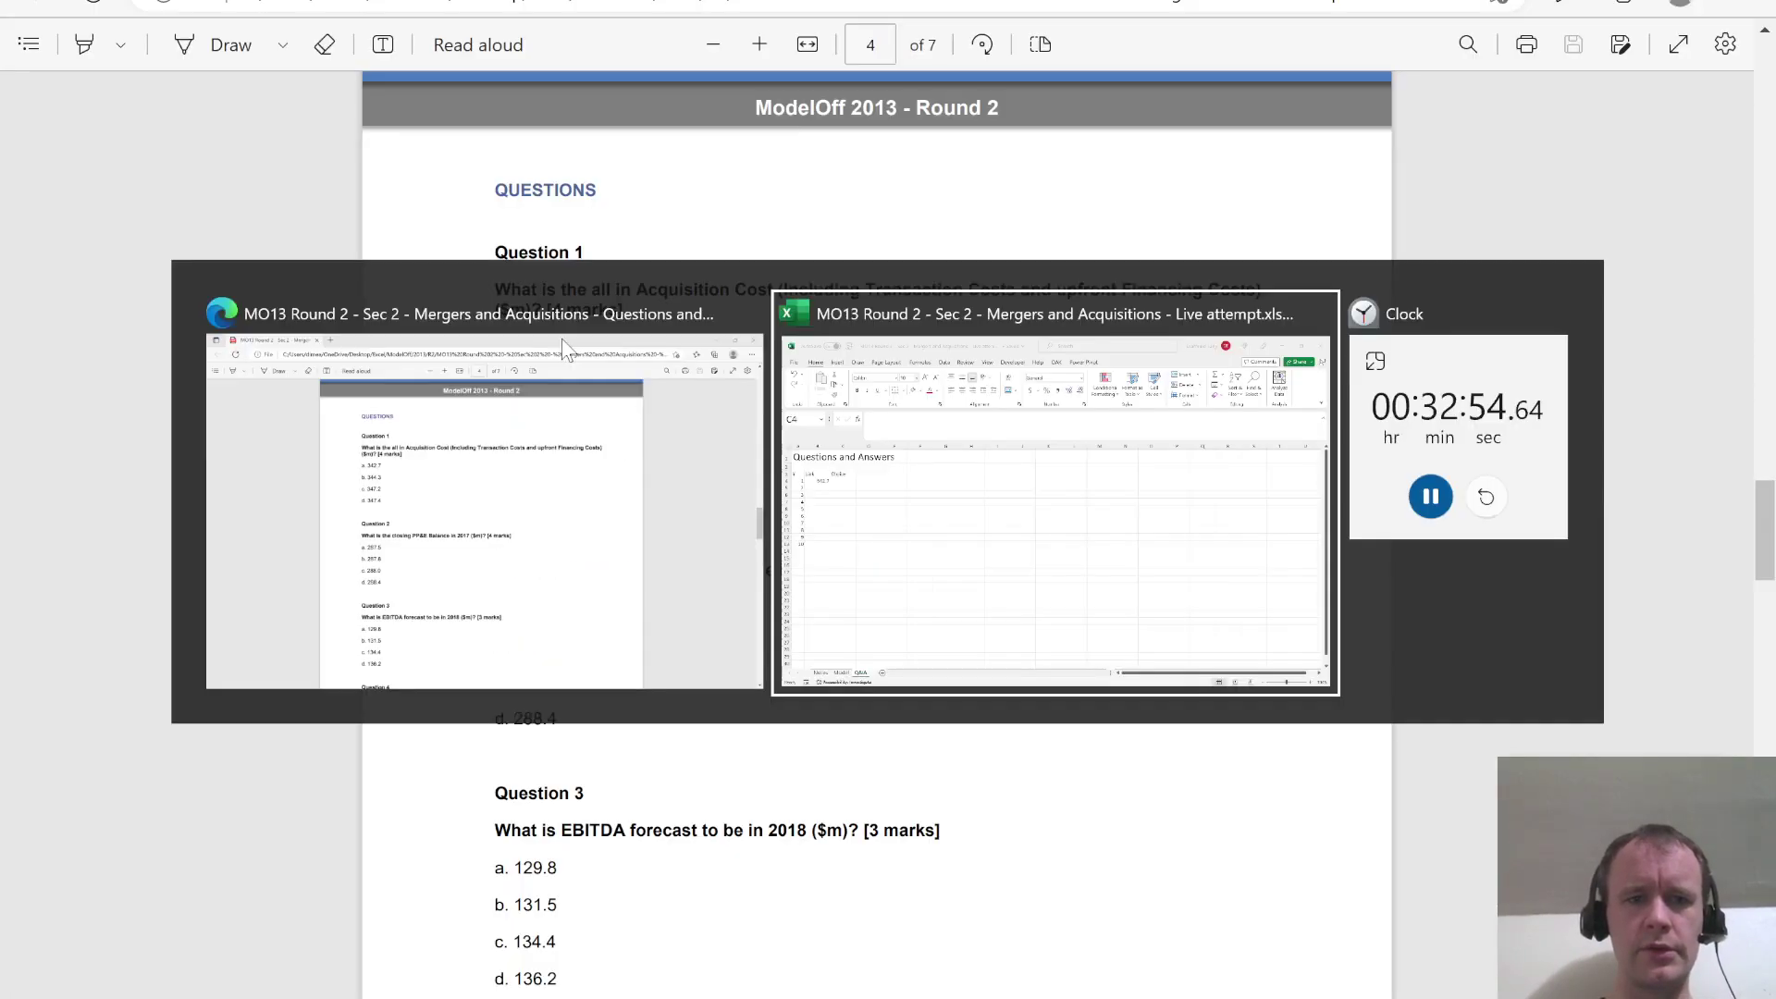
Read question 2 in the PDF and link its answer in B5 to the 2017 closing PP&E balance with =Model!H101
key(alt+Tab)
scroll(766, 672, down, 1)
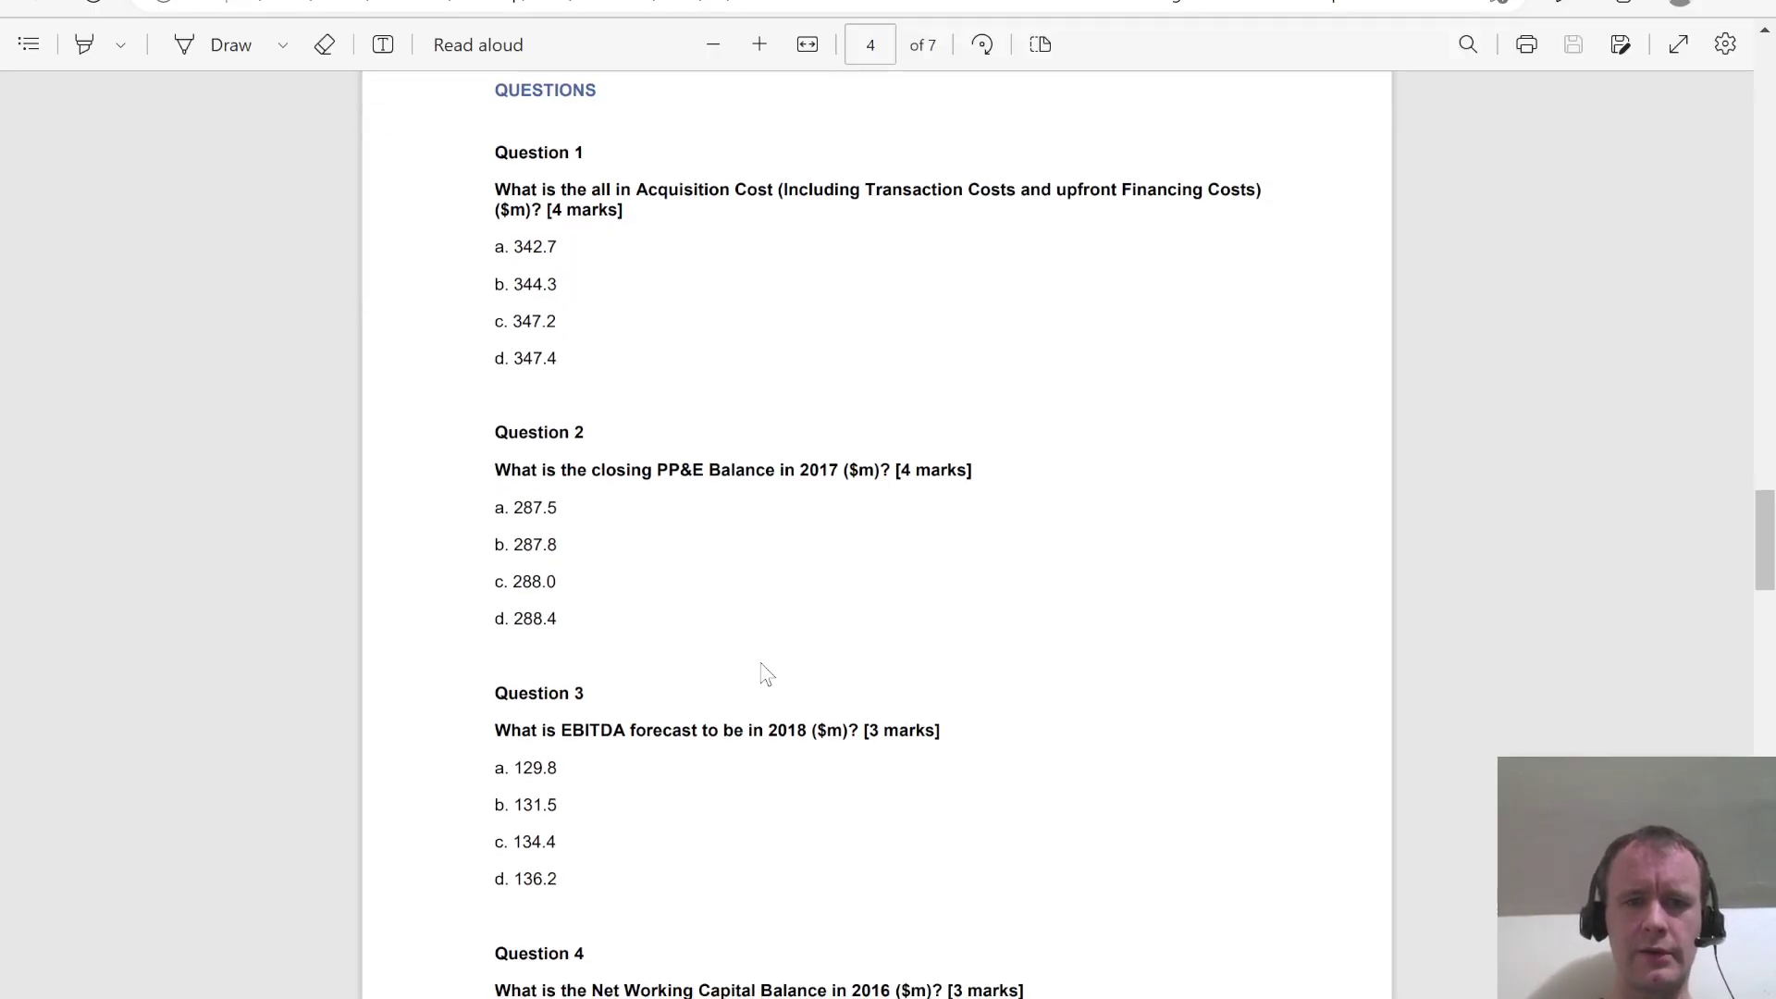
key(alt+Tab)
text(=)
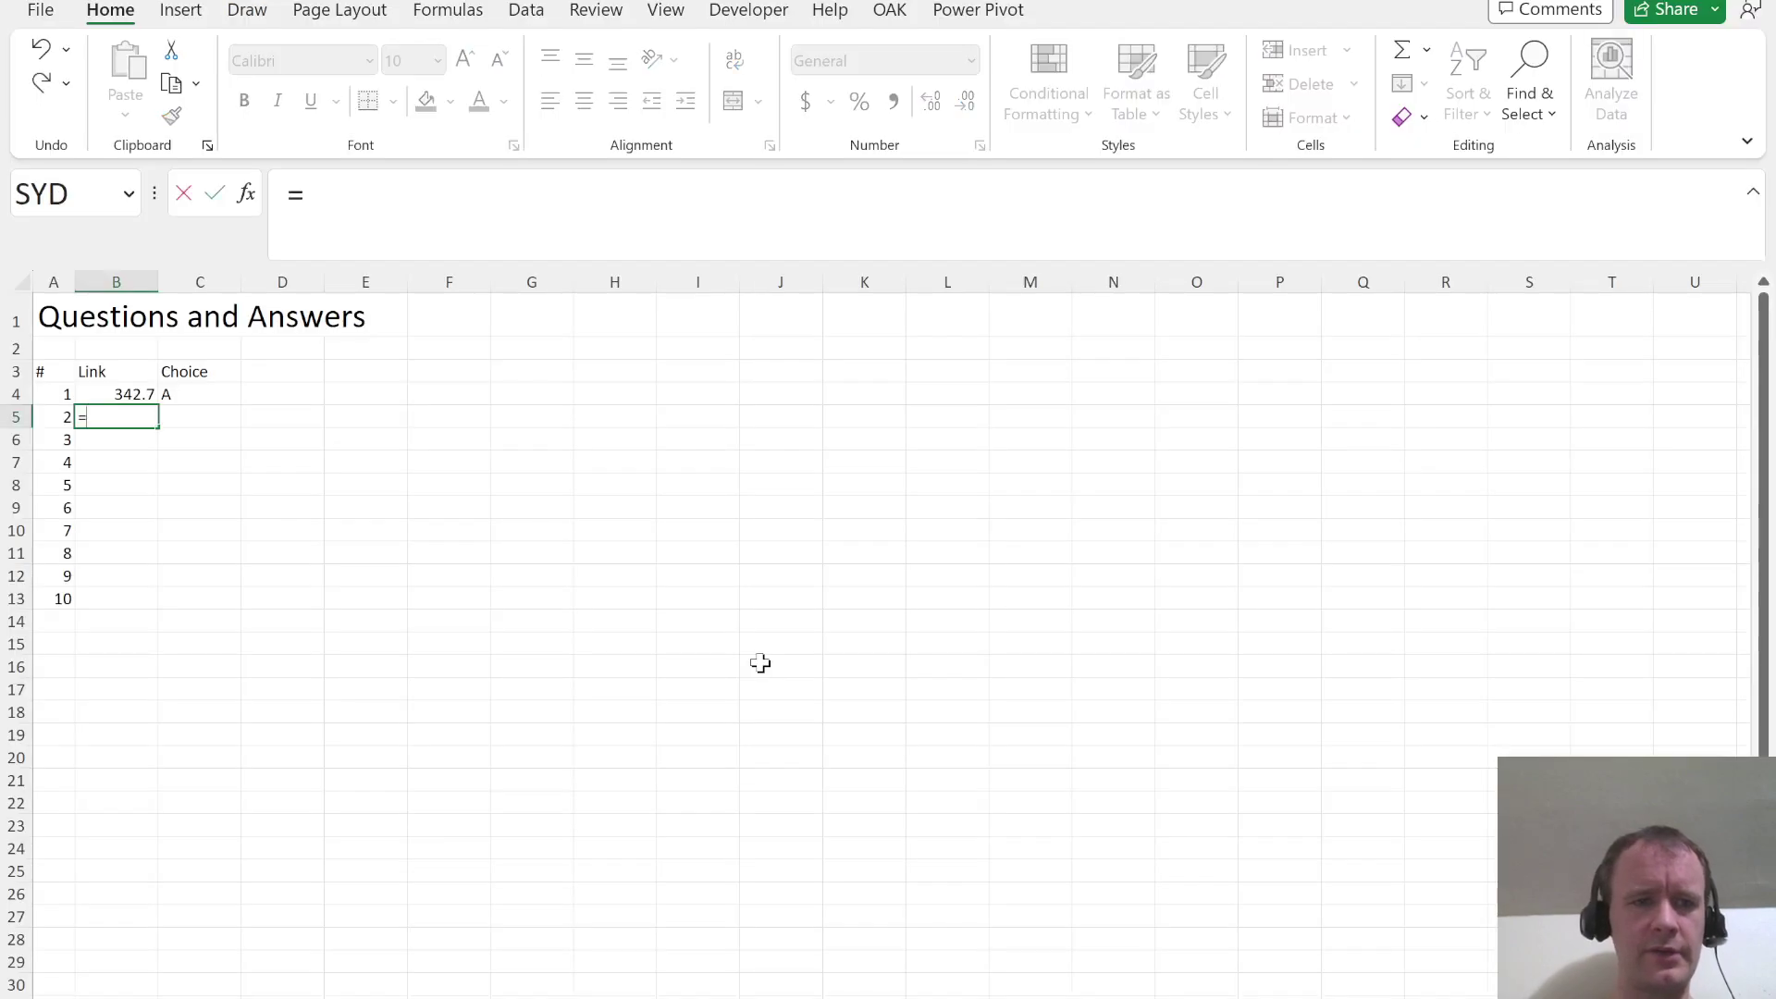
key(ctrl+Tab)
scroll(572, 812, down, 20)
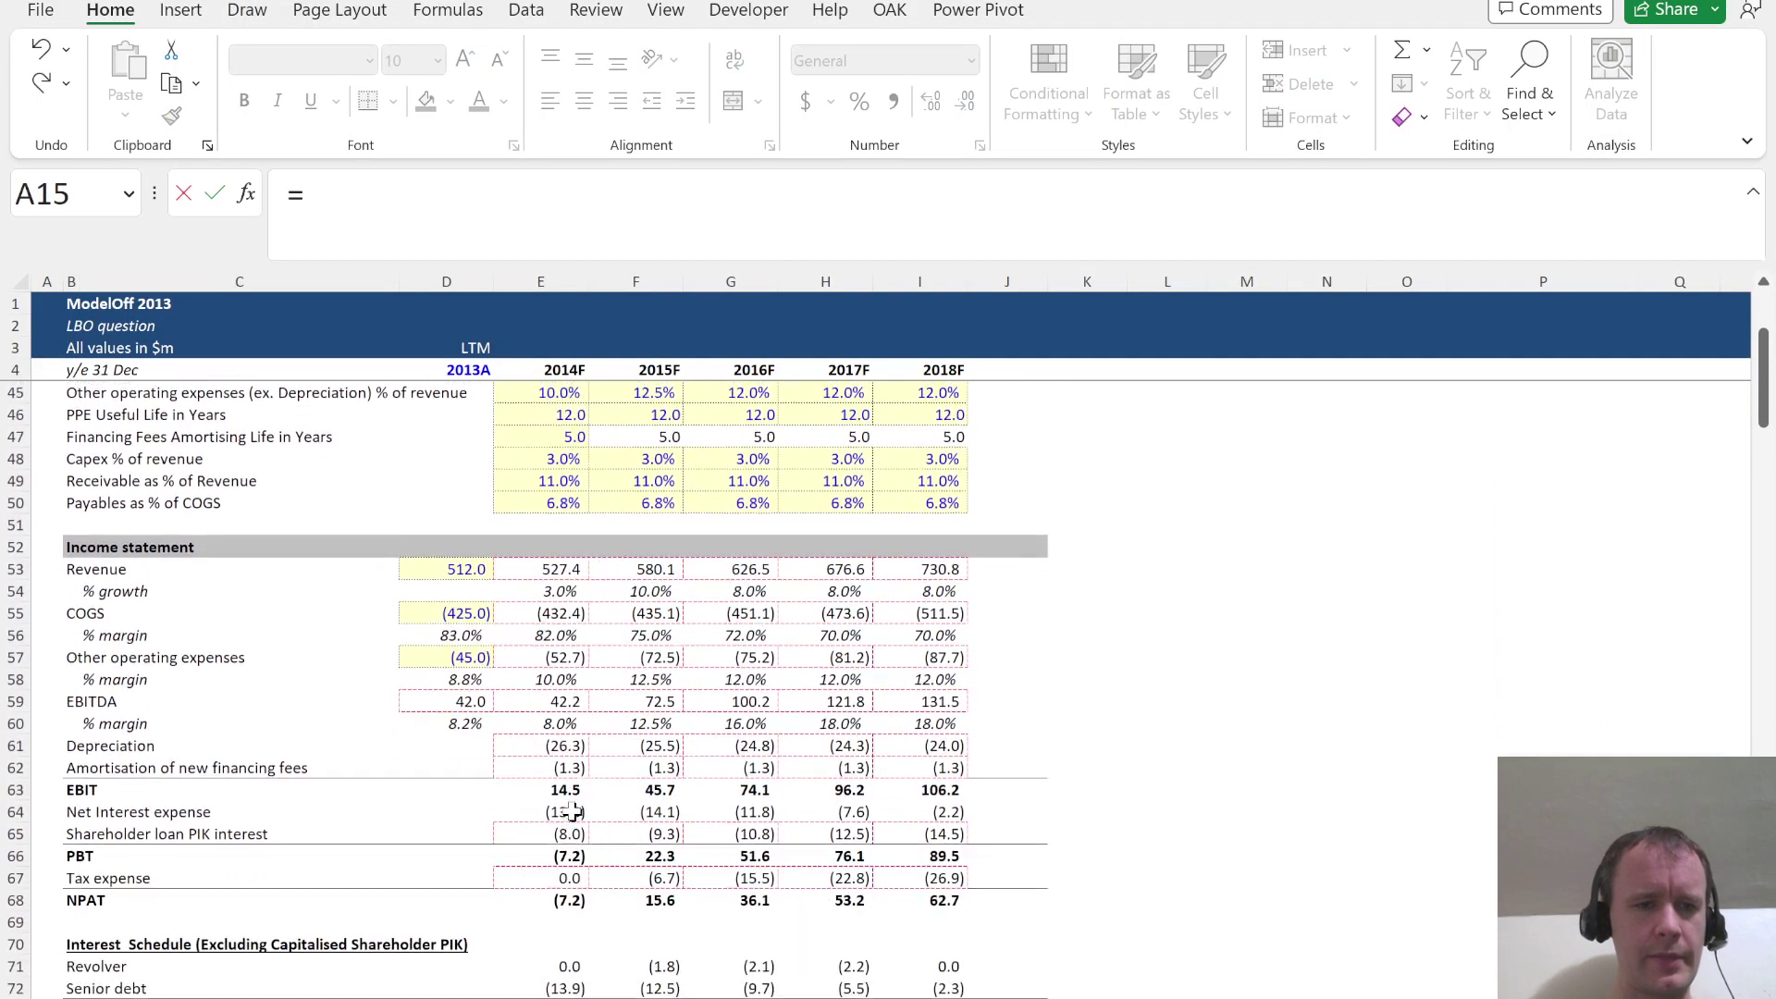
scroll(572, 812, down, 8)
scroll(519, 703, up, 2)
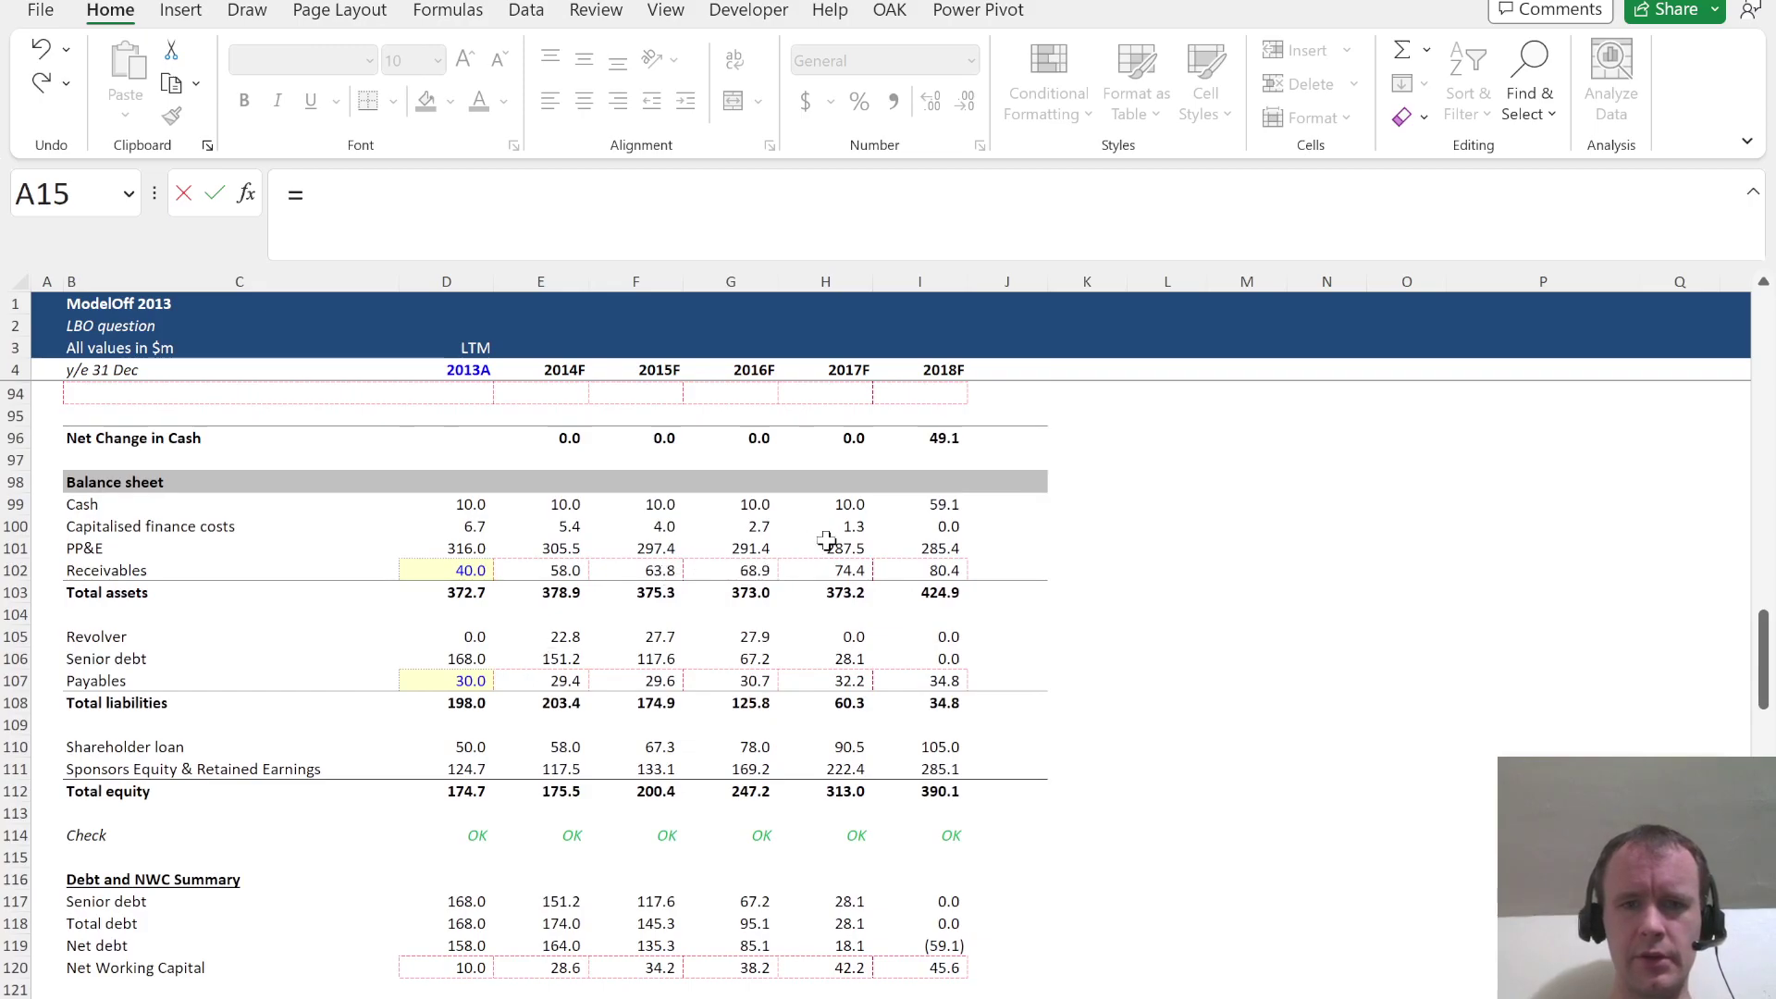
click(827, 563)
key(Up)
key(Up)
key(Down)
key(Return)
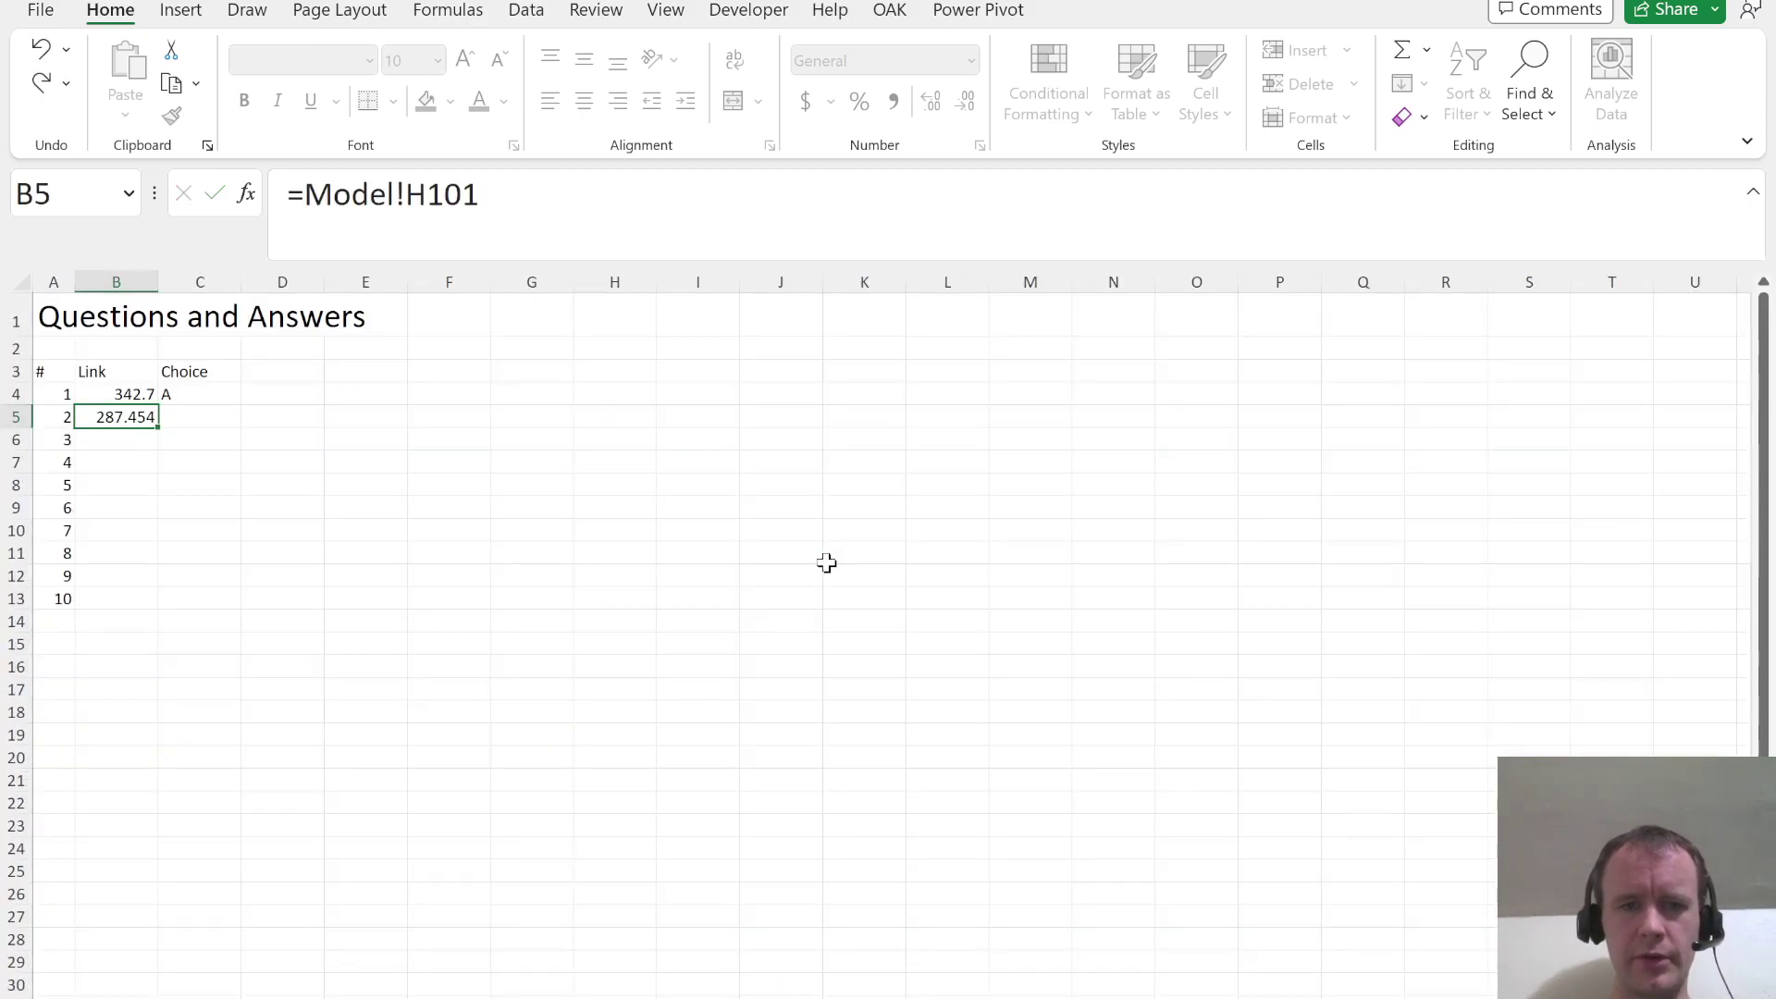
Copy the one-decimal number format of B4 down the Link column to B13, keeping the formula in B5
key(Up)
key(Up)
key(ctrl+c)
key(shift+Down)
key(shift+Down)
key(shift+Down)
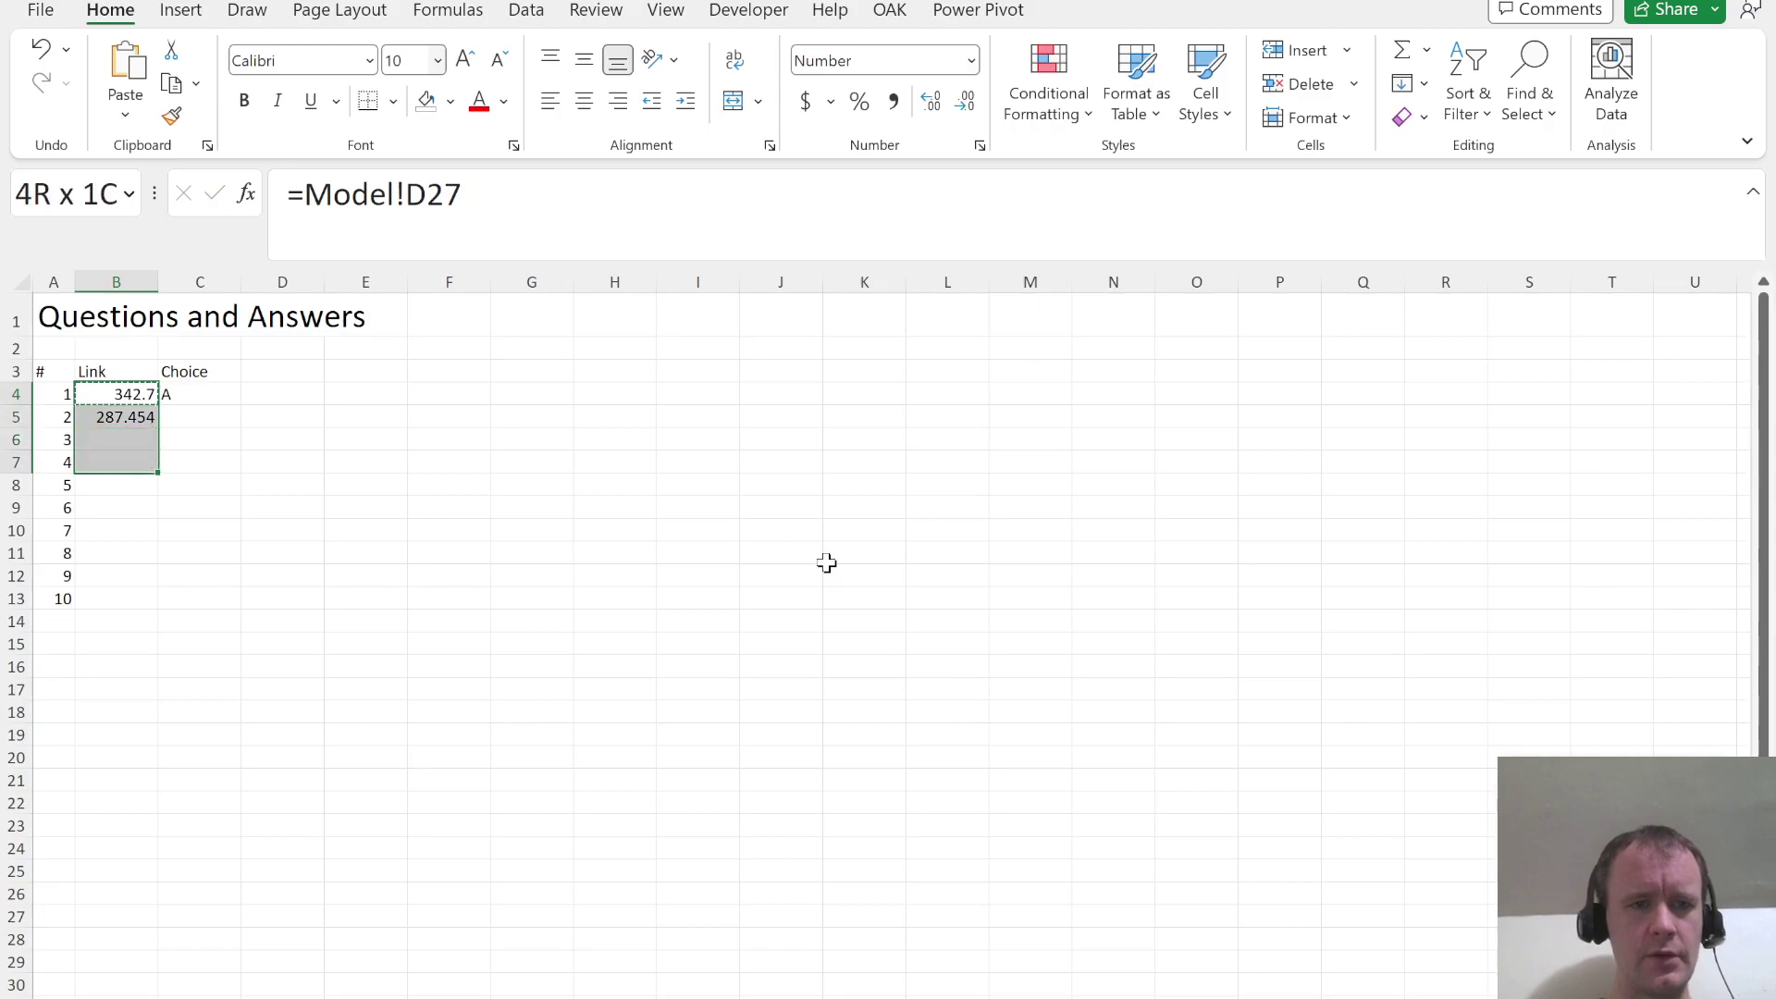
key(shift+Down)
key(shift+Down)
key(shift+Down)
key(shift+Down)
key(shift+Down)
key(shift+Down)
key(ctrl+v)
key(Down)
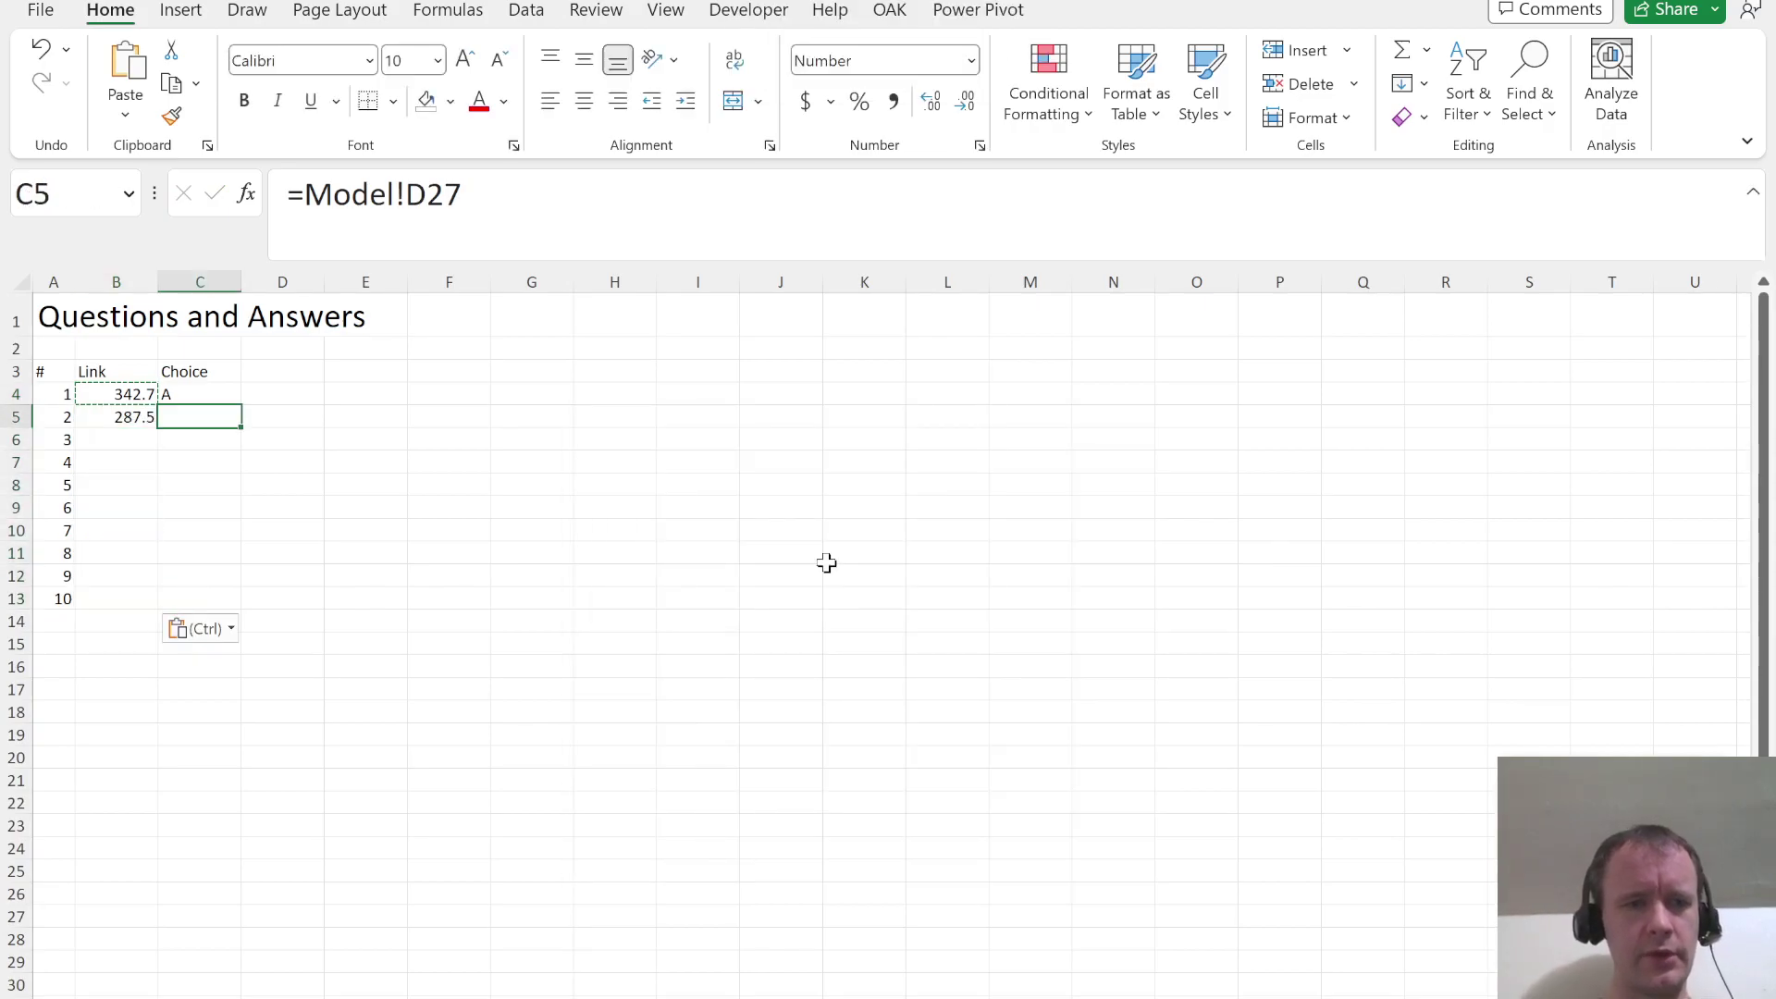
Compare the question 2 answer with the PDF options and enter choice A in C5
key(alt+Tab)
key(alt+Tab)
key(Tab)
text(A)
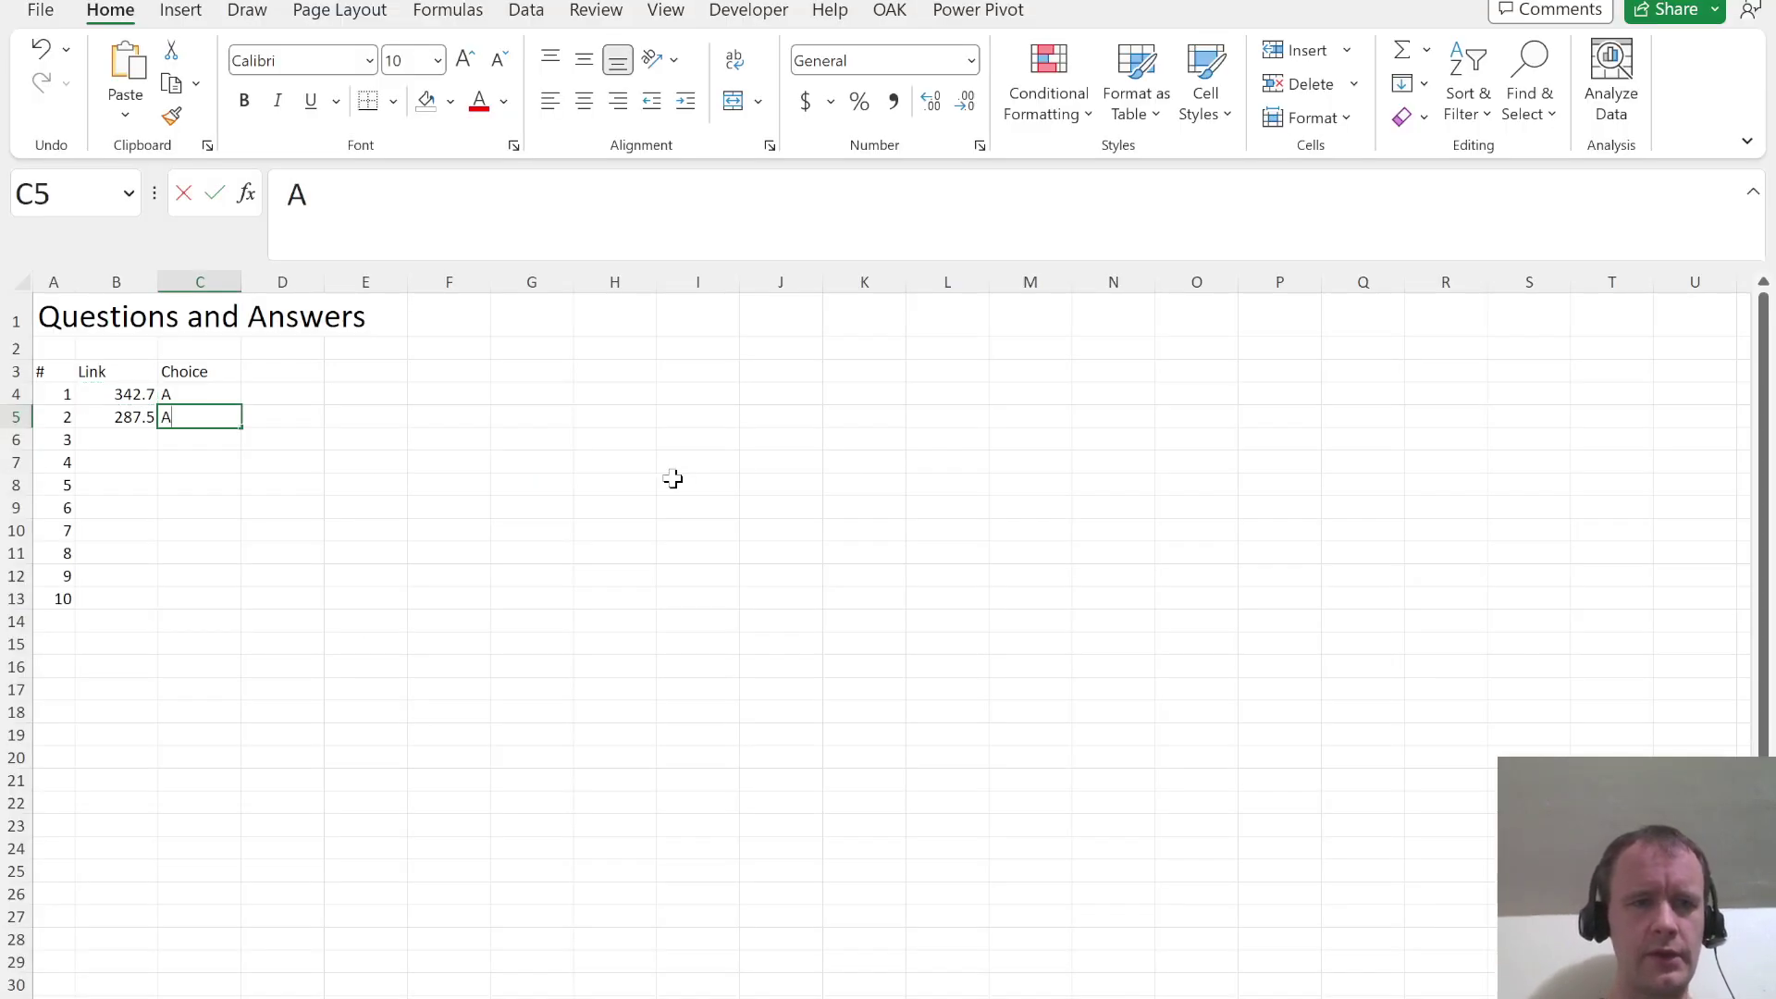
key(Return)
Read question 3 in the PDF and link its answer in B6 to the 2018 EBITDA in Model!I59
key(alt+Tab)
scroll(763, 713, down, 3)
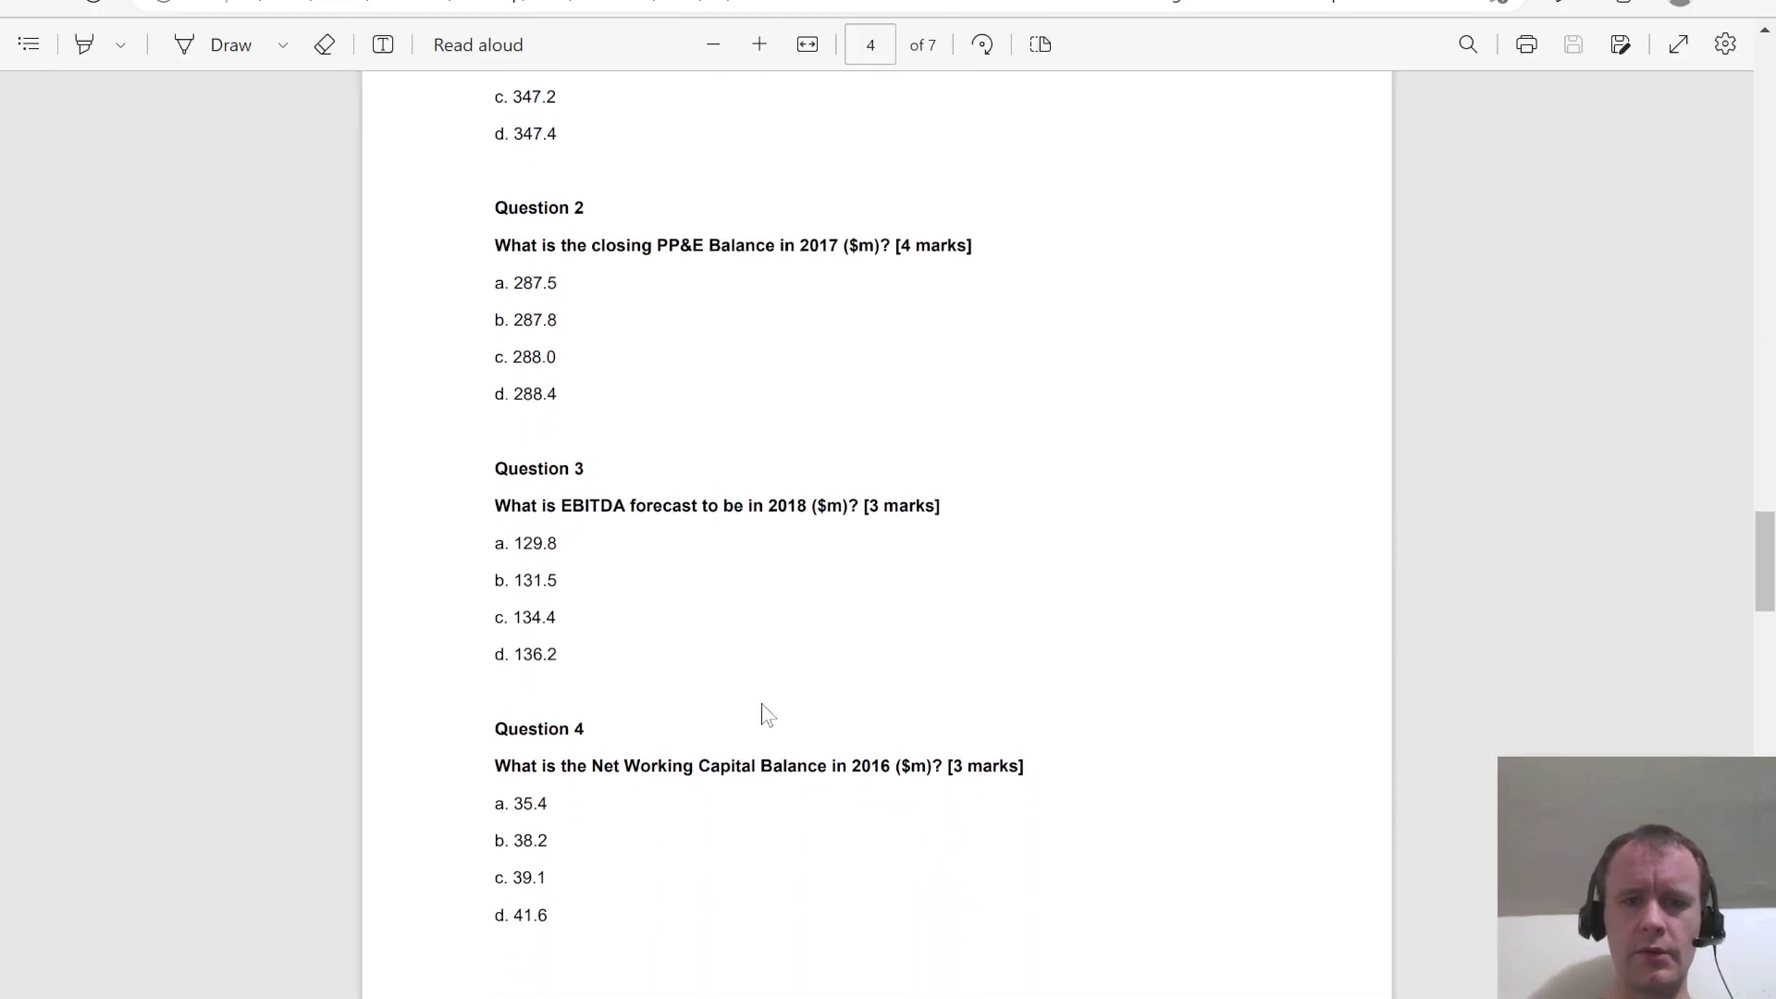
key(alt+Tab)
text(=)
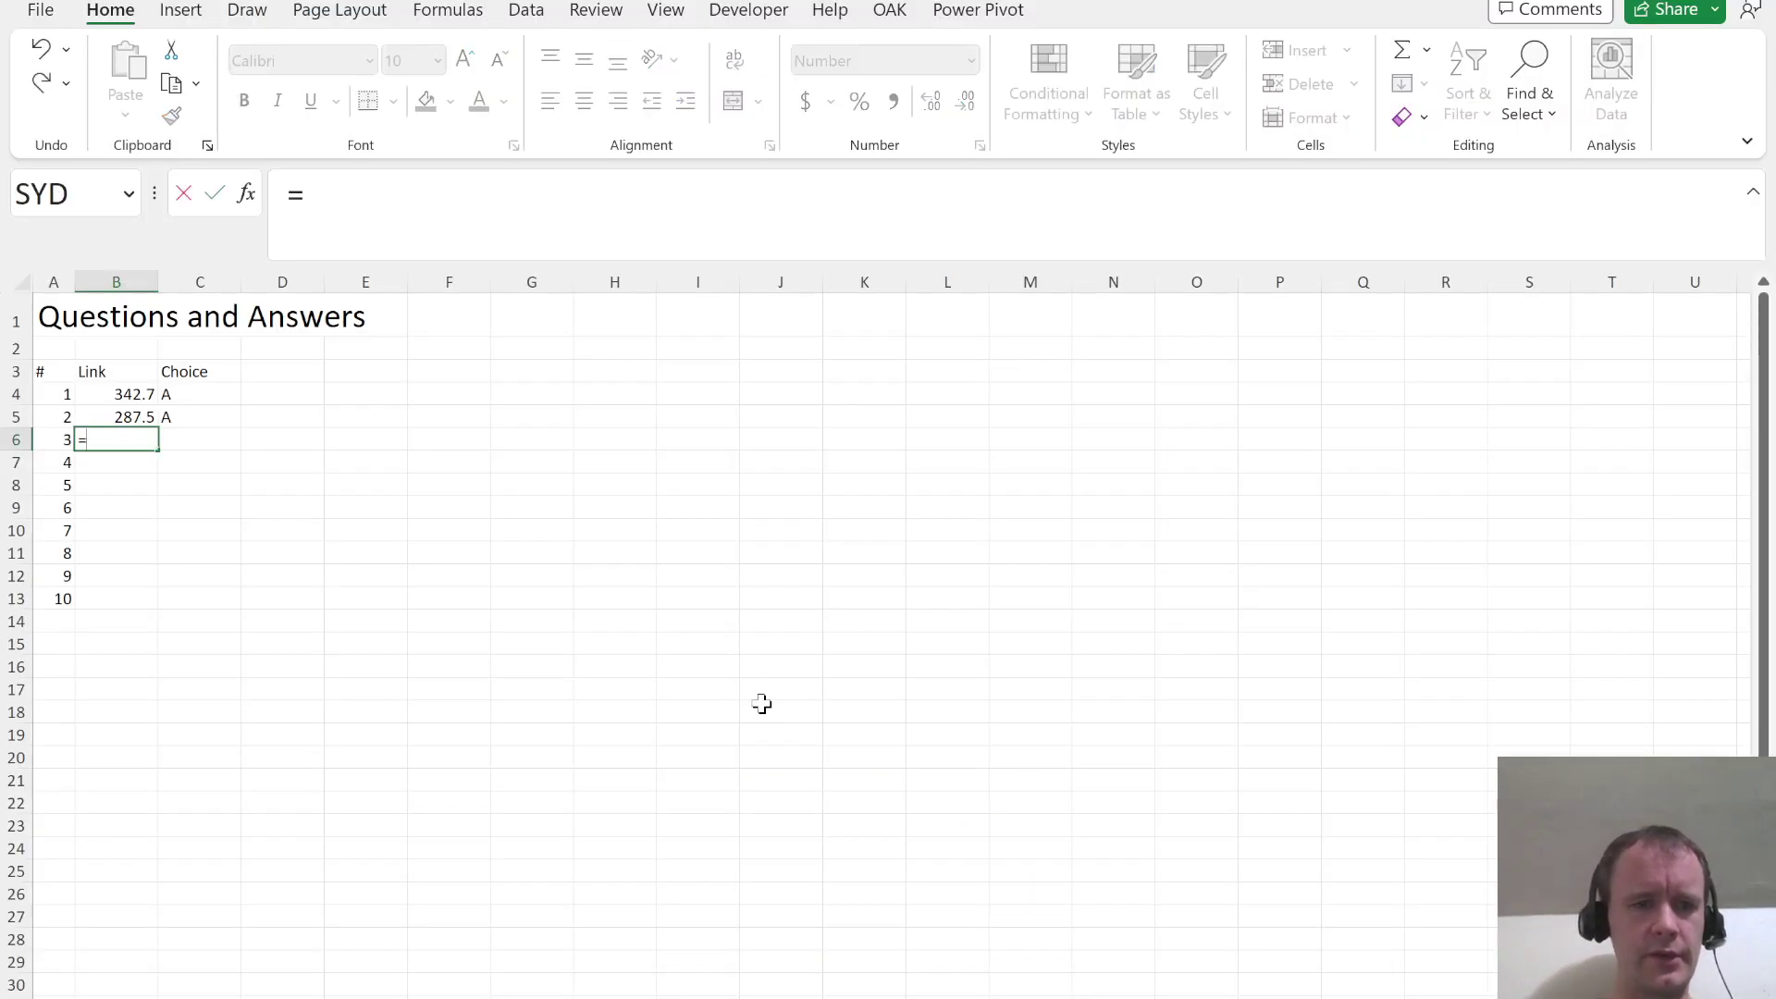
key(ctrl+Page_Up)
scroll(477, 602, up, 15)
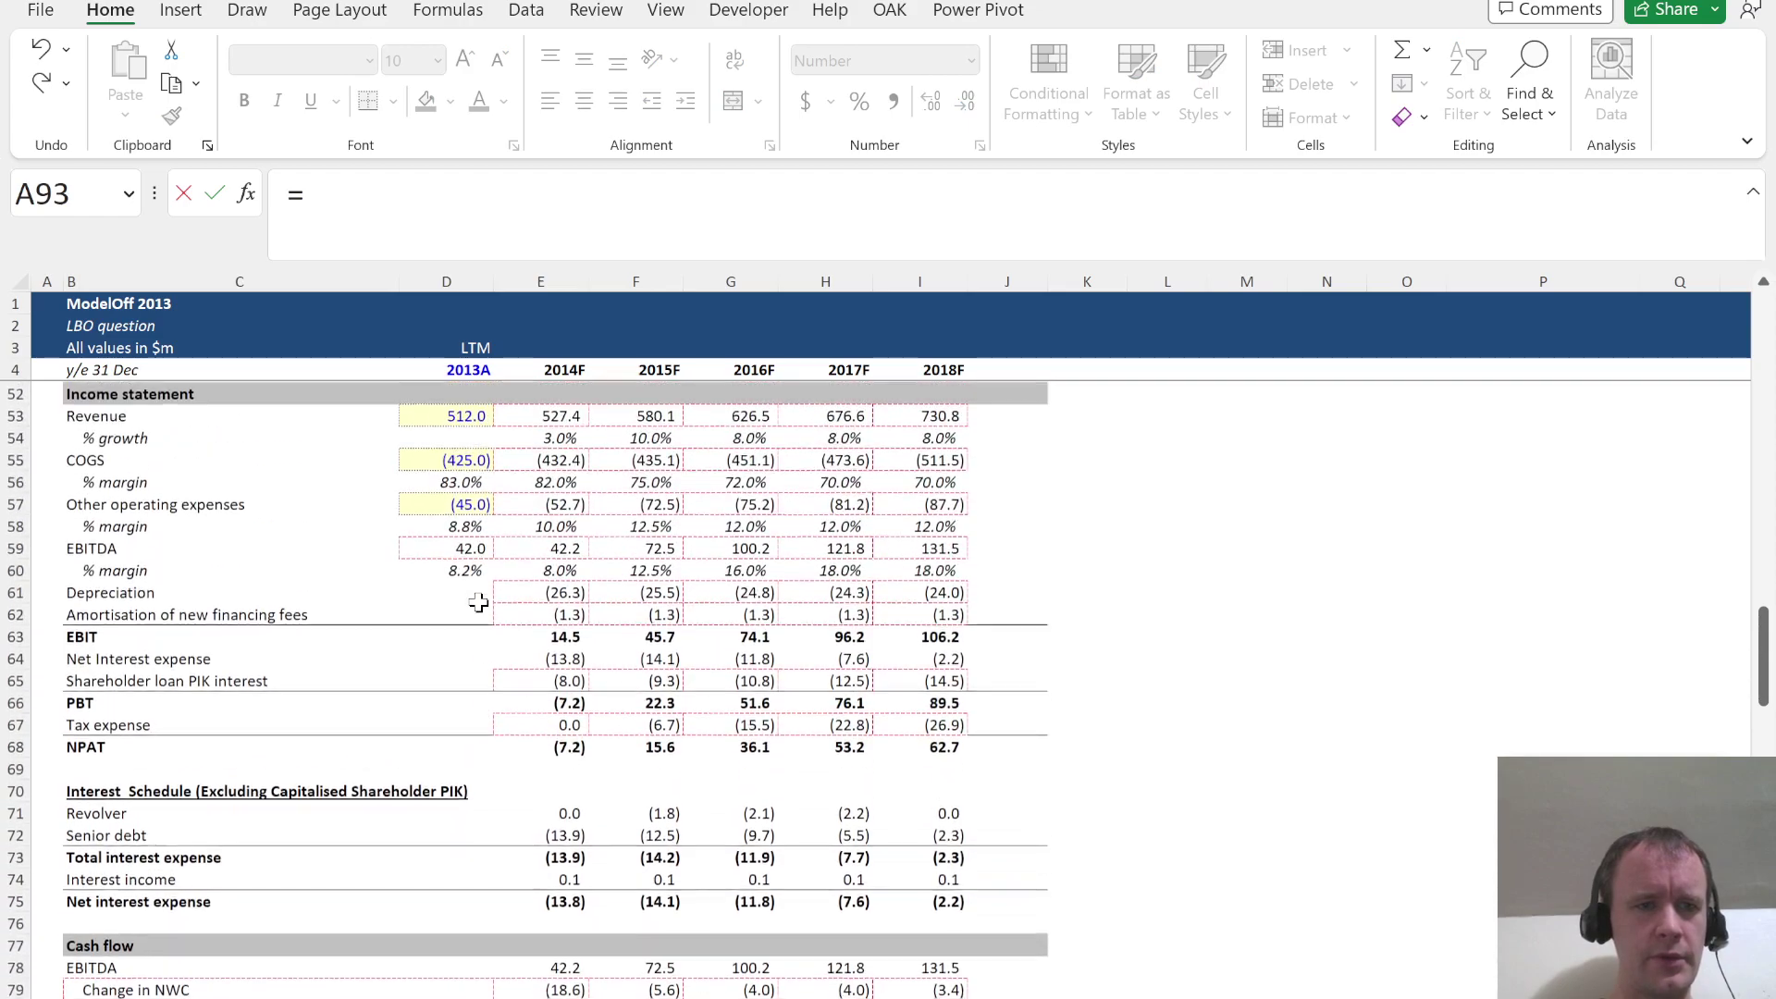
click(880, 585)
key(Return)
Compare the question 3 answer with the PDF options and enter choice B in C6
key(alt+Tab)
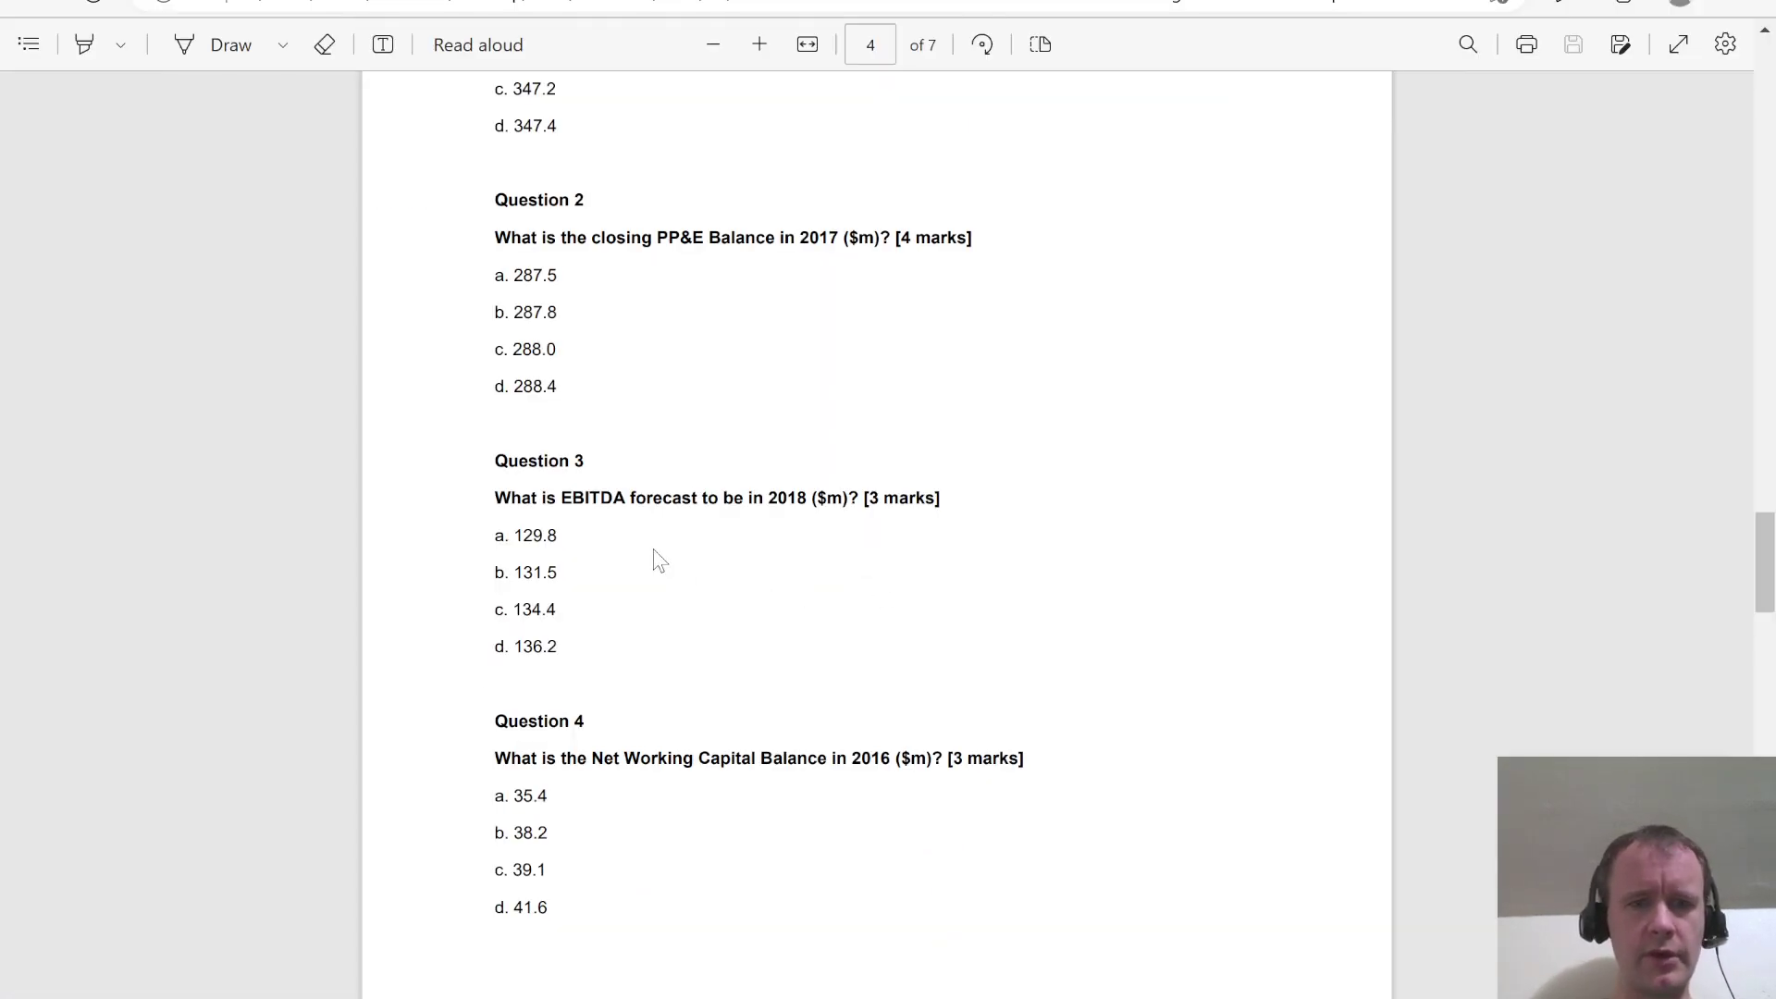
key(alt+Tab)
key(Left)
Read question 4 in the PDF and link its answer in B7 to the 2016 Net Working Capital in Model!G120
key(alt+Tab)
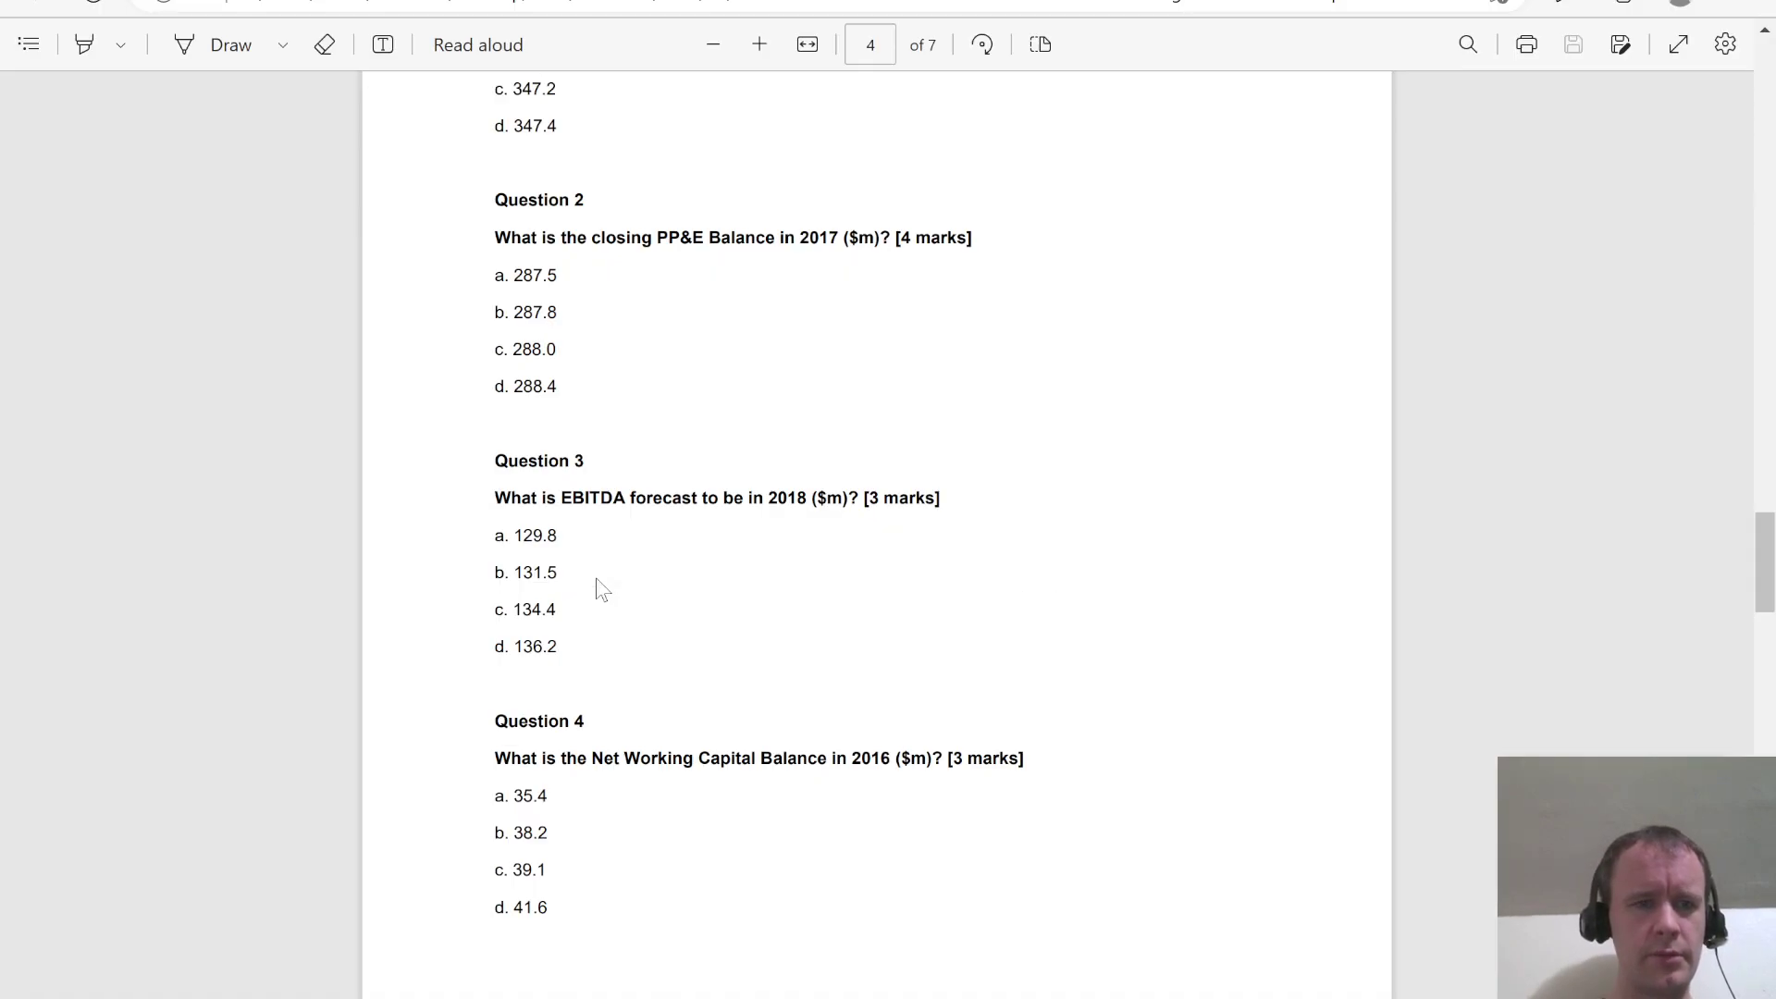
scroll(773, 666, down, 1)
key(alt+Tab)
text(=)
key(ctrl+Page_Down)
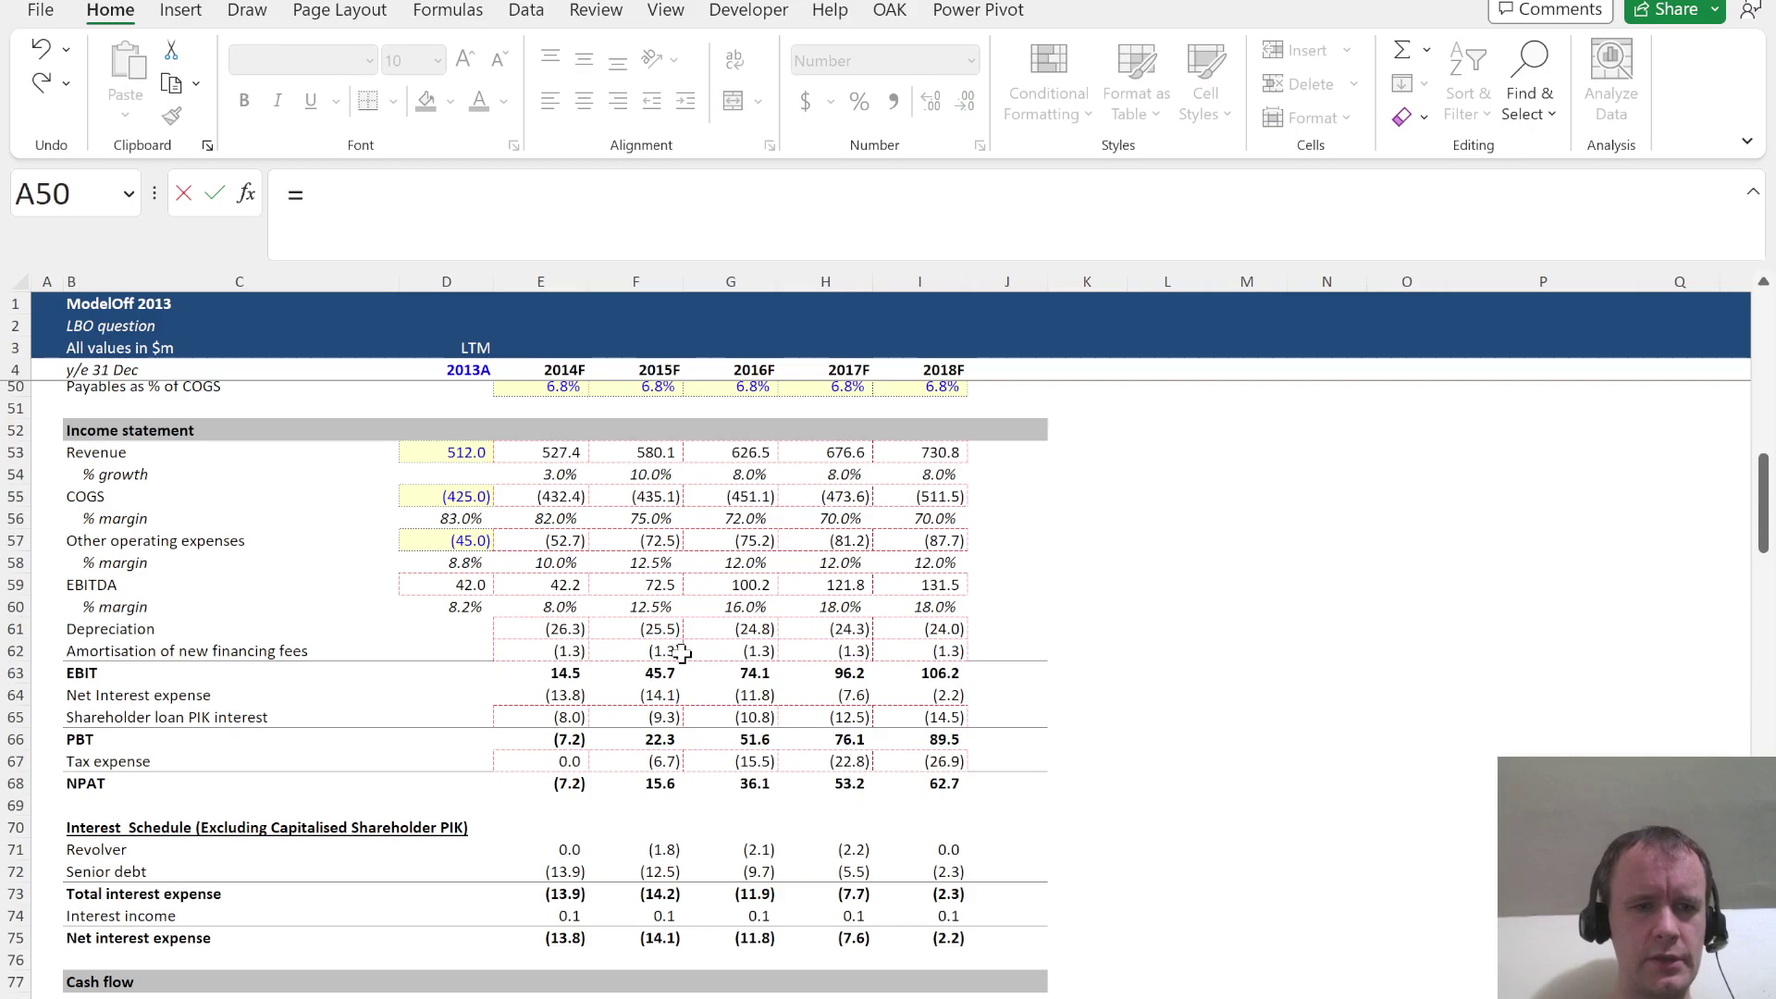
scroll(681, 653, down, 4)
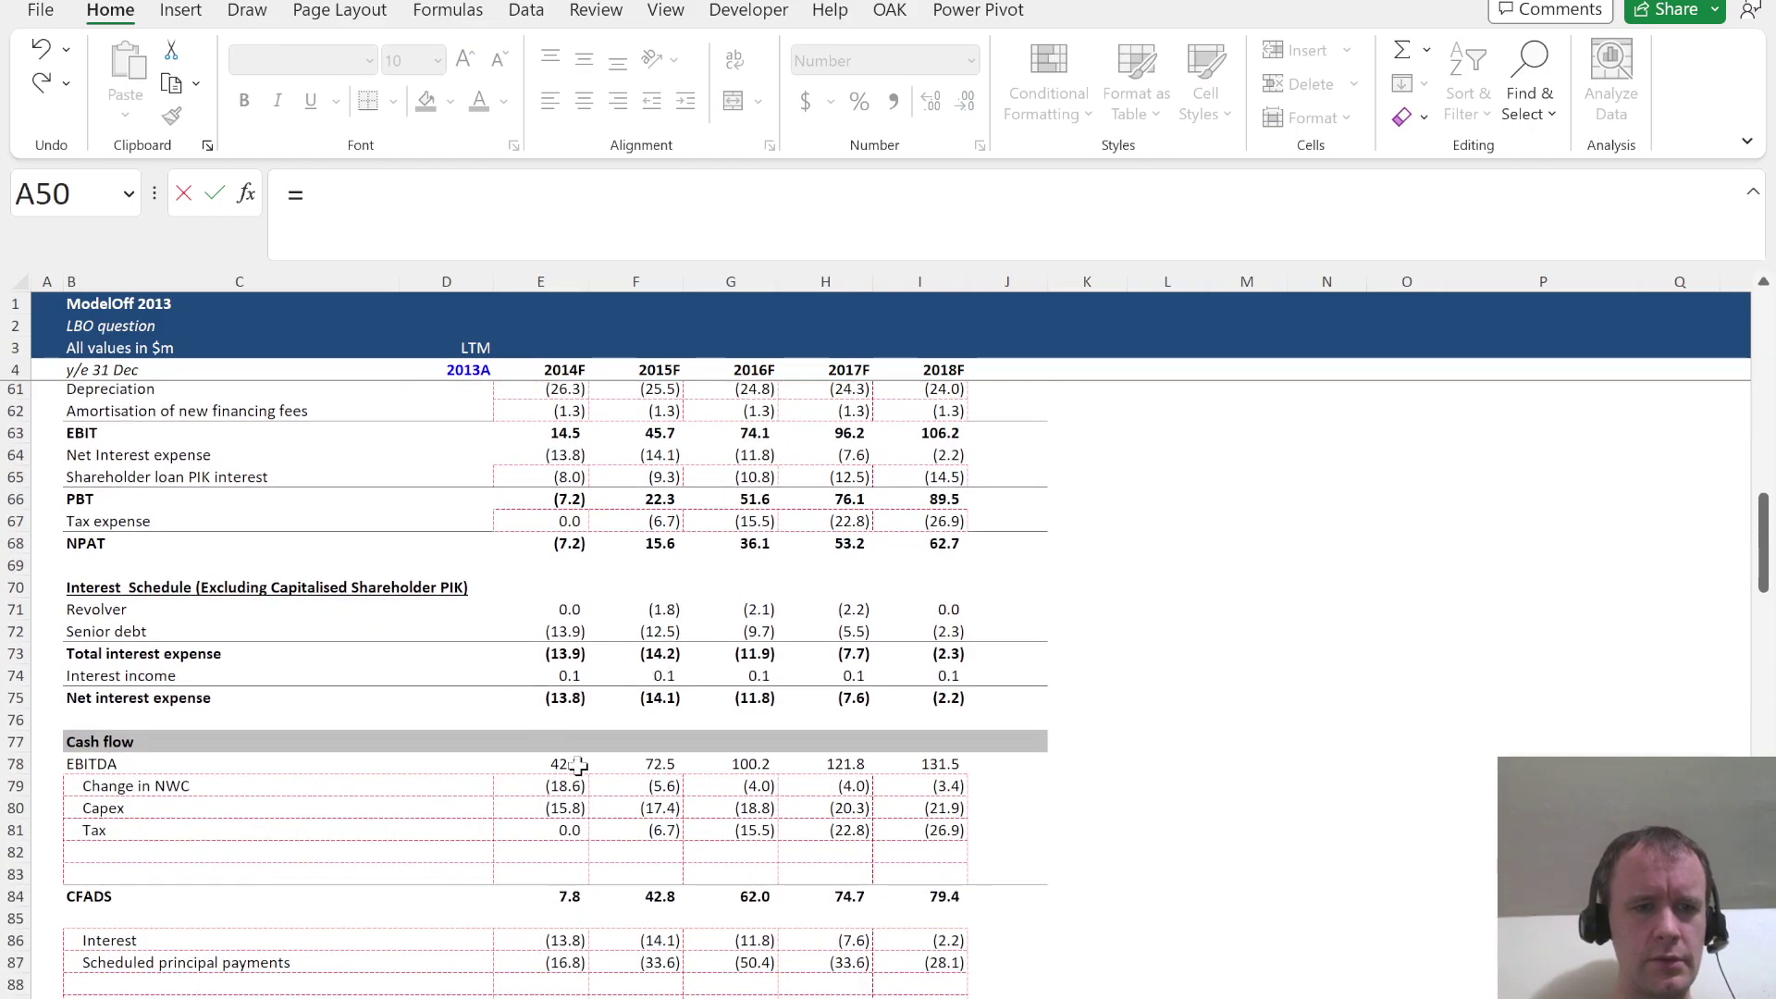
scroll(567, 750, down, 9)
scroll(608, 821, down, 9)
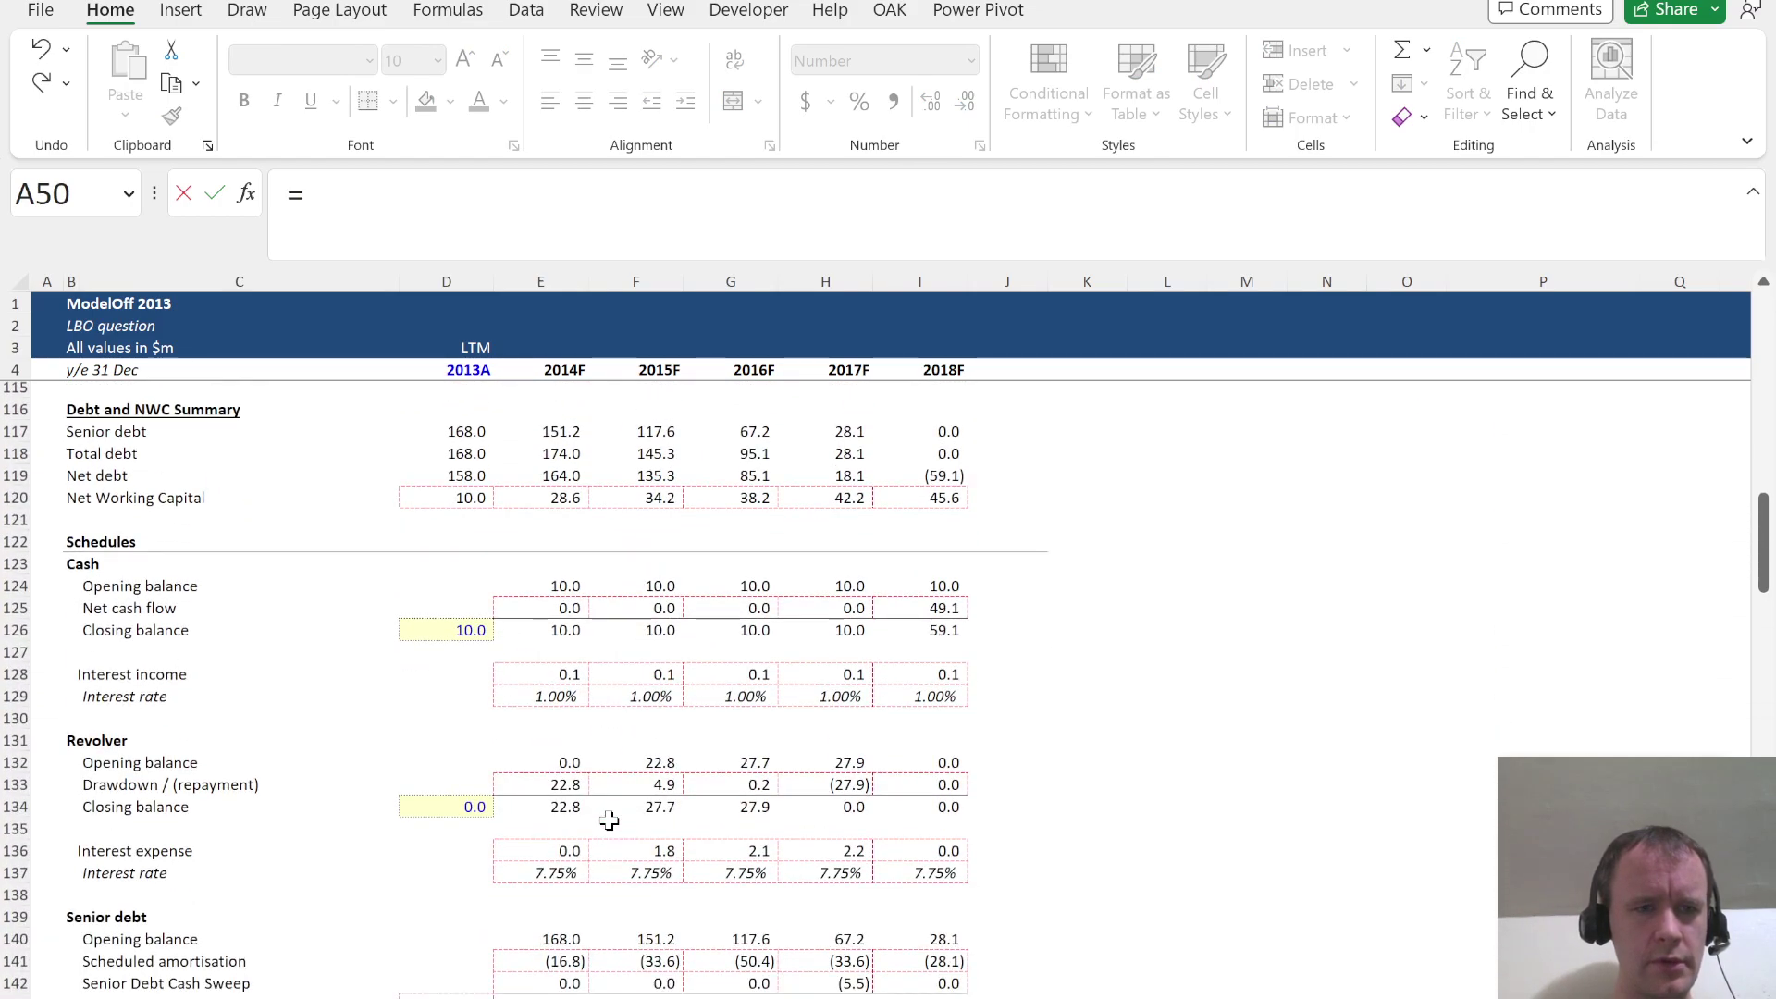
scroll(560, 625, up, 2)
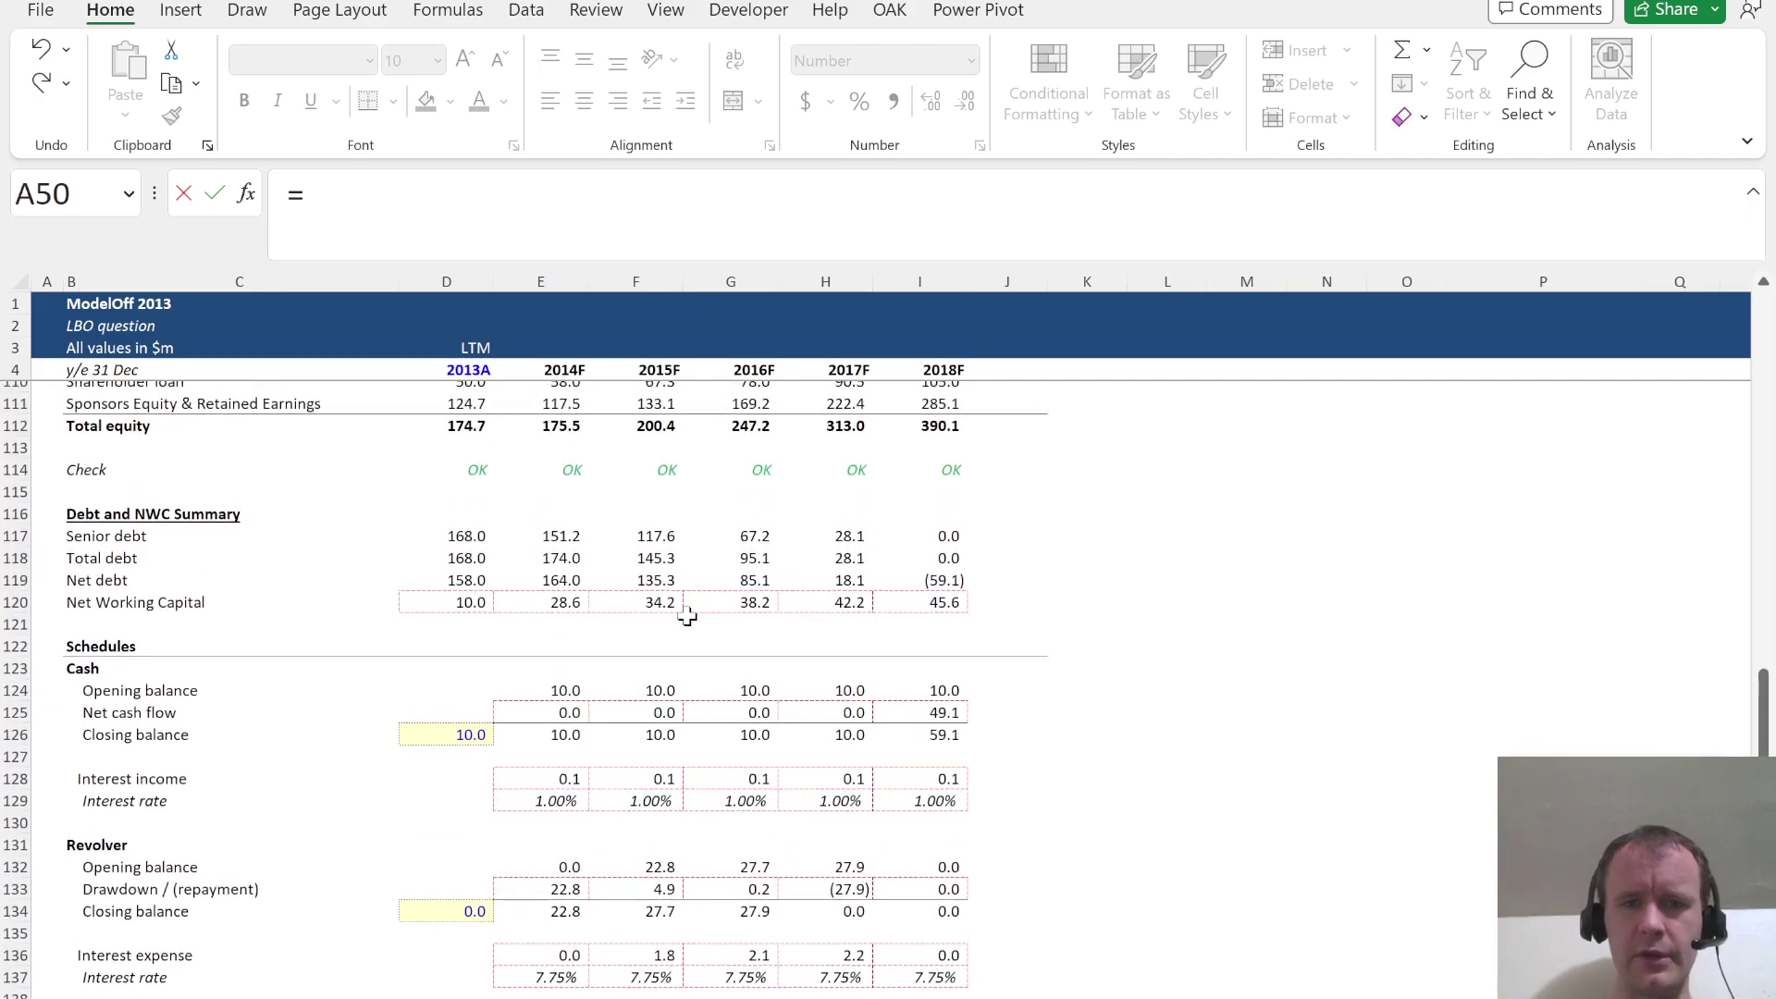
click(746, 603)
key(Return)
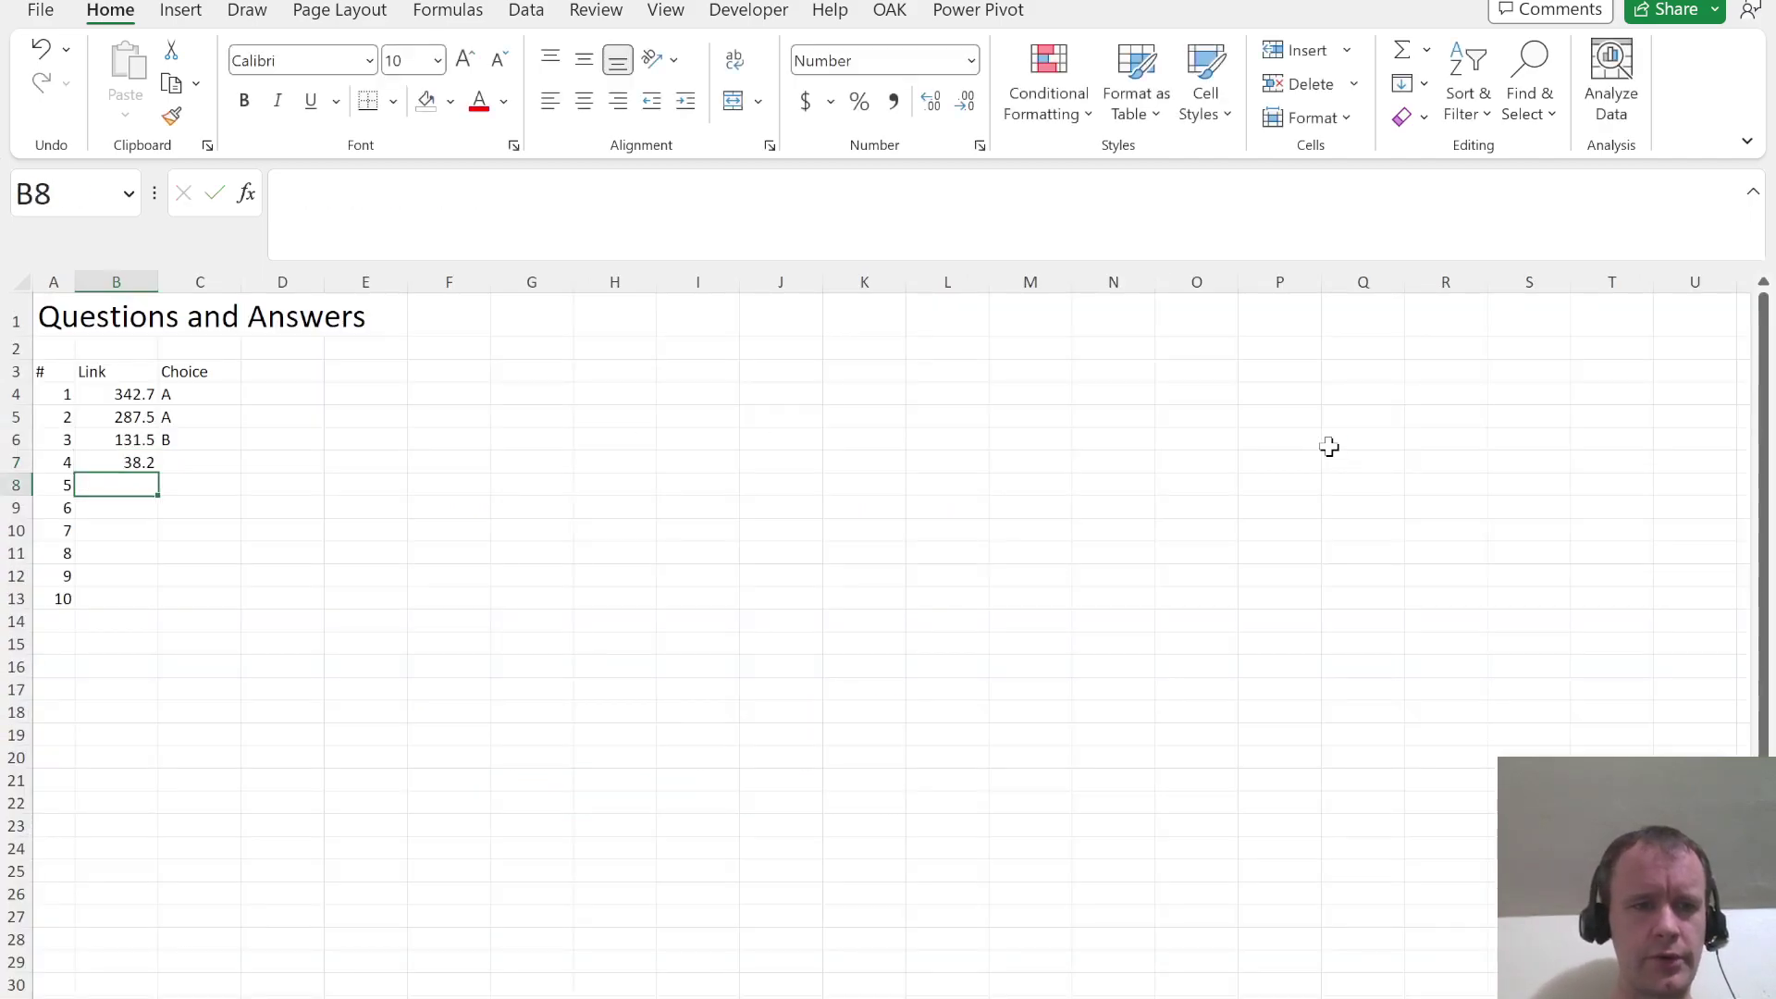
Compare the question 4 answer with the PDF options and enter choice B in C7
key(Up)
key(alt+Tab)
key(alt+Tab)
key(Right)
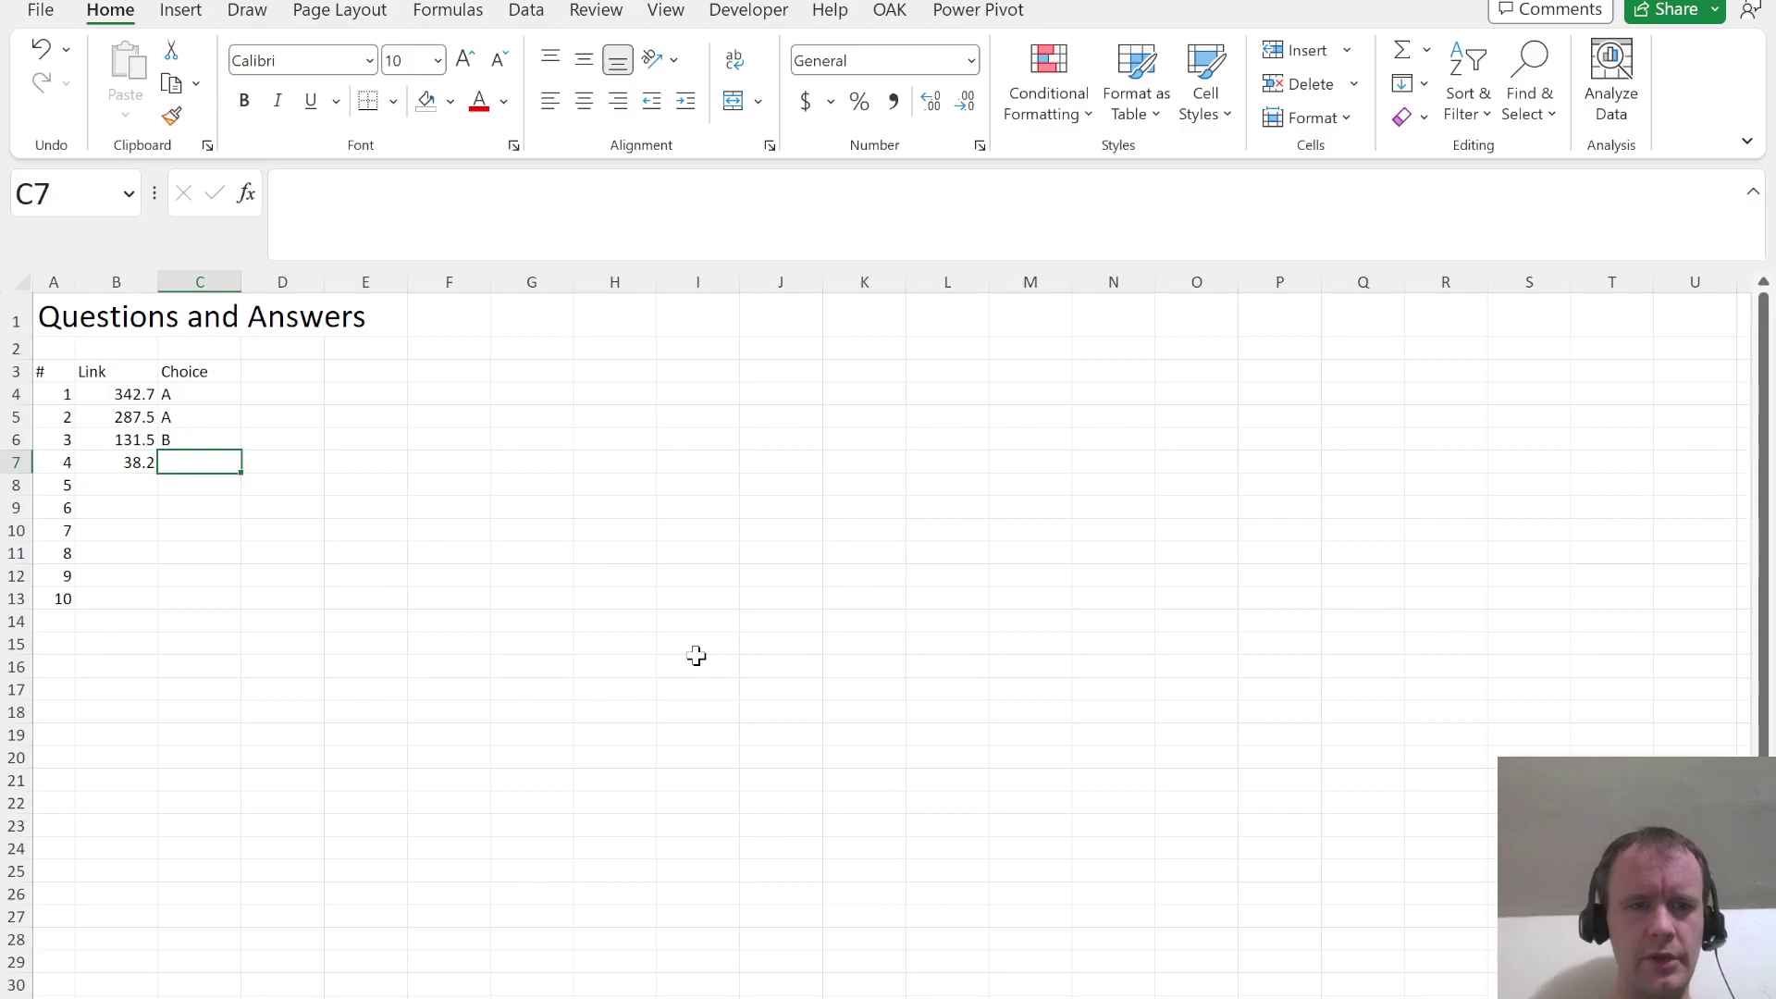
text(B)
key(Menu)
key(Escape)
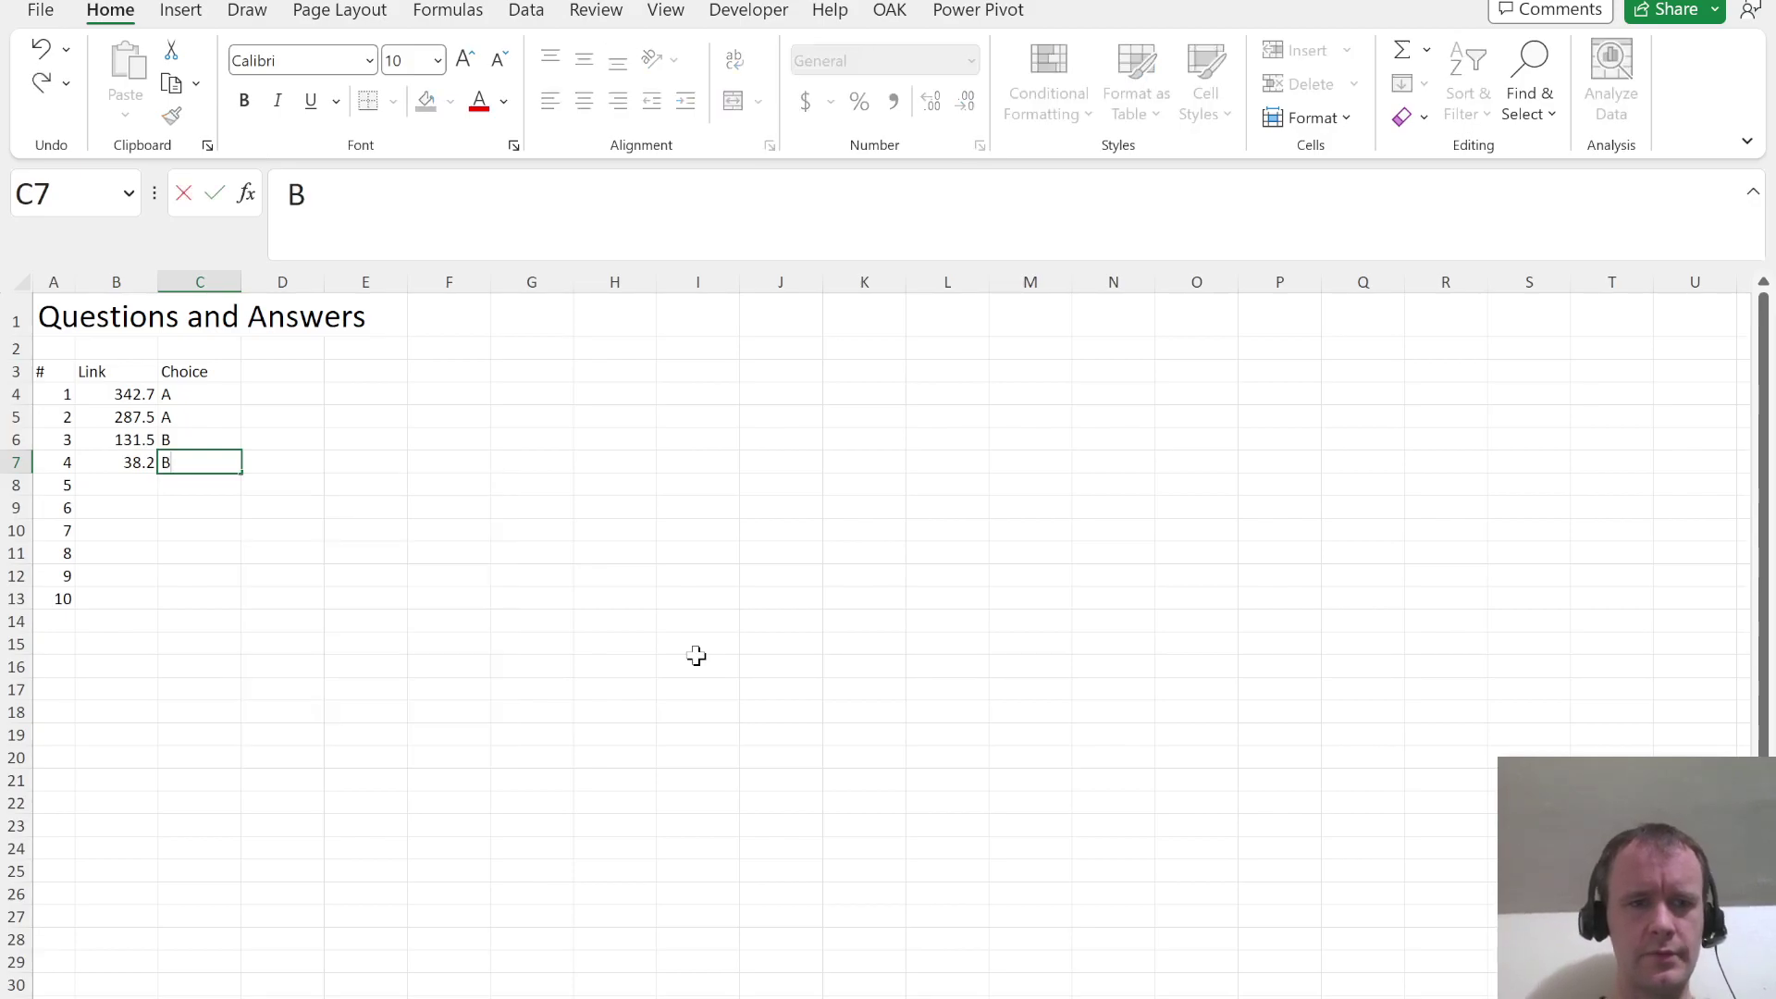
key(Return)
Read question 5 in the PDF and link its answer in B8 to the 2017 EBIT with =Model!H63
key(alt+Tab)
scroll(695, 655, down, 4)
scroll(695, 655, down, 5)
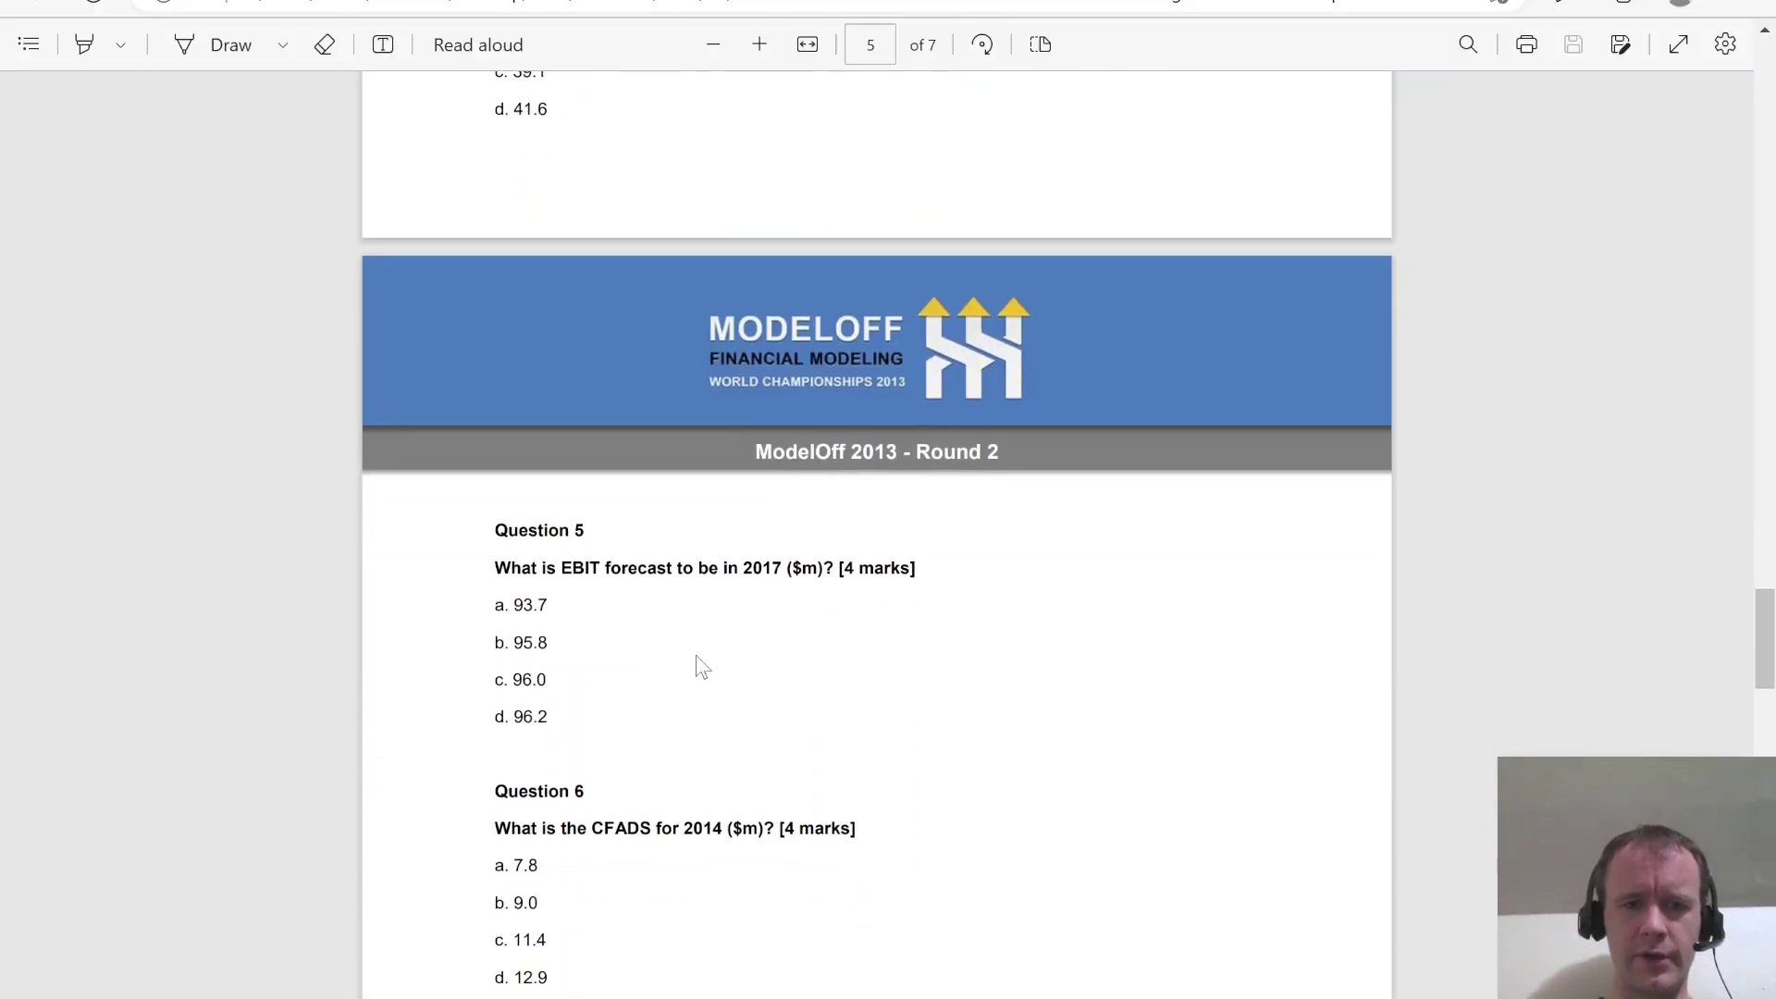
key(alt+Tab)
key(Up)
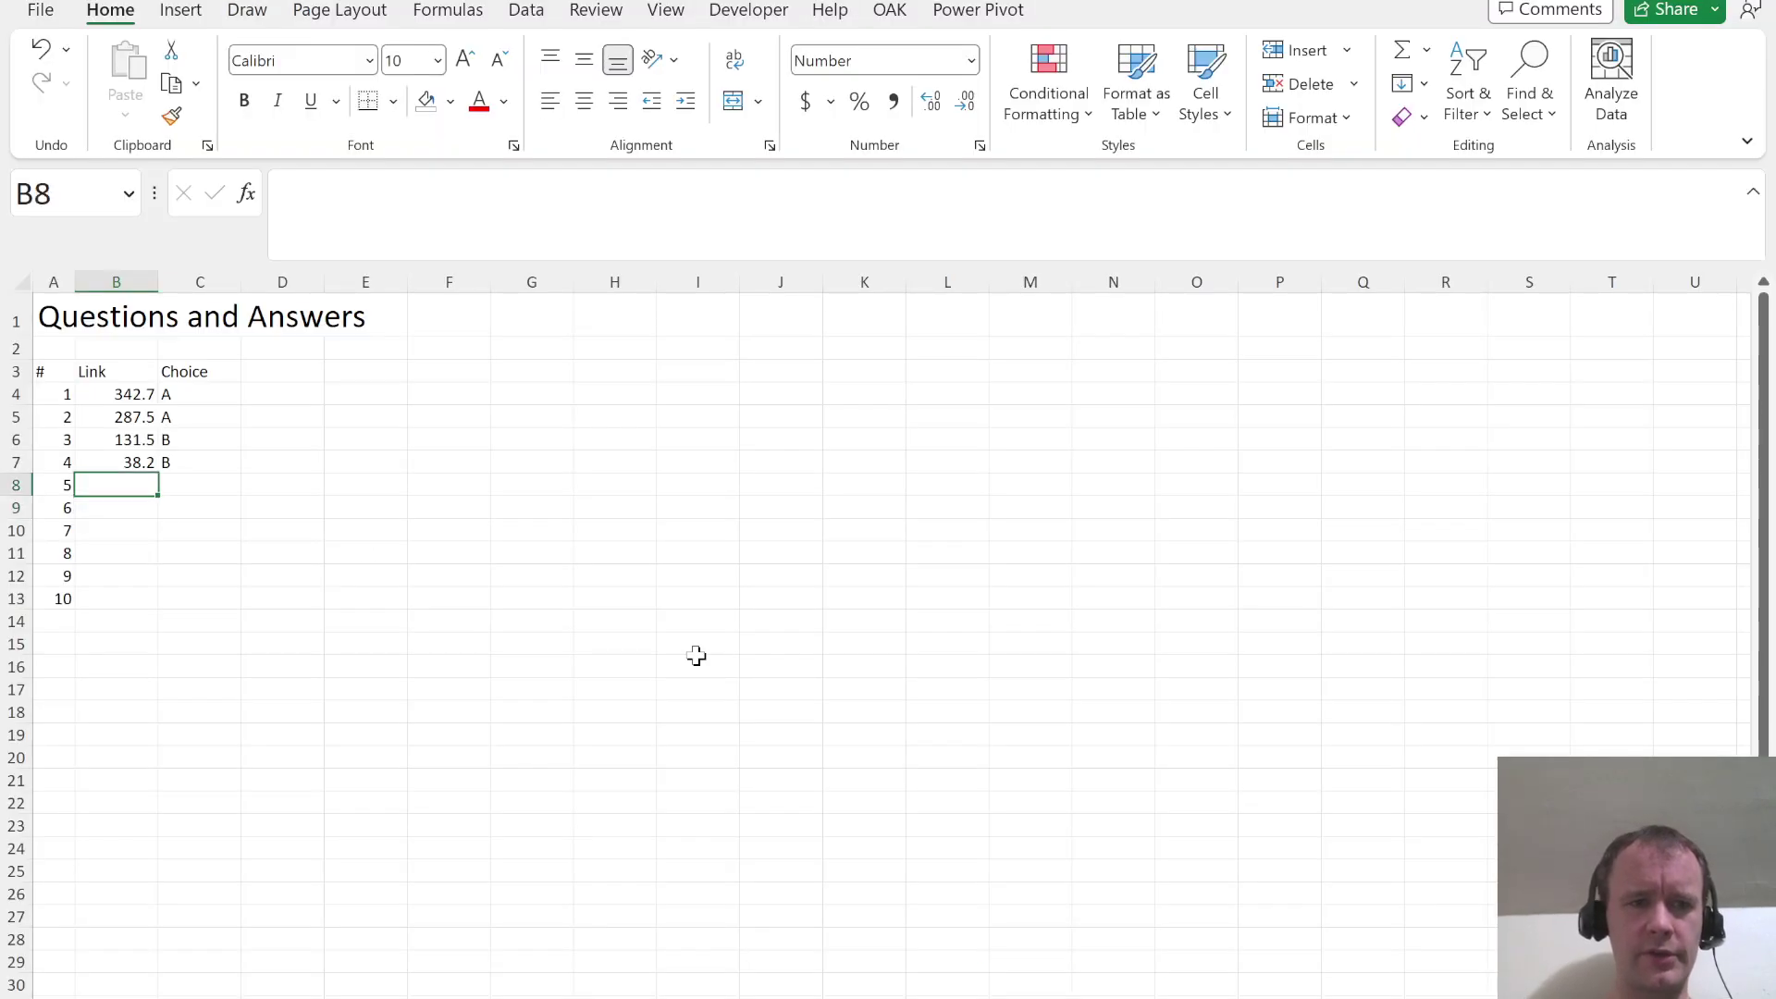
text(=)
key(ctrl+Tab)
scroll(629, 599, down, 1)
scroll(628, 599, up, 8)
scroll(629, 599, up, 18)
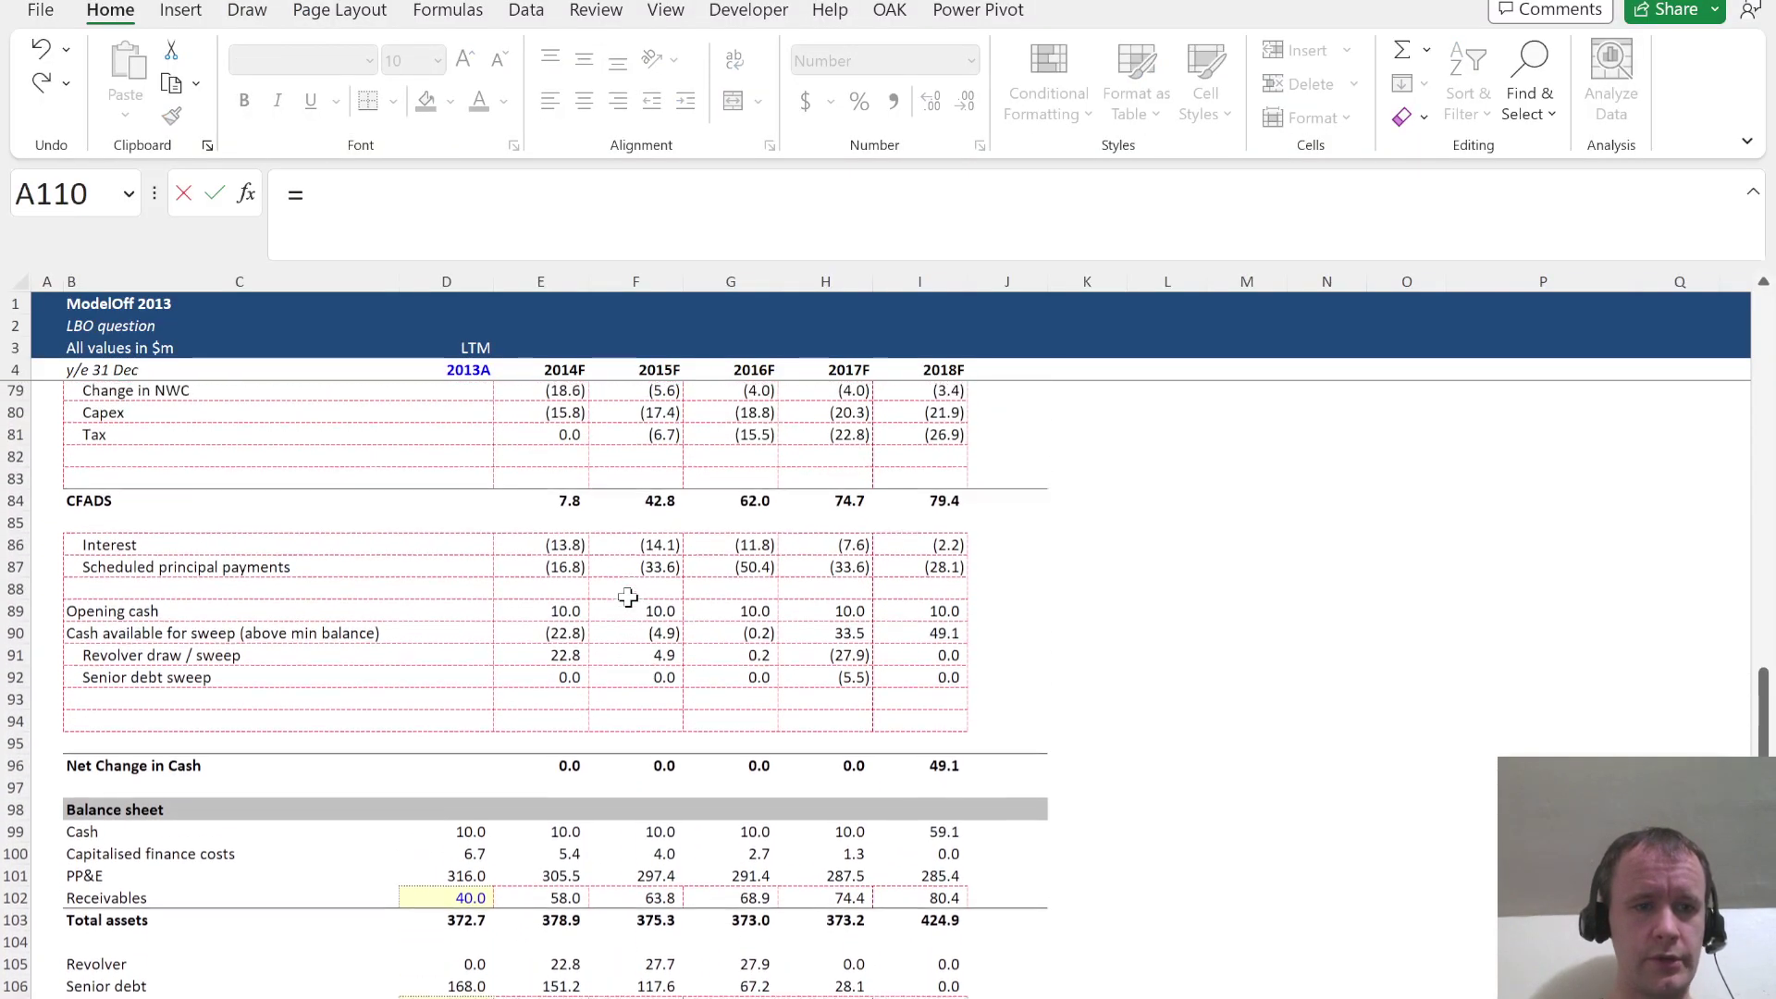
scroll(628, 599, down, 4)
scroll(628, 599, up, 1)
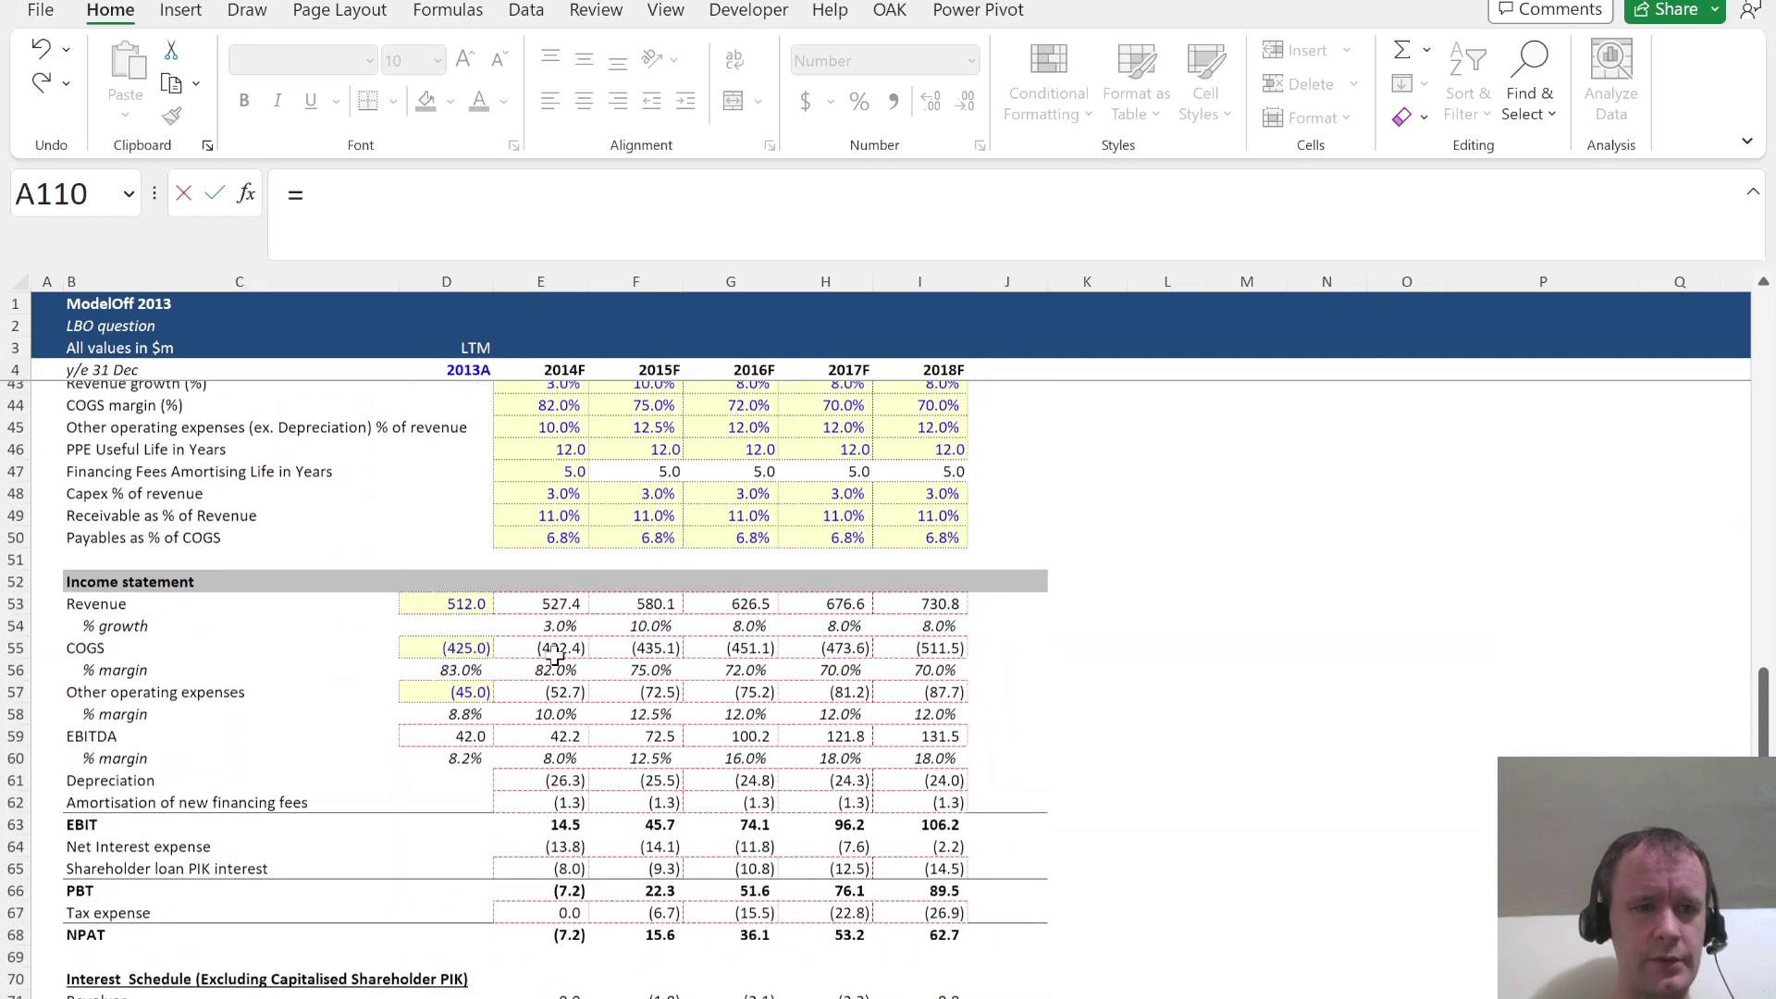
click(159, 829)
key(Right)
key(Right)
key(Right)
key(Right)
key(Right)
key(Return)
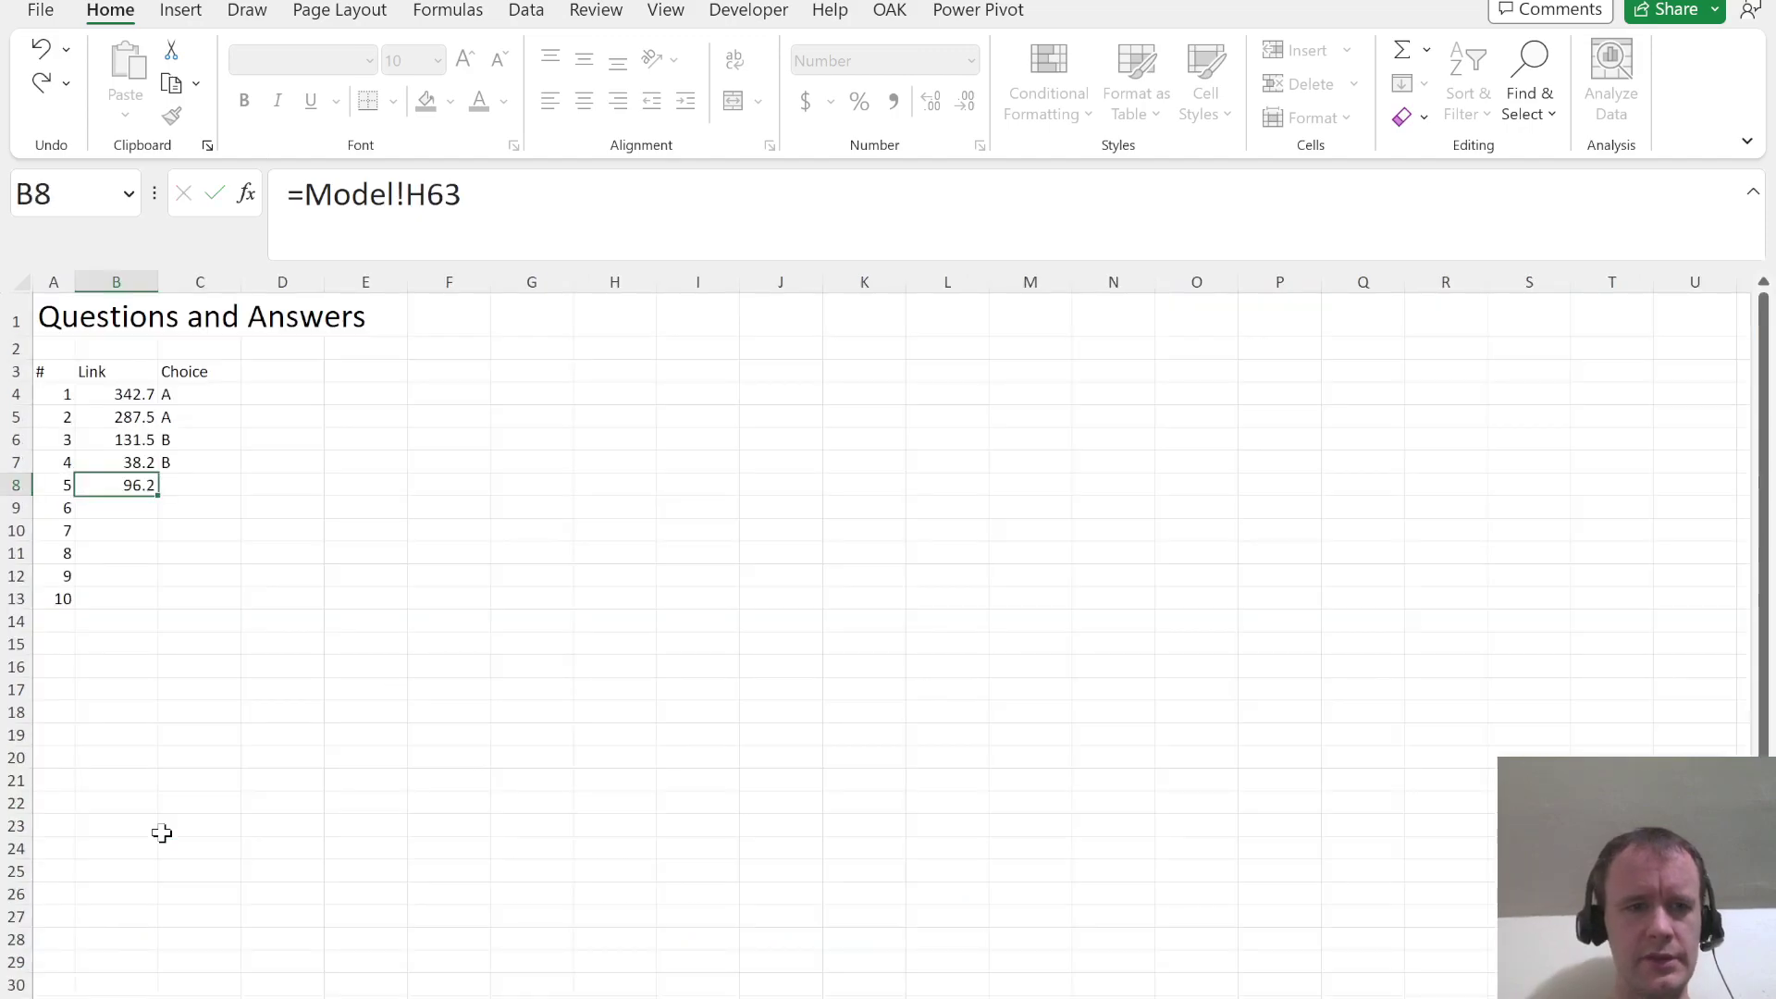
key(alt+Tab)
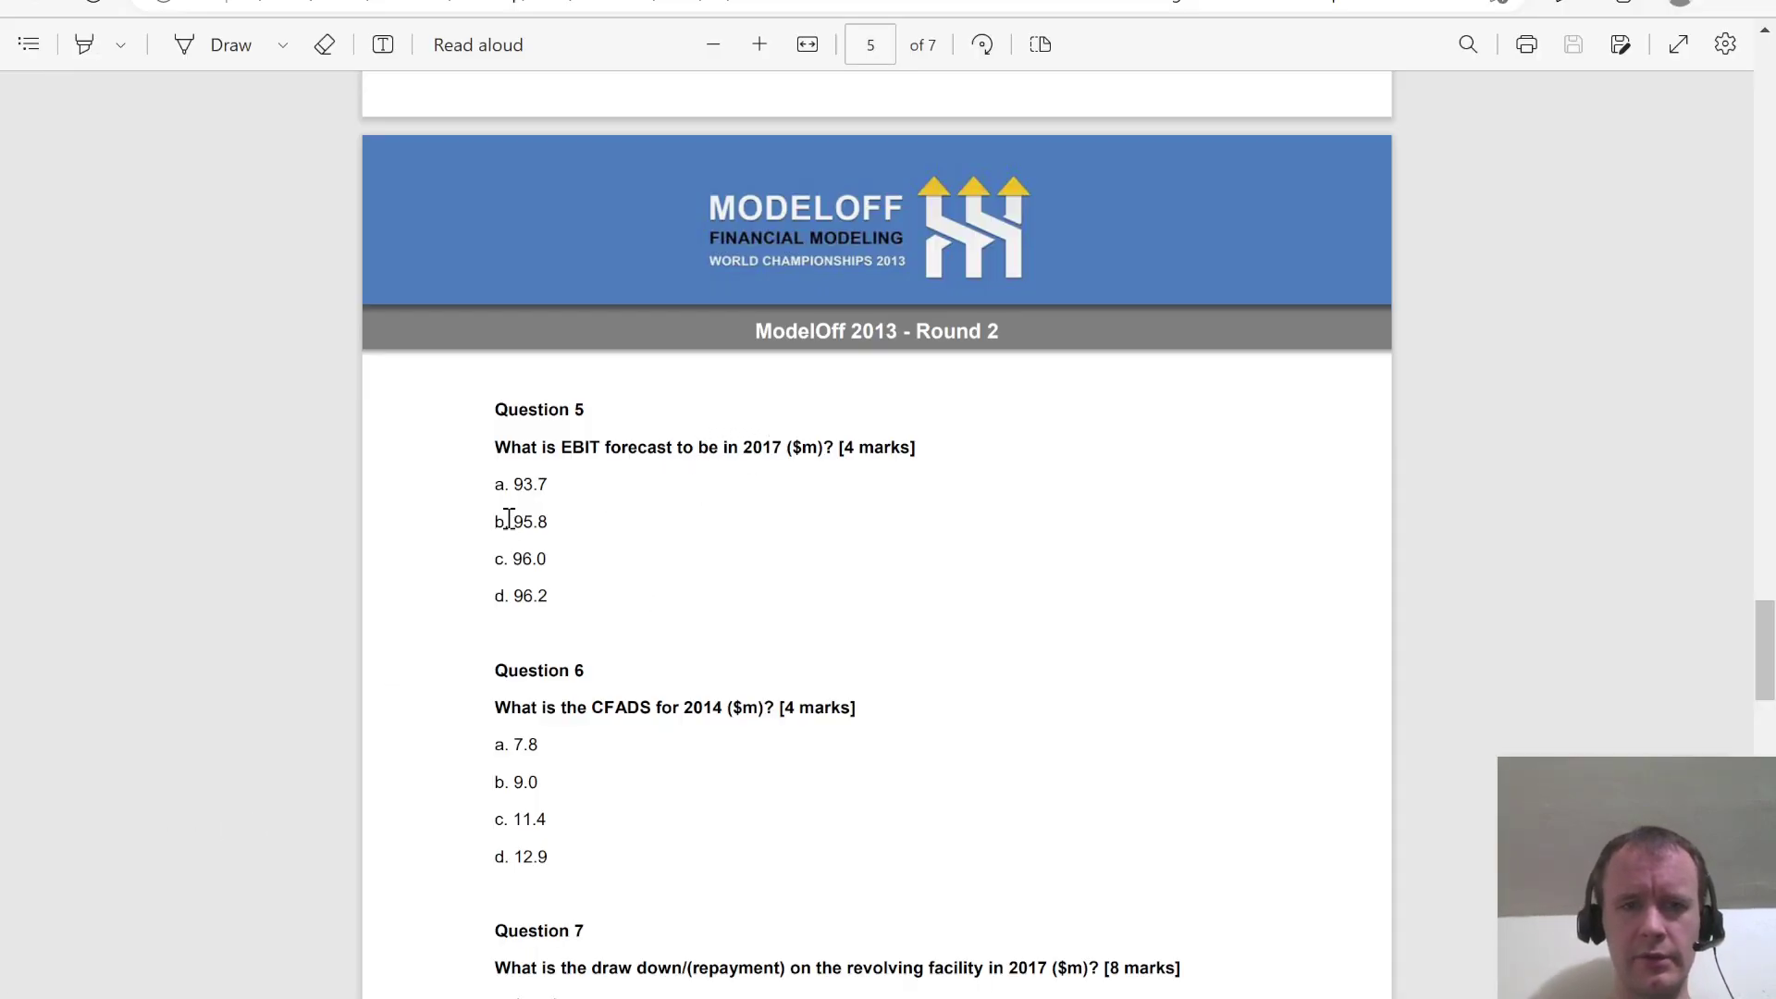
key(alt+Tab)
text(D)
key(Return)
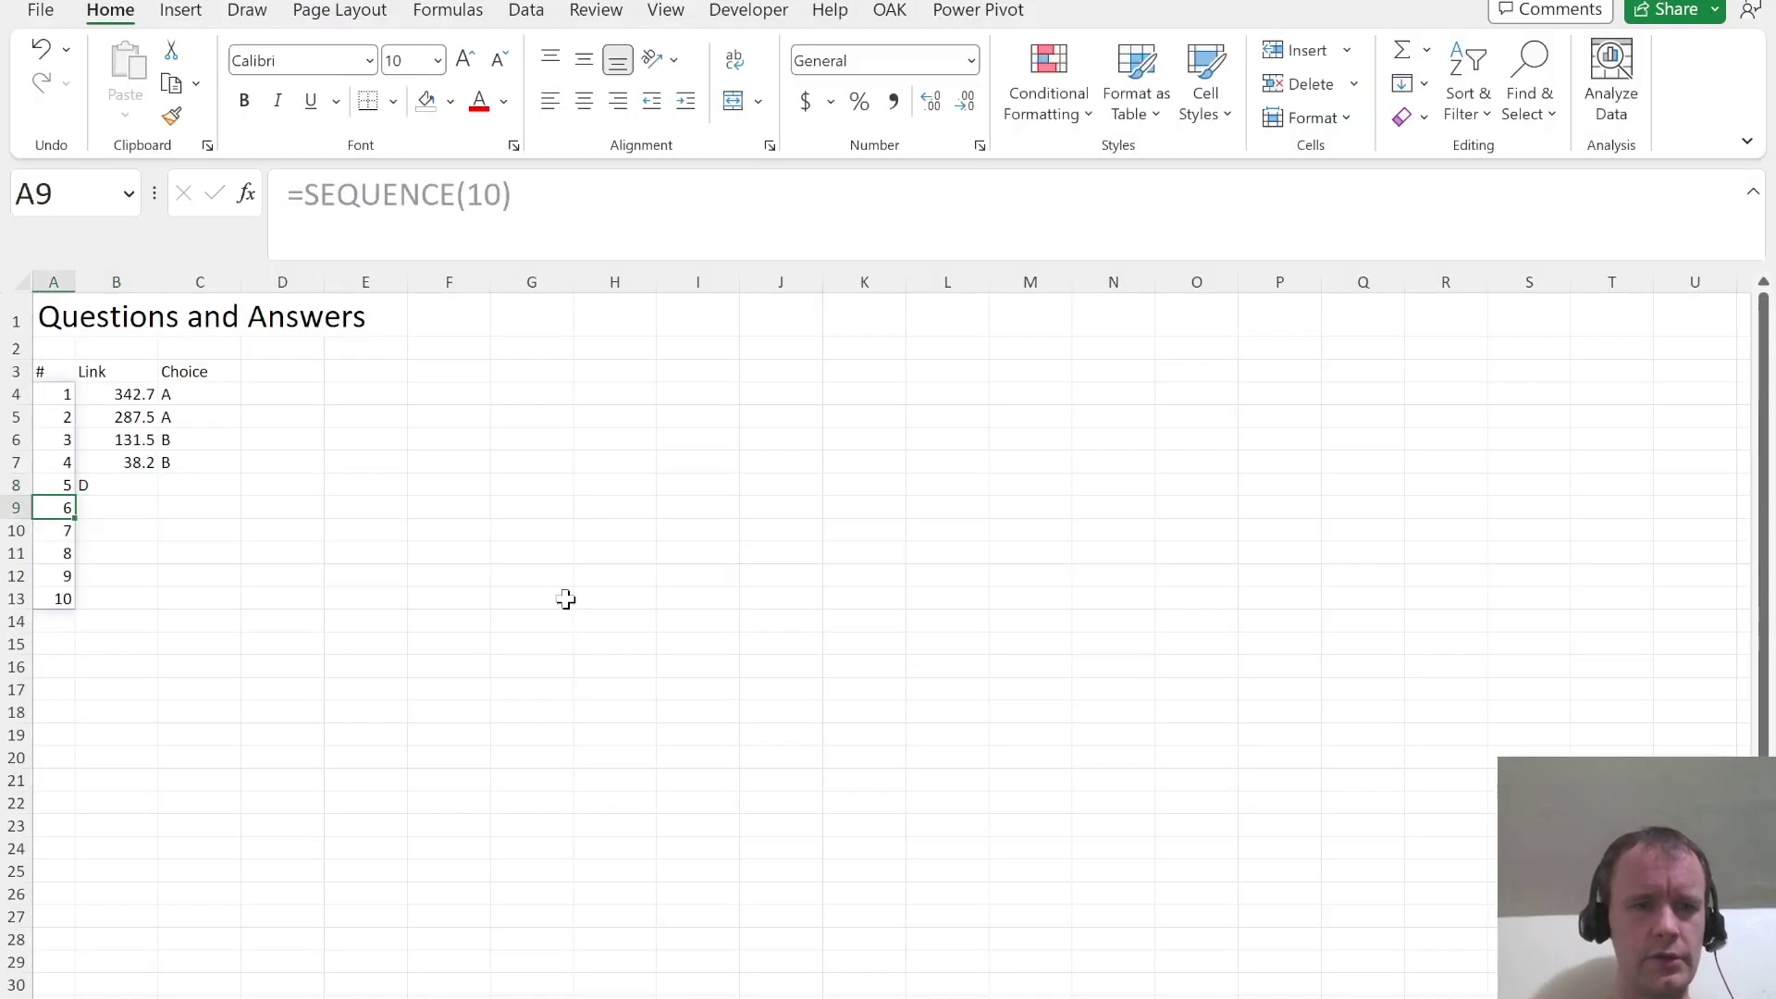
key(ctrl+z)
Enter choice D for question 5 in C8
key(Up)
key(Right)
key(Down)
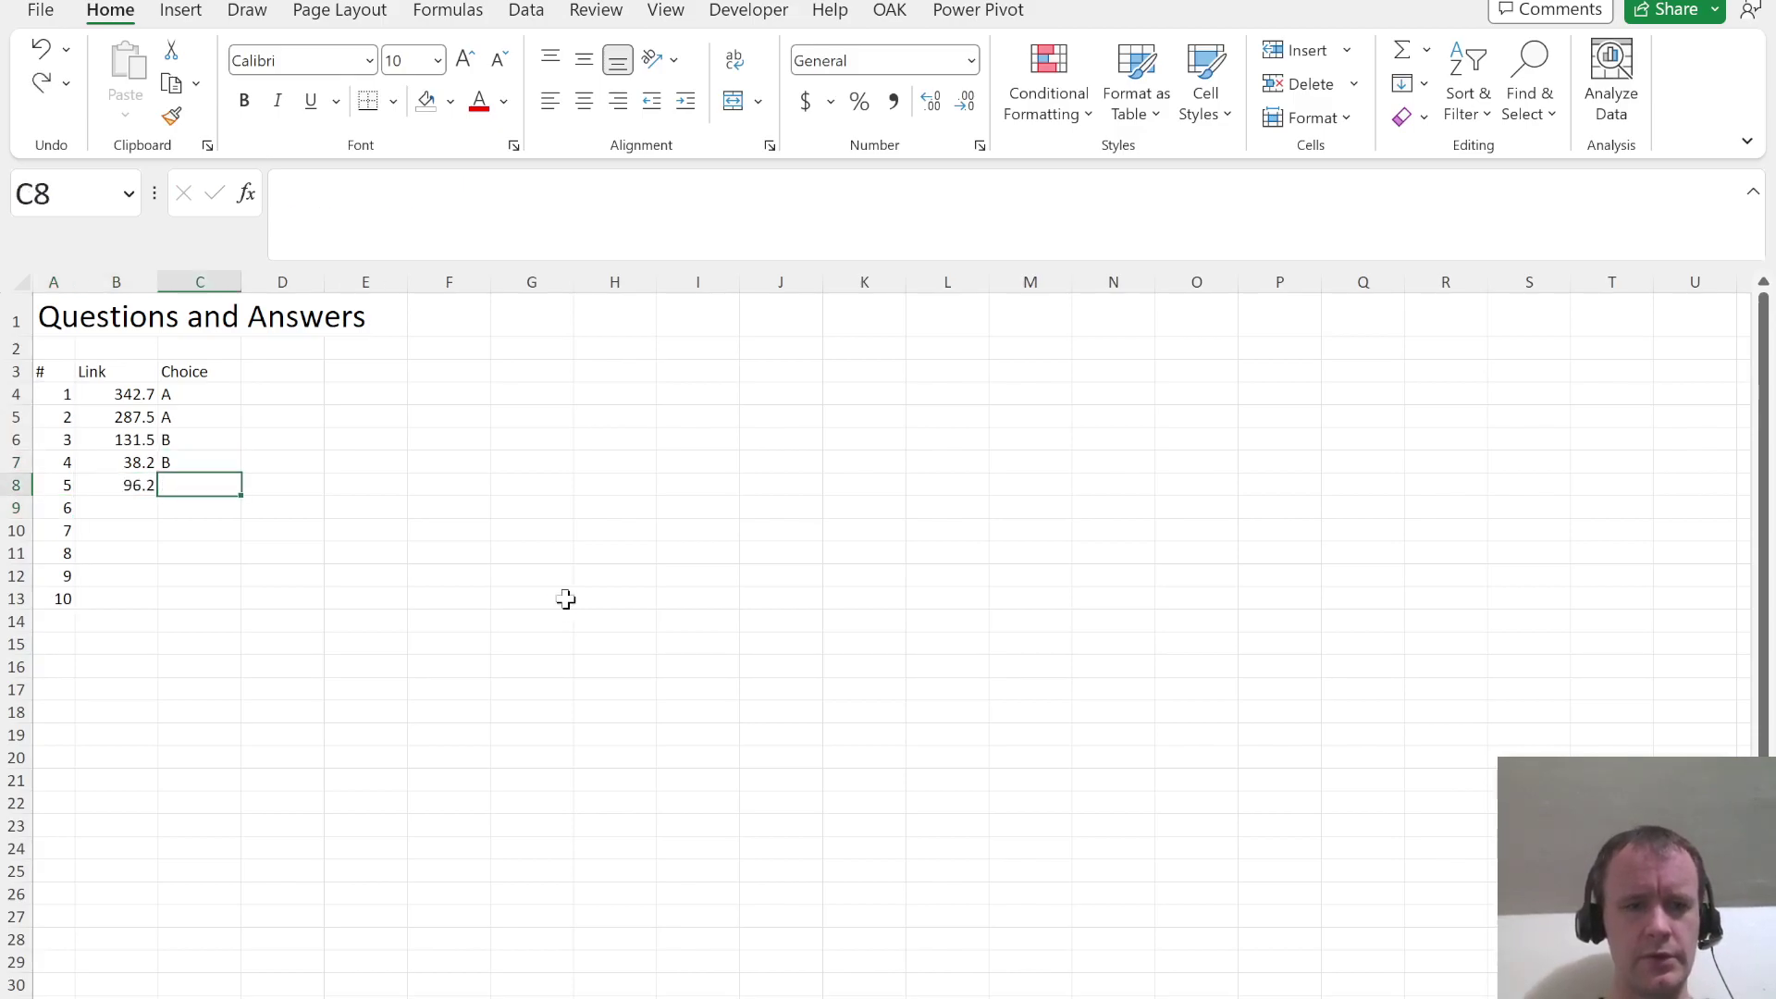
text(D)
key(Return)
key(Left)
Read question 6 in the PDF and link its answer in B9 to the 2014 CFADS in Model!E84
key(alt+Tab)
scroll(769, 697, down, 1)
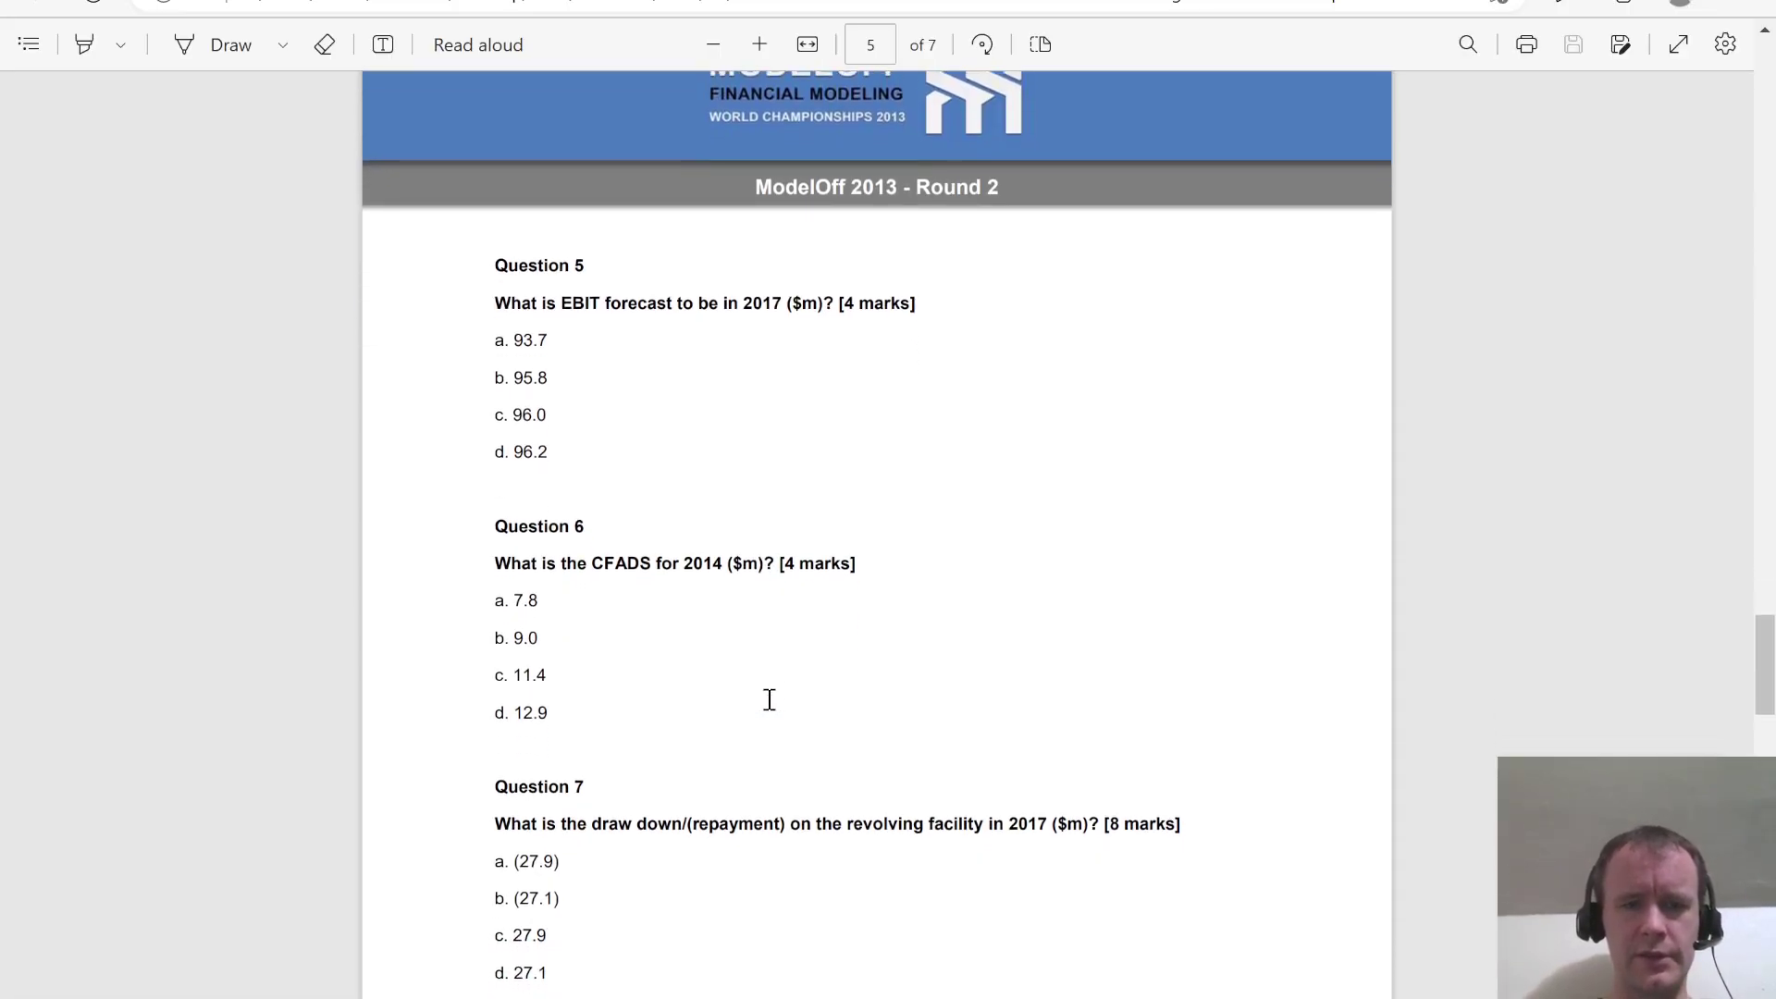
key(alt+Tab)
text(=)
key(ctrl+Page_Up)
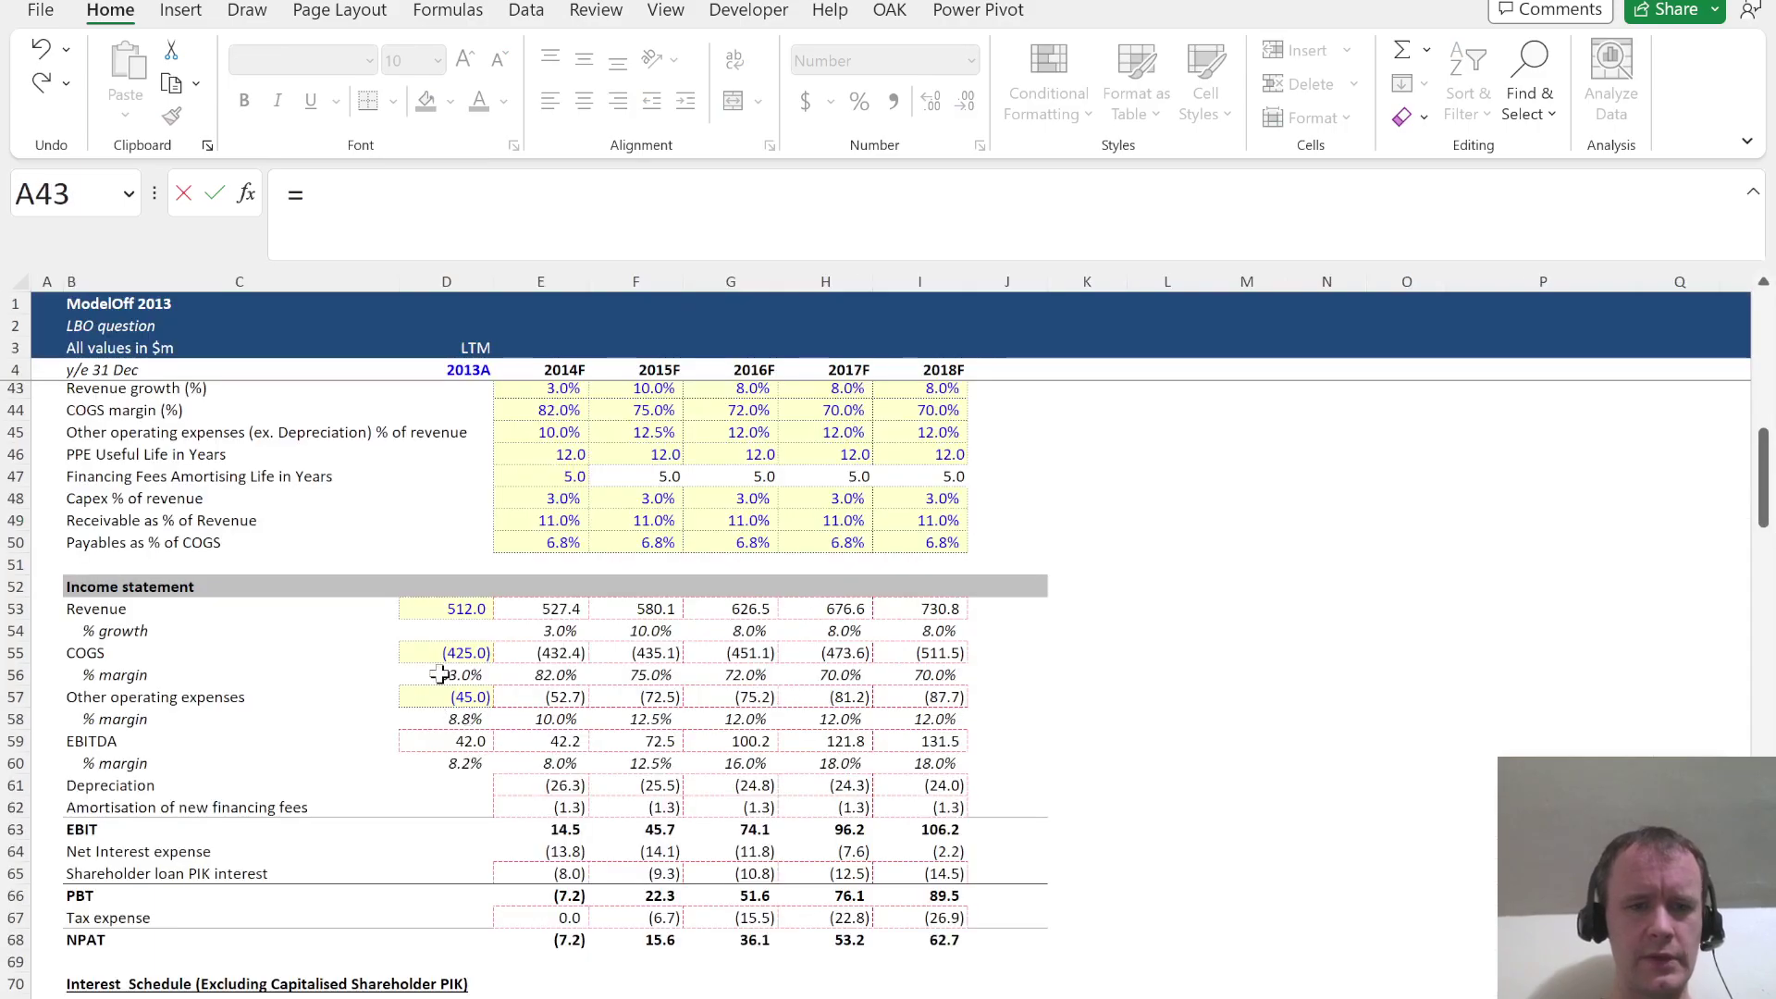
scroll(441, 674, down, 11)
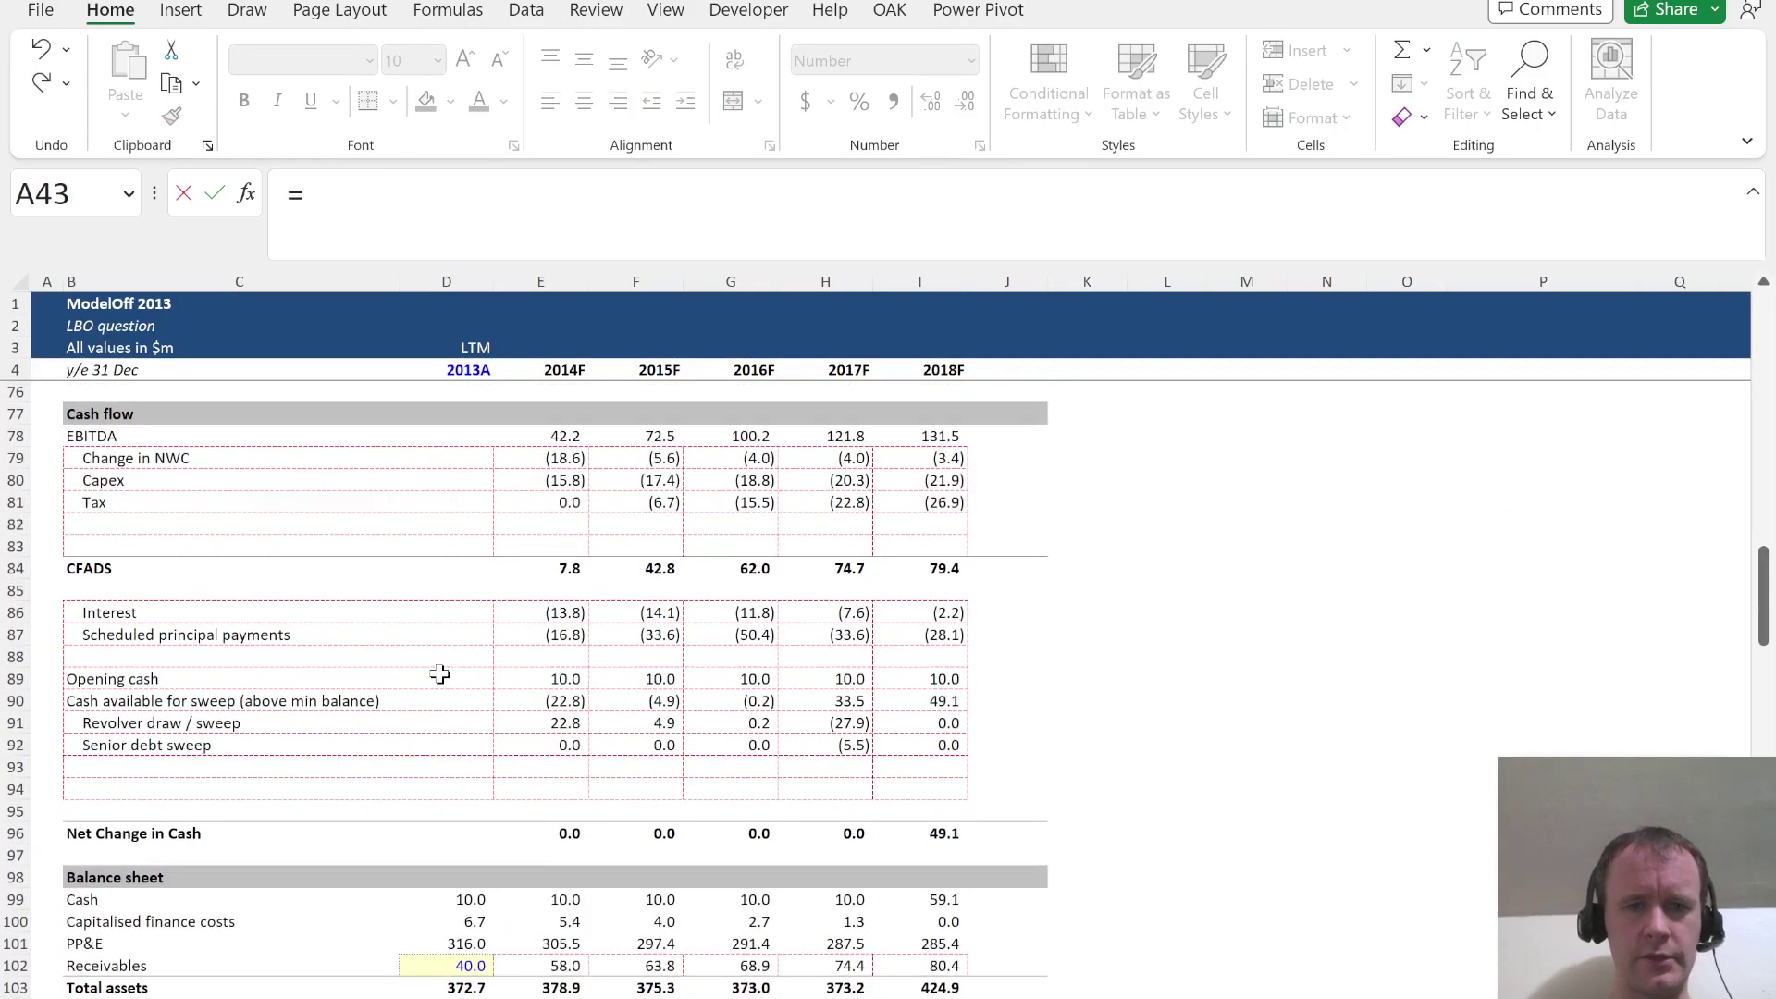
key(ctrl+Page_Down)
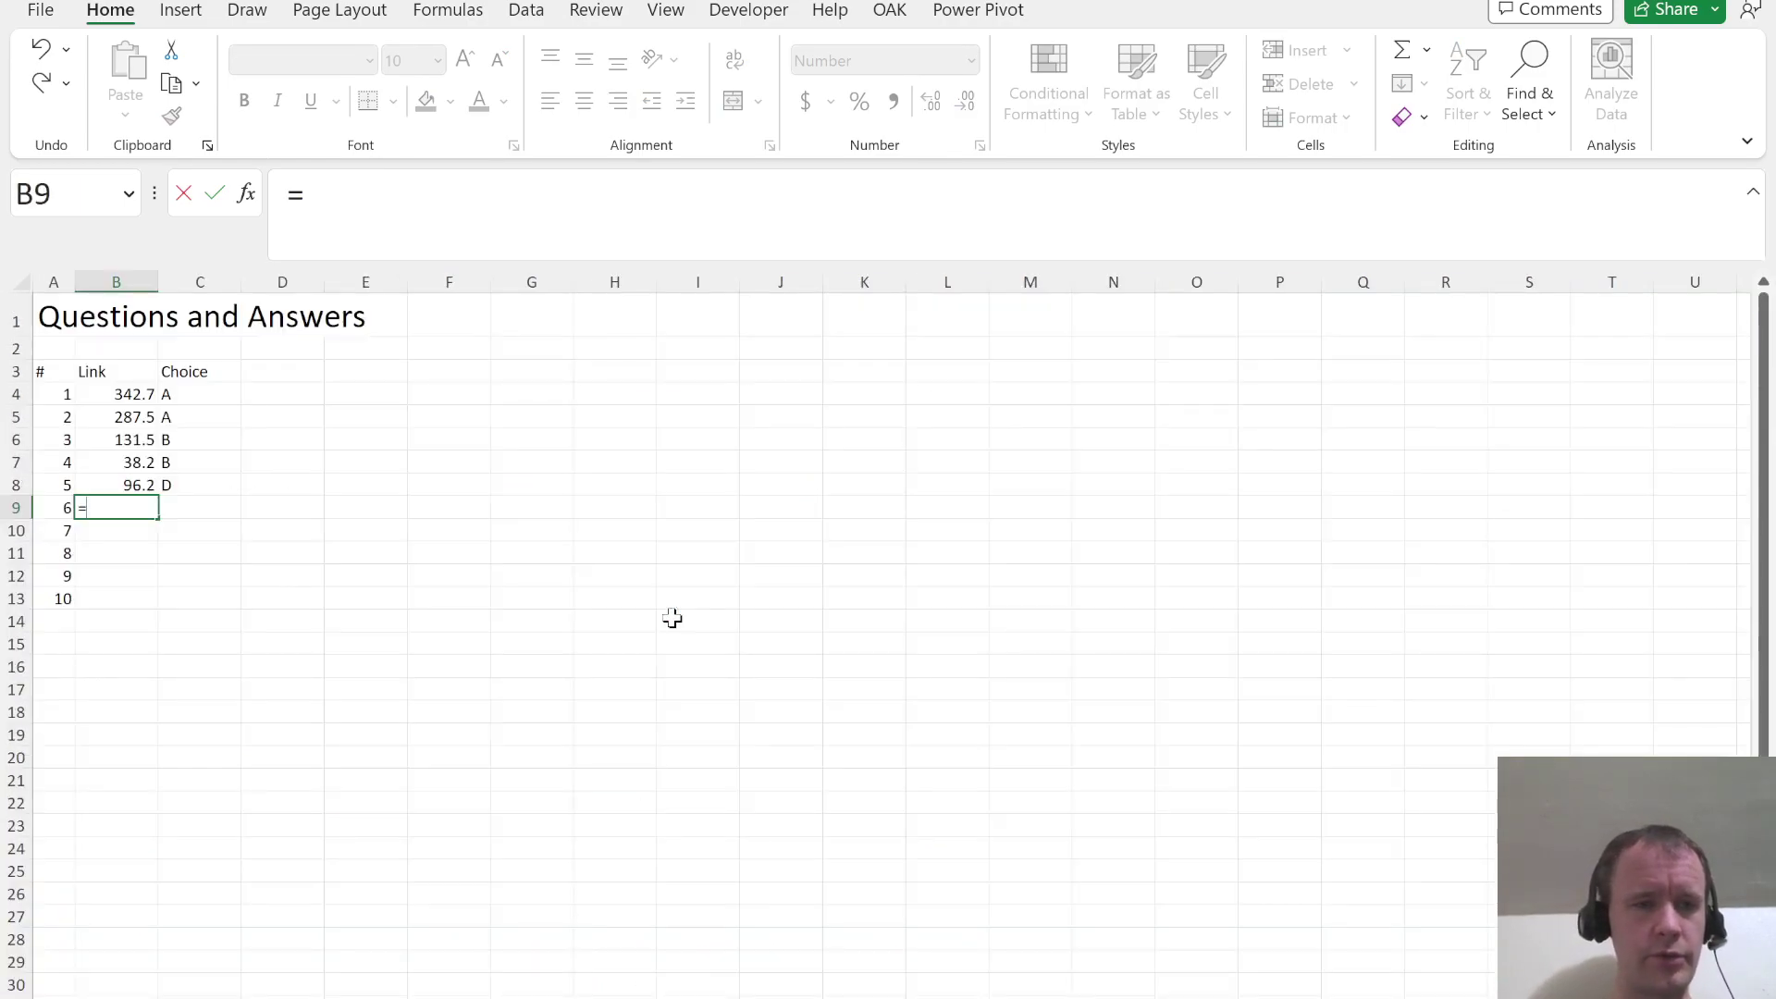
key(ctrl+Page_Up)
key(alt+Tab)
key(alt+Tab)
click(564, 566)
key(Return)
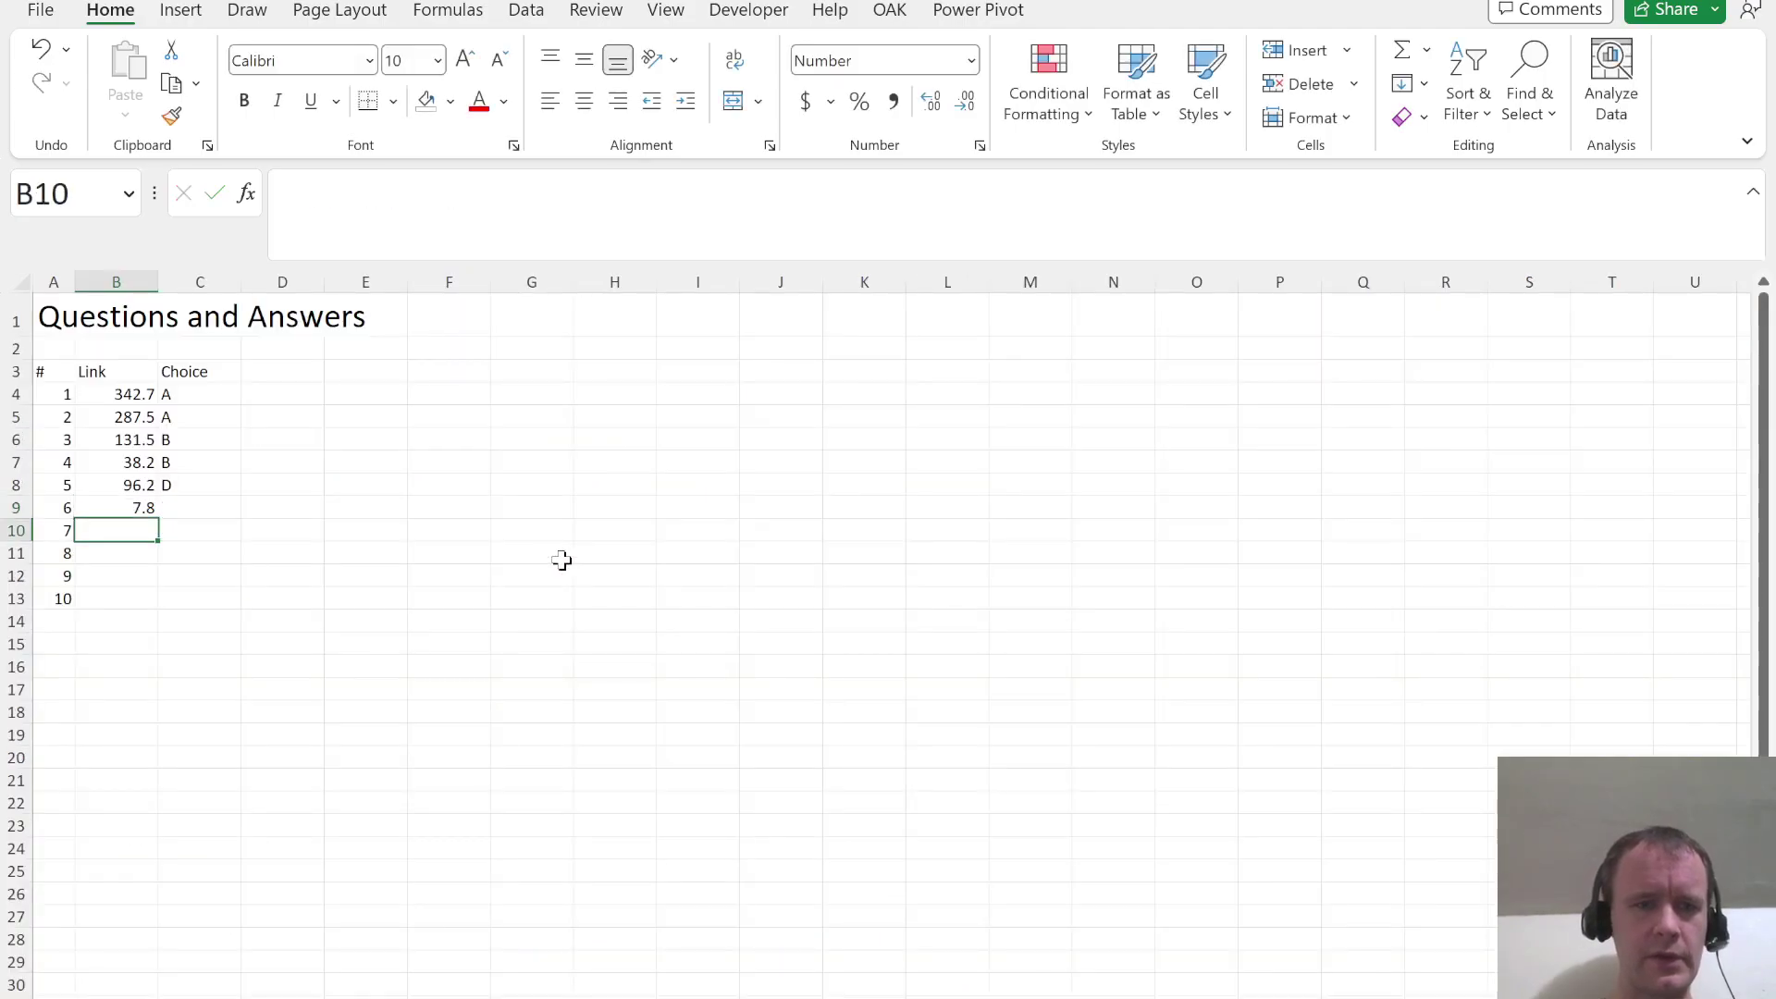
Compare the question 6 answer with the PDF options and enter choice A in C9
key(Up)
key(Right)
key(alt+Tab)
key(alt+Tab)
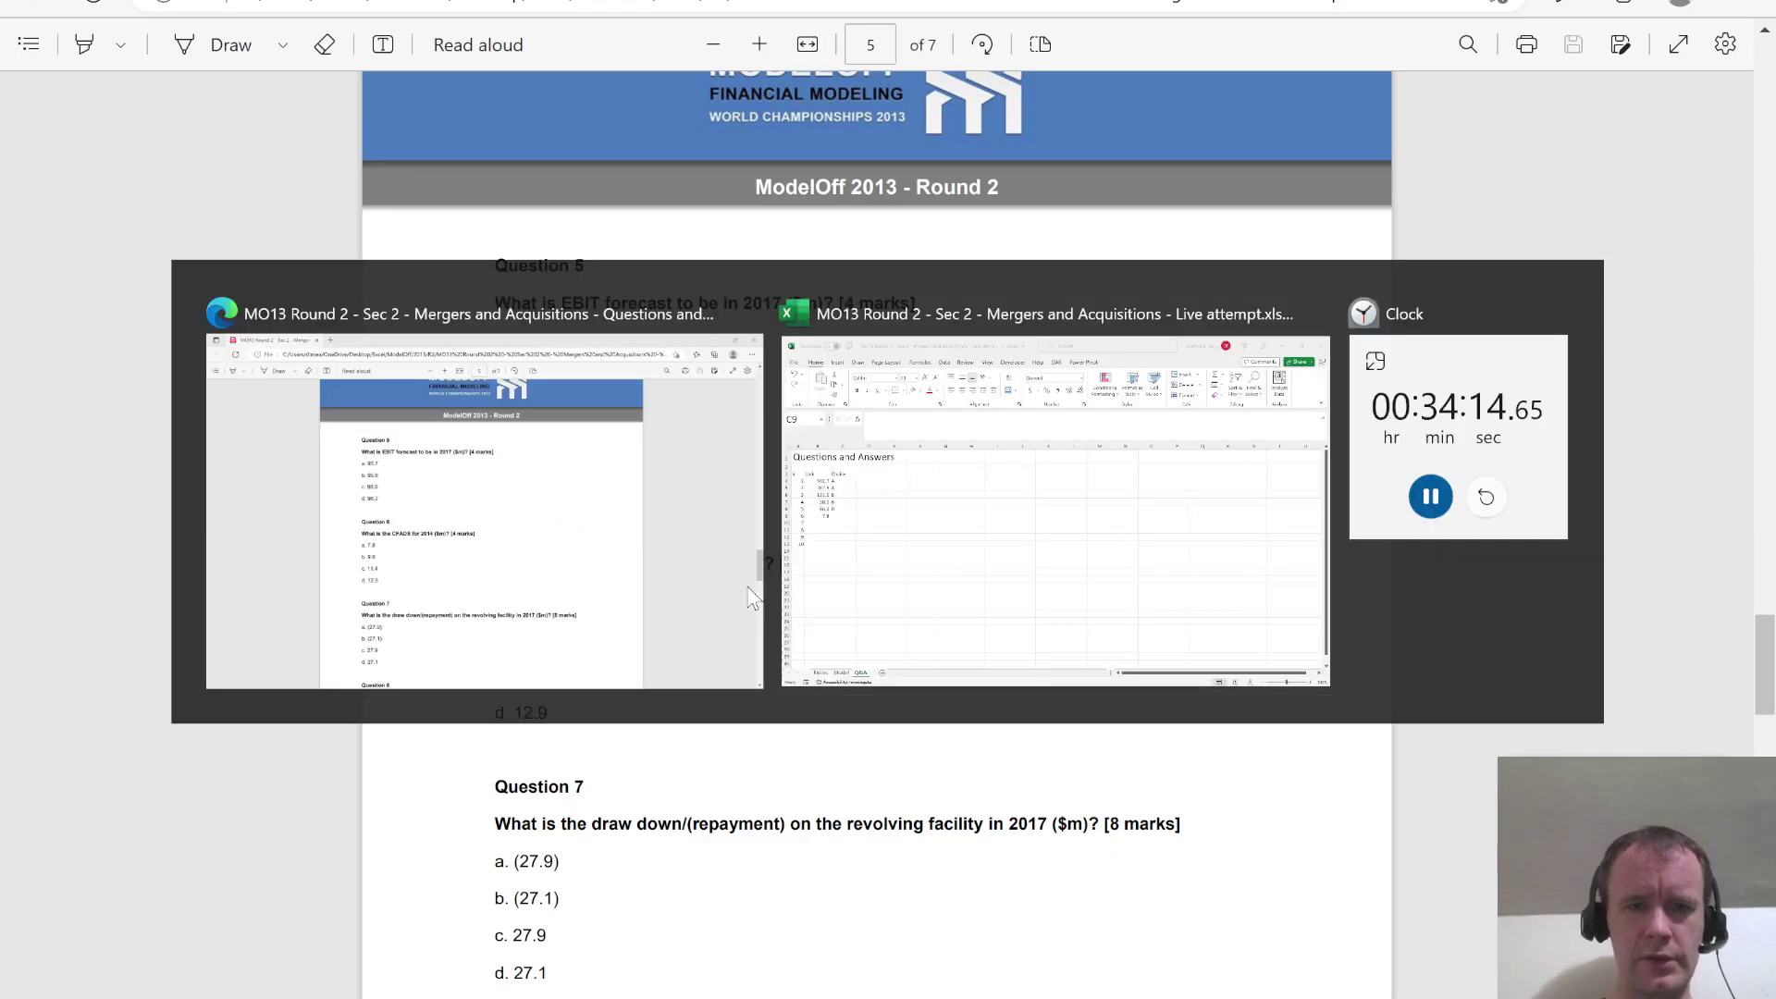
text(A)
key(Return)
key(Left)
Read question 7 in the PDF and link its answer in B10 to the 2017 revolver draw/sweep with =Model!H91
key(alt+Tab)
scroll(746, 585, down, 2)
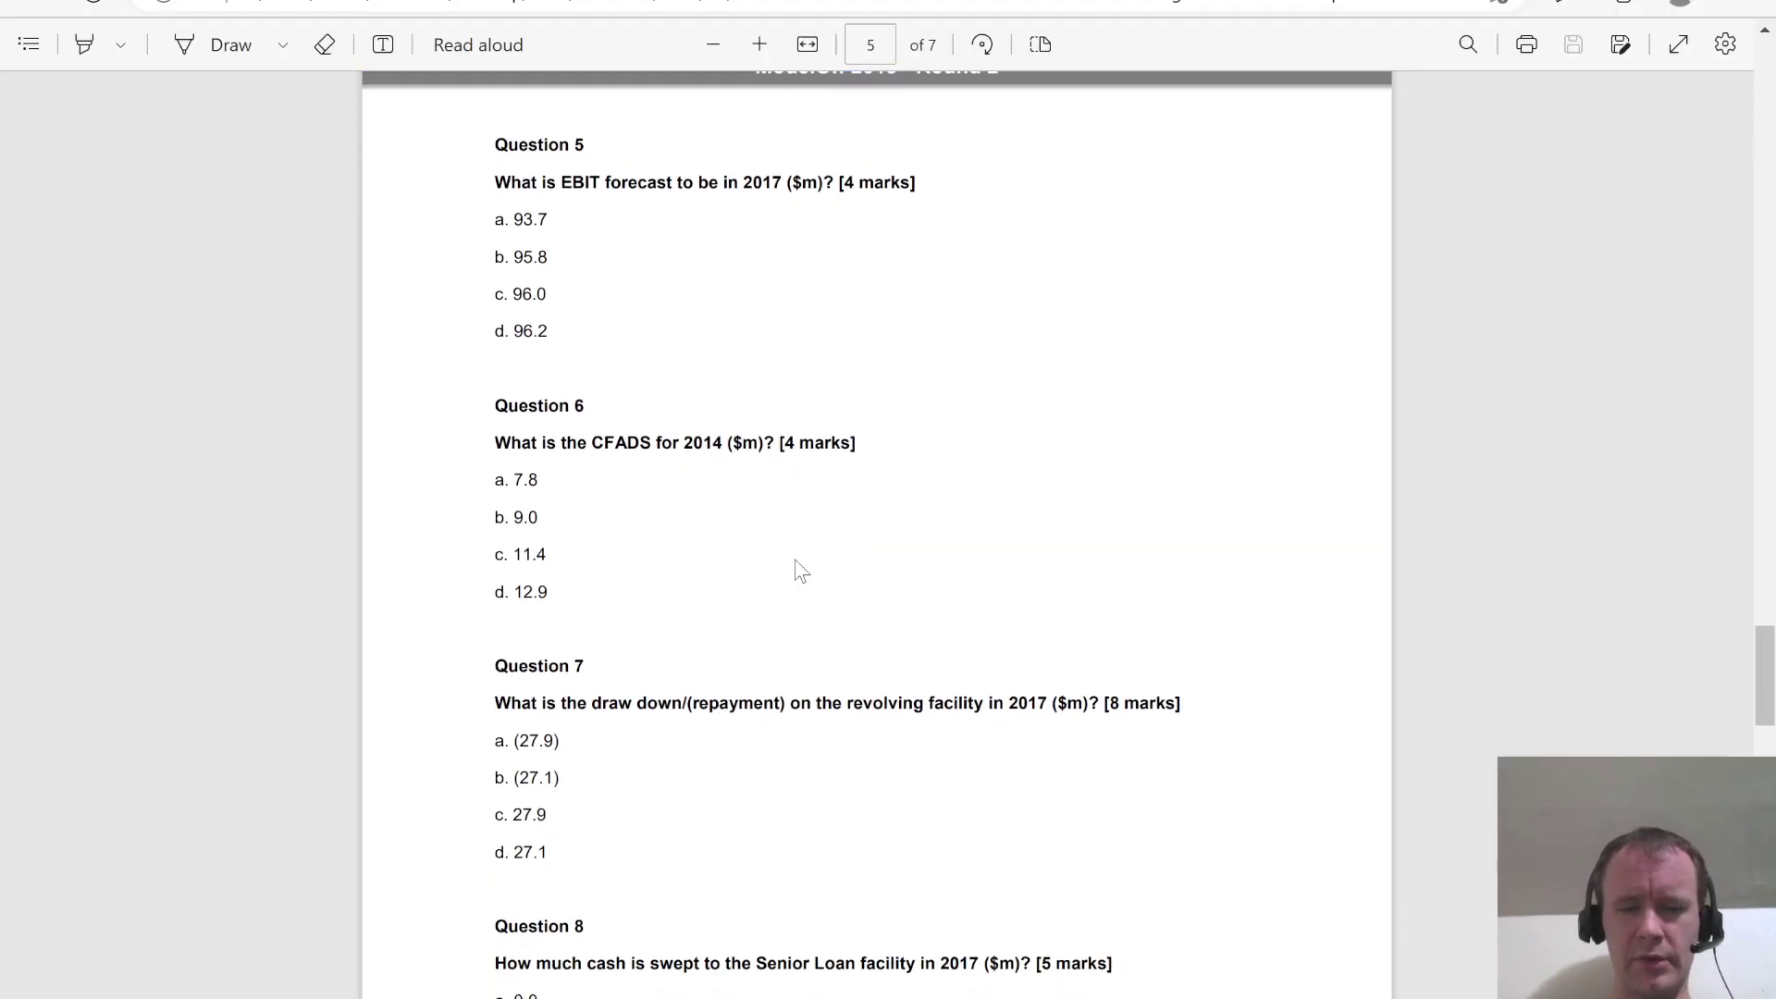
key(alt+Tab)
text(=)
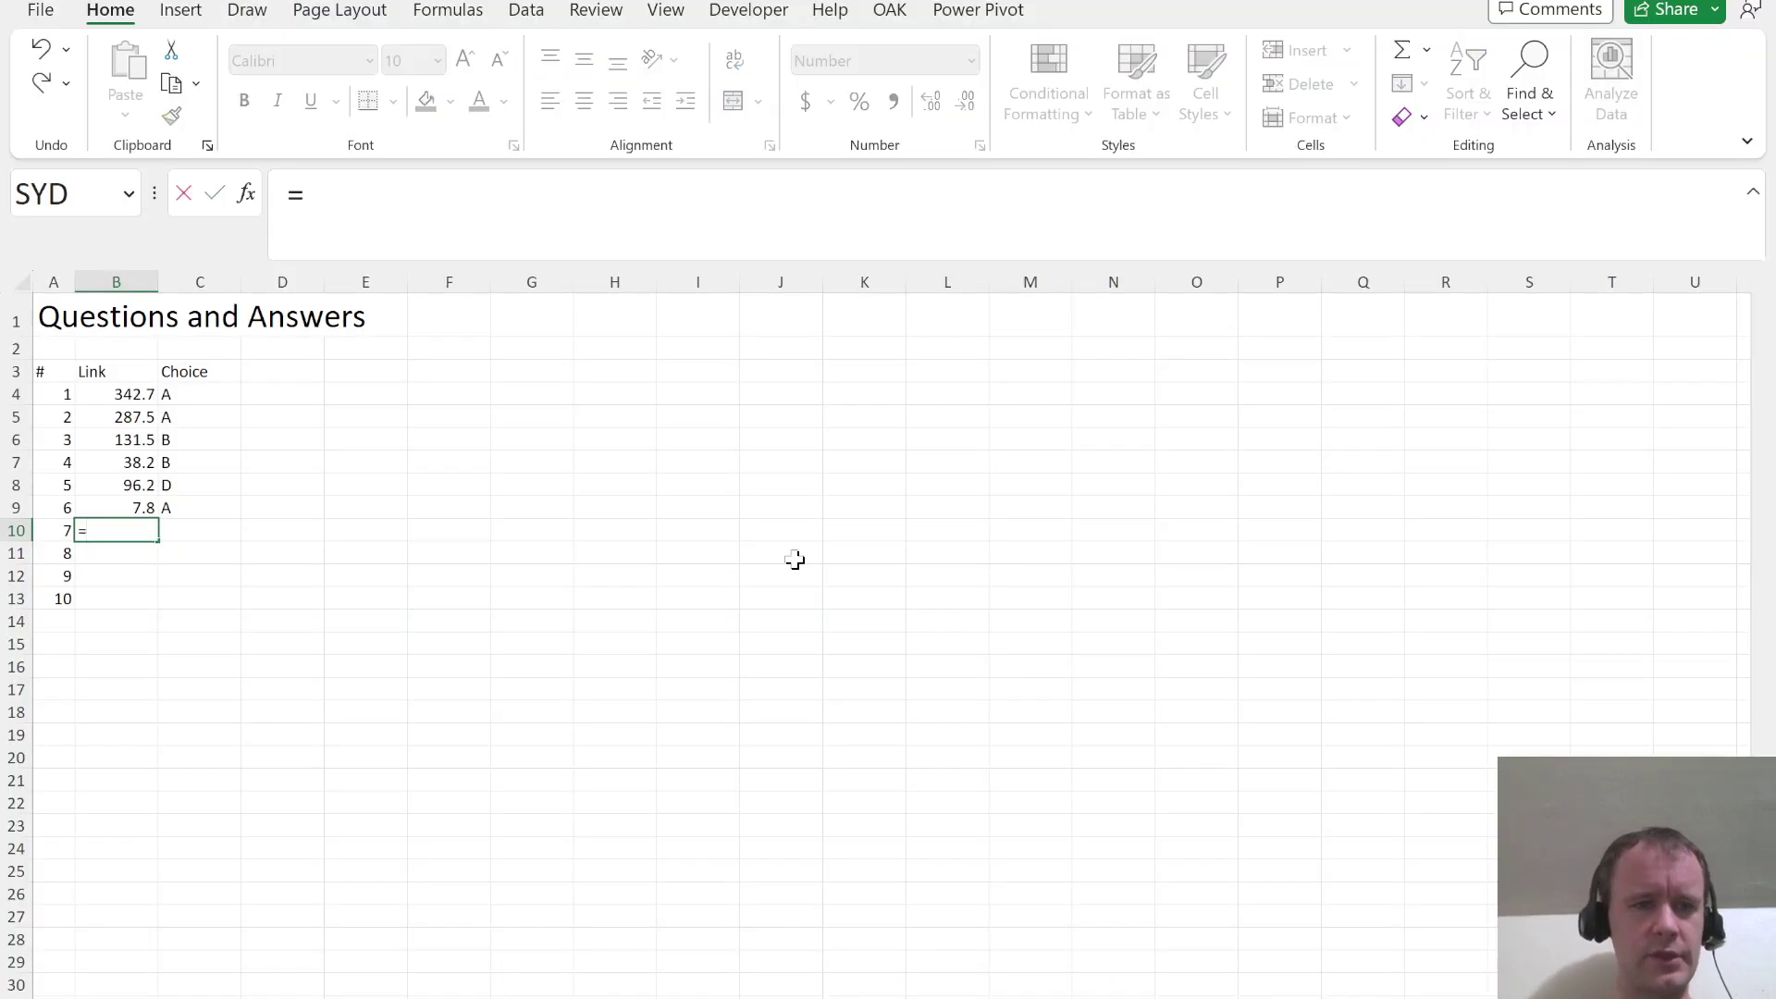
key(ctrl+Page_Up)
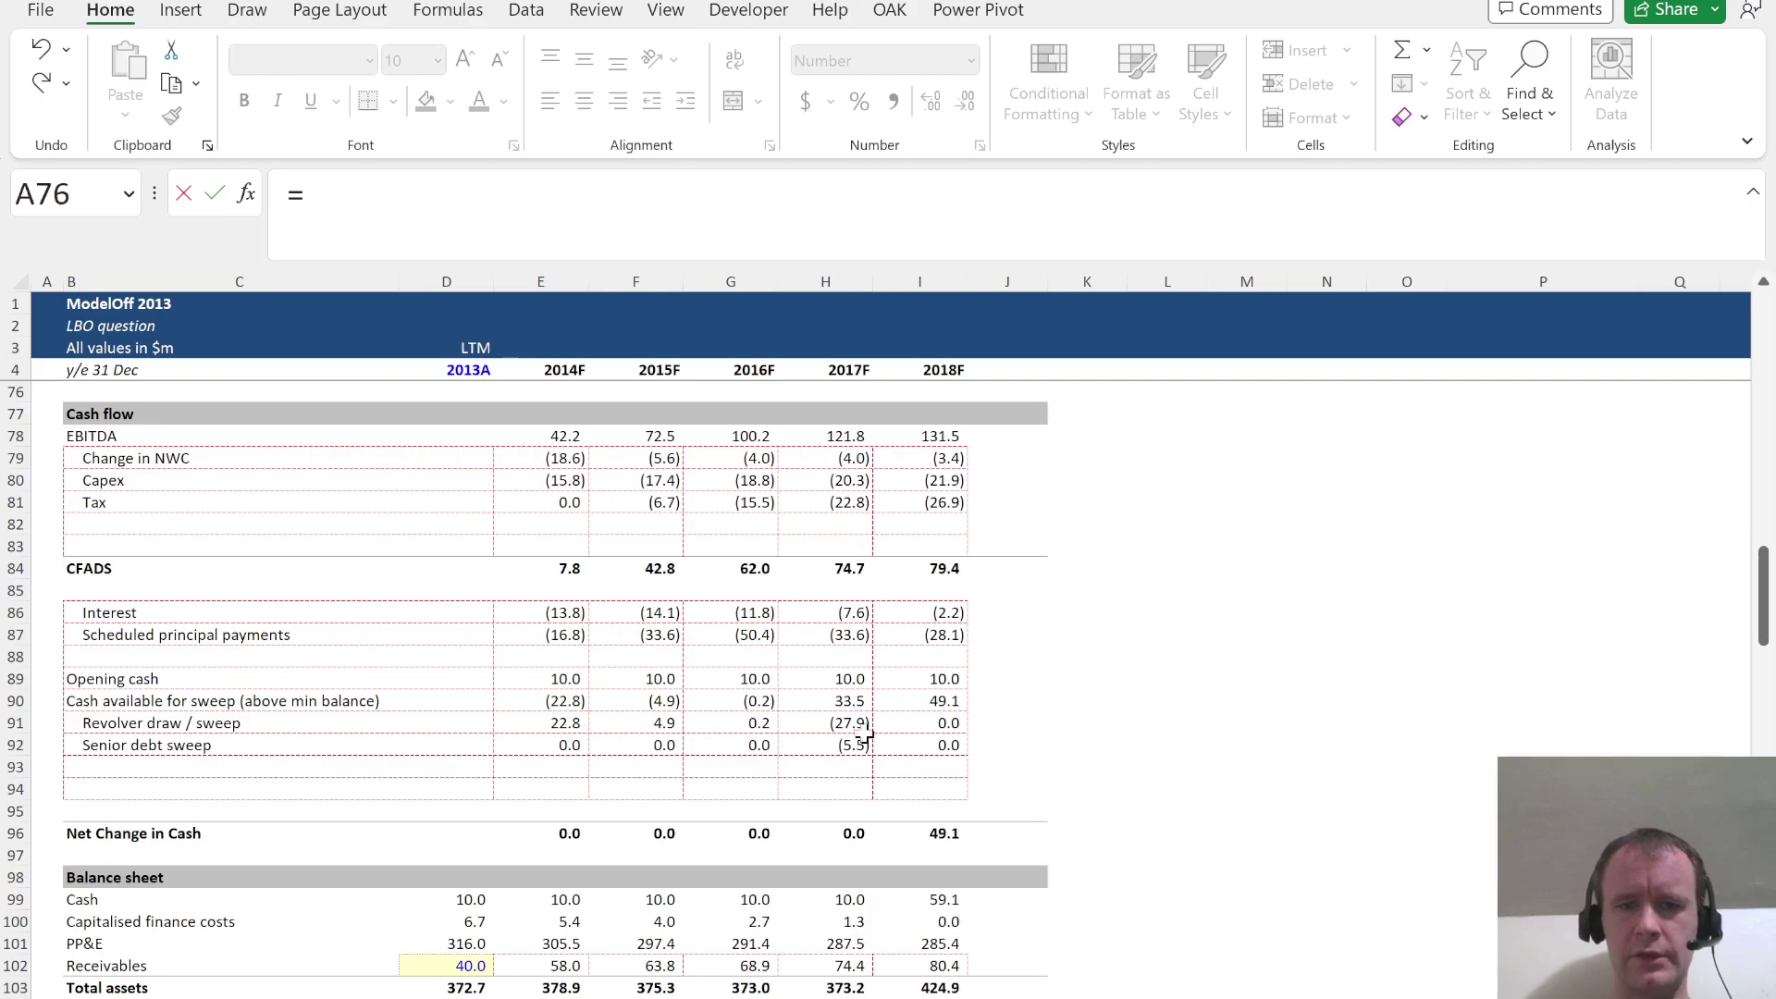
click(816, 723)
key(ctrl+Return)
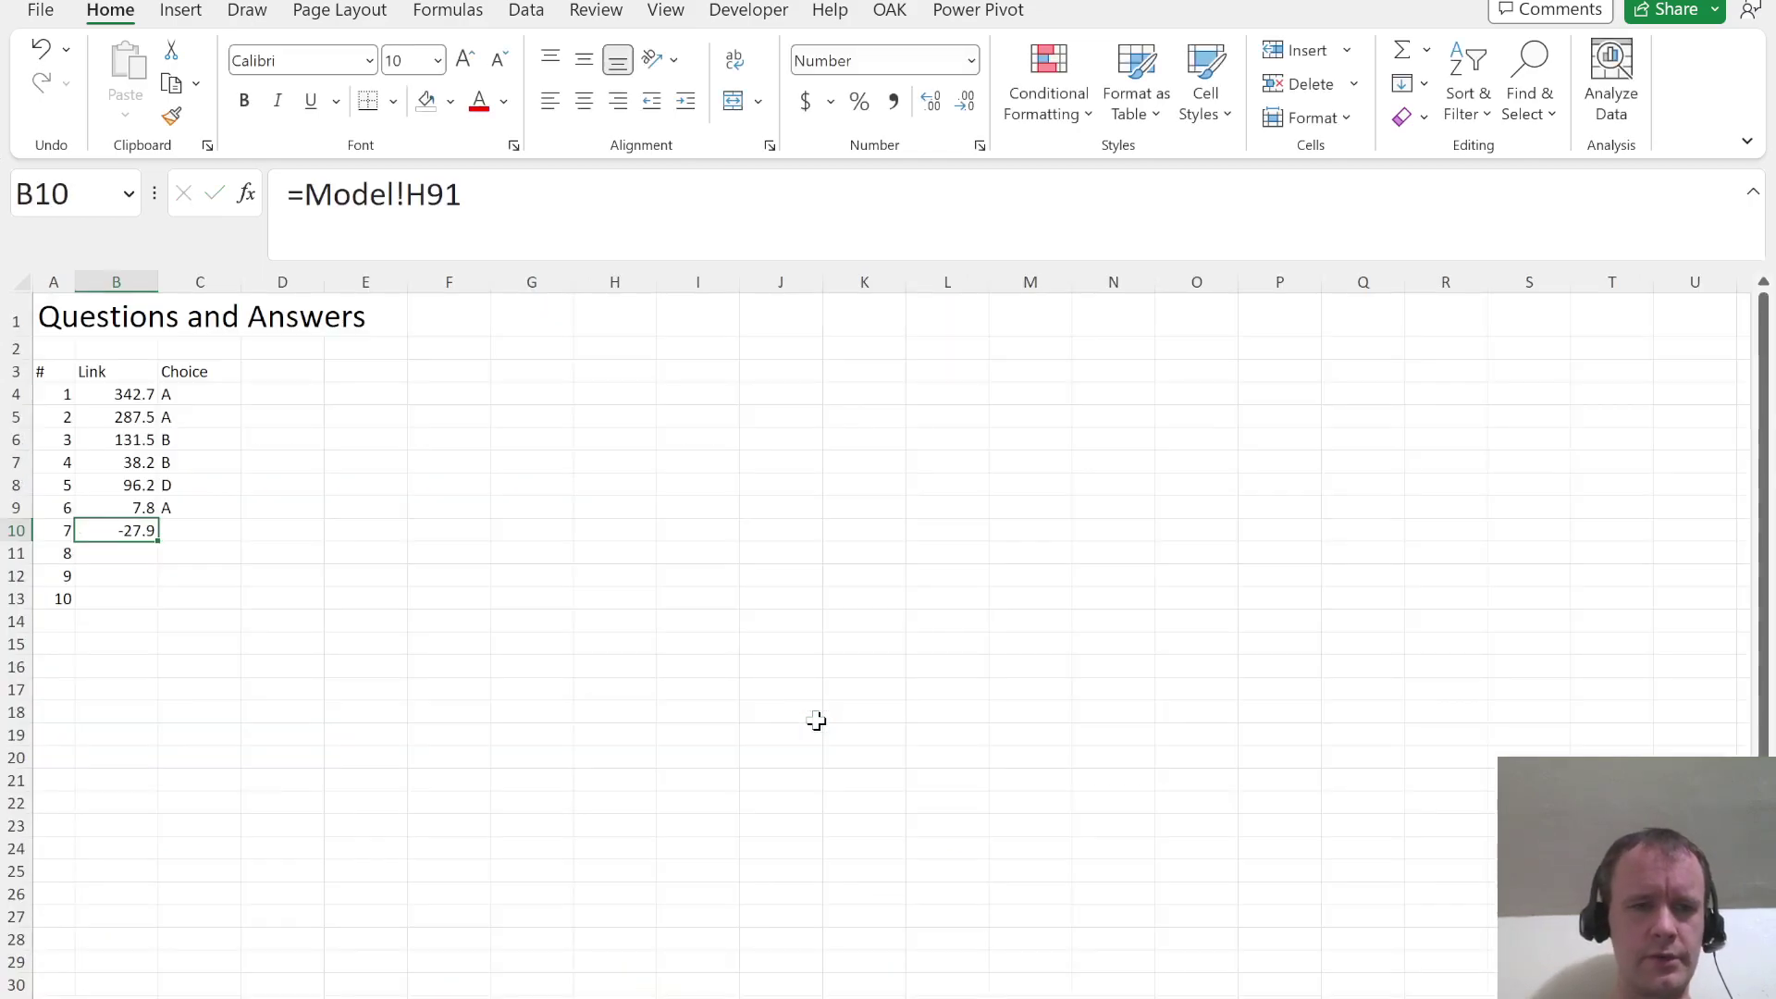
Compare the question 7 answer with the PDF options, checking the repayment sign convention, and enter choice A in C10
key(alt+Tab)
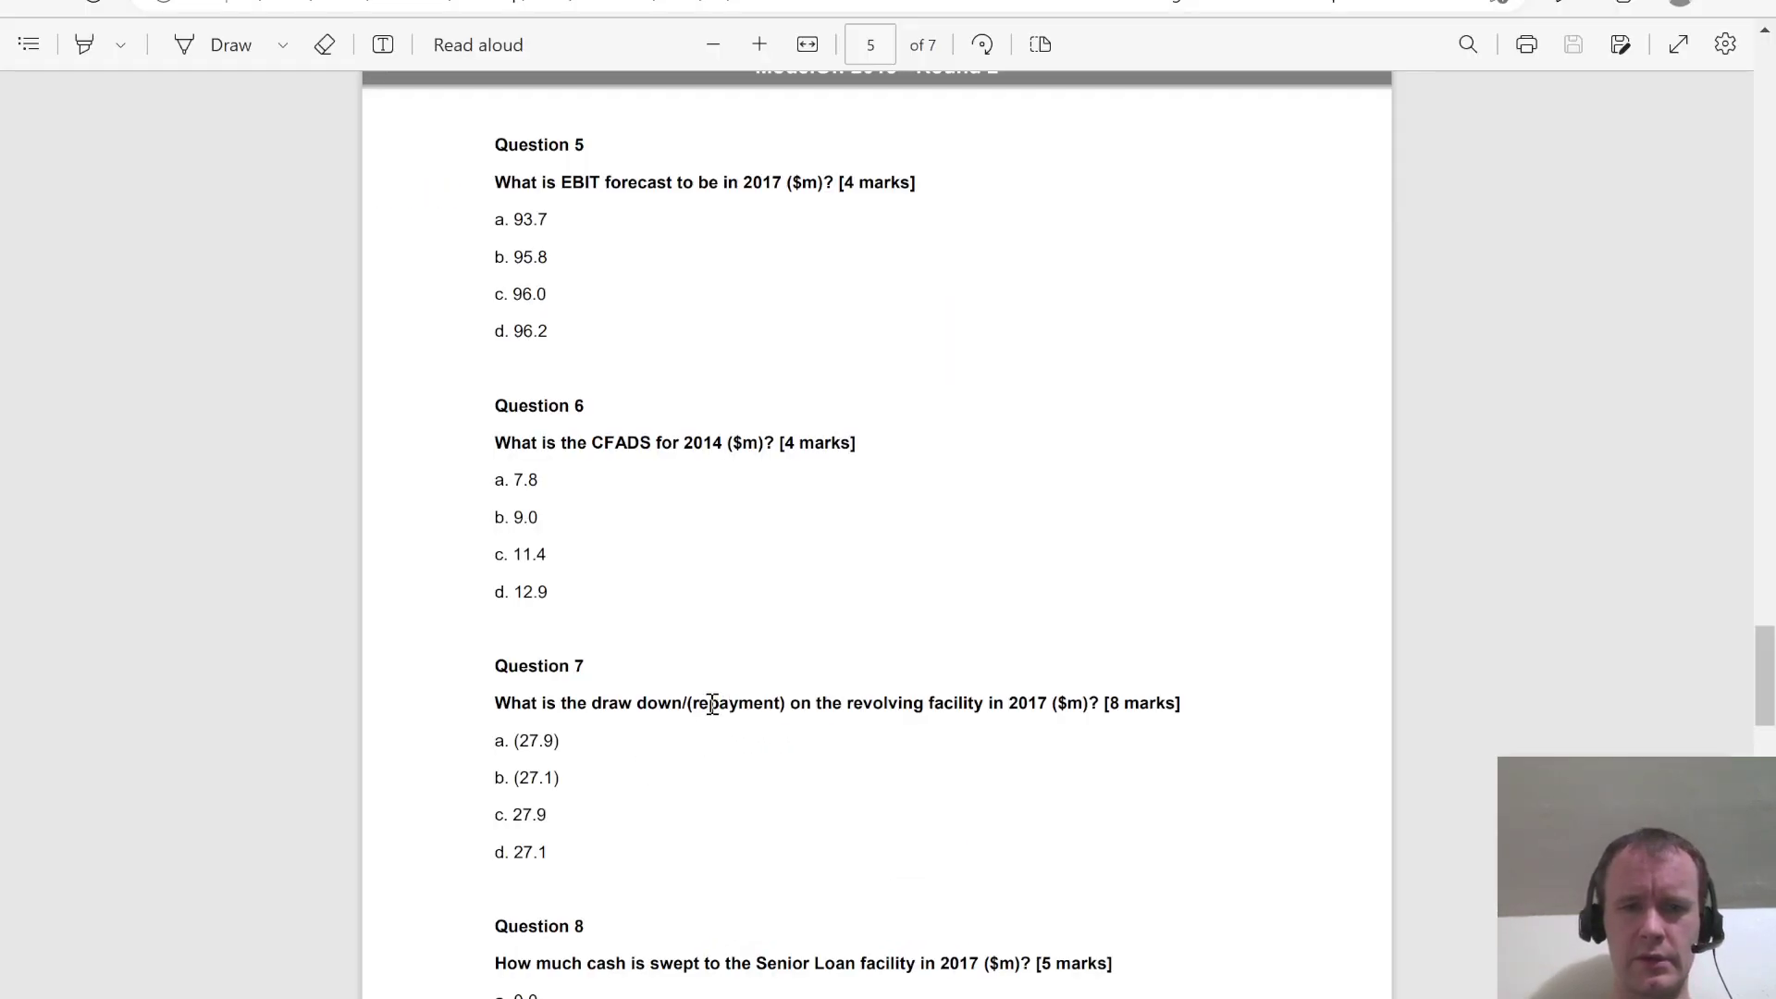
drag(698, 721, 774, 718)
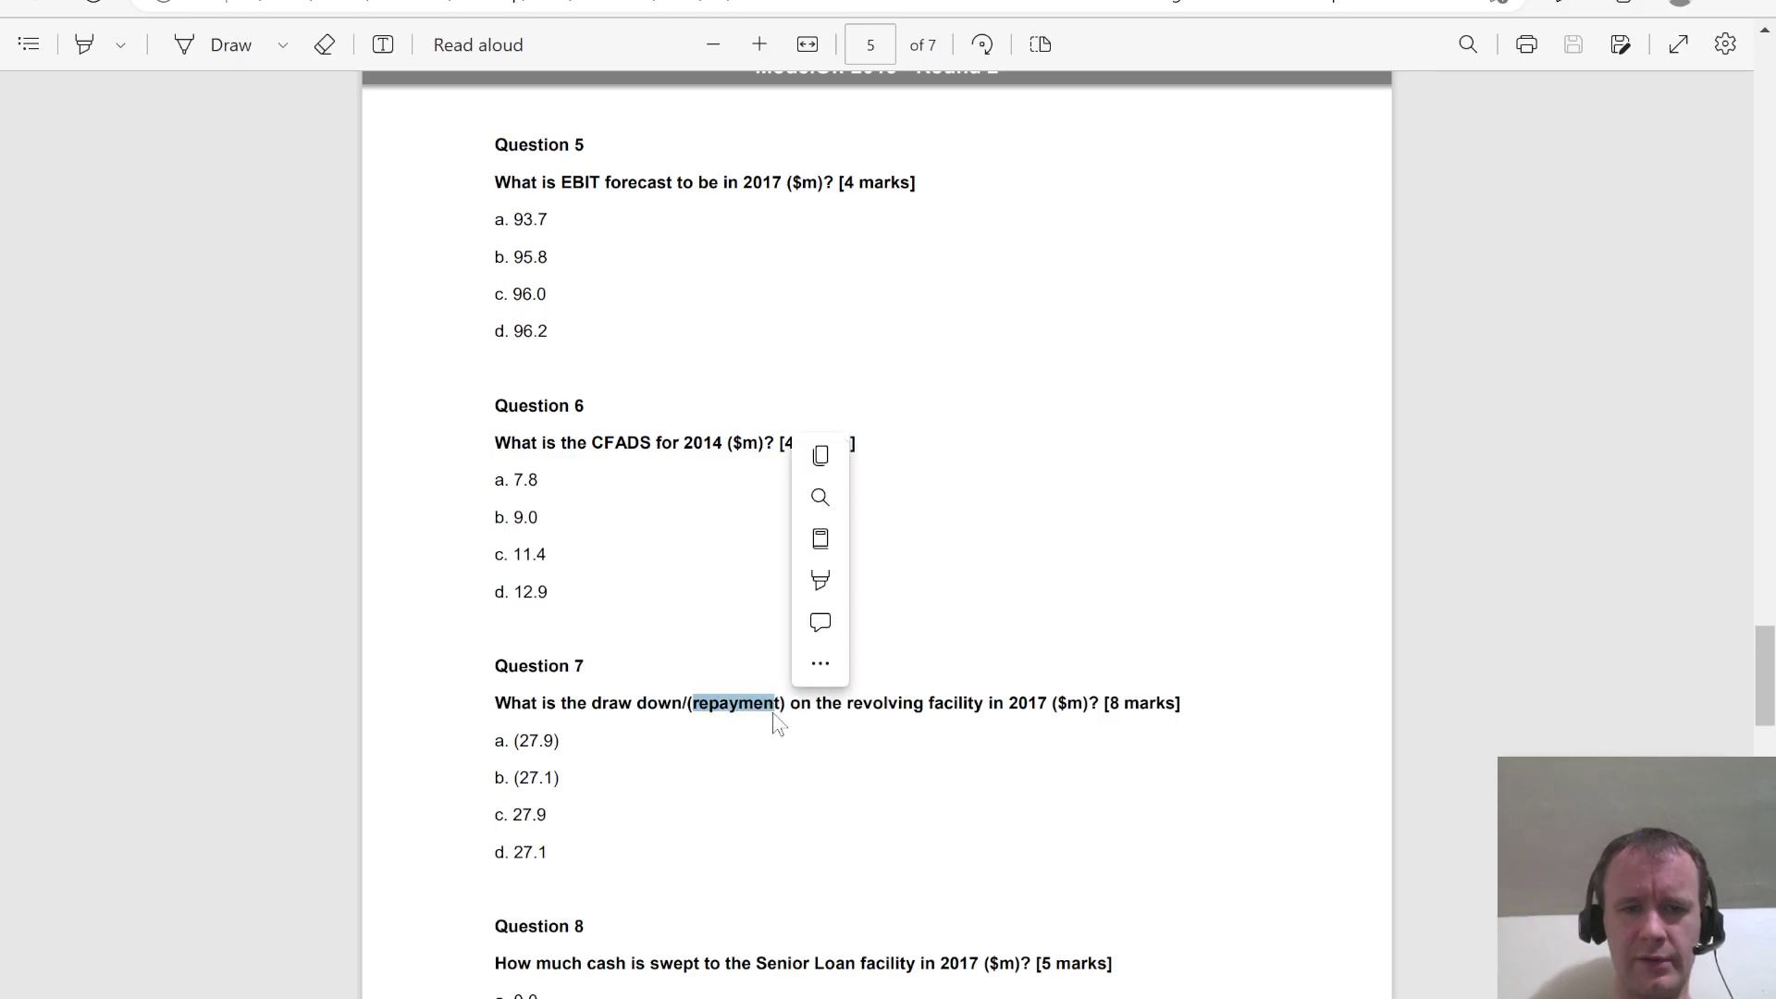
key(alt+Tab)
key(alt+Tab)
key(alt+Tab)
text(A)
key(Return)
Read question 8 in the PDF and link its answer in B11 to the 2017 senior debt sweep with =Model!H92
key(alt+Tab)
scroll(569, 745, down, 4)
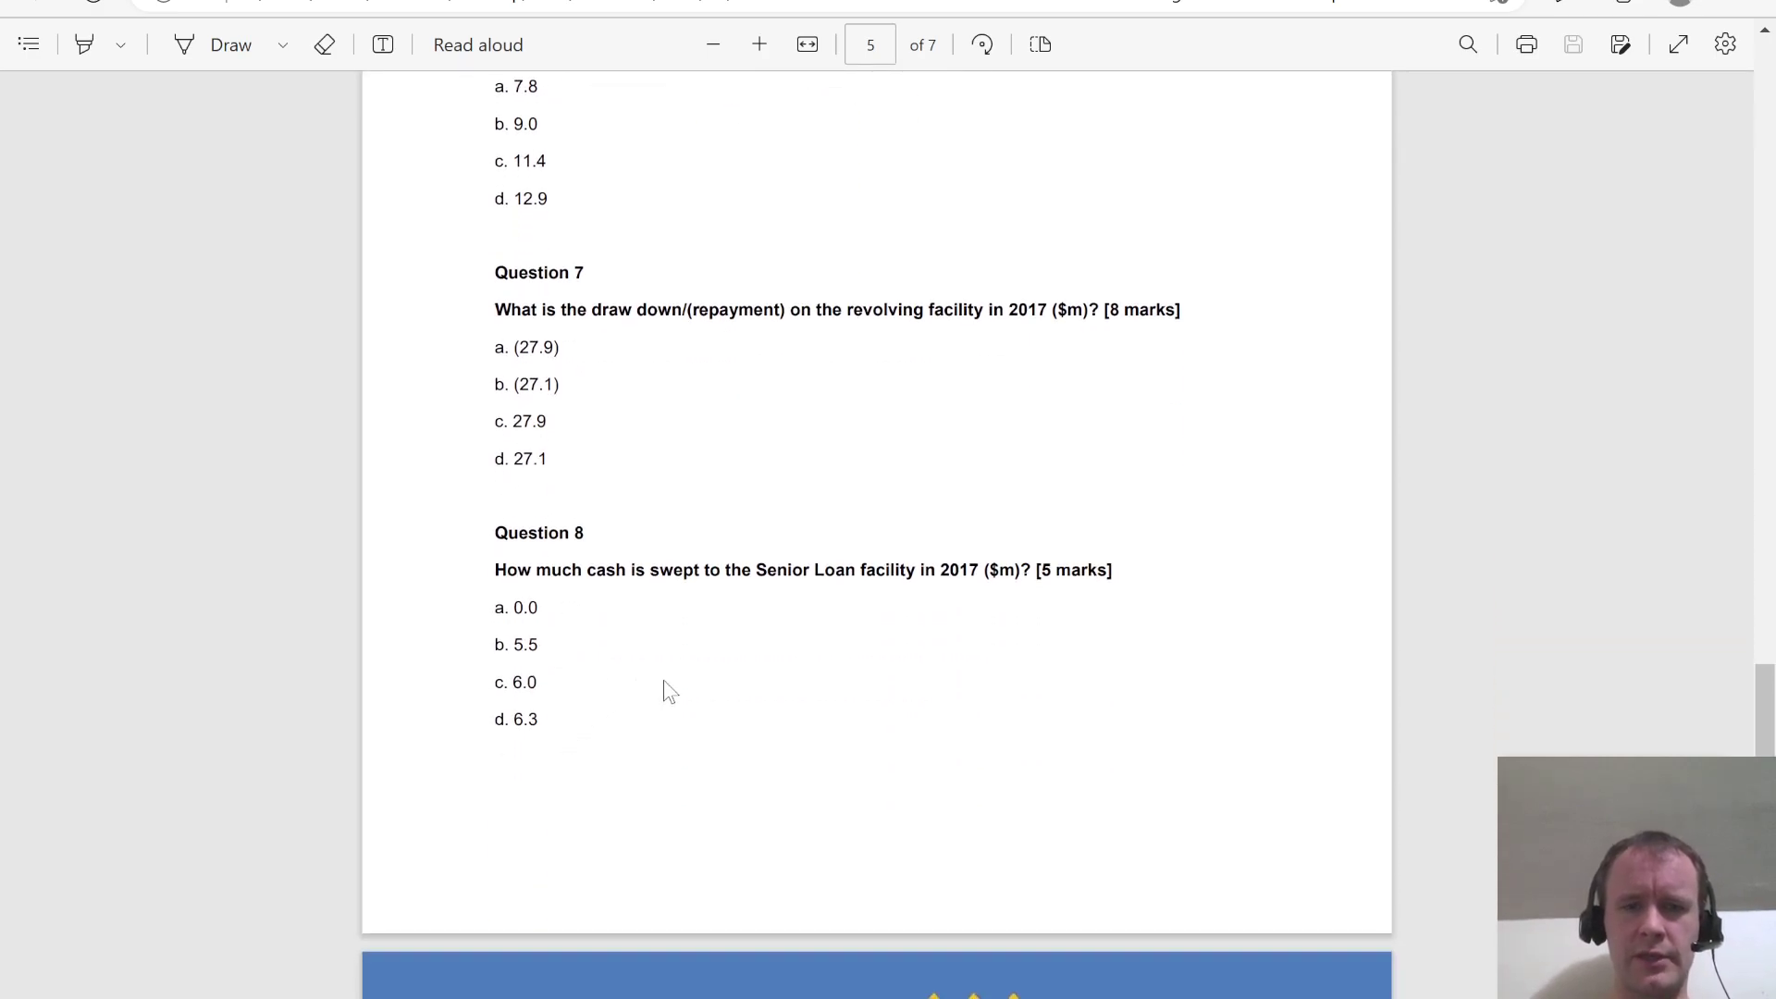
key(alt+Tab)
text(=)
key(ctrl+Page_Down)
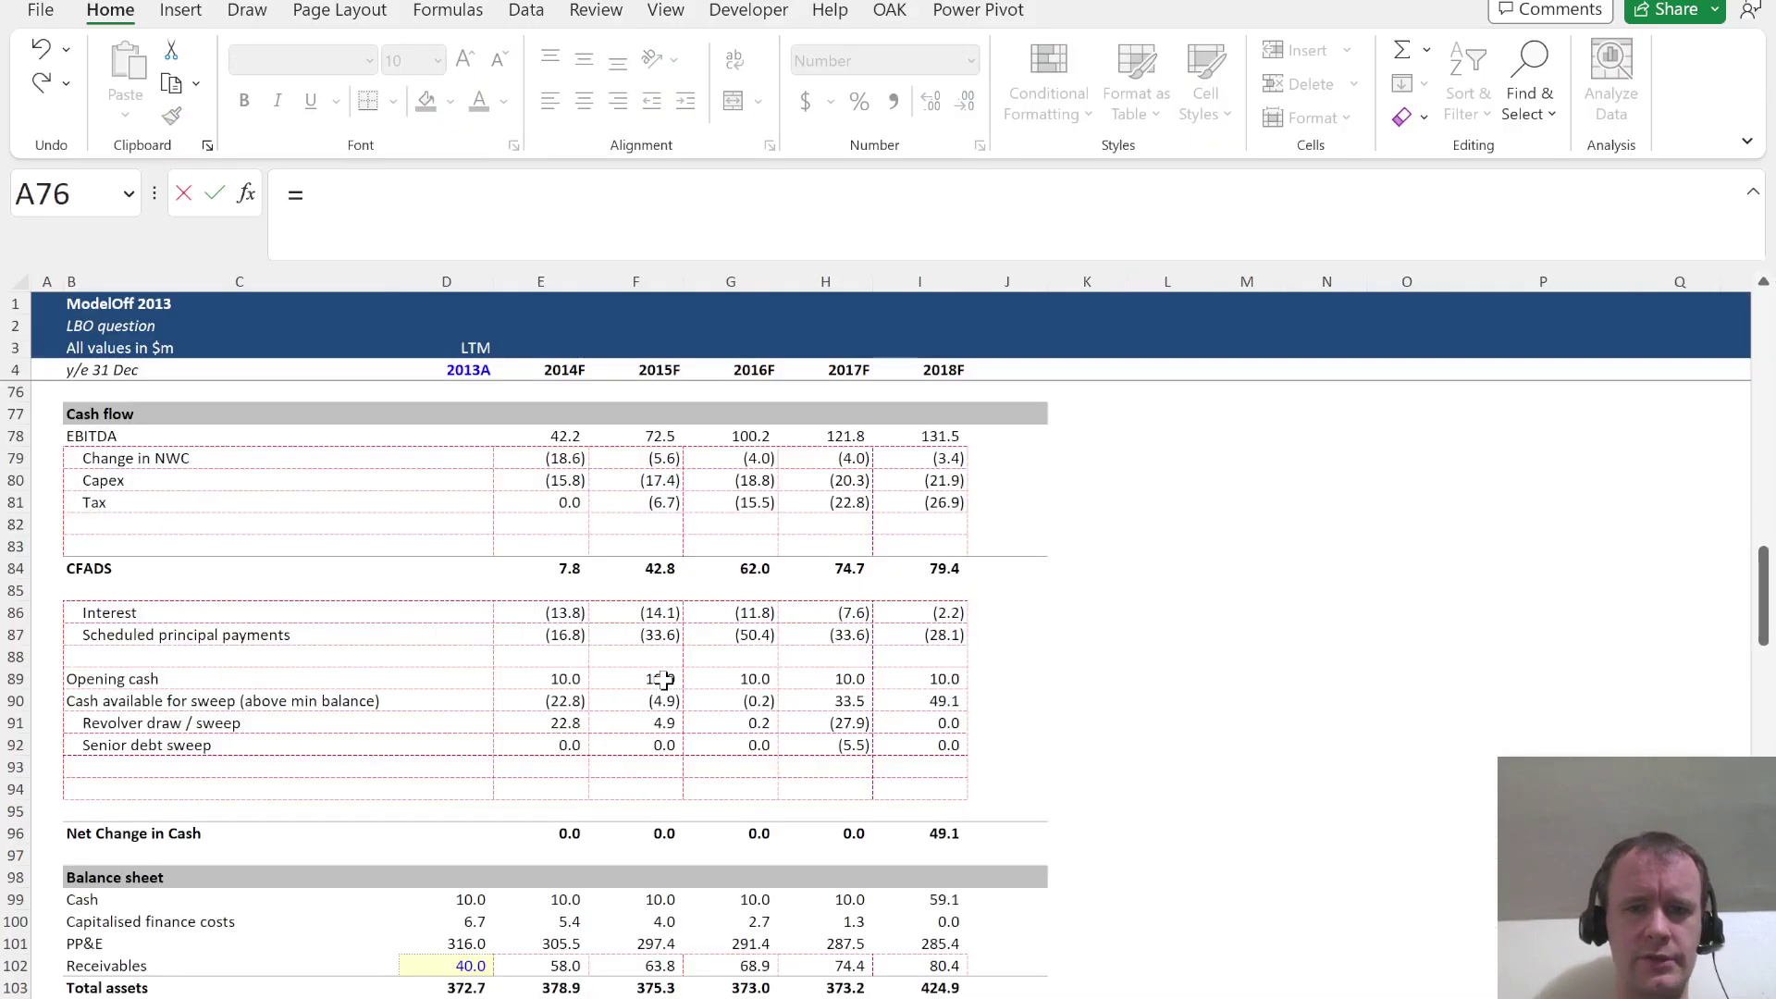
click(824, 743)
key(ctrl+Return)
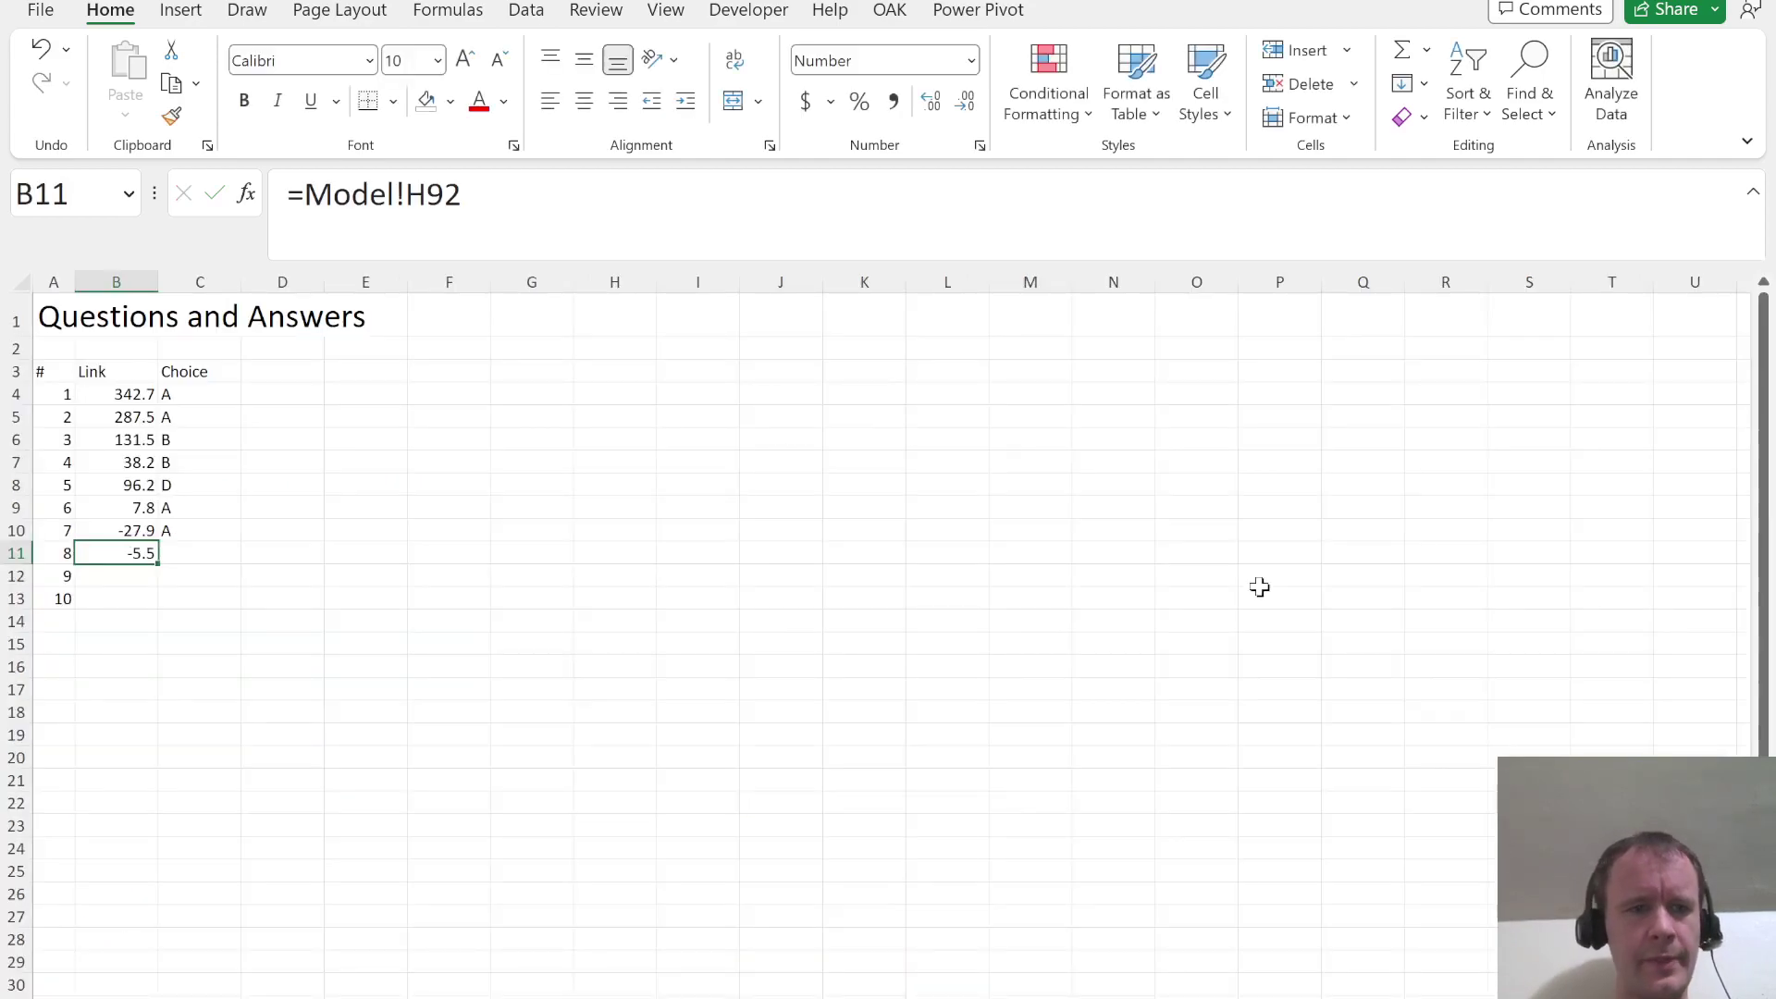
Compare the question 8 answer with the PDF options and enter choice B in C11
key(alt+Tab)
key(alt+Tab)
key(Right)
text(B)
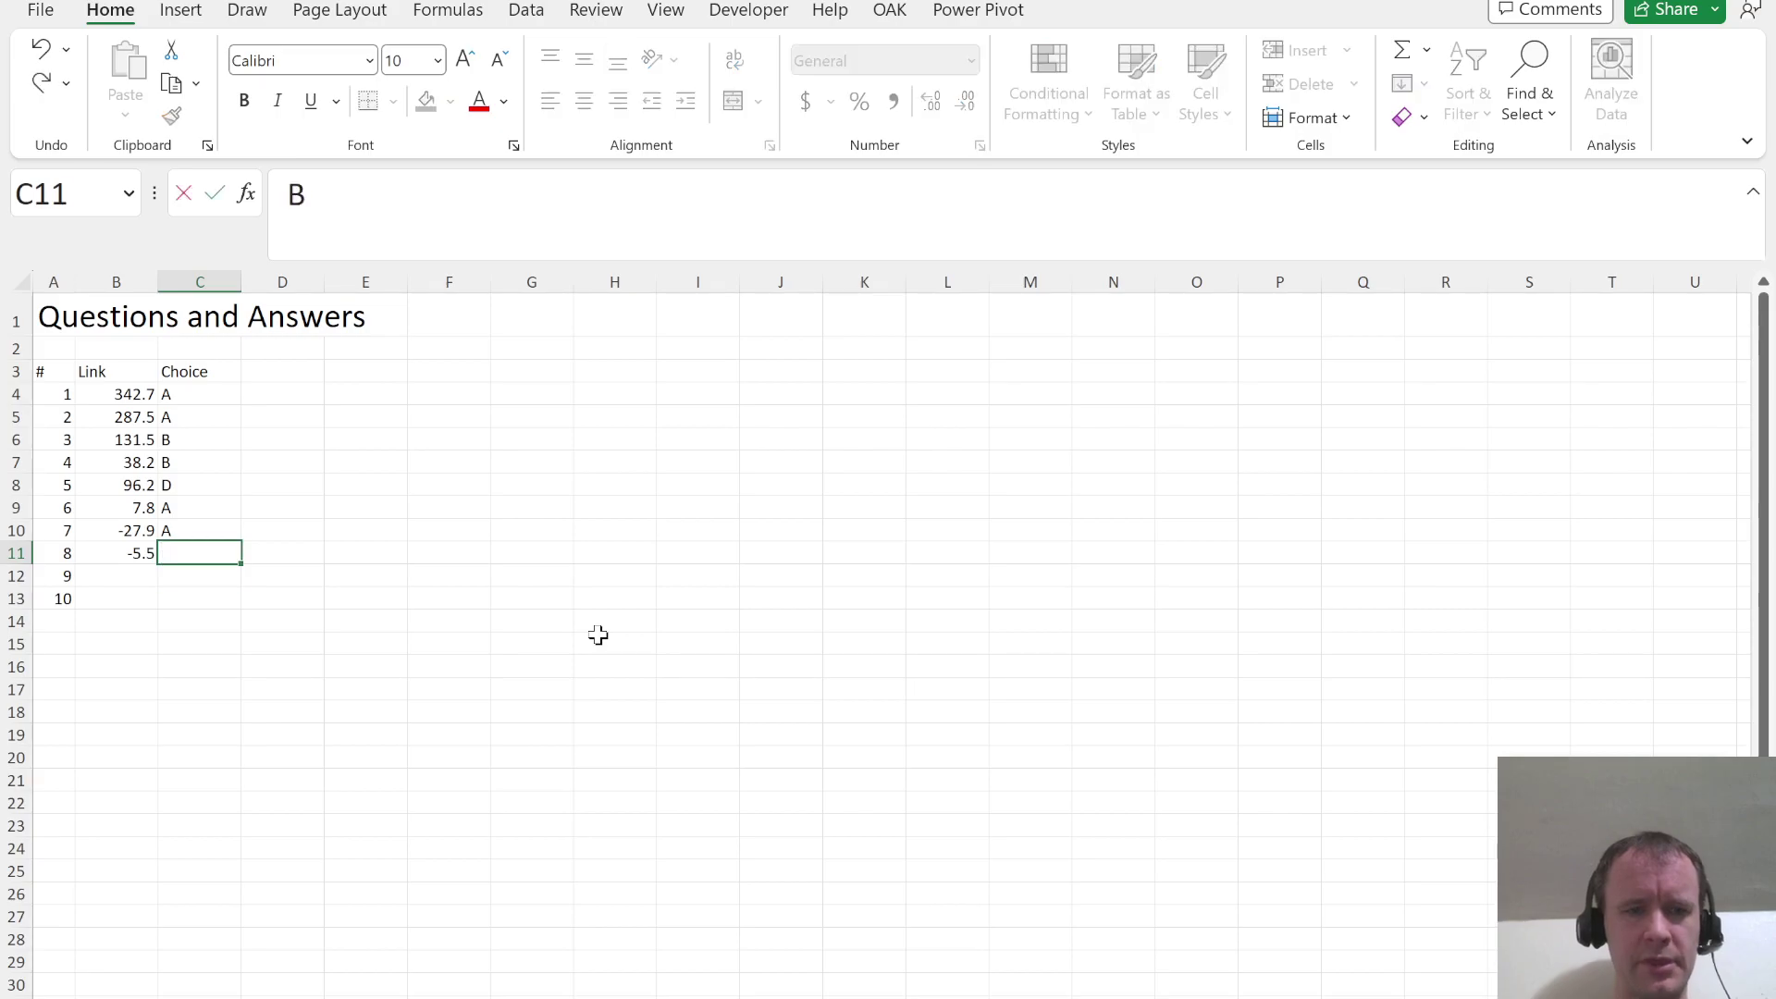
Read question 9 in the PDF and link its answer in B12 to the 2018 total equity in Model!I112
key(alt+Tab)
scroll(611, 618, down, 8)
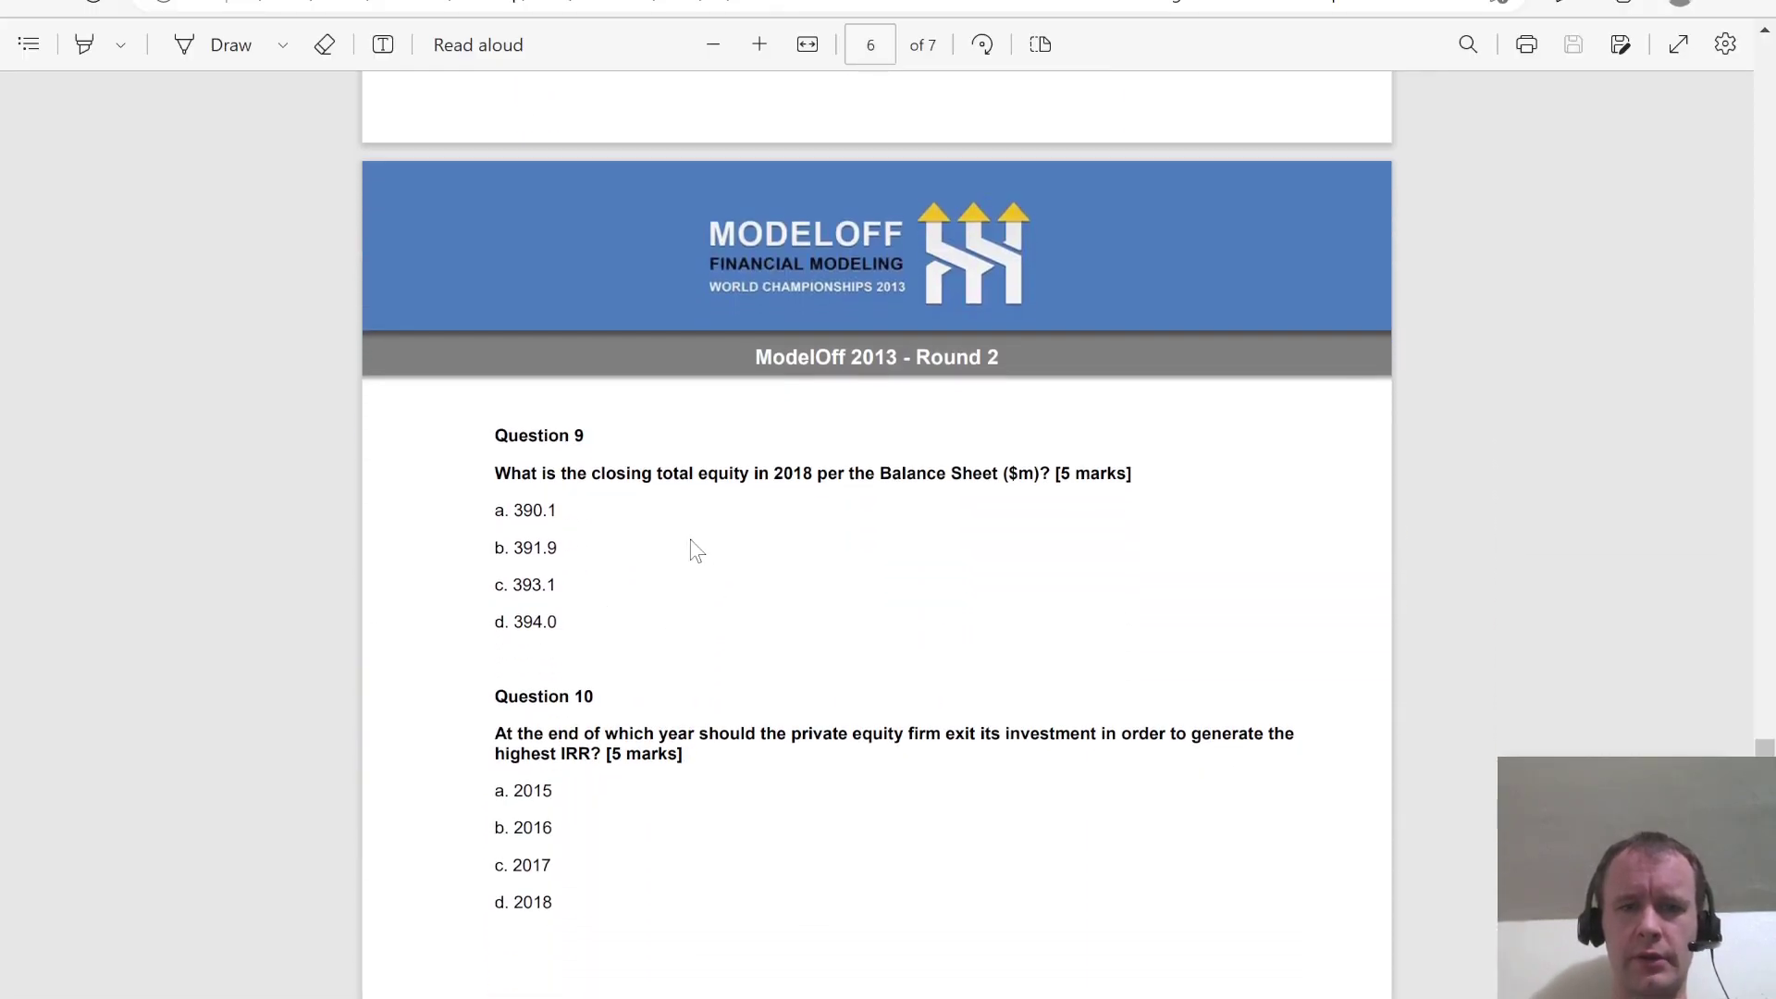
key(alt+Tab)
key(ctrl+Page_Up)
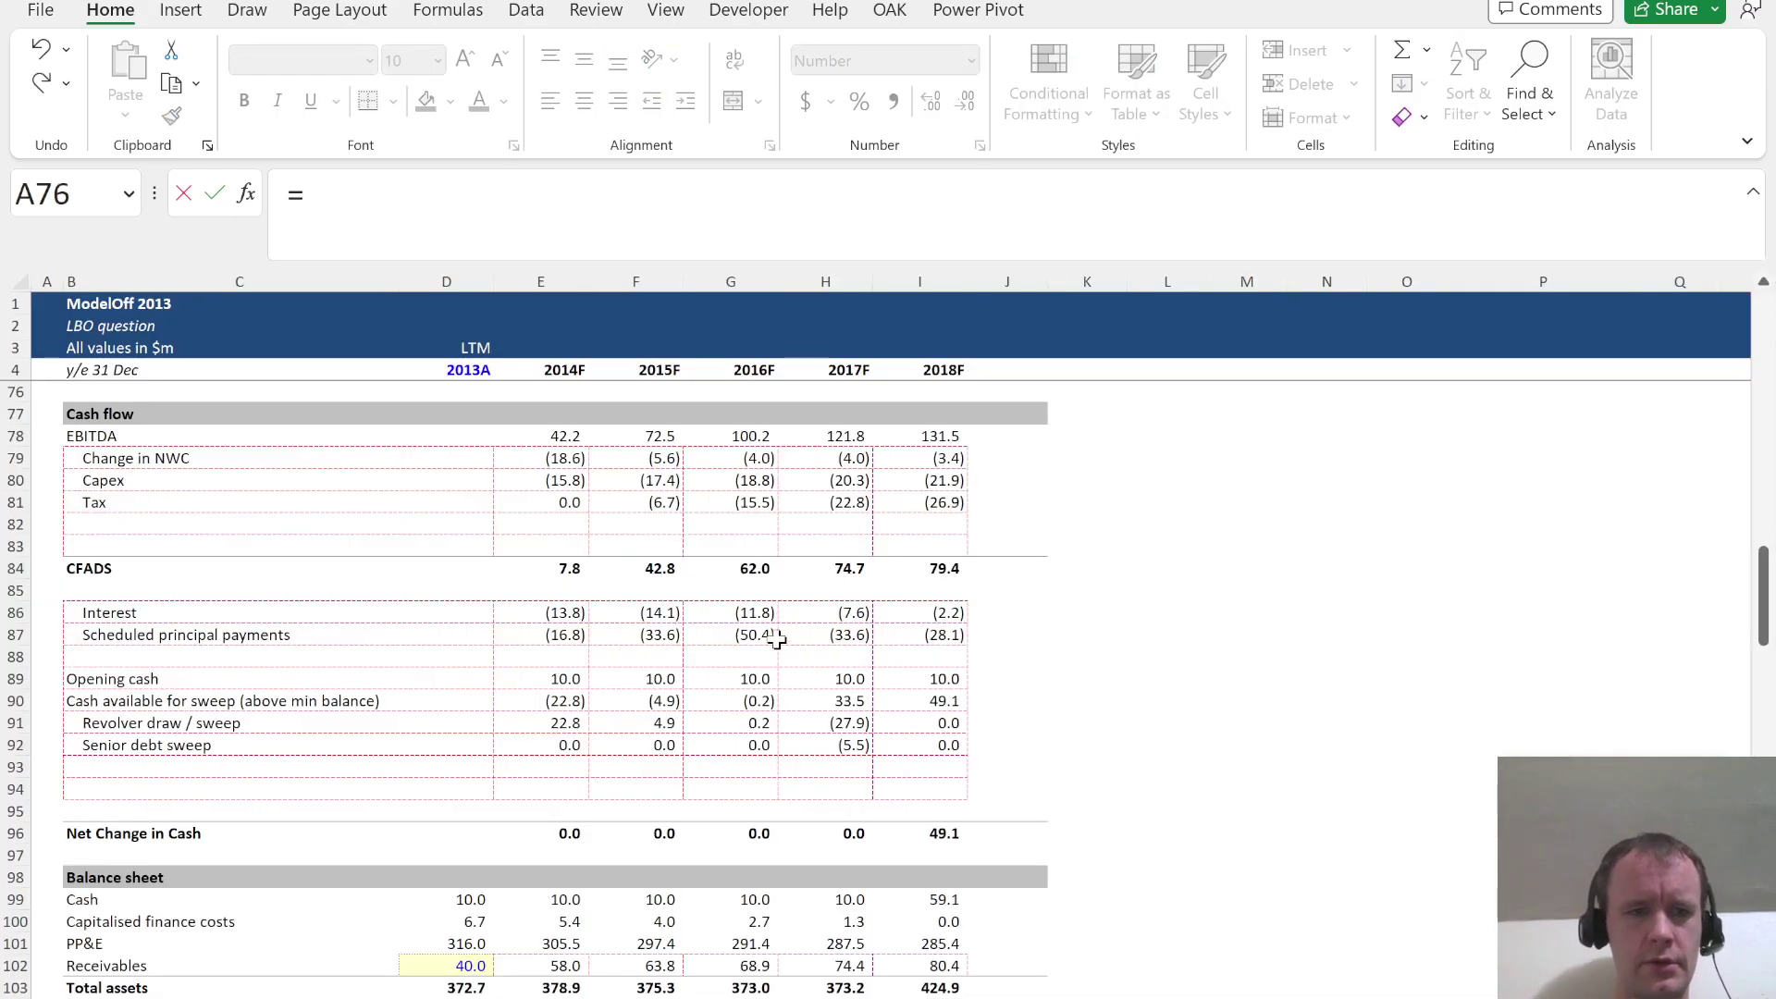
scroll(845, 674, down, 8)
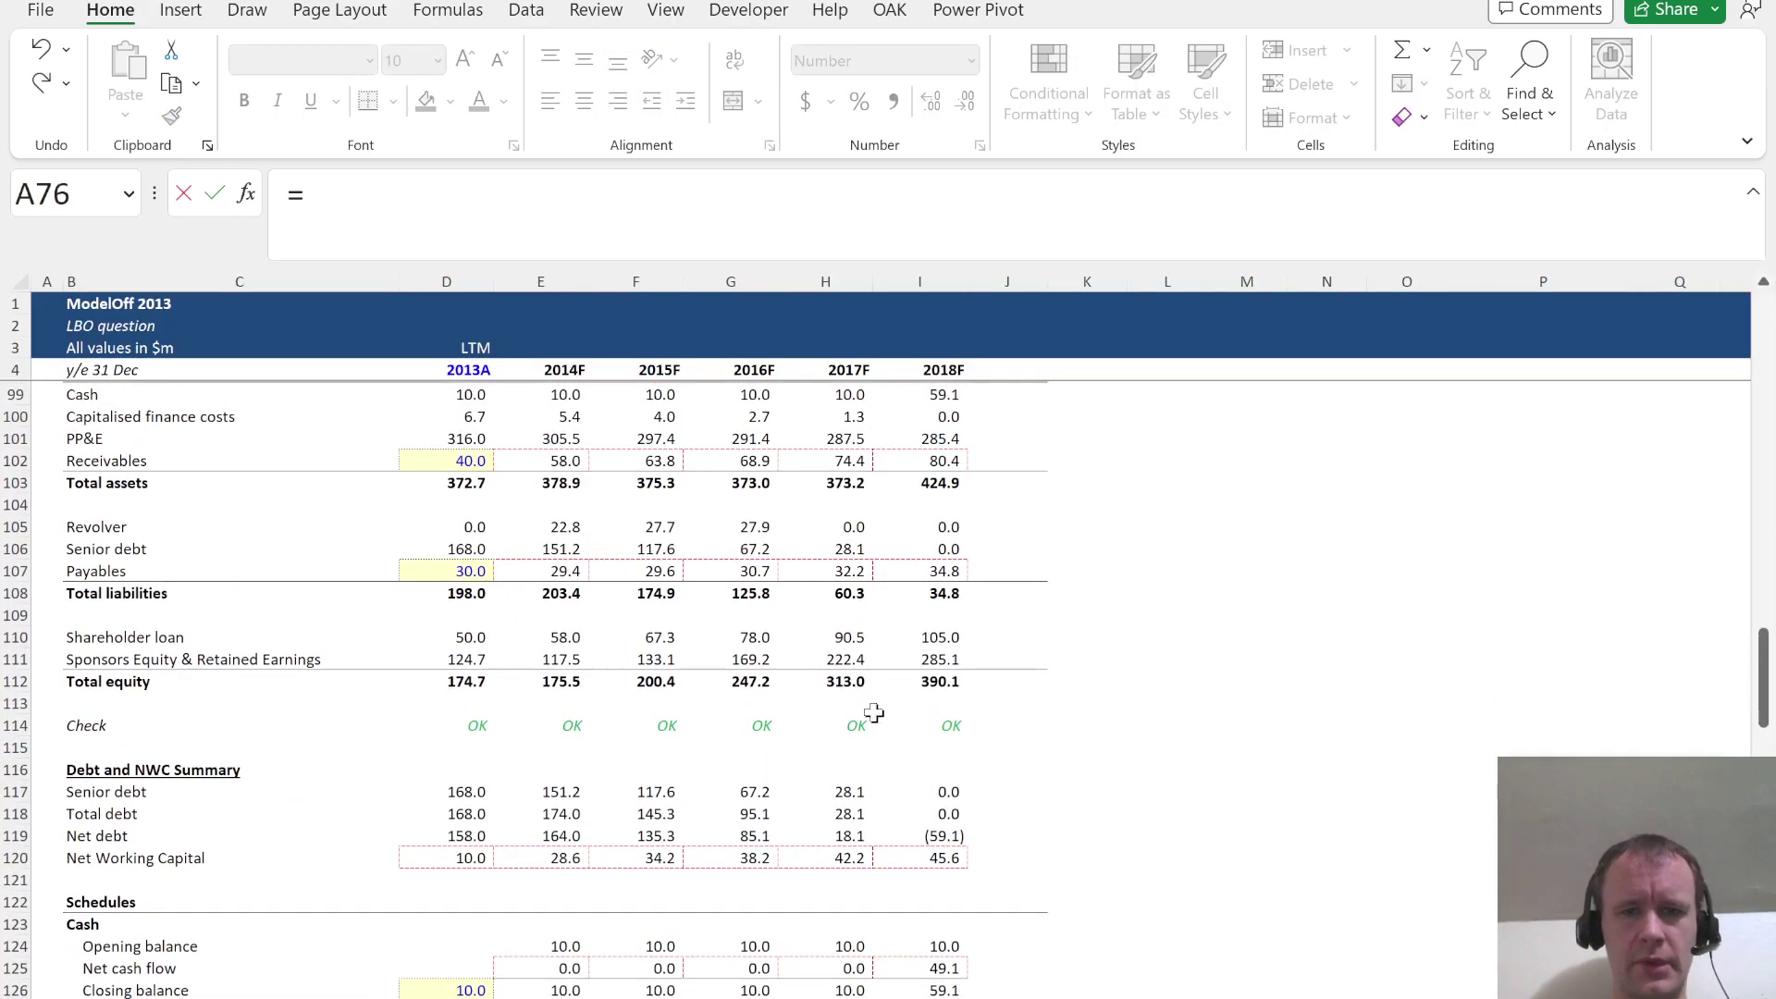
click(940, 682)
key(Return)
Compare the question 9 answer with the PDF options and enter choice A in C12
key(alt+Tab)
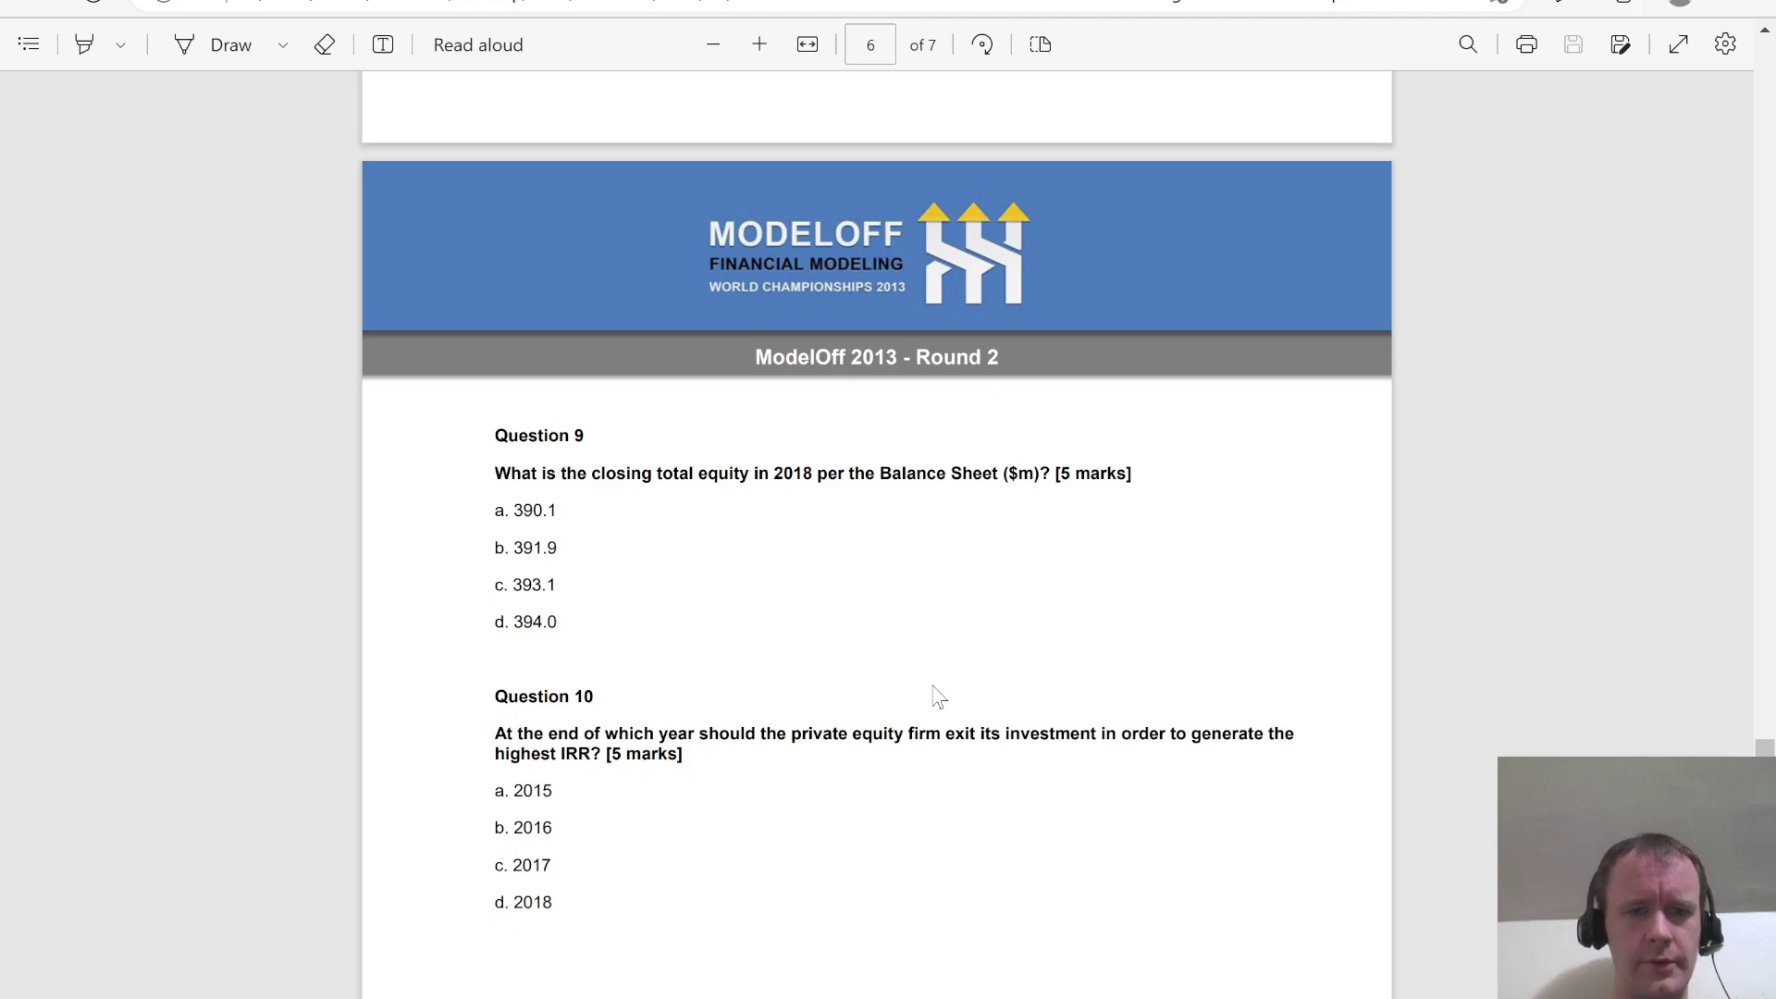
key(alt+Tab)
key(Up)
key(Tab)
text(A)
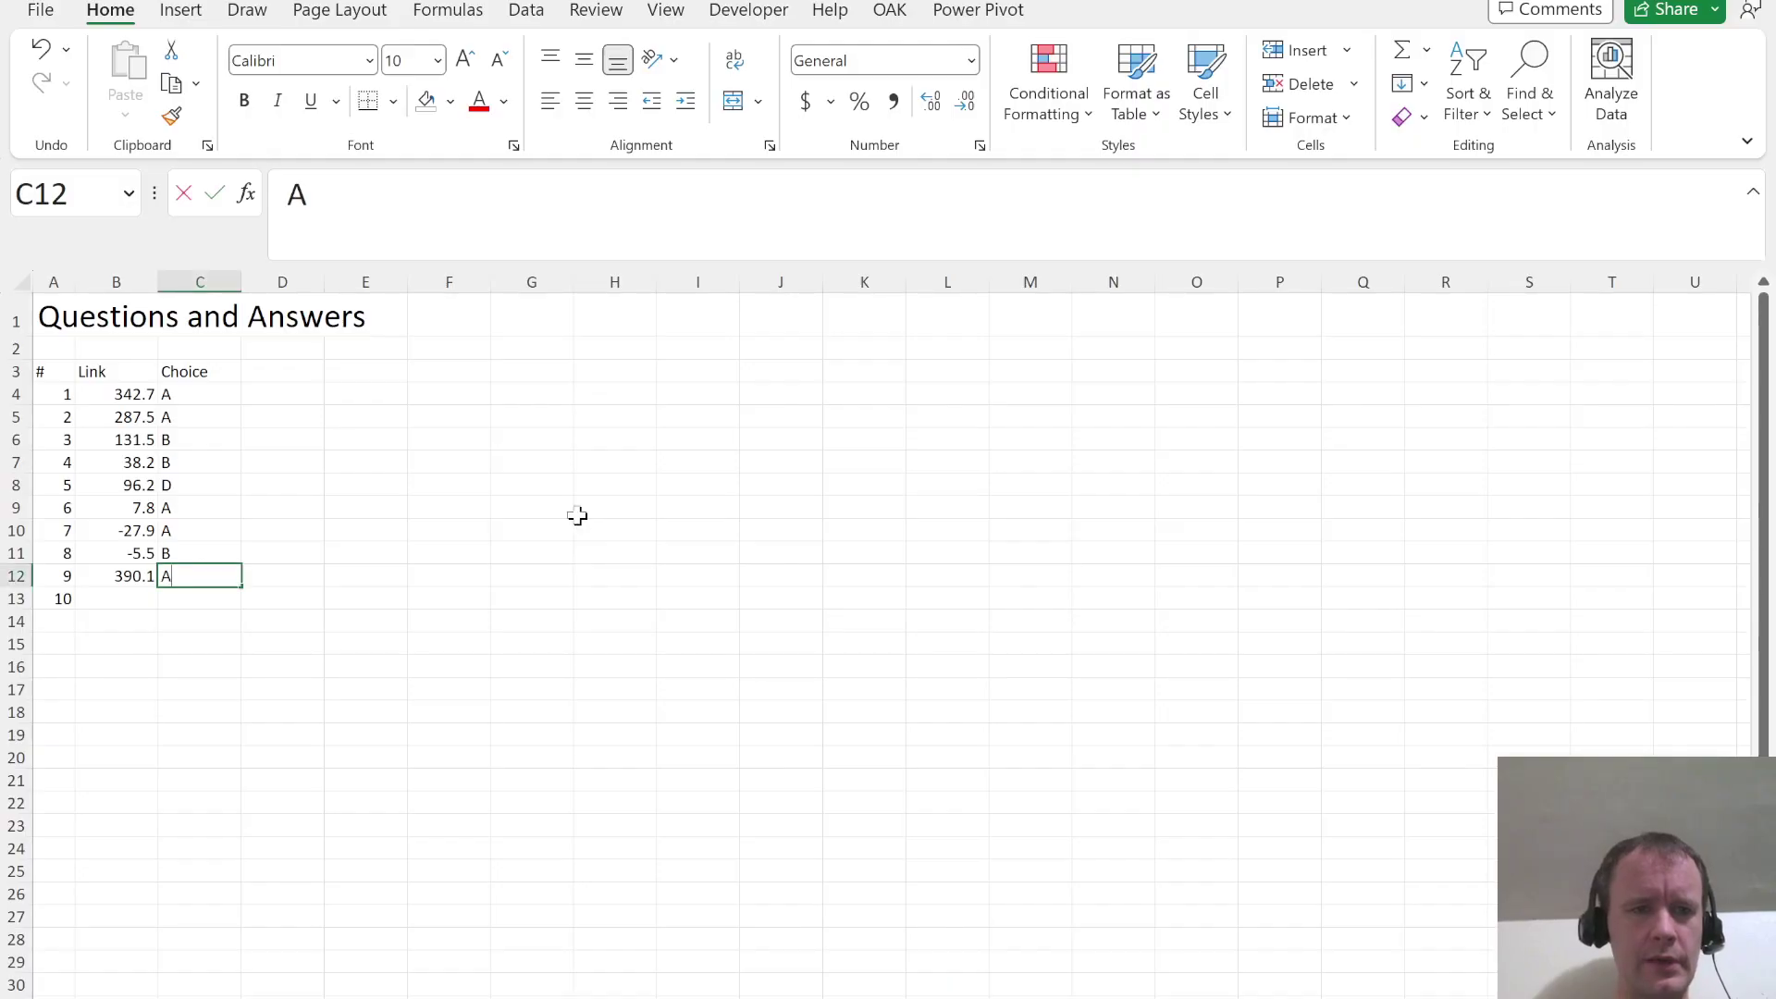
key(Return)
Read question 10 and start an XLOOKUP in B13 with lookup value 1 and the IRR range Model!$J$186:$J$190 as lookup array
key(alt+Tab)
scroll(687, 703, down, 1)
scroll(687, 703, down, 1)
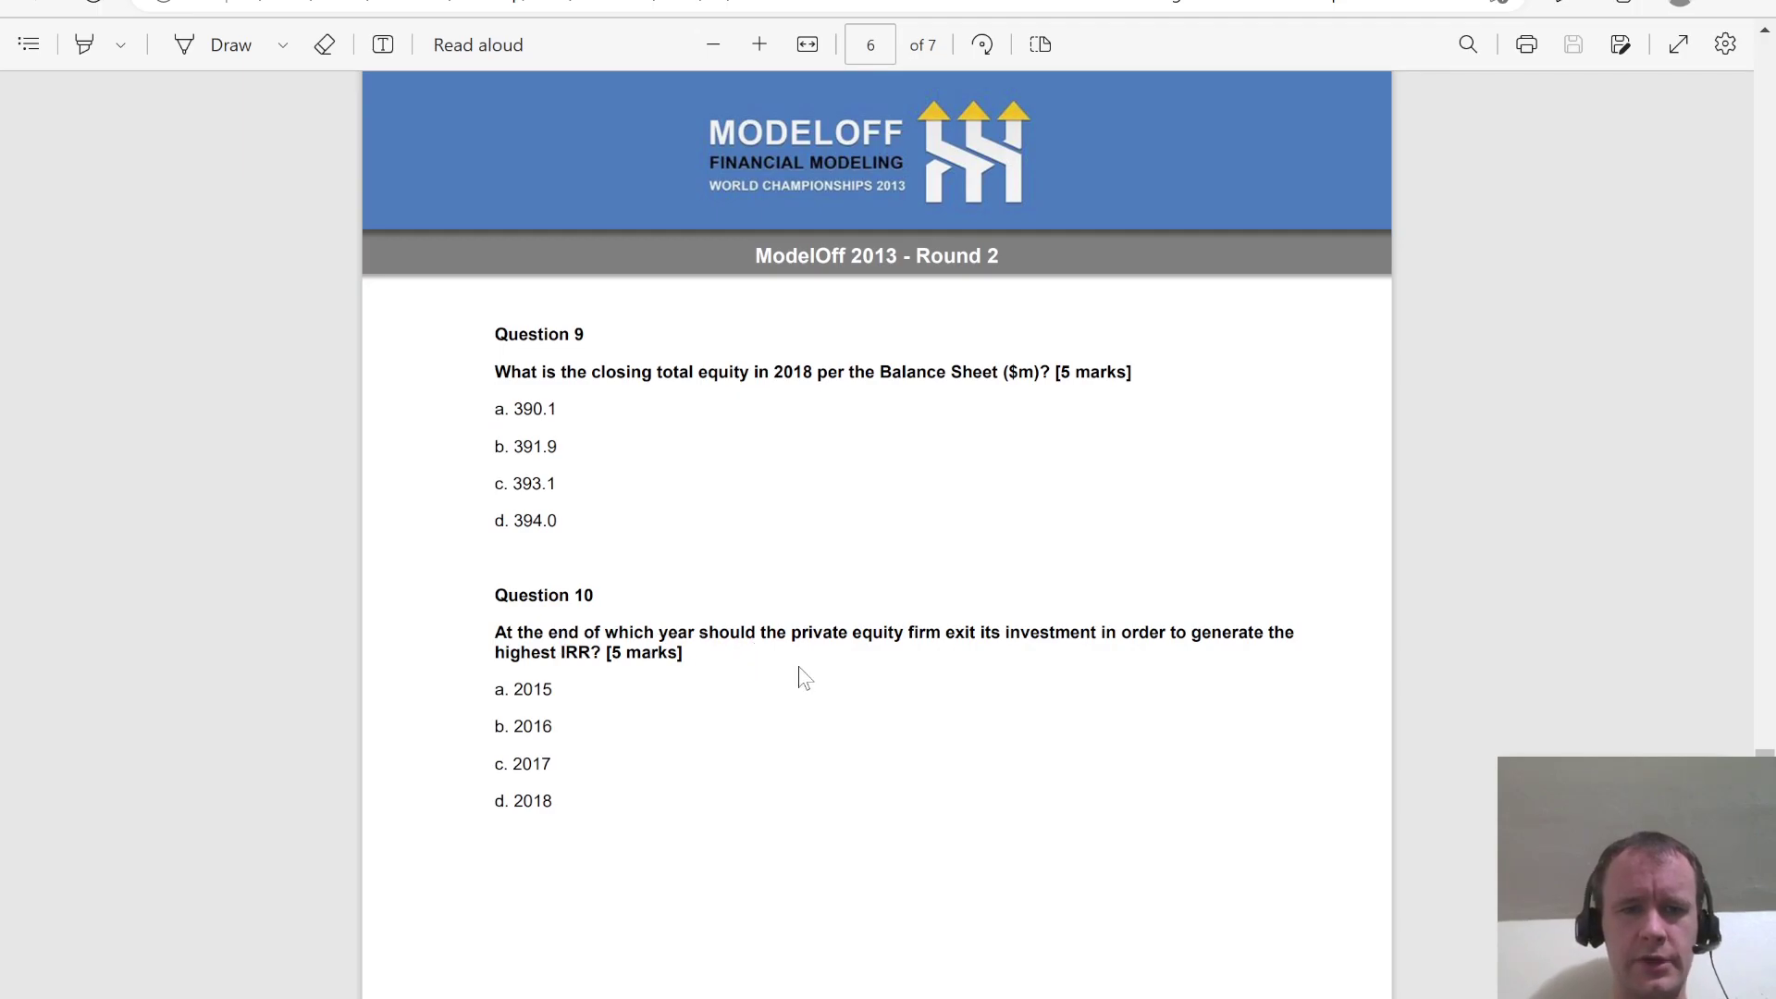
key(alt+Tab)
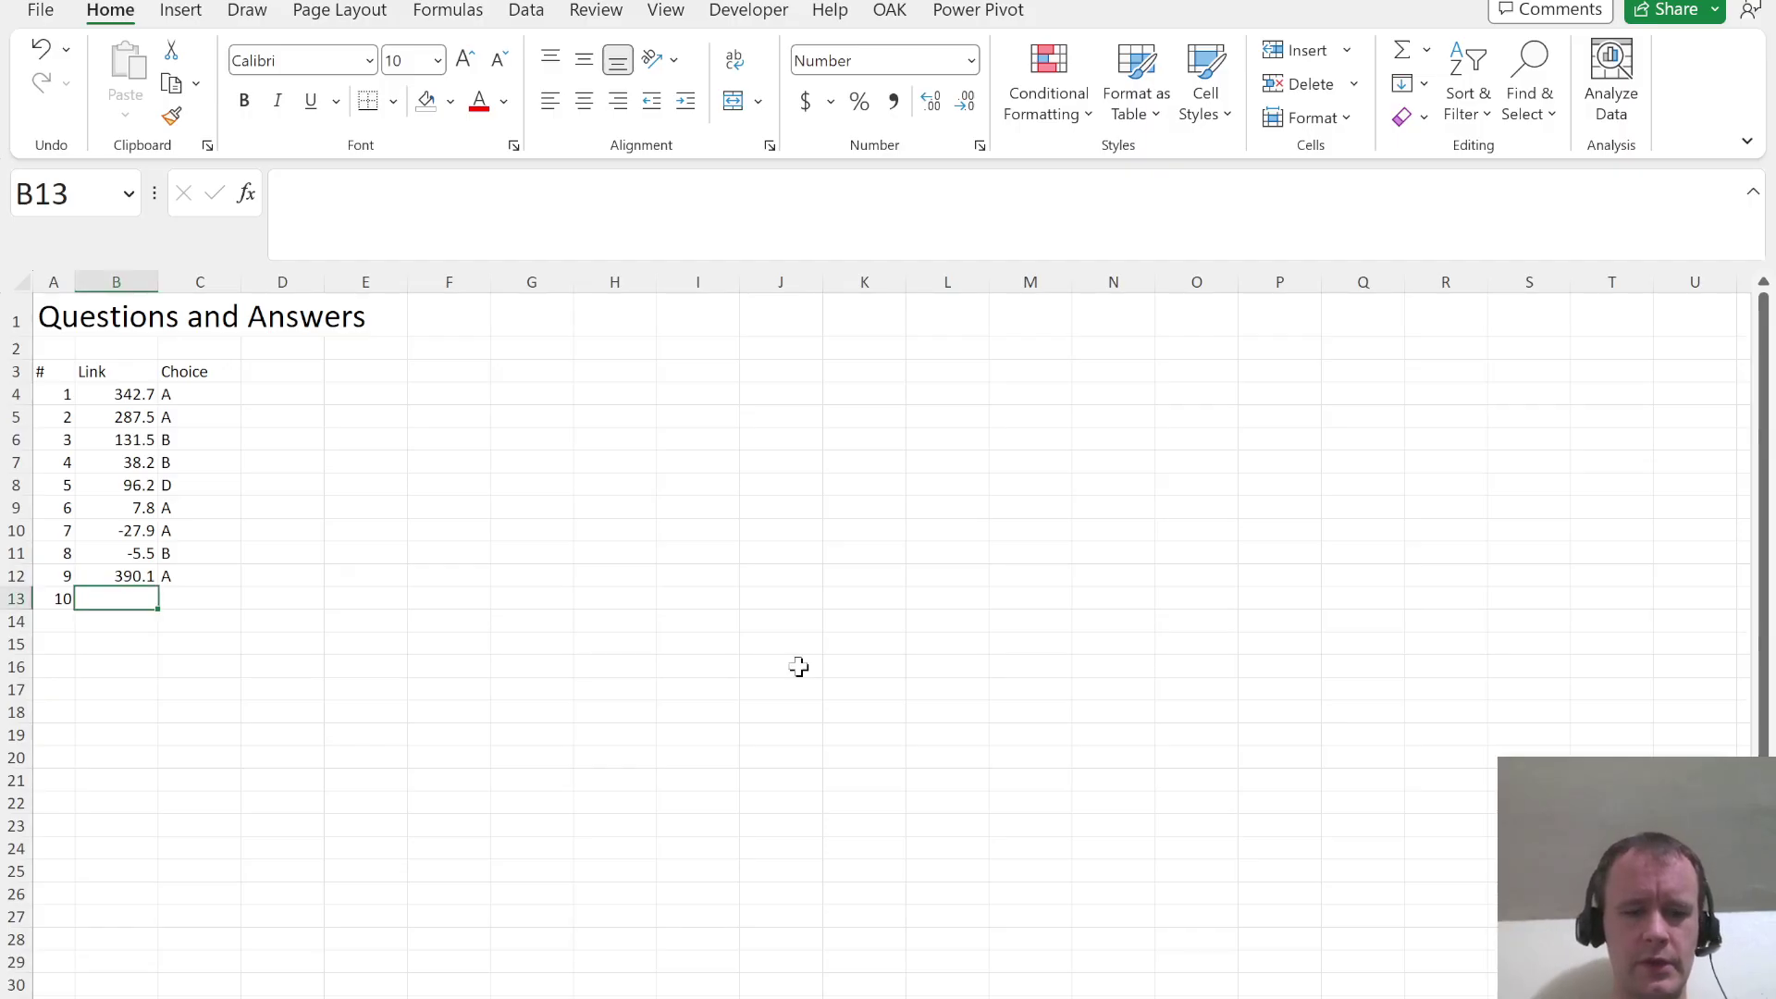
text(=XLOOKUP()
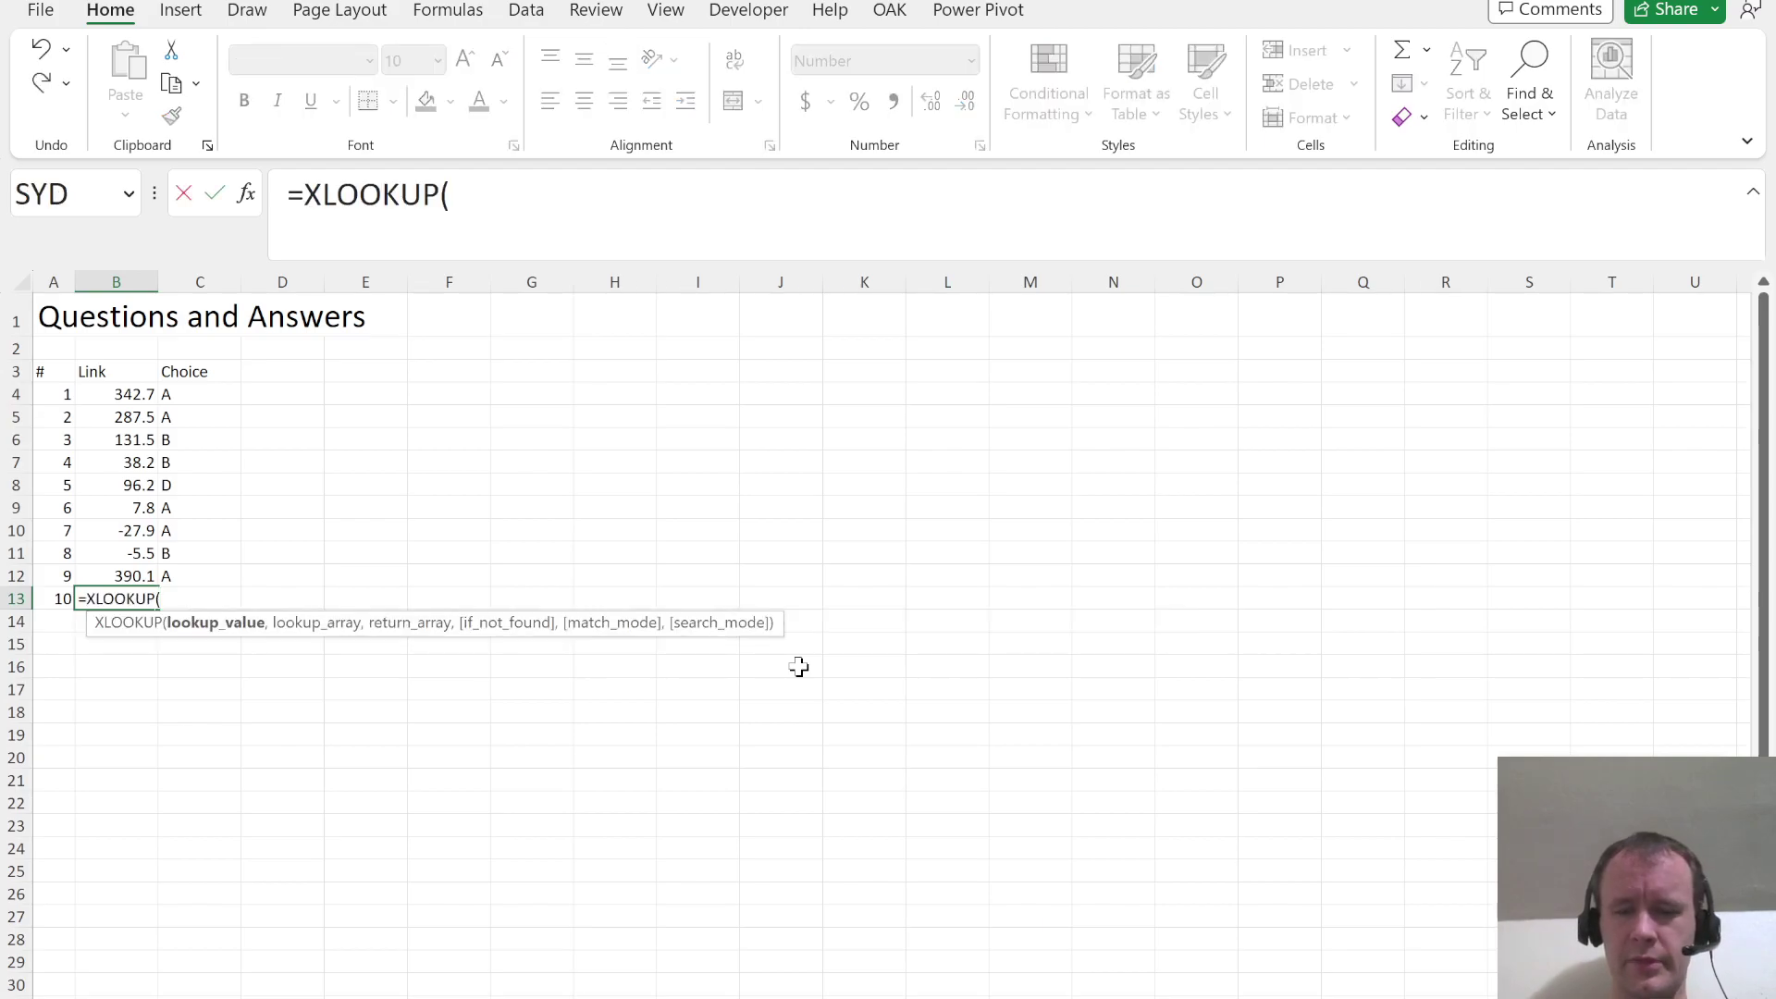
text(1,)
key(ctrl+Page_Down)
scroll(892, 818, down, 20)
scroll(892, 820, down, 8)
scroll(891, 813, up, 3)
click(997, 612)
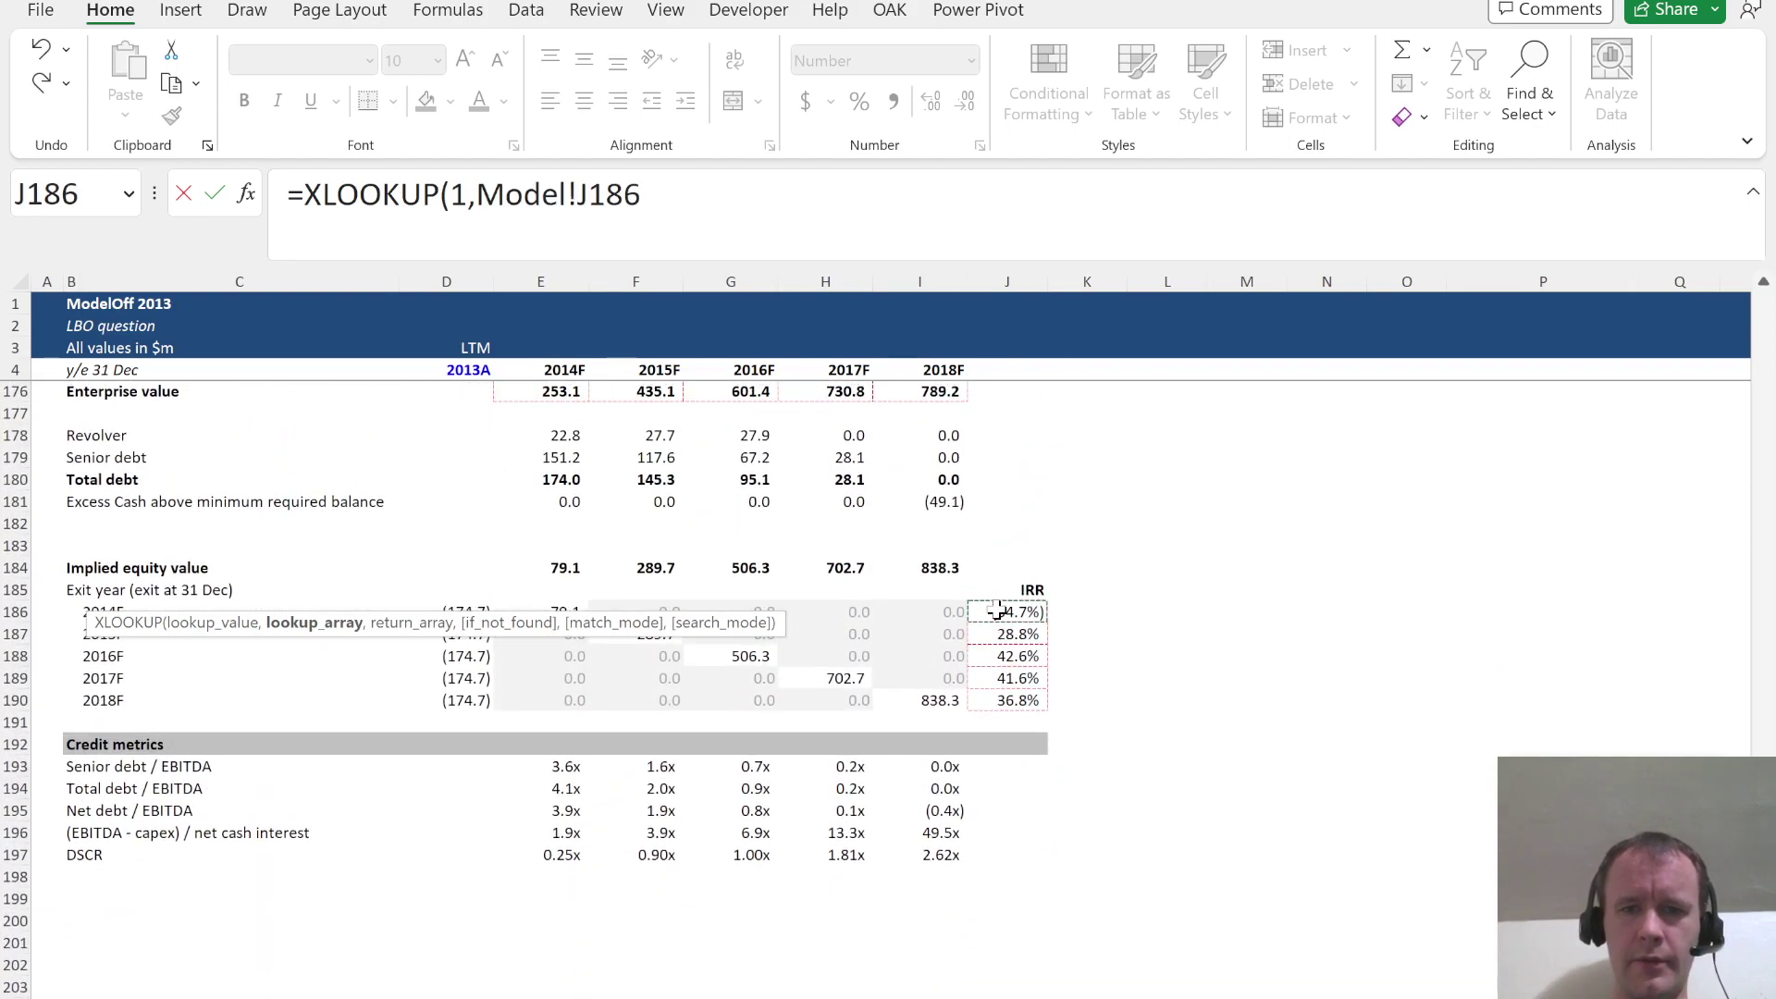
drag(997, 611, 1018, 700)
key(F4)
text(,)
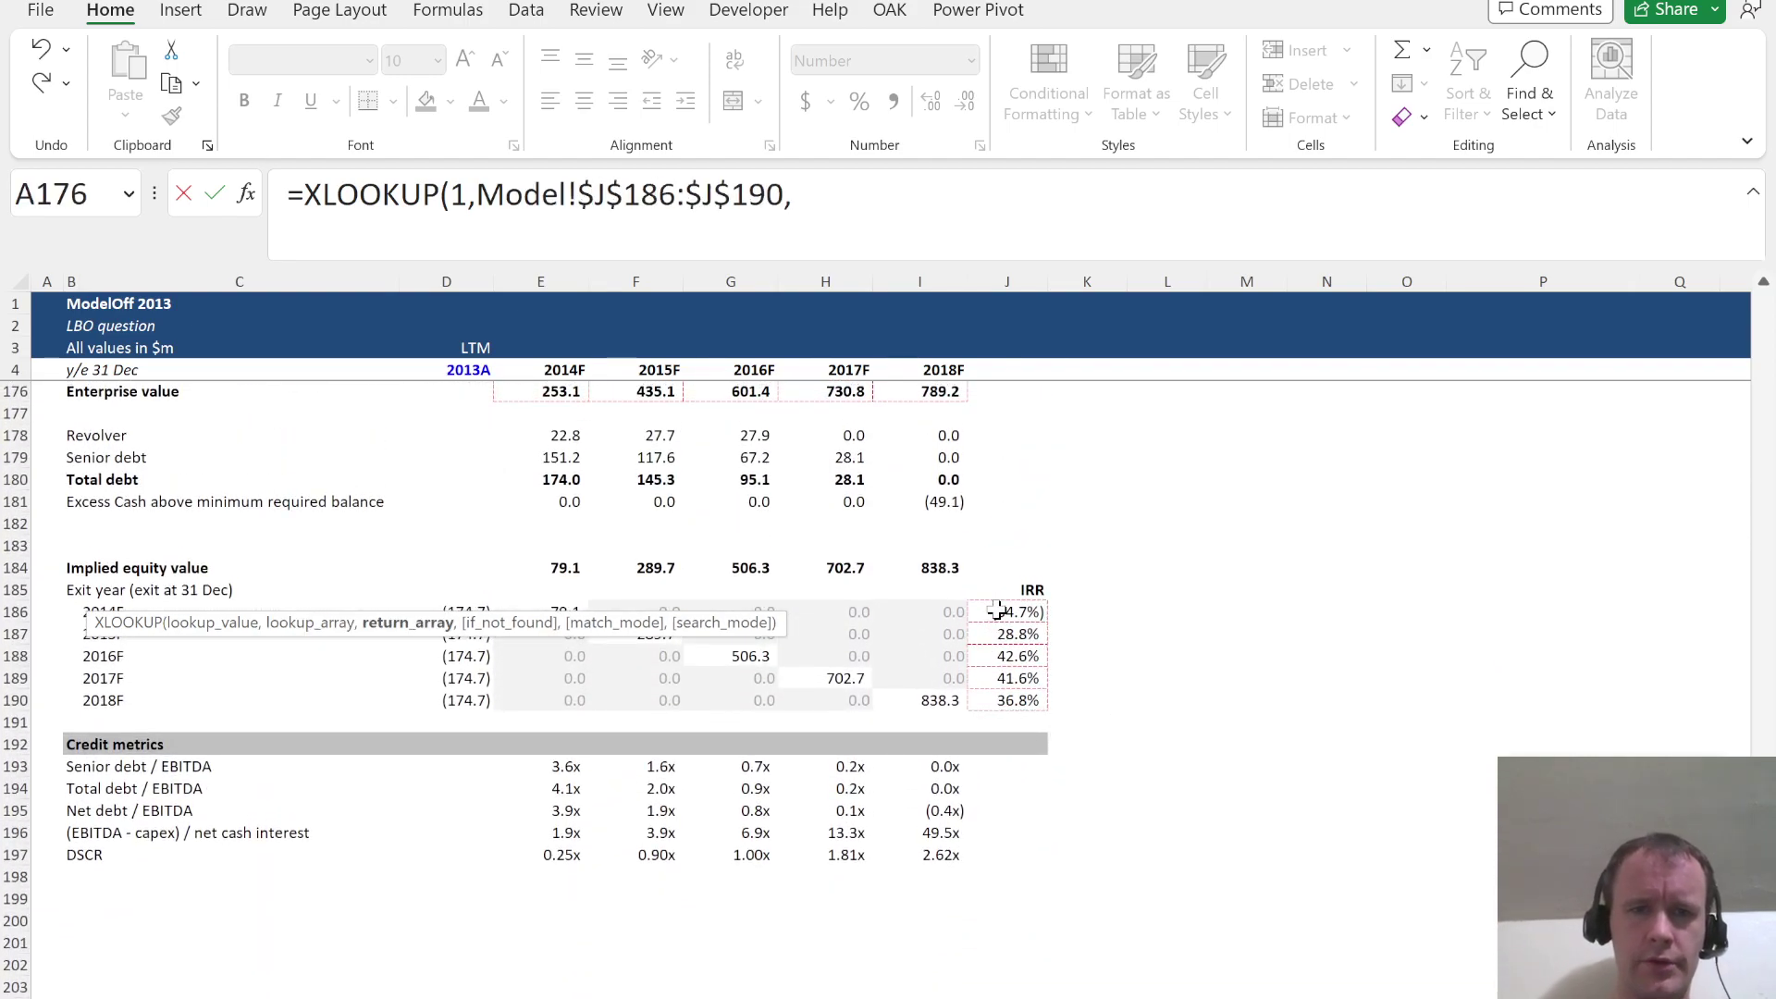
Complete the XLOOKUP with the exit years Model!$C$186:$C$190 as return array and match mode -1 (exact match or next smaller)
click(117, 603)
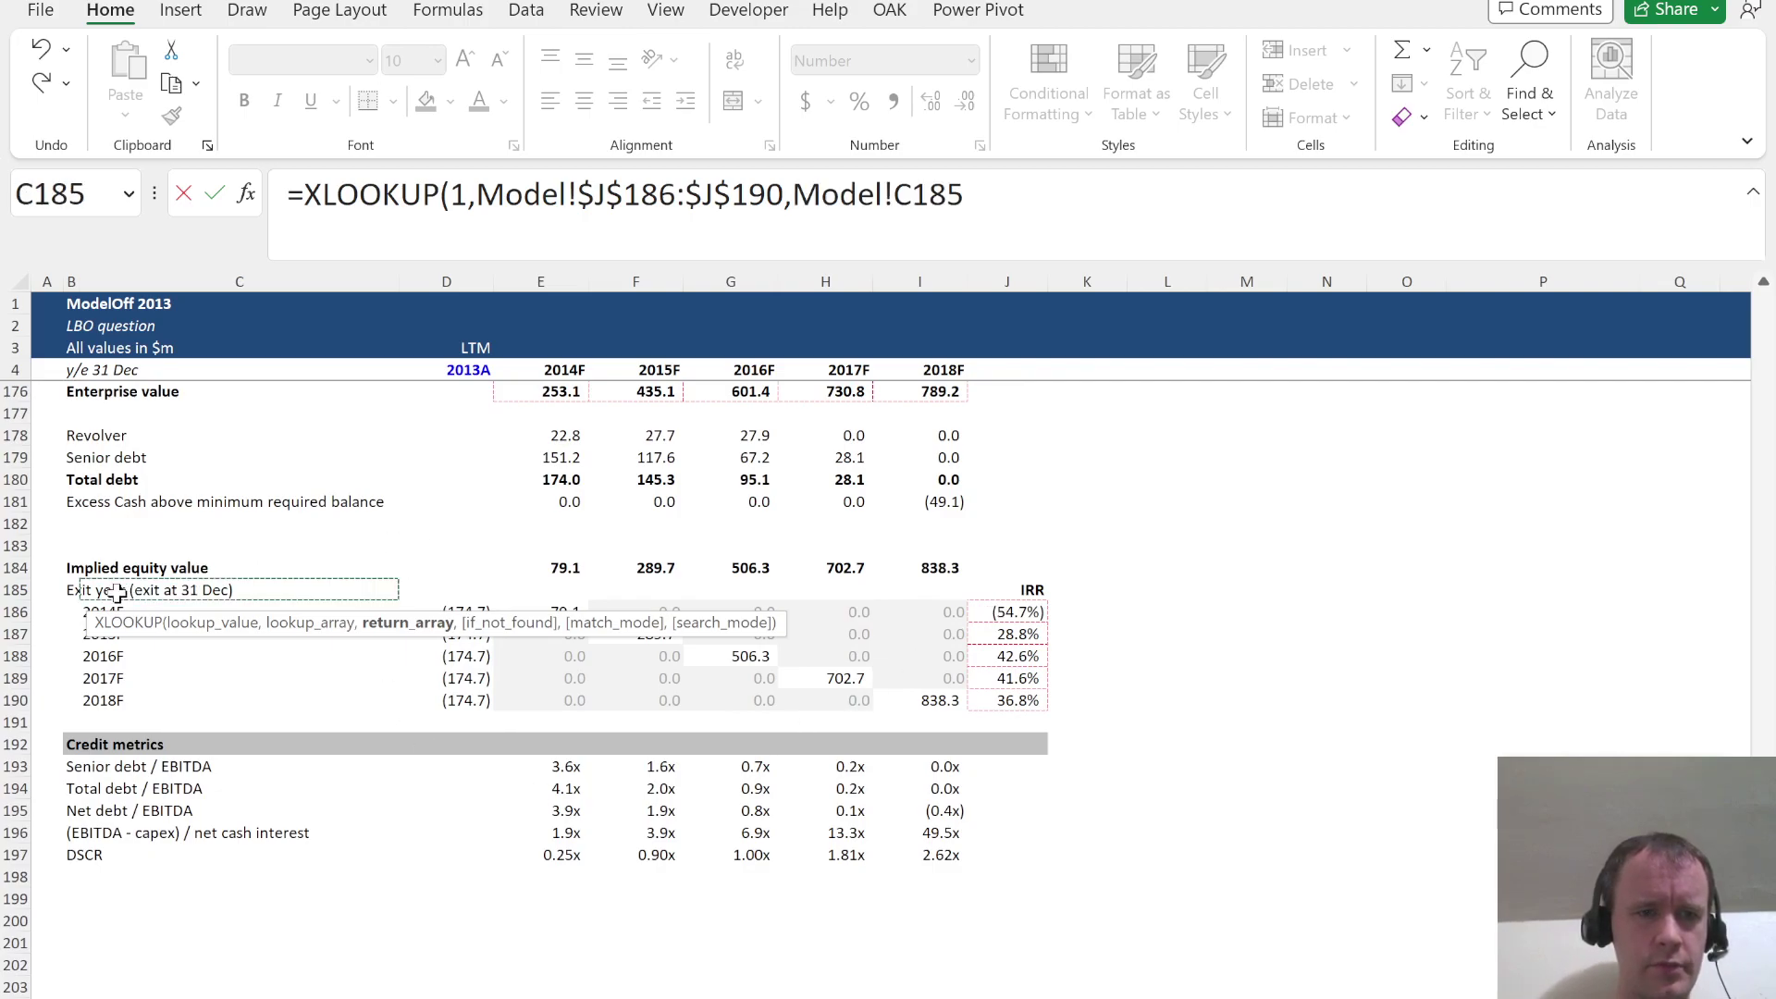
key(ctrl+shift+Down)
key(F4)
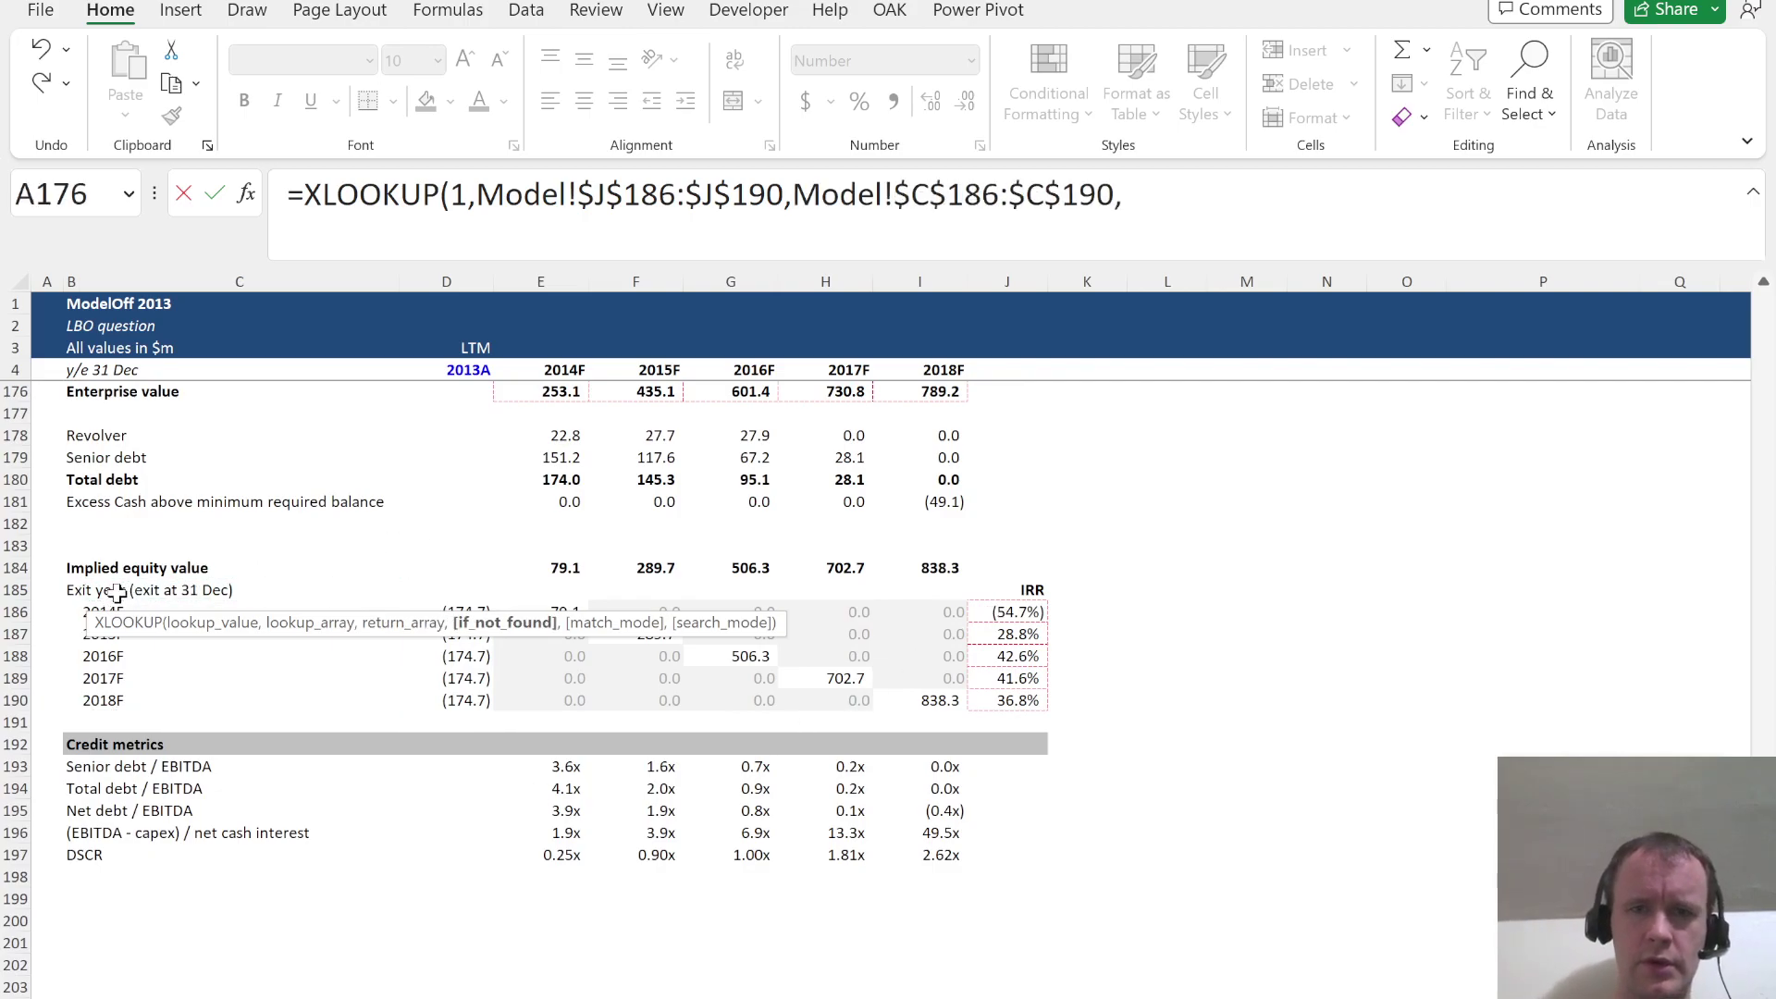
text(,,)
key(Down)
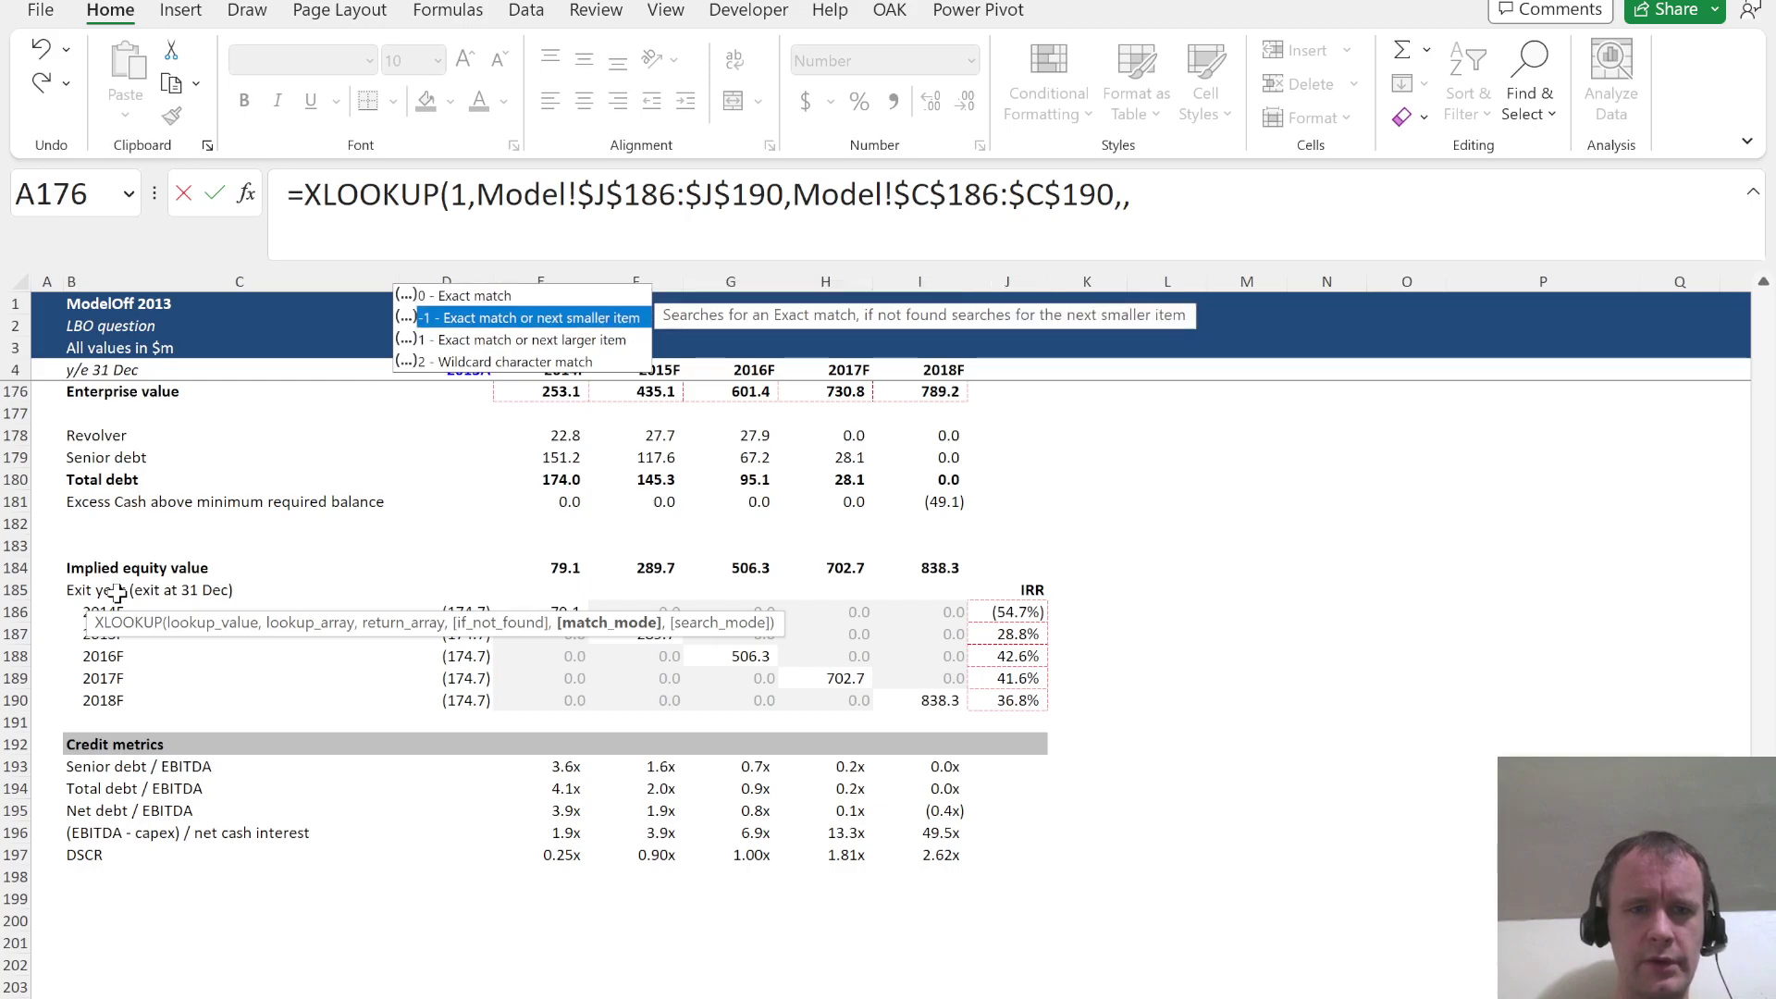
key(Escape)
text(-1))
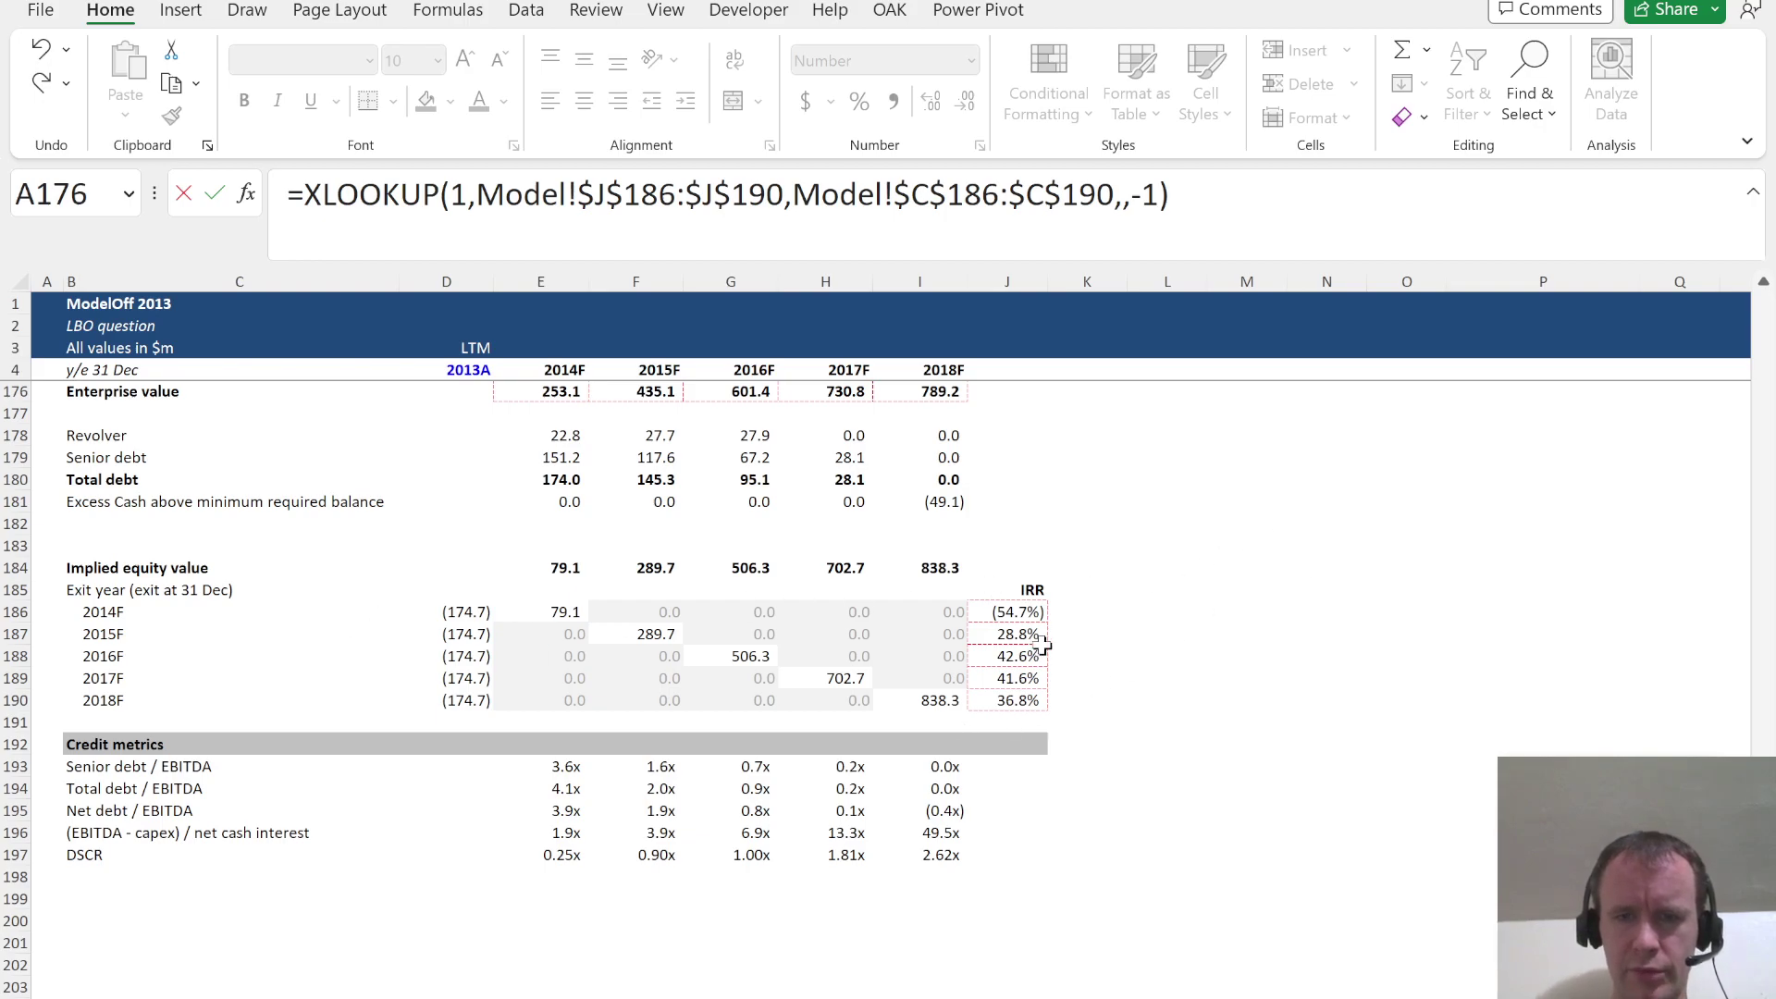
key(Return)
key(Up)
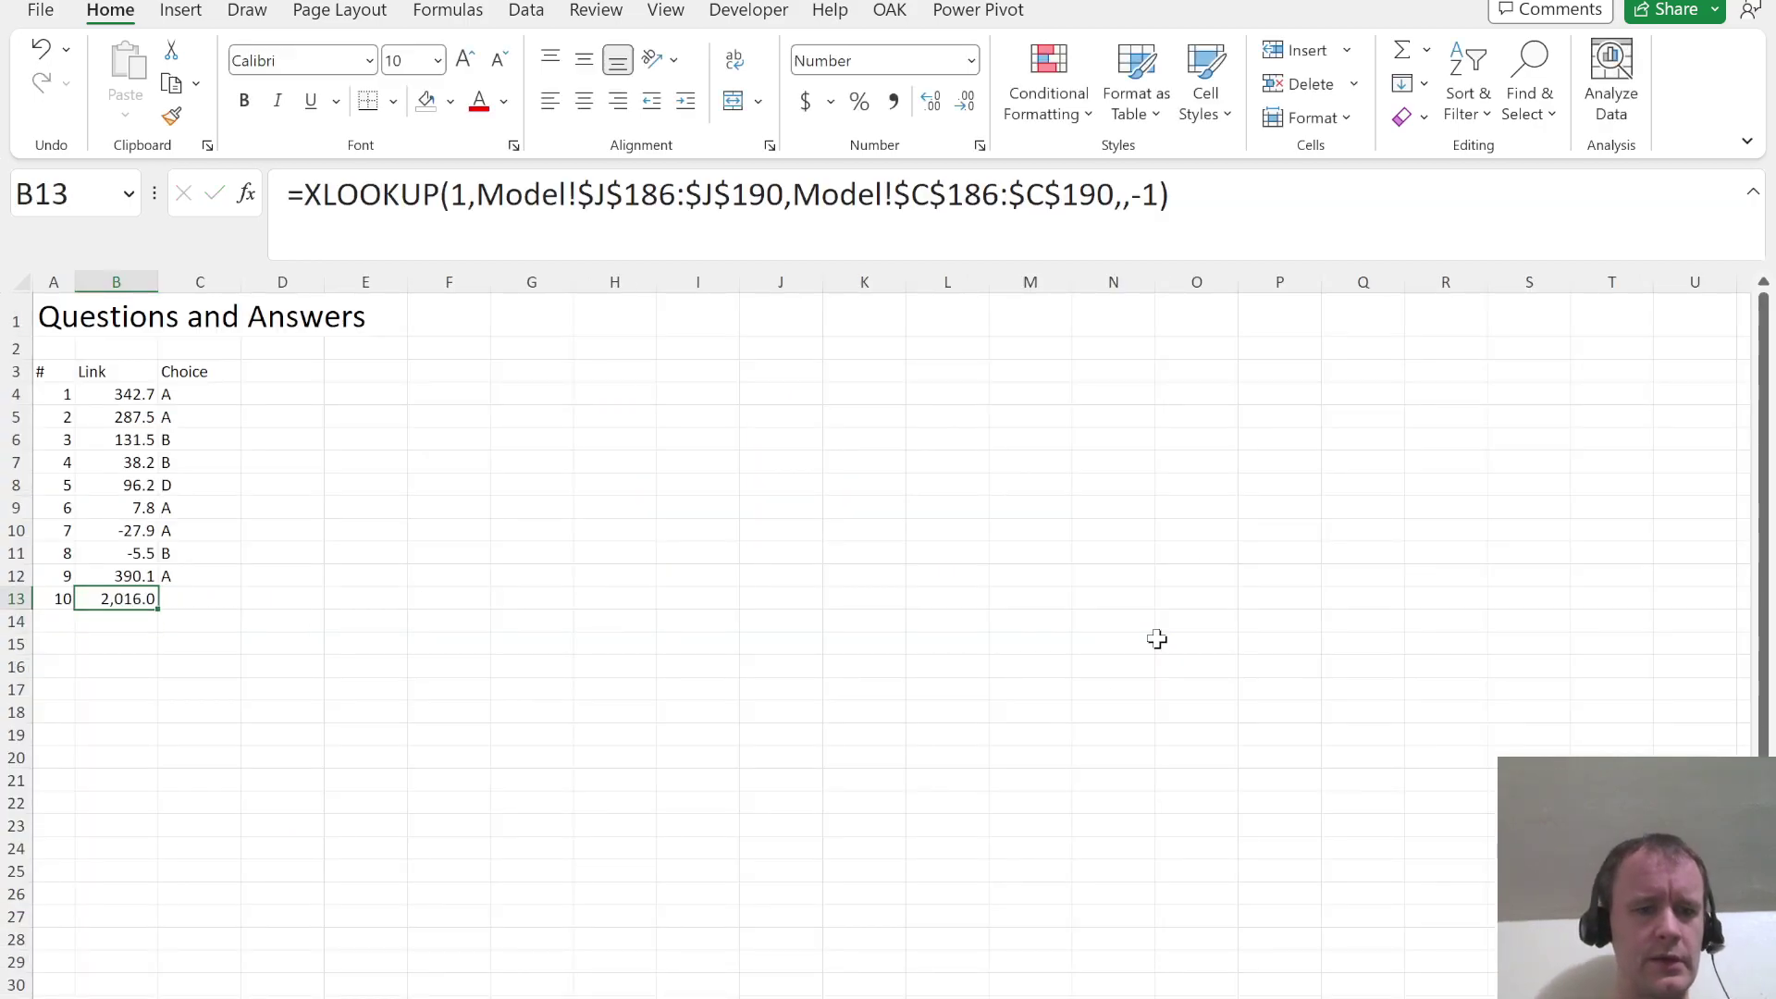
Change the number format of the question 10 answer in B13 to General
key(ctrl+1)
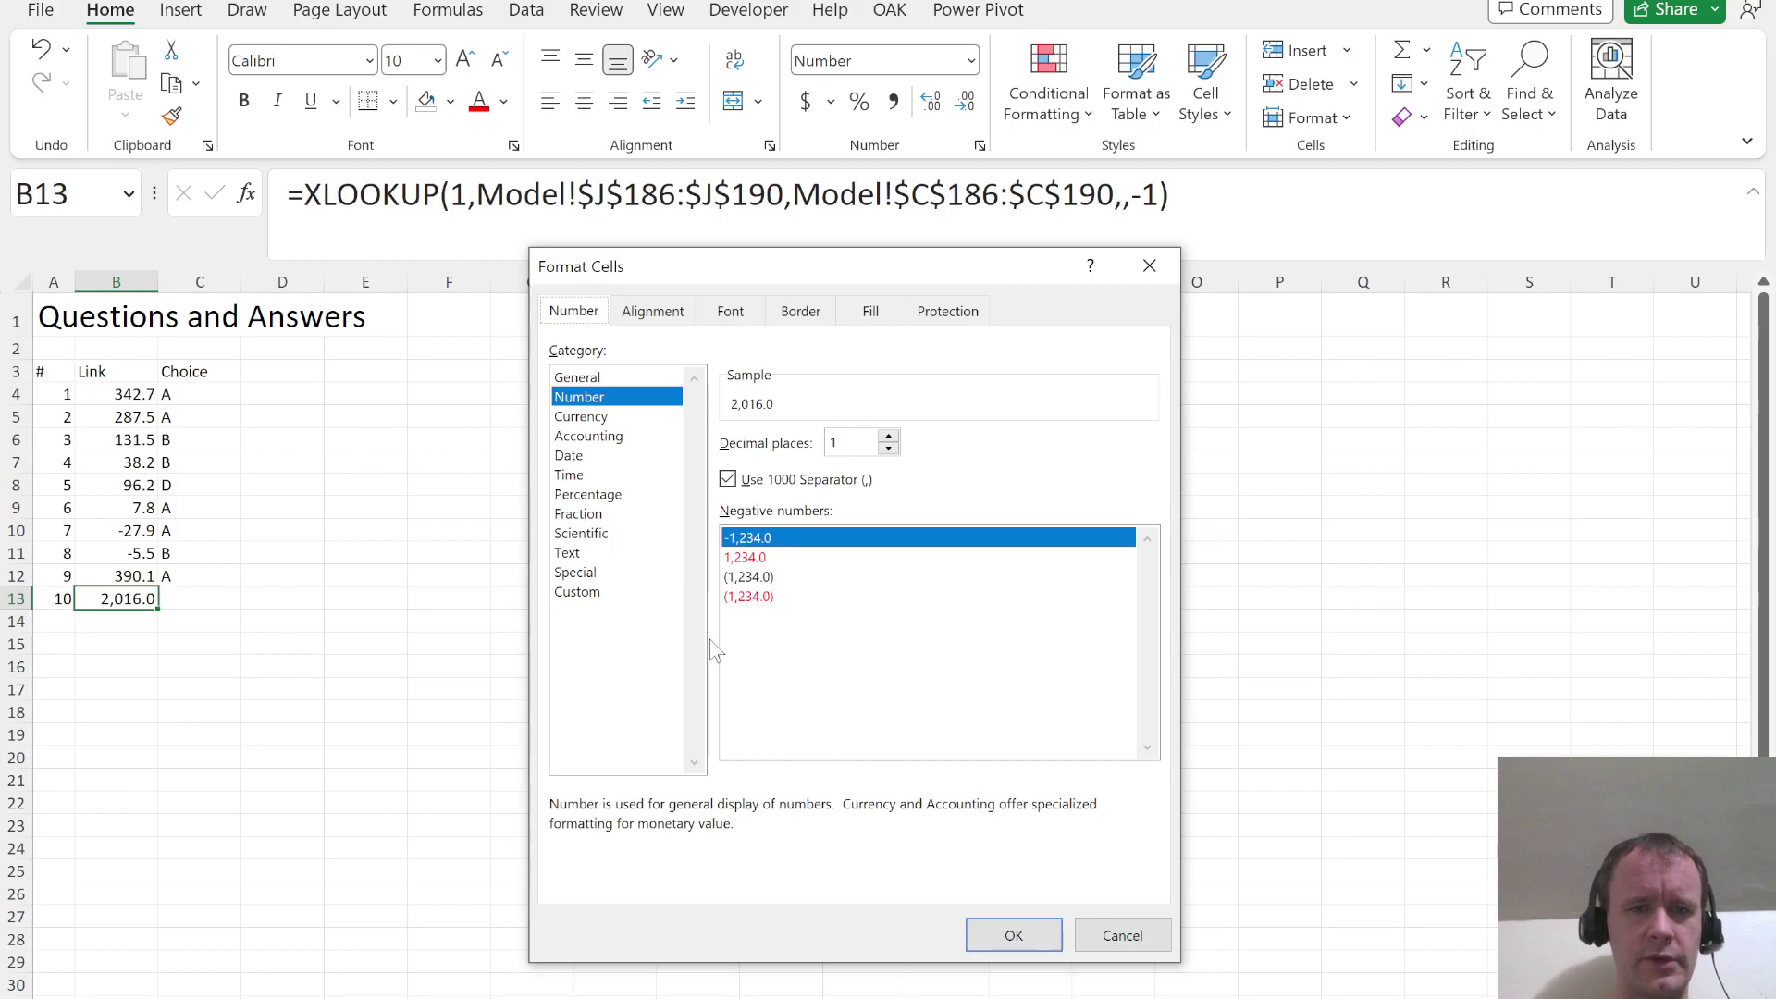
click(578, 380)
key(Return)
Compare the question 10 answer with the PDF options and enter choice B in C13
key(Right)
key(alt+Tab)
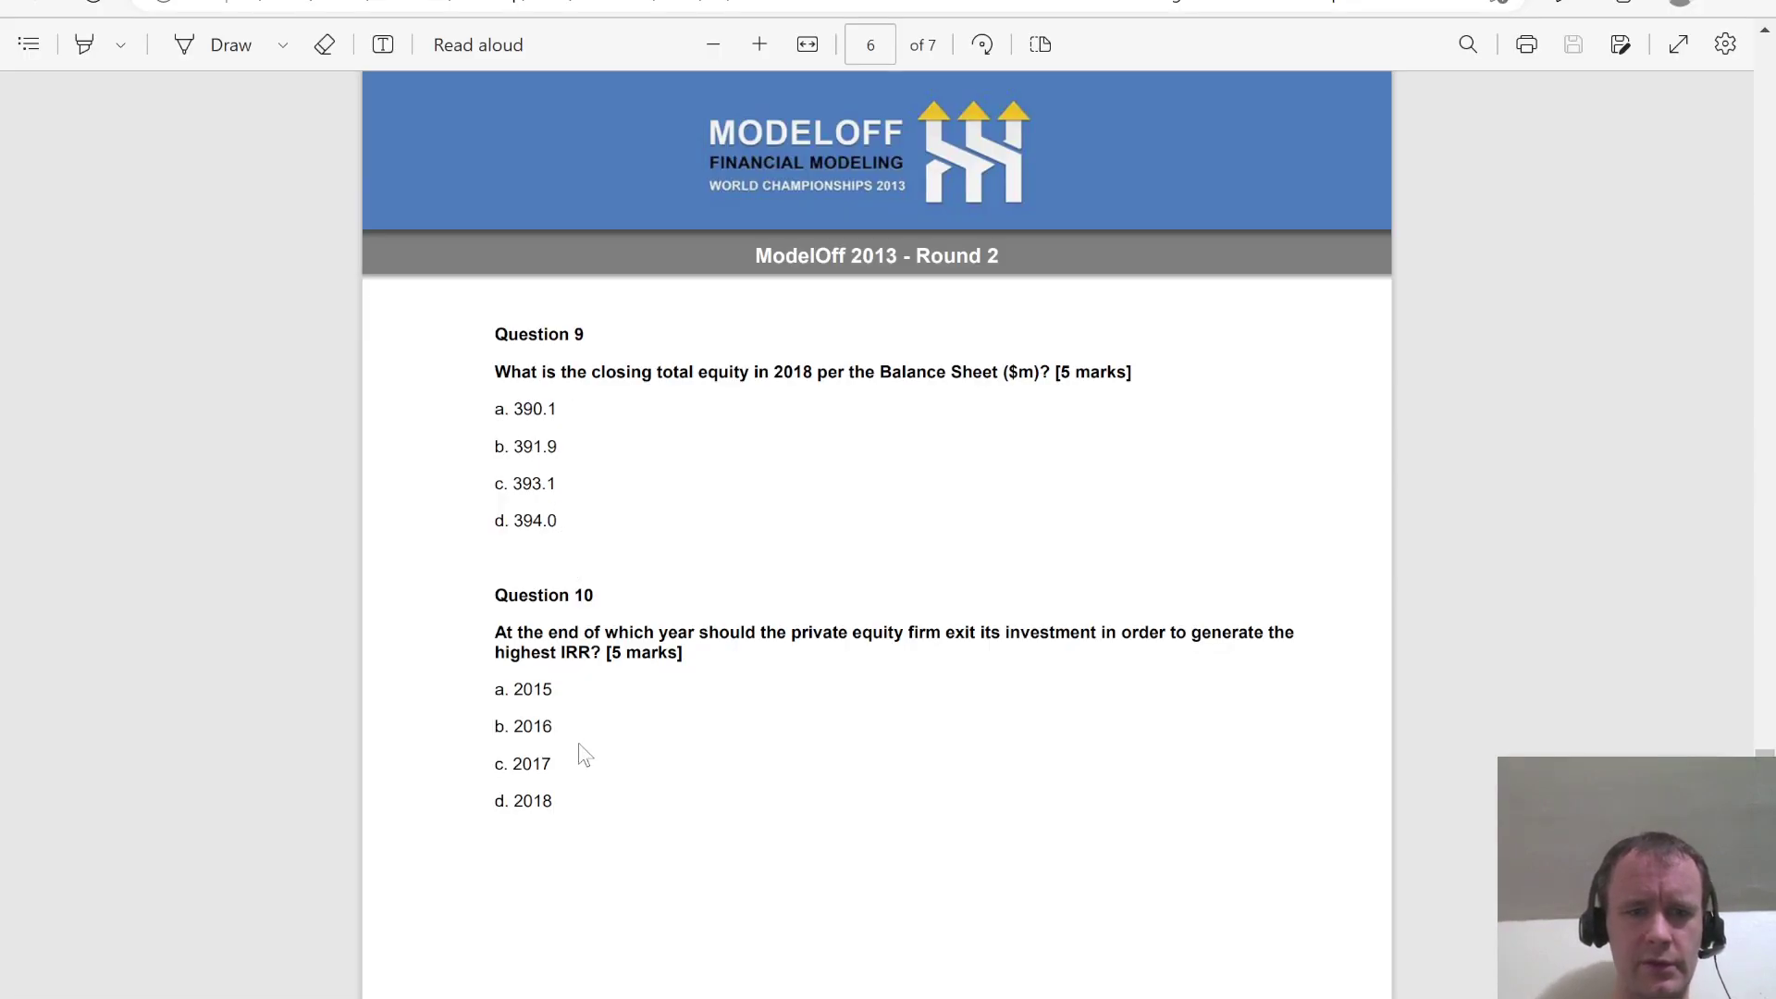
key(alt+Tab)
text(b)
key(Return)
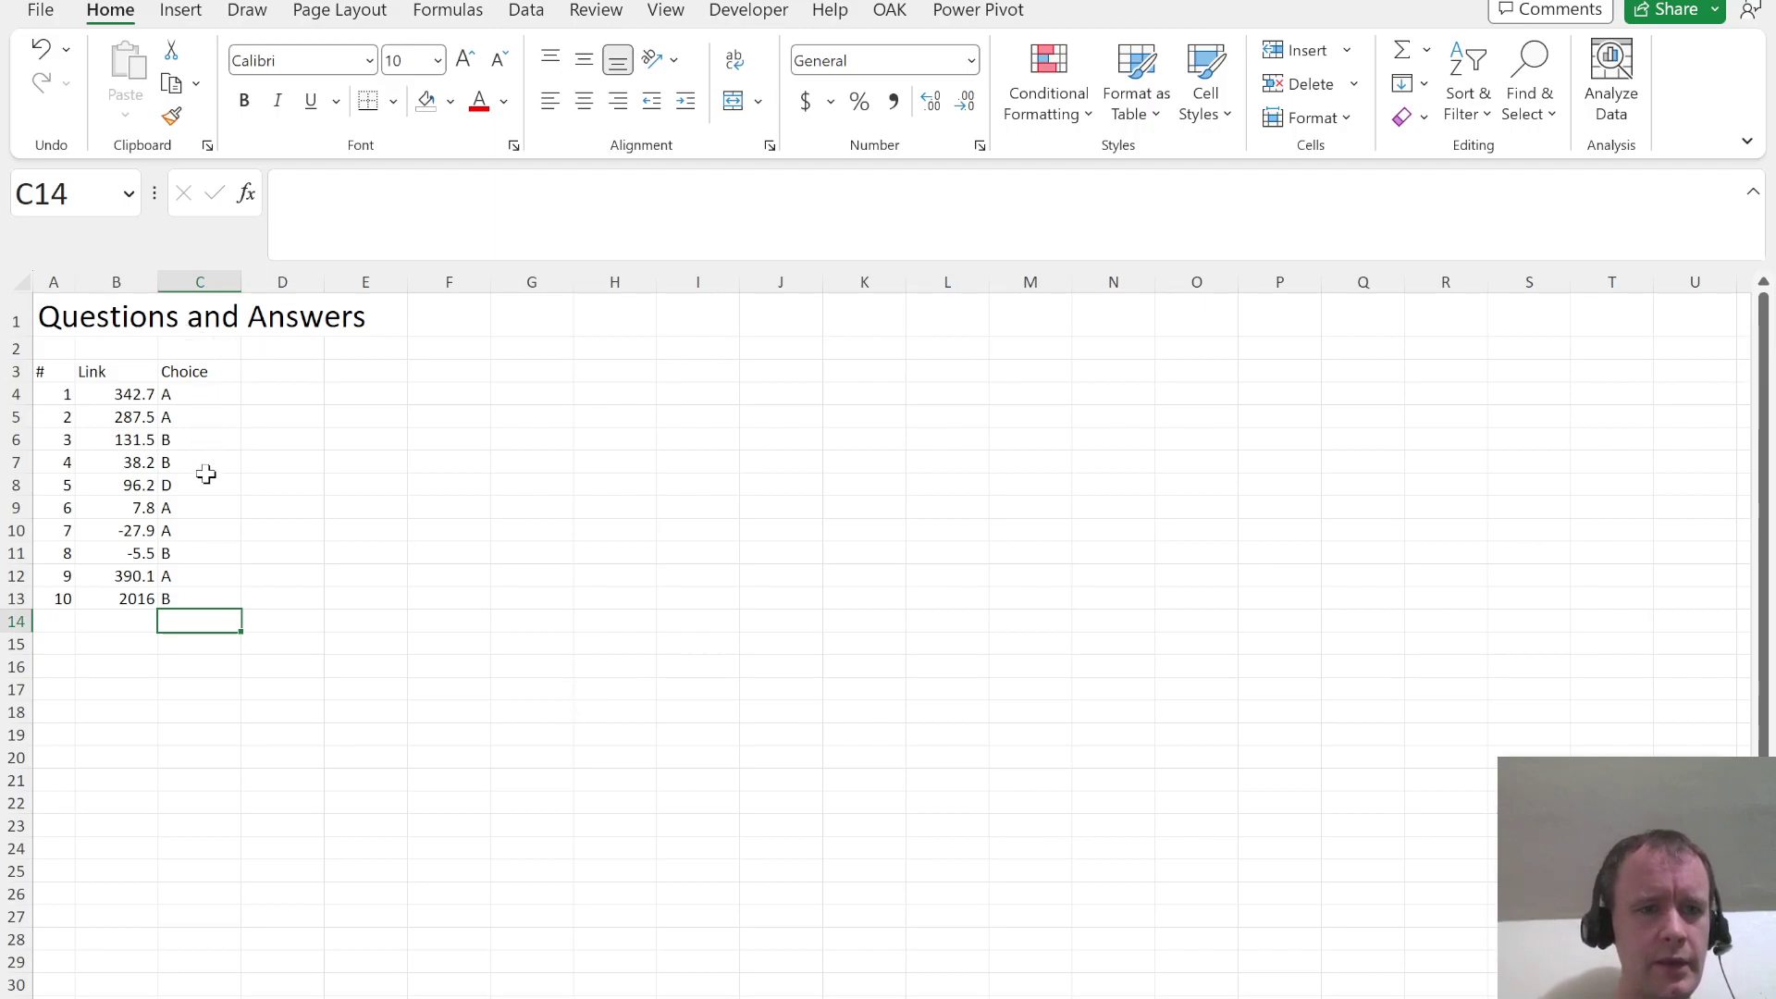
Check the ten choices in C4:C13 against the answer key on the last page of the PDF
key(alt+Tab)
scroll(400, 725, down, 10)
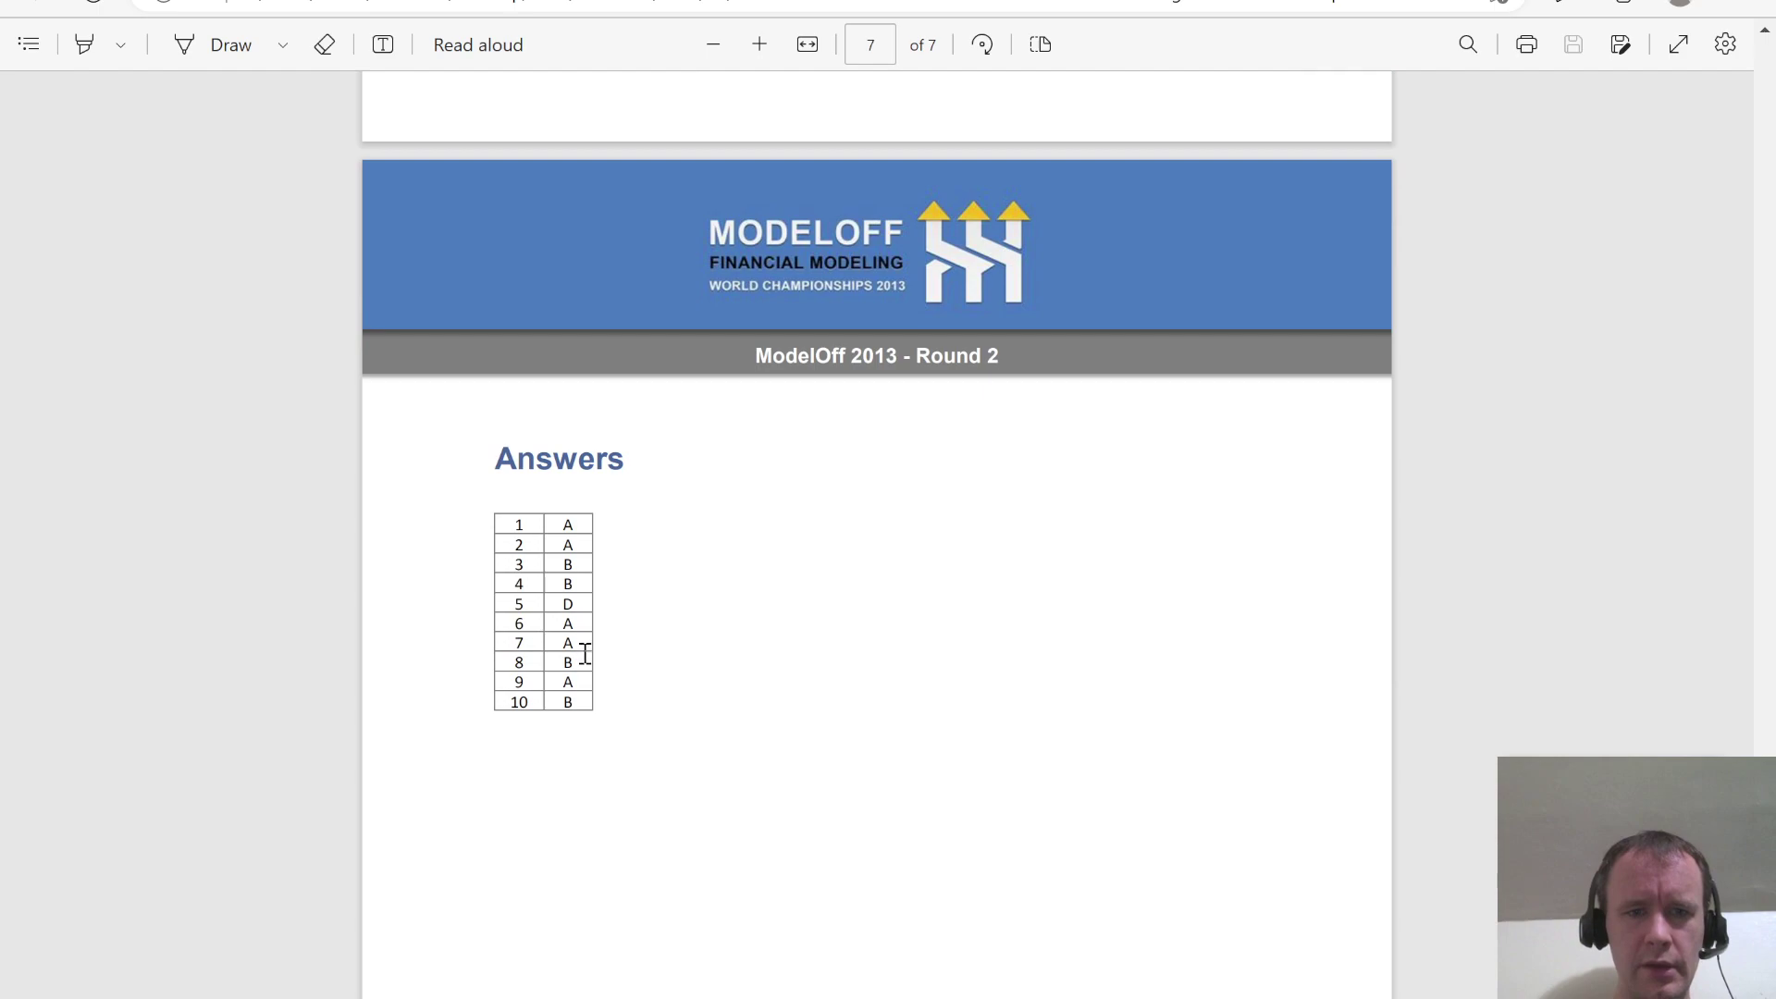
key(alt+Tab)
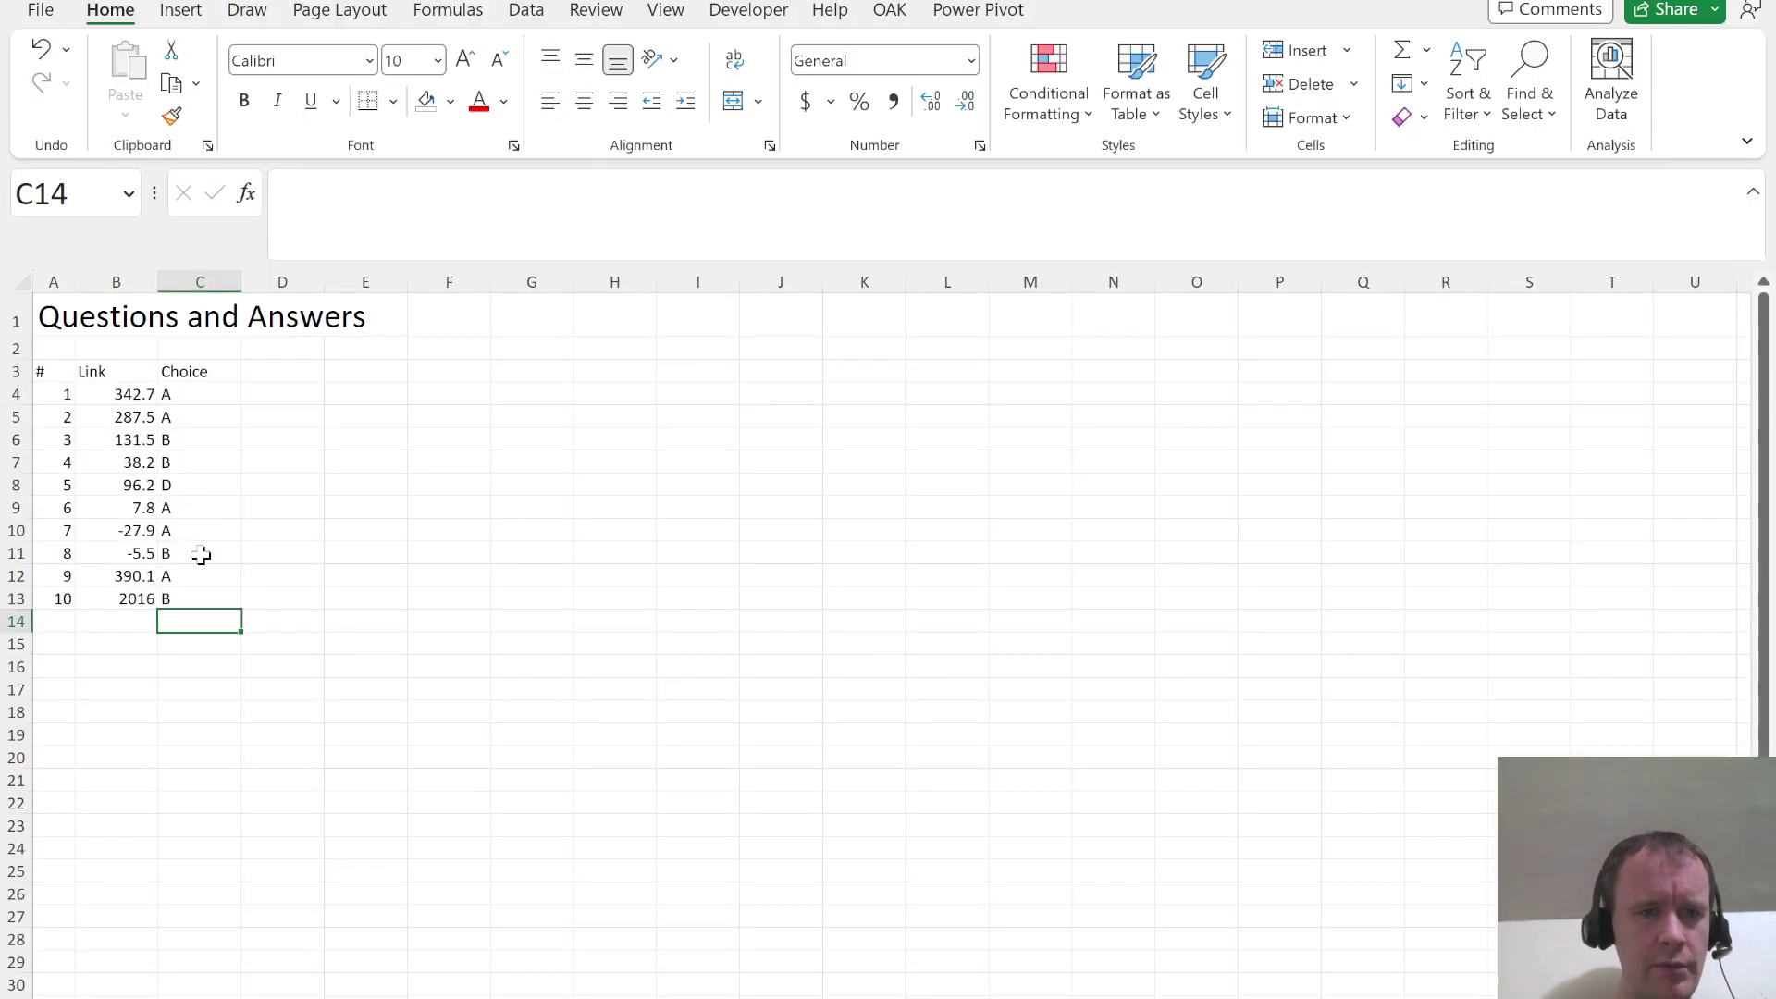
key(ctrl+Home)
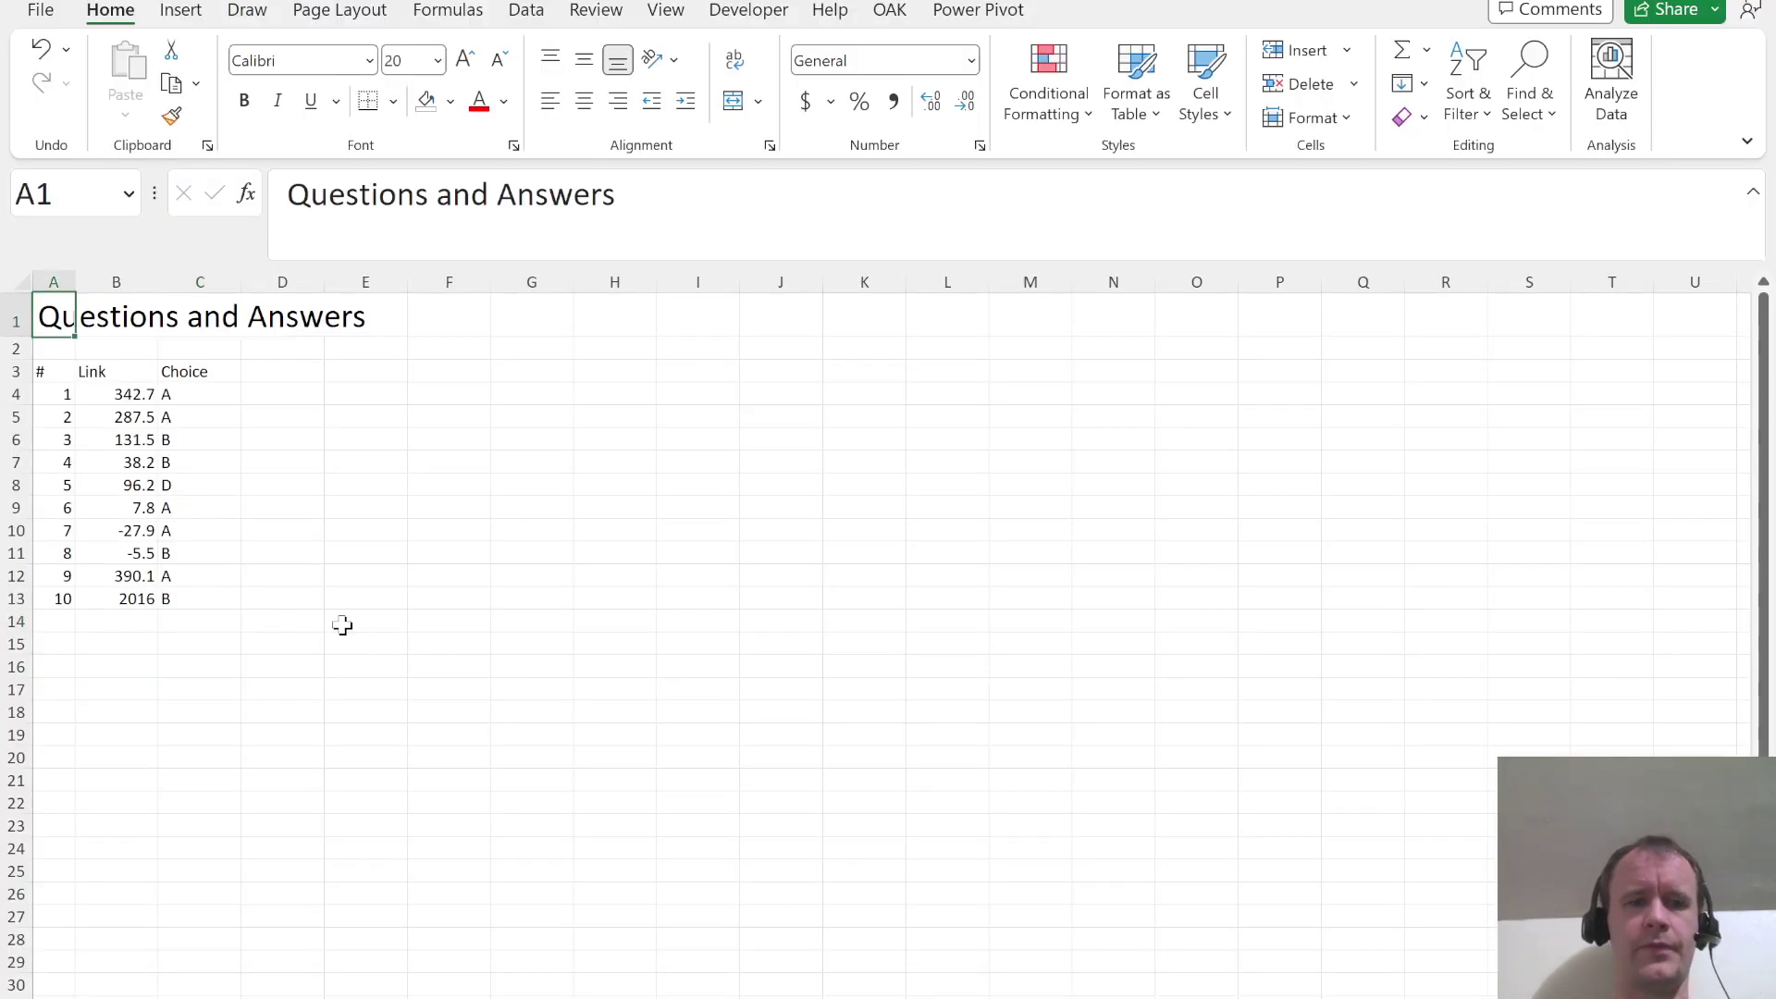
click(193, 407)
key(Up)
key(ctrl+shift+Down)
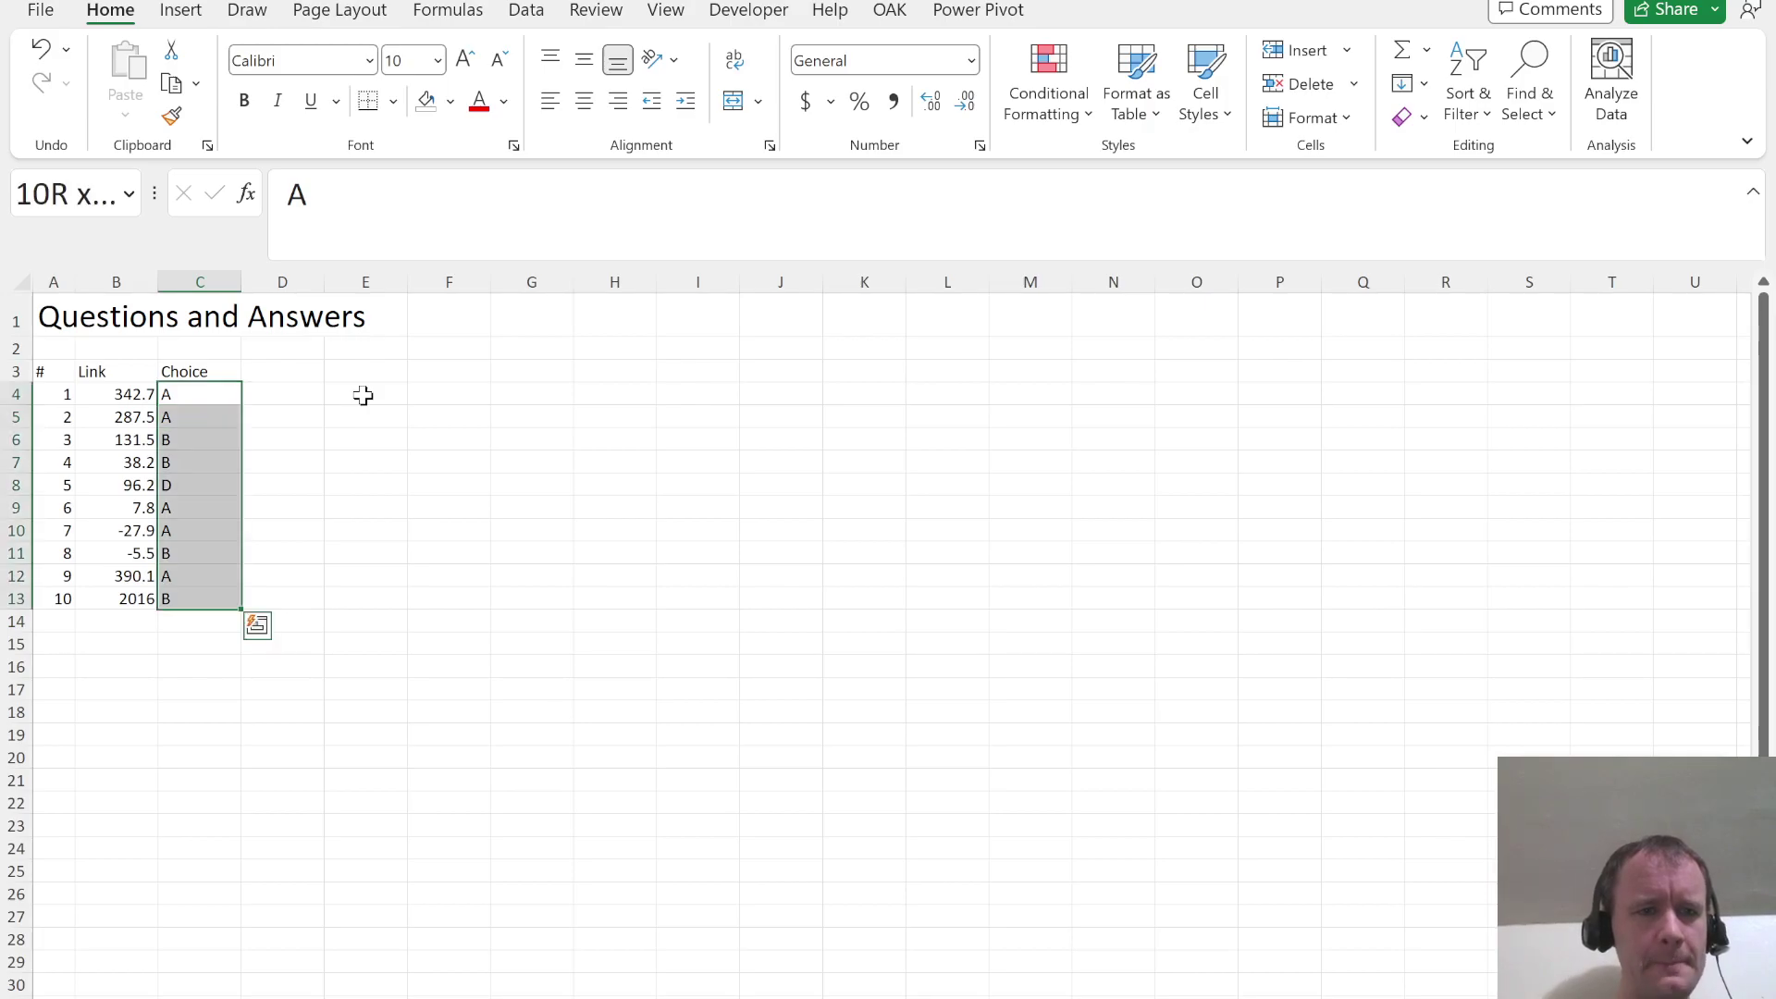
key(ctrl+Home)
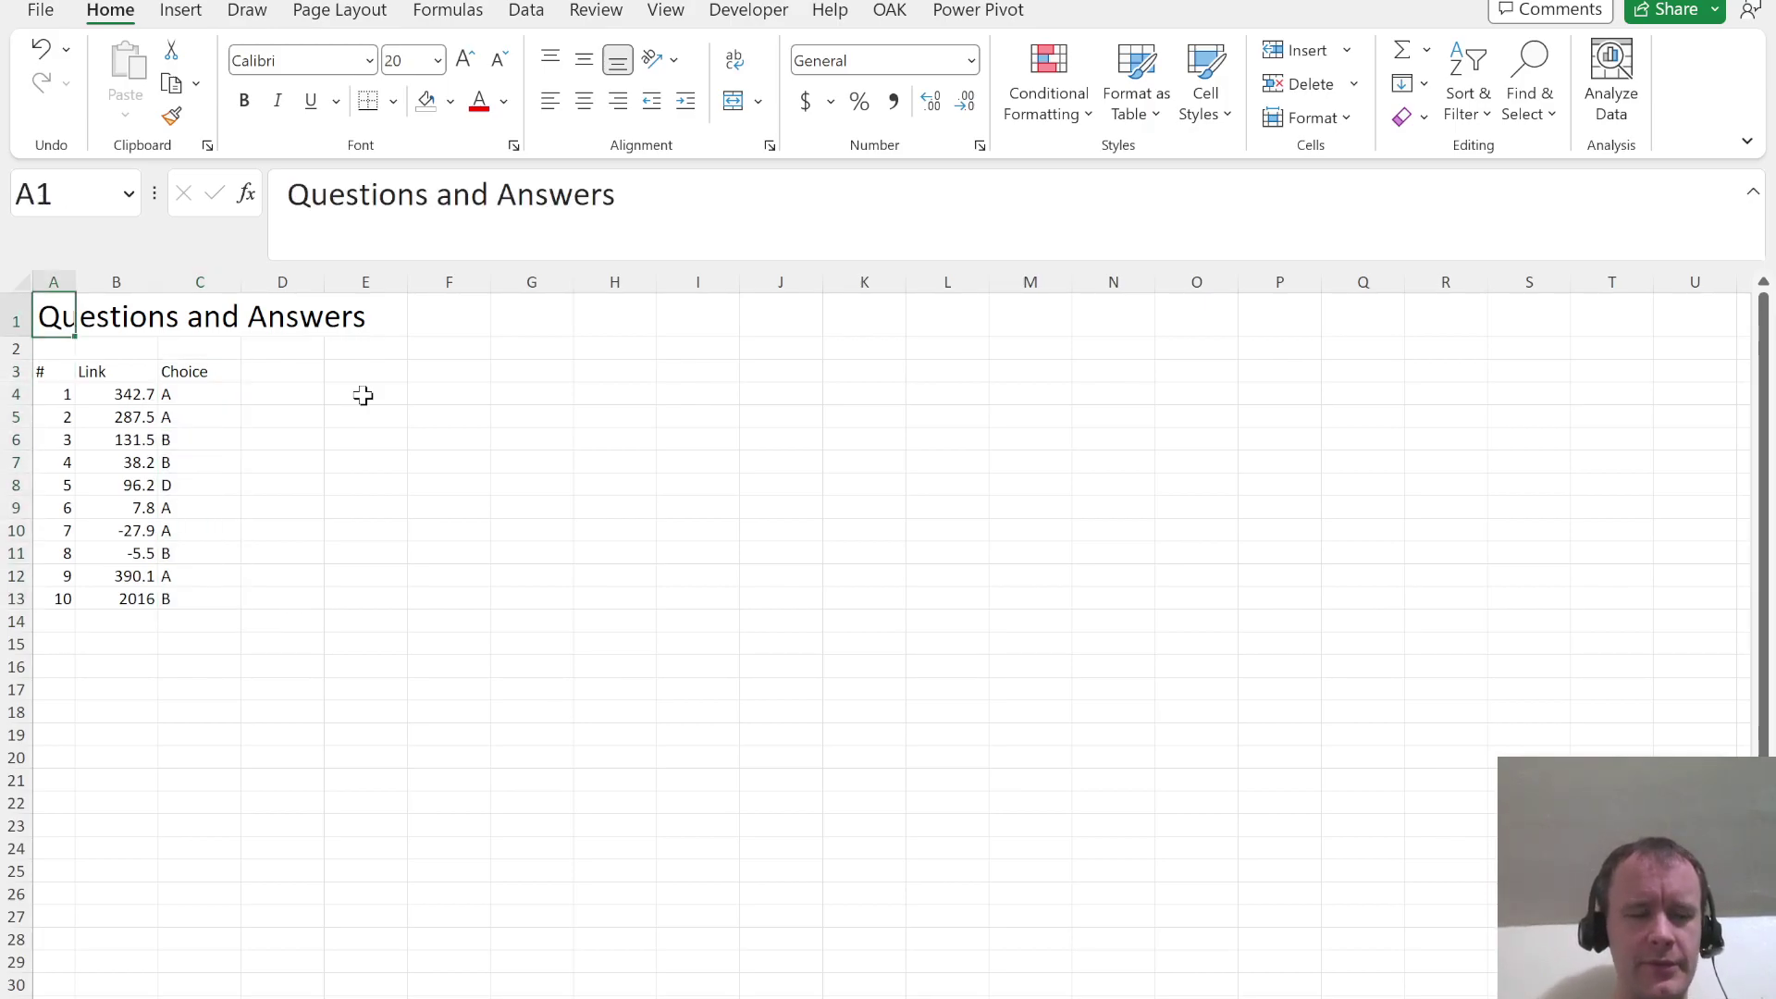
Turn off the gridlines on the Questions and Answers sheet
key(alt+w)
key(v)
key(g)
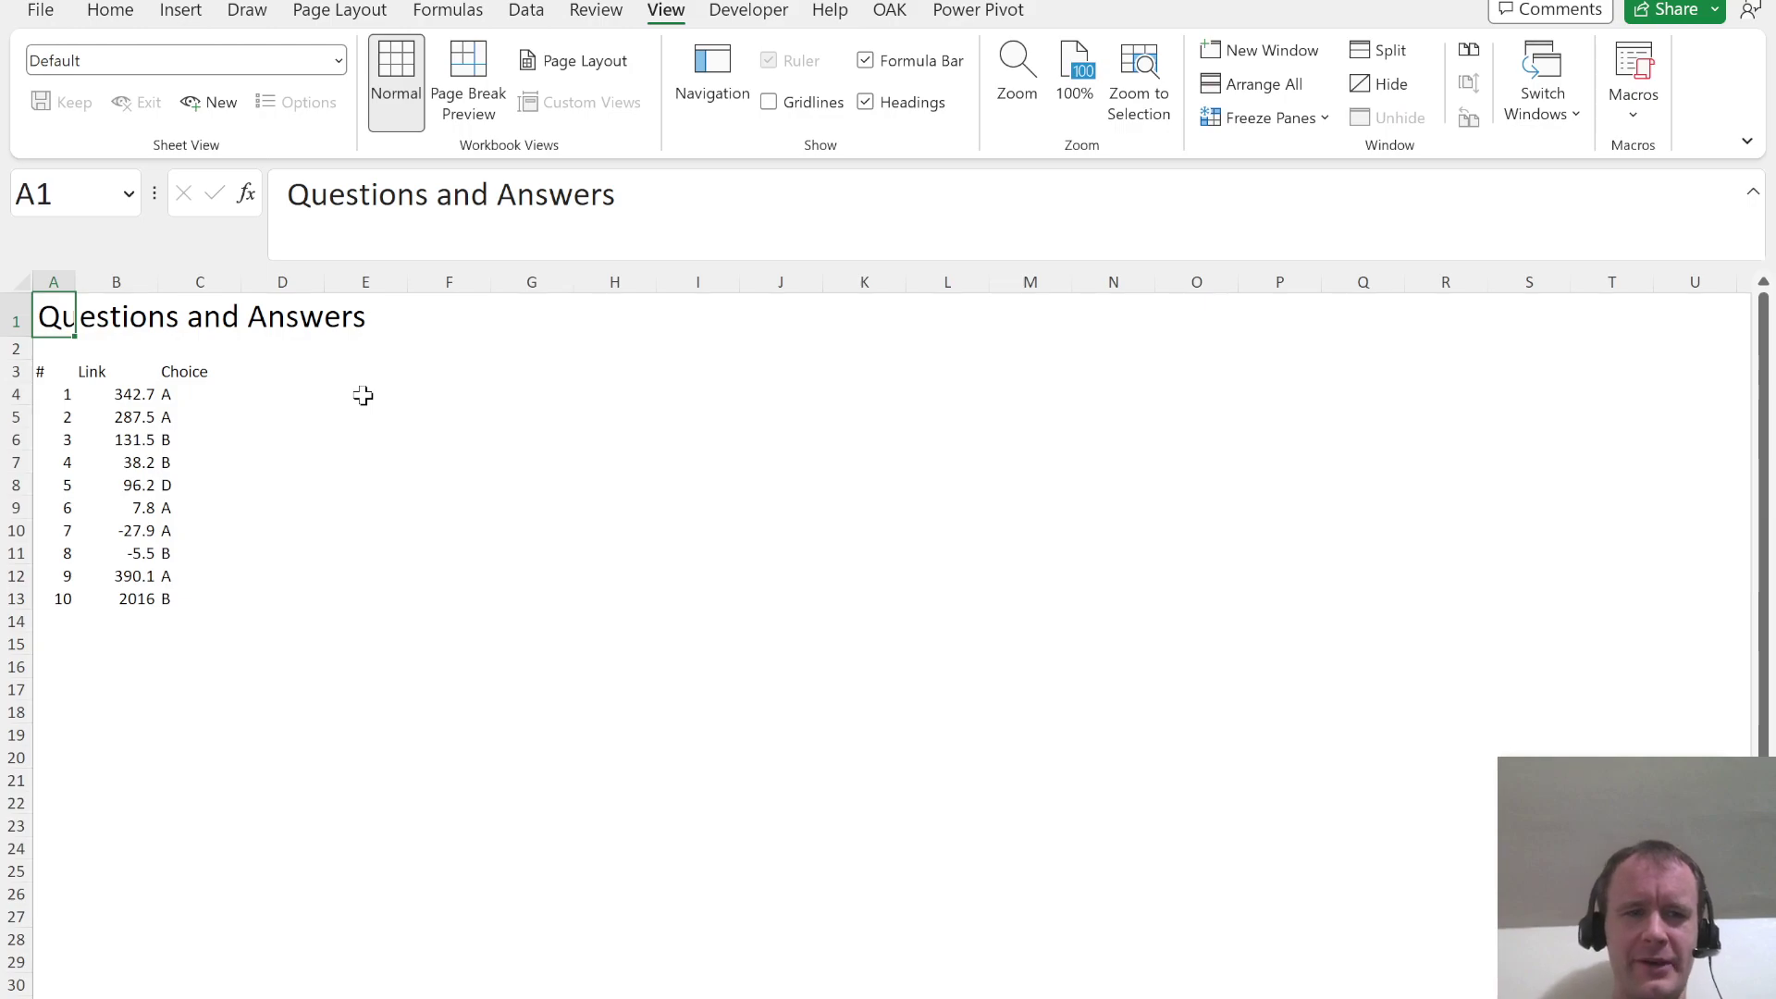